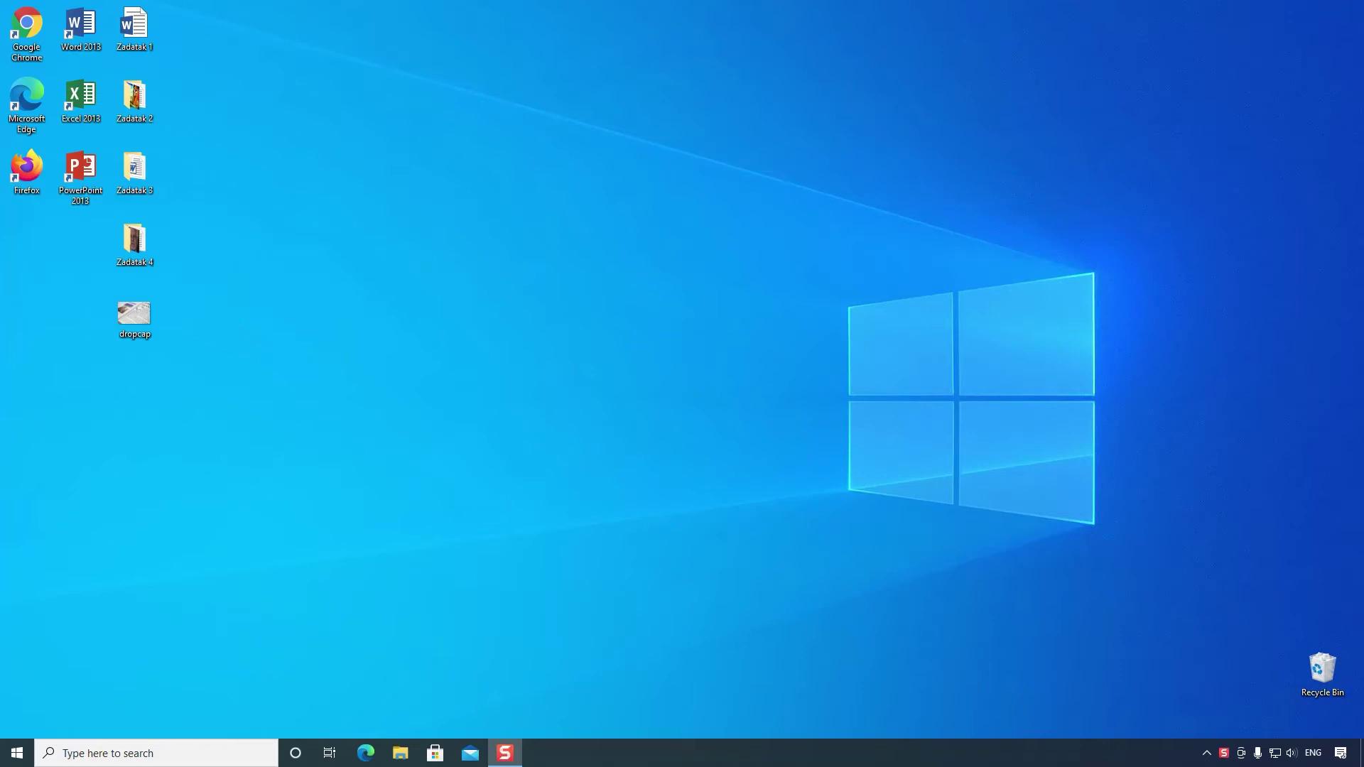
Step: Start Word 2013, preview the Blue grey cover letter template, and create a blank document instead
double_click(86, 48)
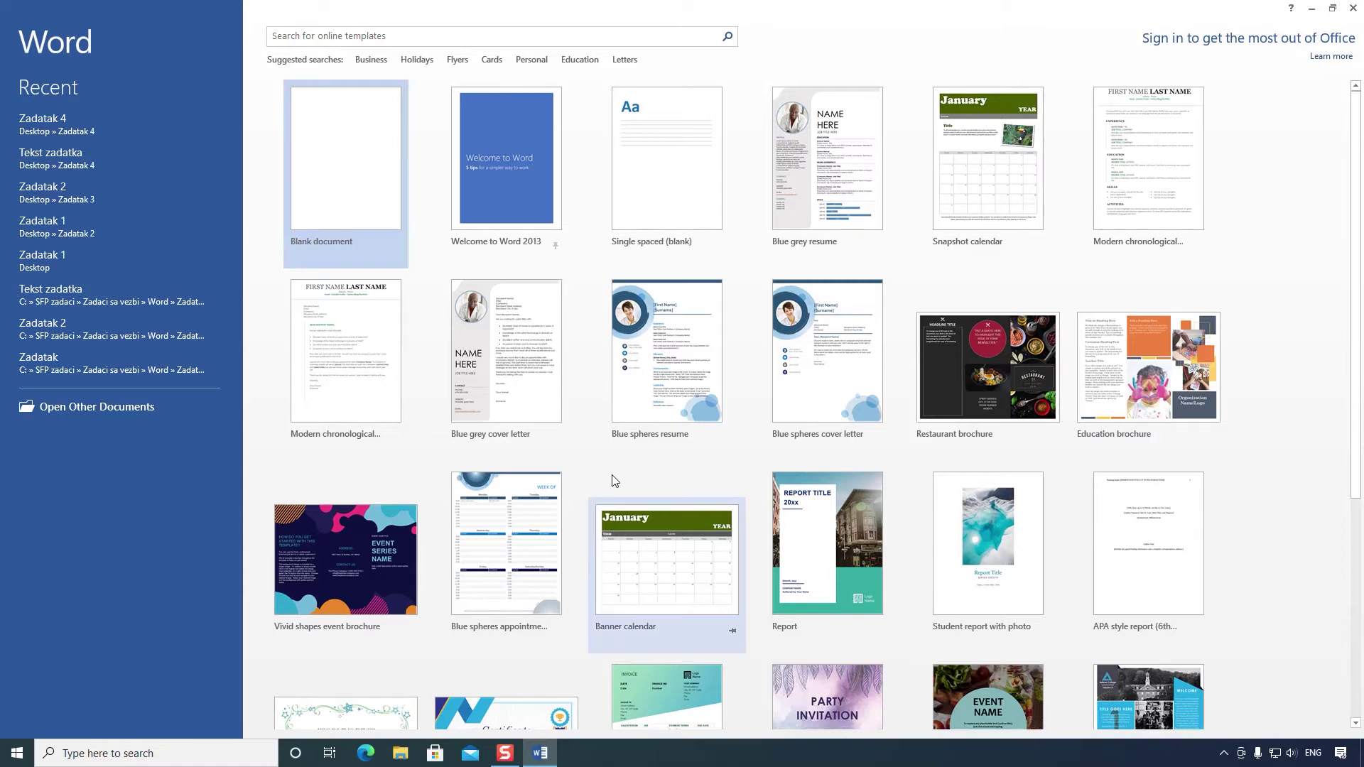
click(508, 357)
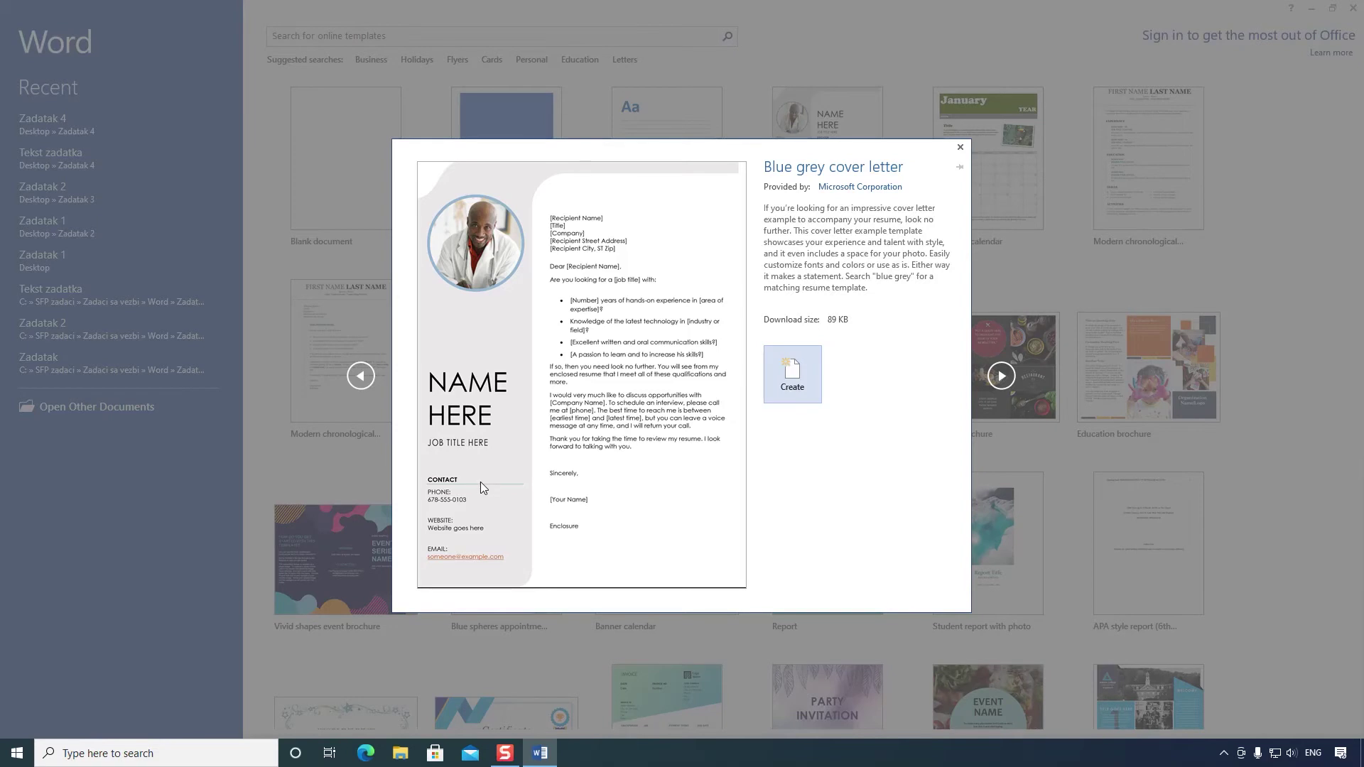
click(960, 147)
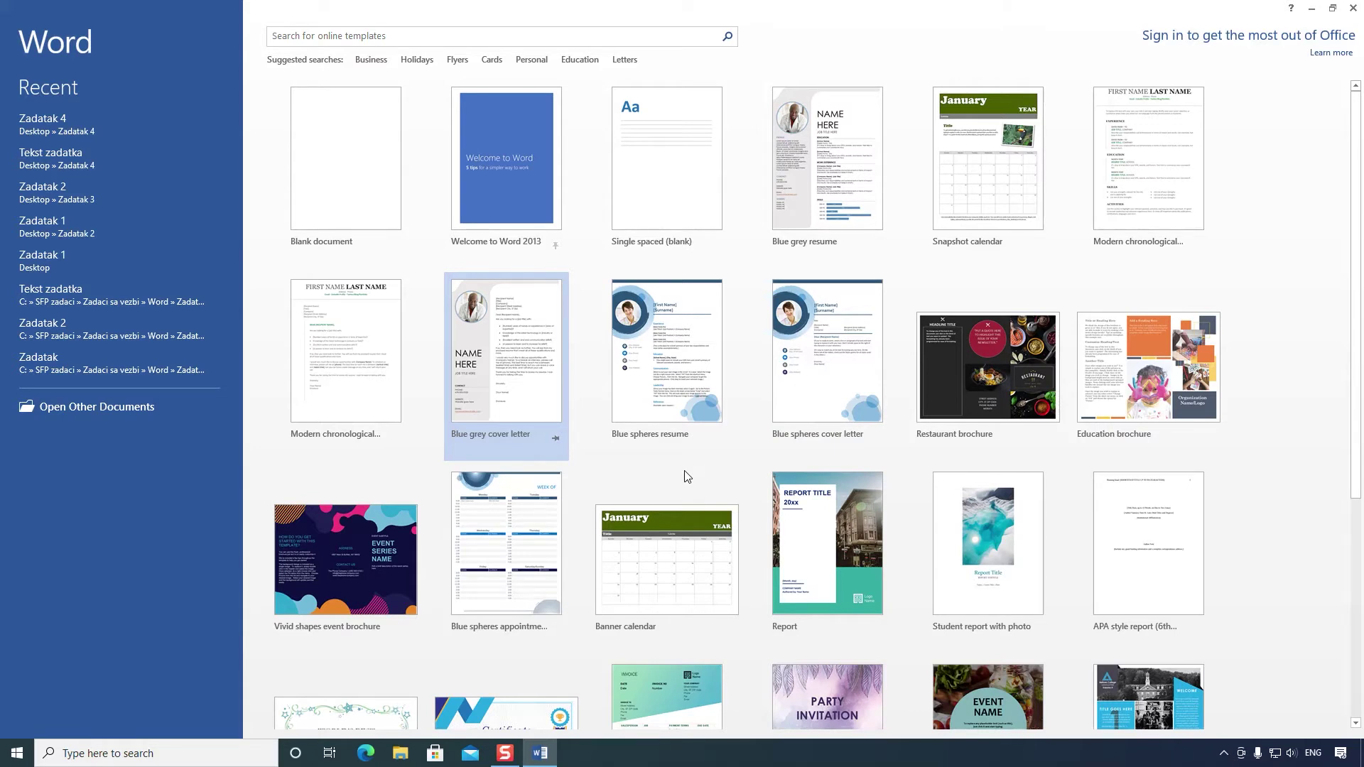
click(379, 194)
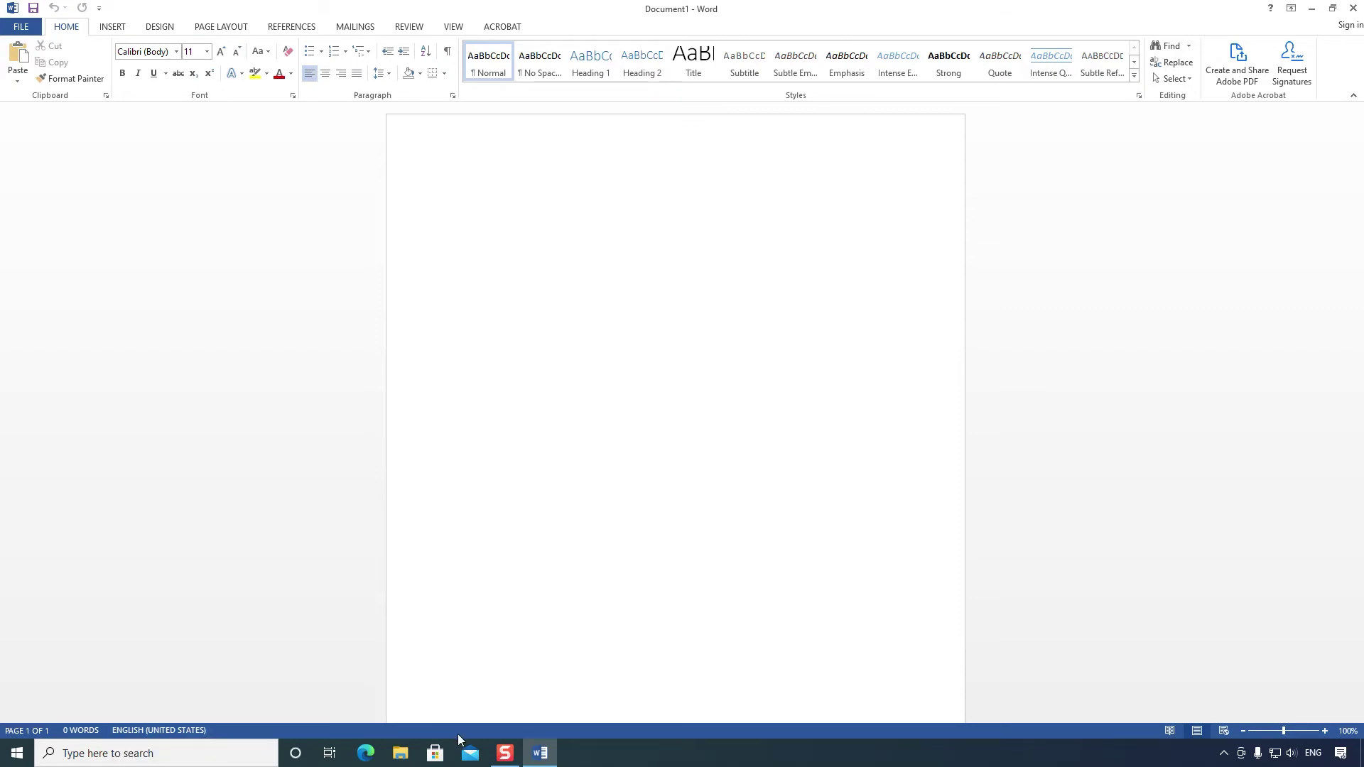
click(1268, 731)
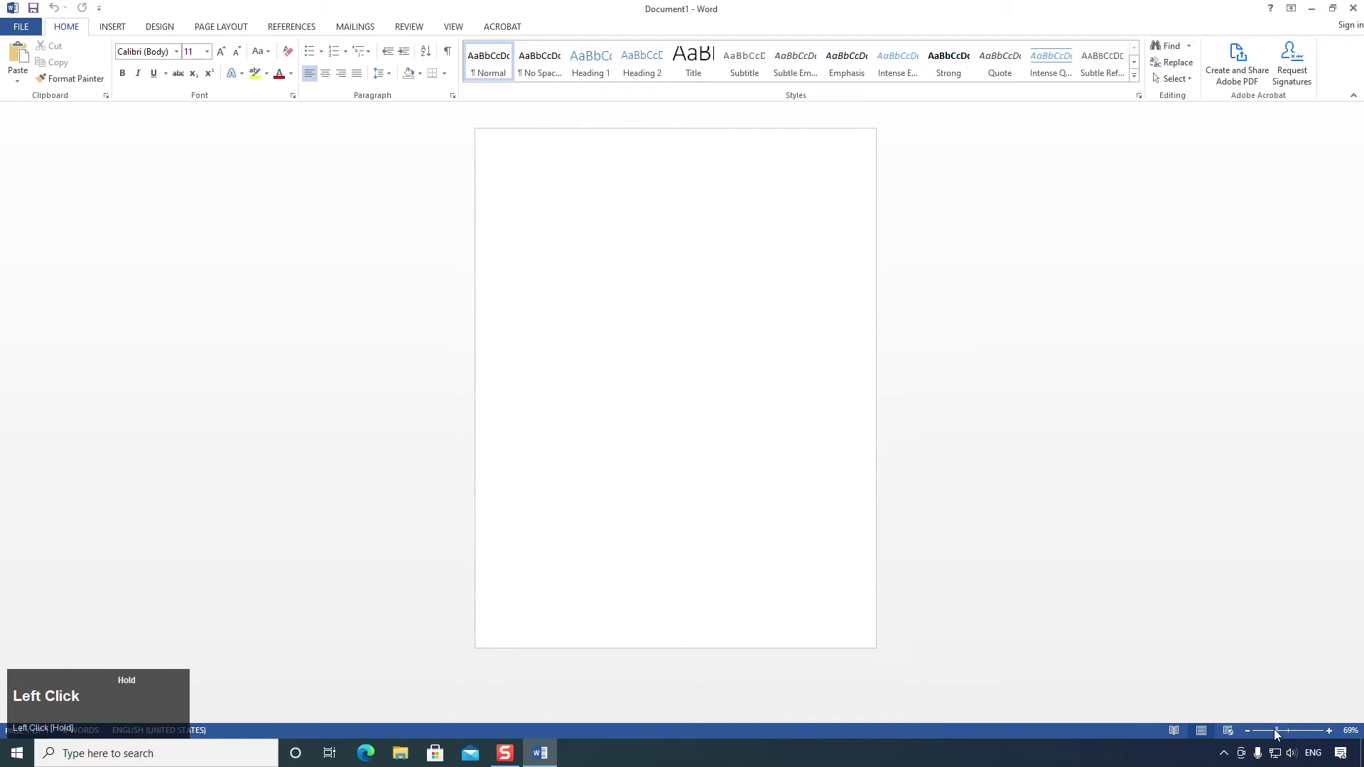
drag(1278, 731, 1285, 728)
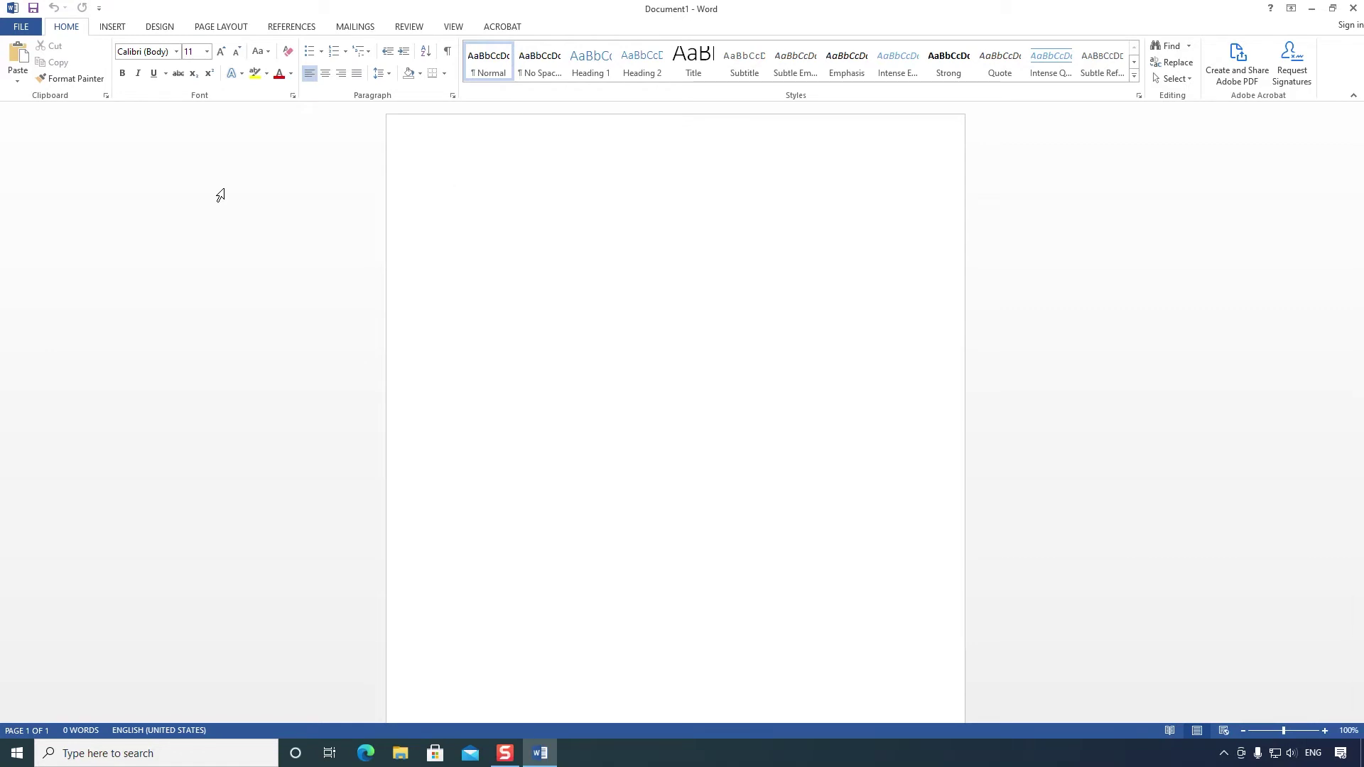
Step: Browse to the Desktop folder on the computer and open the Zadatak 1 document
click(25, 30)
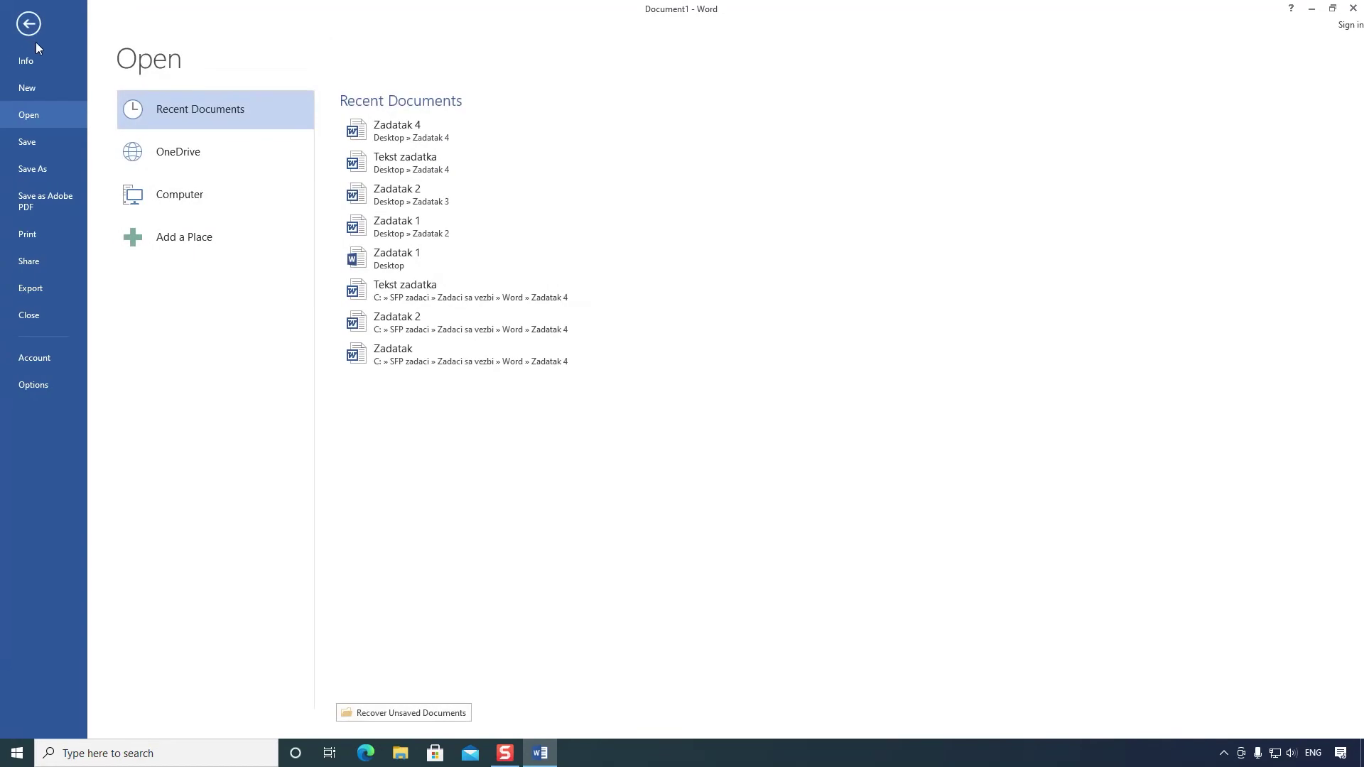
click(43, 88)
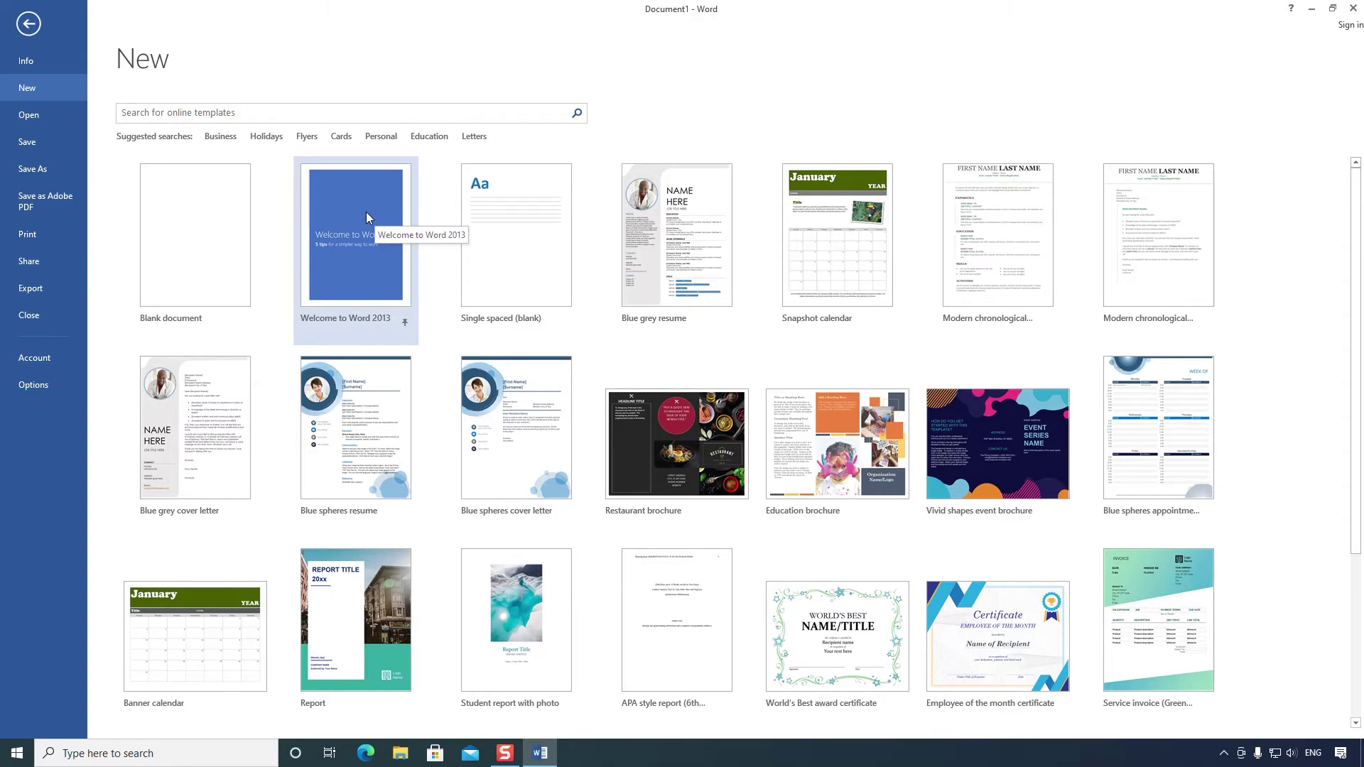
click(44, 117)
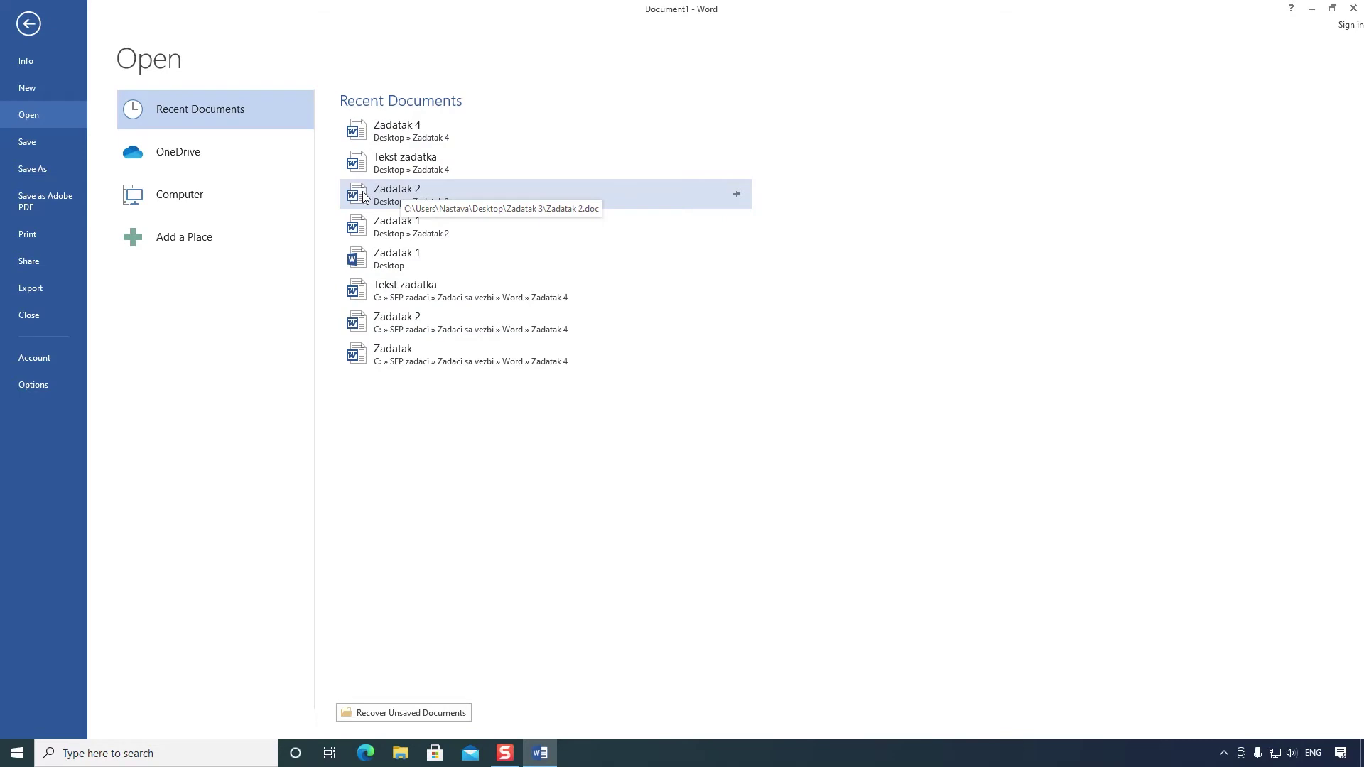
click(200, 206)
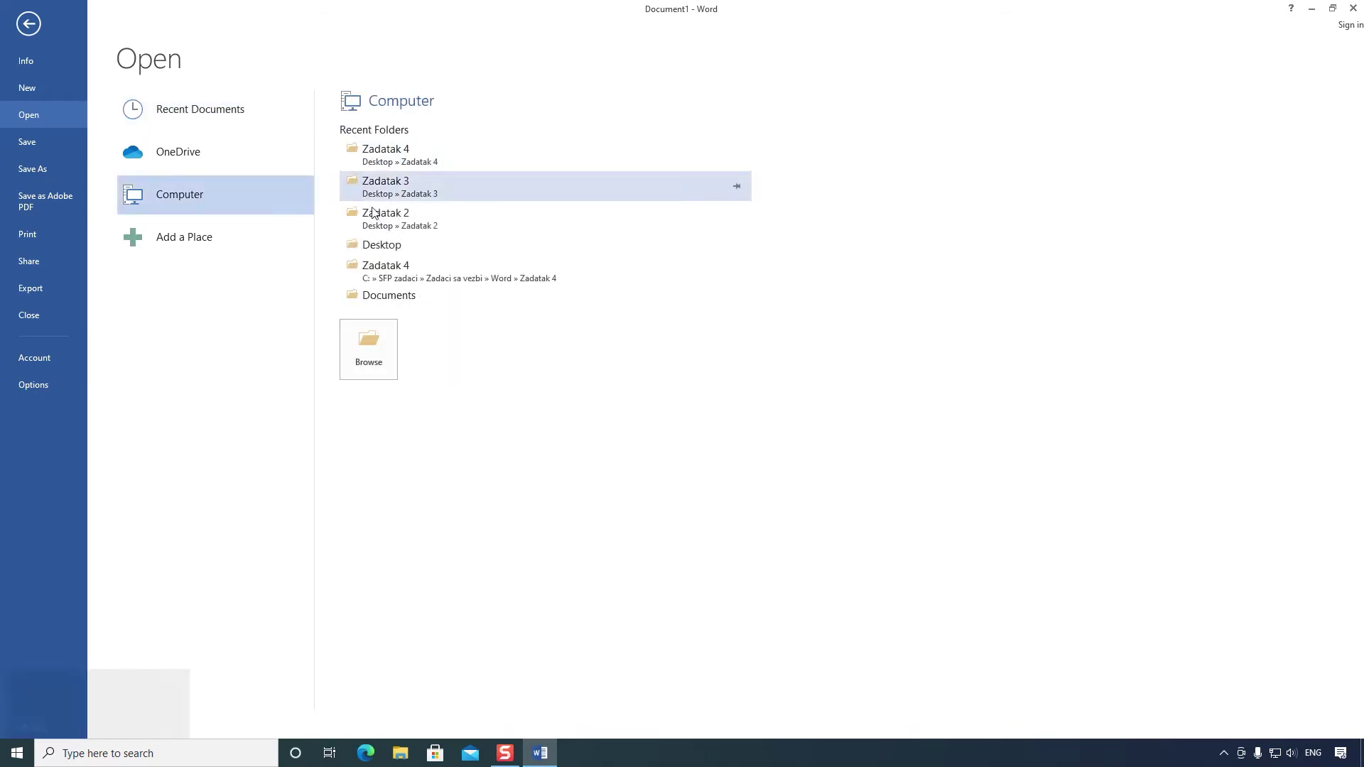
click(373, 352)
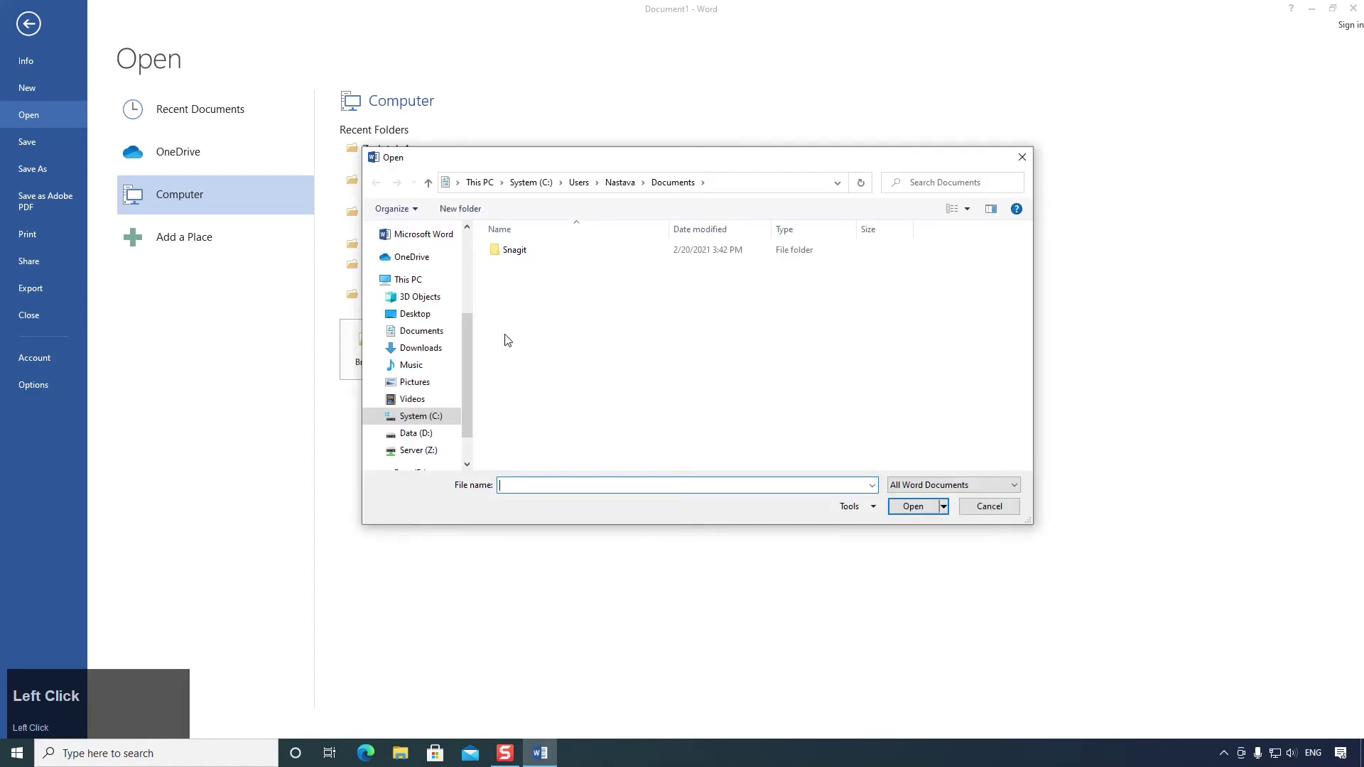
drag(466, 353, 467, 375)
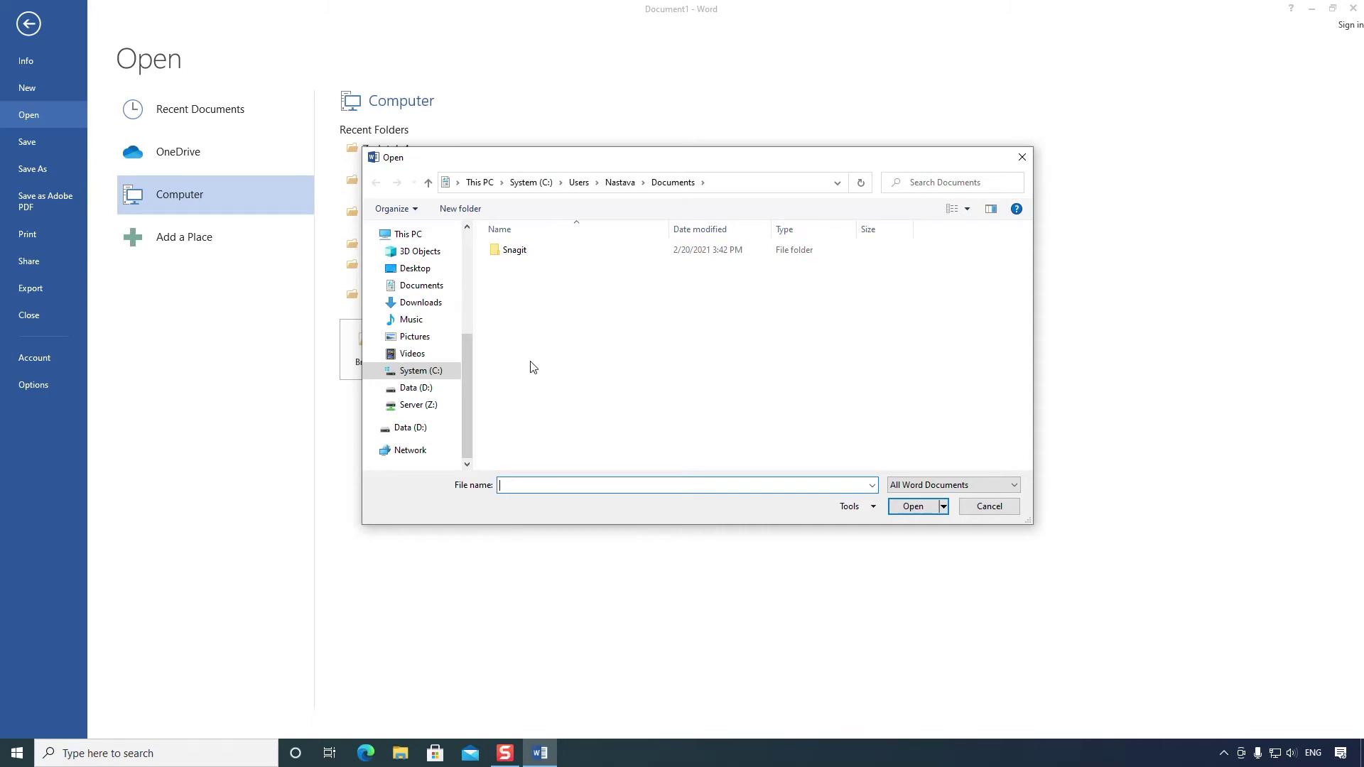
drag(467, 370, 471, 343)
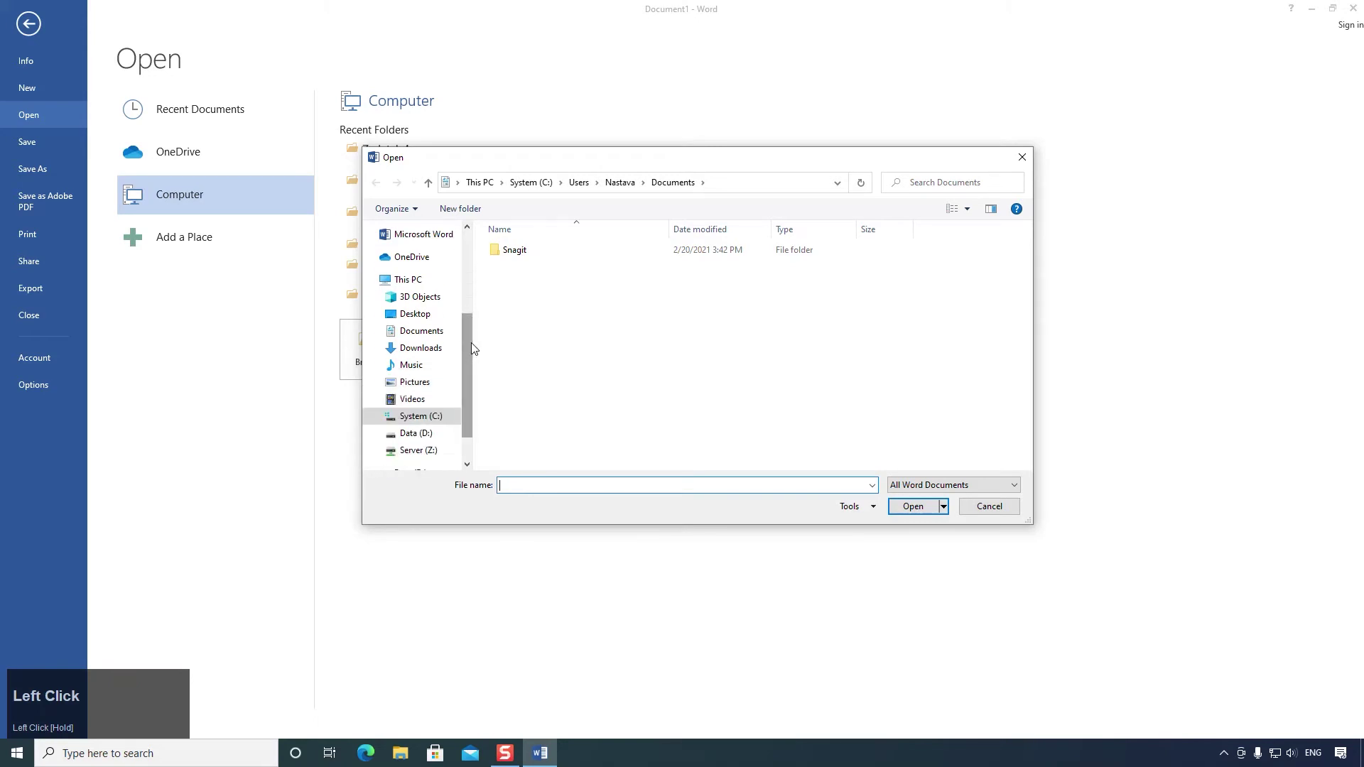
click(418, 321)
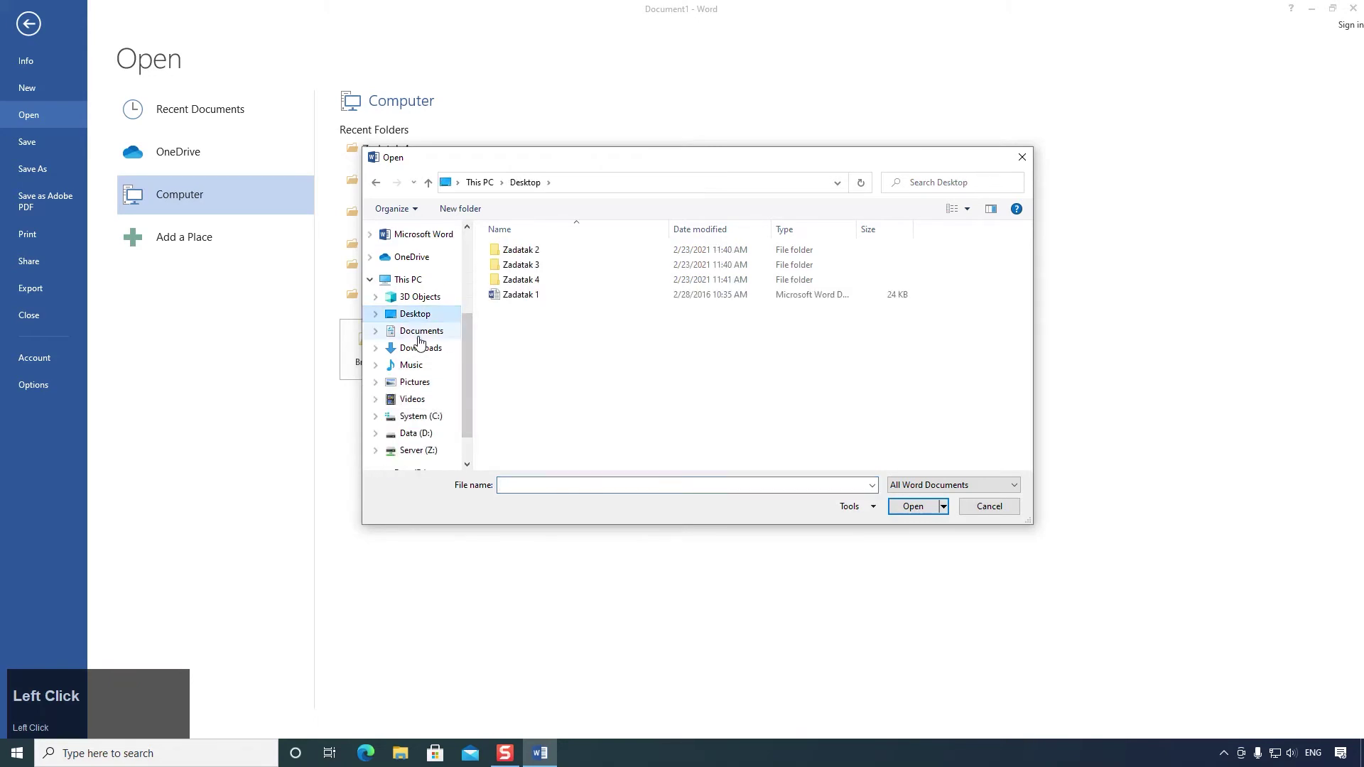
click(512, 298)
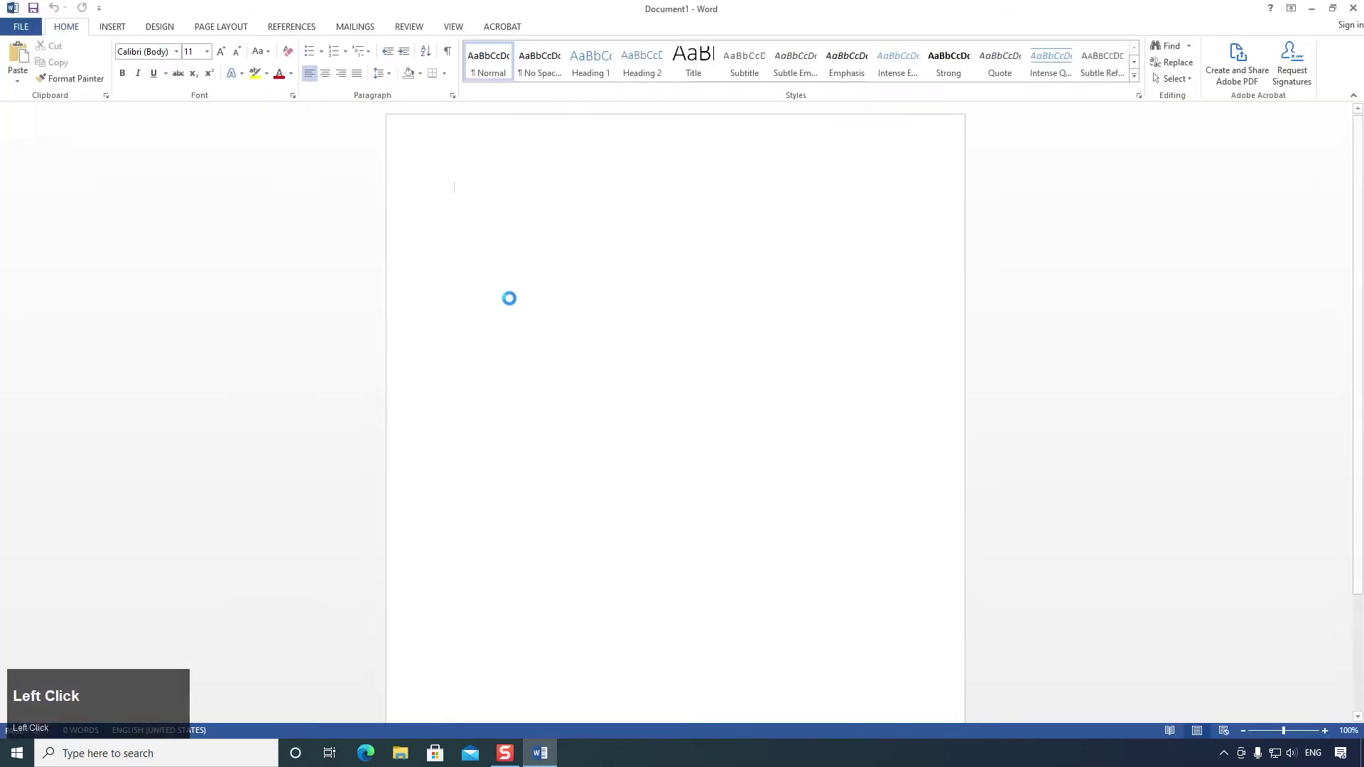
Step: Close the open document window, restart Word 2013 and create a new blank document
click(1354, 10)
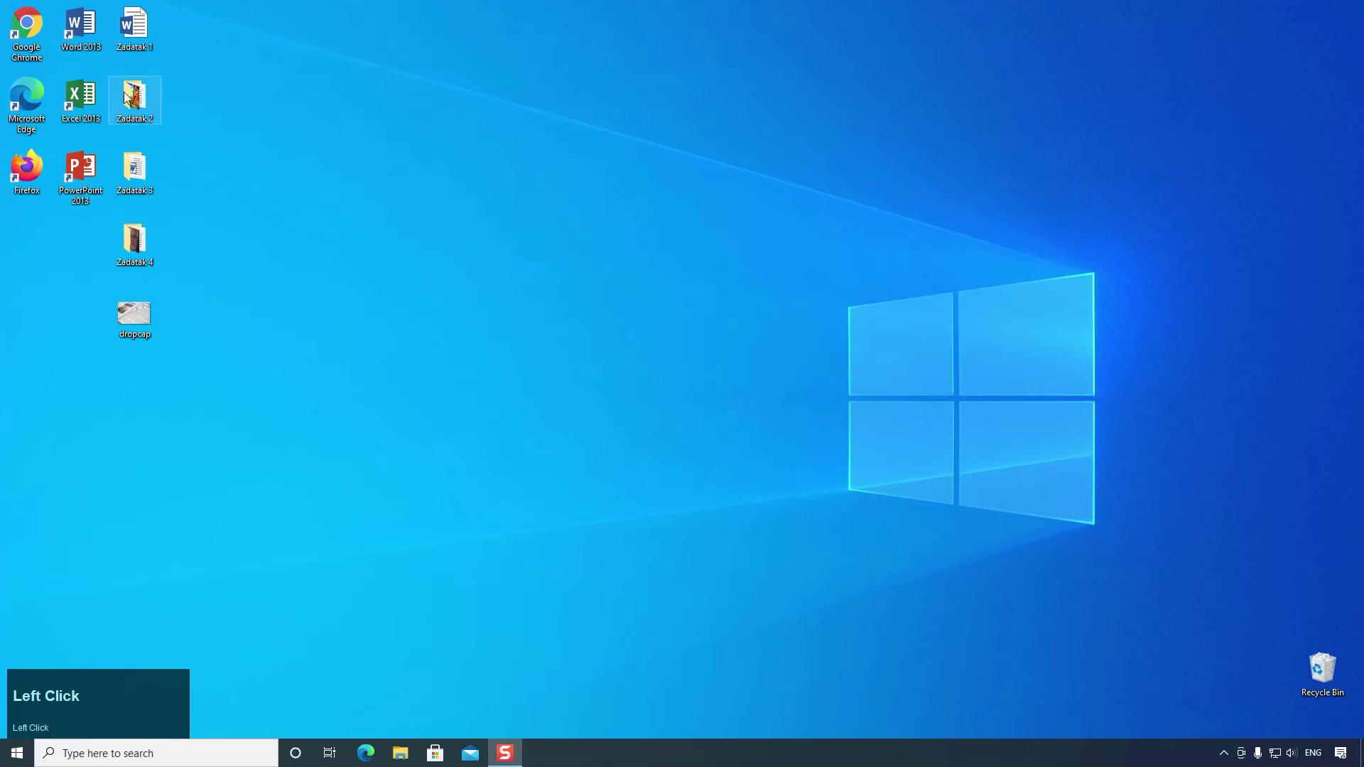
double_click(93, 28)
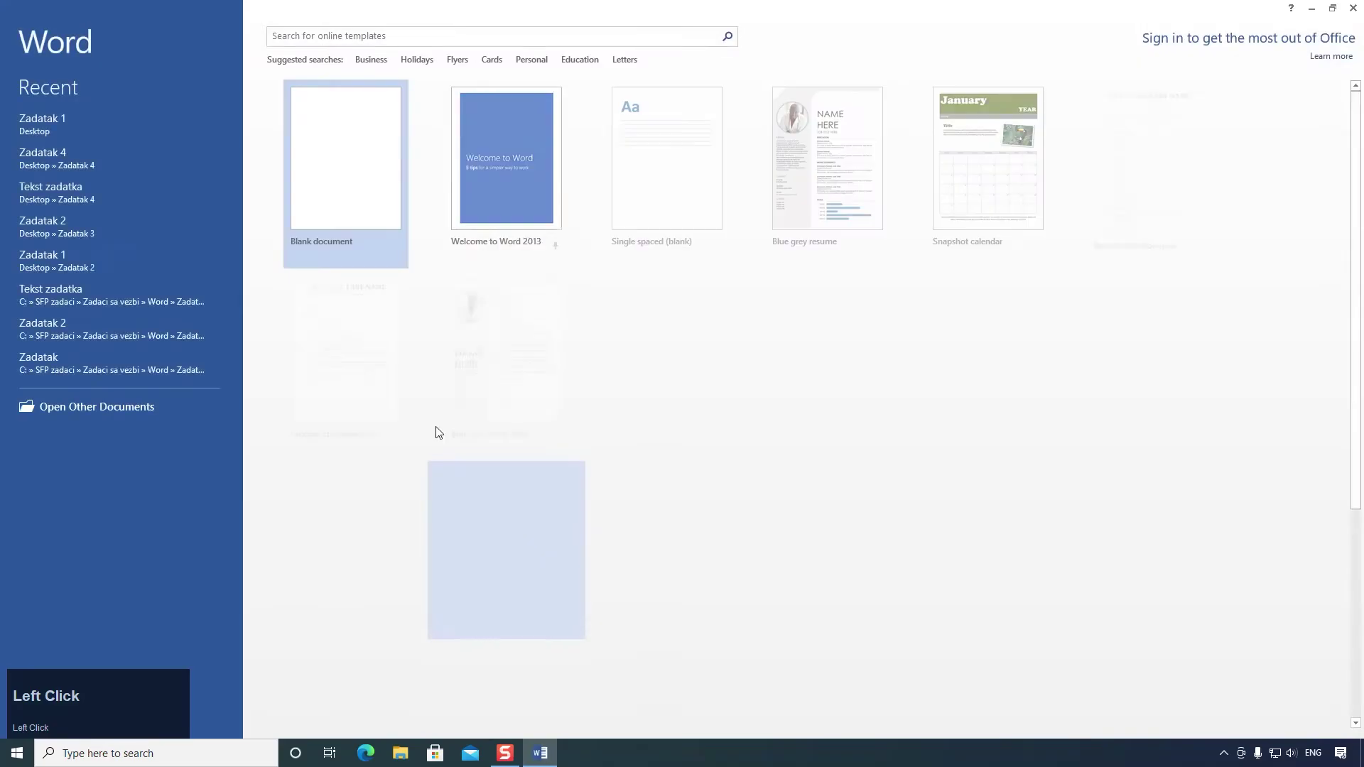
click(344, 143)
click(31, 29)
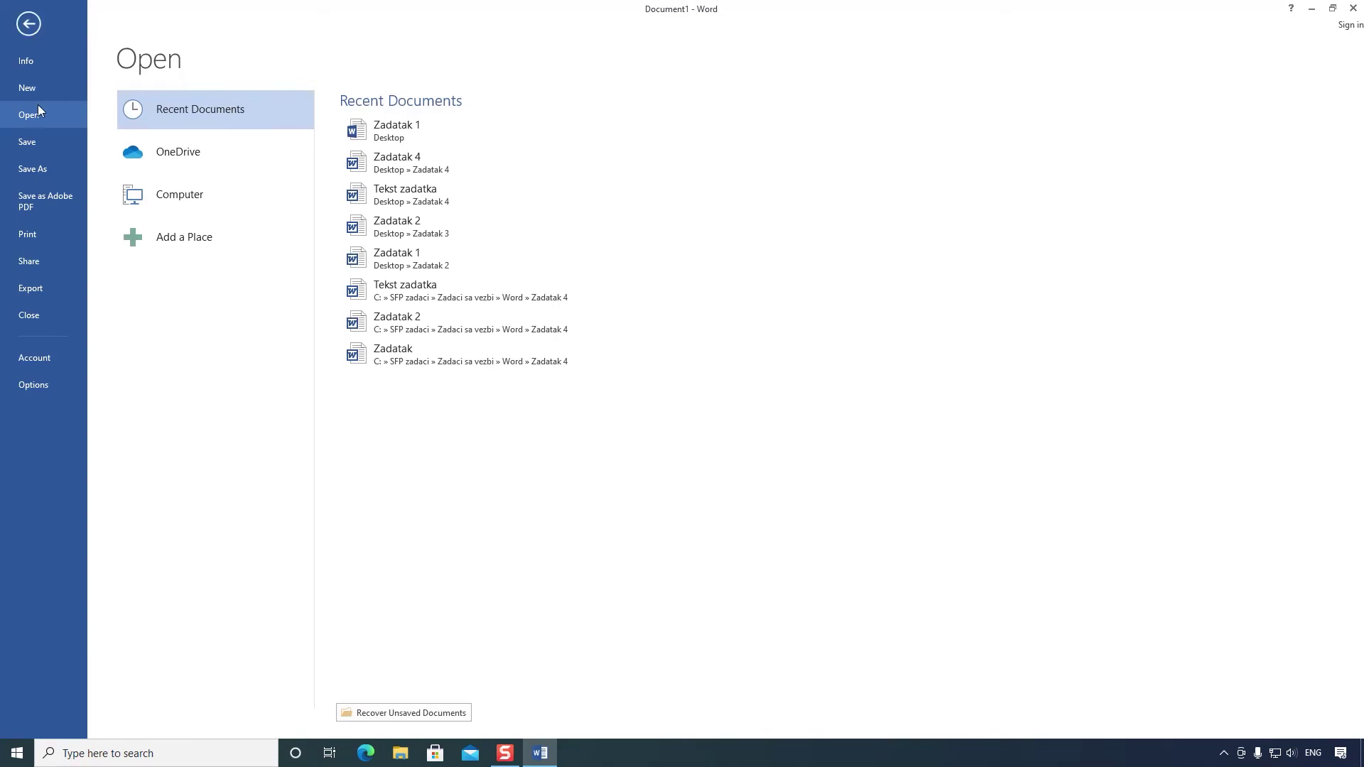
click(37, 150)
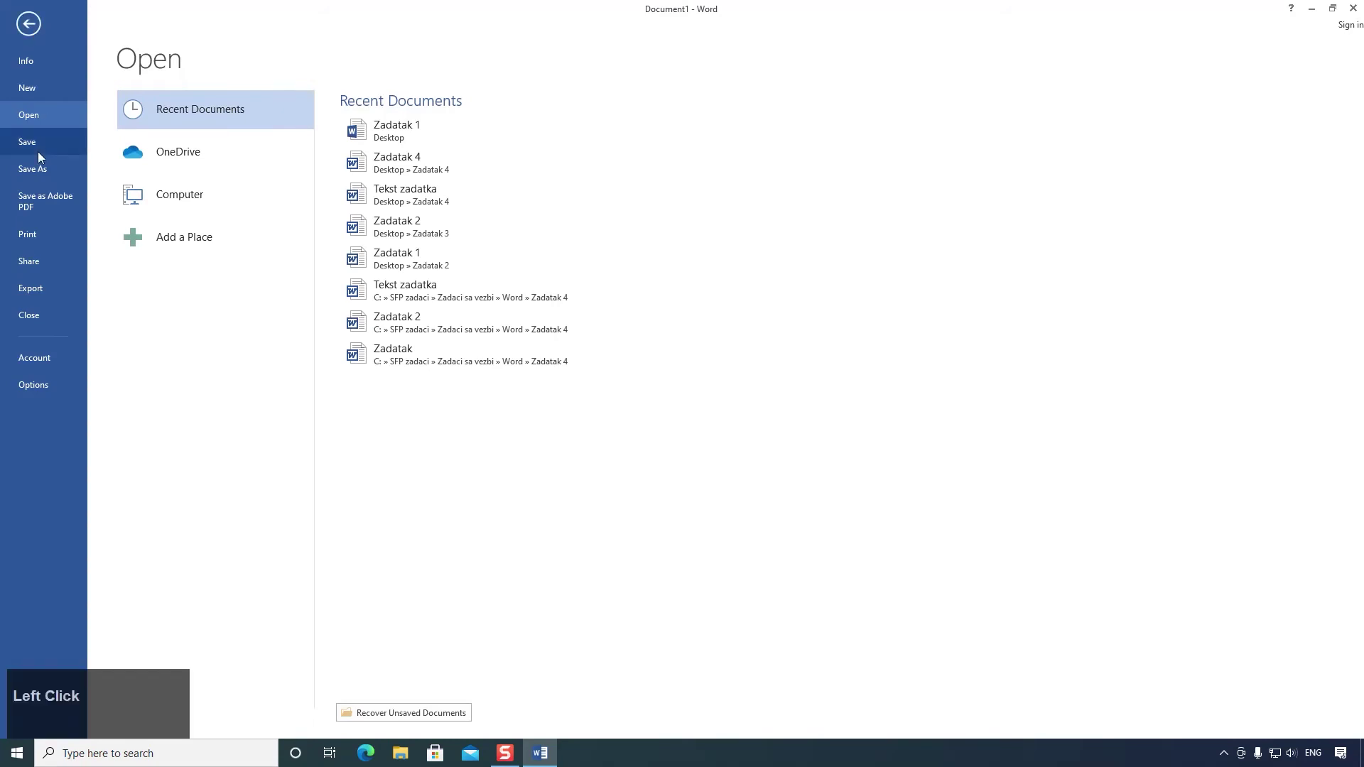
click(30, 25)
Step: Enter the text "cxbgbxcb" in the blank document and open an enlarged Save As dialog for a location on the computer
text(cxbgbxcb)
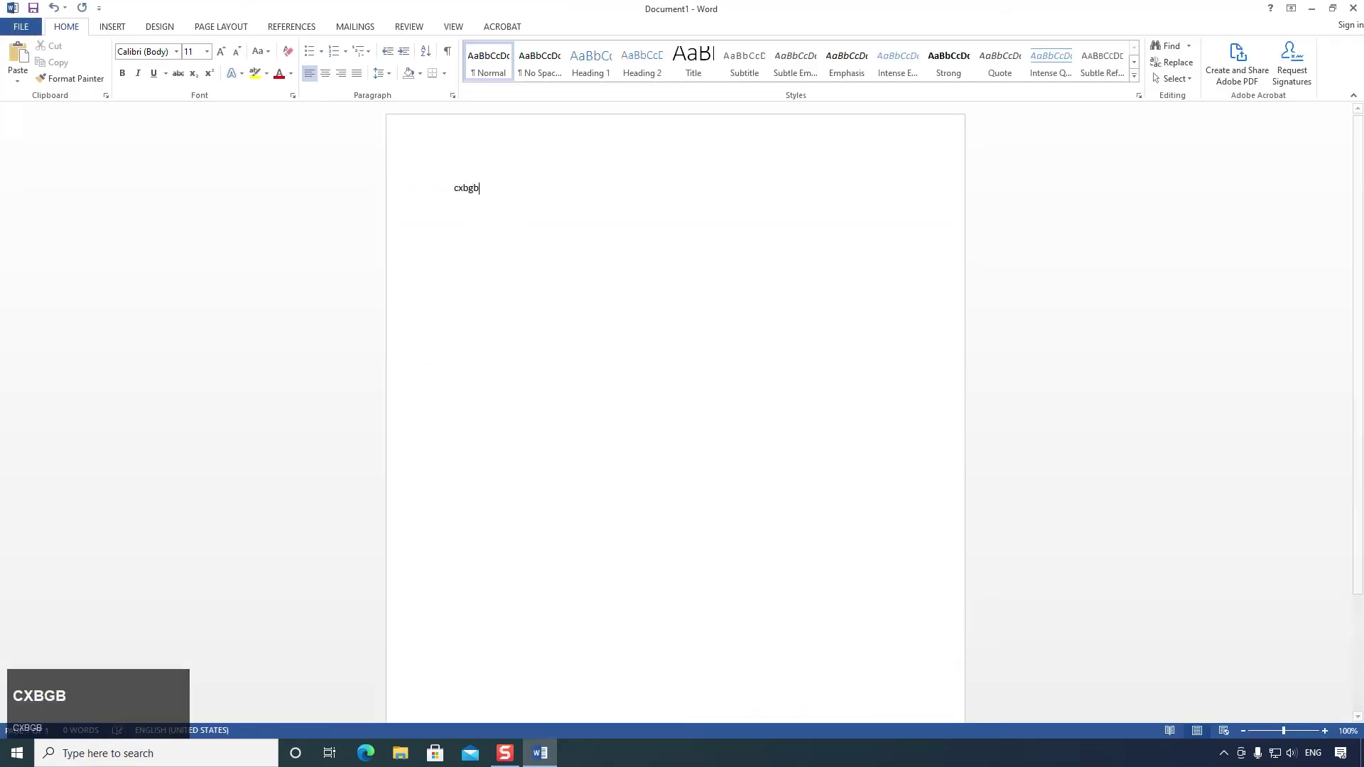
click(21, 27)
click(51, 147)
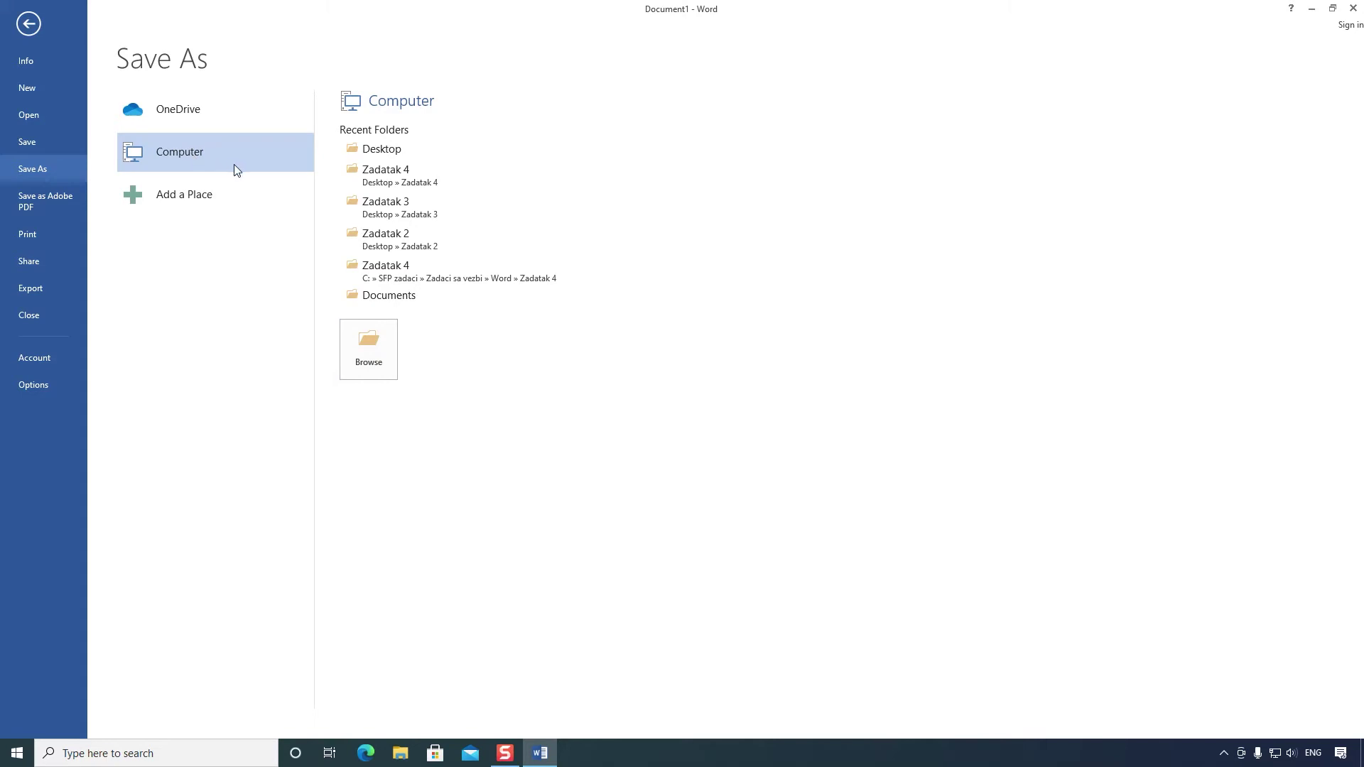
click(371, 348)
drag(380, 17, 693, 163)
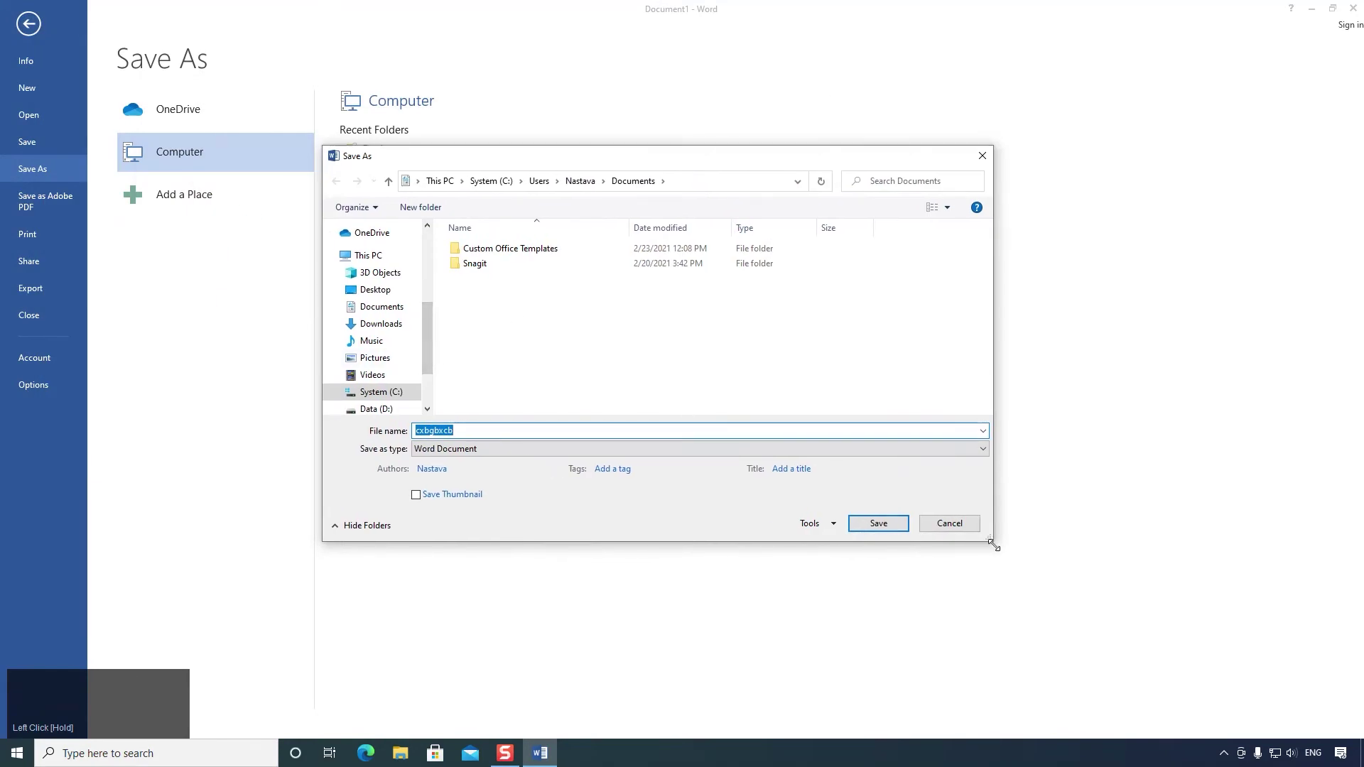
drag(994, 547, 1154, 670)
drag(646, 161, 587, 103)
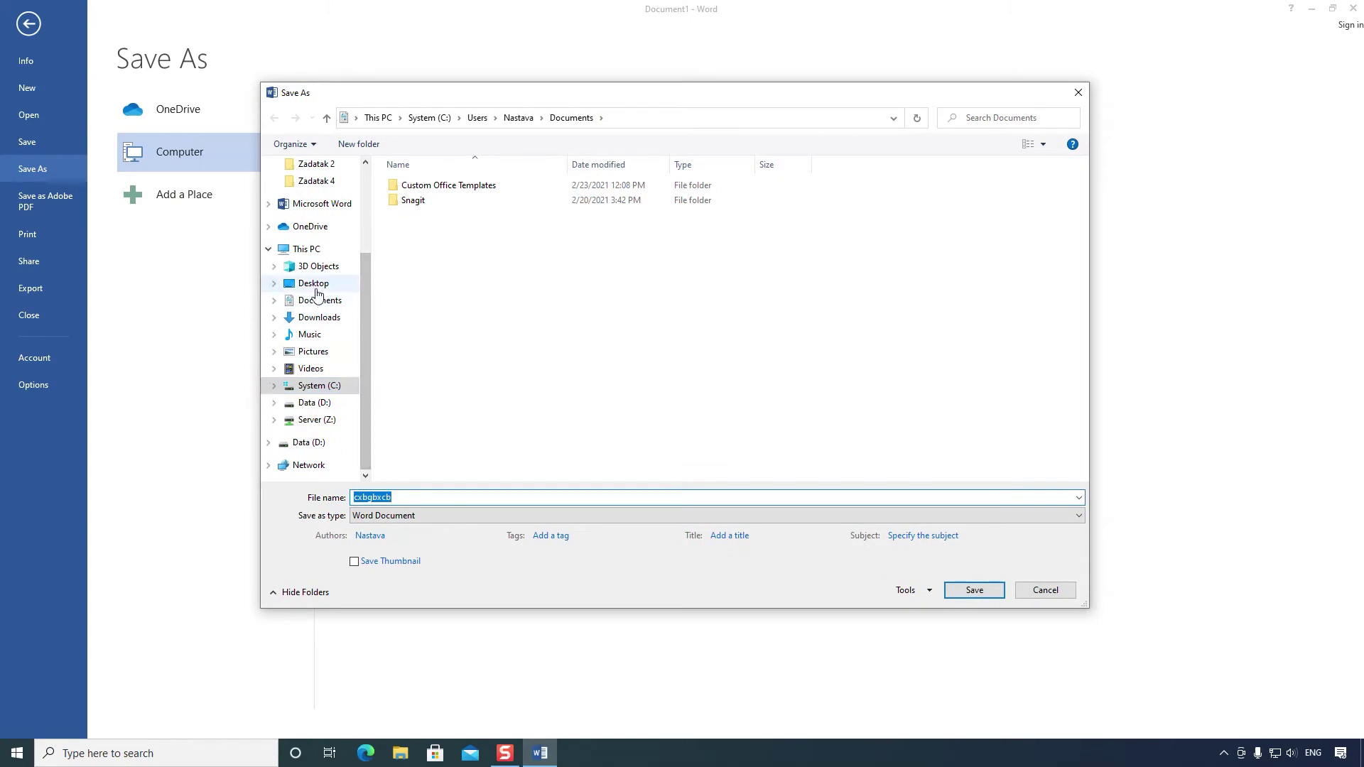
Step: Examine the available save locations: This PC, System (C:), Documents, Data (D:) and Server (Z:)
click(306, 250)
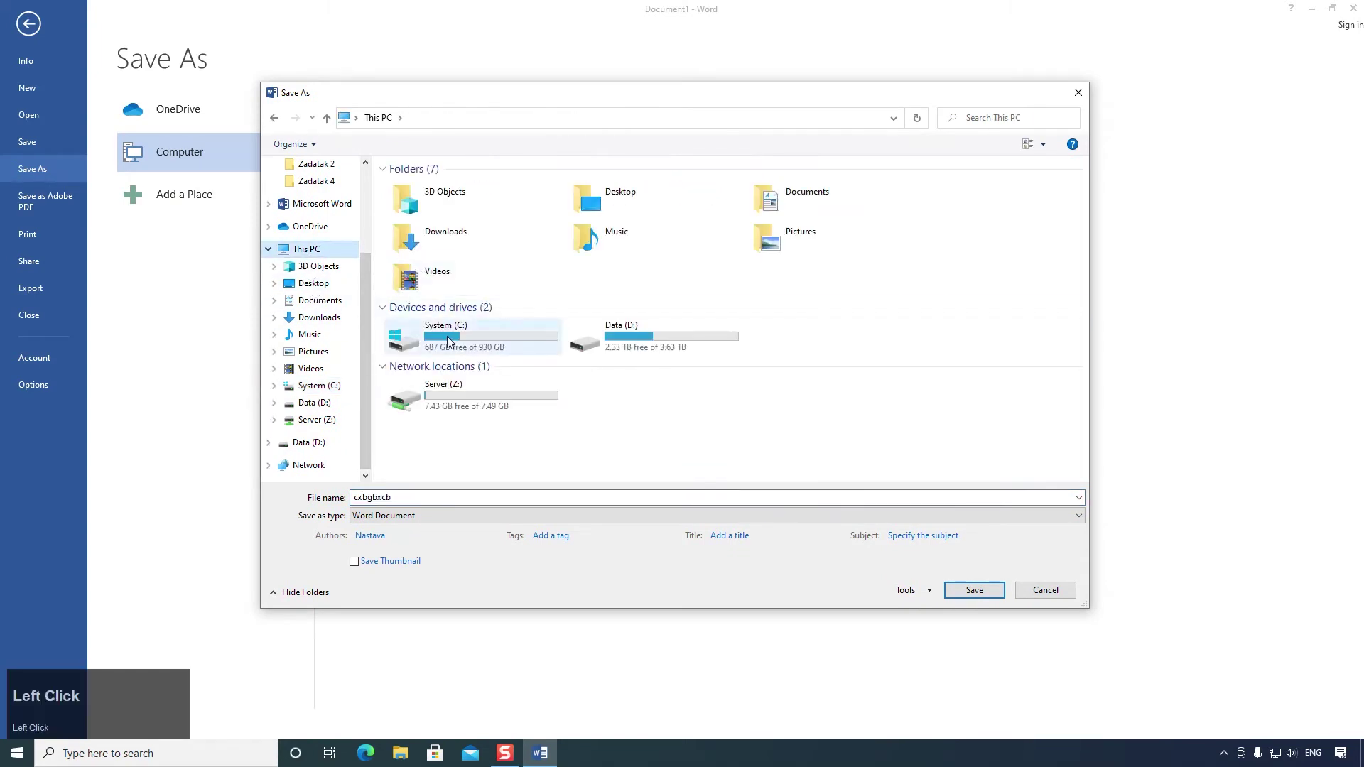
double_click(449, 342)
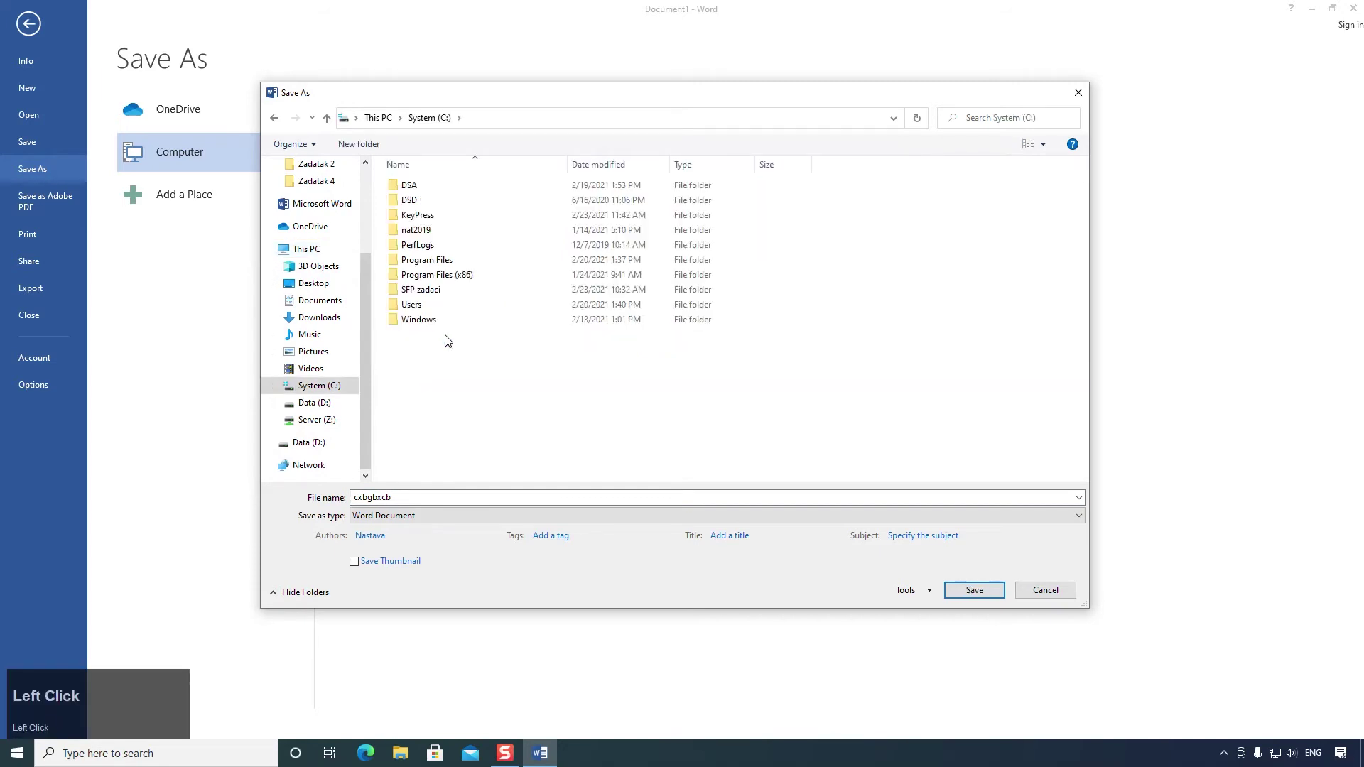
key(alt+Left)
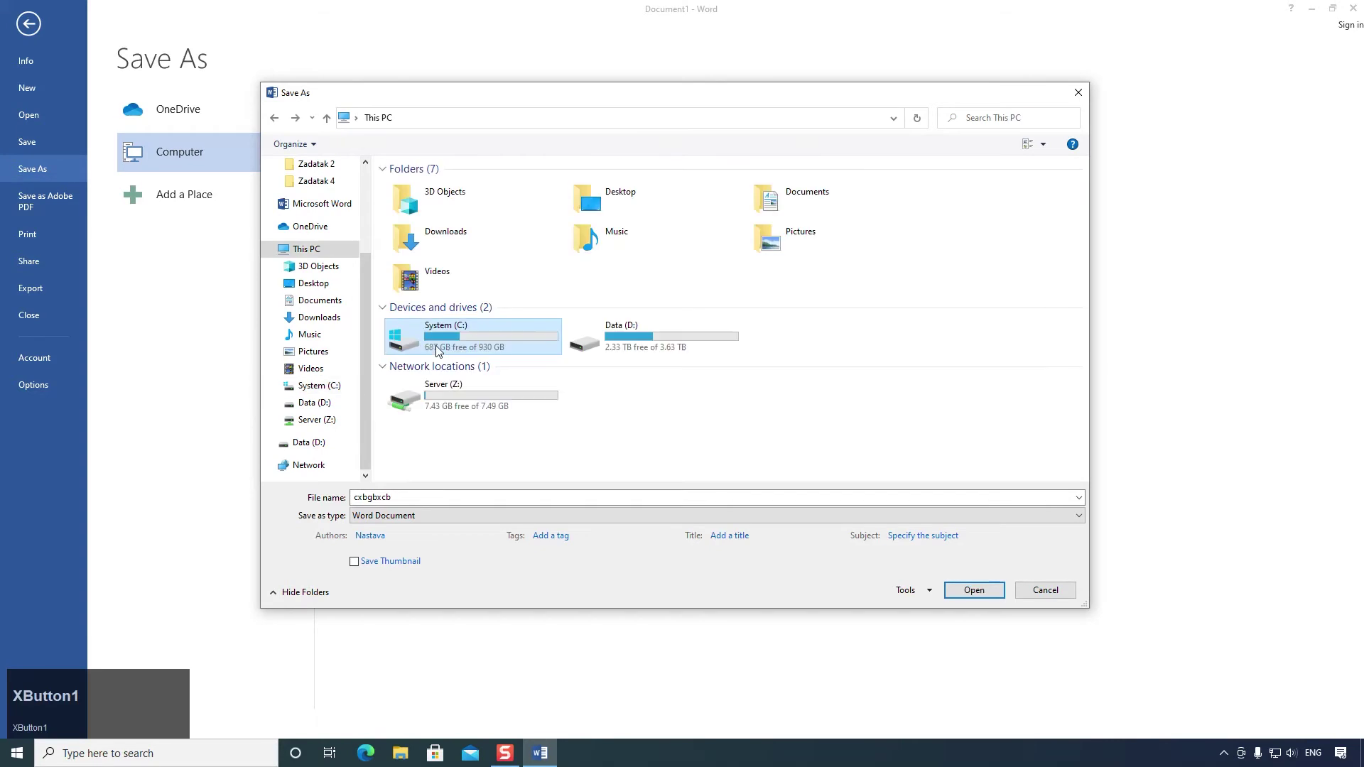
click(327, 308)
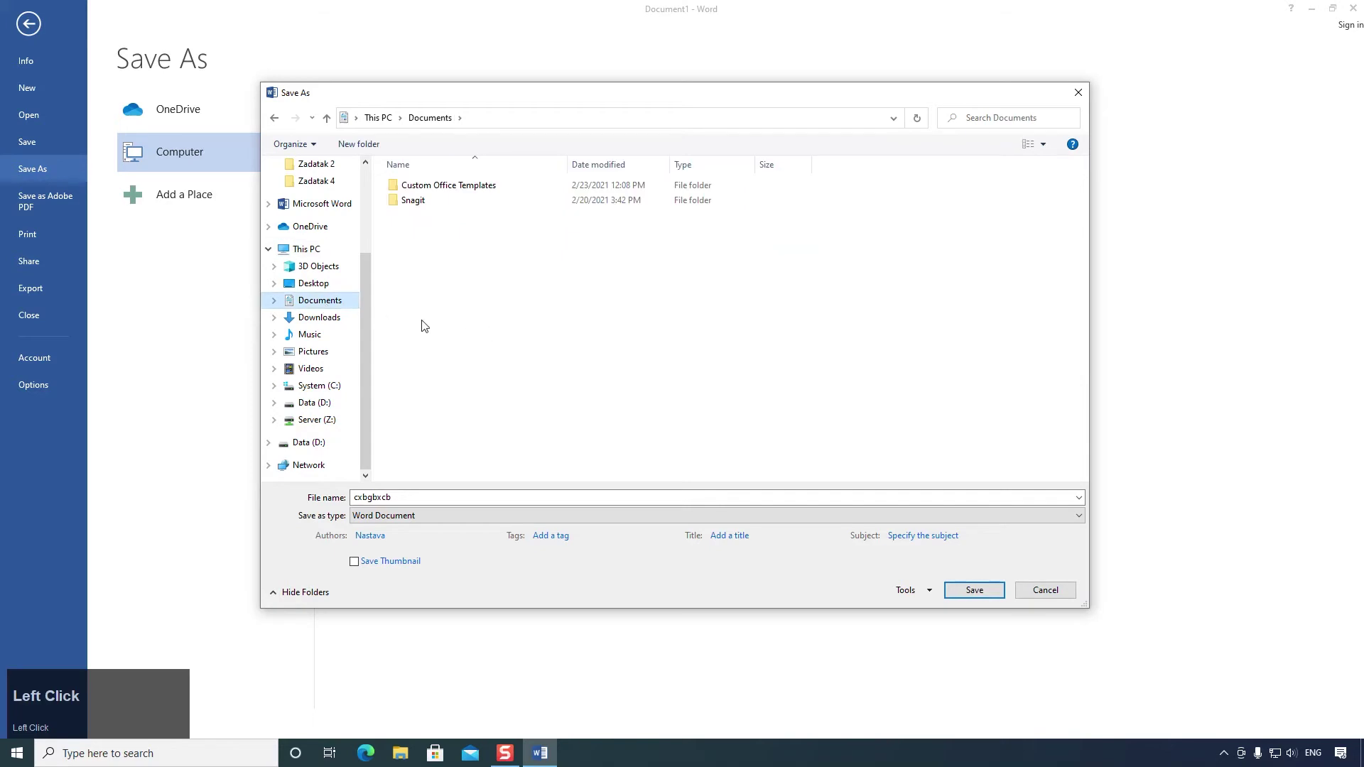
drag(368, 338, 368, 346)
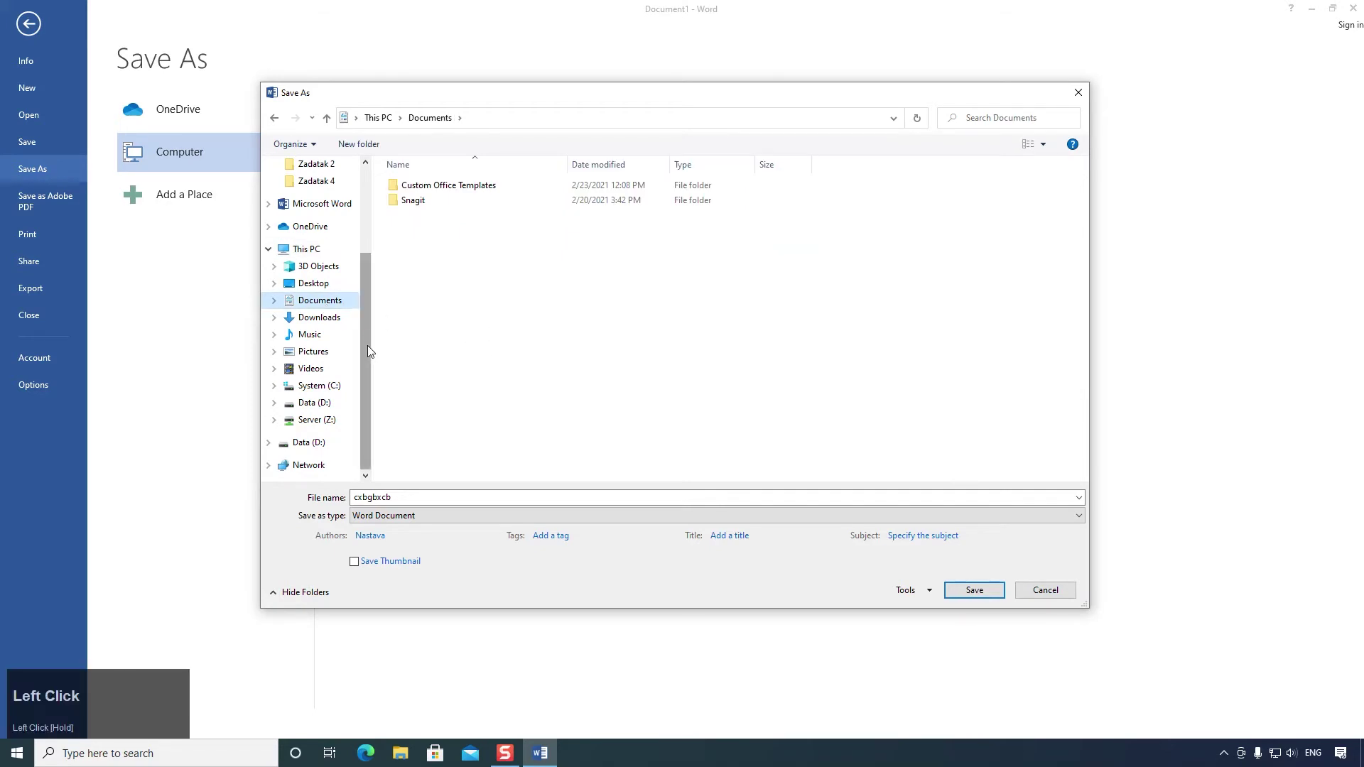
click(315, 402)
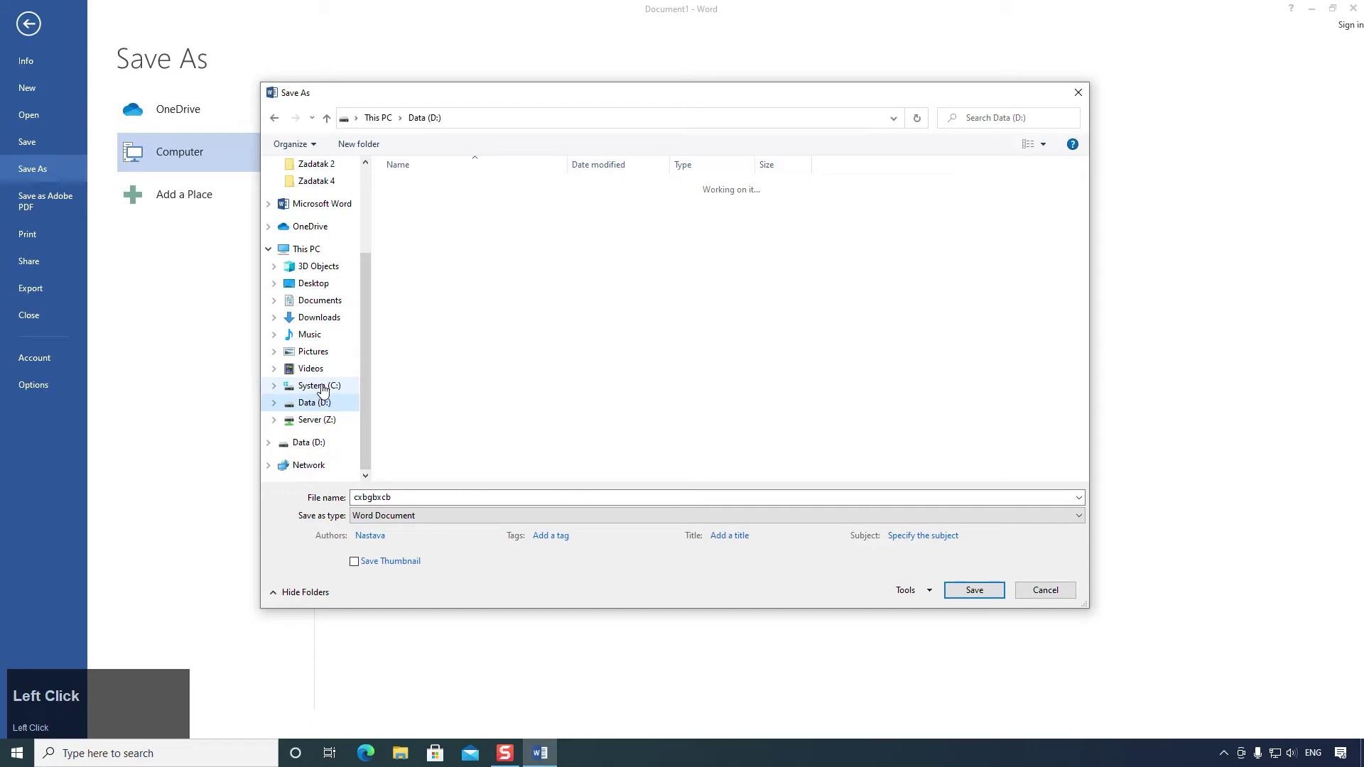
click(320, 388)
drag(364, 384, 348, 410)
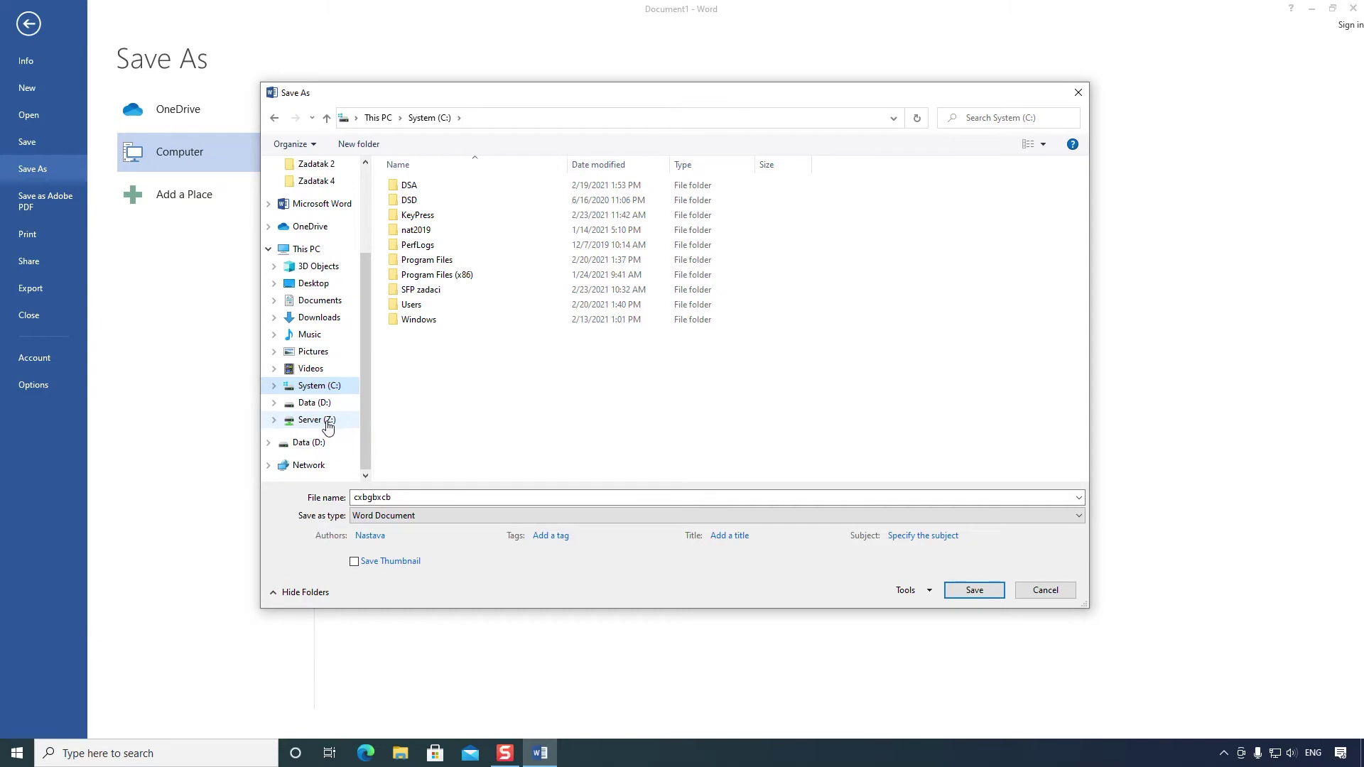
click(327, 424)
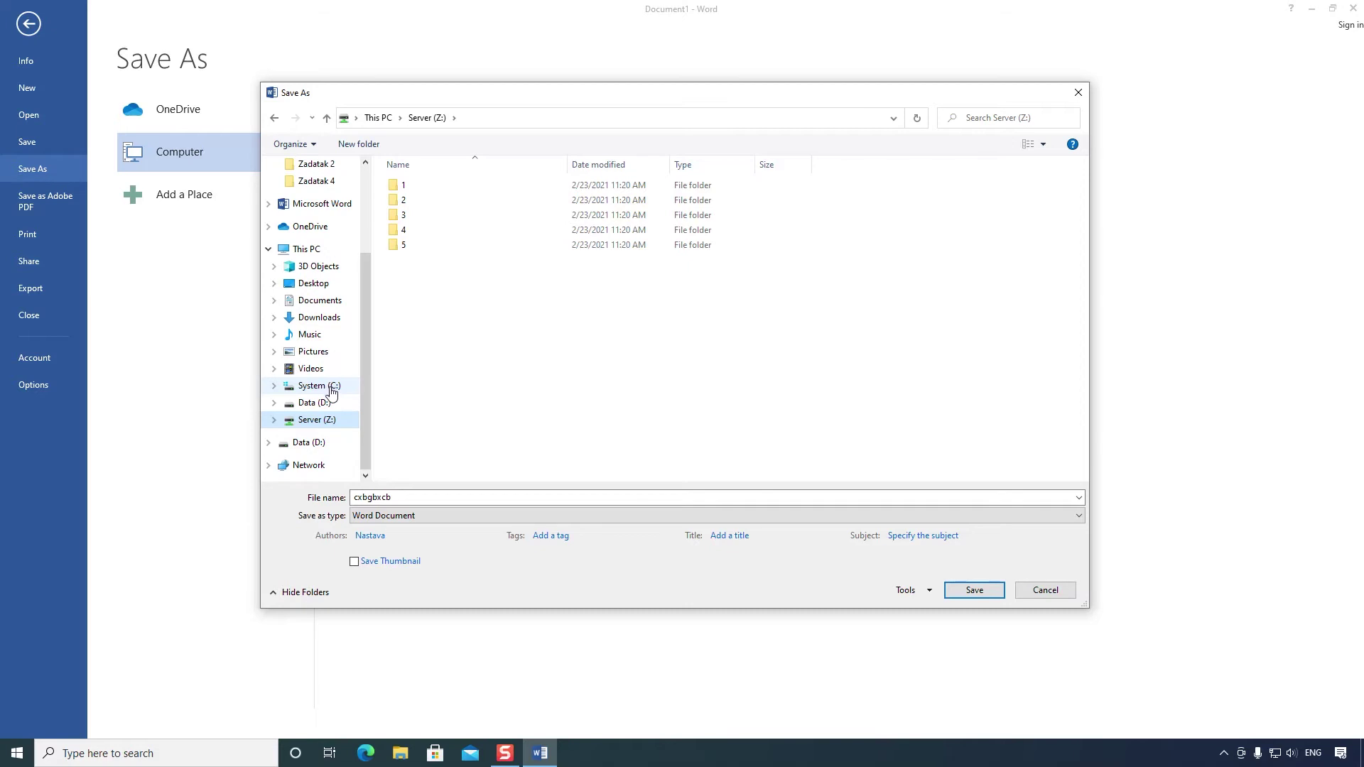
mouse_move(365, 396)
mouse_down()
mouse_move(361, 291)
mouse_move(369, 373)
mouse_up()
Step: Check the Documents folder and choose the Desktop as the save location for the new document
click(316, 320)
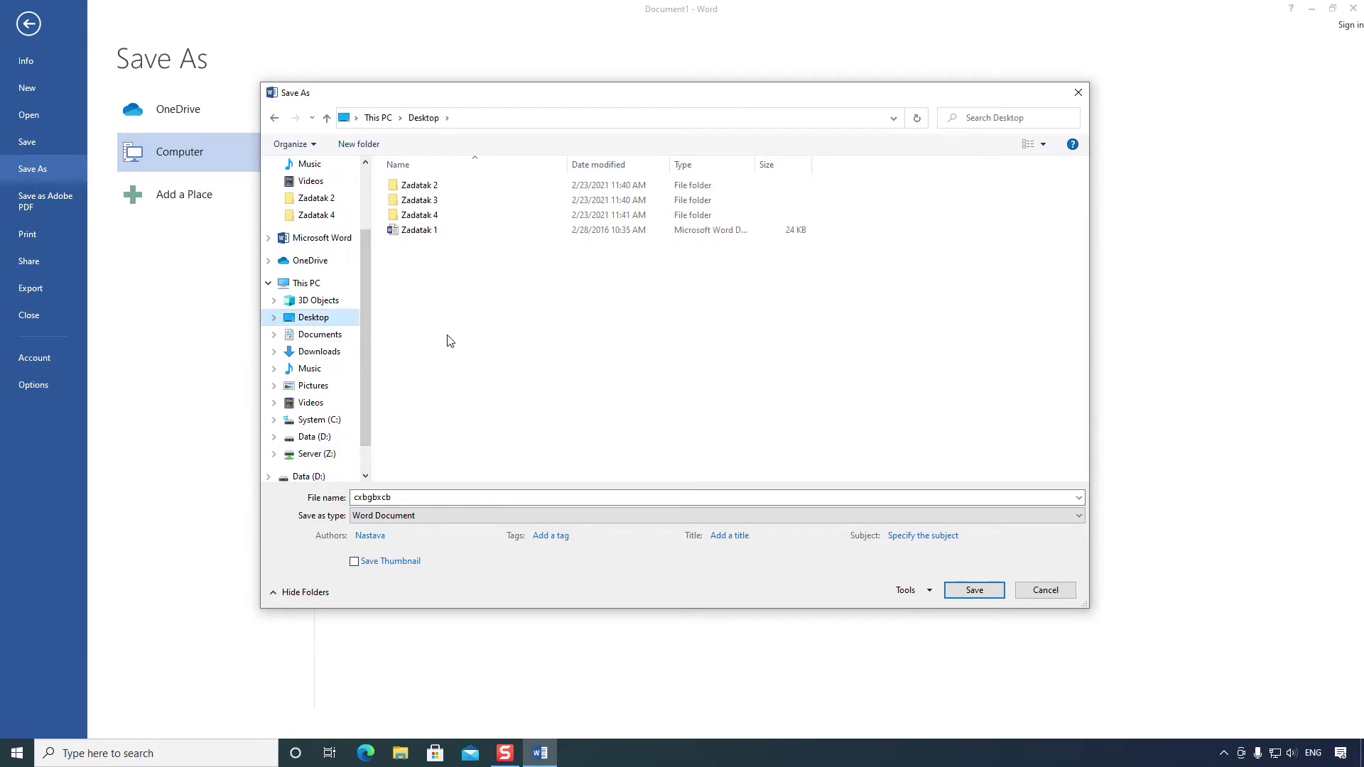
click(337, 342)
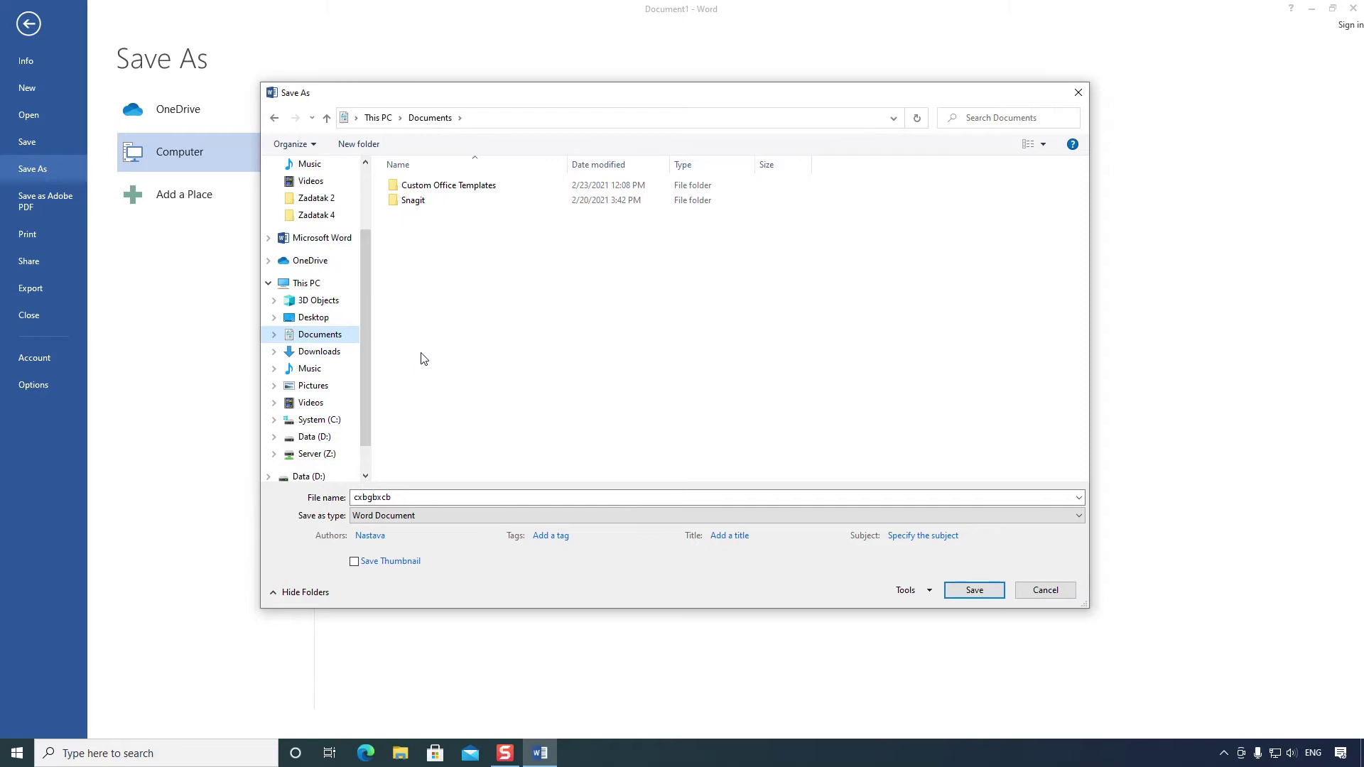
double_click(416, 496)
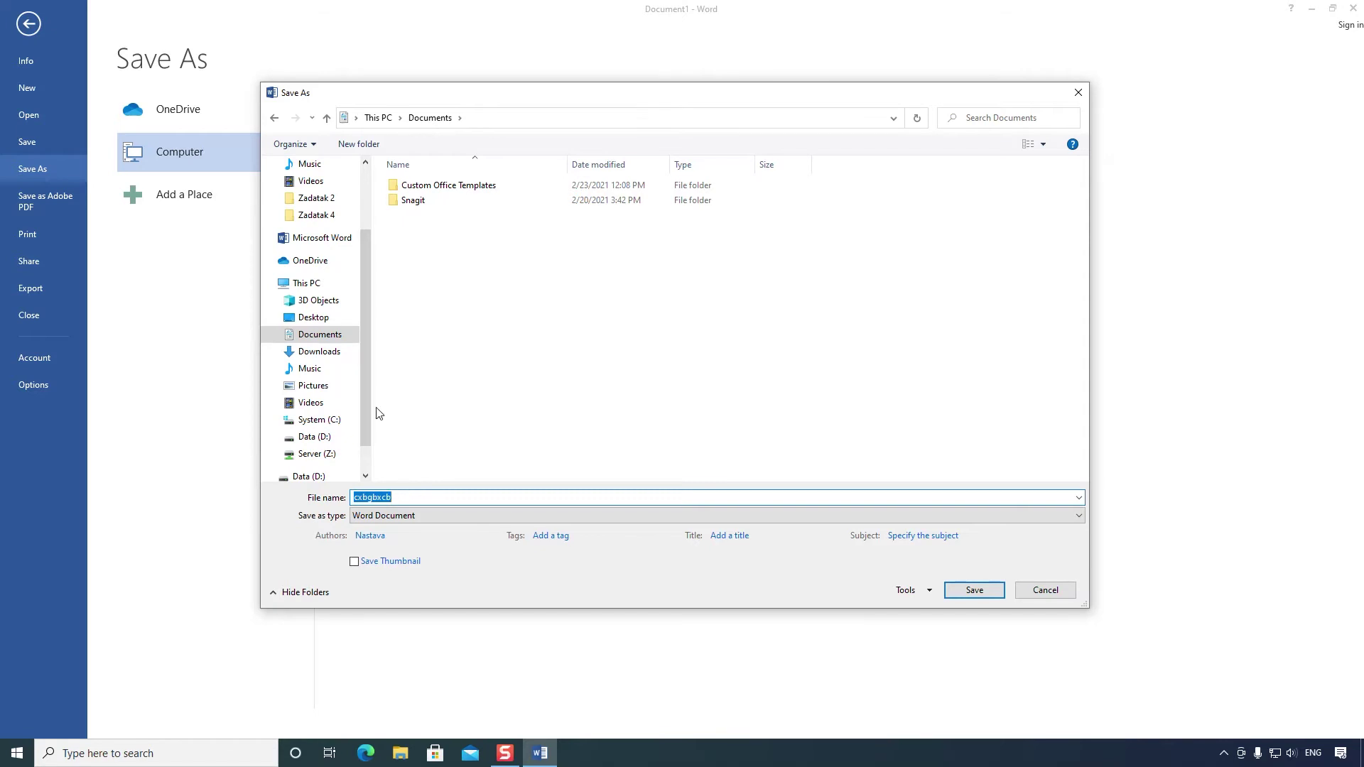
click(314, 320)
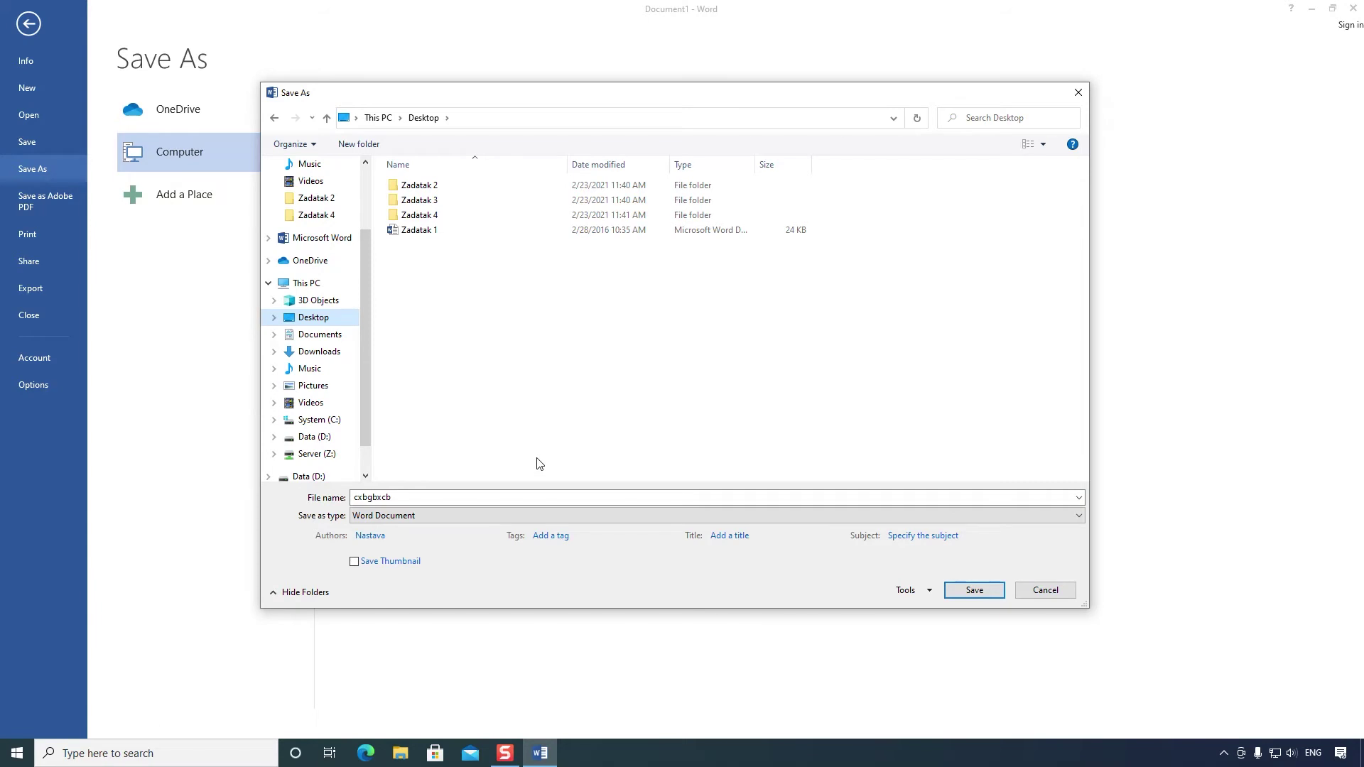
Step: Name the document "Dokument" and save it to the Desktop as a Word Document
click(452, 496)
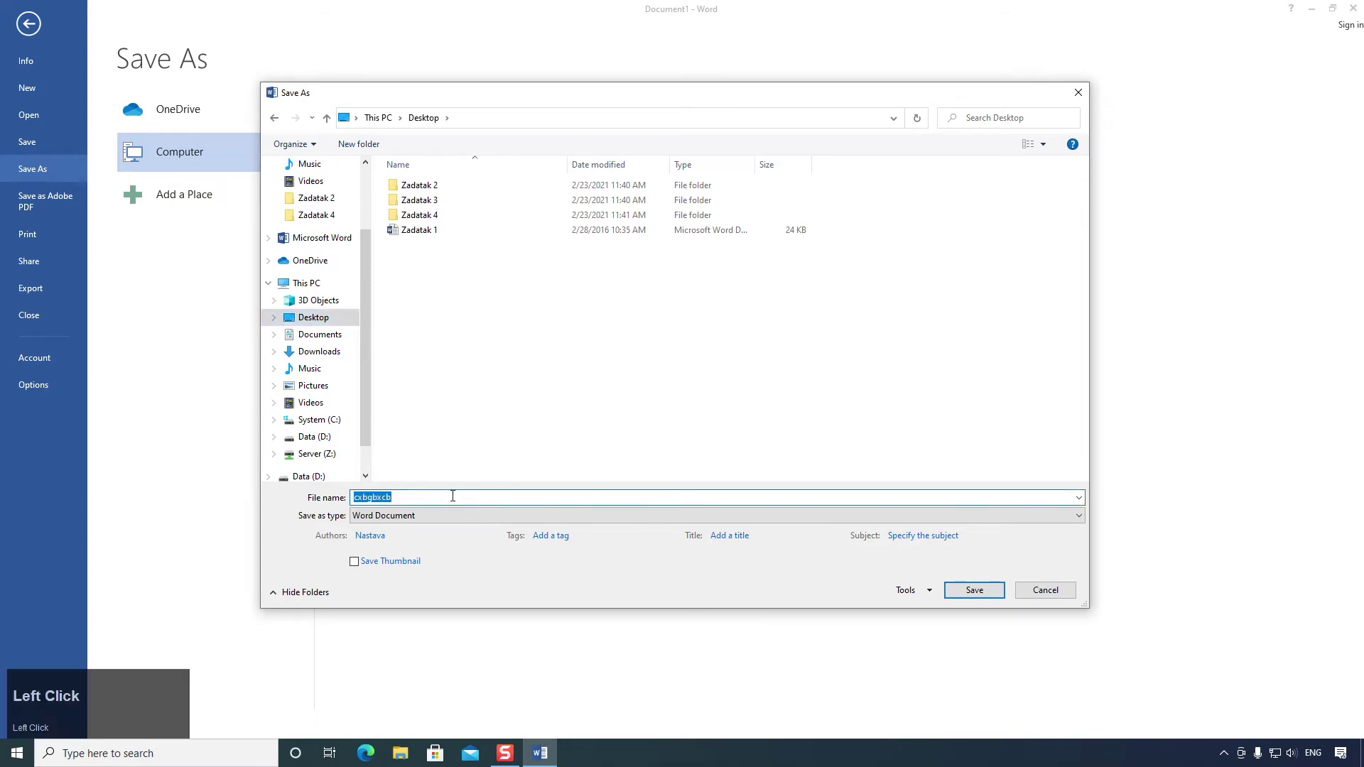
text(Dokument)
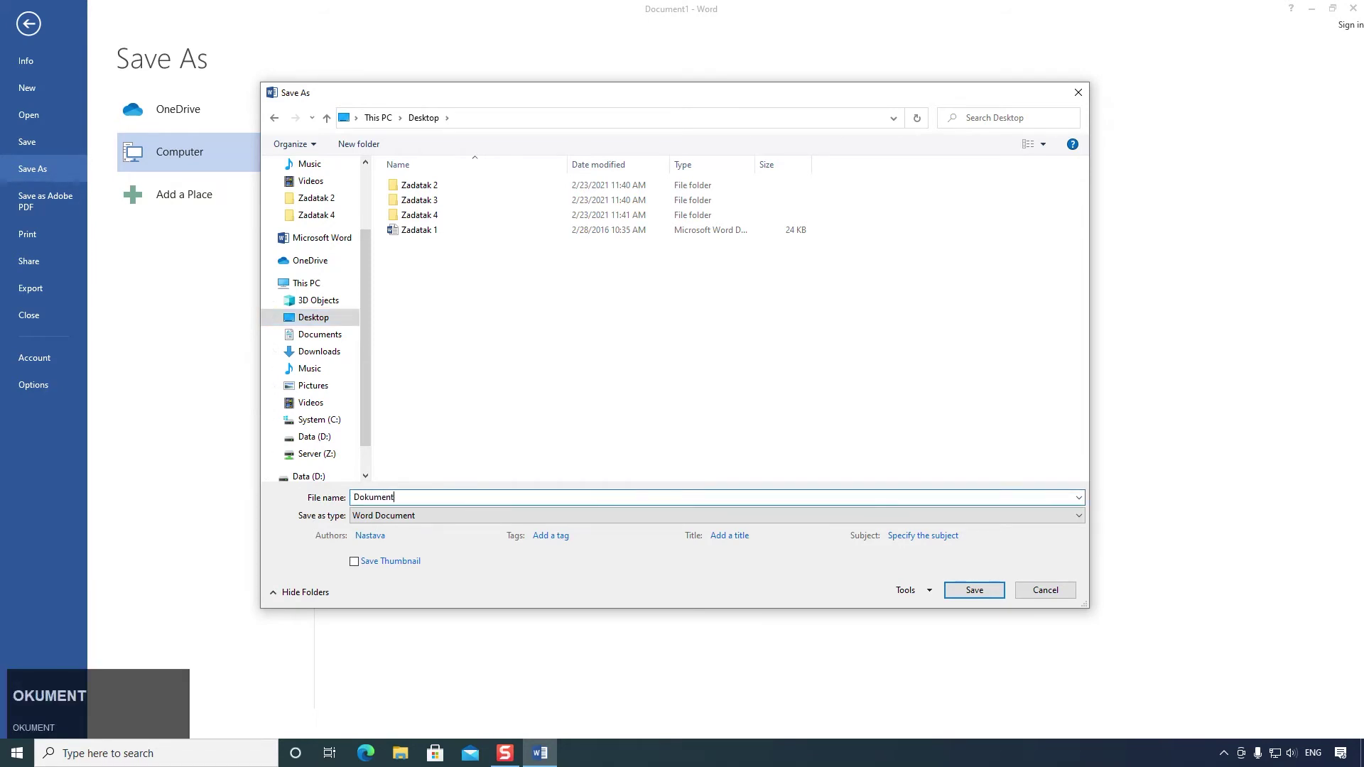
click(973, 592)
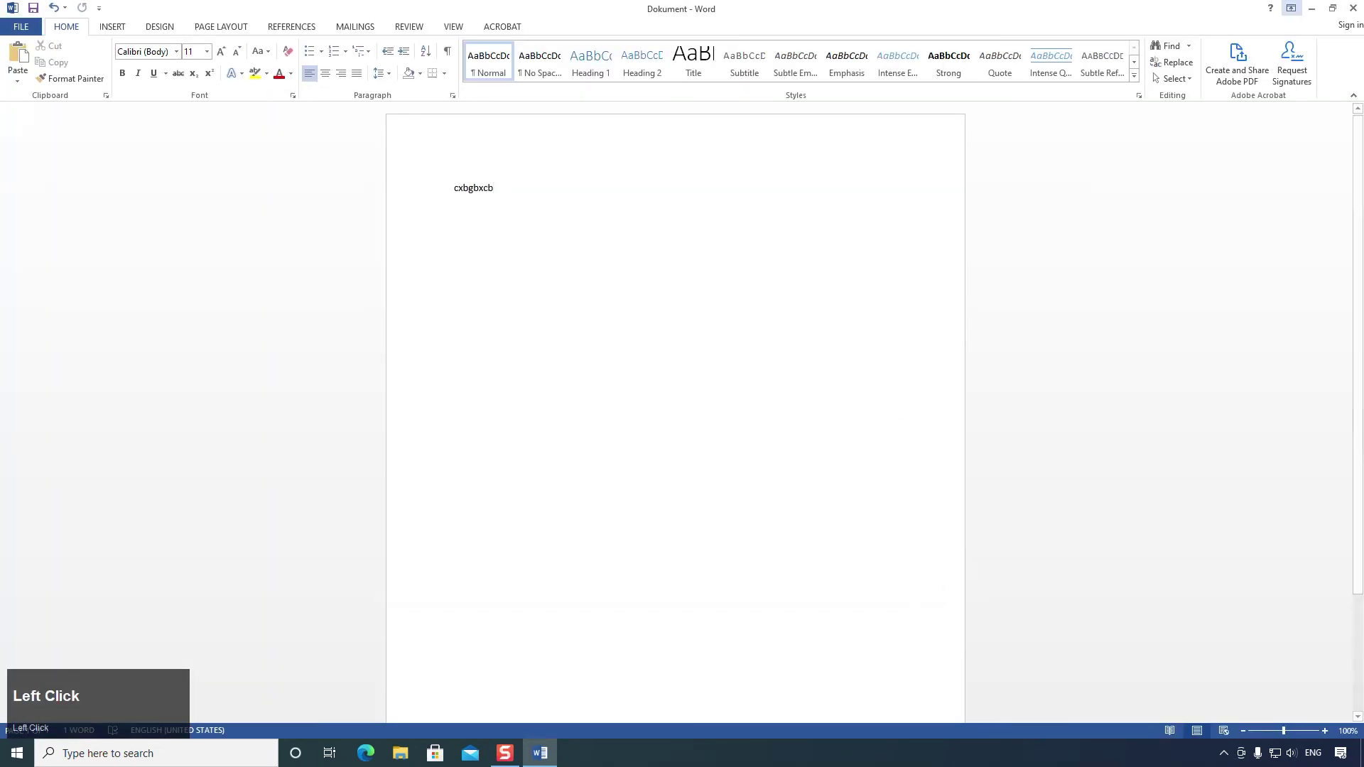
Step: Close the saved document and reopen Dokument from its desktop file
click(1358, 8)
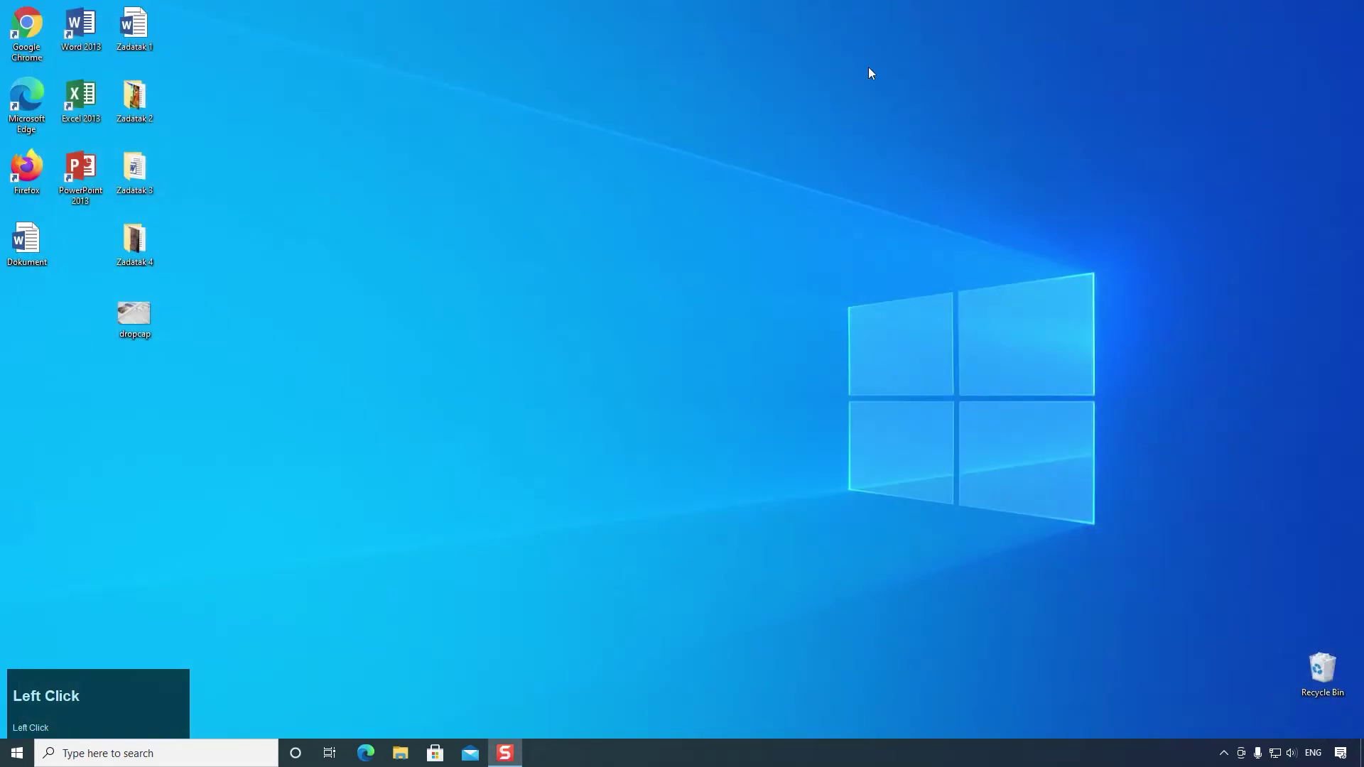
click(28, 246)
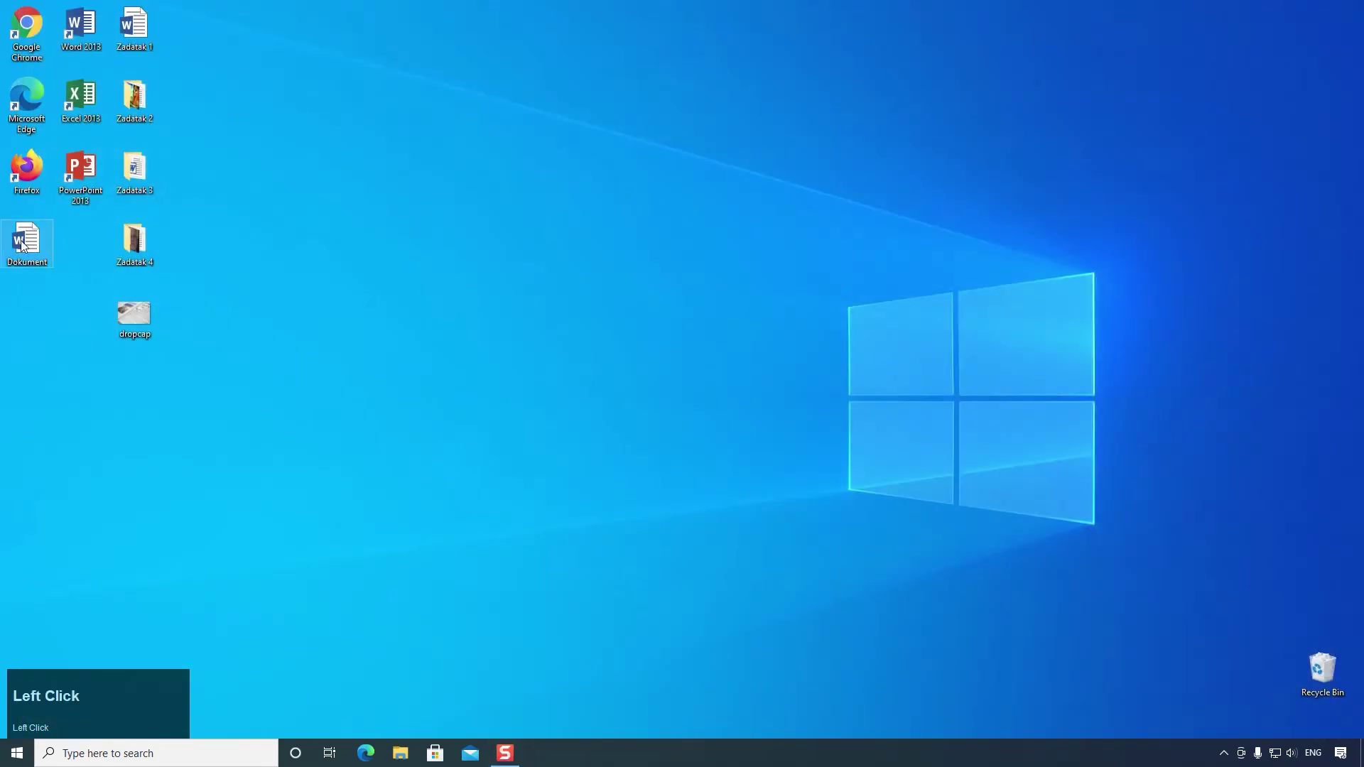
double_click(29, 245)
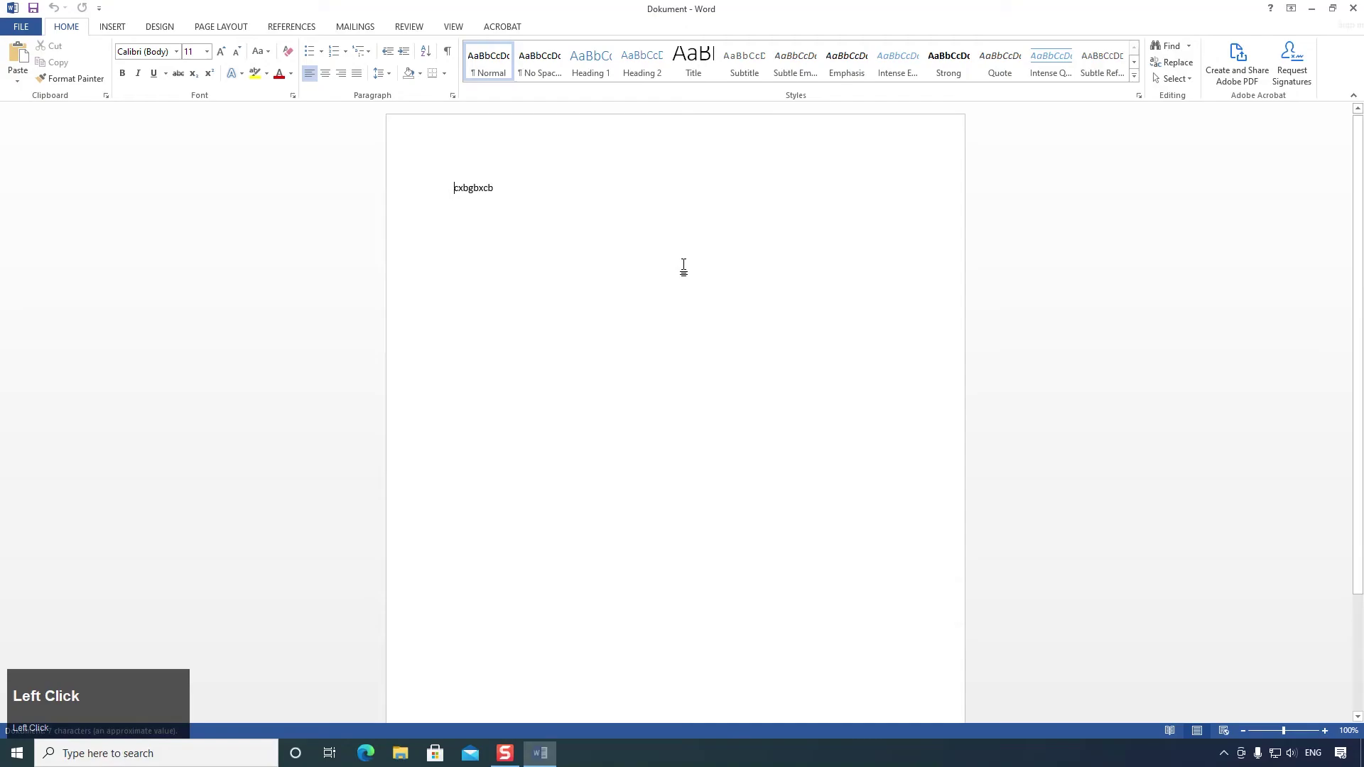
click(25, 26)
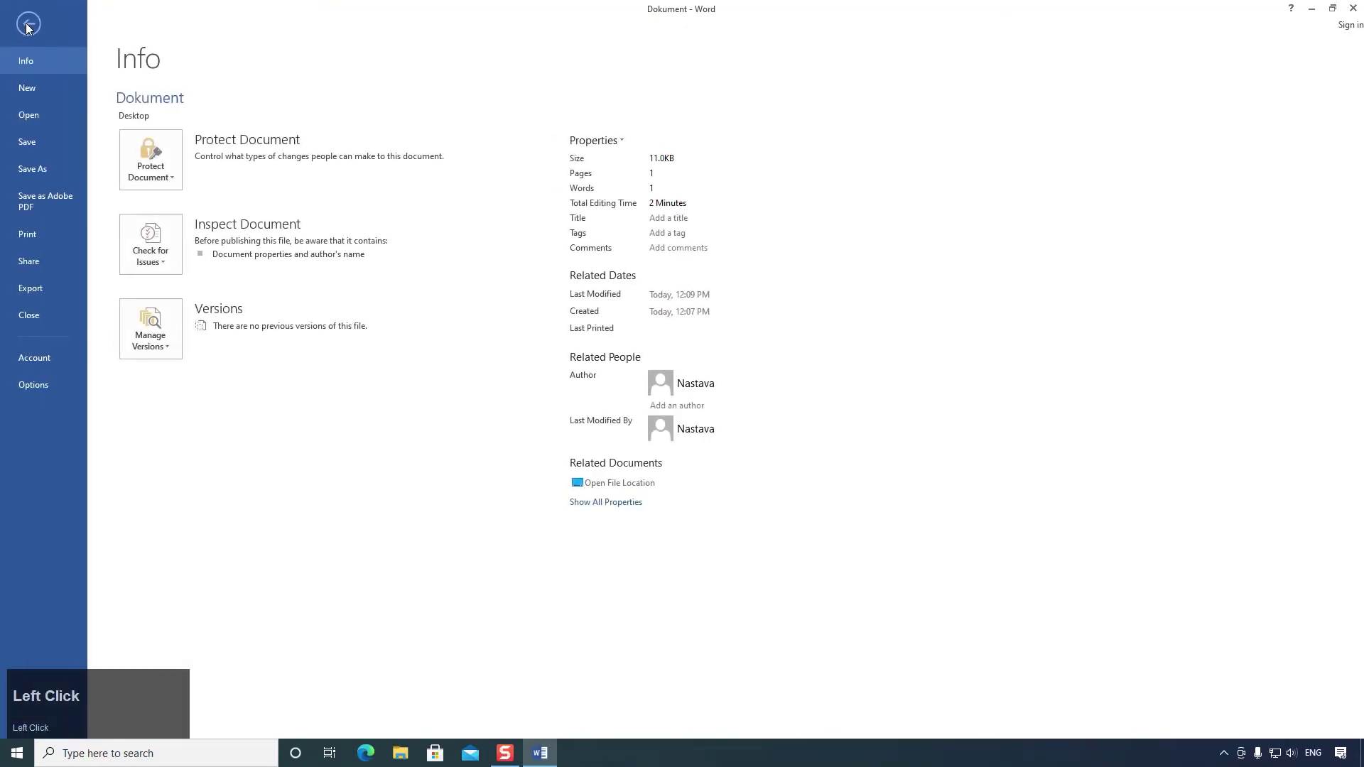
click(28, 25)
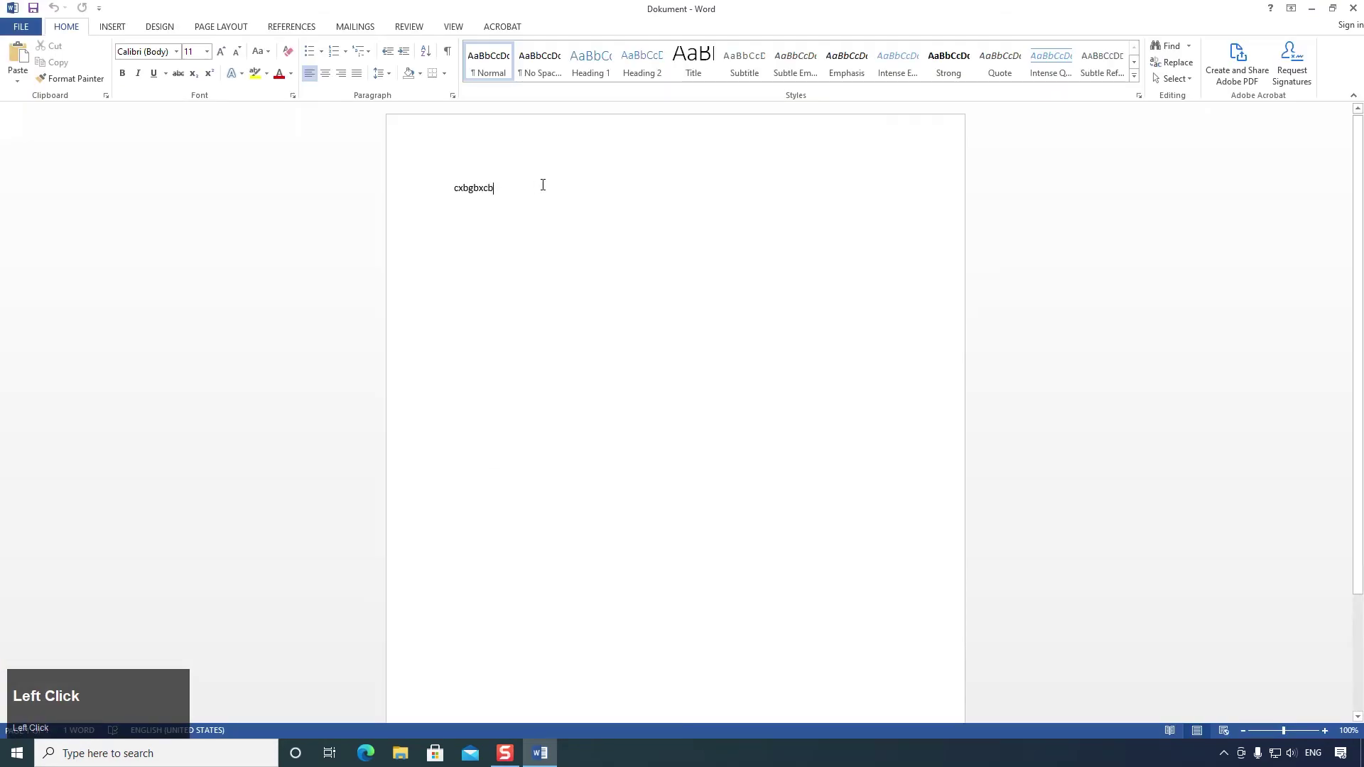
Step: Add the line "Ssadasfsafsafasf" below the first line and save the change to the same file
key(Return)
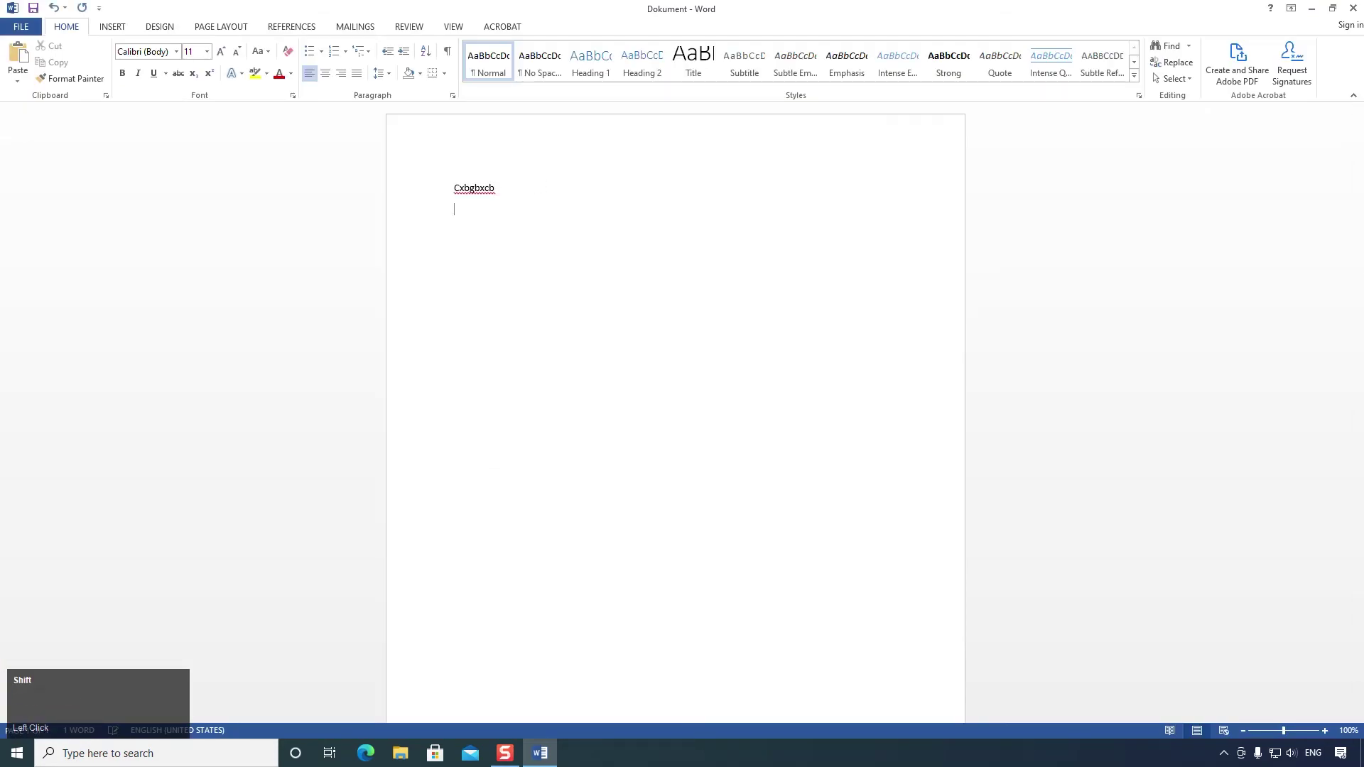
text(Ssadasfsafsafasf)
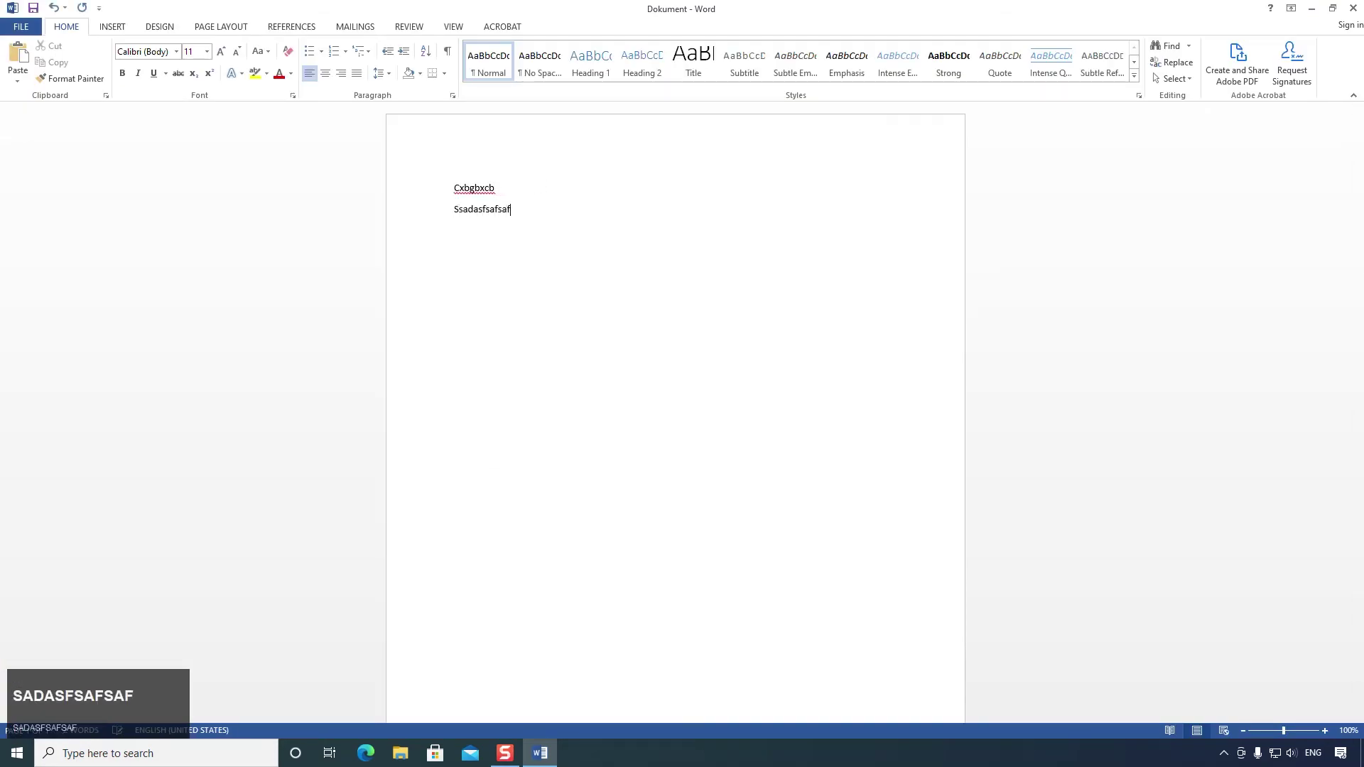
click(21, 27)
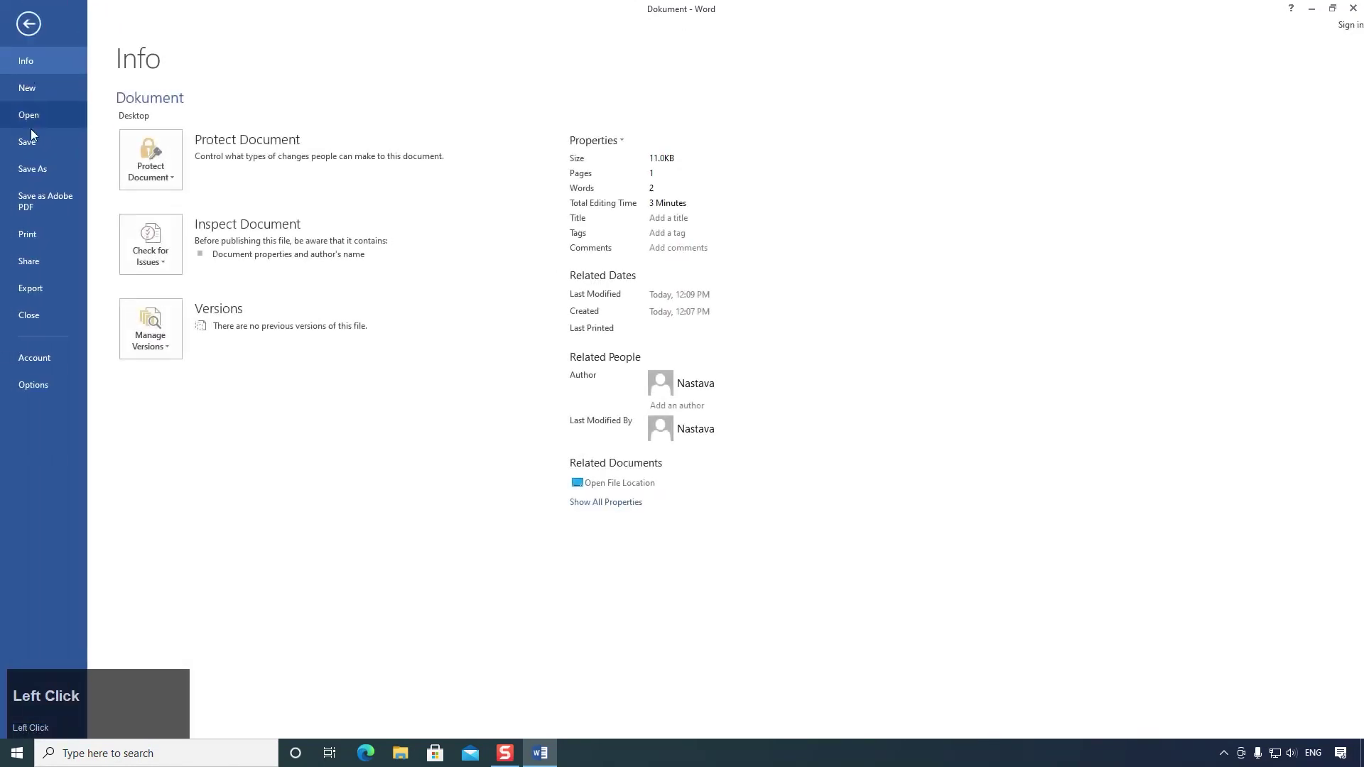
click(31, 144)
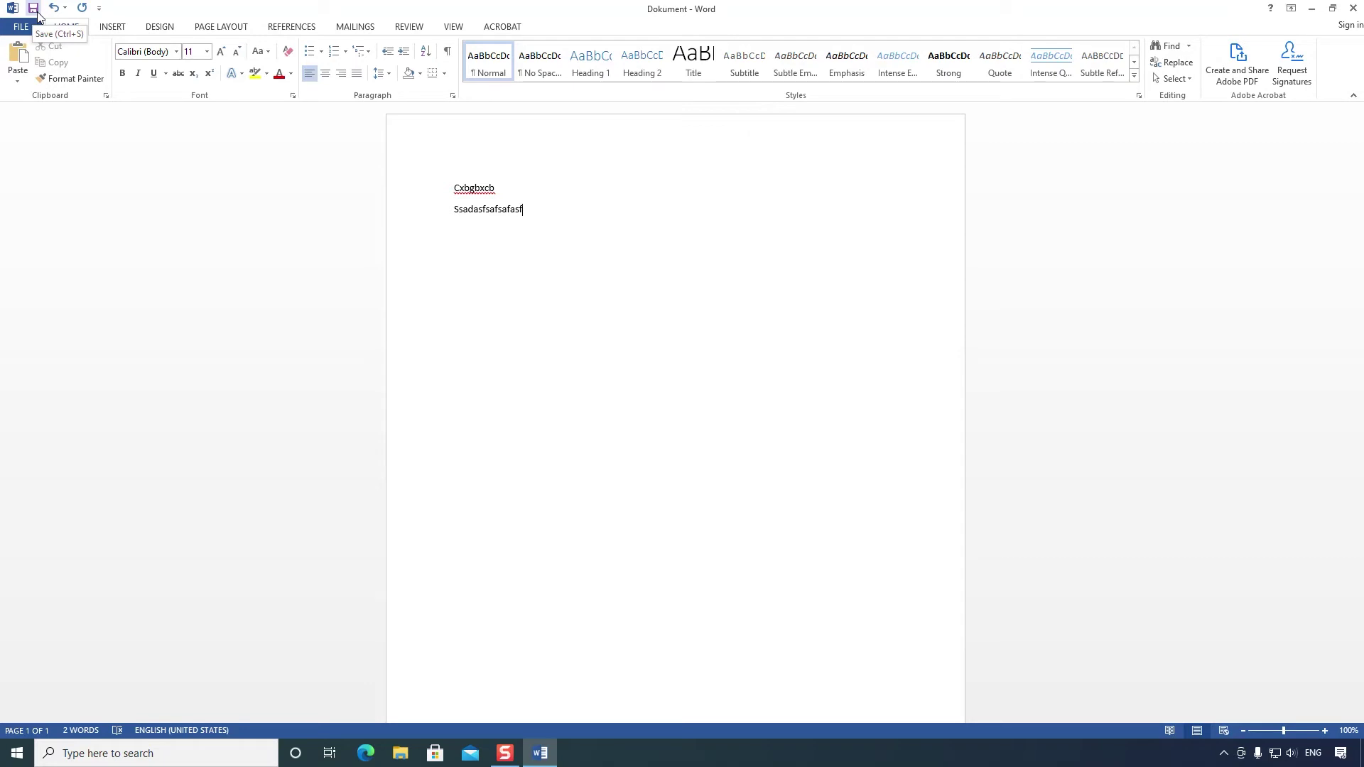
key(ctrl+s)
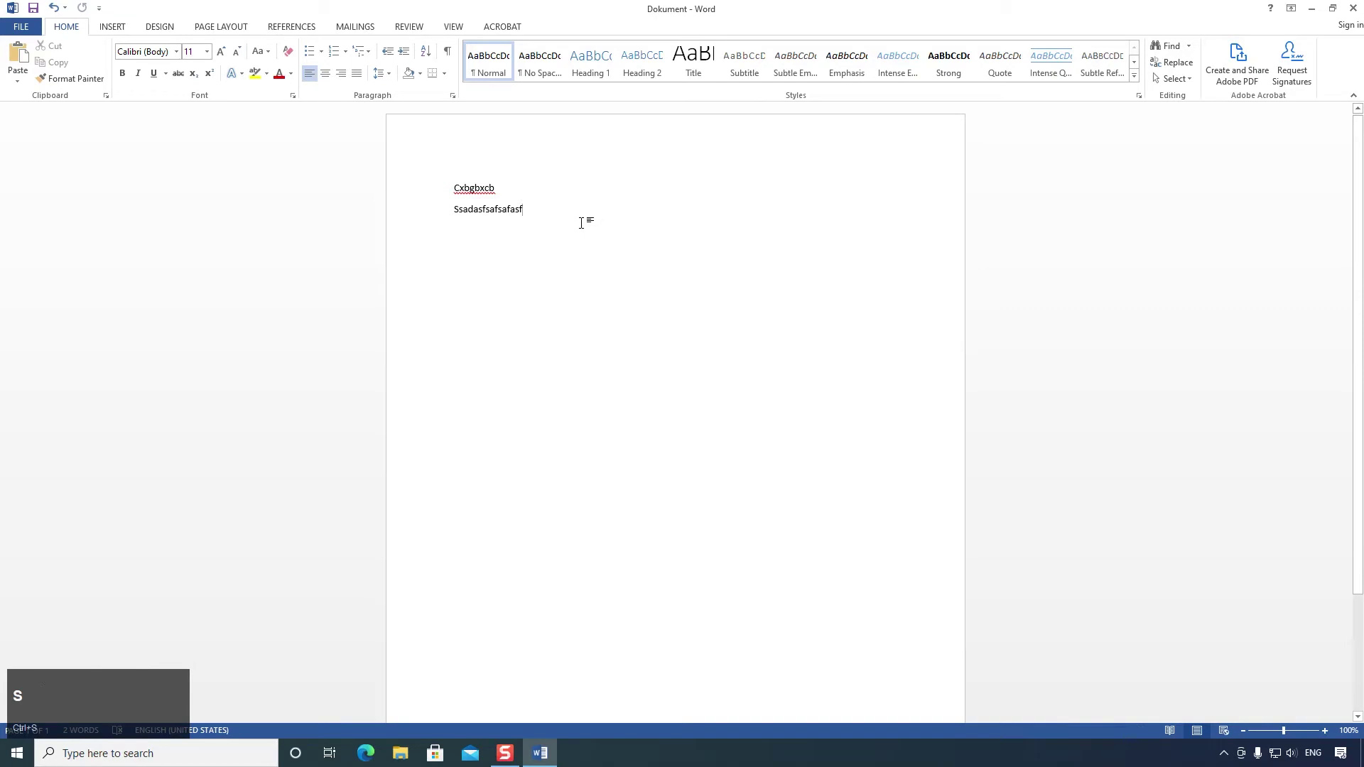
Step: Add three more lines, "Tgdsgdsg", "Dsgsdg" and "dsgg", below the second line of the document
click(565, 205)
key(Return)
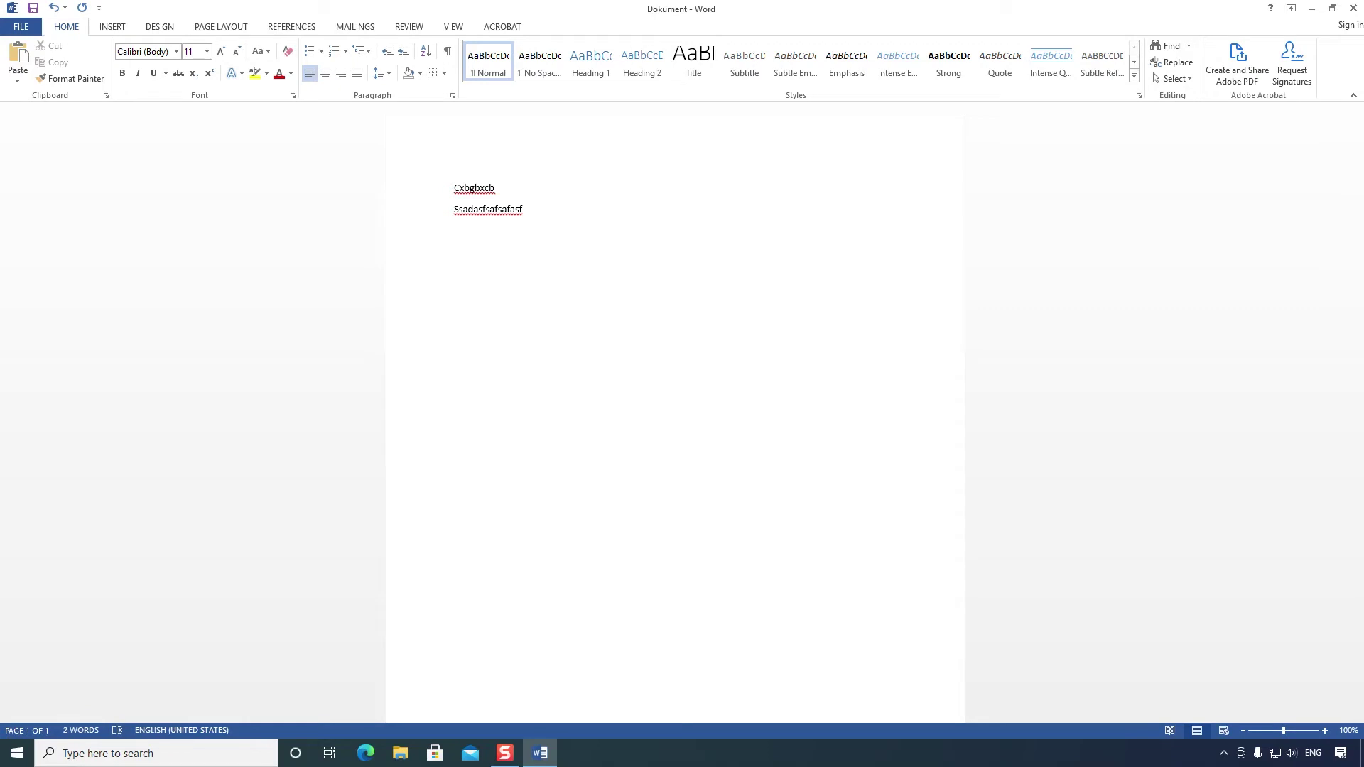
click(545, 216)
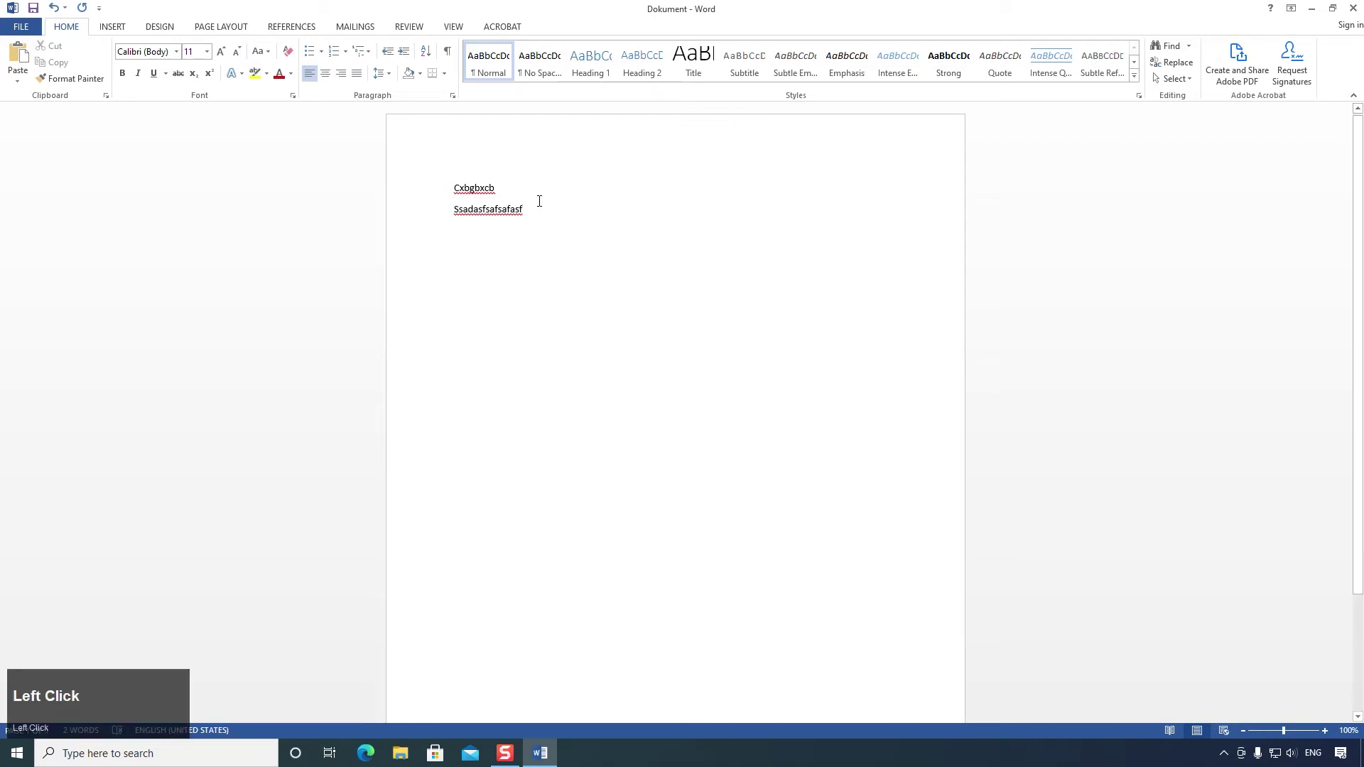
key(Return)
text(tgdsgdsg)
key(Return)
text(dsgsdg)
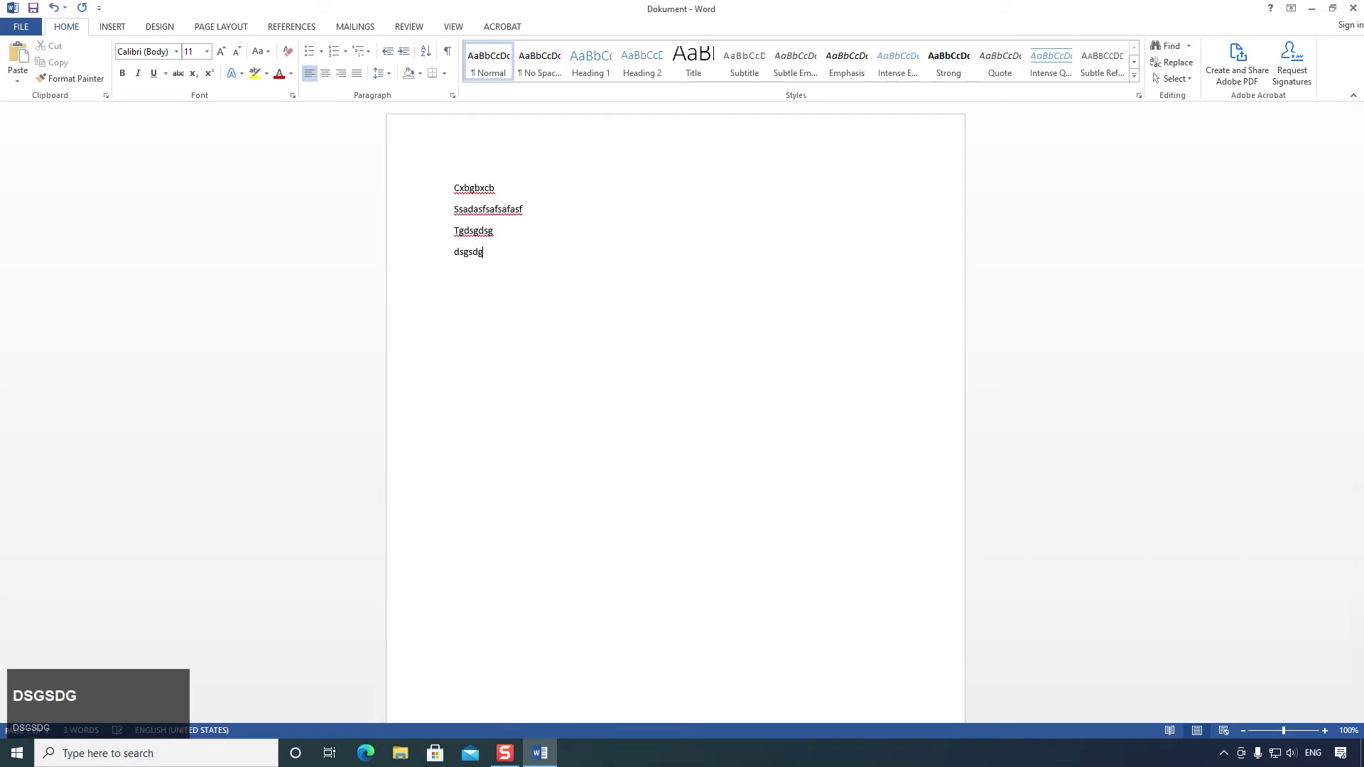
key(Return)
text(dsgg)
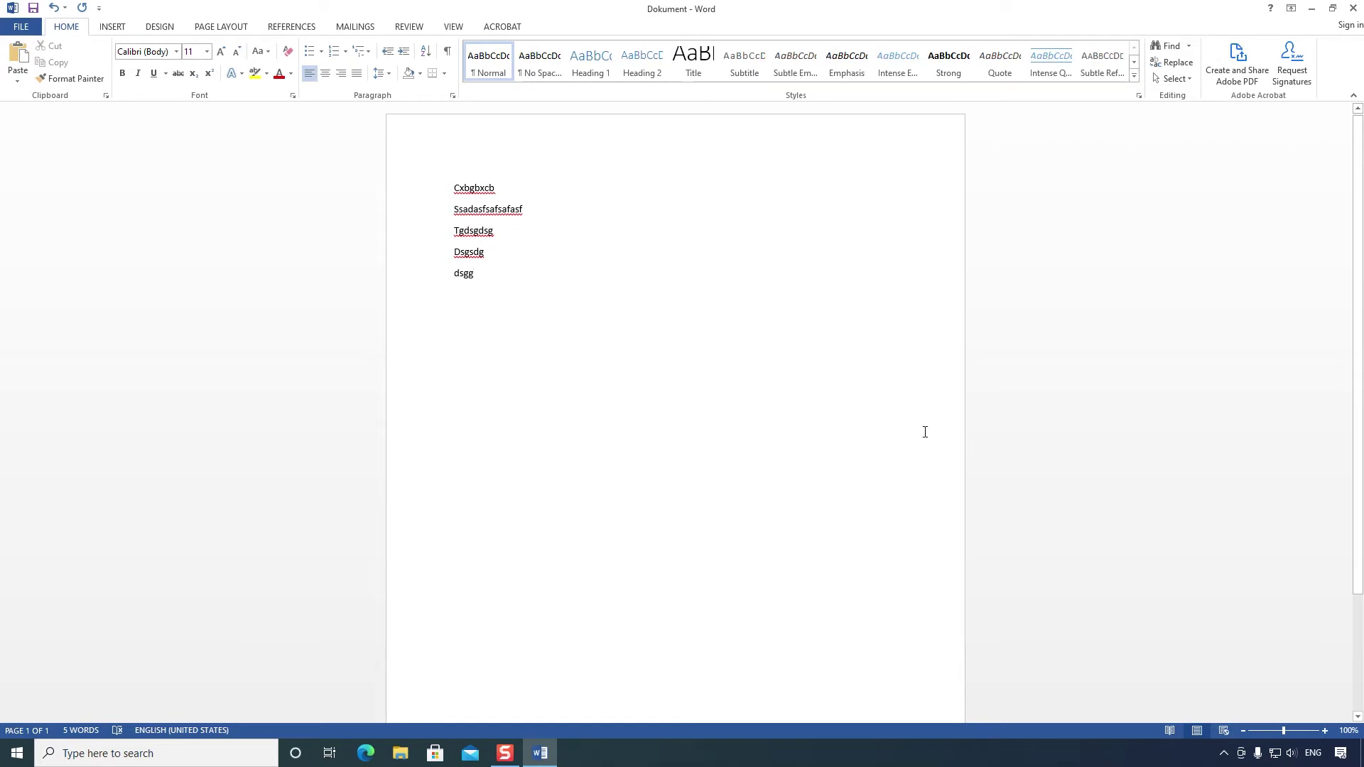
Step: Zoom the page in and out between 28% and 188%, leaving it at 188% with the beginning of the text in view
mouse_move(1284, 732)
mouse_down()
mouse_move(1264, 732)
mouse_move(1286, 731)
mouse_up()
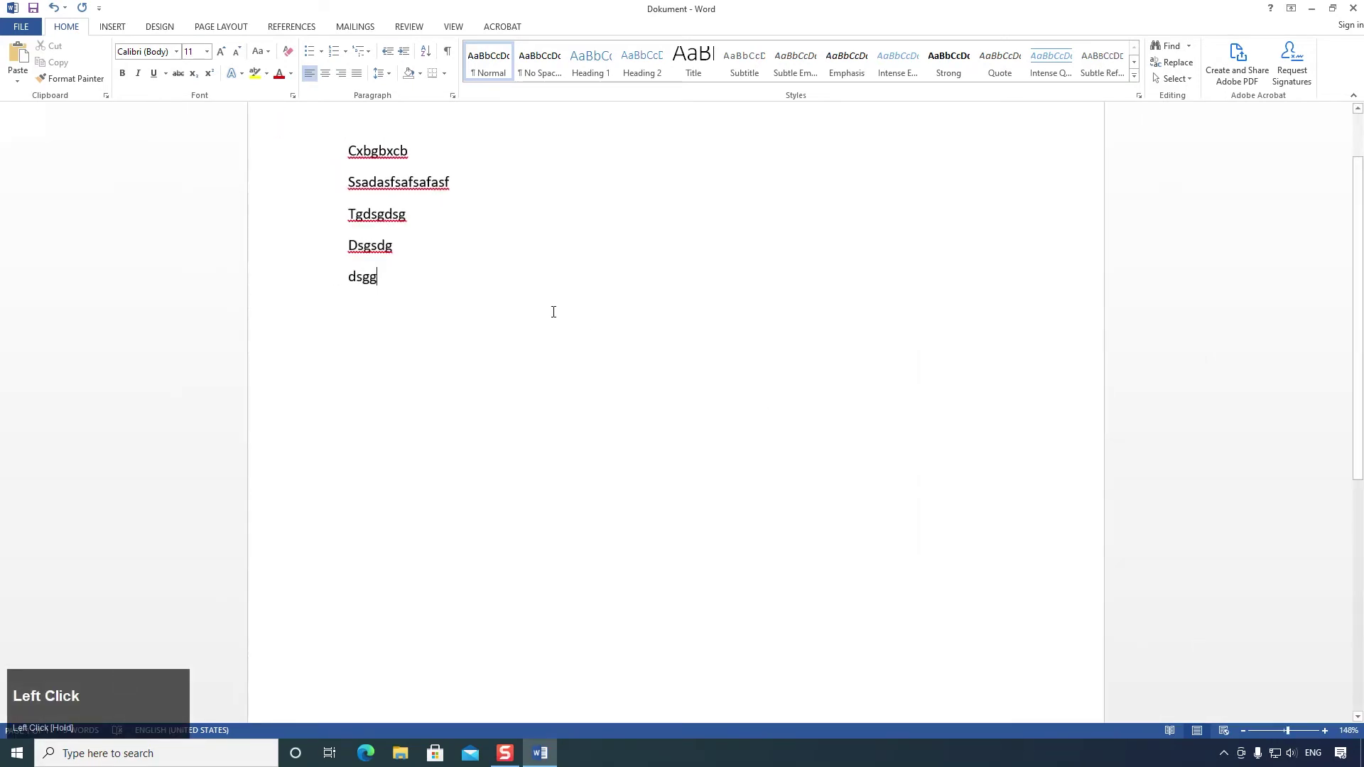
scroll(554, 312, up, 1)
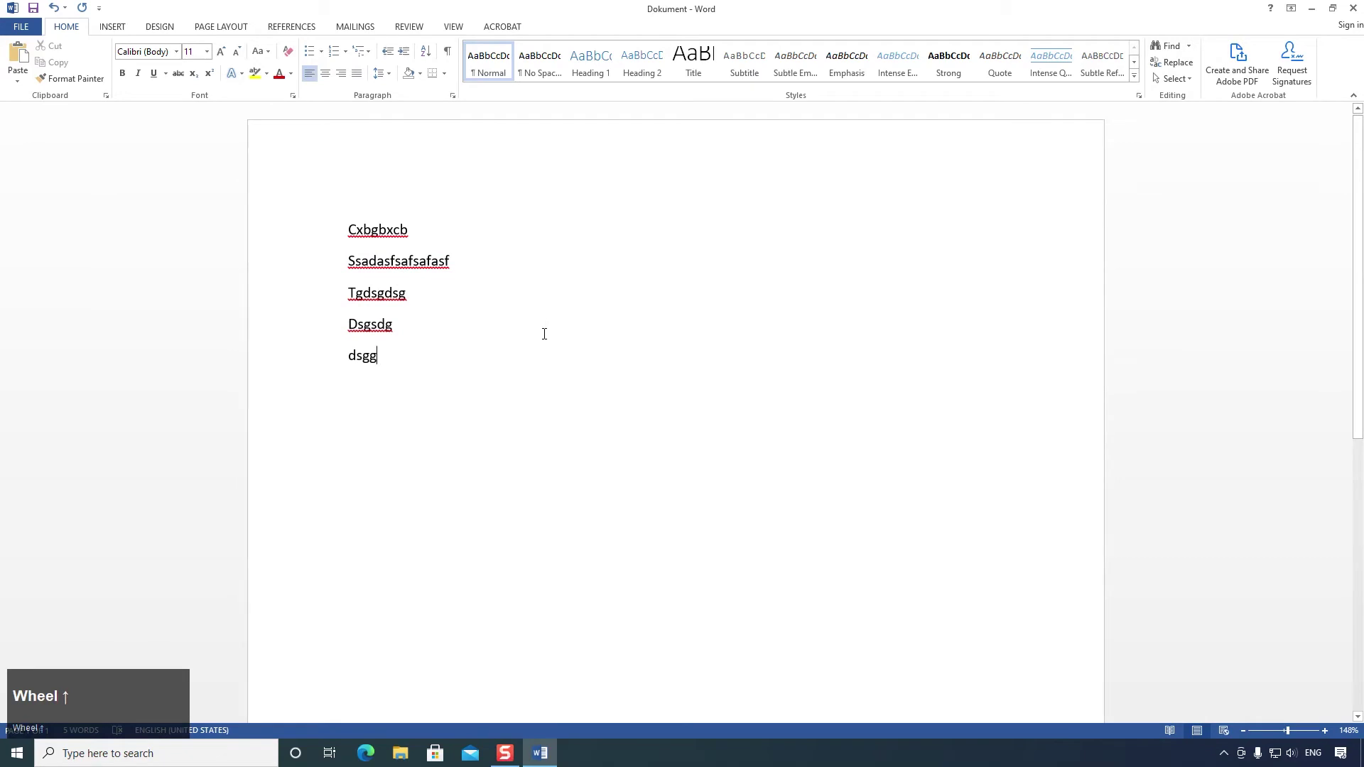
key(ctrl)
scroll(545, 334, down, 3)
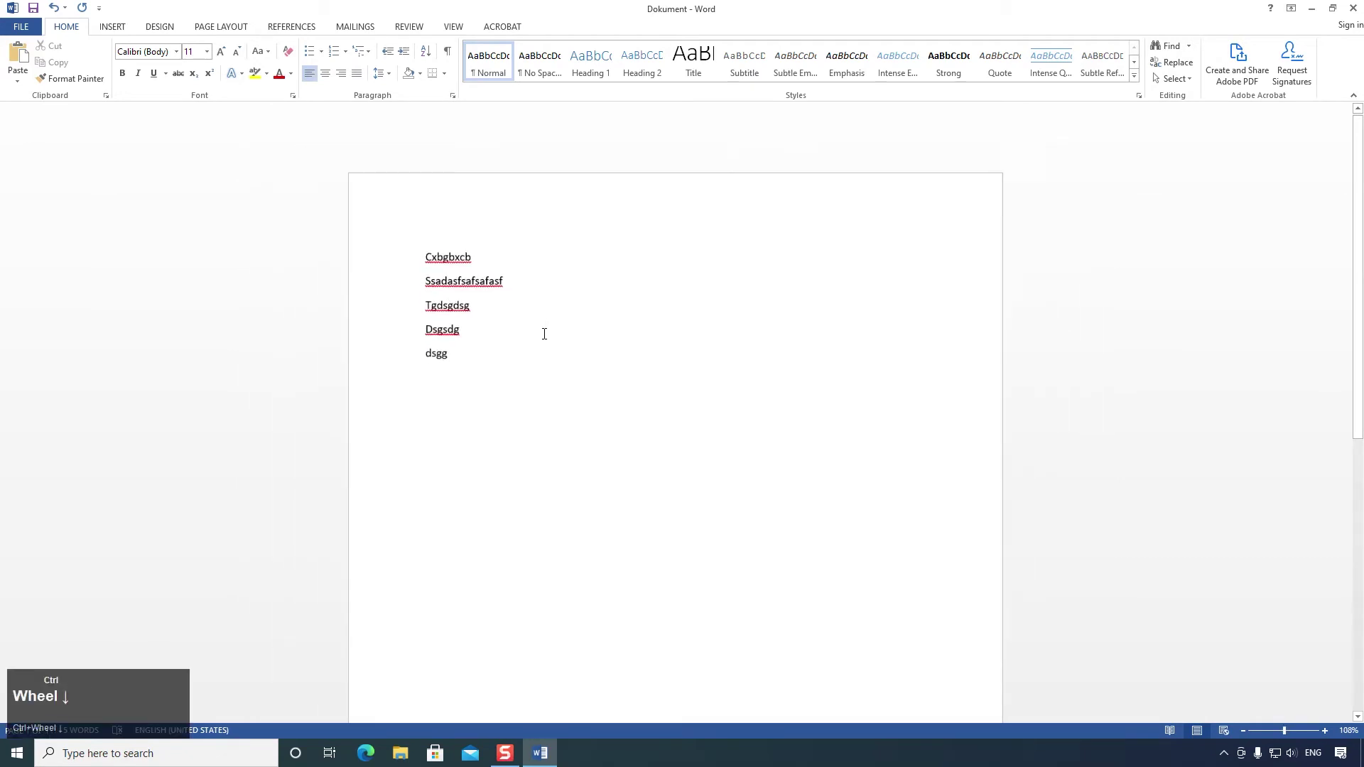
scroll(543, 334, down, 2)
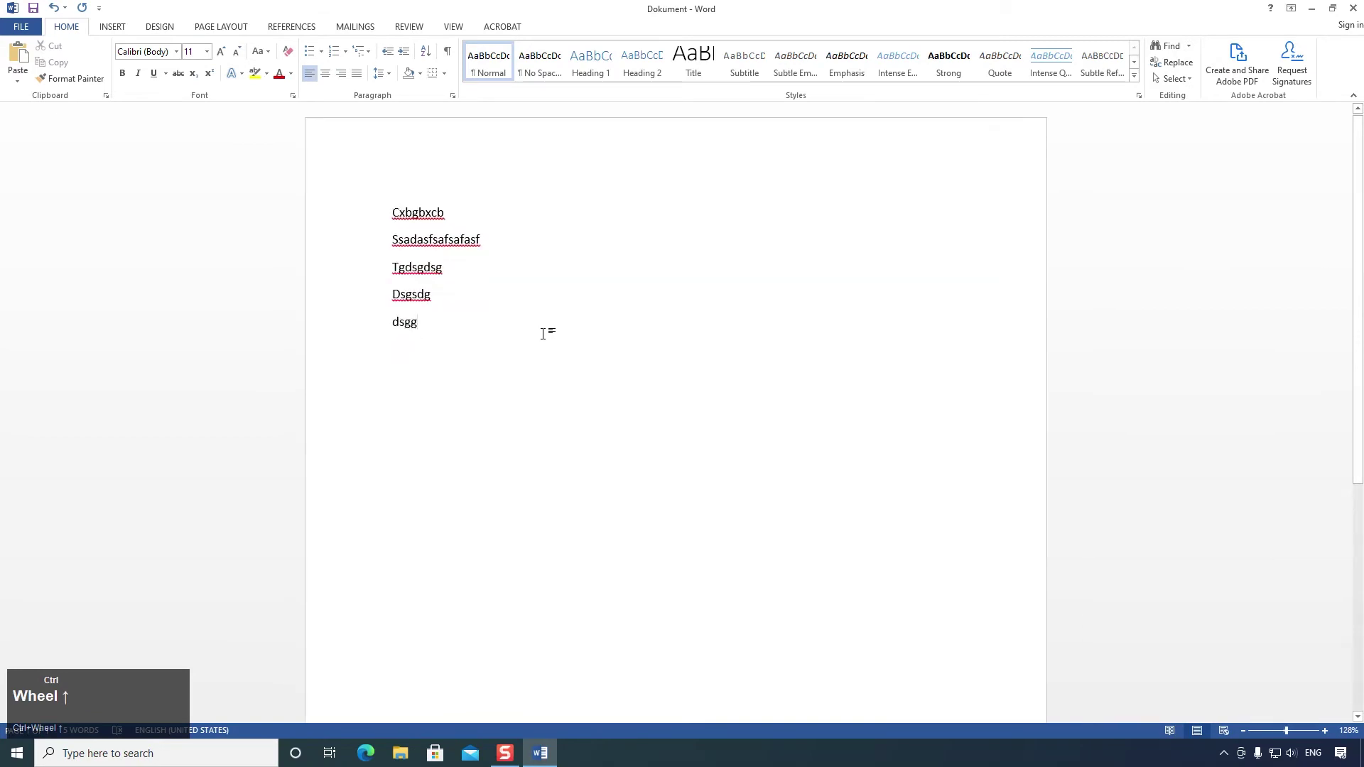
scroll(543, 334, down, 1)
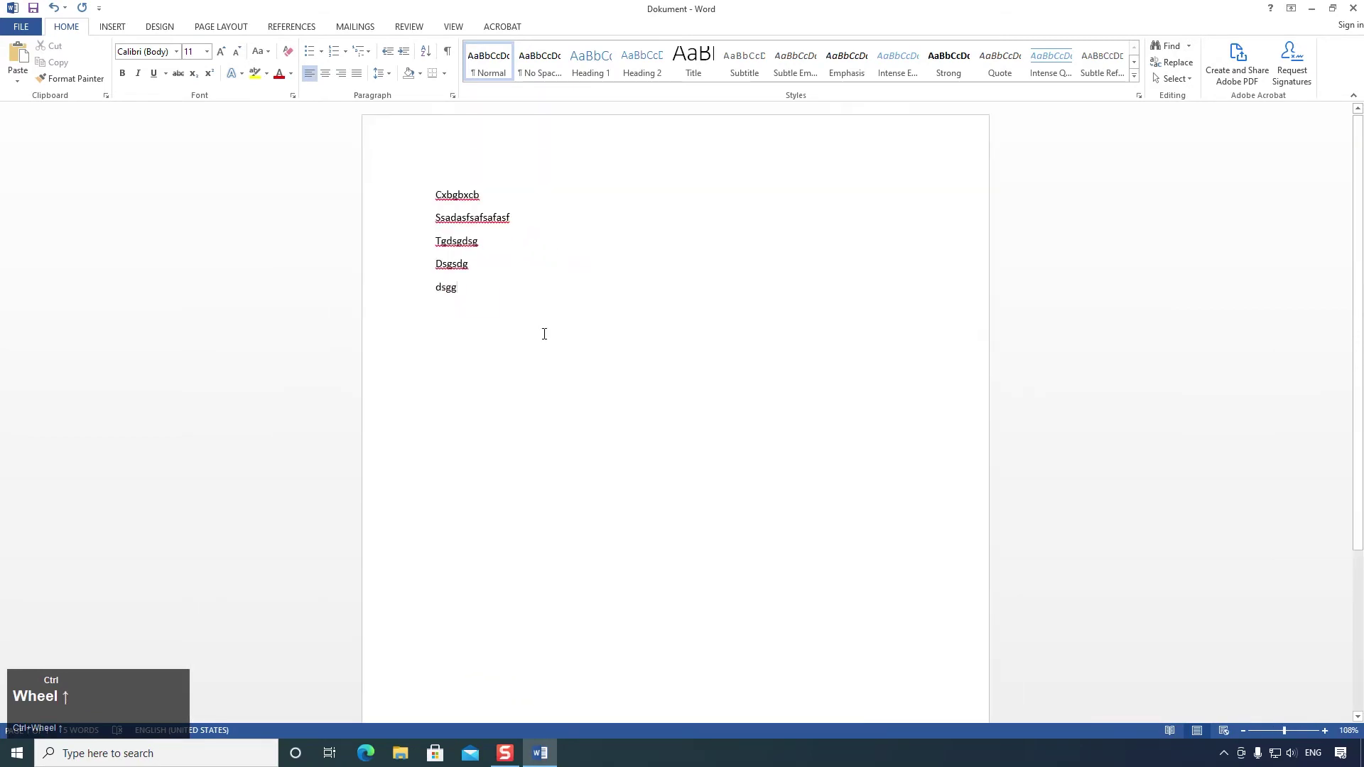
scroll(543, 334, up, 6)
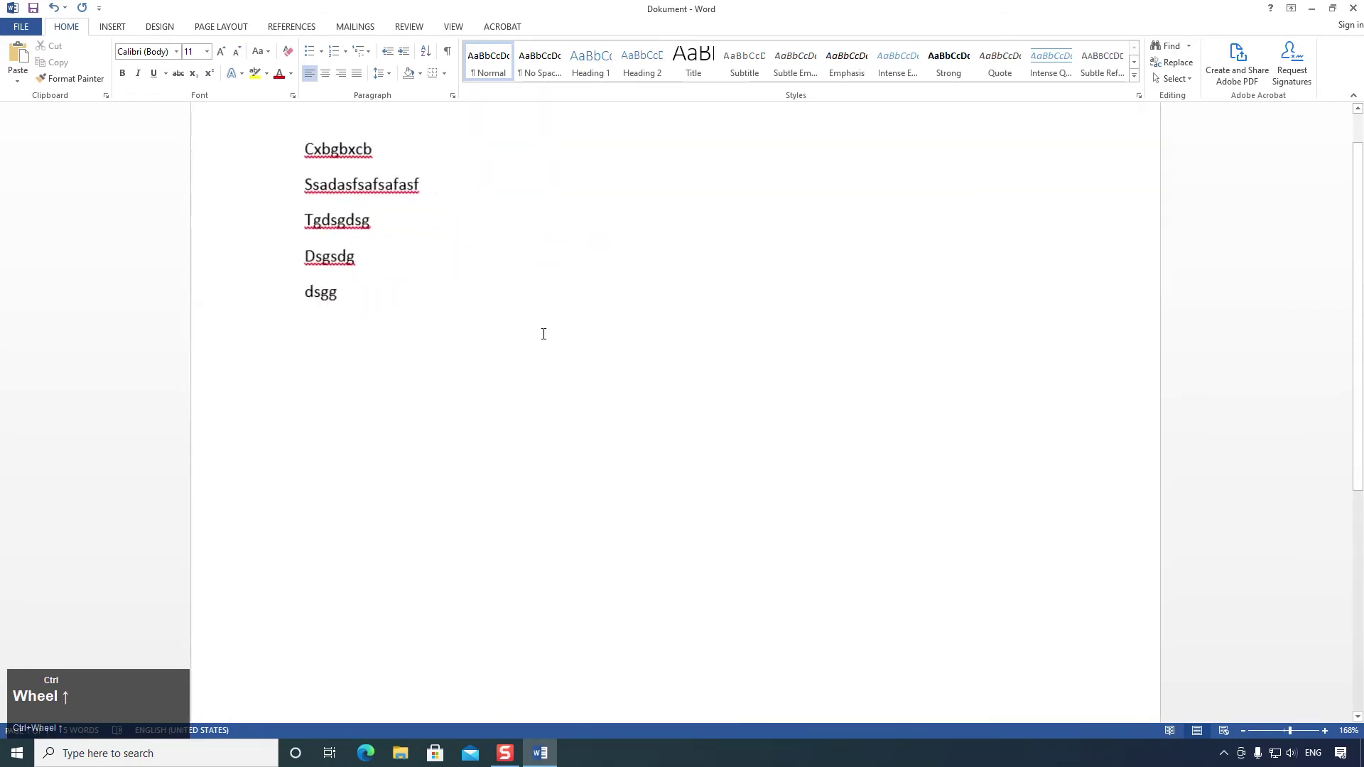
scroll(104, 685, down, 1)
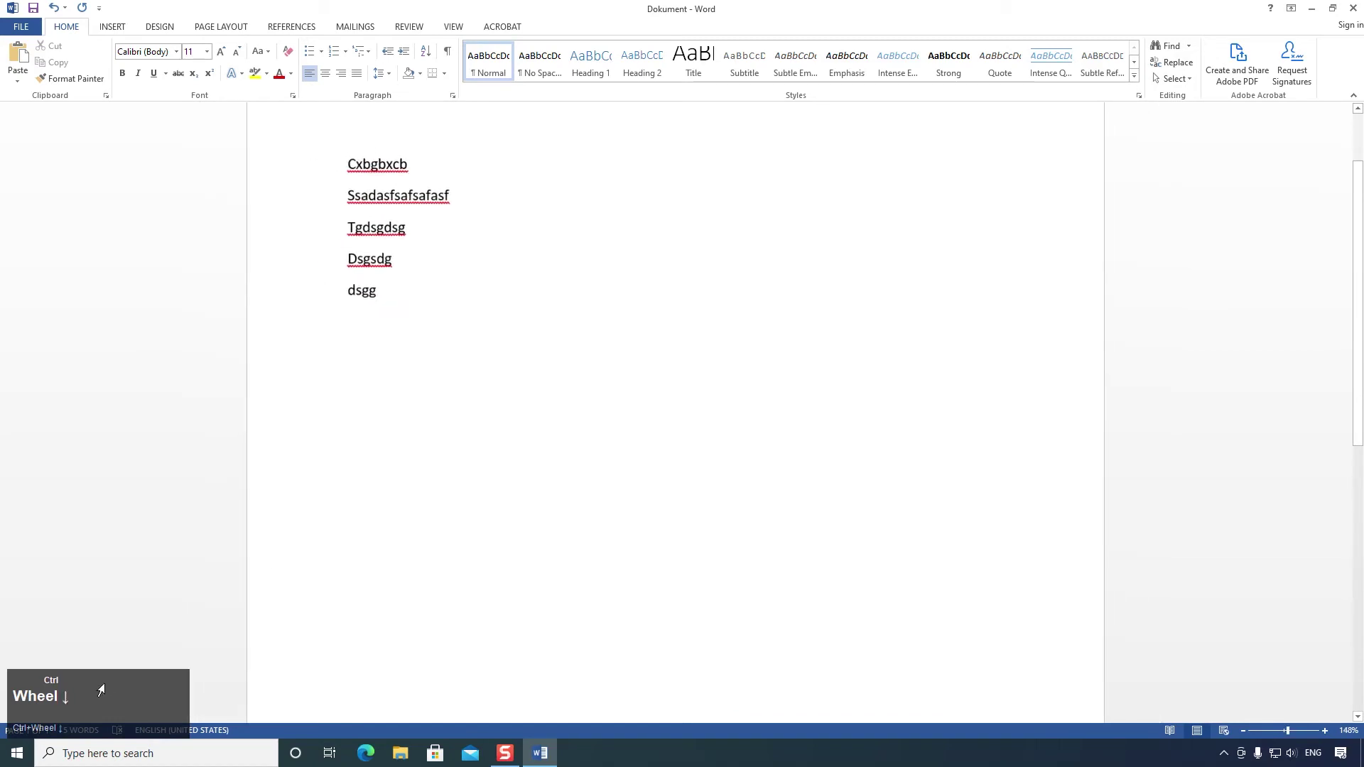
scroll(97, 688, down, 9)
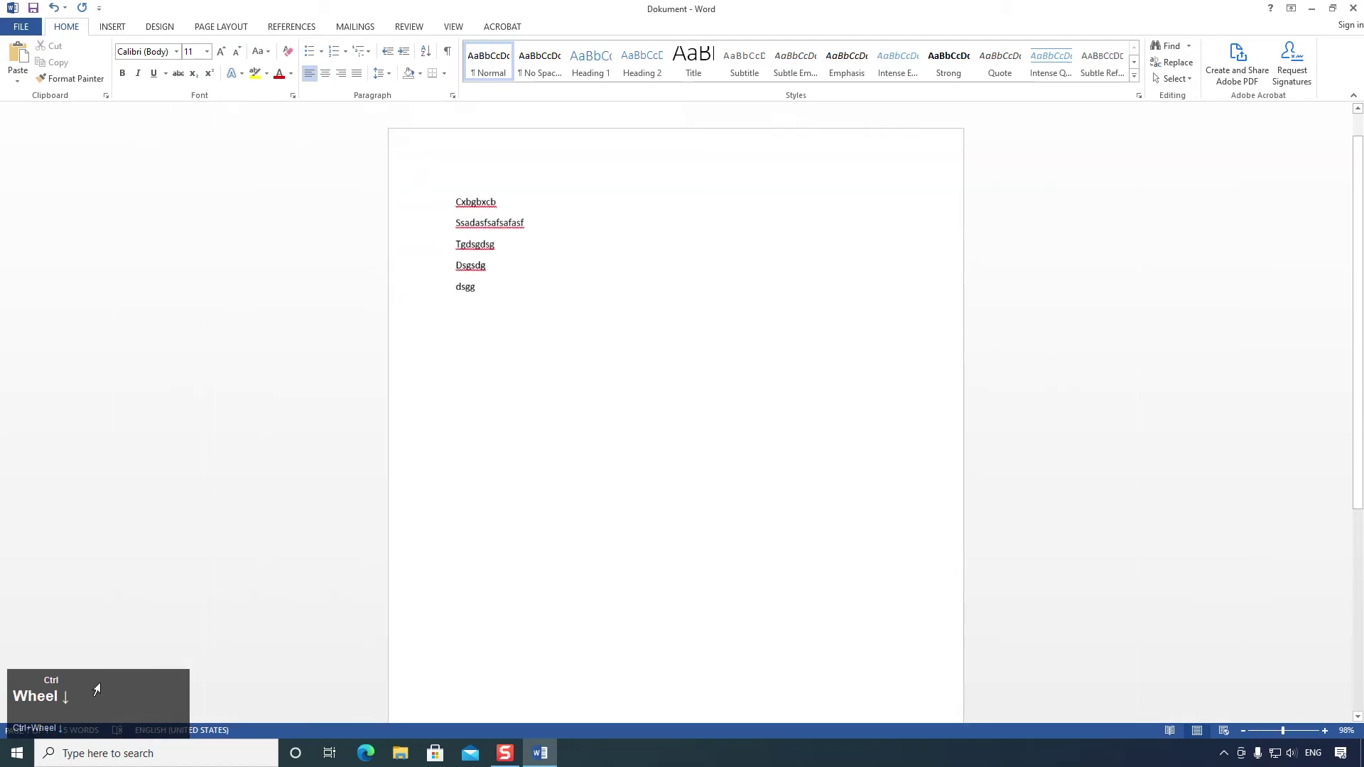
scroll(97, 688, down, 4)
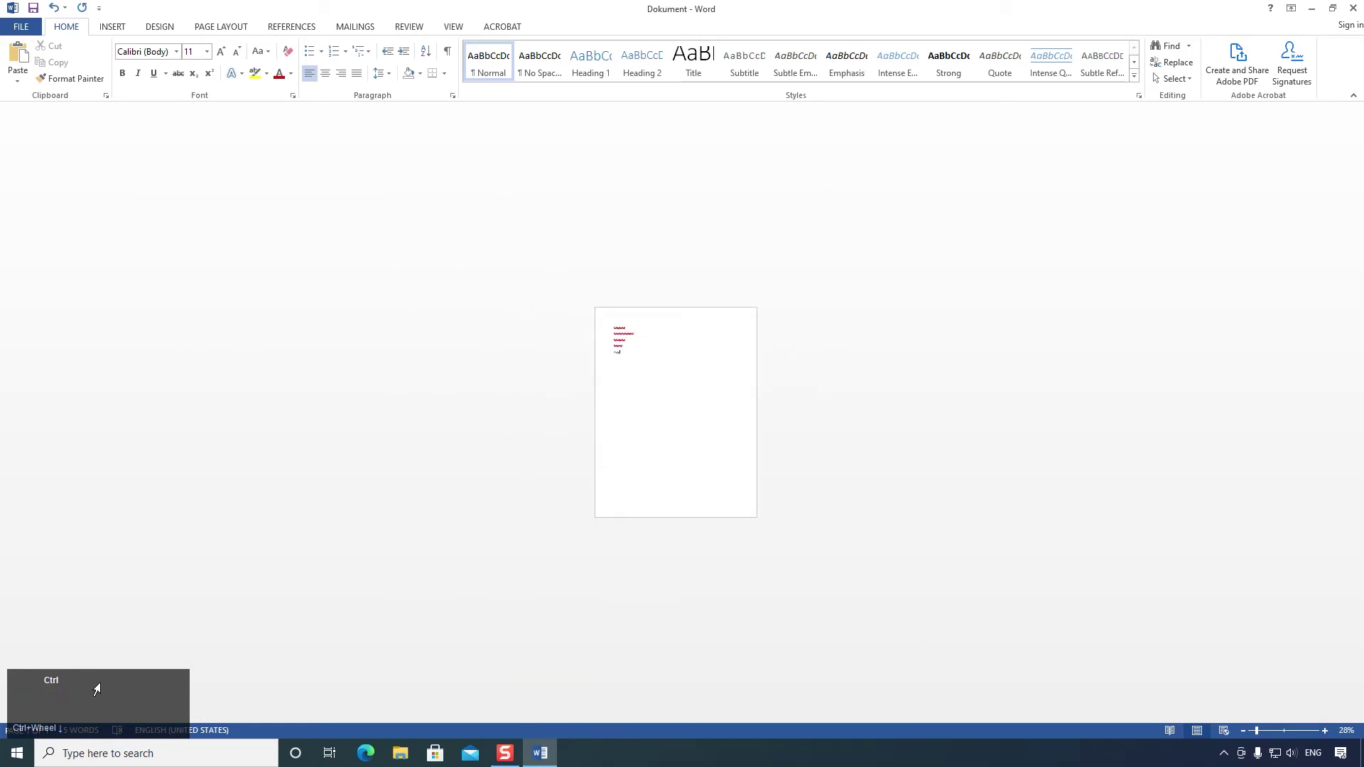
scroll(98, 687, up, 11)
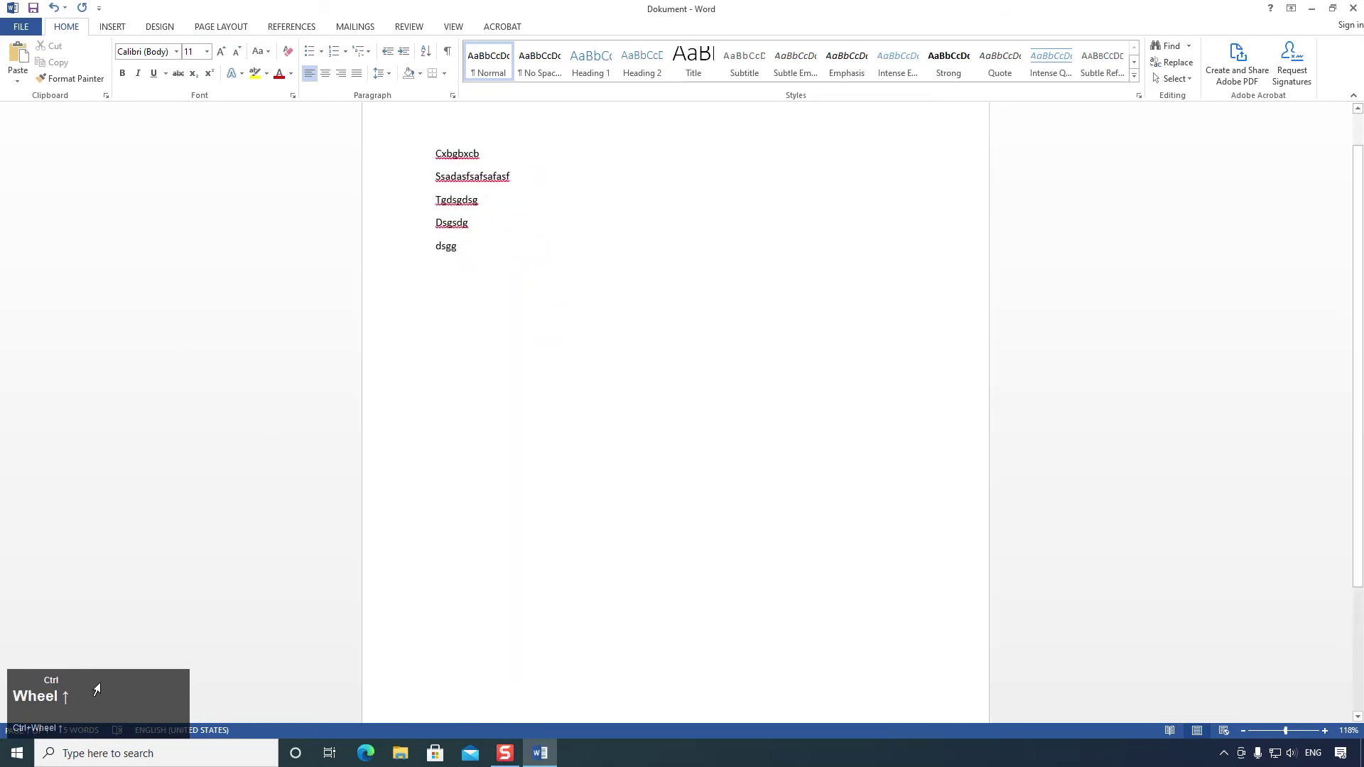
scroll(97, 687, up, 4)
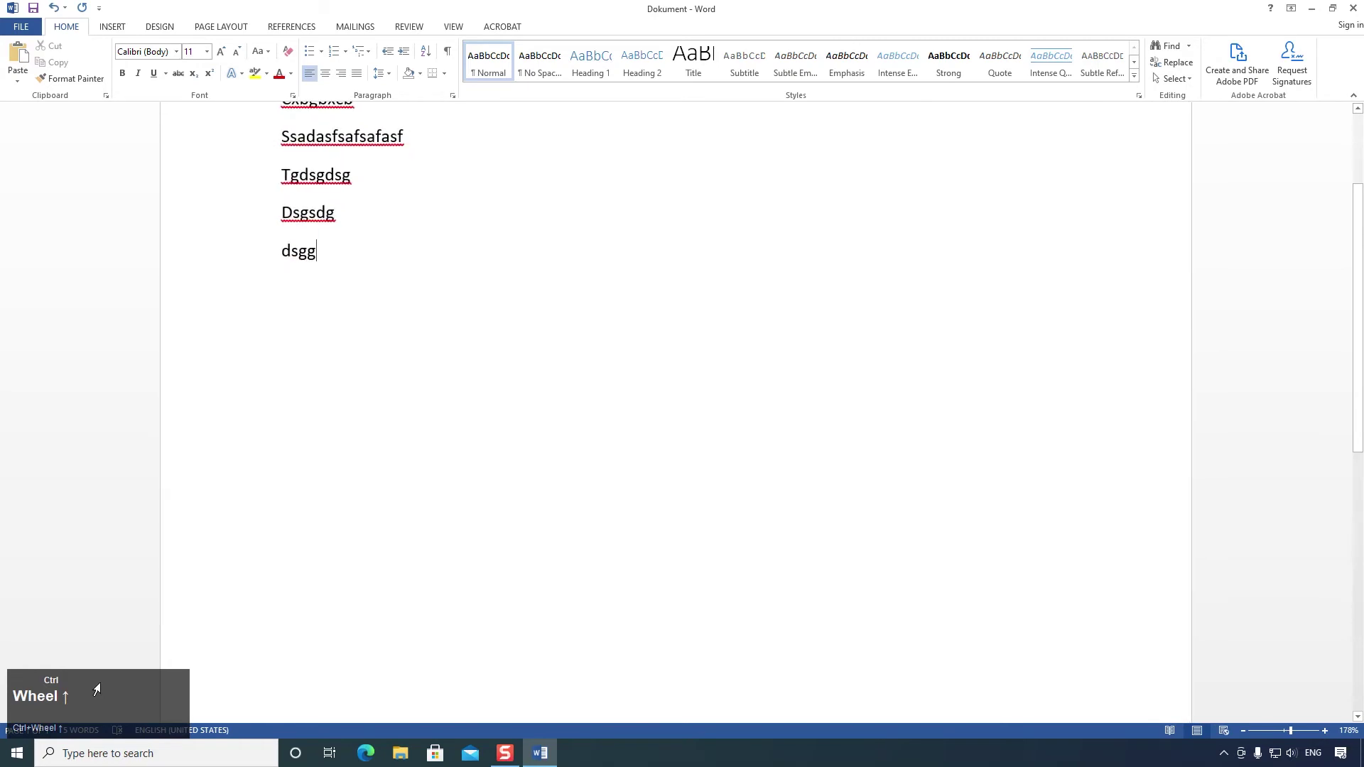
scroll(81, 703, up, 2)
scroll(77, 707, down, 1)
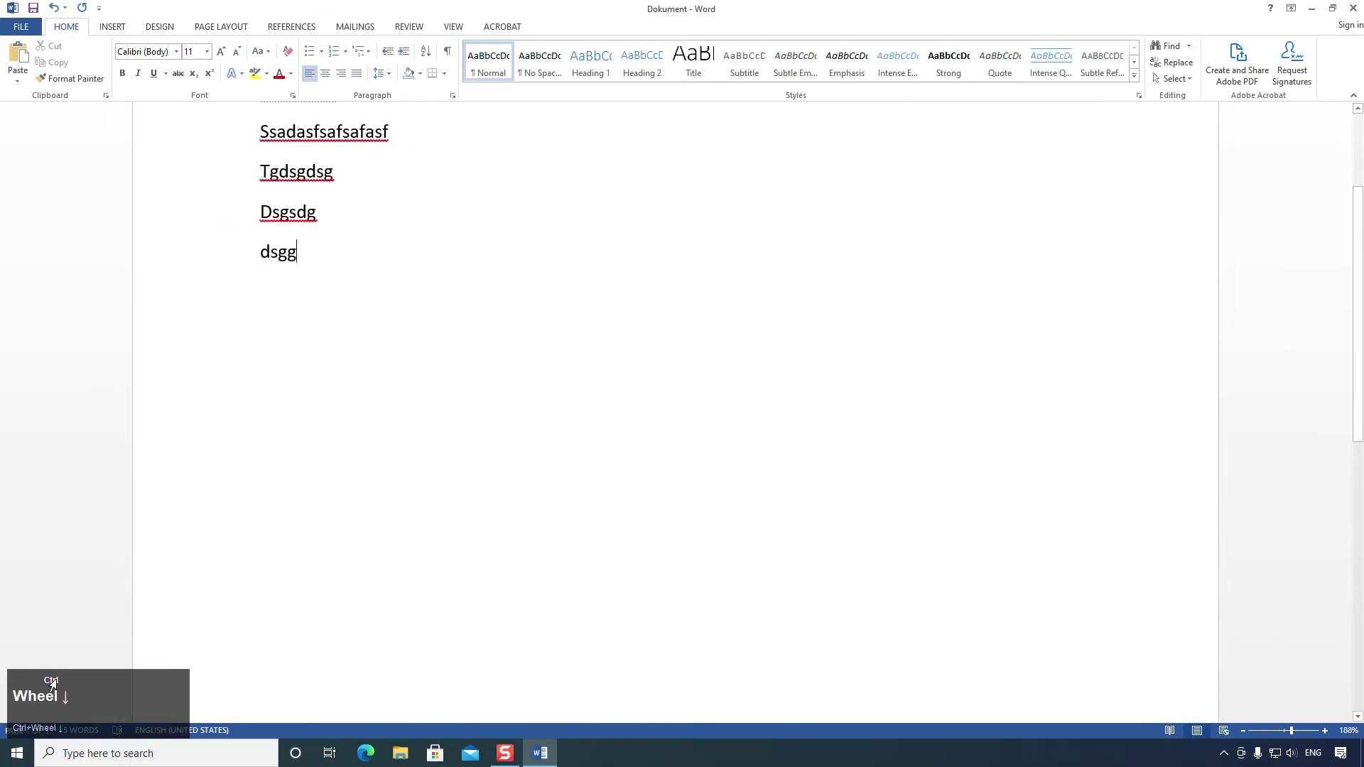
click(344, 253)
scroll(327, 263, up, 3)
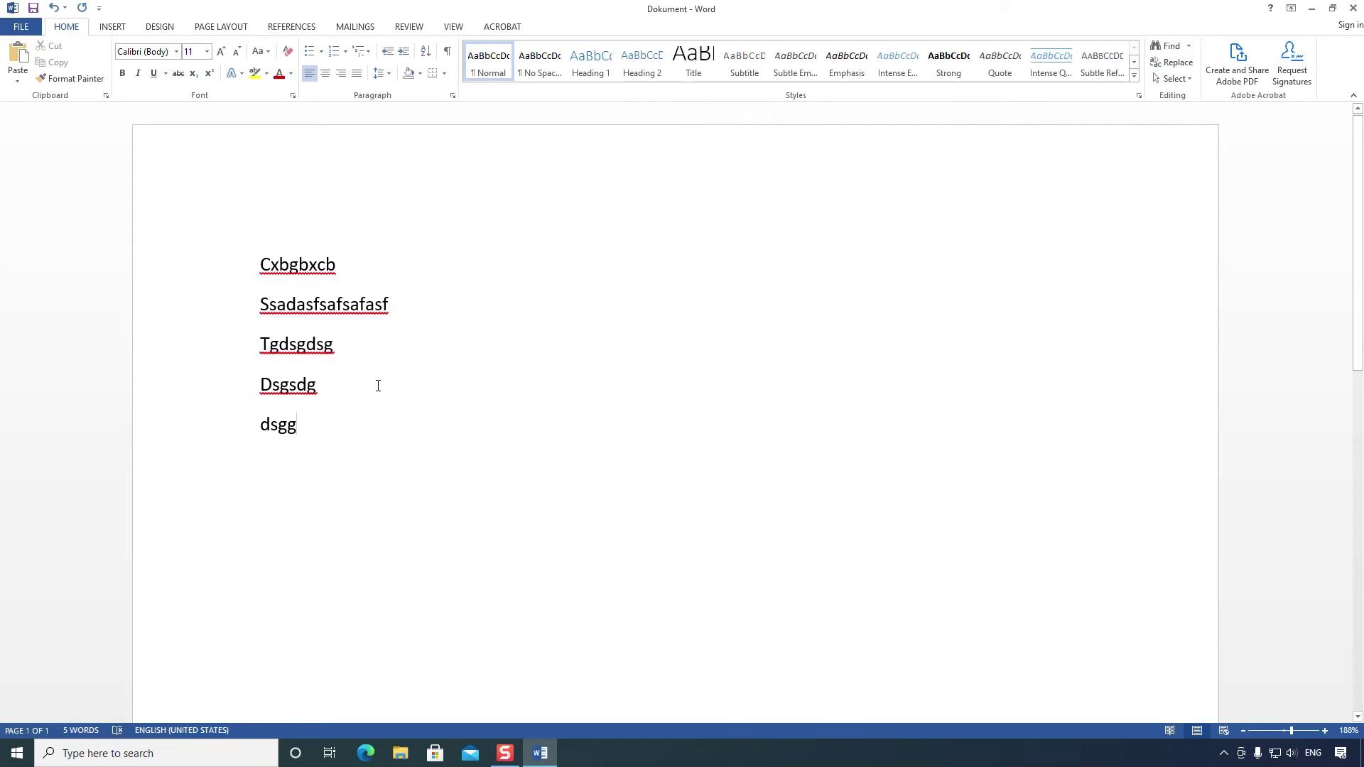
Step: Delete all the text in the document and enter "asfsafasfsafasf" in its place
key(ctrl+a)
key(Delete)
click(21, 26)
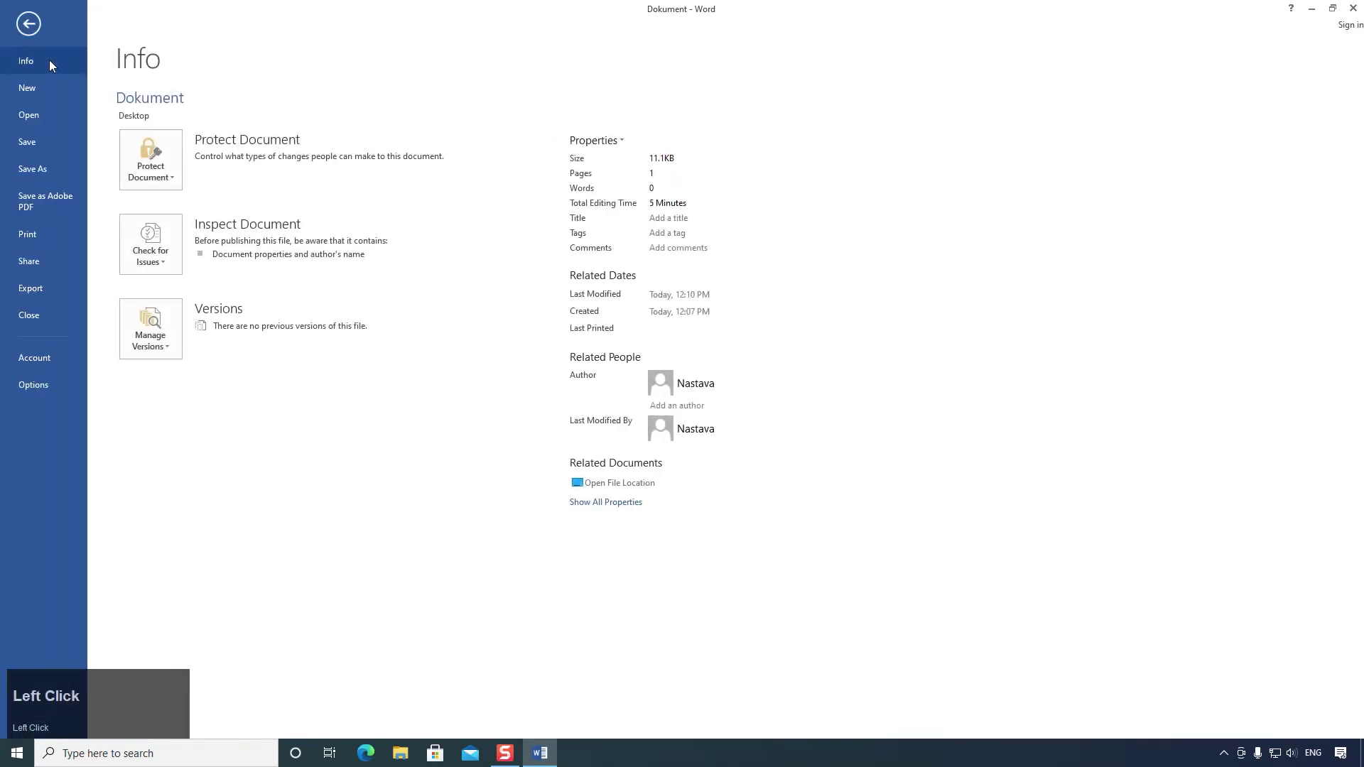
click(33, 24)
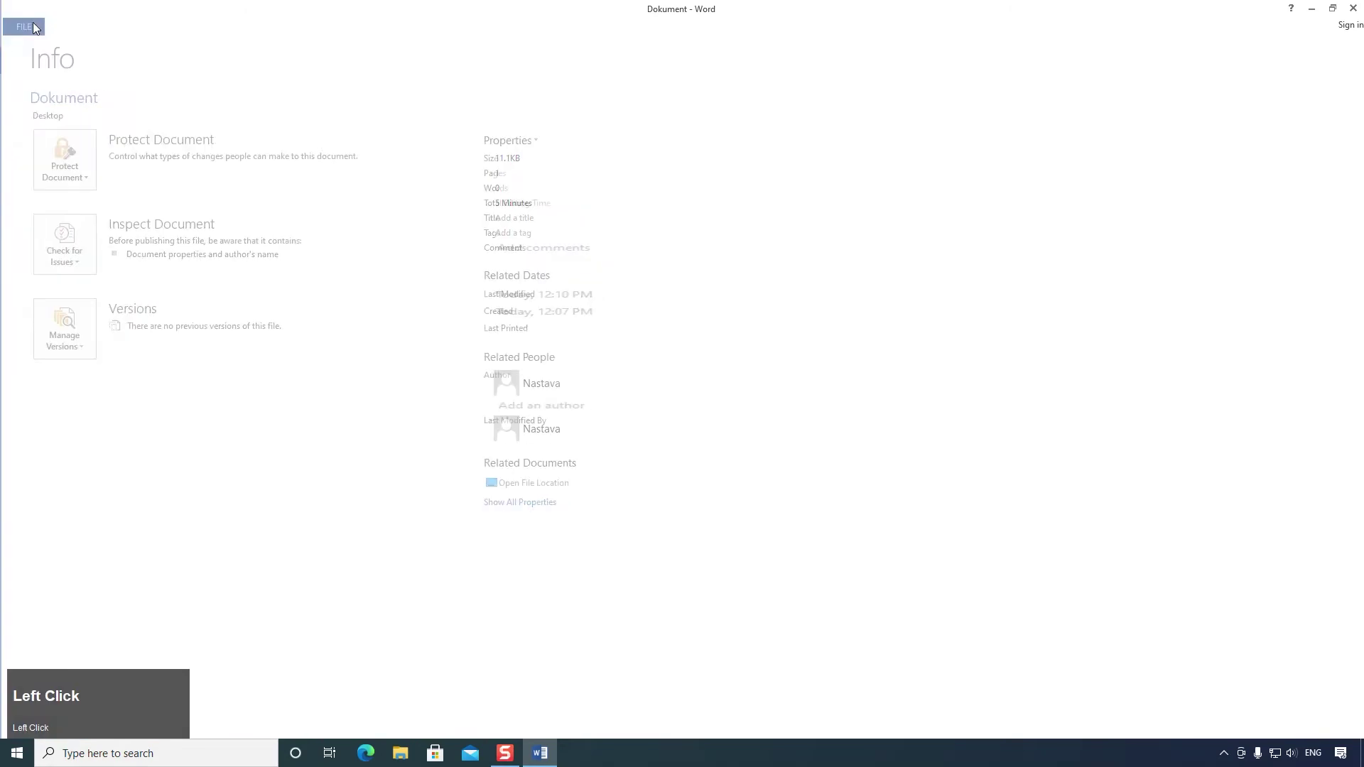
text(asfsafasfsafasf)
Step: Close Dokument without saving the changes and reopen it from the desktop
click(35, 27)
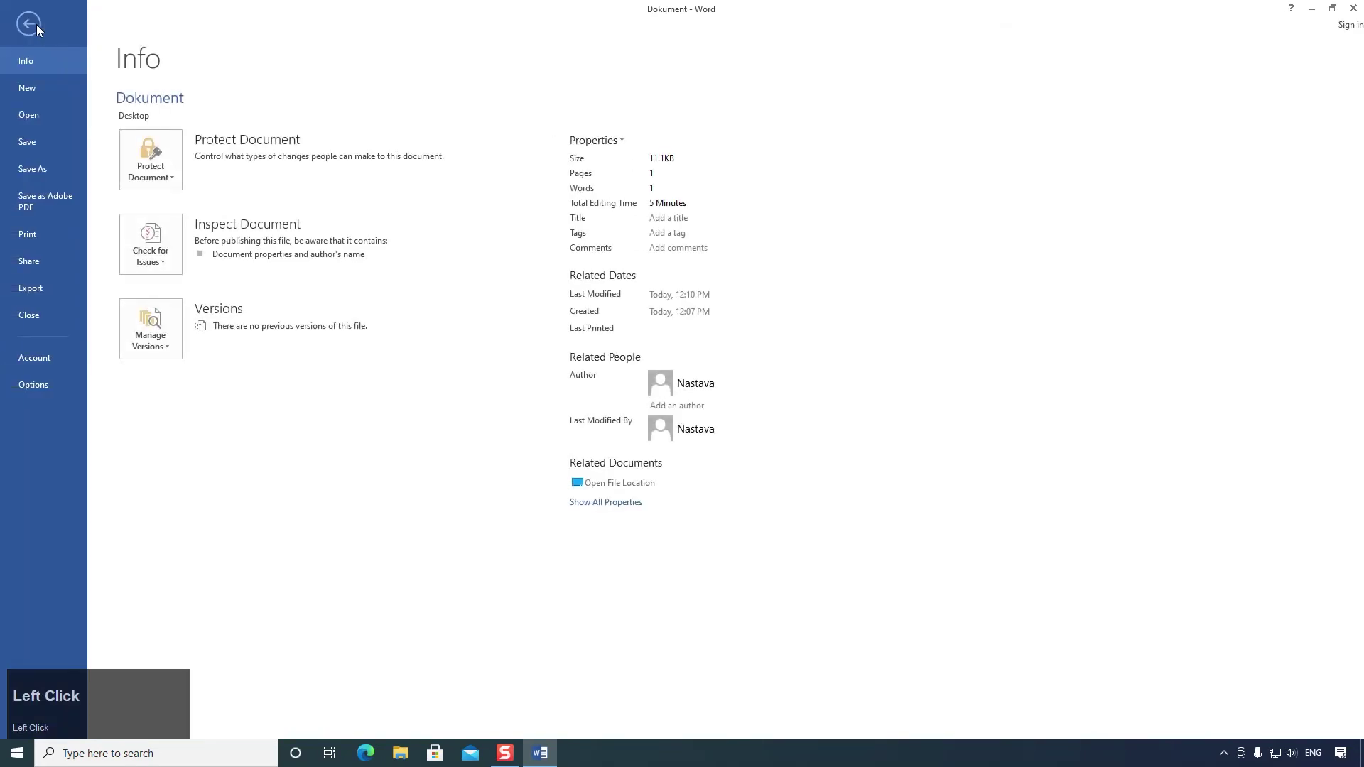
click(1353, 7)
click(666, 403)
double_click(26, 241)
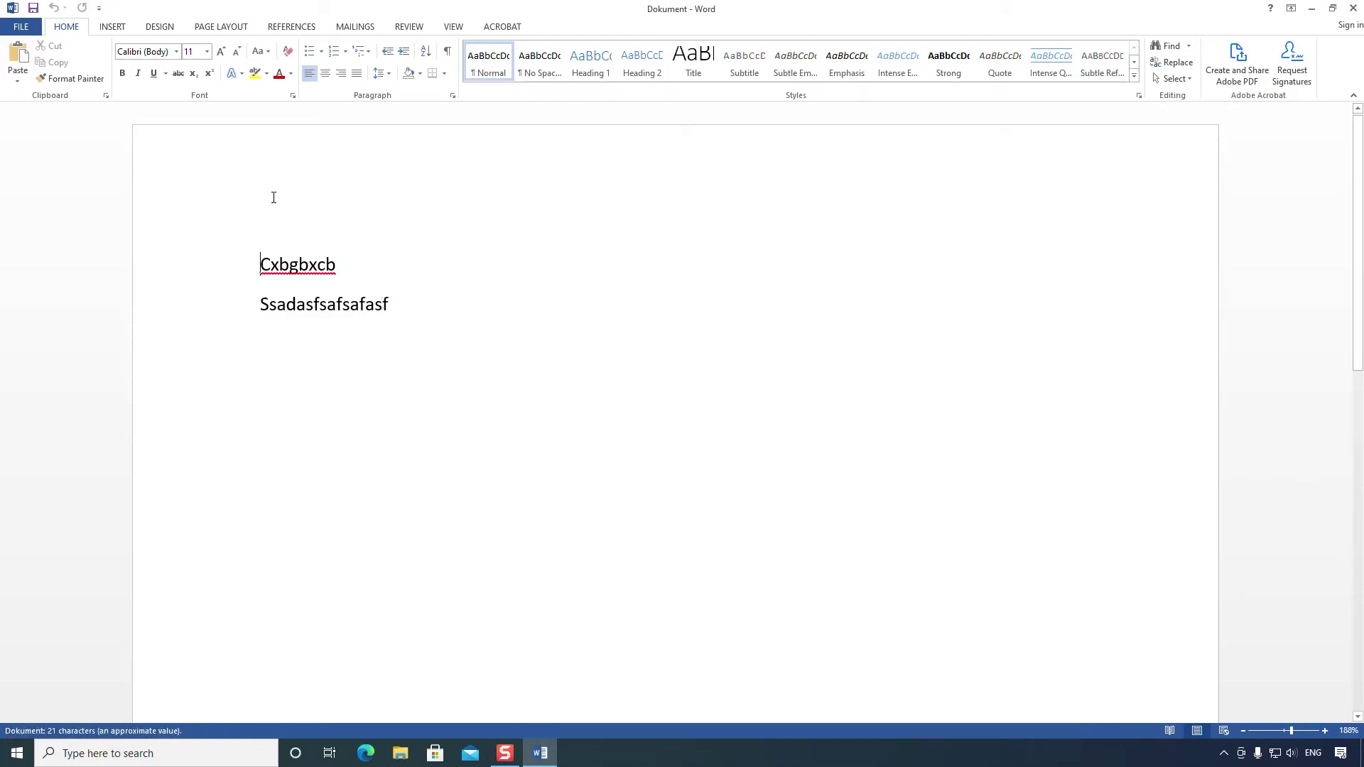
Step: Use Save As to save the document to the desktop under its existing name, Dokument, and glance at the desktop behind the window
click(32, 29)
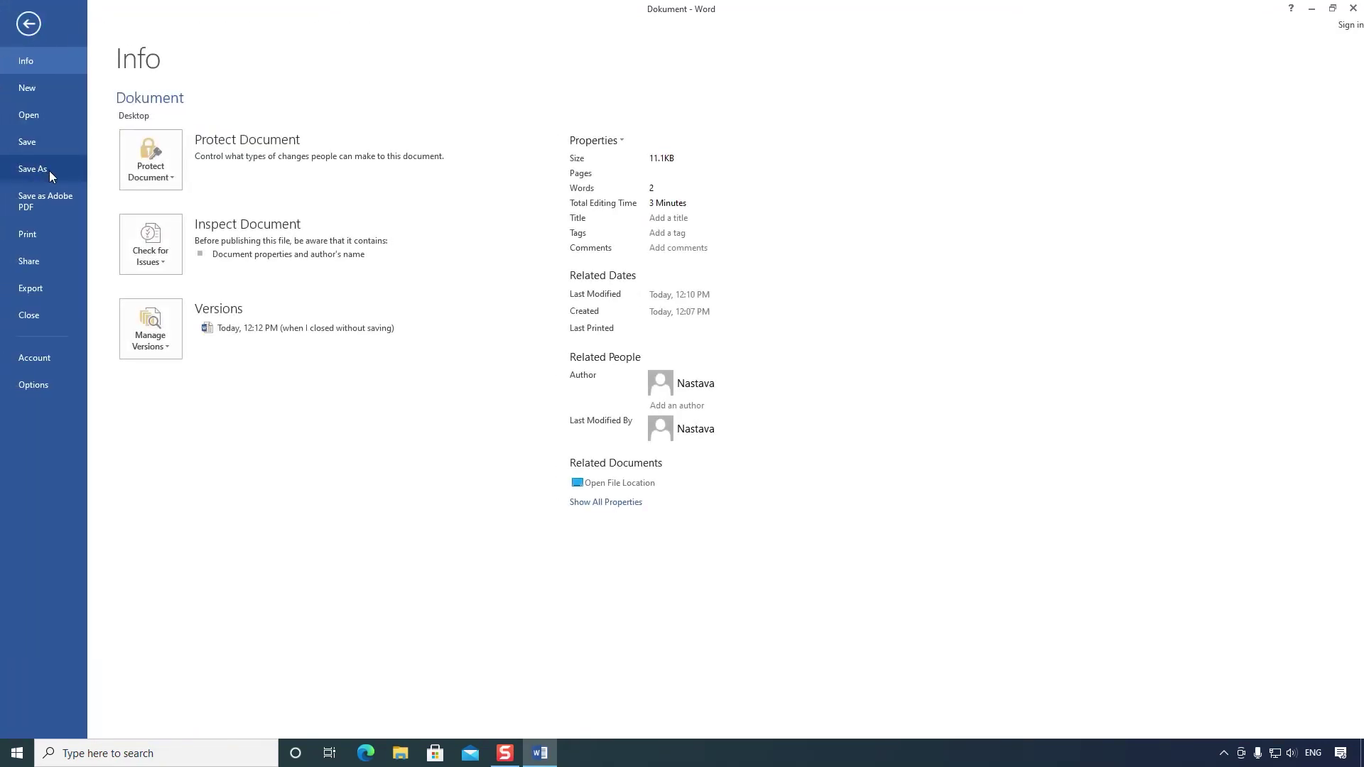
click(31, 24)
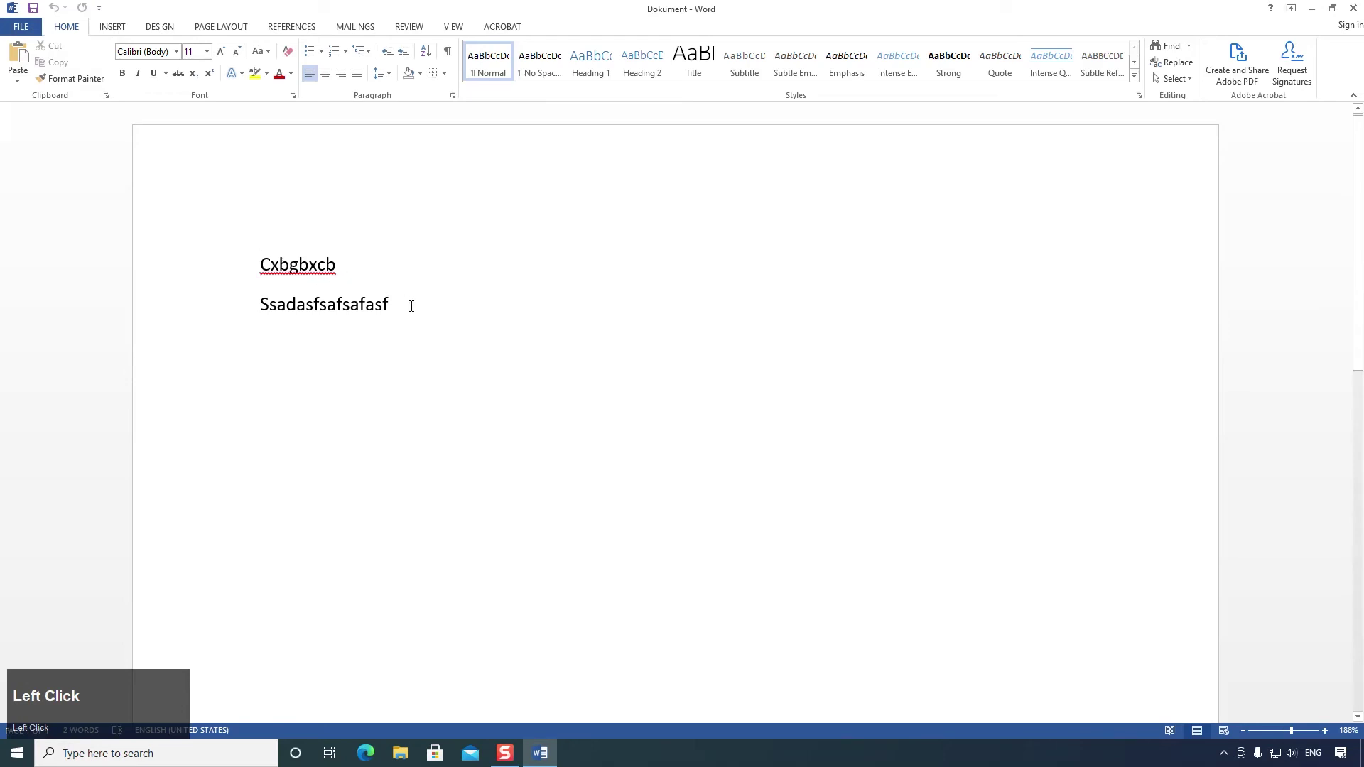
click(21, 27)
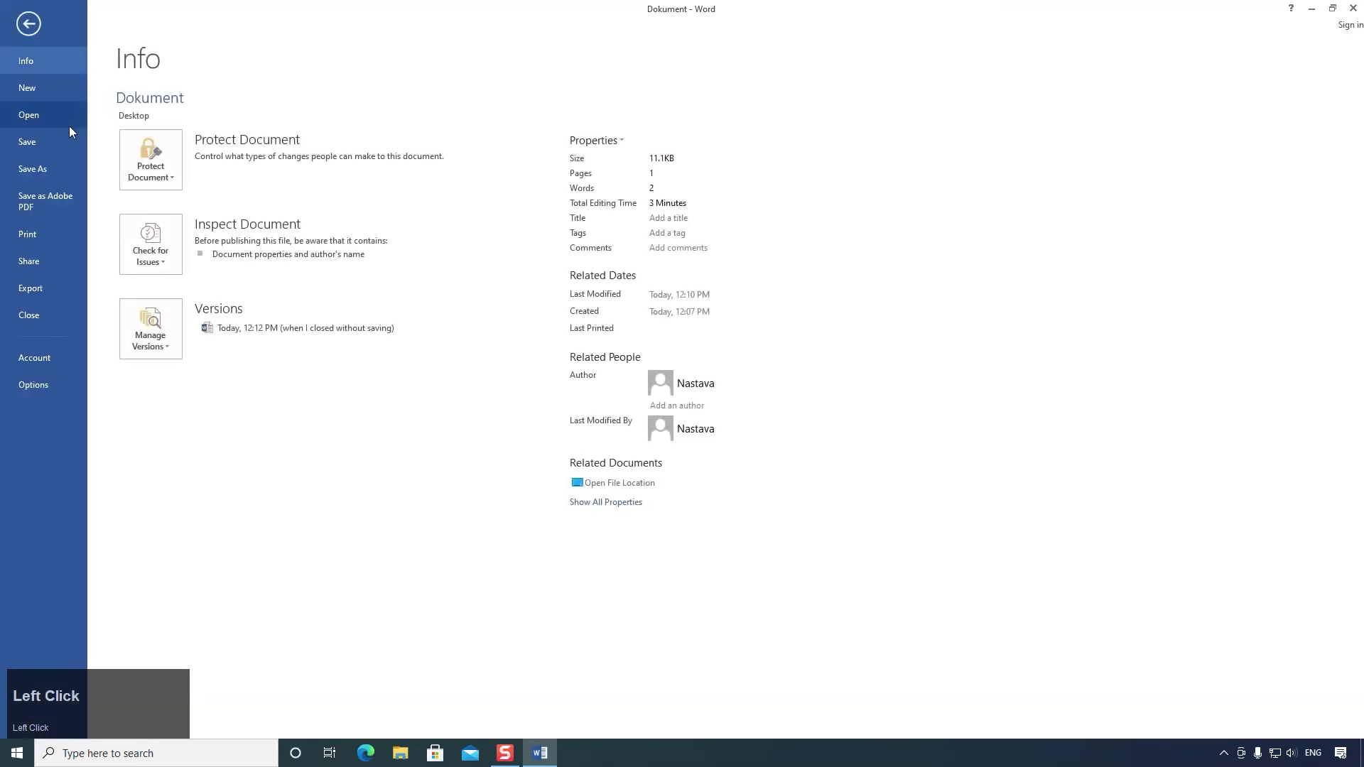
click(57, 172)
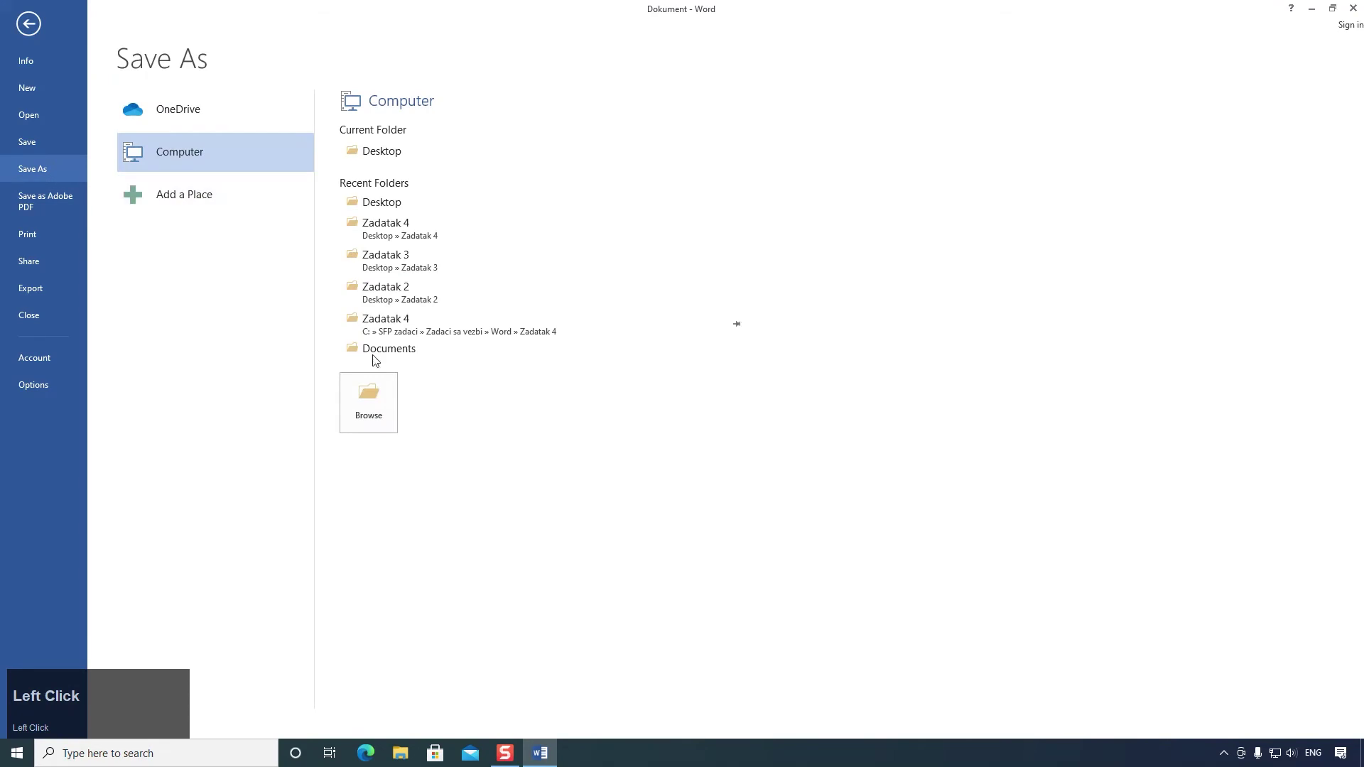
click(374, 395)
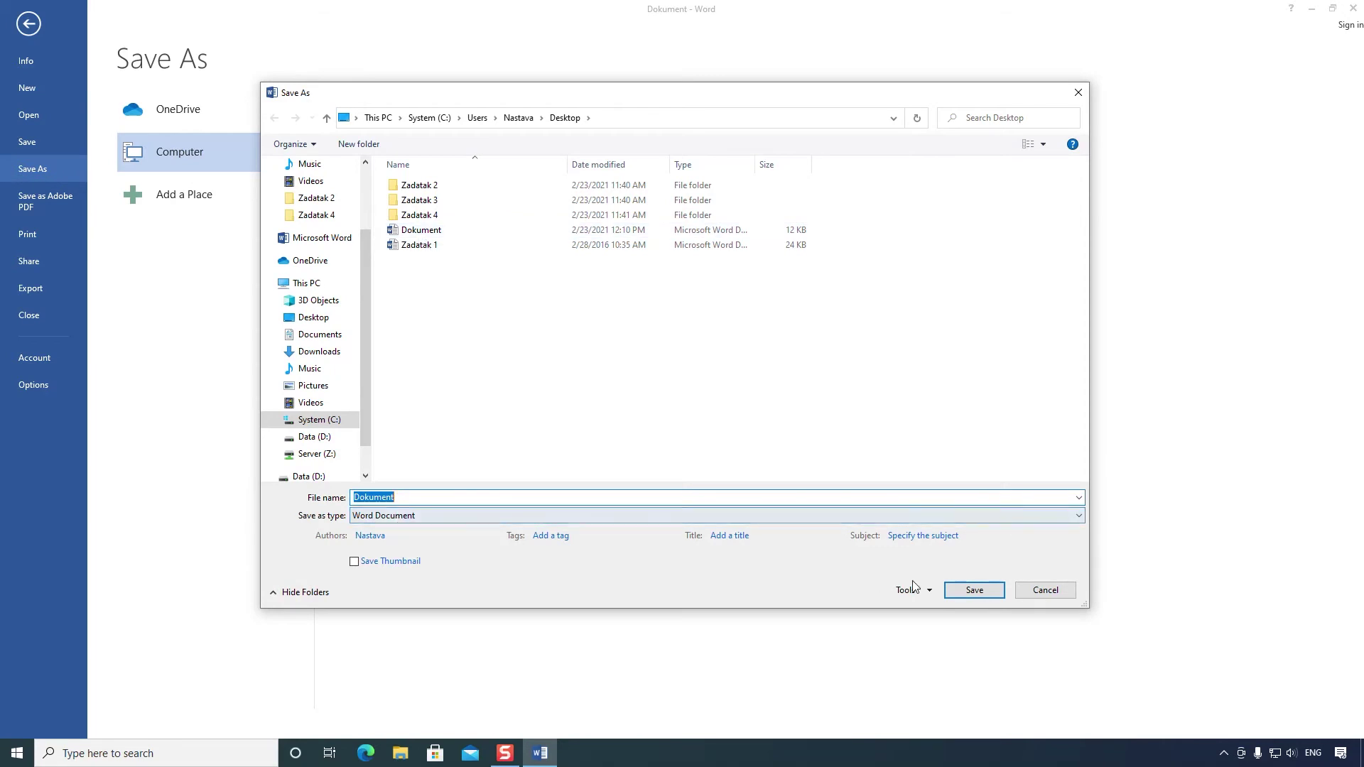
click(976, 591)
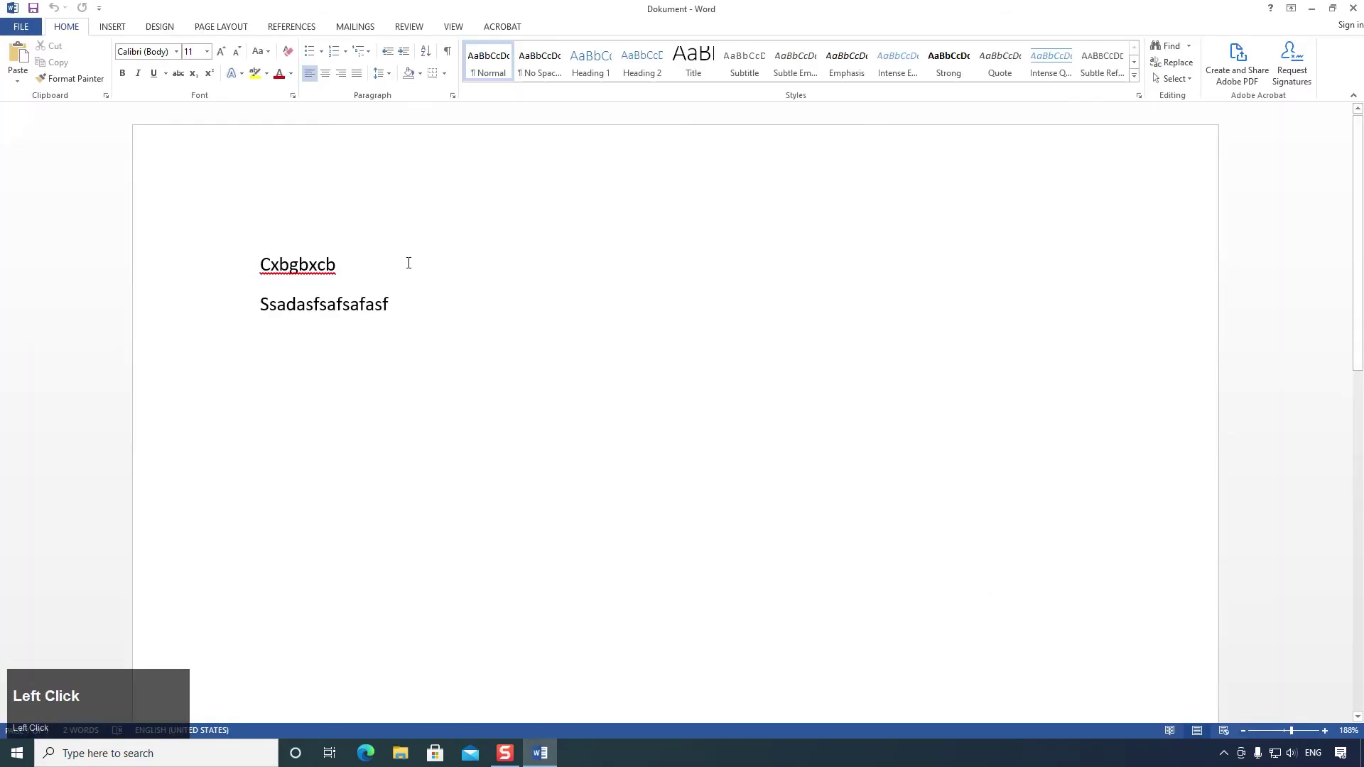
drag(518, 9, 671, 42)
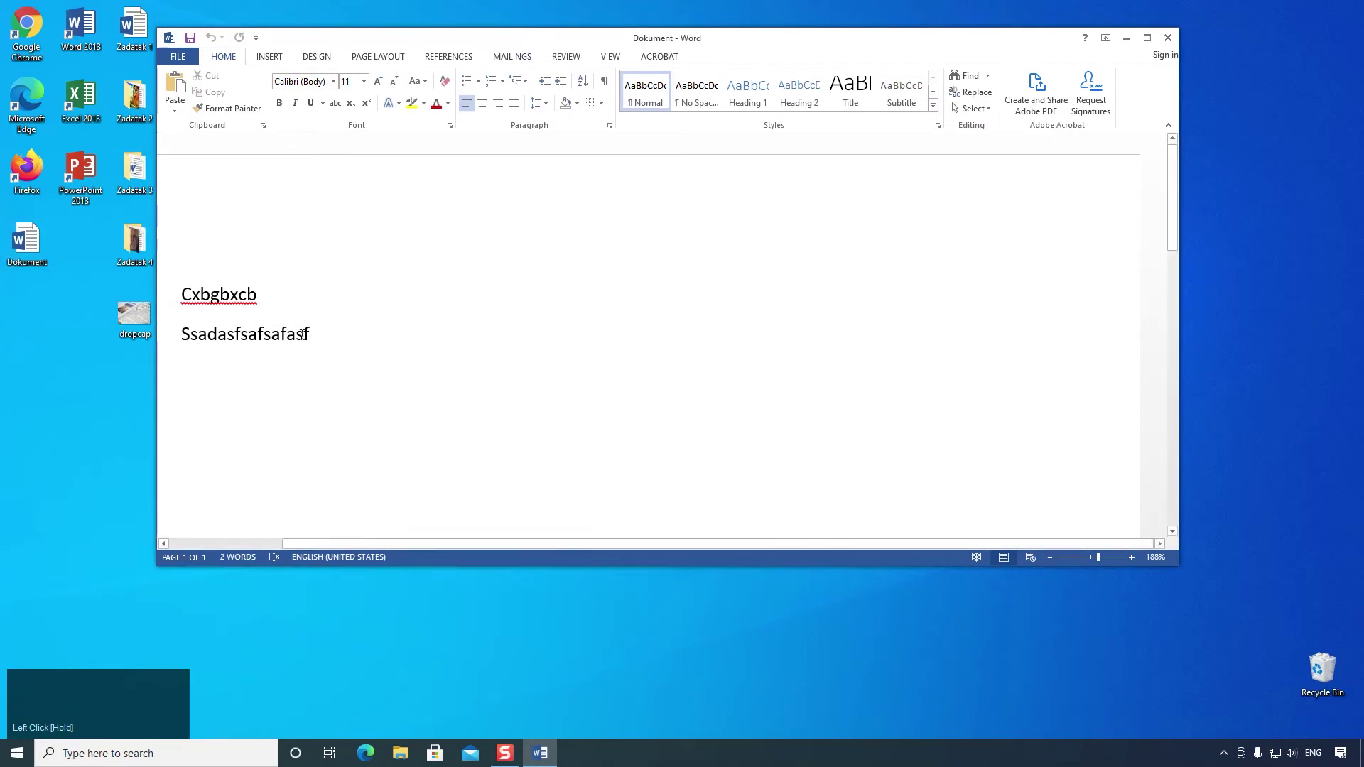
double_click(430, 39)
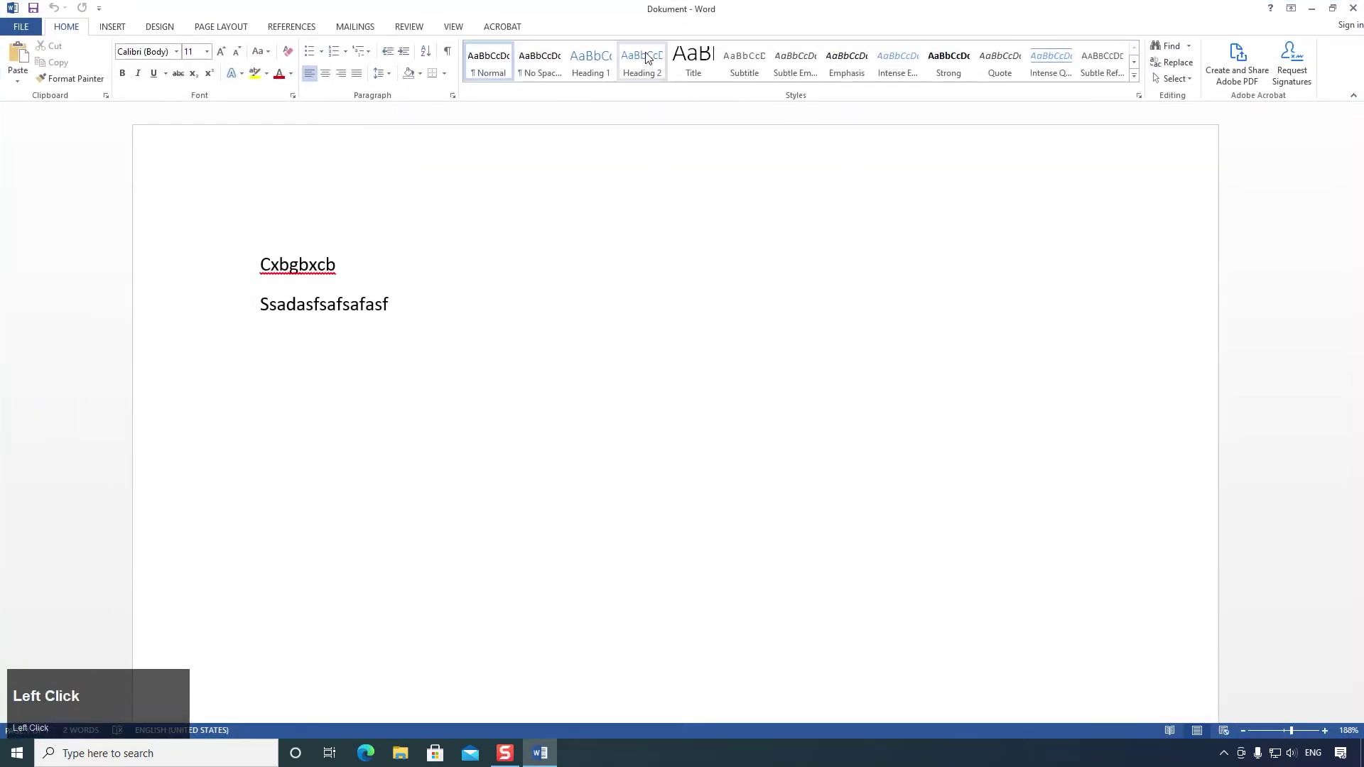
Step: Save a copy of the document to the desktop as "Dokument 2" and check for the new file there
click(23, 28)
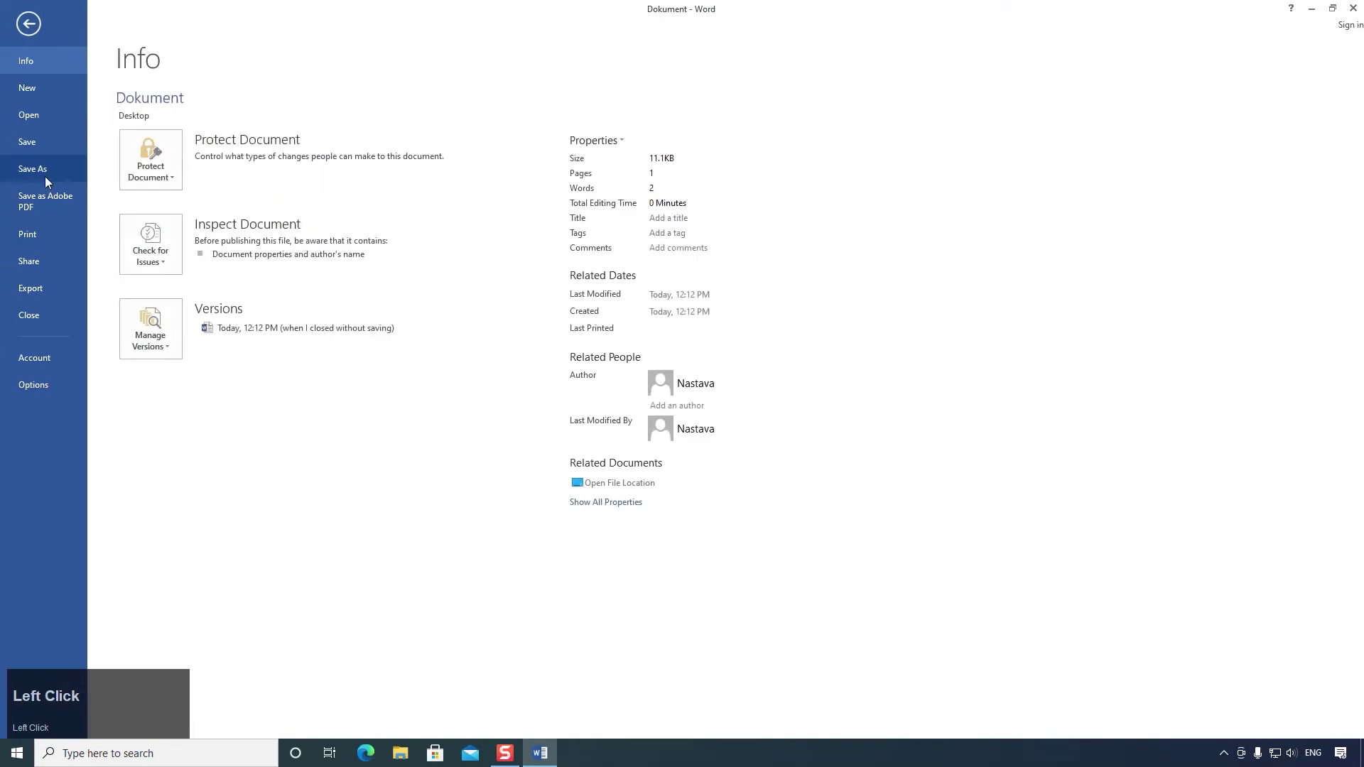
click(40, 163)
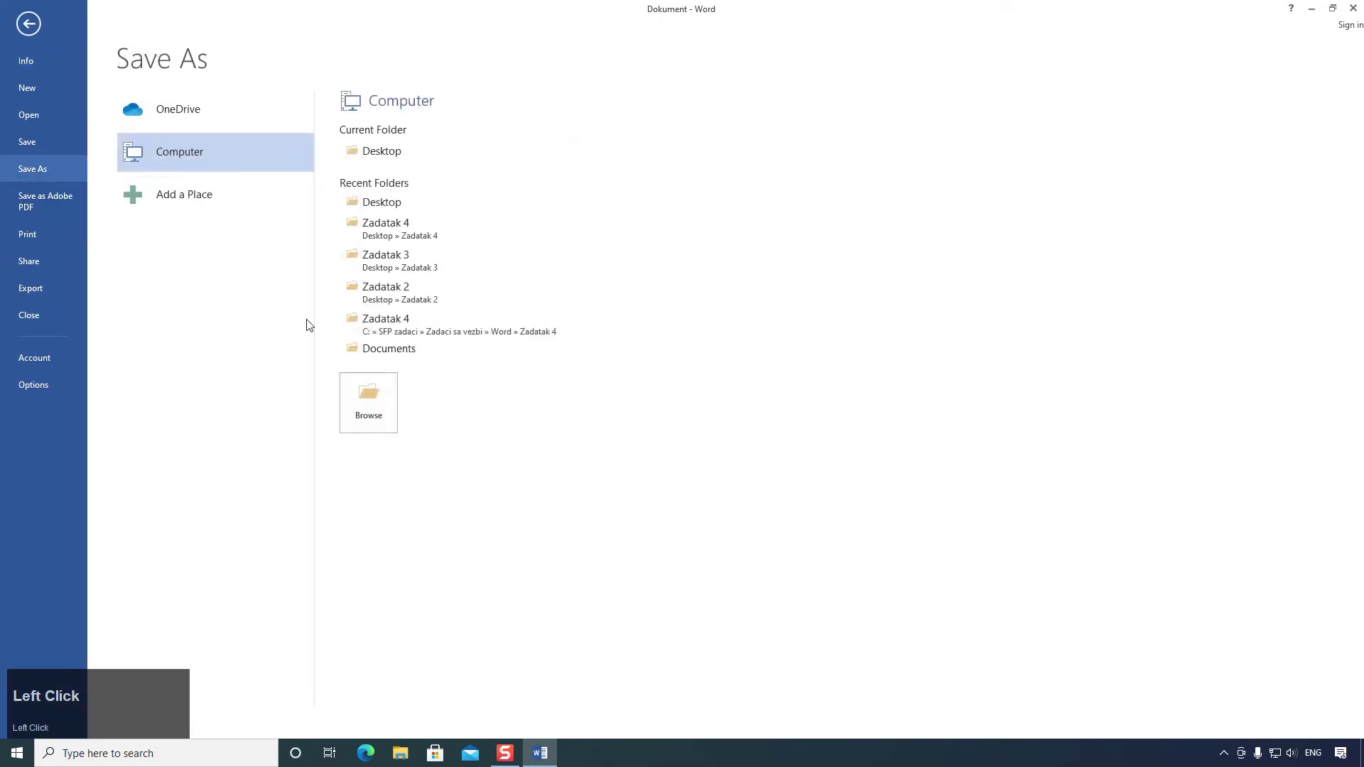
click(388, 151)
click(429, 496)
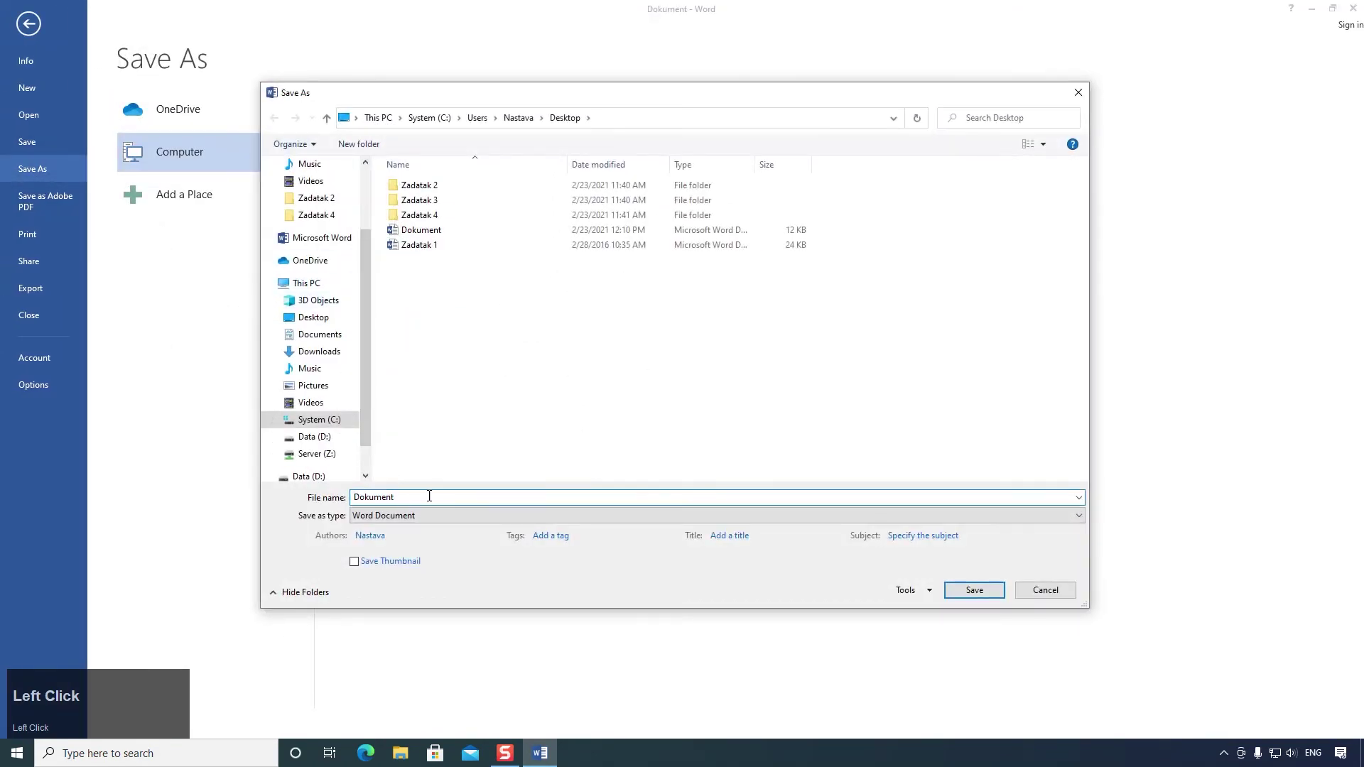
text(2)
click(975, 591)
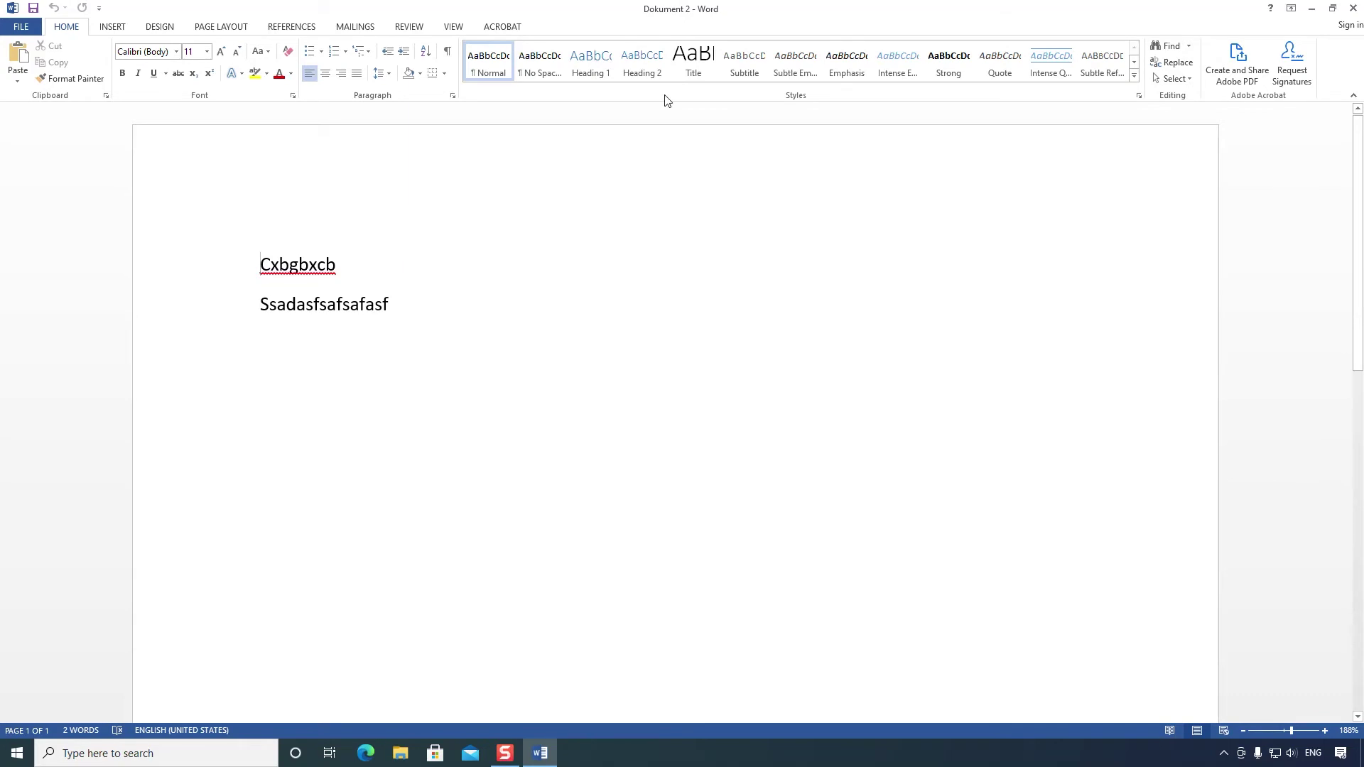
click(1332, 8)
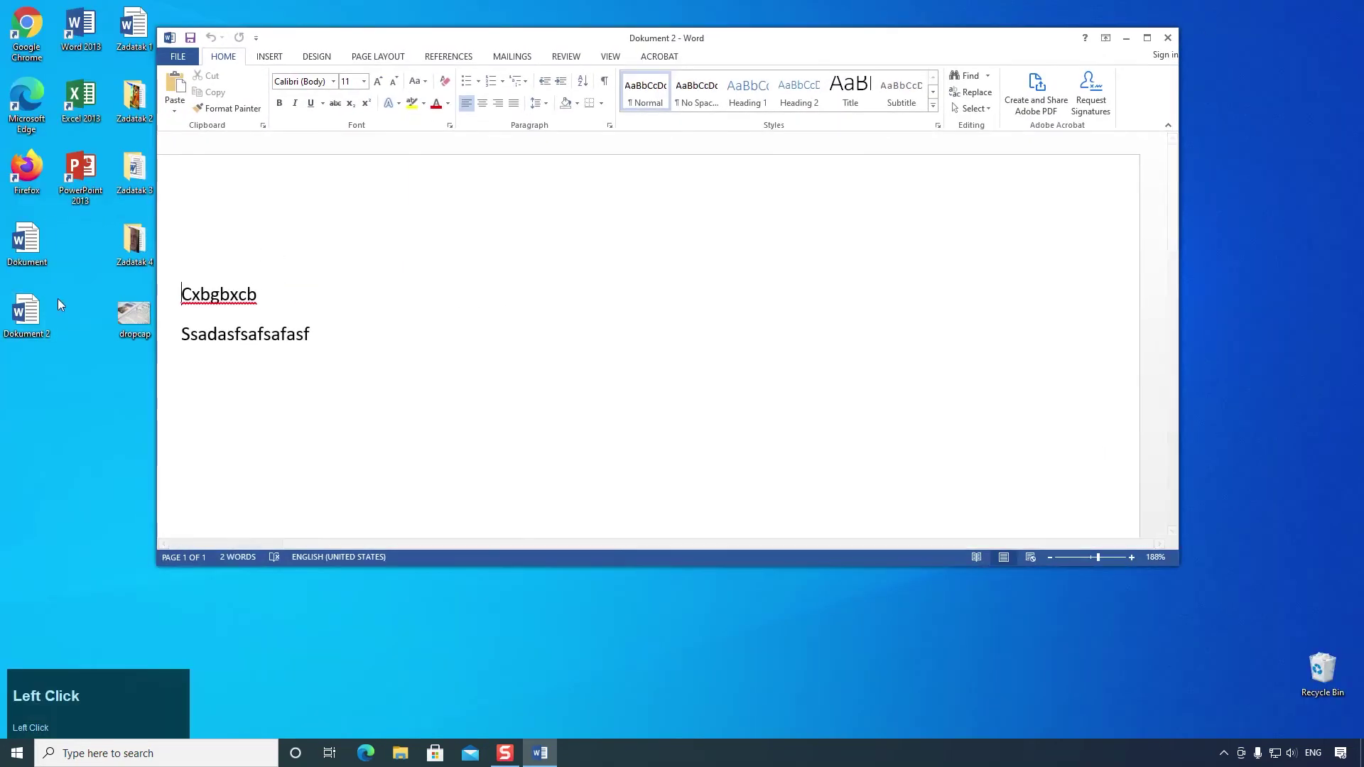
click(42, 313)
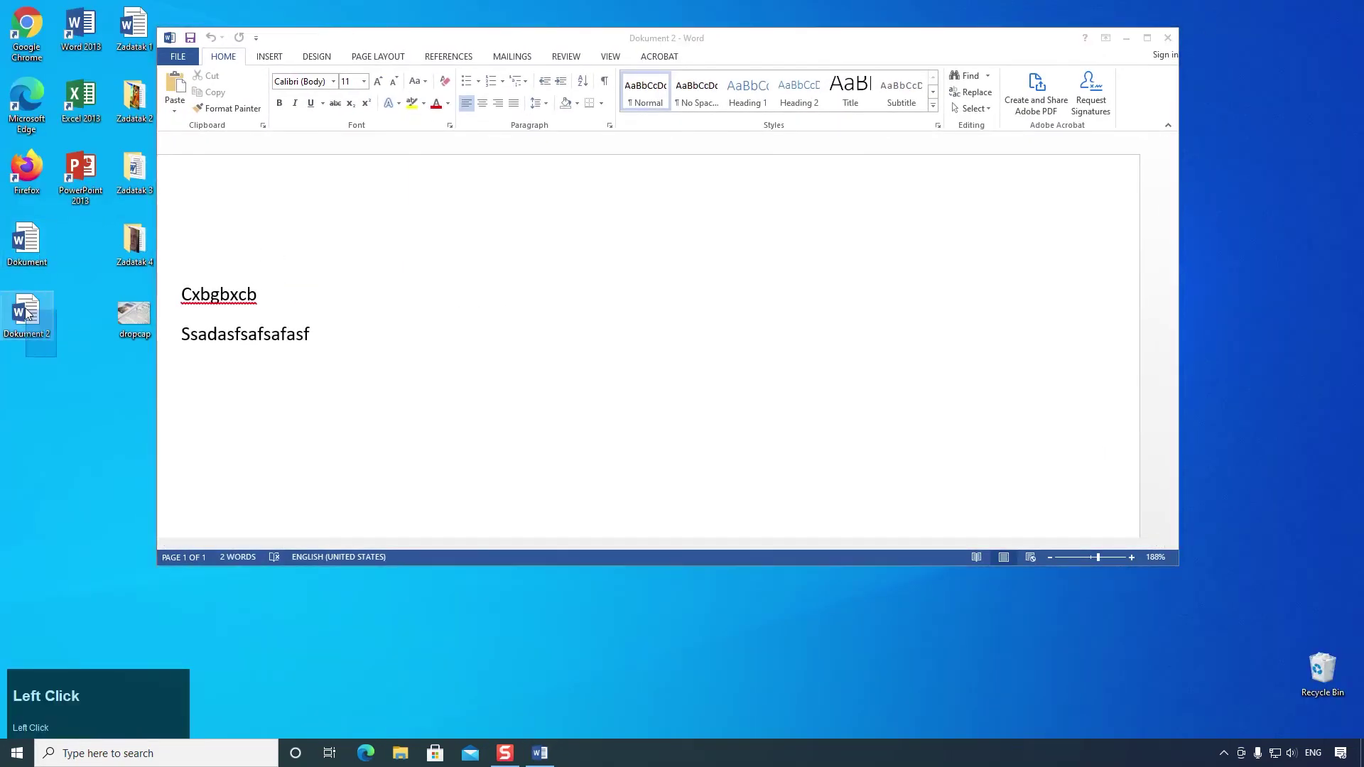
double_click(447, 39)
Step: Save Dokument 2 to the desktop as a PDF with the same name and close the published PDF
click(29, 27)
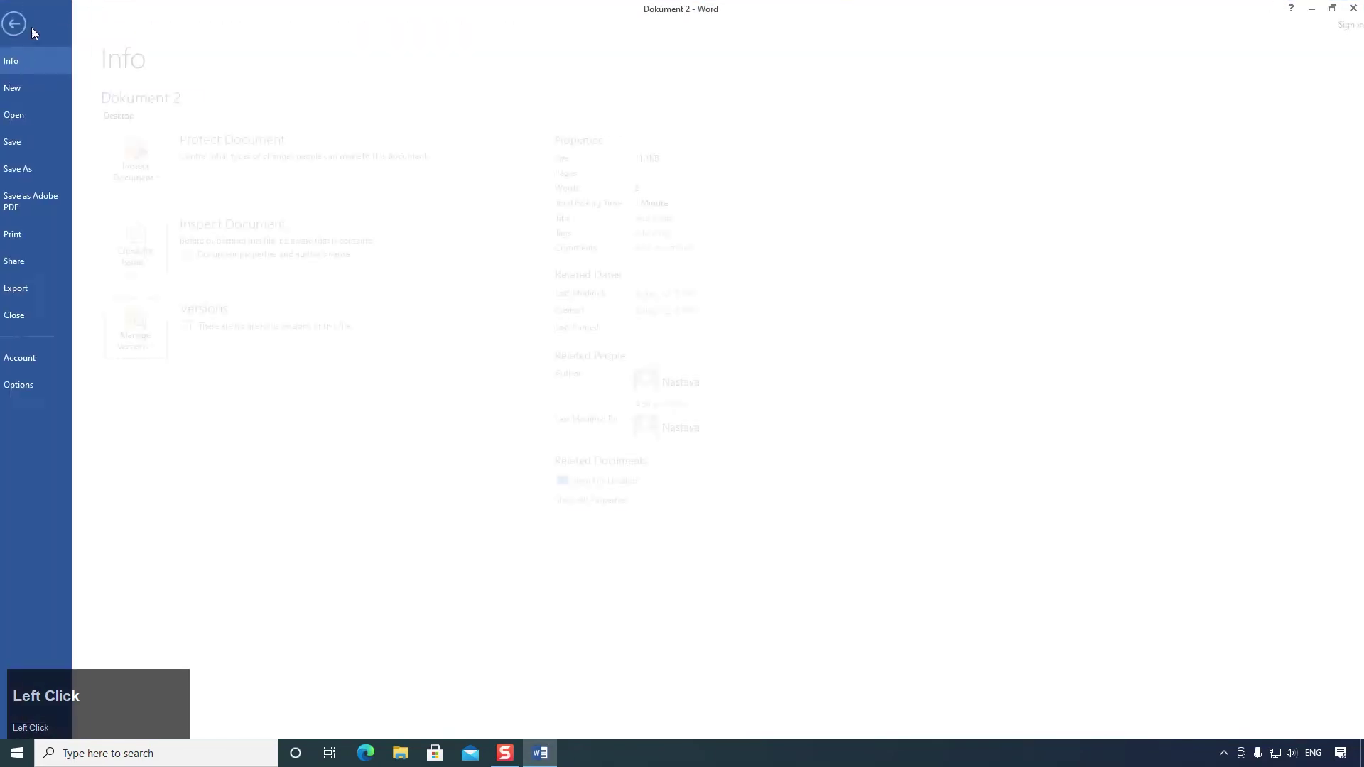
click(42, 169)
click(382, 151)
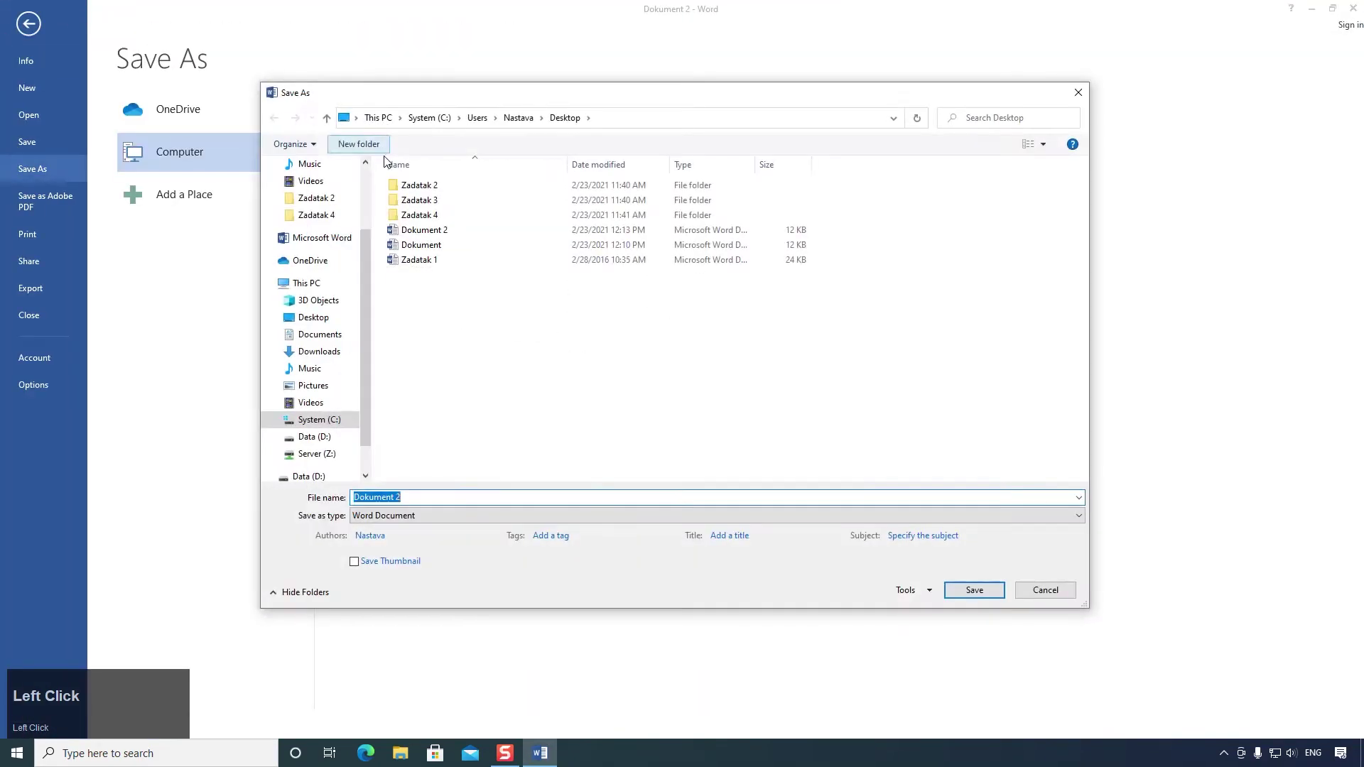
click(433, 514)
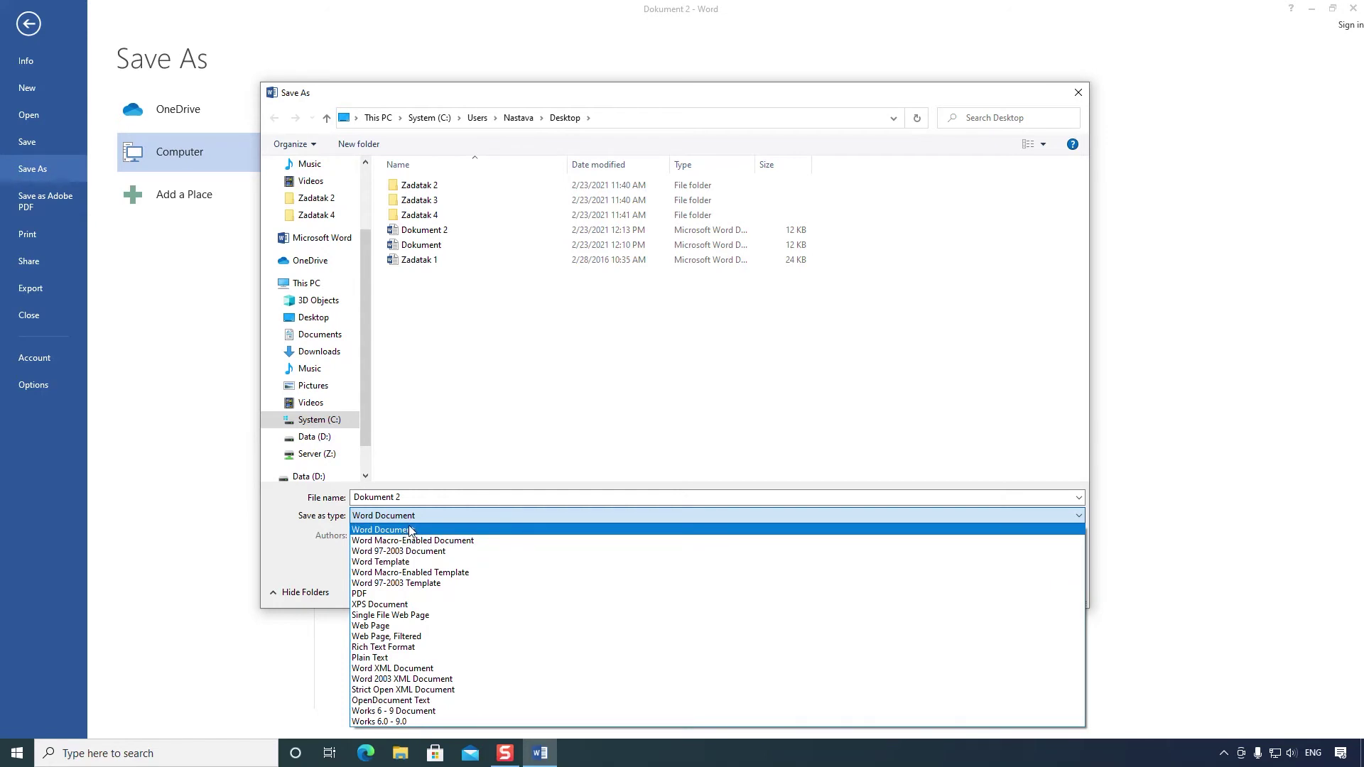
click(388, 595)
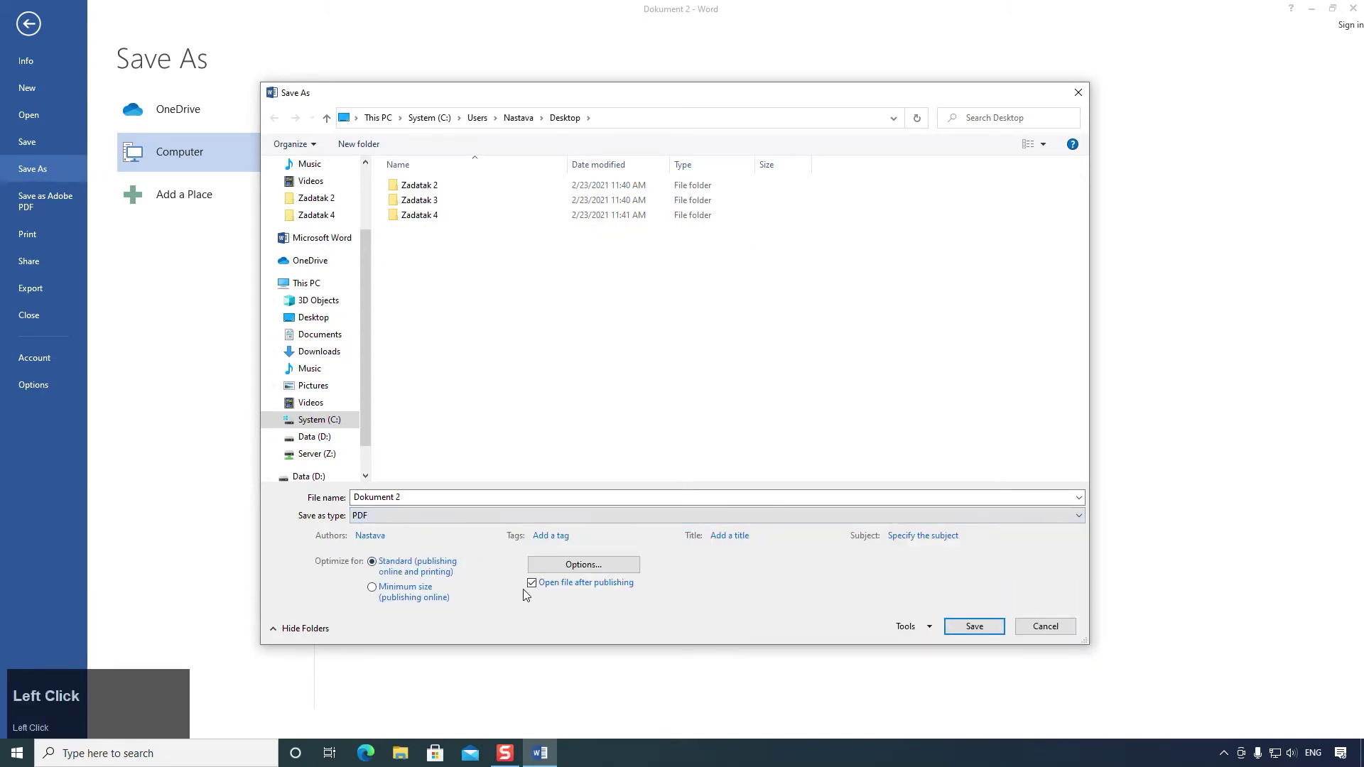
click(975, 627)
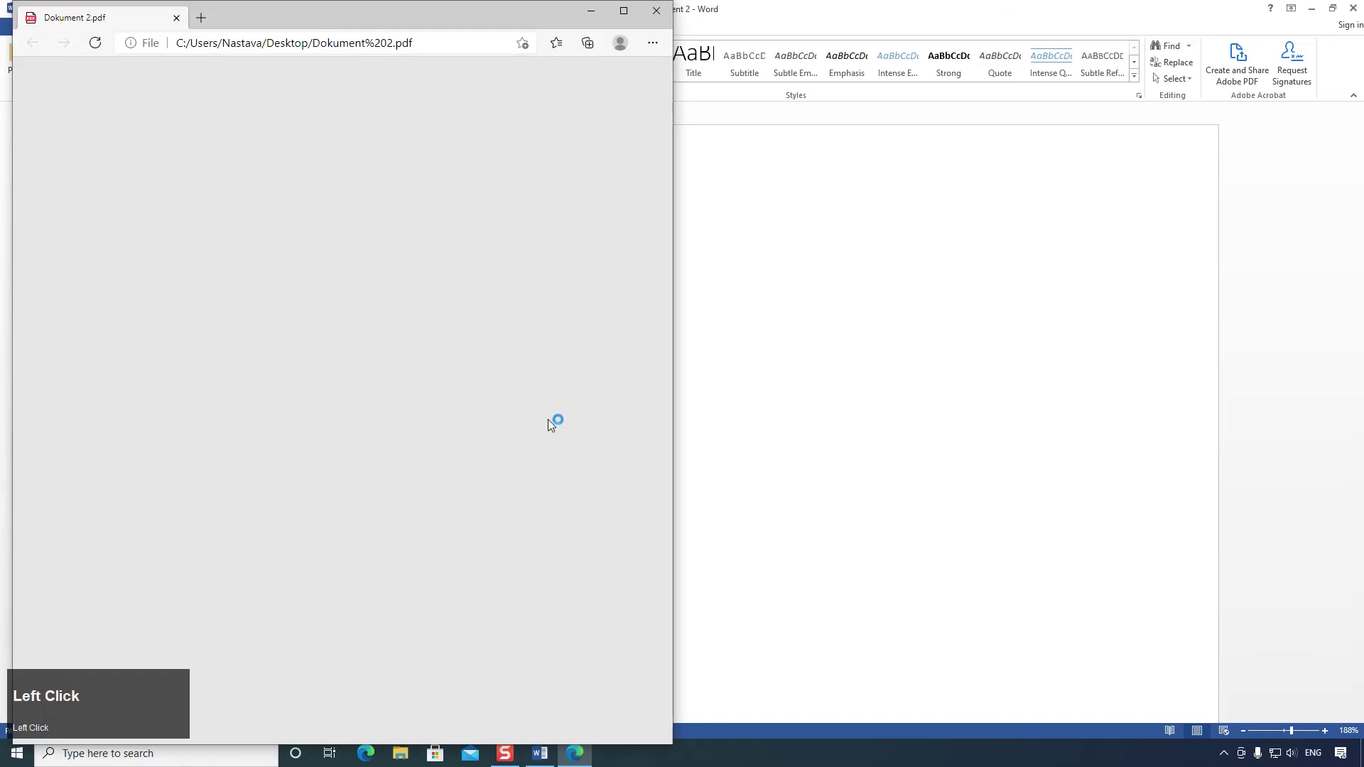
click(656, 10)
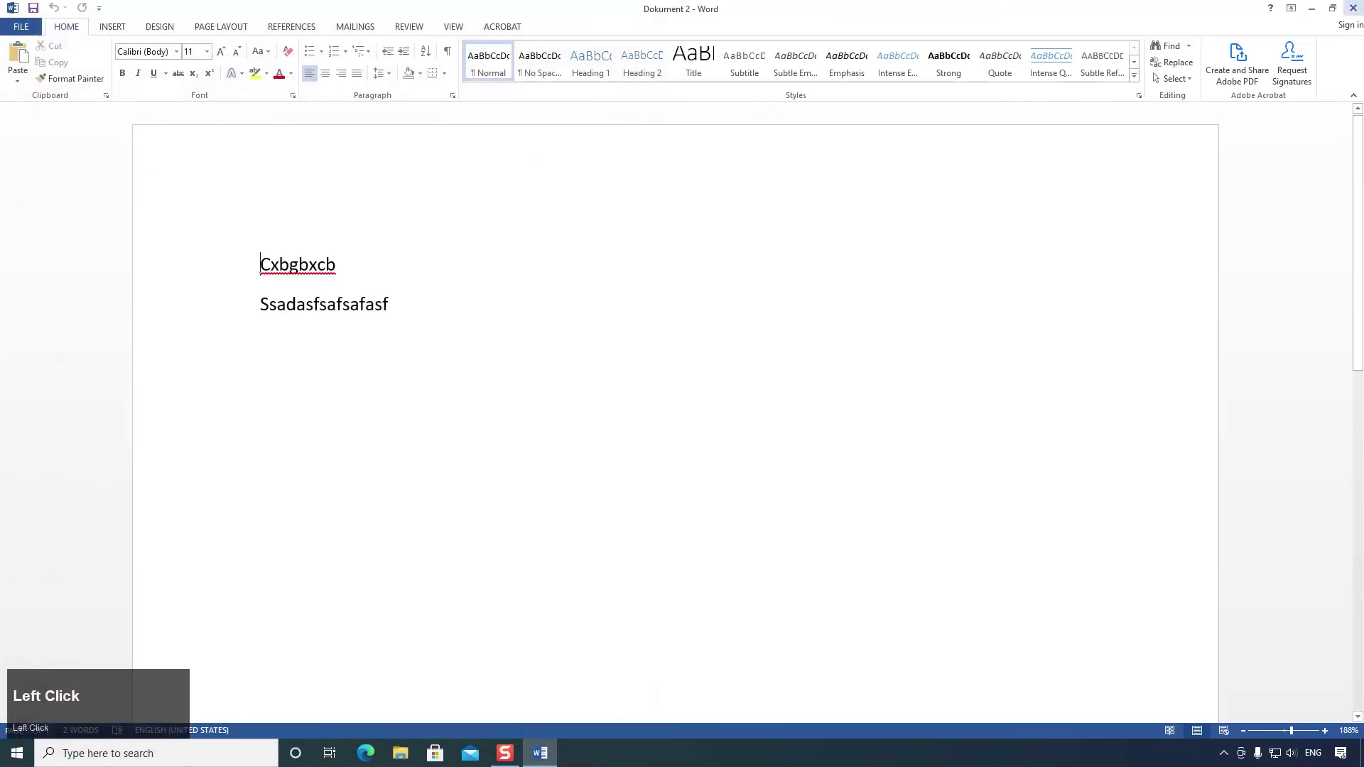
Step: Open the Dokument 2 PDF from the desktop, view it in a maximized window and close it
click(1311, 8)
click(28, 394)
double_click(27, 388)
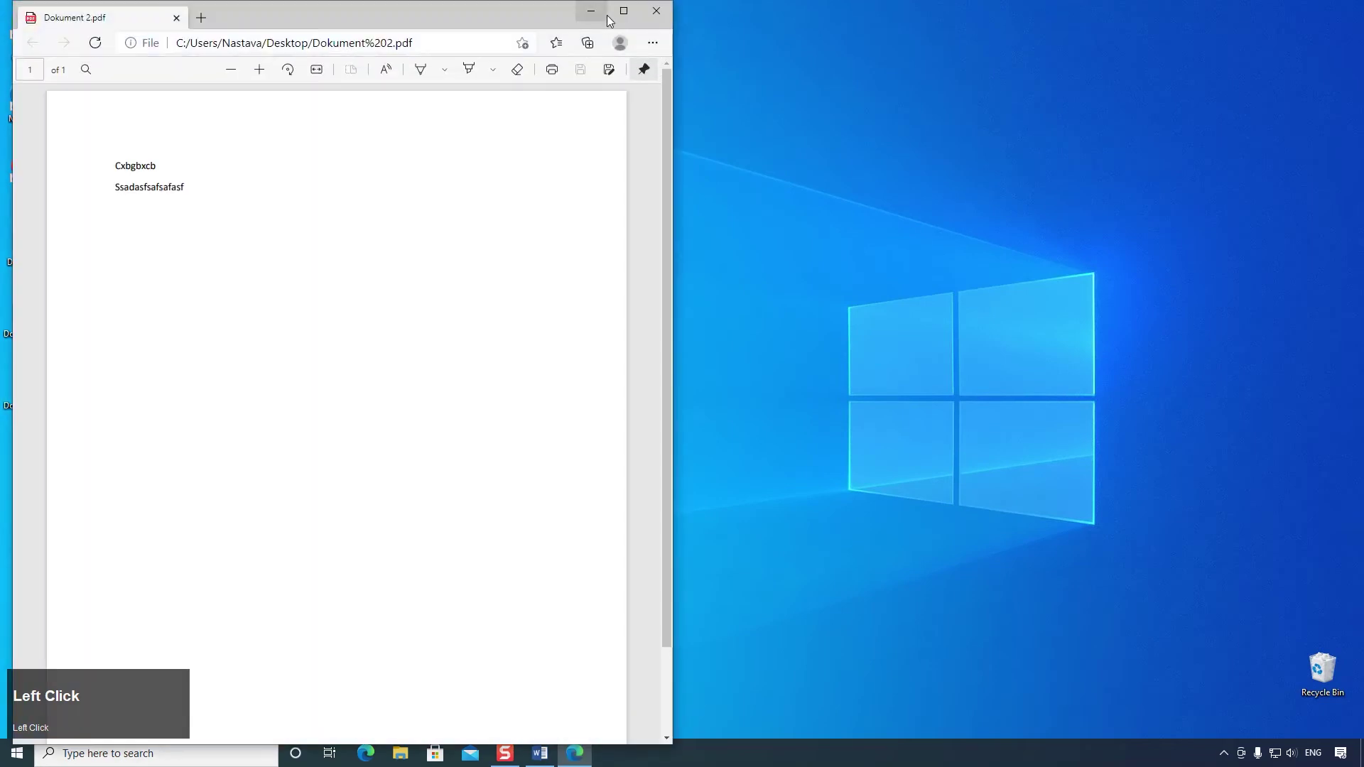
click(622, 10)
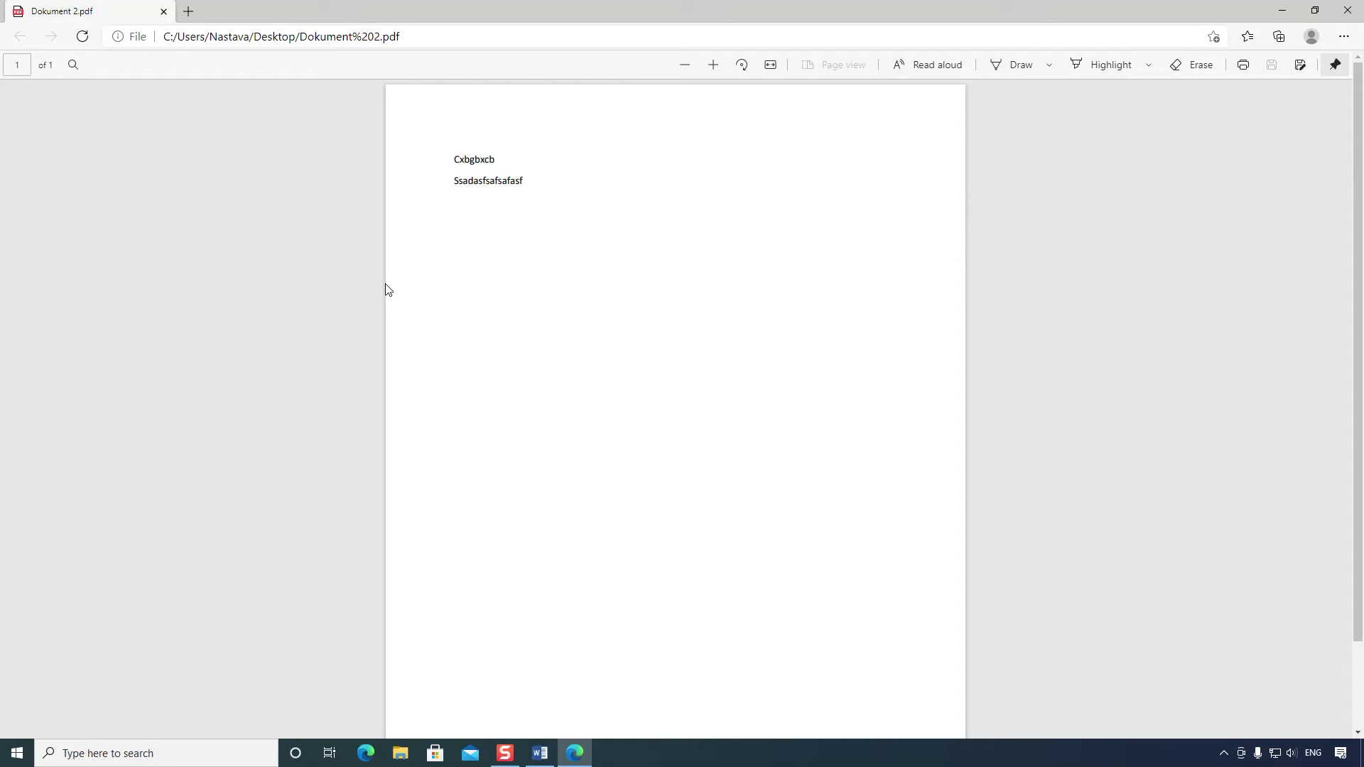
click(1347, 12)
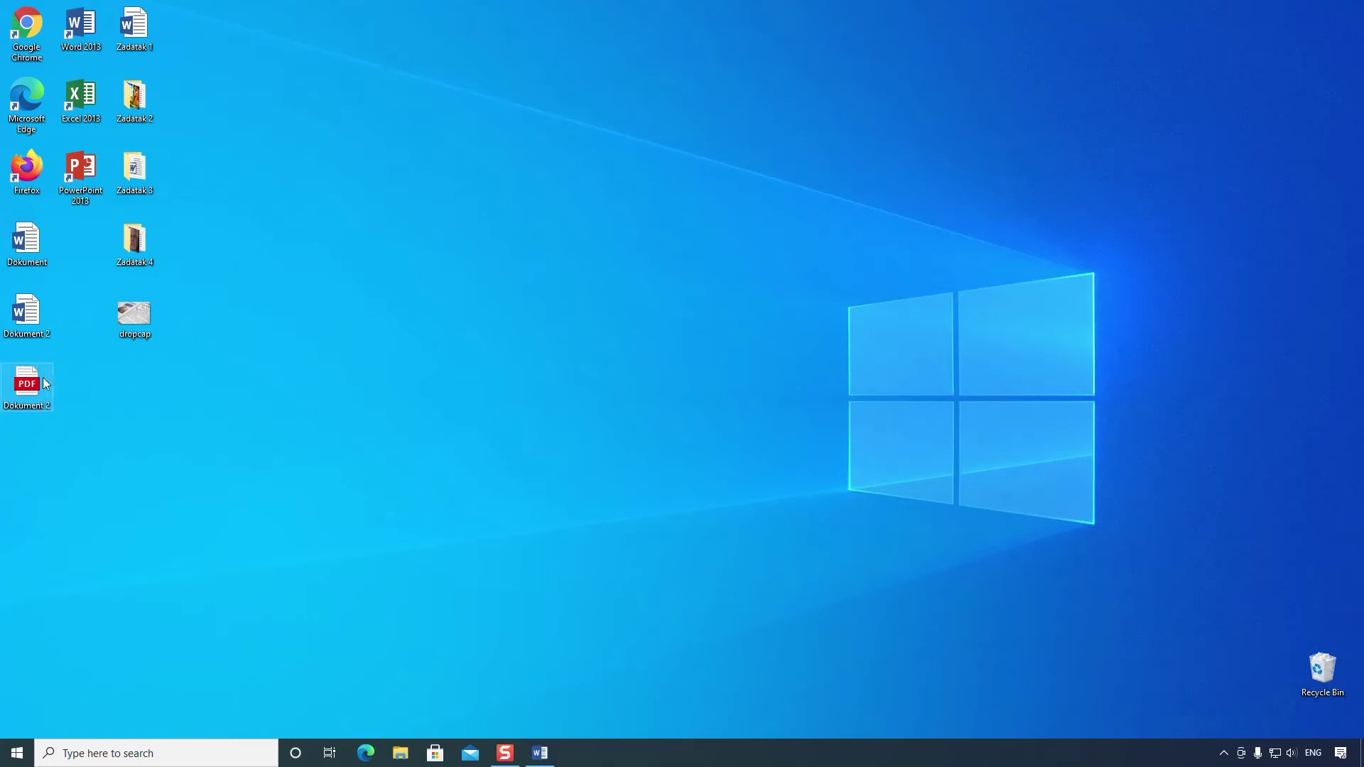
Step: Open Dokument from the desktop and review its print preview, print settings and the list of available printers
double_click(32, 245)
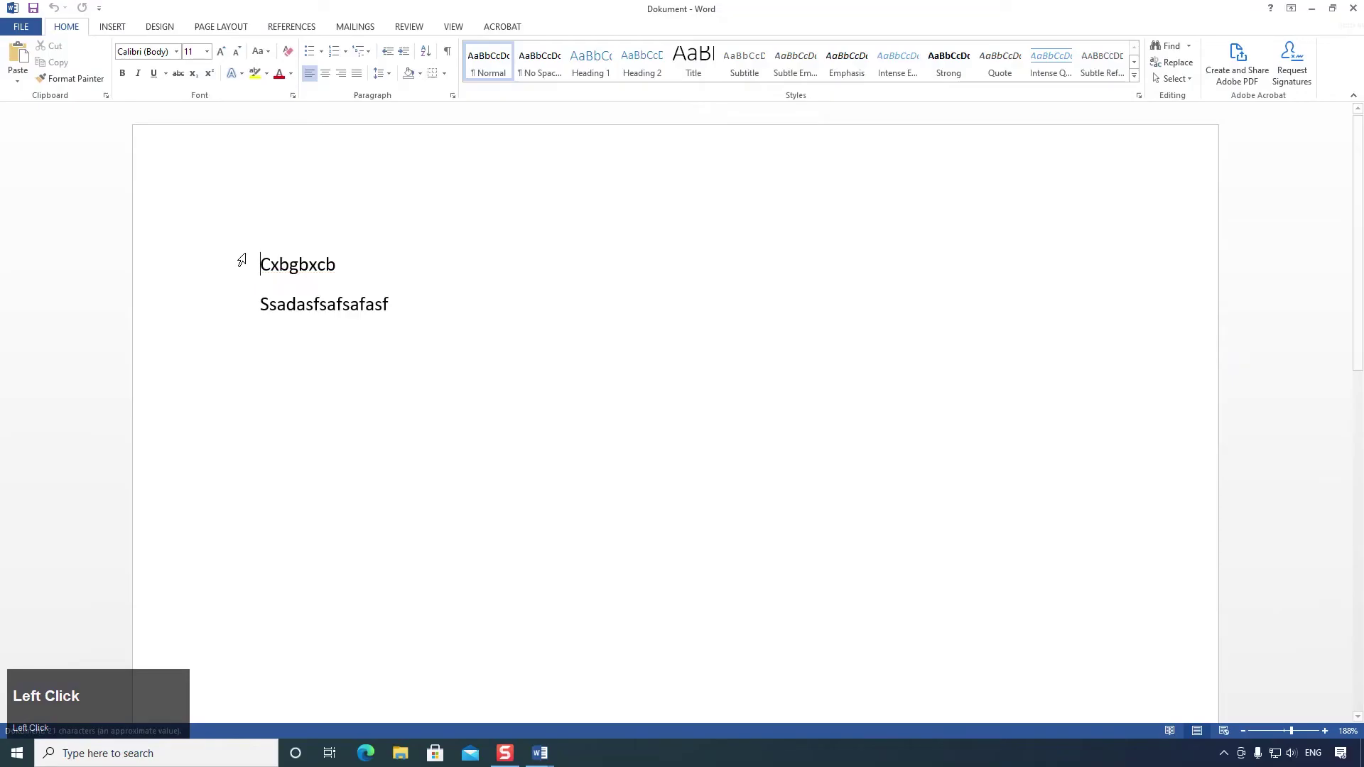
click(13, 31)
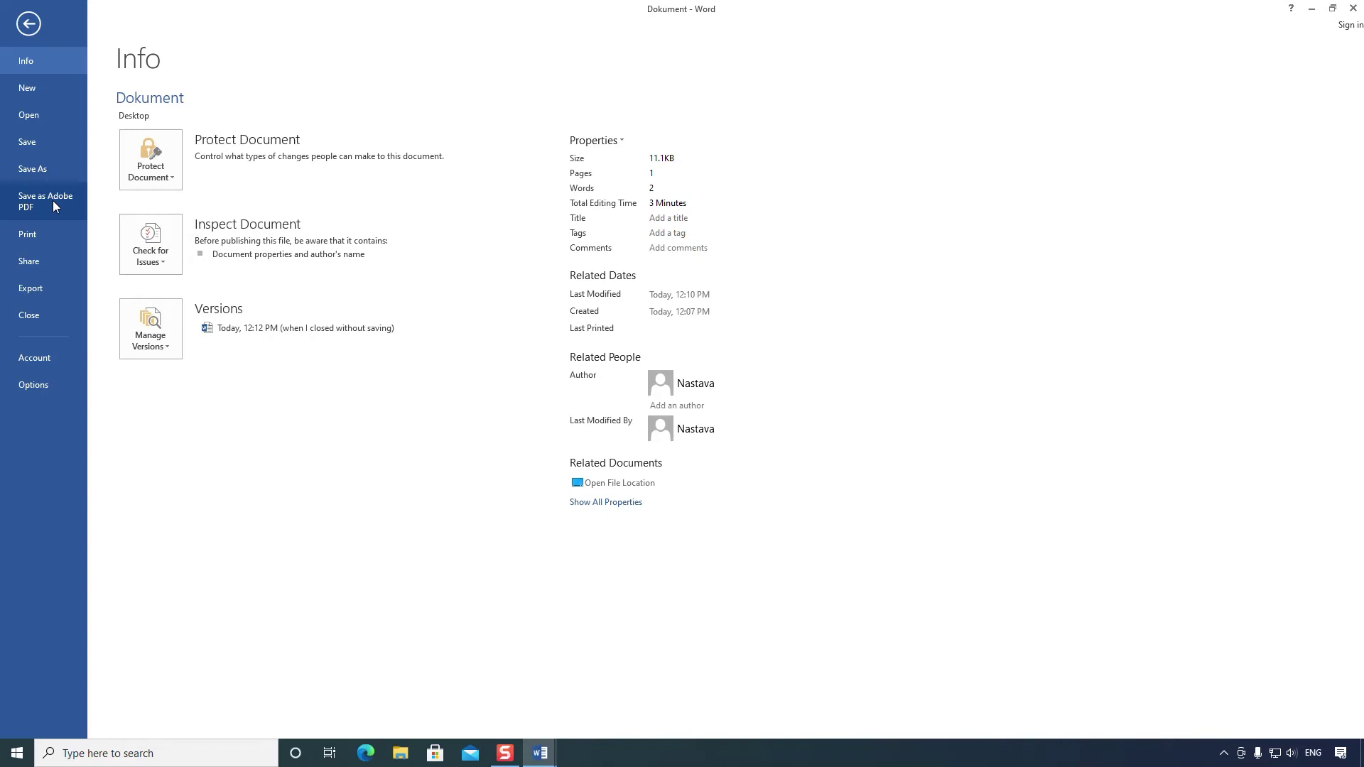
click(28, 28)
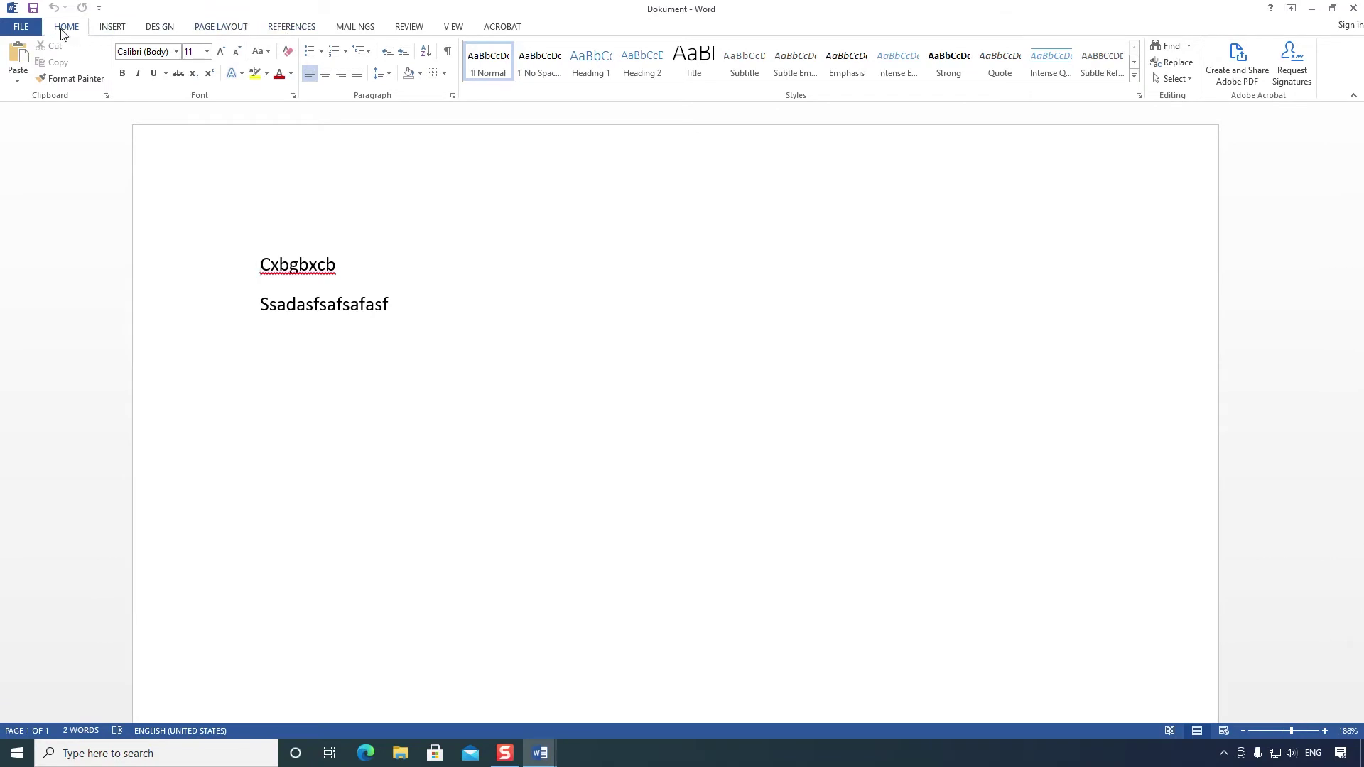
click(28, 26)
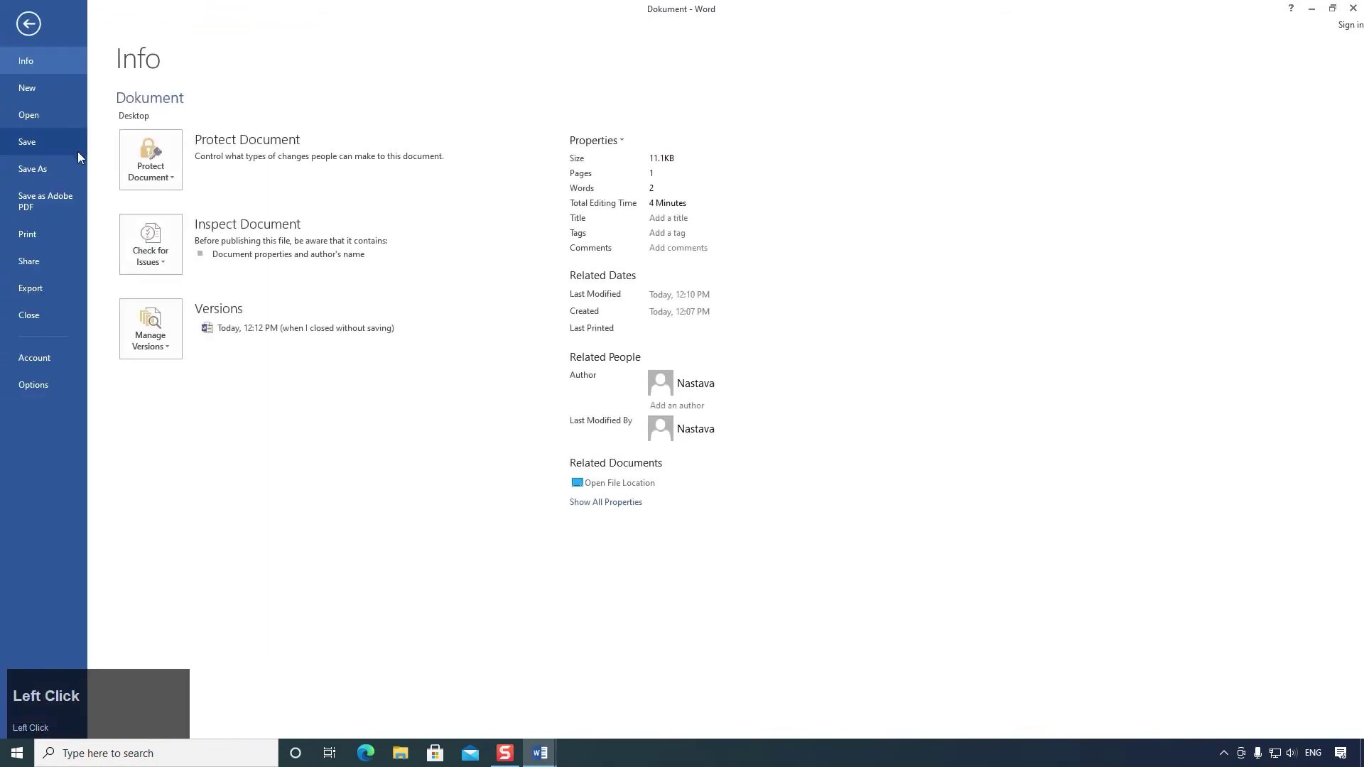
click(46, 234)
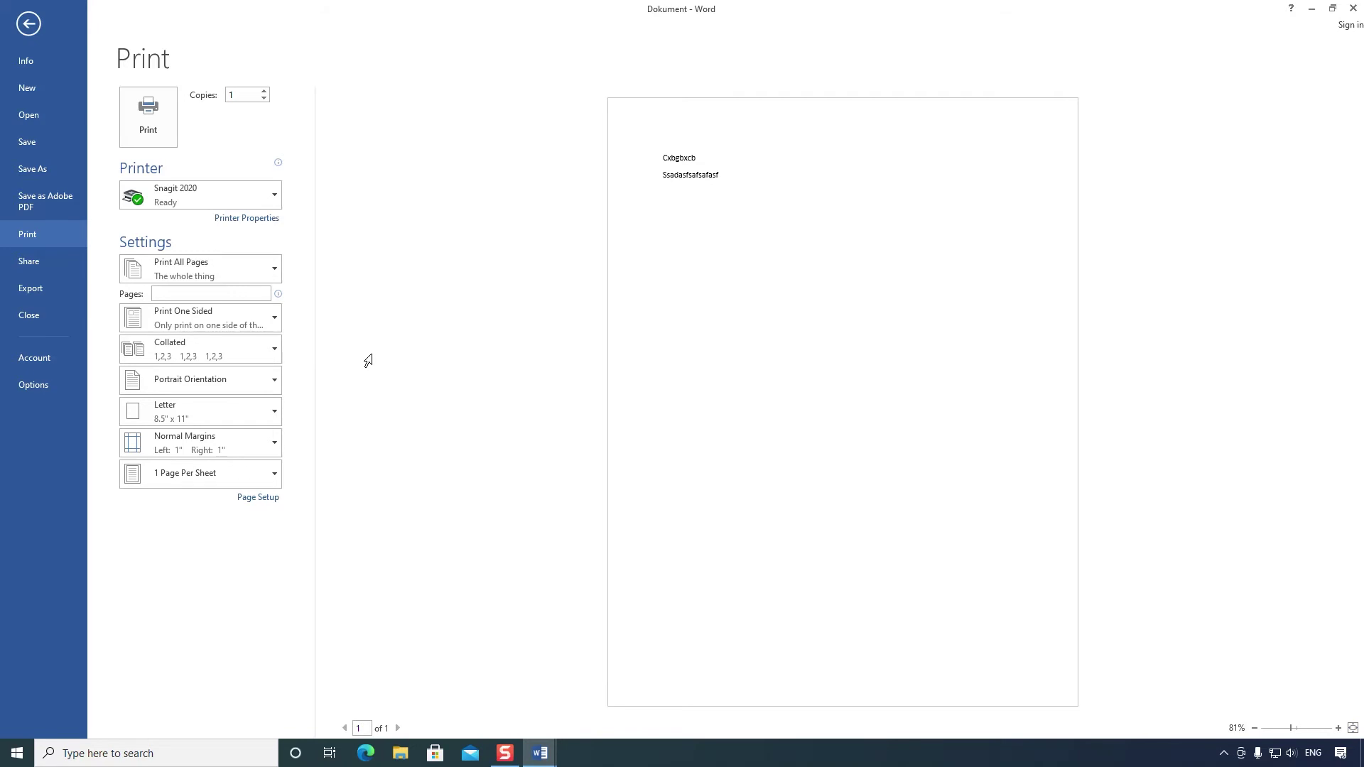
click(270, 198)
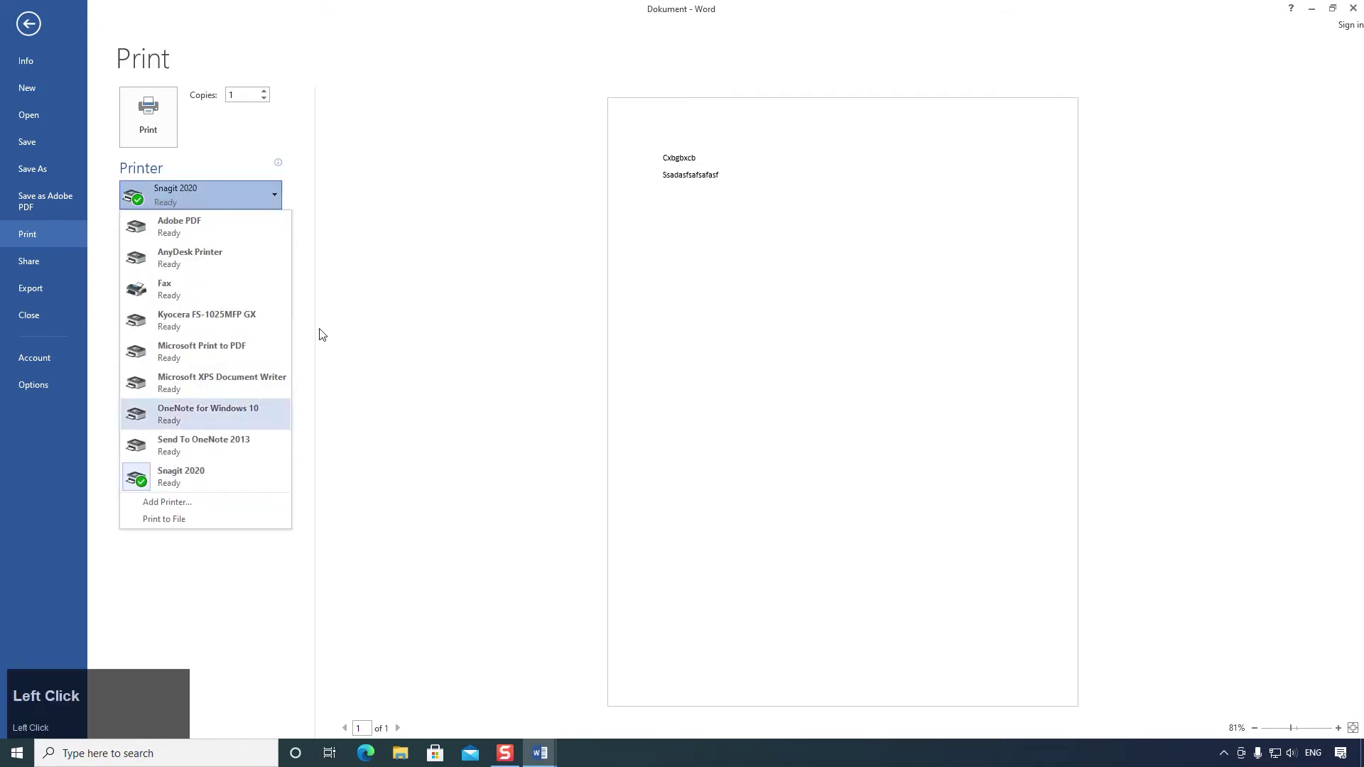
click(336, 303)
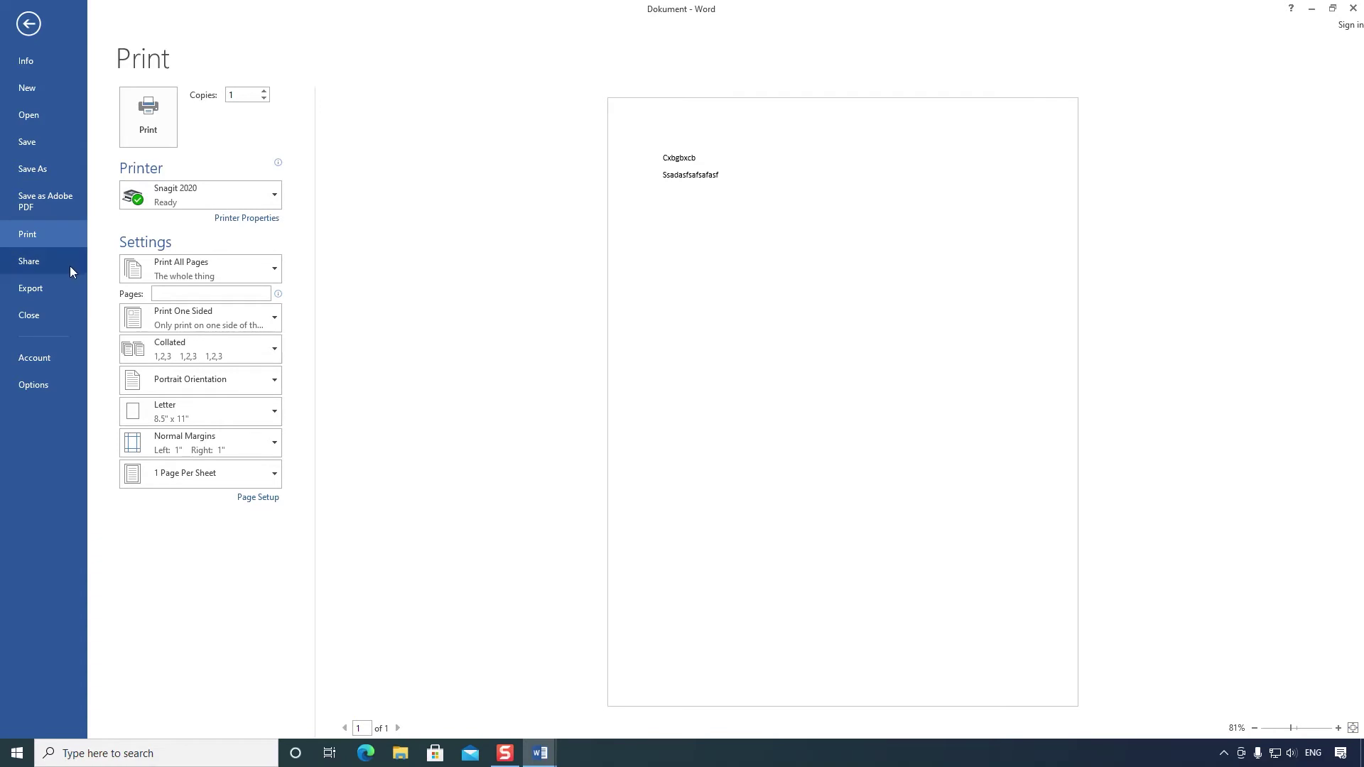
Step: Close both Dokument and Dokument 2 while keeping Word open
click(36, 317)
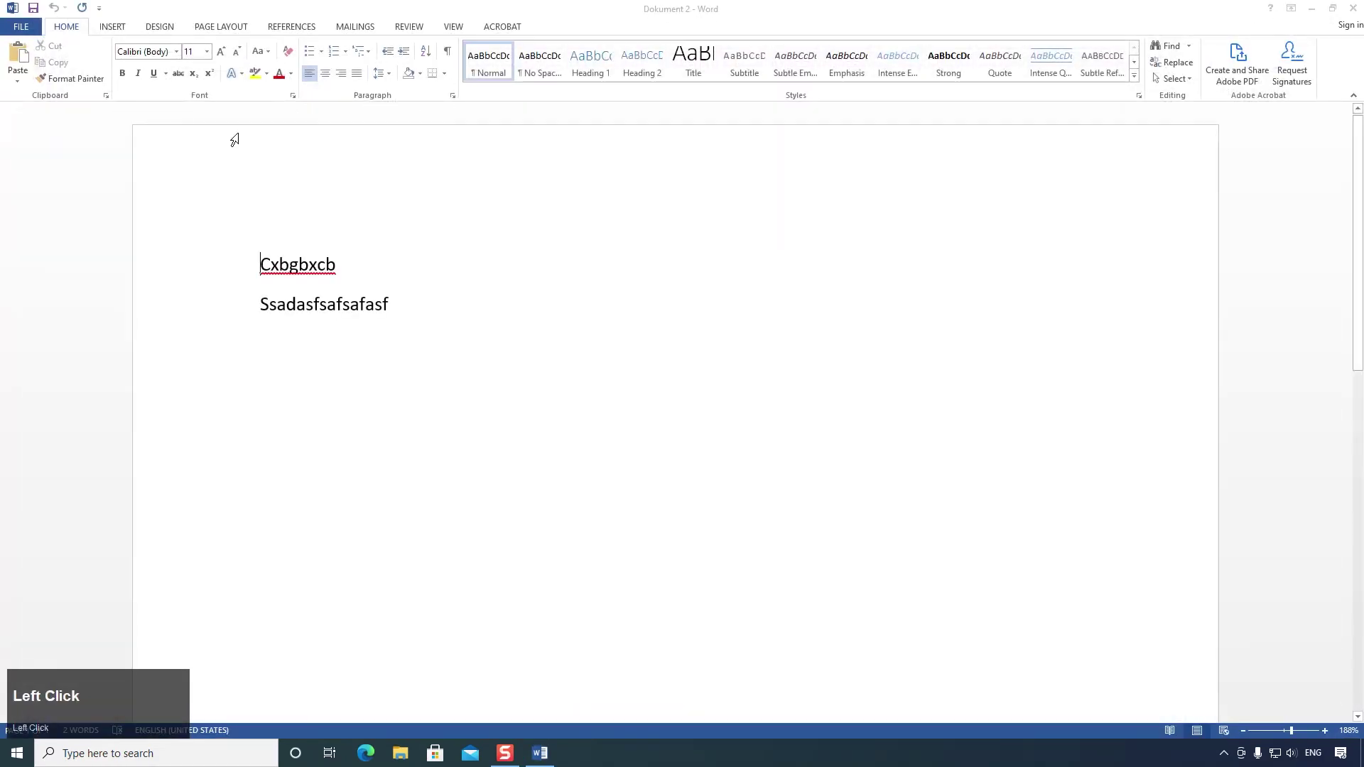
click(27, 28)
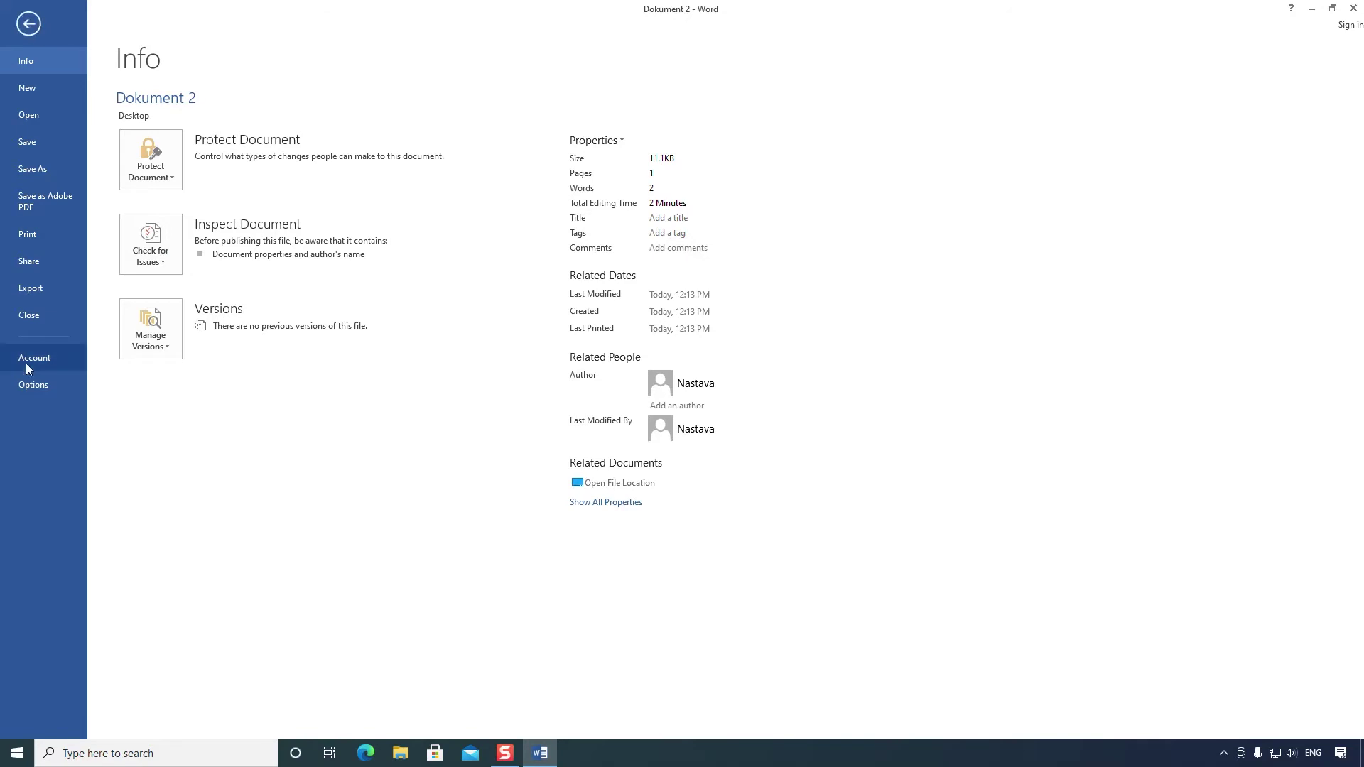
click(30, 321)
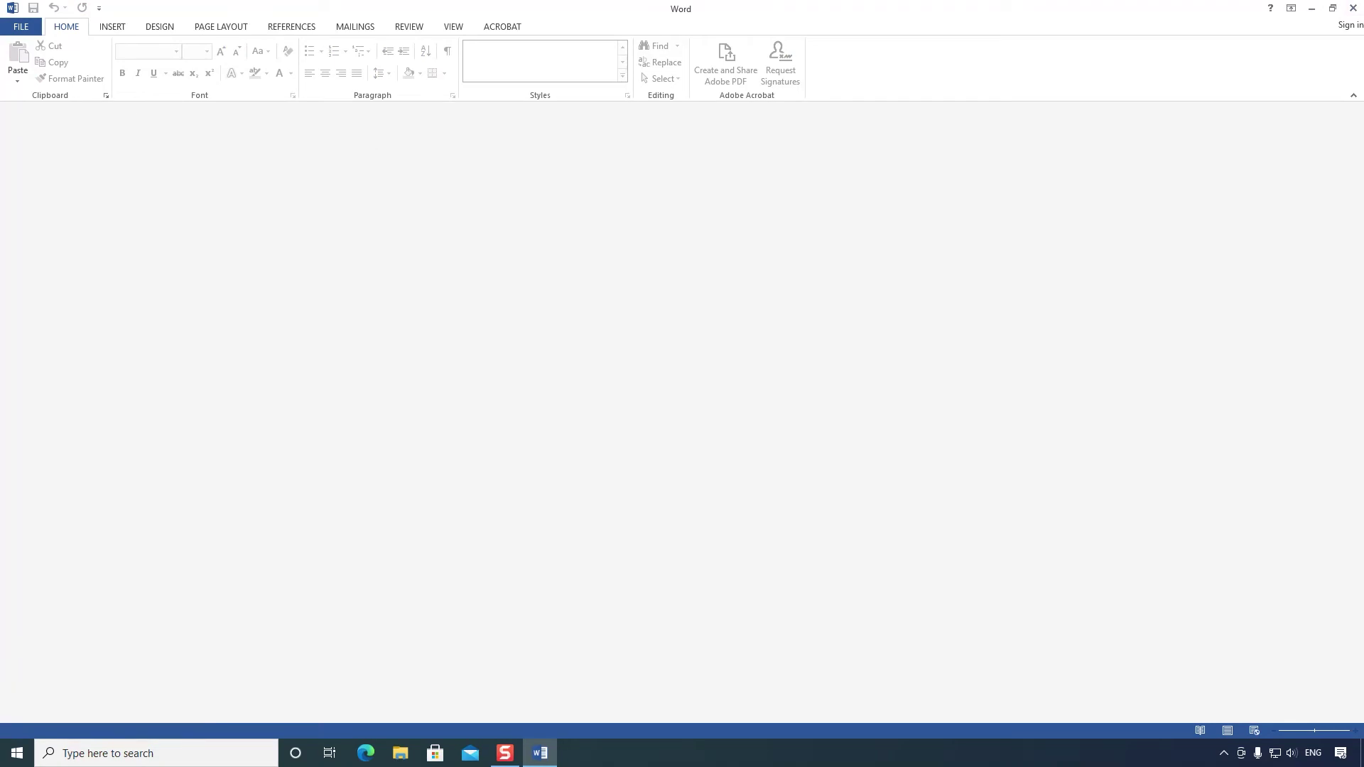
Step: Create a new blank document
click(14, 27)
click(34, 90)
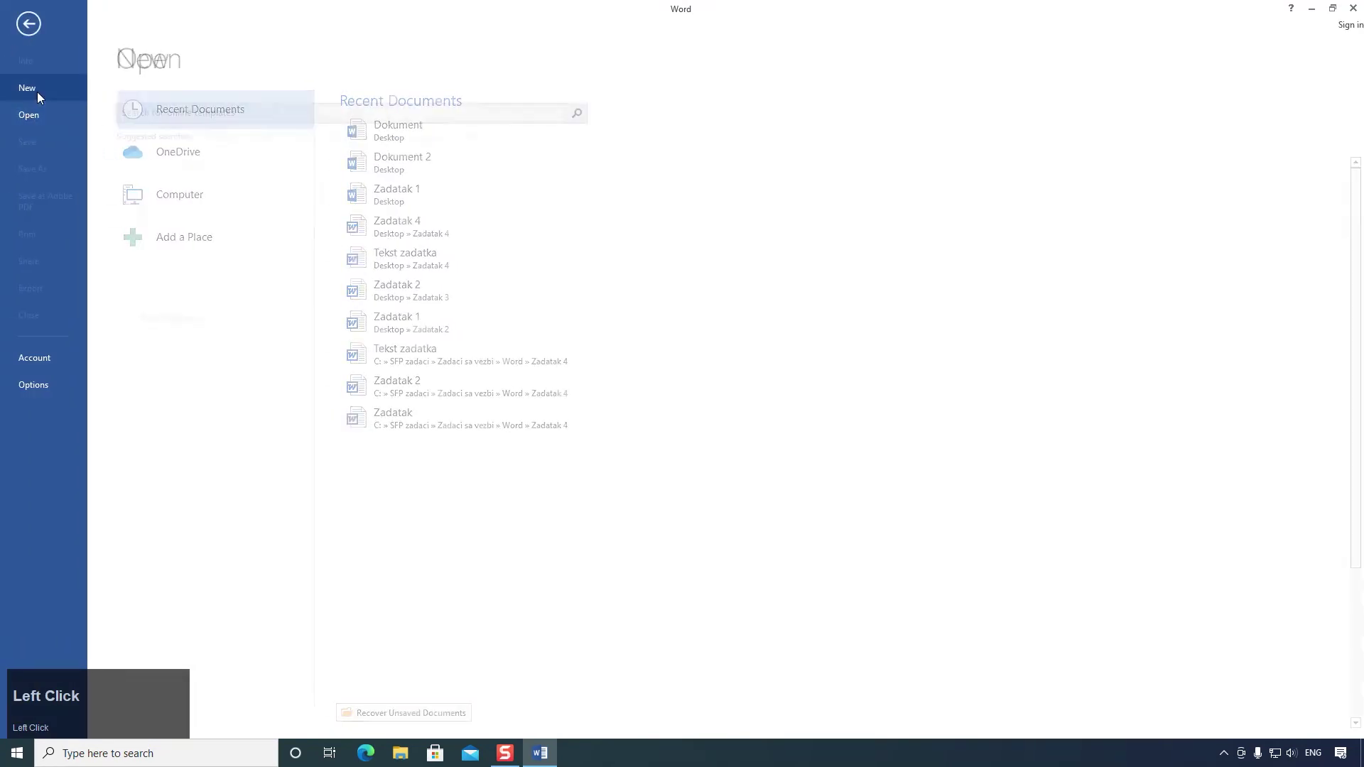
click(220, 200)
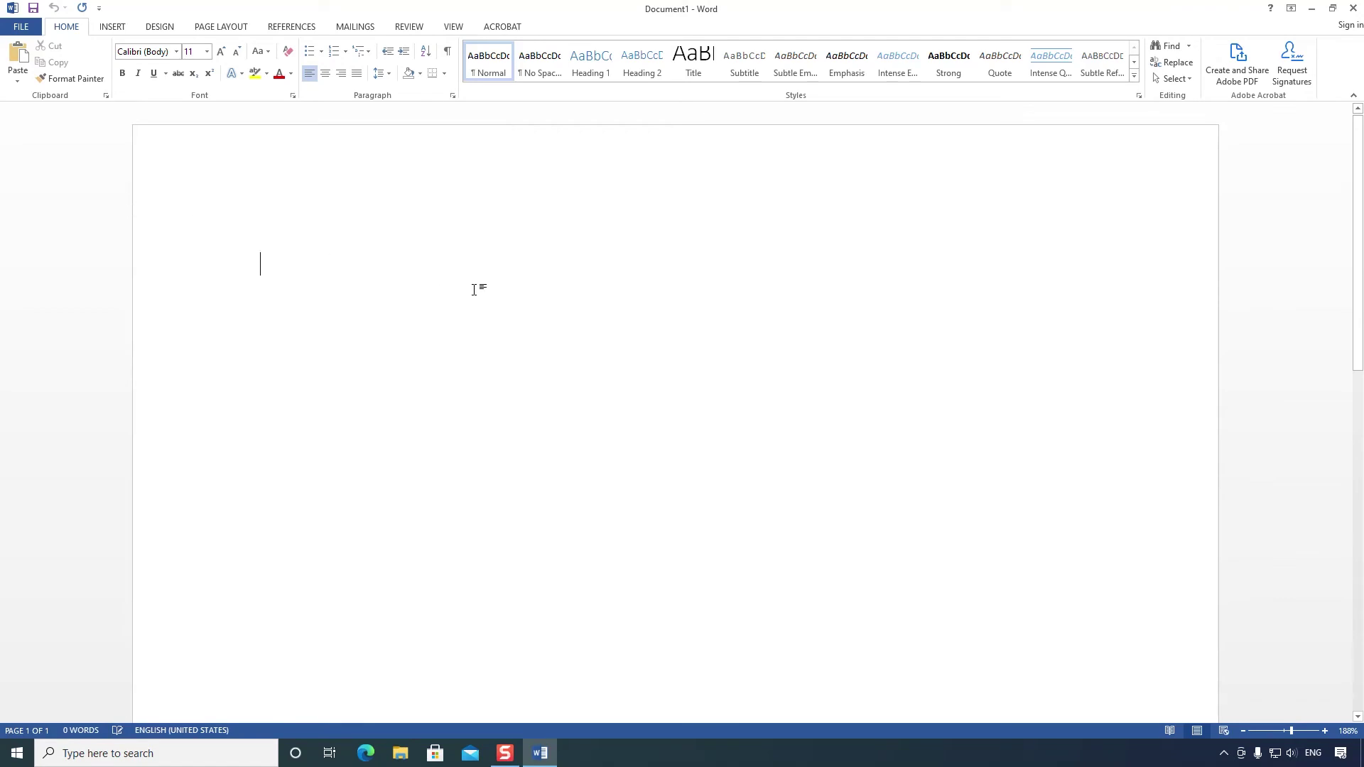
Step: Fill the blank document with a first line of random filler words and a second line reading "fssafsafsafsaf"
ctrl+scroll(475, 290, down, 6)
scroll(474, 290, down, 1)
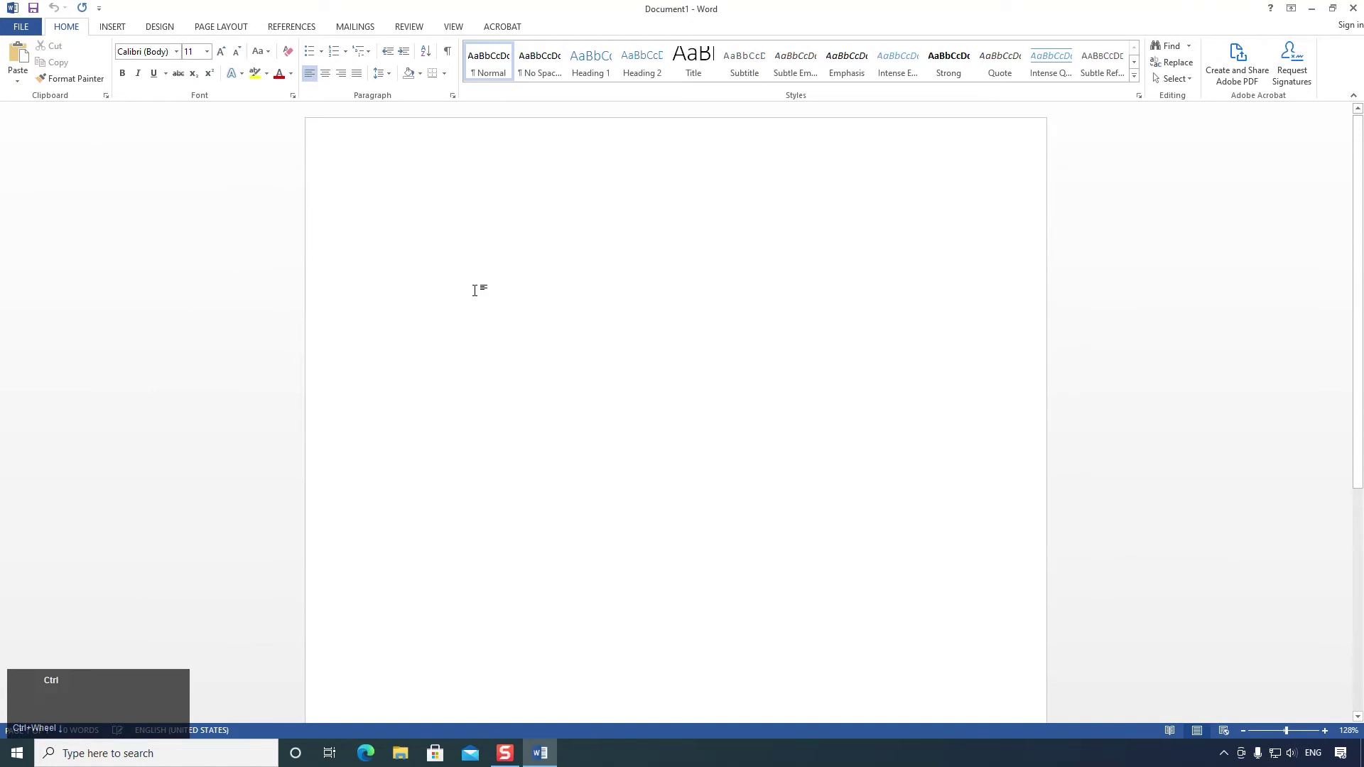
ctrl+scroll(476, 290, down, 2)
scroll(478, 289, down, 1)
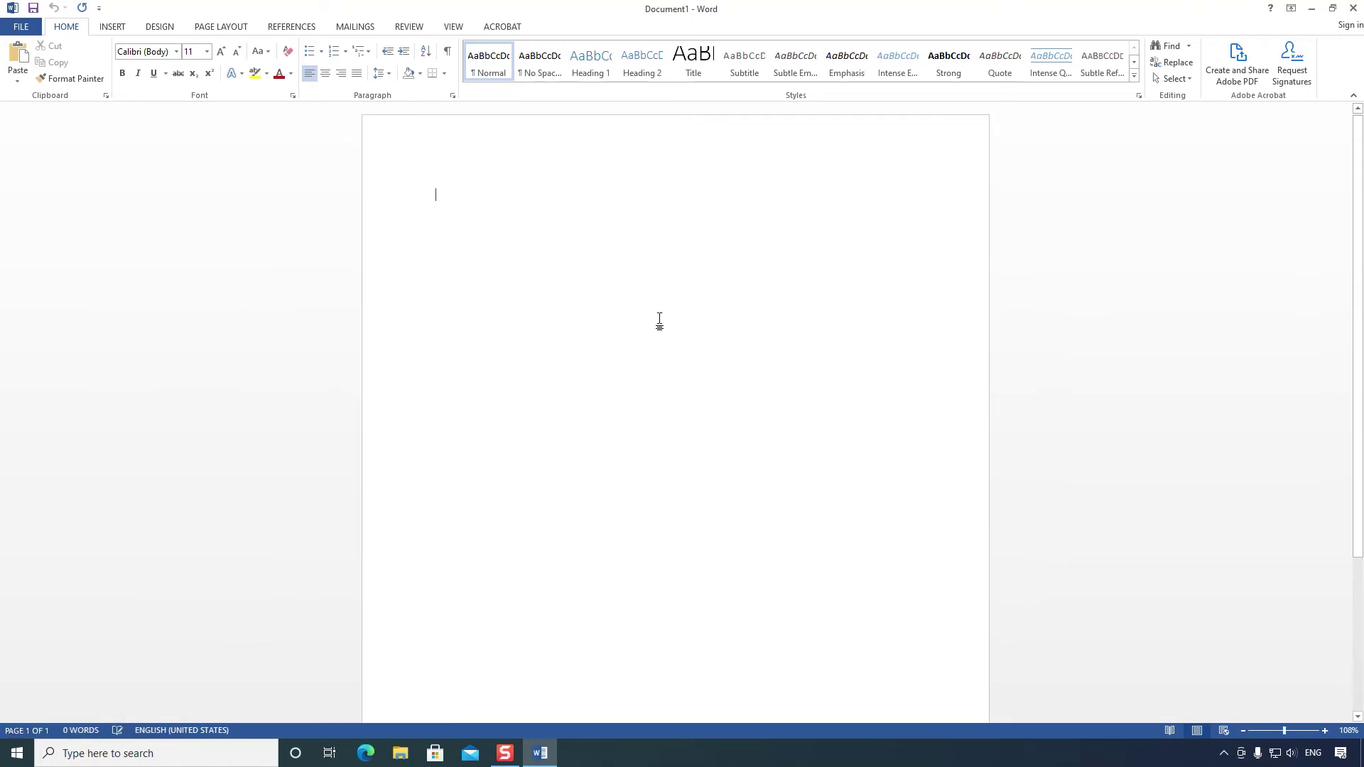
text(Saf jsa fjksa fk sak sa f)
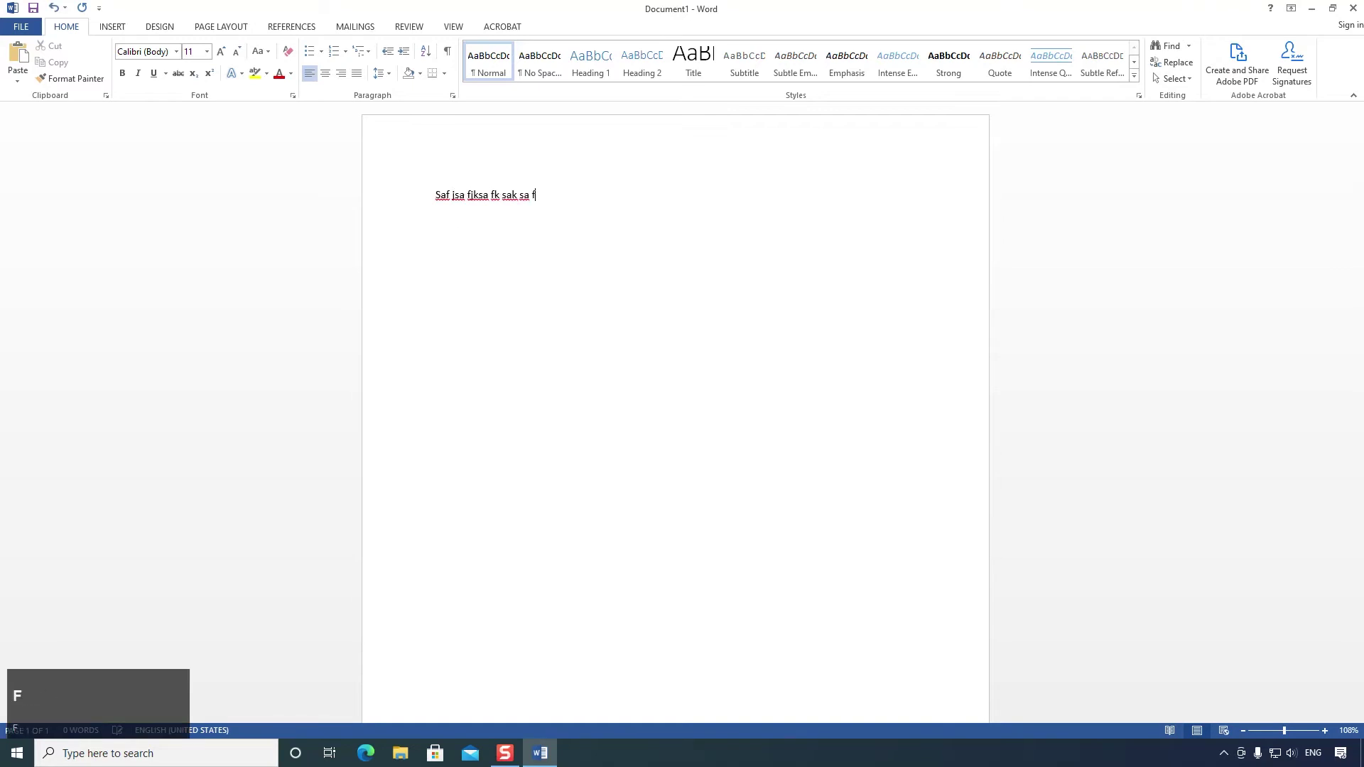
text(jsa jksa fkj sajfk sakf sa djsa kd sadas)
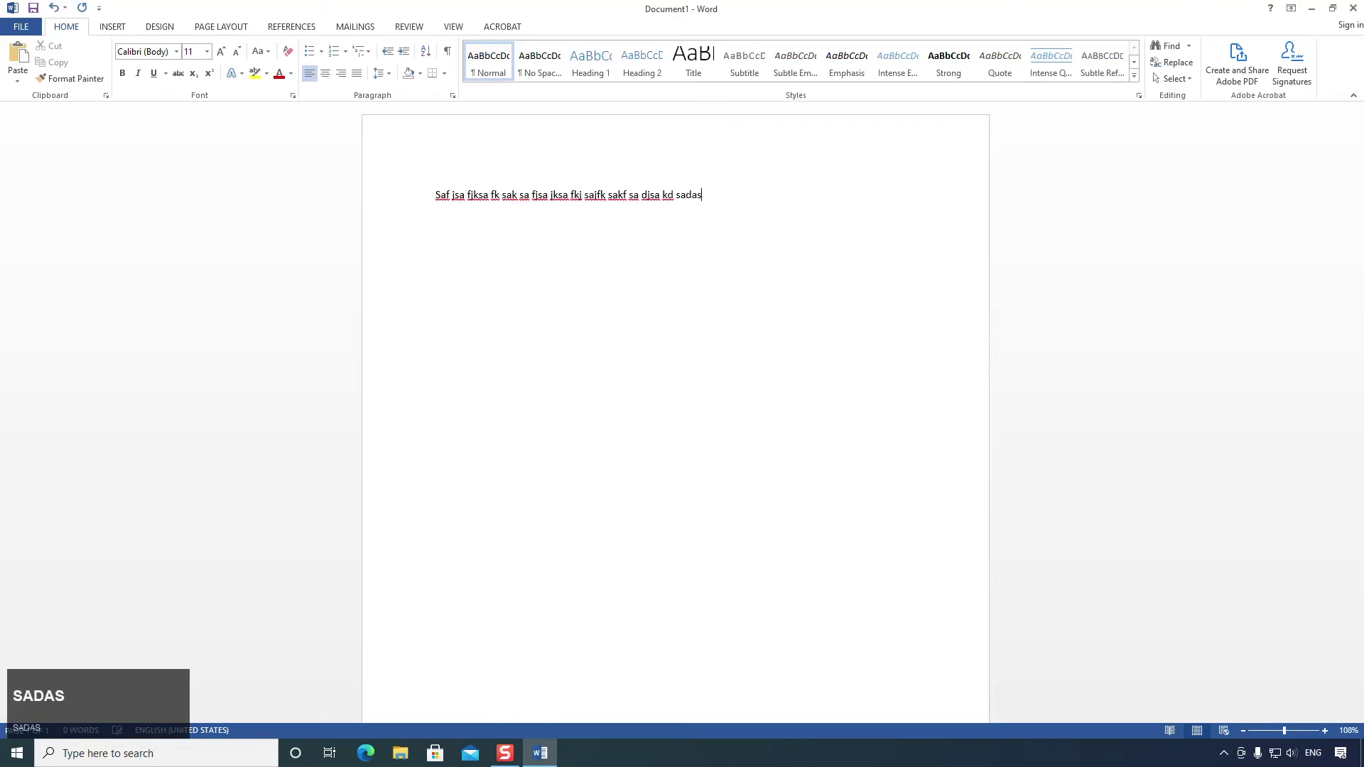
text( dasfs fsa f)
key(Return)
key(BackSpace)
text(safsaf sasaf asf fa sf)
key(Return)
text(fssafsafsafsaf)
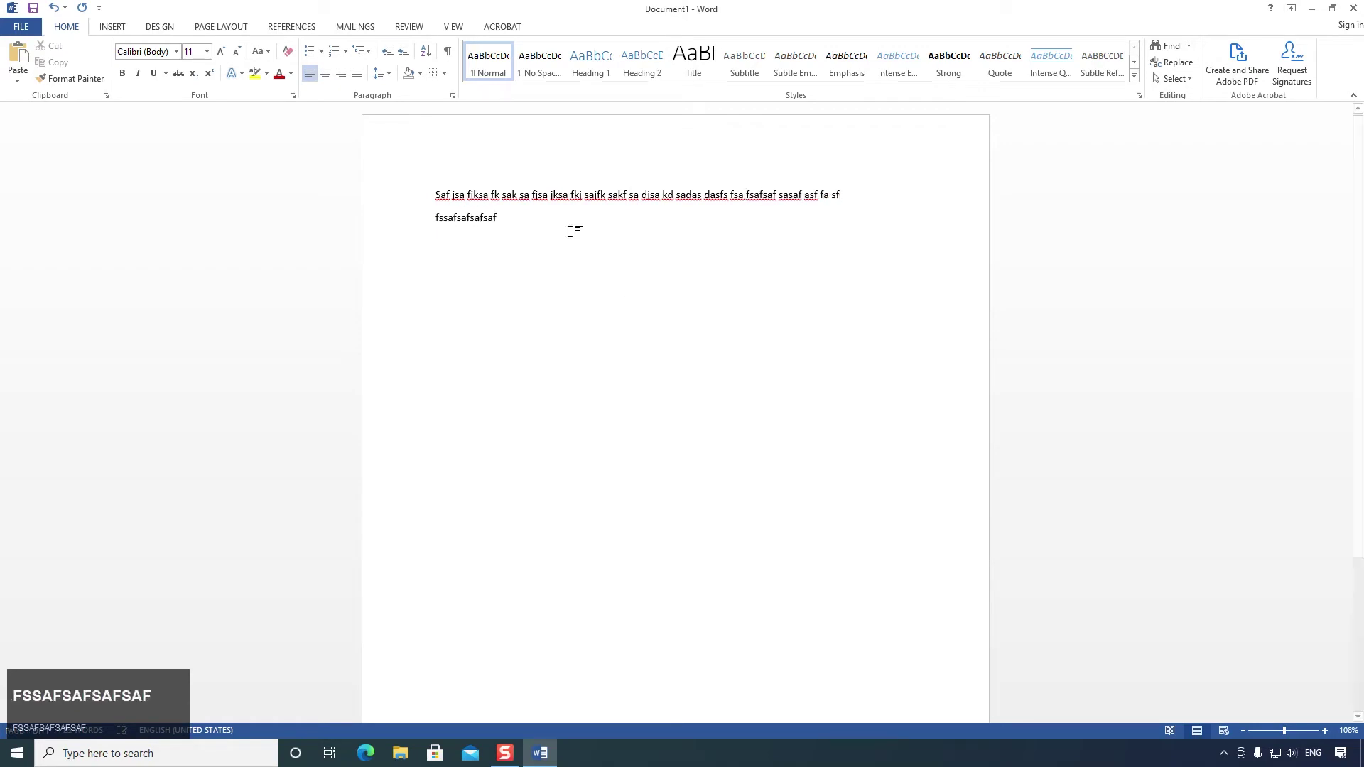
Step: Copy "sa djsa kd sadas dasfs fsa fsafsaf sasaf" and paste it seven times at the end of the first line, closing with a period
drag(804, 195, 629, 197)
key(ctrl+c)
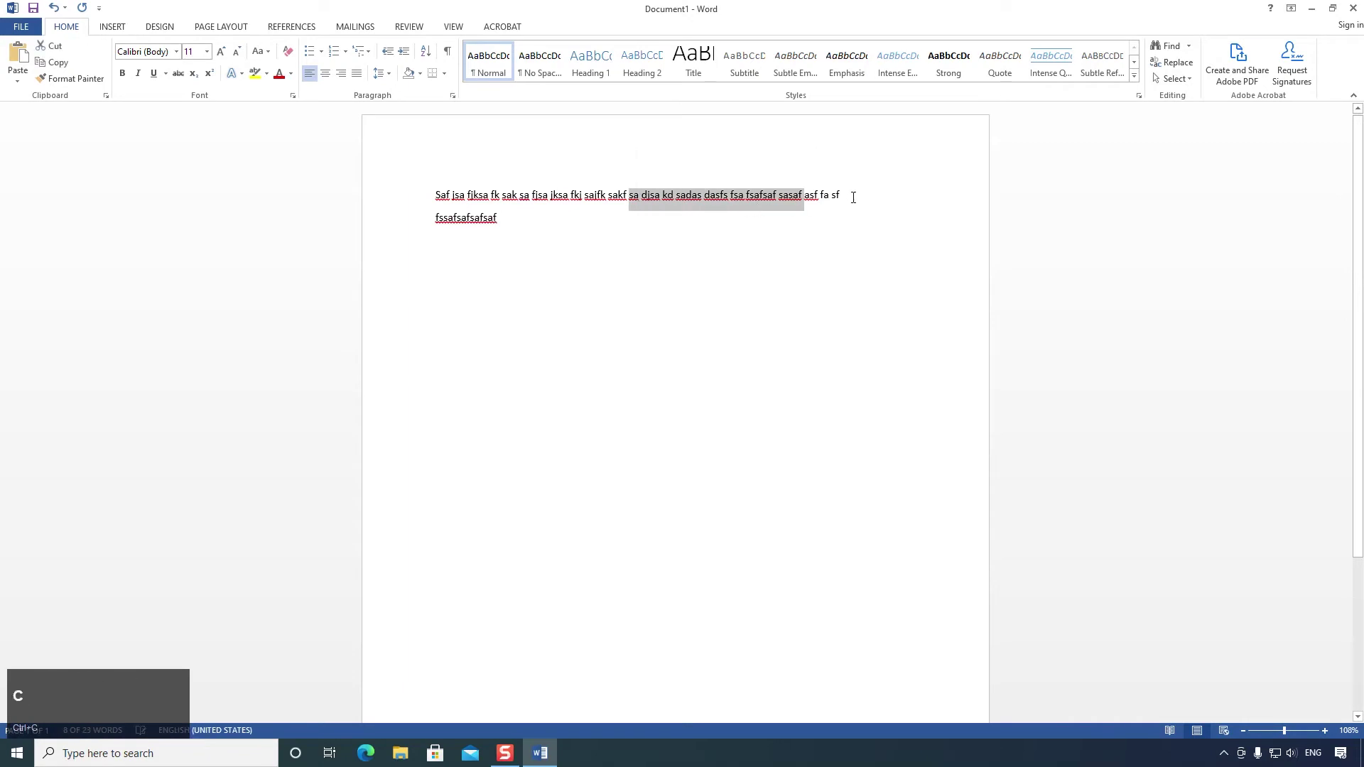
click(853, 197)
key(ctrl+v)
key(ctrl+v)
key(ctrl+v)
key(ctrl+v)
key(ctrl+v)
key(ctrl+v)
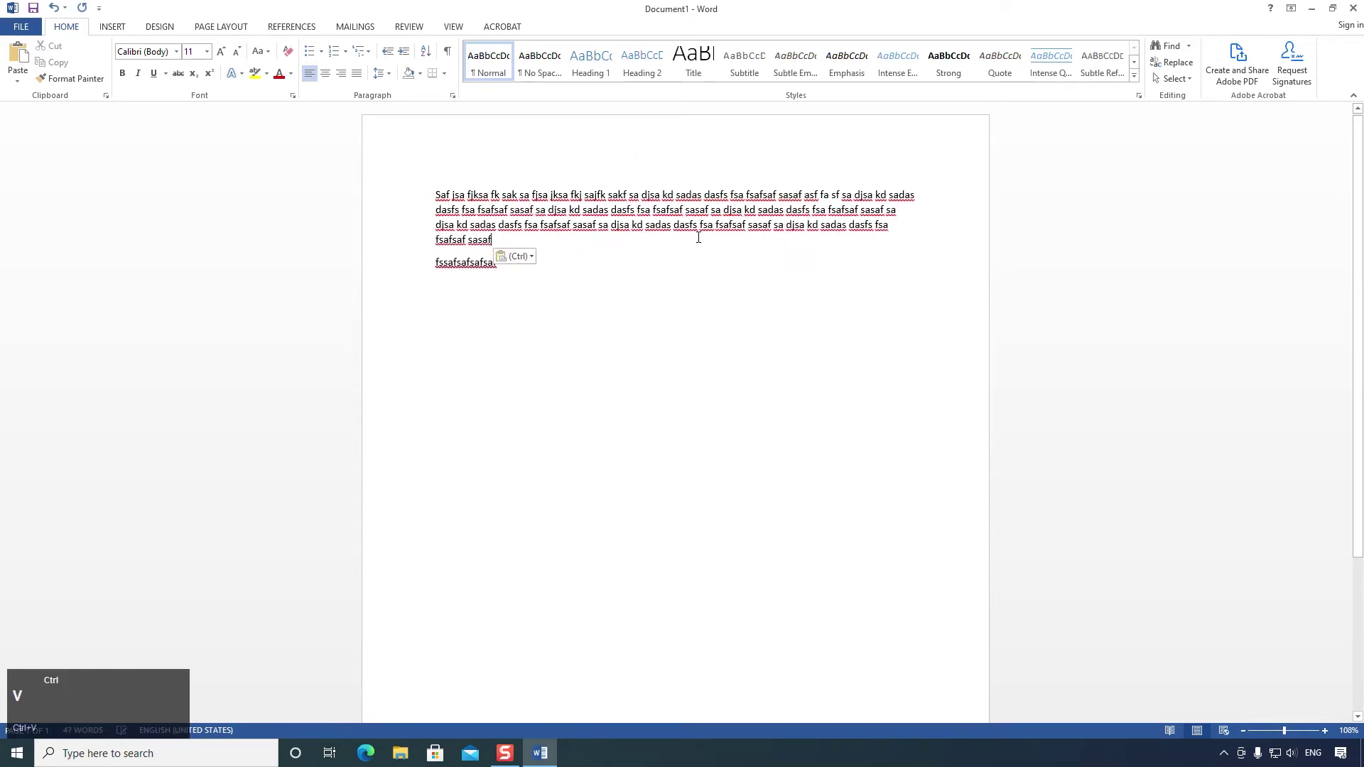
key(ctrl+v)
text(.)
Step: Paste the copied fragment as a new paragraph below the "Fssafsafsafsaf" line and add an empty line after it
drag(497, 263, 417, 265)
click(530, 262)
key(Return)
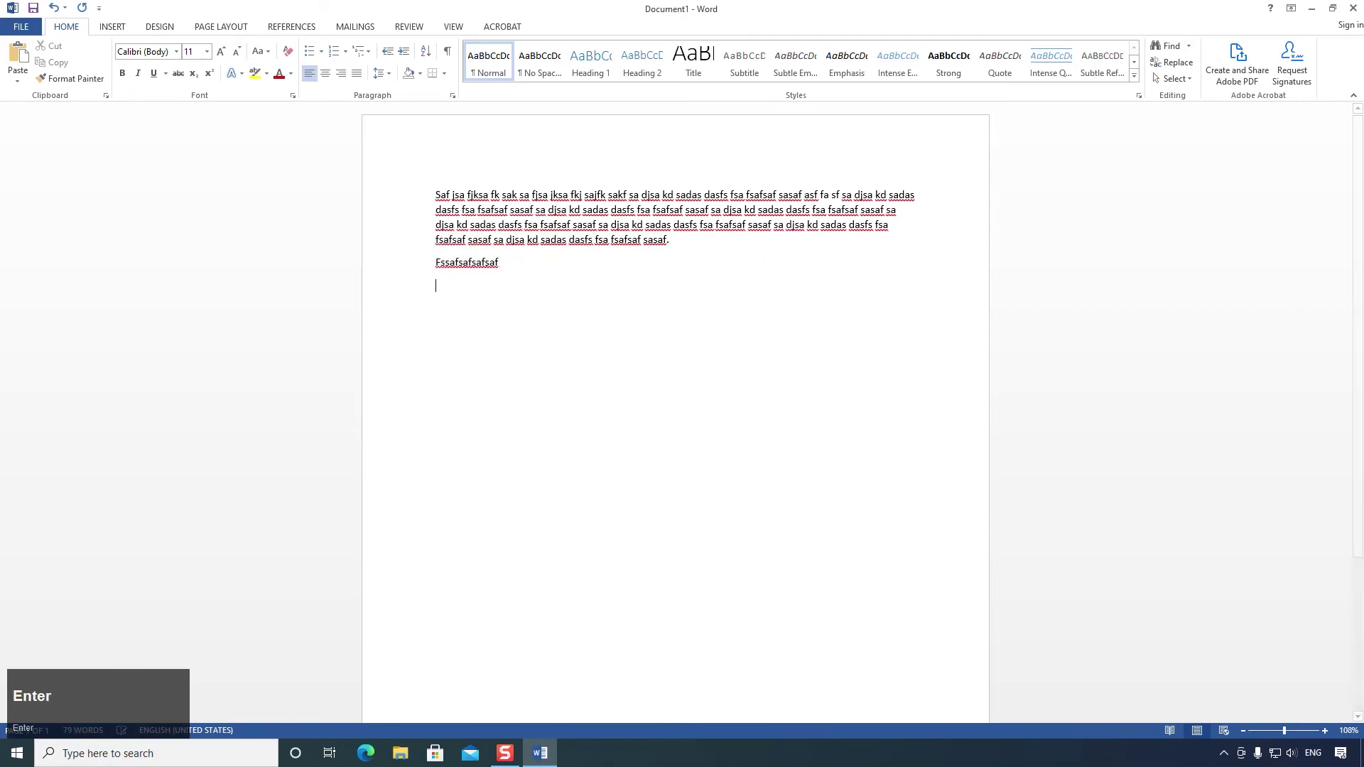
key(ctrl+v)
click(542, 263)
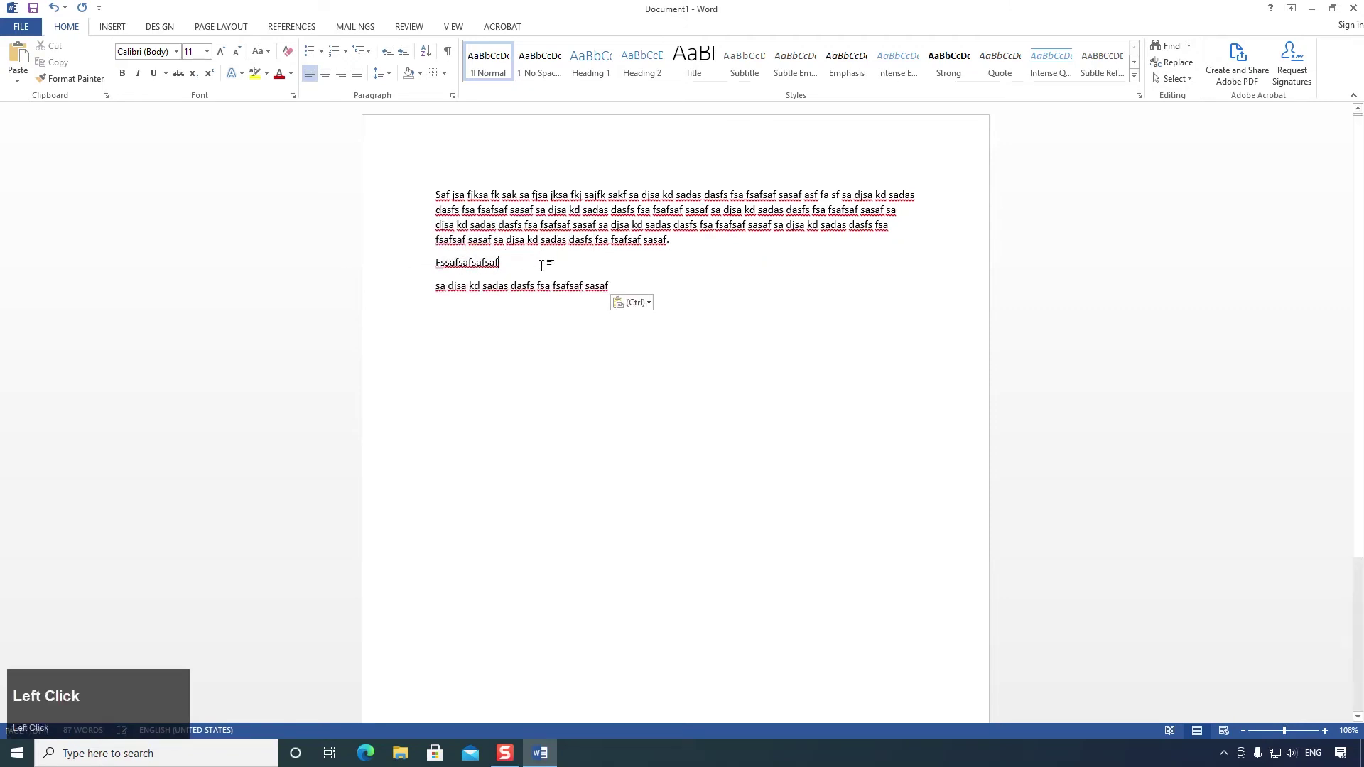
click(673, 284)
key(Return)
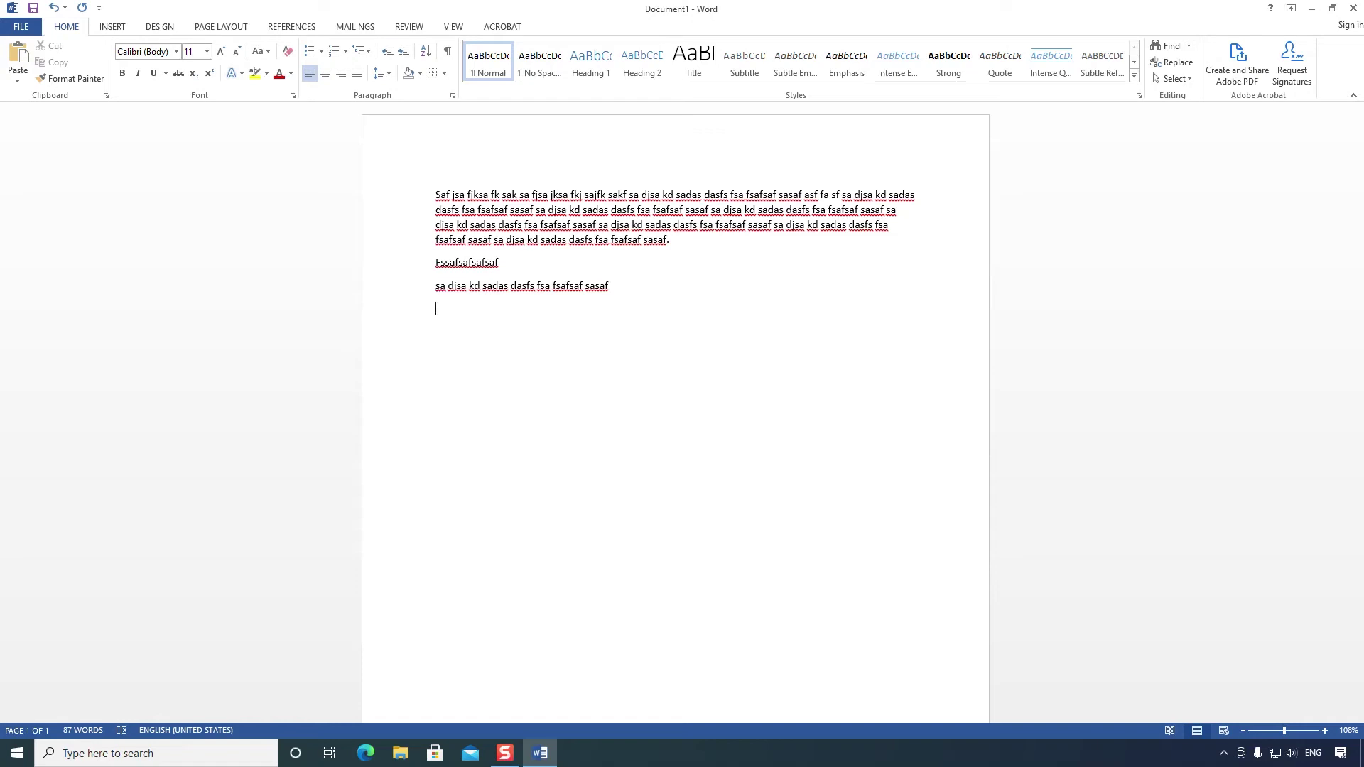
Step: Copy the whole first paragraph and paste it three times below itself as separate paragraphs
triple_click(688, 240)
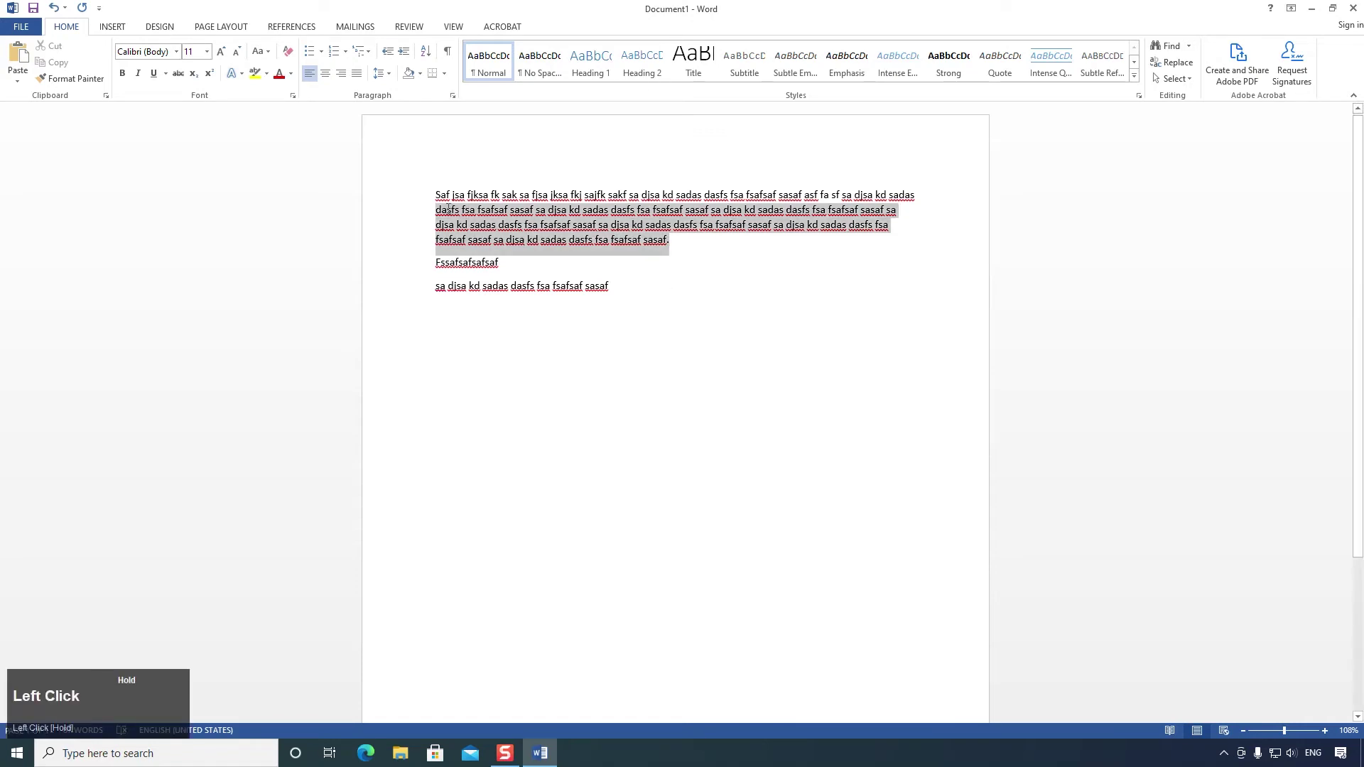
click(687, 245)
key(Return)
key(ctrl+v)
key(Return)
key(ctrl+v)
key(Return)
key(ctrl+v)
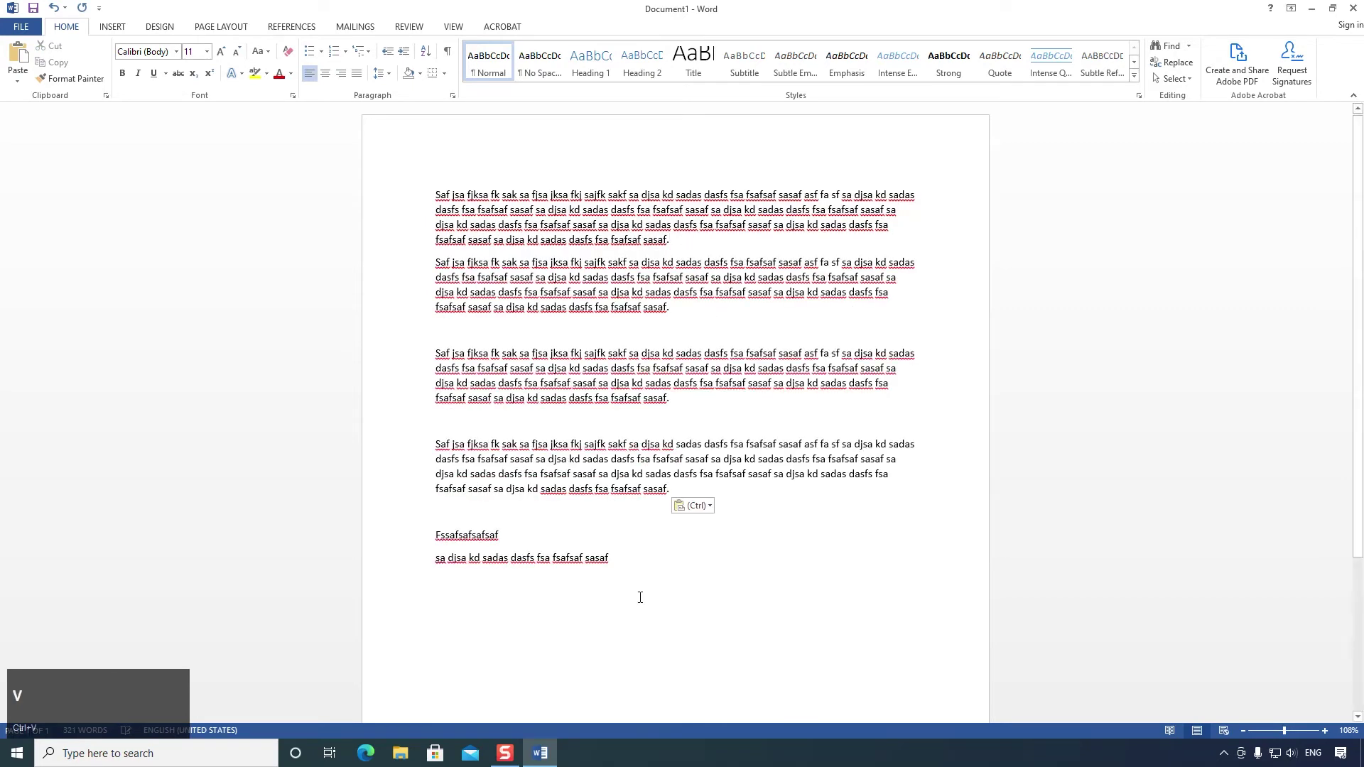
Step: Delete the two short closing lines and the blank lines between the long paragraphs, joining the last two paragraphs
drag(615, 566, 414, 536)
key(Delete)
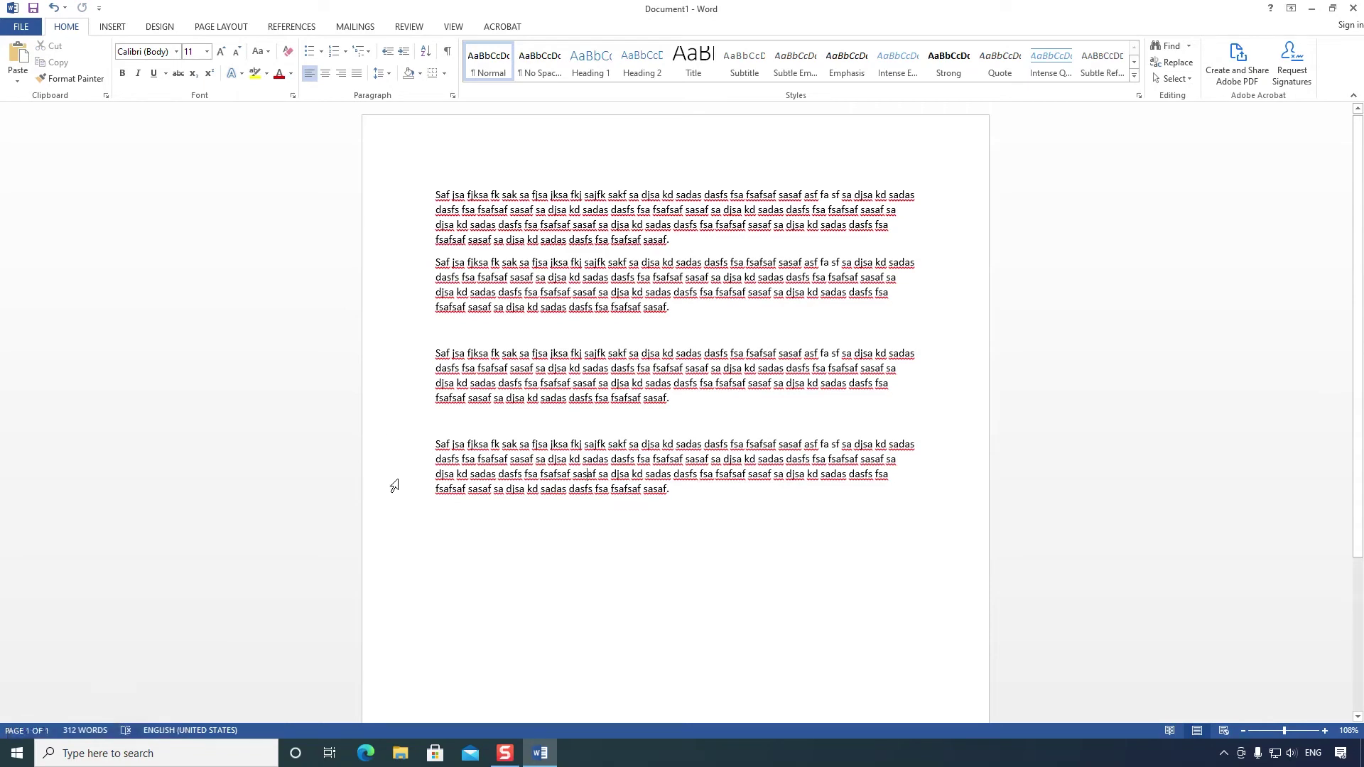
click(462, 340)
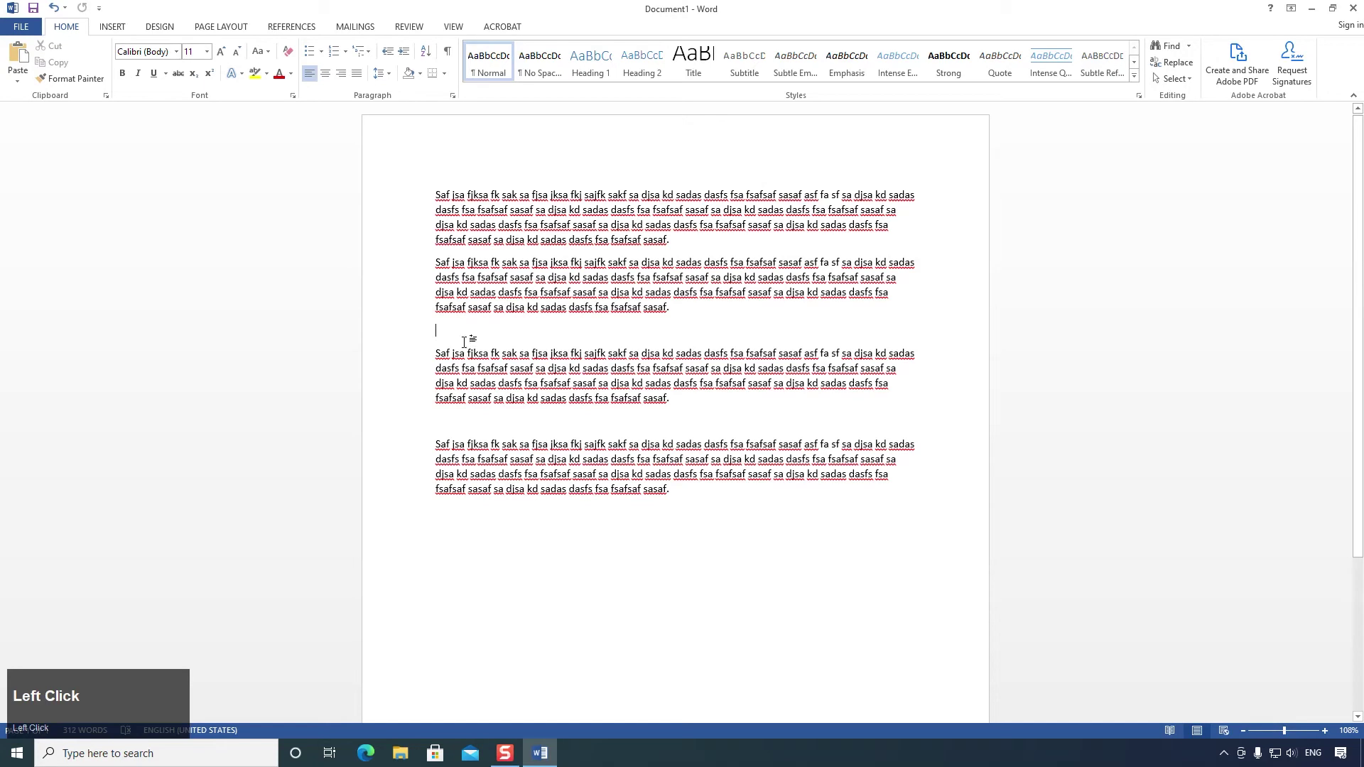
key(Delete)
click(455, 399)
key(Delete)
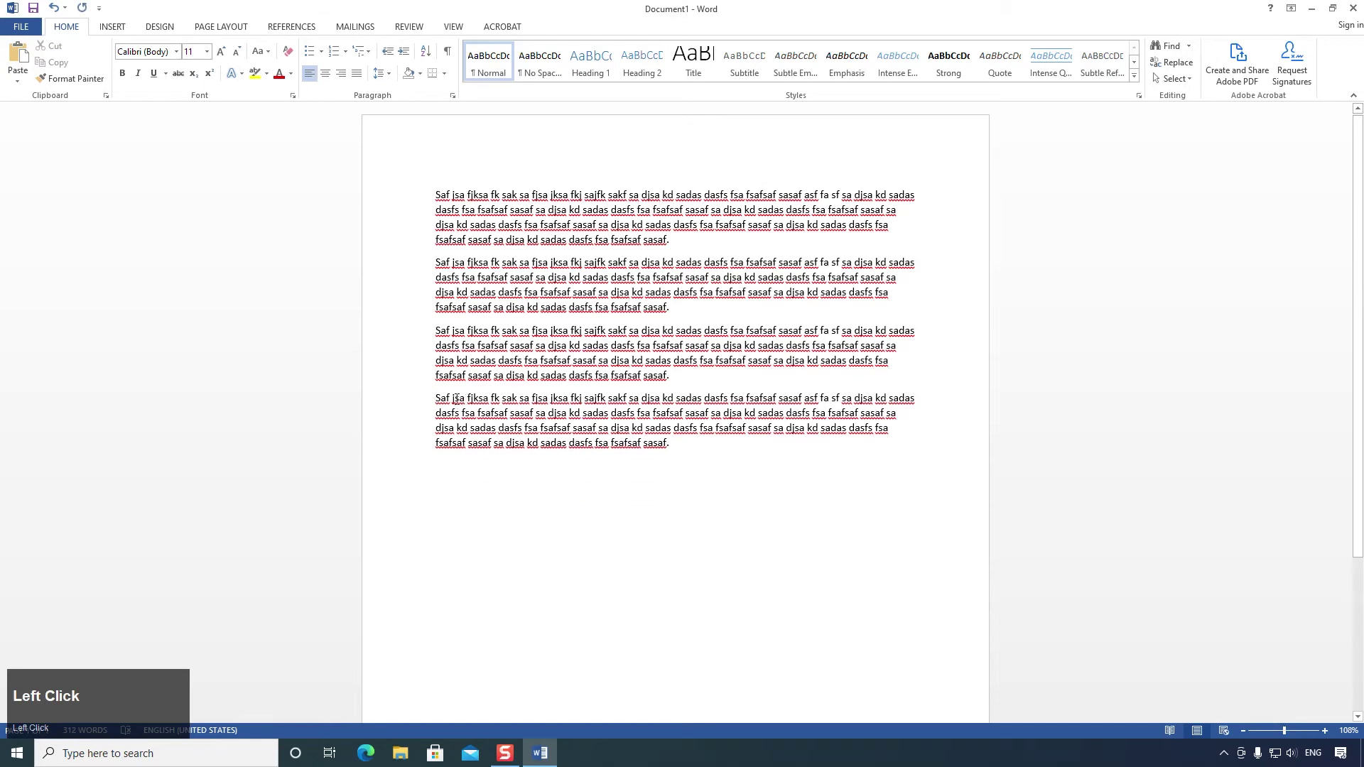
key(BackSpace)
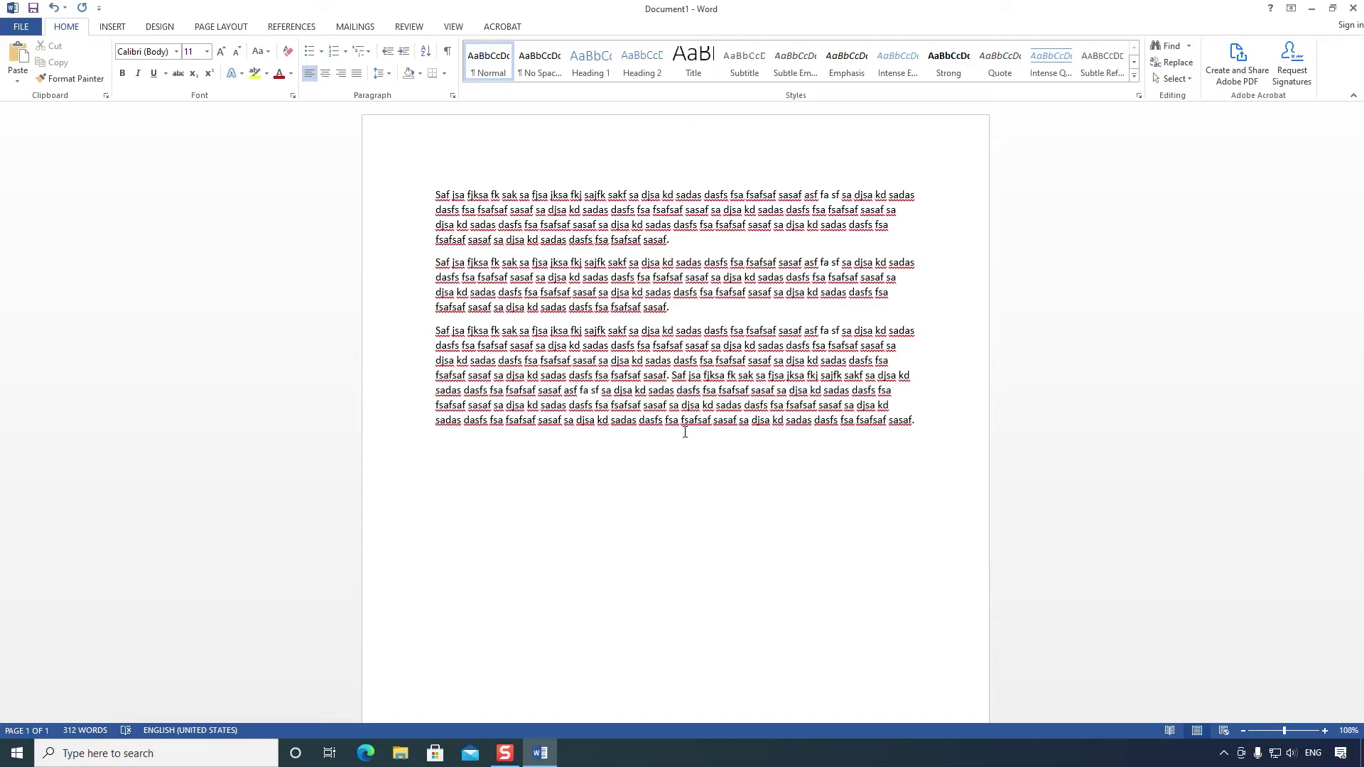
Step: Split the joined paragraph after "sakf sa djsa kd", adding two extra blank lines at the break and deleting them again
click(914, 376)
key(Return)
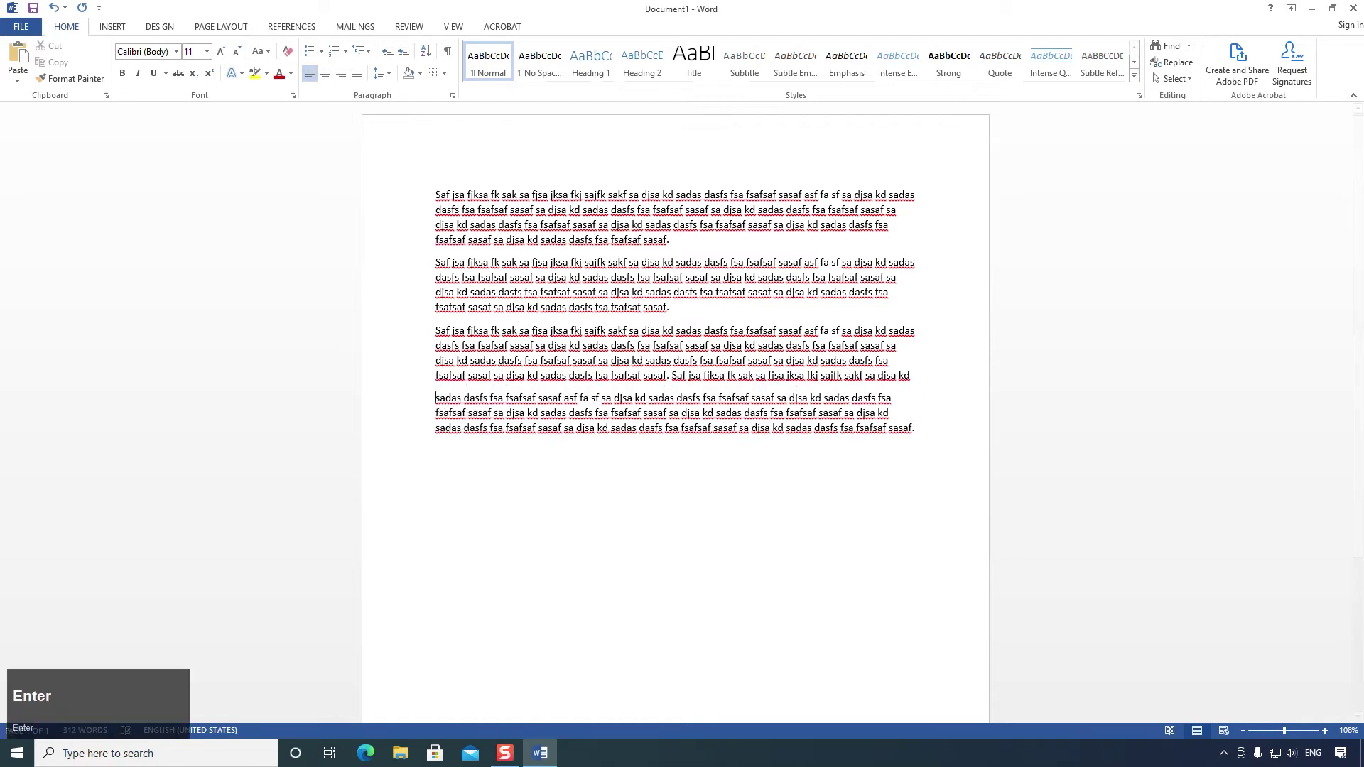
key(Return)
key(Return)
click(524, 405)
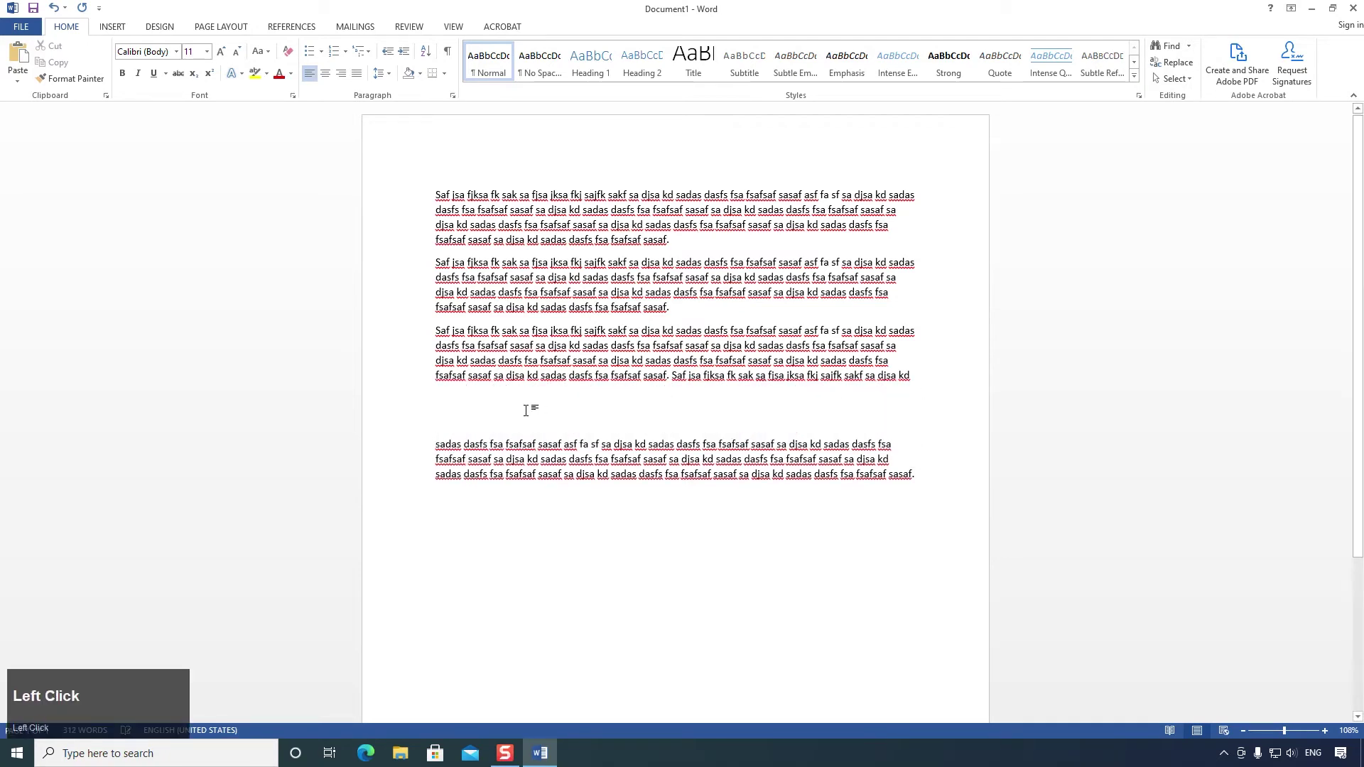
key(Delete)
key(Delete)
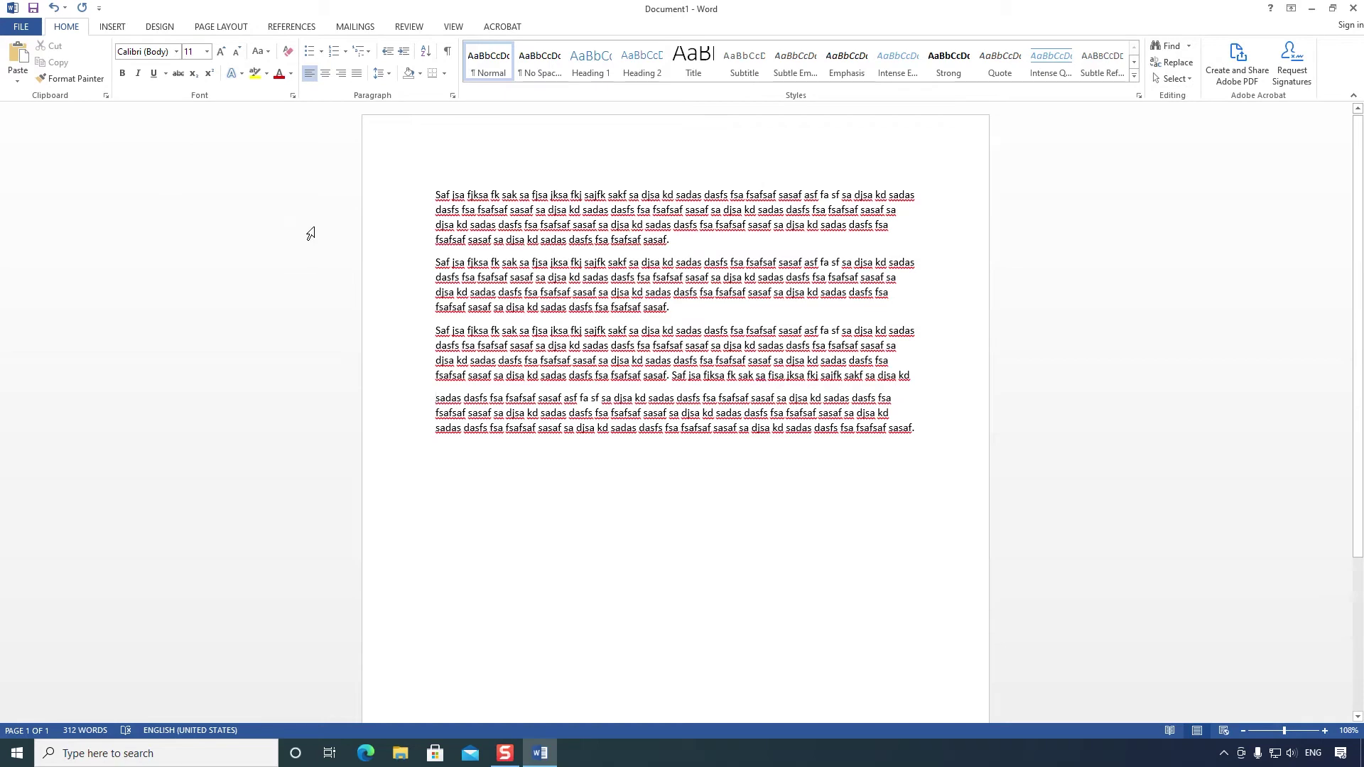
Step: Add two empty lines after the last paragraph and set the second paragraph's font colour to green
click(931, 432)
key(Return)
key(Return)
click(425, 308)
double_click(420, 265)
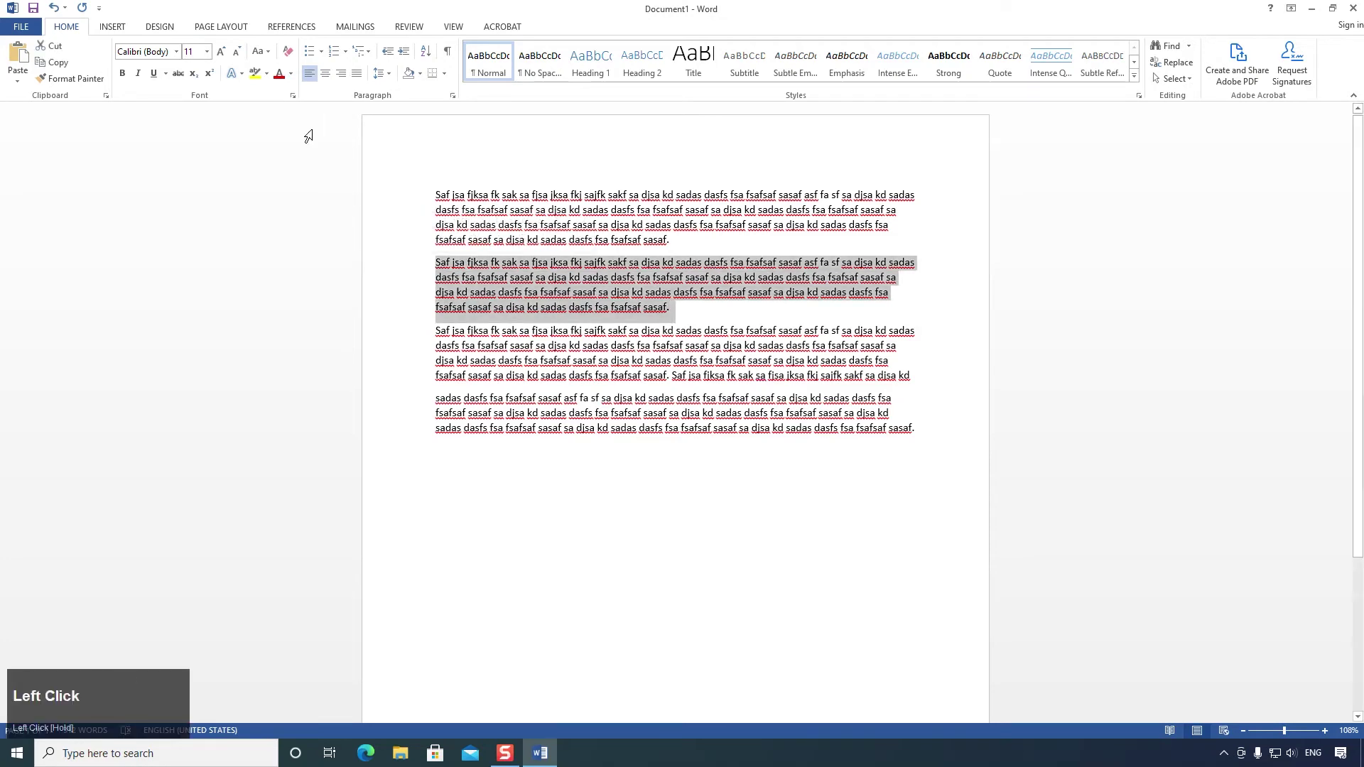
click(290, 73)
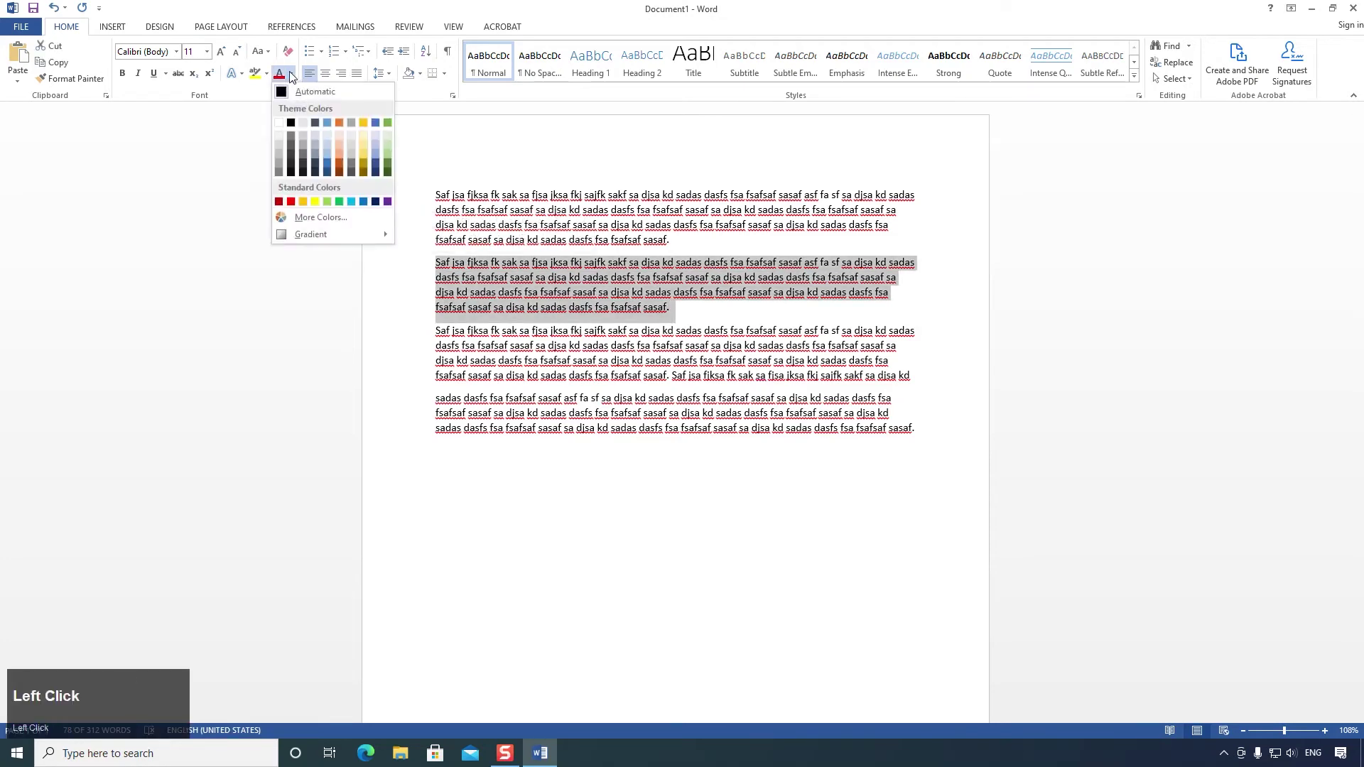
click(388, 136)
click(520, 346)
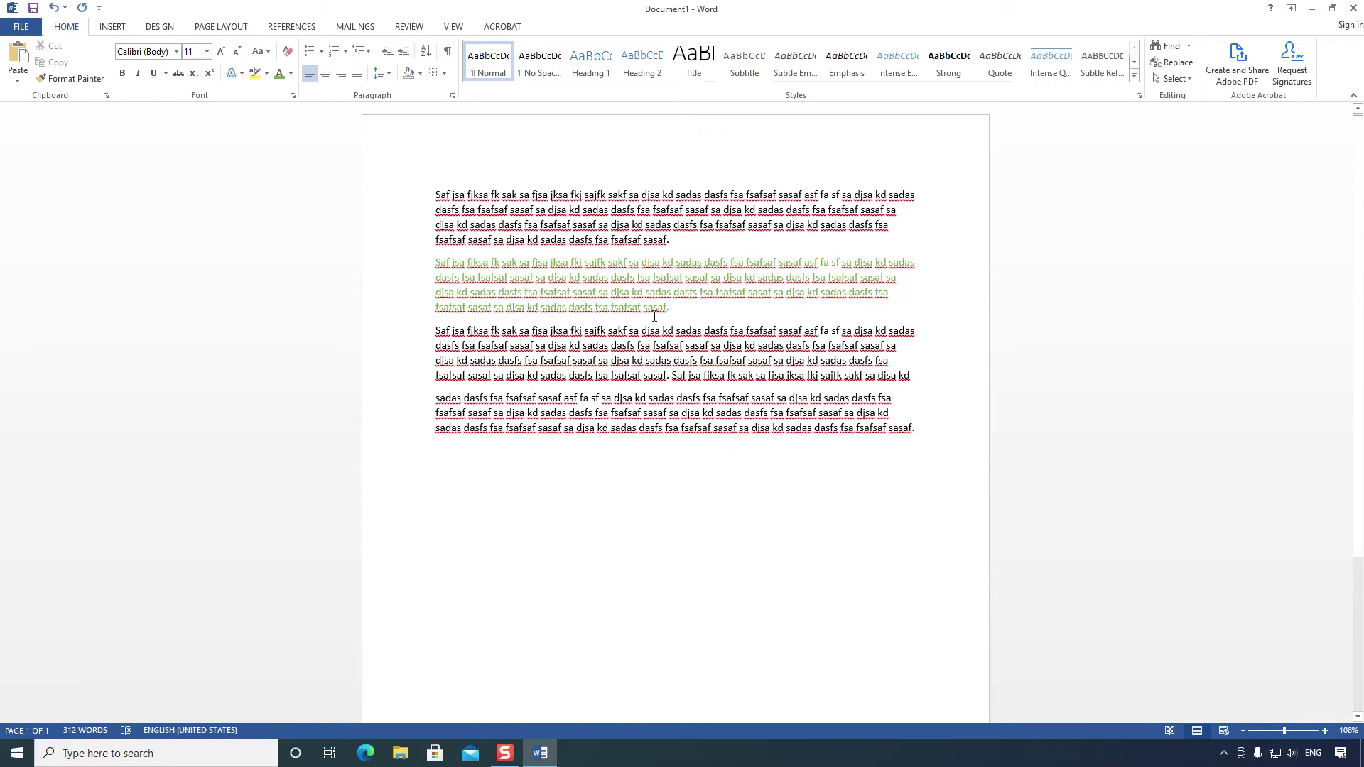
Step: Apply the same green font colour to the first, third and fourth paragraphs one at a time, and undo all the colouring
drag(680, 310, 921, 425)
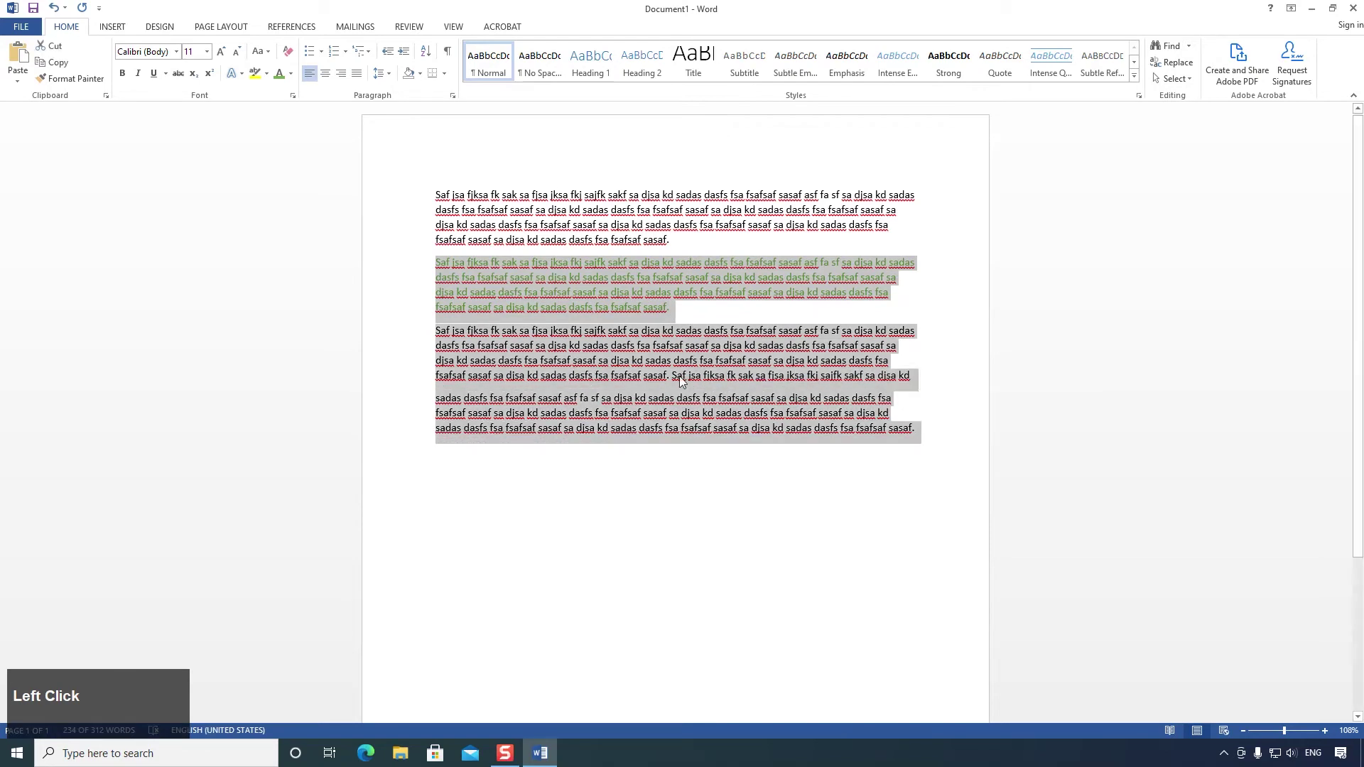
click(650, 358)
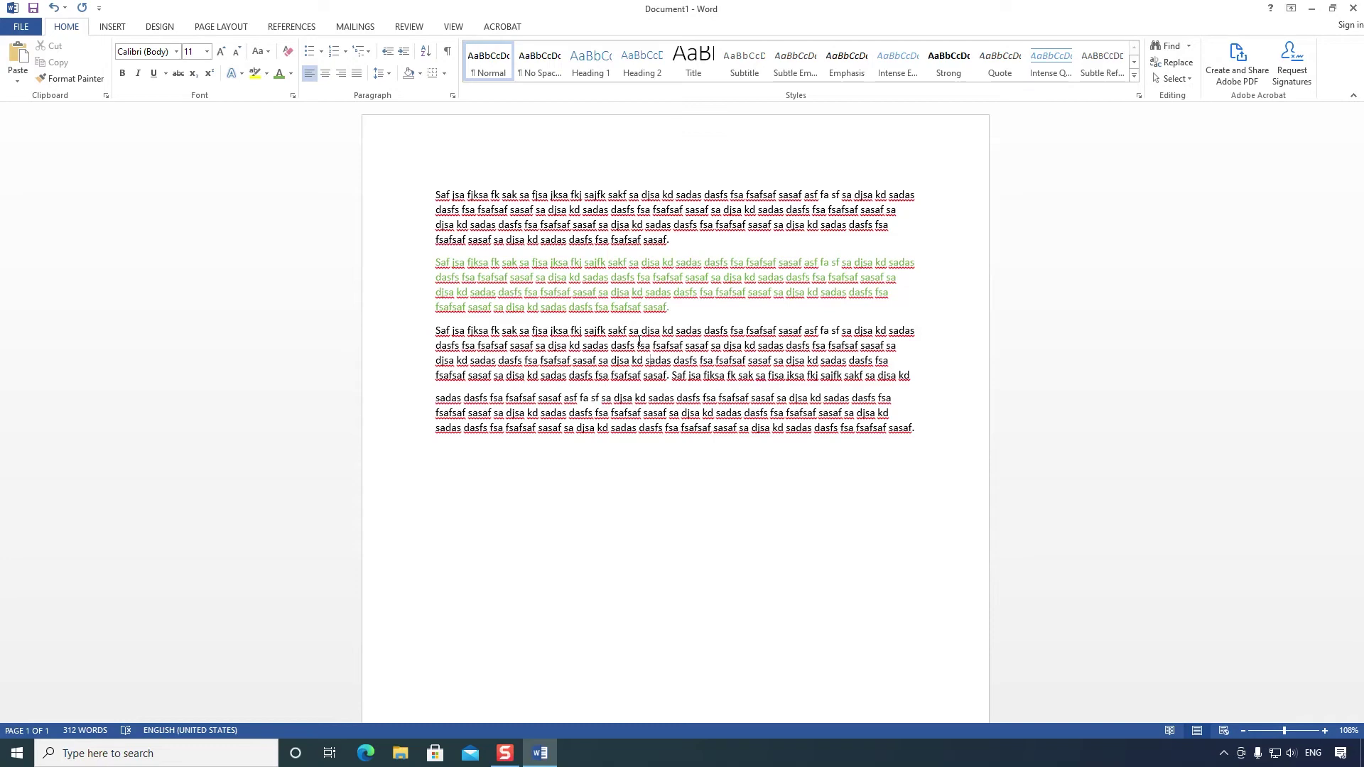
drag(435, 192, 667, 240)
click(278, 74)
drag(423, 329, 424, 378)
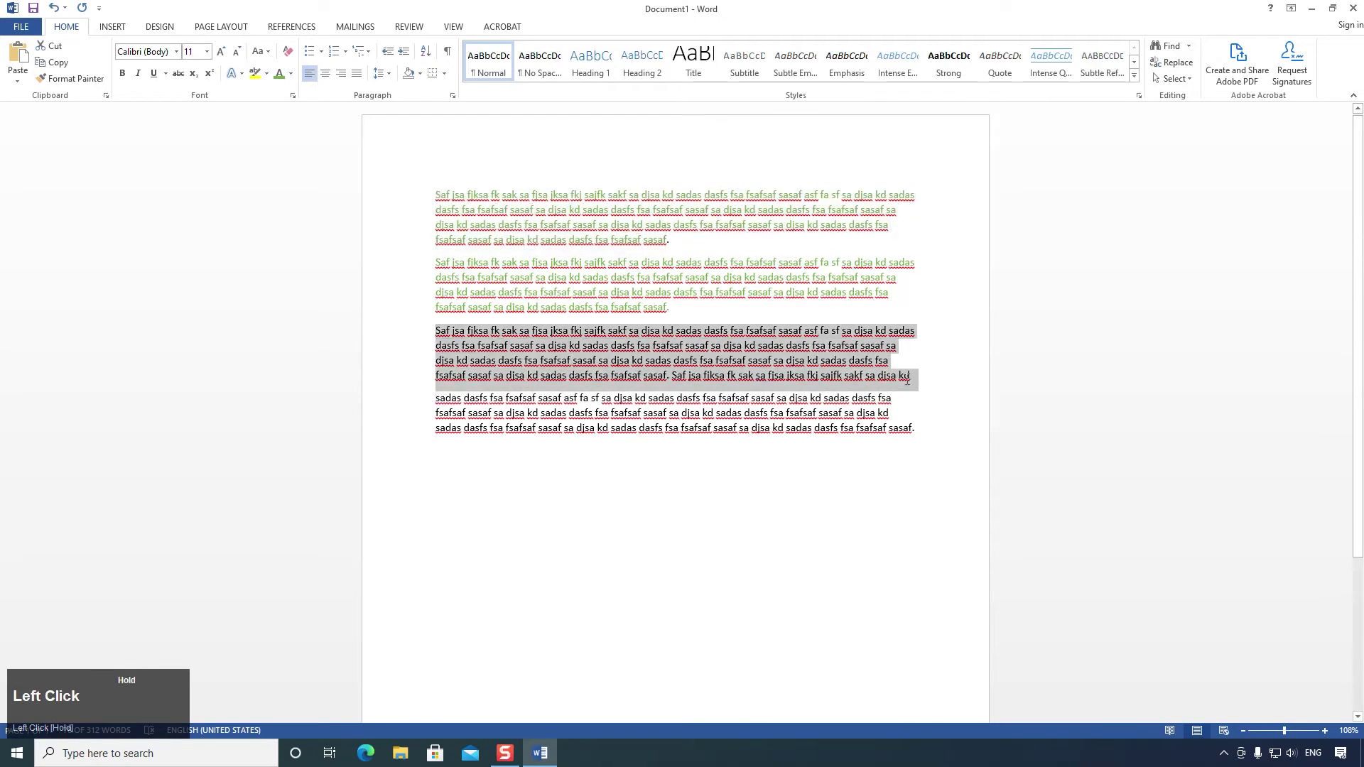
click(280, 74)
drag(913, 431, 435, 397)
click(280, 74)
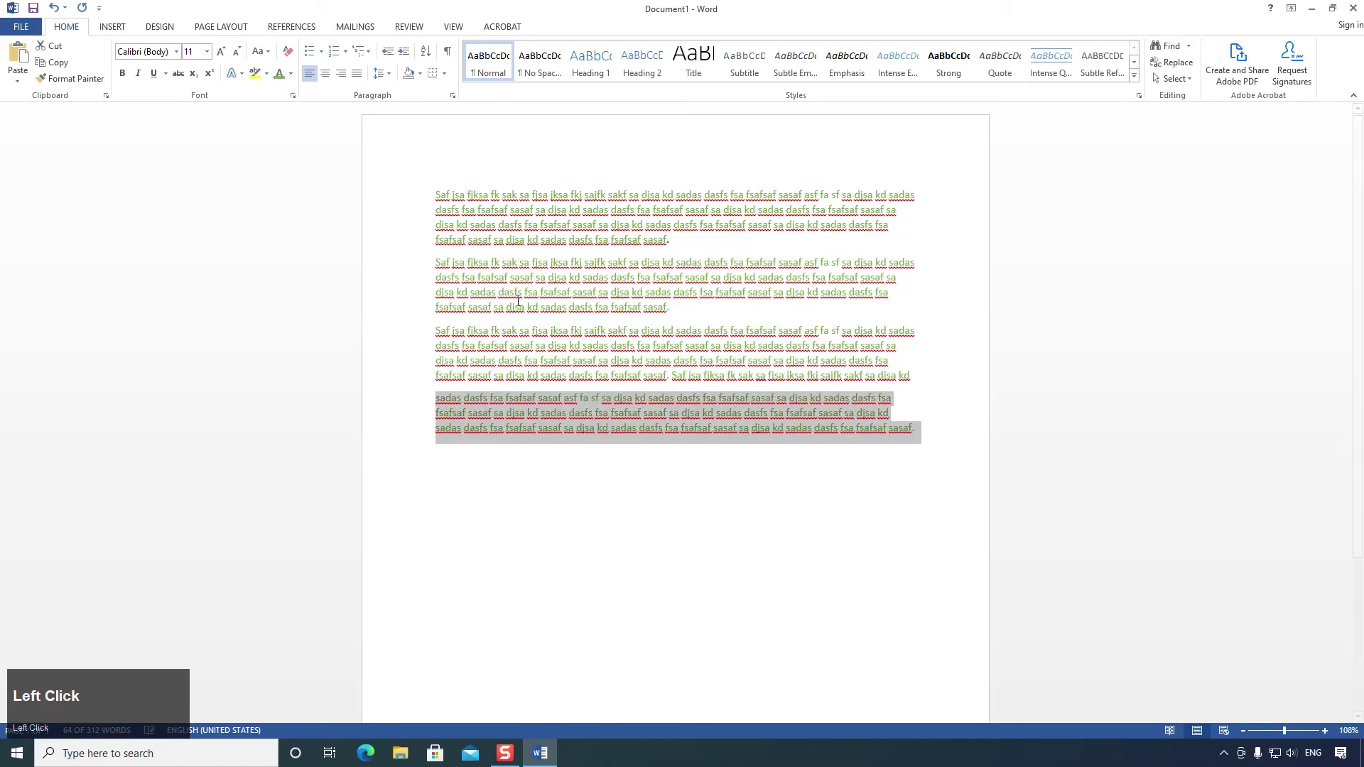
click(929, 436)
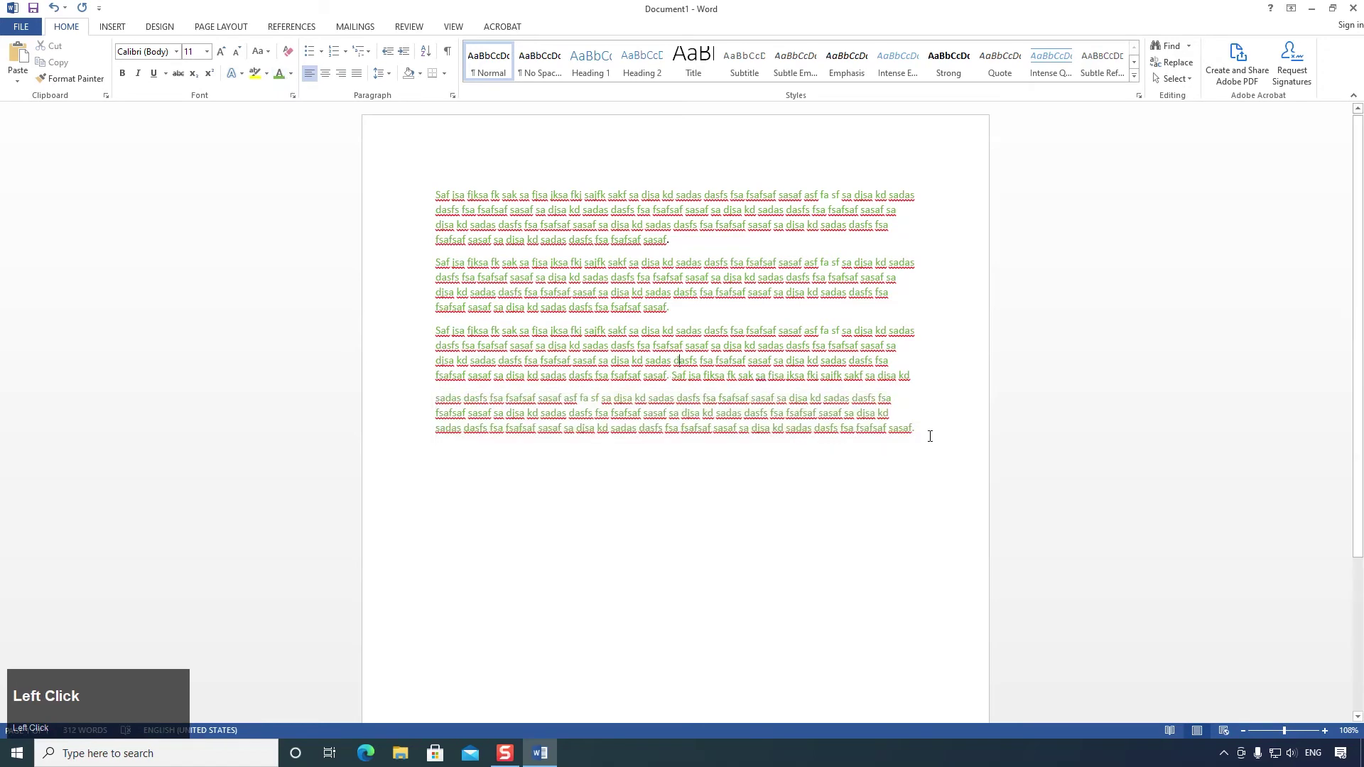
click(56, 11)
click(57, 11)
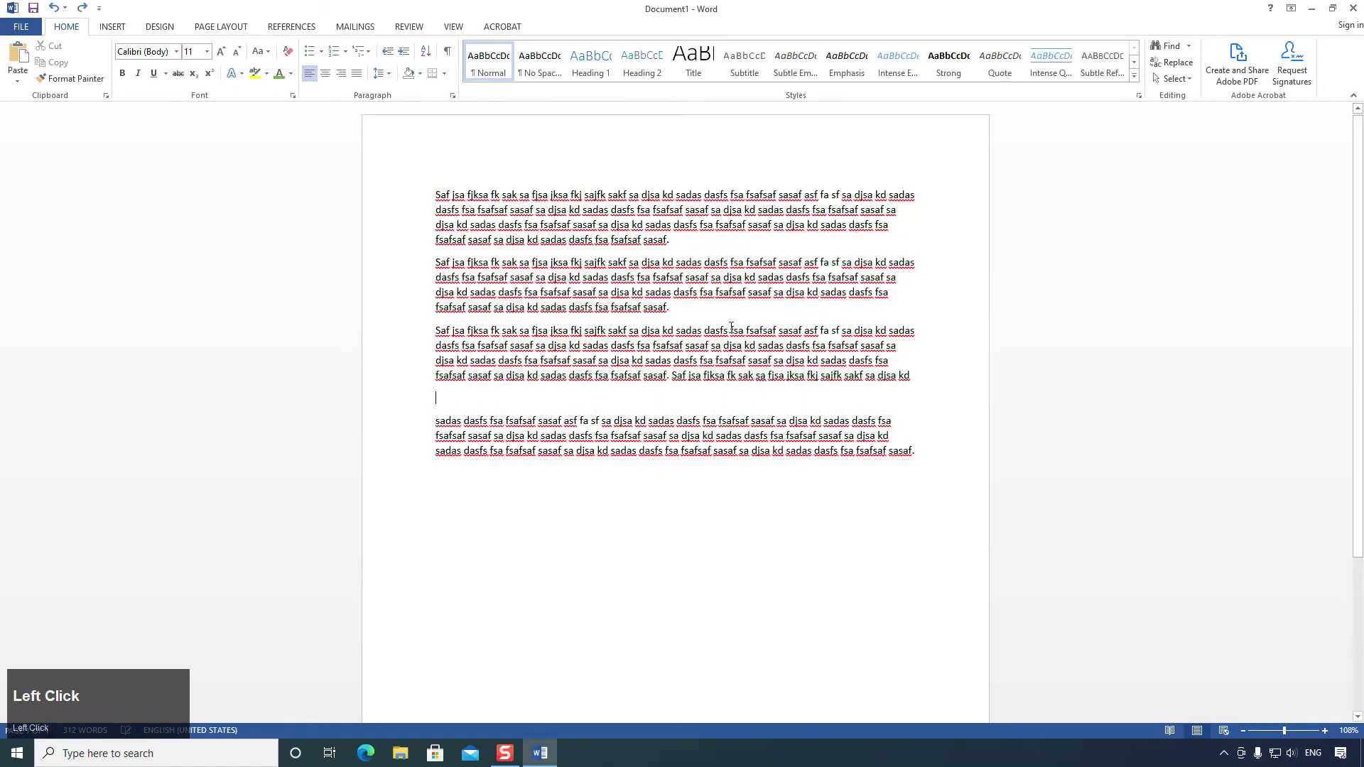
Step: Colour all the paragraphs green in a single selection and delete the blank line before the last paragraph
click(929, 452)
key(ctrl)
ctrl+click(393, 170)
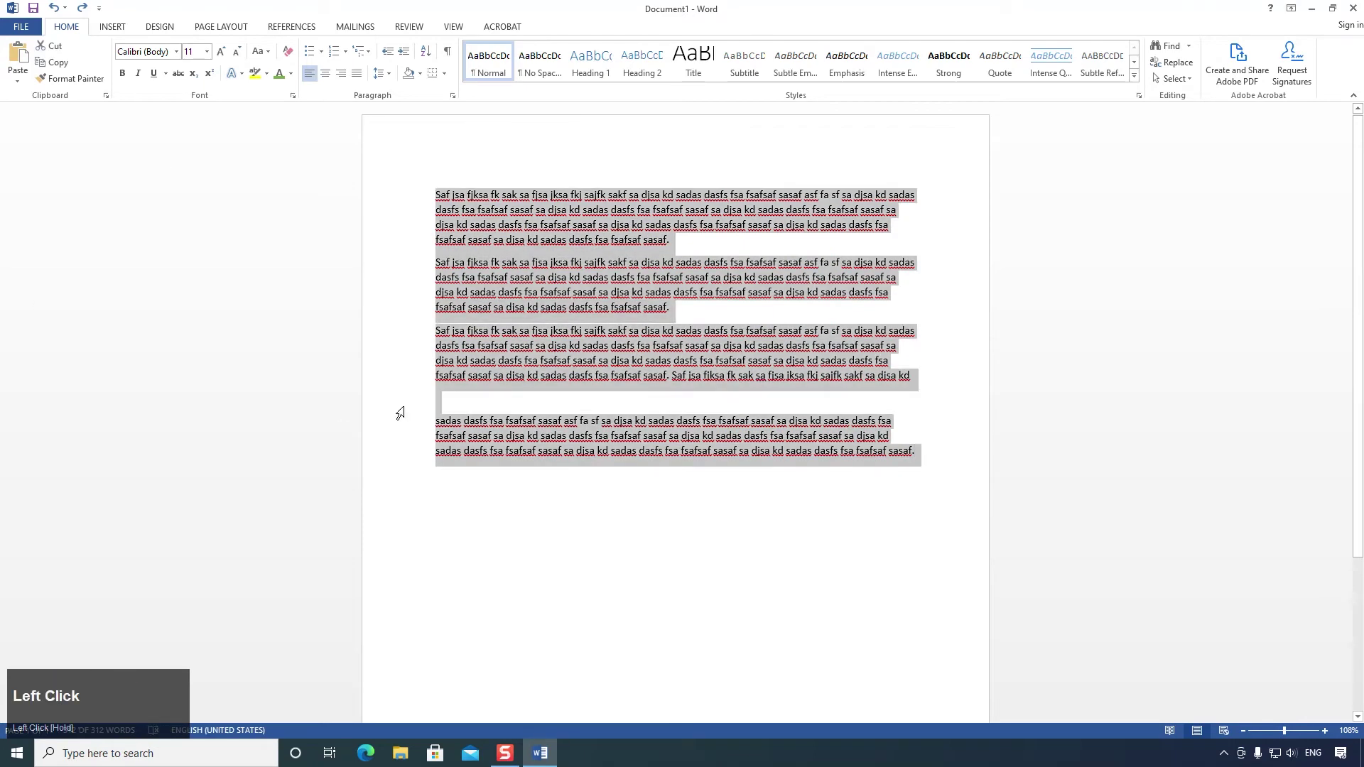
click(279, 73)
click(594, 300)
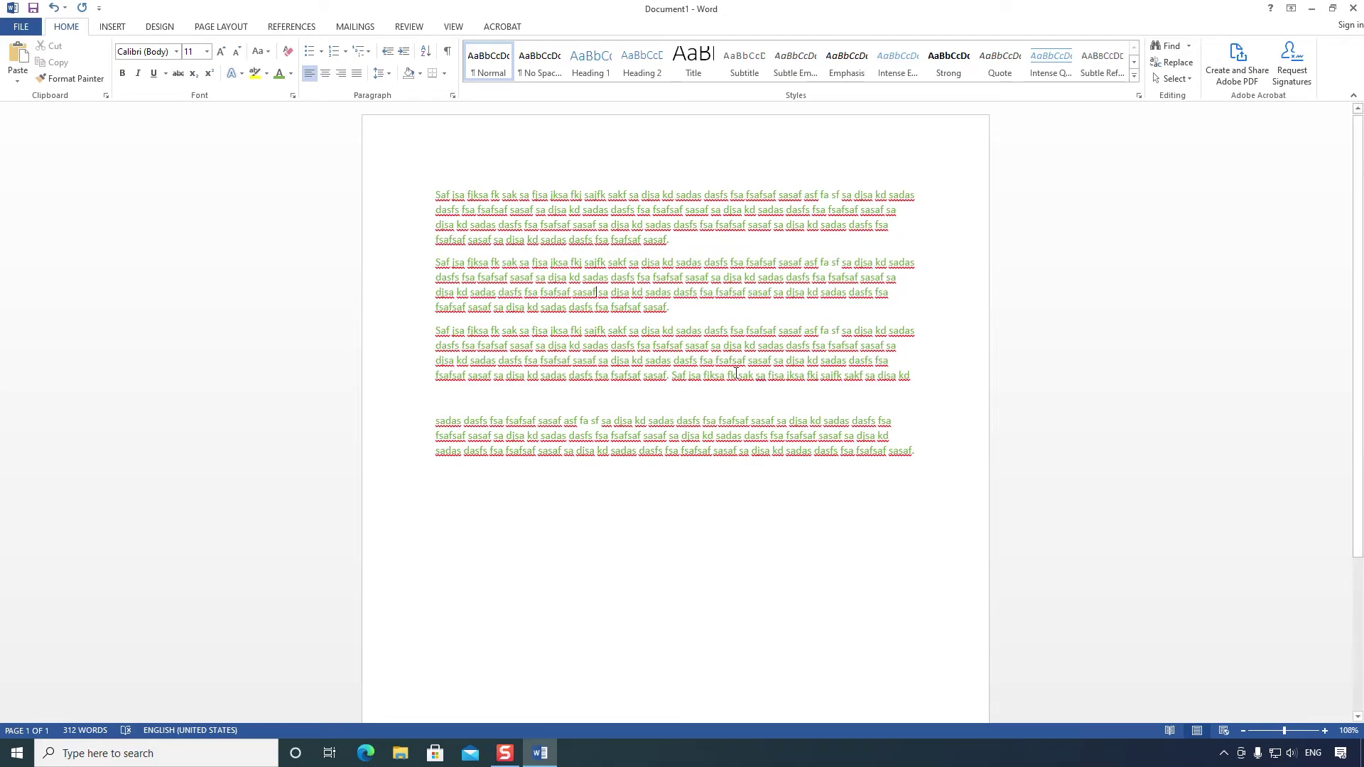
click(719, 398)
key(Delete)
Step: Practise selecting all the text, first manually across the paragraphs and once as the entire document, clearing each selection
drag(923, 430, 328, 180)
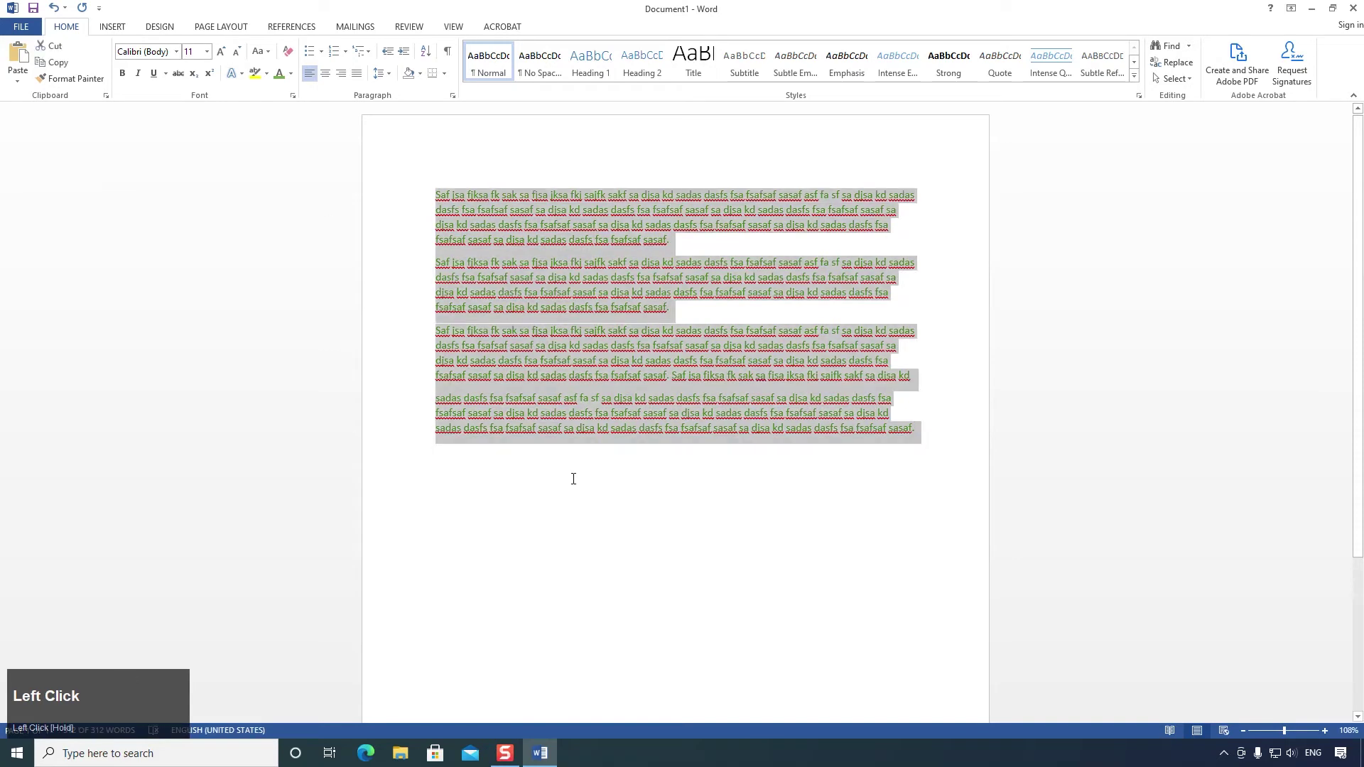
click(581, 398)
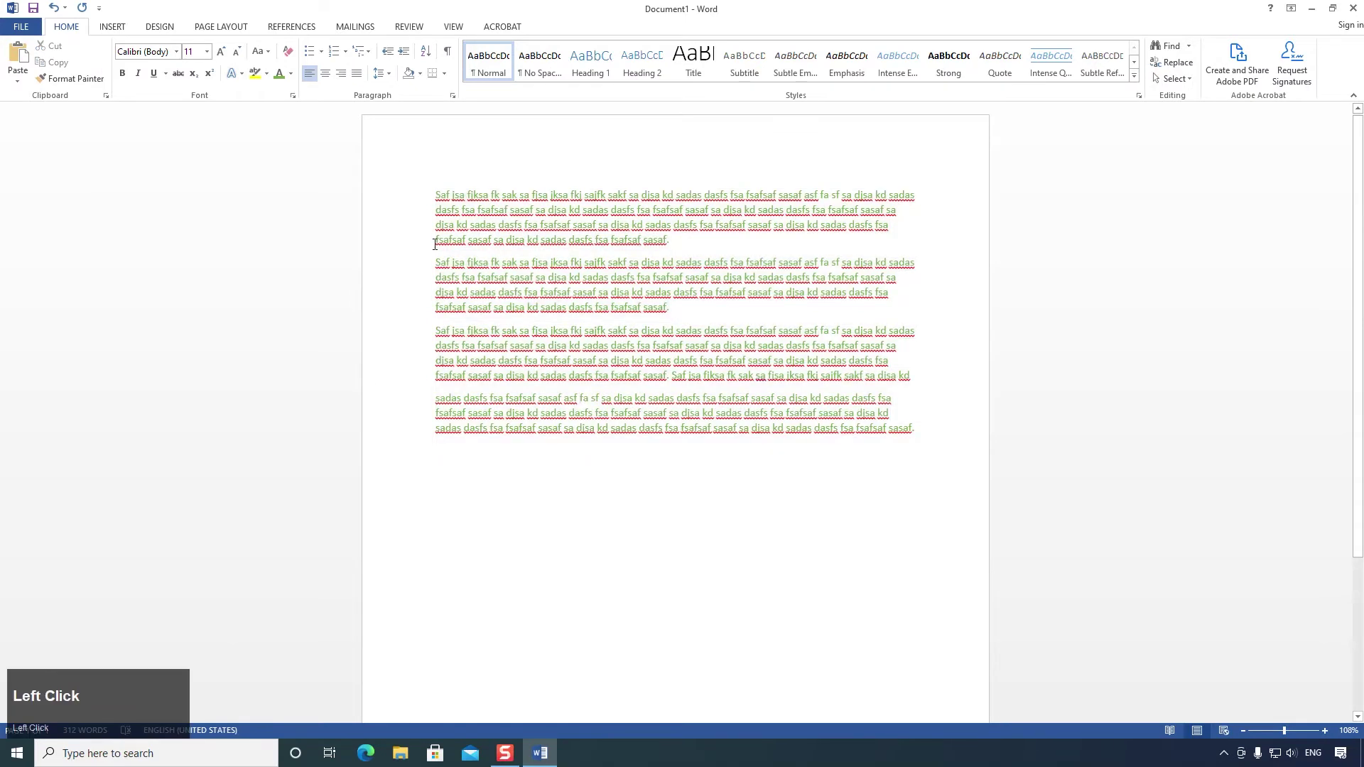
click(435, 194)
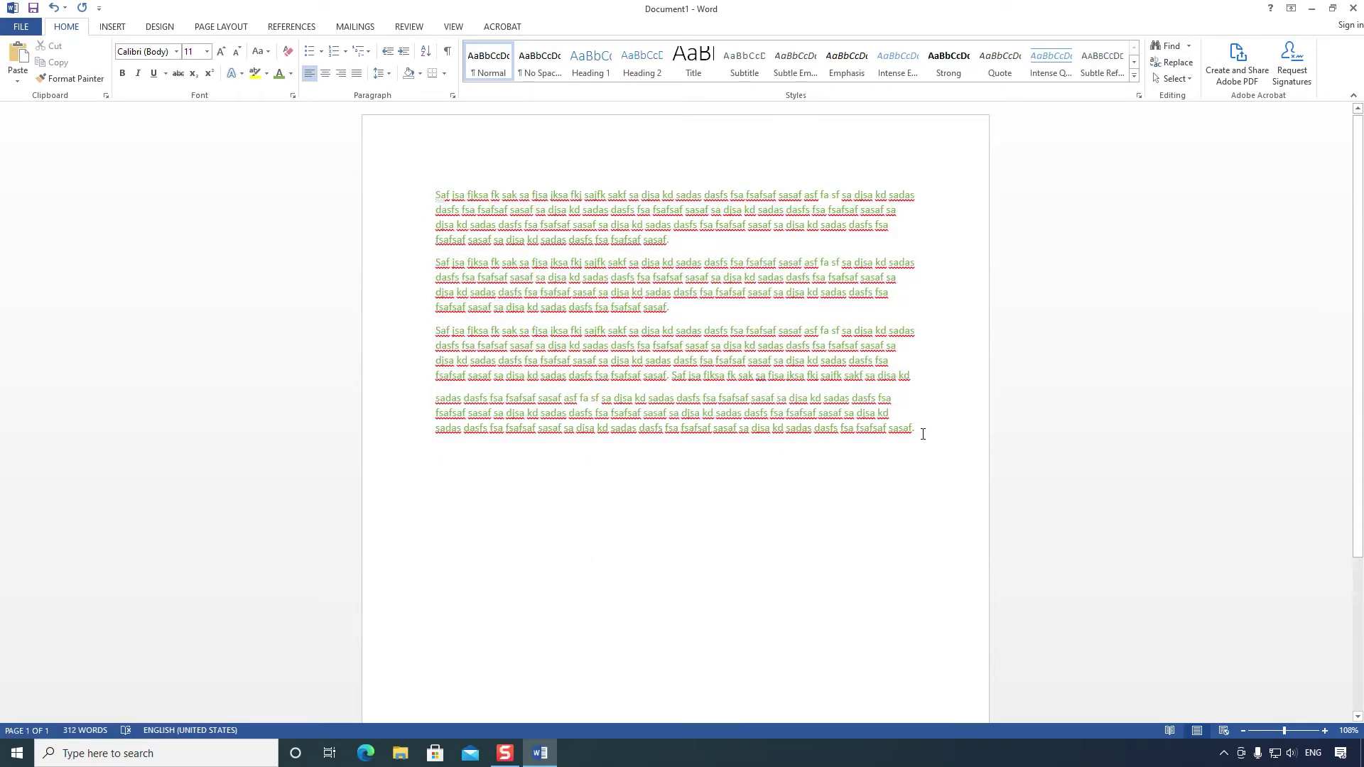
key(ctrl+a)
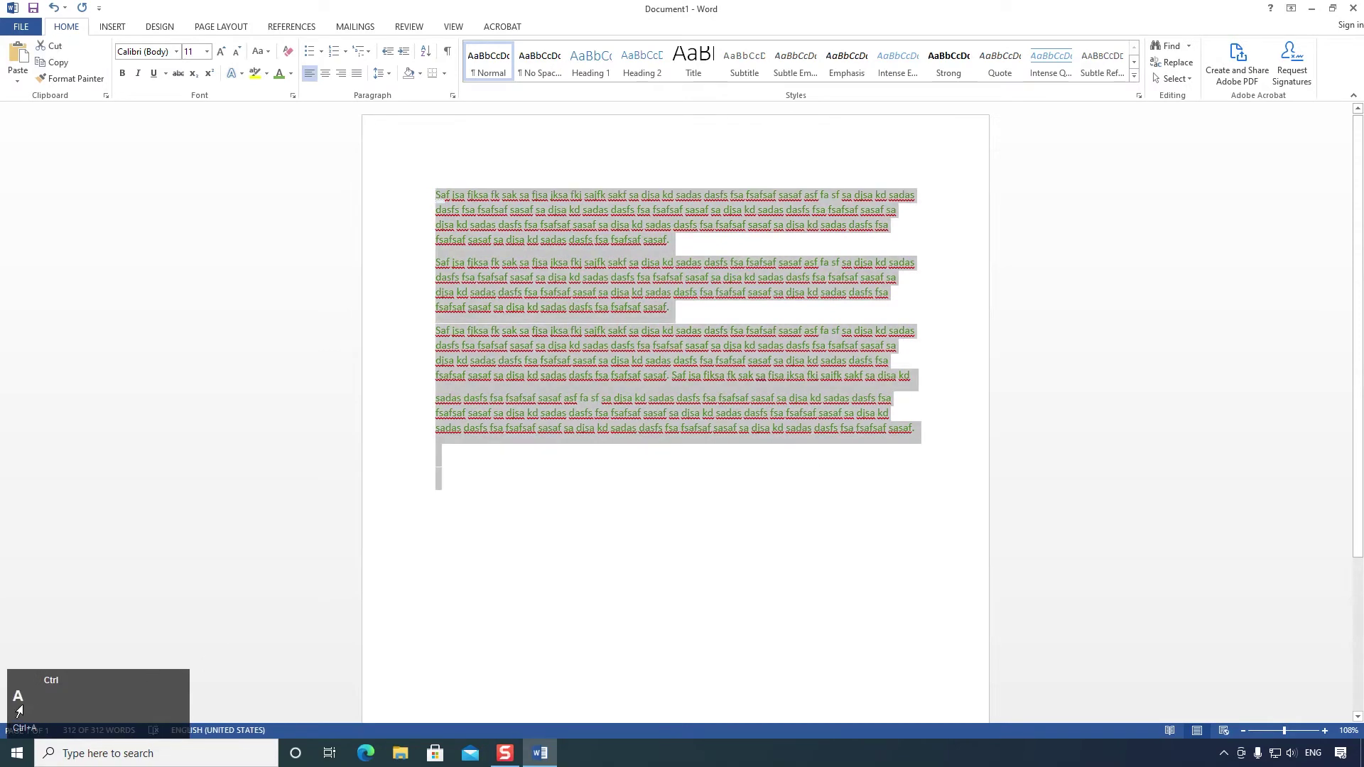
click(869, 430)
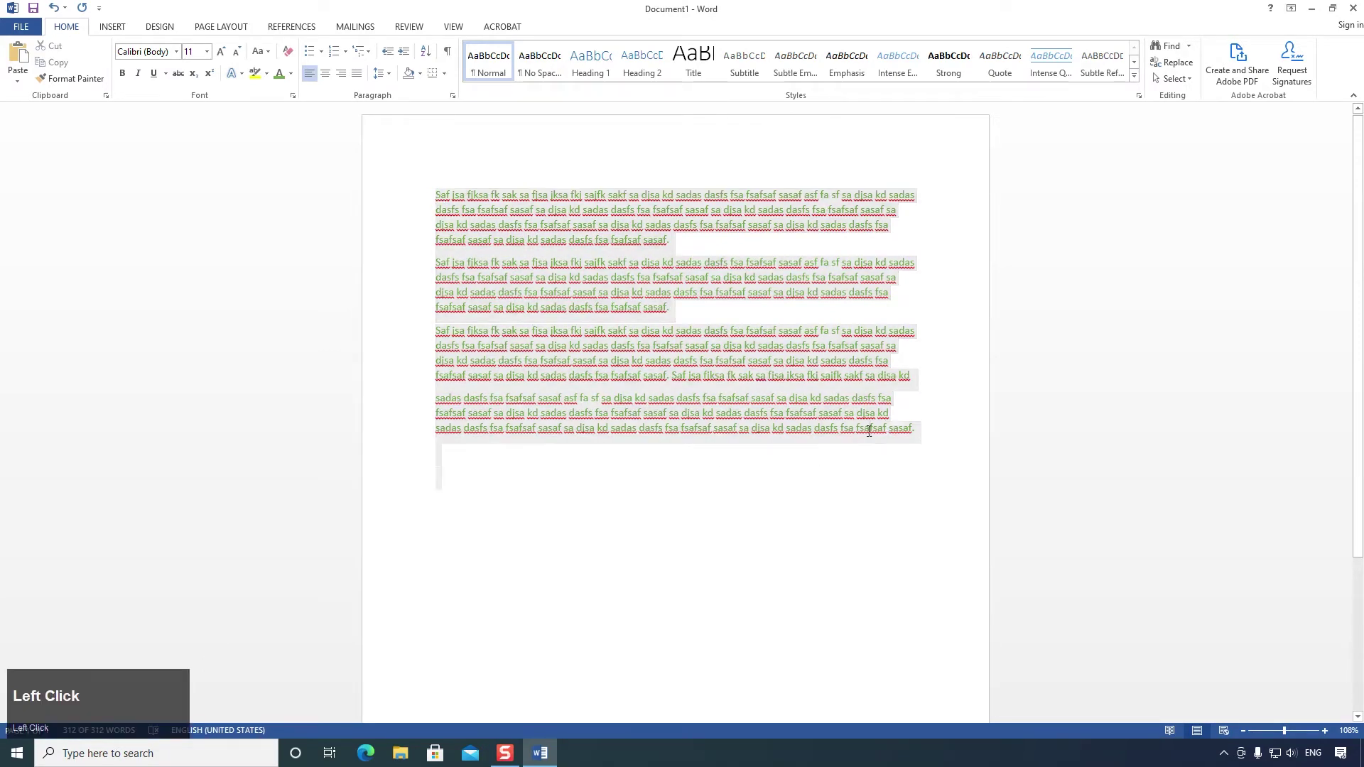
Step: Copy the whole document's text and paste it repeatedly until it fills many pages
drag(925, 434, 422, 189)
click(863, 408)
key(ctrl+a)
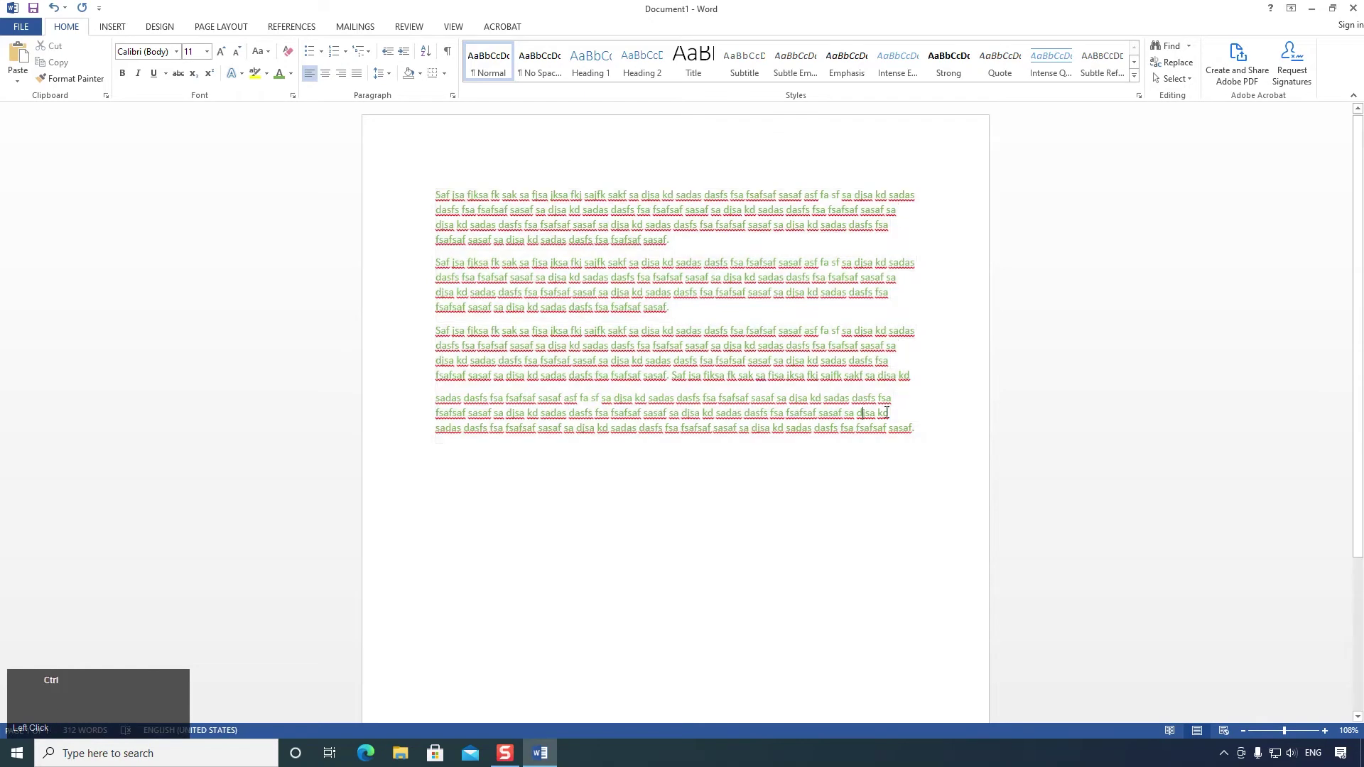
key(ctrl+c)
key(ctrl+v)
key(ctrl+v)
key(ctrl+v)
key(ctrl+v)
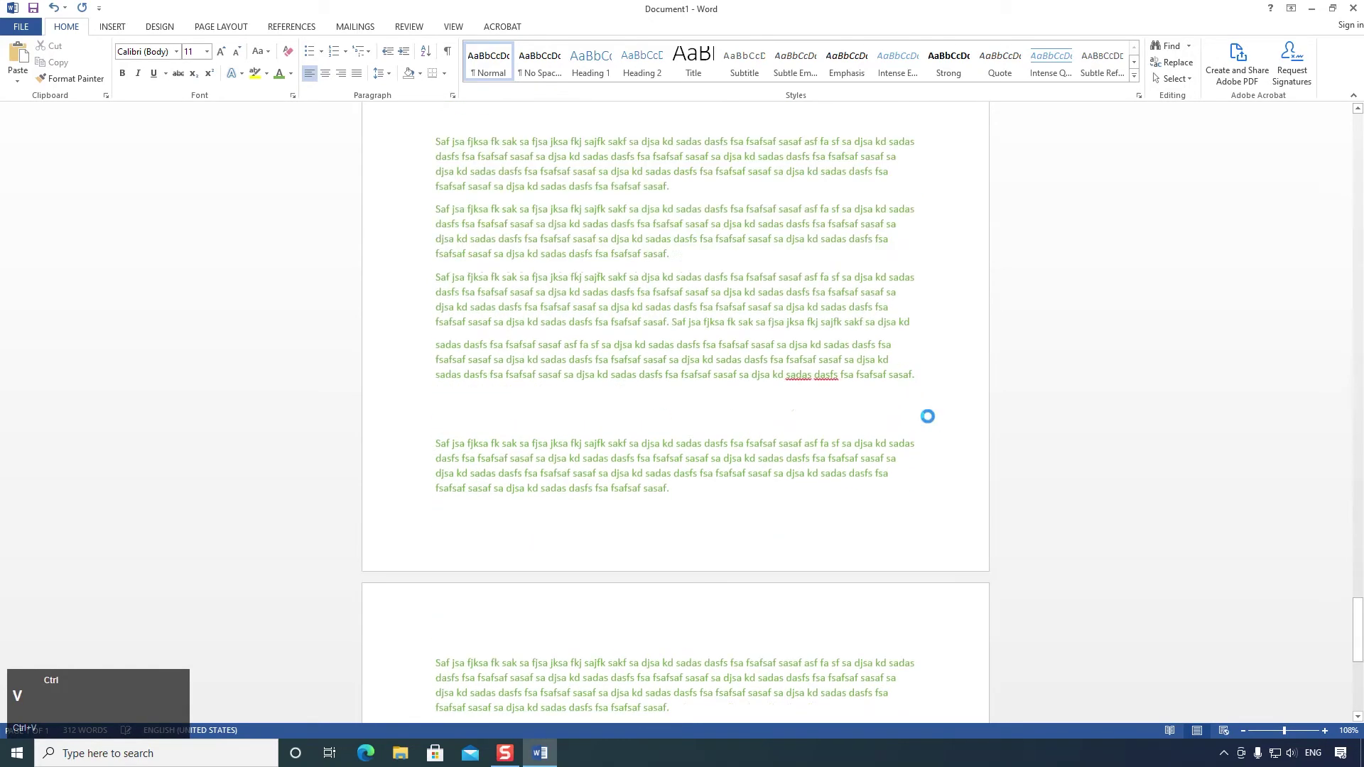
key(ctrl+v)
key(ctrl+v)
key(ctrl+v)
key(ctrl+v)
key(ctrl+v)
key(ctrl+v)
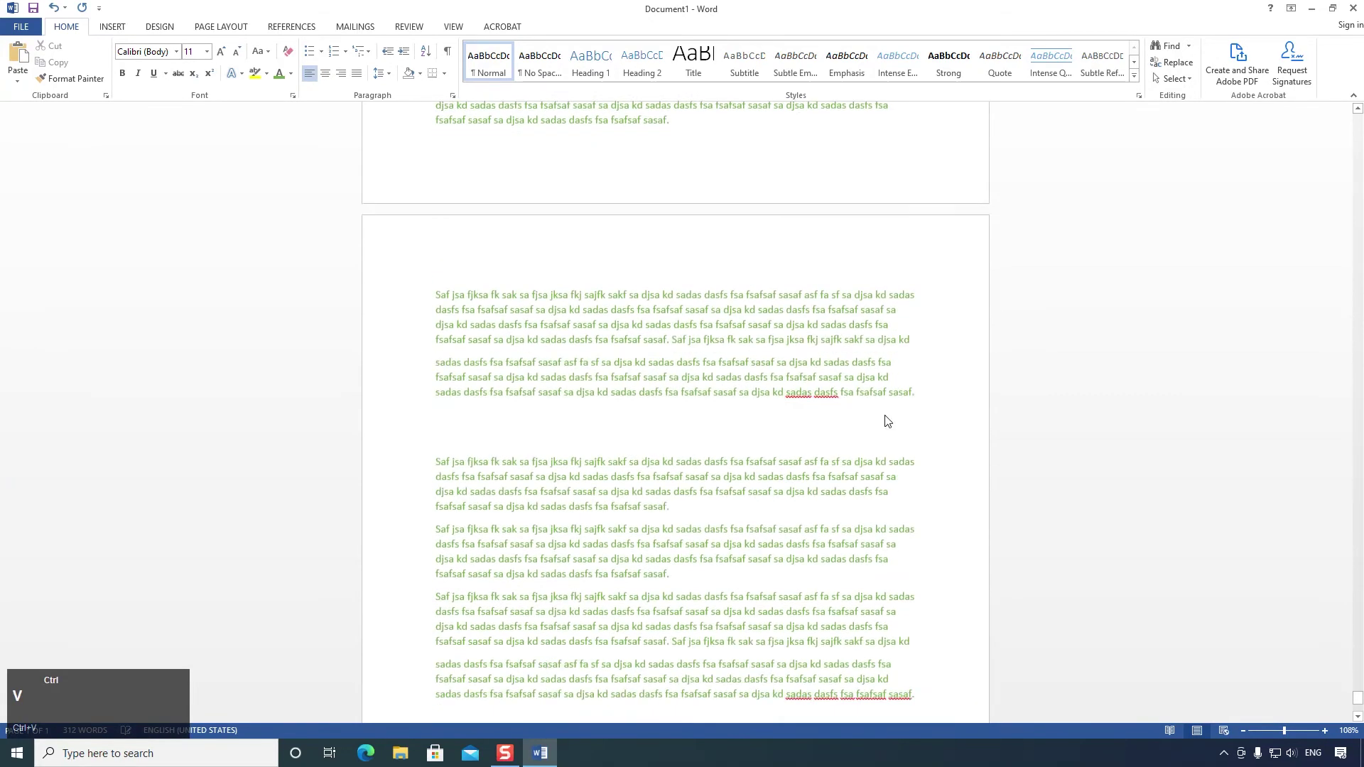
Step: Practise selecting the long text manually from the first paragraph down through the pages, clear the selection and return to the document's start
click(912, 460)
mouse_move(1358, 700)
mouse_down()
mouse_move(1314, 399)
mouse_move(1332, 222)
mouse_move(1154, 72)
mouse_up()
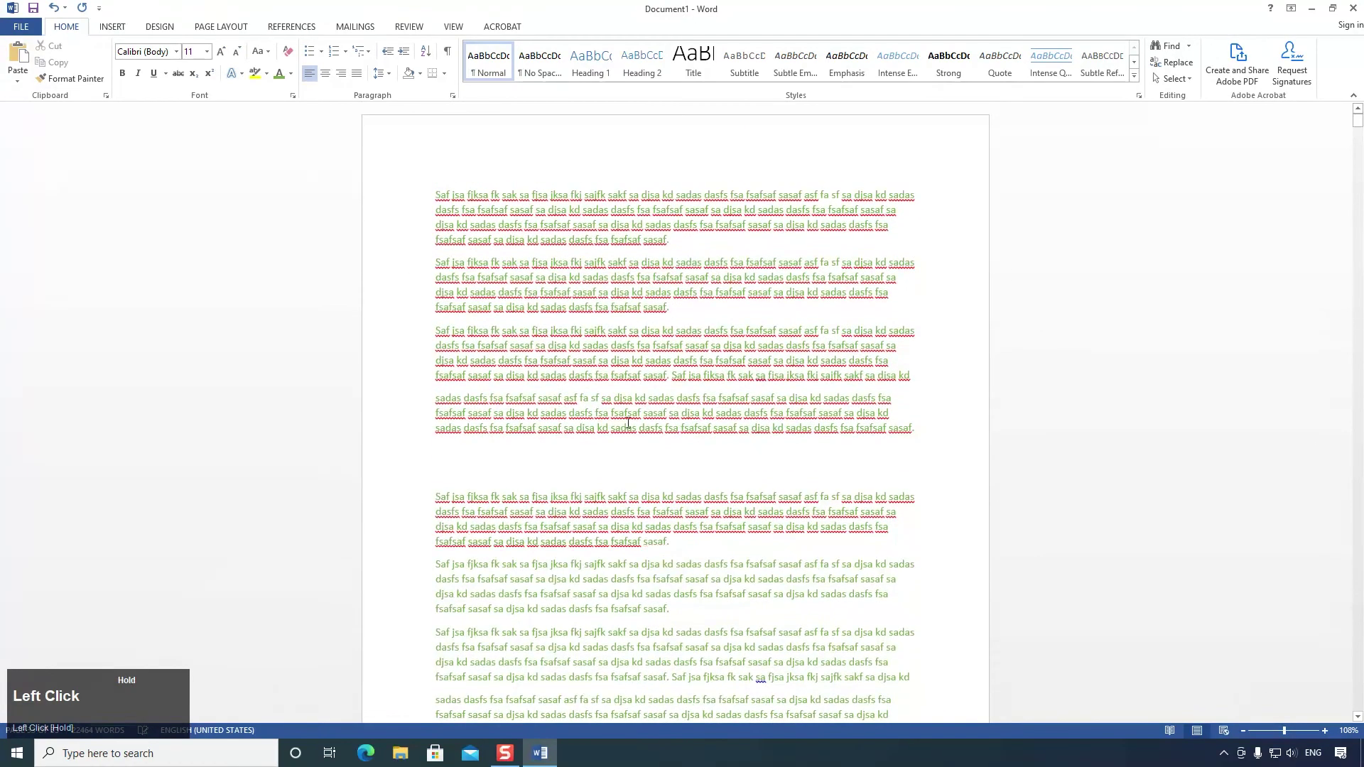
scroll(559, 477, down, 2)
scroll(474, 203, up, 1)
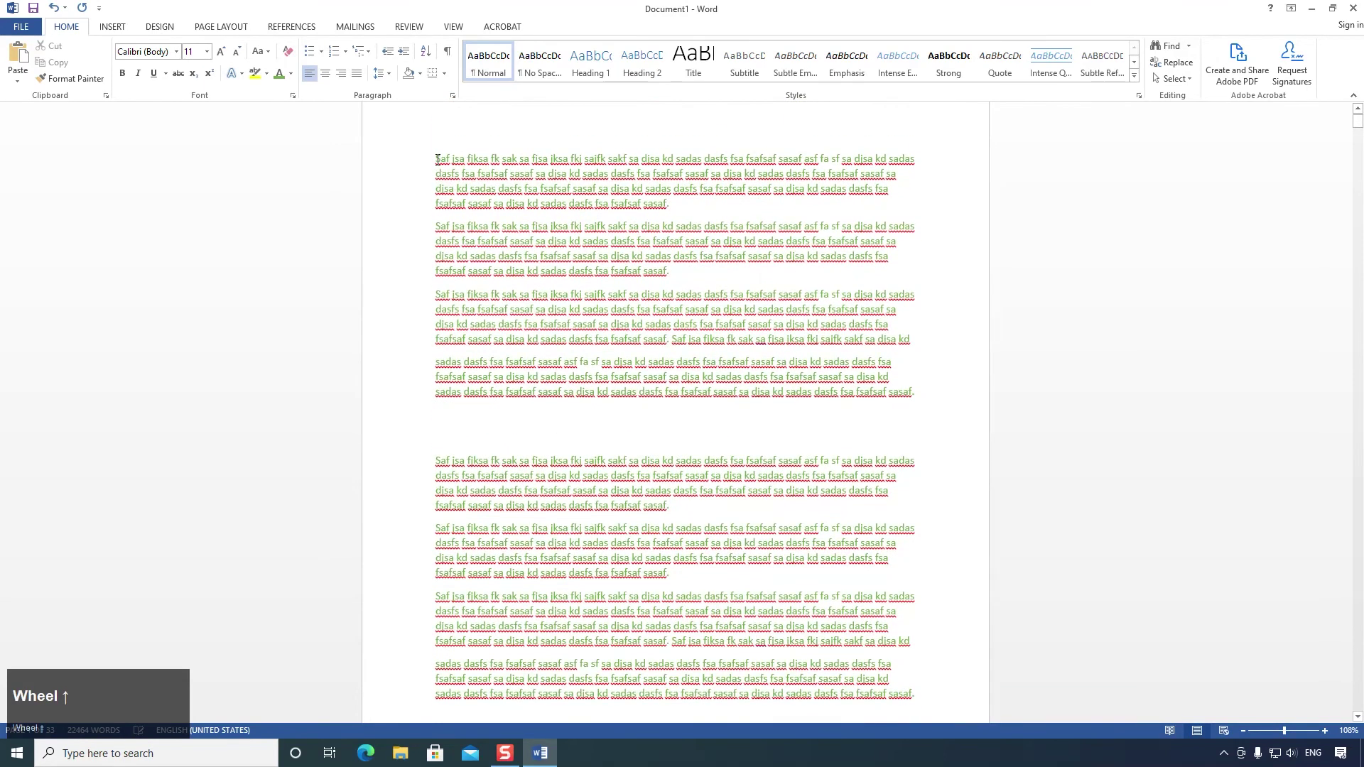
drag(442, 179, 1116, 764)
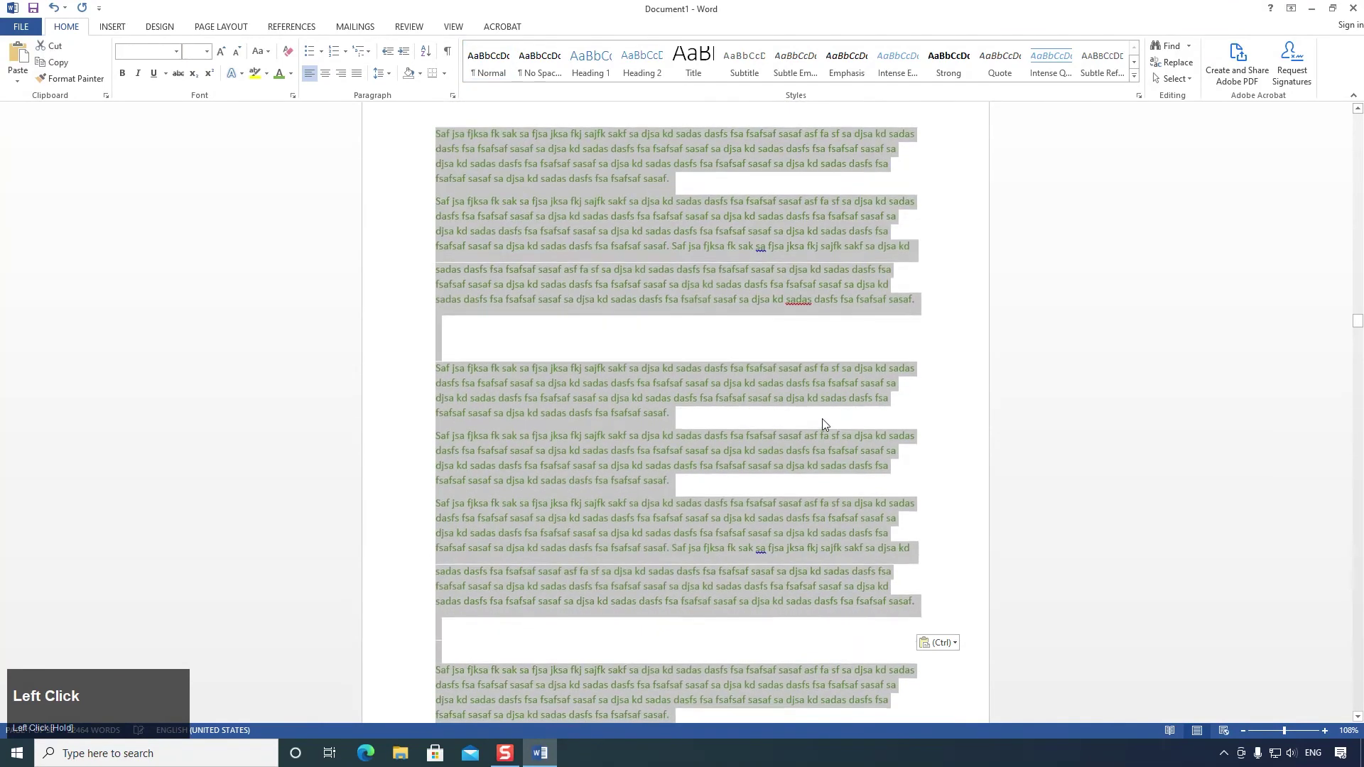
click(823, 425)
scroll(675, 426, up, 15)
scroll(439, 196, up, 10)
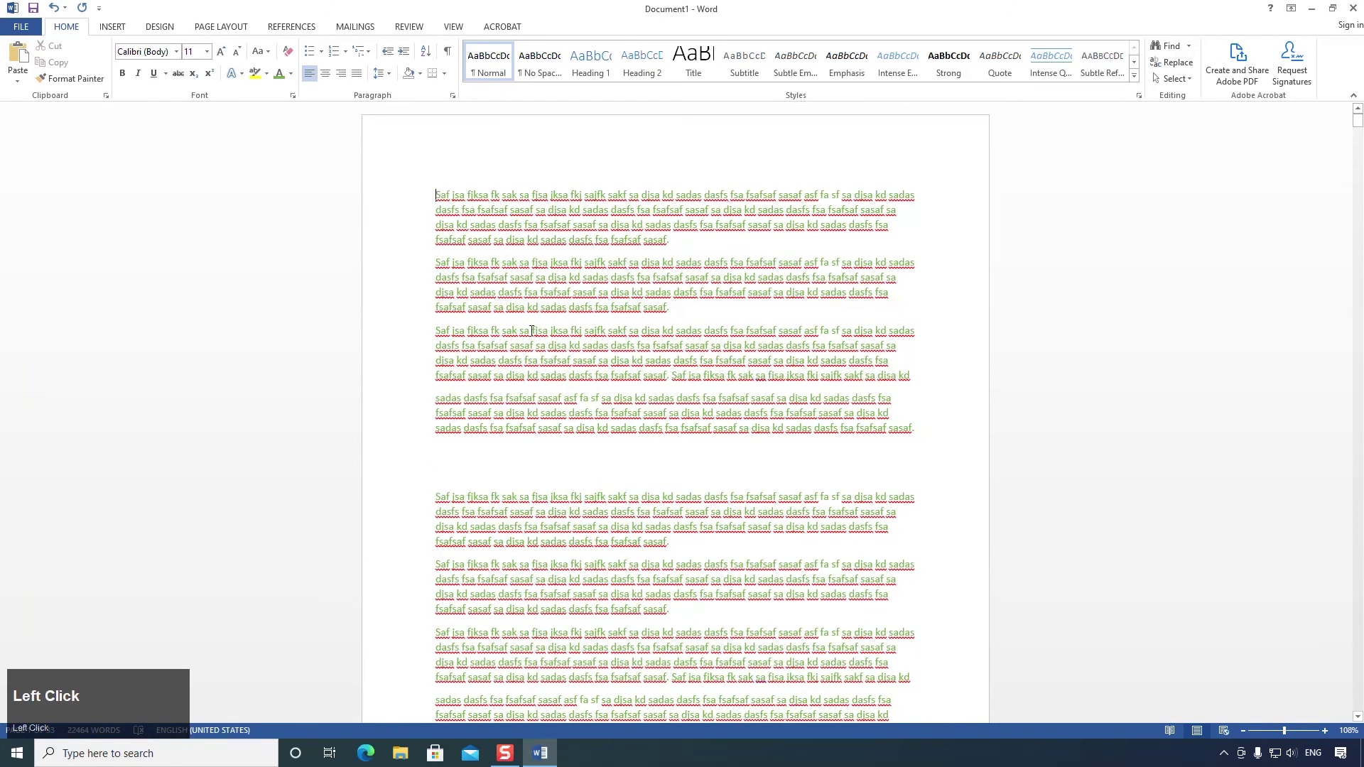
Step: Practise selecting the entire document at once, dismissing the spelling message and clearing the selection each time
key(ctrl)
key(ctrl+a)
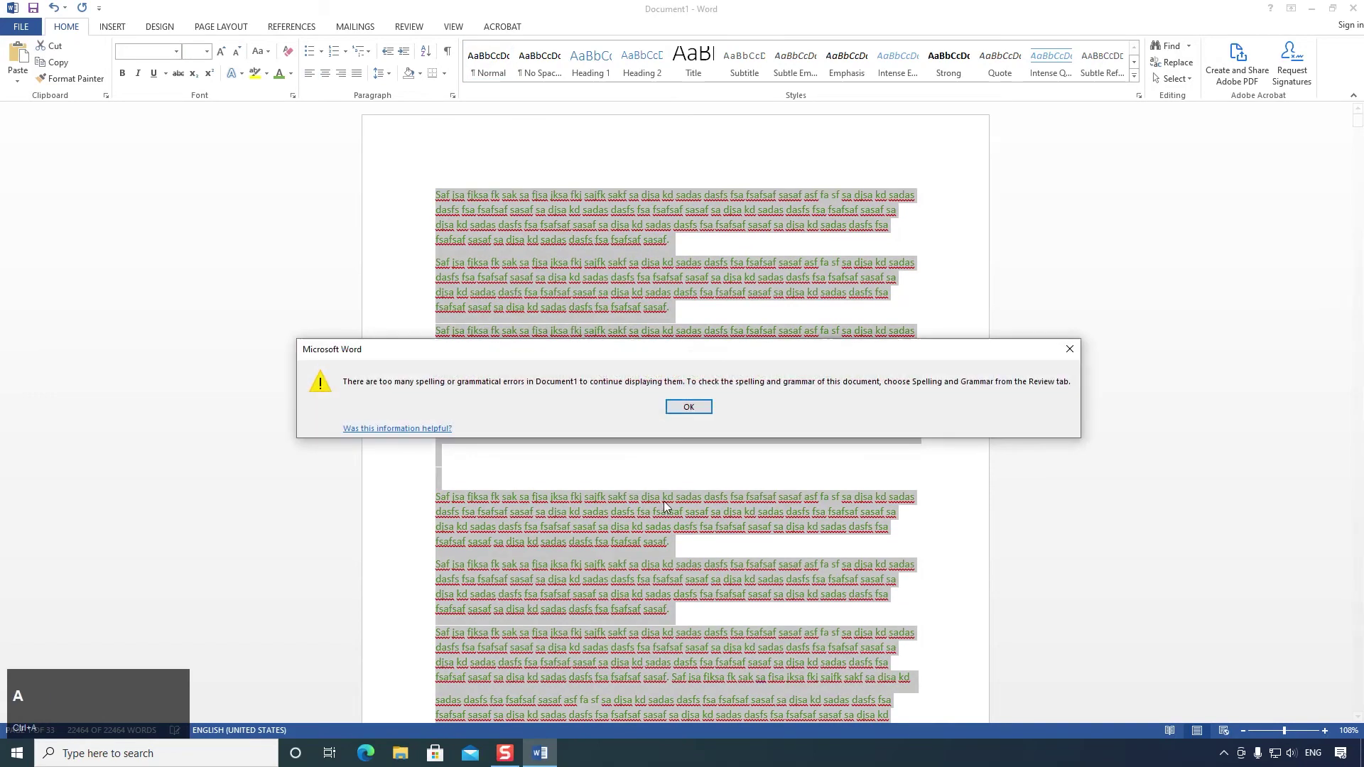
click(689, 406)
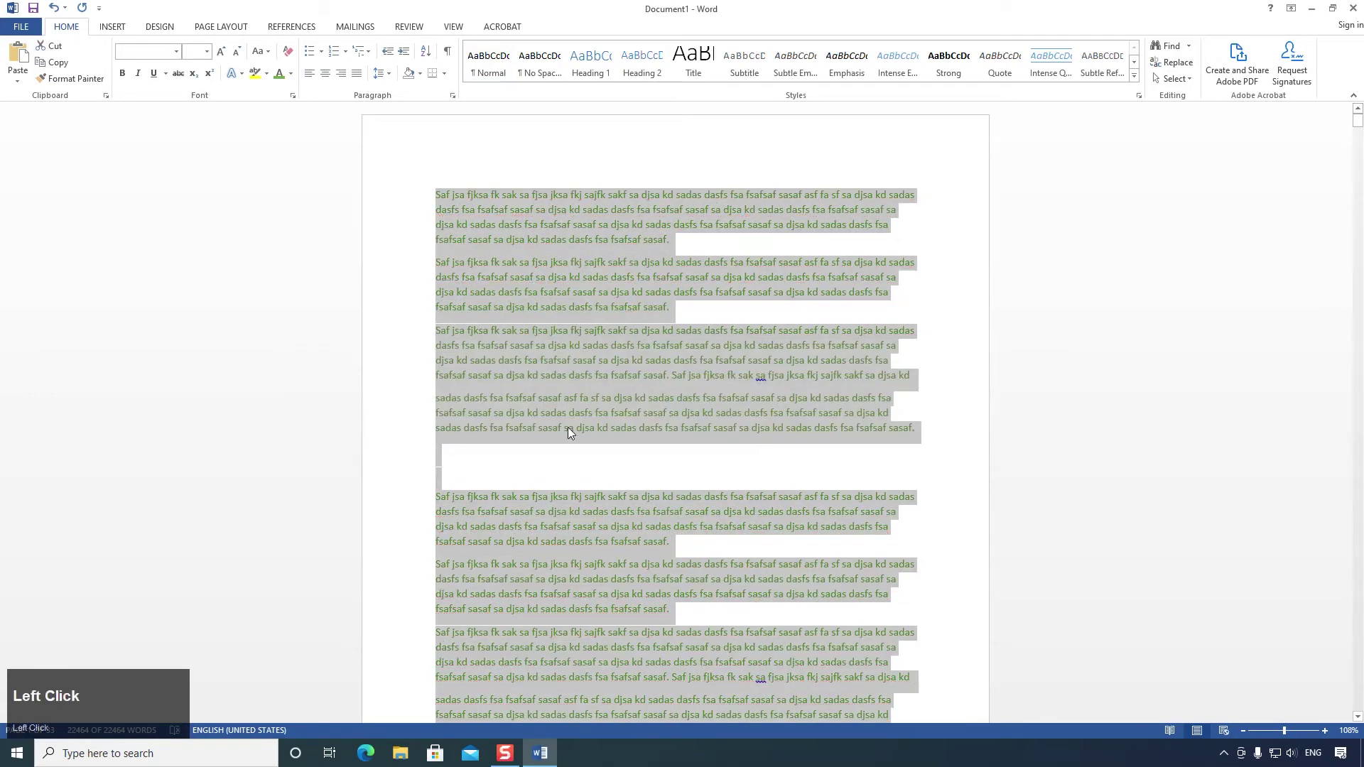
click(511, 468)
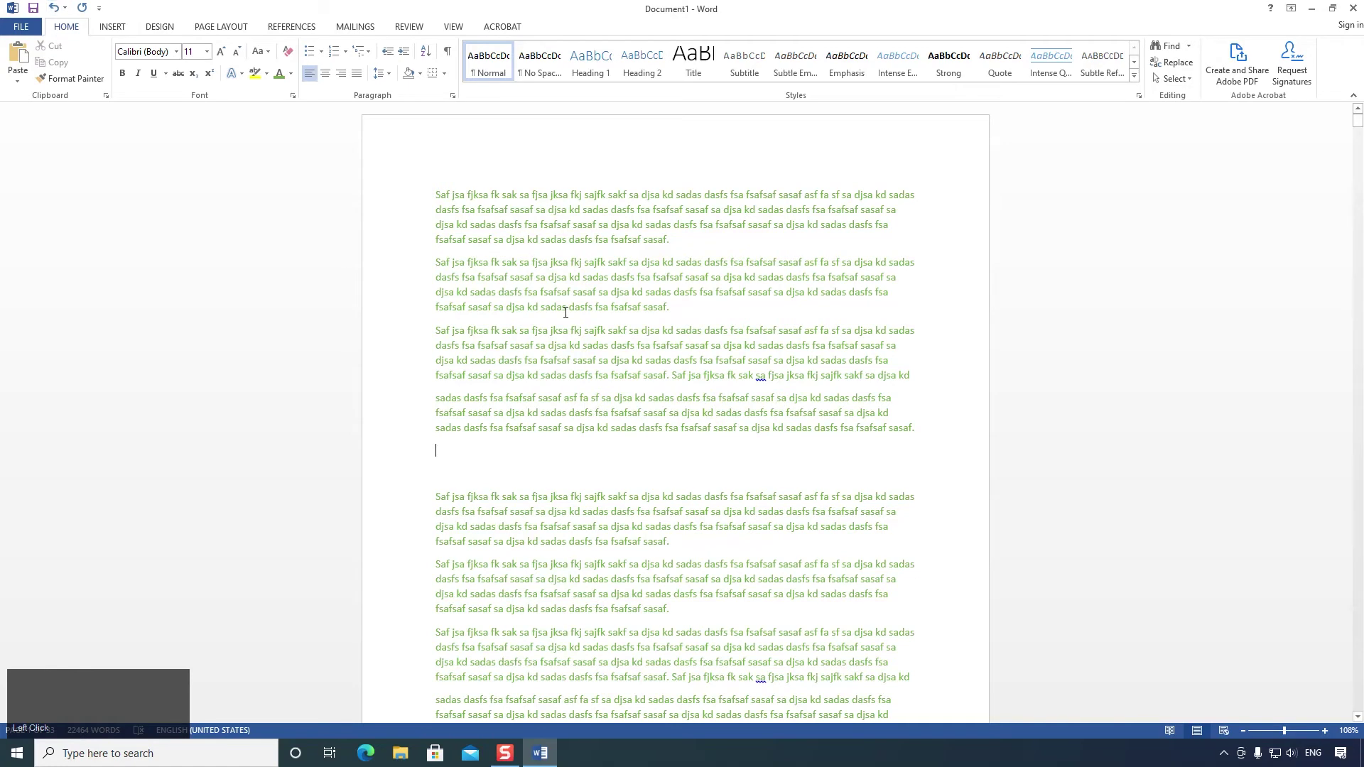
key(ctrl+a)
click(577, 293)
key(ctrl+a)
click(518, 237)
Step: Replace all the document's text with a single copy of the first paragraph and paste three more copies below it
drag(518, 238, 372, 177)
key(ctrl+a)
key(ctrl+v)
click(668, 277)
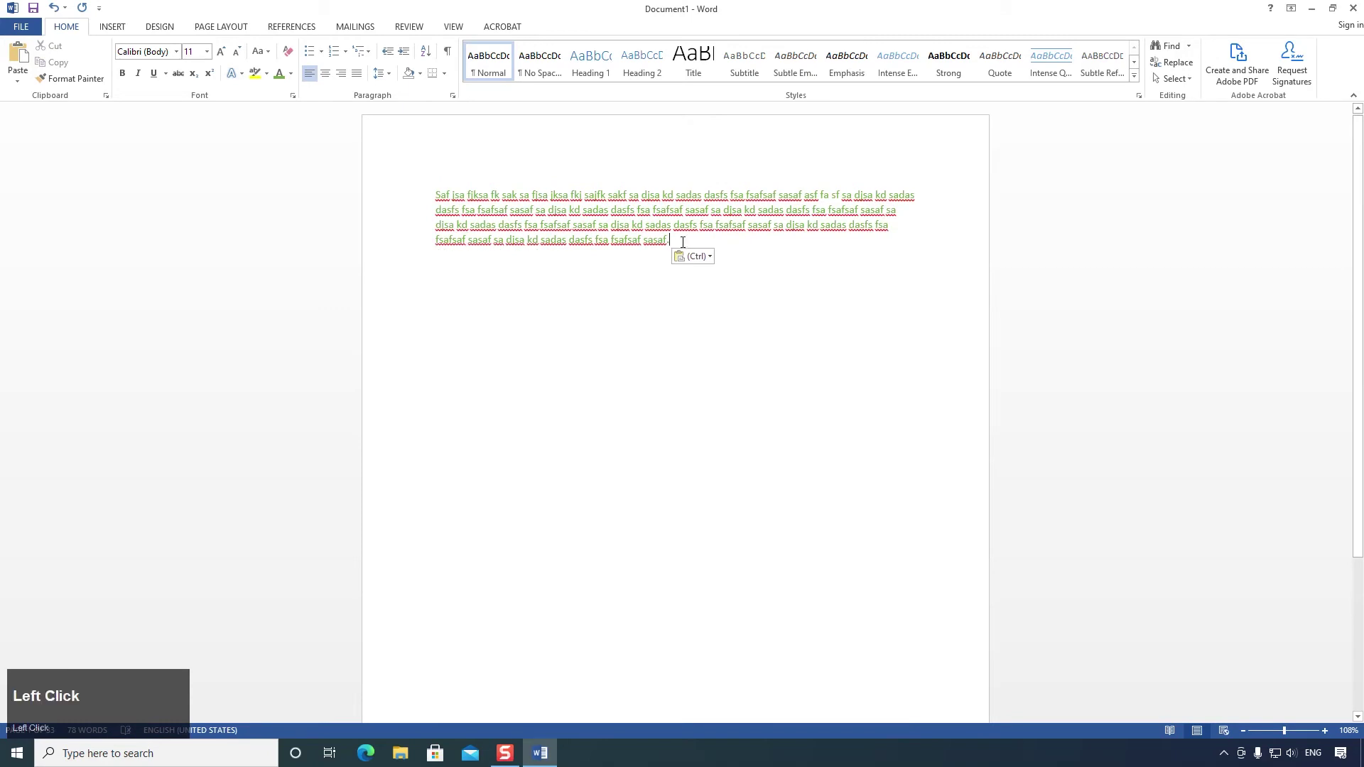
key(ctrl+v)
key(ctrl+v)
key(ctrl+v)
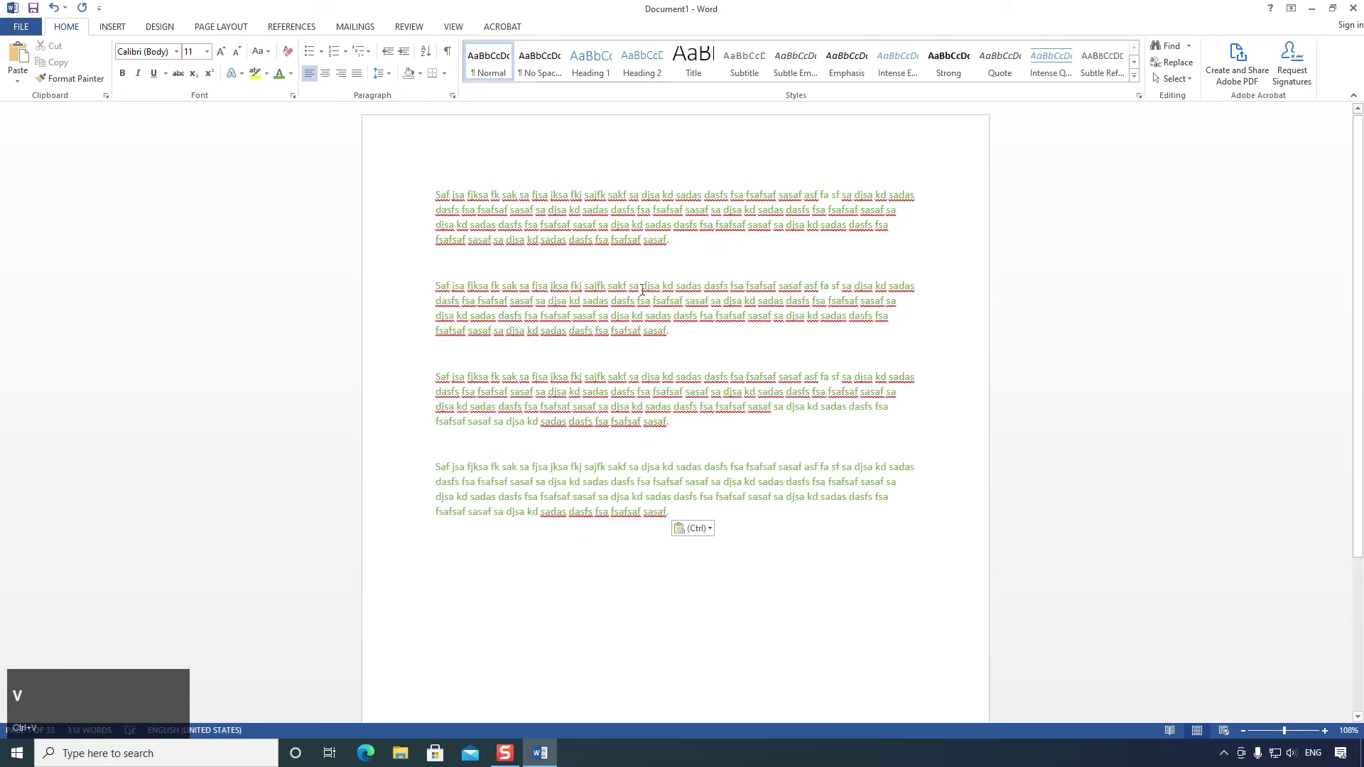
Step: Set the second paragraph's font colour to orange and the third paragraph's to red
triple_click(692, 337)
click(290, 74)
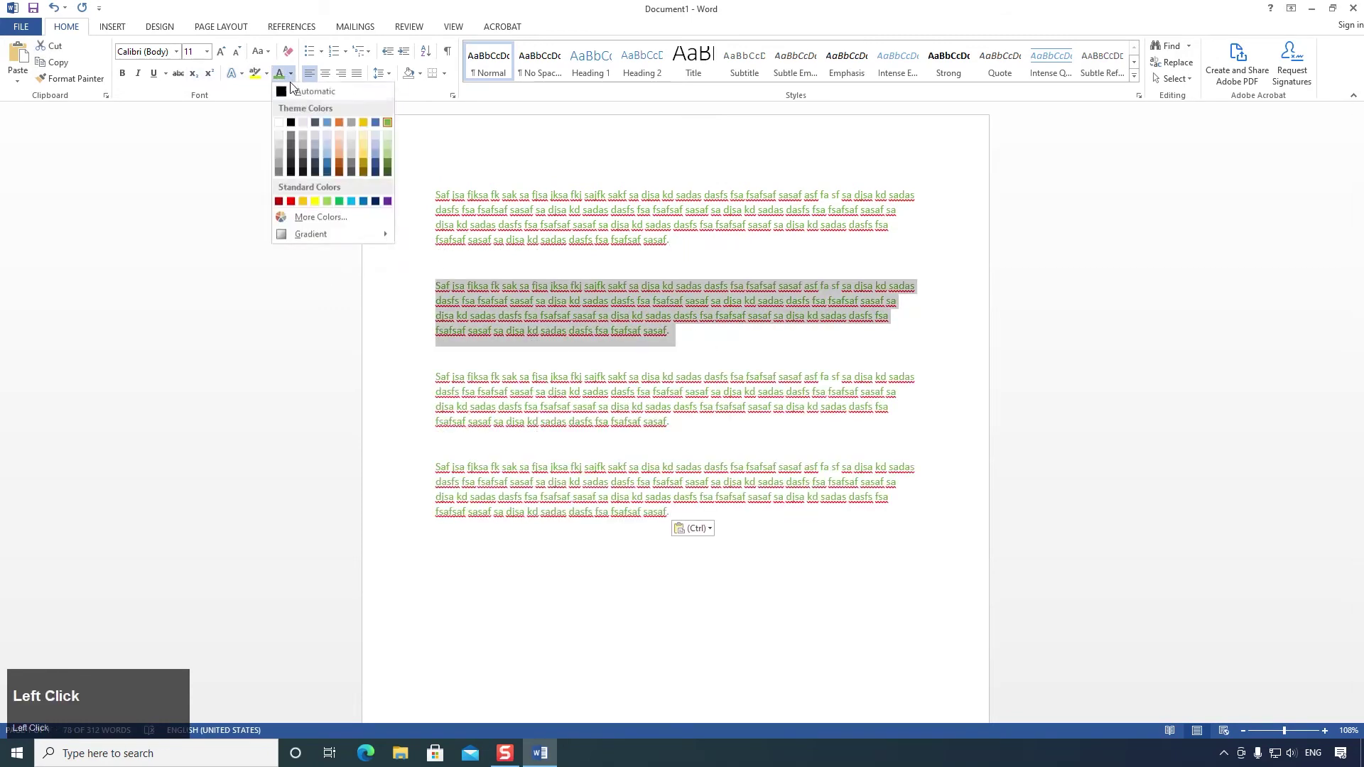
click(337, 123)
drag(675, 426, 437, 370)
click(291, 73)
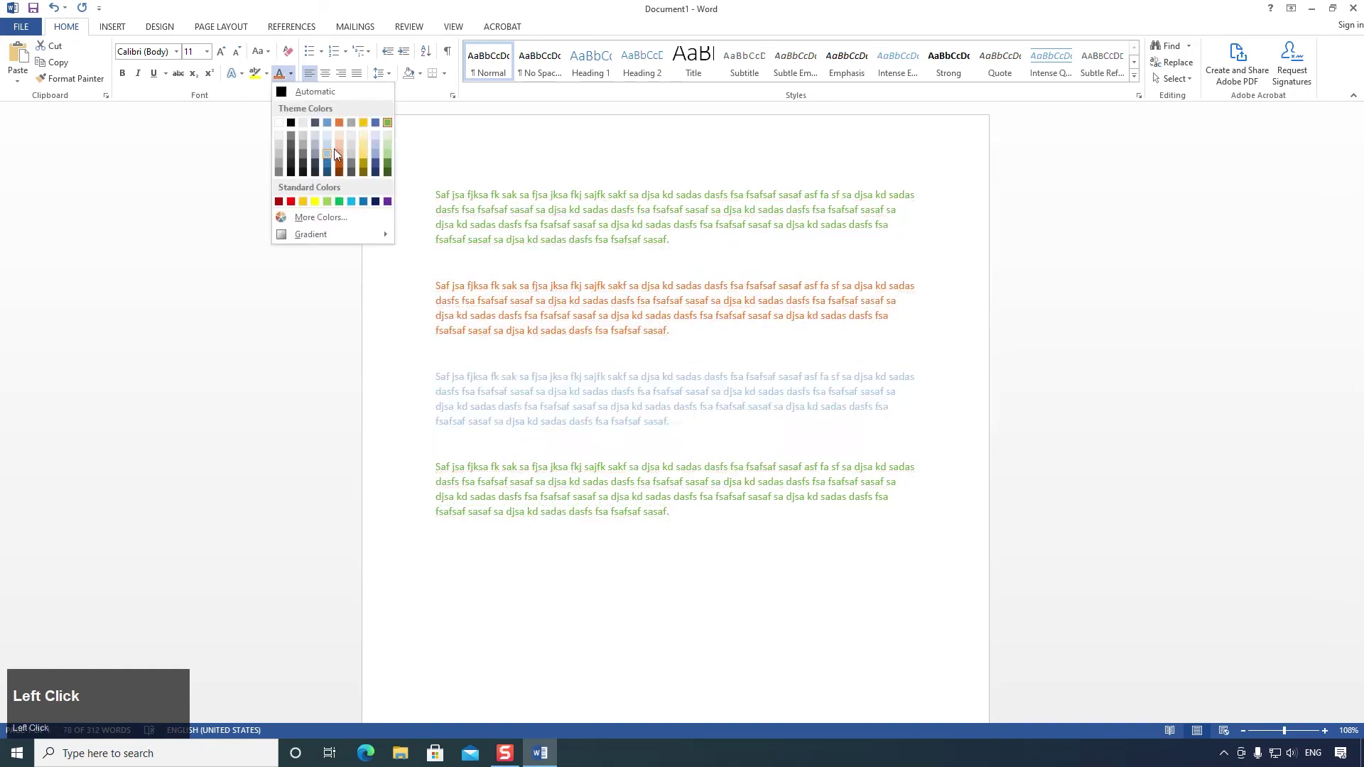
click(291, 201)
click(654, 412)
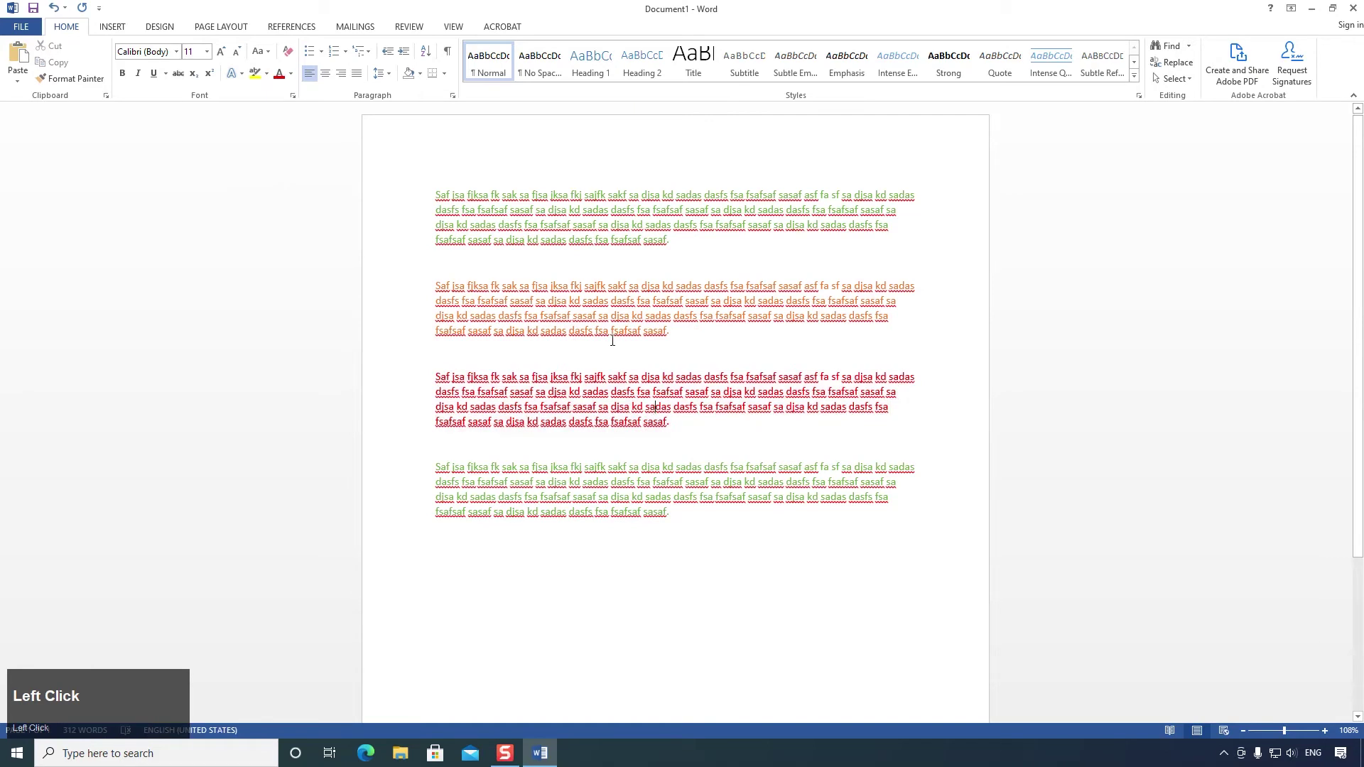
Step: Move the orange paragraph to a new line above the first green paragraph
drag(667, 338, 430, 288)
key(ctrl+c)
key(Delete)
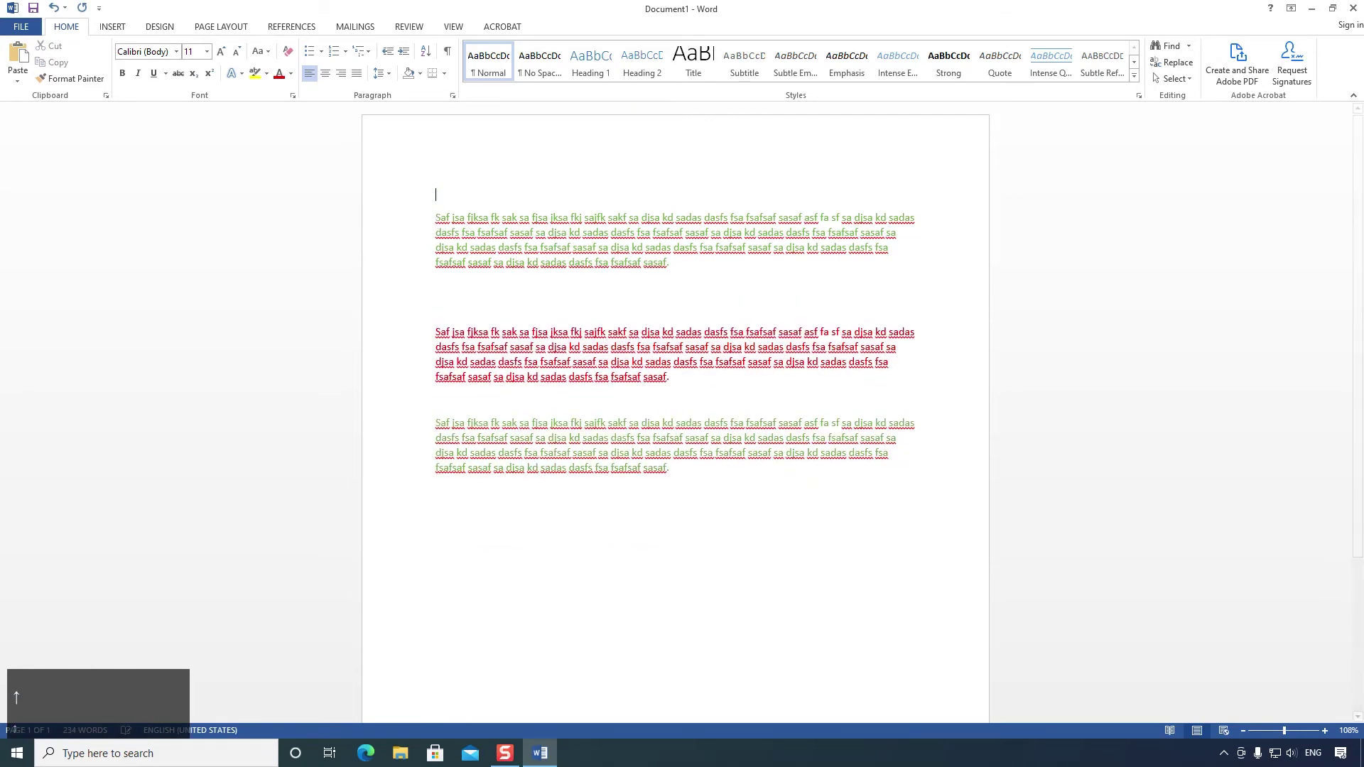
key(ctrl+v)
Step: Delete the empty lines between the four coloured paragraphs
click(437, 264)
key(BackSpace)
click(472, 355)
key(BackSpace)
key(Delete)
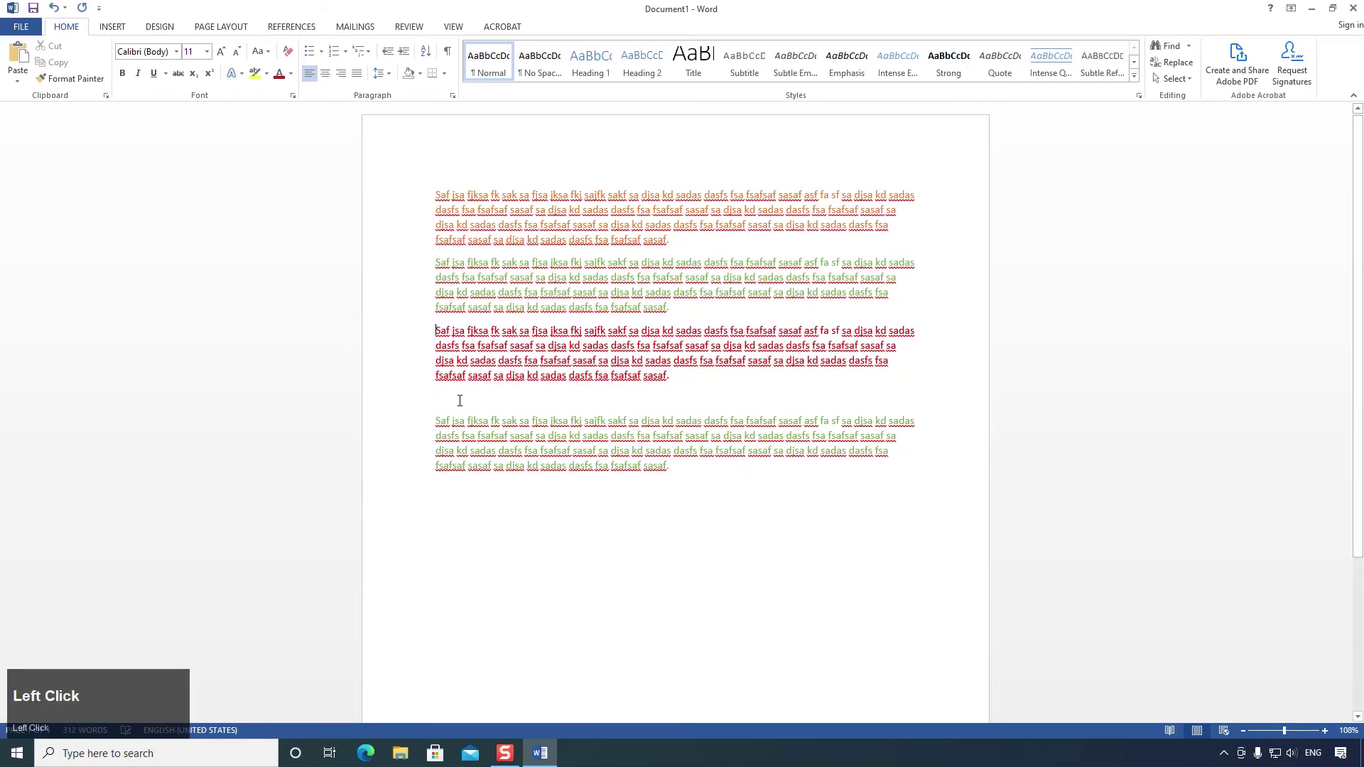
click(464, 398)
key(Delete)
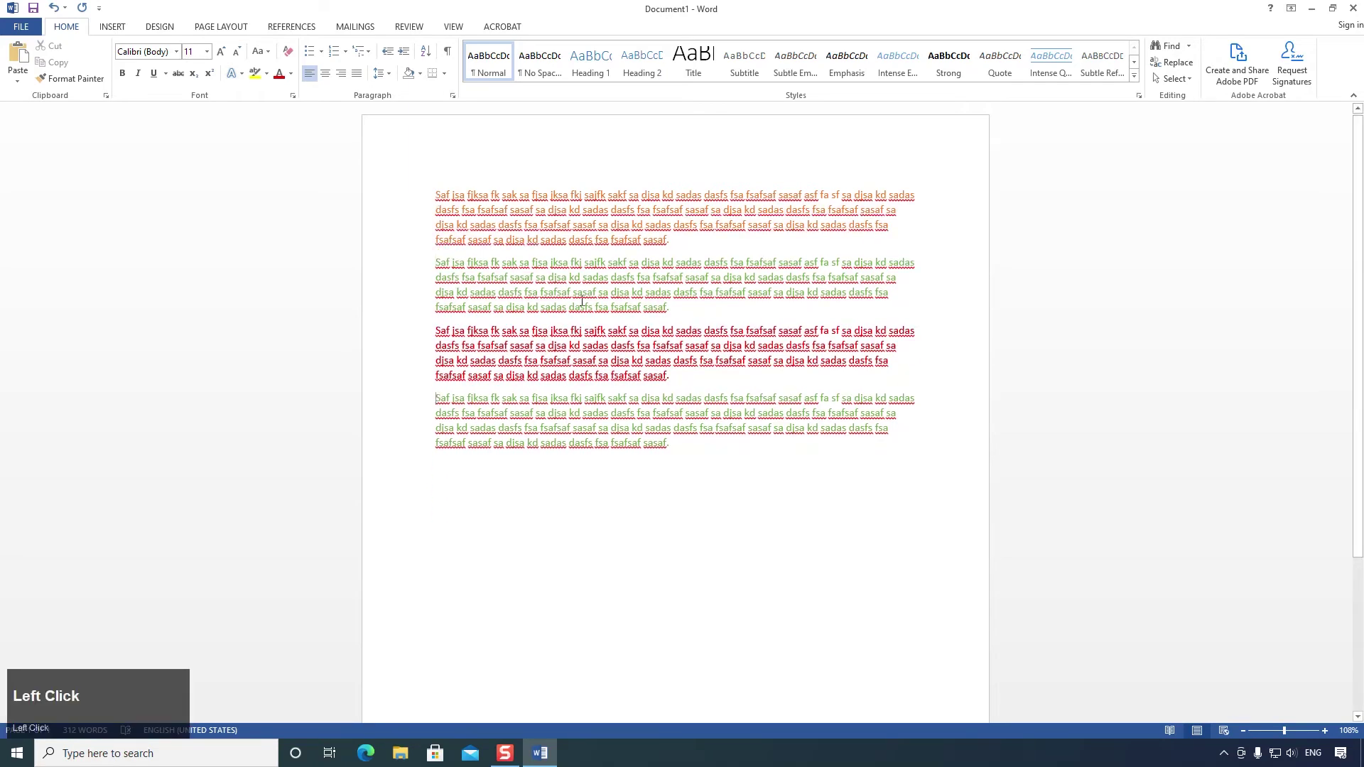
Step: Copy the orange first paragraph and paste it on a new line after the last green paragraph
drag(672, 242, 435, 193)
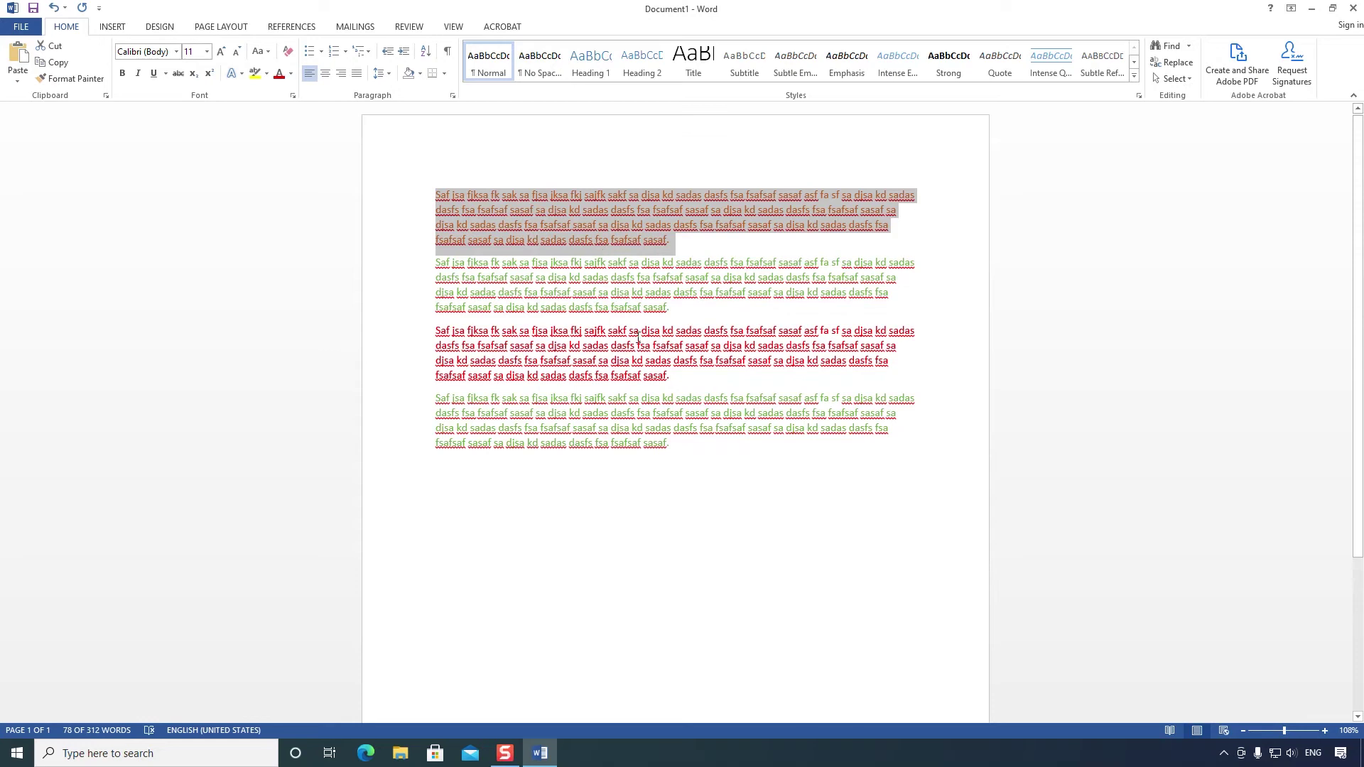
key(ctrl+c)
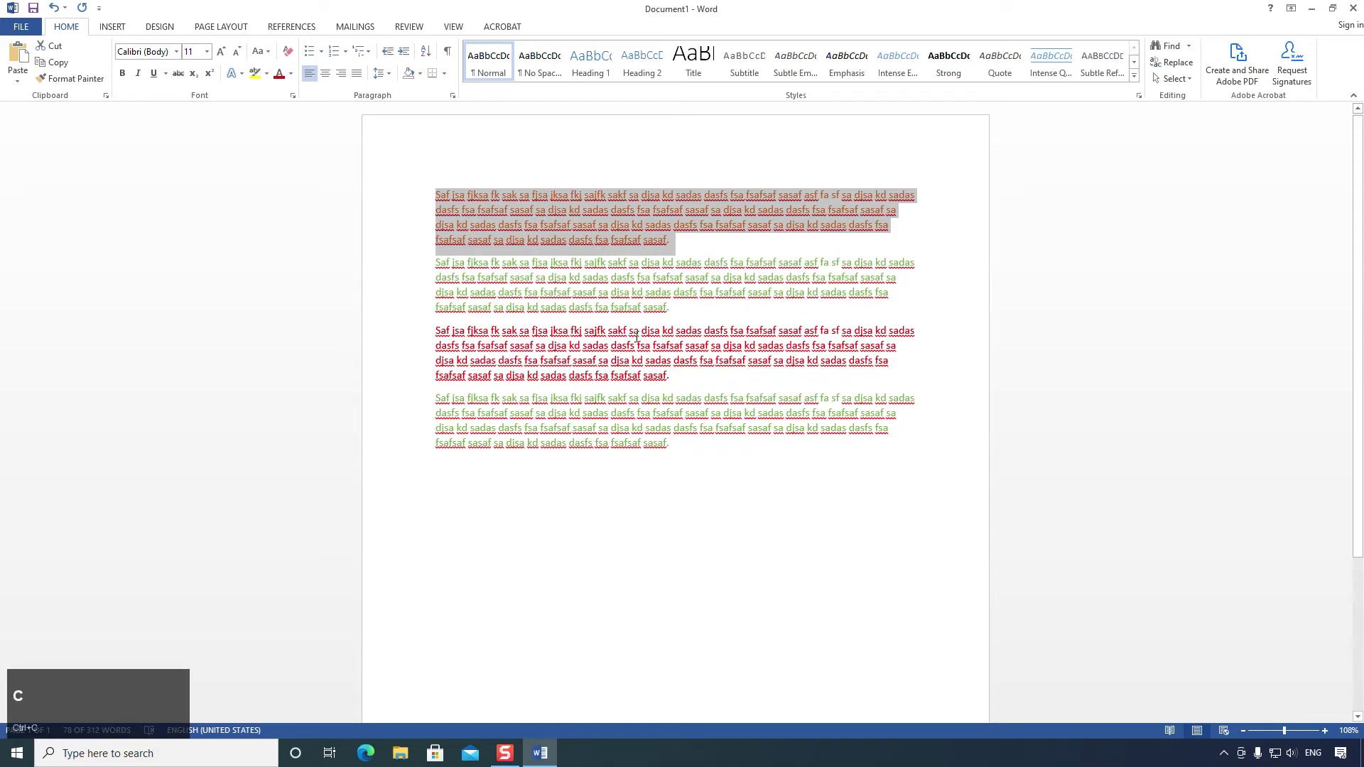
click(710, 452)
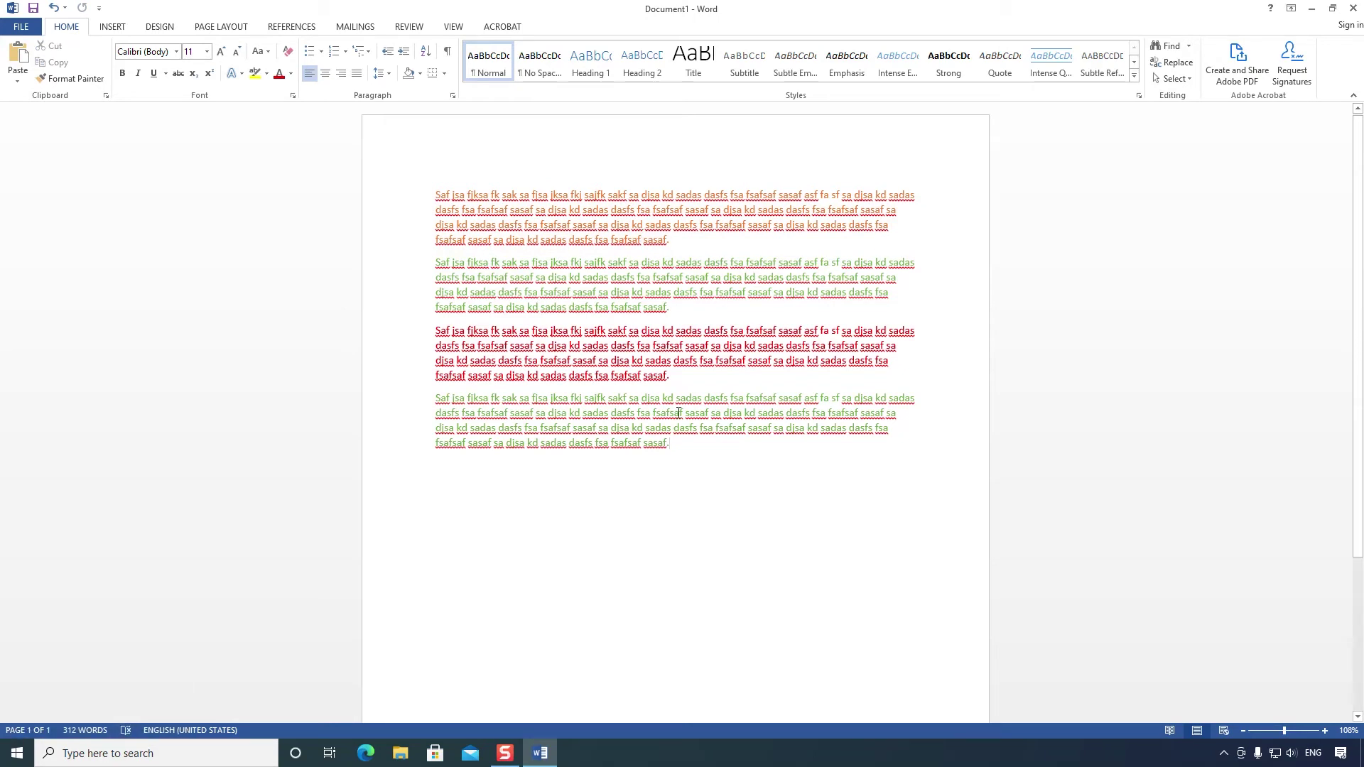
key(Return)
key(ctrl)
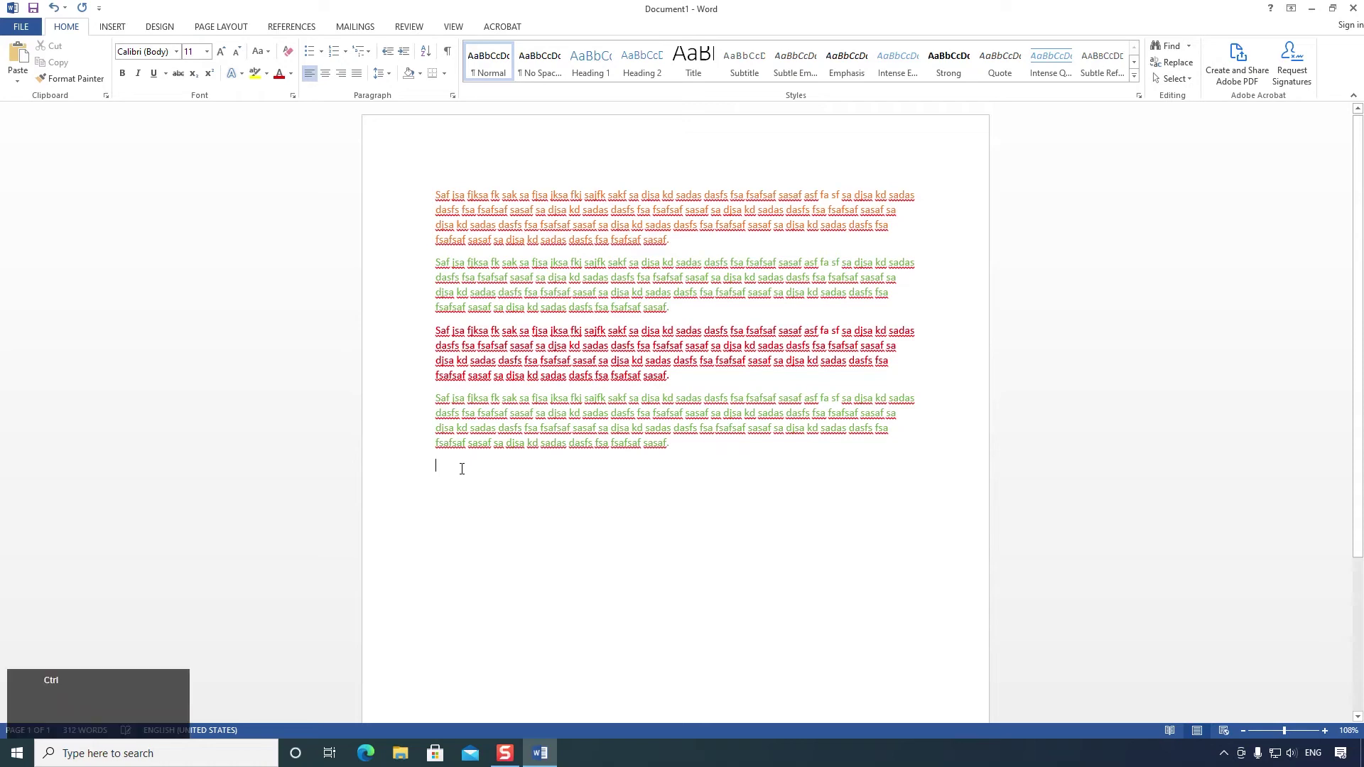
key(ctrl+v)
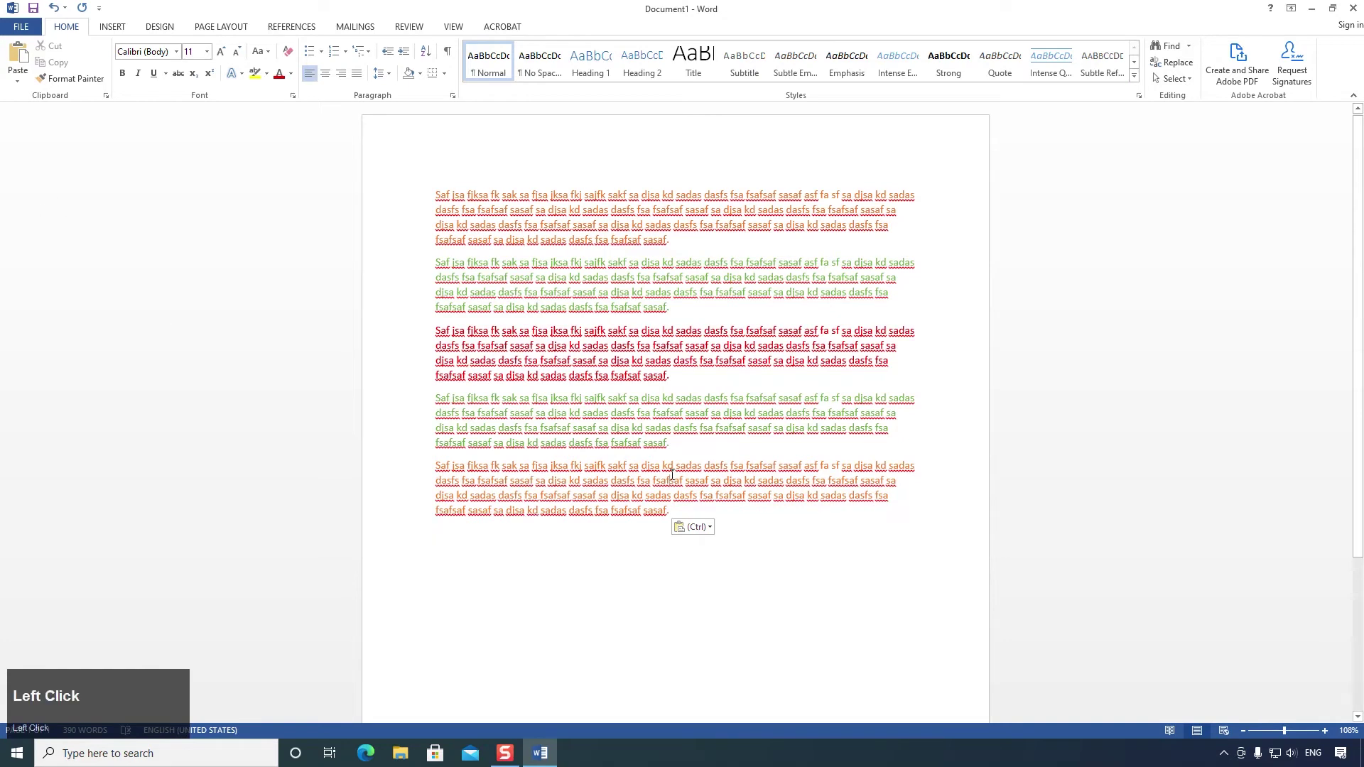
Step: Copy the green fourth paragraph and paste it at the end of the last orange paragraph, keeping the text only
drag(670, 443, 435, 399)
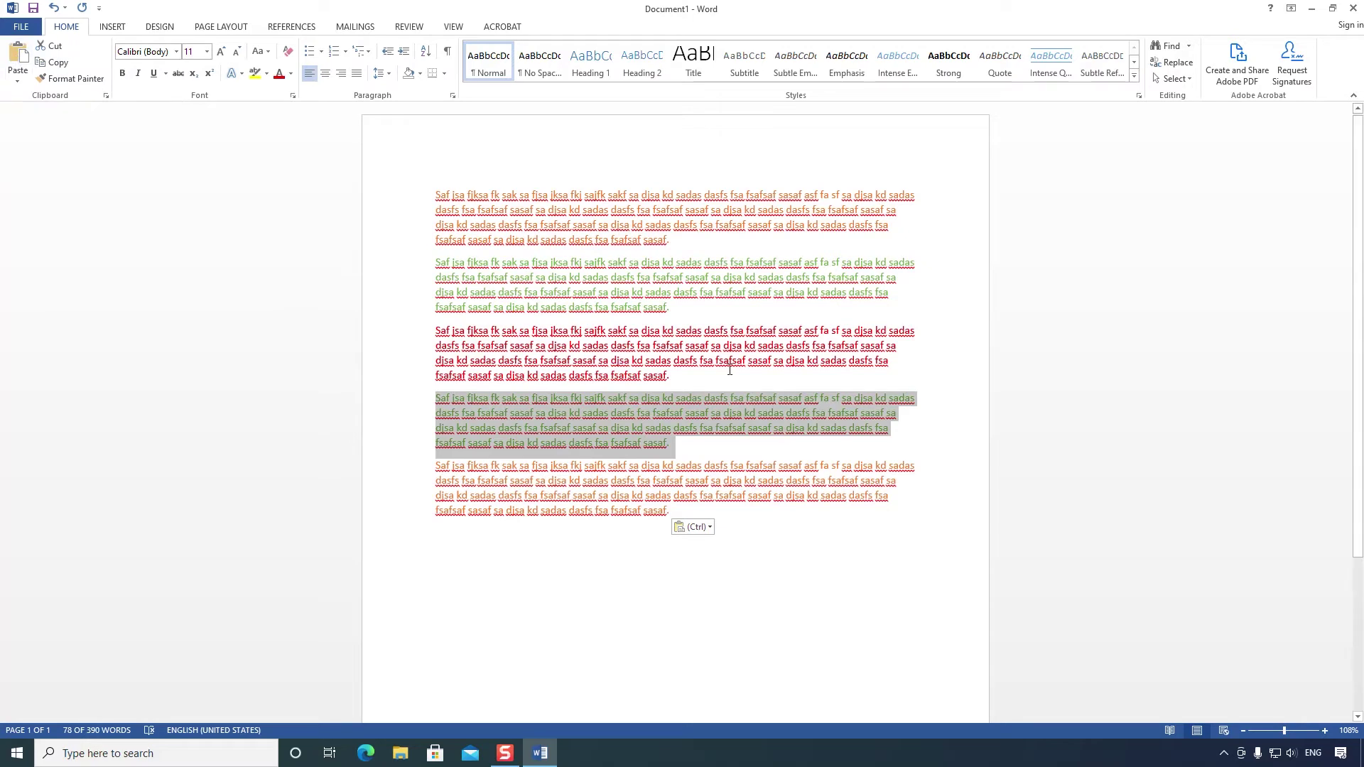
click(685, 428)
drag(676, 447, 437, 400)
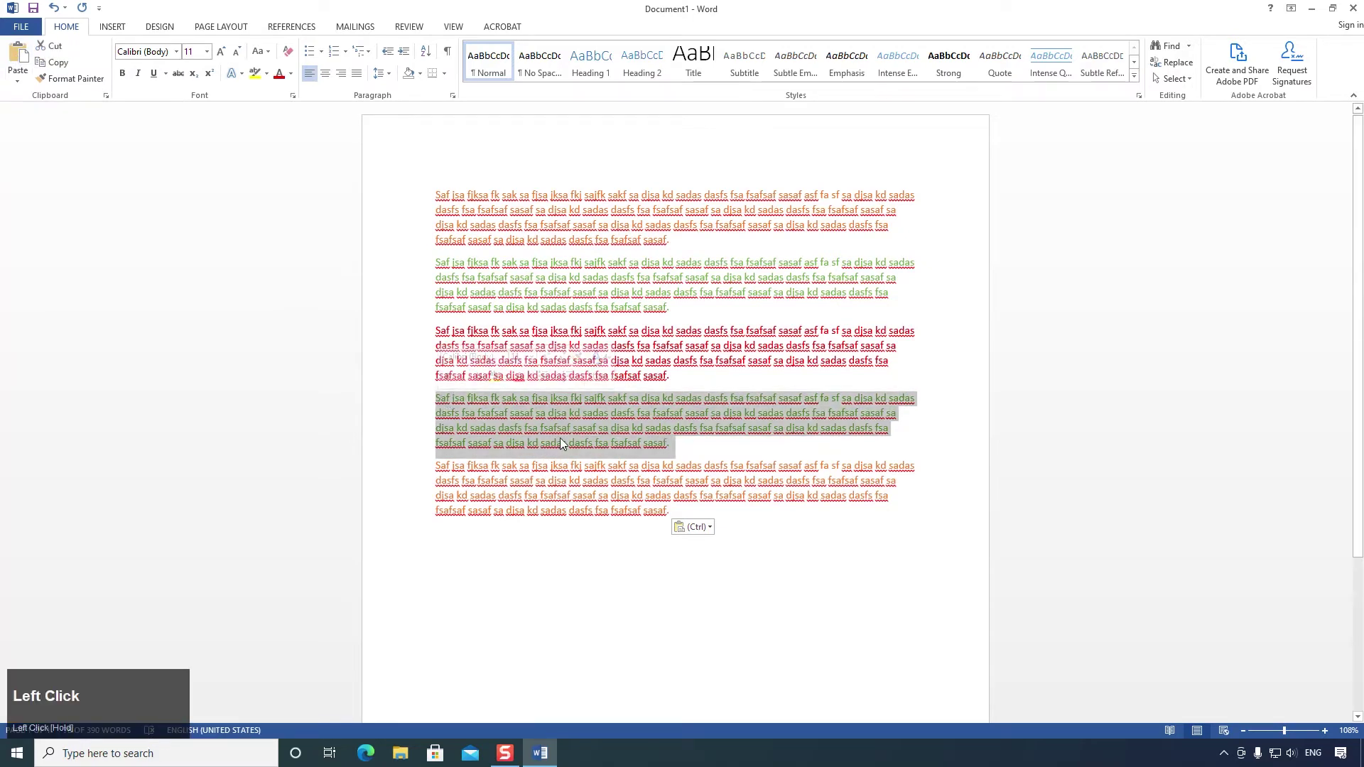
right_click(573, 420)
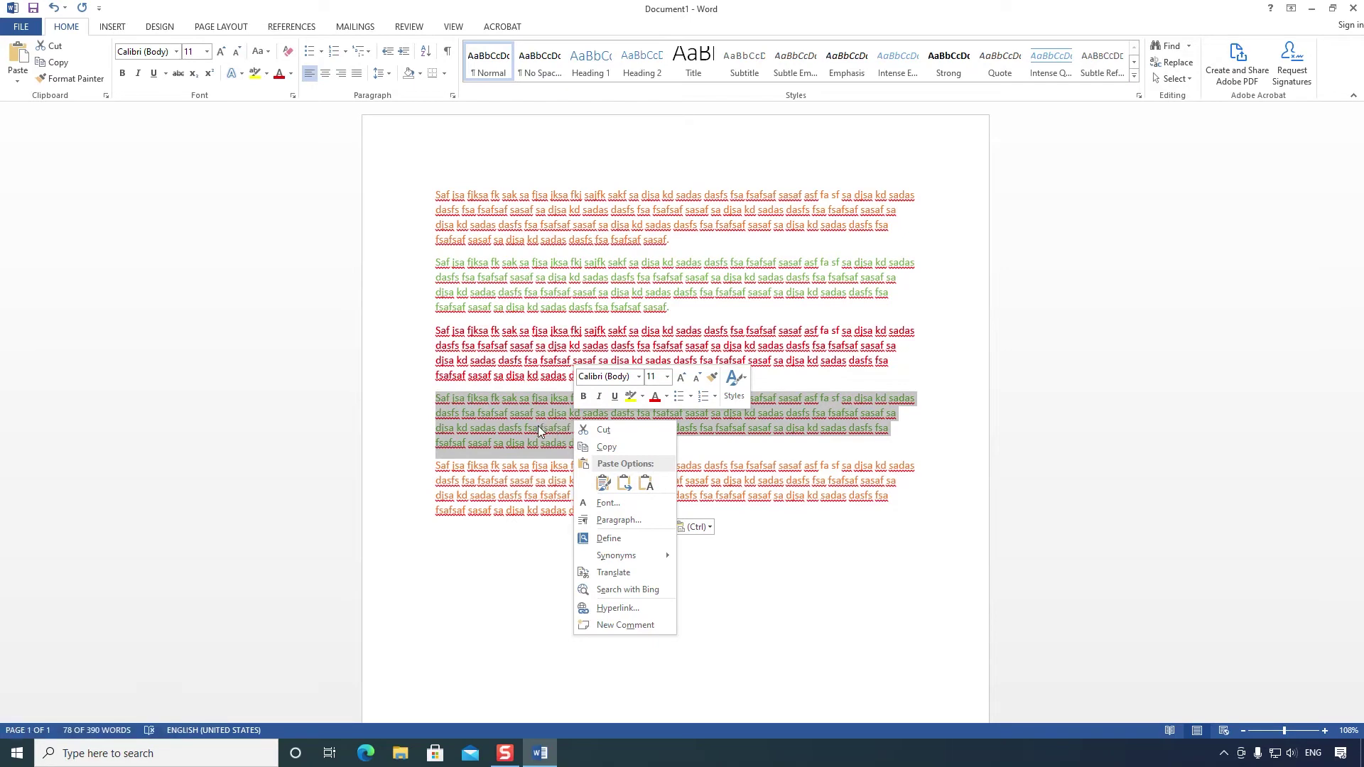
click(607, 447)
click(677, 520)
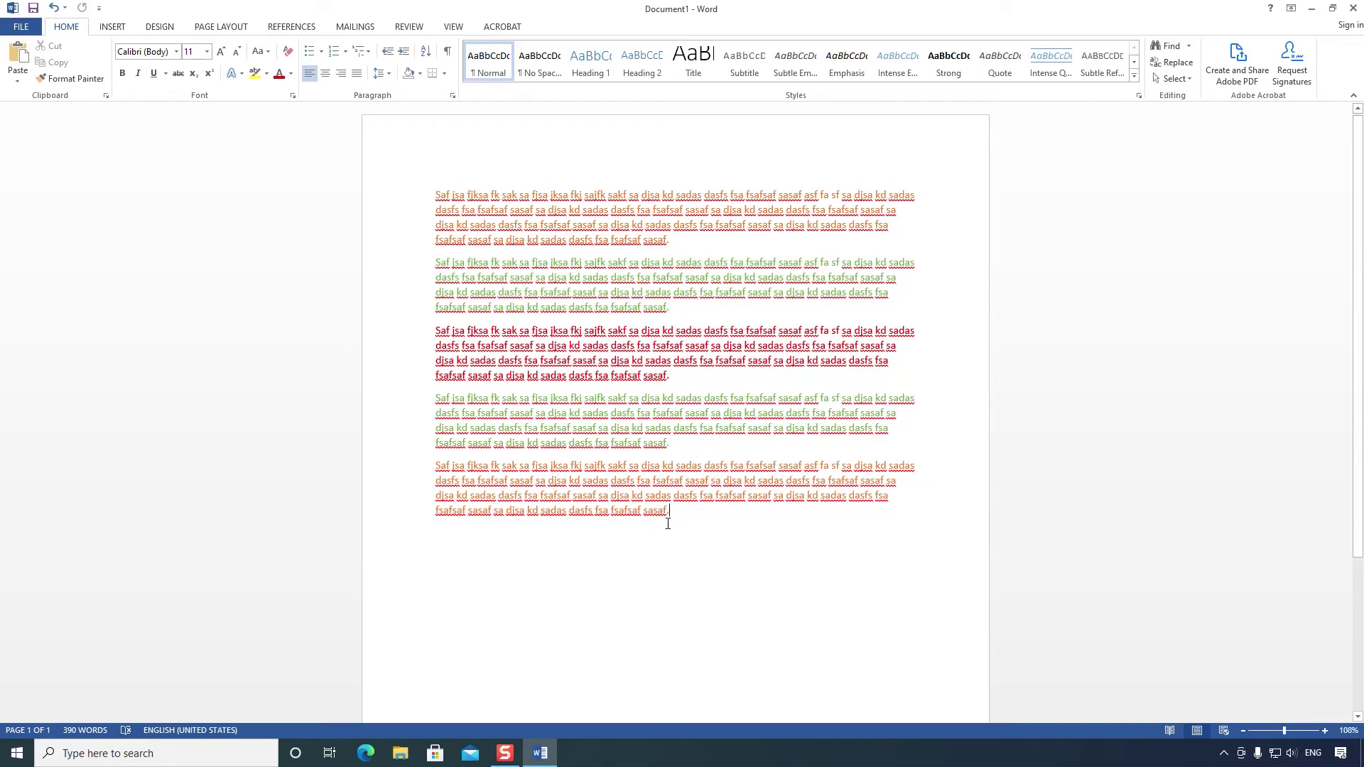
right_click(674, 512)
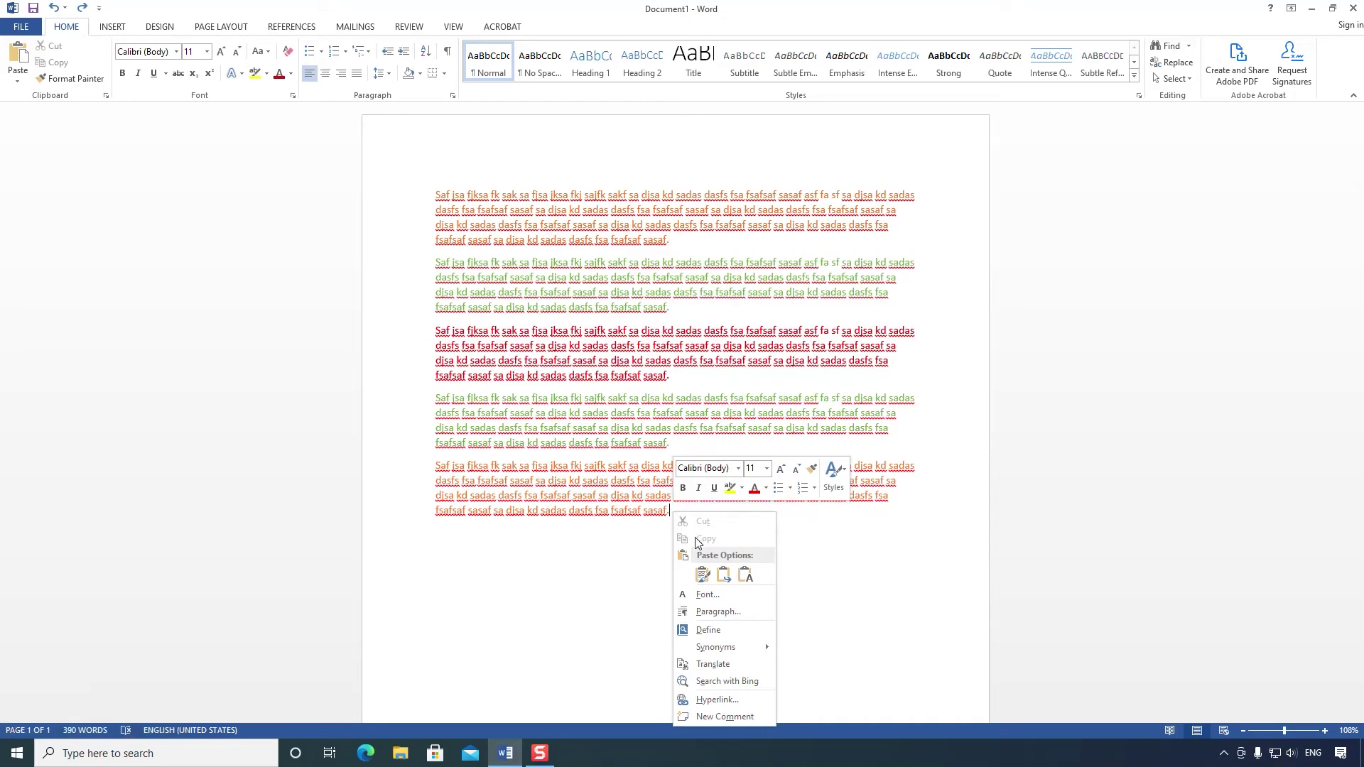
click(703, 574)
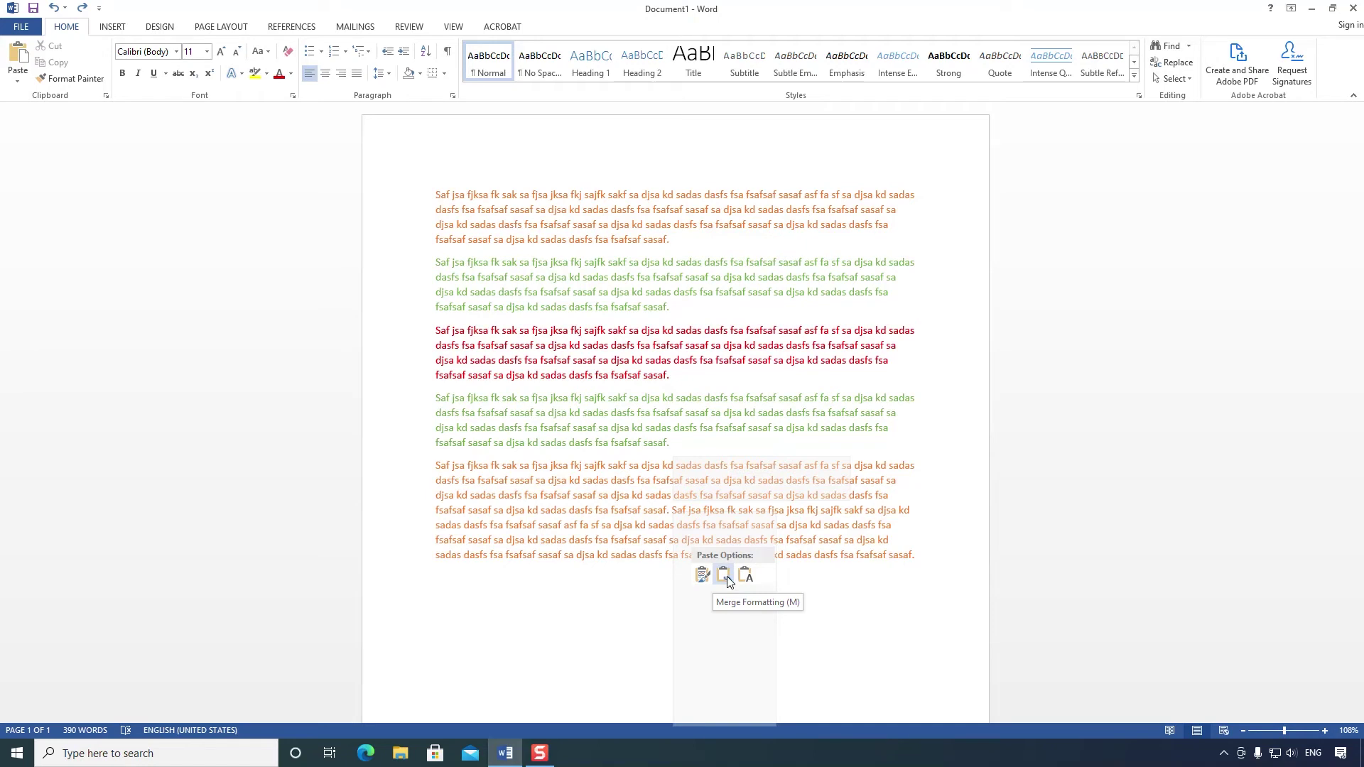
click(746, 577)
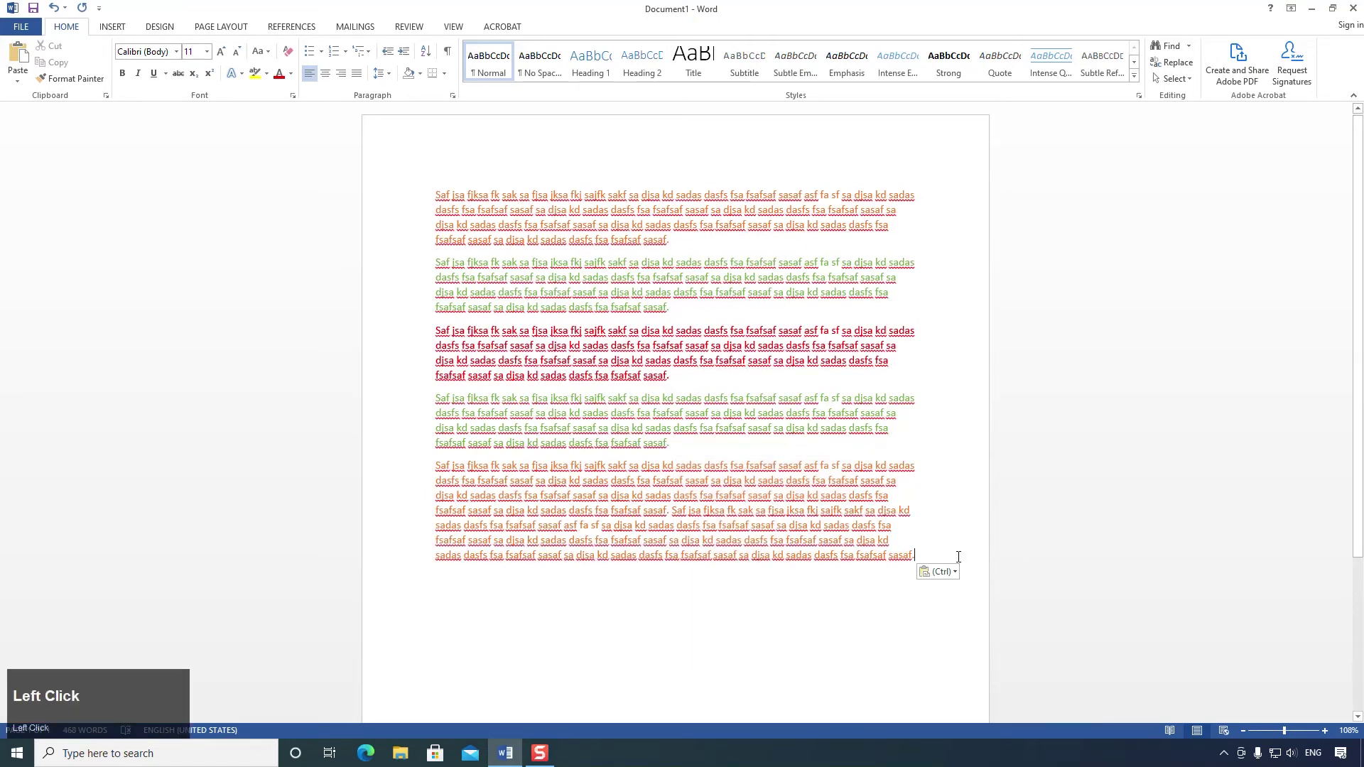
Step: Copy the green fourth paragraph again and paste it with its colour on a new line after the last orange paragraph
key(Return)
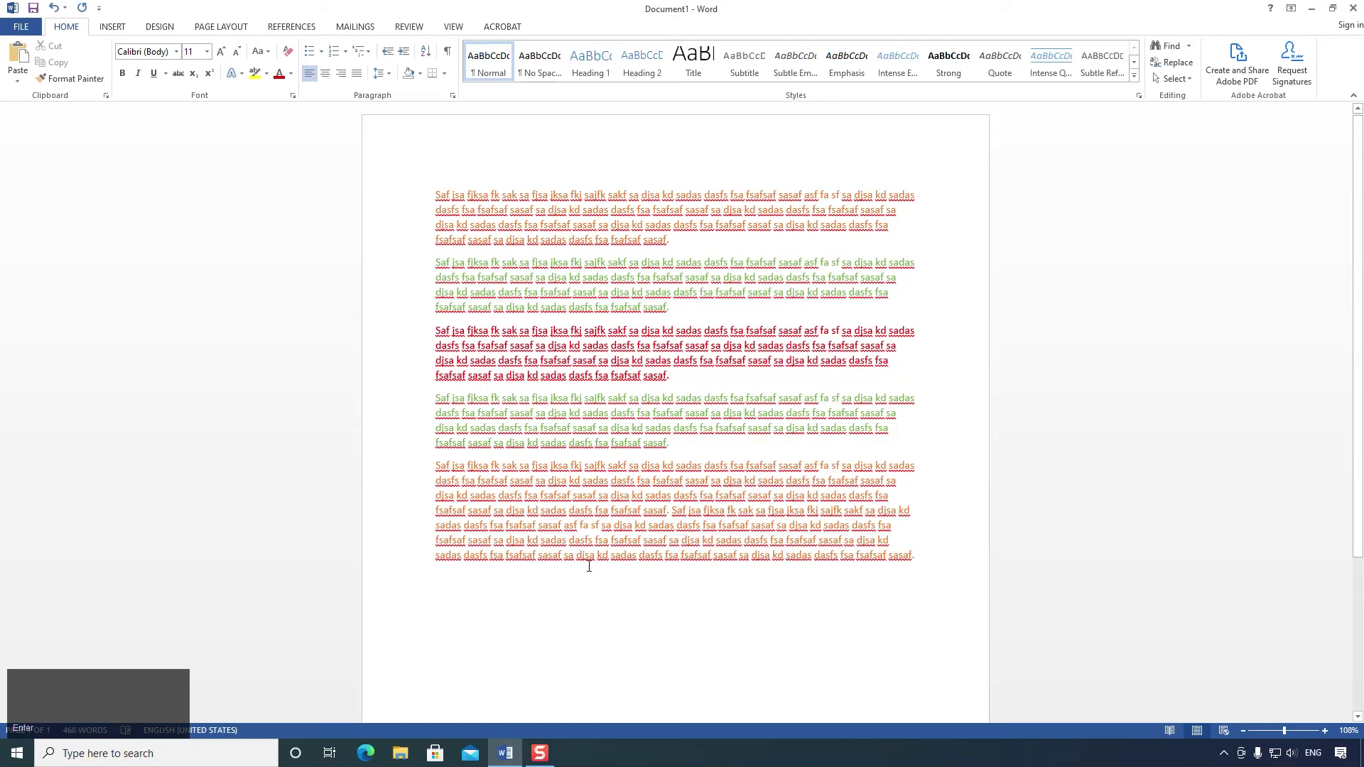
click(924, 554)
drag(676, 440, 436, 398)
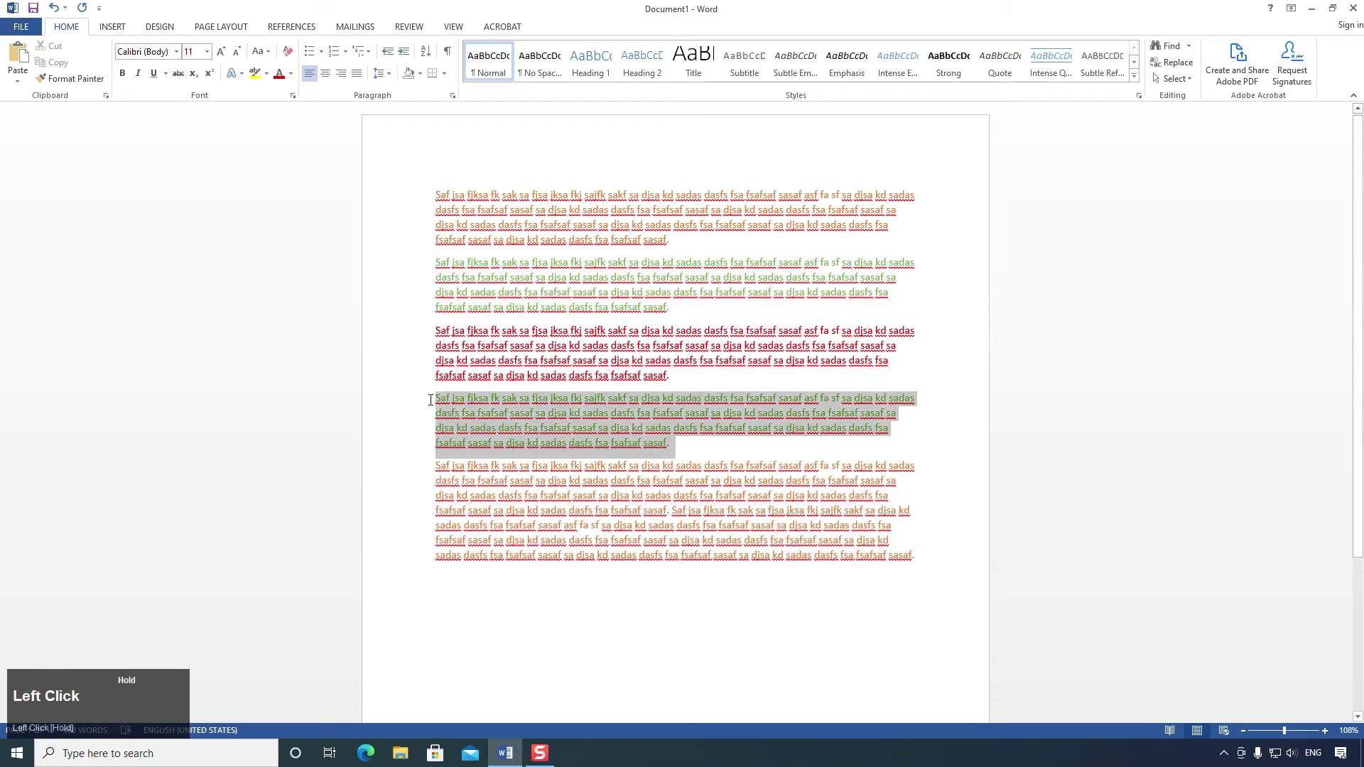
key(ctrl+c)
click(923, 555)
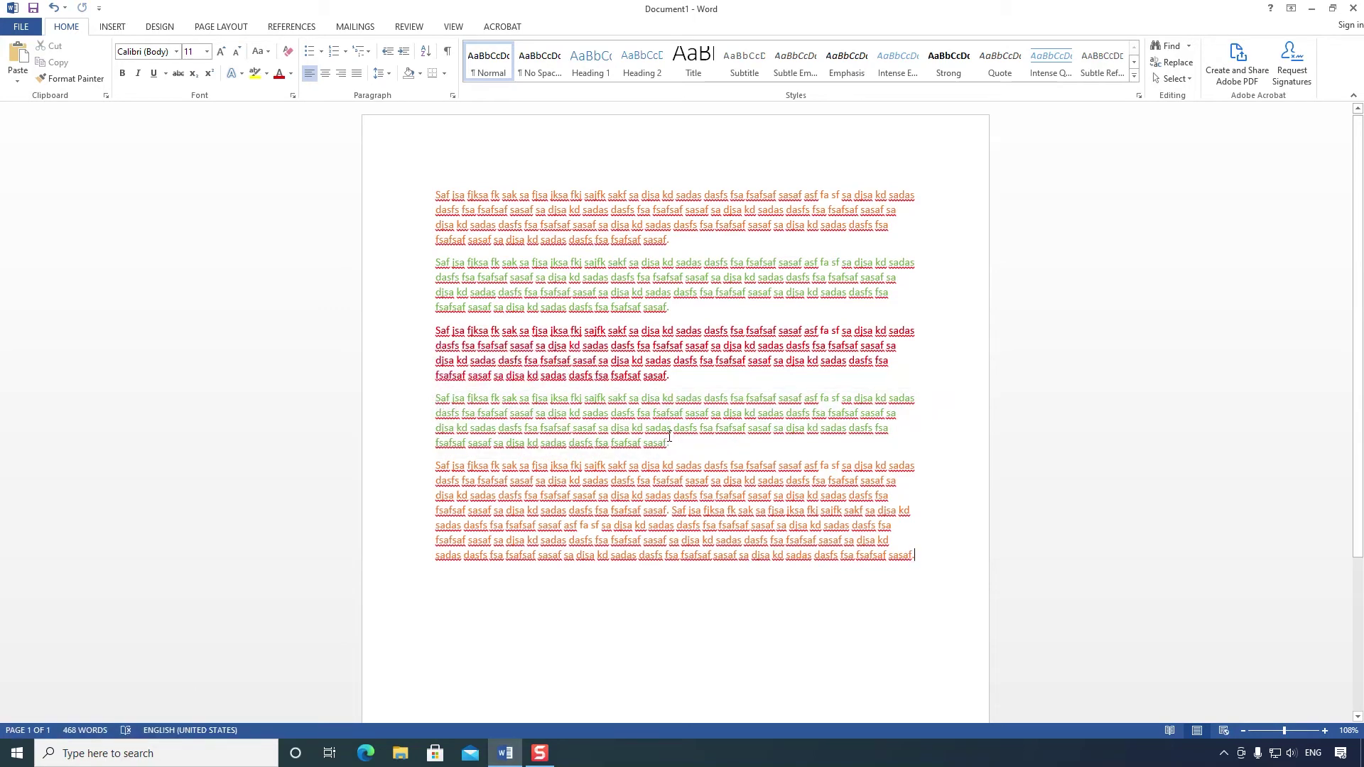
ctrl+click(935, 556)
key(ctrl+v)
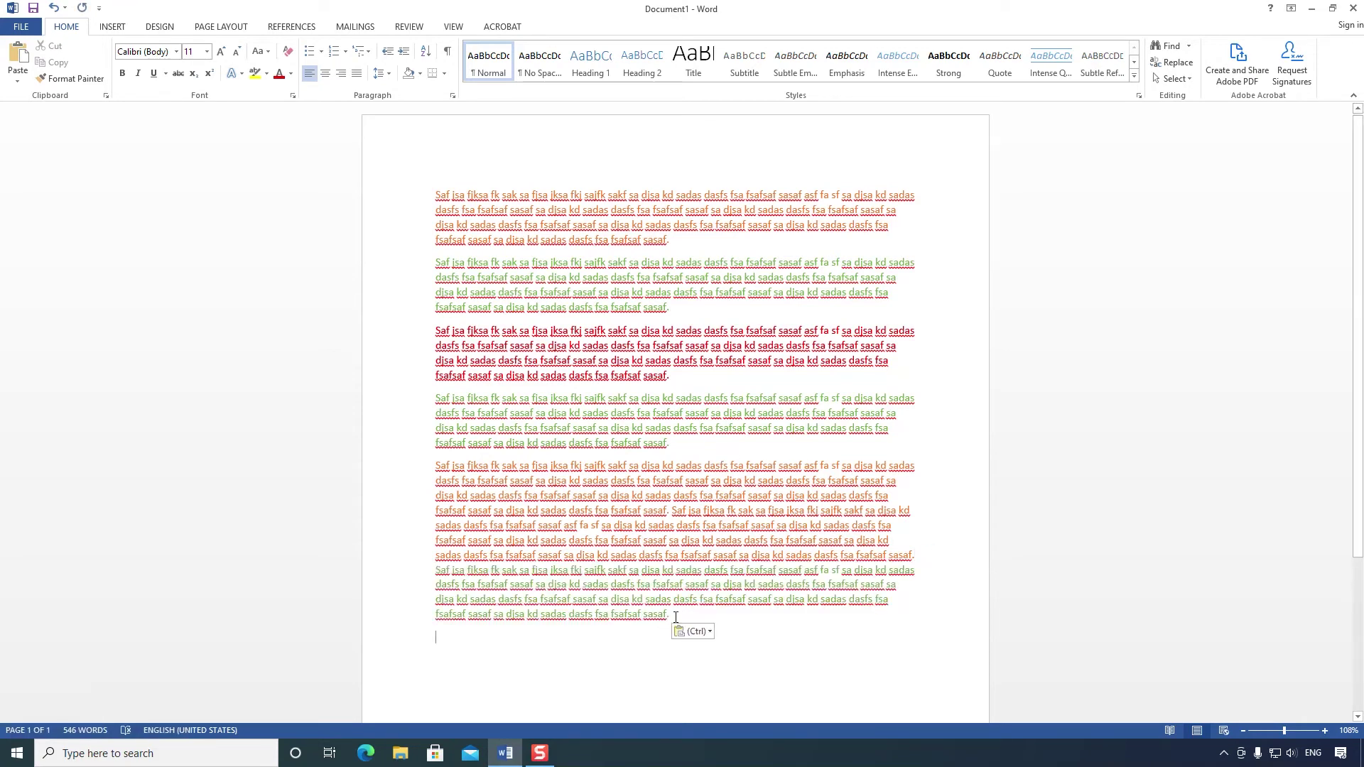
Step: Paste the copied green paragraph over the last green text, keeping the source formatting
drag(676, 617, 454, 575)
right_click(569, 592)
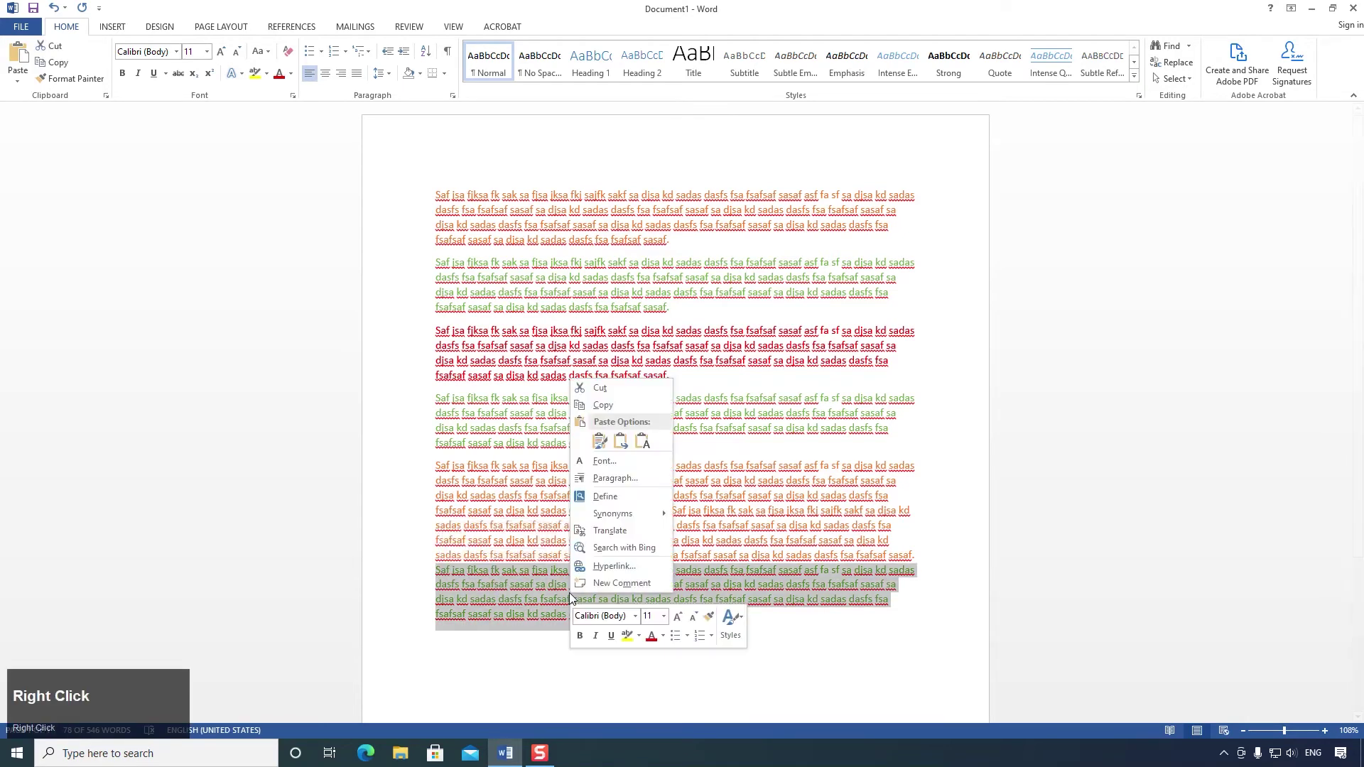
click(599, 443)
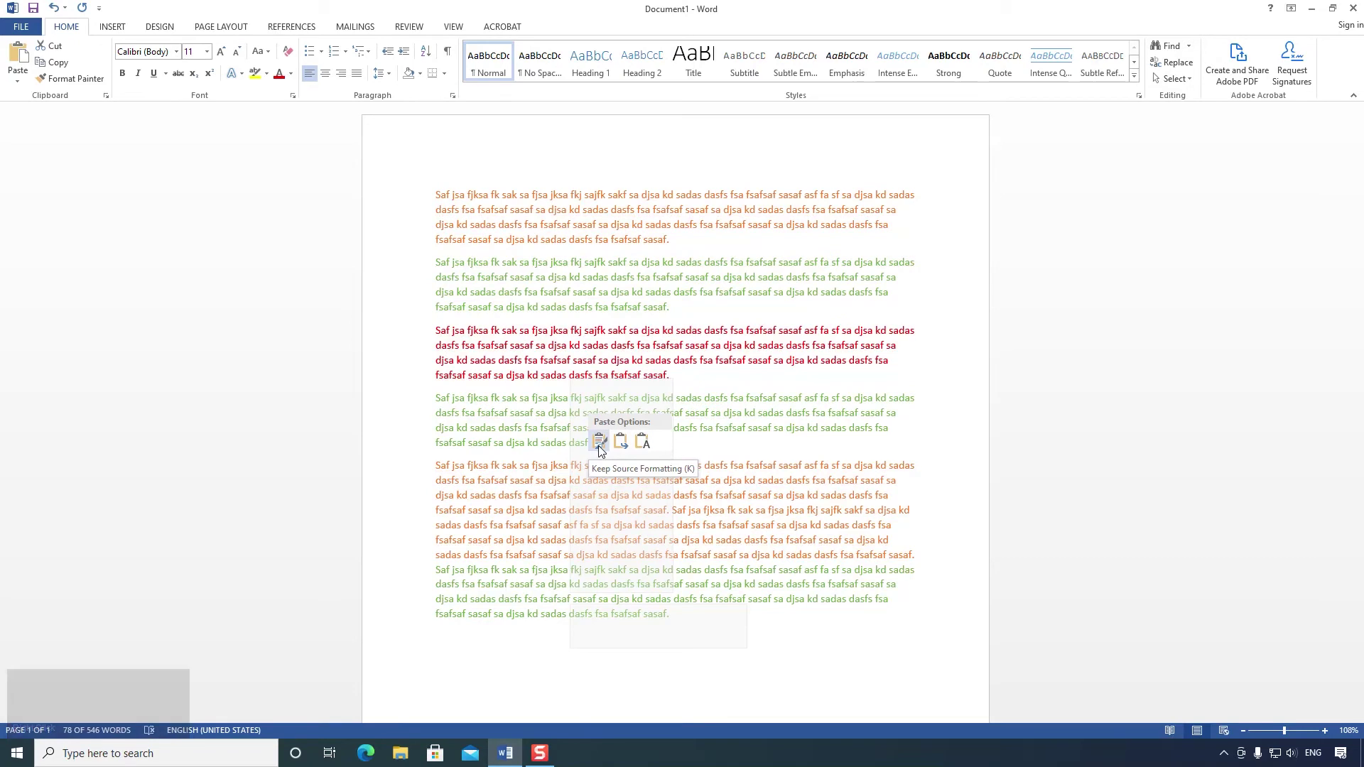
click(599, 444)
click(757, 622)
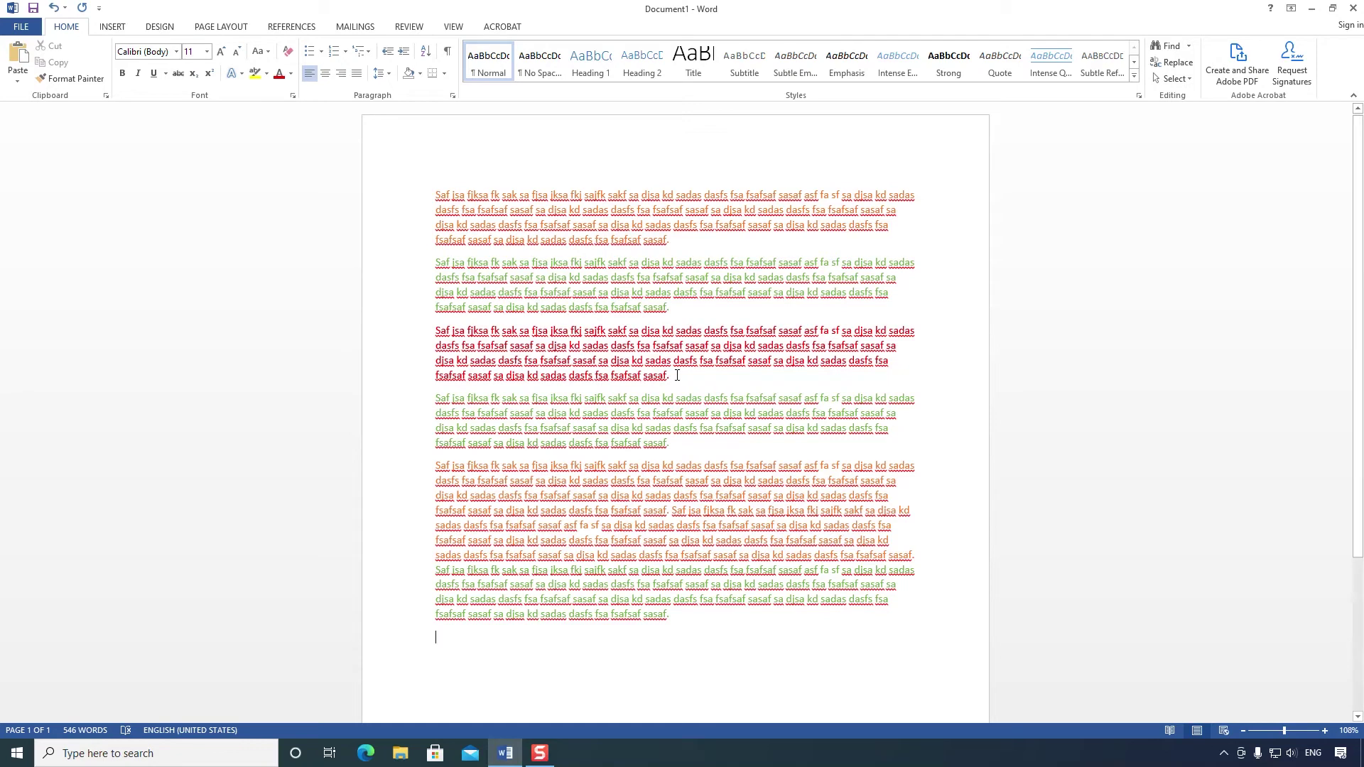
Step: Cut the bold red third paragraph and paste it on a new line above the first orange paragraph, keeping the source formatting
drag(677, 376, 436, 331)
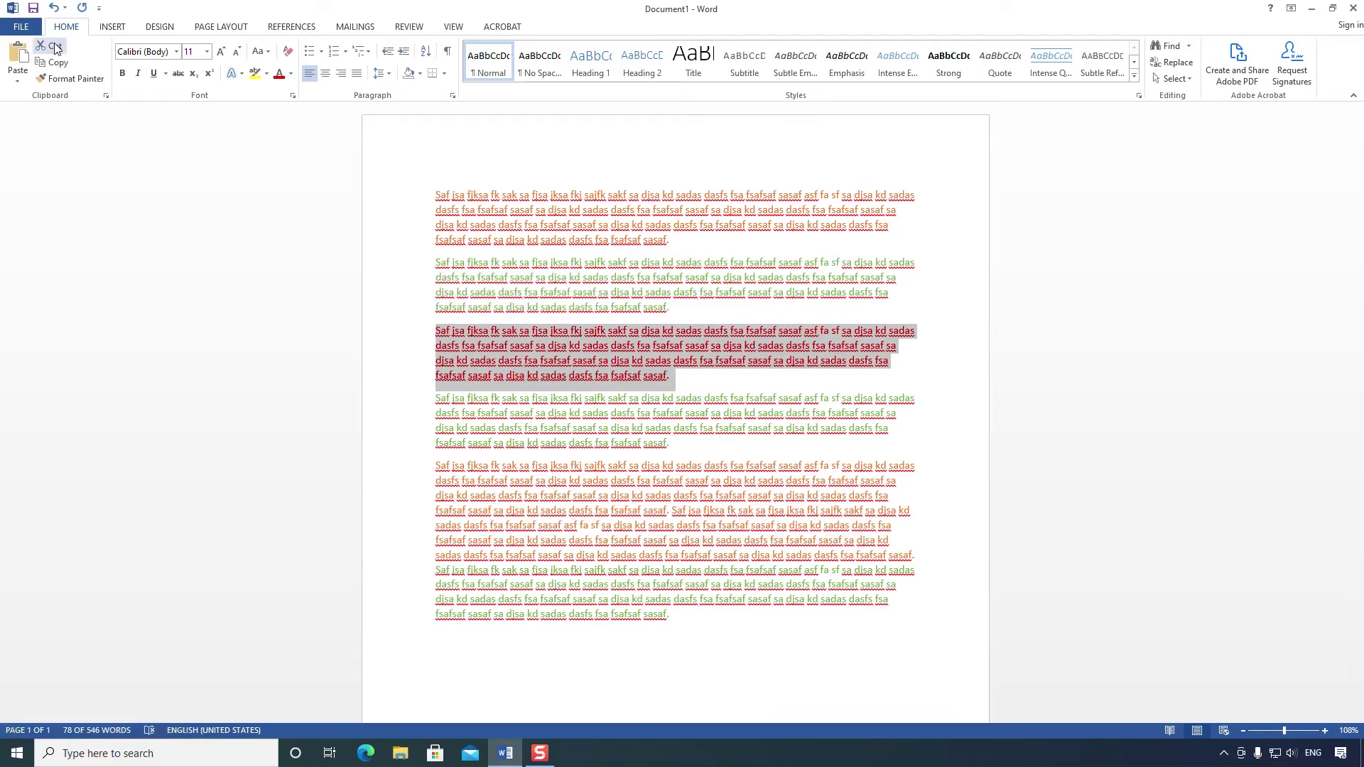
right_click(560, 347)
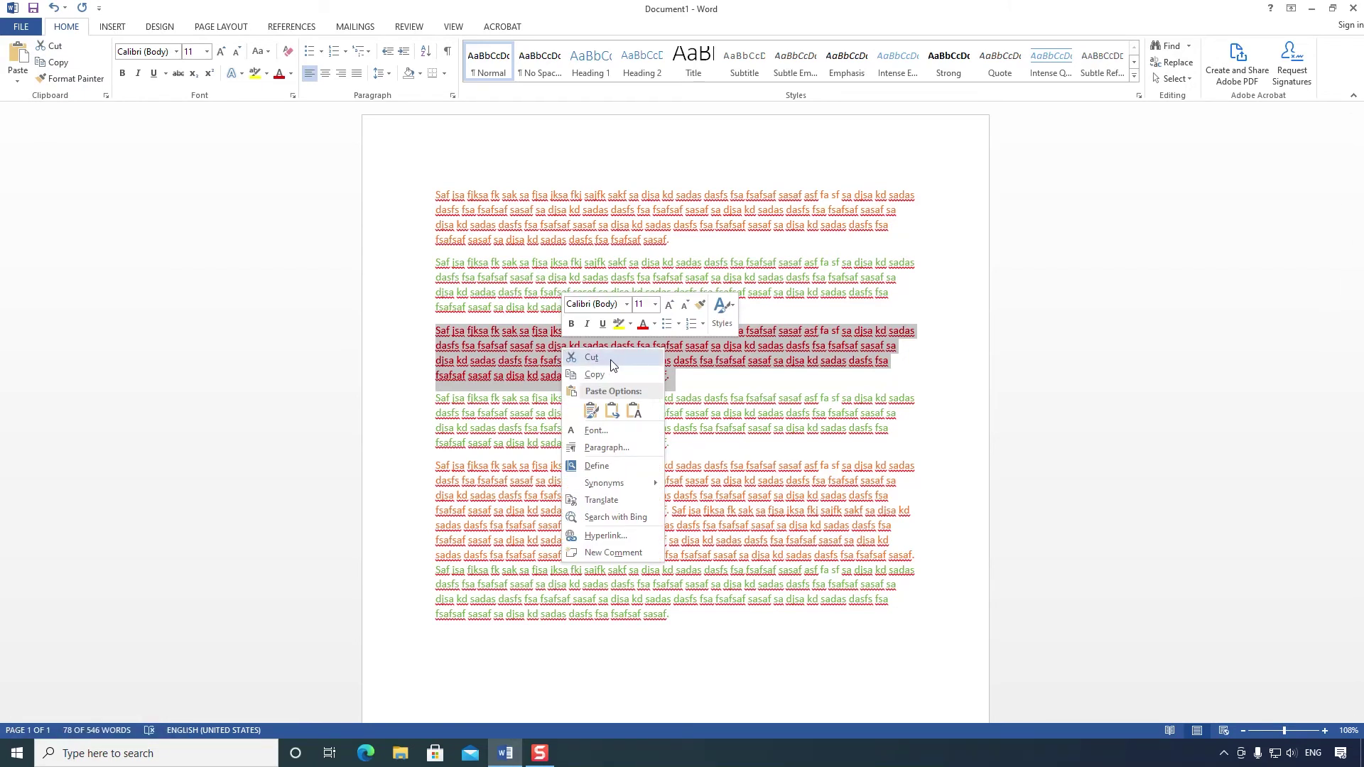
click(558, 18)
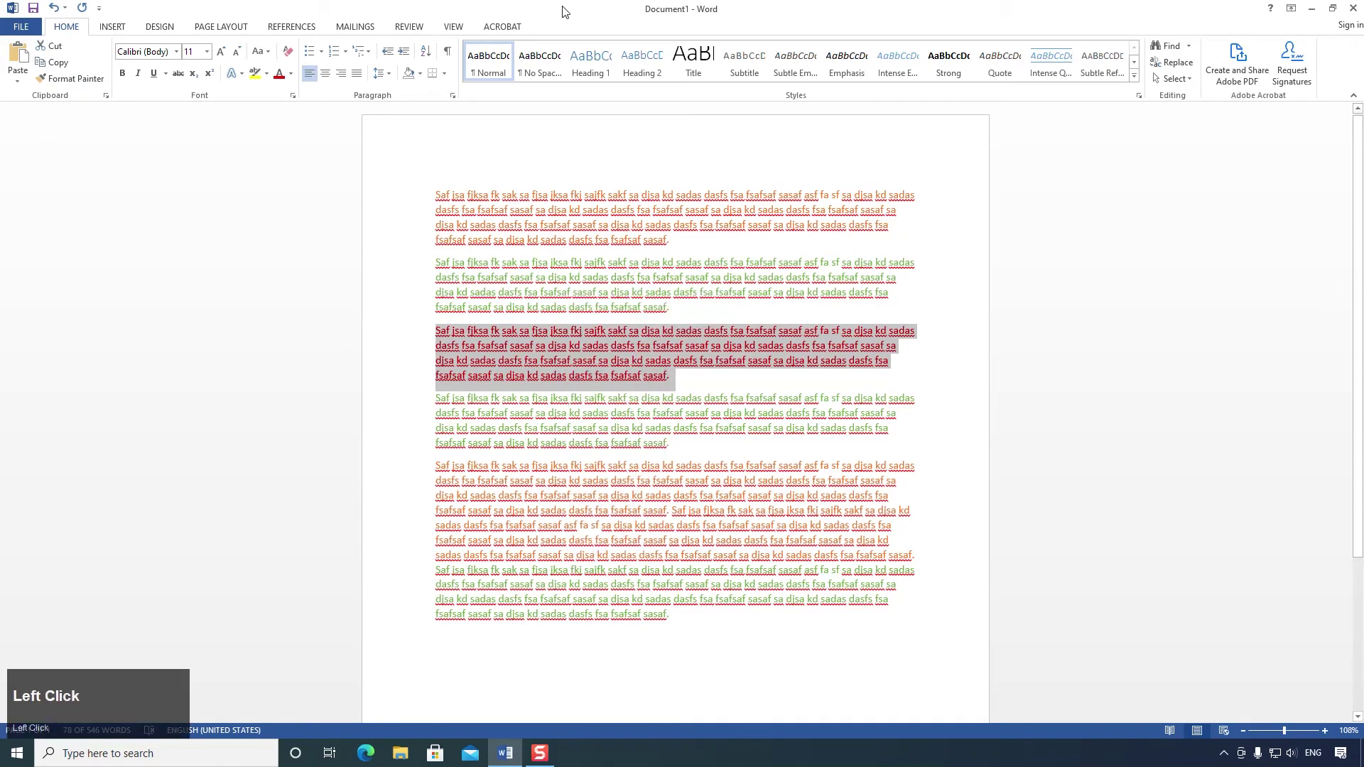
ctrl+click(694, 384)
key(ctrl+x)
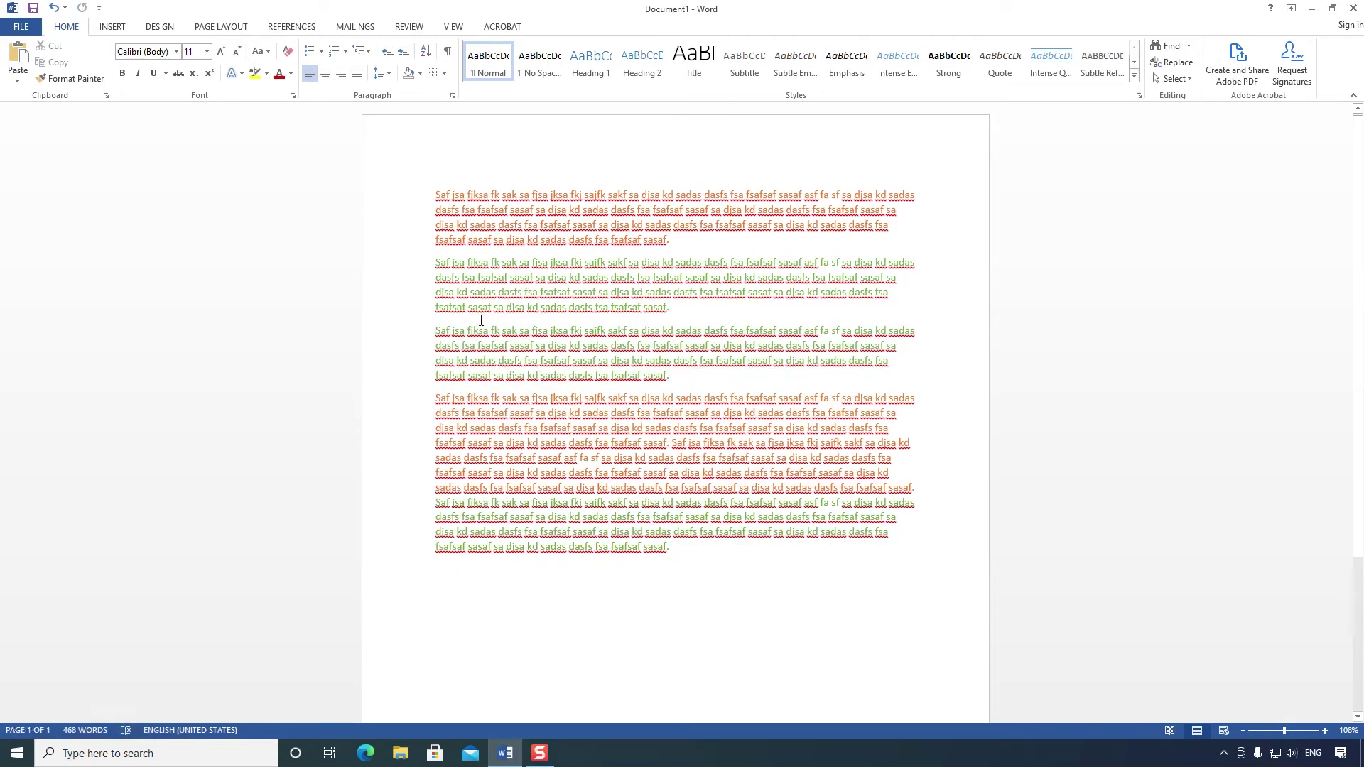
click(671, 546)
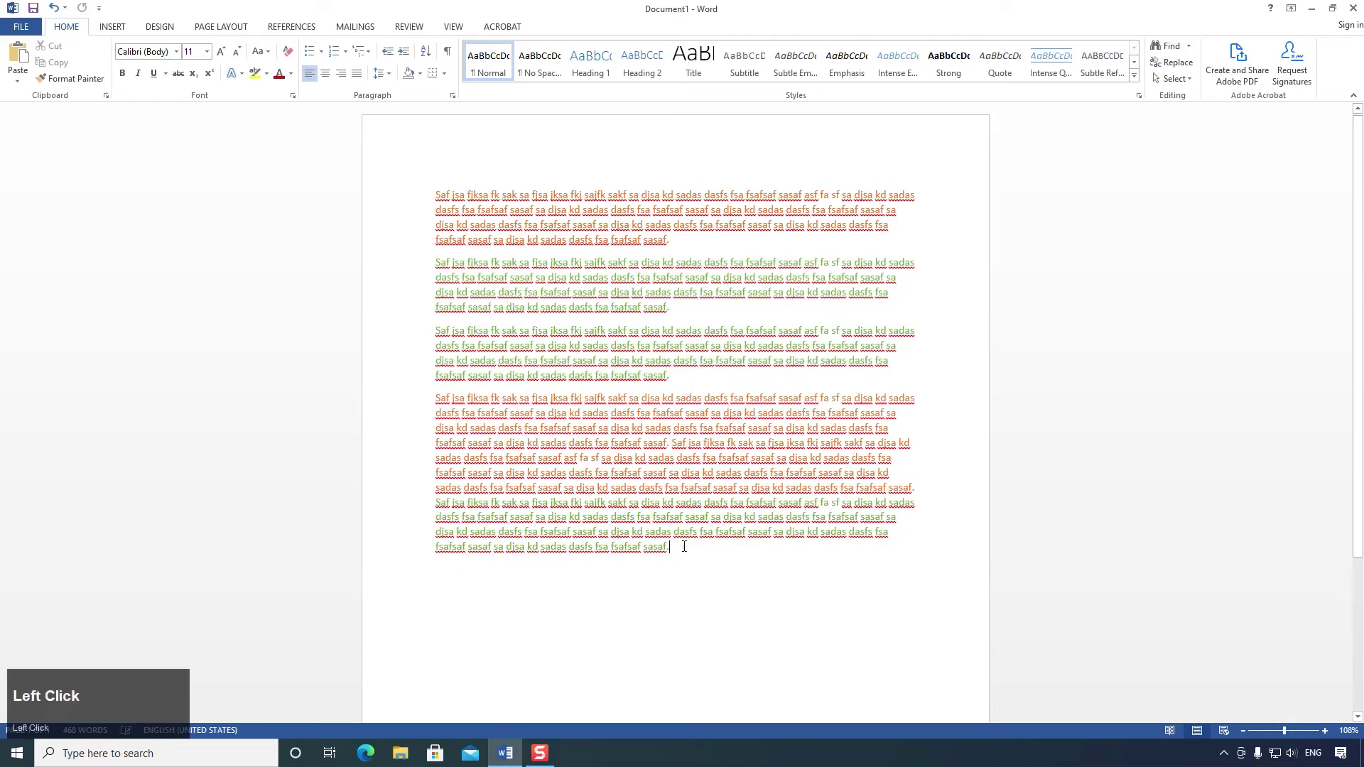
click(437, 197)
key(Return)
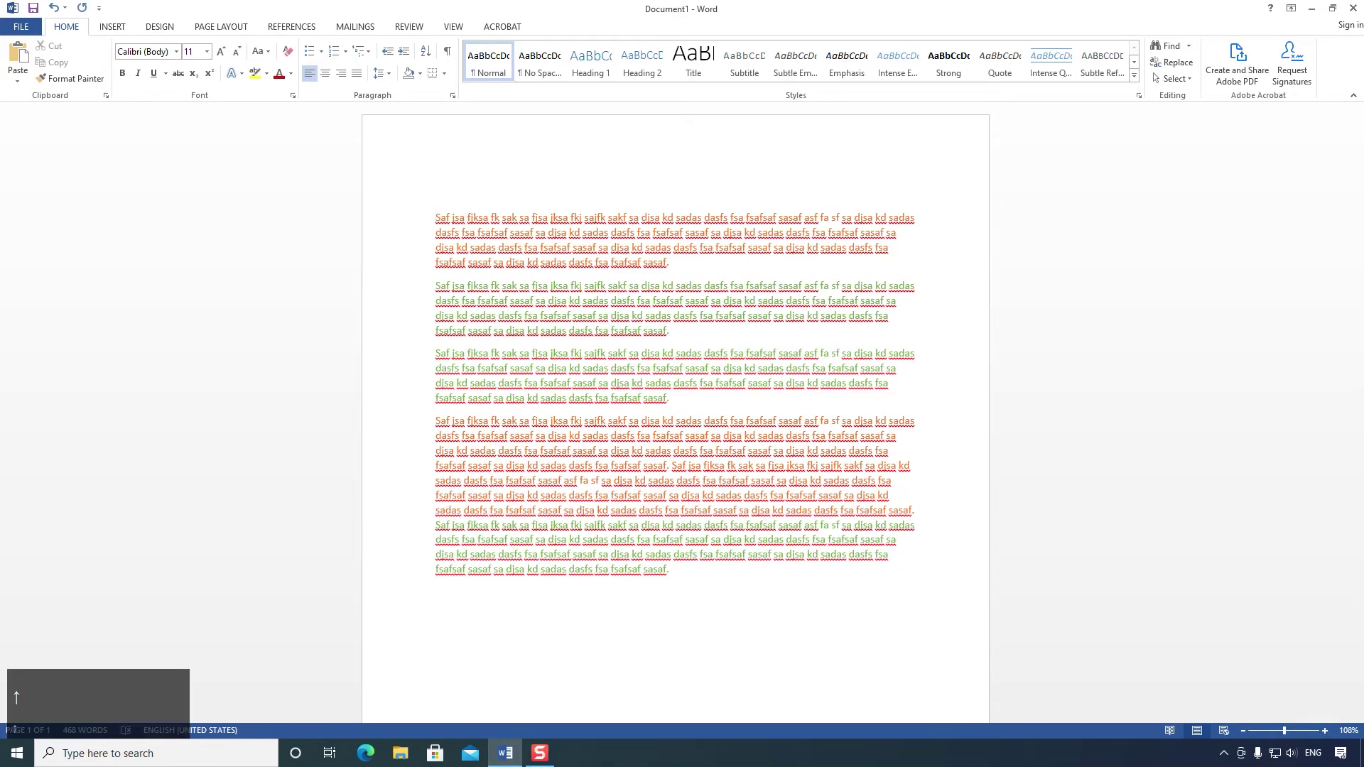
right_click(462, 198)
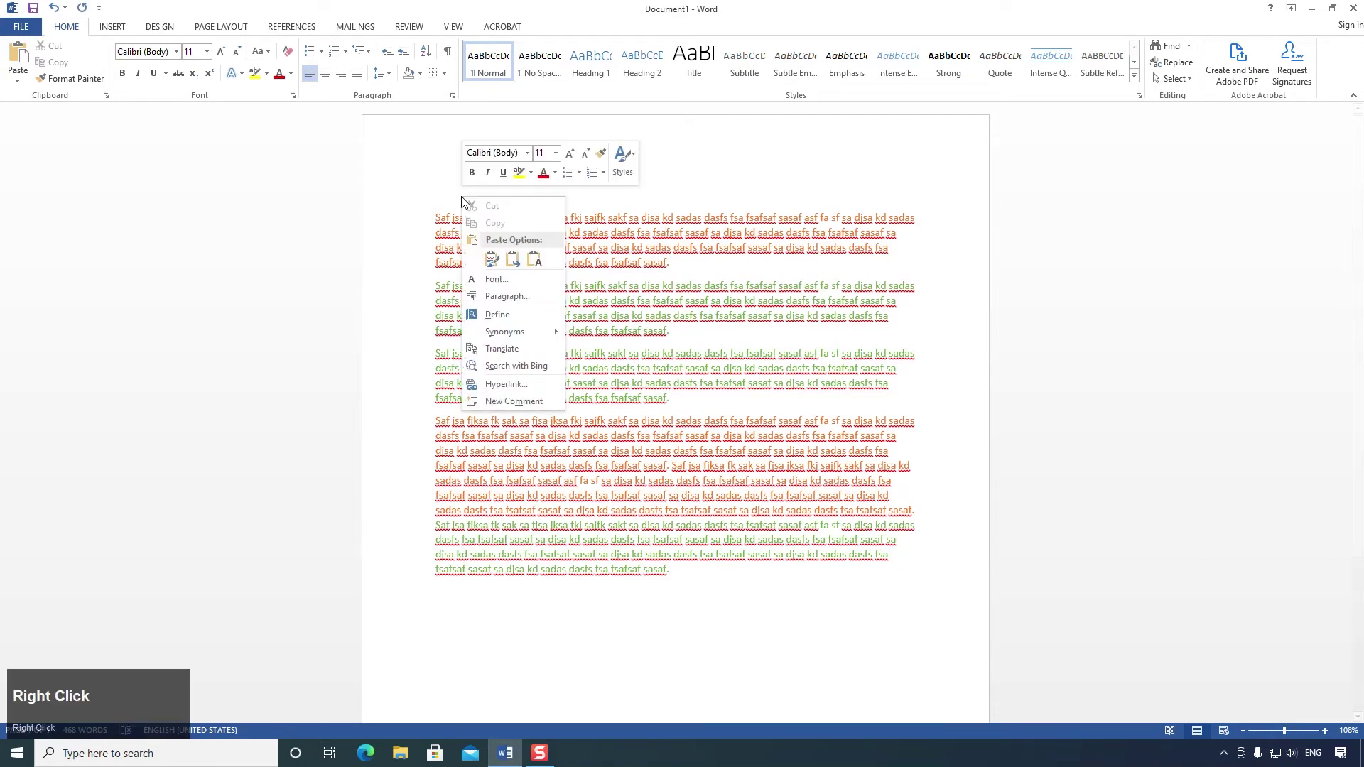
click(498, 258)
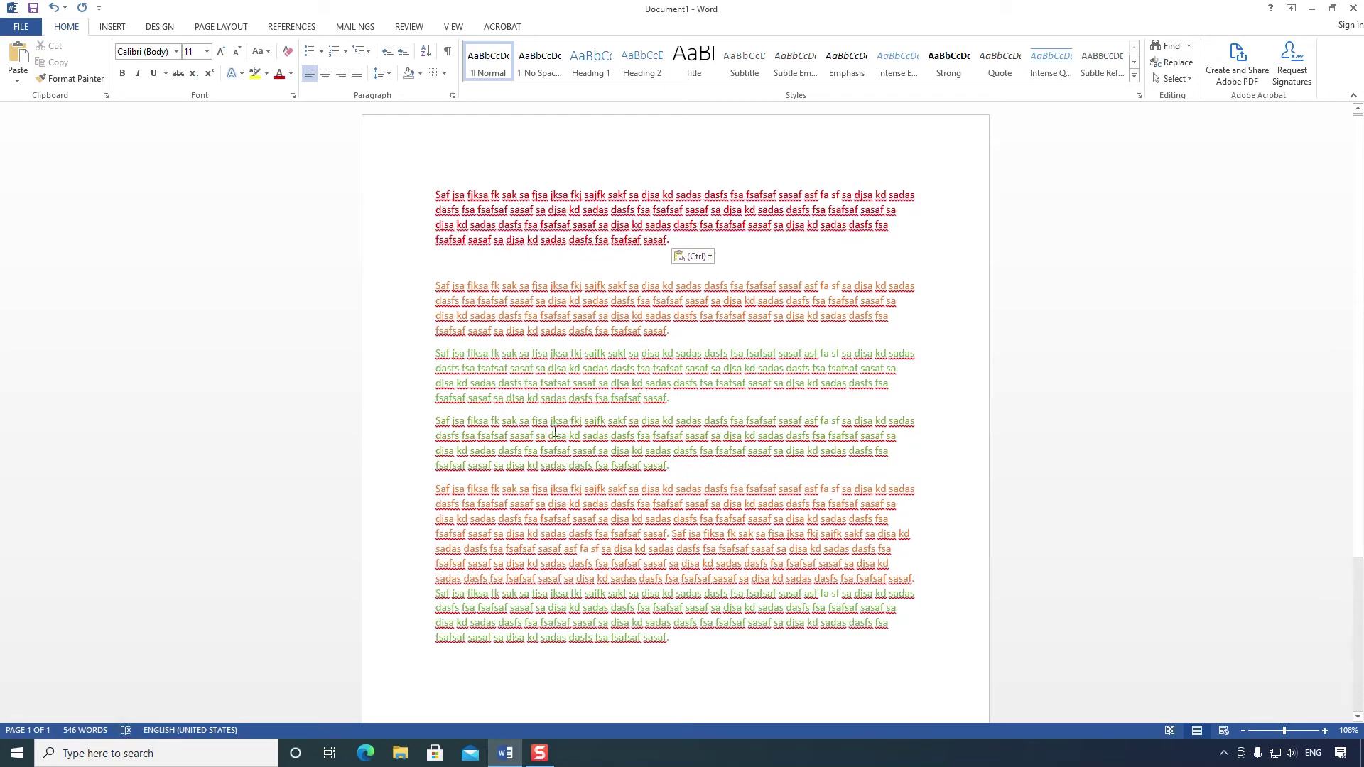
Step: Insert two empty lines above the first orange paragraph and one empty line after it and after the first green paragraph
click(430, 285)
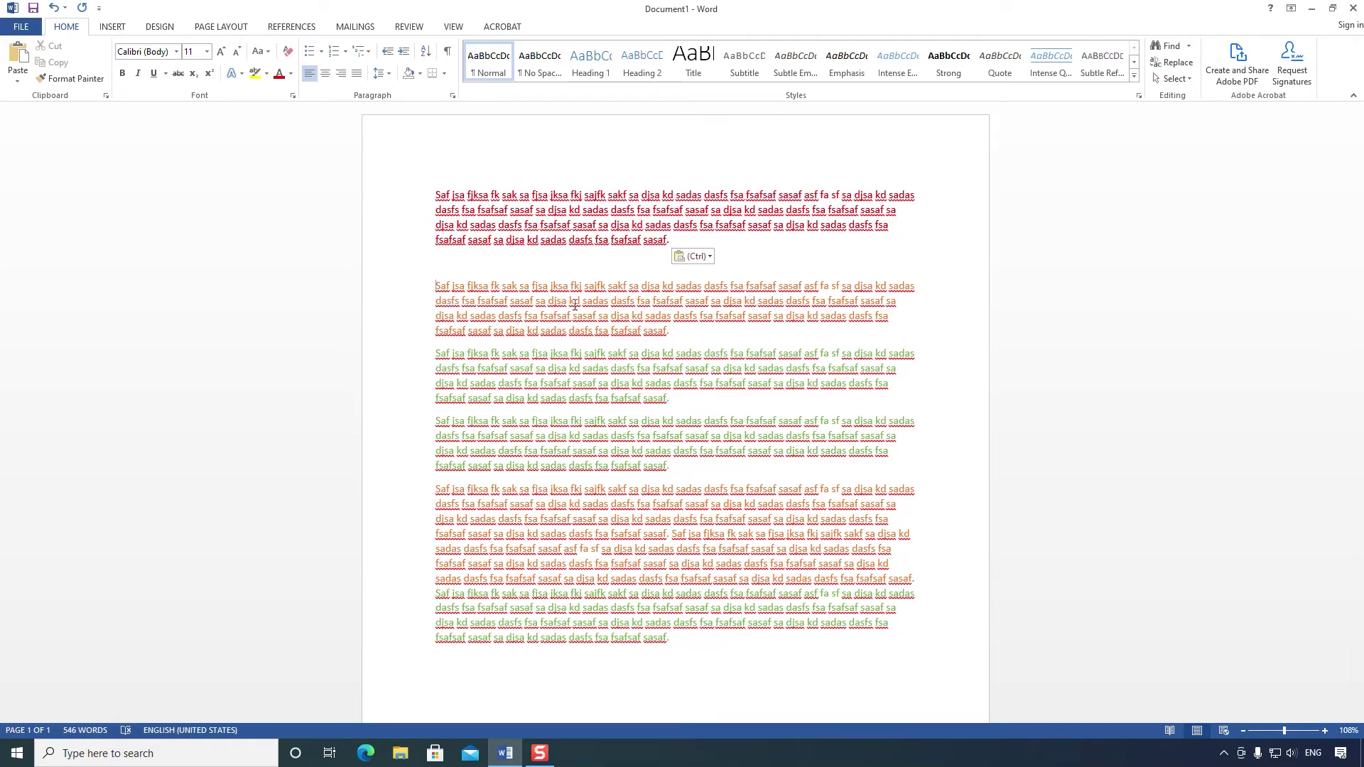
key(Return)
key(Return)
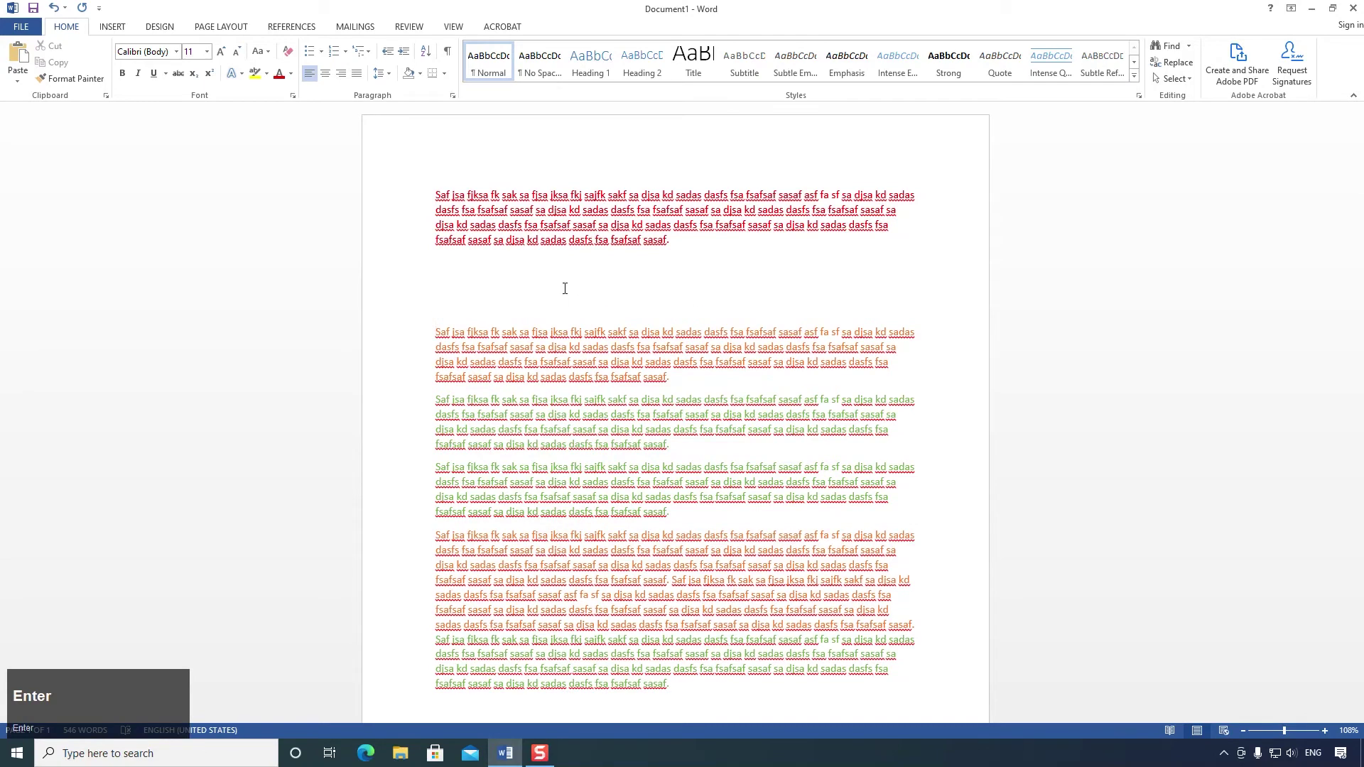
click(690, 380)
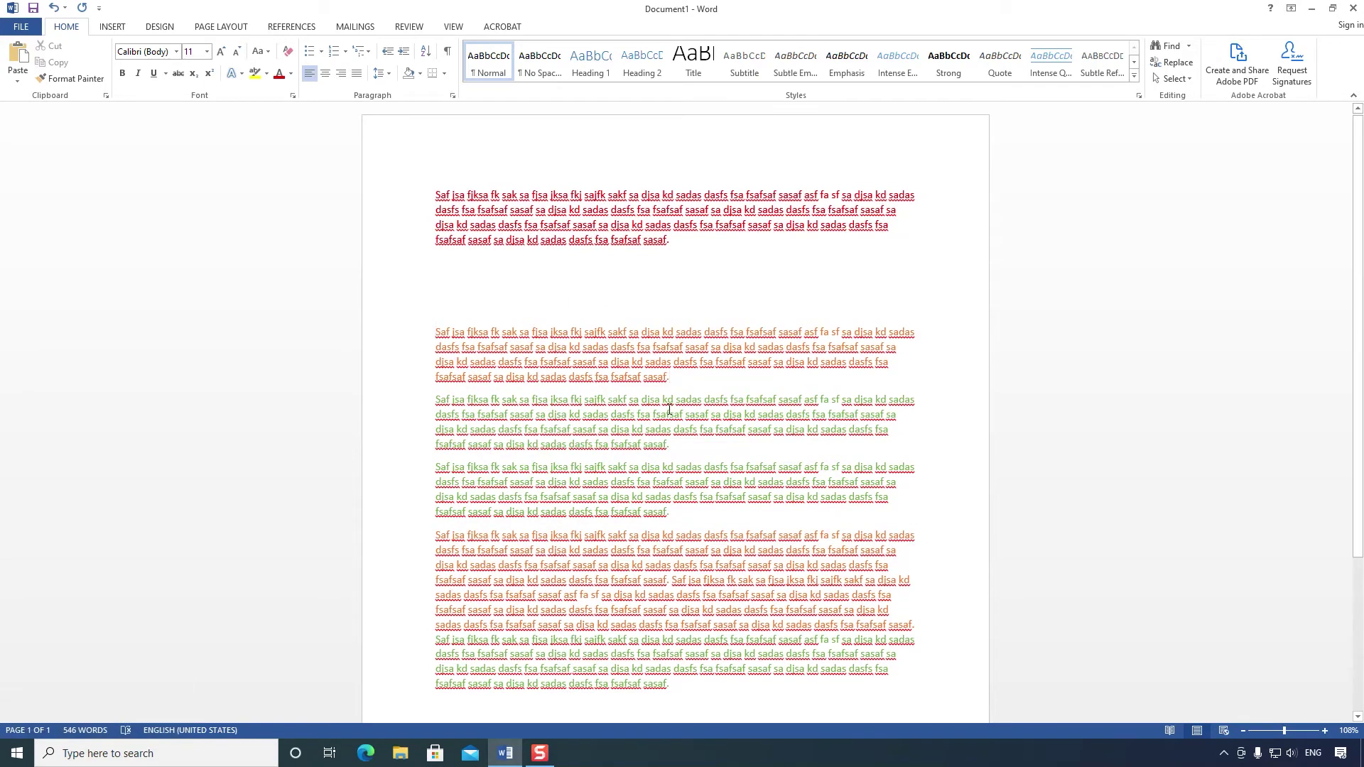
key(Return)
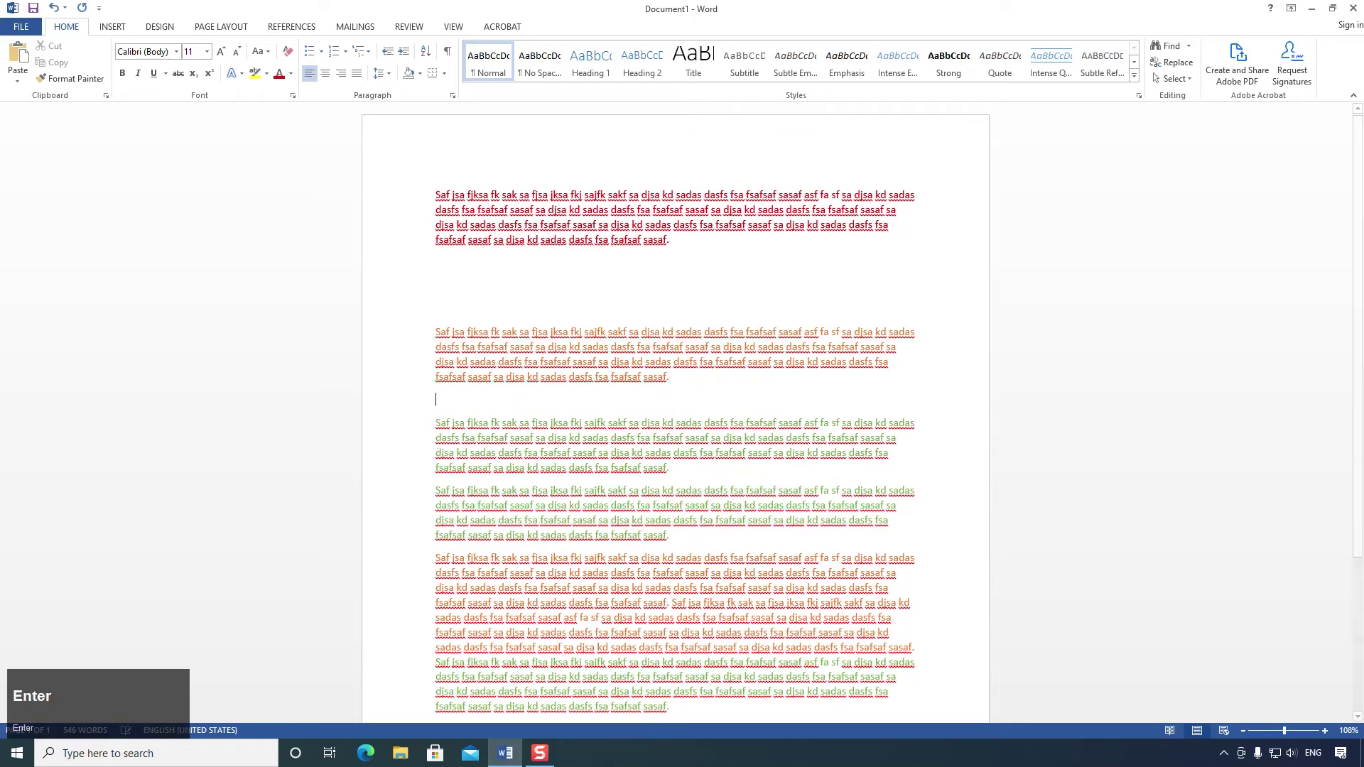
key(Return)
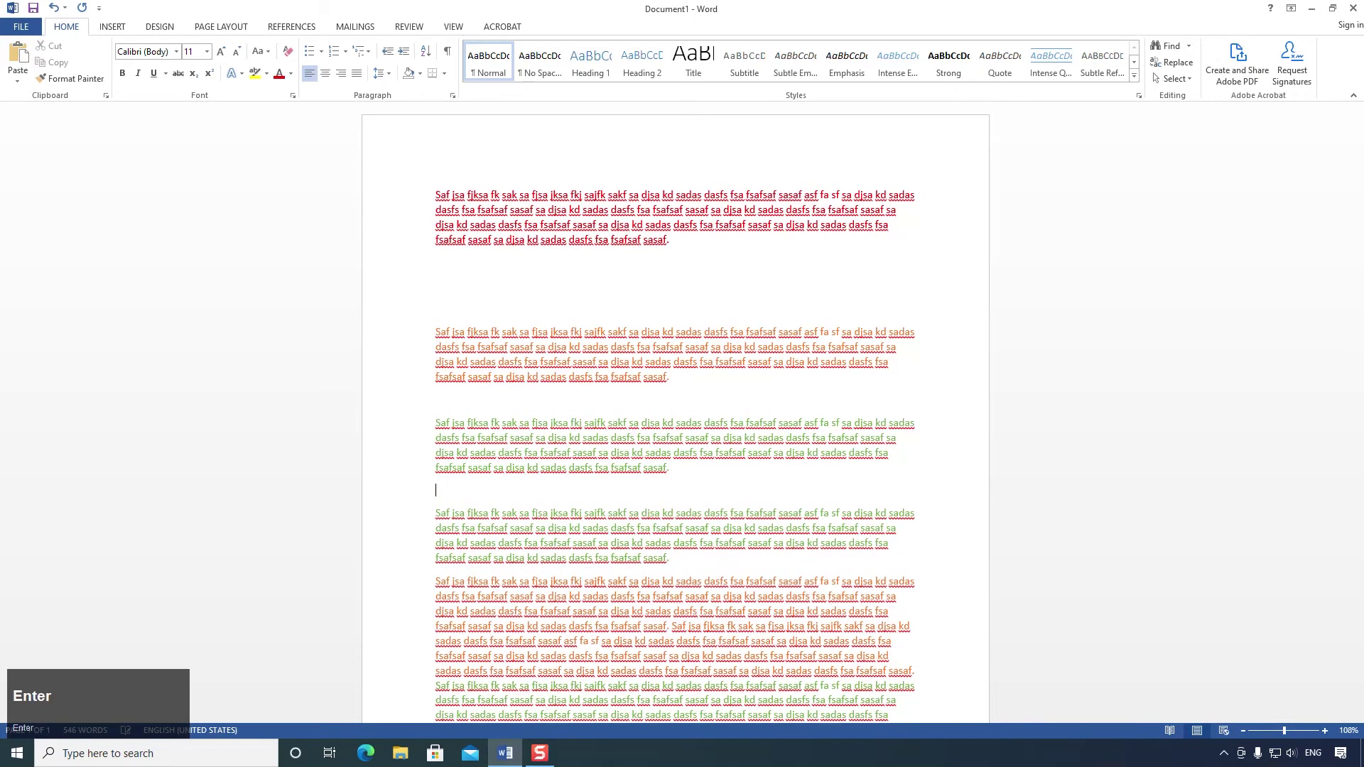
Step: Delete two of the empty lines below the red paragraph, and undo both deletions
click(461, 268)
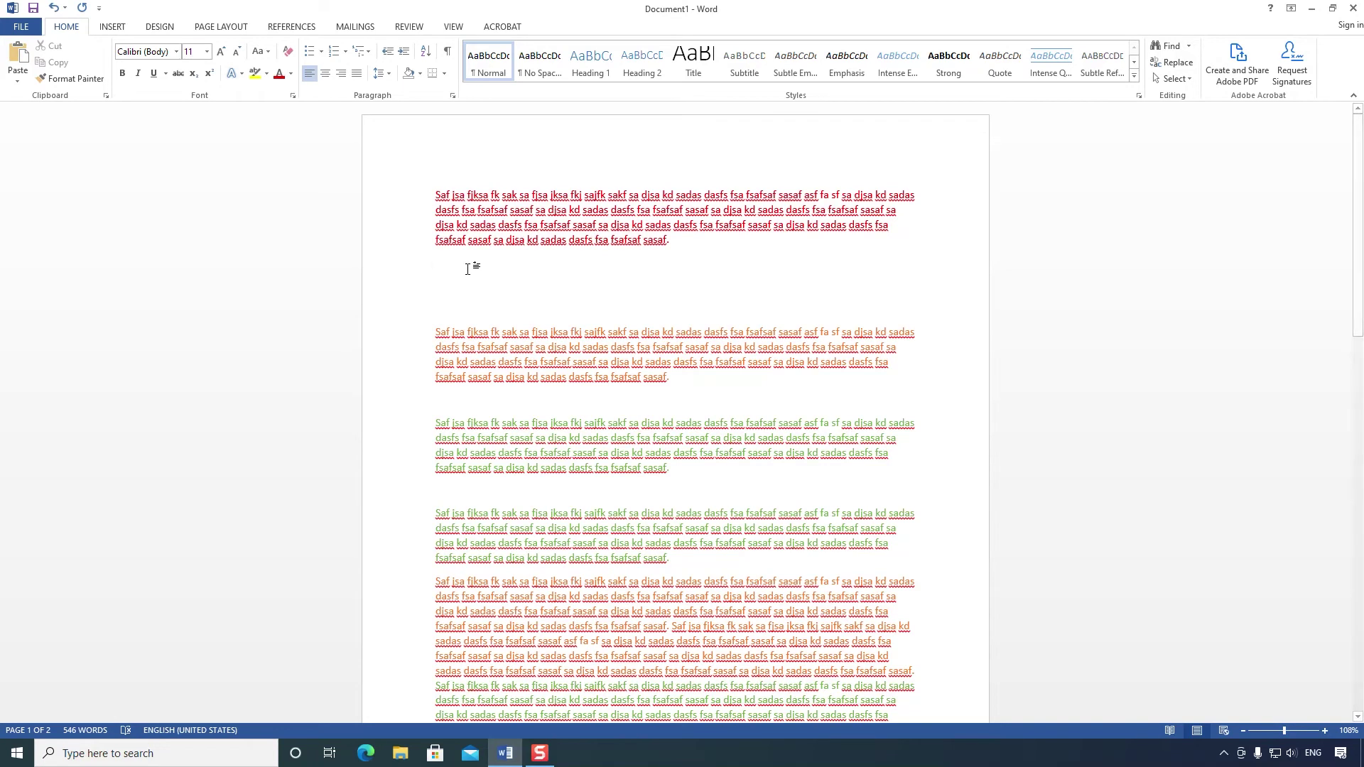
key(Delete)
key(Delete)
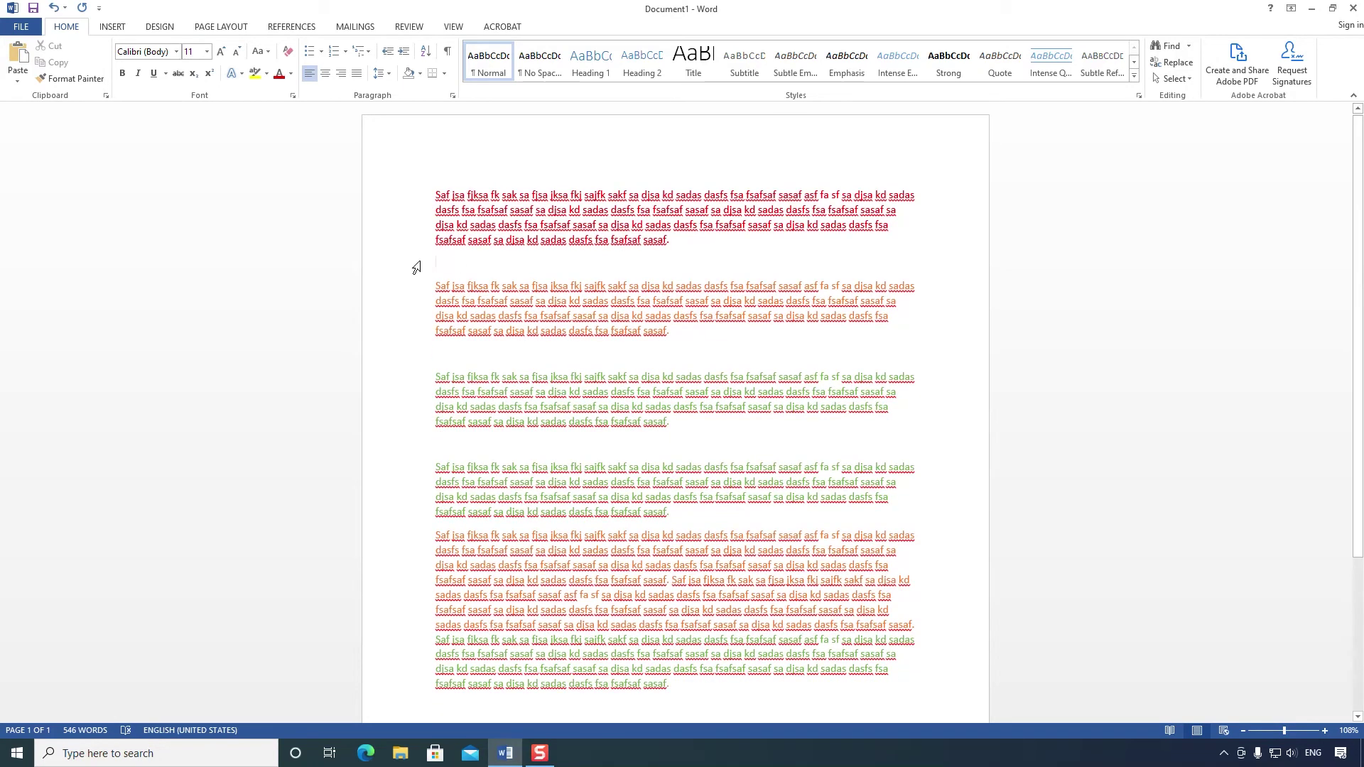
click(51, 8)
click(52, 7)
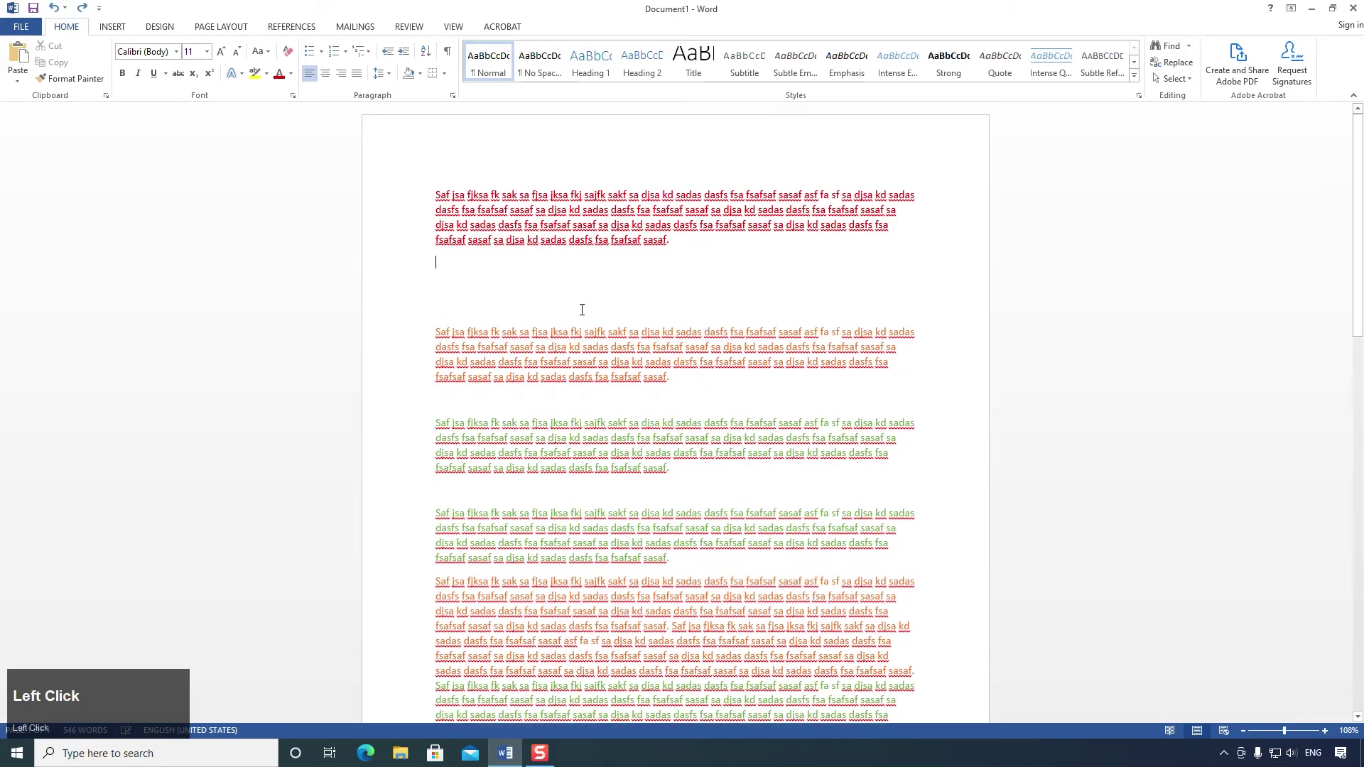
Step: Delete the empty lines below the red, first orange and first green paragraphs
drag(547, 298, 488, 270)
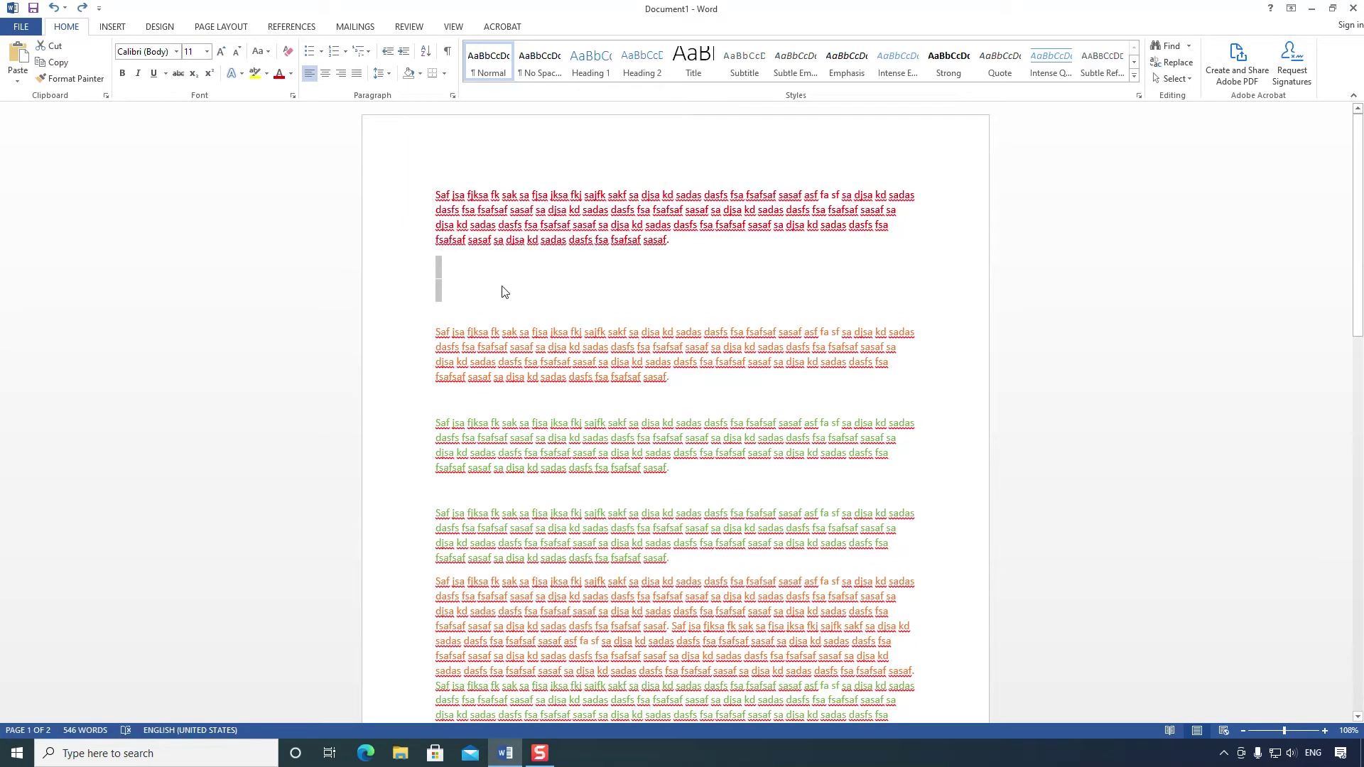
key(Delete)
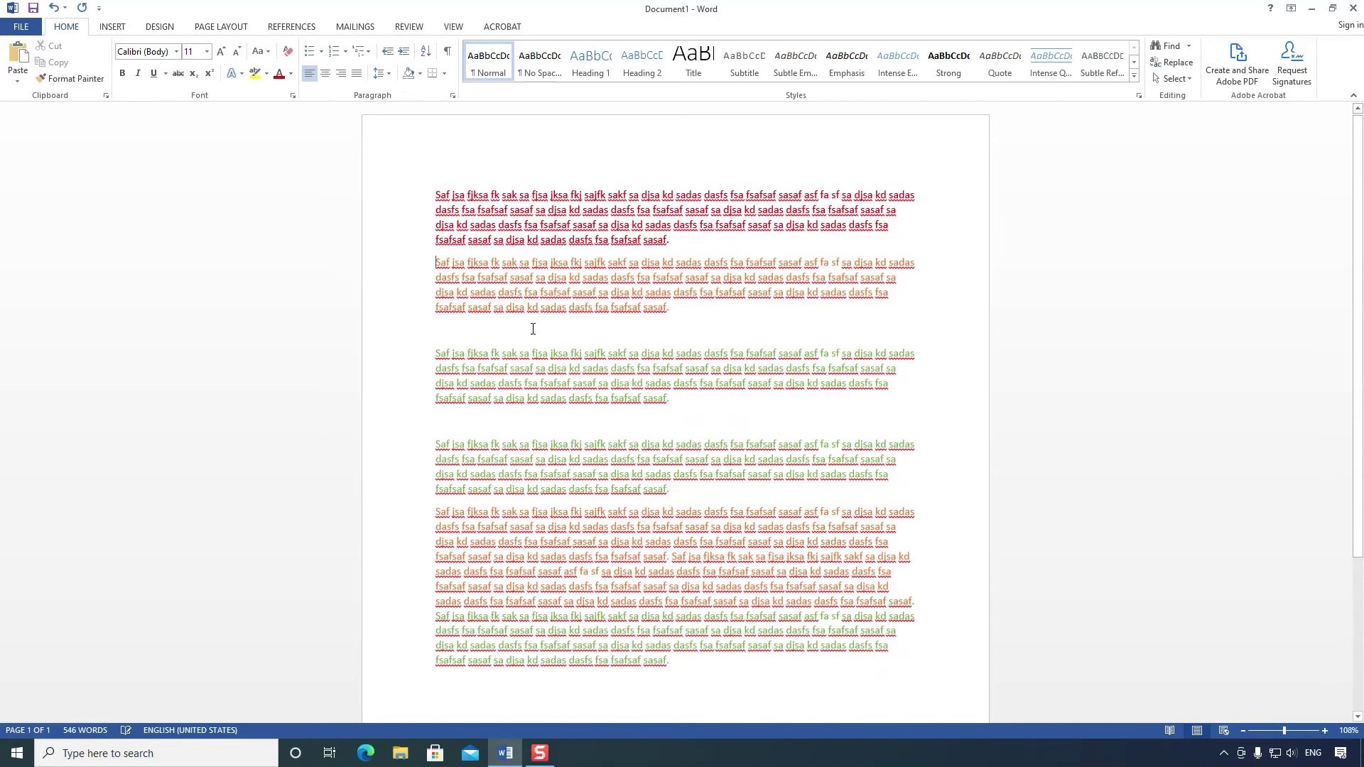
click(531, 329)
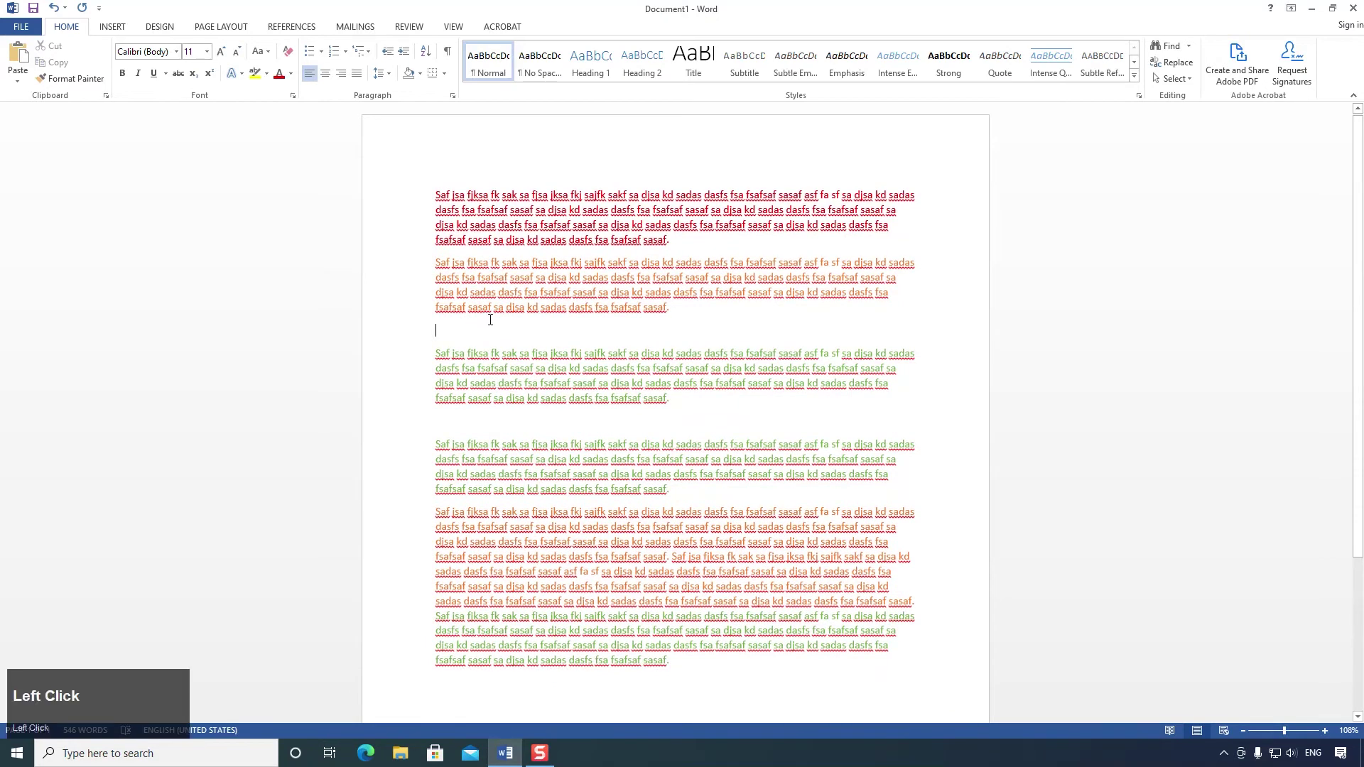
key(Delete)
click(469, 391)
key(Delete)
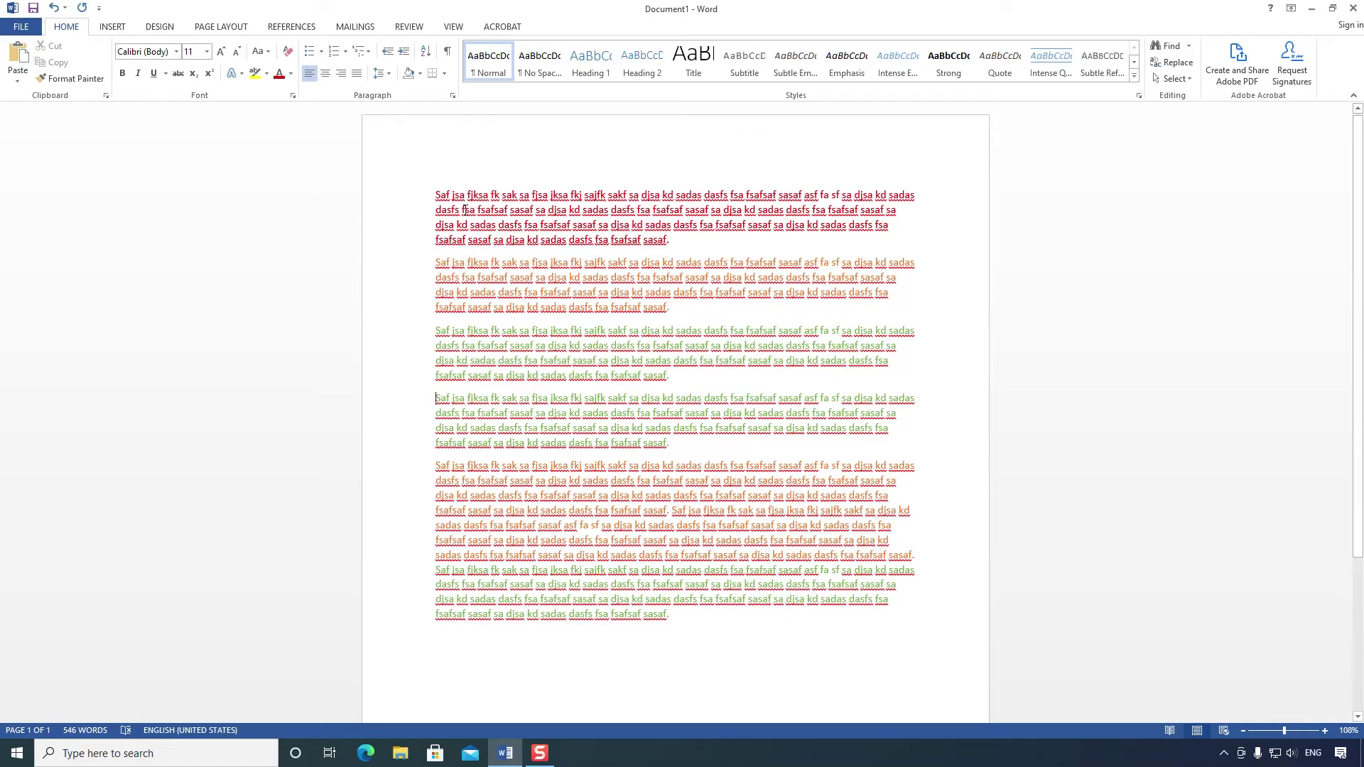
Step: Move the text from the red paragraph through most of the last orange paragraph to a new line at the document's end
click(394, 204)
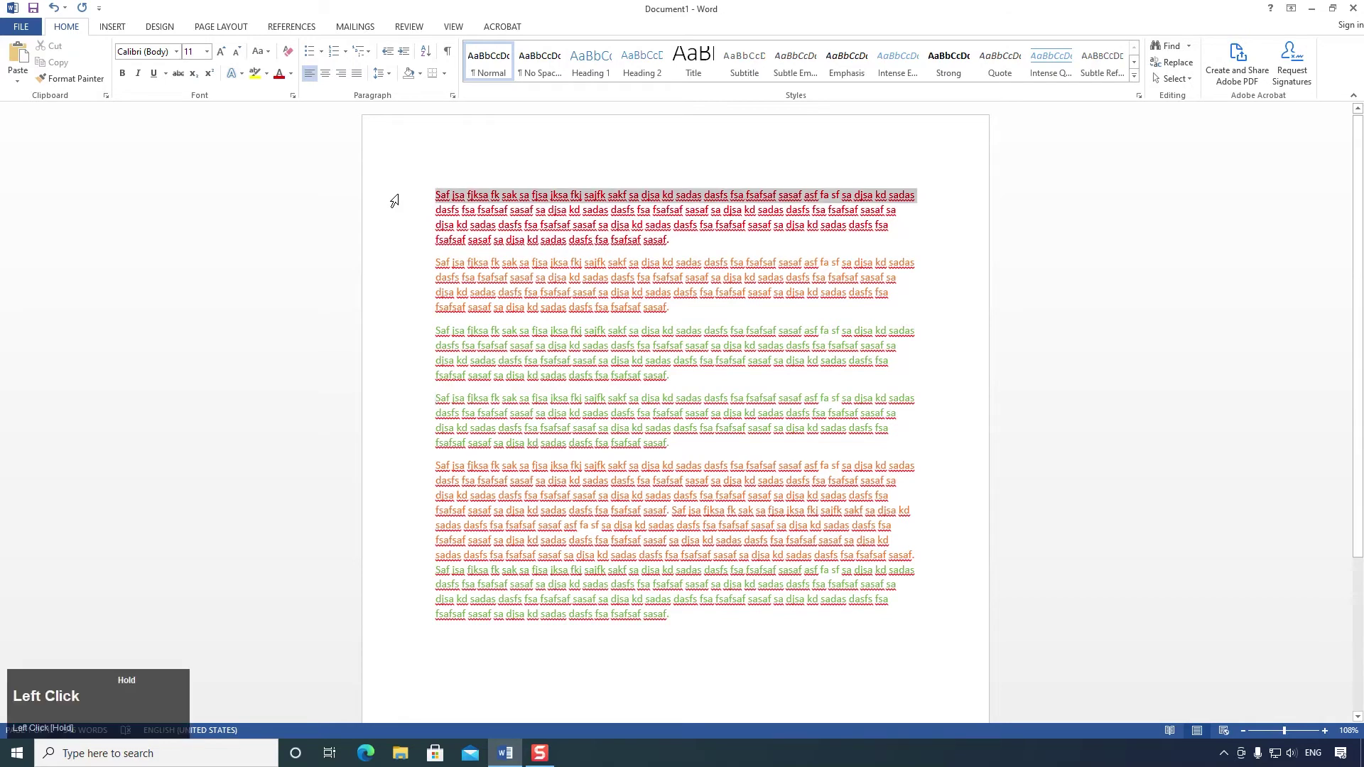
drag(395, 207, 400, 545)
key(ctrl+c)
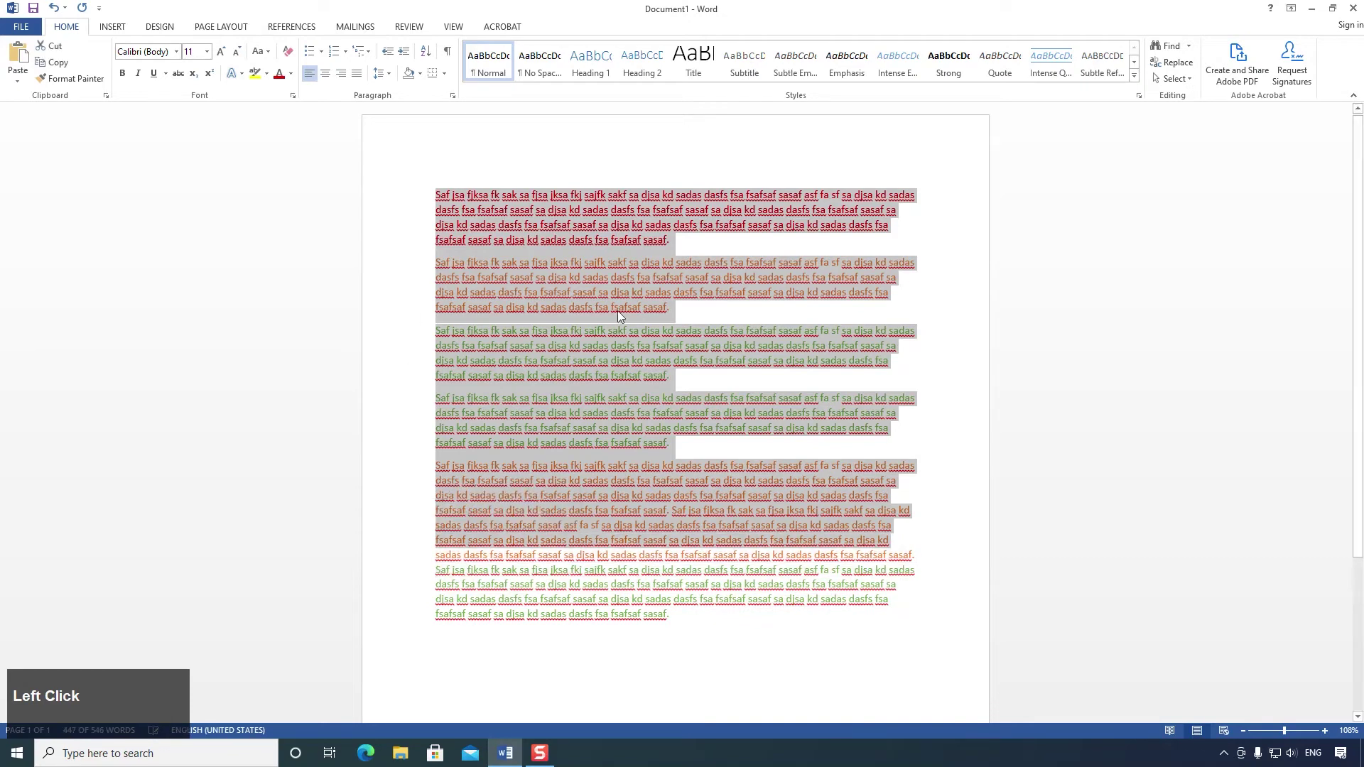
key(Delete)
key(Return)
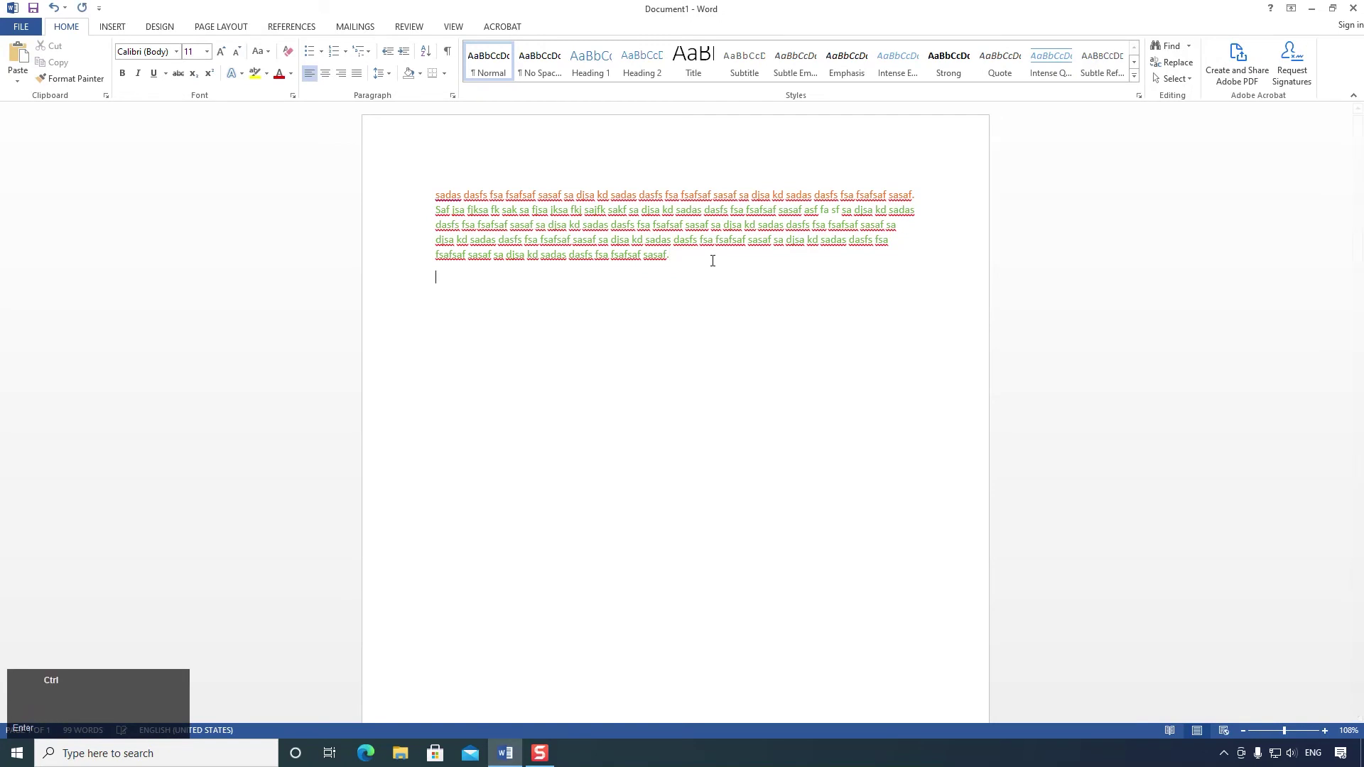
key(ctrl+v)
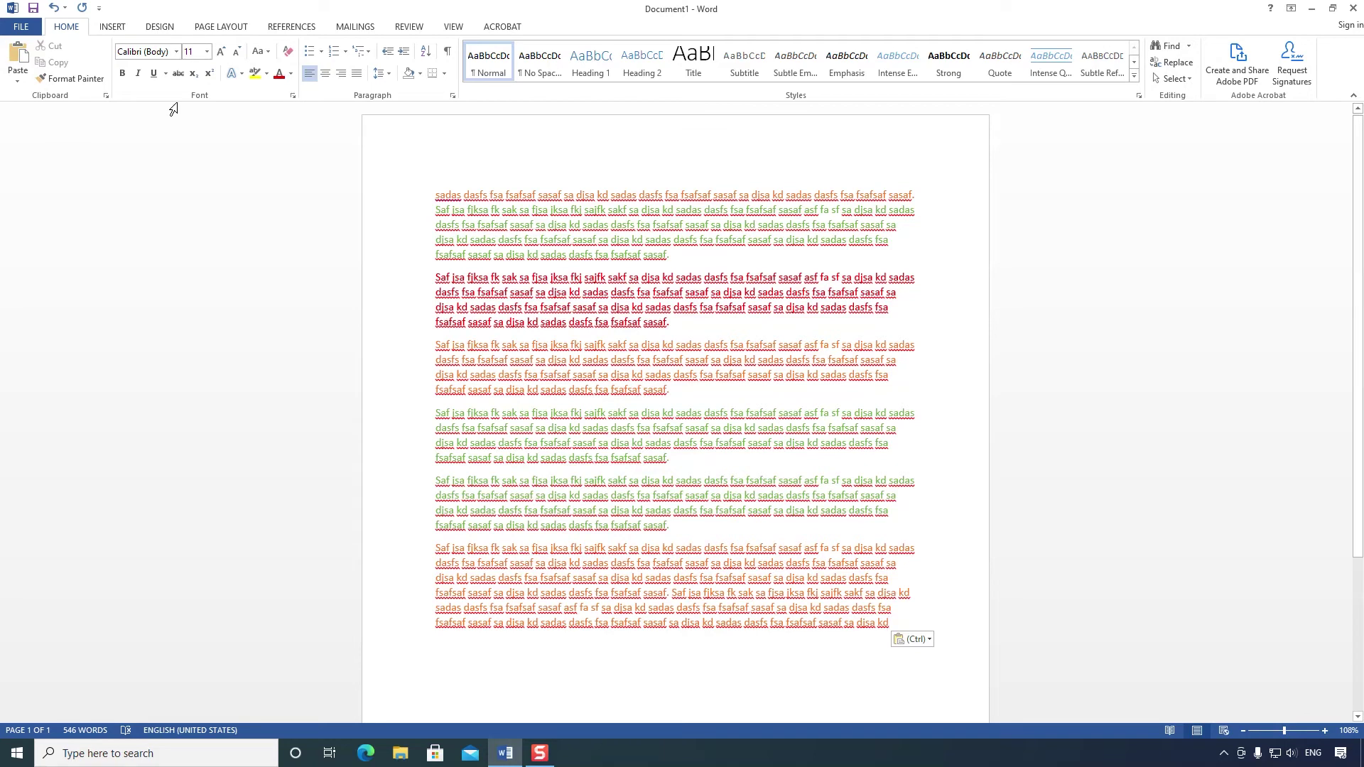
Step: Give the letter "s" of the first "sa" in the red paragraph a larger font size
click(495, 258)
click(546, 284)
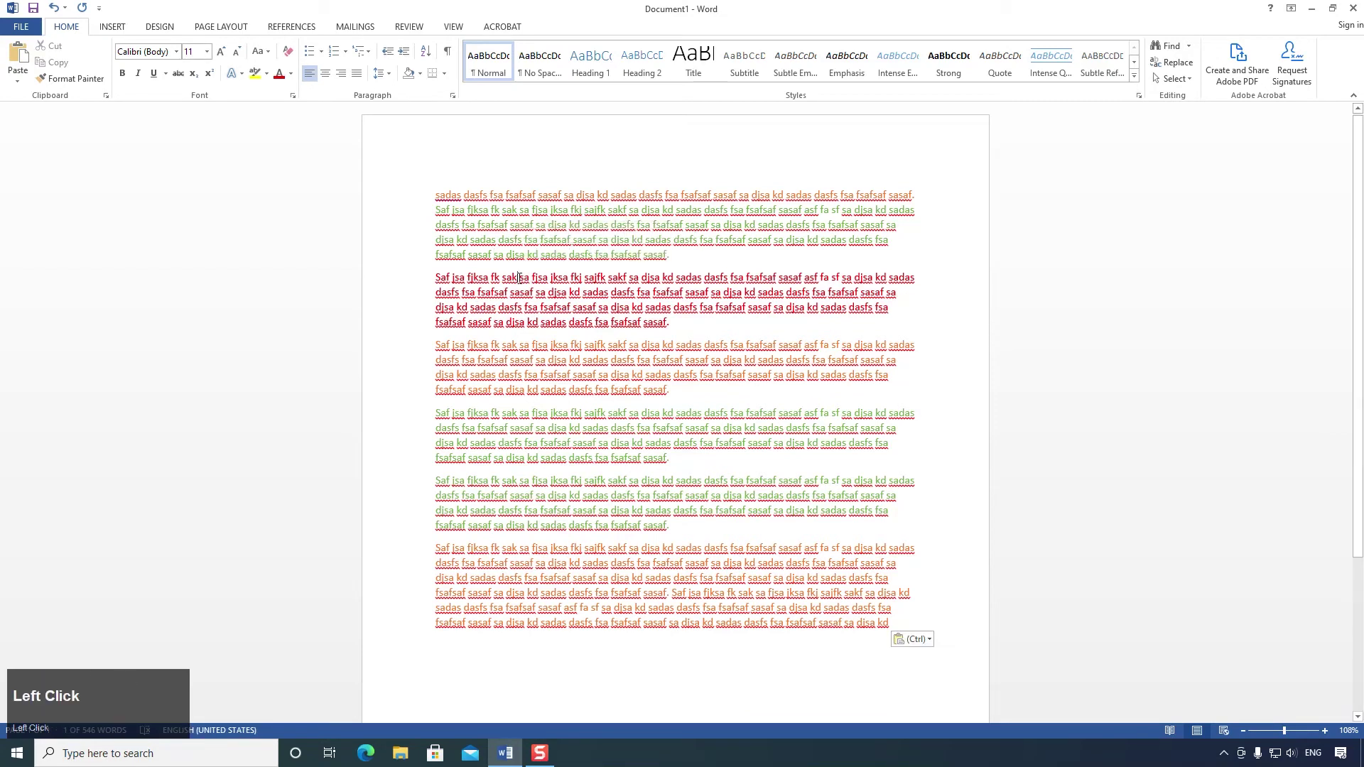
ctrl+scroll(521, 278, up, 4)
click(466, 281)
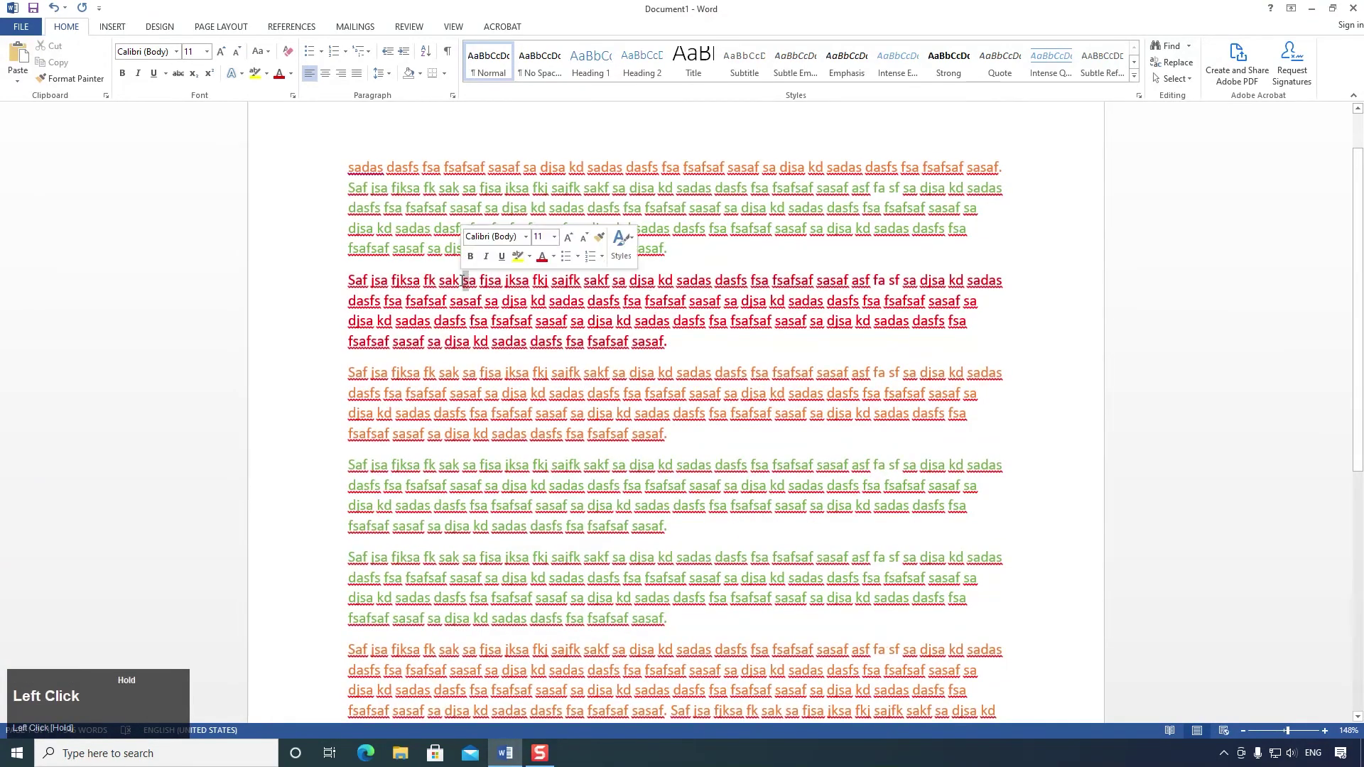
click(206, 51)
click(193, 245)
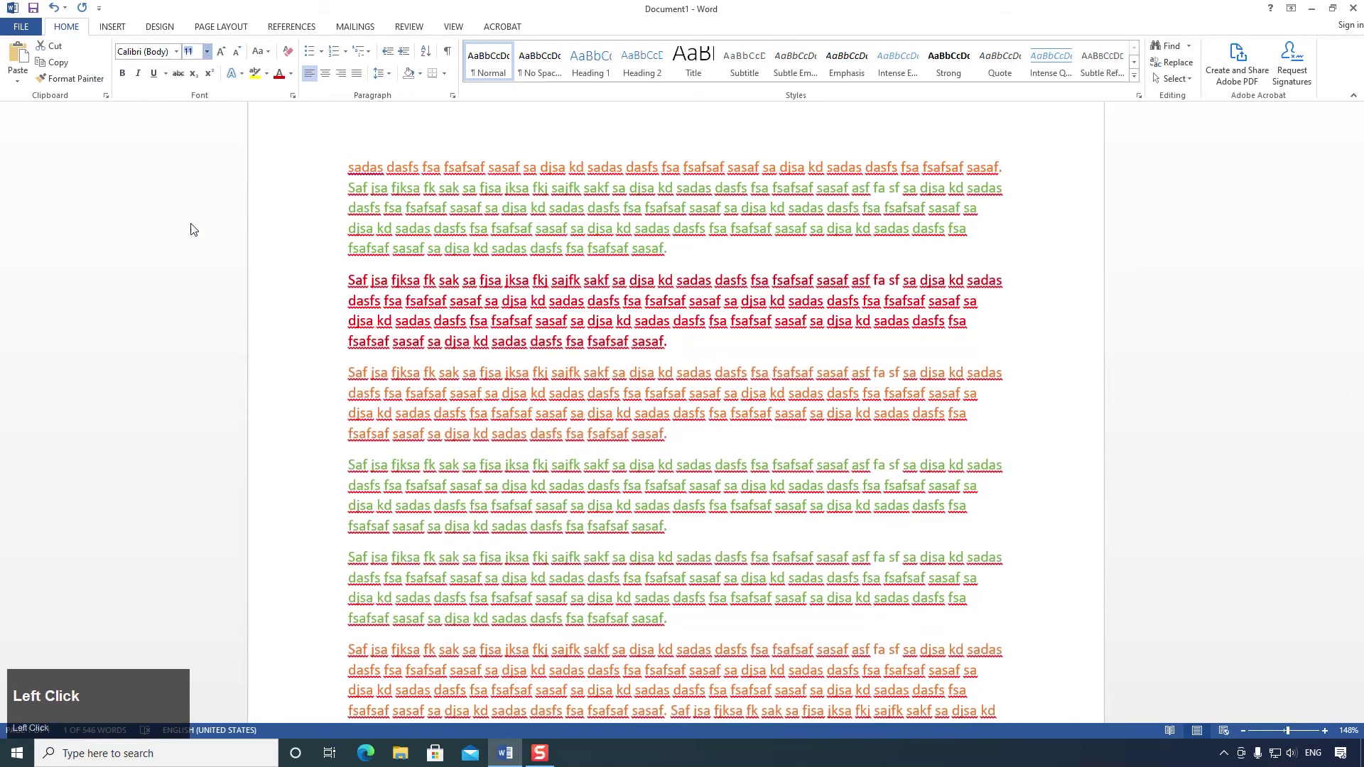
Step: Colour the letter "d" of the second "kd" in the third line of the orange paragraph below the red one blue
drag(628, 445, 624, 445)
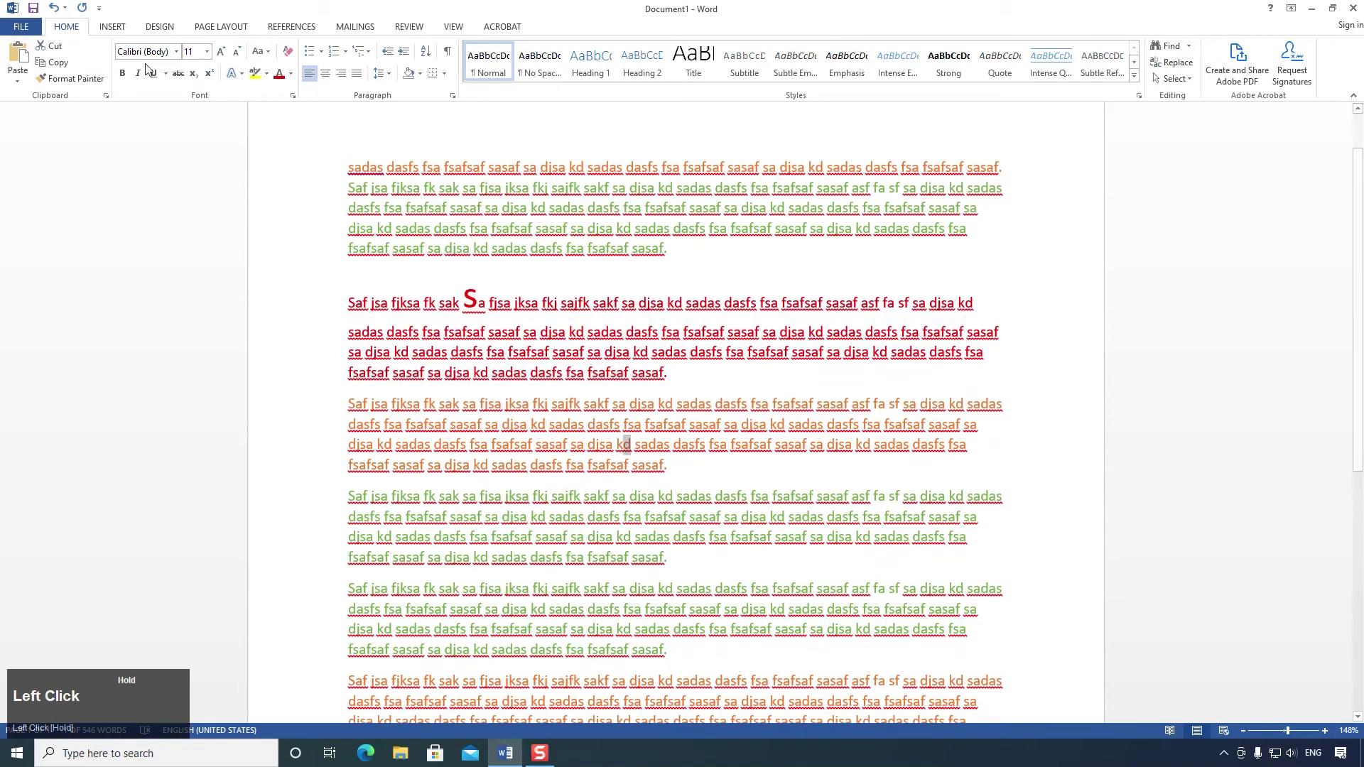
click(290, 73)
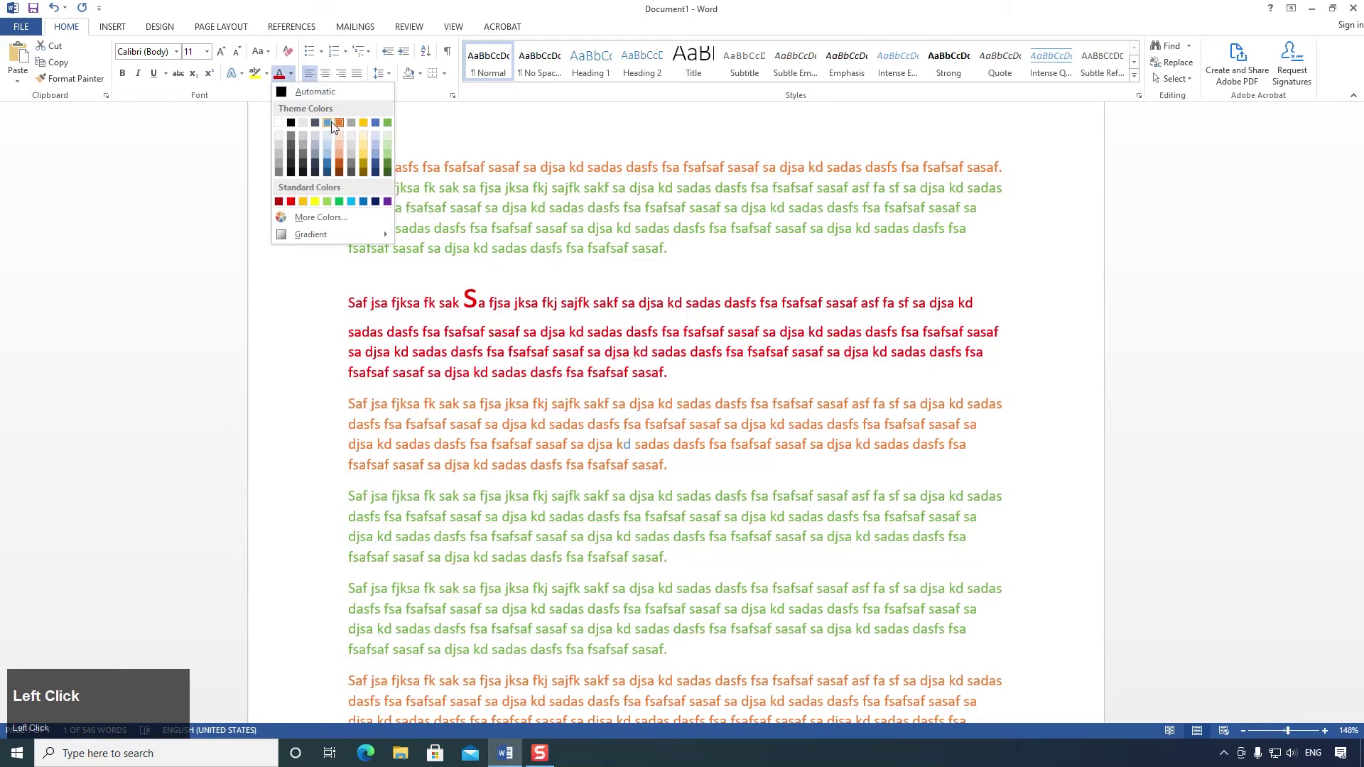
click(331, 122)
Step: Colour the word "sakf" in the first line of the green paragraph below the orange one light gold
scroll(627, 377, down, 2)
drag(612, 348, 581, 348)
click(290, 74)
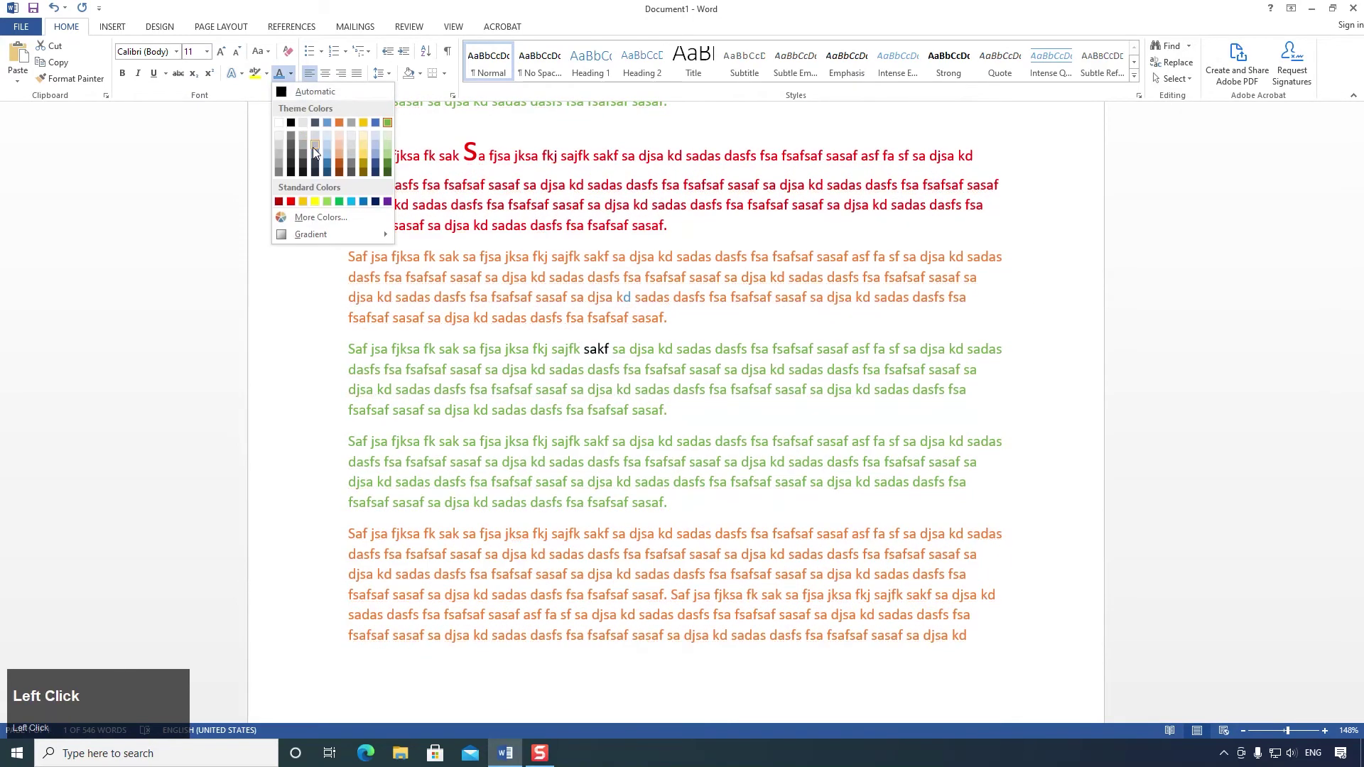
click(360, 148)
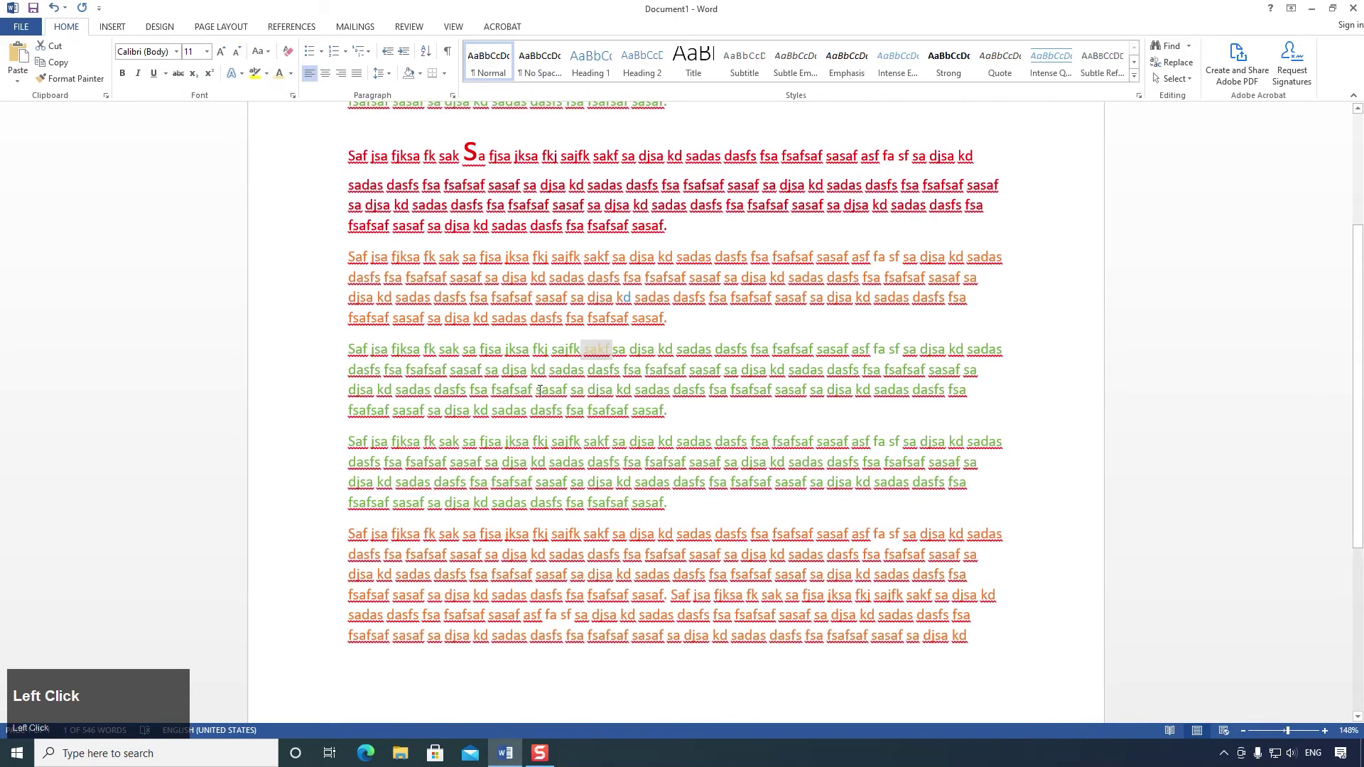
Step: Colour the words "sasaf sa djsa kd sadas dasfs fsa" in the third line of the first green paragraph below the orange one light blue
drag(540, 390, 730, 390)
click(290, 73)
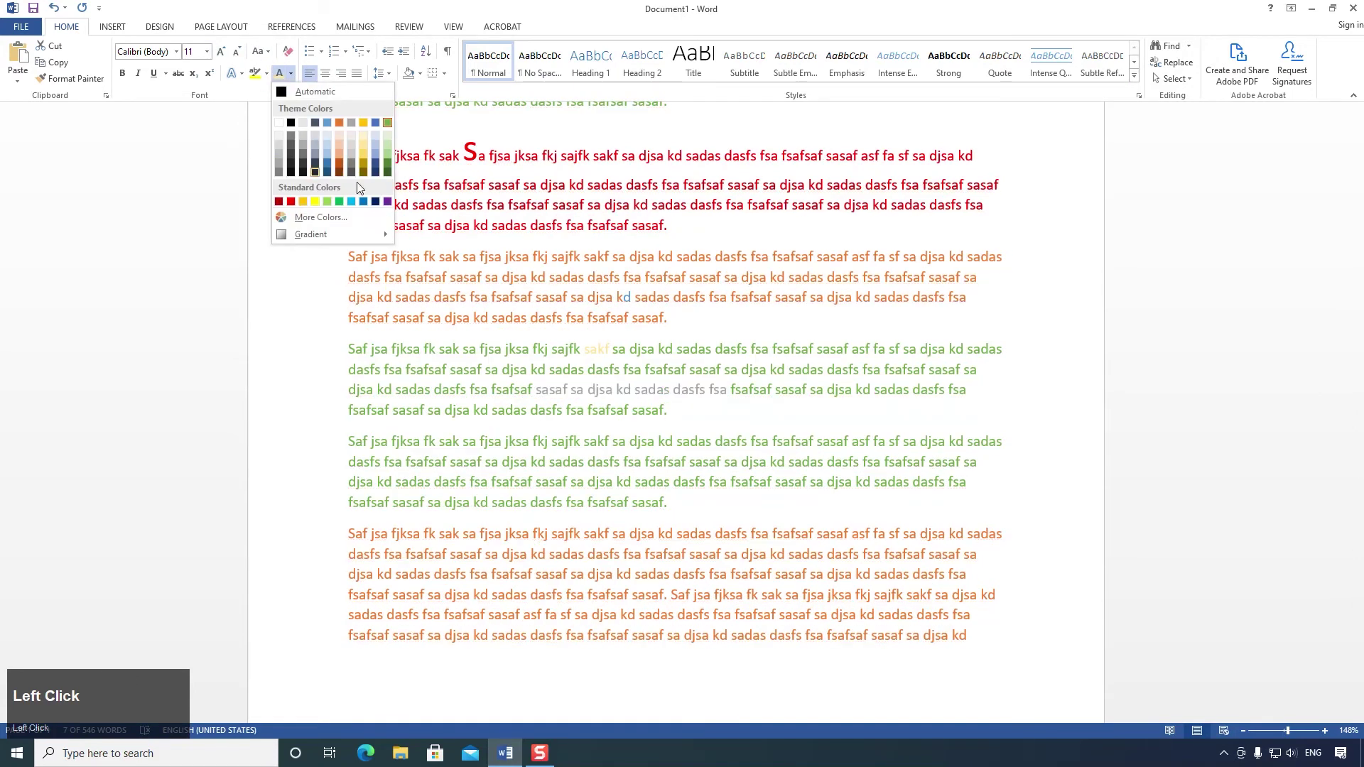
click(351, 202)
Step: Set the font colour of the whole document's text to Automatic
scroll(600, 432, up, 3)
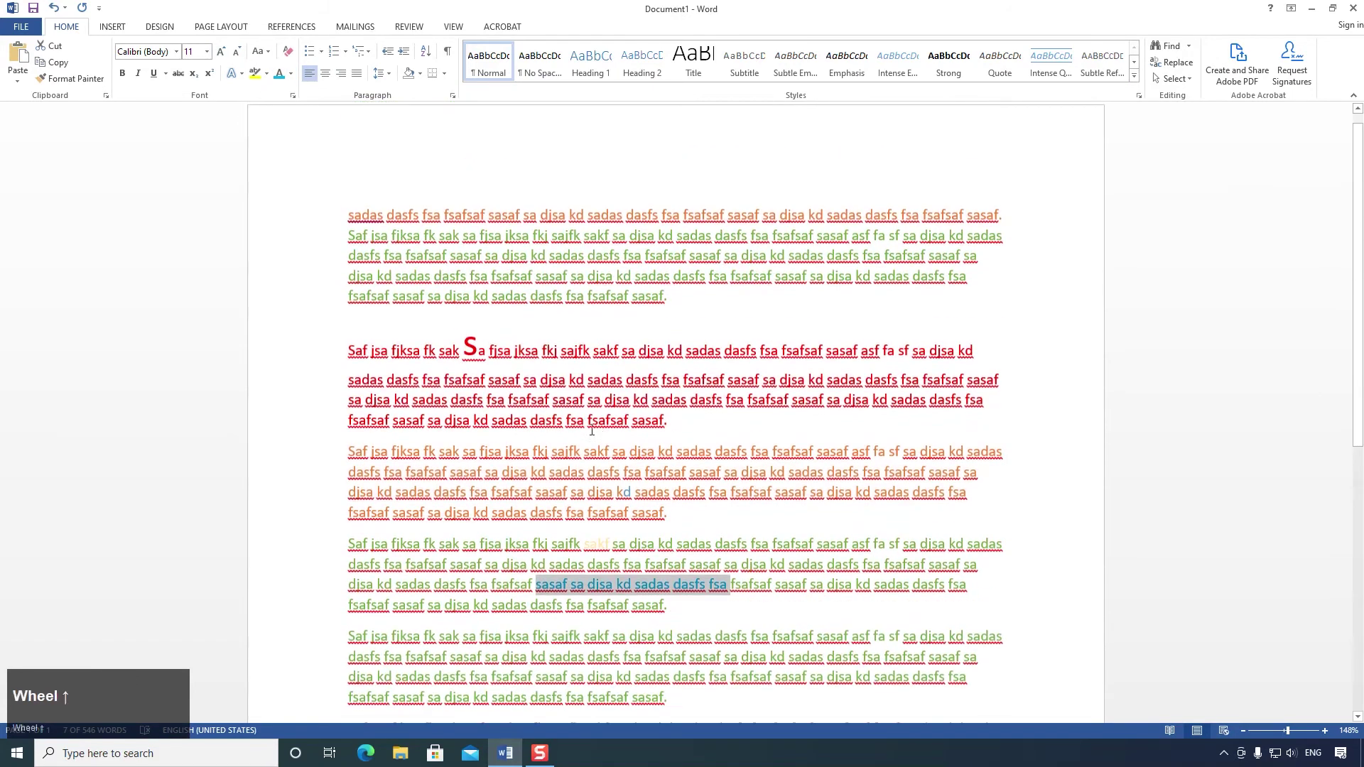
scroll(600, 432, down, 1)
ctrl+scroll(560, 402, down, 2)
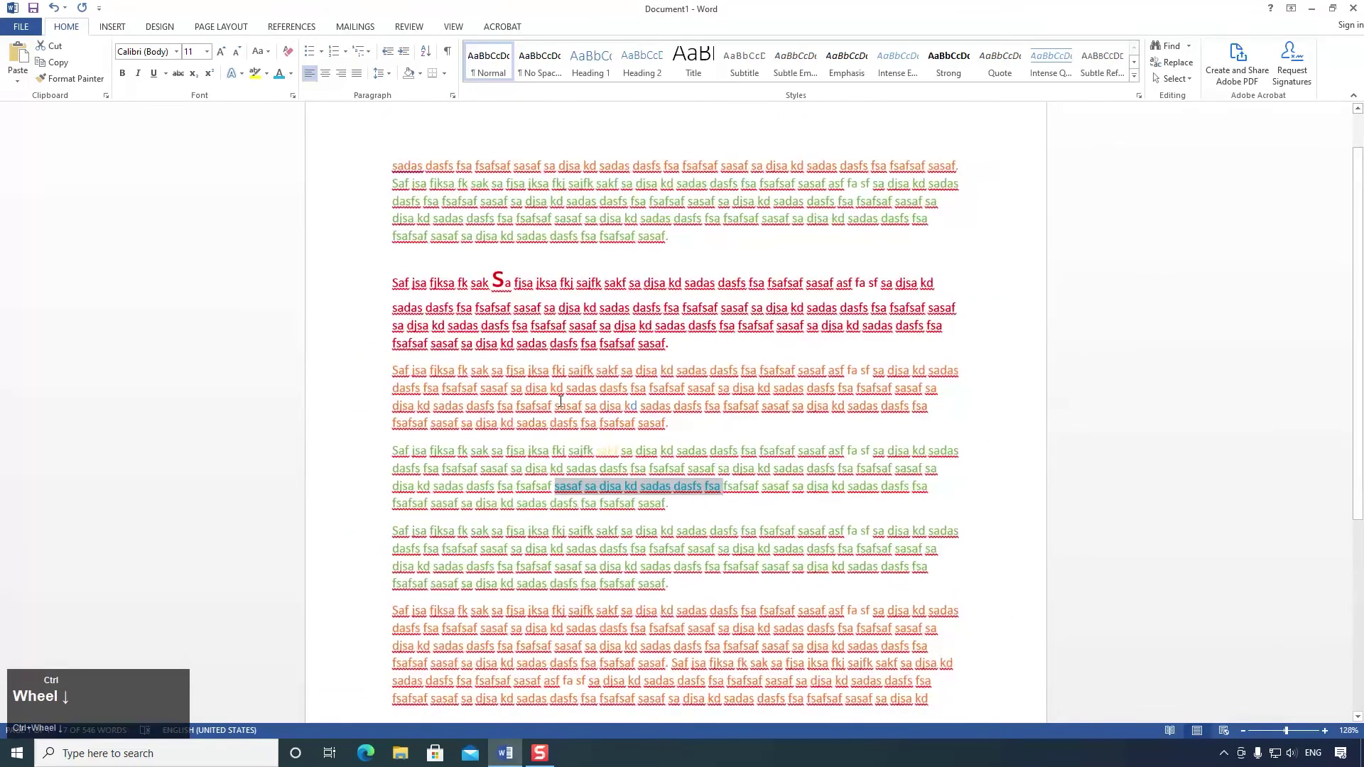
key(ctrl+a)
click(290, 73)
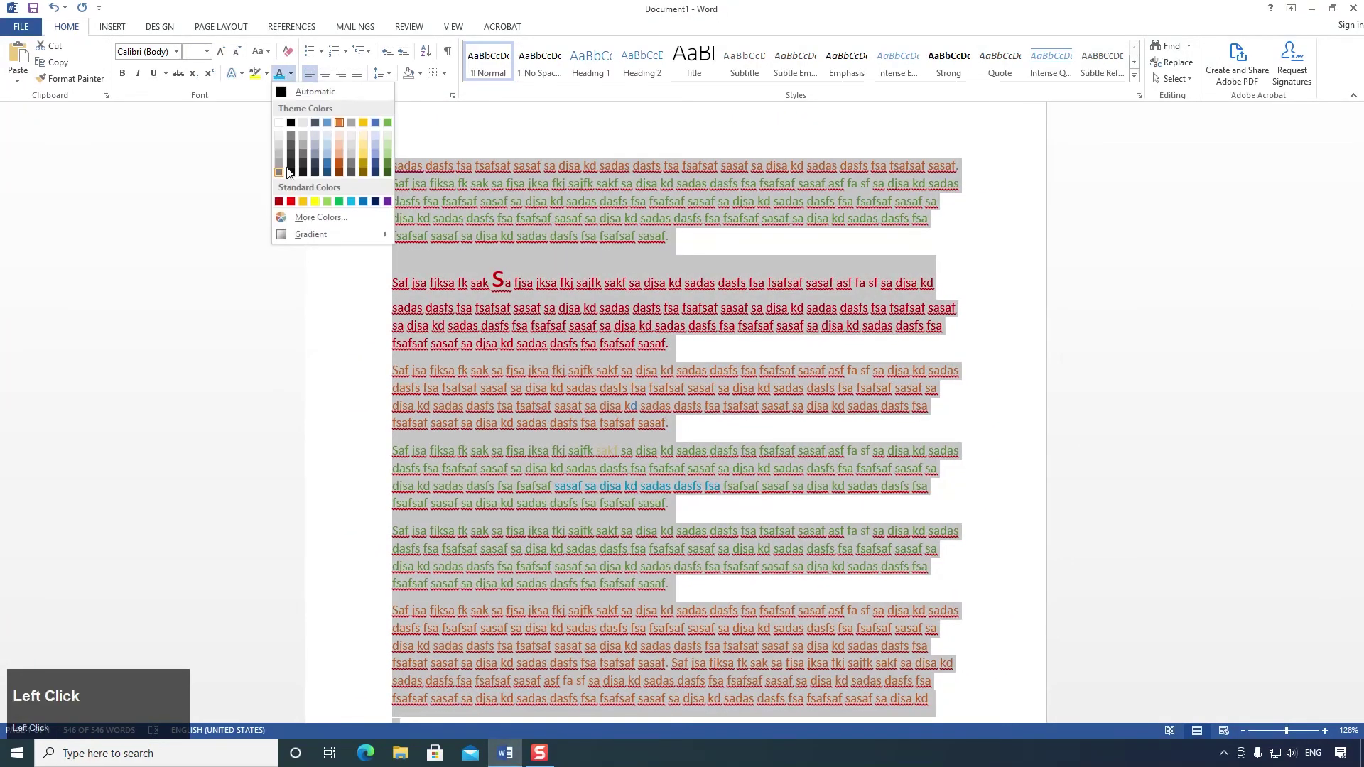
click(314, 91)
click(251, 124)
key(ctrl+a)
click(231, 130)
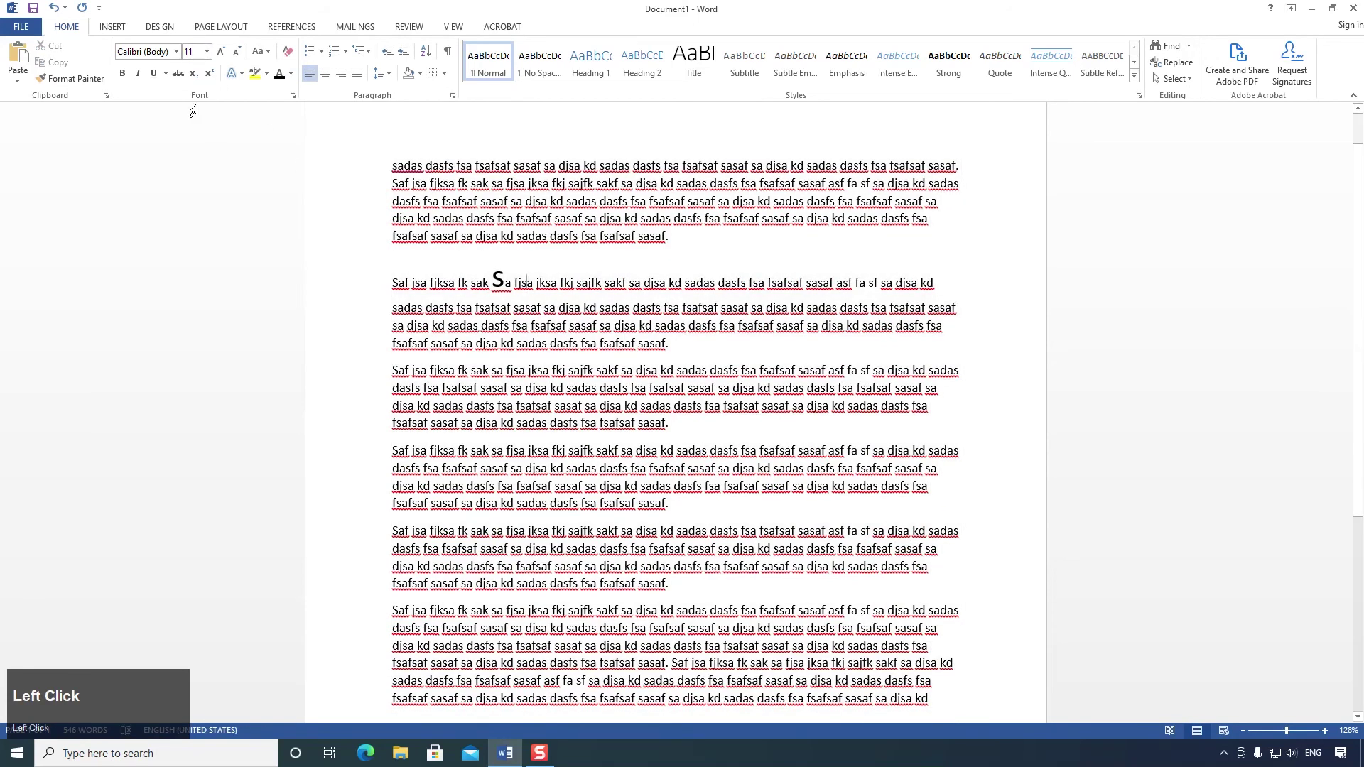
click(177, 56)
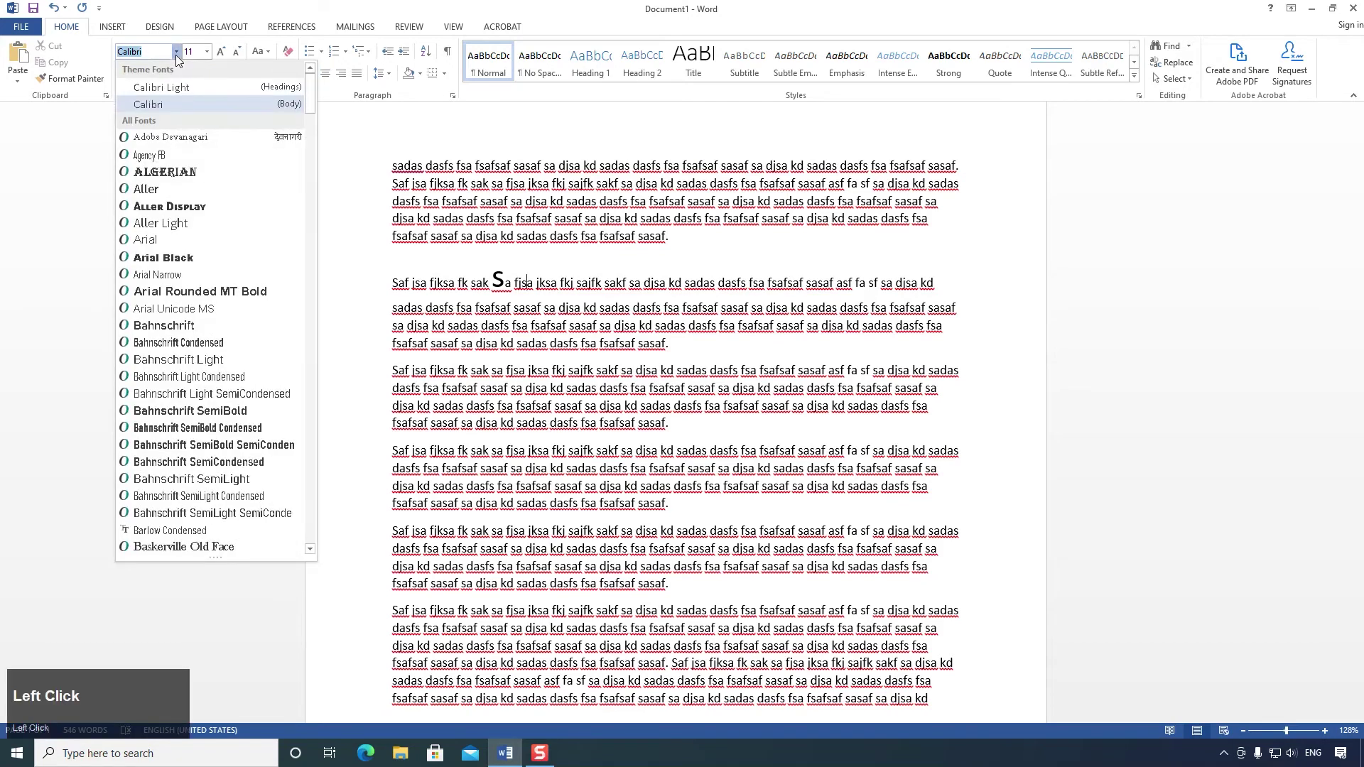
scroll(223, 253, down, 15)
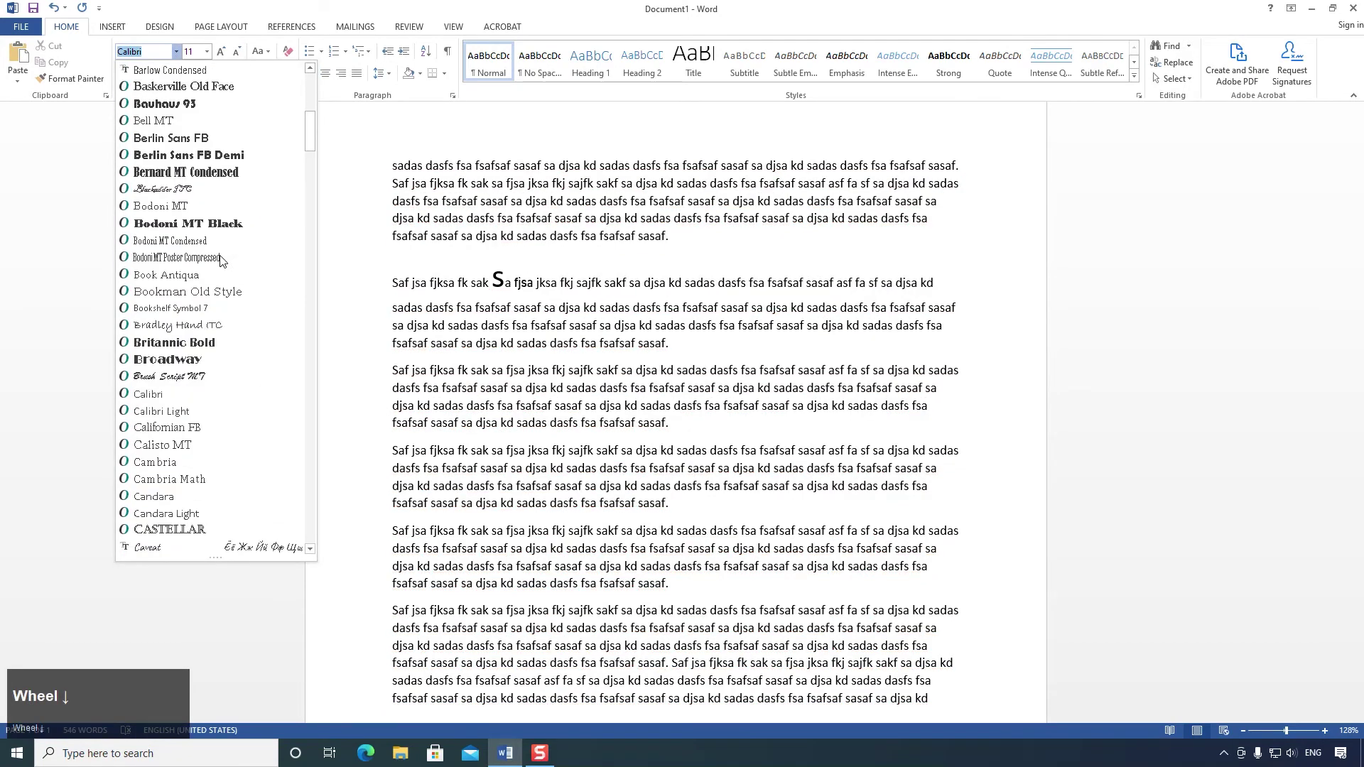
scroll(215, 264, down, 20)
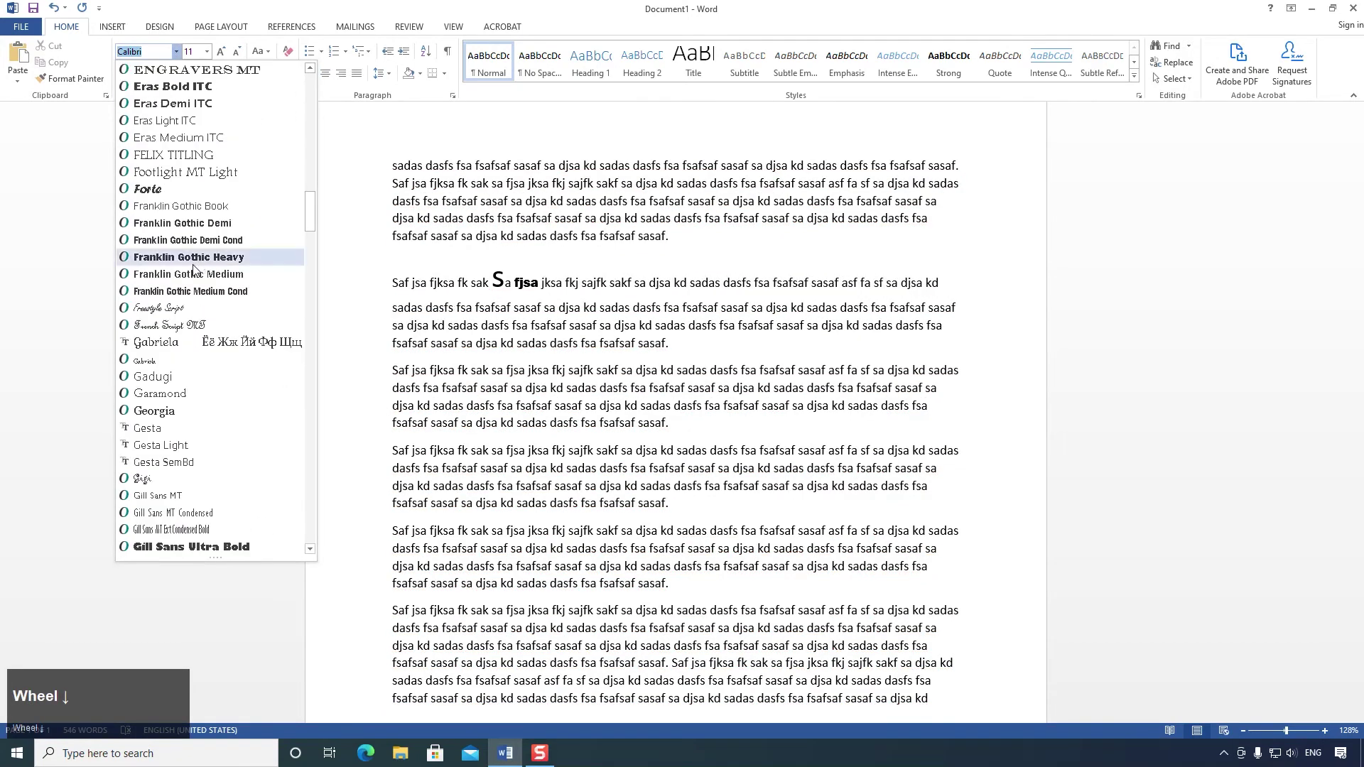
scroll(183, 266, down, 9)
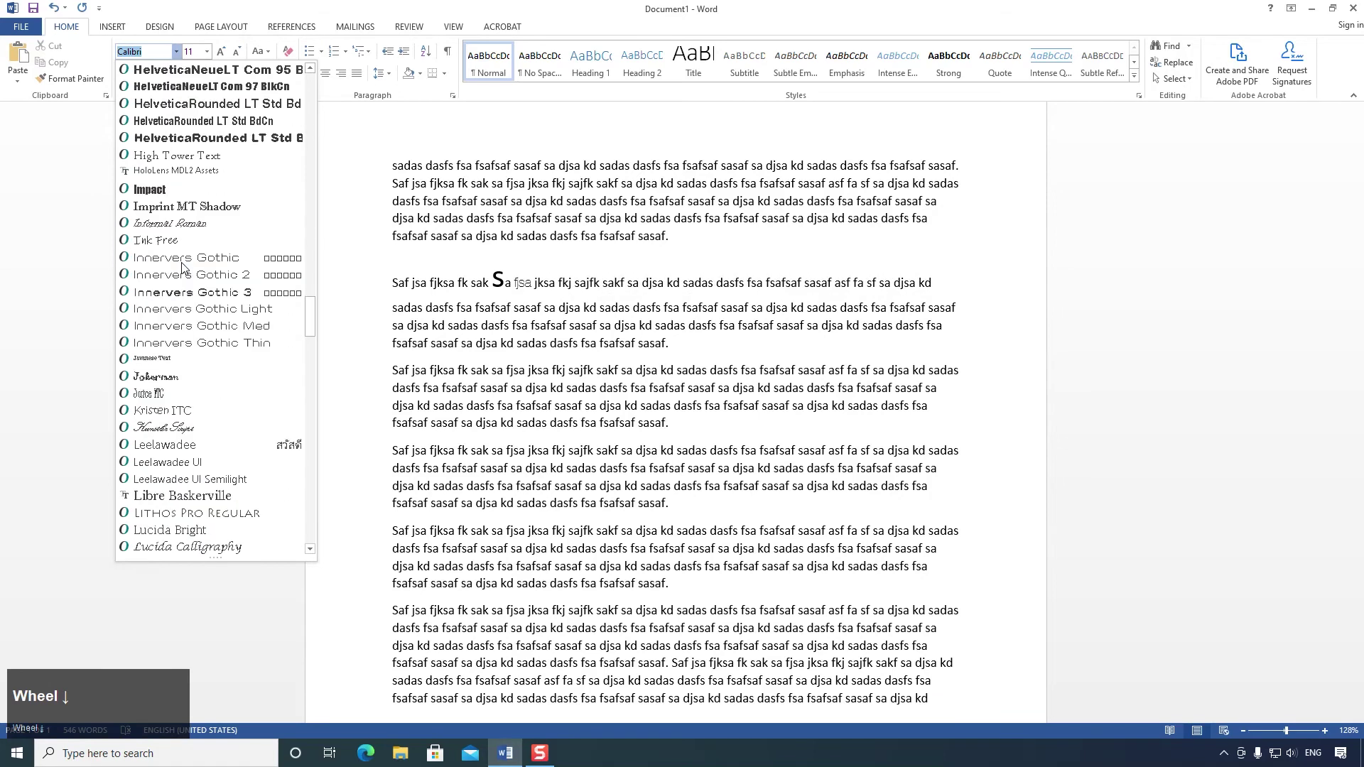
click(427, 227)
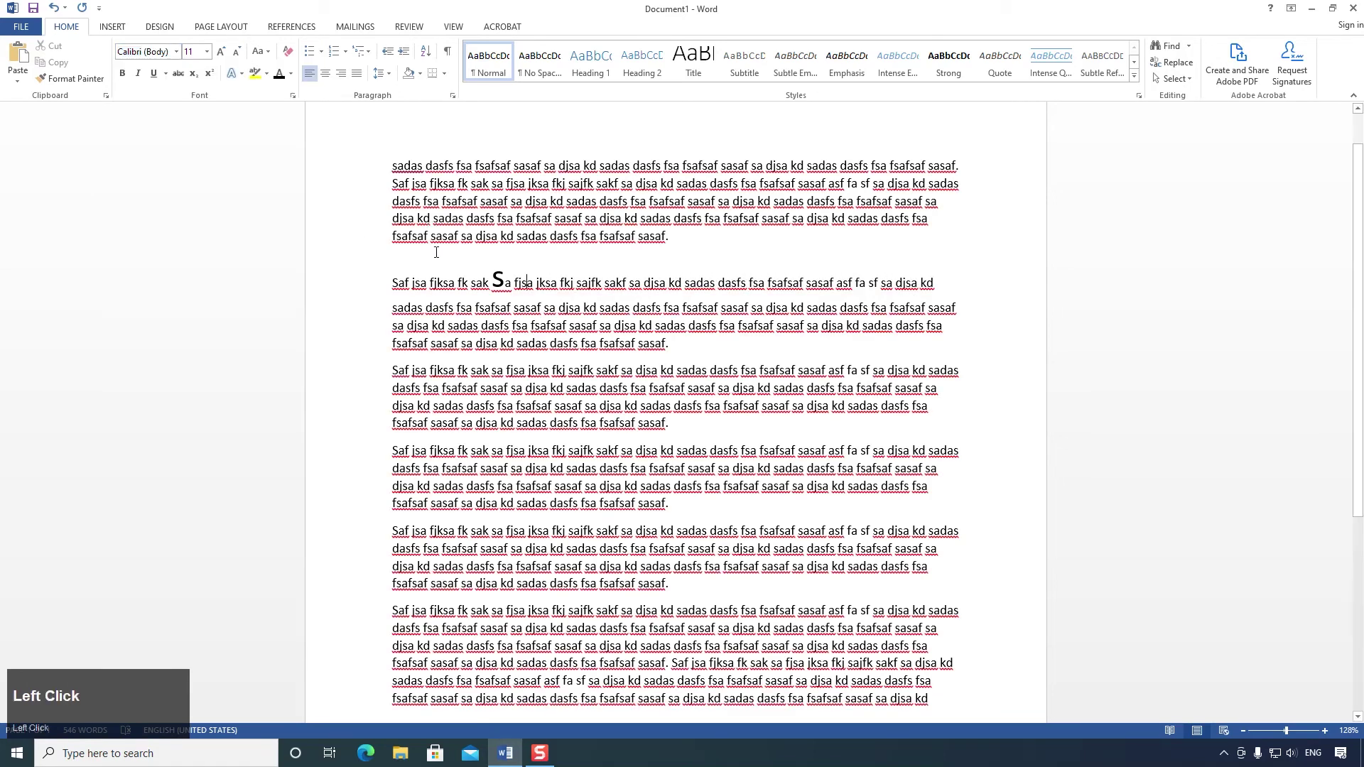
Step: Change the font of the whole document's text to Times New Roman
key(ctrl+a)
scroll(488, 352, down, 2)
scroll(470, 349, down, 1)
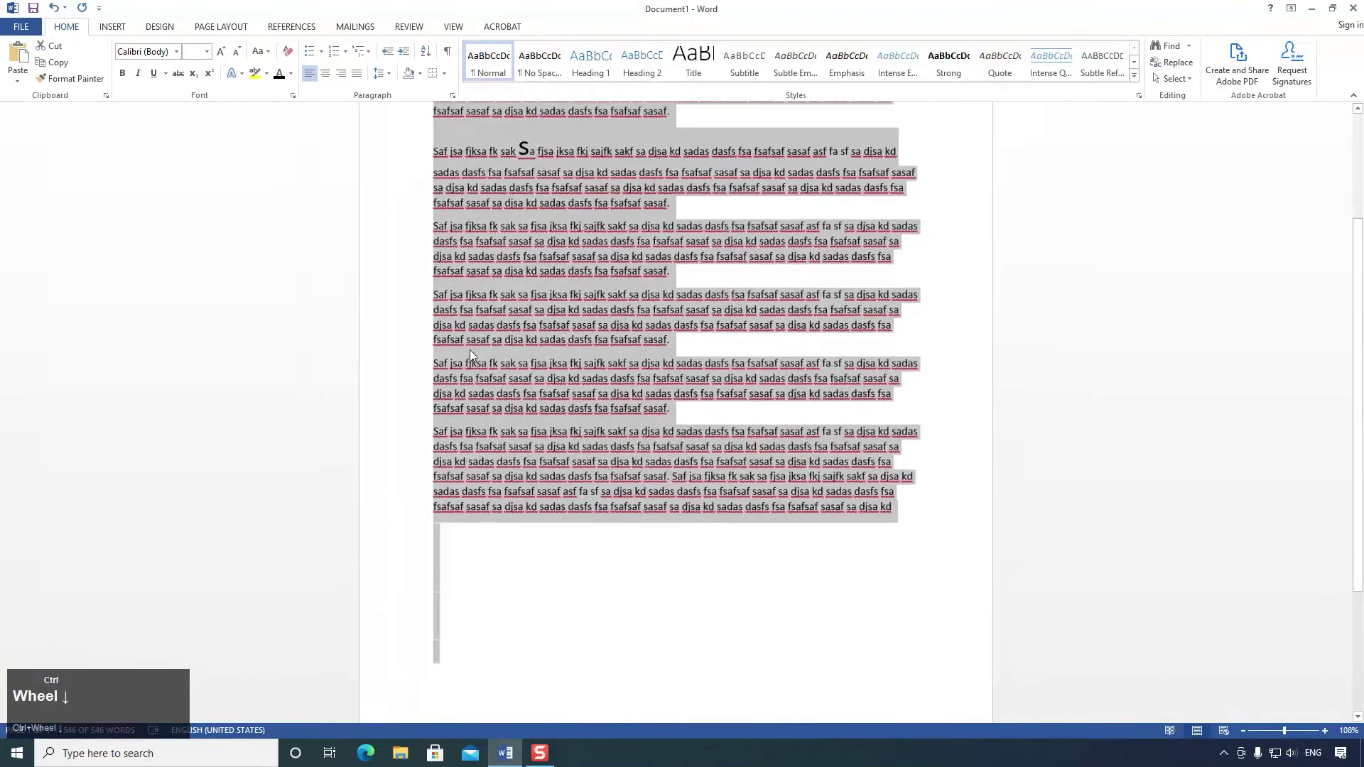
click(178, 53)
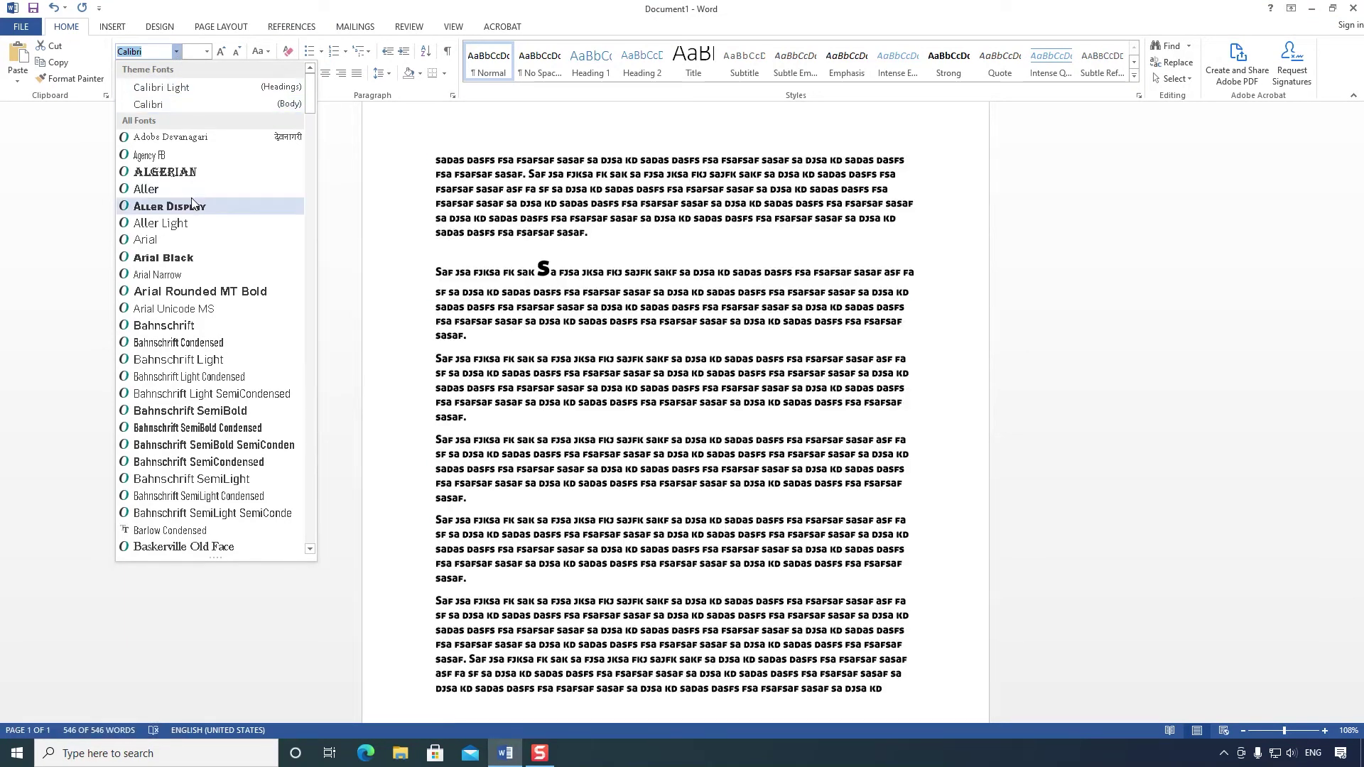
scroll(202, 243, down, 8)
scroll(202, 243, down, 9)
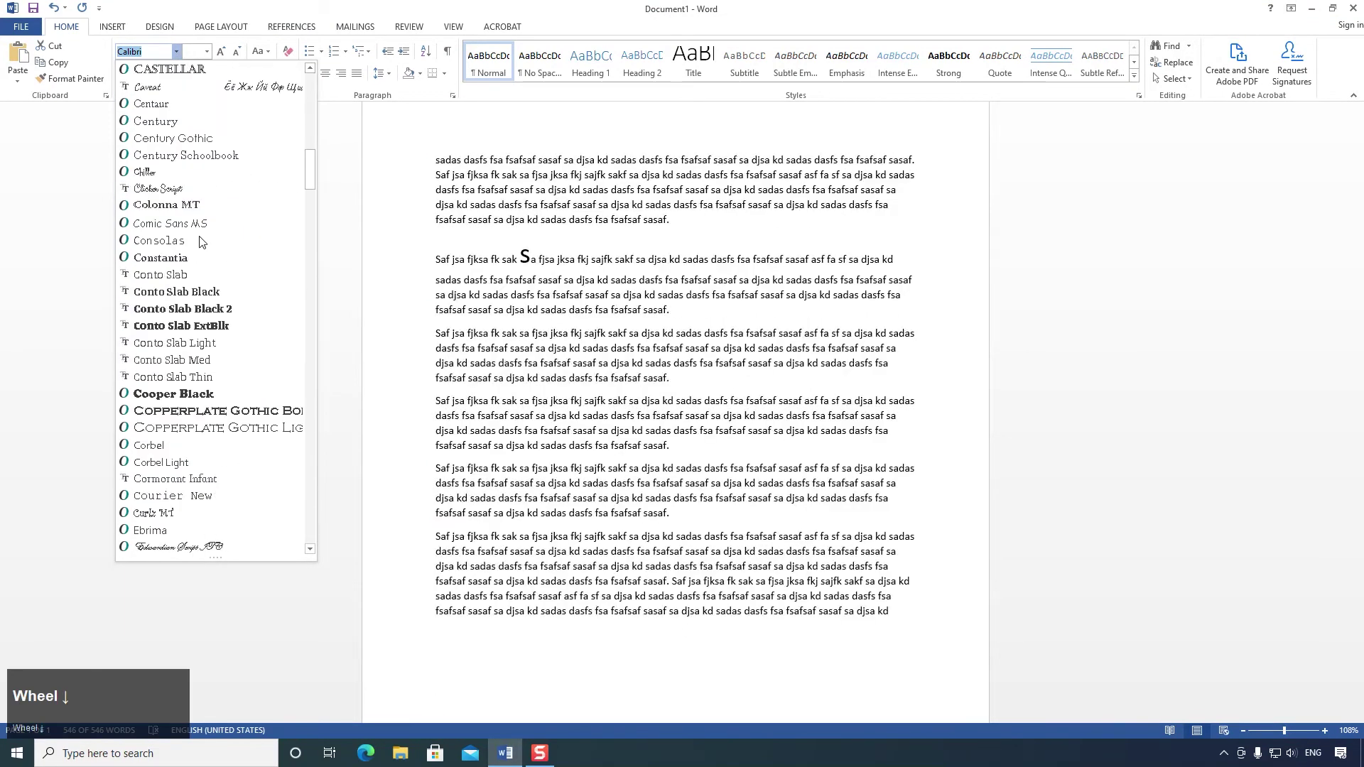
drag(310, 160, 313, 244)
click(156, 50)
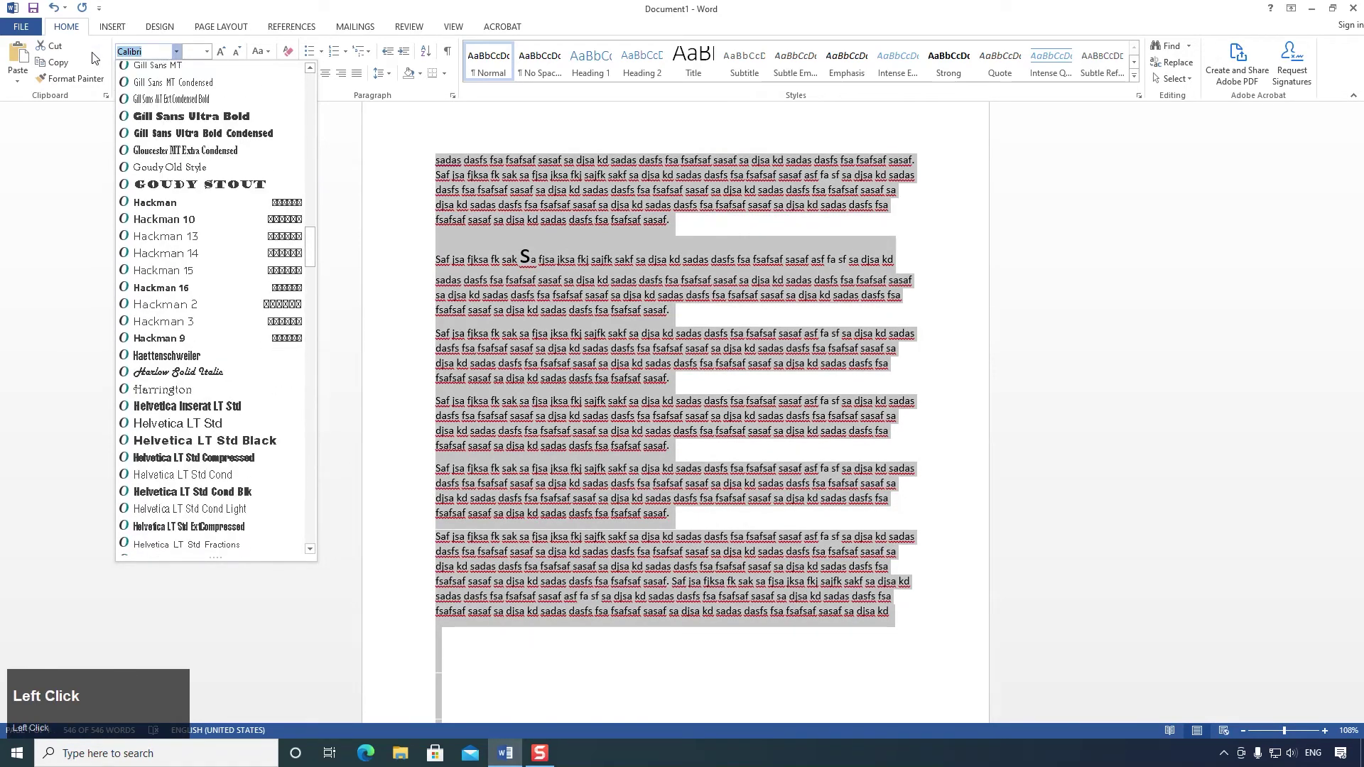
text(Times New Ro)
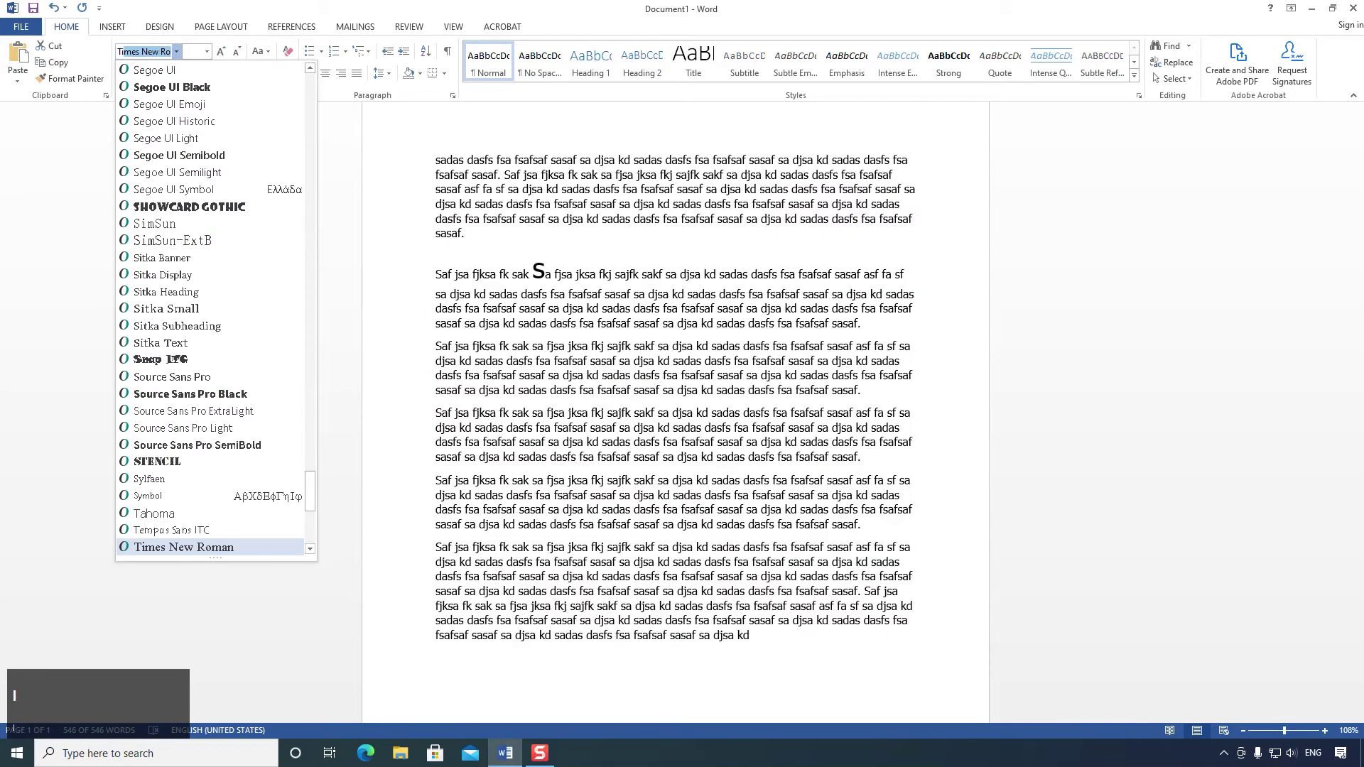
key(Return)
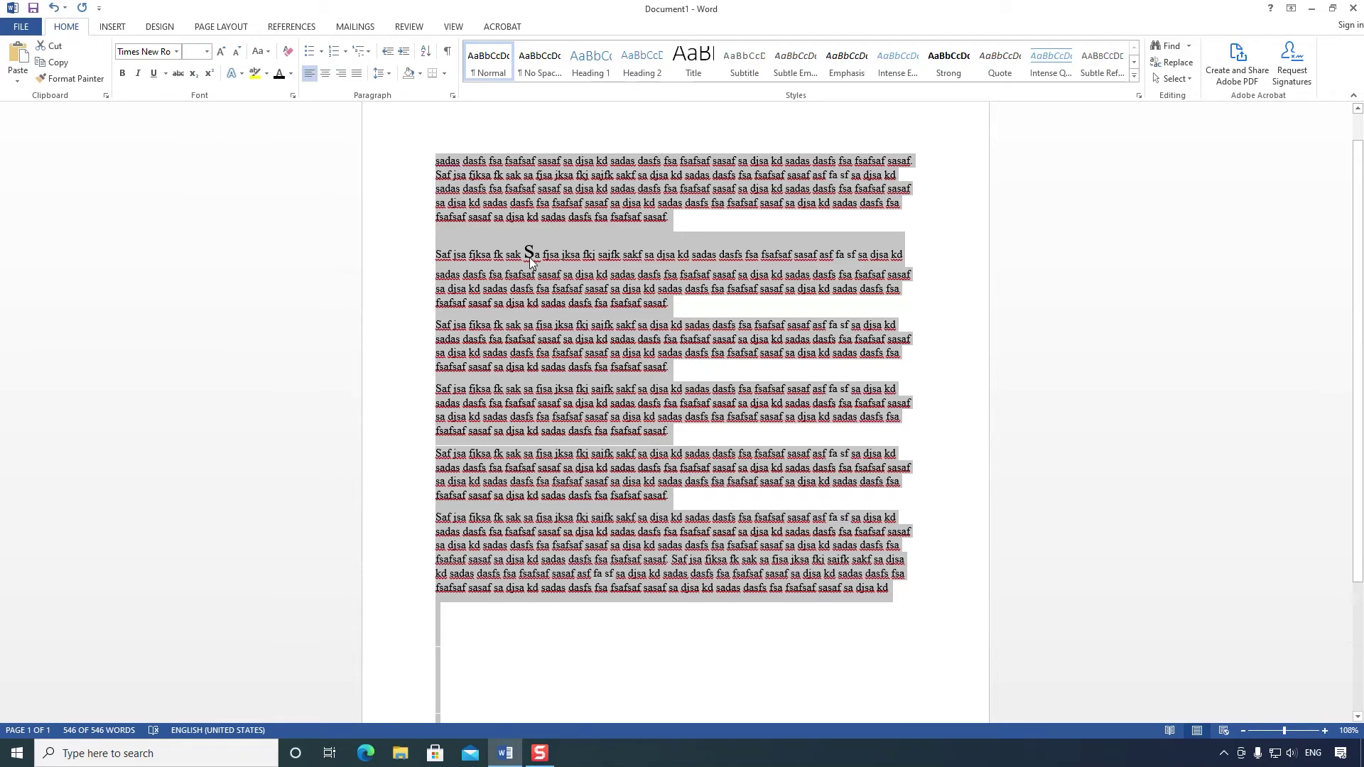
Step: Set the font size of the whole document's text to 12
click(532, 404)
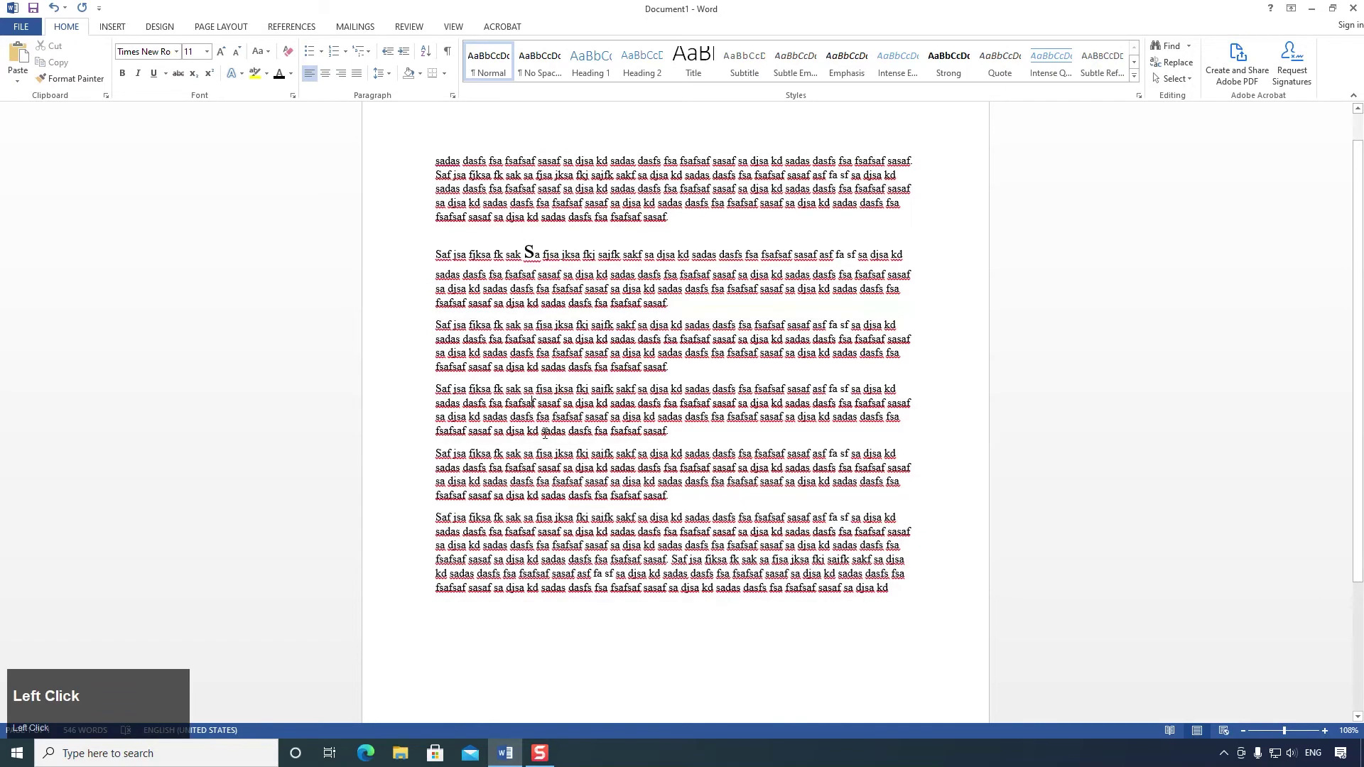
click(470, 257)
key(ctrl+a)
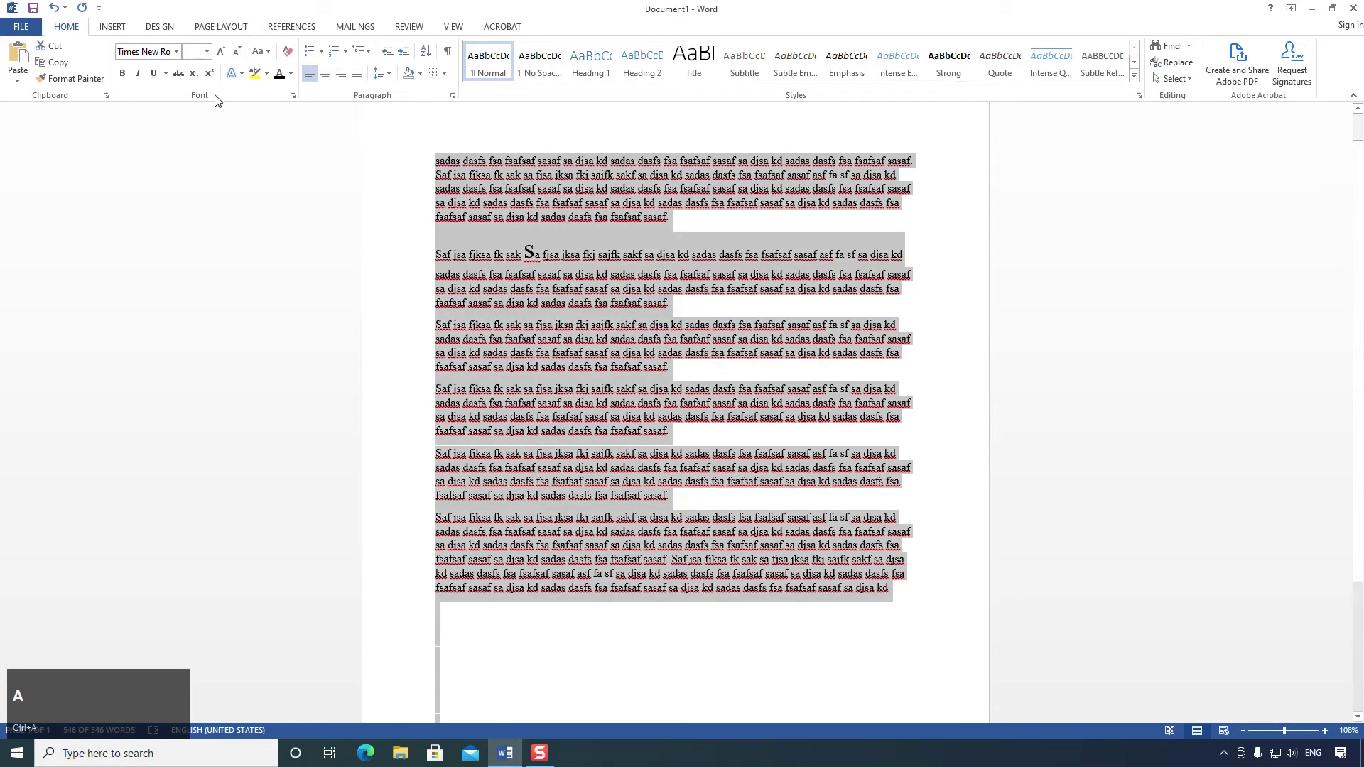
click(191, 57)
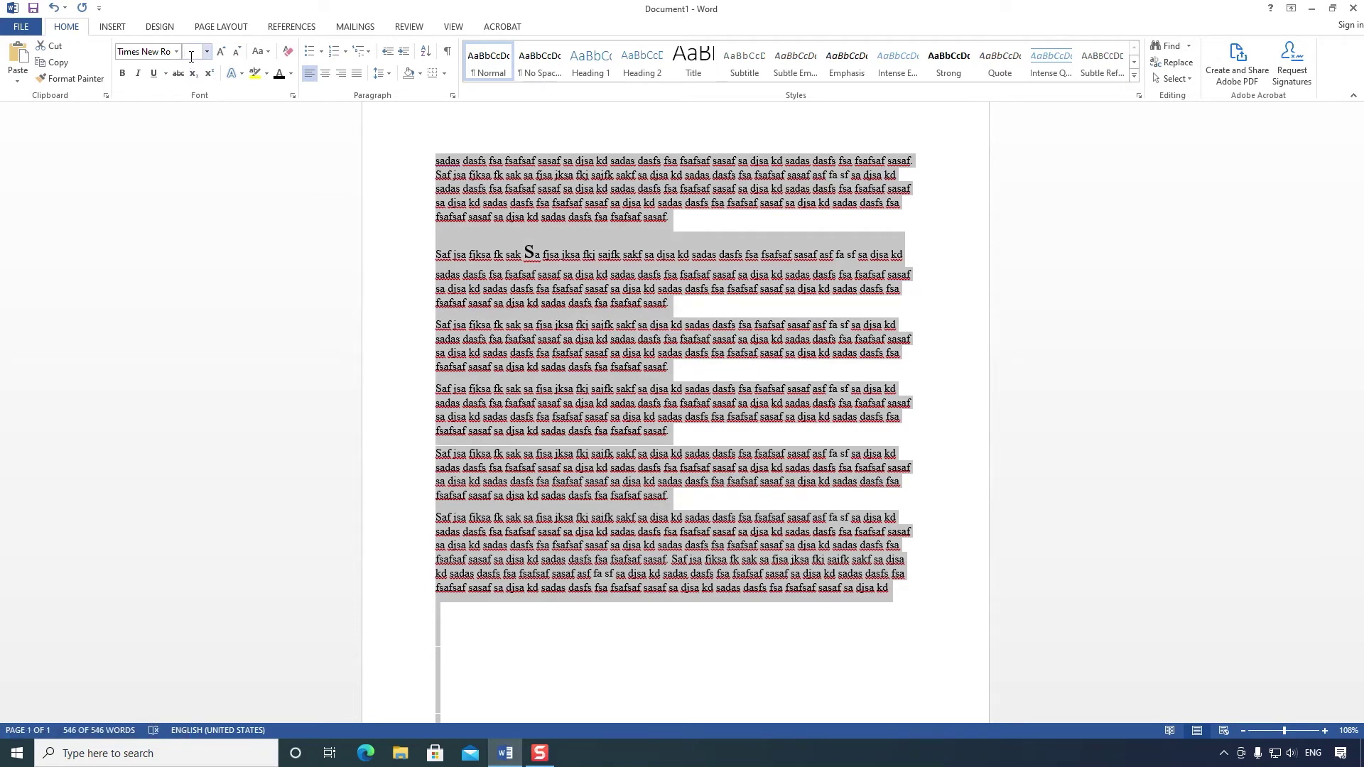
click(192, 60)
click(191, 61)
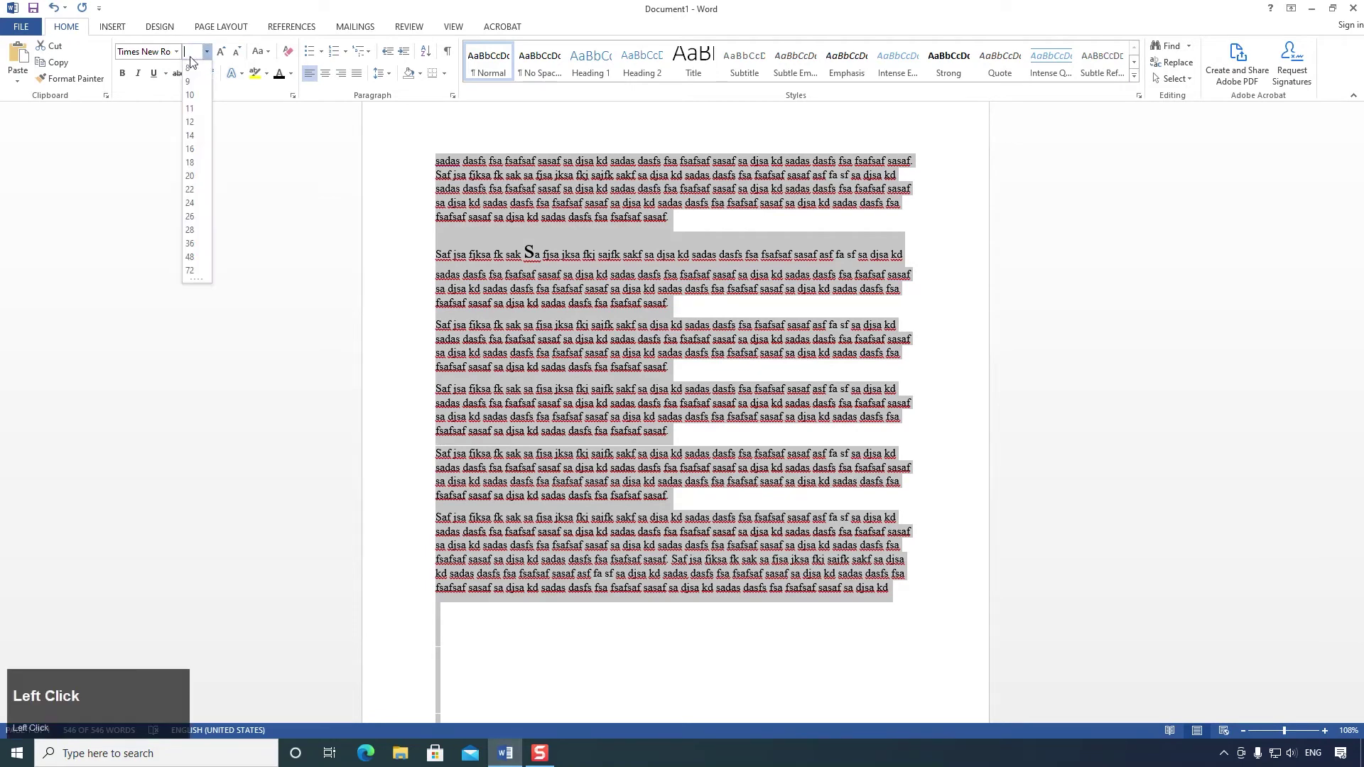
key(Num_Lock)
text(12)
key(Return)
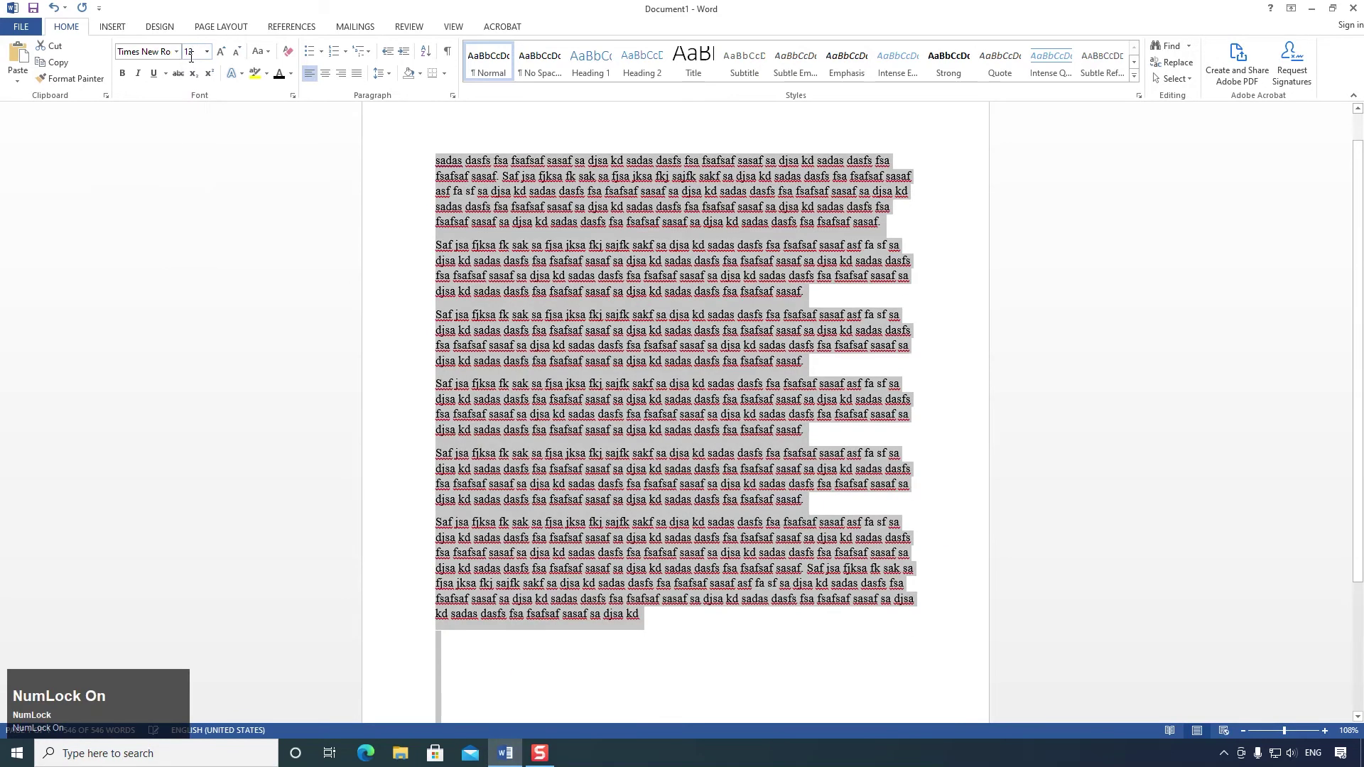
click(540, 342)
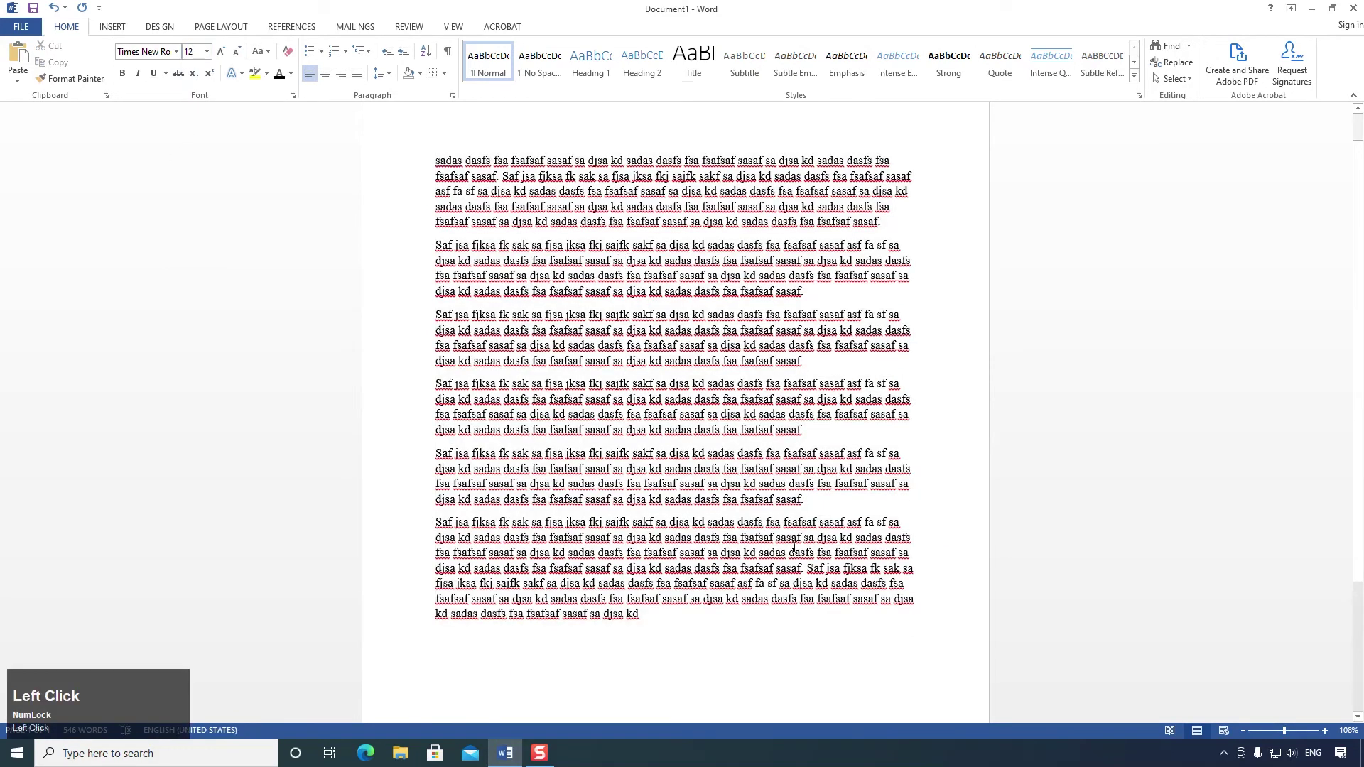
Step: Make the third paragraph of the document bold
key(ctrl+a)
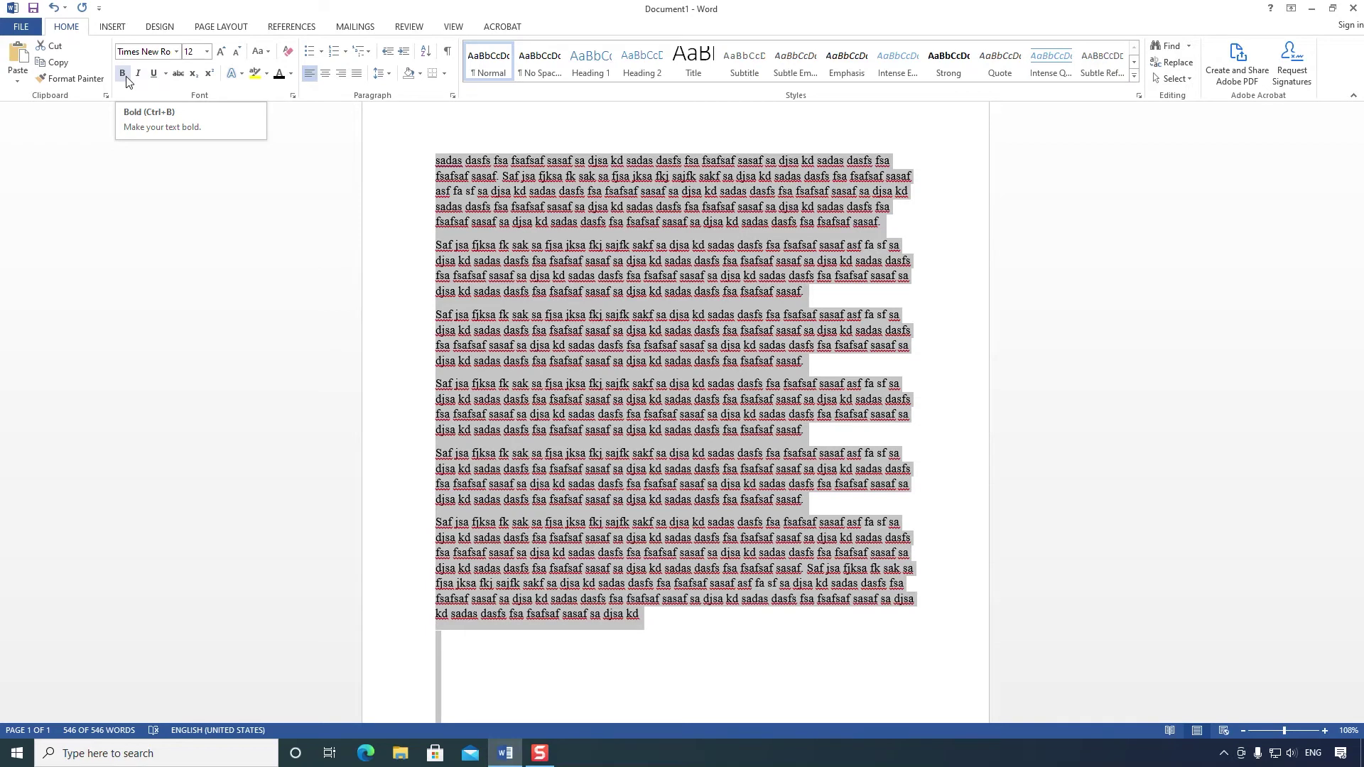
click(344, 185)
drag(827, 366, 404, 323)
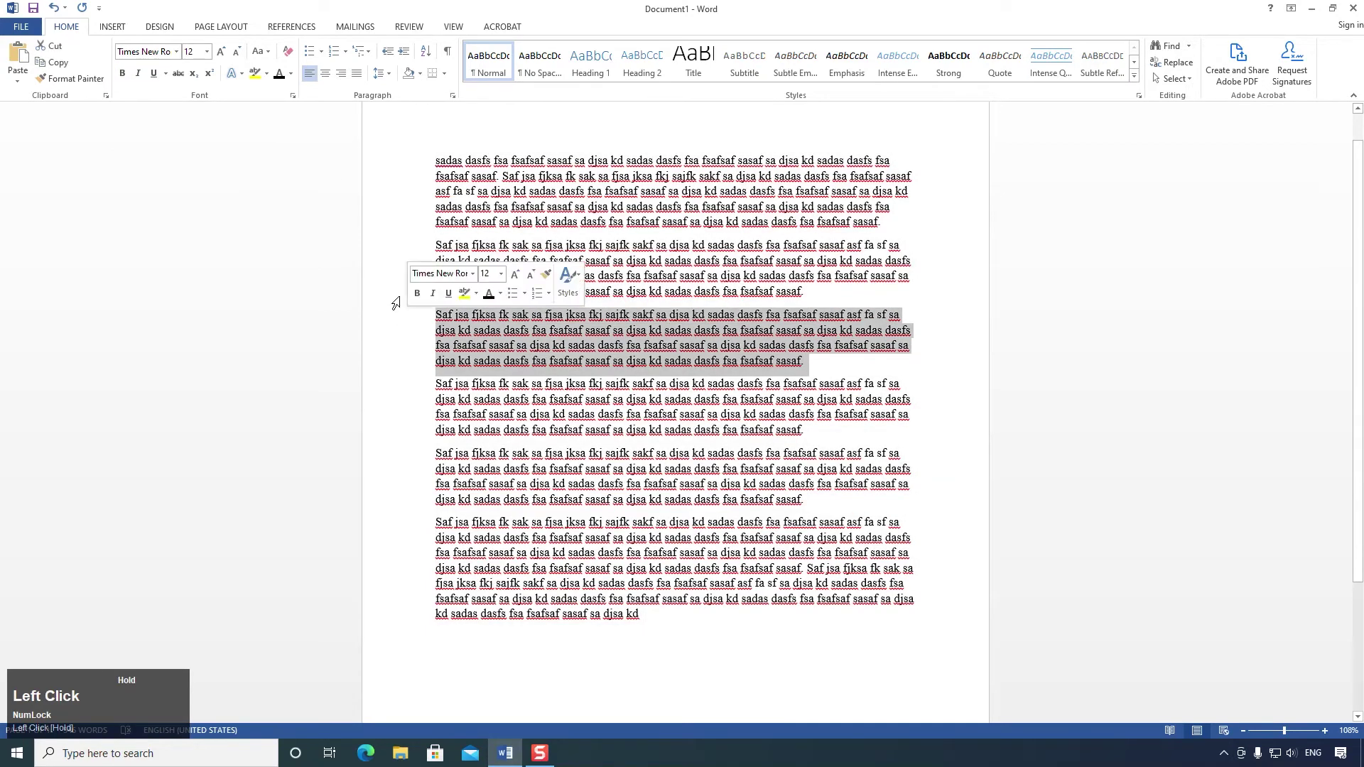
click(122, 73)
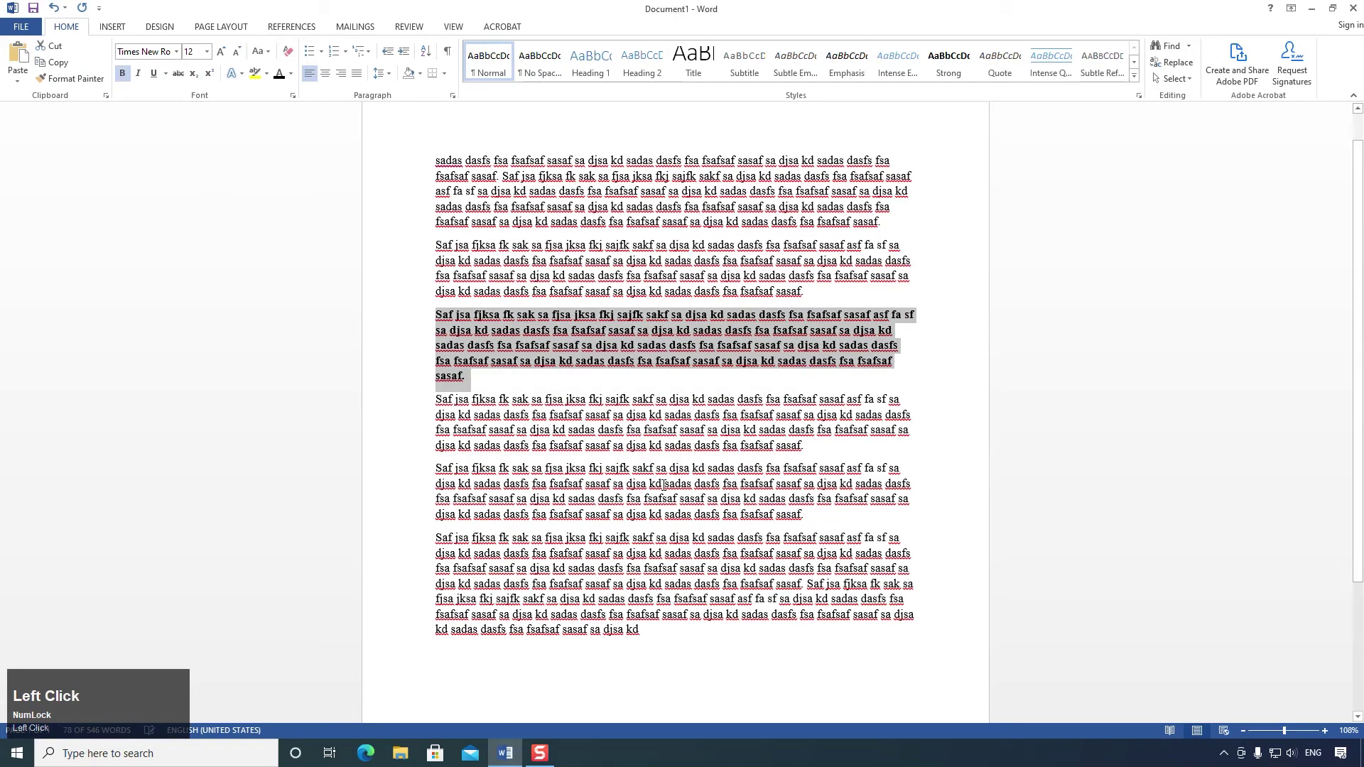
click(569, 416)
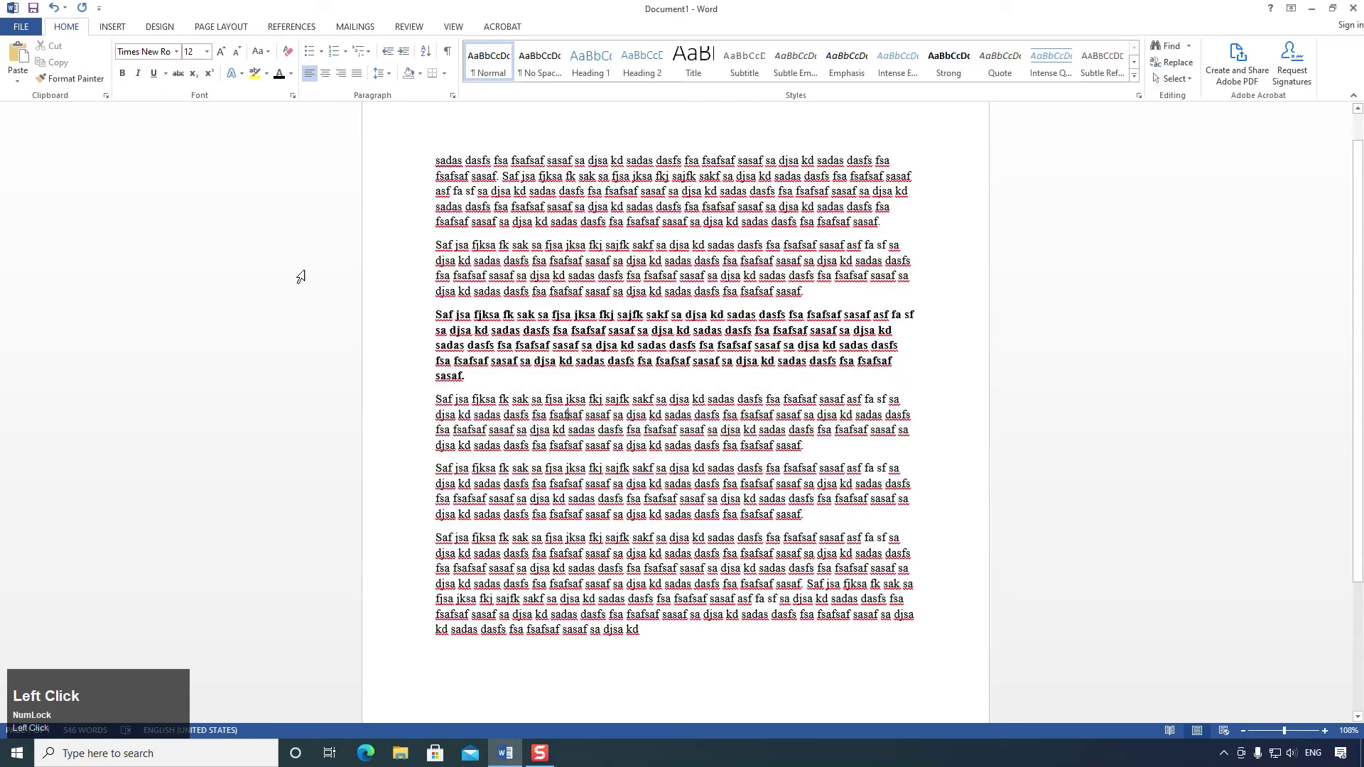
Step: Italicize the fifth paragraph, directly above the last one
drag(806, 446, 436, 405)
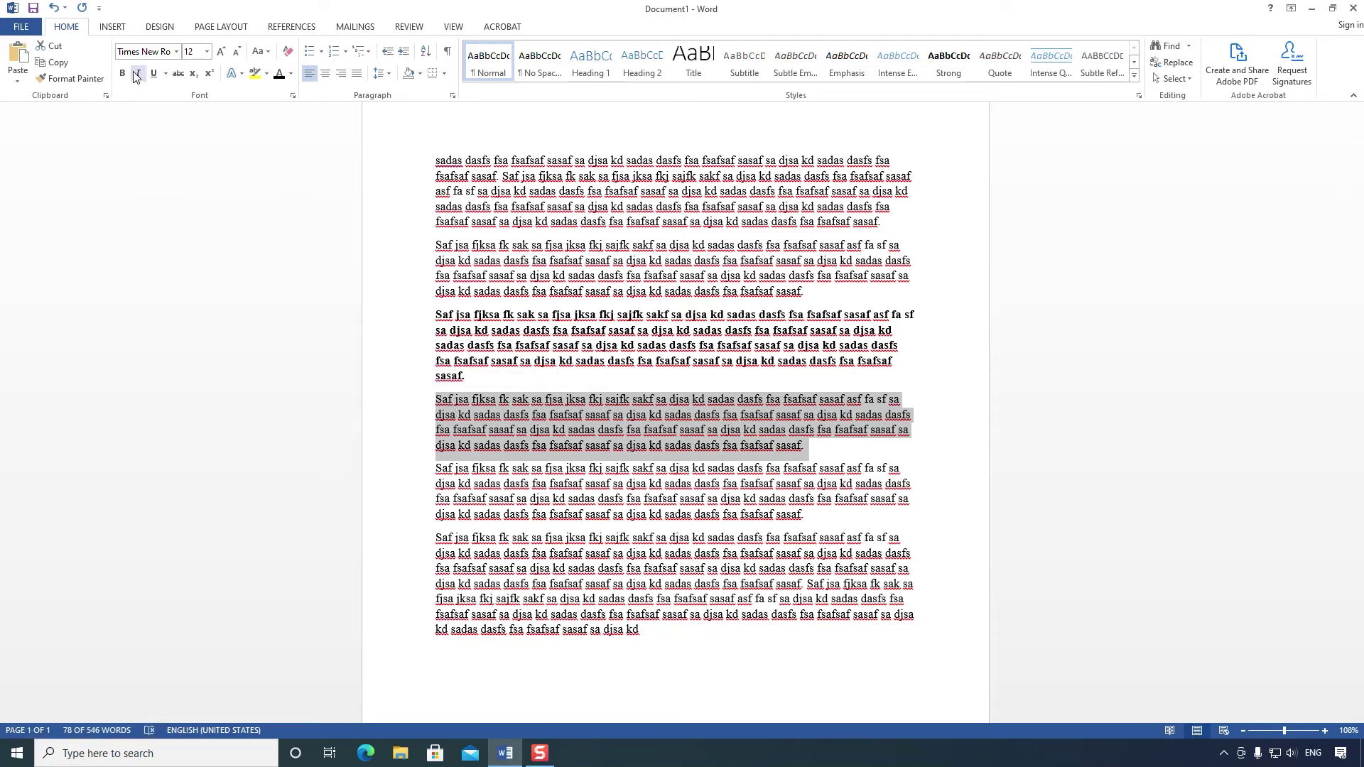
click(796, 310)
drag(782, 295, 177, 95)
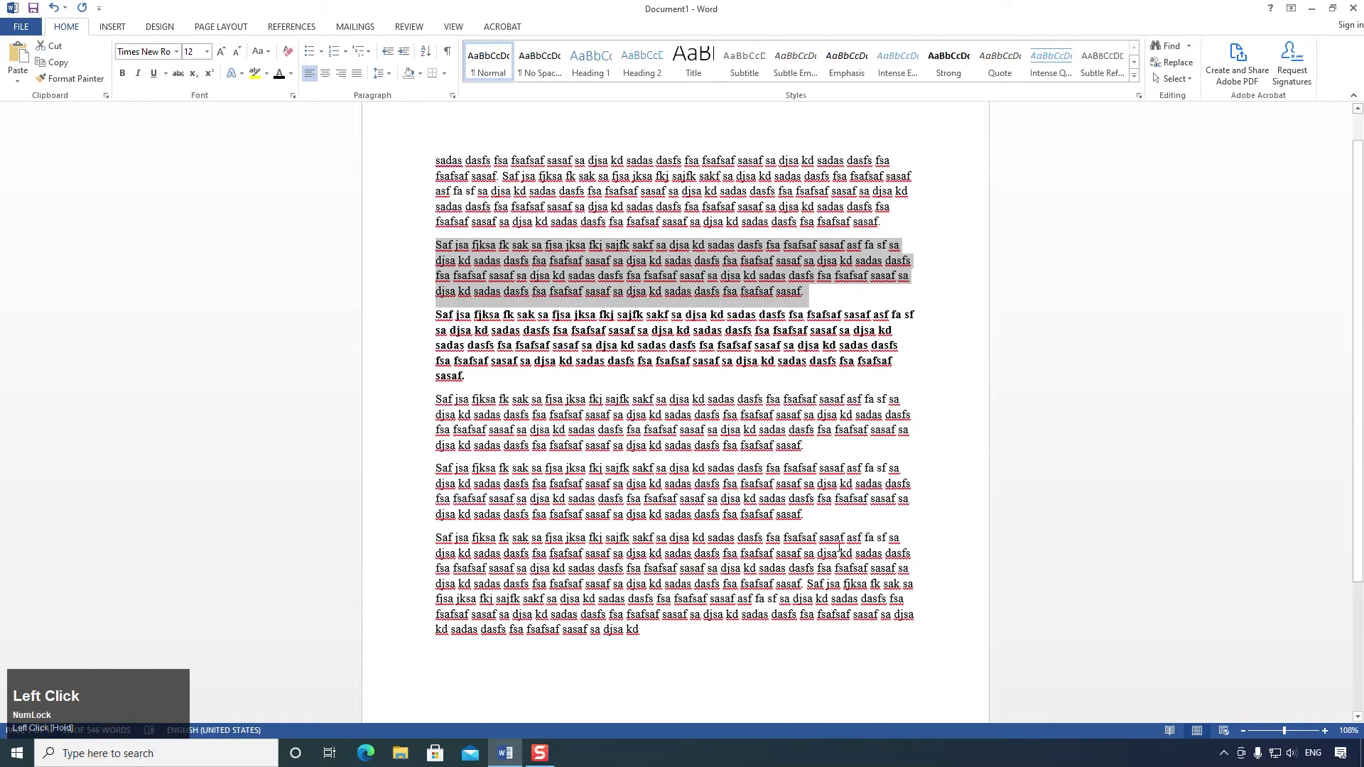
drag(832, 513, 437, 471)
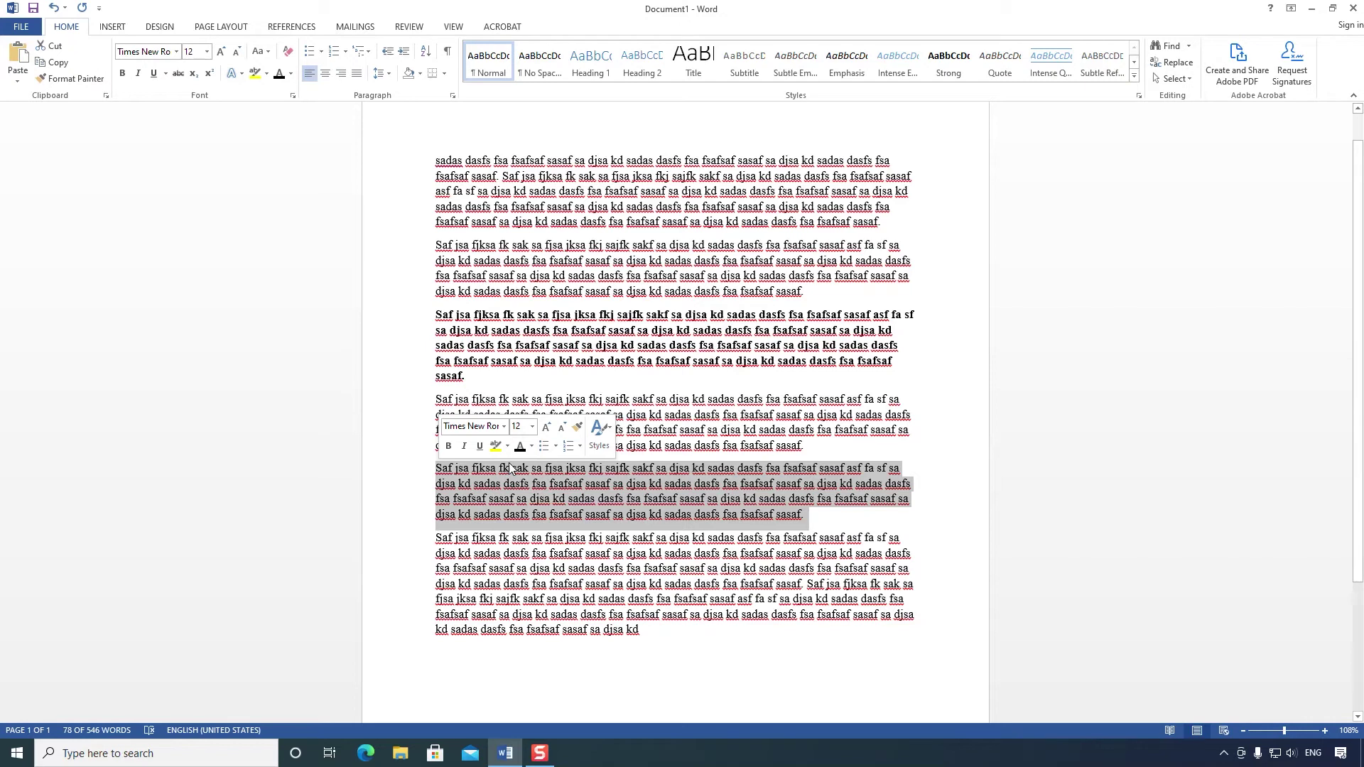
click(465, 448)
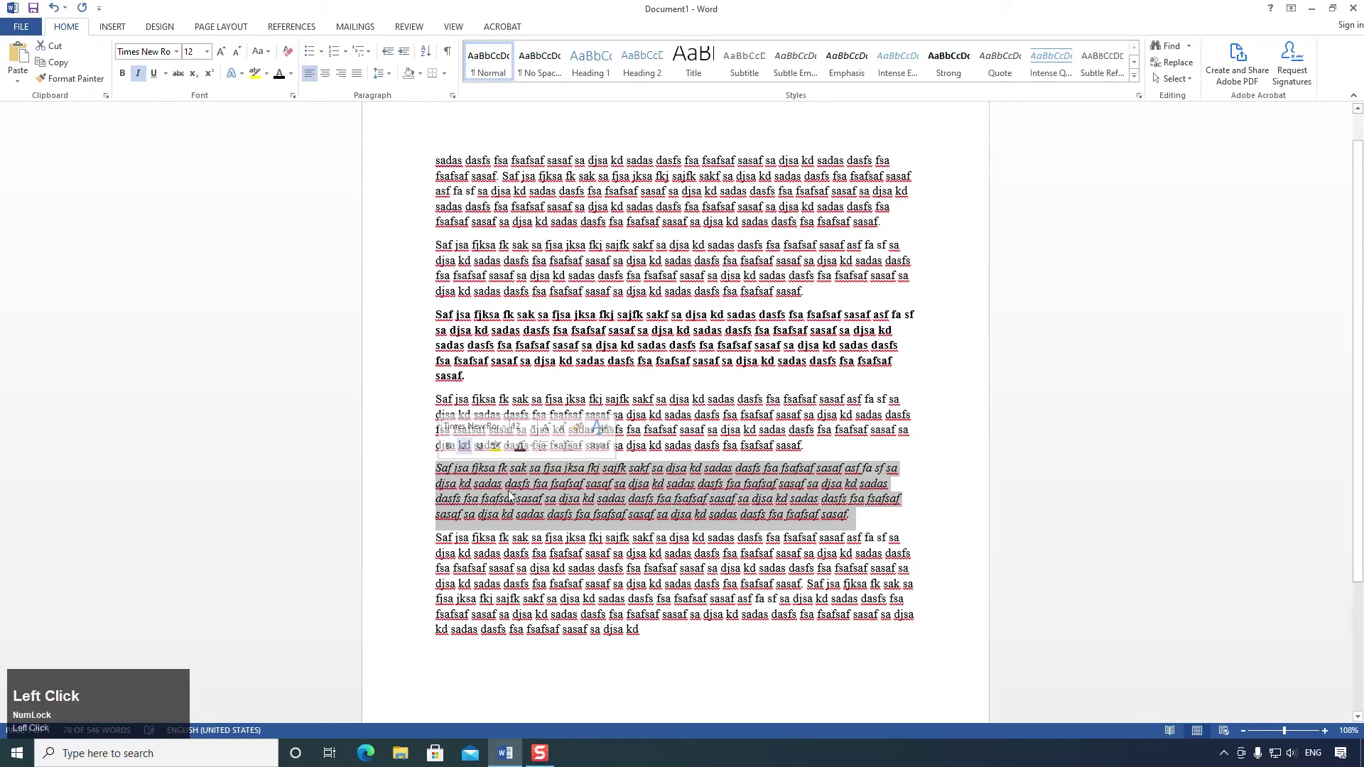
Step: Underline the second paragraph, directly above the bold one
click(829, 288)
drag(828, 288, 435, 244)
click(162, 76)
click(723, 282)
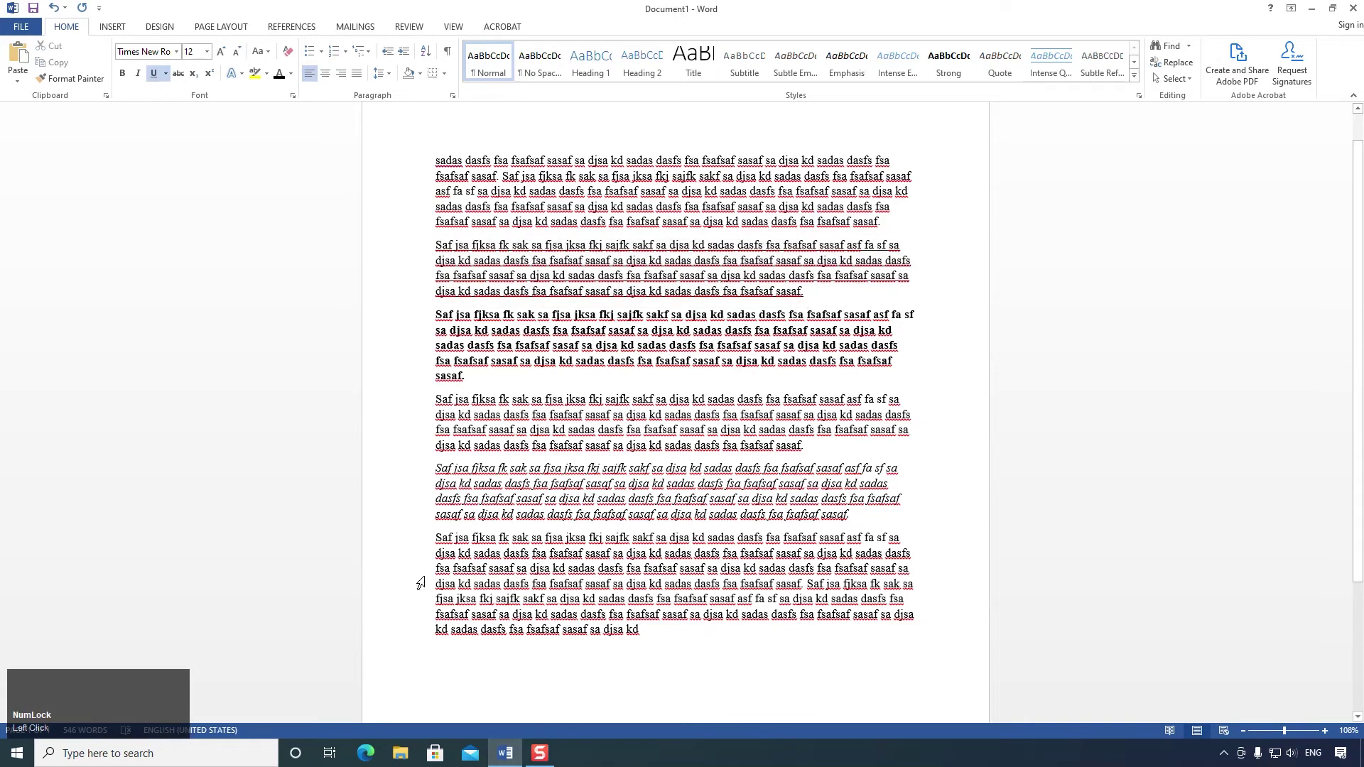
click(566, 569)
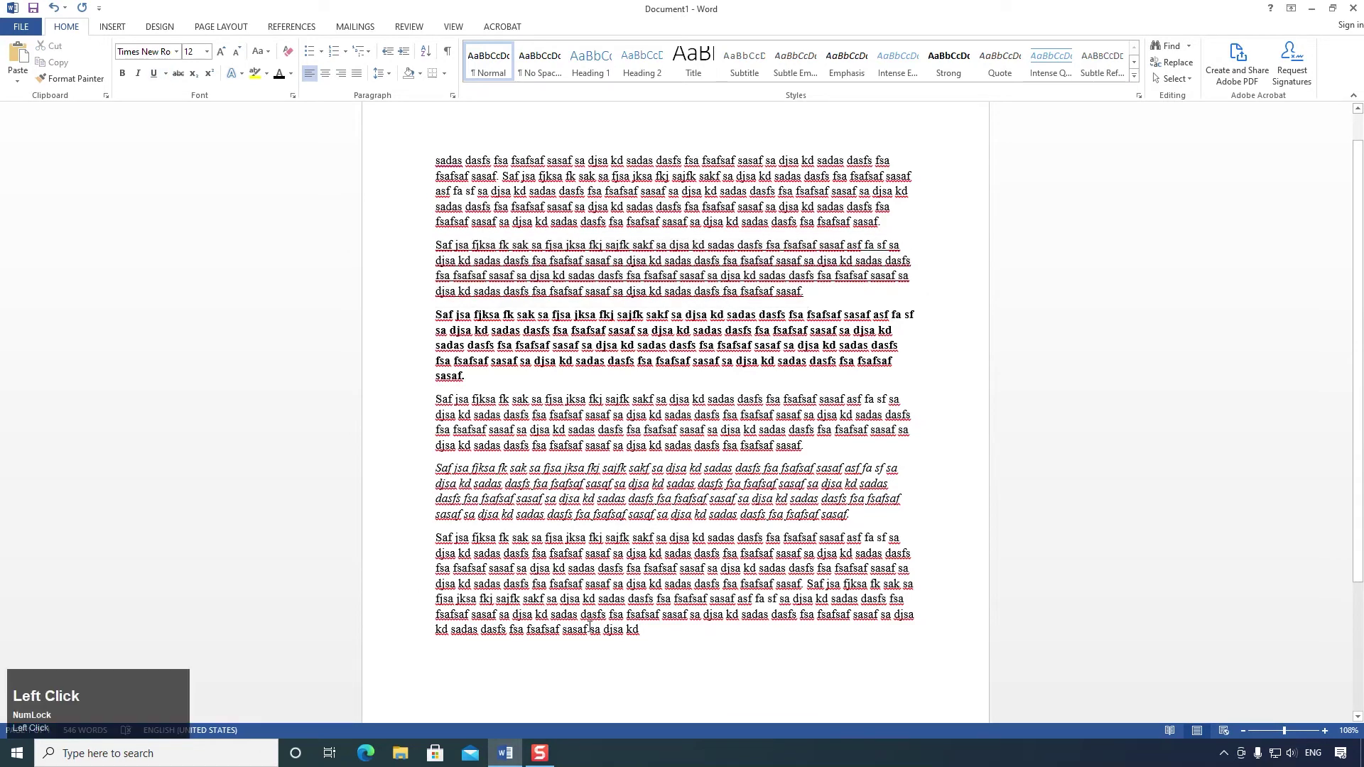
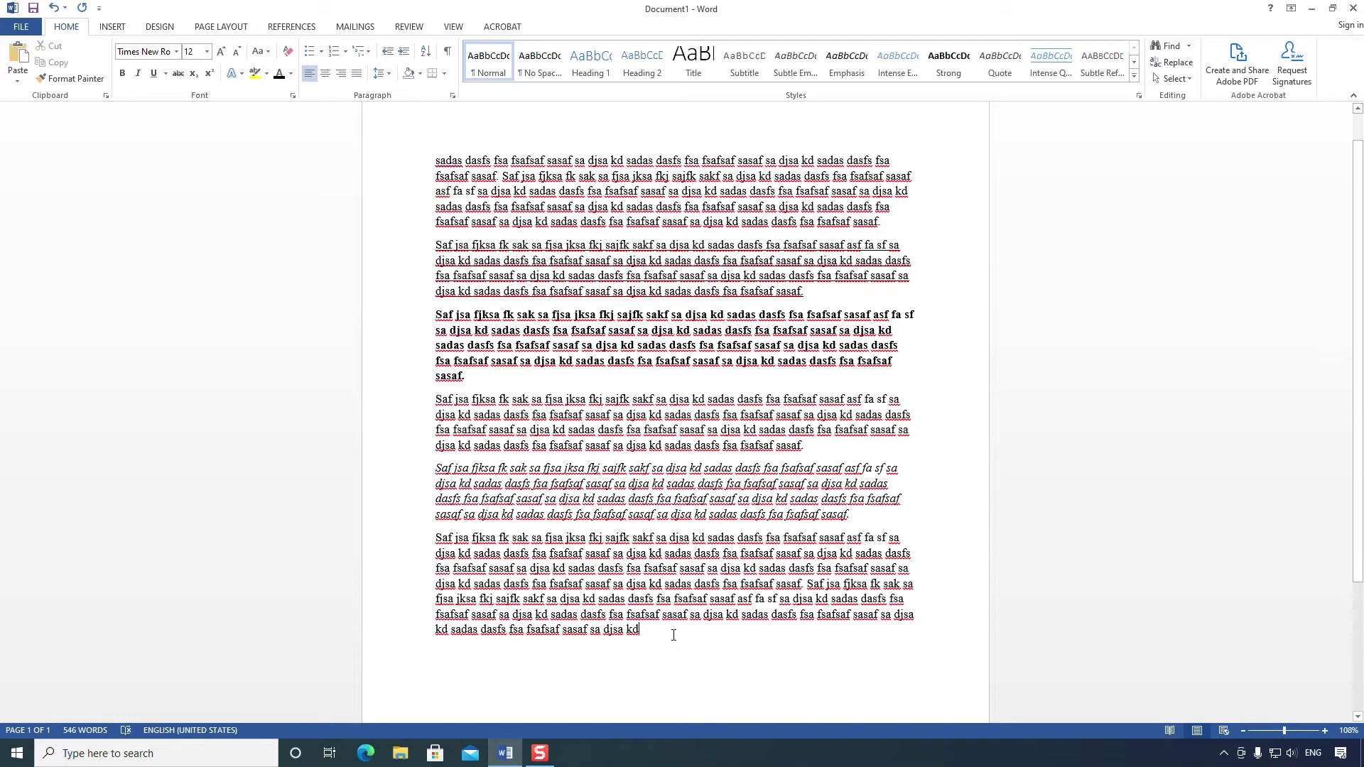
Step: Add the sentence "This car is new." on a new line below the last paragraph
key(Return)
text(This car is new.)
key(Return)
scroll(673, 636, down, 2)
click(546, 551)
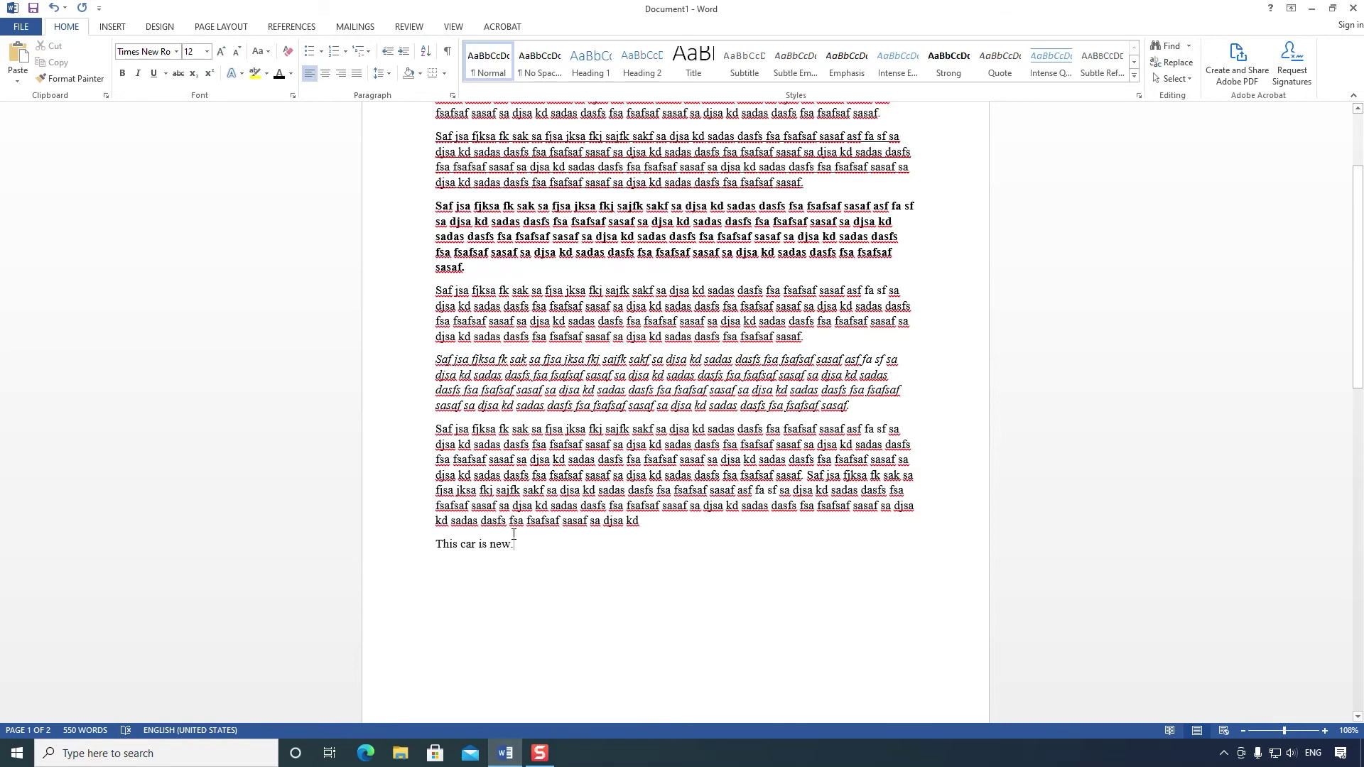
scroll(513, 533, up, 2)
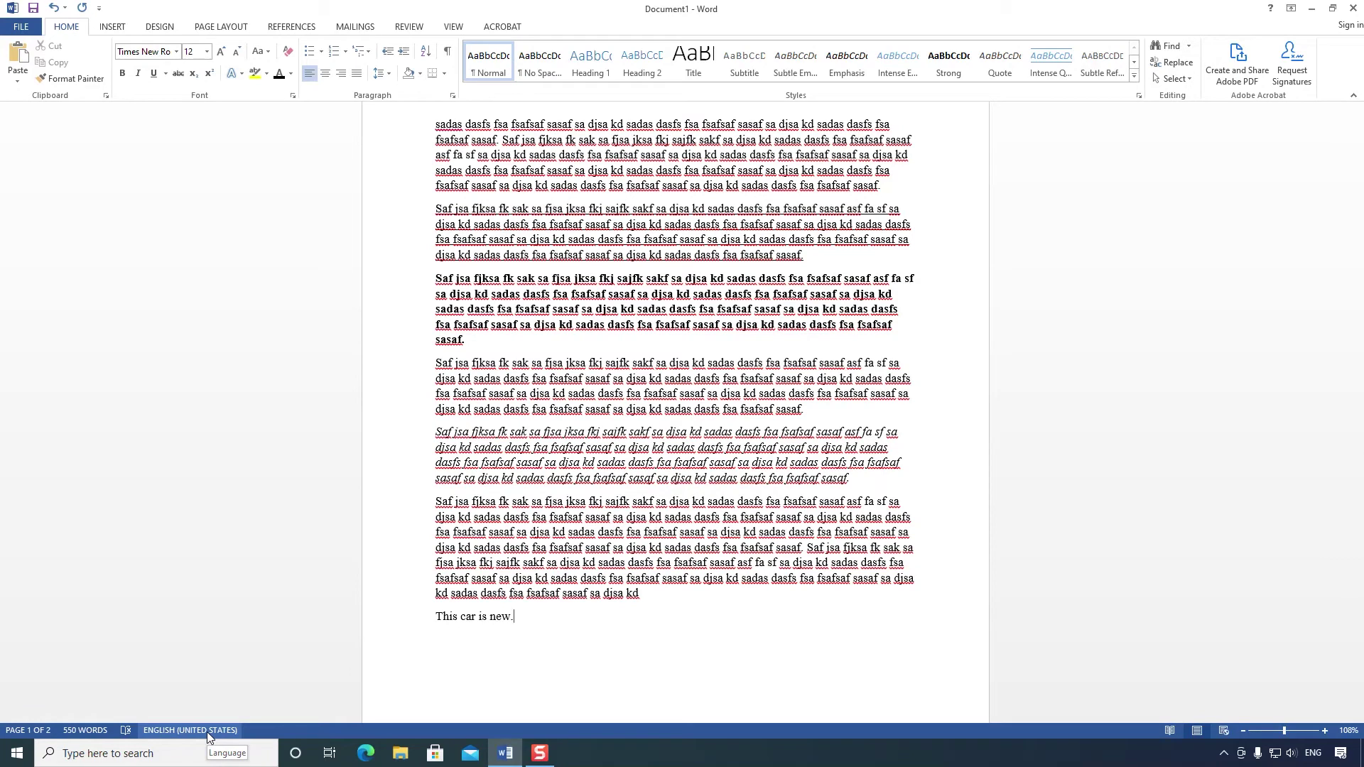
Step: Add the sentence "Ovaj auto je nov." on a new line below "This car is new."
key(Return)
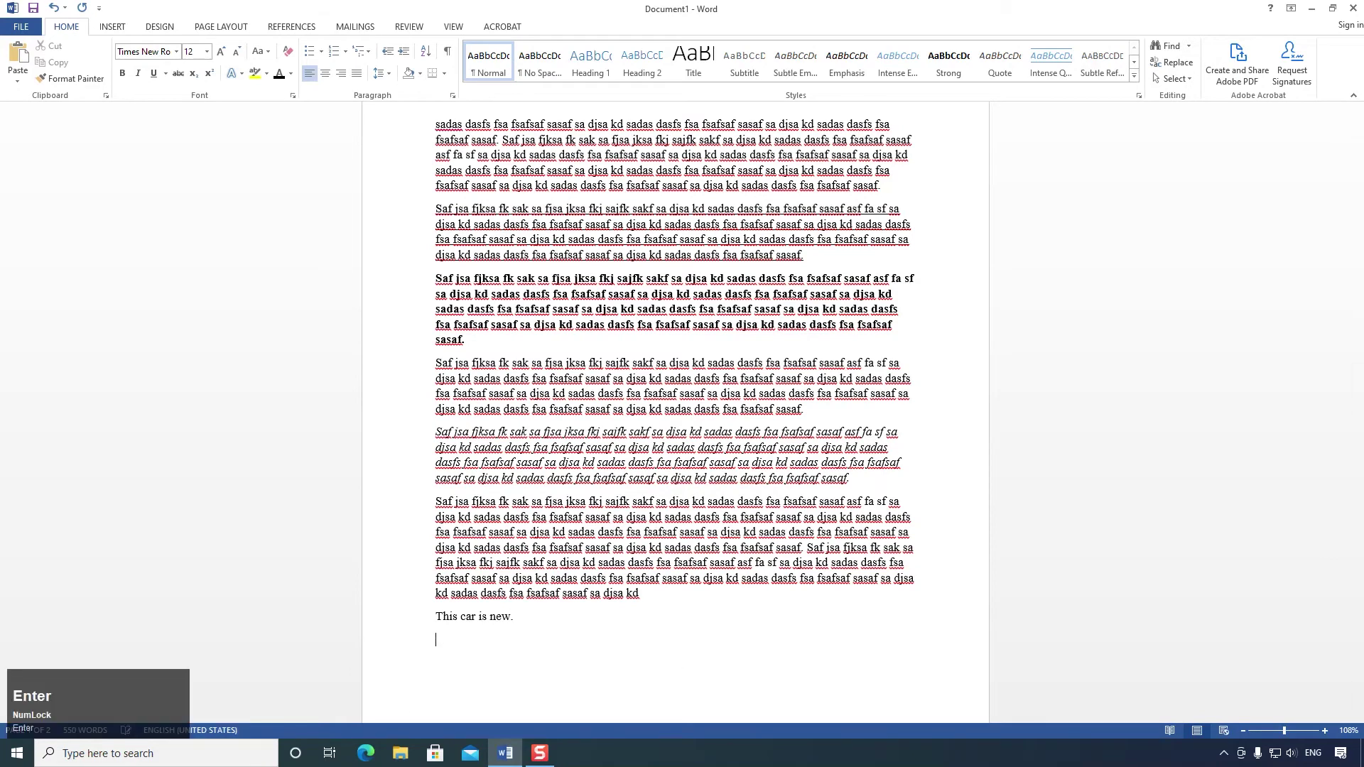
text(Ovo)
key(BackSpace)
key(BackSpace)
text(aj auto je nov.)
key(Return)
scroll(606, 562, down, 2)
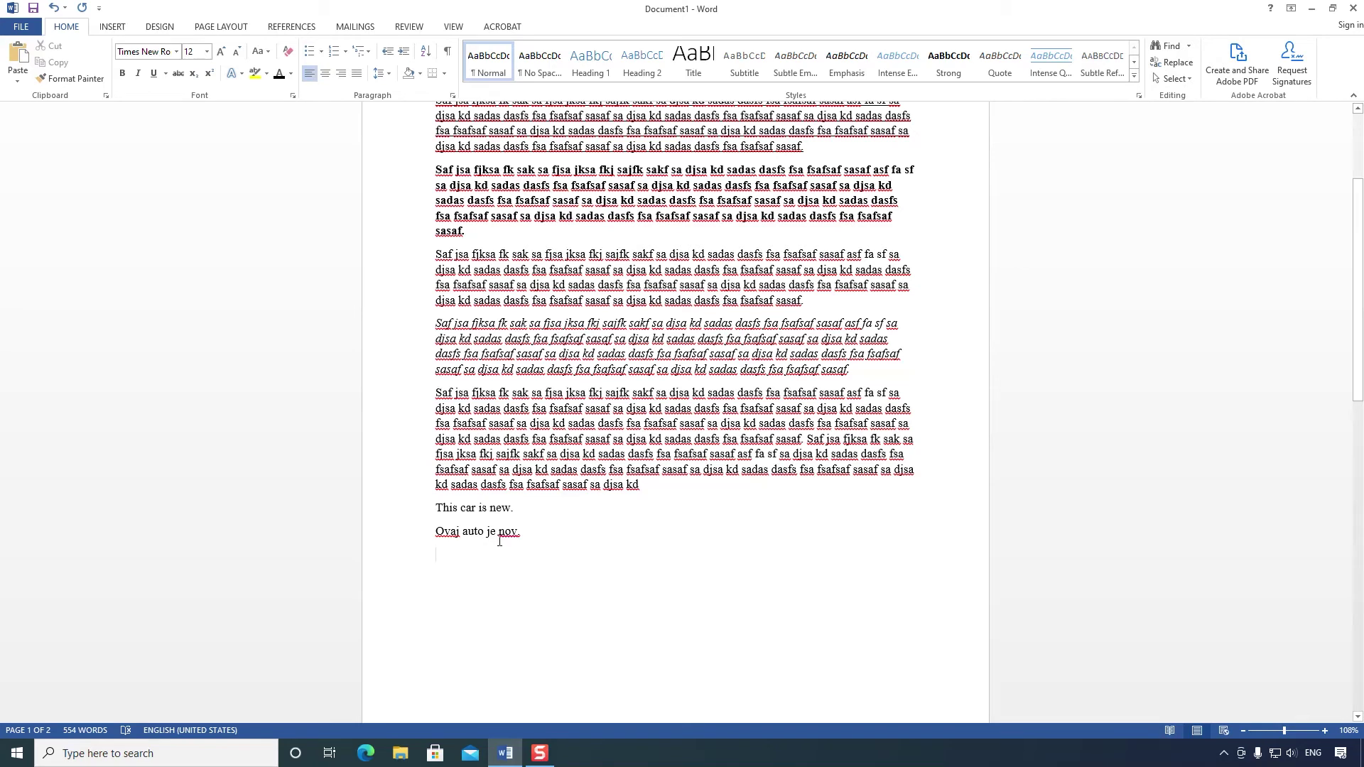
scroll(499, 541, up, 2)
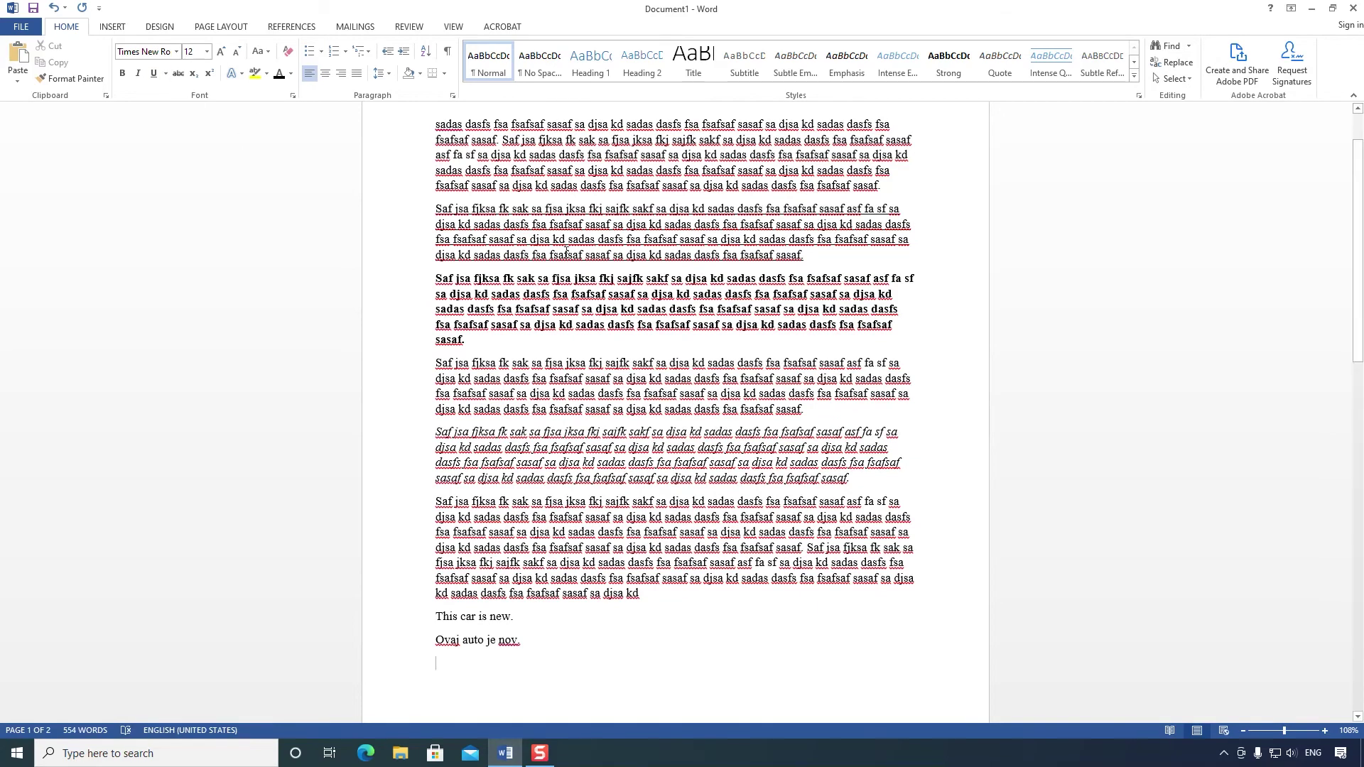
scroll(583, 359, up, 1)
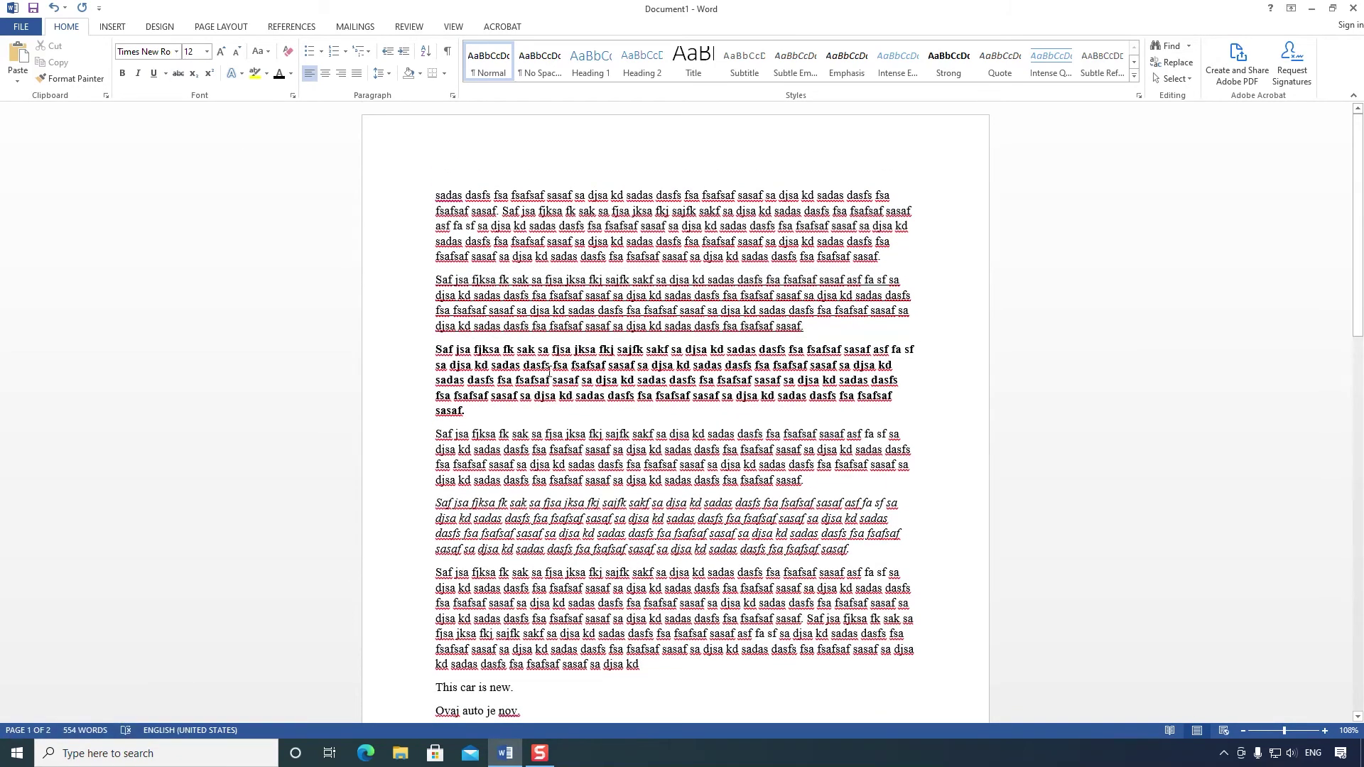
Step: Cut the sentence "This car is new." and replace the entire document content with it
scroll(558, 408, down, 2)
drag(527, 581, 435, 580)
click(530, 592)
triple_click(529, 593)
key(ctrl+x)
scroll(533, 568, up, 2)
key(ctrl+a)
key(ctrl+v)
Step: Duplicate the sentence "This car is new." along the same line until it forms one paragraph of 18 repetitions
drag(435, 196, 510, 193)
key(ctrl+c)
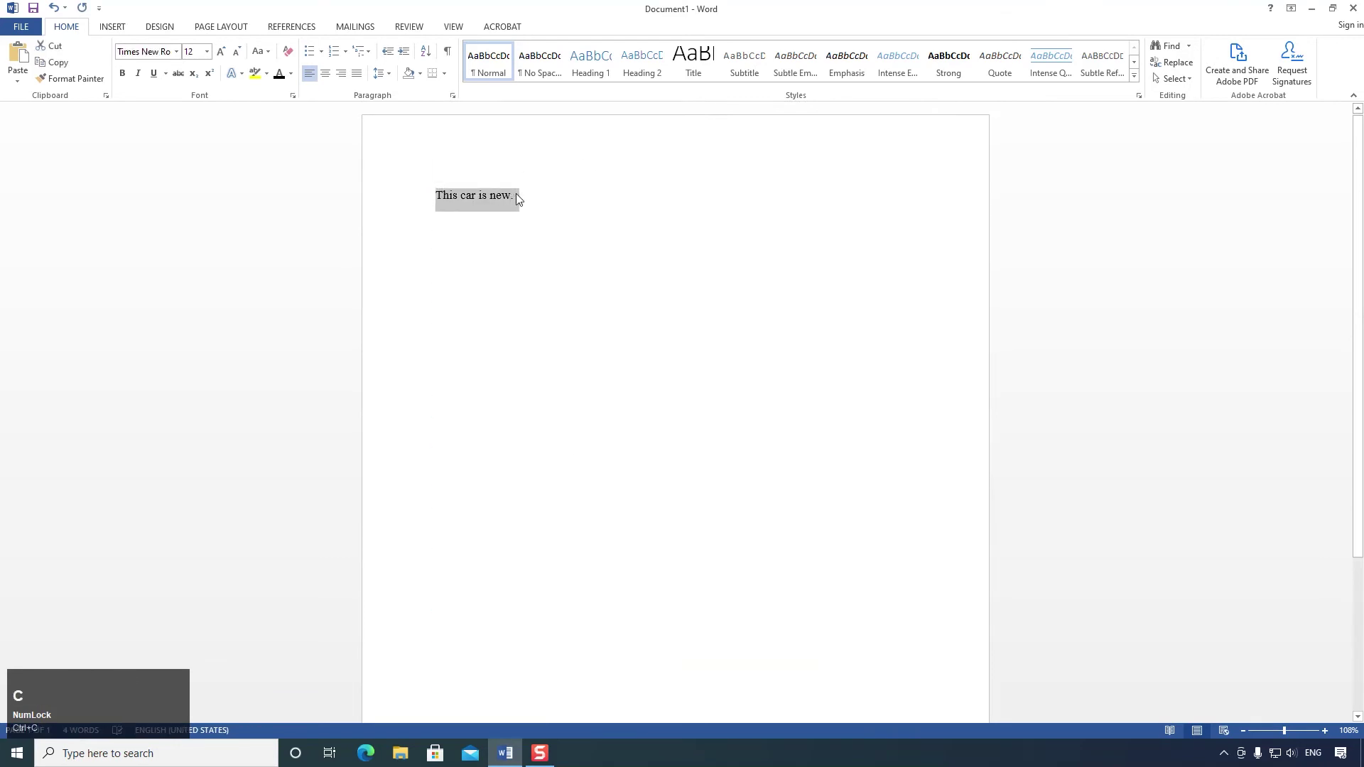
click(552, 195)
key(ctrl+v)
drag(596, 196, 518, 193)
key(ctrl+c)
click(609, 193)
key(ctrl+v)
key(ctrl+v)
key(ctrl+v)
key(ctrl+v)
key(ctrl+v)
key(ctrl+v)
key(ctrl+v)
key(ctrl+v)
key(ctrl+v)
key(ctrl+v)
key(ctrl+v)
key(ctrl+v)
key(ctrl+v)
key(ctrl+v)
key(ctrl+v)
key(ctrl+v)
Step: Copy the whole paragraph and paste it four more times below the original
key(ctrl+a)
click(524, 240)
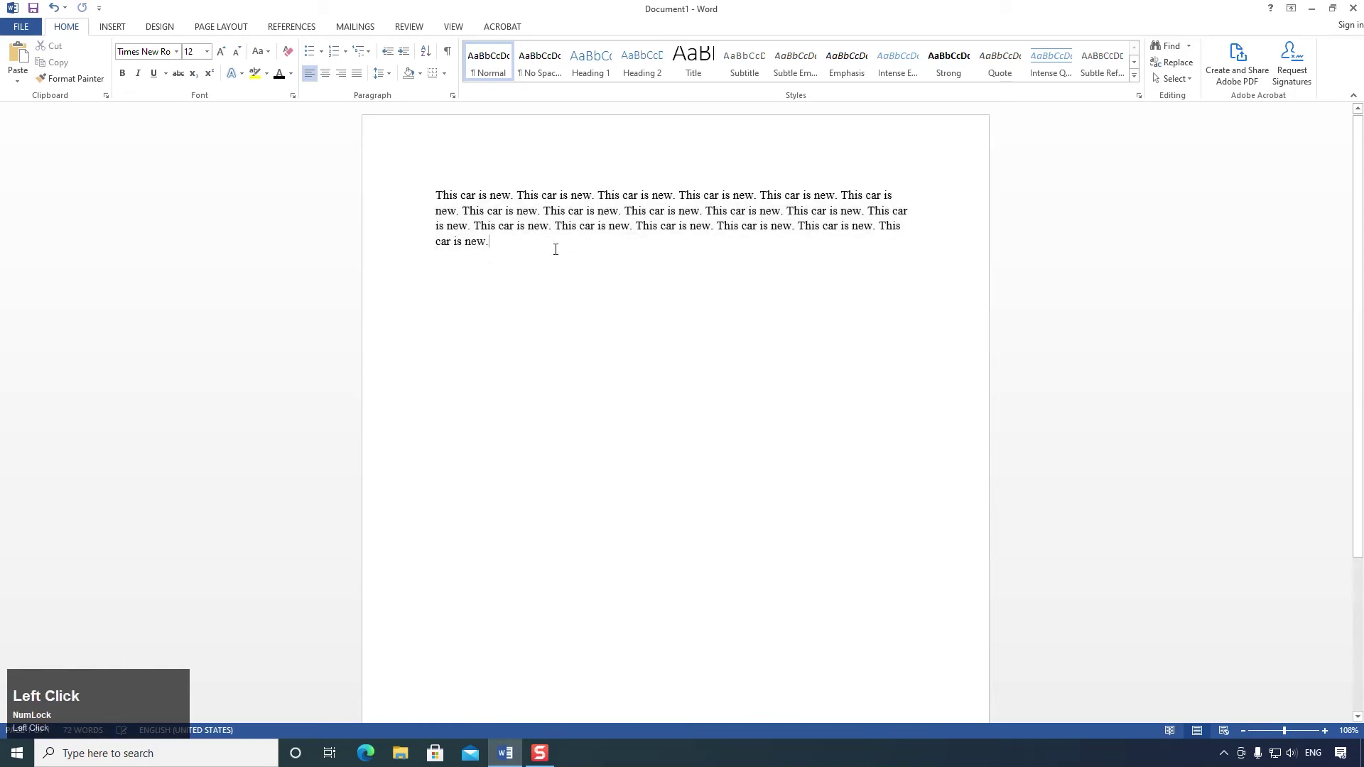
key(Return)
key(ctrl+v)
key(ctrl+v)
key(ctrl+v)
key(ctrl+v)
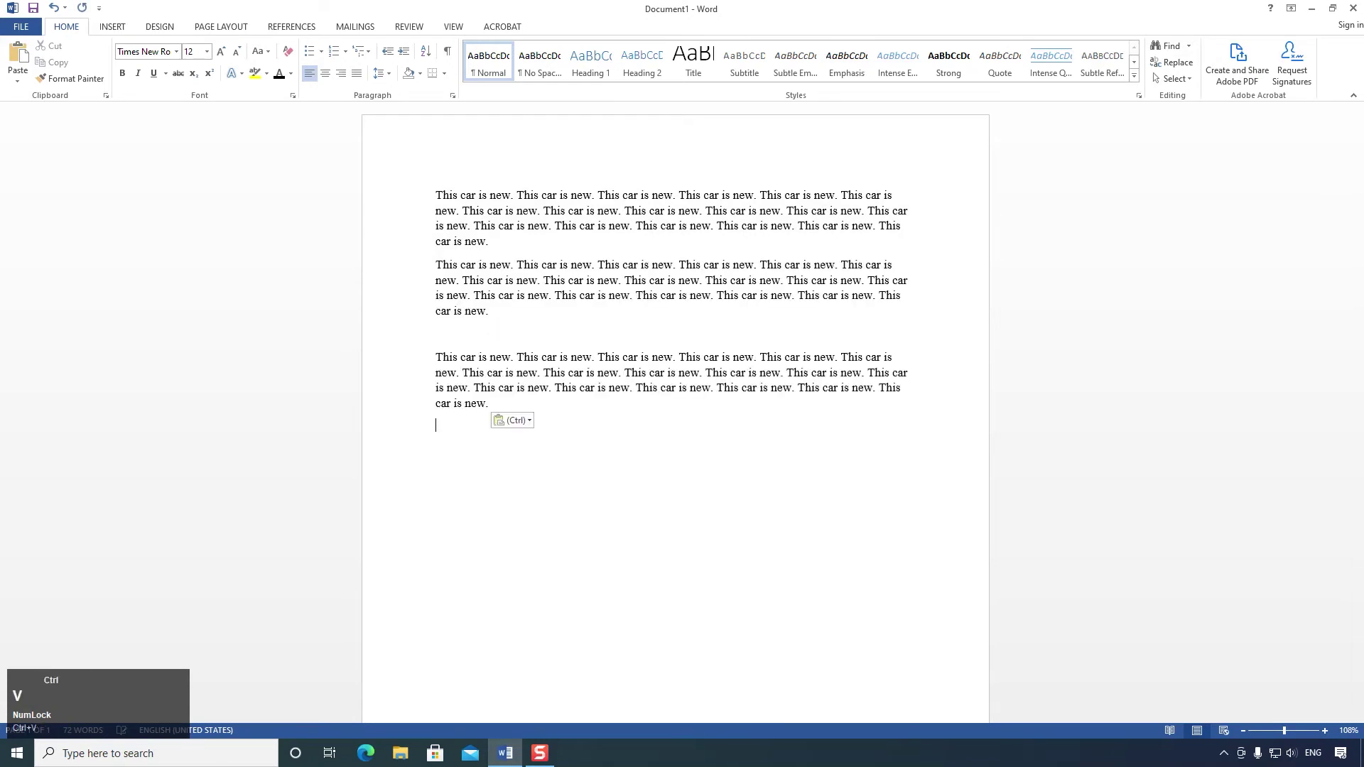
Step: Underline all the text in the document
key(ctrl+a)
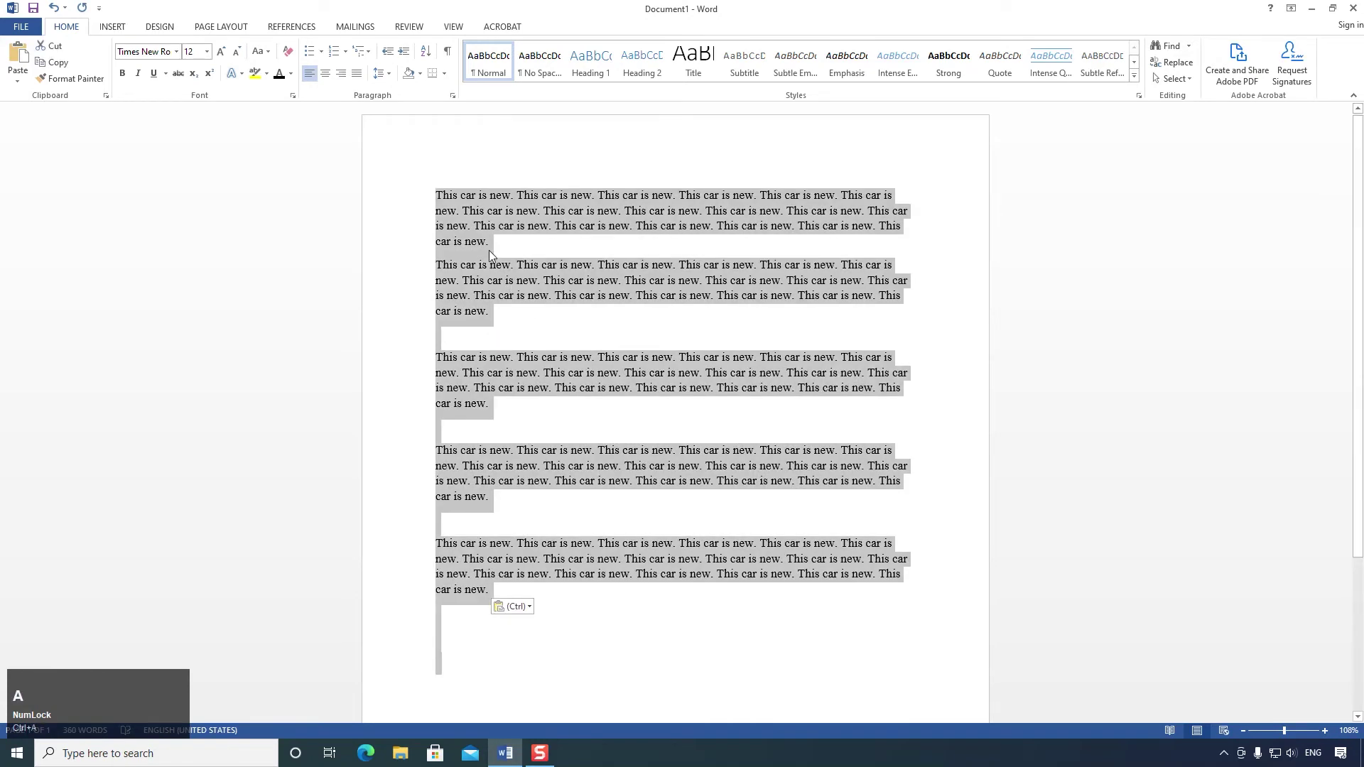
click(155, 75)
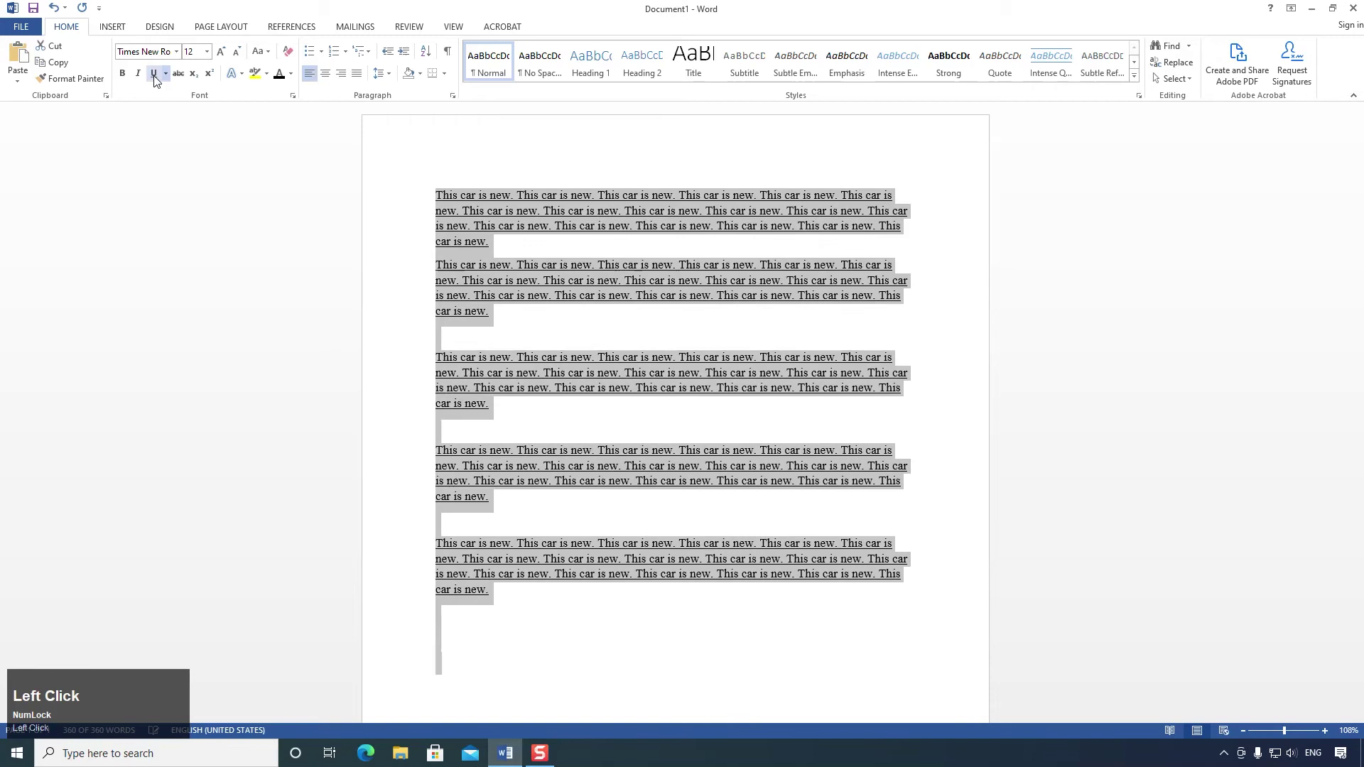
click(561, 309)
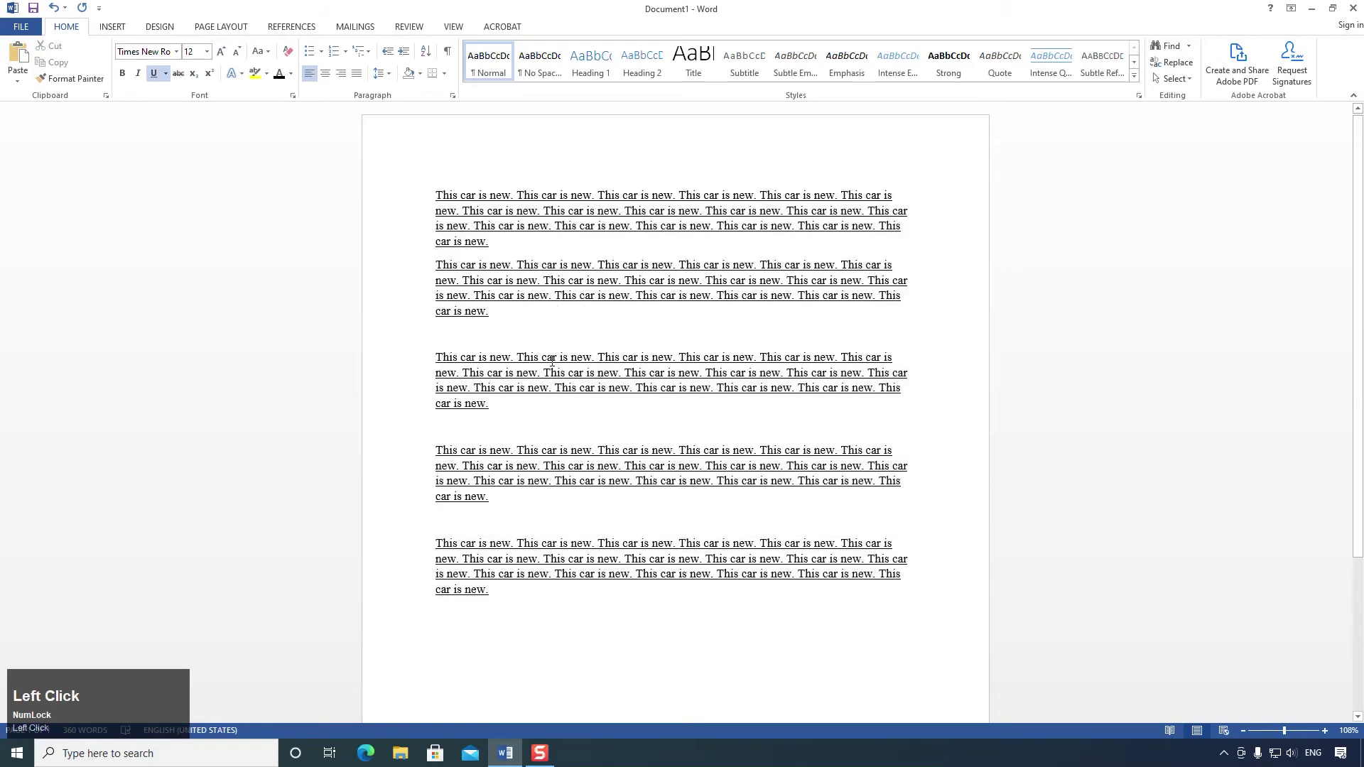
Step: Delete the three blank lines between the second, third, fourth and fifth paragraphs
click(462, 334)
key(Delete)
click(463, 401)
key(Delete)
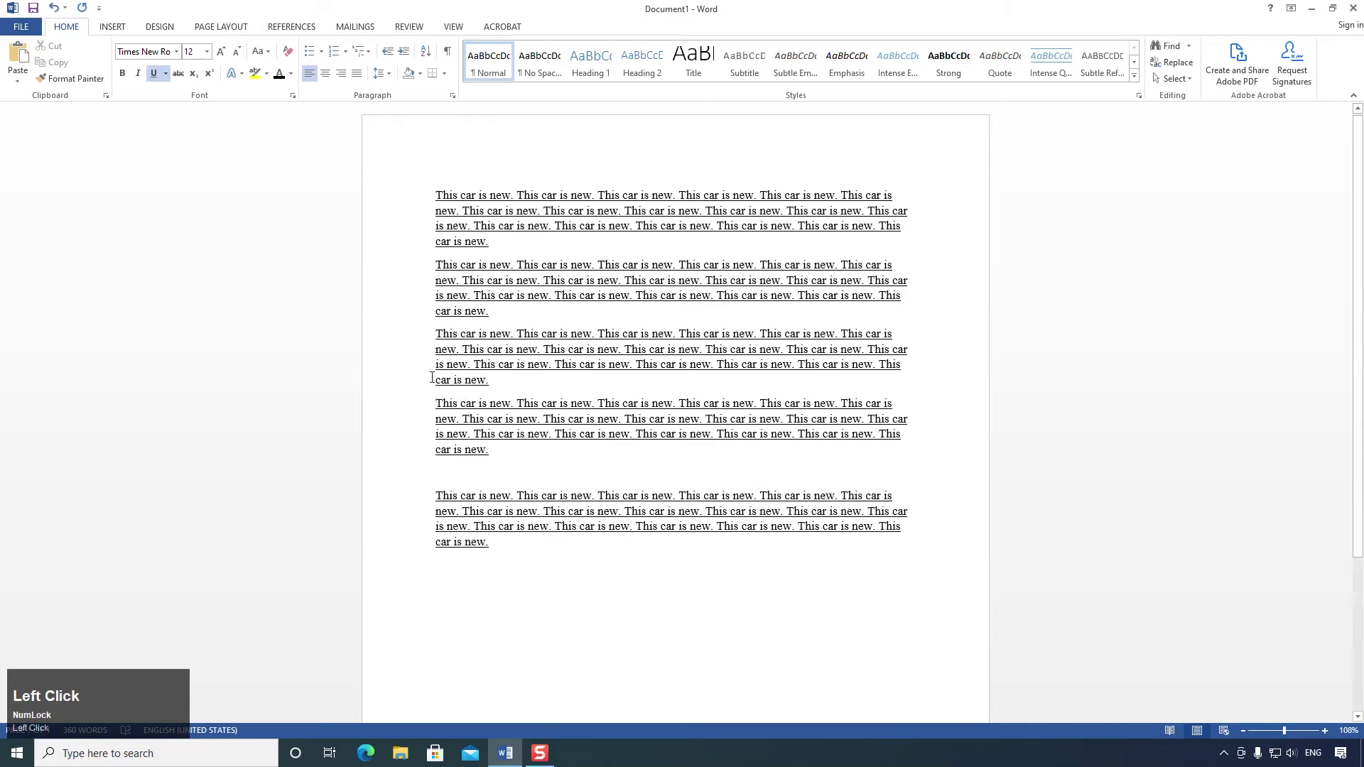
click(521, 471)
key(Delete)
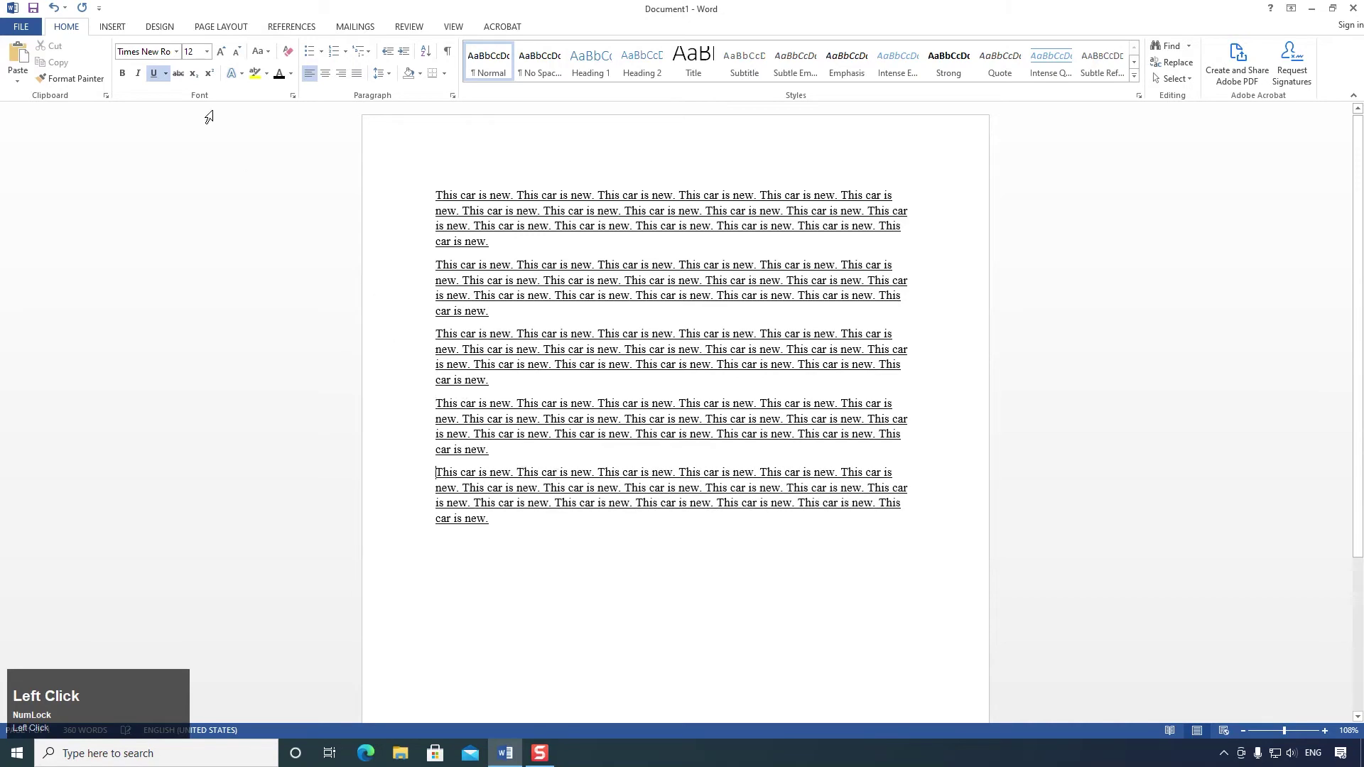
Step: Remove the underline from all the text and apply strikethrough to it instead
key(ctrl+a)
click(153, 73)
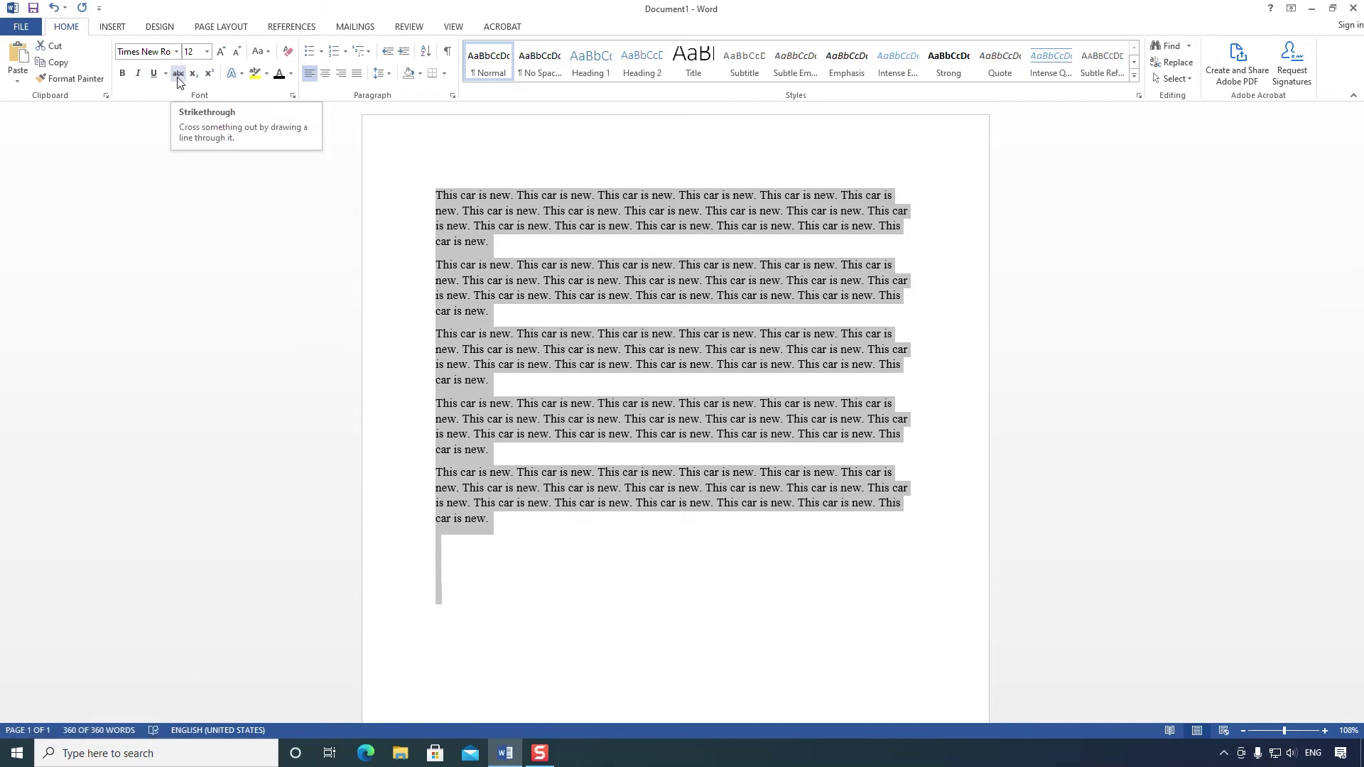
click(178, 76)
click(561, 295)
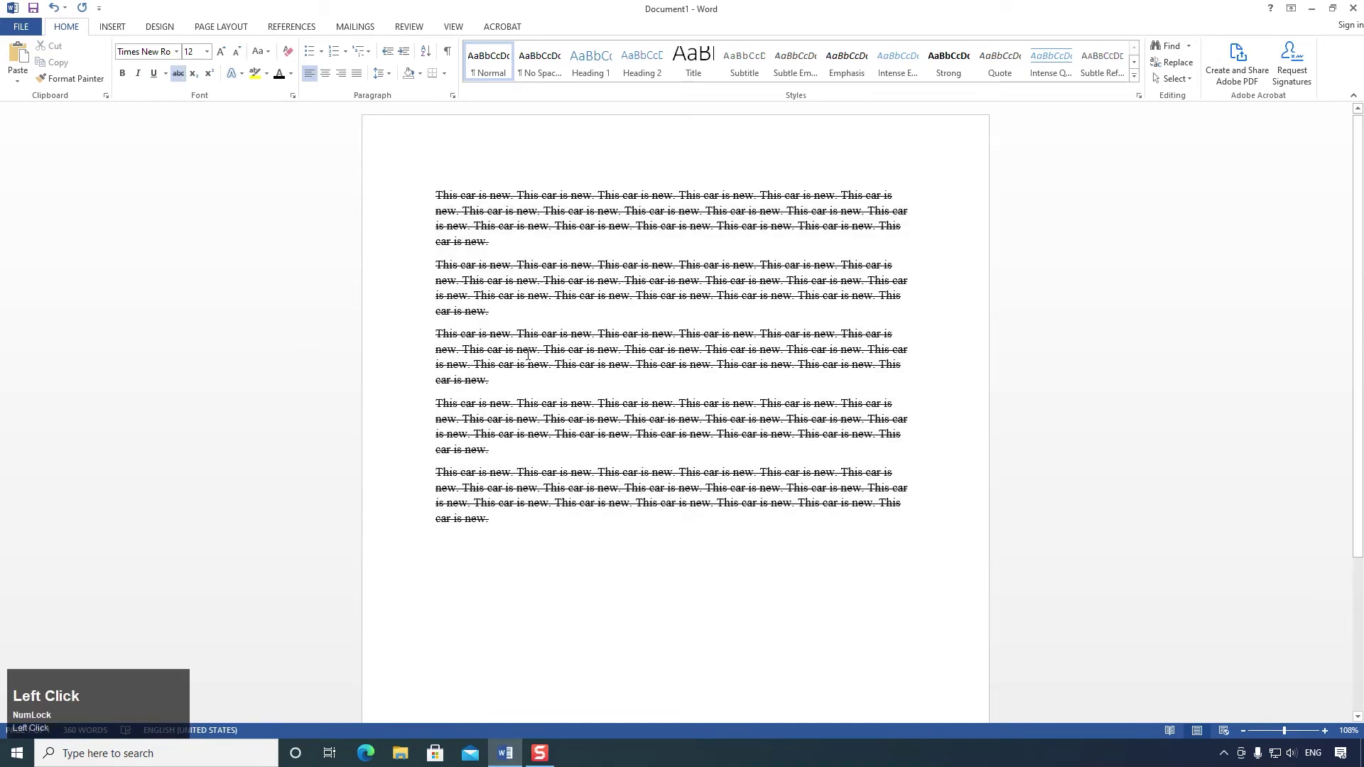
Step: Add the line "H20" below the last paragraph and remove the strikethrough from it
drag(504, 522, 428, 196)
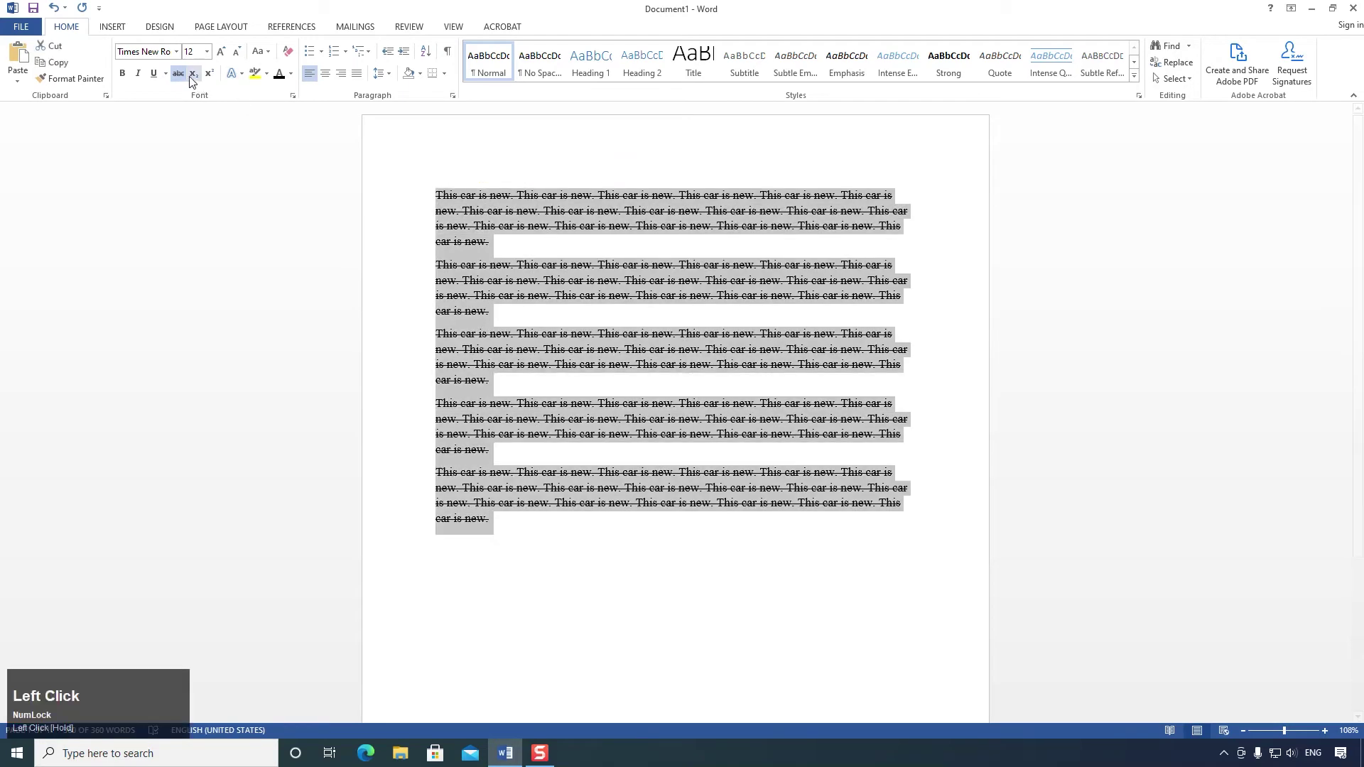
click(509, 518)
key(Return)
text(H20)
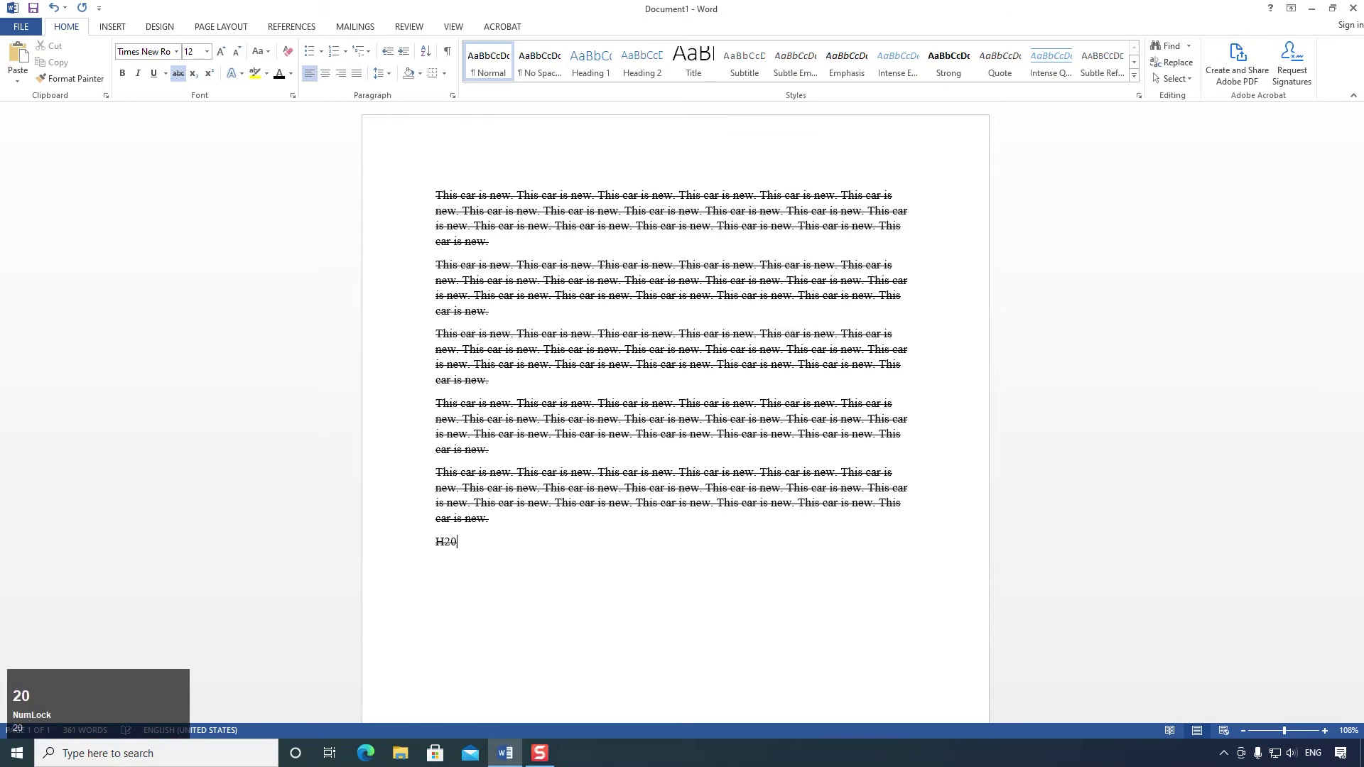
click(401, 556)
click(178, 74)
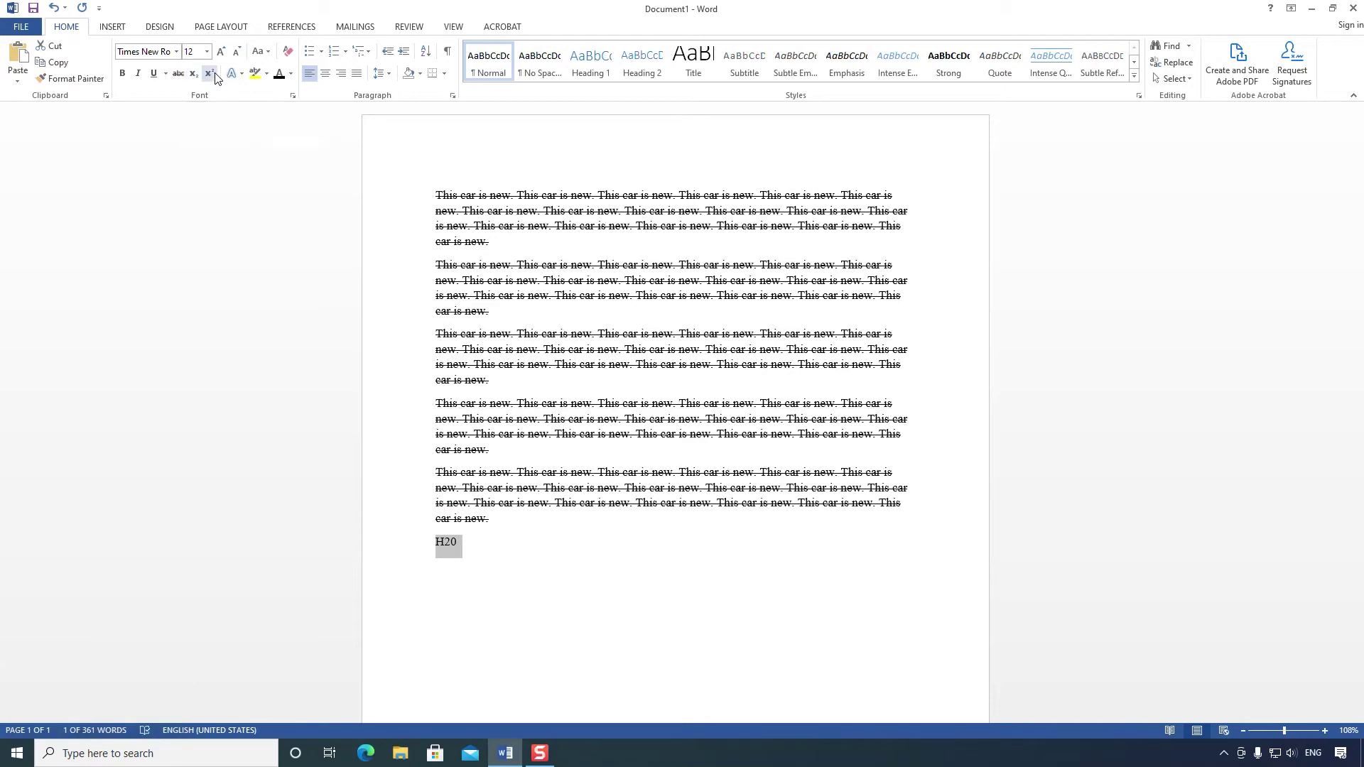
click(469, 561)
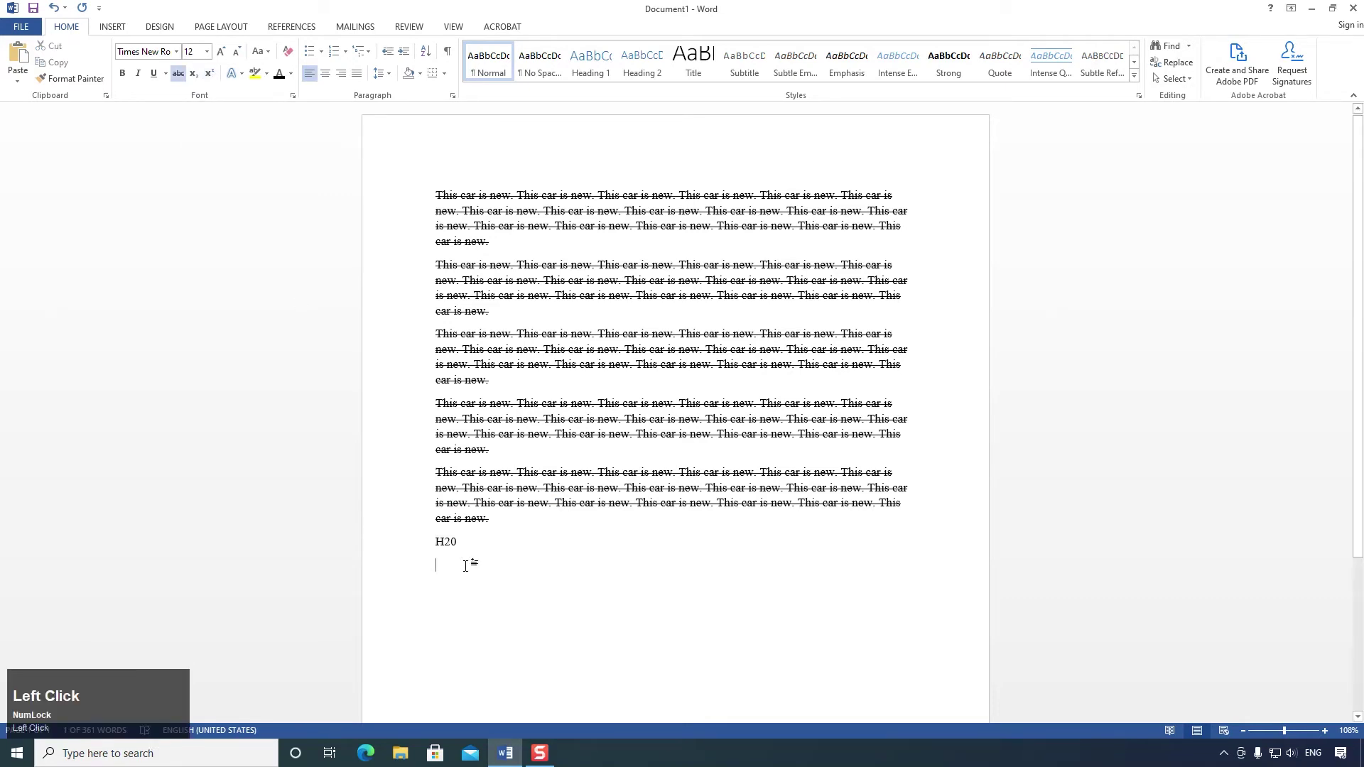
Step: Format the 2 in "H20" as subscript
drag(449, 545, 443, 544)
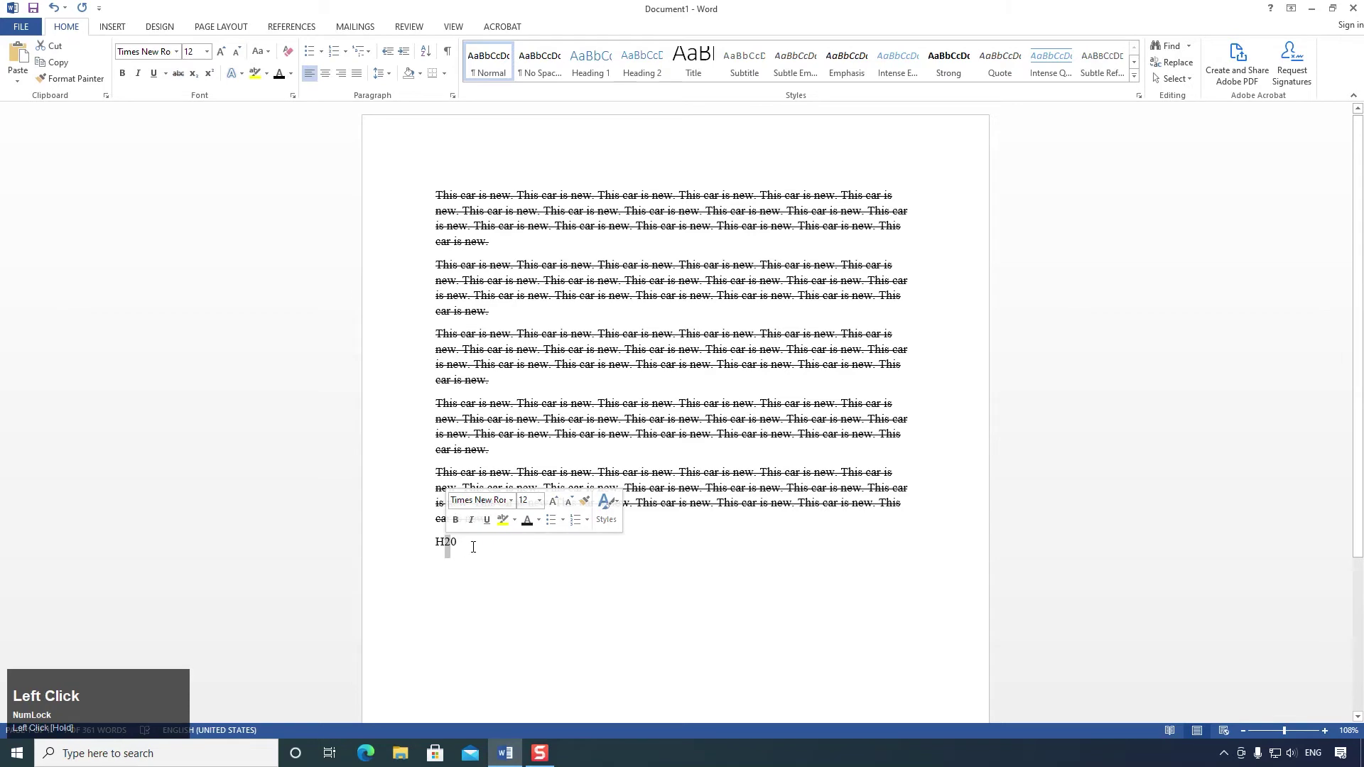
click(194, 74)
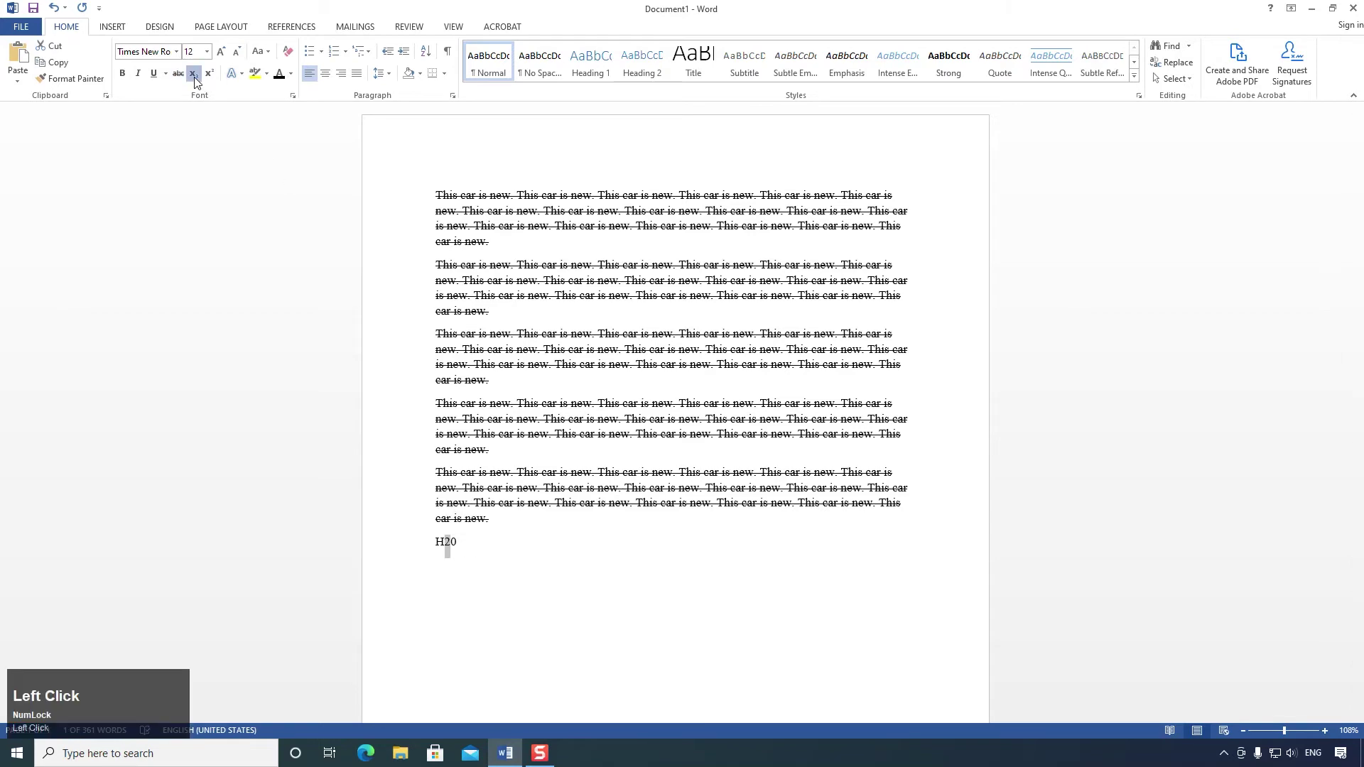
click(455, 542)
scroll(455, 542, up, 3)
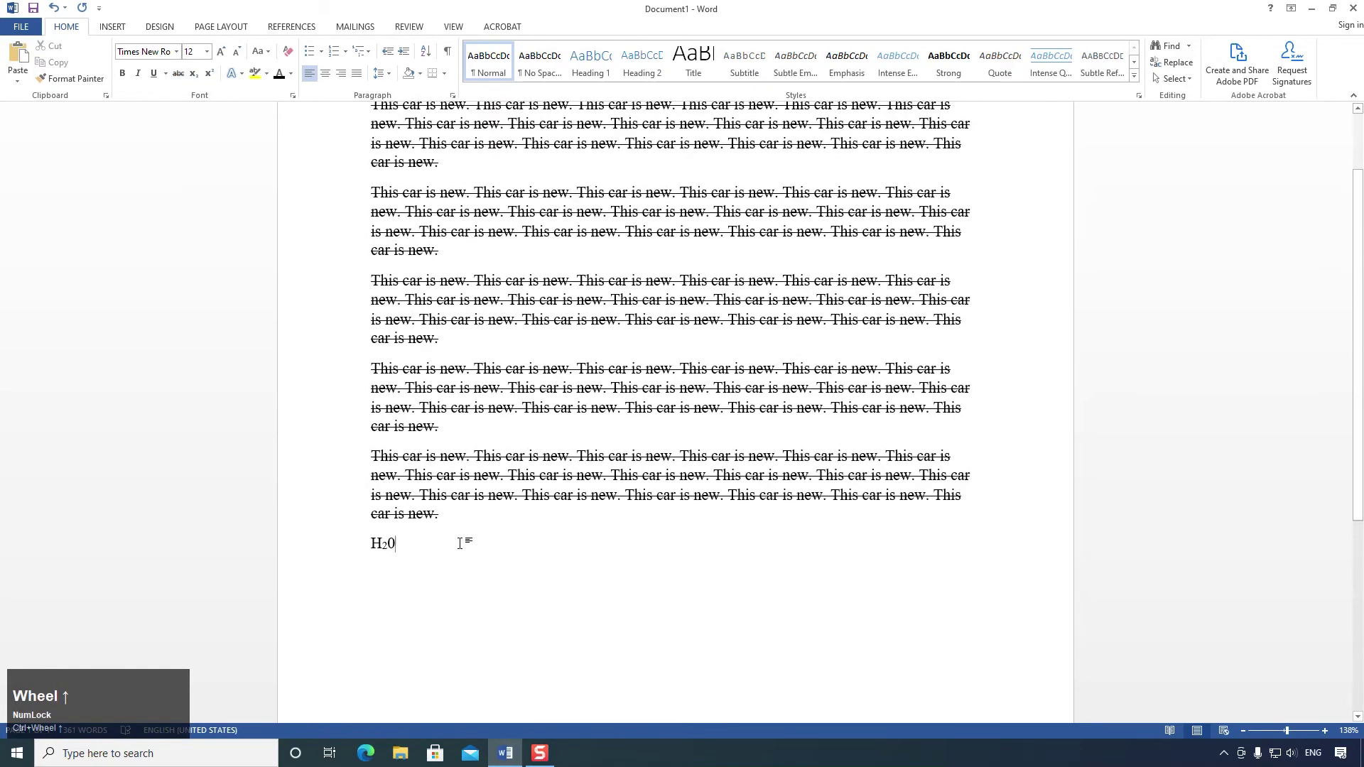
Step: Add the line "100 m2" below the H20 line and format its 2 as superscript
key(Return)
text(M2)
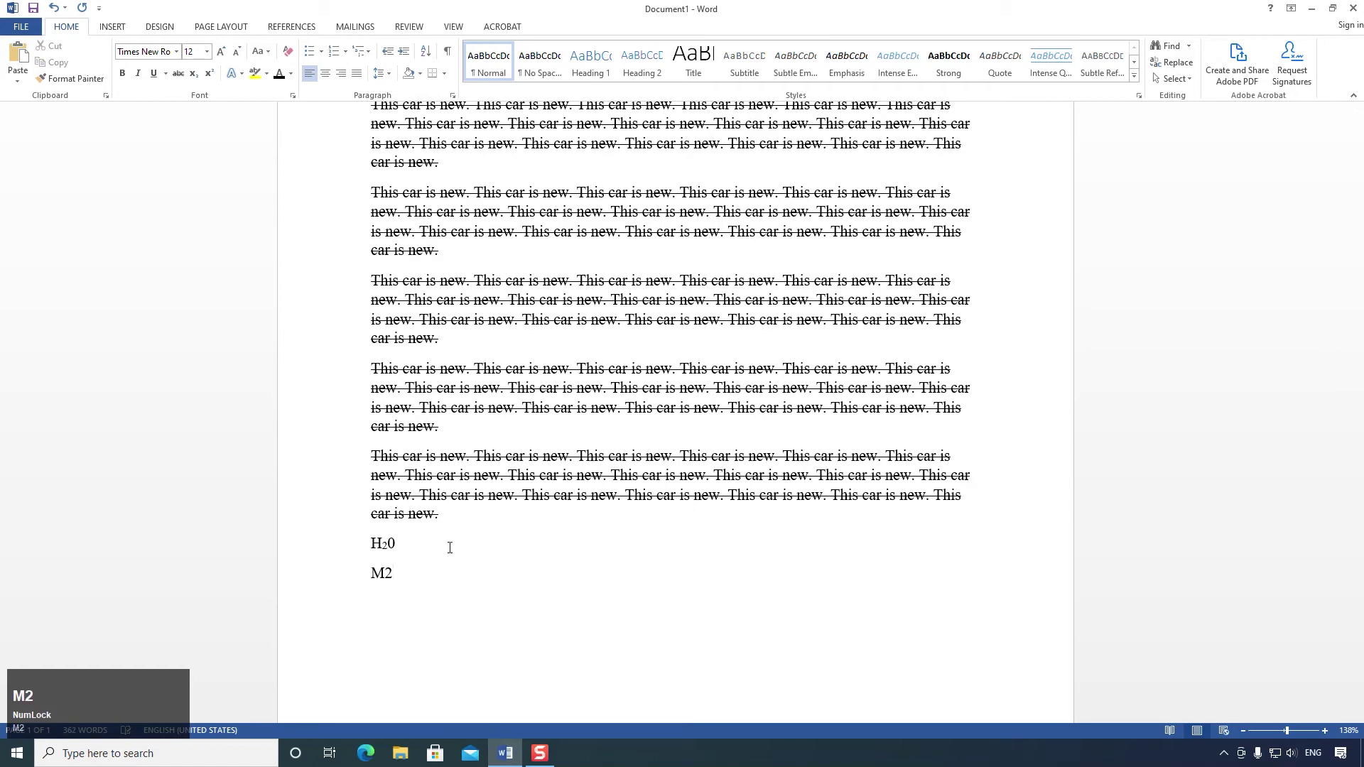
key(Left)
text(100)
key(Delete)
key(Delete)
text(m2)
key(shift+Left)
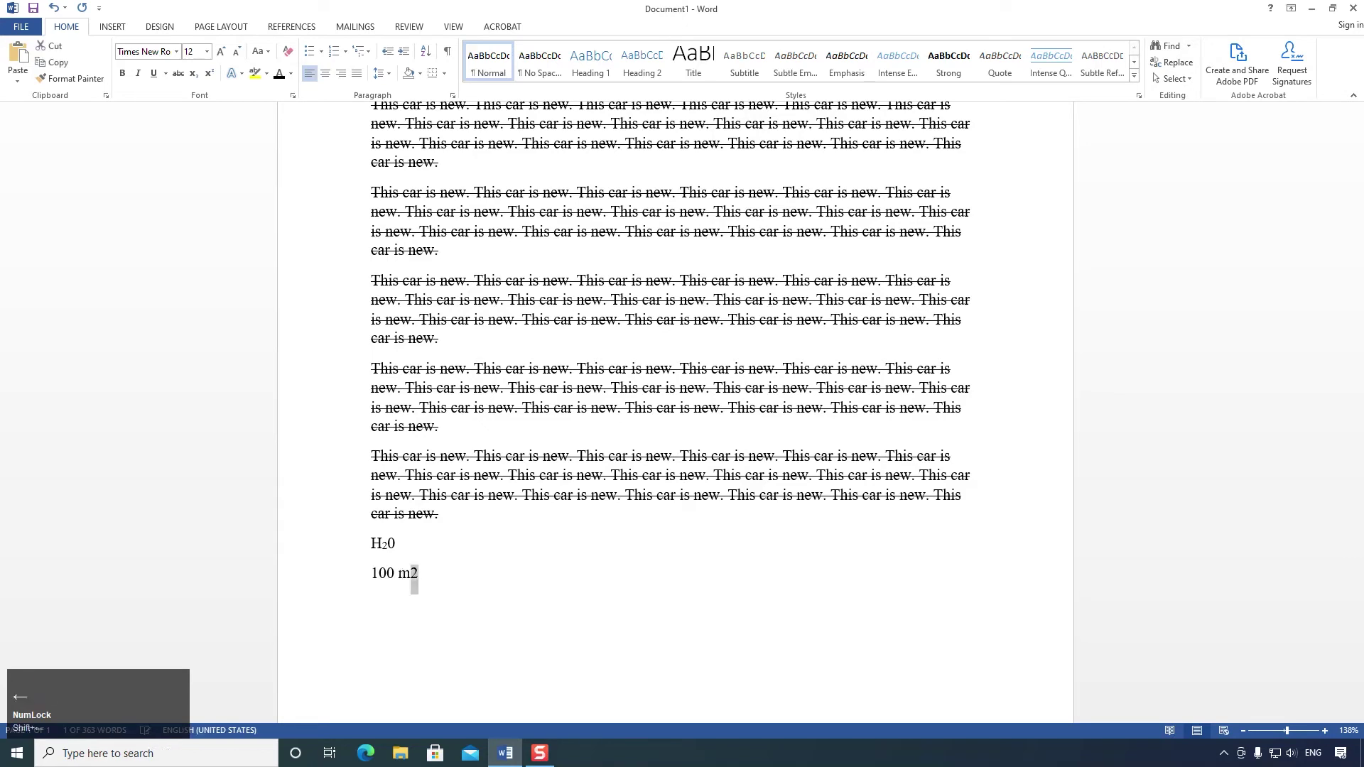
click(210, 74)
click(426, 567)
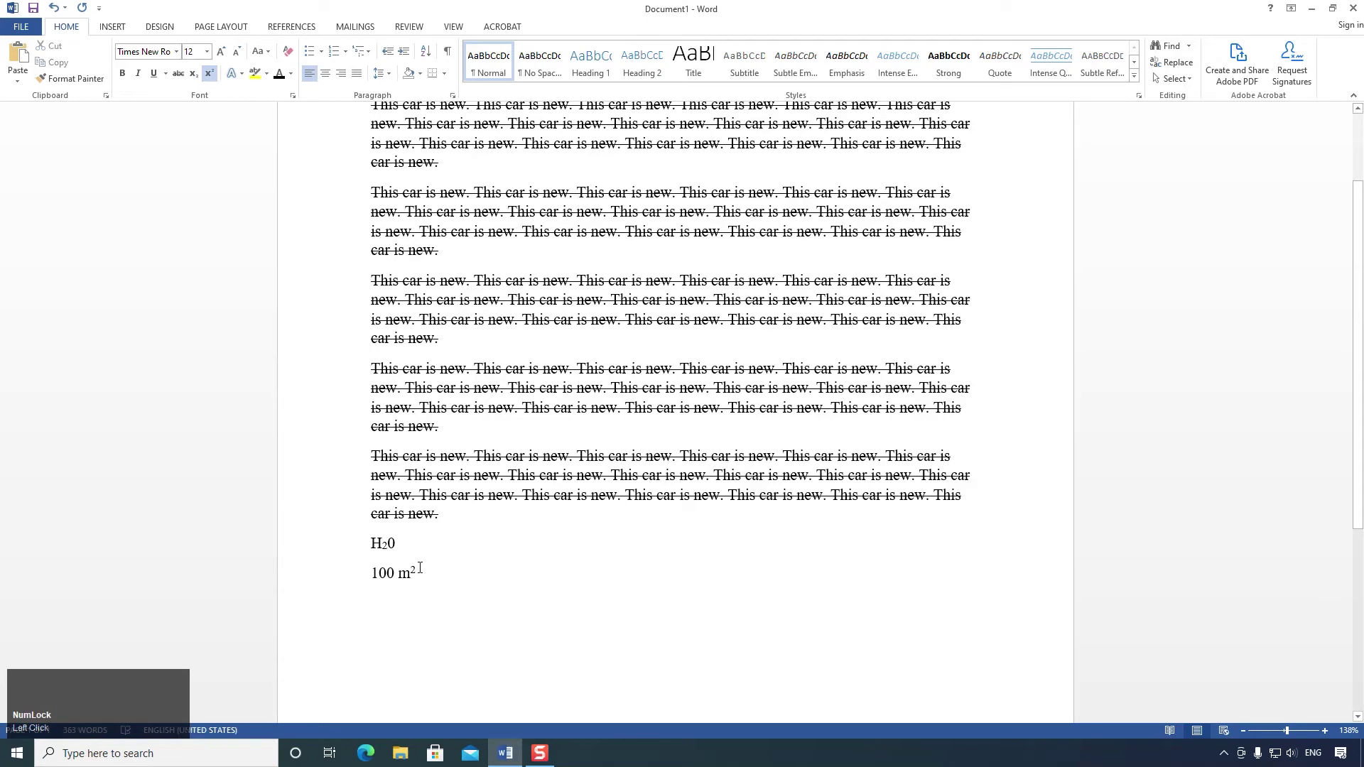
click(443, 573)
Step: Try growing and shrinking the fifth paragraph's font stepwise, up to size 16, and set it back to 12
drag(438, 514, 371, 455)
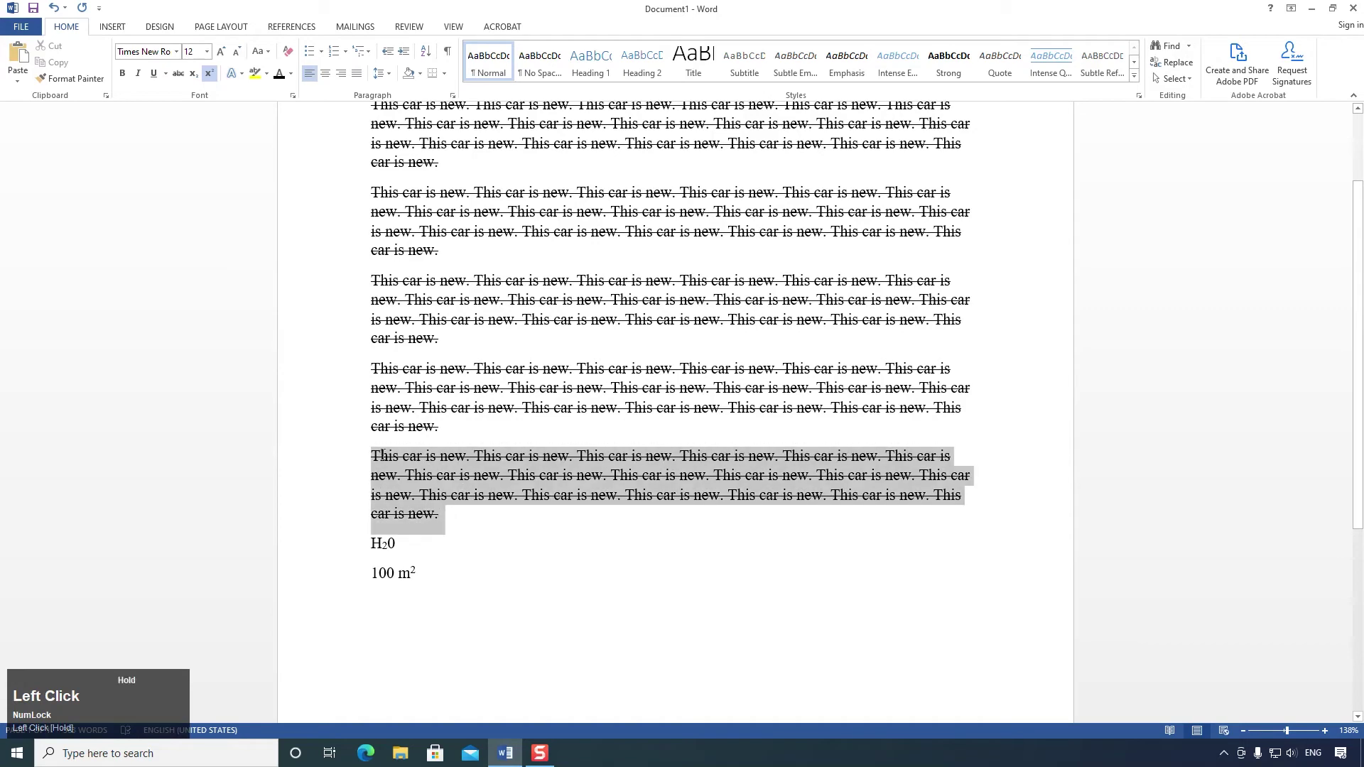
click(221, 53)
click(221, 53)
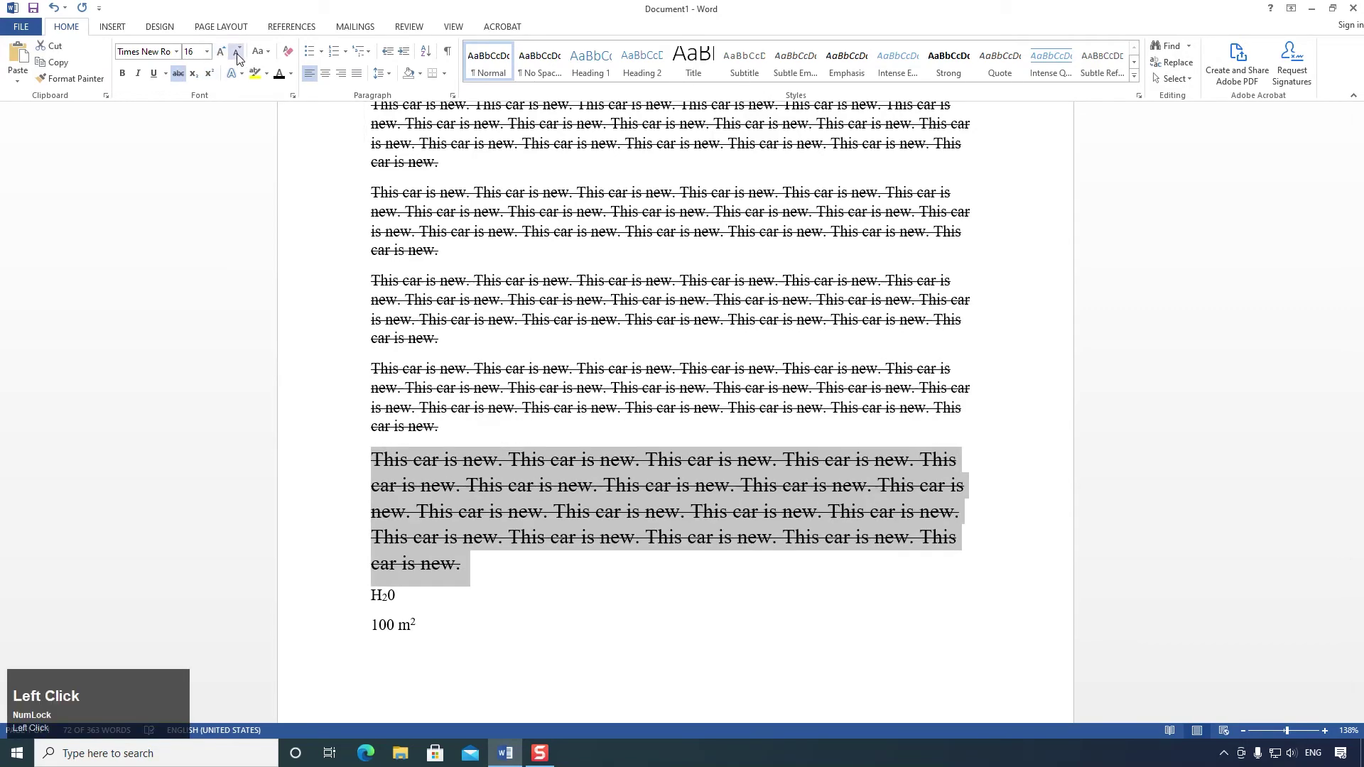
click(238, 54)
click(237, 54)
click(221, 52)
click(221, 53)
click(207, 51)
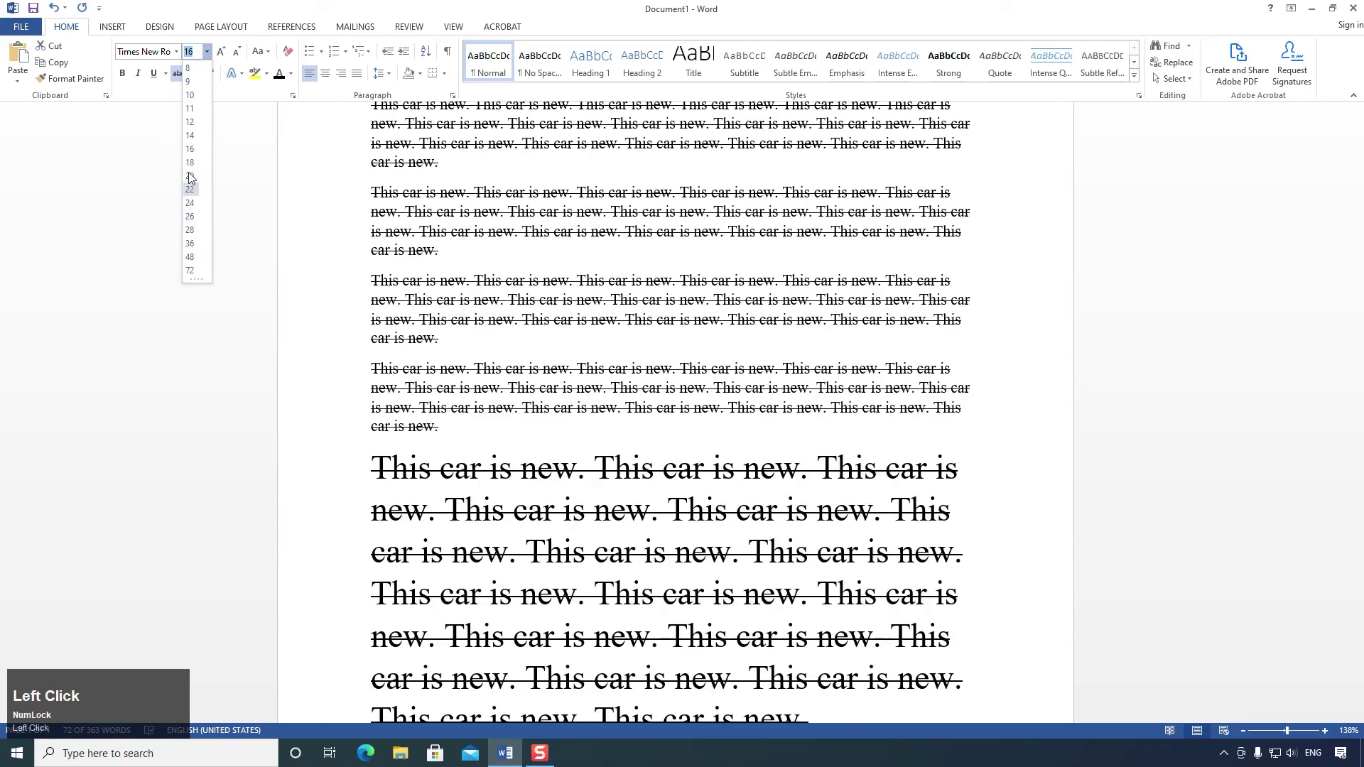
click(189, 123)
Step: Set the fifth paragraph's font size to 20
click(199, 52)
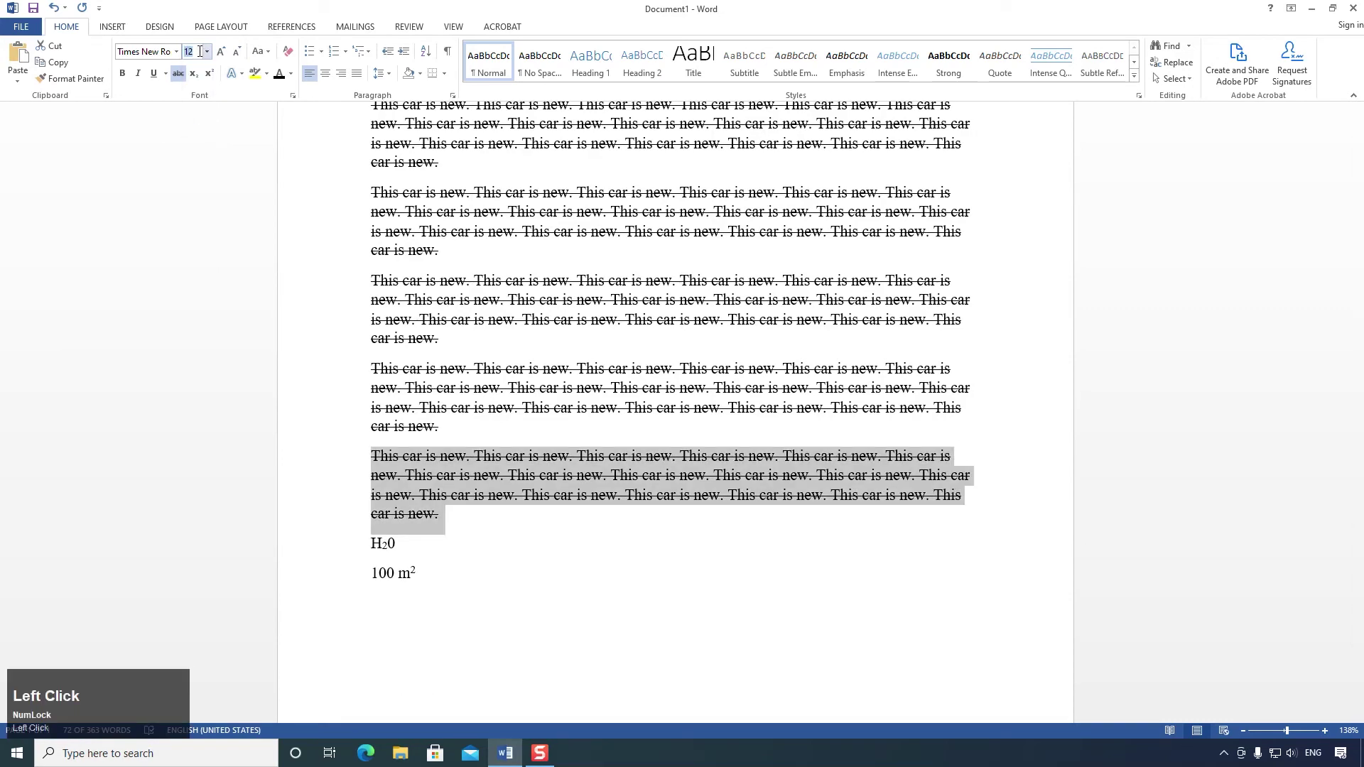
key(BackSpace)
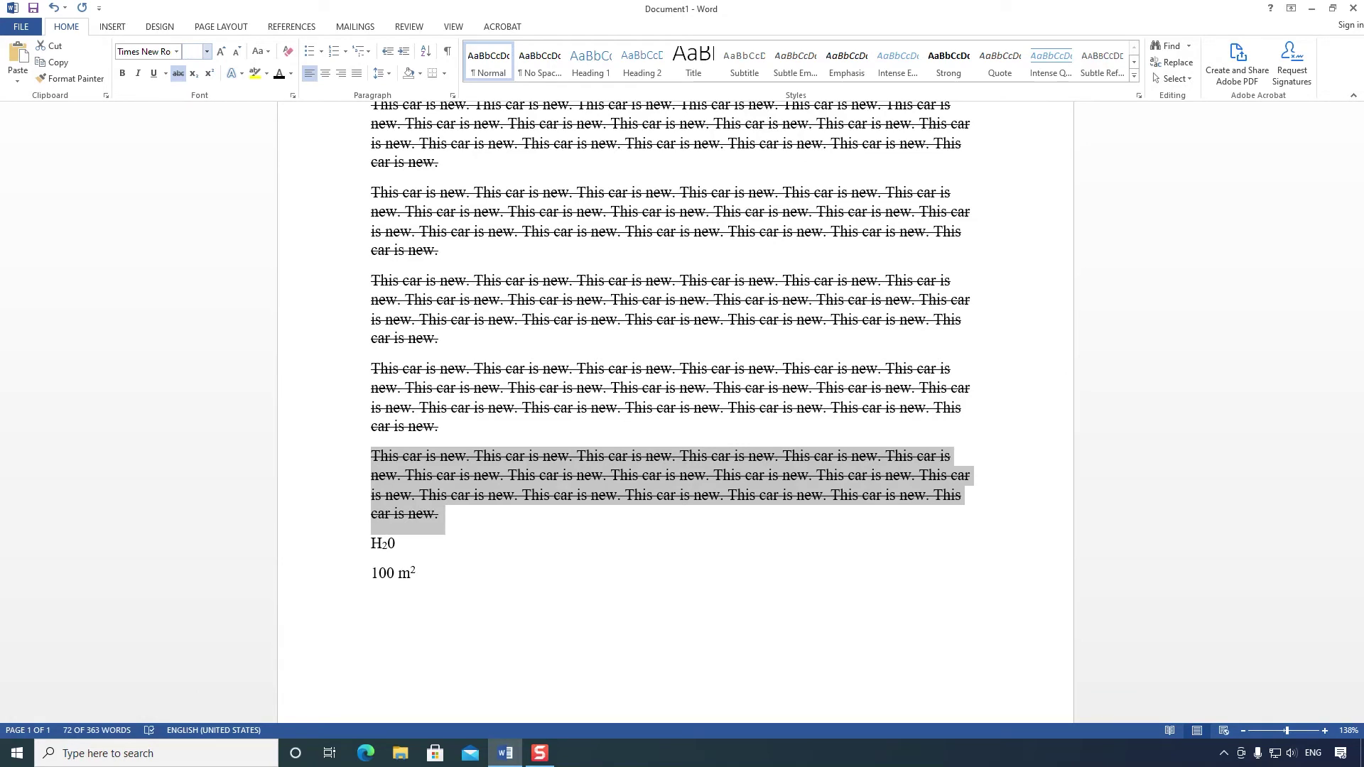
text(20)
key(Return)
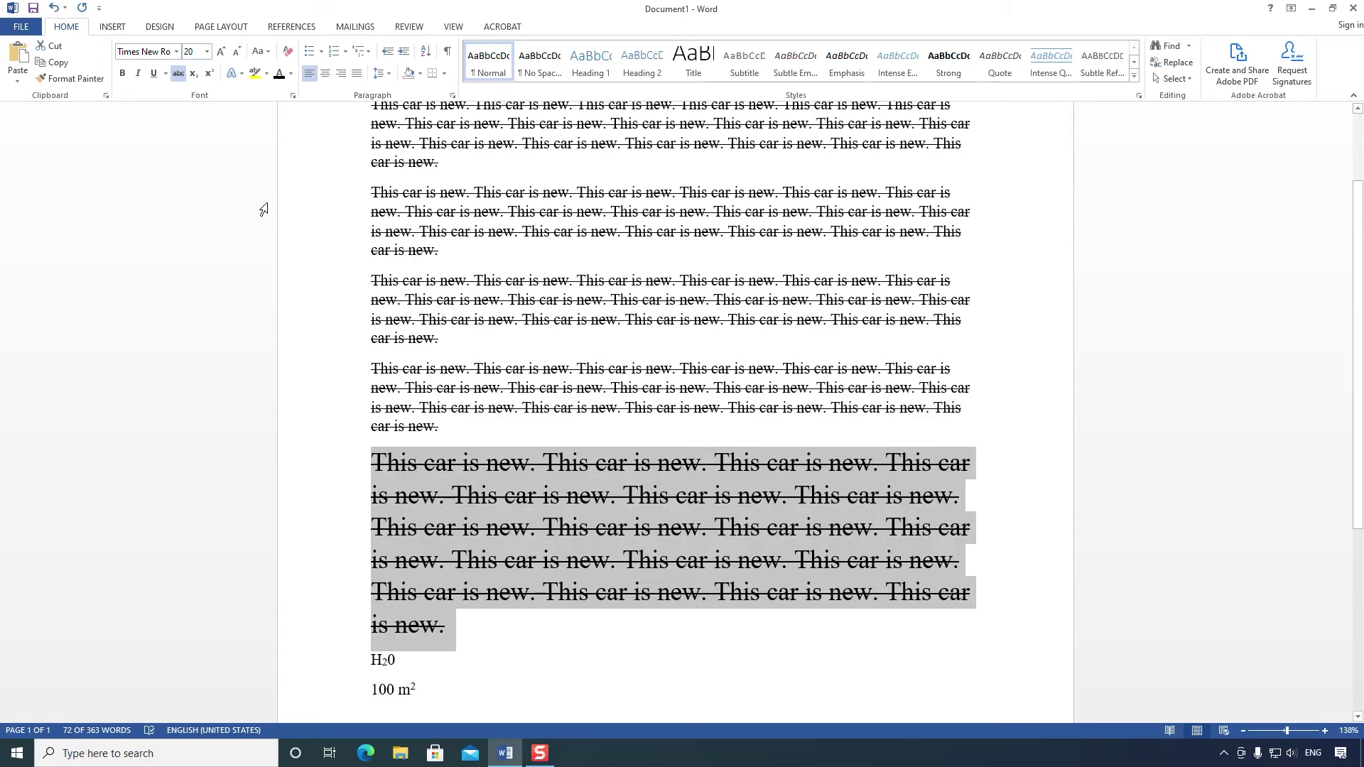
click(256, 56)
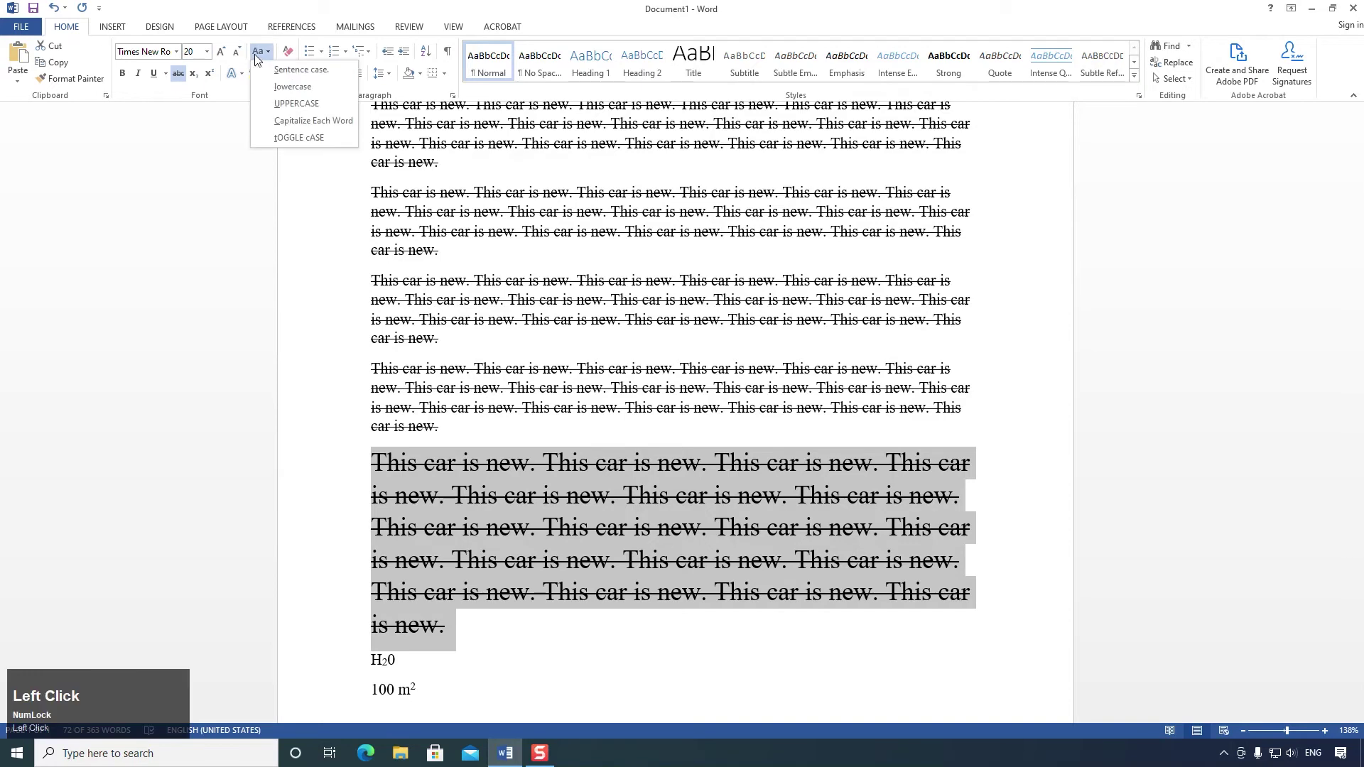
click(255, 54)
drag(478, 627, 344, 463)
Step: Remove the strikethrough from all the text in the document
key(ctrl+a)
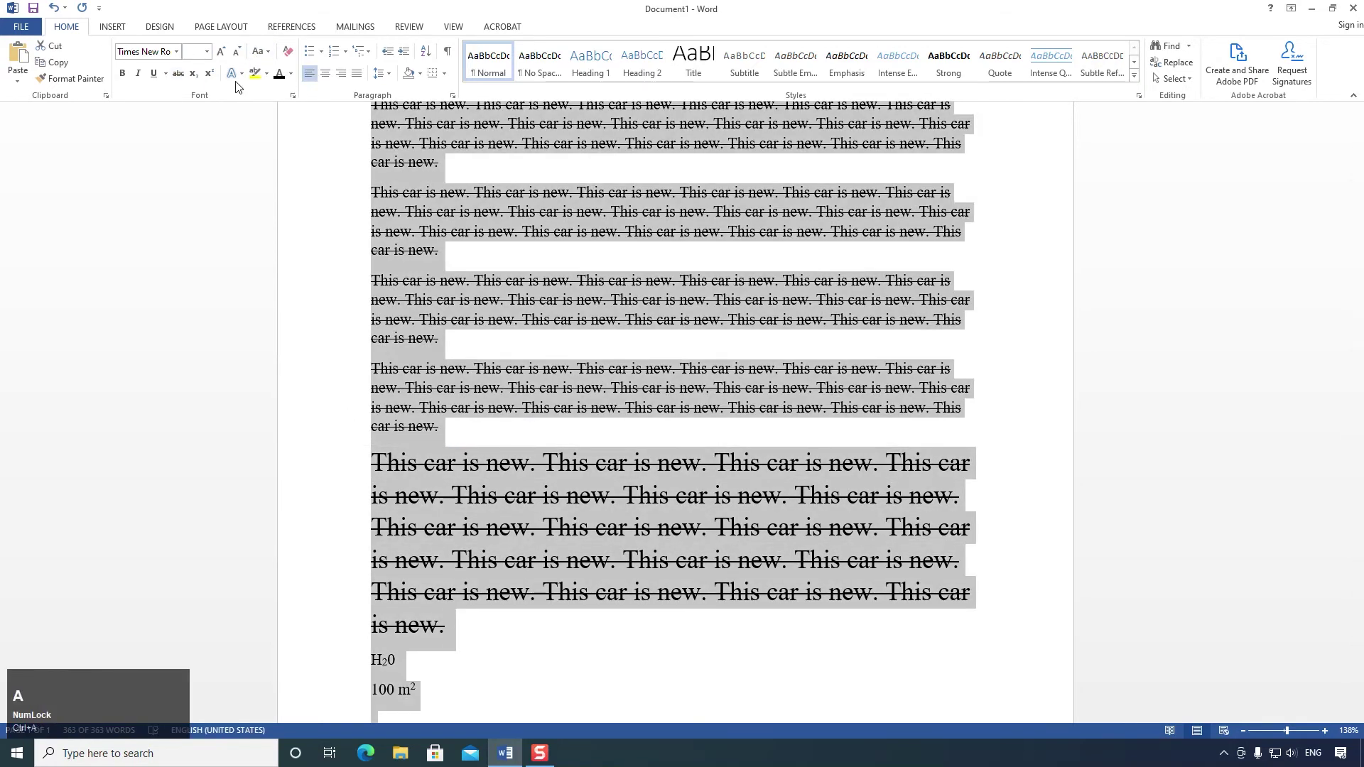
click(155, 73)
click(262, 52)
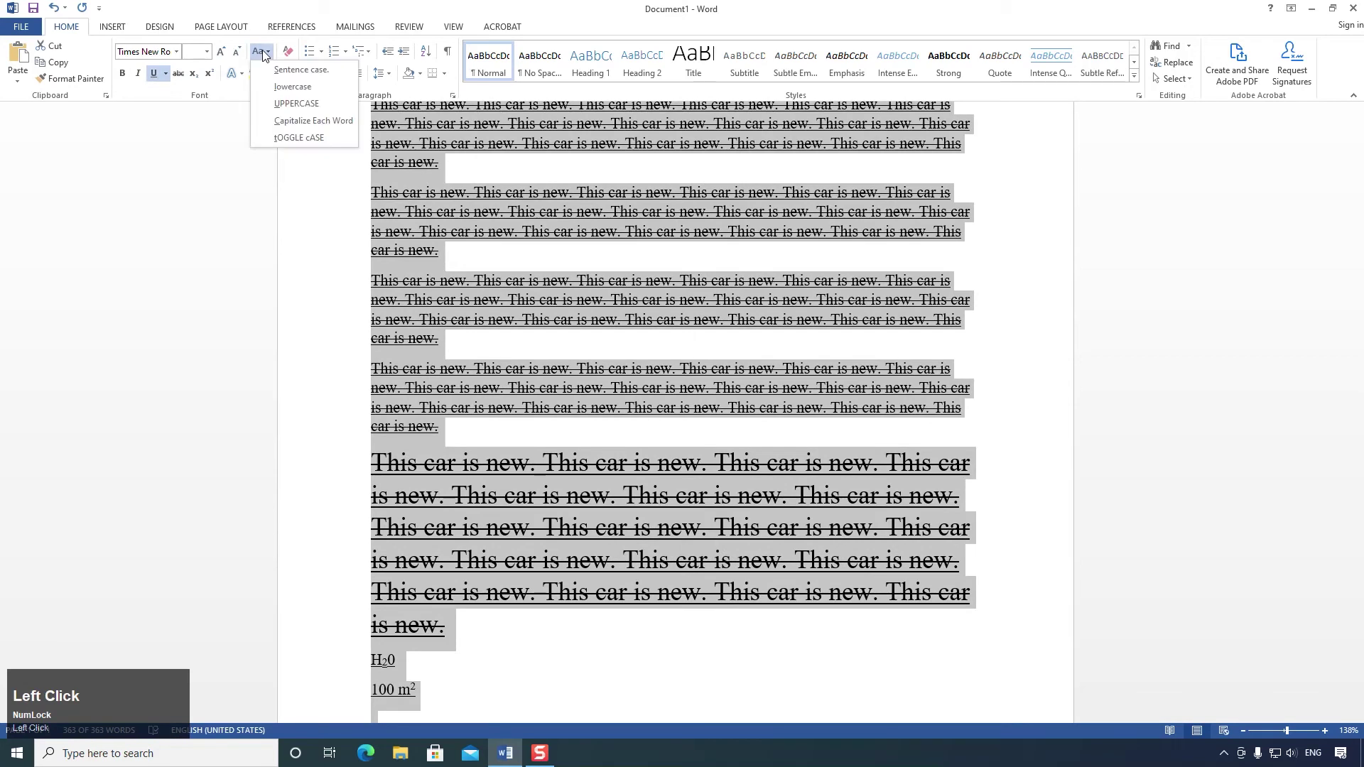
click(263, 54)
key(ctrl+u)
click(265, 55)
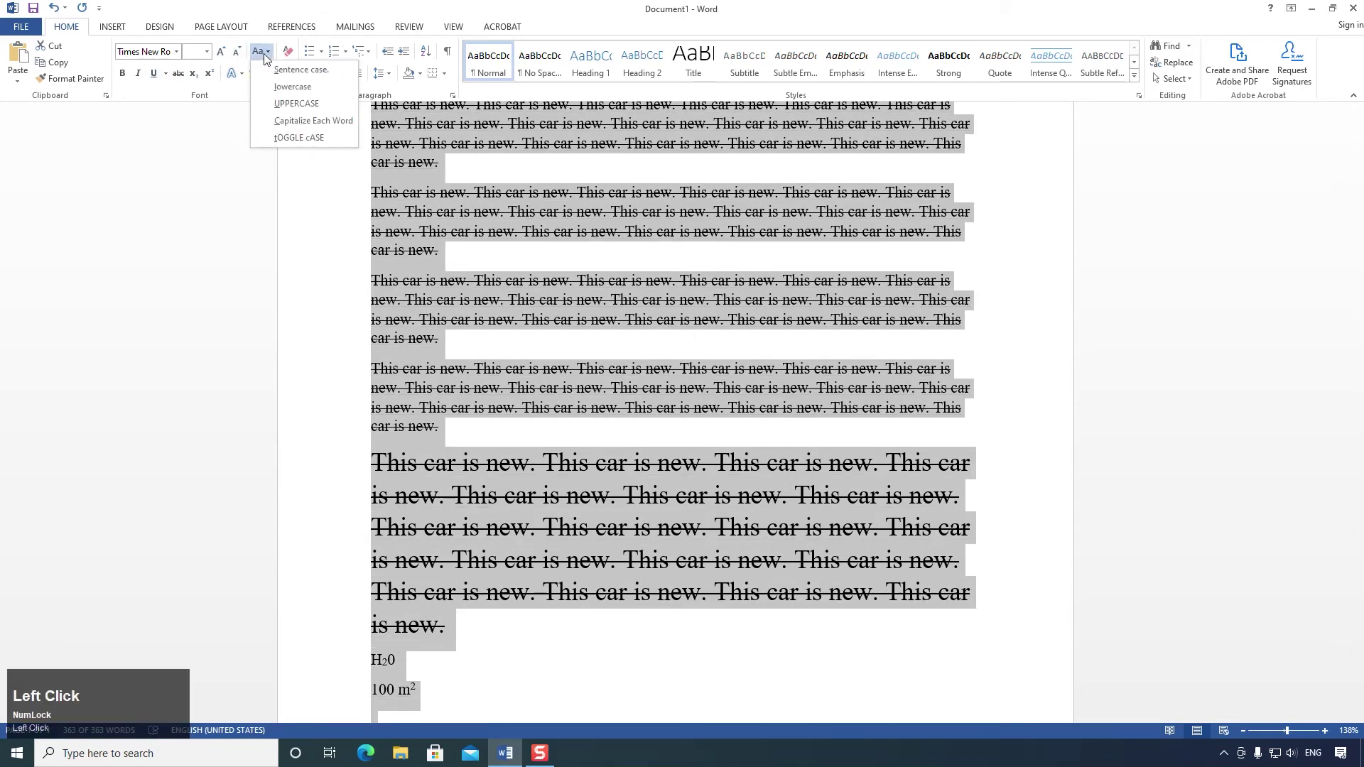
click(178, 73)
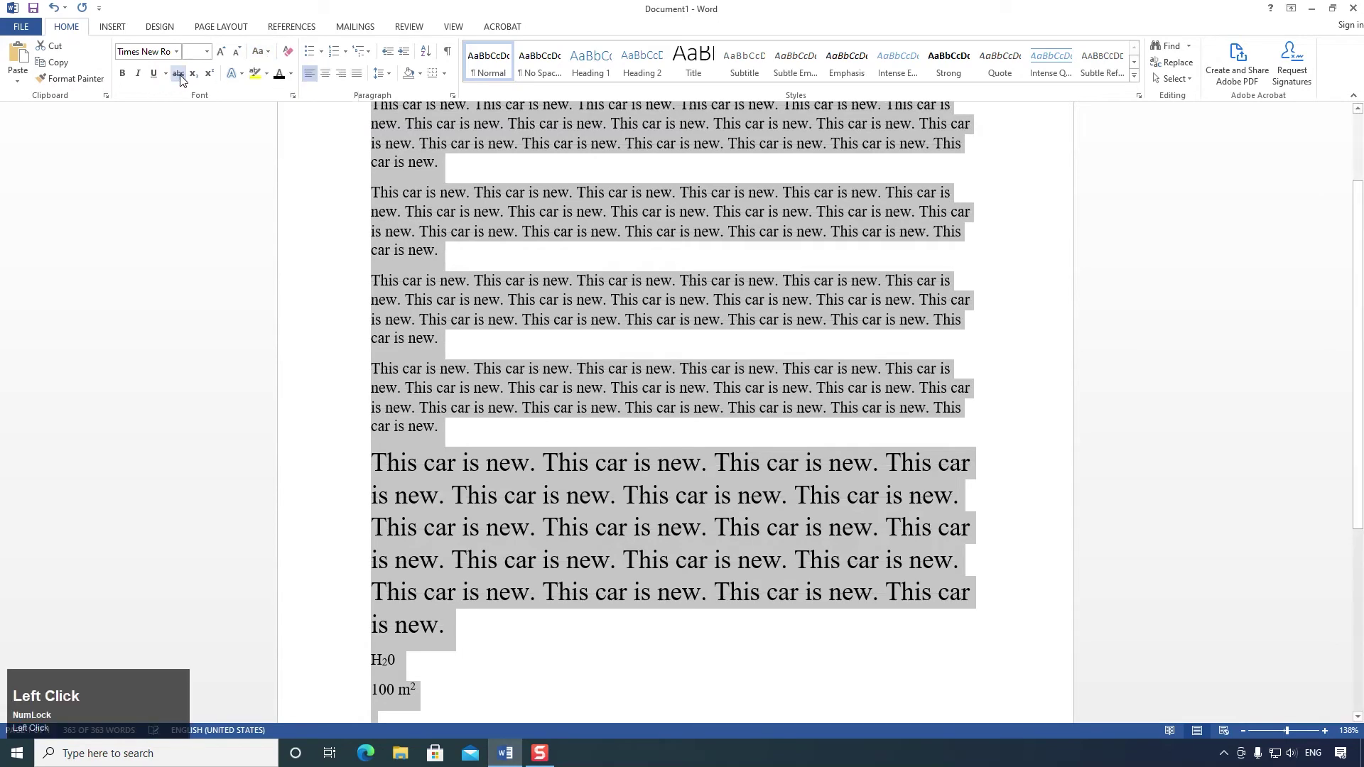
Step: Try the lowercase and UPPERCASE options in turn on all the text in the document
click(261, 54)
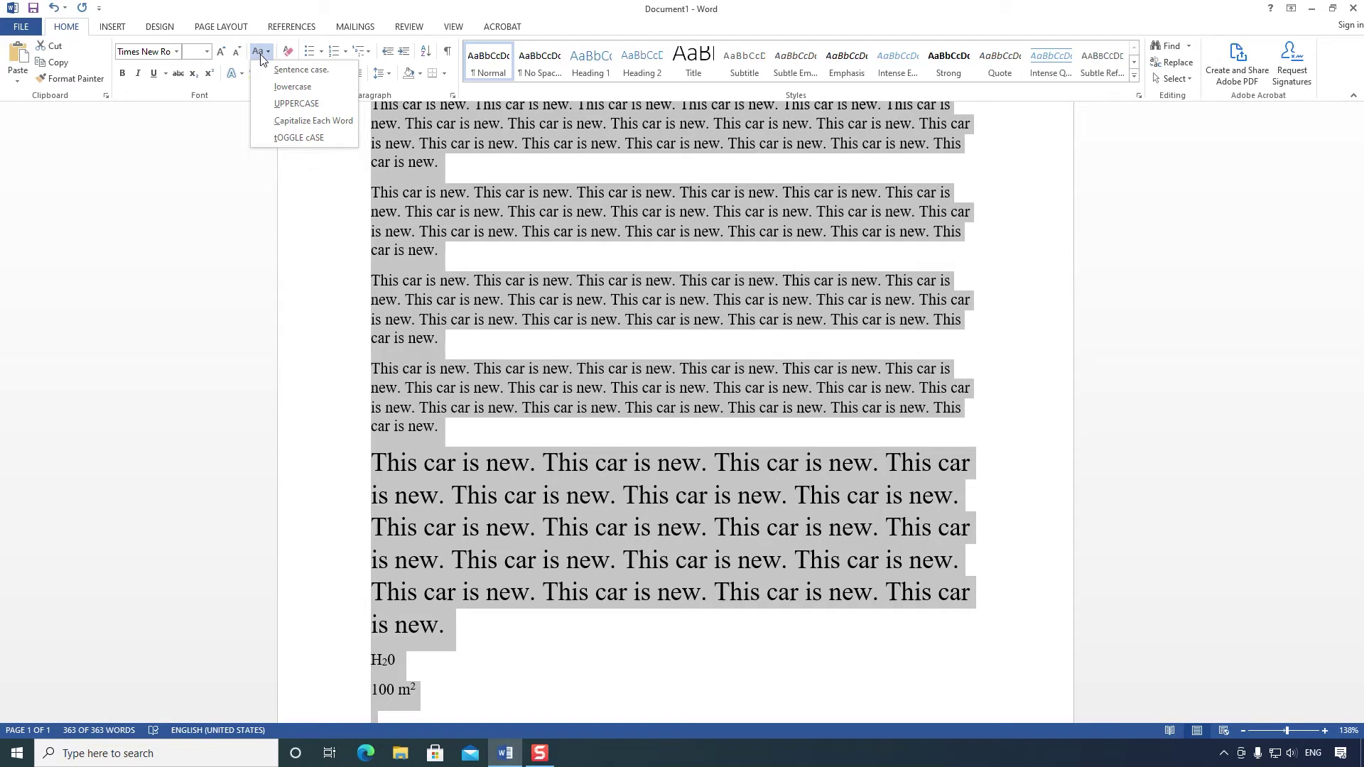
scroll(489, 277, up, 3)
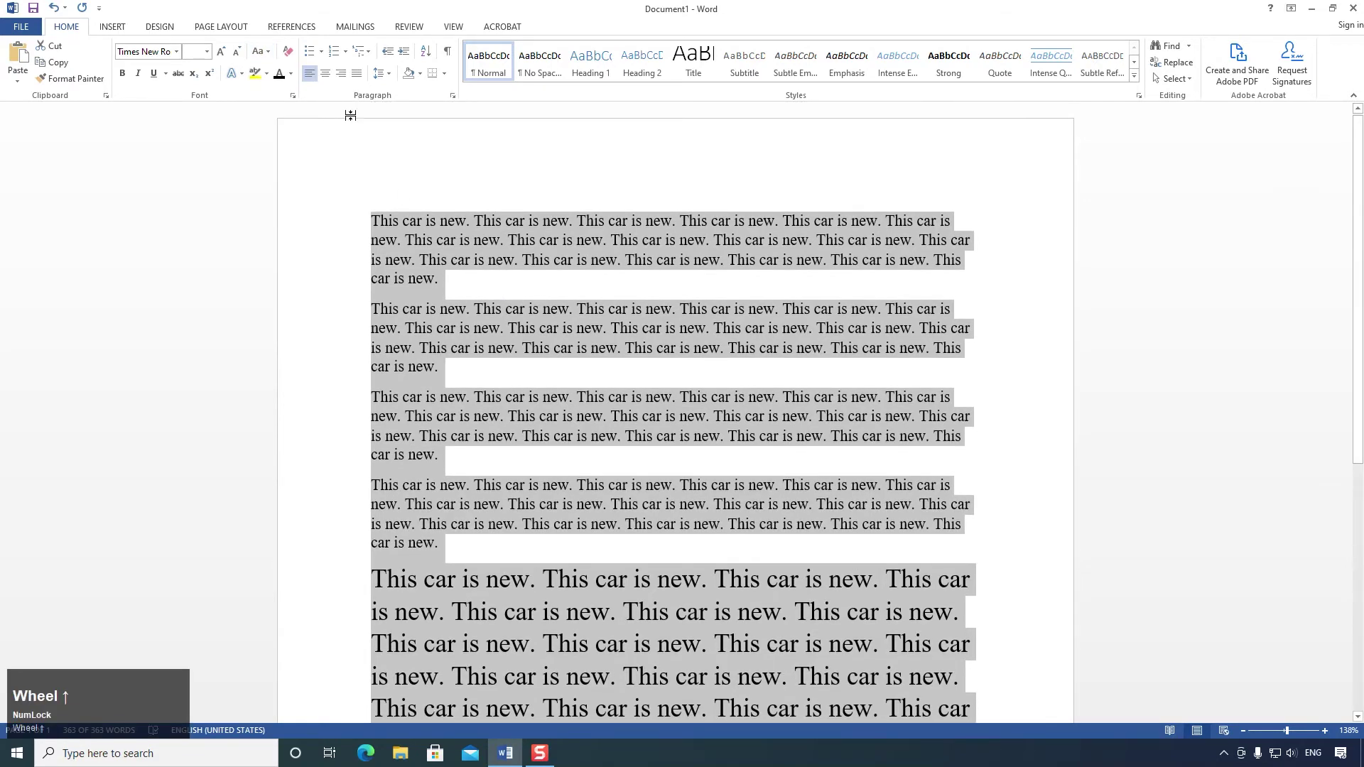
click(262, 53)
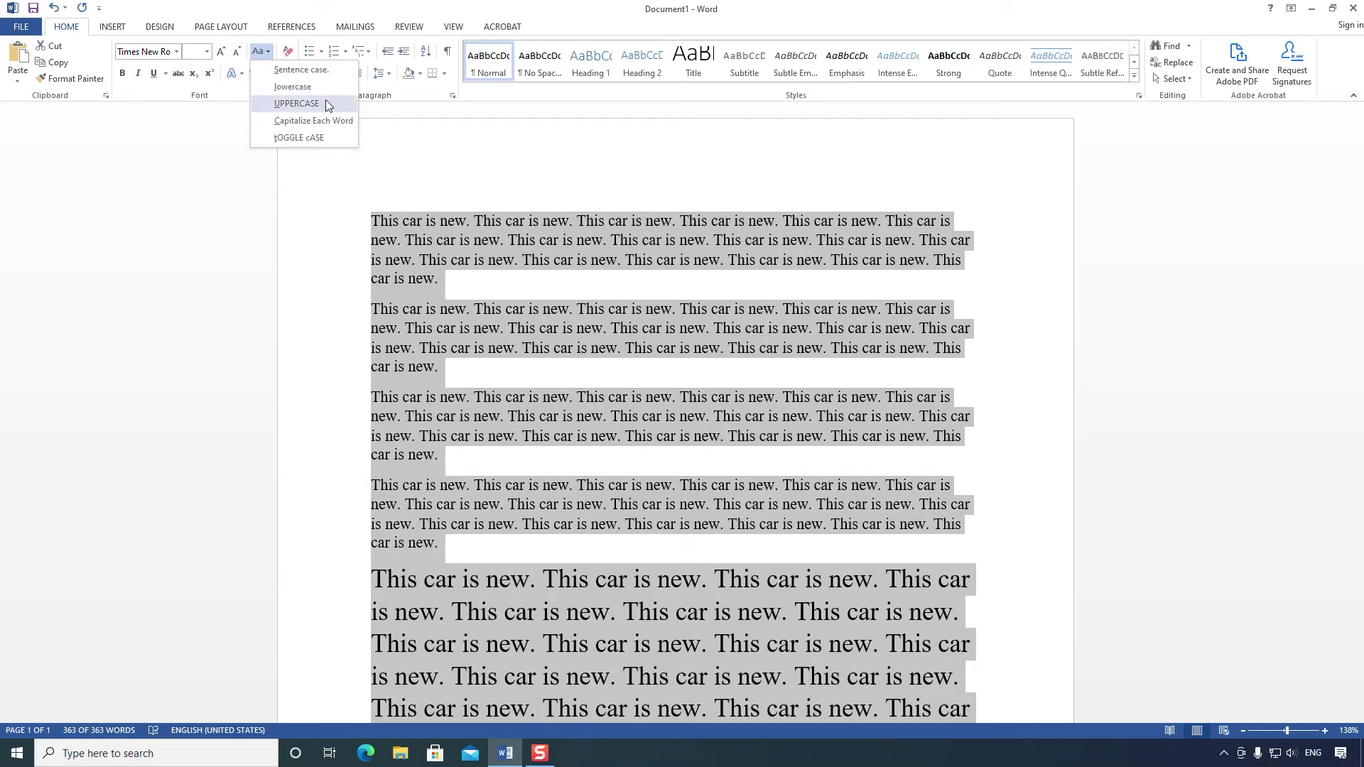
click(298, 87)
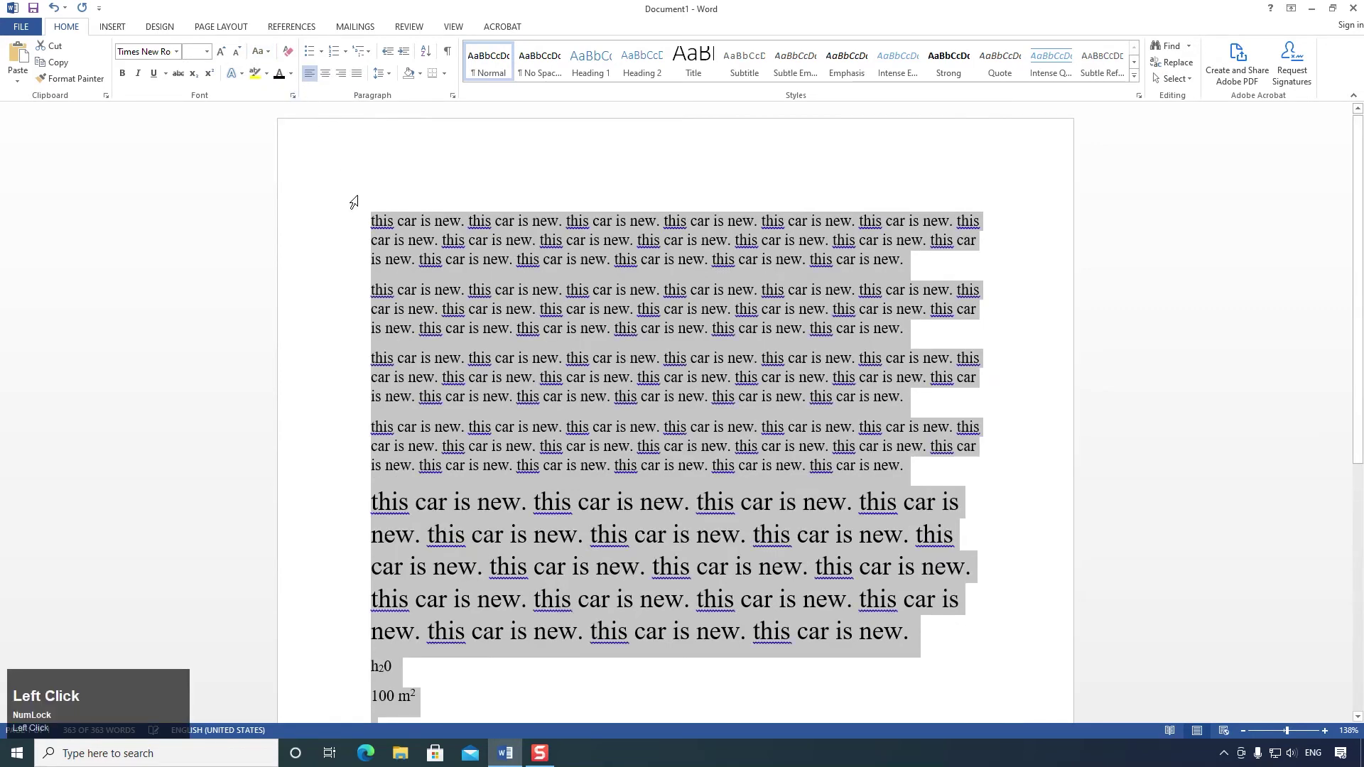
click(268, 55)
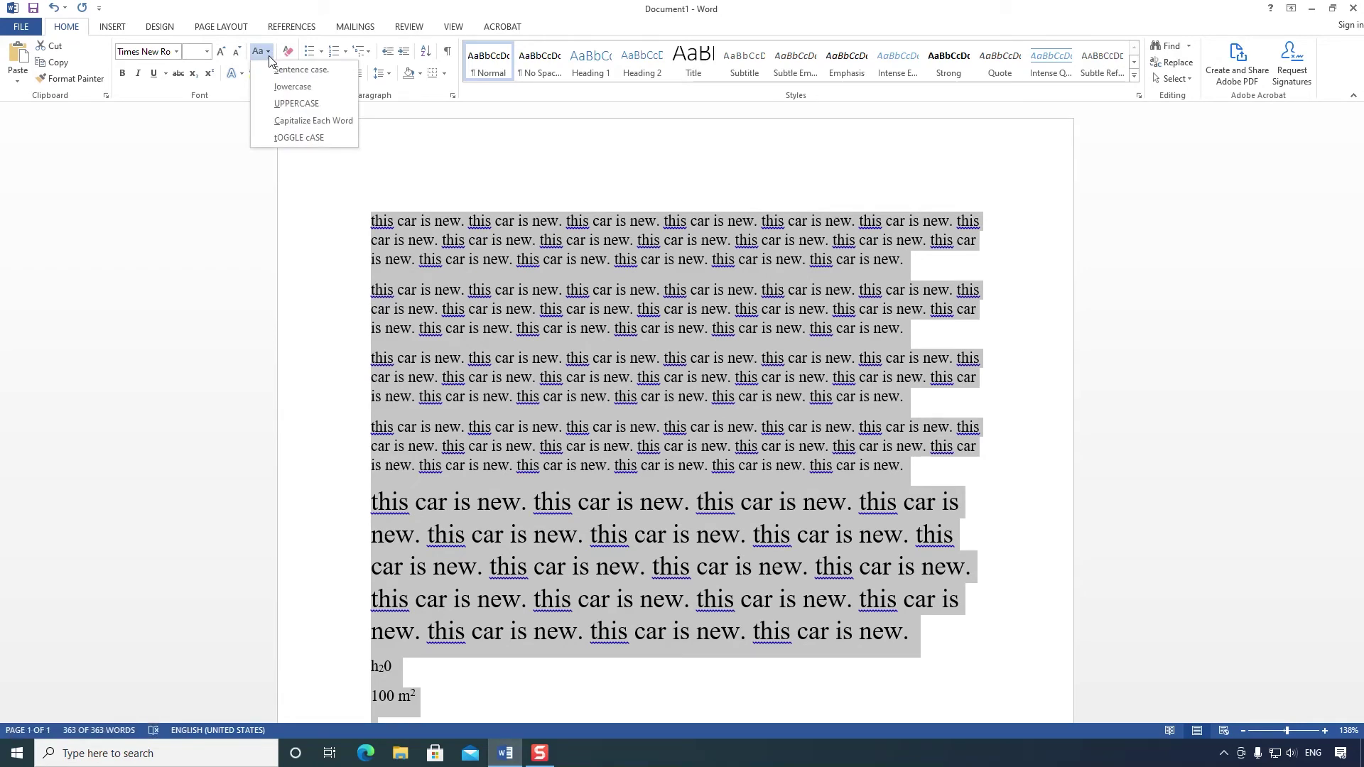
click(304, 108)
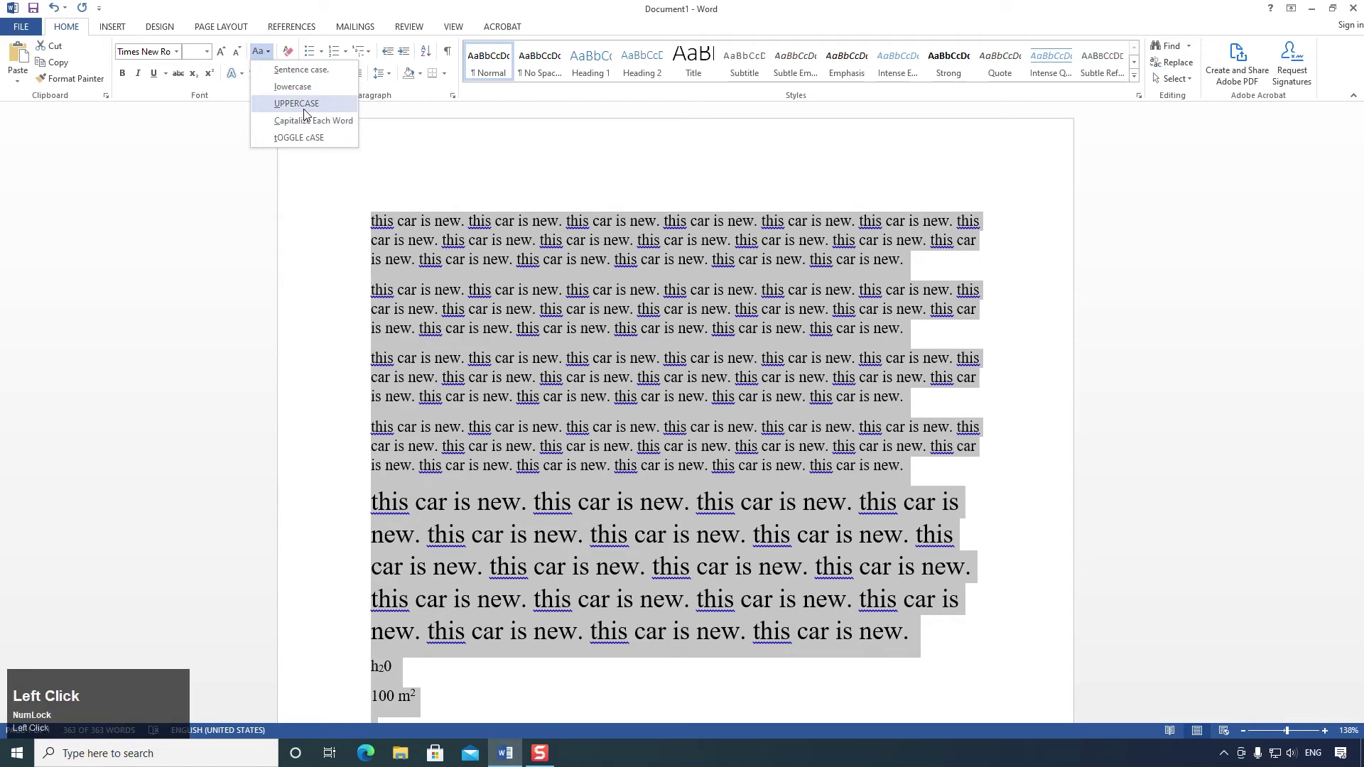
Step: Capitalize each word of all the text and apply tOGGLE cASE to it twice
click(268, 54)
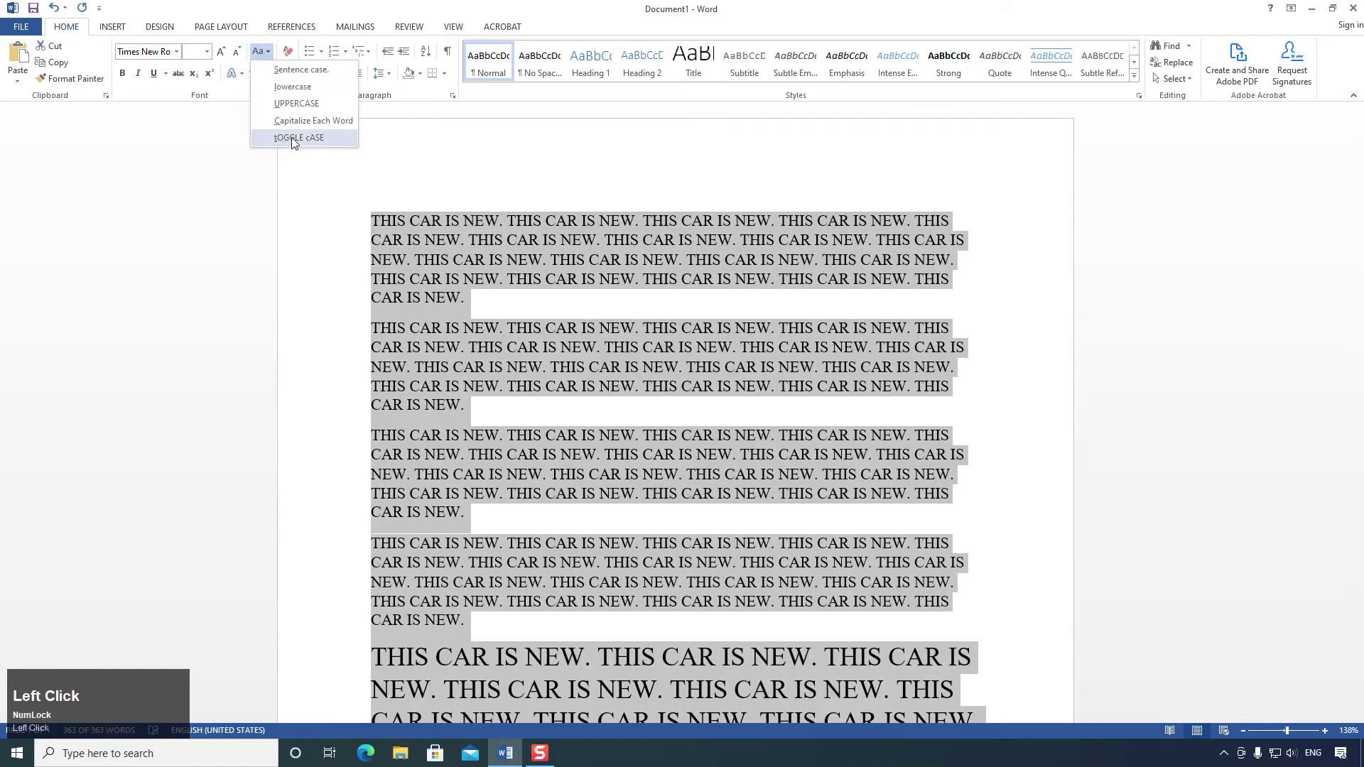
click(304, 122)
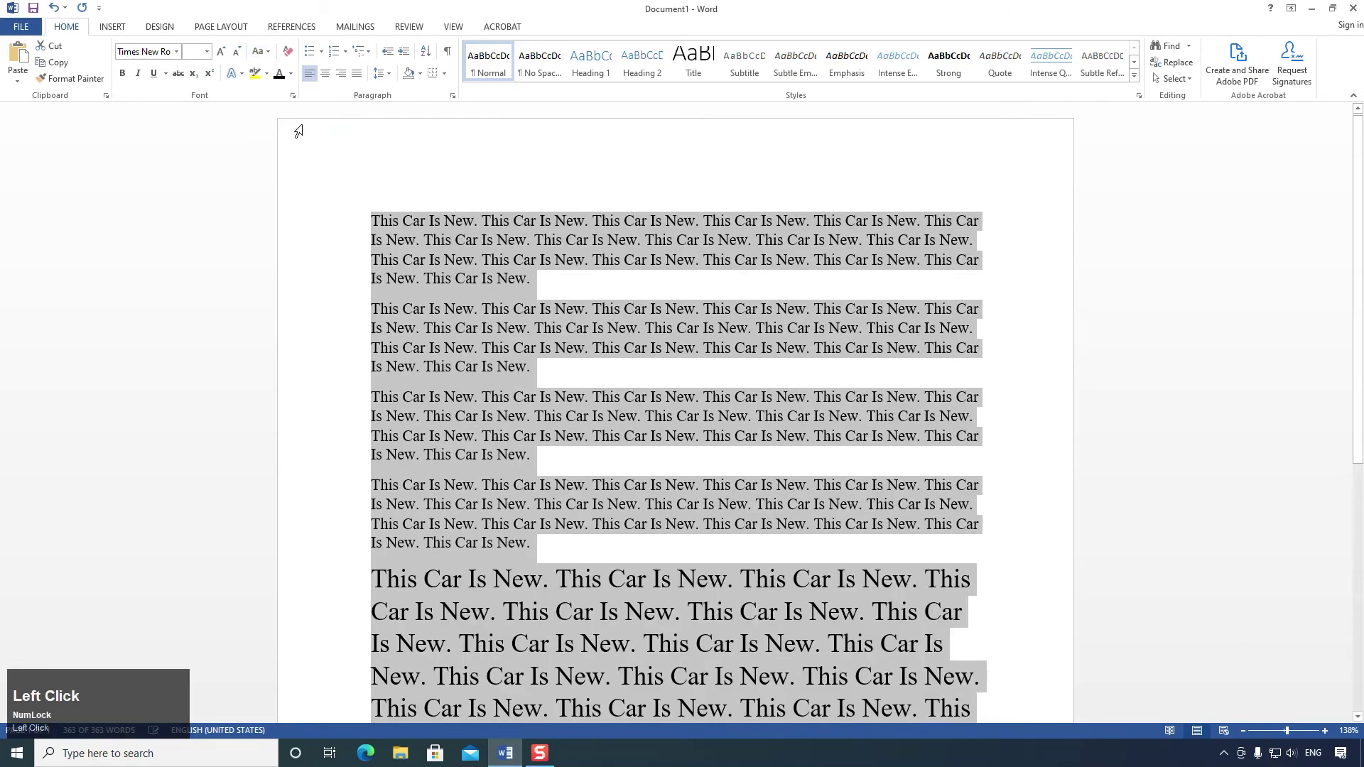
click(262, 51)
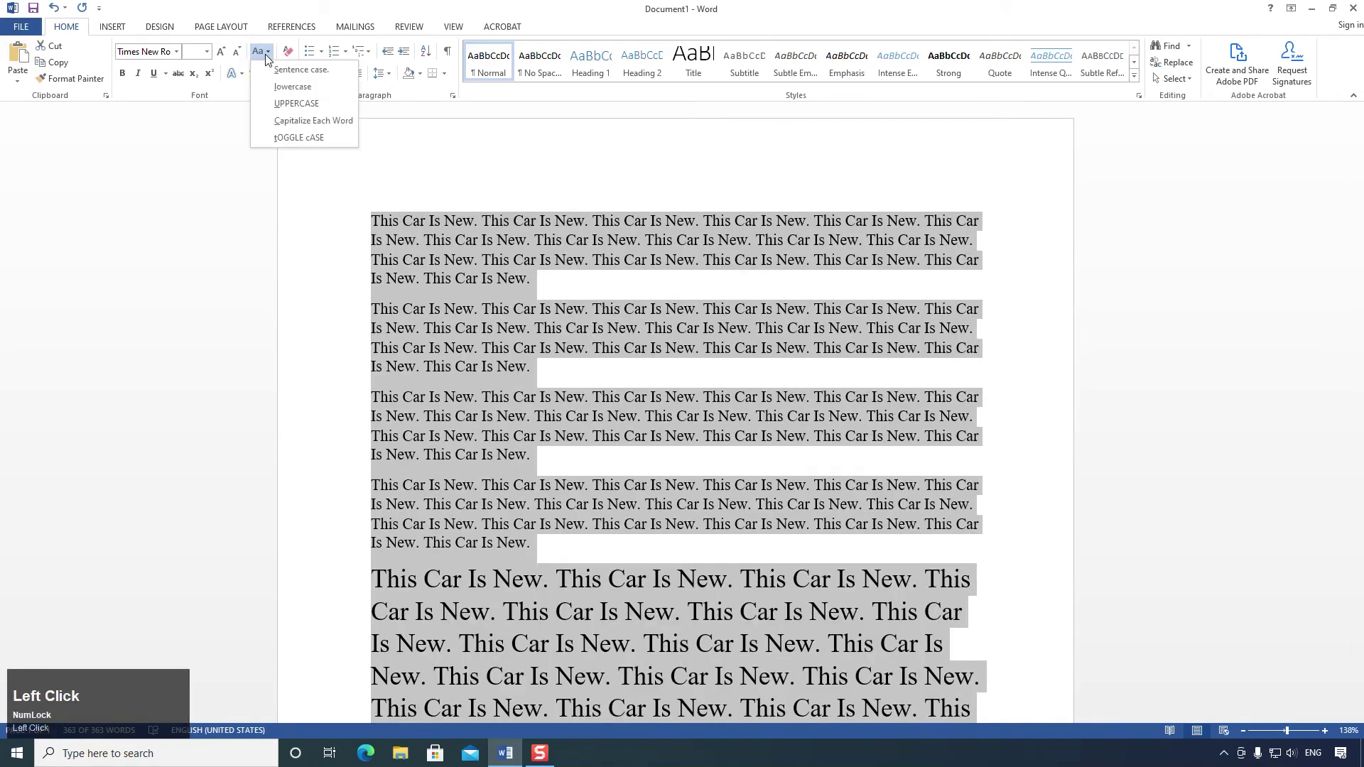
click(308, 138)
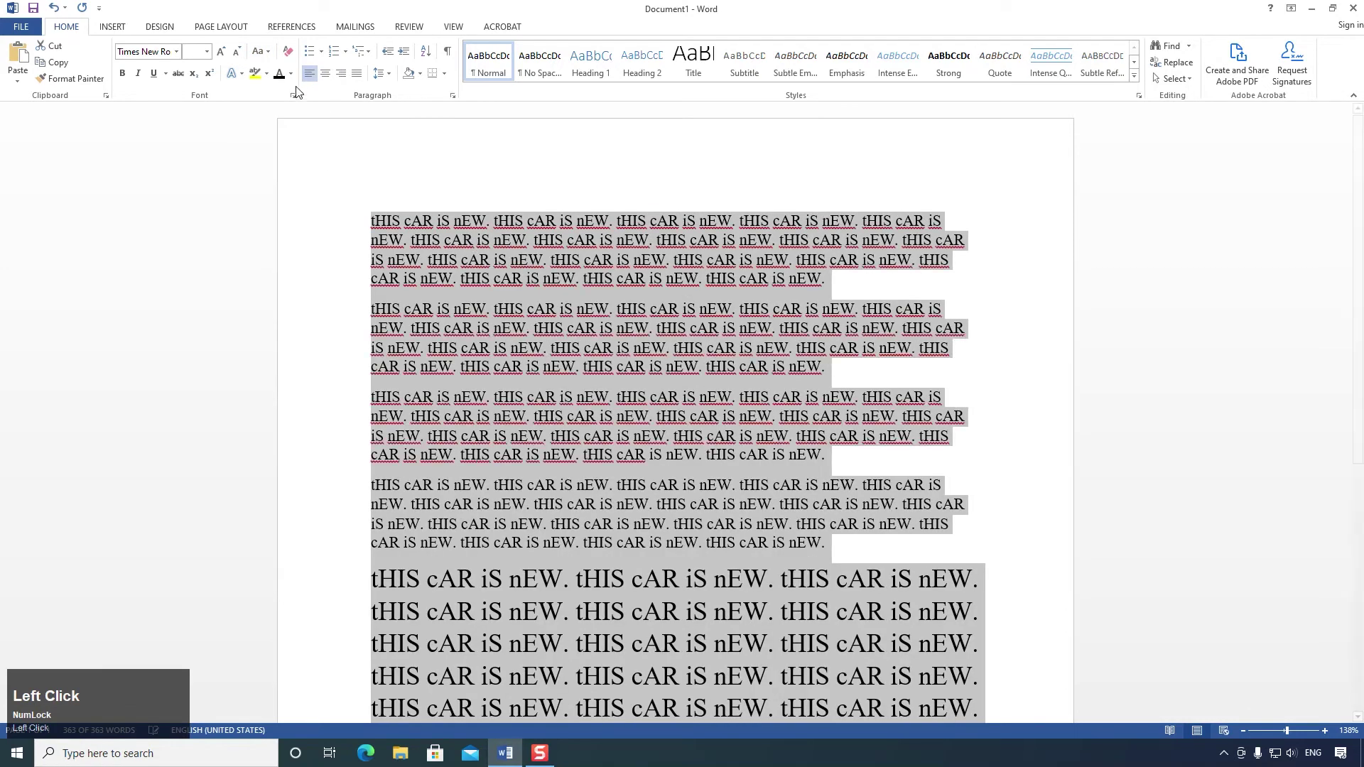
click(260, 52)
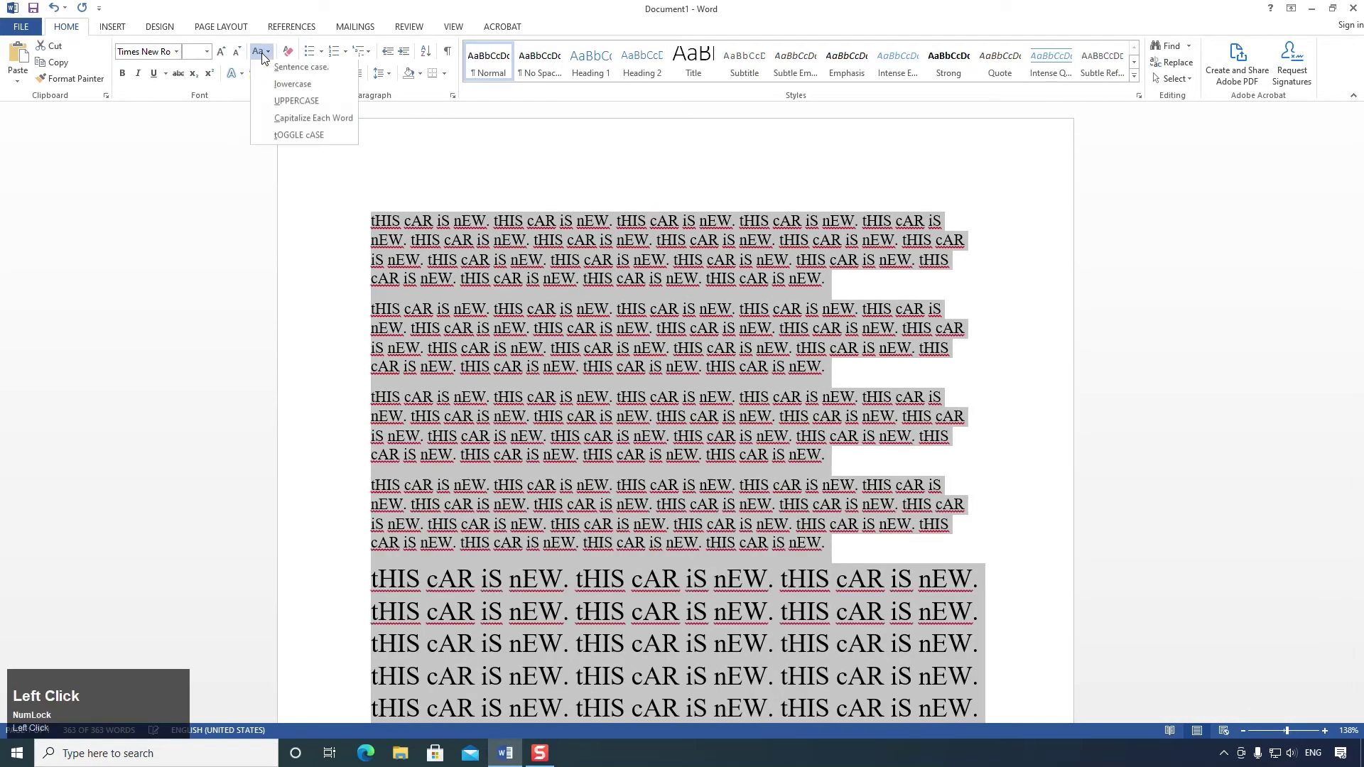
click(329, 140)
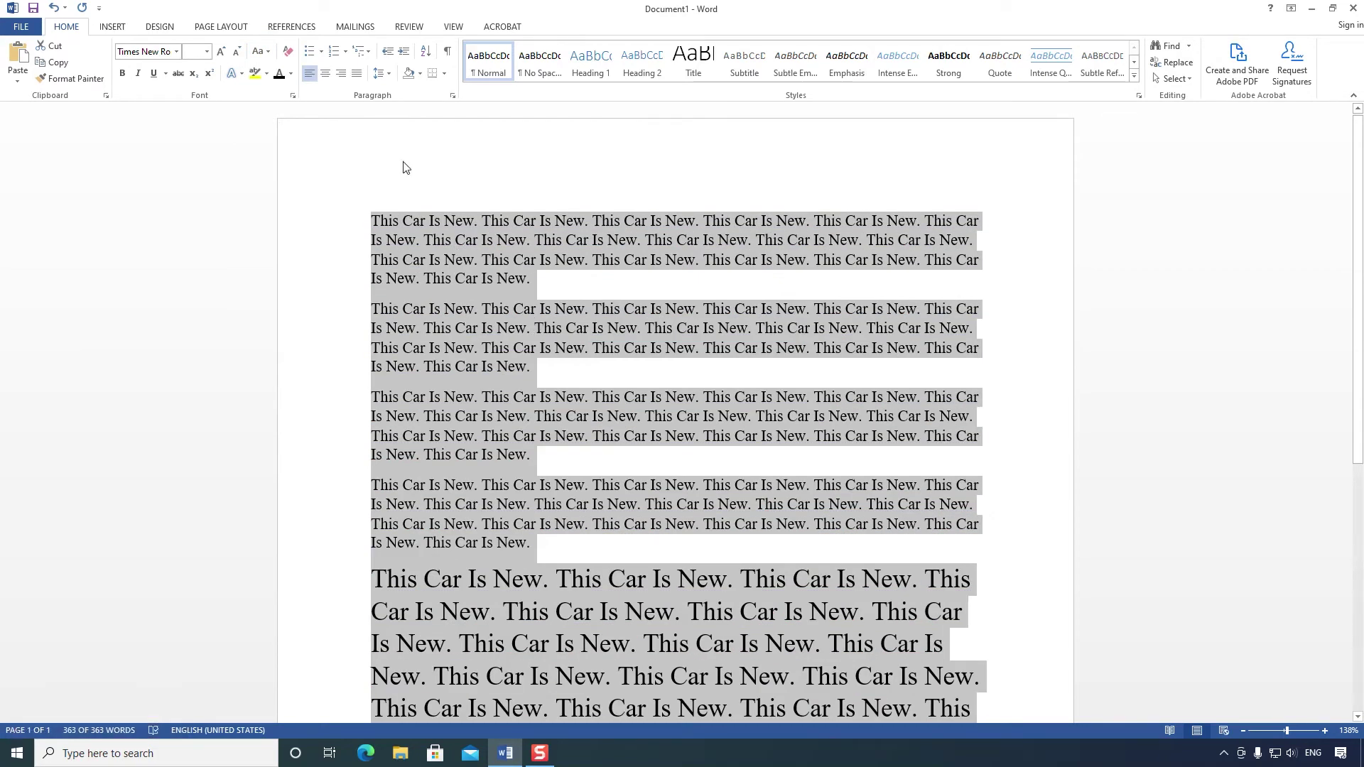
Step: Change all the text in the document to Sentence case
click(263, 52)
click(282, 71)
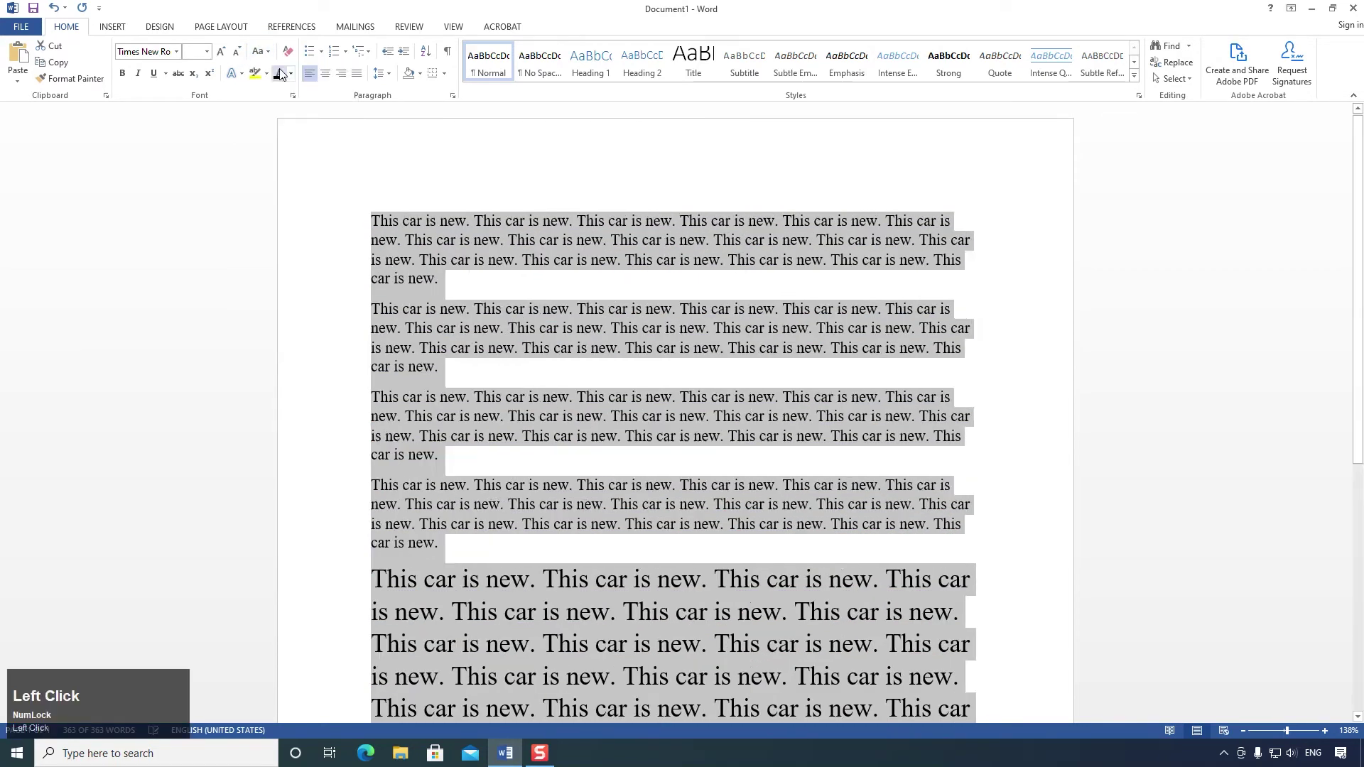
click(263, 50)
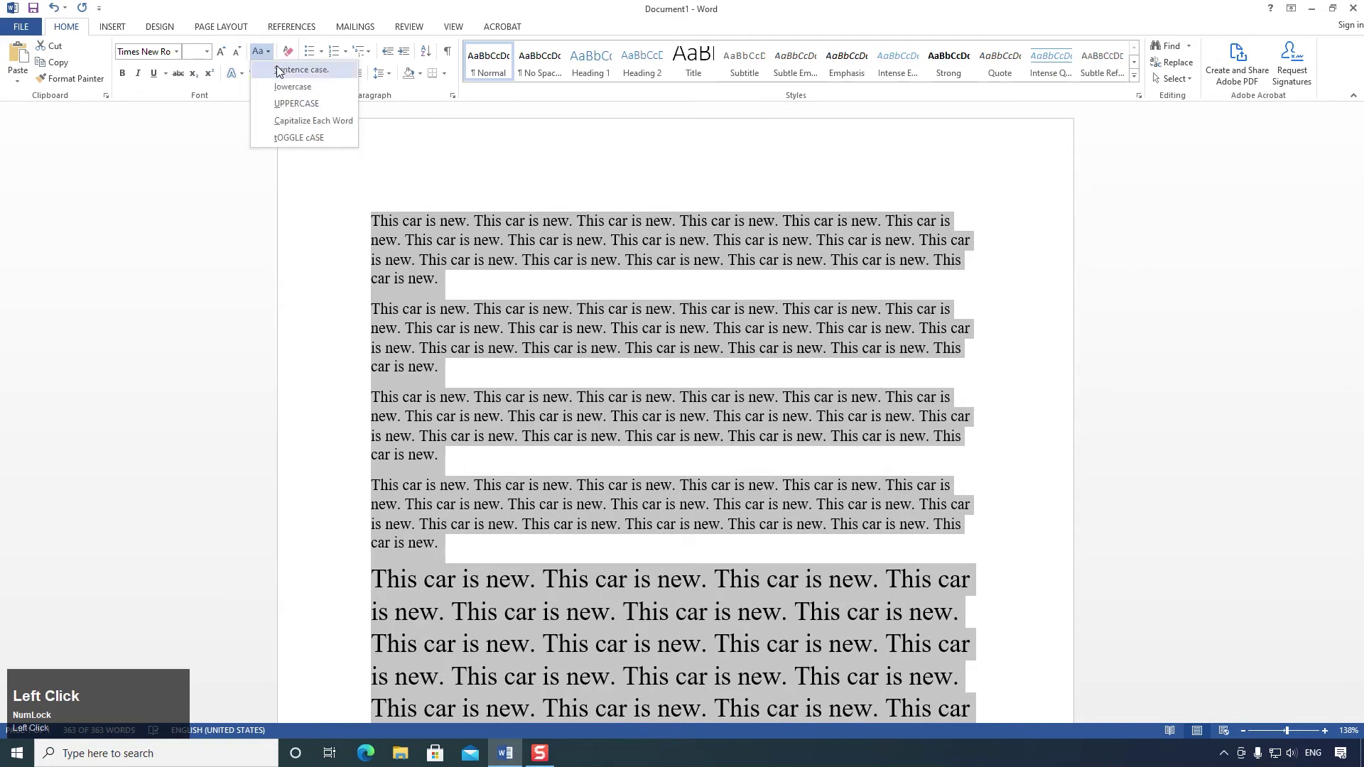
click(484, 239)
Step: Set the font size of all the text in the document to 12
scroll(498, 323, down, 1)
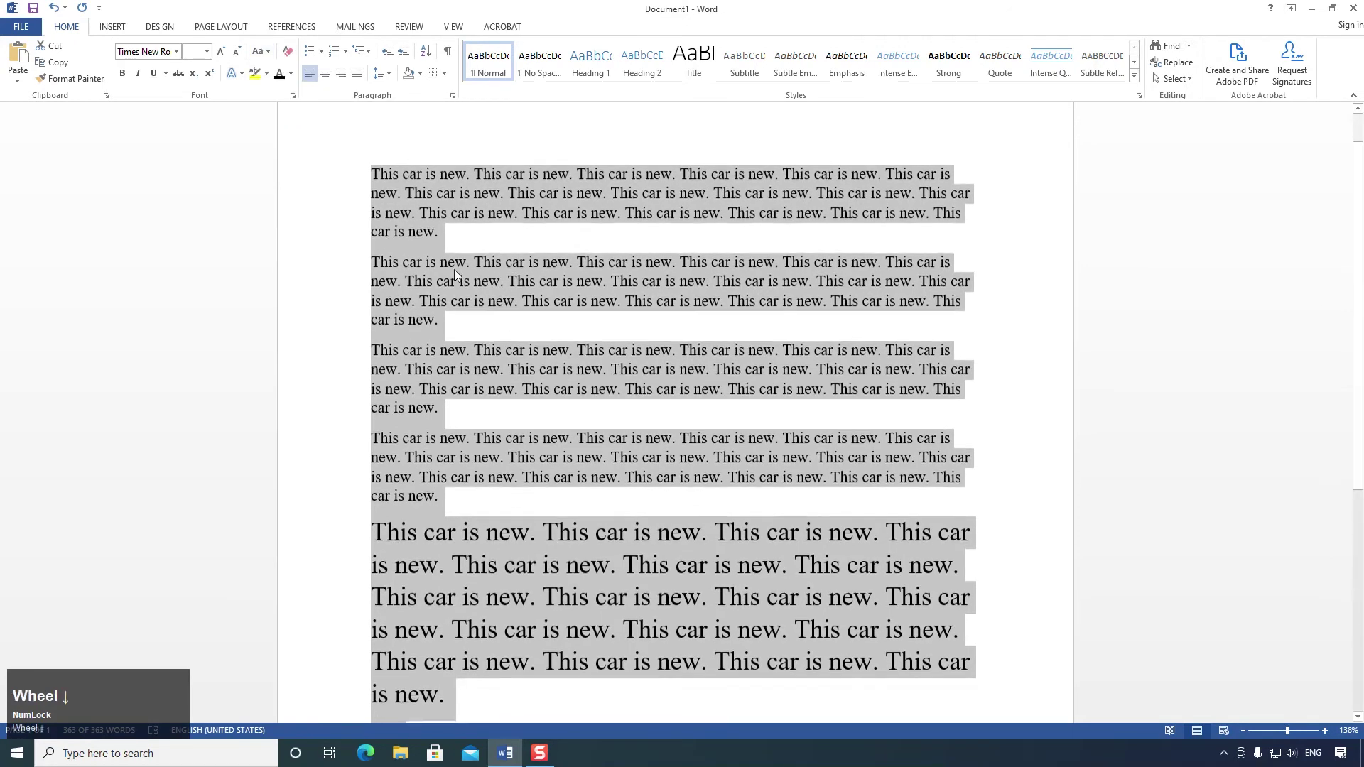
click(196, 52)
text(12)
key(Return)
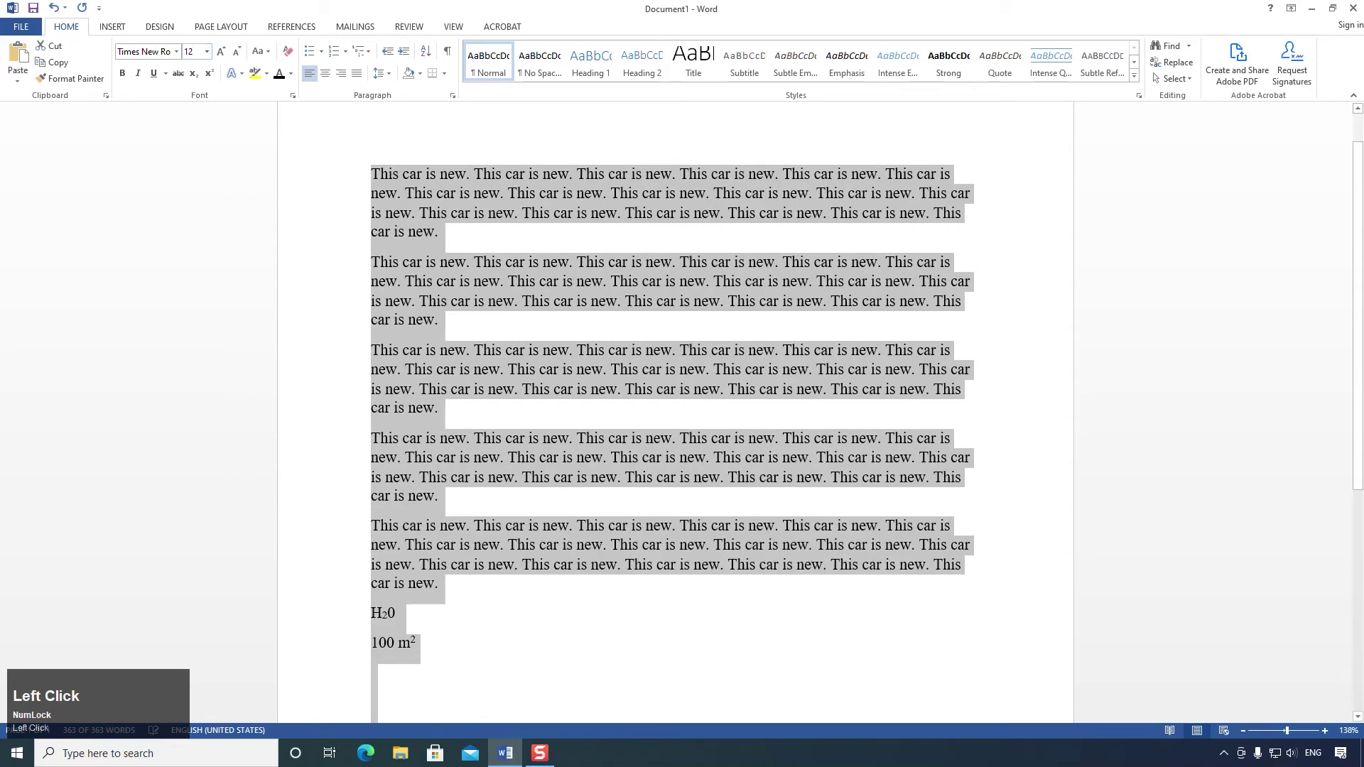
click(241, 77)
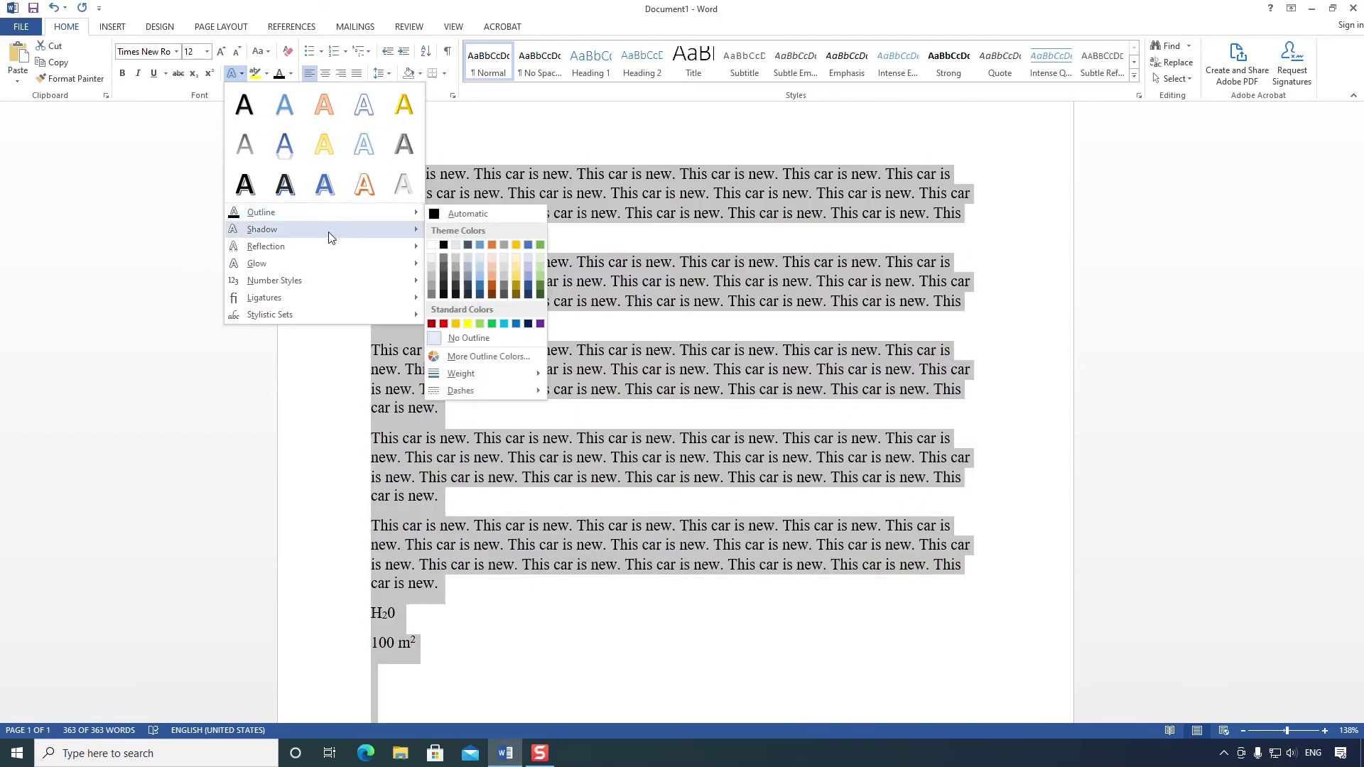
mouse_move(327, 235)
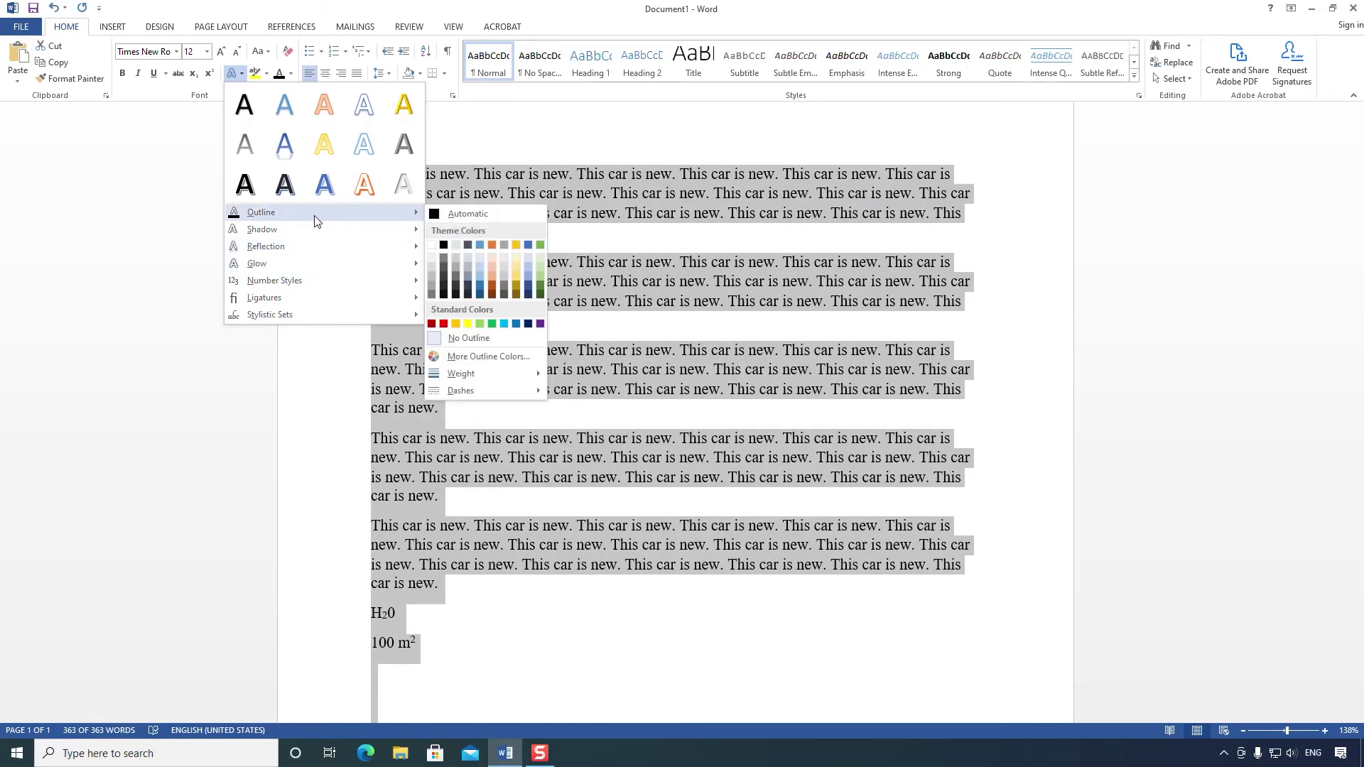
click(273, 84)
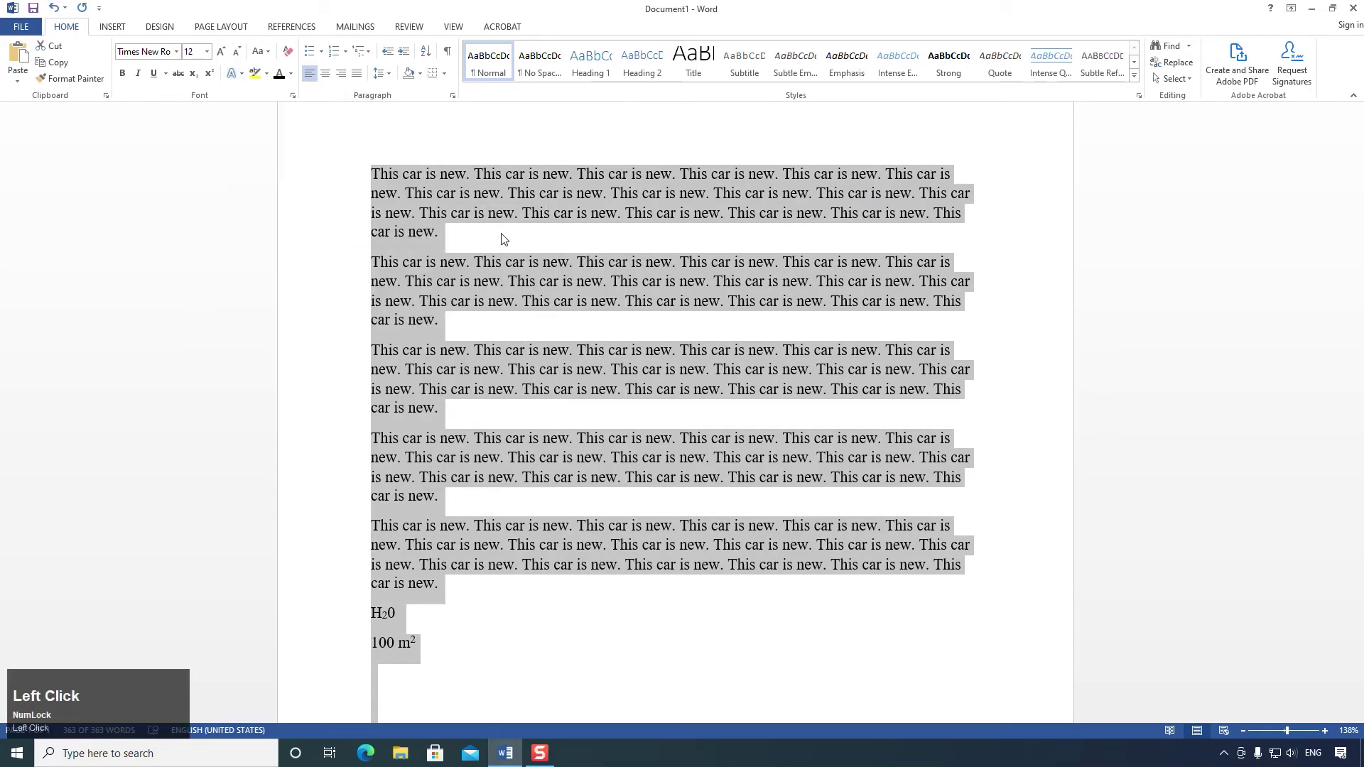
Step: Highlight the whole second paragraph in yellow with the text highlighter and switch the highlighter off
click(419, 212)
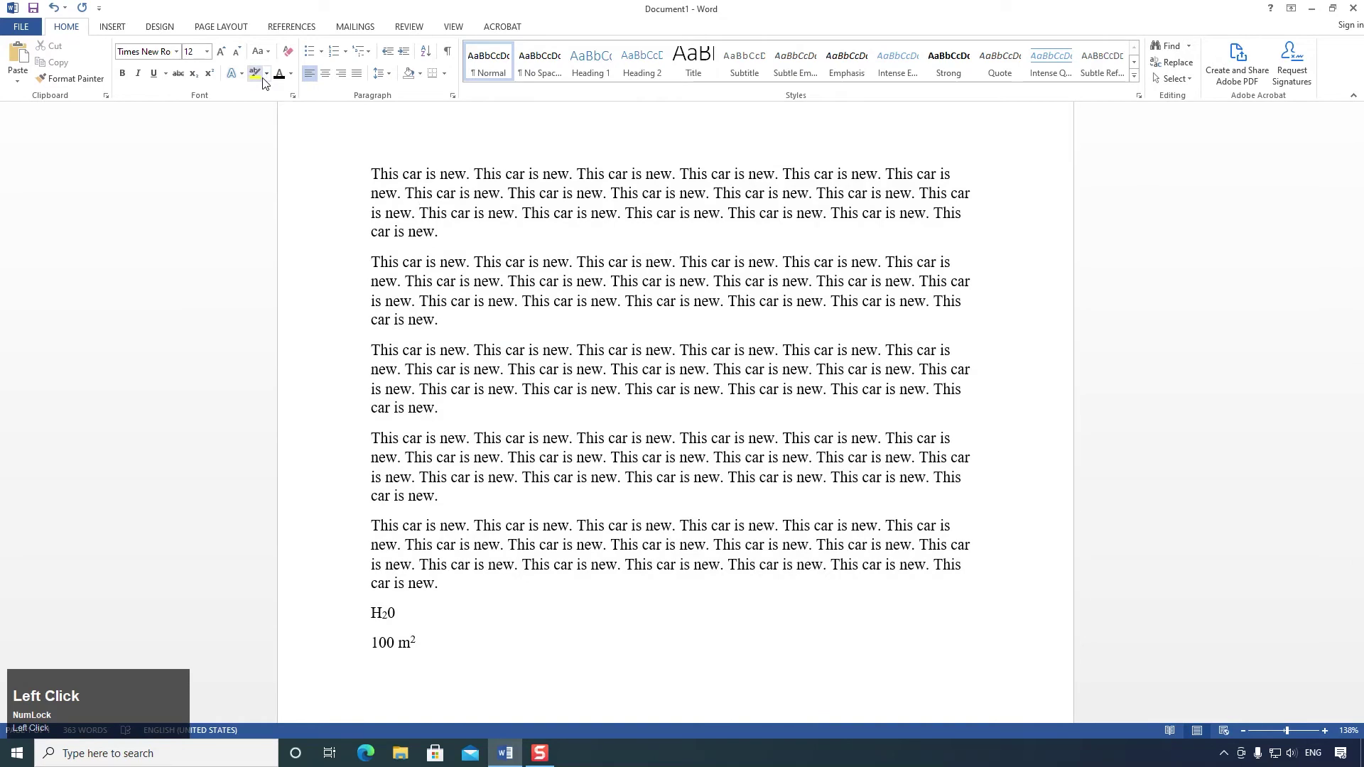
triple_click(367, 175)
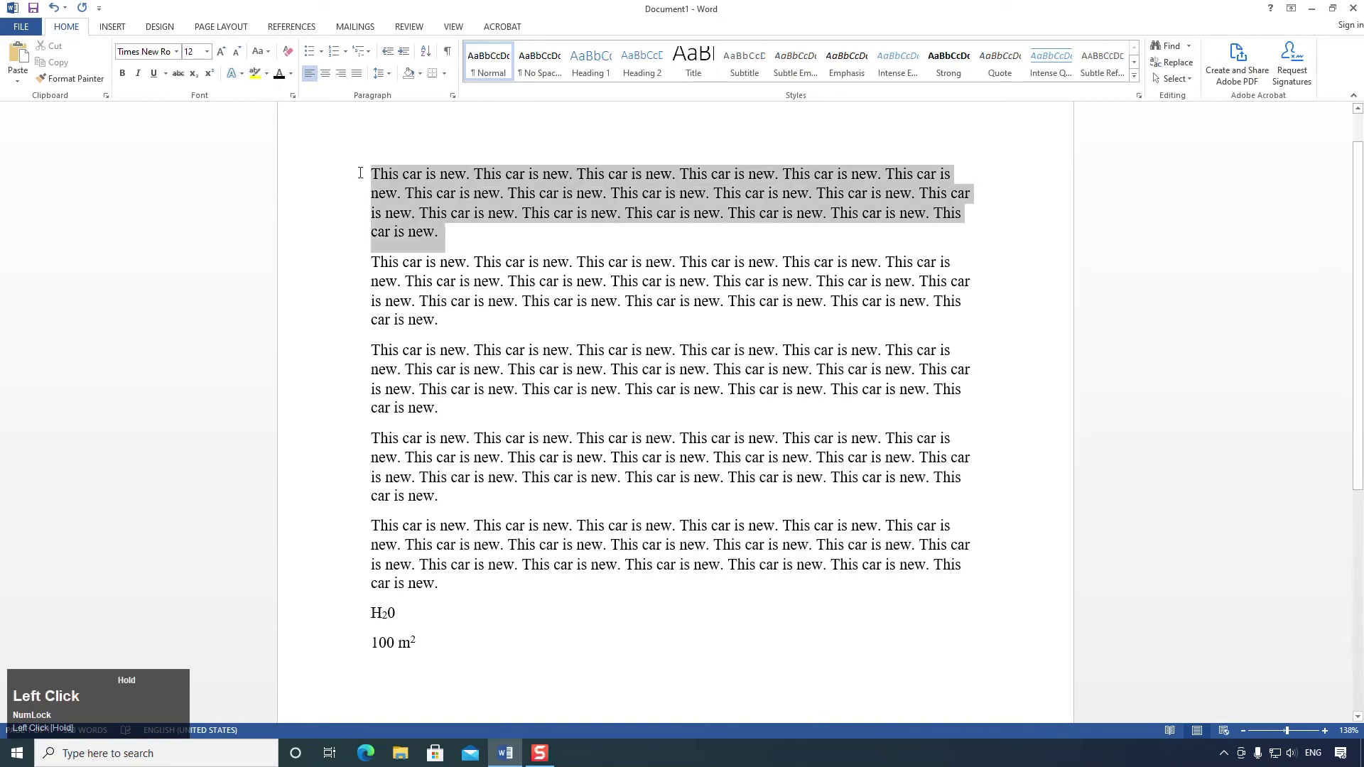
click(254, 75)
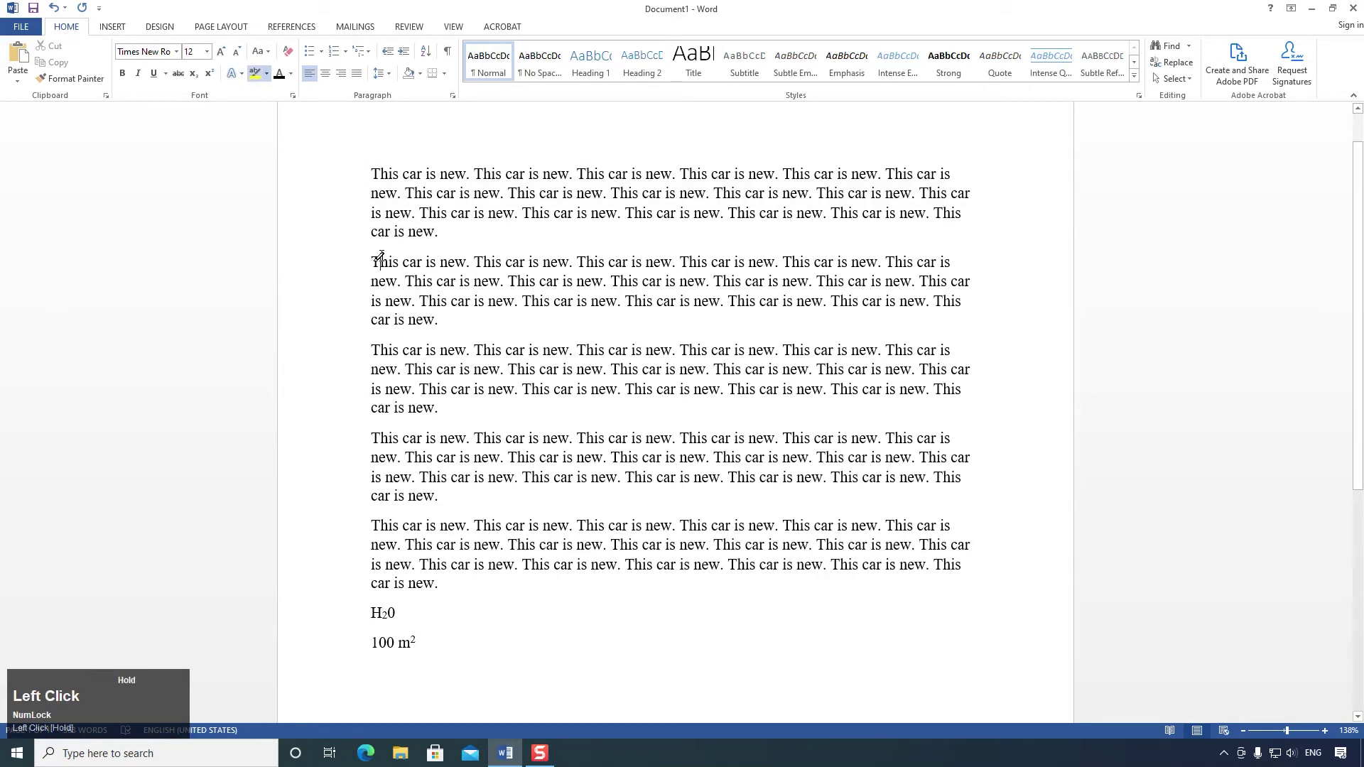
mouse_move(377, 259)
mouse_down()
mouse_move(435, 263)
mouse_move(476, 301)
mouse_move(476, 321)
mouse_up()
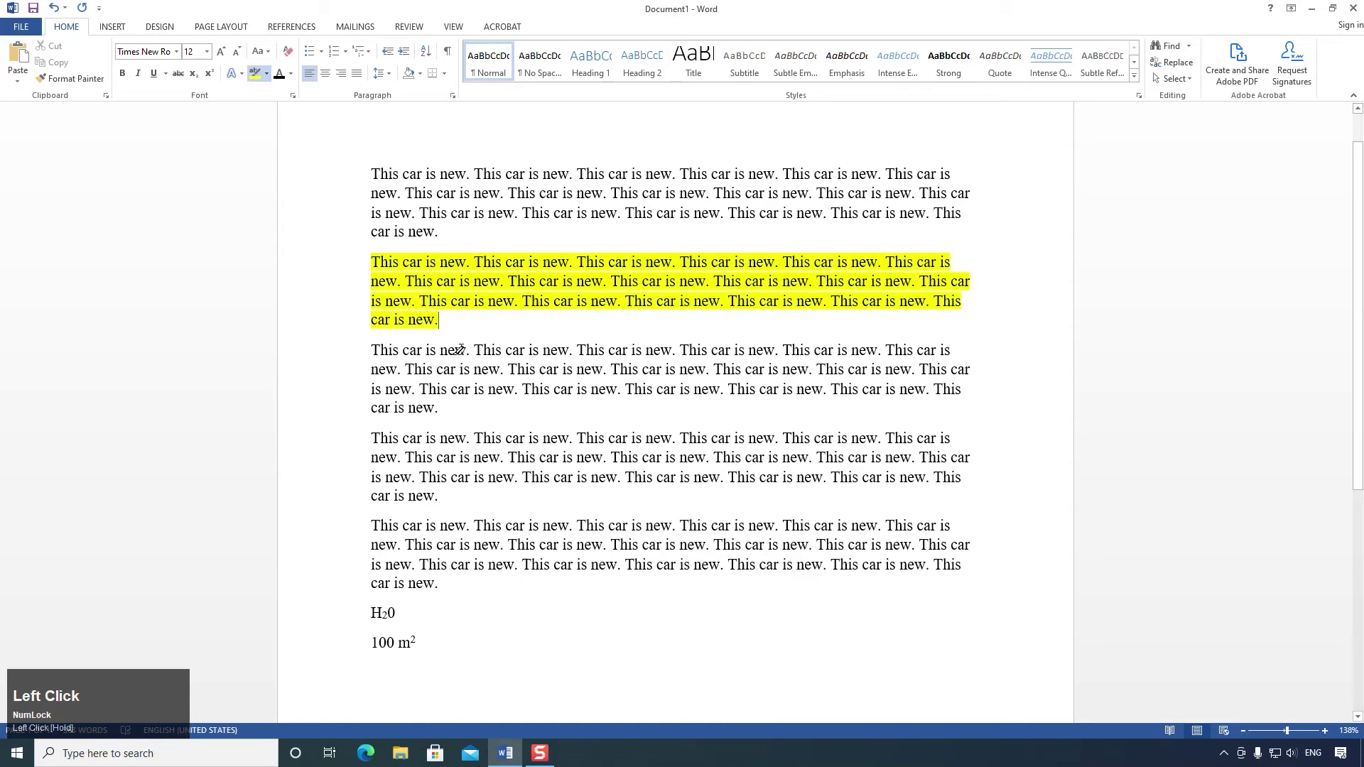
ctrl+scroll(484, 364, down, 2)
ctrl+scroll(484, 364, down, 1)
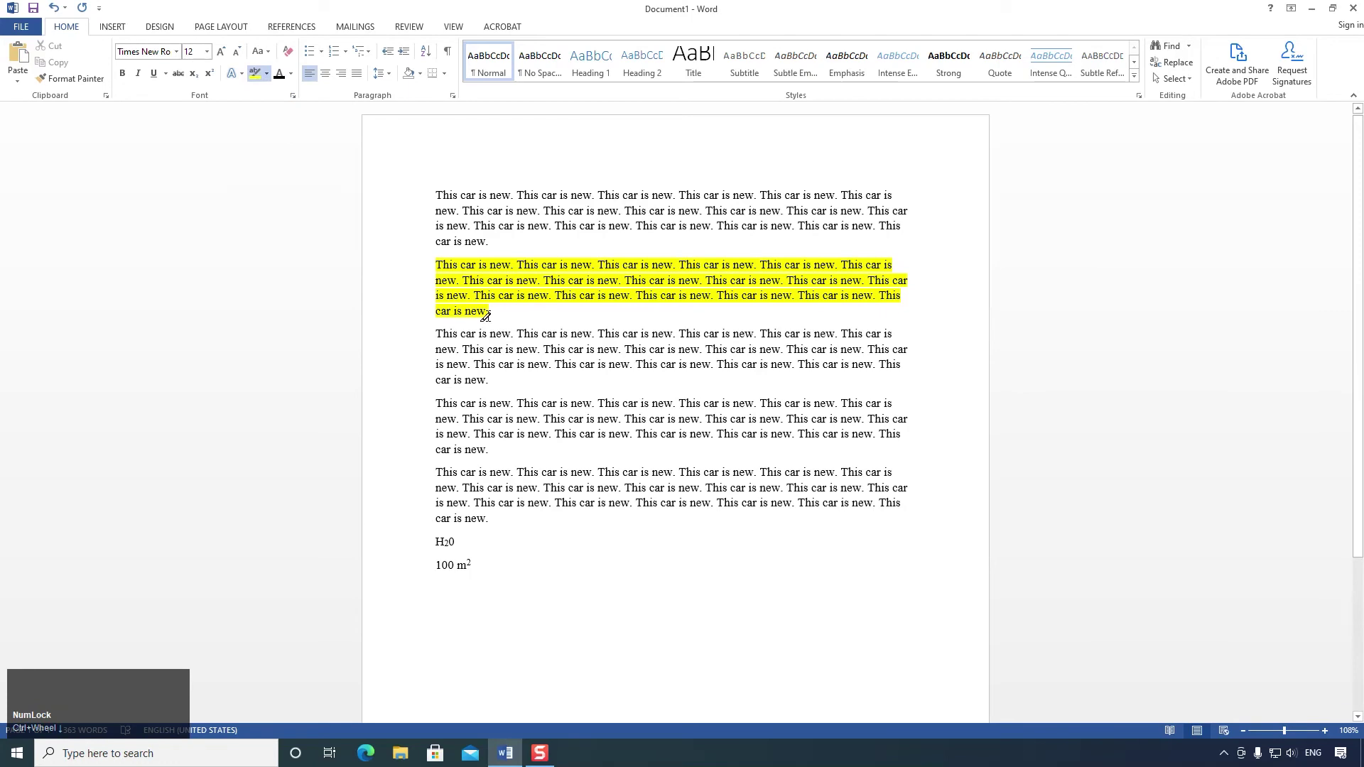
click(256, 73)
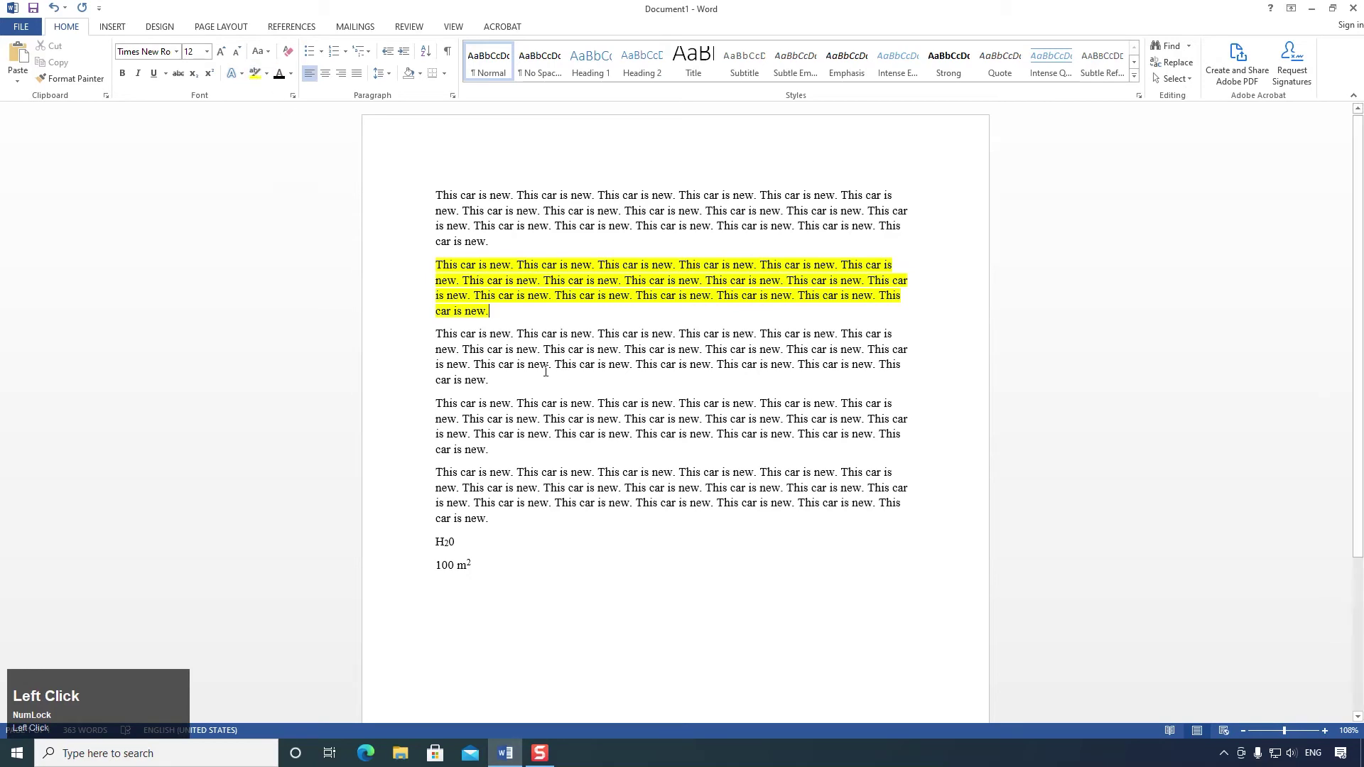
Step: Try a light blue font colour on the third and fourth paragraphs, and replace it with a custom bright green
click(505, 381)
drag(502, 452, 413, 328)
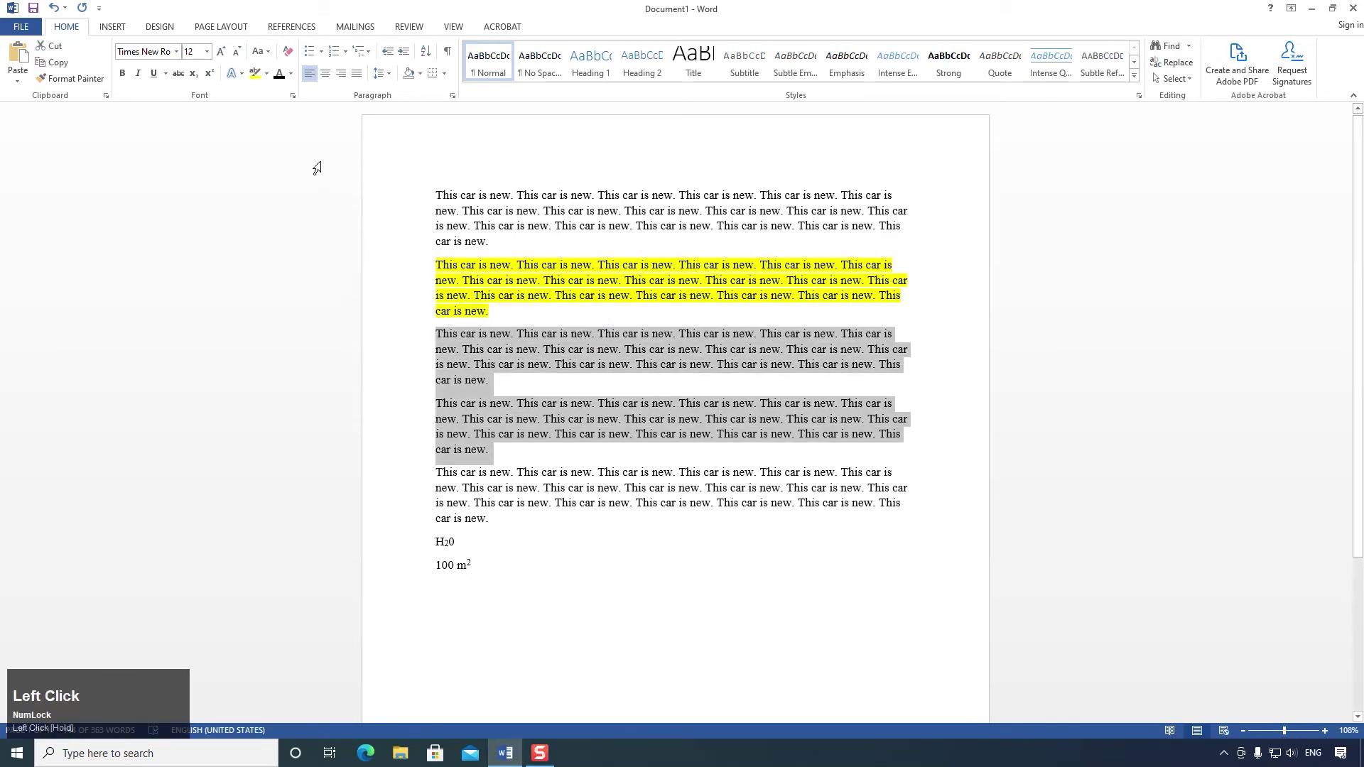
click(292, 75)
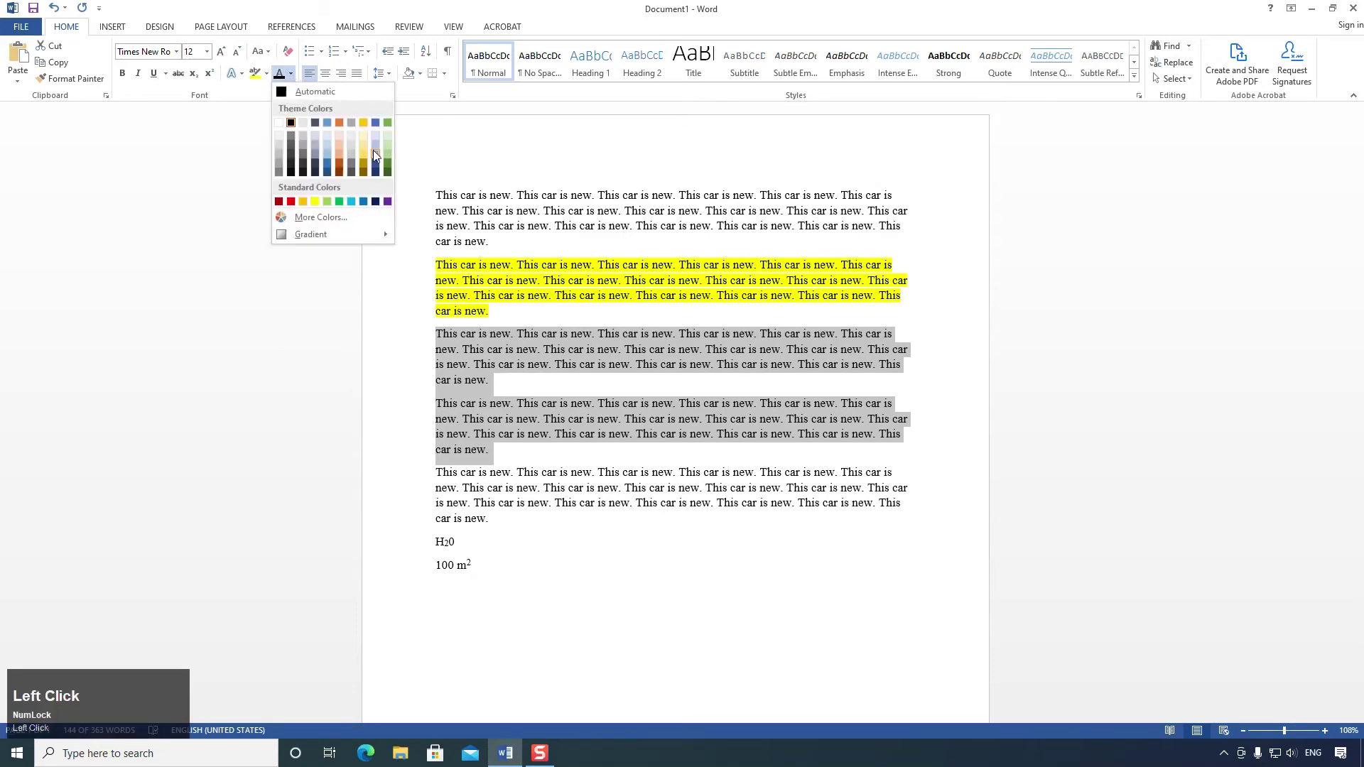
click(330, 133)
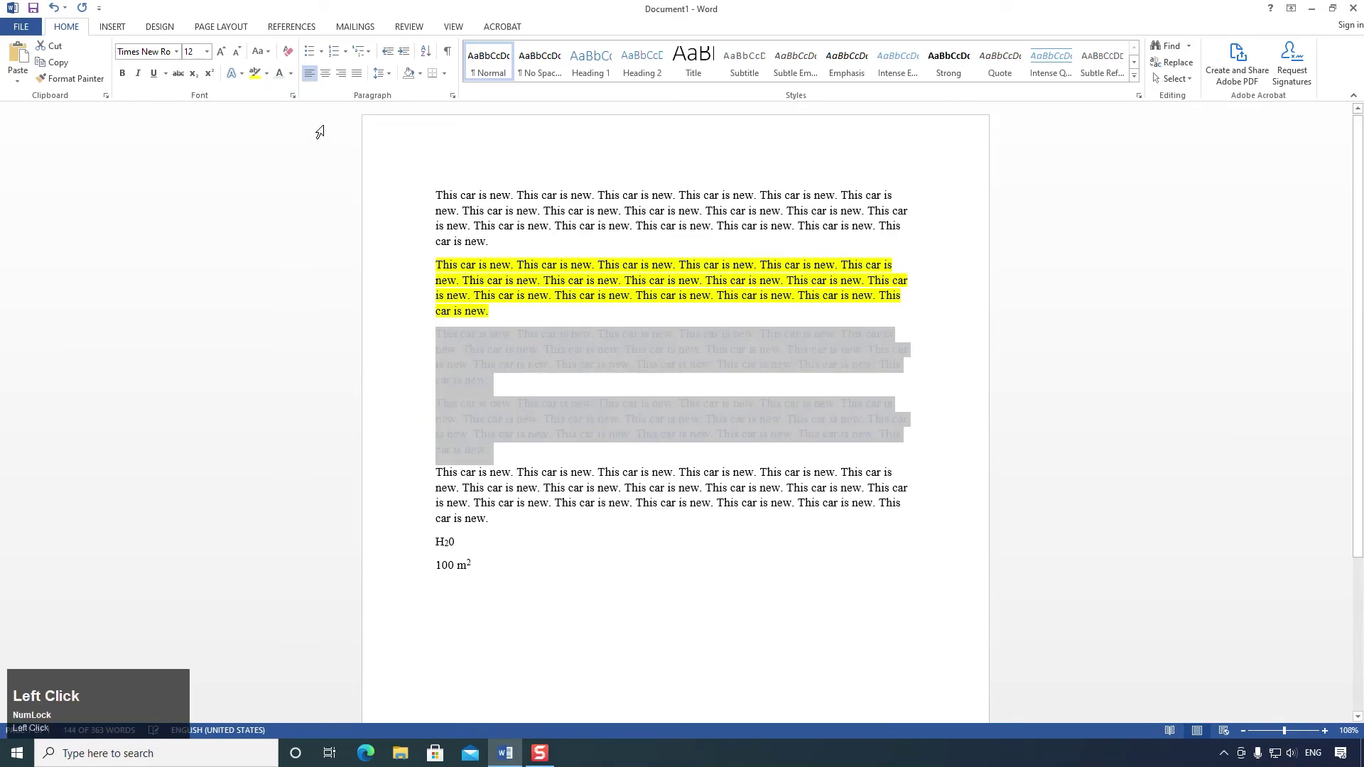
click(292, 74)
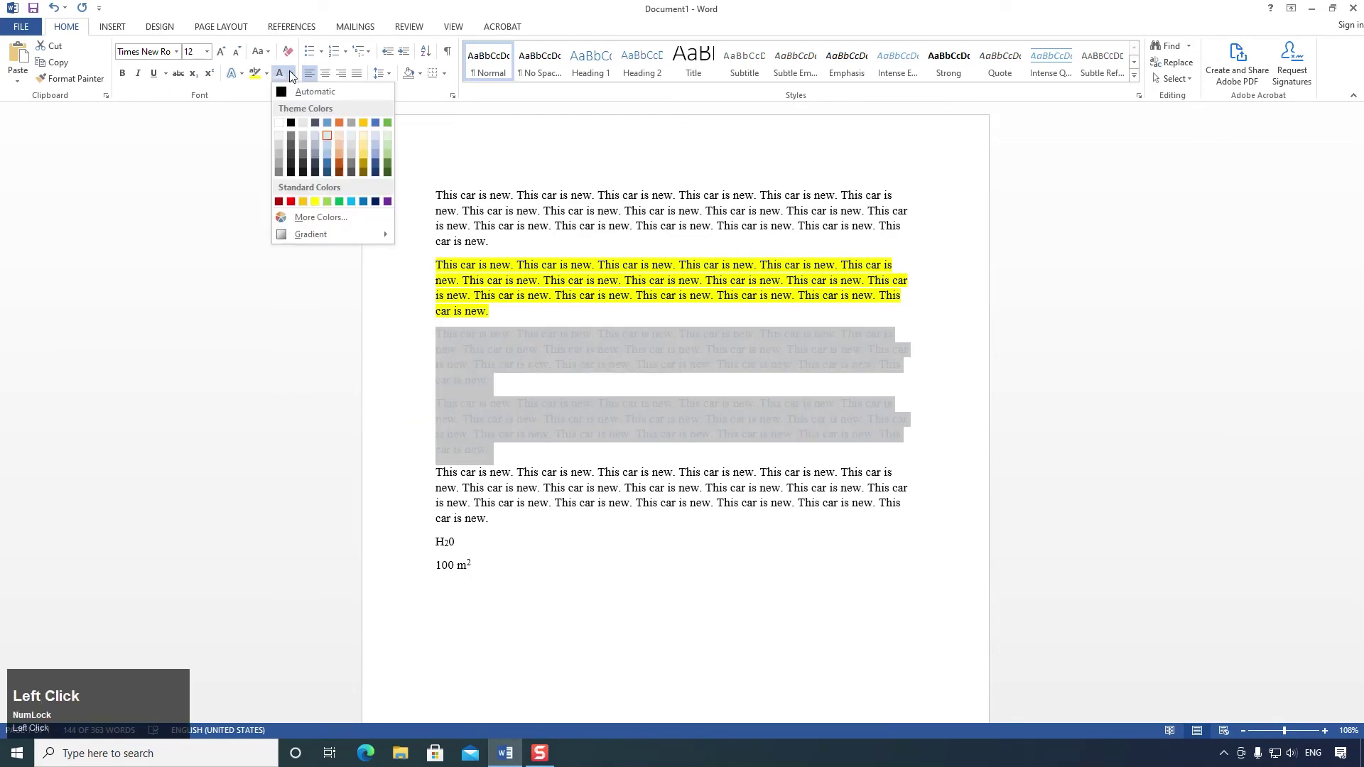
click(317, 218)
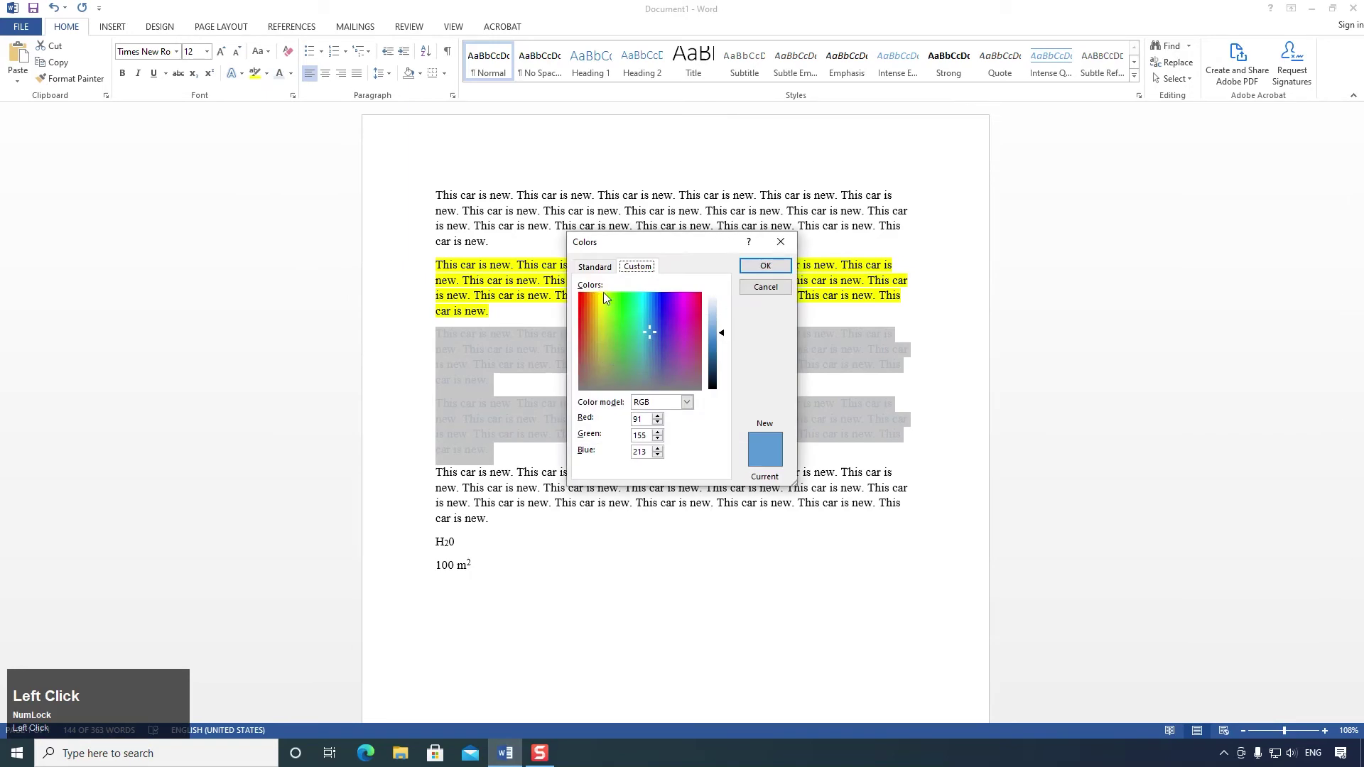
drag(649, 335, 610, 307)
drag(722, 333, 724, 351)
click(757, 268)
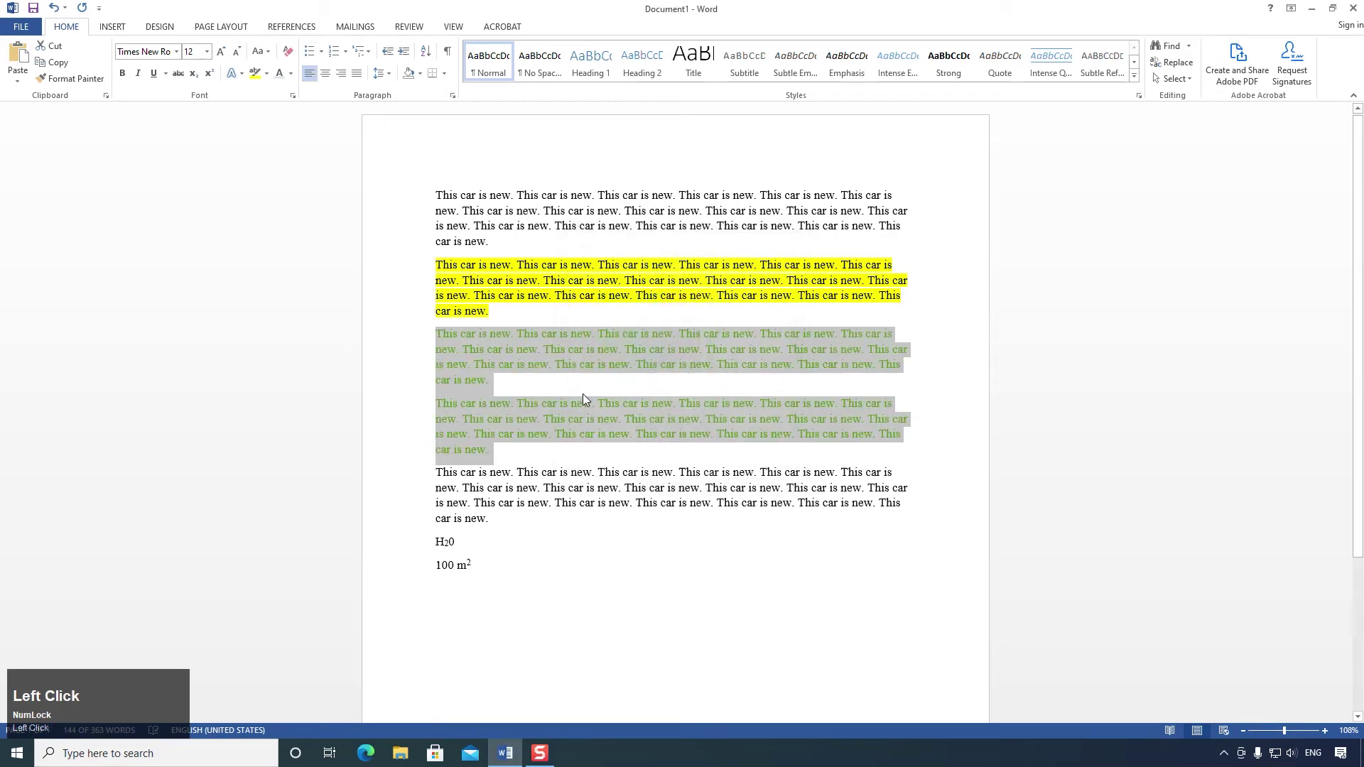
click(589, 398)
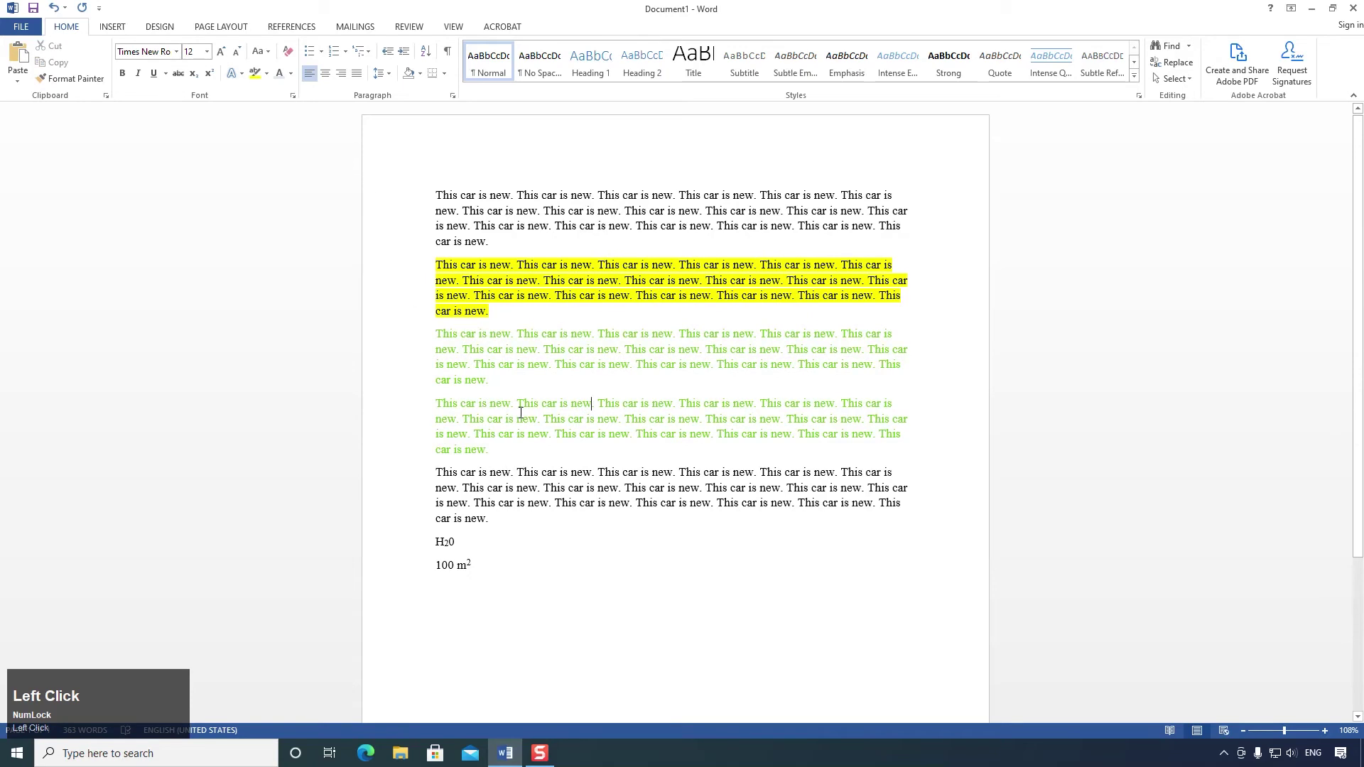
click(292, 75)
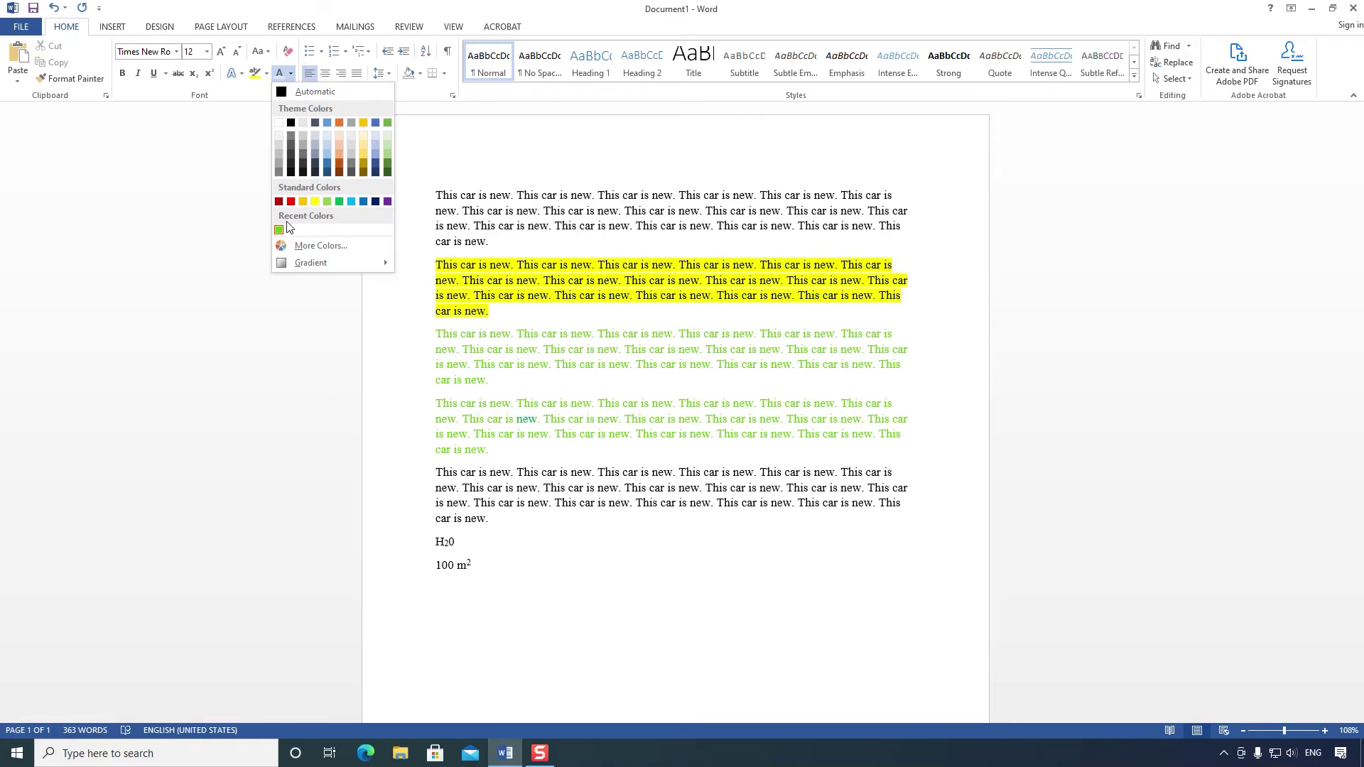
click(582, 358)
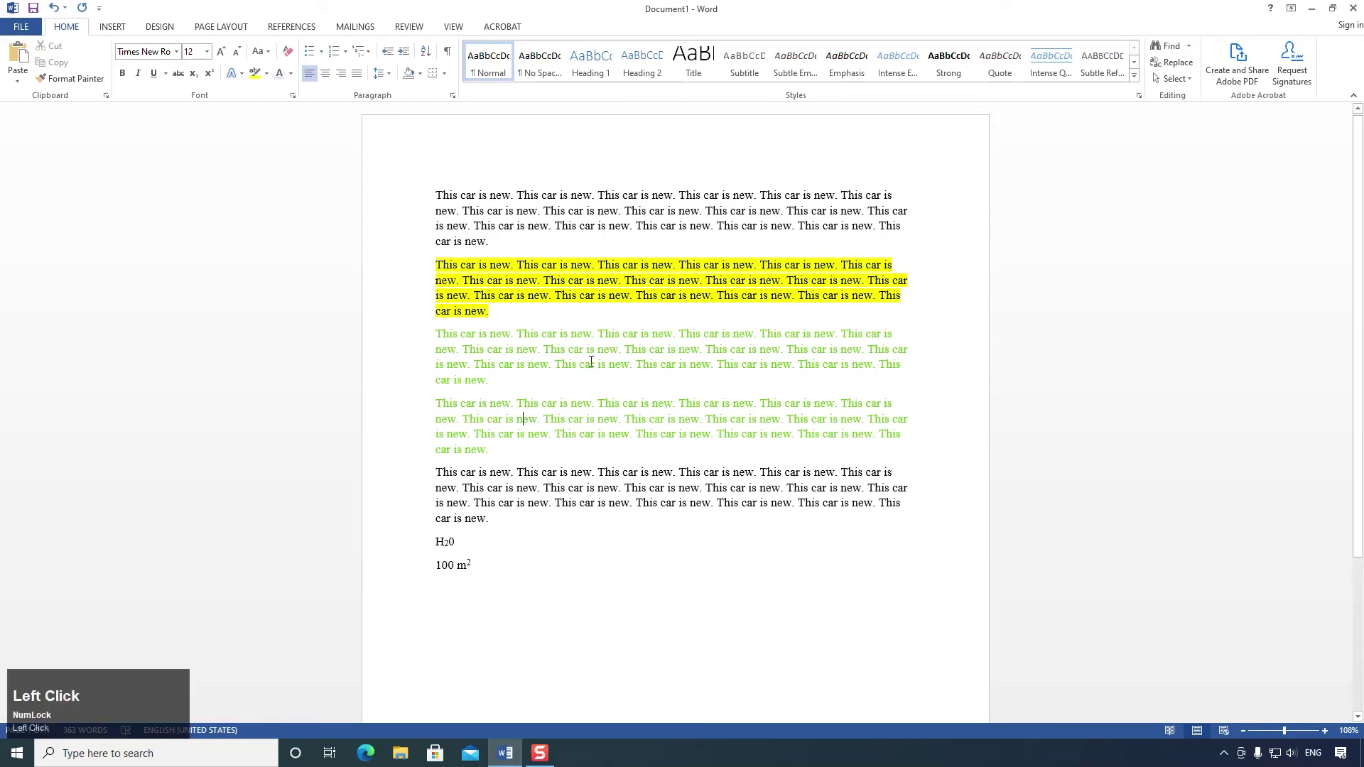
Step: Set the font colour of all the text in the document to black
key(ctrl+a)
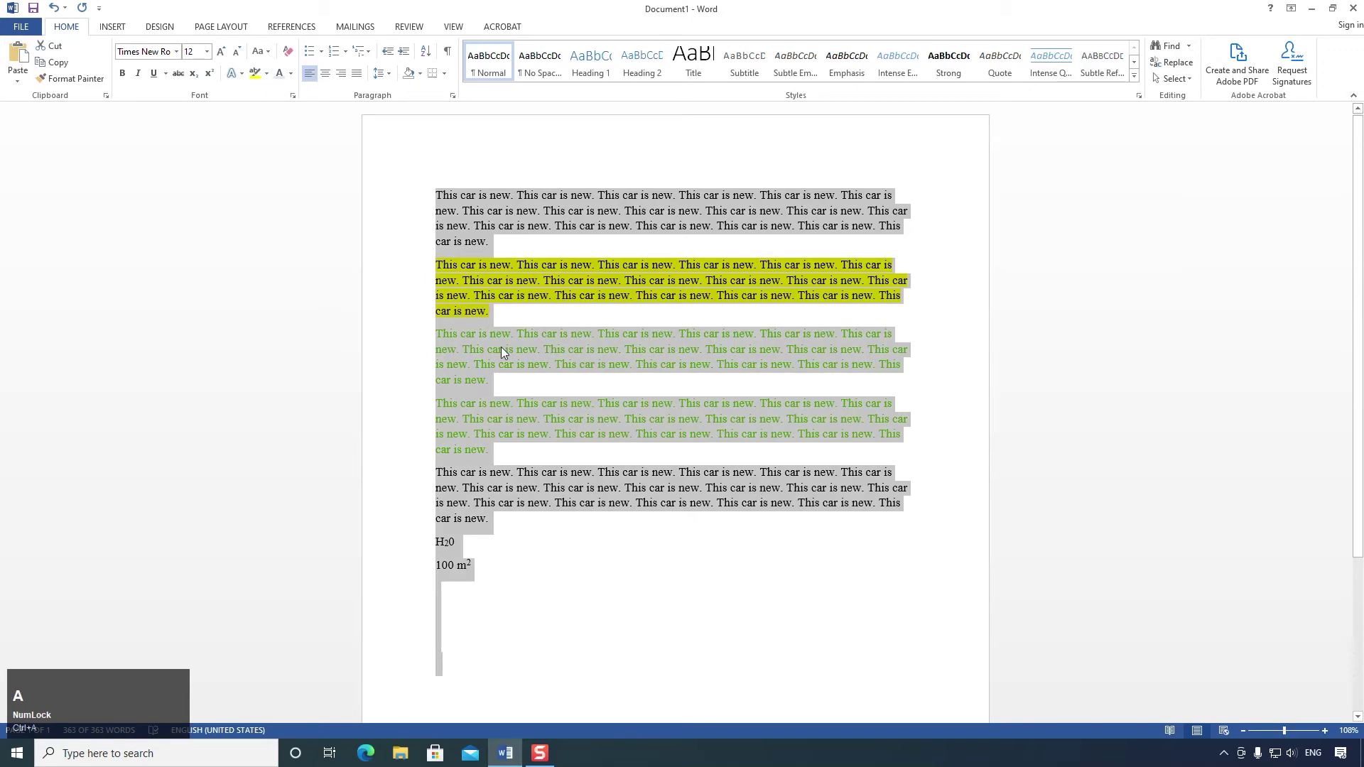
click(292, 74)
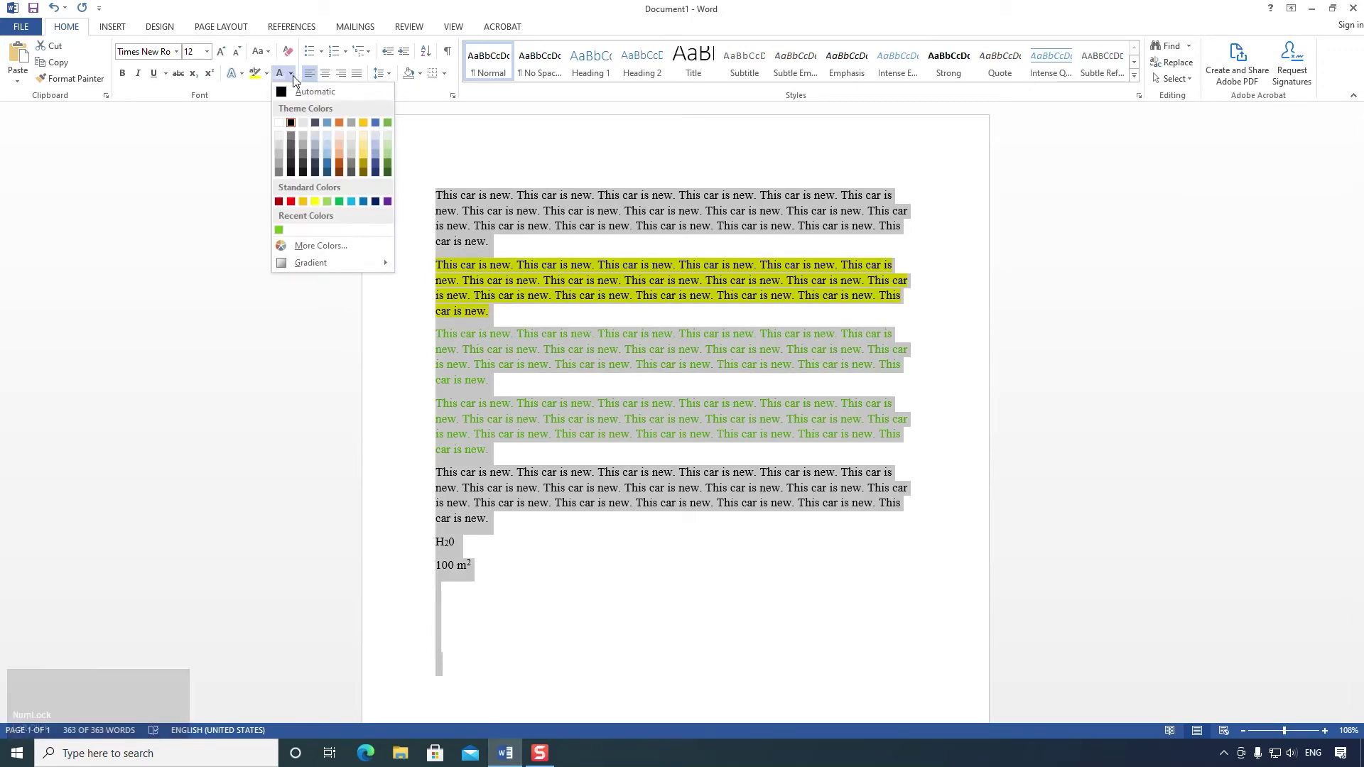
click(291, 124)
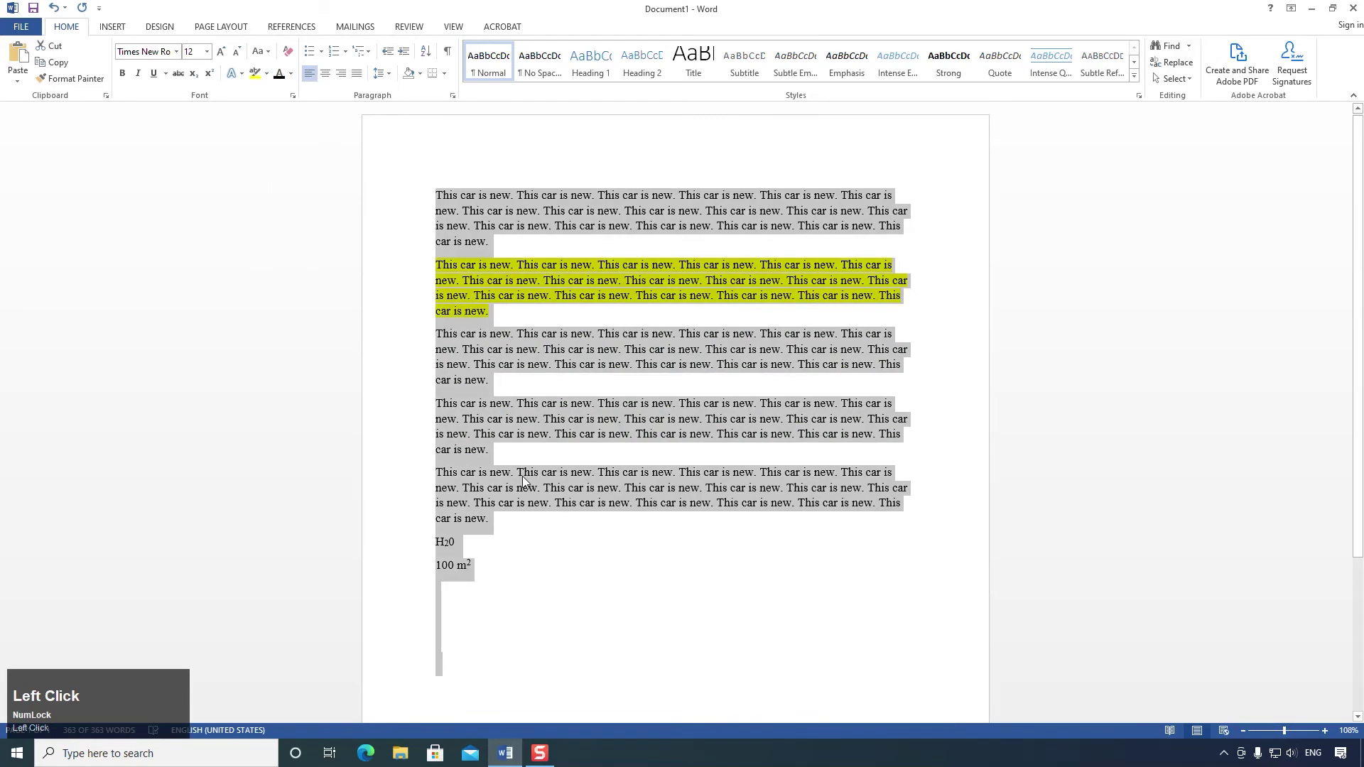
click(549, 548)
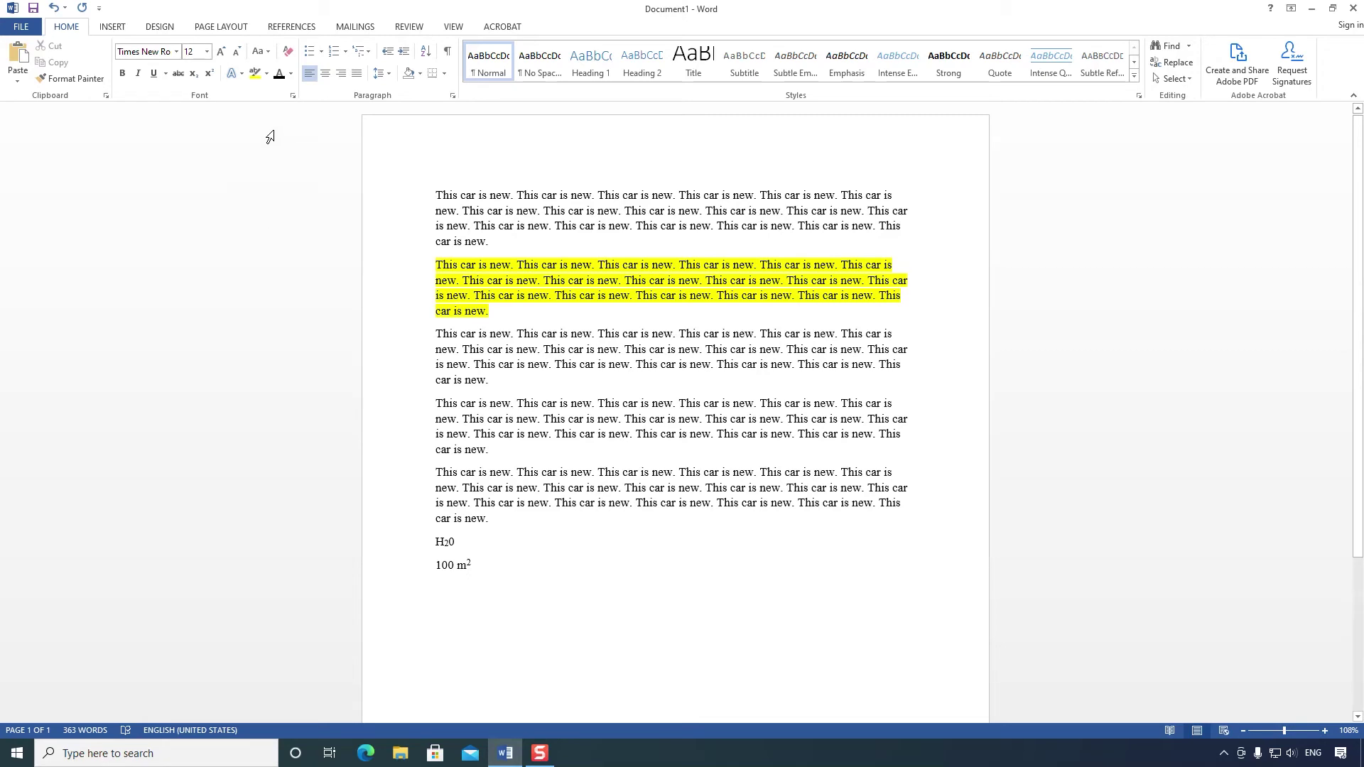
Step: Remove the yellow highlight from the second paragraph
click(267, 74)
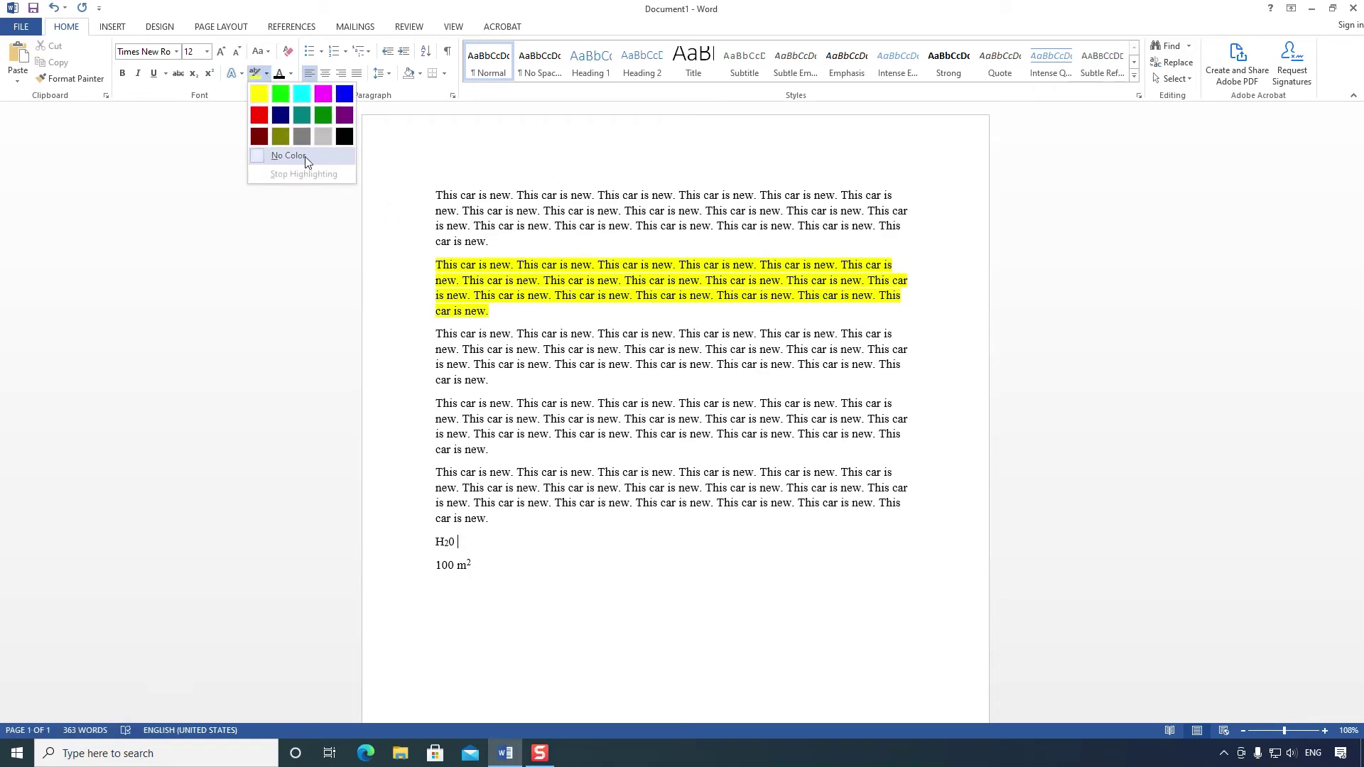
click(500, 304)
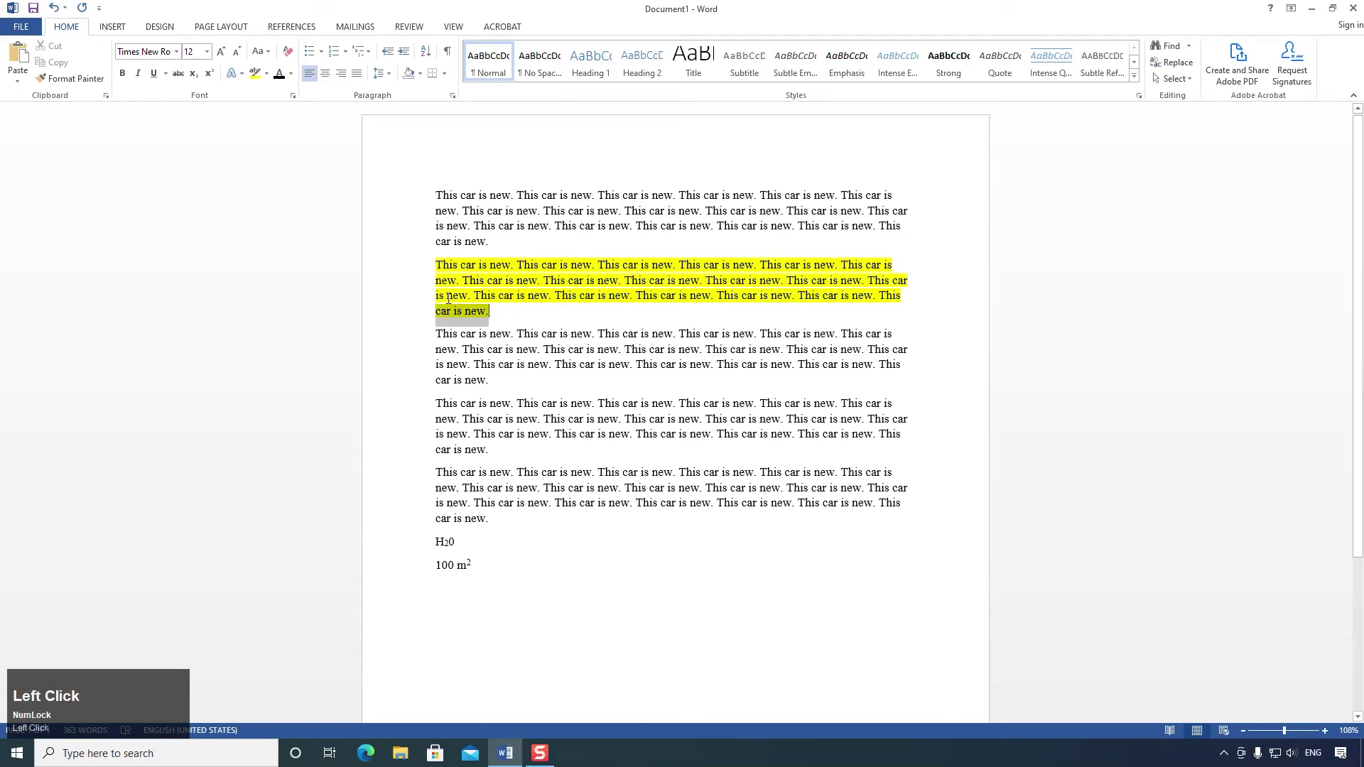
drag(494, 314, 413, 261)
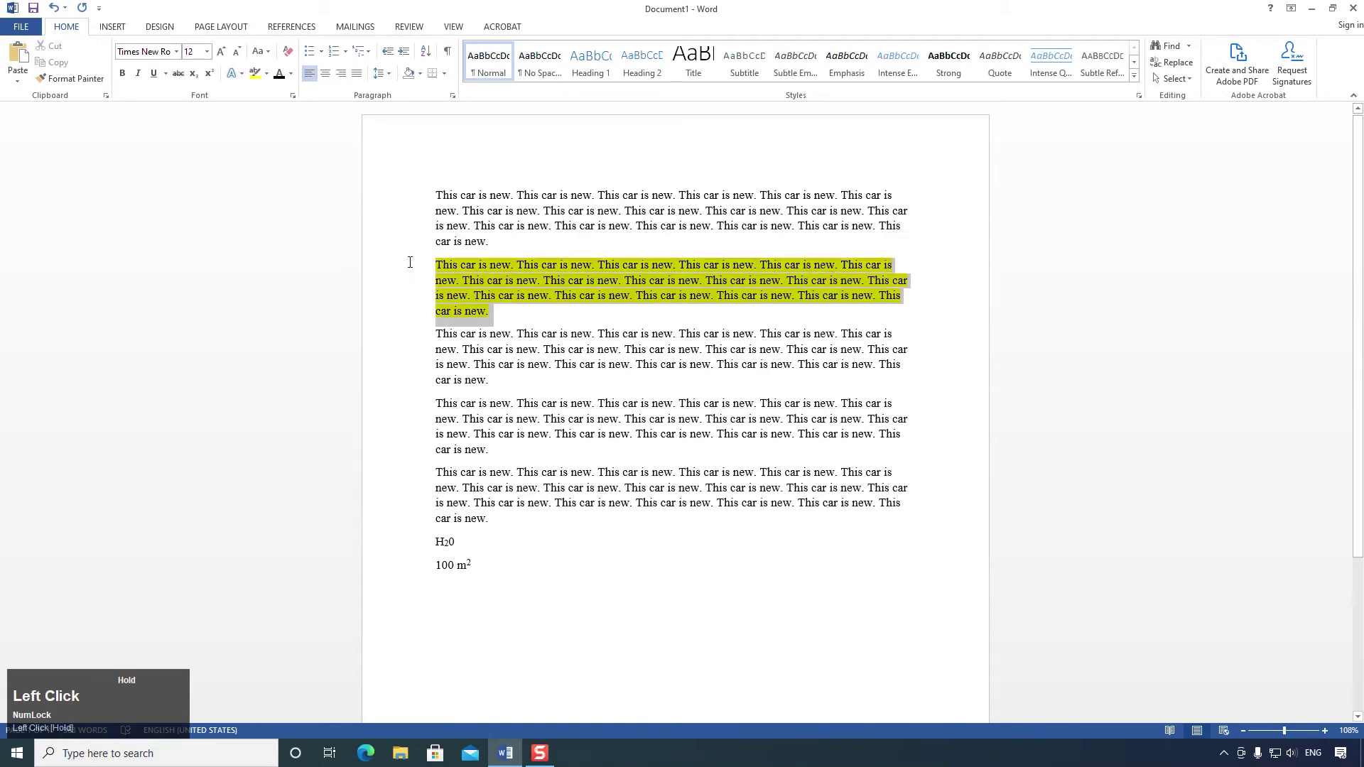
click(267, 74)
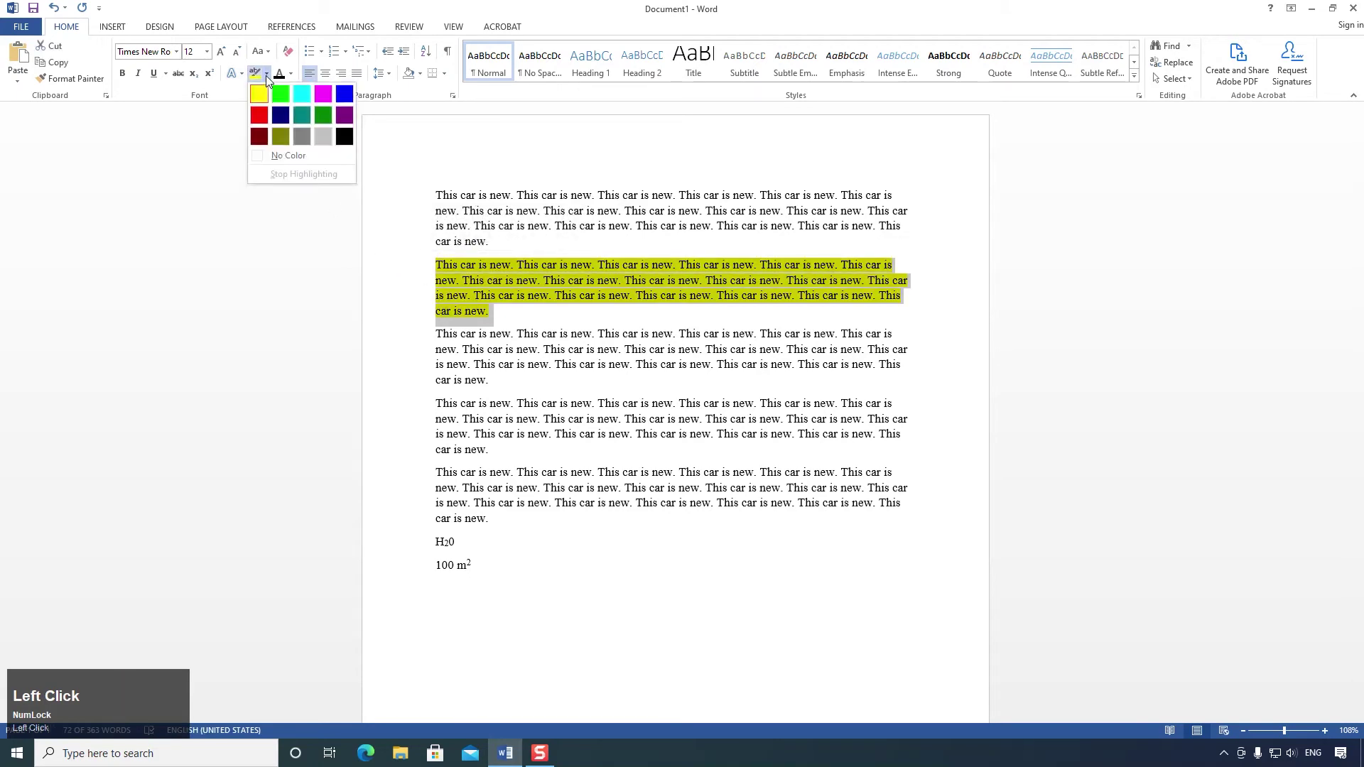
click(296, 160)
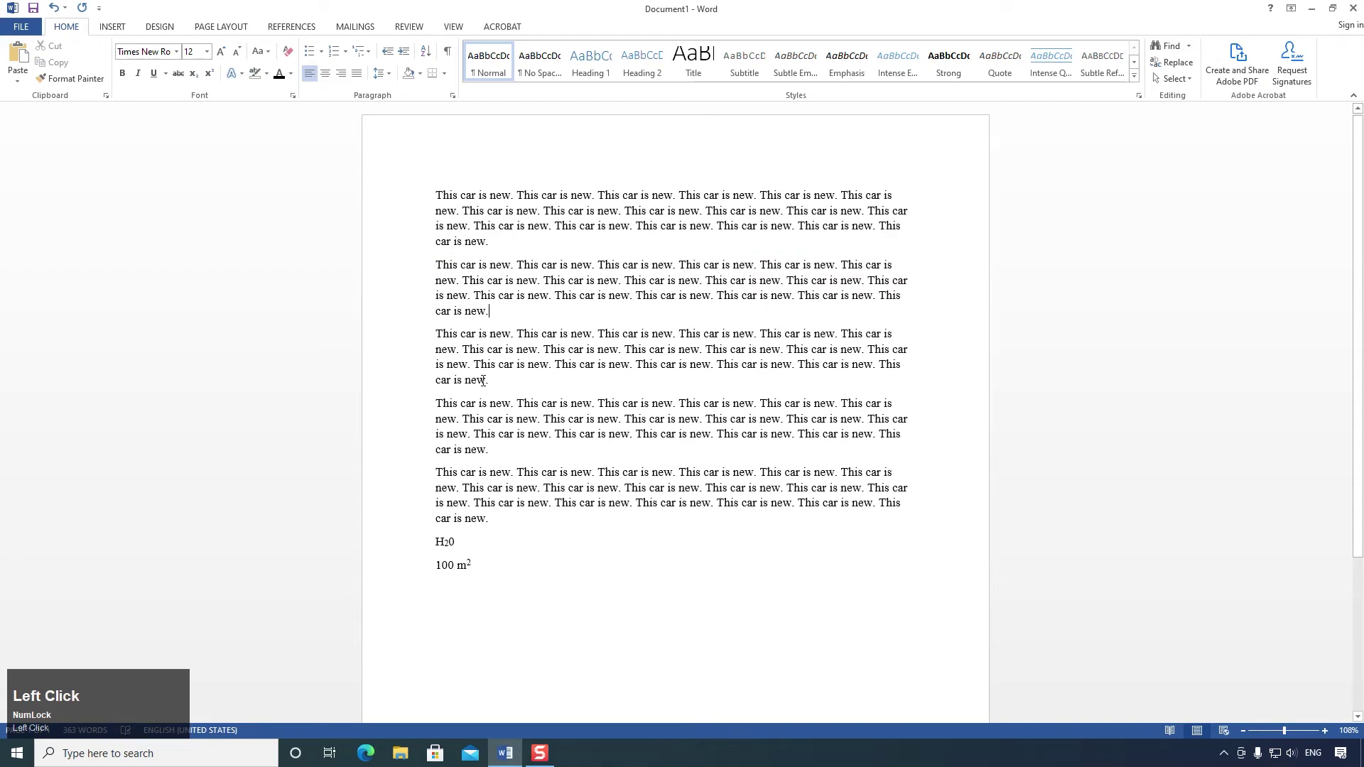
Step: Highlight the entire second paragraph in yellow again
drag(490, 381, 423, 260)
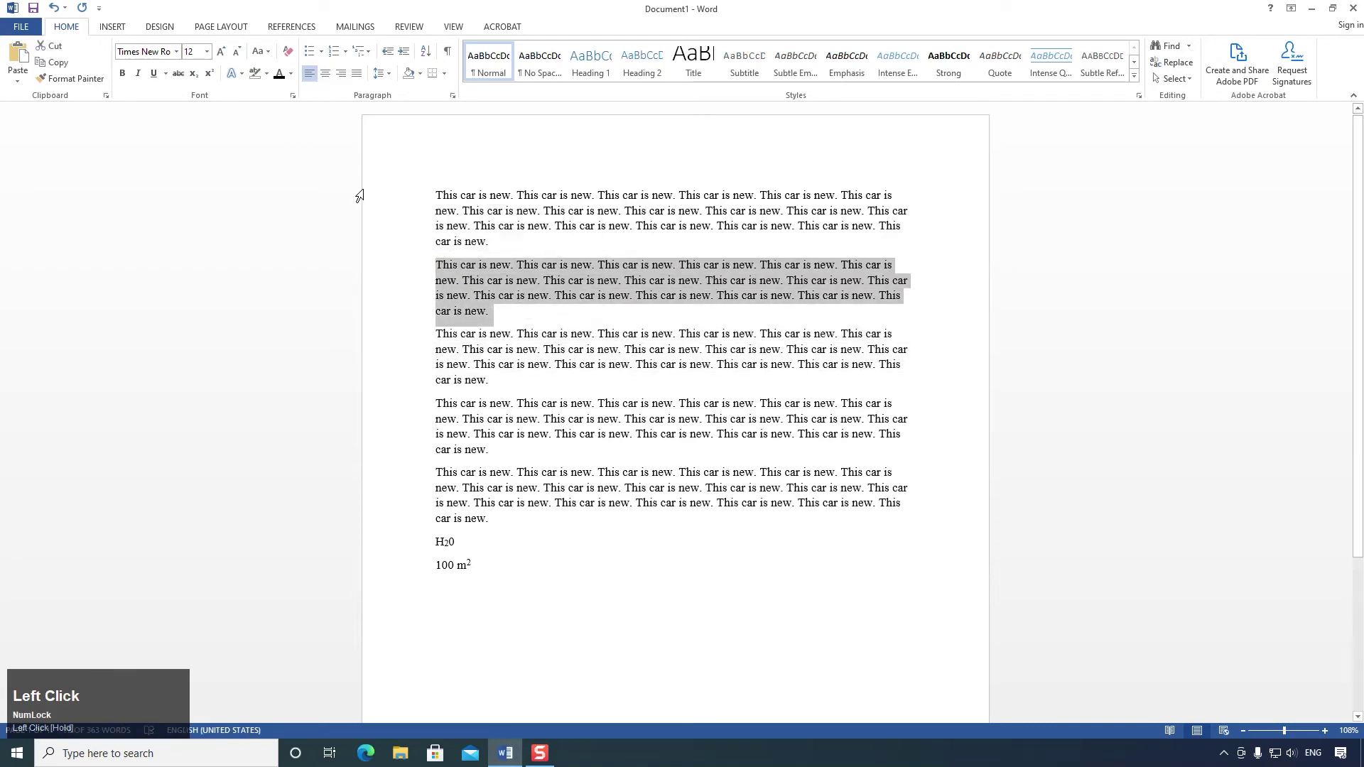
click(268, 74)
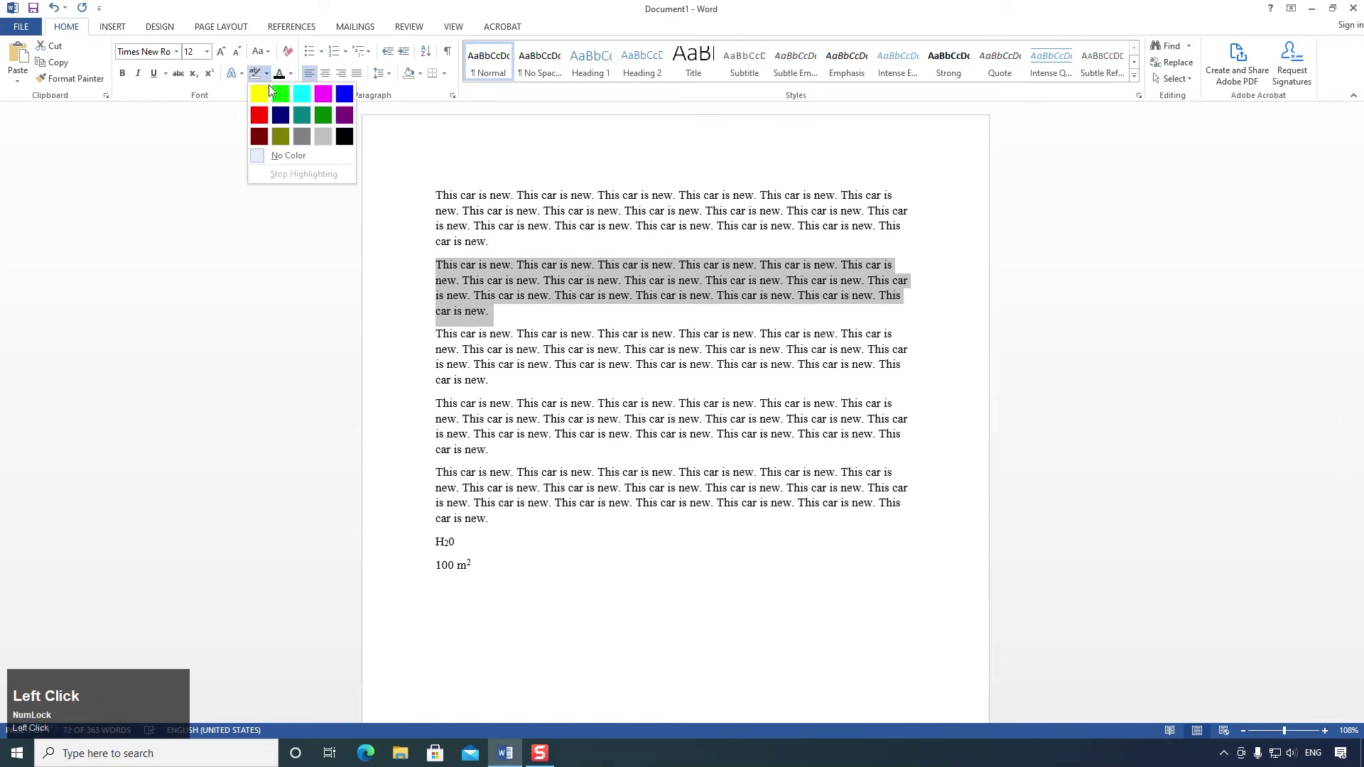
click(264, 96)
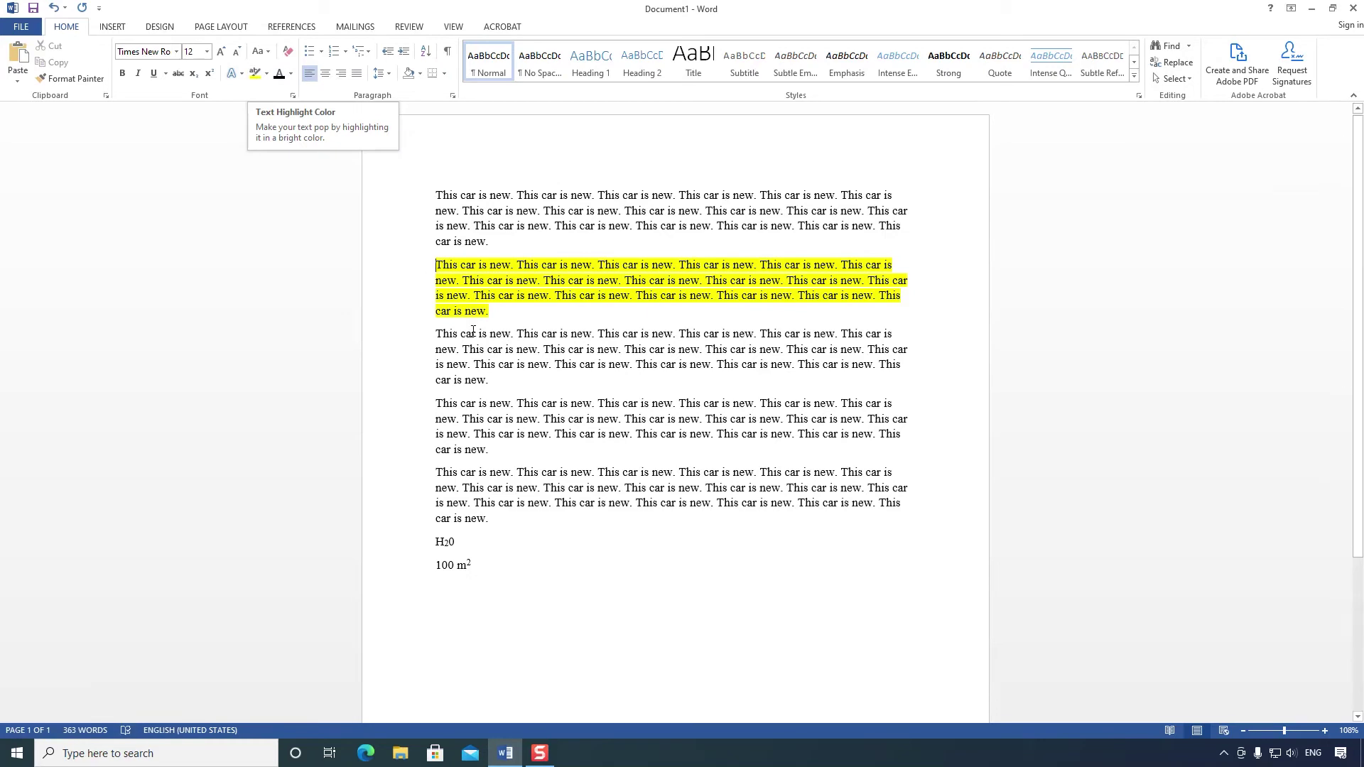
Step: Apply light gold paragraph shading to the third paragraph and extend the same shading to all the text
drag(498, 382, 435, 331)
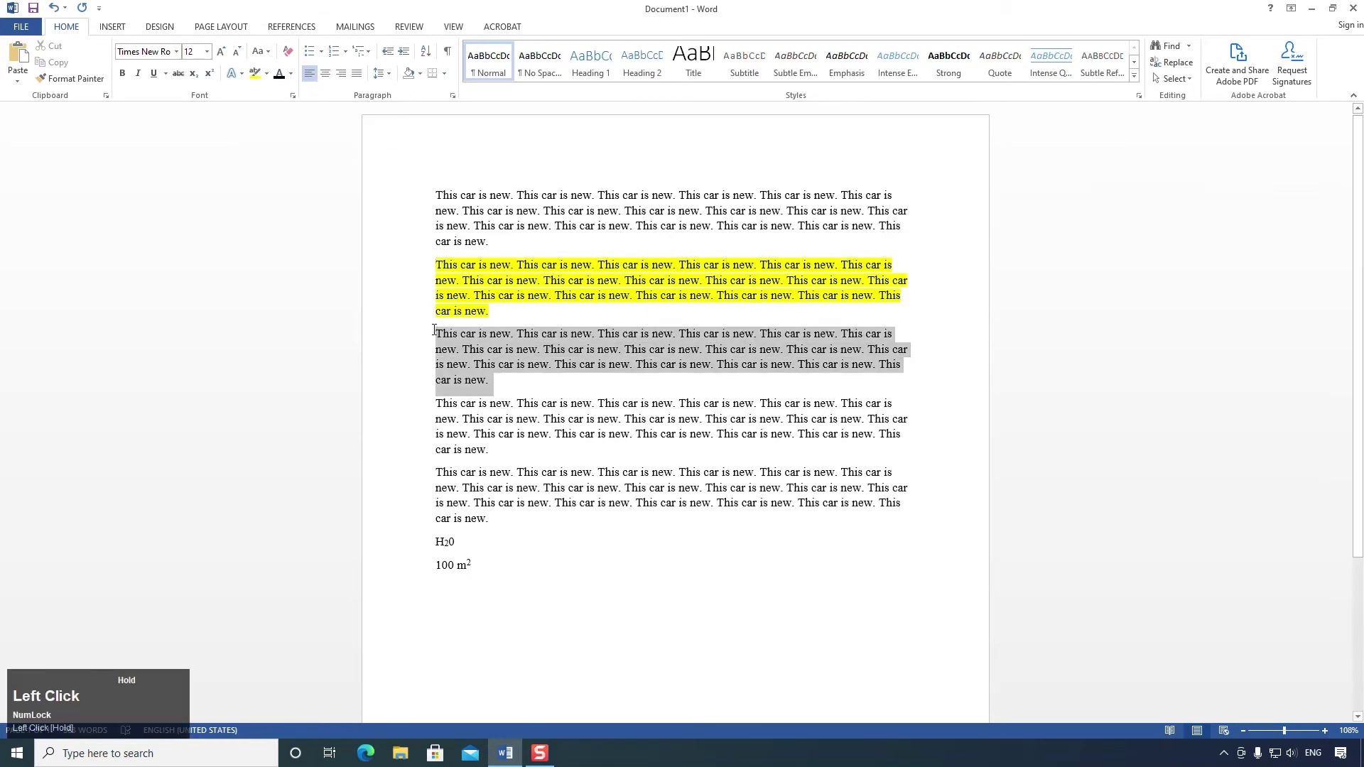
click(422, 76)
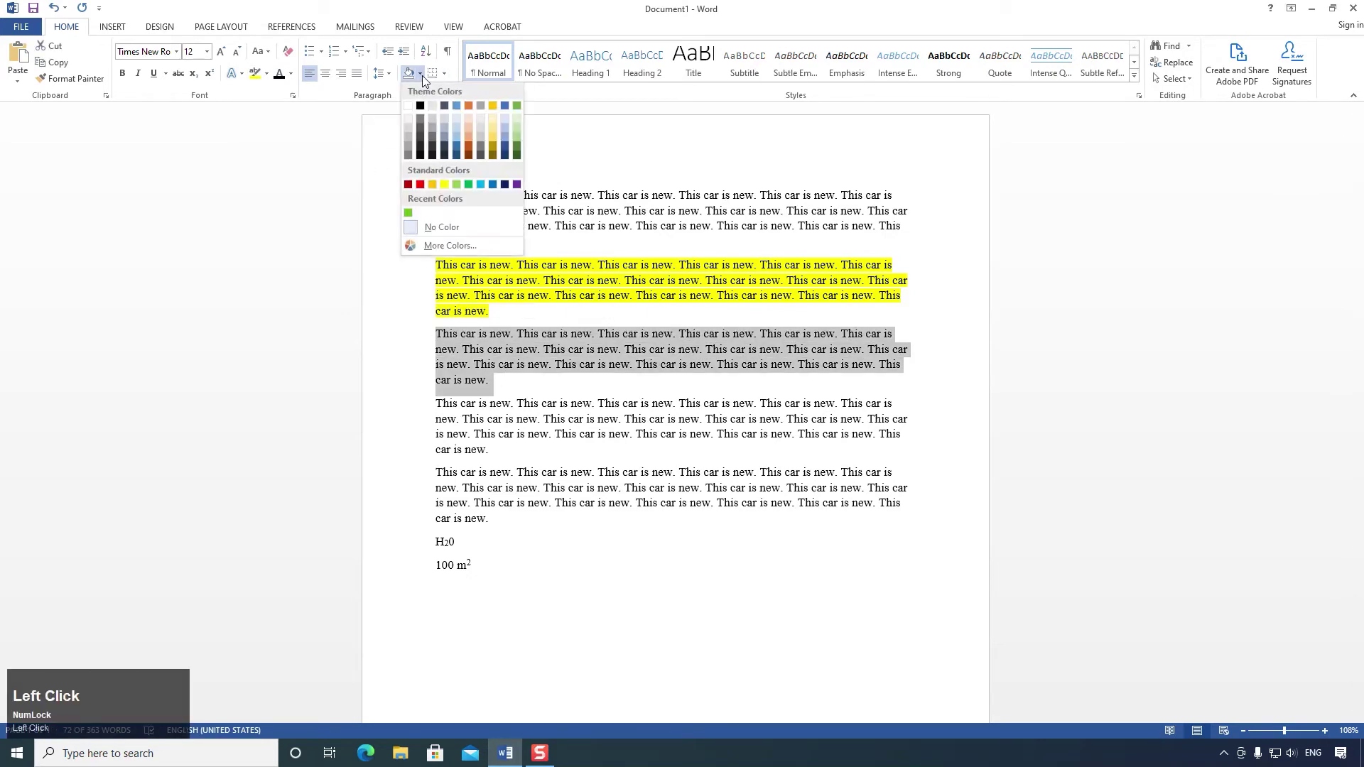
click(496, 123)
click(506, 420)
drag(494, 561, 437, 196)
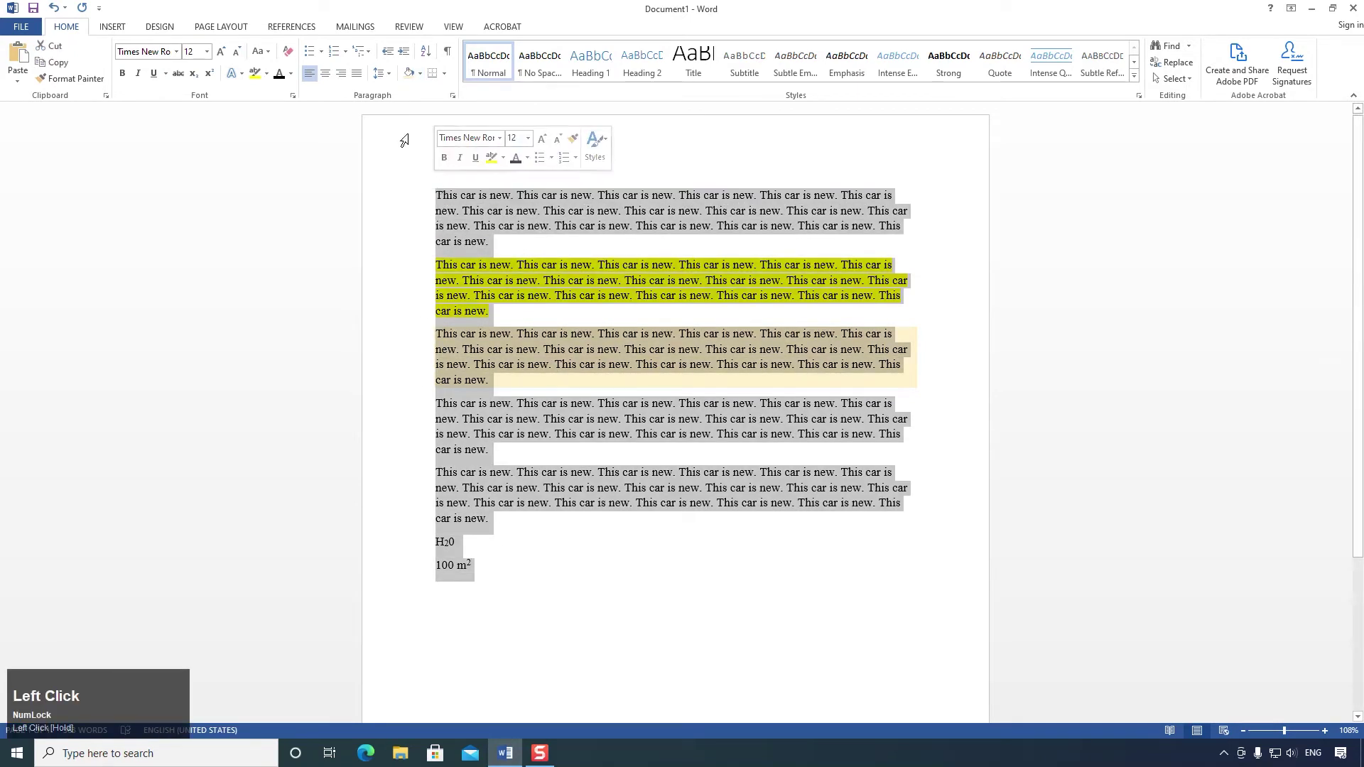
click(562, 364)
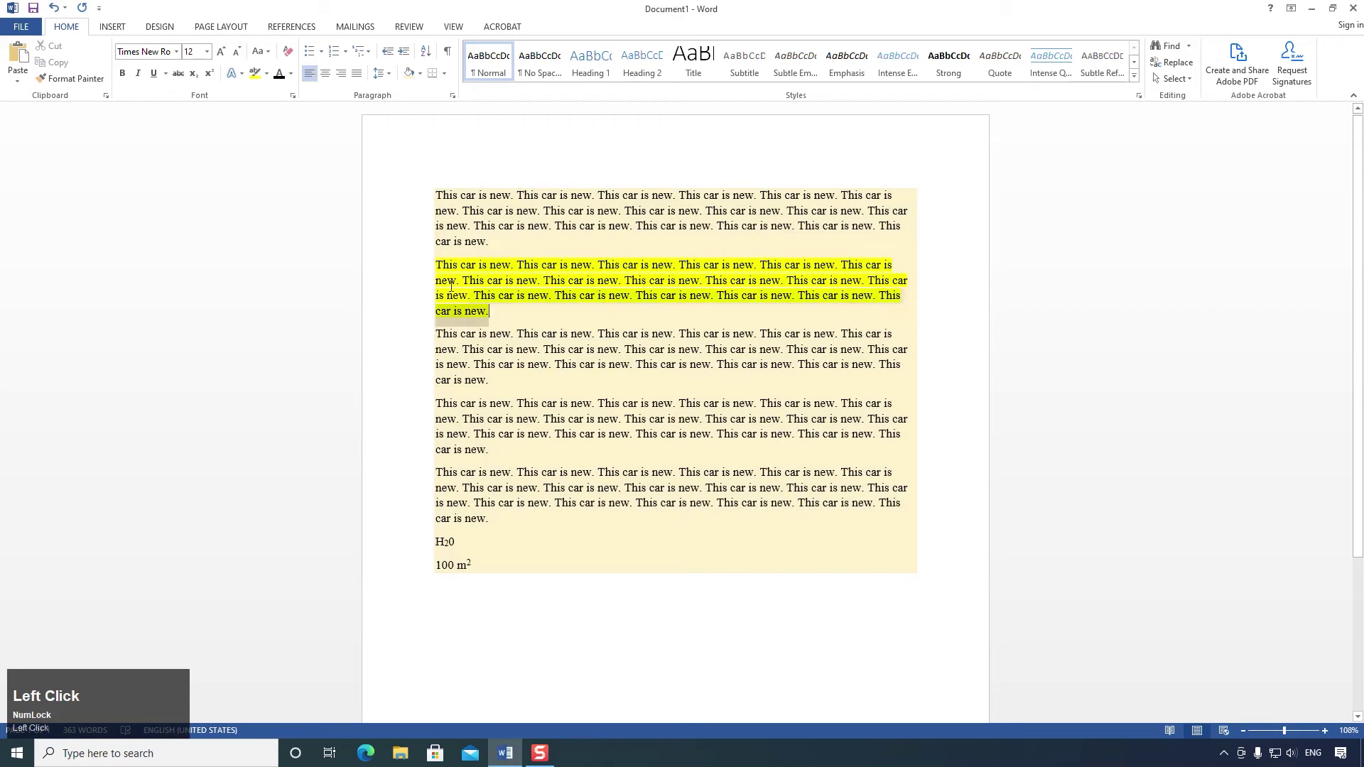
Step: Examine the second paragraph up close to compare its yellow text highlight with the light gold paragraph shading around it
triple_click(490, 311)
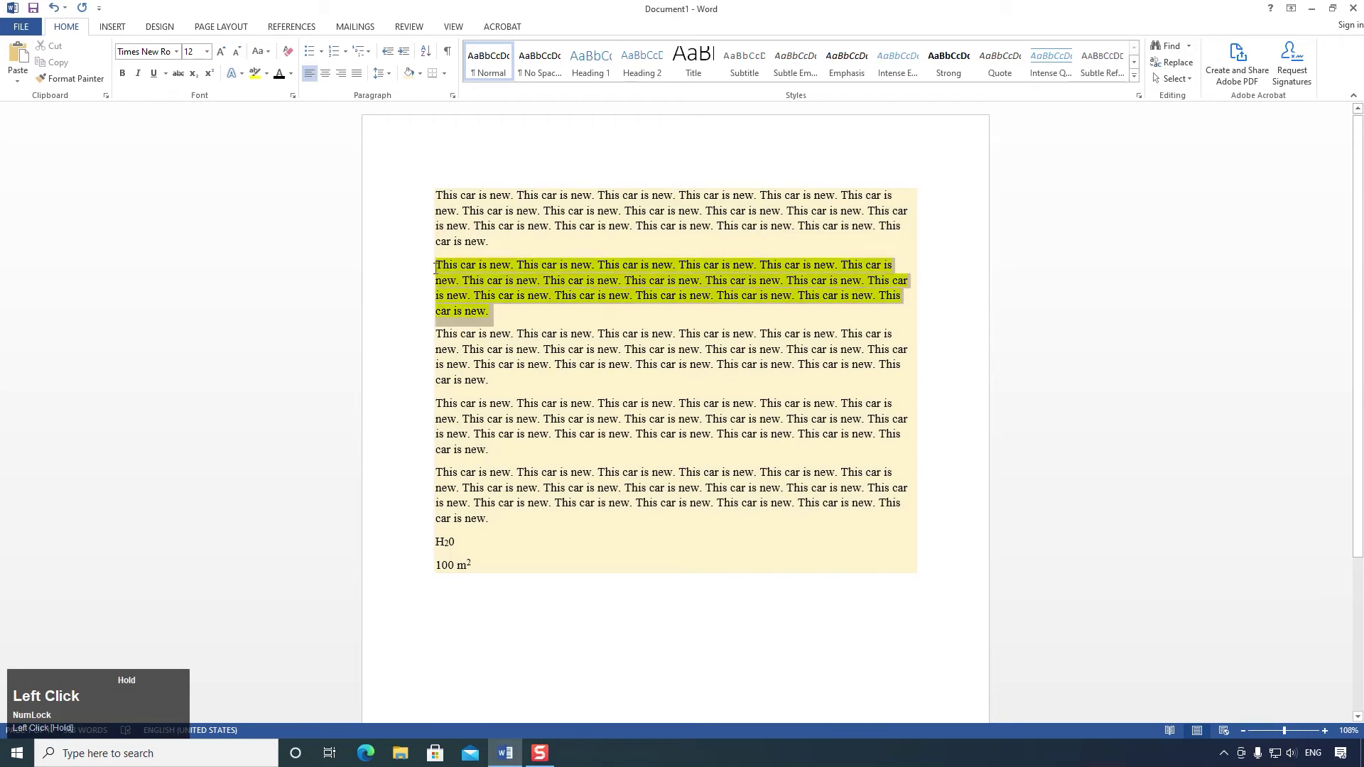
click(522, 311)
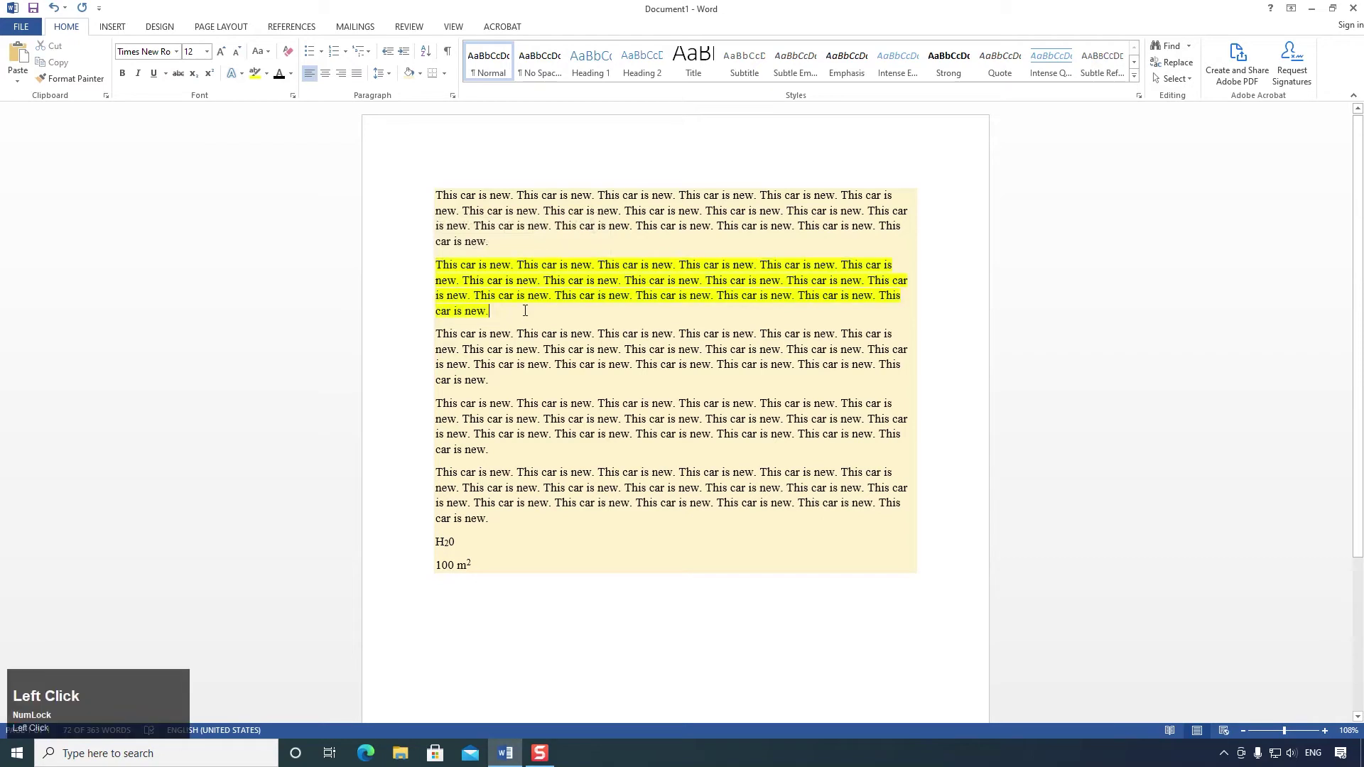
triple_click(453, 300)
ctrl+scroll(496, 278, up, 11)
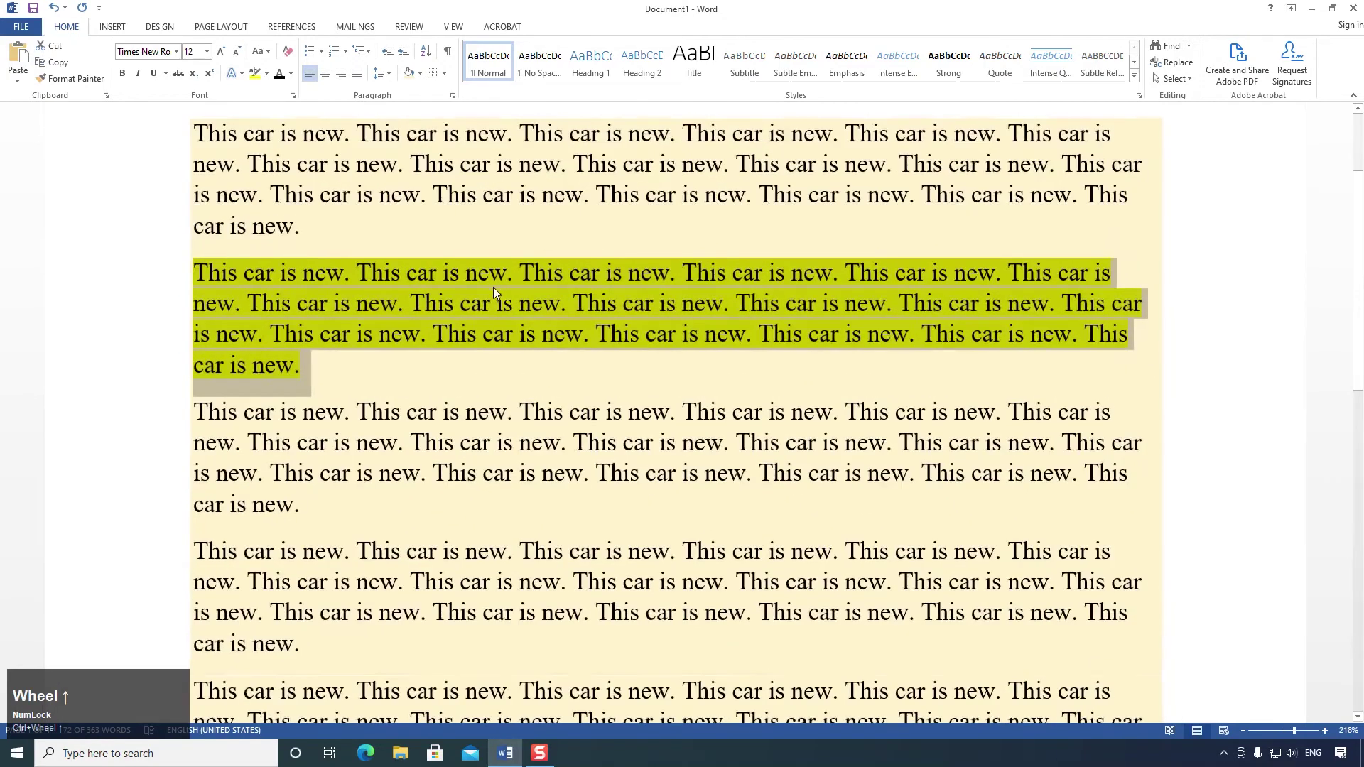
click(493, 290)
ctrl+scroll(483, 294, up, 6)
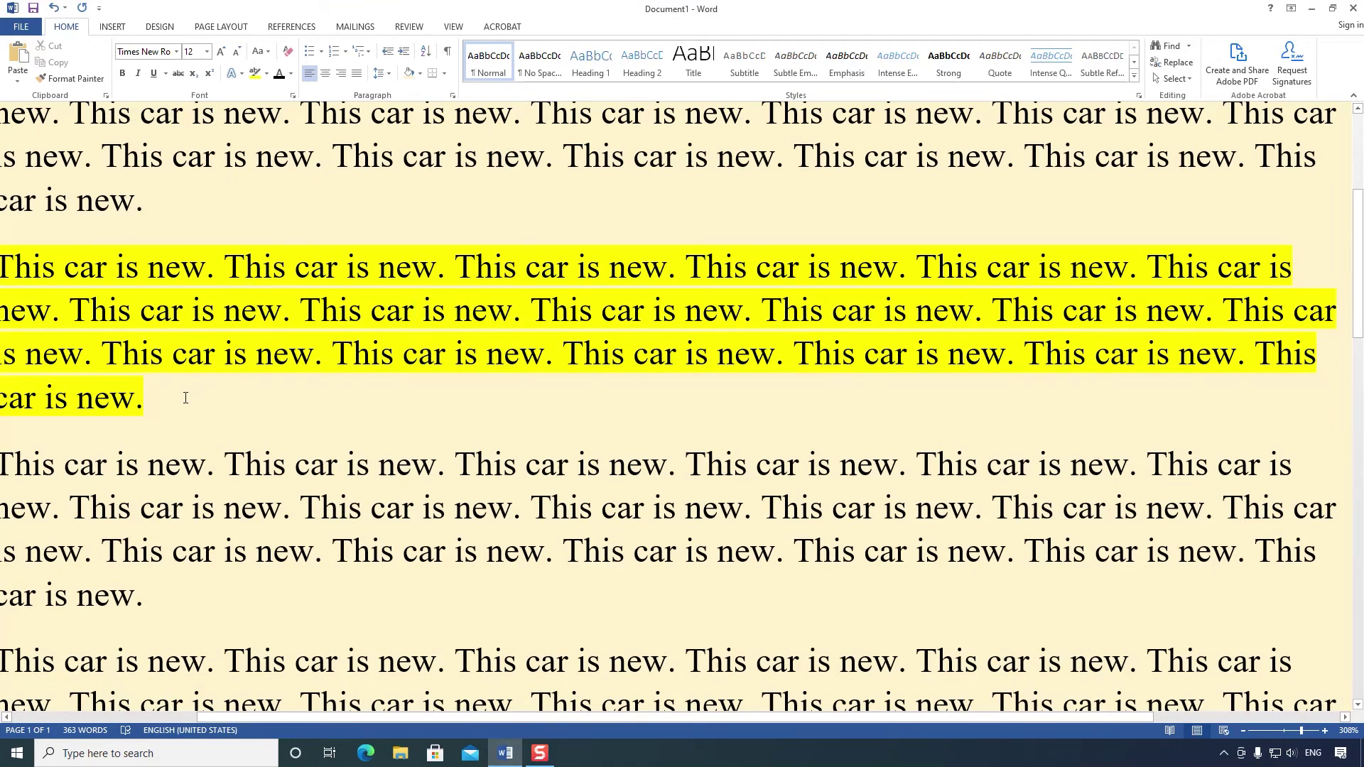
key(ctrl)
scroll(187, 375, down, 12)
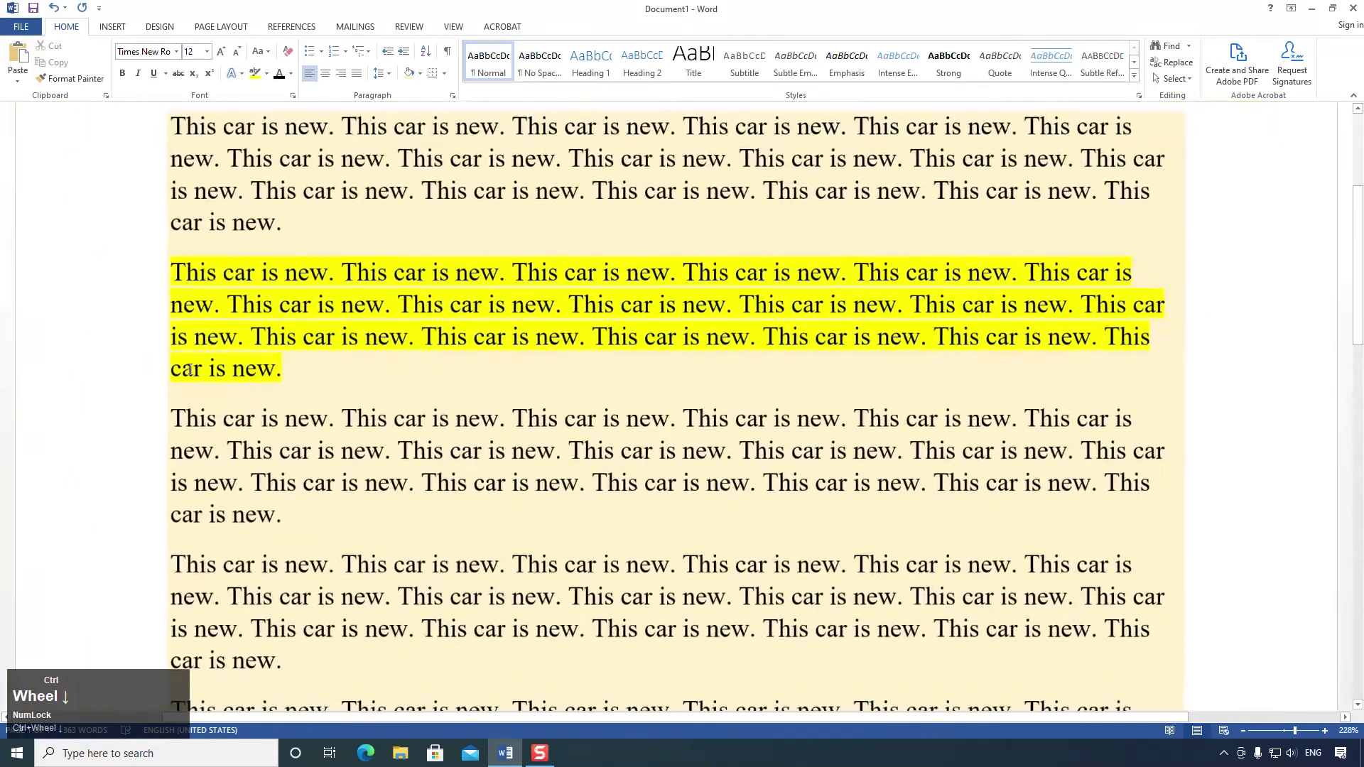
click(356, 355)
scroll(359, 355, down, 3)
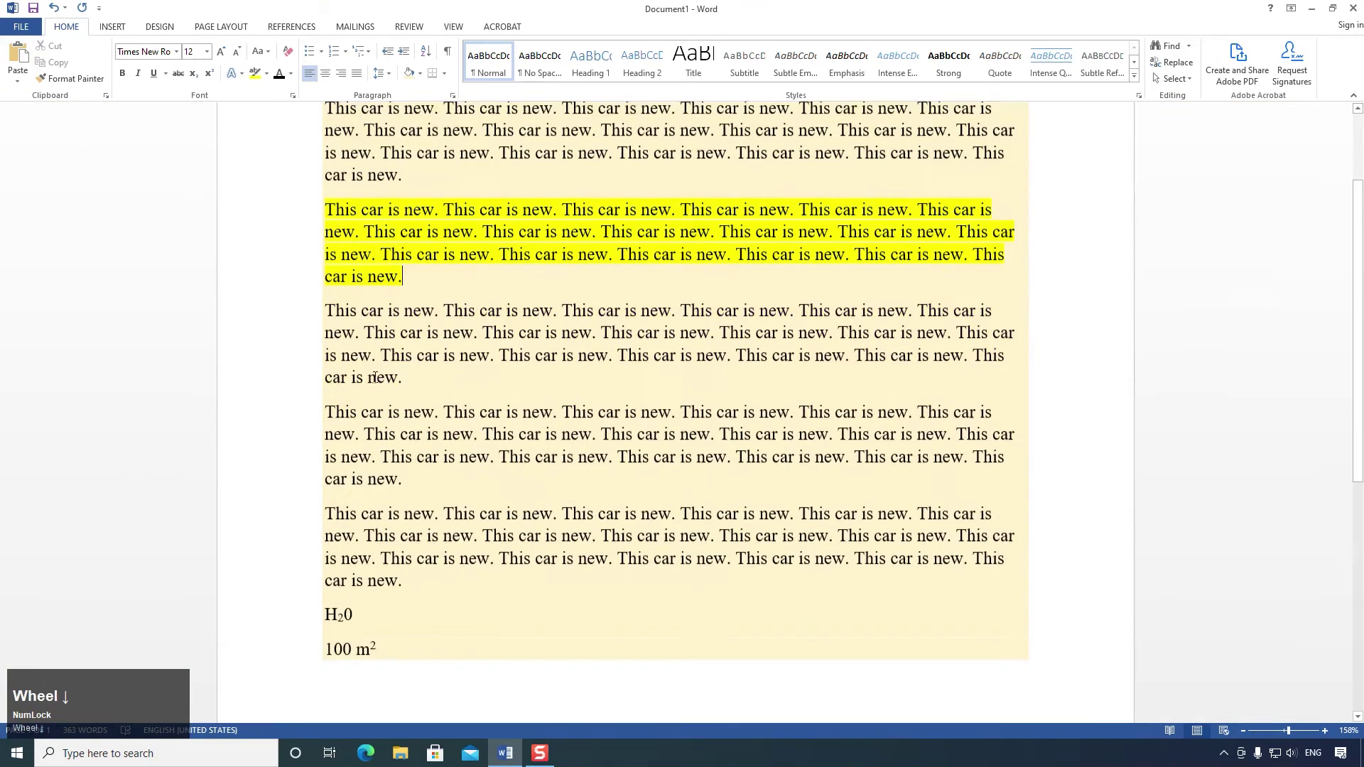
scroll(380, 375, up, 1)
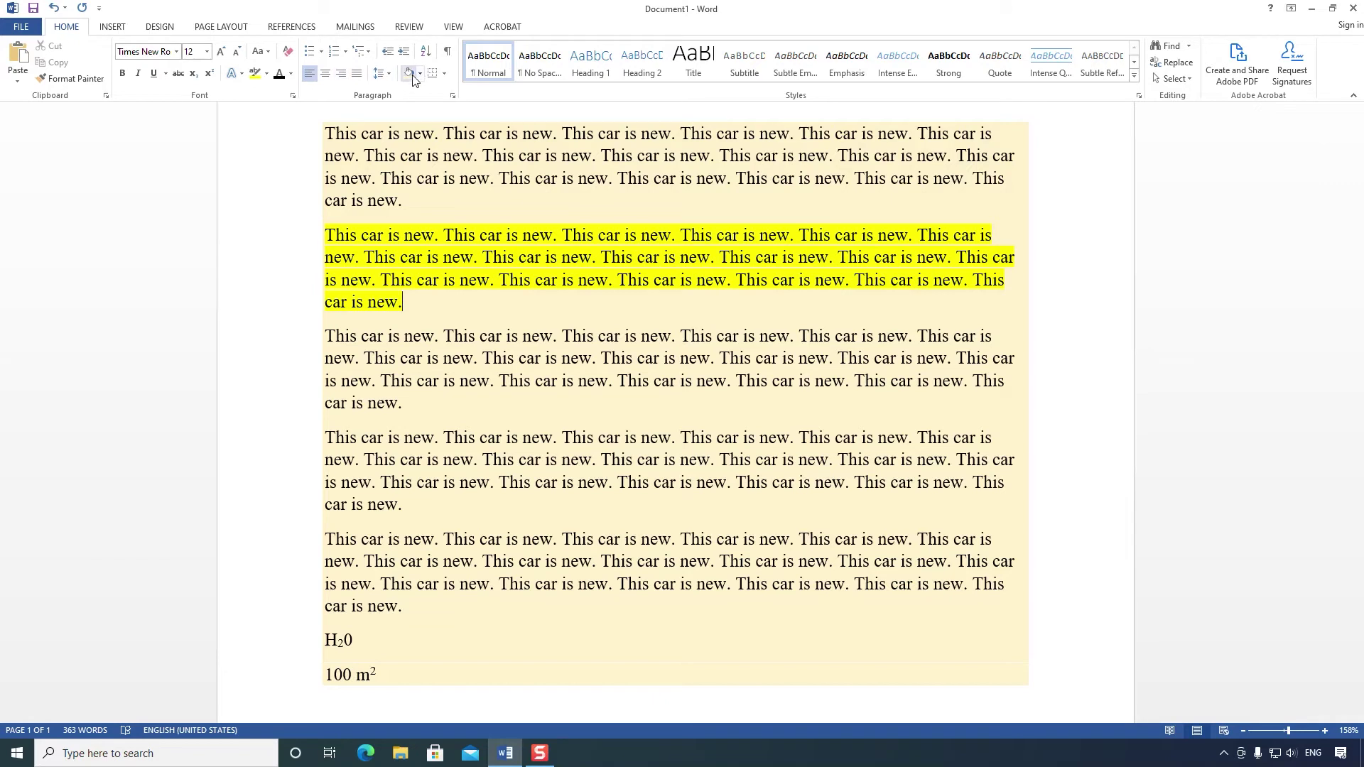
click(441, 298)
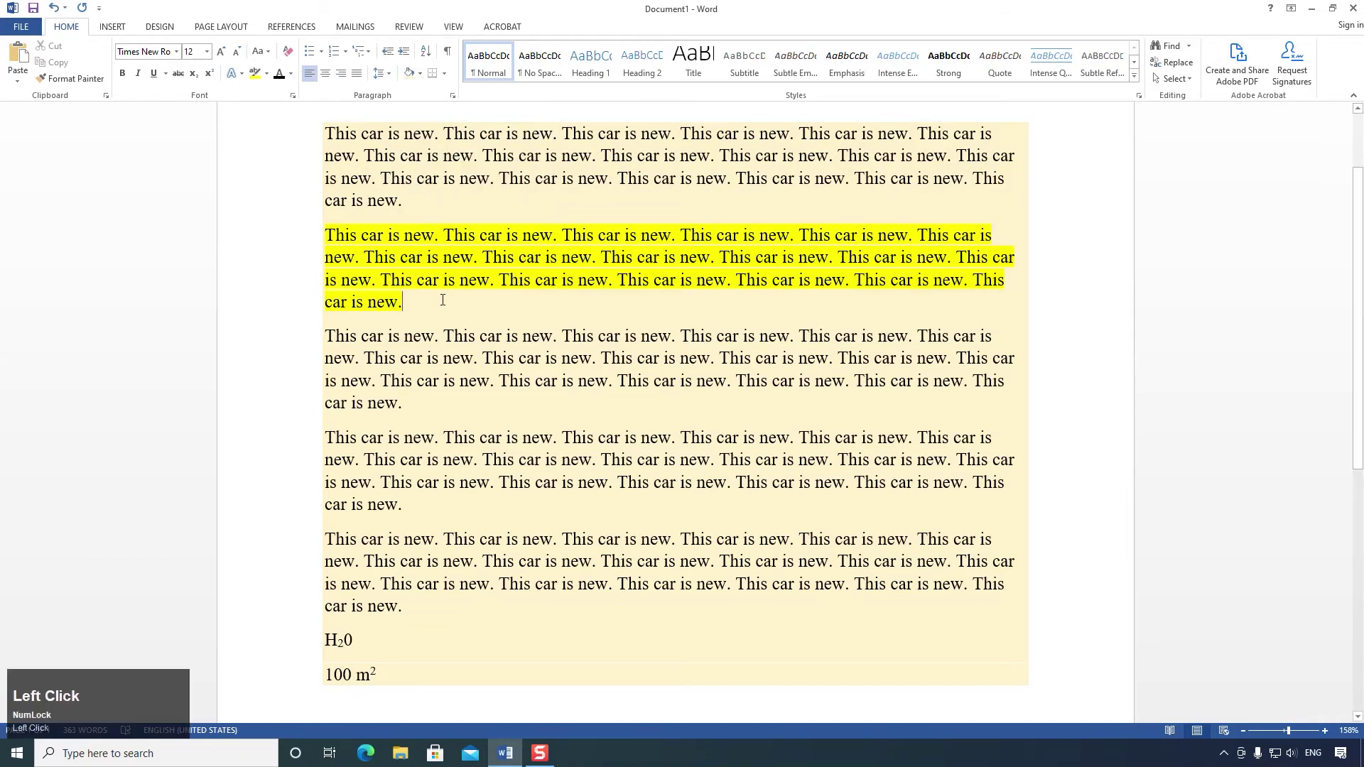
scroll(442, 299, down, 2)
ctrl+scroll(441, 299, down, 4)
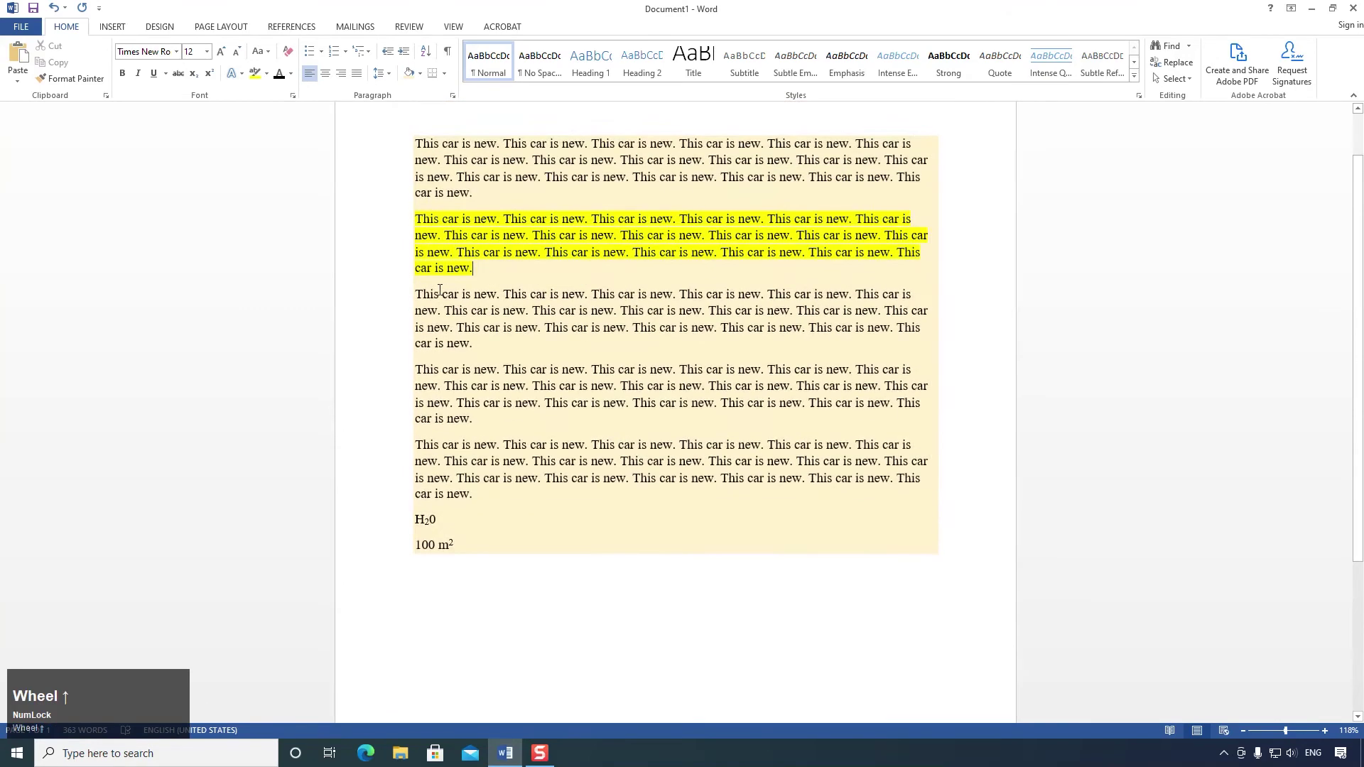
Step: Remove the paragraph shading from all the text in the document
key(ctrl+a)
click(421, 74)
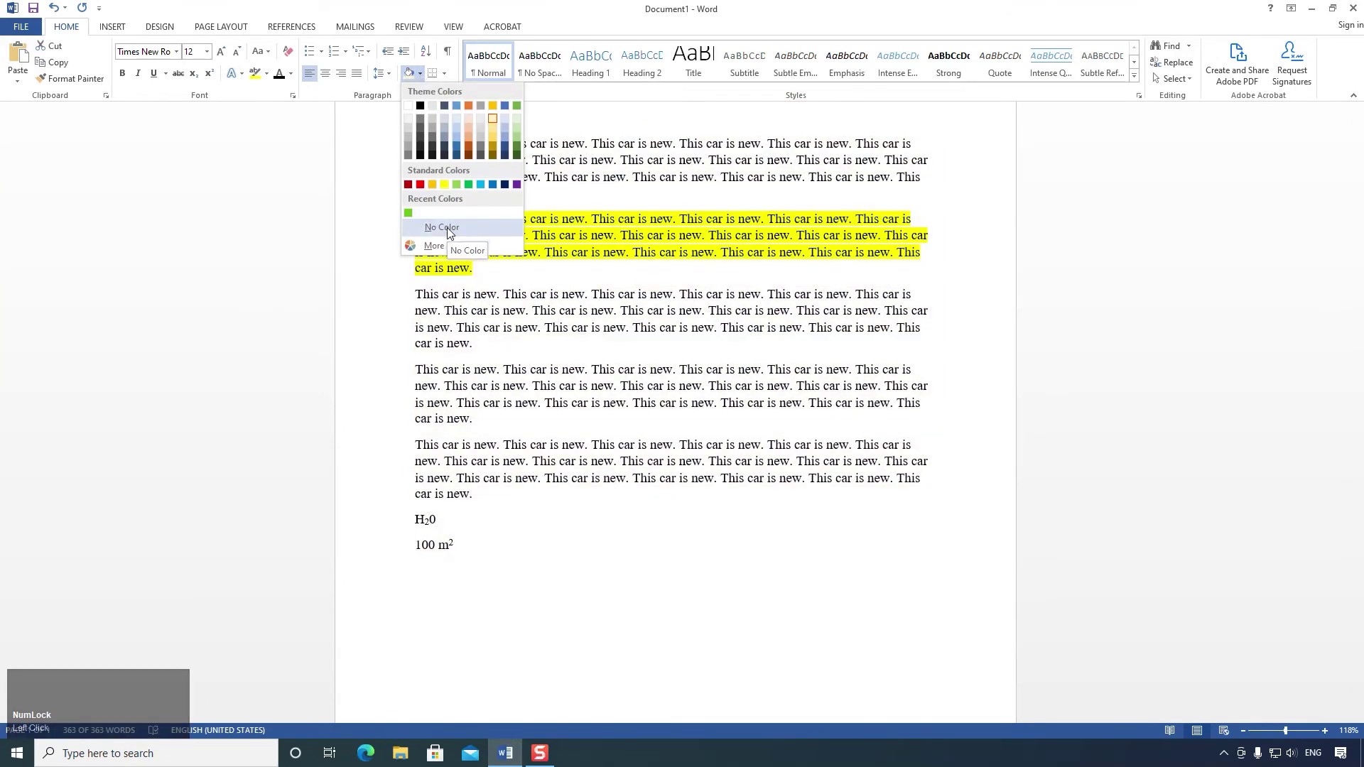
click(447, 227)
click(526, 312)
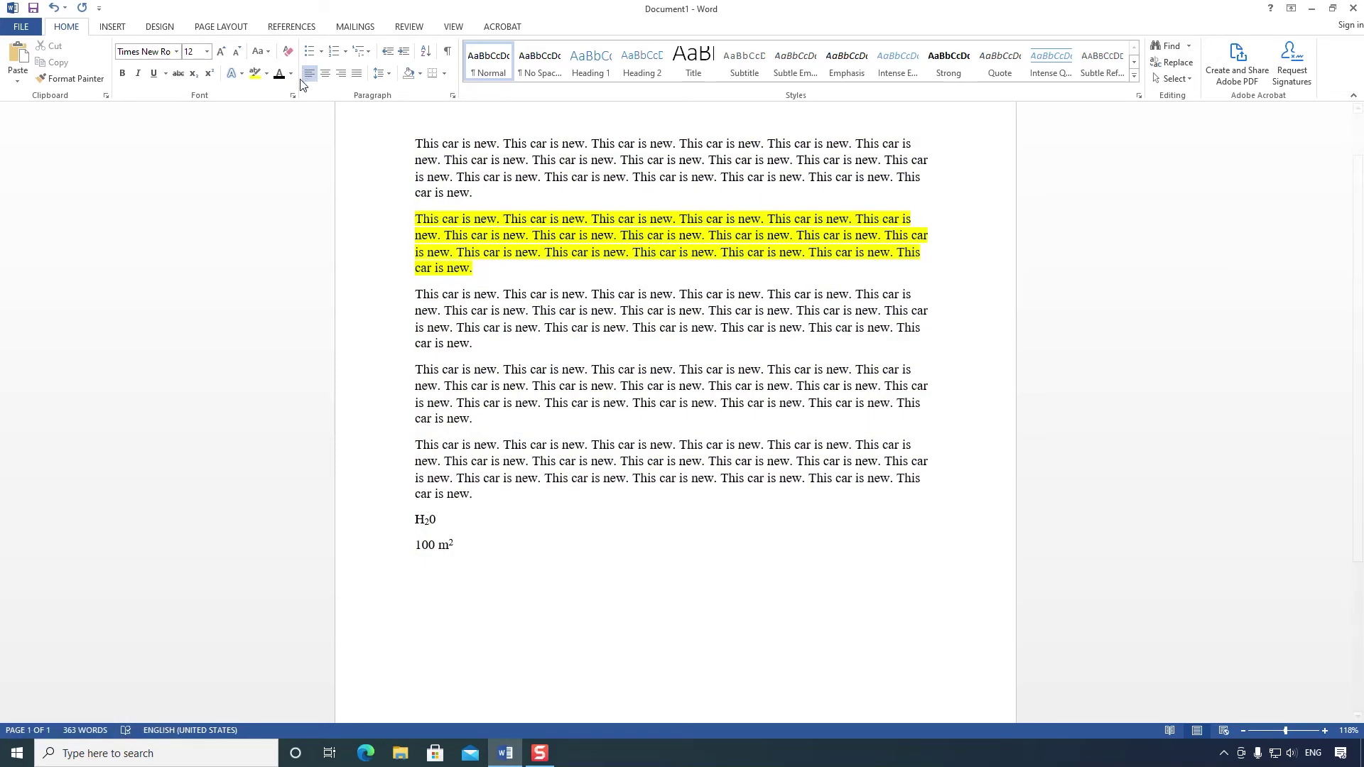
Step: Clear the text highlighting from the whole document
key(ctrl+a)
click(267, 73)
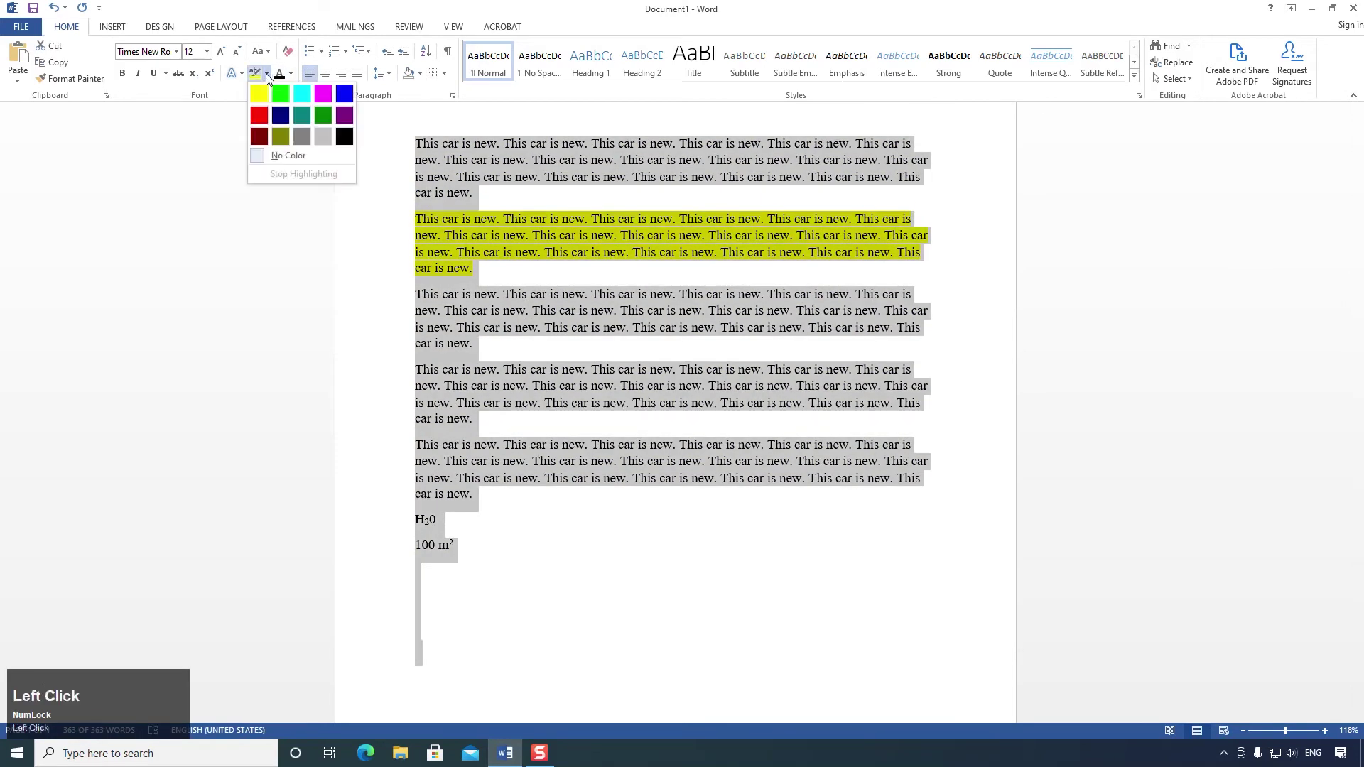
click(279, 156)
click(538, 338)
scroll(555, 425, up, 1)
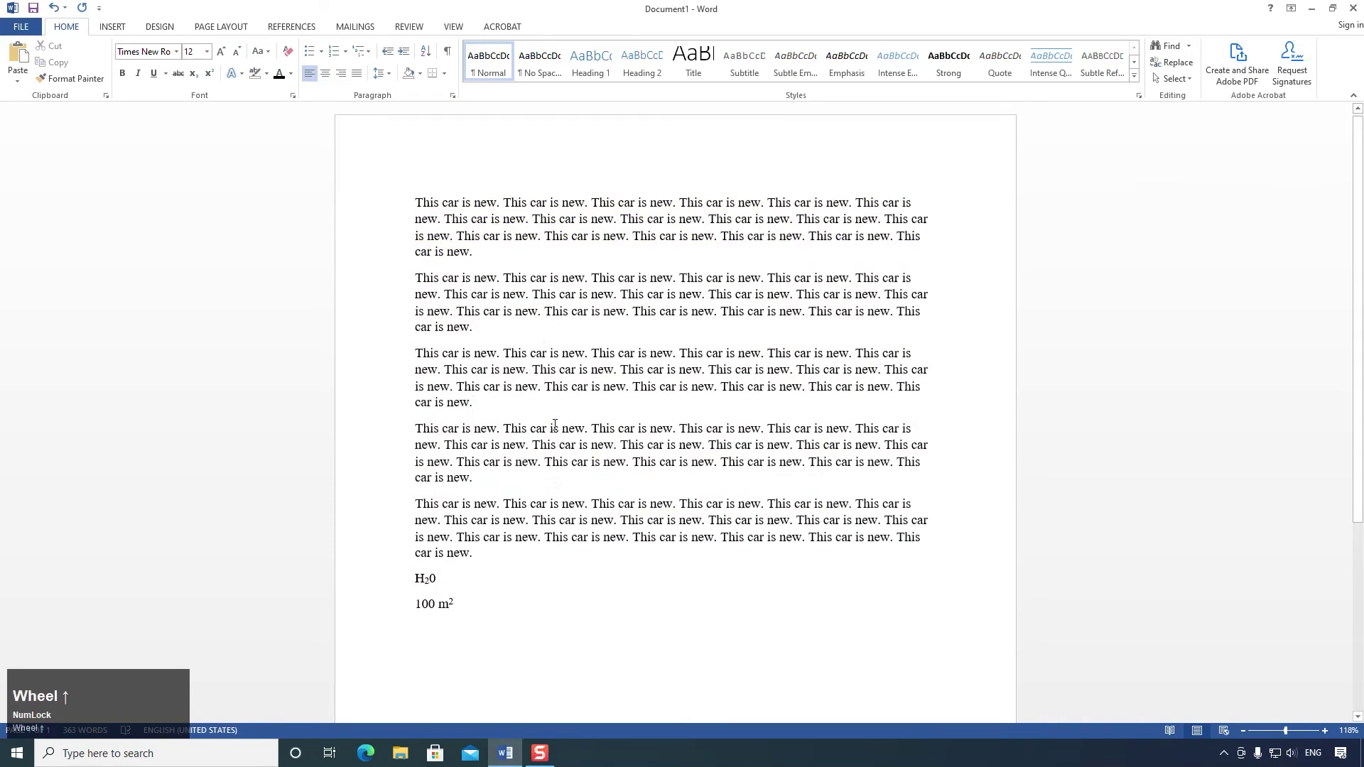
Step: Cut the H₂0 and 100 m² lines from the end of the document
click(479, 609)
drag(479, 609, 382, 576)
key(ctrl+x)
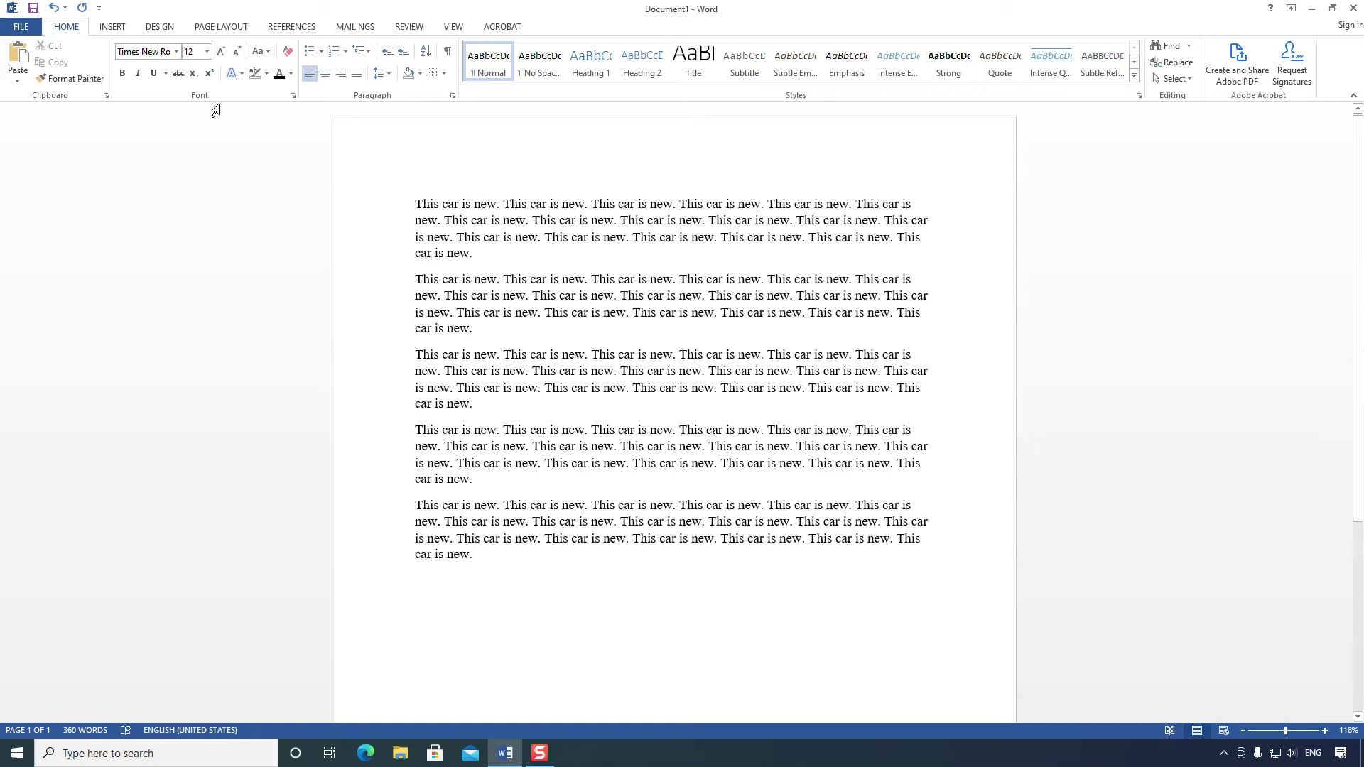
Step: Preview the Italic, Bold and Bold Italic font styles for Times New Roman in the Font dialog and return to Regular
click(293, 97)
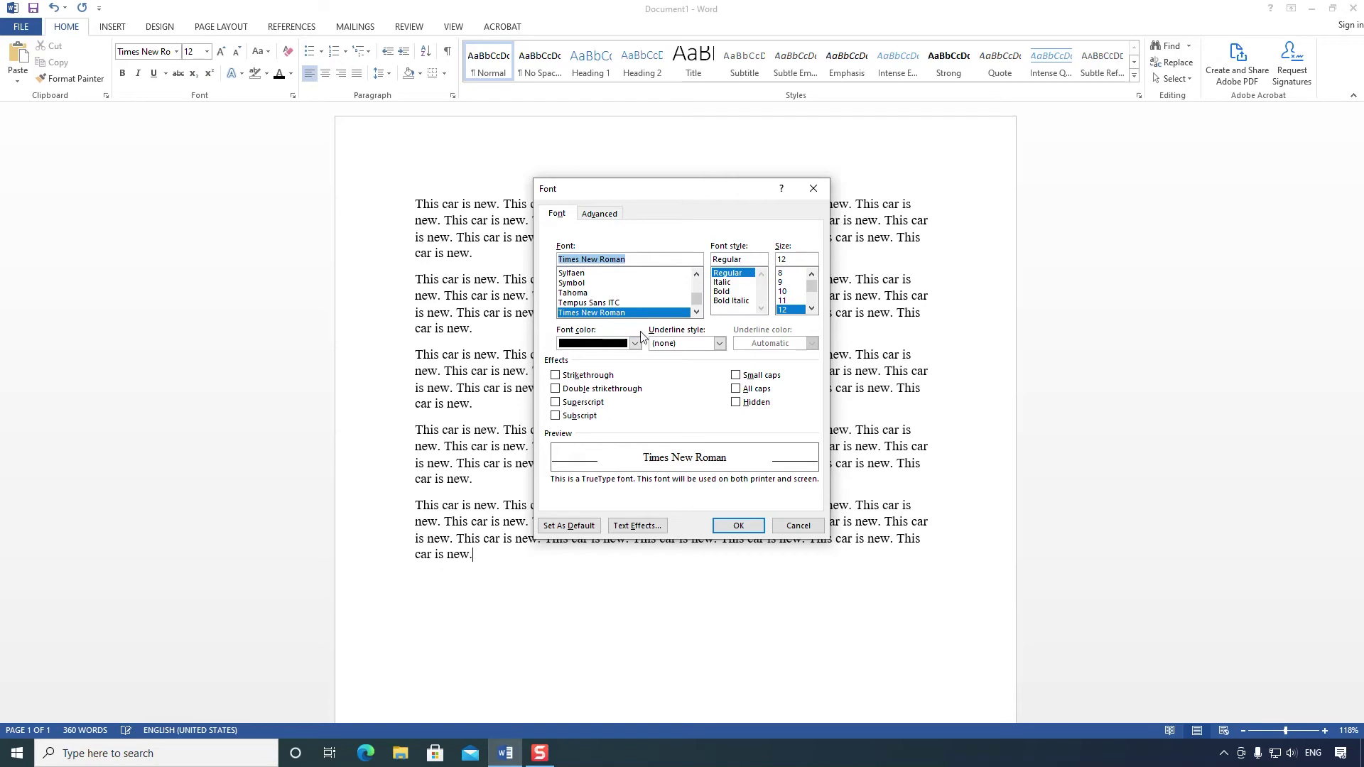
scroll(602, 299, up, 10)
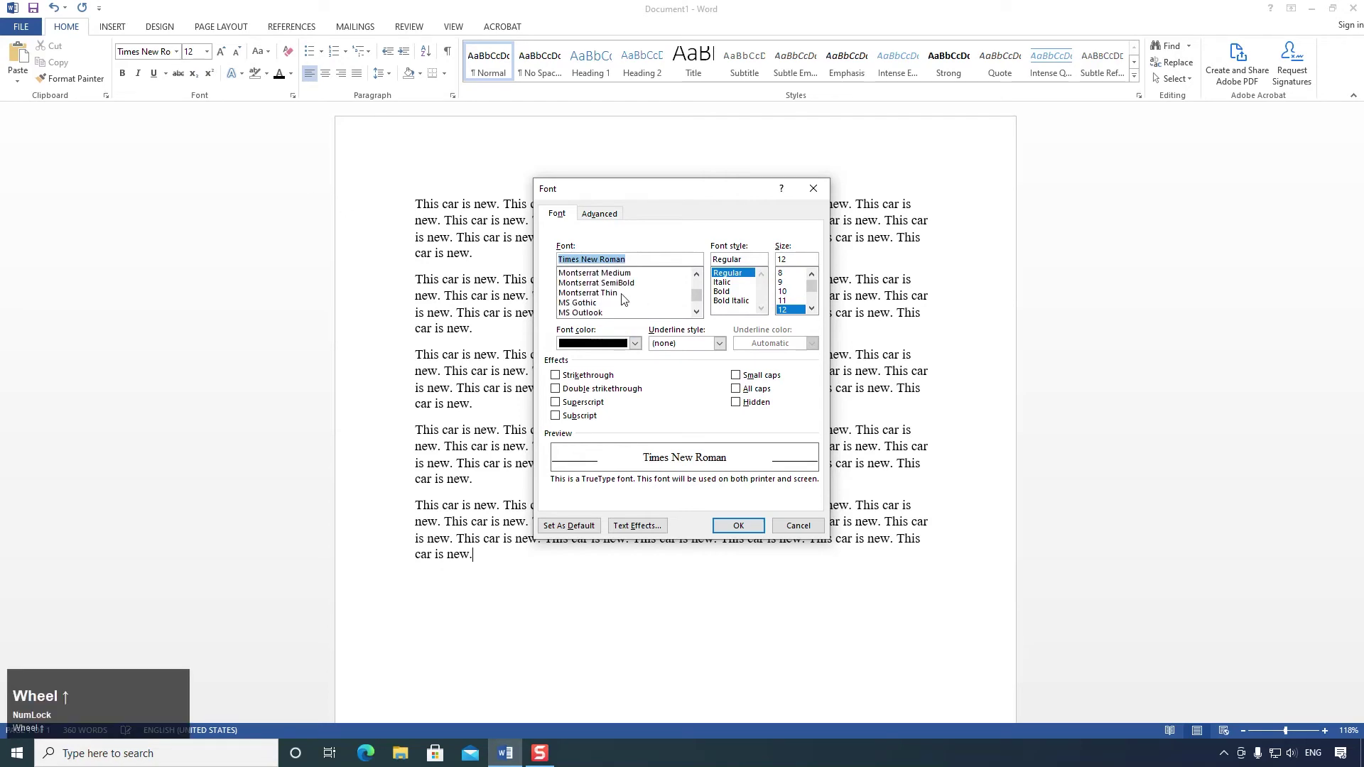
drag(700, 294, 698, 282)
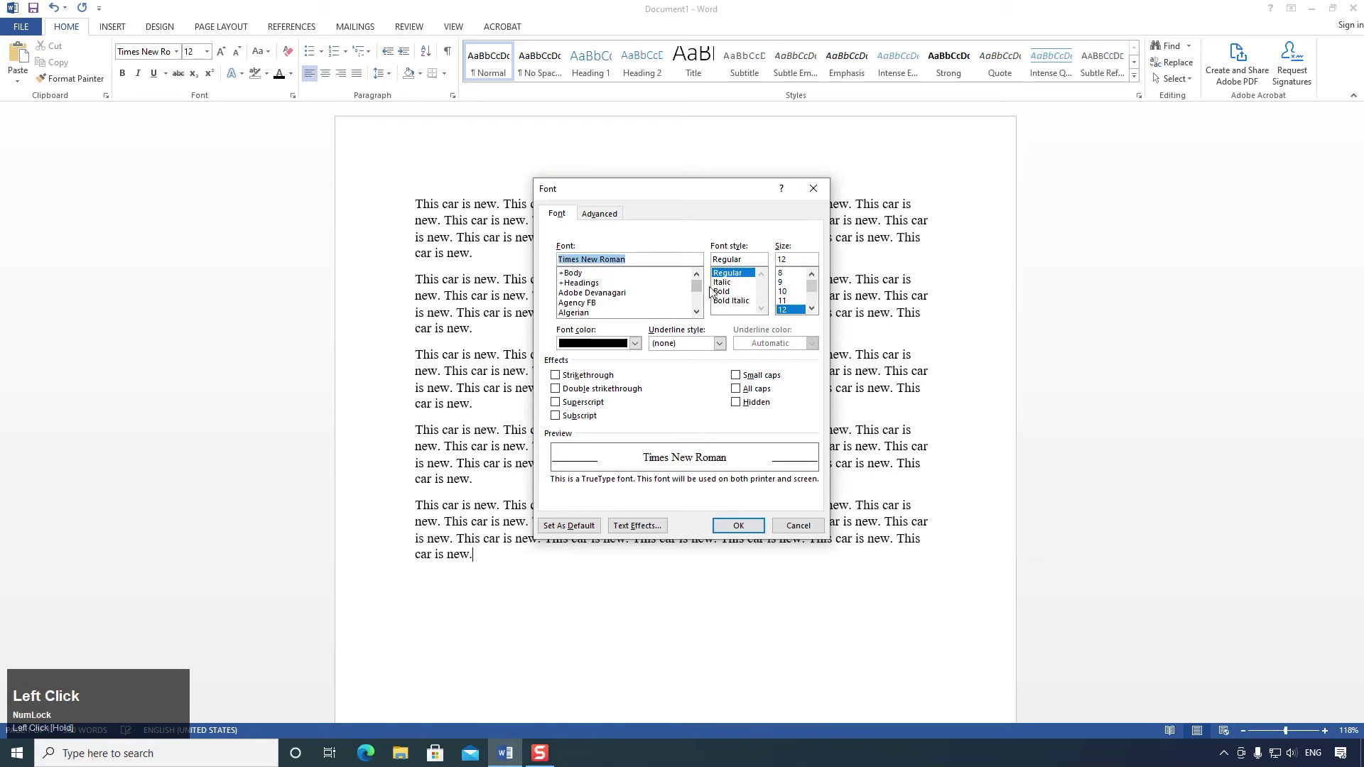
click(725, 283)
click(723, 291)
click(724, 282)
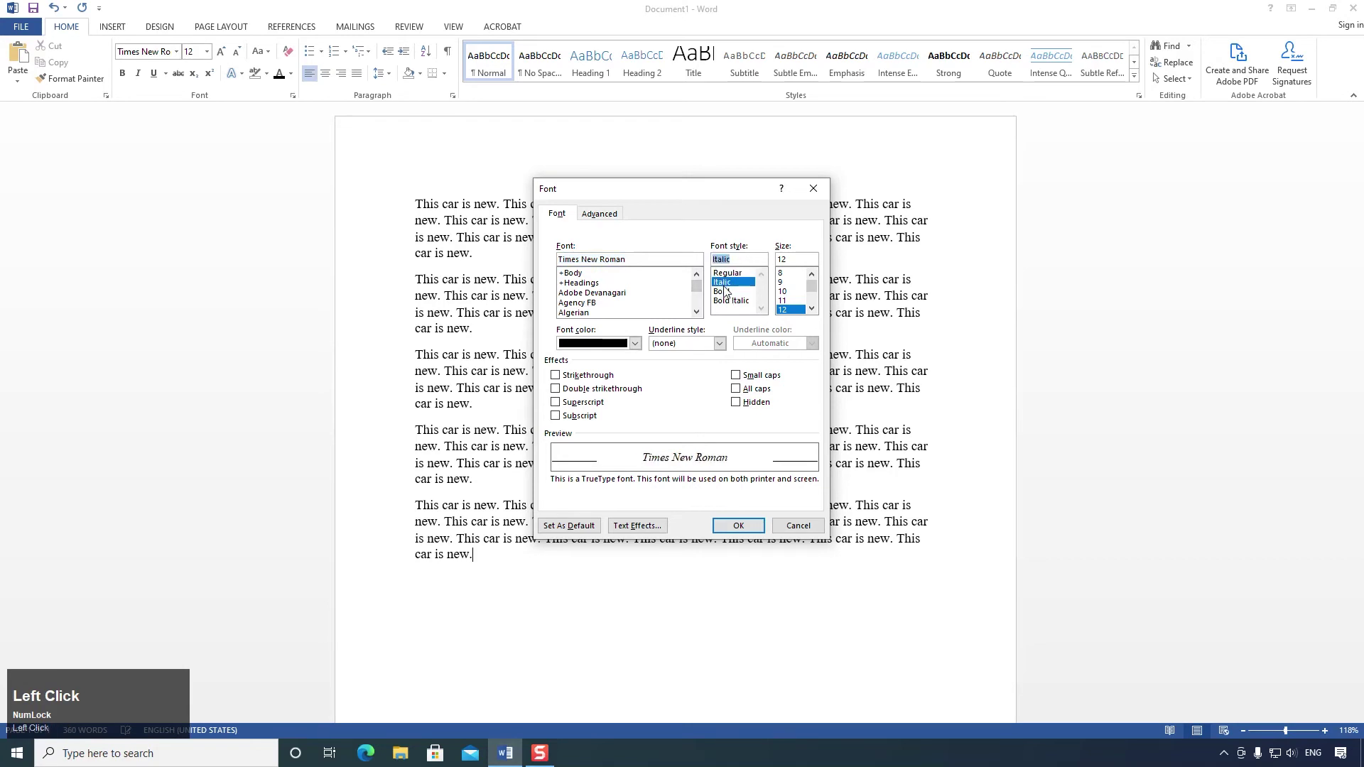
click(725, 301)
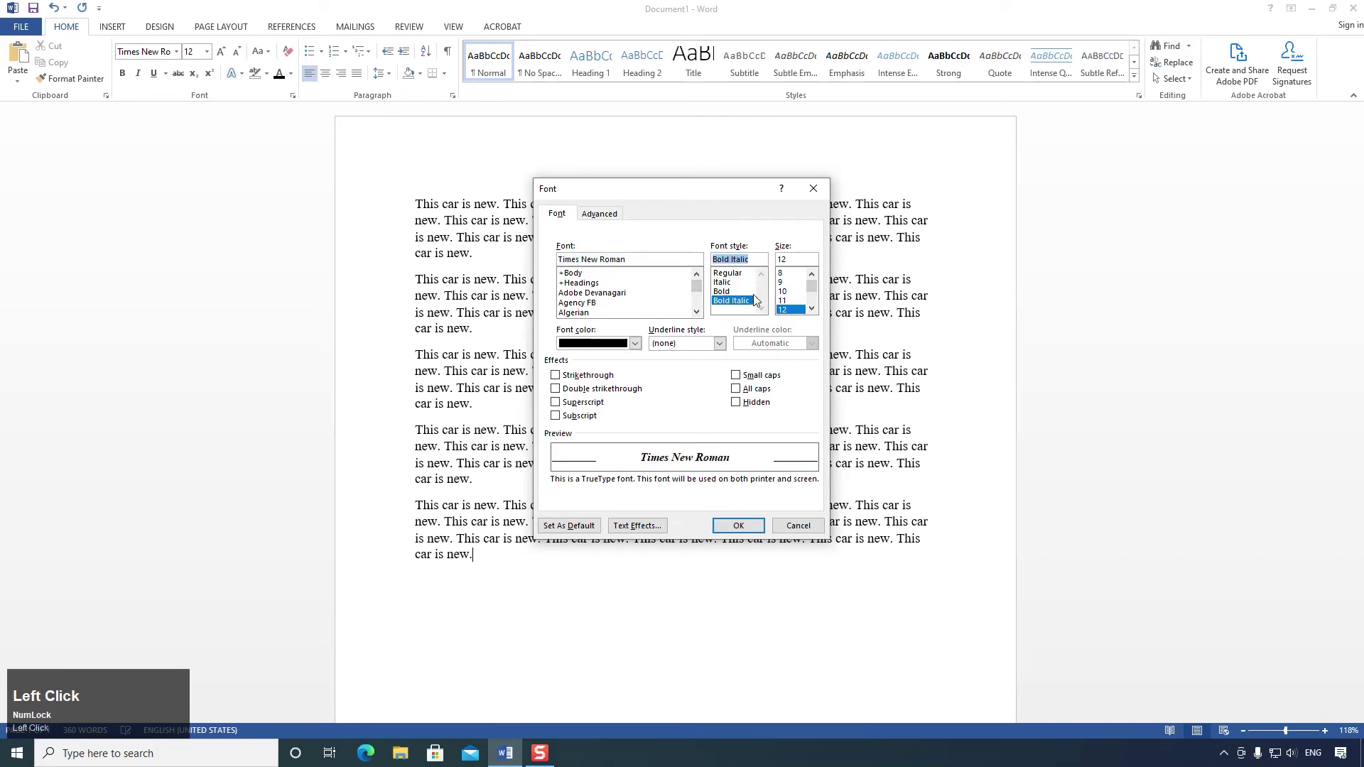
click(731, 274)
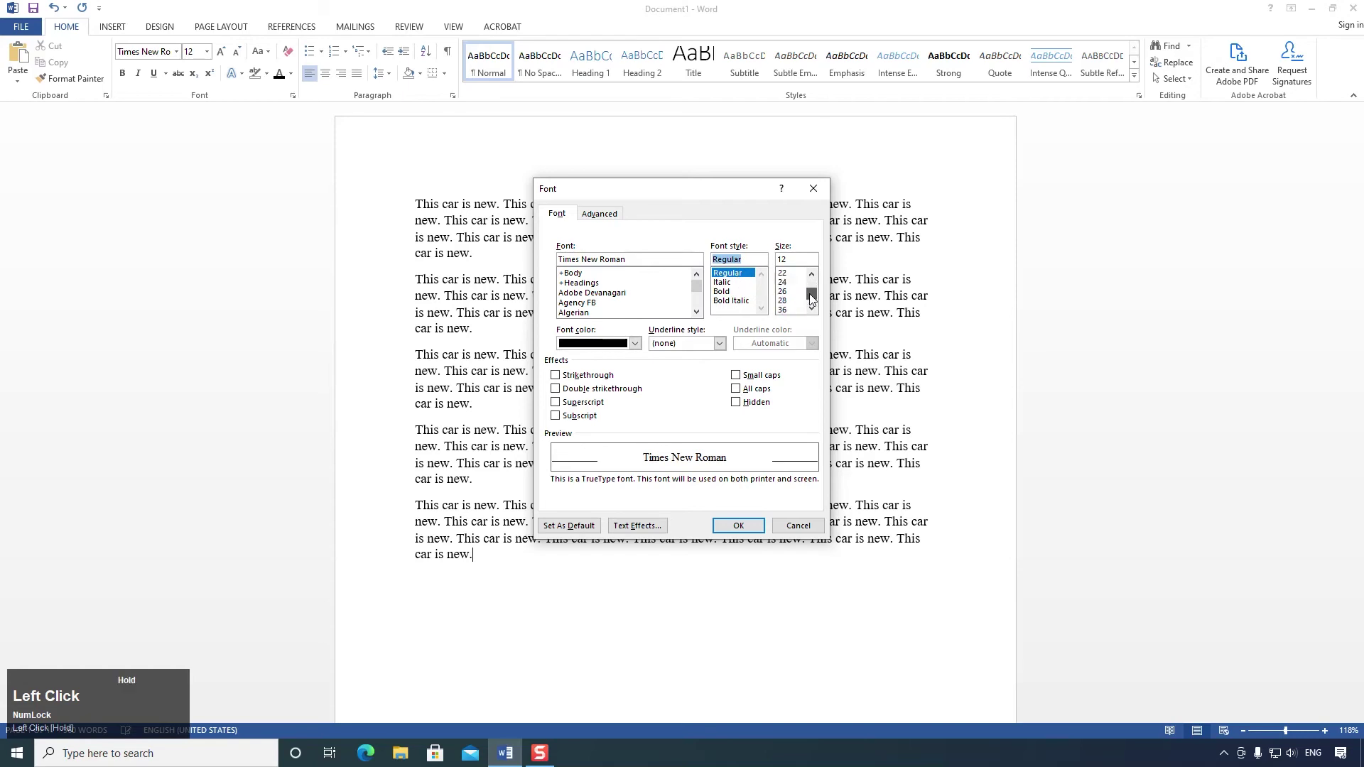
Step: Set the underline style to a long dashed line in the Font dialog
click(634, 343)
click(693, 344)
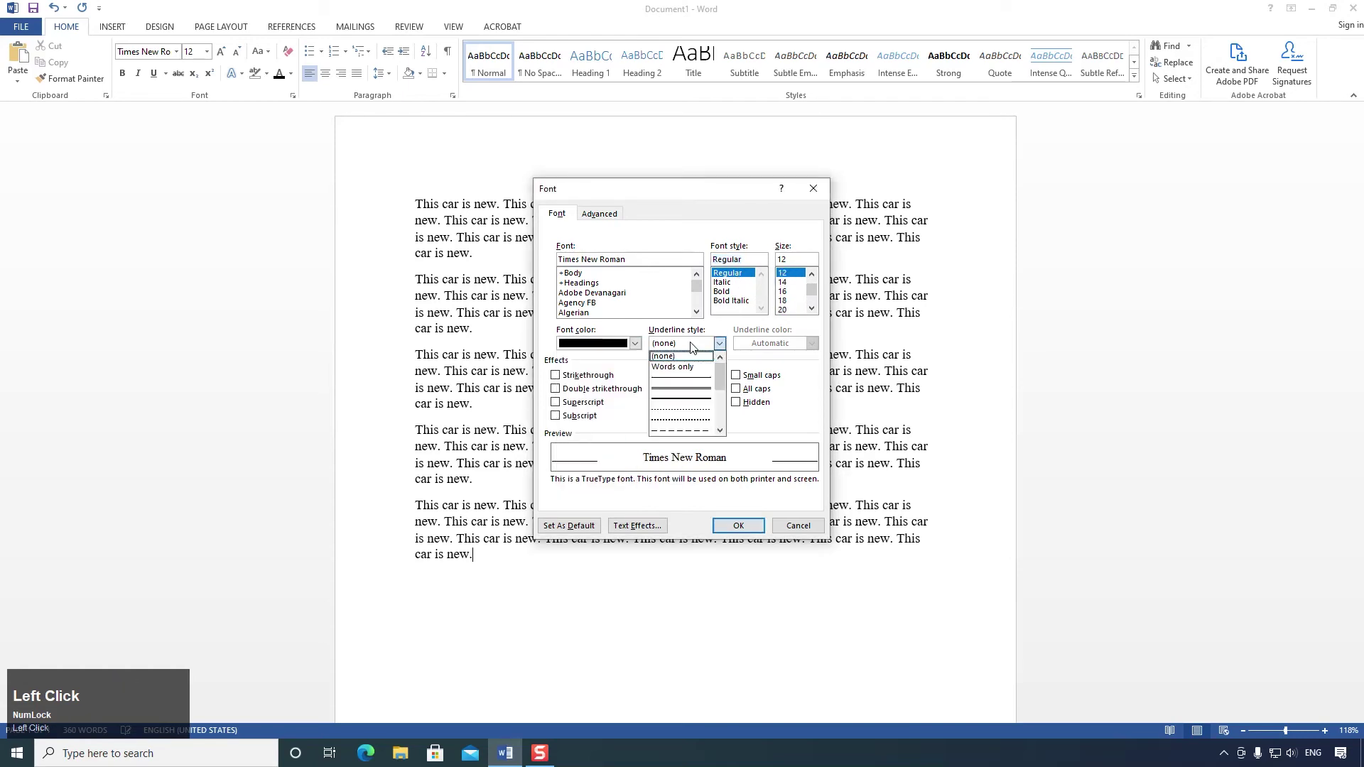
click(682, 388)
click(688, 345)
scroll(686, 363, down, 2)
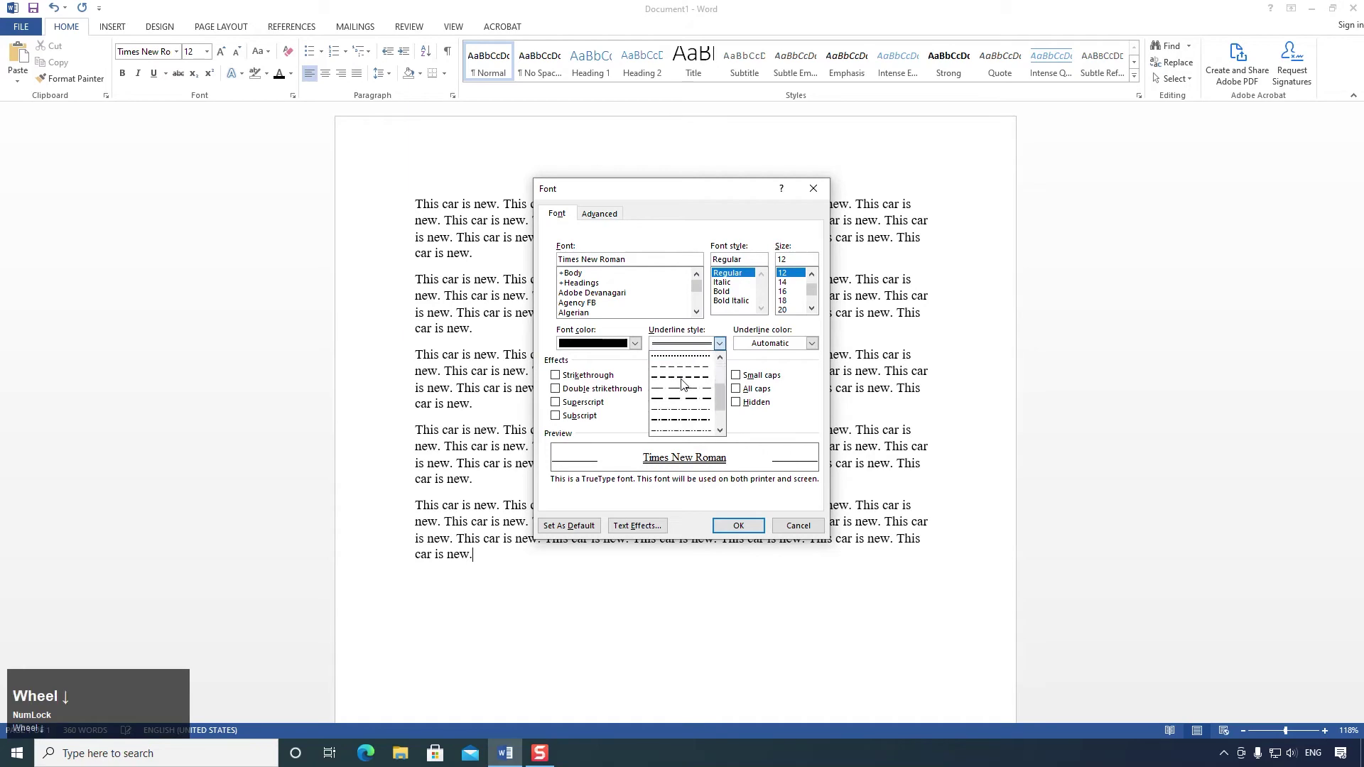
click(680, 391)
Step: Turn on strikethrough, choose a light blue underline colour, and apply the font settings
click(556, 375)
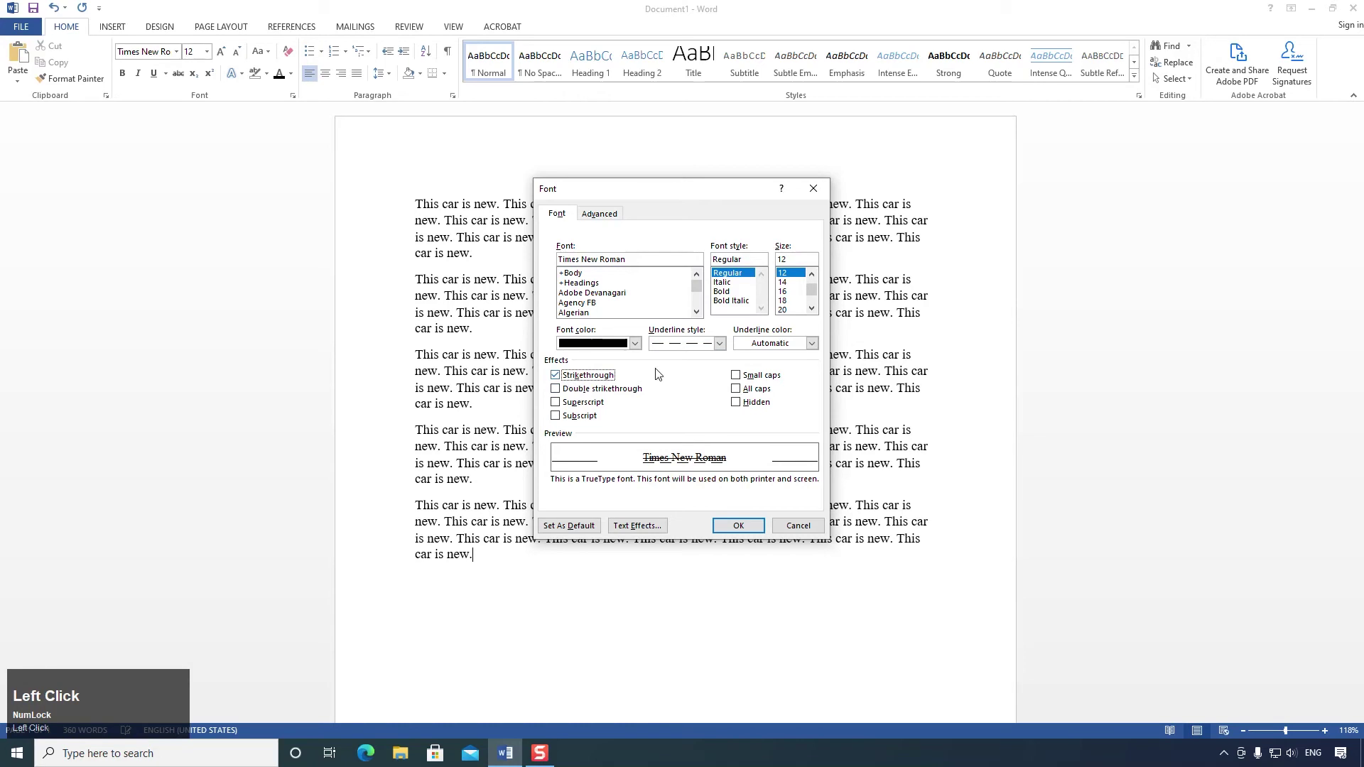
click(806, 344)
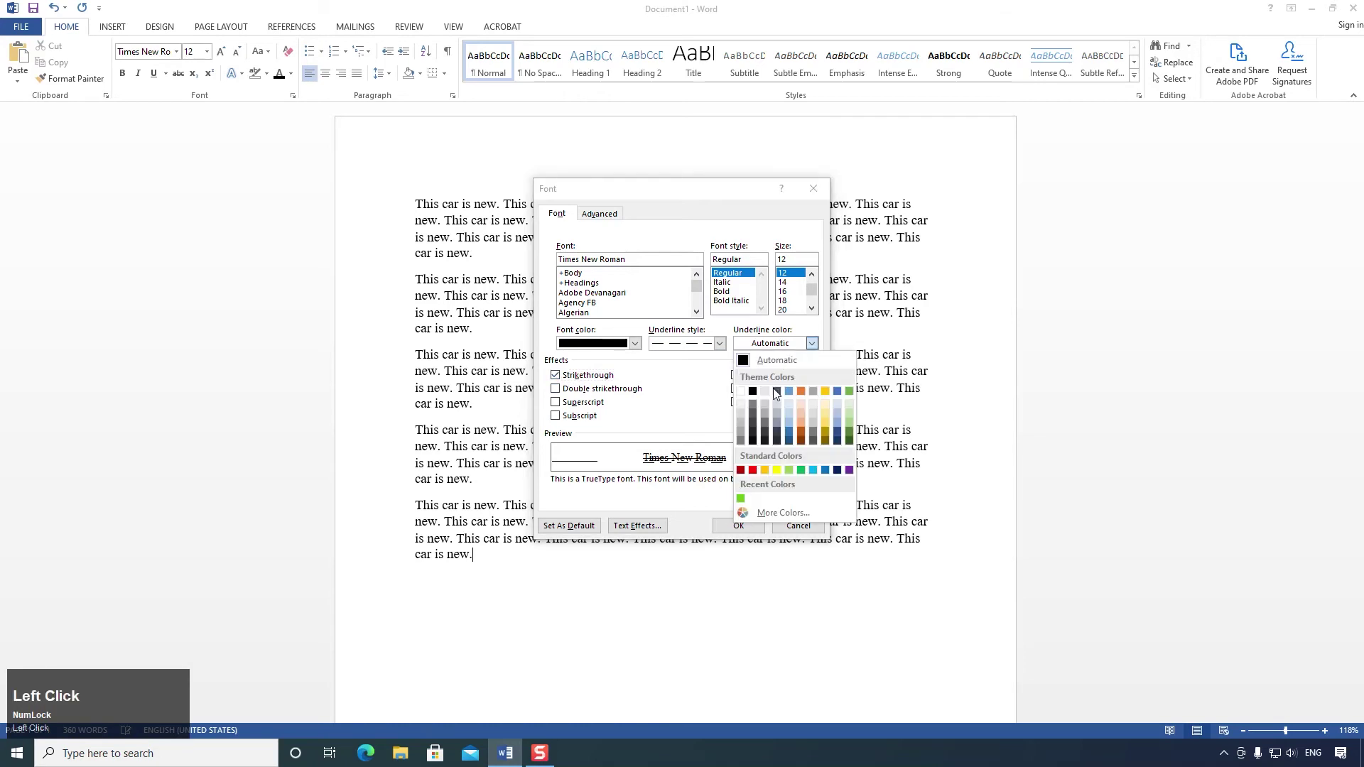
click(790, 421)
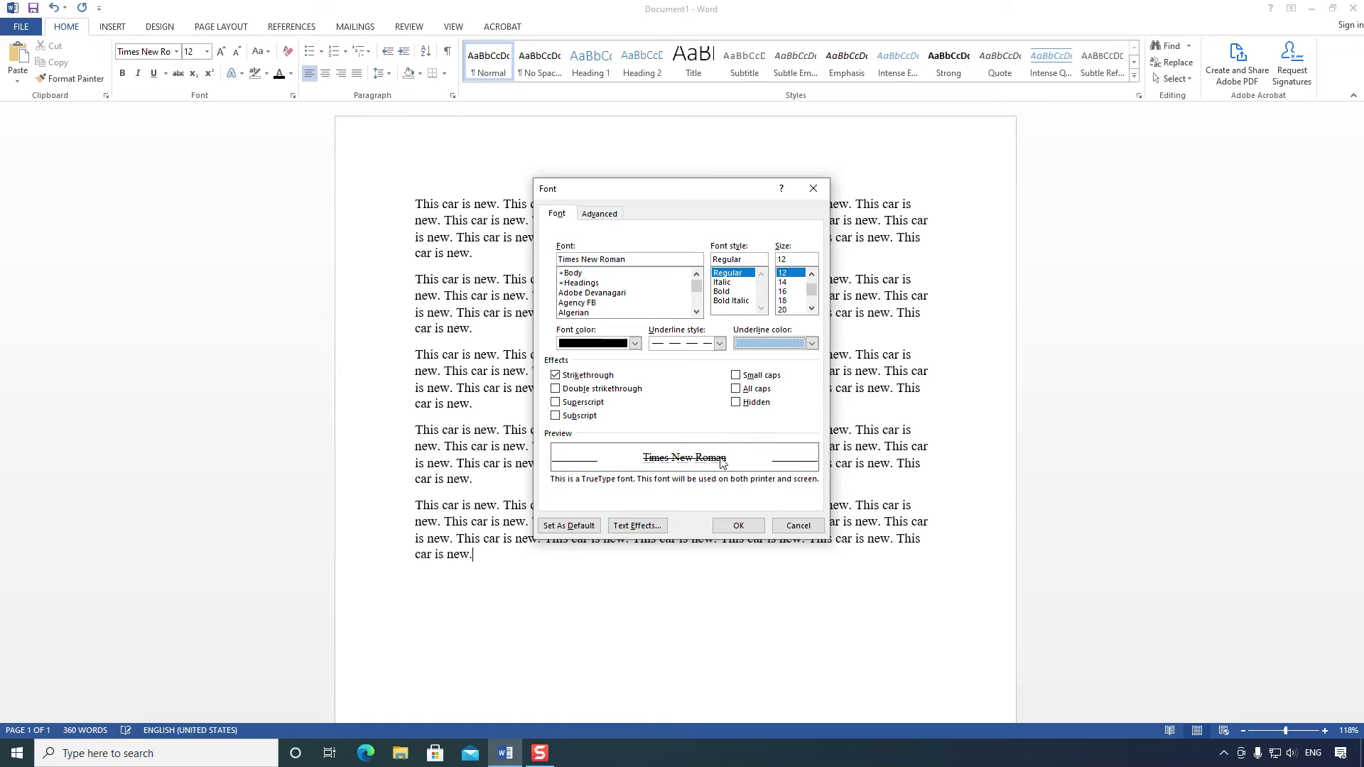
click(739, 526)
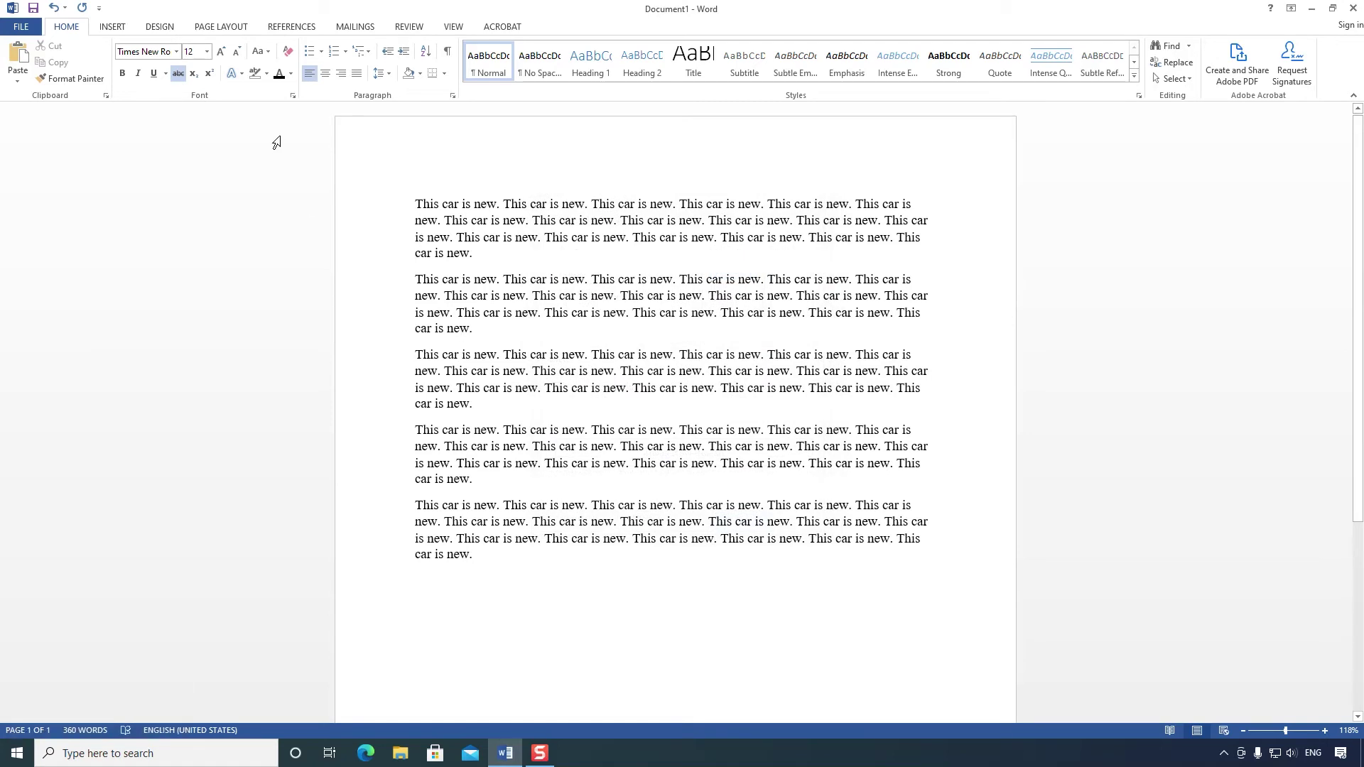
Step: Review the font settings at the end of the document in the Font dialog and close it unchanged
click(292, 95)
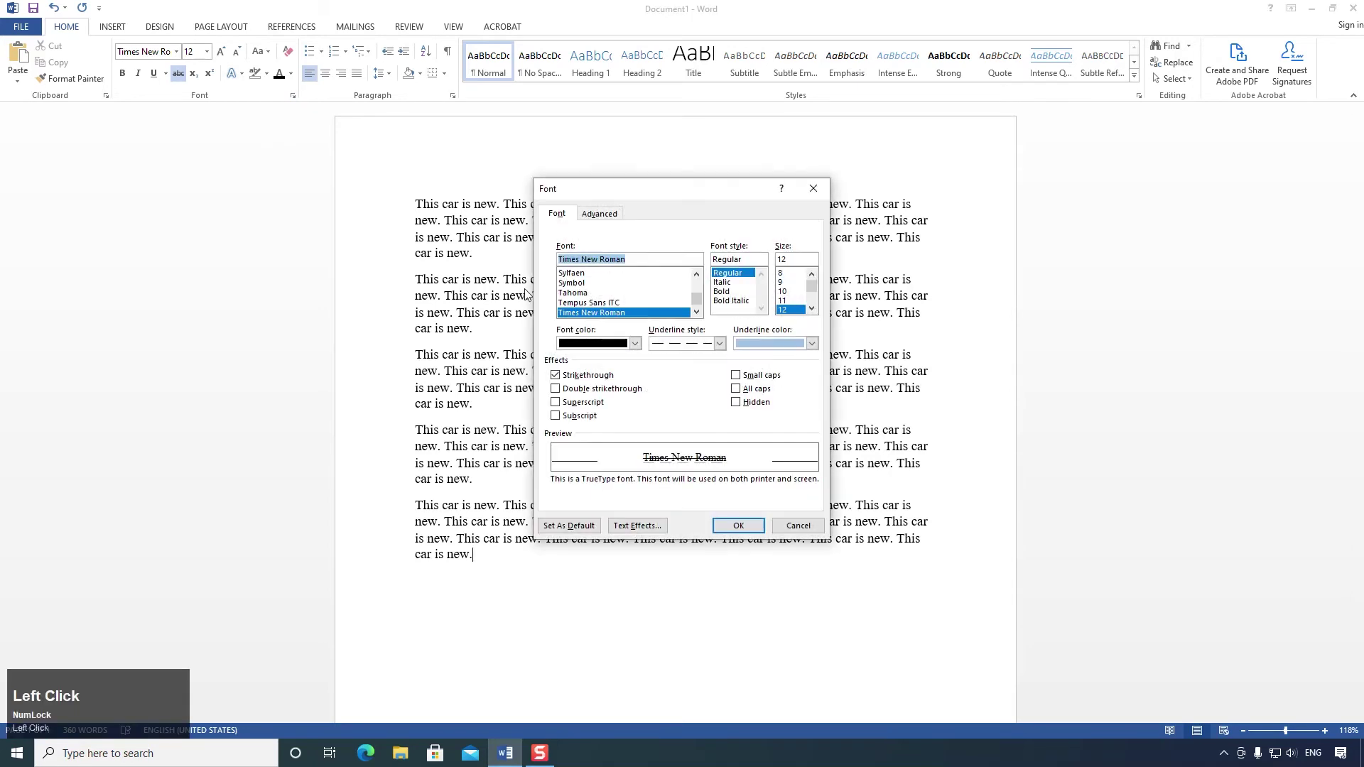
click(813, 188)
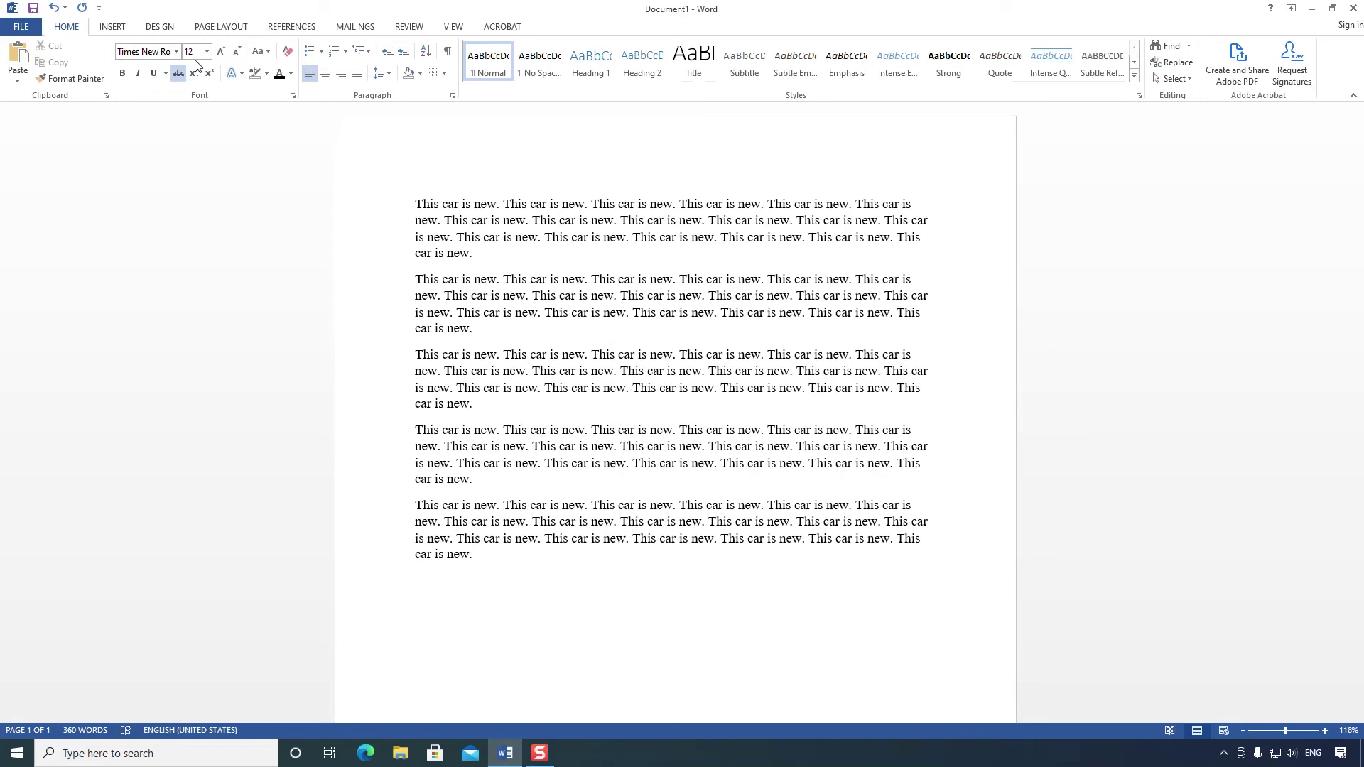
click(293, 96)
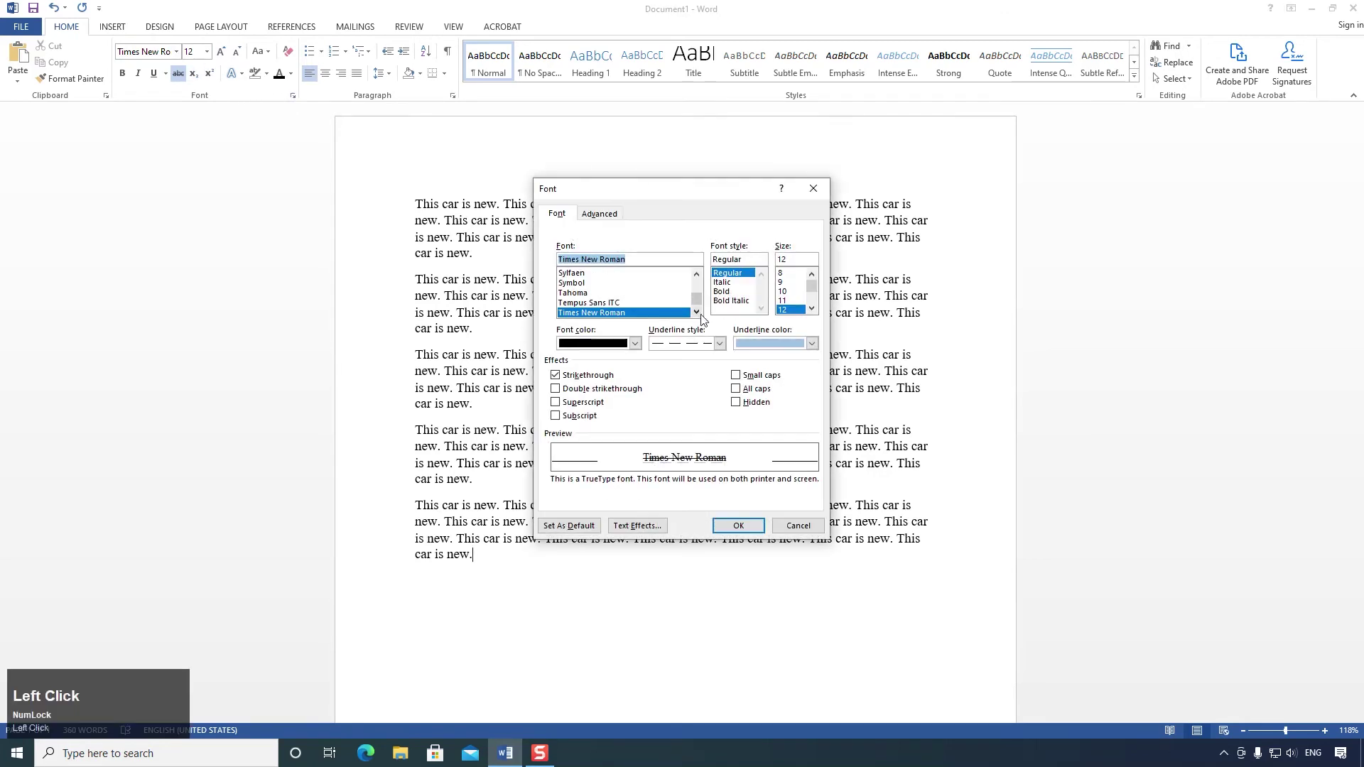
click(812, 188)
Step: Select the third and fourth paragraphs in turn to examine the mini formatting toolbar, and clear the selection
drag(542, 399, 418, 364)
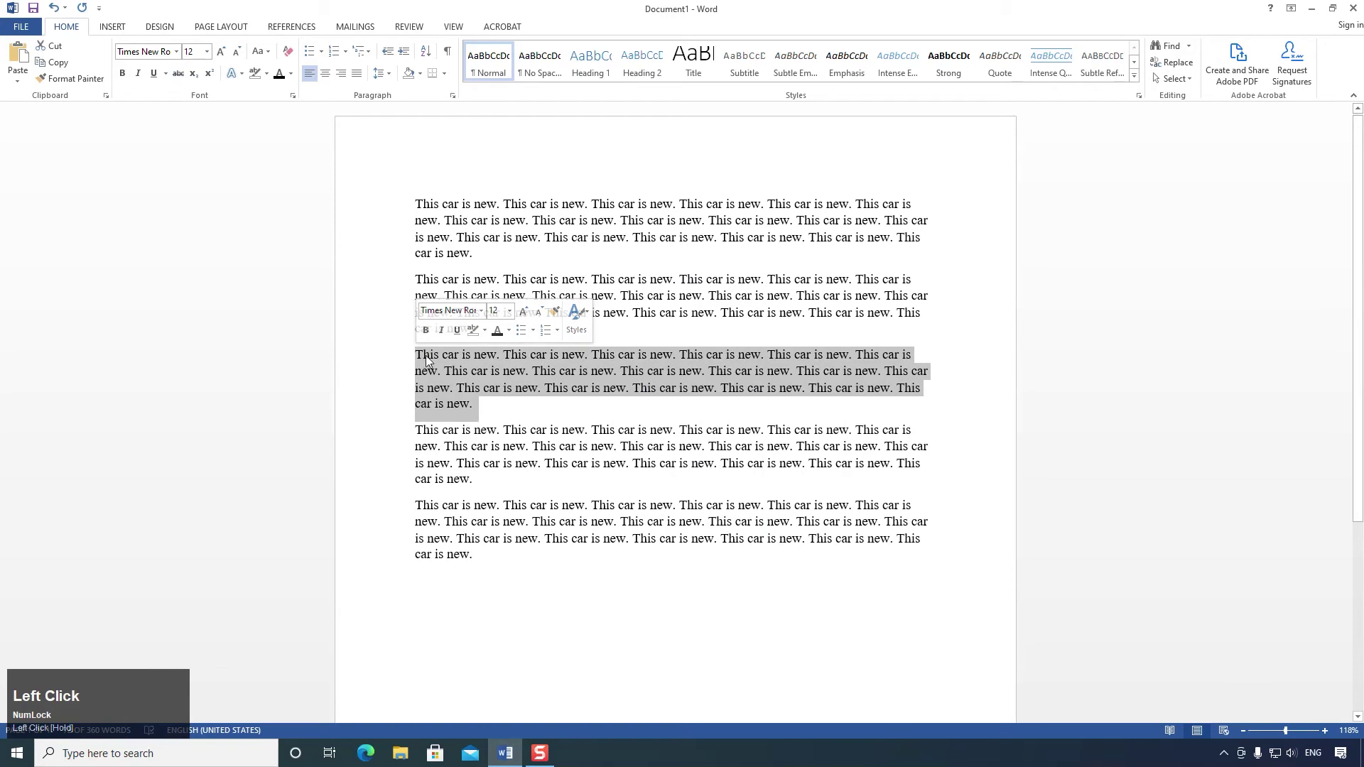
drag(474, 479, 417, 429)
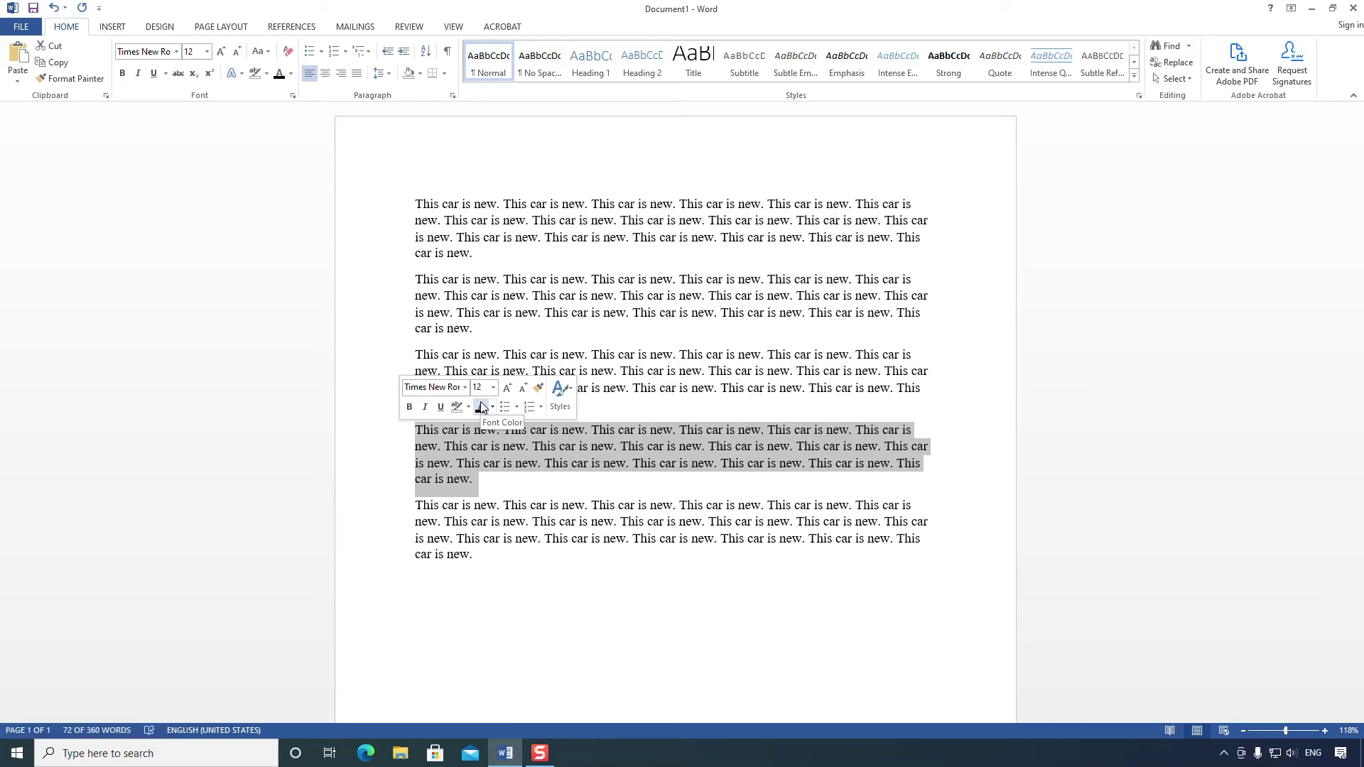
click(528, 313)
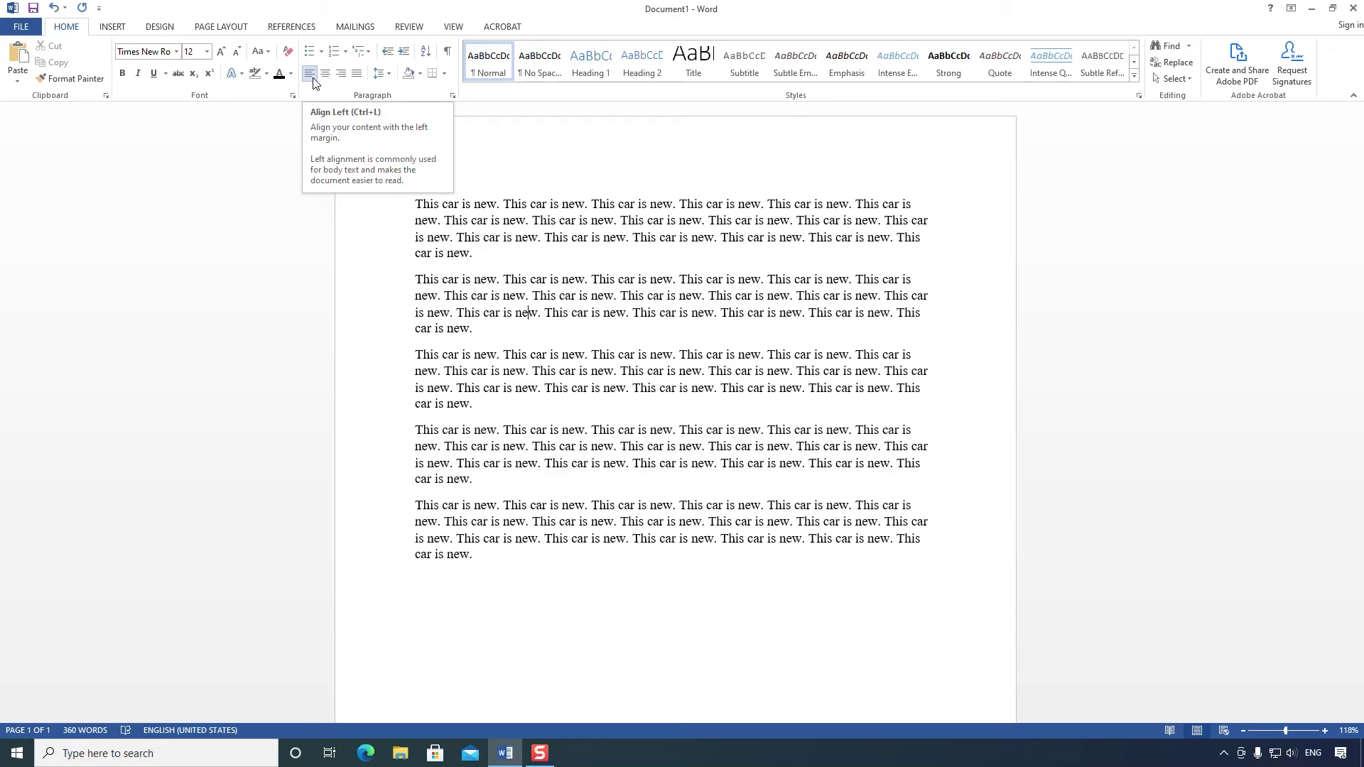
Step: Try centred and right alignment on all five paragraphs and settle on justified alignment
click(565, 353)
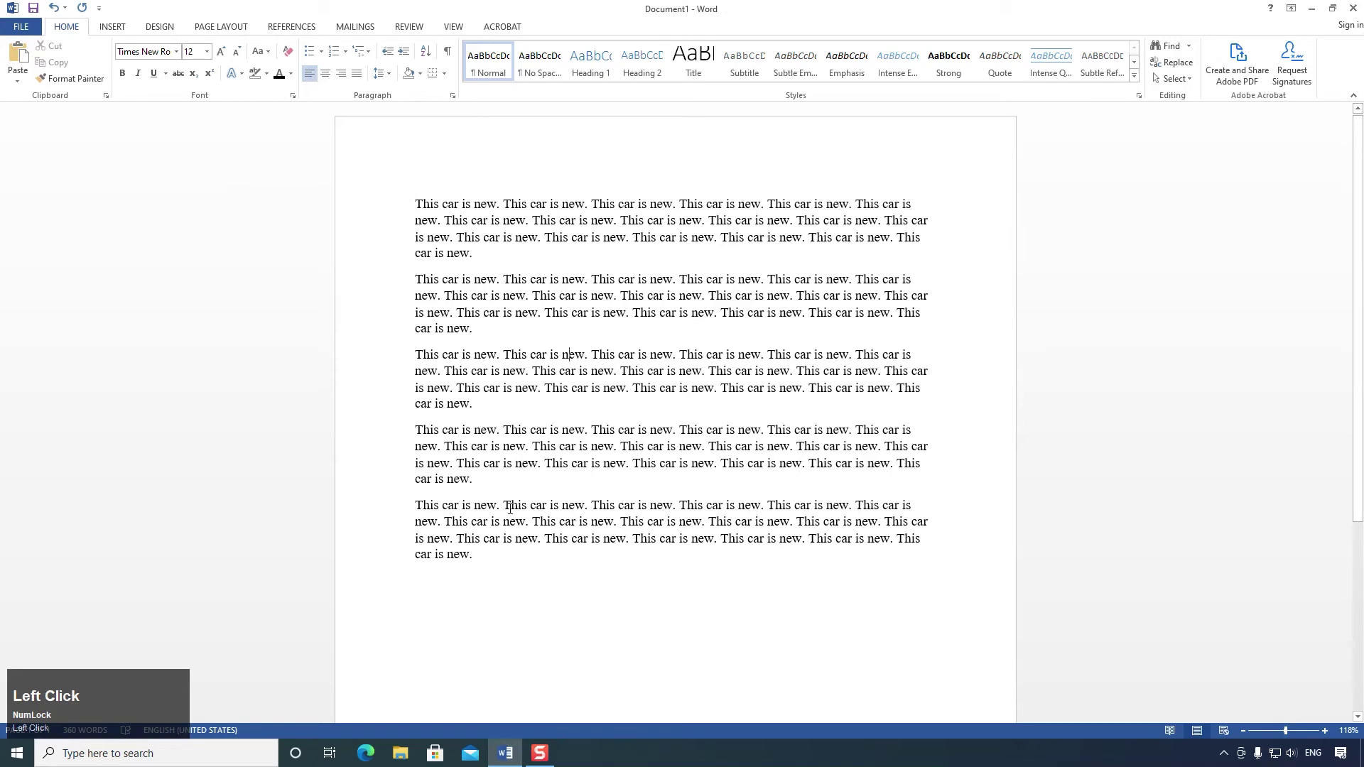
drag(512, 569, 384, 203)
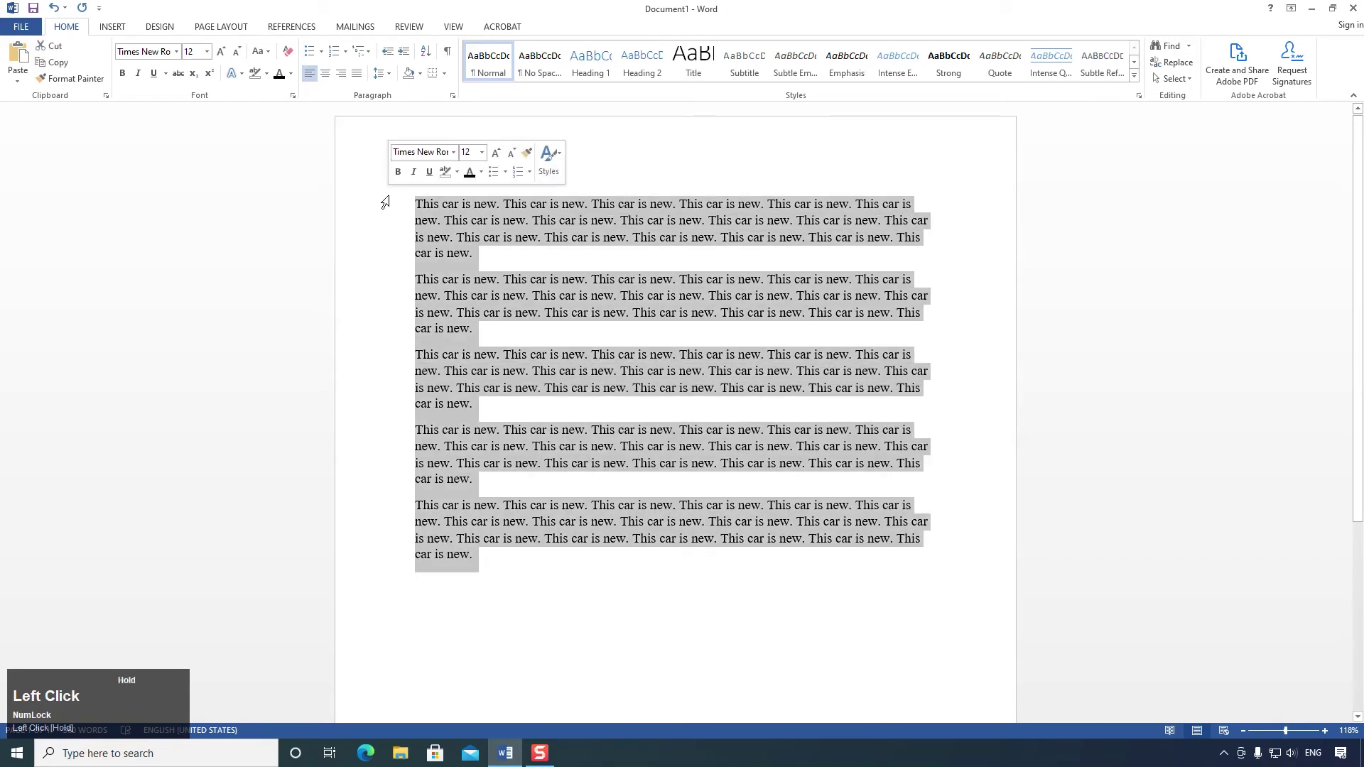
click(327, 78)
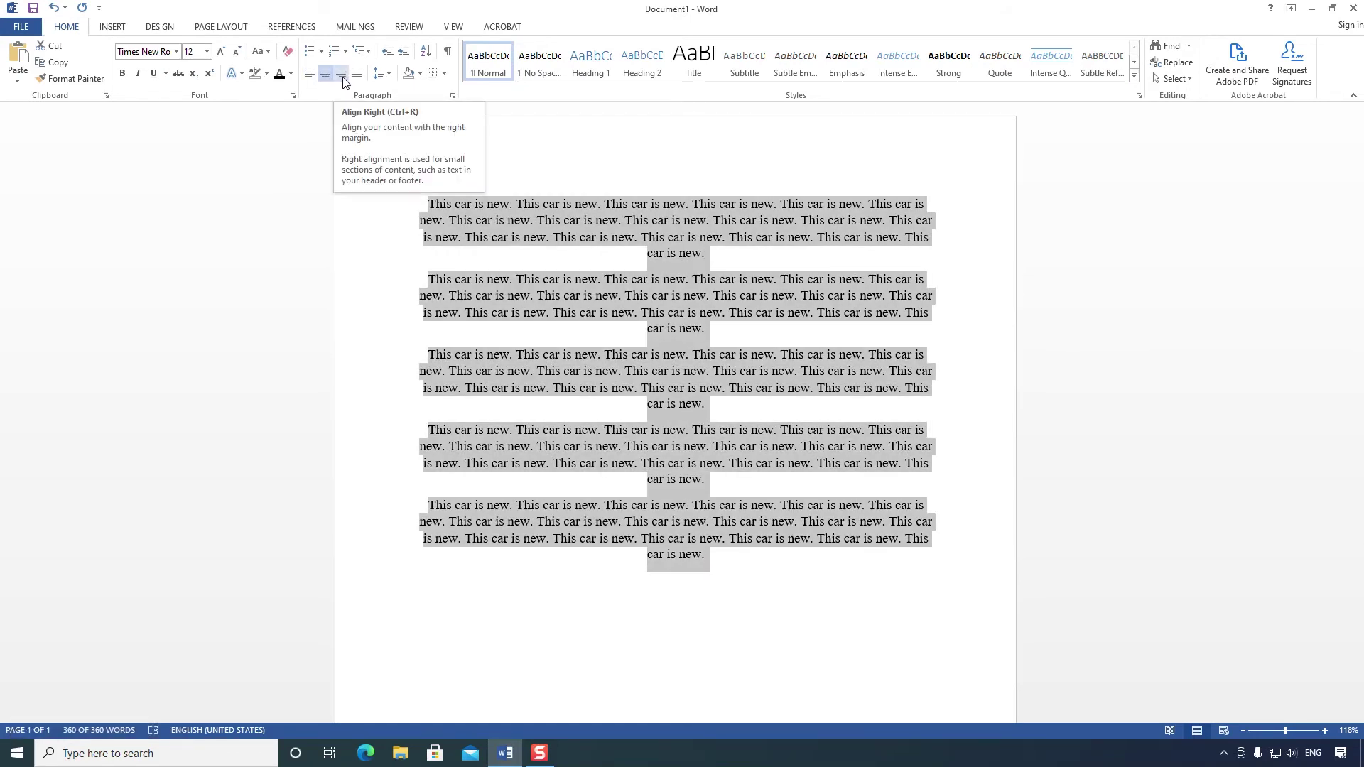
click(342, 75)
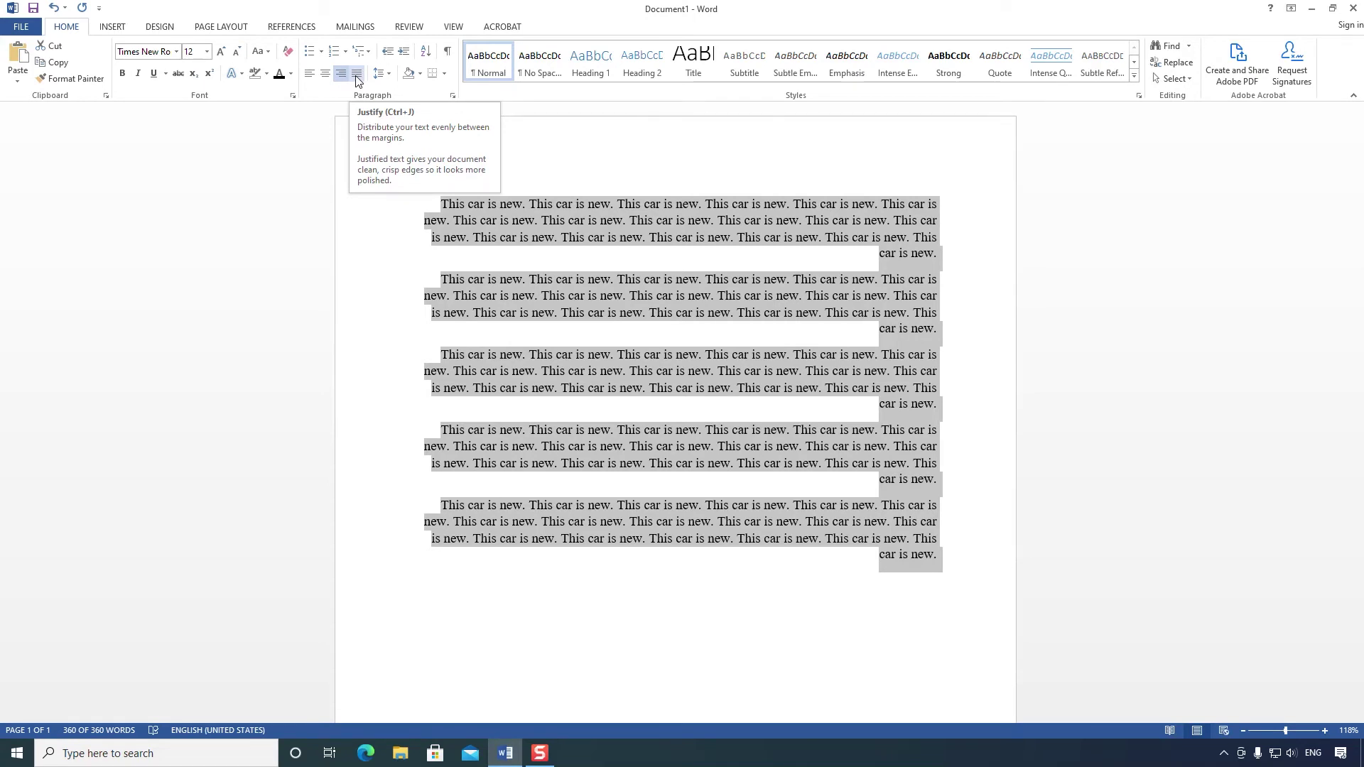
click(356, 74)
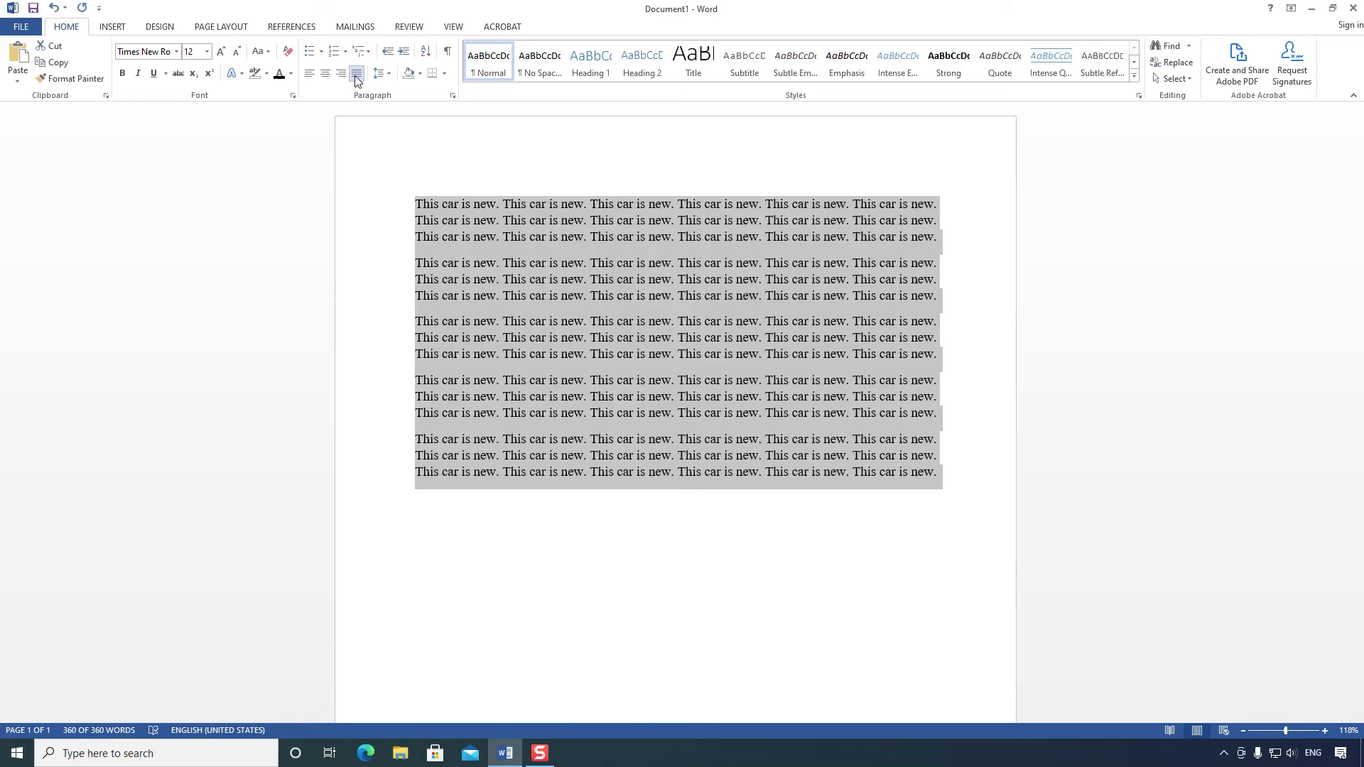
Step: Add the line "Jabuka Kruška Šljiva" below the last paragraph and permanently dismiss the missing proofing tools notice
click(971, 483)
key(Return)
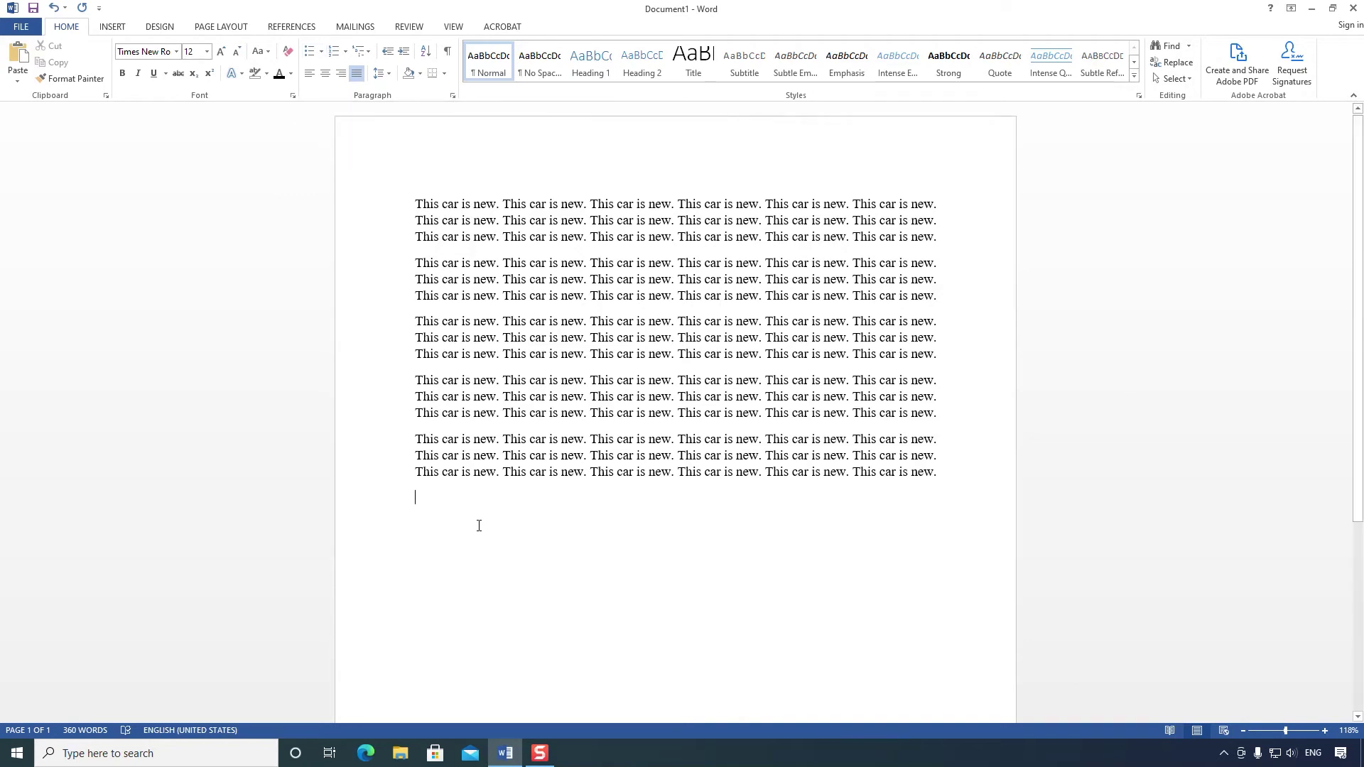
key(shift)
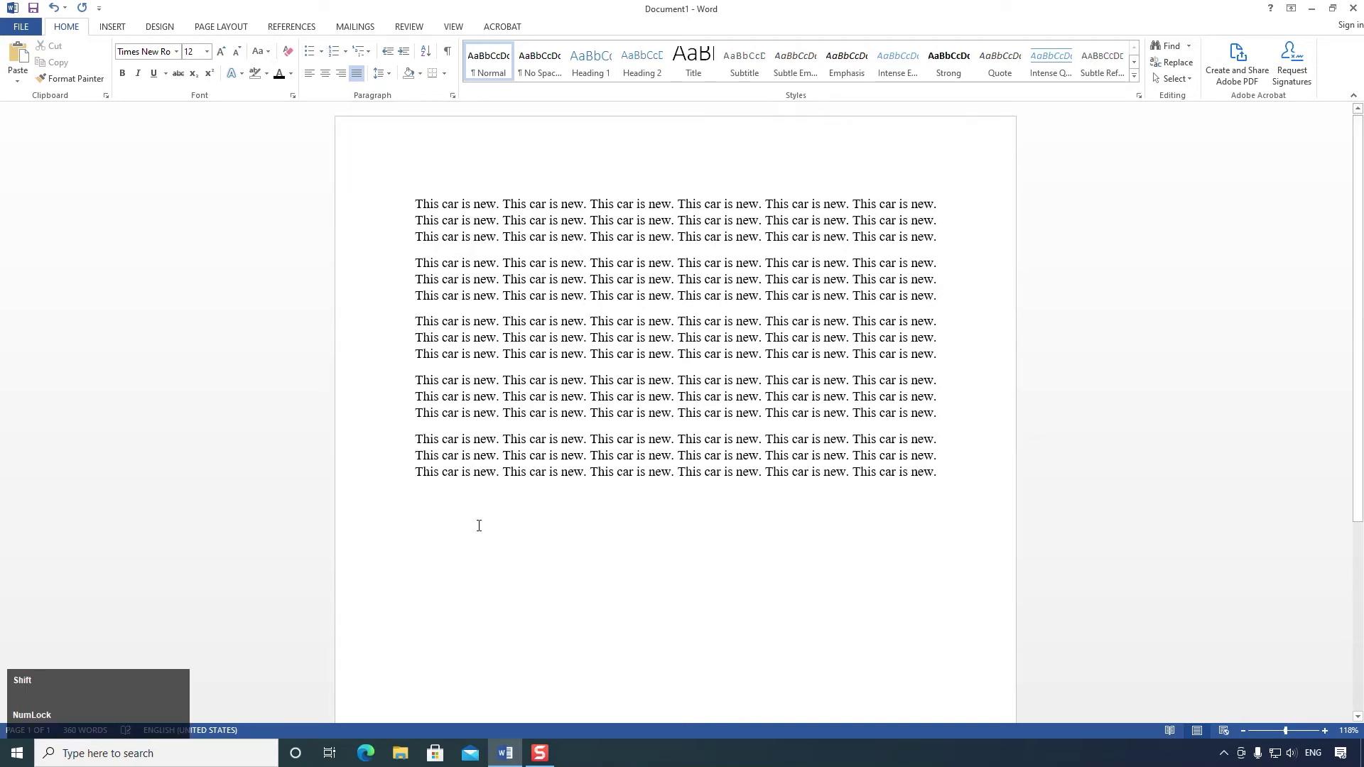
text(Jabuka Krupka)
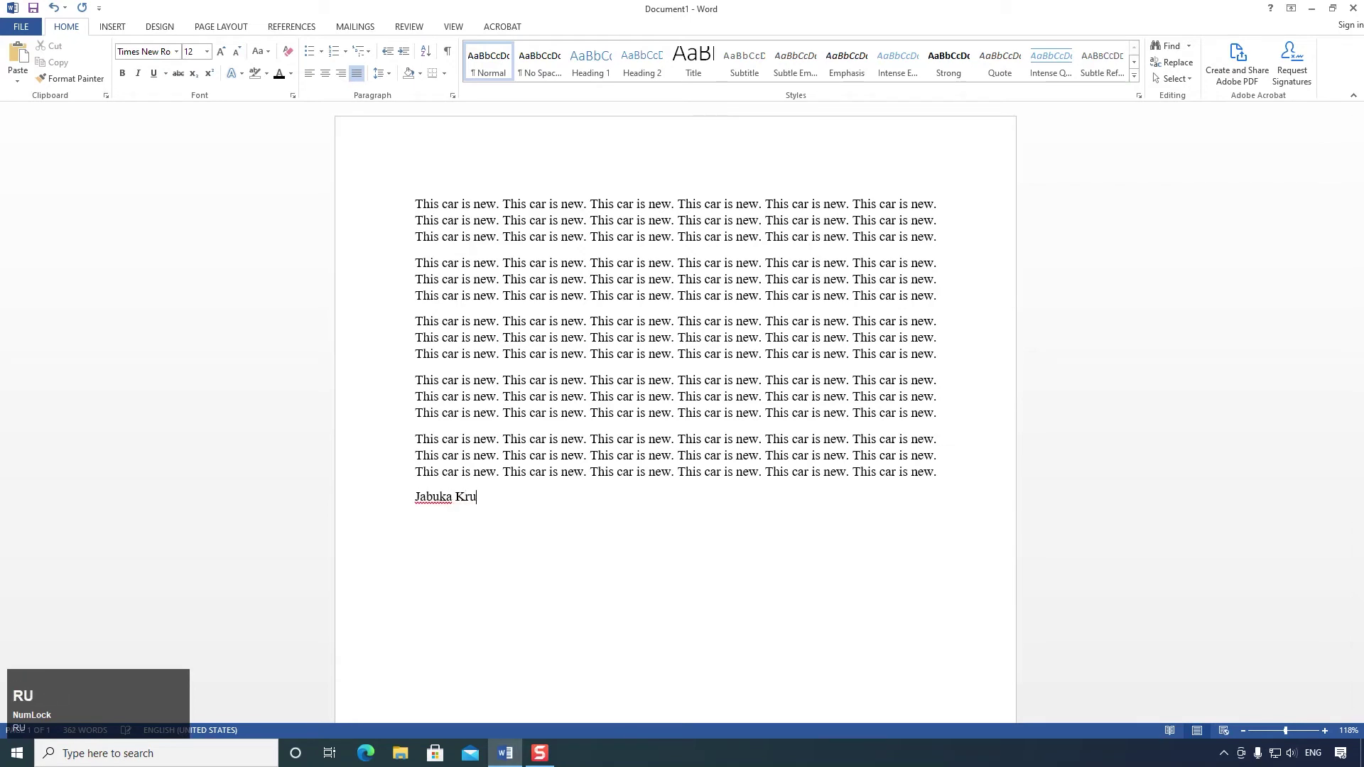
key(BackSpace)
key(BackSpace)
key(BackSpace)
text([k)
key(BackSpace)
key(BackSpace)
key(alt+shift)
text(ška Šljiva)
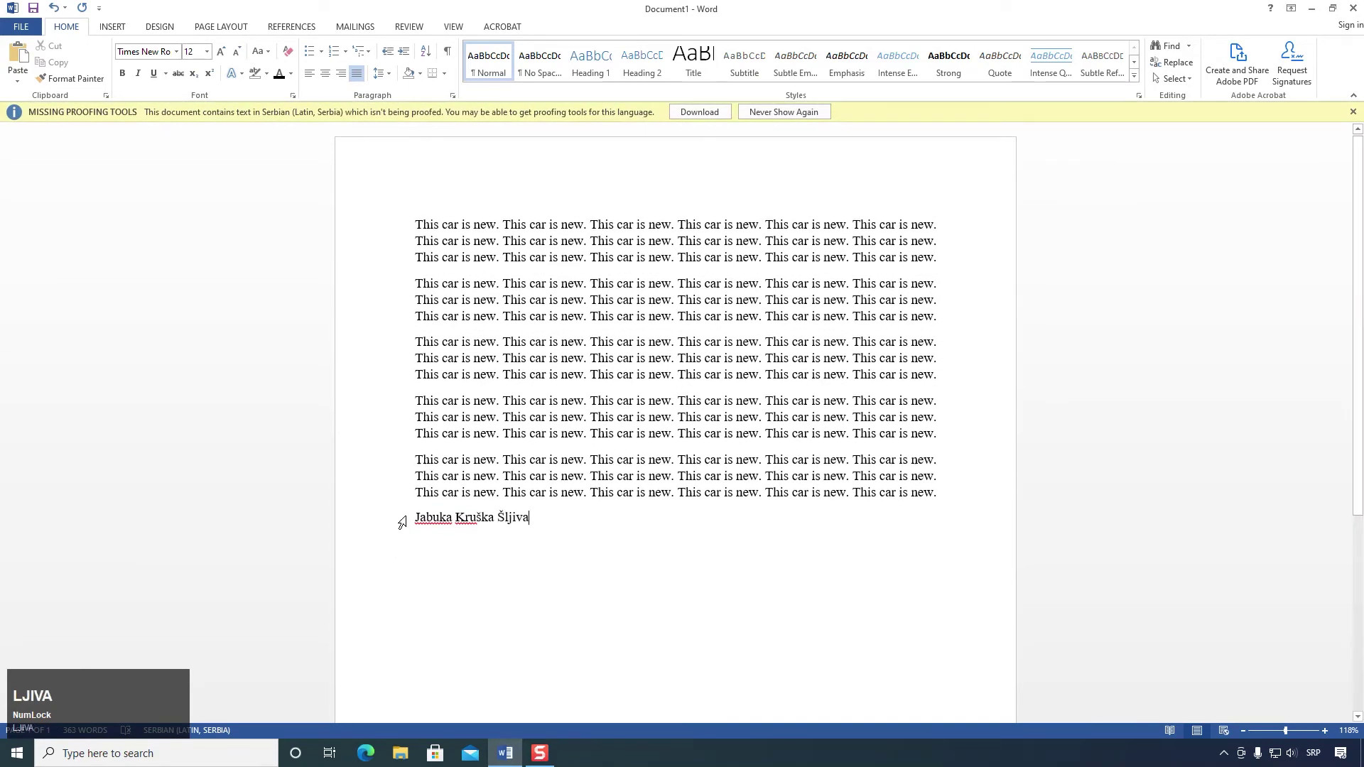
click(789, 112)
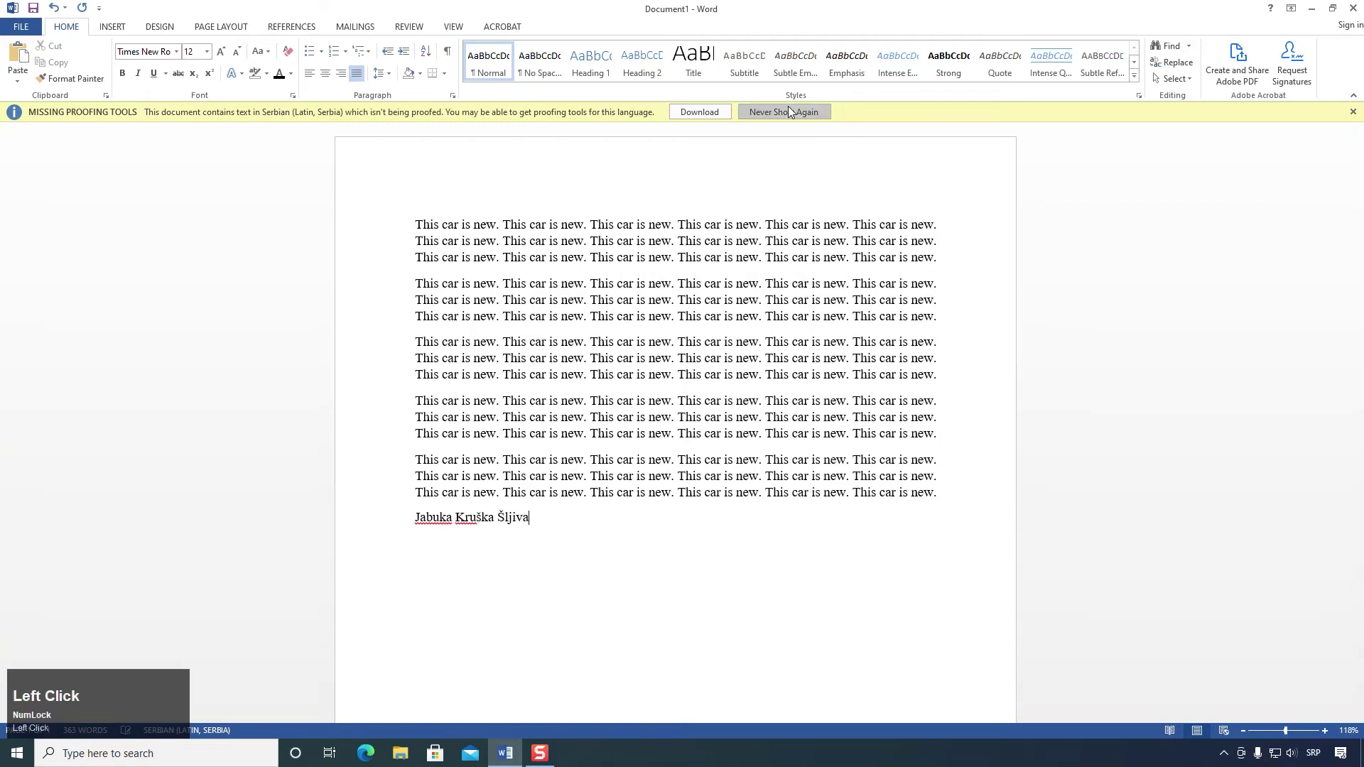
Step: Compare the bullet and numbering libraries and number the Jabuka Kruška Šljiva line in the "1. 2. 3." format
click(411, 493)
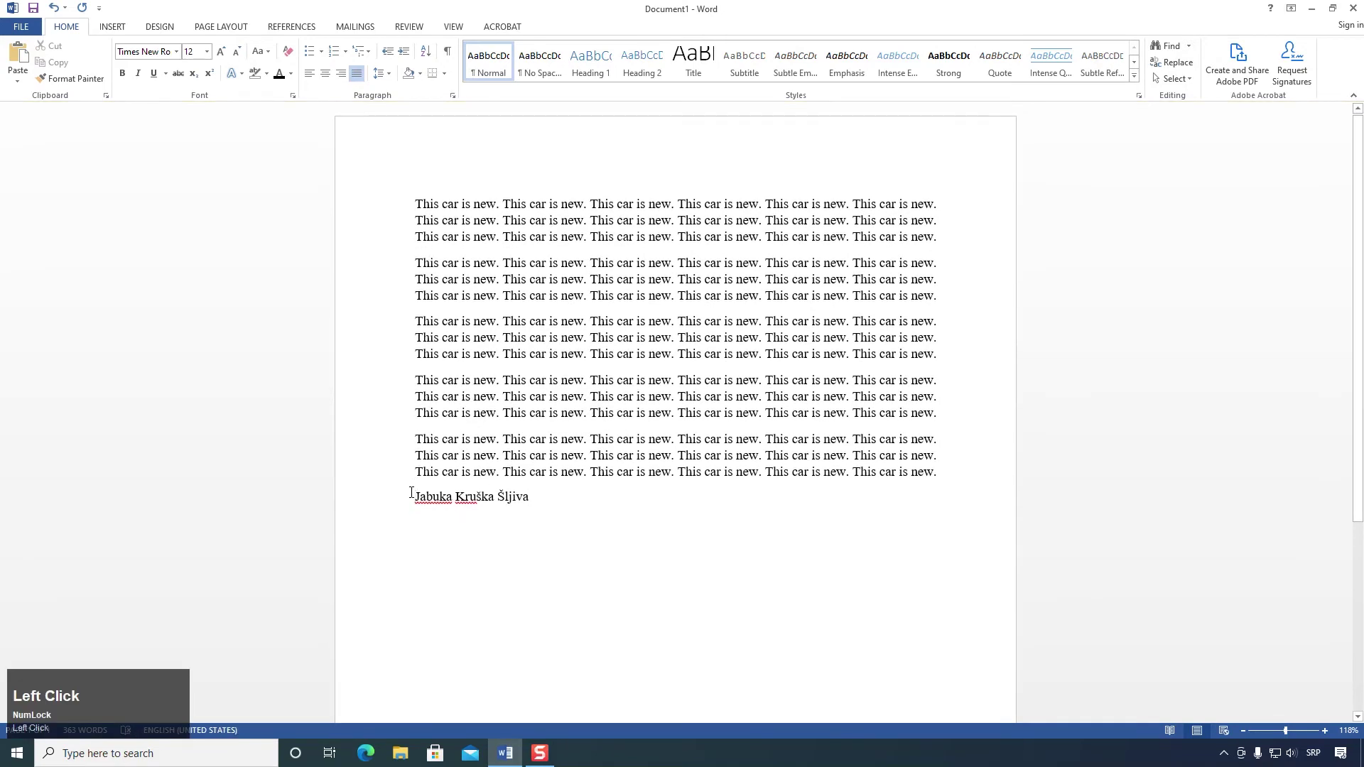
click(322, 52)
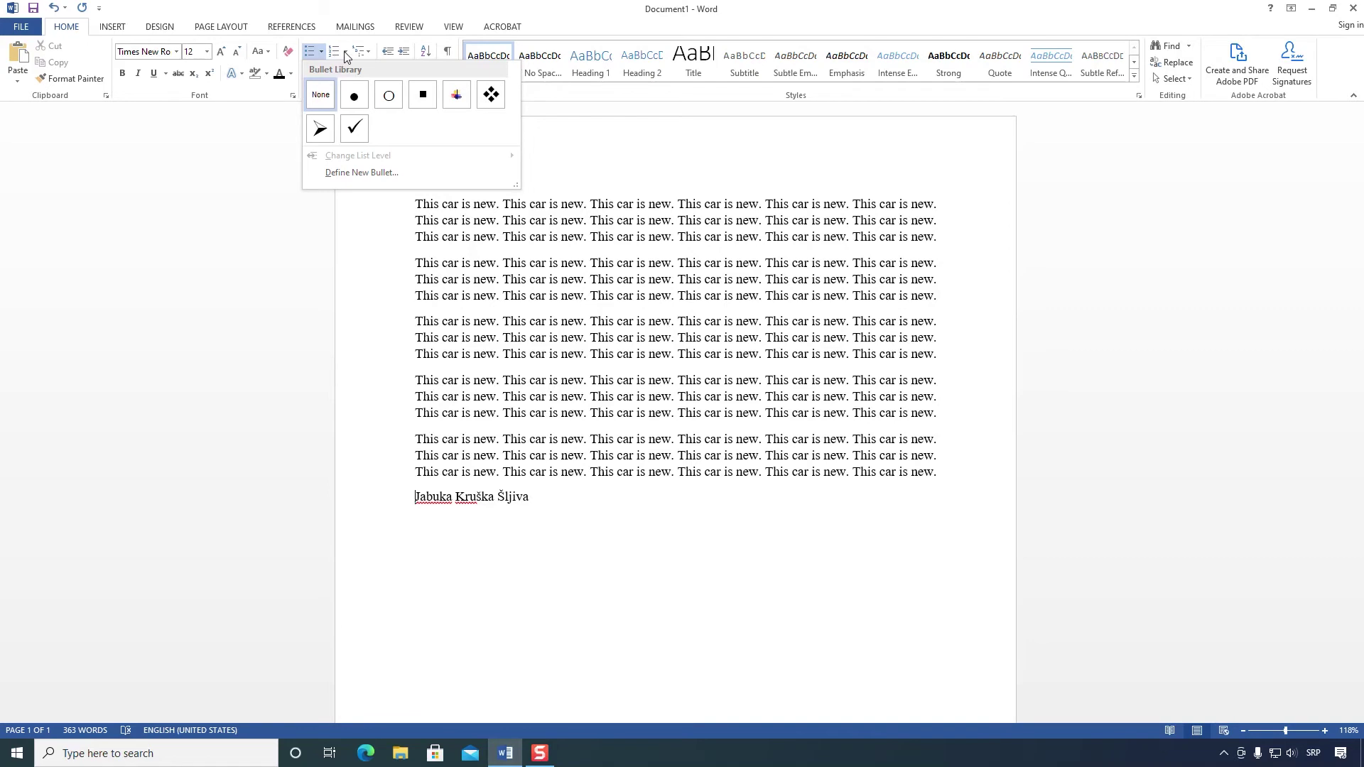
click(346, 53)
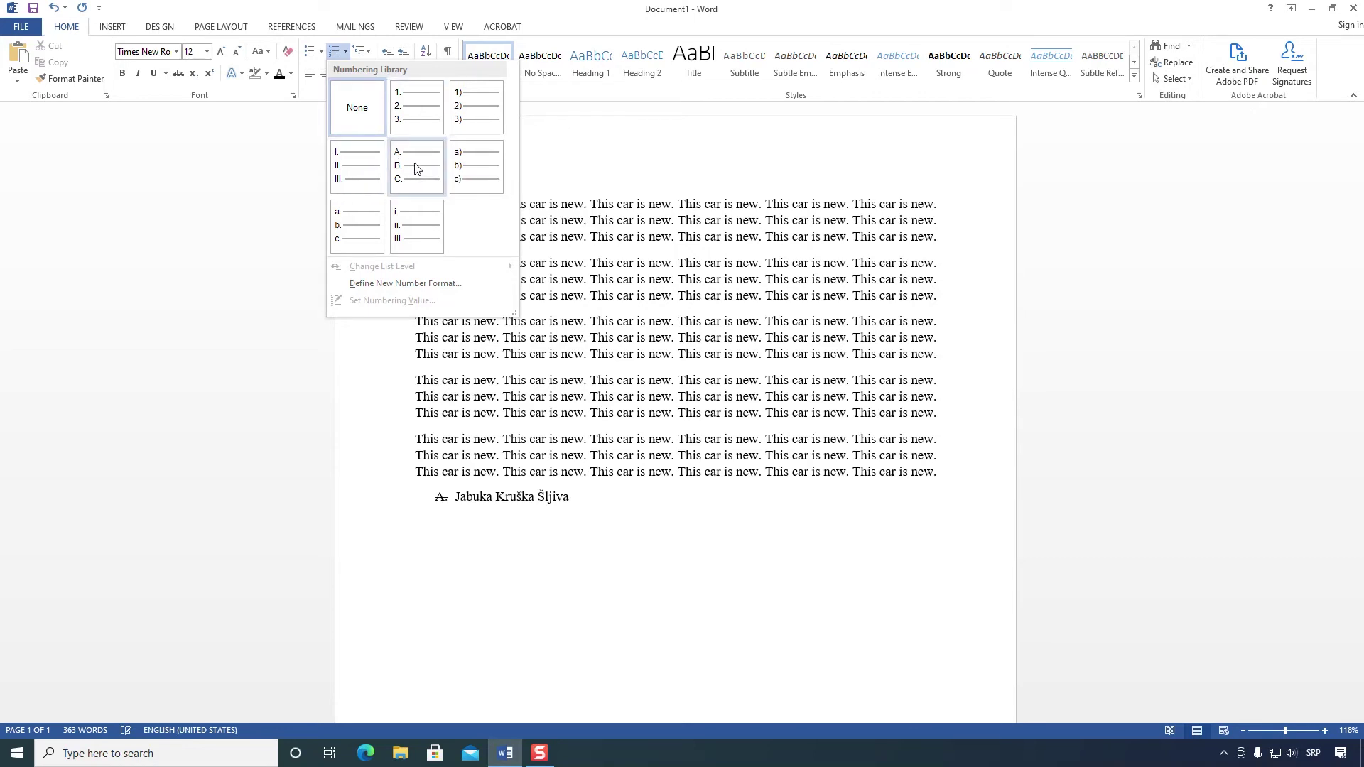
click(424, 119)
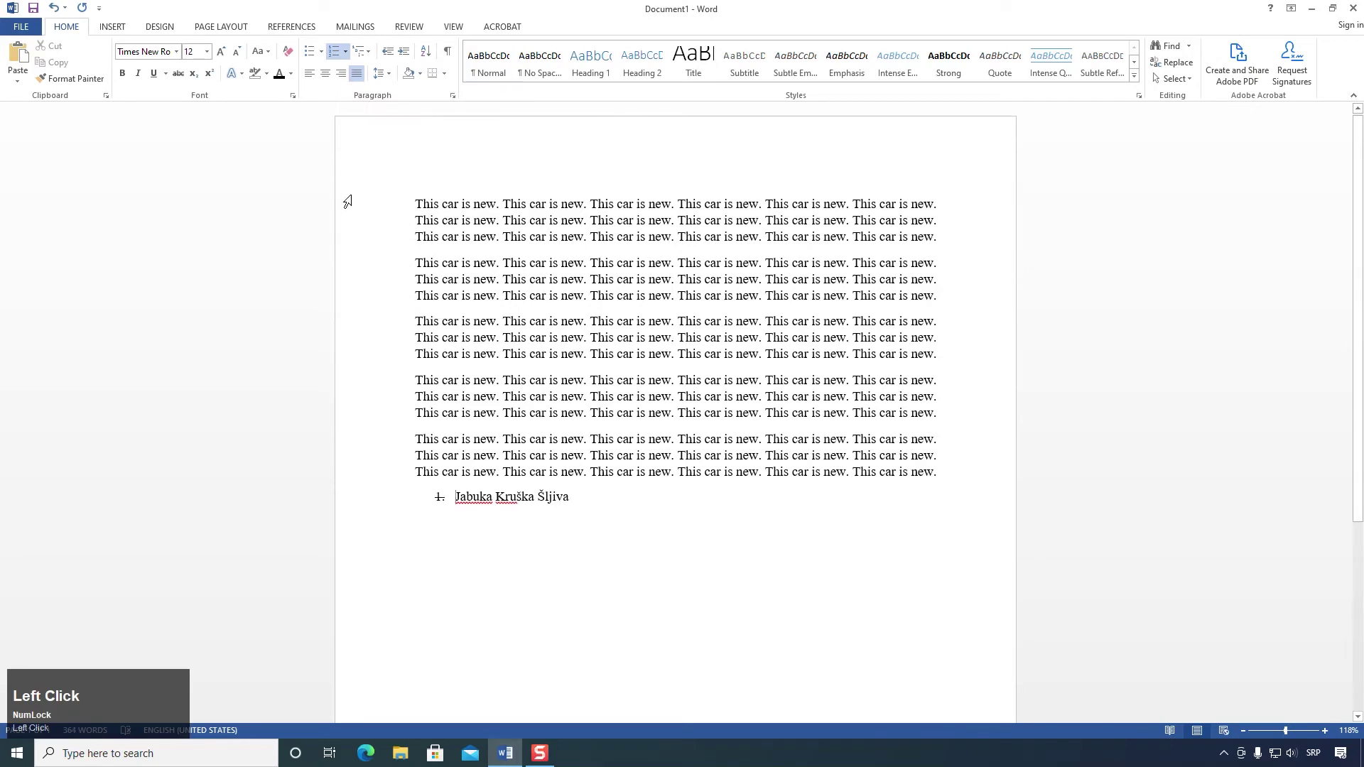
Step: Remove strikethrough formatting from the whole document, including the list number
key(ctrl)
key(ctrl+a)
click(179, 73)
click(178, 74)
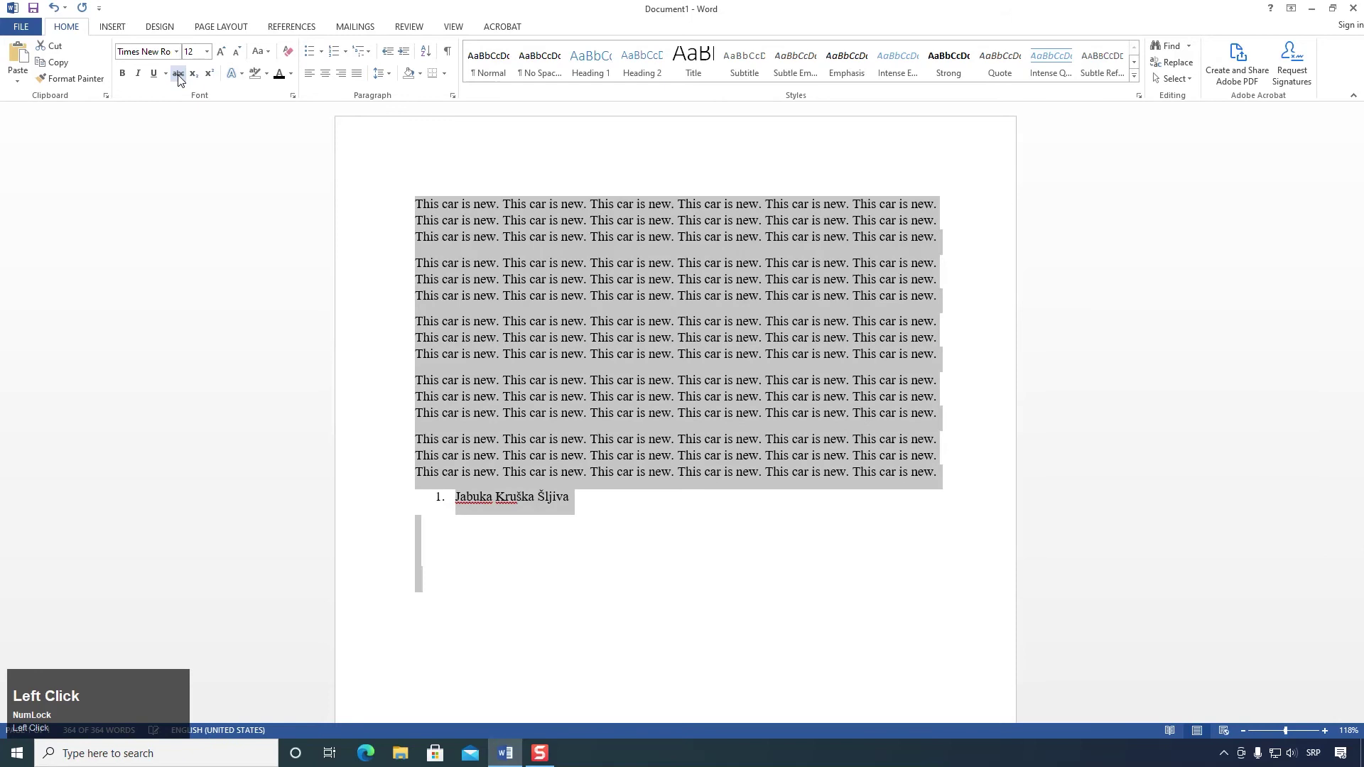
click(573, 486)
Step: Split the numbered line after Jabuka so that "Kruška Šljiva" forms the second list item
click(493, 497)
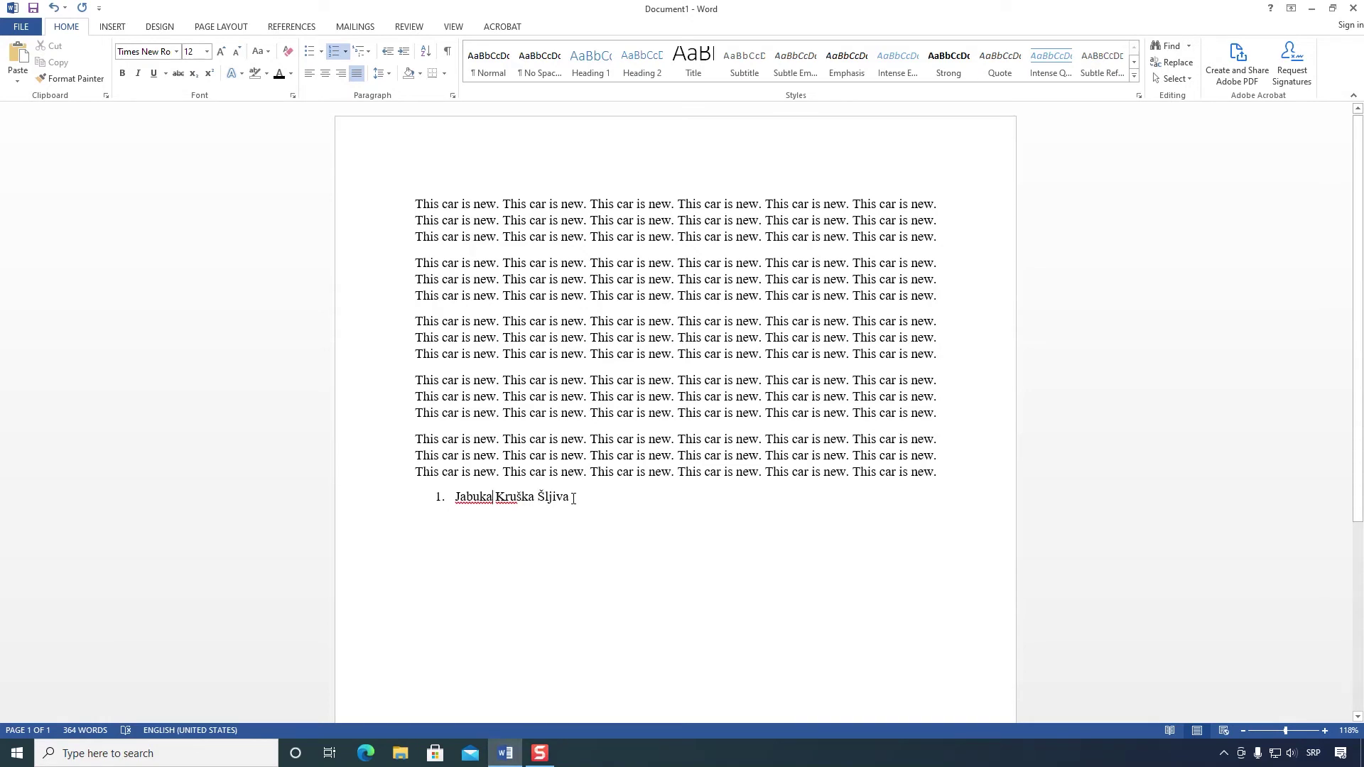
key(Right)
key(Return)
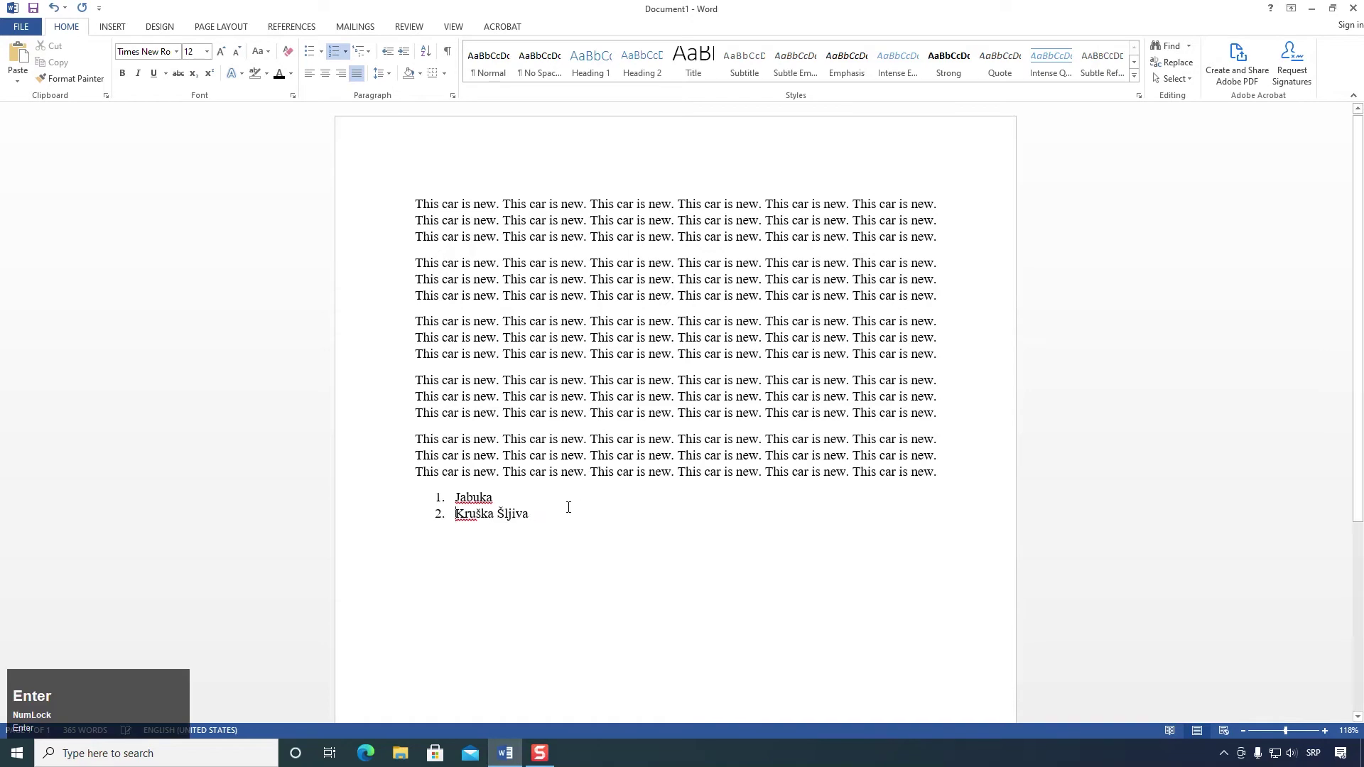
Step: Split the second list item before Šljiva so that Kruška and Šljiva become separate numbered items
click(499, 513)
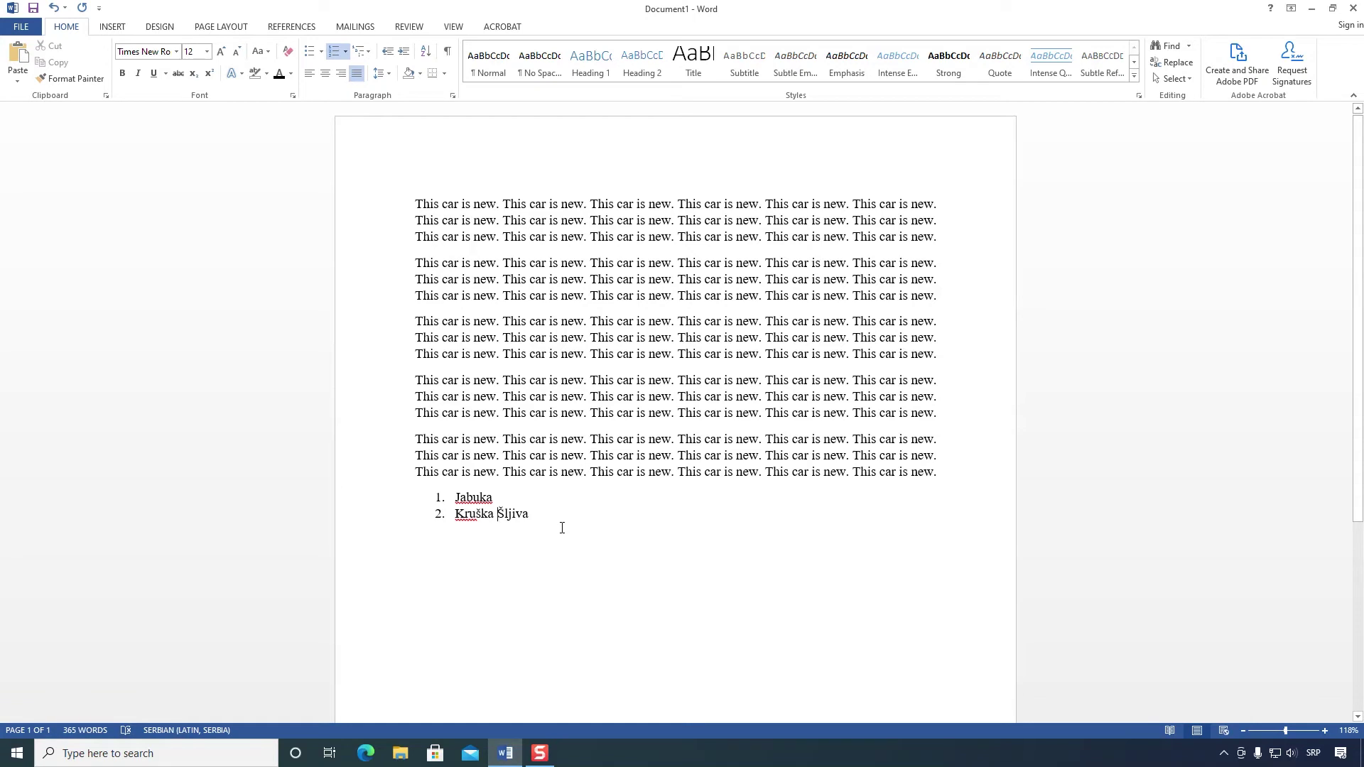
key(Return)
drag(496, 534, 456, 497)
scroll(488, 529, up, 5)
click(430, 538)
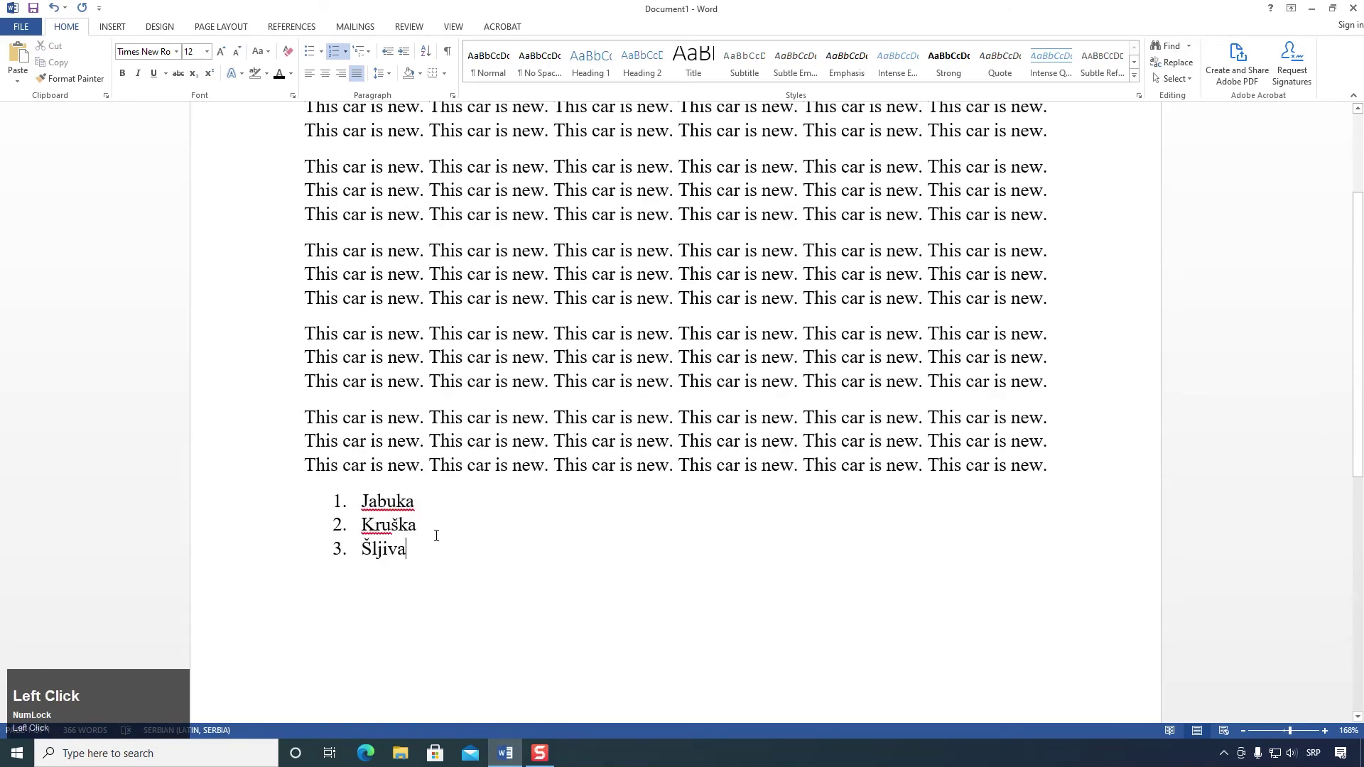
Step: Replace the numbering of the Jabuka, Kruška and Šljiva items with solid round bullets and open the bullet library
drag(425, 550, 359, 497)
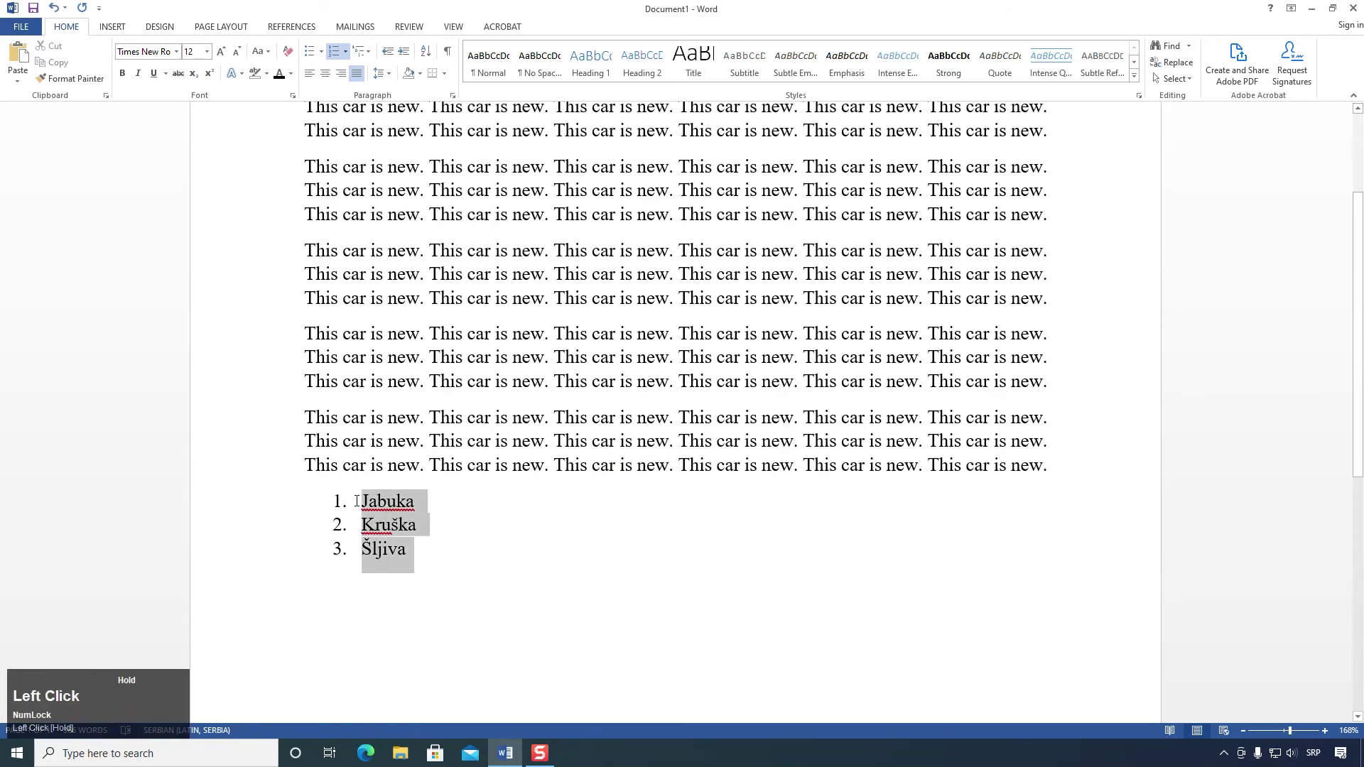
click(331, 56)
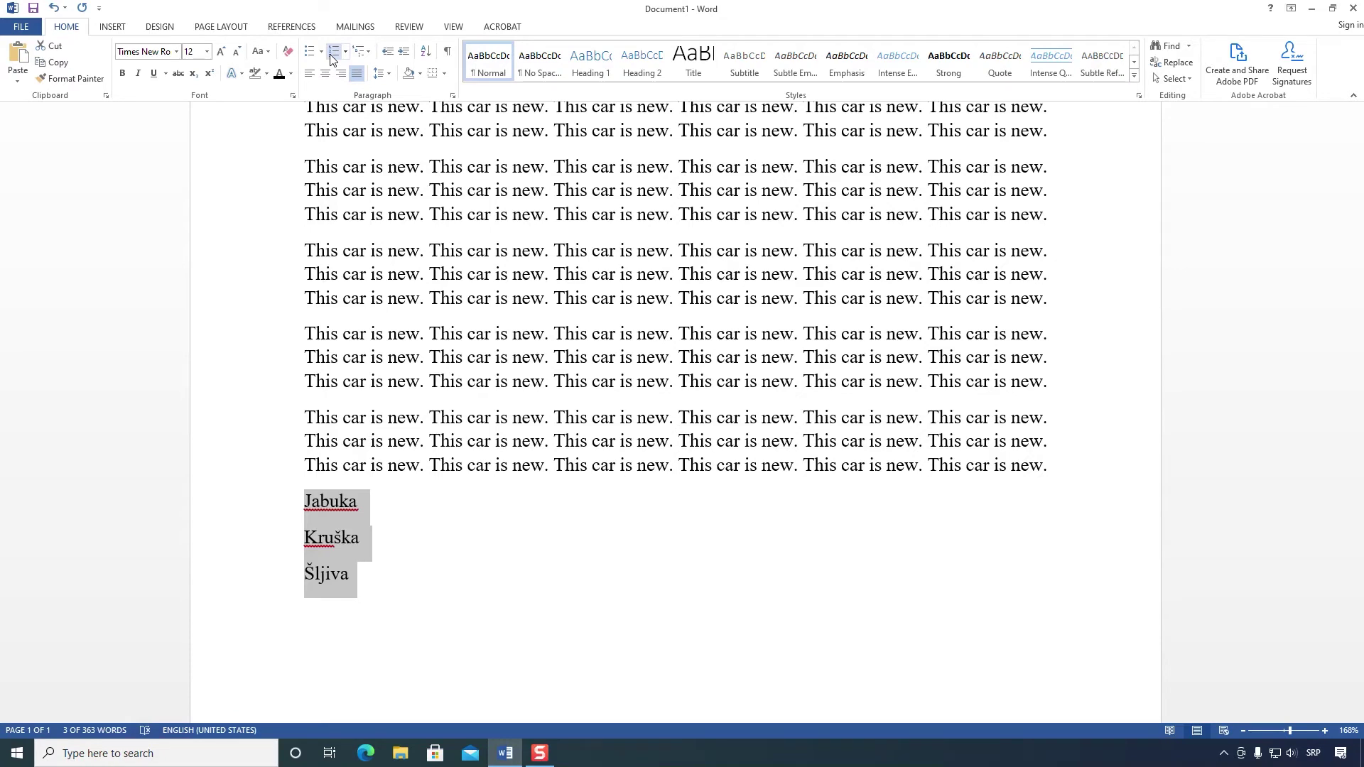
click(331, 55)
click(312, 51)
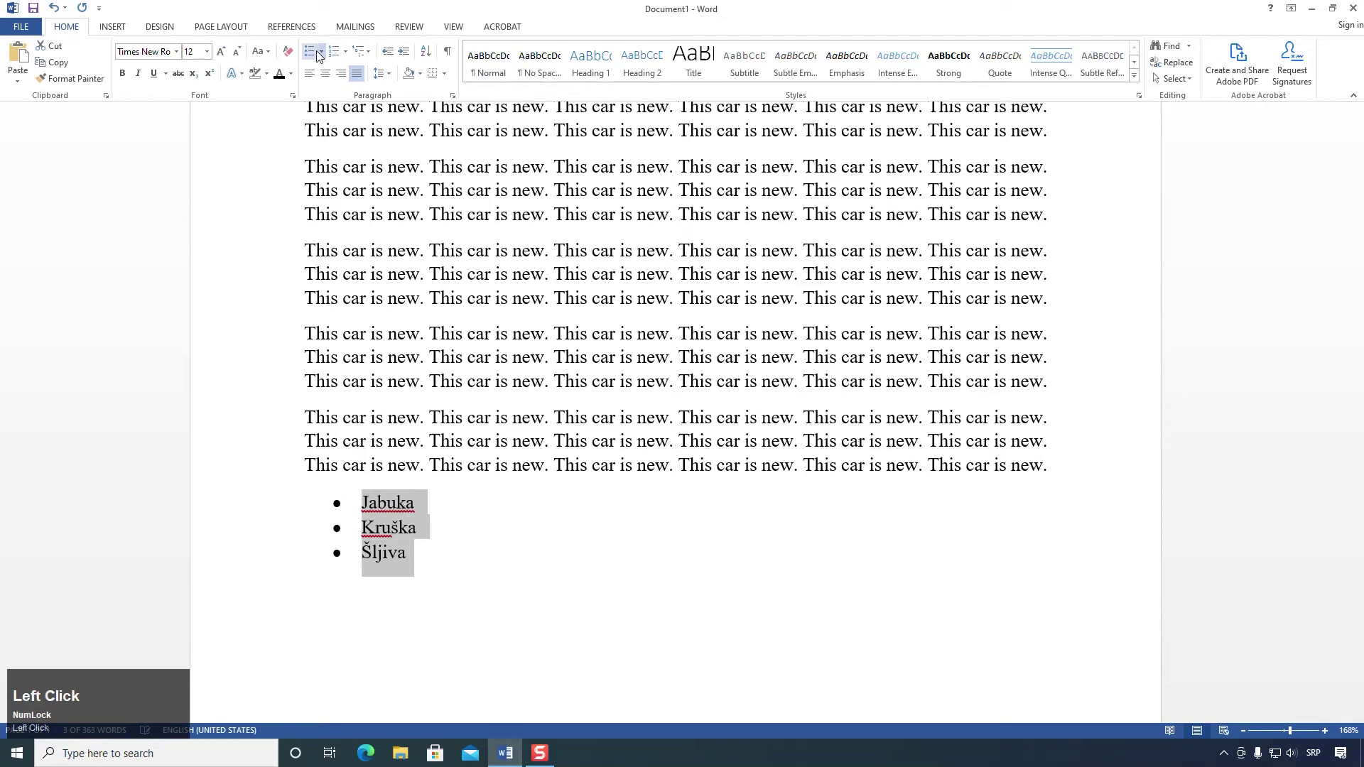
click(322, 52)
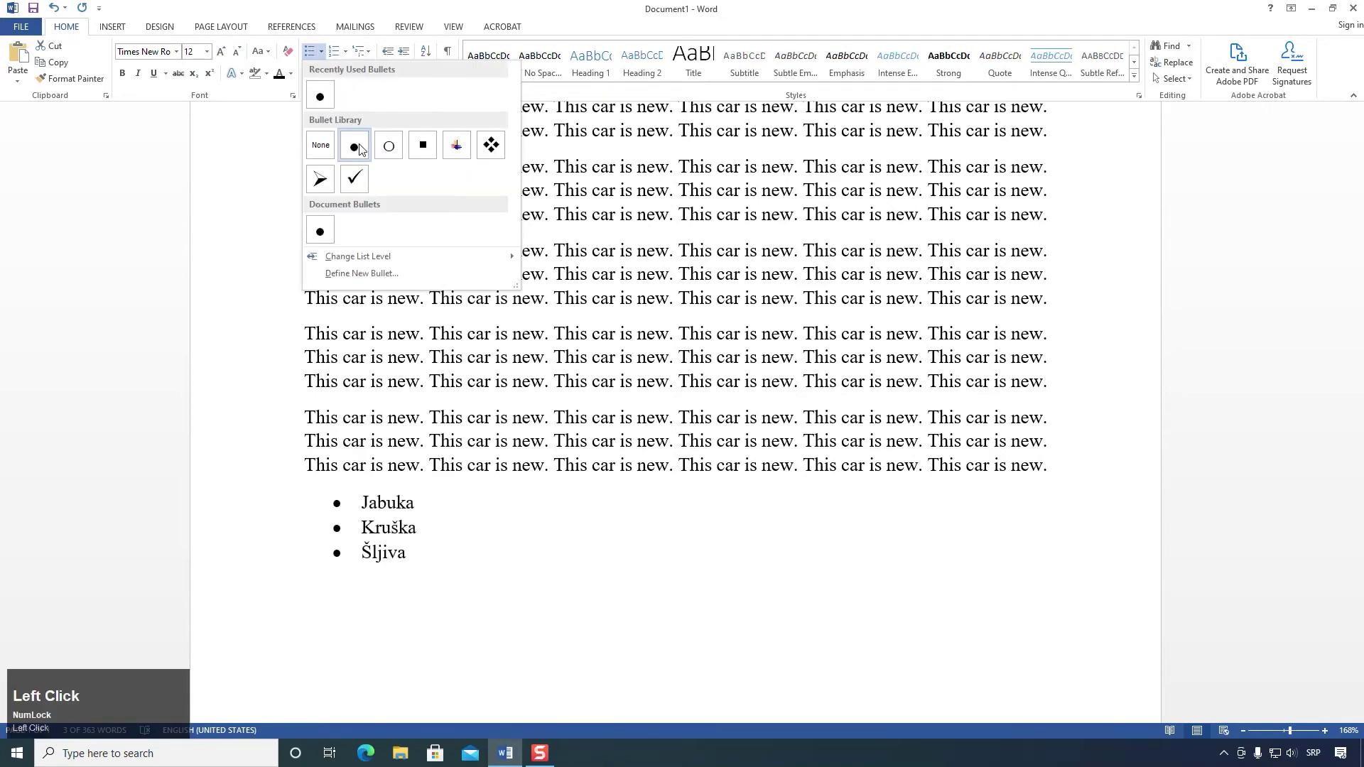
Step: Change the bullets of the Jabuka, Kruška and Šljiva list to the four-diamond symbol and remove the bullets from all three items
click(491, 145)
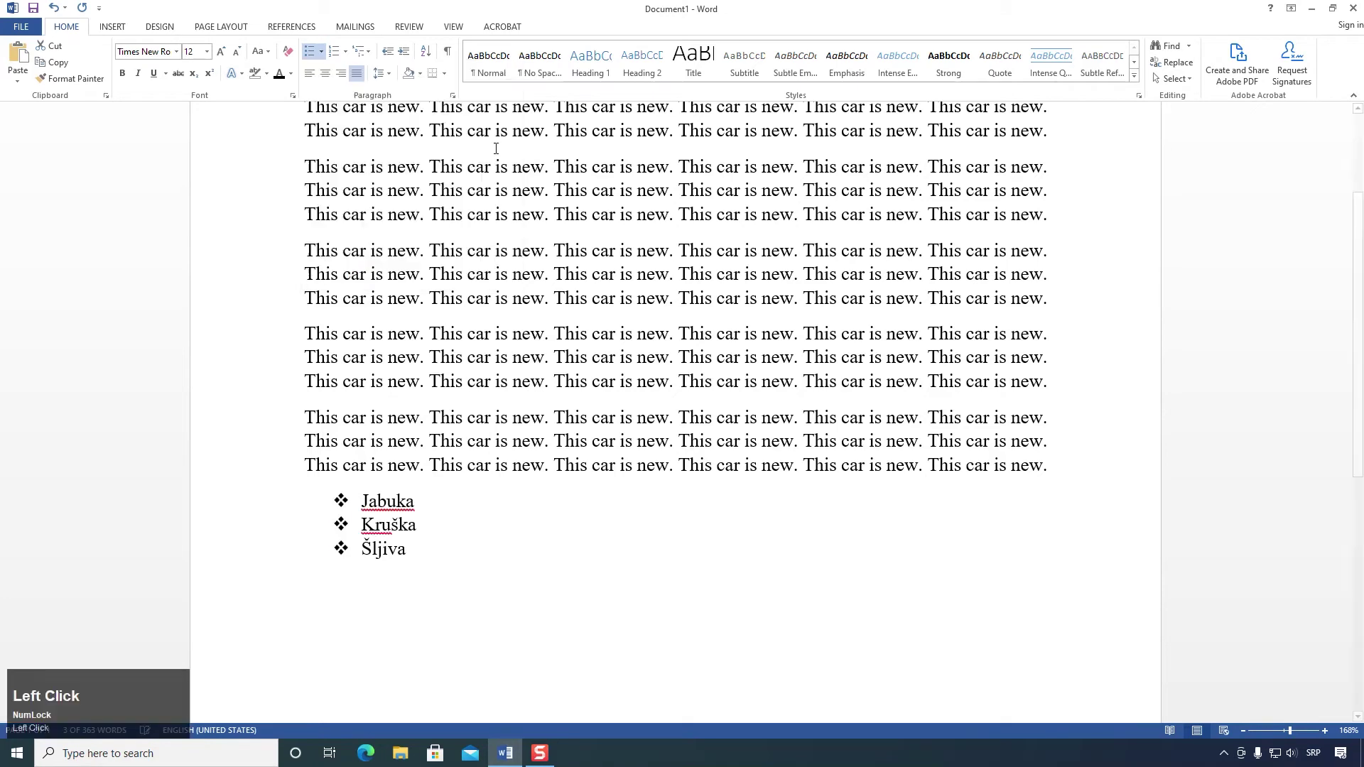
click(424, 553)
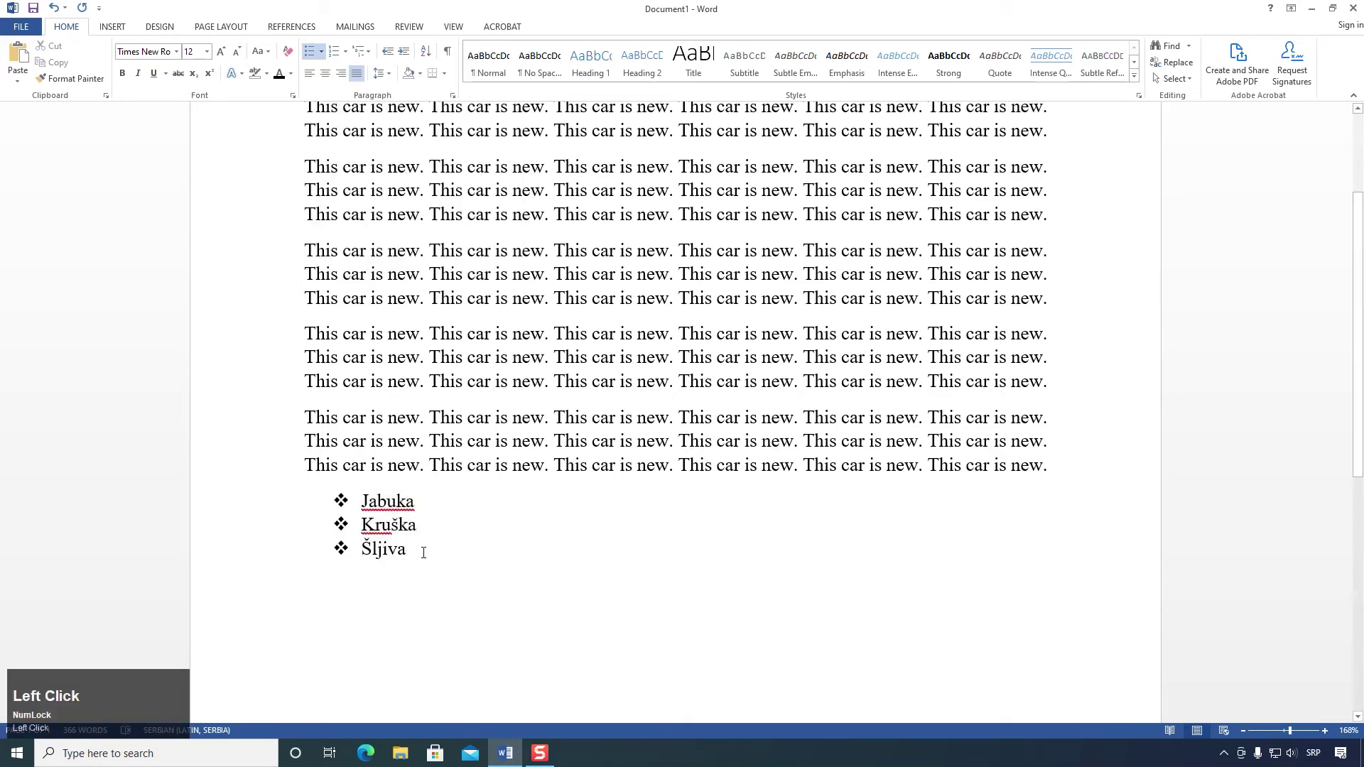
drag(423, 552, 361, 497)
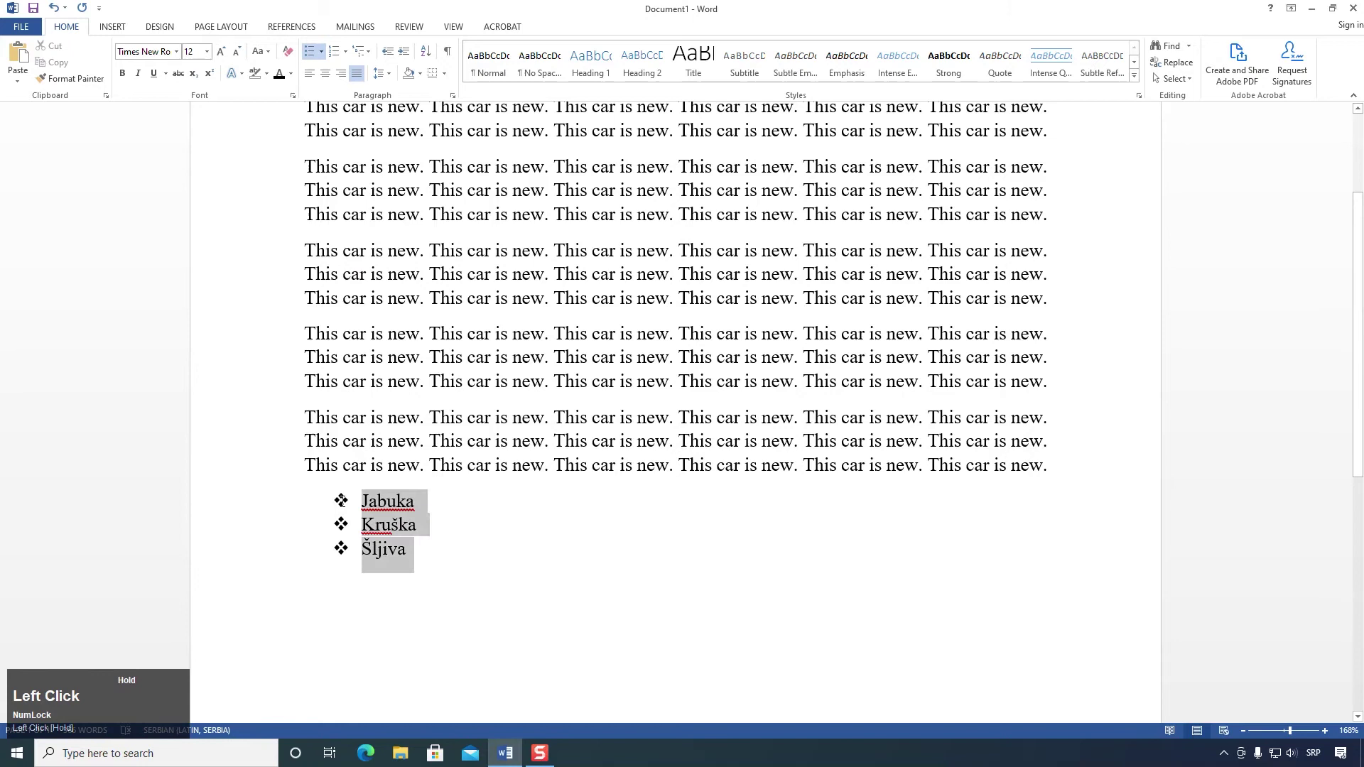
click(311, 53)
click(396, 542)
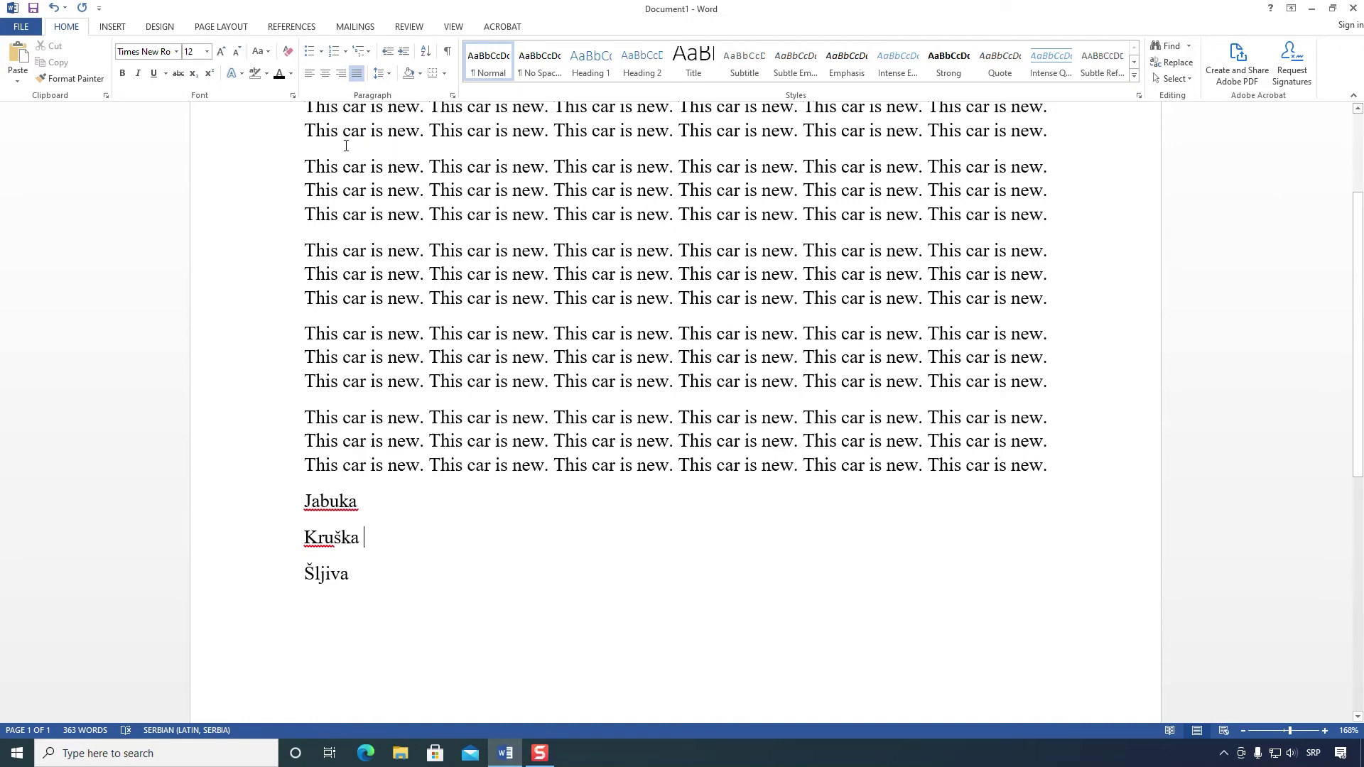
Step: Try 1.15 line spacing on the whole document and undo it
scroll(390, 383, up, 3)
click(375, 167)
key(ctrl+a)
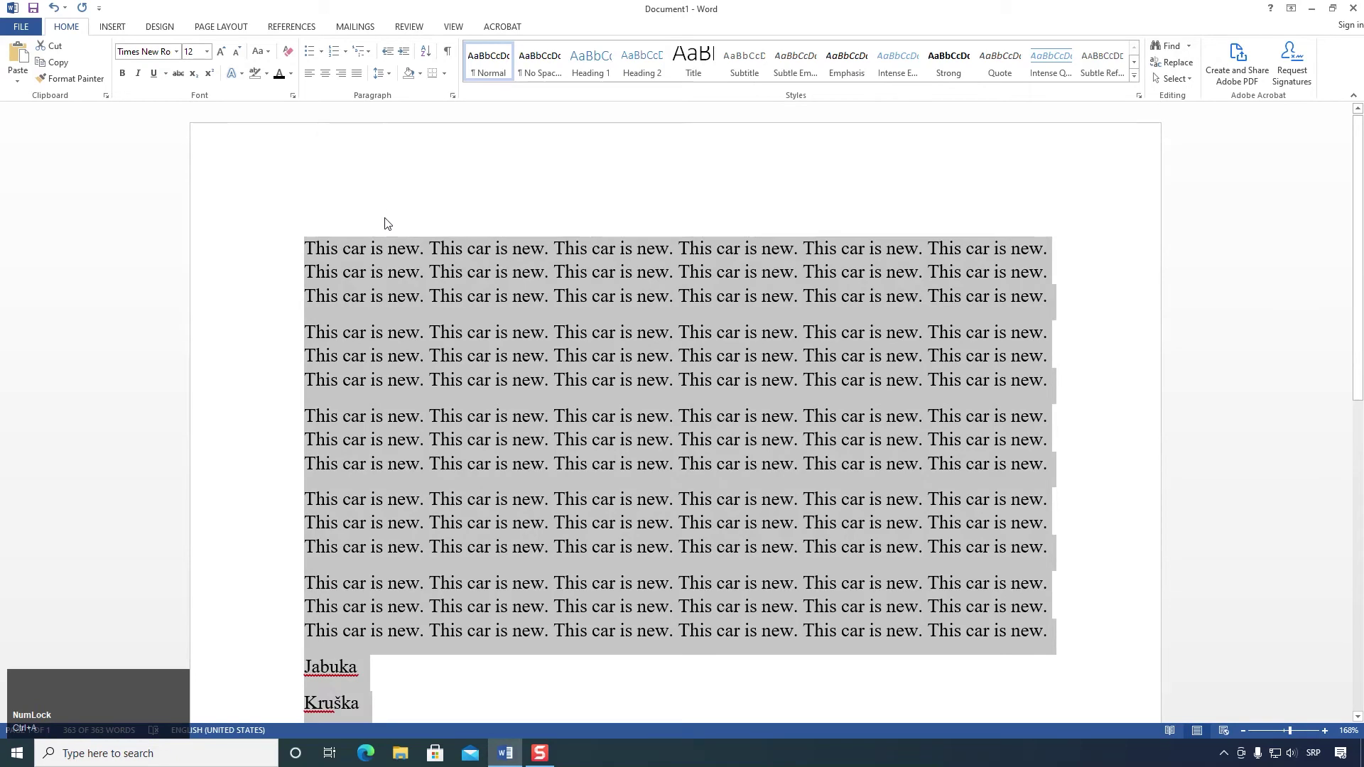
click(389, 75)
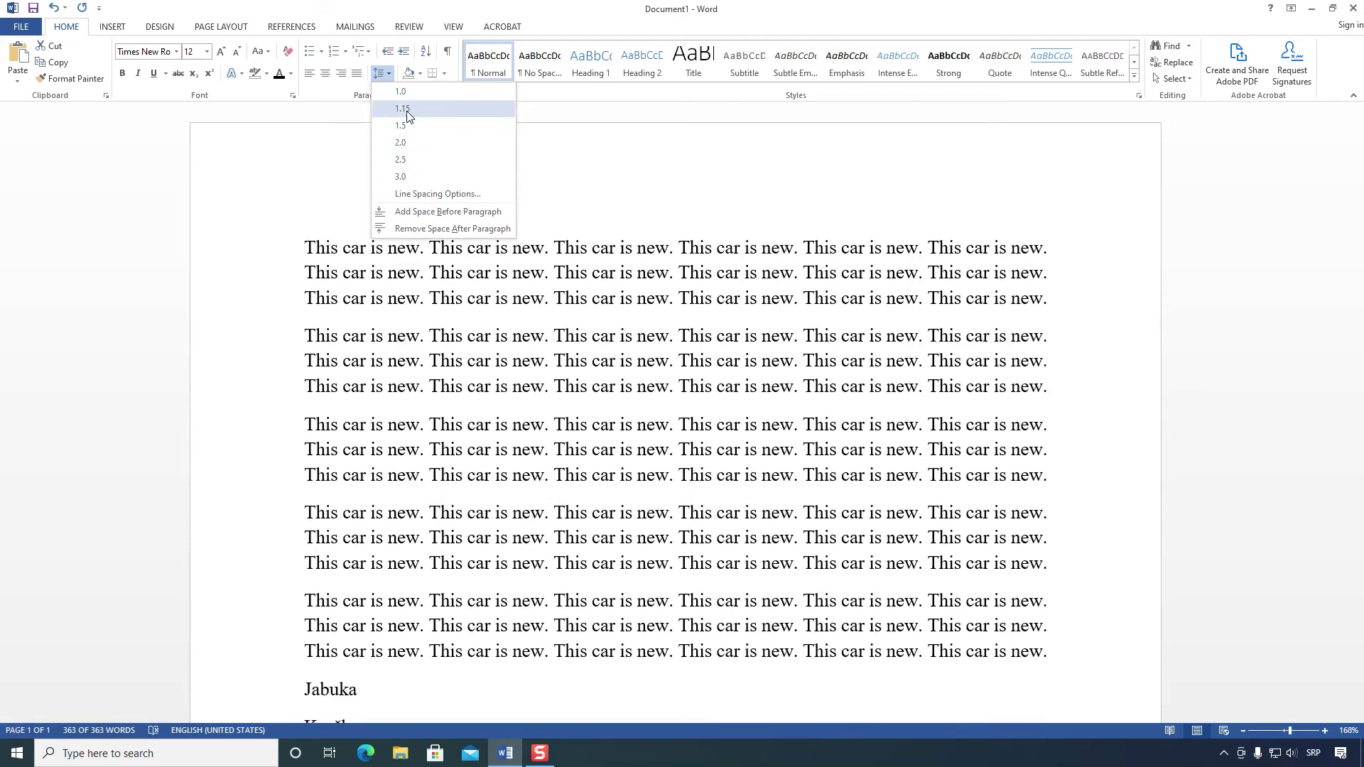
click(408, 114)
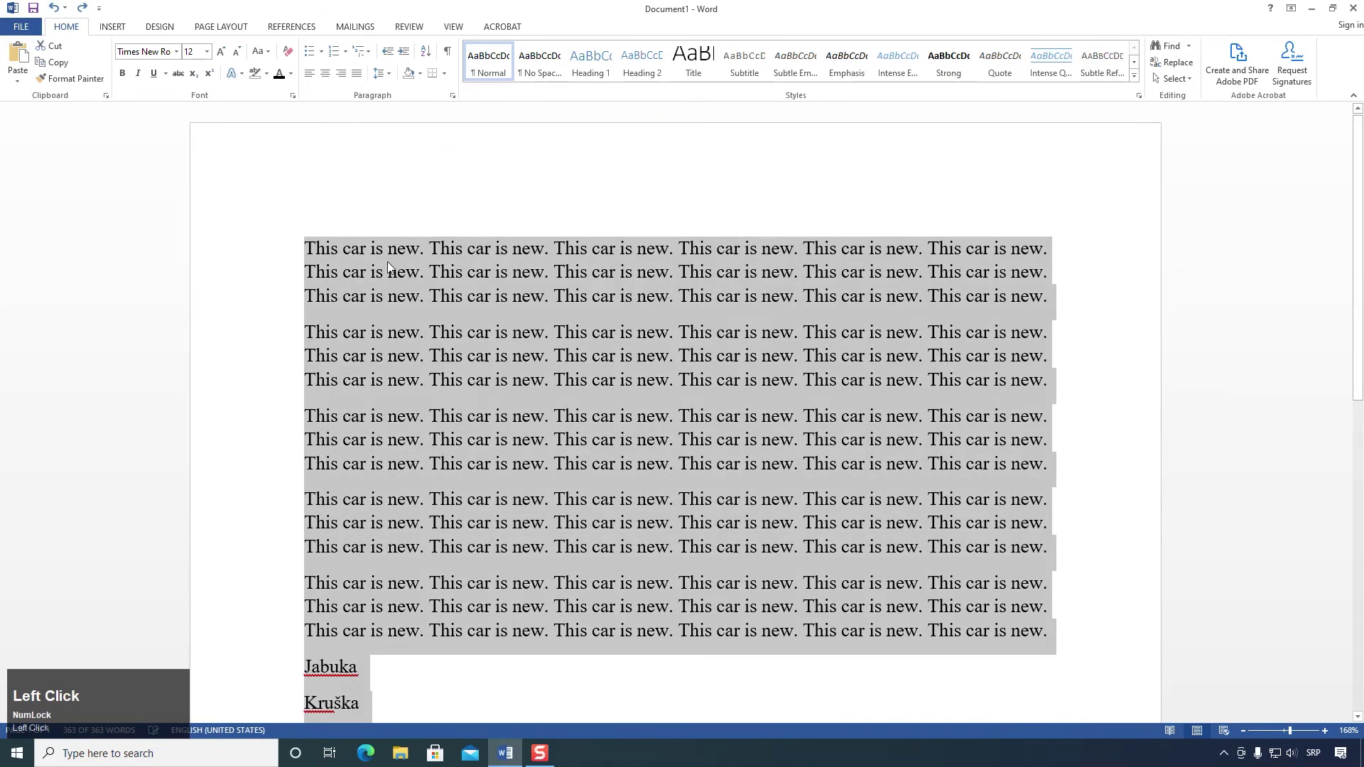
Step: Insert two empty paragraphs after the first paragraph
click(405, 272)
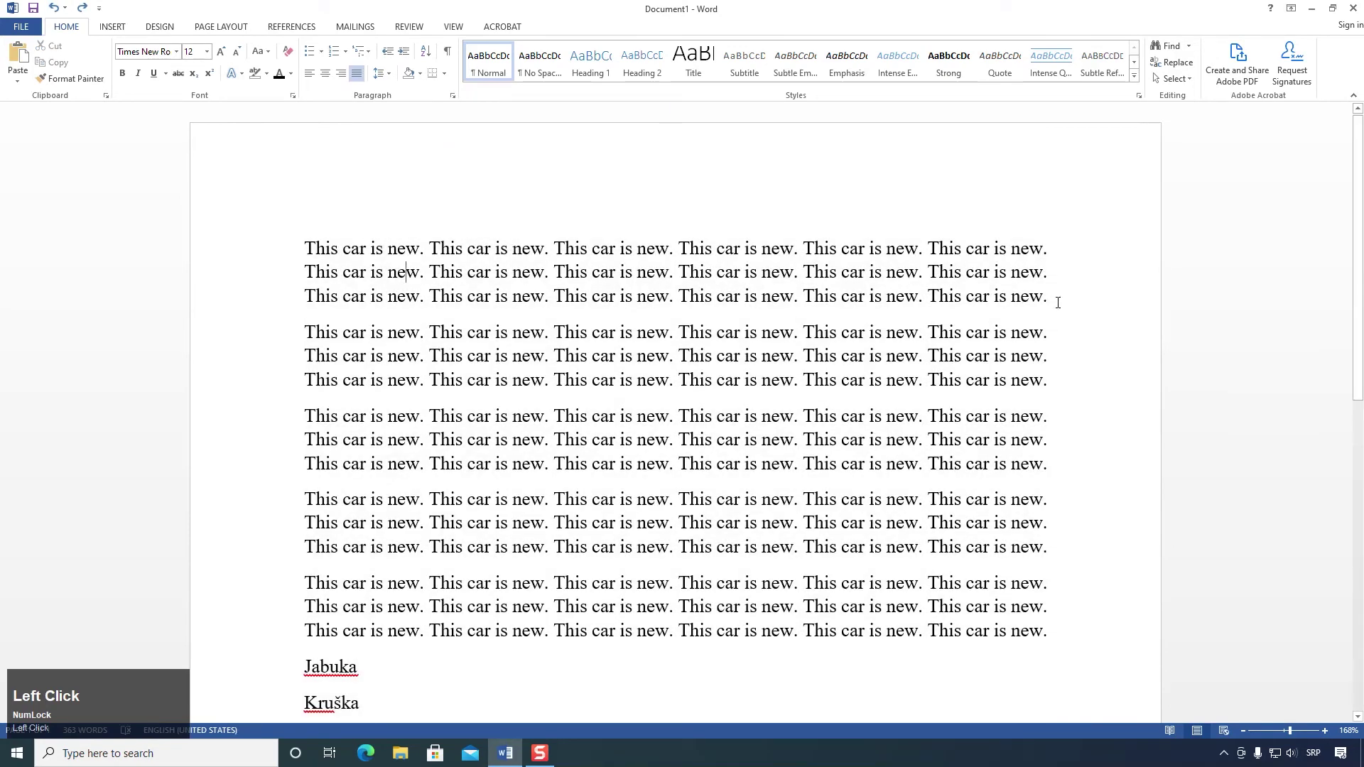
key(Return)
key(Return)
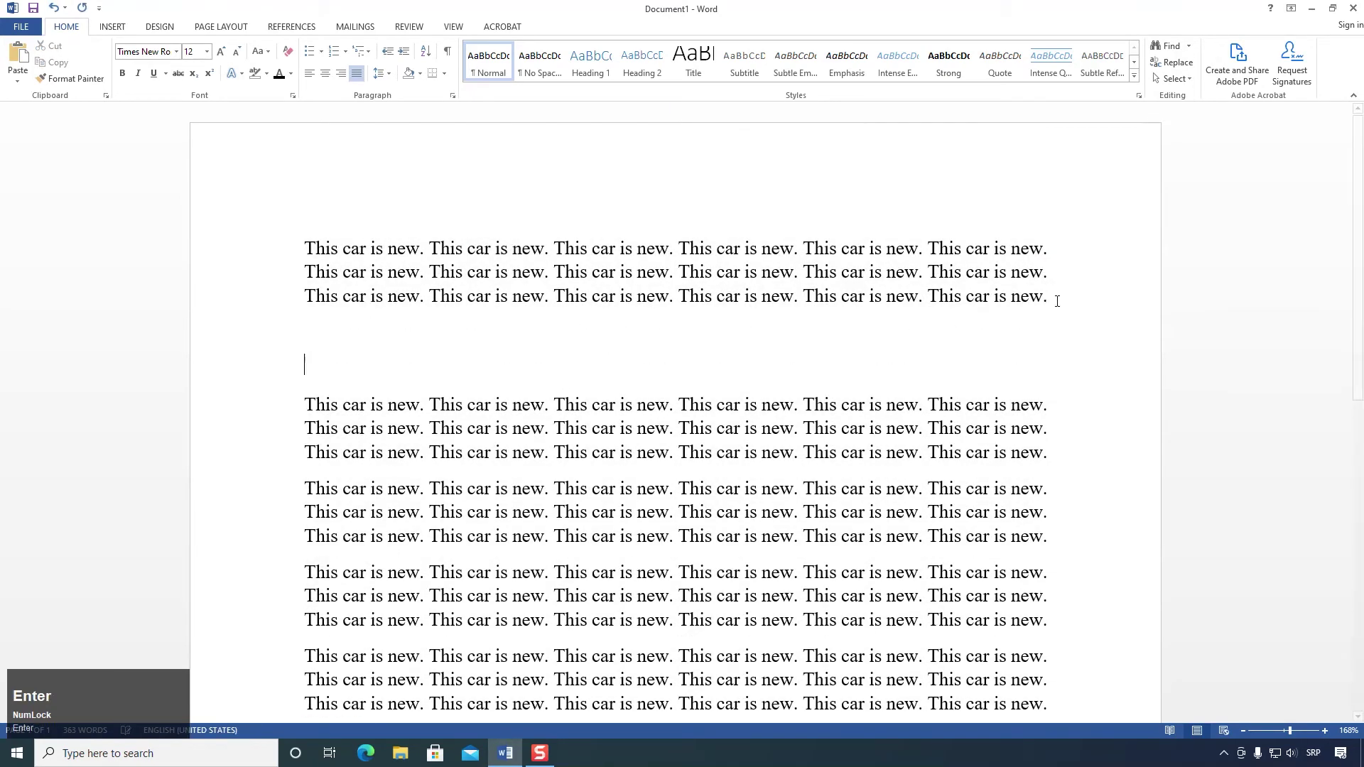
Step: Increase the indent of the entire first paragraph by four levels
drag(1057, 301, 305, 245)
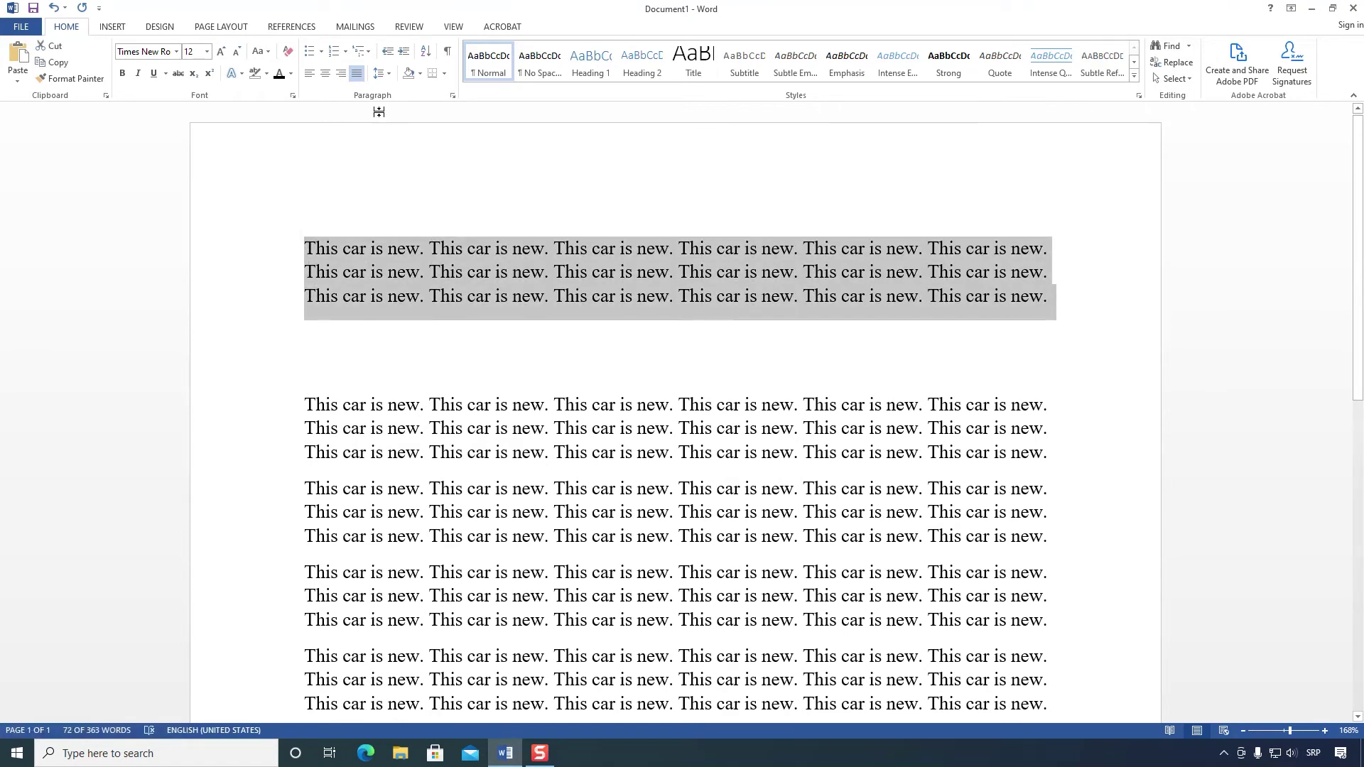
click(405, 146)
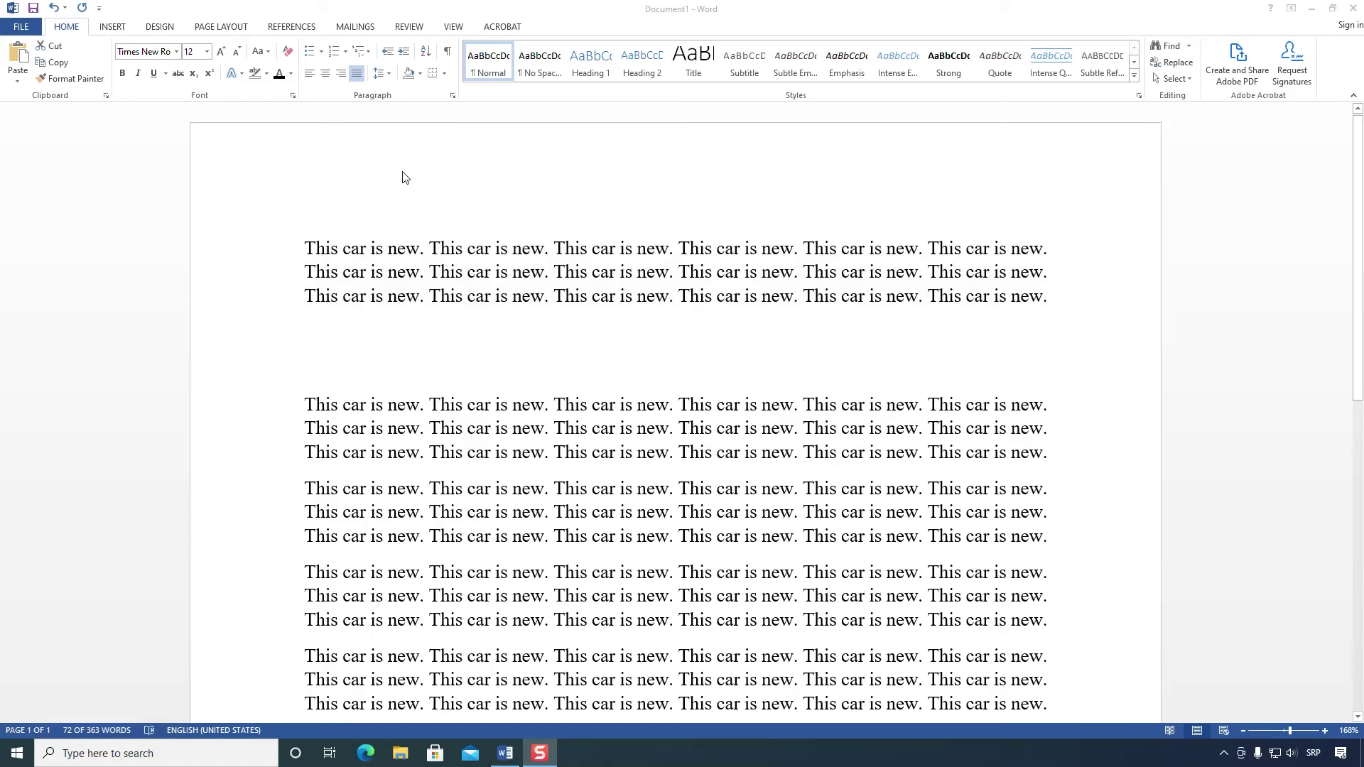
triple_click(380, 143)
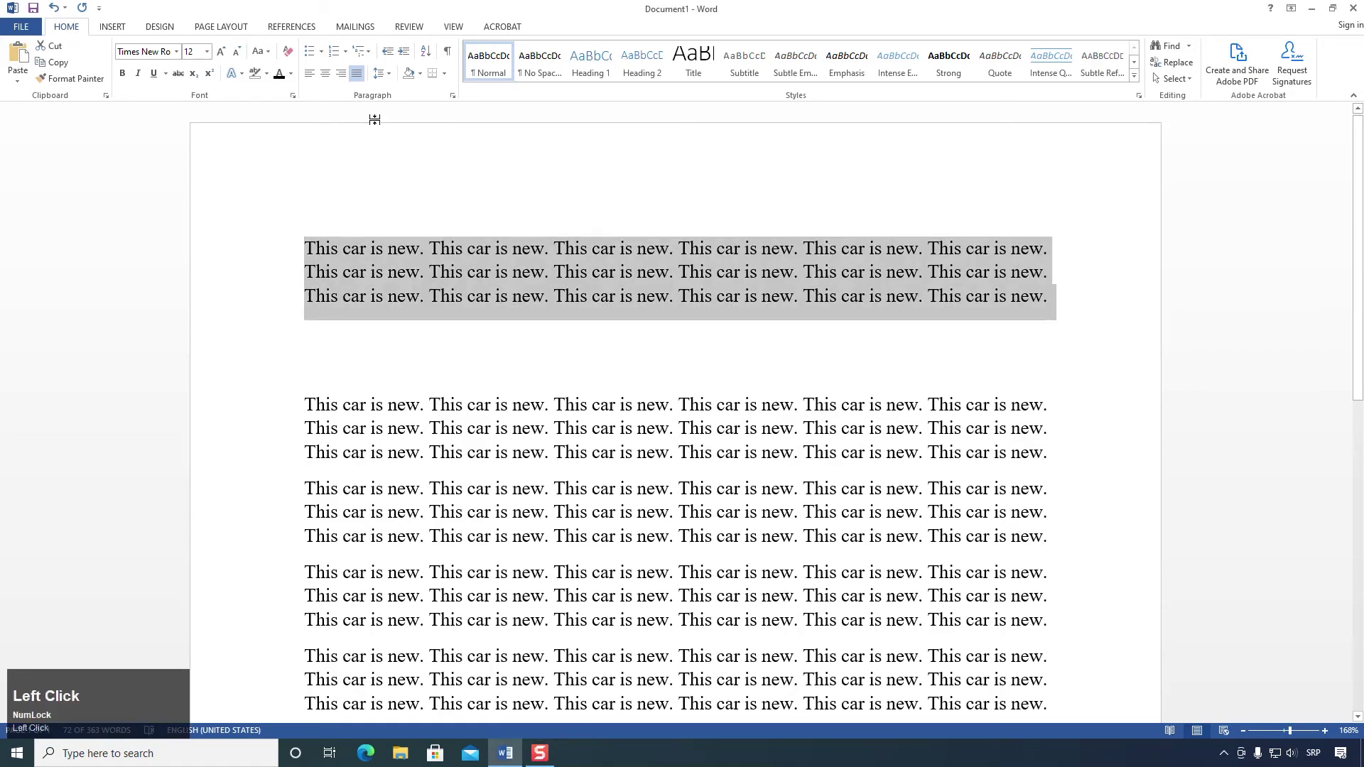
click(404, 54)
click(404, 54)
click(403, 54)
click(404, 54)
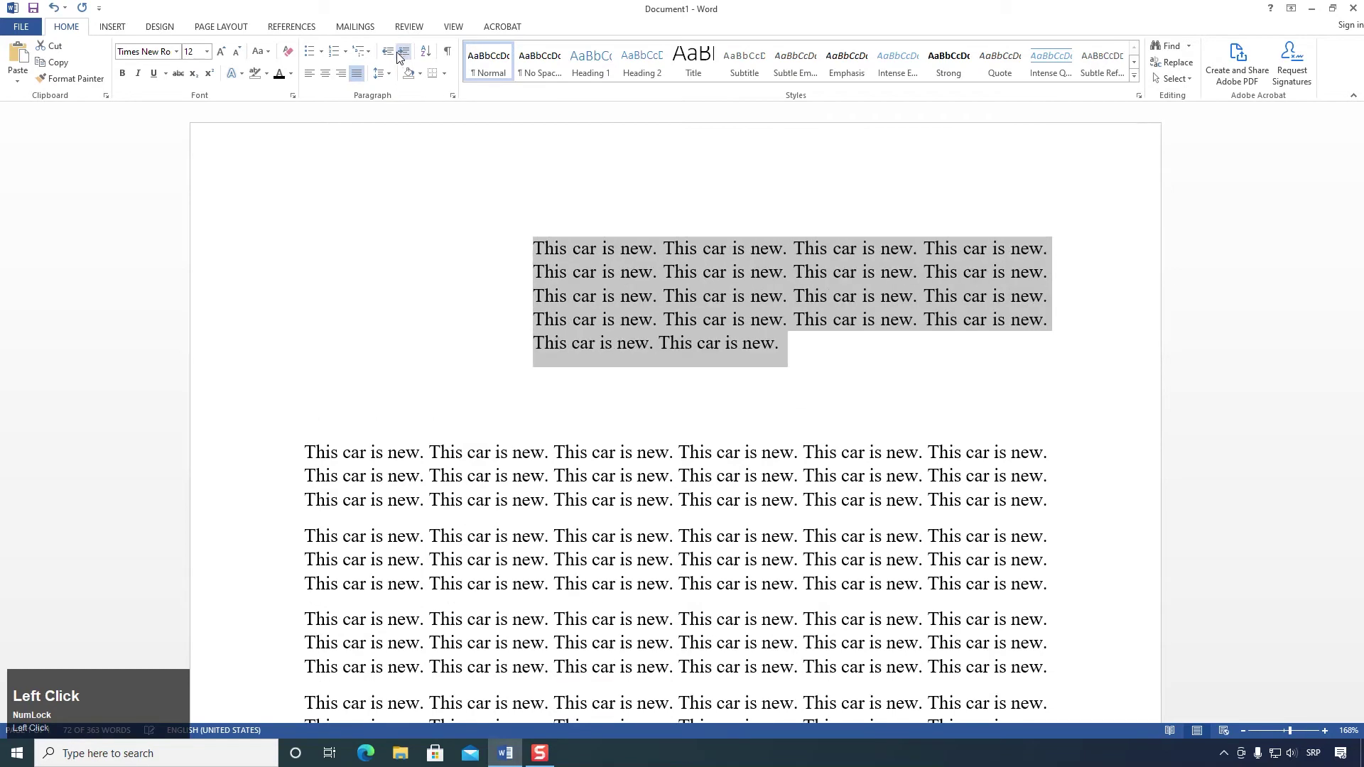
Step: Decrease the first paragraph's indent back to the margin, and try raising and lowering it by two levels
click(389, 52)
click(390, 52)
click(389, 53)
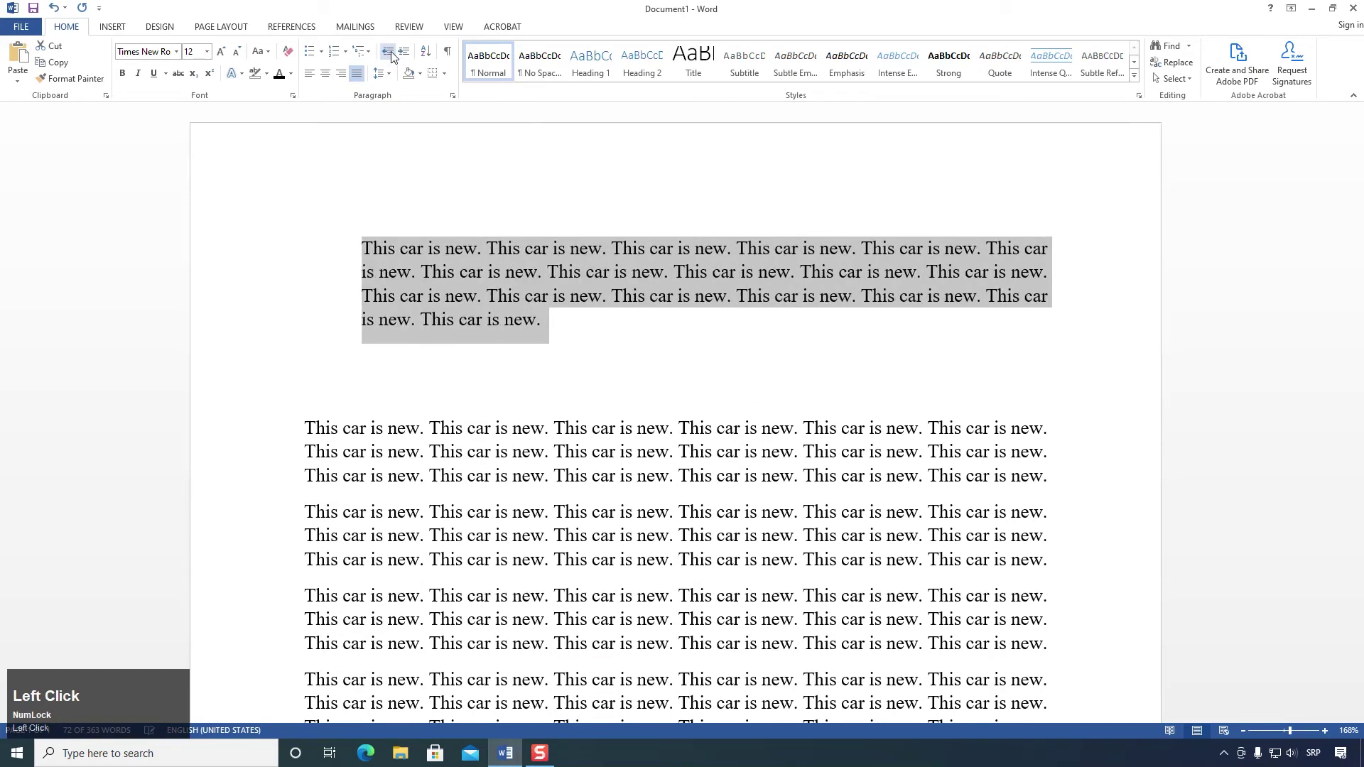
click(389, 52)
click(403, 53)
click(404, 53)
click(388, 52)
click(388, 53)
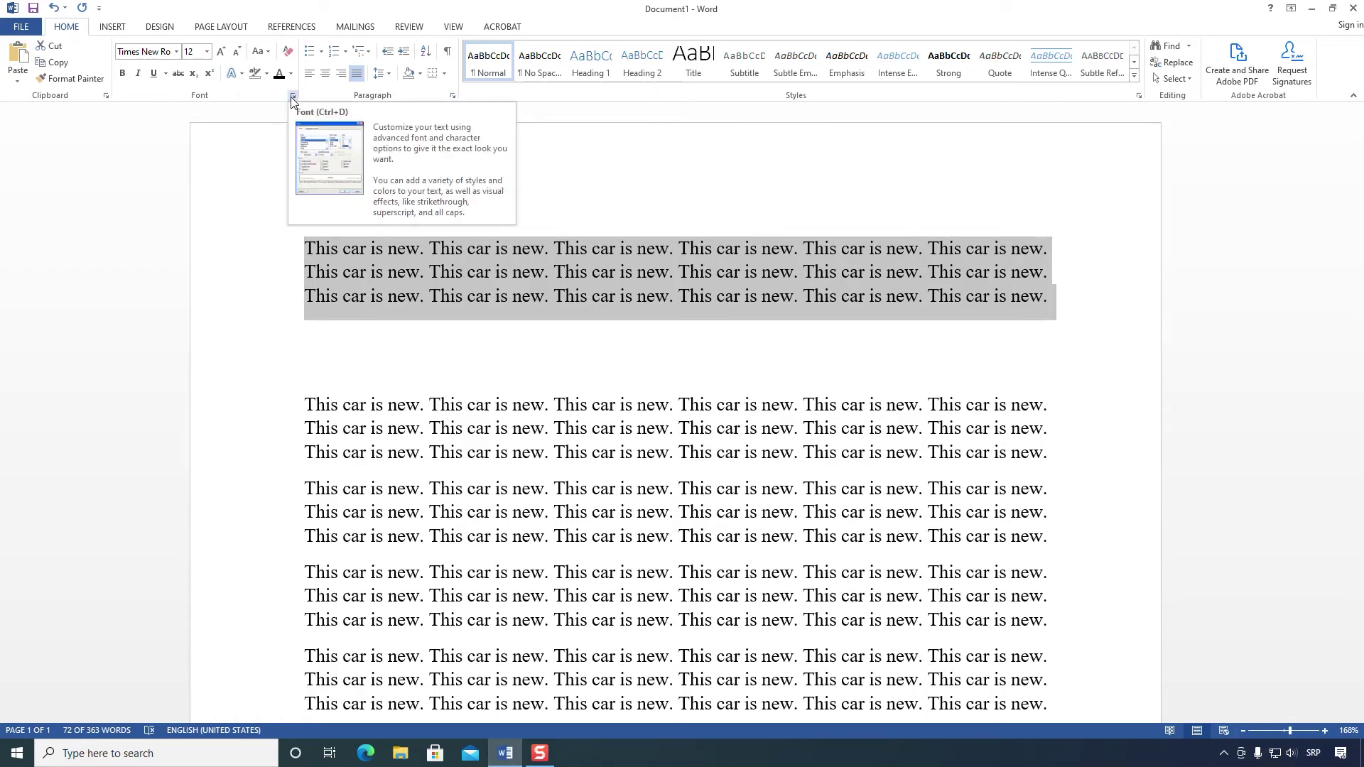
Step: In the first paragraph's settings, set the left indentation to 0.4" and the right indentation to 0.7"
click(452, 95)
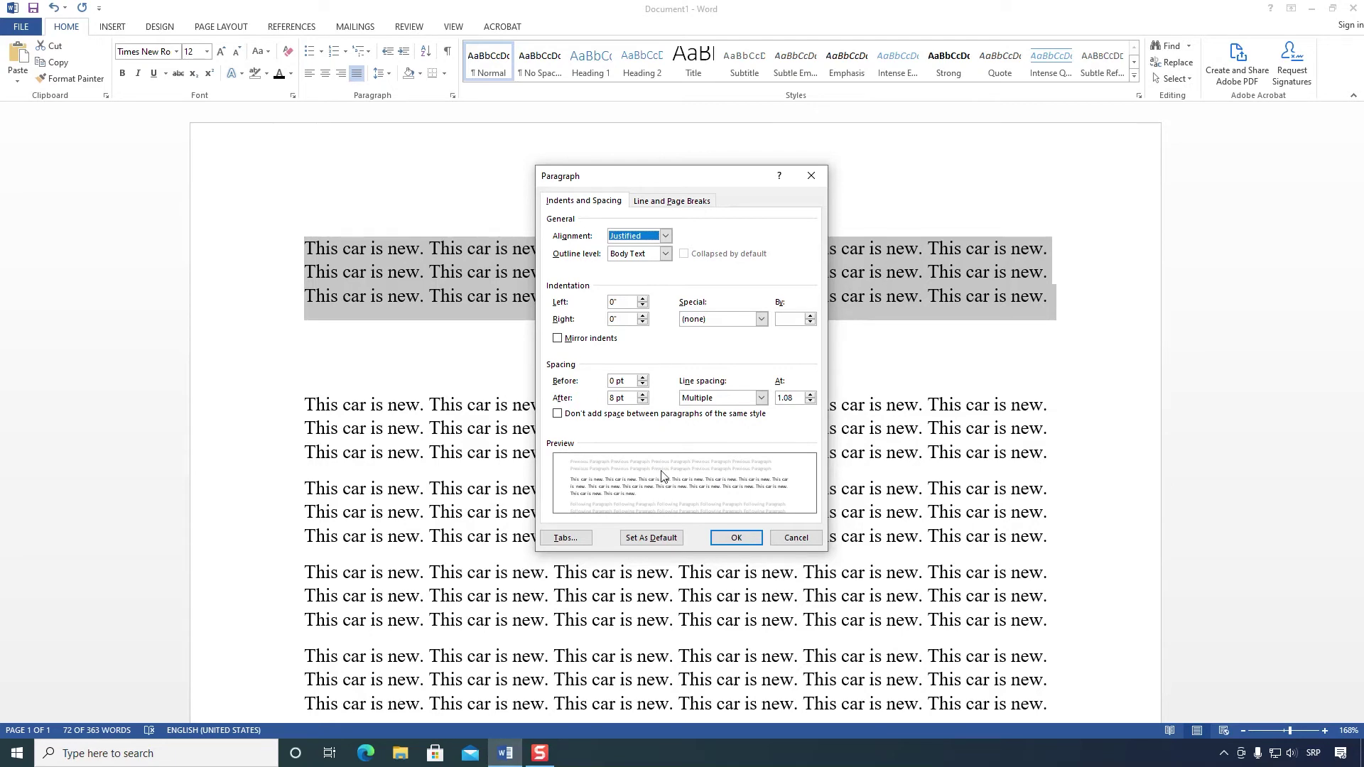
click(644, 299)
click(643, 300)
click(643, 299)
click(643, 299)
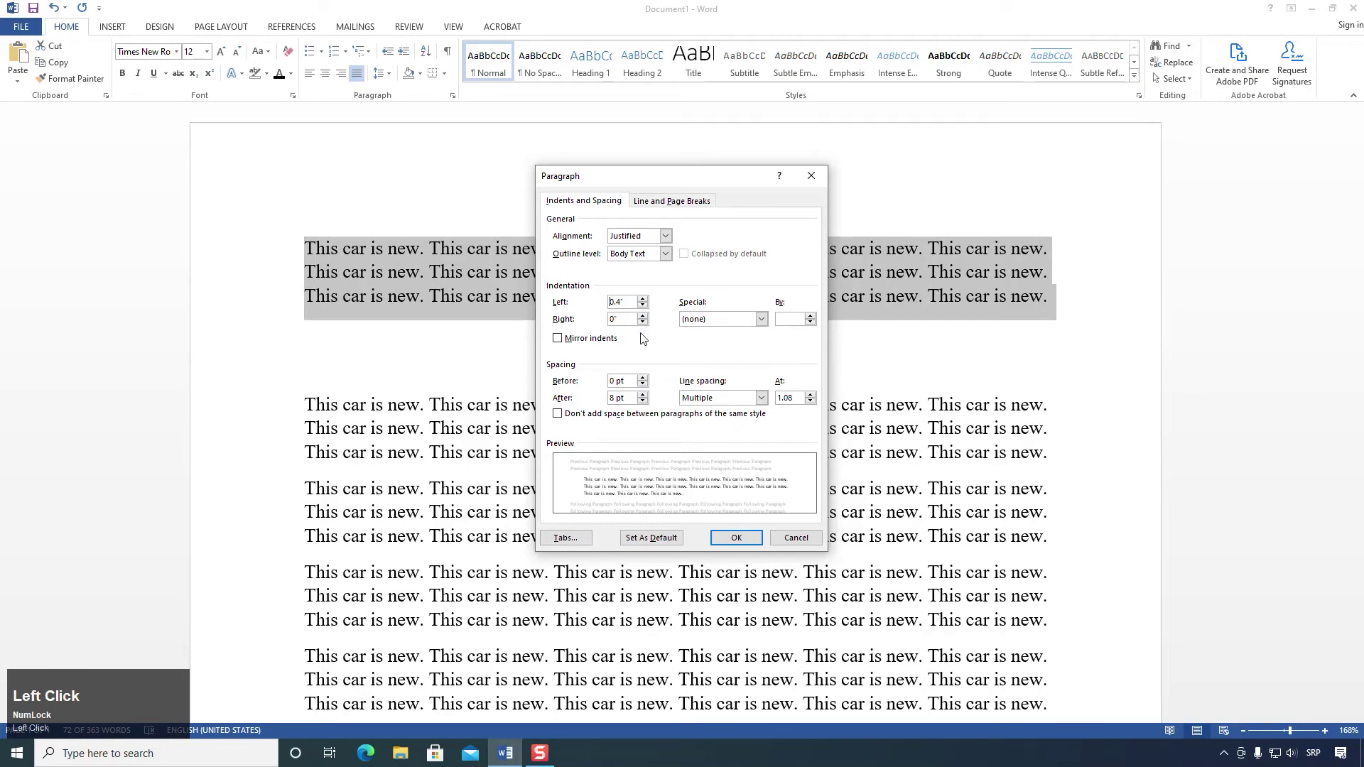
click(643, 315)
click(643, 316)
click(643, 315)
click(643, 316)
click(643, 315)
click(643, 316)
click(643, 315)
Step: Set the first paragraph's spacing to 18 pt before and 0 pt after
click(643, 378)
click(643, 378)
click(644, 378)
click(643, 395)
click(644, 395)
click(643, 394)
click(643, 394)
click(643, 400)
click(643, 401)
click(643, 401)
click(643, 401)
click(643, 401)
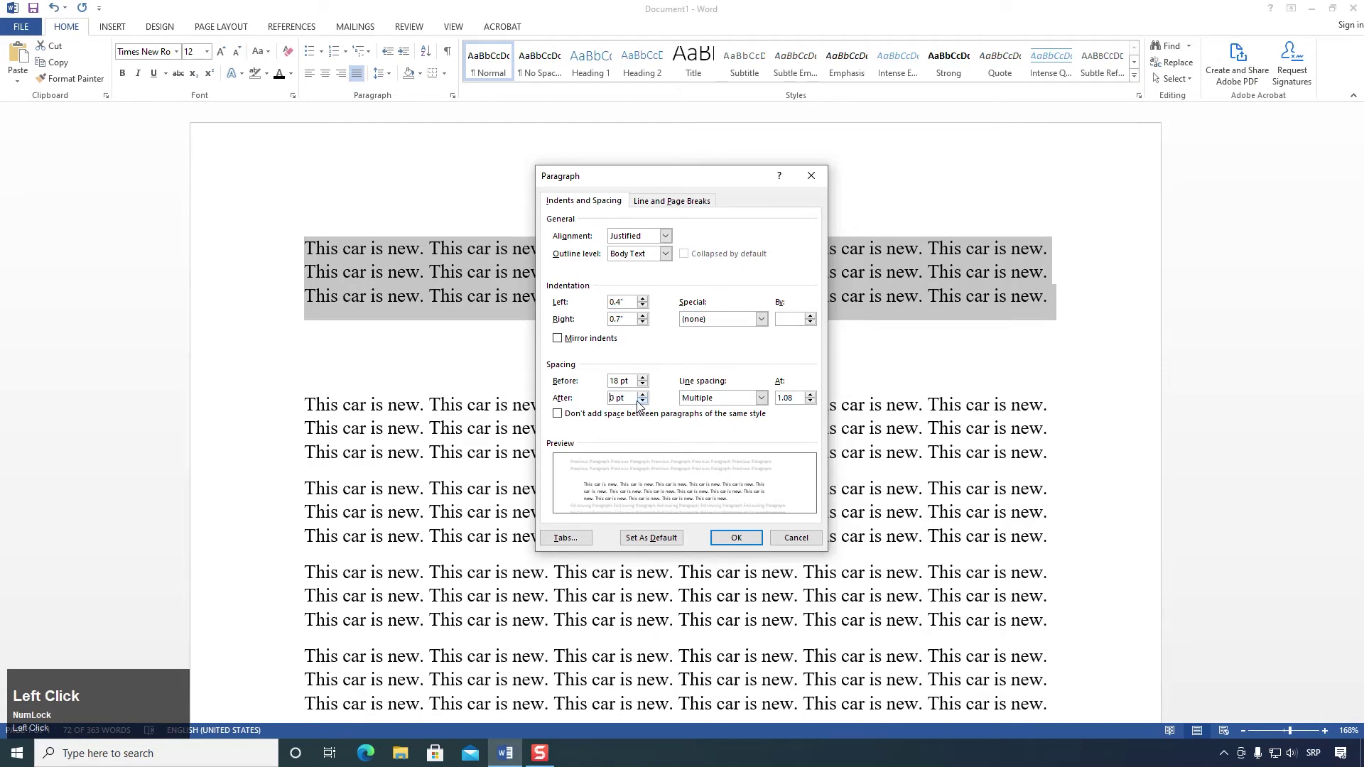
Step: Reset the first paragraph's spacing before and its left and right indentation to 0
drag(632, 384, 545, 378)
text(0)
key(Tab)
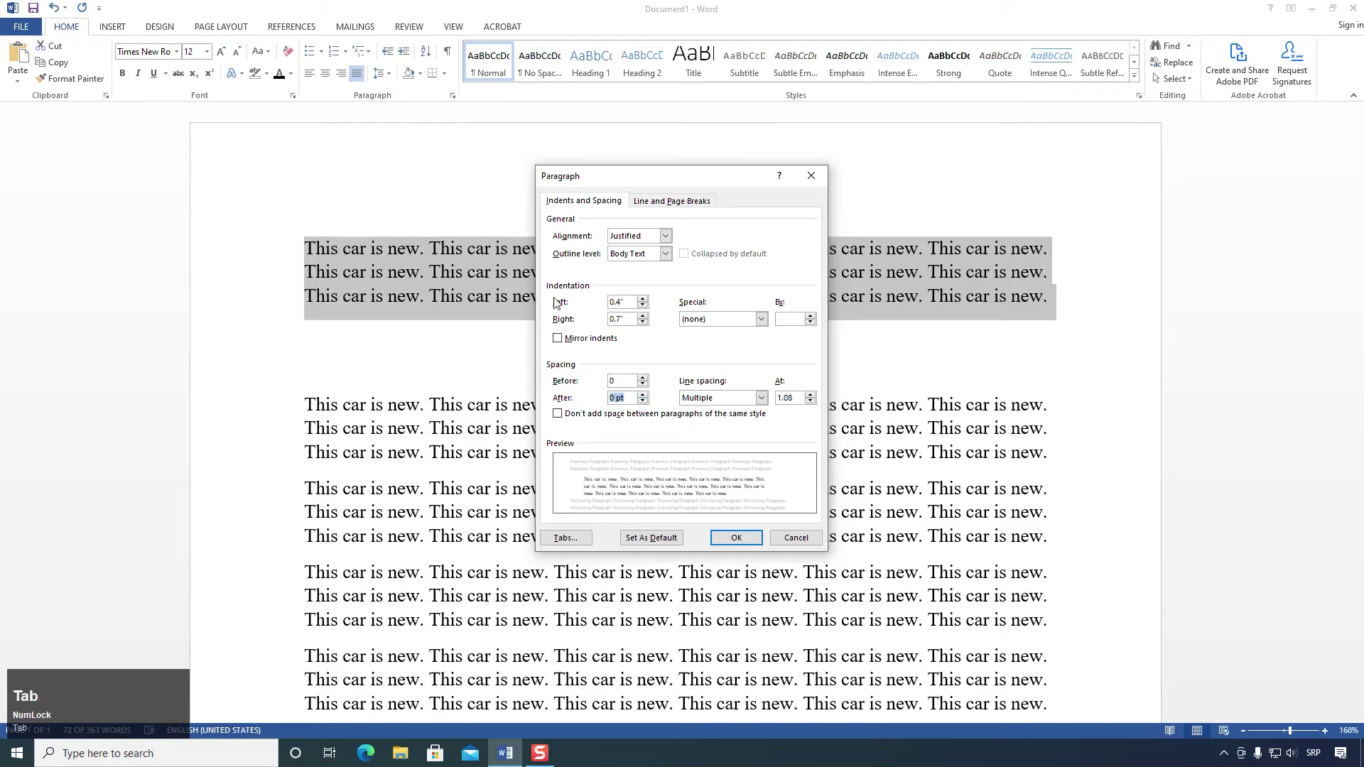
click(632, 299)
text(0)
key(Tab)
text(0)
key(Tab)
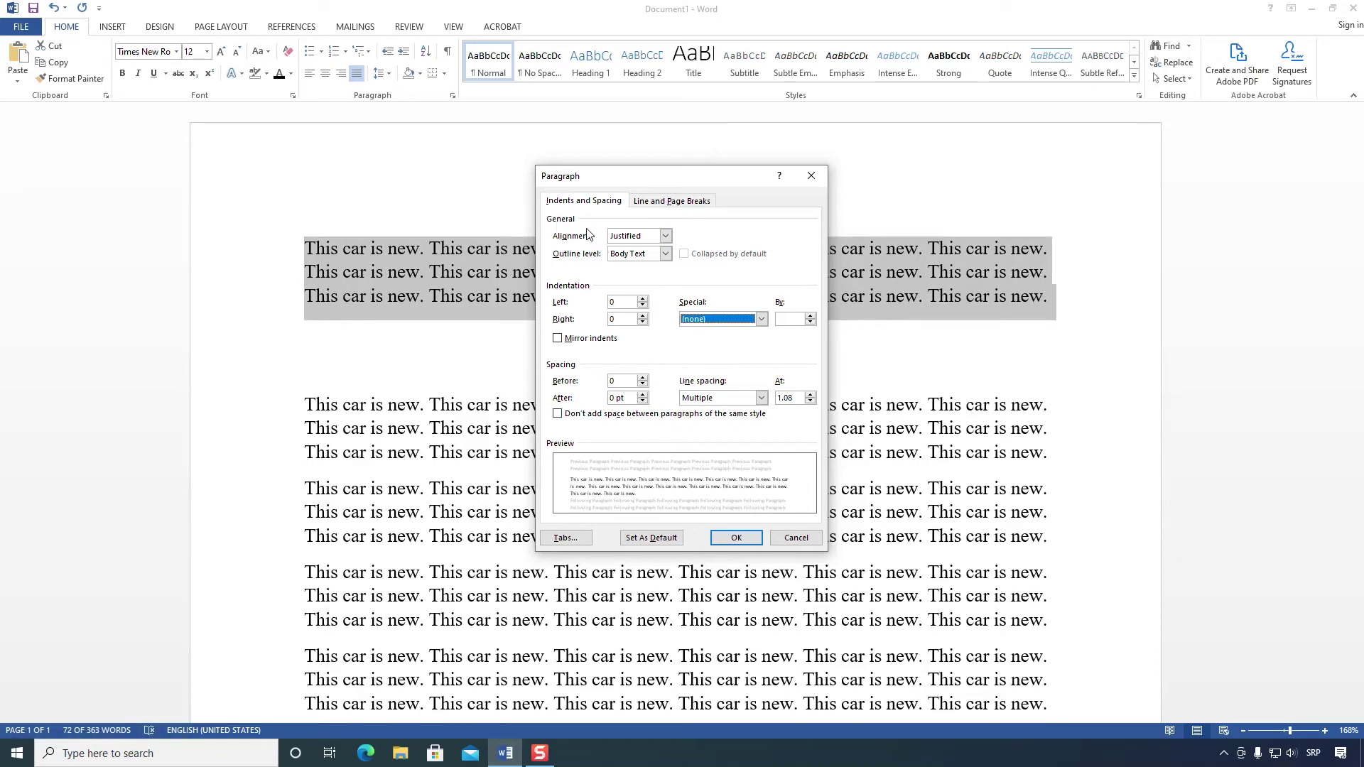
Step: Examine the available alignment and outline level options for the paragraph
click(620, 241)
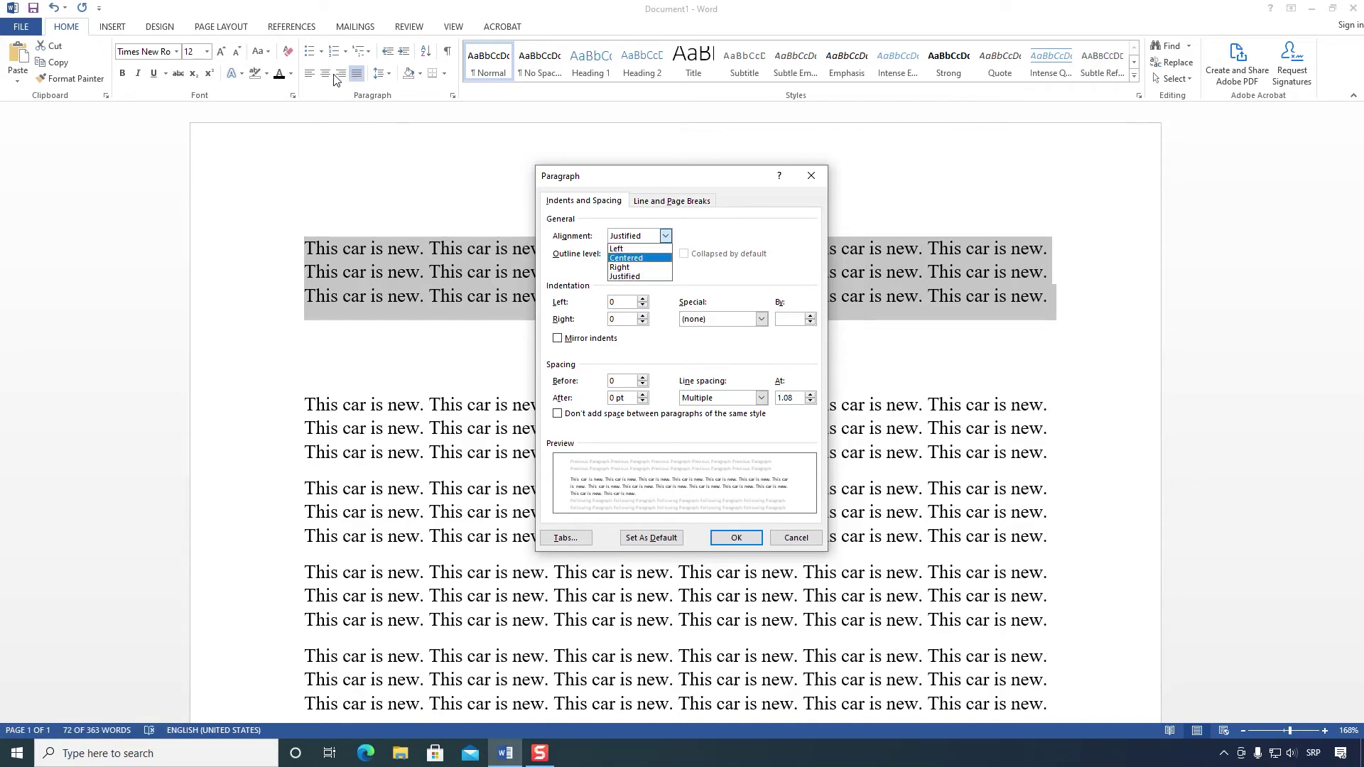
click(634, 237)
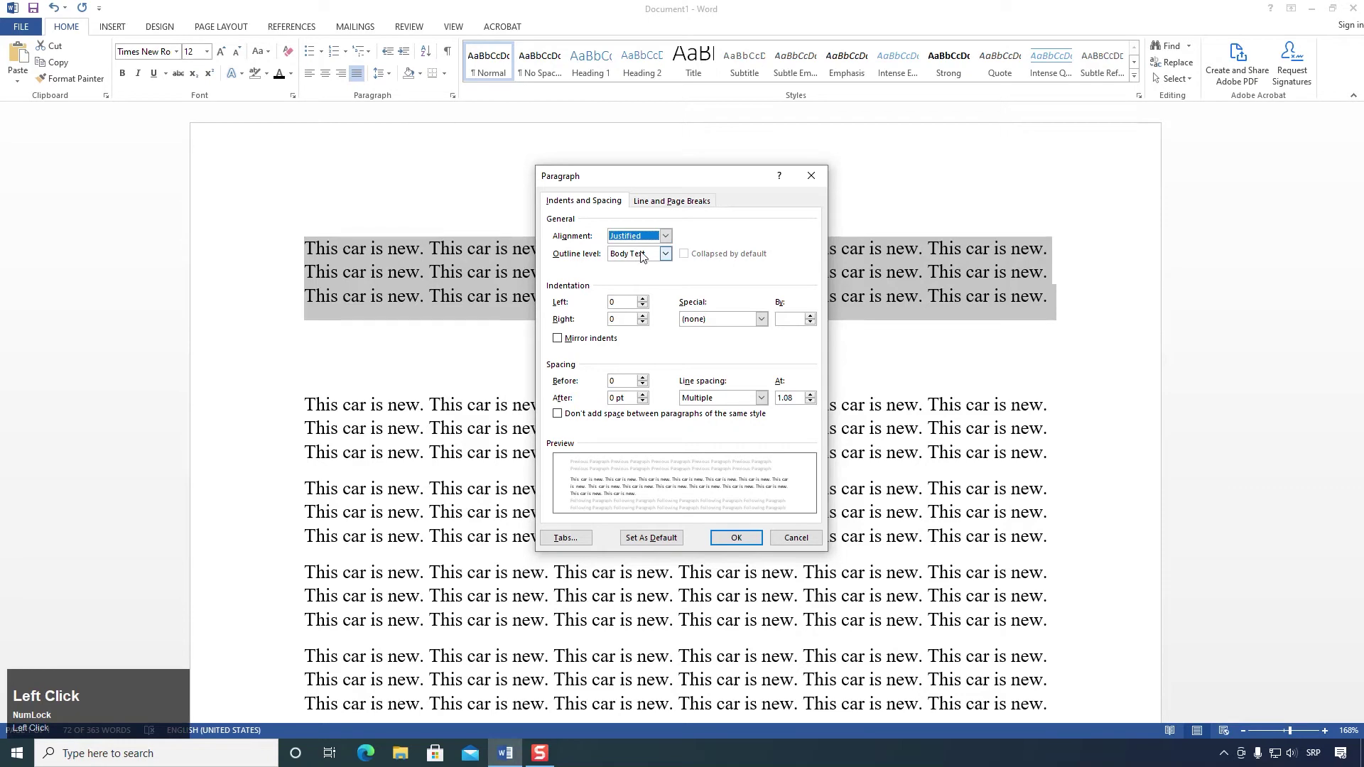
click(642, 256)
click(642, 257)
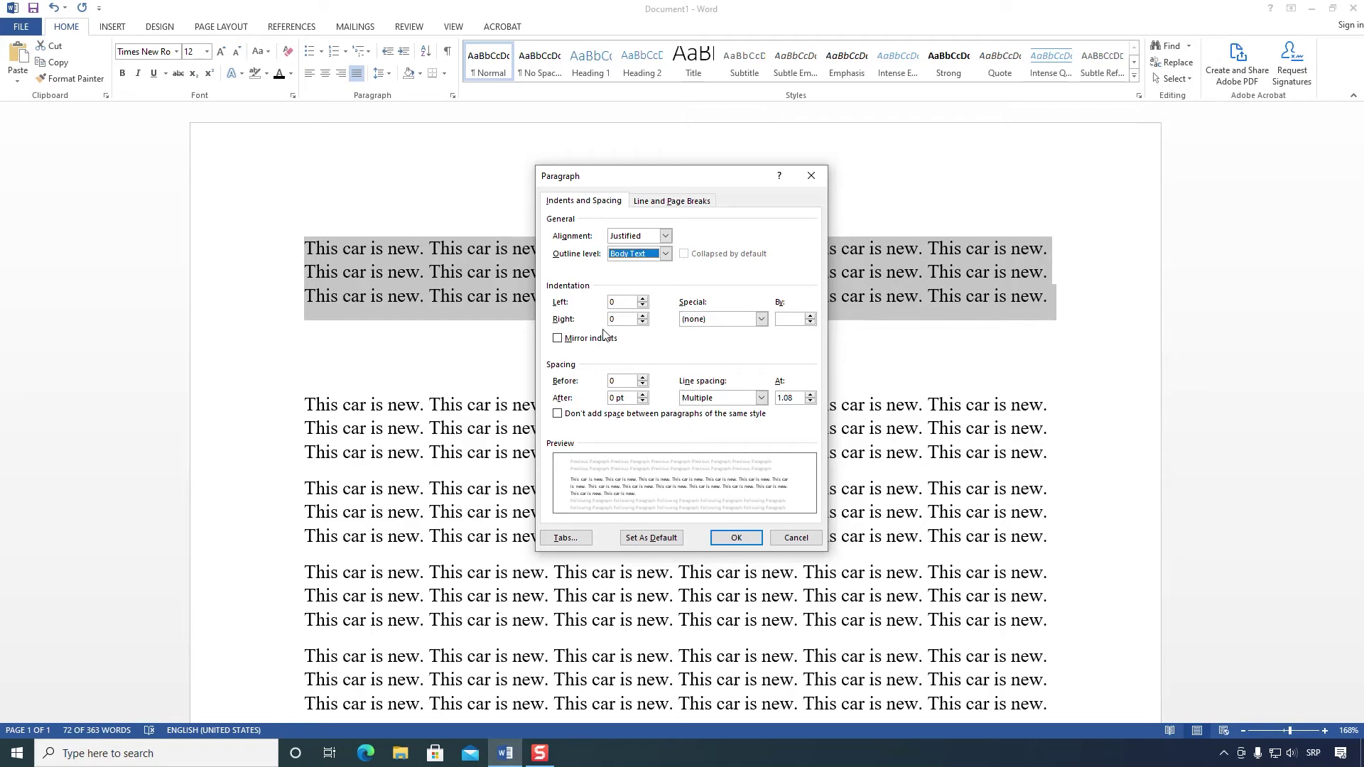
Step: Set the first paragraph's left indentation to 1" and apply the paragraph settings
click(643, 300)
click(643, 299)
click(643, 299)
click(643, 299)
click(643, 299)
click(643, 299)
click(643, 299)
click(644, 299)
click(643, 299)
click(643, 299)
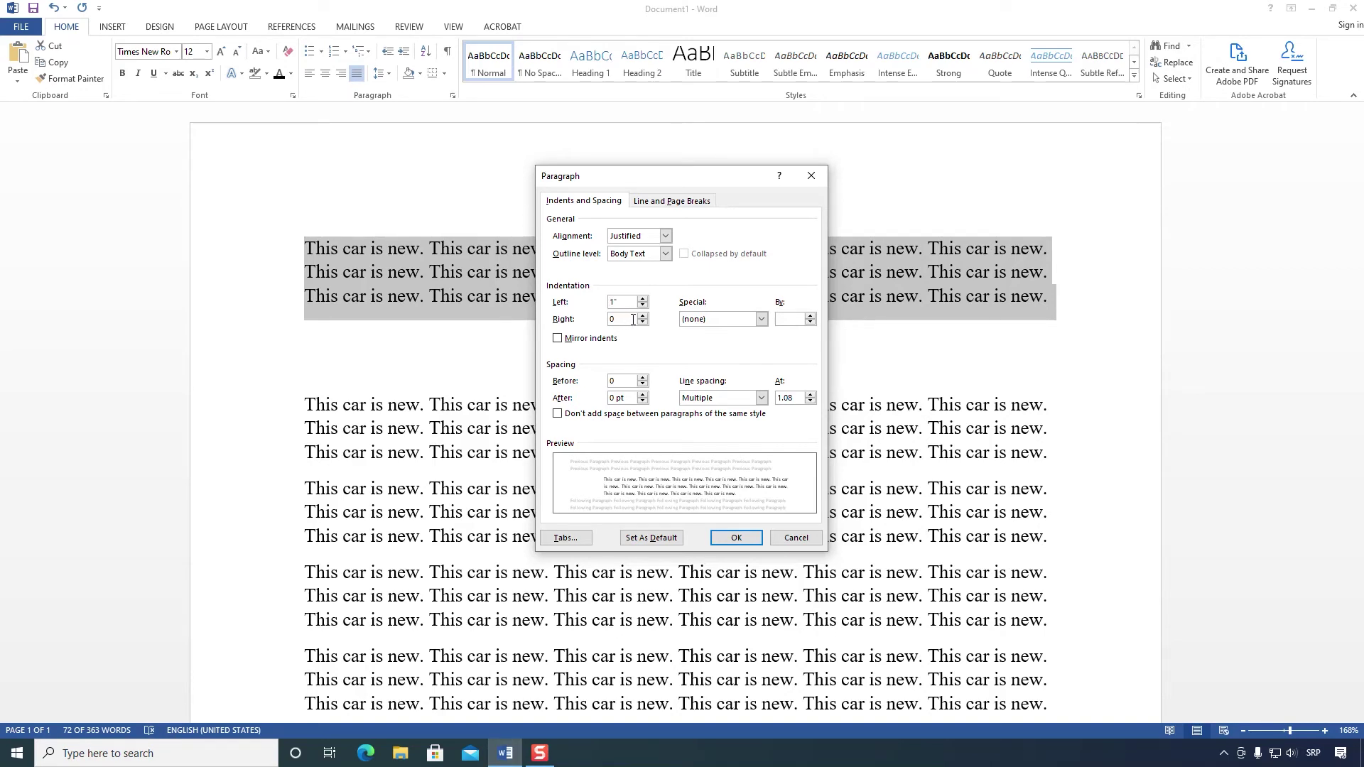
click(737, 538)
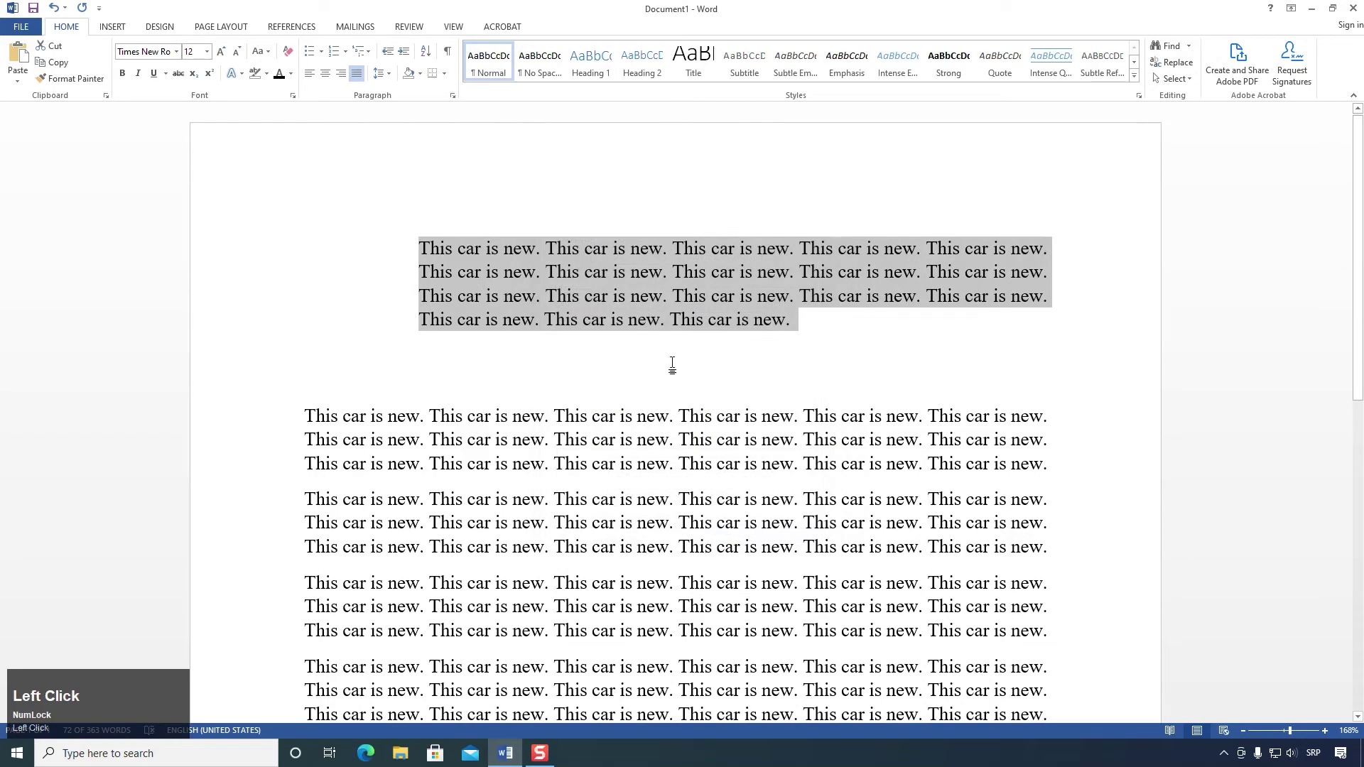
Step: Set the first paragraph's right indentation to 0.5" and apply it
click(452, 95)
click(643, 316)
click(643, 316)
click(643, 316)
click(643, 316)
click(643, 316)
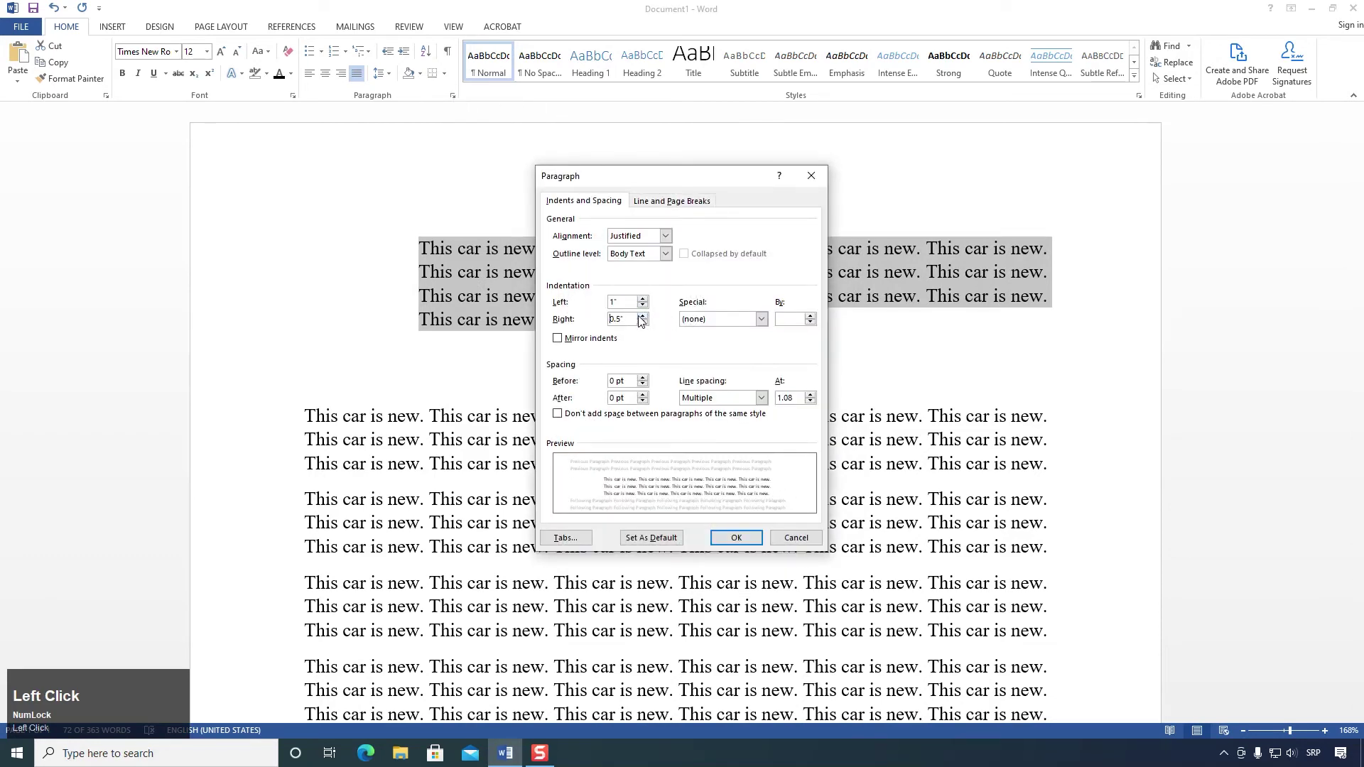
click(738, 536)
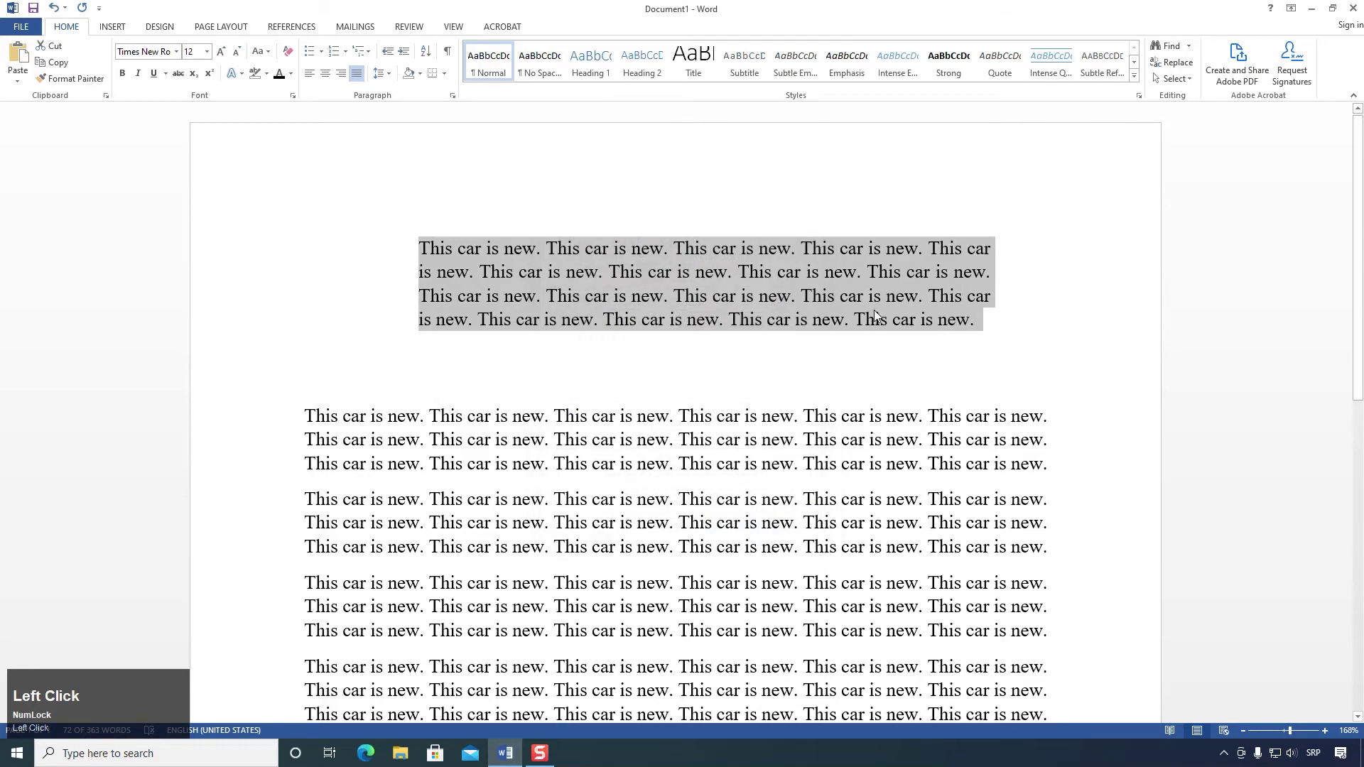
Step: Display the ruler in the document window and return to the text and paragraph formatting commands
click(452, 29)
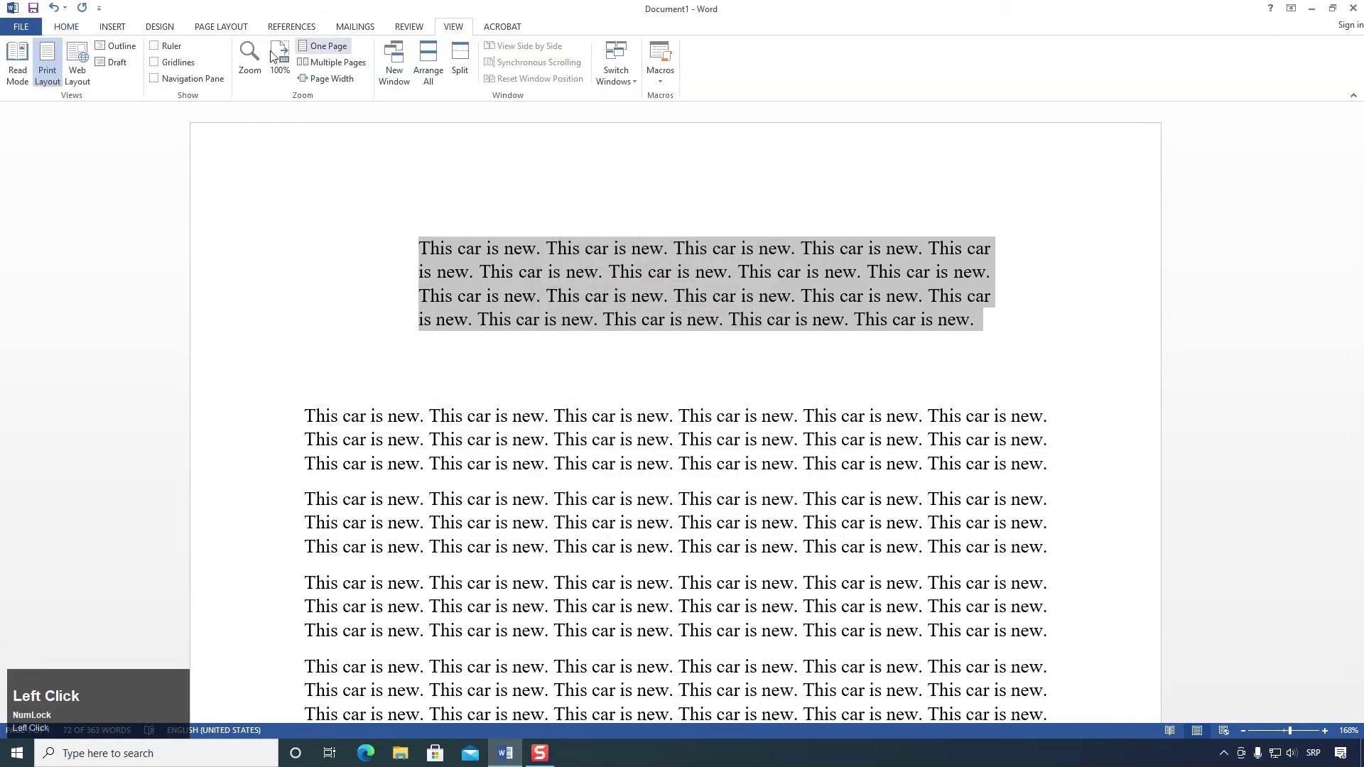
click(167, 47)
click(67, 29)
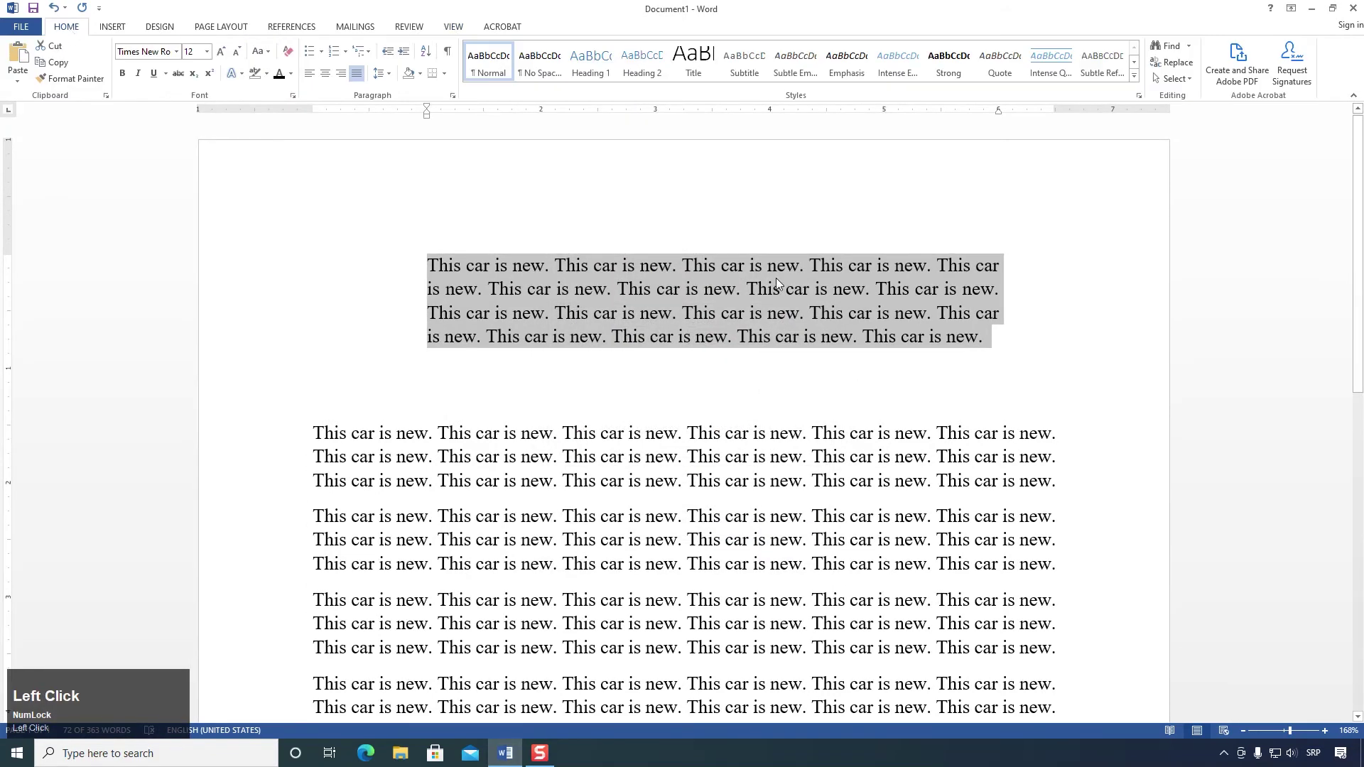
Step: Apply a special first-line indent of 0.2" to the first paragraph and deselect the text
click(452, 95)
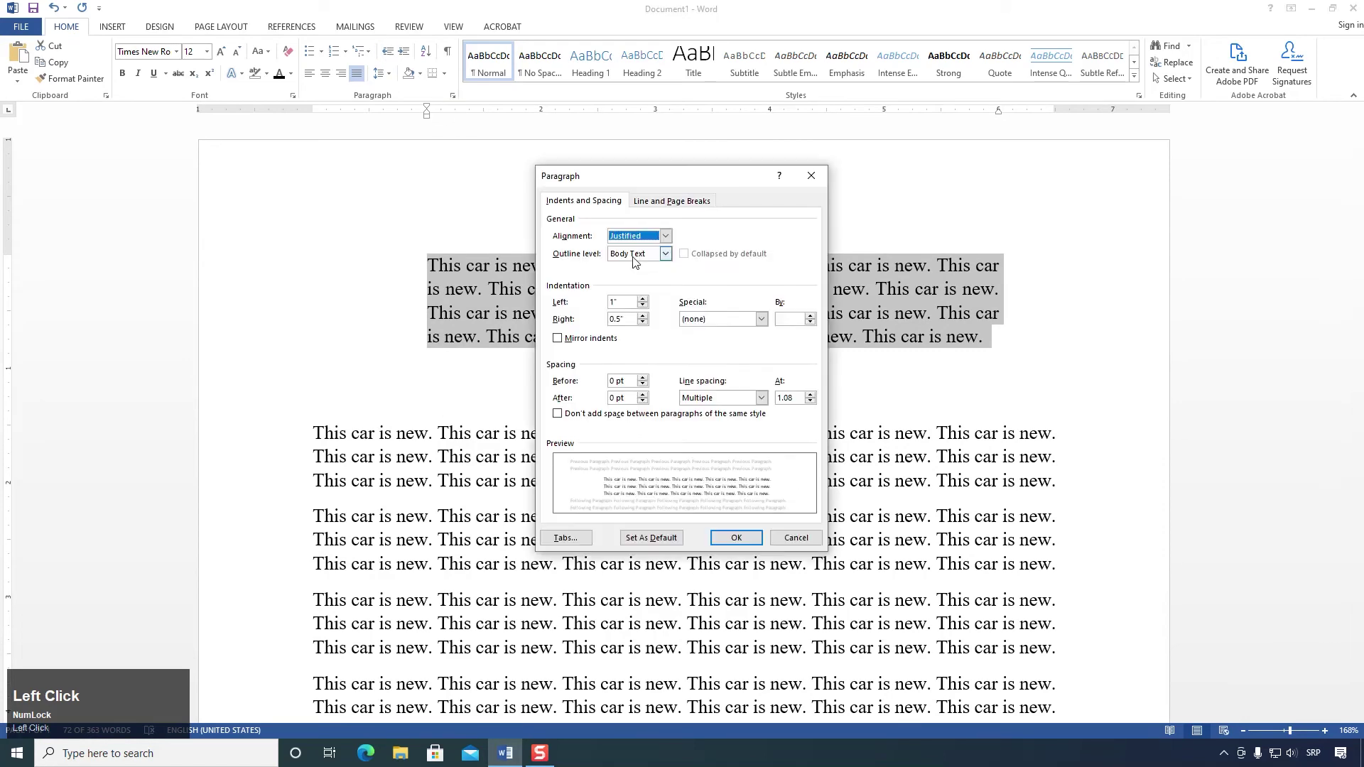
click(708, 322)
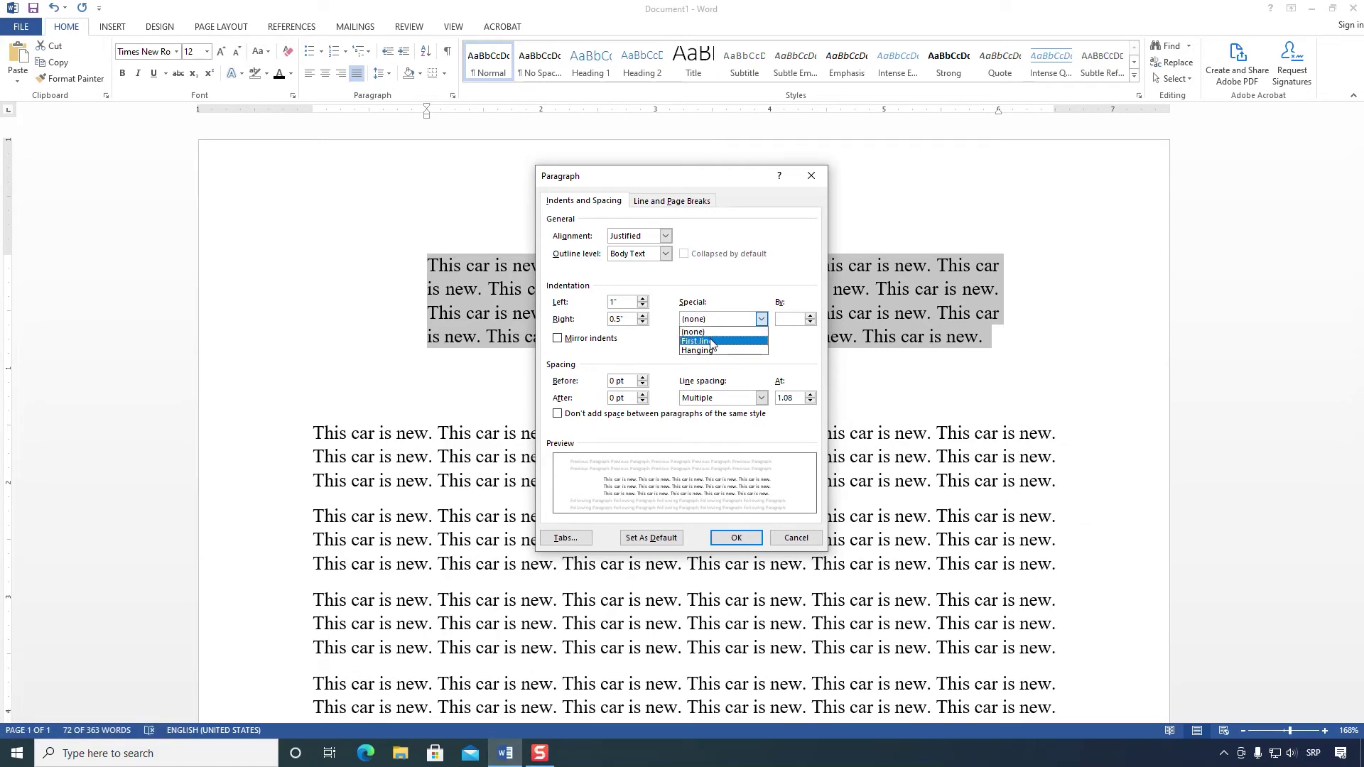
click(714, 342)
click(810, 323)
click(811, 322)
click(811, 322)
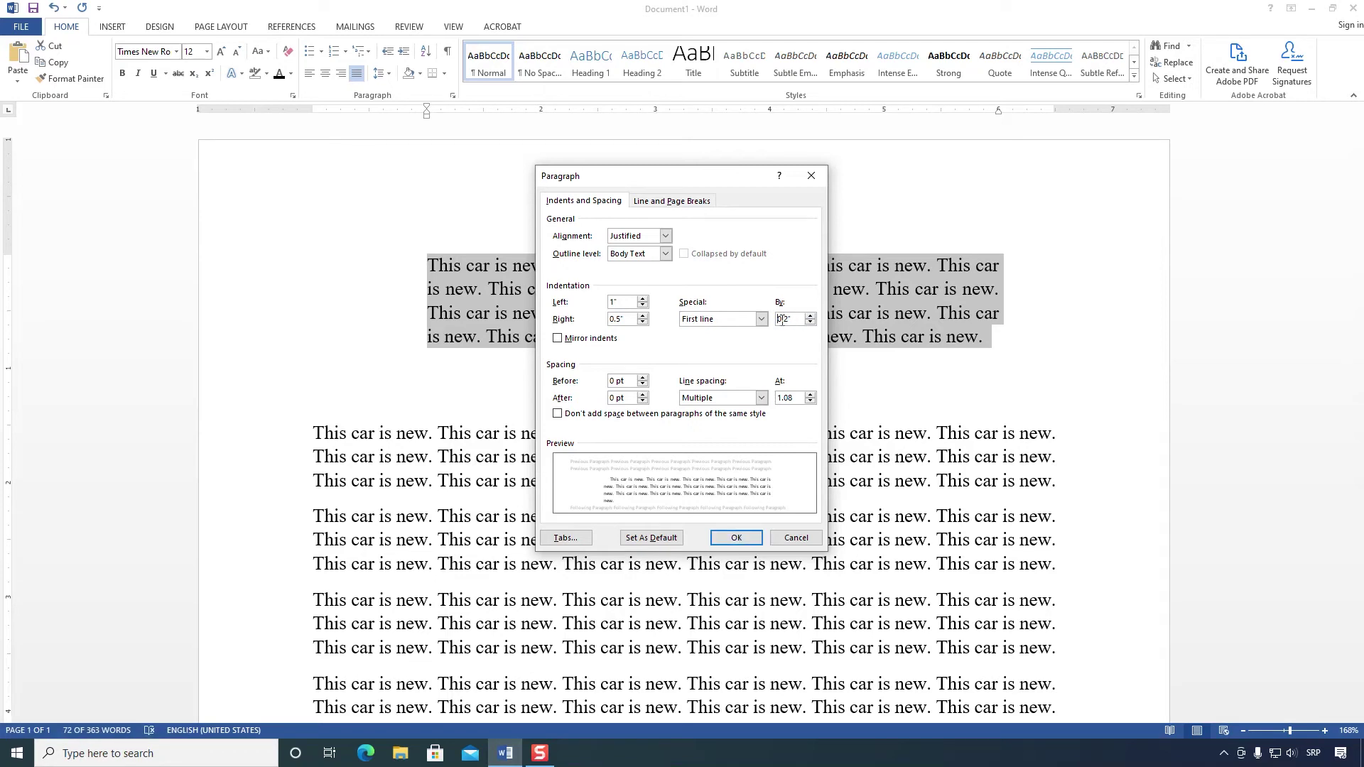
click(725, 540)
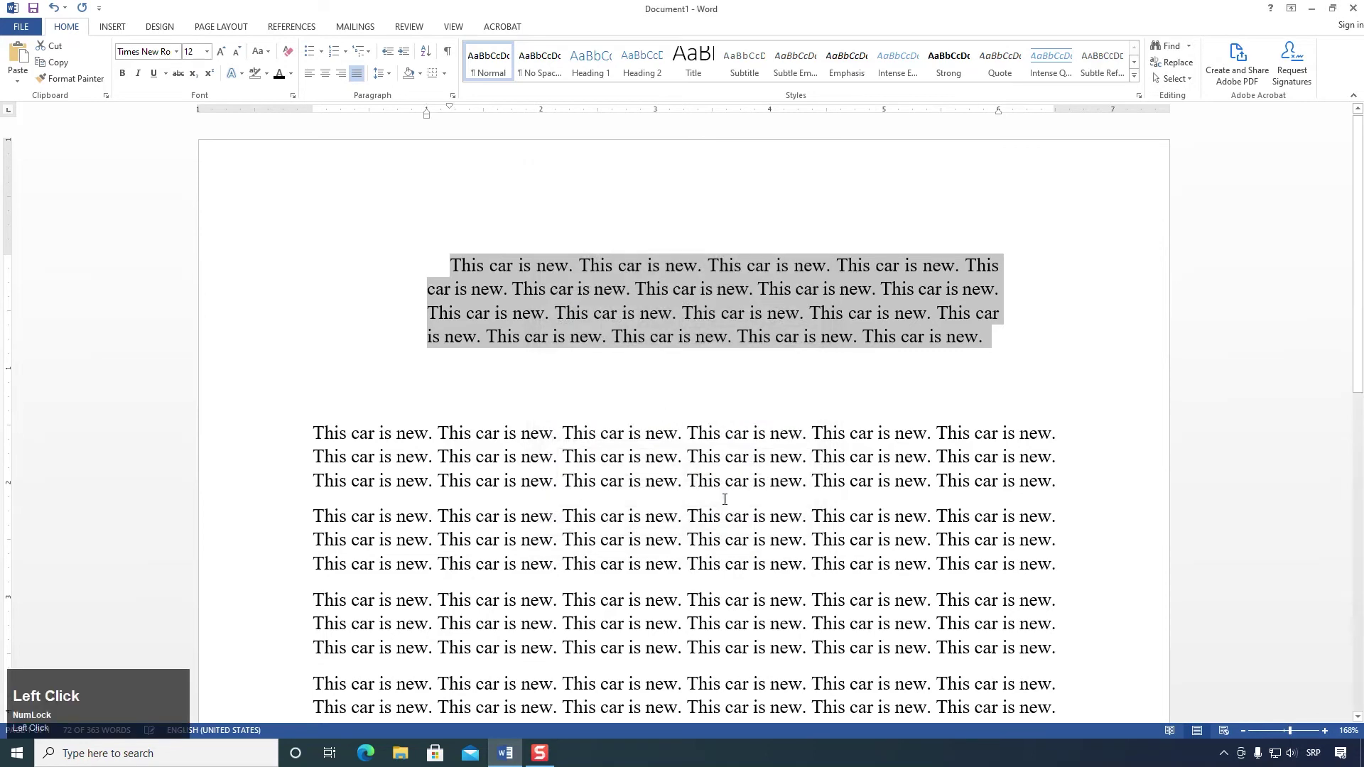
click(512, 291)
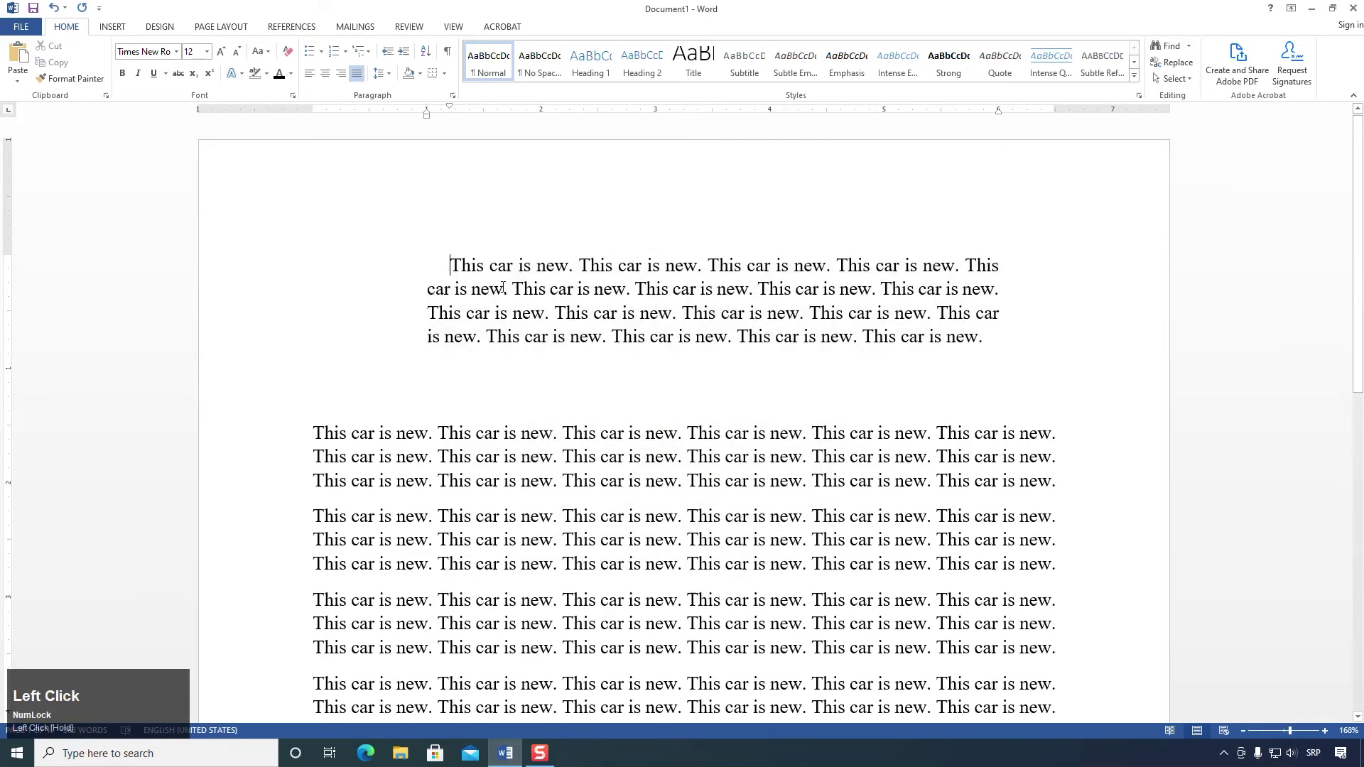
scroll(539, 334, down, 2)
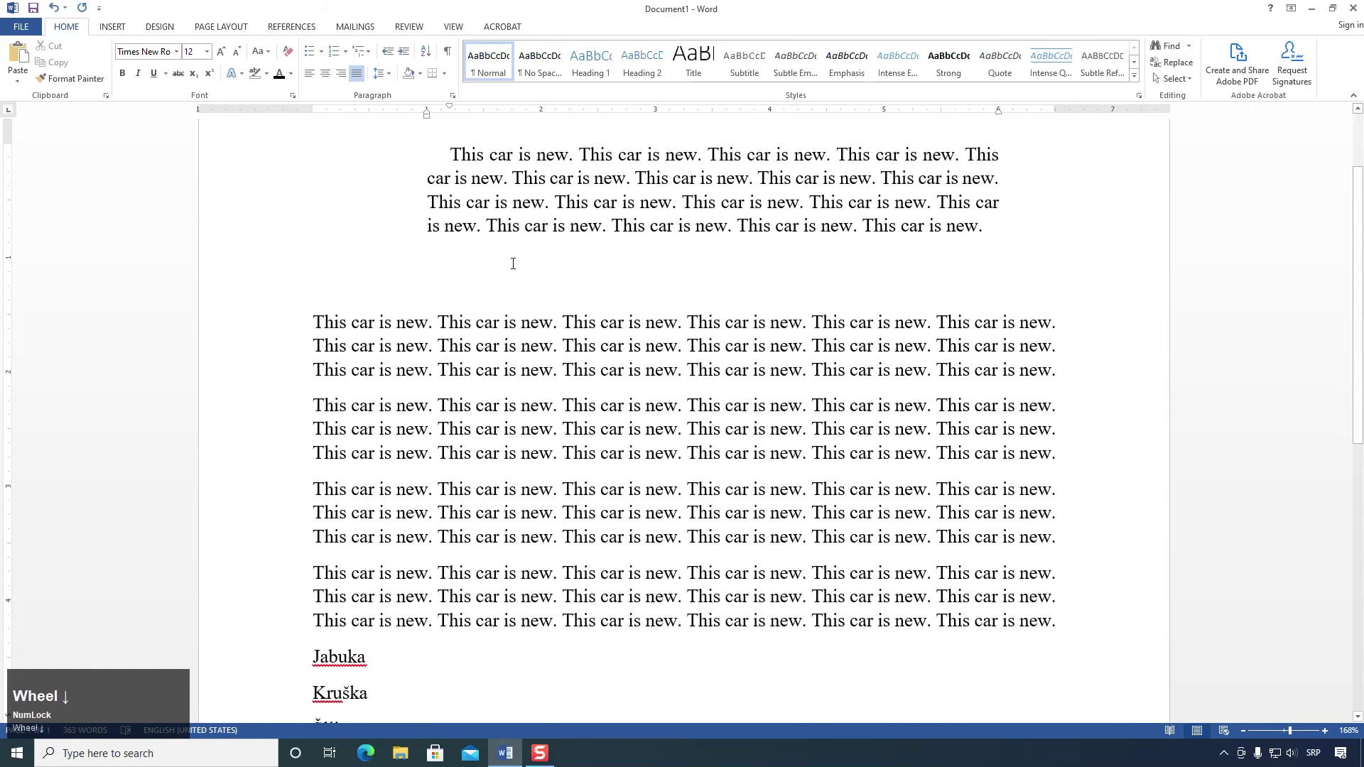
scroll(512, 264, up, 2)
key(ctrl+a)
scroll(511, 280, down, 2)
scroll(510, 283, up, 2)
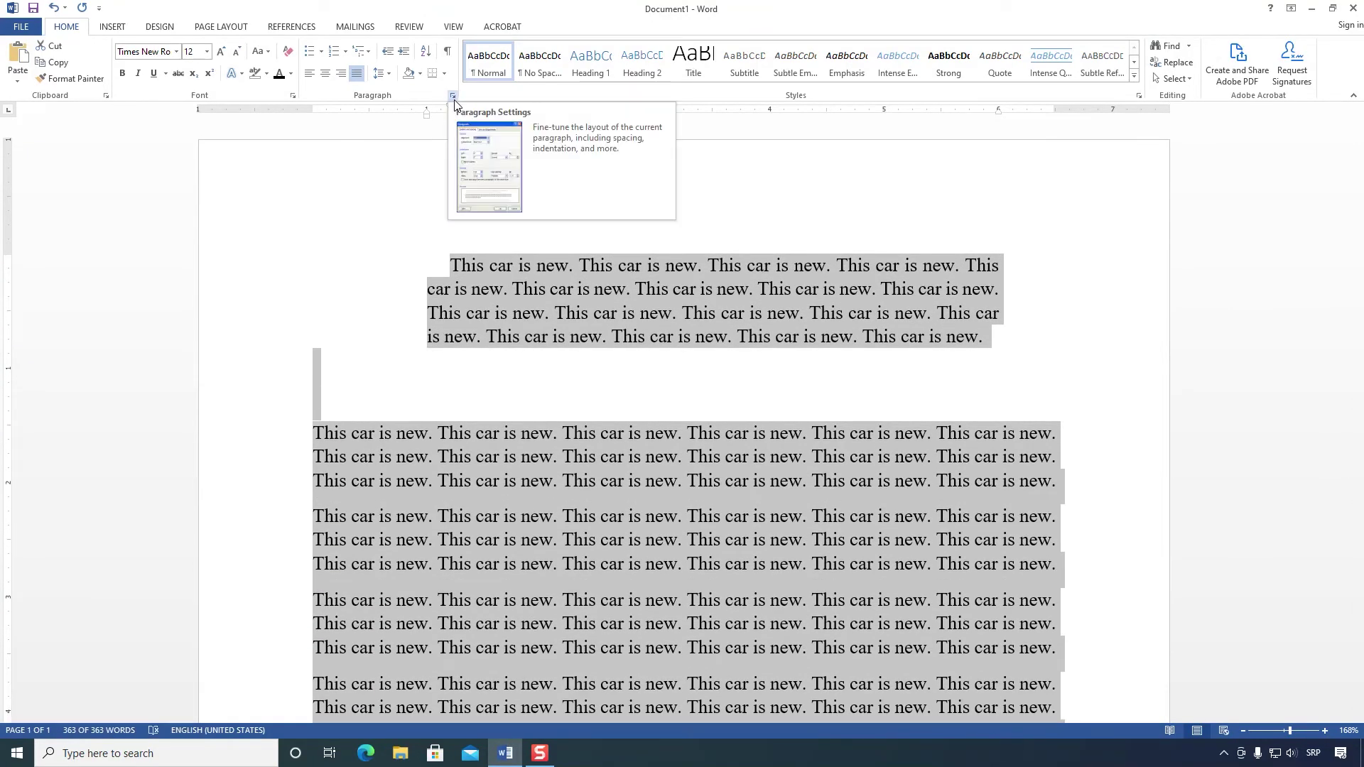
click(445, 371)
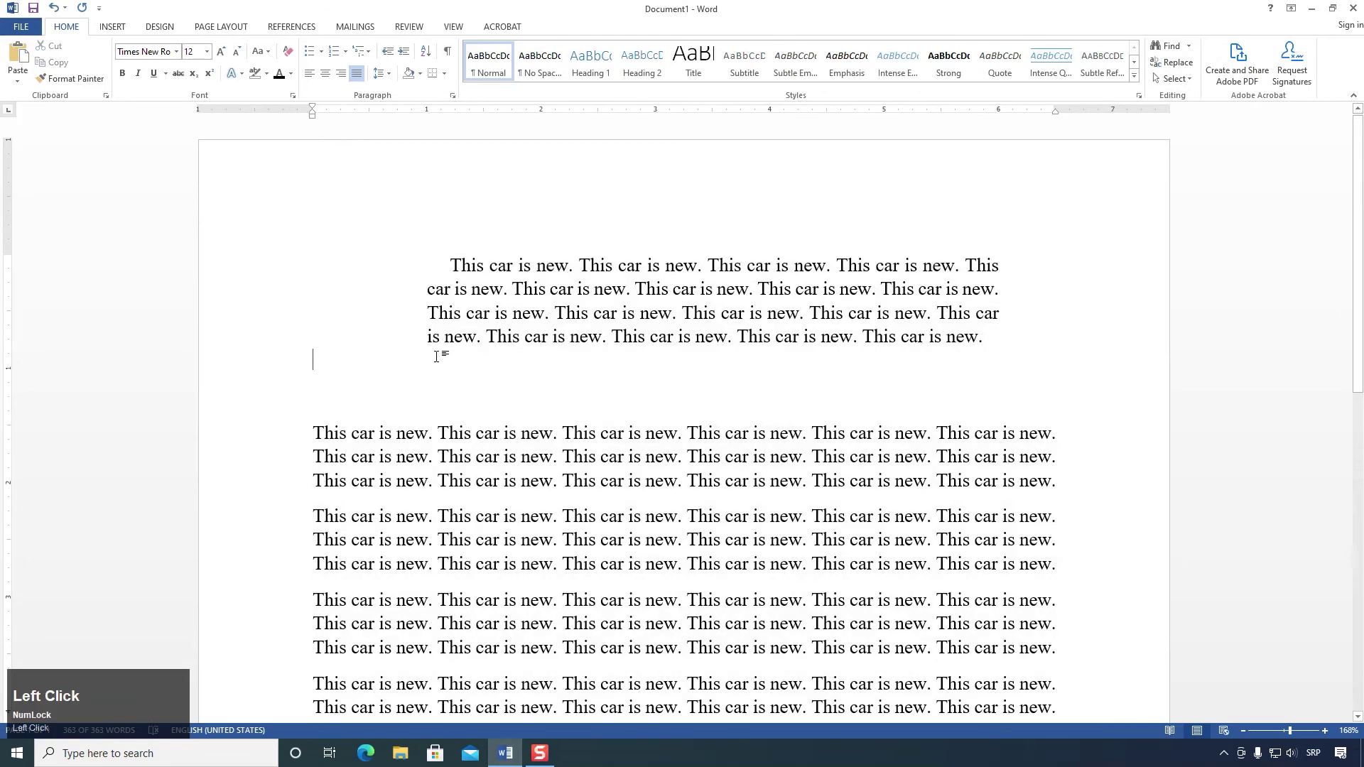
Step: Undo the indentation changes made to the first paragraph, including its left, right and first-line indents
click(55, 8)
click(57, 8)
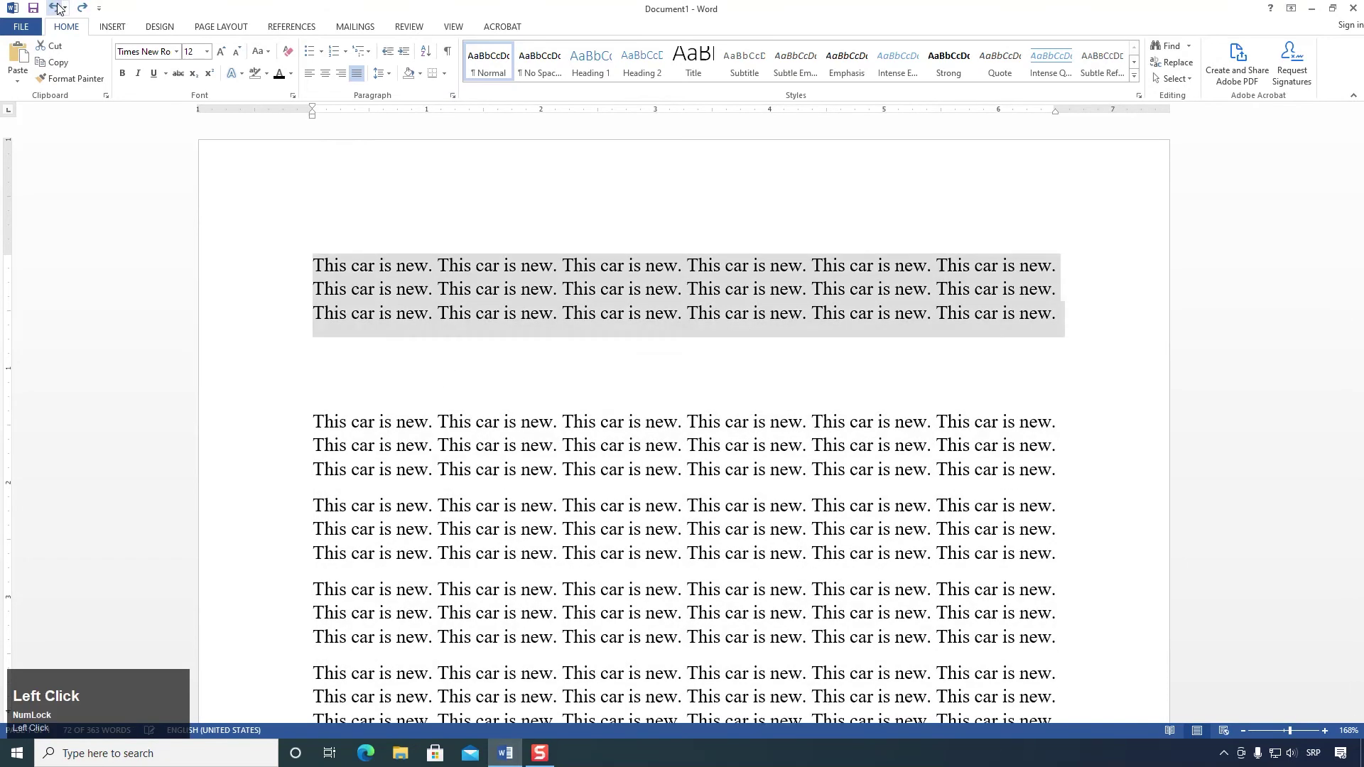
click(58, 9)
click(57, 8)
click(57, 7)
click(57, 8)
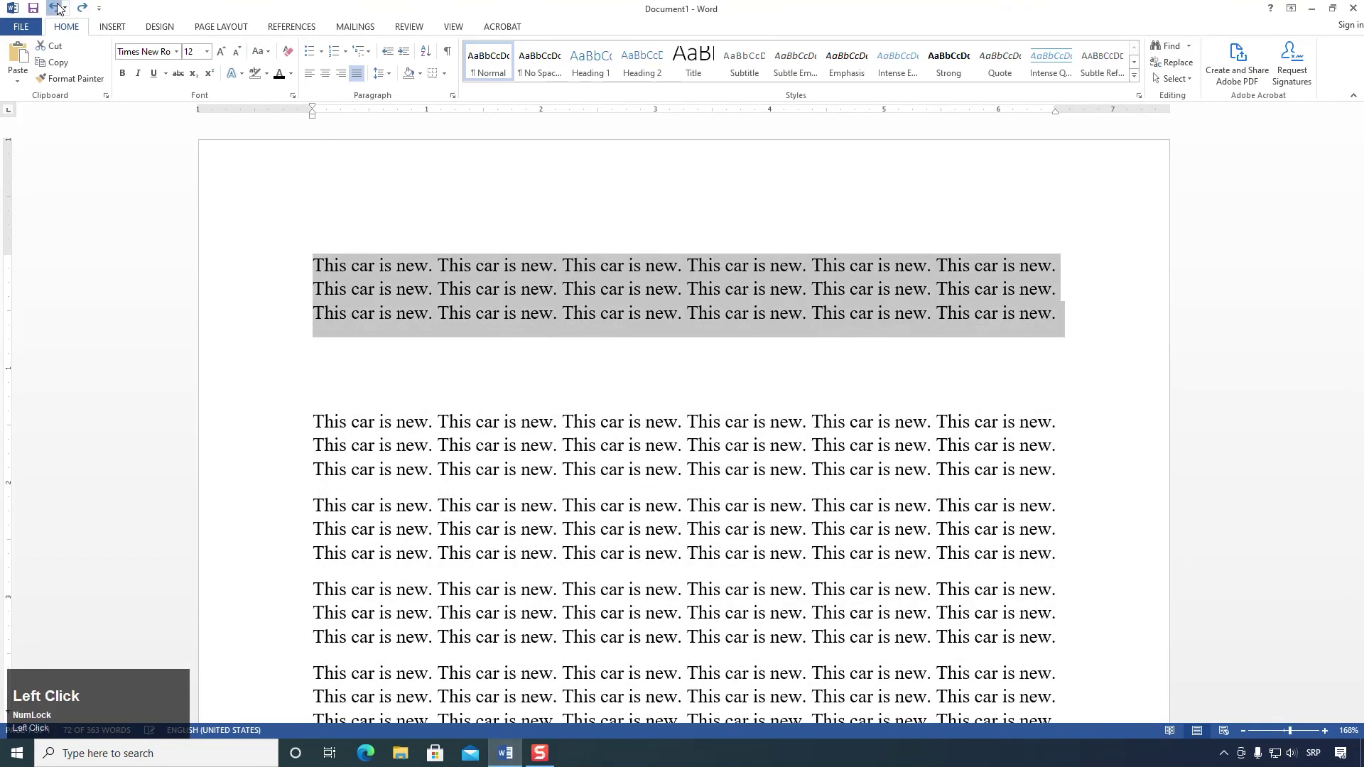
click(57, 7)
click(57, 8)
click(57, 8)
click(57, 8)
click(56, 7)
click(57, 8)
click(57, 8)
click(57, 8)
click(57, 8)
click(57, 8)
click(56, 8)
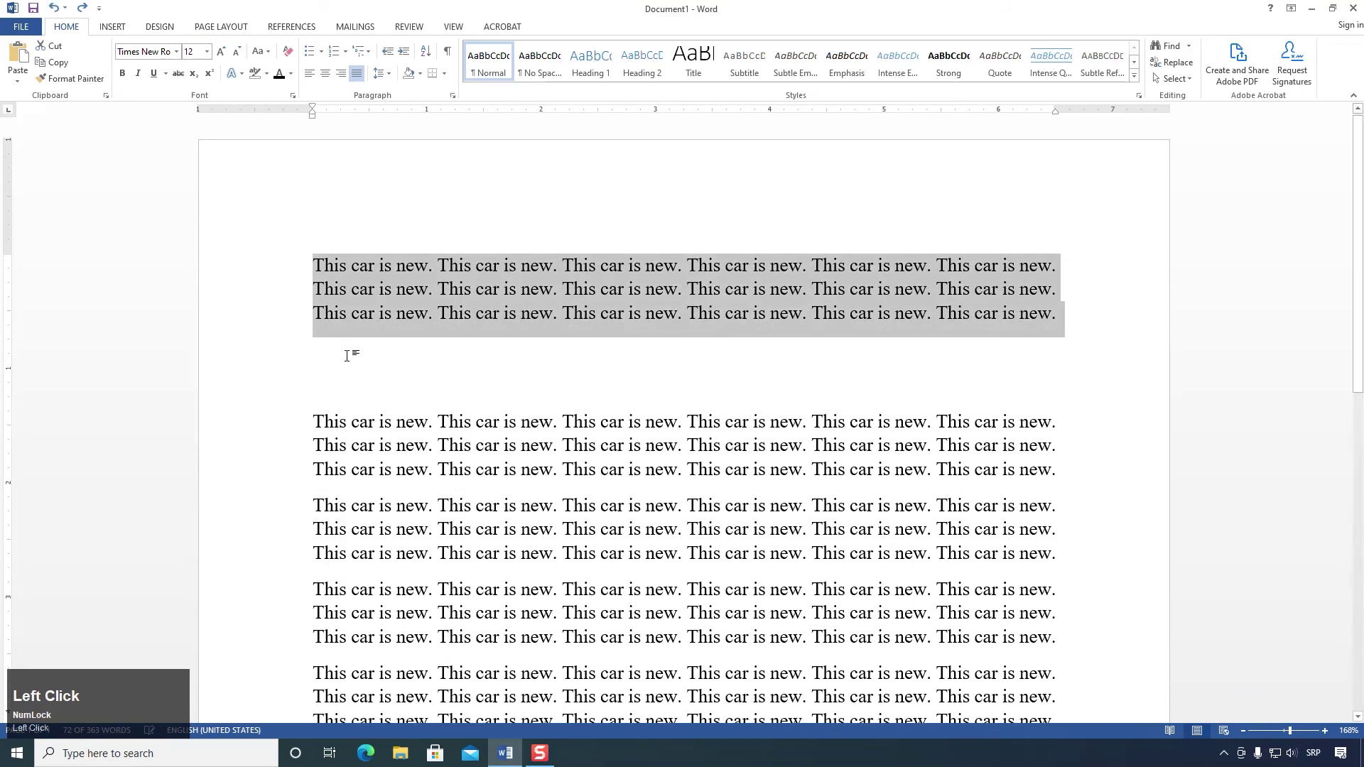
Step: Delete the empty lines between the first and second paragraphs
click(360, 379)
key(Delete)
key(Delete)
key(Left)
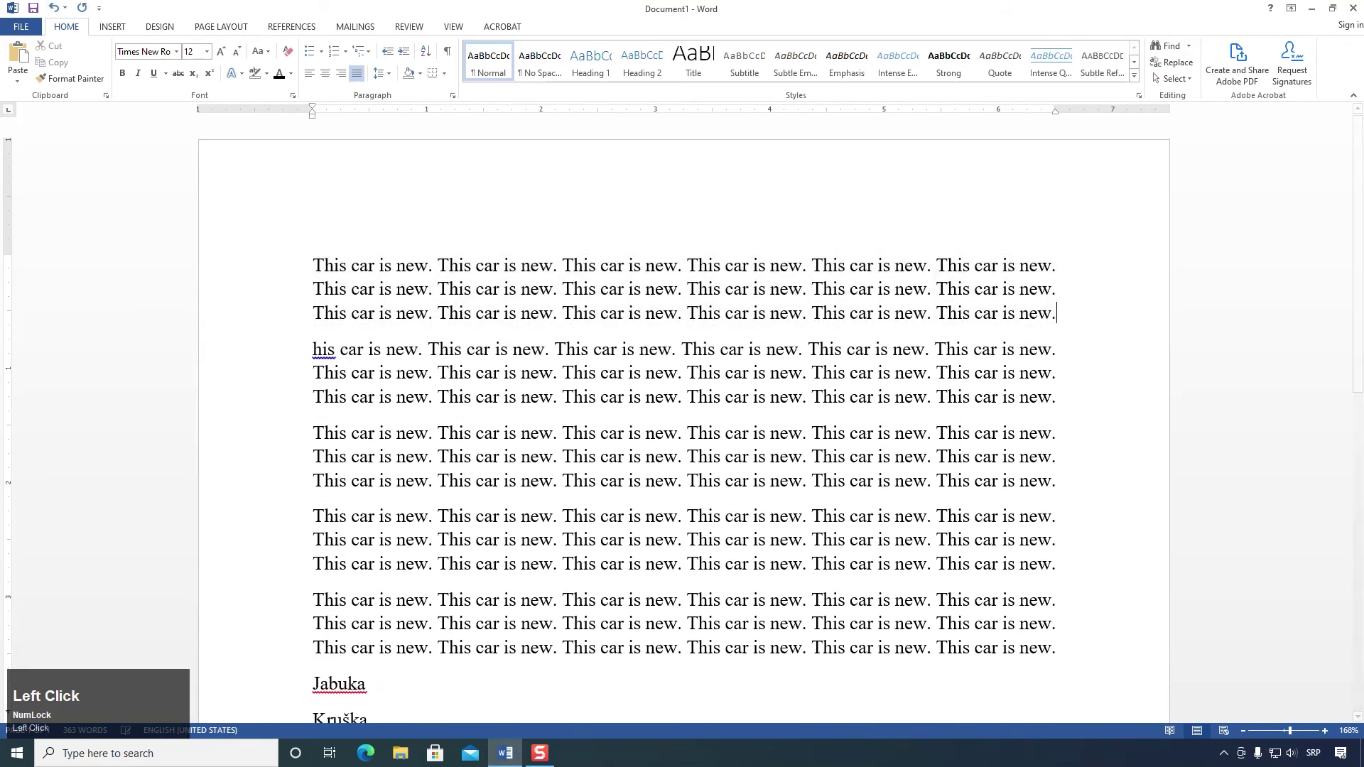
Step: Apply a special first-line indent of 0.5" to all the paragraphs and deselect the text
scroll(566, 480, down, 2)
drag(1078, 524, 282, 184)
click(453, 95)
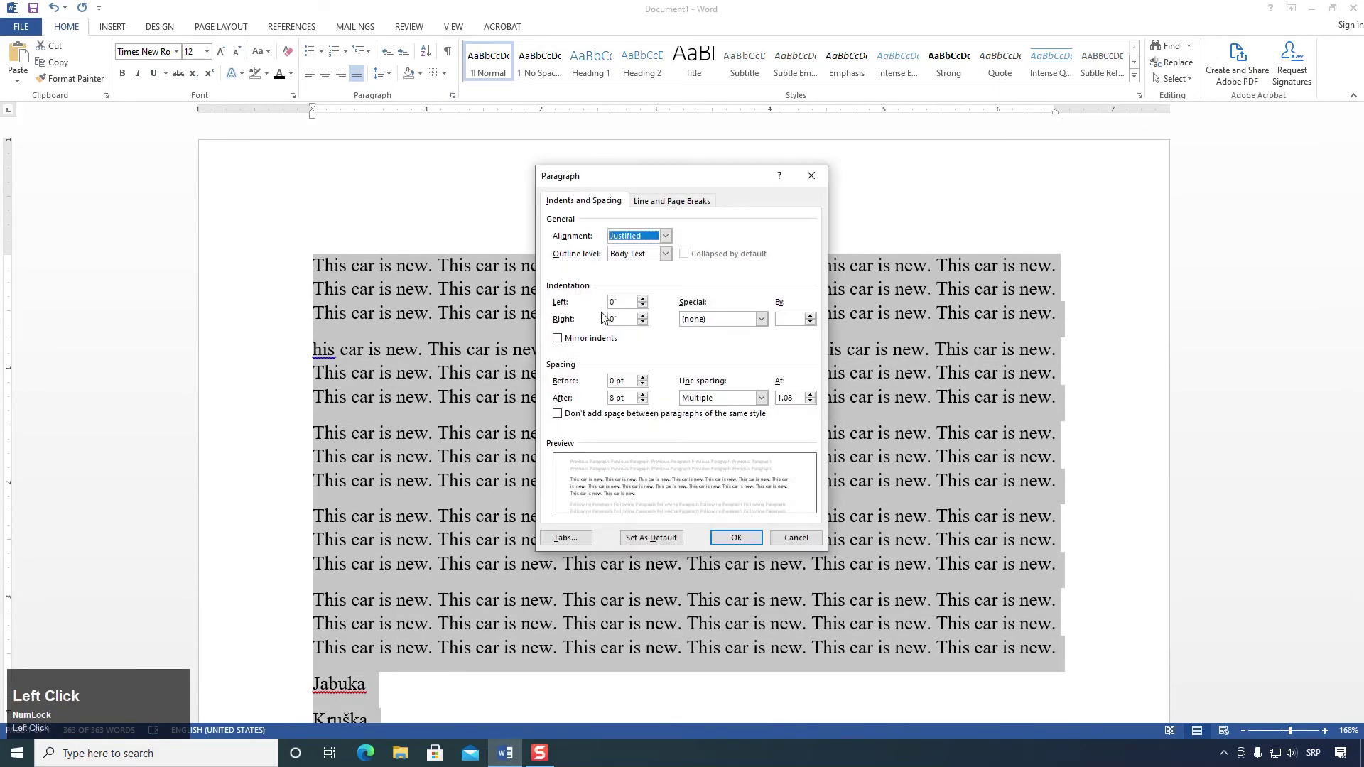
click(713, 321)
click(705, 342)
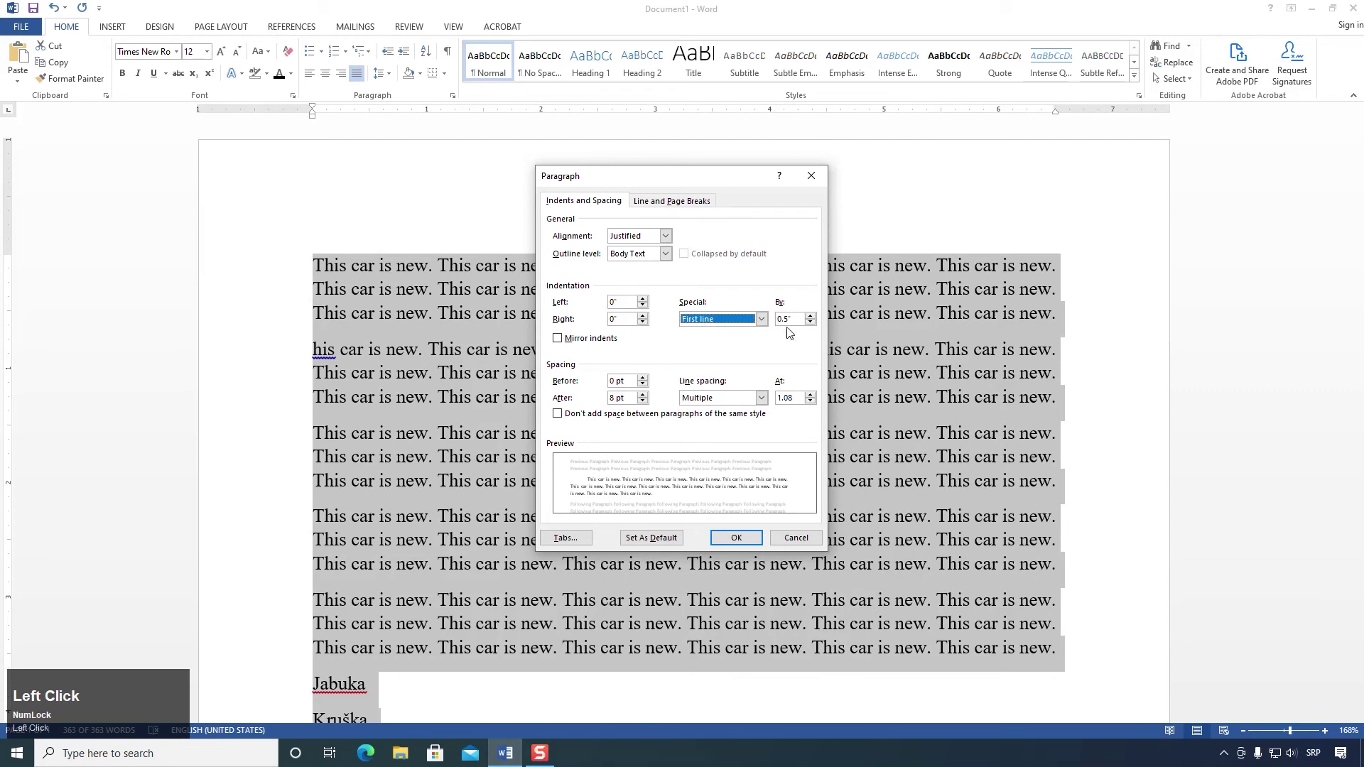
click(737, 538)
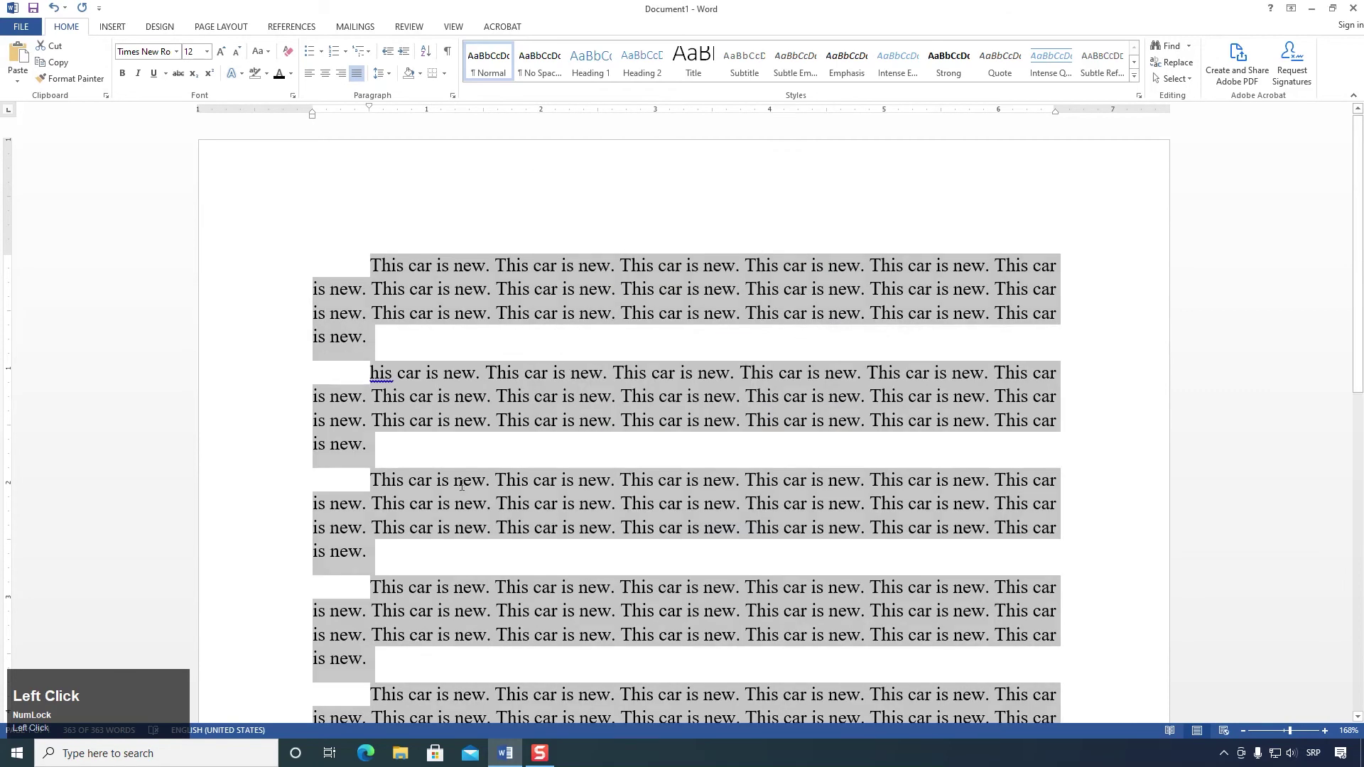
click(465, 493)
Step: Add three filler lines after the Šljiva line: "dsgdsgdg", "dgdsgdsg" and "dsgdsg"
scroll(426, 501, down, 3)
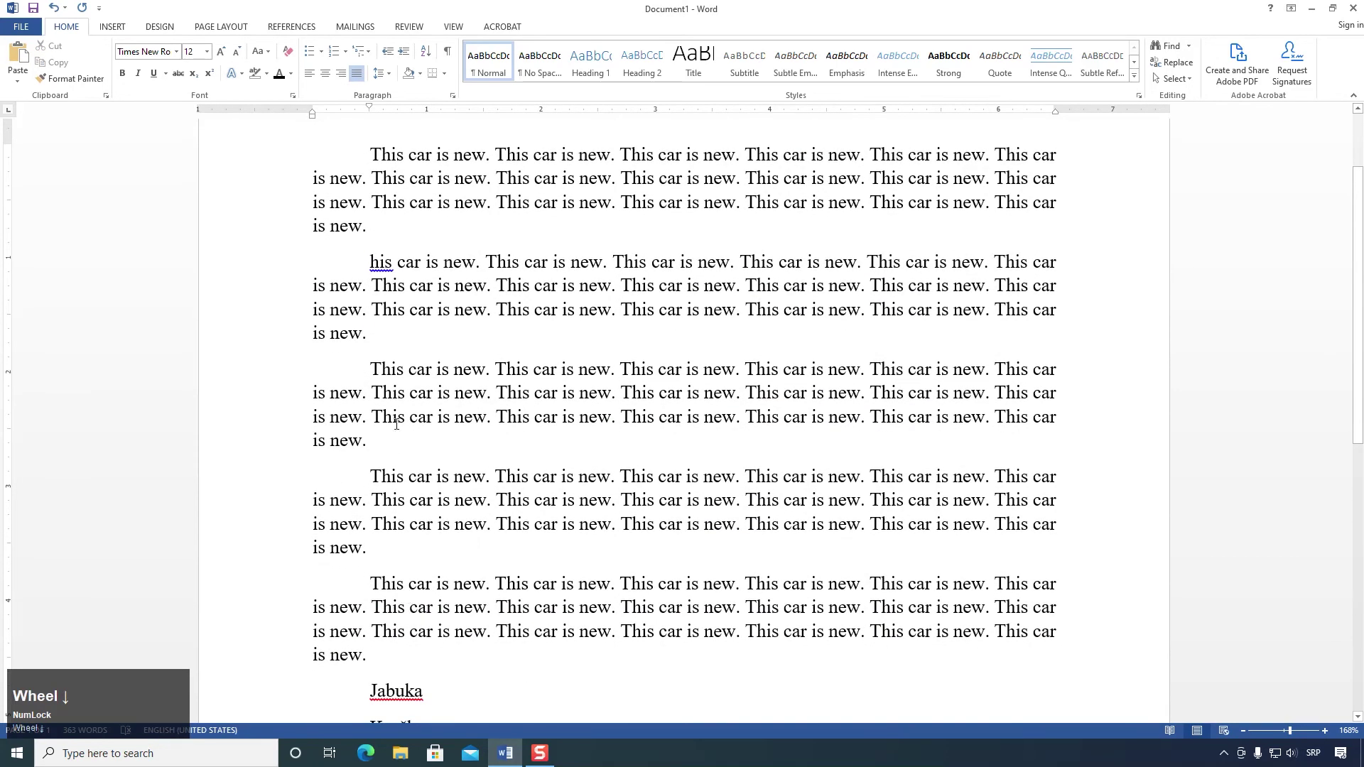
scroll(398, 423, down, 4)
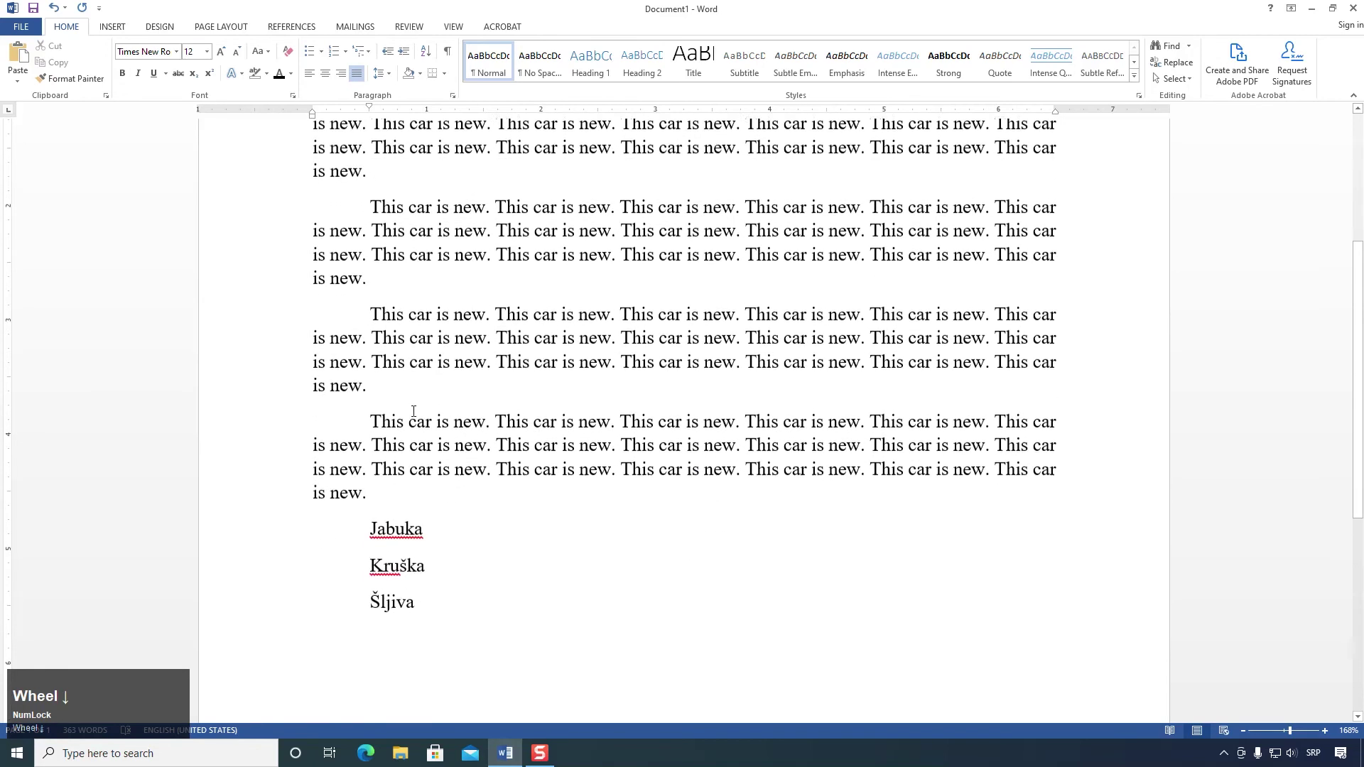
drag(427, 532, 369, 531)
drag(423, 600, 384, 548)
click(417, 561)
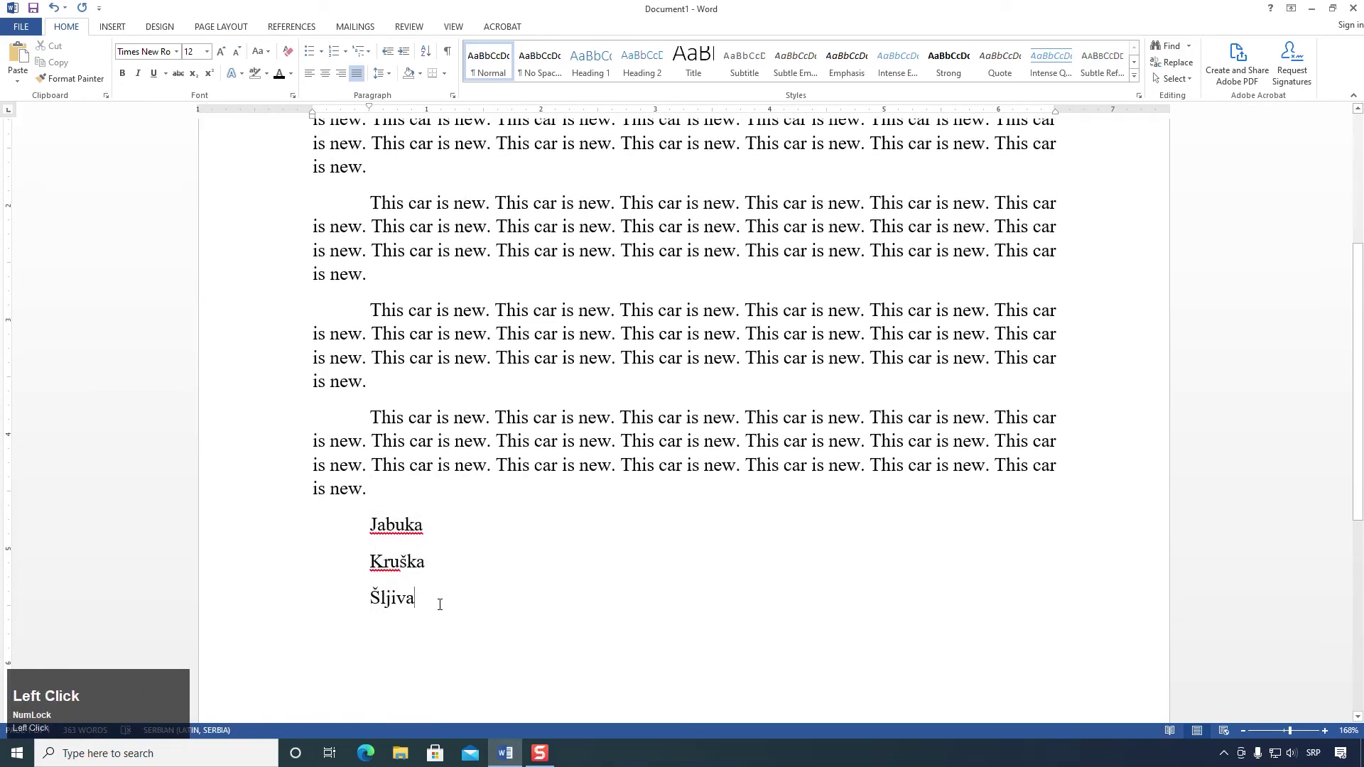
key(Return)
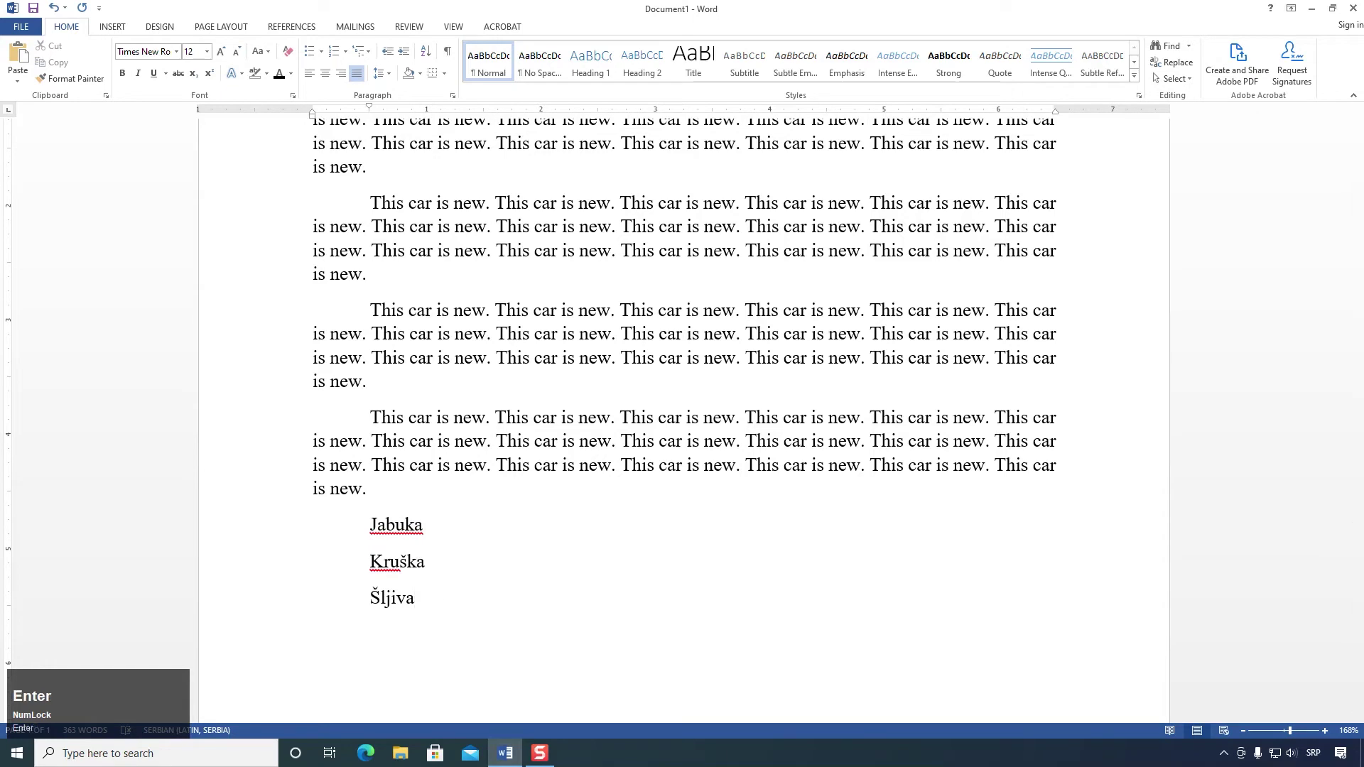
text(dsgdsgdg)
key(Return)
text(dgdsgdsg)
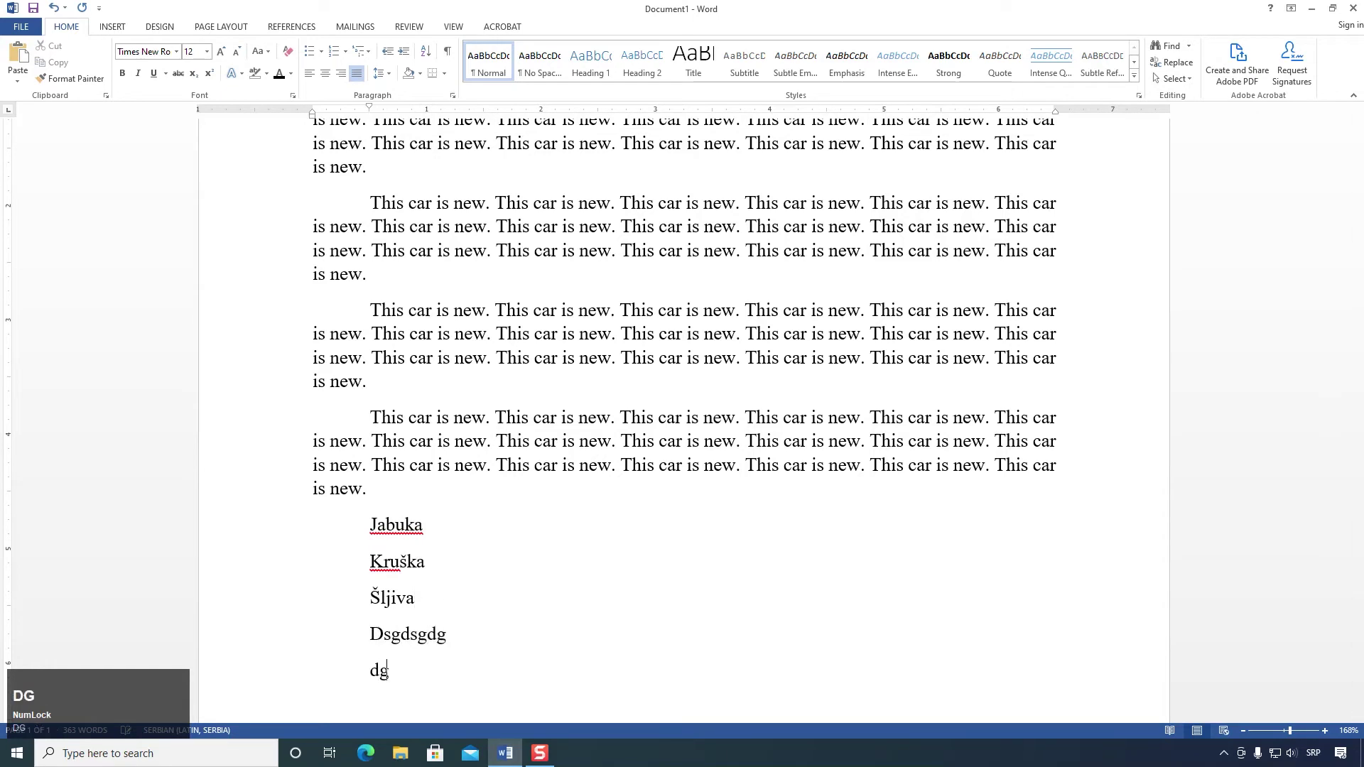
key(Return)
text(dsgdsg)
Step: Set the spacing after every paragraph in the document to 42 pt and deselect the text
scroll(497, 426, up, 8)
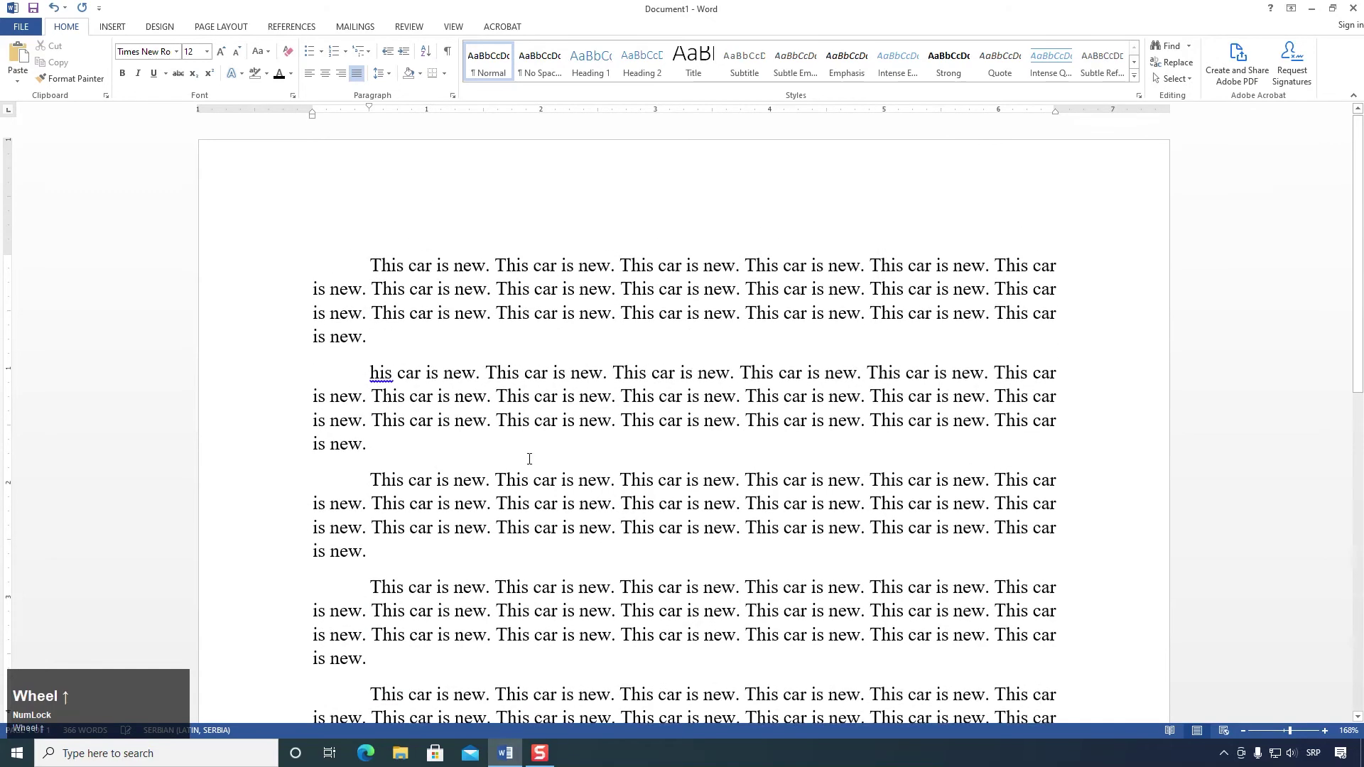
key(ctrl+a)
scroll(476, 281, down, 5)
scroll(476, 281, up, 5)
click(452, 96)
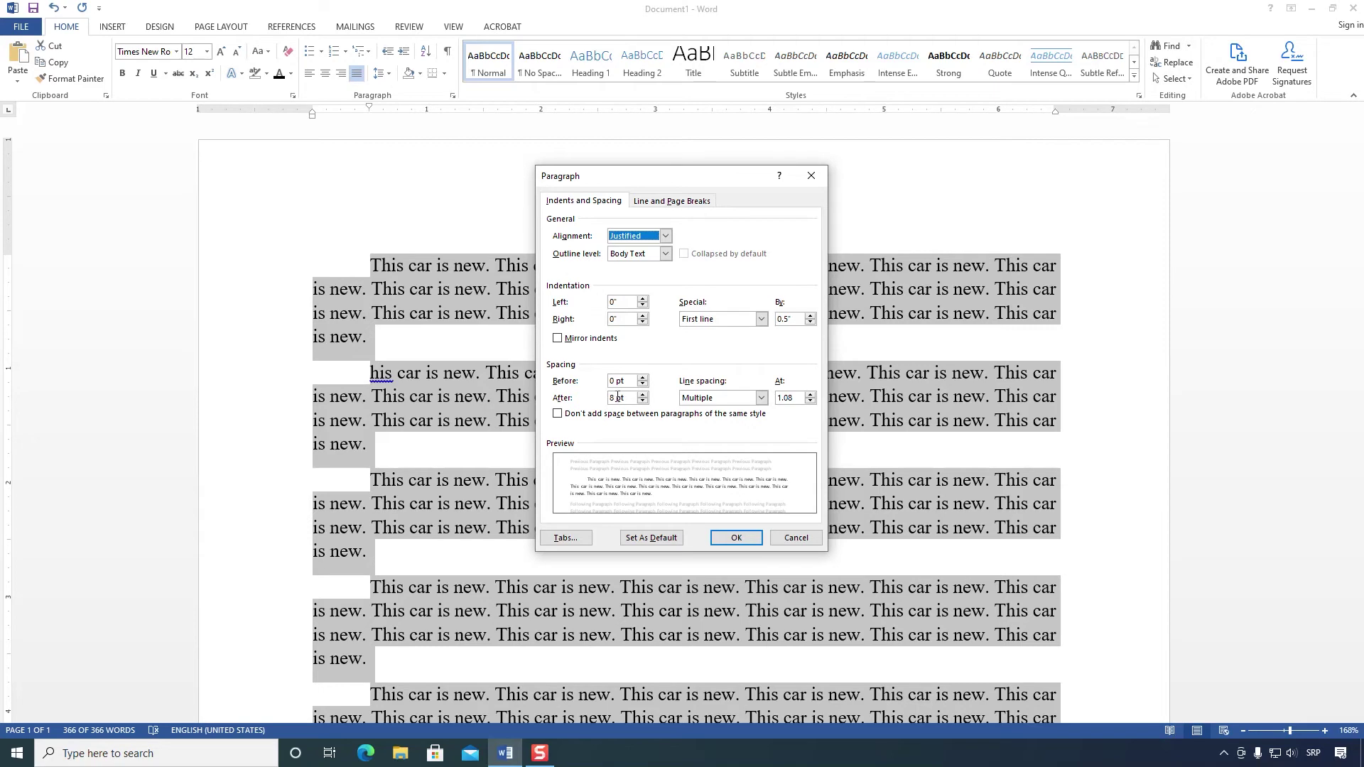
click(643, 394)
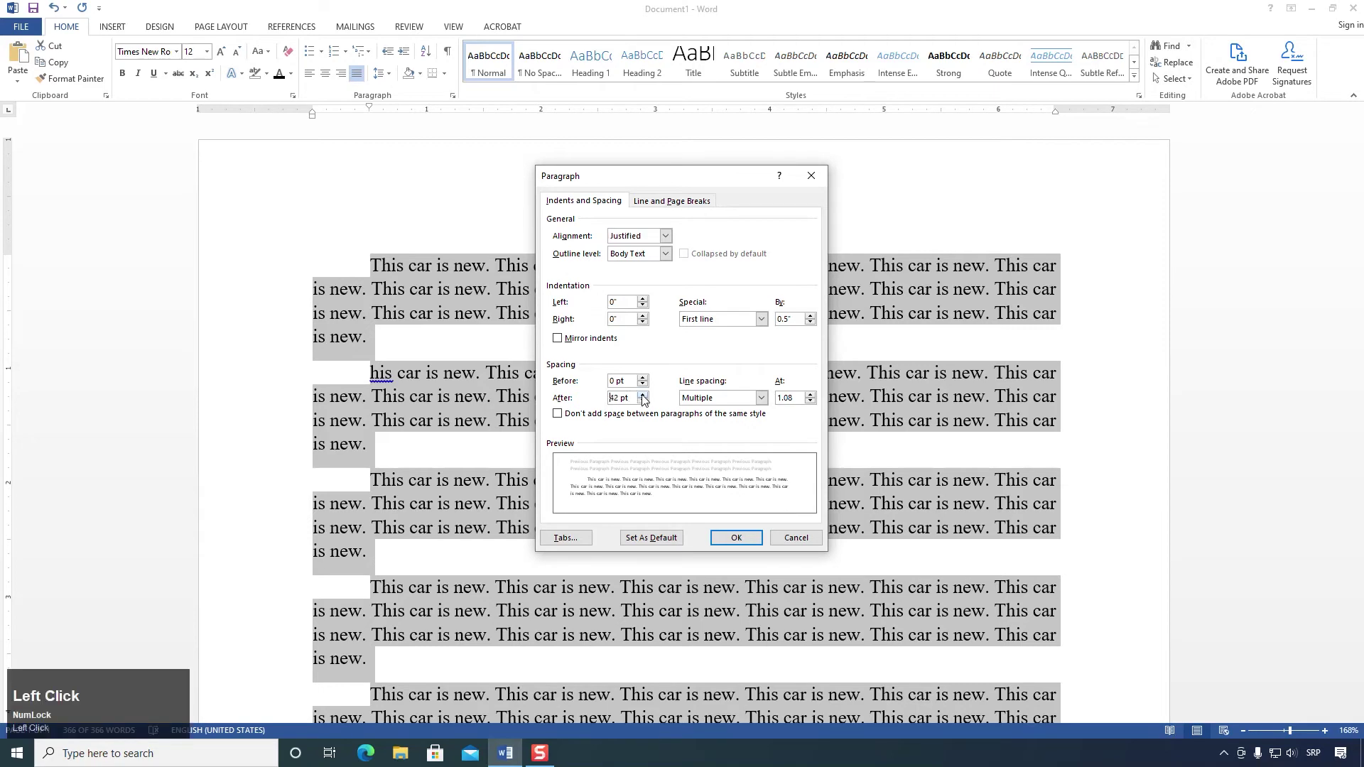
click(739, 538)
scroll(433, 404, down, 1)
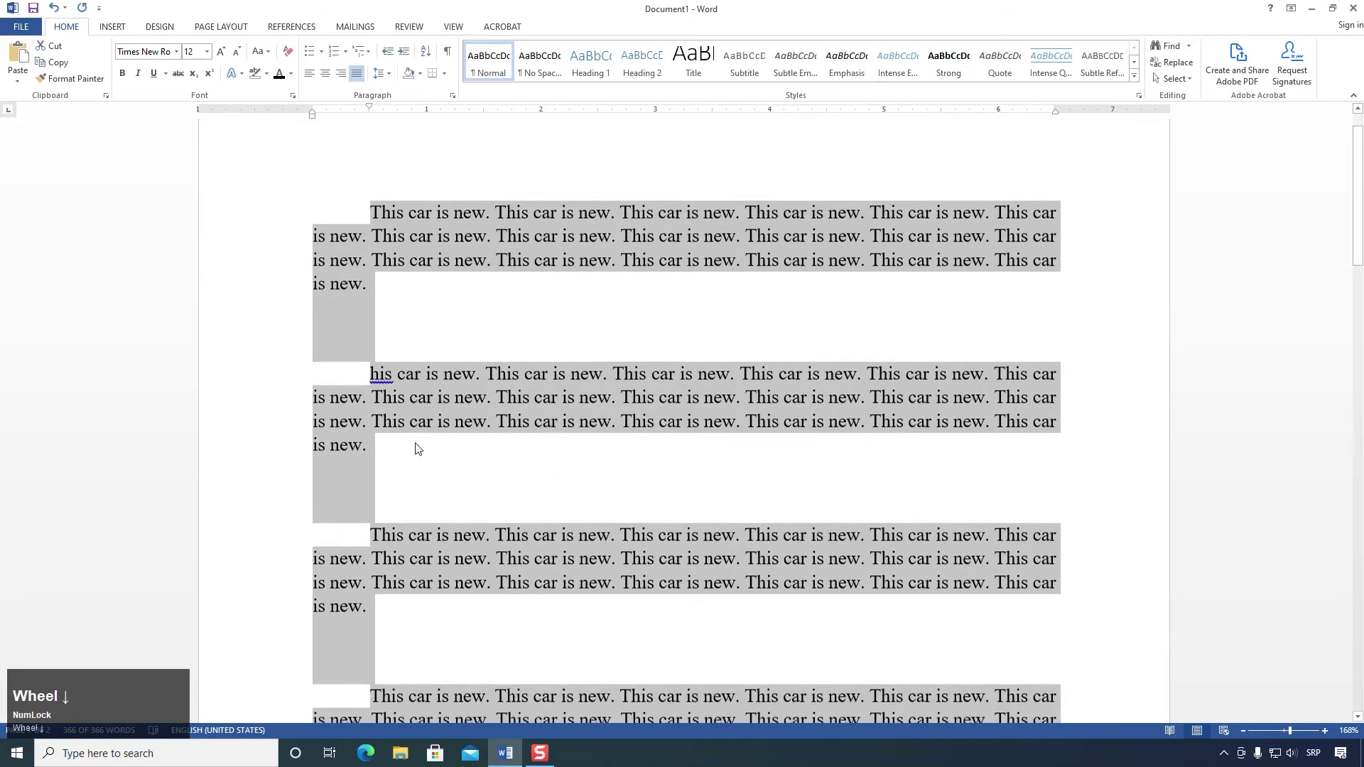
click(402, 487)
Step: Insert a new paragraph reading "gdsgdsgdsgsdgdsgds" directly after the first paragraph
drag(427, 371, 365, 438)
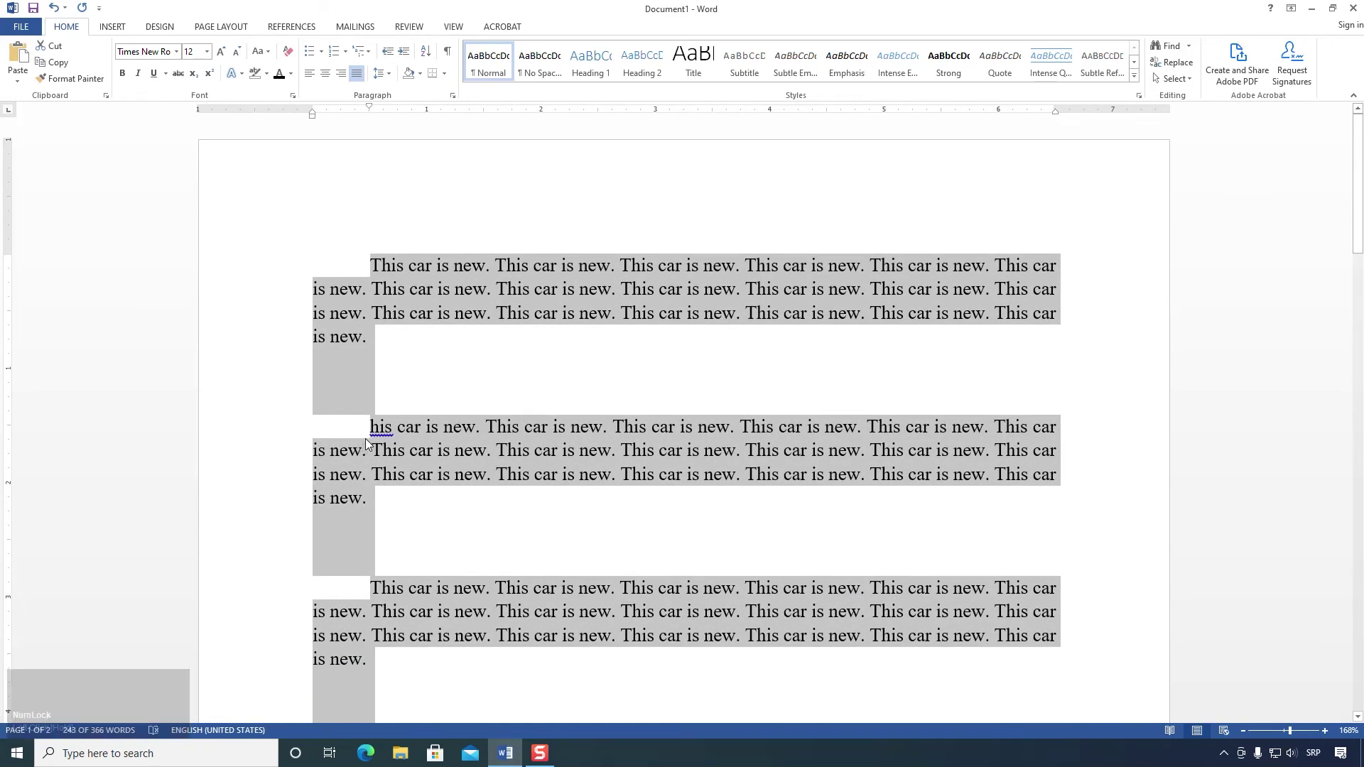
click(350, 361)
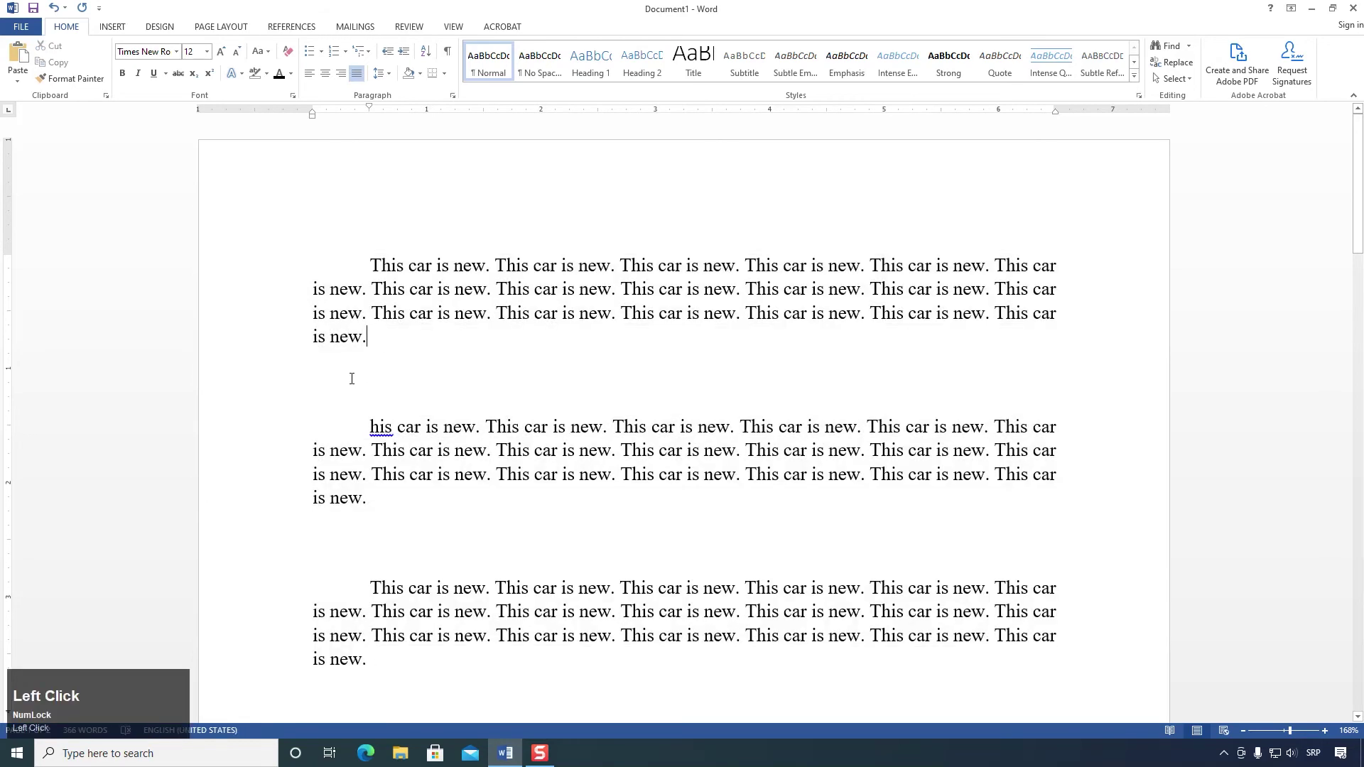
key(Return)
text(gdsgdsgdsgsdgdsgds)
drag(582, 496, 328, 299)
click(409, 463)
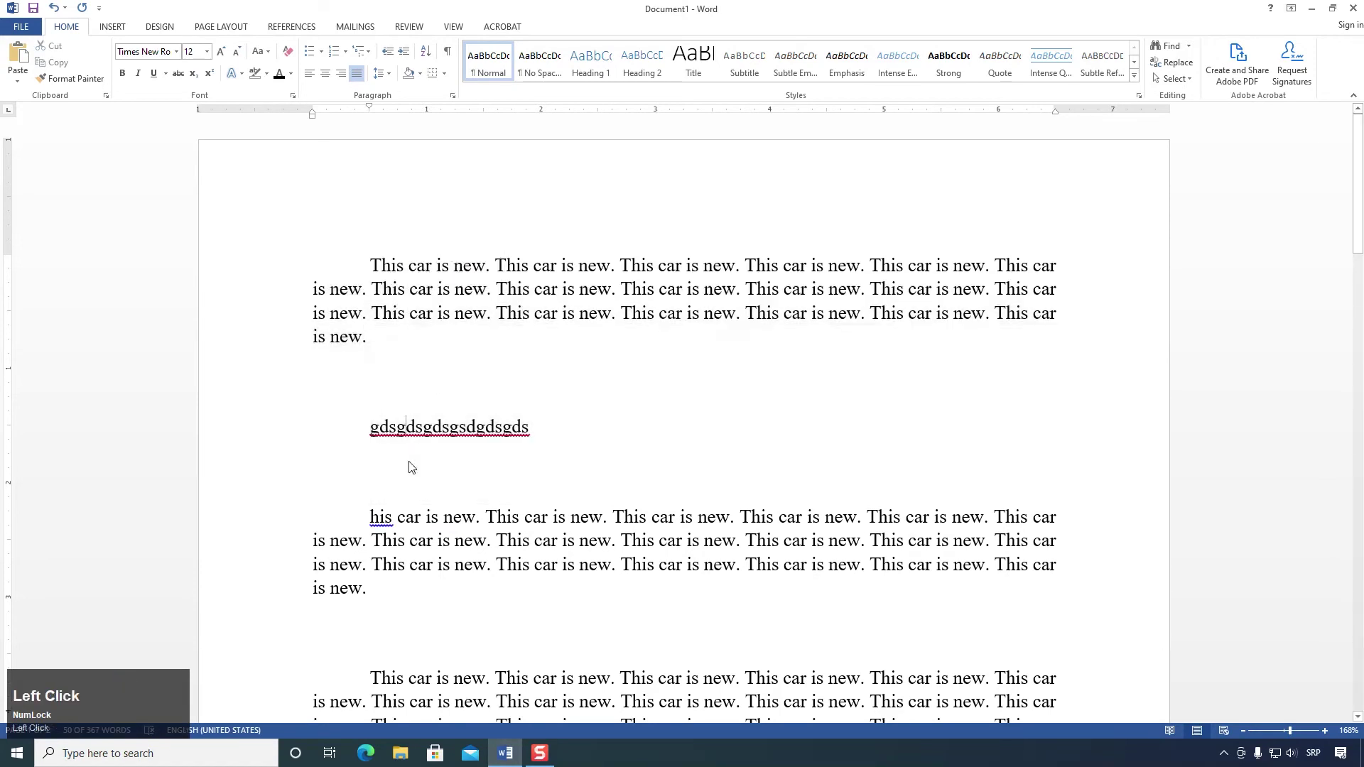
Step: Set the spacing after every paragraph in the document to 0 pt
scroll(441, 419, down, 4)
scroll(445, 400, up, 4)
key(ctrl+a)
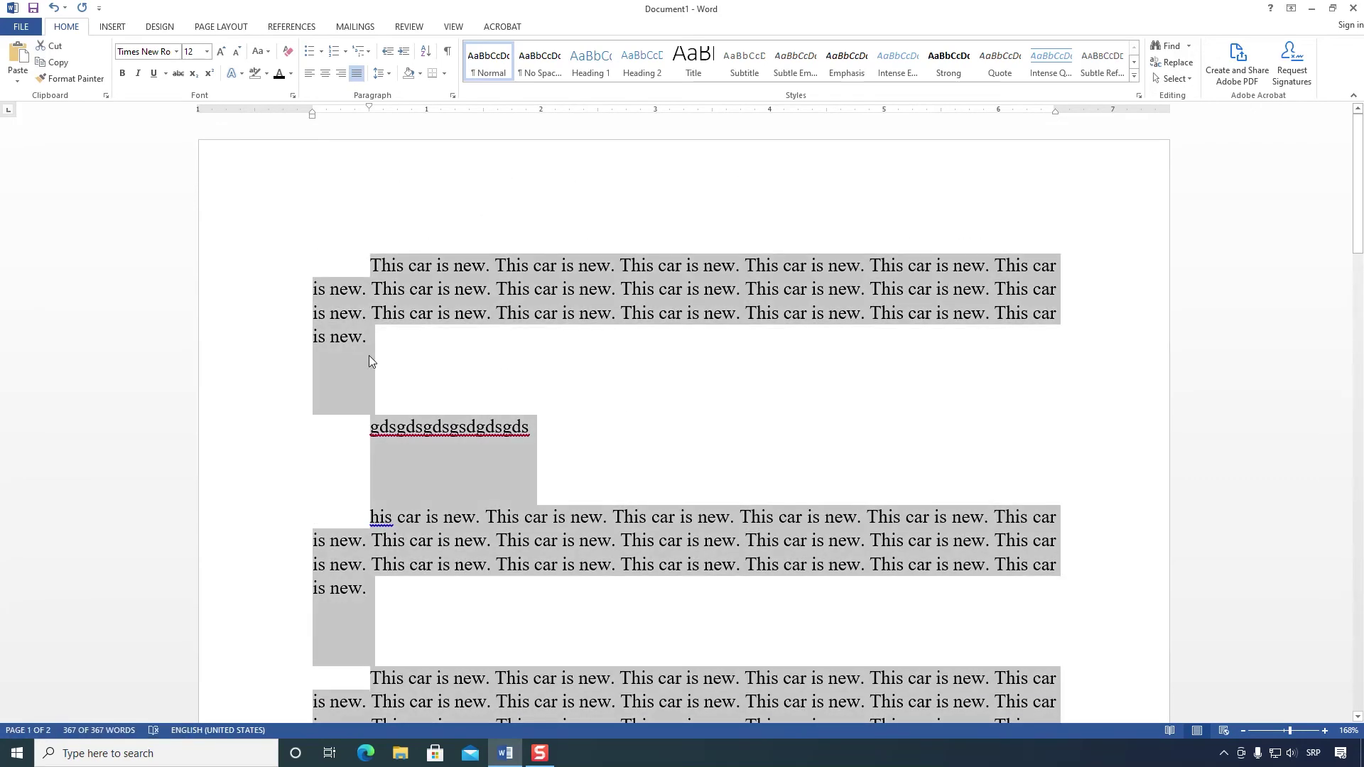
click(455, 99)
click(625, 399)
key(ctrl+a)
text(0)
key(Return)
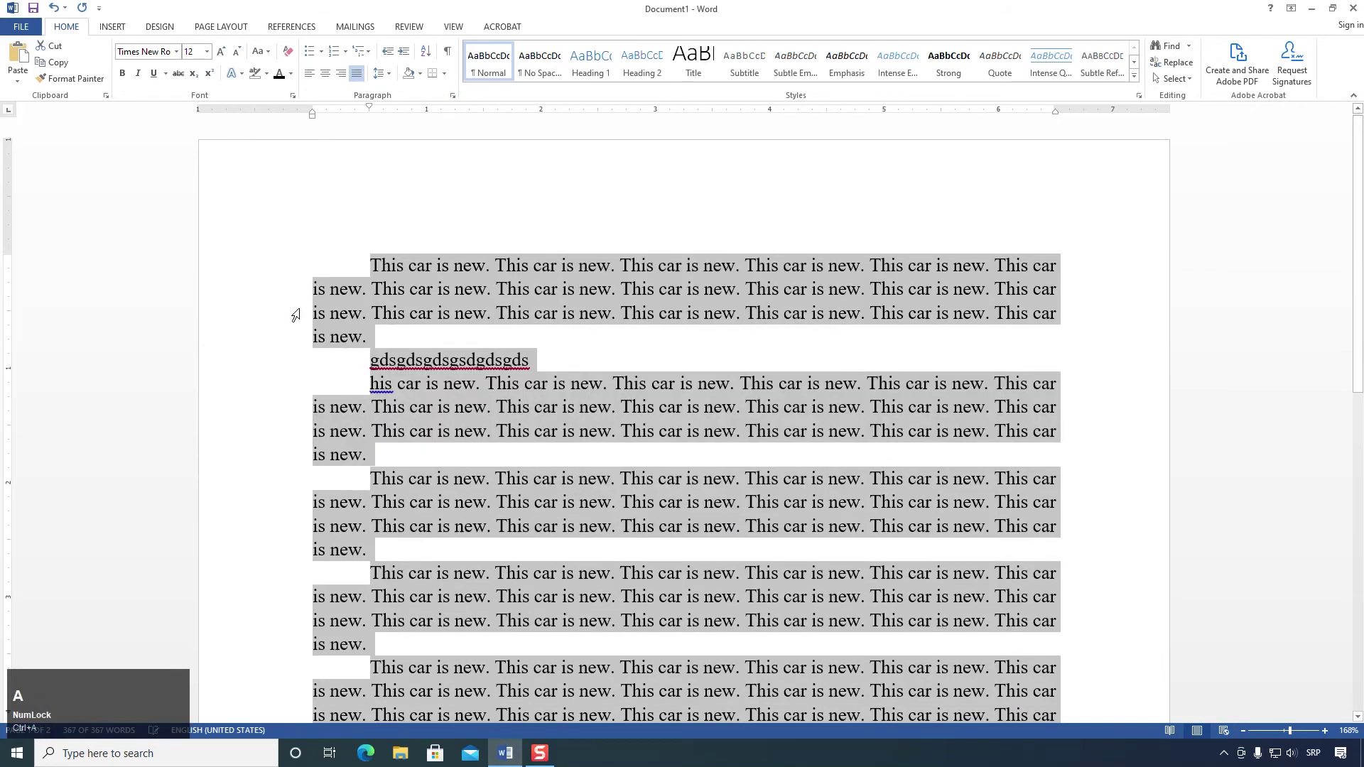
Step: Add four short lines below the first paragraph: "safsaf", "asgasg", "asgsag" and "sagsag", leaving an empty line beneath them
click(401, 338)
key(Return)
key(Return)
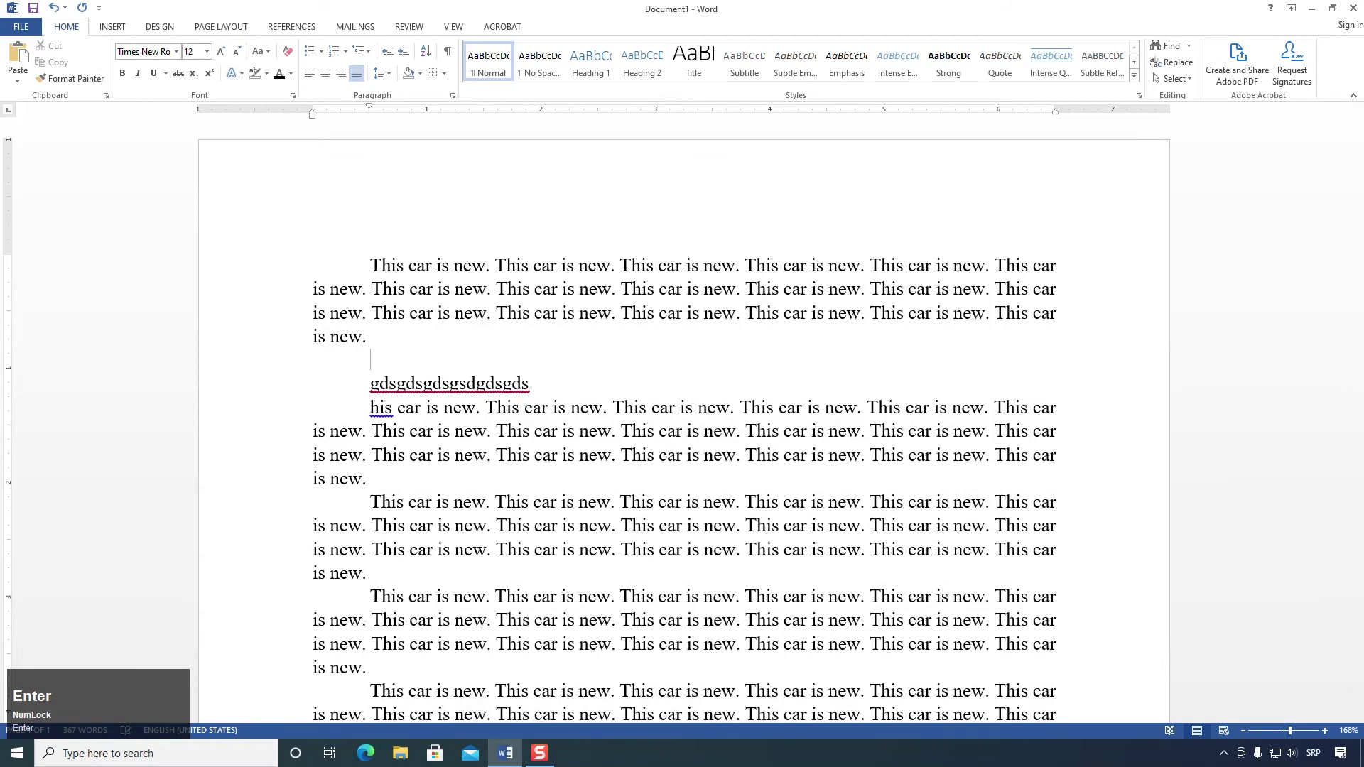
text(safsaf)
key(Return)
text(asgasg)
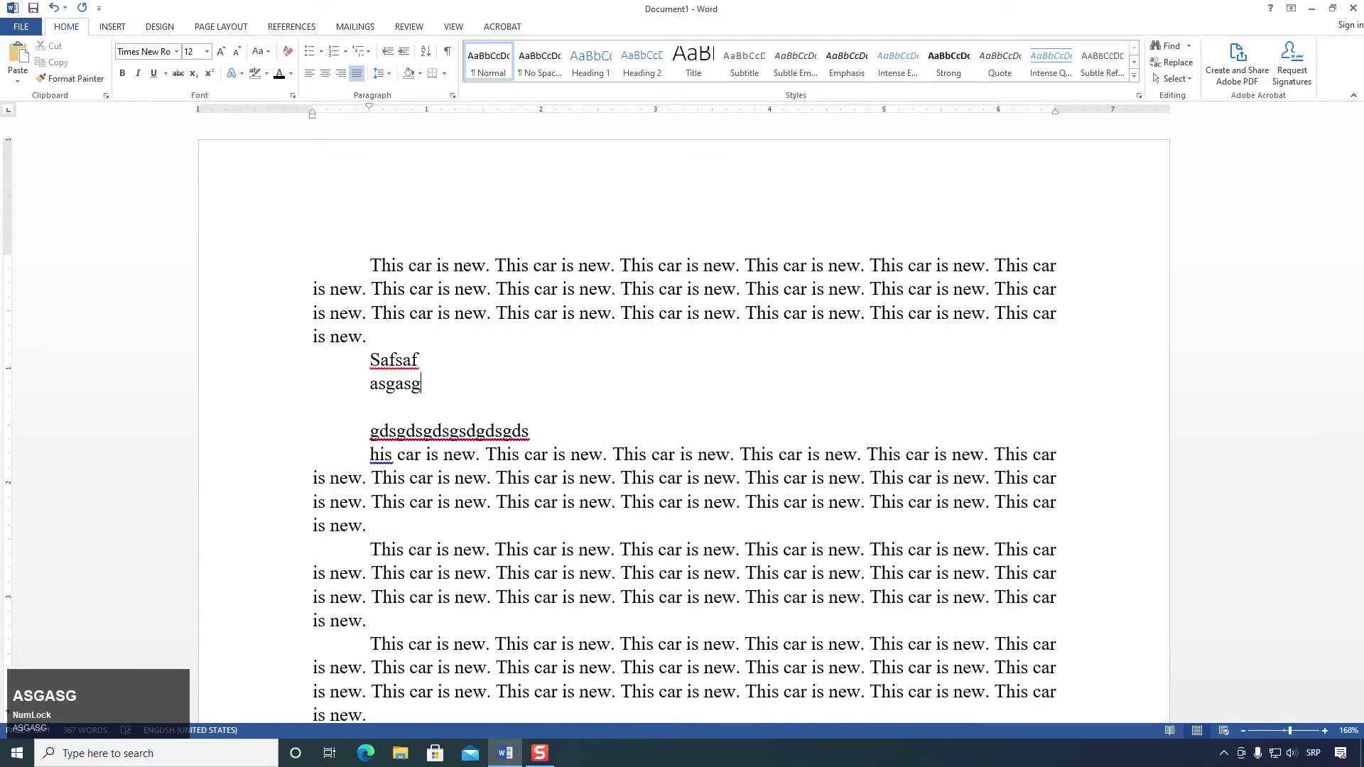
key(Return)
text(asgsag)
key(Return)
text(sagsag)
Step: Set the spacing before every paragraph in the document to 40 pt
key(ctrl+a)
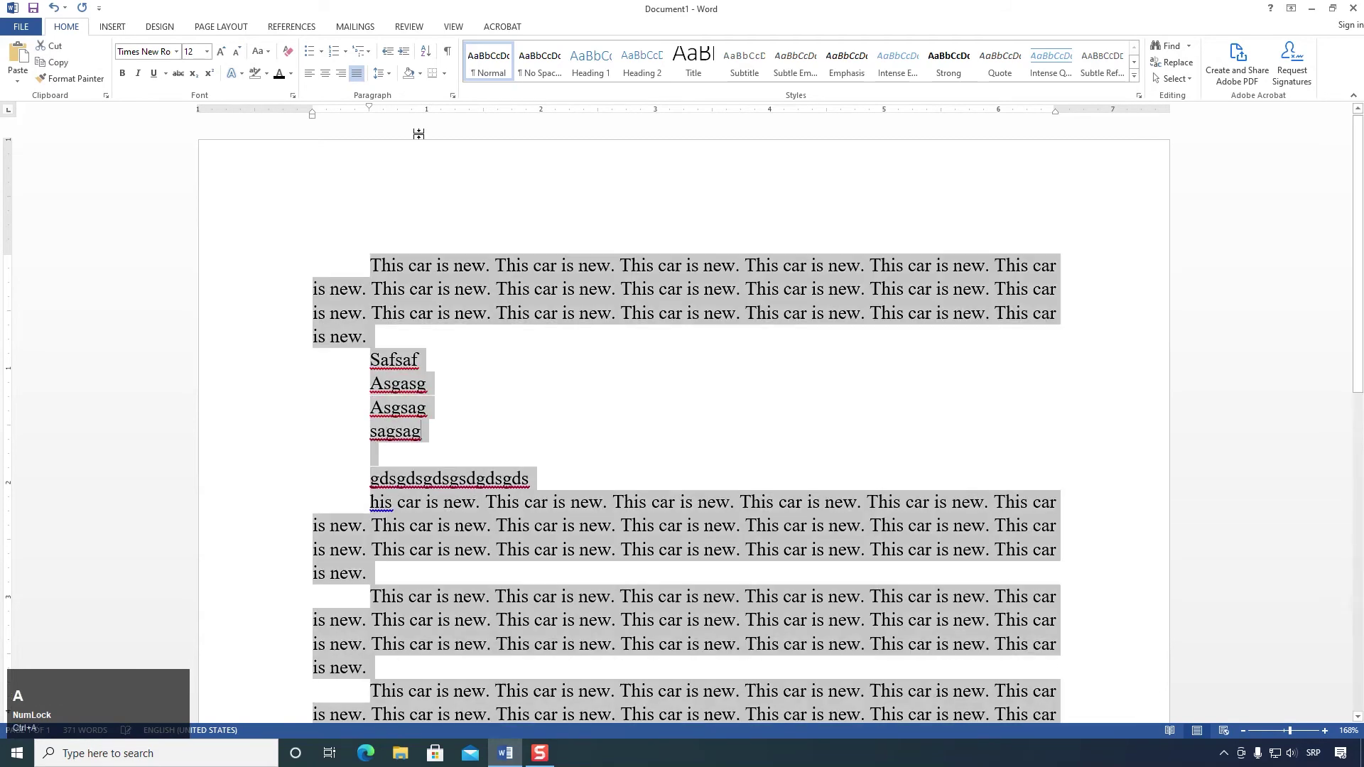
click(453, 96)
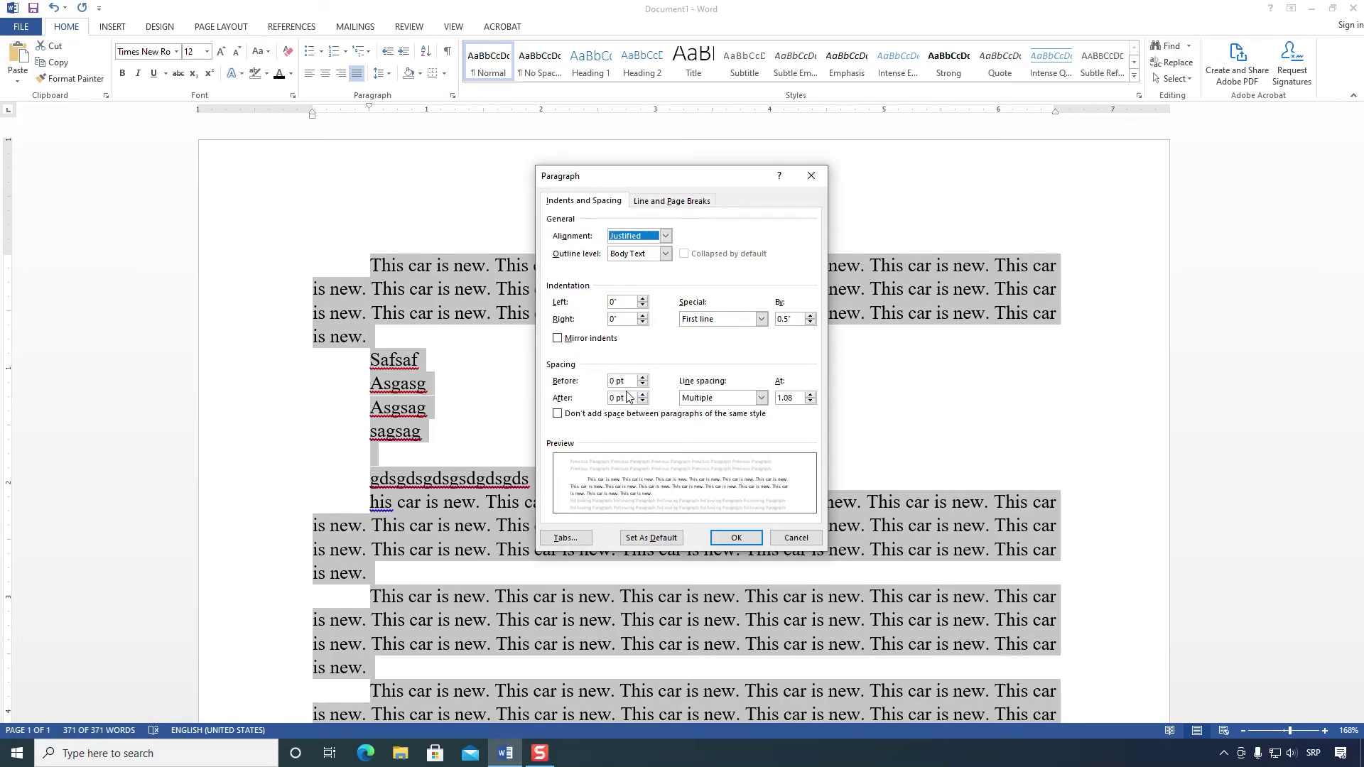
click(586, 374)
text(40)
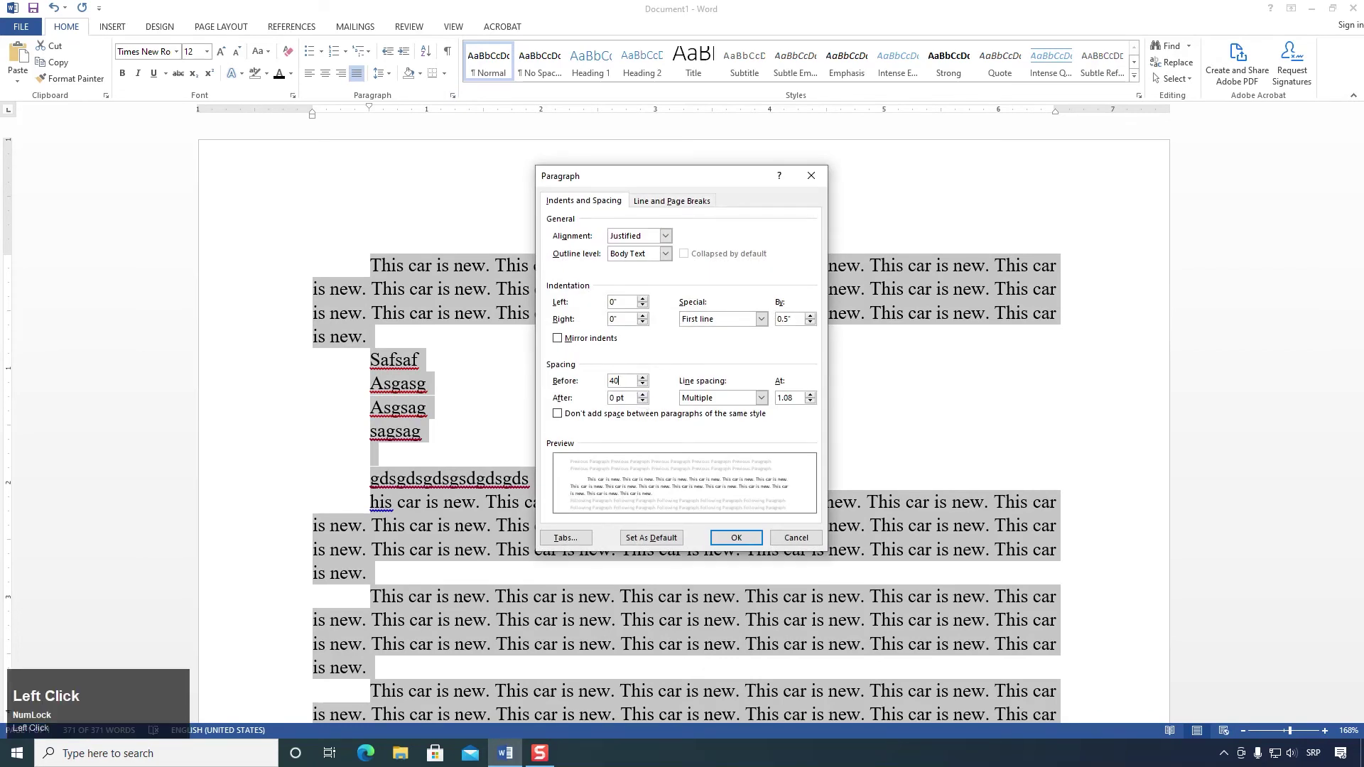
key(Tab)
key(Return)
Step: Examine the spacing between the paragraphs across the pages, selecting some of them to show the gaps
scroll(506, 484, down, 10)
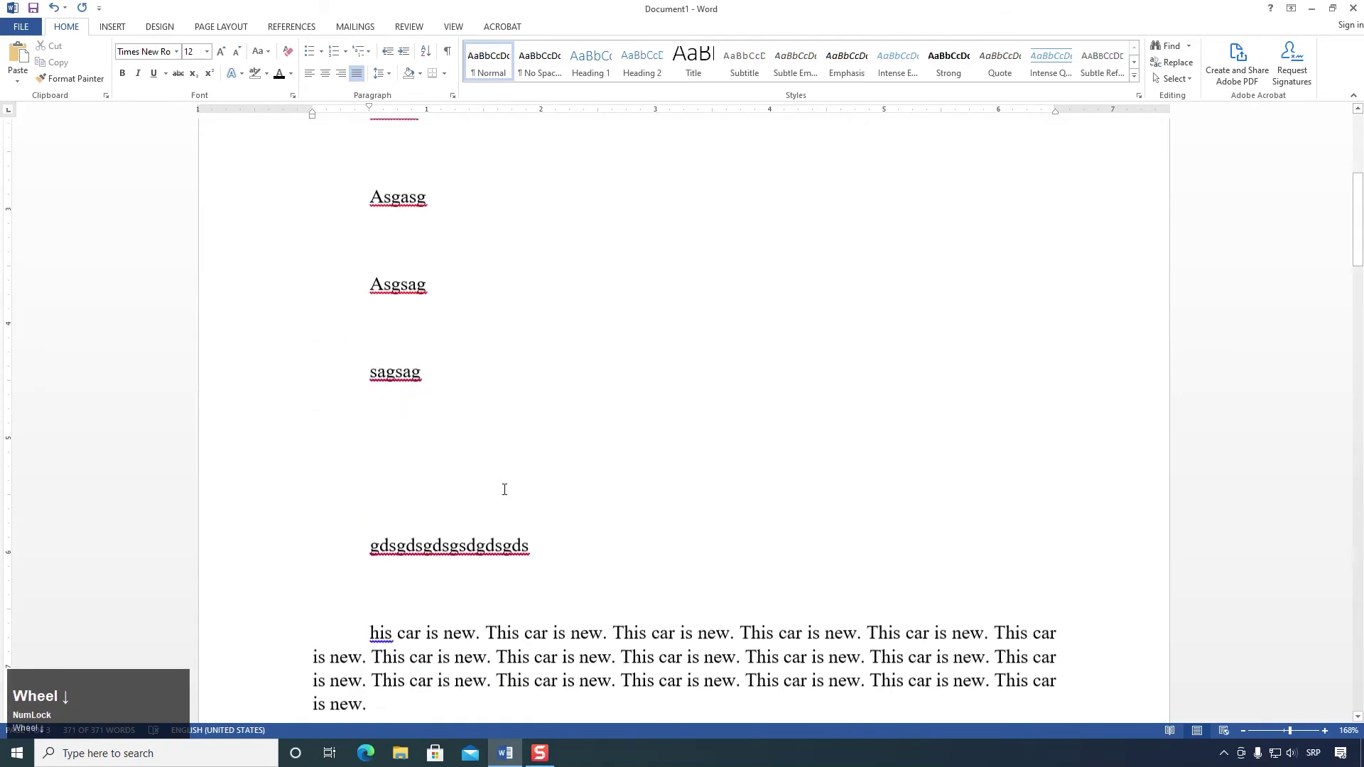
click(335, 244)
scroll(395, 320, down, 3)
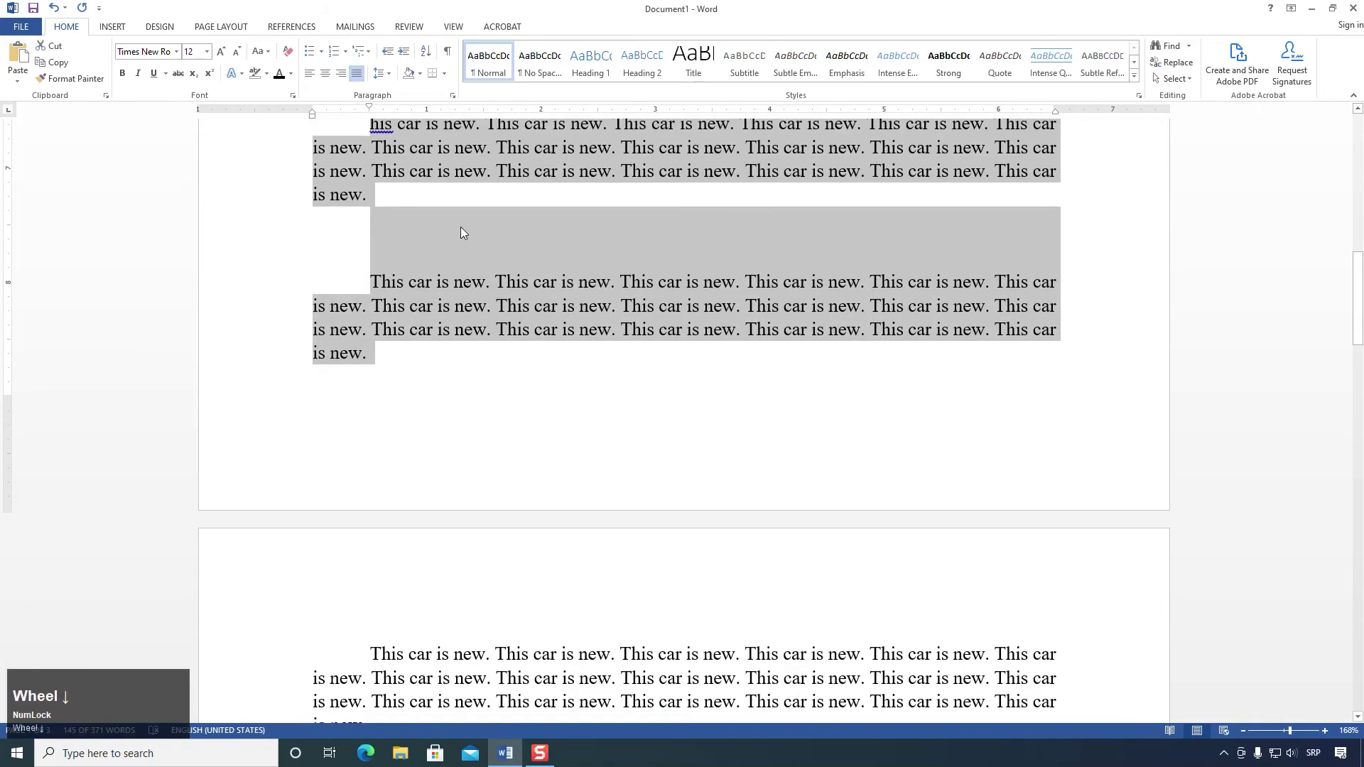
scroll(466, 238, down, 8)
click(494, 365)
drag(494, 365, 335, 304)
scroll(458, 297, up, 3)
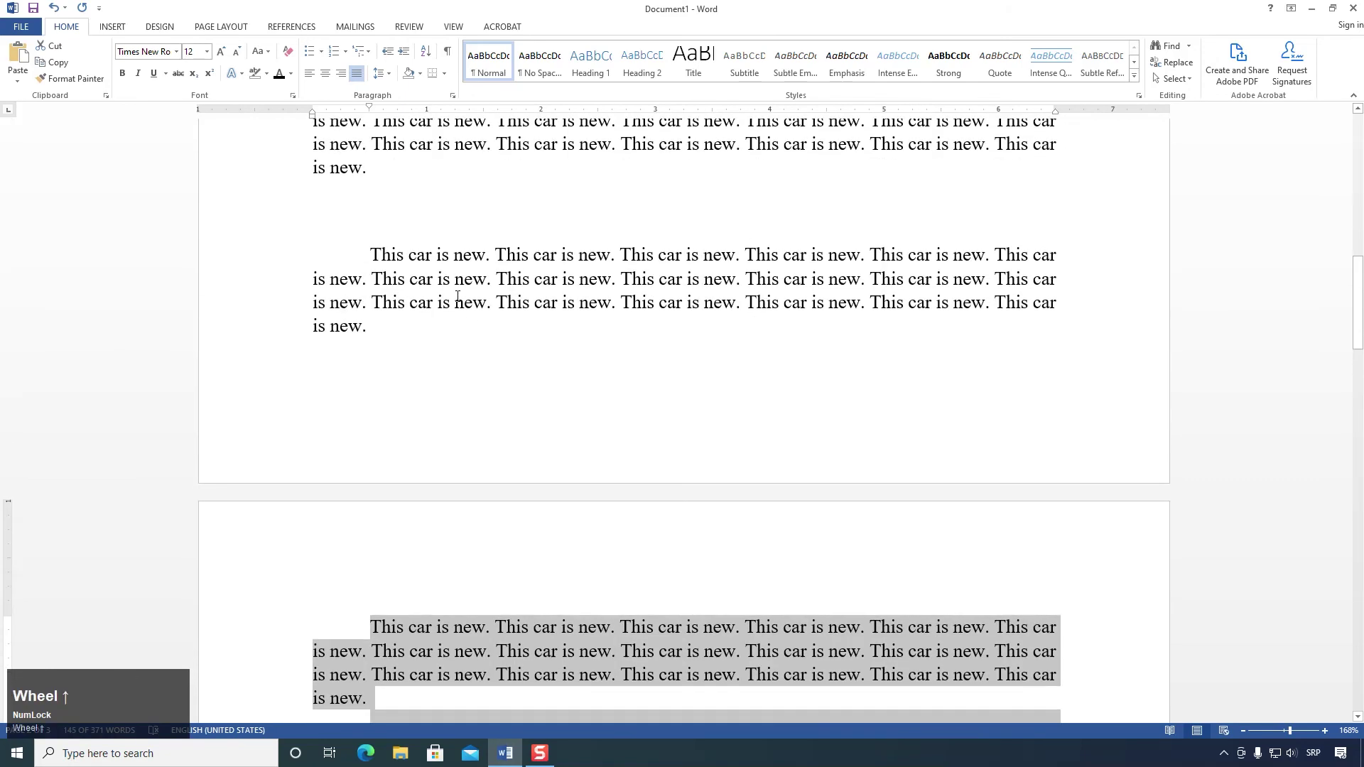
shift+click(396, 263)
scroll(578, 405, down, 4)
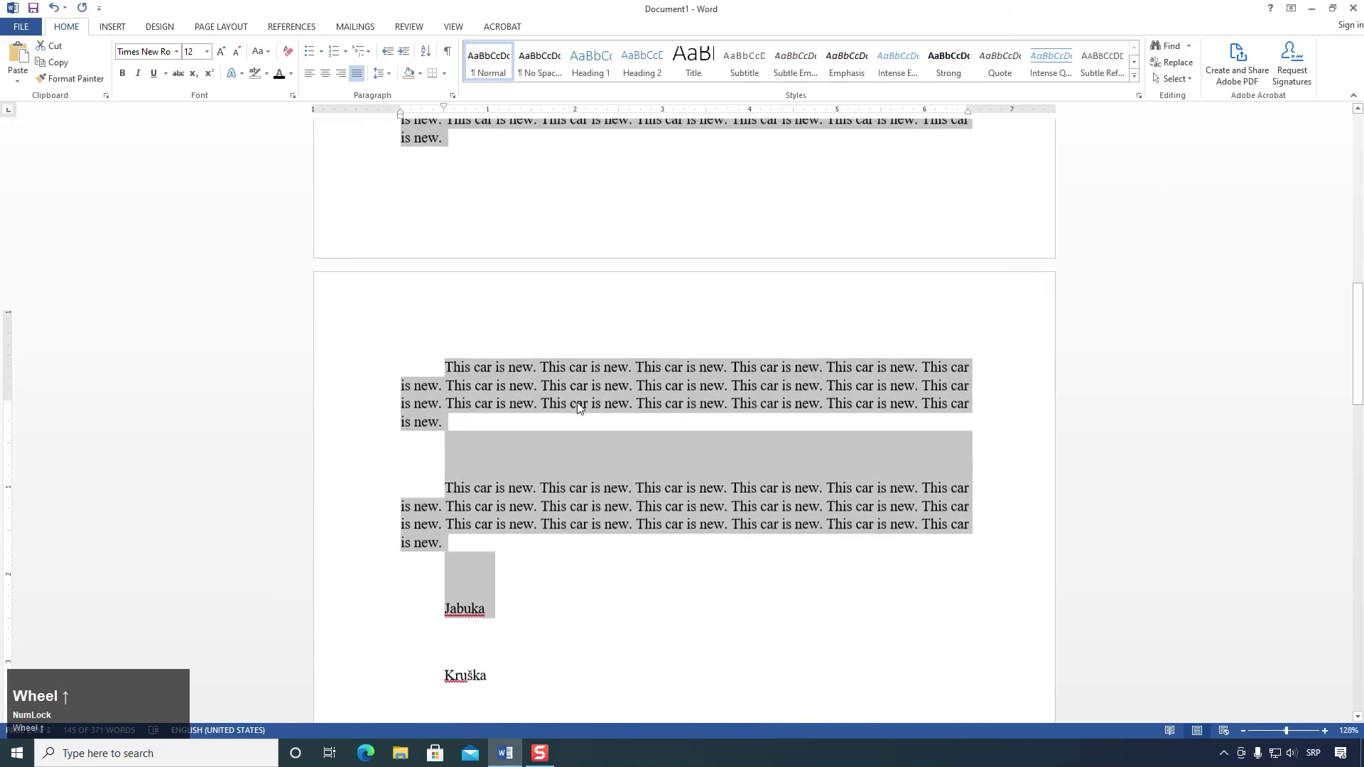
scroll(578, 405, down, 3)
scroll(540, 277, up, 10)
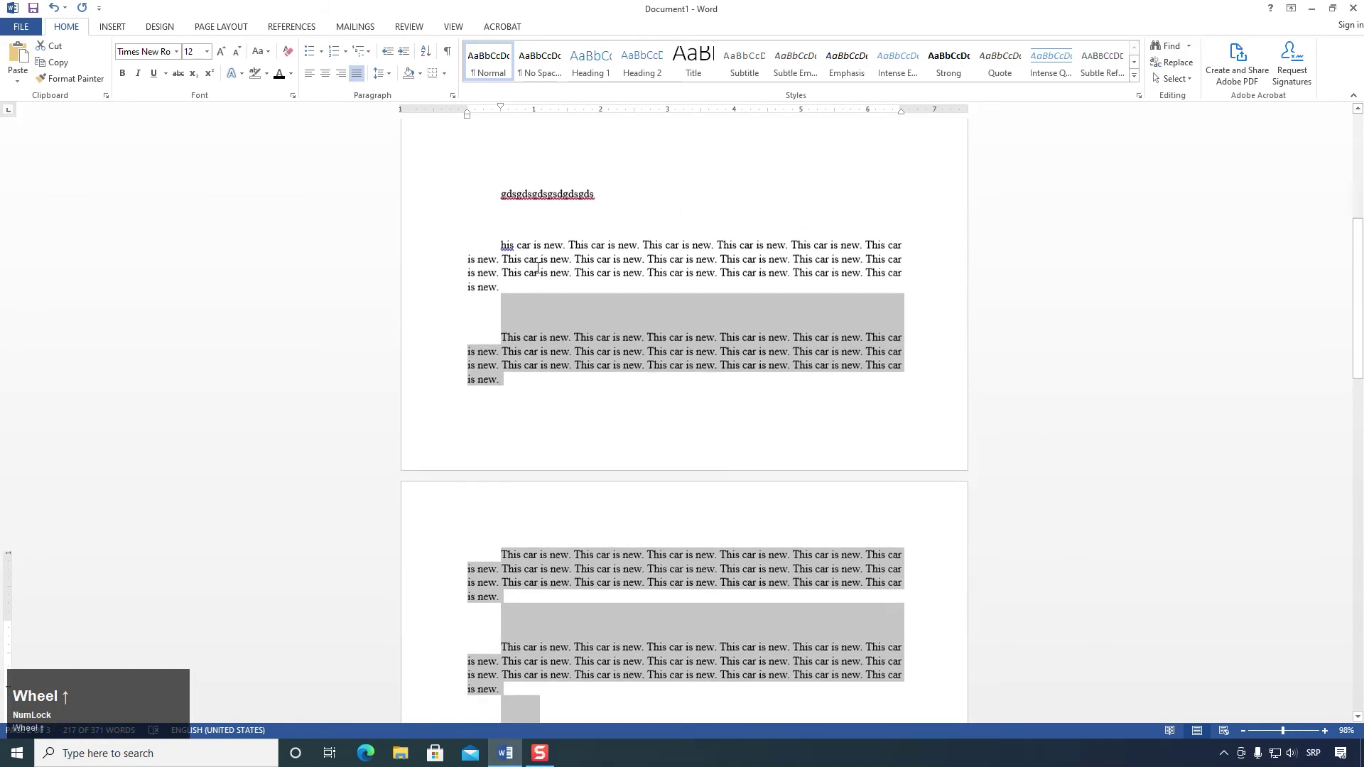
Step: Set the spacing after every paragraph in the document to 40 pt
key(ctrl+a)
click(452, 96)
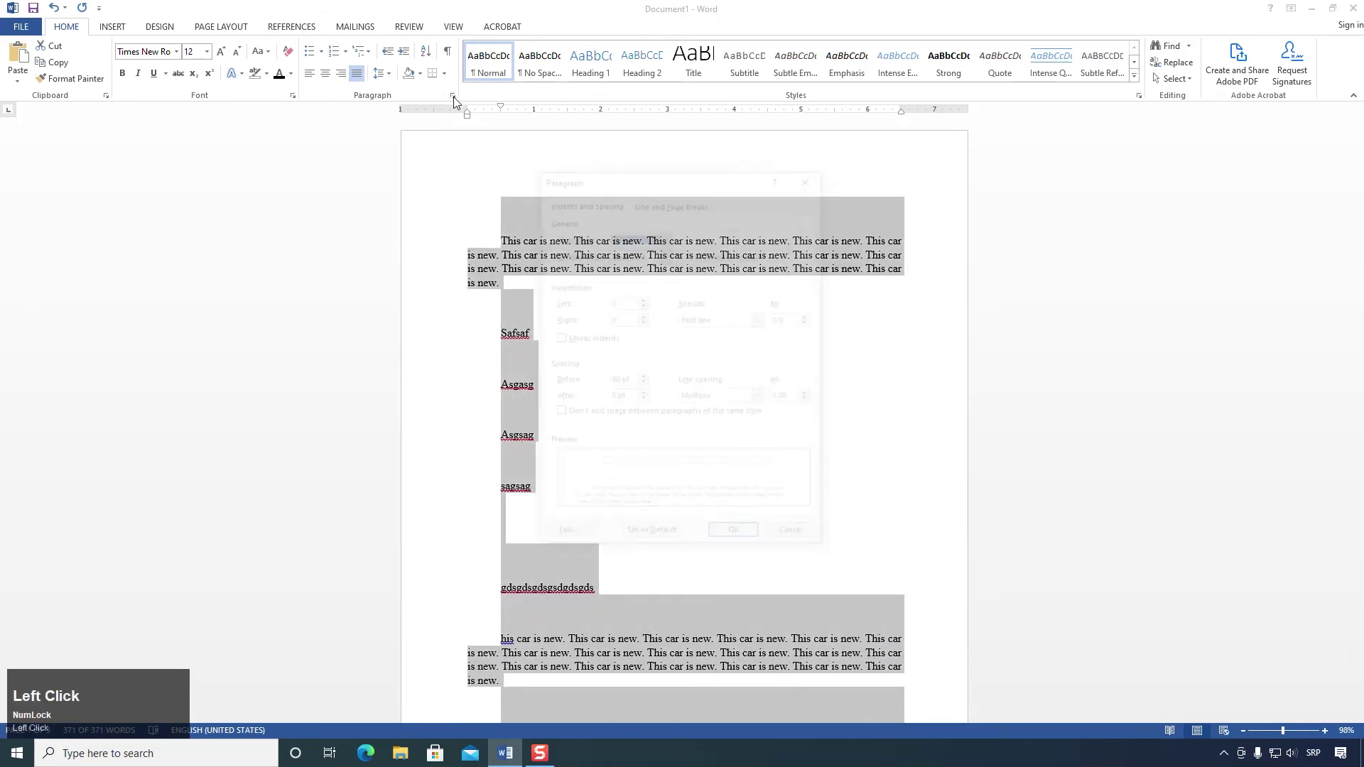
click(634, 397)
text(40)
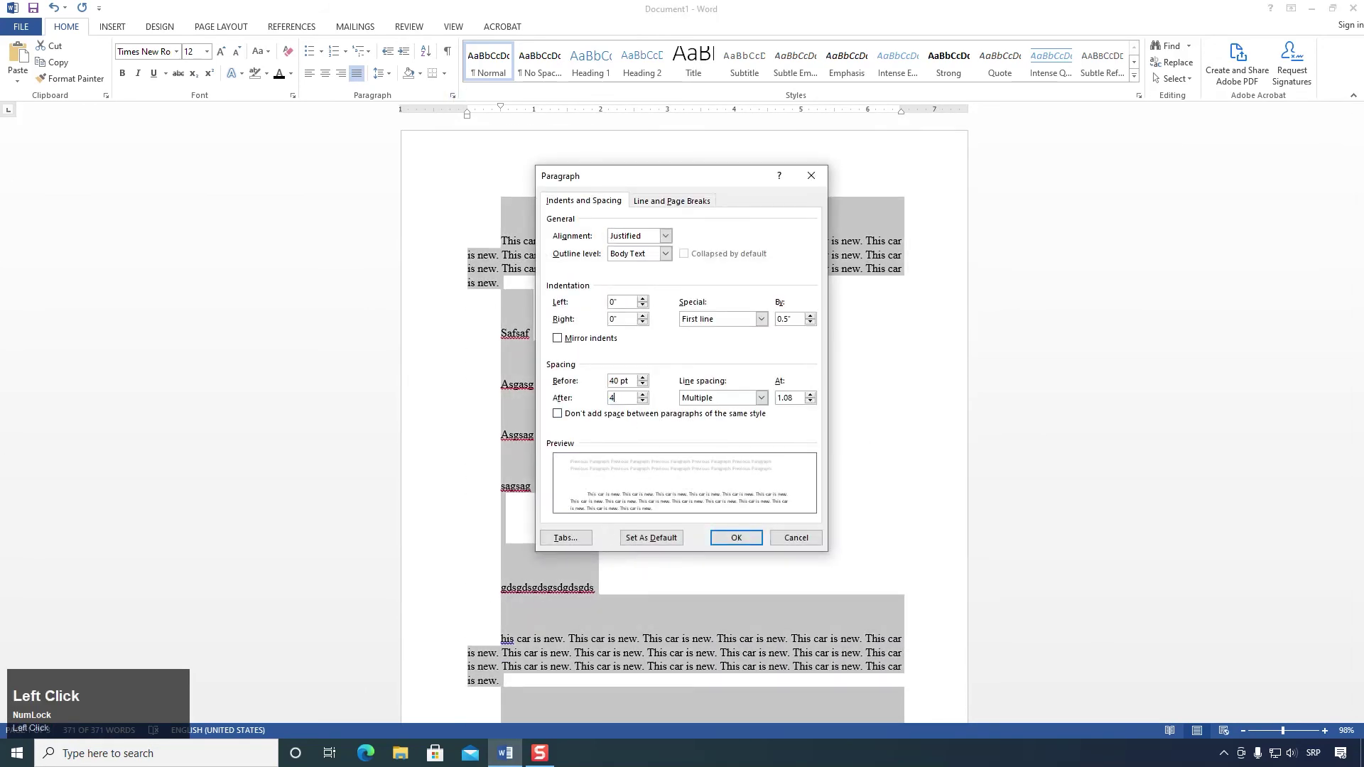
key(Tab)
key(Return)
click(594, 396)
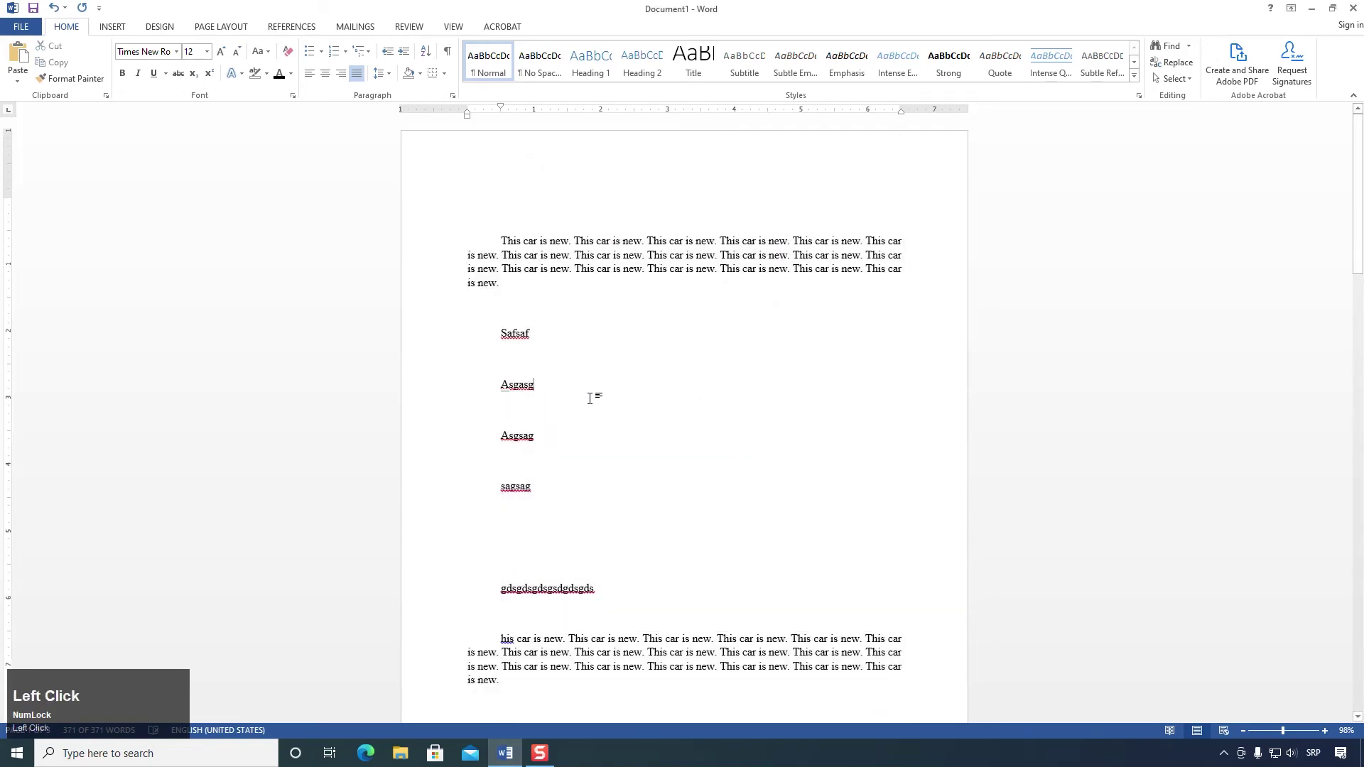
Step: Examine the gaps between the four short lines below the first paragraph and review their before and after spacing settings
drag(588, 405, 557, 524)
scroll(644, 373, down, 4)
click(551, 217)
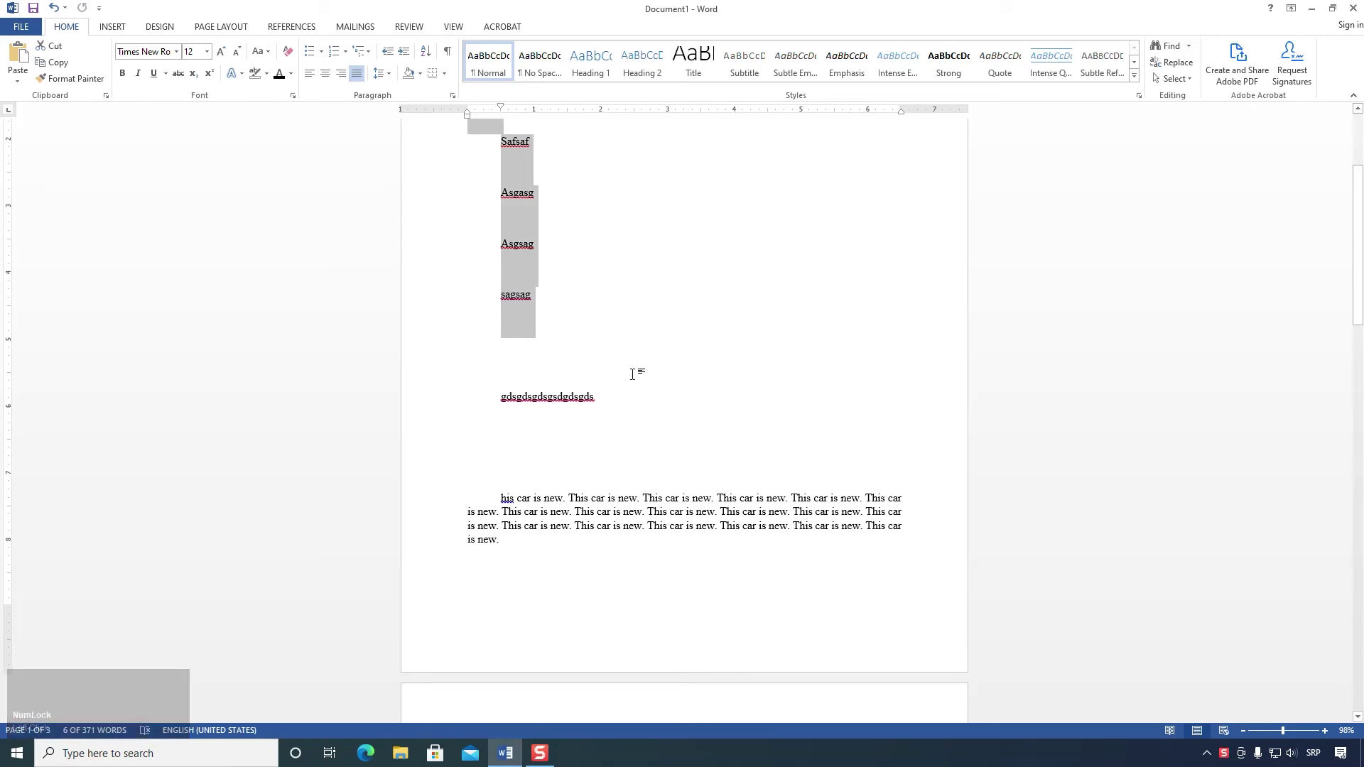
click(453, 95)
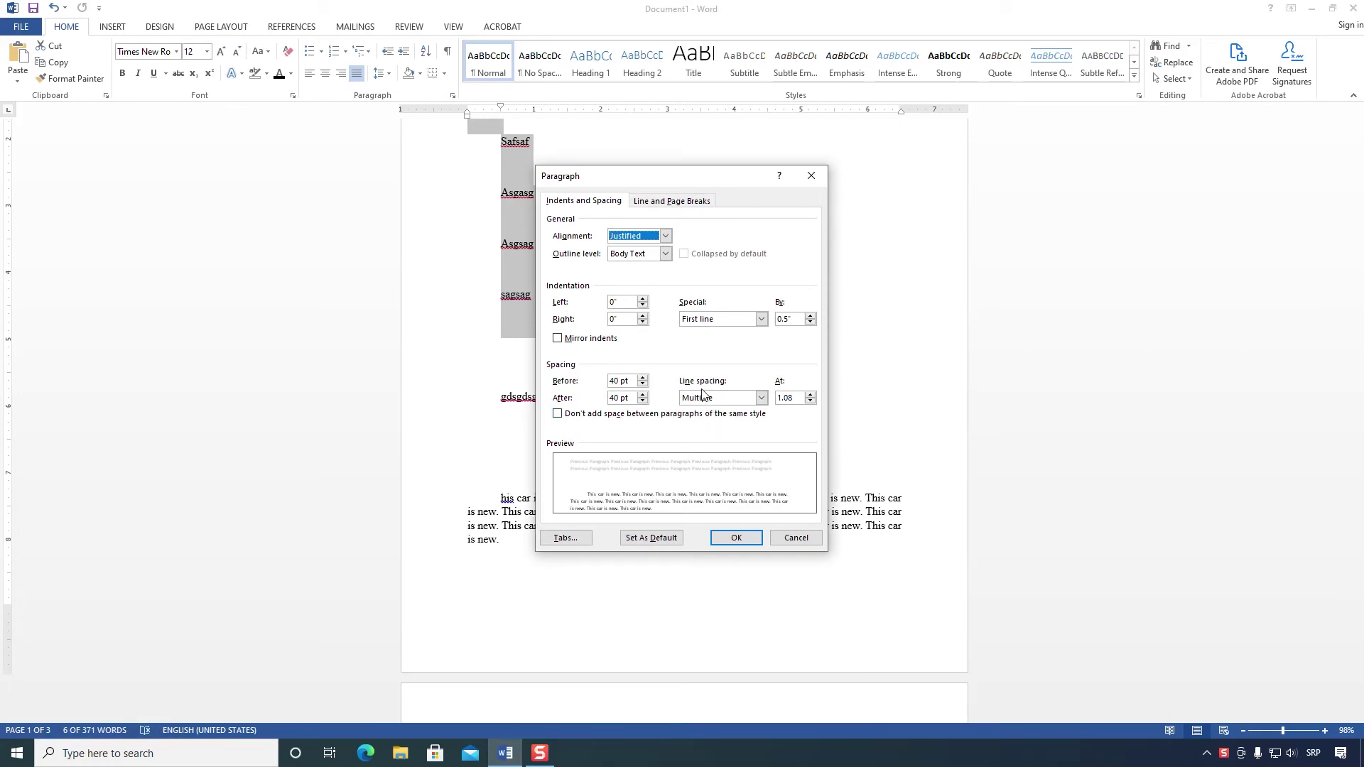
click(776, 544)
scroll(652, 457, up, 5)
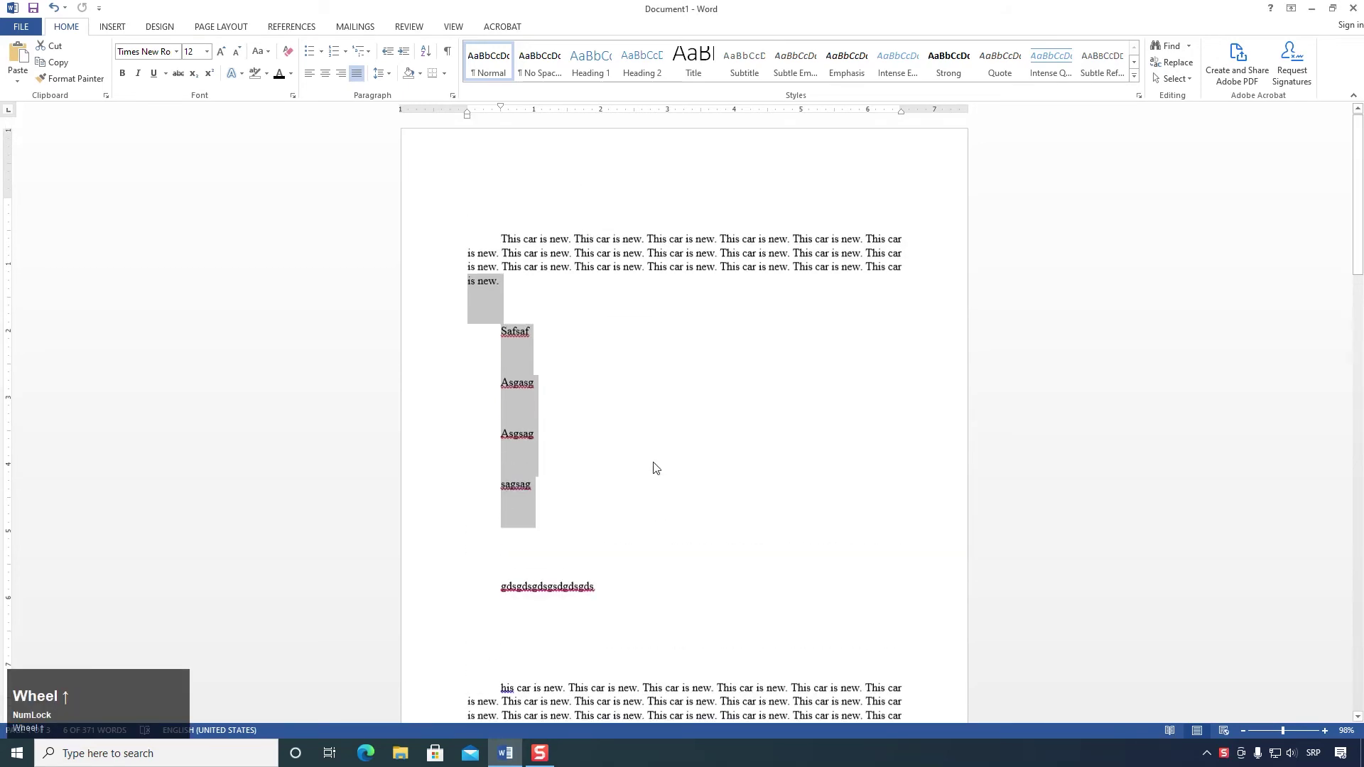
Step: Delete the short lines from "Safsaf" to "gdsgdsgdsgsdgdsgds" and the leftover empty line between the first two full paragraphs
drag(636, 631, 496, 344)
key(Delete)
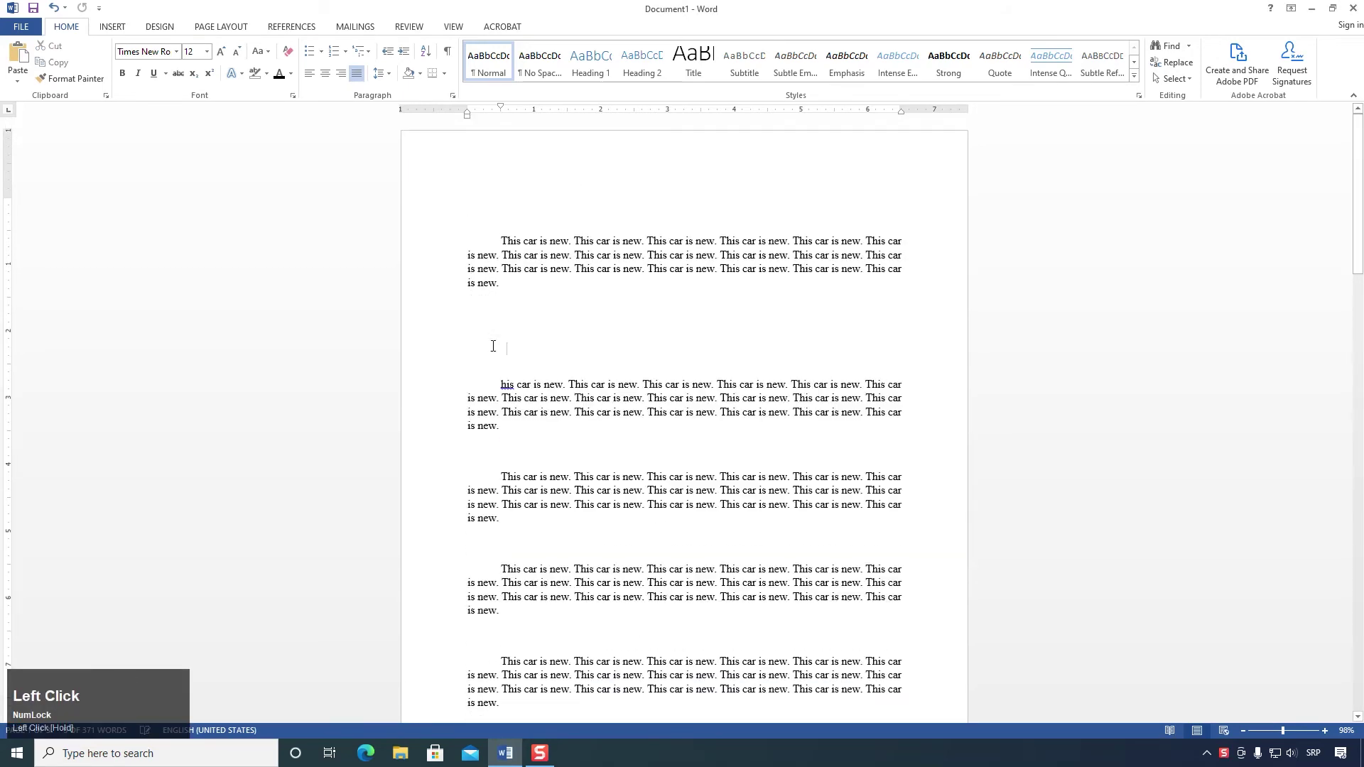
key(Delete)
click(530, 374)
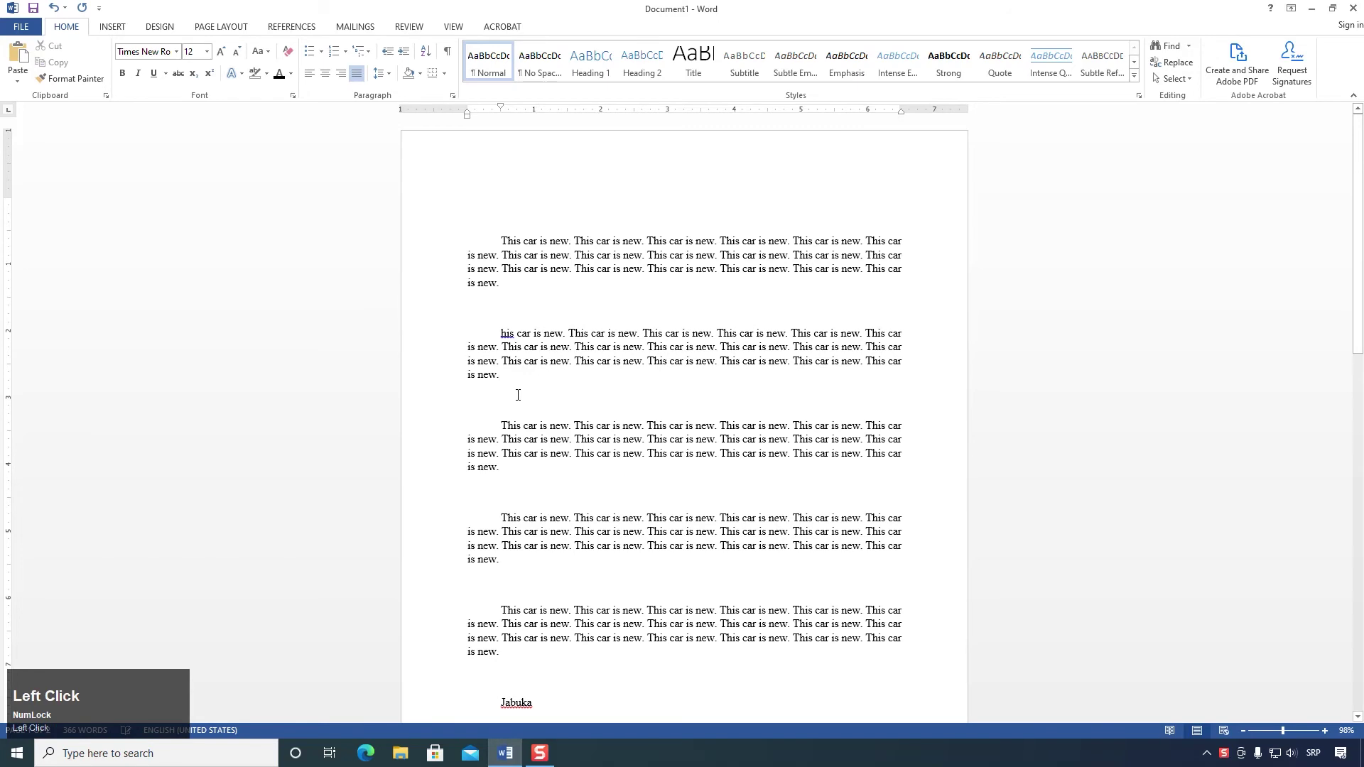
Step: Delete the short lines below the fifth full paragraph, from "Jabuka" through "dsgdsgdsg"
scroll(519, 410, down, 3)
scroll(536, 639, up, 2)
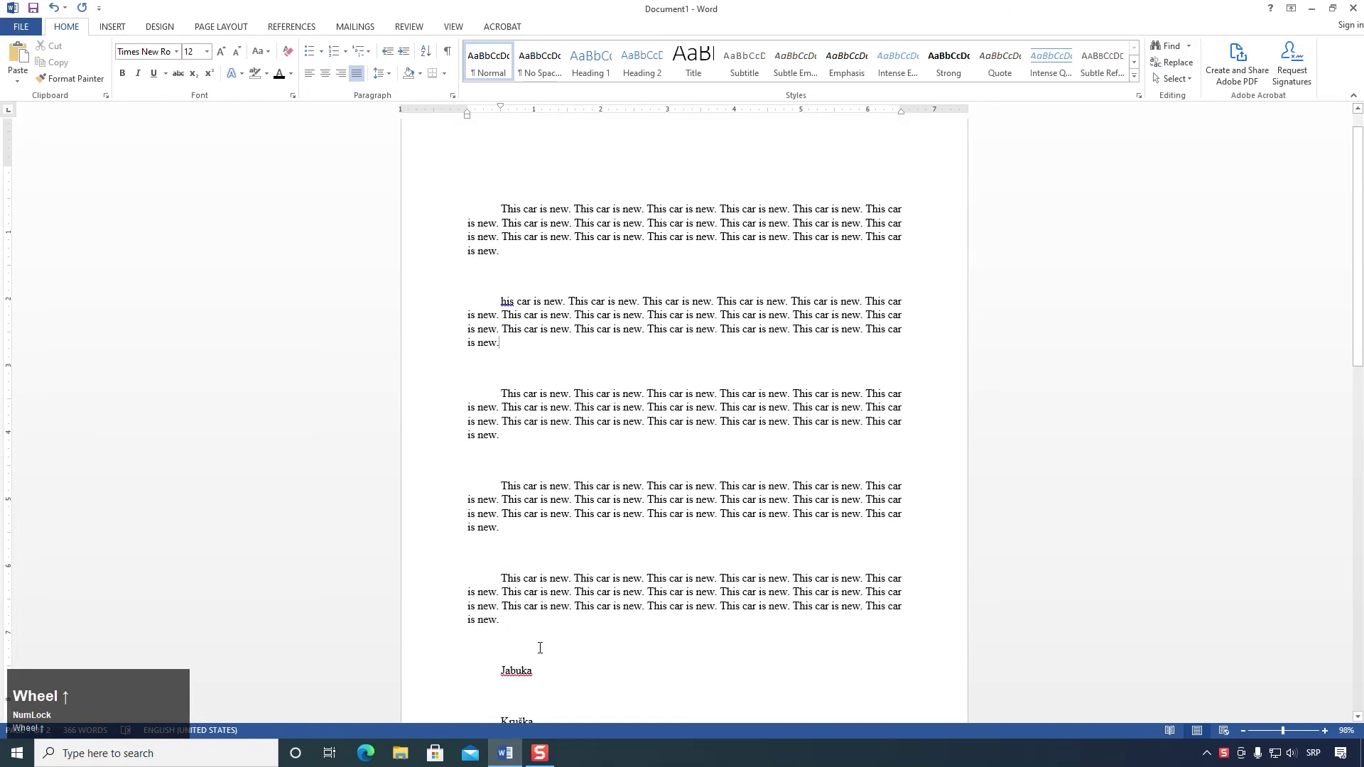
scroll(540, 604, down, 3)
drag(542, 600, 458, 517)
key(Delete)
scroll(542, 518, down, 3)
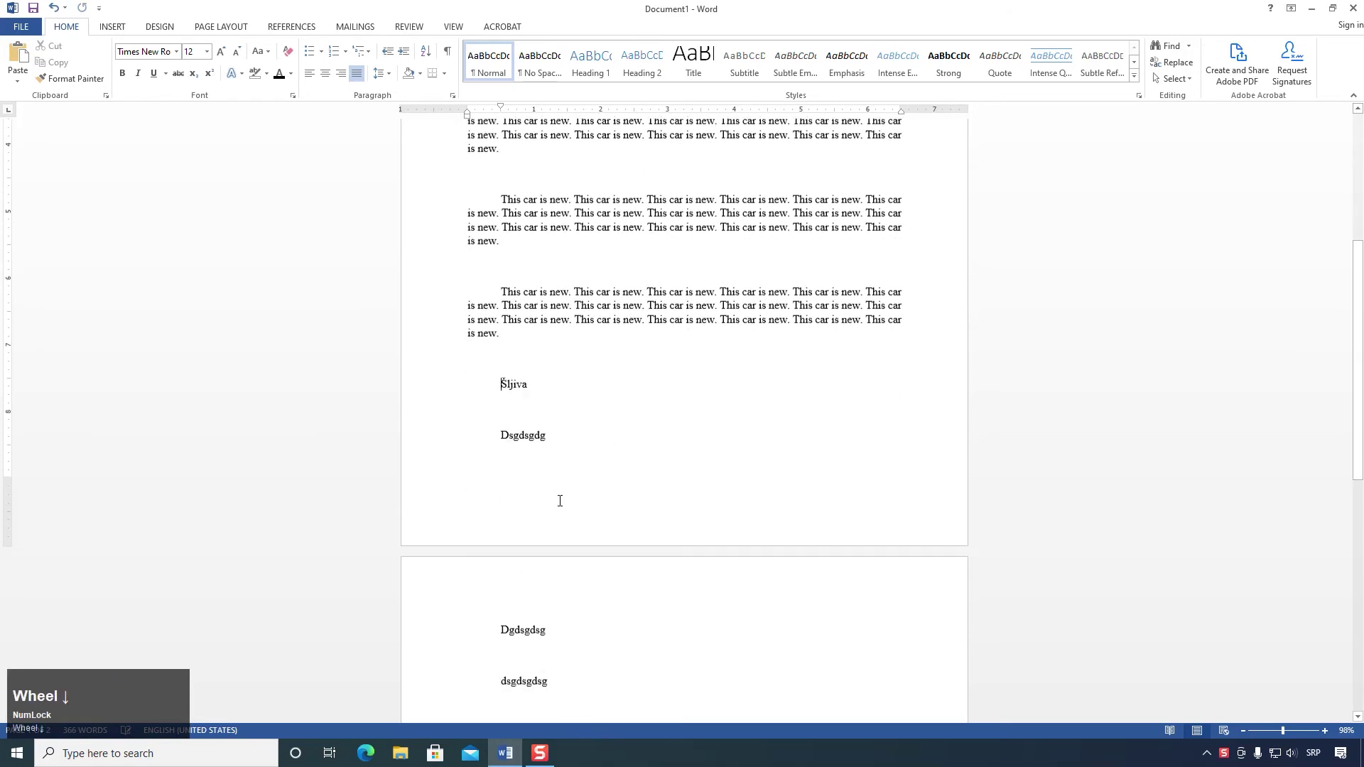
drag(565, 711, 510, 628)
drag(459, 493, 501, 383)
key(Delete)
Step: Set the spacing before and after every paragraph to 0 pt and the line spacing to Single
scroll(567, 447, up, 10)
key(ctrl+a)
click(452, 95)
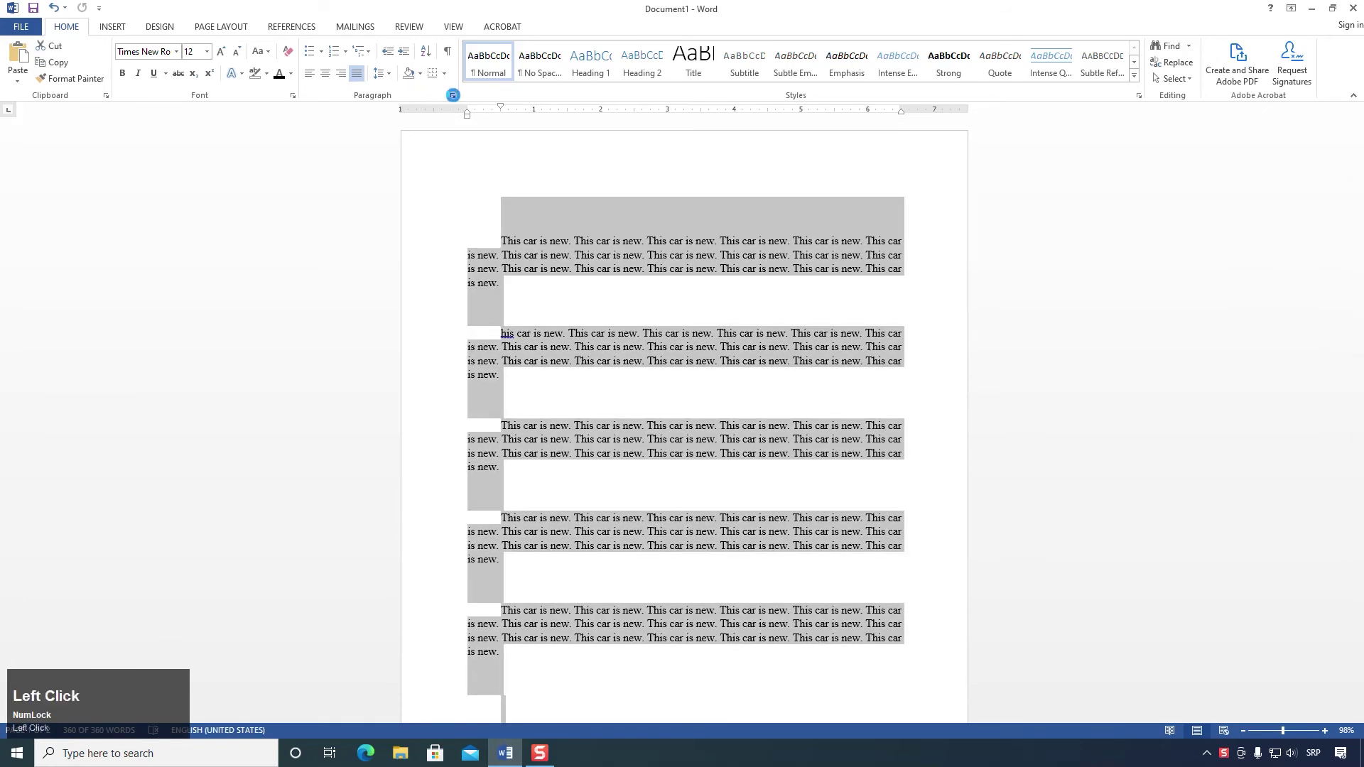
click(613, 381)
text(0)
key(Tab)
text(0)
key(Tab)
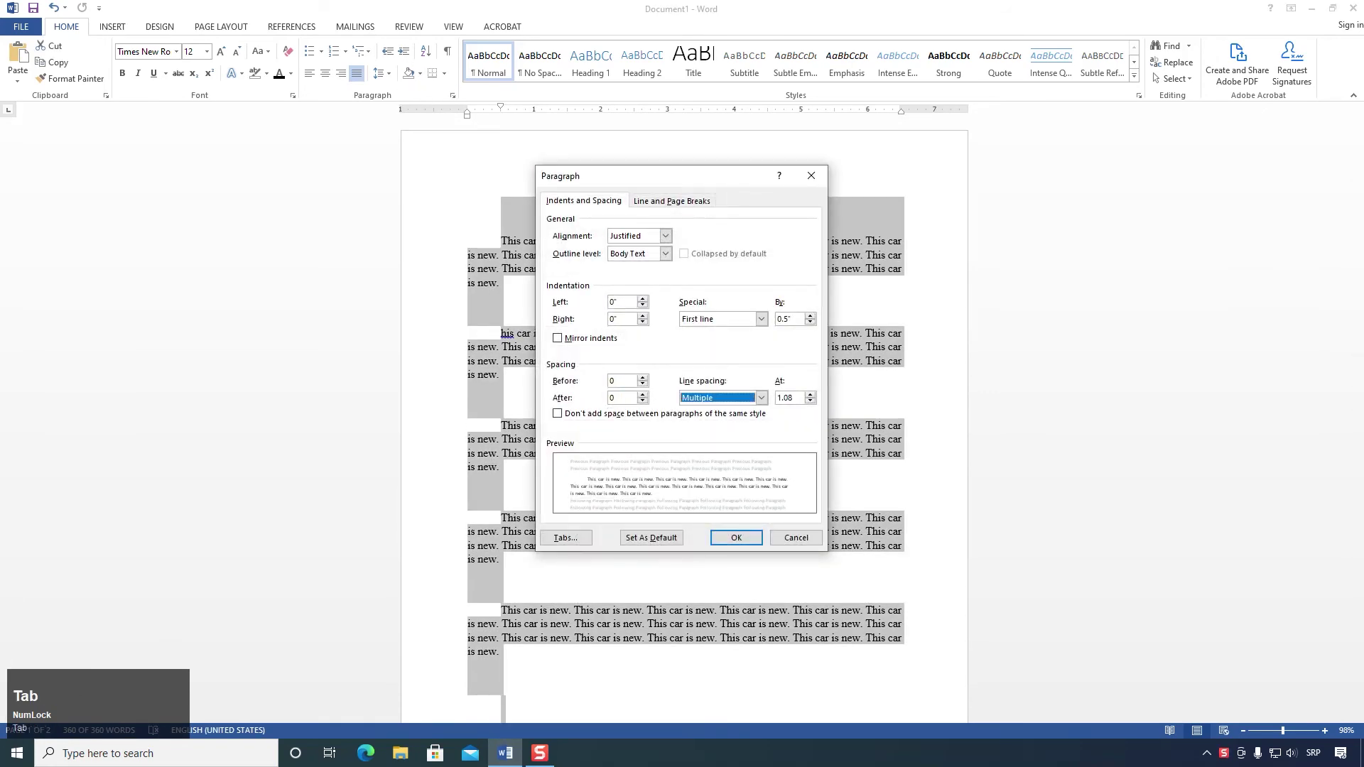
click(714, 399)
click(714, 405)
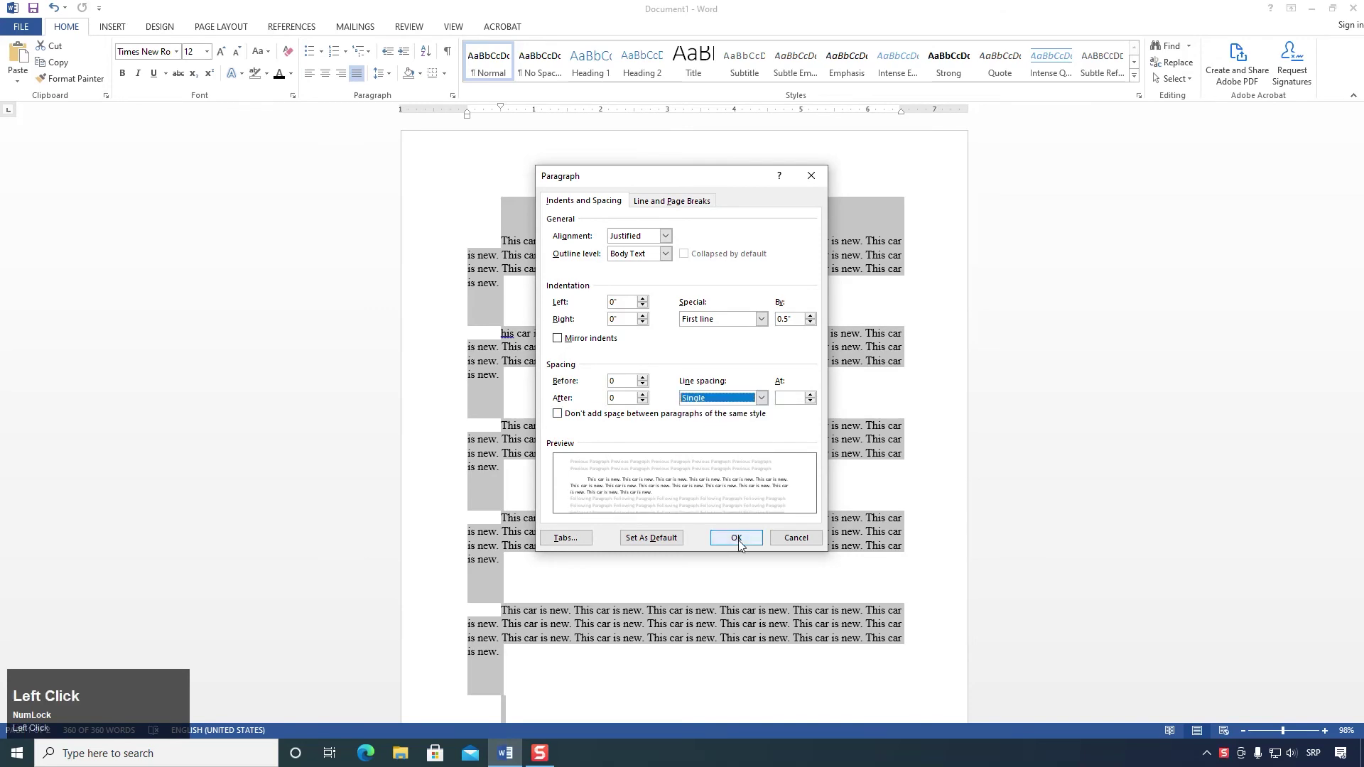
click(737, 538)
click(545, 462)
scroll(544, 470, up, 1)
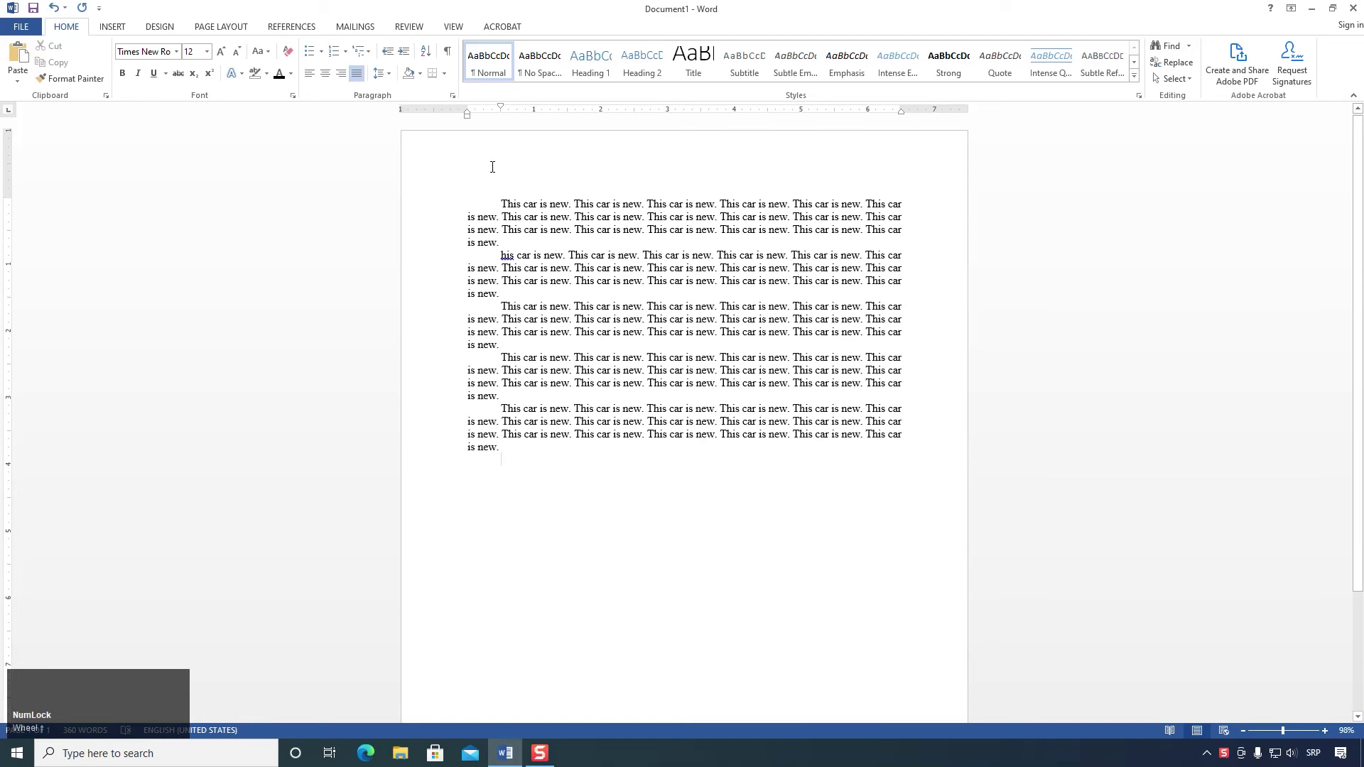
Step: Set the line spacing of the whole document to 1.5 lines and inspect it in the first two paragraphs
key(ctrl+a)
click(453, 96)
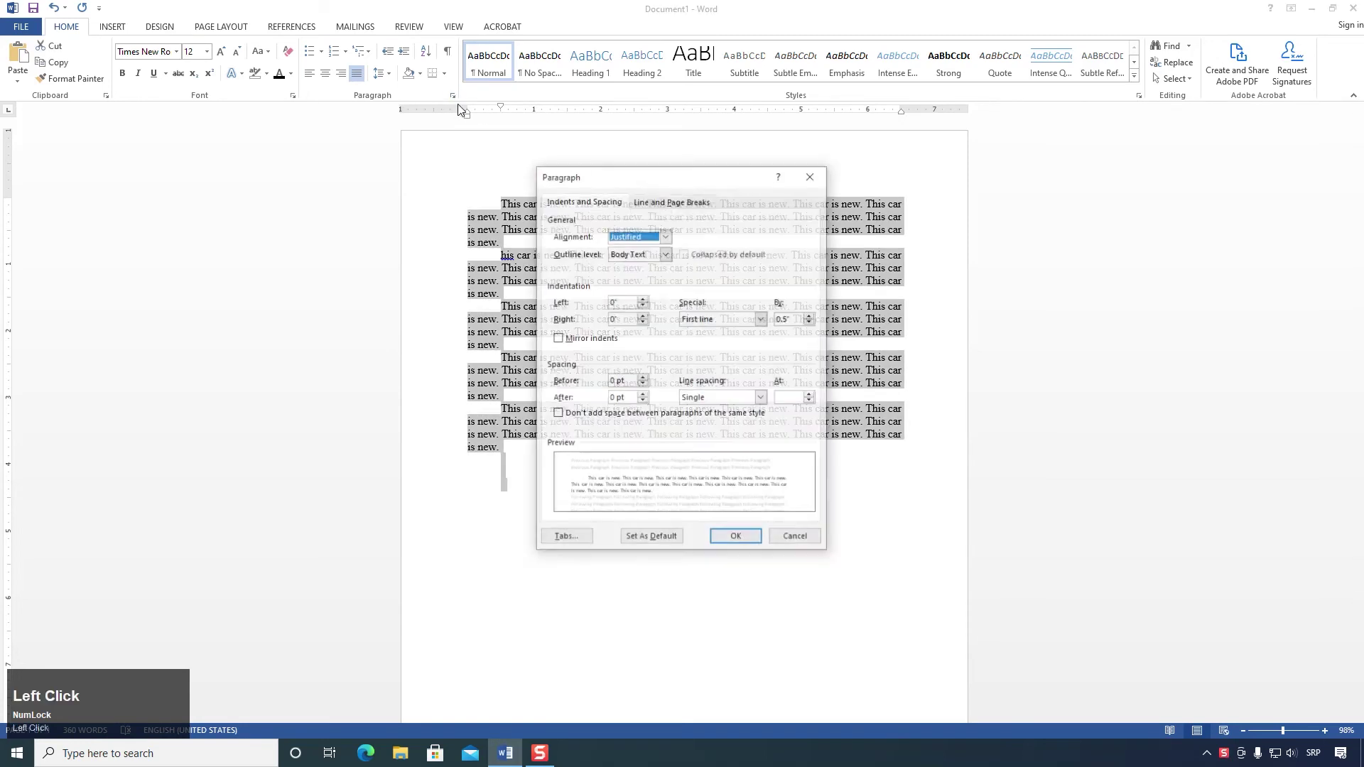
click(708, 400)
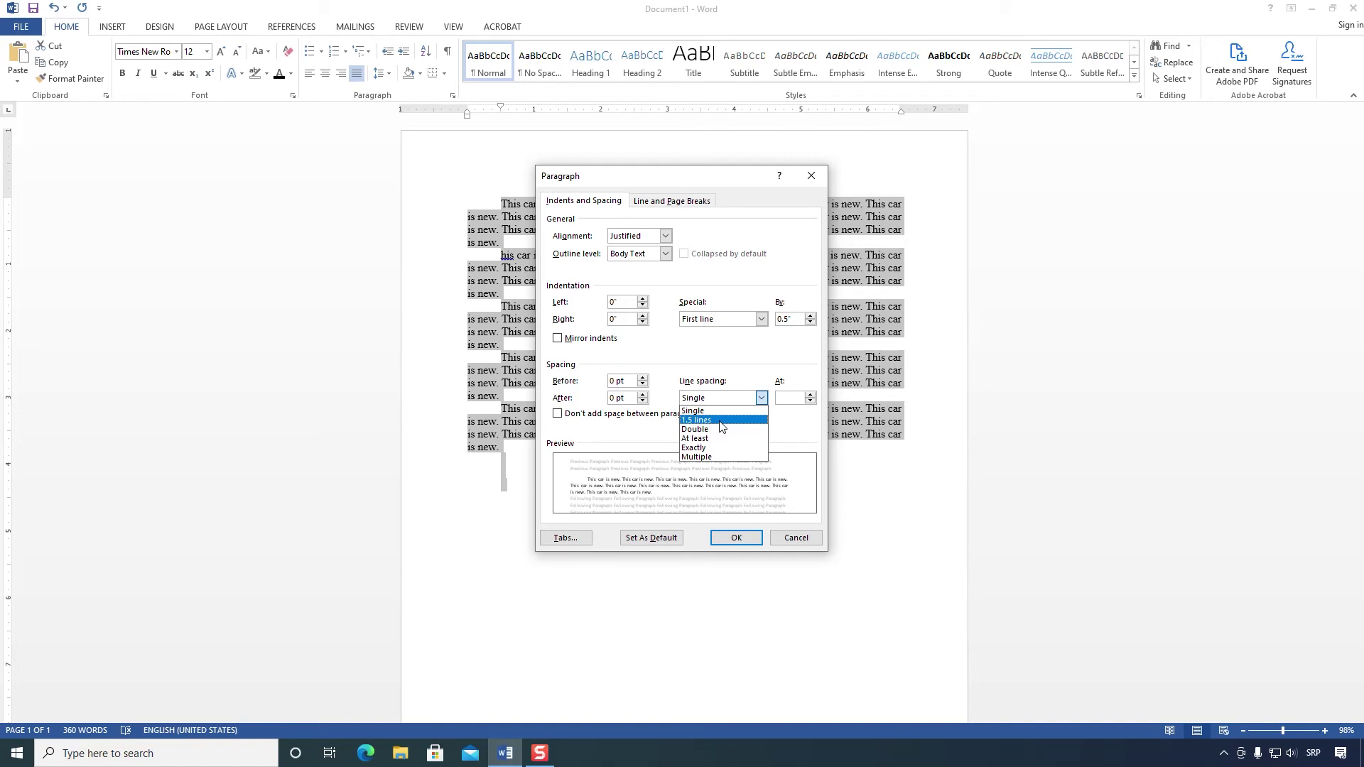
click(720, 425)
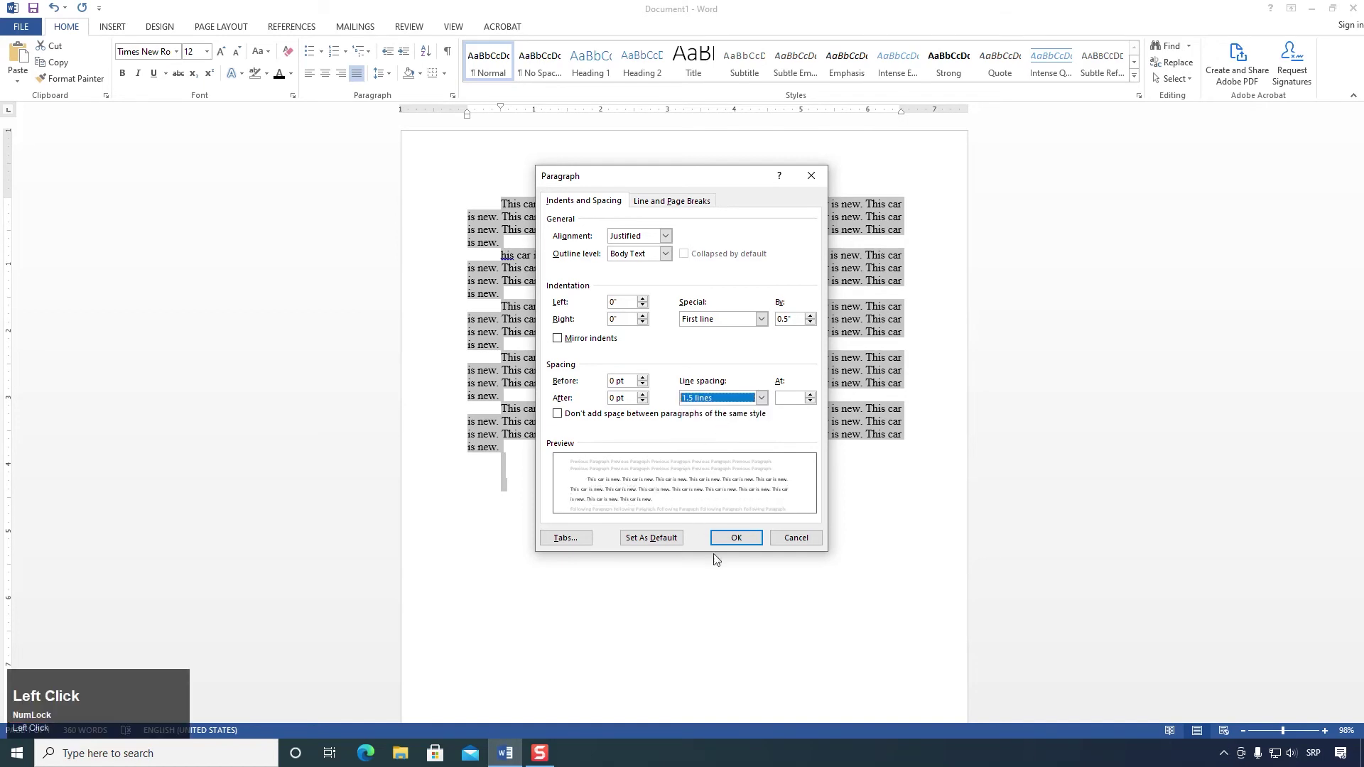
click(732, 539)
click(530, 240)
ctrl+scroll(410, 200, up, 4)
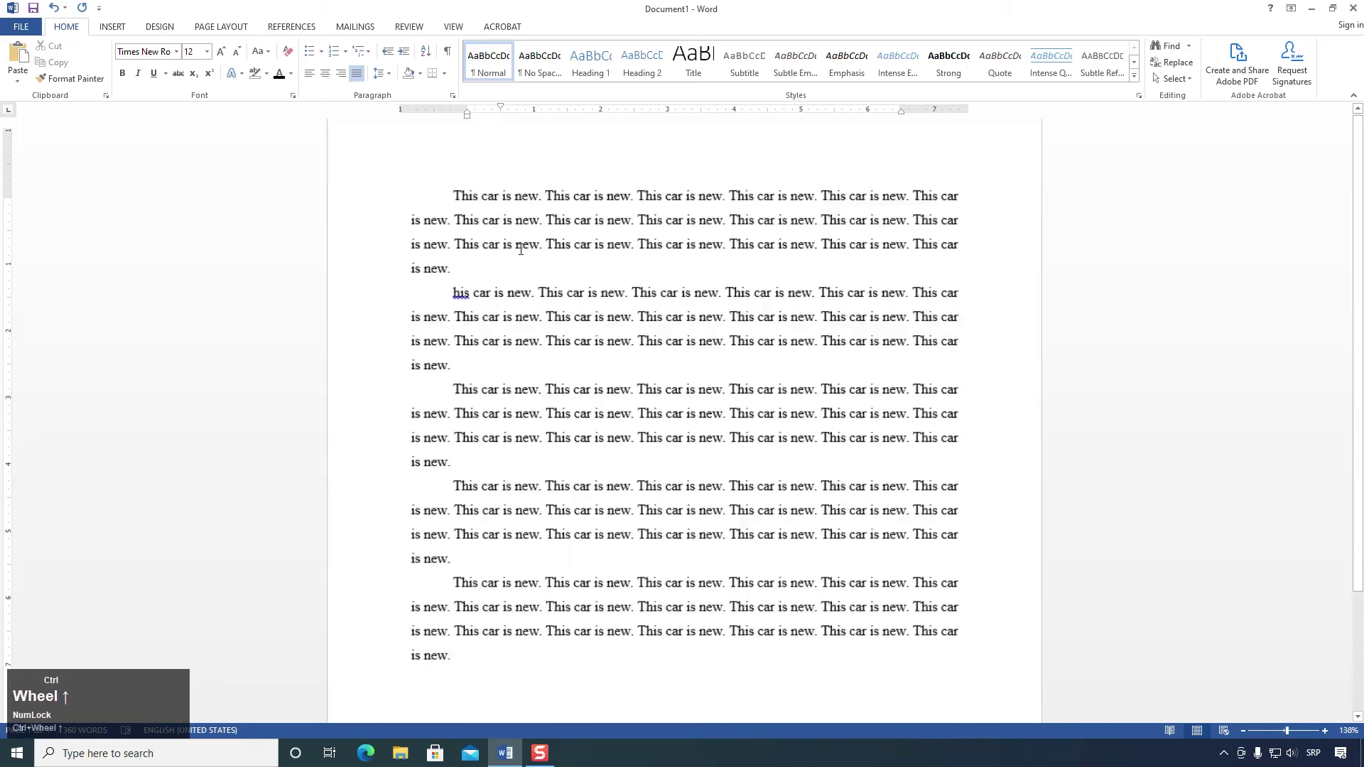
drag(420, 192, 460, 274)
click(457, 277)
drag(441, 378, 443, 284)
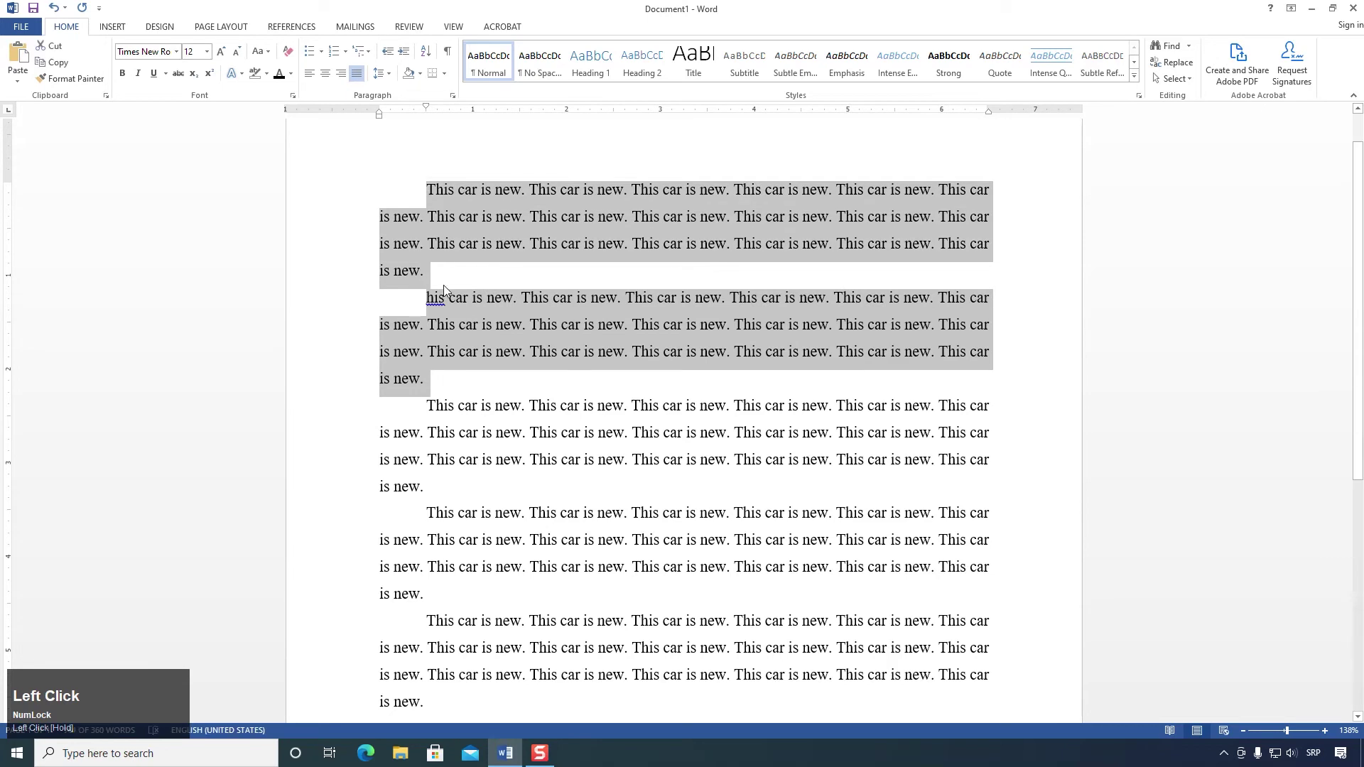
click(460, 434)
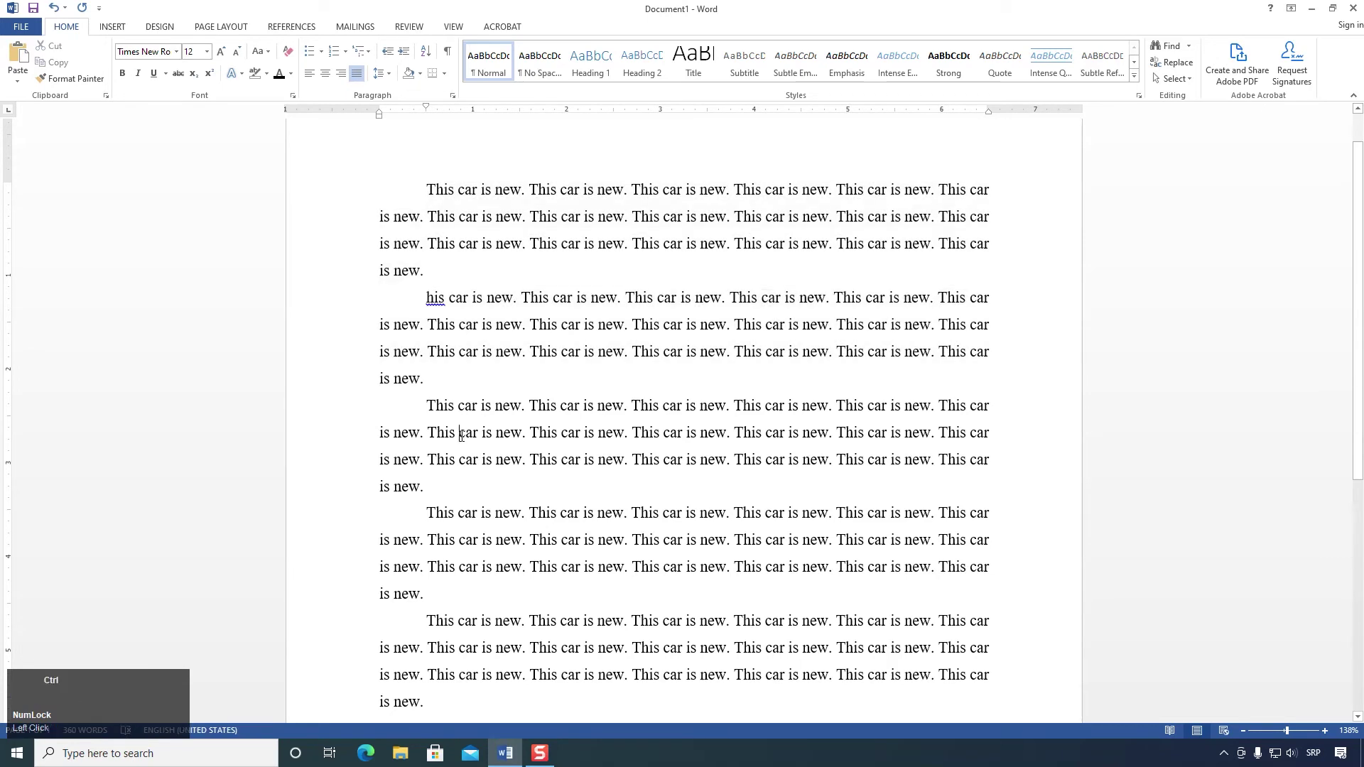
Step: Set the line spacing of every paragraph in the document to Double
key(ctrl+a)
scroll(470, 408, down, 2)
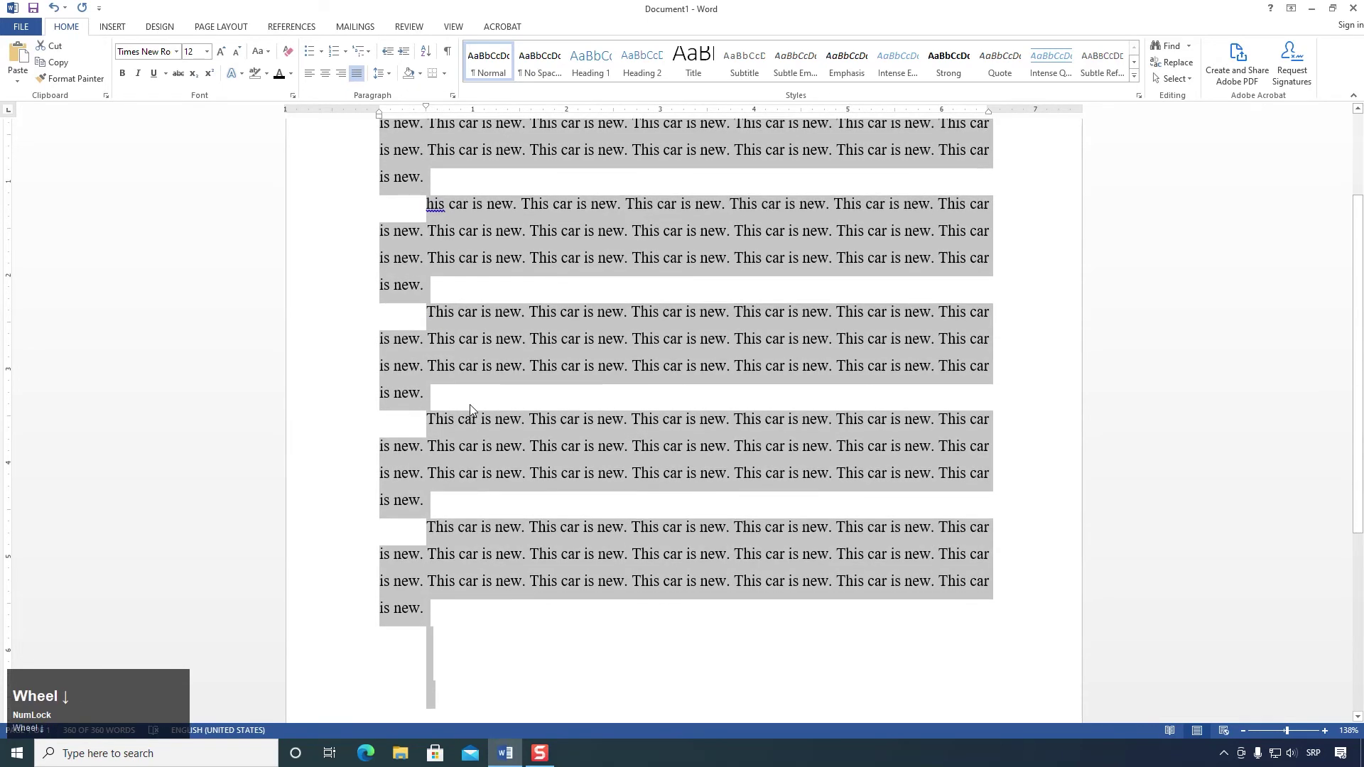
scroll(471, 404, down, 1)
scroll(470, 403, up, 2)
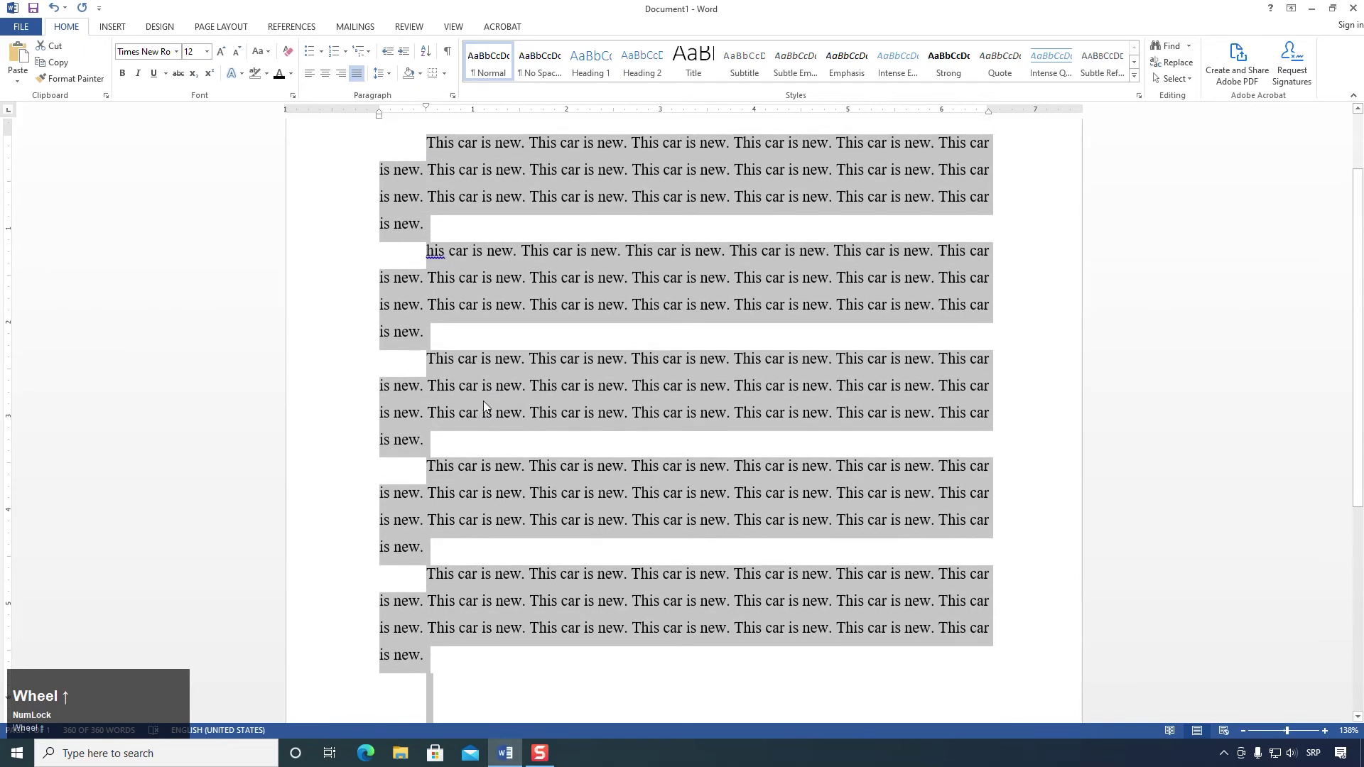
scroll(484, 404, up, 1)
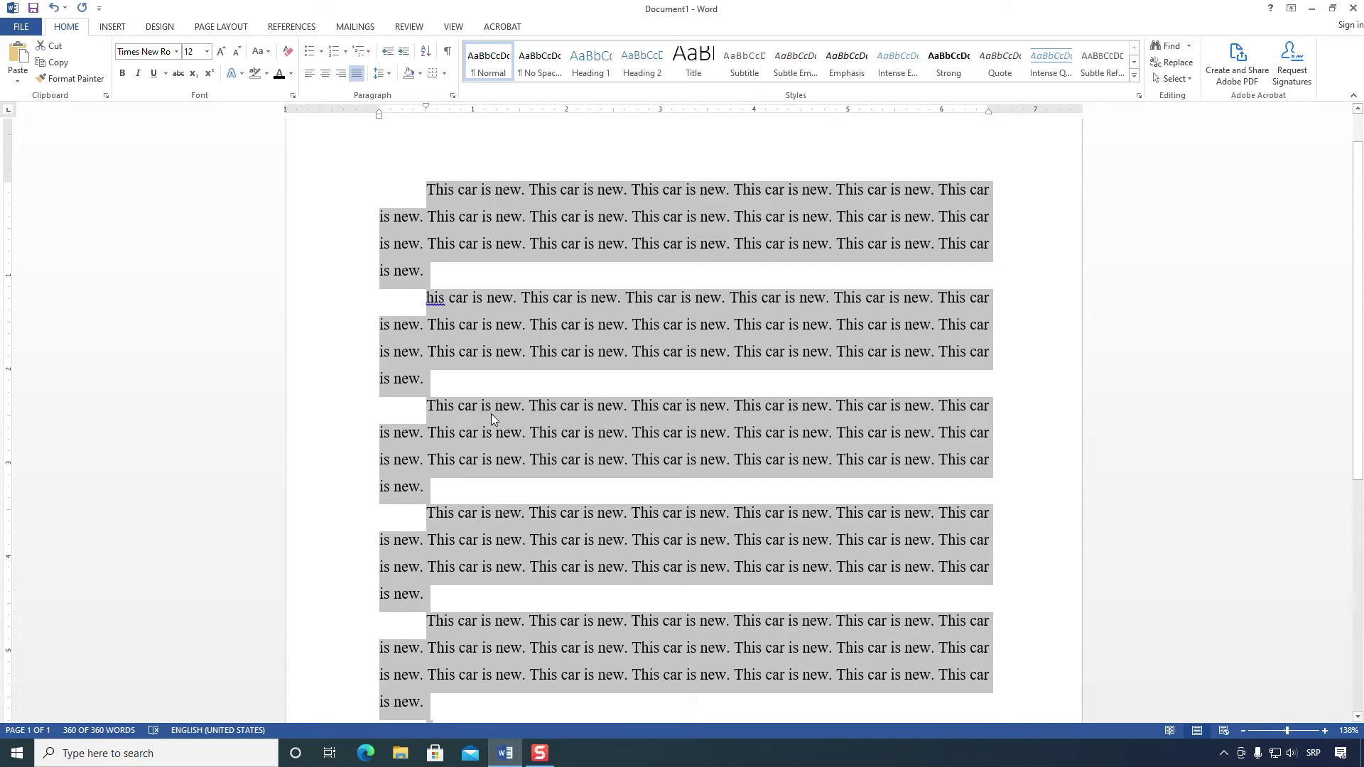
click(452, 95)
click(726, 399)
click(715, 429)
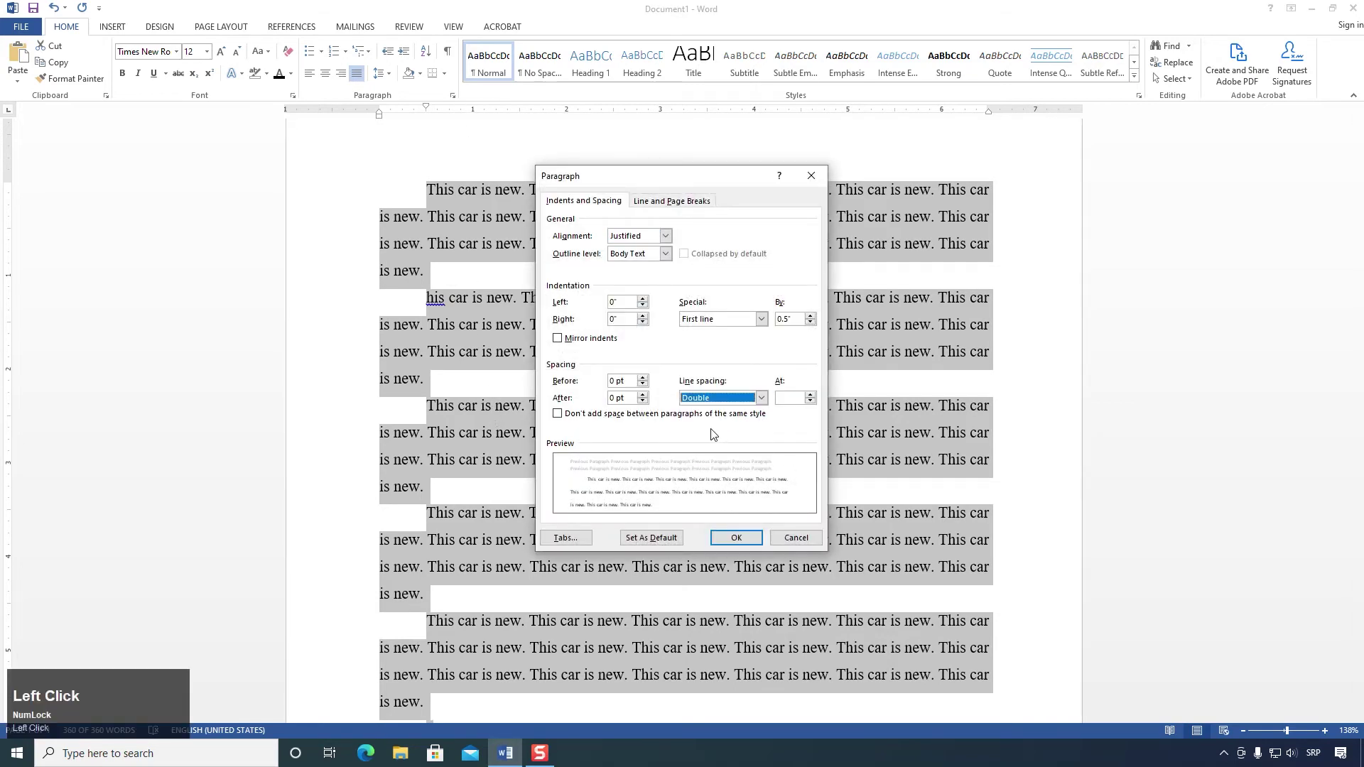
click(740, 544)
scroll(513, 372, down, 1)
scroll(513, 376, up, 1)
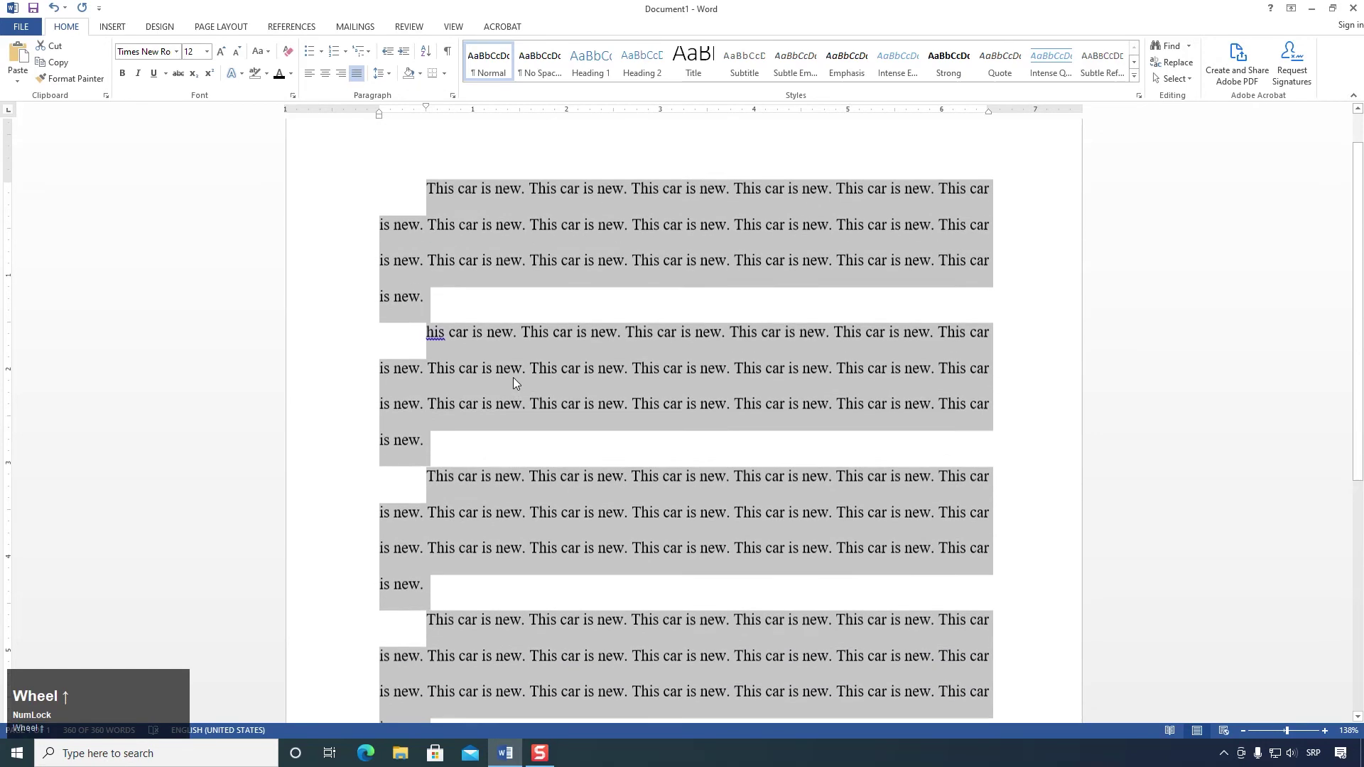
Step: Choose the At least line spacing option at 12 pt for all the paragraphs
scroll(517, 378, up, 1)
click(452, 95)
click(734, 399)
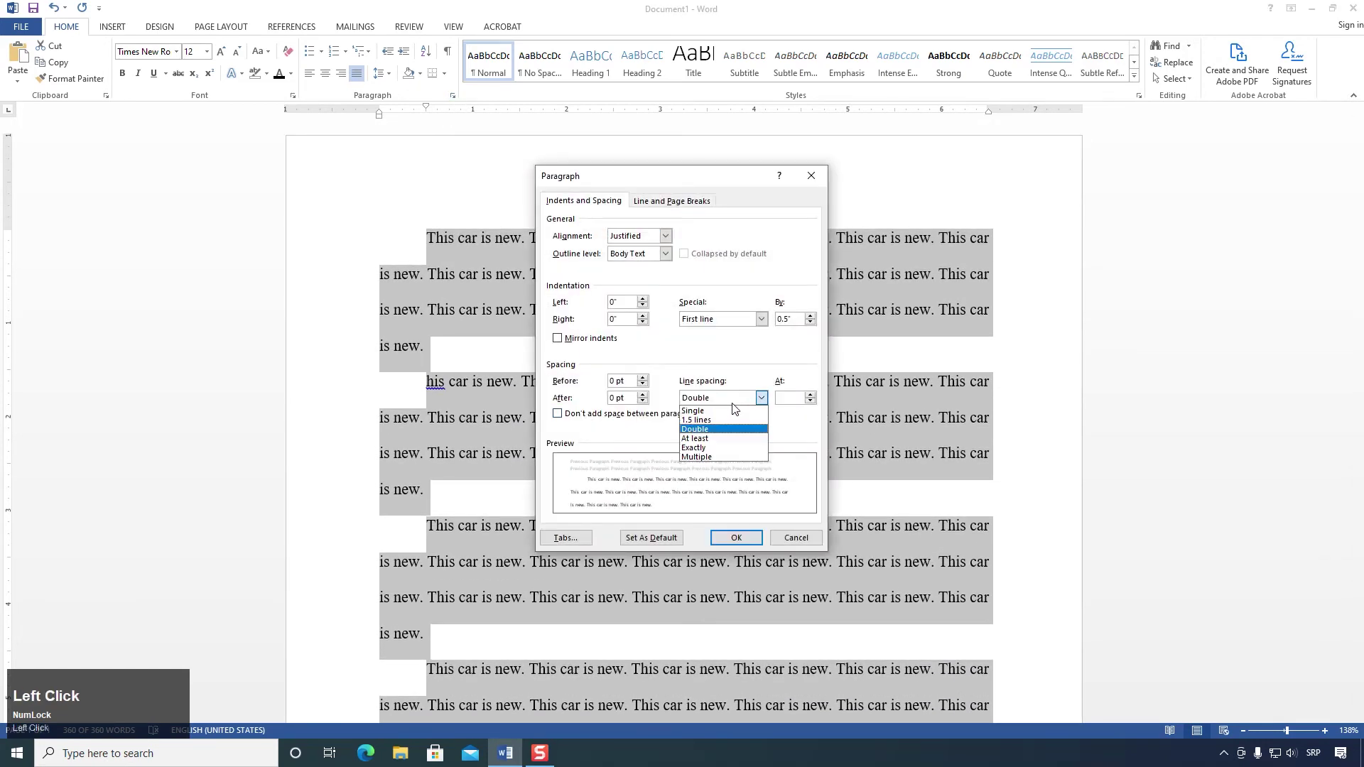
click(708, 439)
click(715, 400)
click(719, 439)
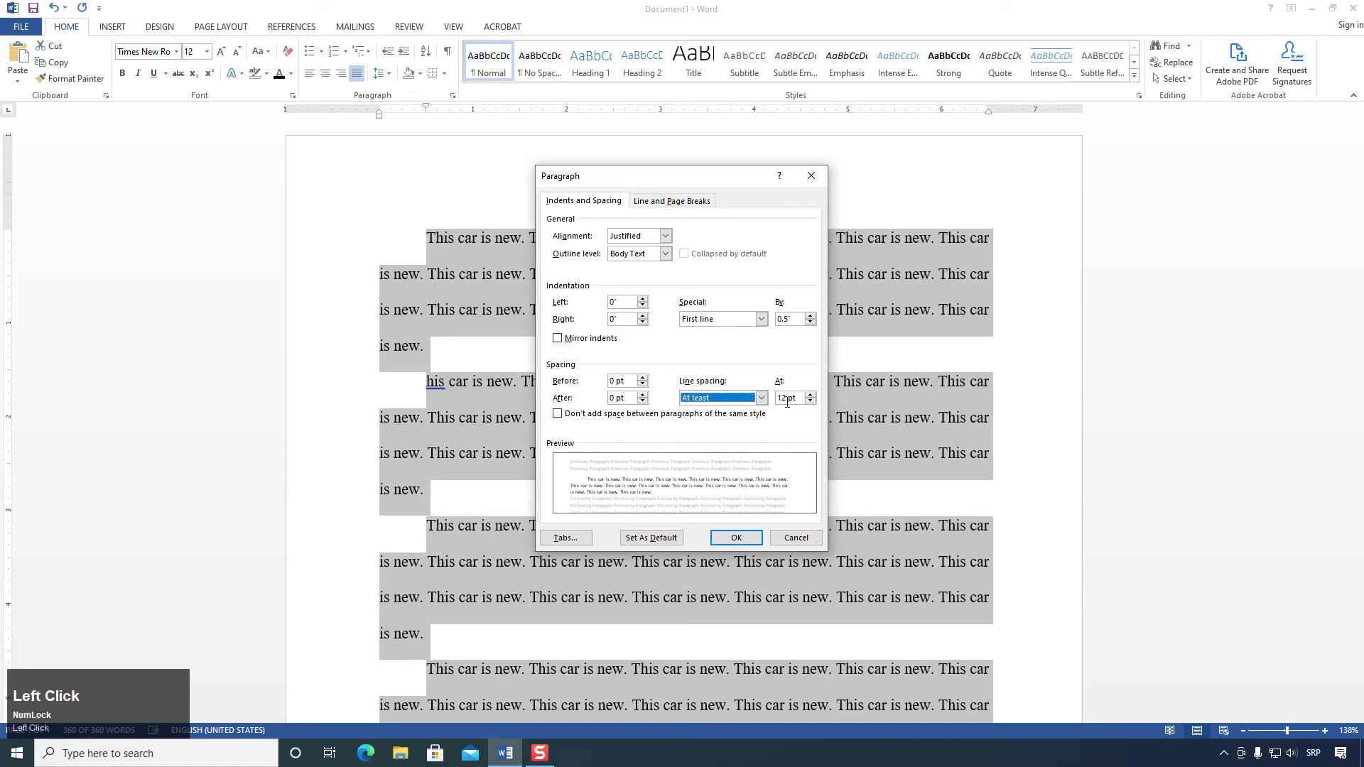
Step: Compare the Exactly and At least line spacing options and apply Exactly 12 pt to all the paragraphs
click(757, 398)
click(713, 448)
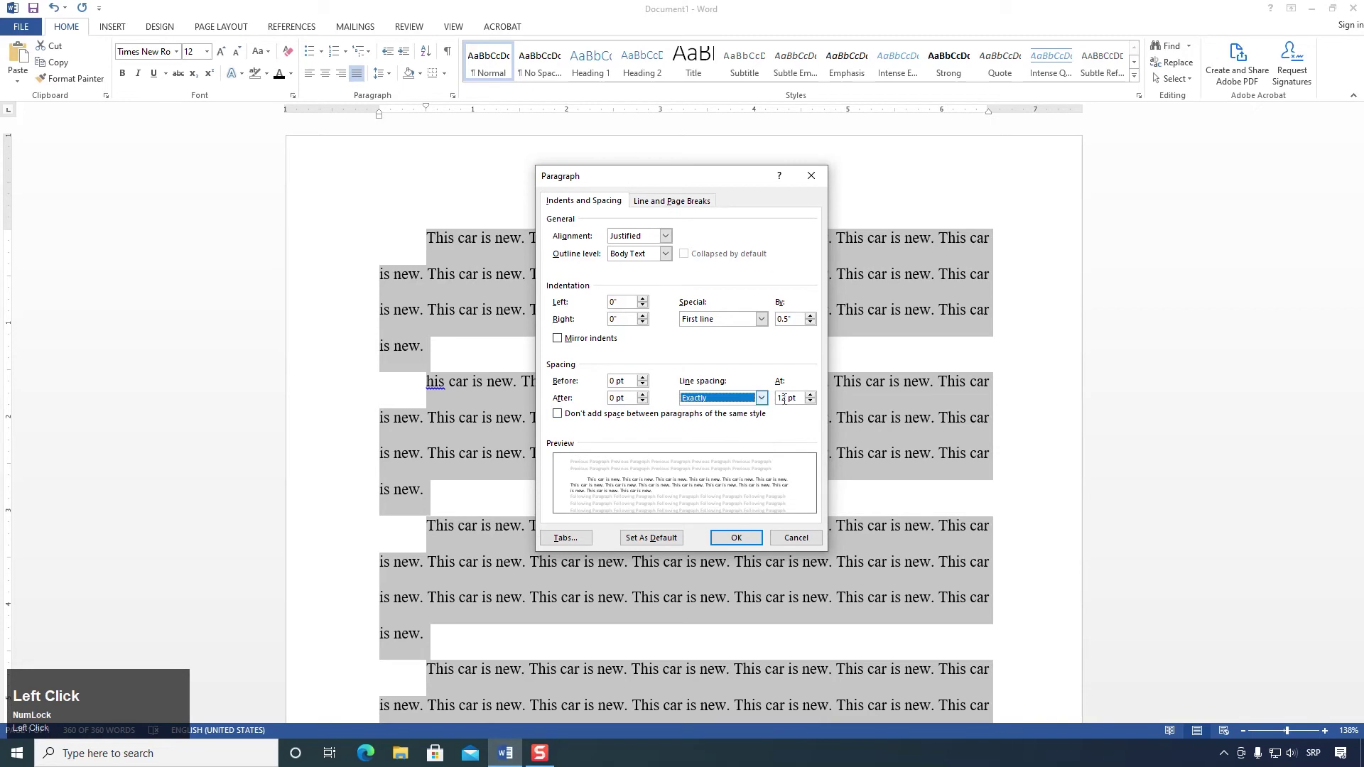
click(760, 399)
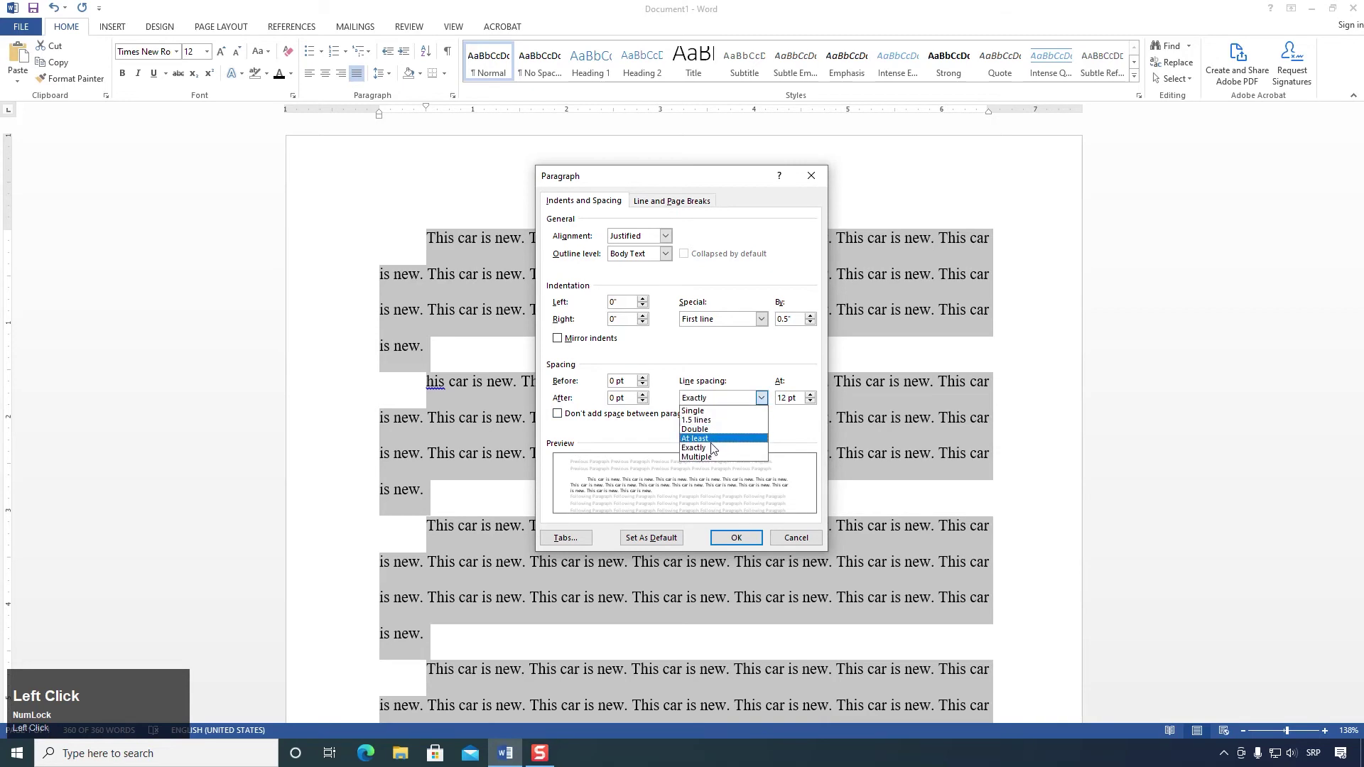
click(713, 448)
click(756, 398)
click(753, 438)
click(746, 402)
click(710, 452)
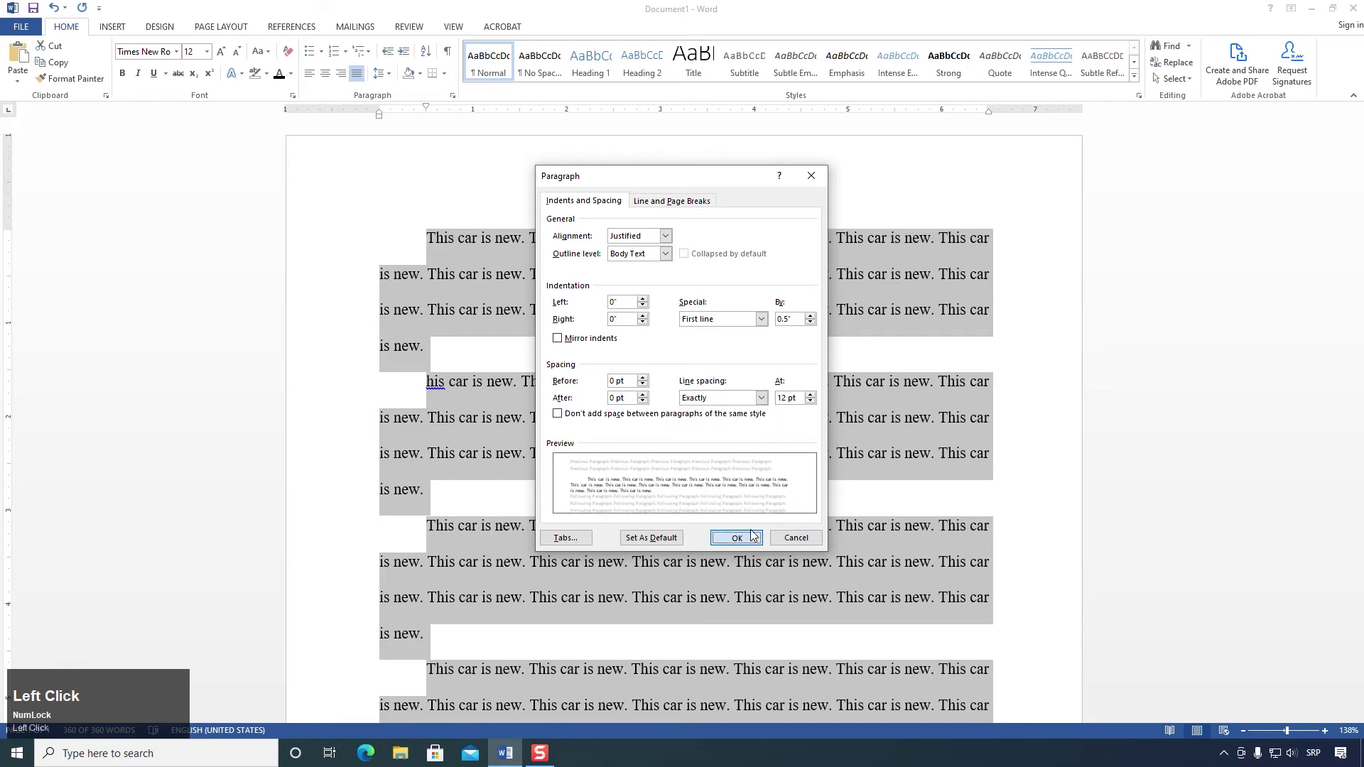
click(737, 538)
Step: Set the exact line spacing of all the paragraphs to 24 pt and look over the result
click(453, 96)
double_click(791, 402)
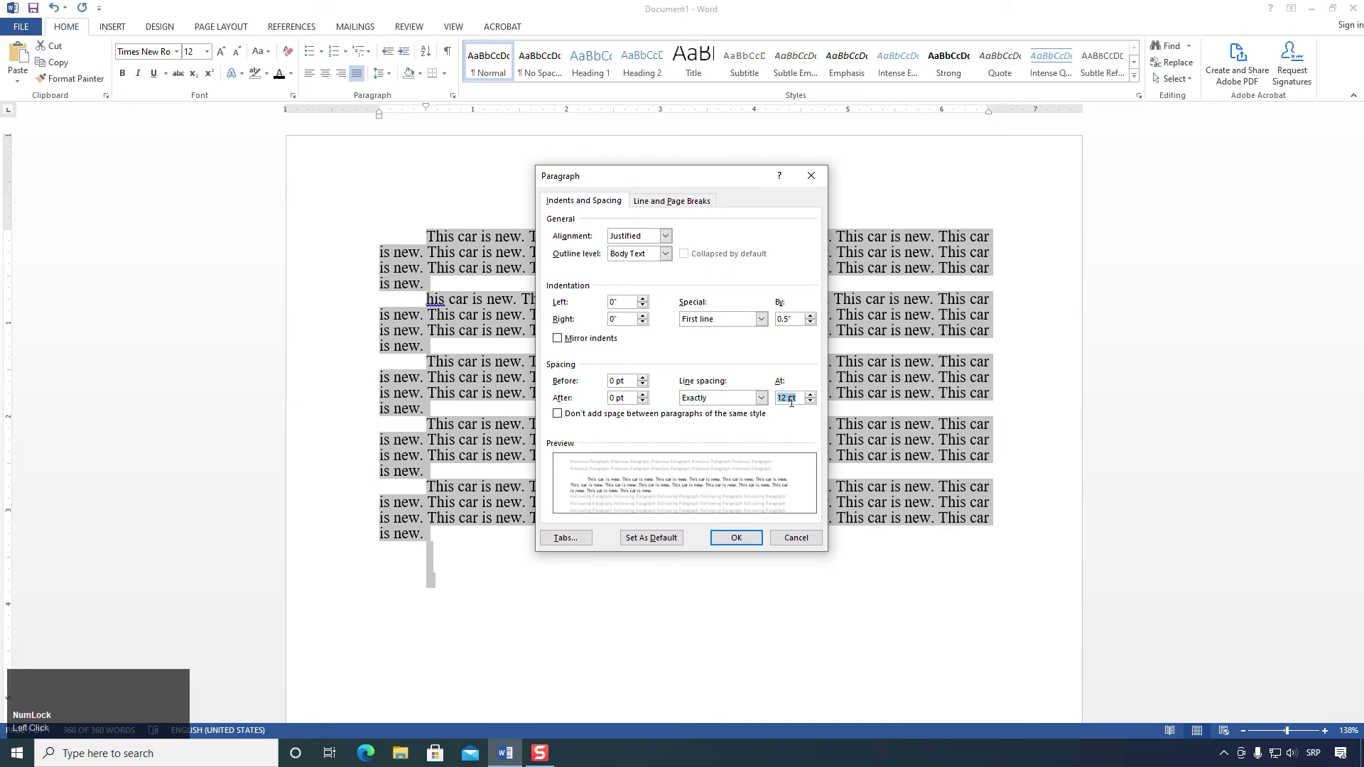
text(24 p)
key(Return)
click(721, 374)
scroll(720, 377, down, 5)
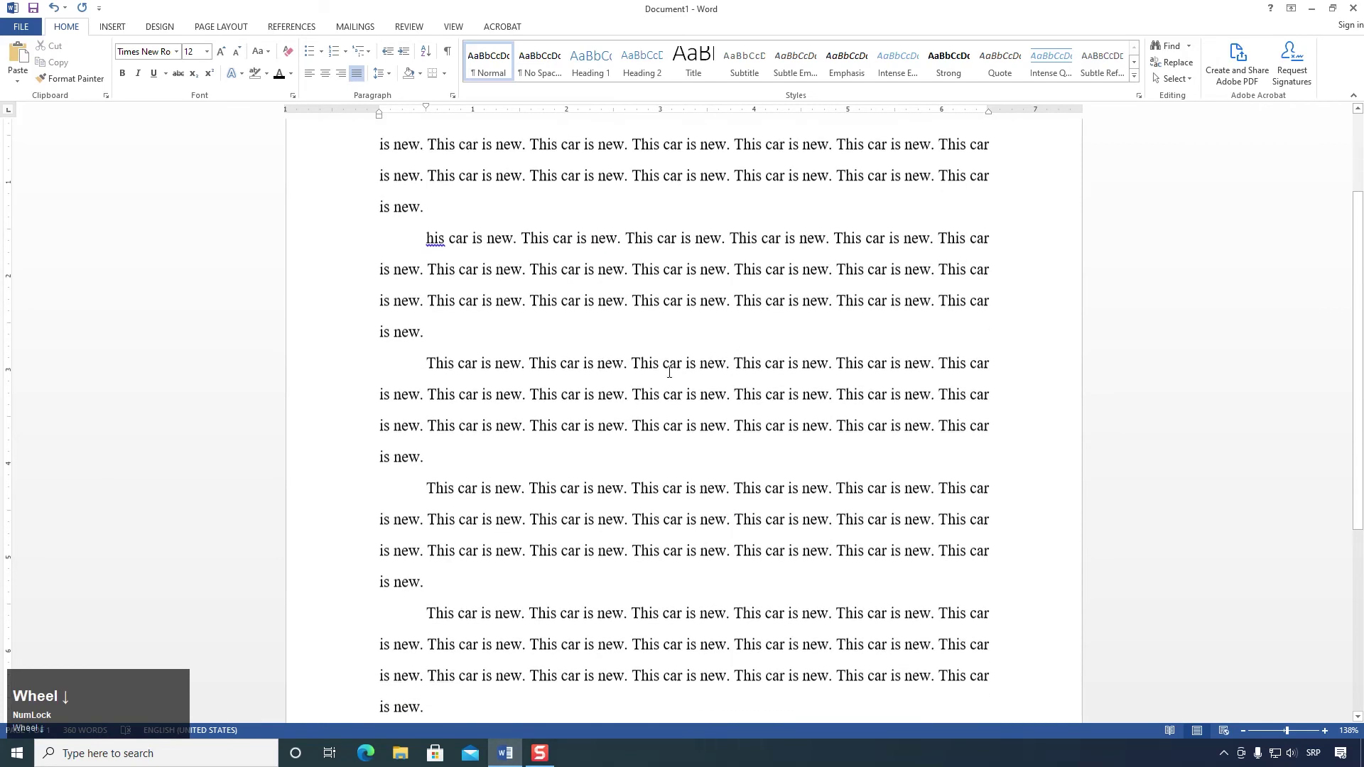
scroll(652, 421, up, 2)
scroll(652, 420, up, 3)
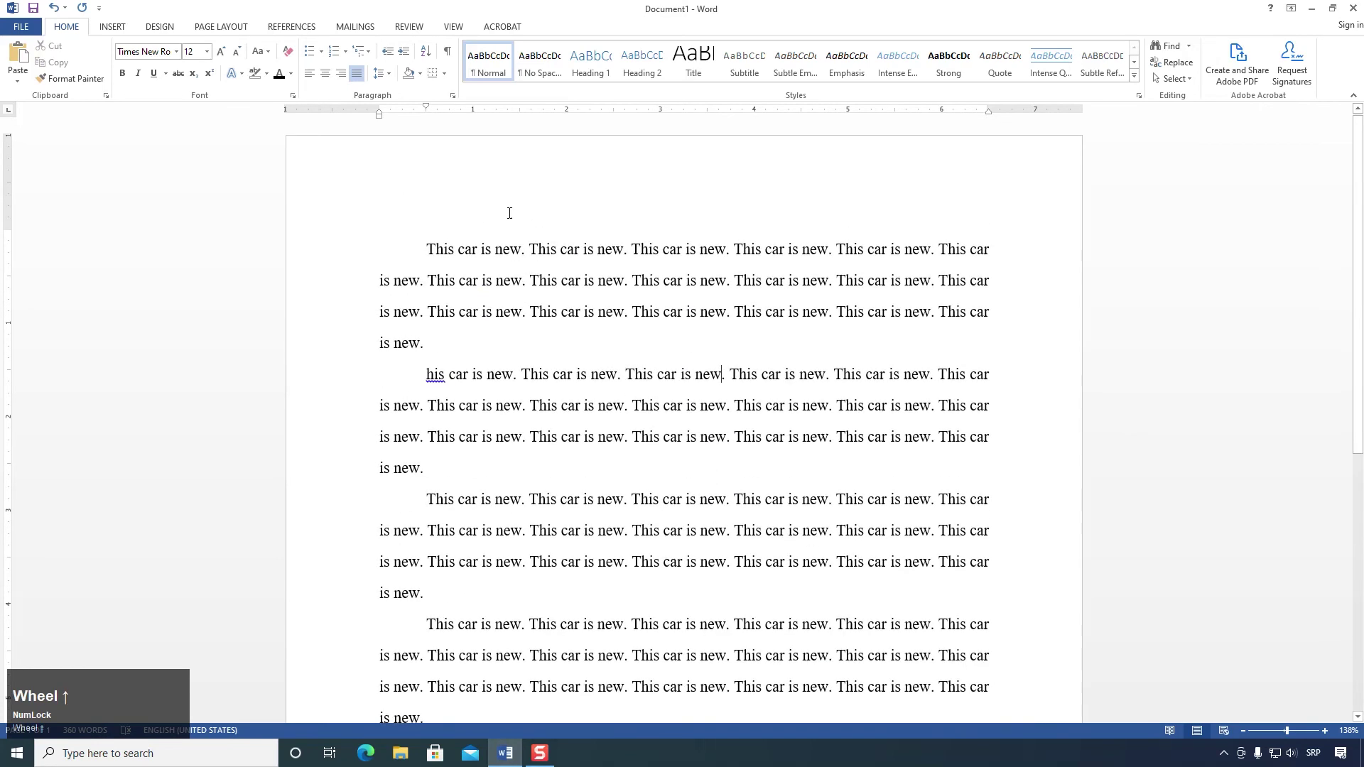
Step: Try the At least line spacing option on the whole document and undo it
key(ctrl+a)
click(453, 96)
click(761, 398)
click(697, 435)
click(736, 538)
click(641, 416)
key(ctrl+z)
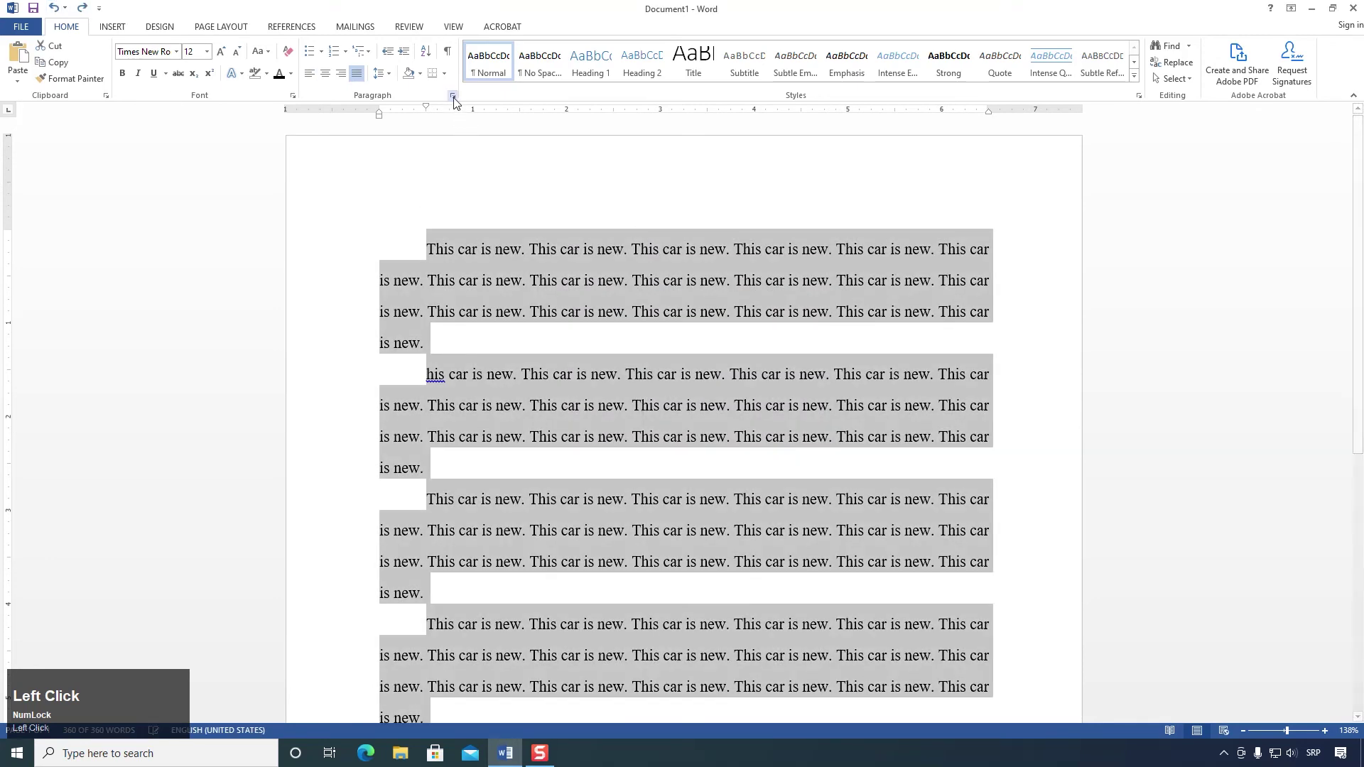
Step: Examine the Exactly line spacing option and its point value in the paragraph settings of all the paragraphs
click(452, 95)
click(761, 398)
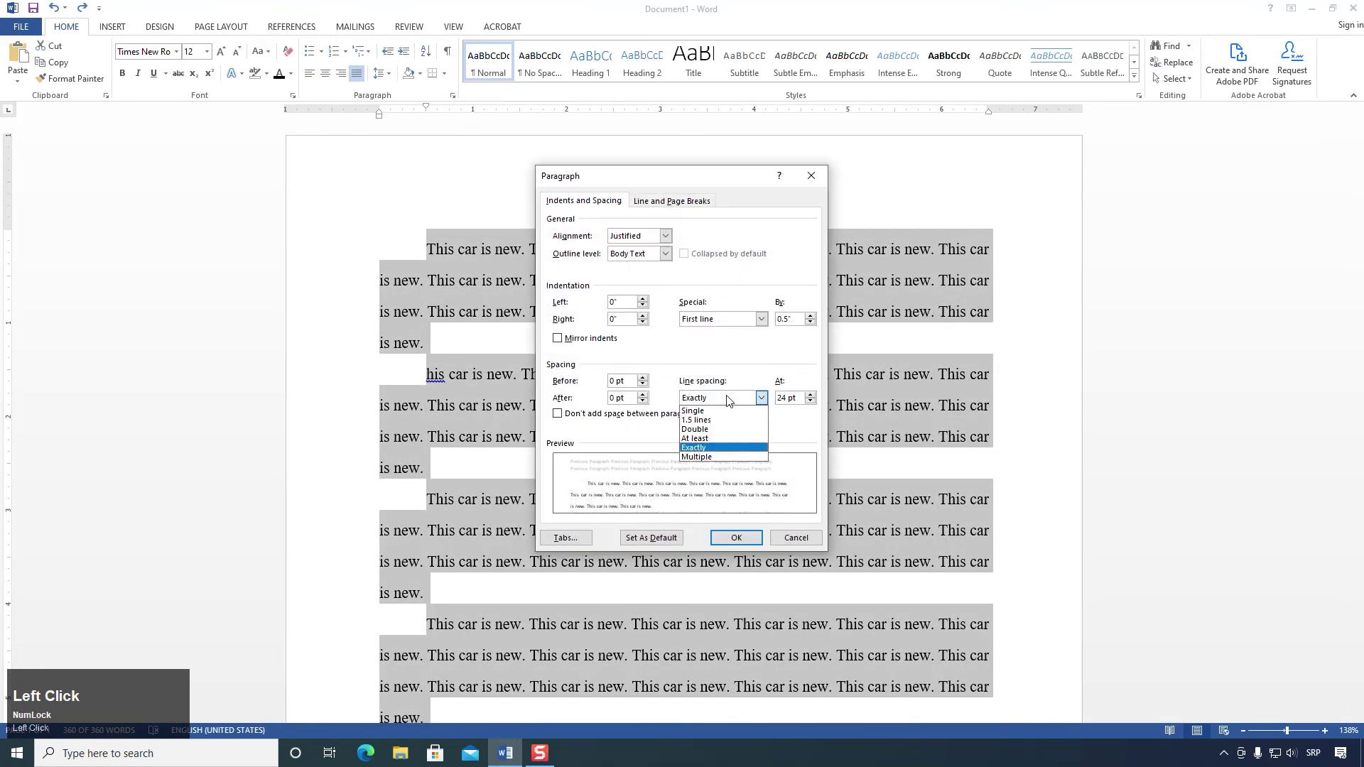
click(711, 450)
click(797, 398)
click(809, 395)
click(810, 395)
click(809, 395)
click(810, 395)
click(810, 395)
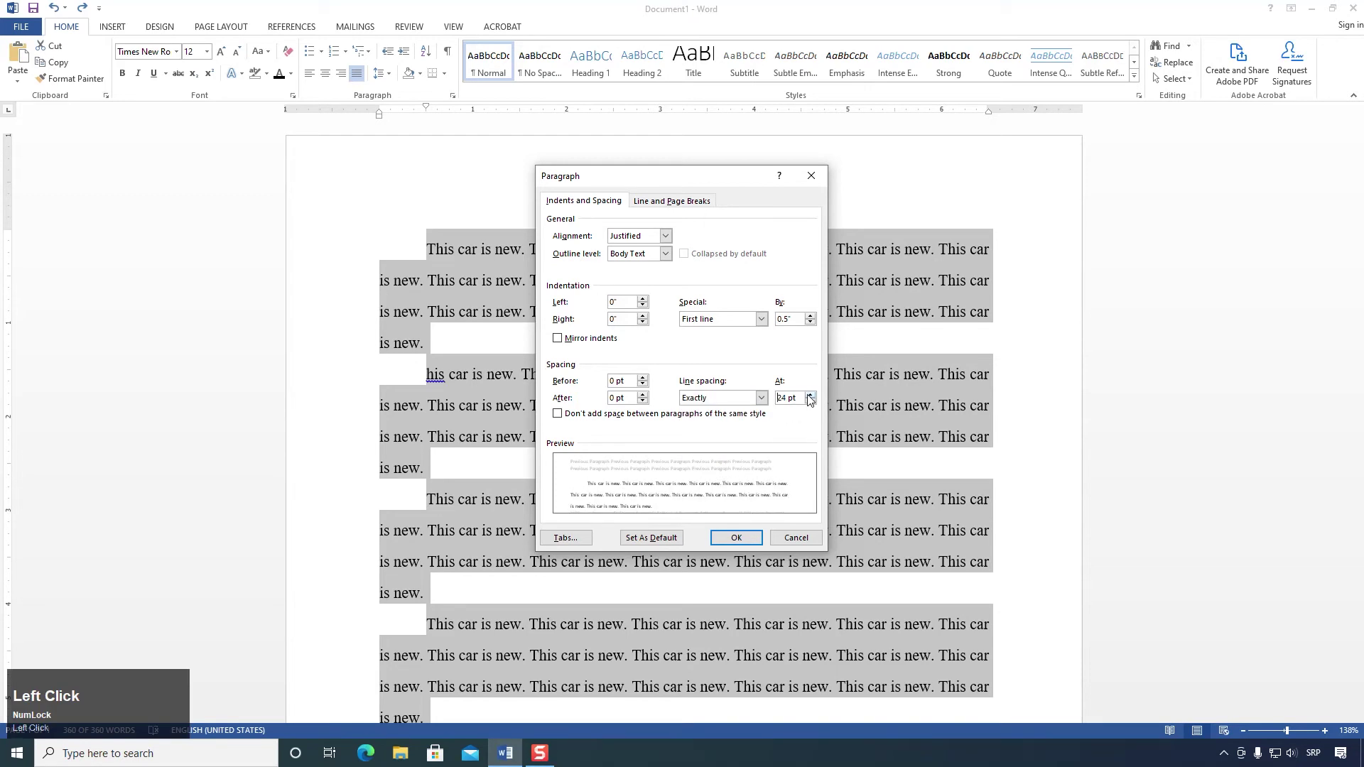
click(736, 538)
click(453, 96)
click(782, 538)
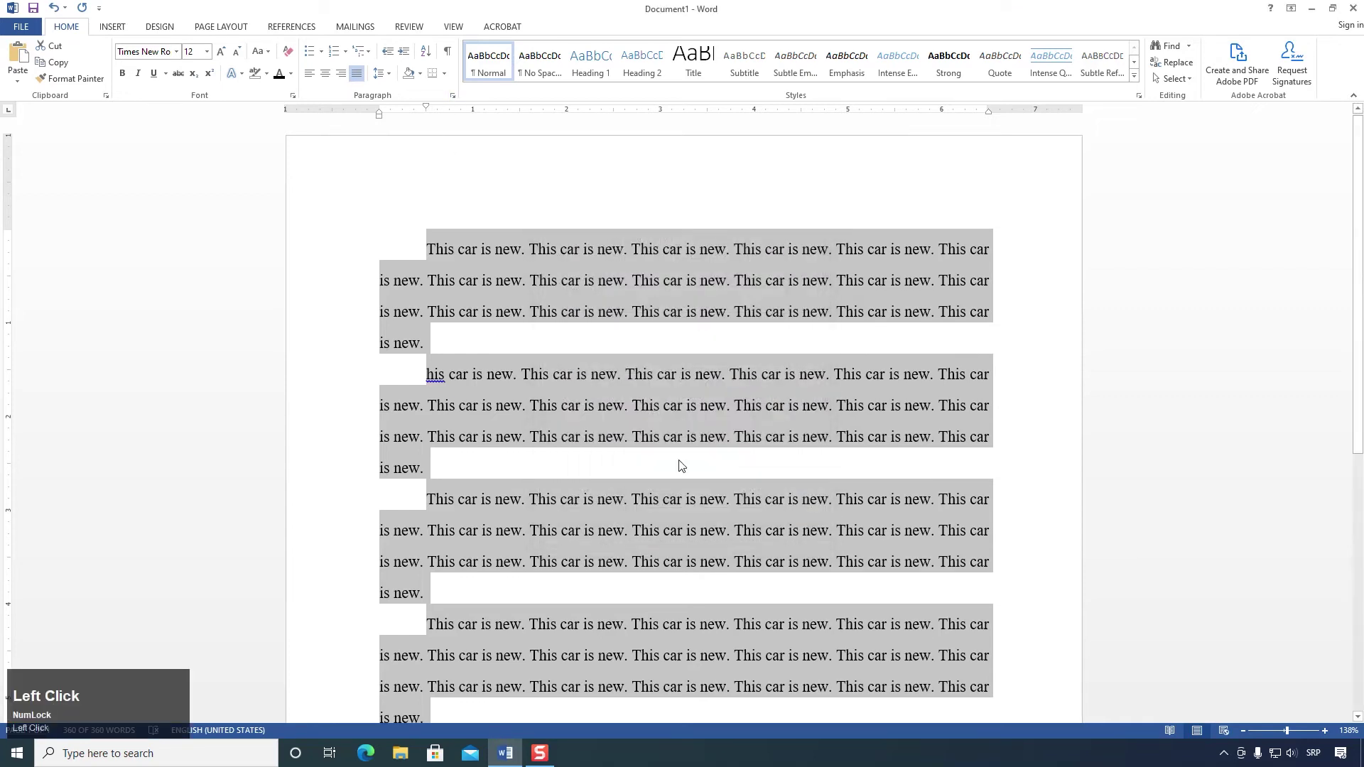
click(580, 388)
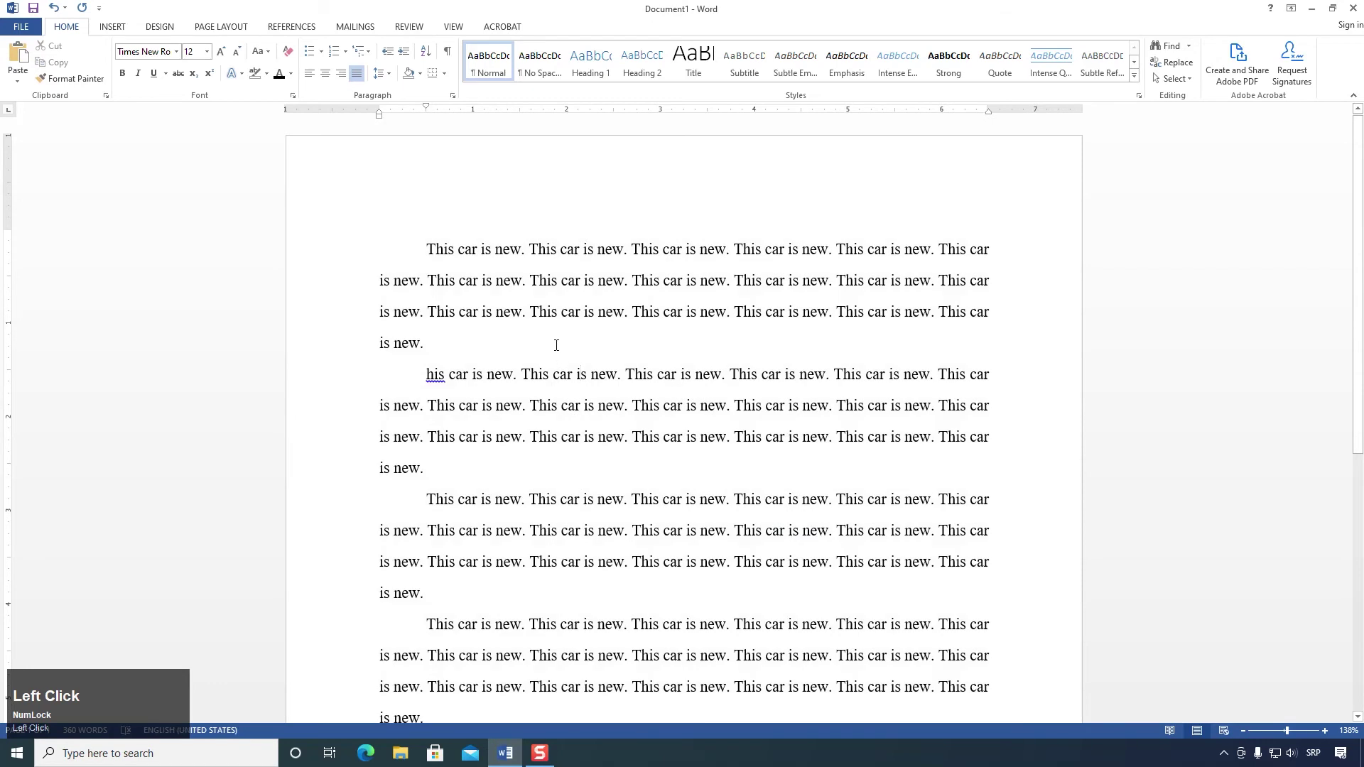
Step: Select the fourth paragraph and review its paragraph settings and the preset line spacing choices, previewing 1.15
scroll(462, 426, down, 3)
drag(425, 530, 407, 116)
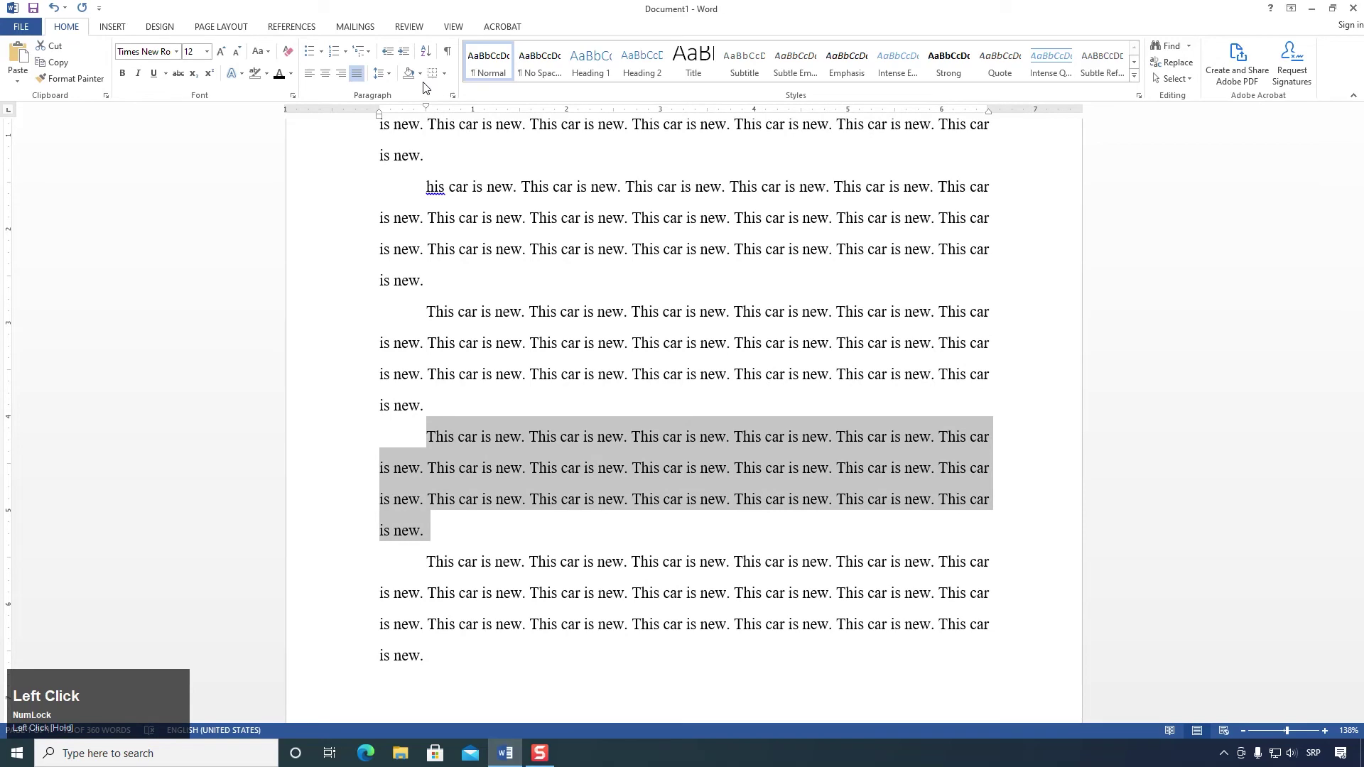
click(453, 95)
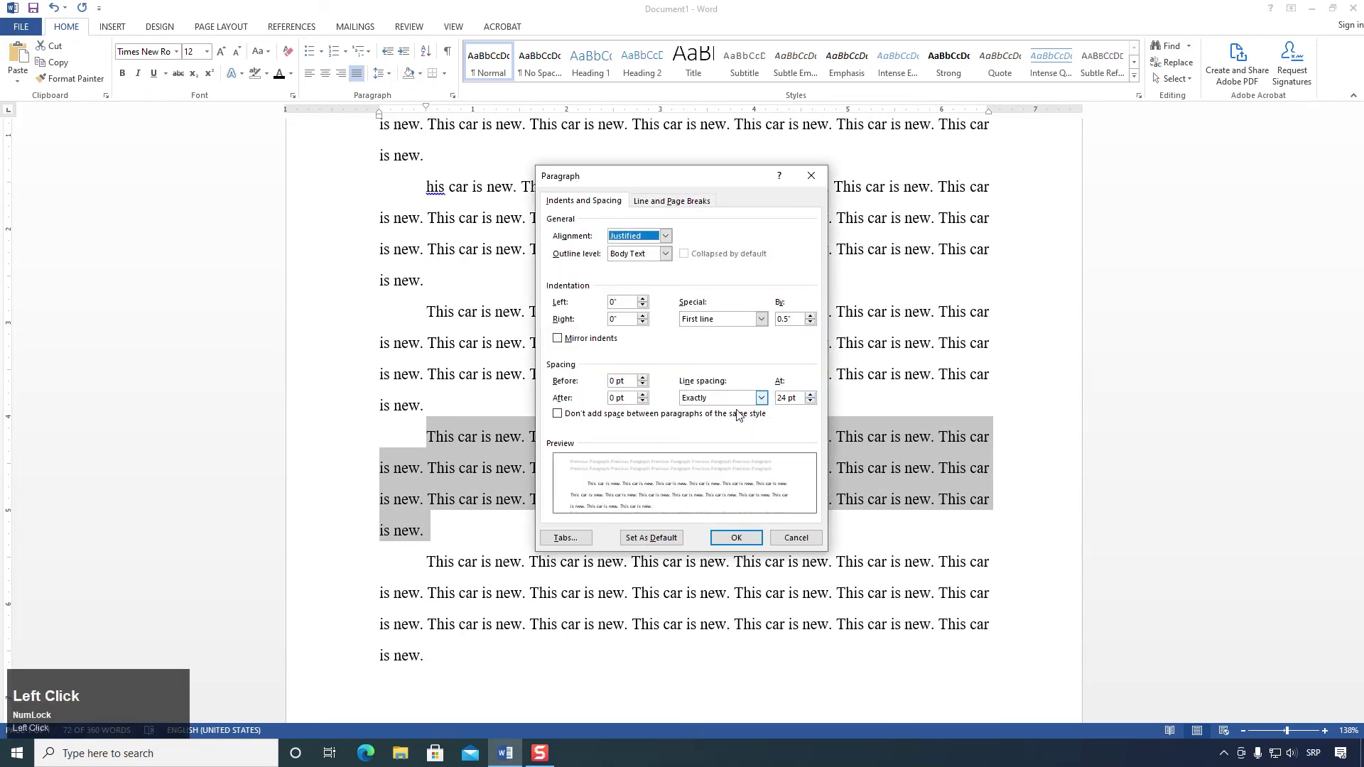
click(794, 538)
click(386, 74)
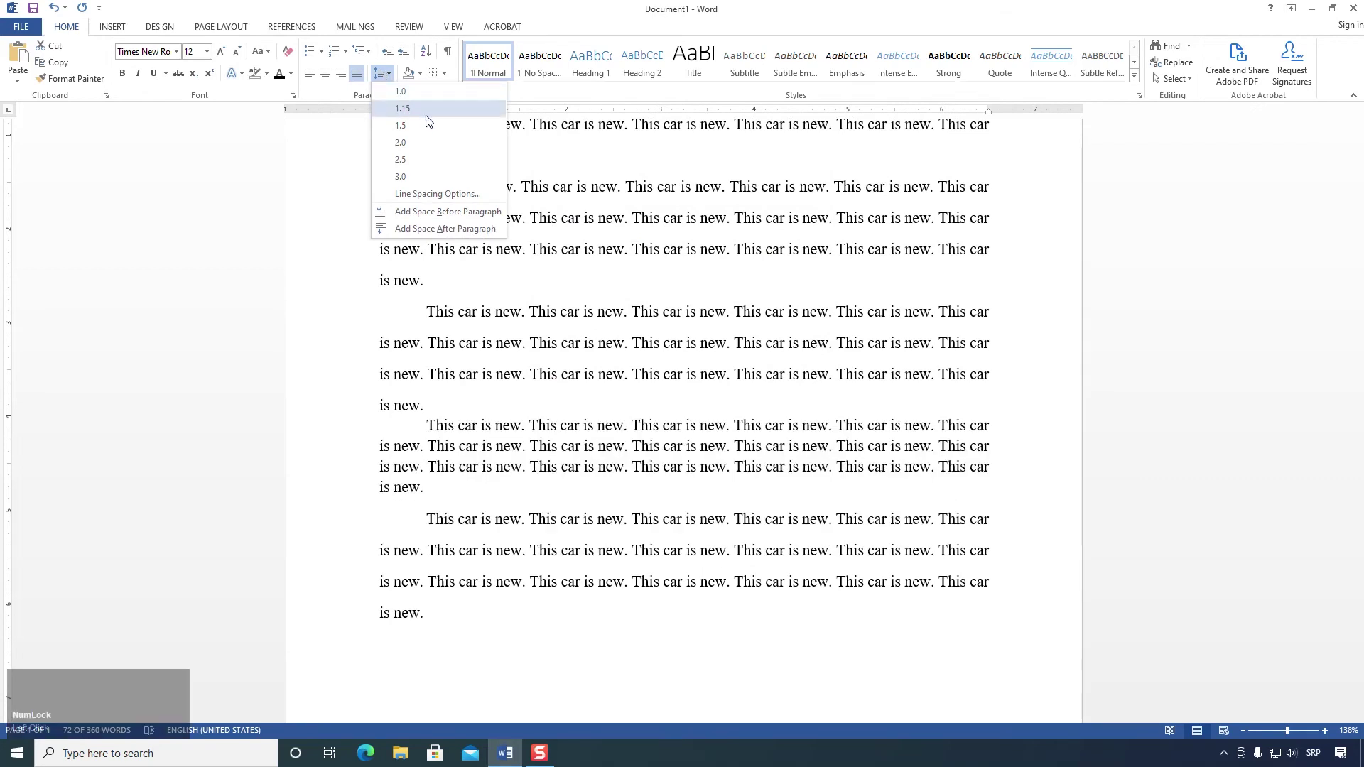
click(385, 75)
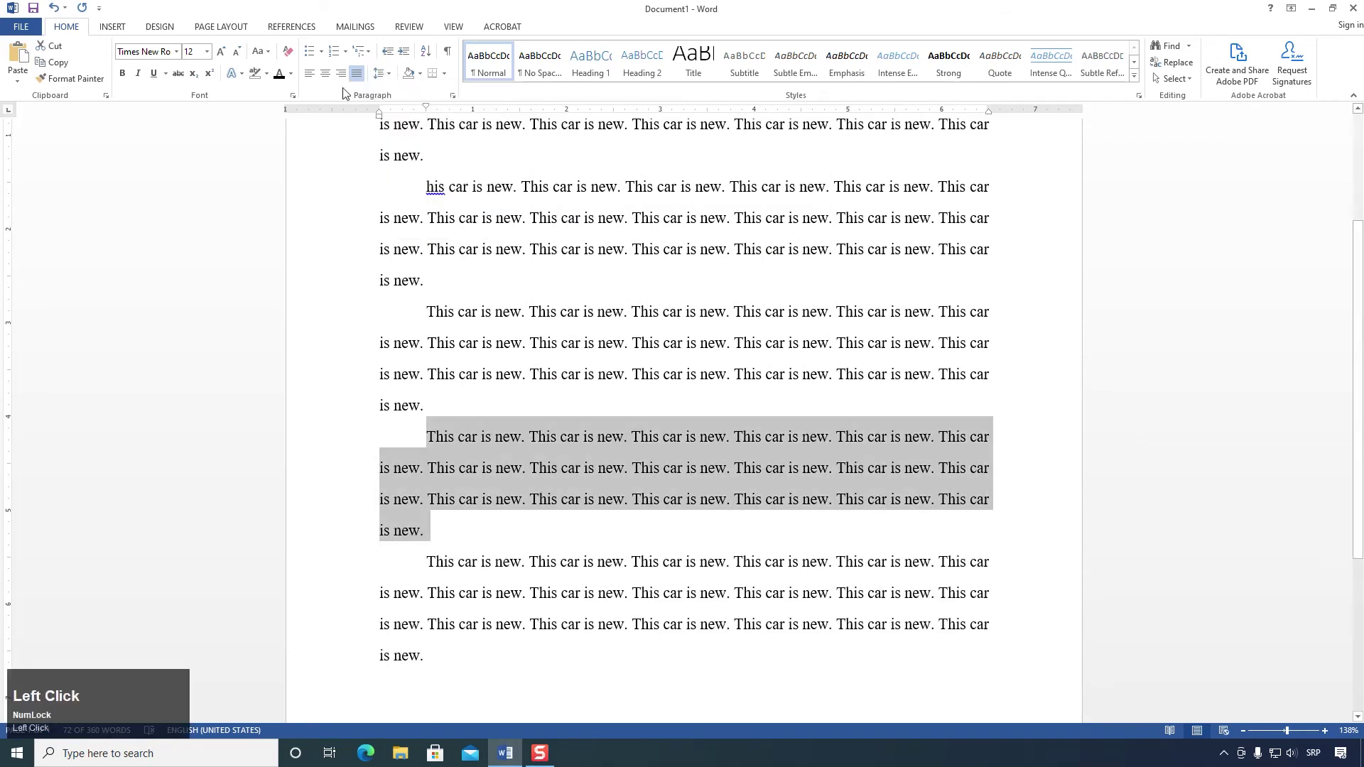
click(389, 75)
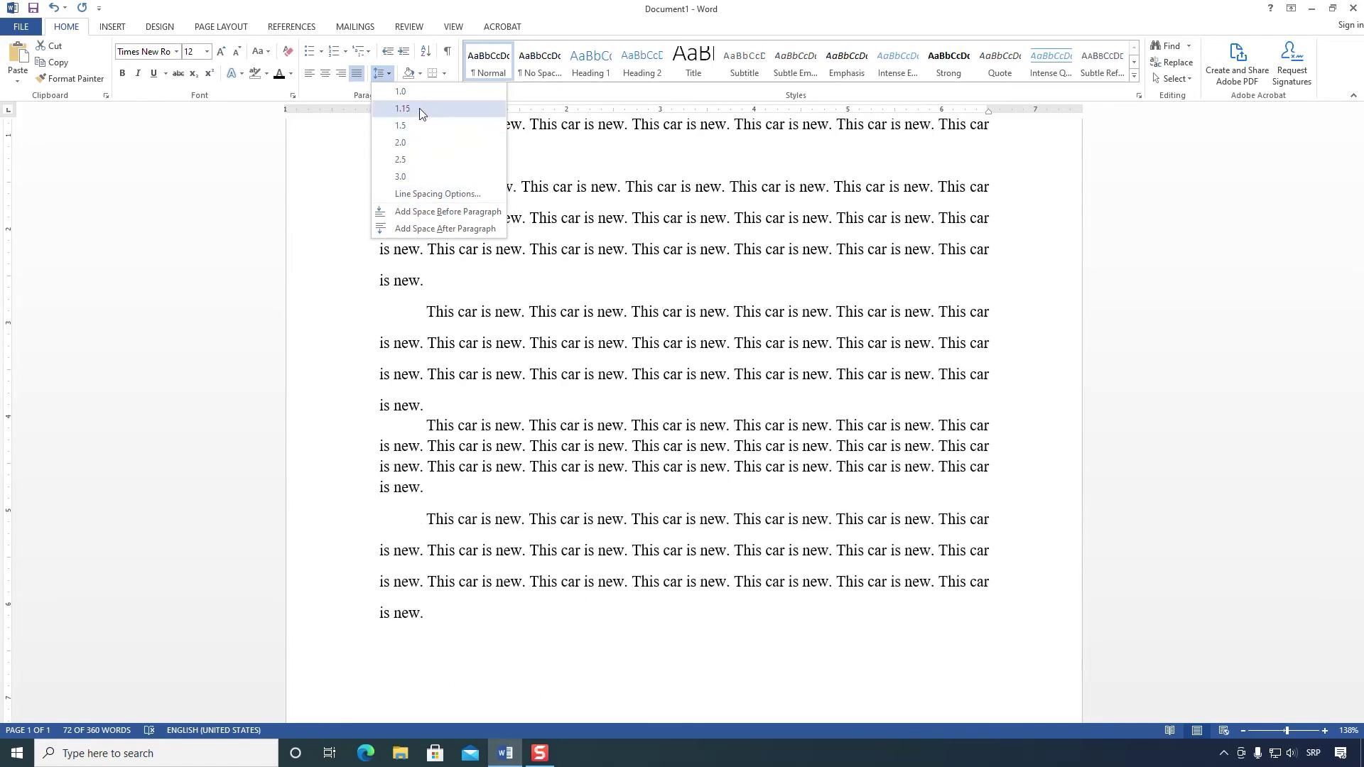
click(444, 229)
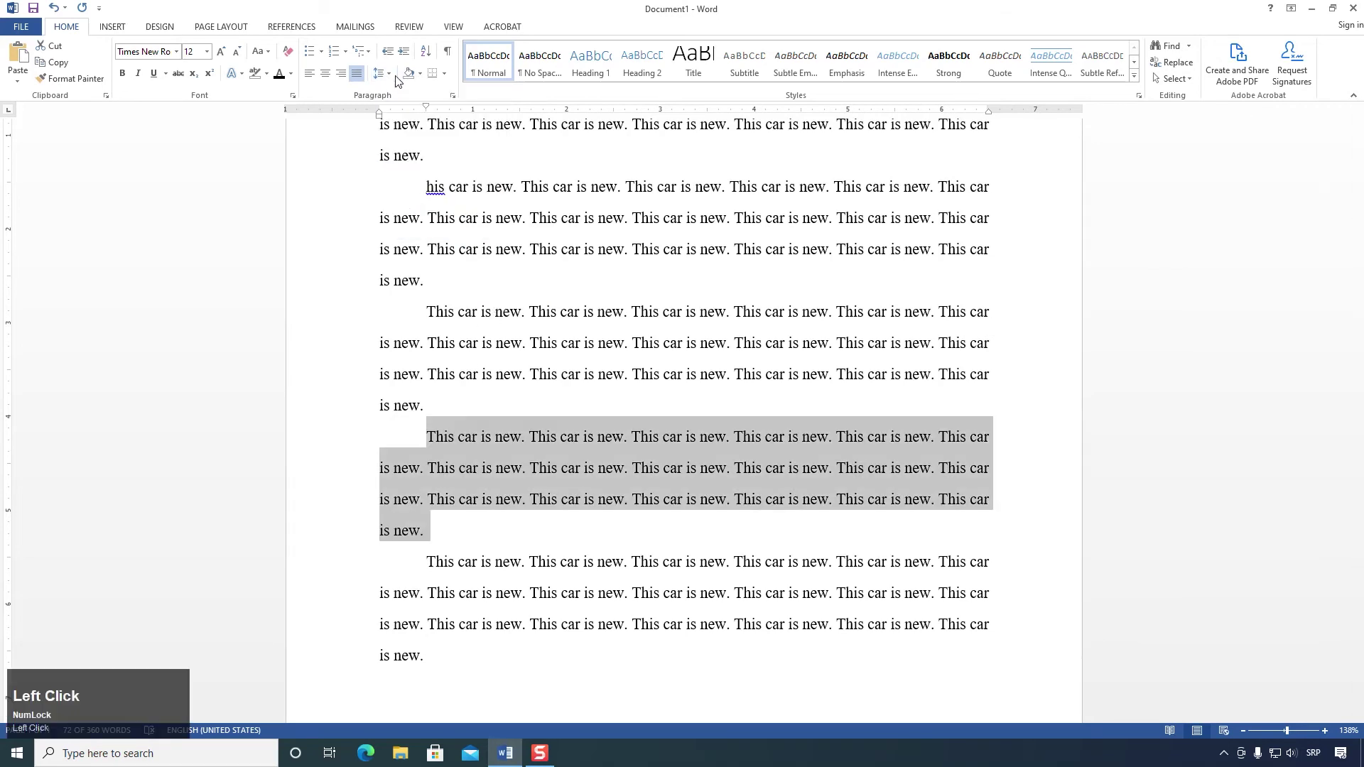
Step: Try adding space before the fourth paragraph and remove it again, repeating the comparison twice
click(381, 73)
click(420, 215)
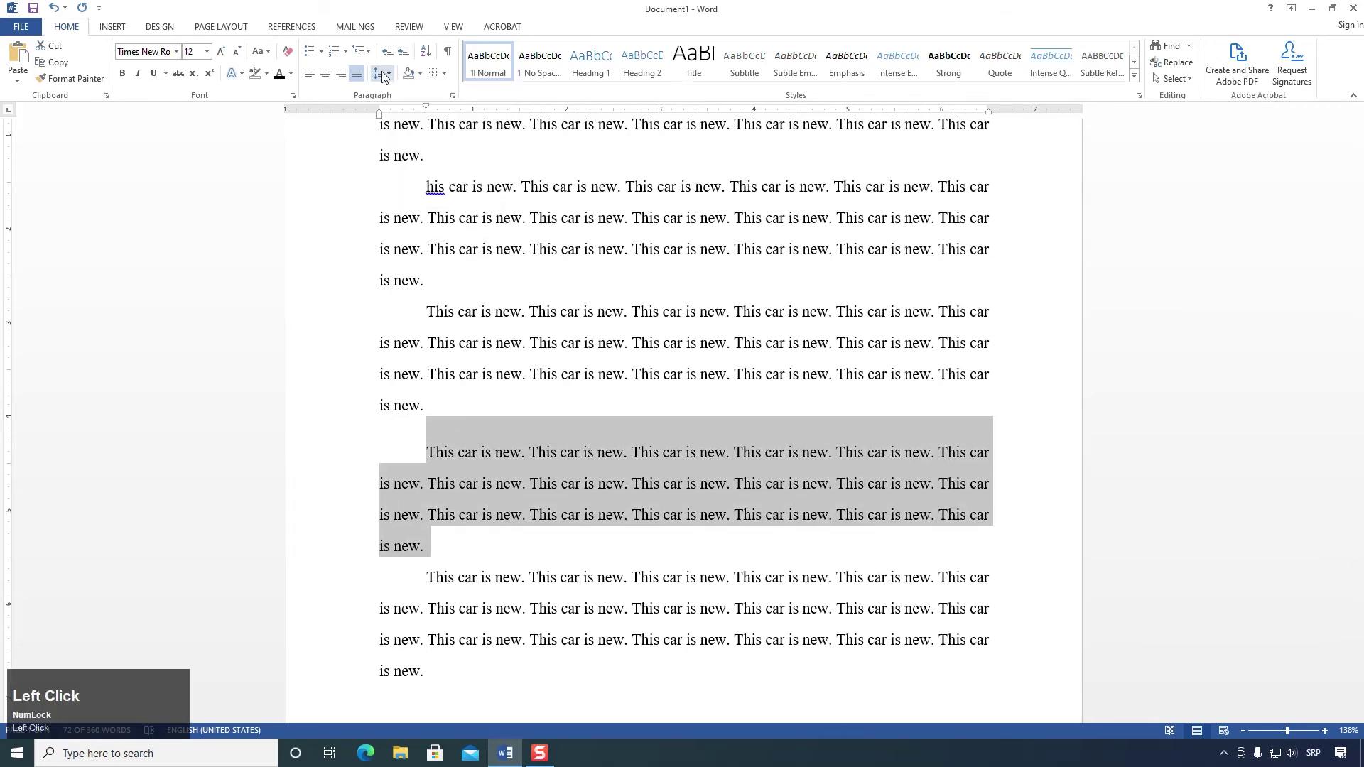
click(381, 73)
click(399, 215)
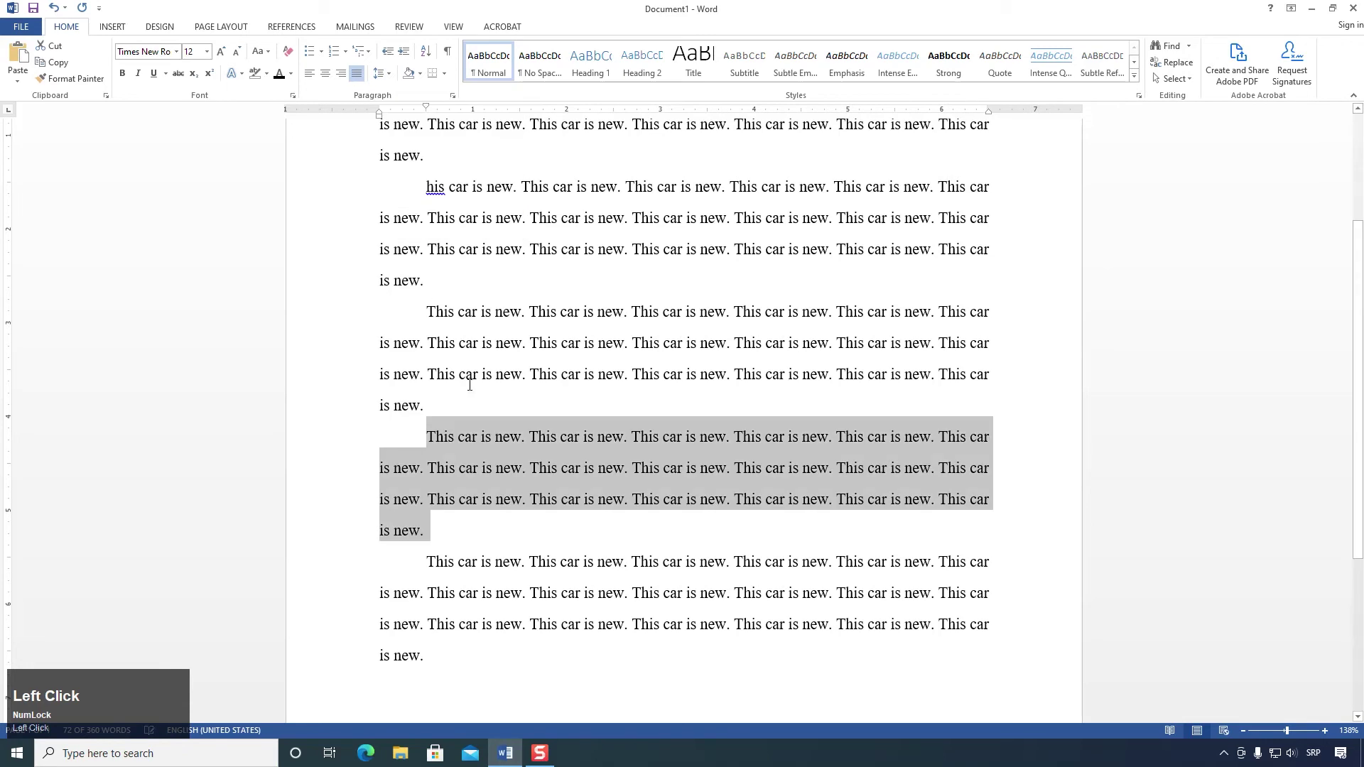
click(382, 73)
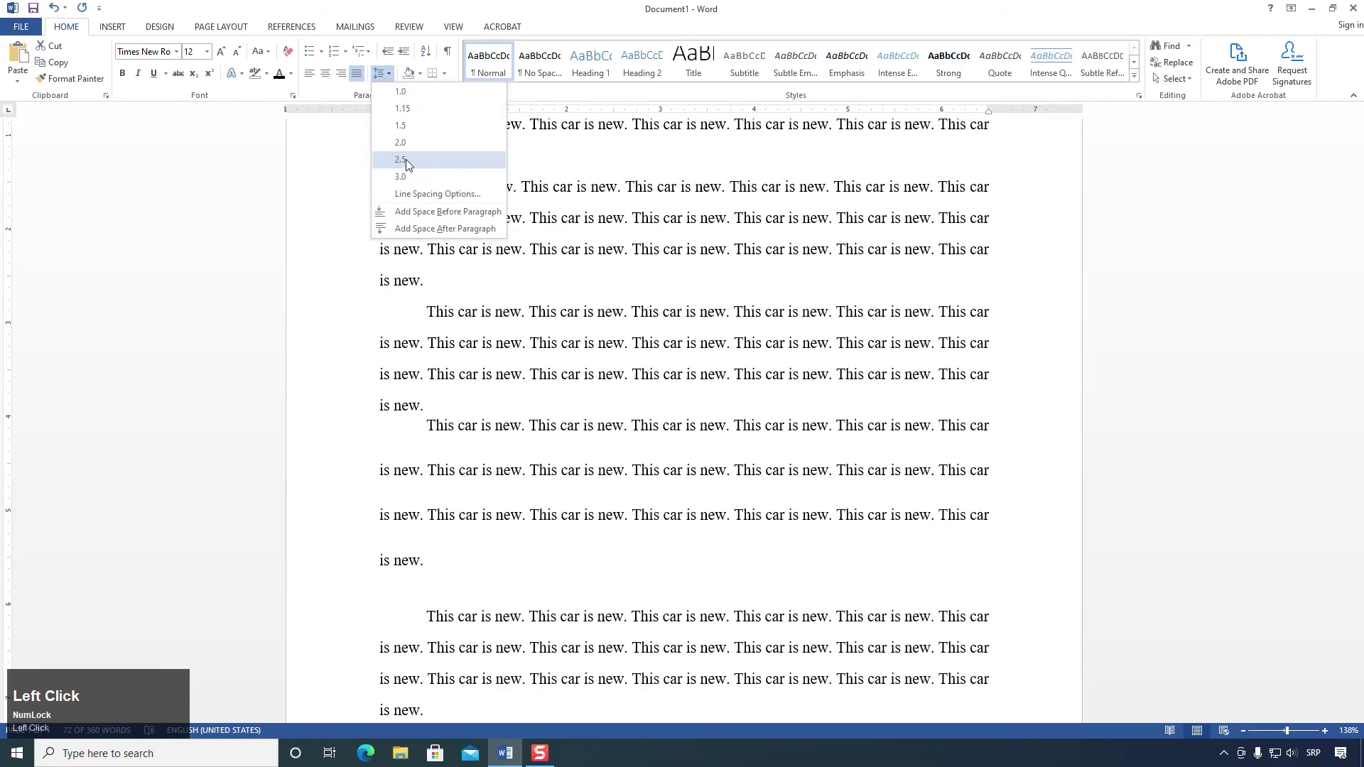
click(445, 214)
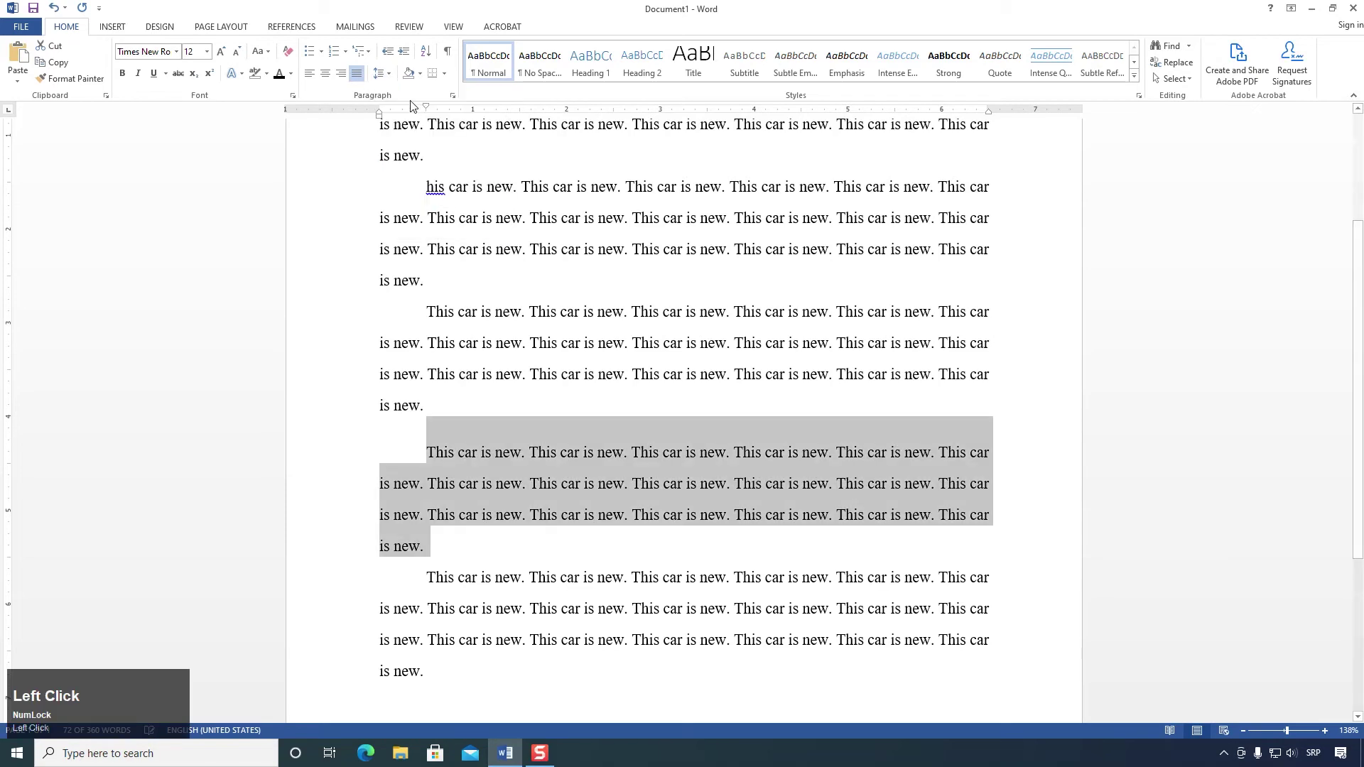
click(382, 73)
click(424, 209)
Step: Try adding space after the fourth paragraph and remove that space again
click(390, 74)
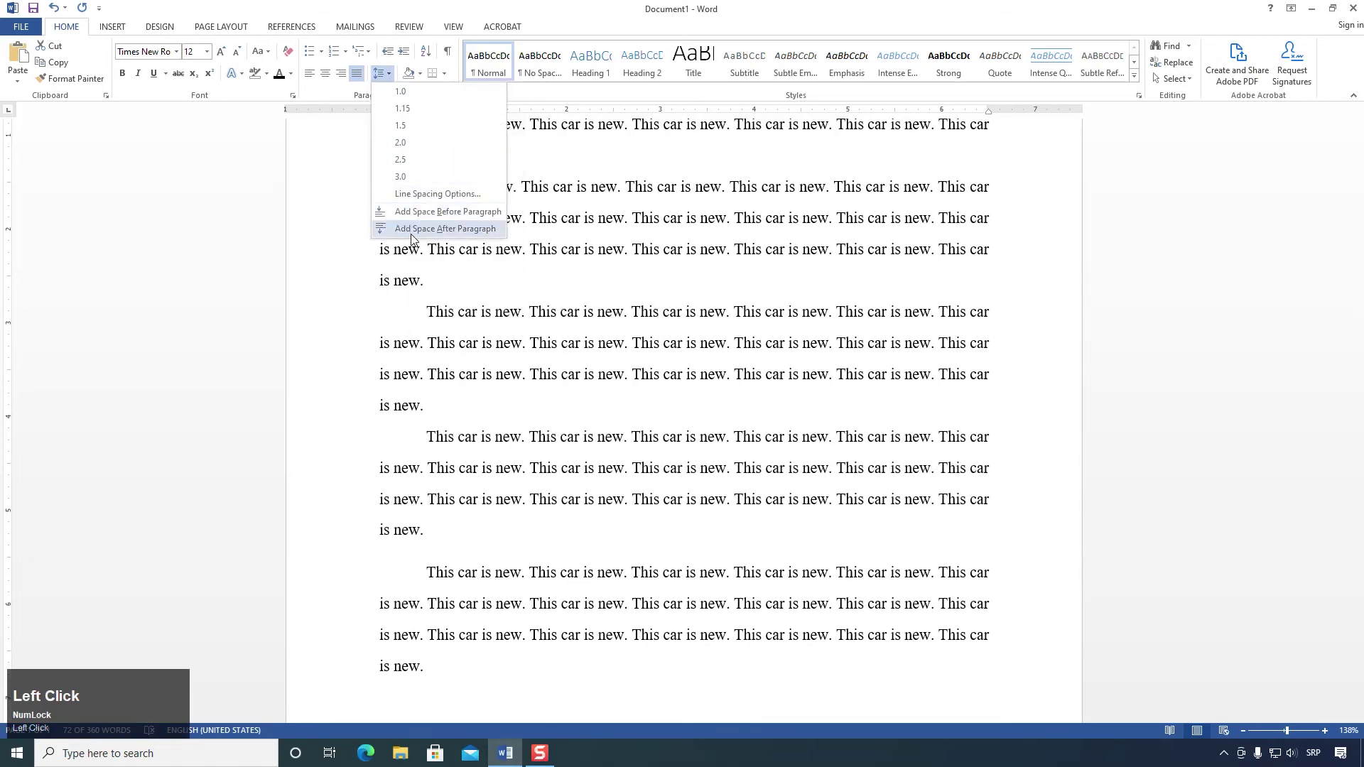
click(412, 230)
click(382, 73)
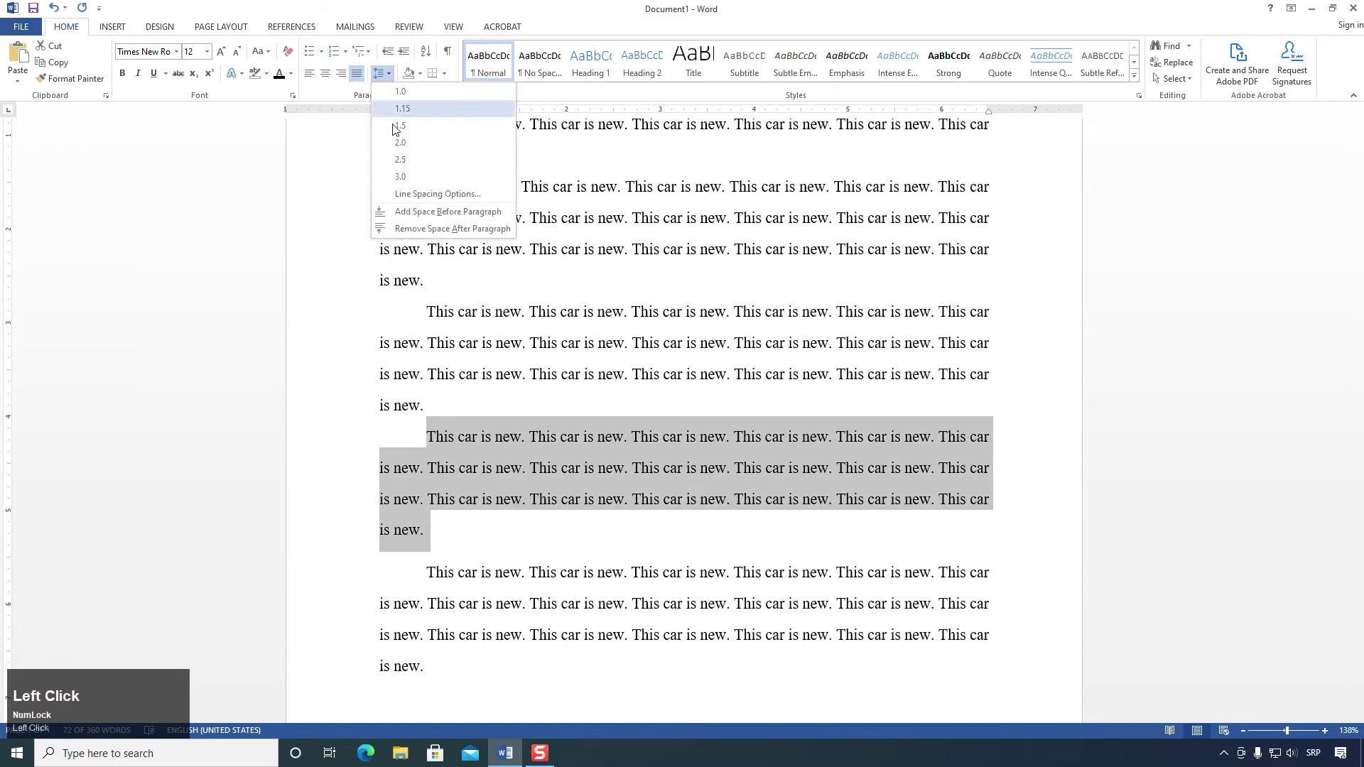
click(419, 230)
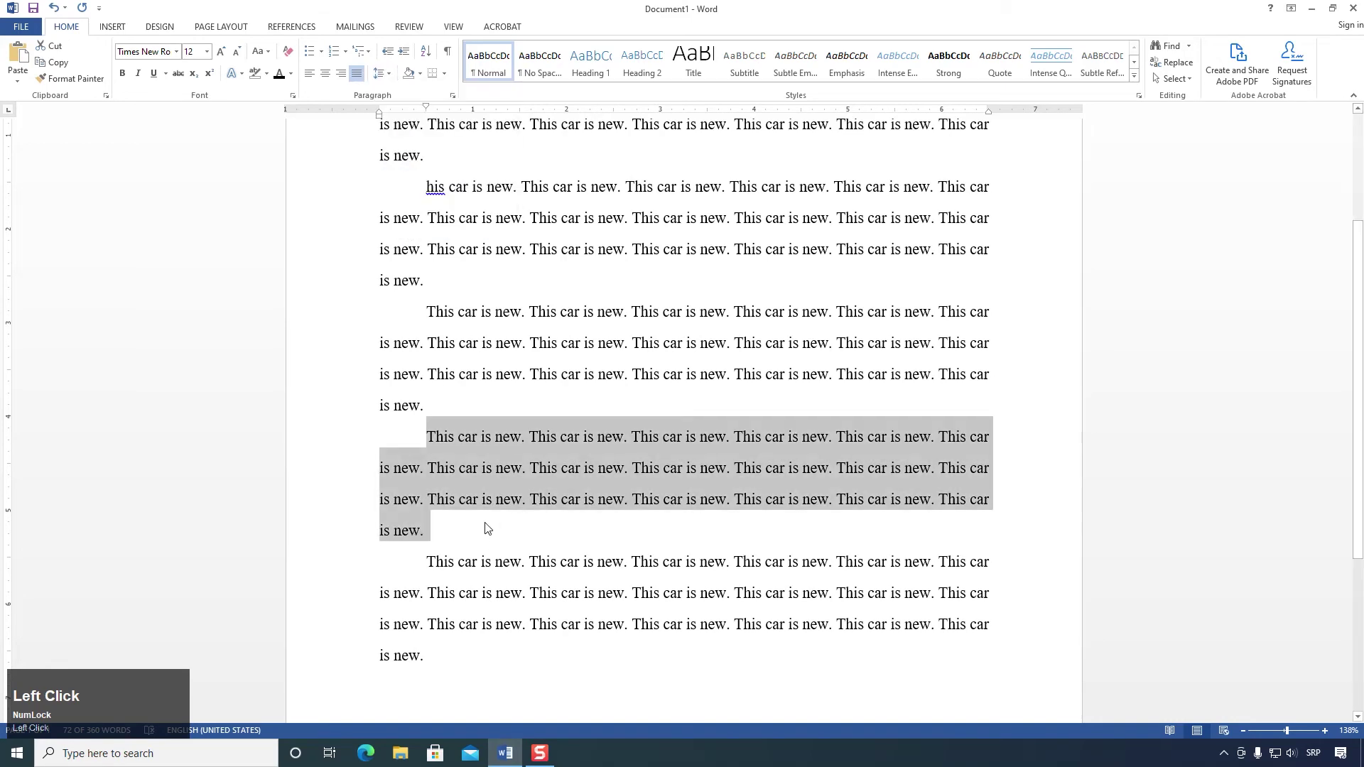
Step: Select the whole document and check its indentation and spacing settings without changing them
scroll(485, 527, up, 1)
key(ctrl+a)
click(452, 97)
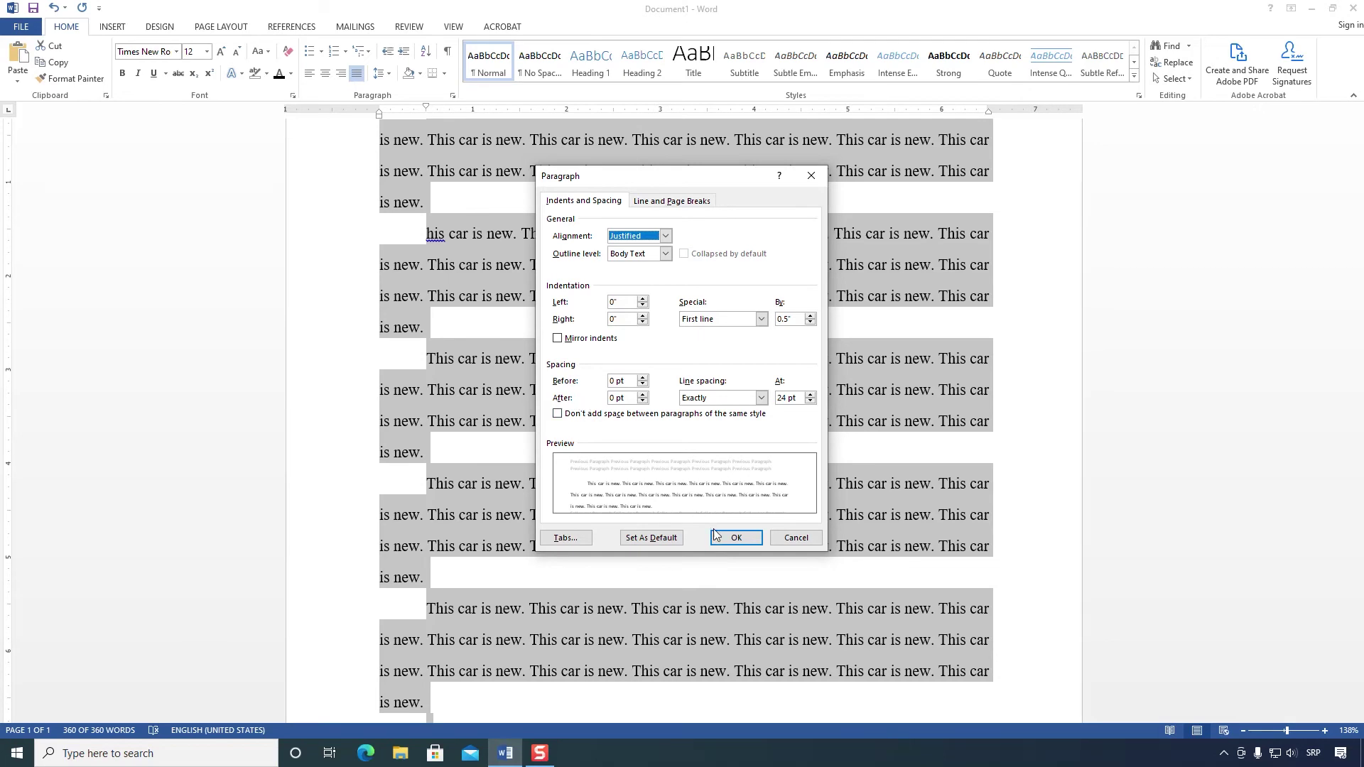
click(736, 538)
click(593, 380)
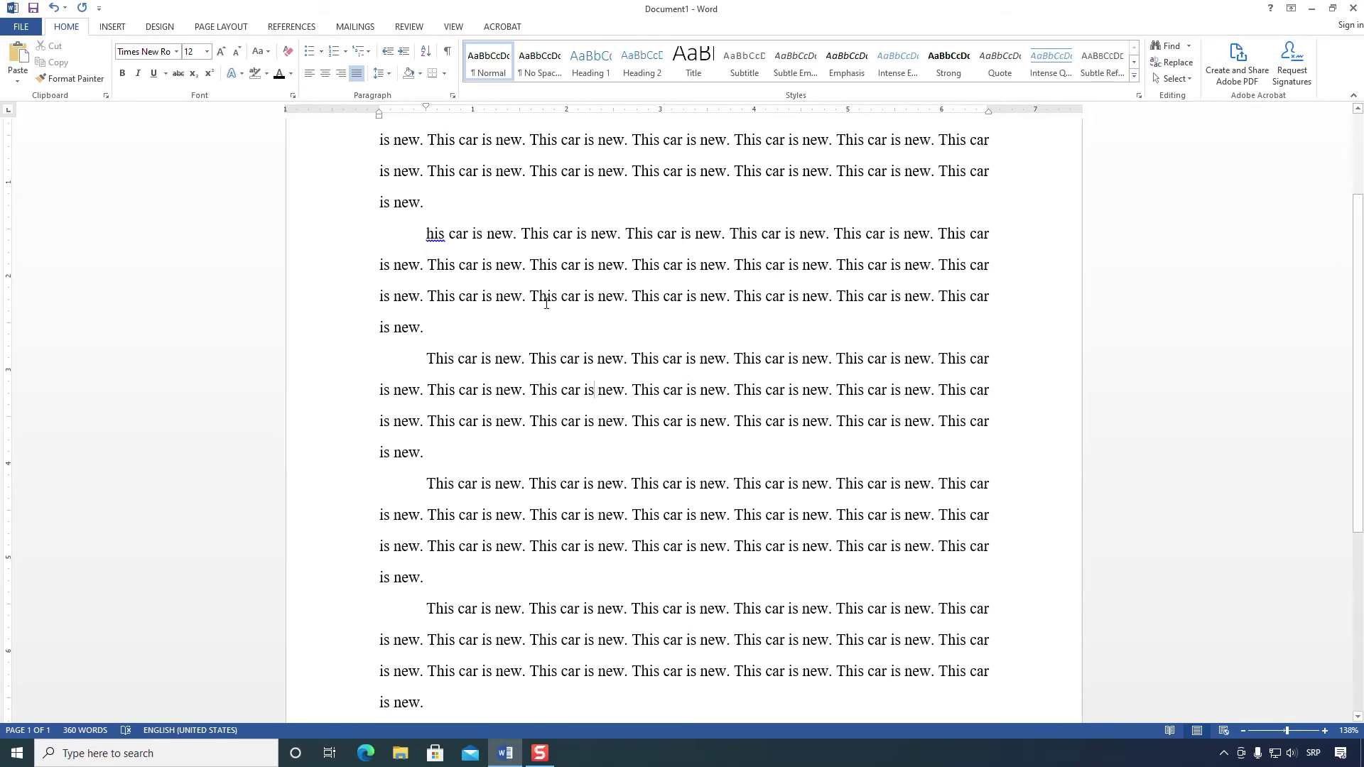
scroll(543, 327, up, 3)
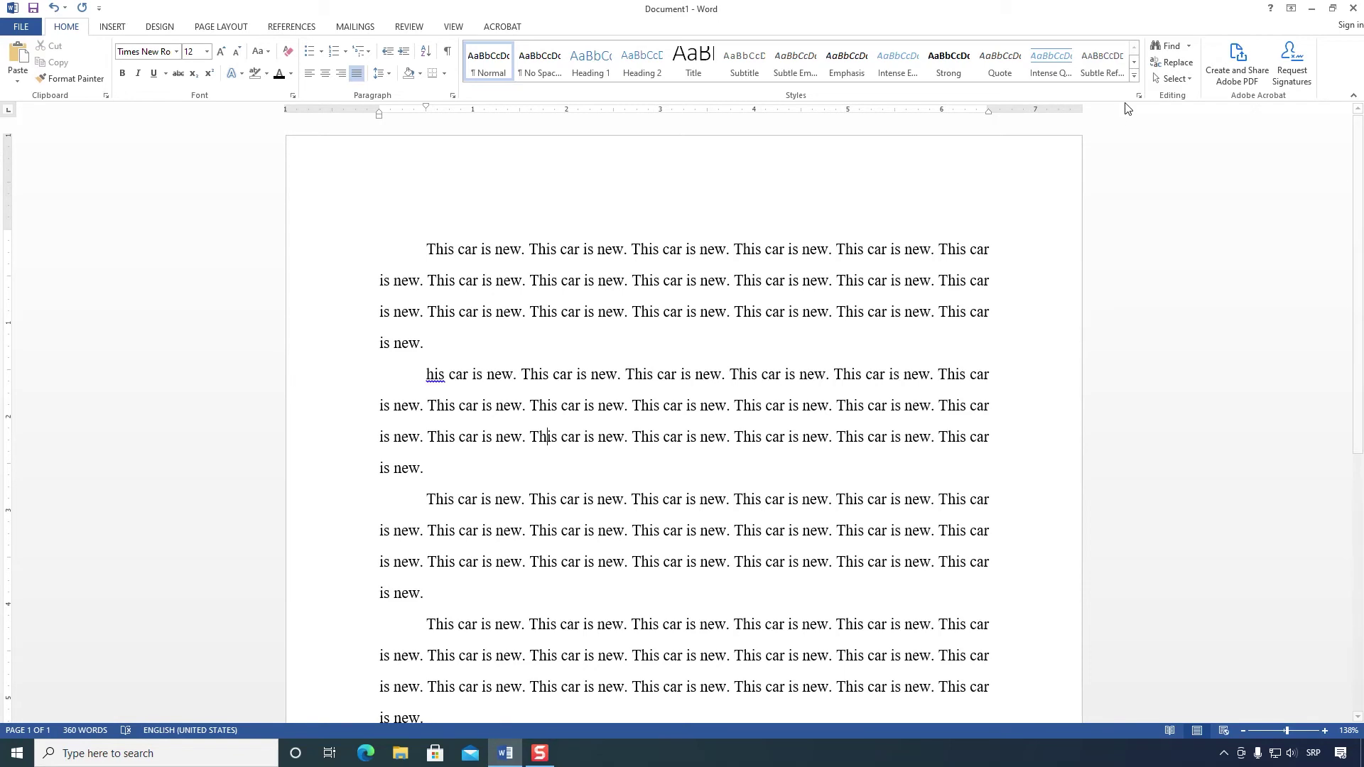
Step: Look over the available styles, apply Heading 1 to the first paragraph and close the Navigation pane
click(1135, 74)
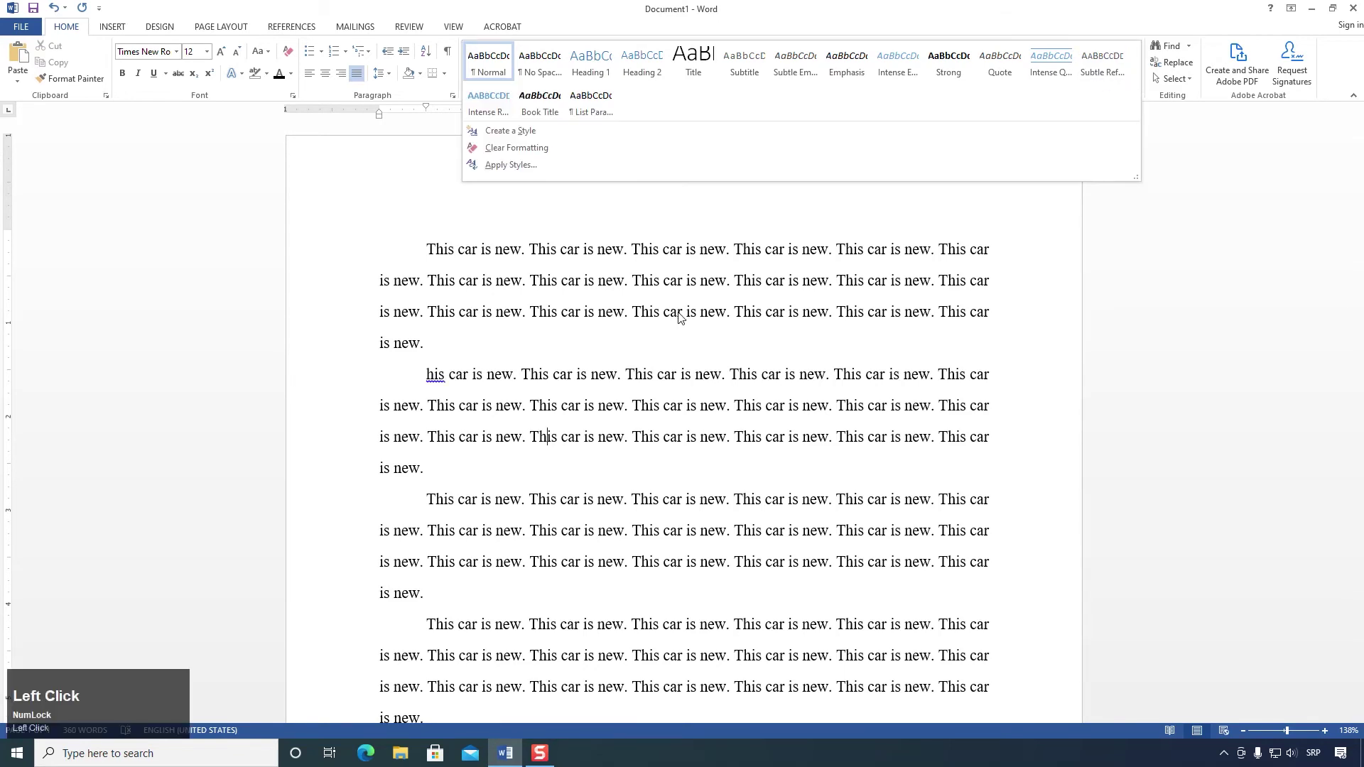
click(582, 432)
triple_click(582, 433)
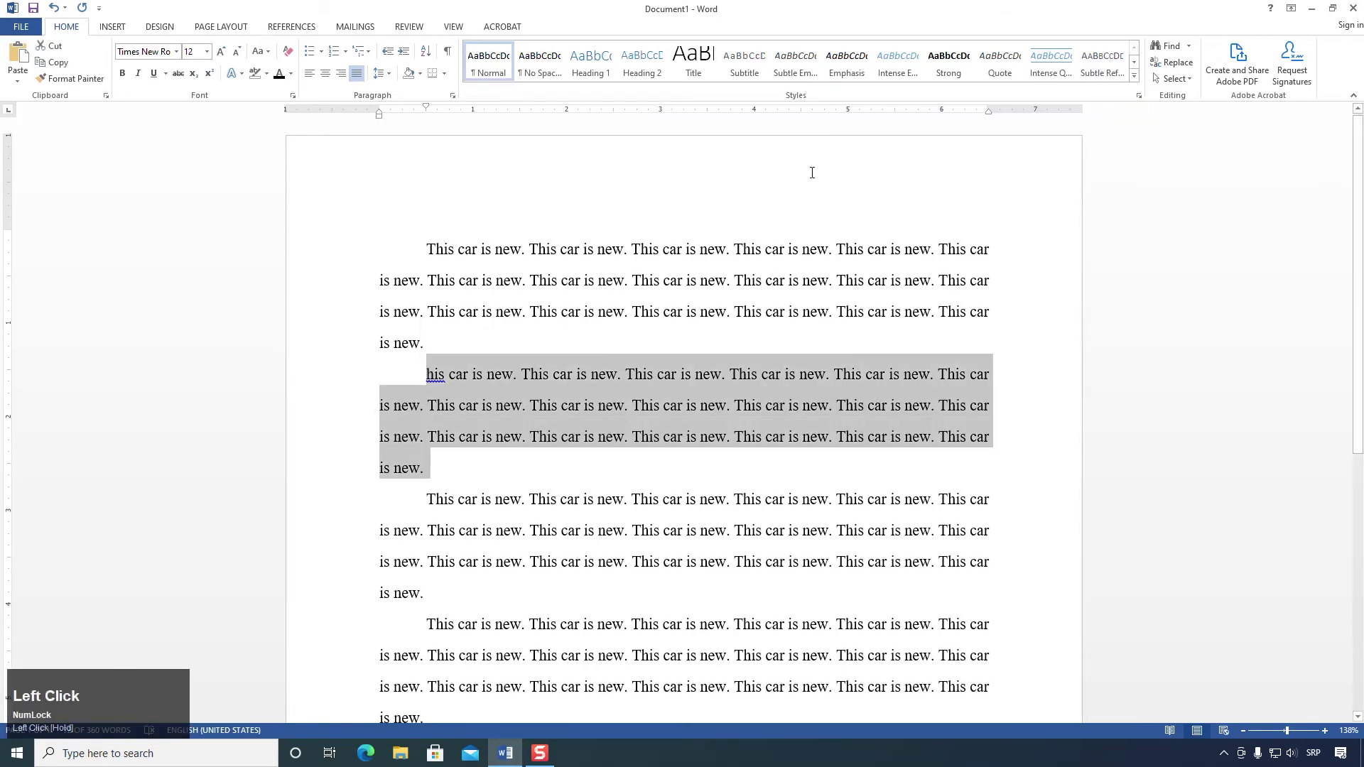
key(ctrl+a)
scroll(633, 350, down, 4)
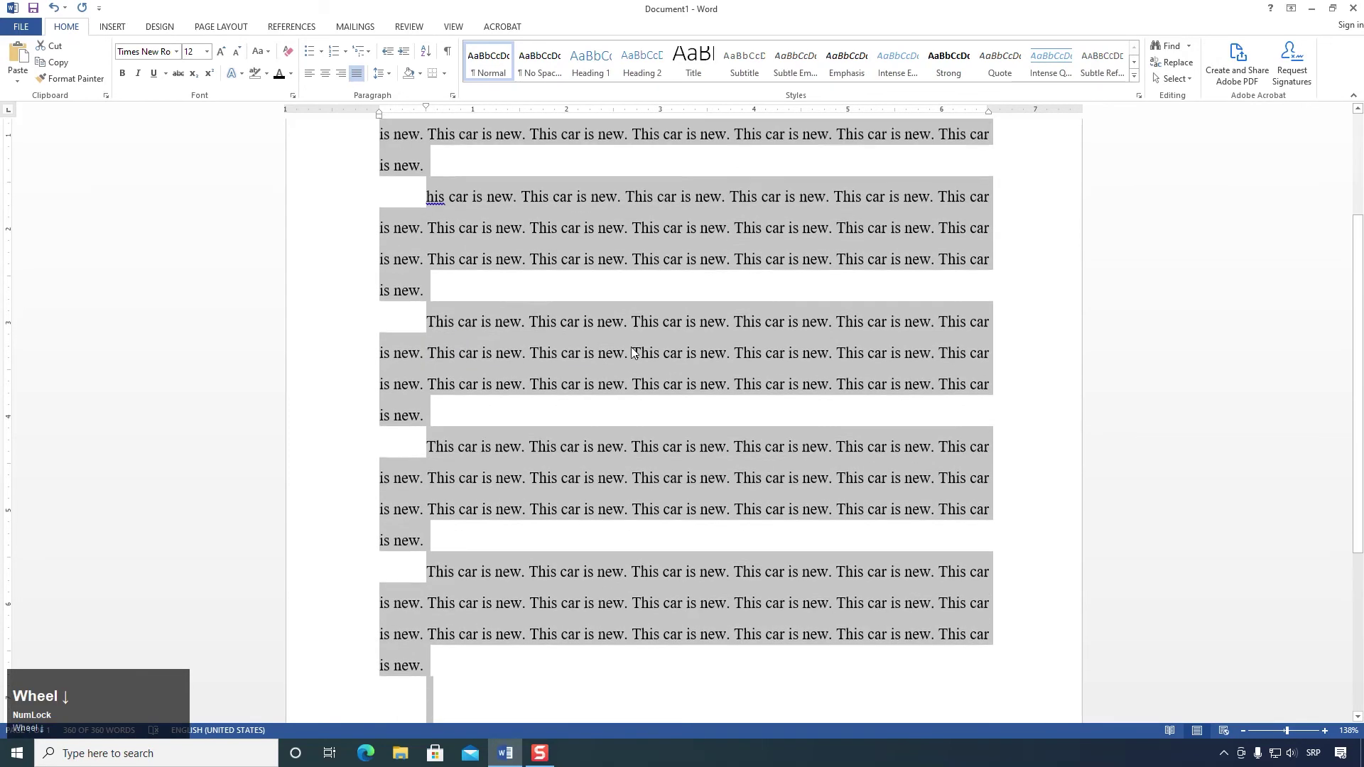
scroll(630, 344, up, 3)
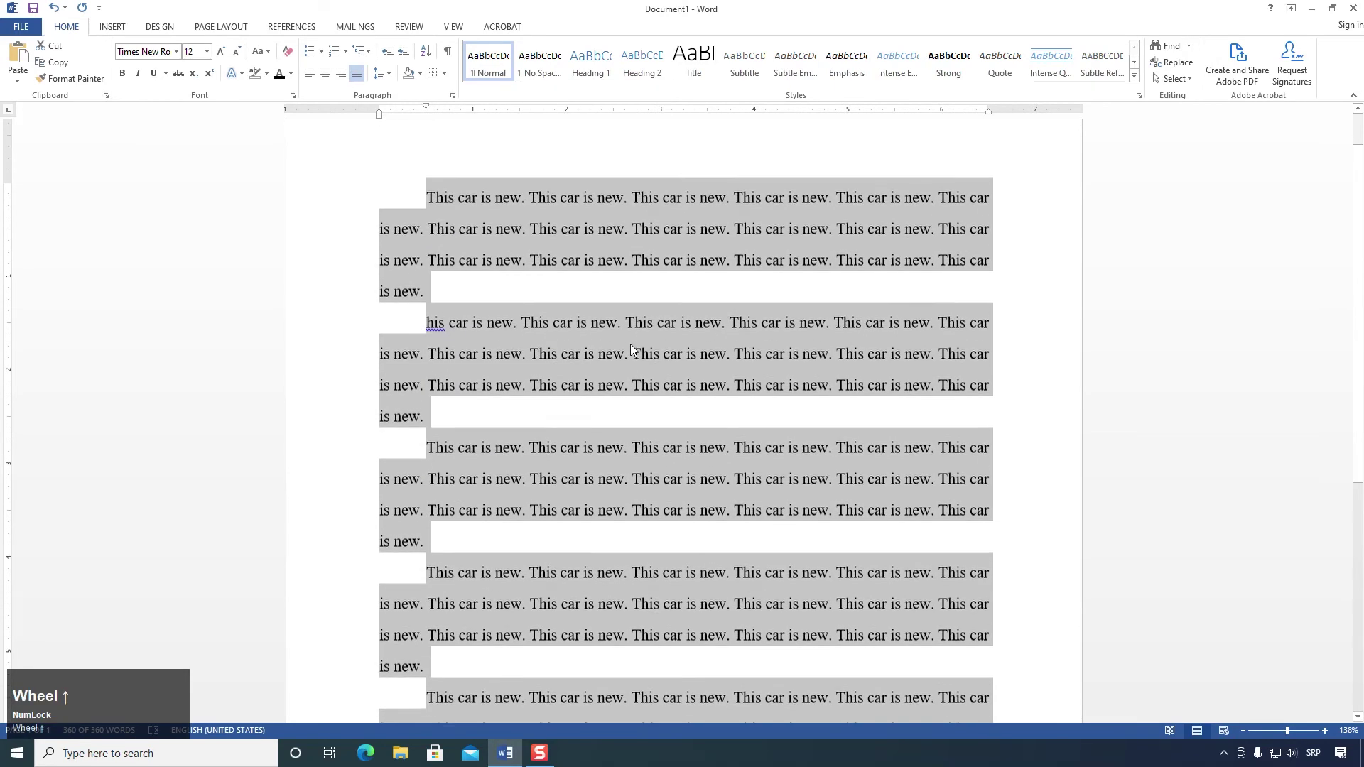
click(599, 327)
triple_click(631, 296)
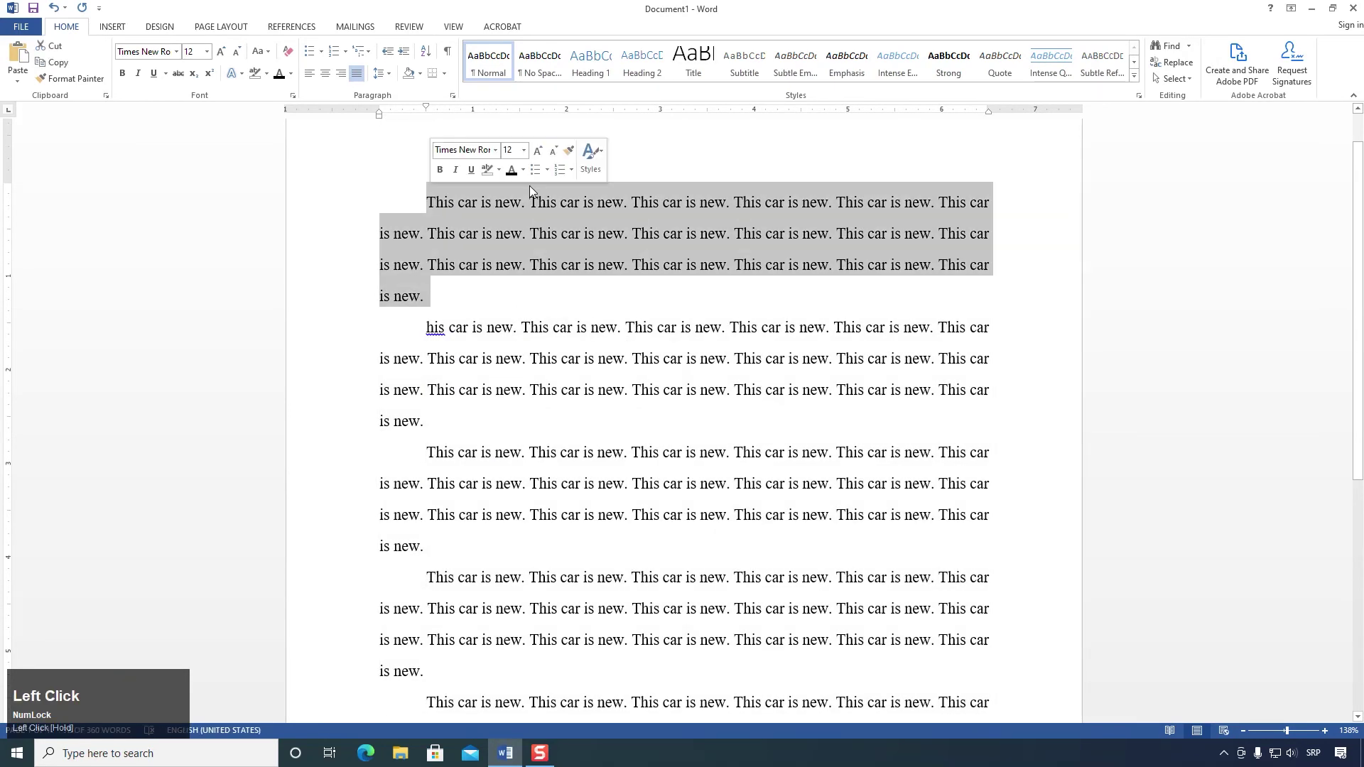
click(591, 64)
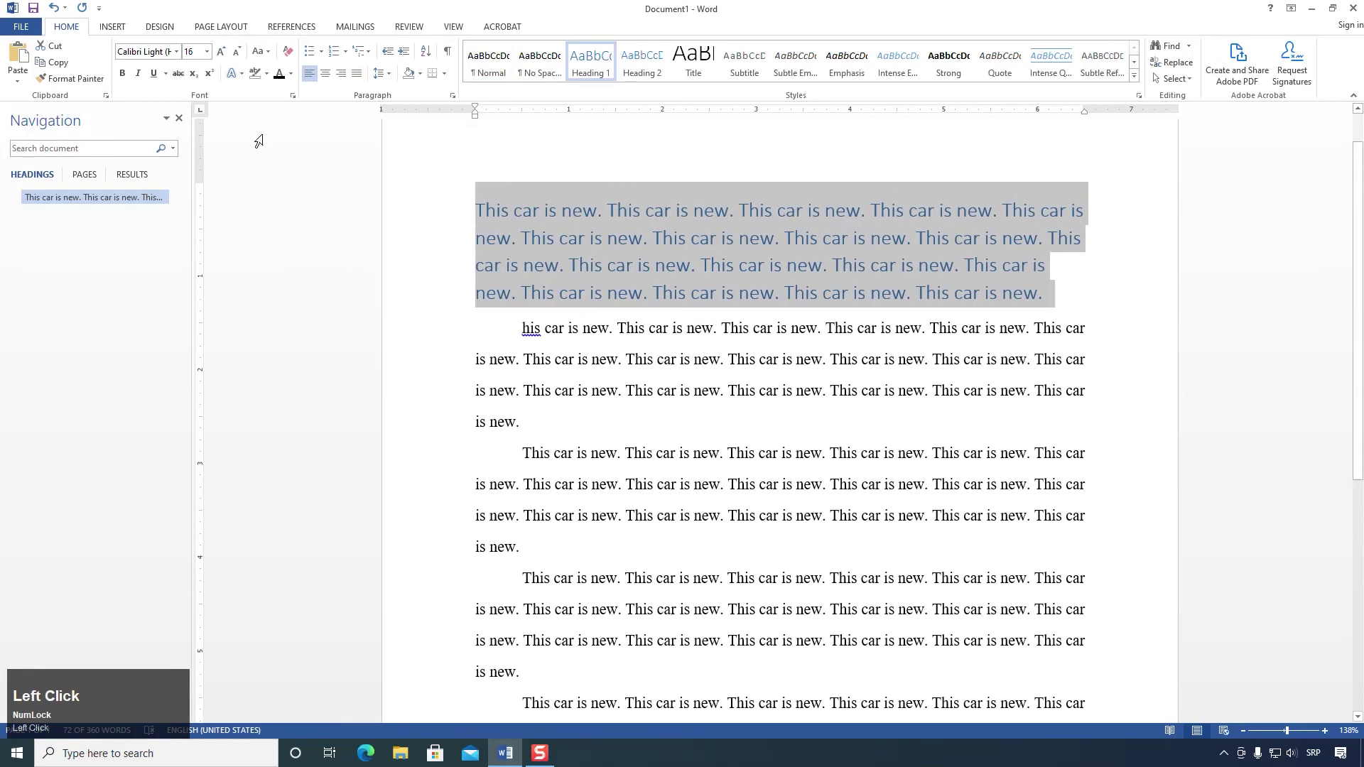
click(179, 118)
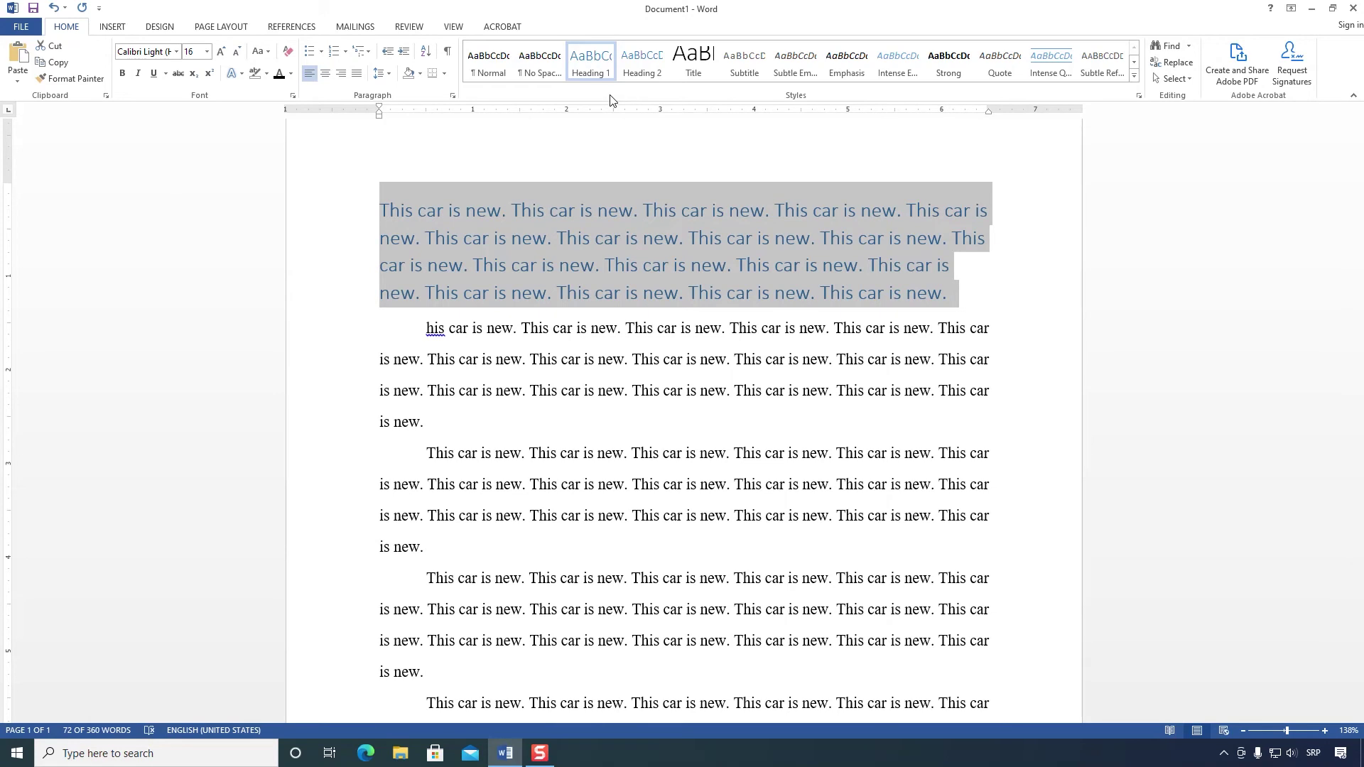
click(533, 387)
click(560, 260)
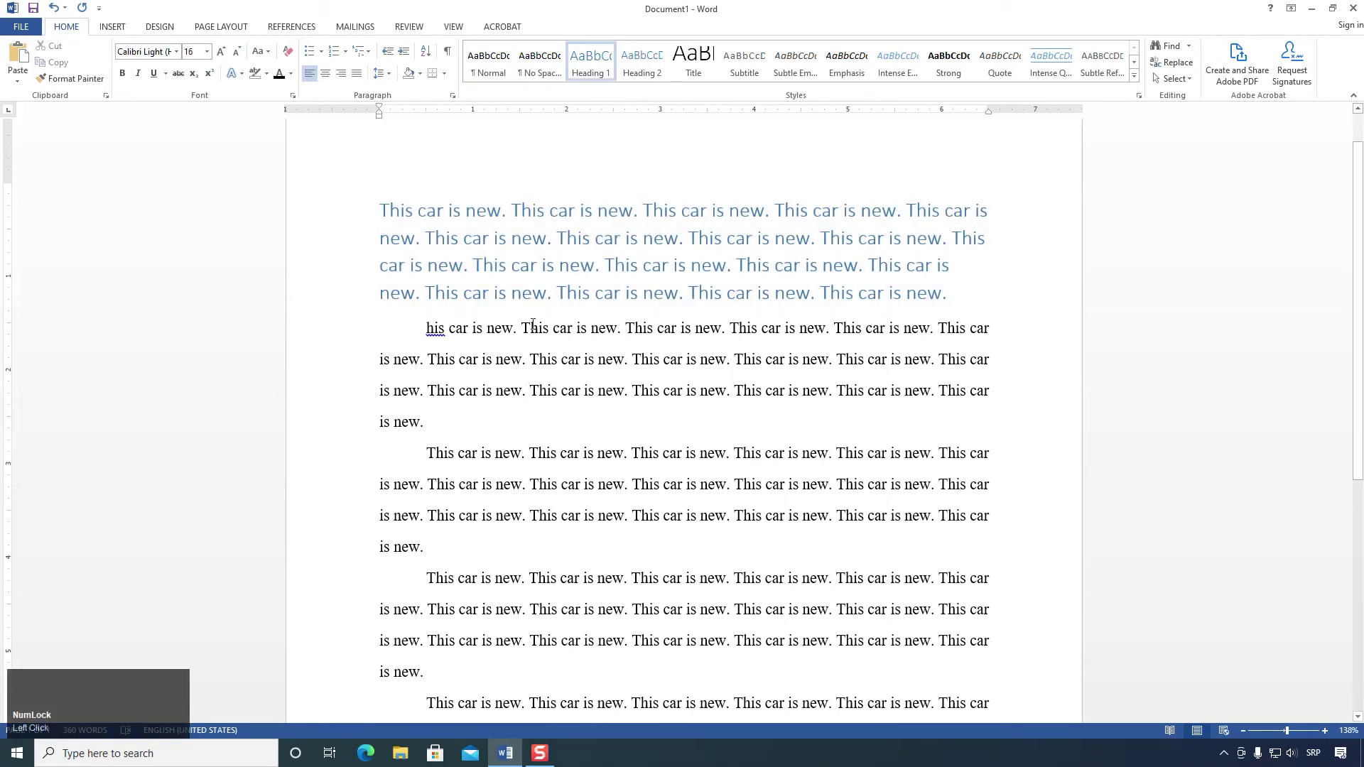
Step: Apply the Heading 2 style to the second paragraph and Heading 3 to the third paragraph
triple_click(466, 420)
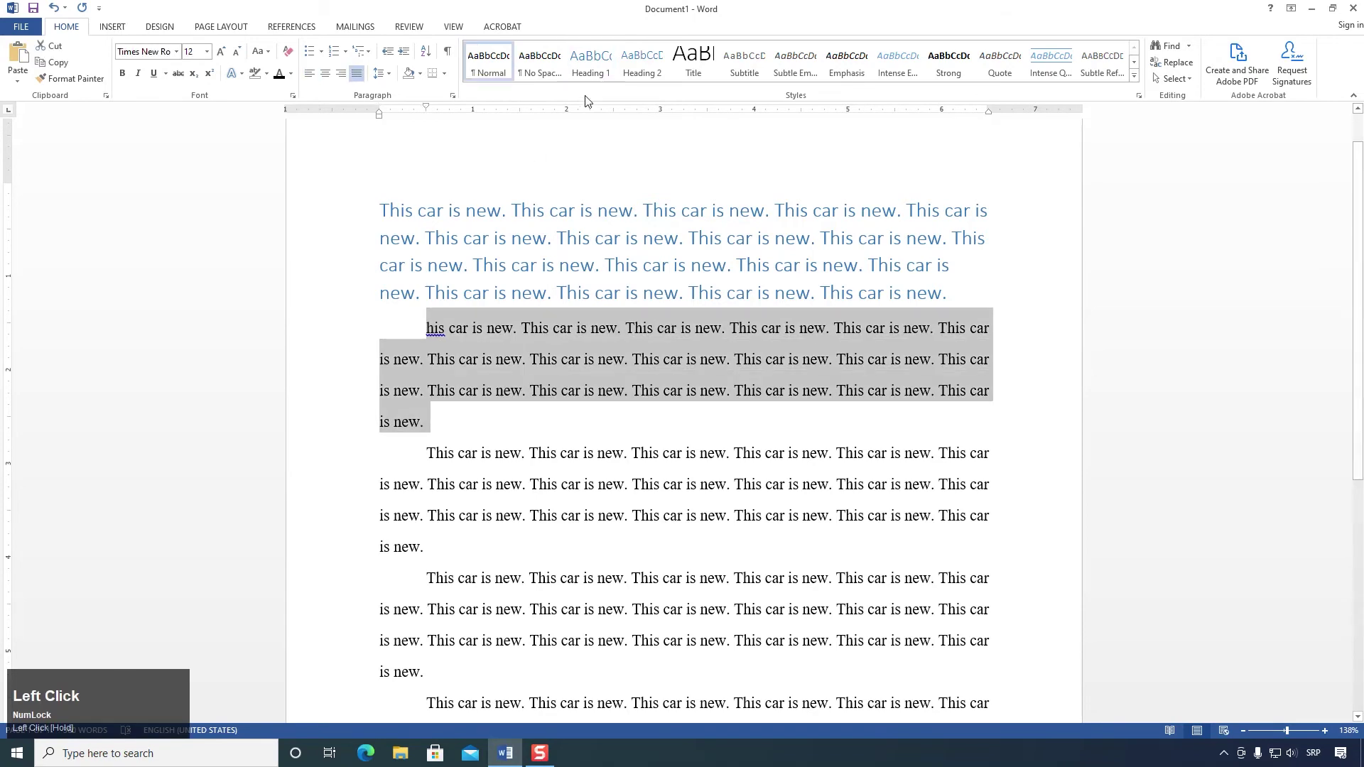
click(642, 61)
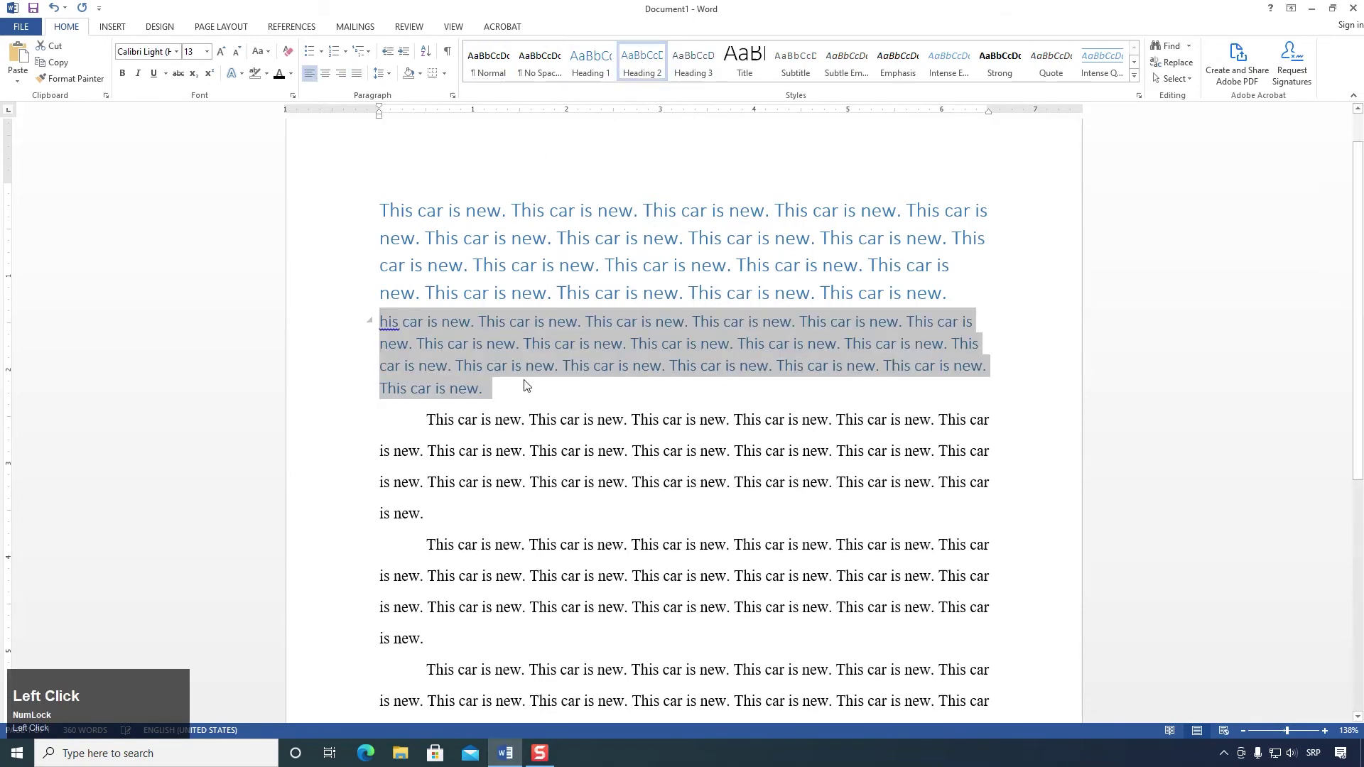
triple_click(501, 467)
click(693, 63)
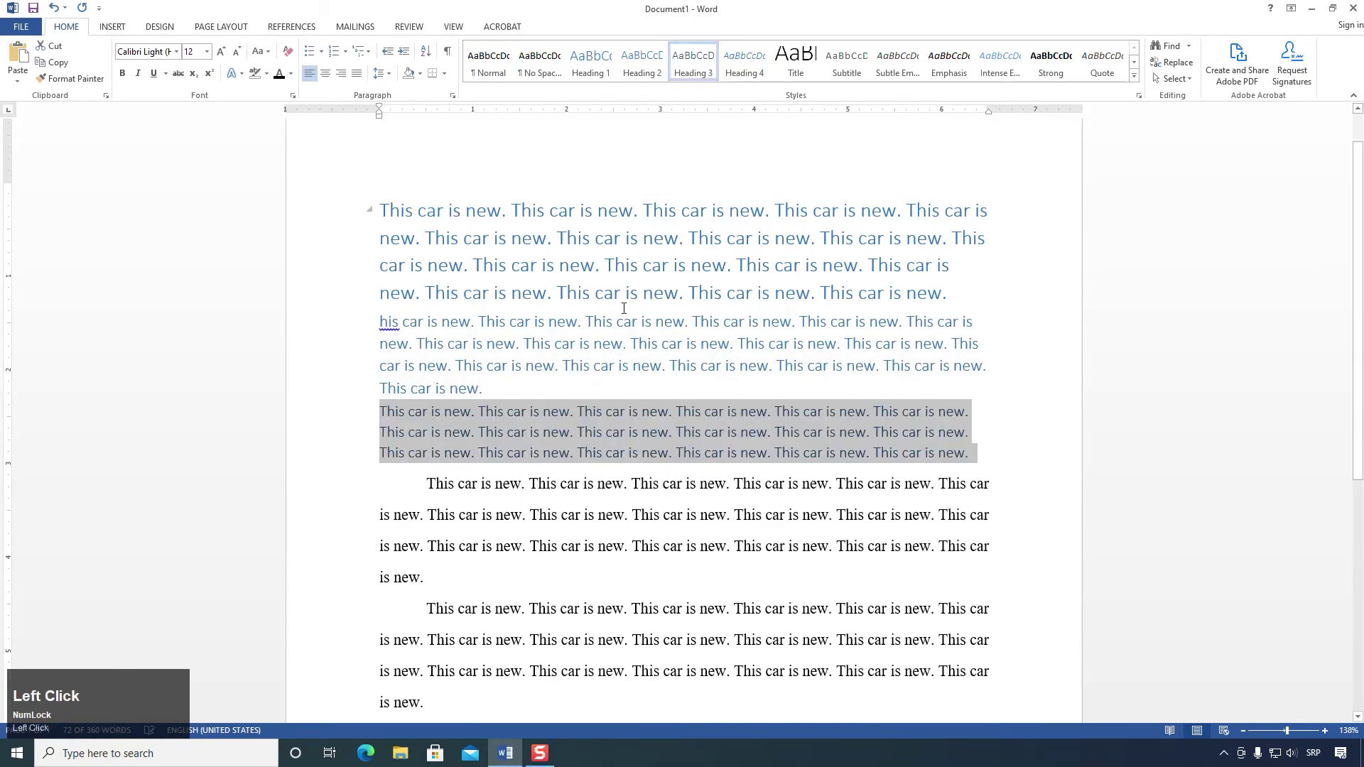
Step: Apply the Quote style to the fourth paragraph's text after its first letter and insert an empty paragraph below it
click(583, 484)
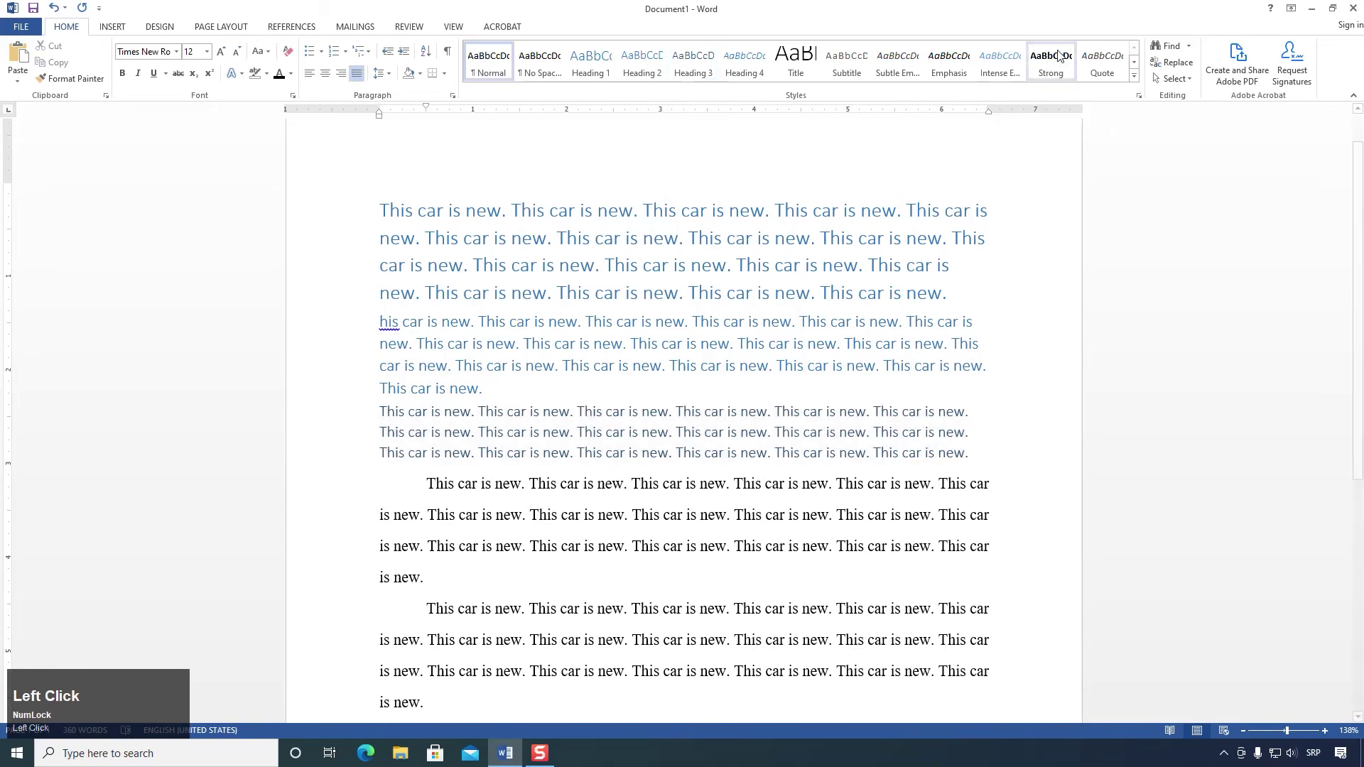
drag(427, 577, 1066, 97)
click(1102, 60)
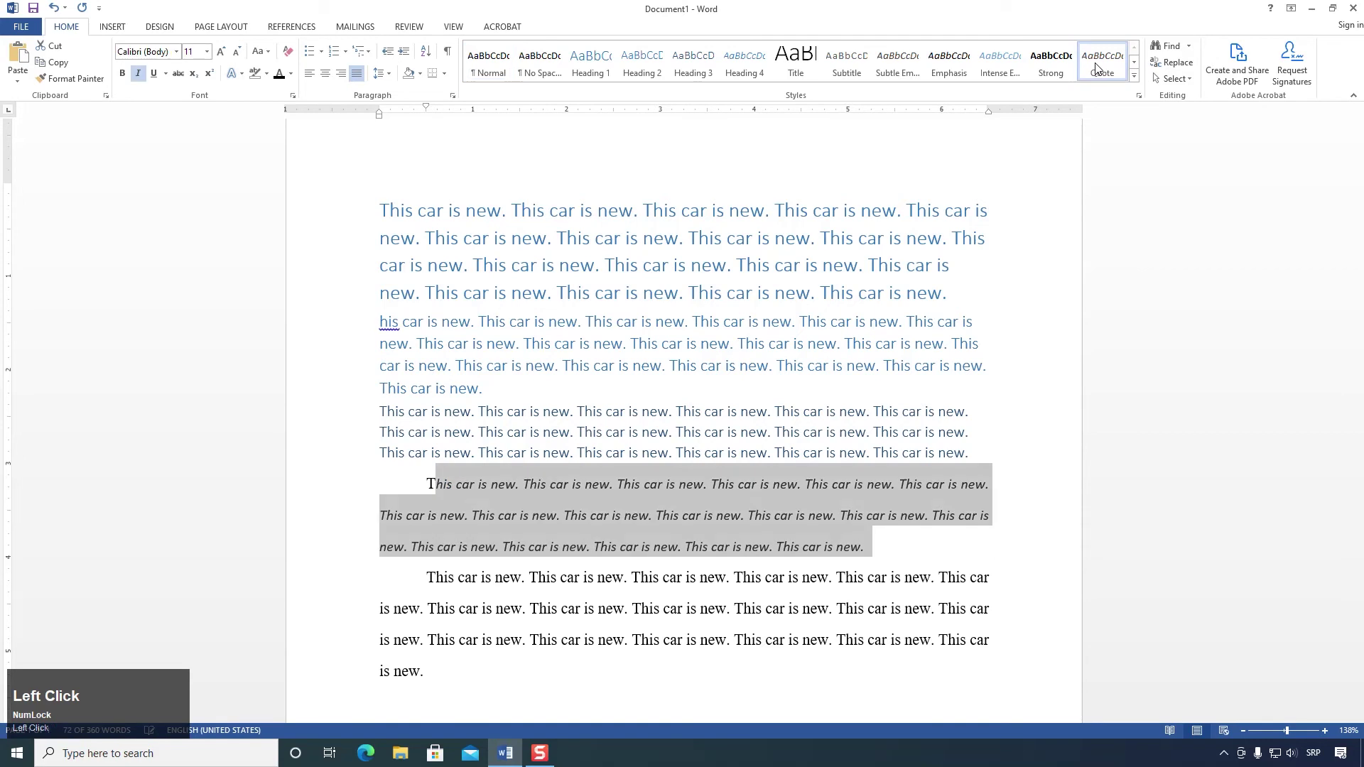
click(591, 507)
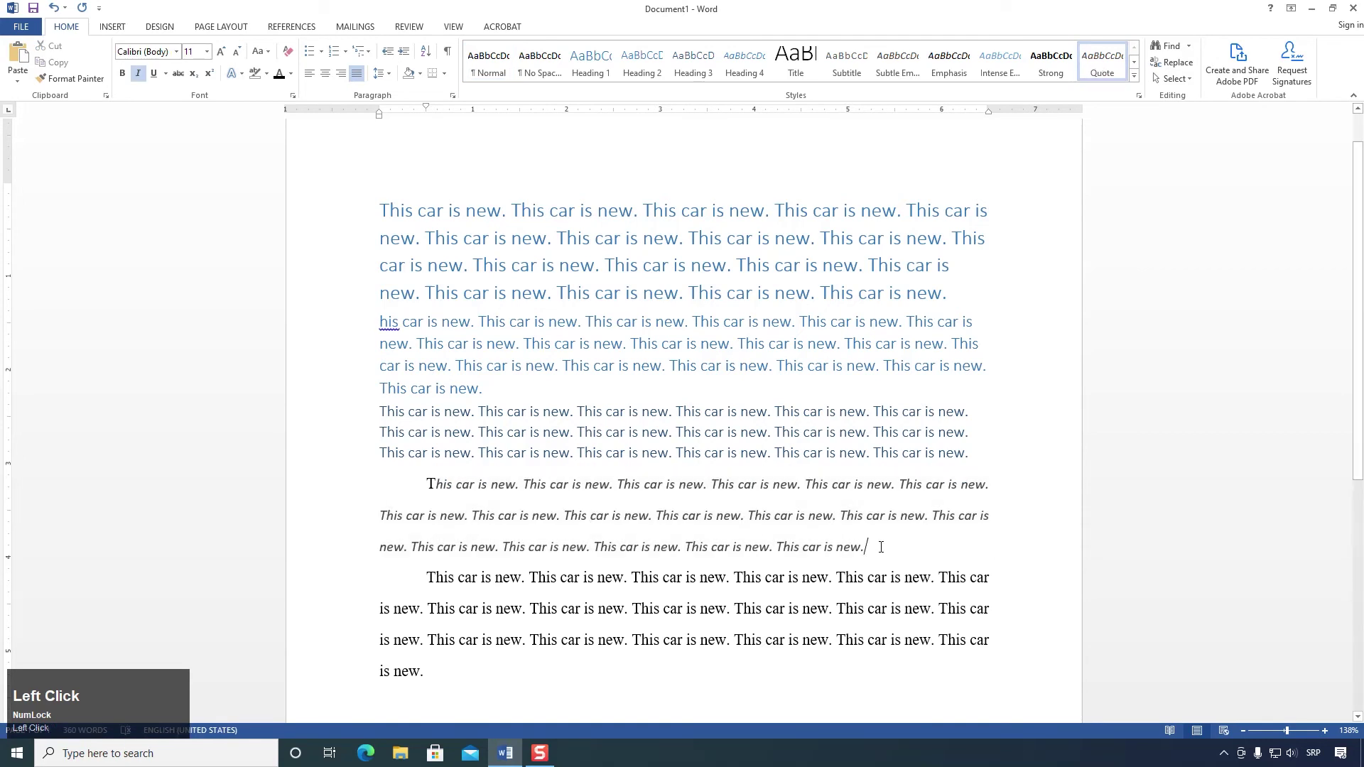
key(Return)
scroll(827, 544, down, 1)
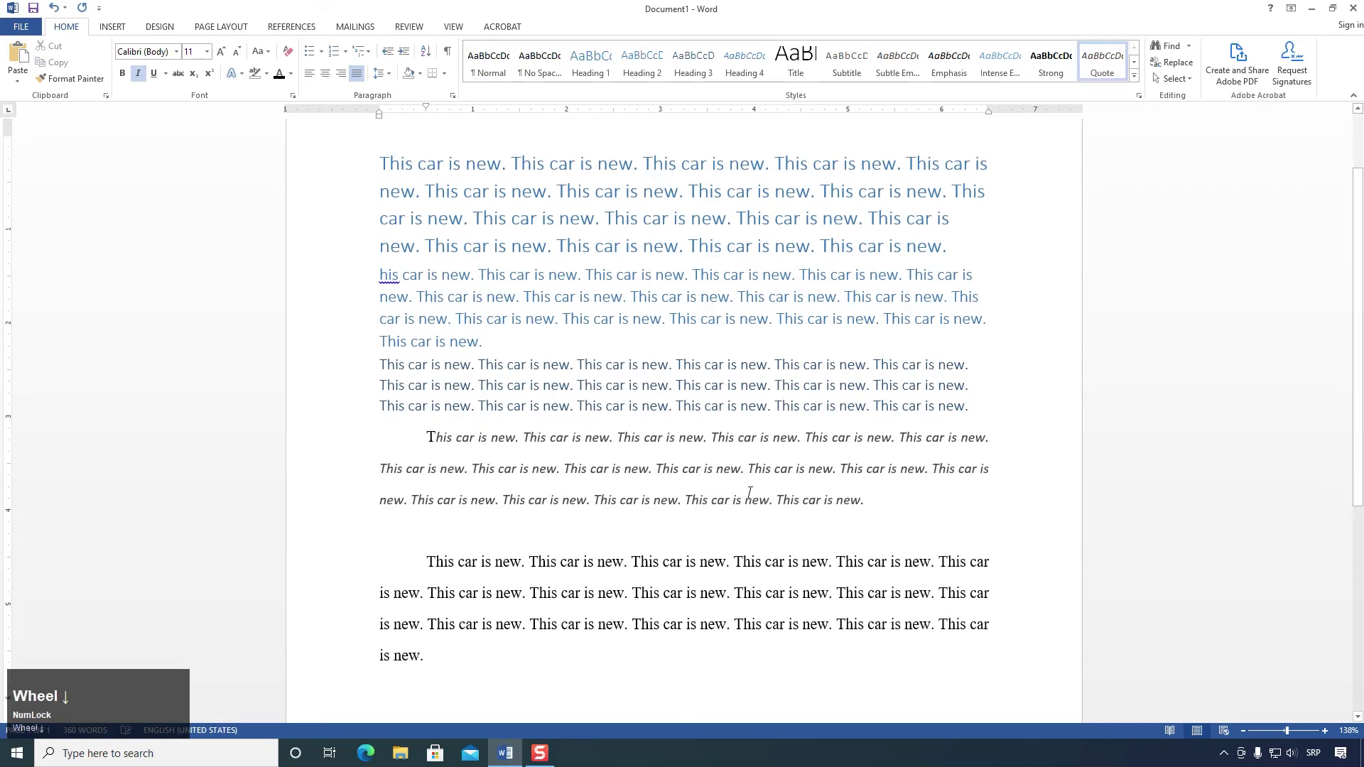
Step: Browse the full set of styles, previewing Quote on the whole document without applying it
scroll(888, 355, up, 2)
click(1136, 75)
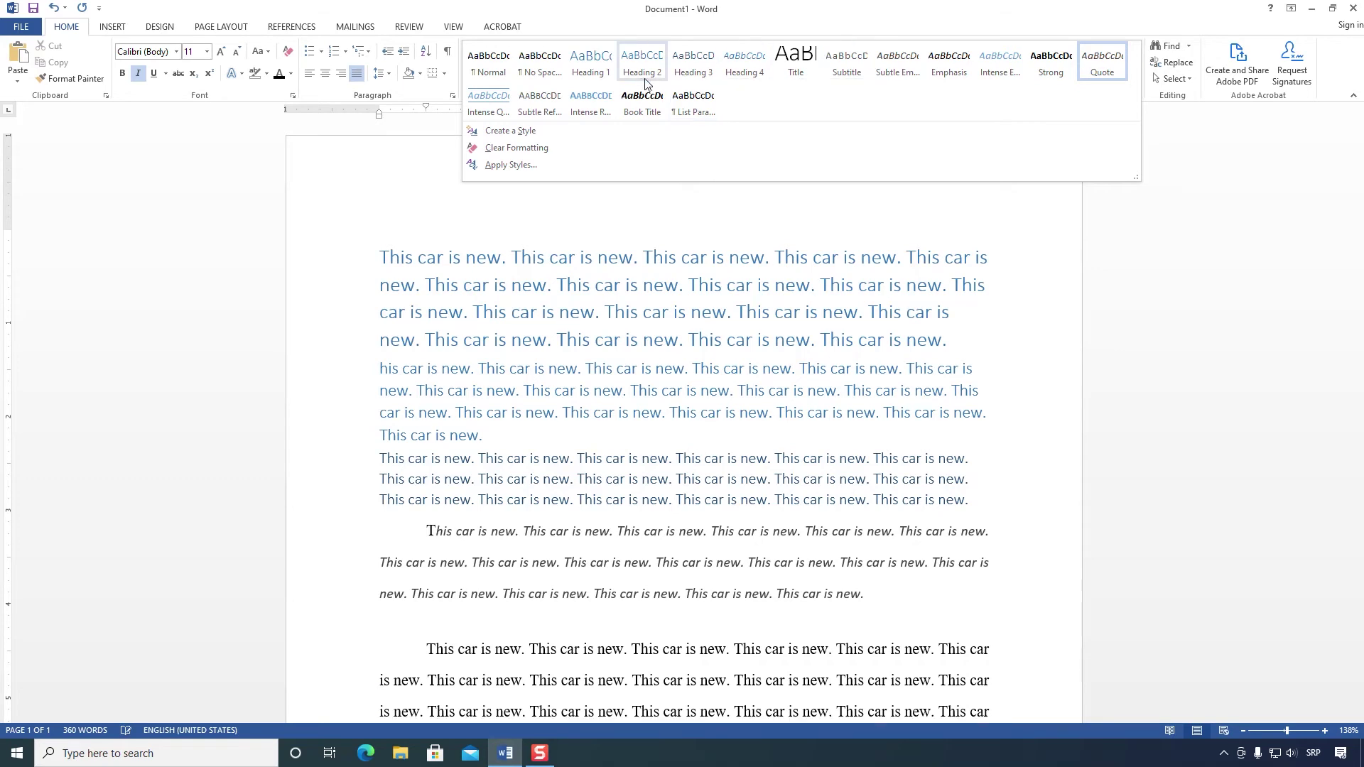
click(613, 26)
scroll(549, 488, down, 6)
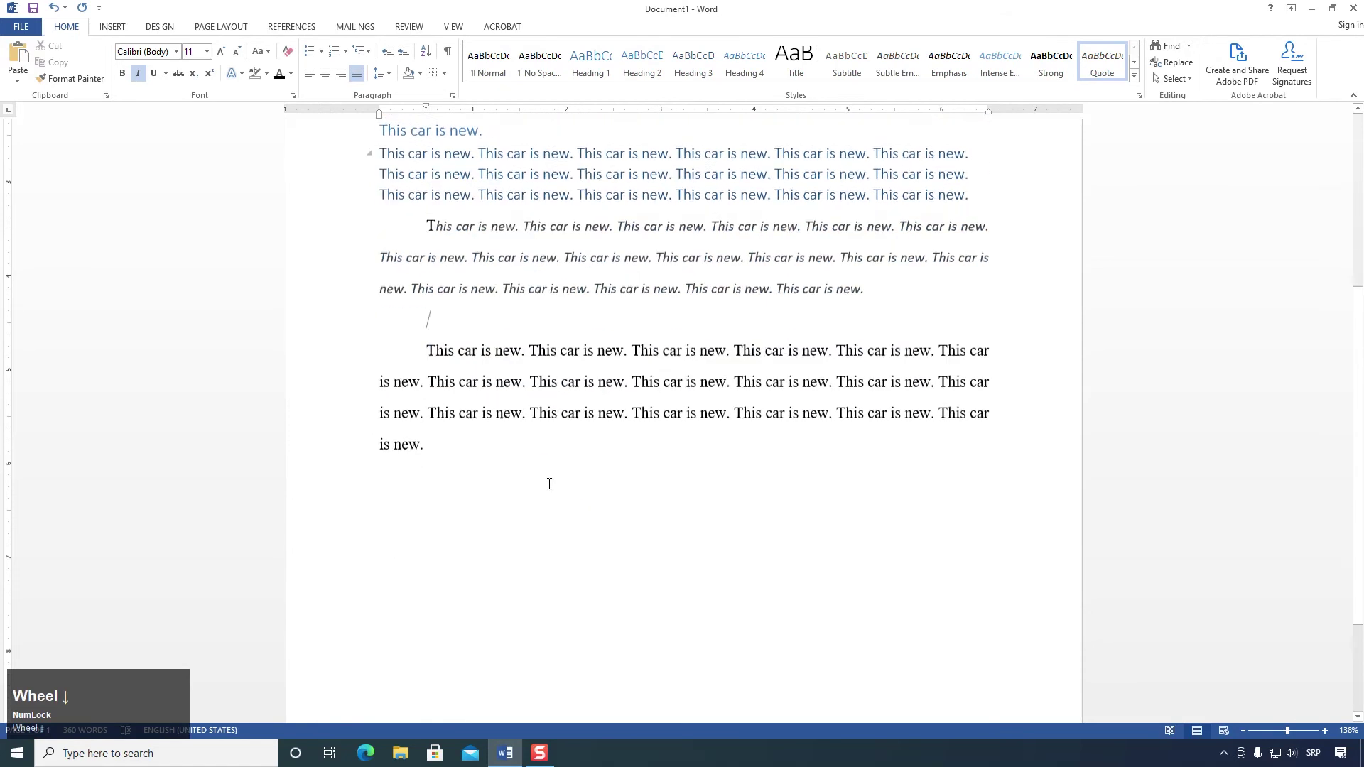
scroll(549, 484, up, 6)
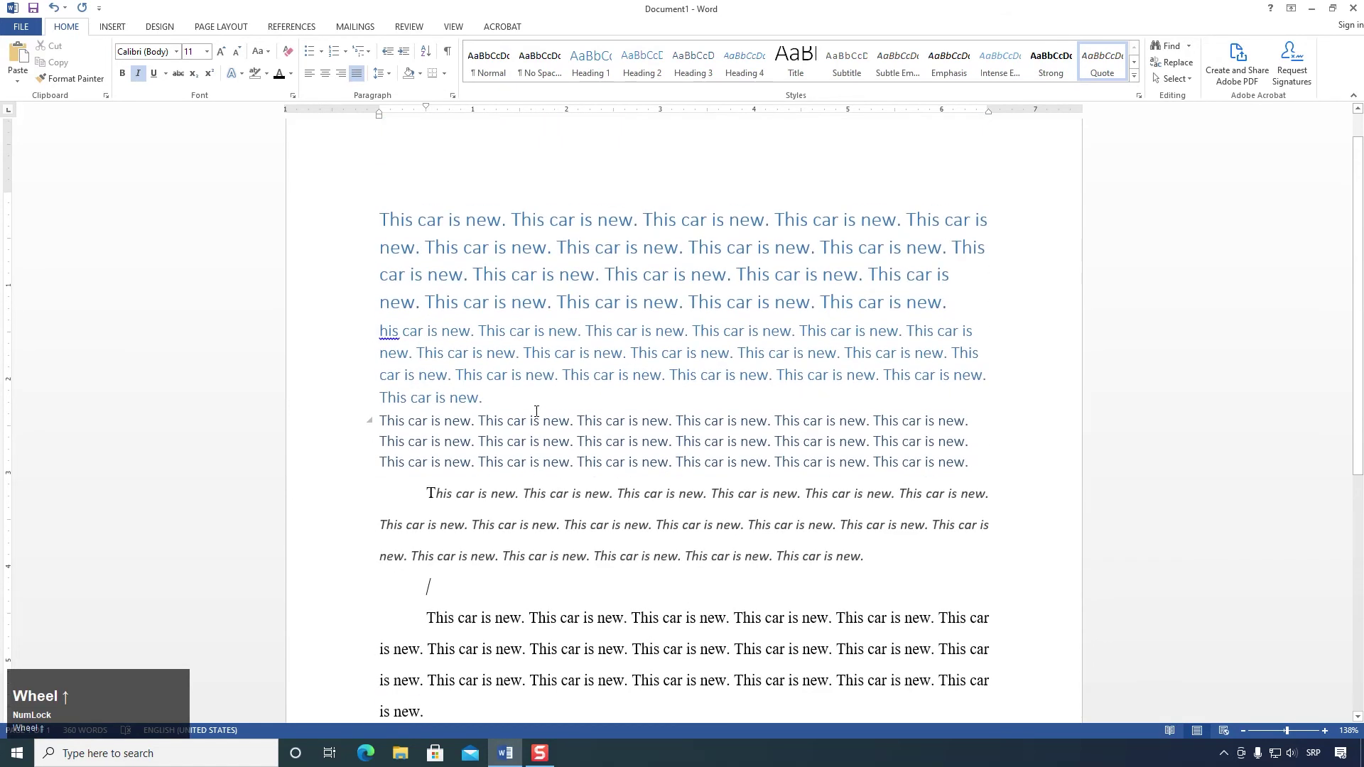
key(ctrl+a)
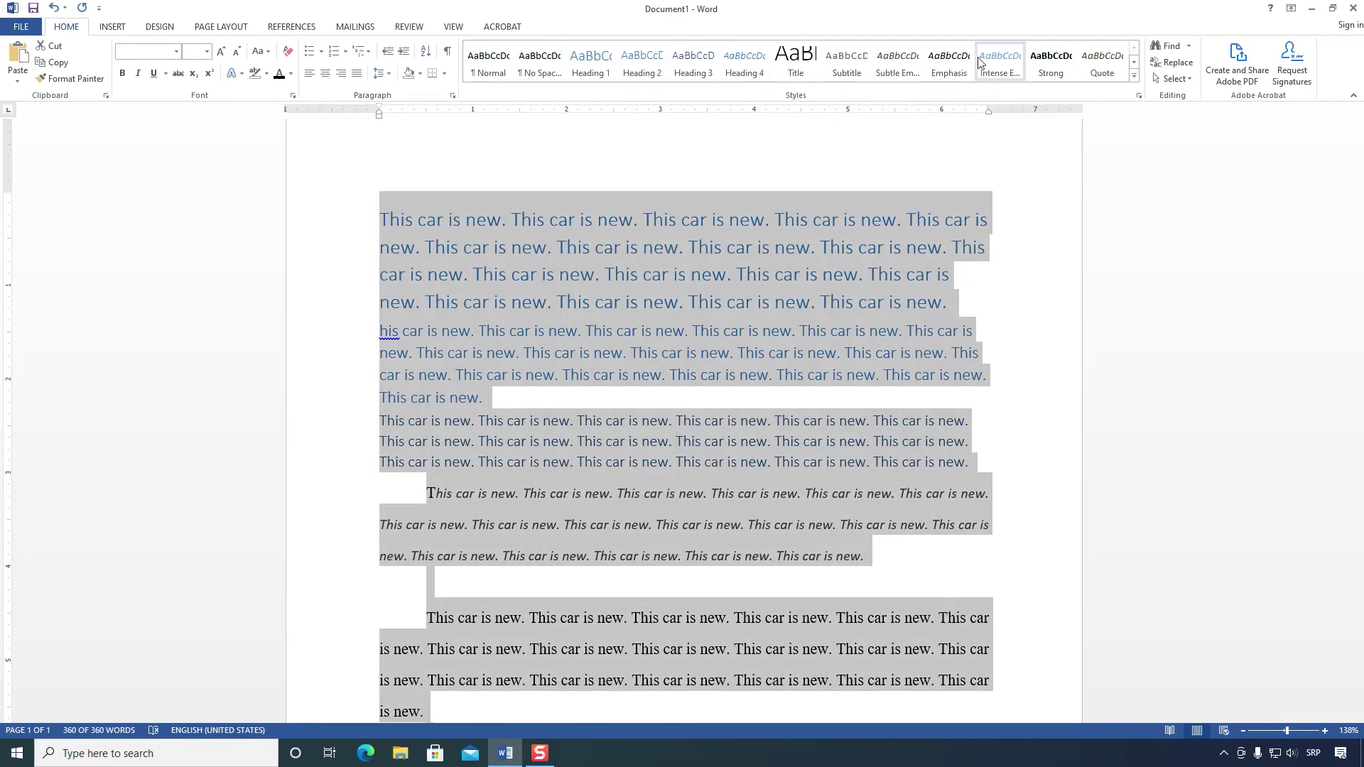
click(1134, 76)
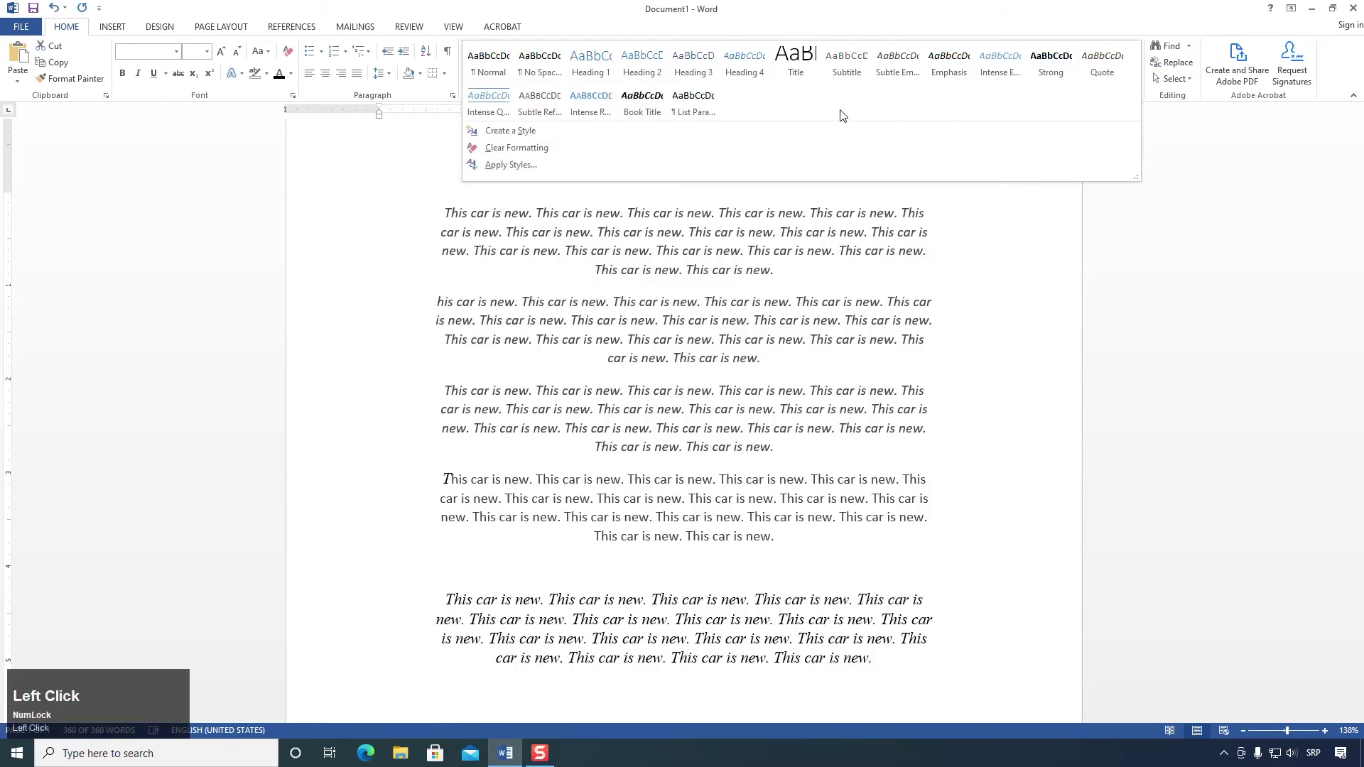
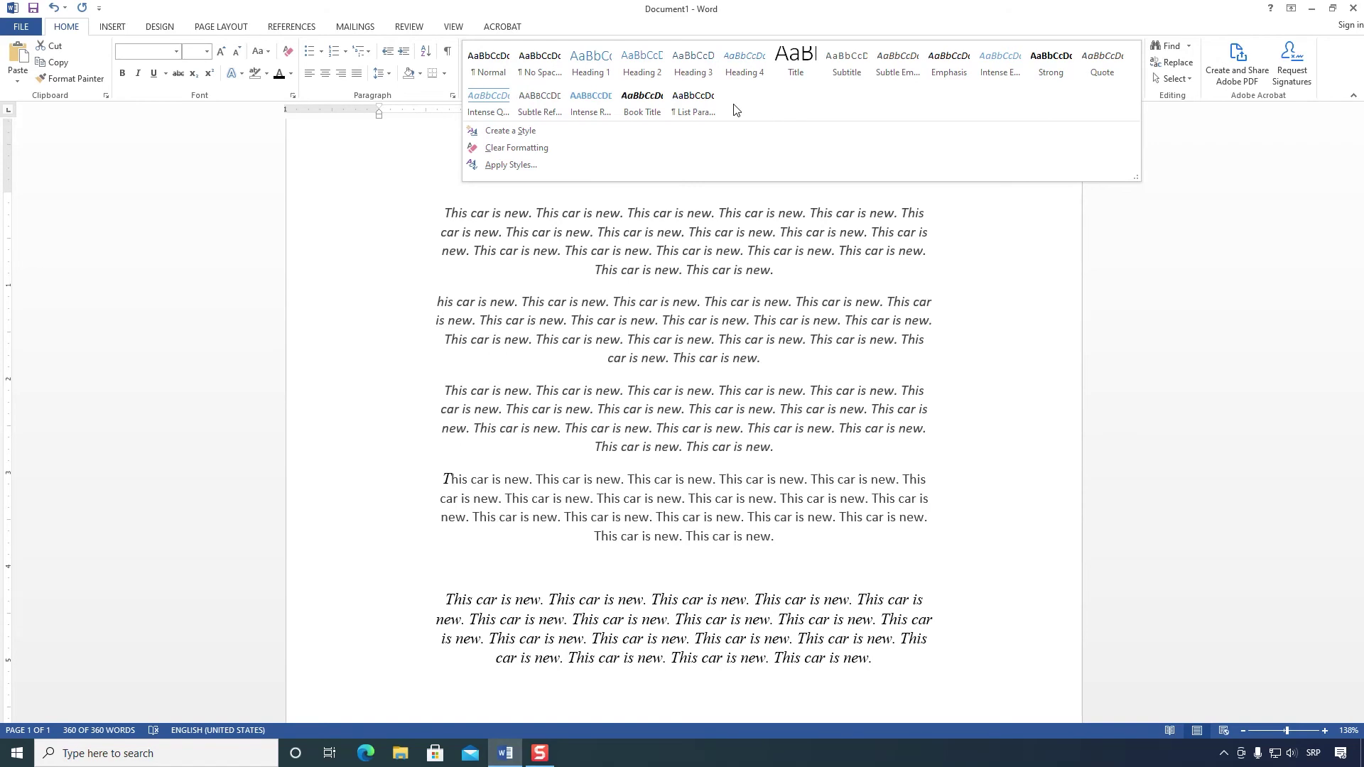
key(ctrl+a)
click(658, 326)
scroll(575, 377, down, 2)
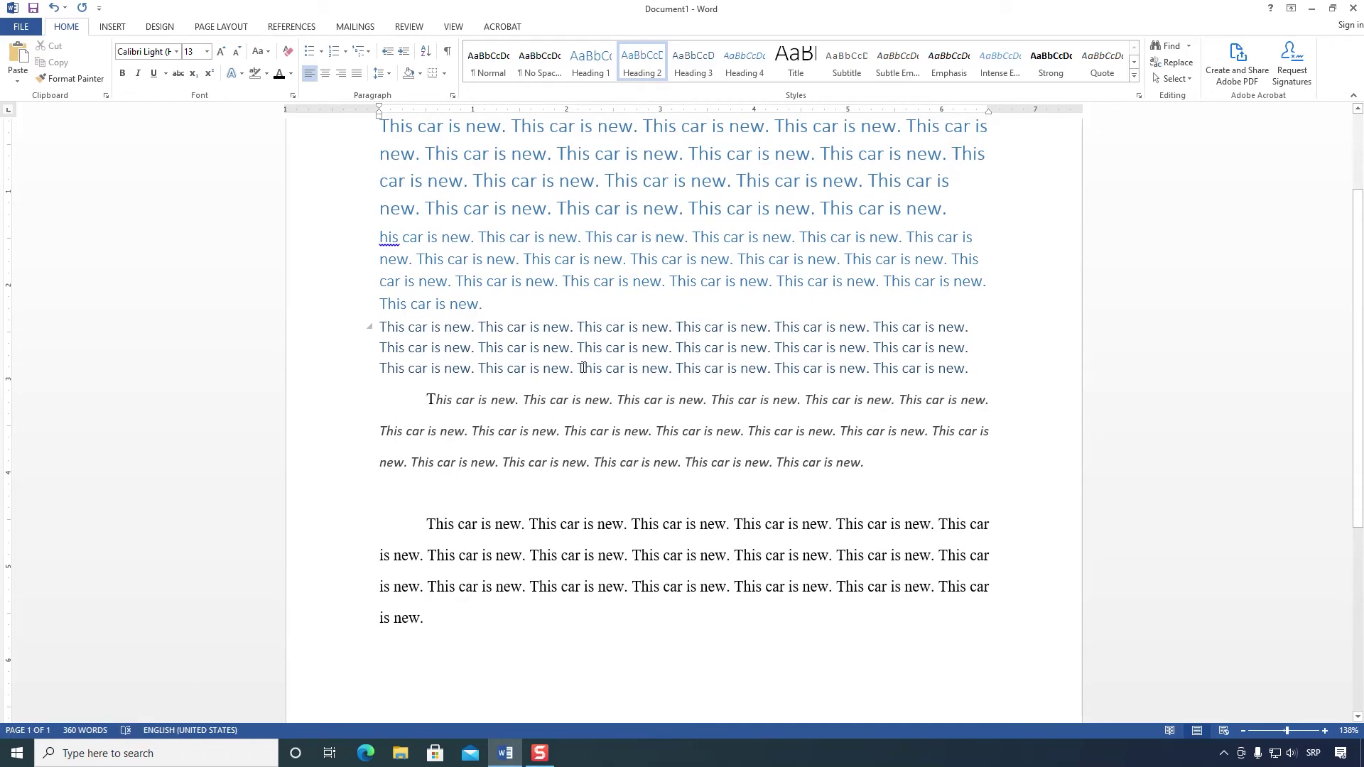
scroll(582, 367, up, 2)
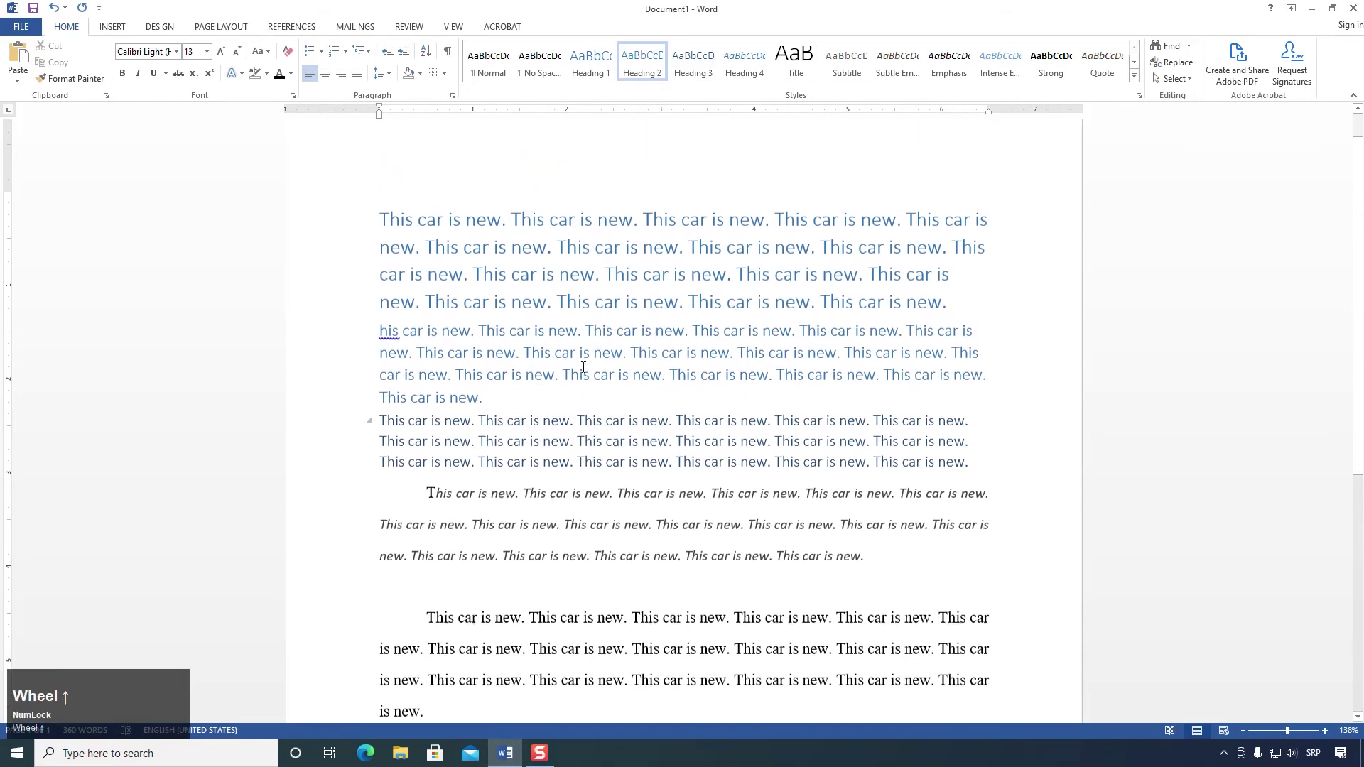
Step: Copy the whole document, open the Navigation pane and paste the copy repeatedly until the document fills 41 pages
key(ctrl+a)
key(ctrl+c)
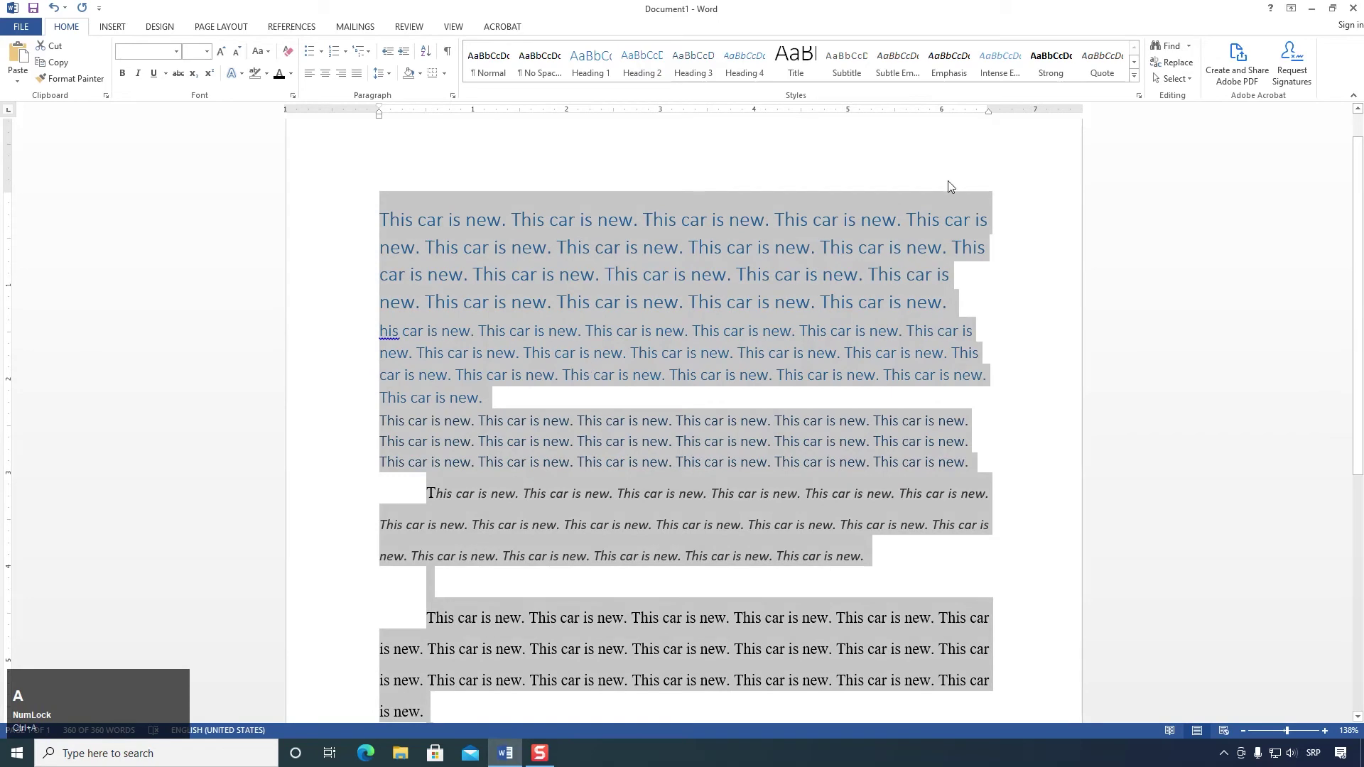
click(1188, 47)
click(1179, 63)
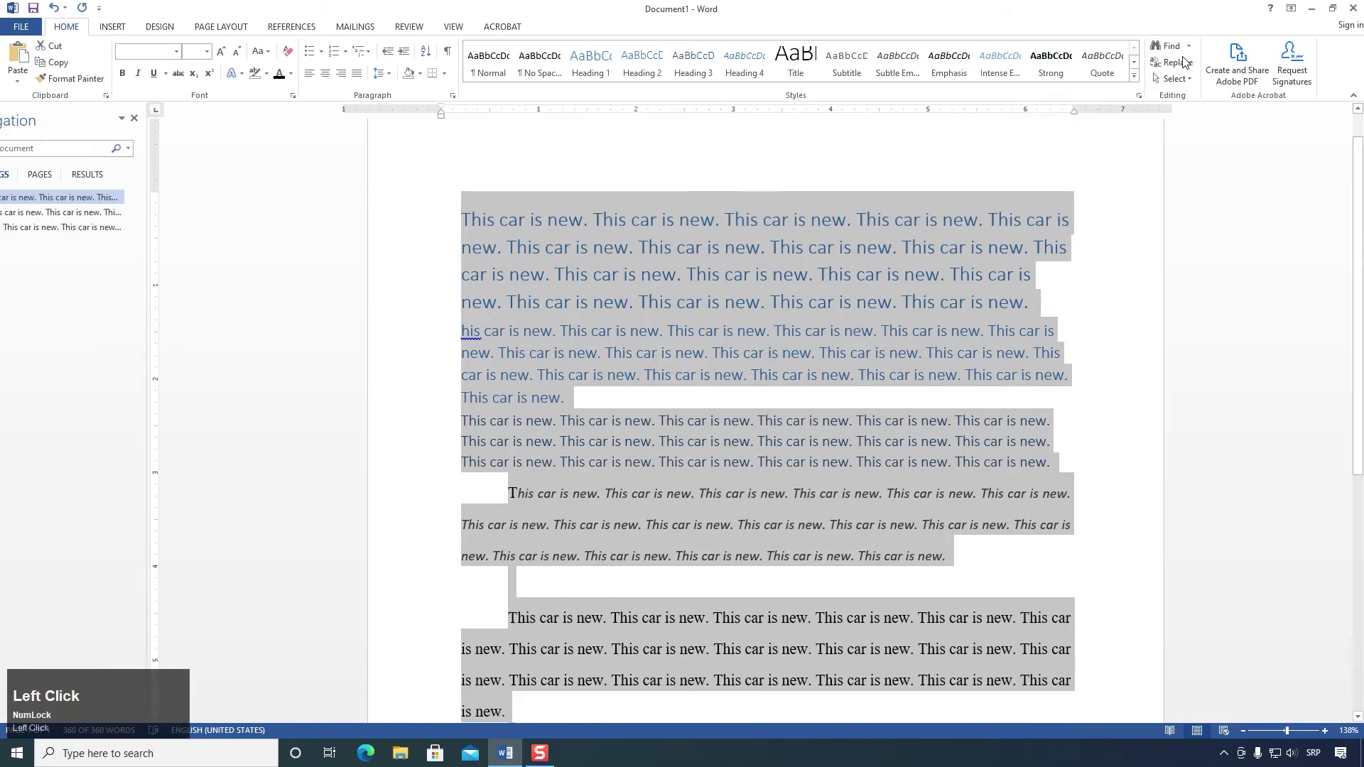
key(Escape)
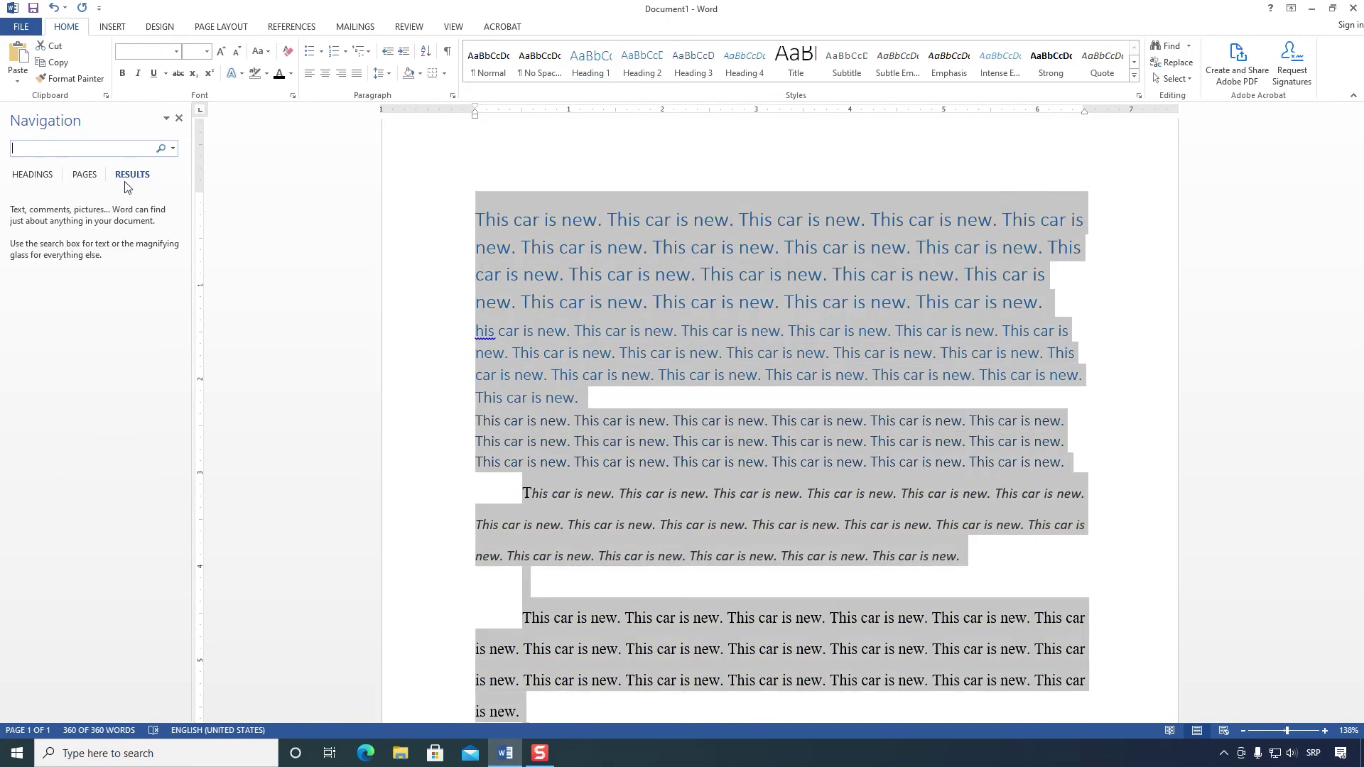
key(ctrl+v)
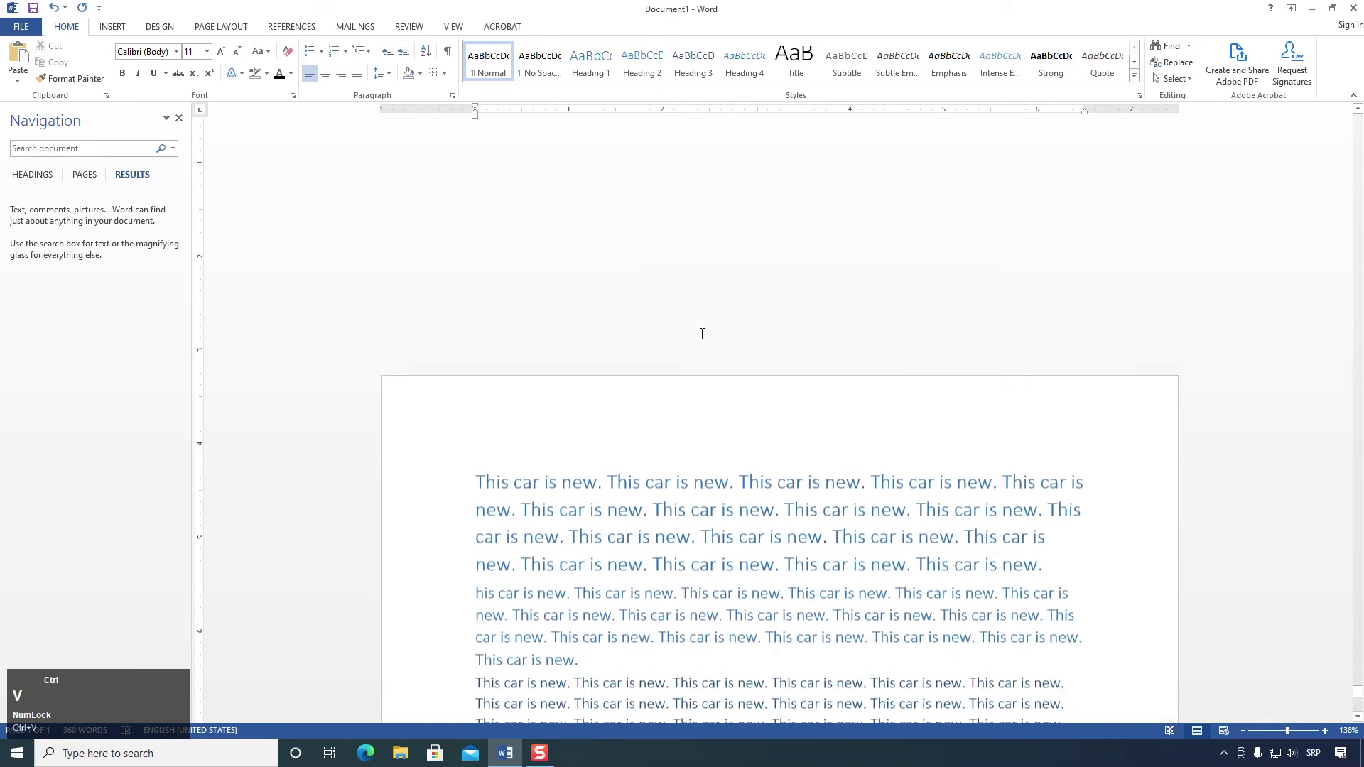
Step: Search the document for "car" and look through the highlighted matches on the first two pages
click(95, 149)
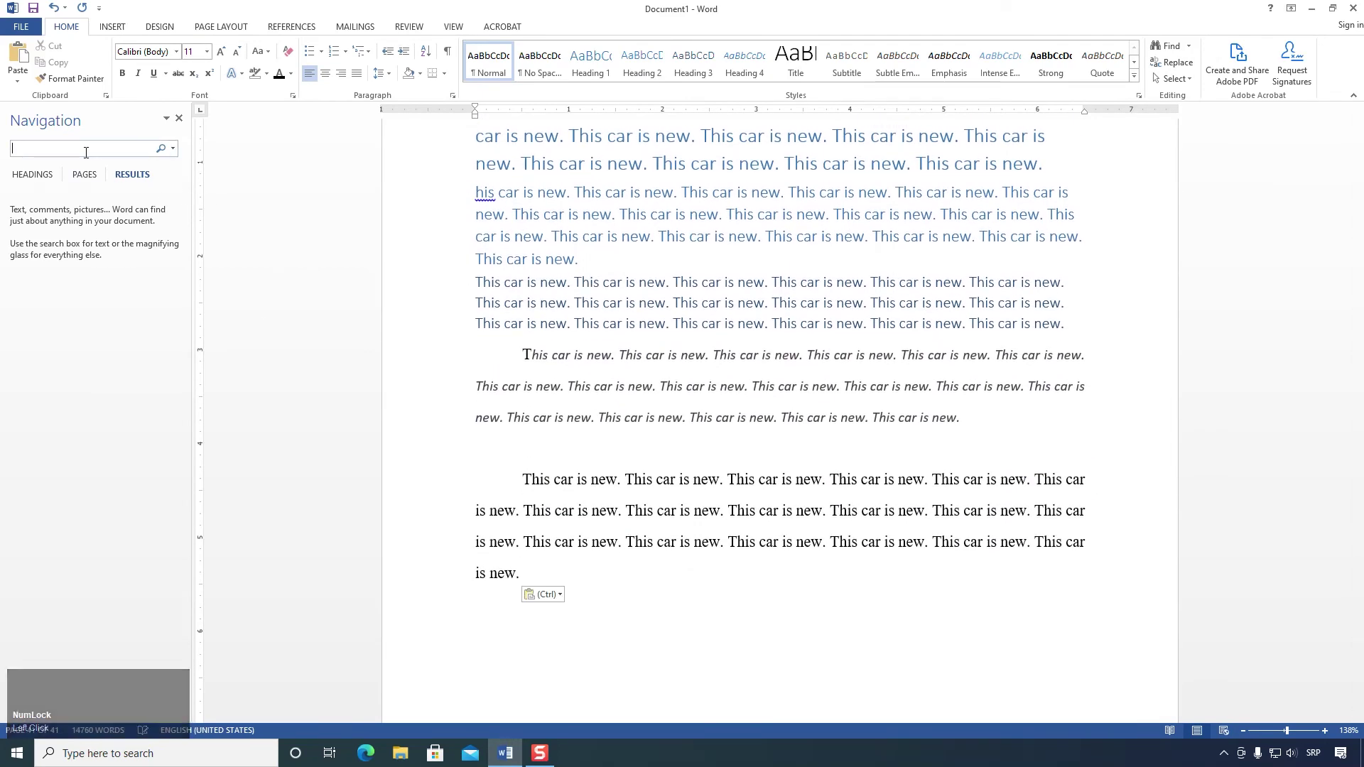
text(car)
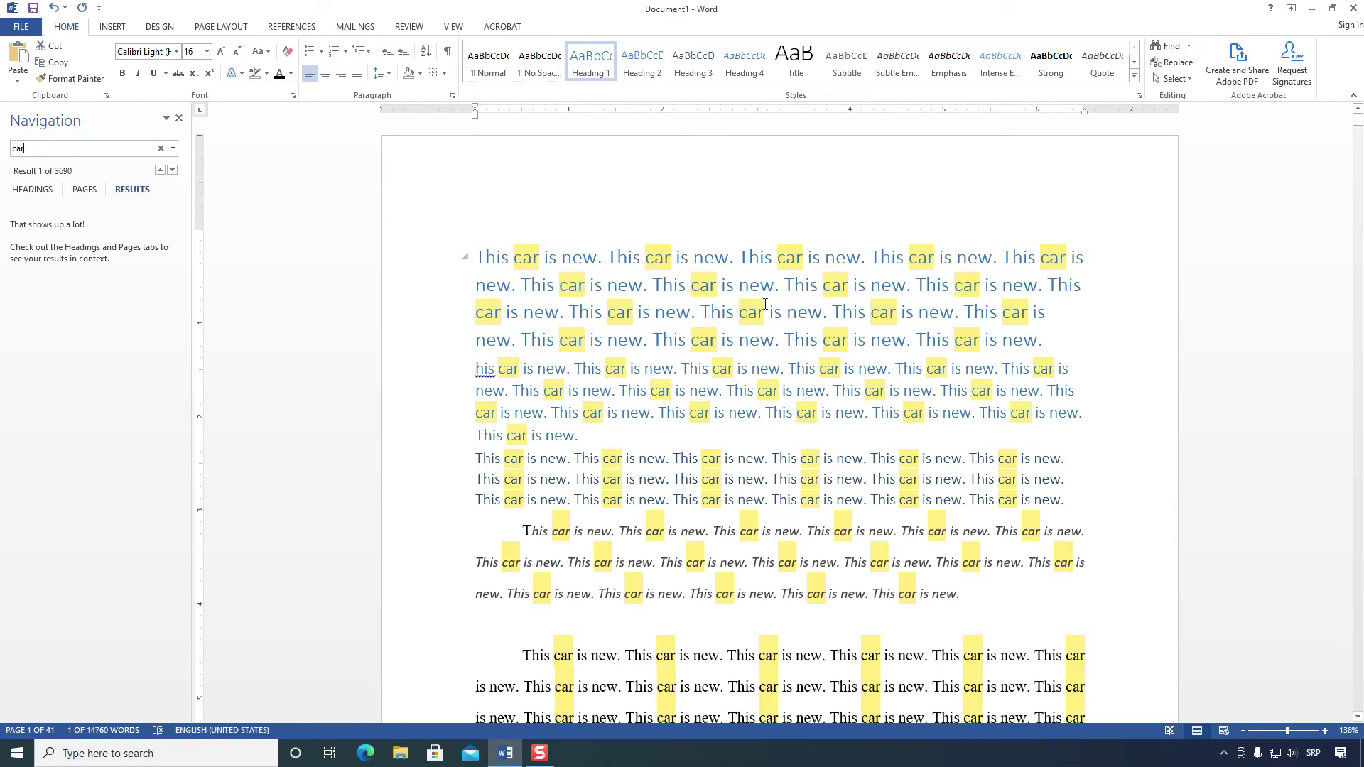
scroll(770, 344, down, 9)
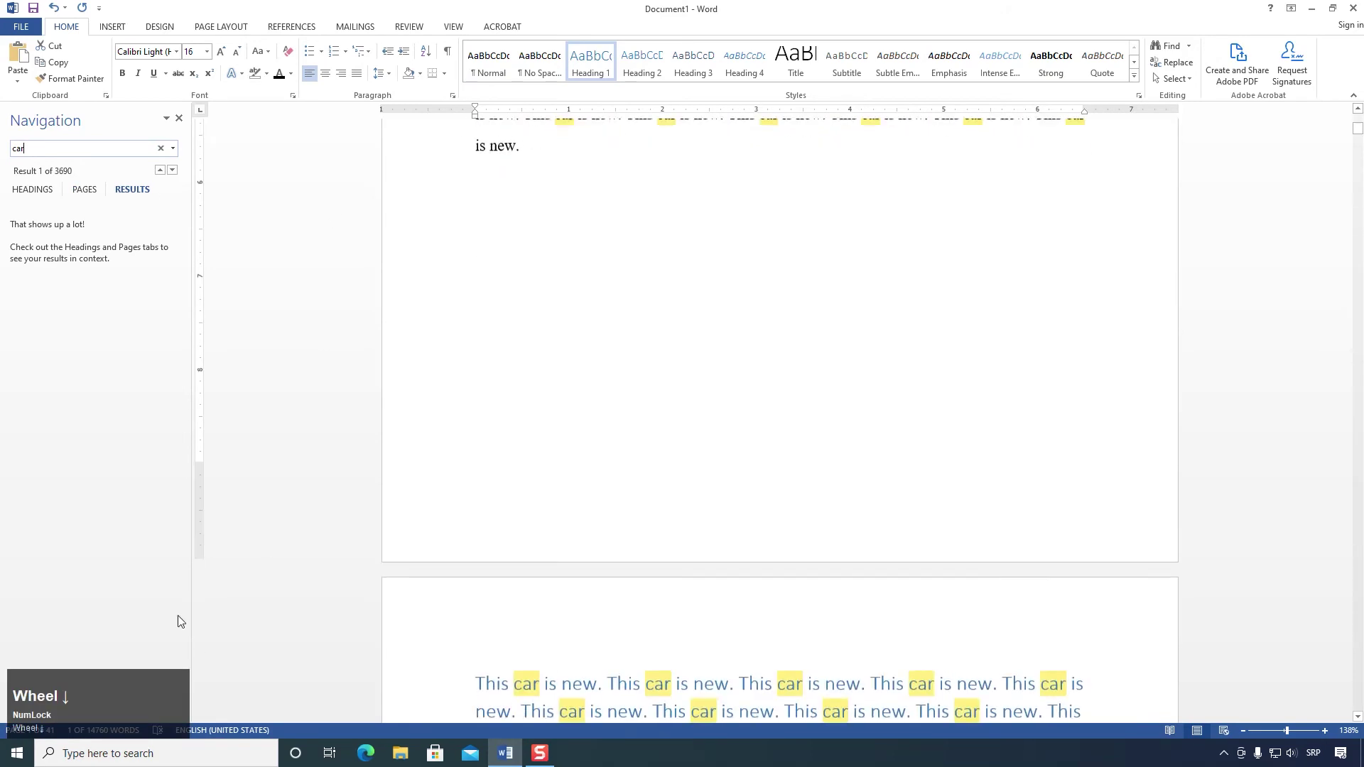
scroll(743, 344, down, 7)
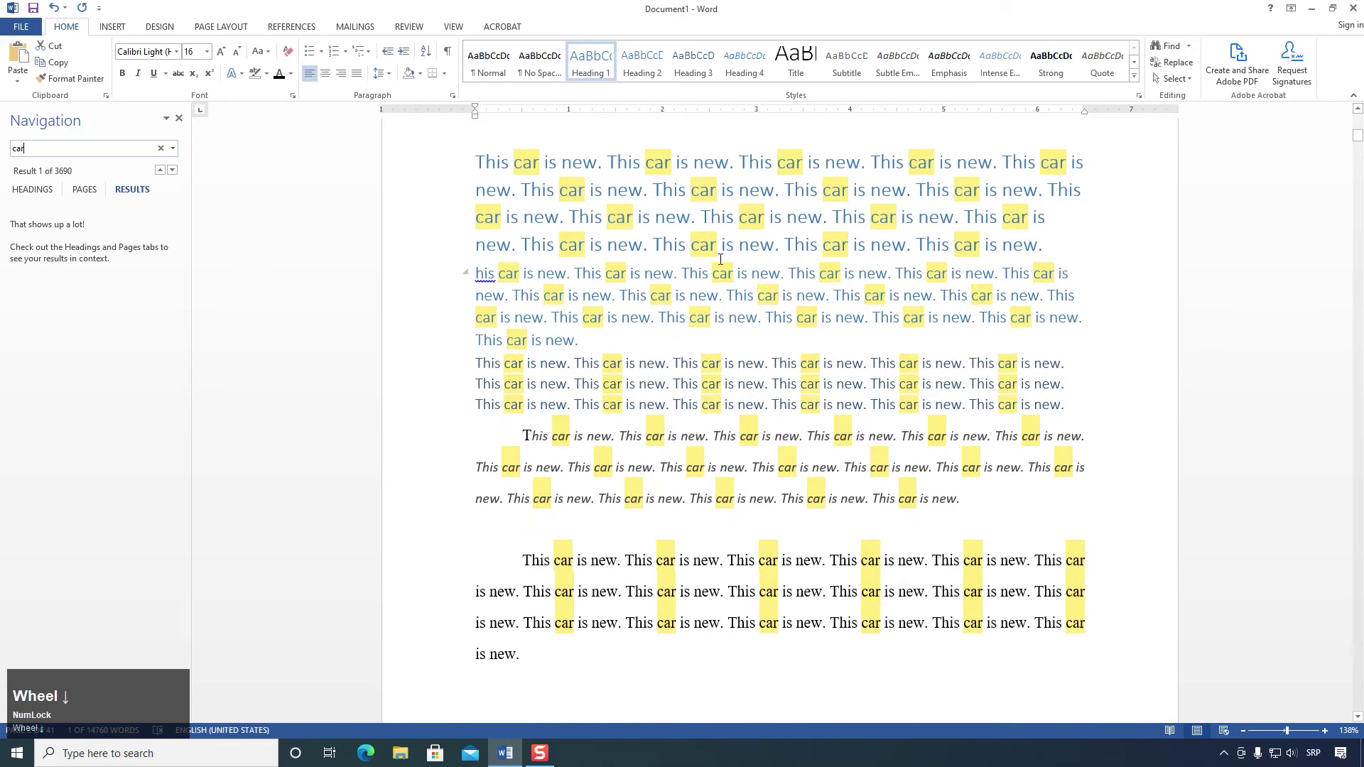
scroll(743, 344, down, 3)
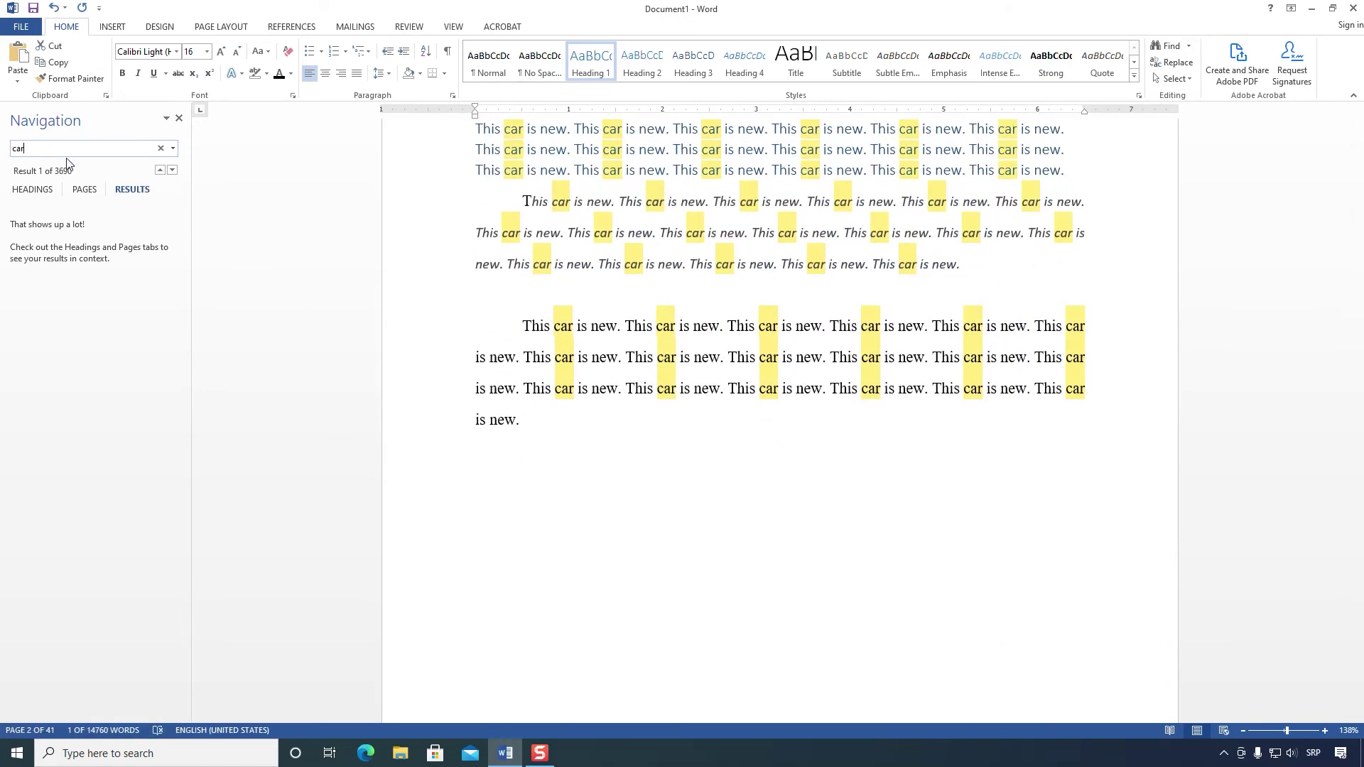
Step: Browse the page thumbnails in the Navigation pane and jump to several pages, including pages 17 and 20
click(86, 189)
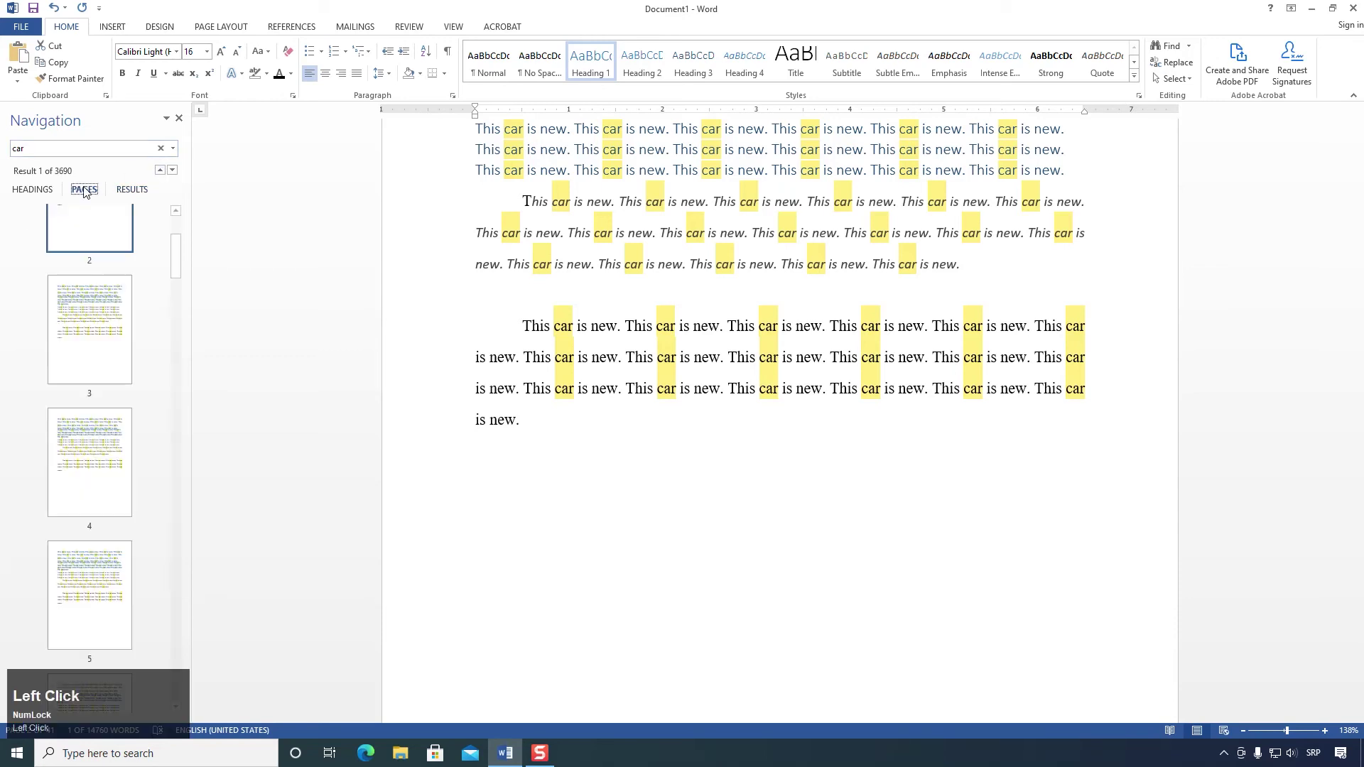
scroll(84, 284, down, 3)
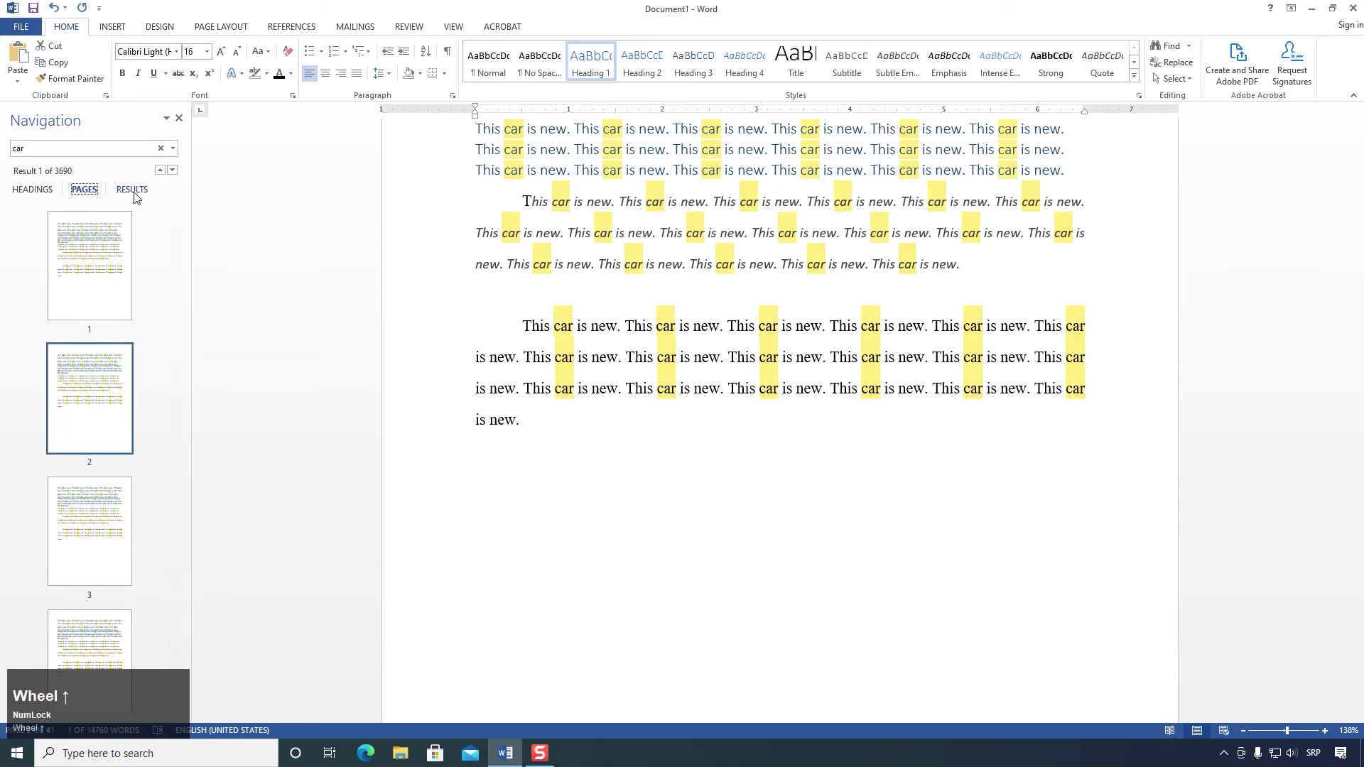
click(130, 192)
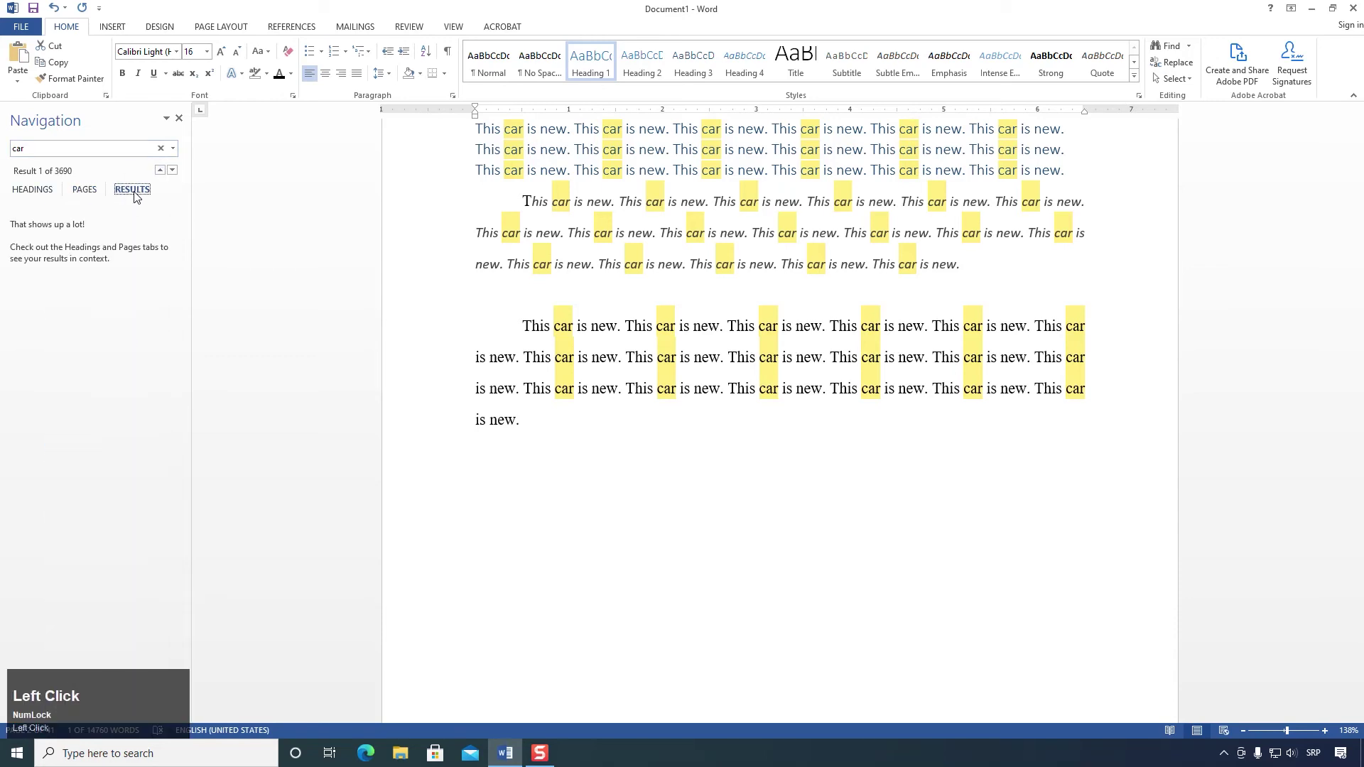
click(91, 191)
scroll(82, 455, down, 10)
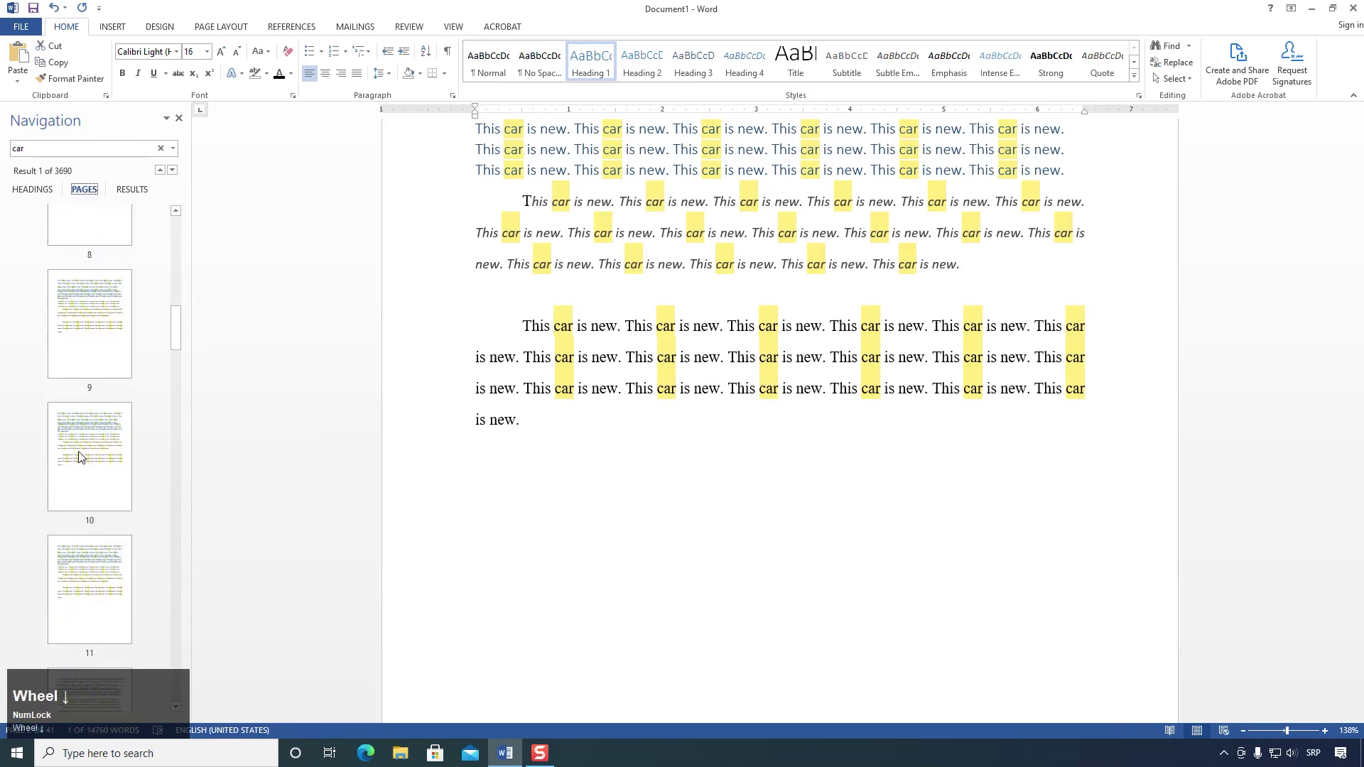
click(88, 419)
click(108, 470)
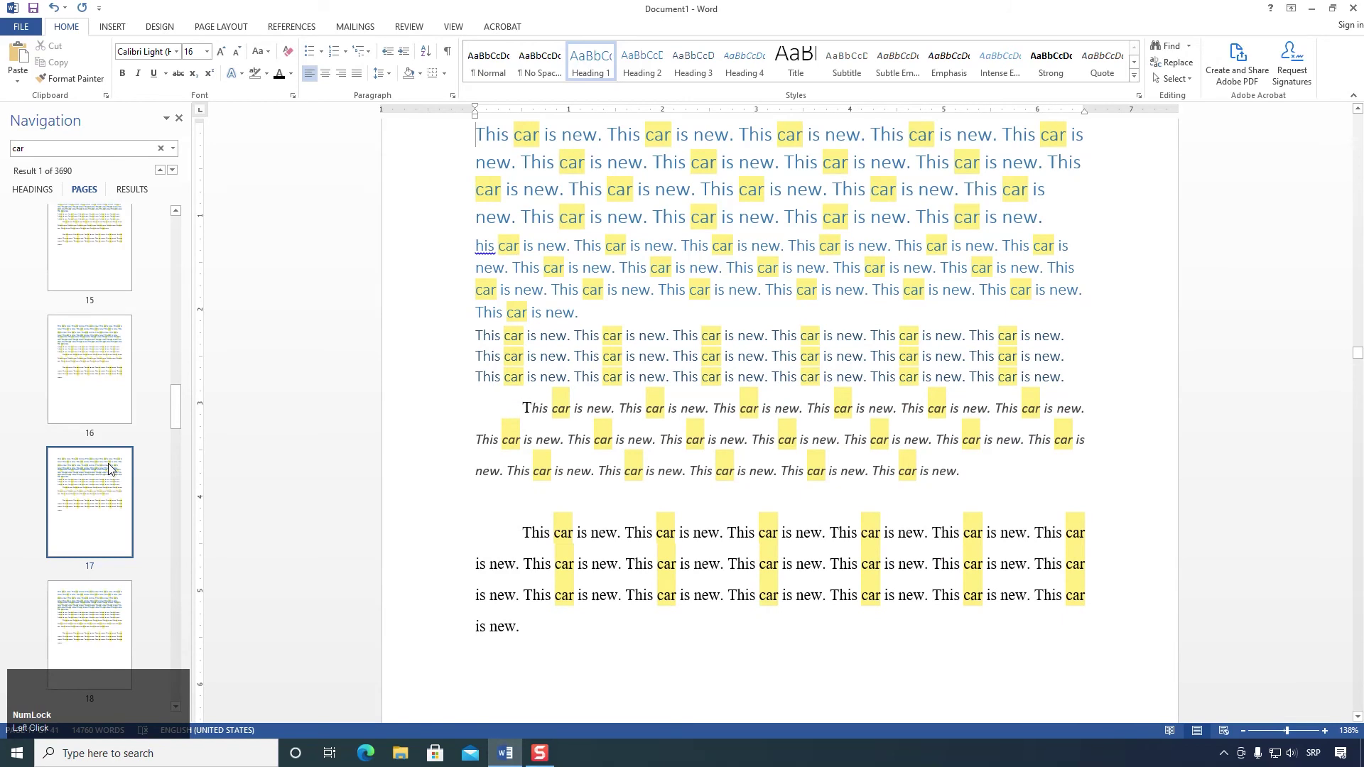
scroll(108, 409, up, 4)
scroll(109, 398, up, 5)
click(166, 281)
drag(181, 279, 179, 439)
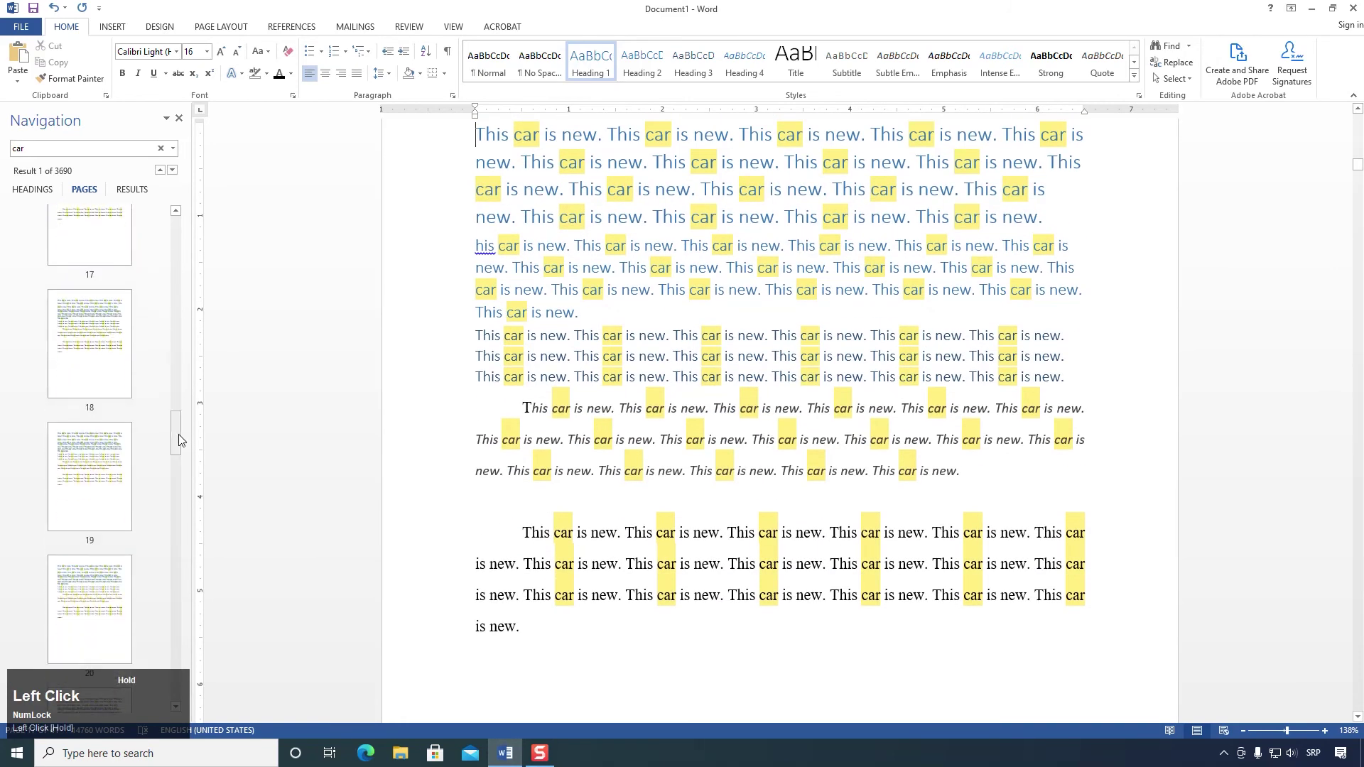
click(85, 579)
Step: Return to the search results and go backward through the "car" matches from the end of the document
click(132, 189)
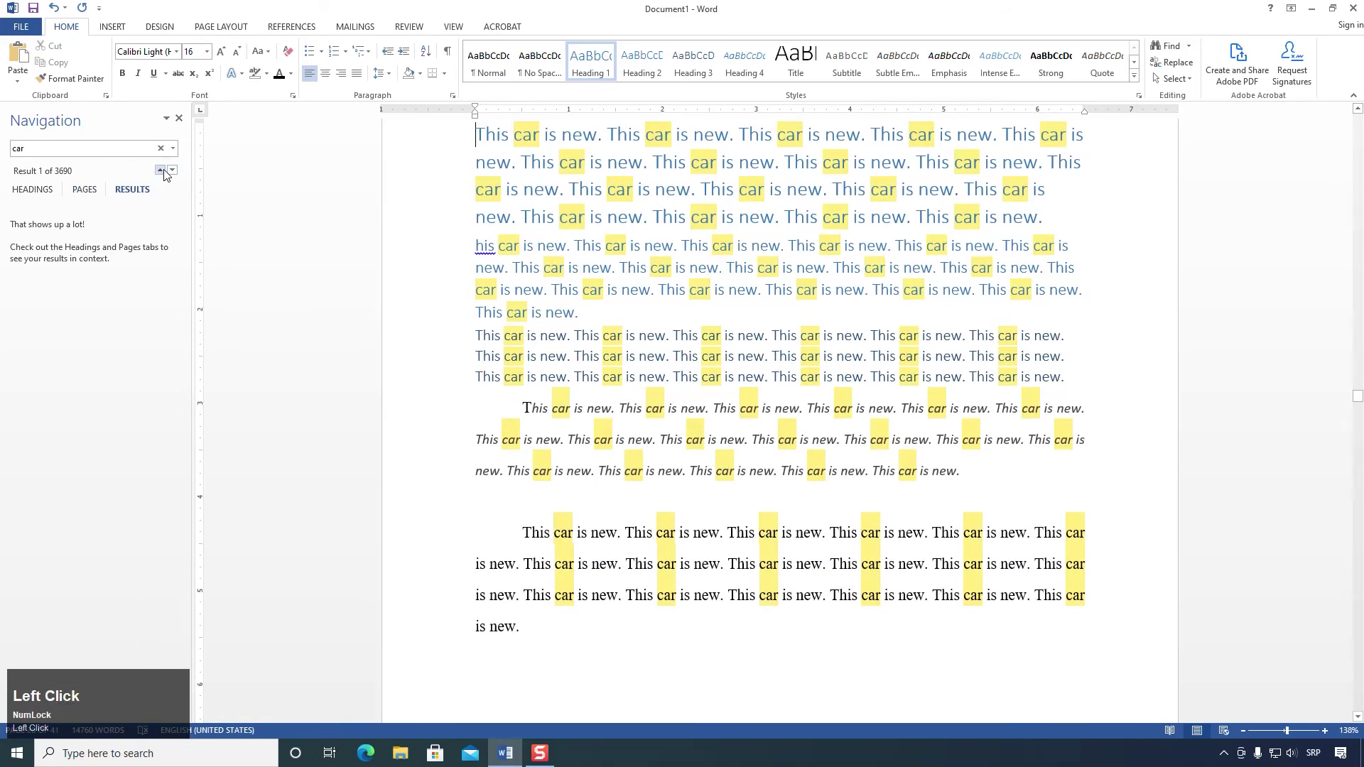
click(160, 170)
click(161, 171)
click(161, 171)
click(161, 170)
click(161, 171)
click(161, 170)
click(160, 171)
click(161, 170)
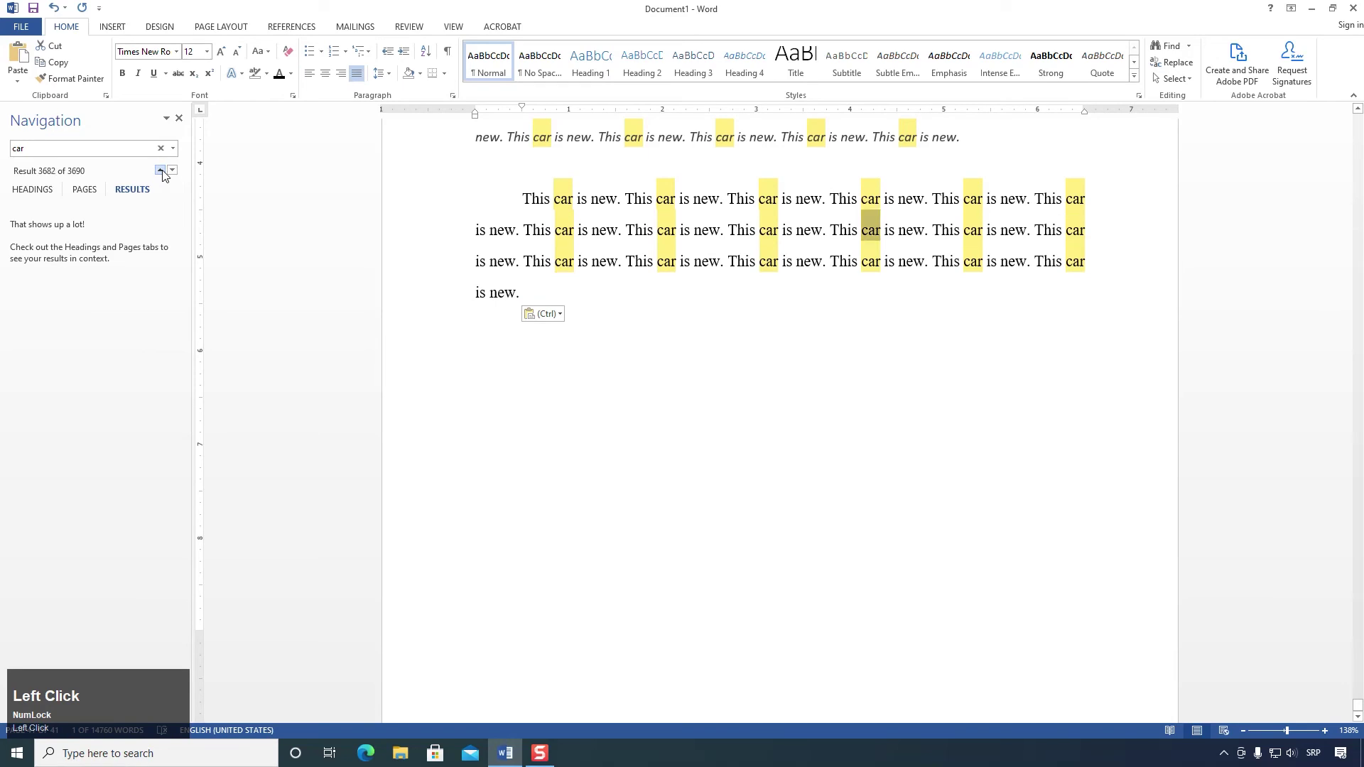
click(161, 171)
click(160, 170)
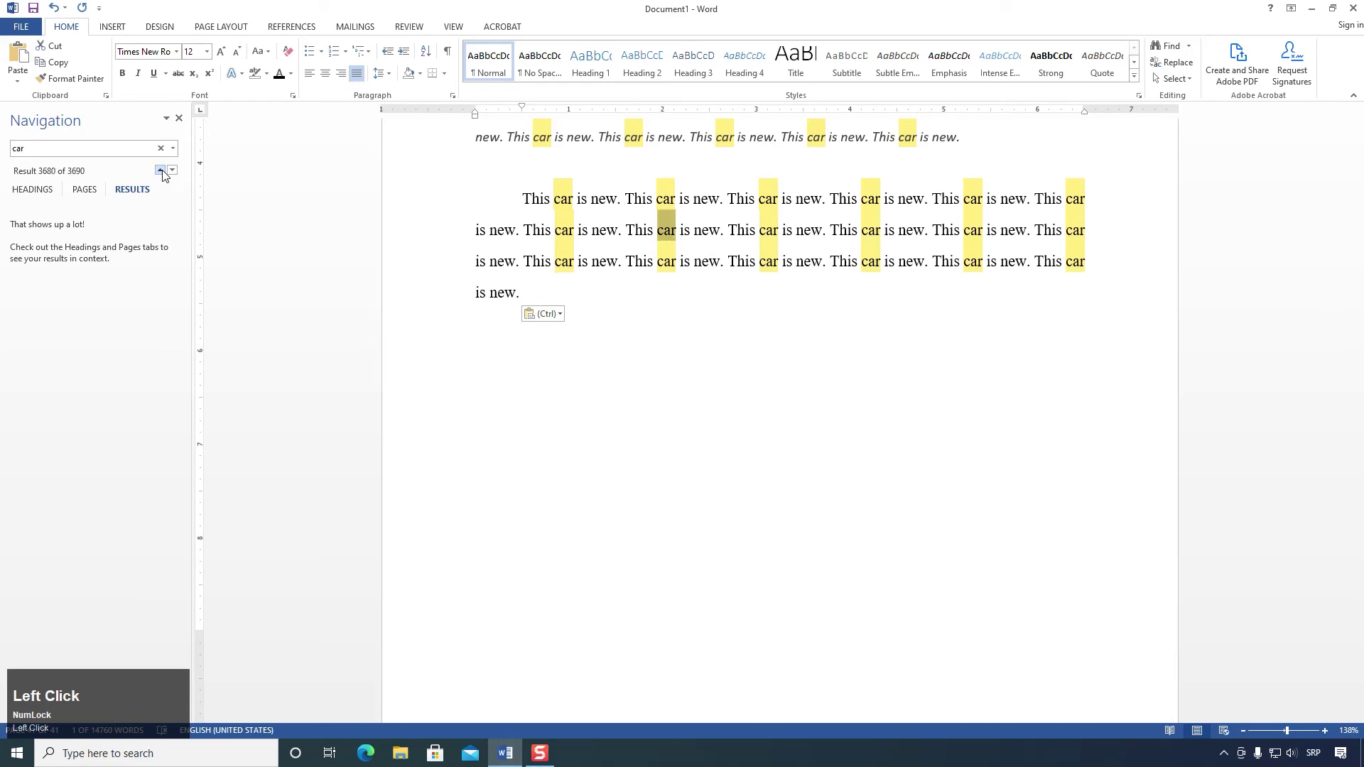
click(161, 170)
click(161, 170)
click(160, 171)
click(161, 171)
click(161, 171)
click(160, 171)
click(160, 170)
click(160, 170)
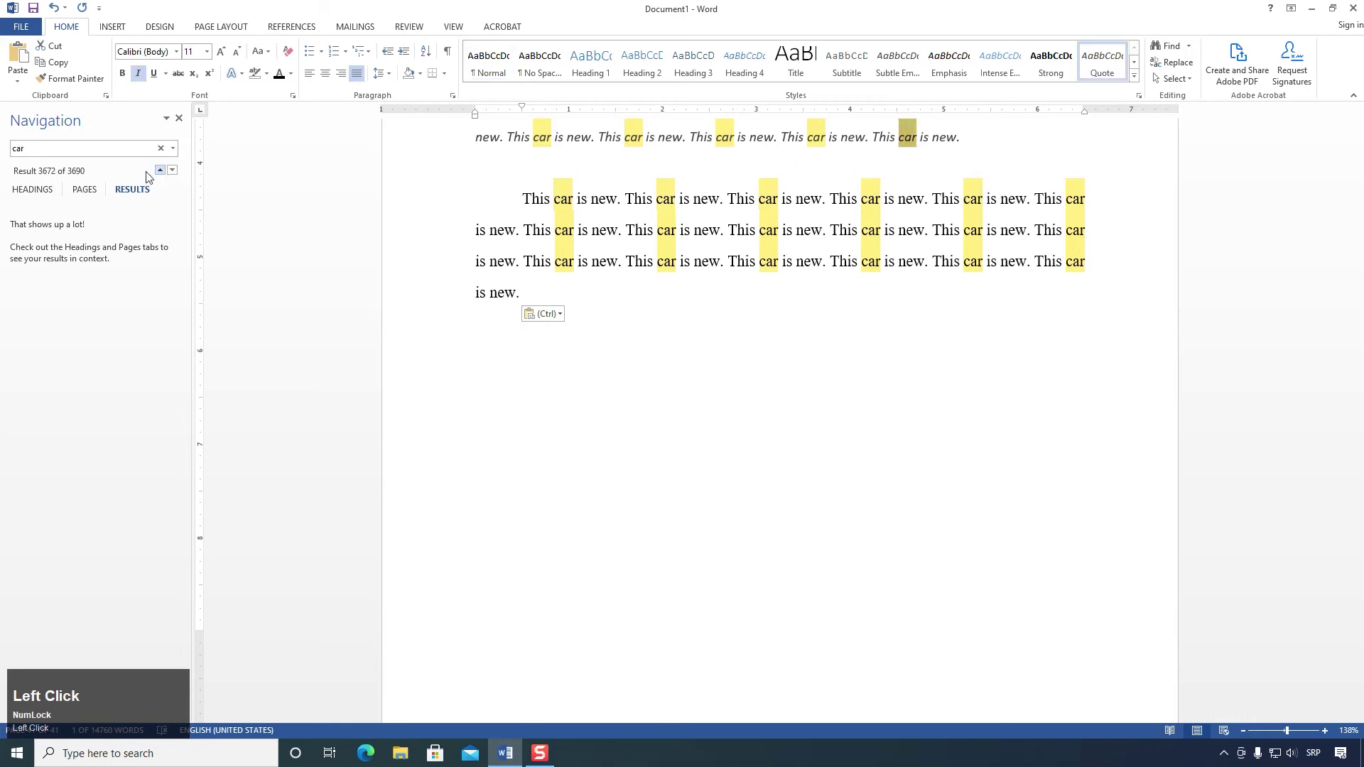
Step: Clear the "car" search and close the Navigation pane
click(94, 144)
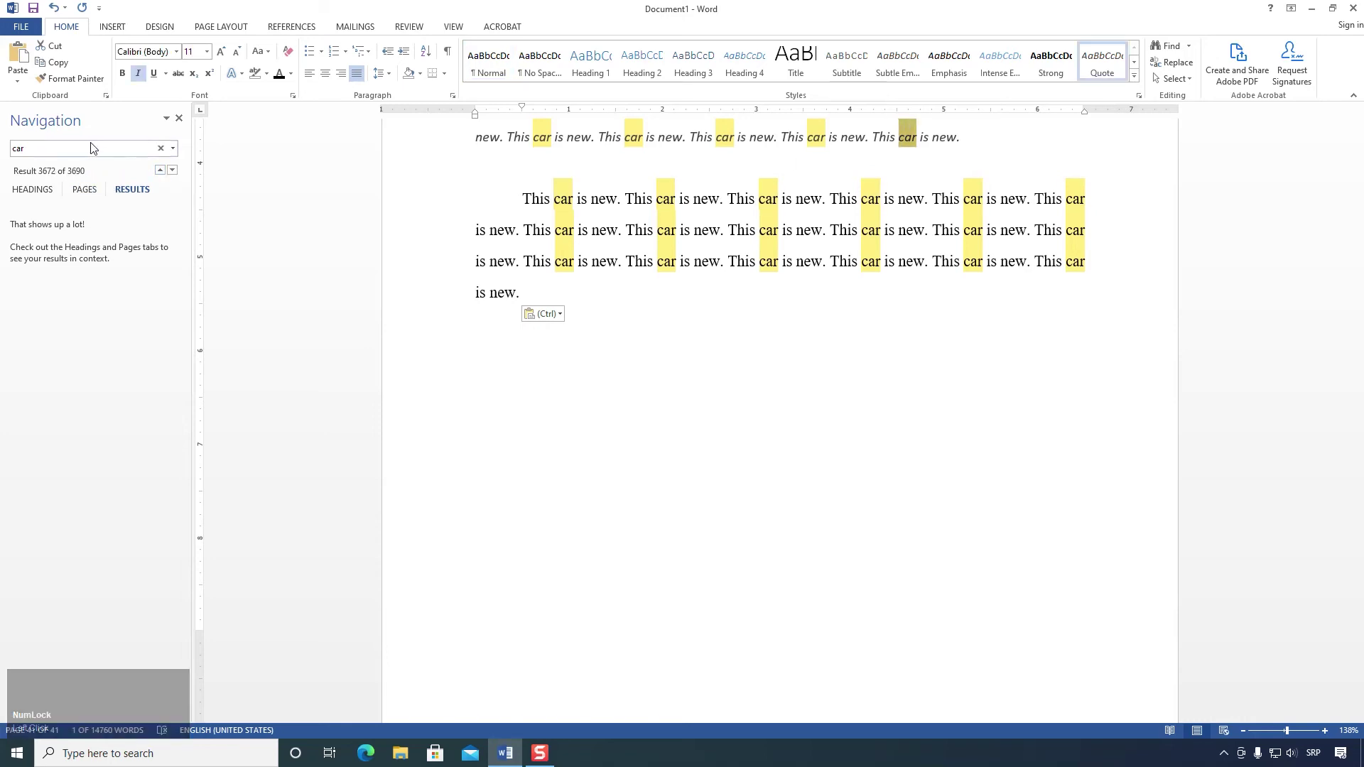
click(91, 148)
key(BackSpace)
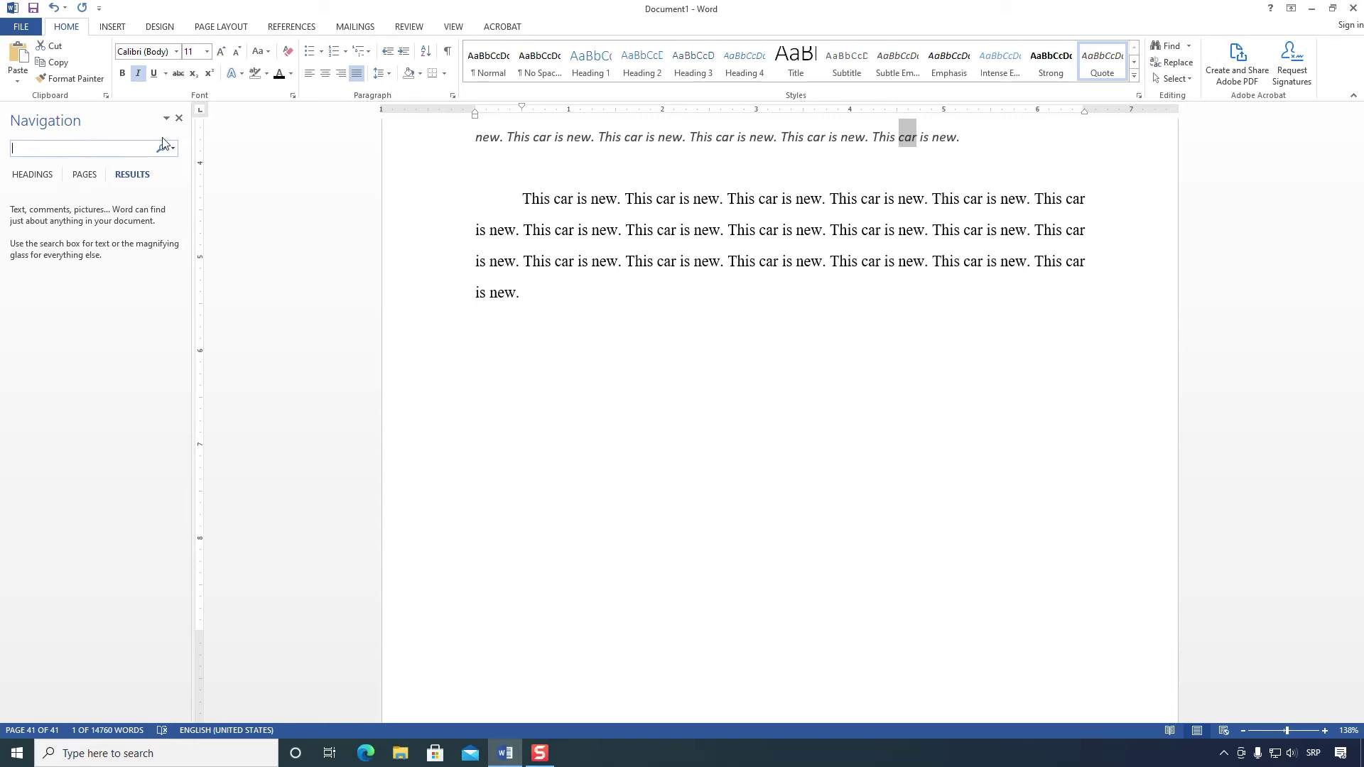
click(178, 118)
Step: Set up a Find and Replace operation that finds "new" and replaces it with "old"
click(1172, 62)
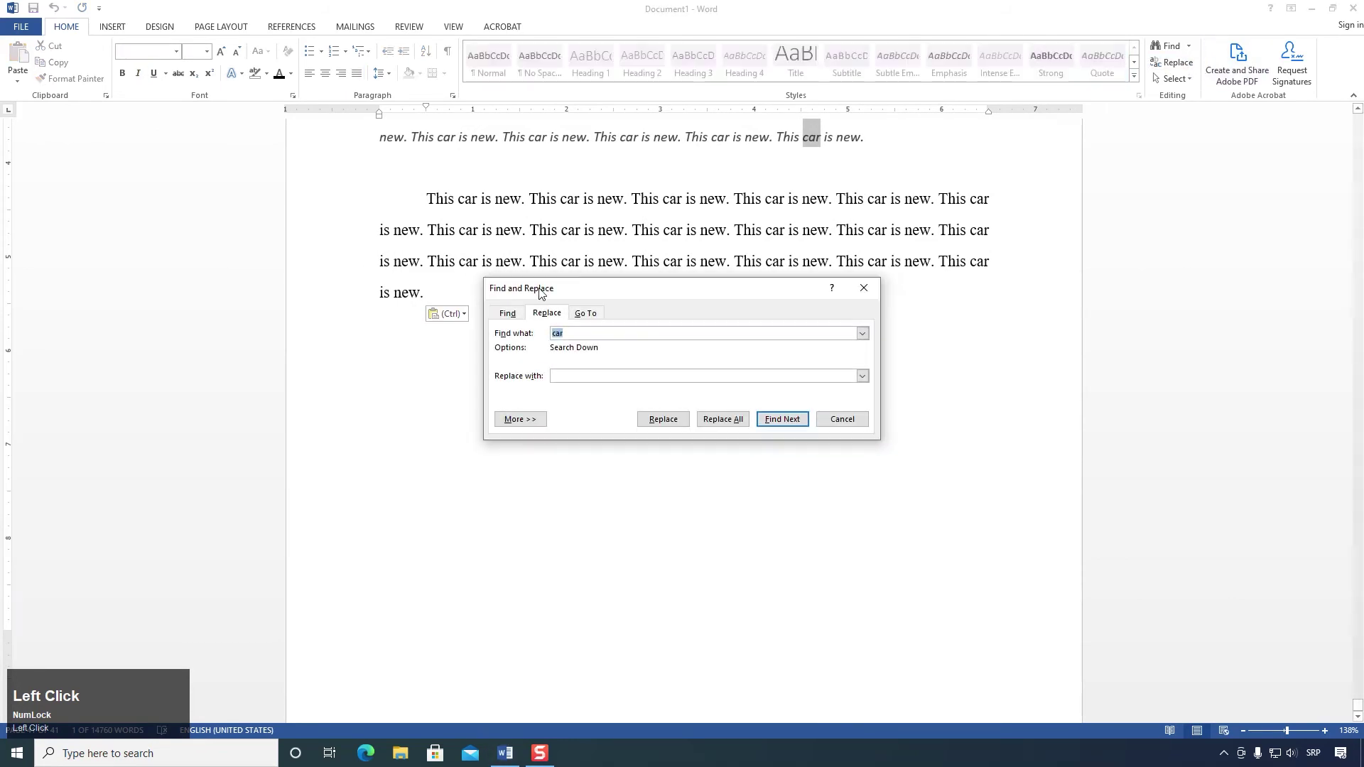
click(637, 335)
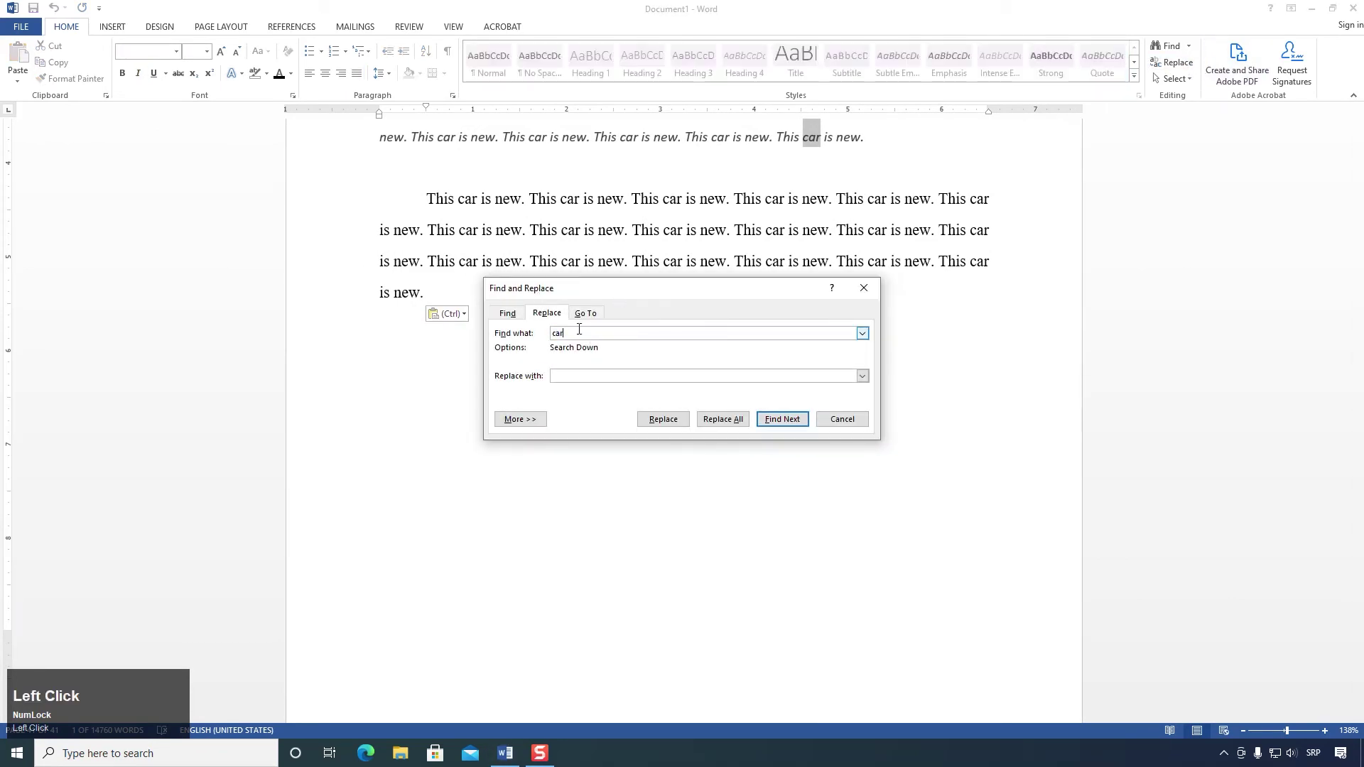
key(BackSpace)
key(BackSpace)
key(BackSpace)
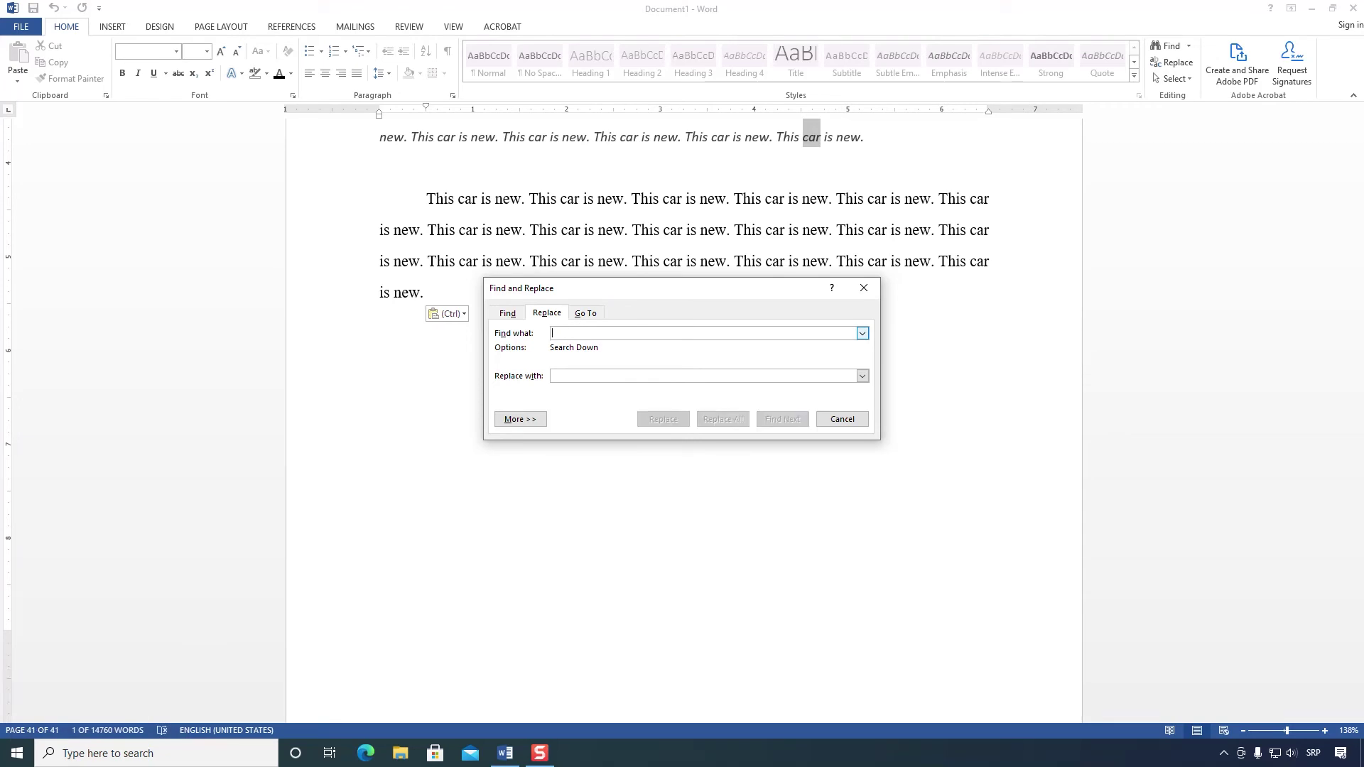
text(new)
key(Tab)
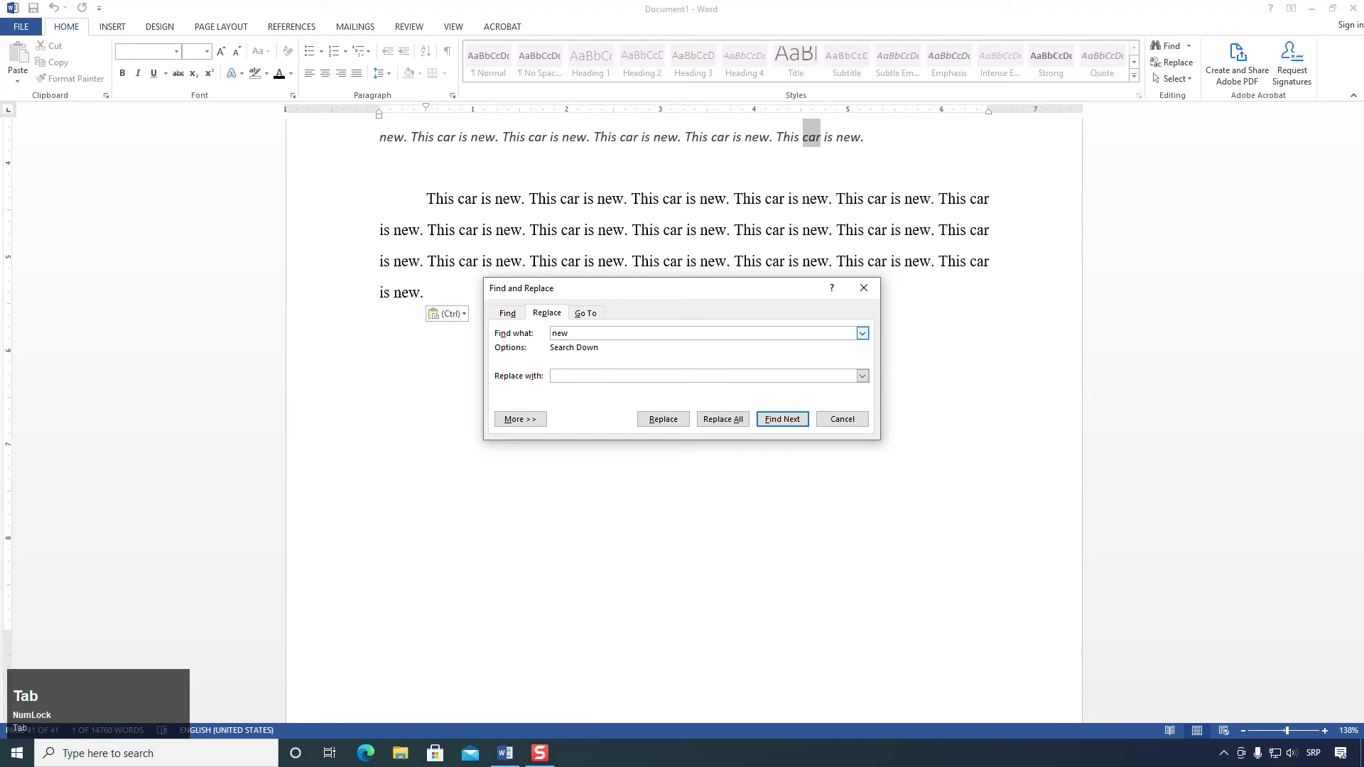
text(old)
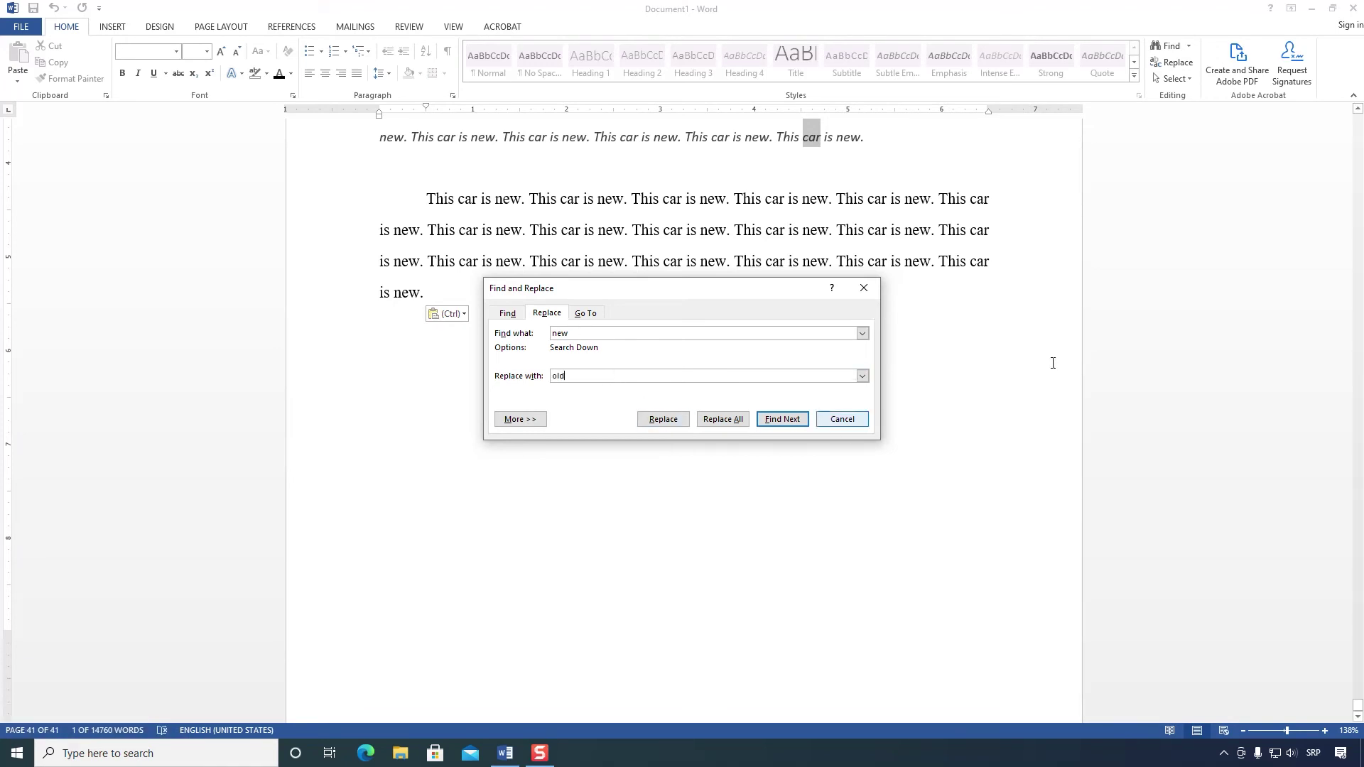
Step: Place the insertion point before the first word of the document, keeping Find and Replace open
click(1218, 387)
scroll(1217, 386, up, 5)
drag(1358, 707, 1359, 137)
click(378, 257)
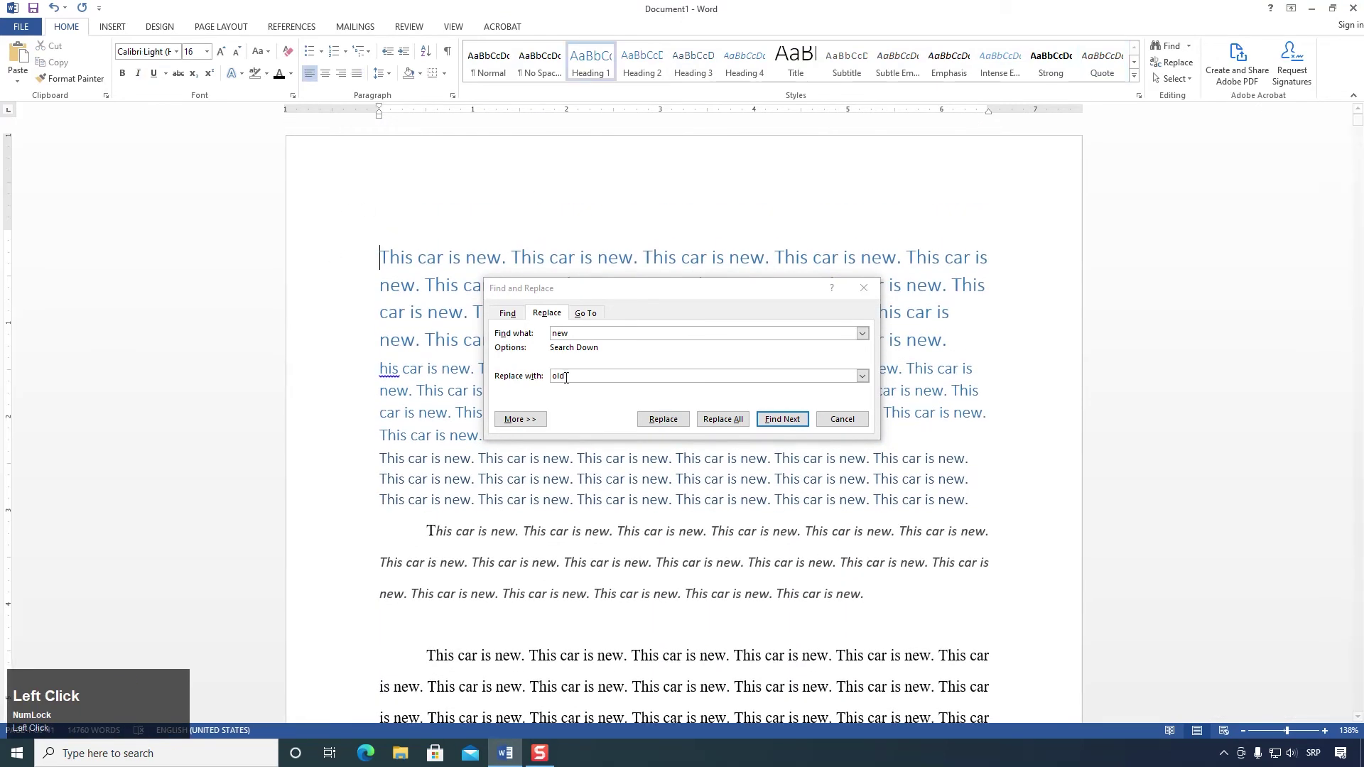
Step: Move Find and Replace clear of the text and replace the first two occurrences of "new" with "old" one at a time
drag(700, 307, 283, 47)
click(146, 250)
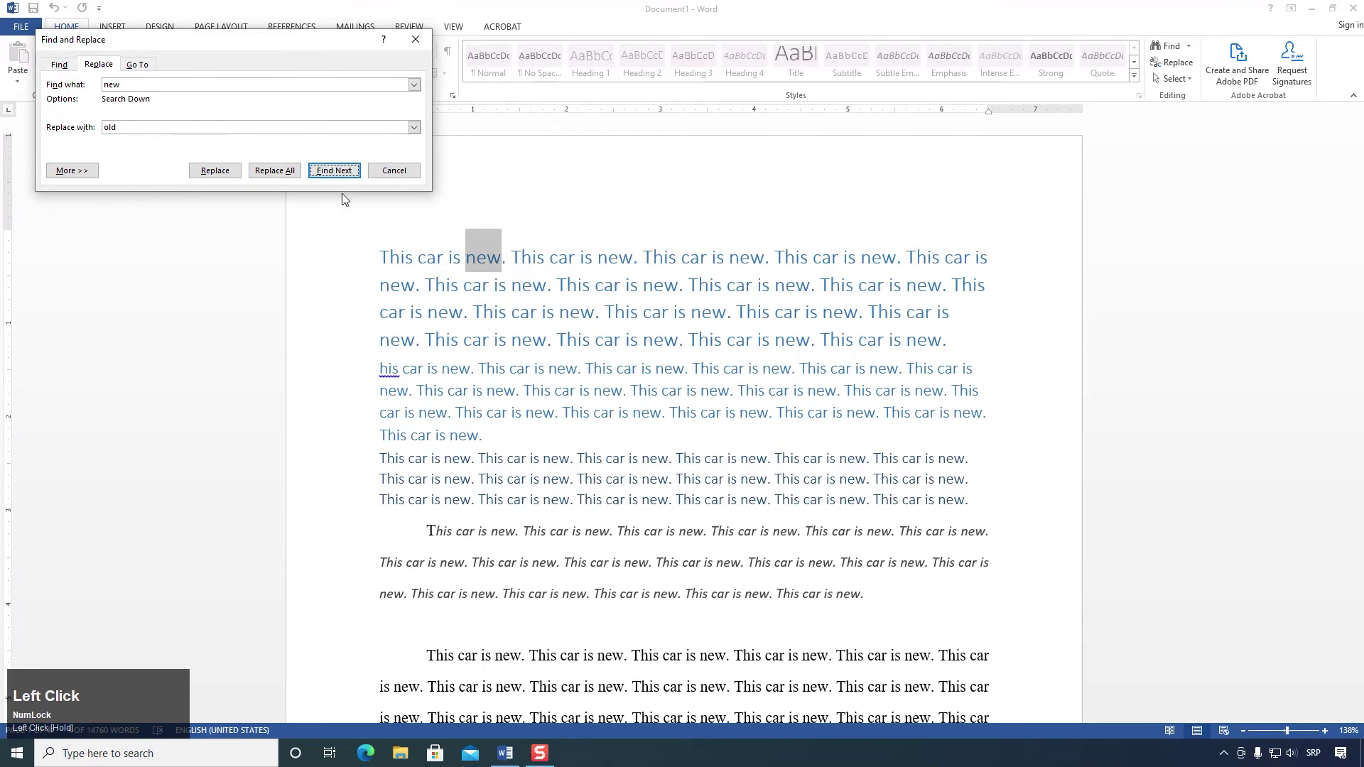
click(224, 177)
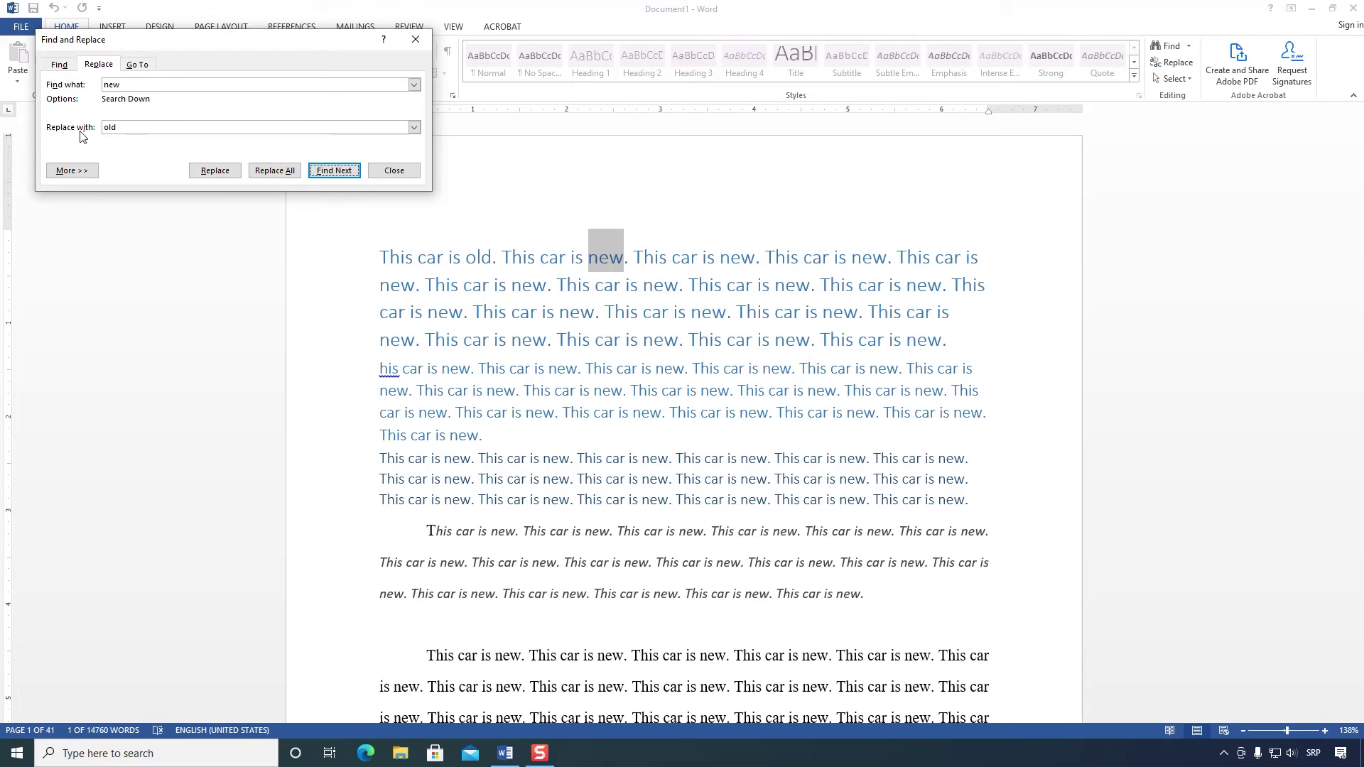
click(216, 171)
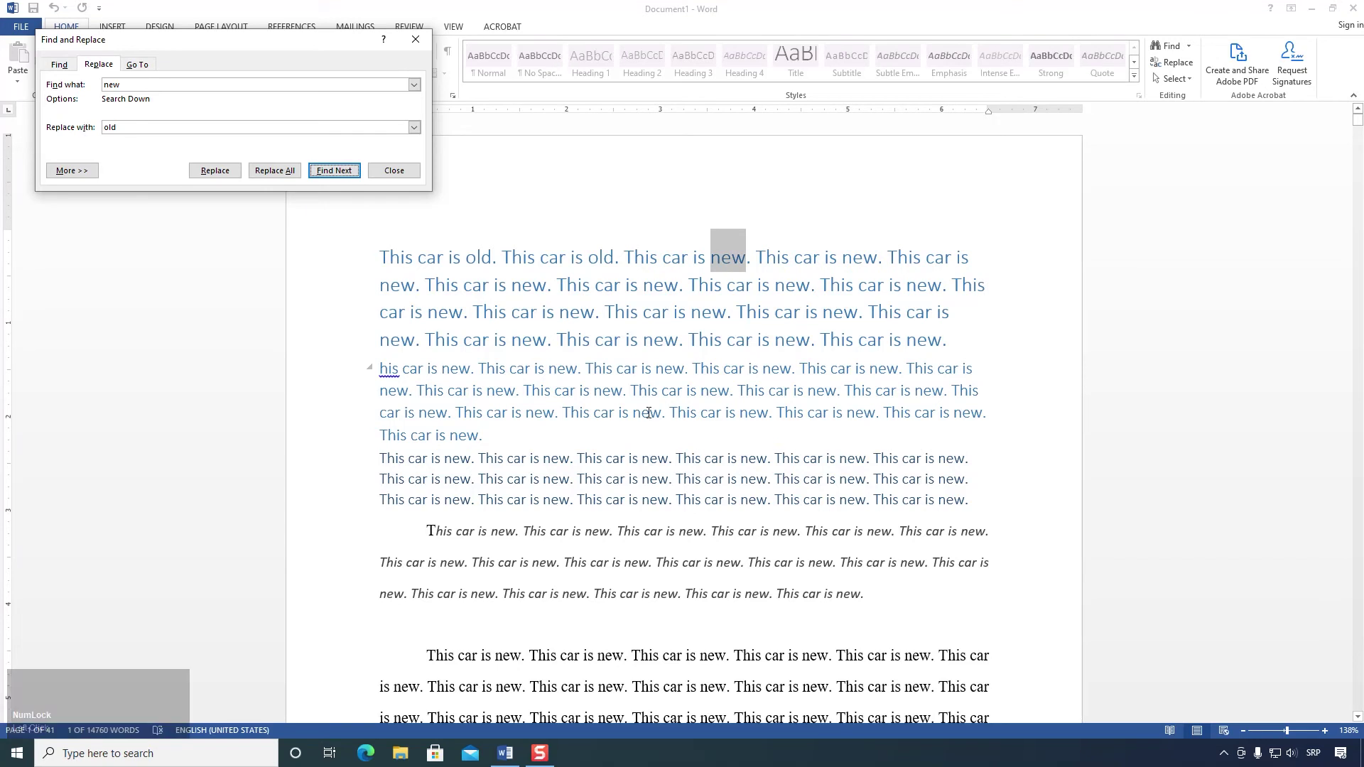
Step: Replace all remaining occurrences of "new" with "old" and close Find and Replace
click(277, 177)
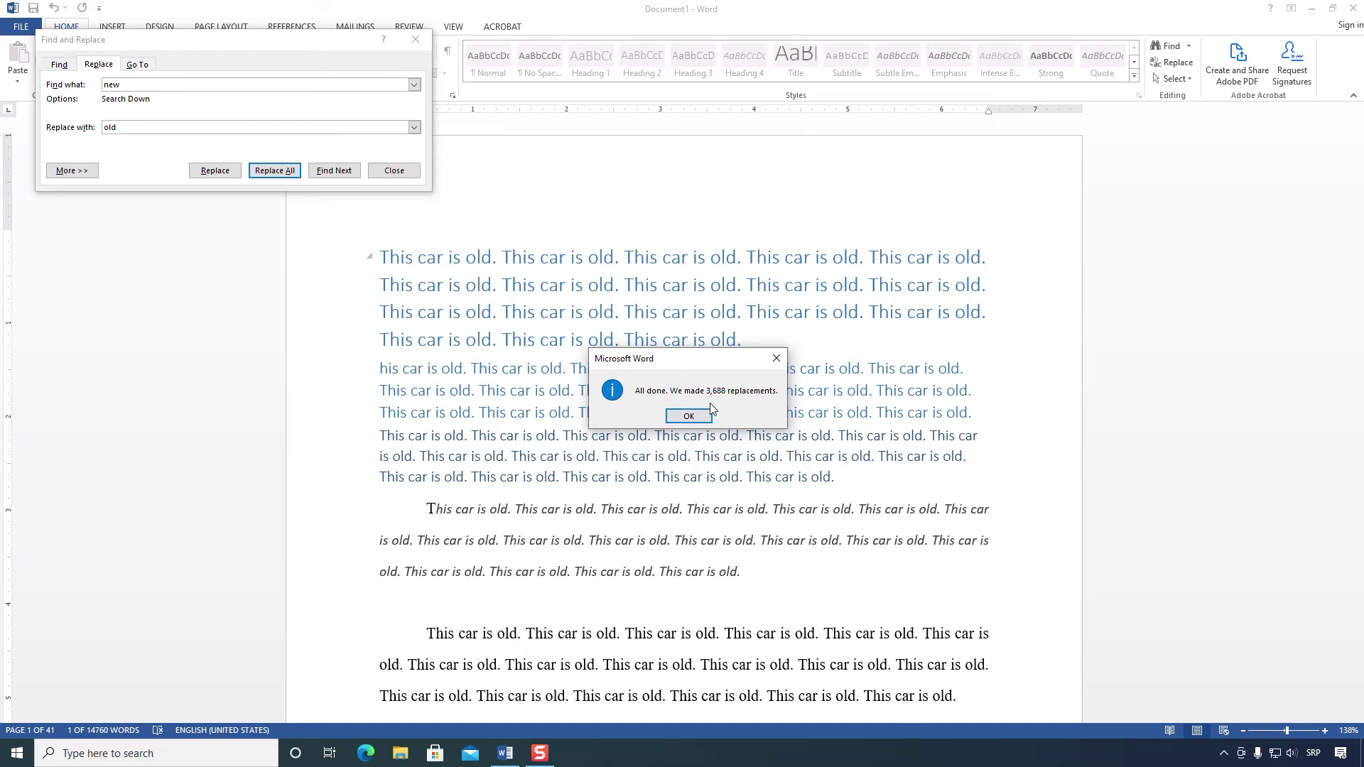
click(689, 416)
click(391, 175)
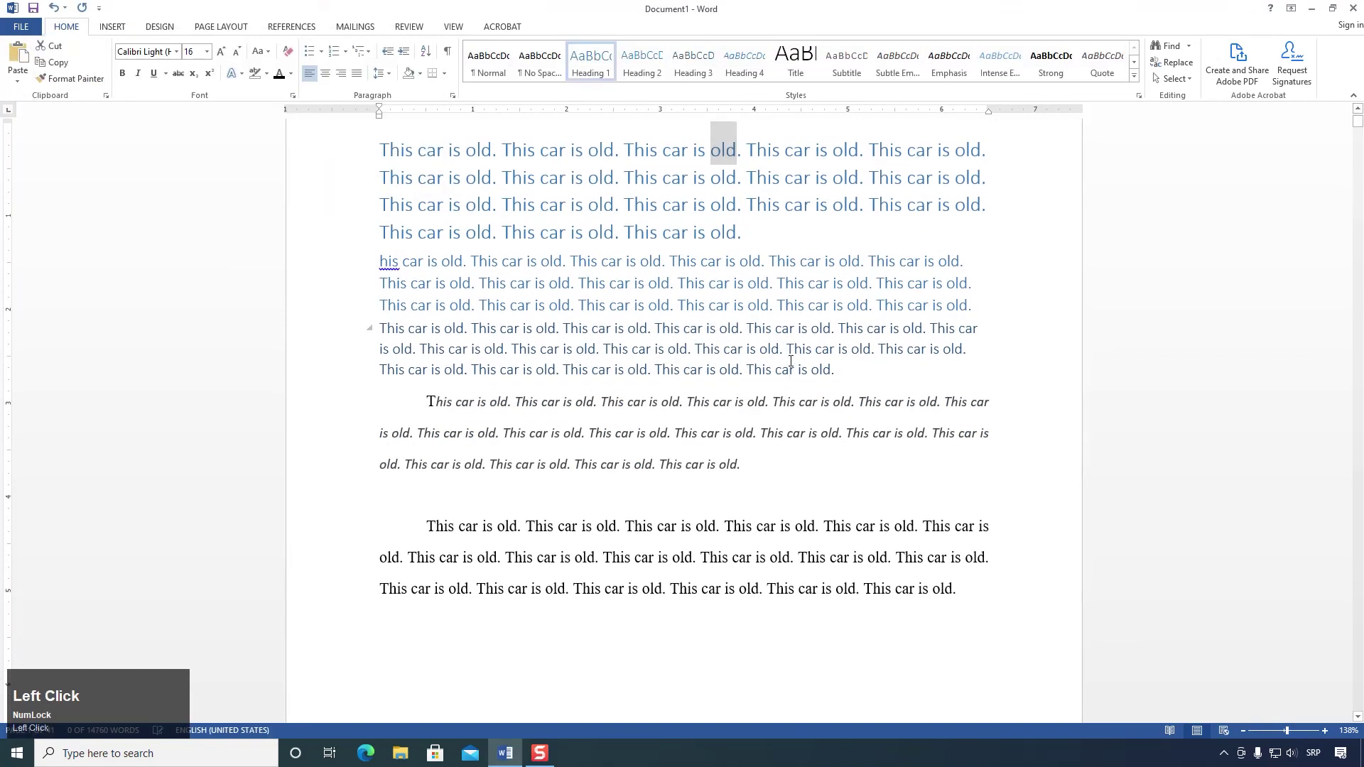
scroll(882, 348, up, 3)
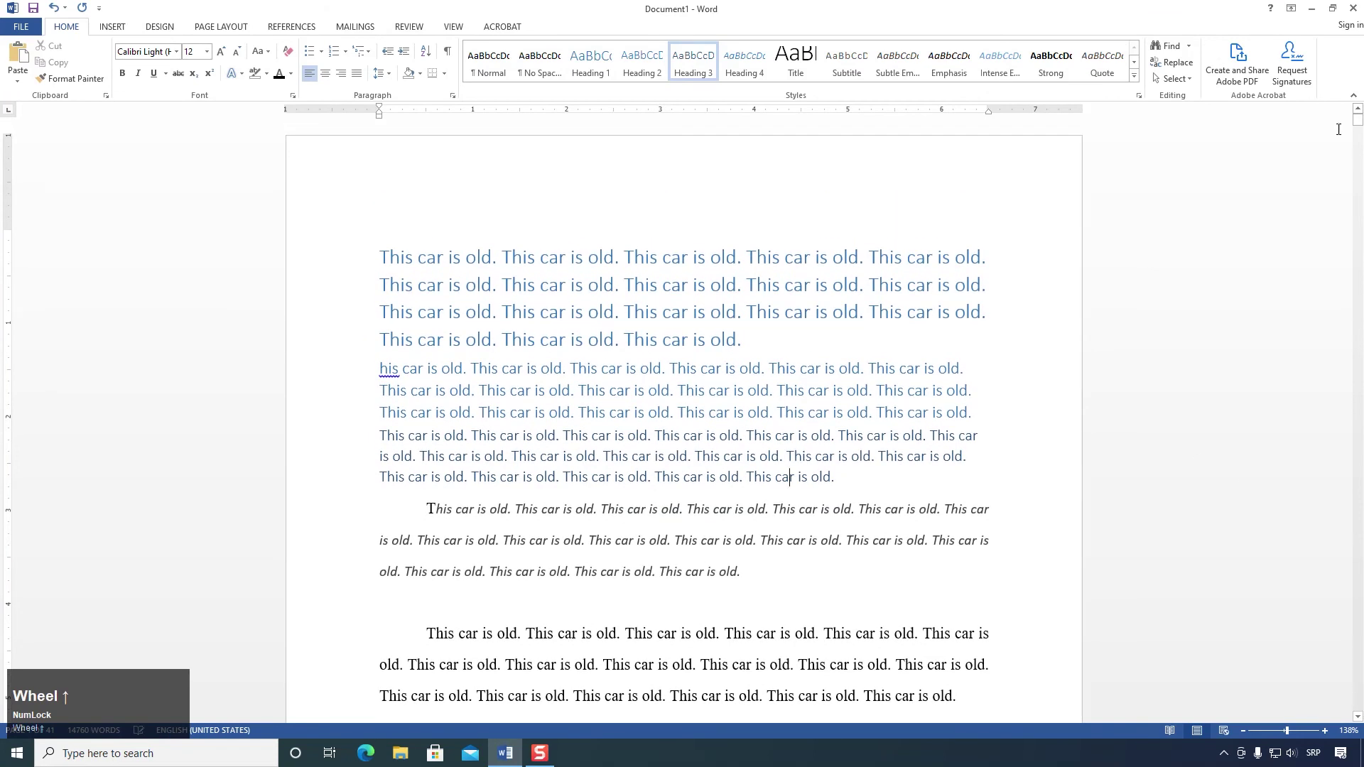
click(1358, 119)
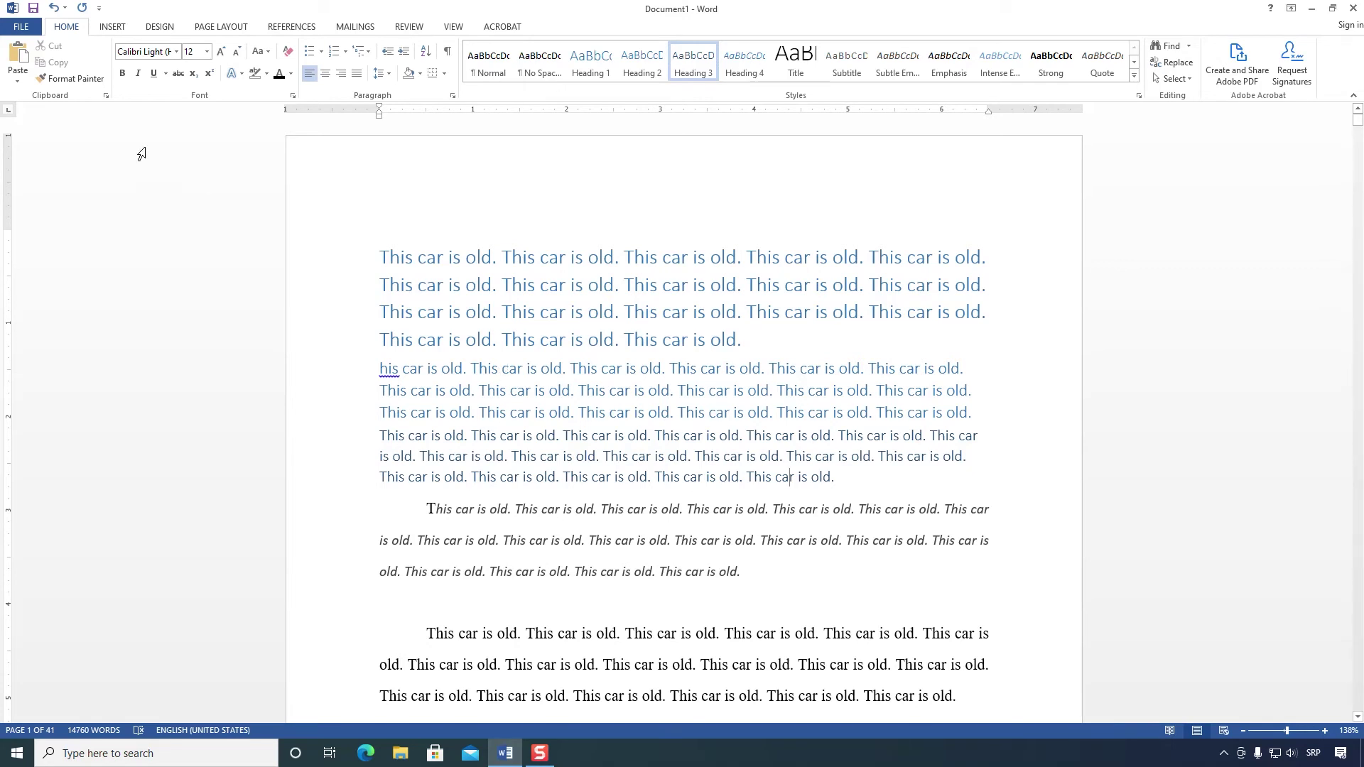
Step: Undo the replacements of "new" with "old" and a run of the most recent paste actions
click(54, 13)
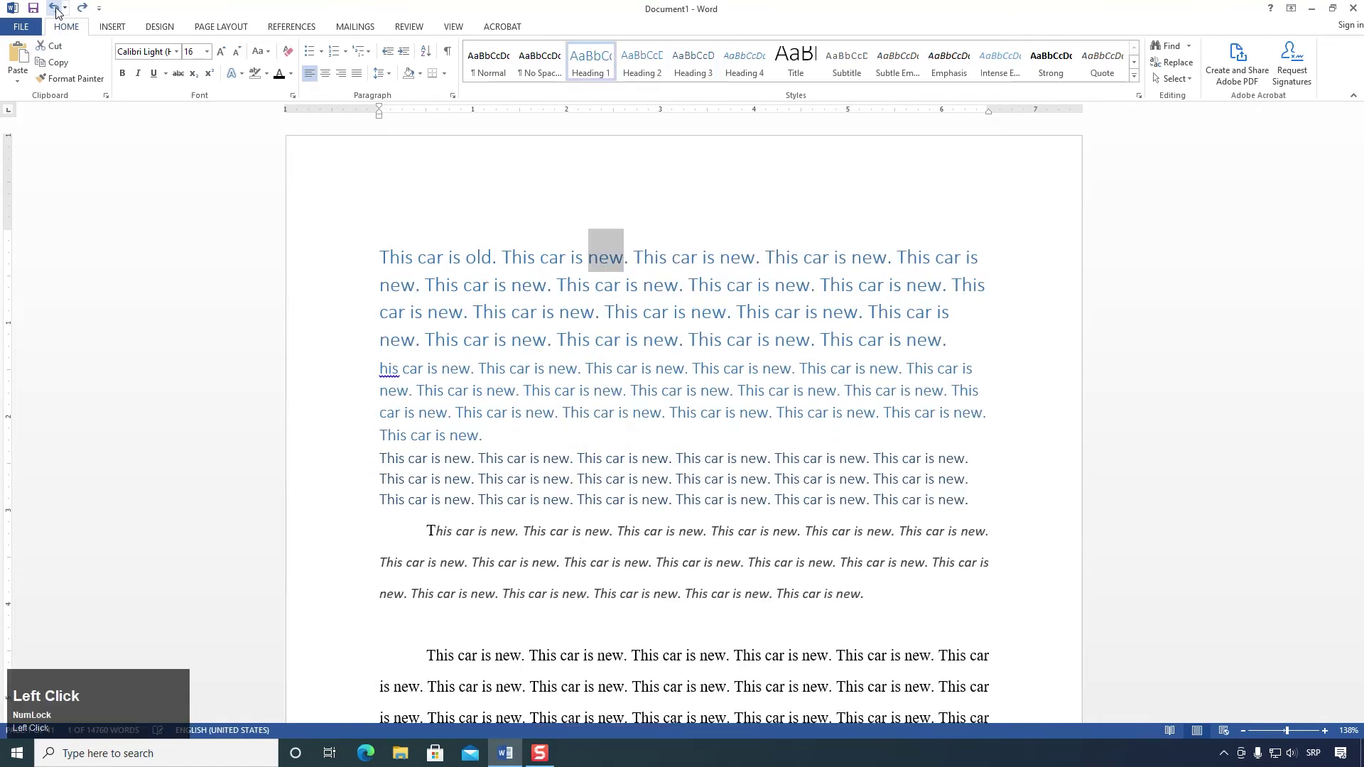
click(55, 14)
click(55, 14)
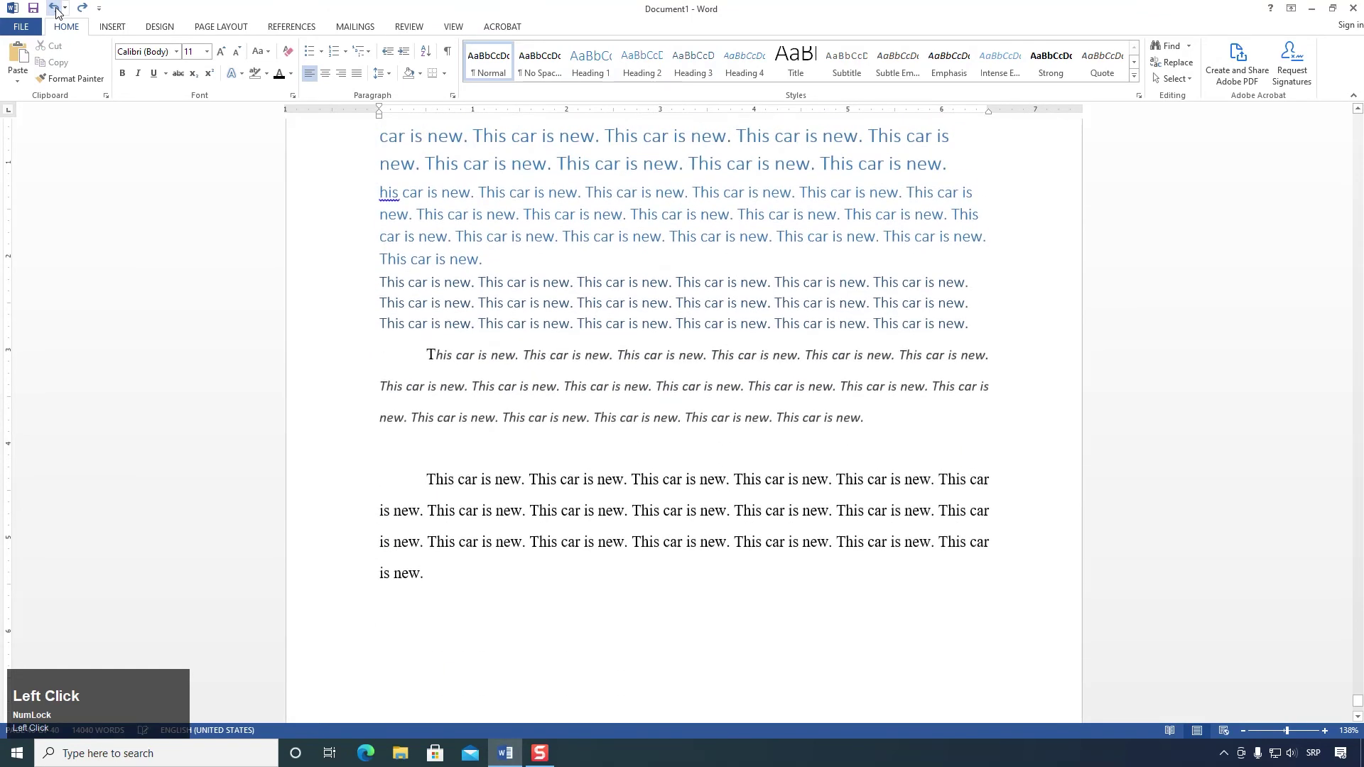
click(54, 14)
click(54, 14)
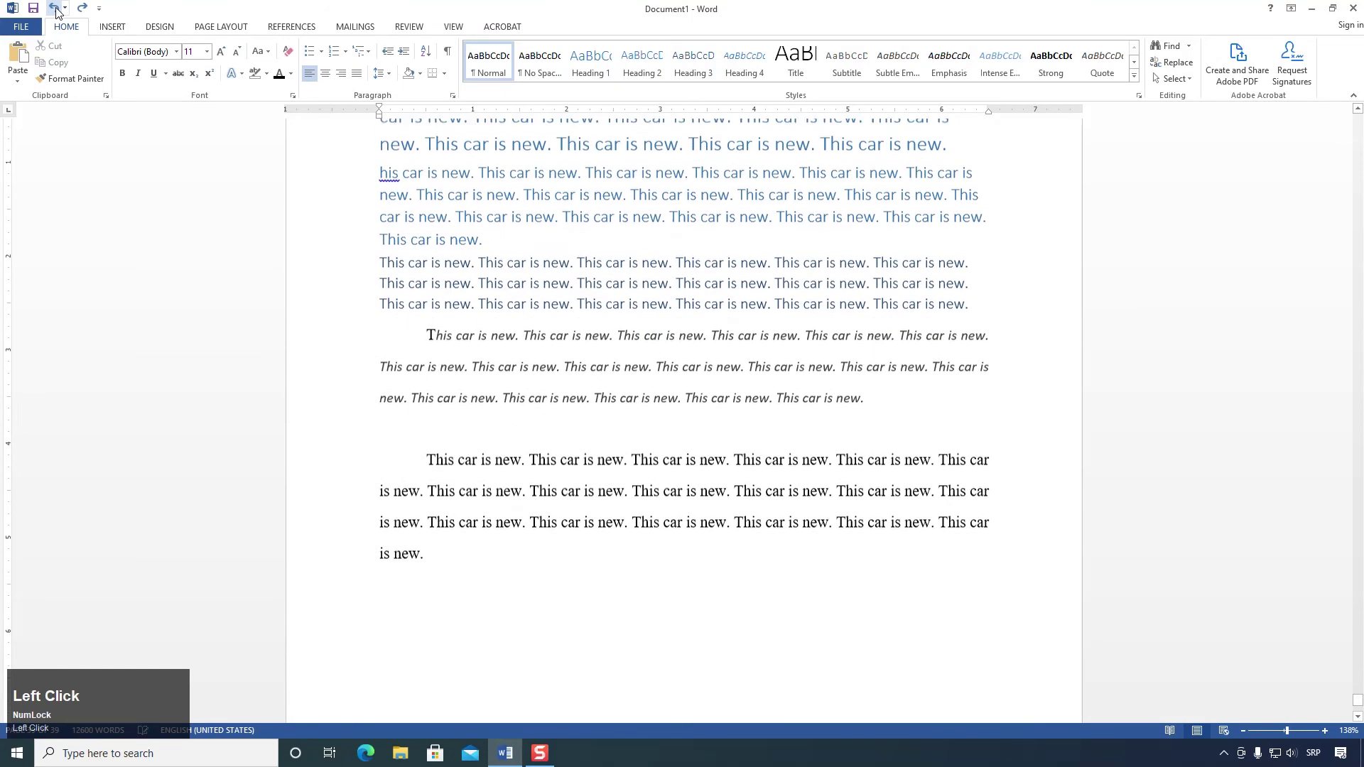
click(55, 14)
click(55, 14)
click(54, 13)
click(54, 13)
click(55, 13)
click(54, 14)
click(55, 14)
click(54, 13)
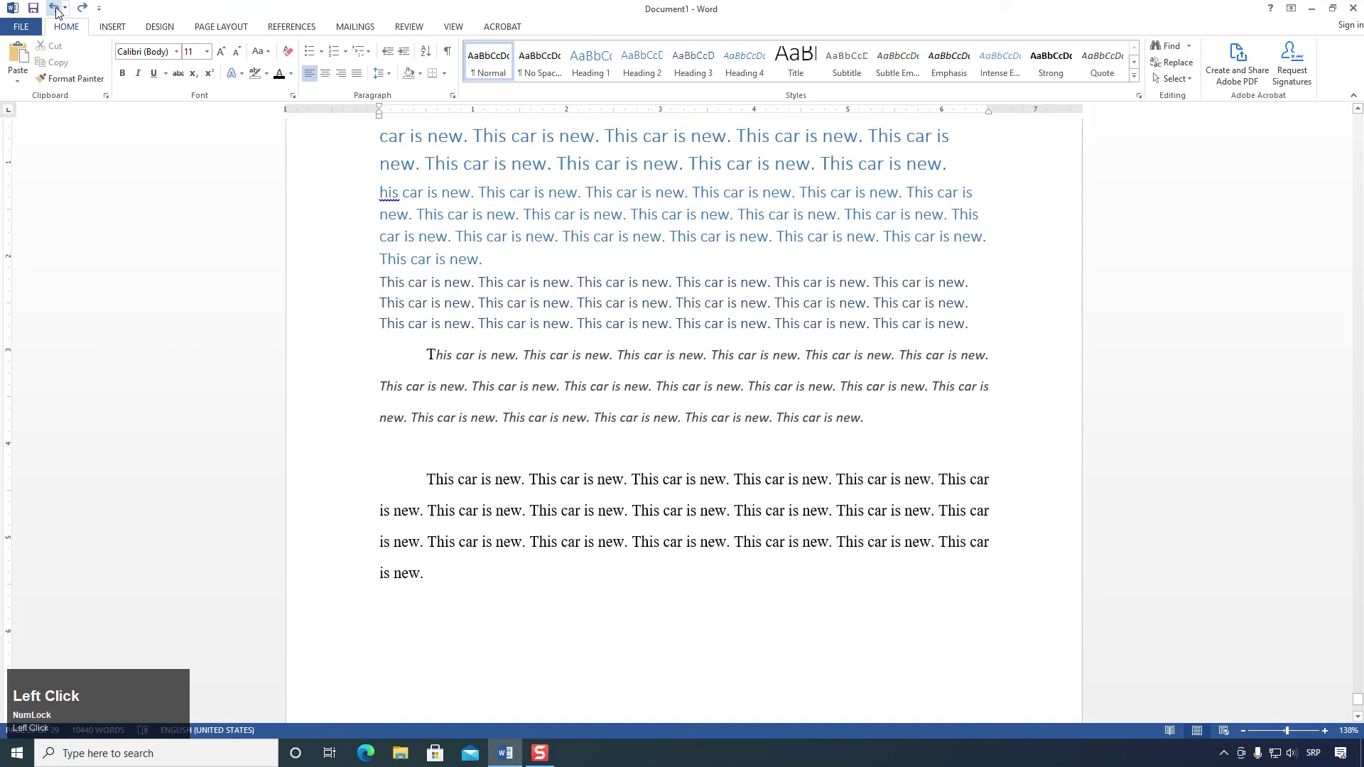
click(55, 12)
click(55, 12)
Step: Enter the sample text "fsafsafsaf" on the empty line below the italic paragraph and undo it
click(436, 447)
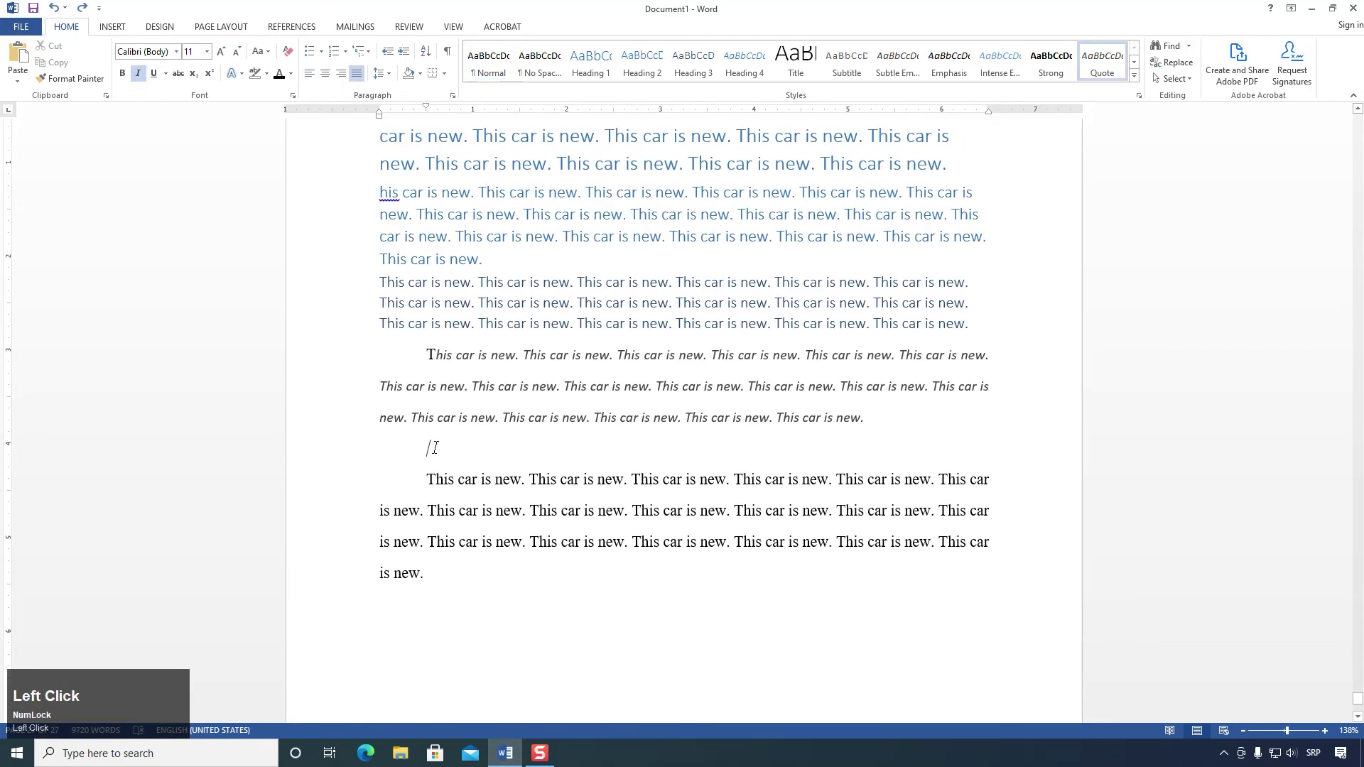
text(fsafsafsaf)
click(56, 11)
click(56, 11)
Step: Undo a long run of actions at once through the undo history, back to the first paragraph's indentation changes
click(65, 8)
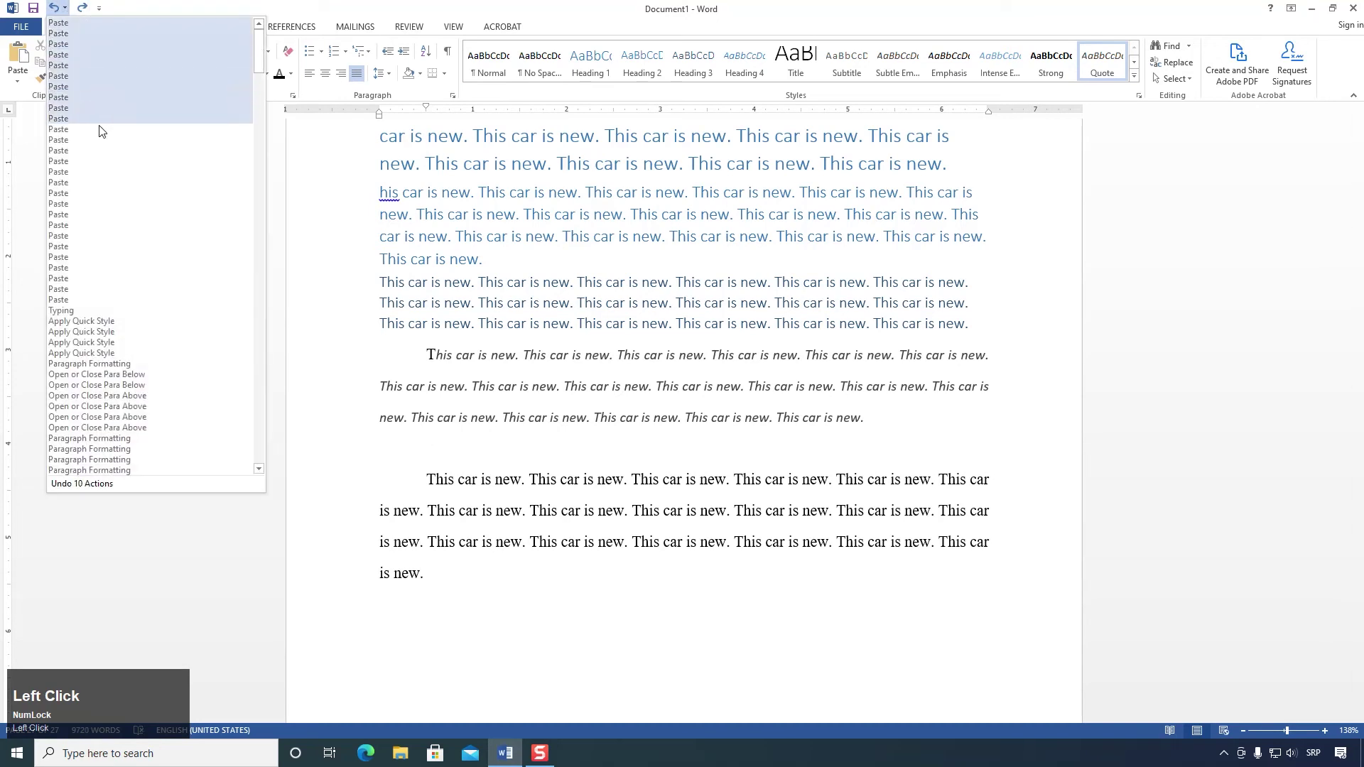
scroll(100, 128, down, 10)
drag(259, 109, 278, 455)
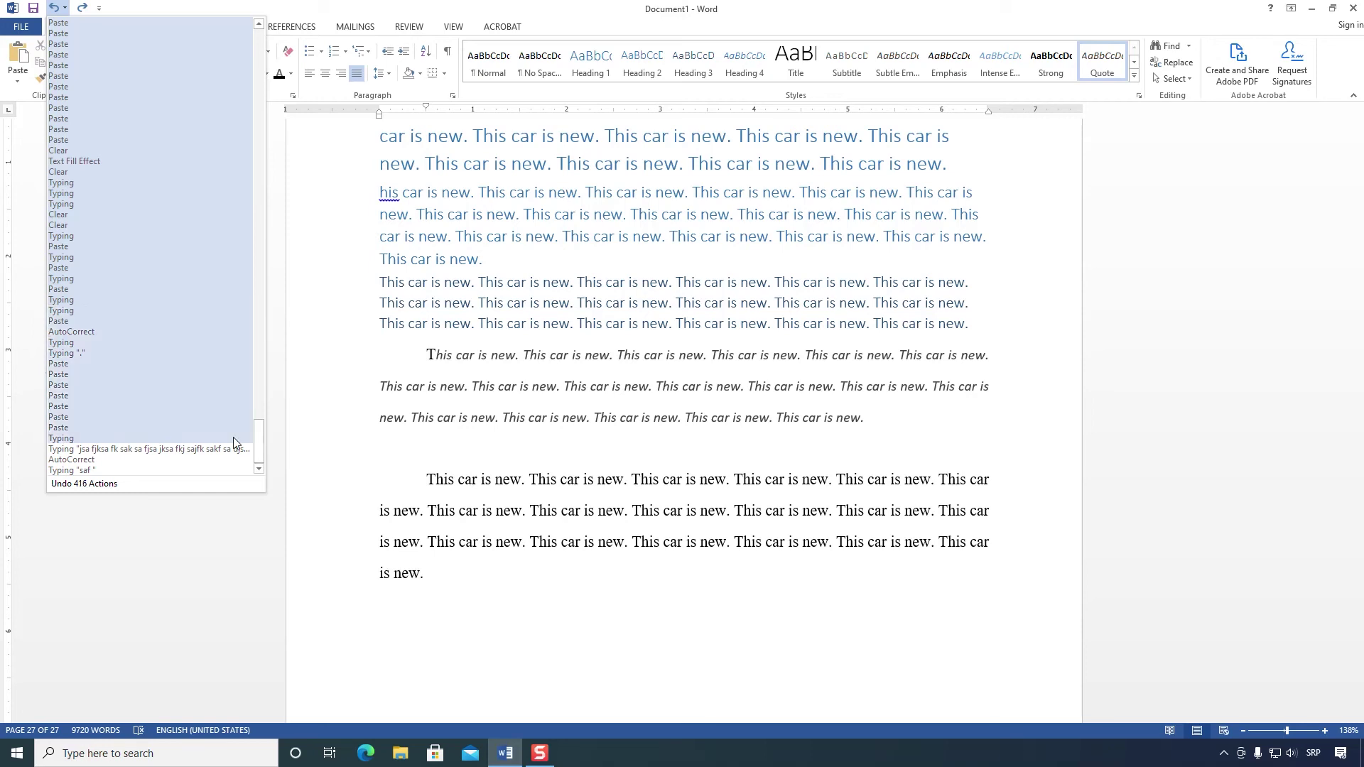
drag(259, 447, 107, 334)
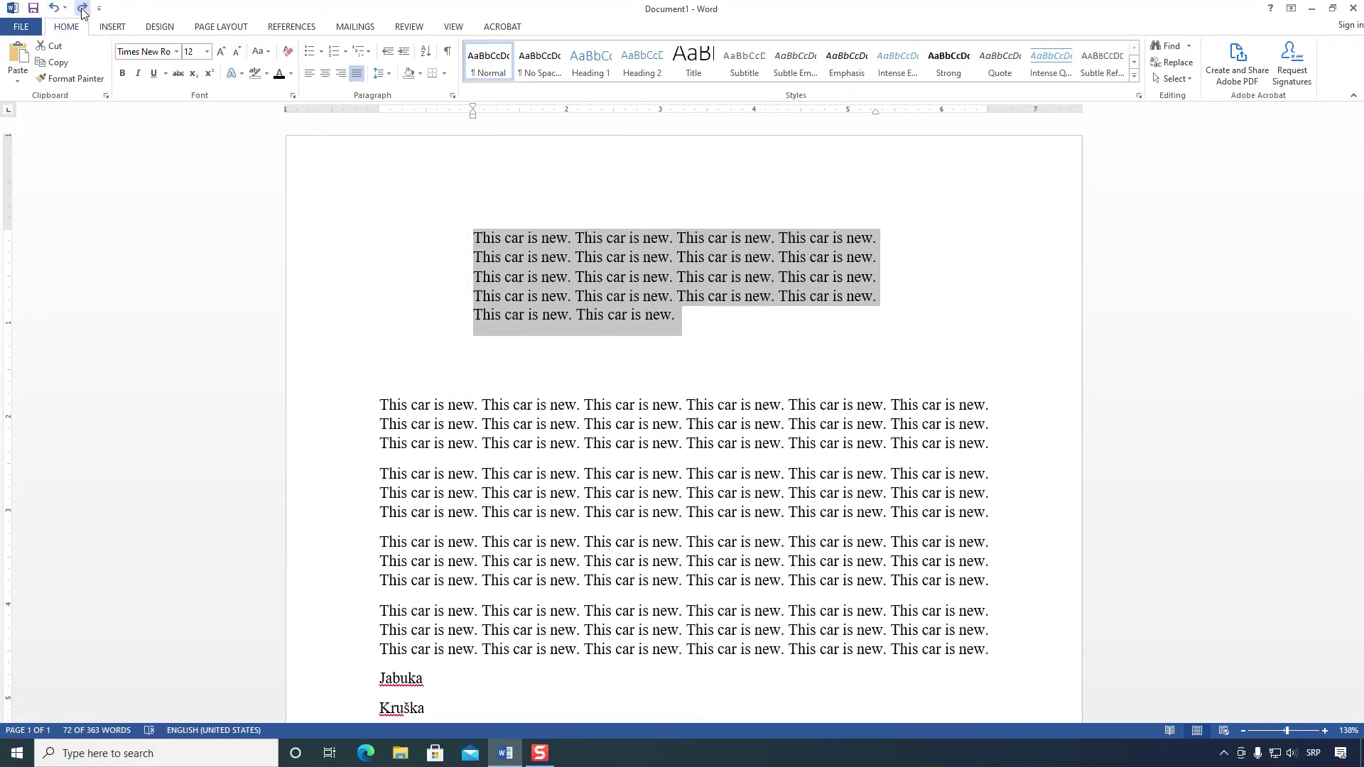
Step: Step one change at a time through the undo and redo history of the first paragraph's indentation
click(82, 13)
click(83, 12)
click(82, 12)
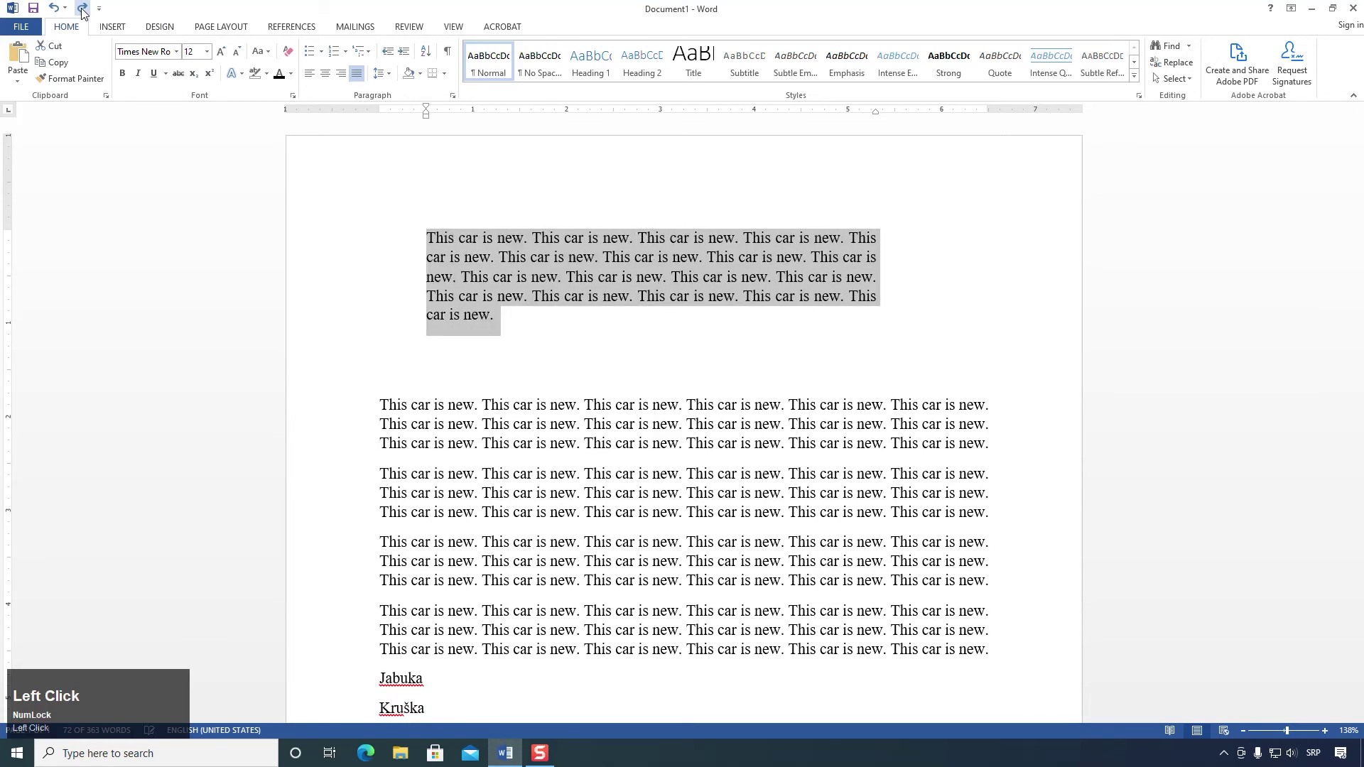
click(83, 12)
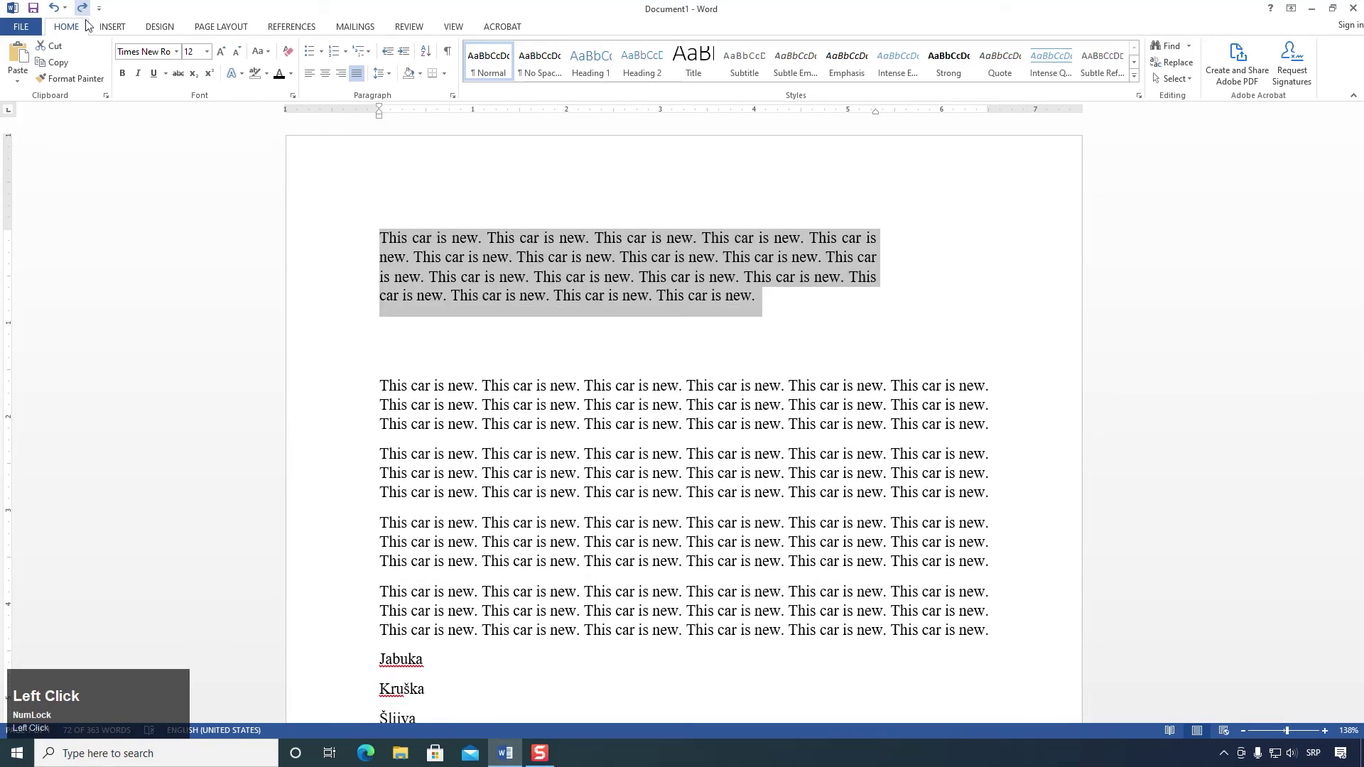
click(83, 12)
click(83, 12)
click(82, 12)
click(82, 12)
click(83, 12)
click(83, 12)
click(82, 12)
click(83, 12)
click(83, 12)
click(83, 12)
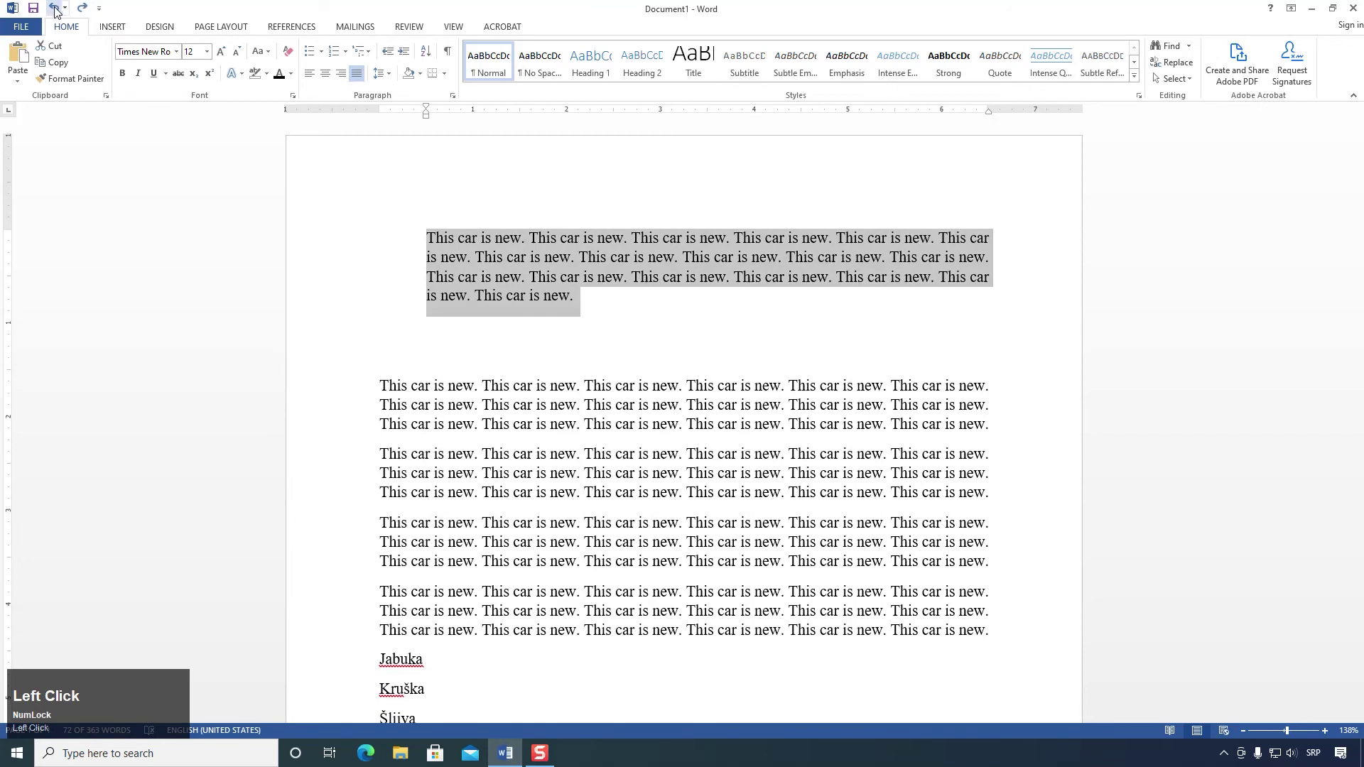
Step: Continue through the indentation history until the first paragraph spans the full width between the margins
click(80, 12)
click(83, 12)
click(83, 12)
click(82, 12)
click(83, 12)
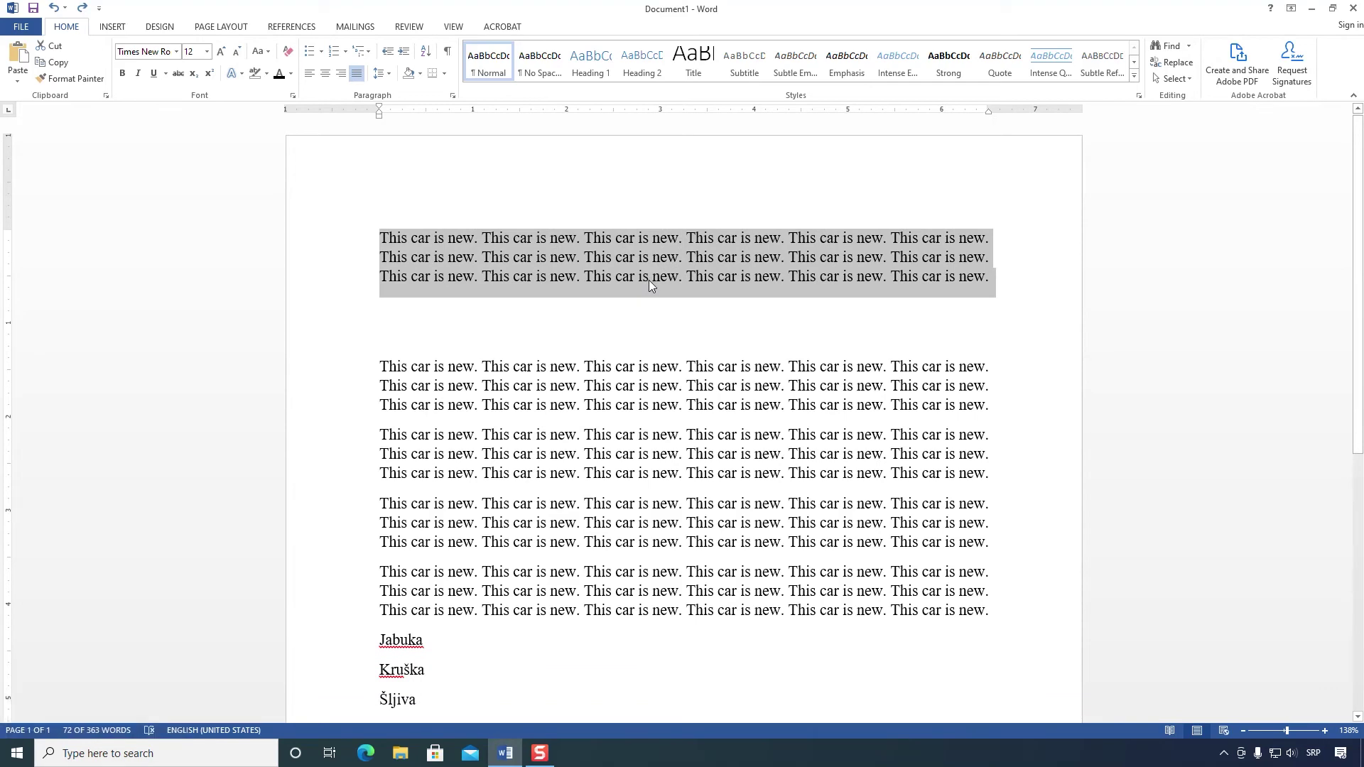
Step: Delete the empty lines between the first and second paragraphs
click(592, 324)
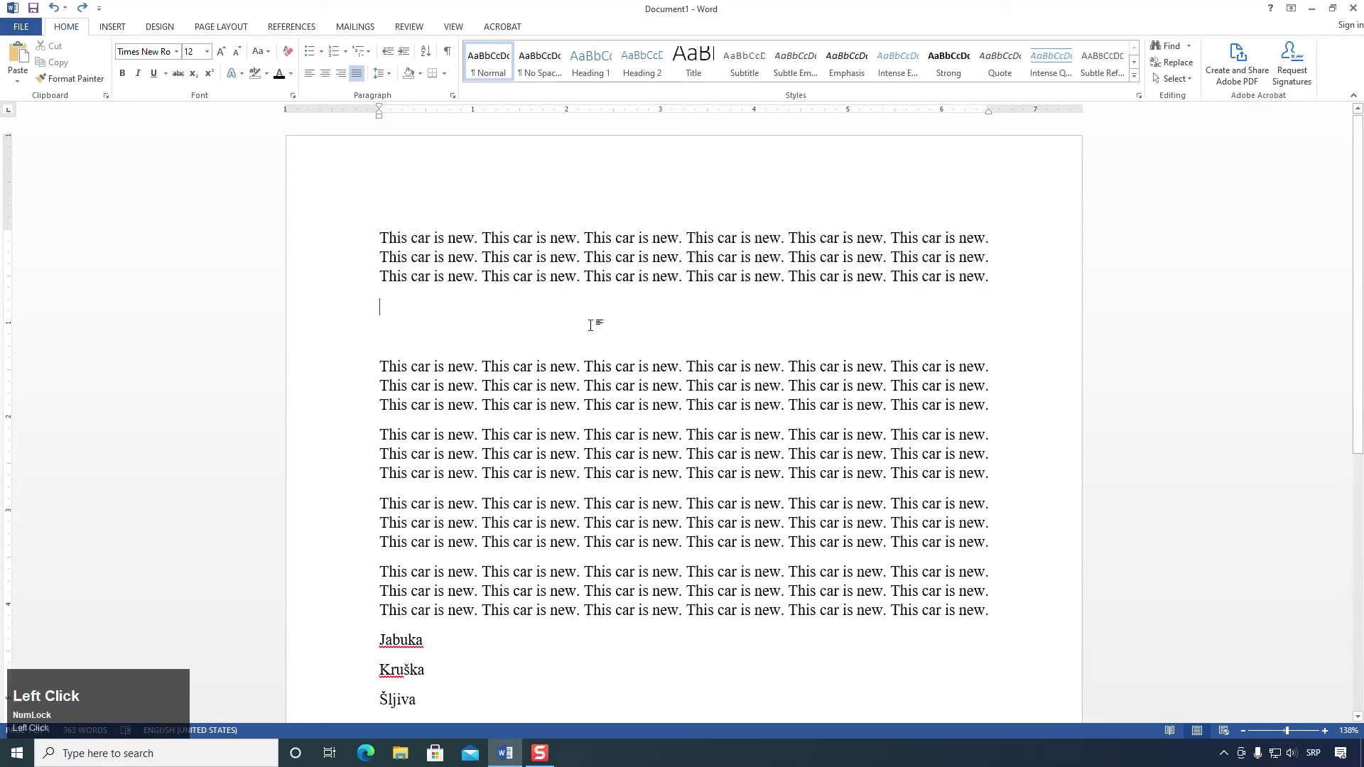
key(Delete)
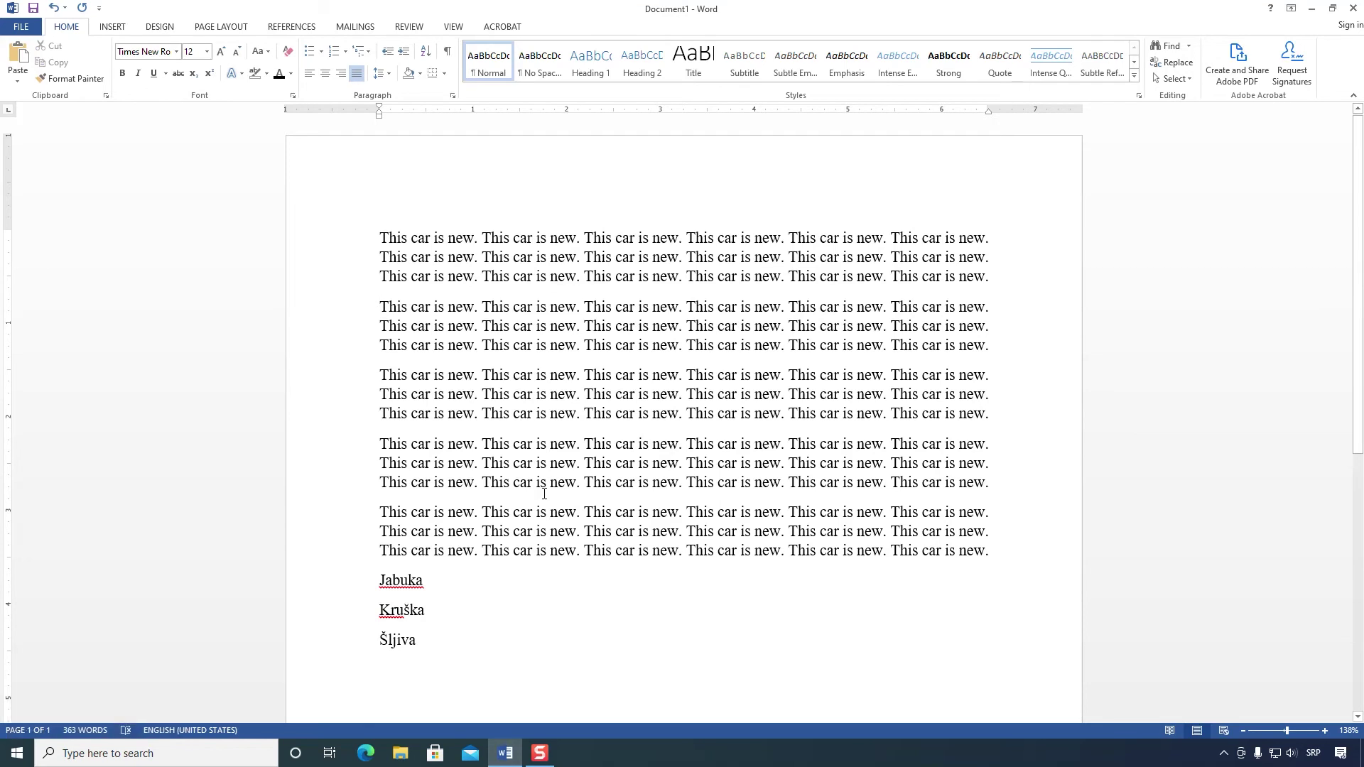
scroll(545, 493, down, 3)
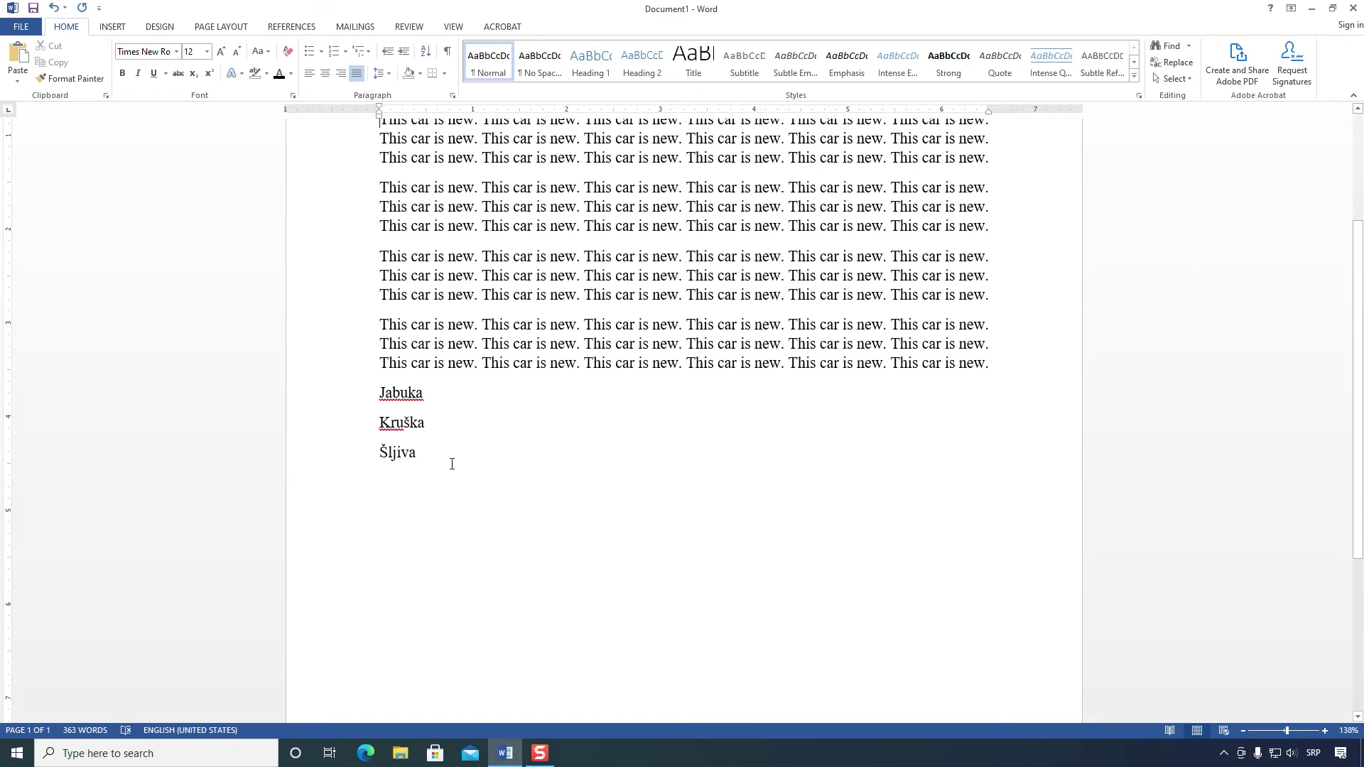
scroll(451, 462, up, 3)
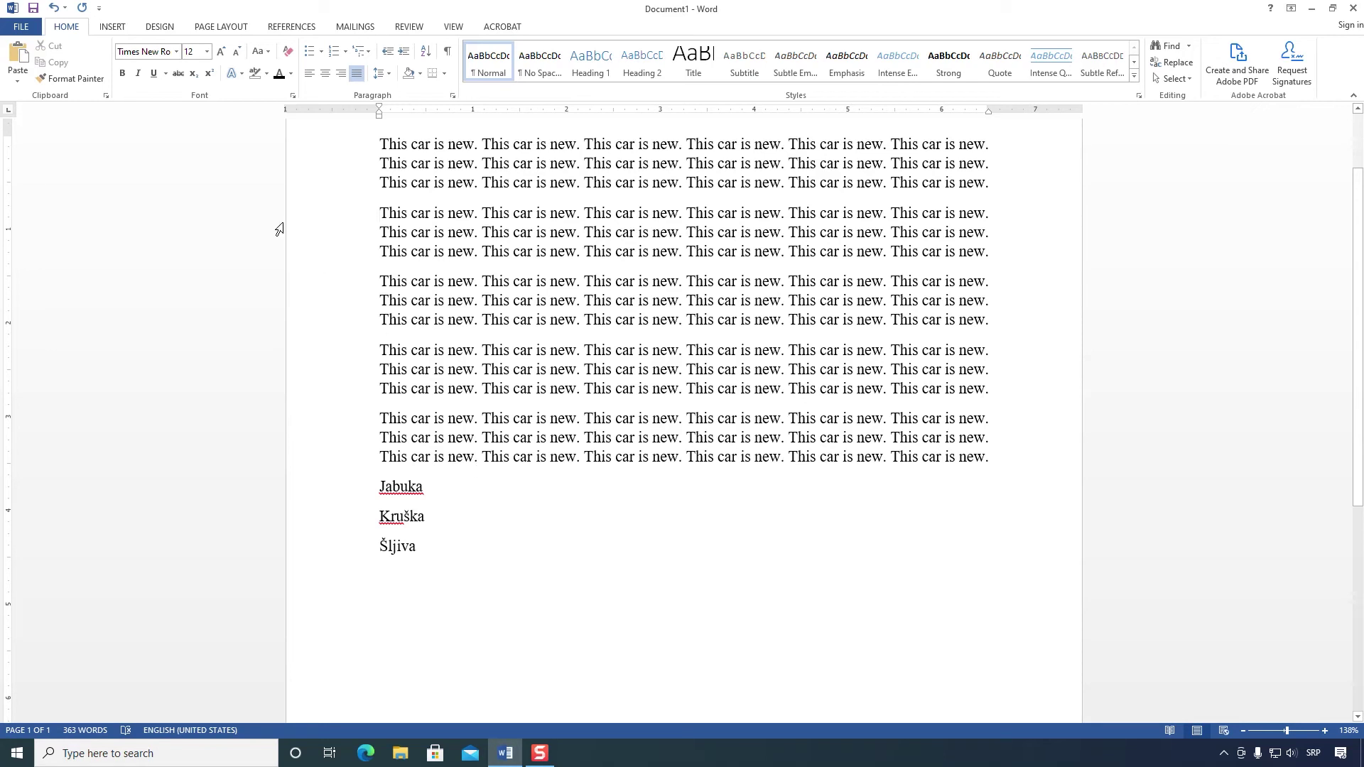
Step: Add an empty line after "Šljiva" and insert a table with eight columns and three rows there
click(113, 27)
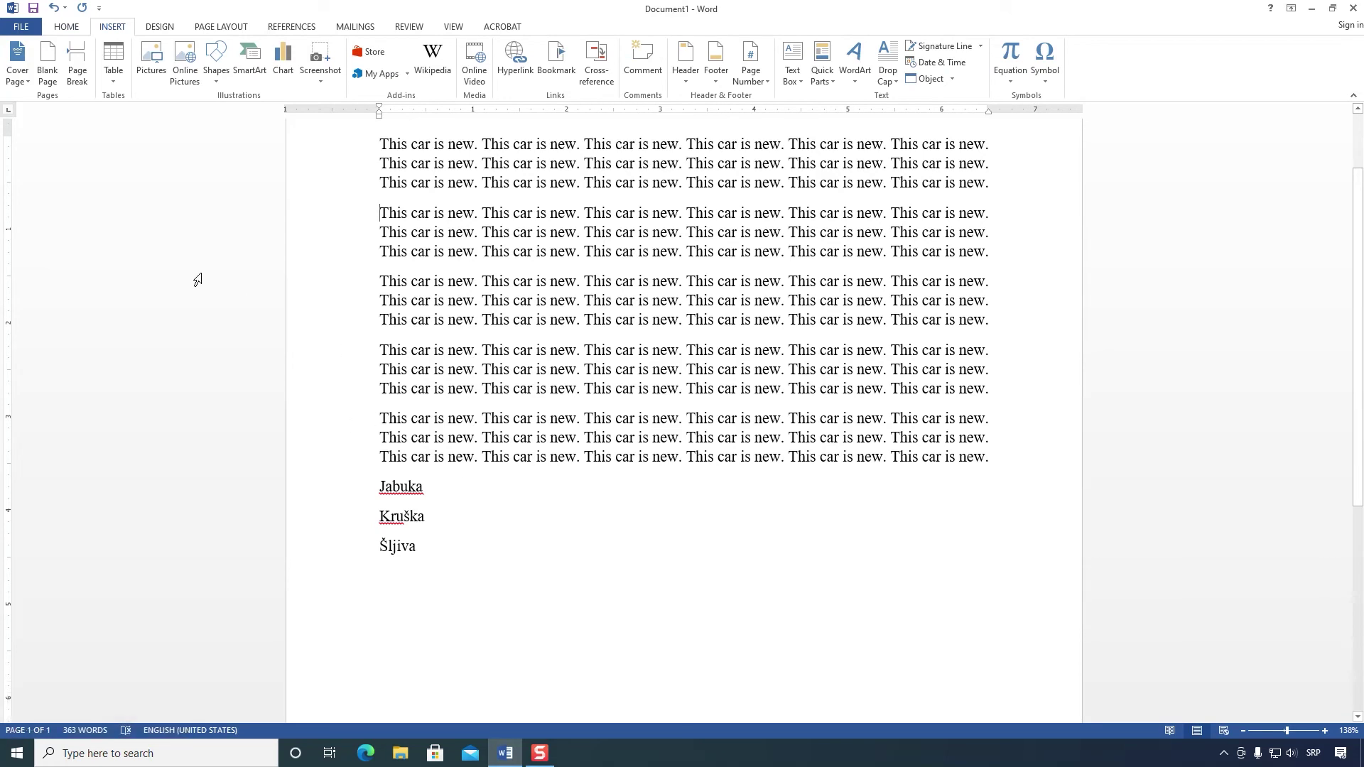
scroll(301, 312, up, 2)
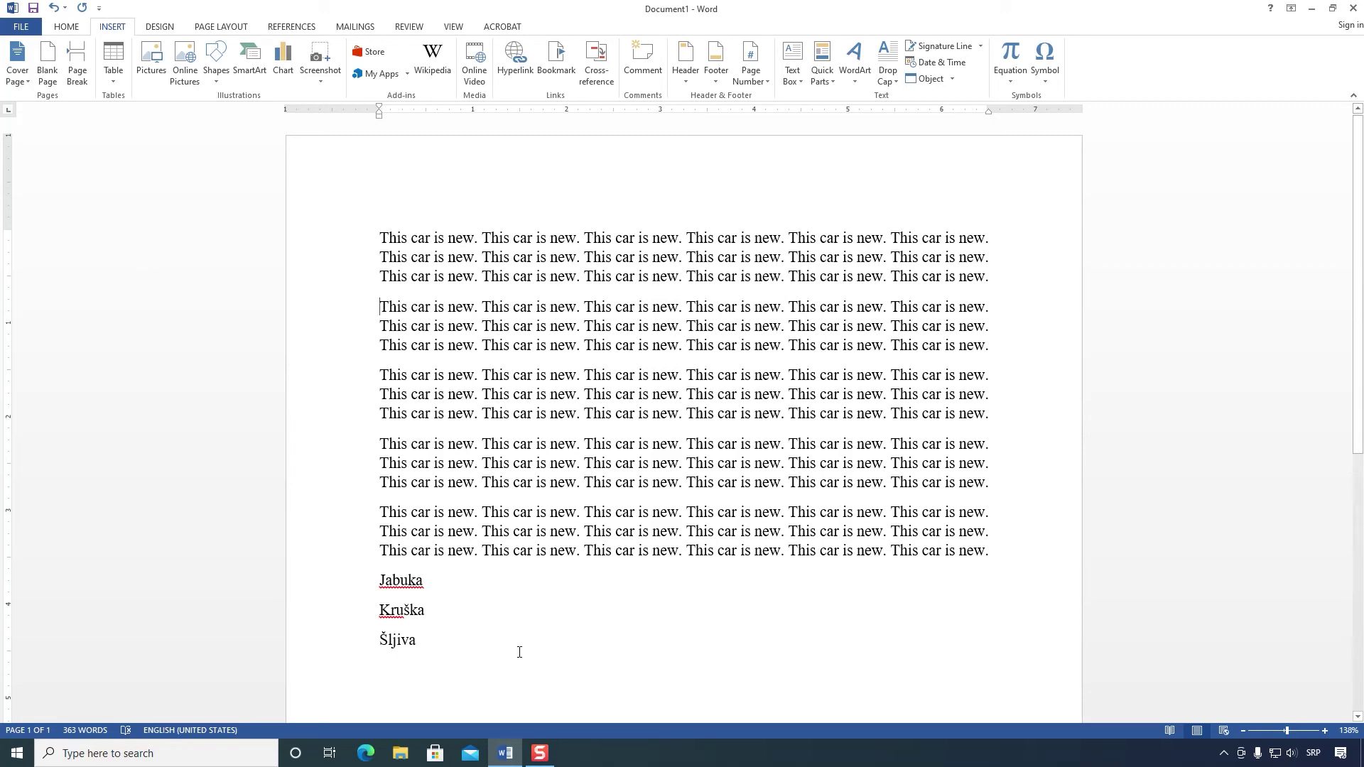
click(551, 668)
key(Return)
click(427, 663)
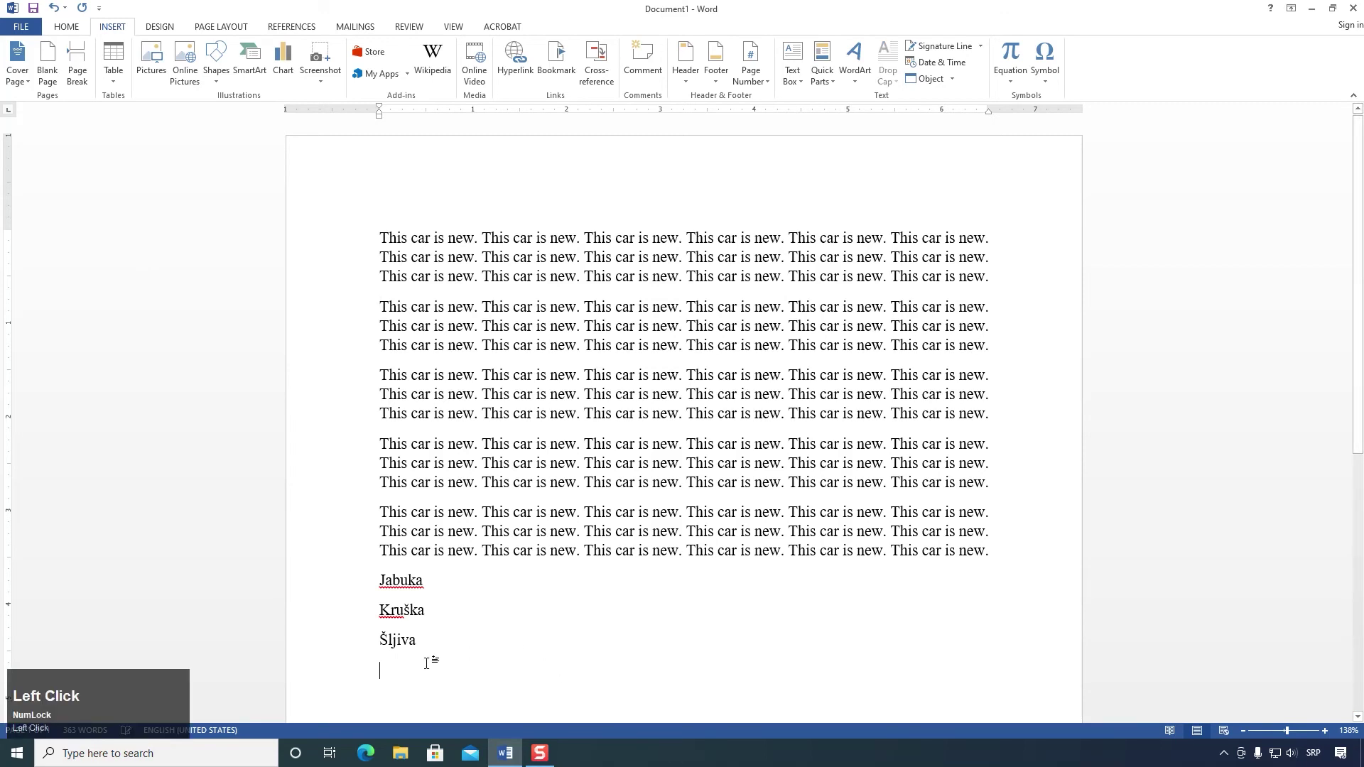
click(114, 82)
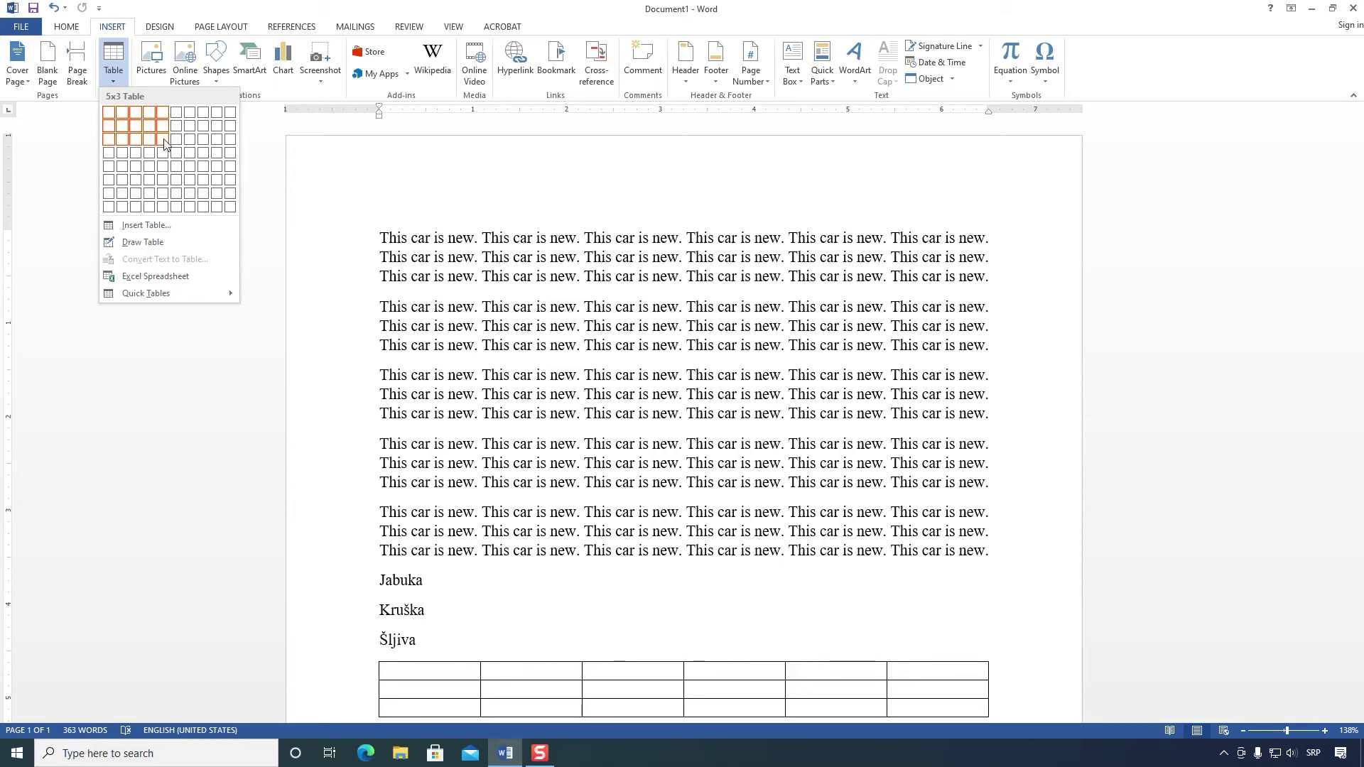
click(199, 148)
scroll(633, 490, down, 3)
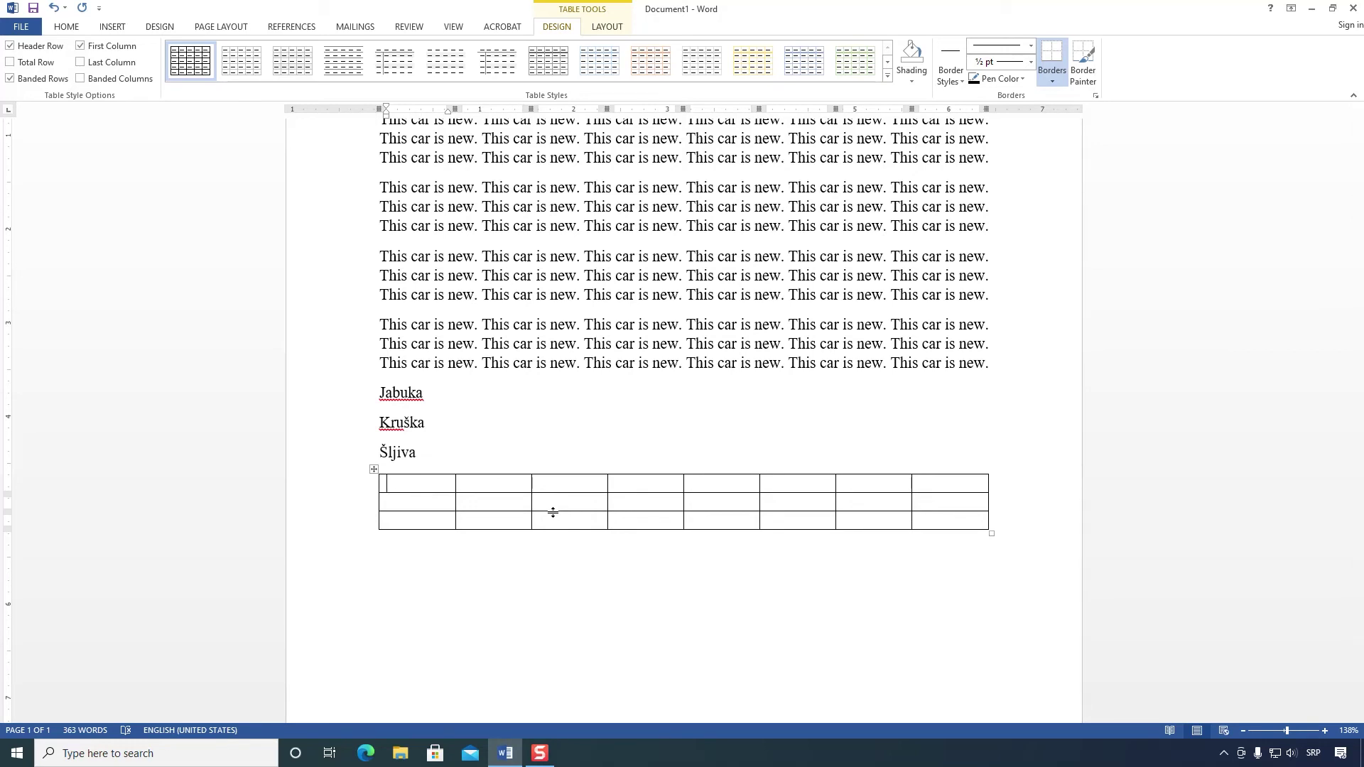
Step: Apply the gray dark grid table style with shaded header row and first column to the table
click(416, 490)
click(451, 61)
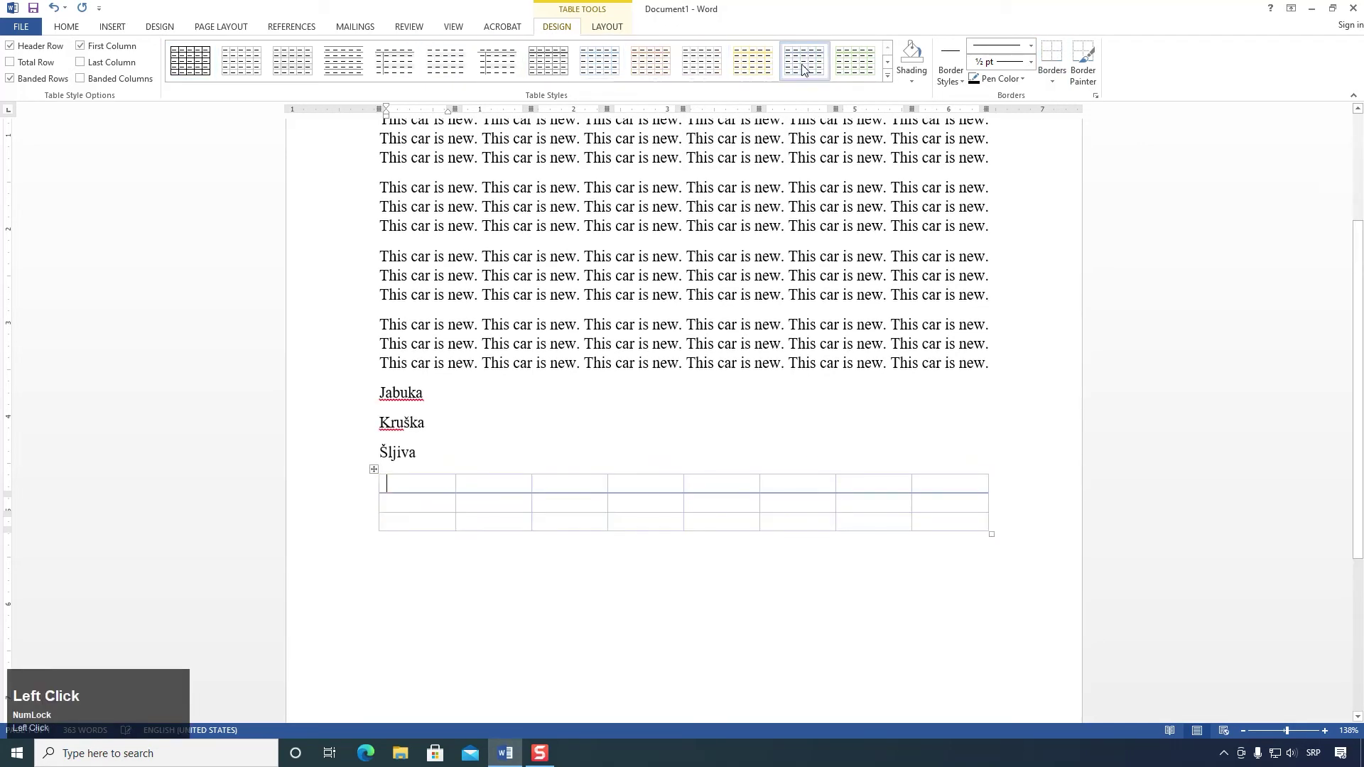
click(888, 76)
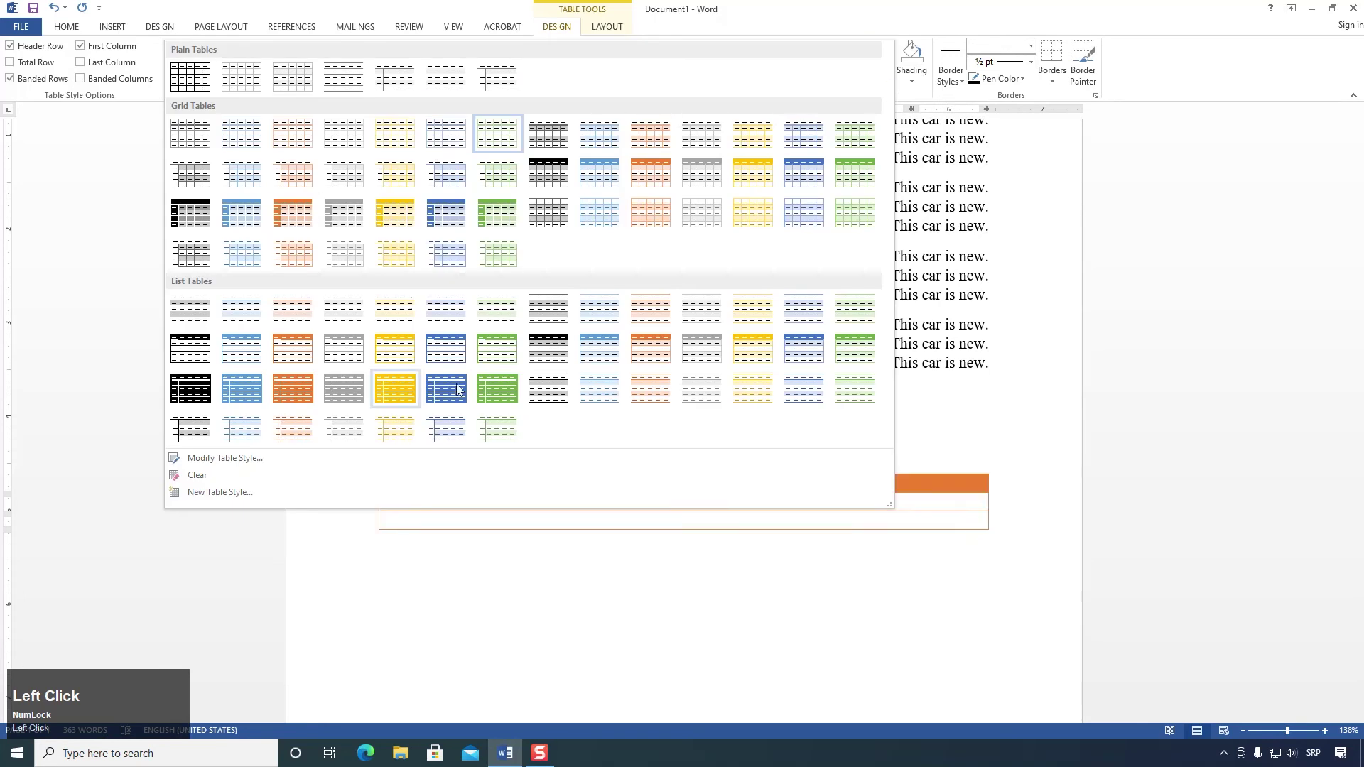
click(347, 217)
click(494, 509)
mouse_move(448, 473)
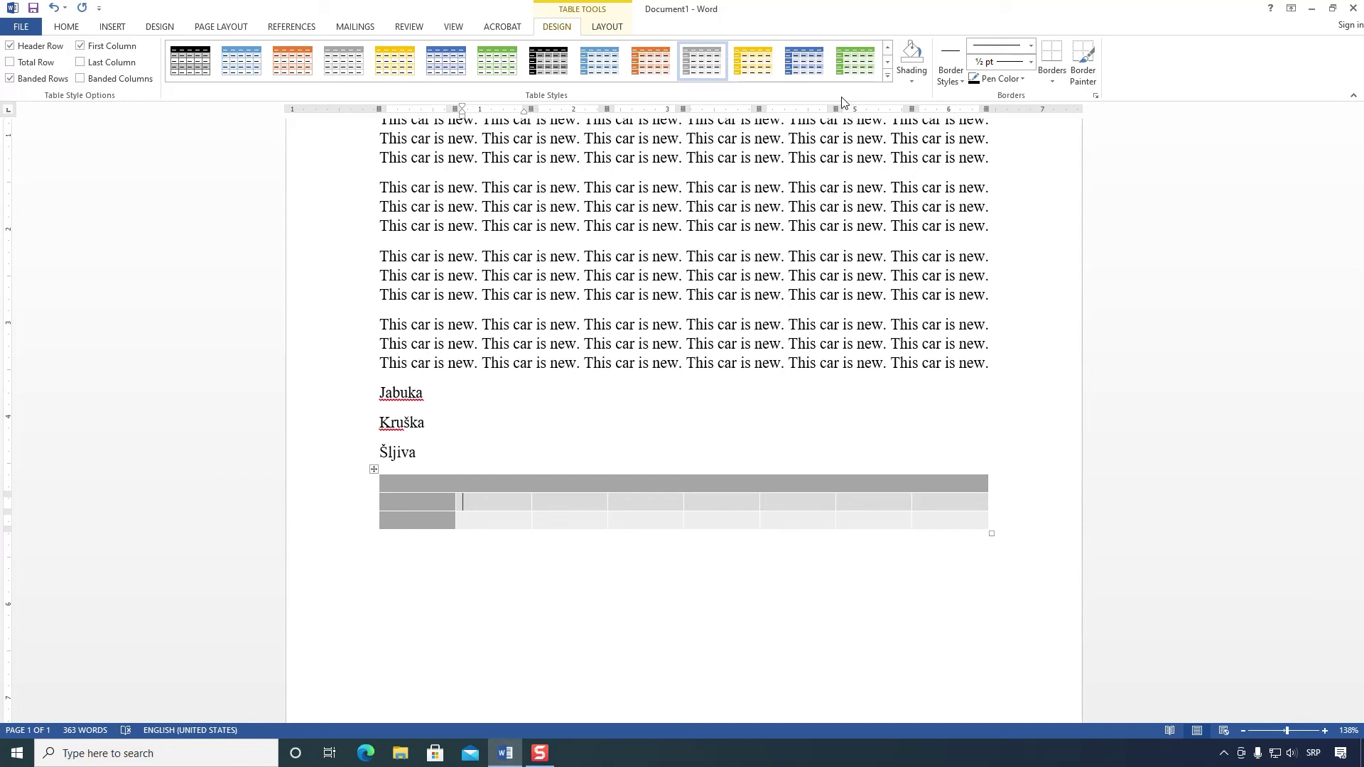
Step: Insert three new rows below the table's second row
click(608, 27)
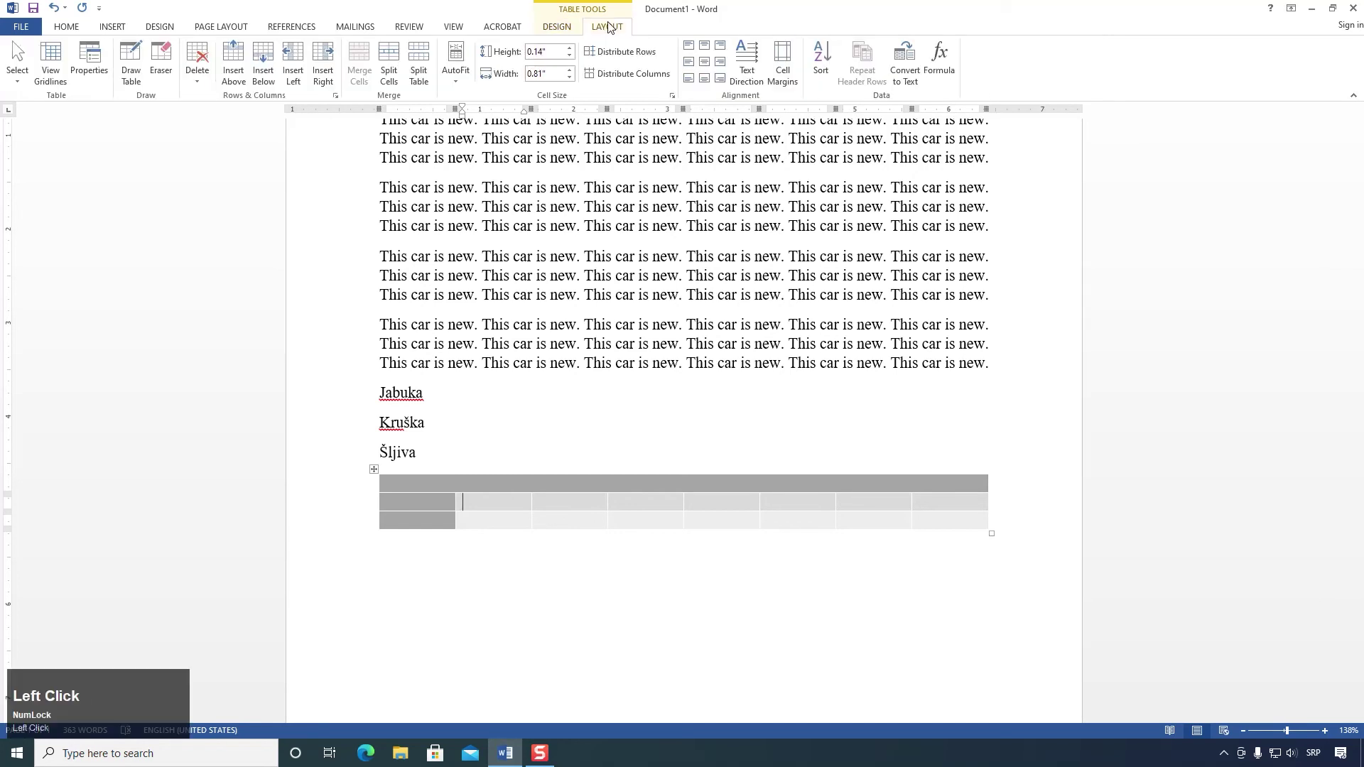
click(476, 510)
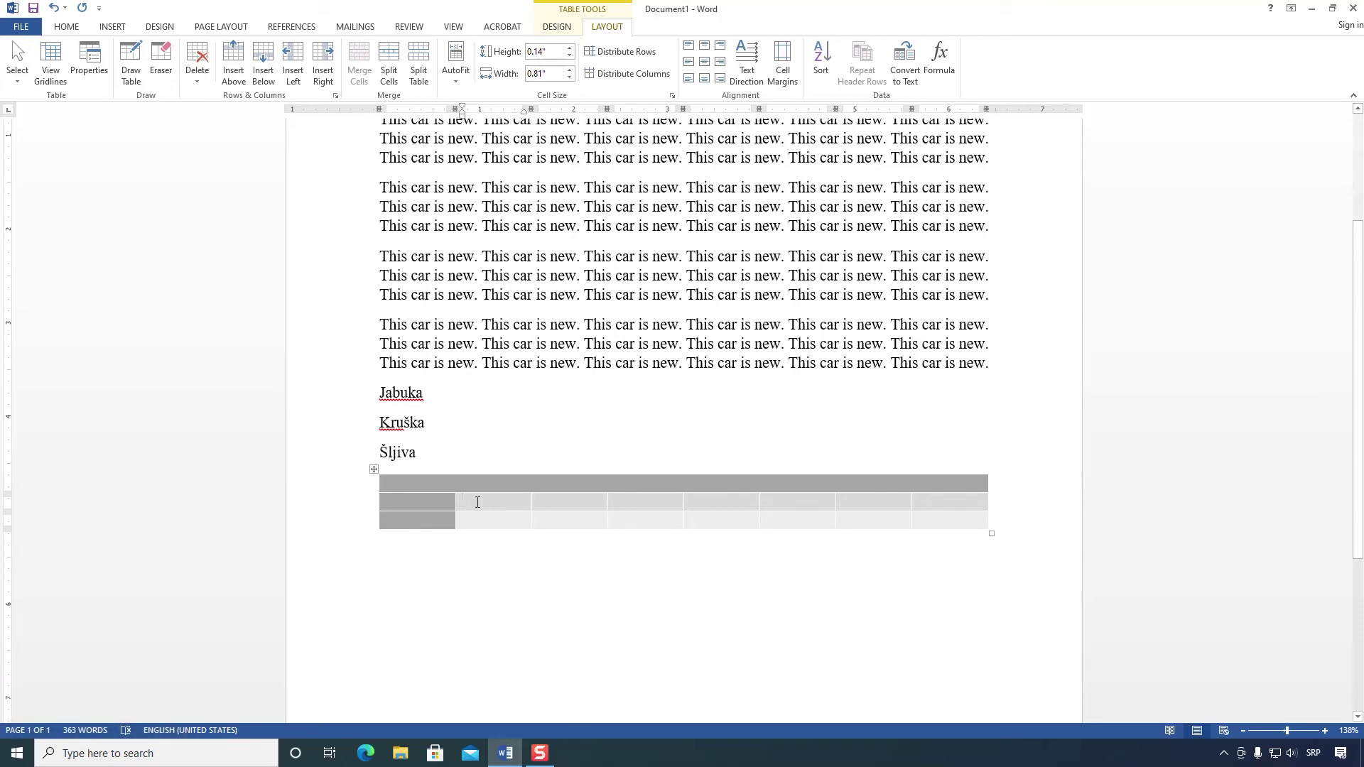
click(262, 68)
click(262, 67)
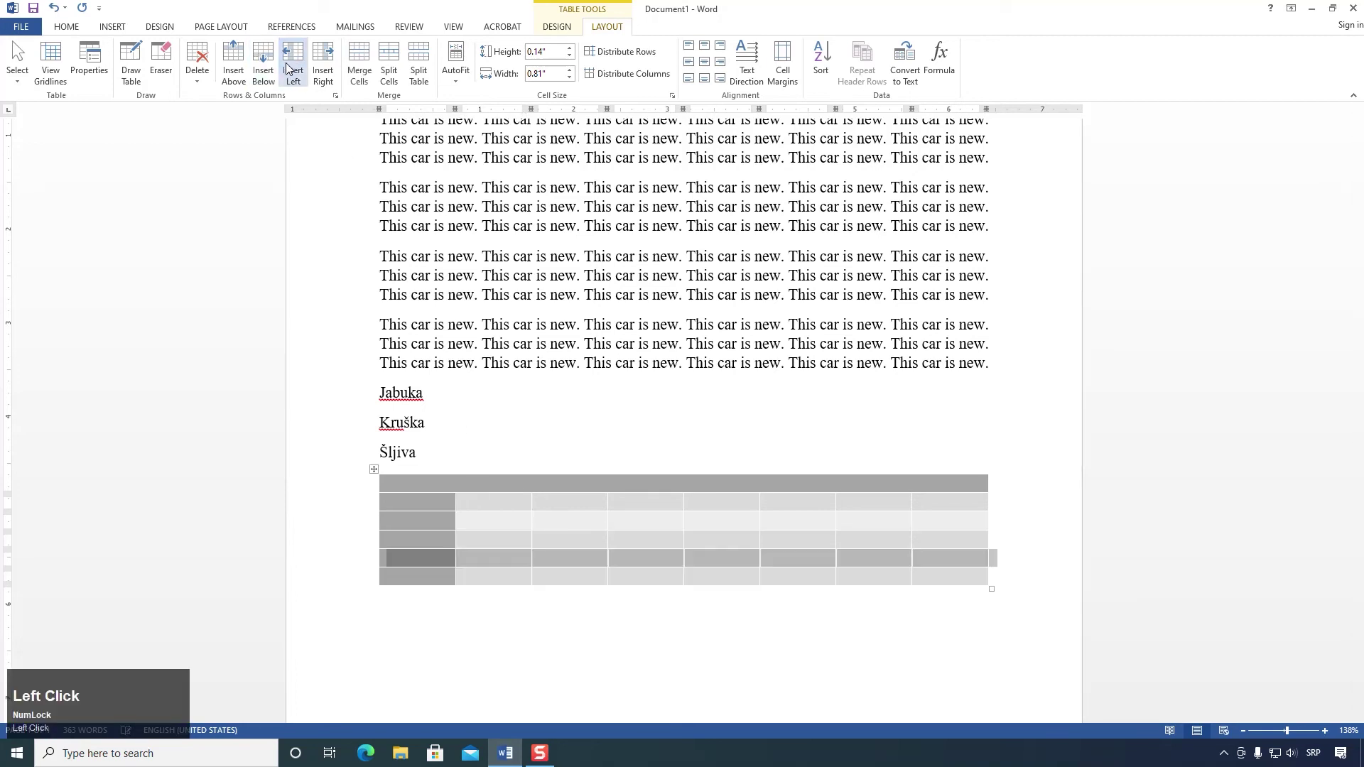
Step: Insert new columns to the left and repeatedly to the right of the selected table cells
click(291, 69)
click(324, 69)
click(324, 69)
click(324, 69)
click(702, 554)
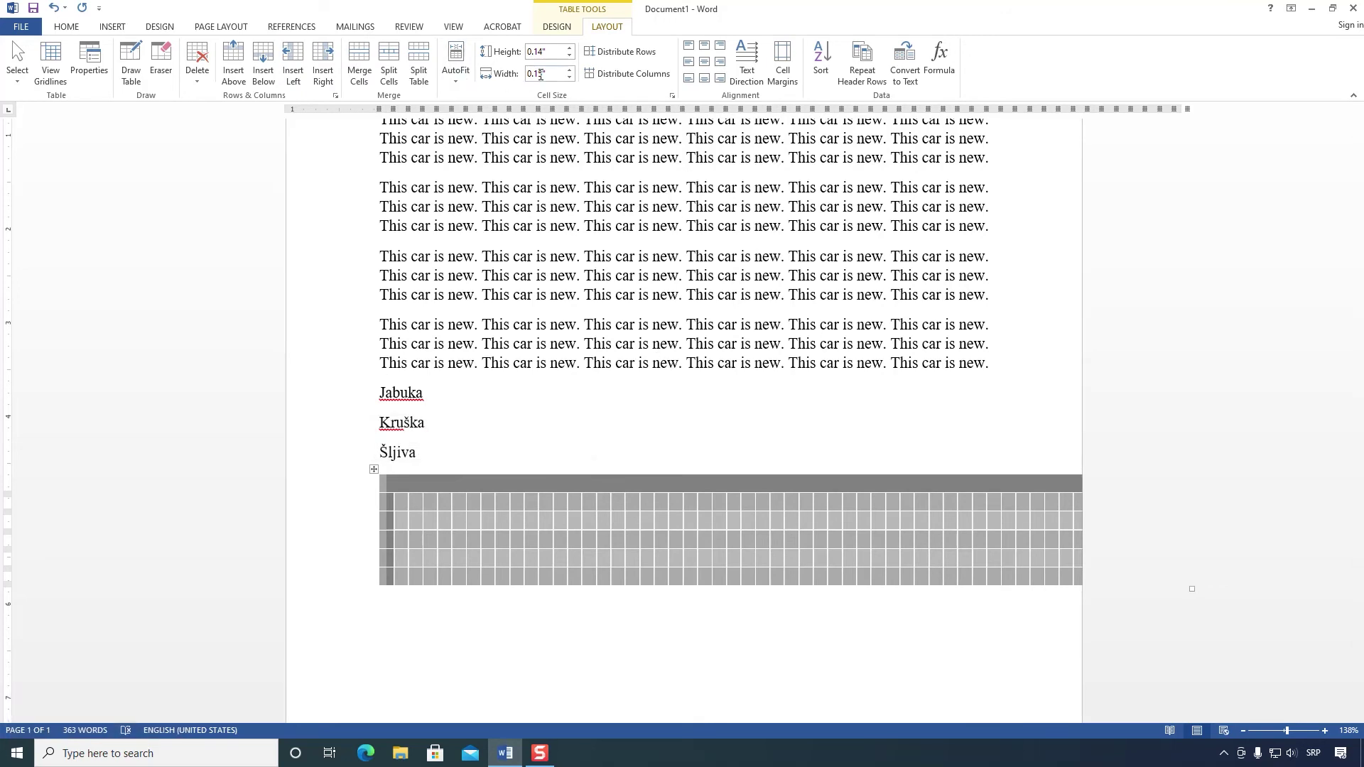
Step: Insert the picture 62968 on the empty line below the table and open its artistic effects choices
click(556, 29)
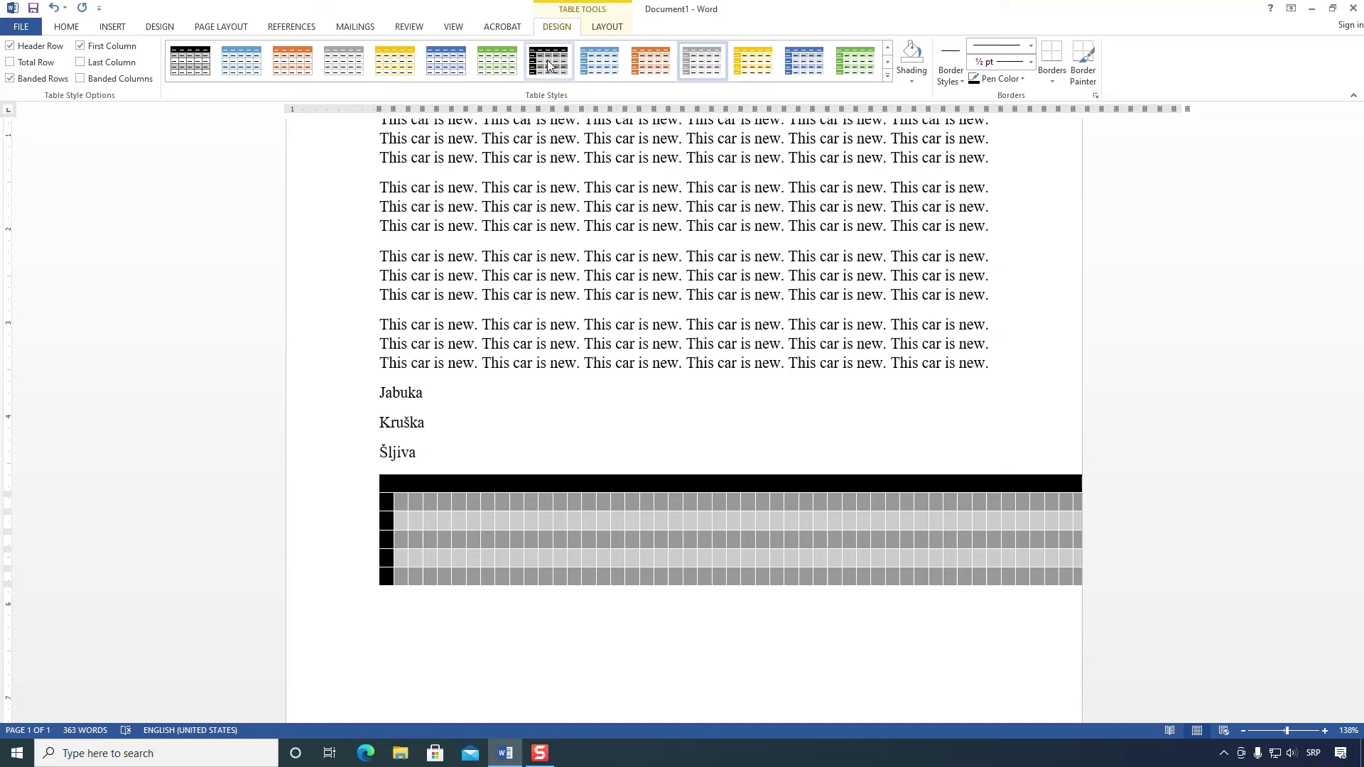
click(110, 27)
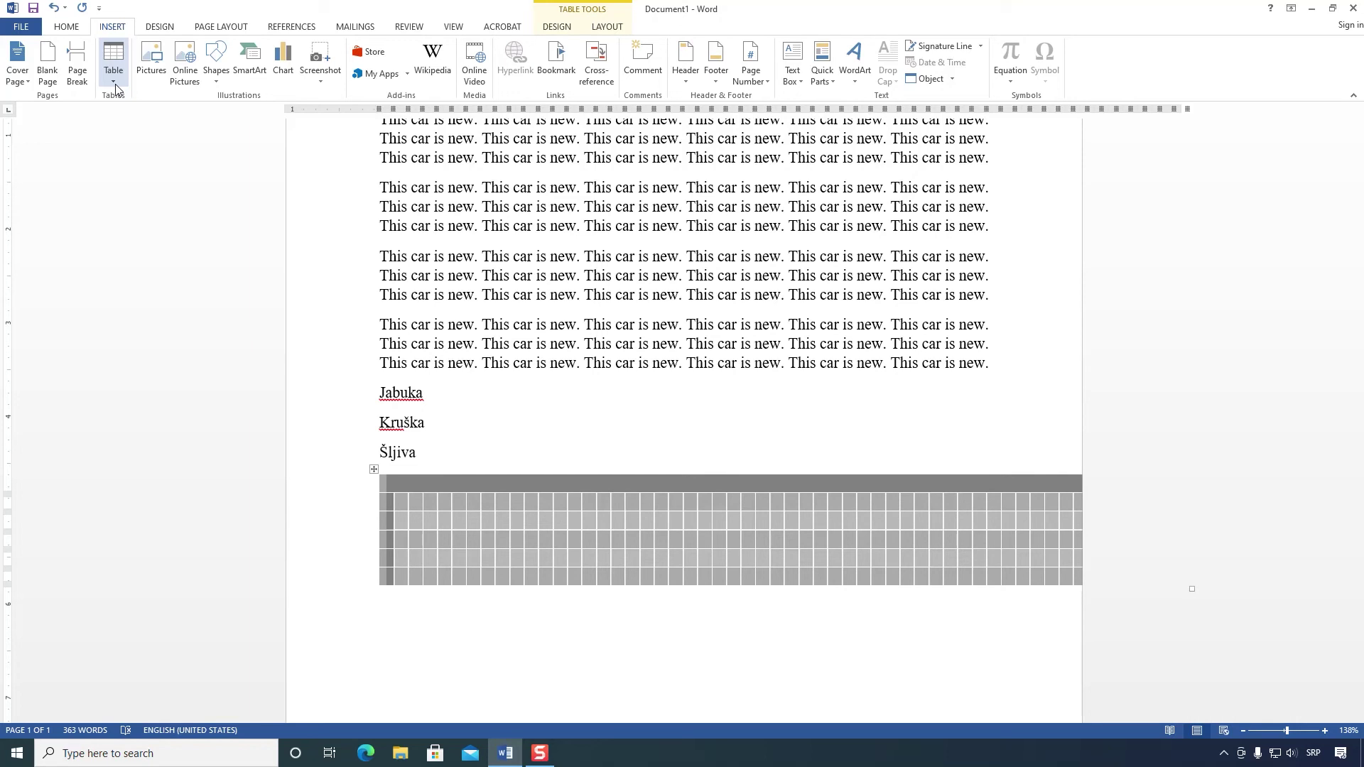
click(481, 459)
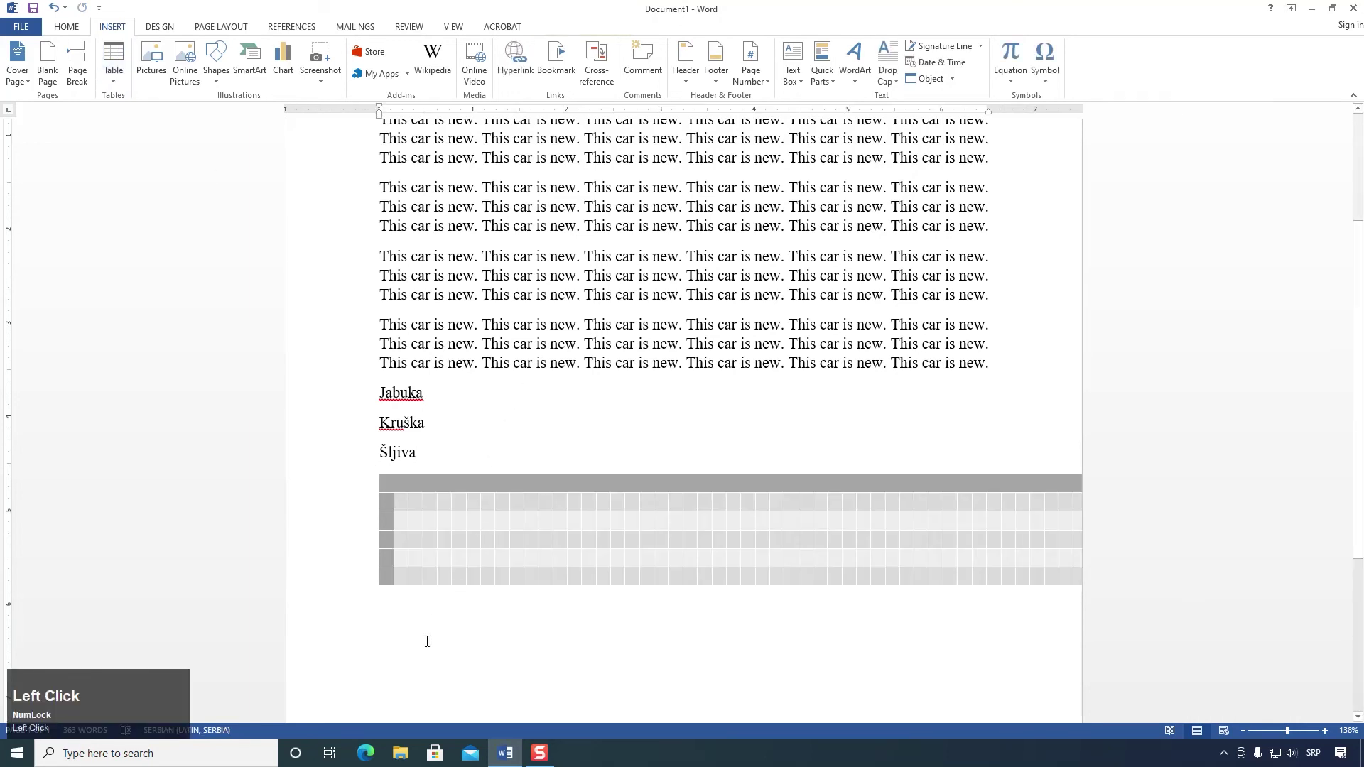
scroll(390, 514, down, 2)
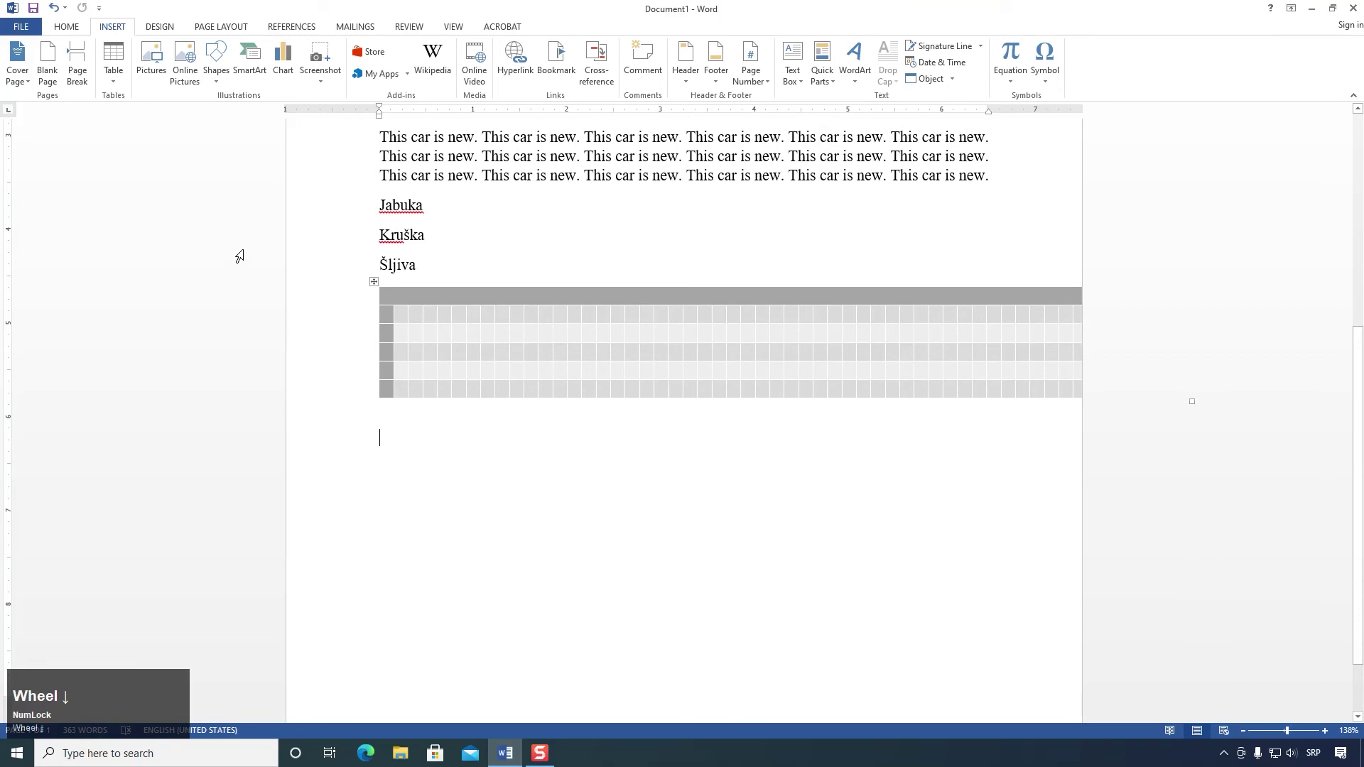
click(156, 72)
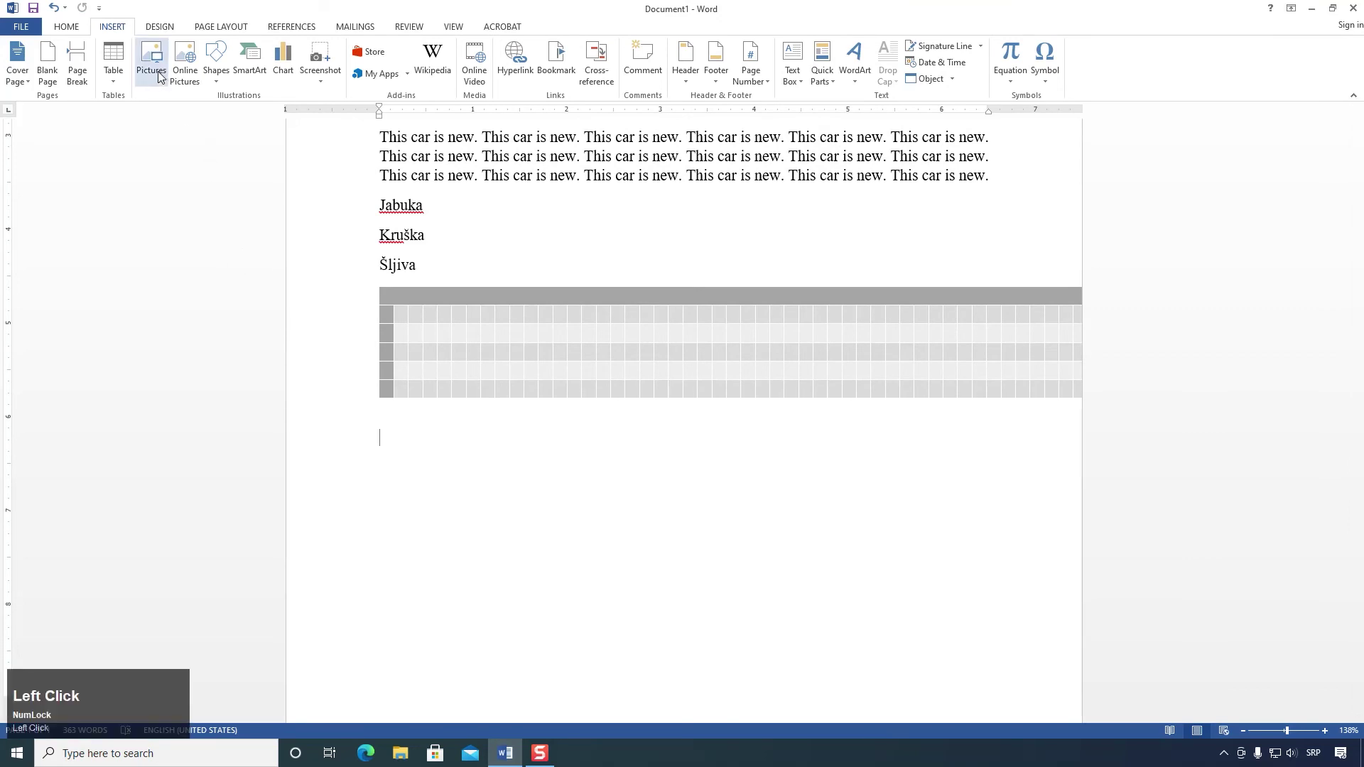
click(332, 127)
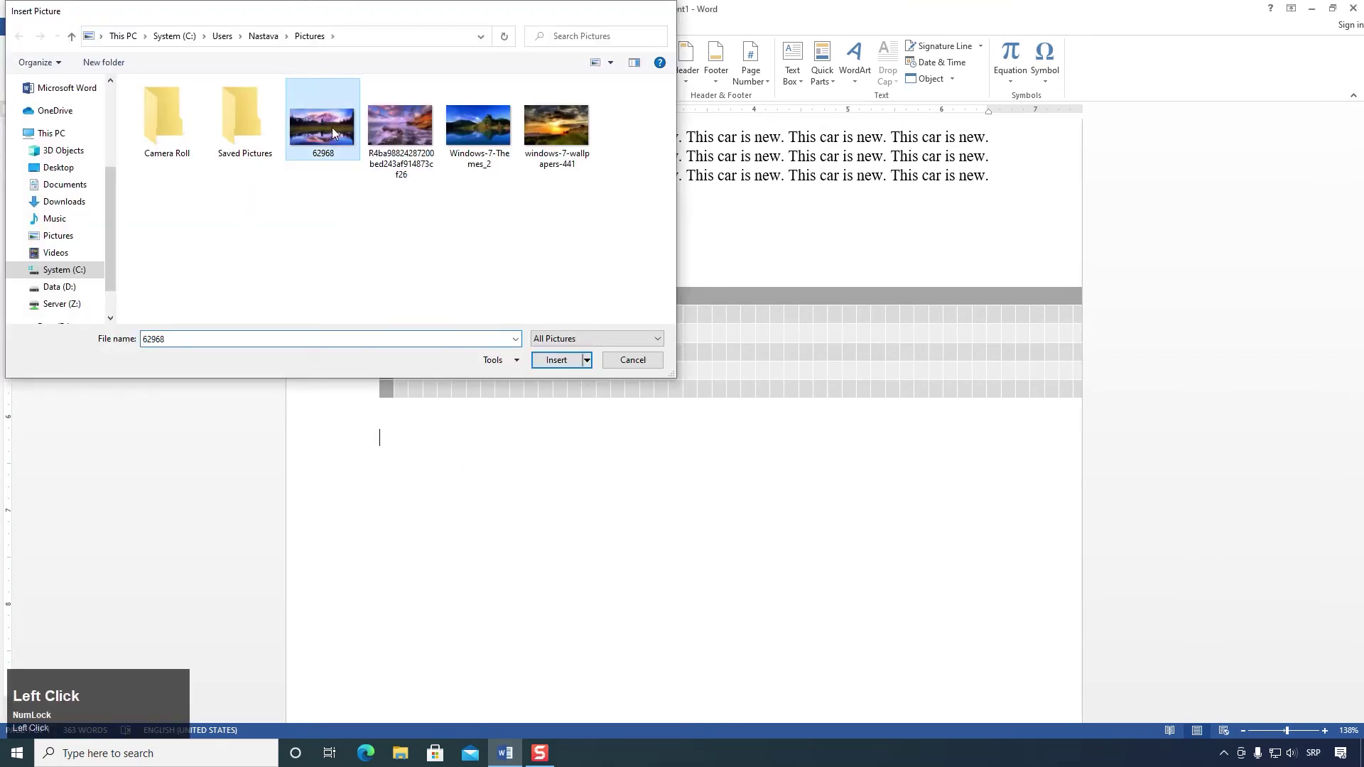
double_click(331, 126)
scroll(705, 476, down, 2)
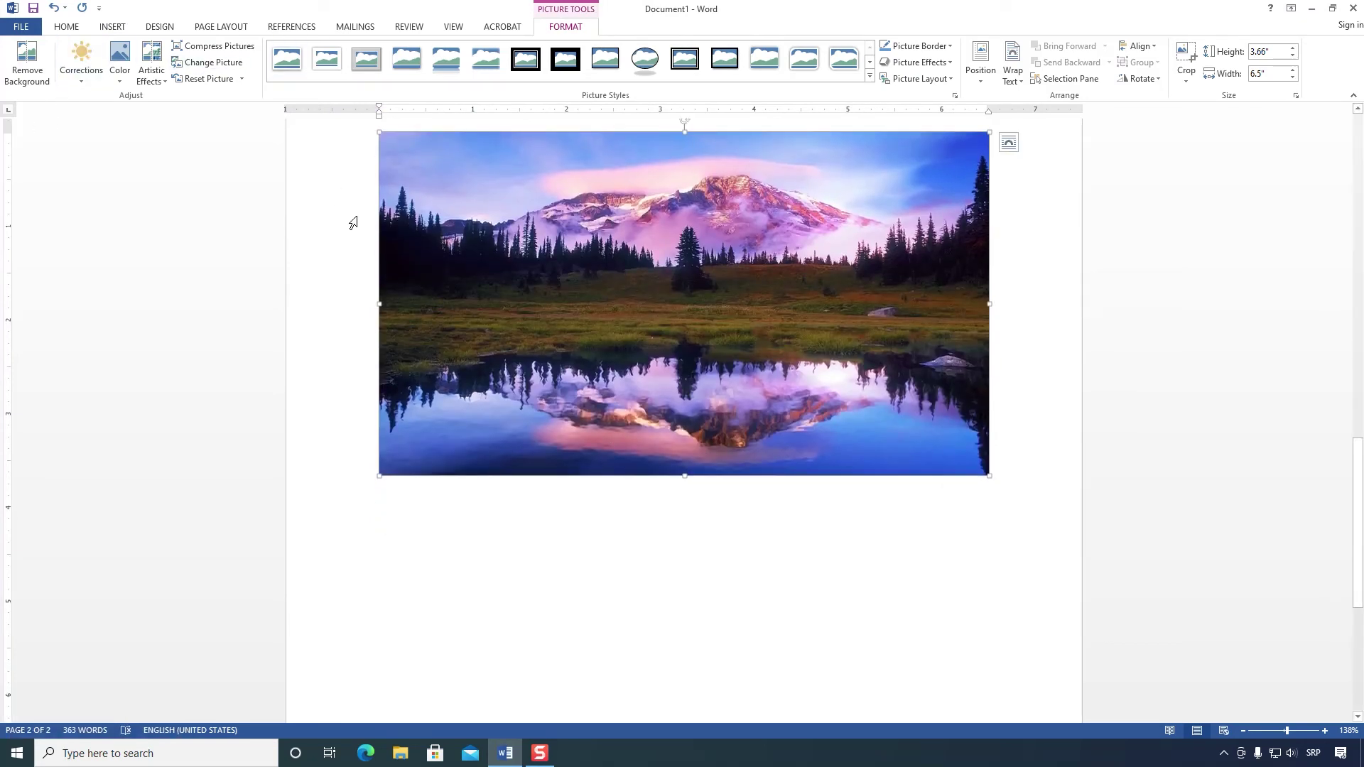
scroll(353, 223, up, 2)
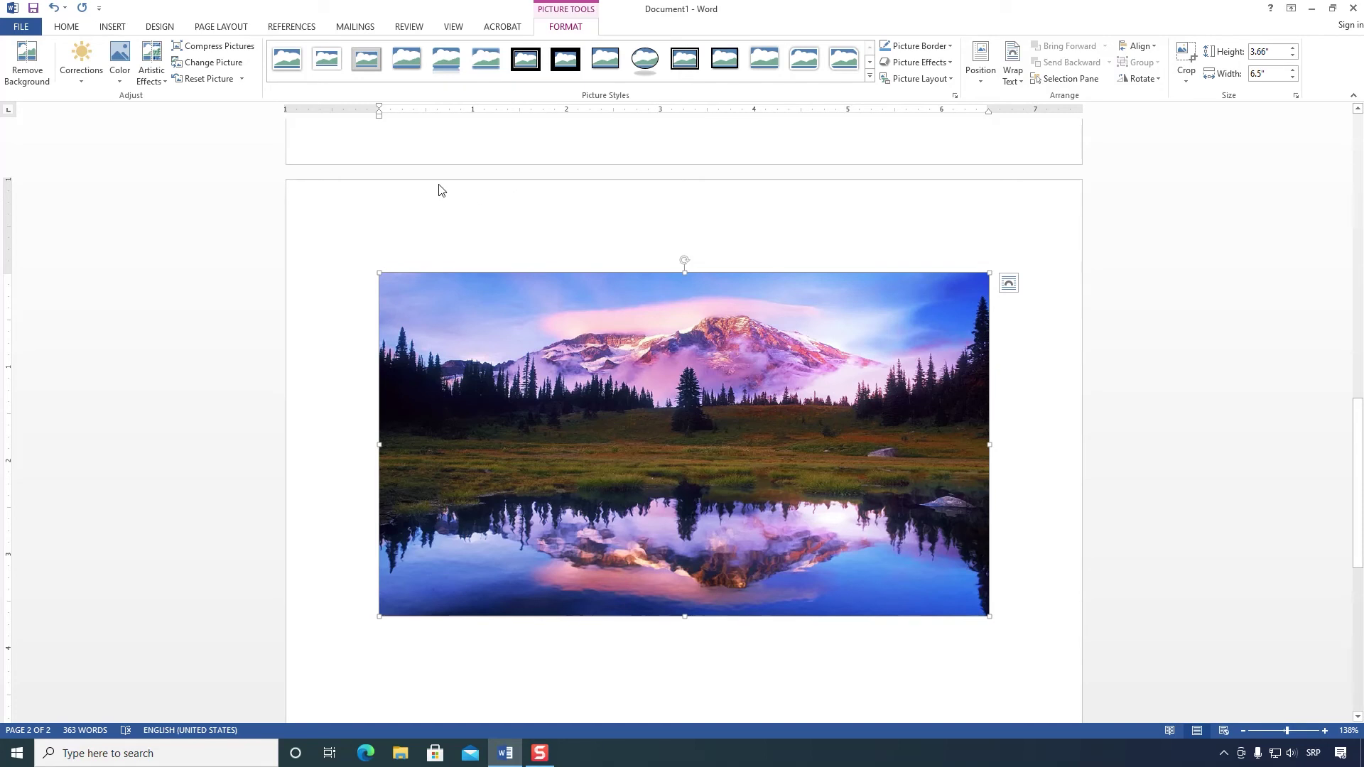
click(152, 68)
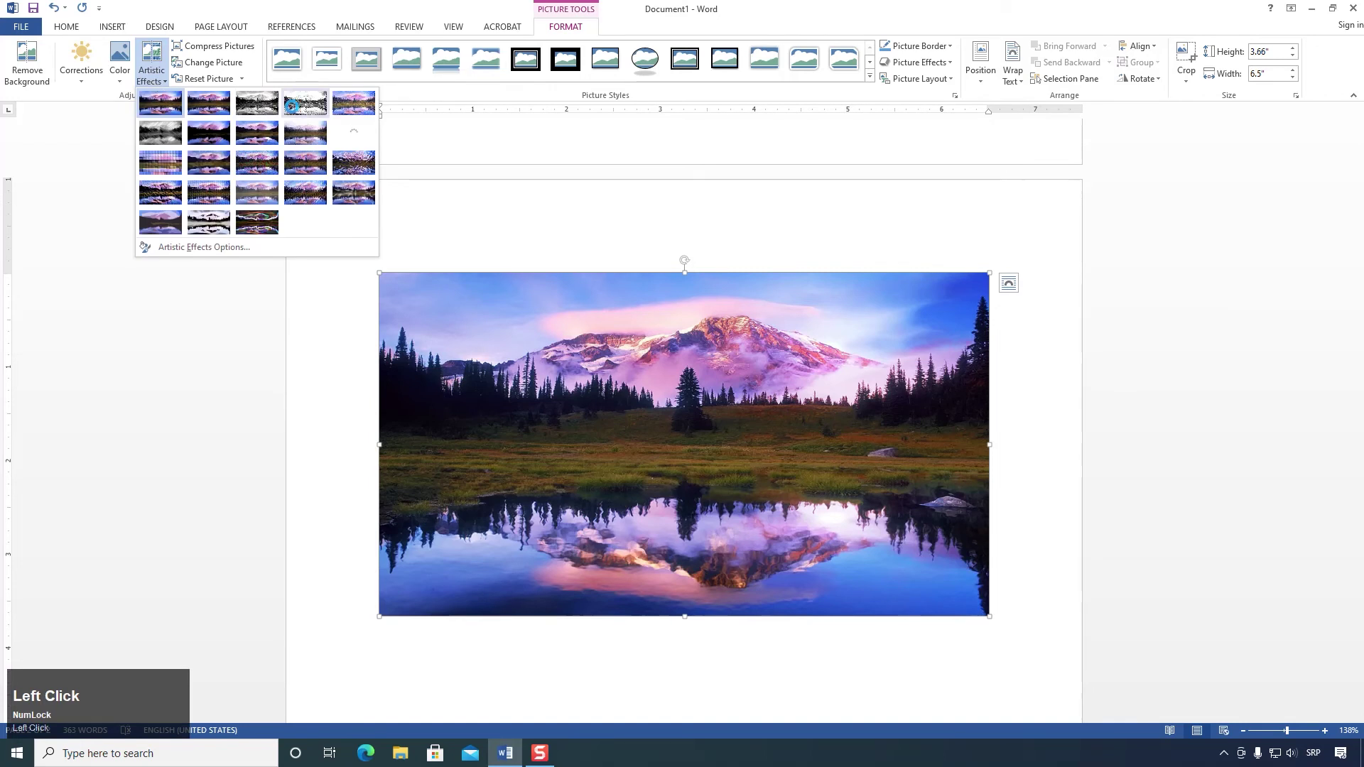
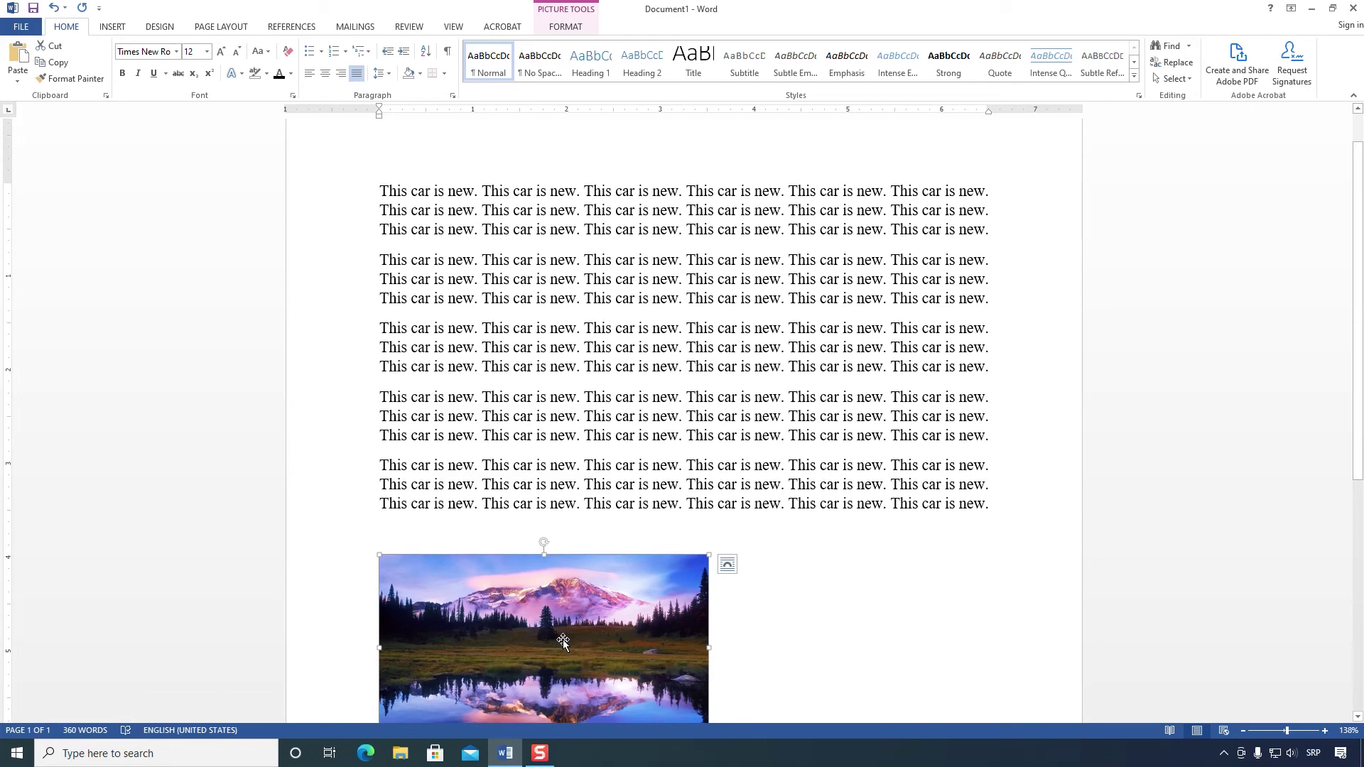
Step: Shrink the picture below the last paragraph proportionally to about 0.97" high and 1.73" wide
scroll(654, 640, down, 3)
drag(708, 555, 542, 459)
scroll(488, 649, up, 4)
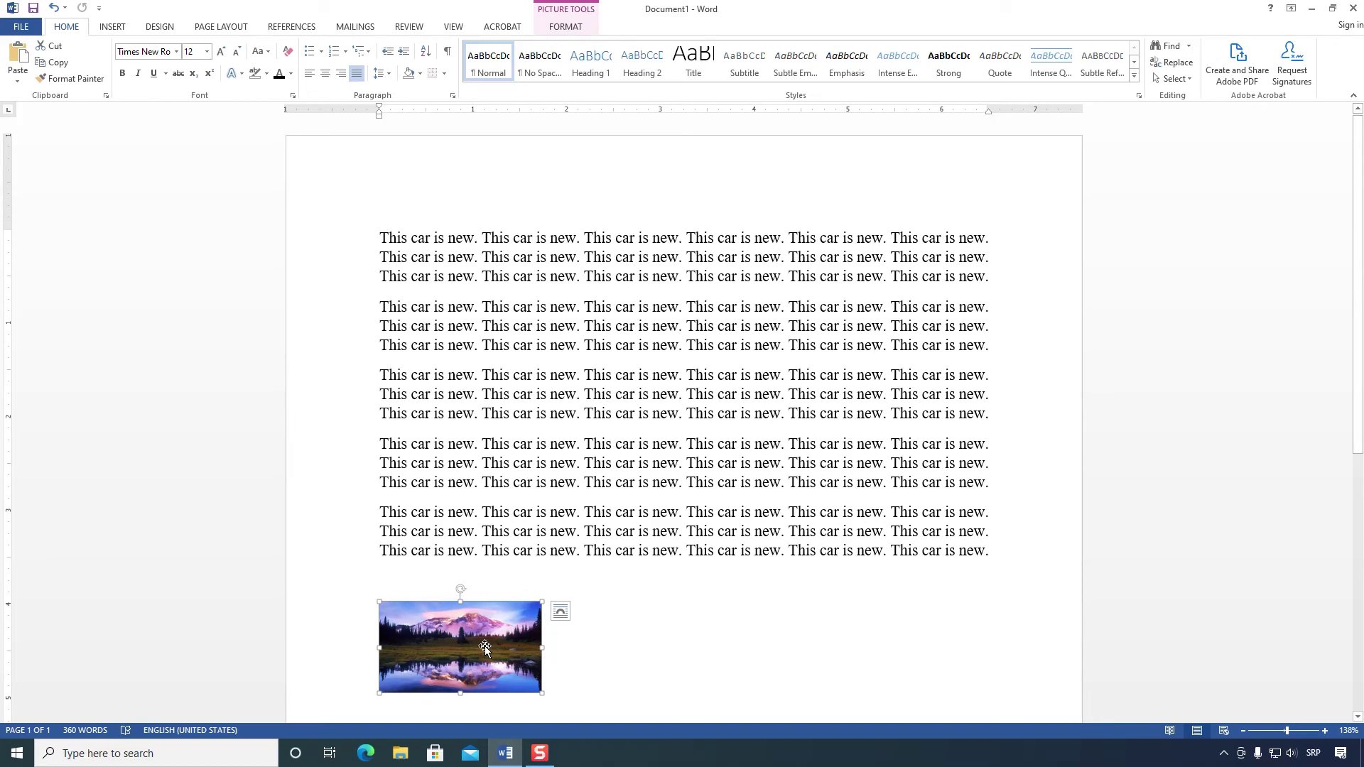
Step: Try moving the inline picture to the end of the second paragraph's second line, and undo the move
click(1059, 457)
click(1012, 328)
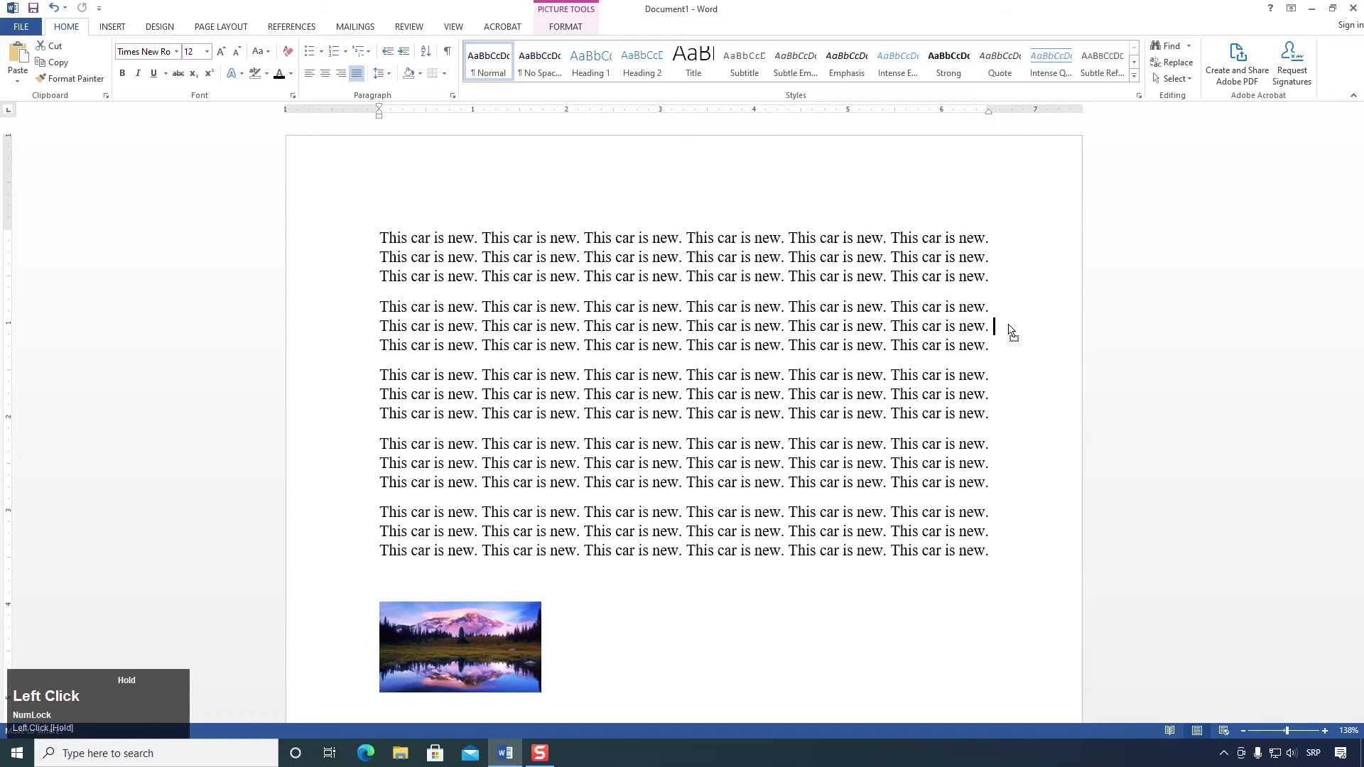
drag(1013, 331, 1013, 331)
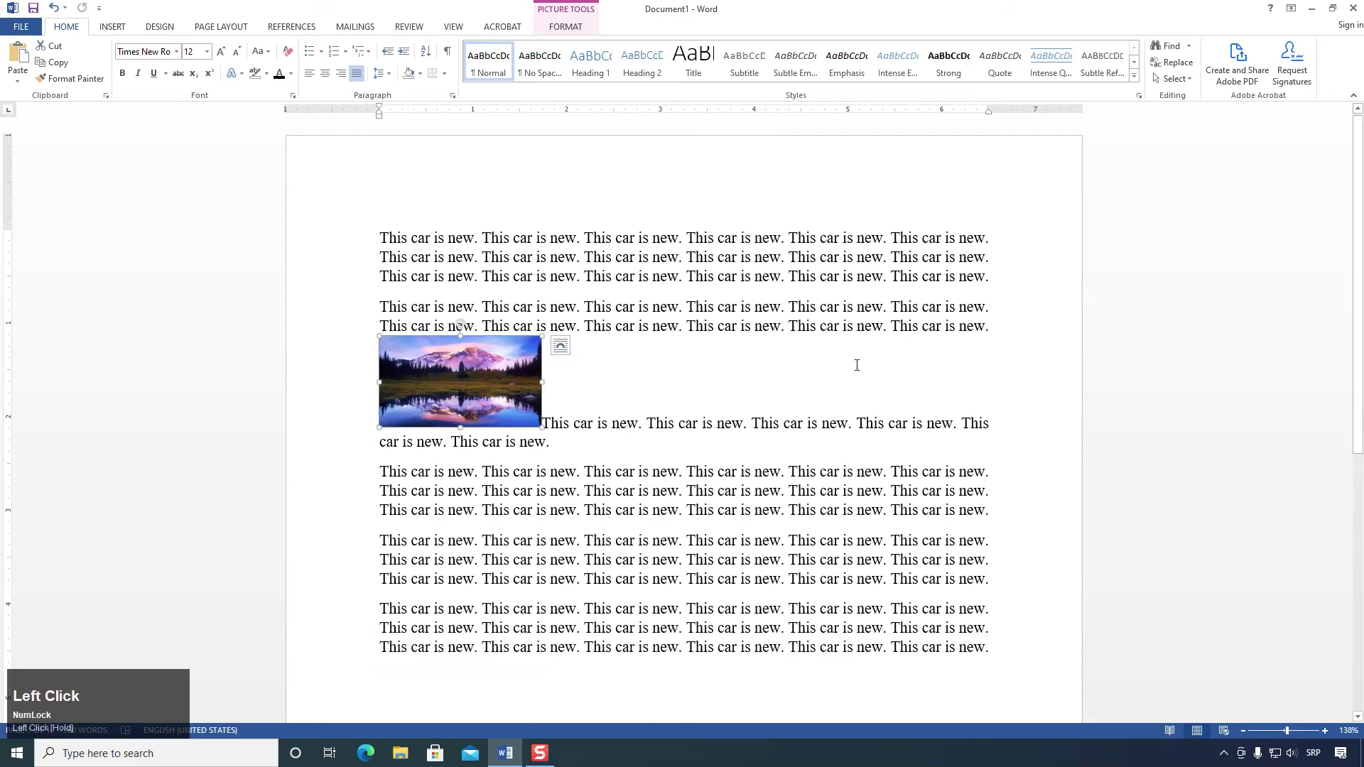
scroll(552, 376, down, 1)
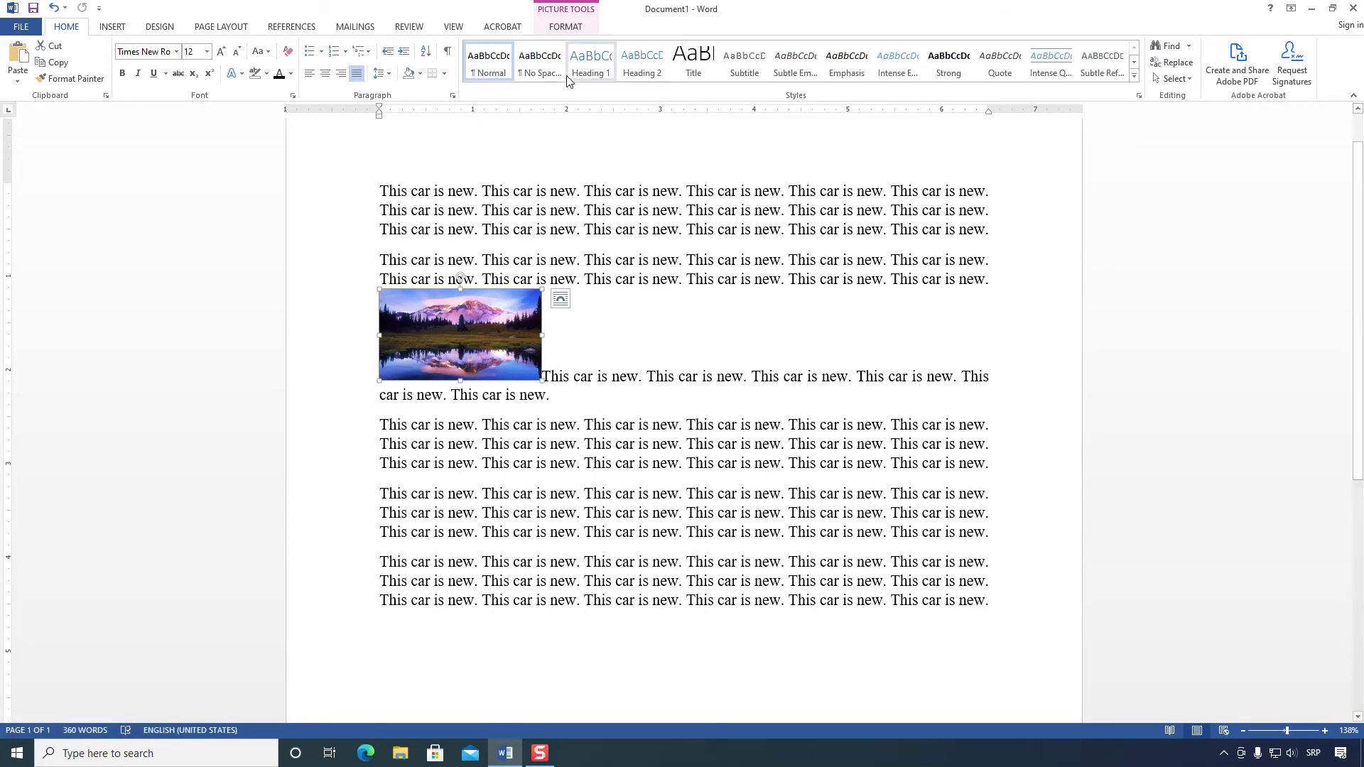
click(566, 26)
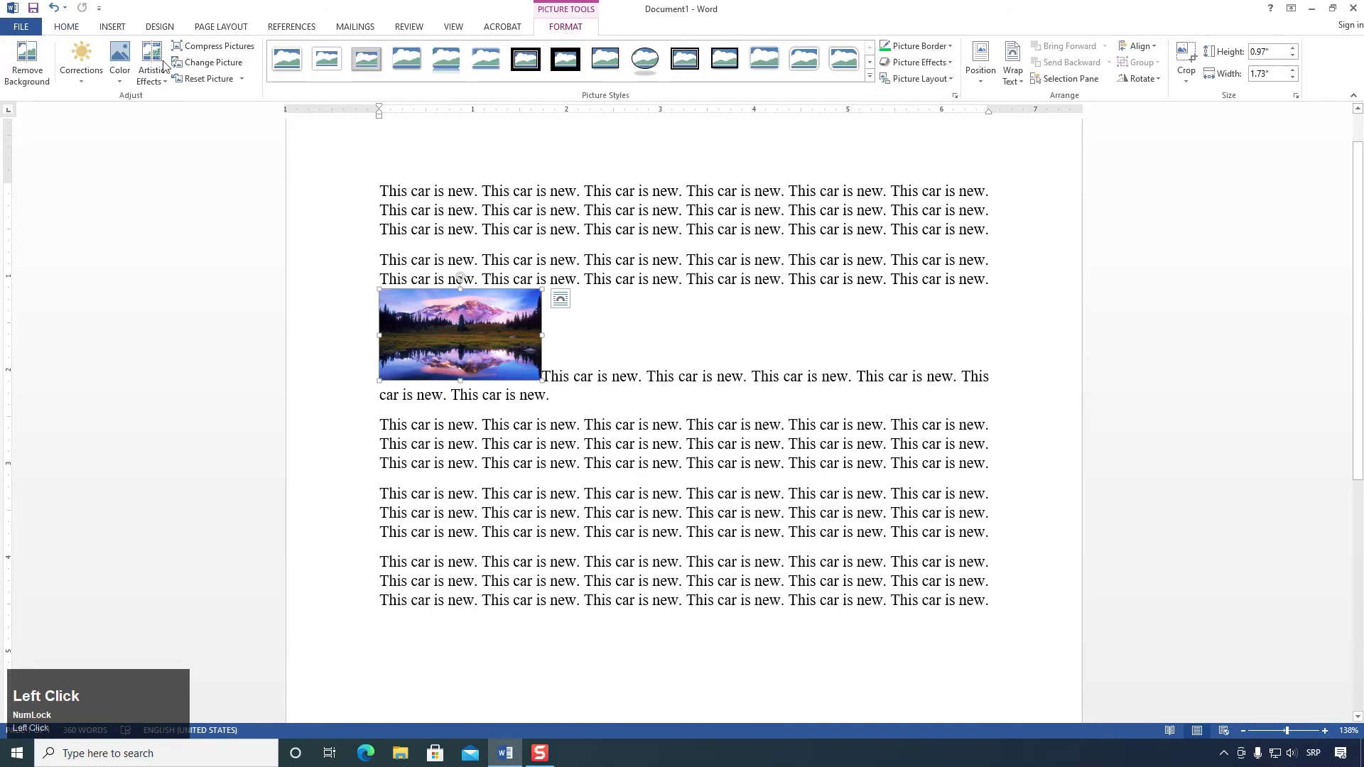
click(53, 8)
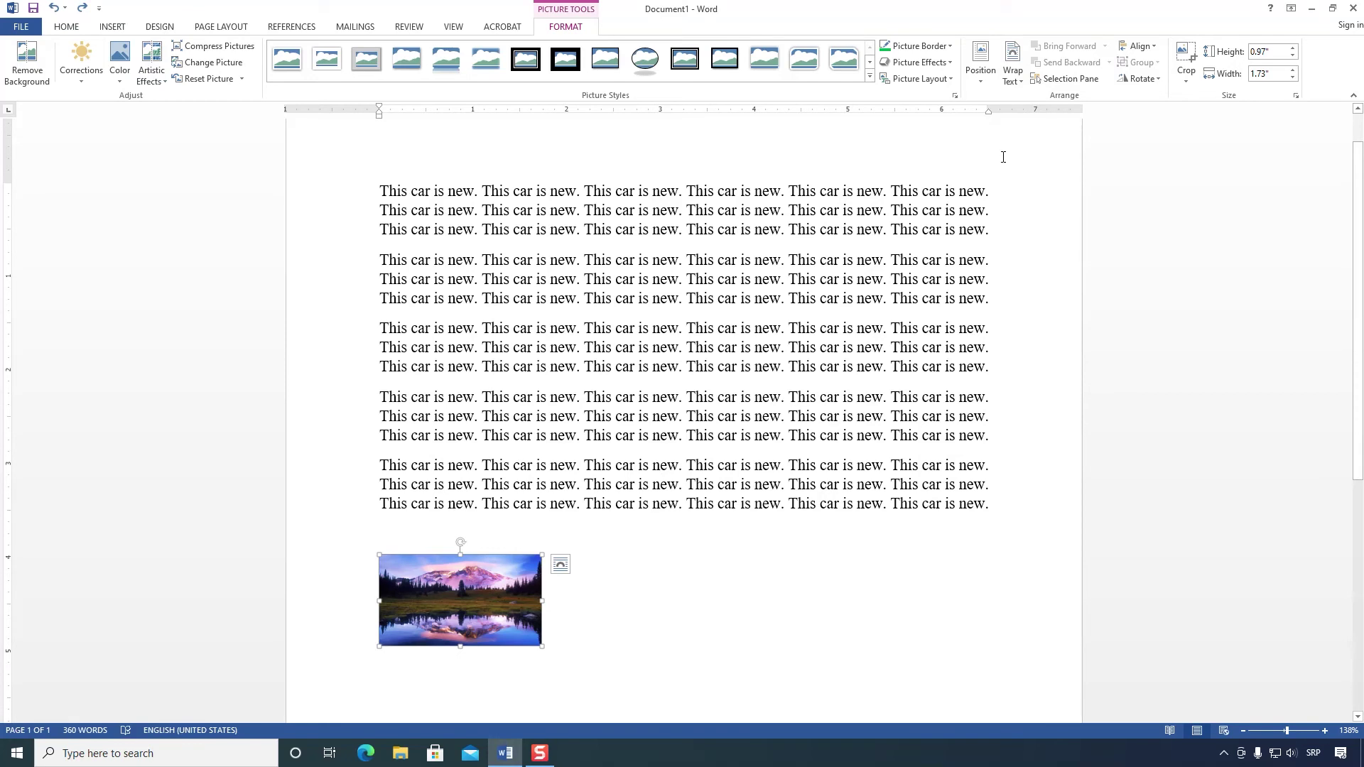
Step: Enter the text "sfsafsagfsag" on the empty line above the picture and "asgsagsagsgasgsg" on the line below it
click(1011, 78)
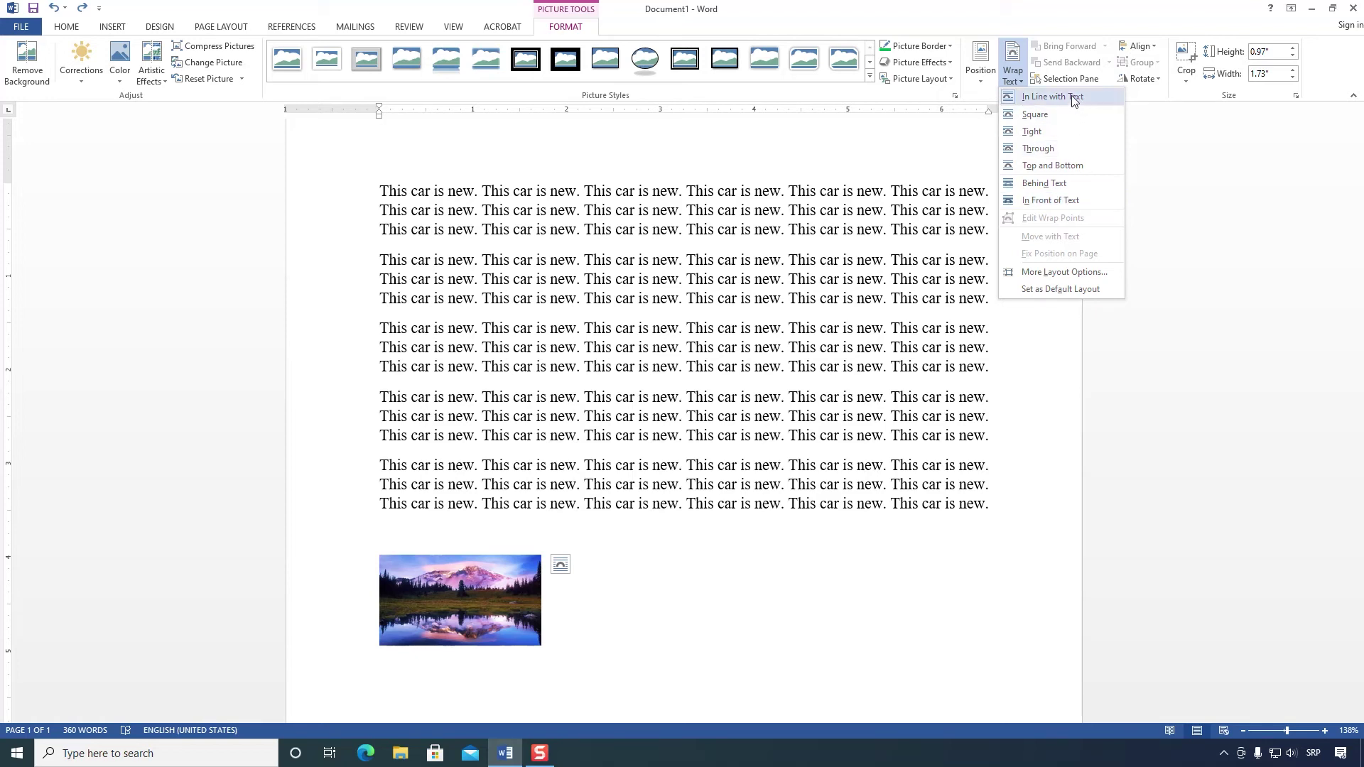
click(435, 539)
click(435, 540)
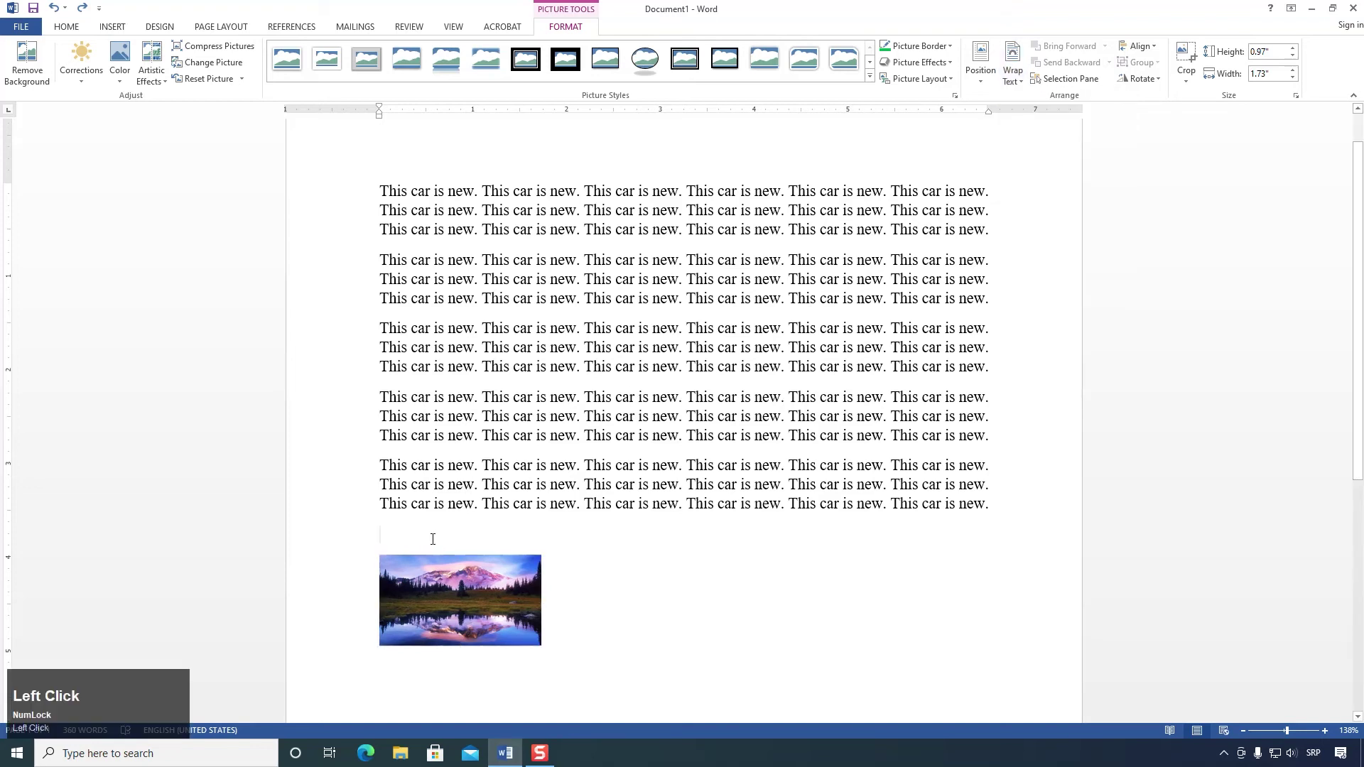
text(sfsafsagfsag)
key(Down)
key(Down)
text(asgsagsagsgasgsg)
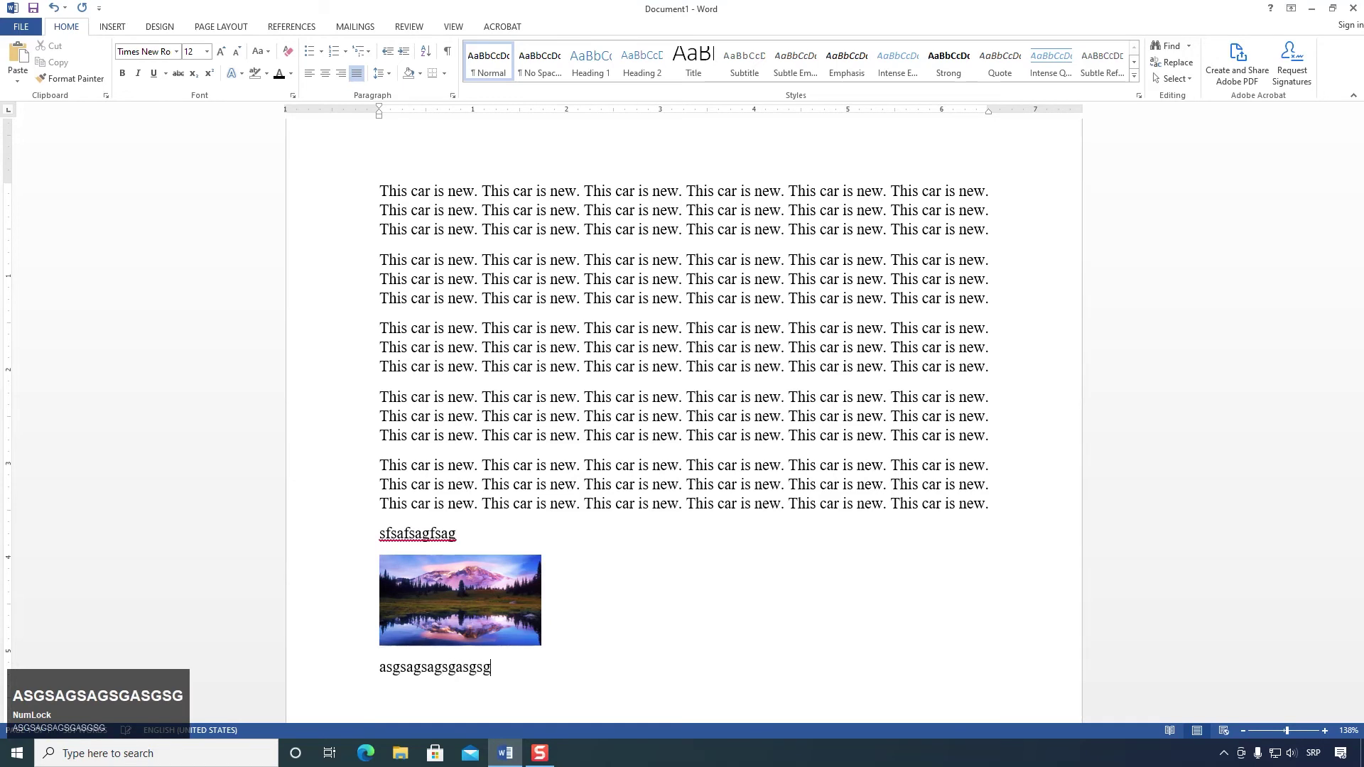
Step: Add "sagsagsasaagsagsagsagsa" directly after the inline picture and "sagasgsgsag" on a new line beneath it
scroll(579, 523, down, 2)
click(579, 523)
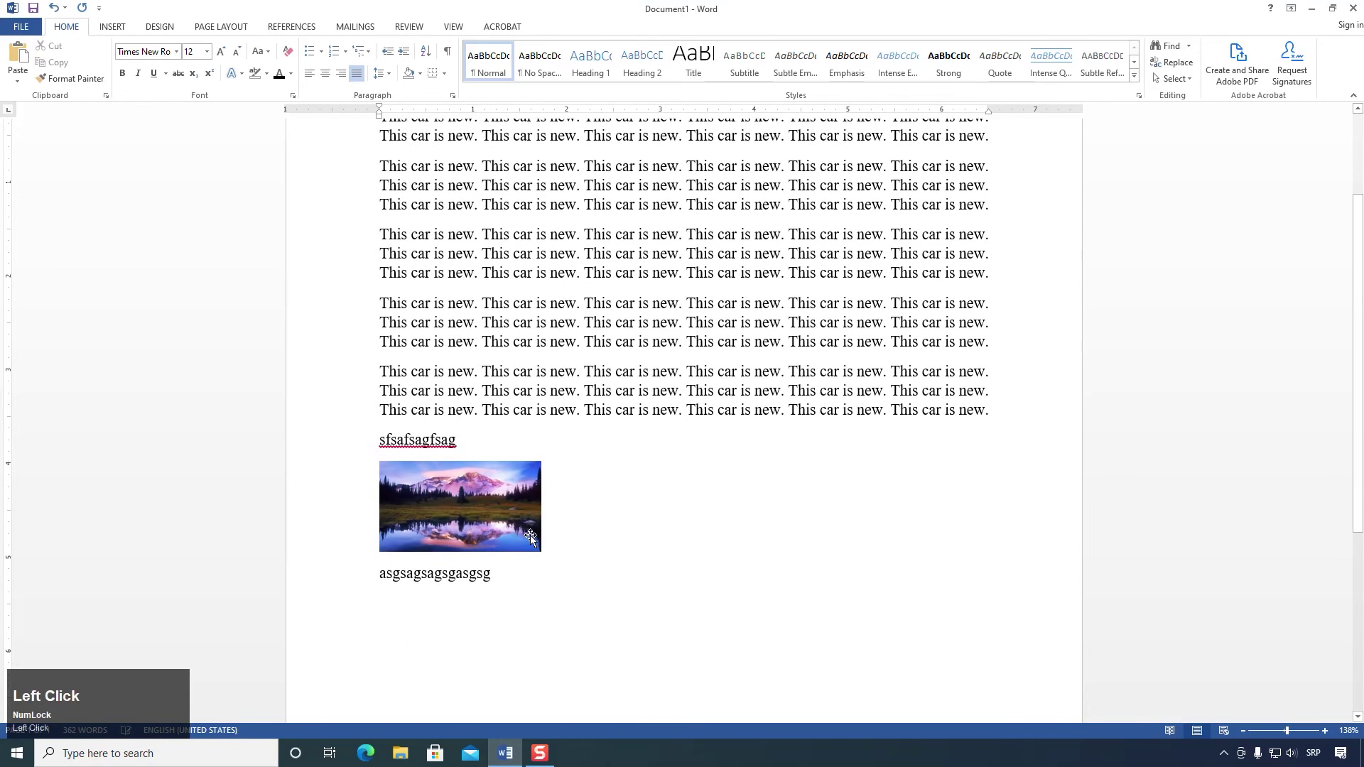
text(sagsagsasaa)
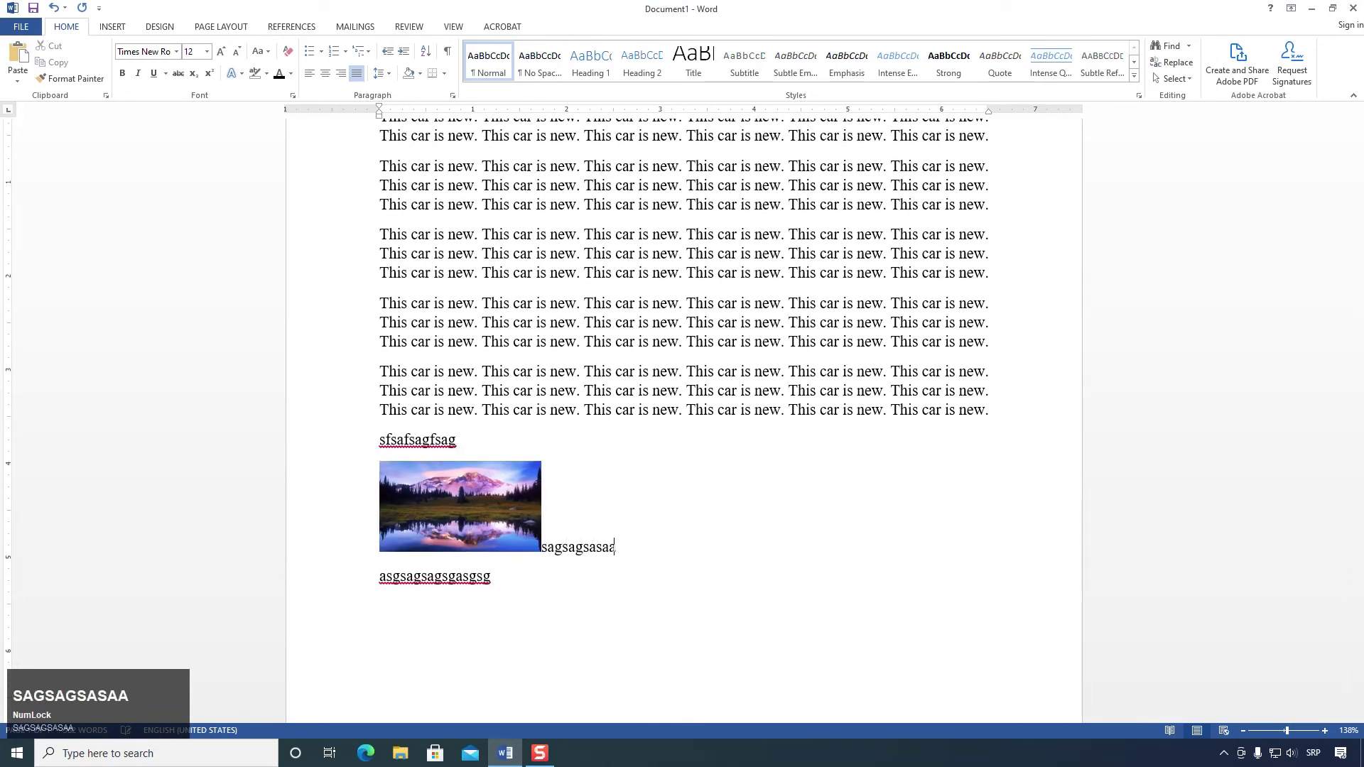
text(gsagsagsagsa)
key(Return)
text(sagasgsgsag)
Step: Set the picture's text wrapping to Tight
key(Up)
key(Up)
key(Down)
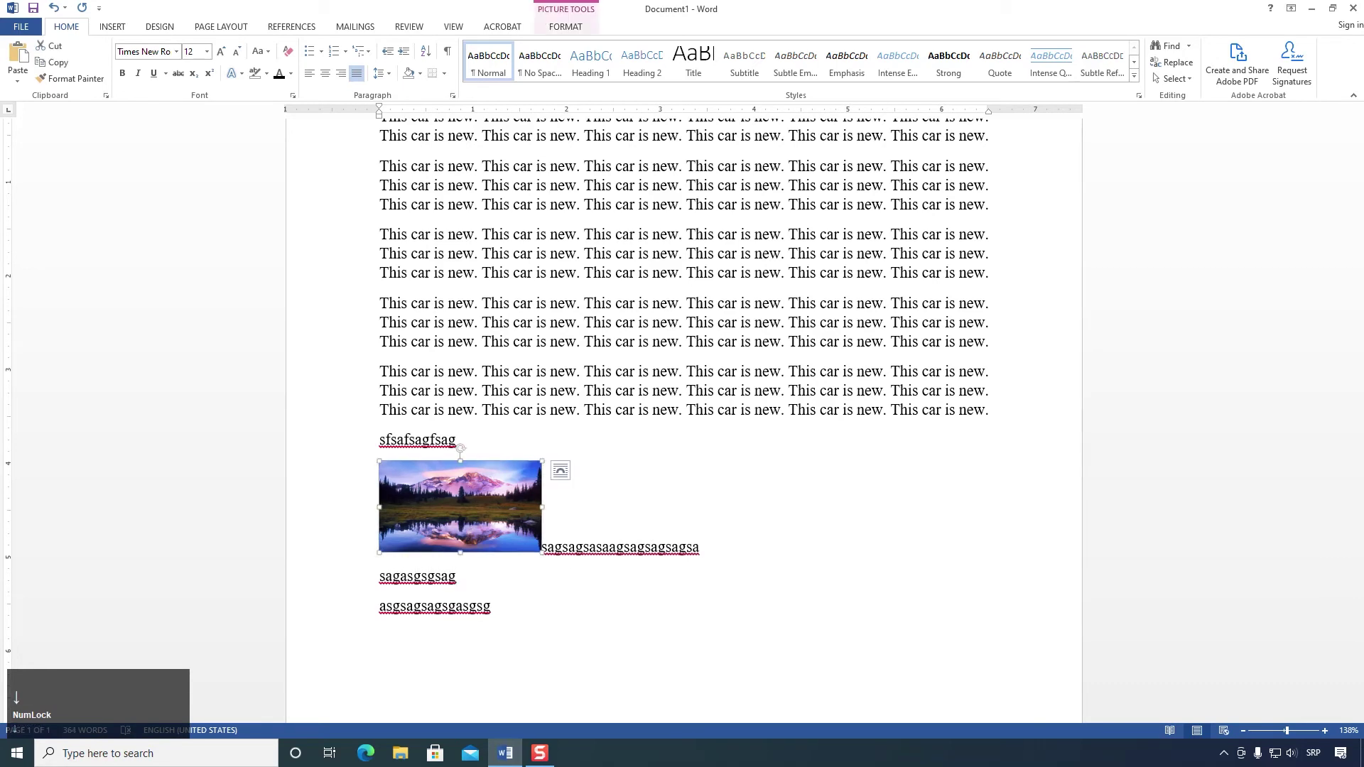
click(565, 27)
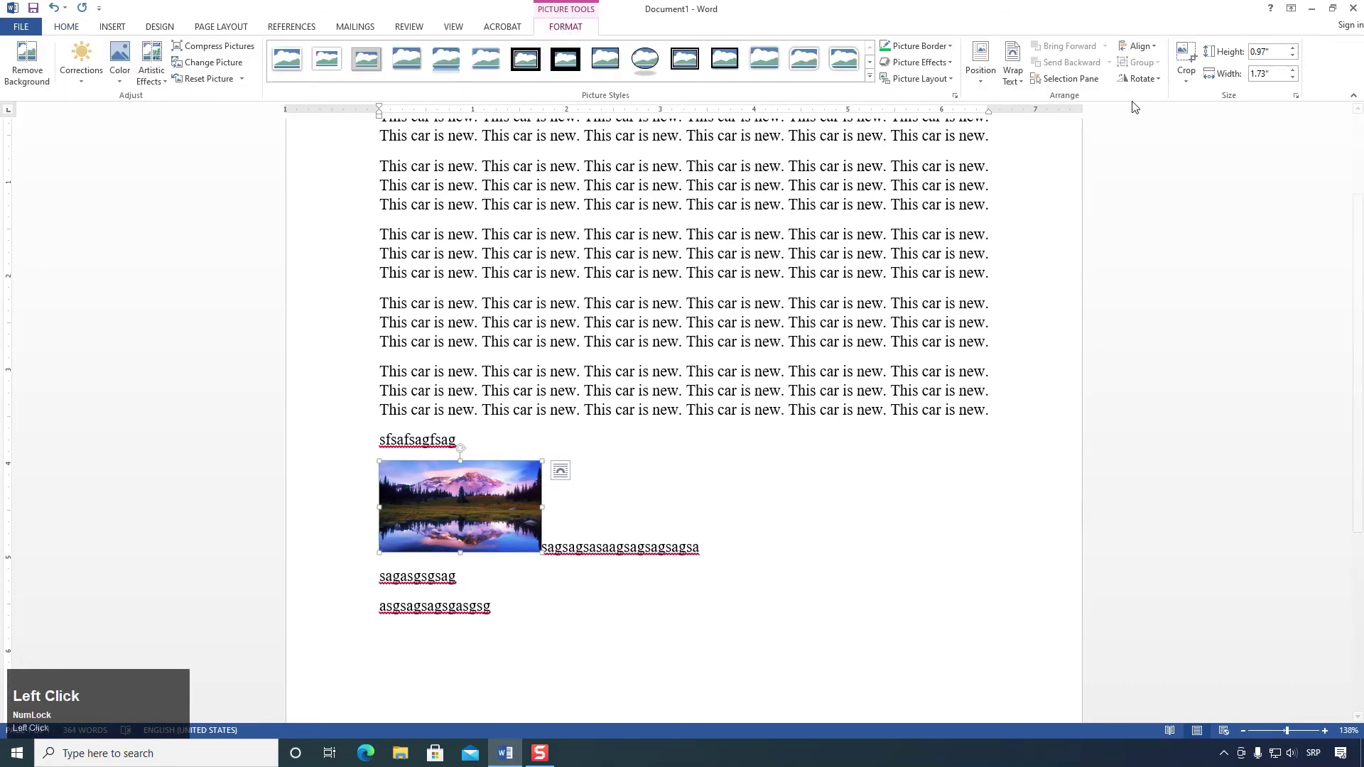
click(1013, 77)
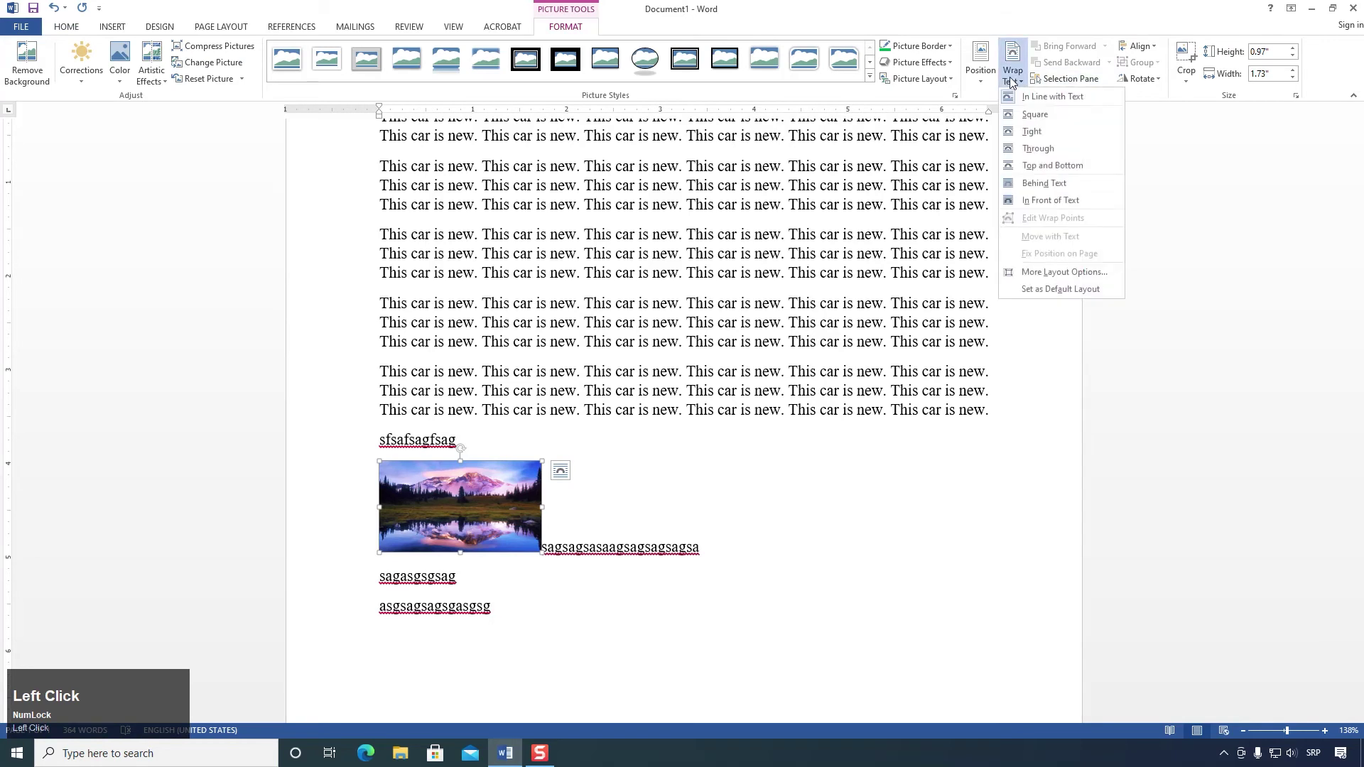
click(1054, 135)
scroll(472, 637, up, 3)
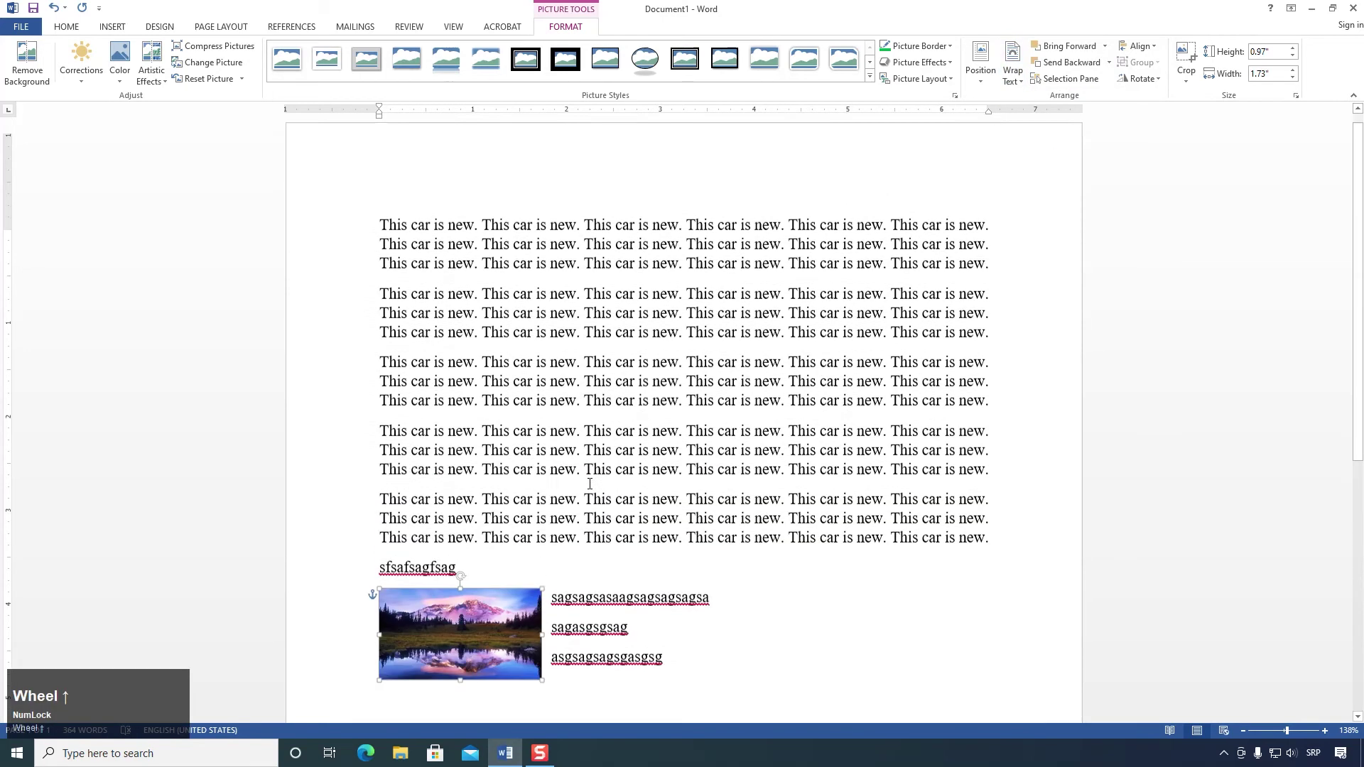
Step: Move the picture against the right margin beside the second paragraph and enlarge it to about 2.28" high and 4.06" wide
scroll(471, 636, down, 3)
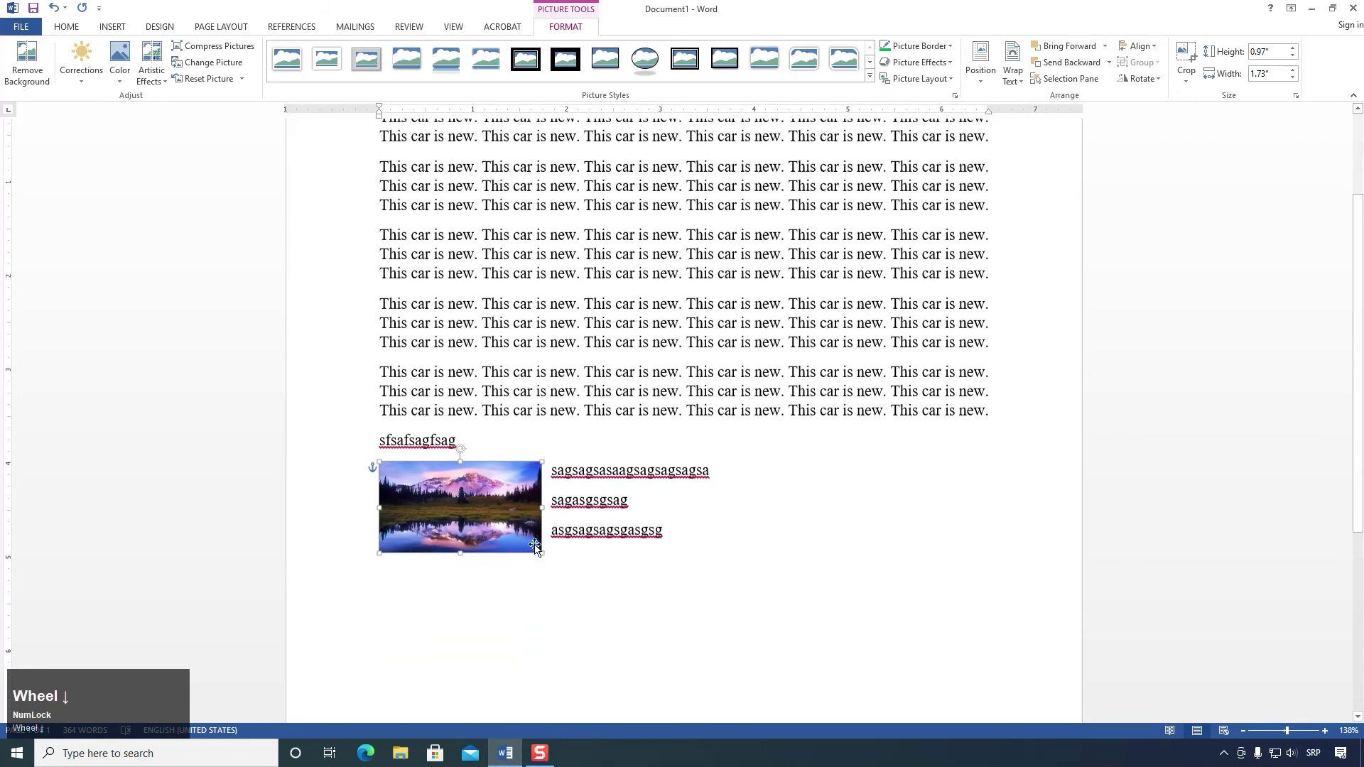
drag(497, 506, 952, 198)
scroll(952, 198, up, 3)
drag(917, 328, 921, 324)
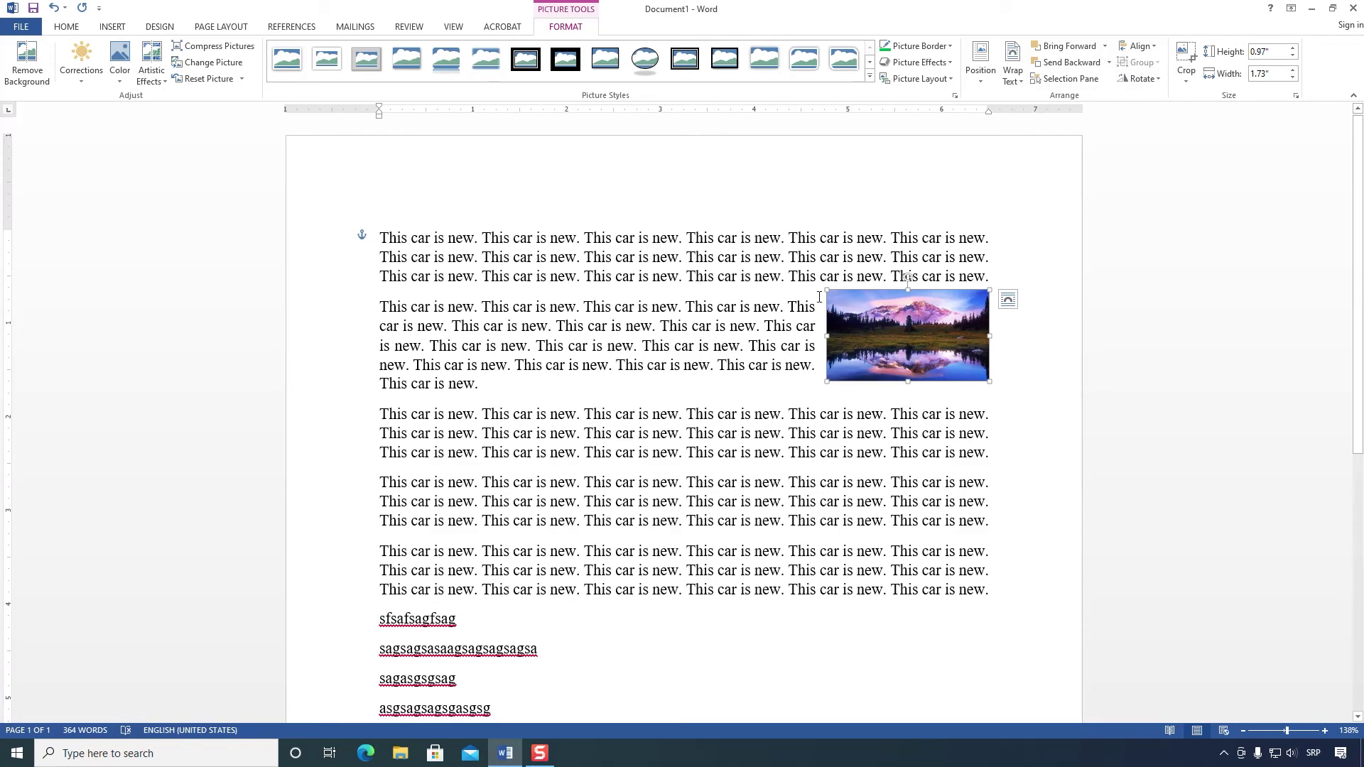
mouse_move(827, 290)
mouse_down()
mouse_move(884, 320)
mouse_move(842, 299)
mouse_up()
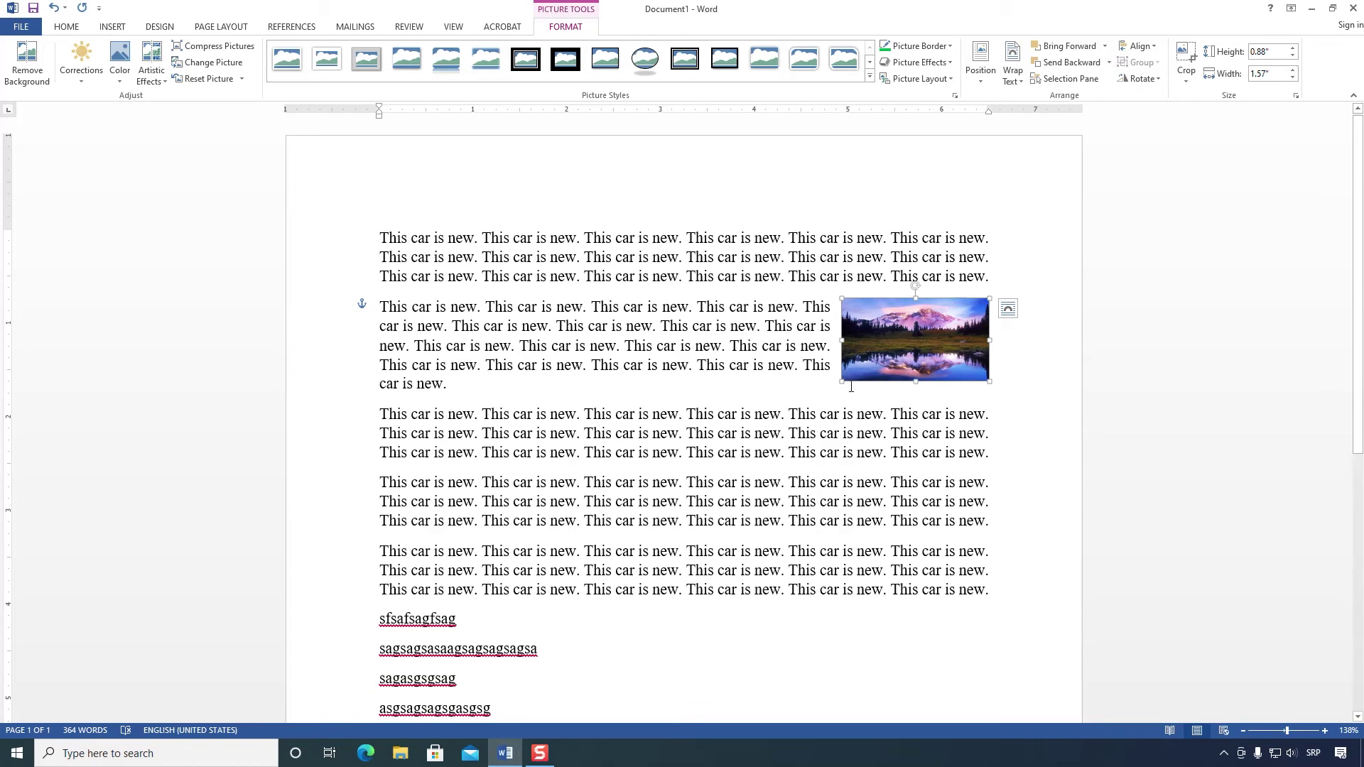
drag(838, 384, 609, 511)
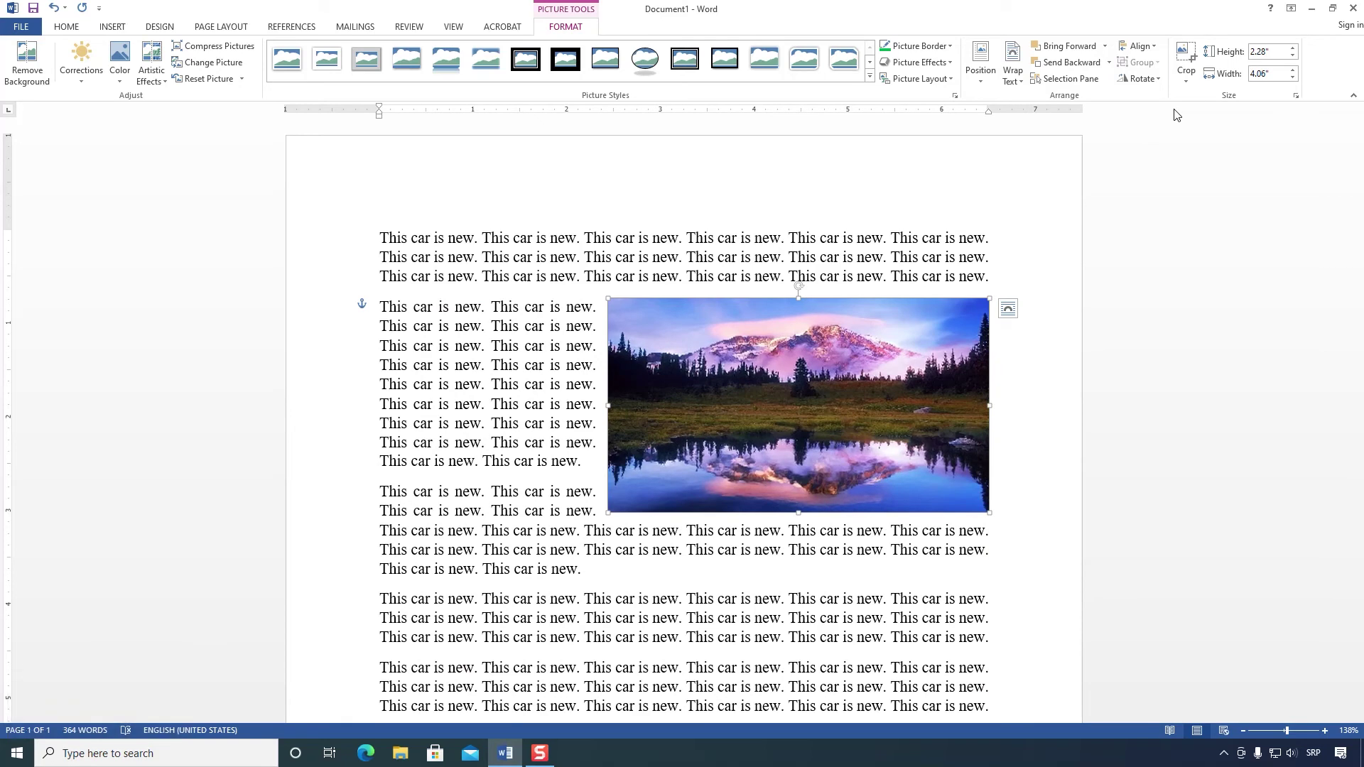
Step: Crop the picture from its bottom, left and right edges to about 1.55" high and 2.5" wide
click(1188, 58)
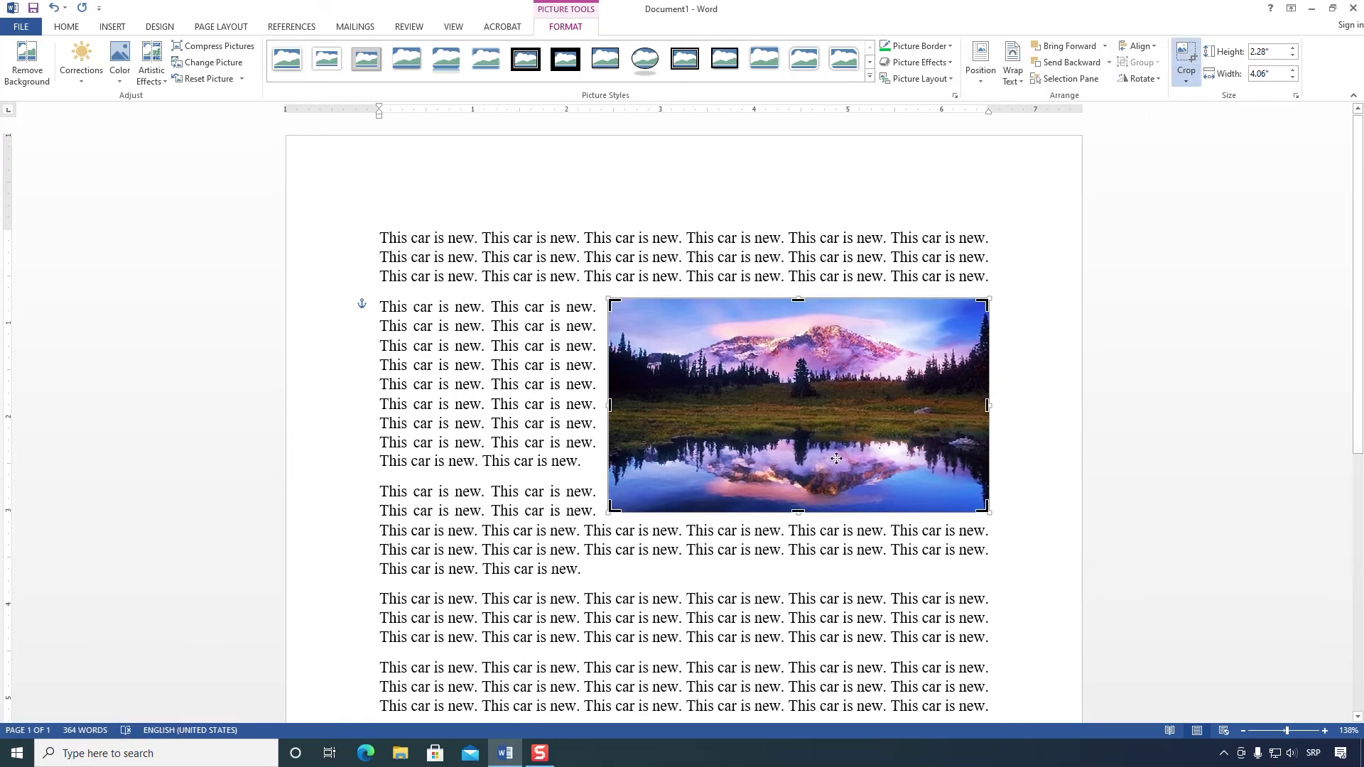
drag(798, 512, 801, 443)
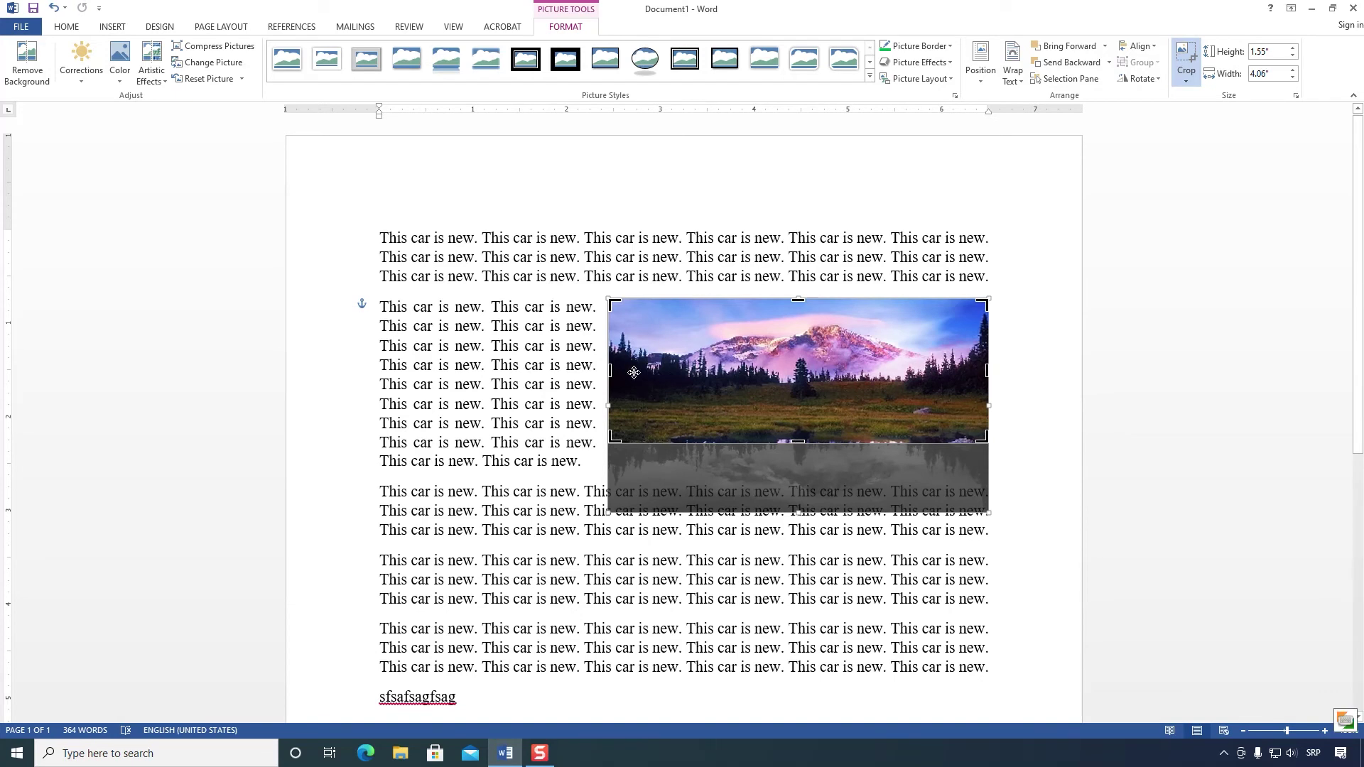
drag(609, 371, 688, 371)
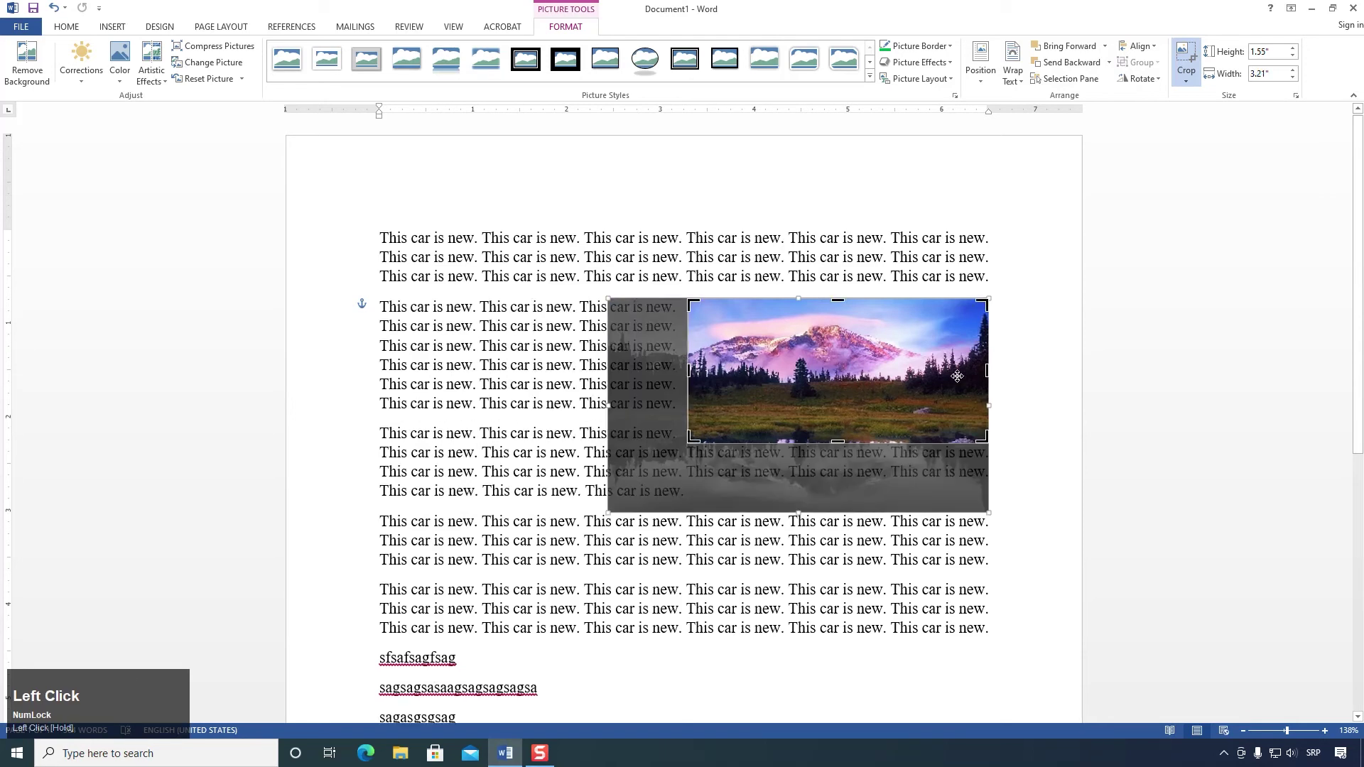
drag(987, 370, 922, 363)
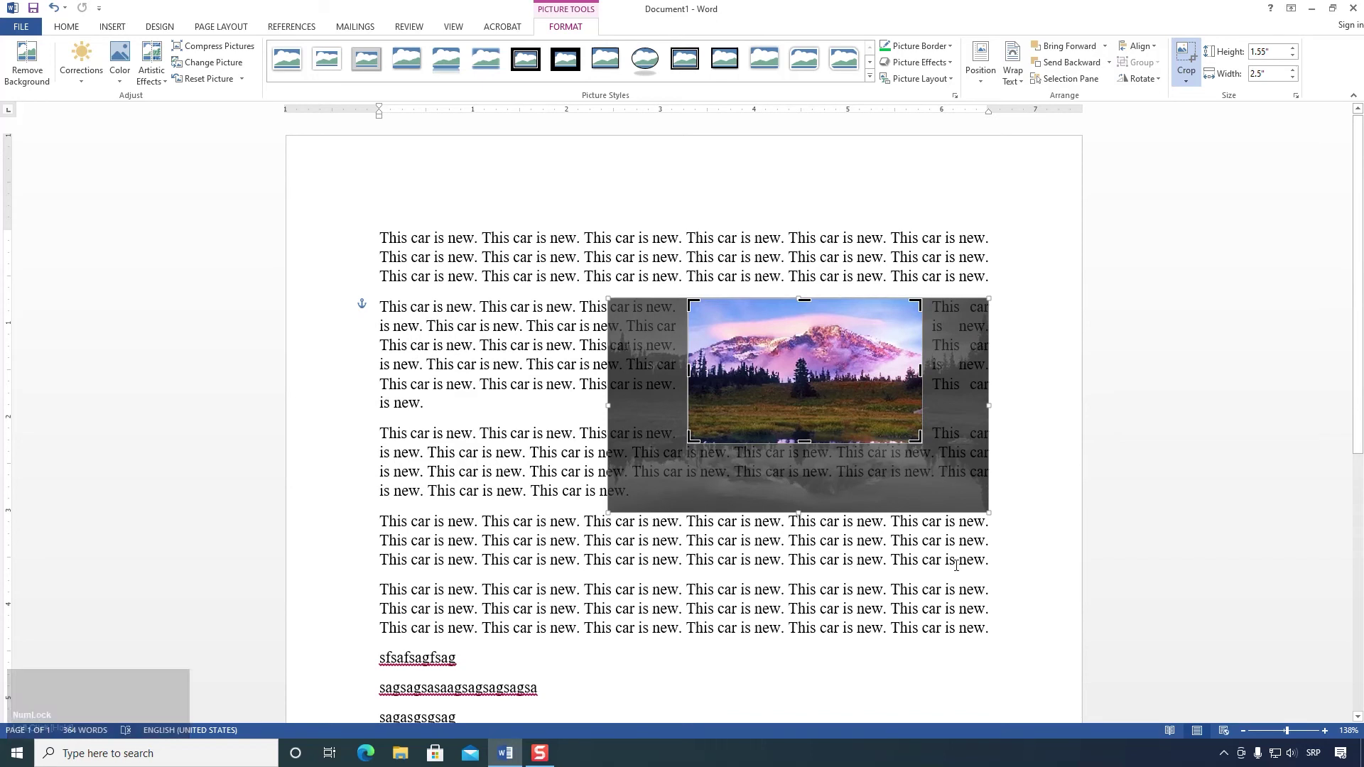
click(812, 275)
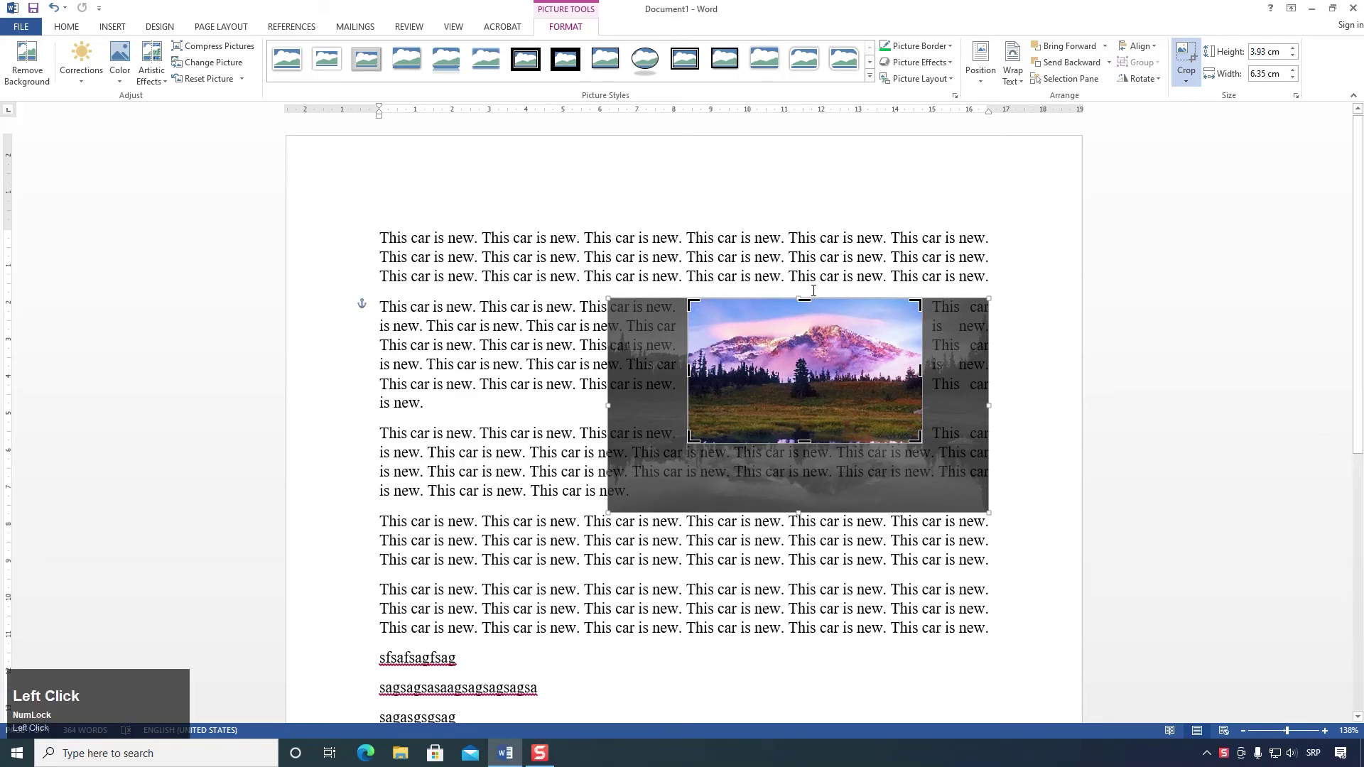
click(812, 283)
click(811, 334)
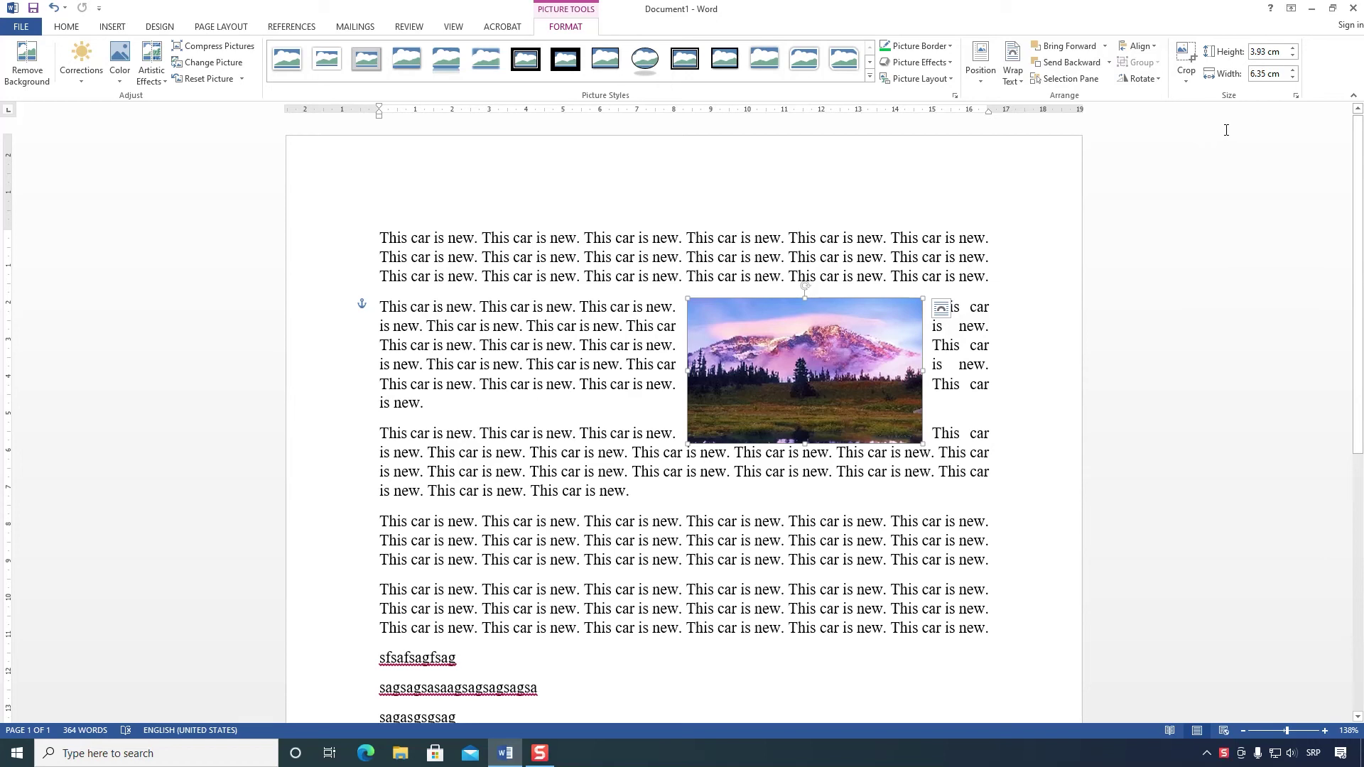
Step: Set the picture's height to 5 cm, and after that its width to 10 cm
click(1265, 53)
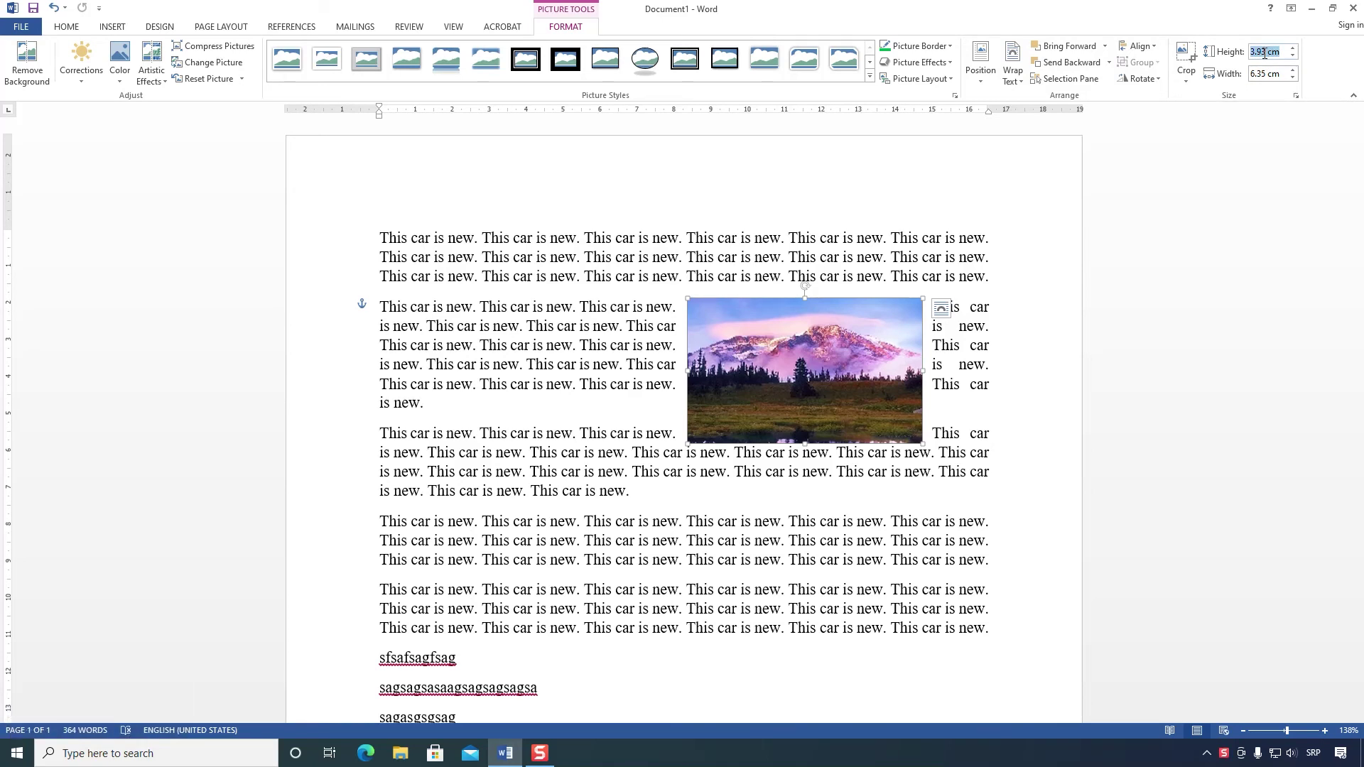
text(5)
key(Return)
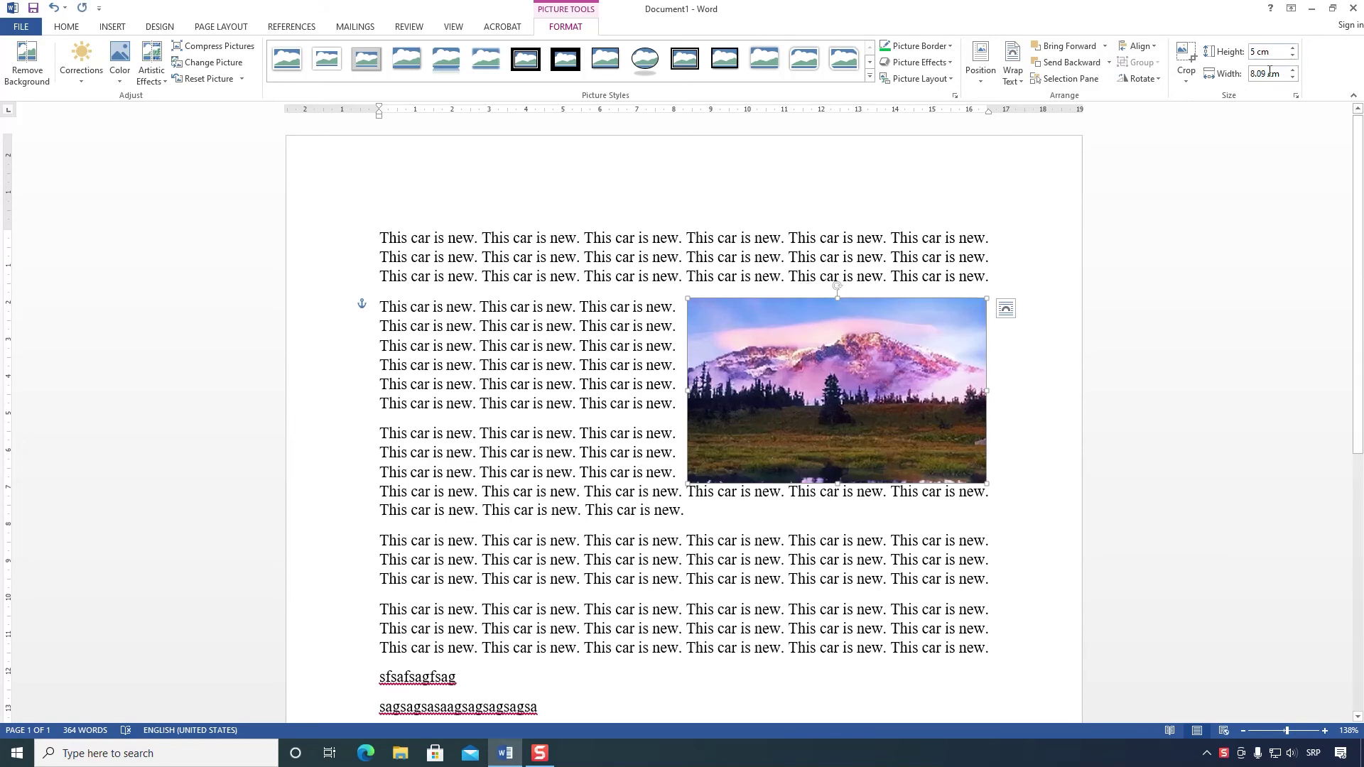
click(1270, 73)
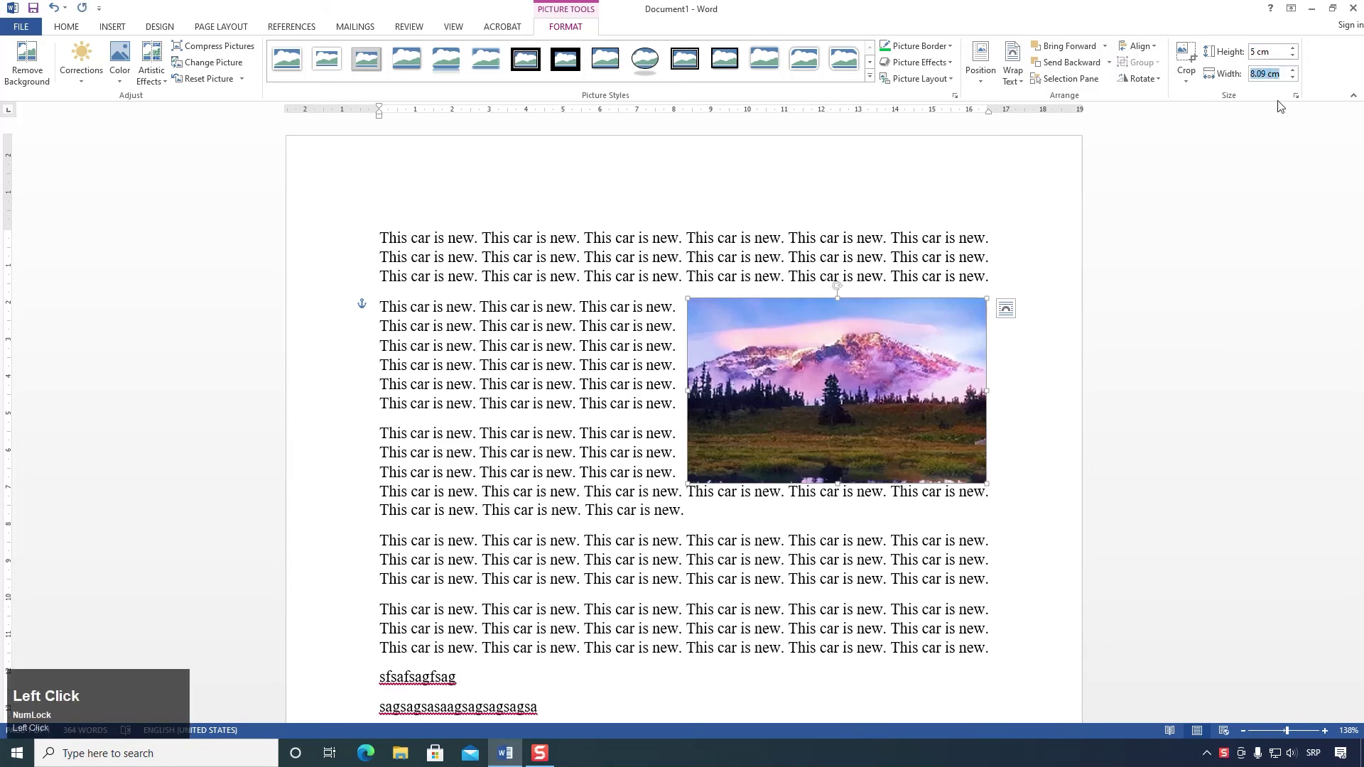
text(10)
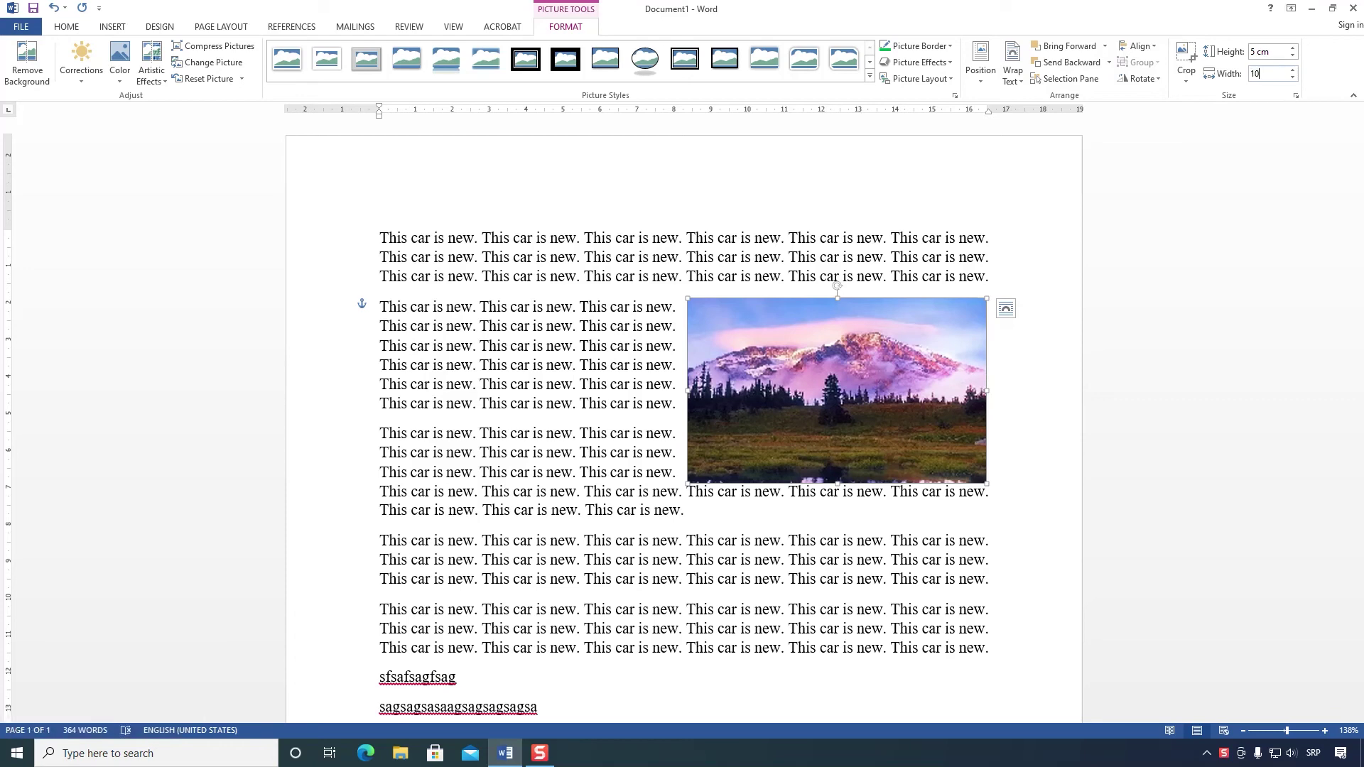
key(Return)
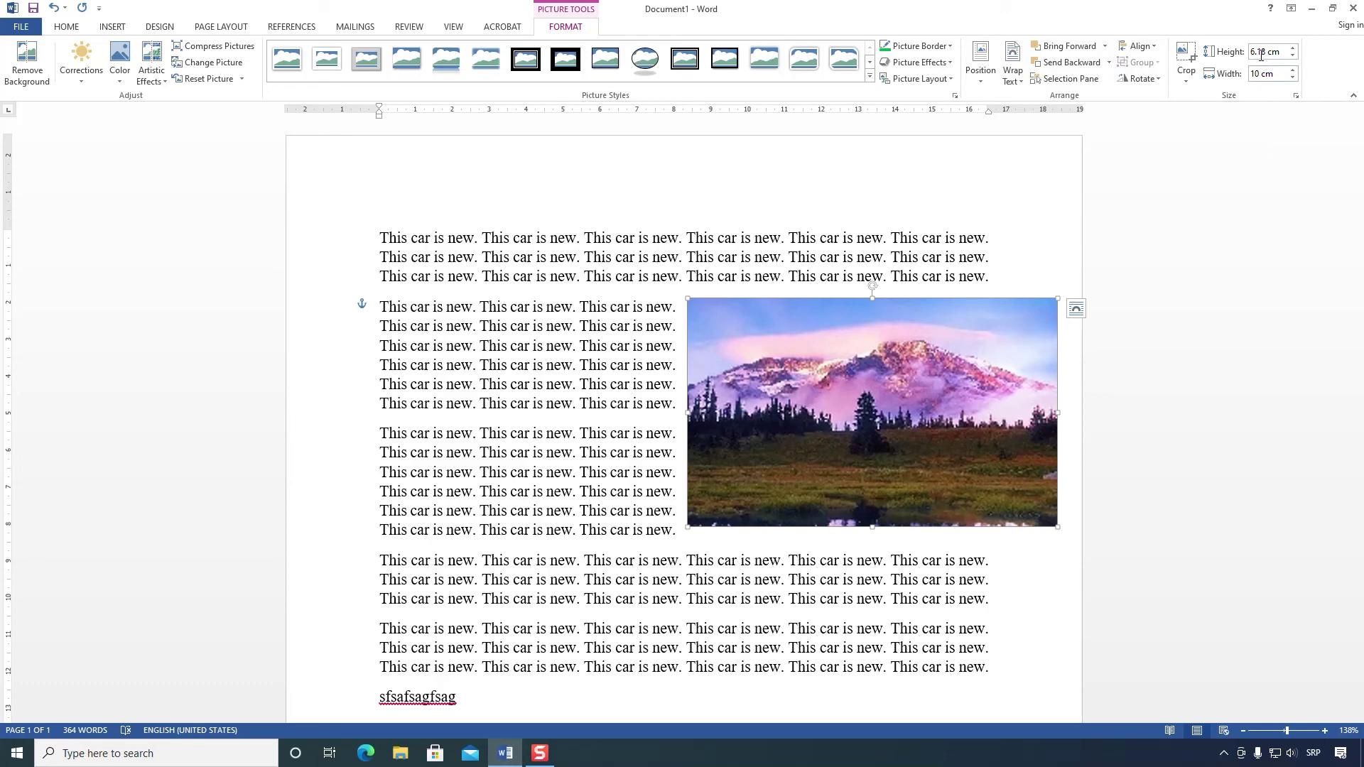
Step: Position the picture in the upper-left corner of the page's text area with text wrapping
click(987, 78)
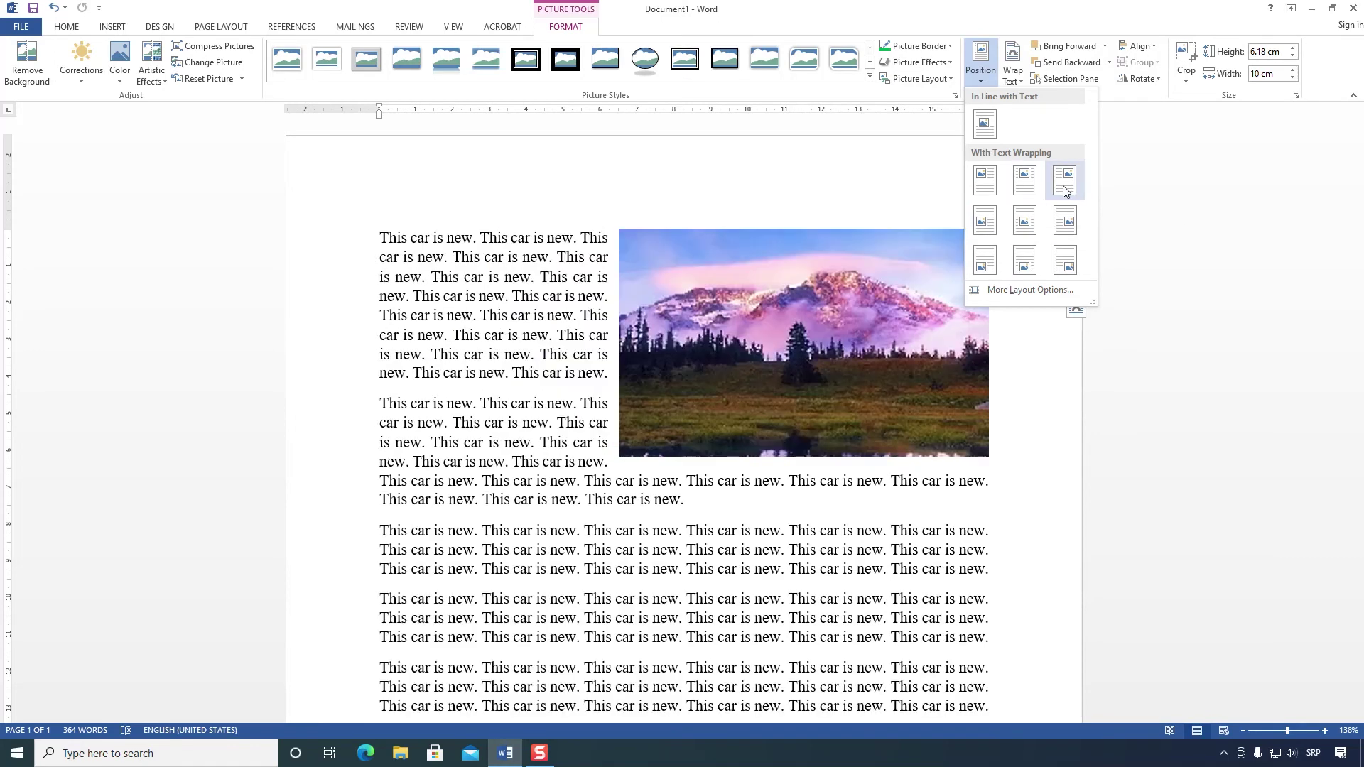
click(986, 181)
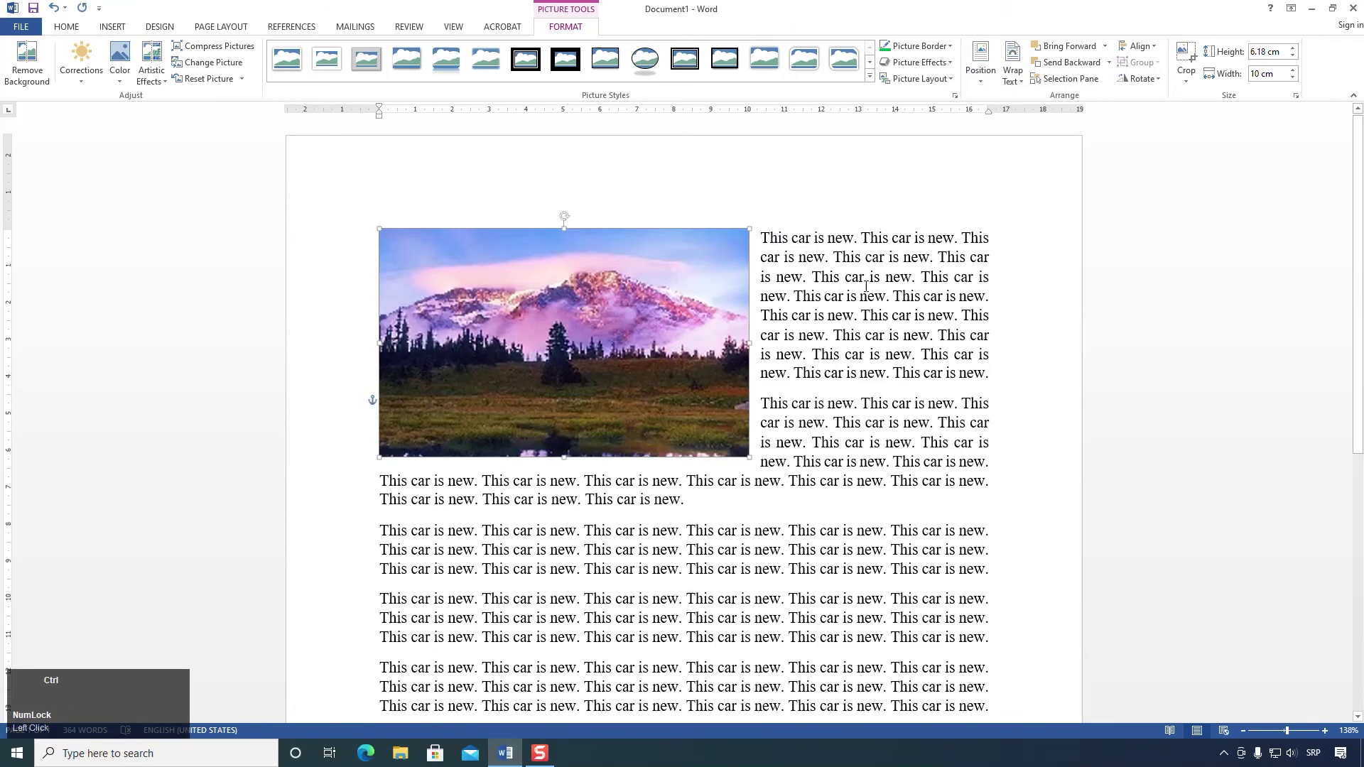
scroll(911, 144, down, 6)
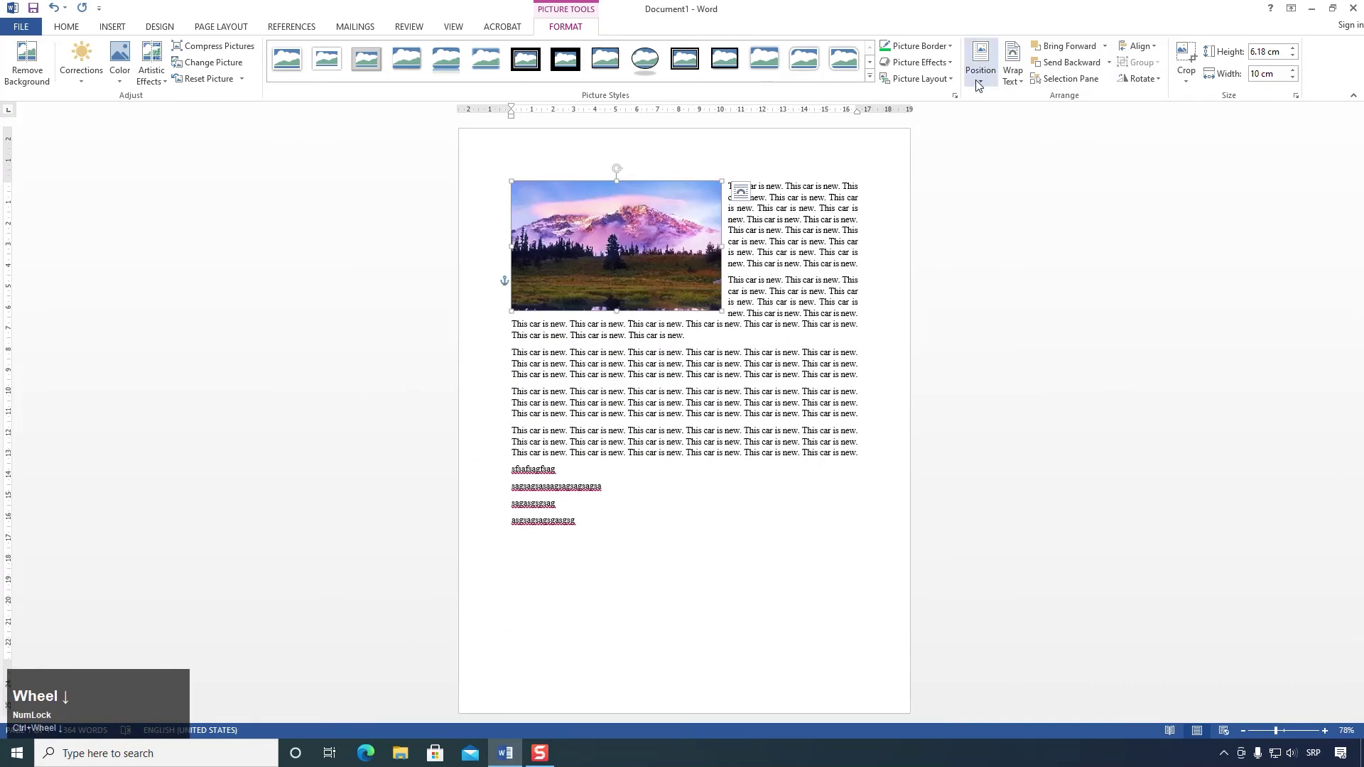
Step: Undo the recent edits back to the small inline picture placed below the line "sfsafsagfsag"
click(55, 9)
click(55, 9)
click(55, 9)
click(54, 8)
click(55, 9)
click(55, 9)
click(55, 9)
Step: Set the picture's text wrapping to Tight and move it to the start of the first paragraph at the left margin
click(572, 407)
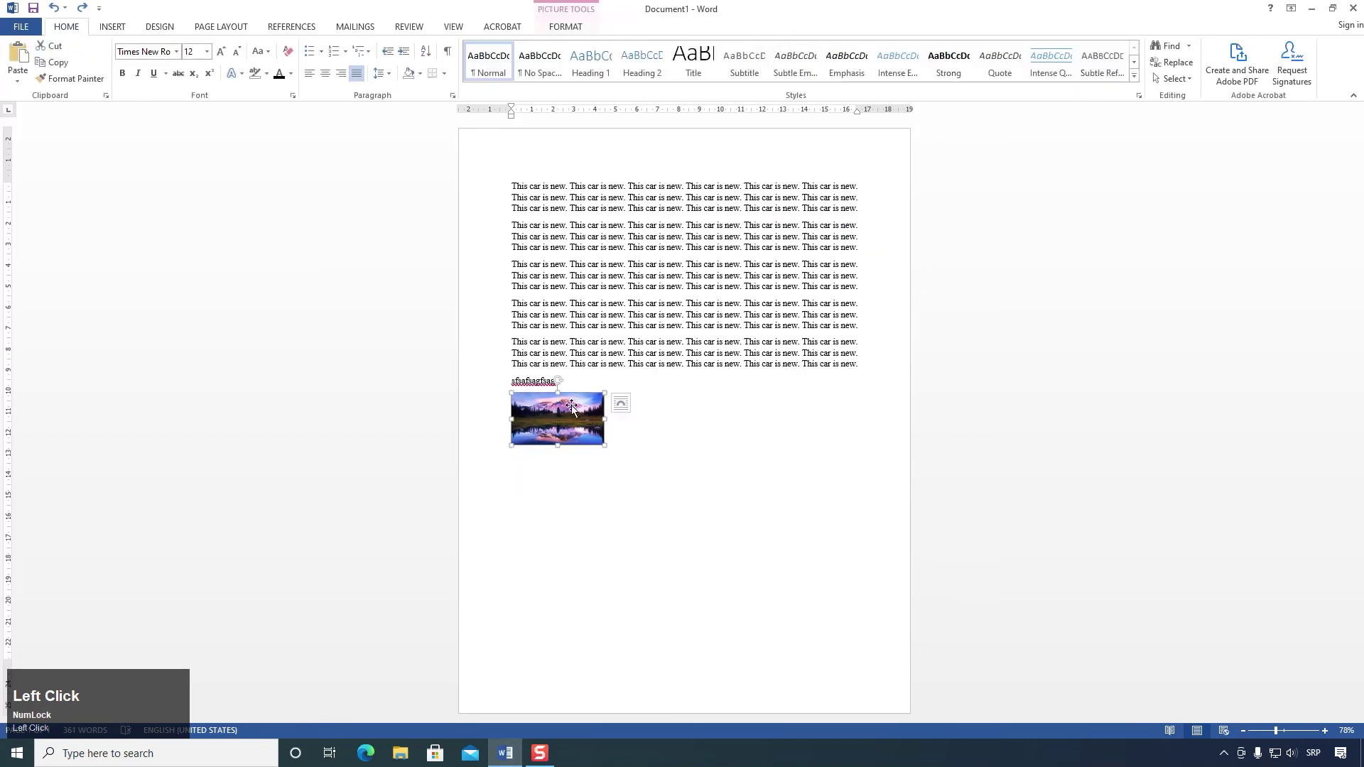
click(581, 31)
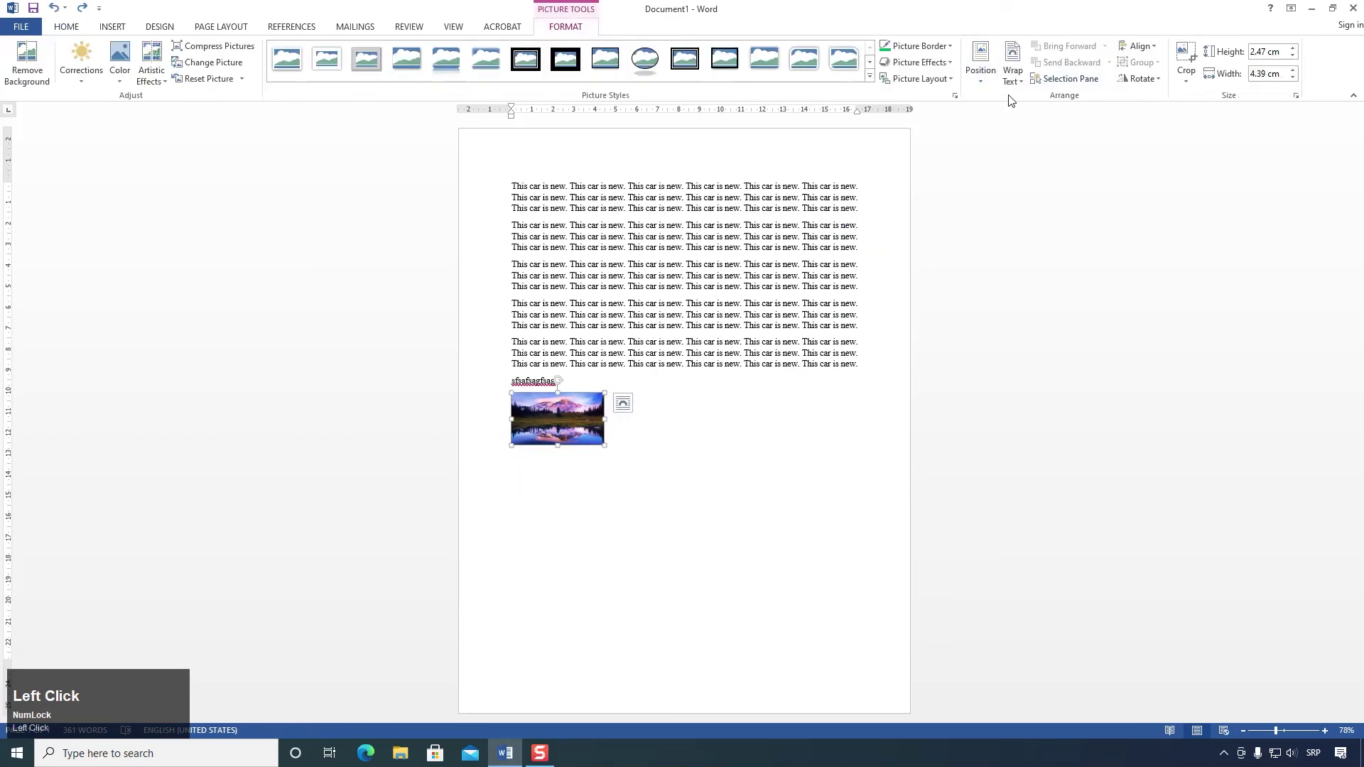
click(1012, 75)
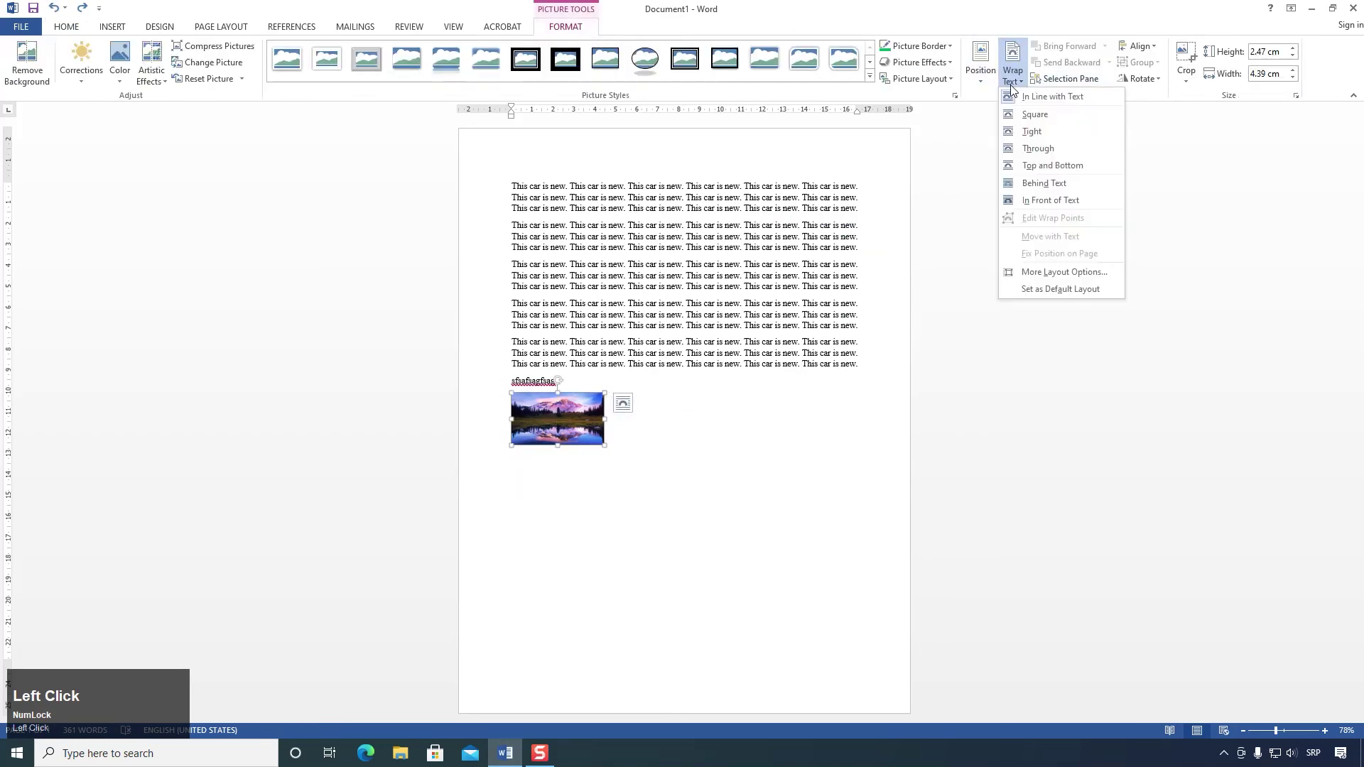
click(1047, 136)
drag(580, 432, 591, 196)
click(692, 453)
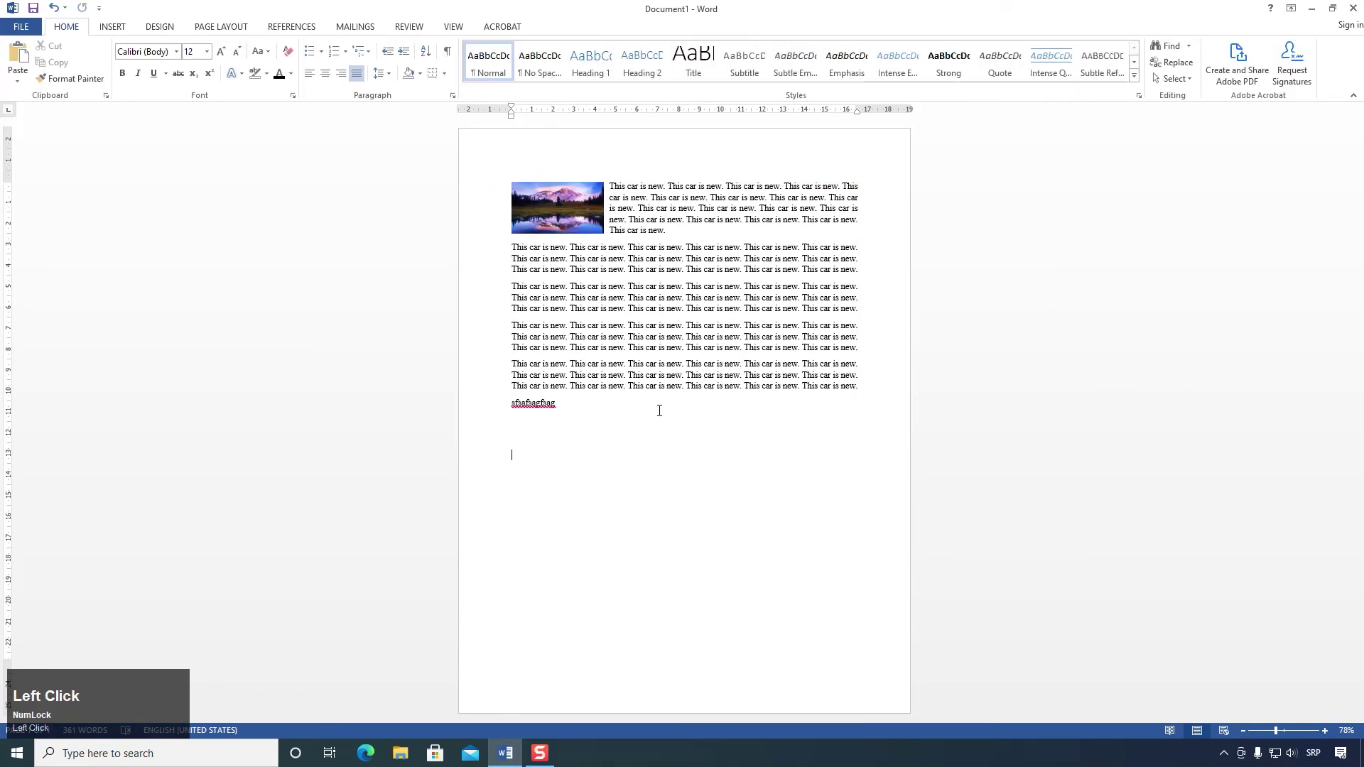
click(590, 214)
click(655, 481)
Step: Search the online pictures for "people", browse the results and leave without inserting any
click(115, 29)
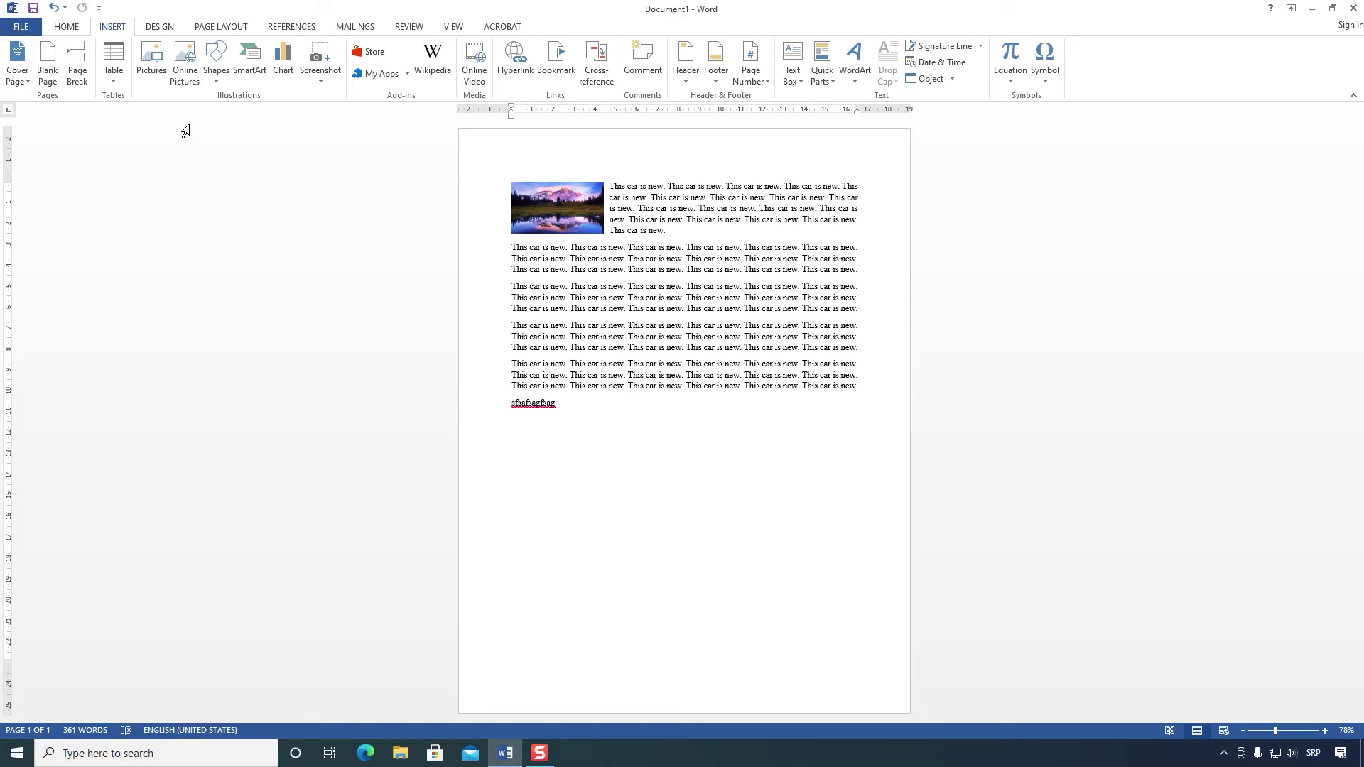
click(186, 71)
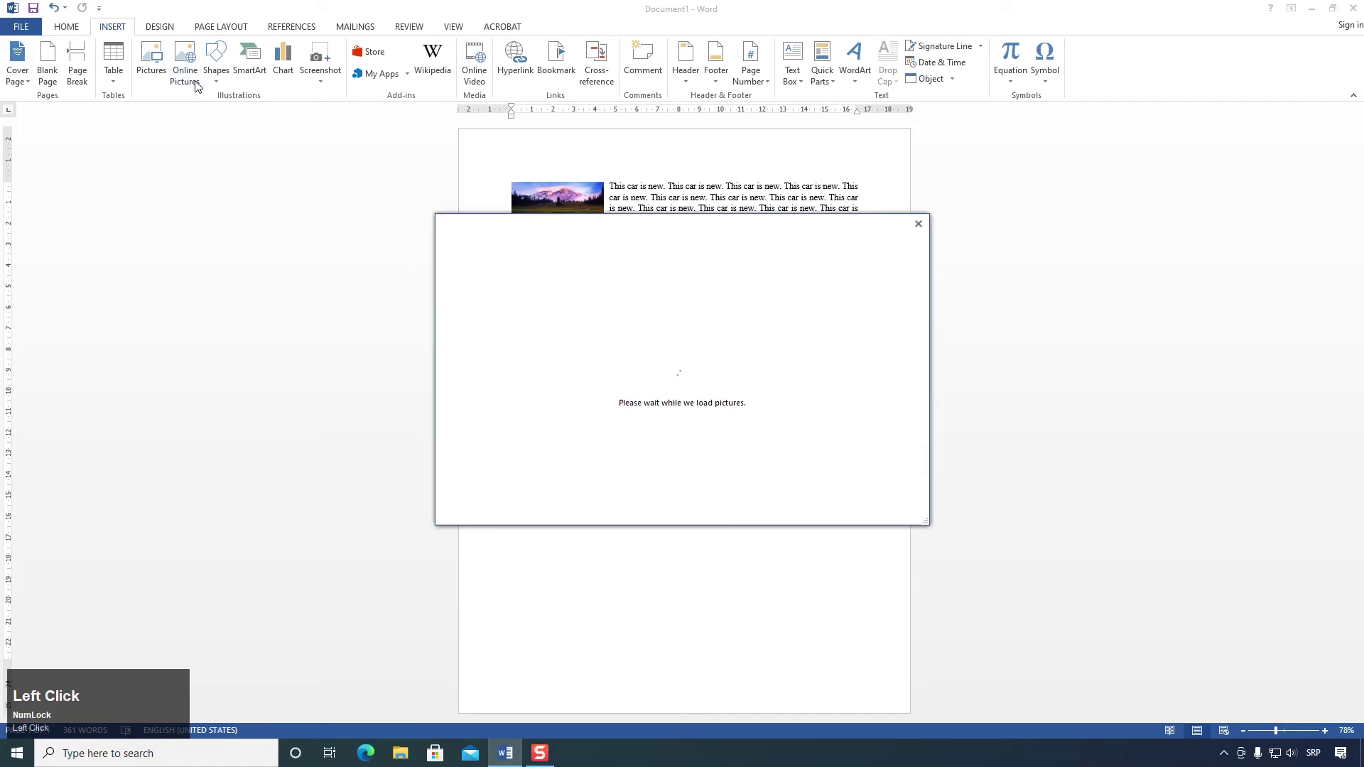
click(764, 300)
text(people)
key(Return)
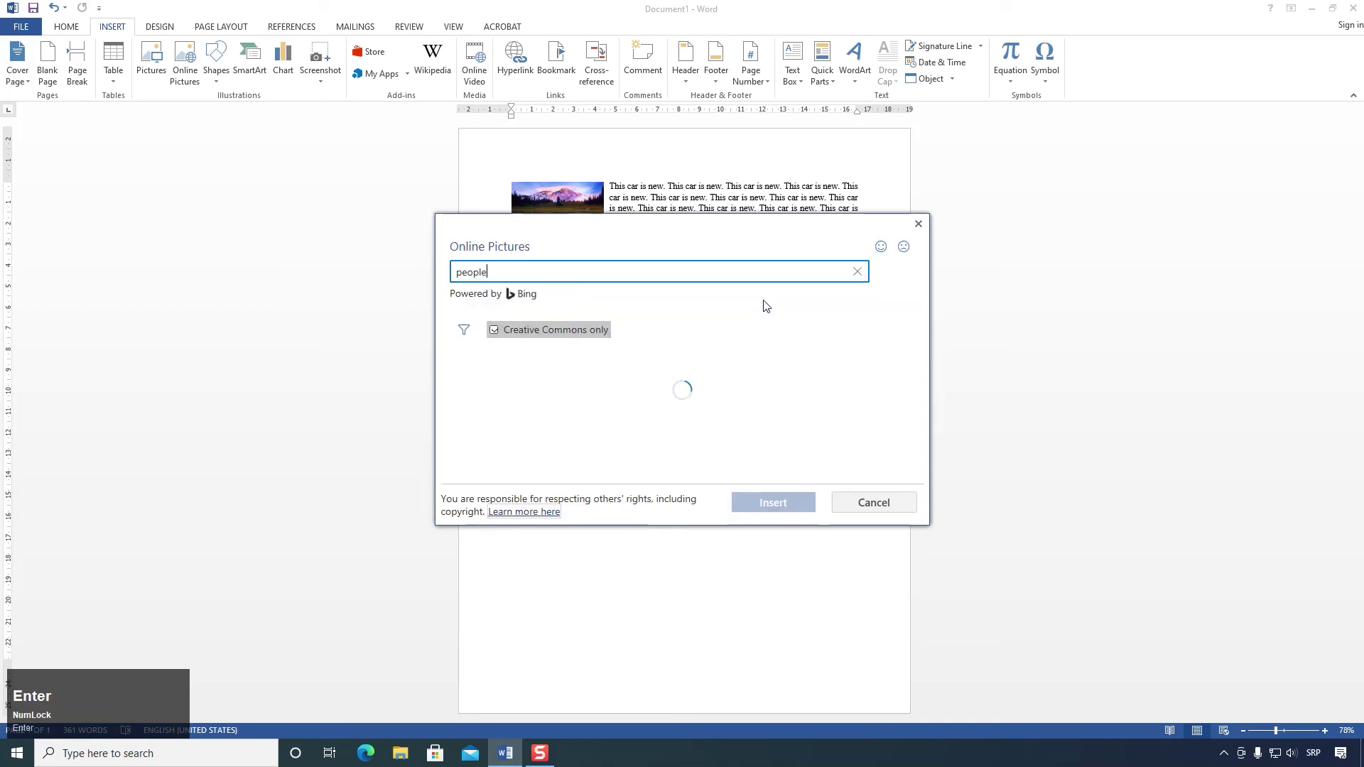
scroll(711, 398, down, 10)
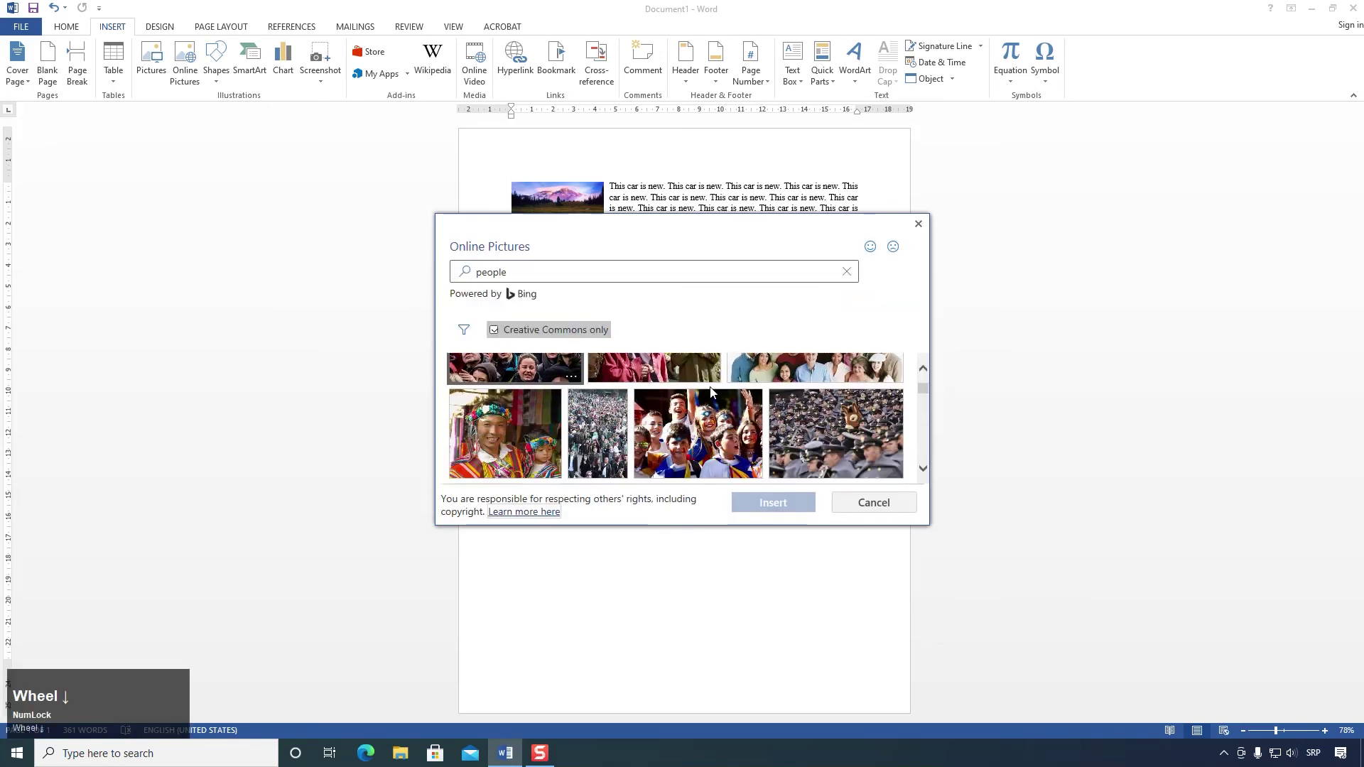
scroll(676, 380, down, 2)
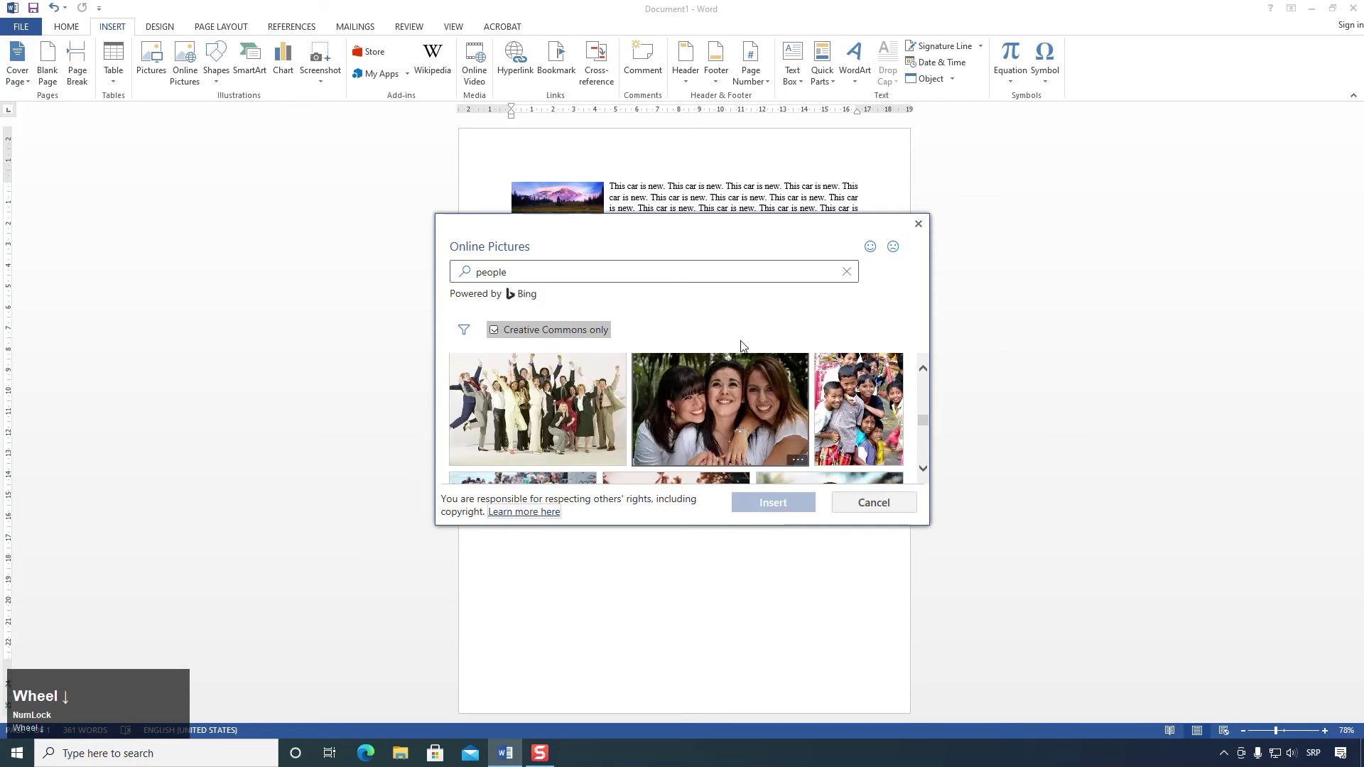
click(878, 505)
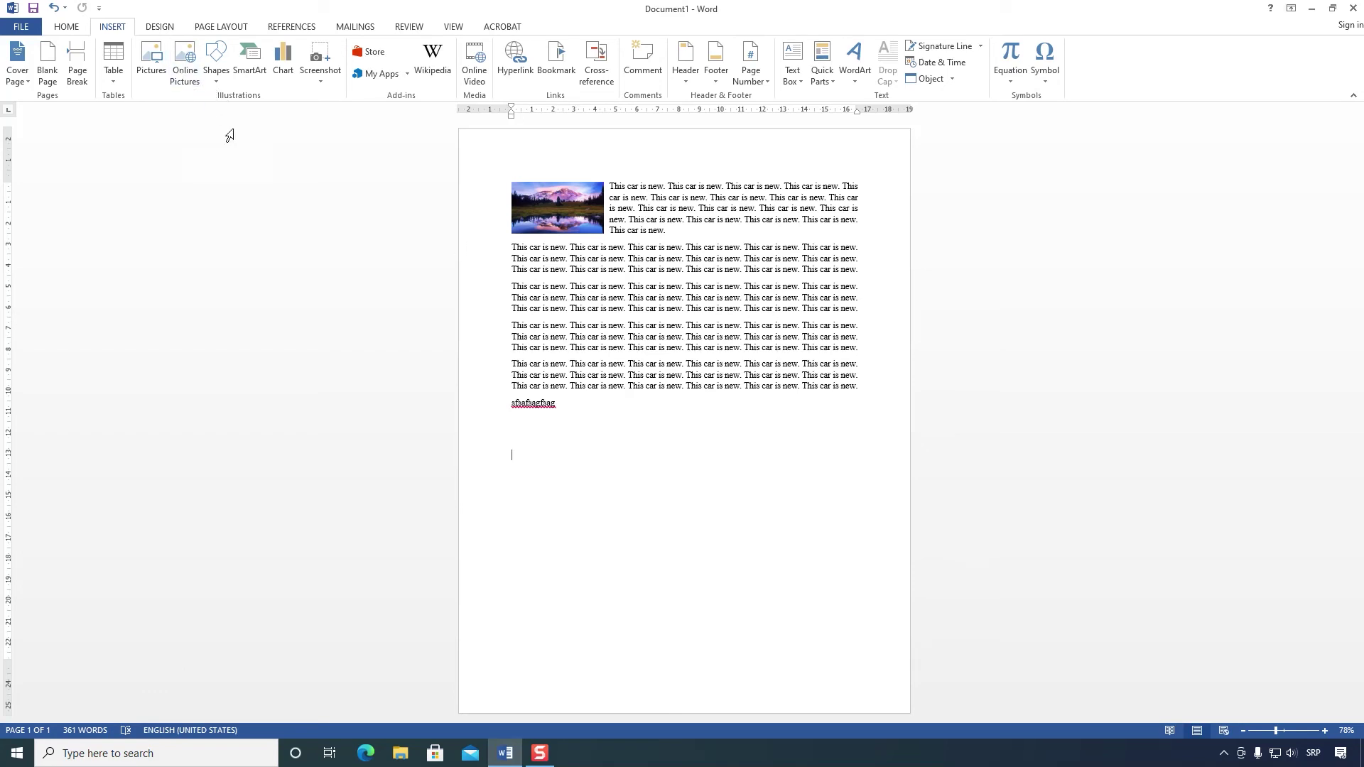
Step: Draw a five-pointed star below the last text line, about 5.11 cm high and 6.54 cm wide
click(218, 79)
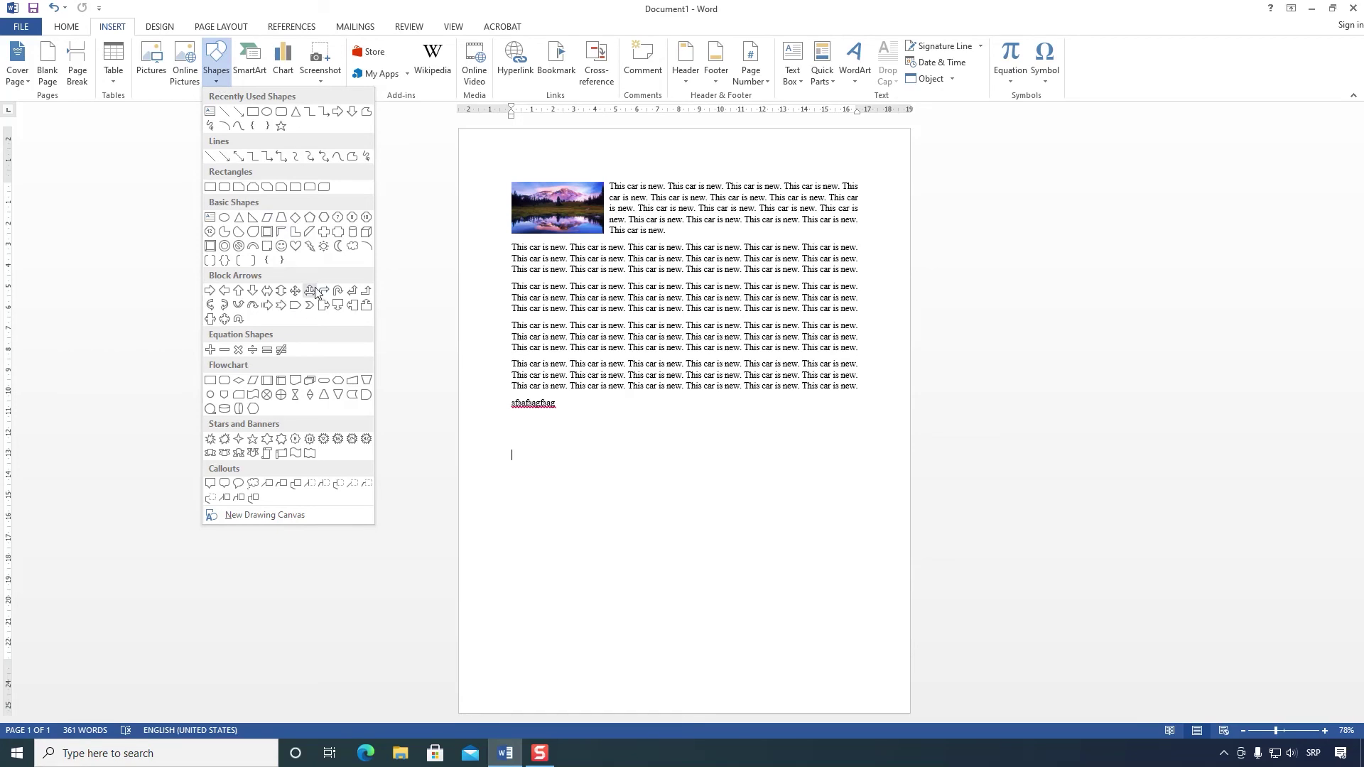
click(282, 126)
drag(641, 452, 779, 560)
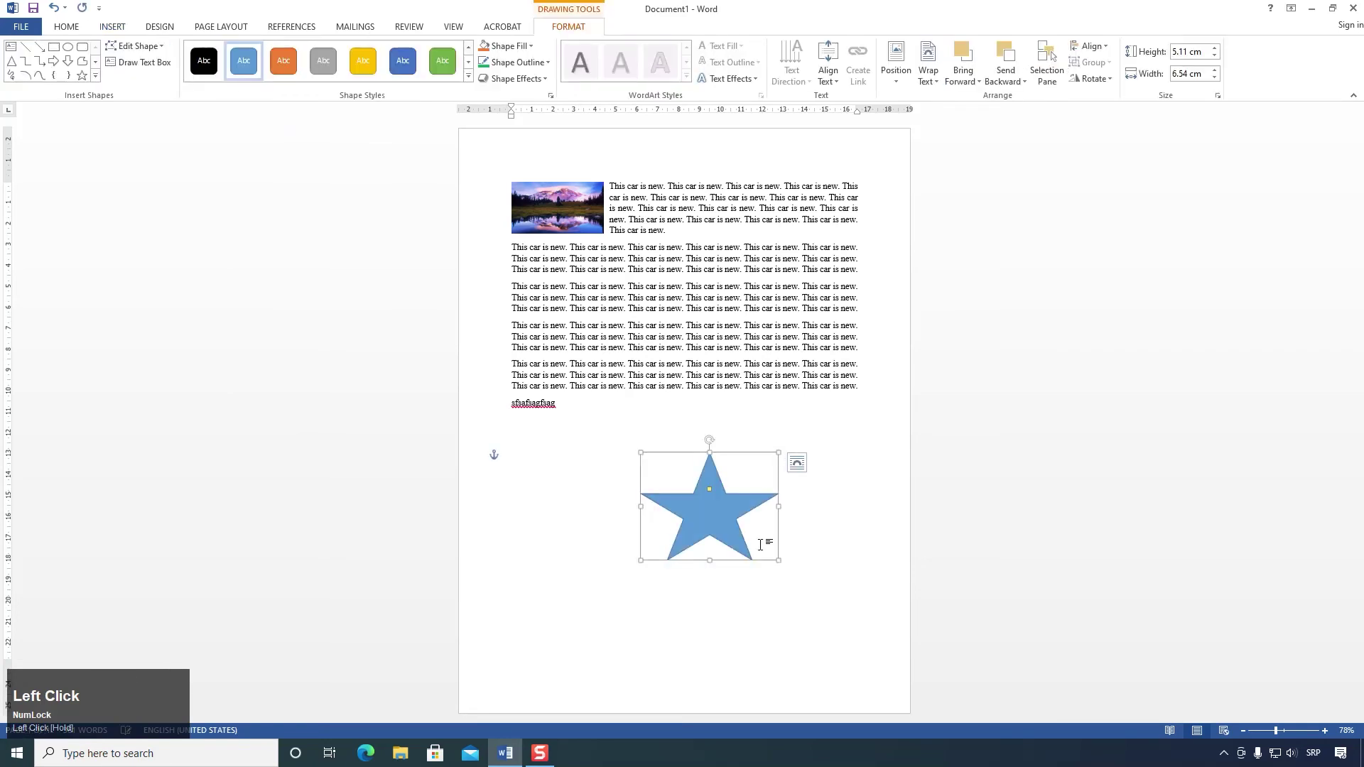
Step: Move the star to the left page margin and enlarge it to about 10.2 cm high and 10.5 cm wide
drag(725, 519, 599, 511)
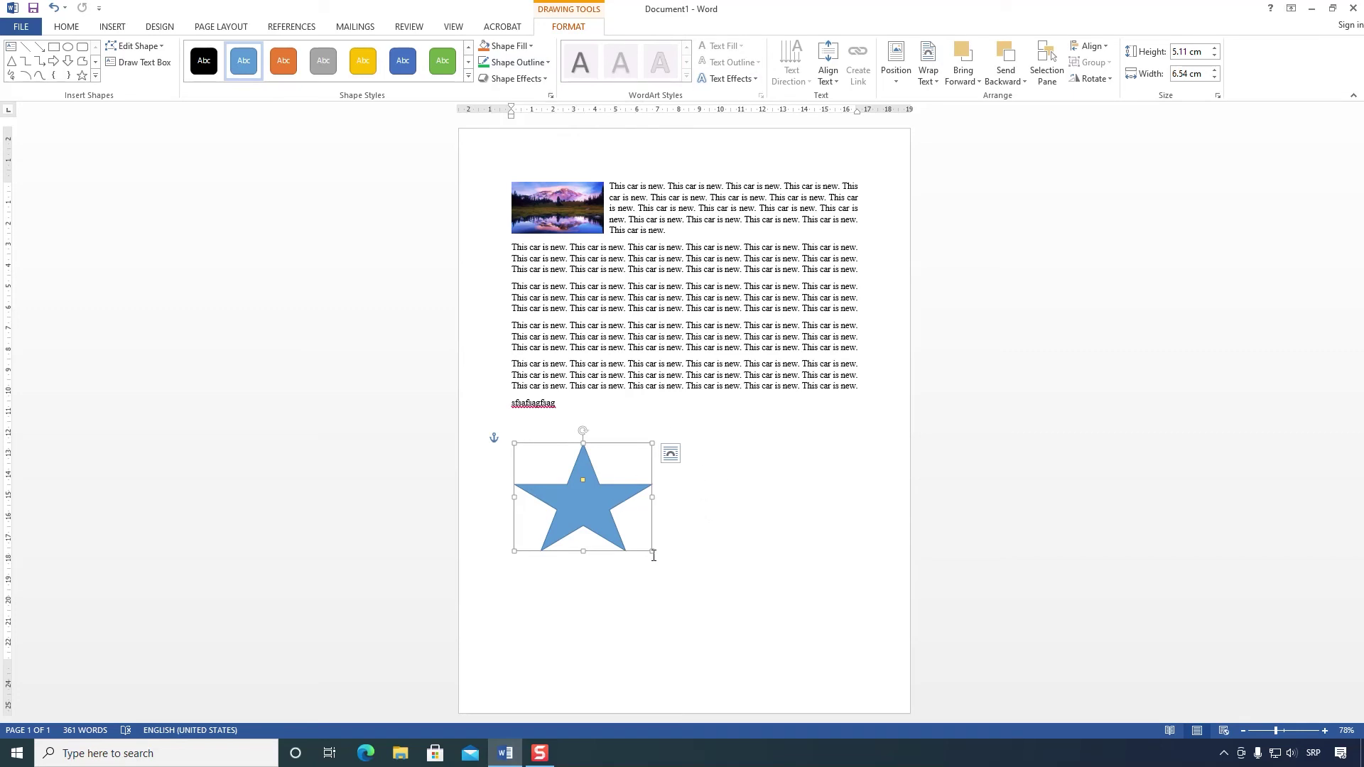
drag(650, 551, 734, 663)
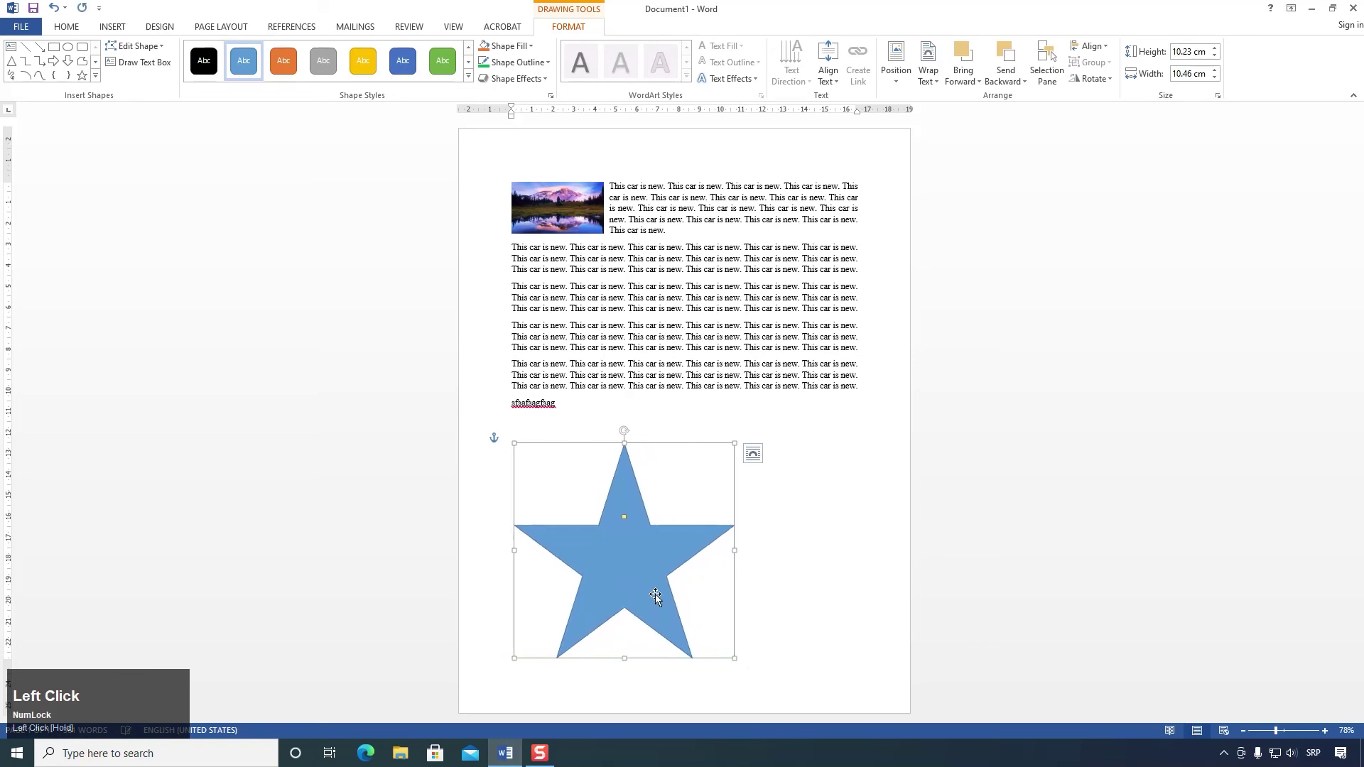
Step: Add the text "Neki tekst" inside the star
right_click(625, 546)
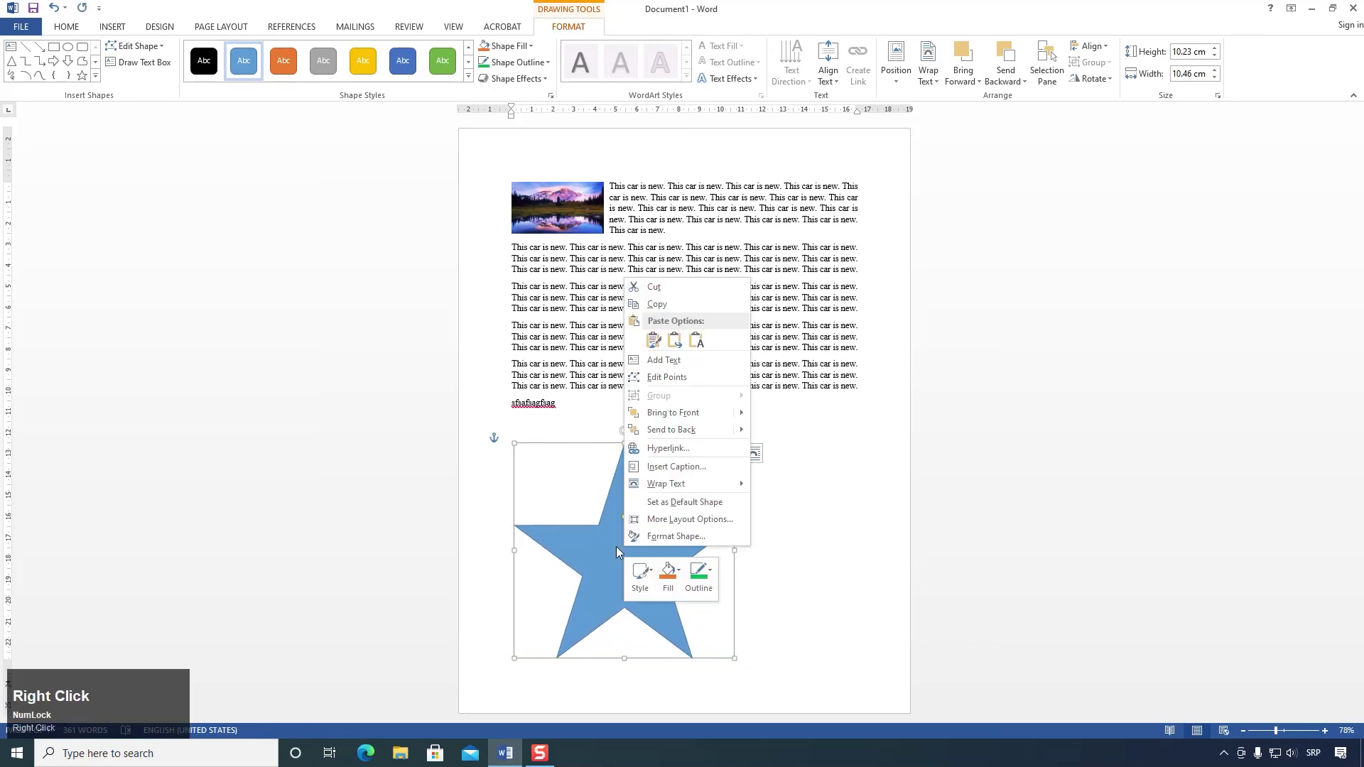
click(664, 360)
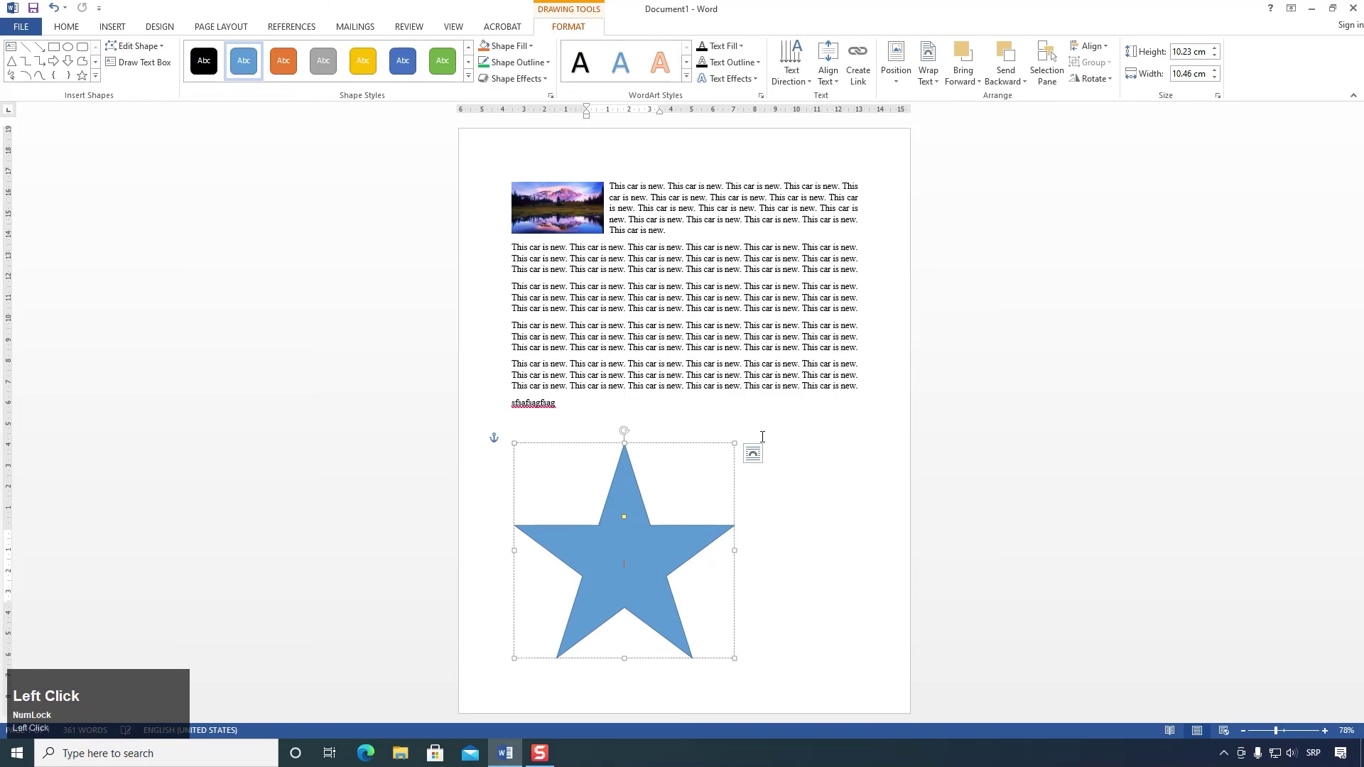
text(Neki tekst)
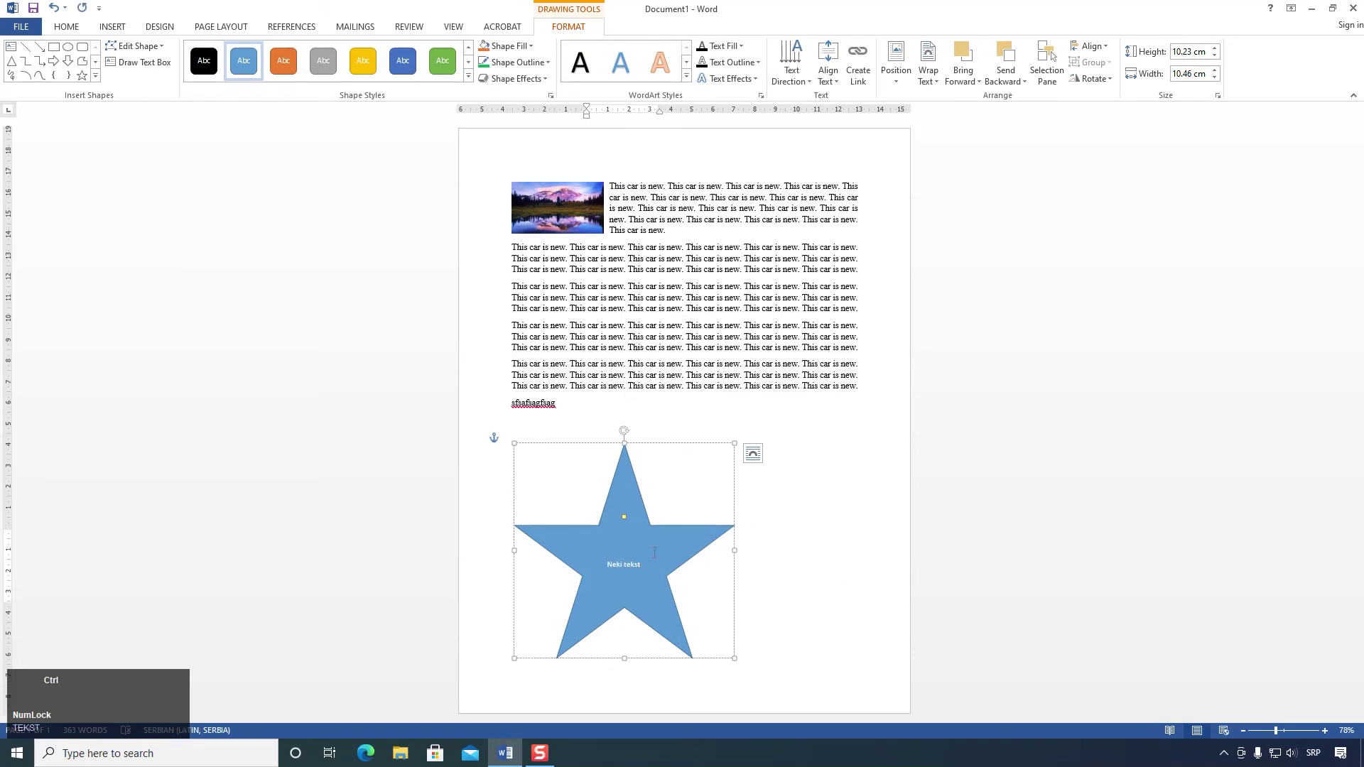
Step: Format all of the star's text as Arial, size 22, bold and italic
key(ctrl+a)
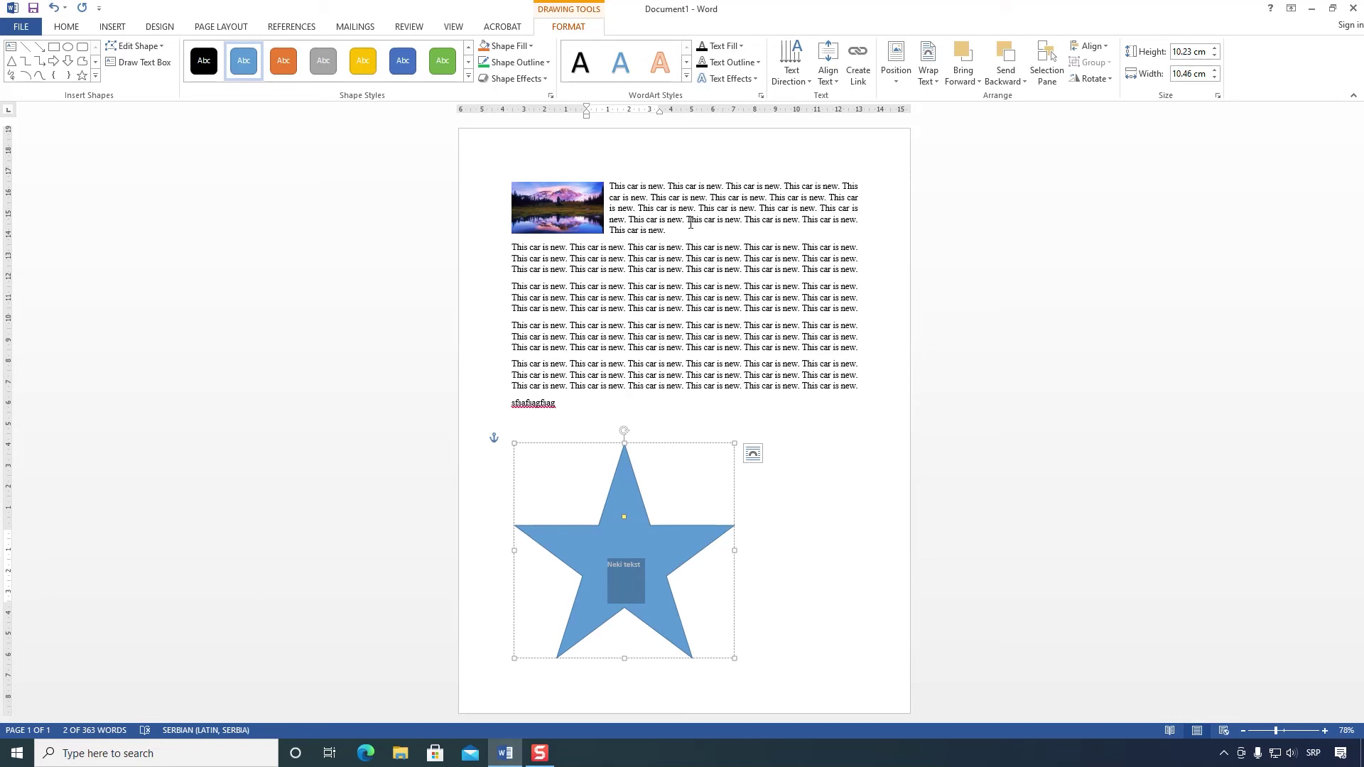
click(63, 28)
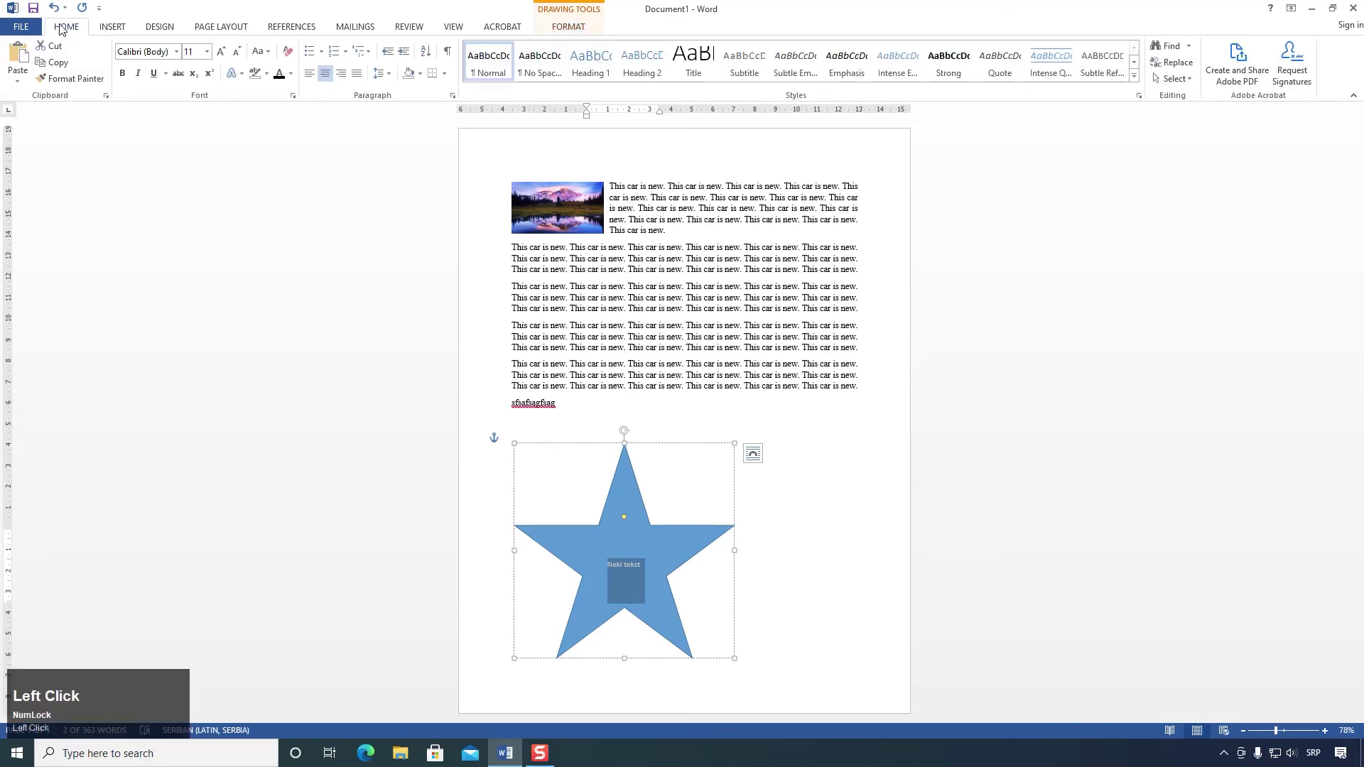
click(207, 51)
click(190, 197)
click(176, 52)
click(174, 269)
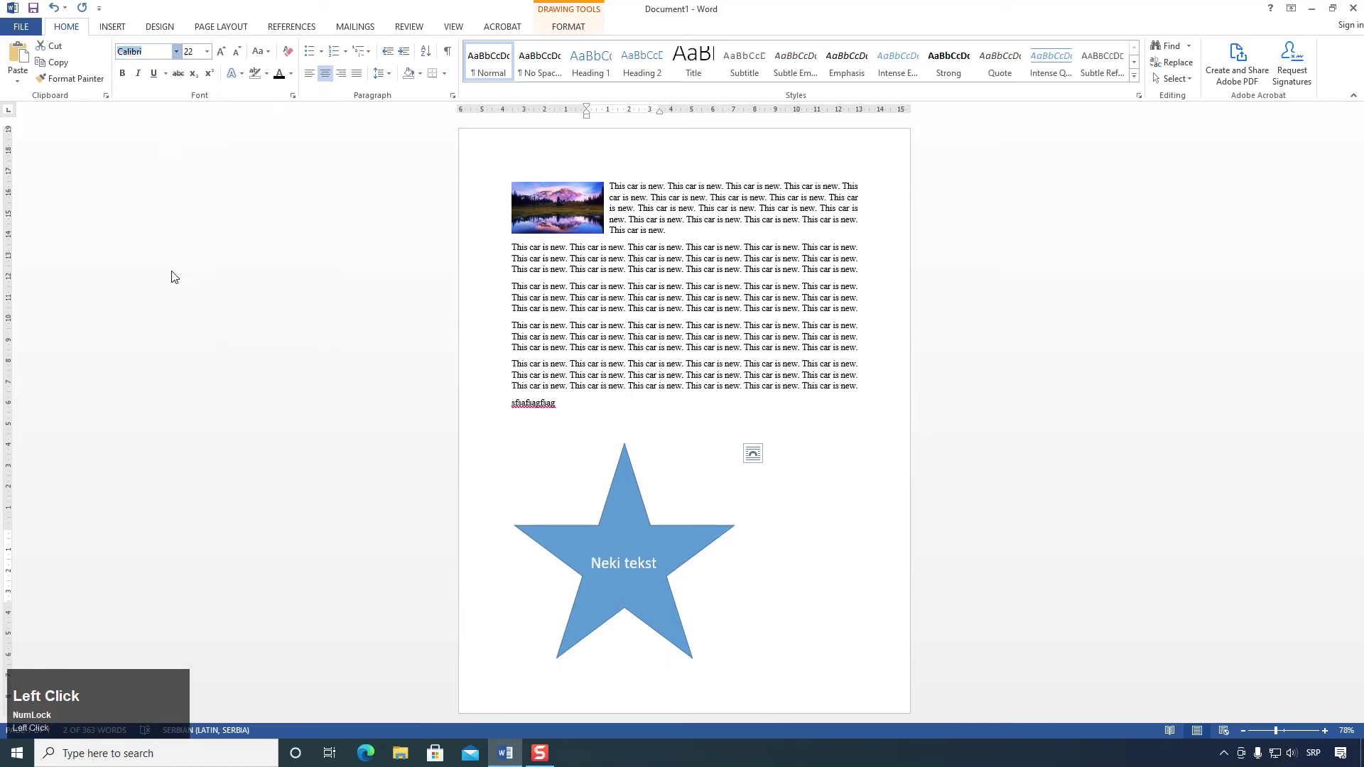
click(123, 73)
click(138, 74)
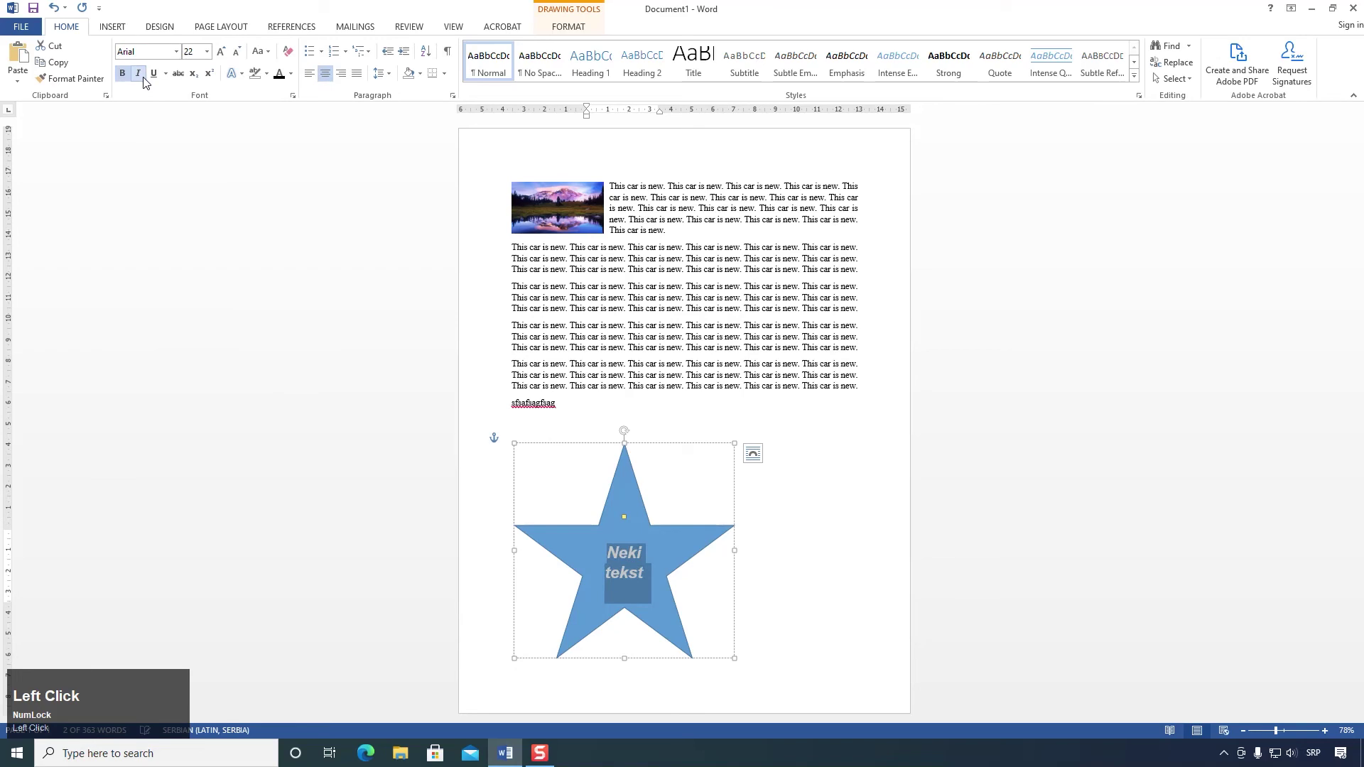
click(782, 556)
click(663, 547)
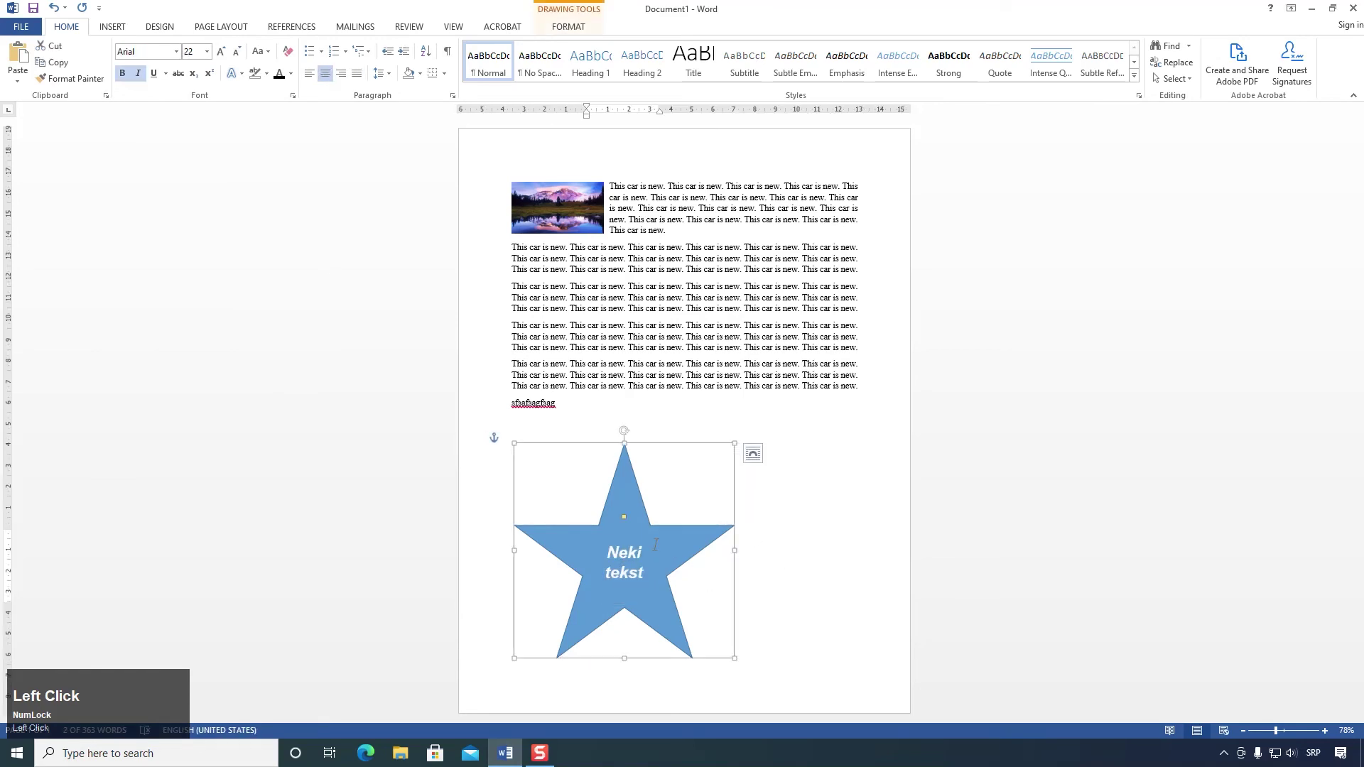
click(569, 26)
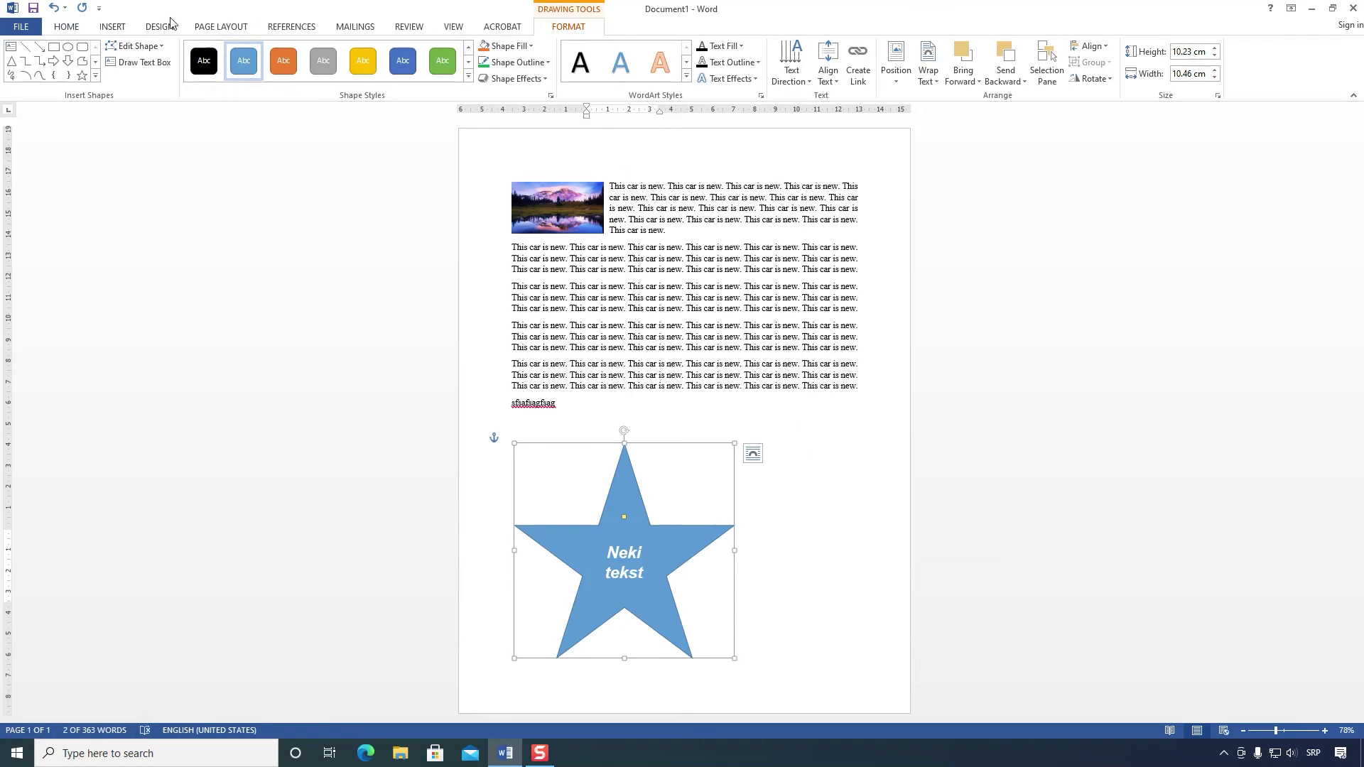
Step: Draw a rectangle overlapping the right side of the star, about 4.4 cm high and 8.67 cm wide
click(114, 28)
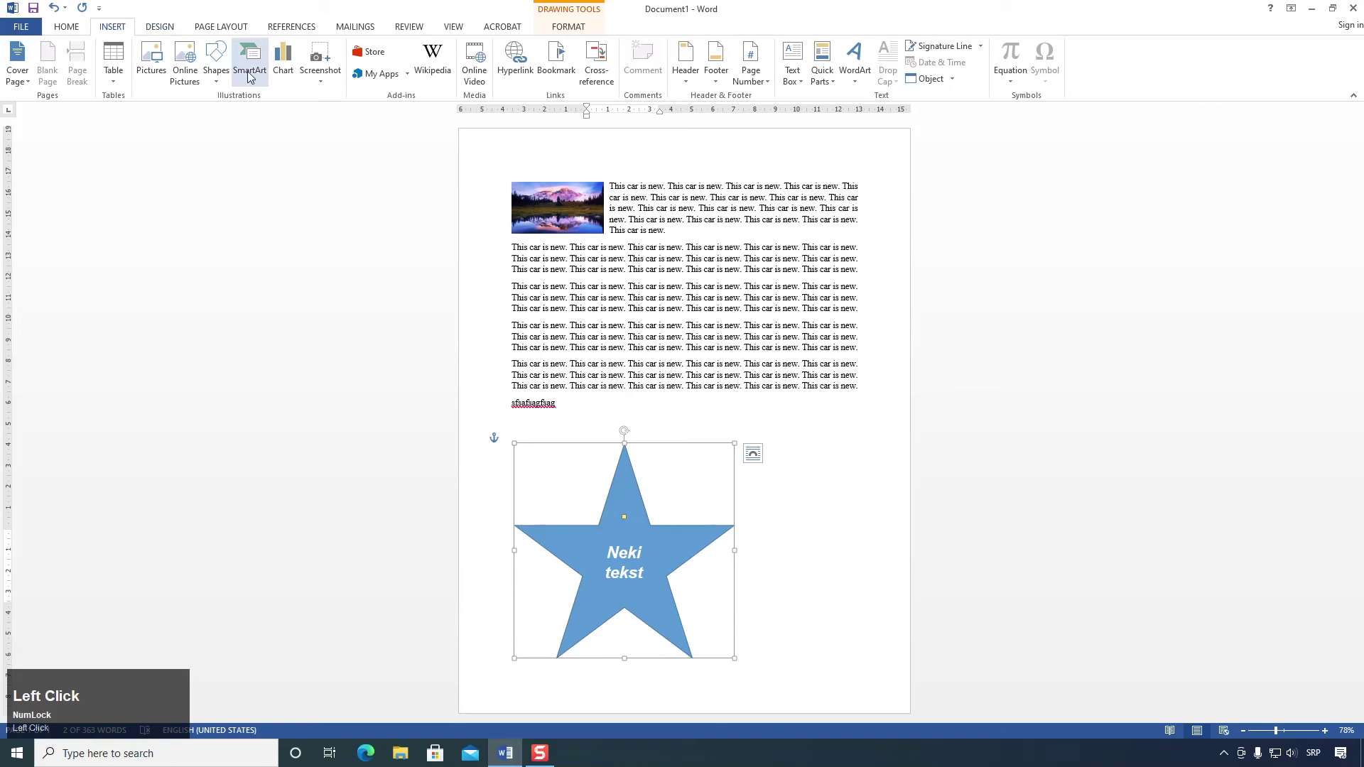
click(225, 67)
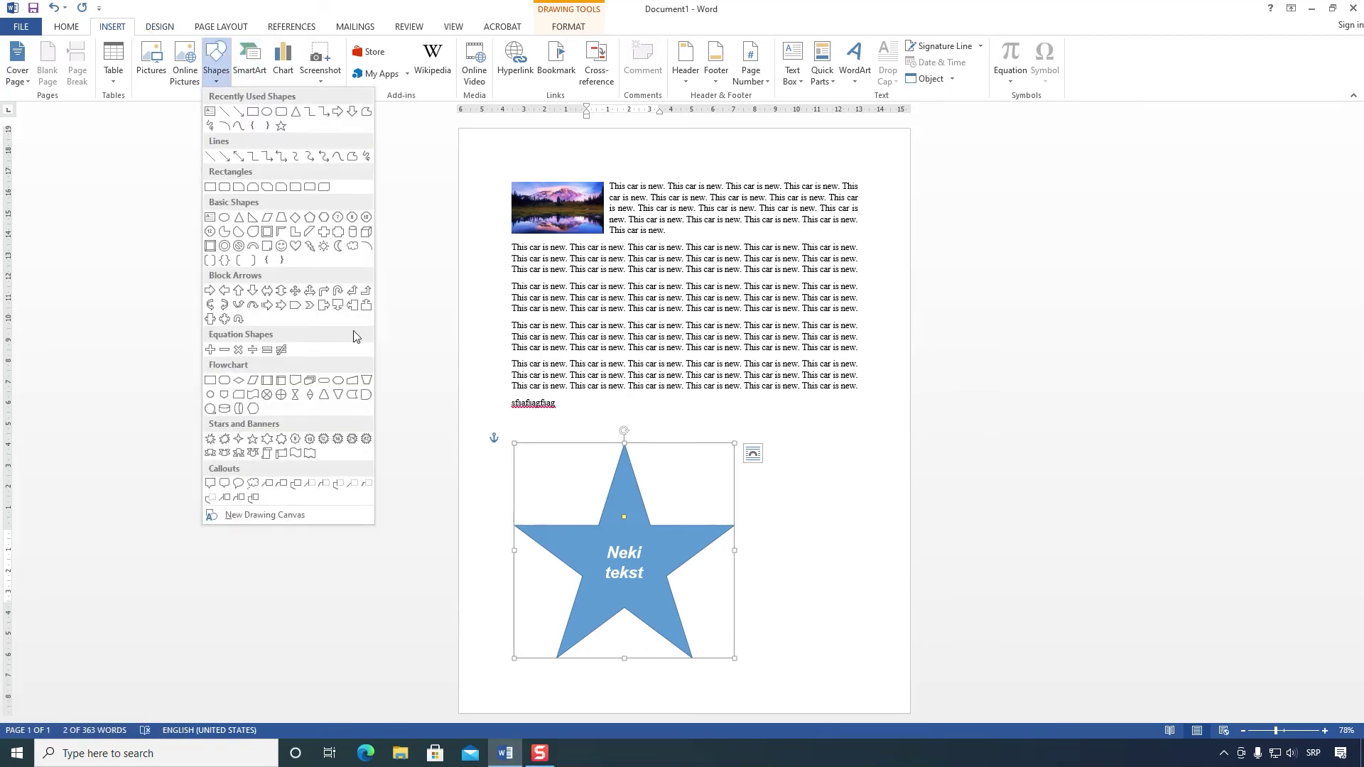
click(210, 186)
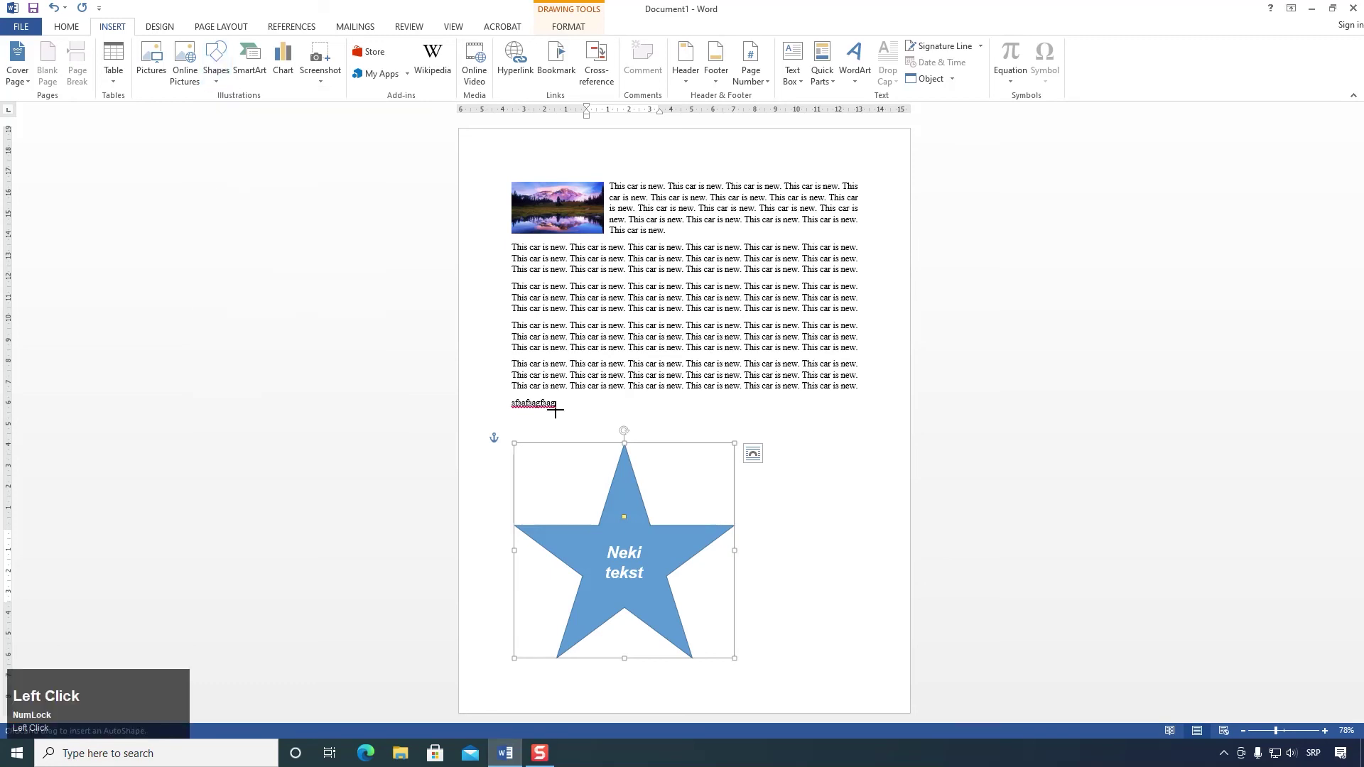
drag(811, 504, 629, 597)
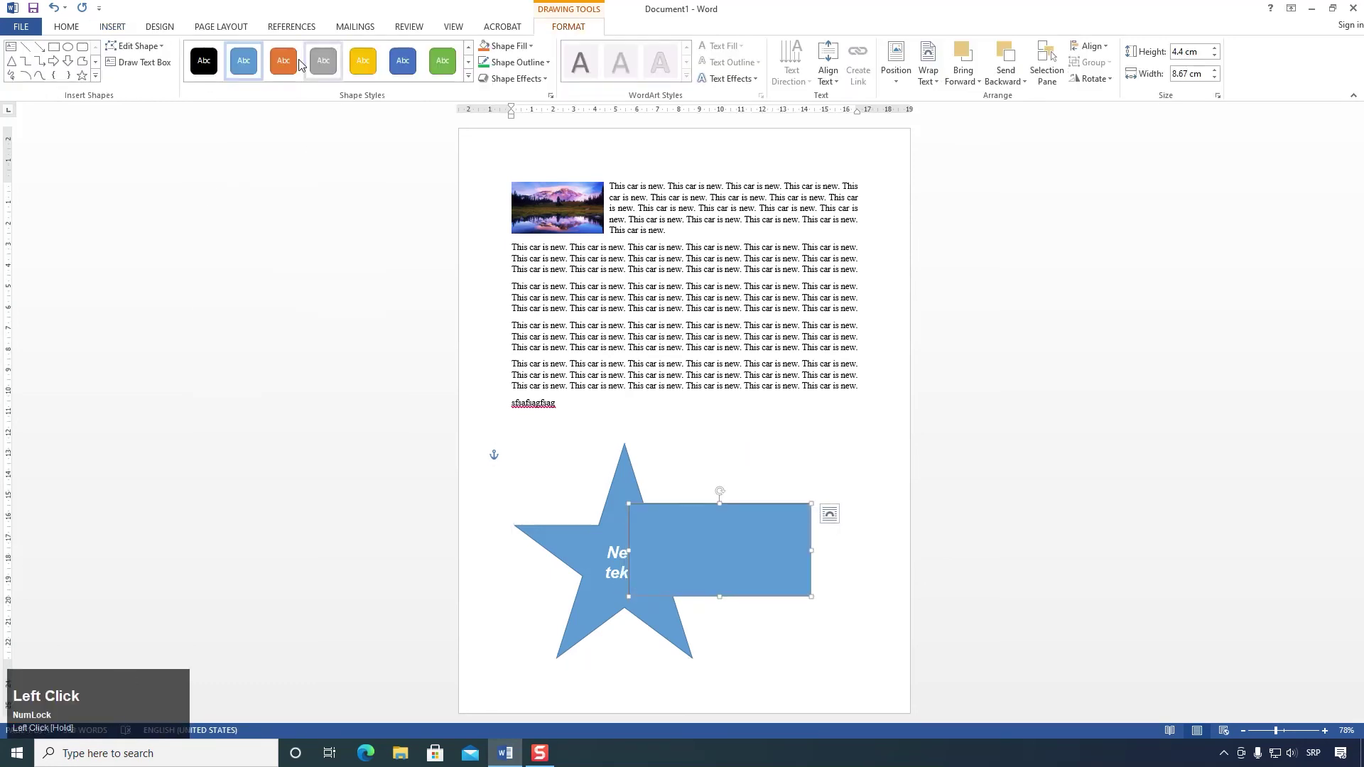
Step: Apply the solid gold shape style to the rectangle
click(363, 61)
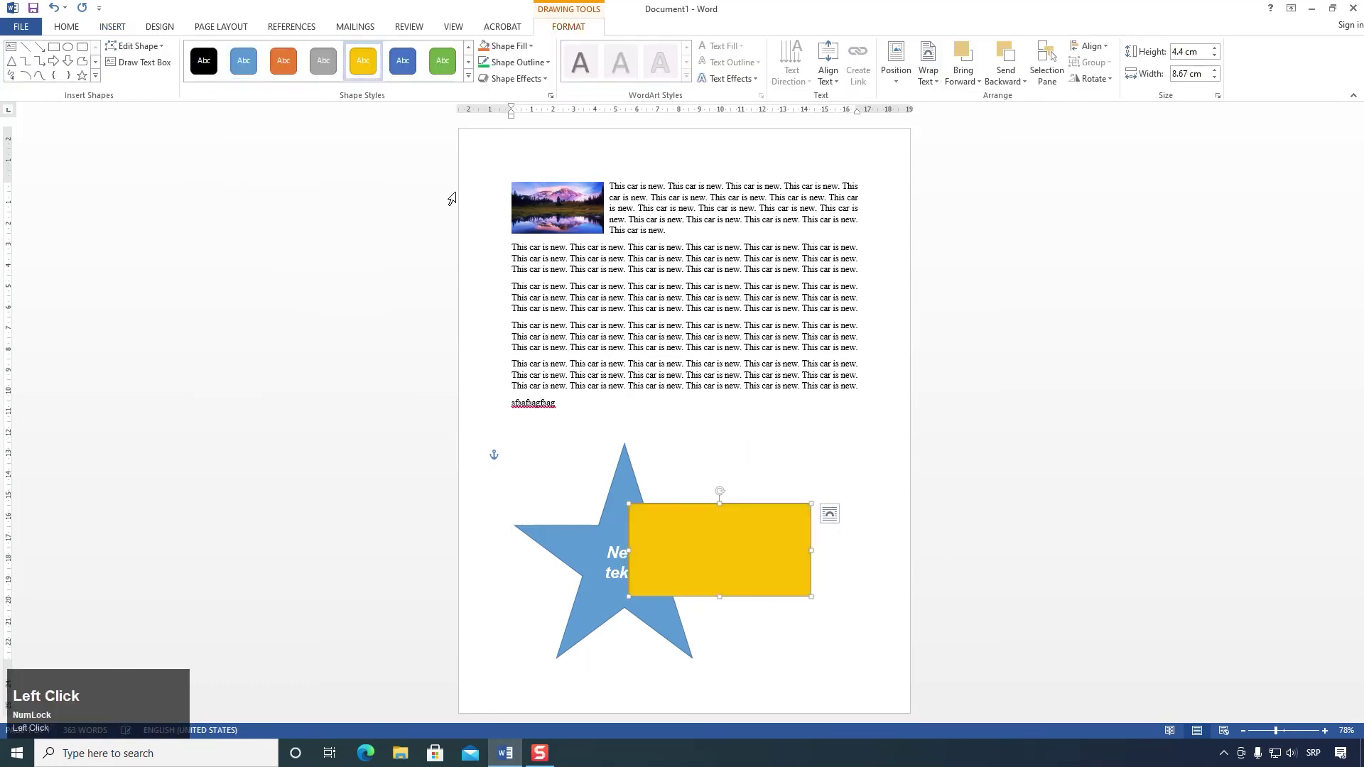
Step: Draw a circle about 5.76 cm high and 6.03 cm wide overlapping the top of the rectangle and fill it with standard red
click(112, 26)
click(217, 61)
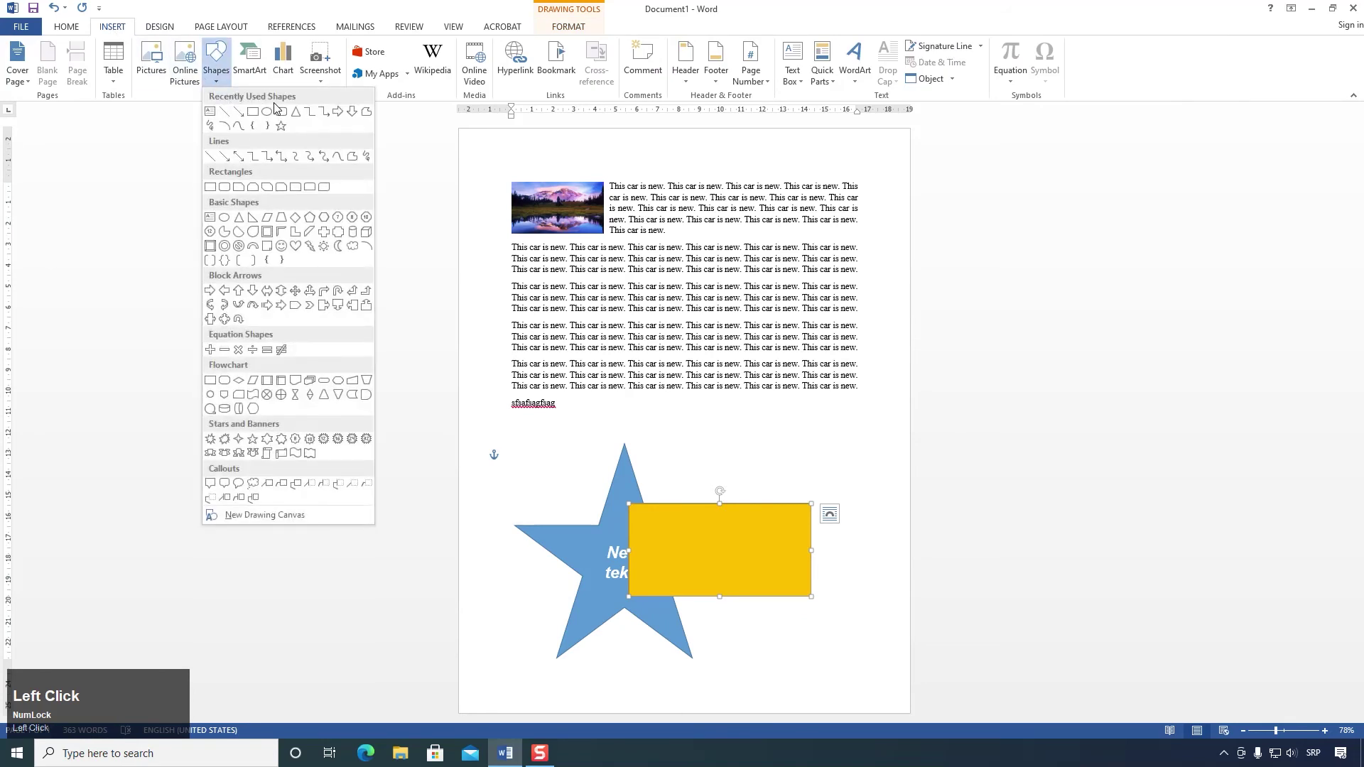
click(267, 112)
drag(798, 449, 672, 570)
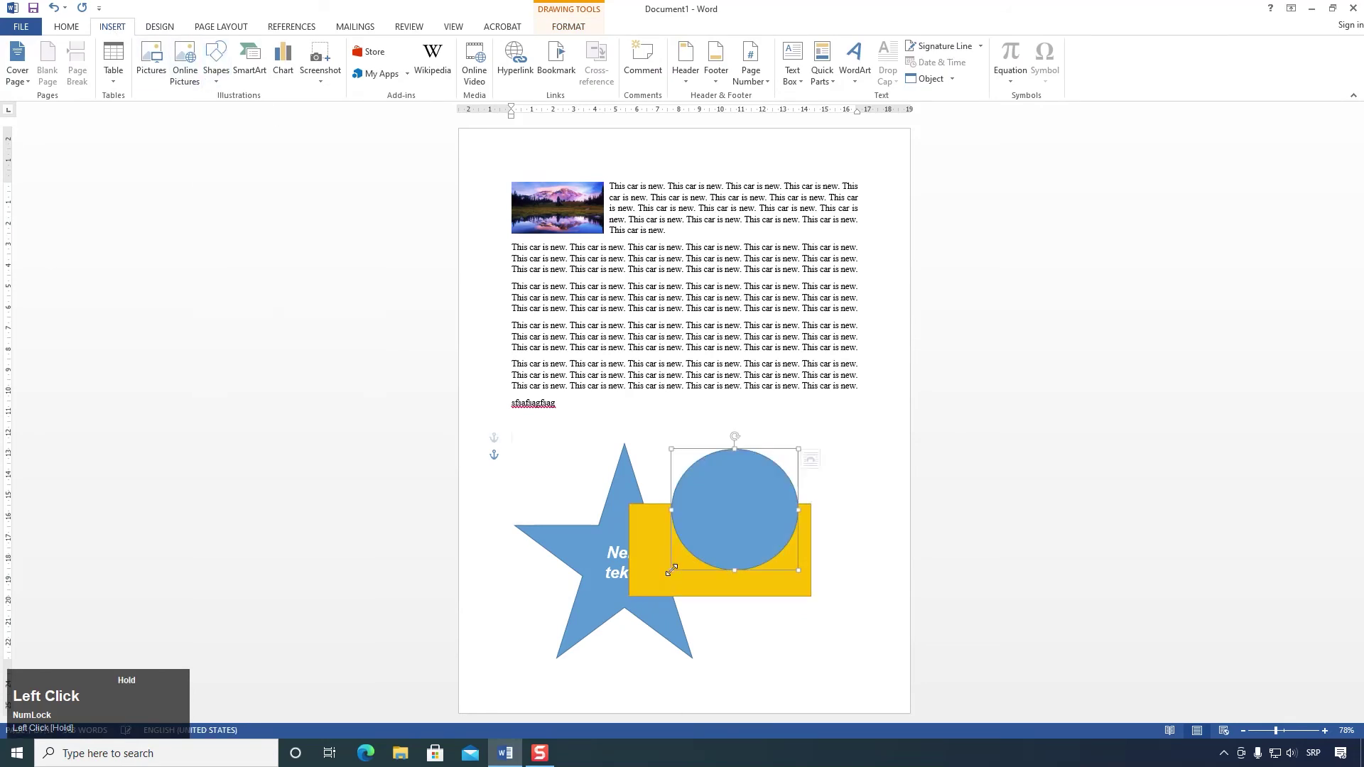
click(506, 50)
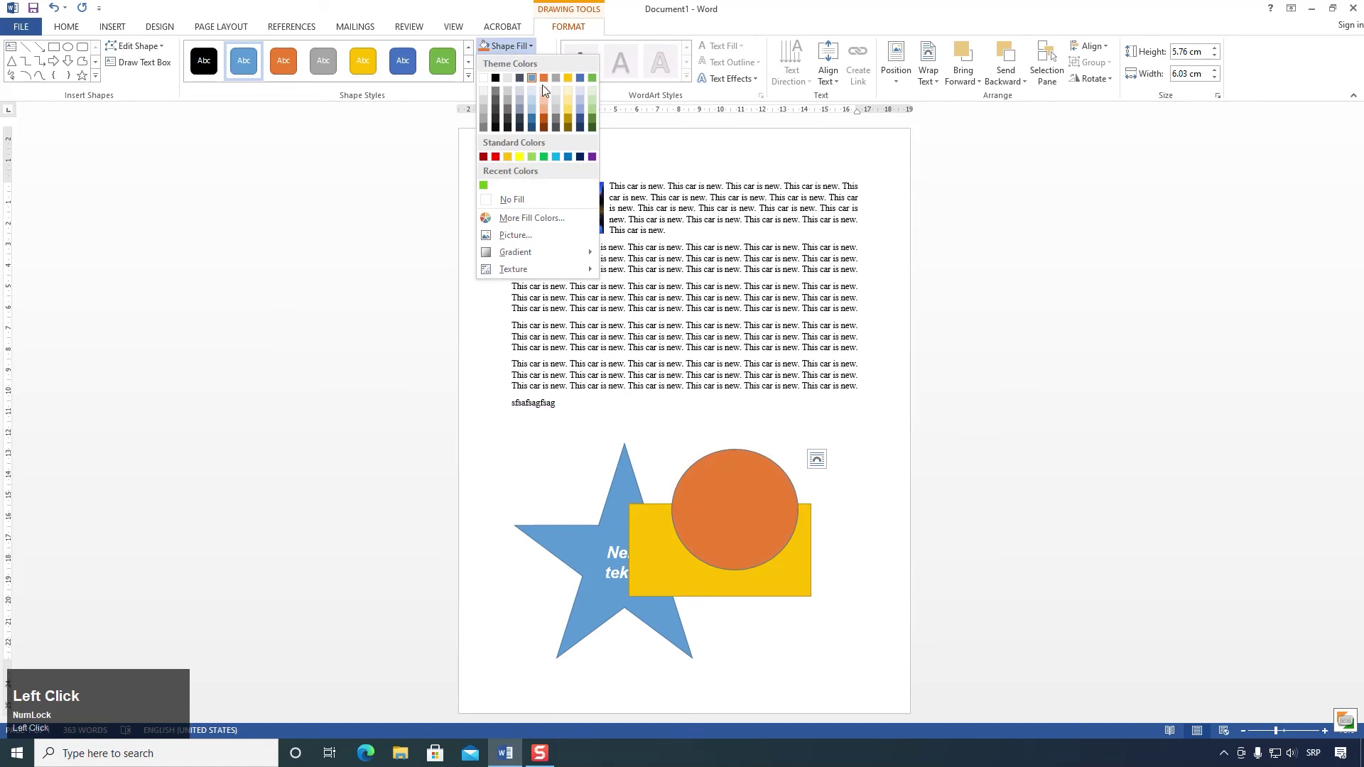
click(495, 156)
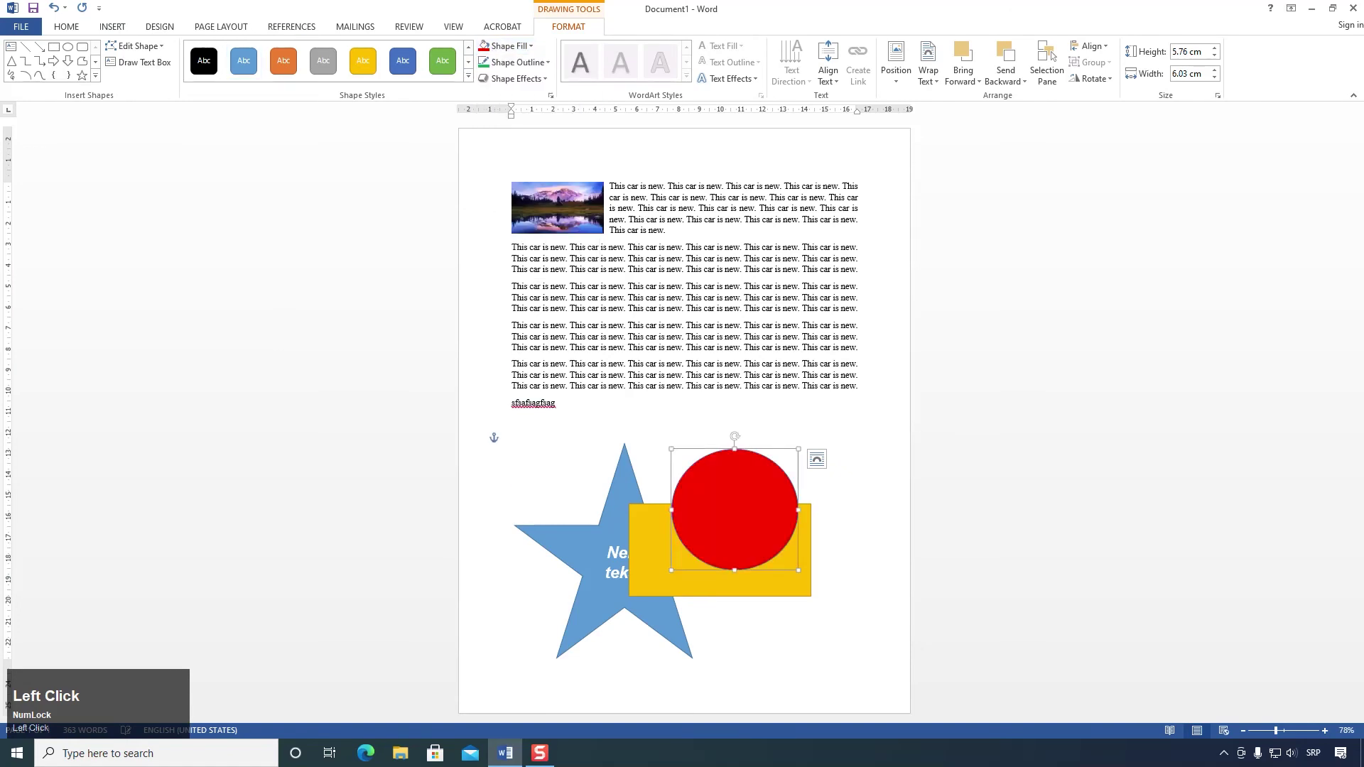
Step: Move the star up and to the left, the rectangle slightly down, and place the circle overlapping both shapes
drag(758, 509, 782, 468)
mouse_move(736, 562)
mouse_down()
mouse_move(704, 564)
mouse_move(728, 578)
mouse_up()
click(587, 558)
drag(573, 546, 545, 513)
drag(761, 459, 790, 538)
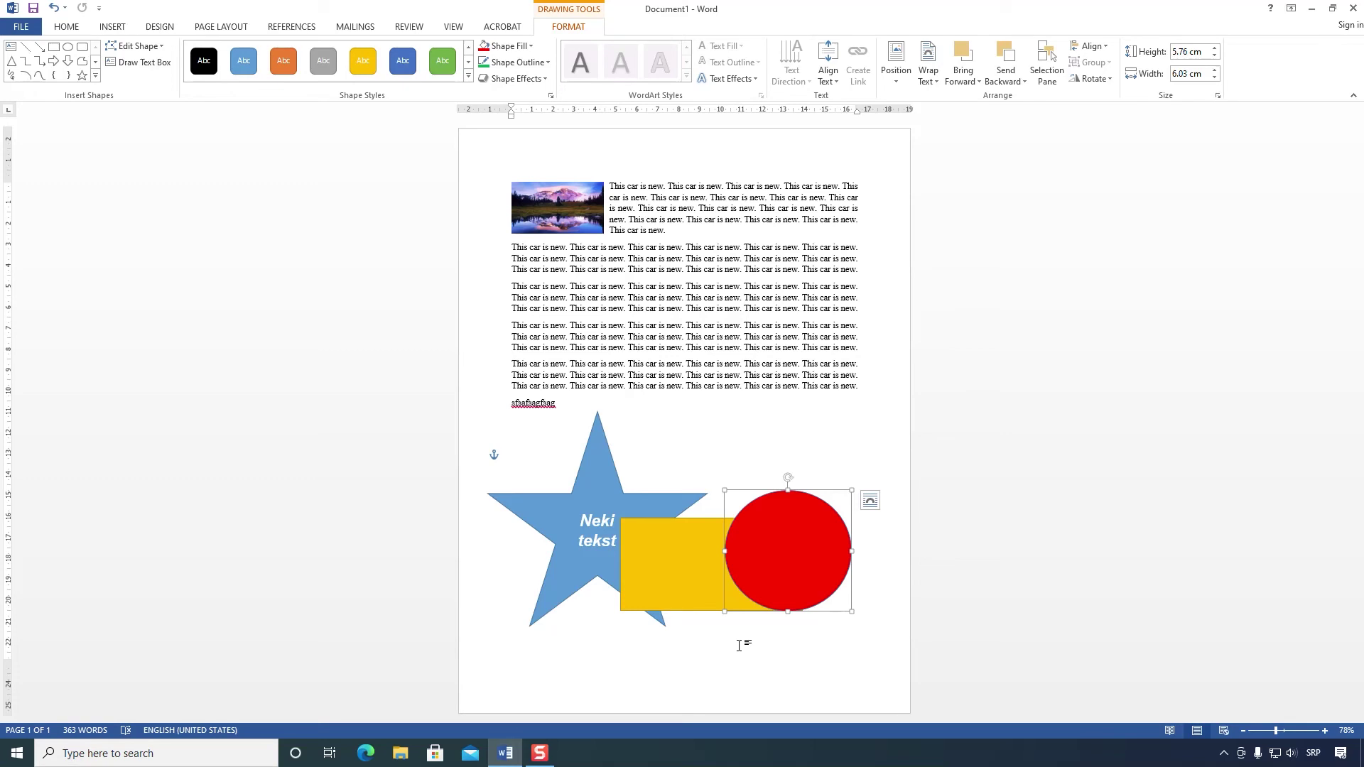
click(650, 551)
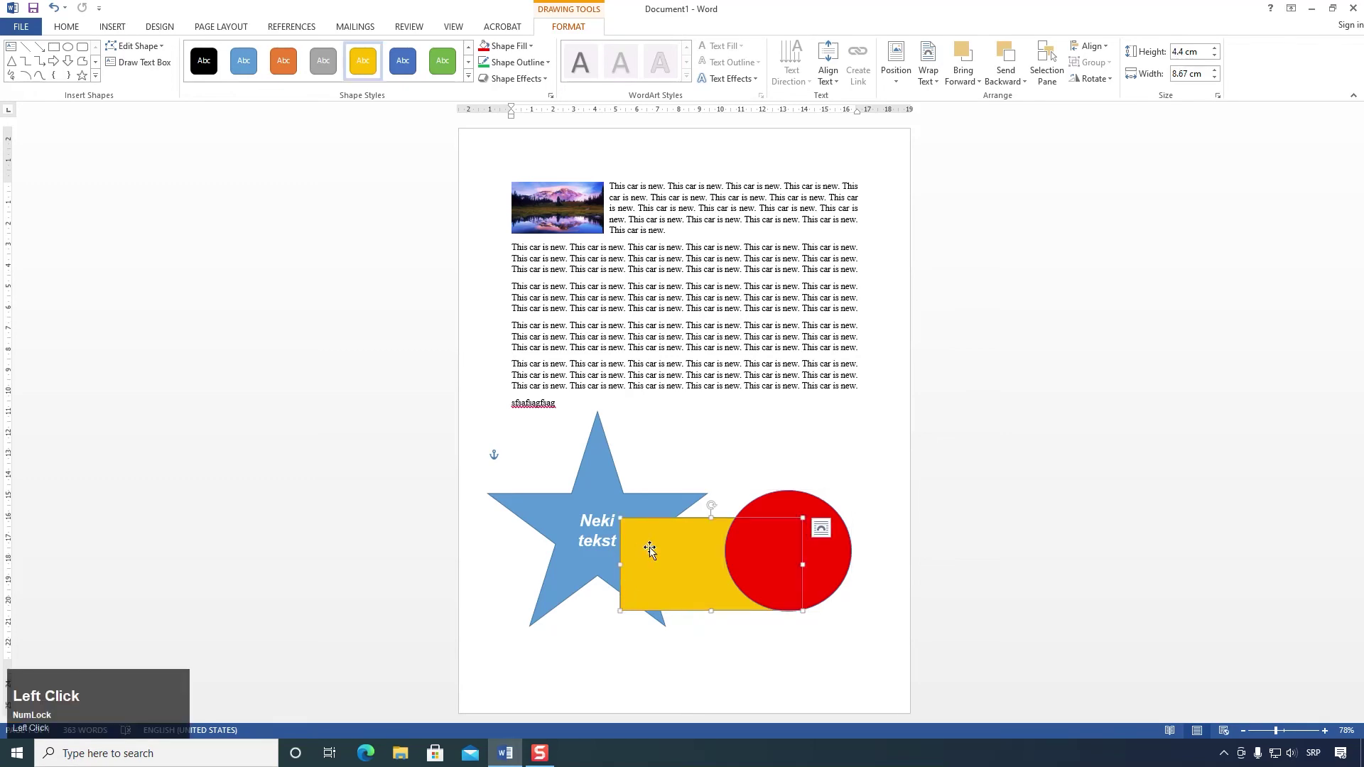
click(554, 513)
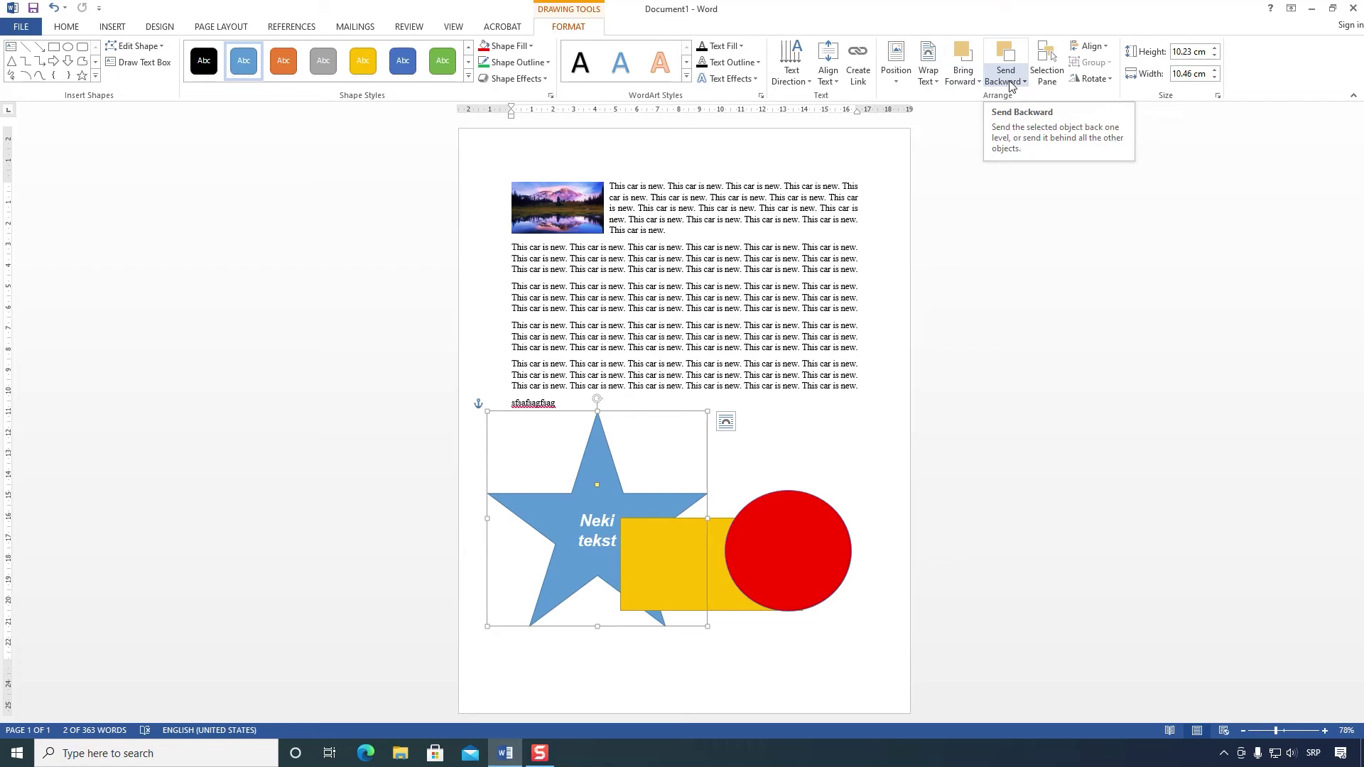
drag(816, 527, 699, 482)
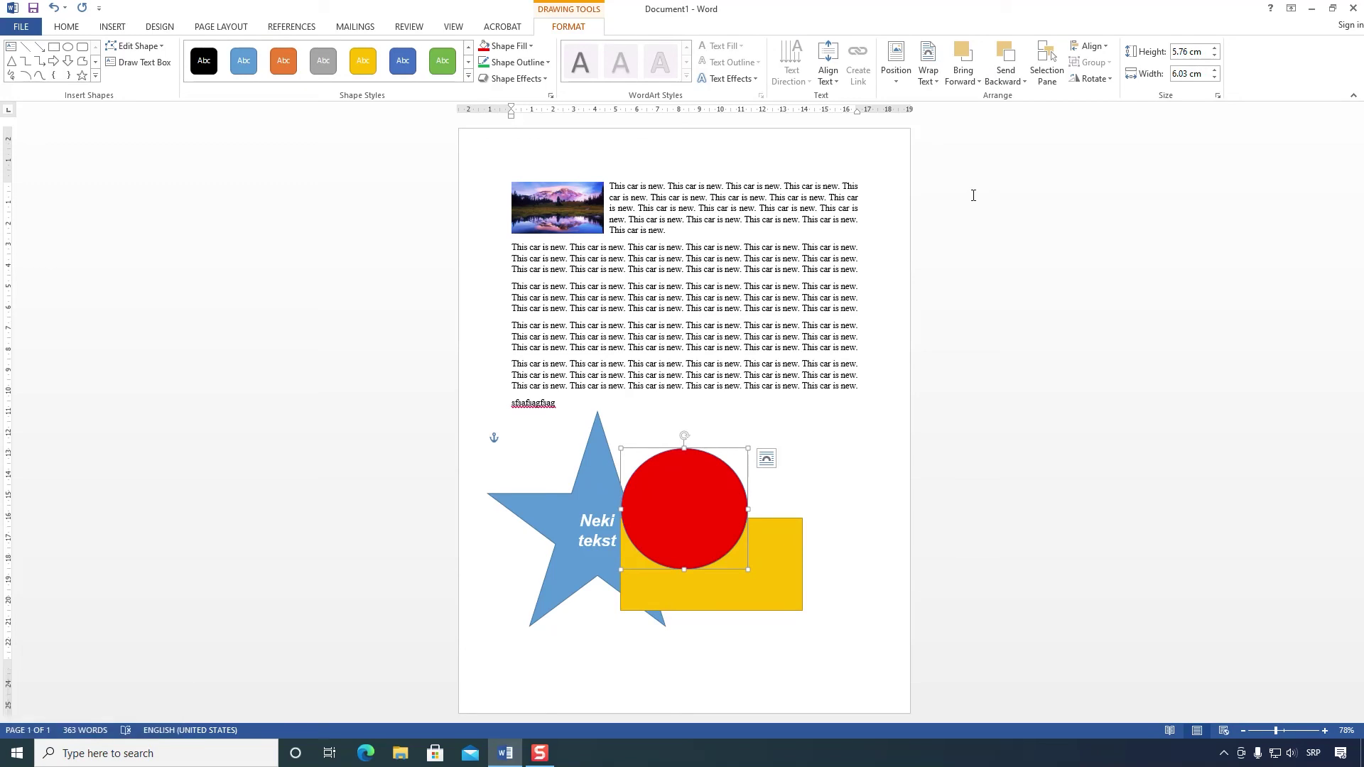
Step: Send the red circle backward two levels, behind the rectangle and the star, and undo both changes
click(1006, 52)
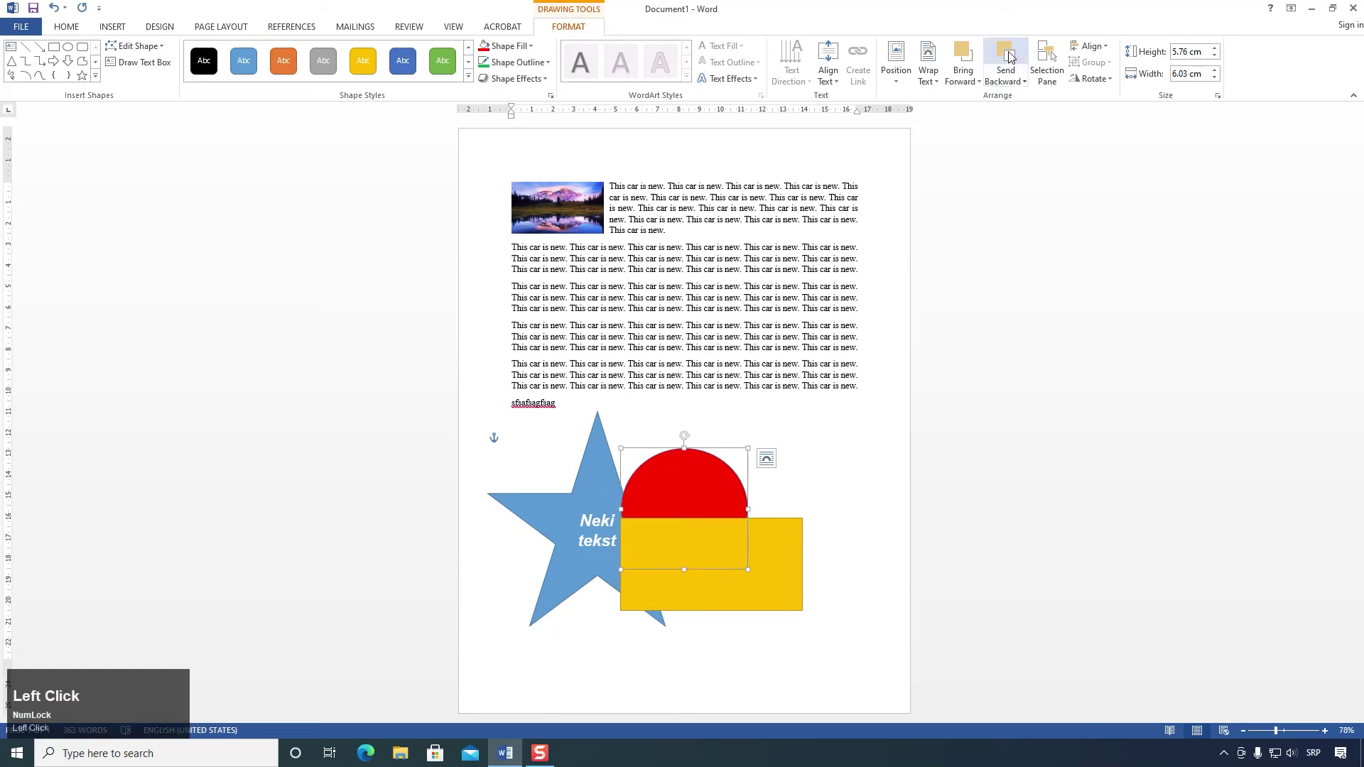
click(1006, 52)
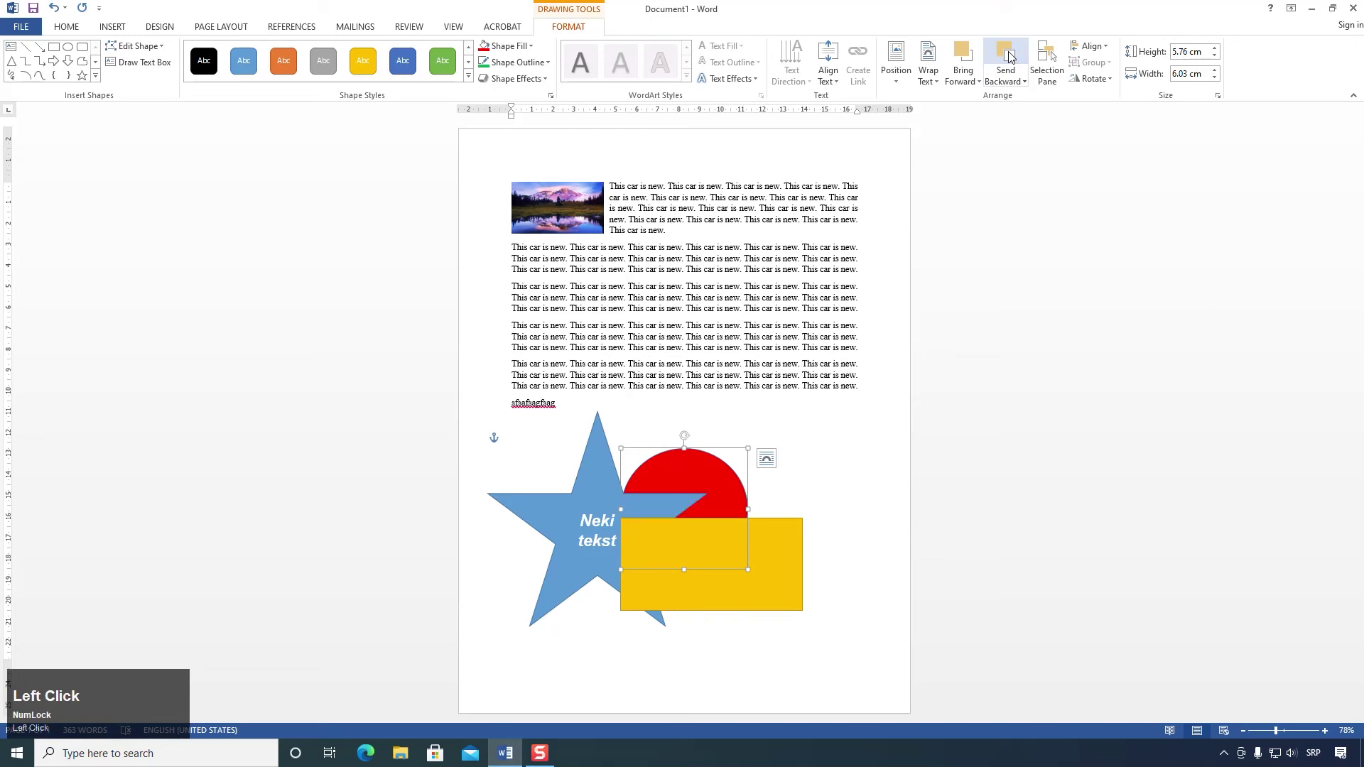
click(54, 8)
click(53, 8)
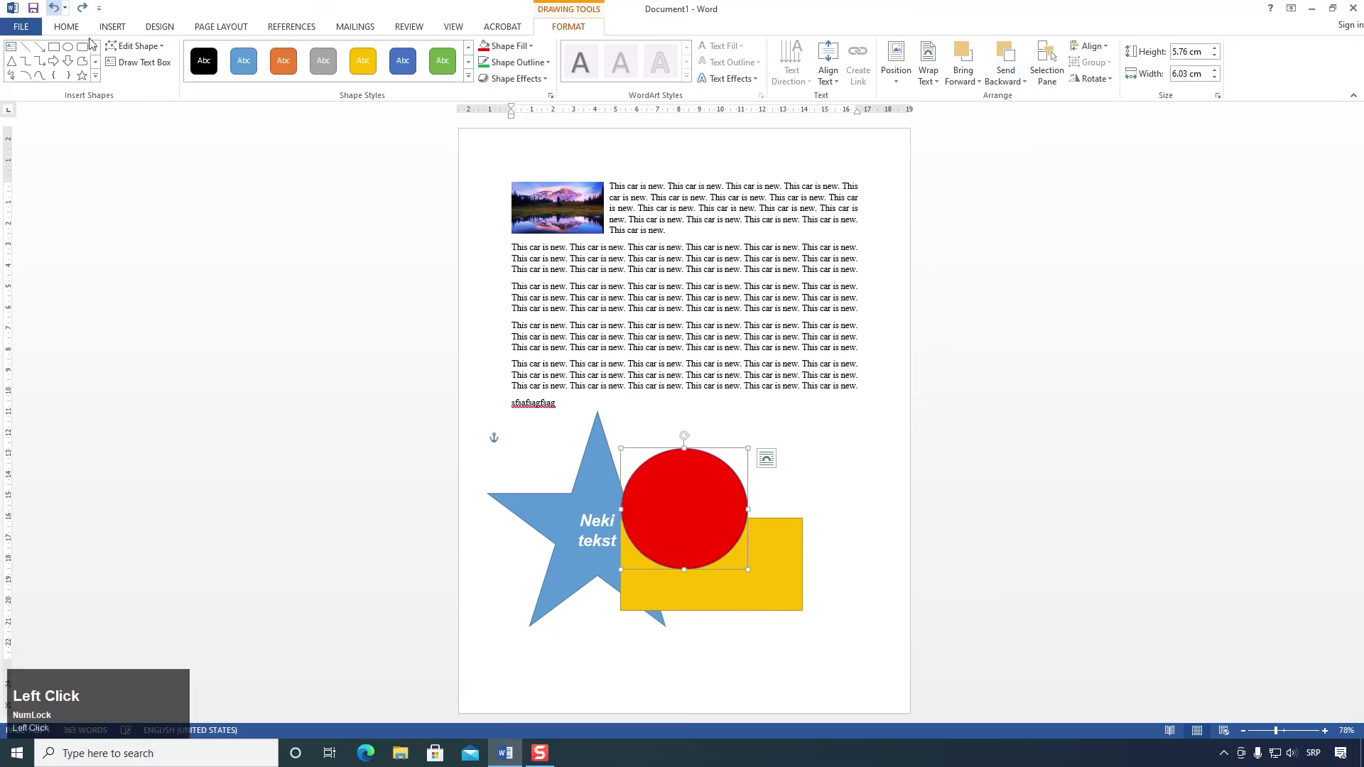
Step: Send the red circle to the back, behind all the other shapes
click(1025, 84)
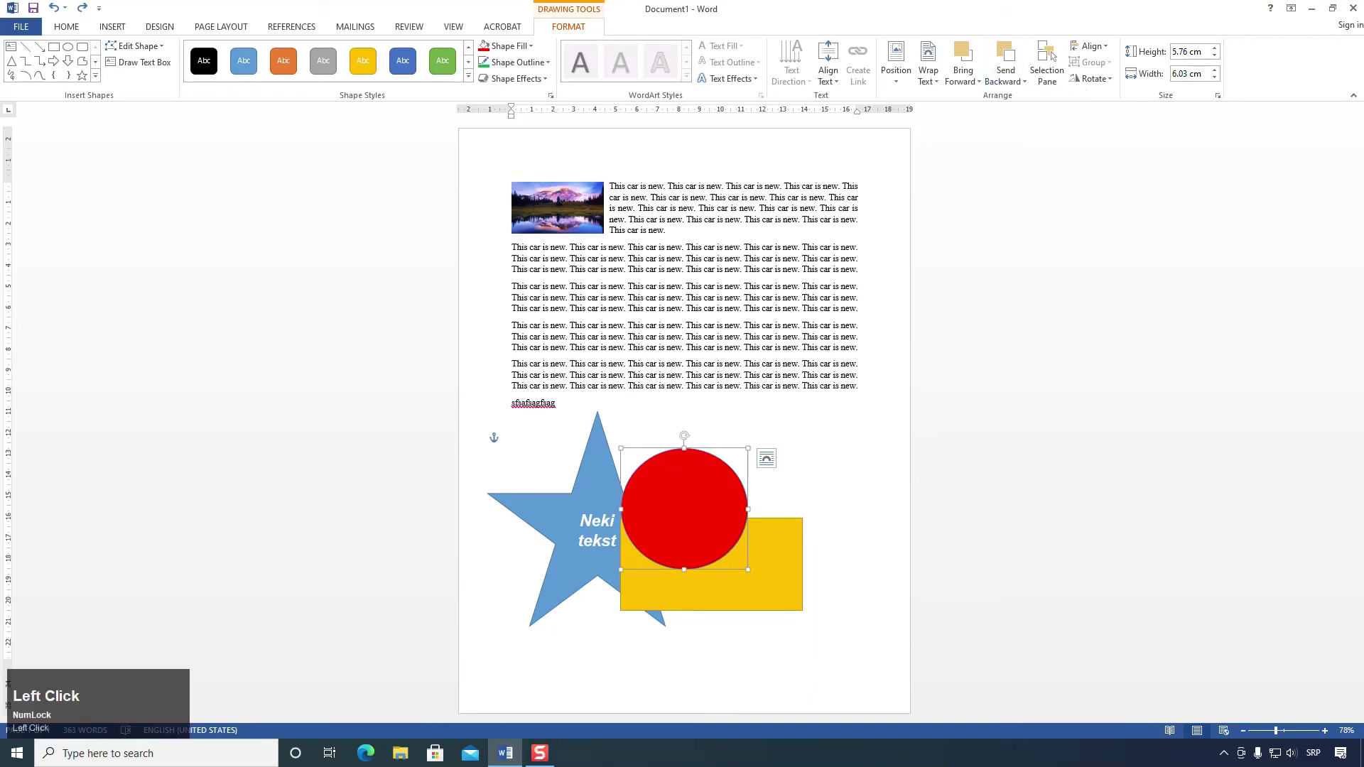
click(1021, 78)
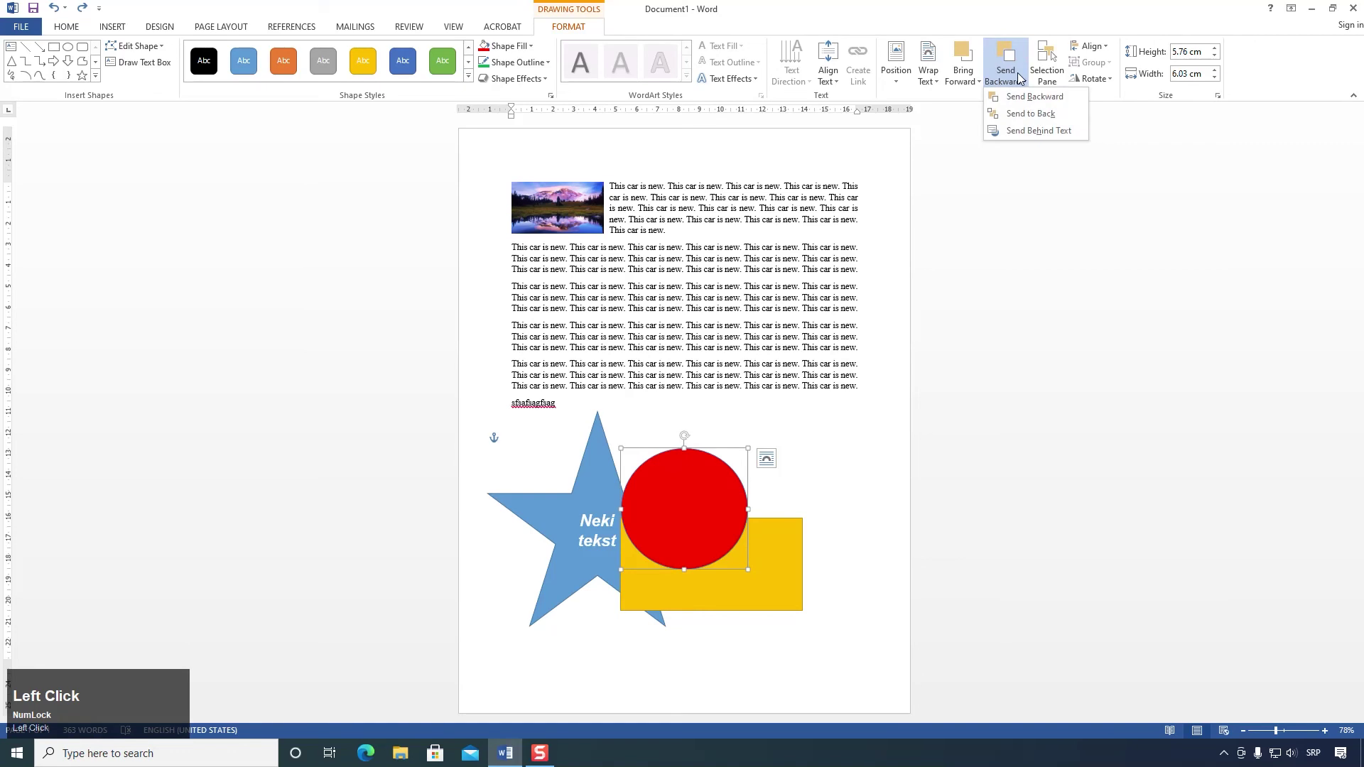
click(1032, 120)
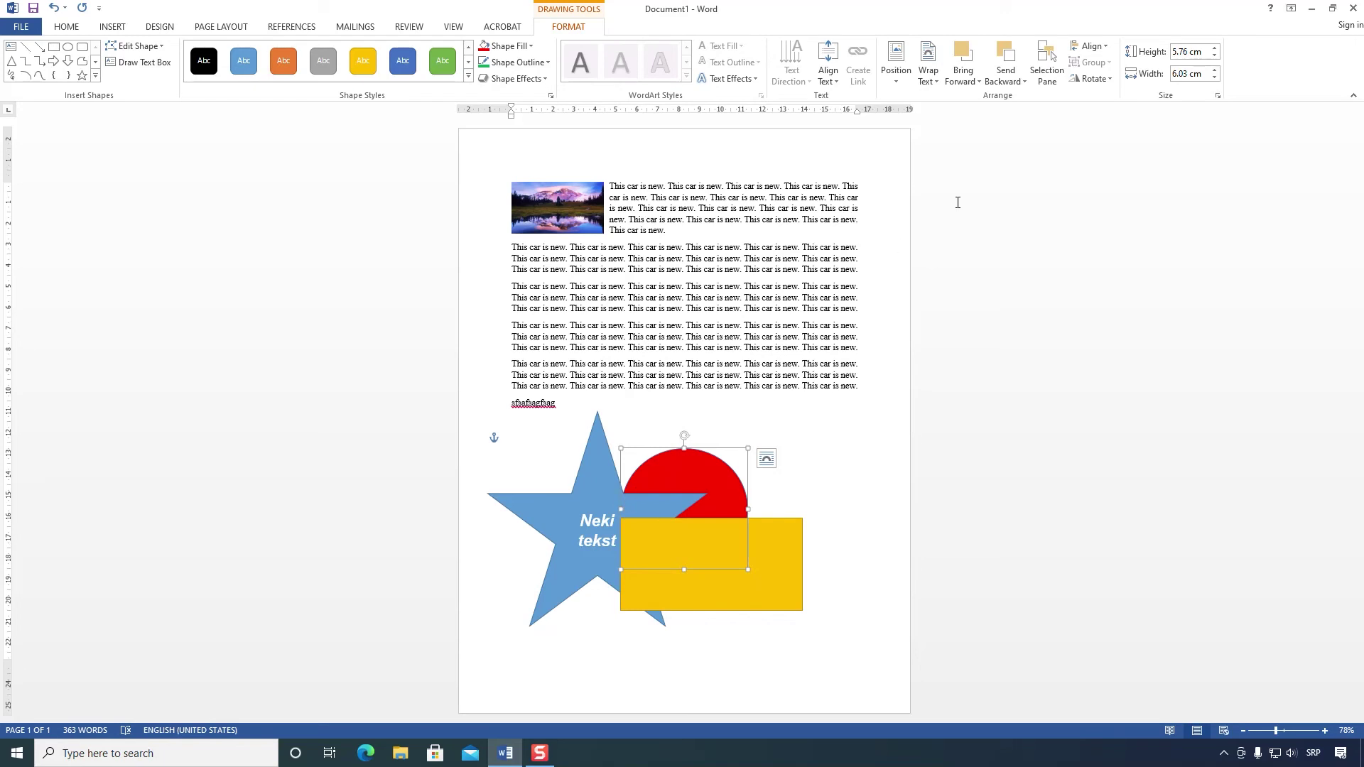
Step: Bring the red circle to the front of all the other shapes
click(1014, 83)
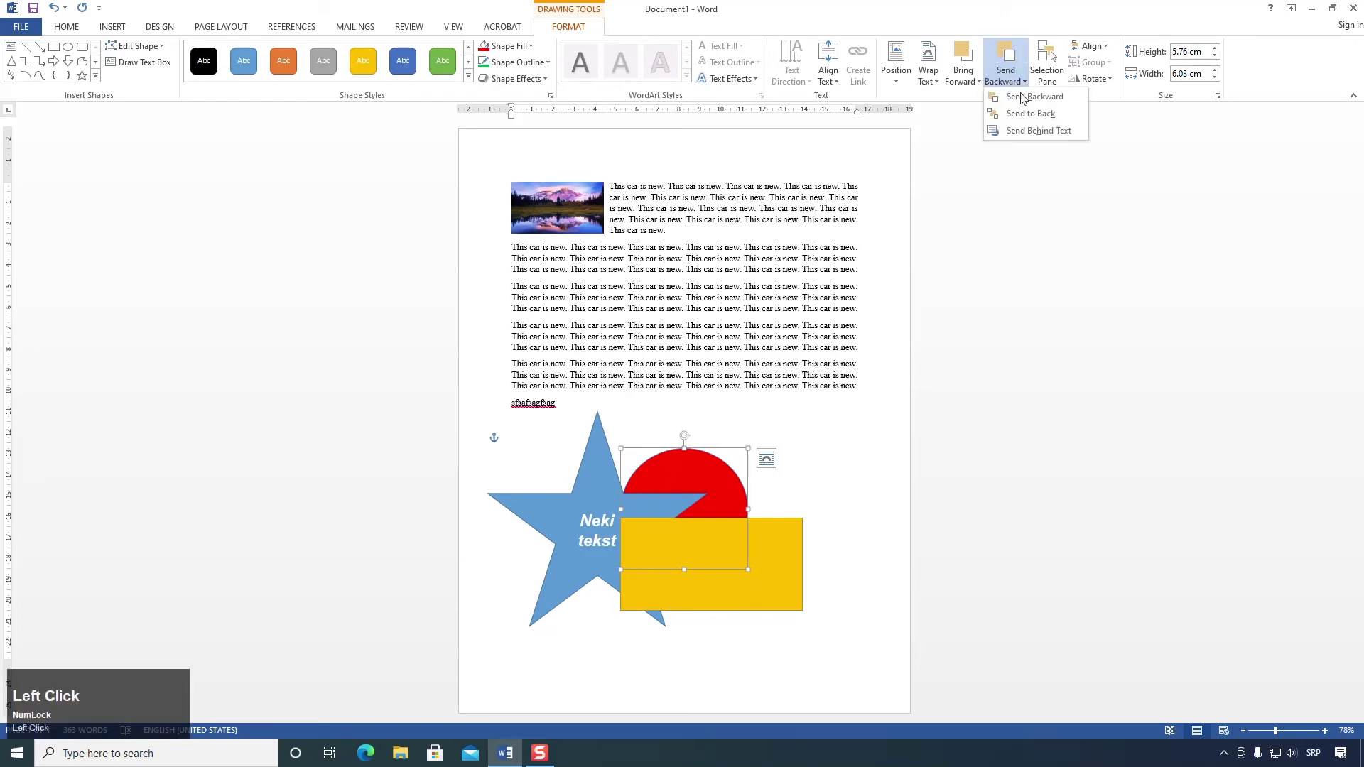
click(970, 82)
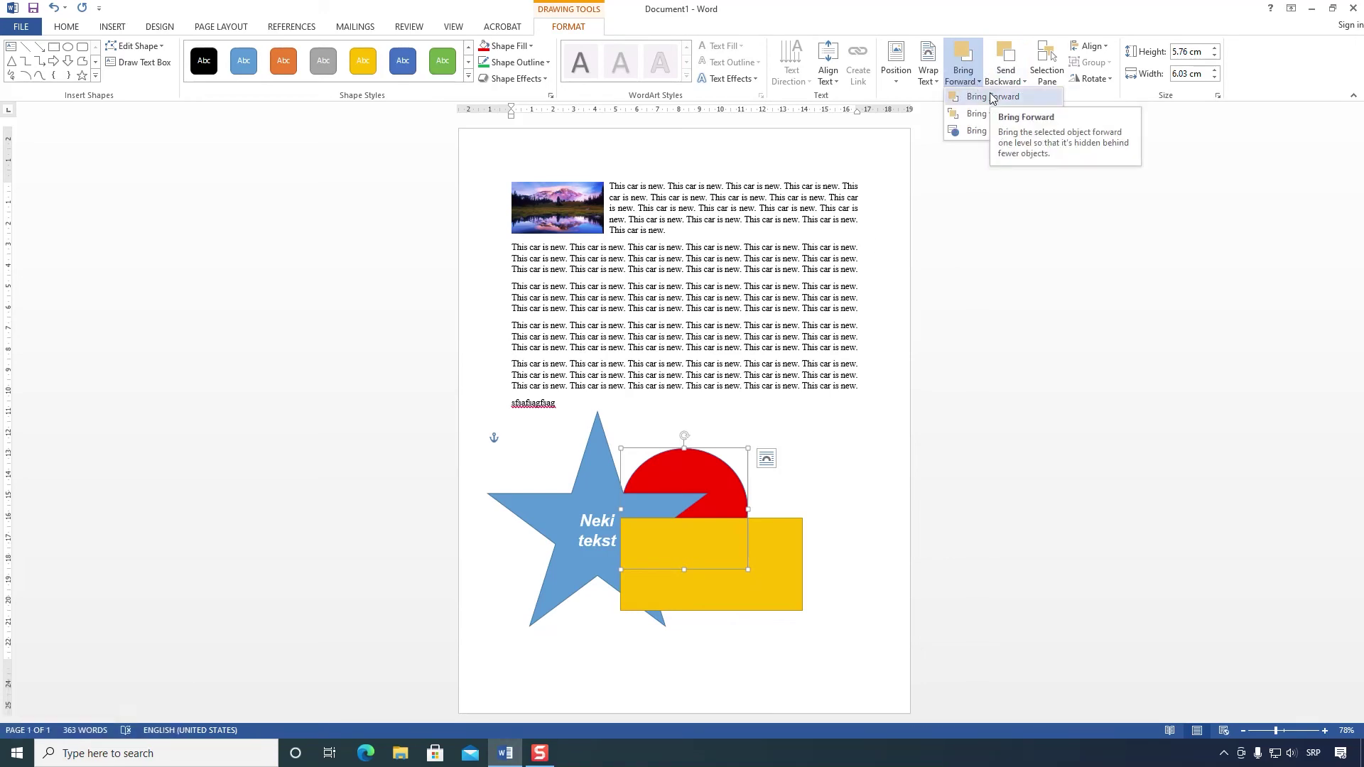
click(1021, 118)
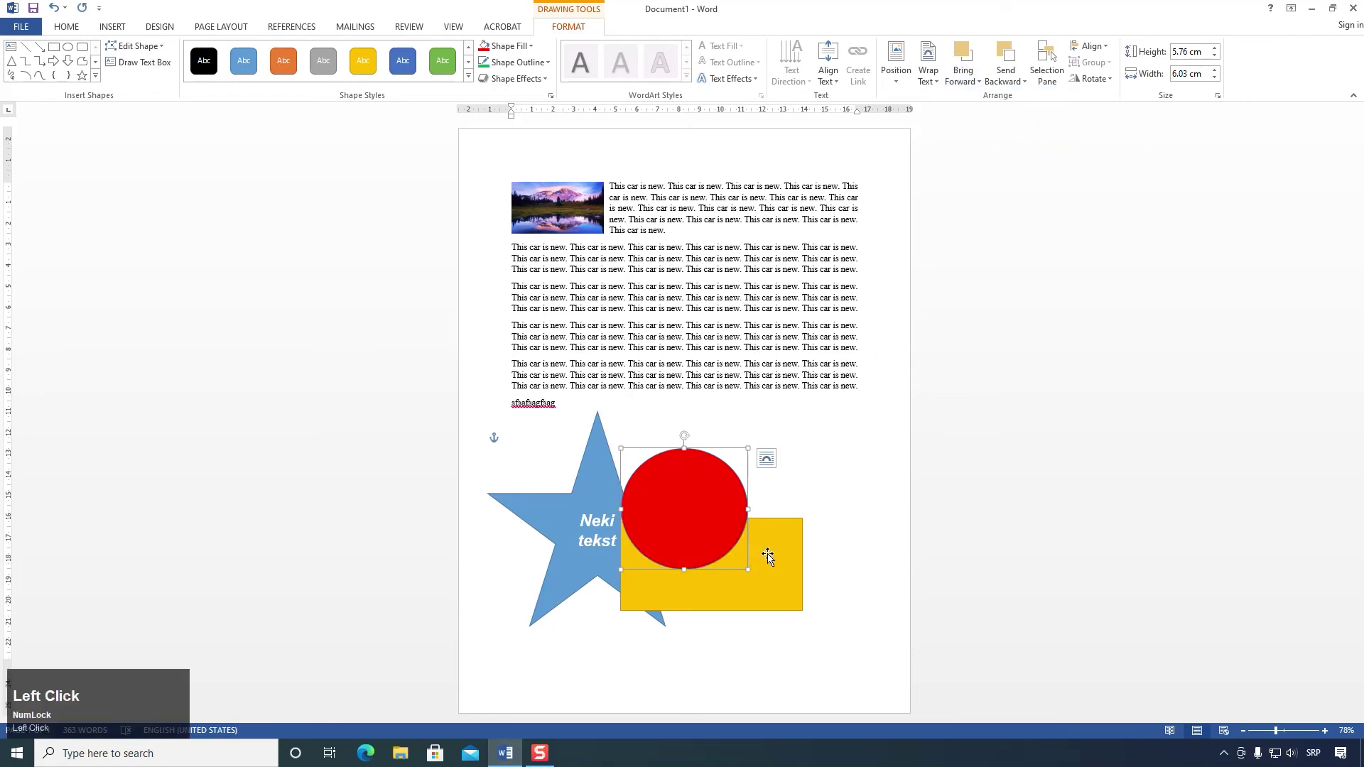
Step: Move the rectangle to the lower right of the star, set the circle between them, and deselect the shapes
drag(747, 496, 701, 484)
drag(755, 542, 801, 605)
click(691, 500)
drag(691, 500, 742, 541)
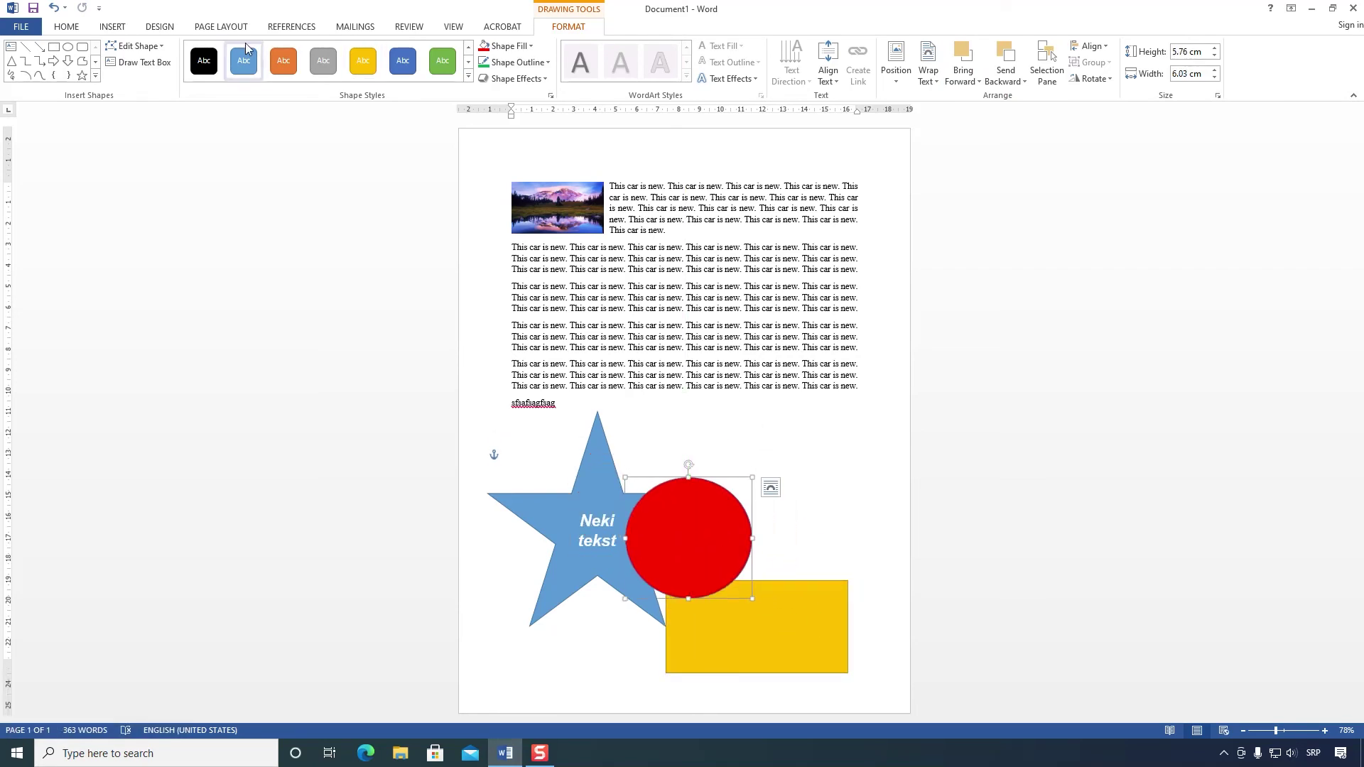
click(77, 27)
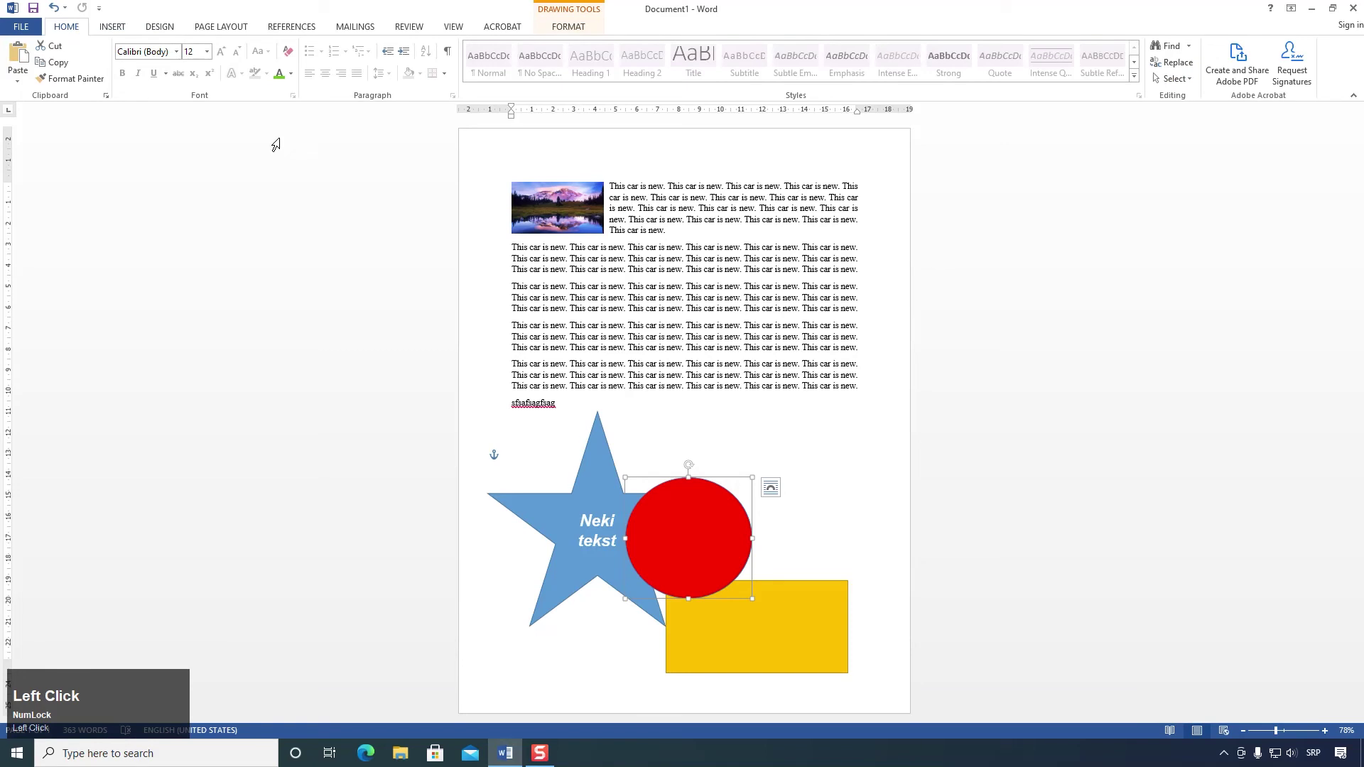
click(834, 450)
Step: Browse the SmartArt graphic categories Process, Cycle, Relationship and Matrix, and leave without inserting one
click(119, 29)
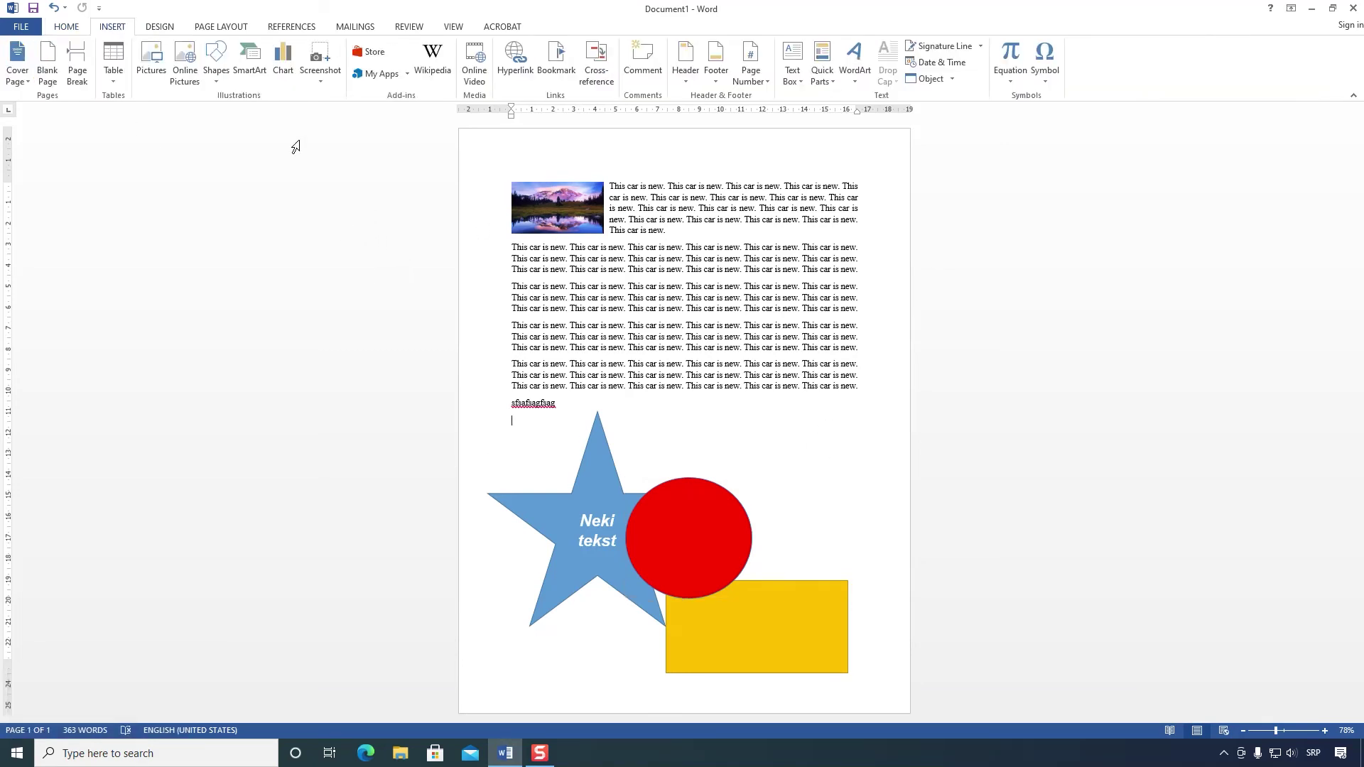
click(254, 71)
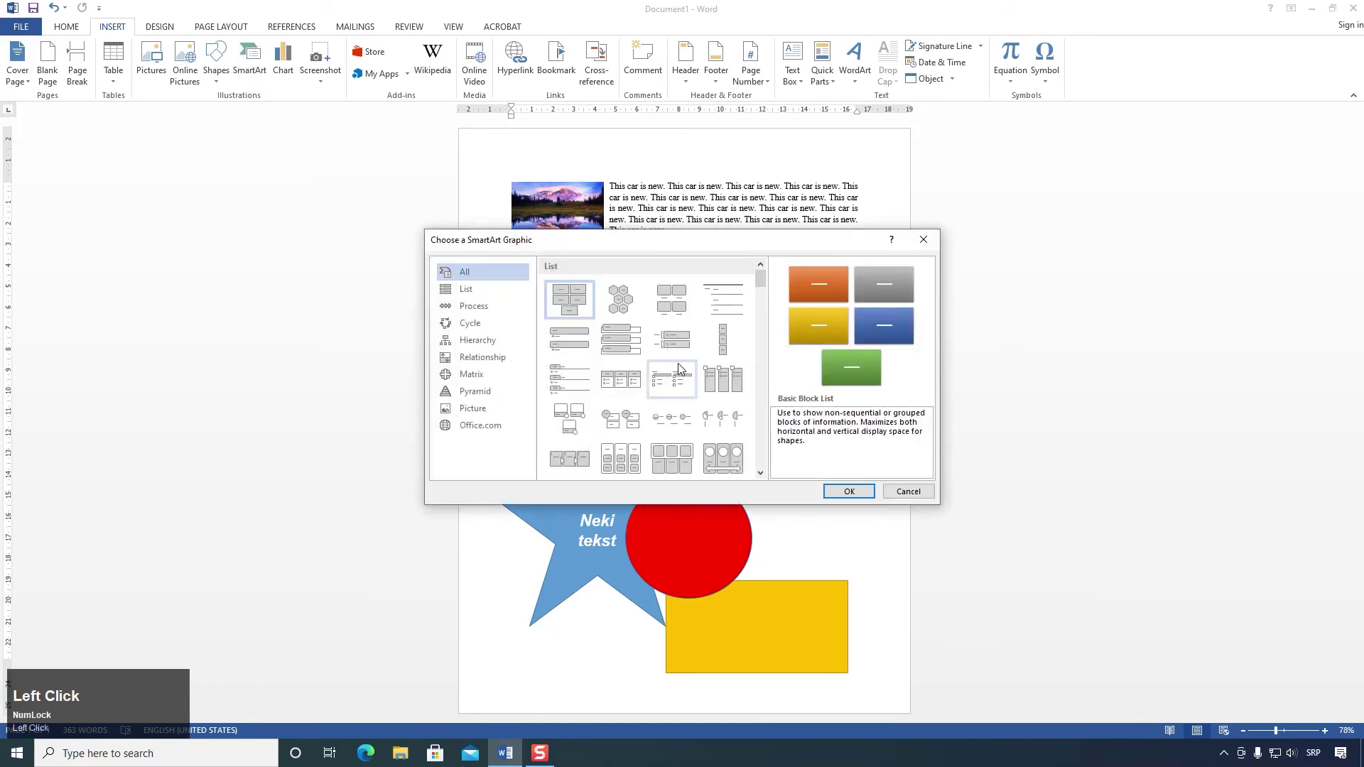
scroll(658, 379, down, 1)
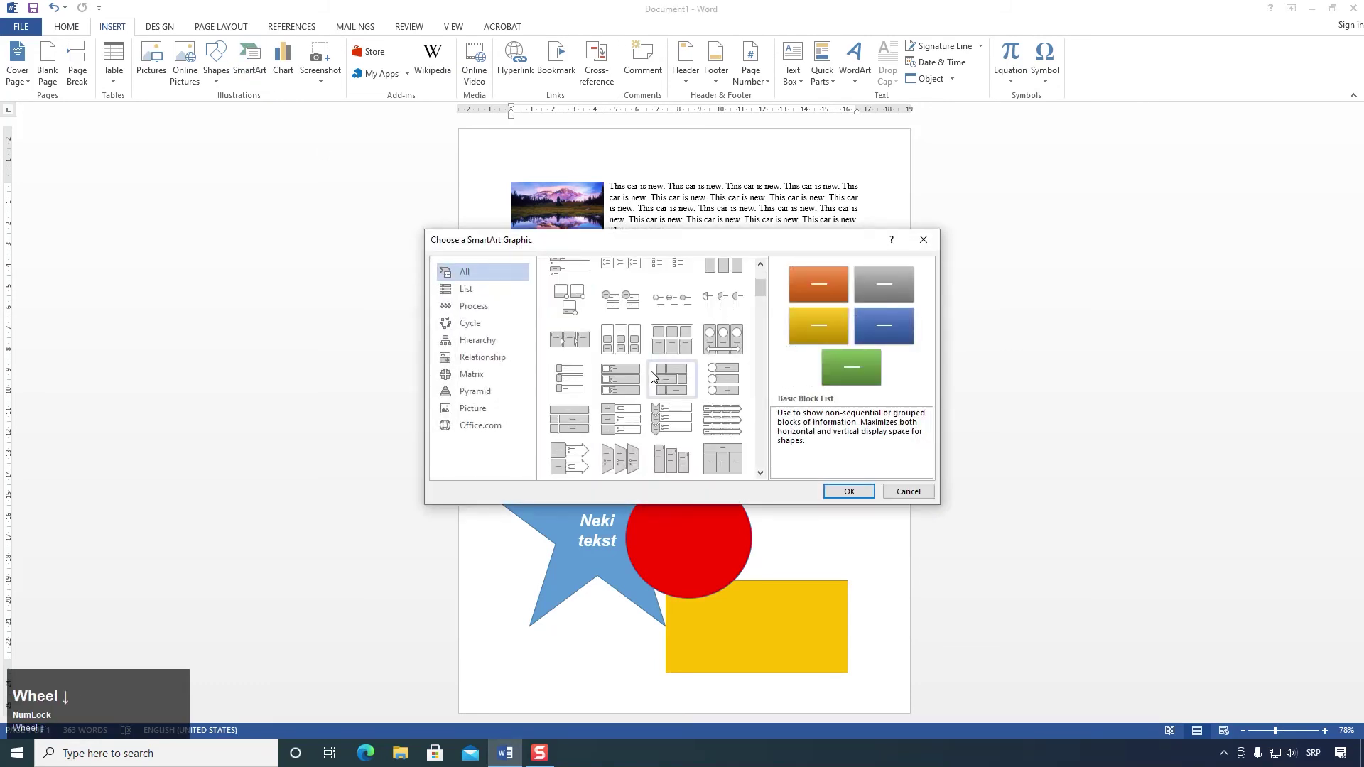
click(483, 306)
click(470, 323)
click(482, 358)
click(471, 374)
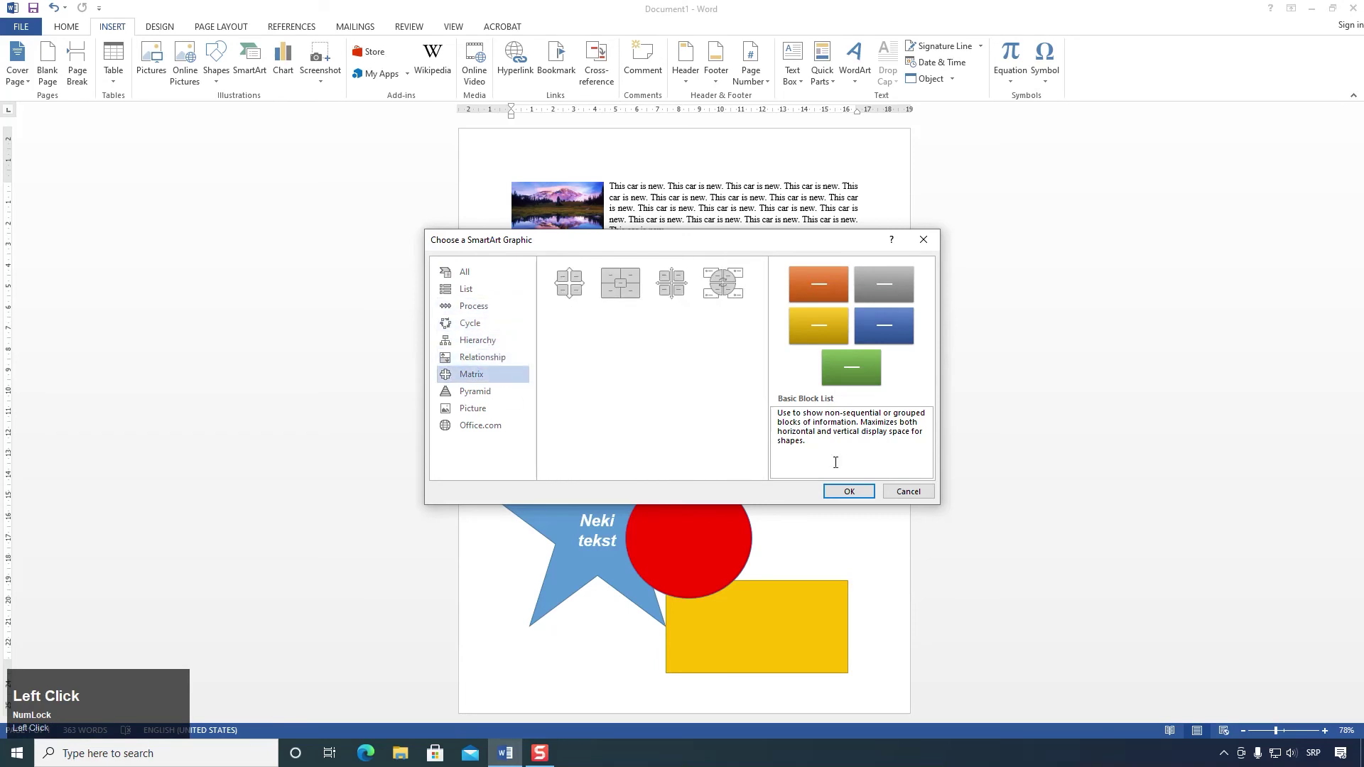
click(908, 491)
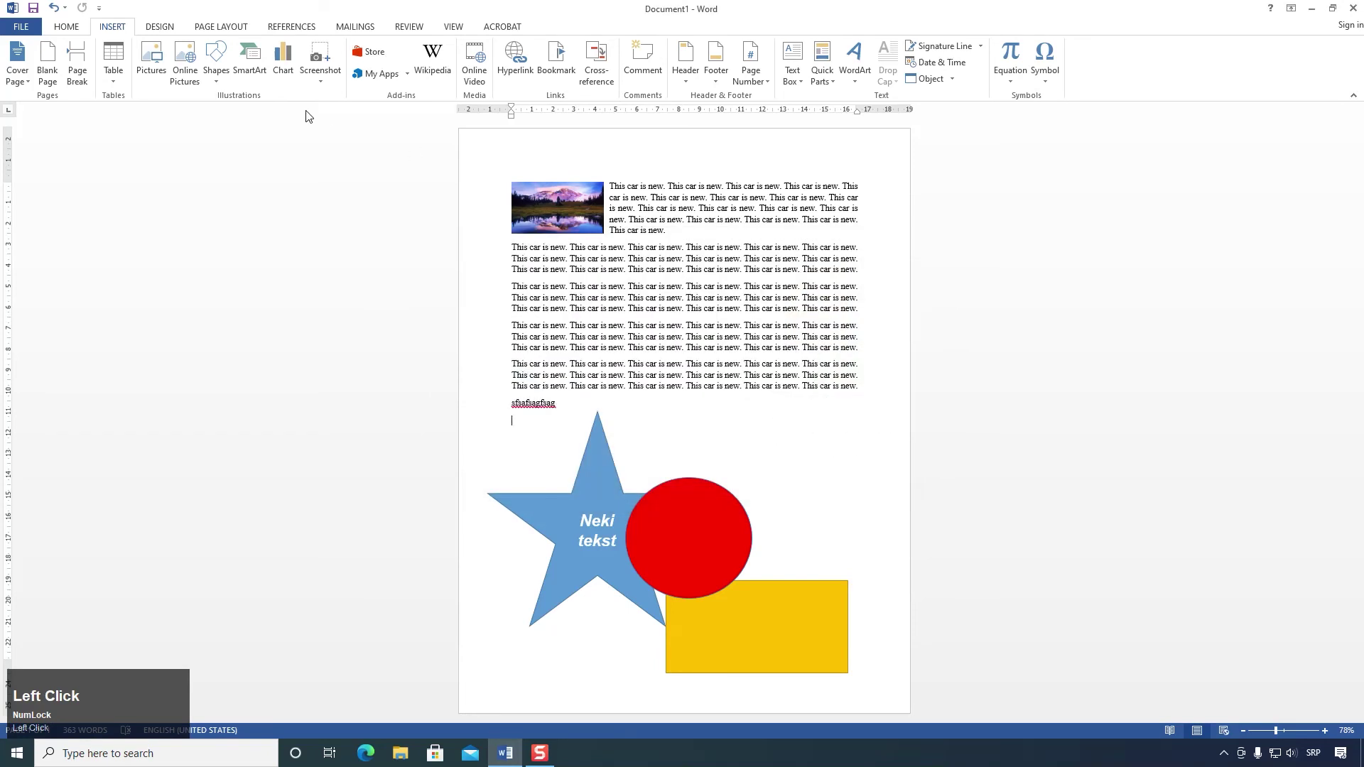
Step: Insert a Clustered Column chart below the body text
click(283, 60)
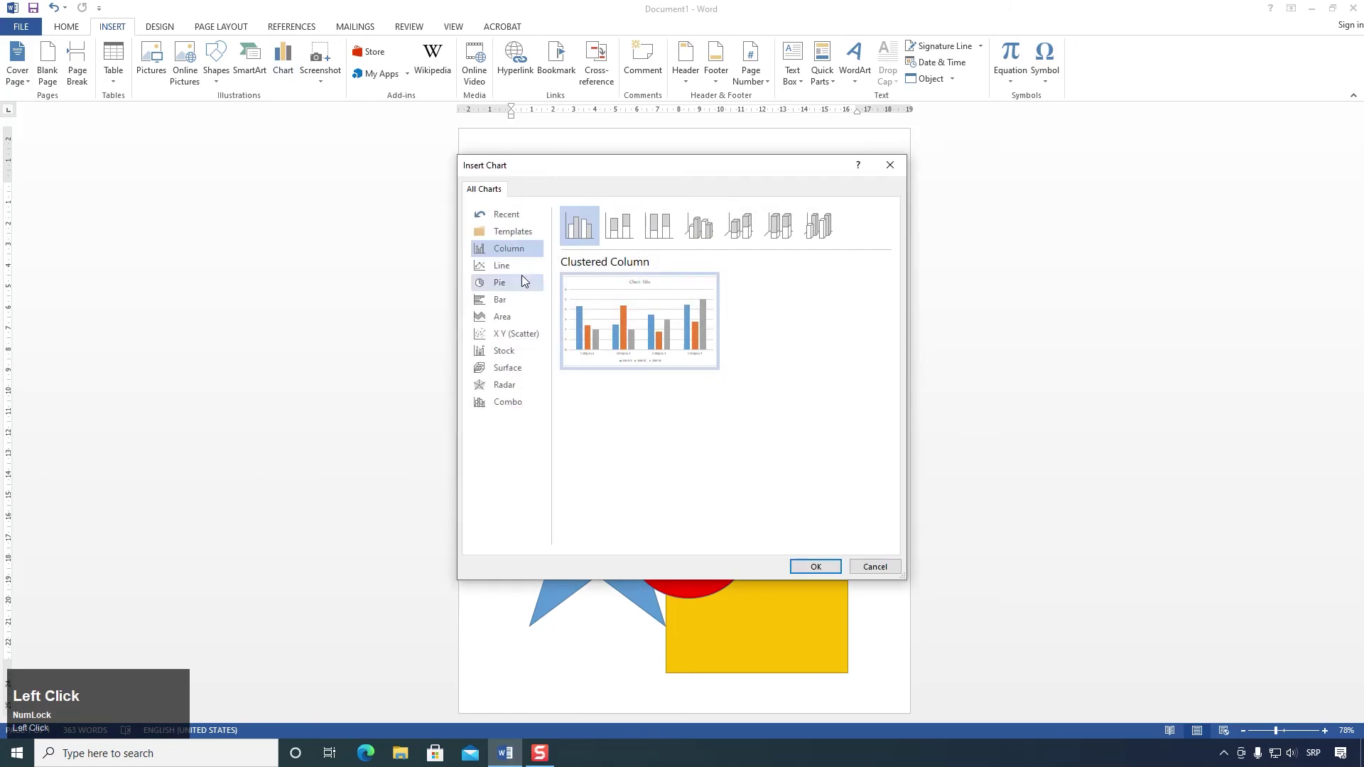
click(513, 267)
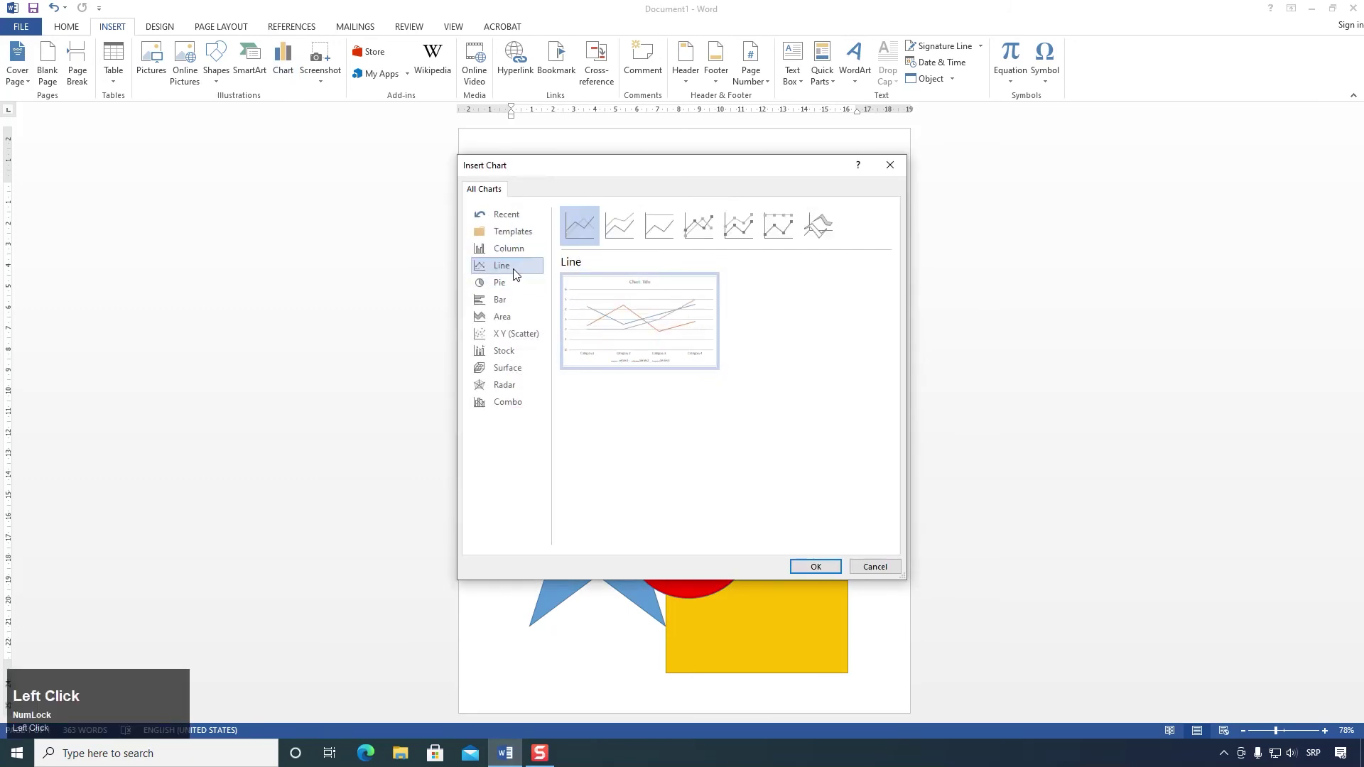
click(509, 248)
mouse_move(676, 389)
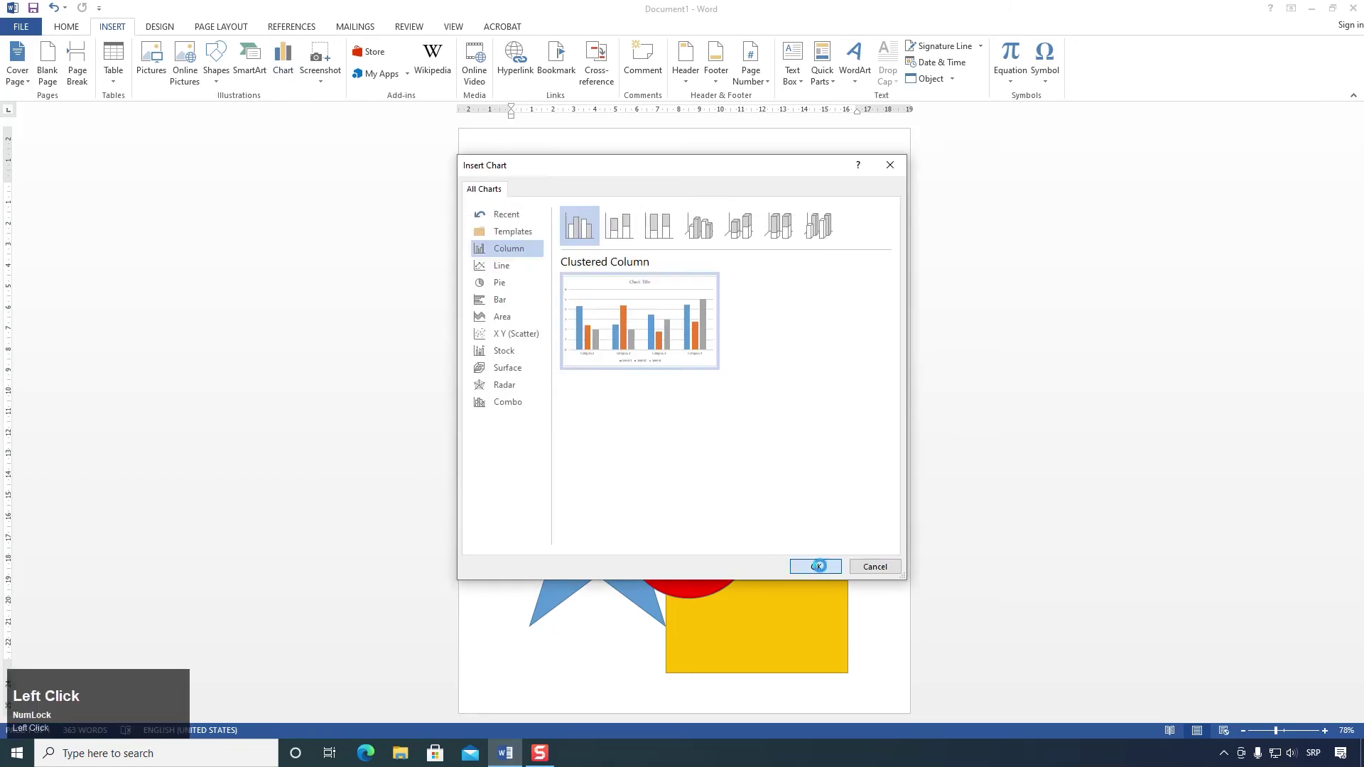
click(815, 567)
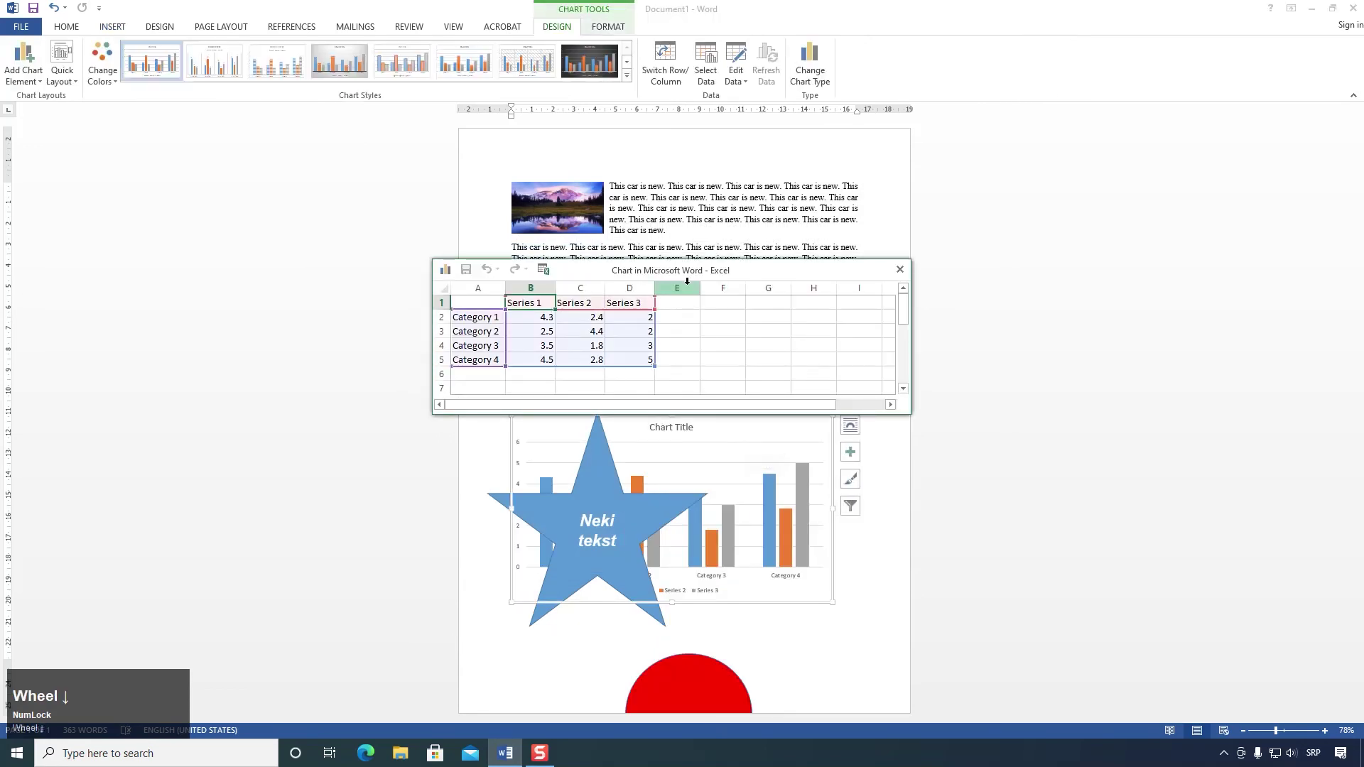
Step: Move the chart's data sheet off the page area and relocate the chart up into the third paragraph
drag(692, 278, 276, 153)
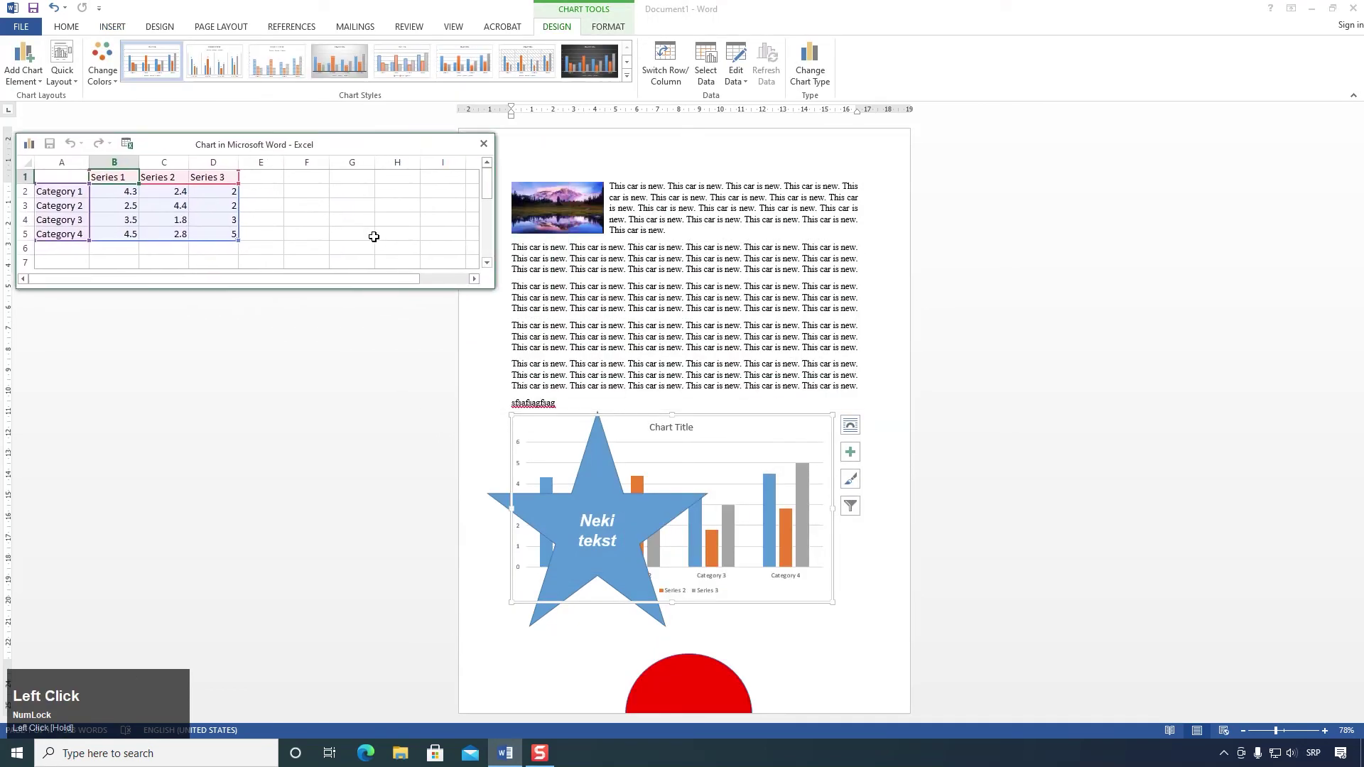
click(683, 425)
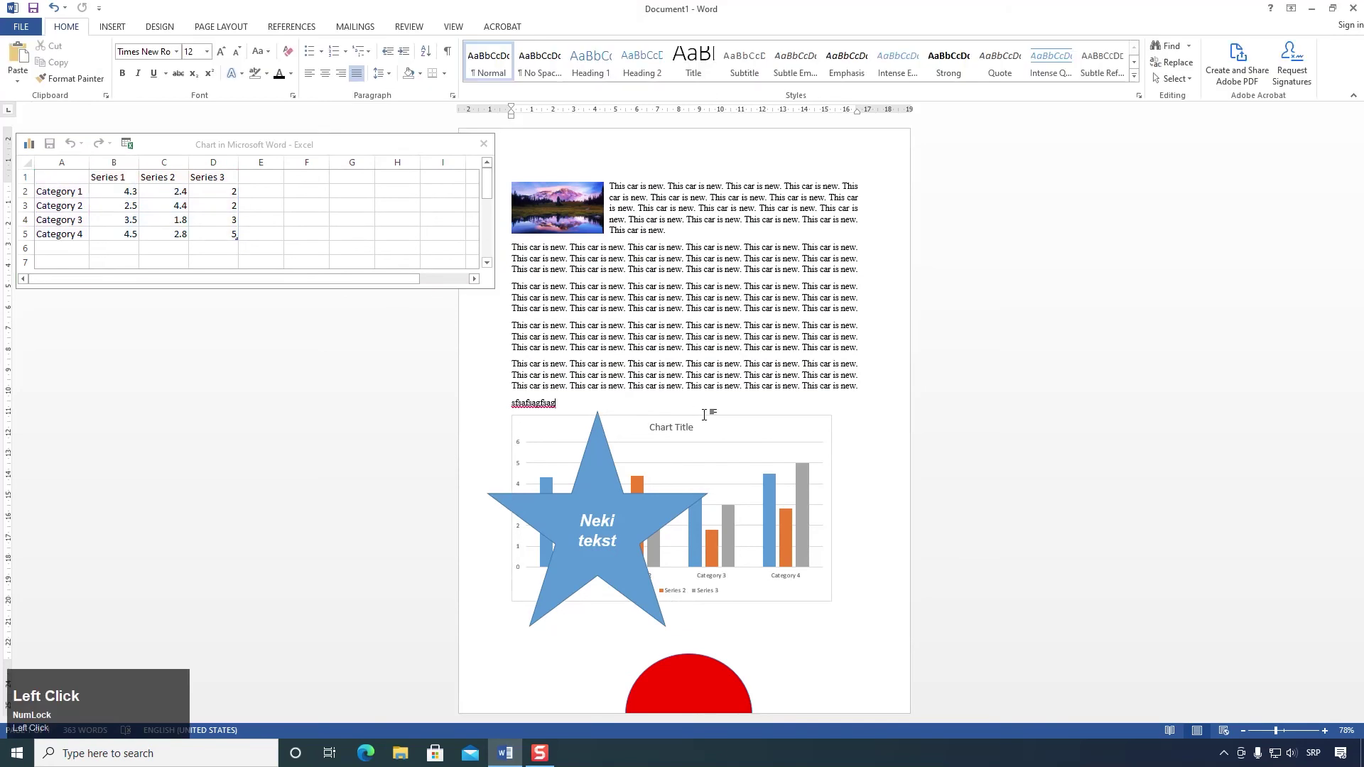
click(703, 419)
click(741, 312)
drag(742, 319, 741, 318)
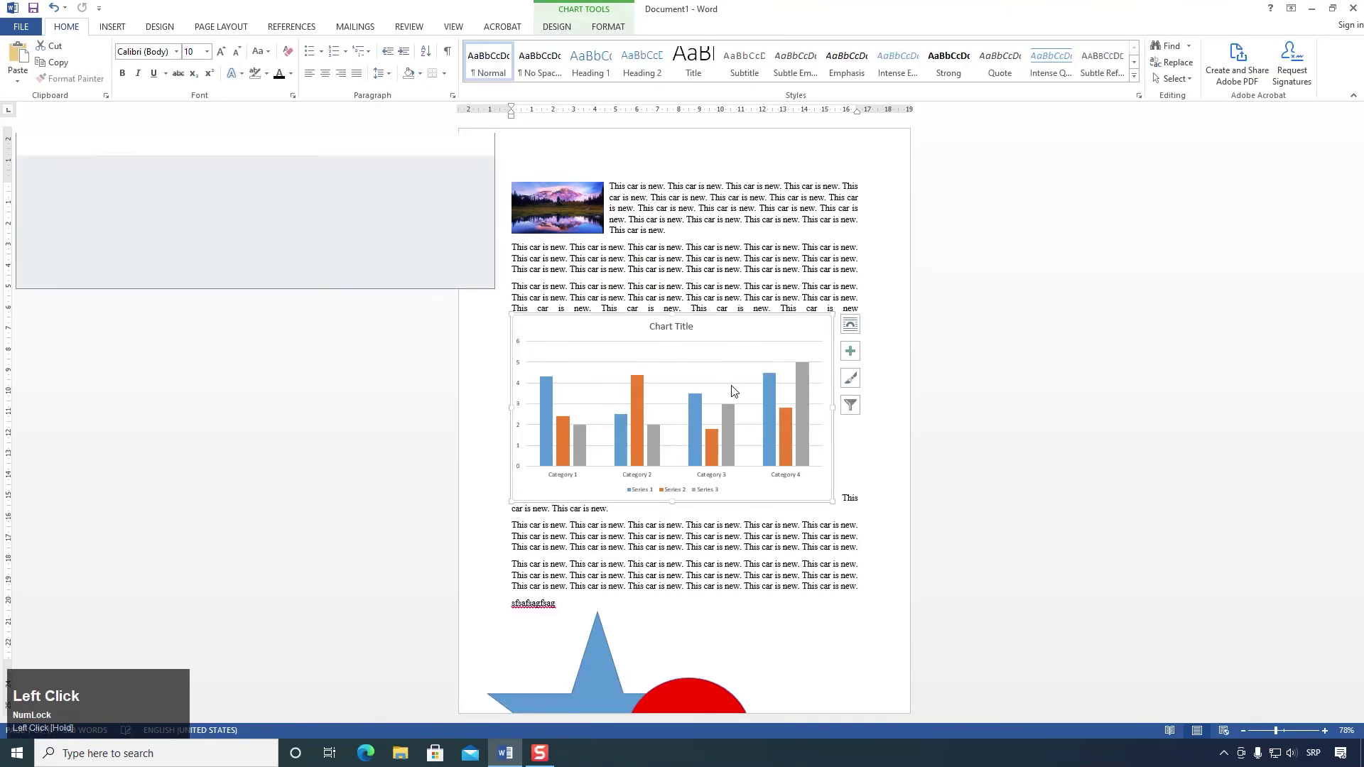
Step: Bring up the formatting options for the chart area and close them without changing anything
double_click(726, 327)
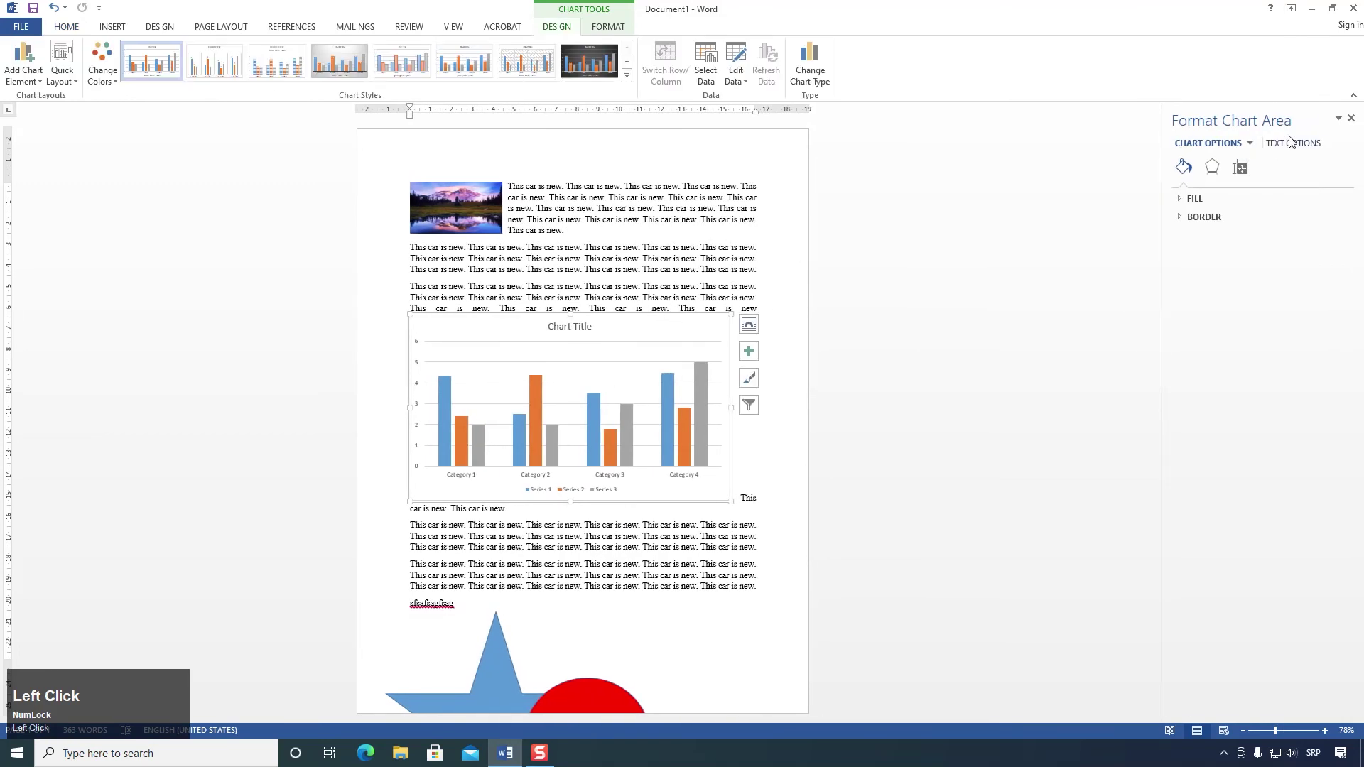
click(1351, 118)
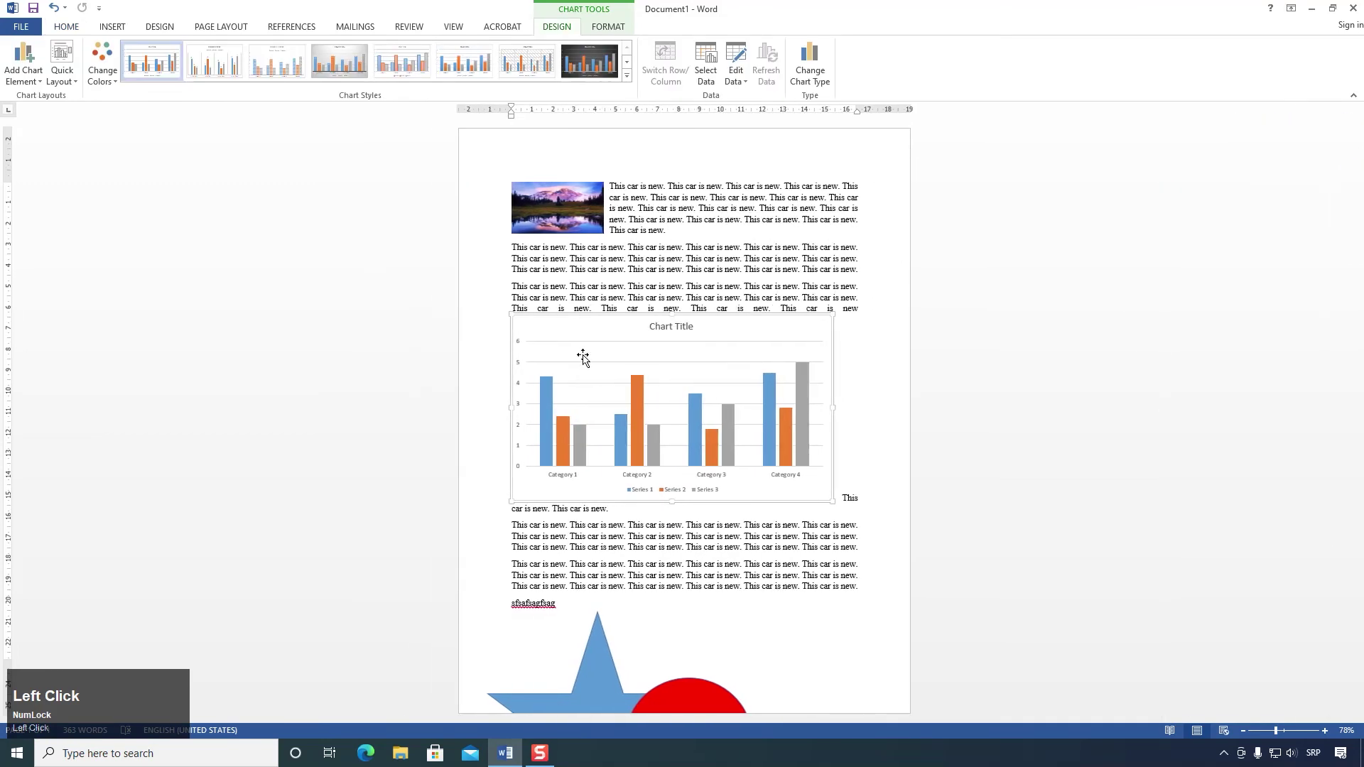
double_click(628, 323)
click(1352, 118)
Step: Open the chart's data sheet, place it beside the page to examine the Series 1 value of Category 1, and close the sheet
click(657, 328)
click(638, 418)
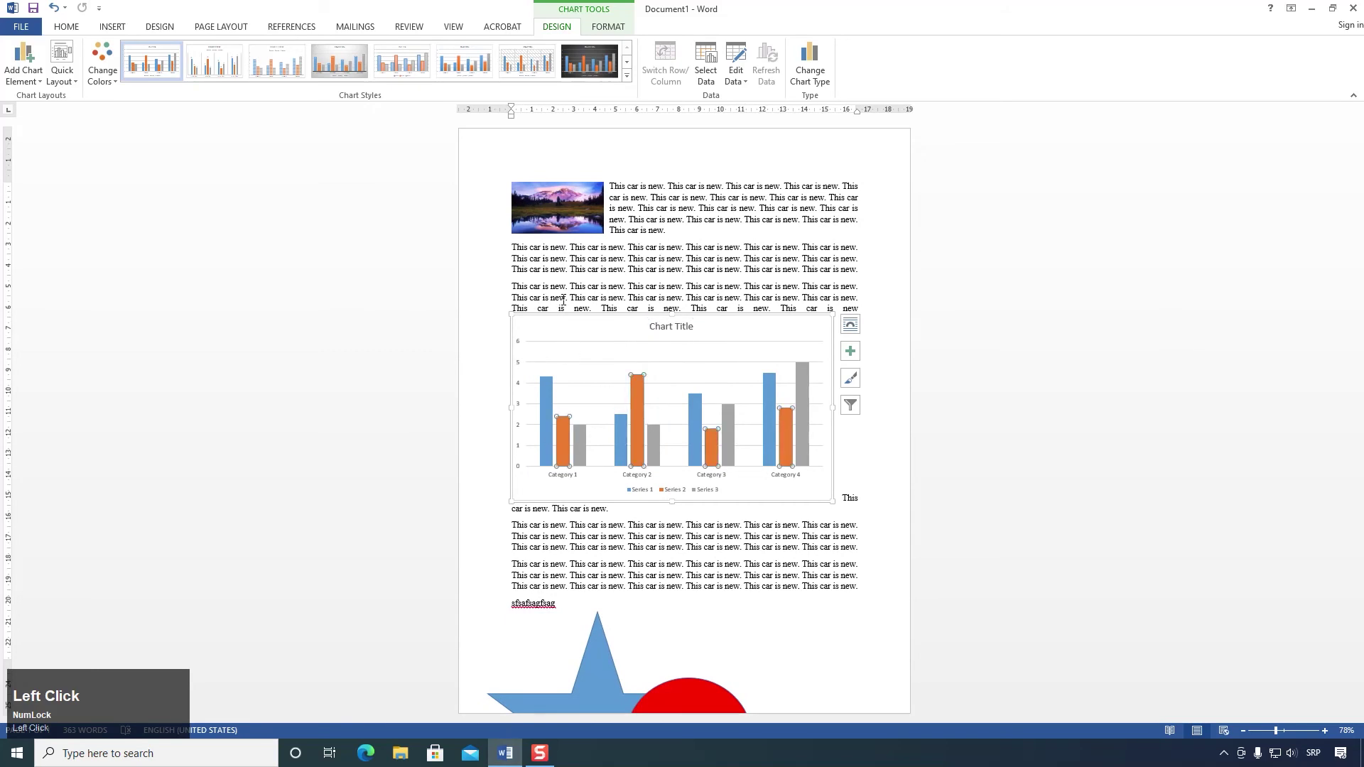
click(737, 55)
drag(609, 528, 1090, 229)
click(1061, 249)
click(1089, 229)
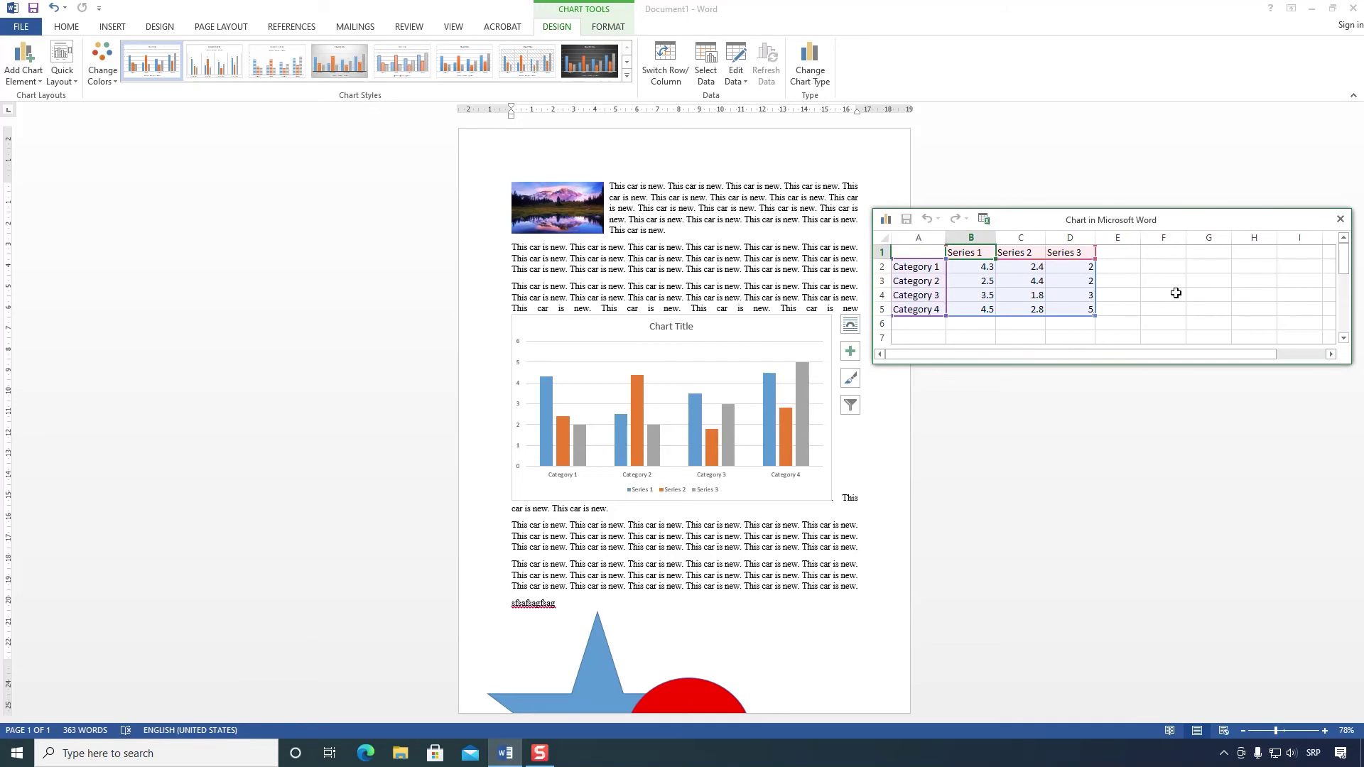
click(988, 268)
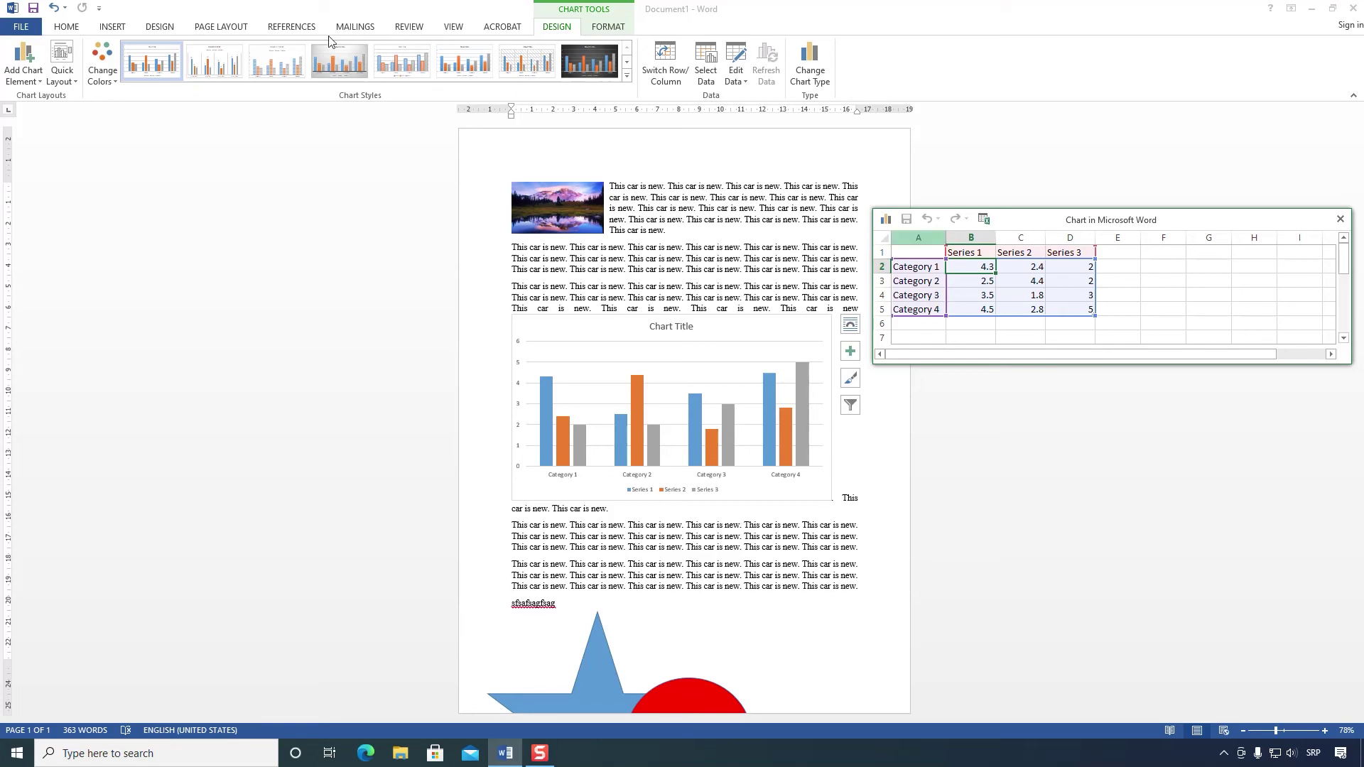
click(109, 33)
click(111, 33)
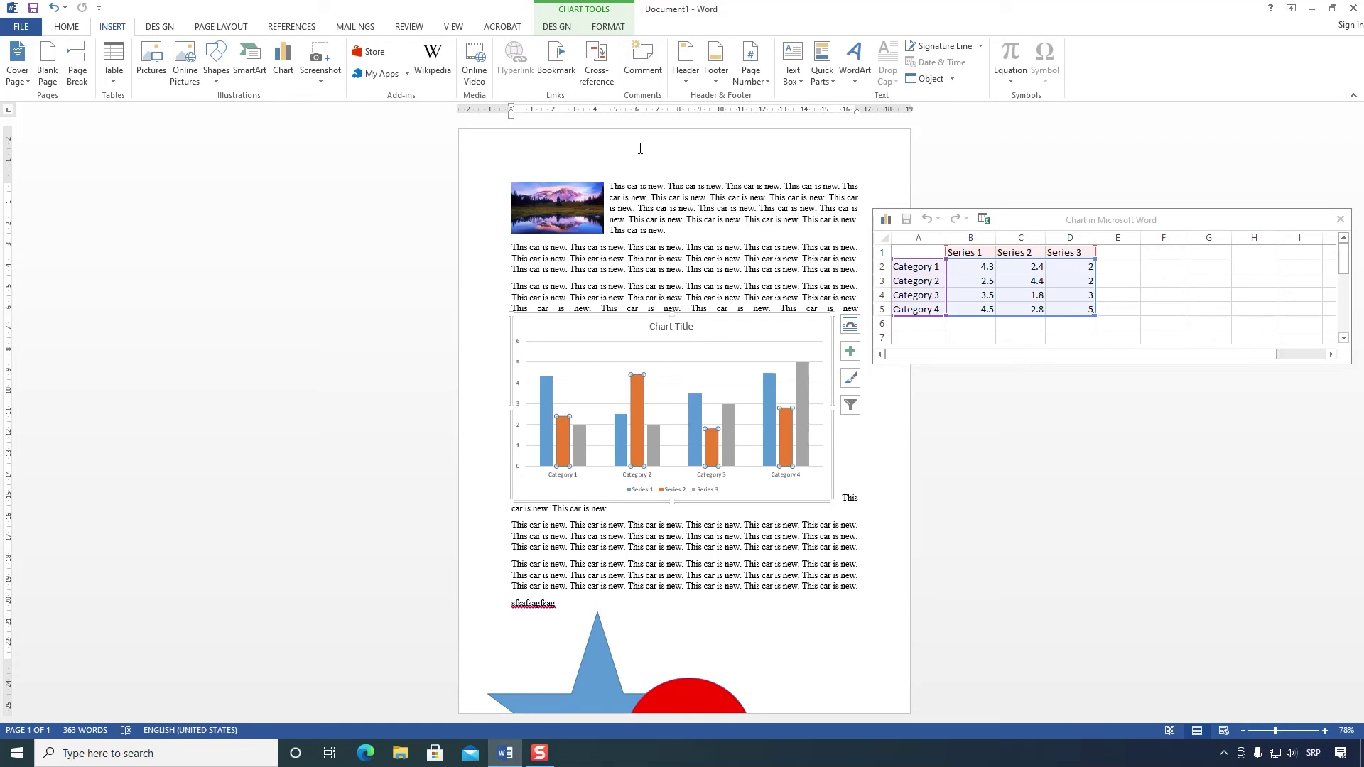
click(686, 202)
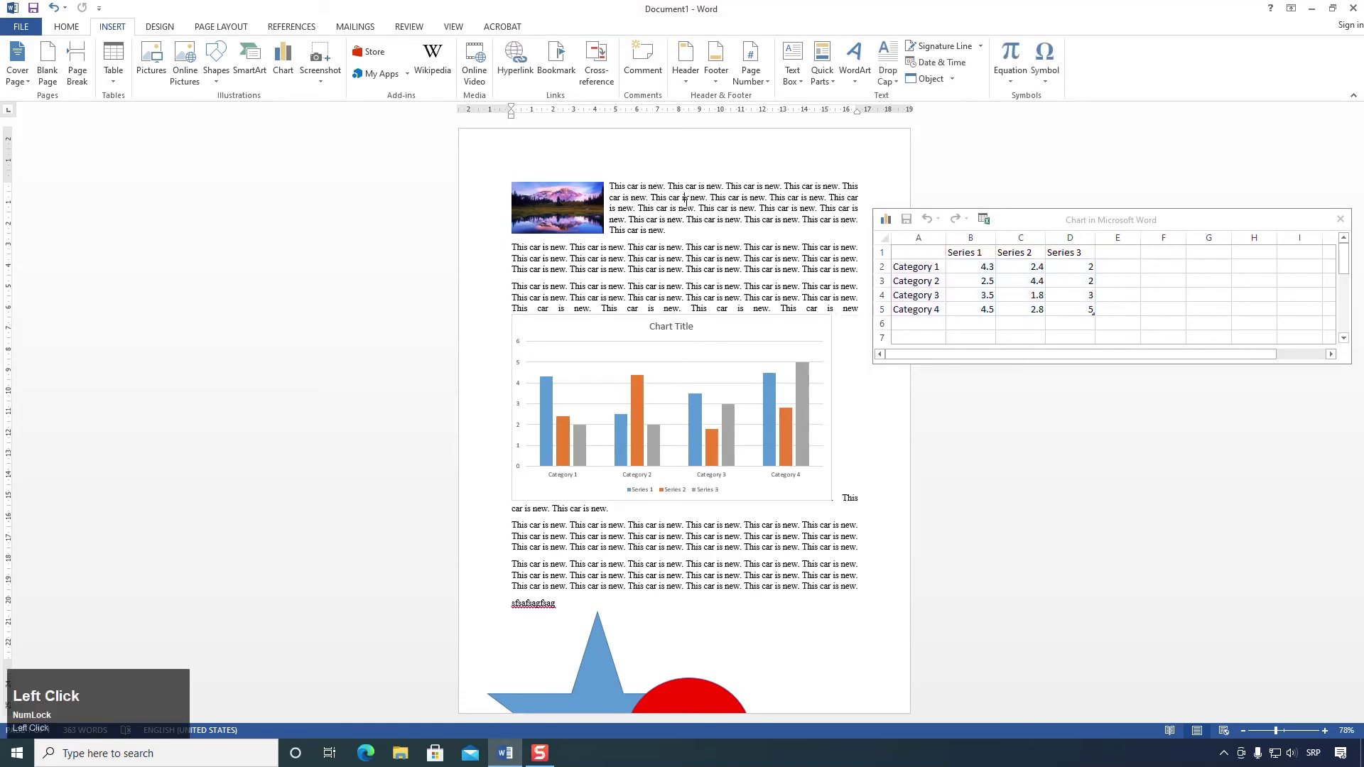
click(1340, 219)
Step: Copy part of the fourth paragraph's text and paste it five times below that paragraph, separated by blank lines
scroll(709, 252, down, 1)
drag(604, 536, 658, 548)
key(ctrl+c)
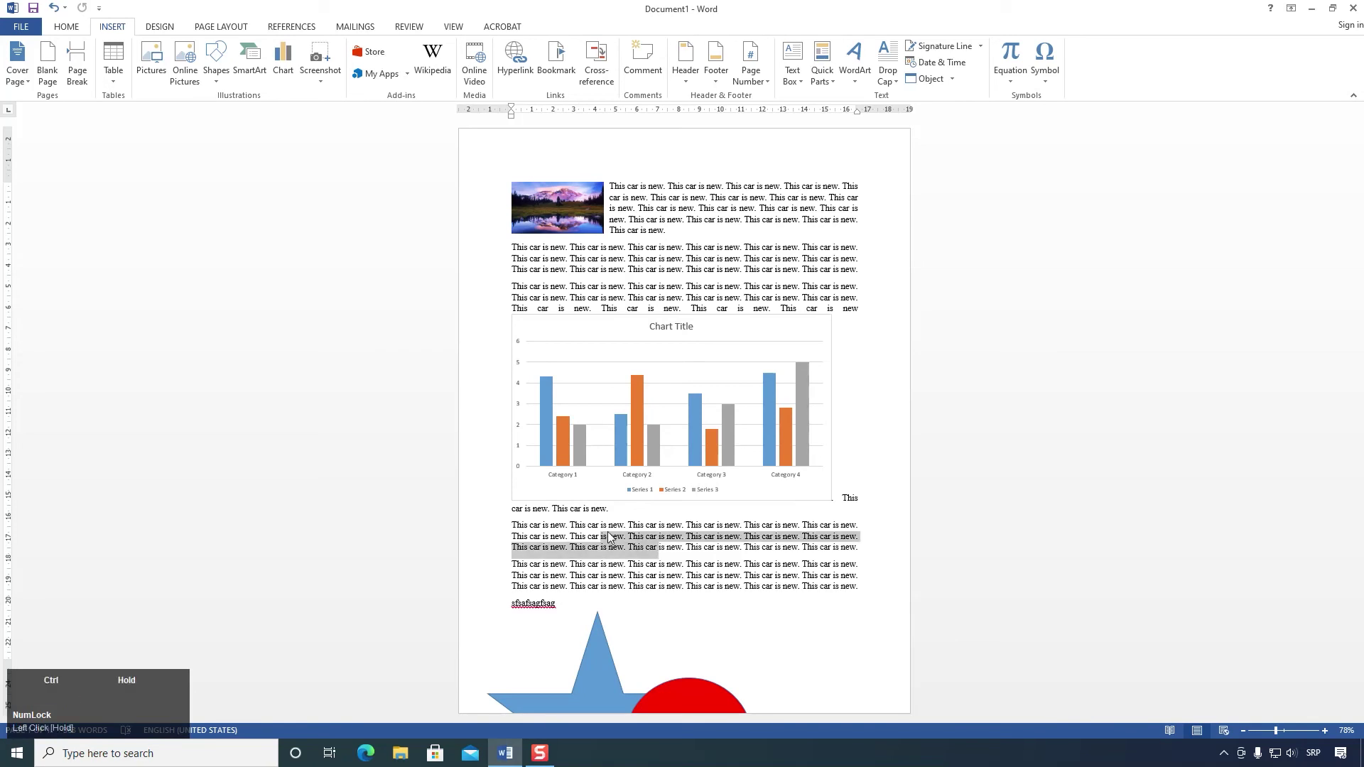
click(857, 549)
key(Return)
key(Return)
key(Return)
key(ctrl+v)
key(ctrl+v)
key(ctrl+v)
key(ctrl+v)
key(ctrl+v)
scroll(671, 320, down, 3)
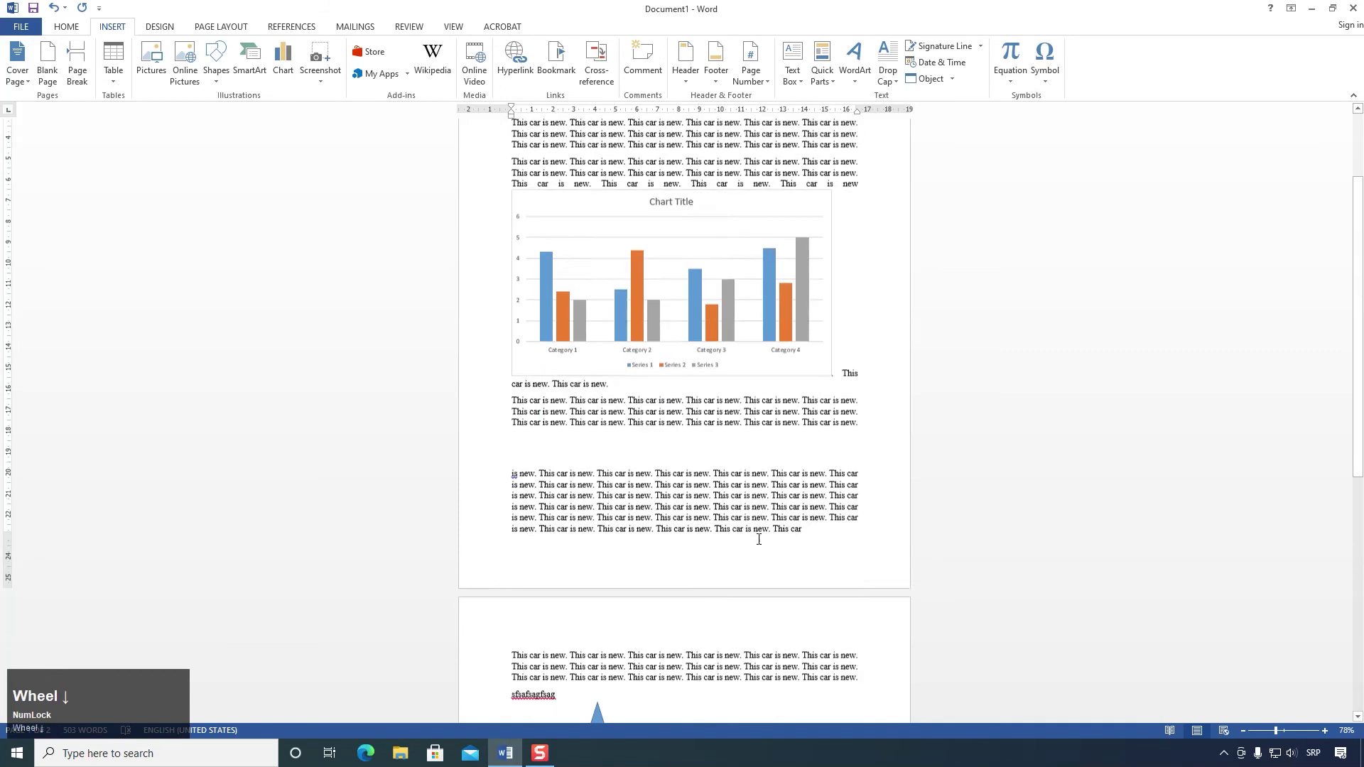
scroll(686, 278, up, 3)
scroll(686, 285, down, 8)
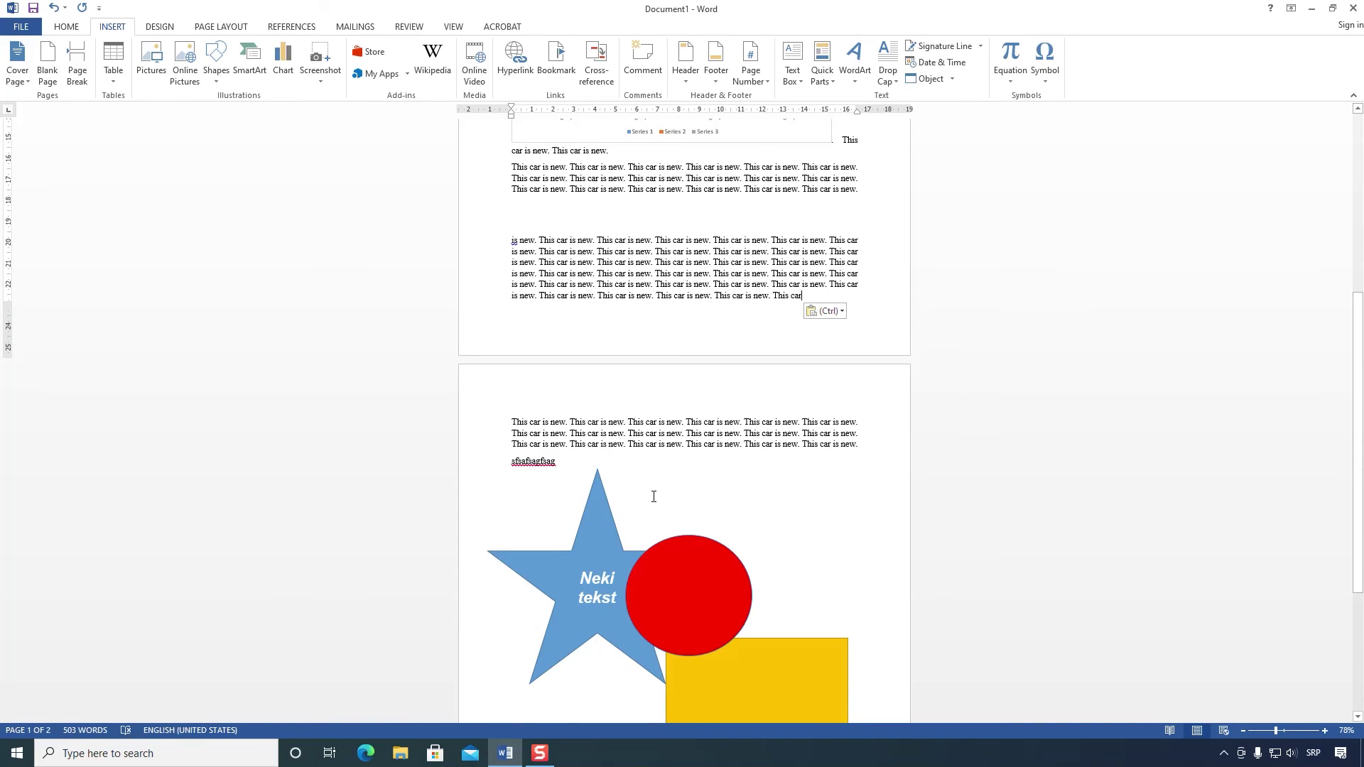
Step: Delete the star, the red circle and the yellow rectangle, and also remove the column chart on the first page
click(584, 555)
key(Delete)
click(706, 564)
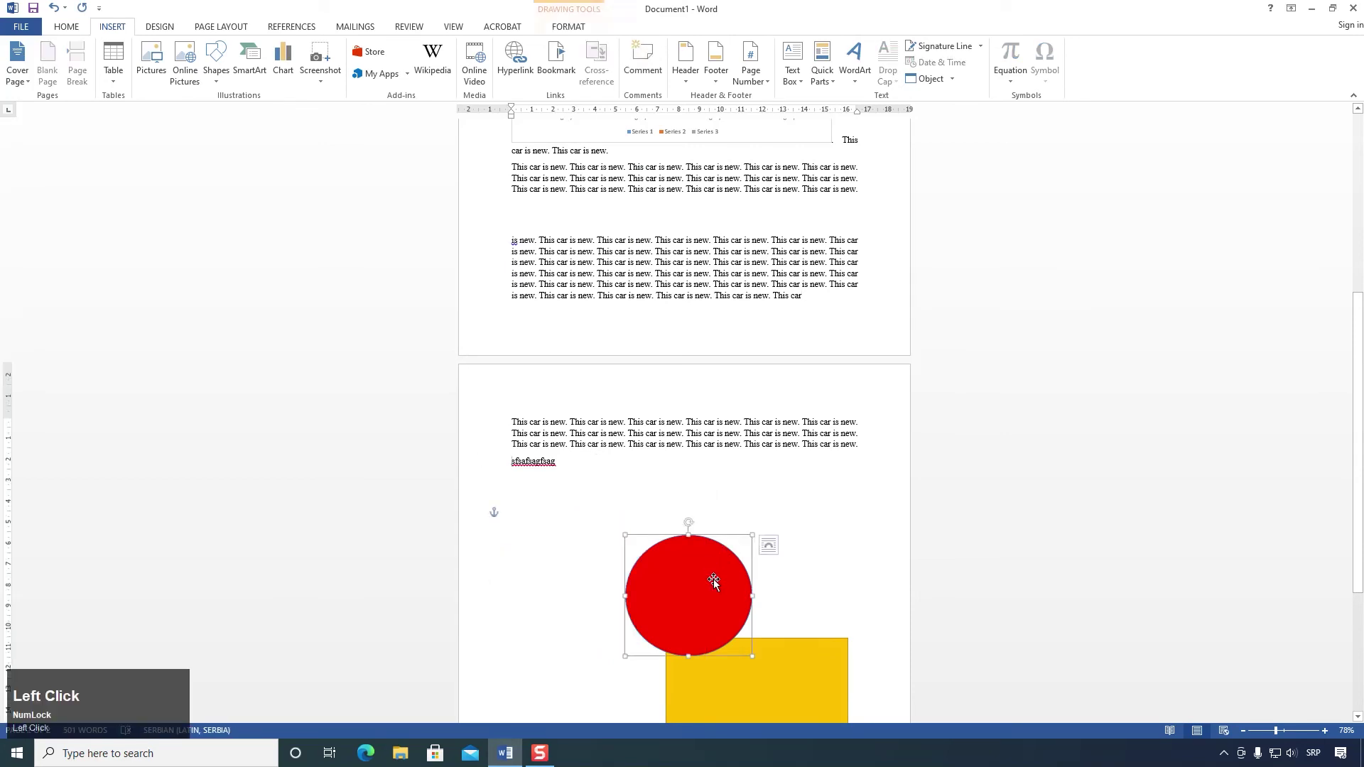
key(Delete)
click(766, 654)
key(Delete)
scroll(746, 355, up, 10)
click(740, 326)
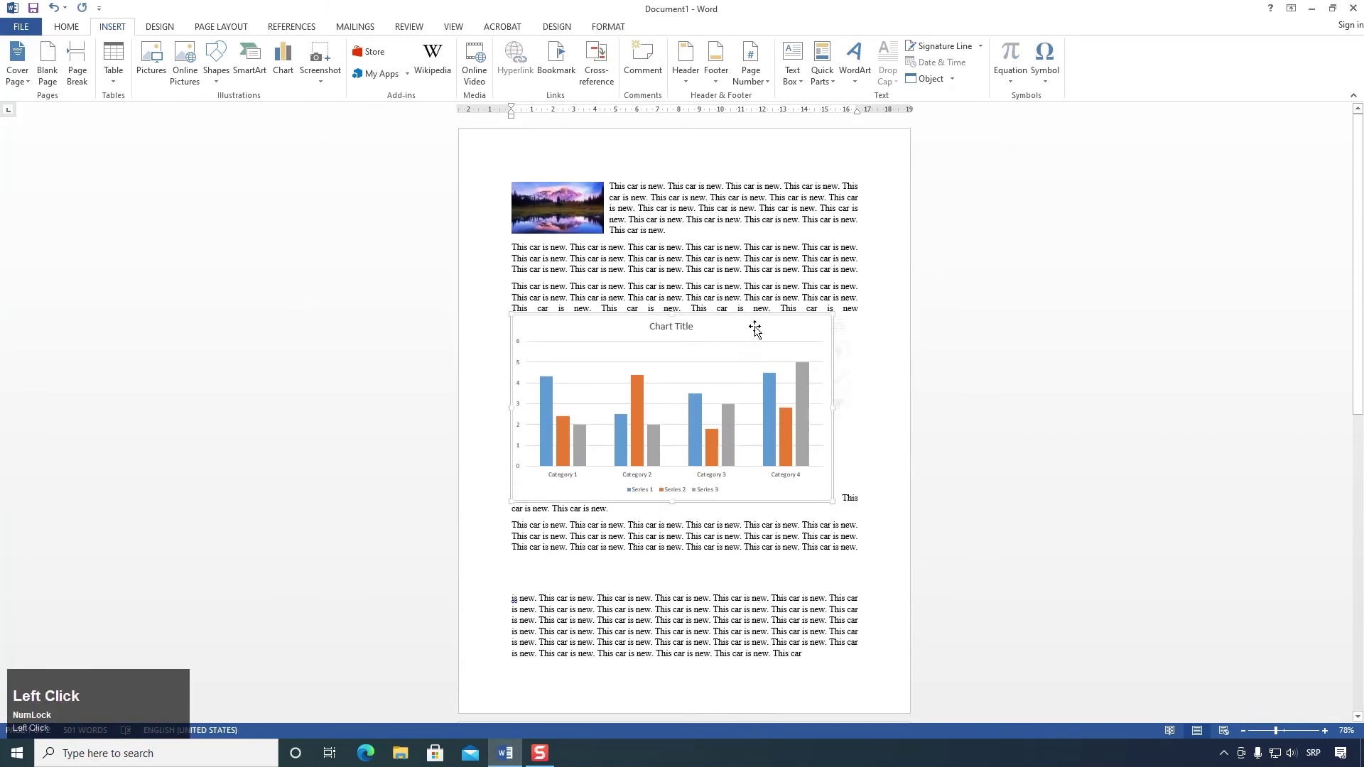
Step: Copy the entire document content and paste it repeatedly to extend the document over many pages
click(574, 204)
click(655, 437)
key(ctrl+a)
key(ctrl+v)
key(ctrl+v)
key(ctrl+v)
key(ctrl+v)
key(ctrl+v)
key(ctrl+v)
key(ctrl+v)
key(ctrl+v)
key(ctrl+v)
key(ctrl+v)
key(ctrl+v)
key(ctrl+v)
key(ctrl+v)
key(ctrl+v)
key(ctrl+v)
key(ctrl+v)
key(ctrl+v)
key(ctrl+v)
key(ctrl+v)
key(ctrl+v)
key(ctrl+v)
click(657, 458)
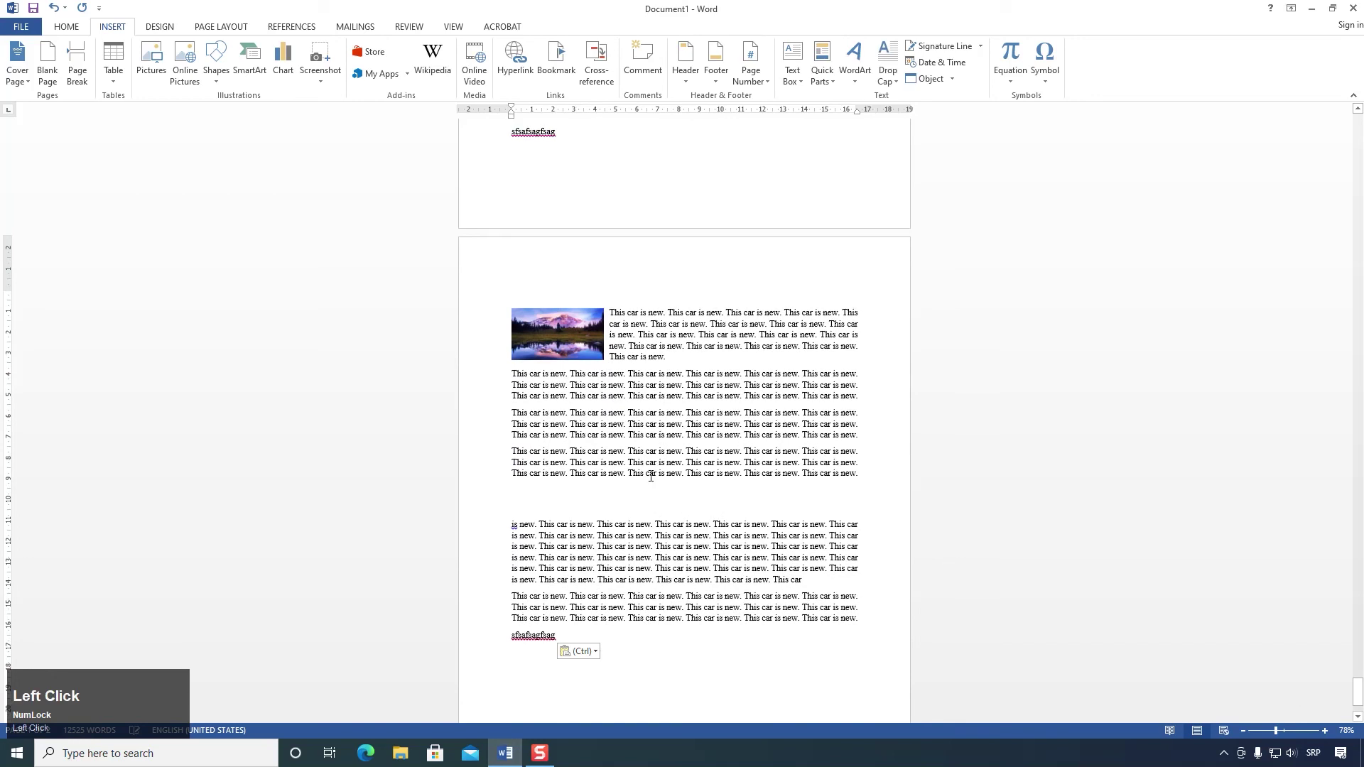
scroll(628, 534, up, 10)
scroll(628, 534, up, 5)
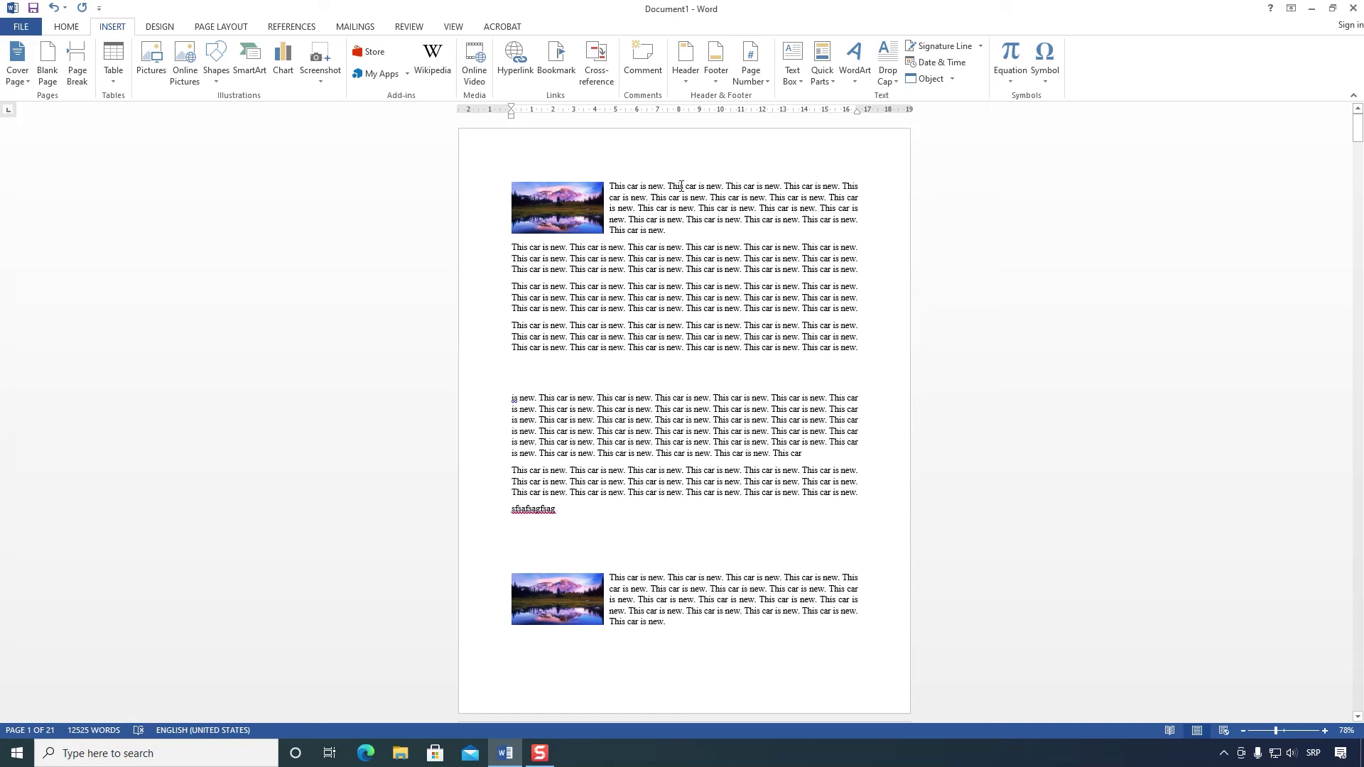
Step: Insert a Blank header and enter "Ime prezime" as its text
click(685, 57)
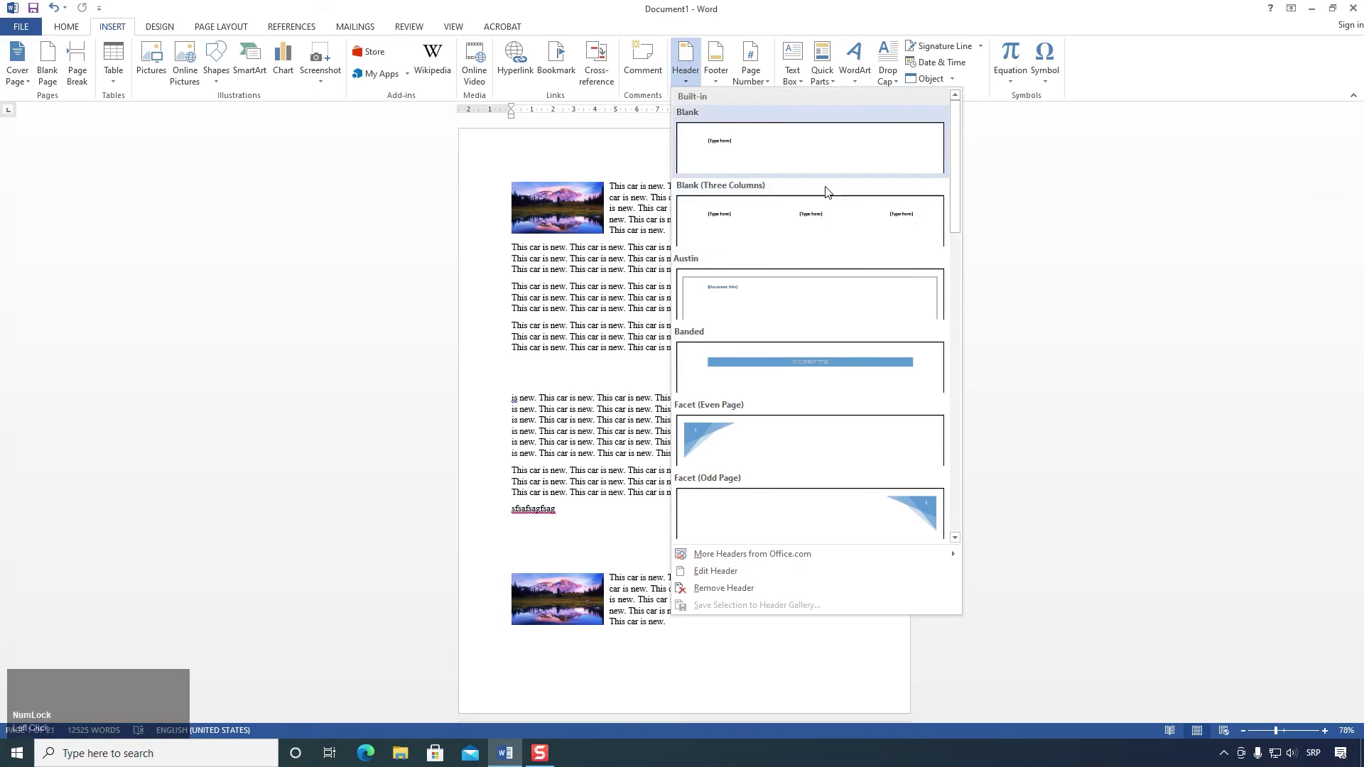
scroll(831, 404, up, 1)
scroll(823, 407, down, 3)
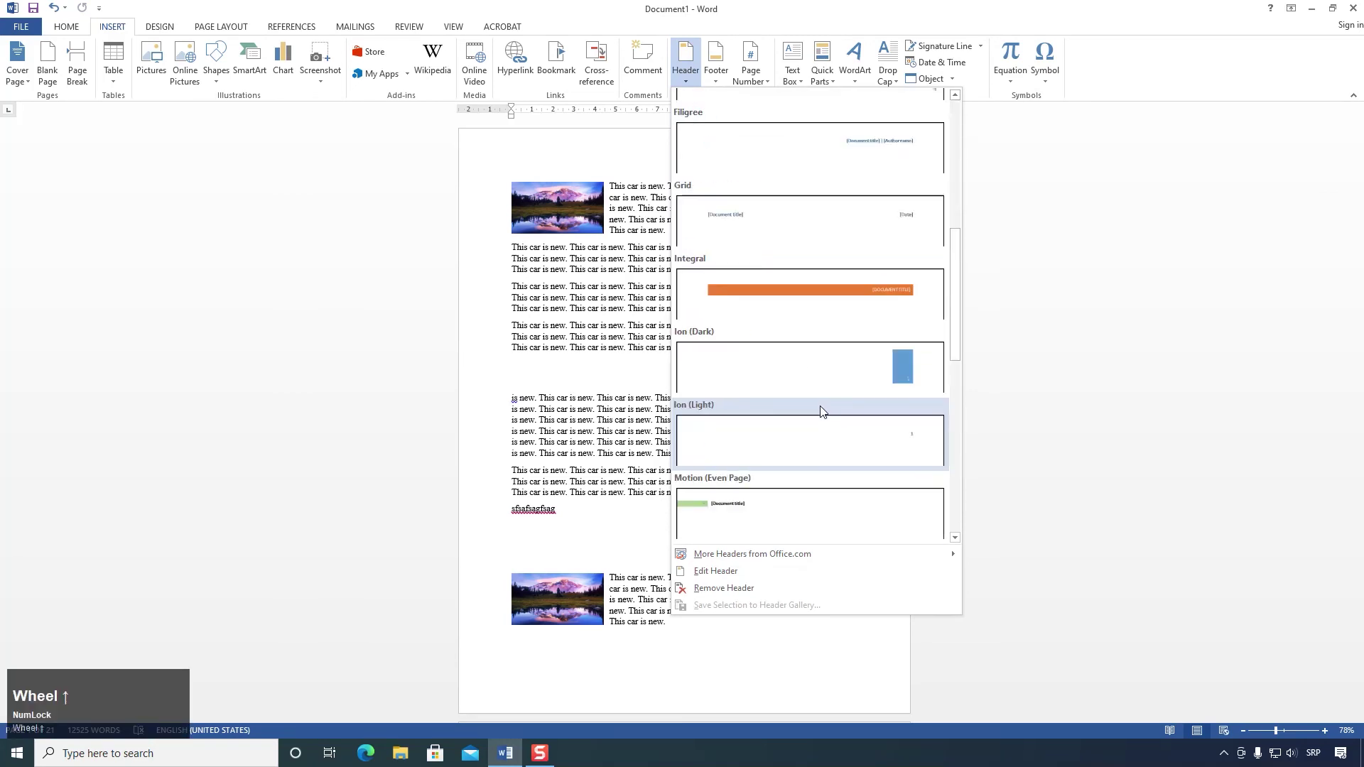
scroll(818, 404, up, 3)
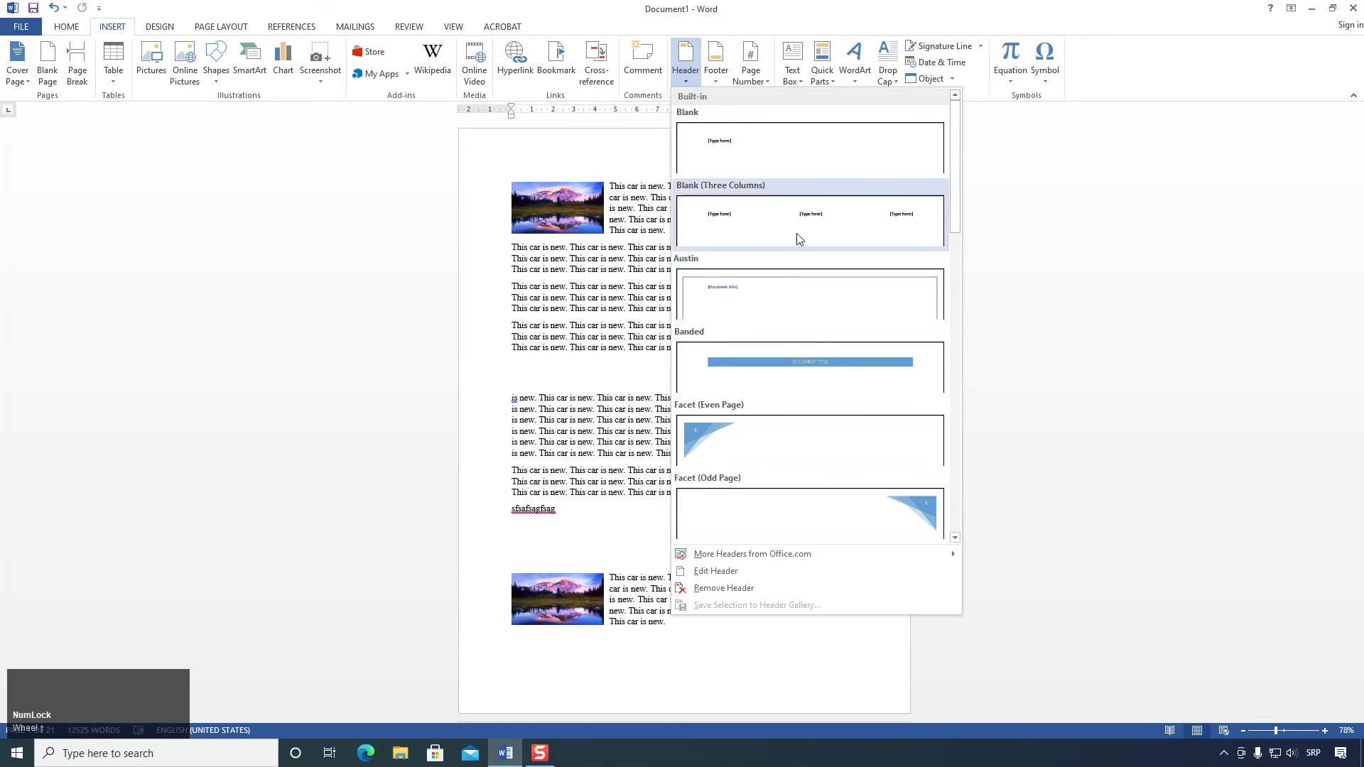
click(739, 144)
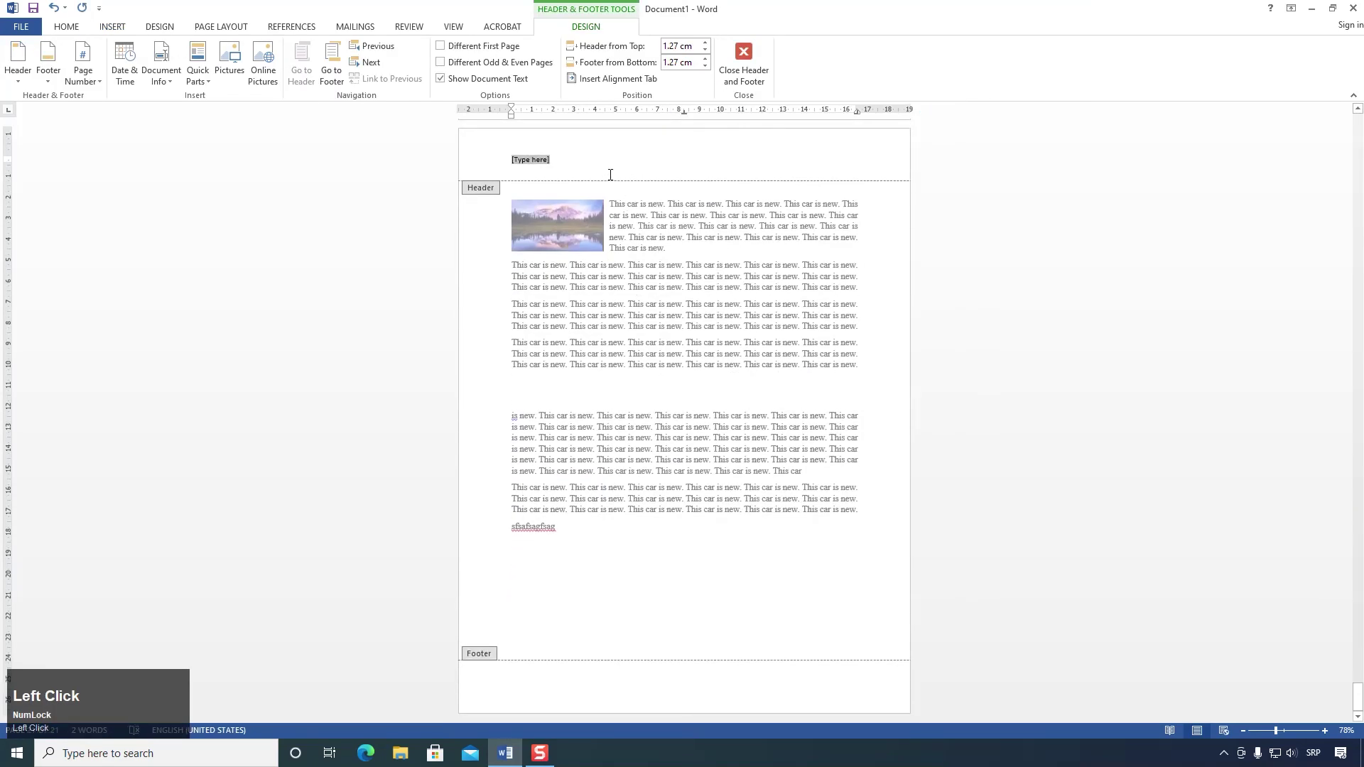
key(shift)
text(Ime preyime)
key(BackSpace)
key(BackSpace)
key(BackSpace)
key(BackSpace)
text(zime)
Step: Format the header text as centred, bold, 16 pt and blue, and return to the document body
click(66, 27)
key(ctrl+a)
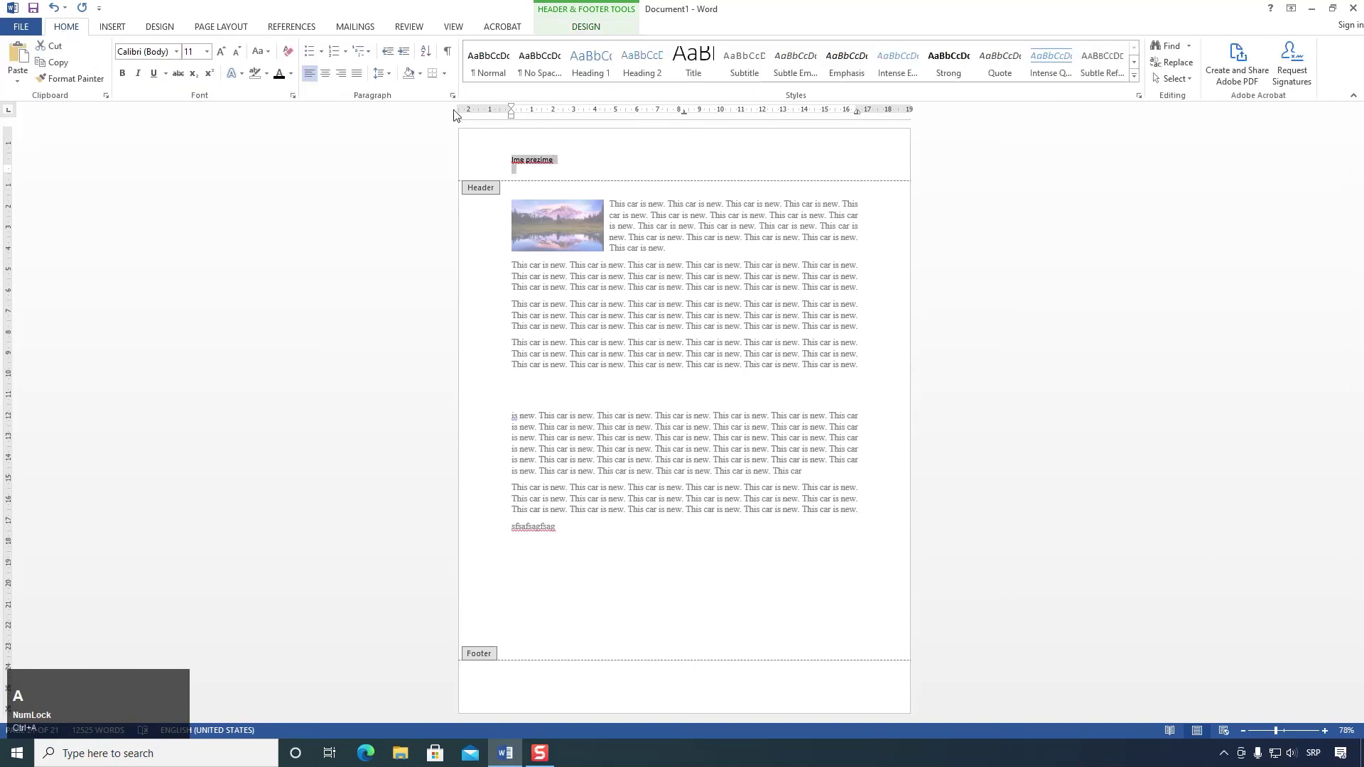
click(325, 73)
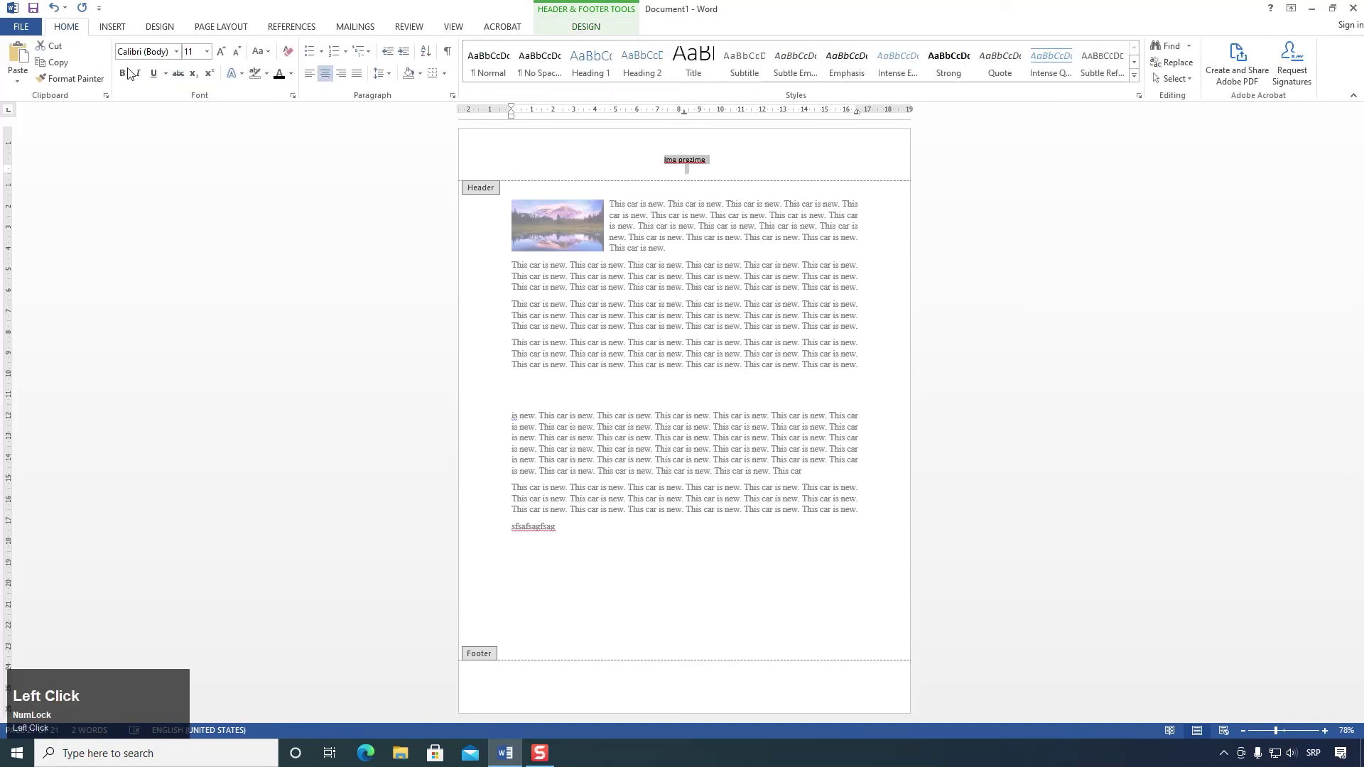
click(207, 52)
click(192, 160)
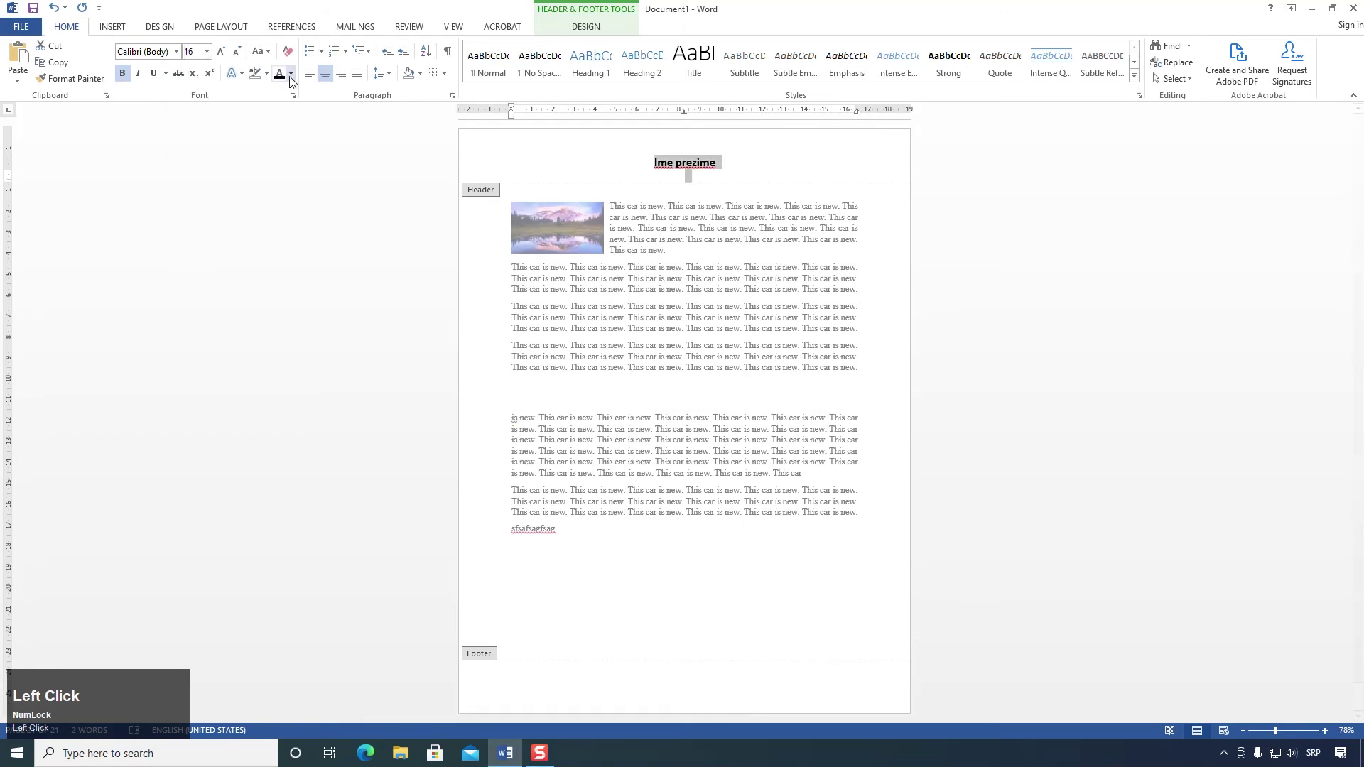
click(291, 73)
double_click(797, 297)
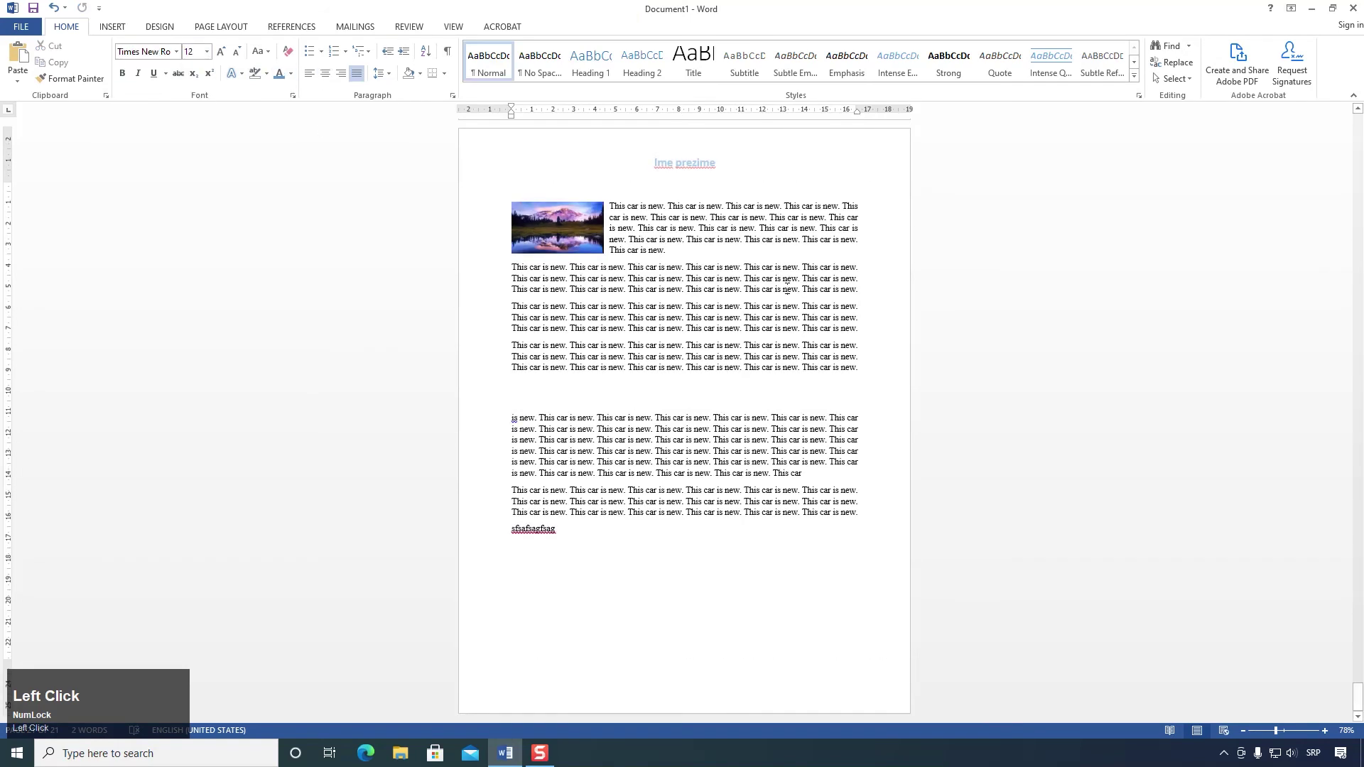
Step: Look through the document's pages at a reduced zoom to check that the header repeats on each page
scroll(767, 284, down, 1)
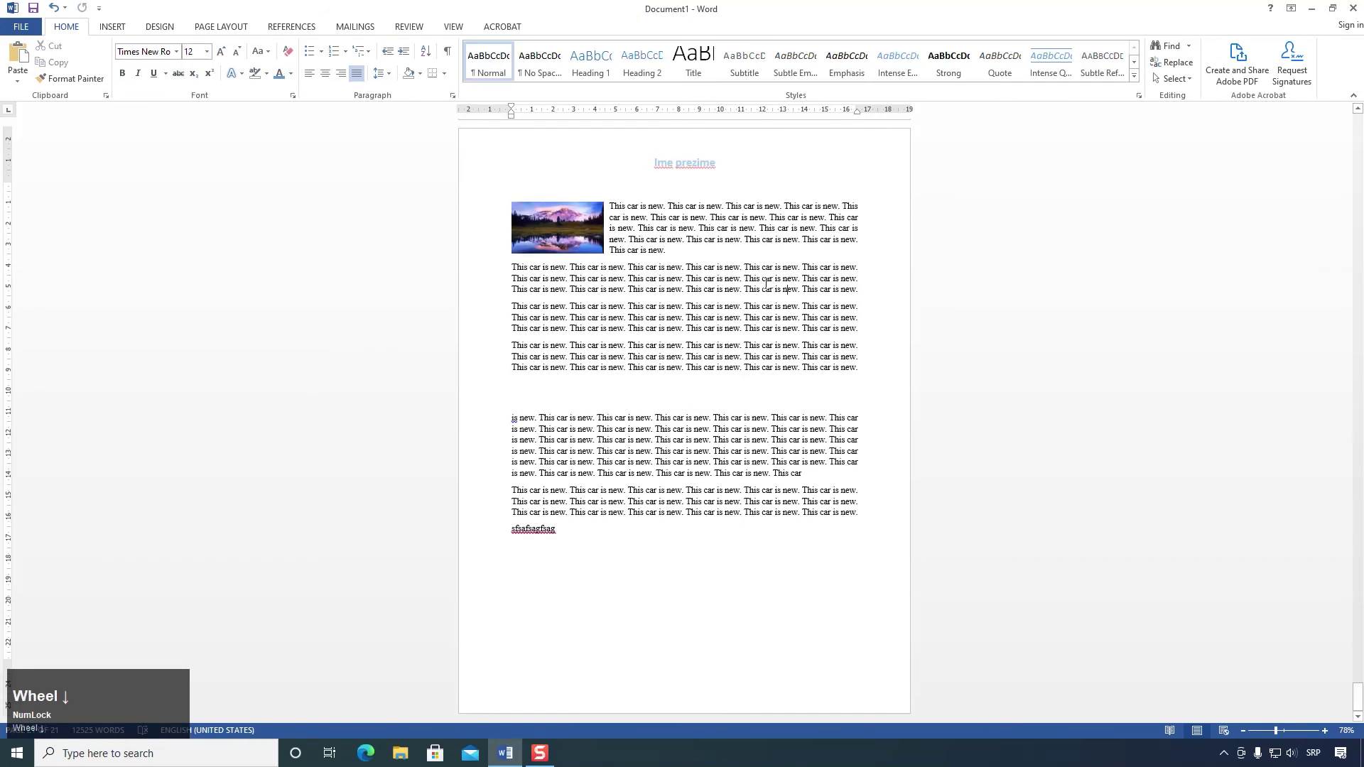
drag(766, 285, 762, 279)
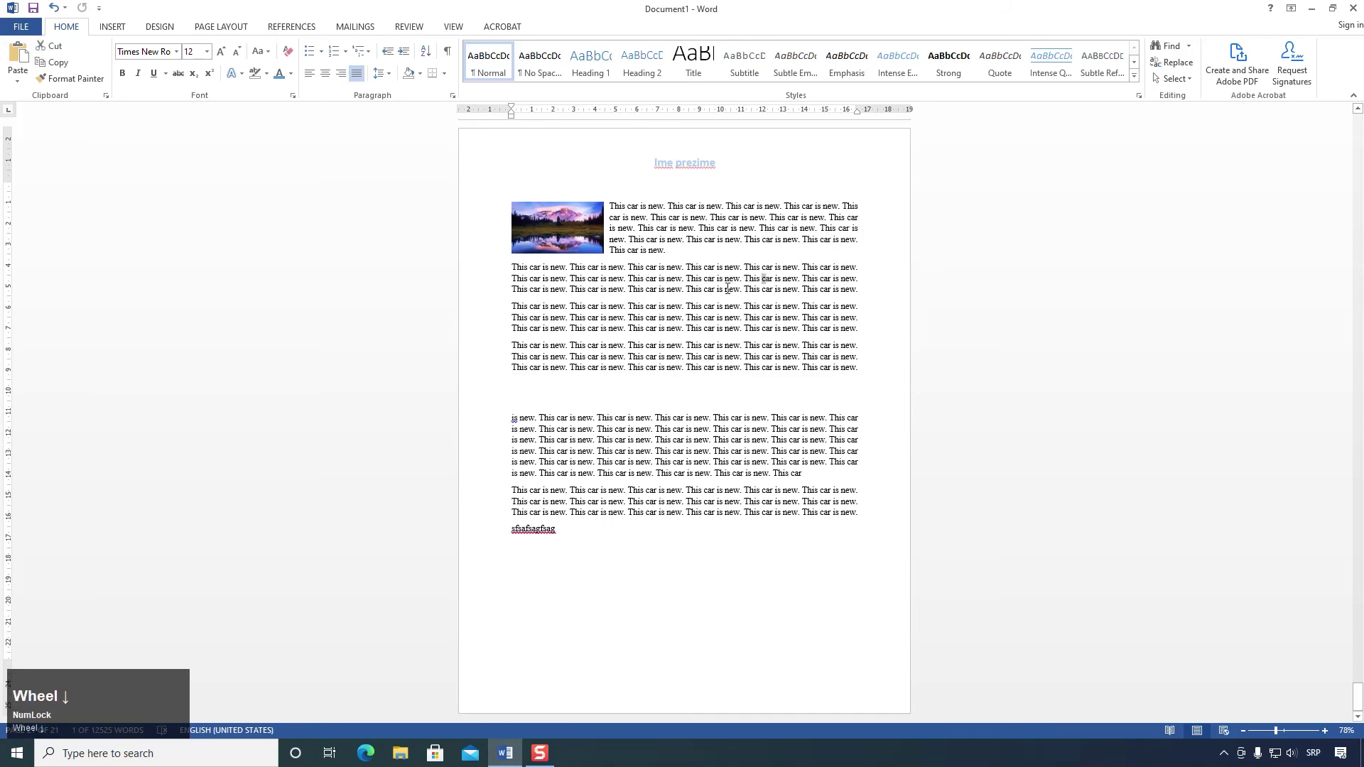
scroll(727, 288, down, 15)
scroll(726, 289, up, 10)
scroll(720, 295, up, 5)
scroll(719, 295, down, 7)
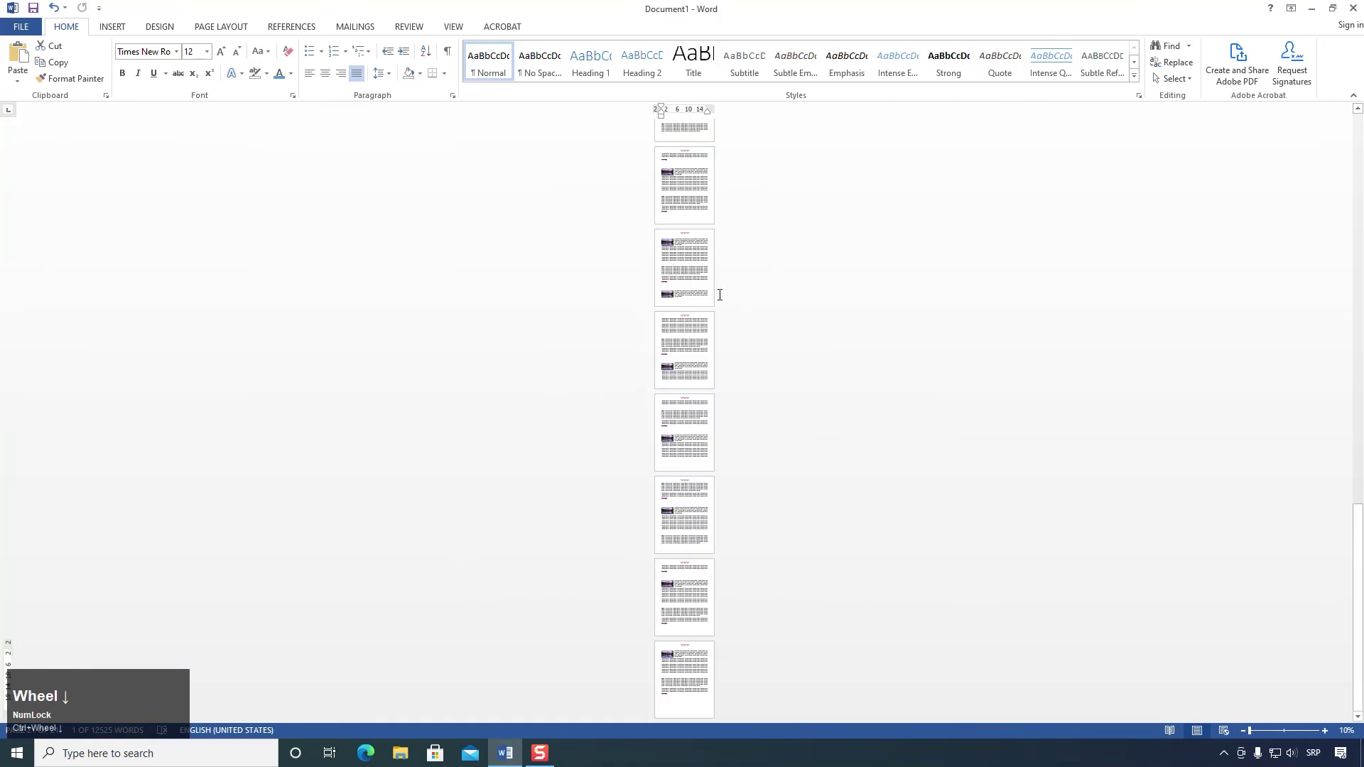
scroll(719, 295, up, 5)
scroll(719, 261, up, 15)
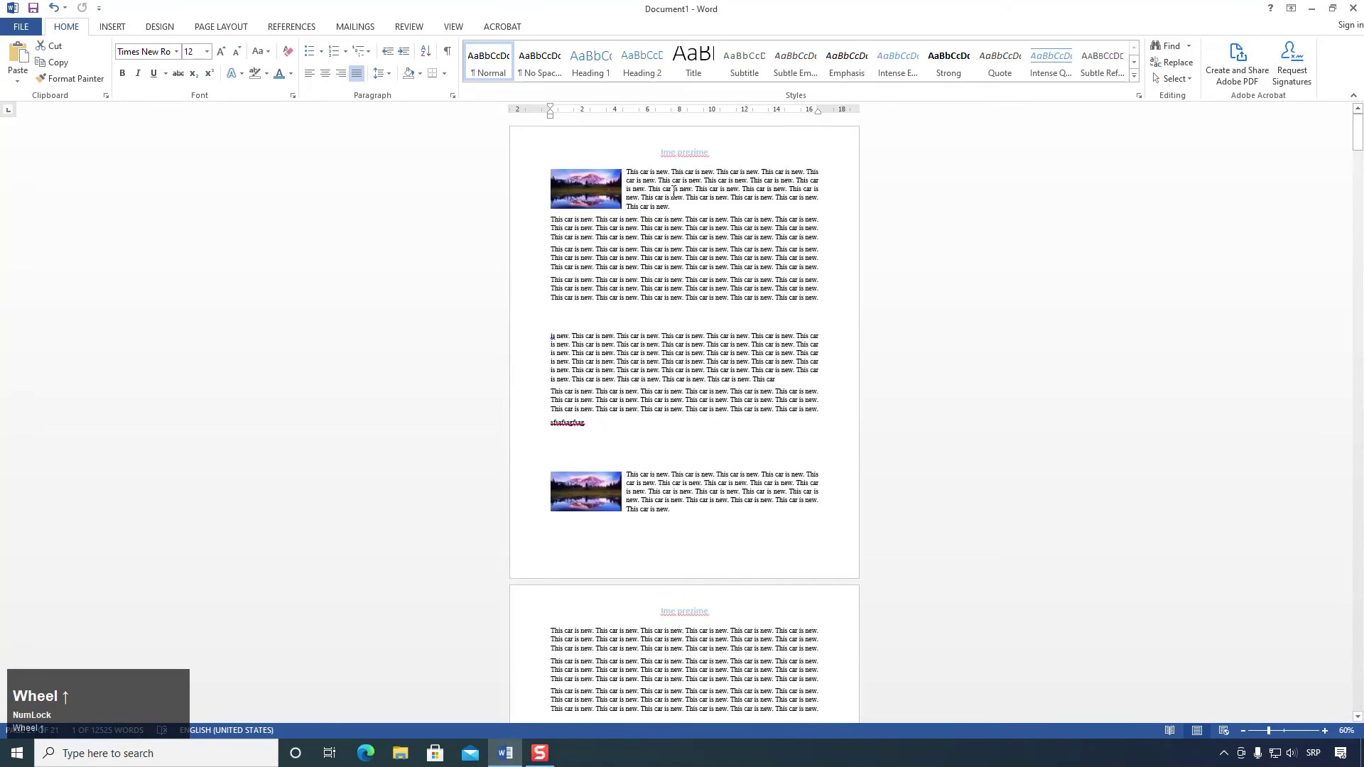
Step: Insert the Banded footer with page numbers, check it on several pages, and close the header and footer area
click(112, 27)
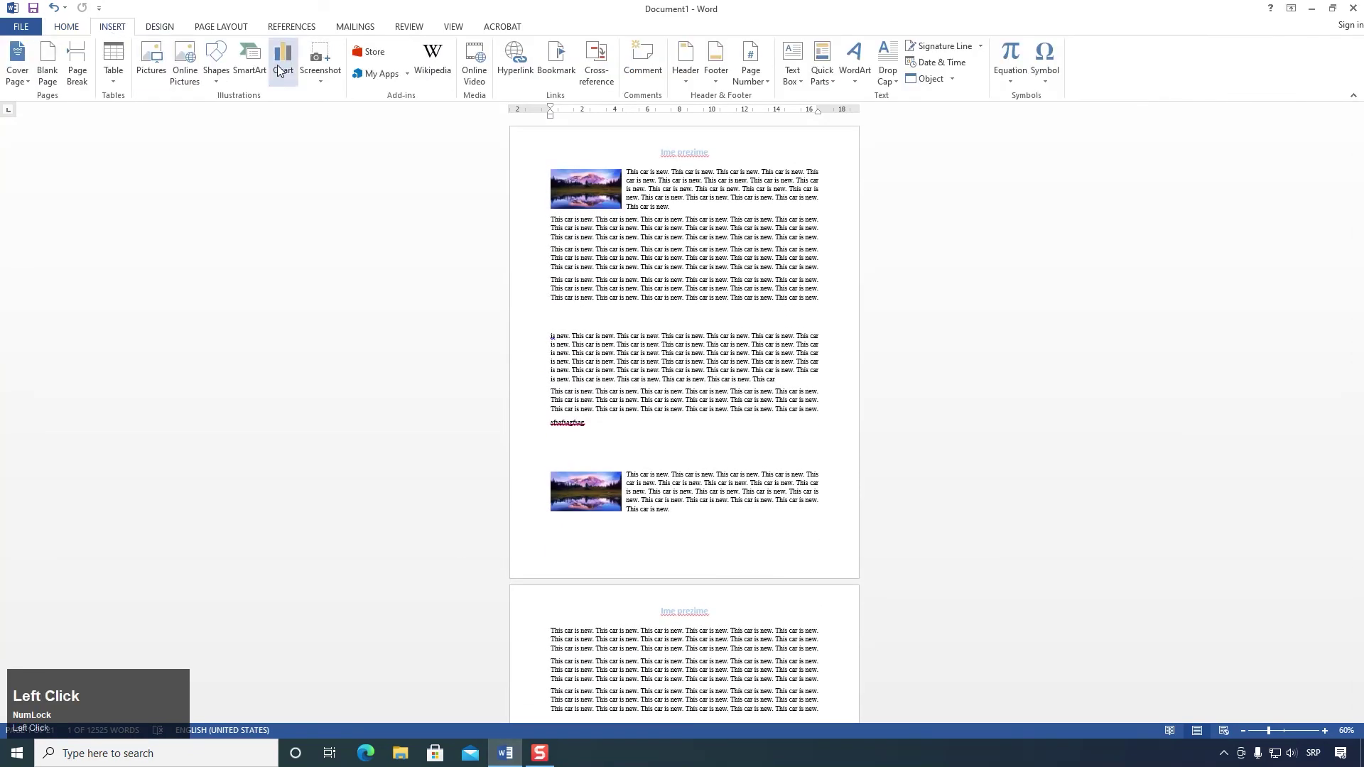
click(719, 74)
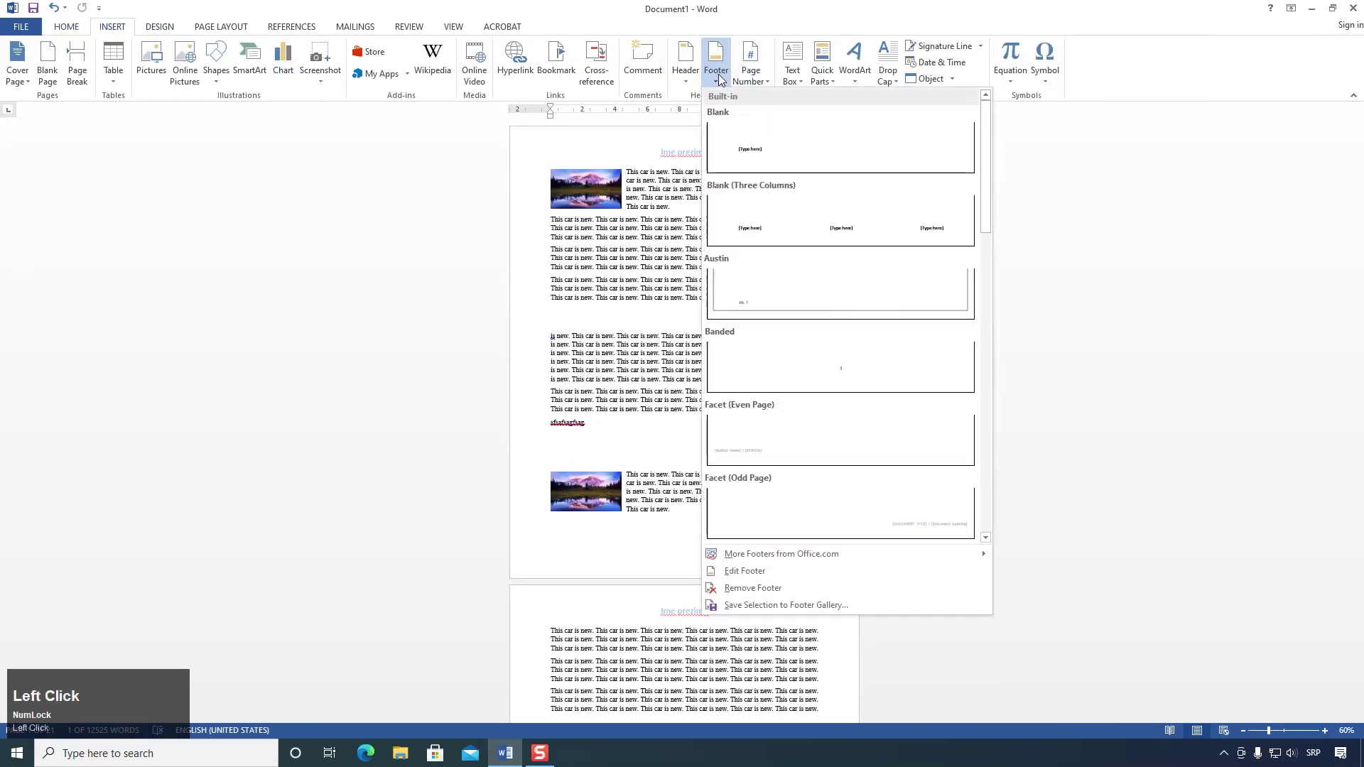
click(856, 361)
scroll(650, 370, up, 5)
scroll(648, 342, up, 10)
scroll(648, 338, down, 2)
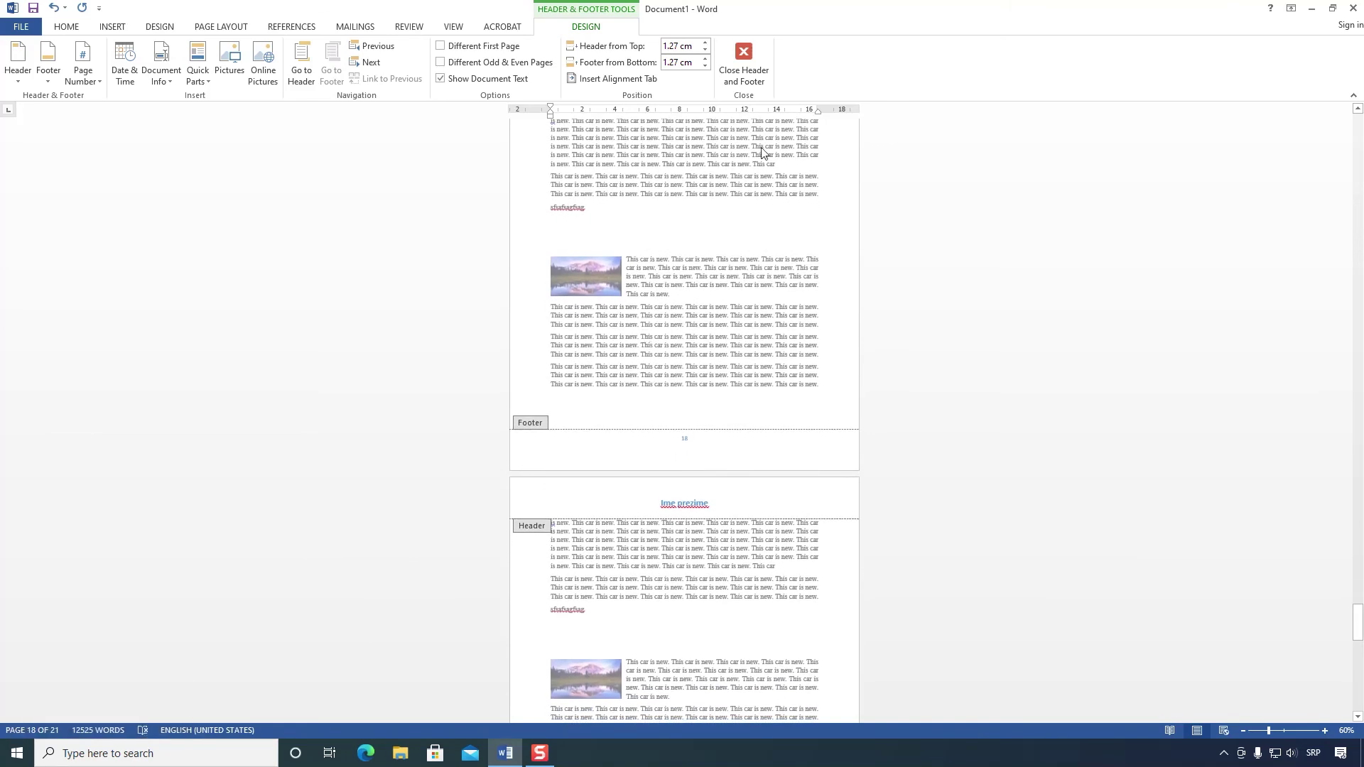
click(744, 84)
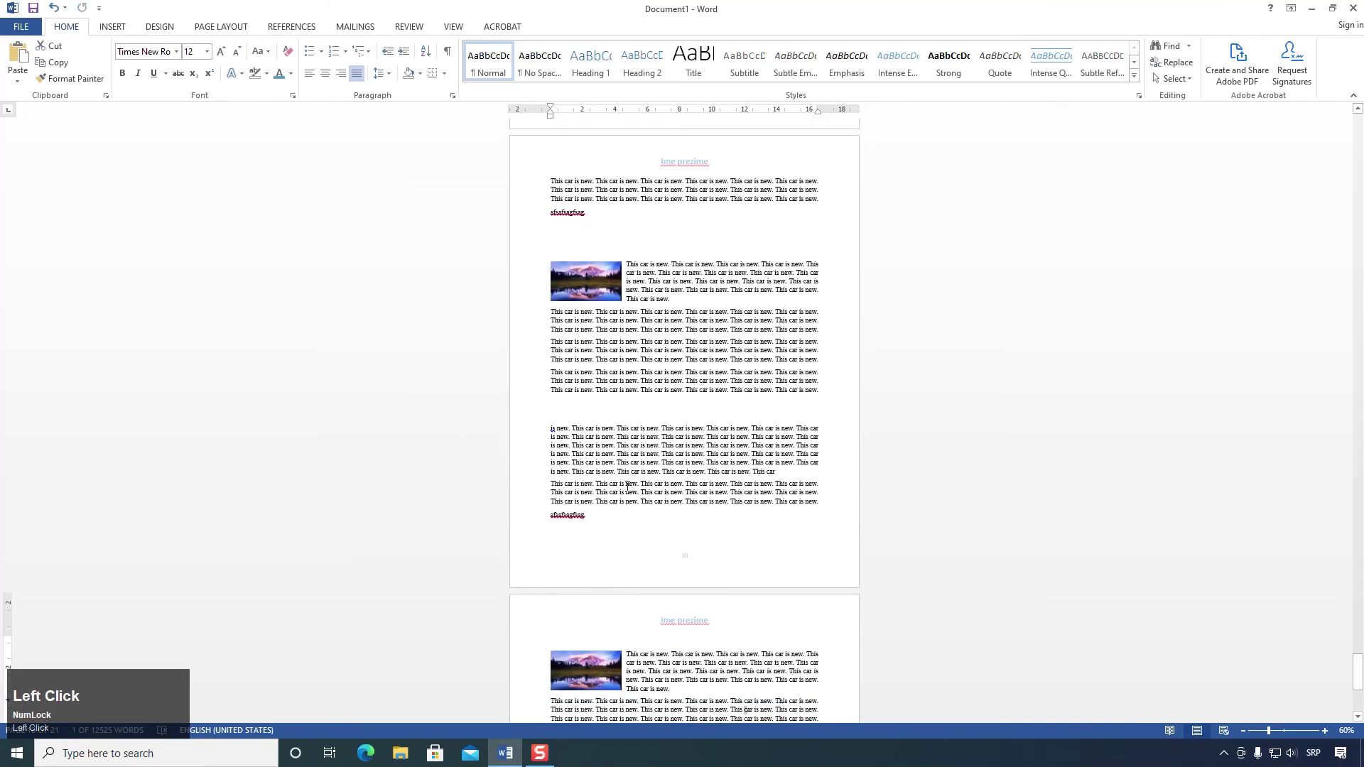
scroll(680, 562, down, 5)
Step: Apply the Banded footer again and undo the footer insertion
click(122, 33)
scroll(850, 96, up, 1)
click(133, 30)
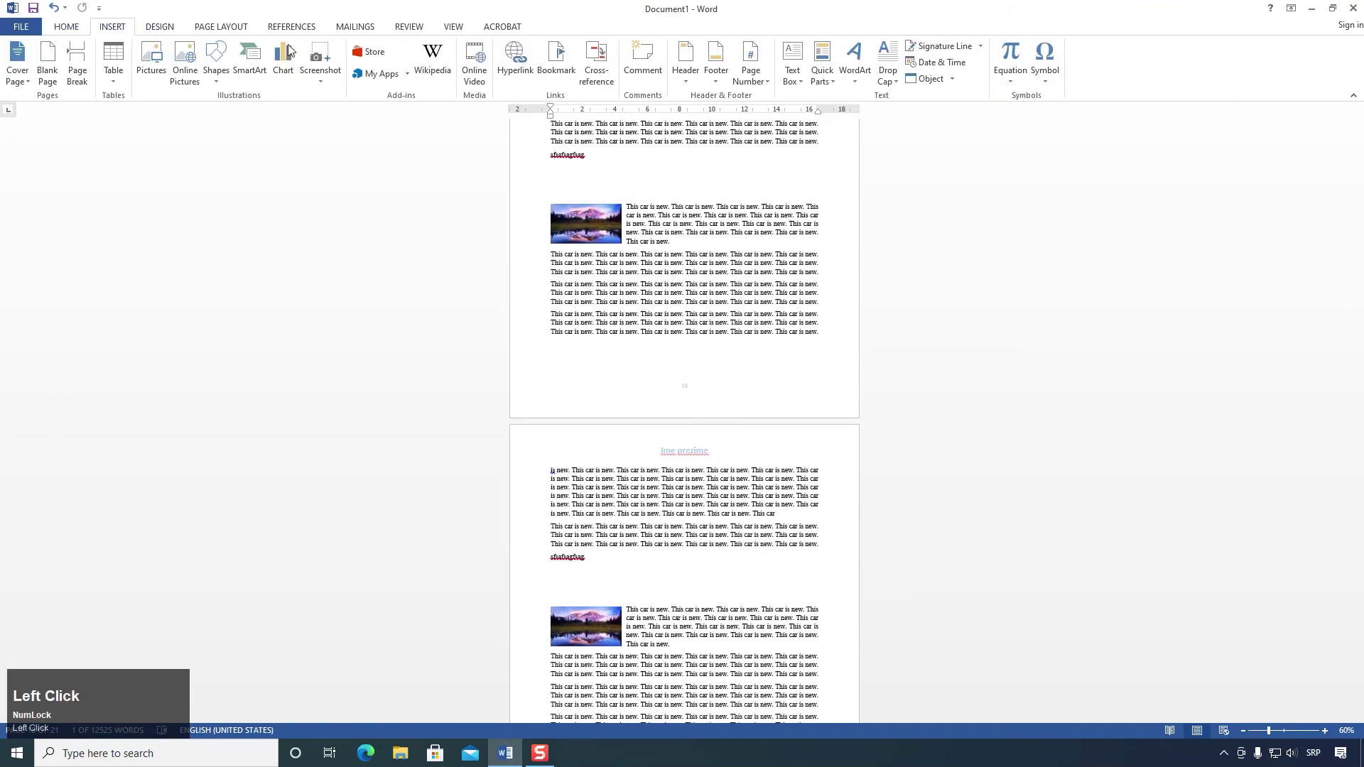
click(714, 71)
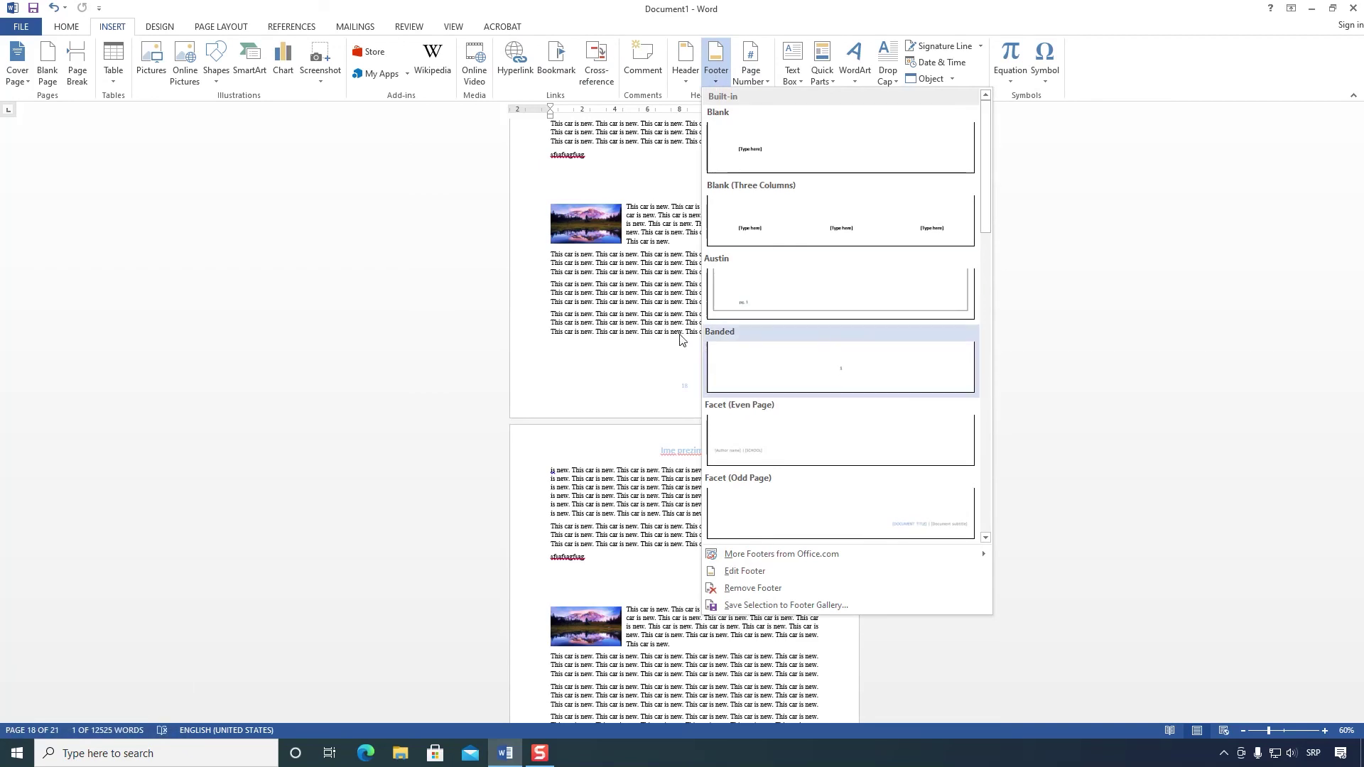
click(846, 368)
click(54, 7)
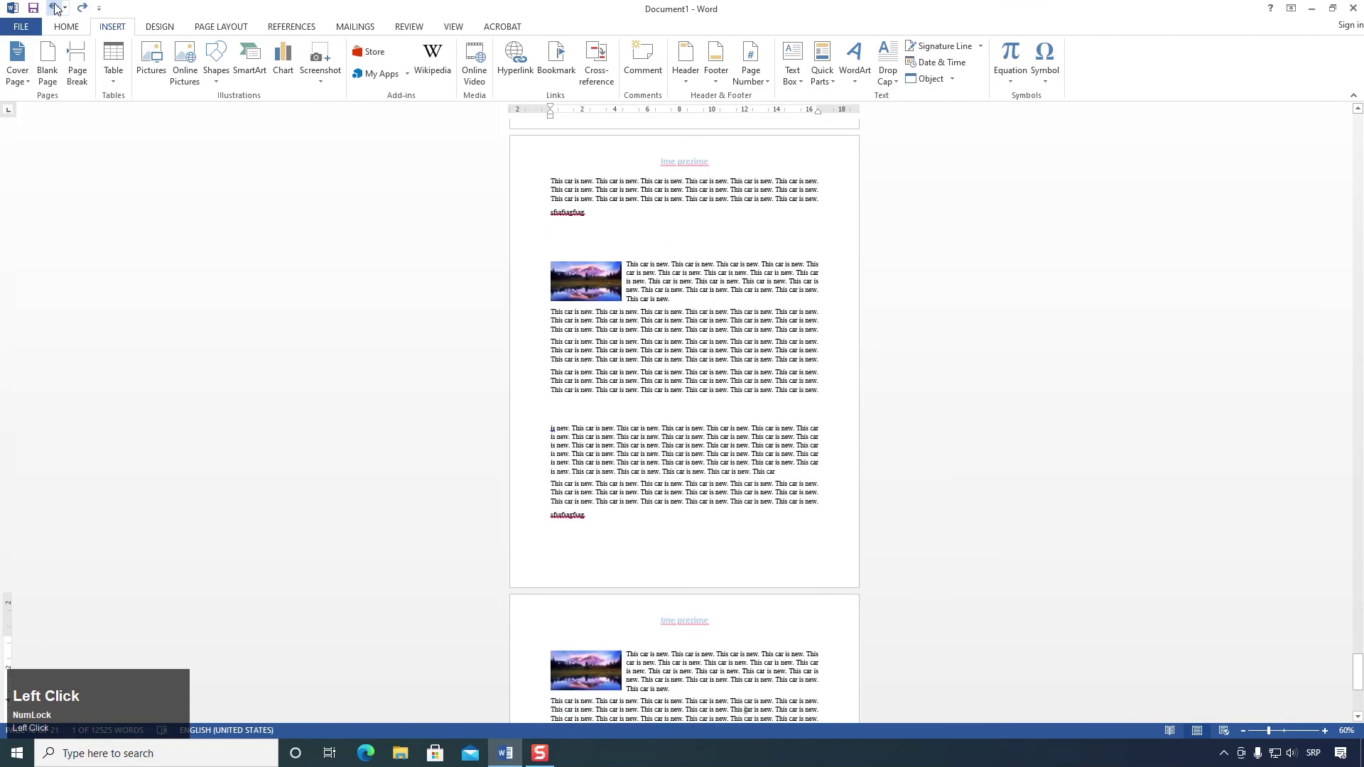
Step: Insert a Blank footer with the text "safsafsafaf" and return to the document body
click(716, 83)
click(904, 158)
text(safsafsafaf)
click(743, 62)
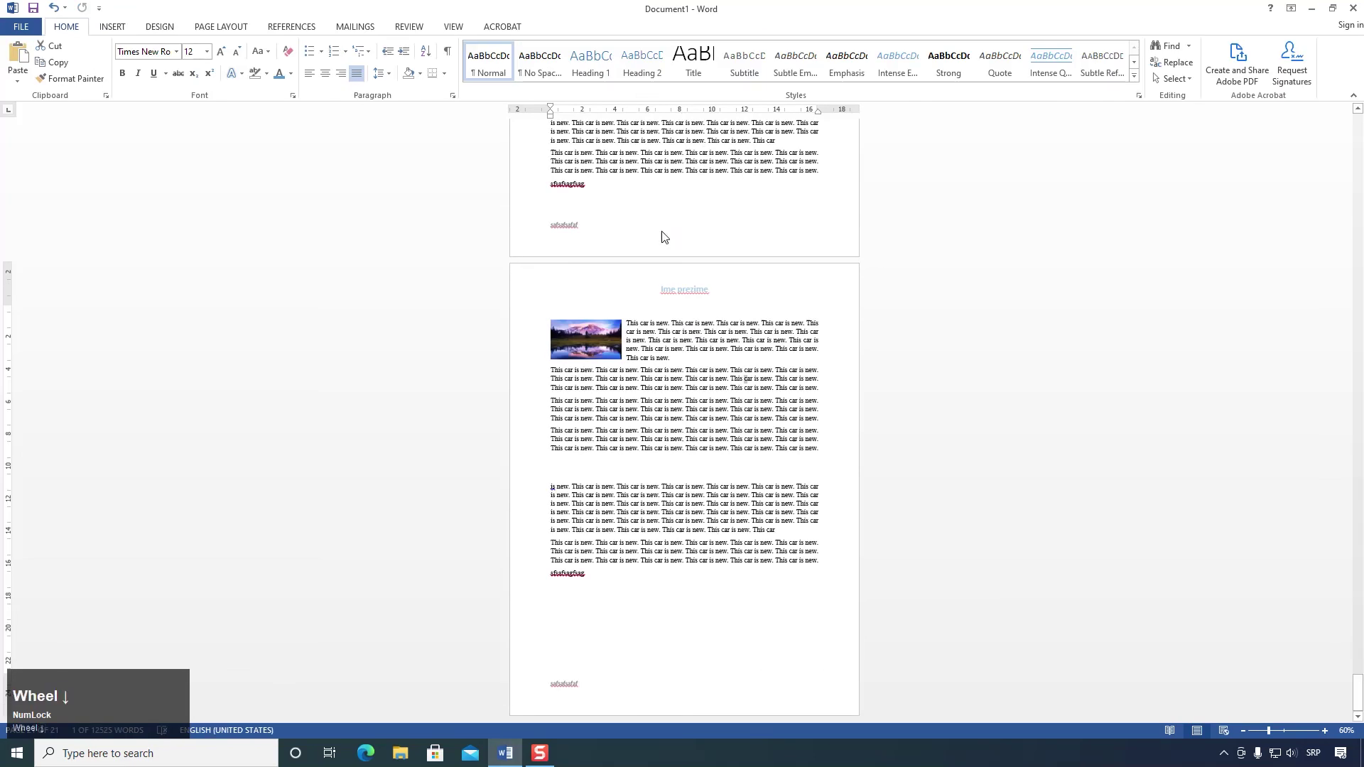
Step: Change the document view to show multiple pages side by side and look through the pages
click(454, 26)
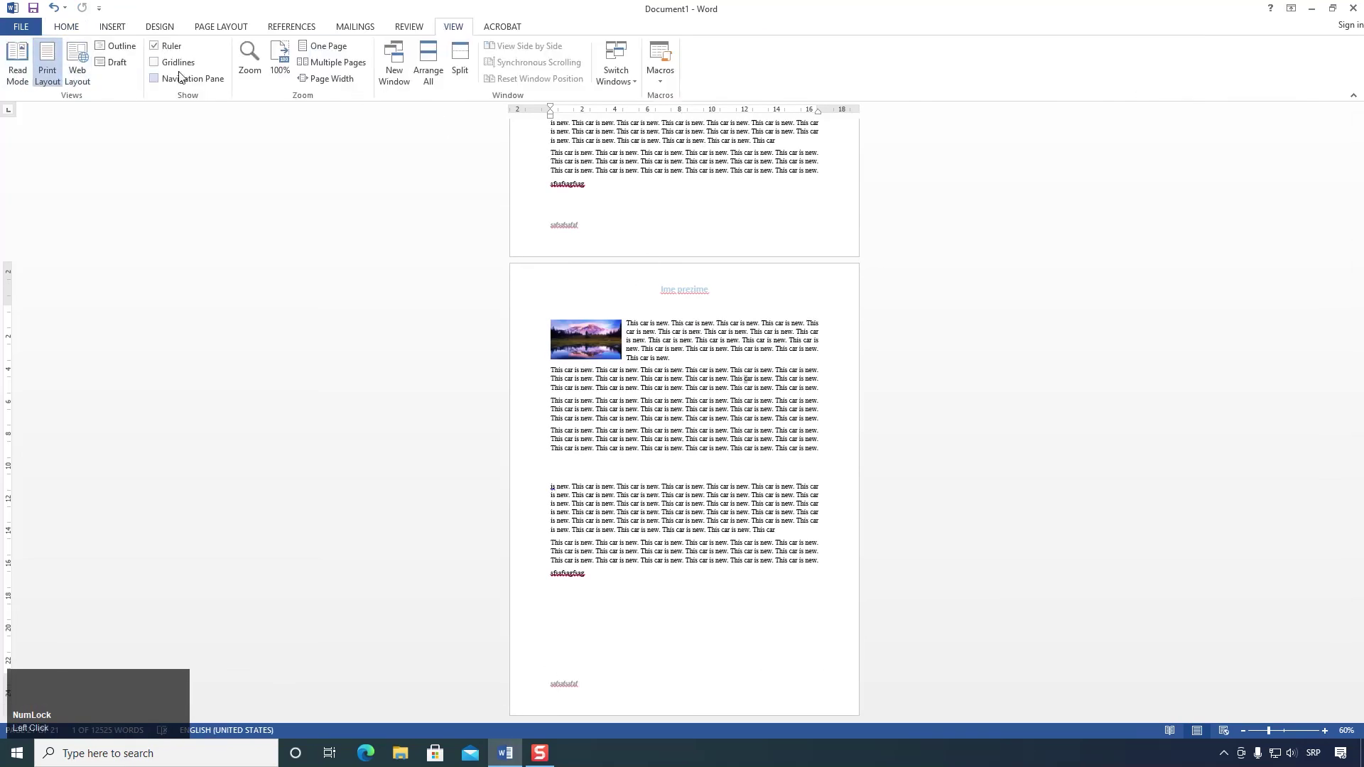
ctrl+scroll(646, 298, up, 2)
scroll(703, 329, up, 5)
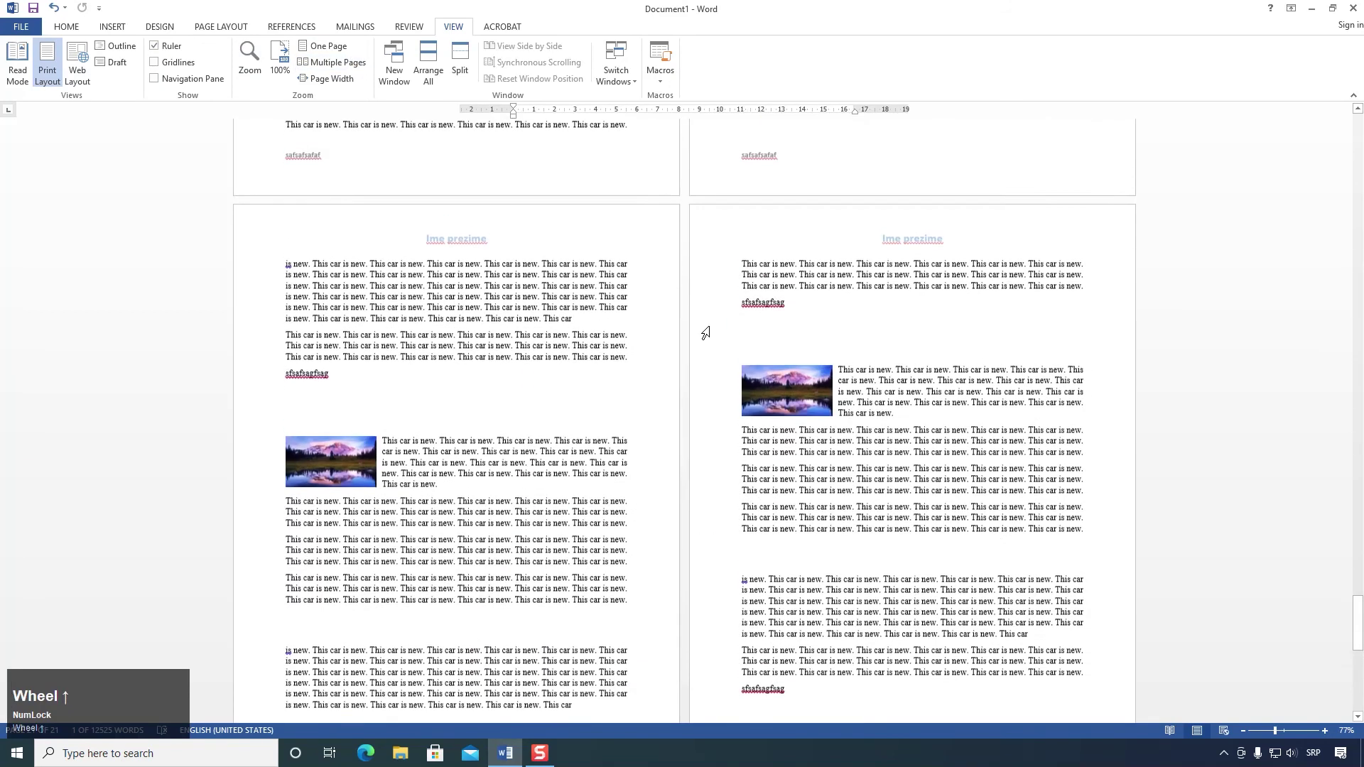
scroll(735, 366, up, 8)
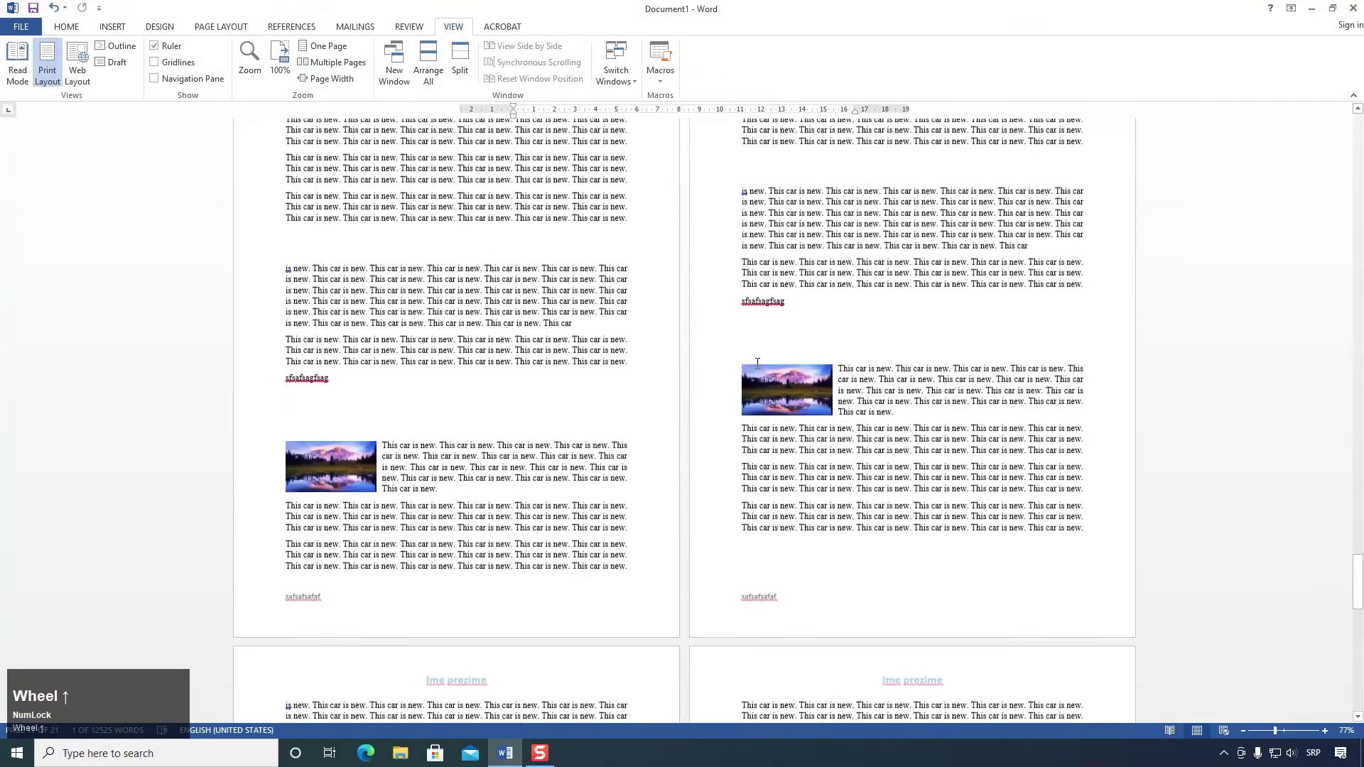
Step: Look through the side-by-side pages to examine the repeated header and footer text
scroll(833, 290, down, 3)
scroll(832, 341, up, 5)
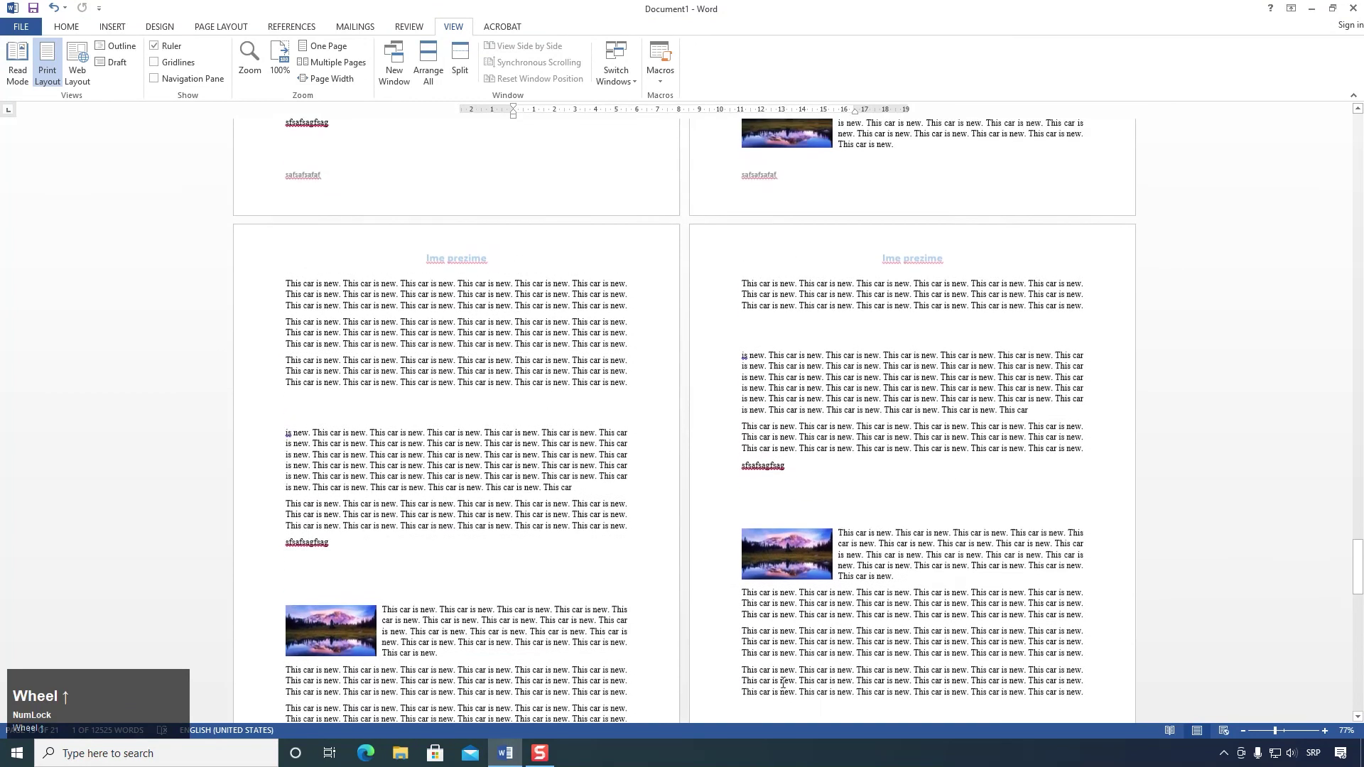
scroll(830, 408, down, 3)
scroll(831, 408, down, 3)
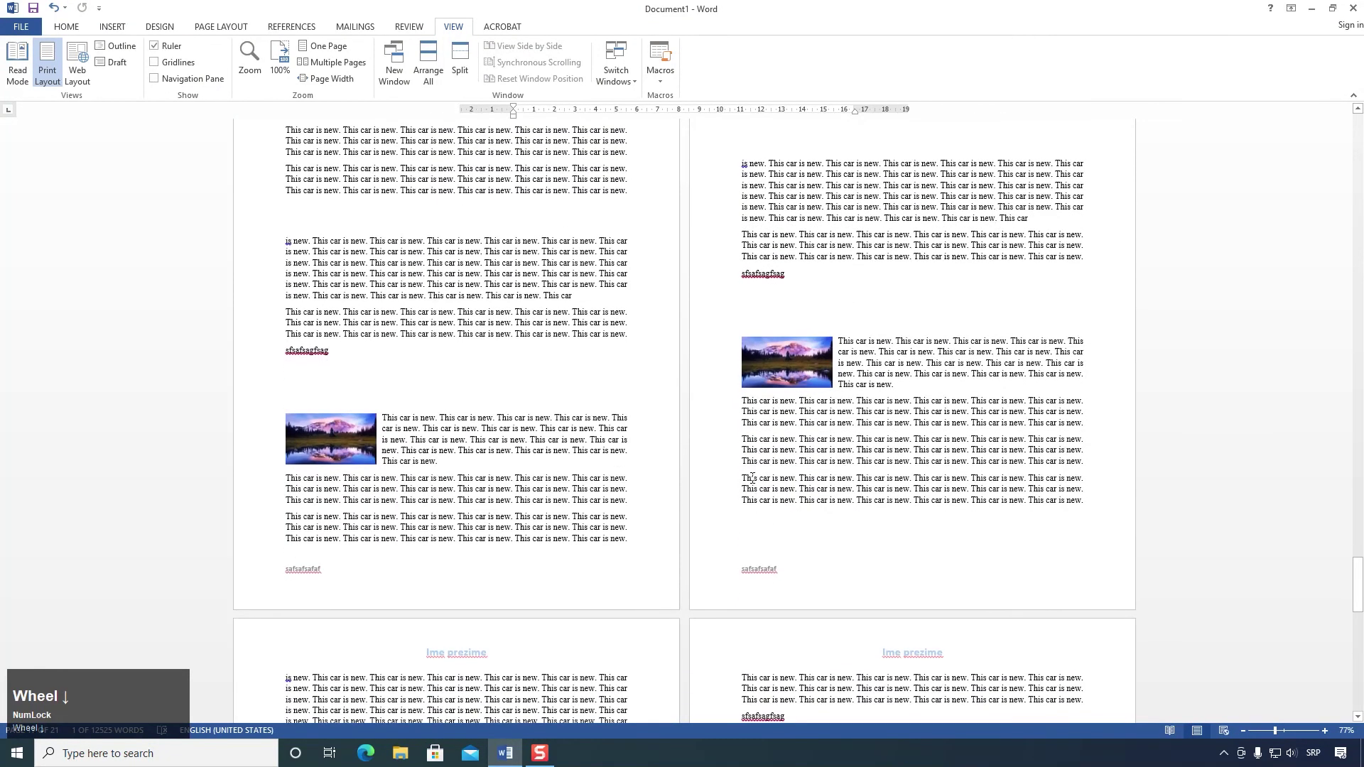
click(108, 27)
scroll(609, 359, up, 2)
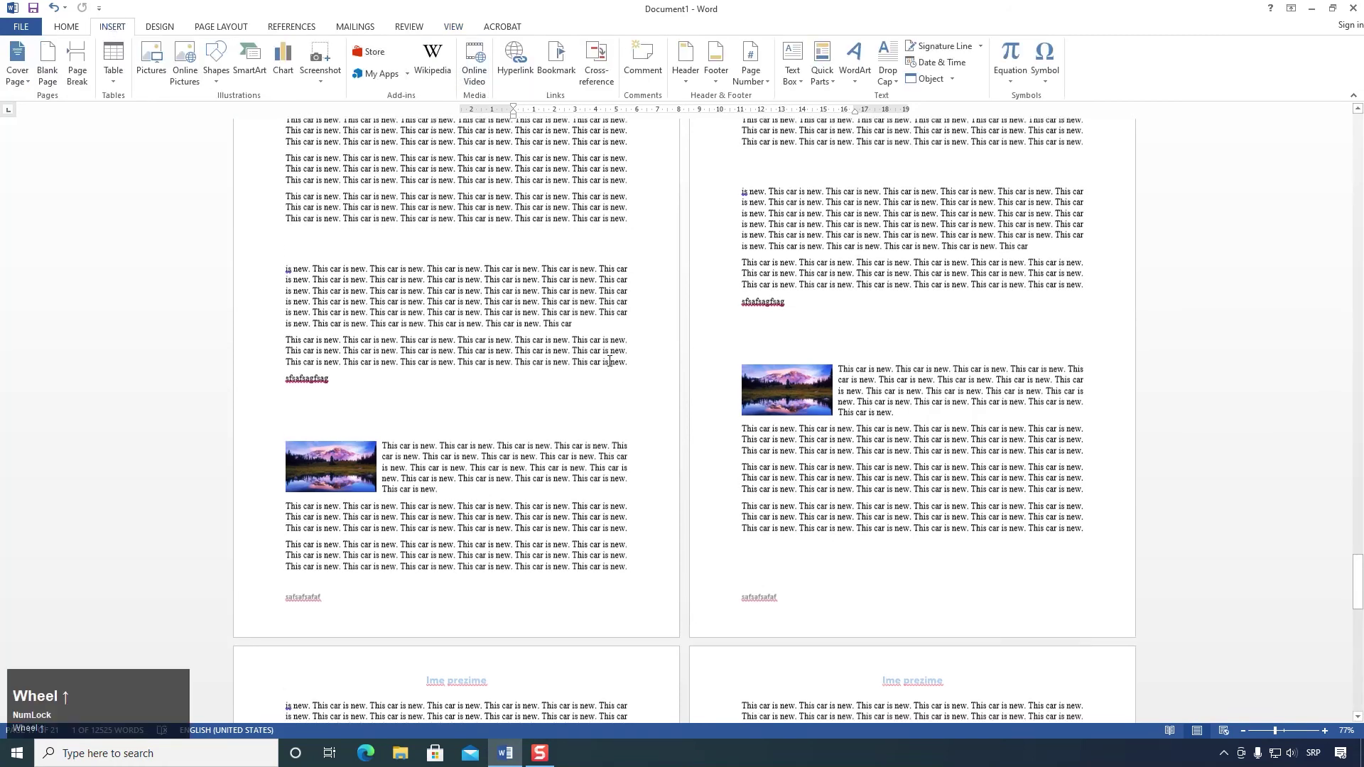
scroll(569, 314, up, 2)
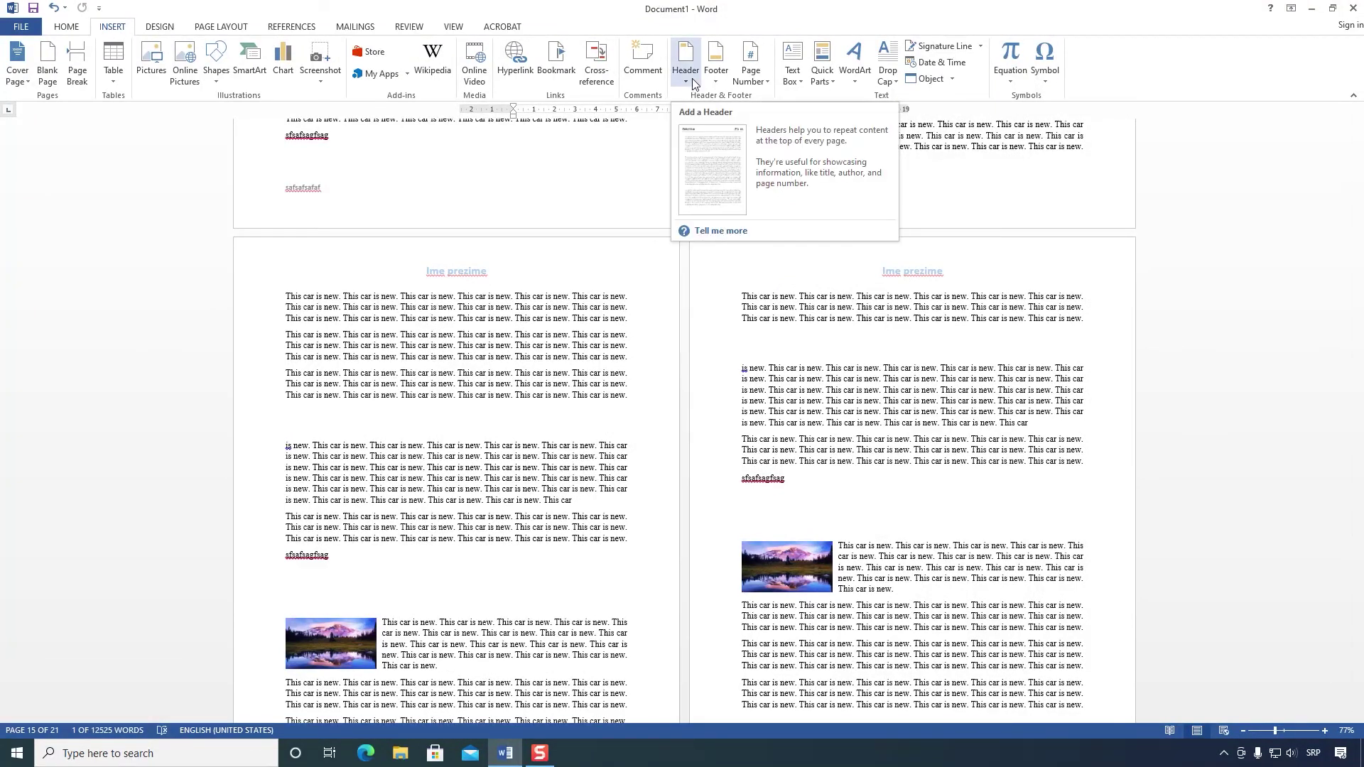
Step: Open the page header for editing and return to the document body, doing this twice
double_click(528, 267)
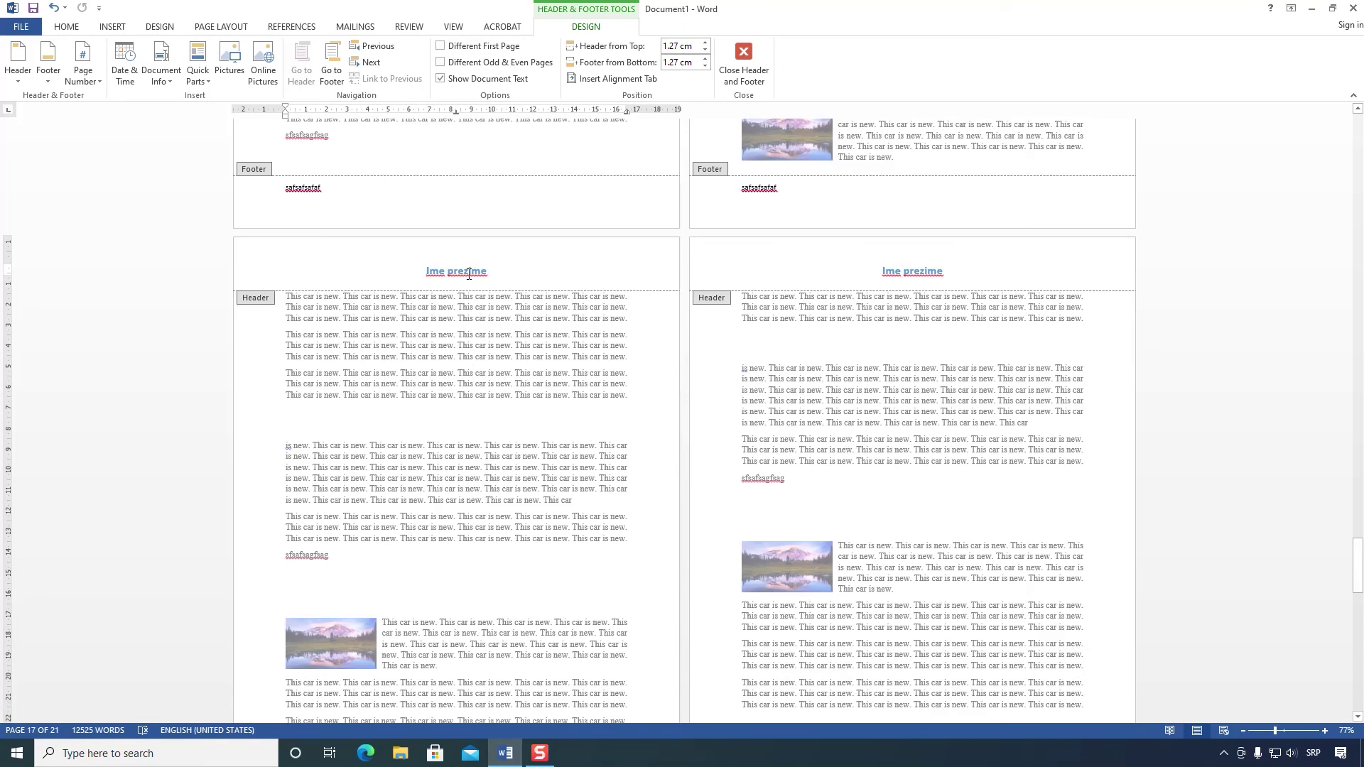
scroll(468, 274, down, 3)
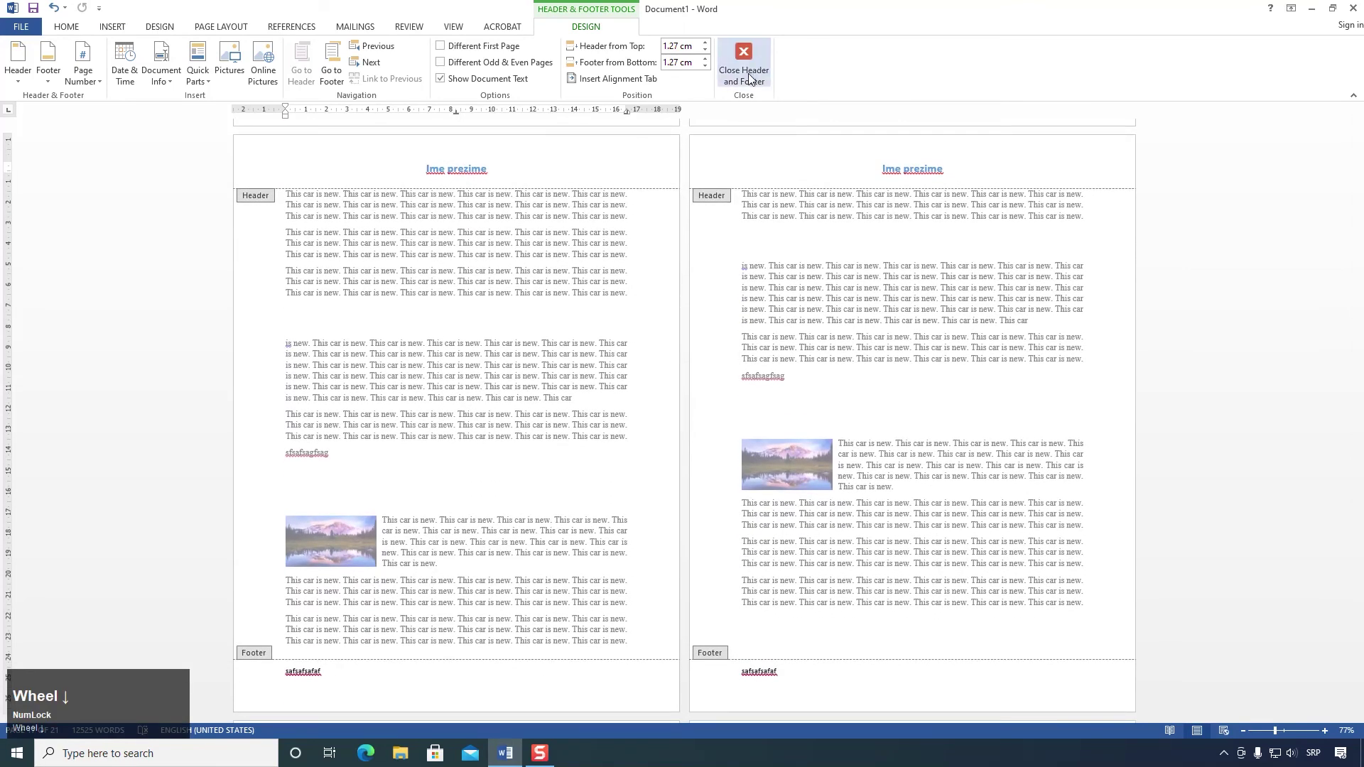
click(760, 84)
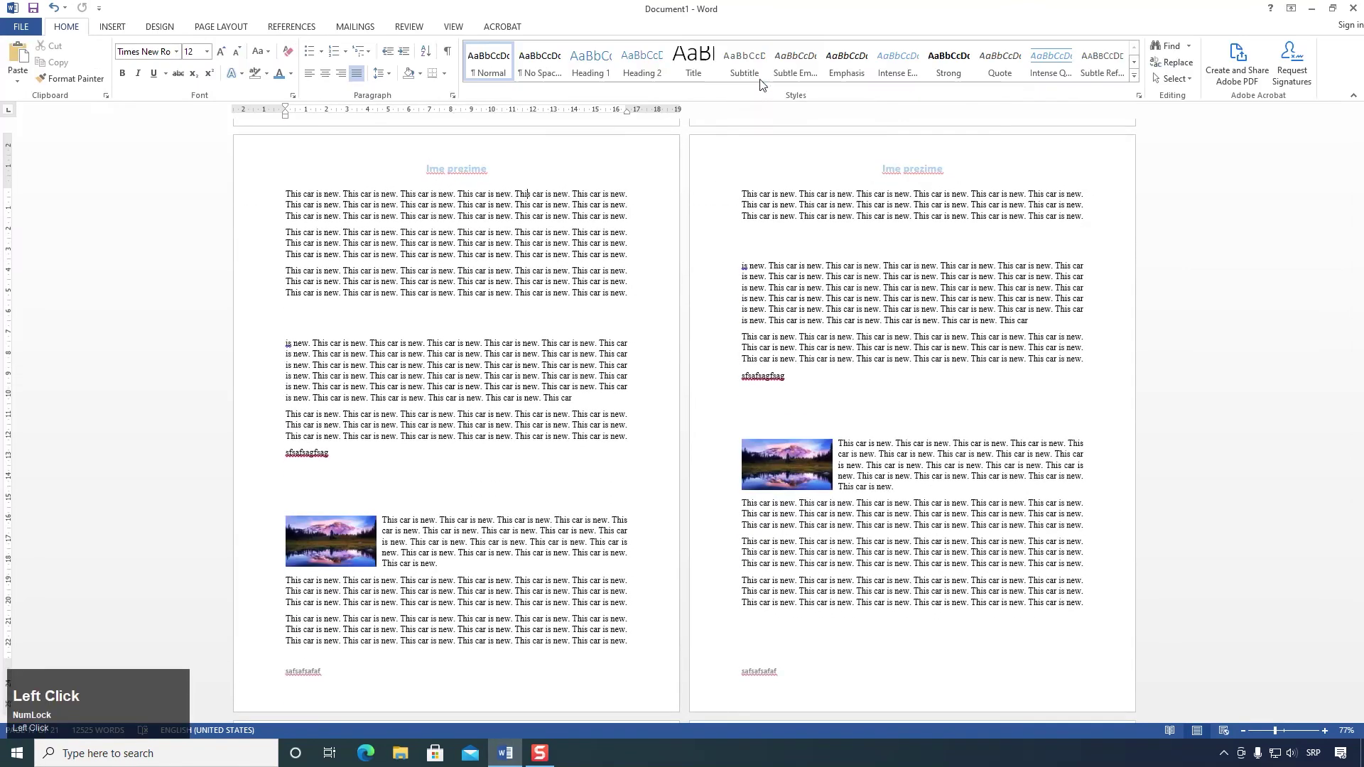
double_click(508, 159)
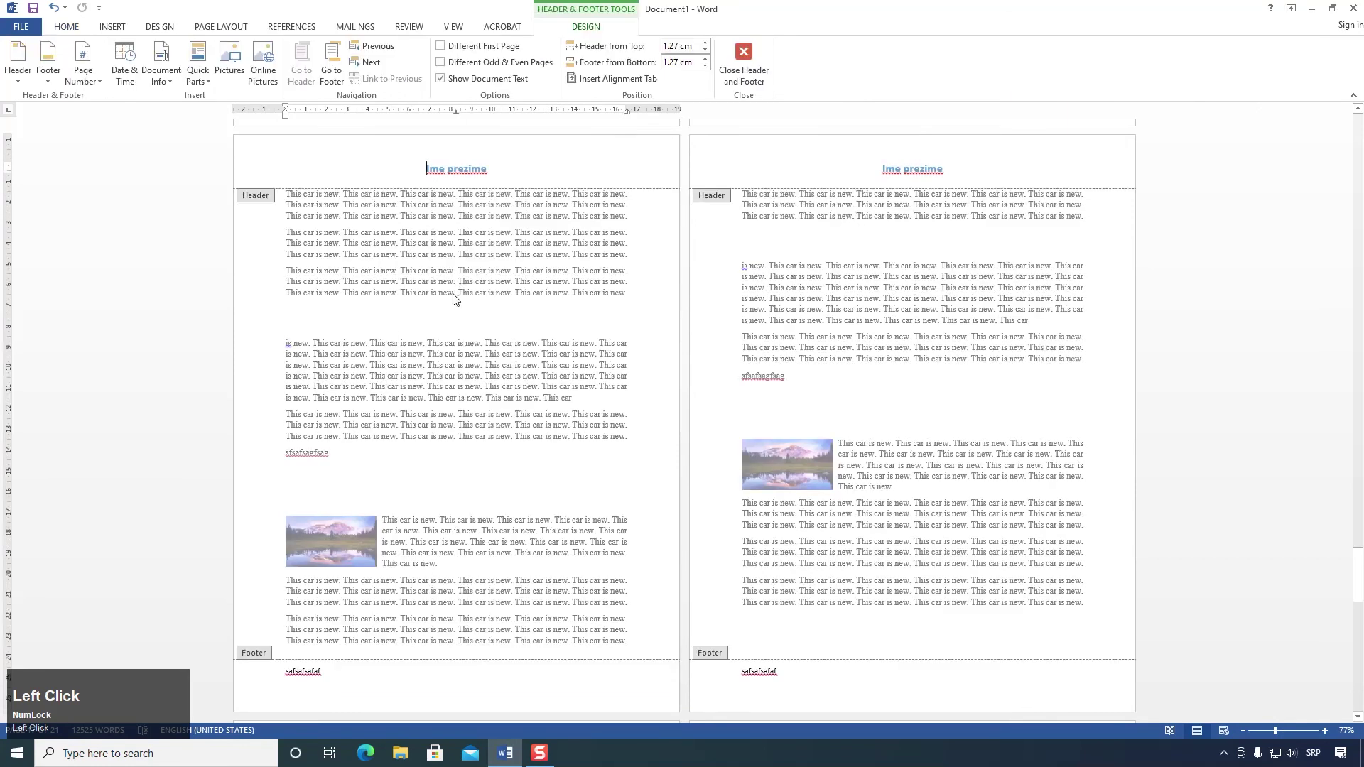
double_click(455, 294)
Step: Open the page footer for editing and examine the headers and footers across several pages
scroll(450, 298, up, 1)
scroll(449, 298, up, 10)
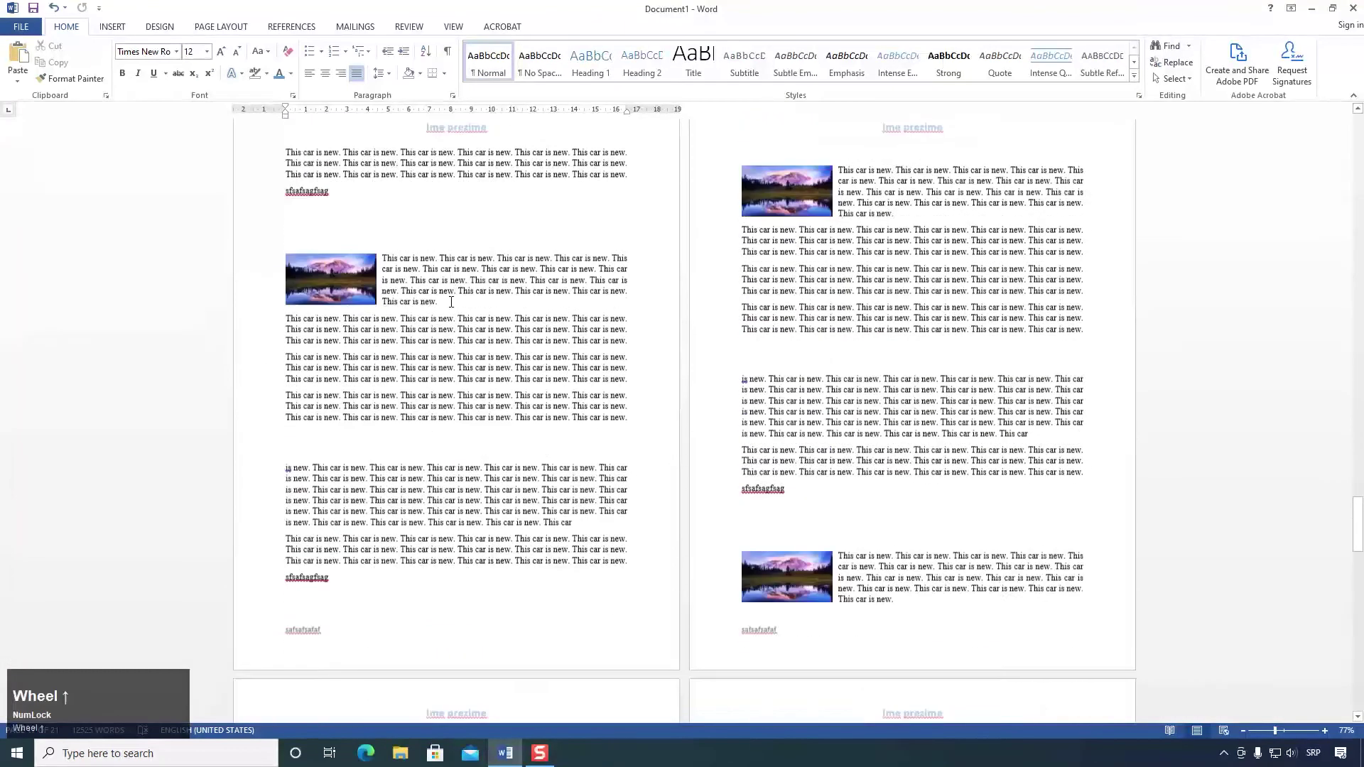
double_click(415, 688)
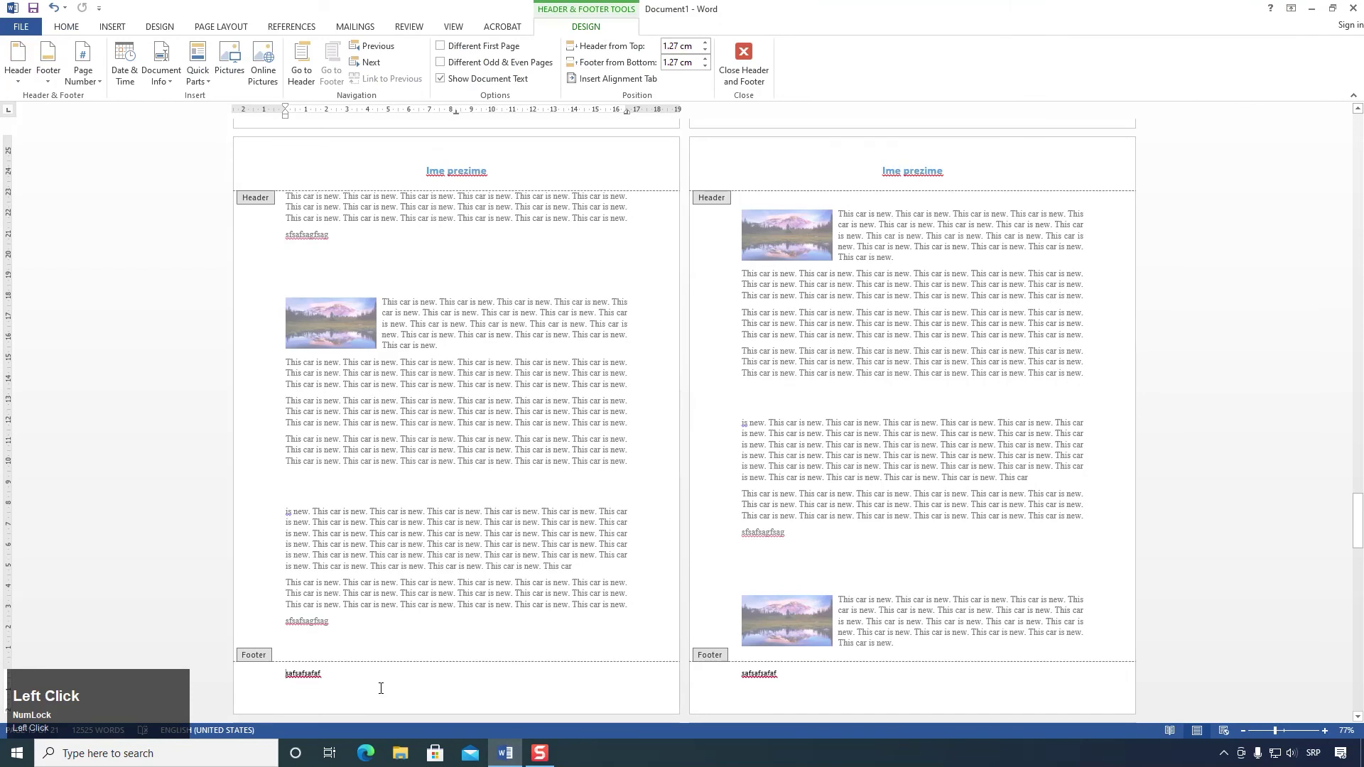
scroll(356, 654, down, 8)
scroll(339, 590, up, 7)
scroll(340, 590, up, 3)
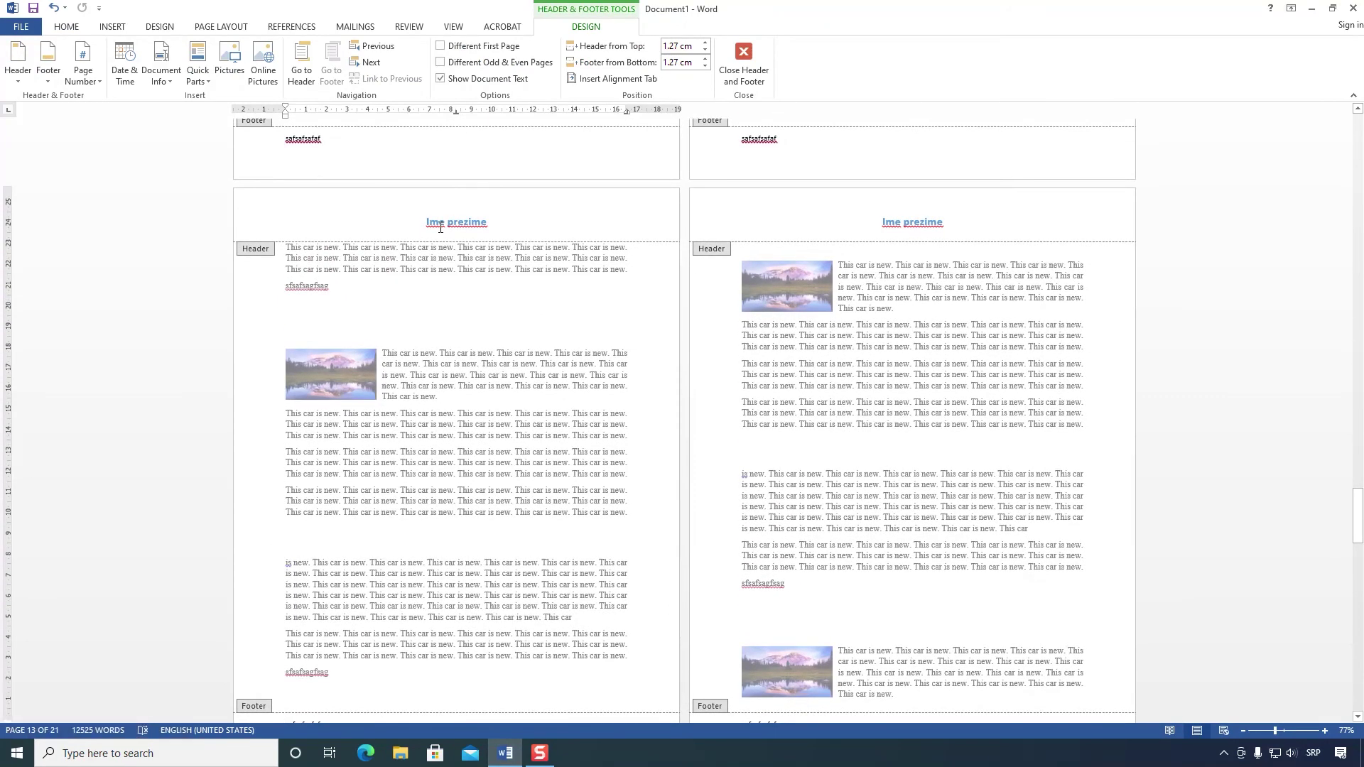
scroll(415, 353, down, 2)
scroll(386, 480, up, 3)
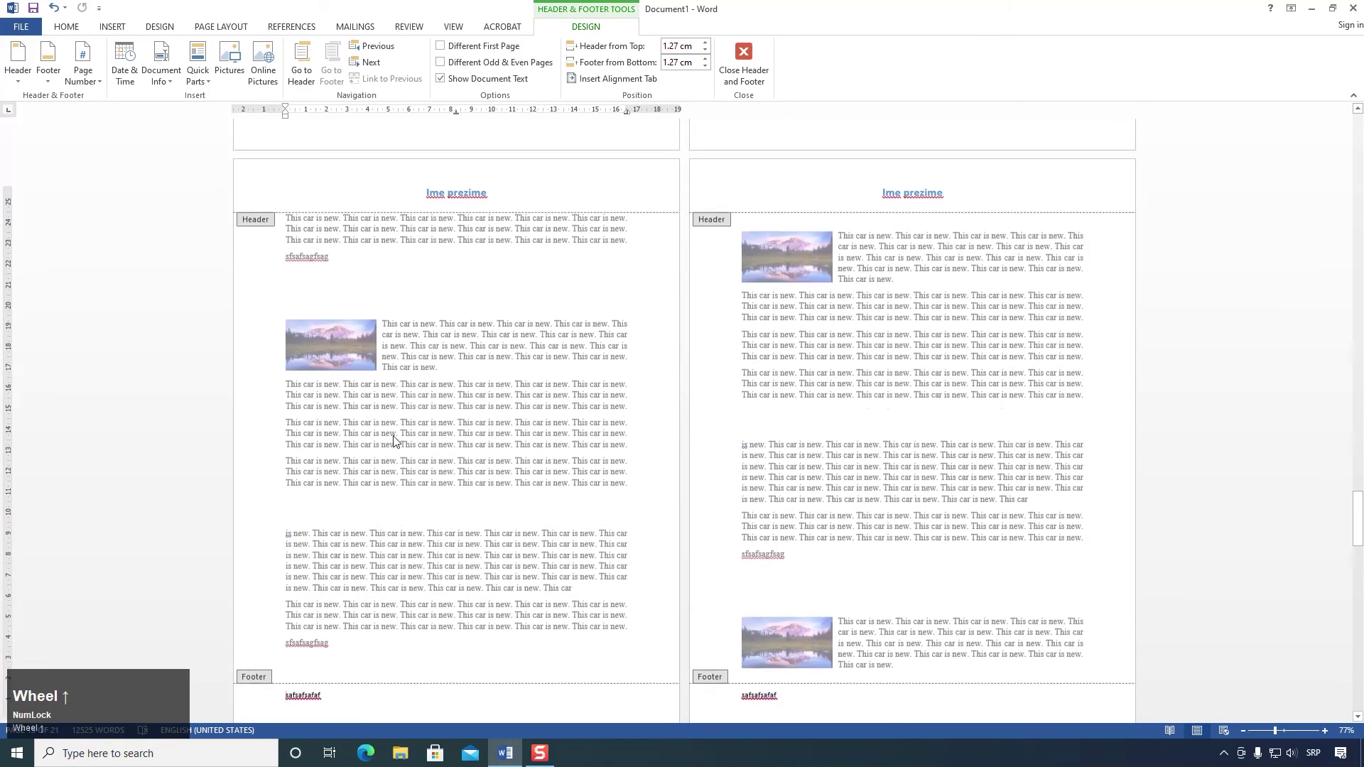
scroll(406, 419, down, 2)
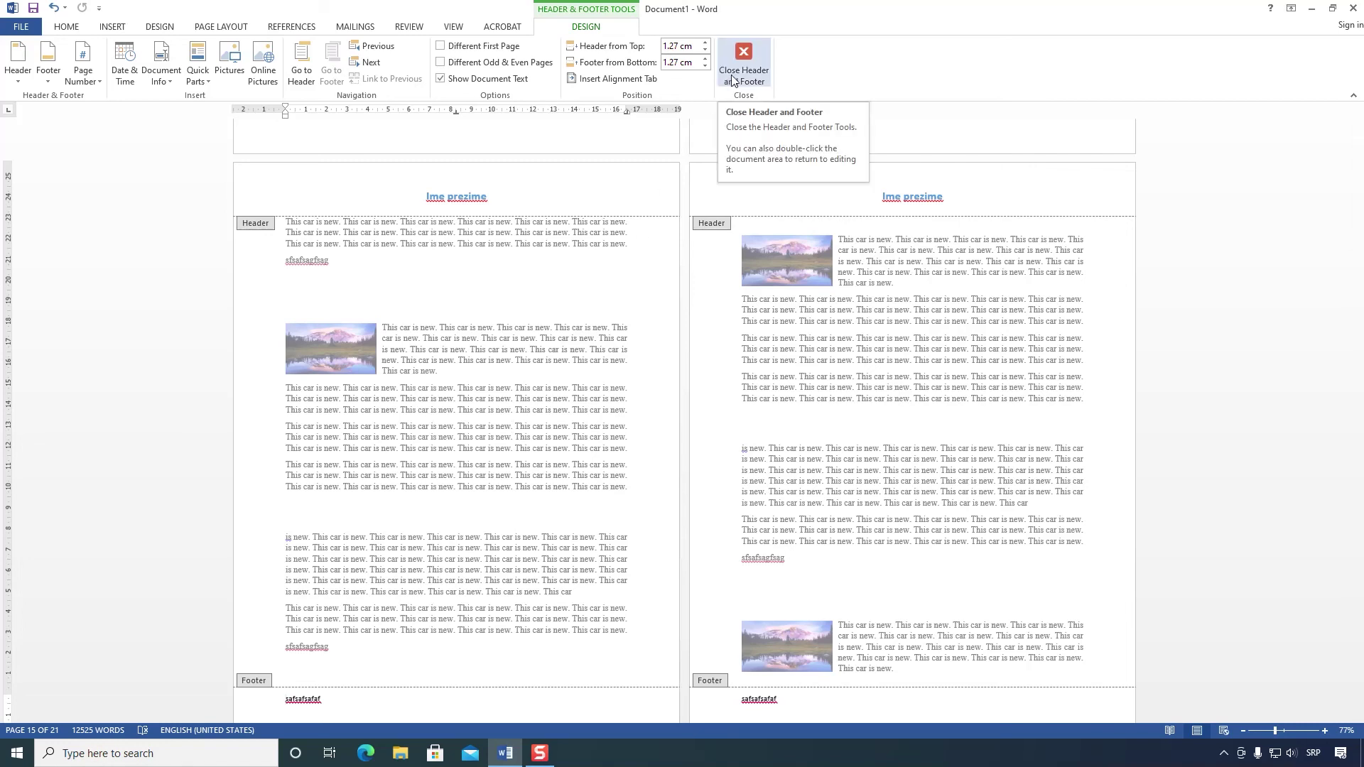
Step: Set the header distance from the top and the footer distance from the bottom to 1.1 cm each, and close the header and footer area
click(705, 43)
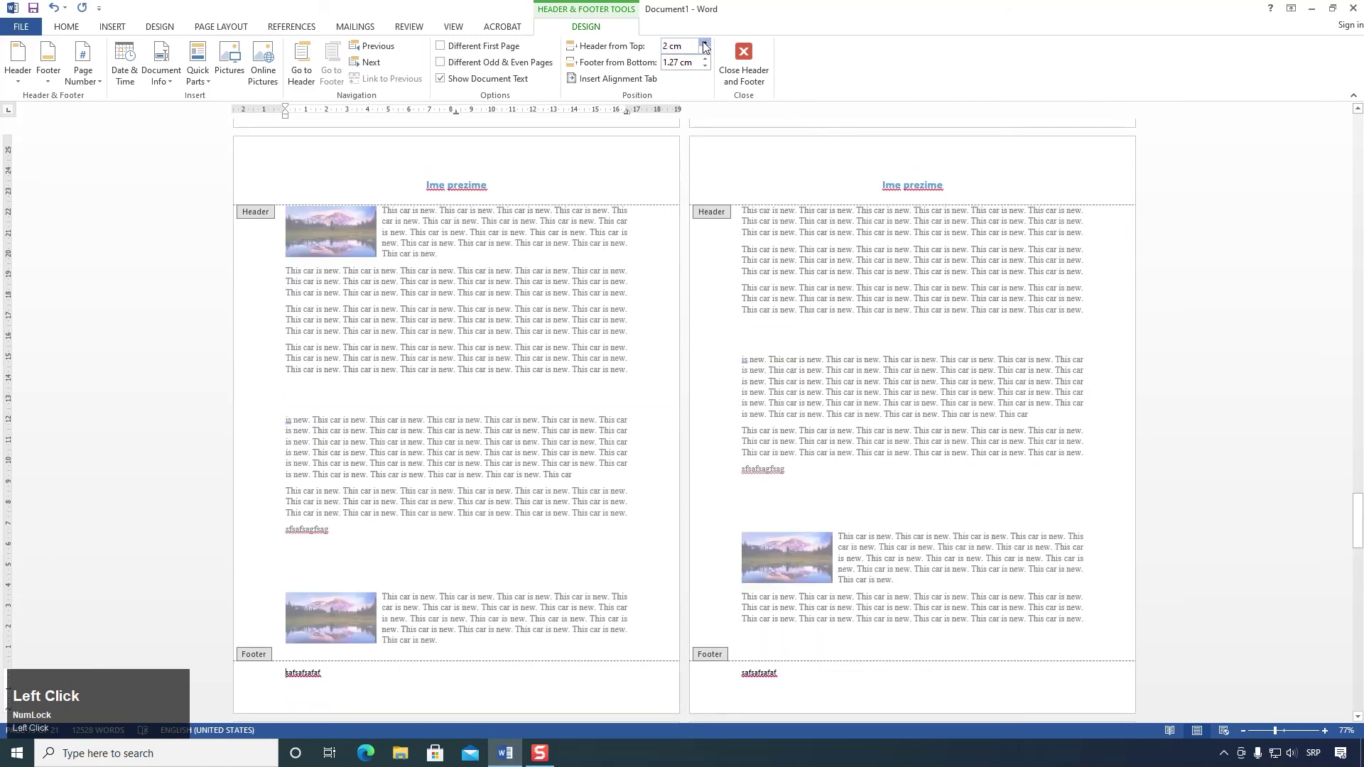
click(705, 49)
click(704, 51)
click(705, 60)
click(705, 59)
click(705, 59)
click(705, 60)
click(704, 60)
click(706, 66)
click(705, 66)
click(706, 66)
click(706, 66)
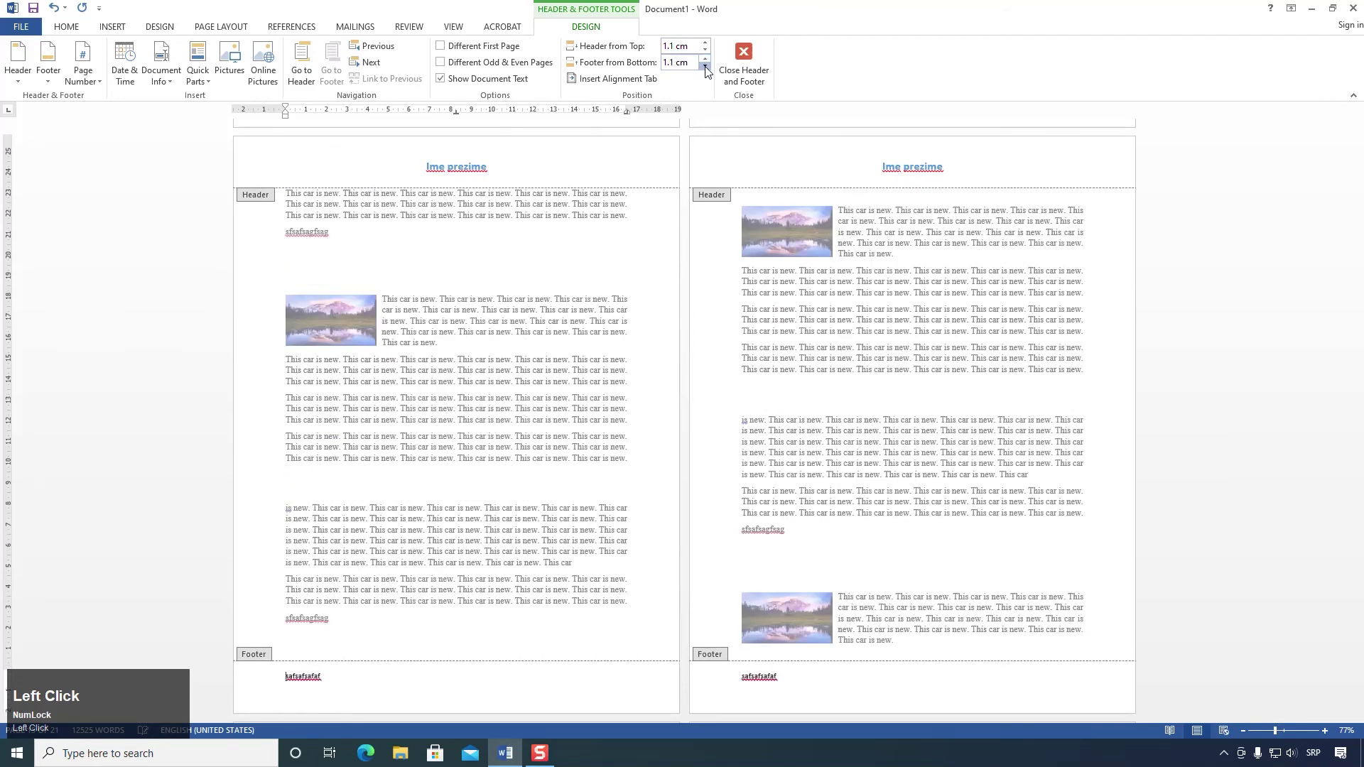
click(742, 63)
Step: Insert the word "The" before "is new" at the start of the second paragraph on an earlier page
scroll(483, 466, up, 1)
scroll(483, 466, up, 3)
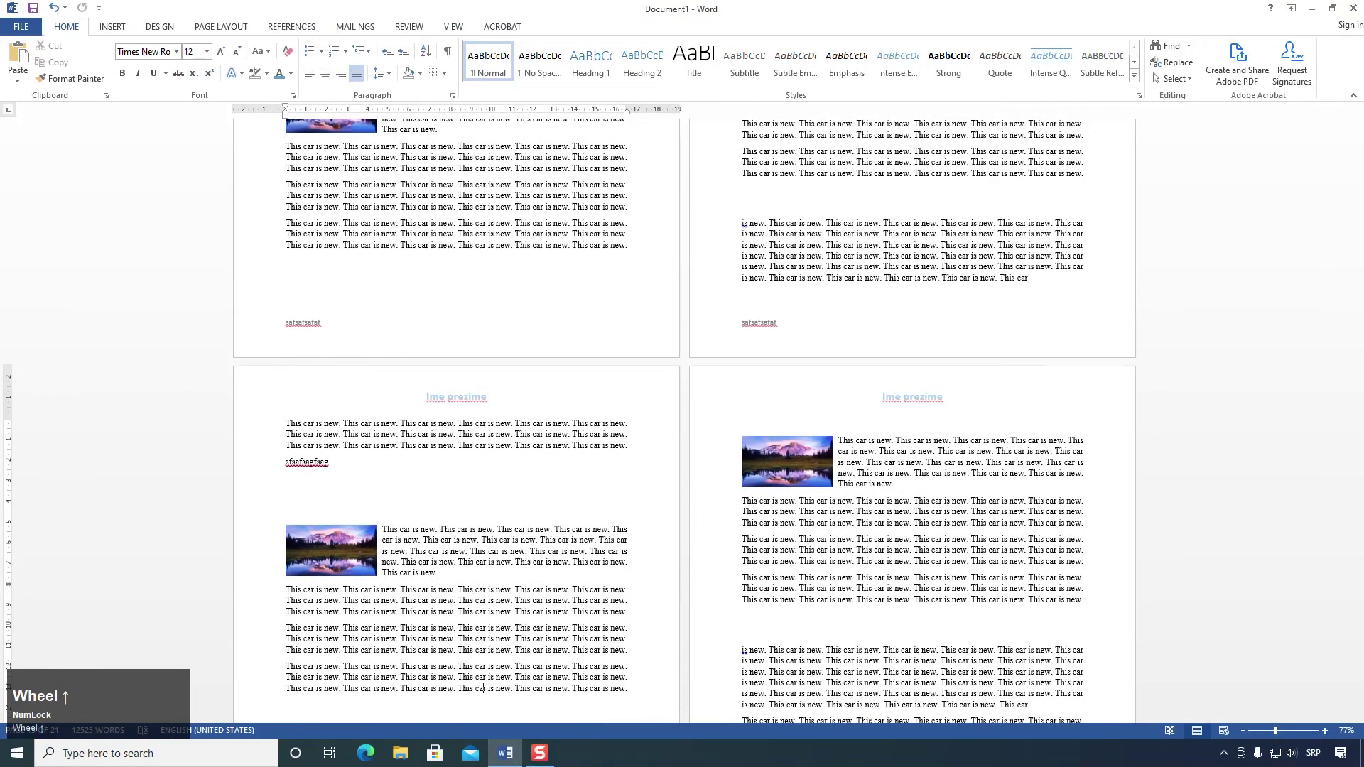
click(122, 29)
scroll(674, 232, up, 4)
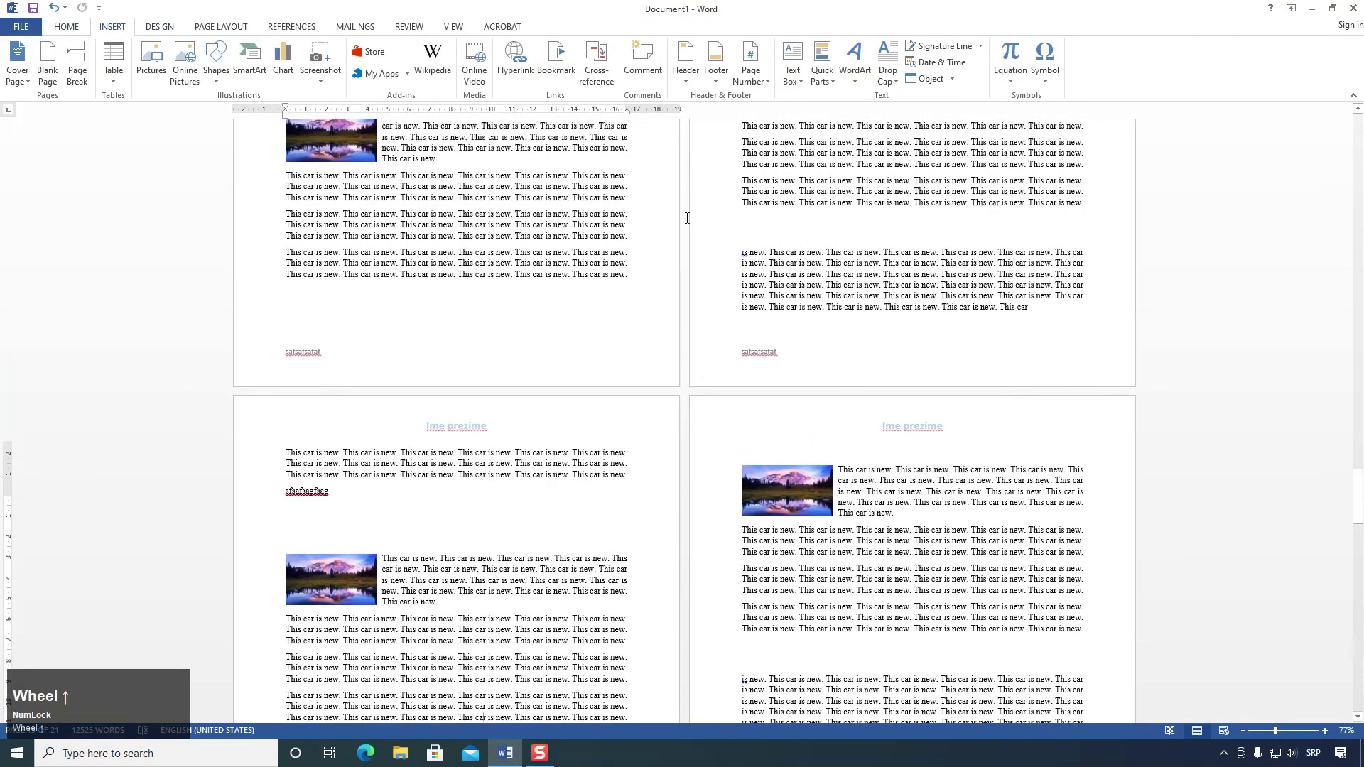
scroll(555, 271, up, 2)
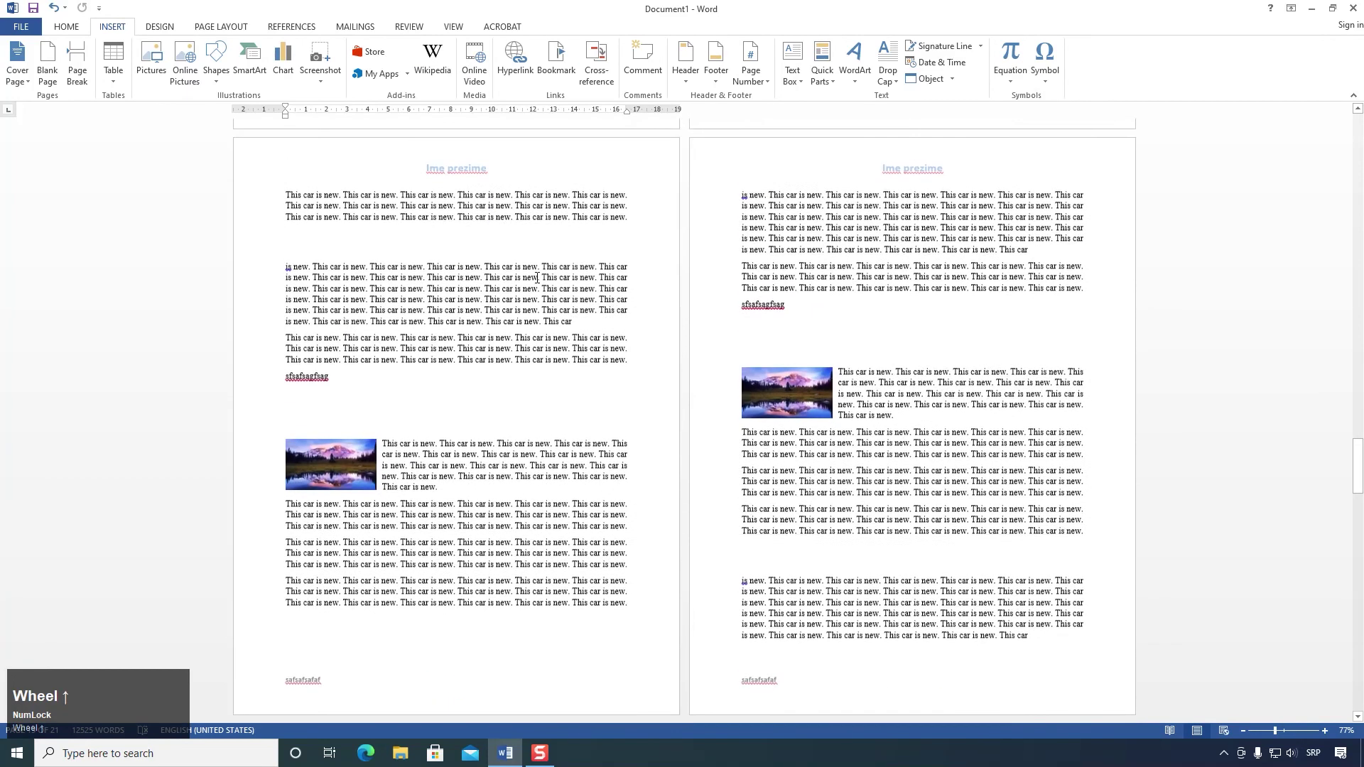
ctrl+scroll(338, 344, up, 3)
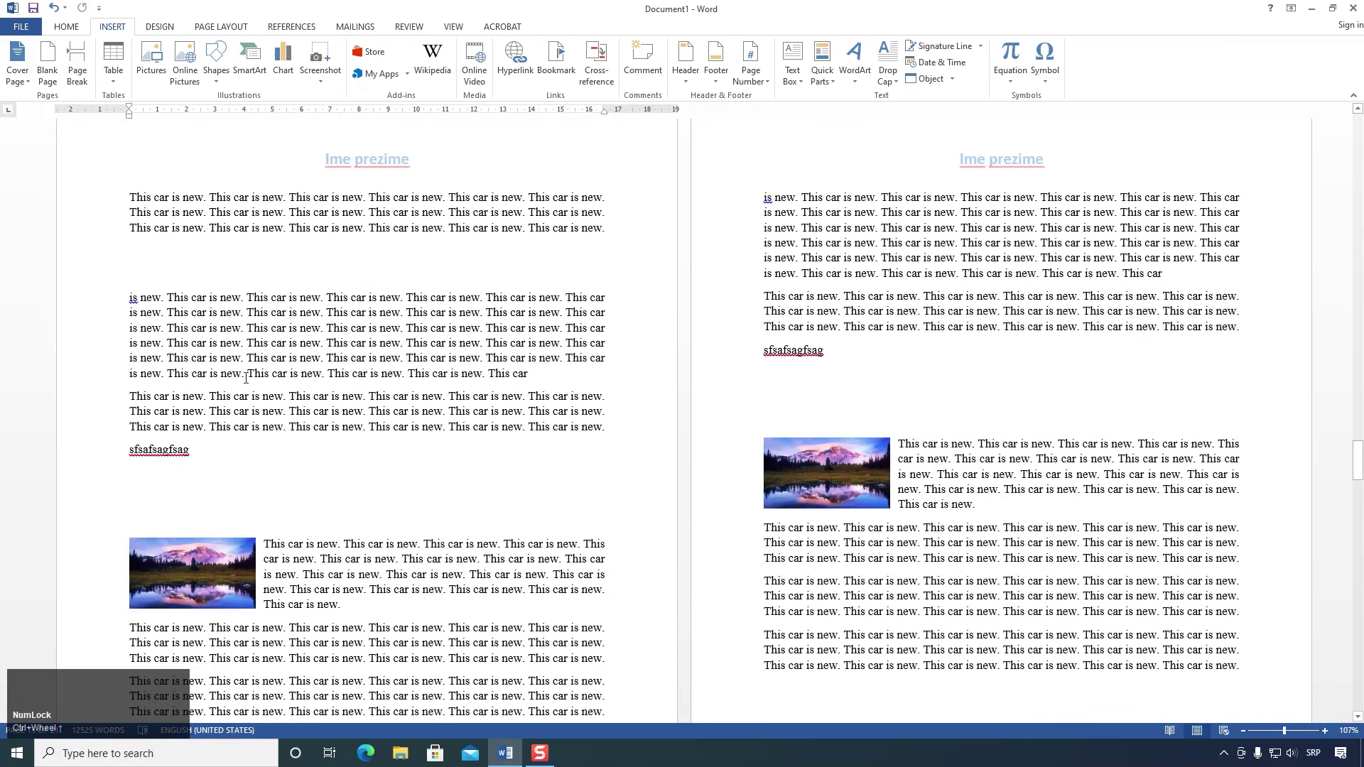
key(ctrl)
drag(558, 376, 130, 298)
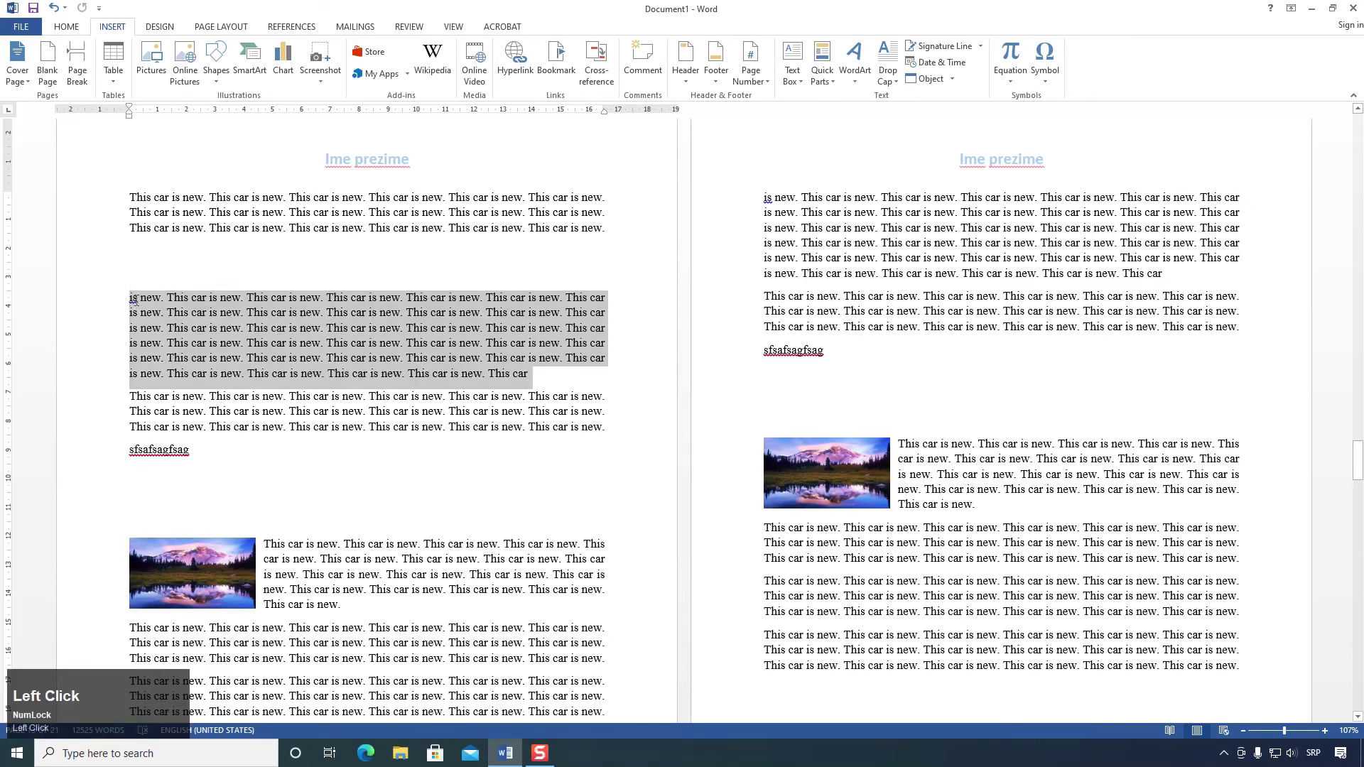
click(130, 299)
text(The)
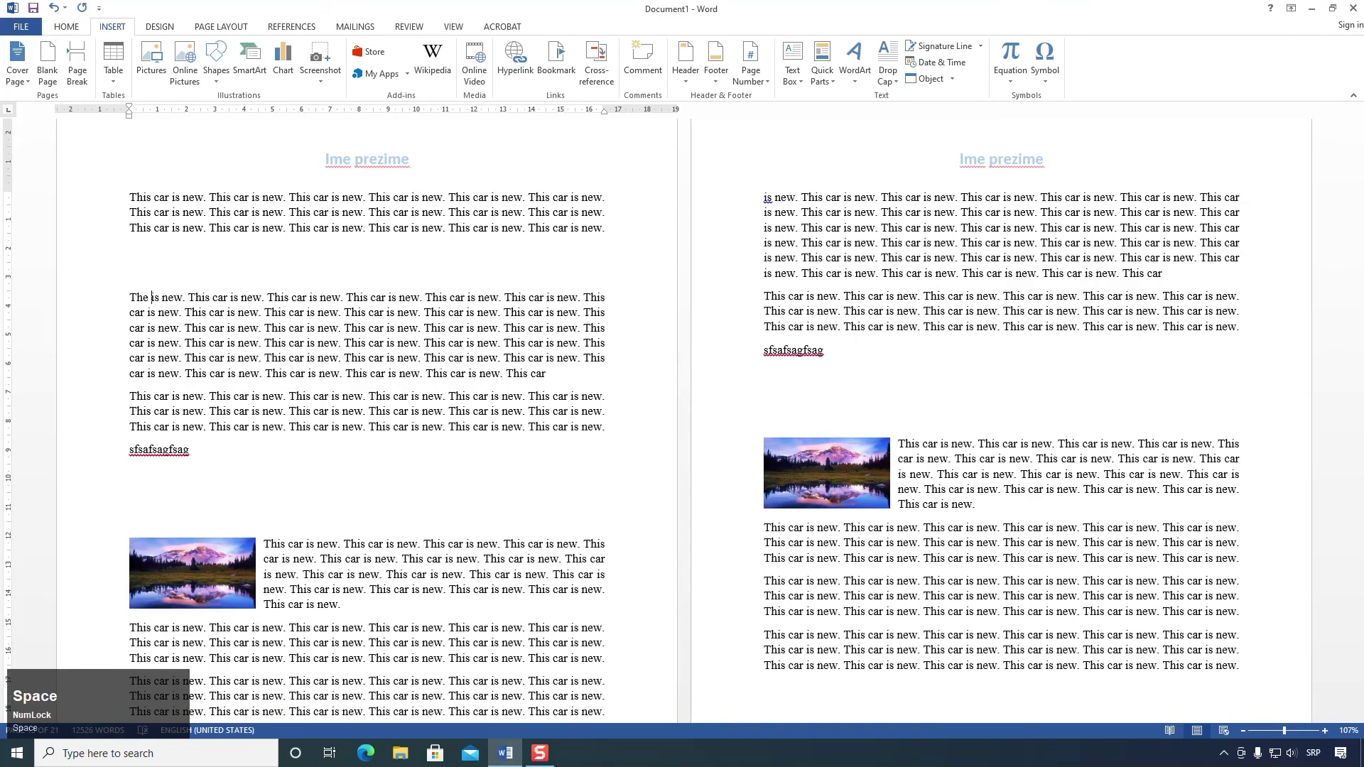
Step: Copy the paragraph starting with "The is new" and replace the entire document content with it
drag(547, 374, 129, 297)
key(ctrl+a)
key(ctrl+v)
scroll(444, 311, up, 10)
scroll(533, 335, down, 1)
Step: Copy the remaining paragraph and paste it twice below itself on separate lines
click(815, 234)
key(ctrl+a)
key(ctrl+c)
click(898, 253)
key(Return)
key(ctrl+v)
key(Return)
key(ctrl+v)
Step: Open the dropcap picture from the desktop to examine its drop cap example, and switch back to Word
key(super+d)
click(427, 321)
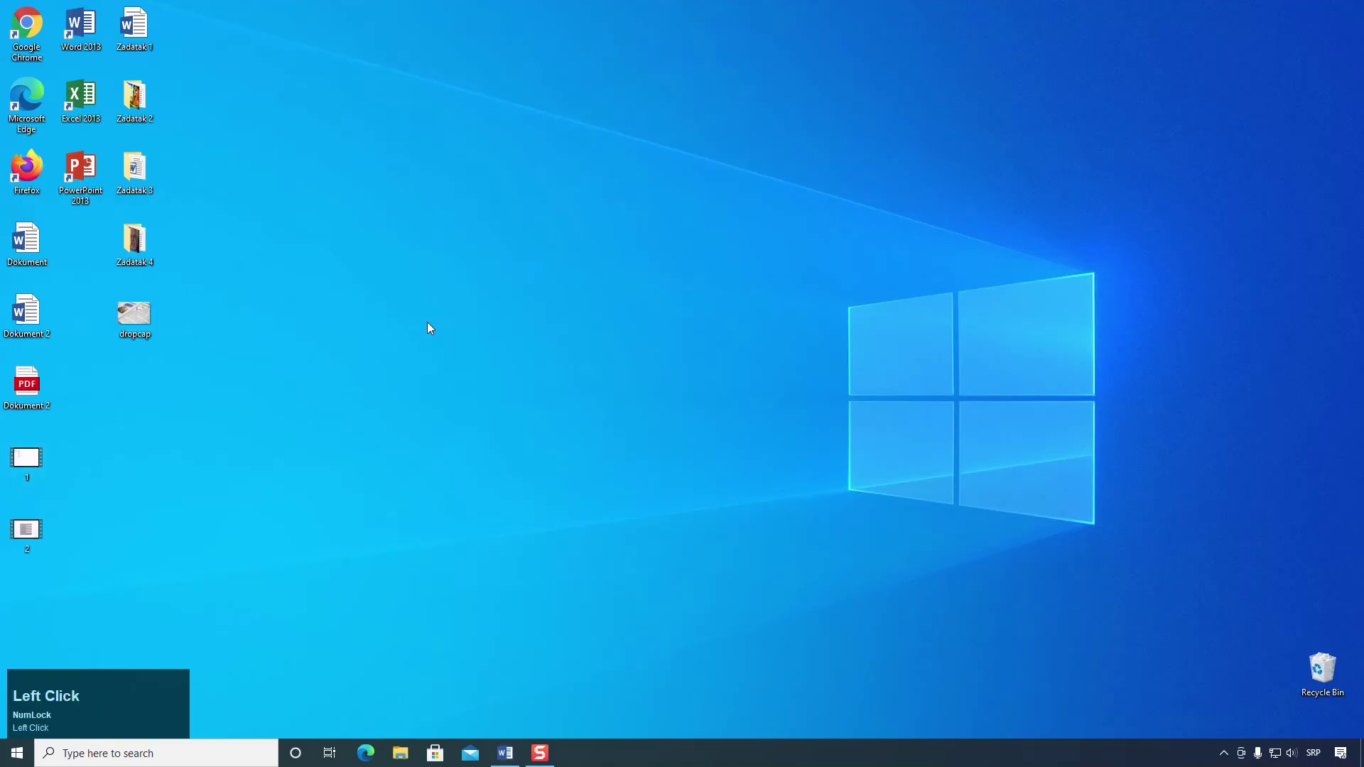
double_click(135, 315)
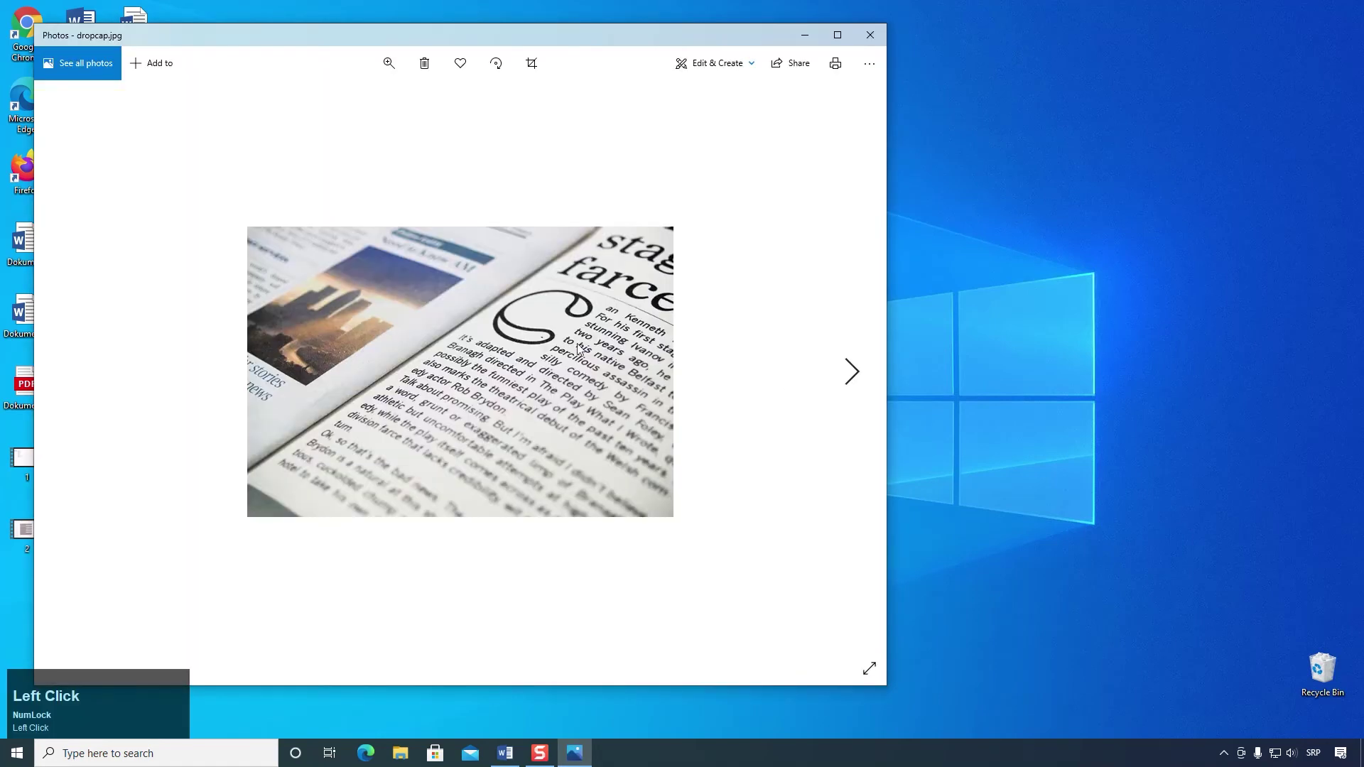
key(alt+Tab)
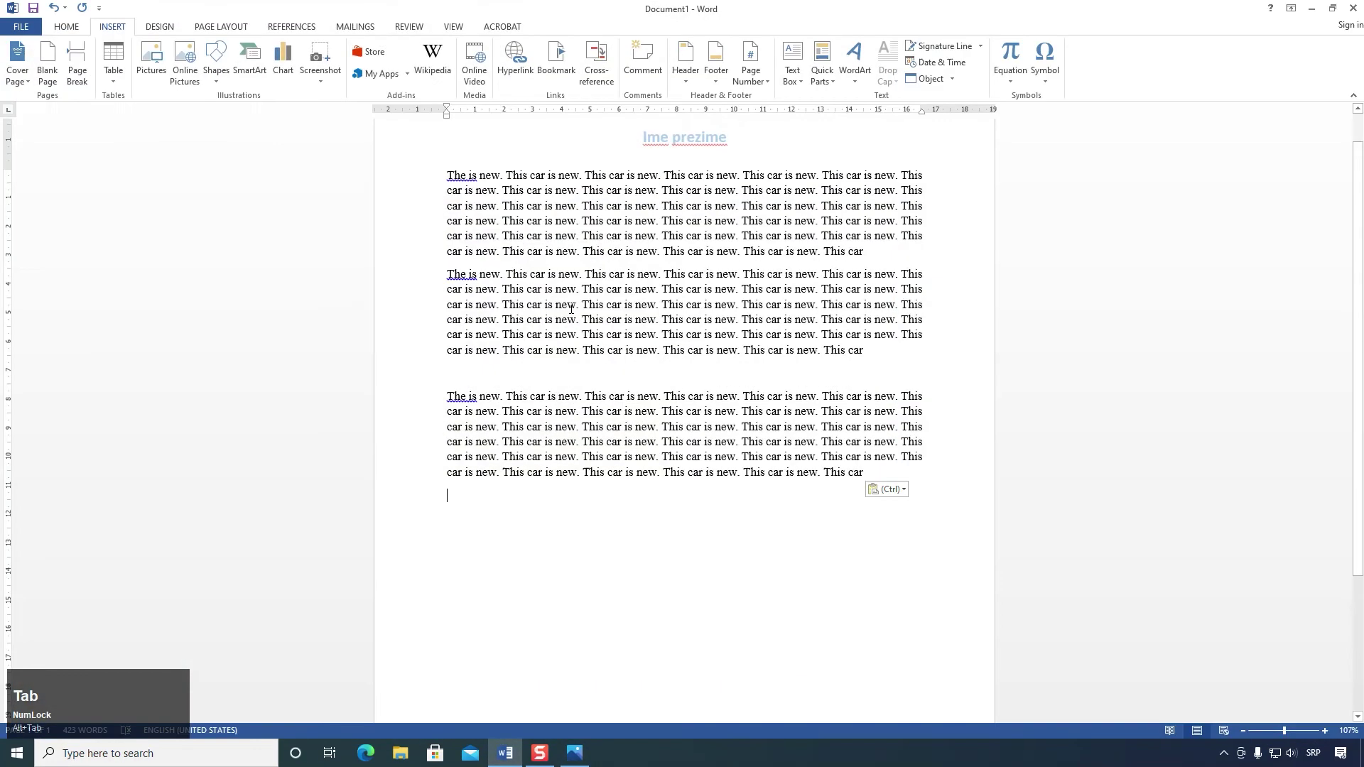
Step: Select the first paragraph and apply a drop cap in the Dropped style
click(457, 175)
click(668, 235)
drag(862, 249, 72, 34)
mouse_move(860, 98)
mouse_down()
mouse_move(858, 71)
mouse_move(862, 81)
mouse_up()
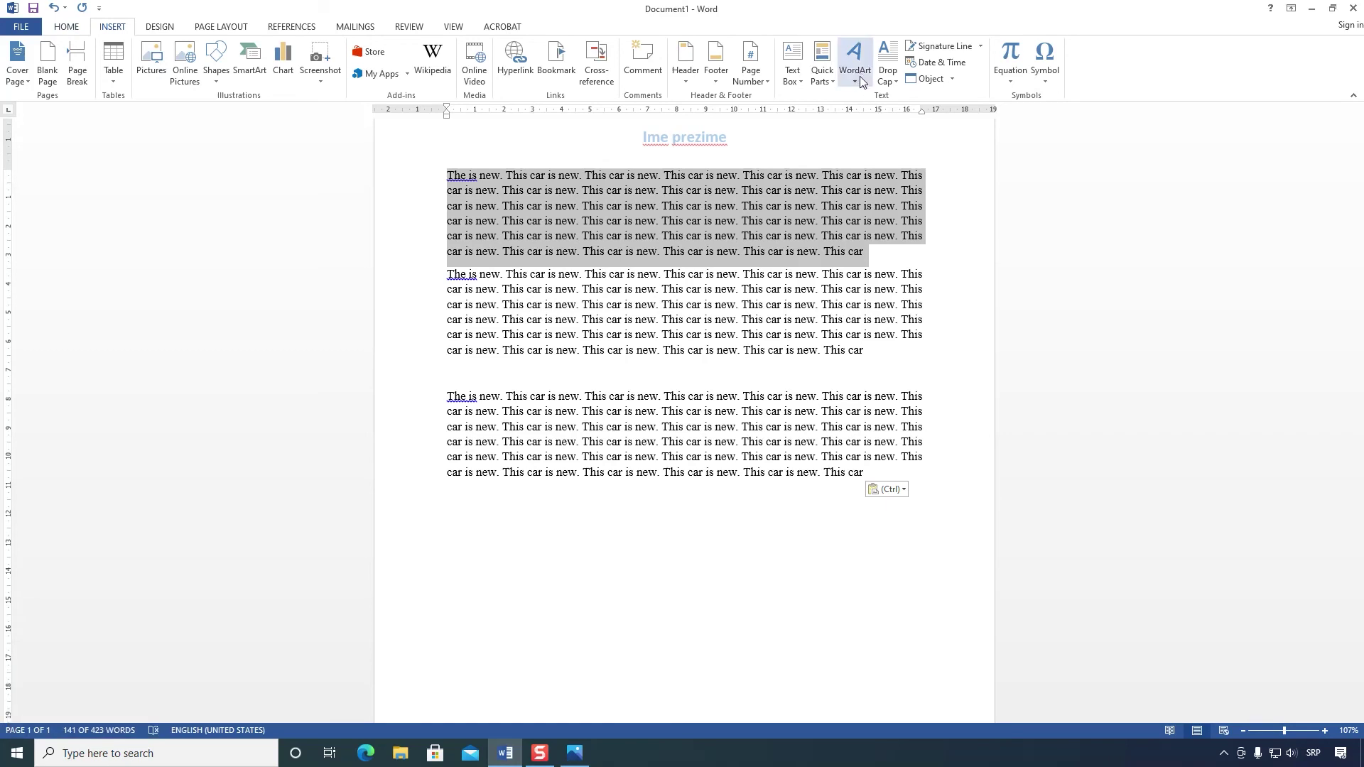
click(888, 68)
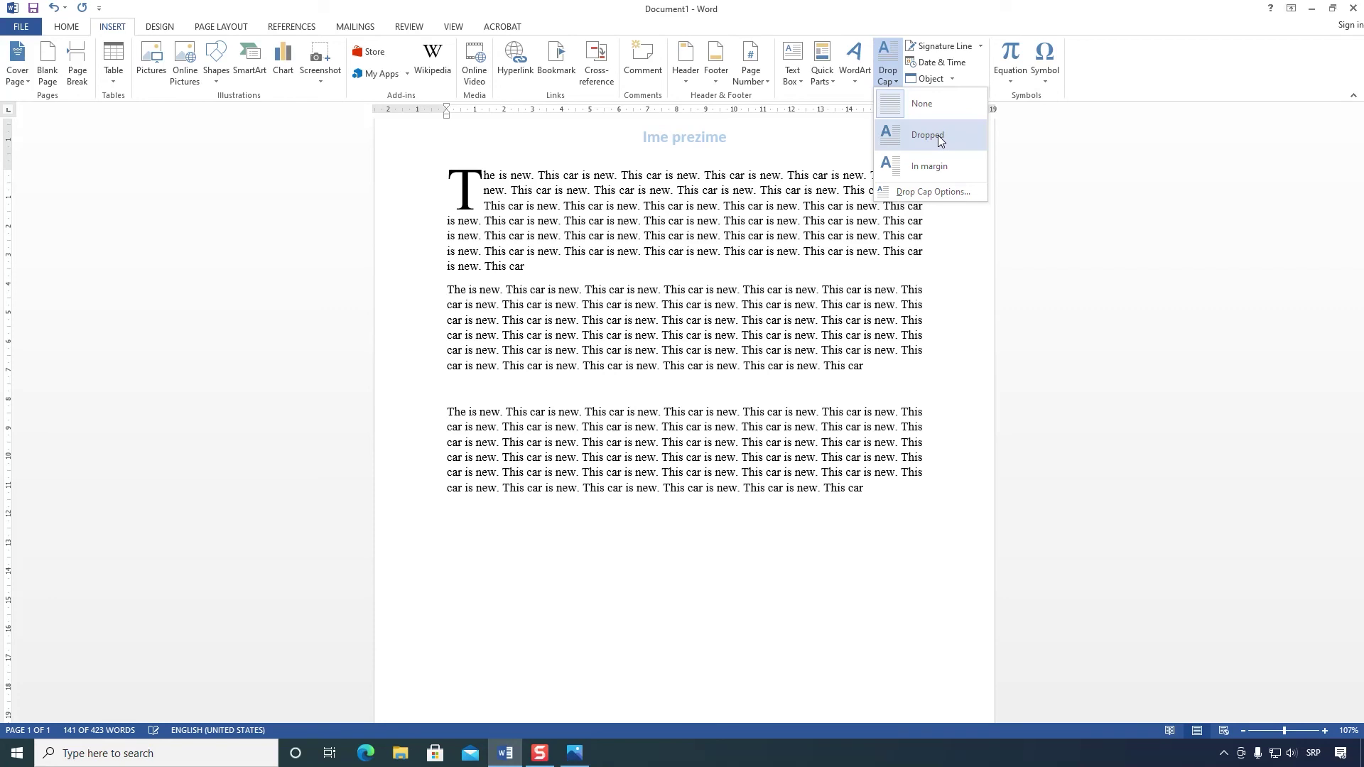
click(943, 136)
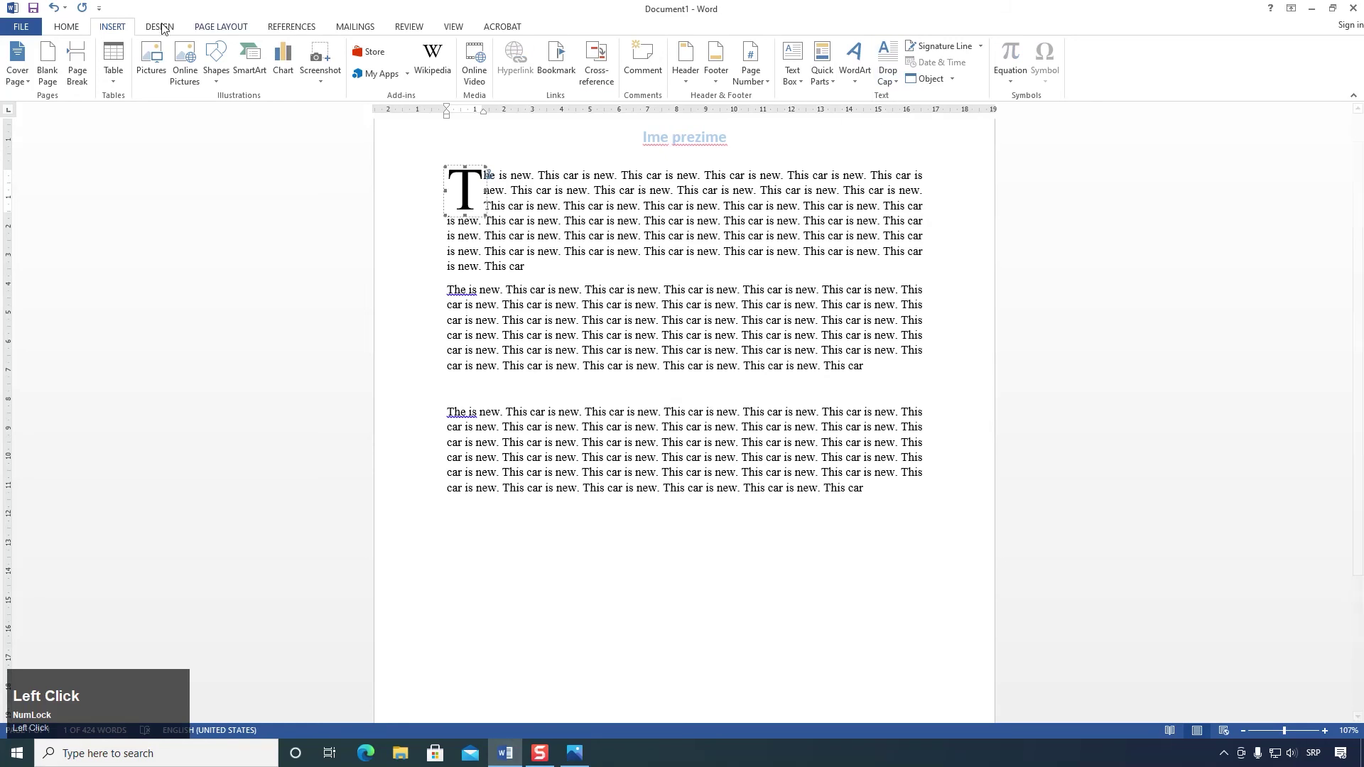
Step: Undo the first paragraph's drop cap, redo it, and undo it again
click(56, 9)
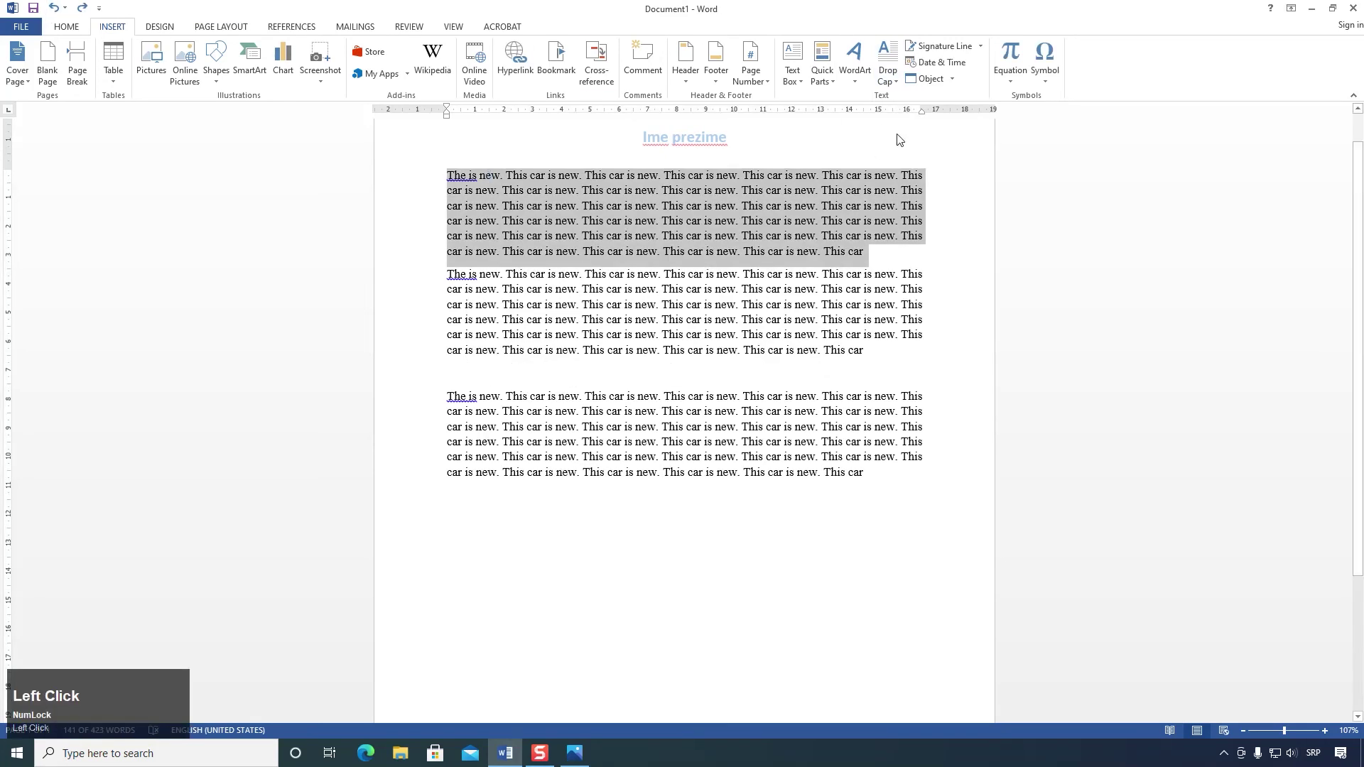
click(83, 9)
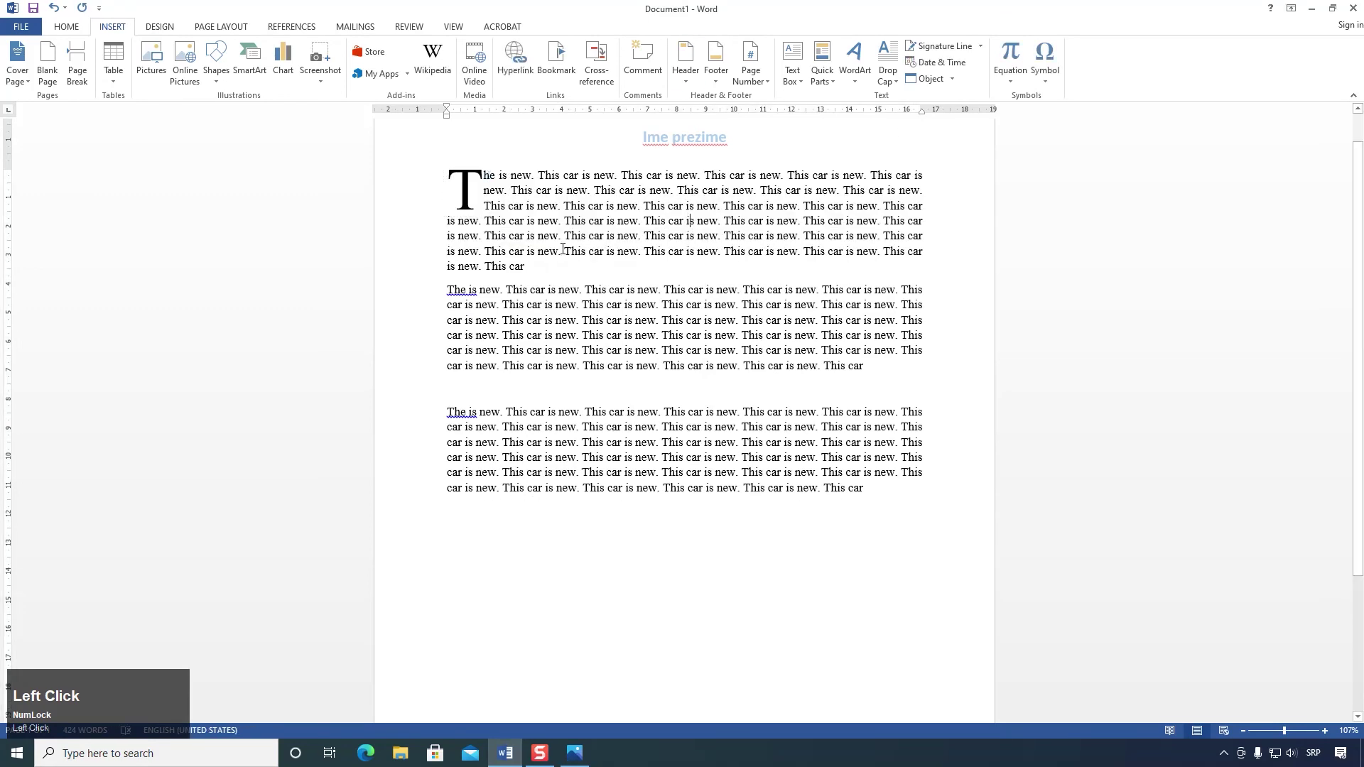
click(50, 8)
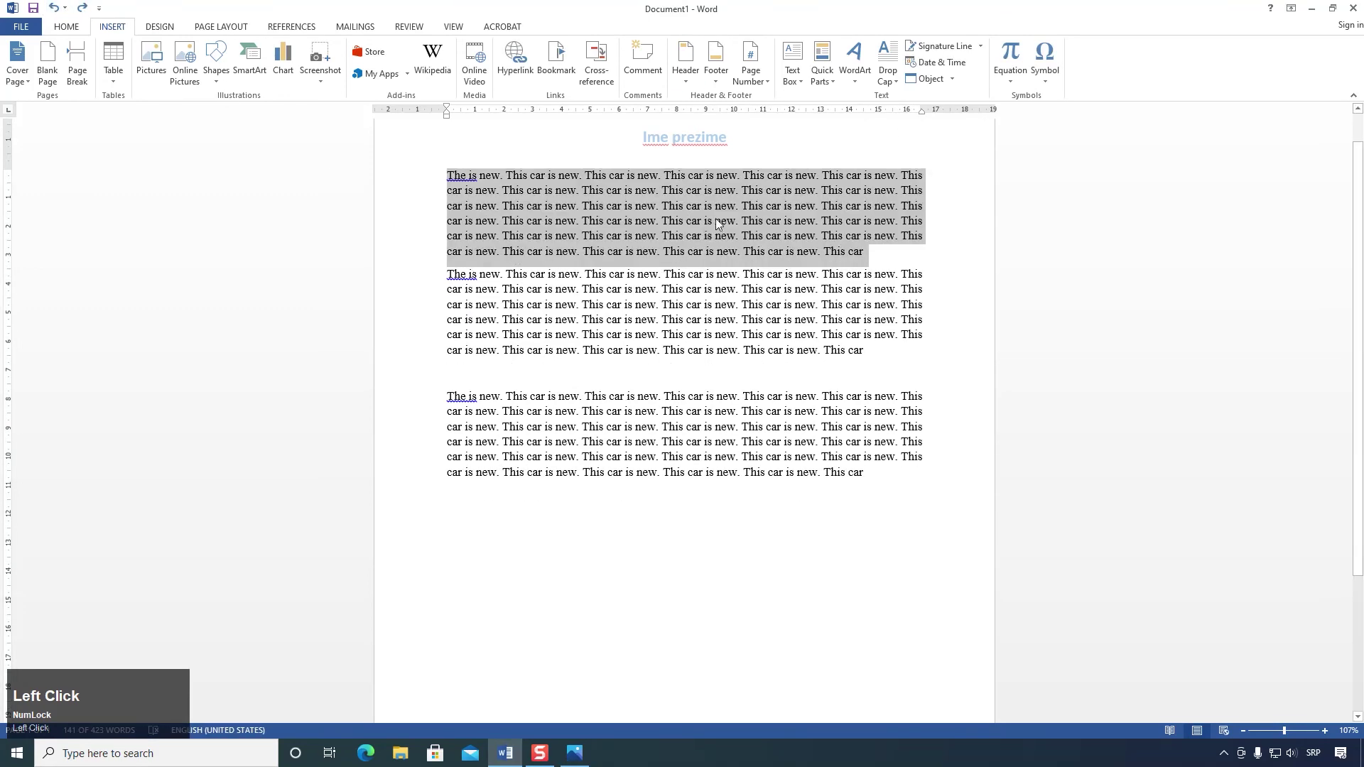
Step: Apply a Dropped drop cap to the selected first paragraph through the drop cap options, with 5 lines to drop
click(888, 78)
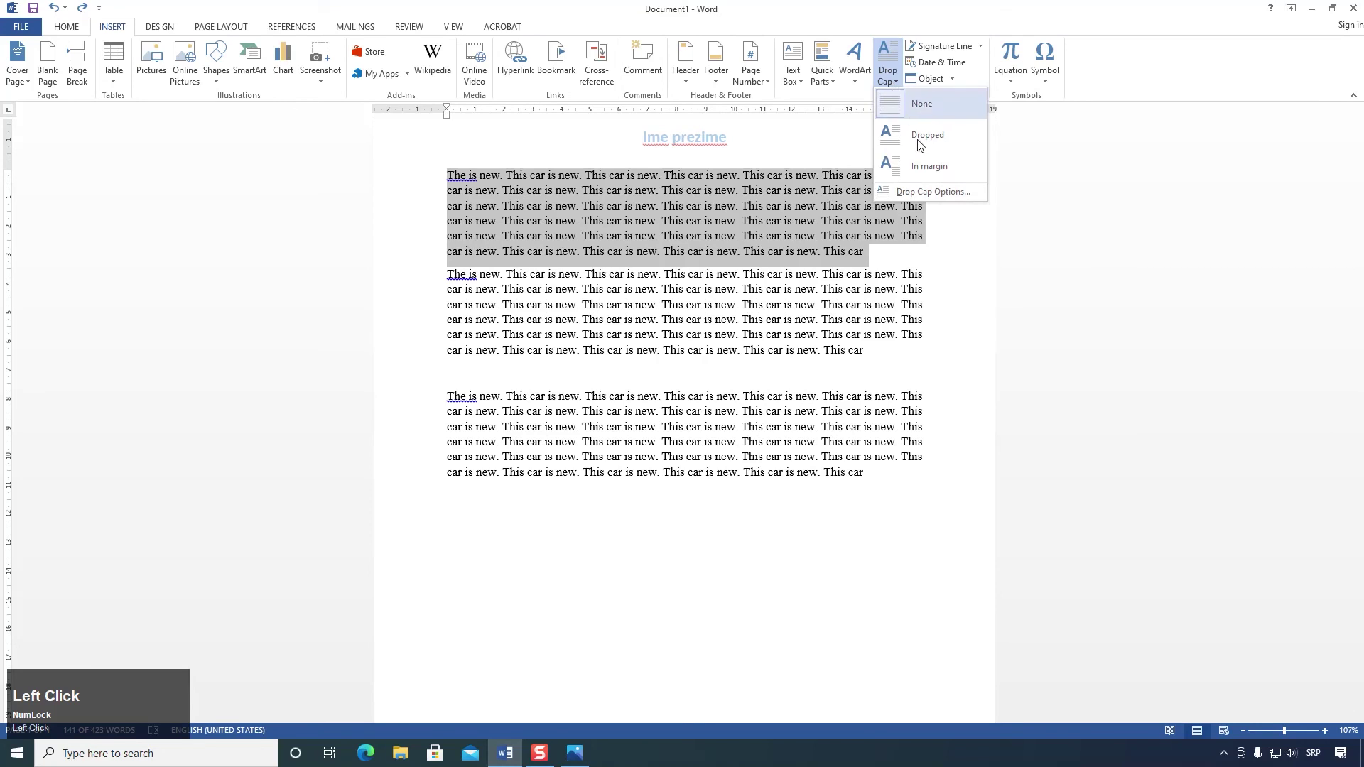
click(936, 194)
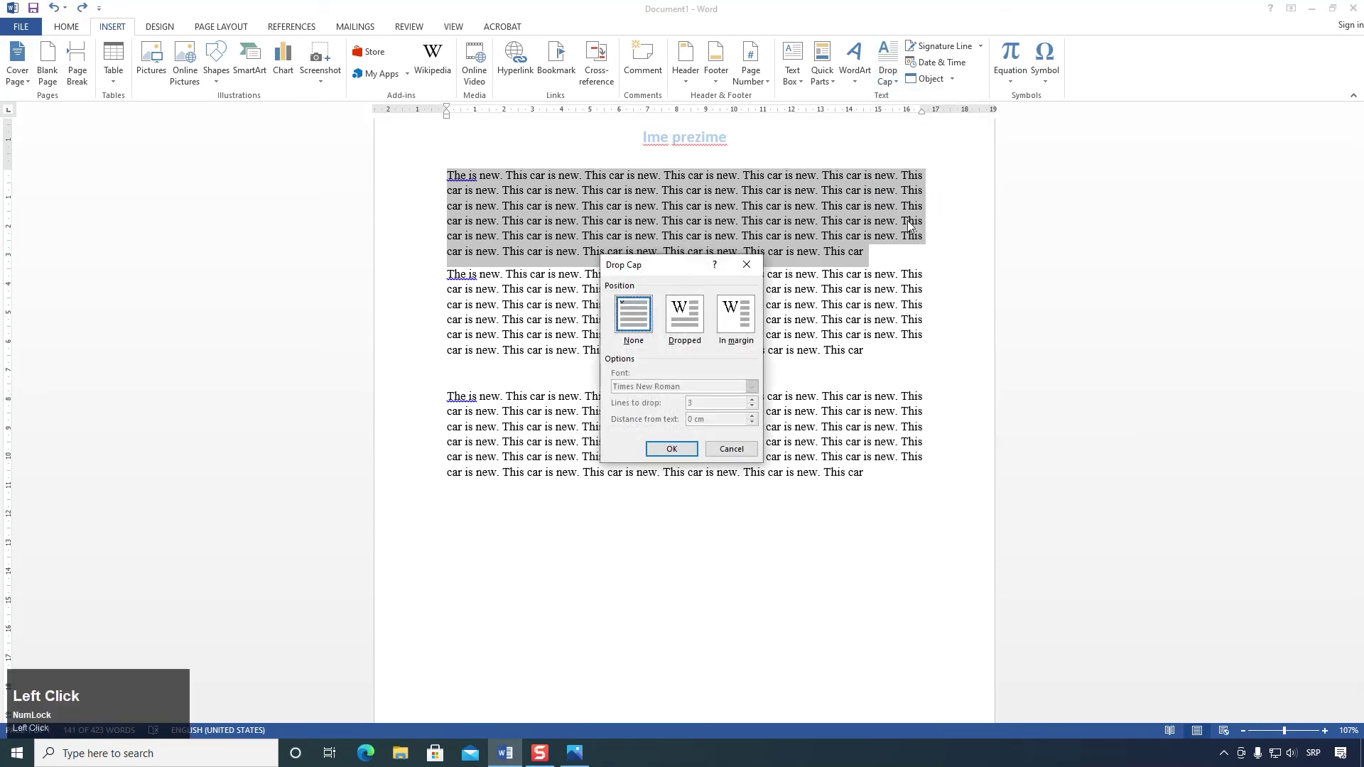
drag(689, 264, 304, 173)
click(621, 405)
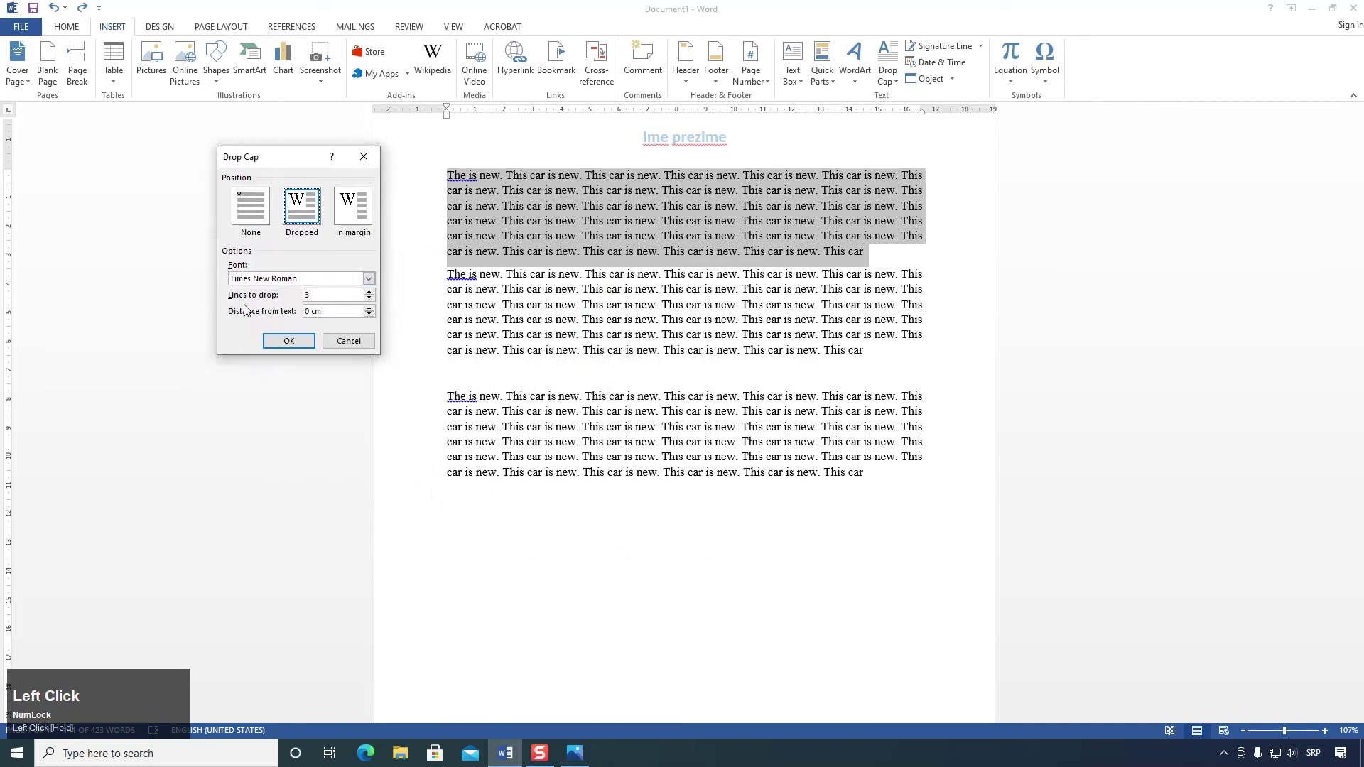
click(368, 292)
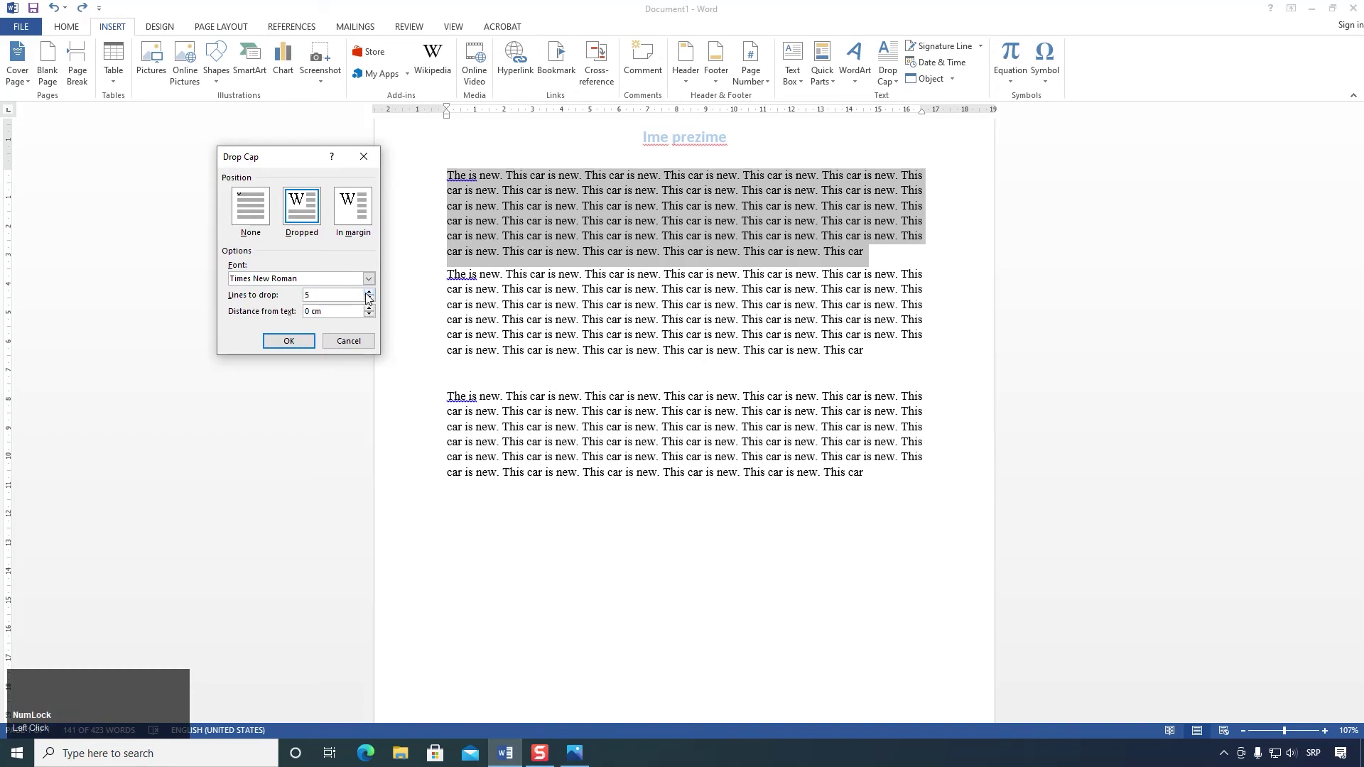
click(293, 342)
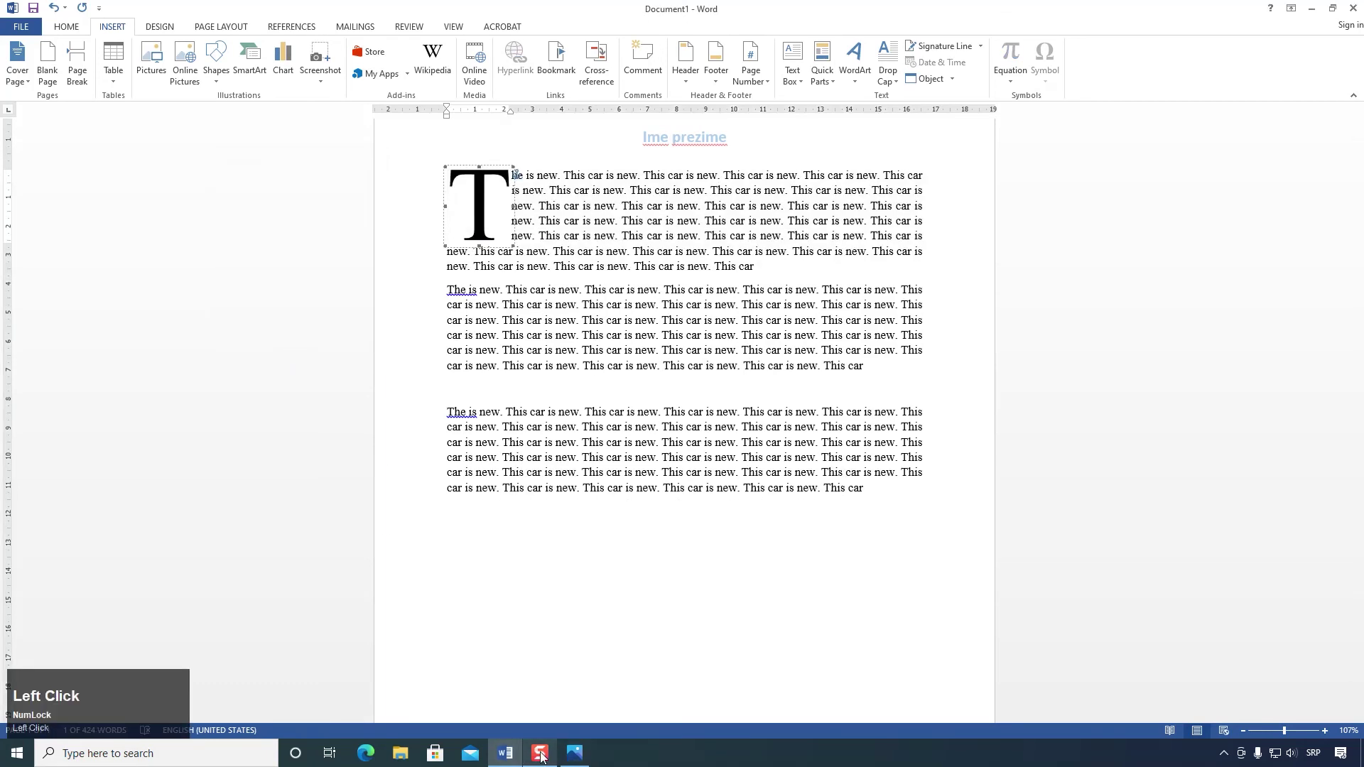
click(120, 30)
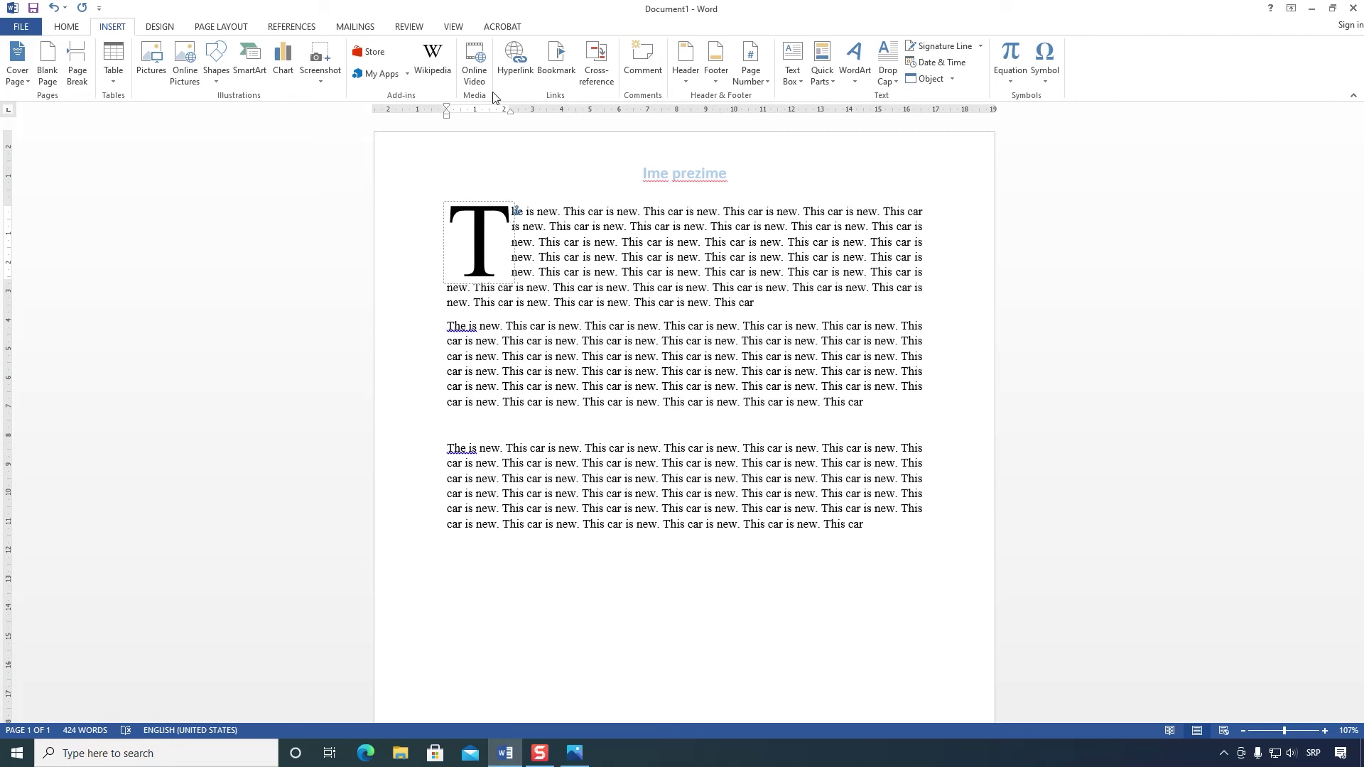
Step: Try a light gold page color on the document and reset it to No Color
click(160, 27)
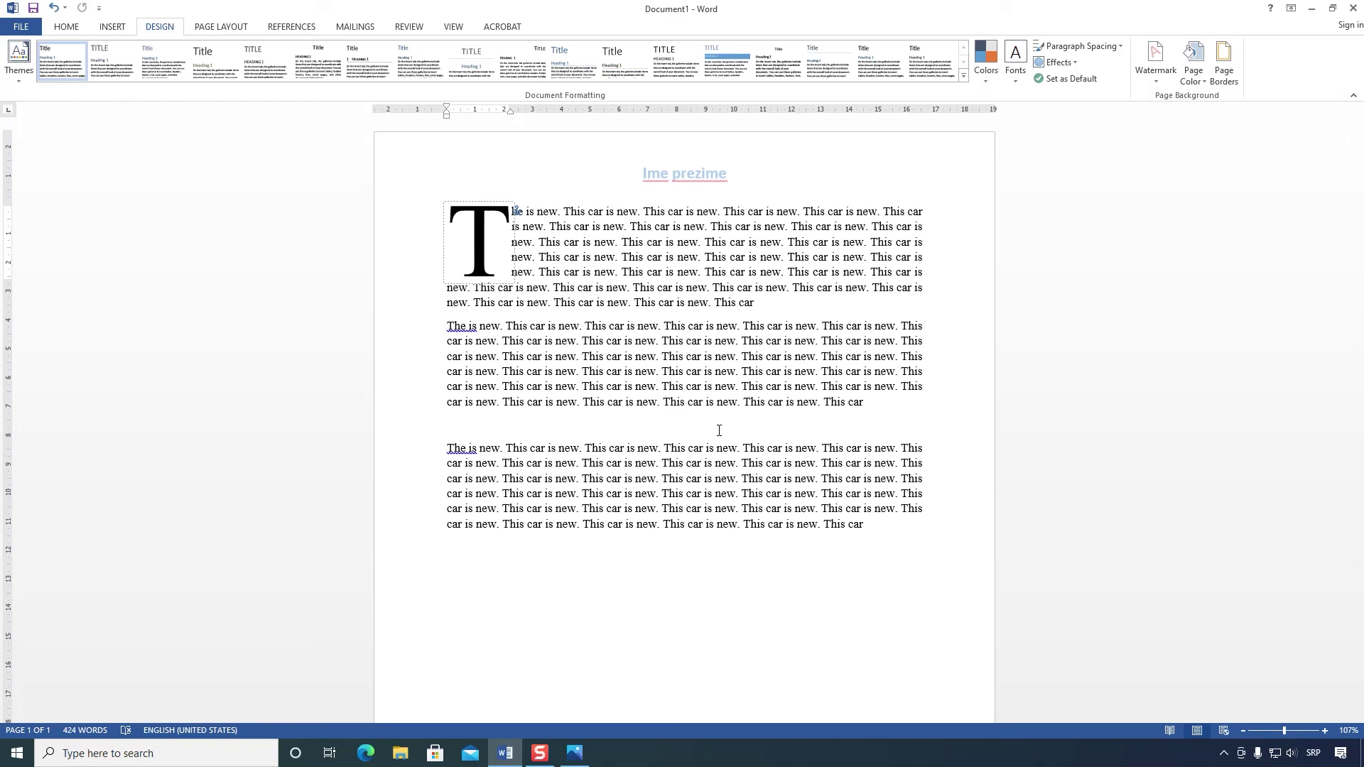
click(719, 431)
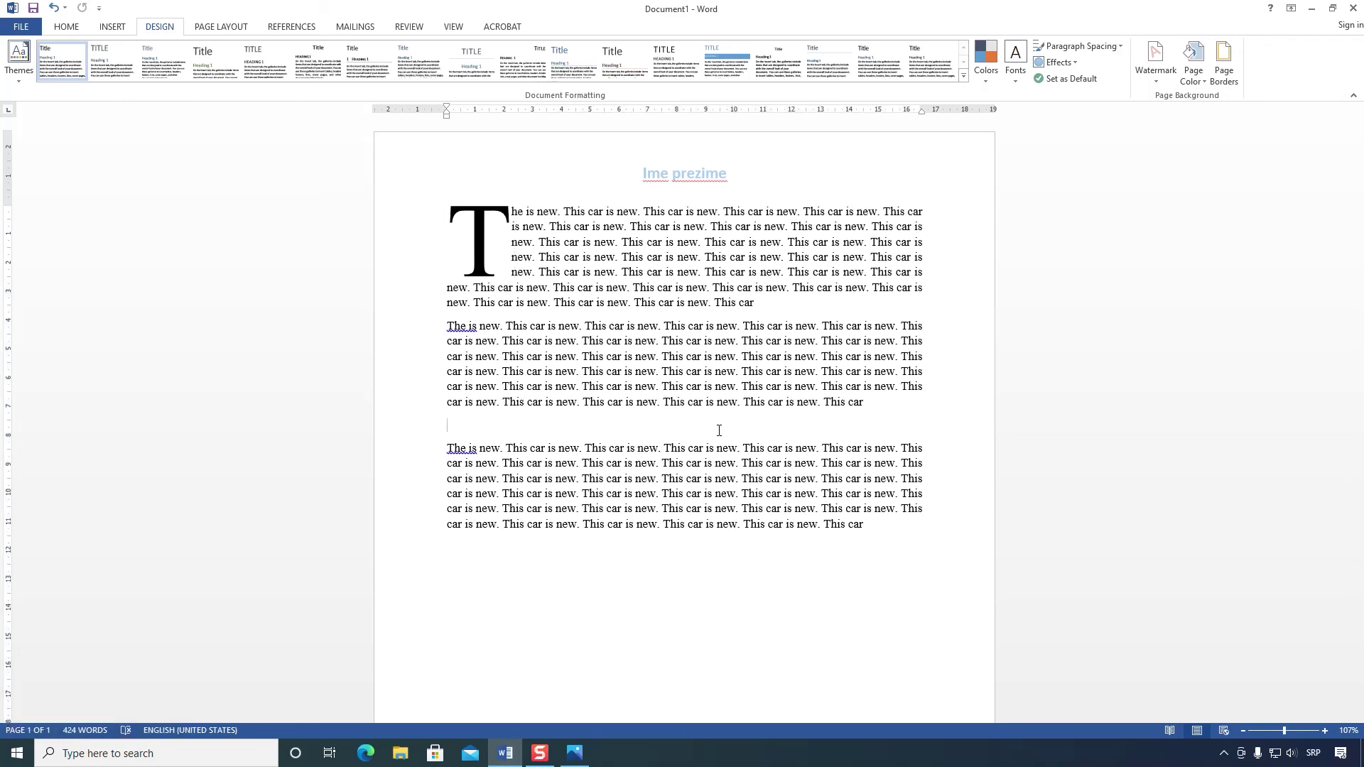
click(1202, 84)
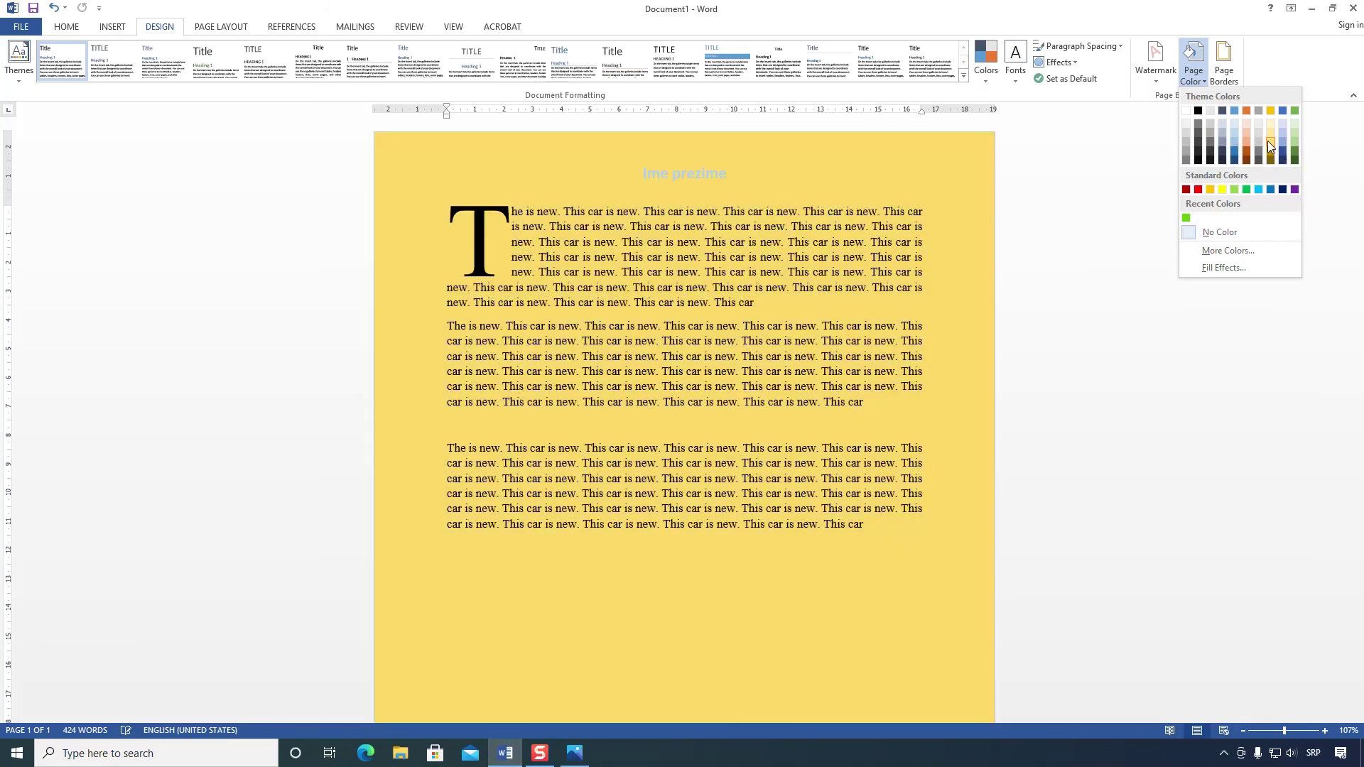
click(1267, 141)
scroll(768, 357, down, 3)
scroll(767, 357, up, 3)
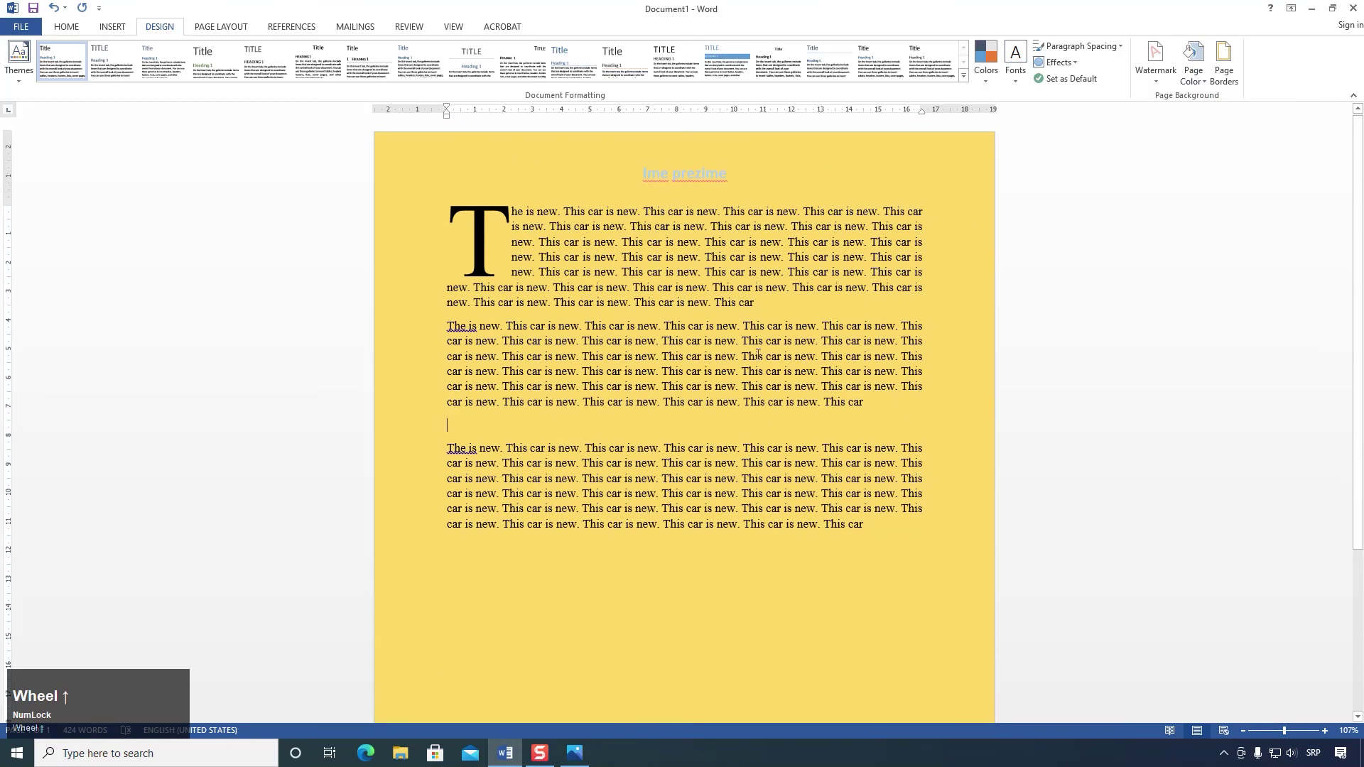
click(1200, 79)
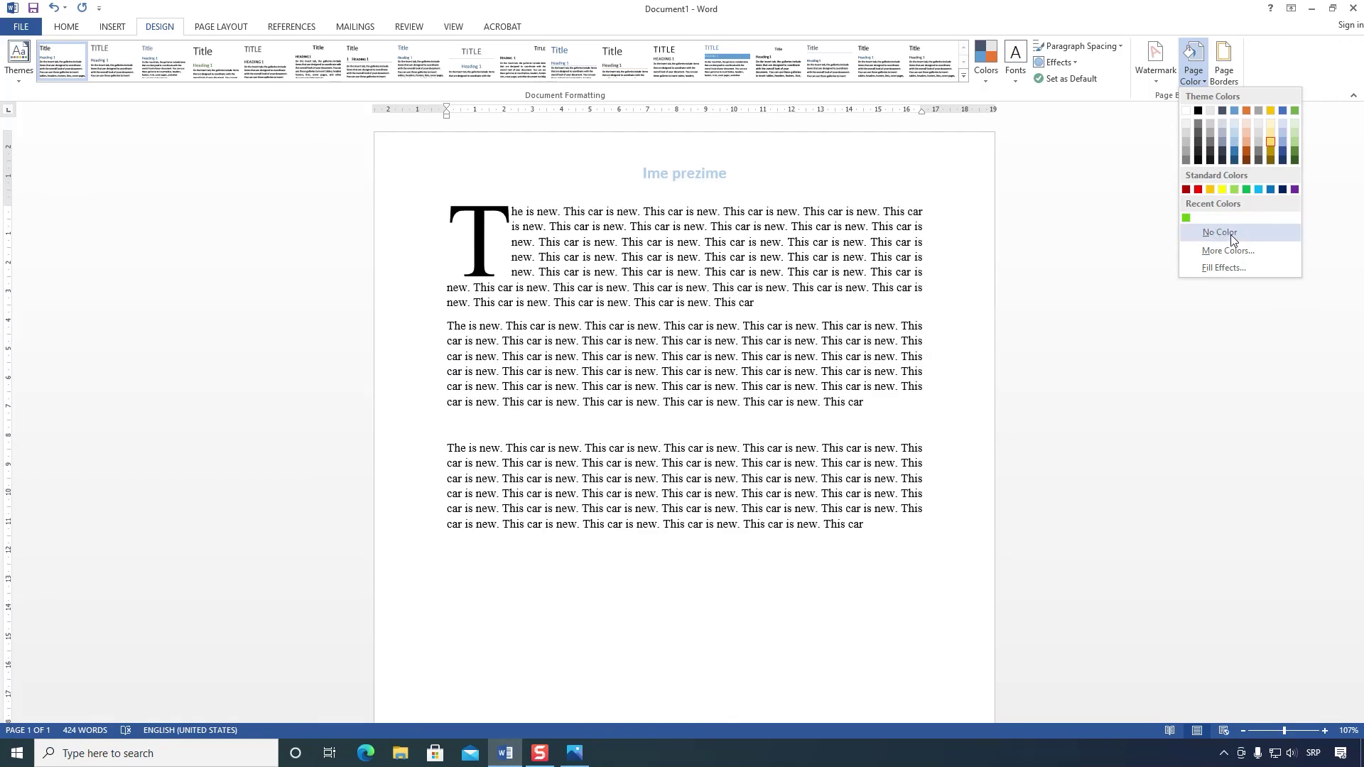
click(1231, 240)
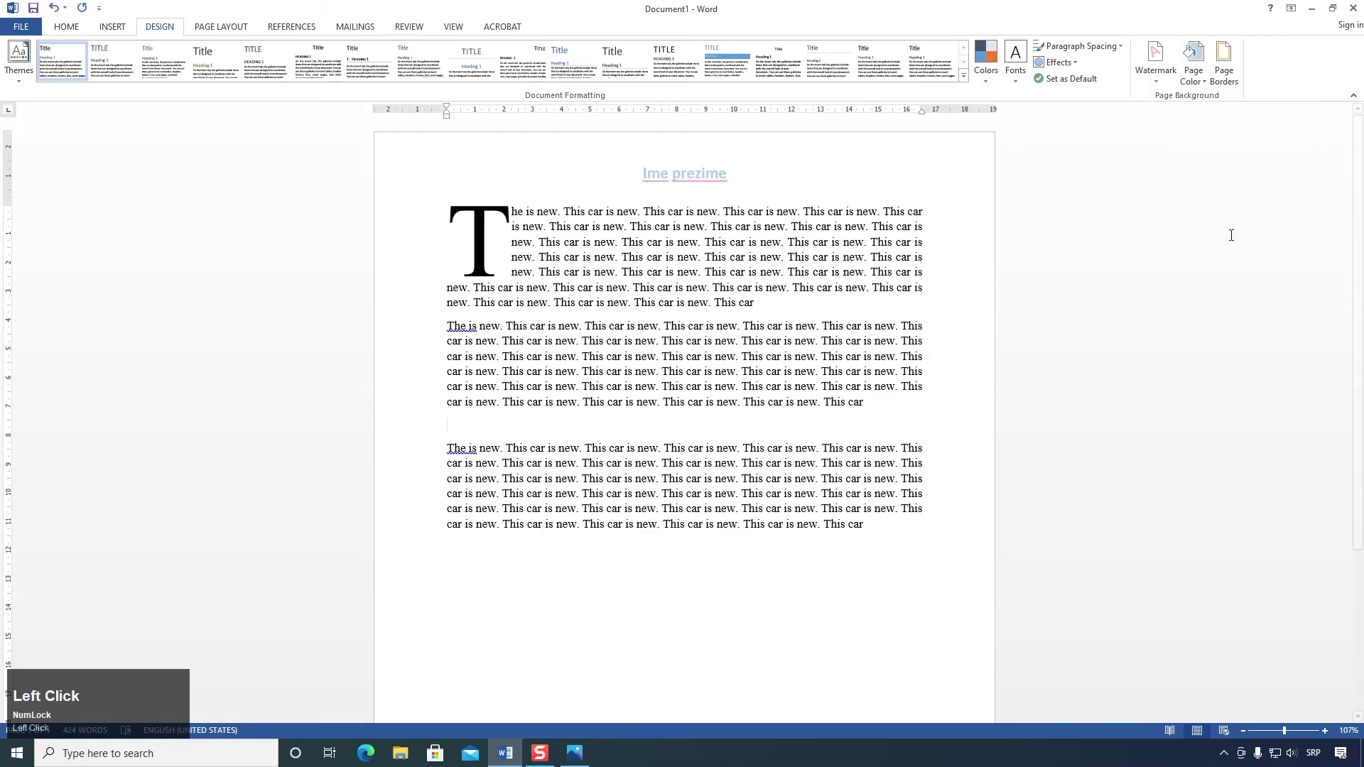
click(1227, 85)
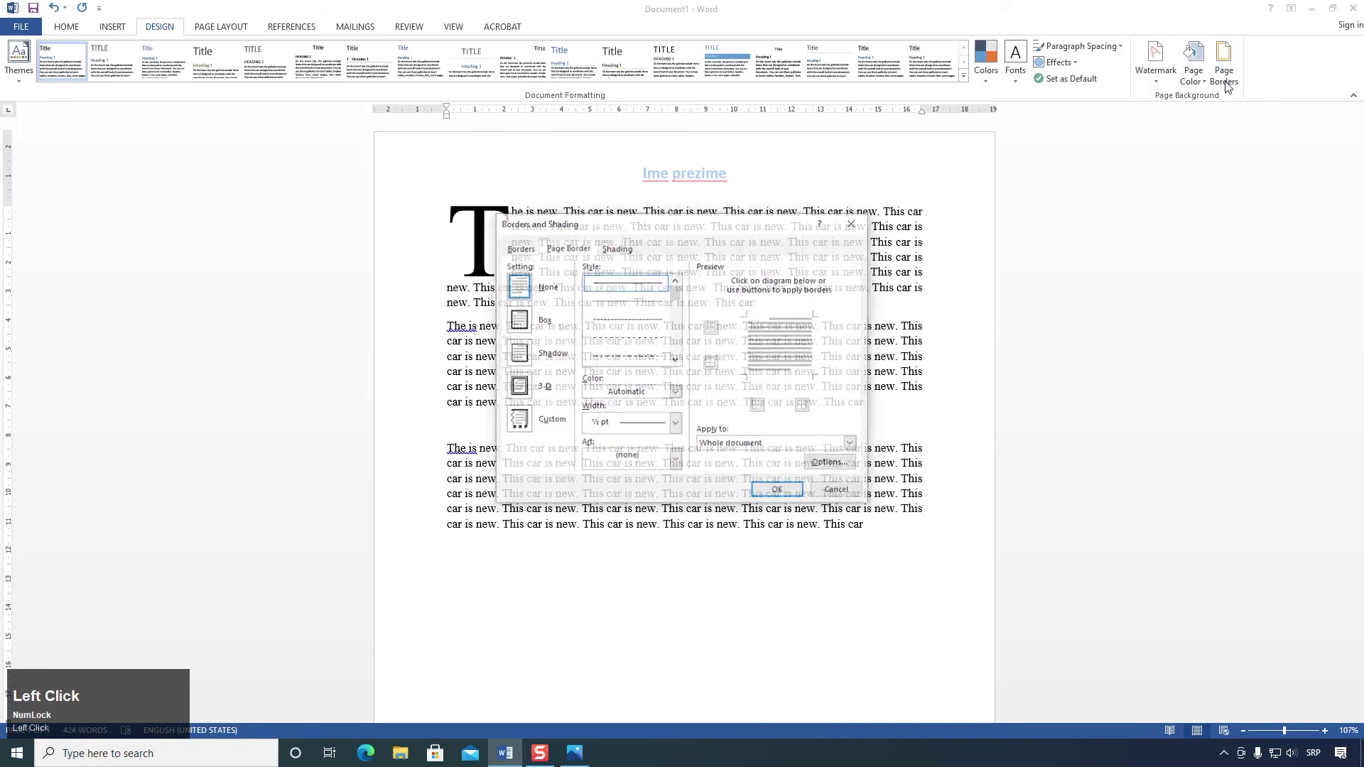
drag(630, 228, 637, 369)
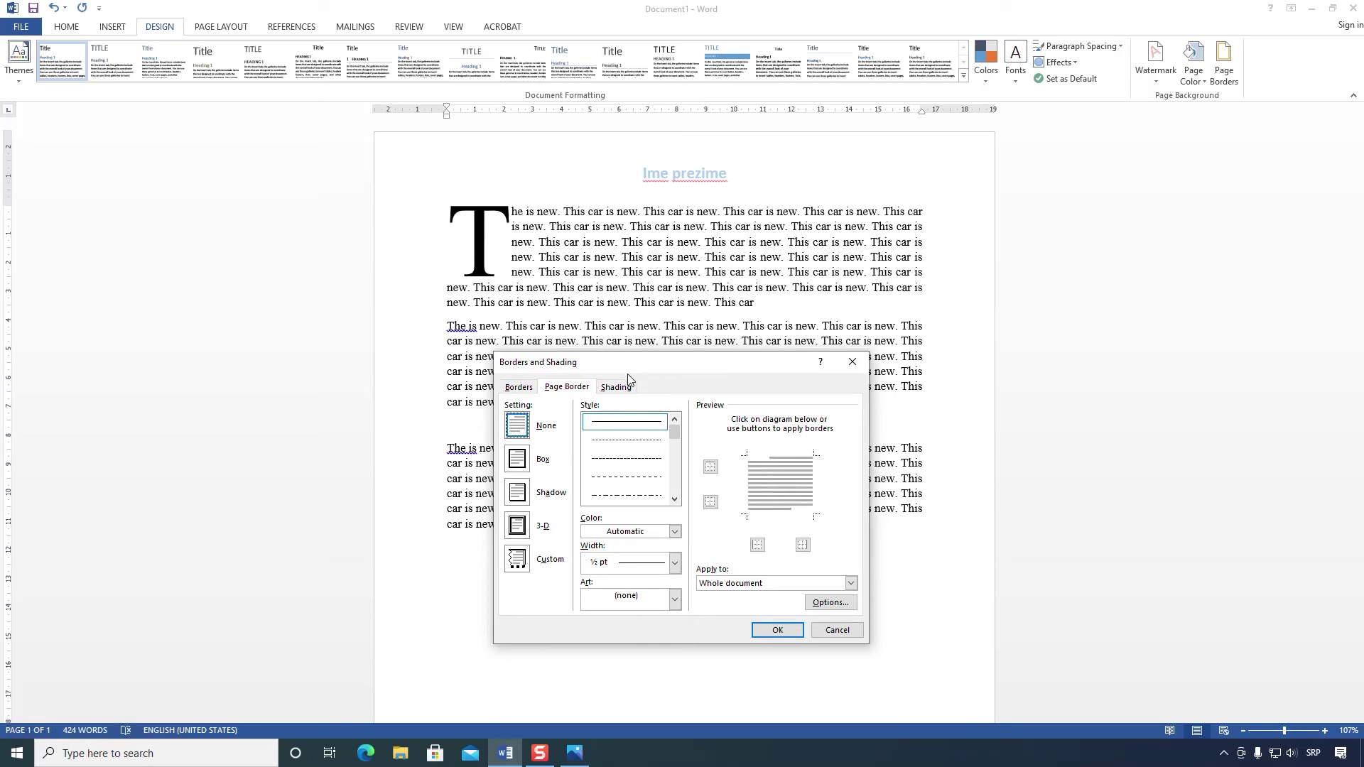
click(624, 388)
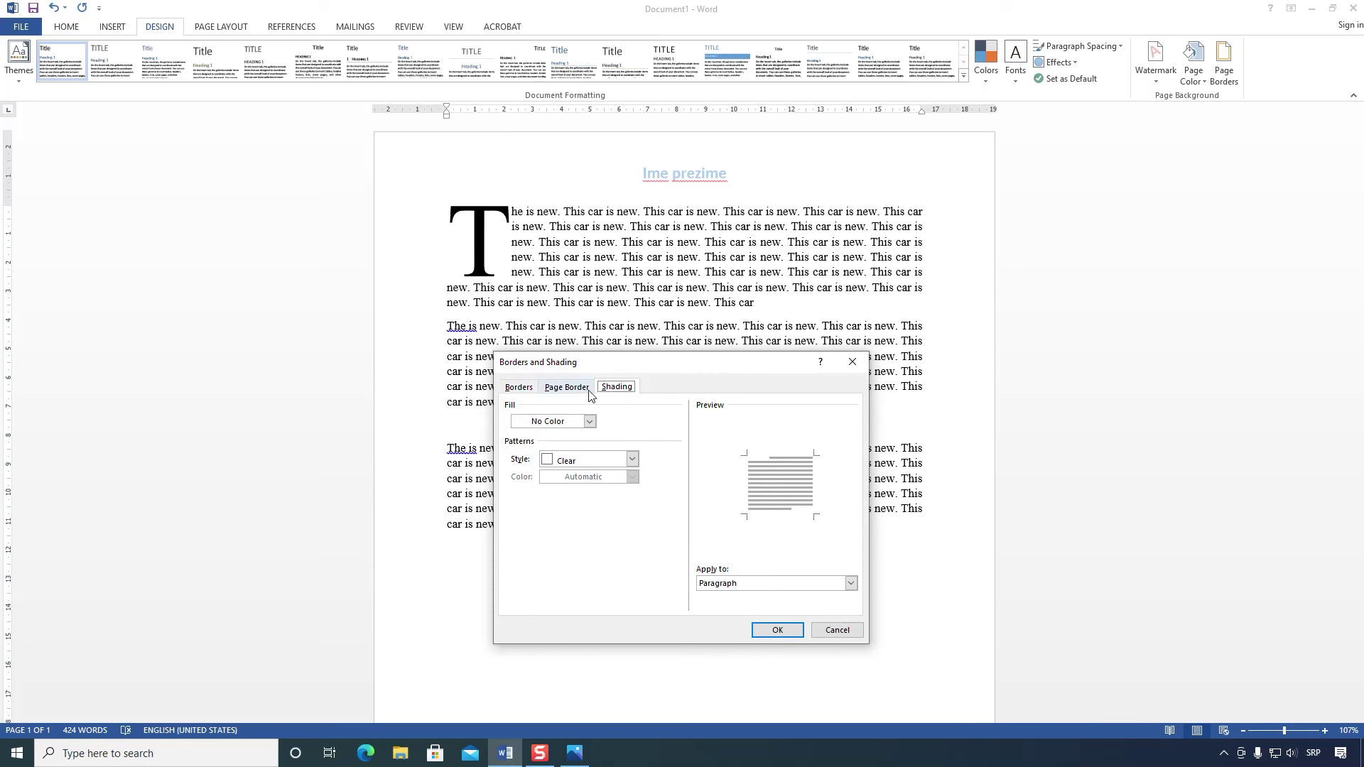
click(842, 630)
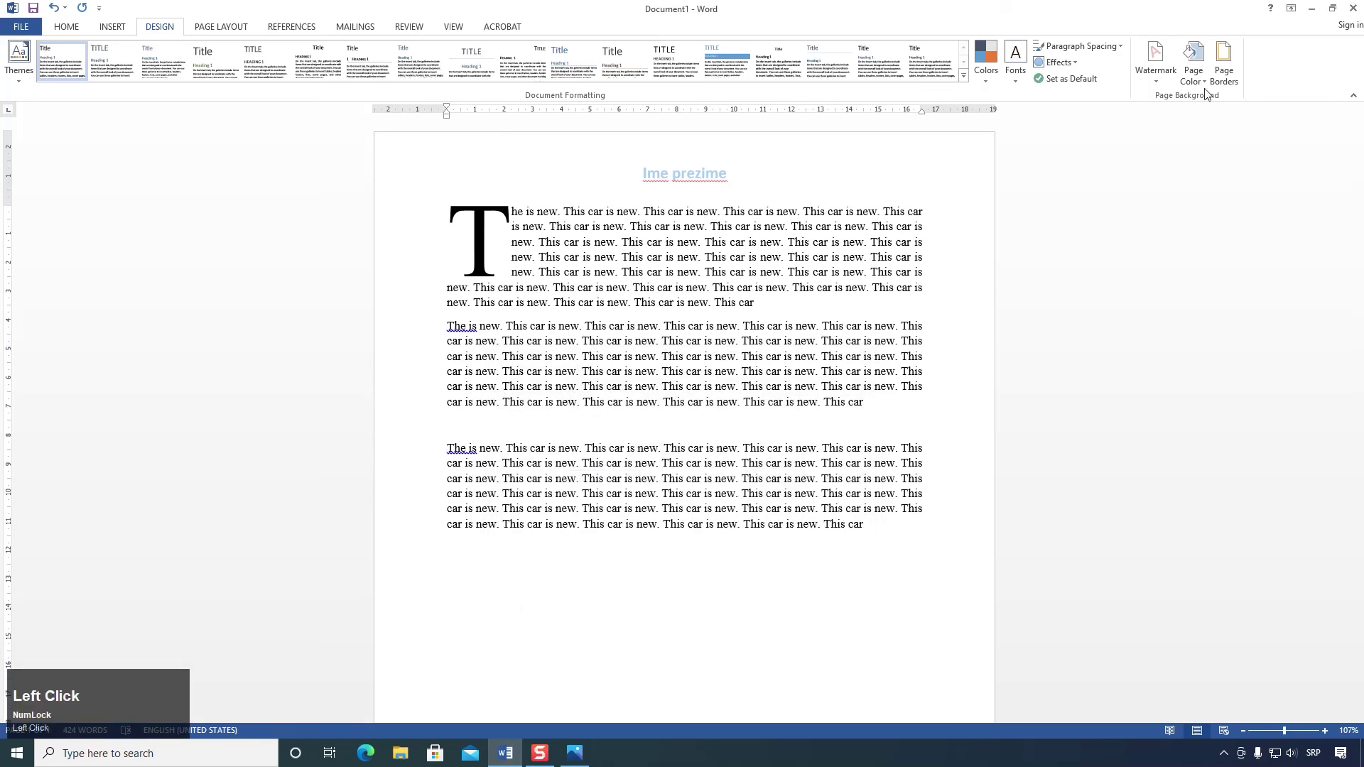
Step: Add a blue double-line Box page border, 2 ¼ pt wide, to the whole document
click(1224, 63)
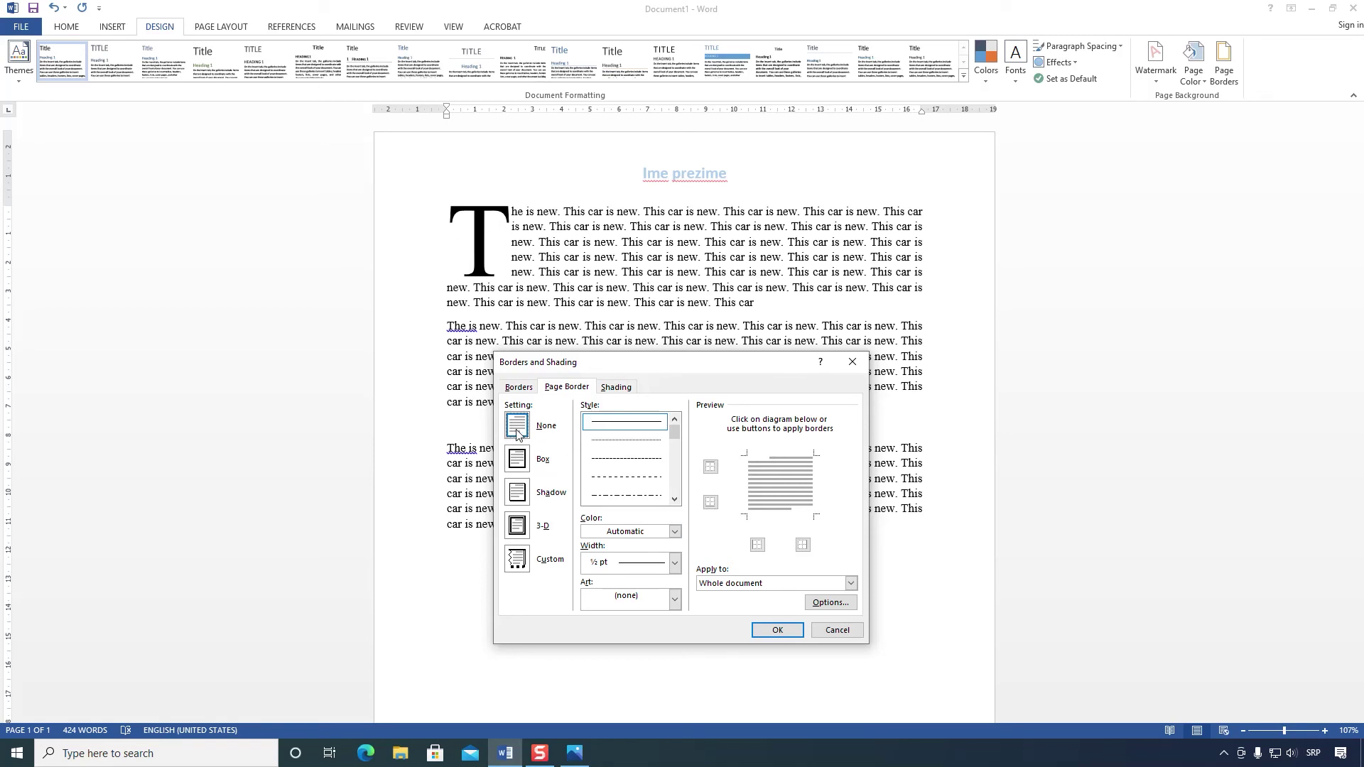
click(521, 469)
mouse_move(674, 435)
mouse_down()
mouse_move(680, 479)
mouse_move(676, 462)
mouse_up()
click(625, 478)
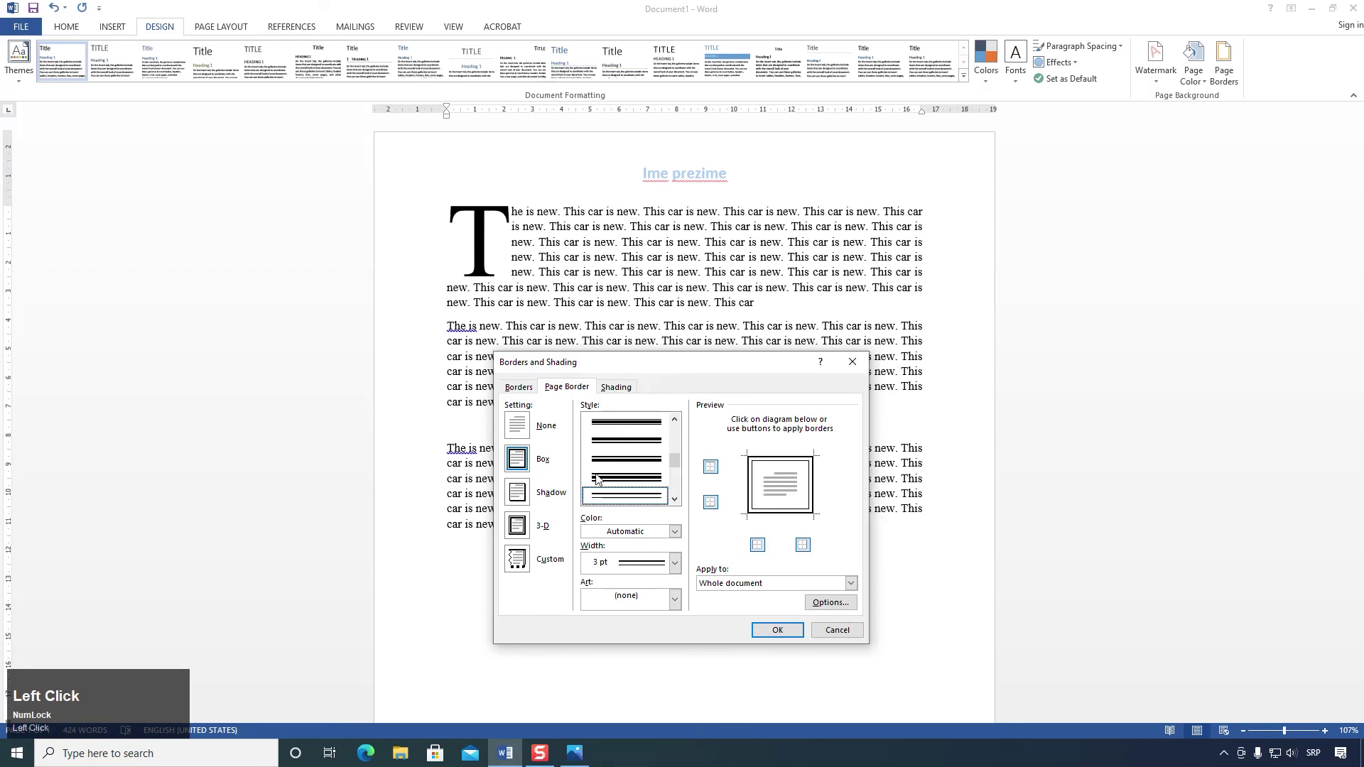
click(627, 533)
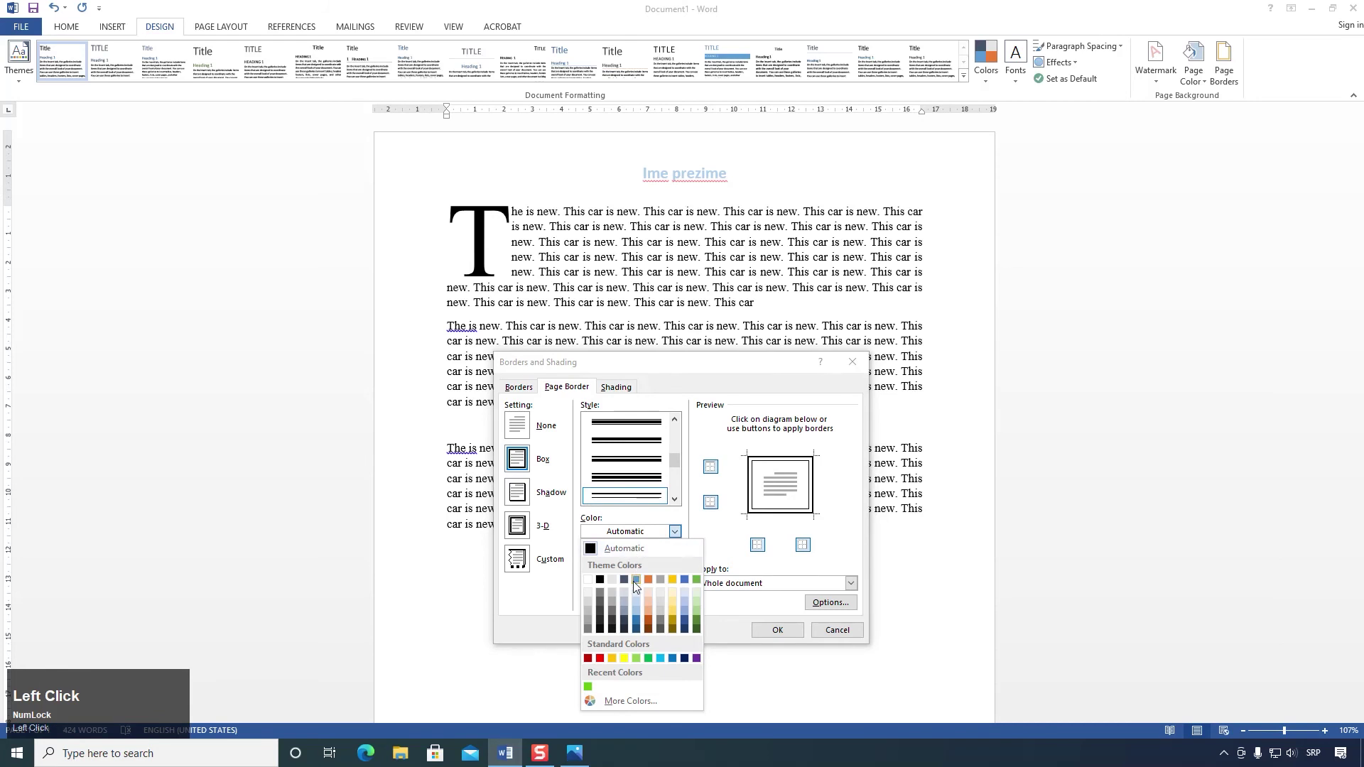
click(636, 581)
click(642, 566)
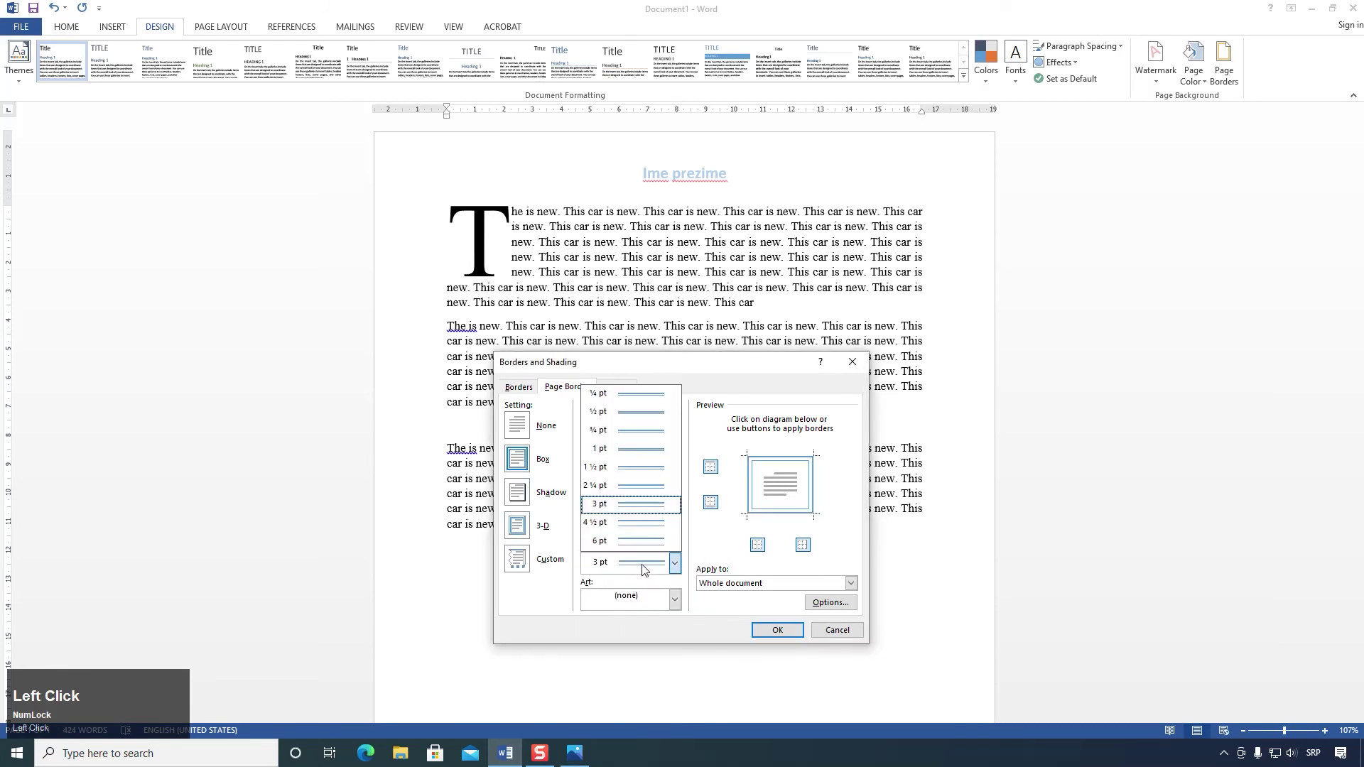
scroll(625, 455, up, 1)
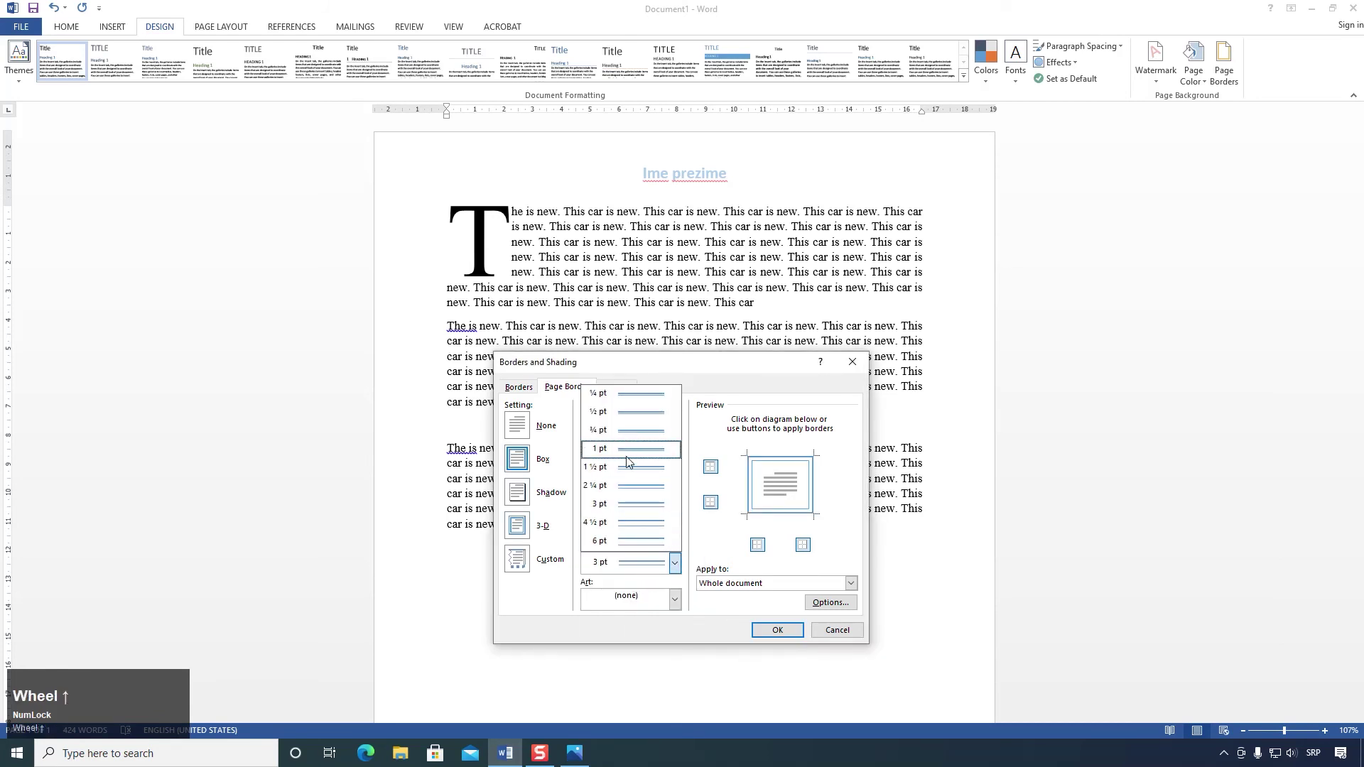
click(643, 487)
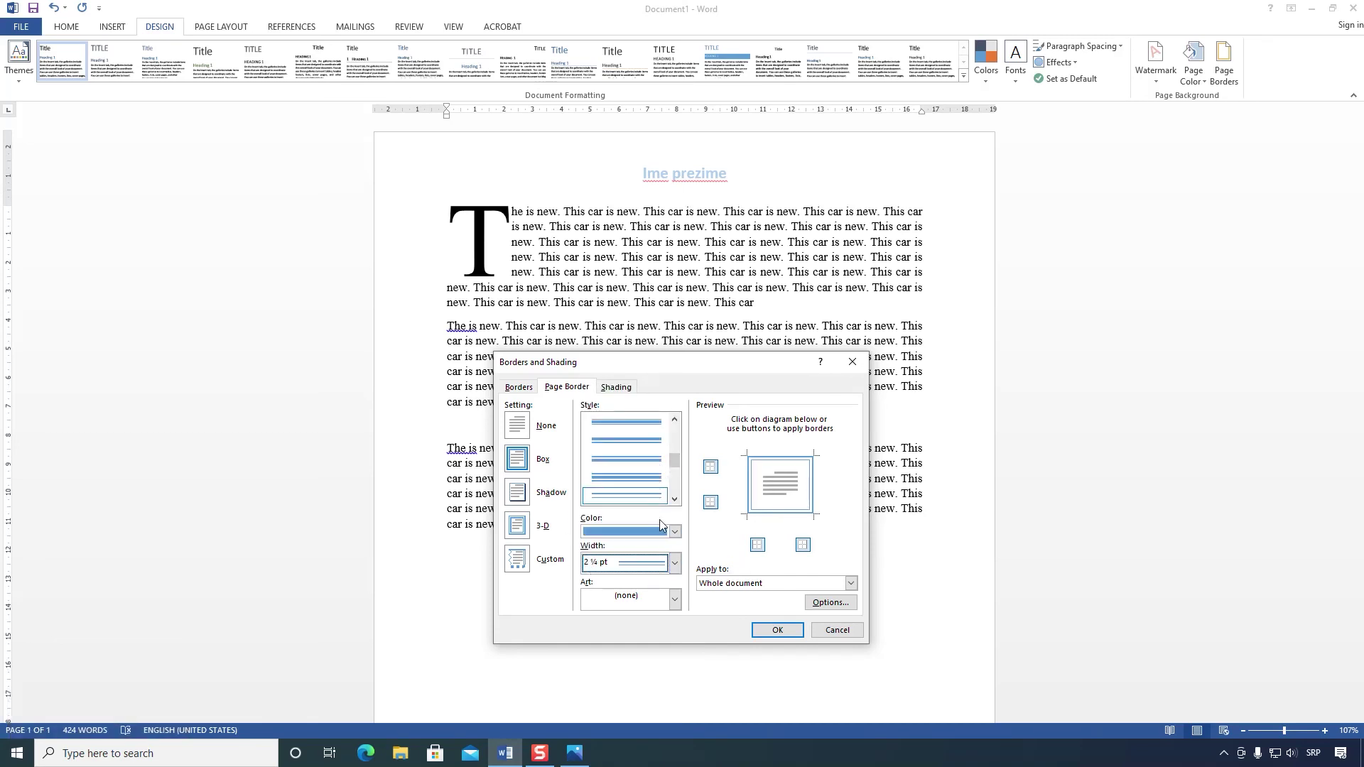
click(770, 628)
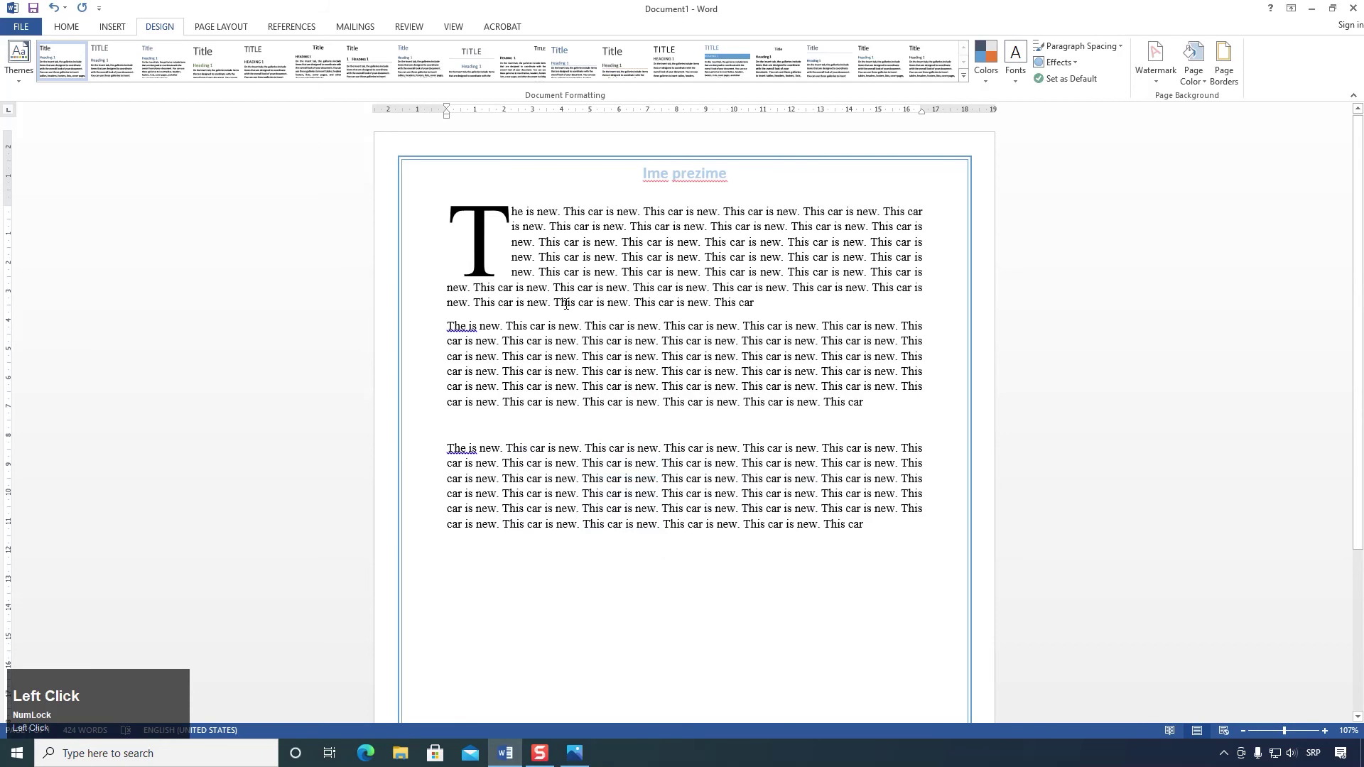
Step: Insert page breaks after the last paragraph to extend the document to five pages, and check the page border on the new pages
scroll(567, 303, down, 5)
click(873, 295)
scroll(825, 368, up, 3)
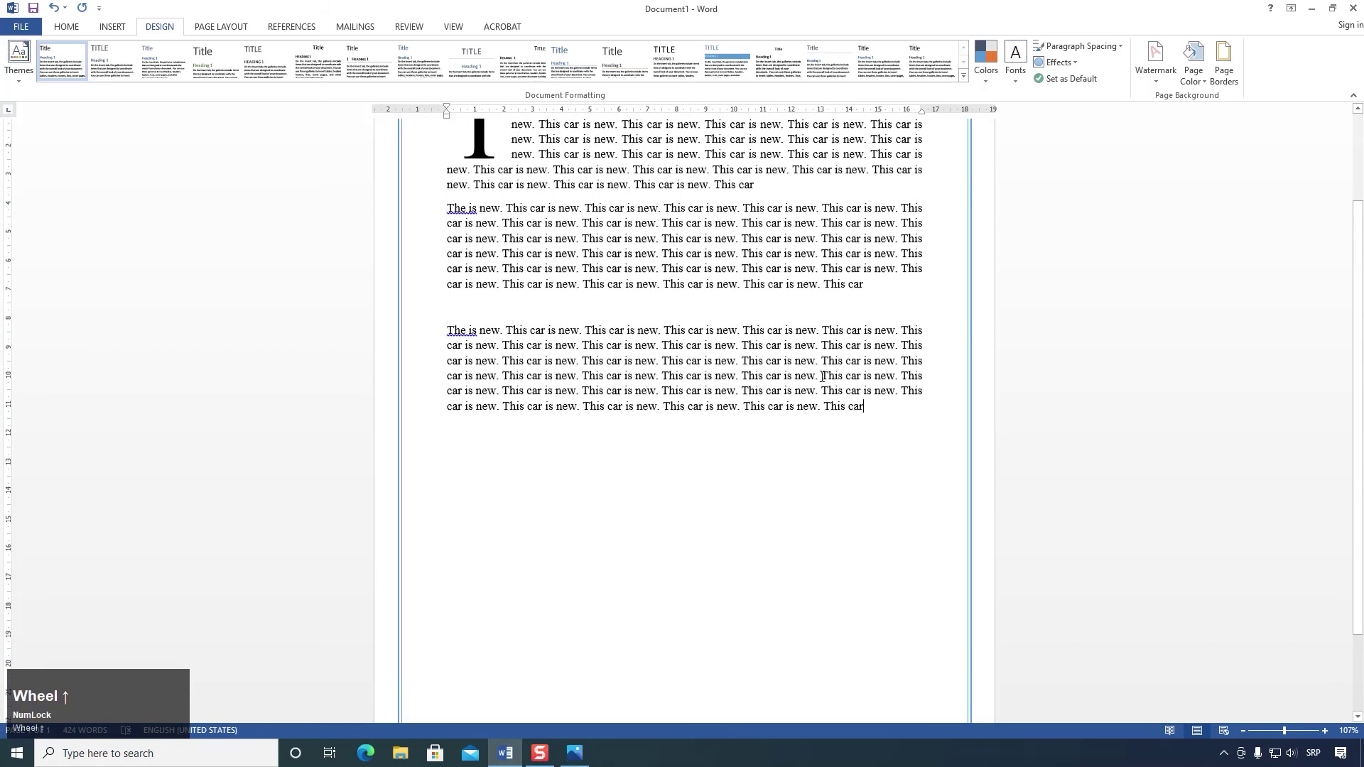
scroll(825, 368, up, 1)
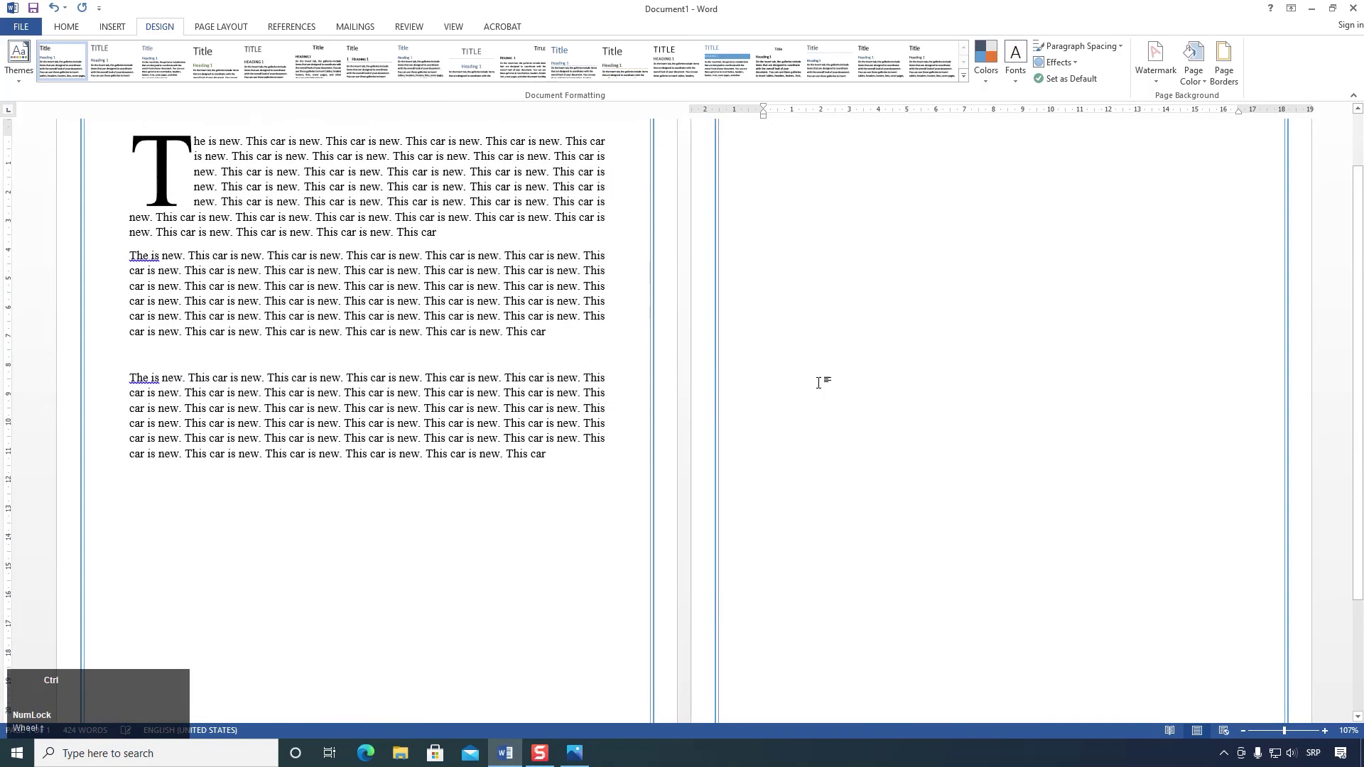
scroll(819, 383, down, 5)
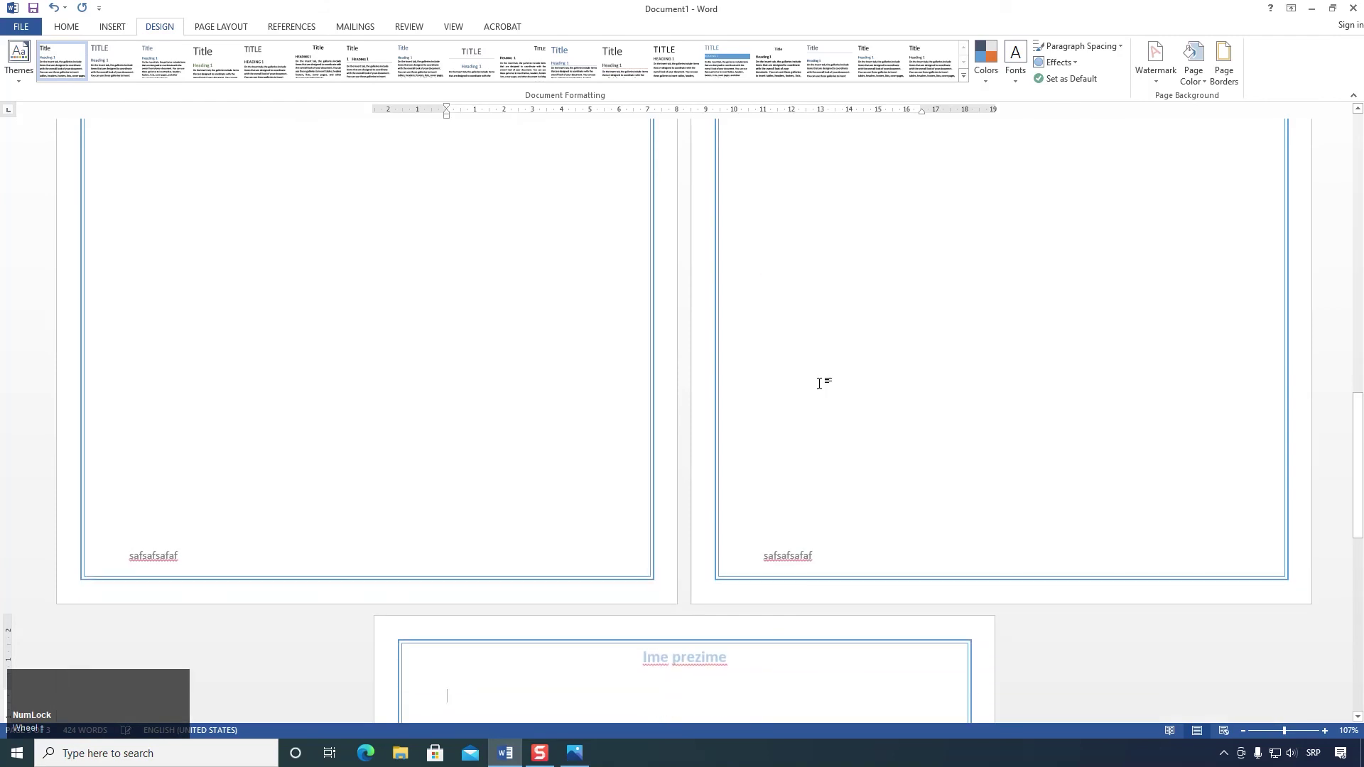
scroll(819, 383, down, 1)
scroll(700, 393, down, 3)
scroll(693, 398, up, 5)
scroll(687, 406, up, 1)
Step: Put a light orange double-line Box border, 2 ¼ pt wide, around the last paragraph
drag(593, 419, 274, 351)
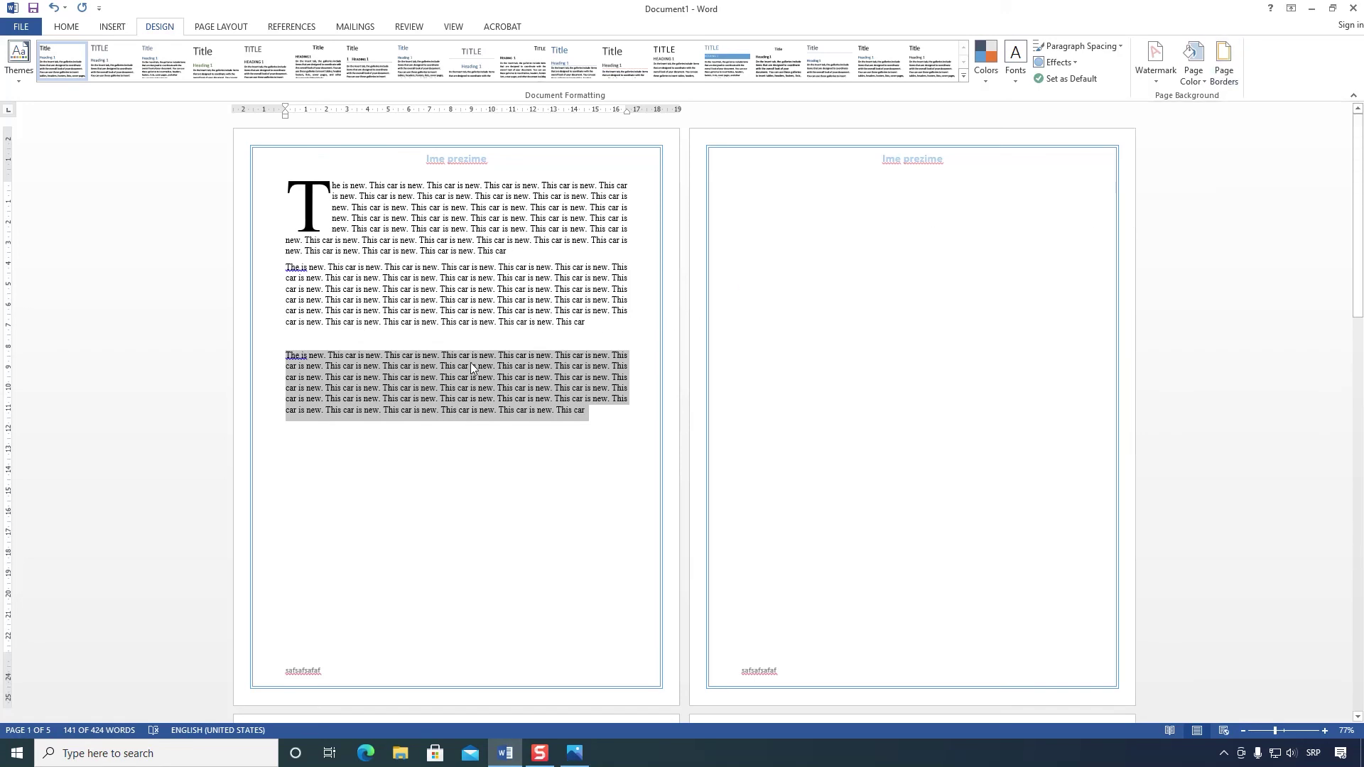
click(1224, 60)
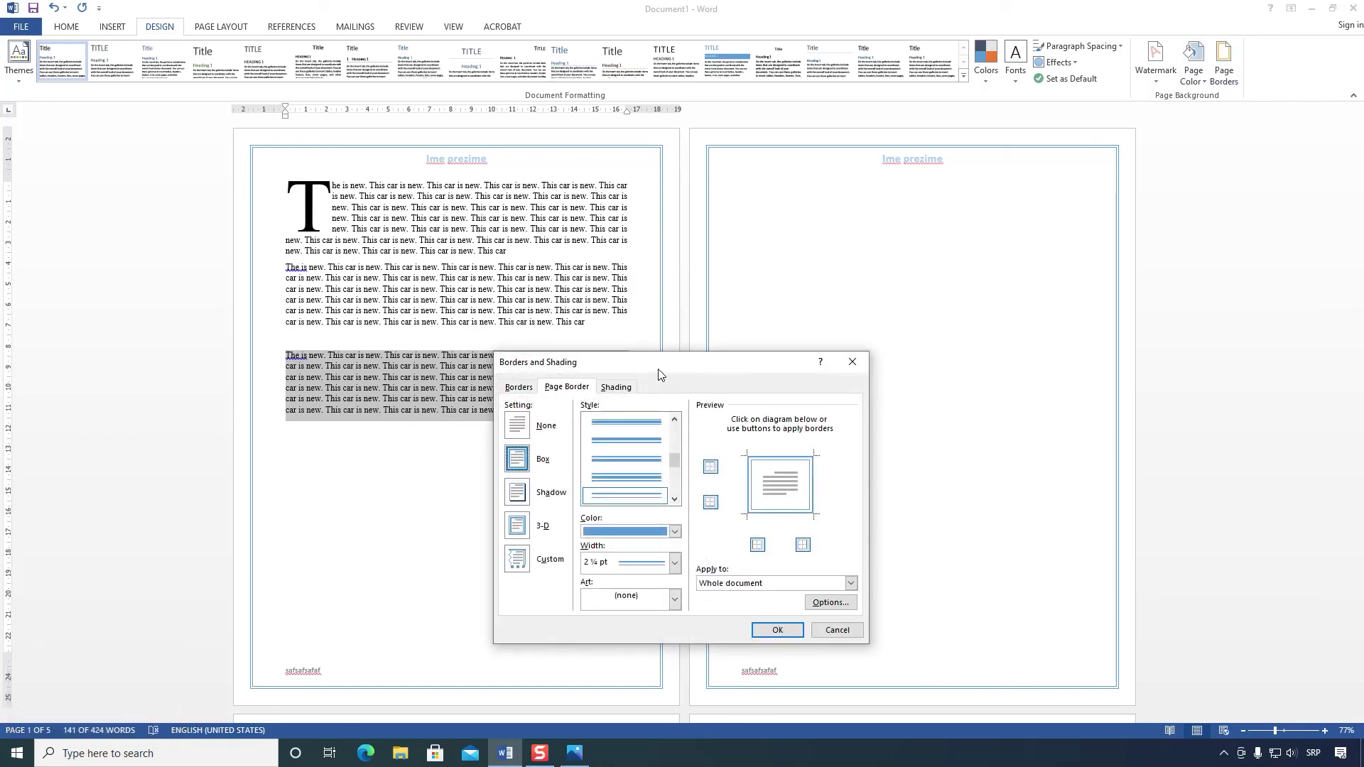
click(518, 387)
click(519, 459)
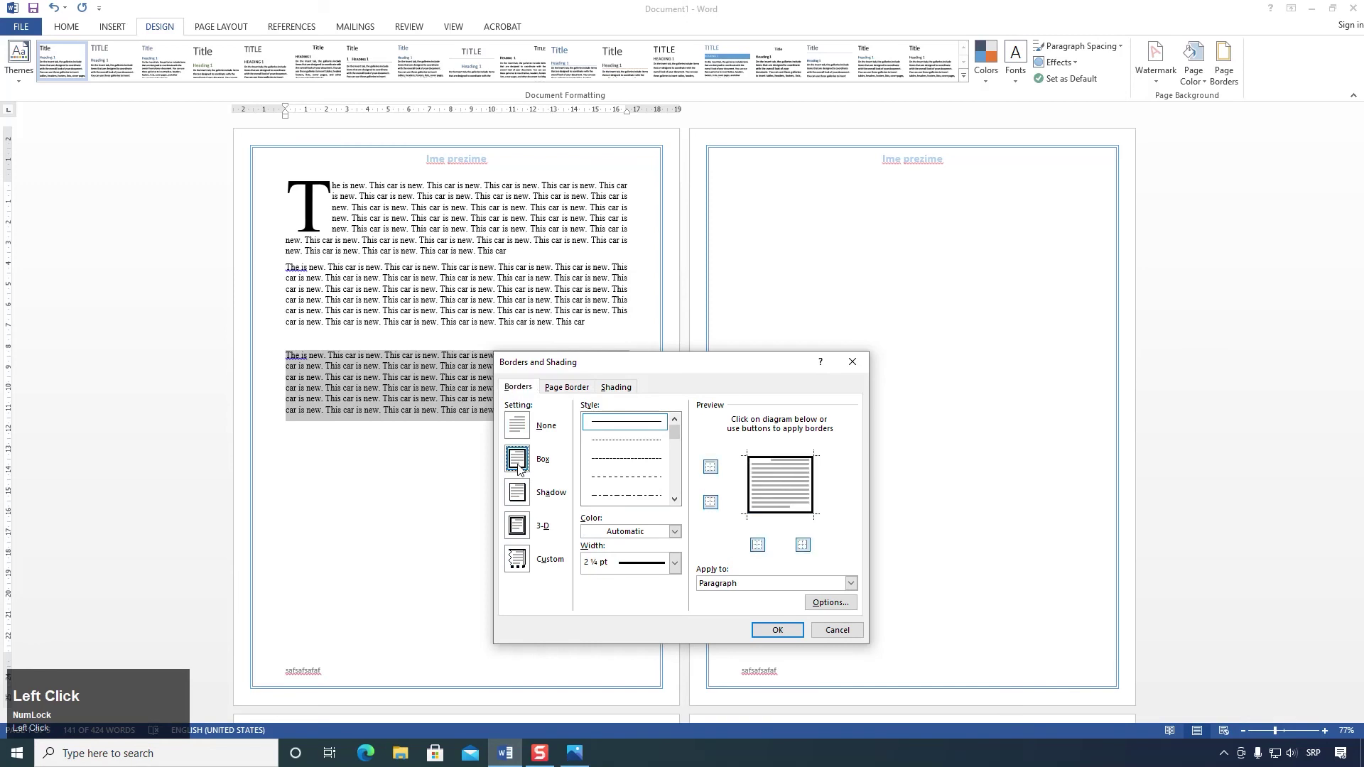
scroll(659, 458, down, 6)
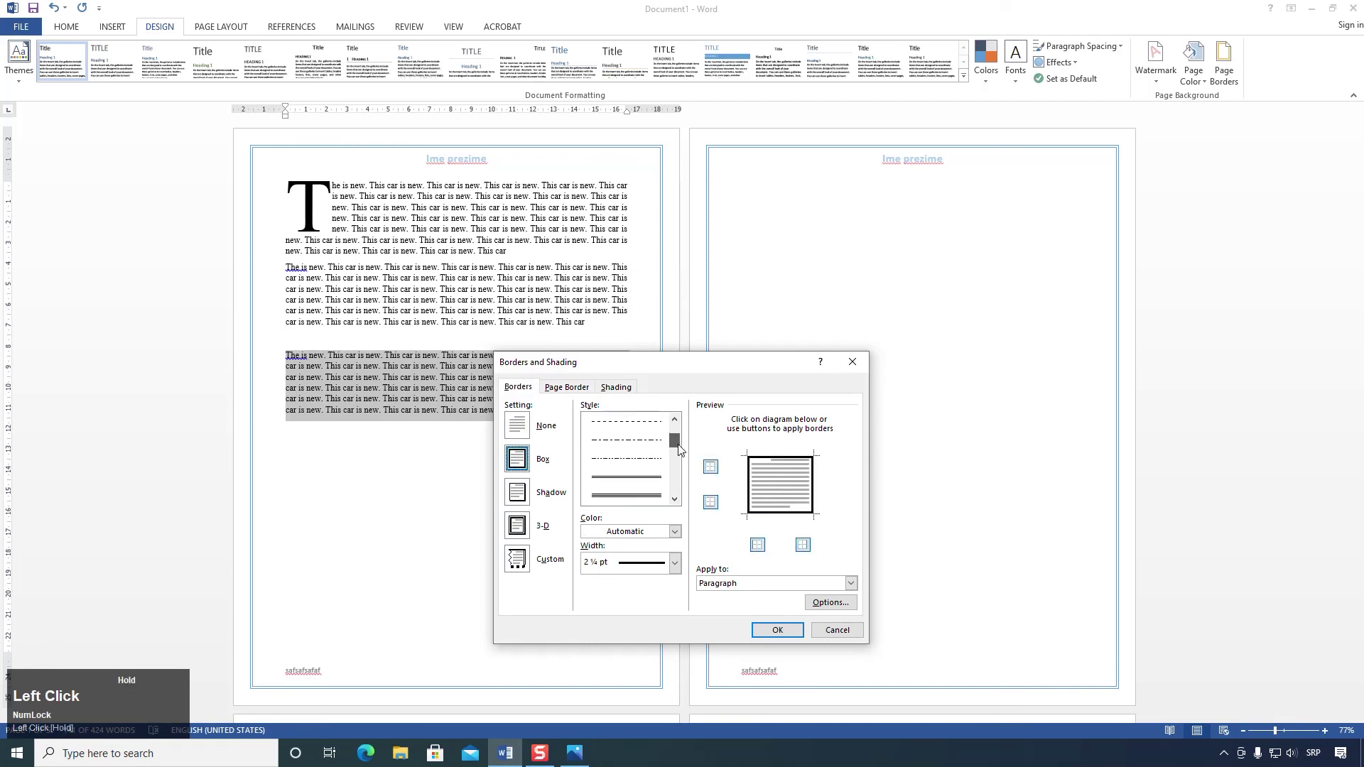
click(638, 538)
click(649, 606)
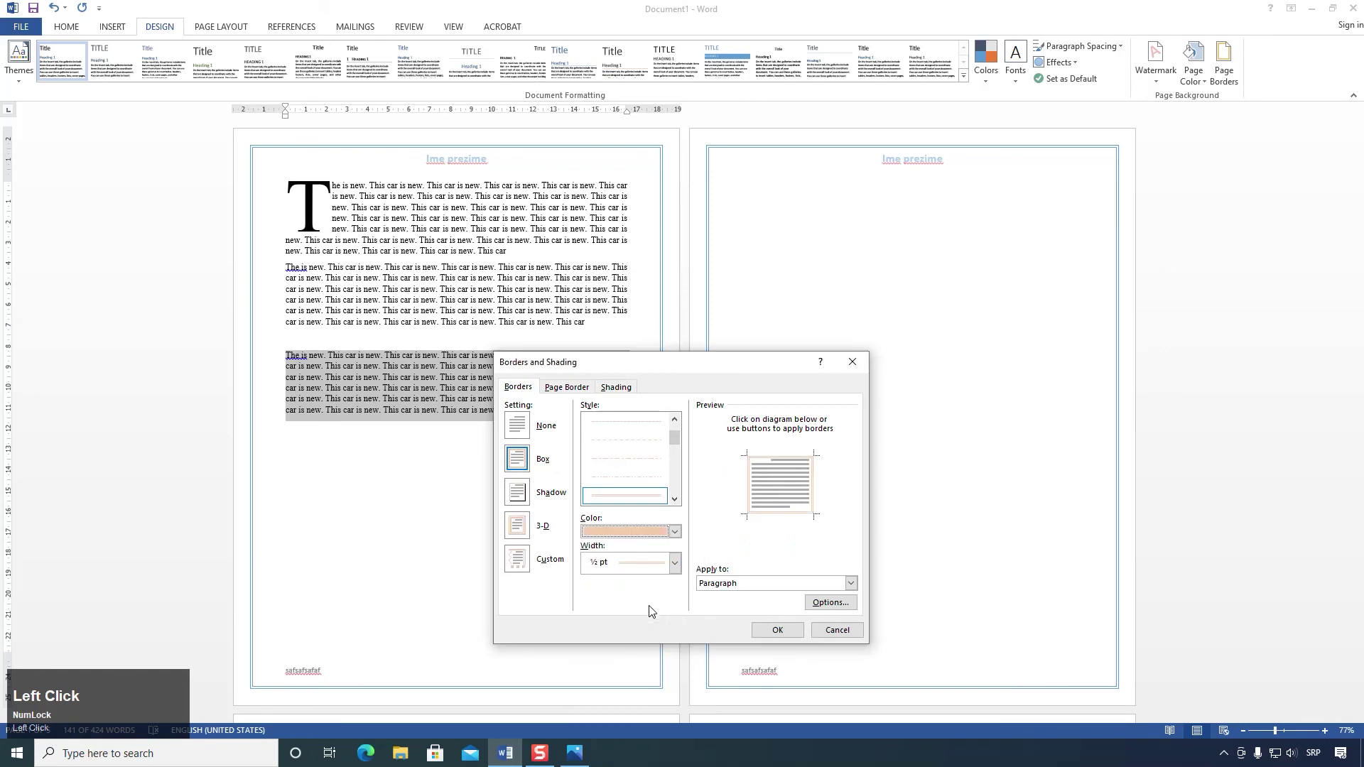
click(625, 563)
click(633, 472)
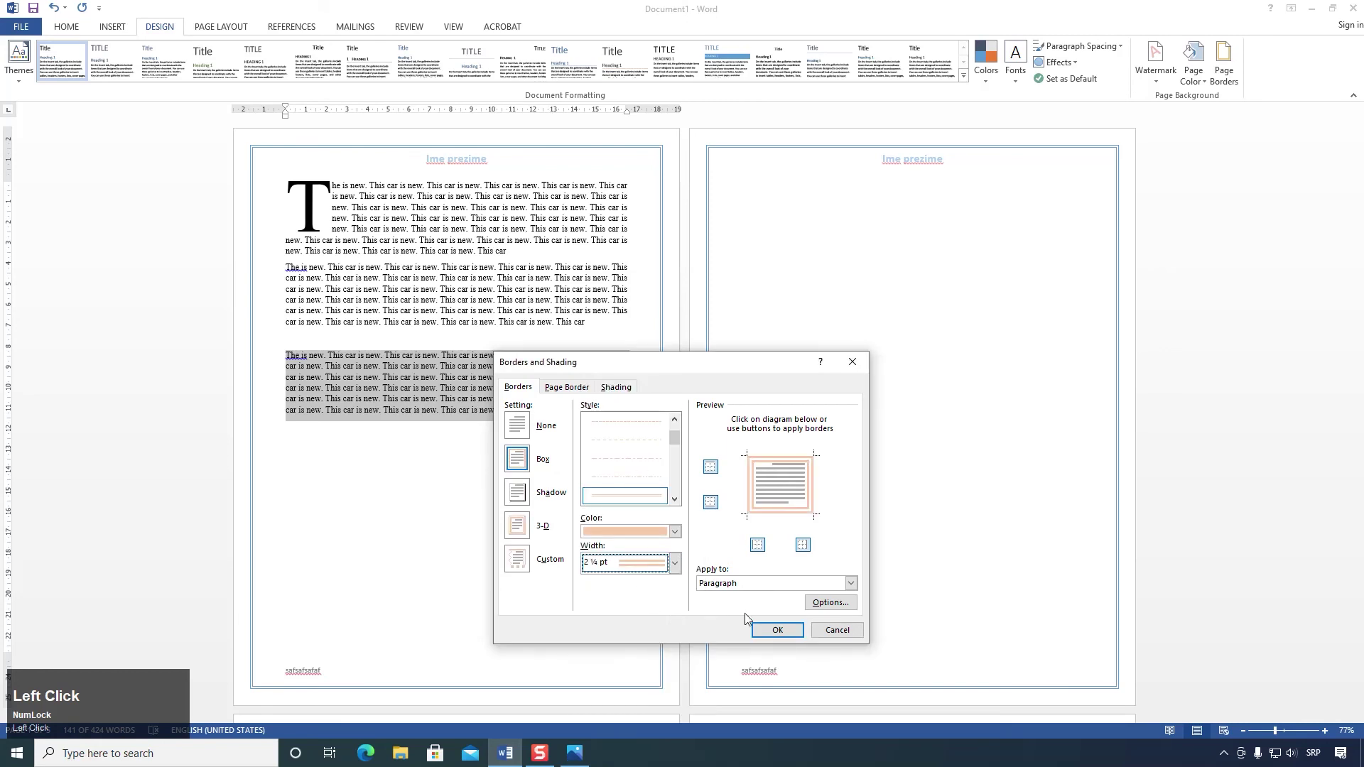
click(777, 630)
click(358, 423)
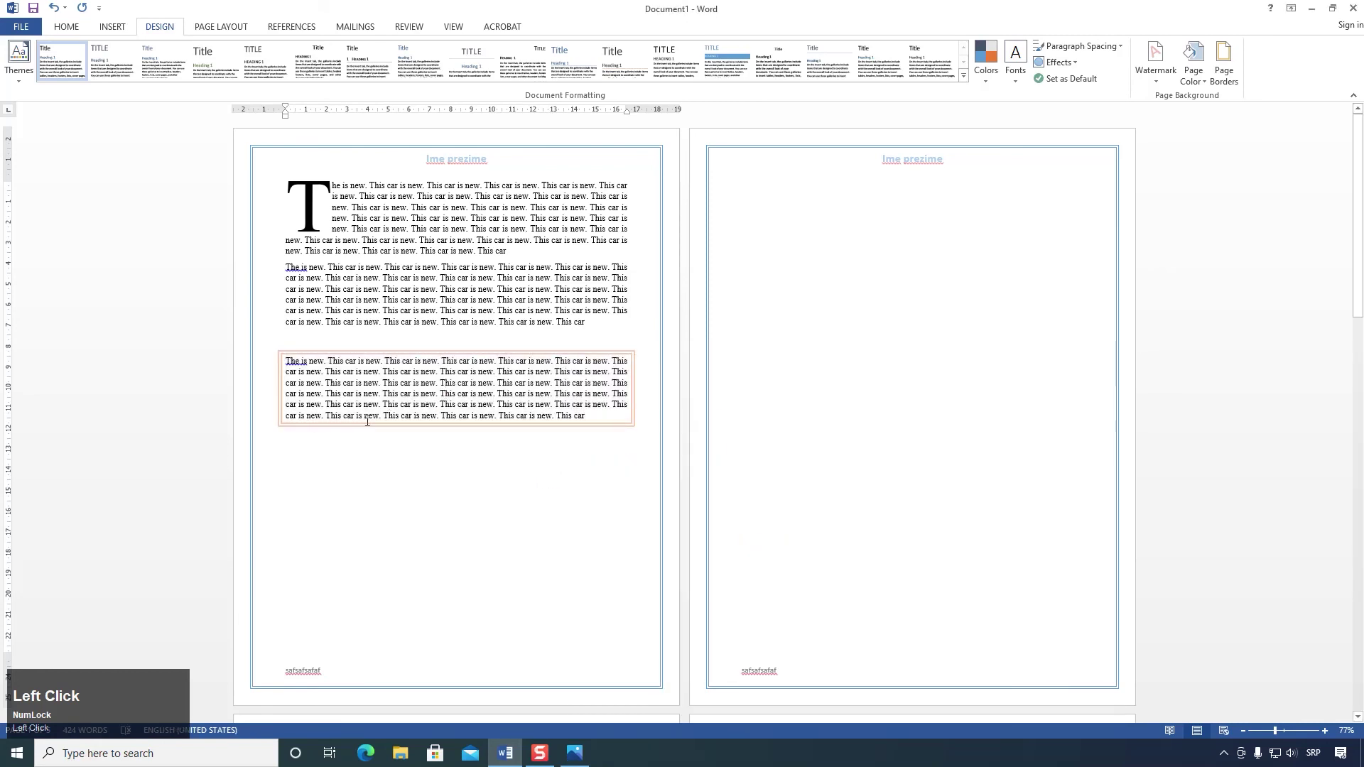
Step: Shade the second paragraph with the bright green recent color as its fill
scroll(342, 377, up, 3)
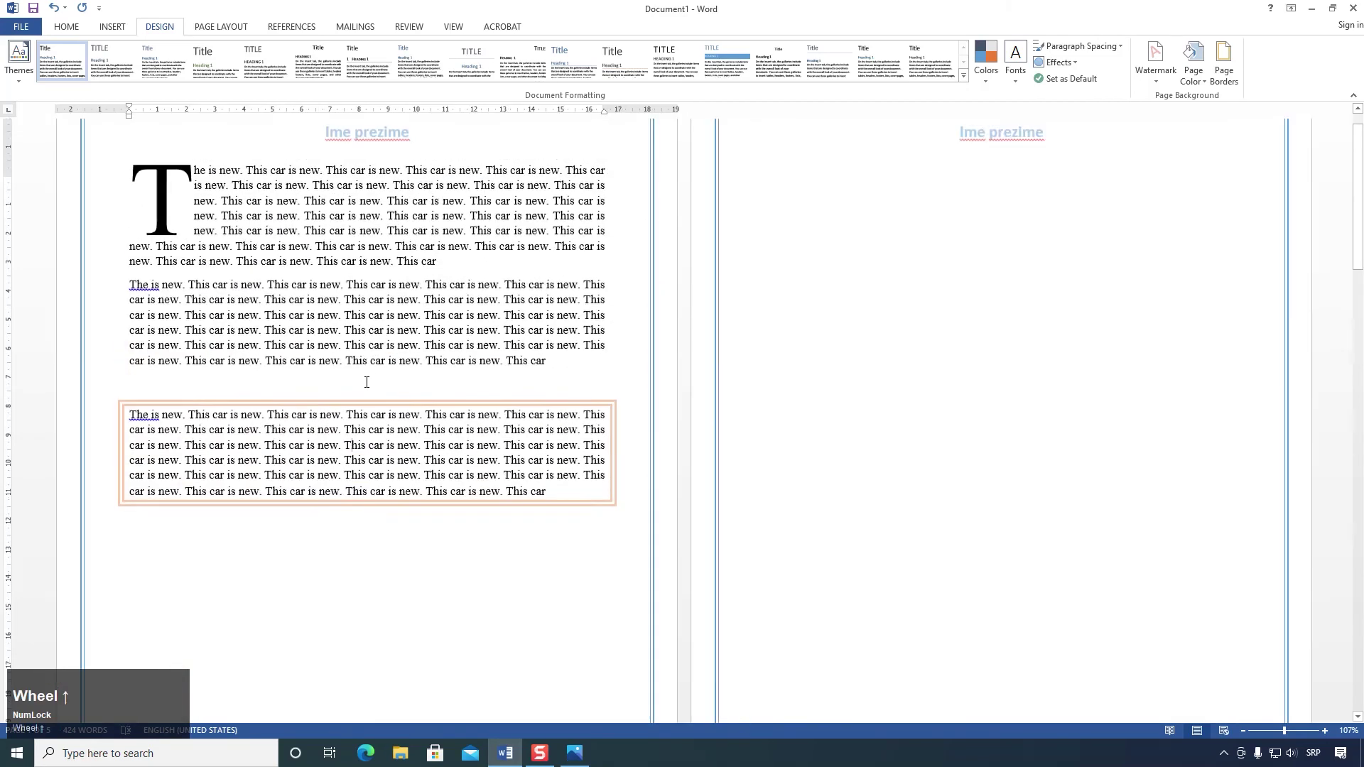
click(353, 457)
scroll(547, 427, up, 1)
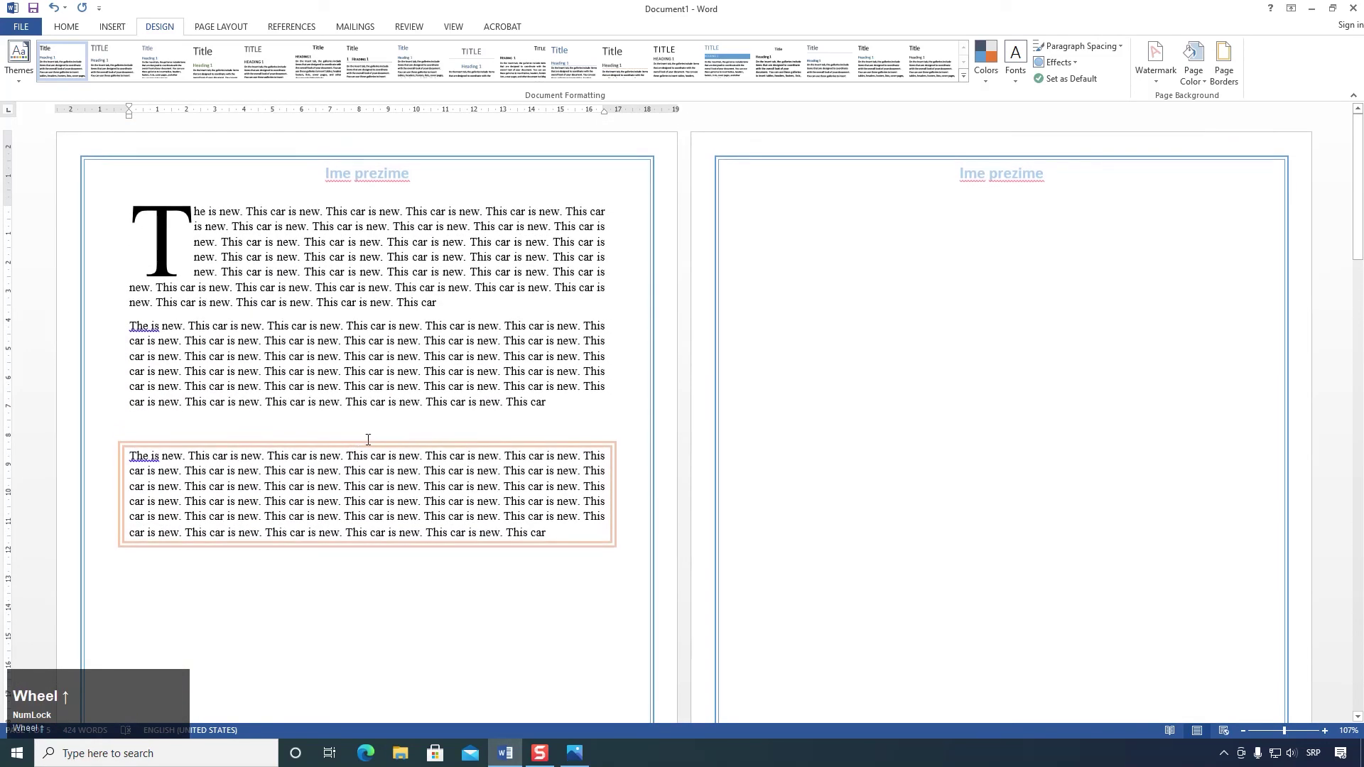
drag(547, 427, 122, 324)
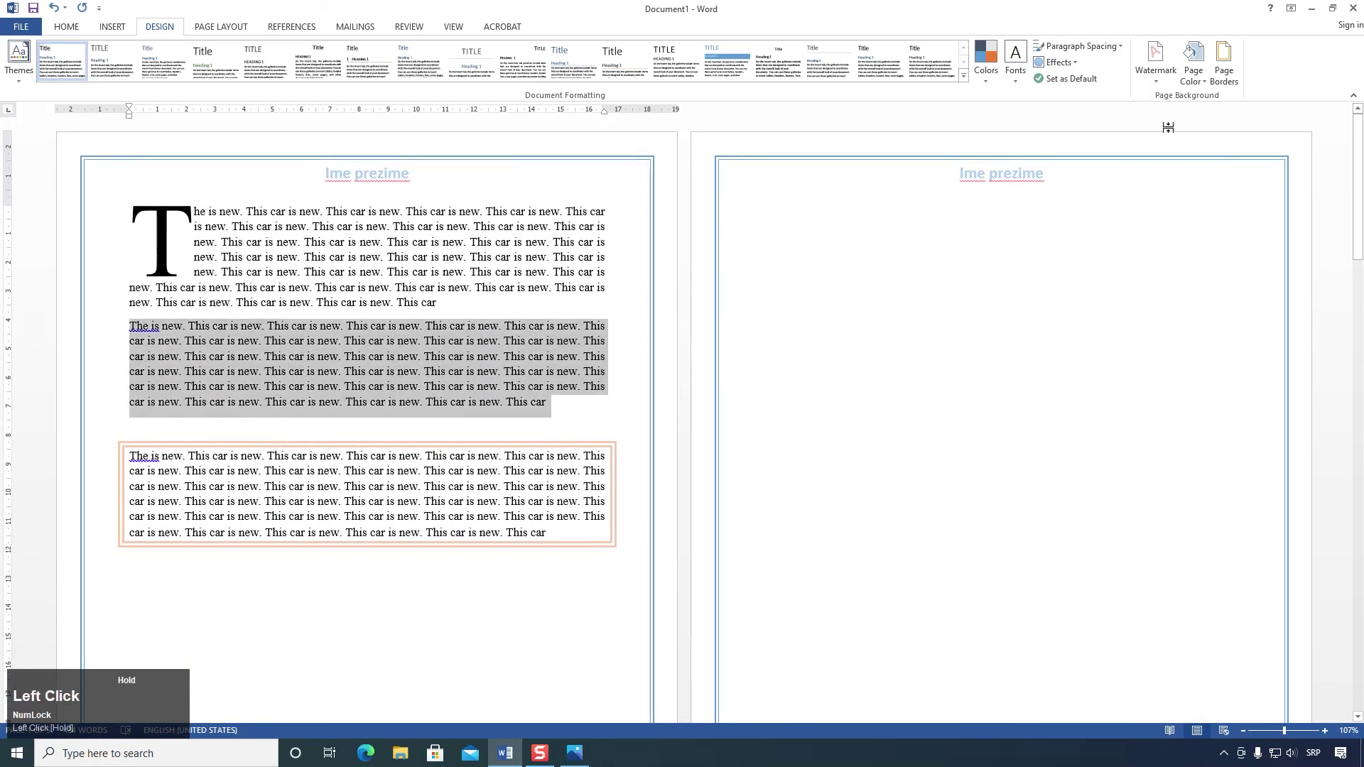
click(1233, 66)
click(616, 388)
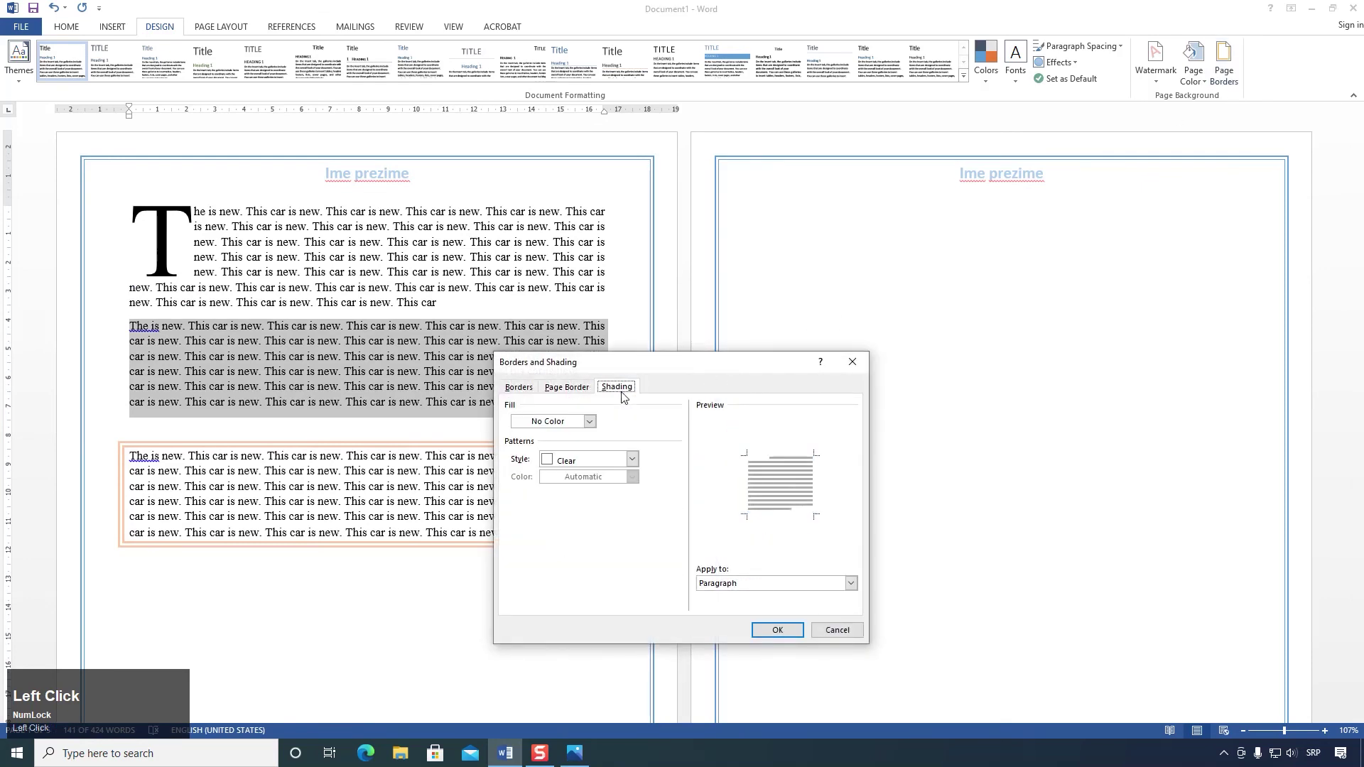
click(572, 422)
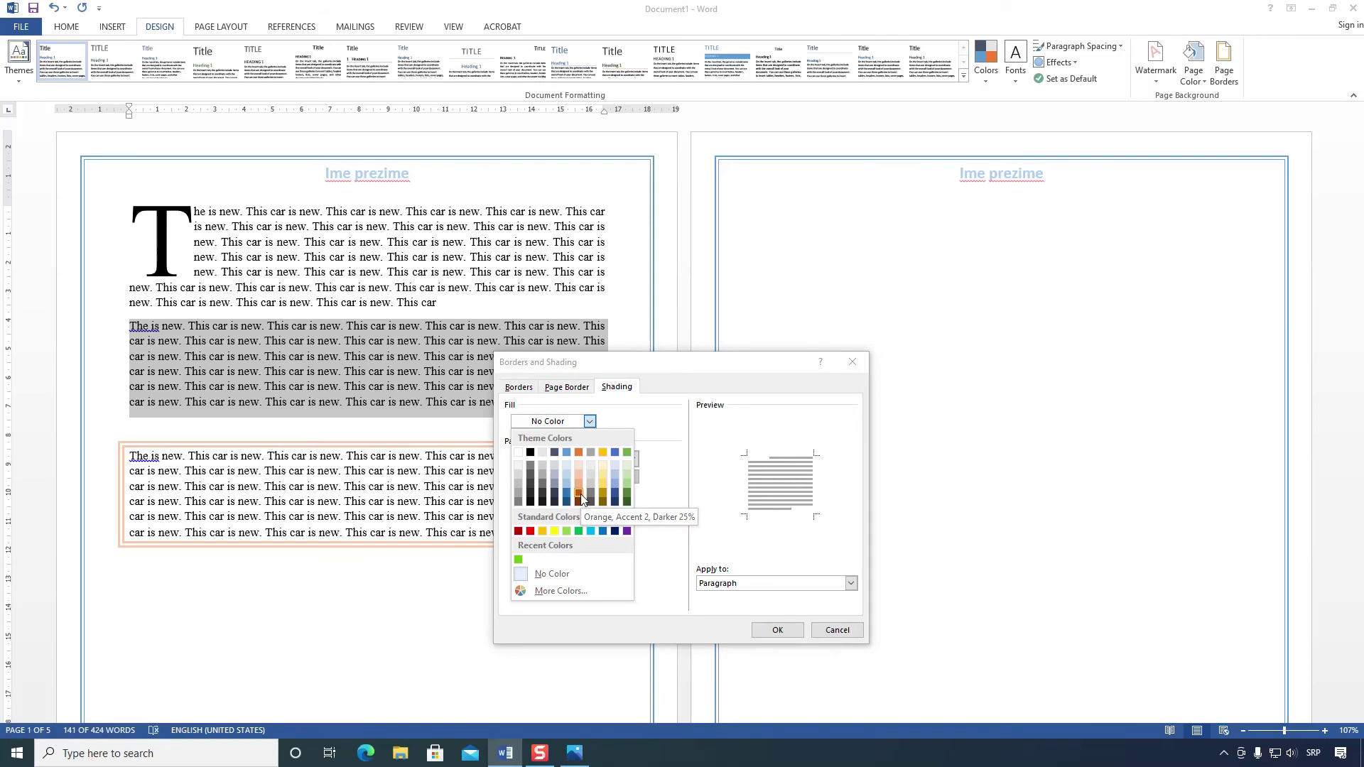
click(604, 455)
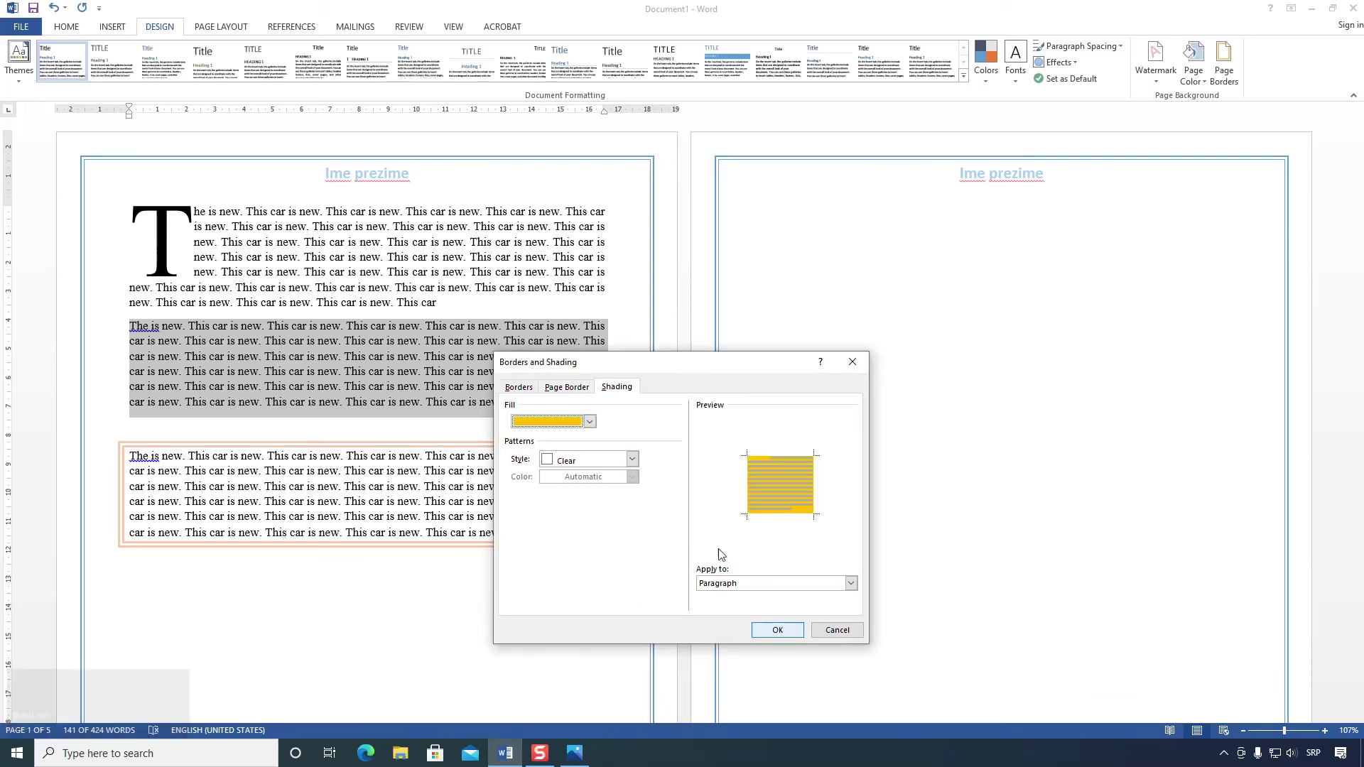
click(566, 422)
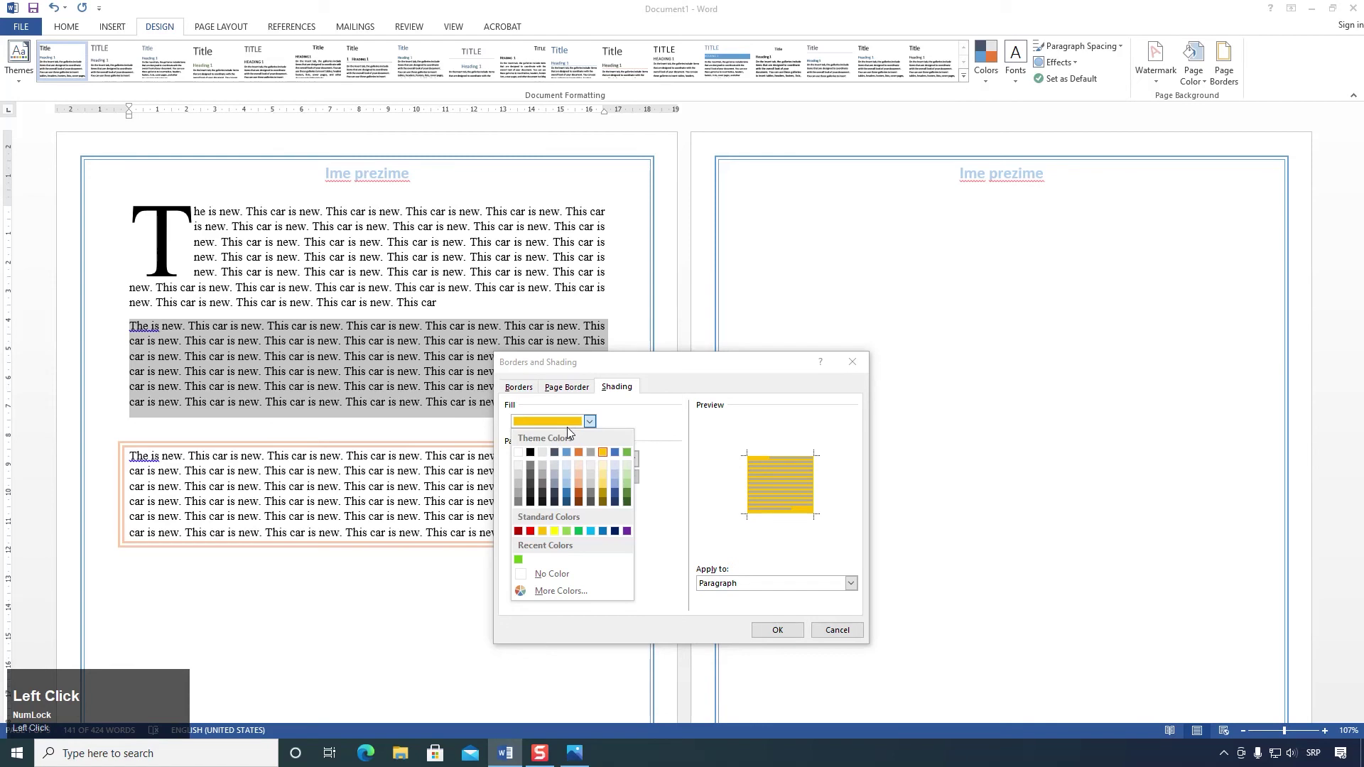
click(519, 560)
click(777, 630)
click(555, 437)
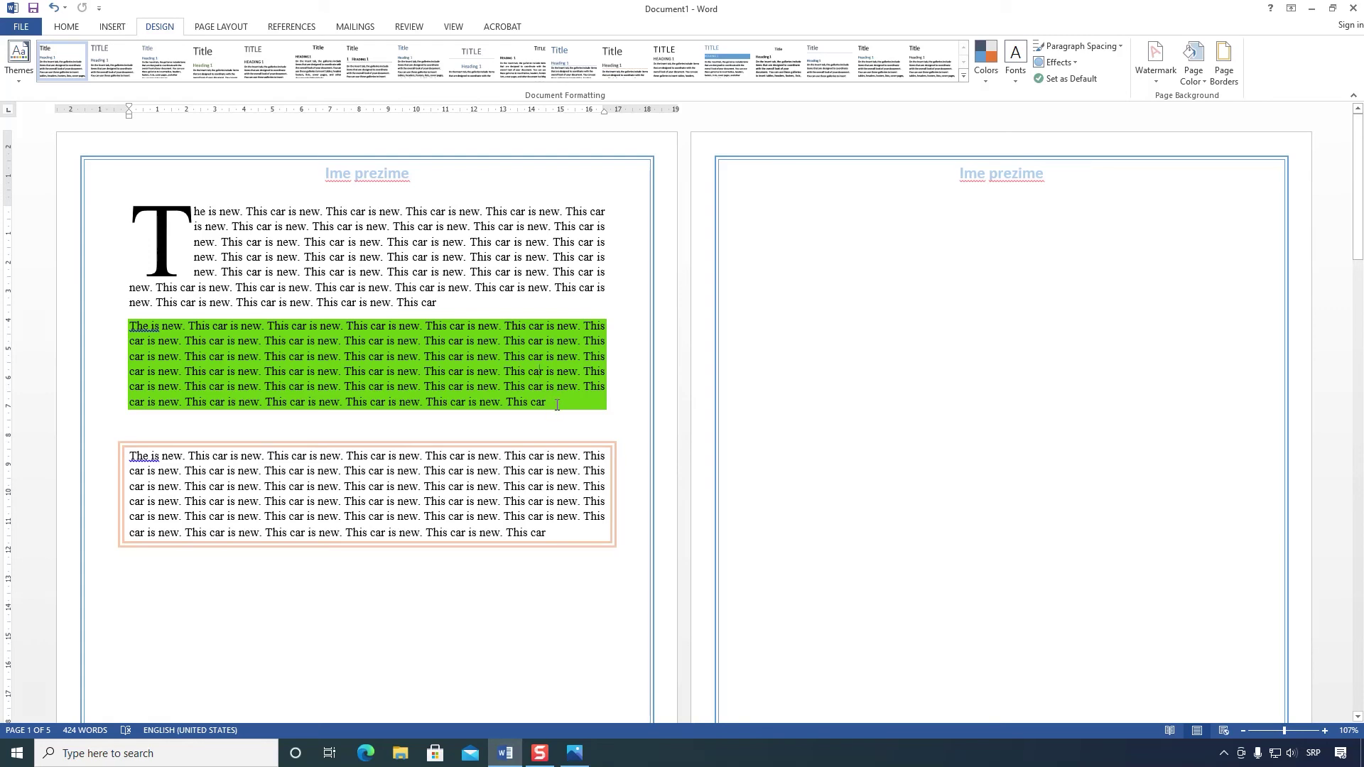
Step: Change the second paragraph's shading to a light gold theme color
click(66, 27)
drag(549, 402, 130, 327)
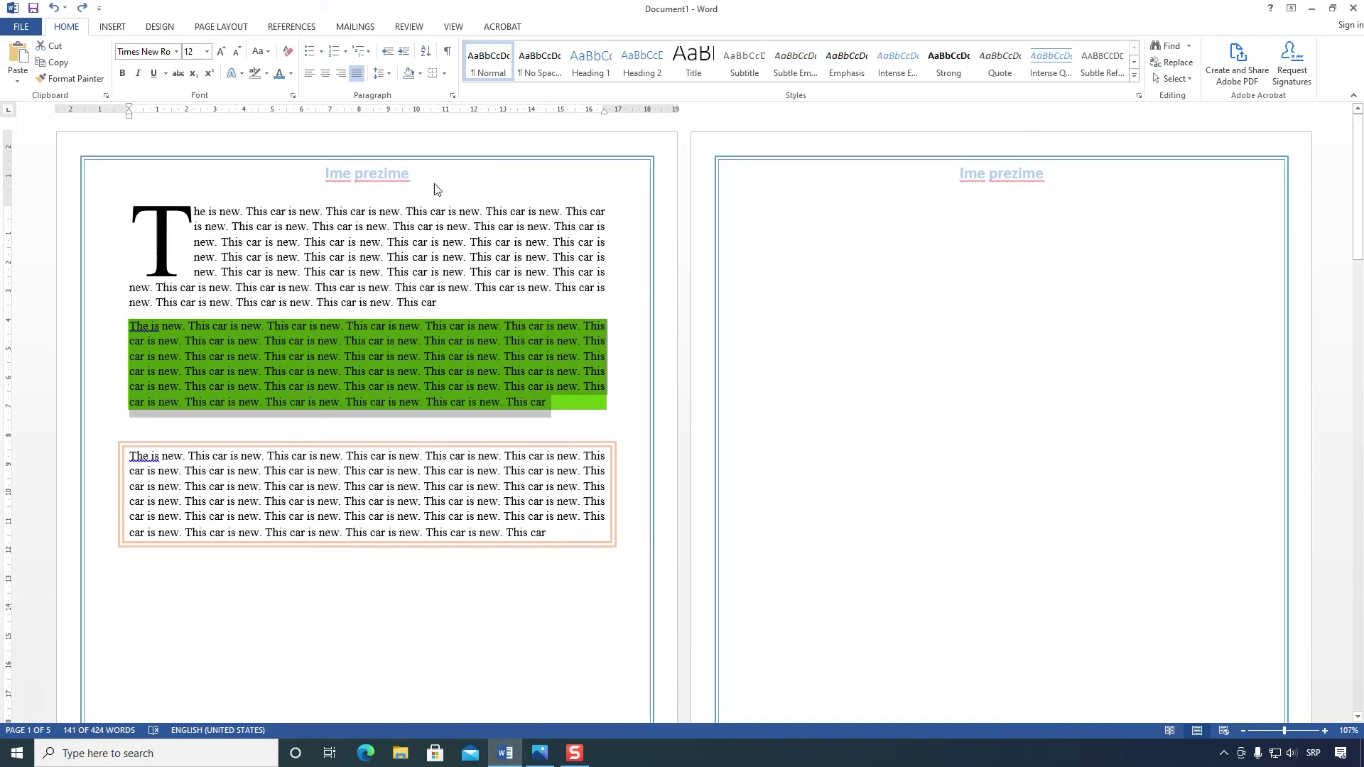
click(420, 74)
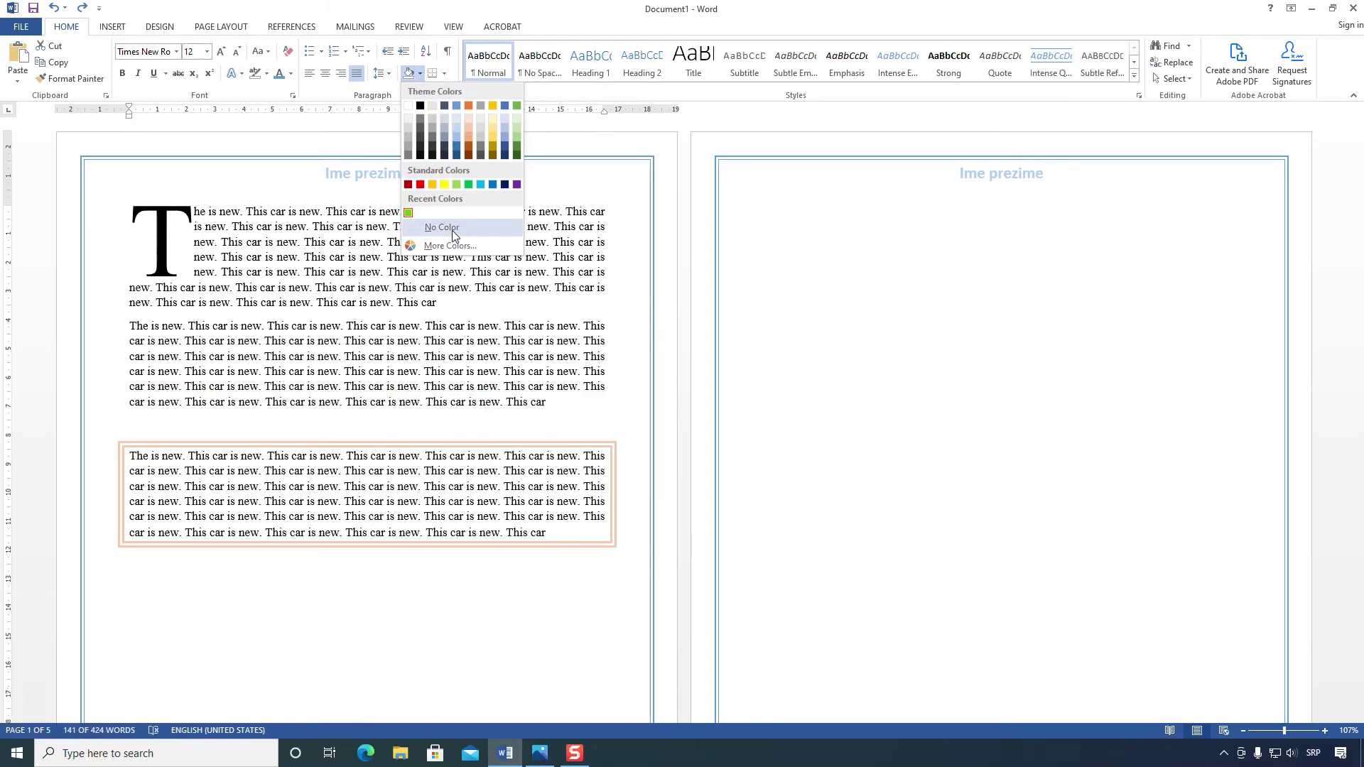
click(493, 128)
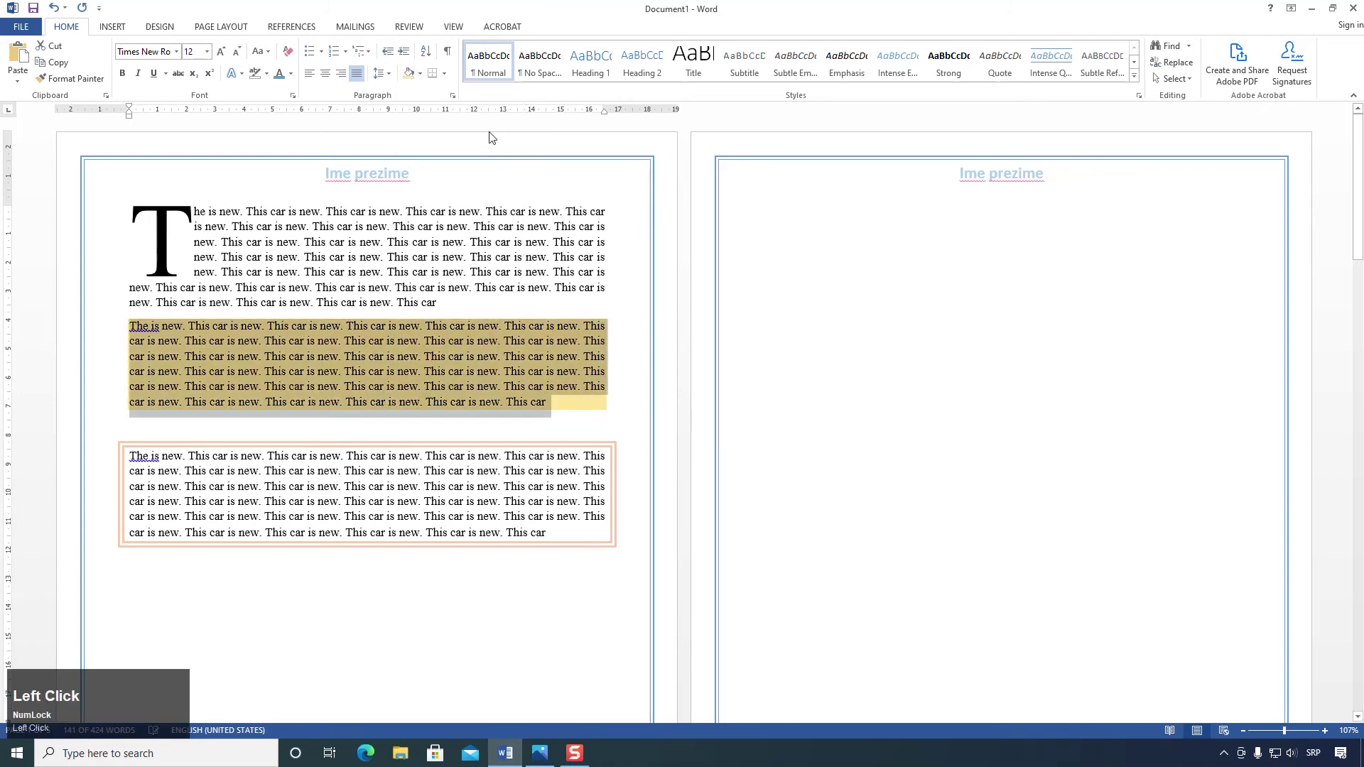
Step: Delete the blank line between the second and third paragraphs
click(419, 370)
click(457, 428)
key(Delete)
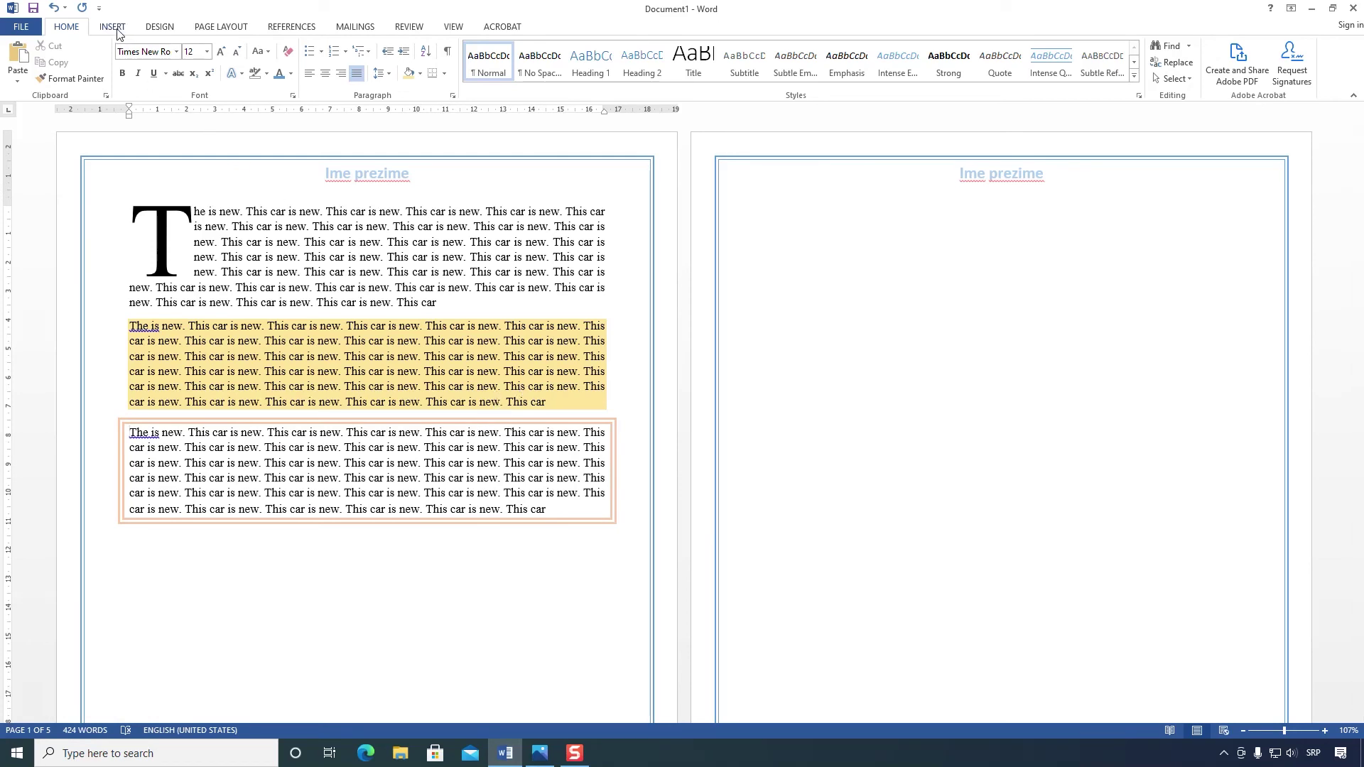
Step: Select the last two paragraphs and set the whole document's page border to None in the Borders and Shading dialog
click(205, 31)
click(168, 30)
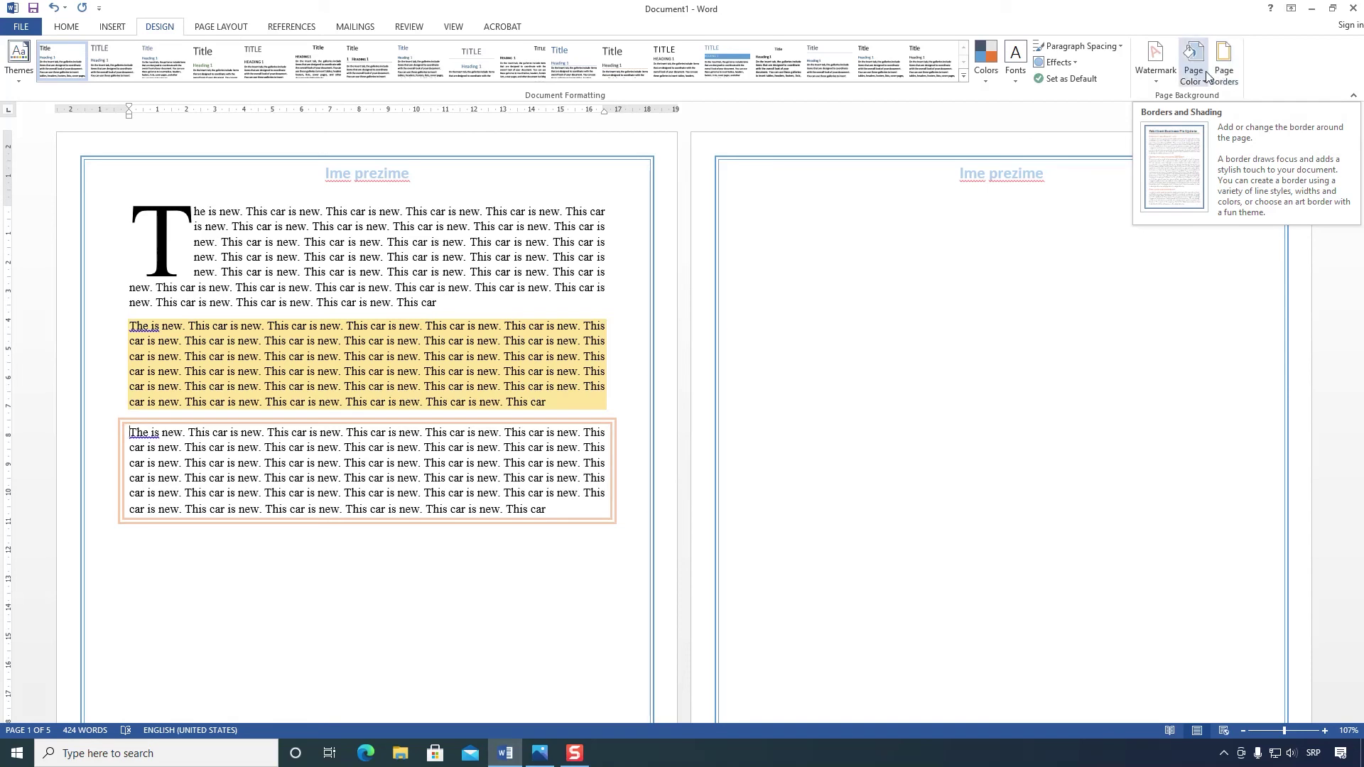
click(359, 402)
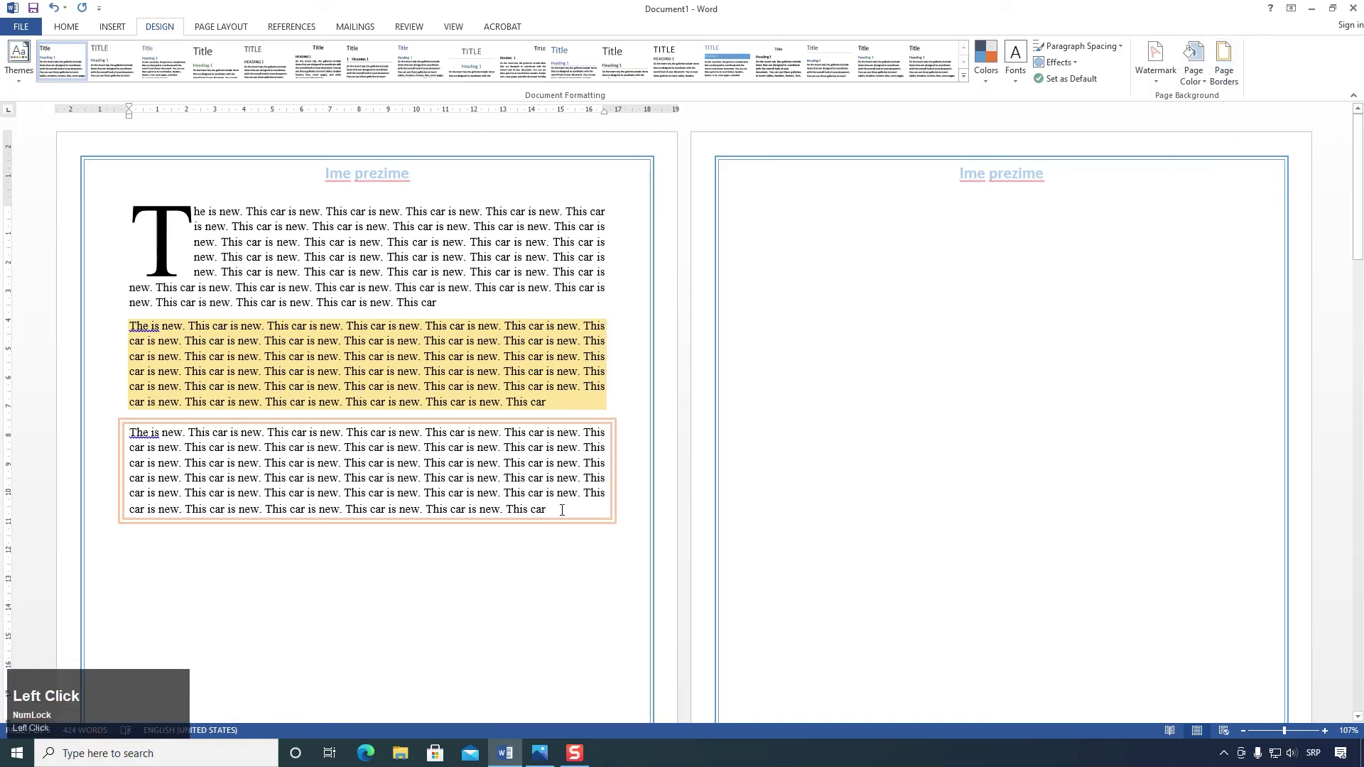
drag(483, 507, 130, 326)
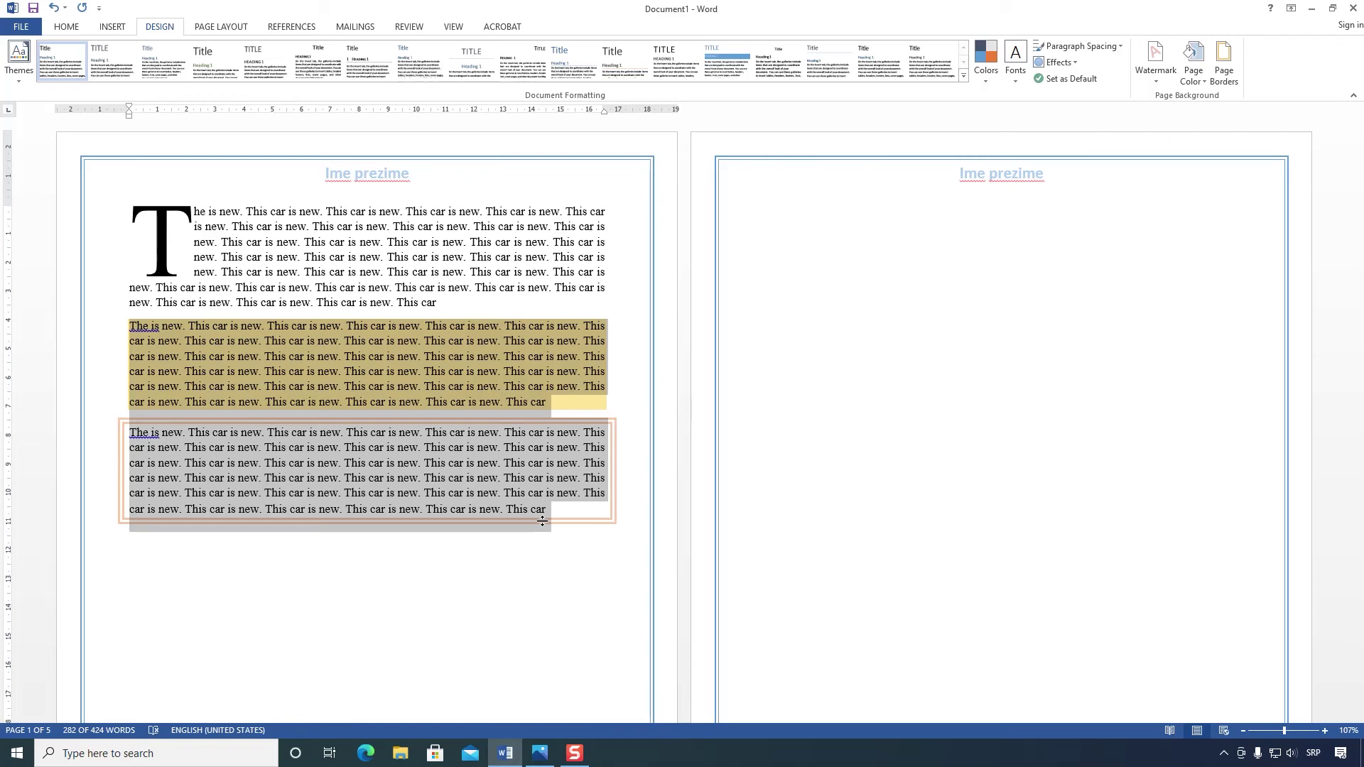
click(1220, 80)
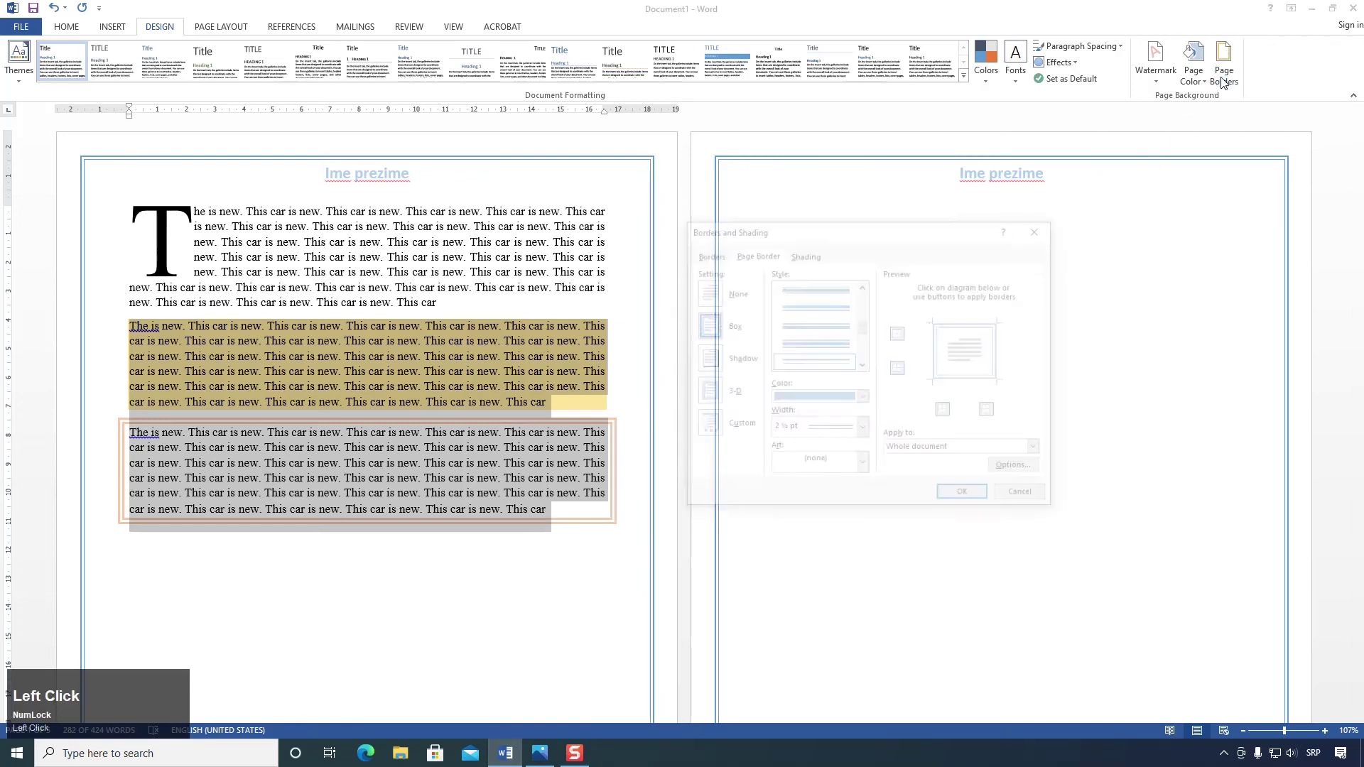
mouse_move(894, 233)
mouse_down()
mouse_move(830, 229)
mouse_move(837, 242)
mouse_up()
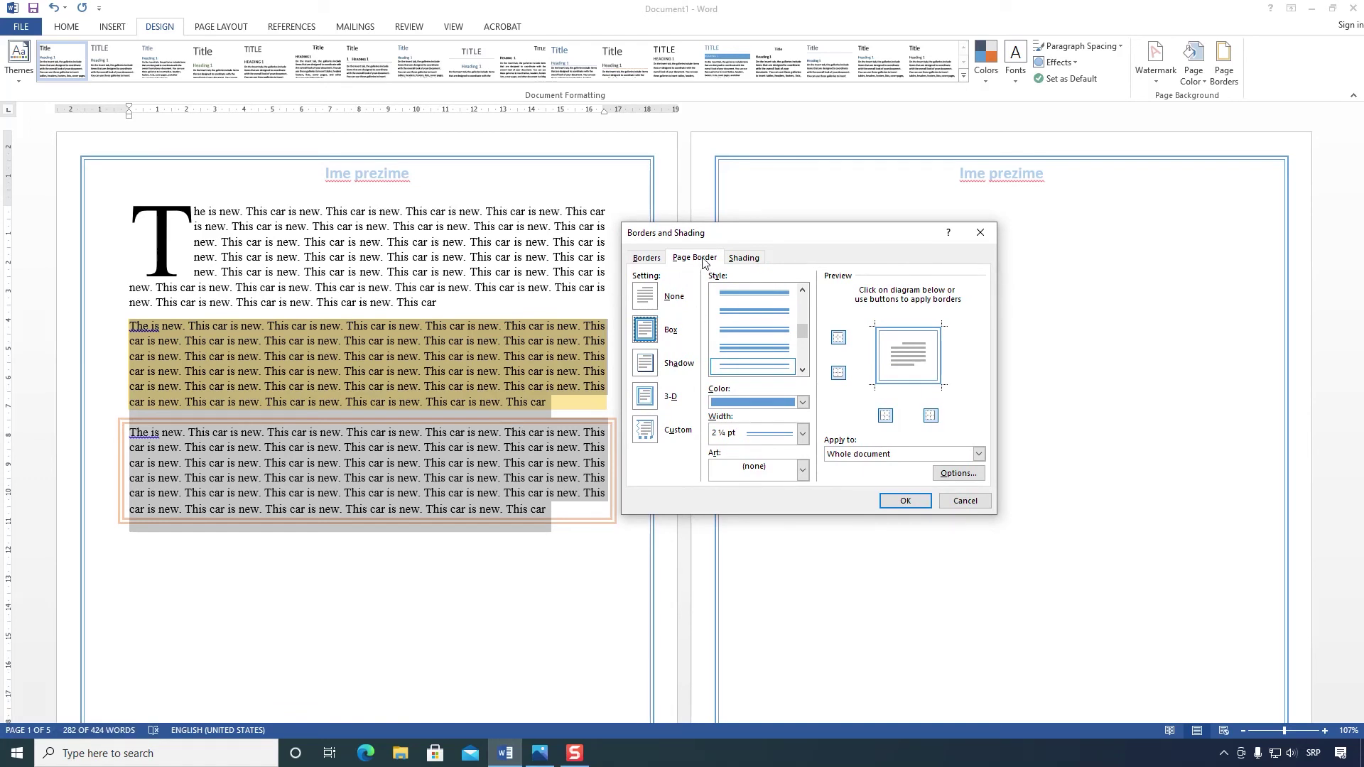
click(649, 299)
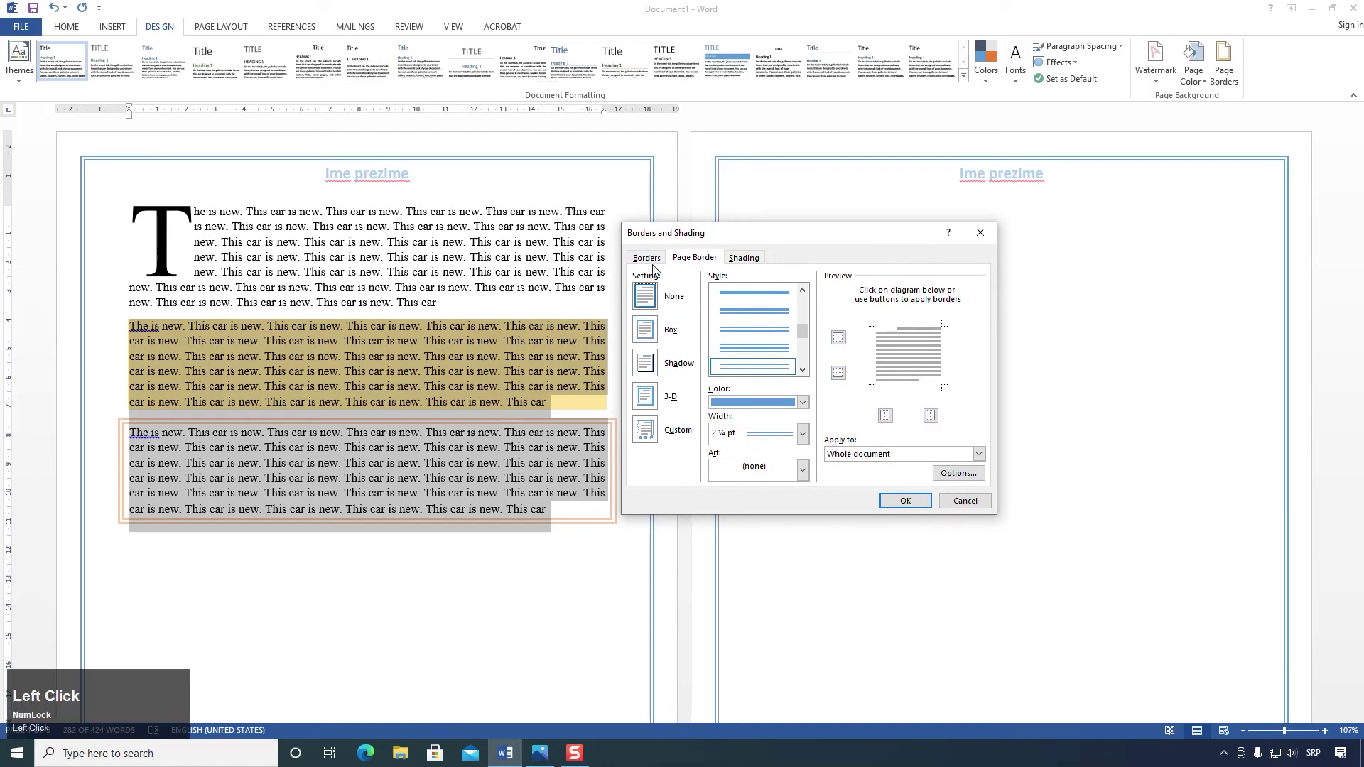
Step: Set the selected paragraphs' borders to None and their fill to No Color, and apply all the removals together
click(653, 259)
click(649, 301)
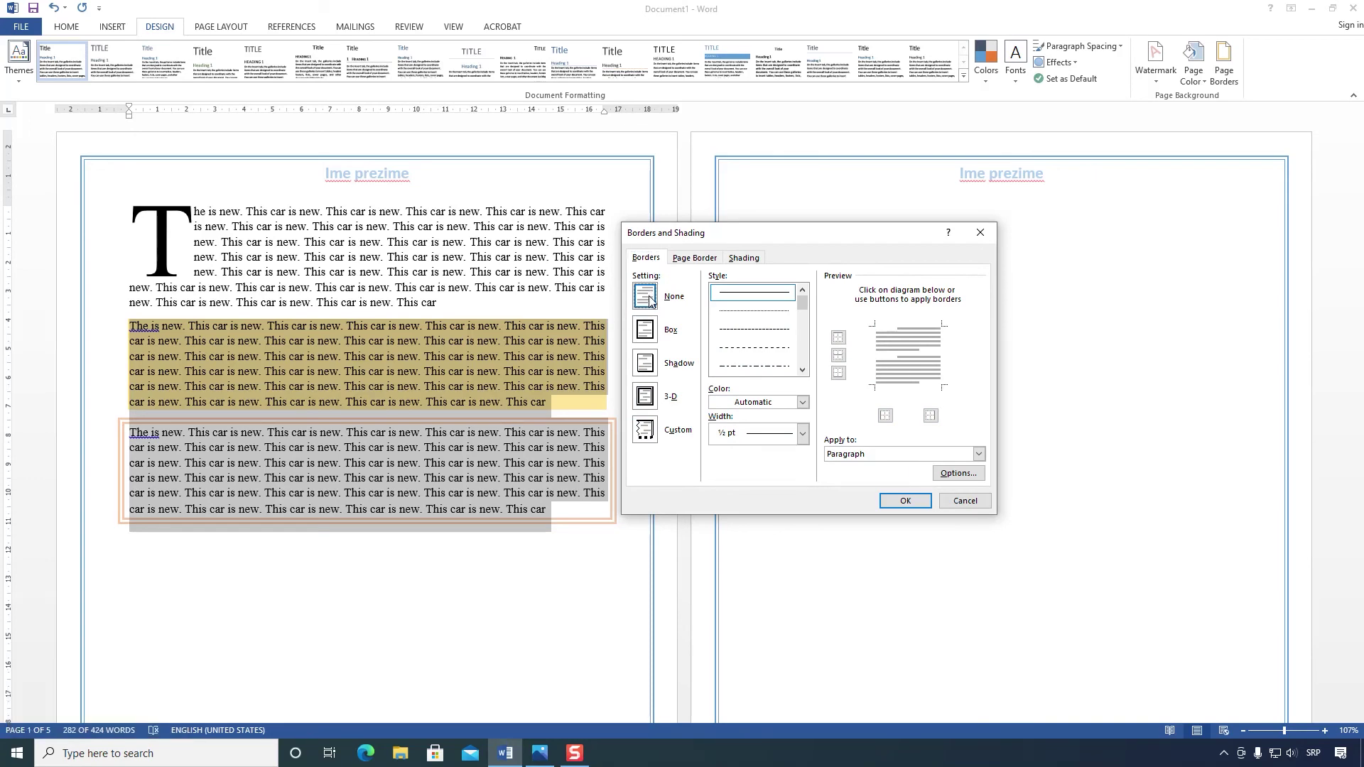
click(744, 259)
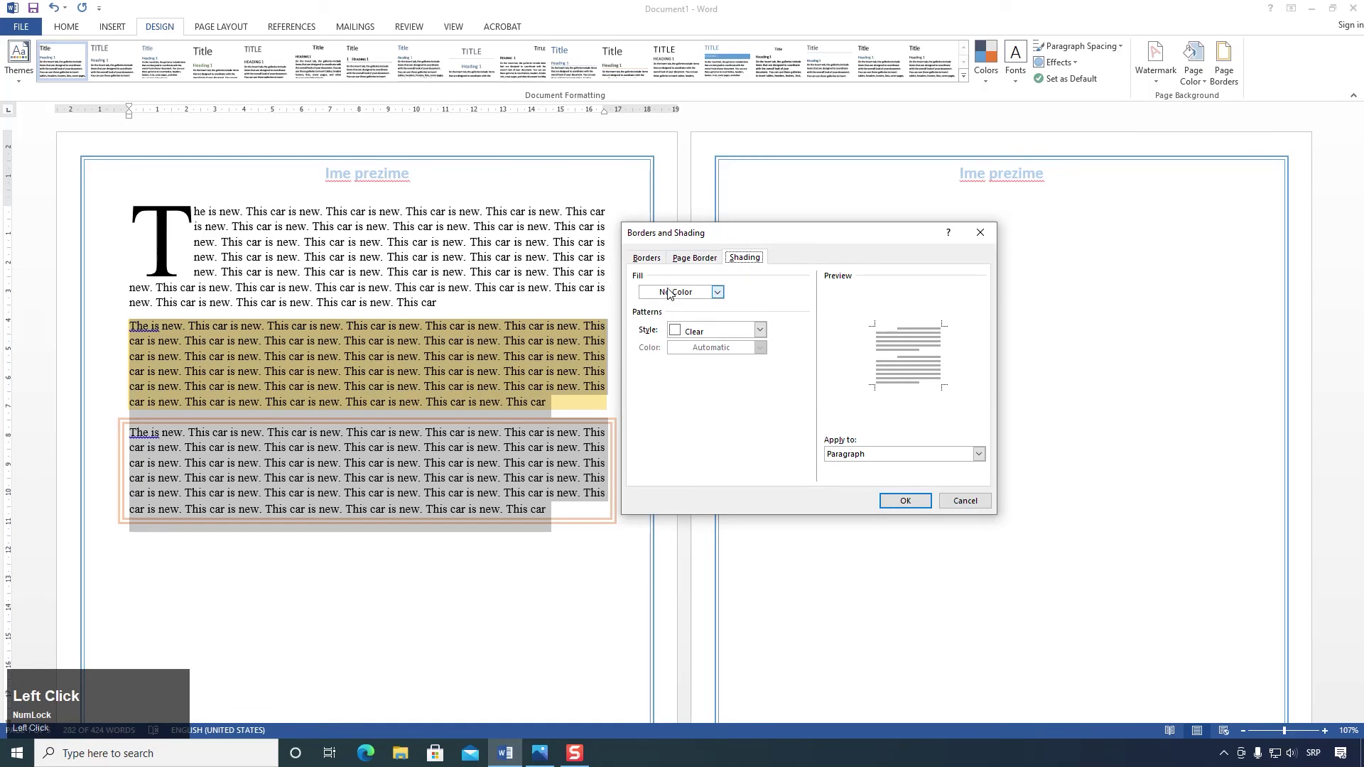
click(679, 293)
click(694, 444)
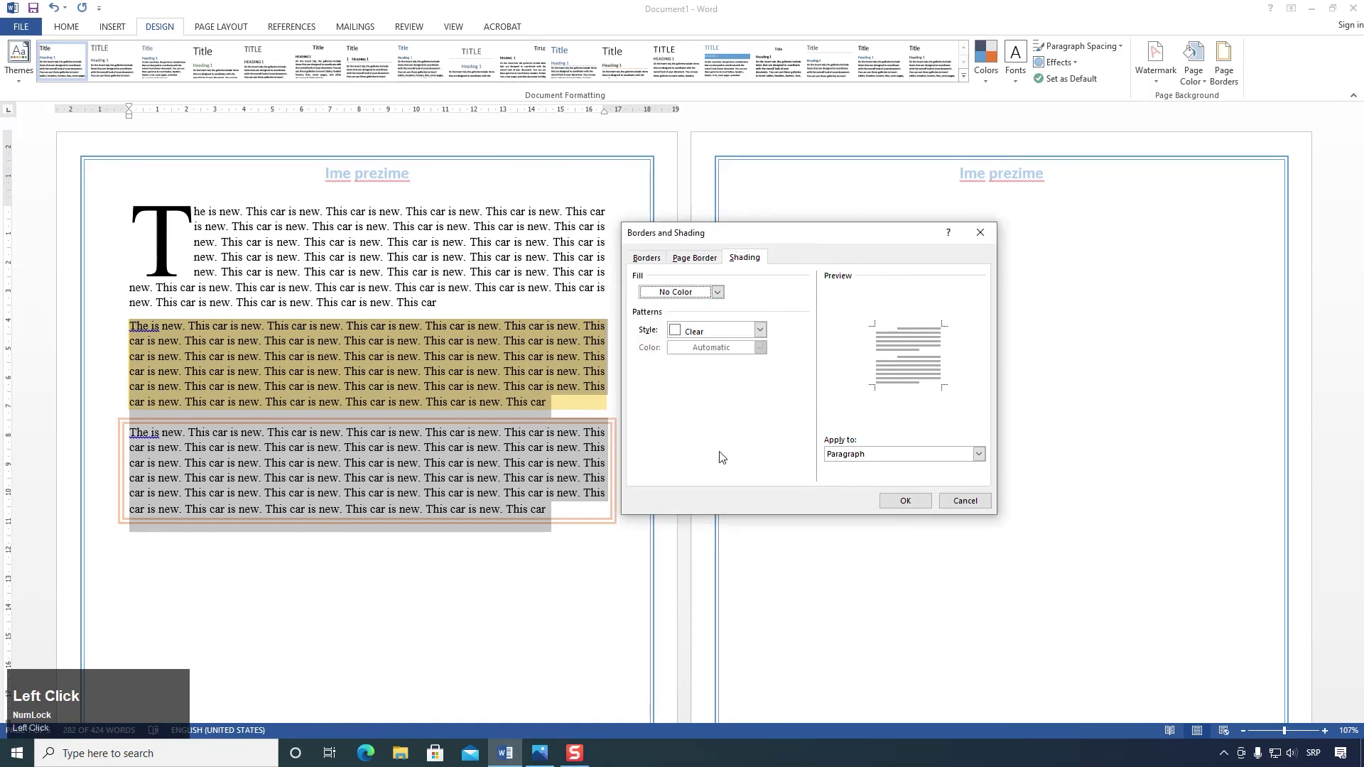
click(905, 501)
click(411, 426)
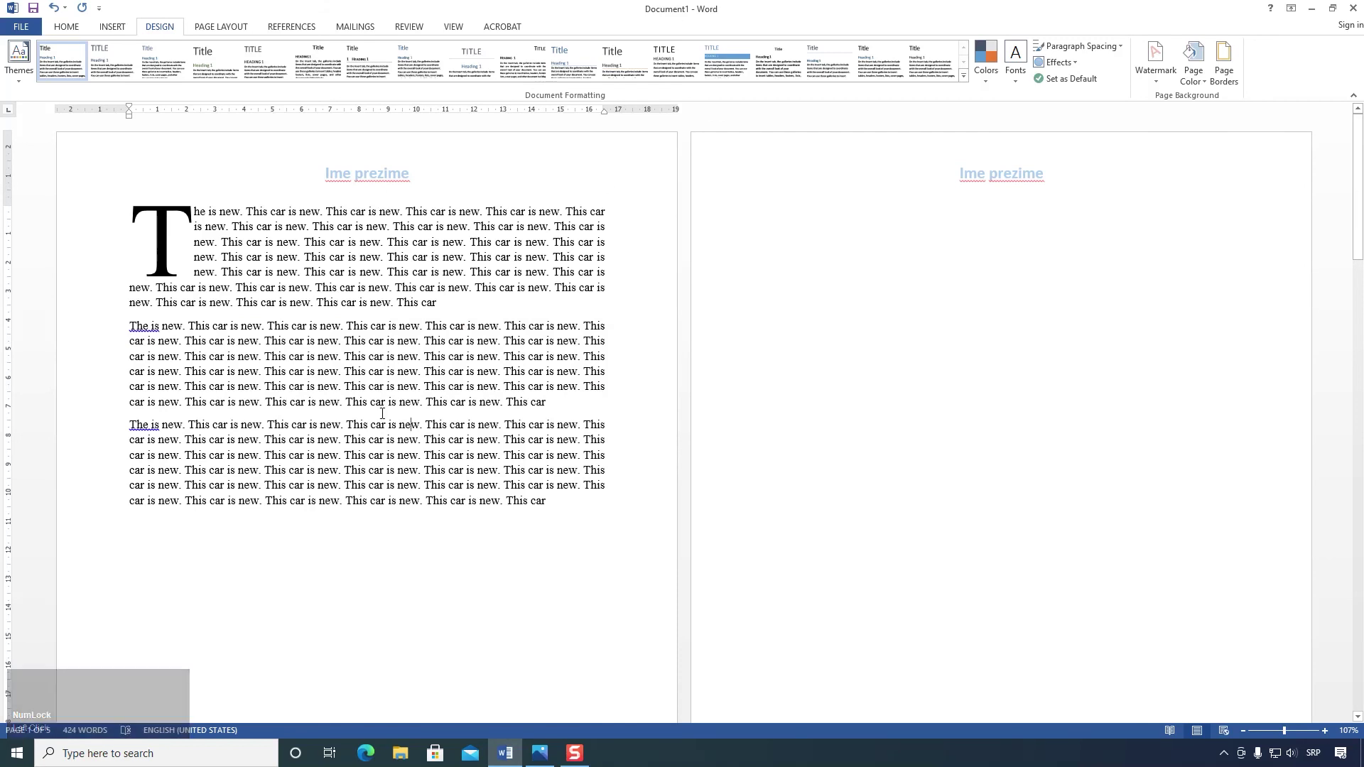
Step: Check the pages for leftover borders and undo the combined removal of borders and shading
scroll(380, 414, down, 15)
scroll(379, 415, up, 10)
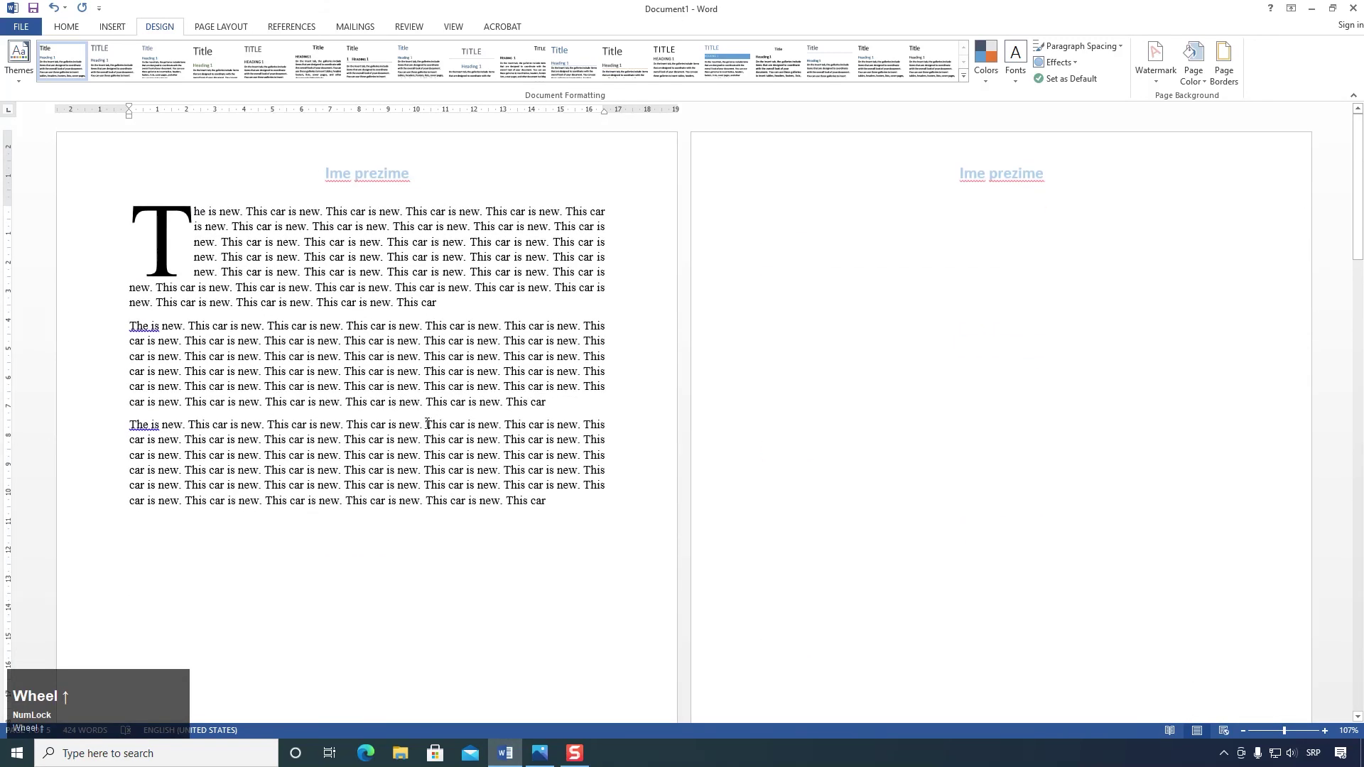
click(51, 8)
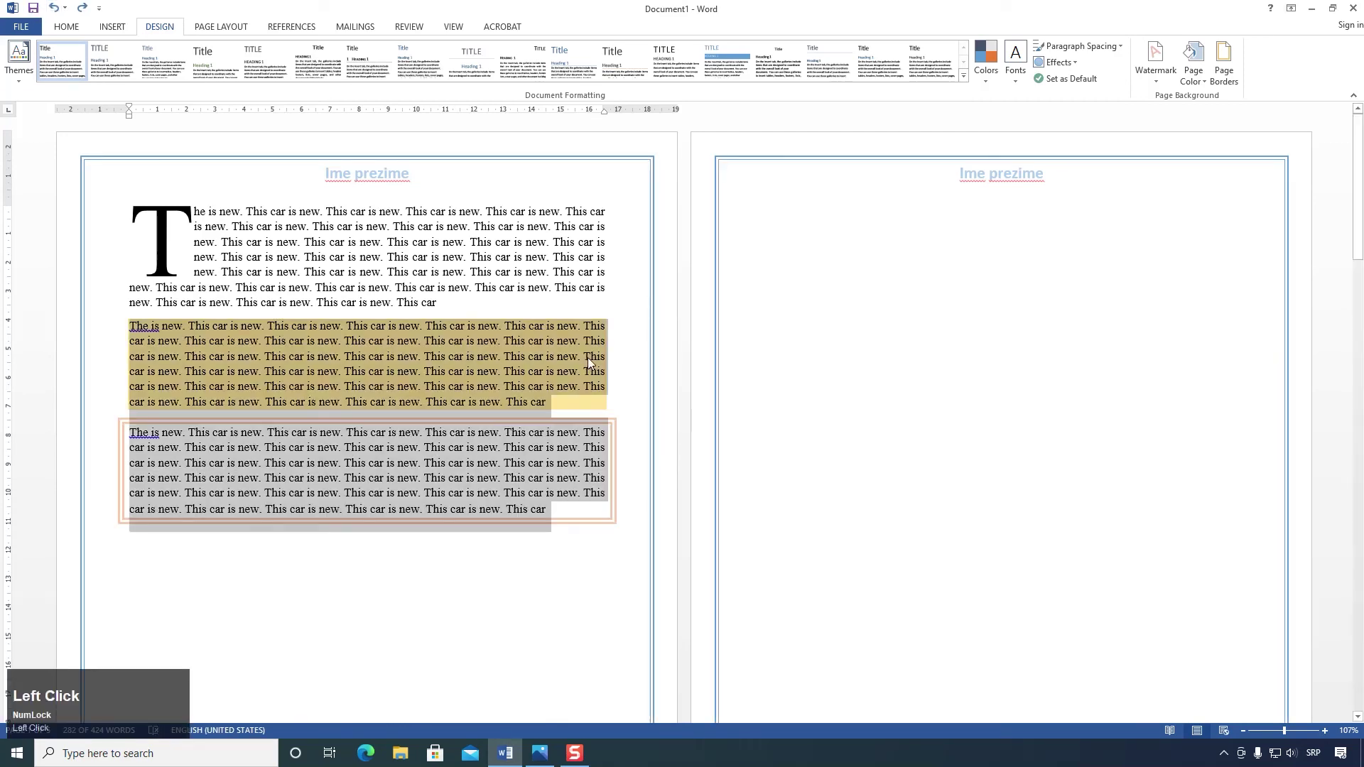
Step: Remove the page border from the whole document by setting it to None
click(1223, 84)
mouse_move(845, 242)
mouse_down()
mouse_move(764, 251)
mouse_move(743, 281)
mouse_up()
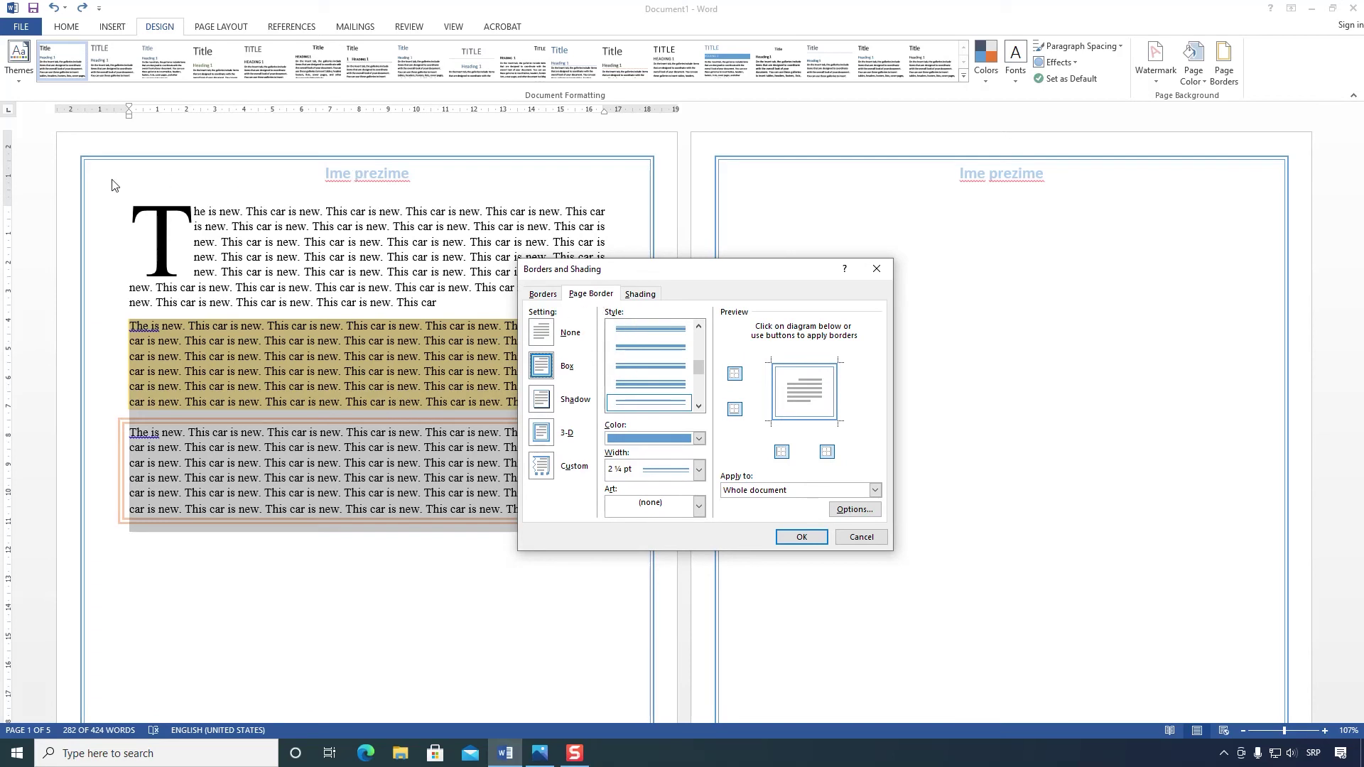
click(541, 345)
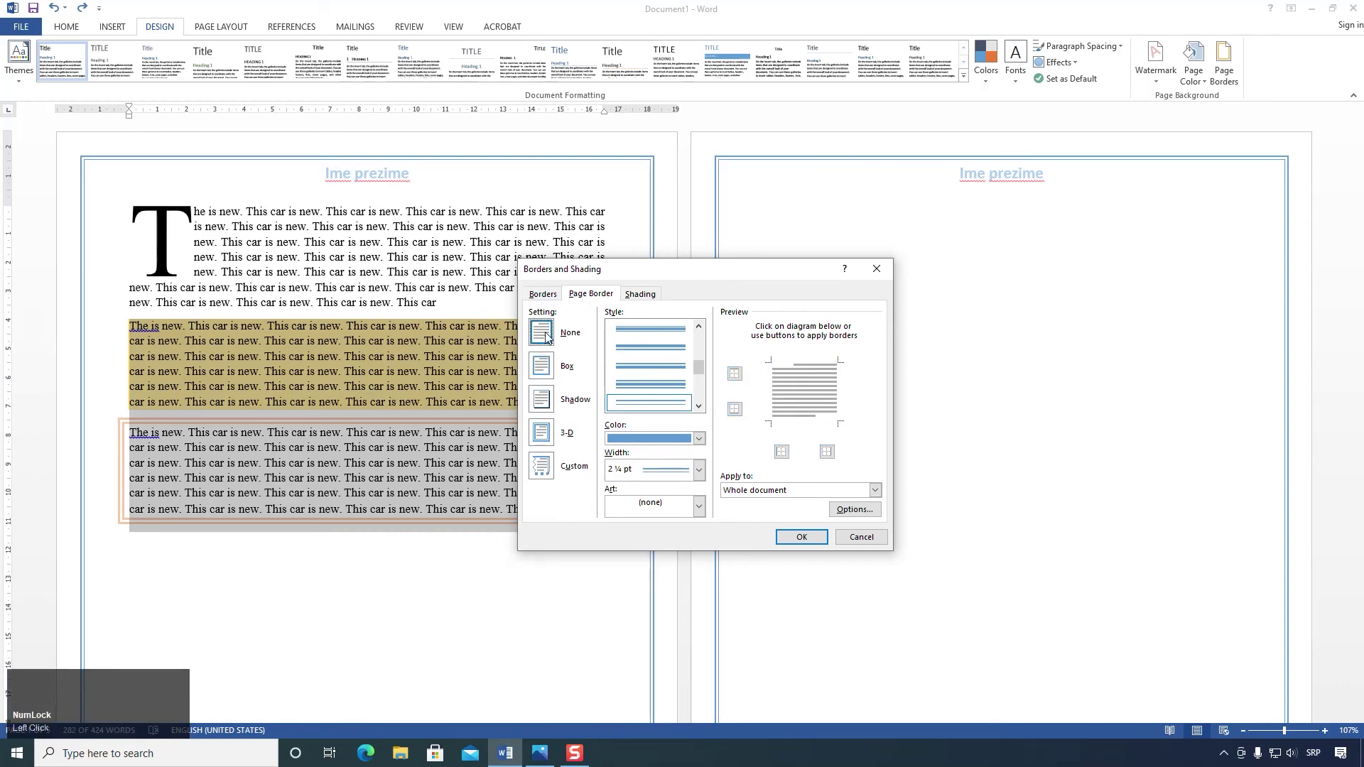
click(814, 540)
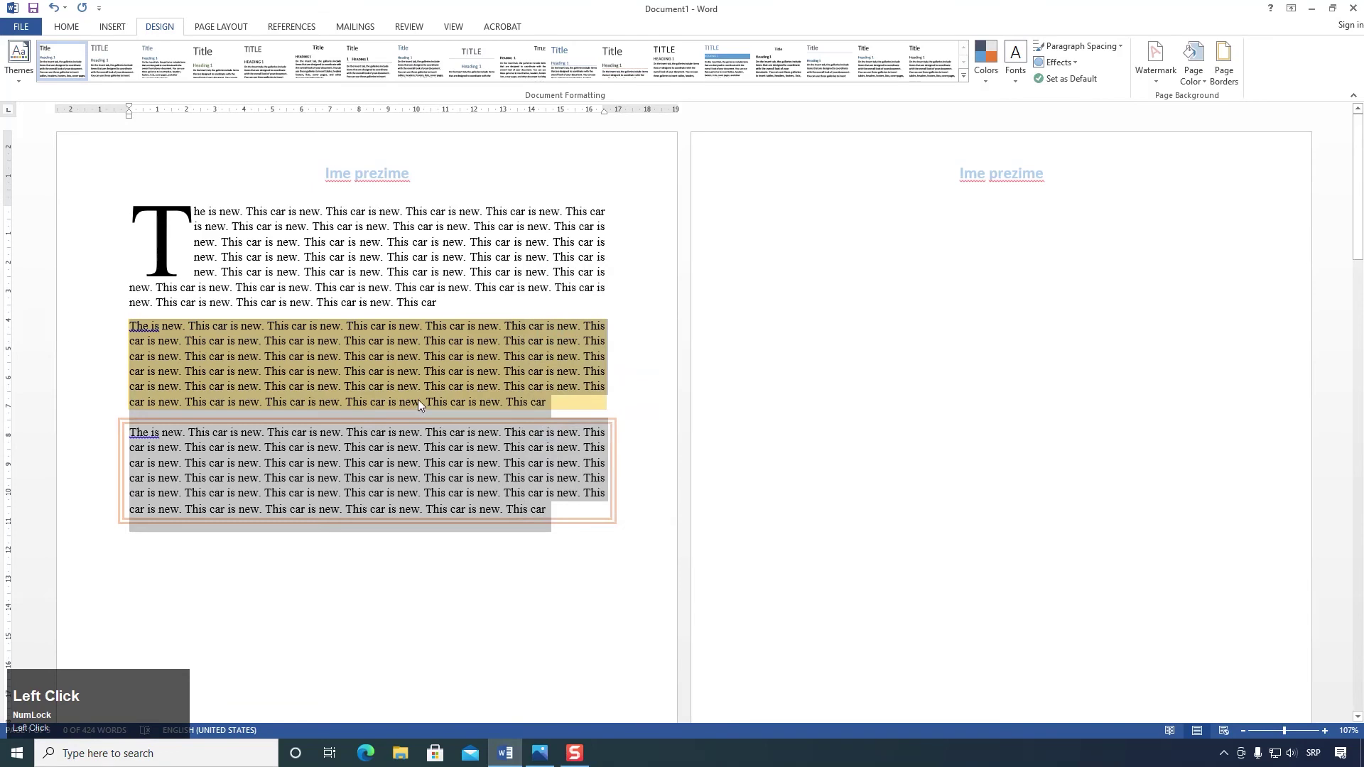
Step: Remove the box border around the last paragraph by setting the selected paragraphs' borders to None
click(1224, 62)
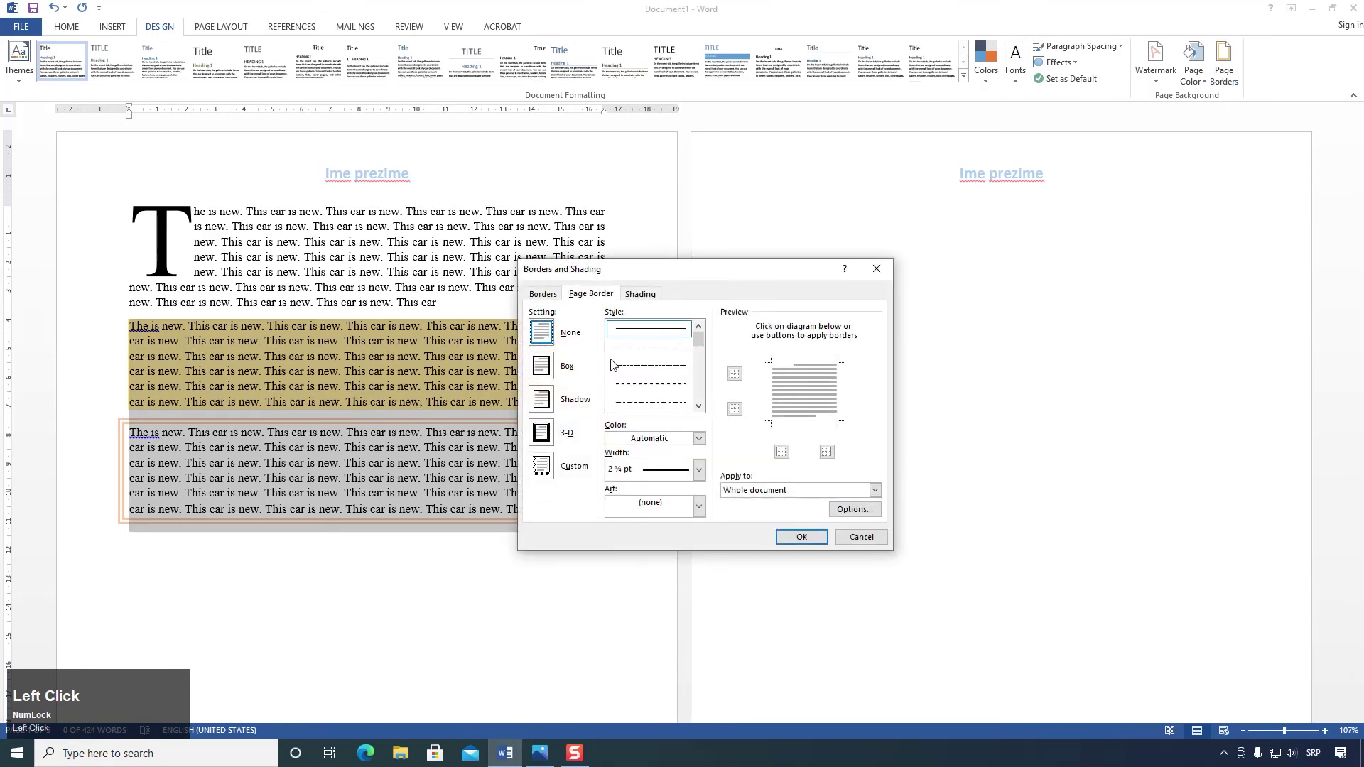
click(543, 294)
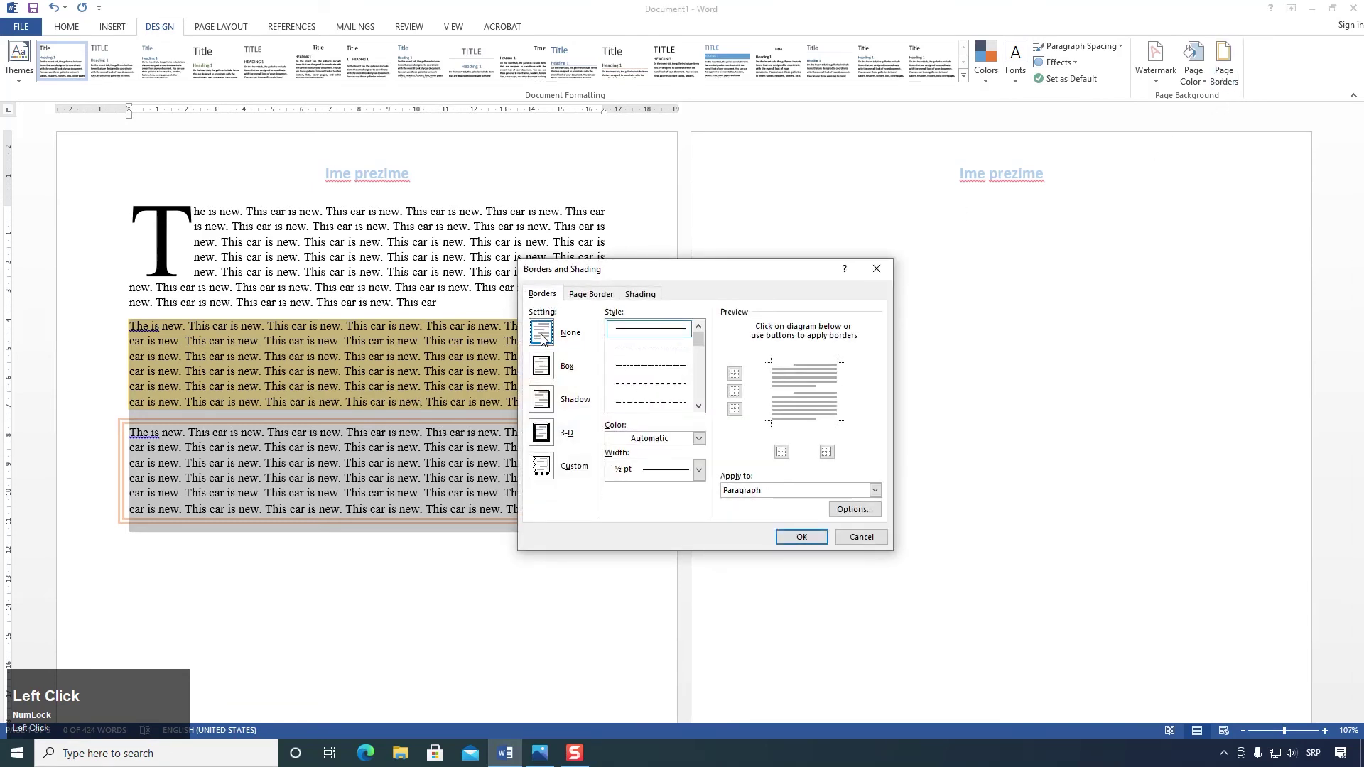
click(802, 536)
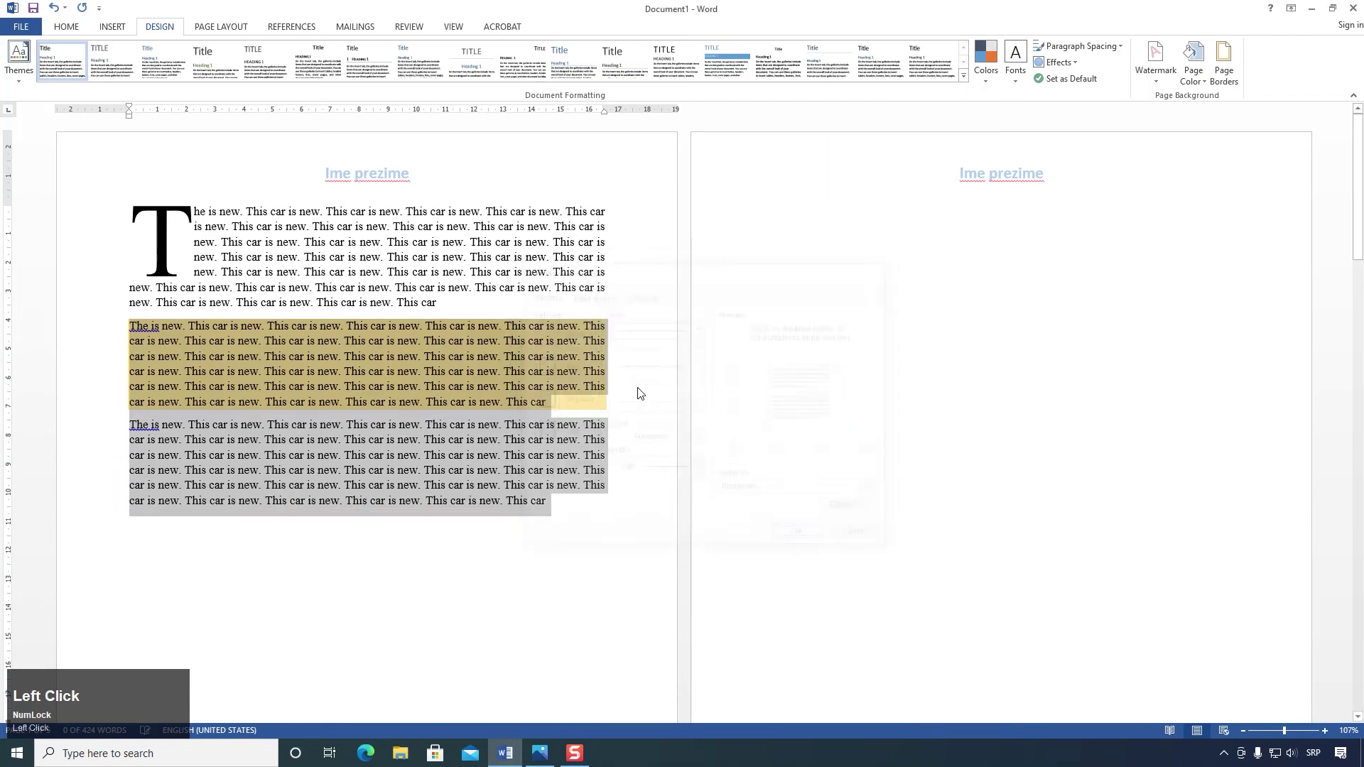
click(1224, 64)
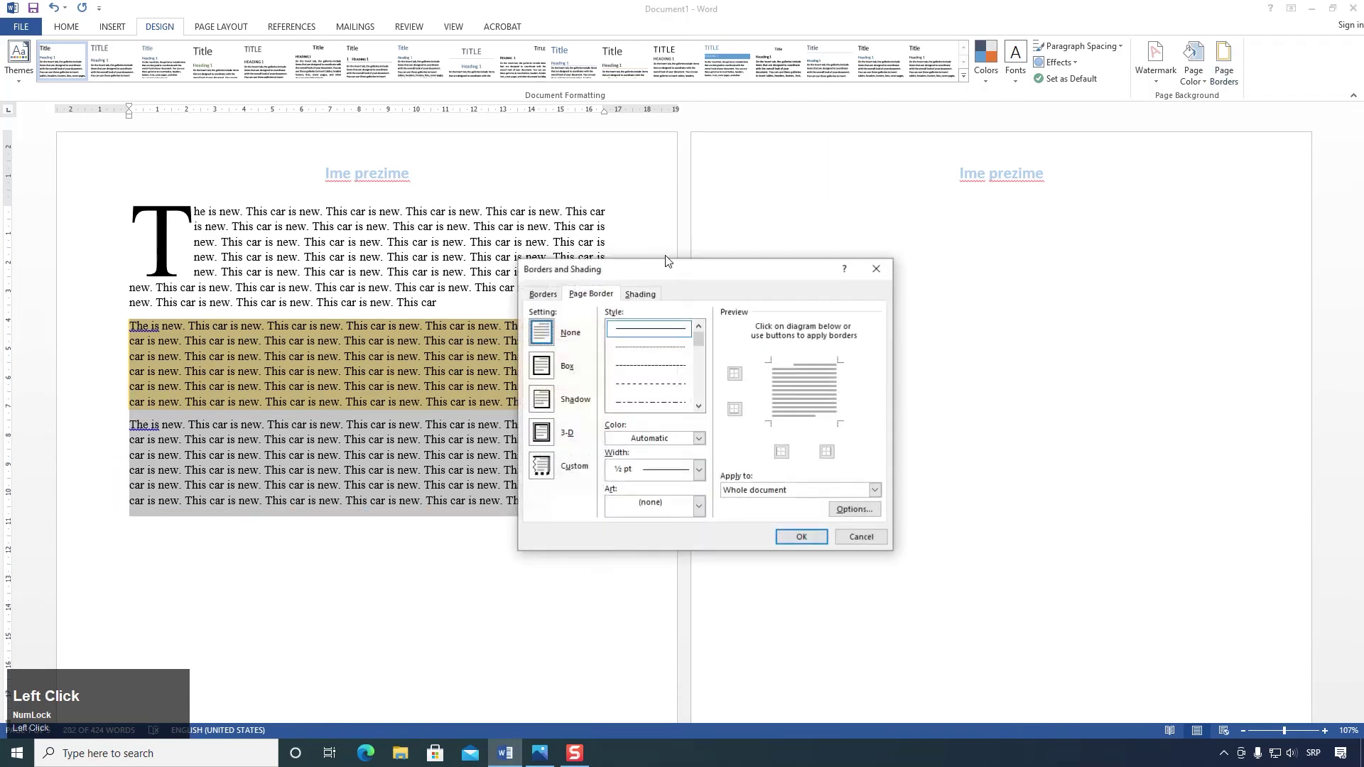
click(642, 295)
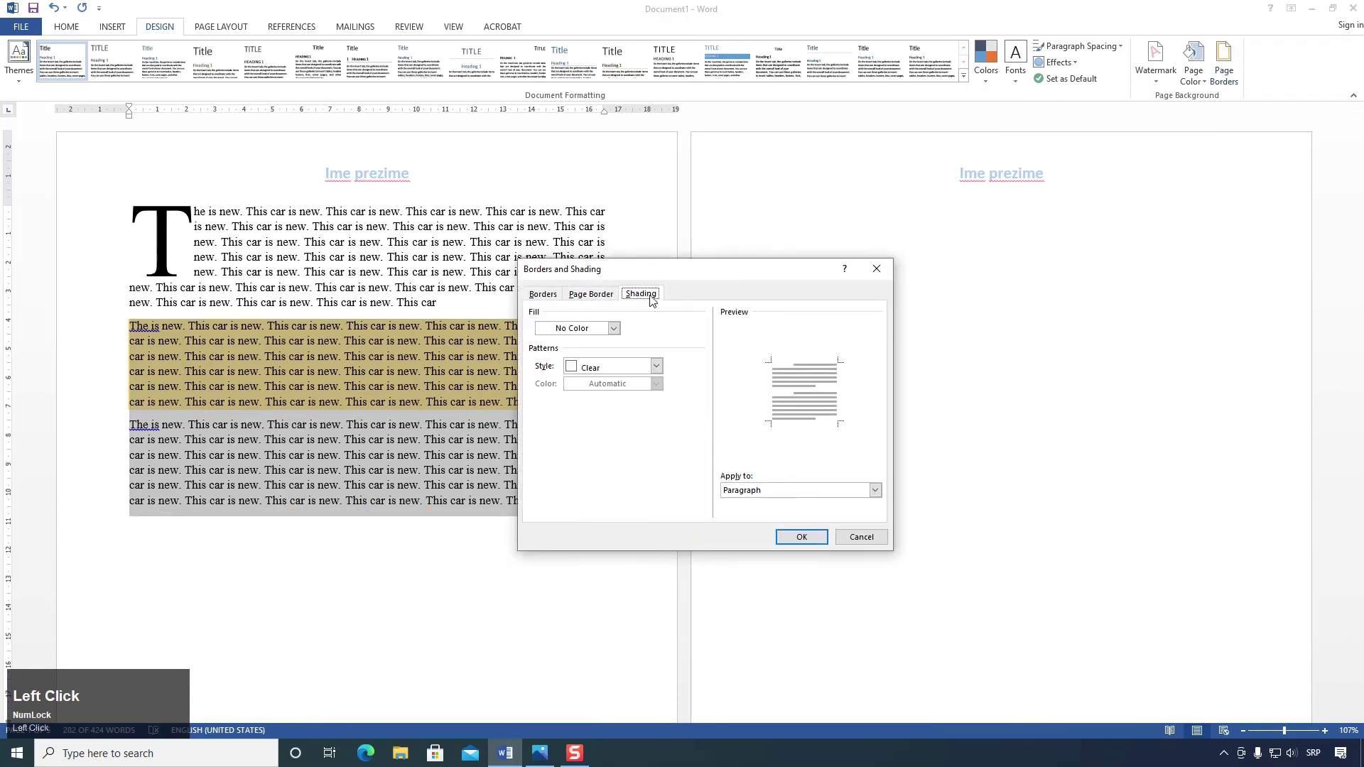
click(861, 537)
Step: Remove the second paragraph's shading by setting its fill to No Color
click(451, 402)
drag(551, 403, 129, 325)
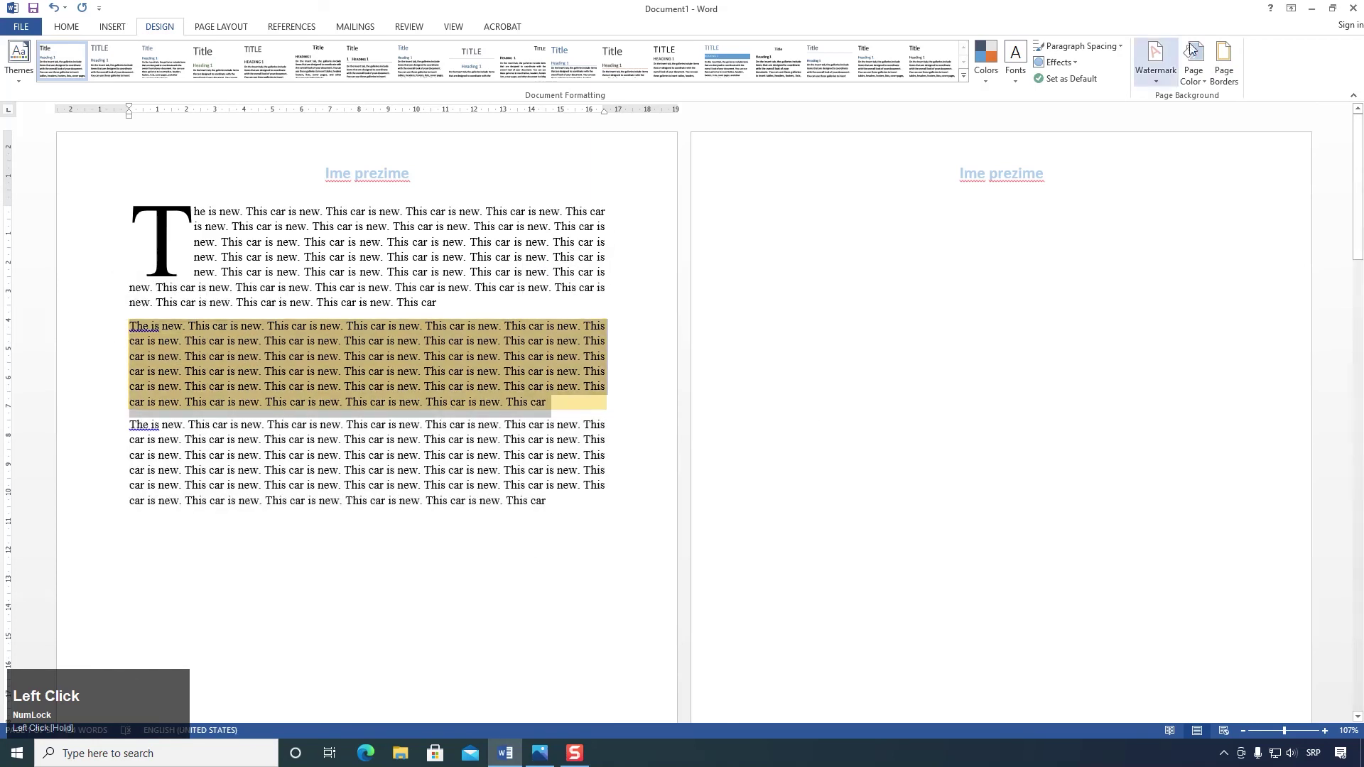
click(1223, 64)
click(641, 294)
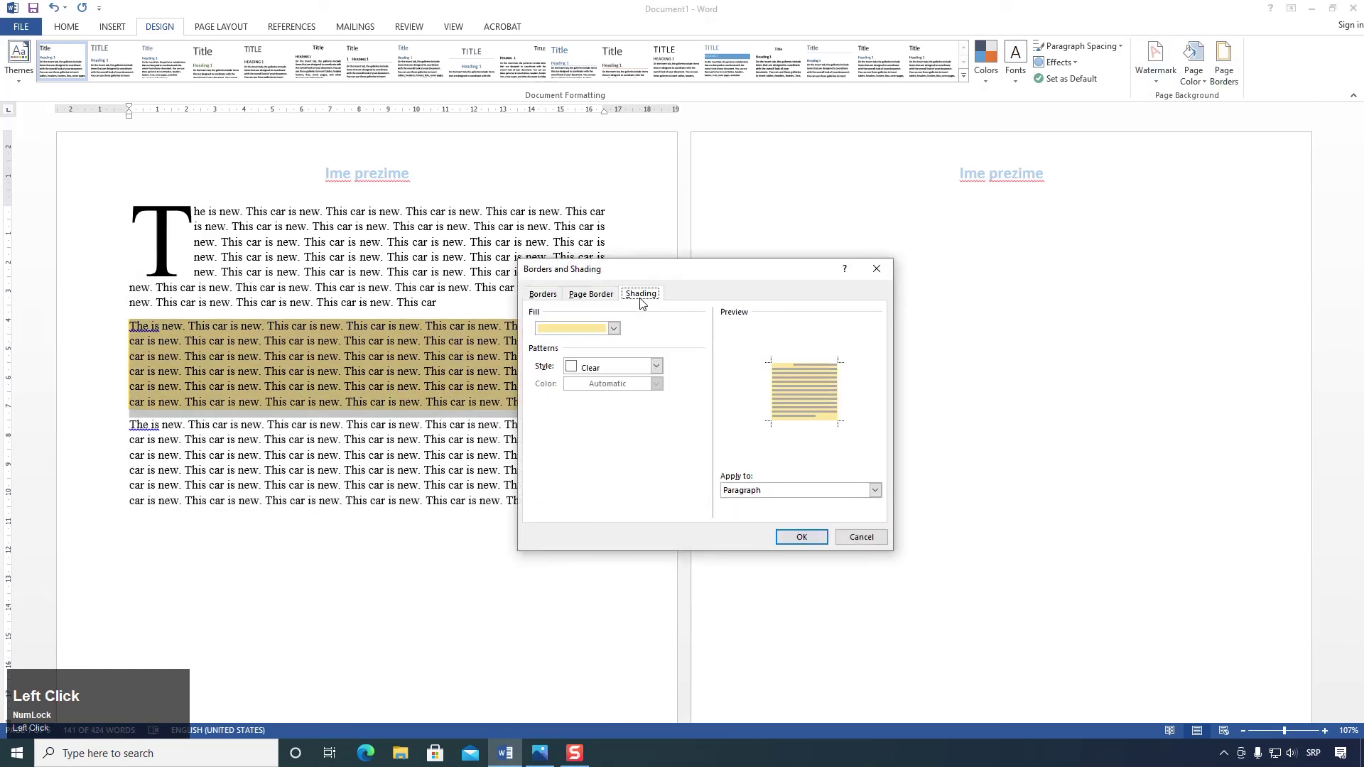
click(583, 330)
click(576, 480)
click(801, 537)
click(440, 402)
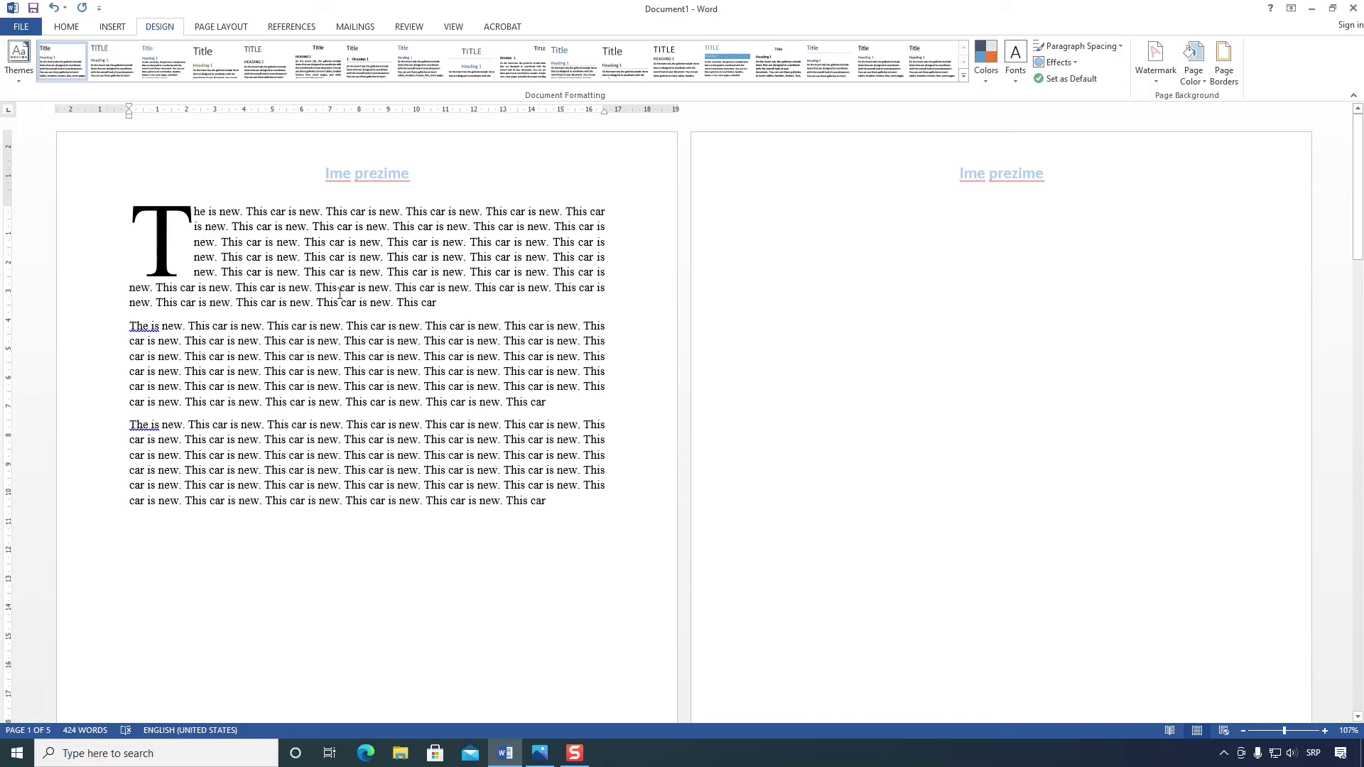
Step: Review the paragraph border and shading settings in the Borders and Shading dialog, and close it
click(1223, 61)
click(548, 294)
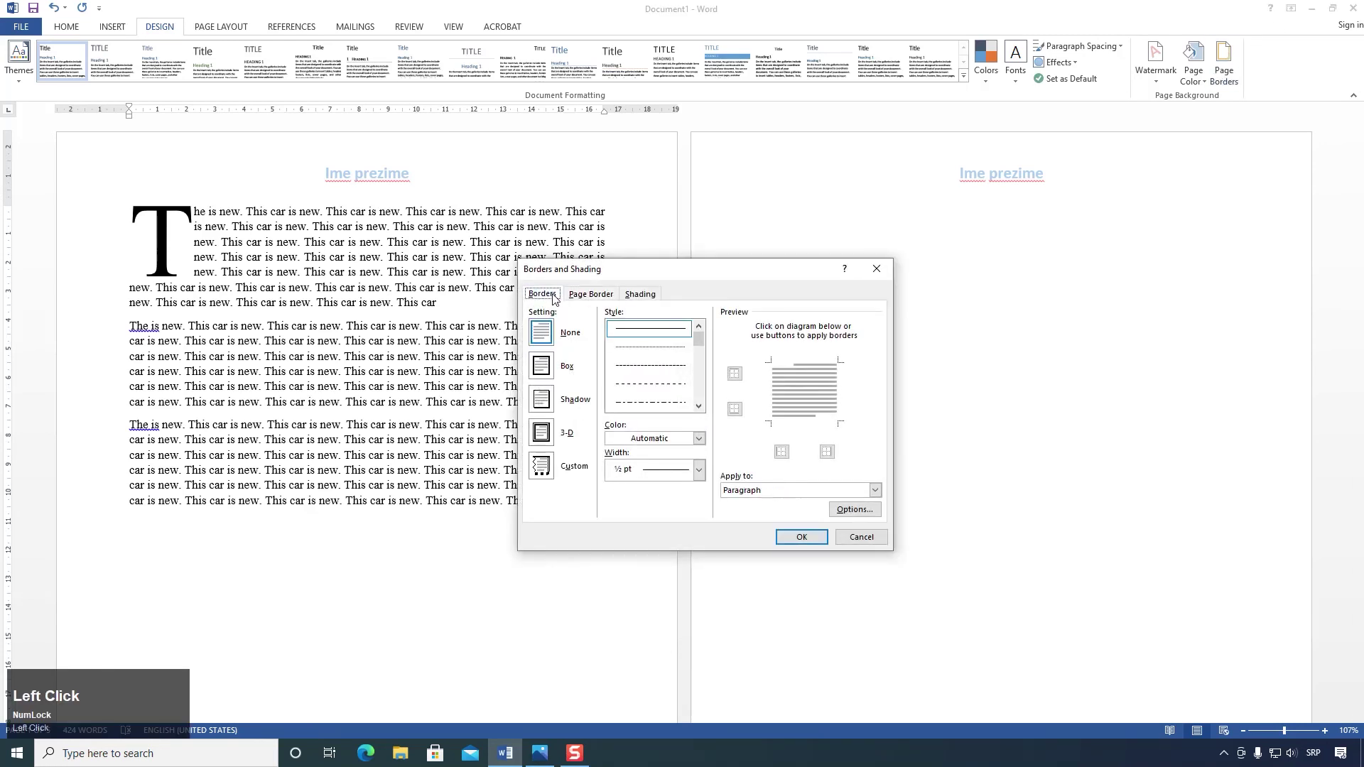
click(638, 295)
click(543, 293)
click(801, 538)
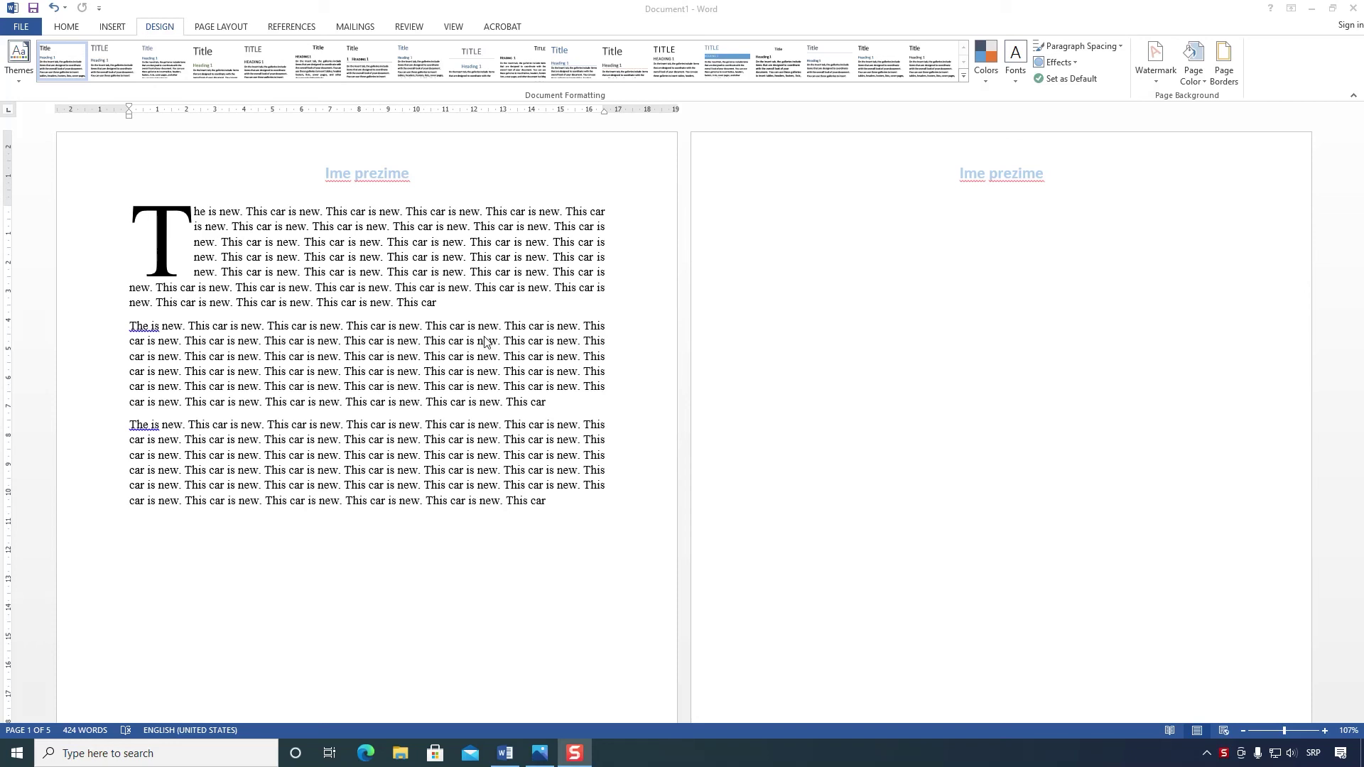
Step: Minimize the document, close the dropcap.jpg picture in Photos, and open the Zadatak 1 document from the desktop
click(1312, 9)
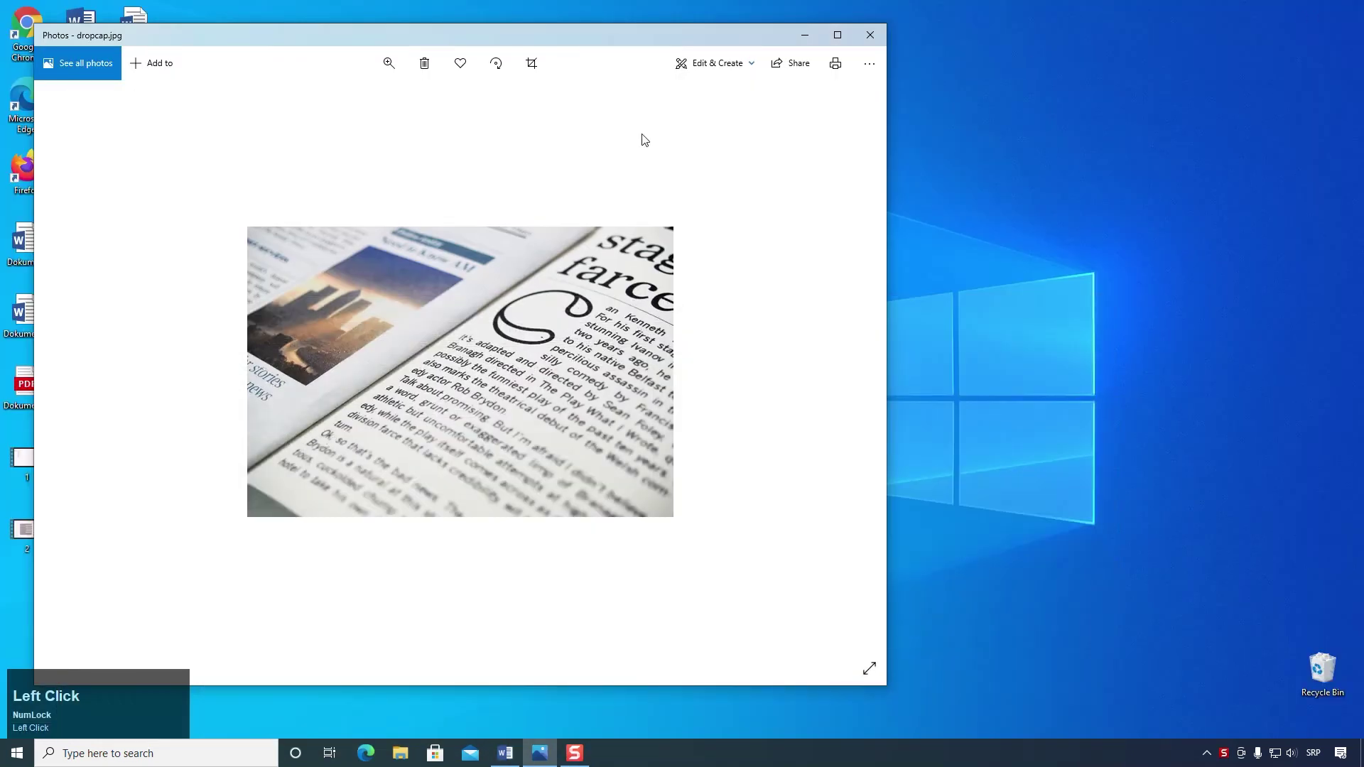
click(870, 35)
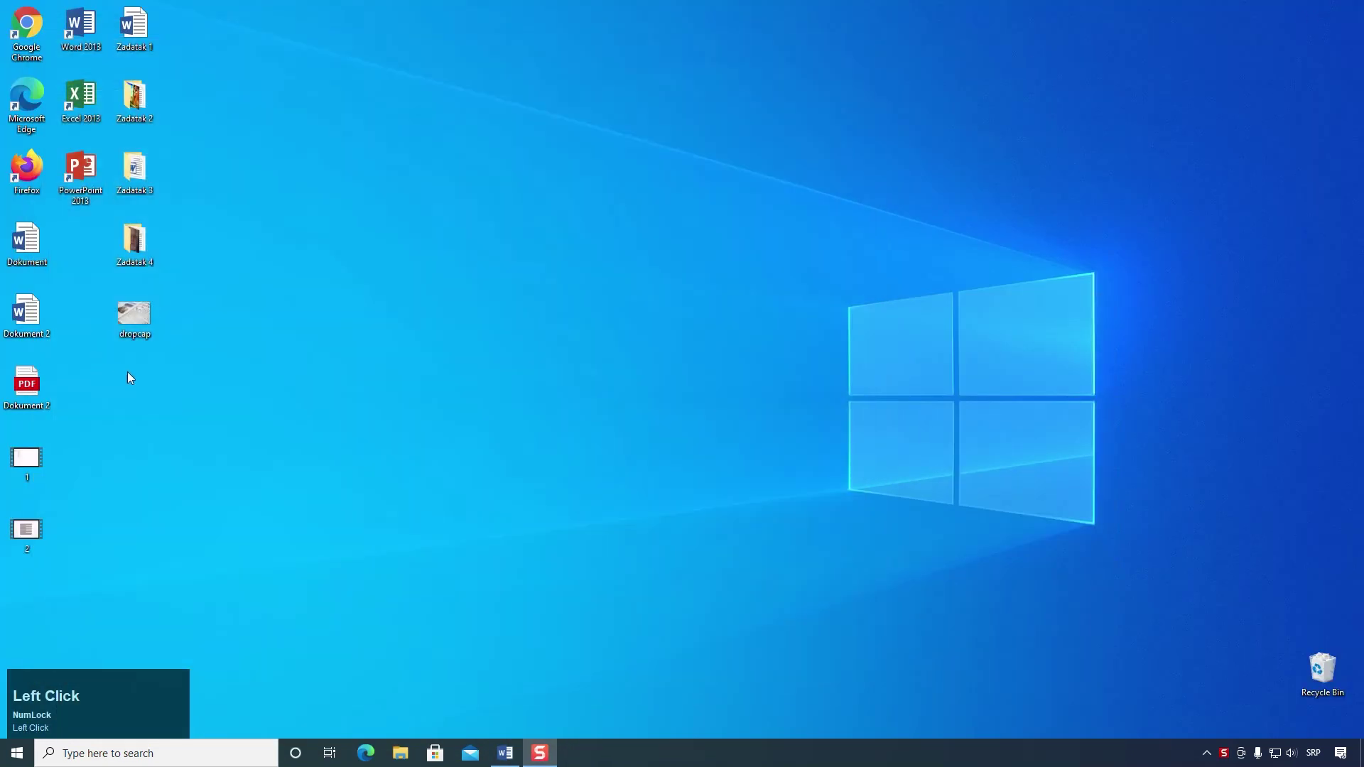
double_click(145, 37)
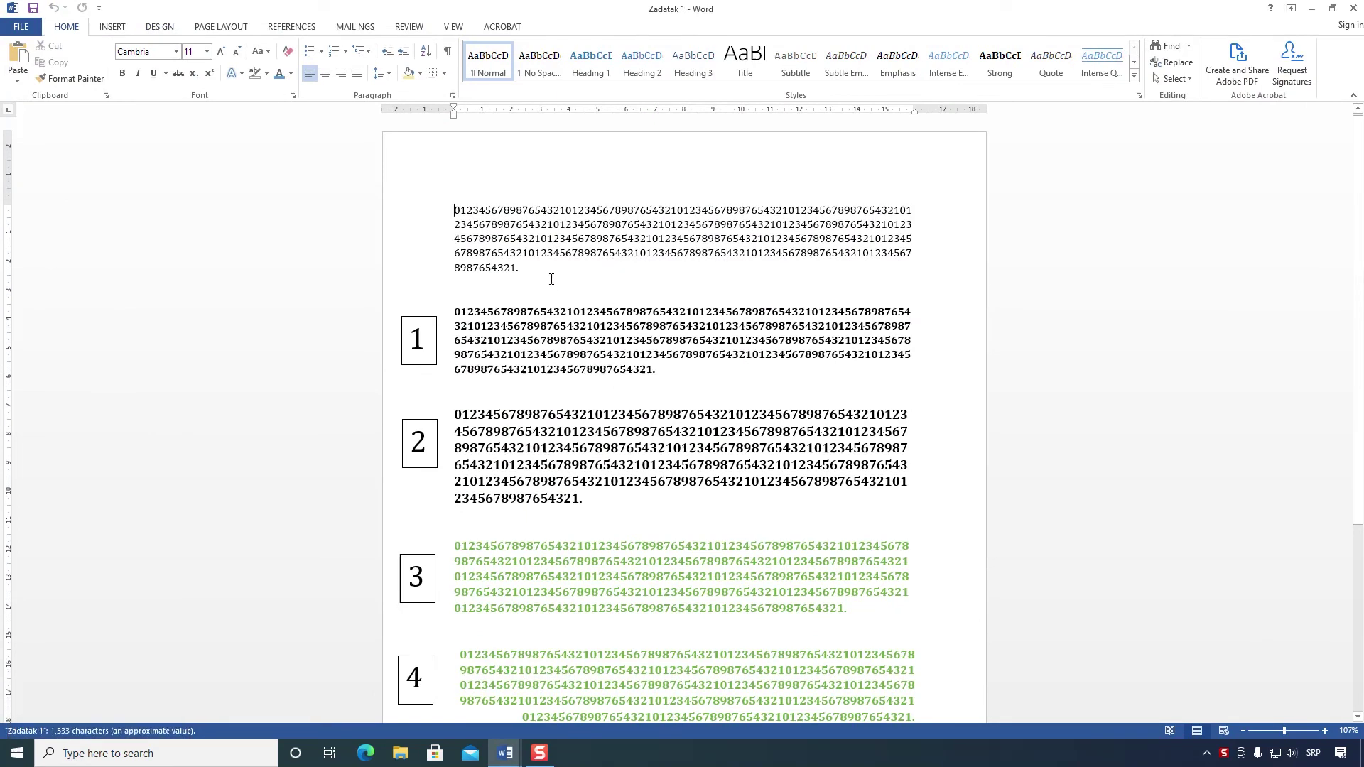
Step: Examine the unformatted first paragraph and the numbered sample paragraphs below it in Zadatak 1
drag(545, 273, 456, 223)
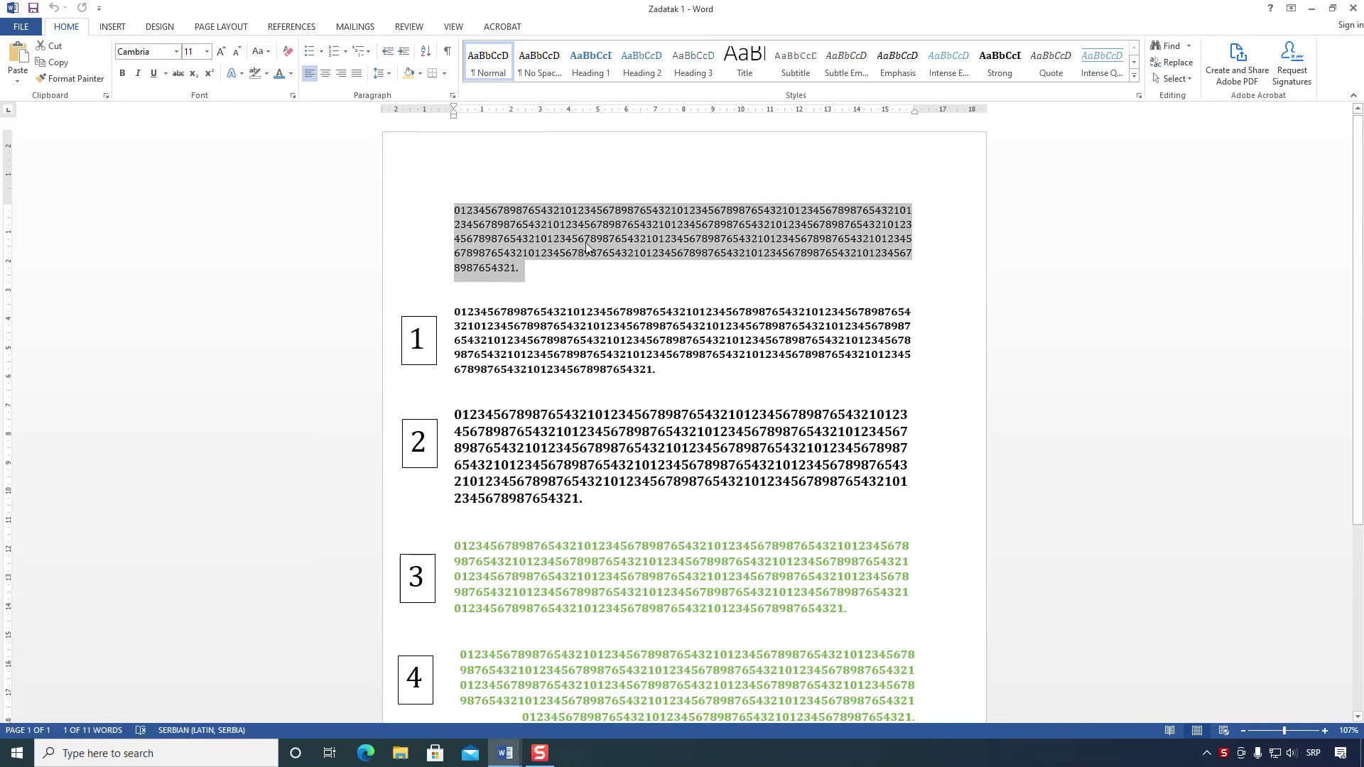
click(552, 265)
scroll(551, 265, down, 4)
scroll(551, 265, up, 3)
scroll(551, 266, down, 5)
scroll(551, 265, up, 3)
scroll(551, 266, up, 2)
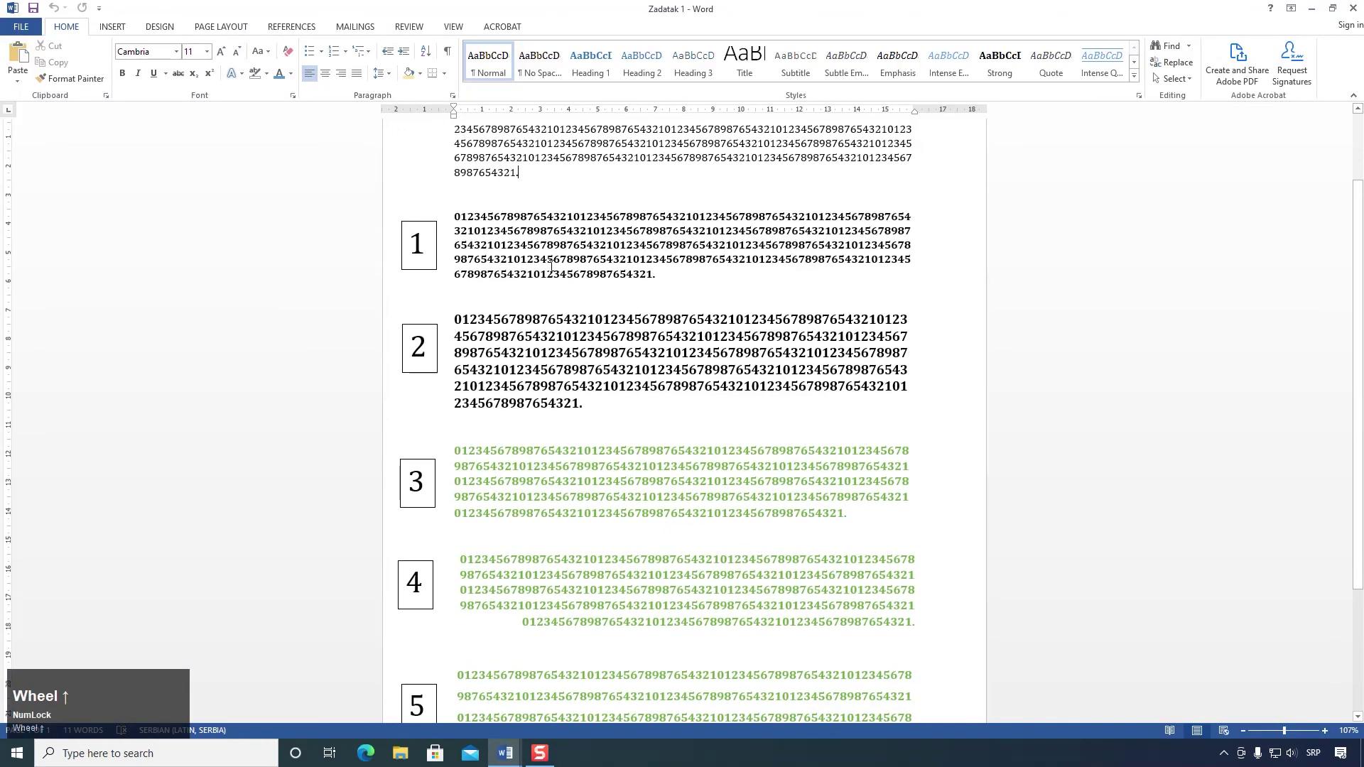
scroll(552, 269, down, 2)
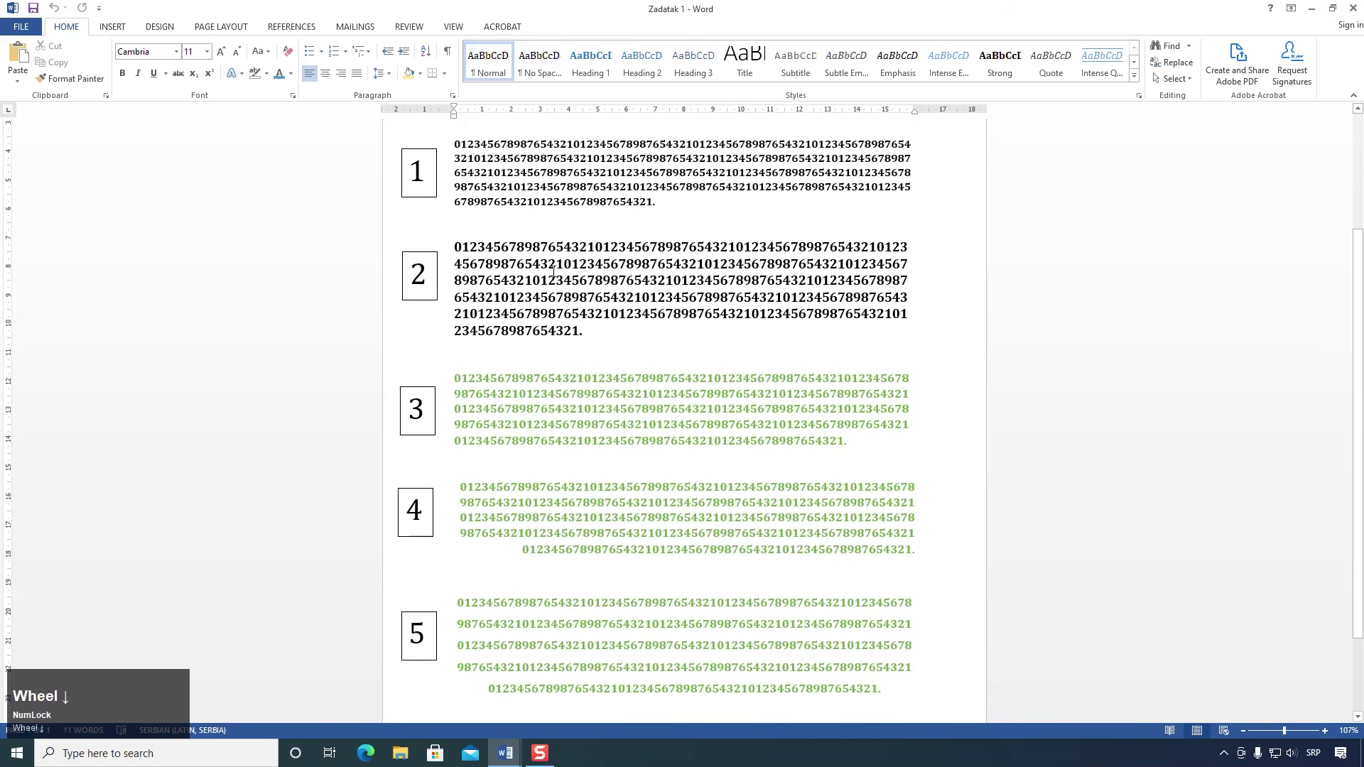
Step: Review the unformatted first paragraph and the five numbered sample paragraphs in Zadatak 1
scroll(552, 272, up, 2)
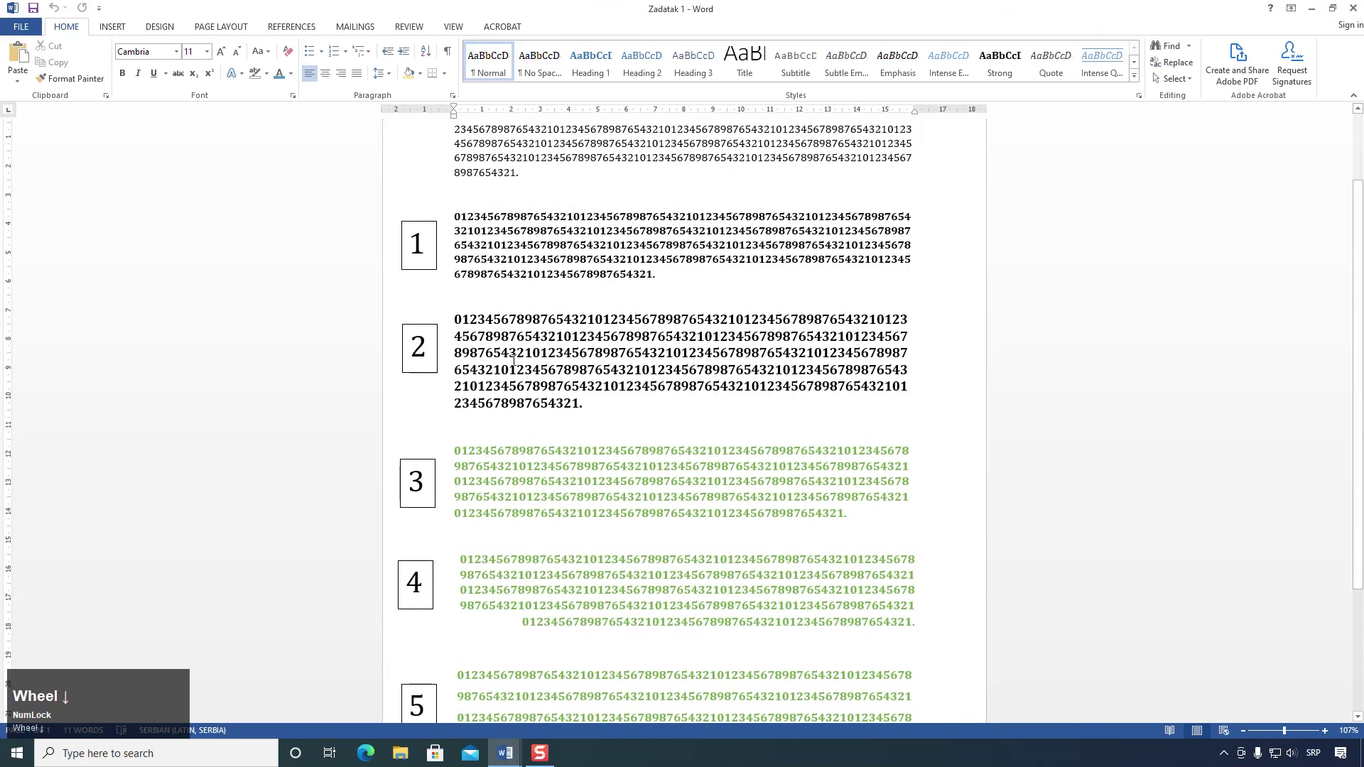
scroll(513, 360, down, 3)
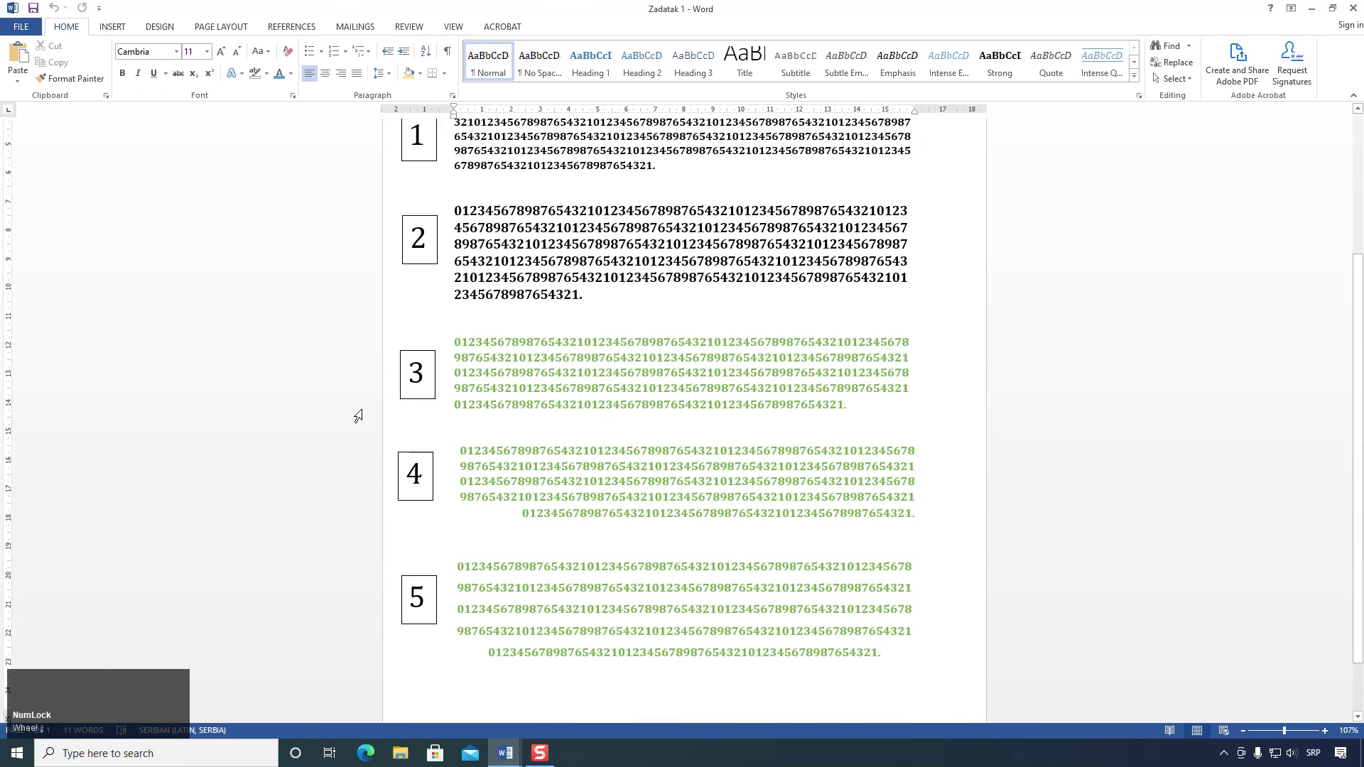
scroll(356, 422, up, 2)
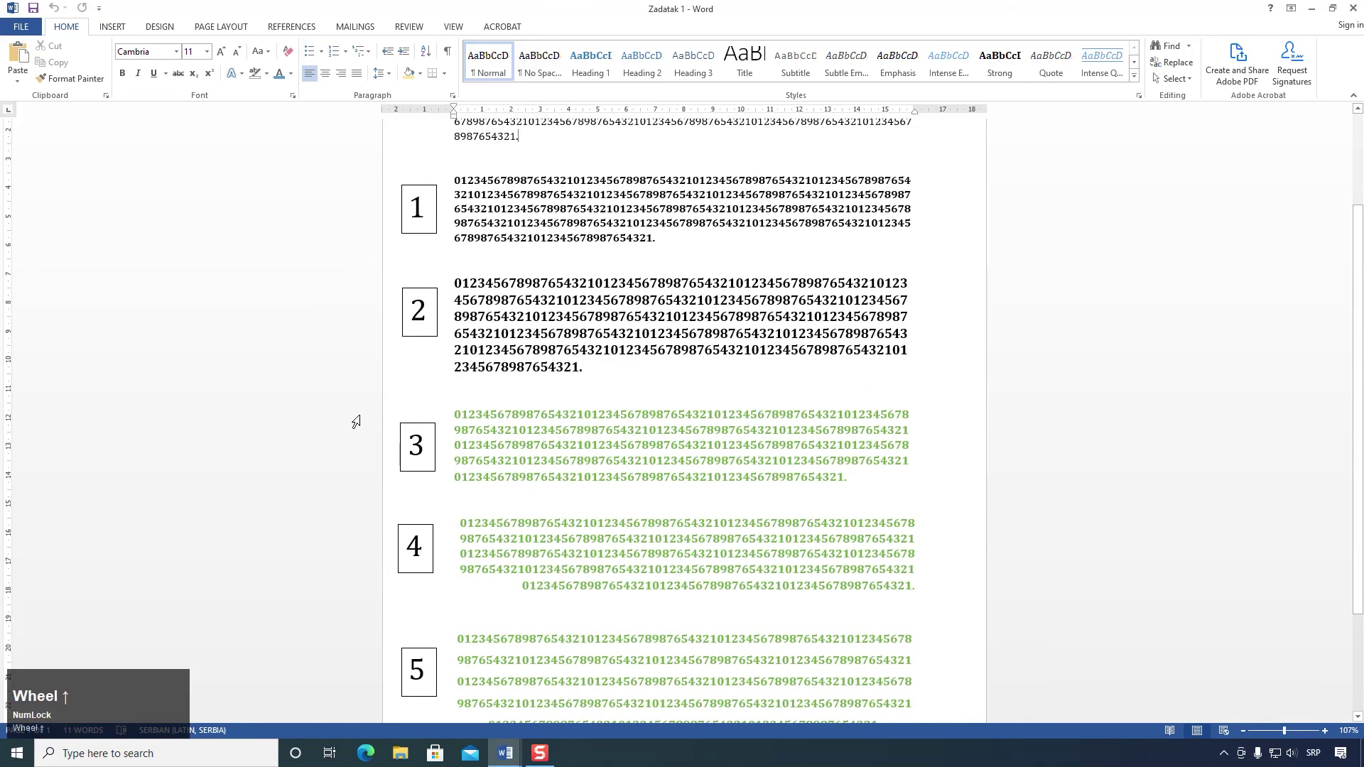
scroll(410, 435, up, 2)
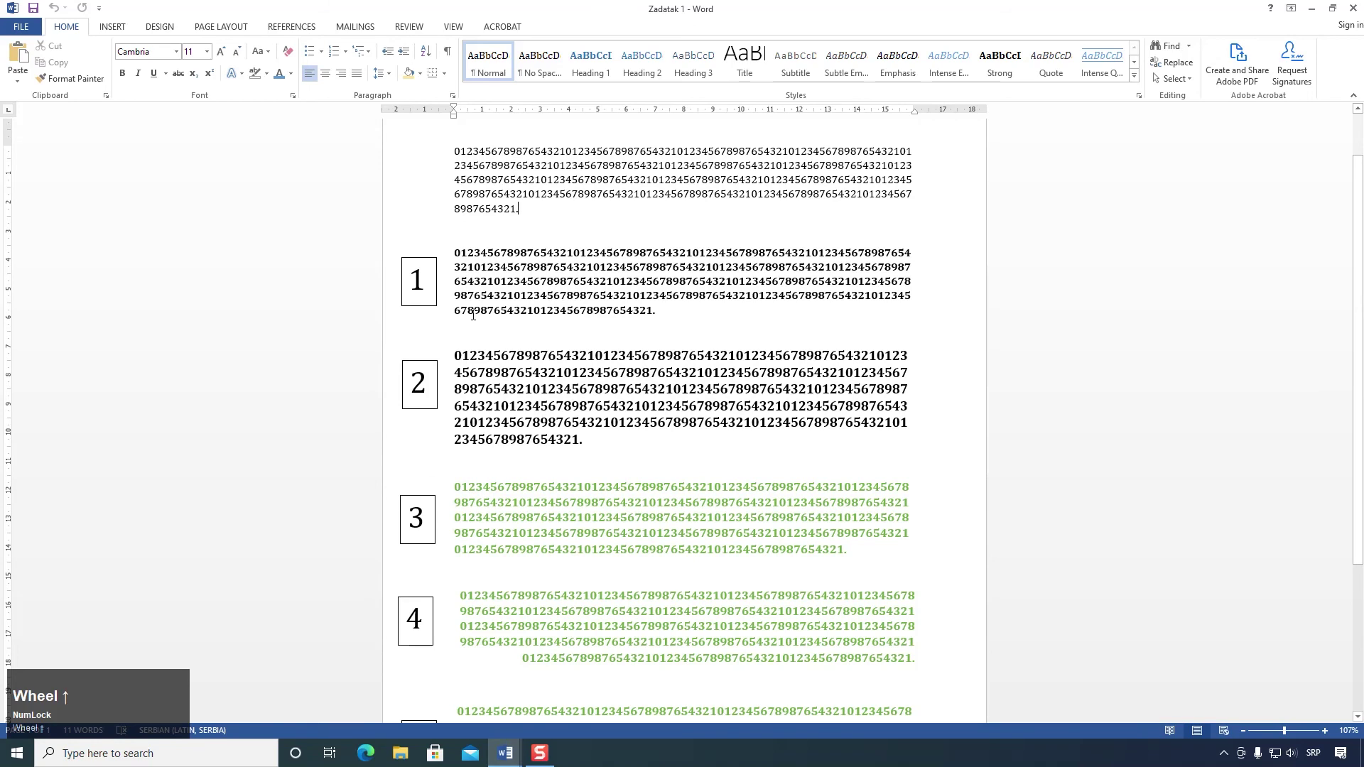
drag(543, 215, 379, 147)
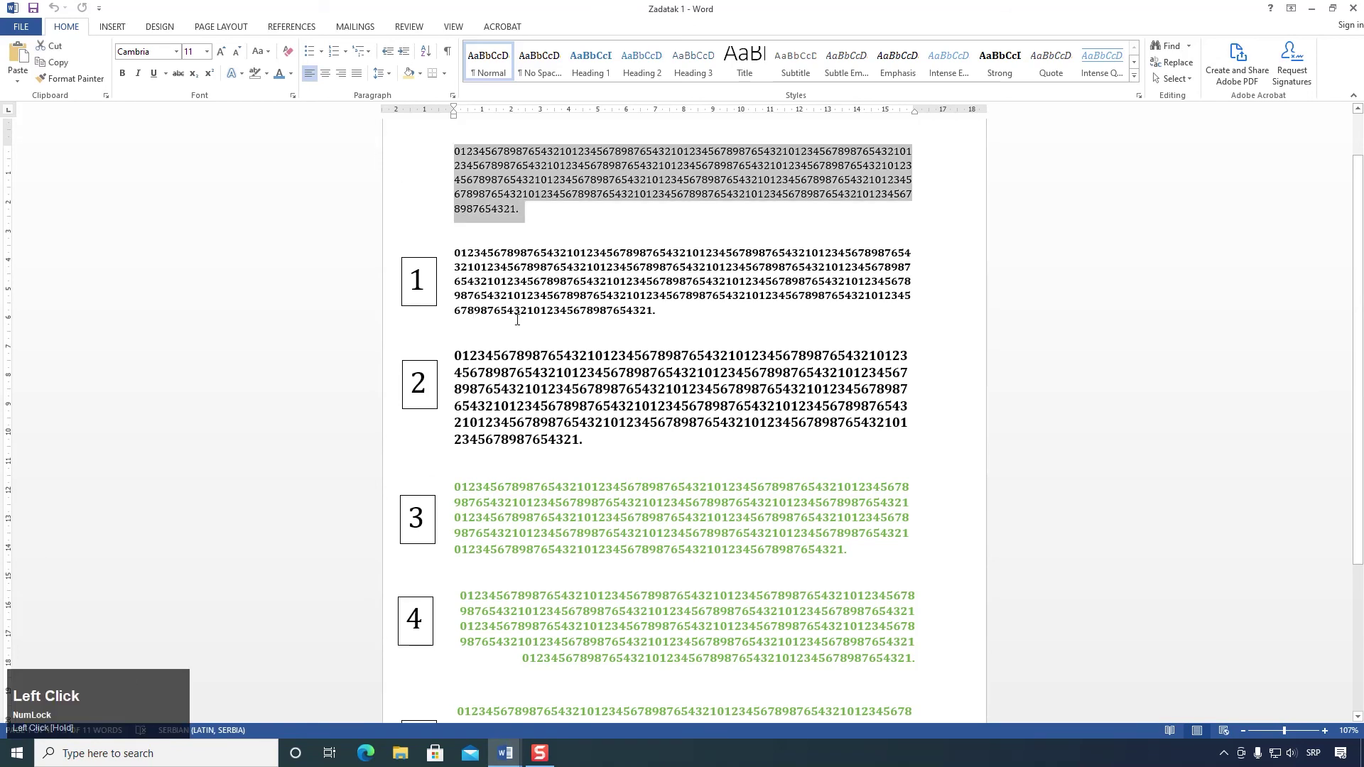
scroll(484, 311, down, 2)
click(475, 212)
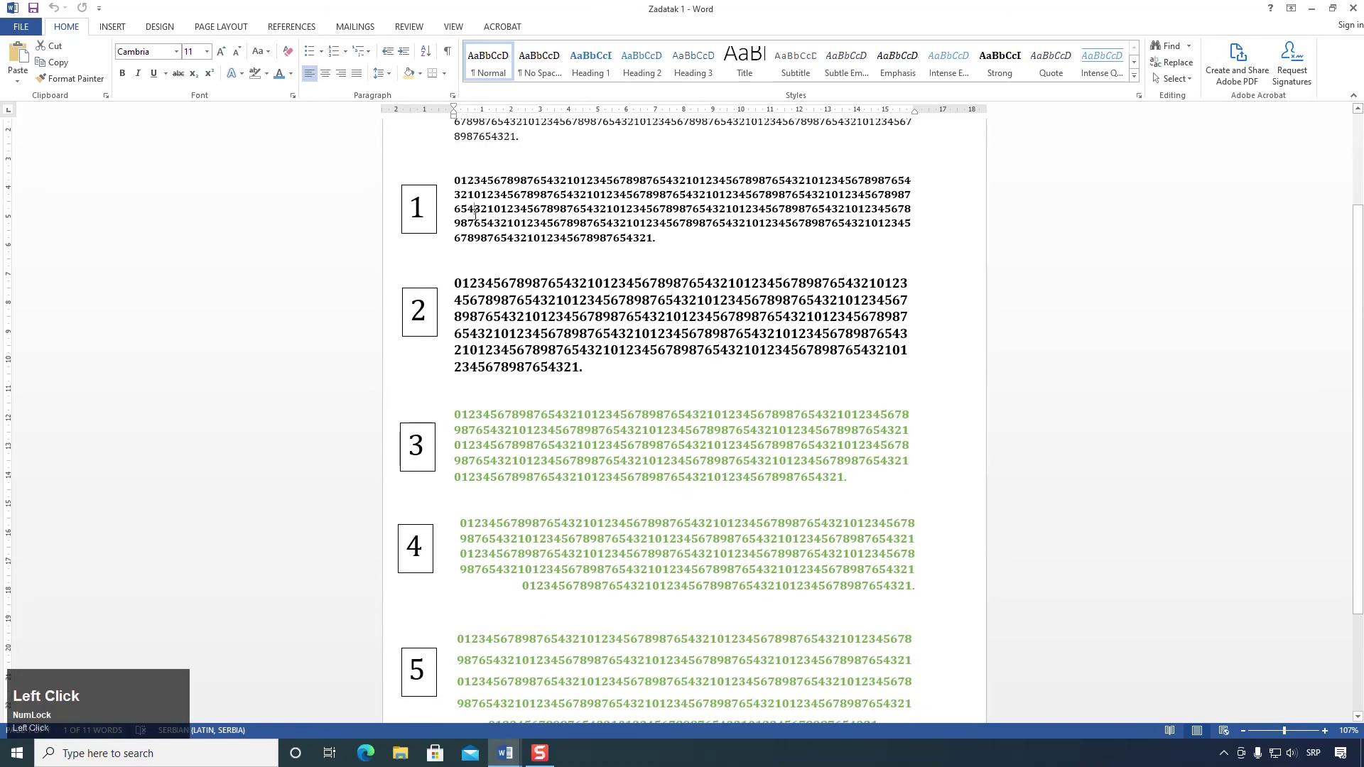
scroll(477, 217, up, 1)
scroll(478, 221, up, 1)
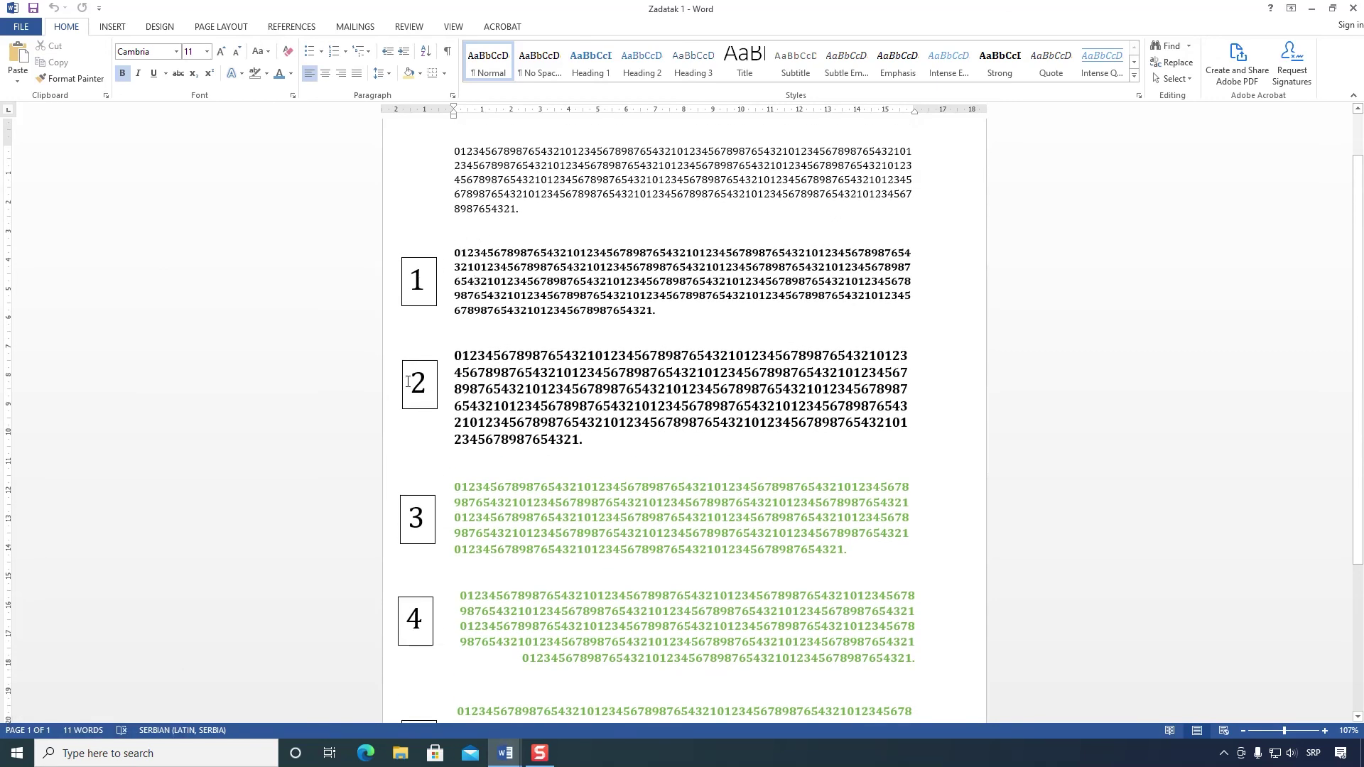
scroll(500, 432, down, 1)
scroll(500, 431, down, 3)
scroll(491, 431, up, 3)
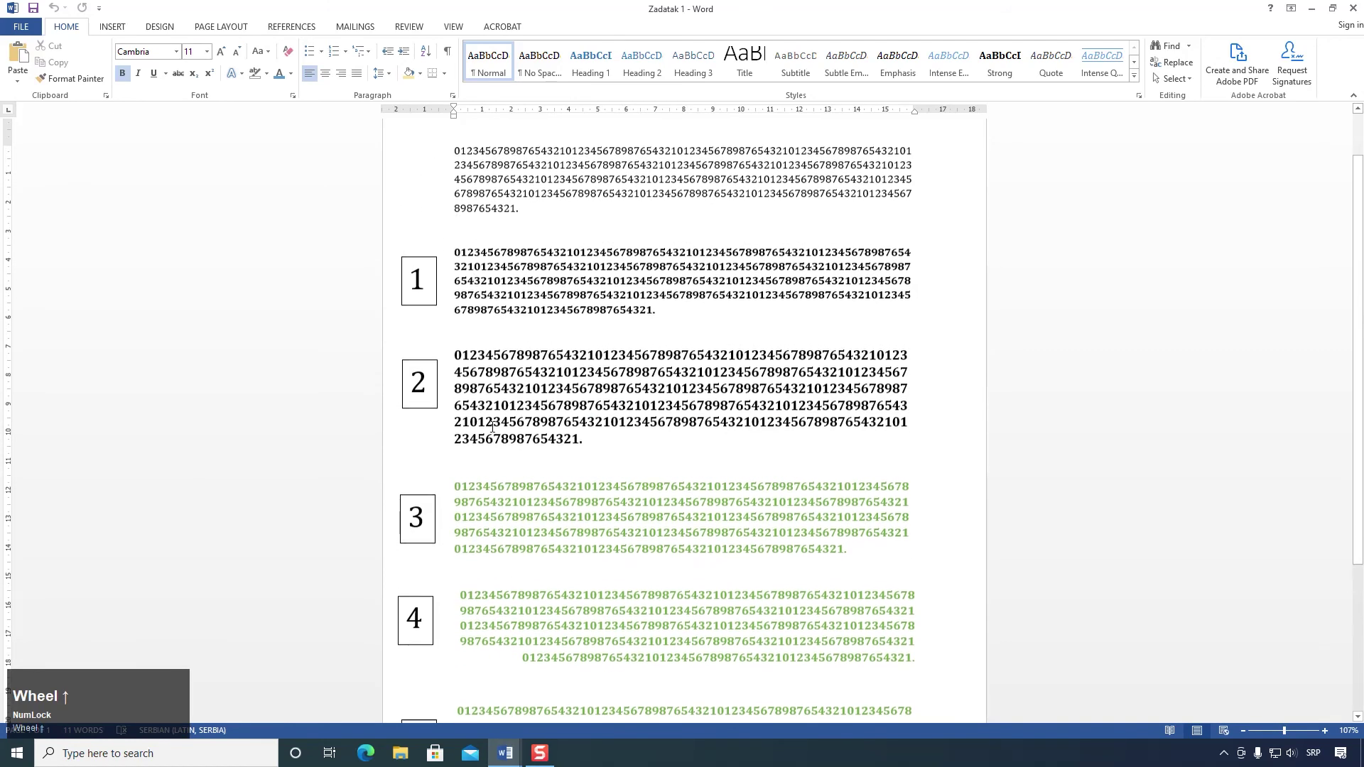
Step: Compare the font formatting of sample paragraph 1 with that of the unformatted paragraph above it
triple_click(536, 307)
scroll(561, 338, up, 1)
scroll(561, 338, up, 1)
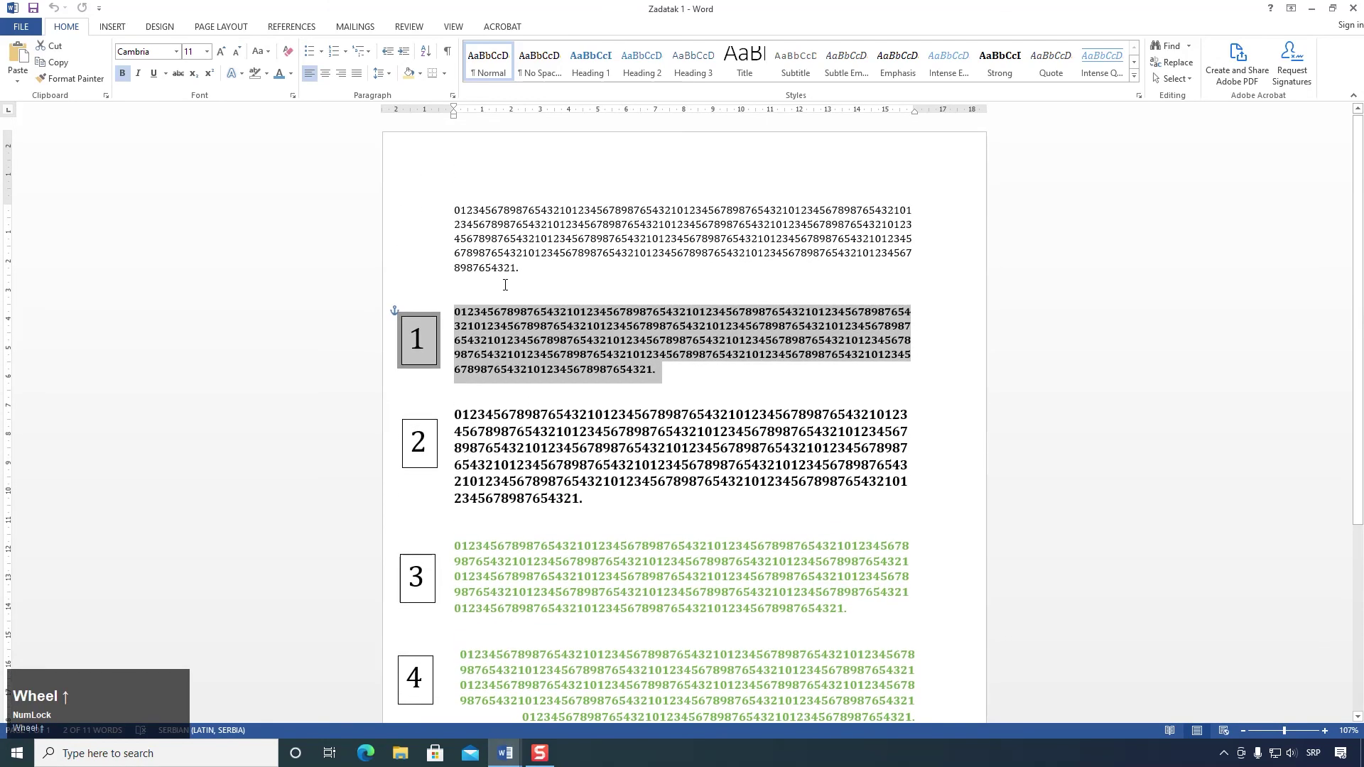
click(515, 252)
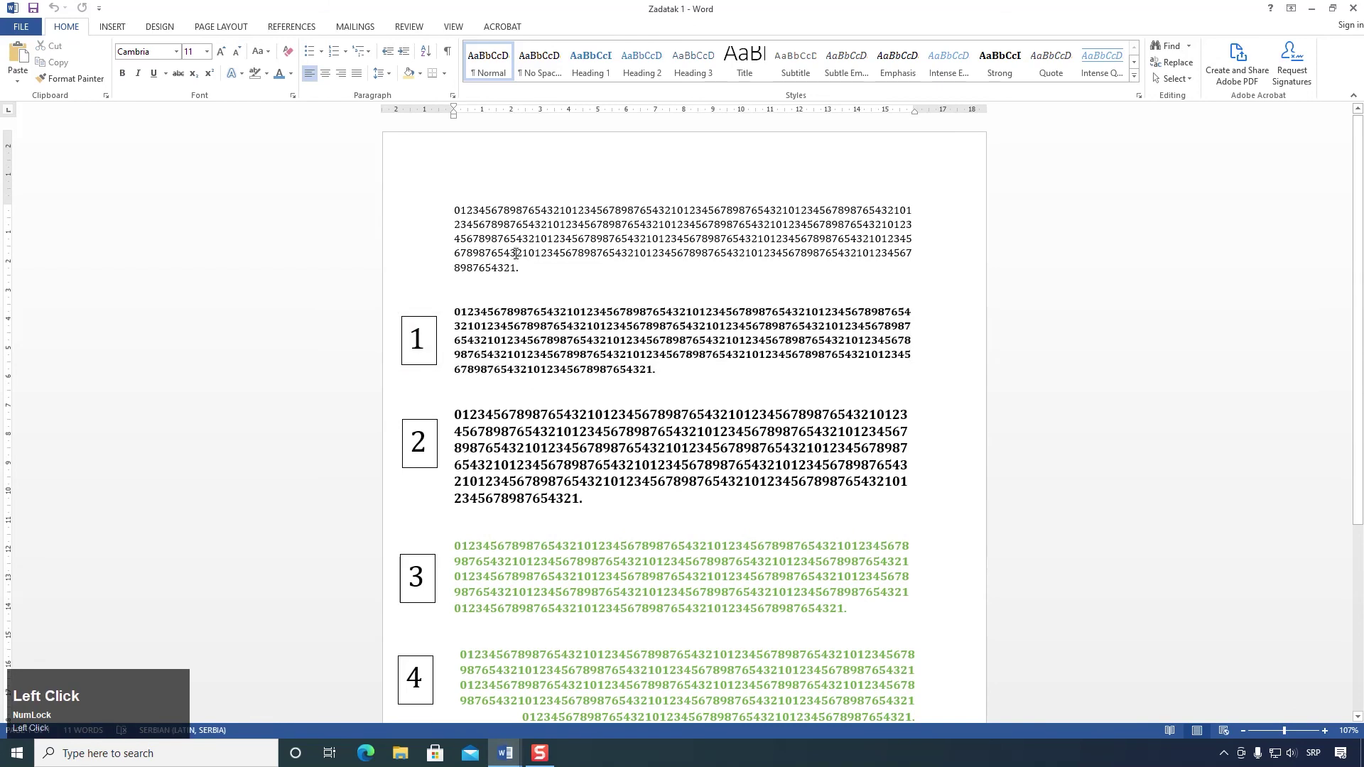
click(598, 344)
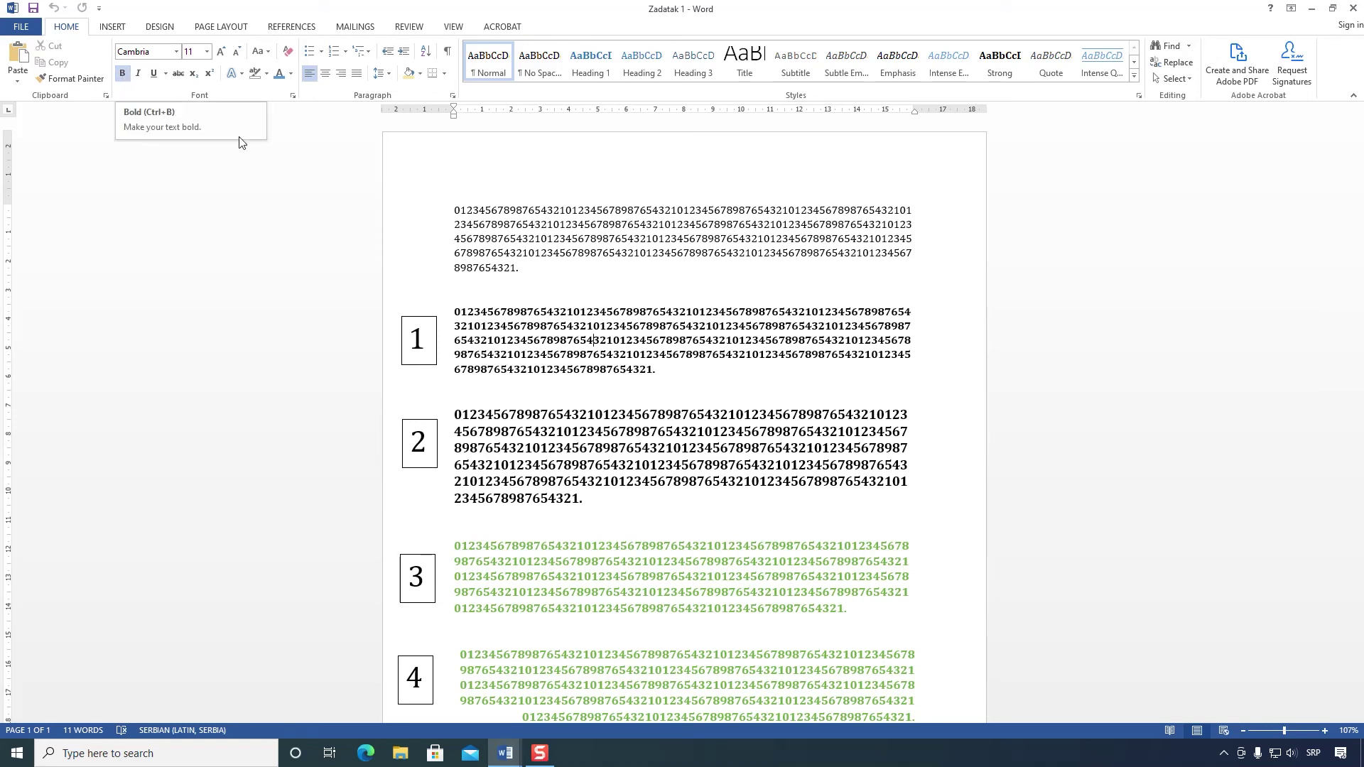
click(491, 224)
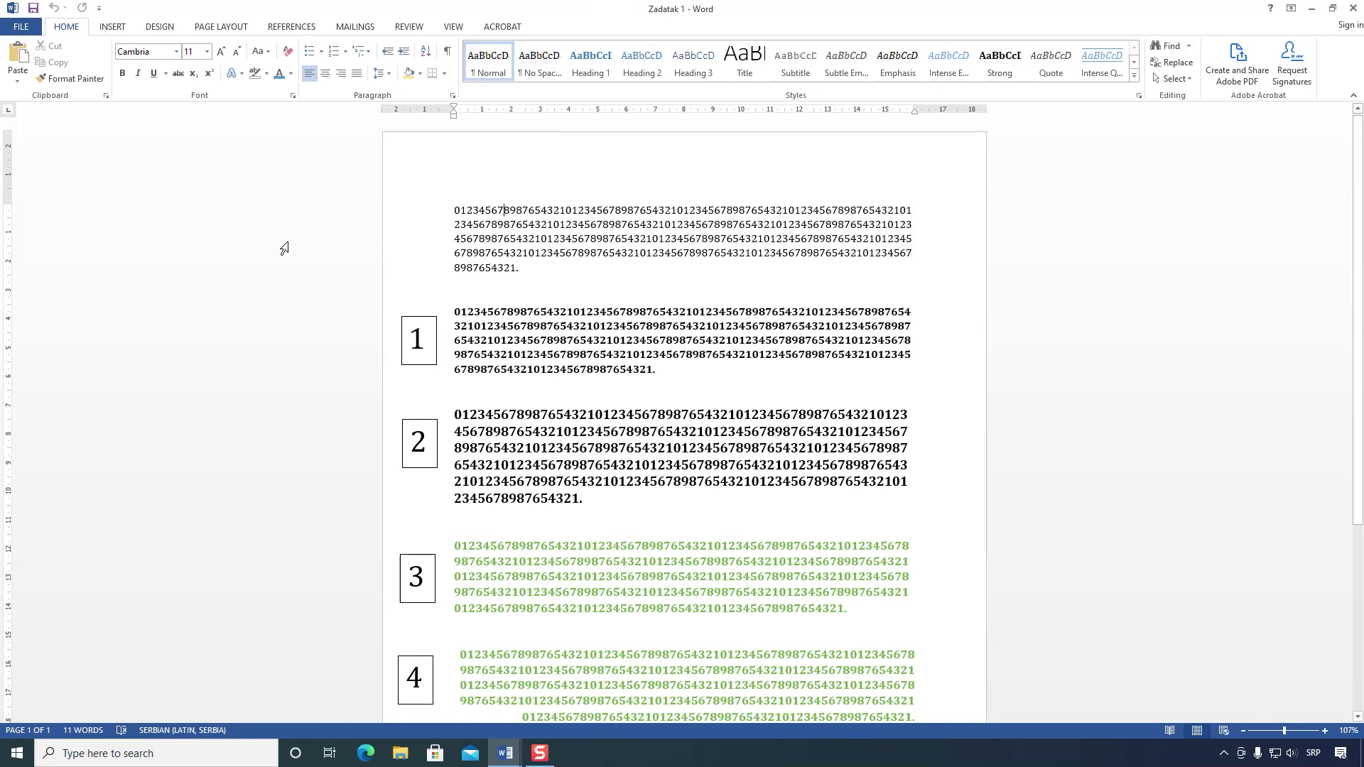
Step: Examine the color, alignment and line spacing of sample paragraphs 2 to 5 against the unformatted starting paragraph
scroll(284, 249, down, 3)
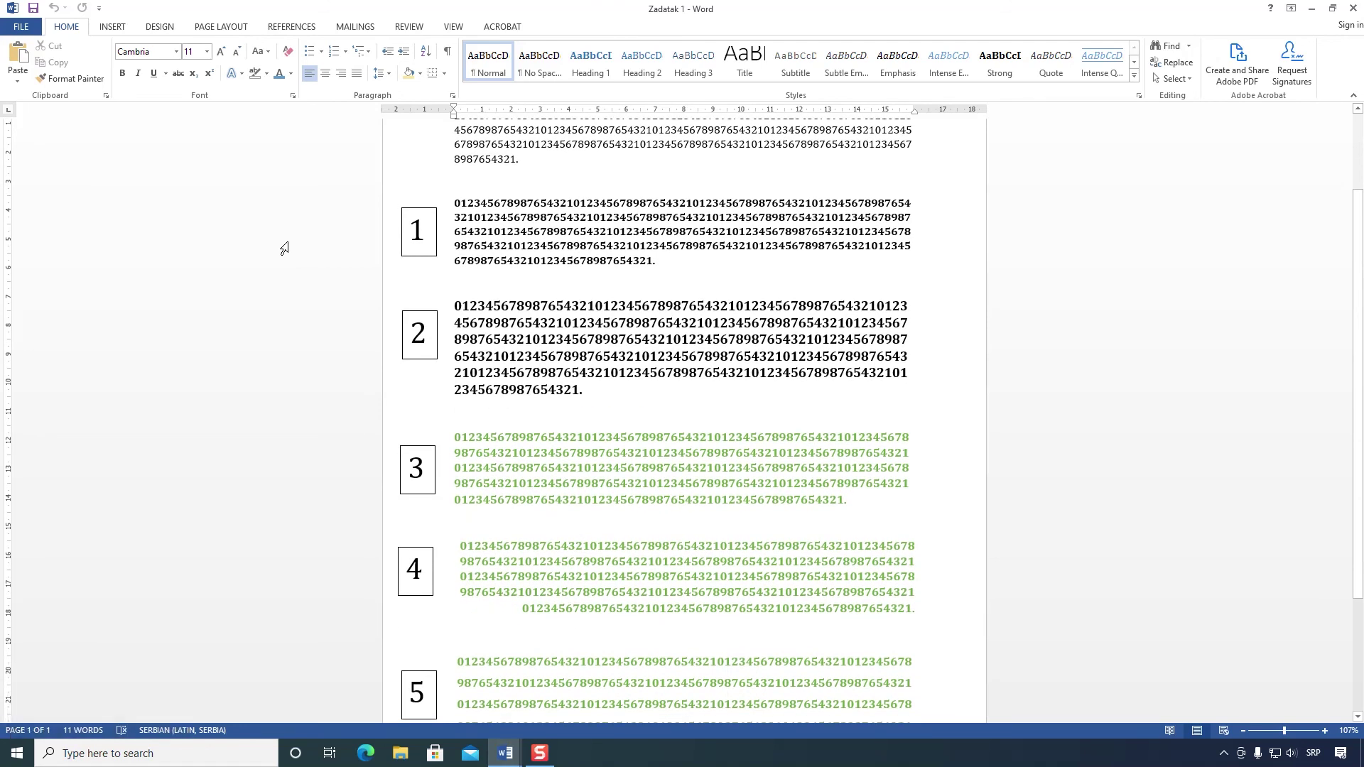
scroll(285, 249, down, 1)
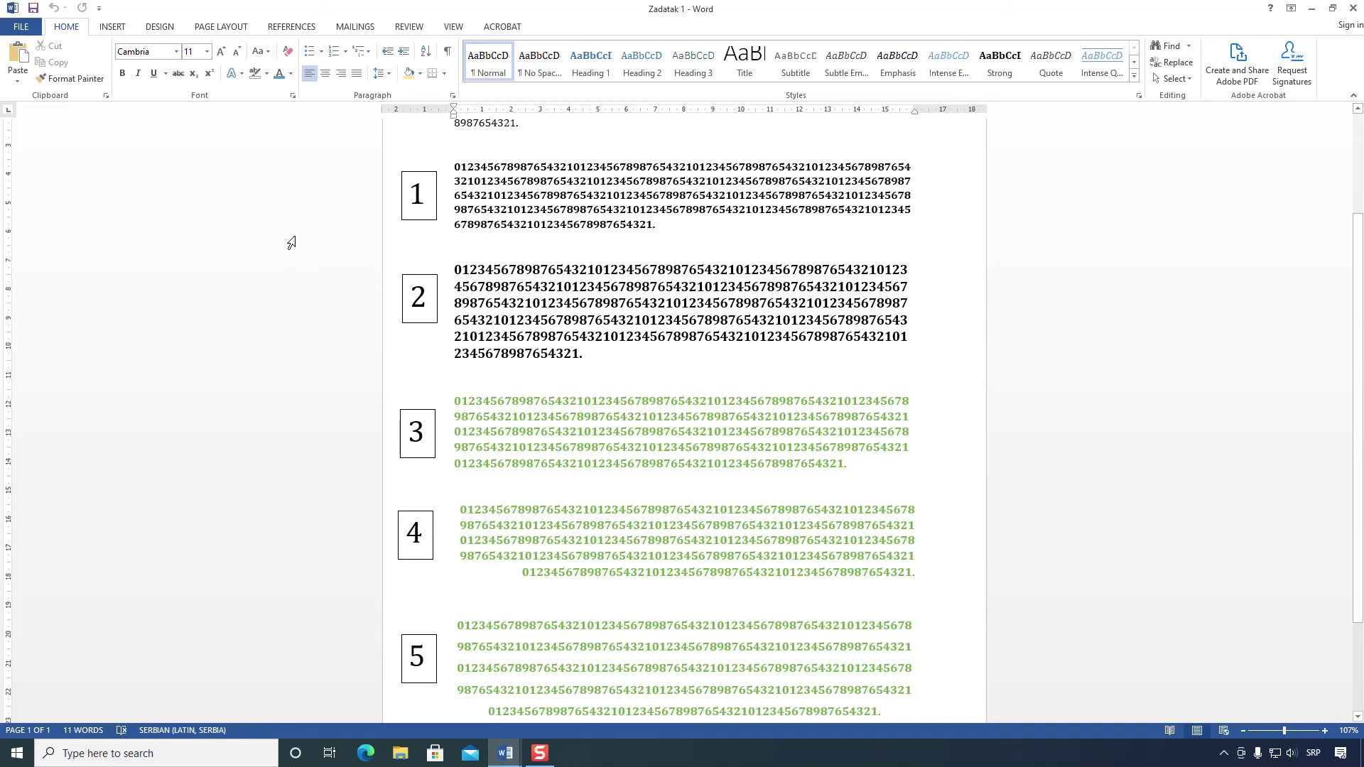
scroll(299, 255, up, 2)
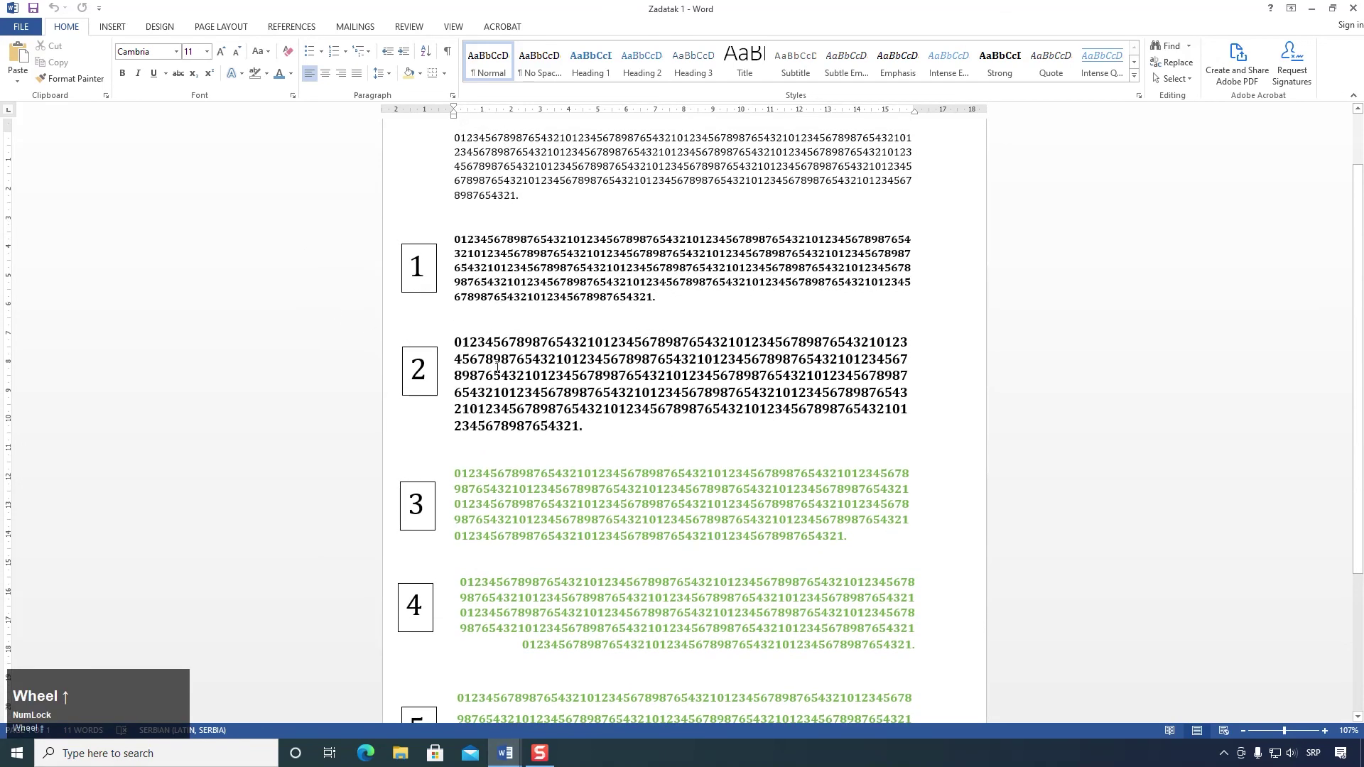
scroll(489, 375, up, 1)
scroll(267, 364, down, 4)
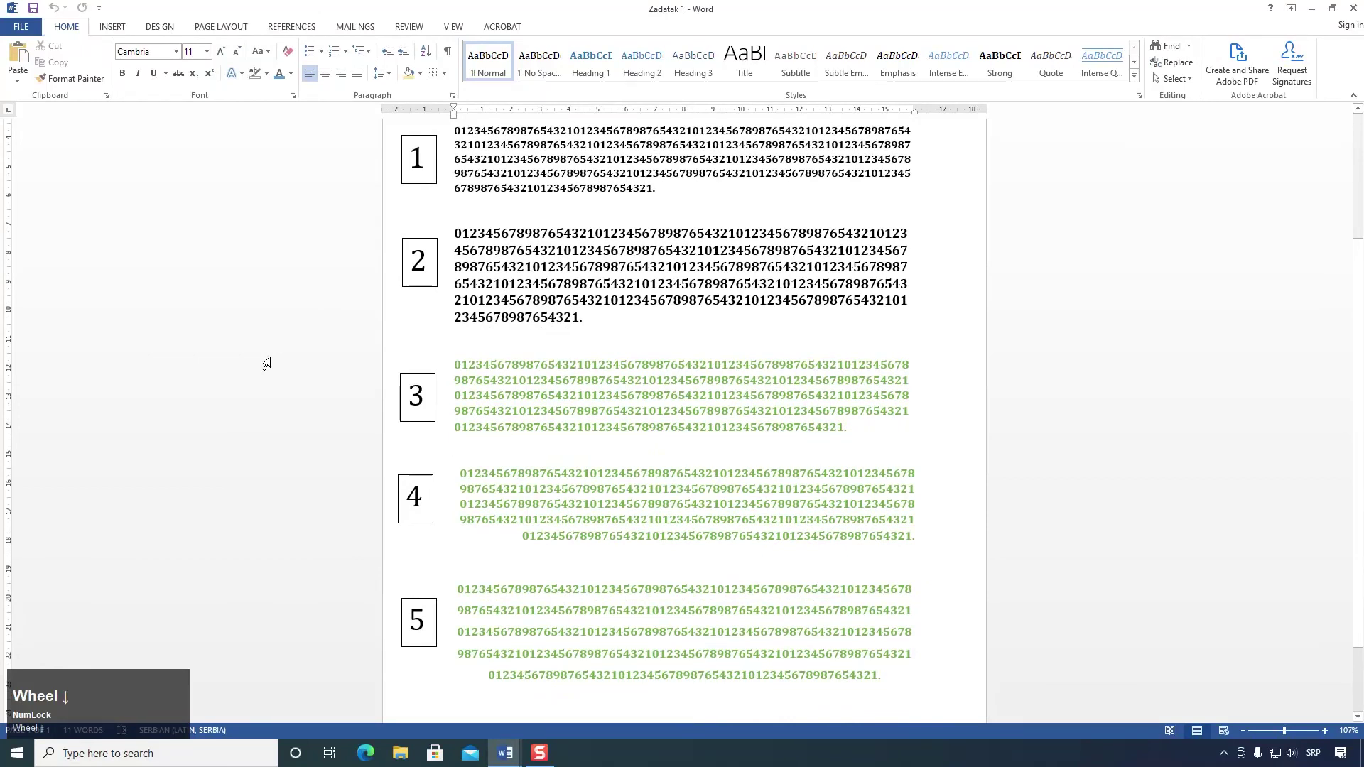
scroll(266, 364, up, 2)
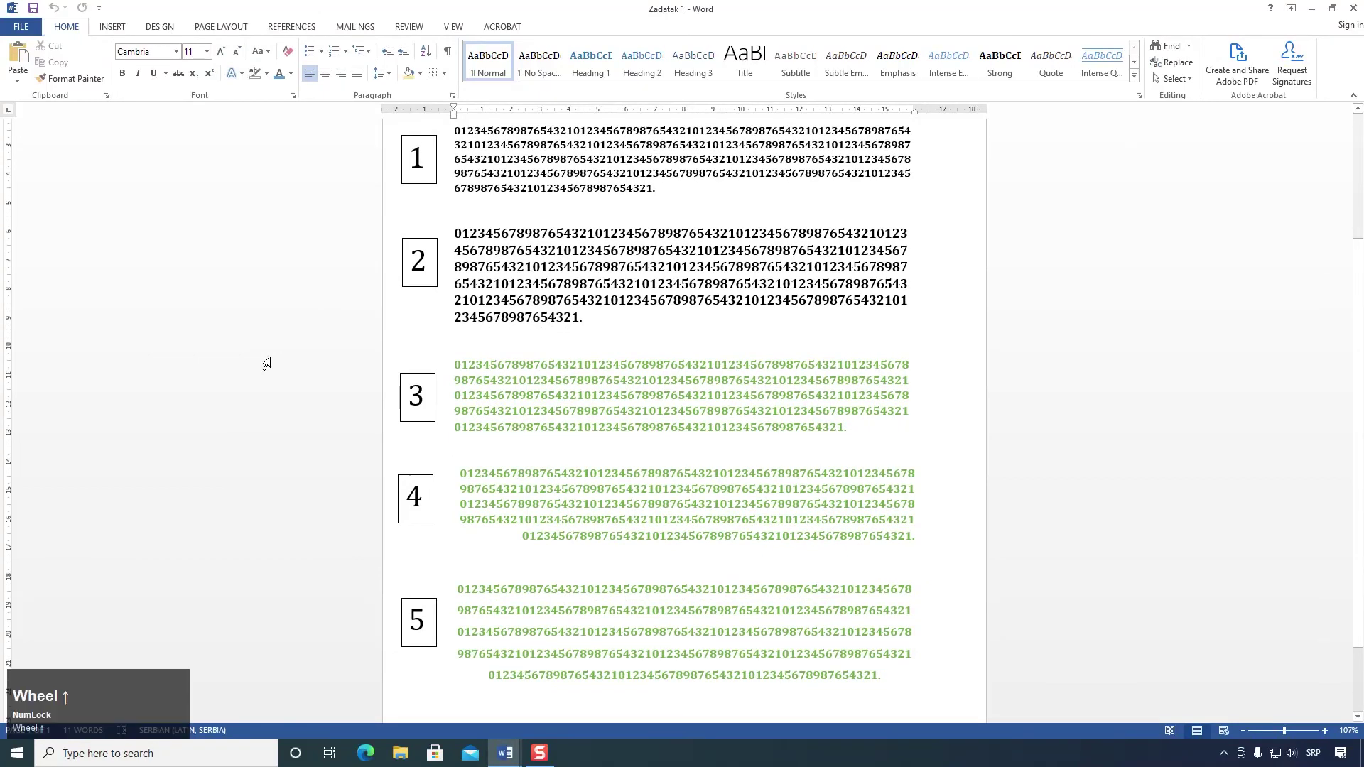
scroll(267, 364, up, 3)
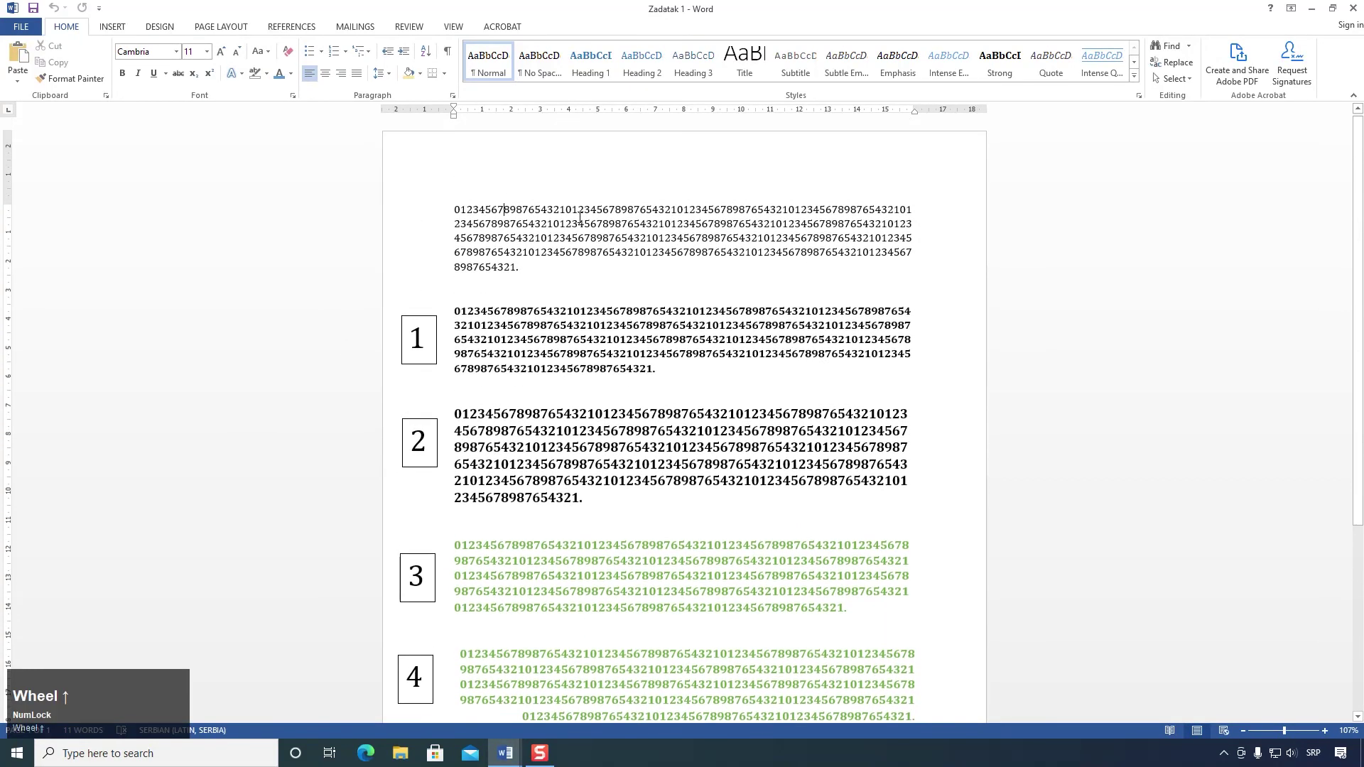
drag(531, 268, 461, 221)
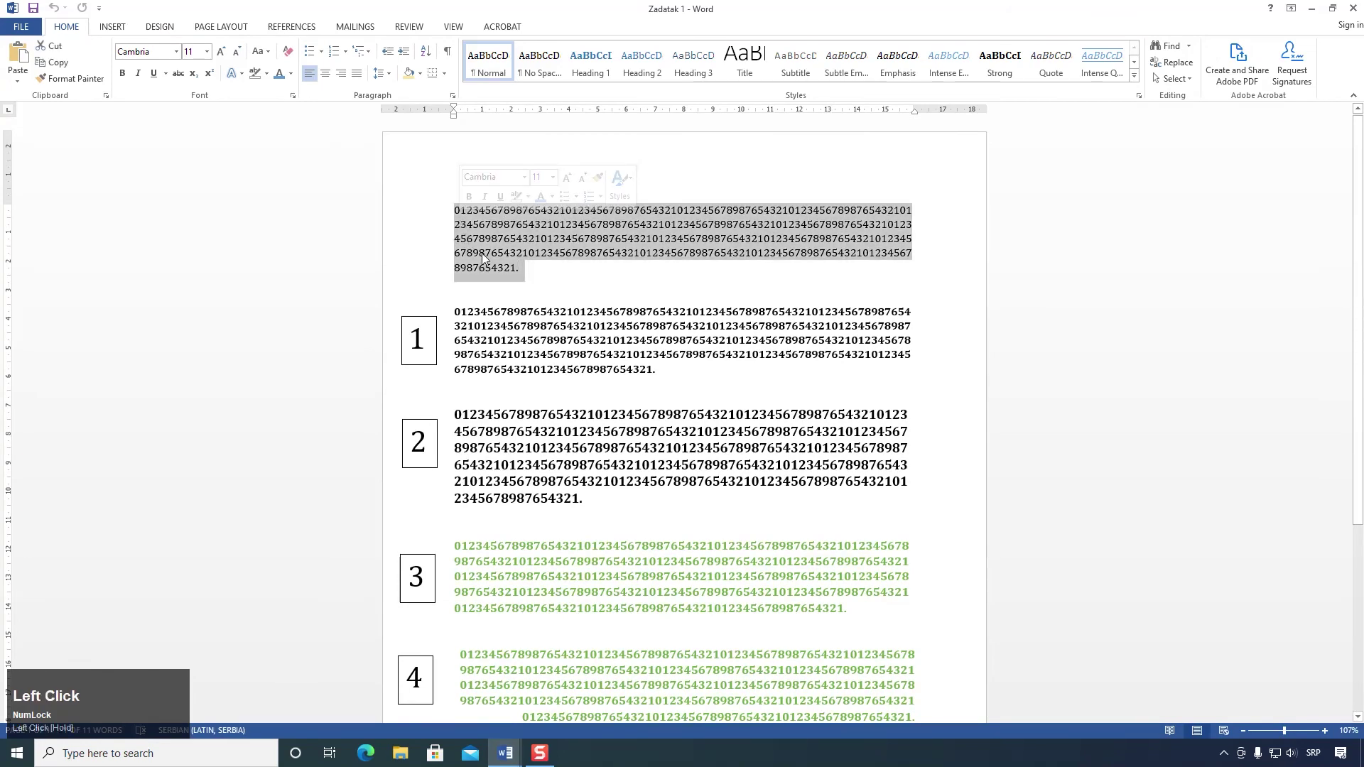
click(536, 274)
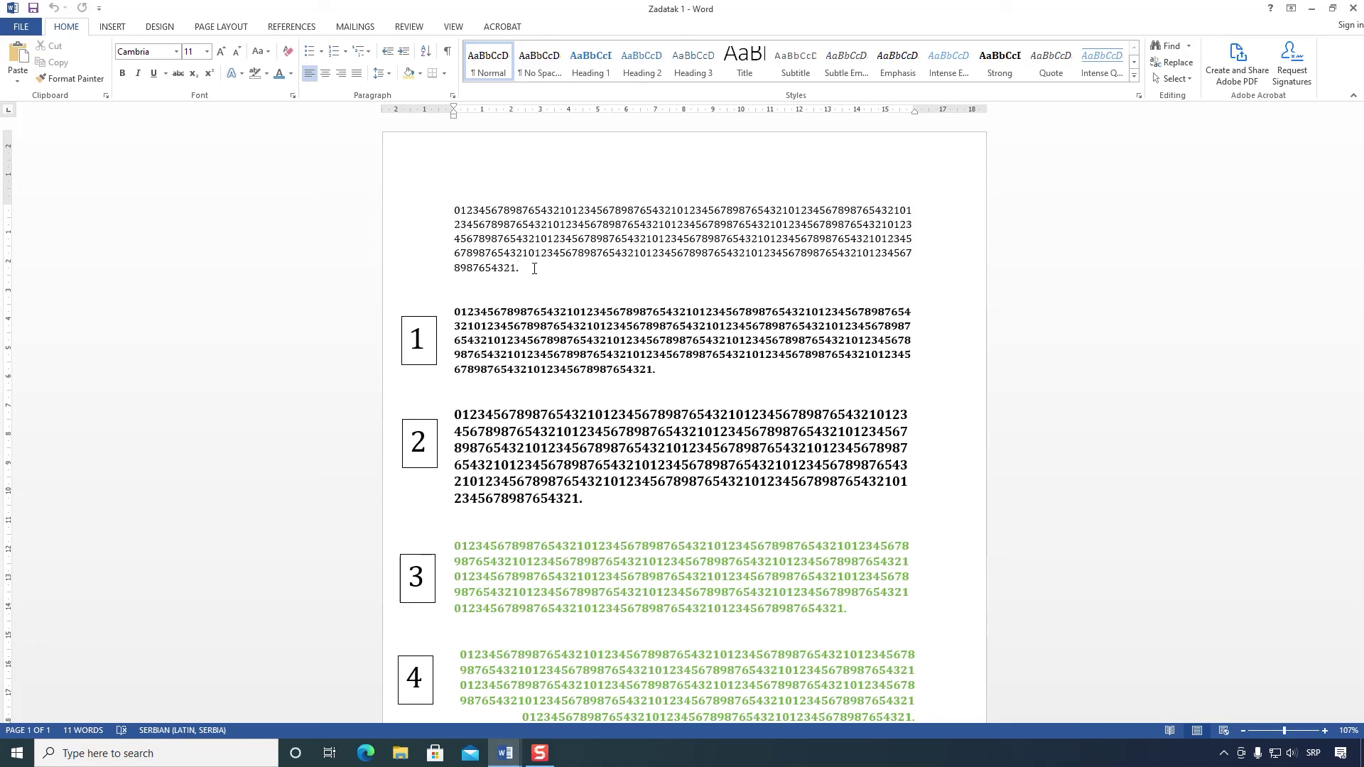
scroll(534, 268, down, 5)
scroll(551, 280, up, 3)
scroll(551, 280, up, 2)
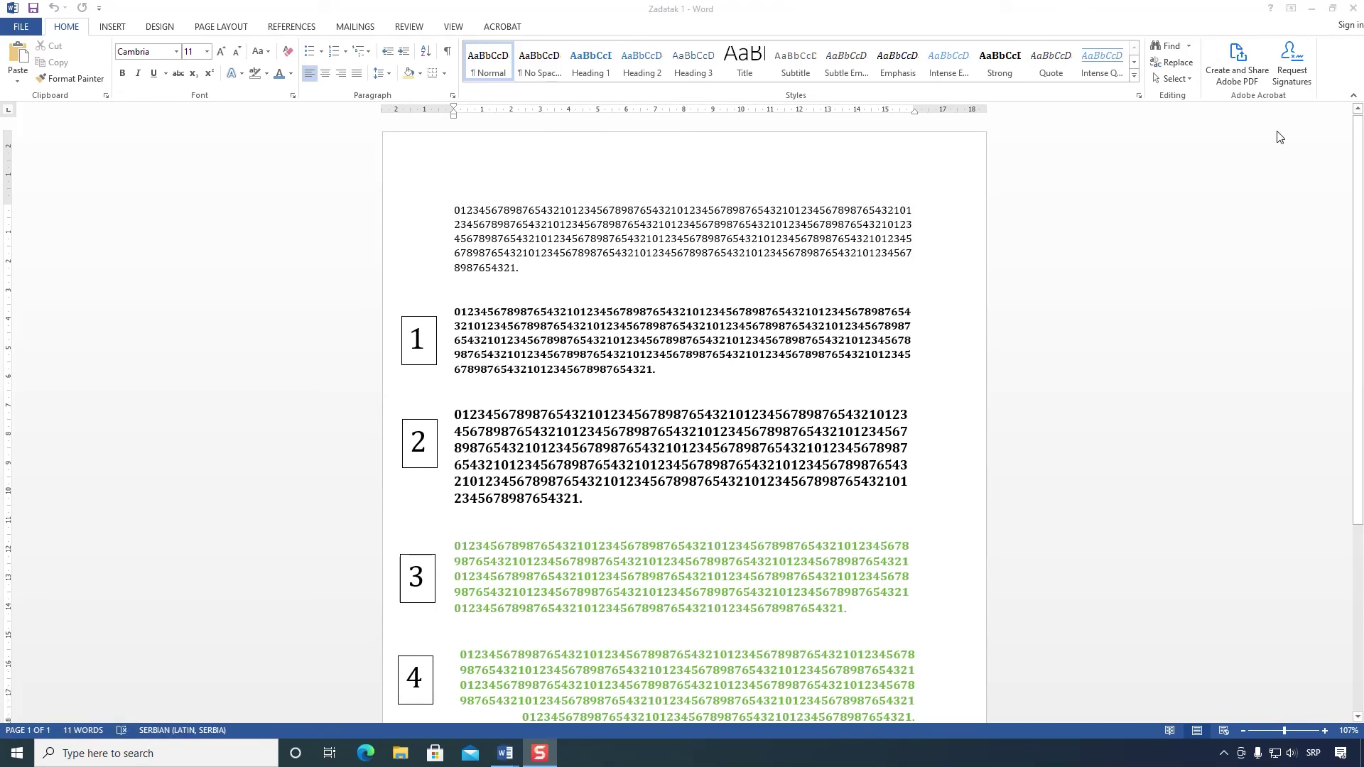
Step: Close the Zadatak 1 and Document1 documents without saving and return to the desktop
click(1314, 10)
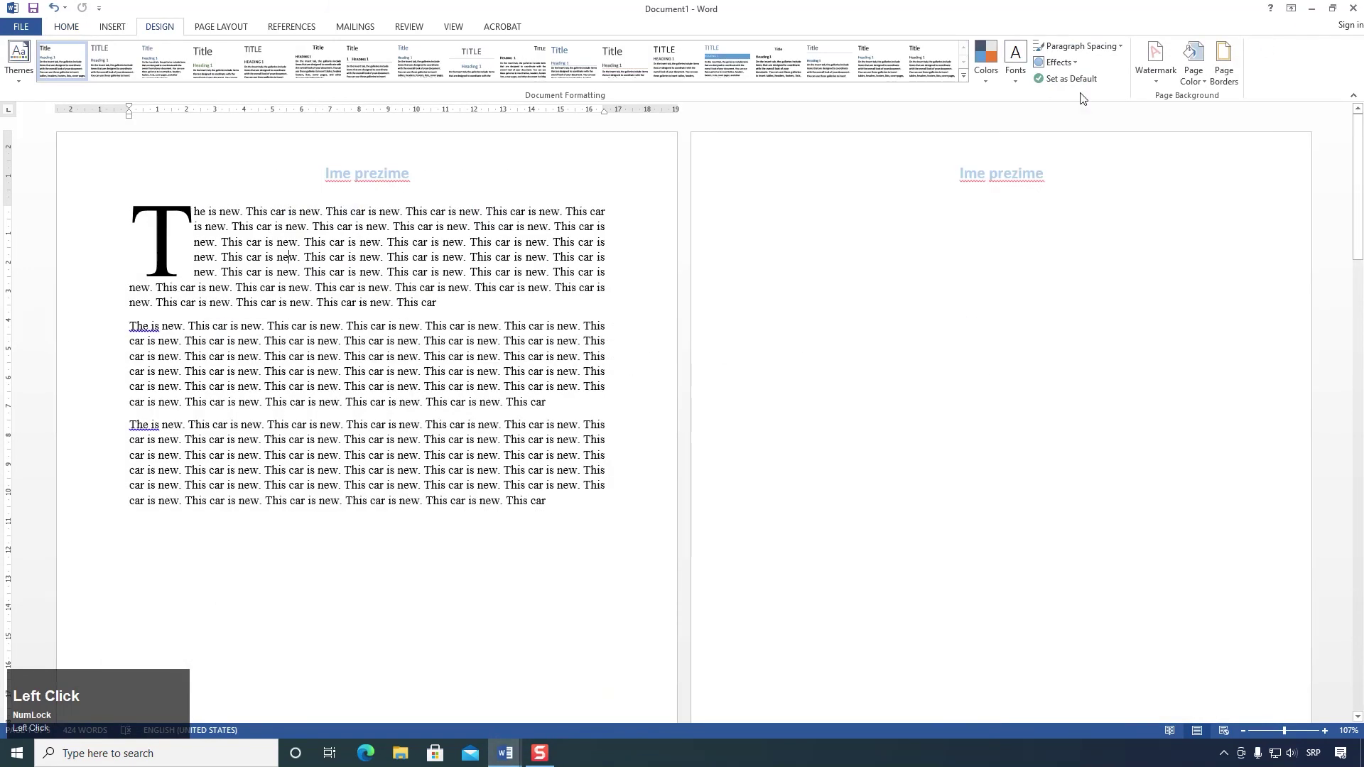
click(1353, 8)
click(683, 402)
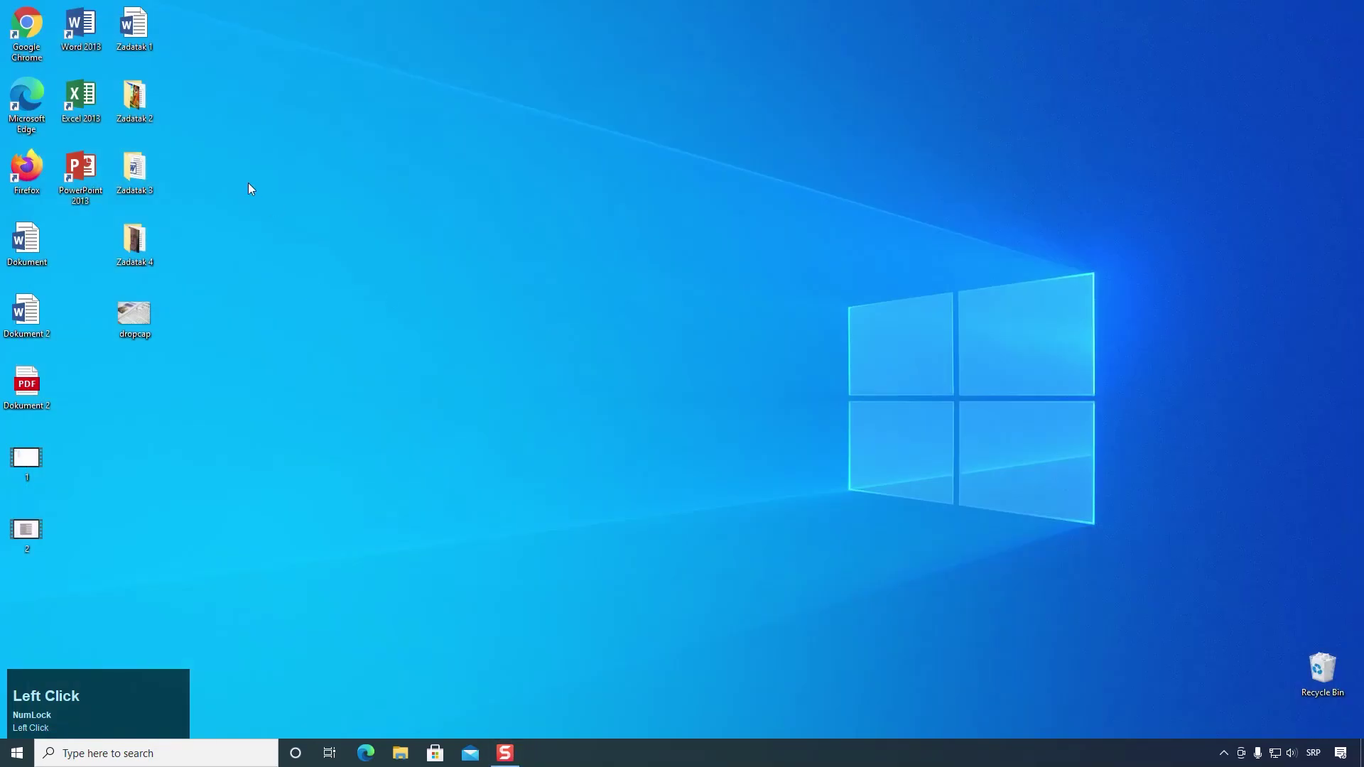
Step: Open the Zadatak 2 folder from the desktop in a maximized window and open its Zadatak 1 Word document
click(145, 102)
double_click(145, 101)
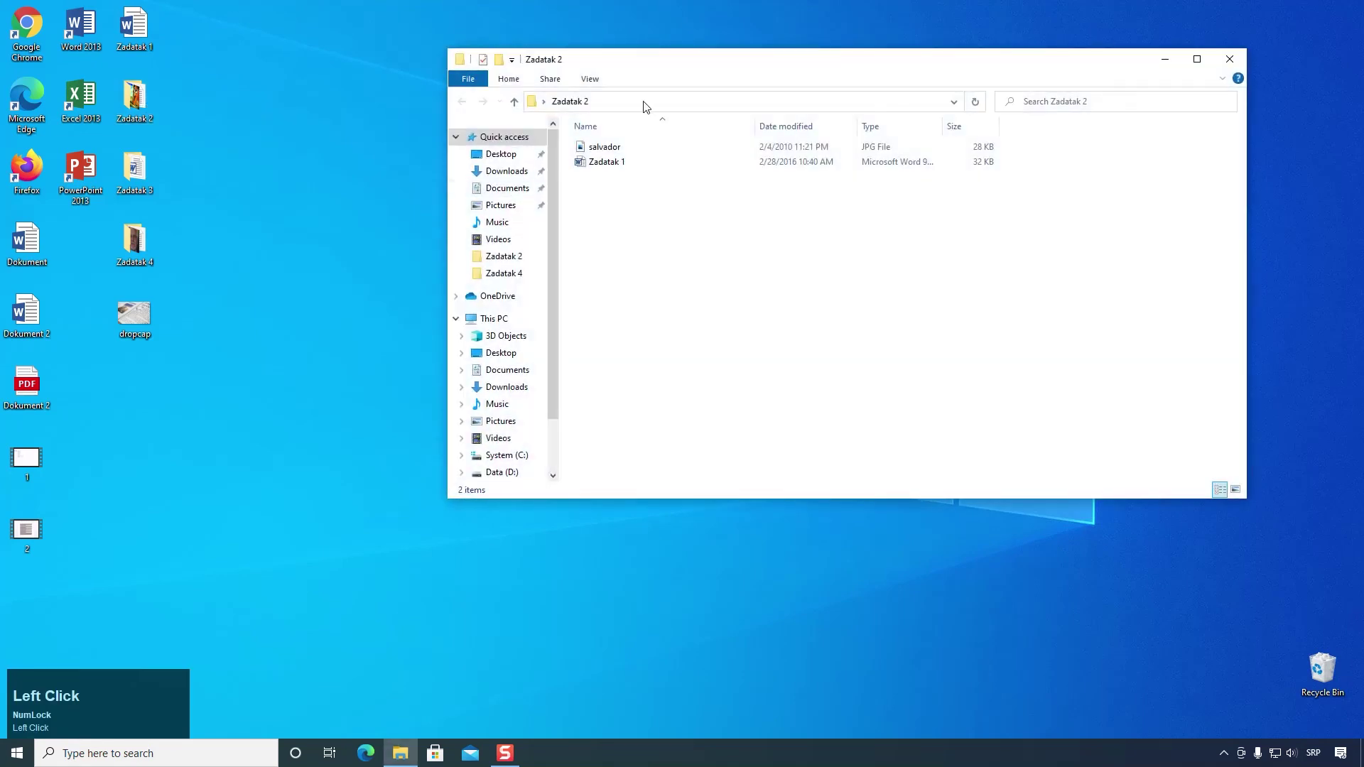
double_click(683, 58)
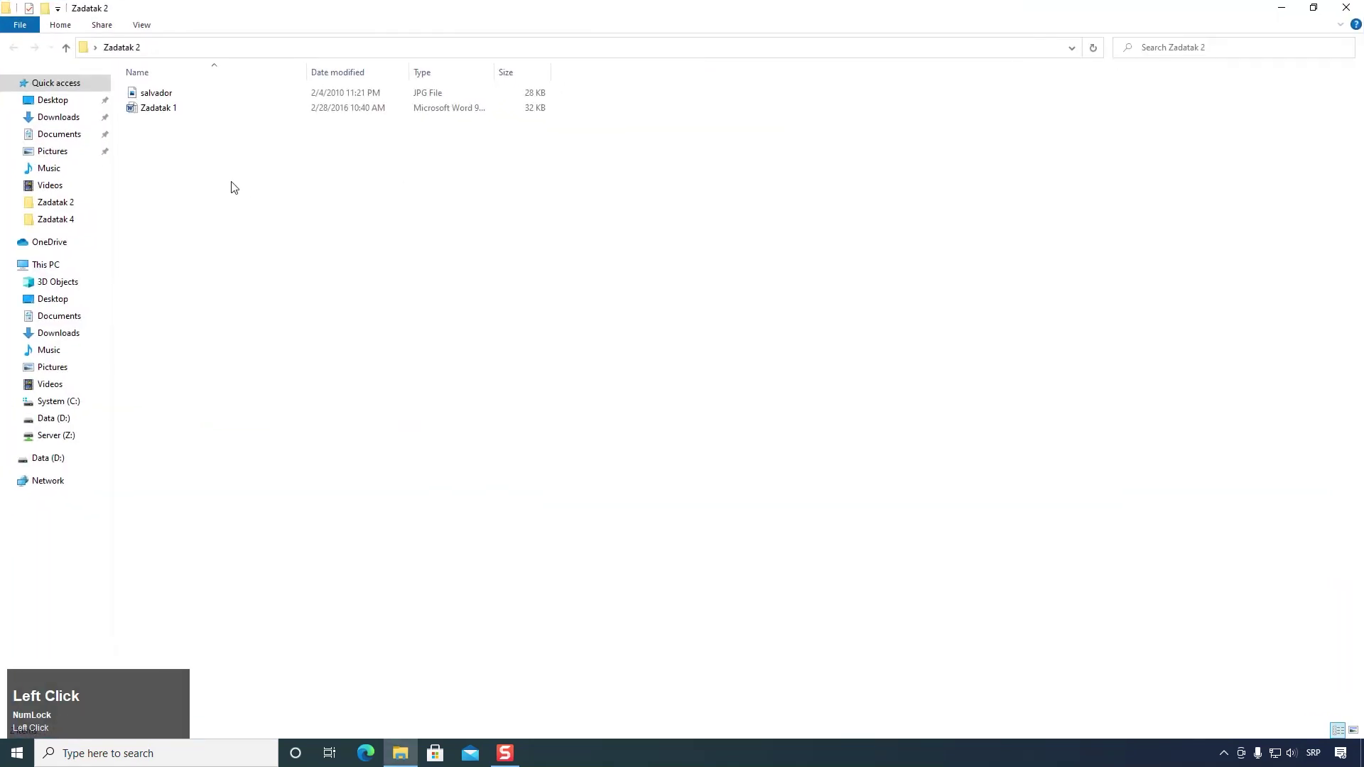
double_click(172, 113)
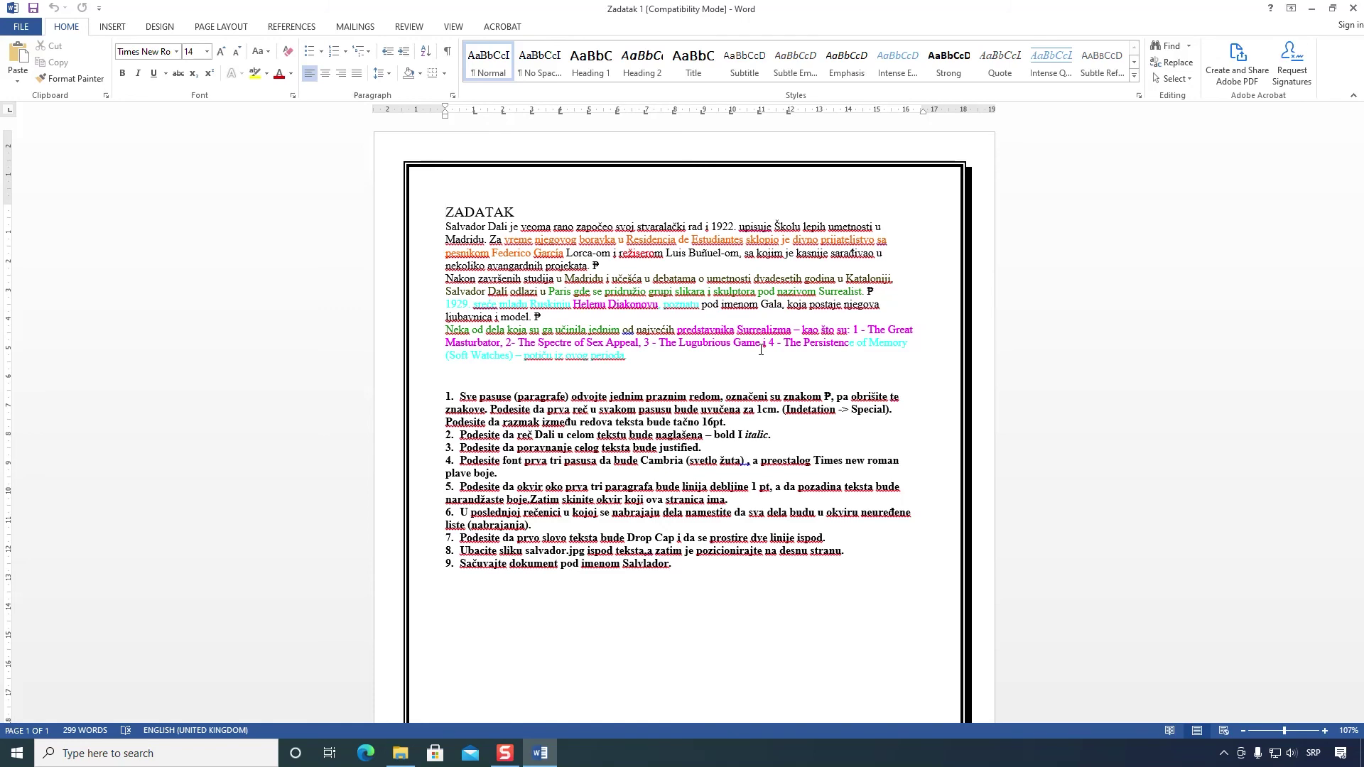
Step: Examine the Salvador Dali text and the nine numbered formatting instructions below it
drag(680, 368, 438, 226)
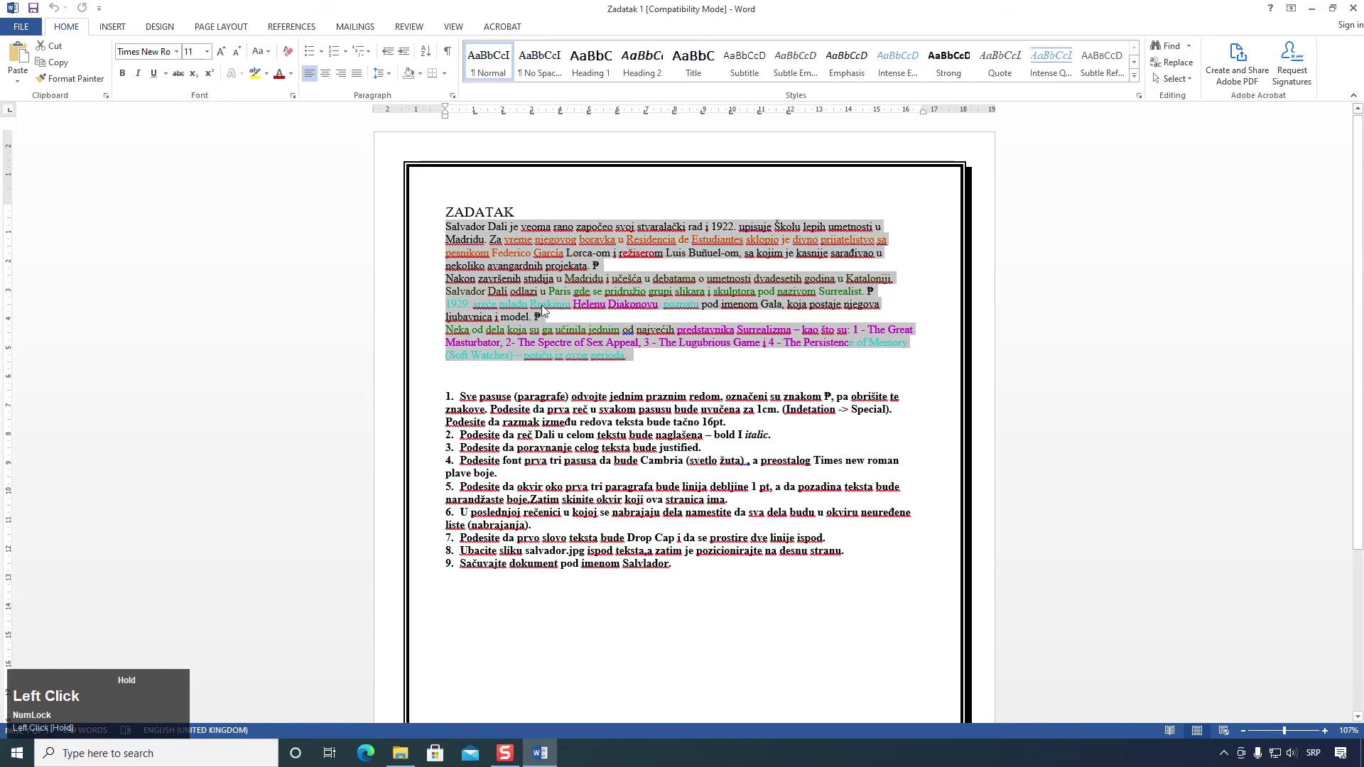
click(659, 356)
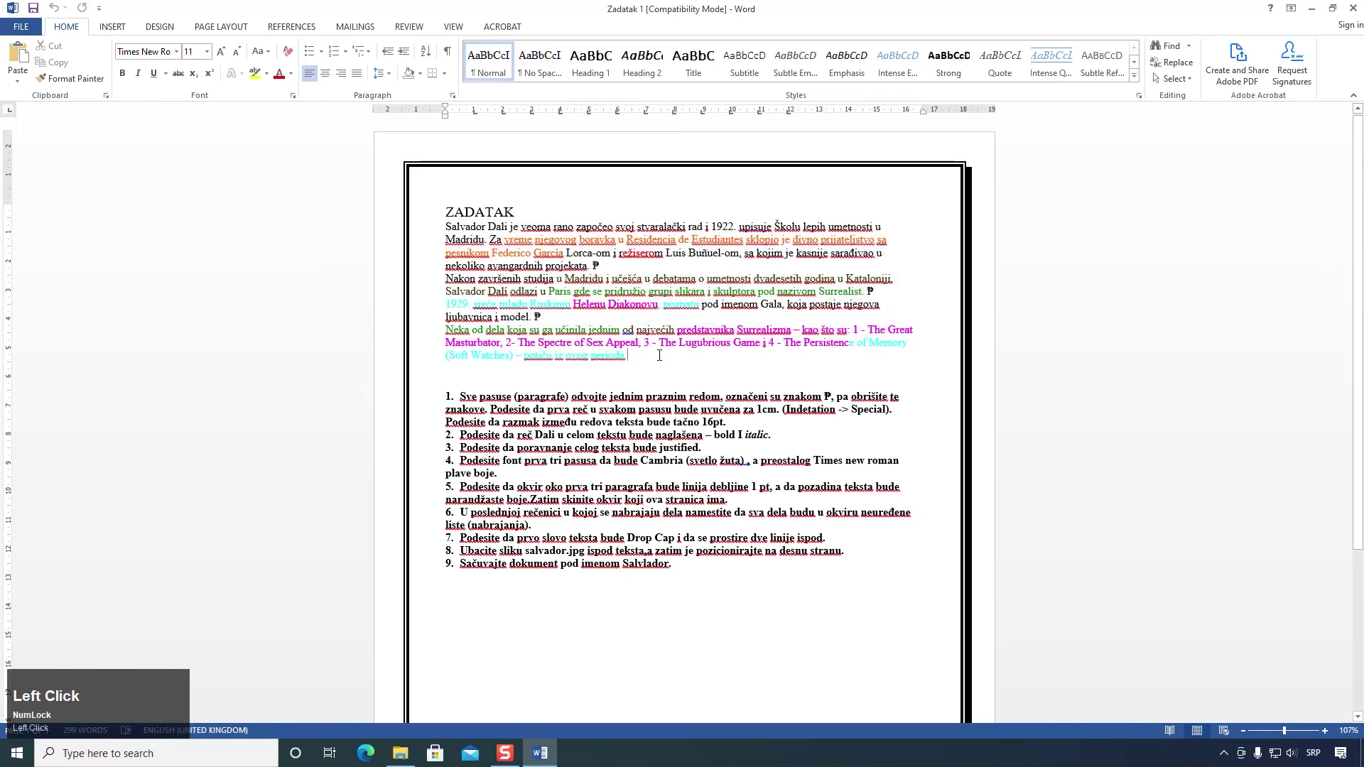
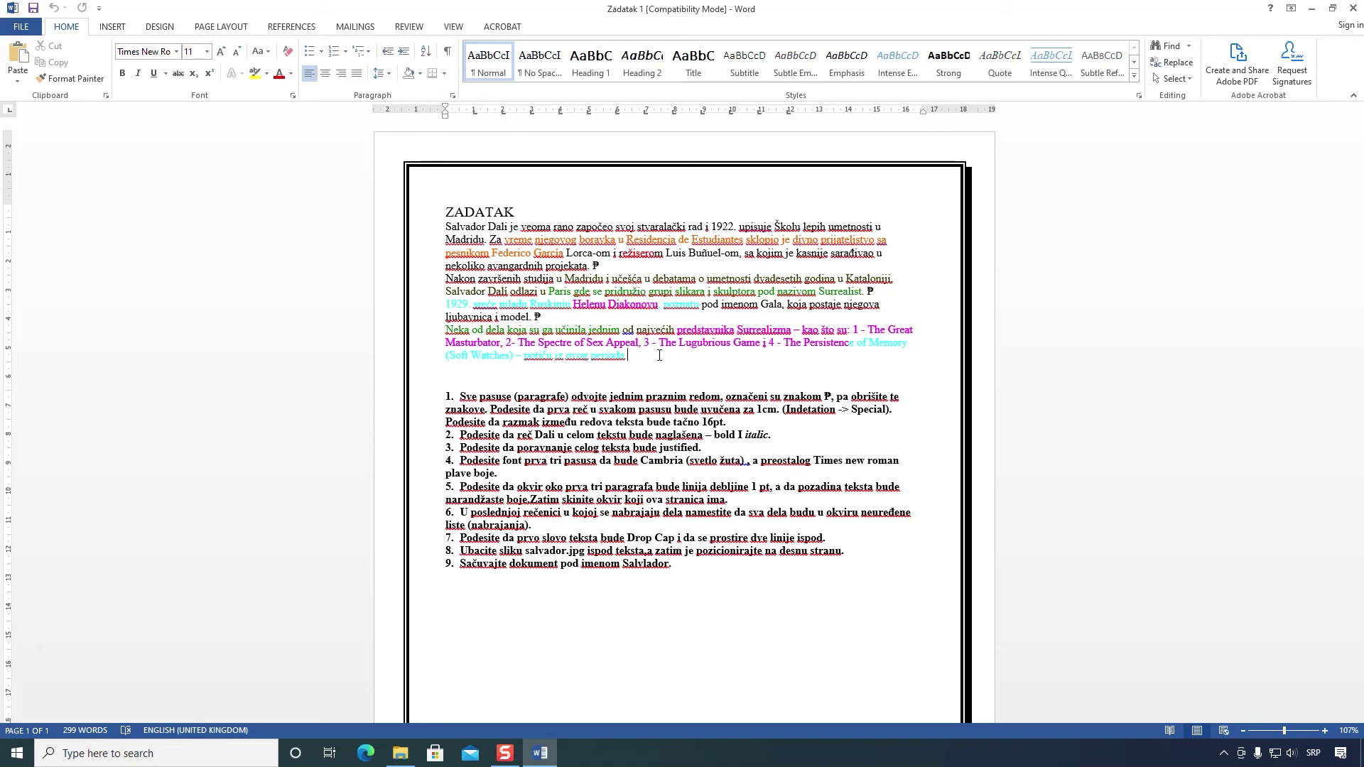
click(660, 355)
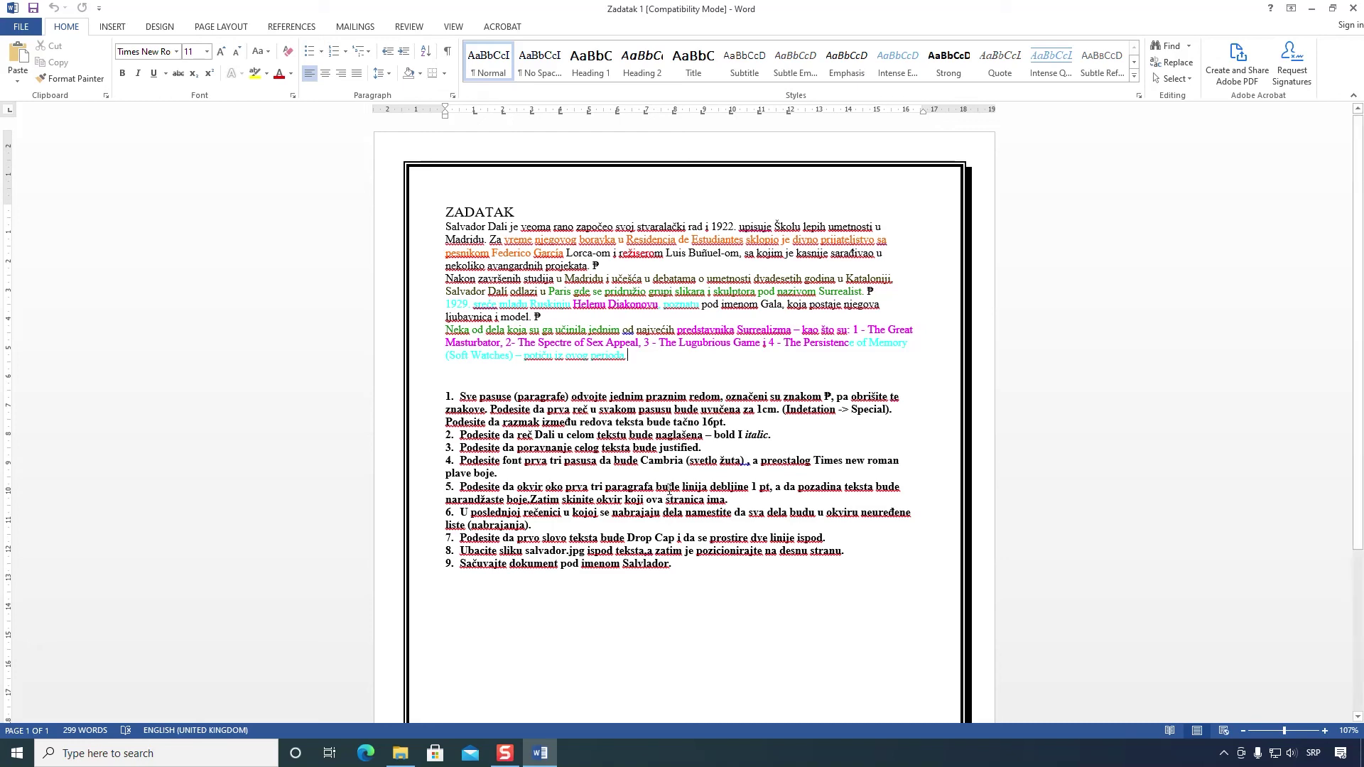
click(676, 568)
drag(676, 568, 459, 398)
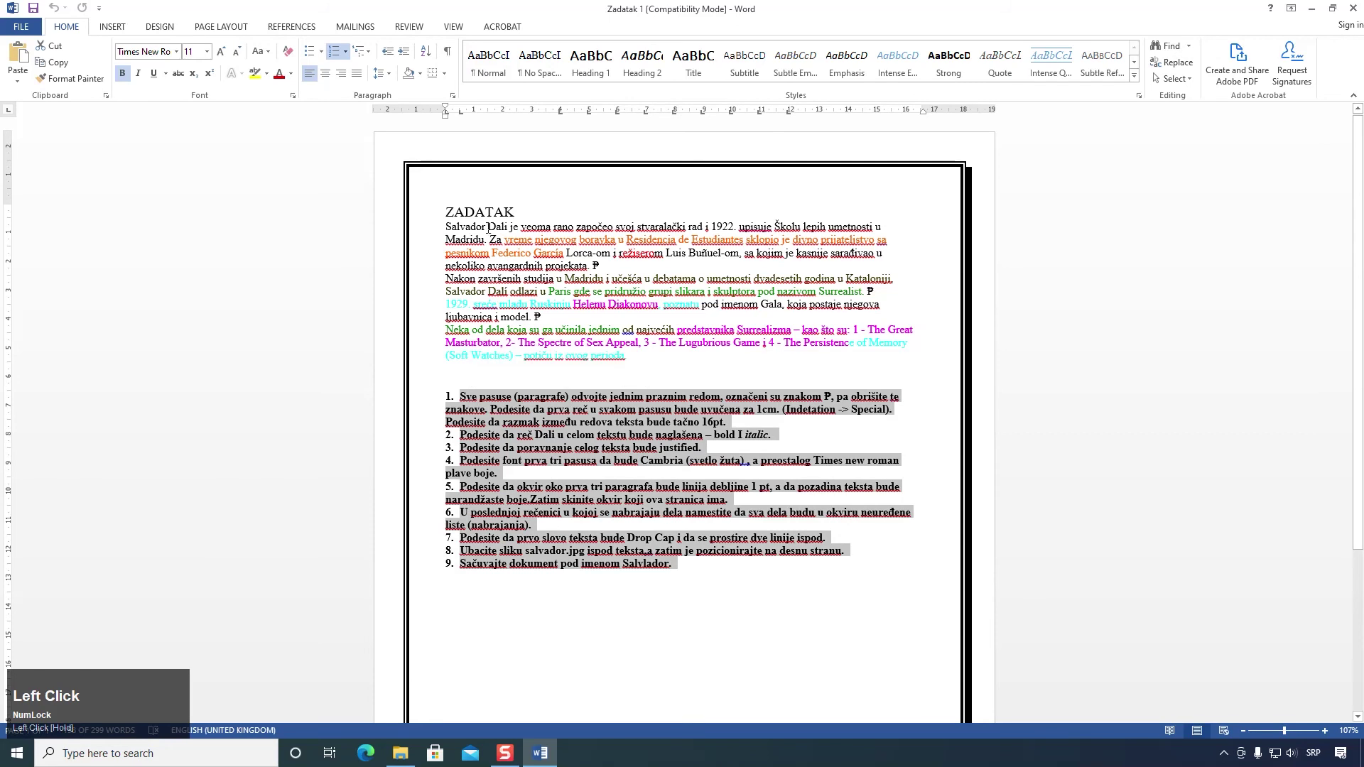
click(603, 399)
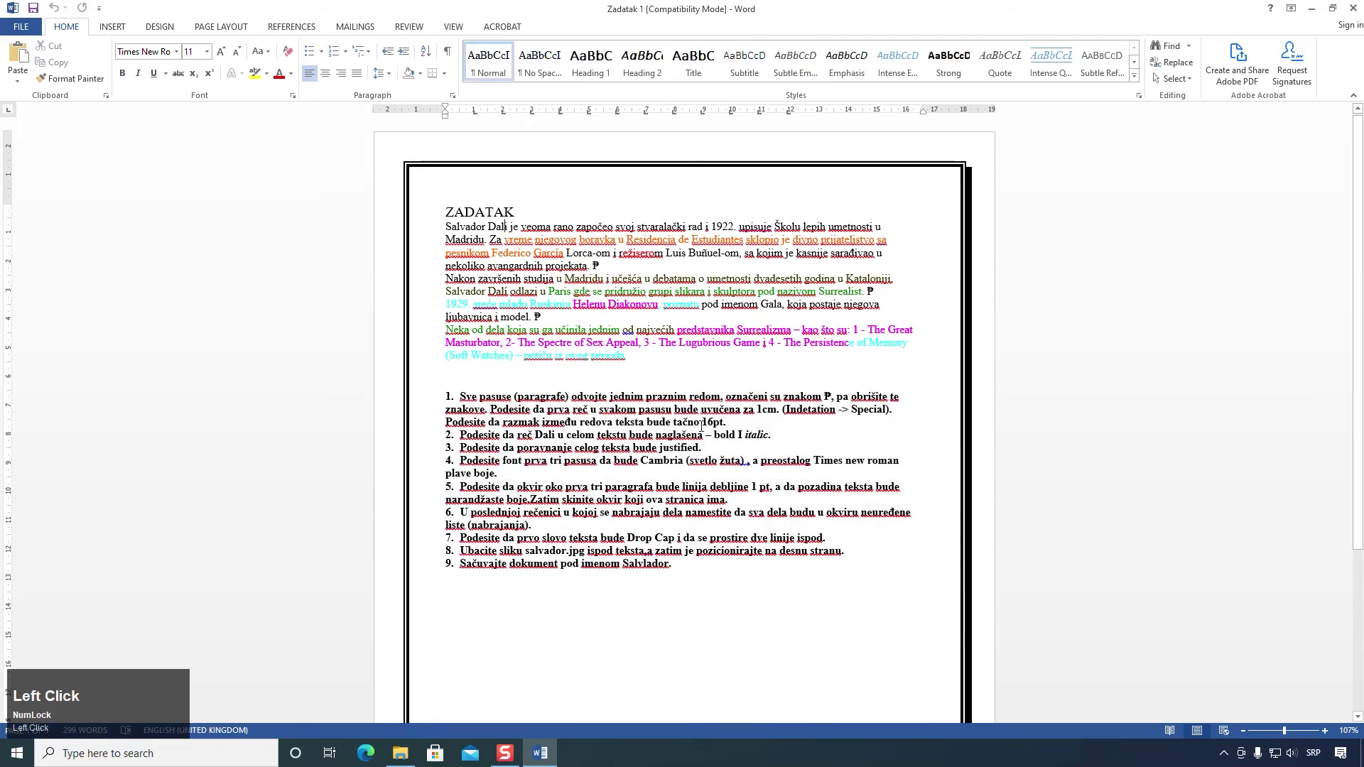
Step: Enlarge the page to read instruction 1 and highlight its "(Indetation -> Special)" hint
ctrl+scroll(674, 425, up, 4)
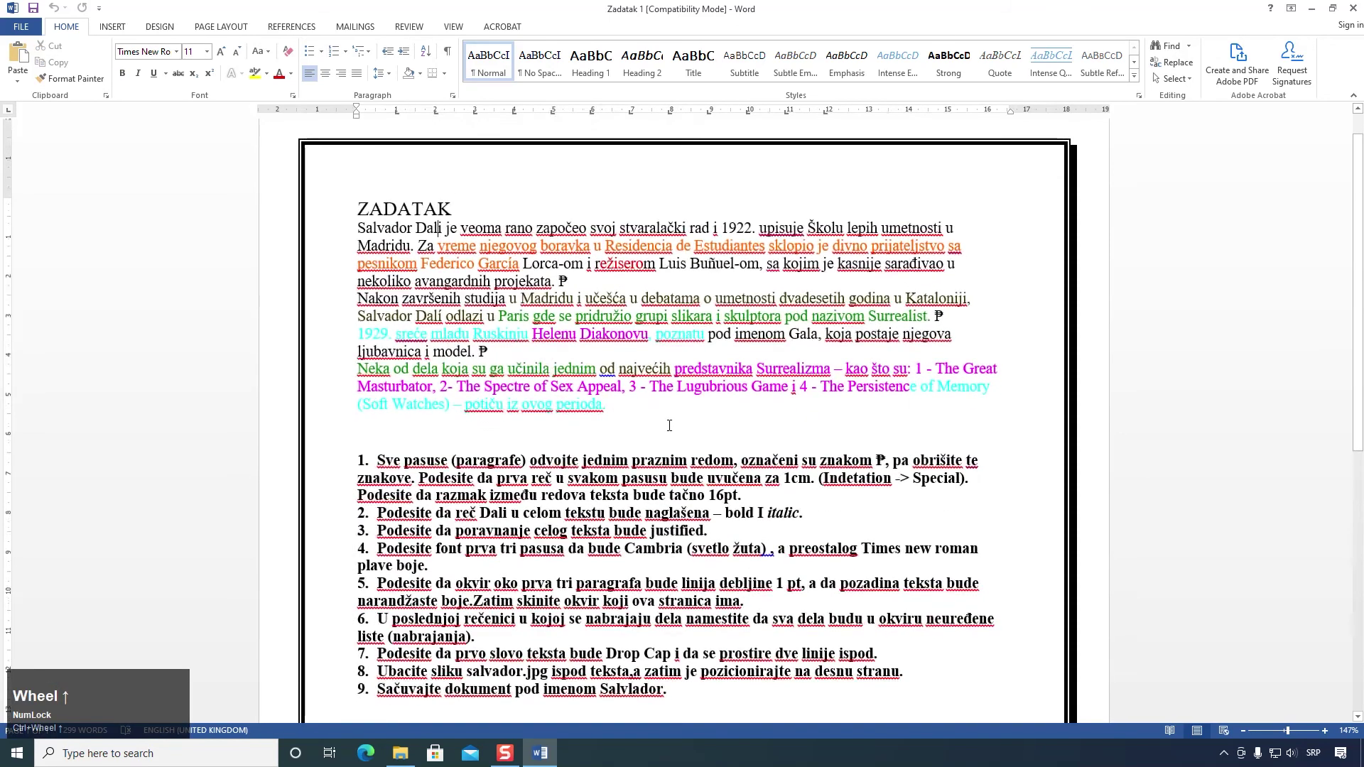
scroll(668, 425, up, 3)
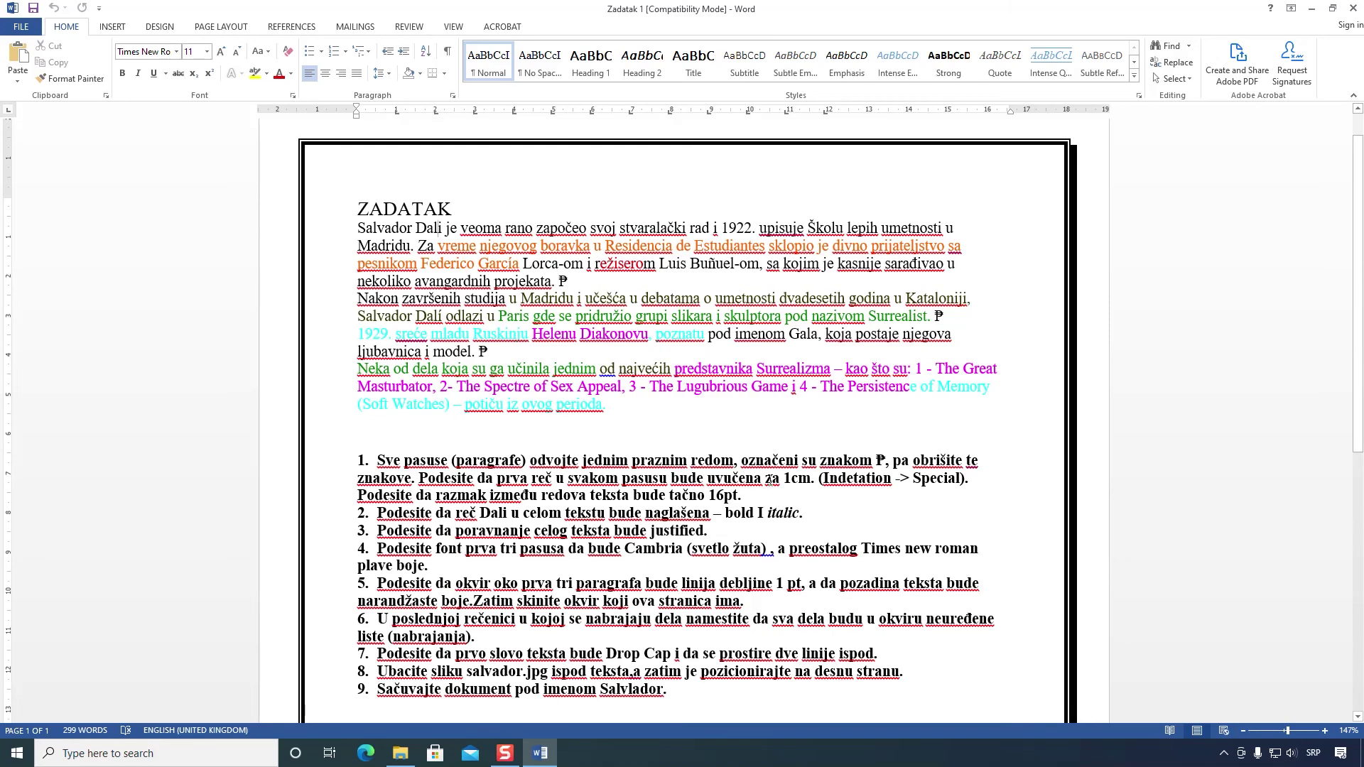
drag(821, 481, 972, 481)
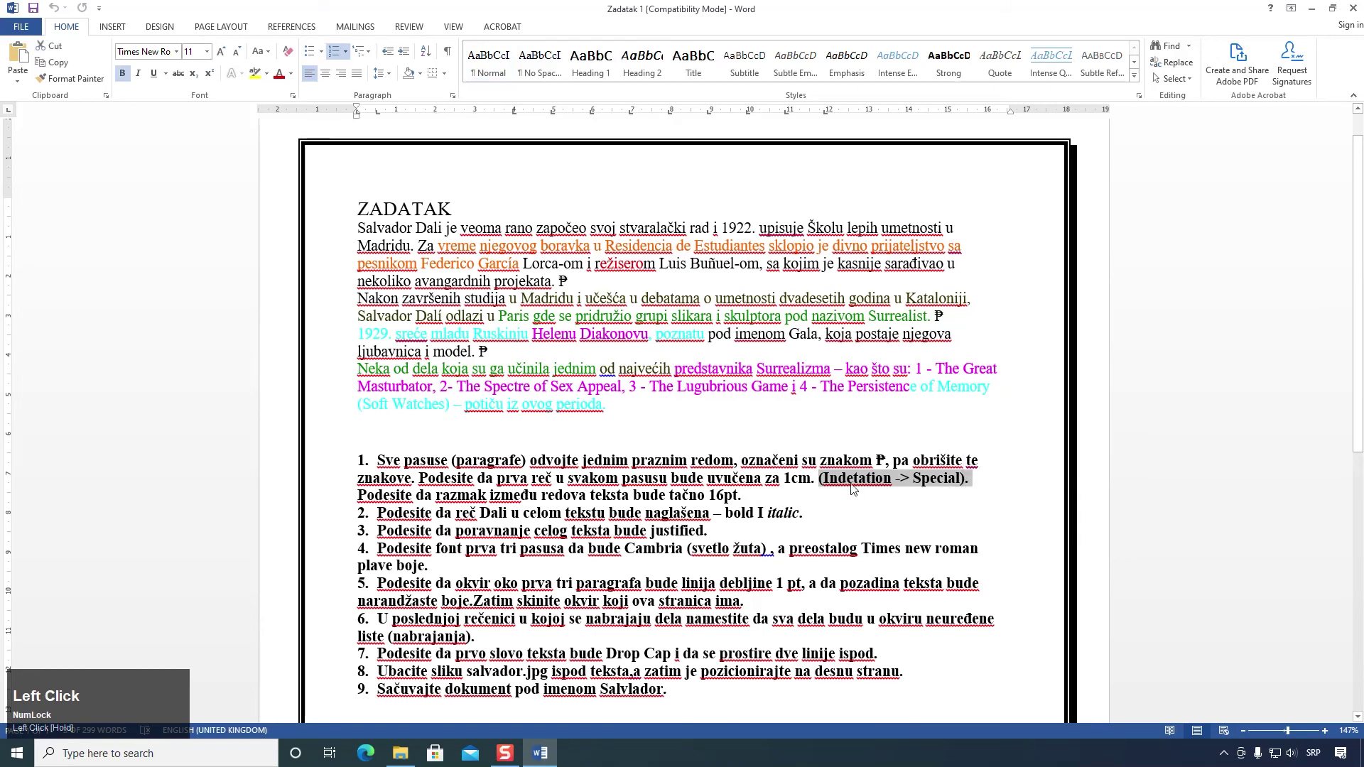
Step: Insert one blank line after each of the first three paragraphs of the Salvador Dali text
click(665, 484)
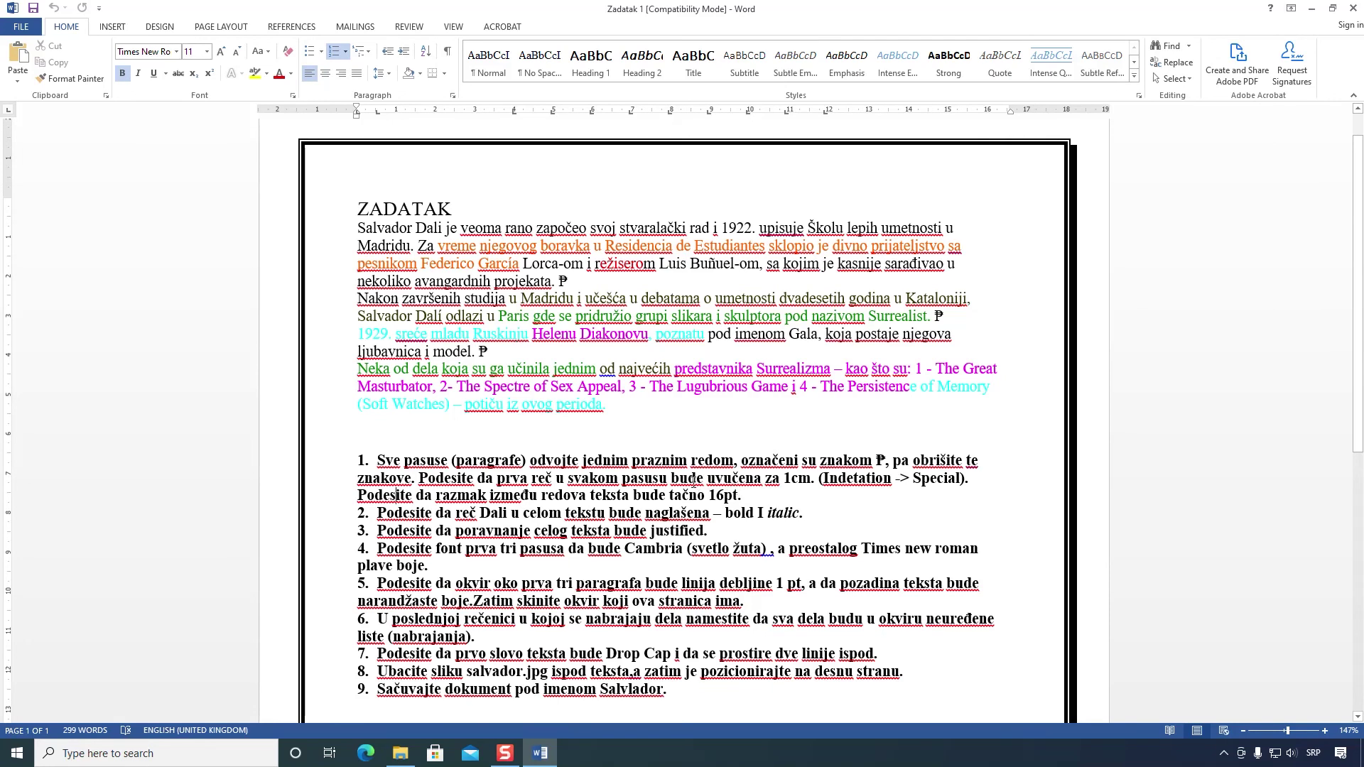
scroll(909, 313, down, 1)
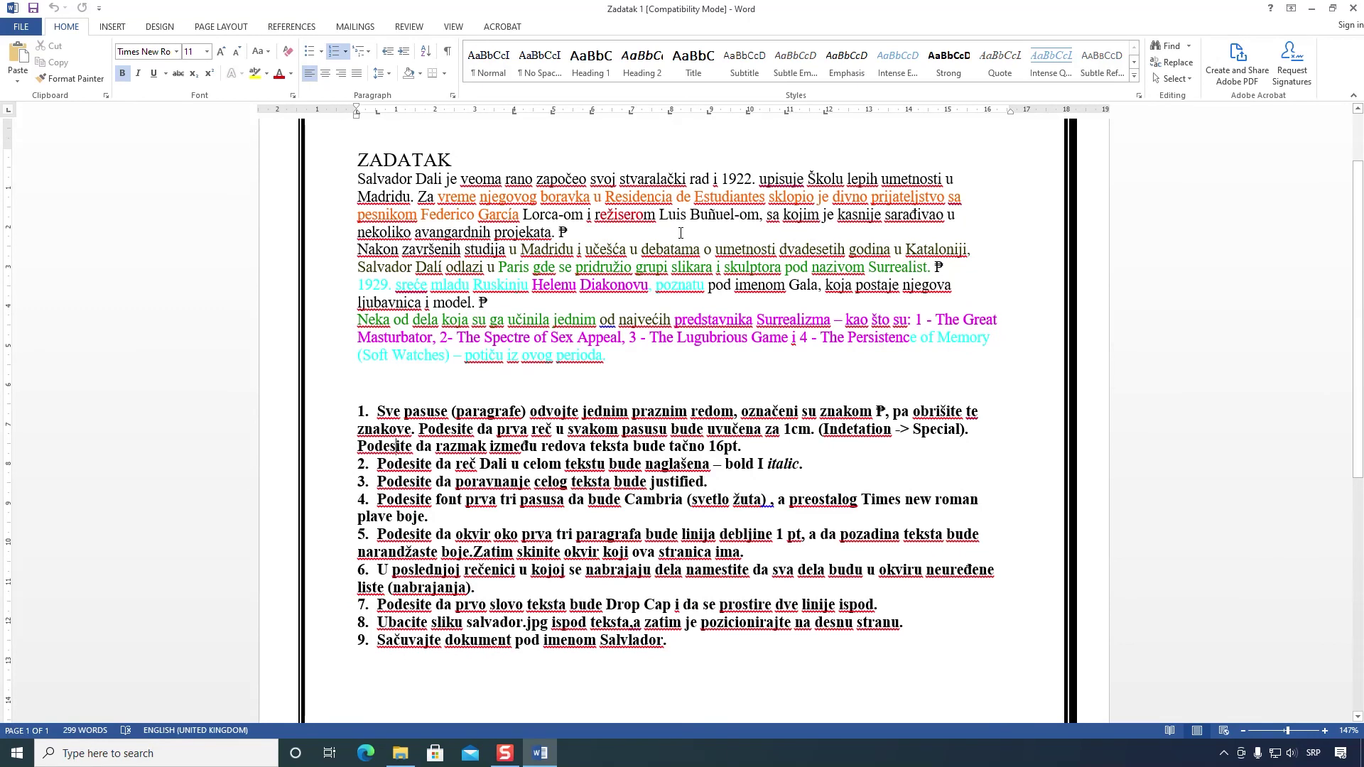
click(597, 237)
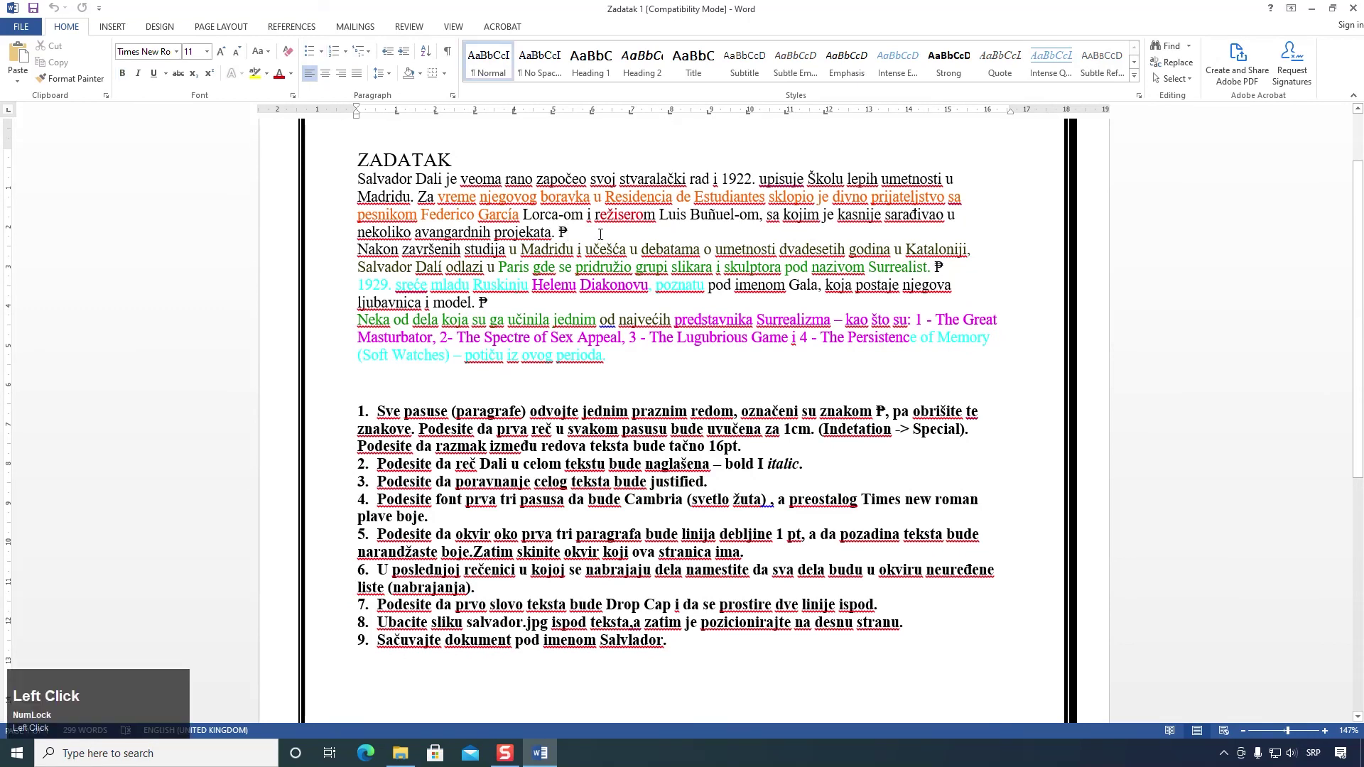
key(Return)
click(946, 287)
key(Return)
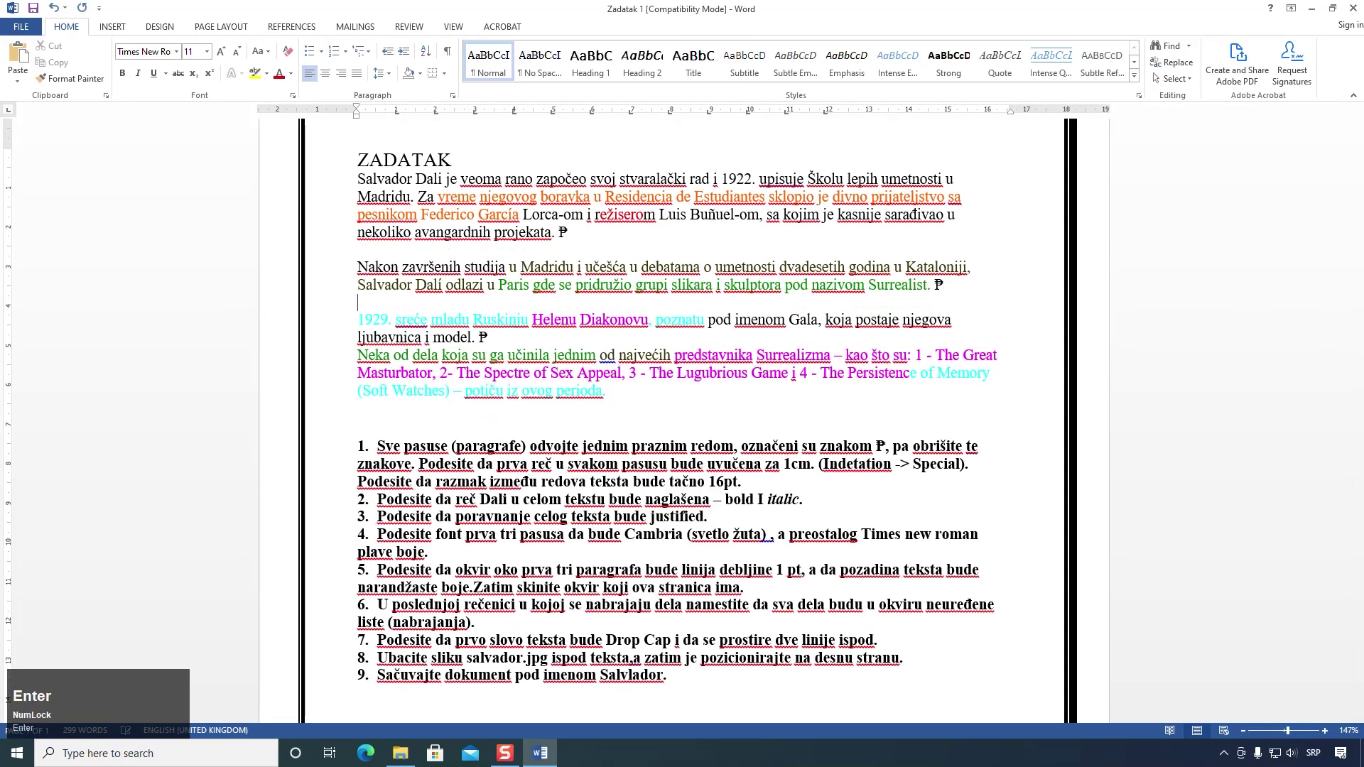
click(514, 339)
key(Return)
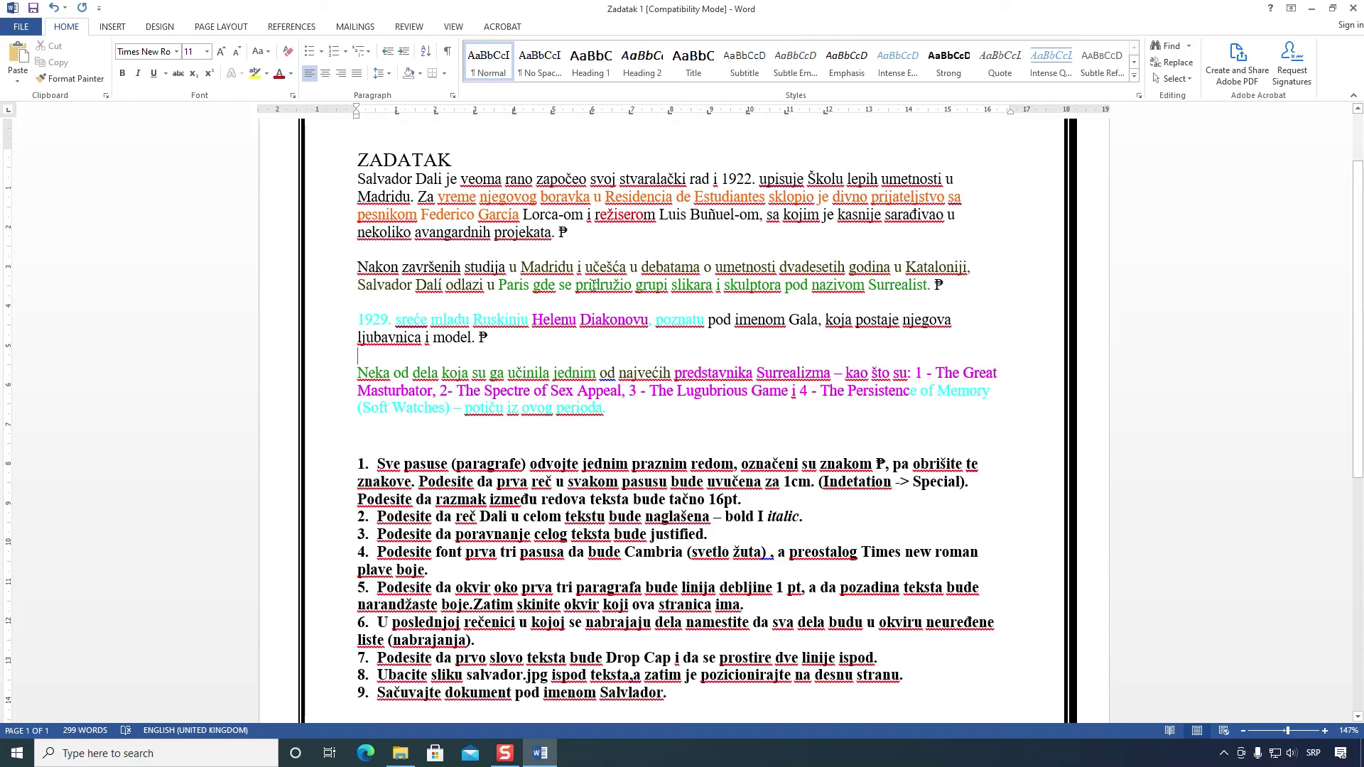
Step: Delete the ₽ marks at the ends of the first three paragraphs
click(579, 231)
key(BackSpace)
click(941, 288)
key(BackSpace)
click(529, 340)
key(BackSpace)
Step: Set a special first-line indent of 1 cm in the paragraph settings for the whole document
drag(633, 412, 359, 179)
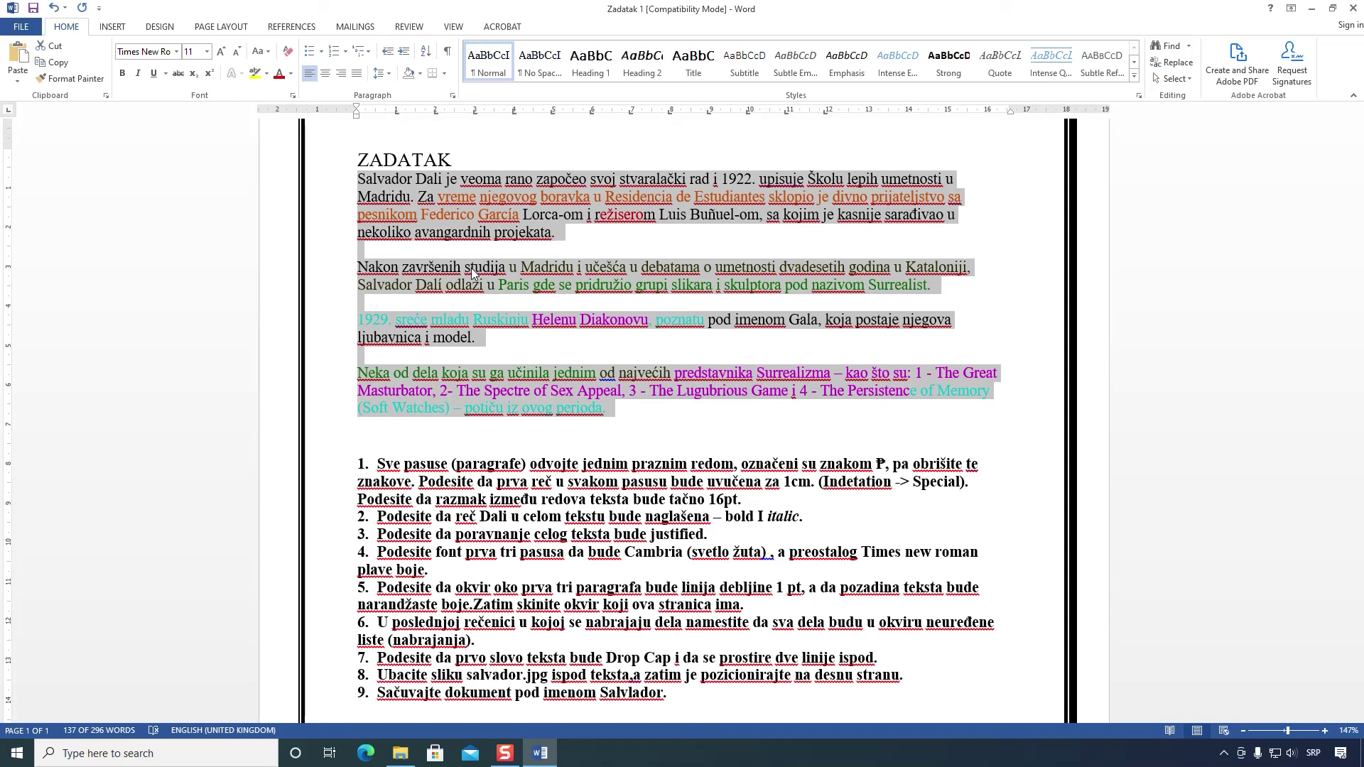
key(ctrl+a)
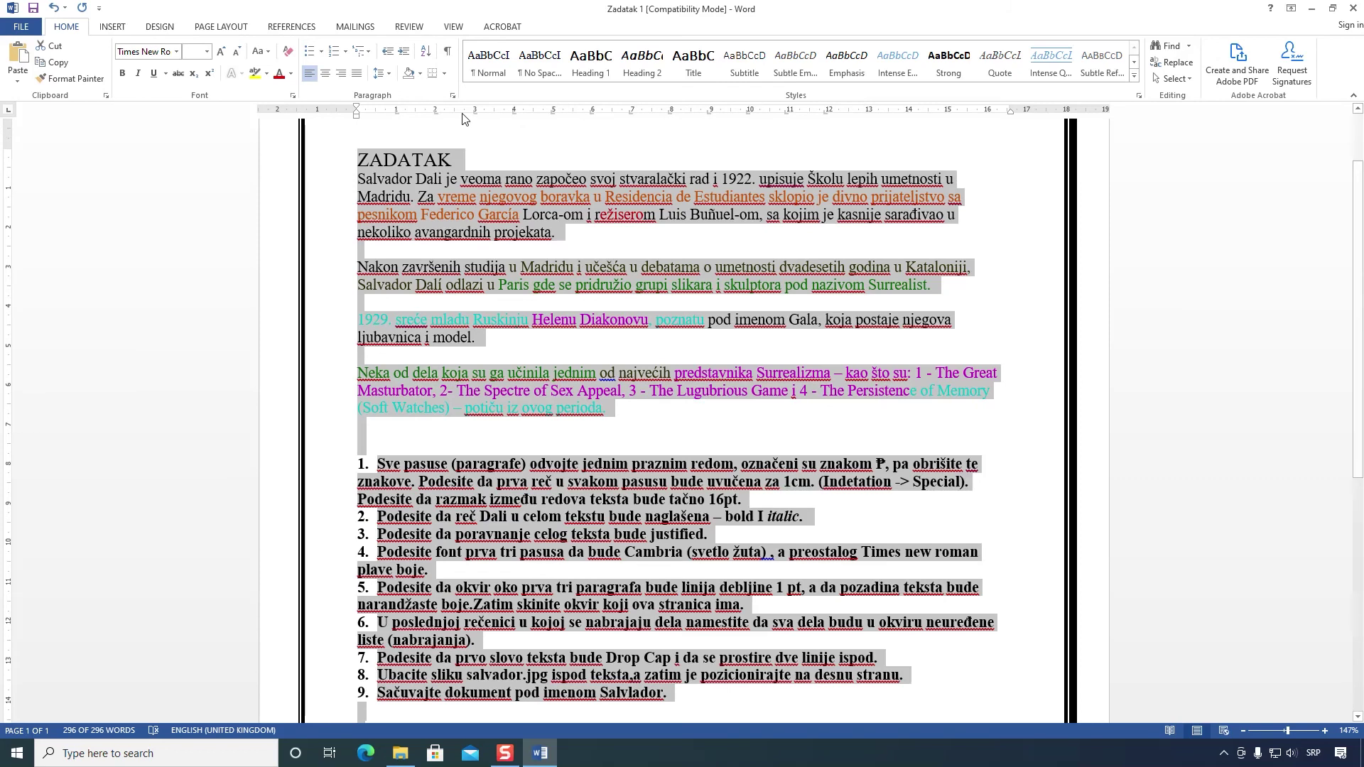
click(452, 95)
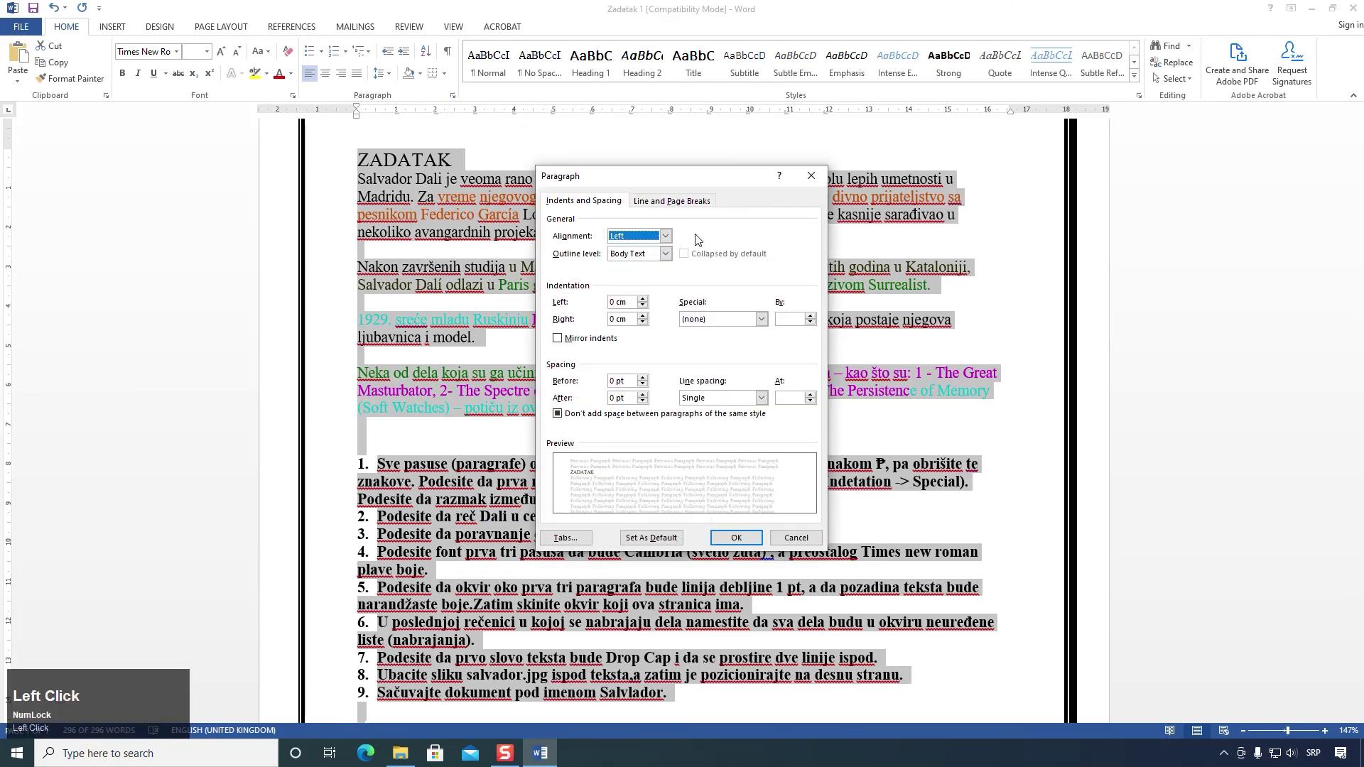
drag(696, 180, 211, 132)
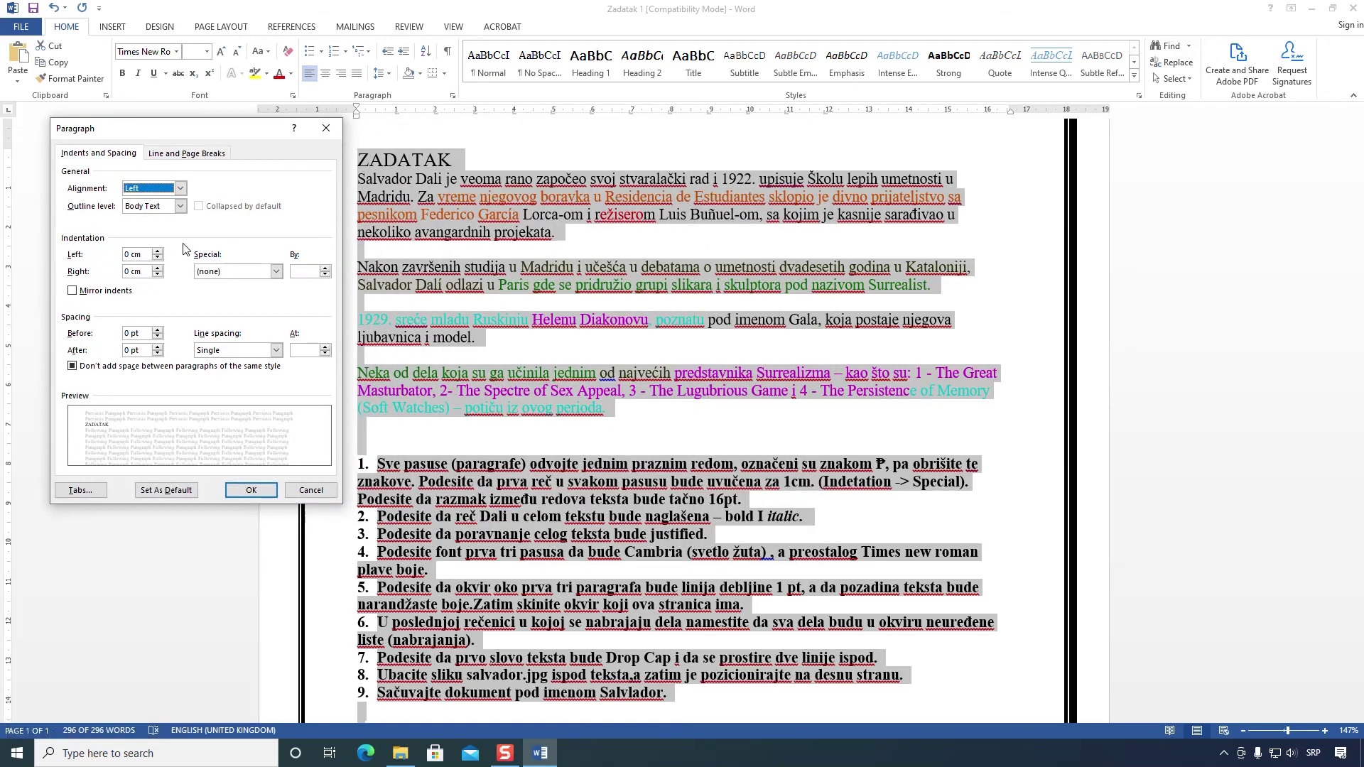
click(238, 271)
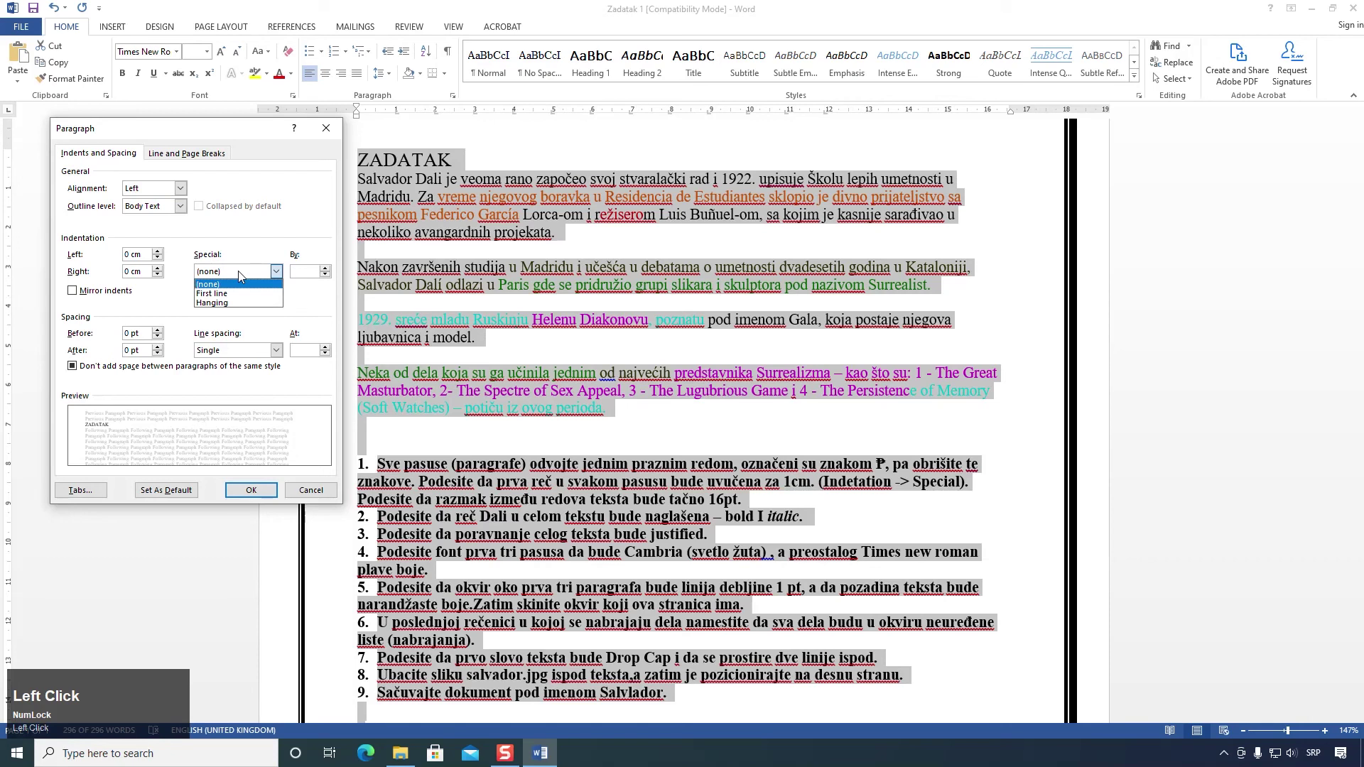
click(242, 293)
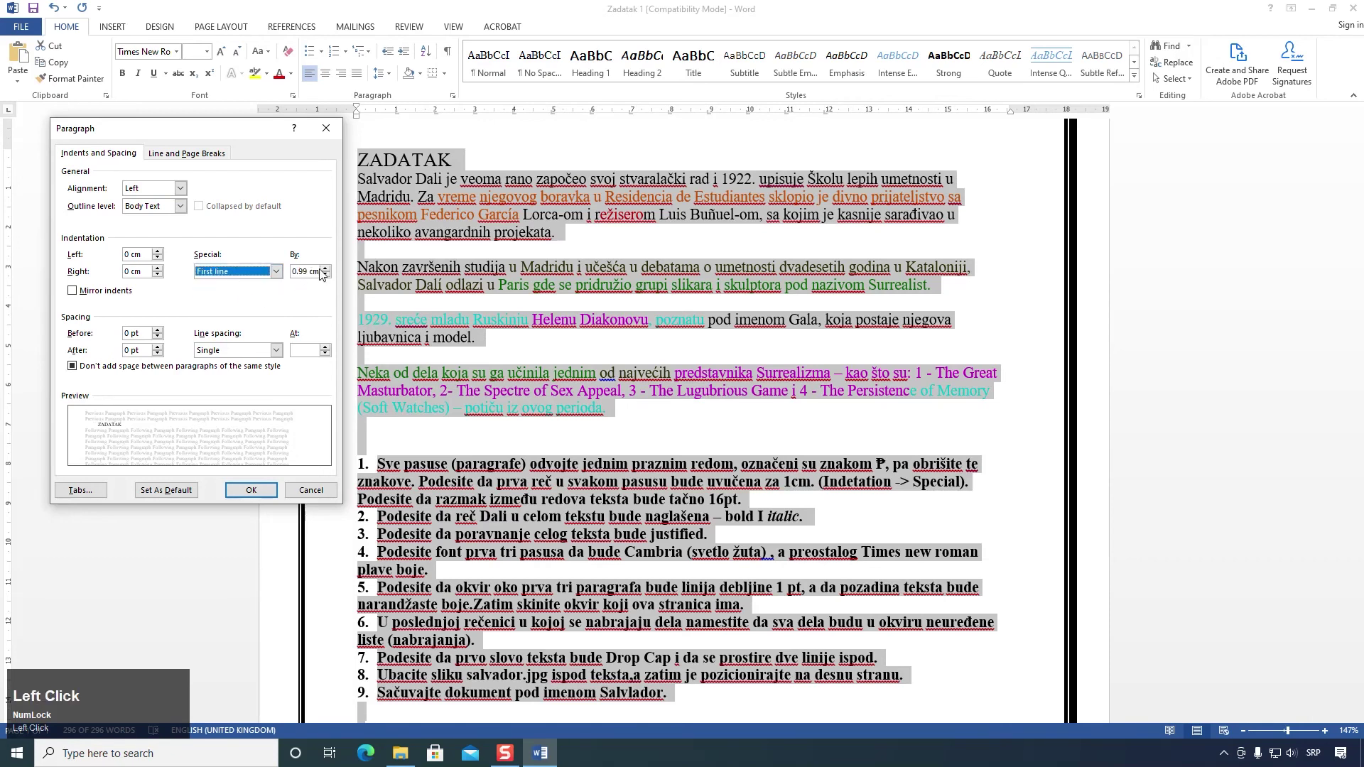
click(324, 268)
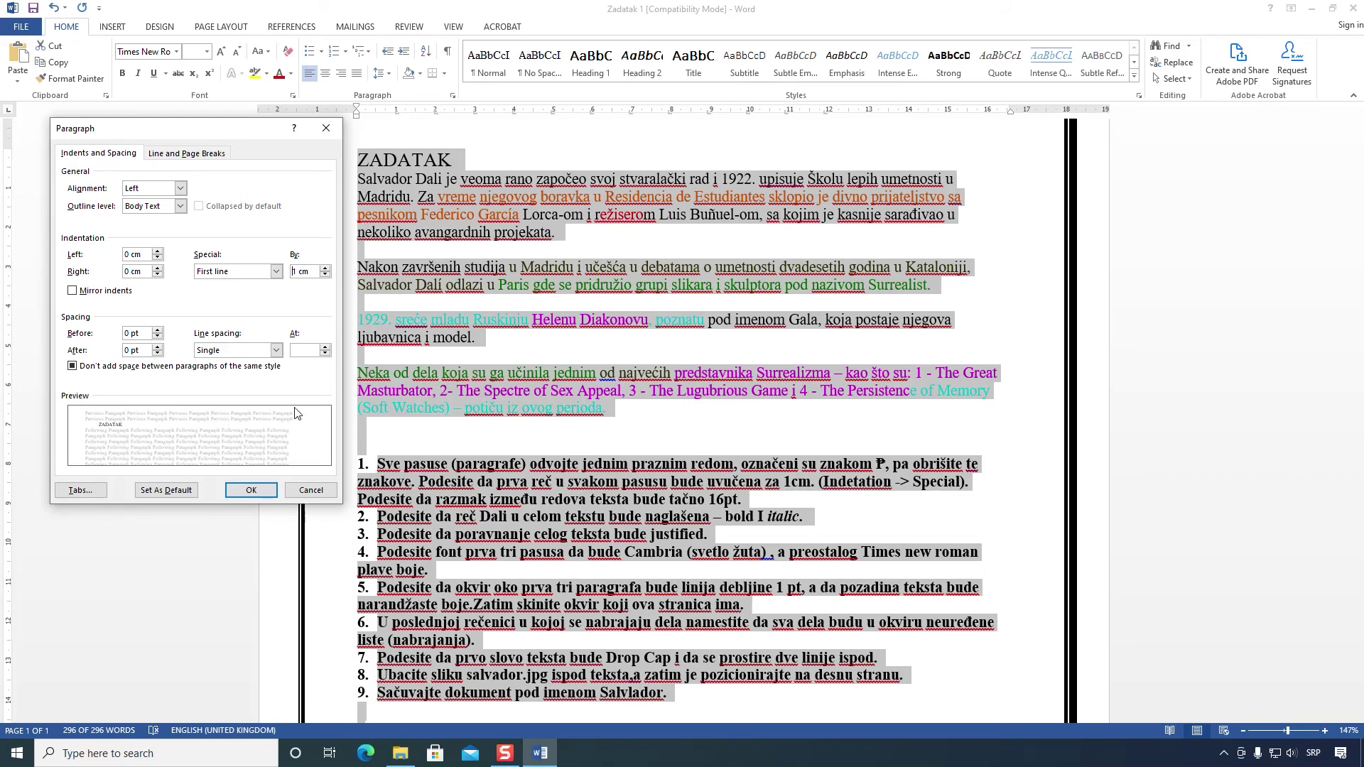
Step: Set the line spacing to exactly 16 pt with the same-style spacing option cleared, and apply the paragraph settings
click(260, 366)
click(261, 365)
click(257, 349)
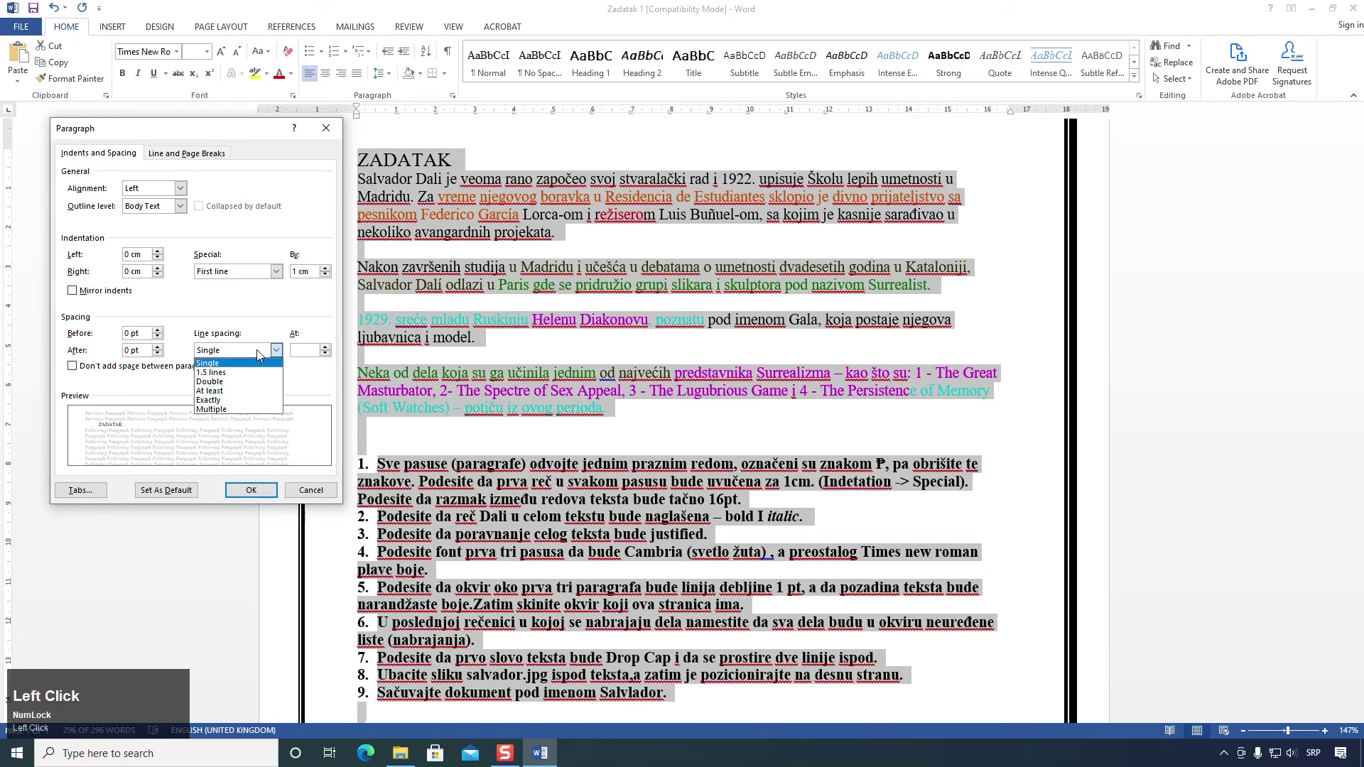
click(242, 404)
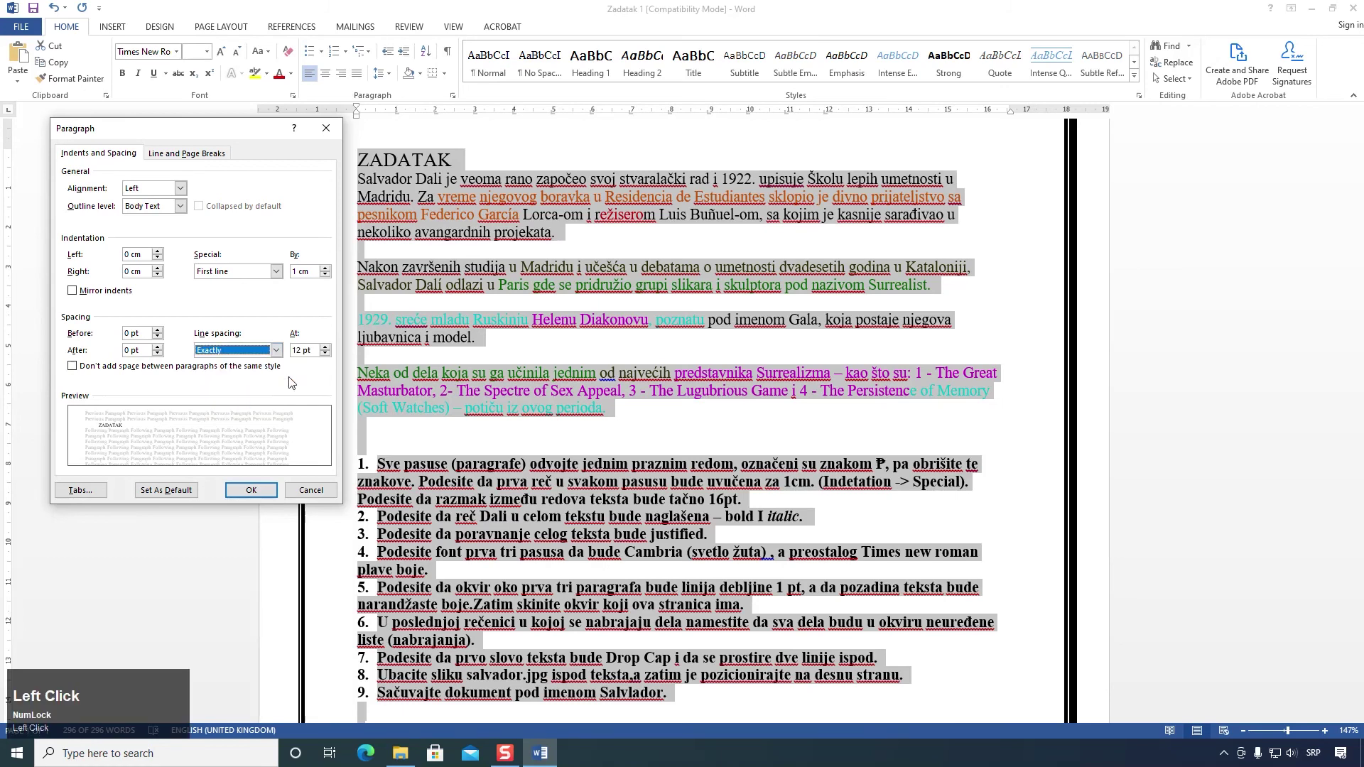
click(329, 348)
click(329, 348)
click(329, 347)
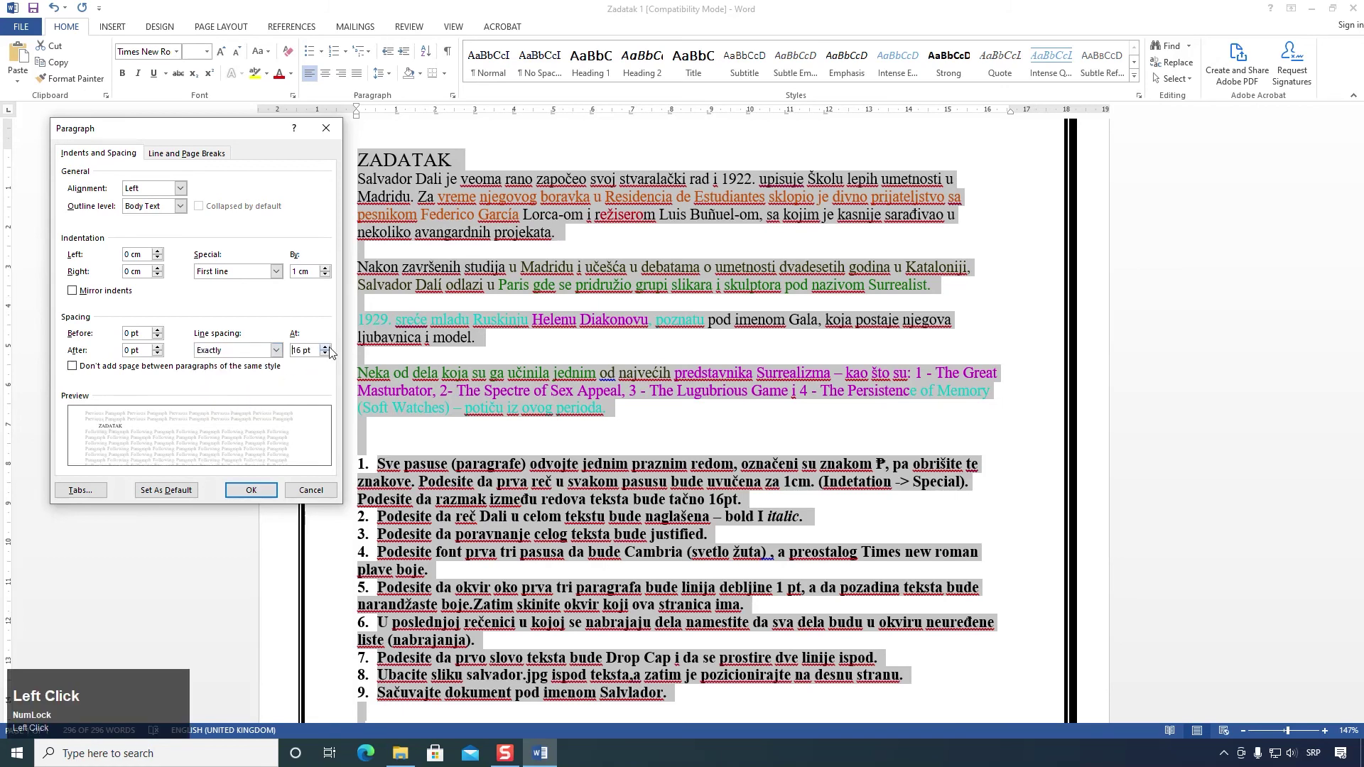
click(252, 491)
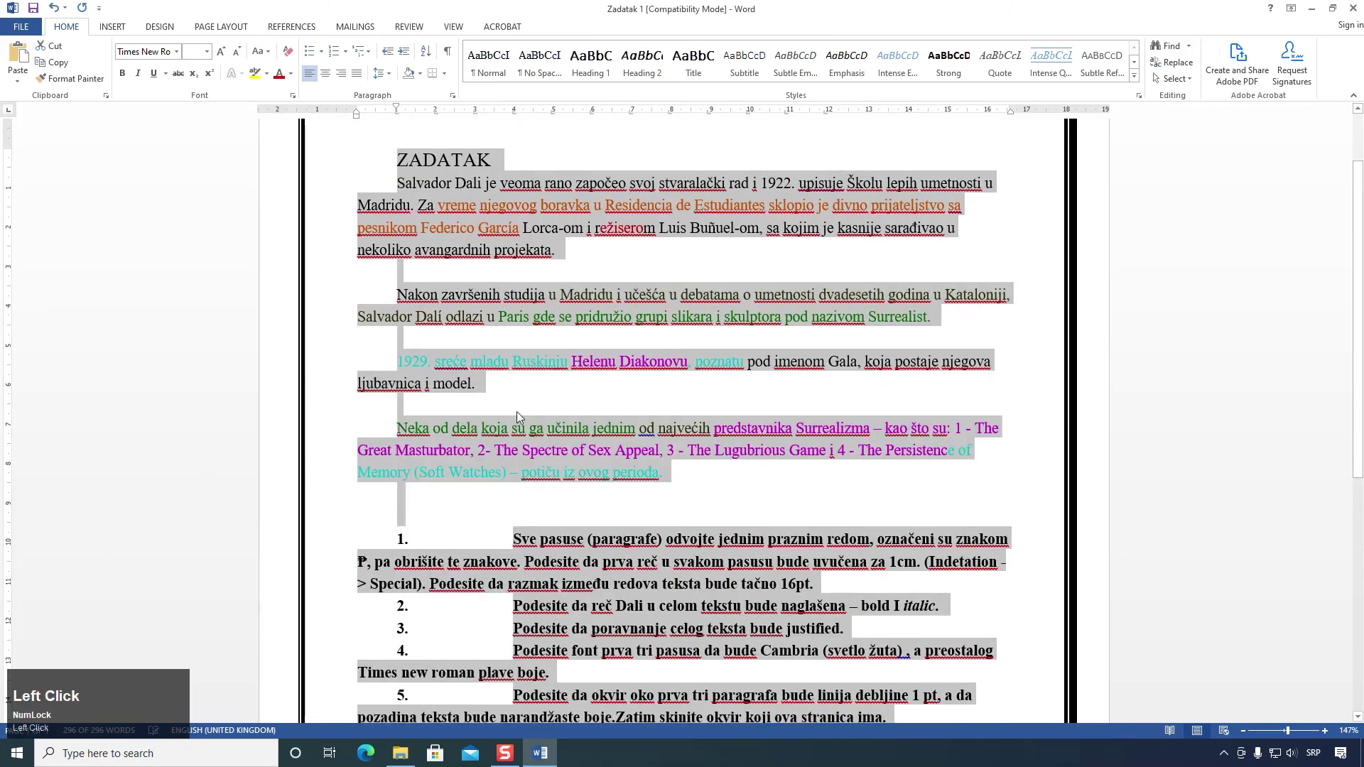
click(548, 359)
scroll(518, 327, down, 2)
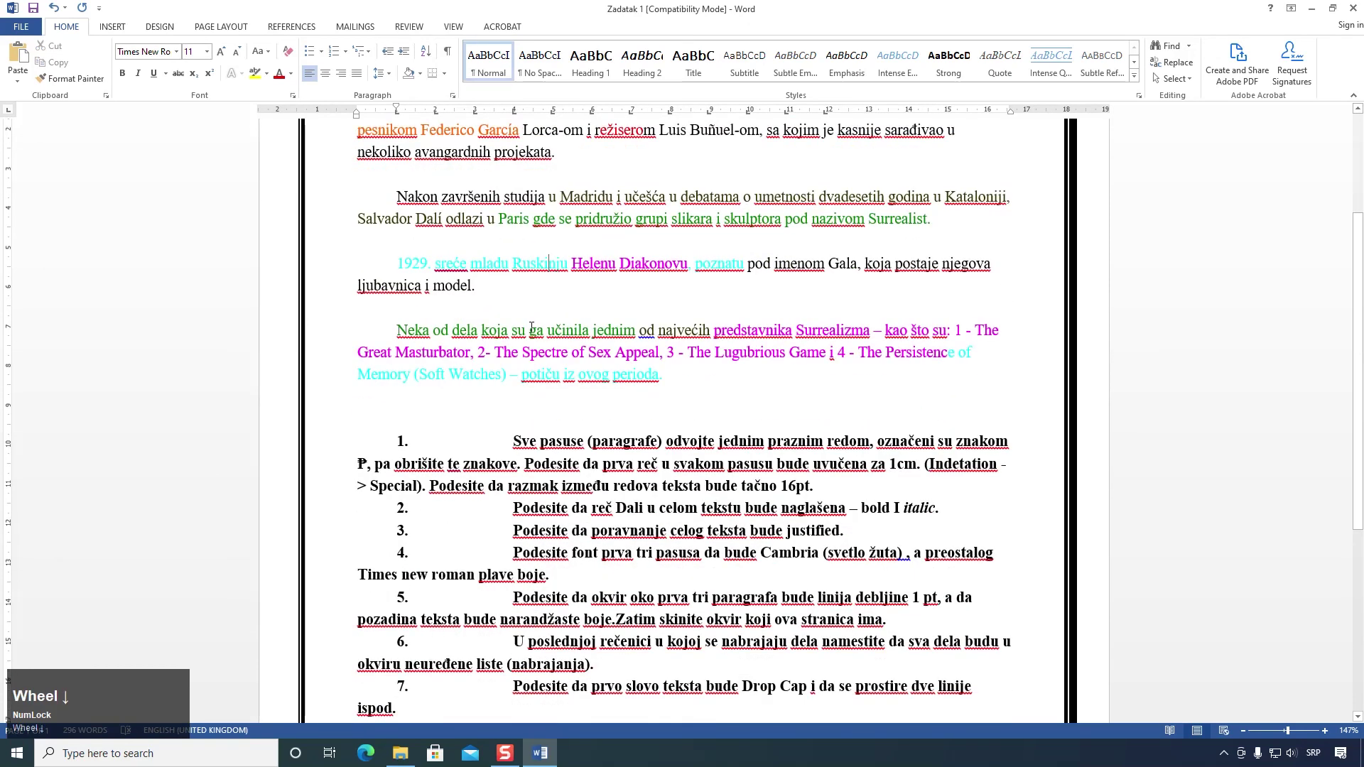
scroll(531, 328, up, 1)
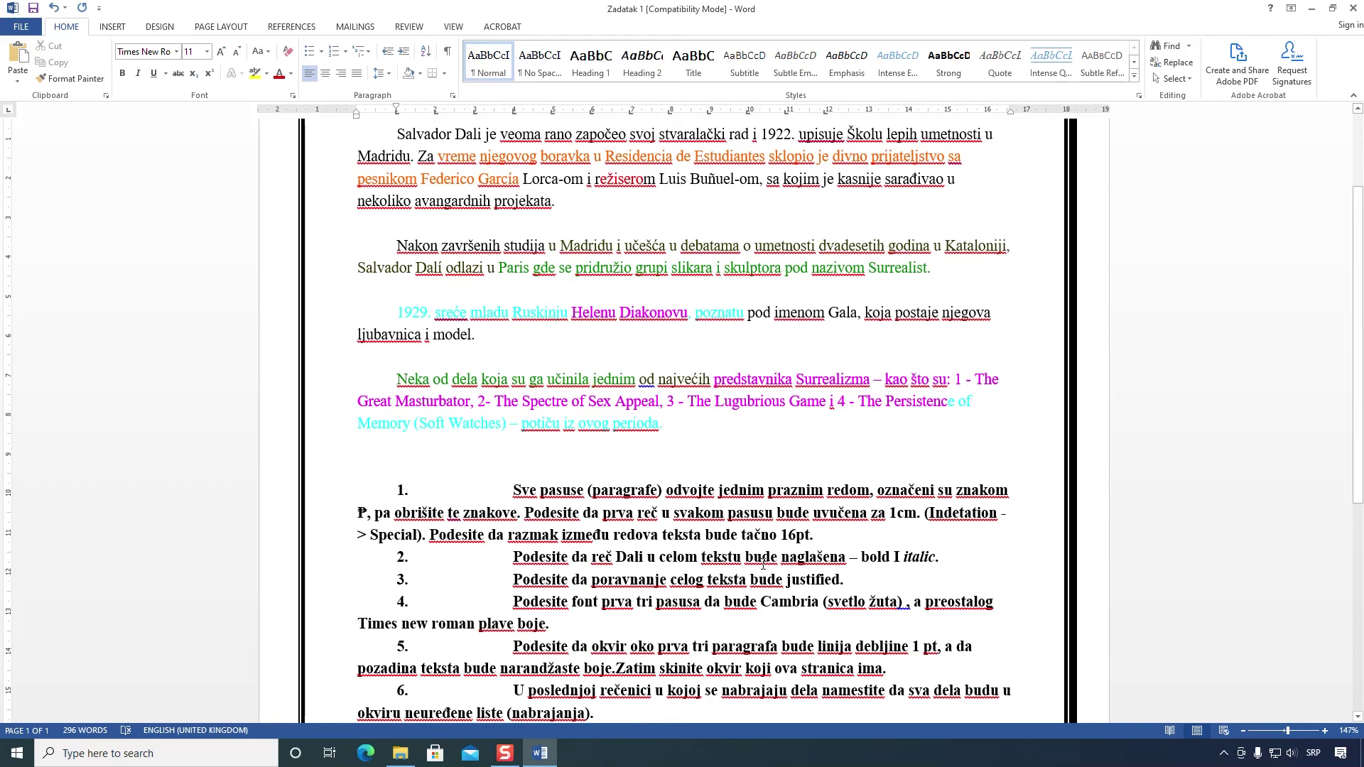
scroll(763, 565, up, 1)
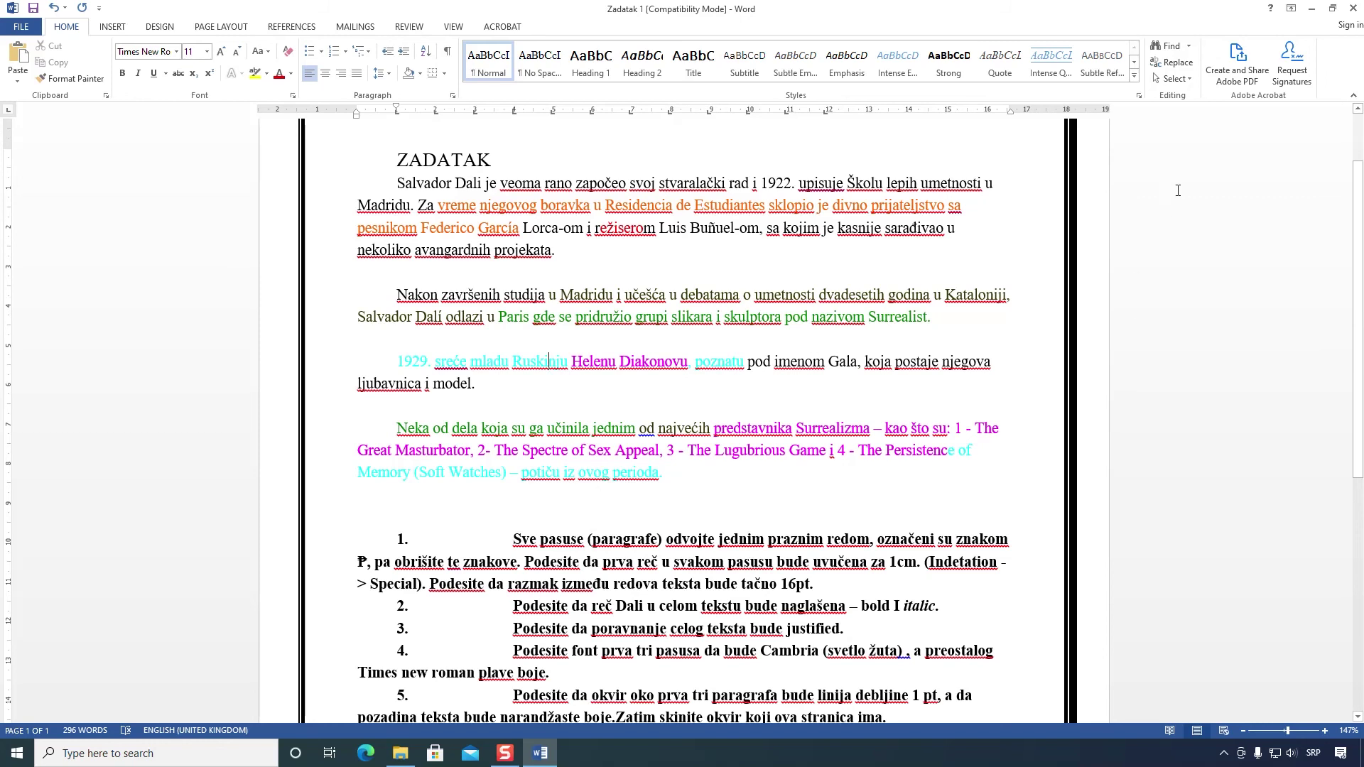
click(1172, 62)
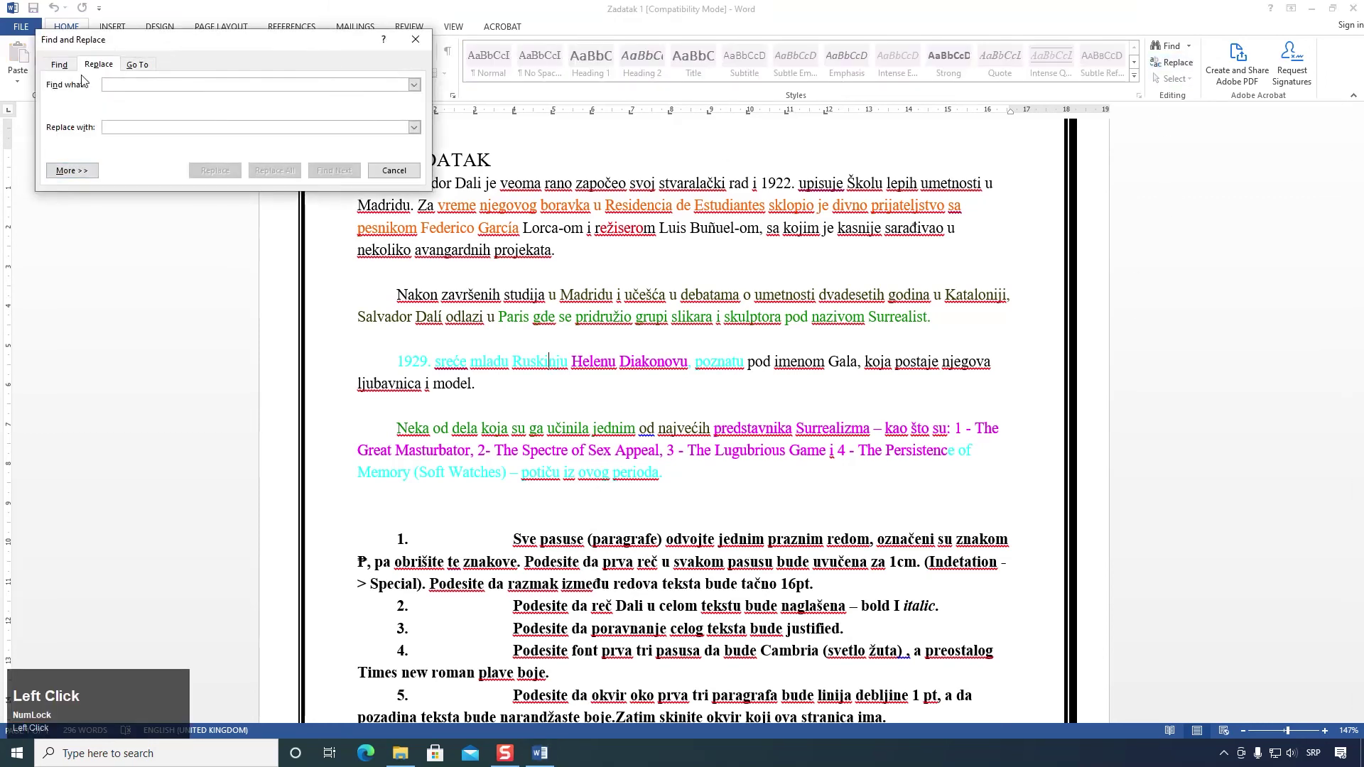
click(76, 171)
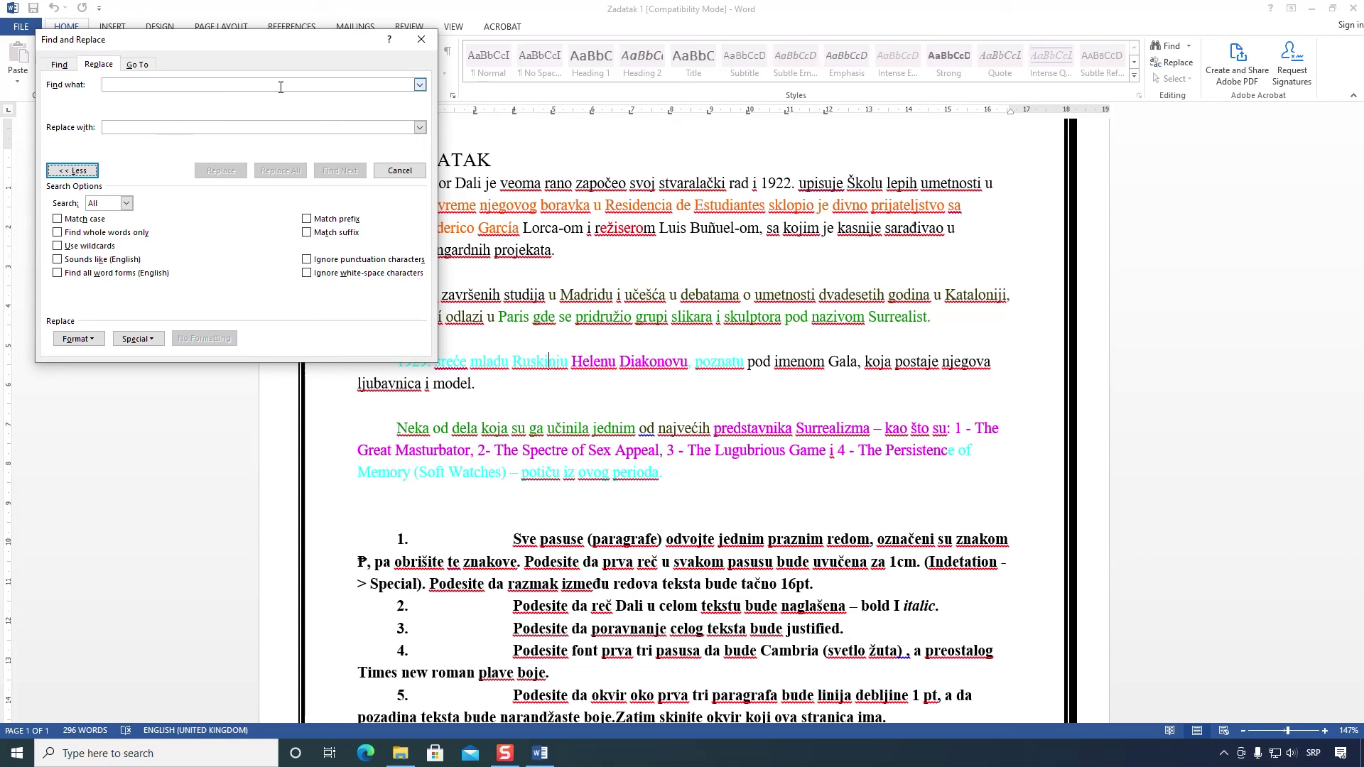
click(418, 45)
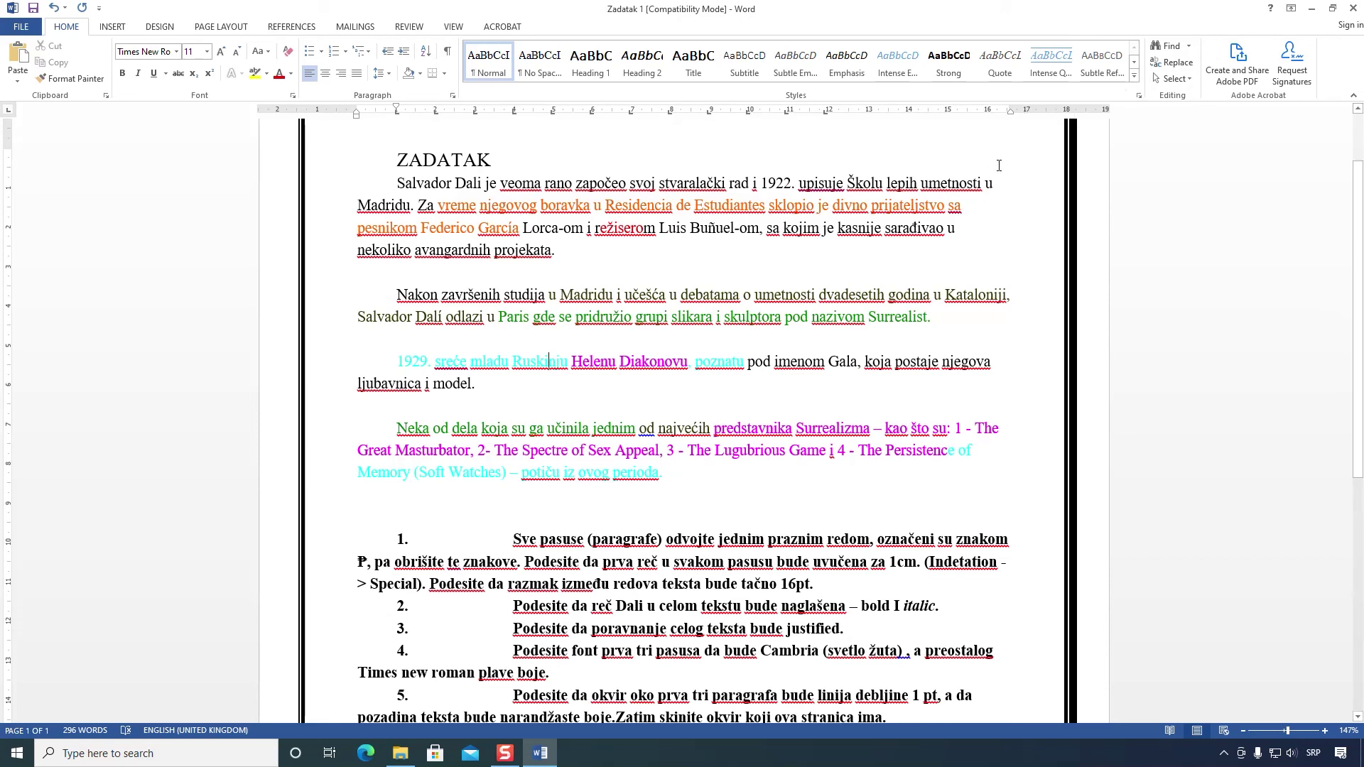
Step: Search the document for "Dali" and go through the matches, ending on the one in the first paragraph
click(1168, 46)
text(Dali)
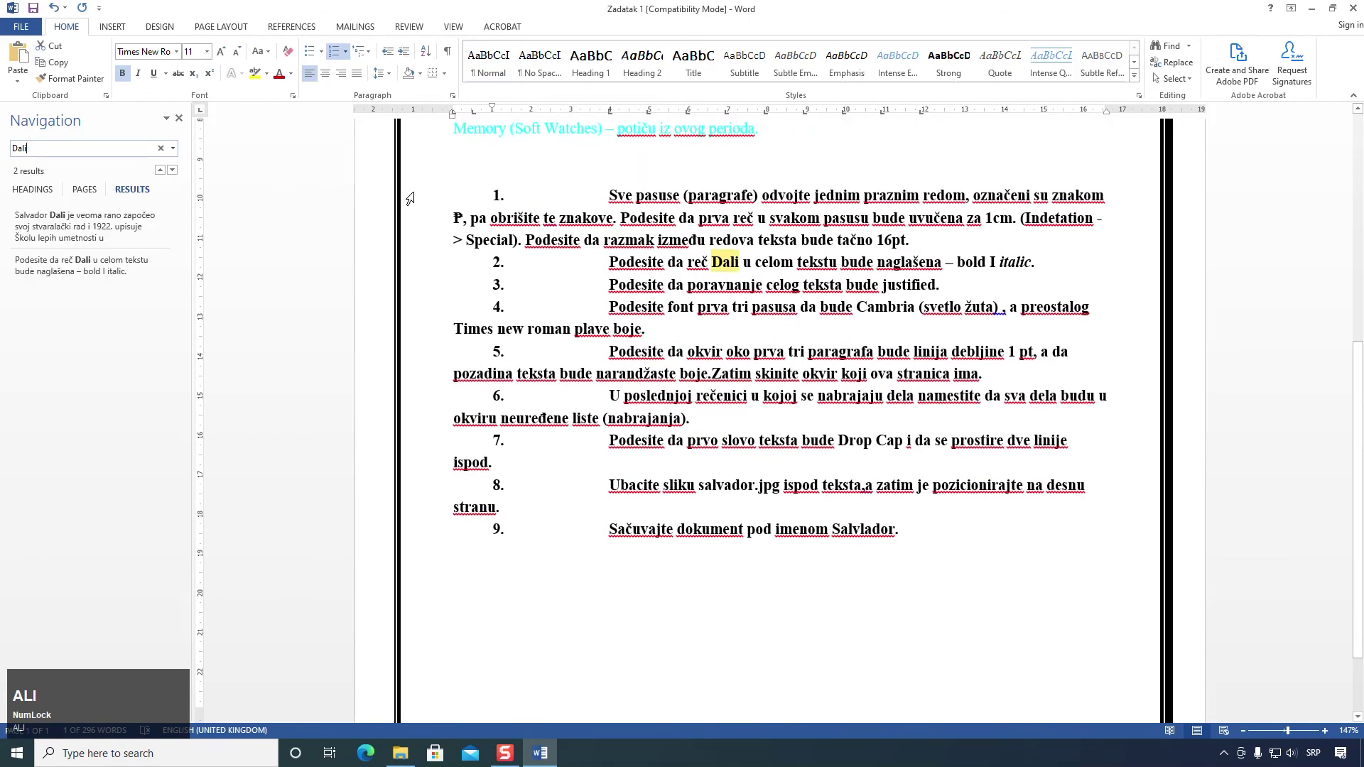
scroll(541, 267, up, 5)
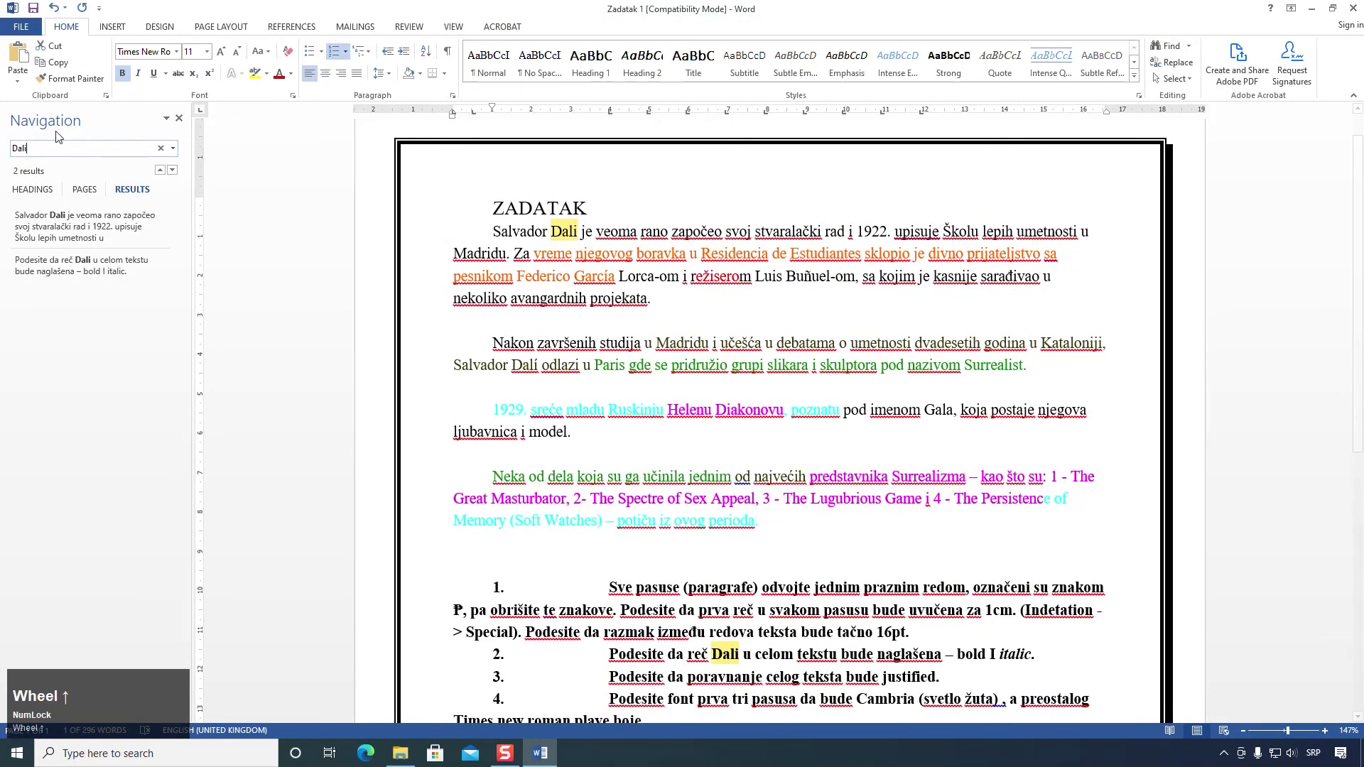
click(89, 265)
click(88, 235)
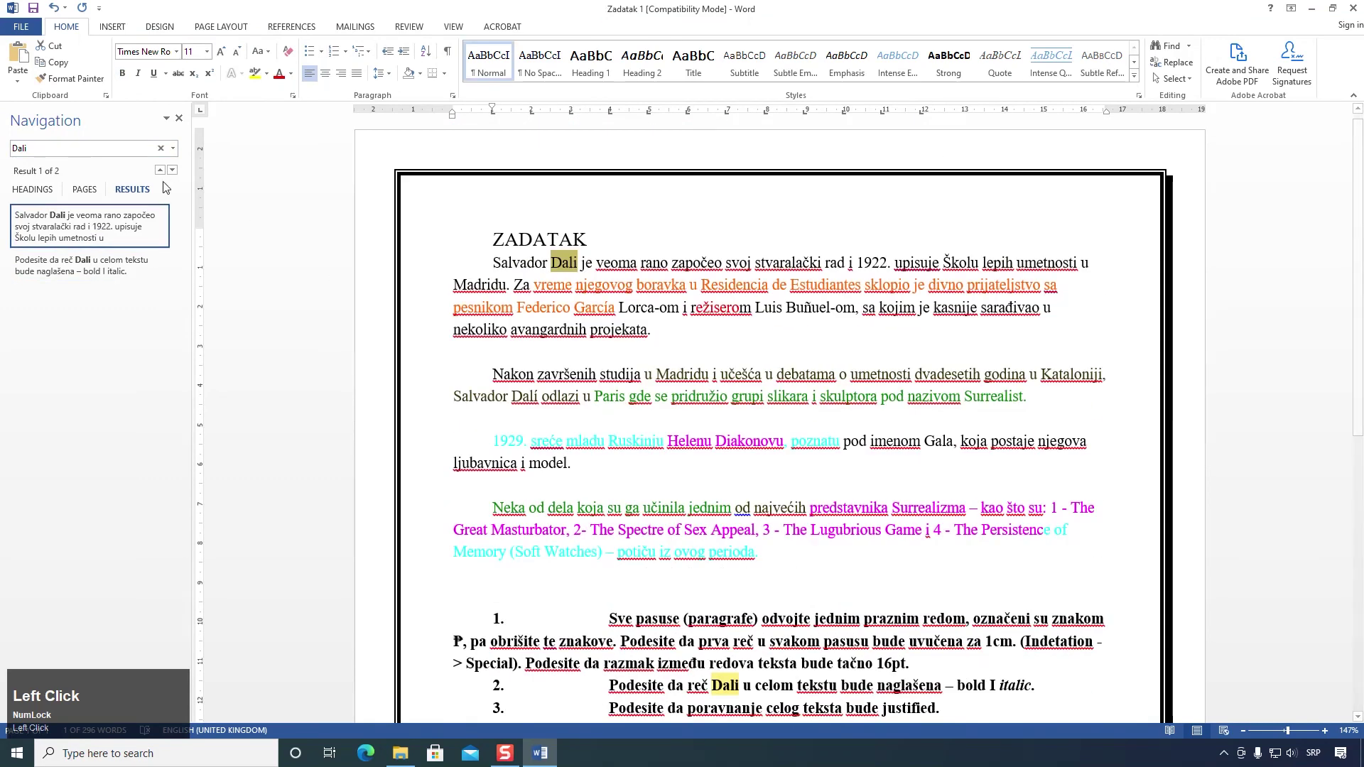
Step: Shorten the search term to "Dal", locate the accented spelling in the second paragraph, and close the search
click(84, 151)
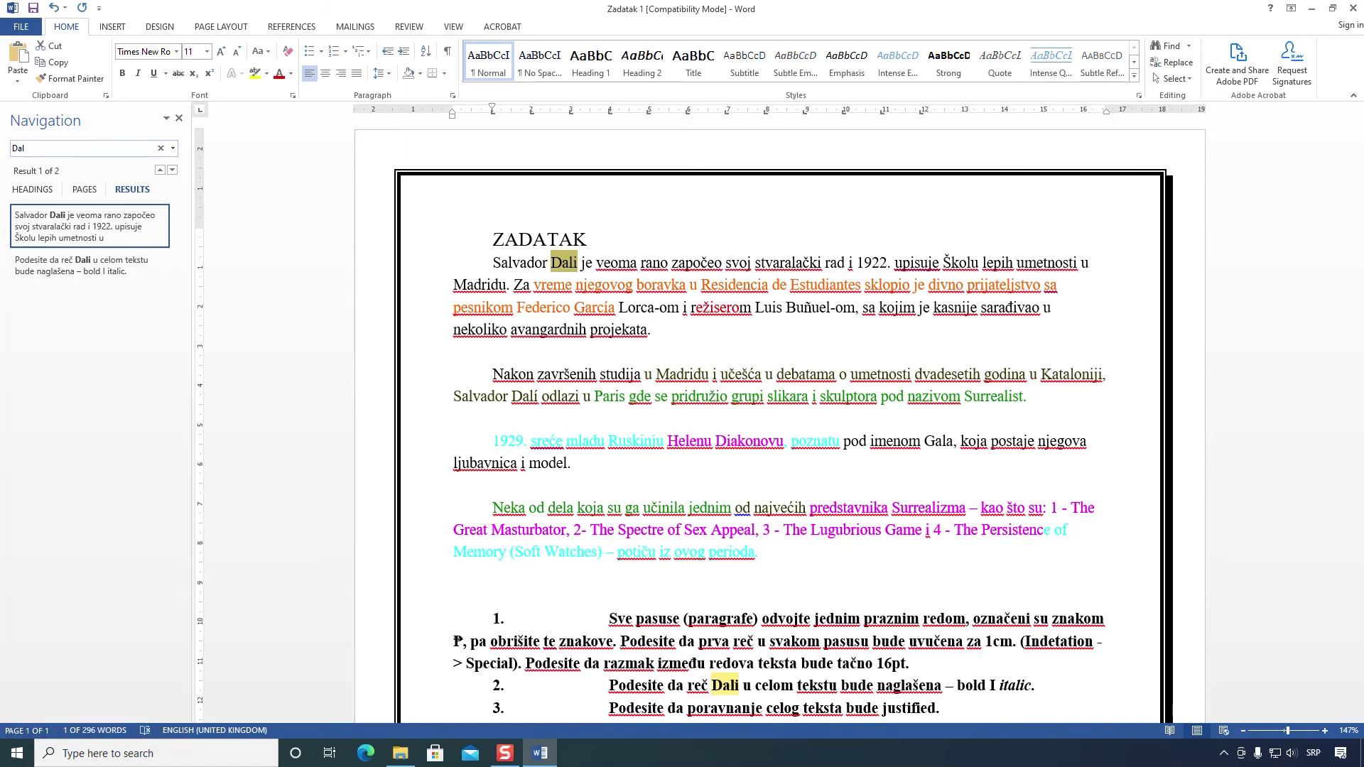
scroll(602, 297, down, 7)
scroll(602, 297, up, 6)
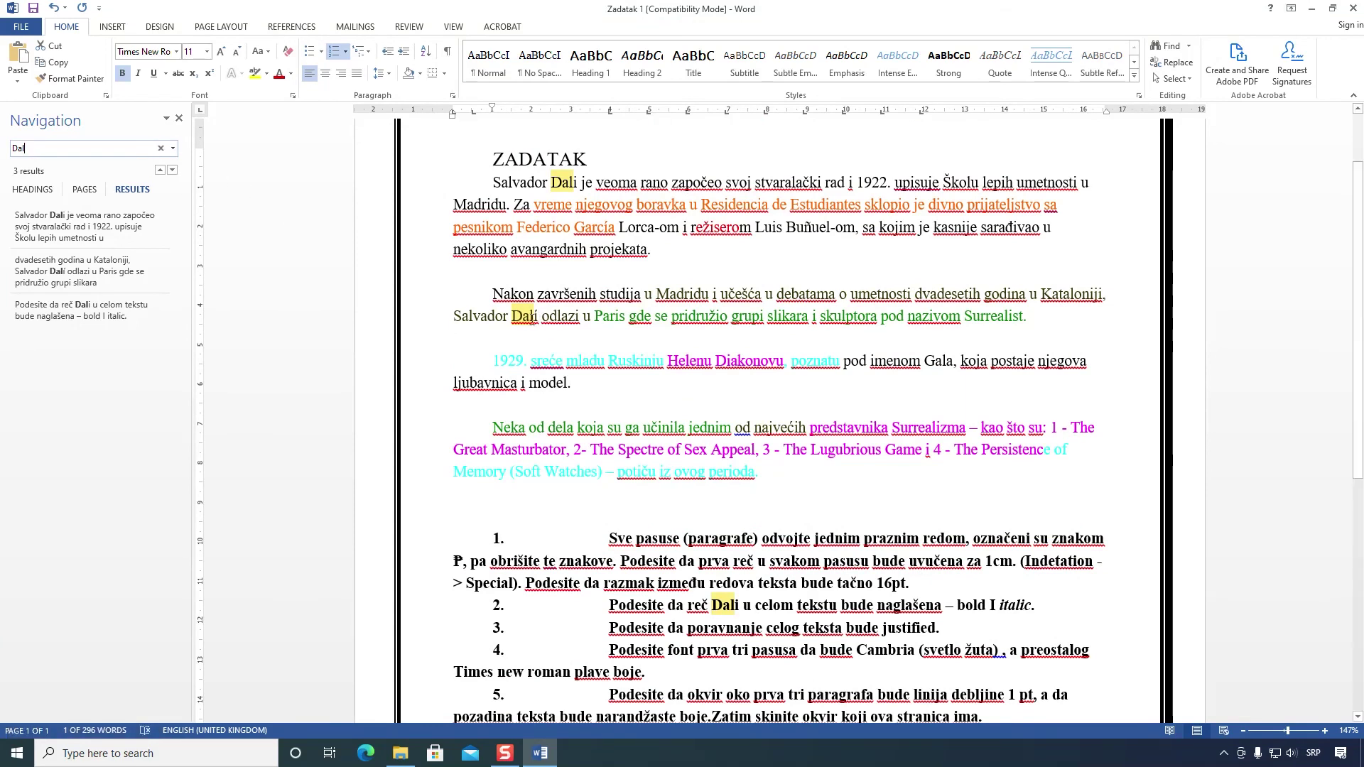
click(529, 316)
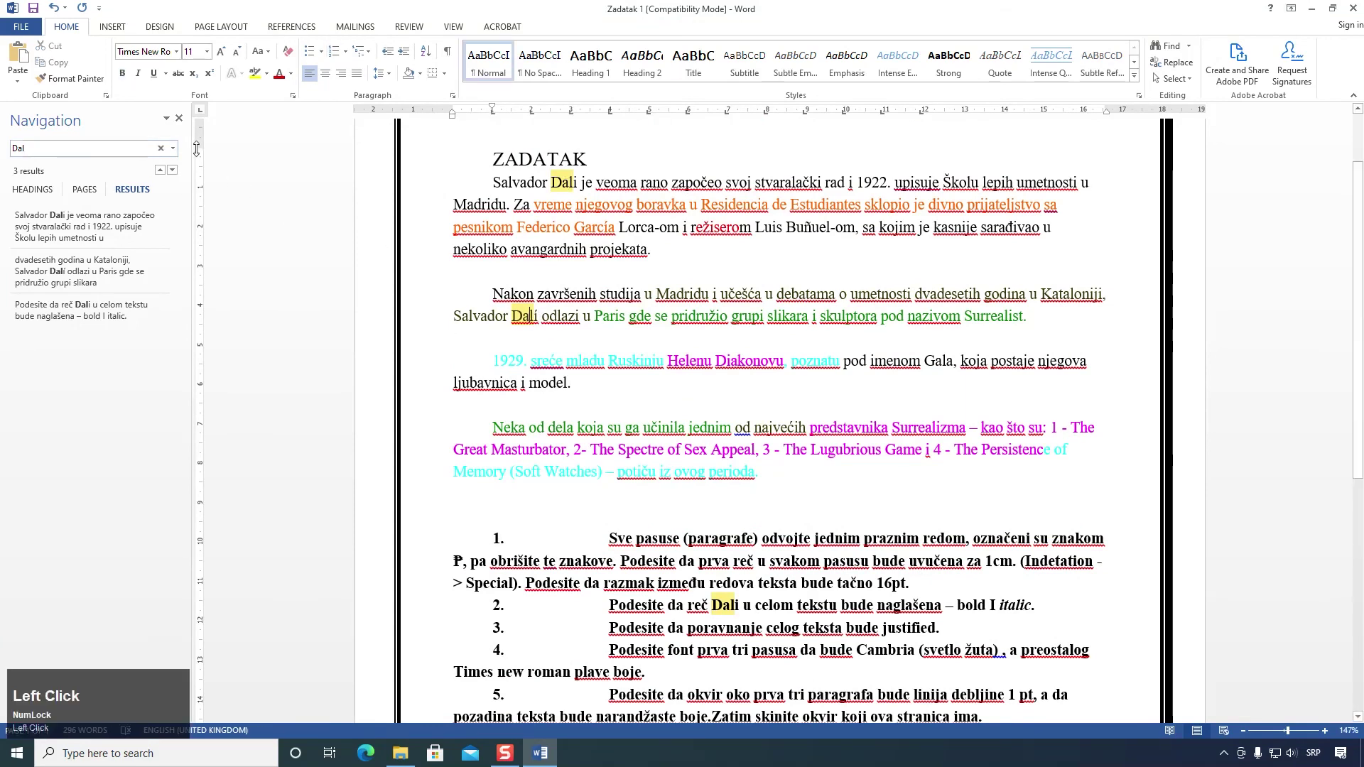
click(178, 118)
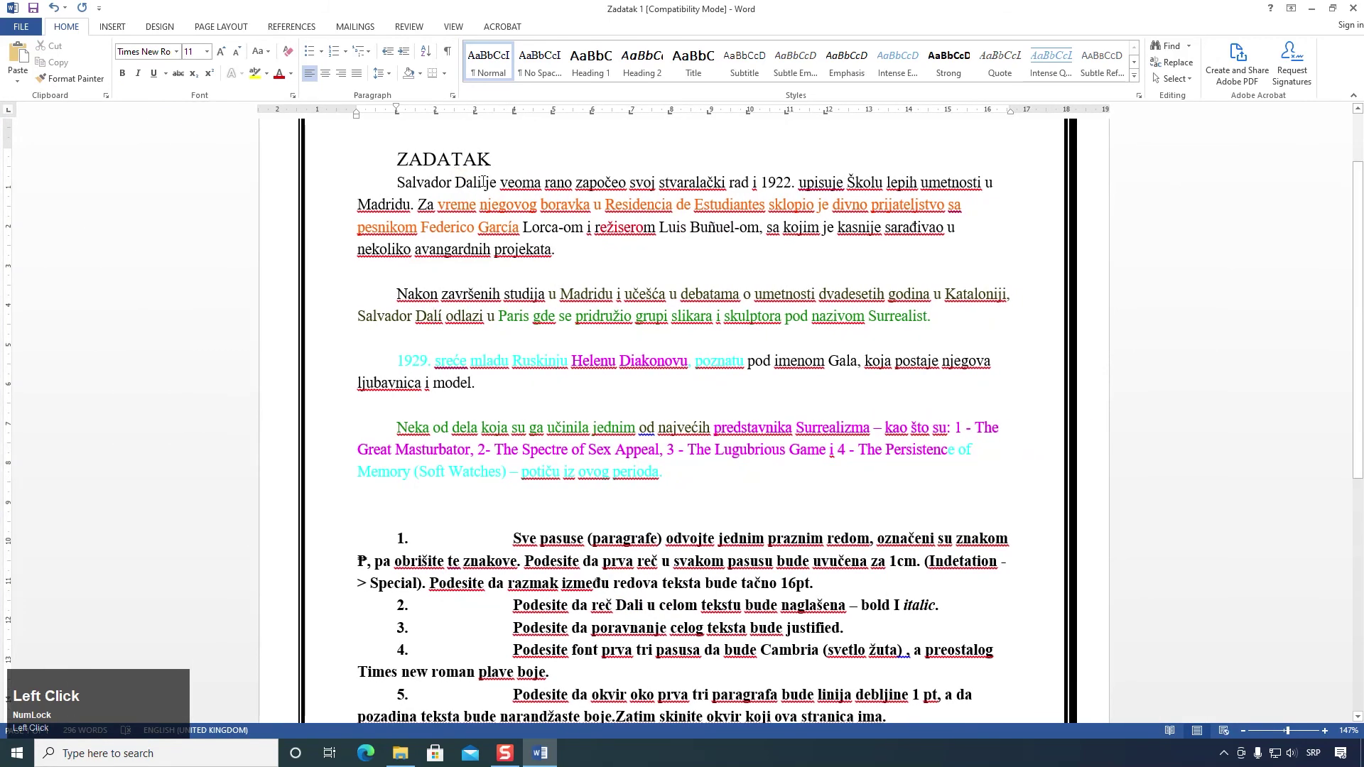
Step: Make the word Dali bold and italic in both the first and second paragraphs
double_click(462, 182)
key(ctrl+b)
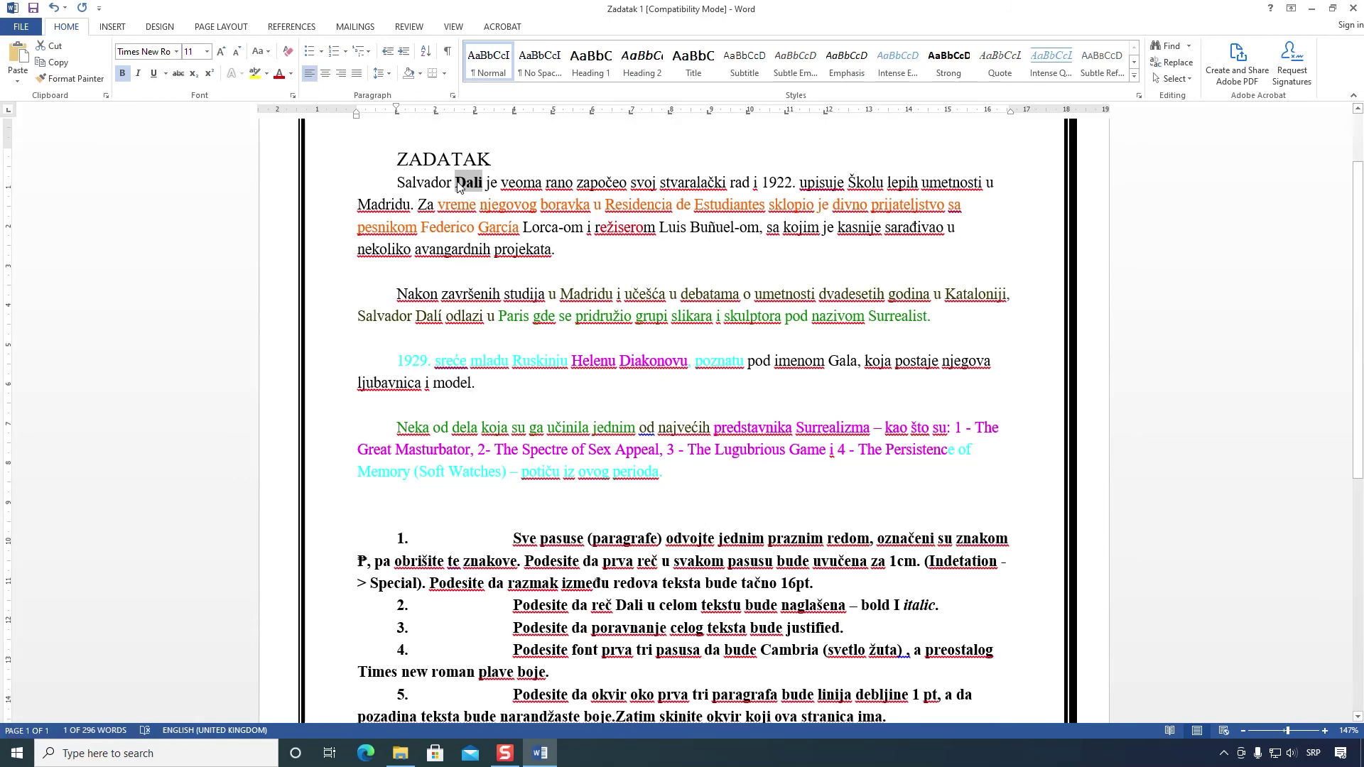
key(ctrl+i)
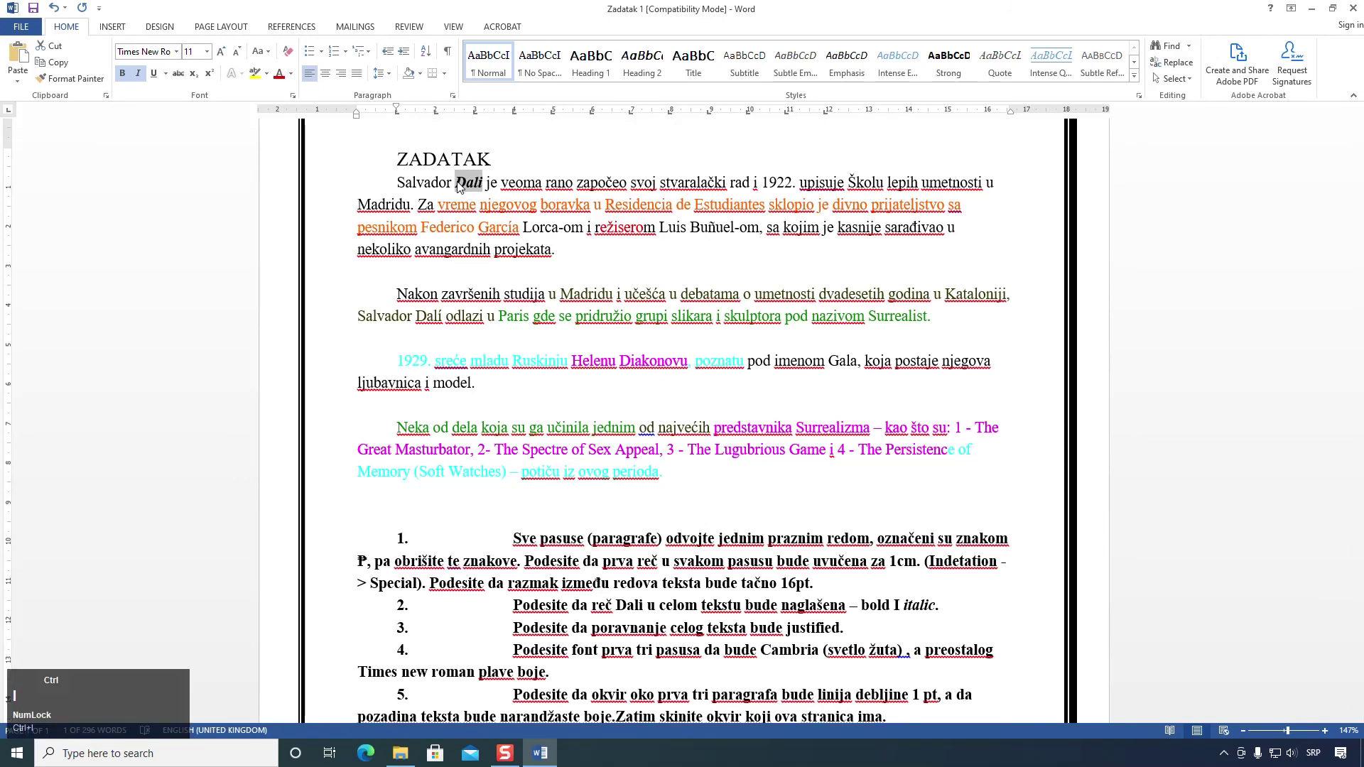
click(468, 291)
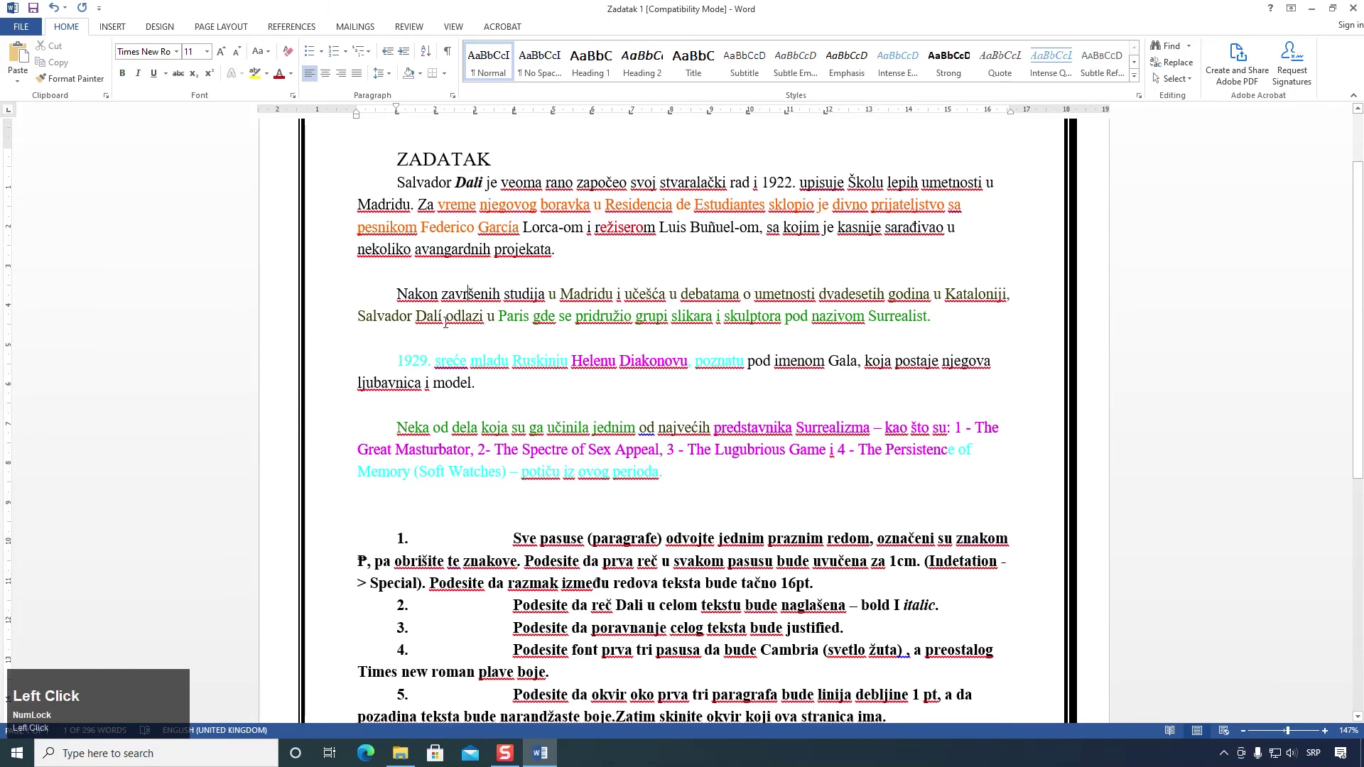
drag(443, 316, 416, 317)
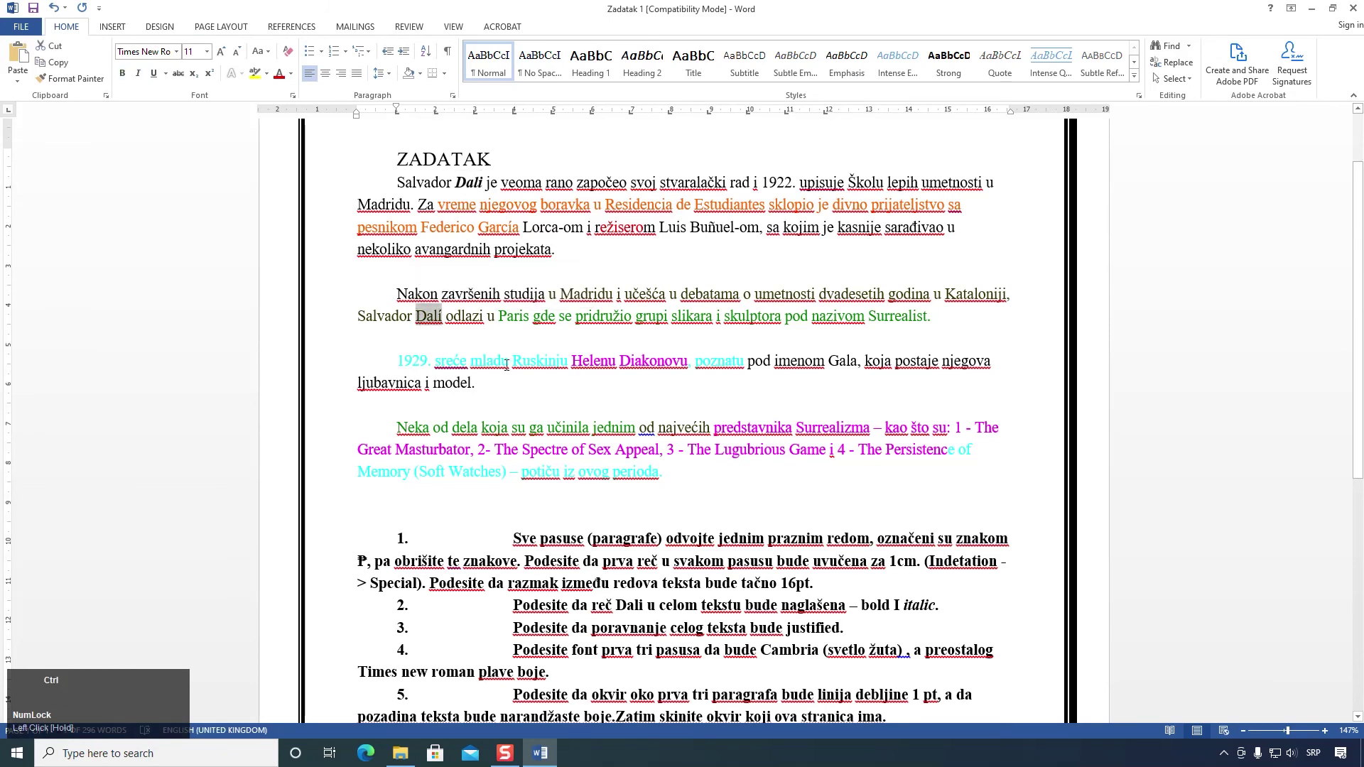
key(ctrl+b)
key(ctrl+i)
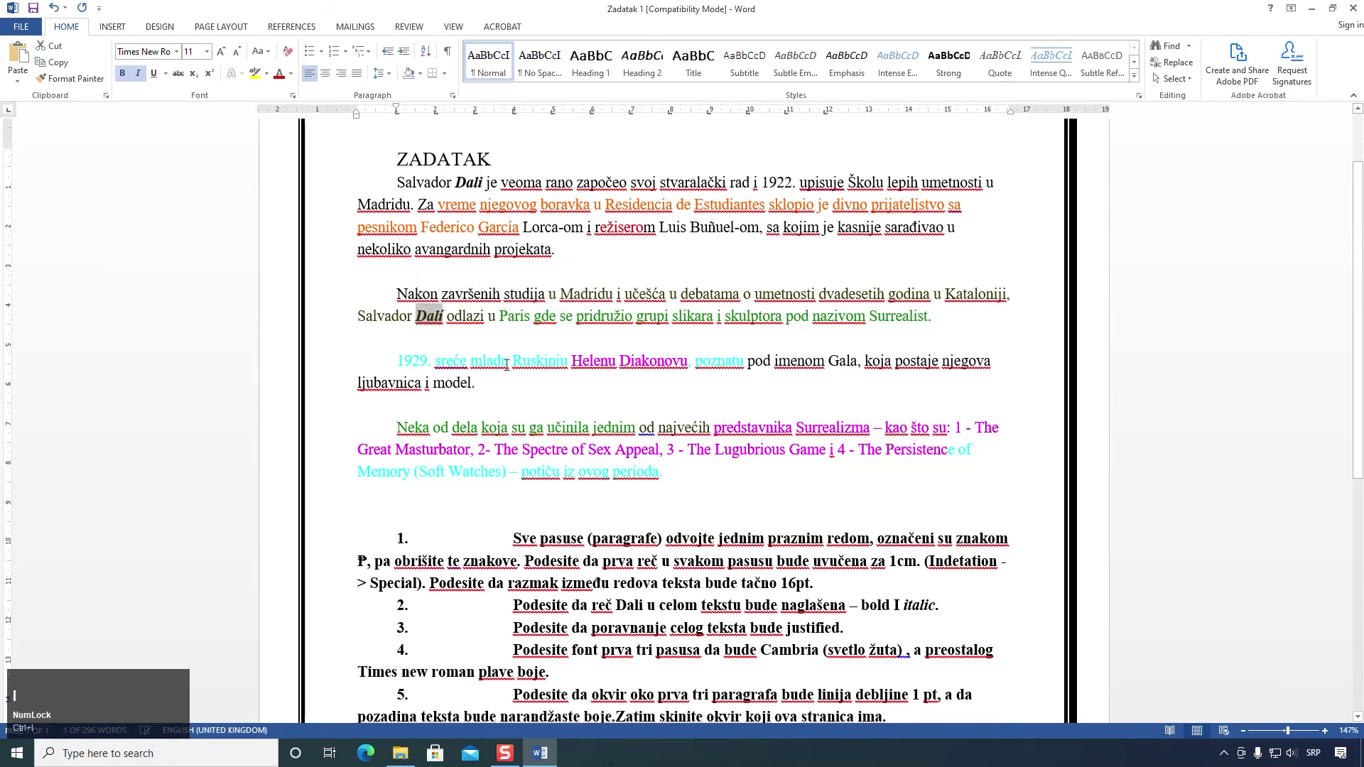
click(507, 364)
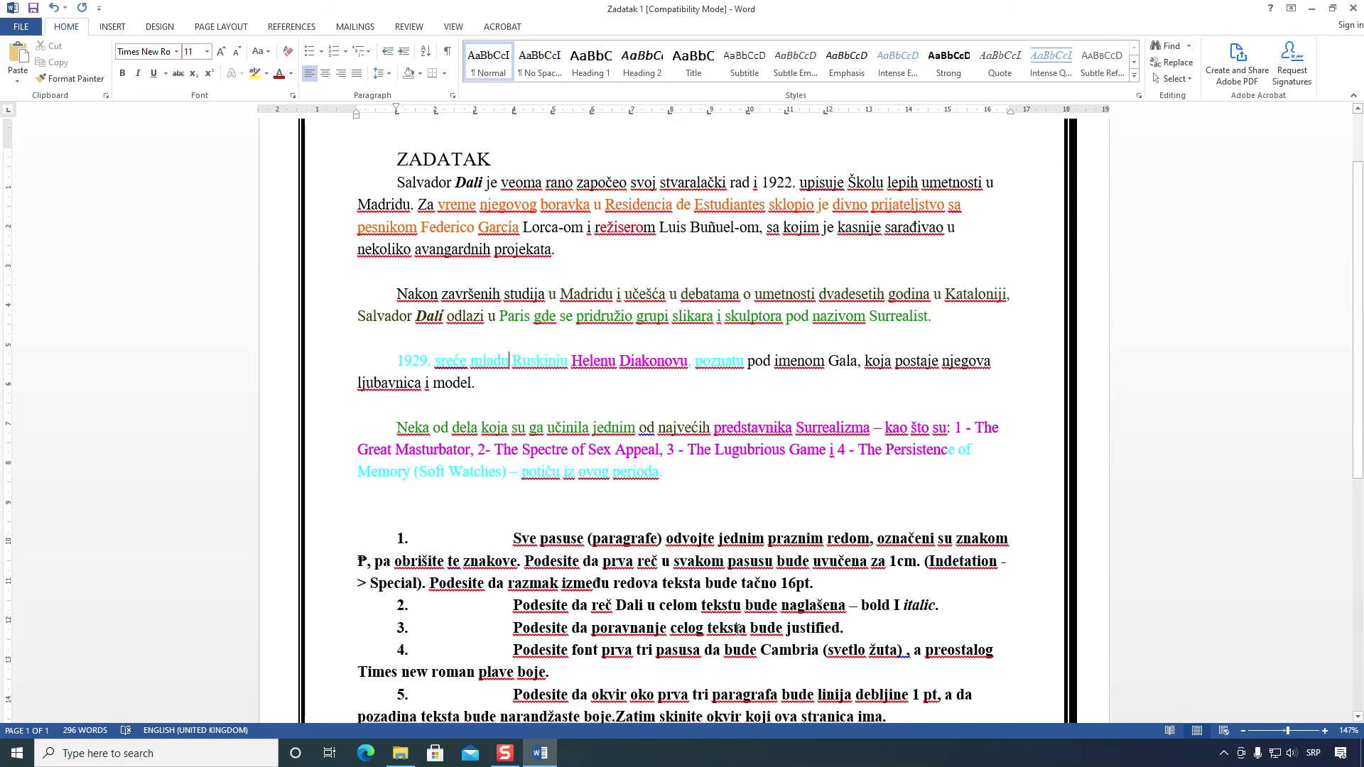
Step: Justify the alignment of the entire document's text
click(680, 476)
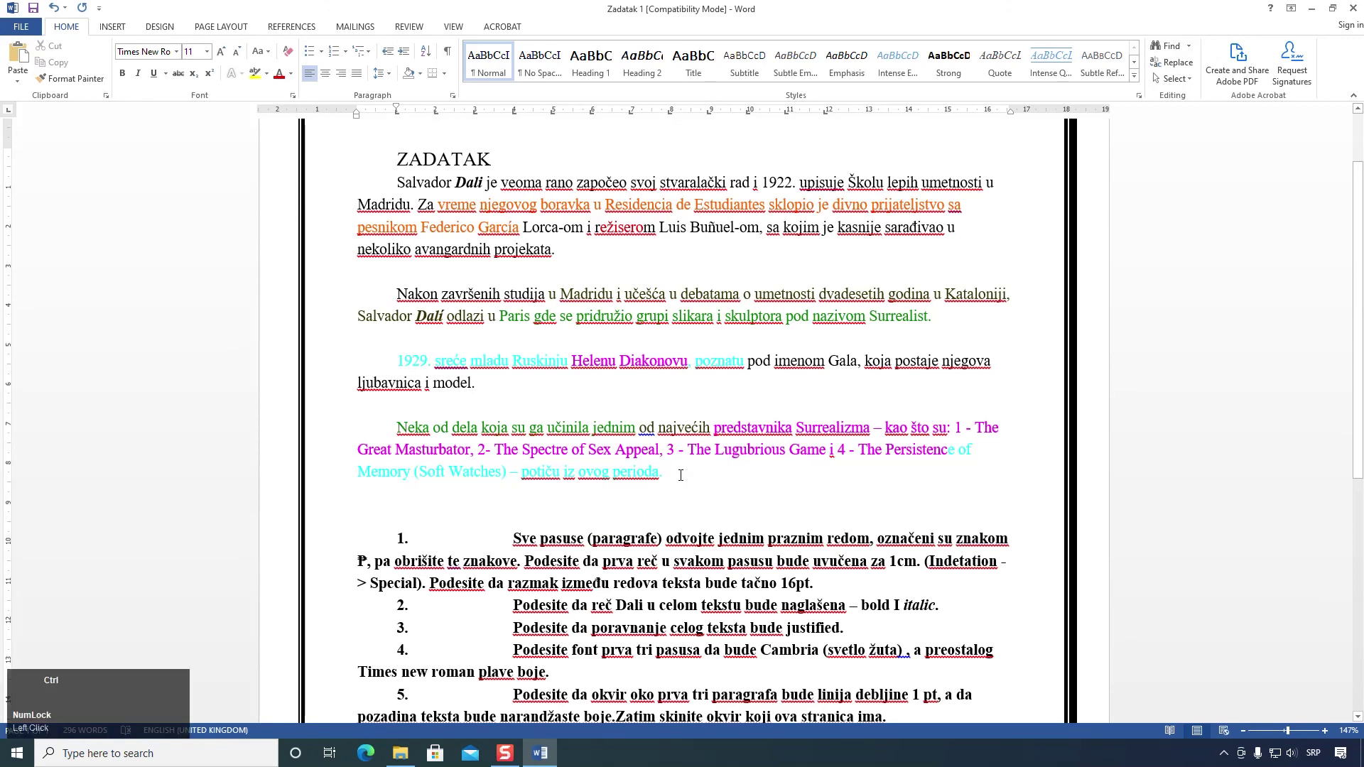
key(ctrl+a)
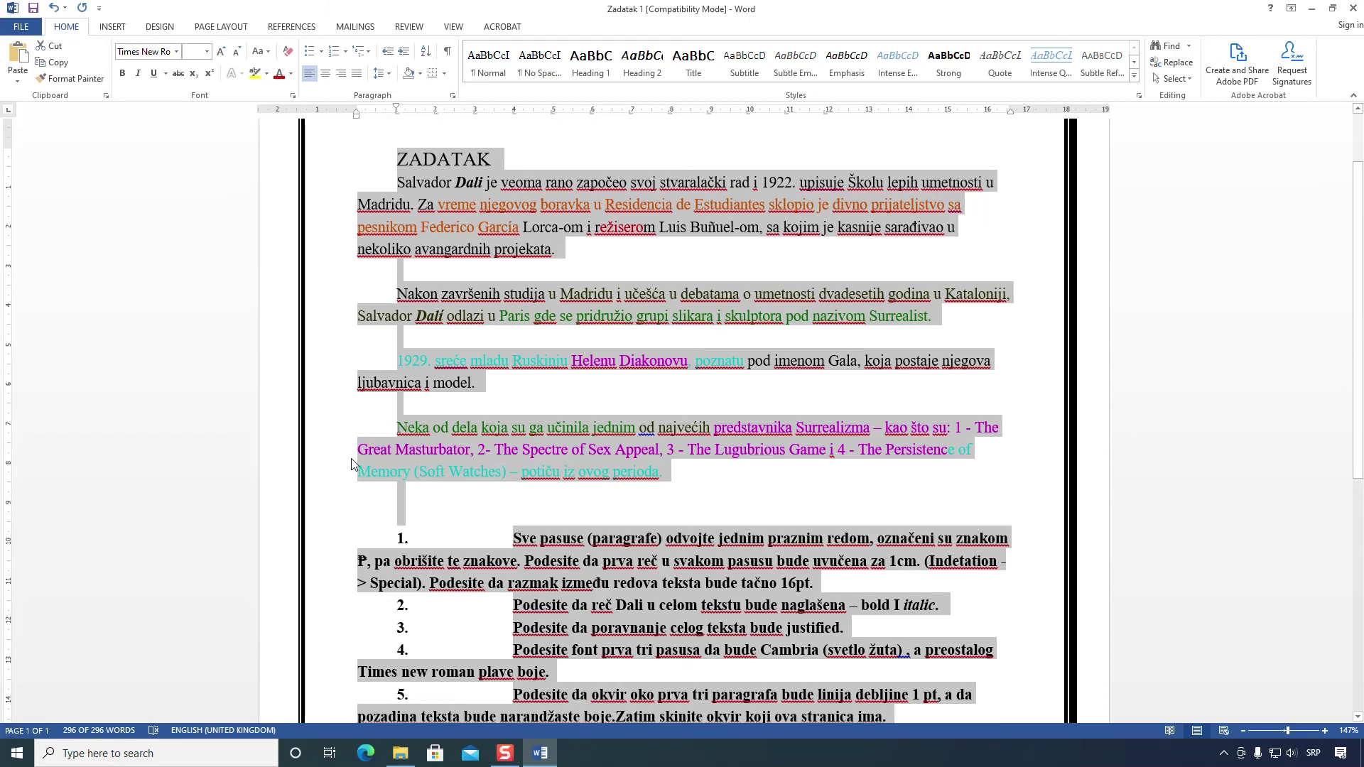
click(358, 74)
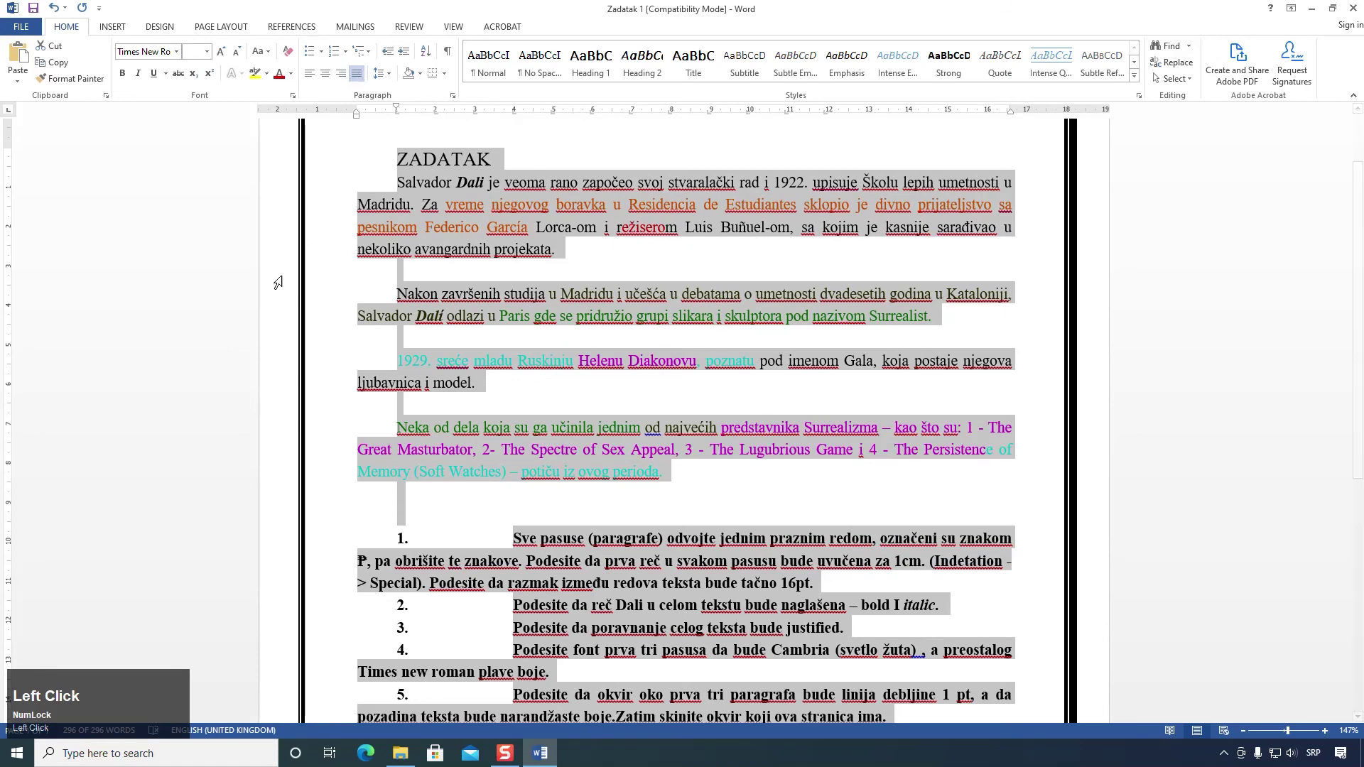
click(561, 449)
Step: Set the first three paragraphs below the ZADATAK heading in Cambria with a light yellow font colour
scroll(561, 450, down, 2)
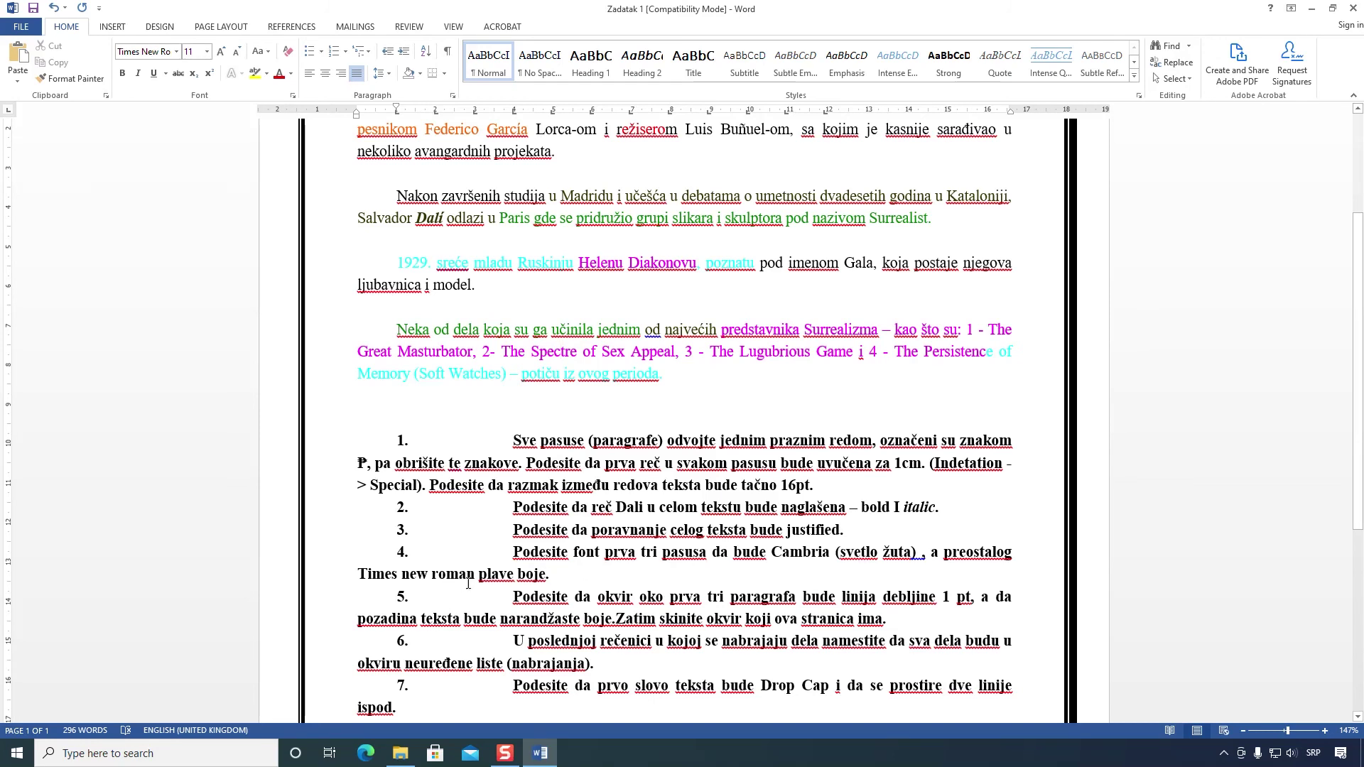
scroll(490, 385, up, 3)
drag(490, 385, 257, 116)
key(ctrl+shift+f)
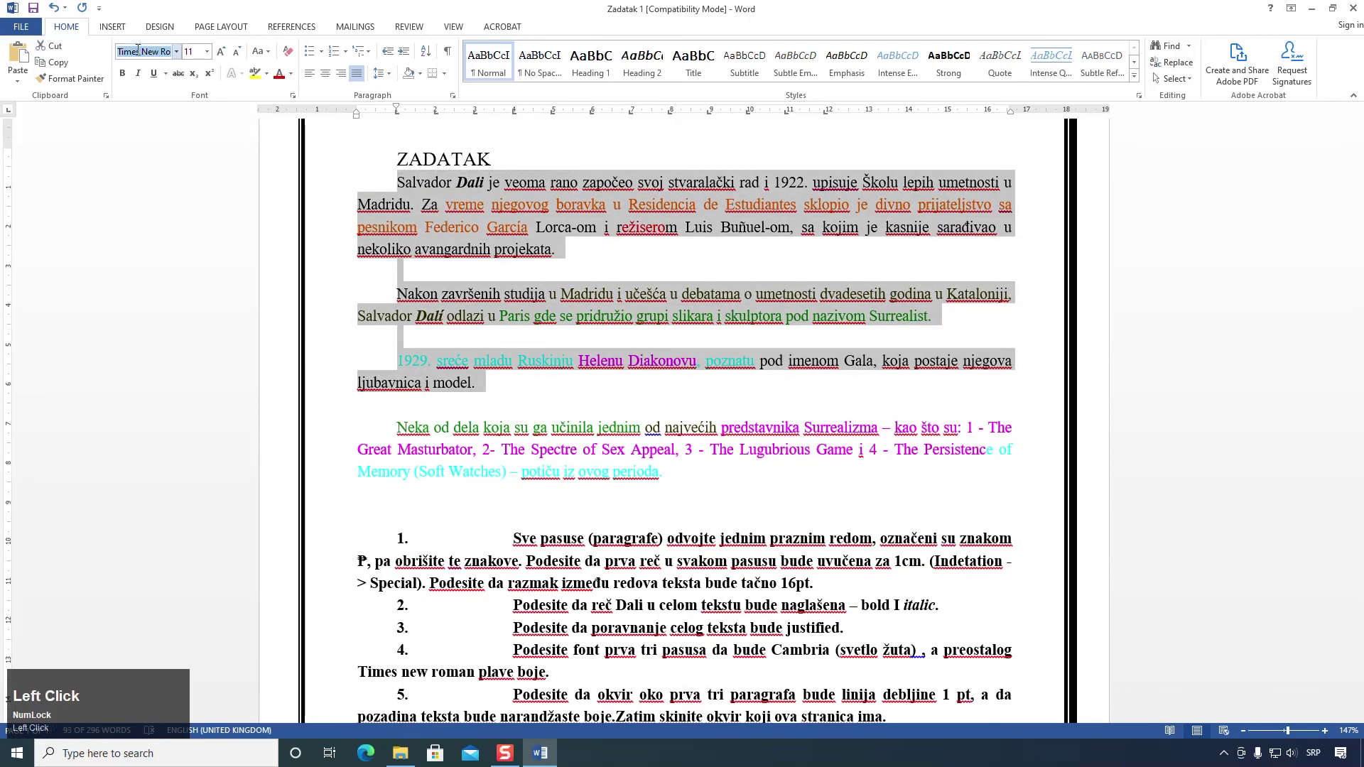
text(Cambria)
key(Return)
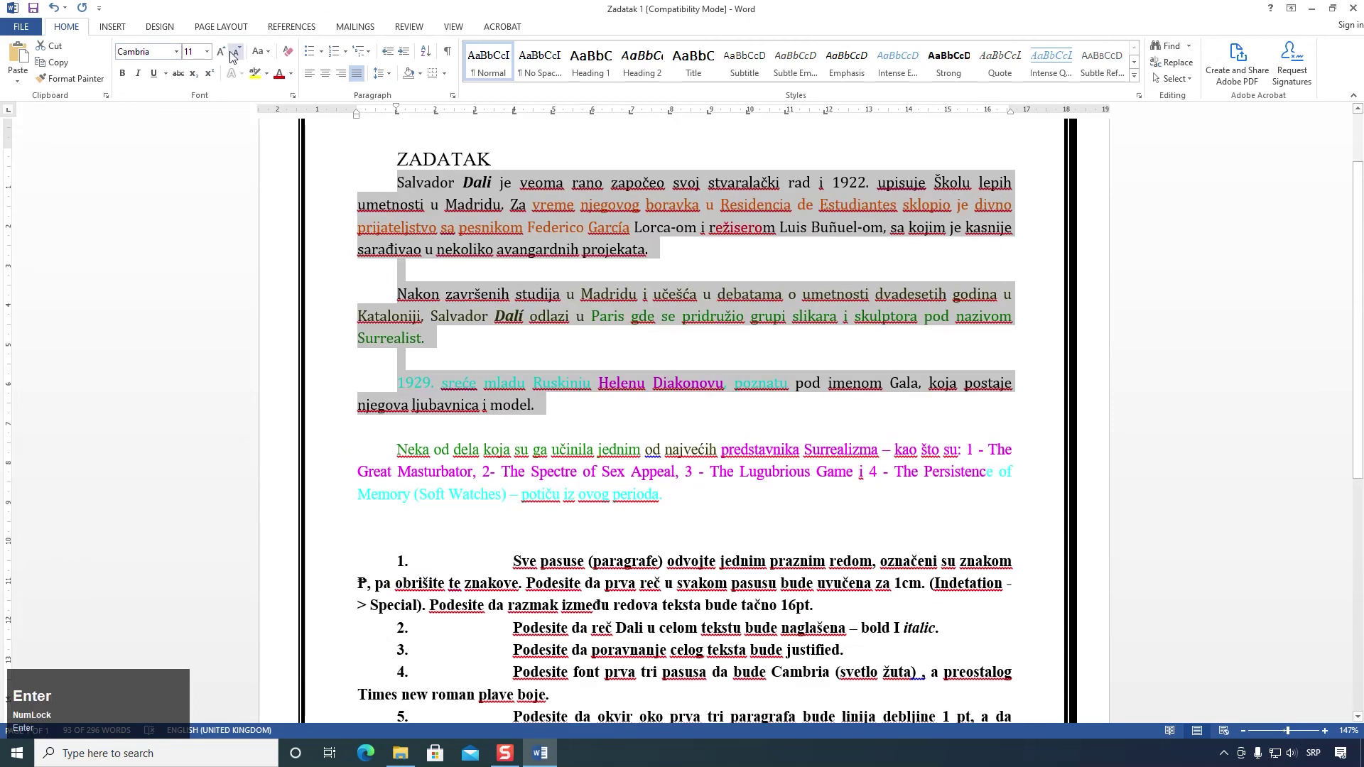
click(290, 73)
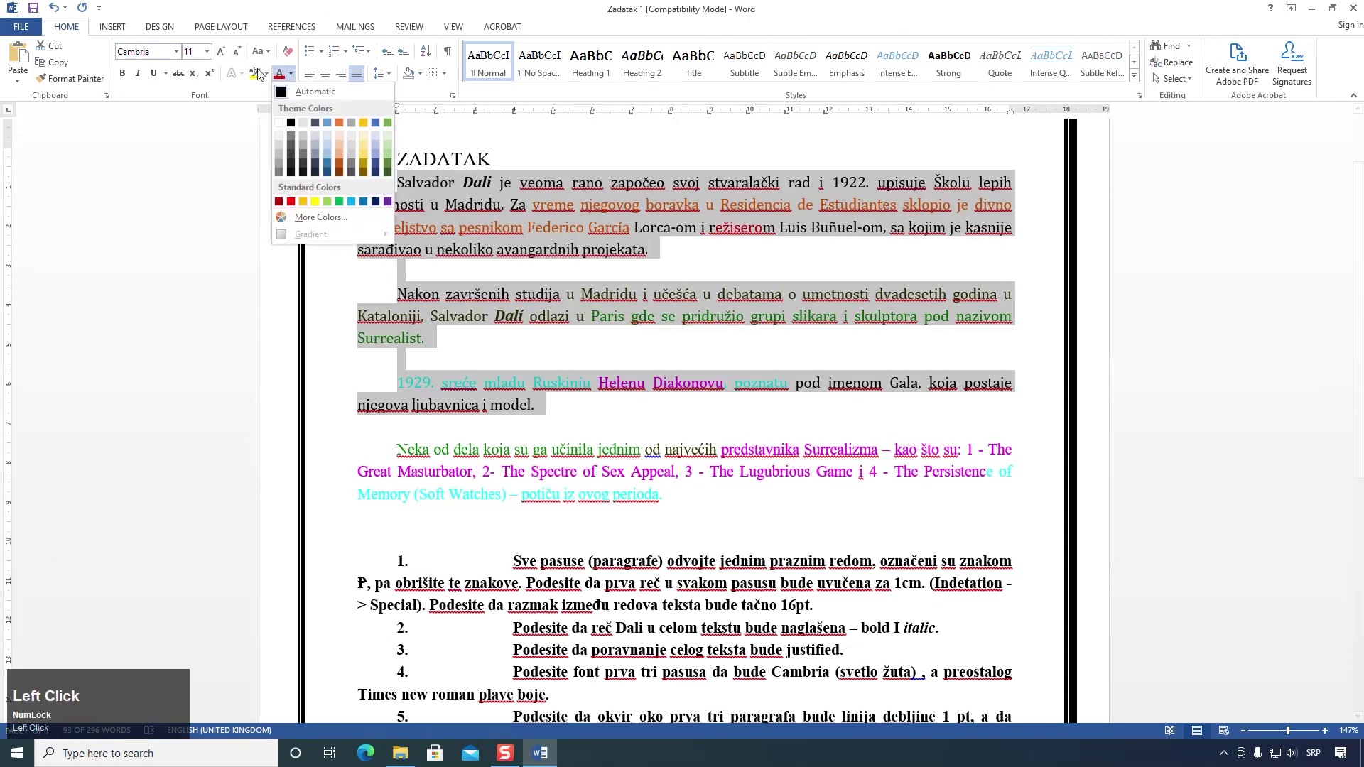
click(364, 155)
Step: Colour the fourth paragraph, beginning "Neka od dela", in a medium blue theme shade, keeping its Times New Roman font
scroll(569, 306, down, 2)
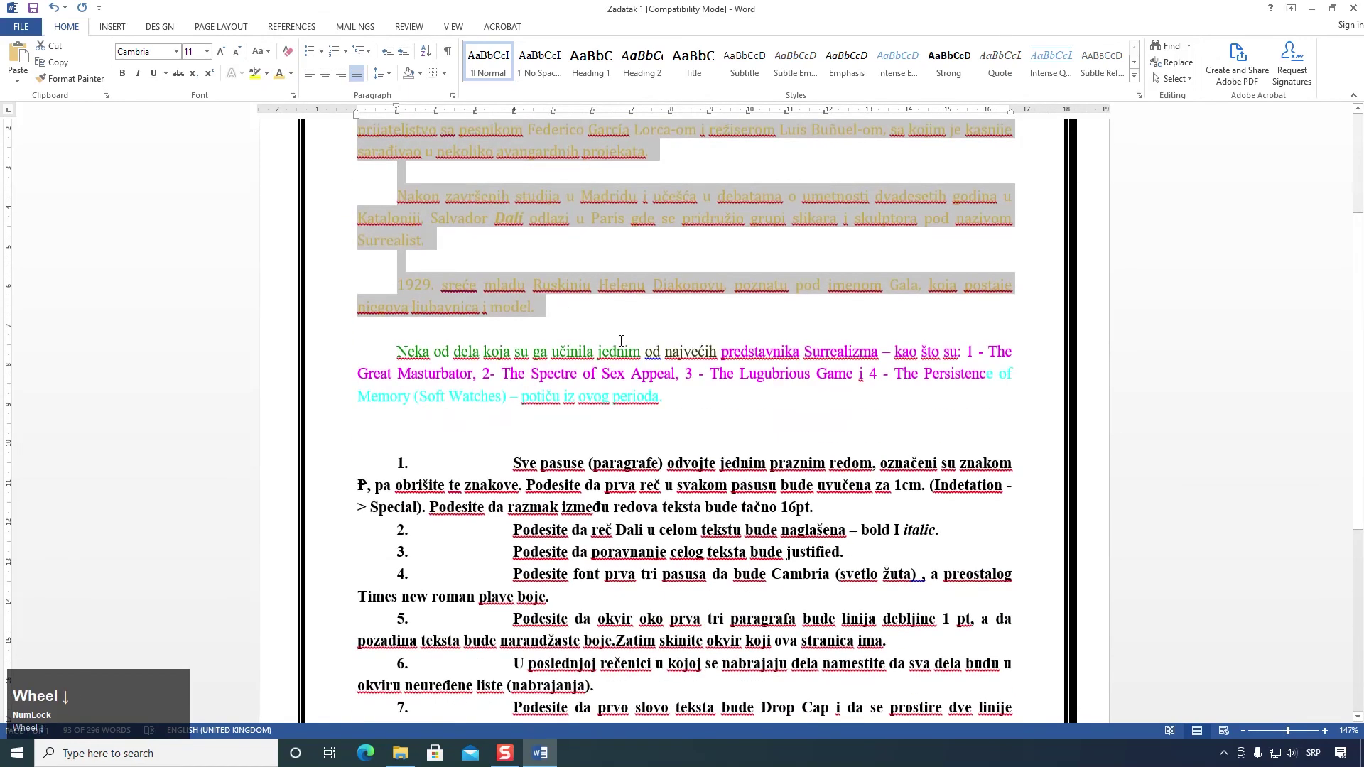
scroll(621, 341, down, 5)
scroll(621, 341, up, 6)
triple_click(410, 411)
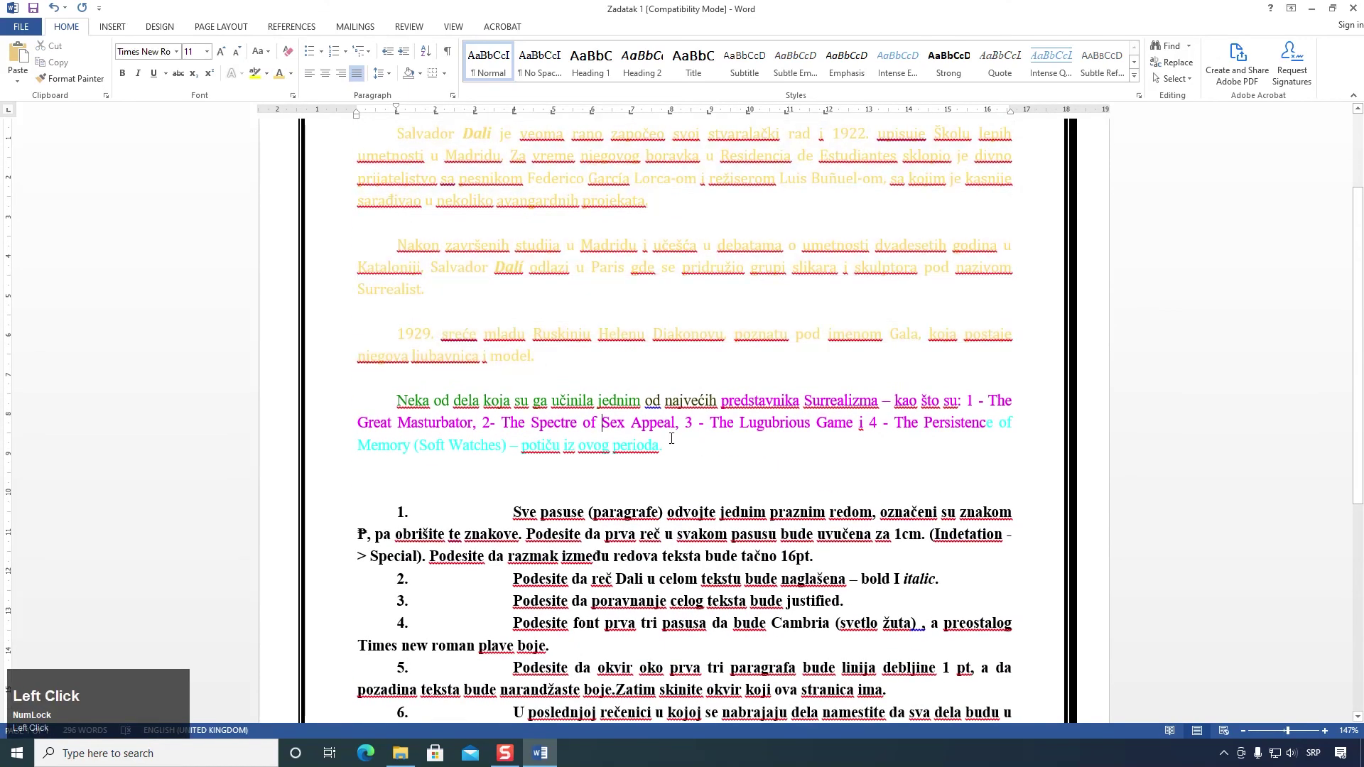
click(174, 55)
scroll(479, 345, up, 1)
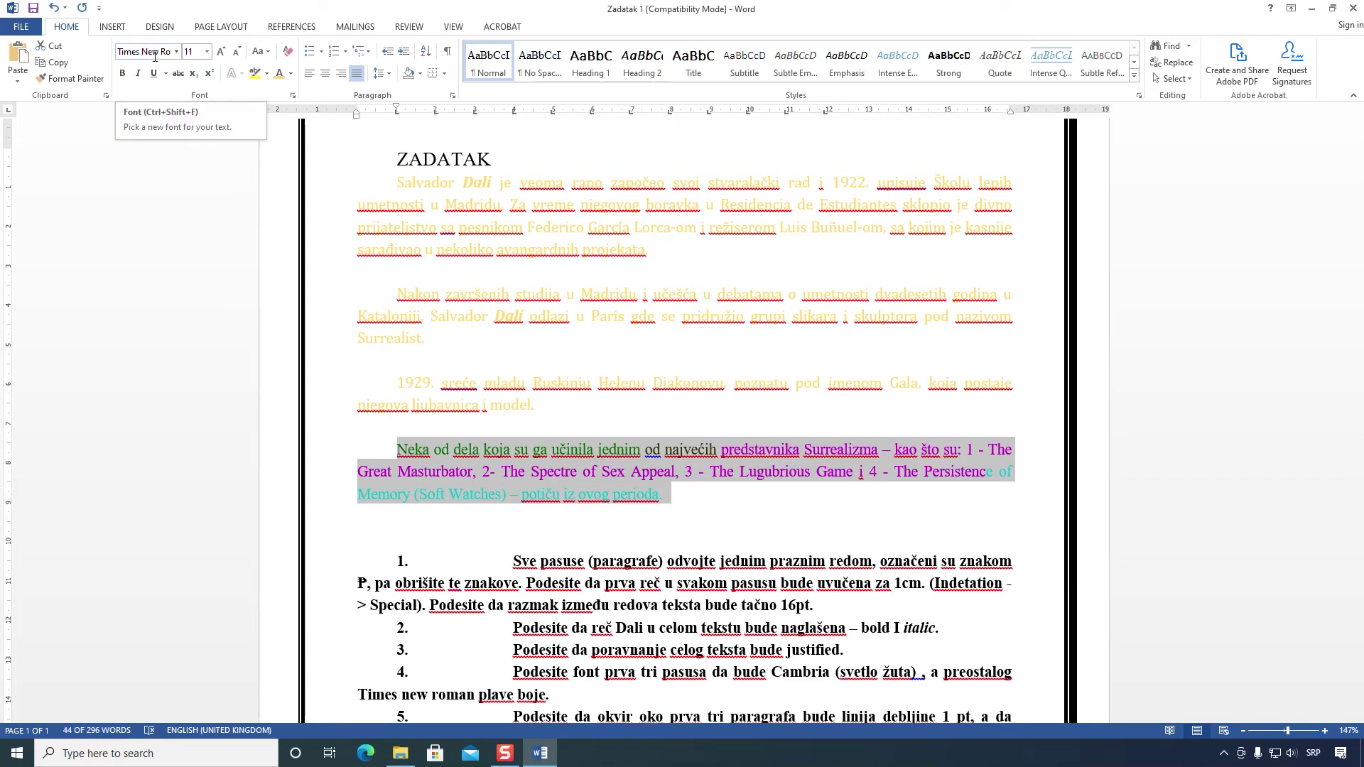
click(290, 73)
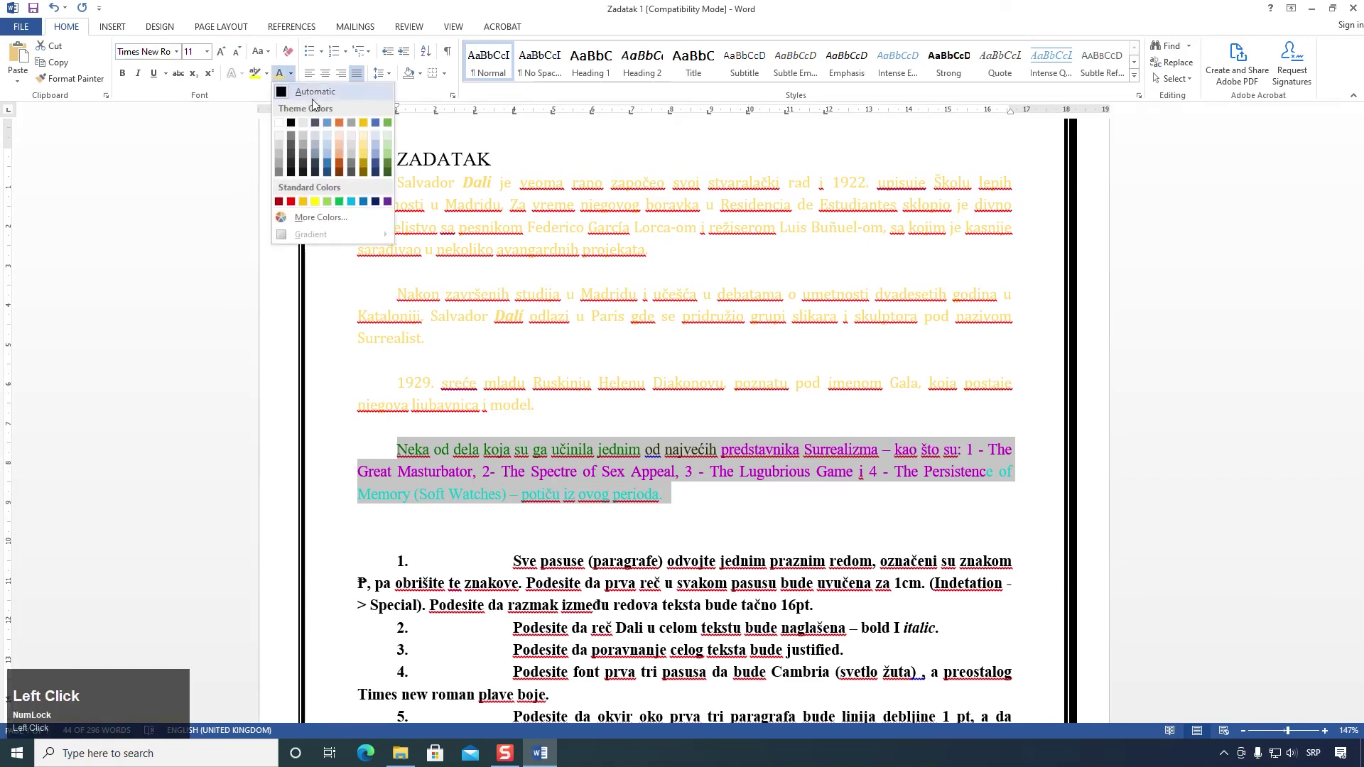
click(326, 125)
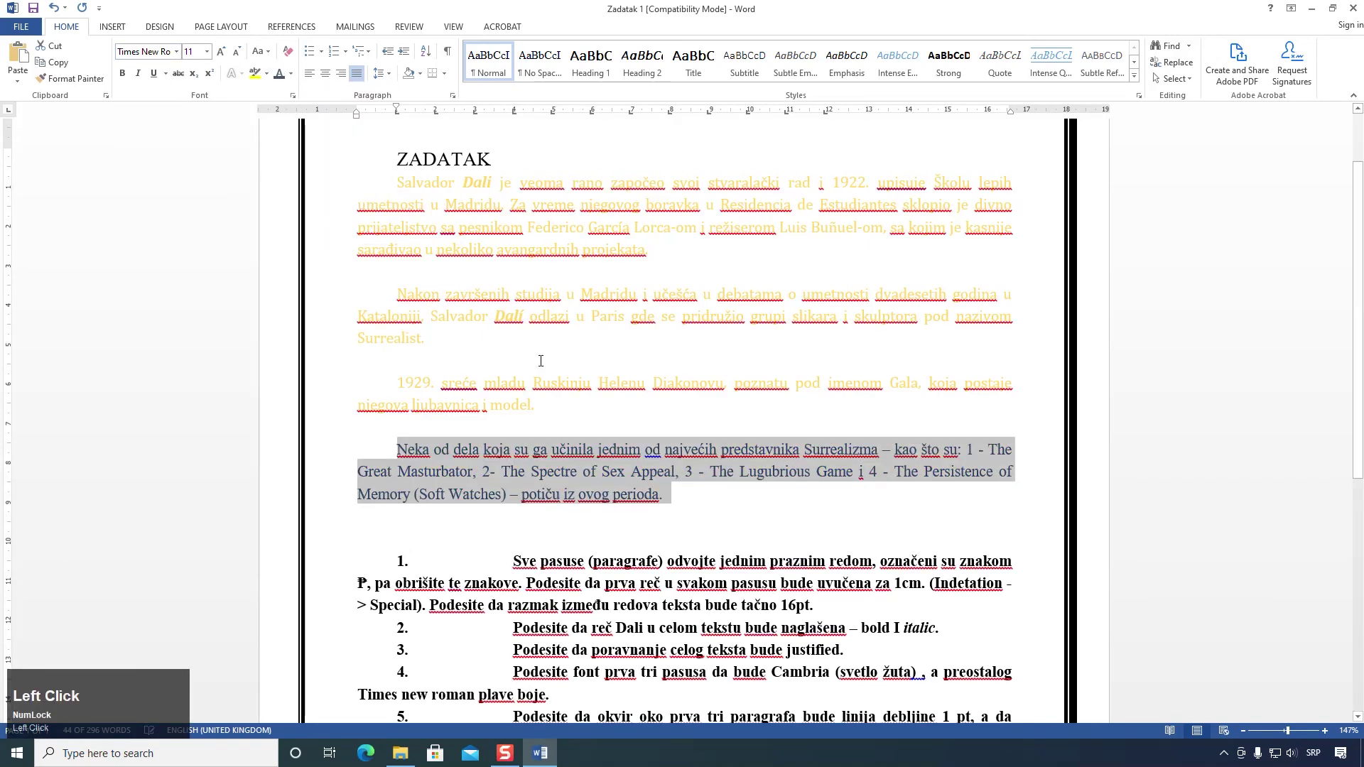
click(290, 73)
click(326, 148)
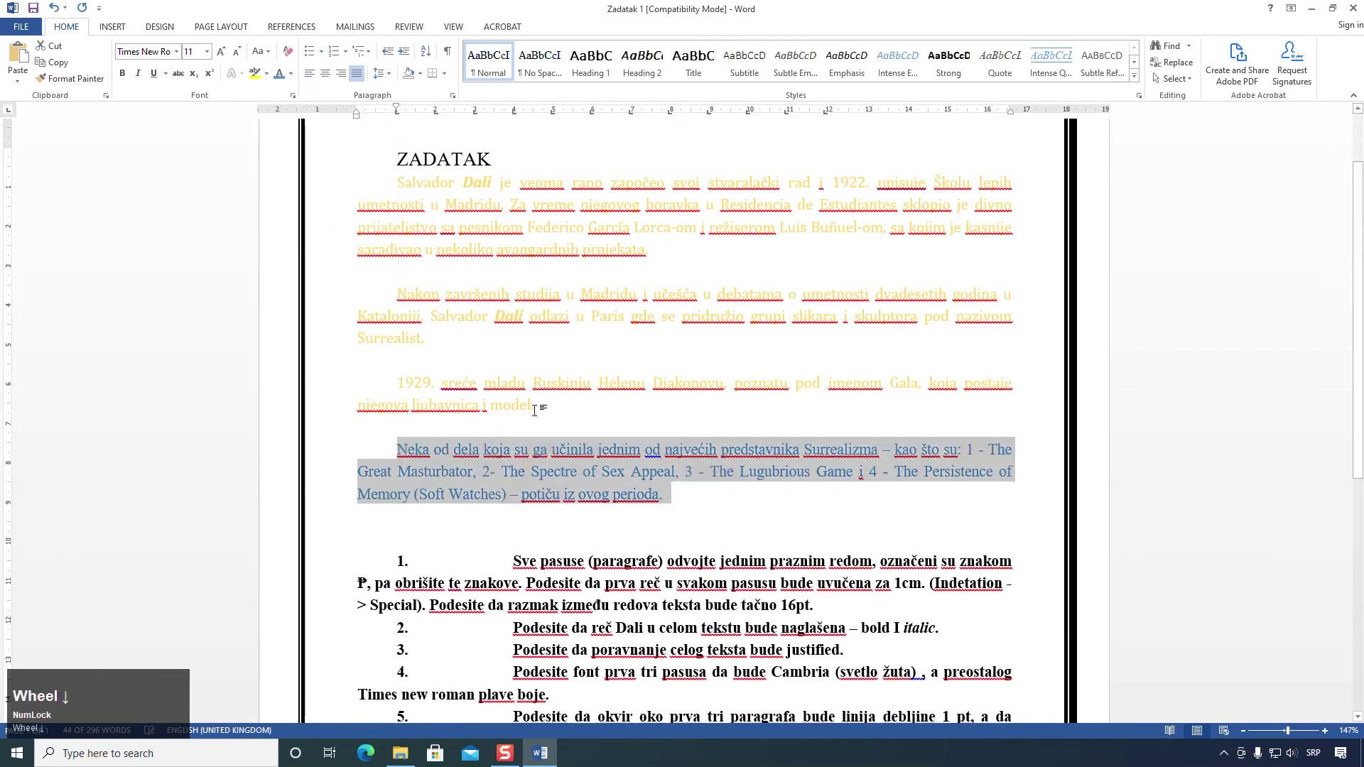
Step: Add a box border with a 1 pt line around the first three paragraphs
scroll(536, 421, down, 3)
click(547, 429)
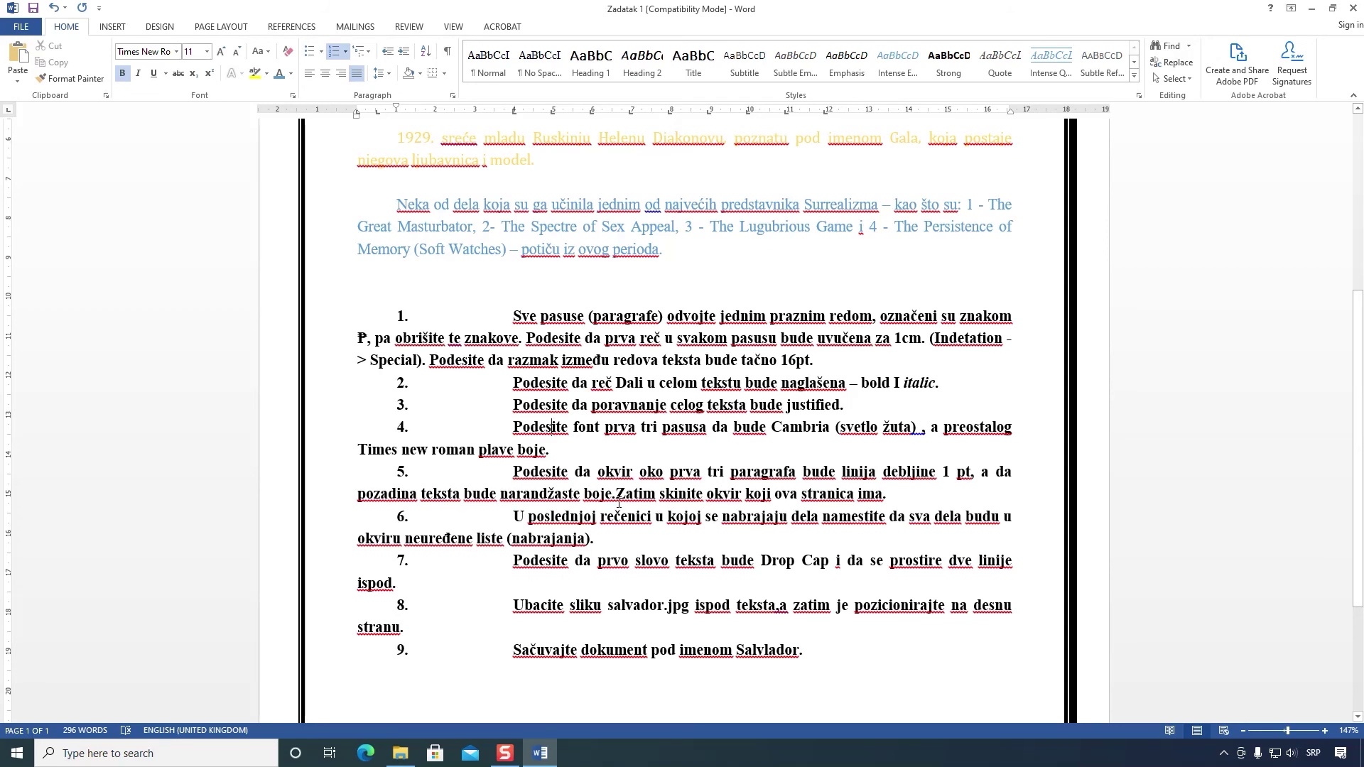
scroll(622, 490, up, 3)
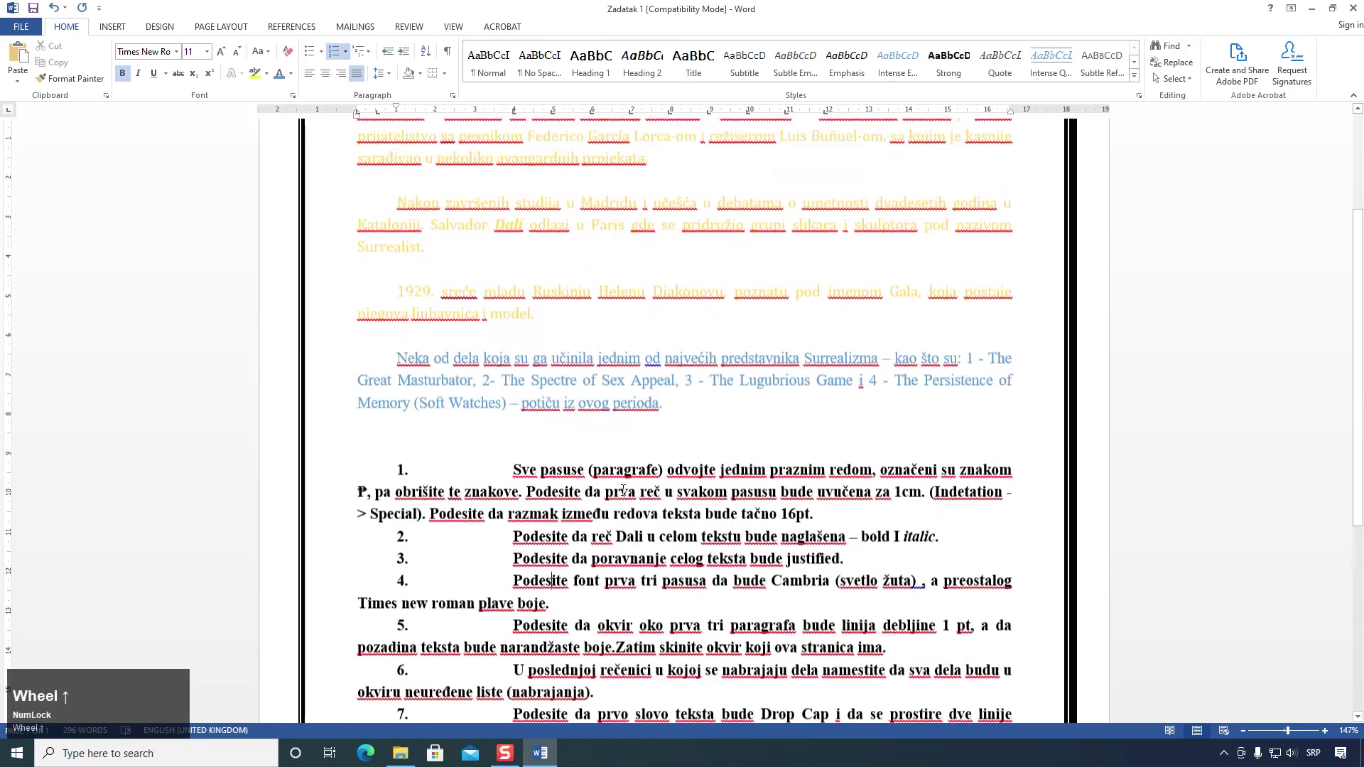
drag(578, 413, 395, 182)
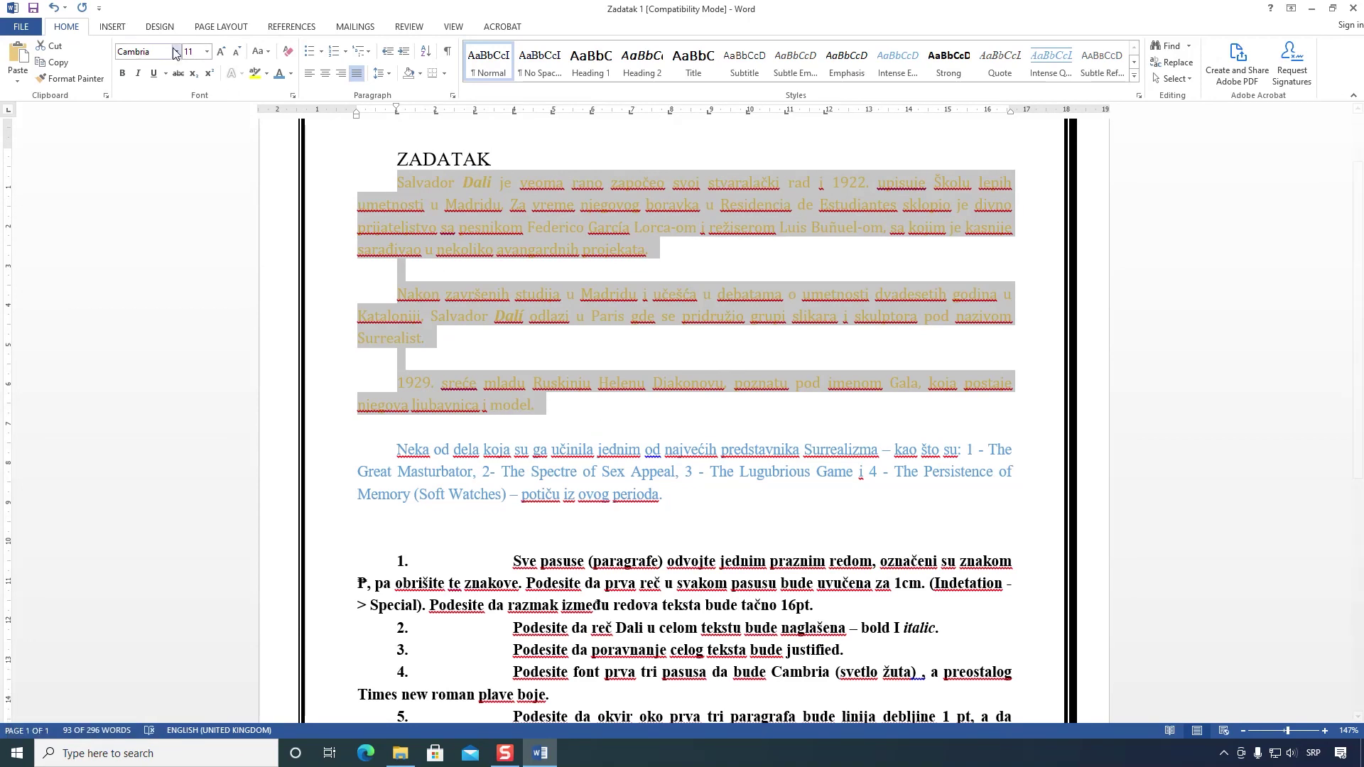
click(156, 32)
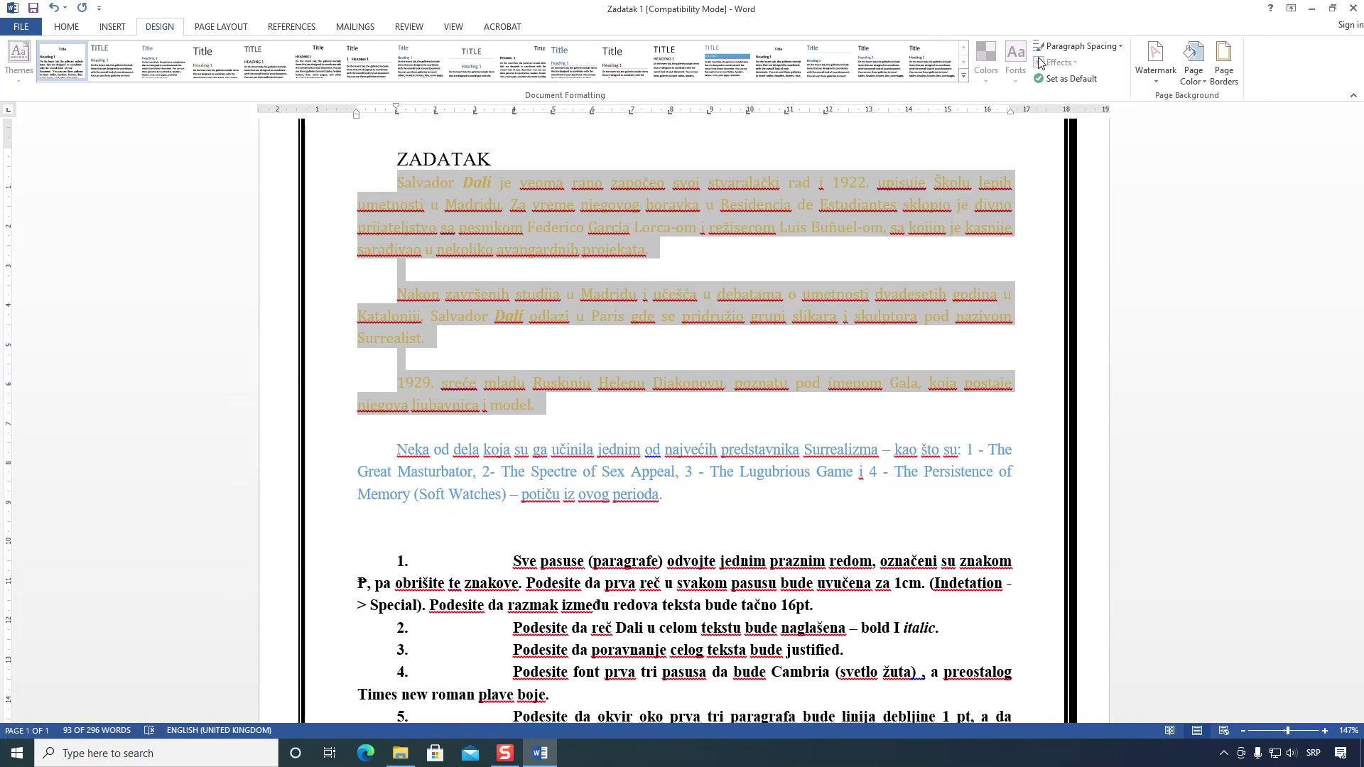
click(1229, 86)
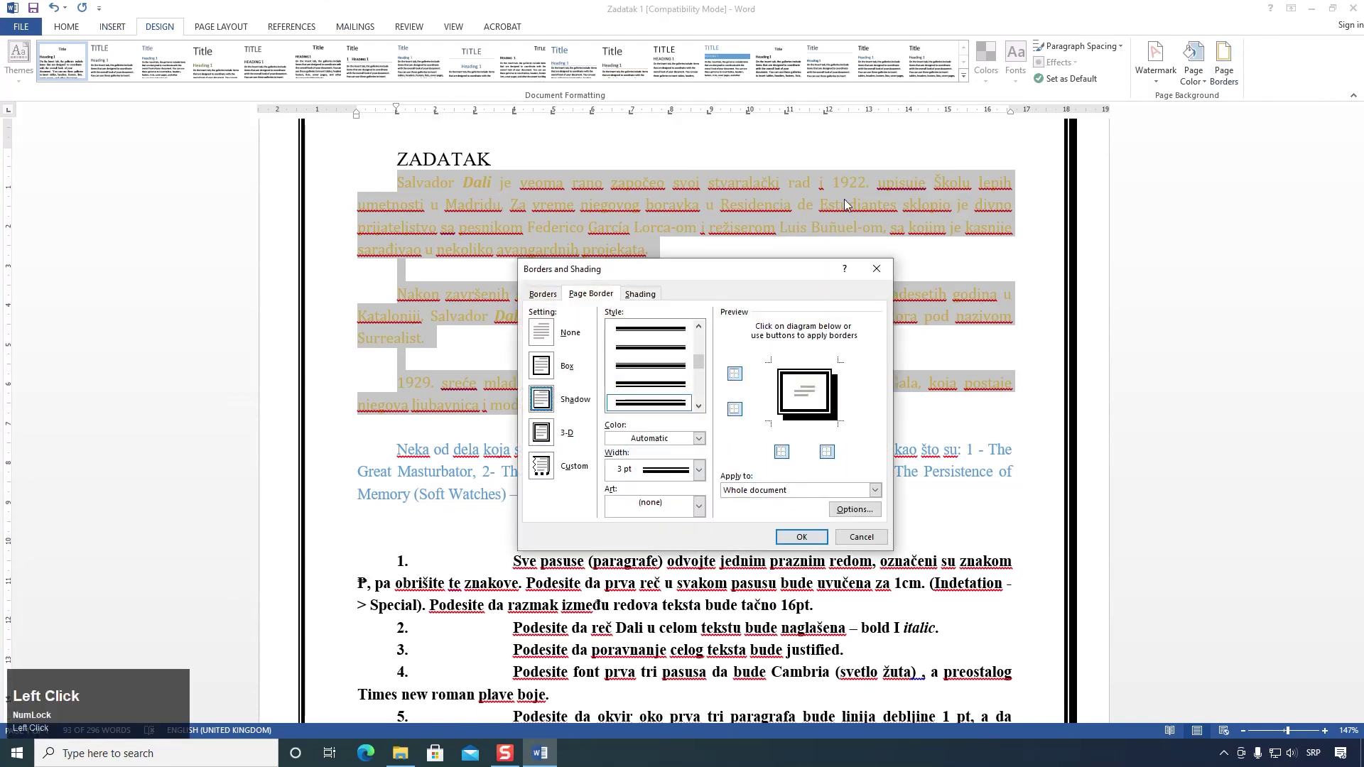
mouse_move(708, 271)
mouse_down()
mouse_move(724, 244)
mouse_move(827, 181)
mouse_up()
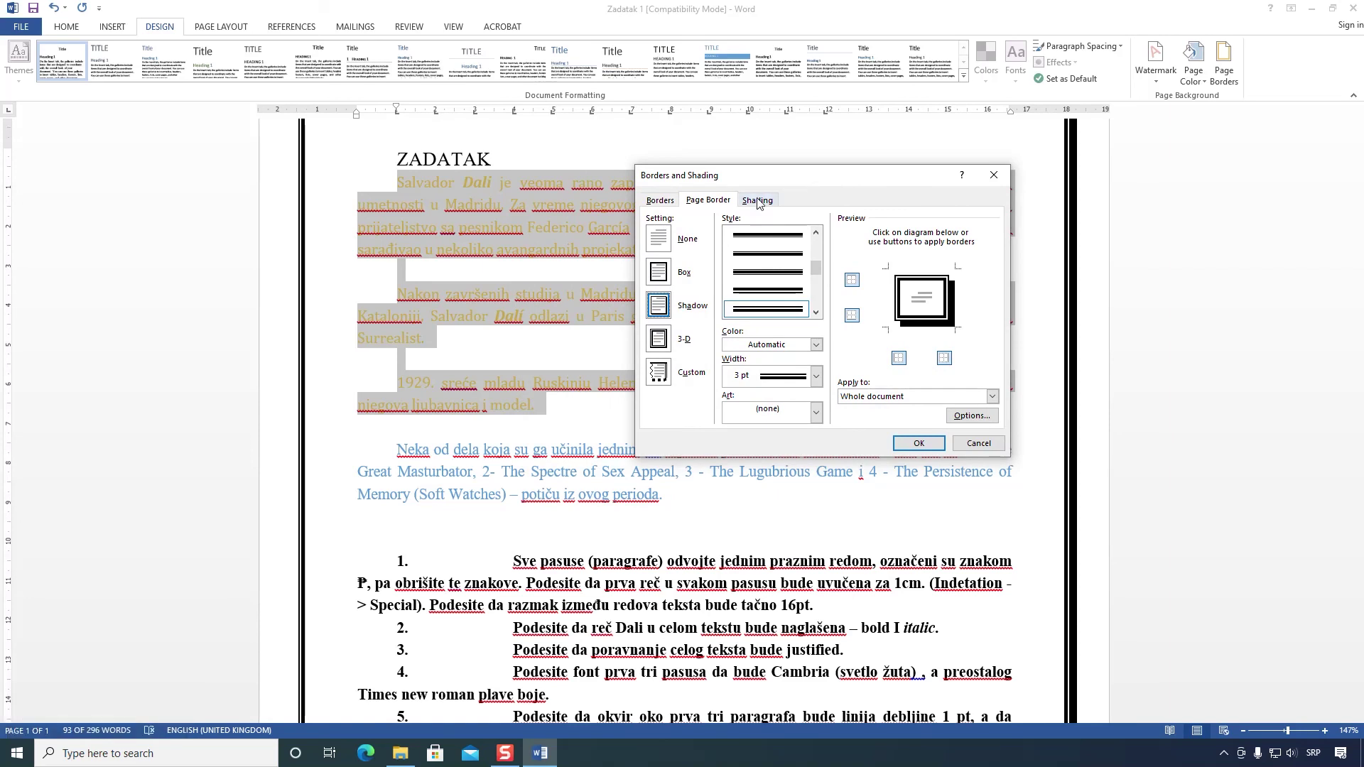
click(660, 201)
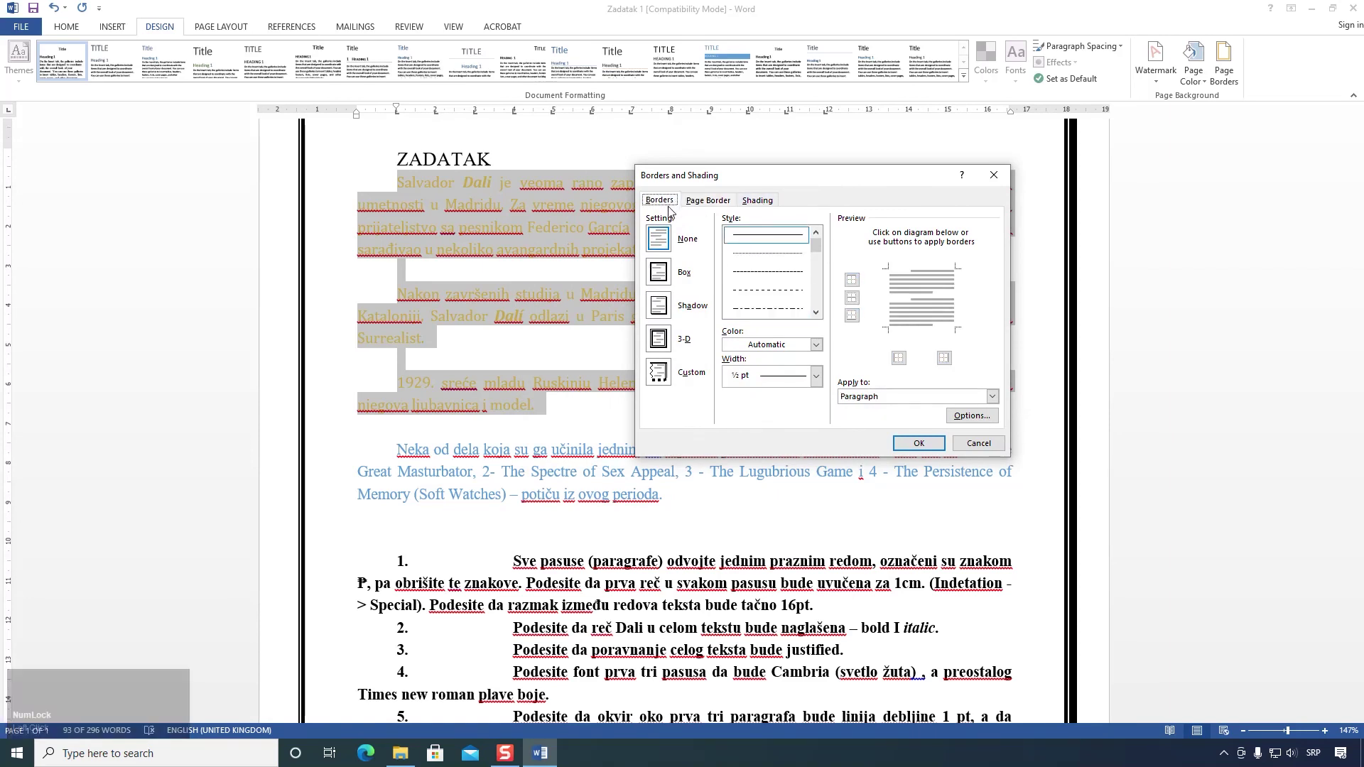
click(661, 275)
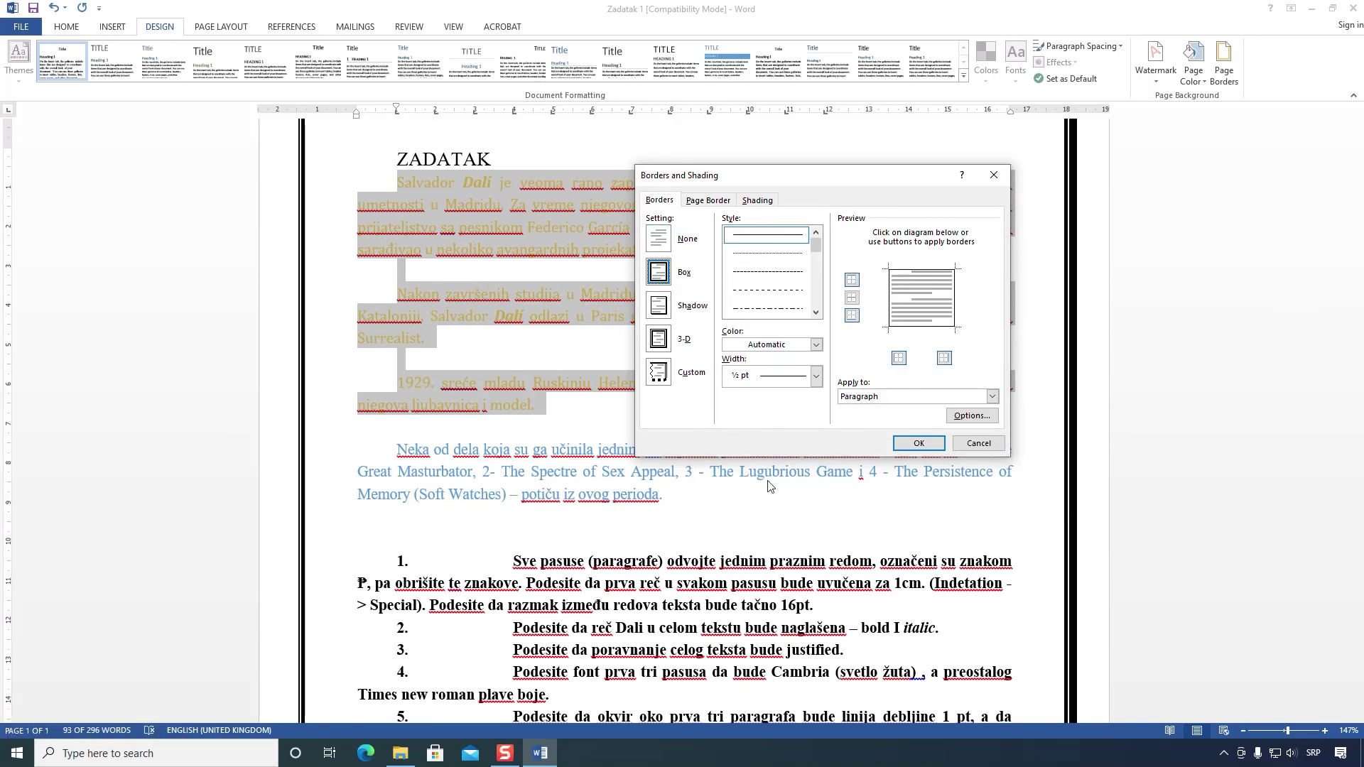
click(751, 560)
click(816, 377)
click(779, 458)
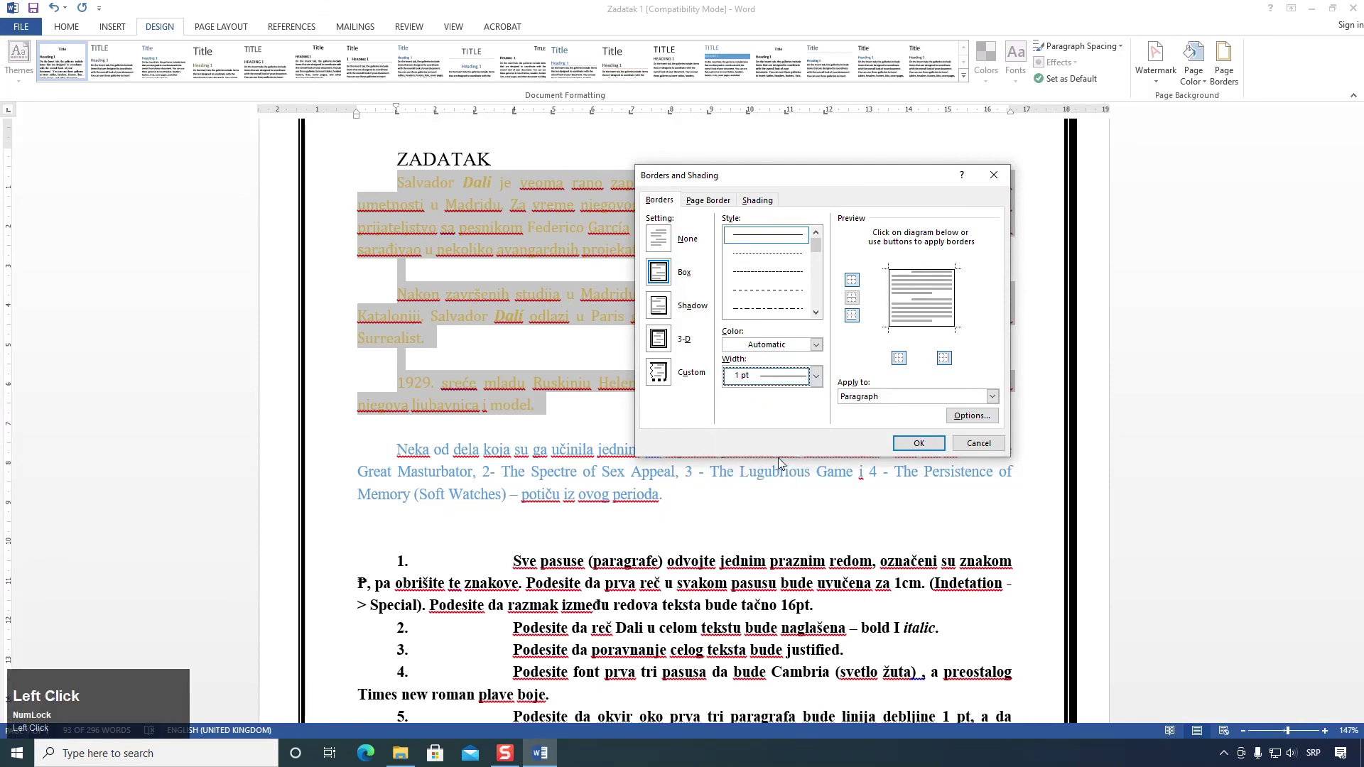
click(918, 444)
Step: Remove the page border from the whole document and shade the first three paragraphs with a light orange fill
scroll(812, 479, down, 3)
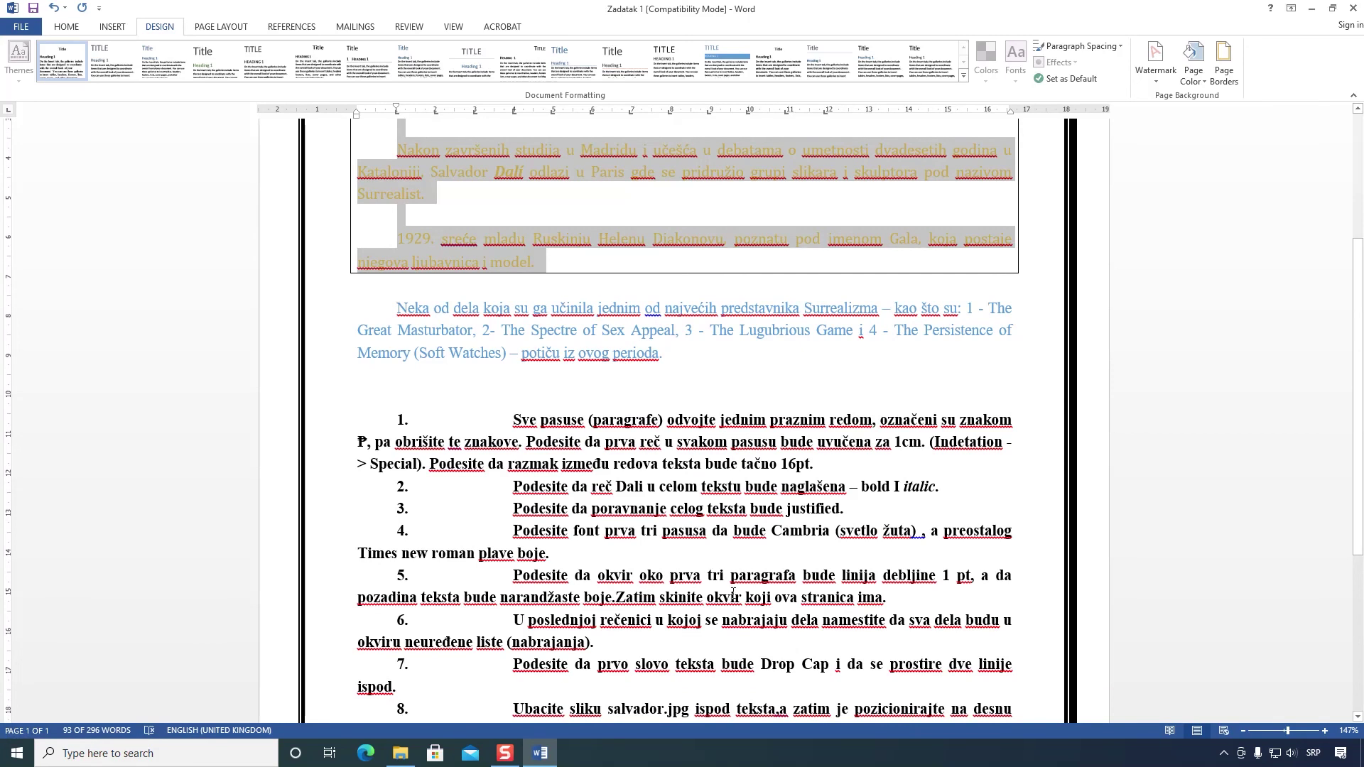
scroll(732, 592, up, 1)
click(1215, 80)
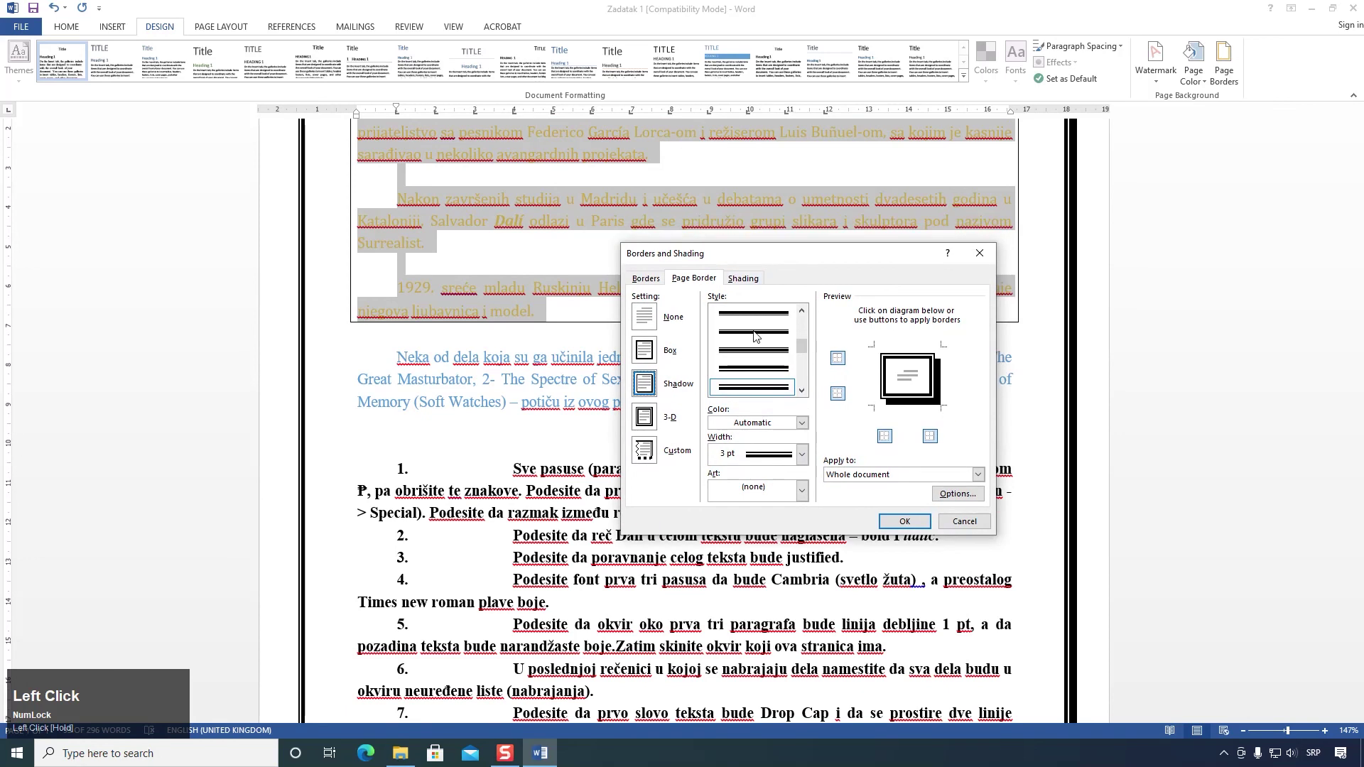
click(652, 325)
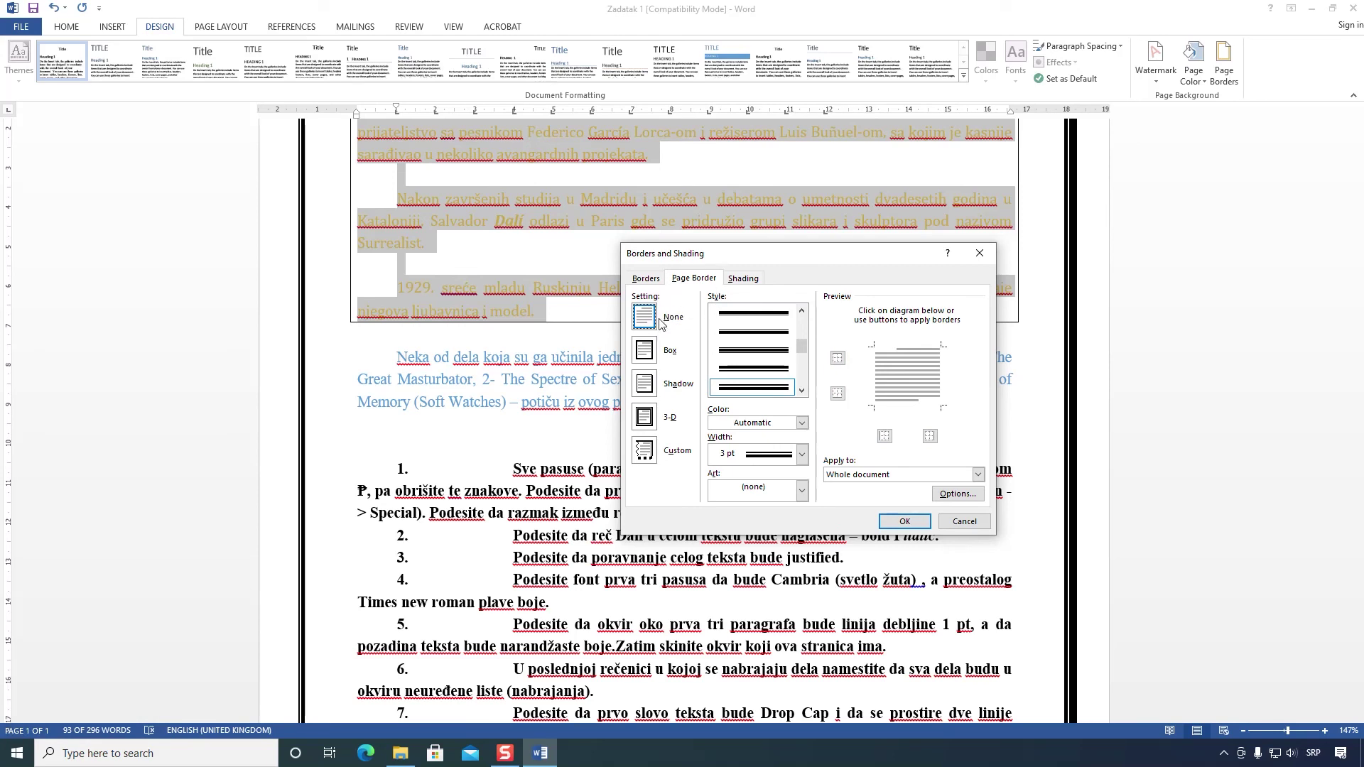
click(742, 279)
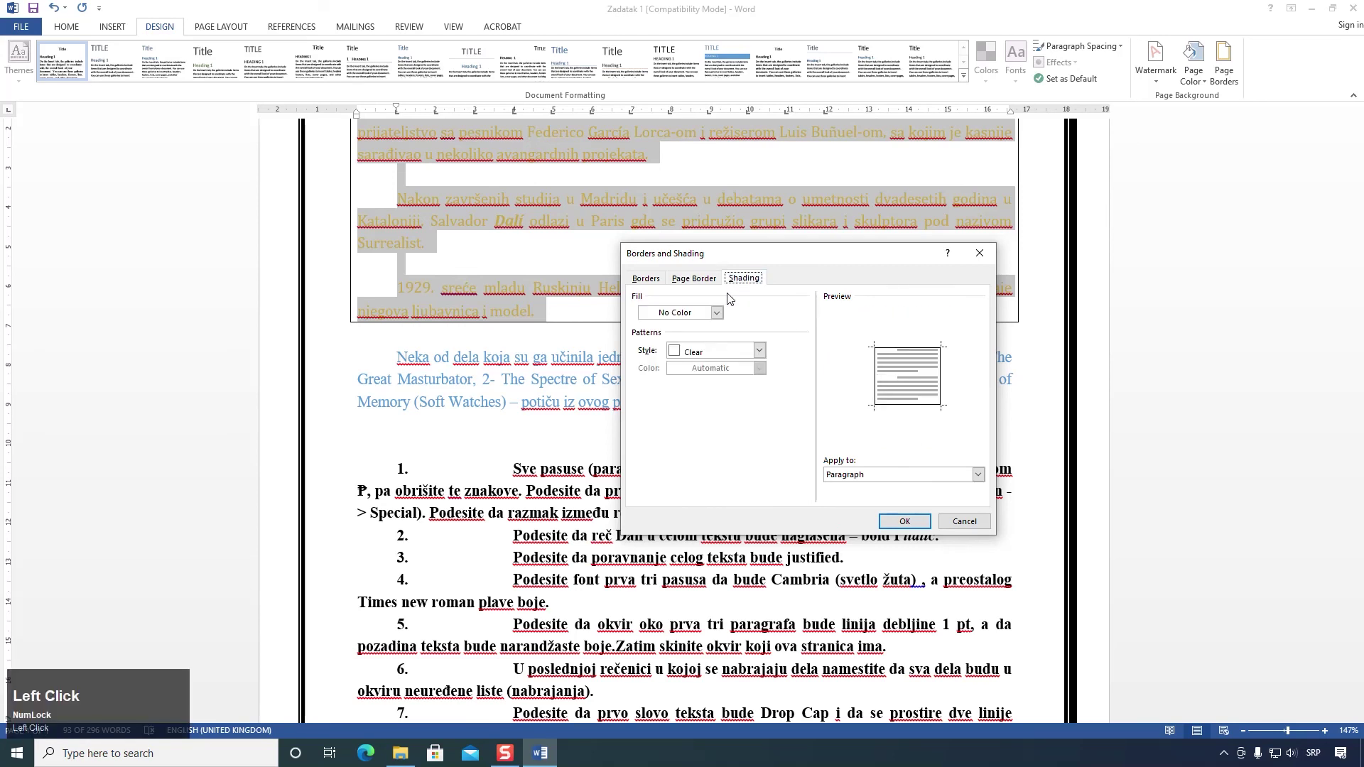
click(715, 313)
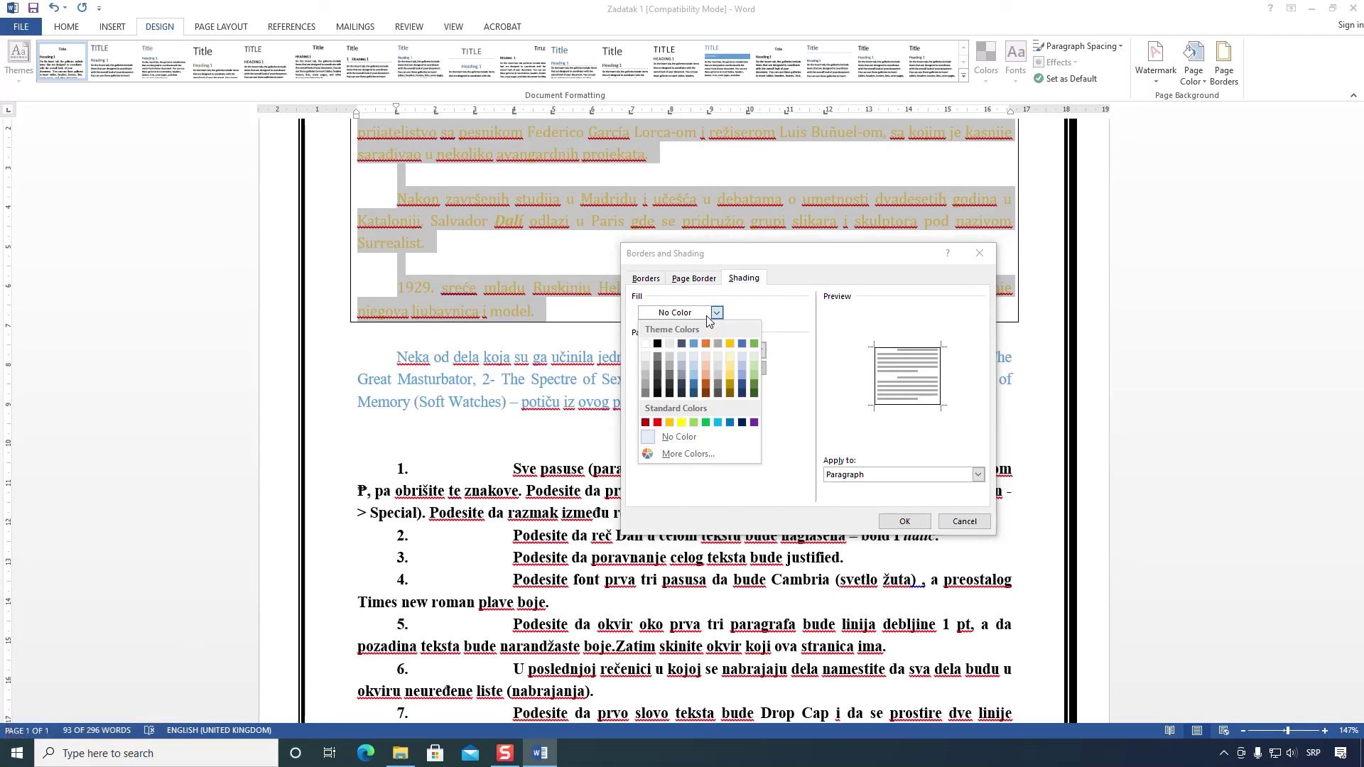
click(706, 356)
click(902, 521)
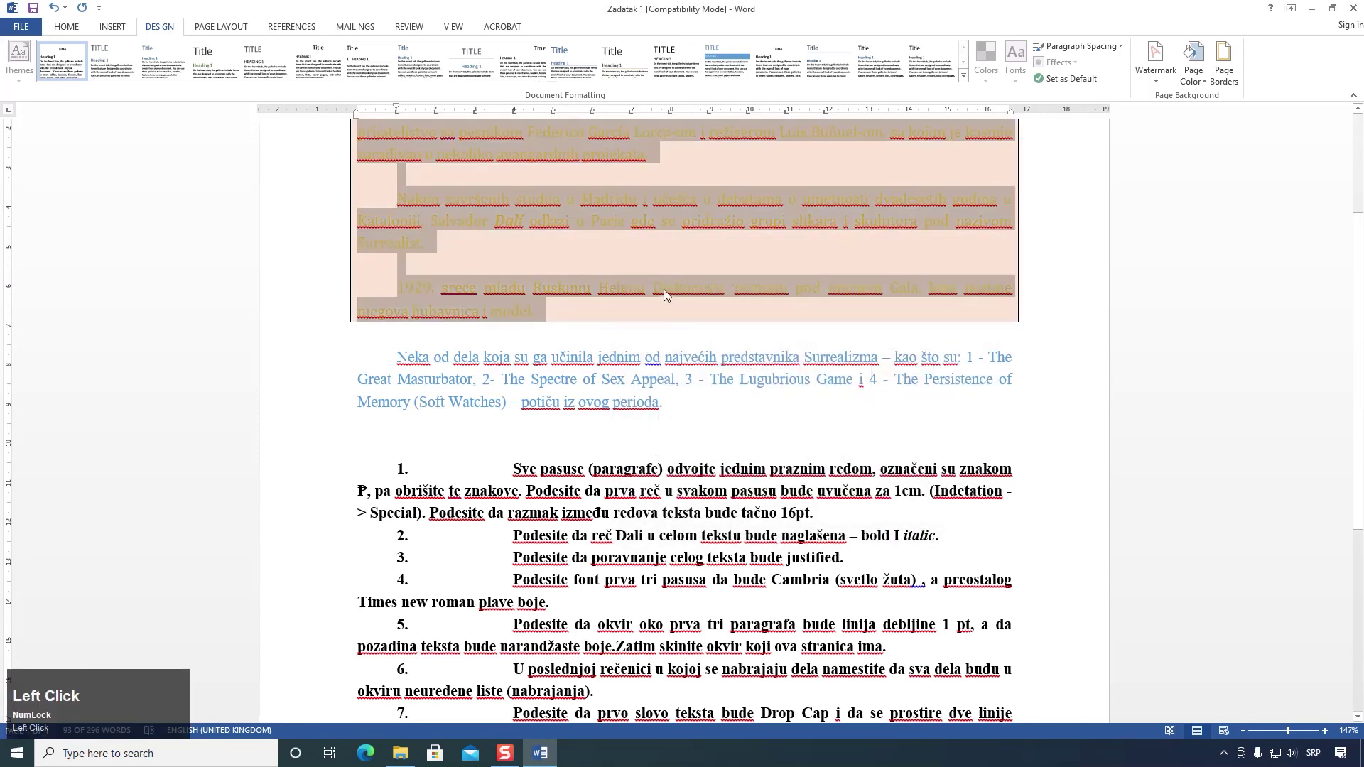
scroll(661, 330, up, 2)
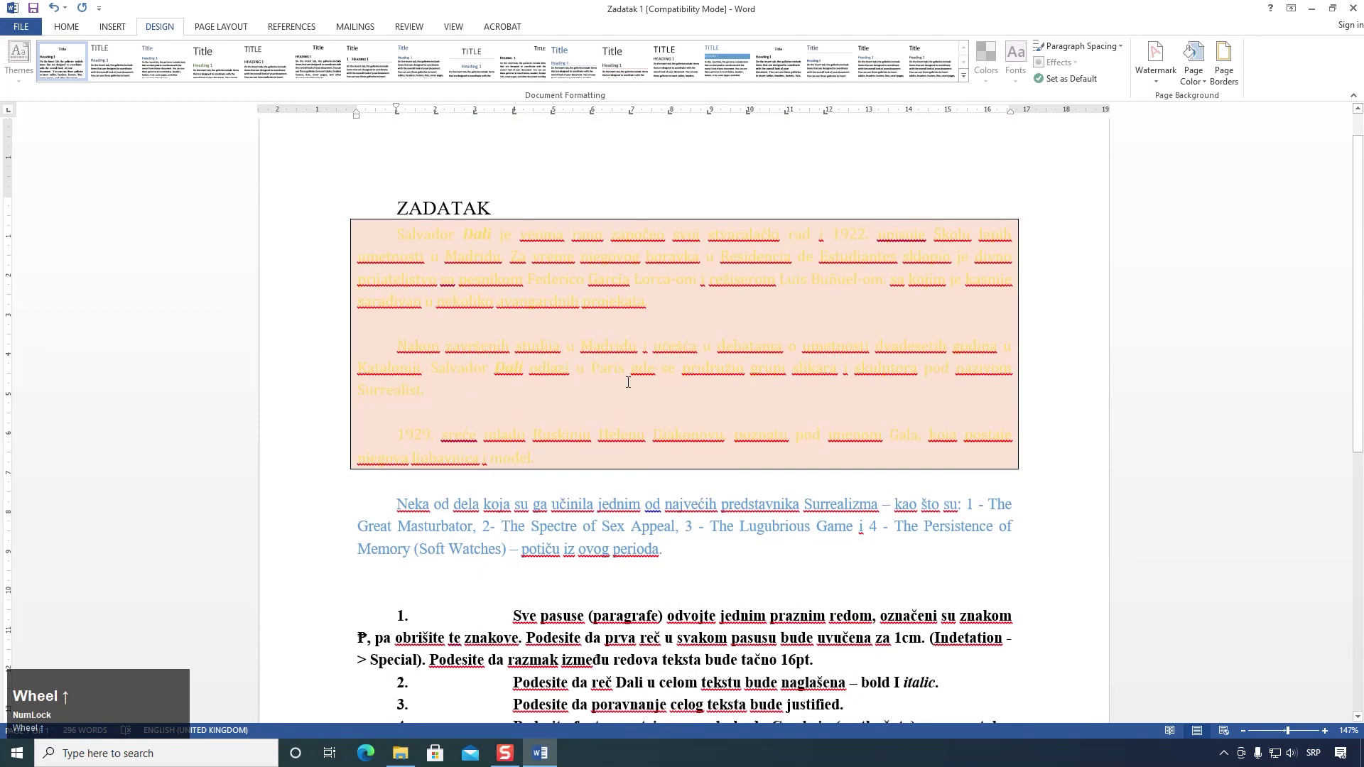
scroll(636, 376, down, 2)
scroll(604, 302, up, 2)
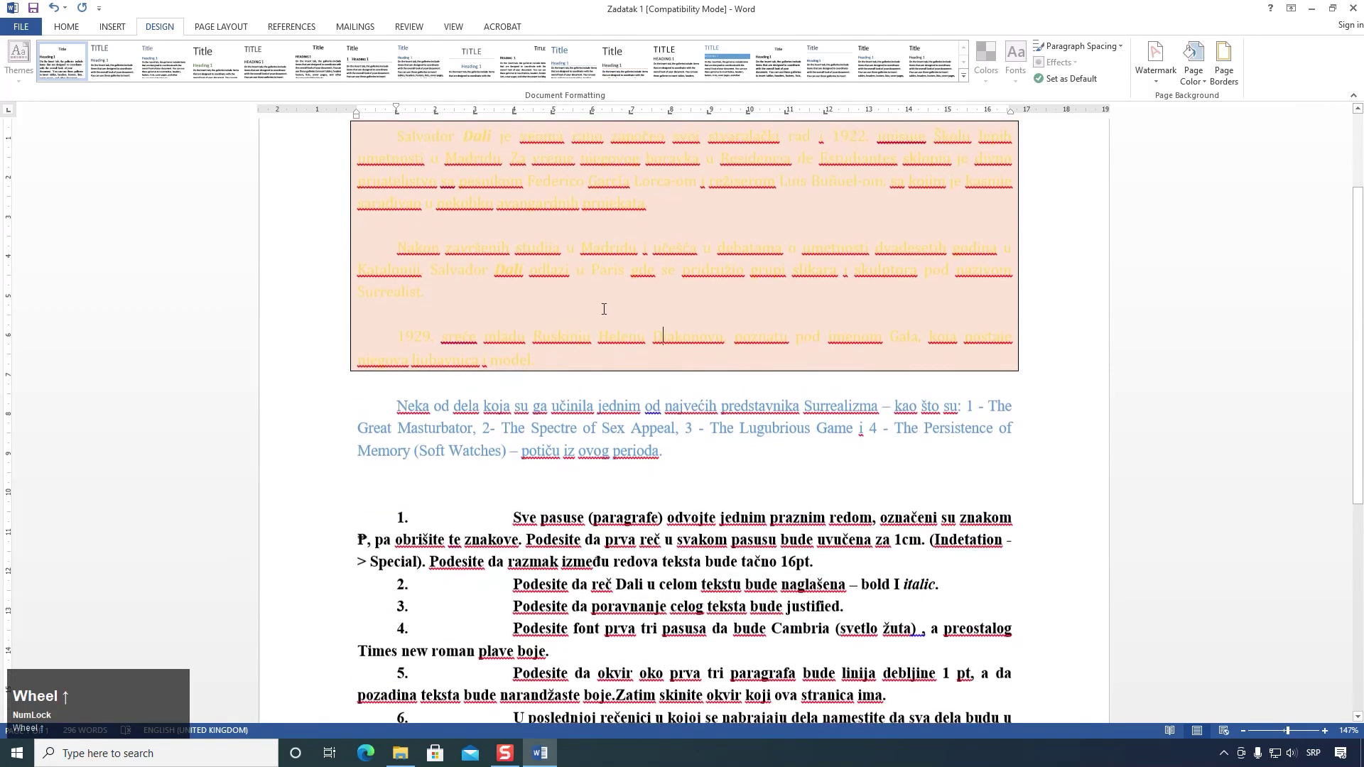
Step: Break the "Neka od dela" paragraph so each of its four numbered artworks starts on its own line
scroll(706, 350, down, 3)
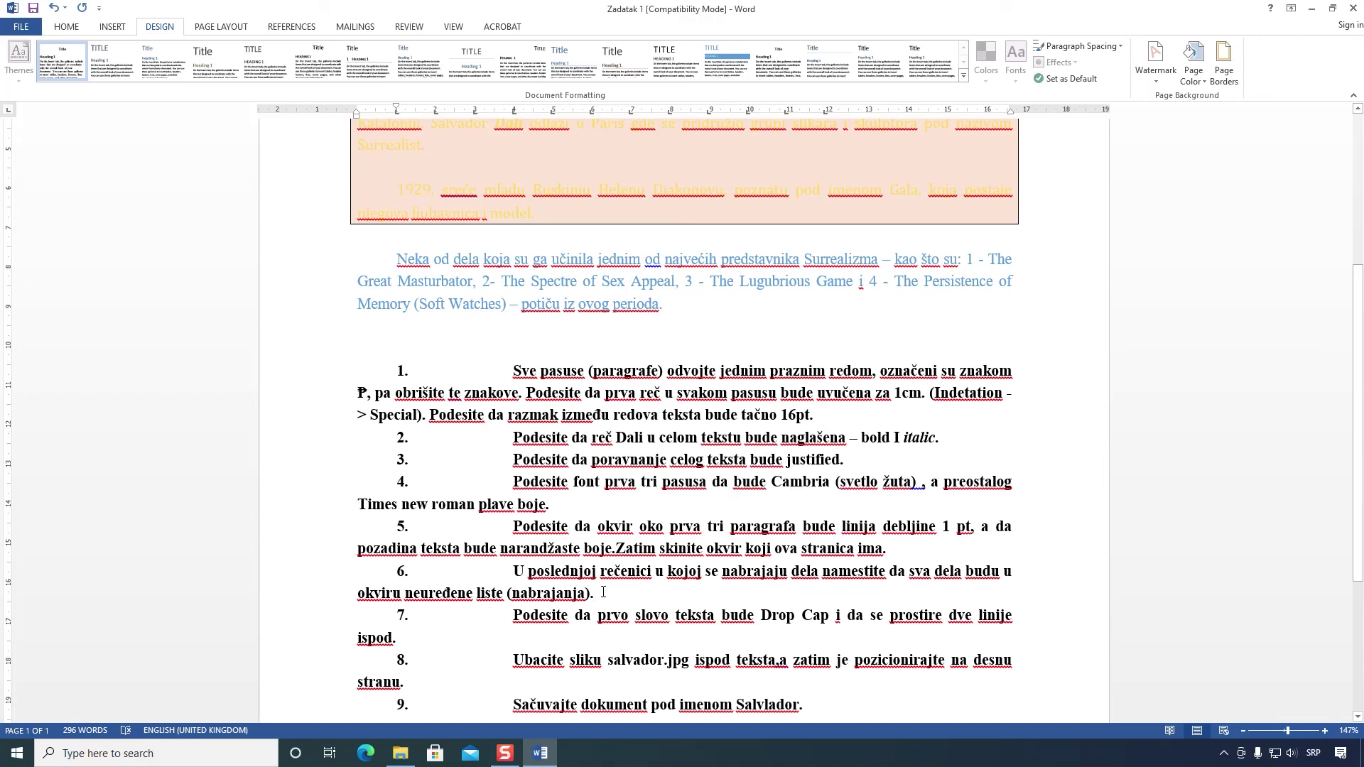
scroll(604, 592, up, 1)
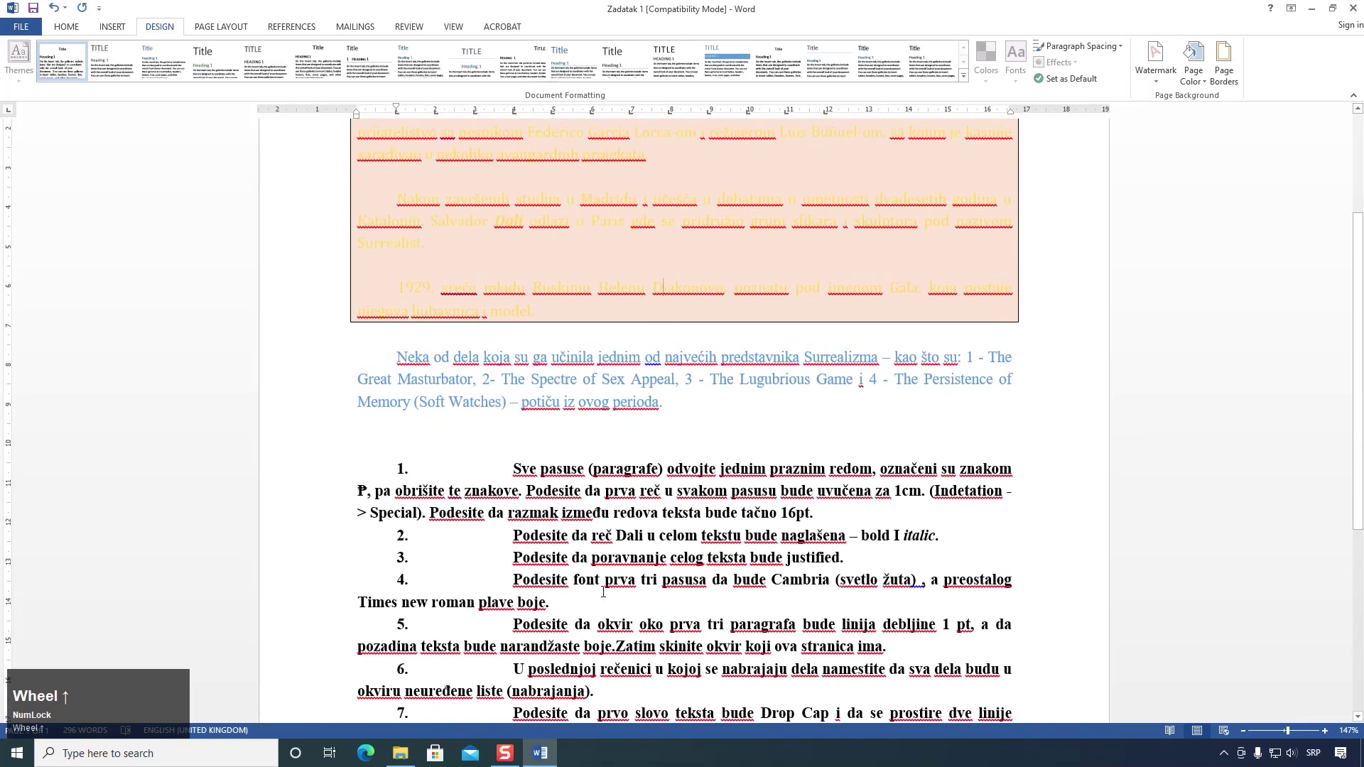
scroll(601, 592, down, 1)
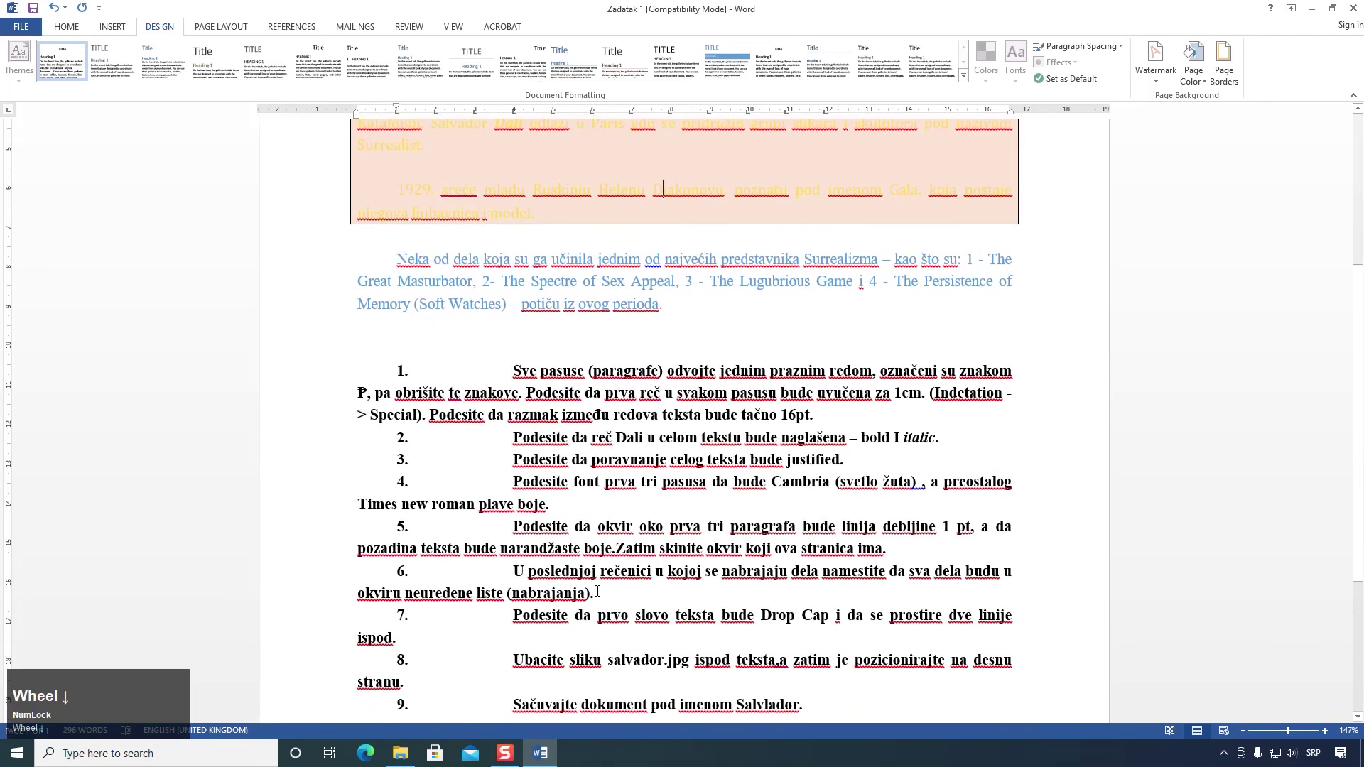
click(66, 26)
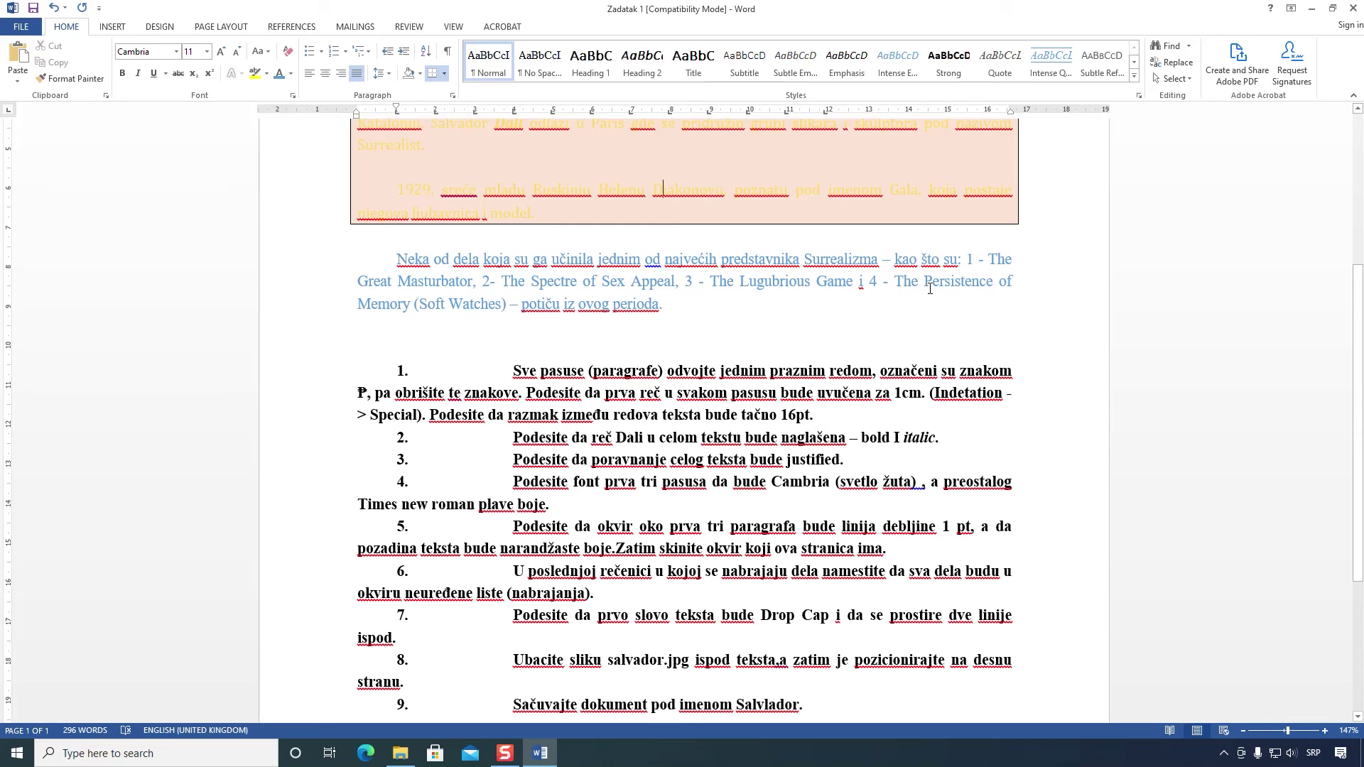
click(968, 262)
key(Return)
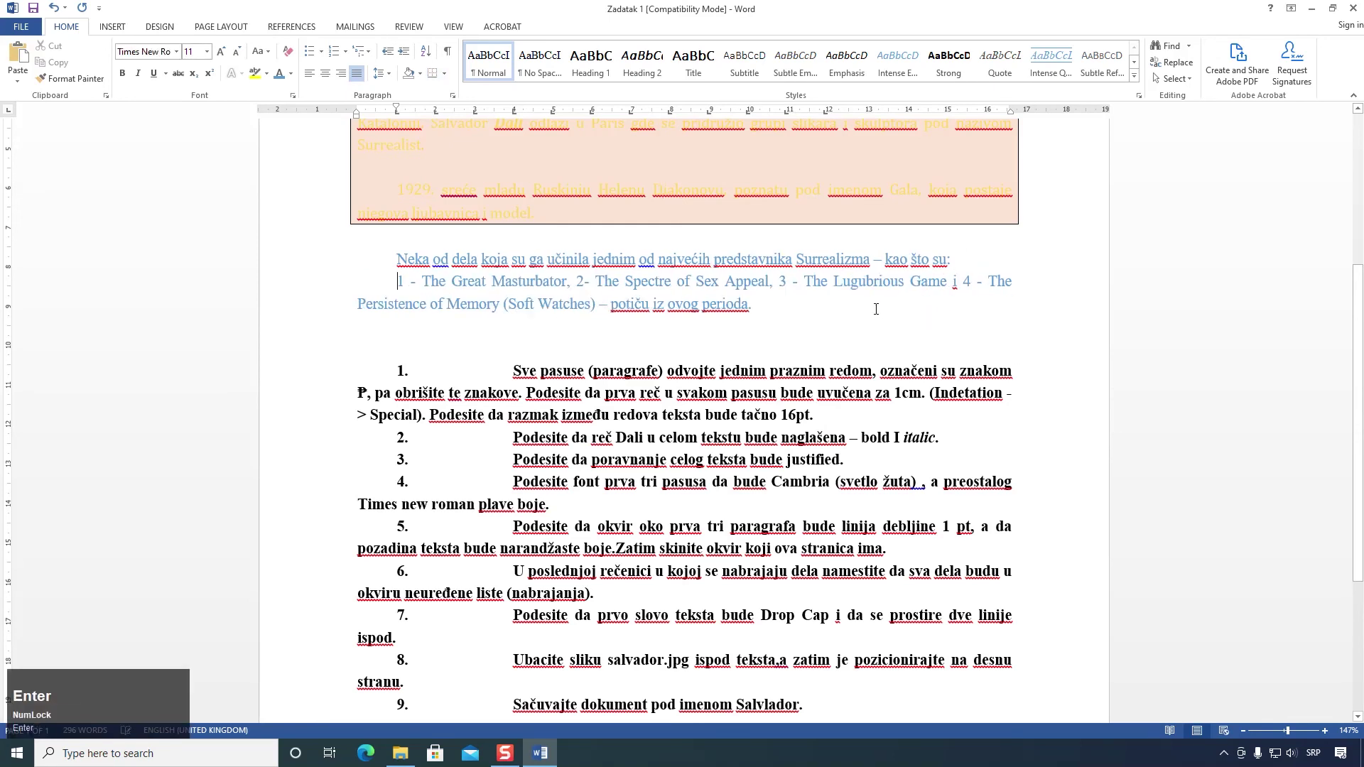
click(577, 282)
key(Return)
click(597, 307)
key(Return)
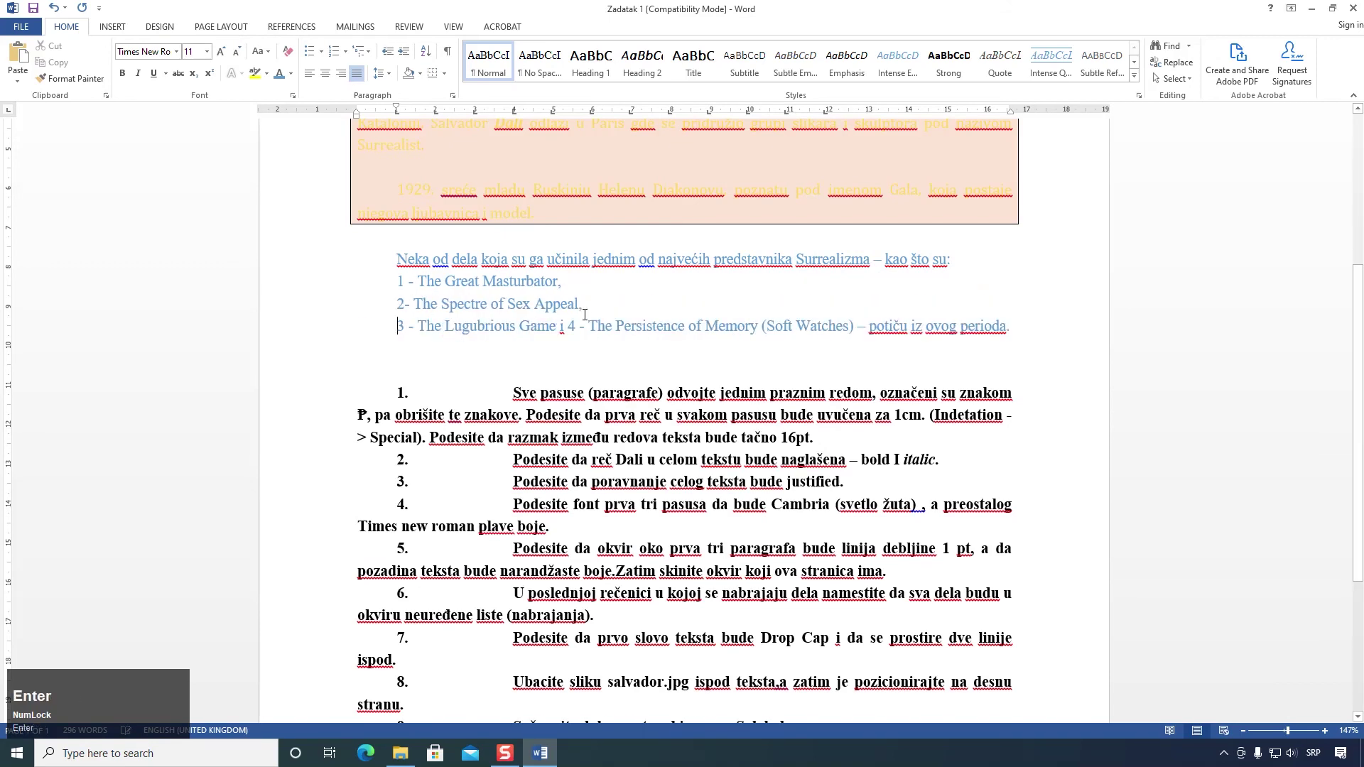
click(572, 326)
key(Return)
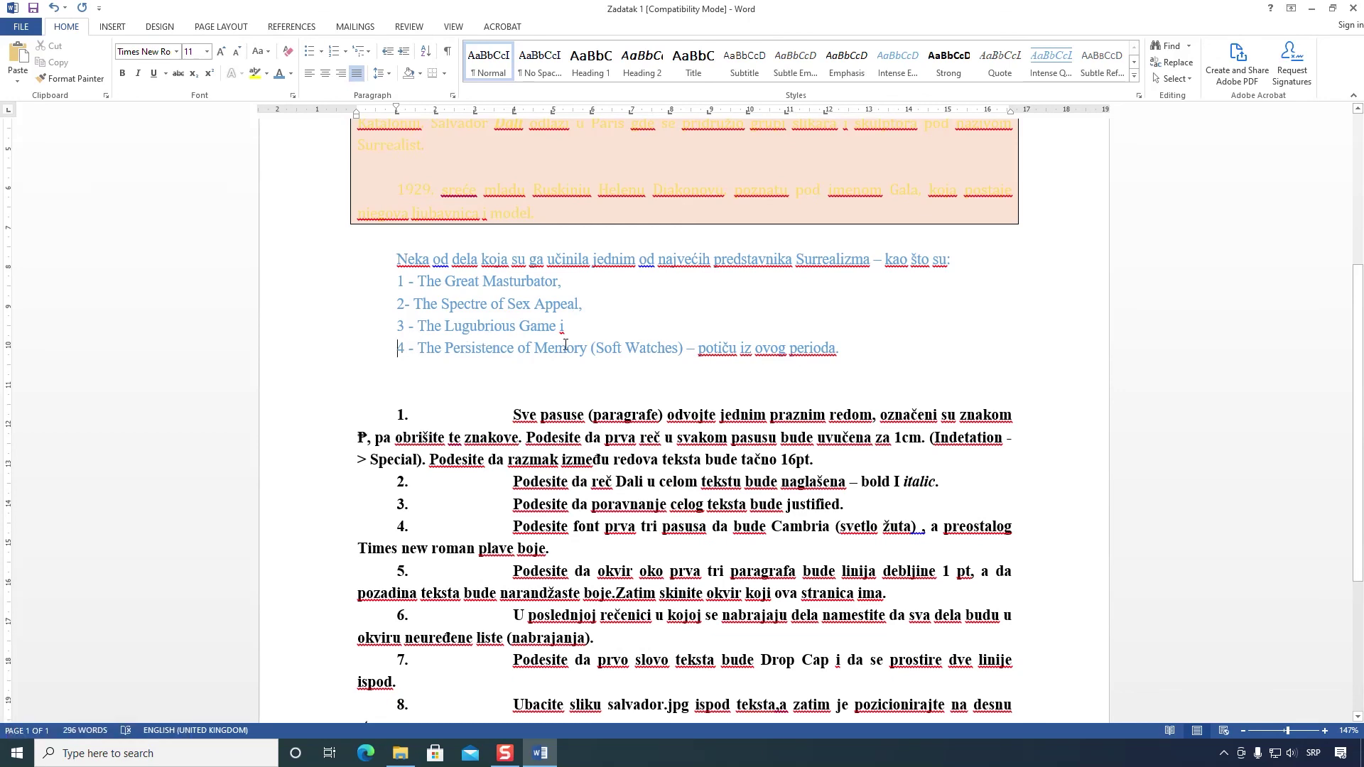
Step: Format the four artwork lines, from The Great Masturbator to The Persistence of Memory, as a bulleted list
drag(845, 350, 374, 285)
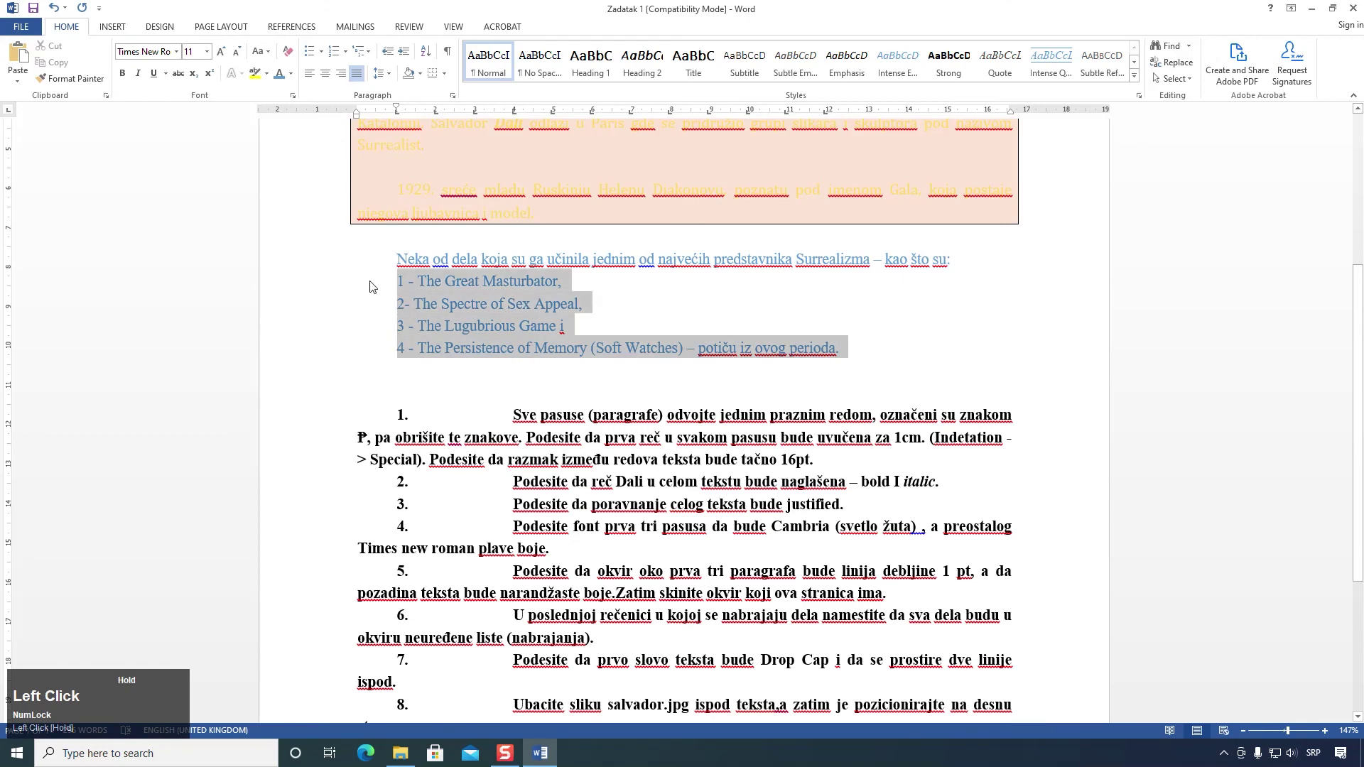
click(311, 54)
click(571, 341)
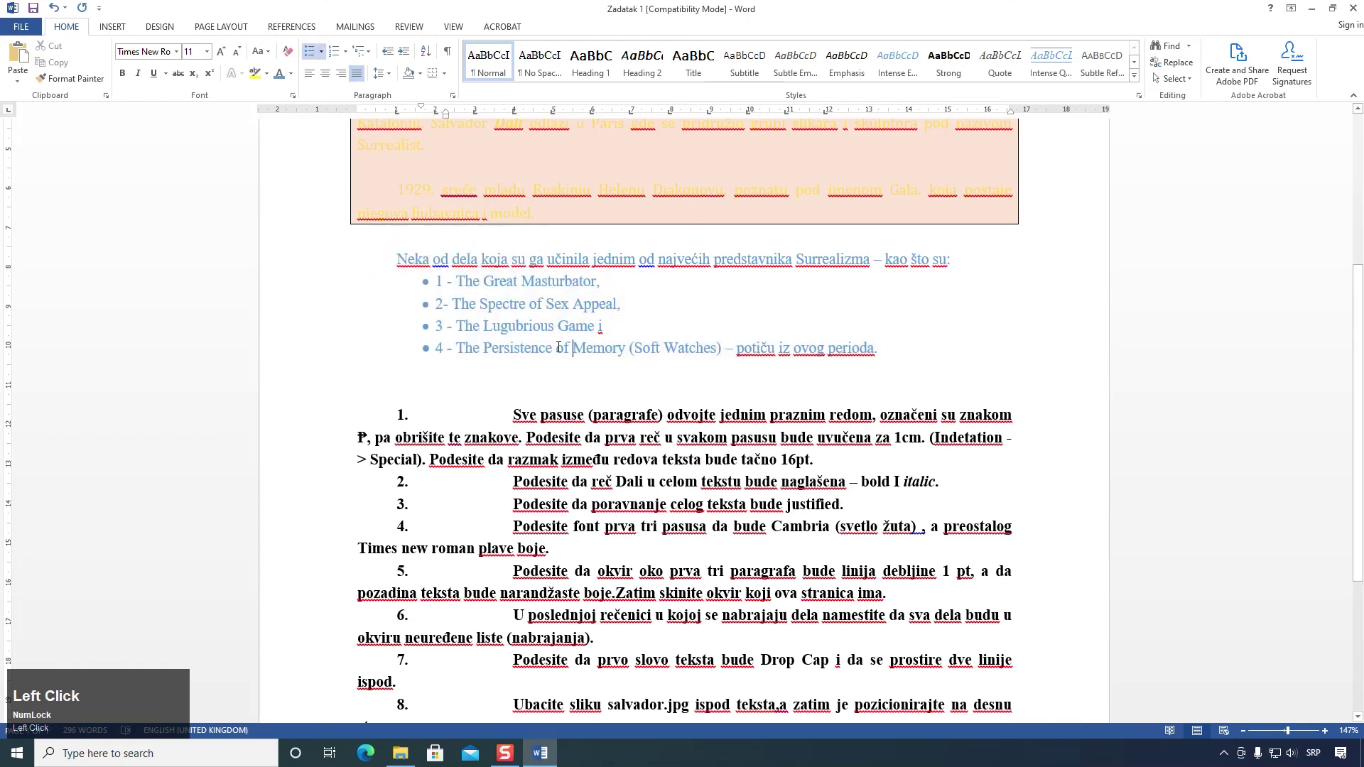
Step: Try a Drop Cap with the default Dropped style on the first paragraph and undo it
scroll(549, 367, down, 3)
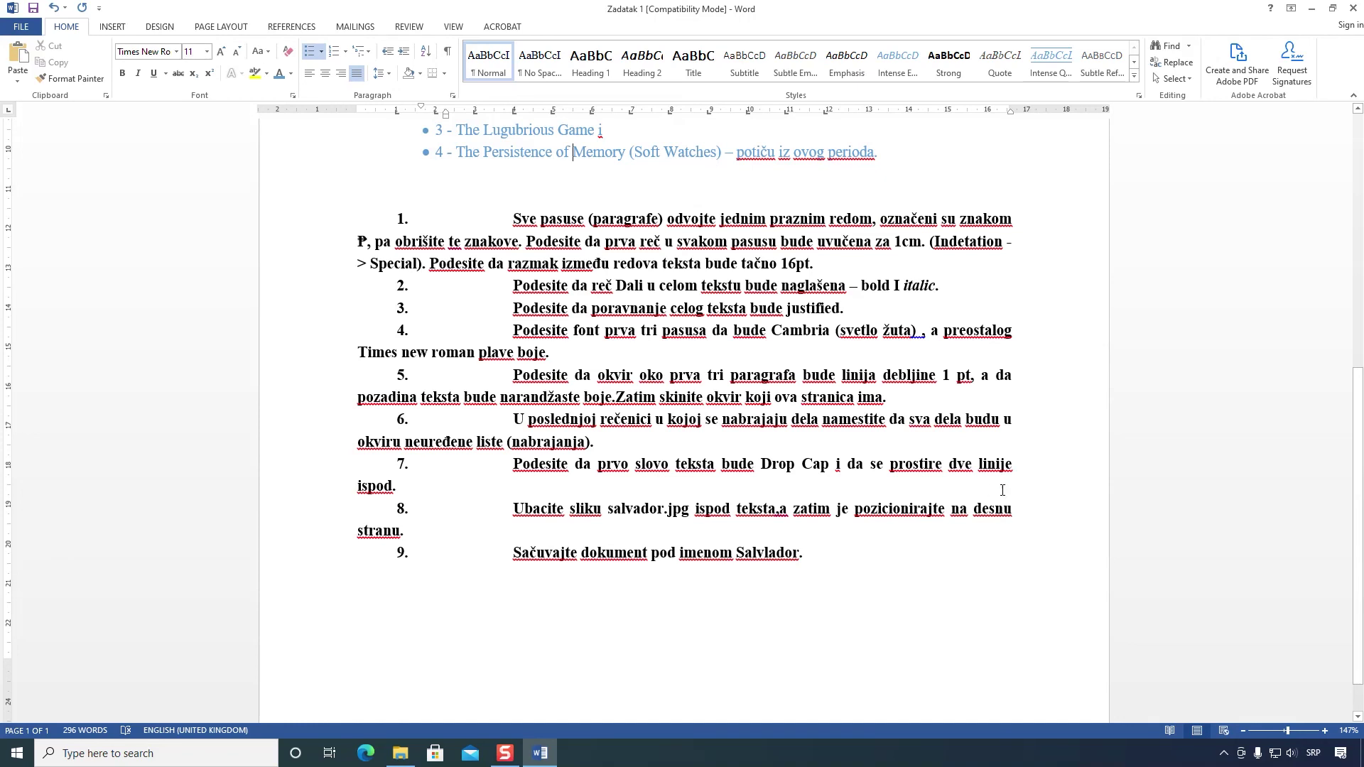
scroll(547, 266, up, 5)
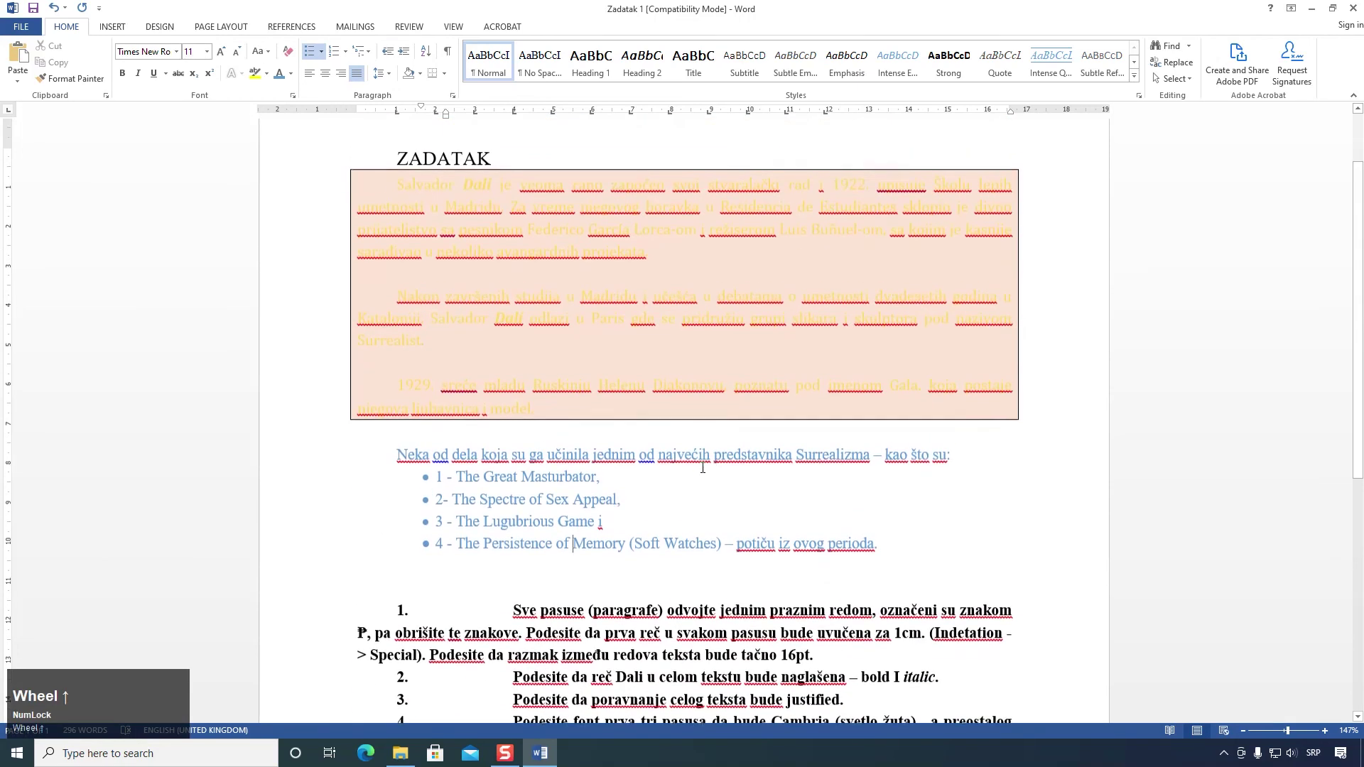
drag(657, 262, 122, 40)
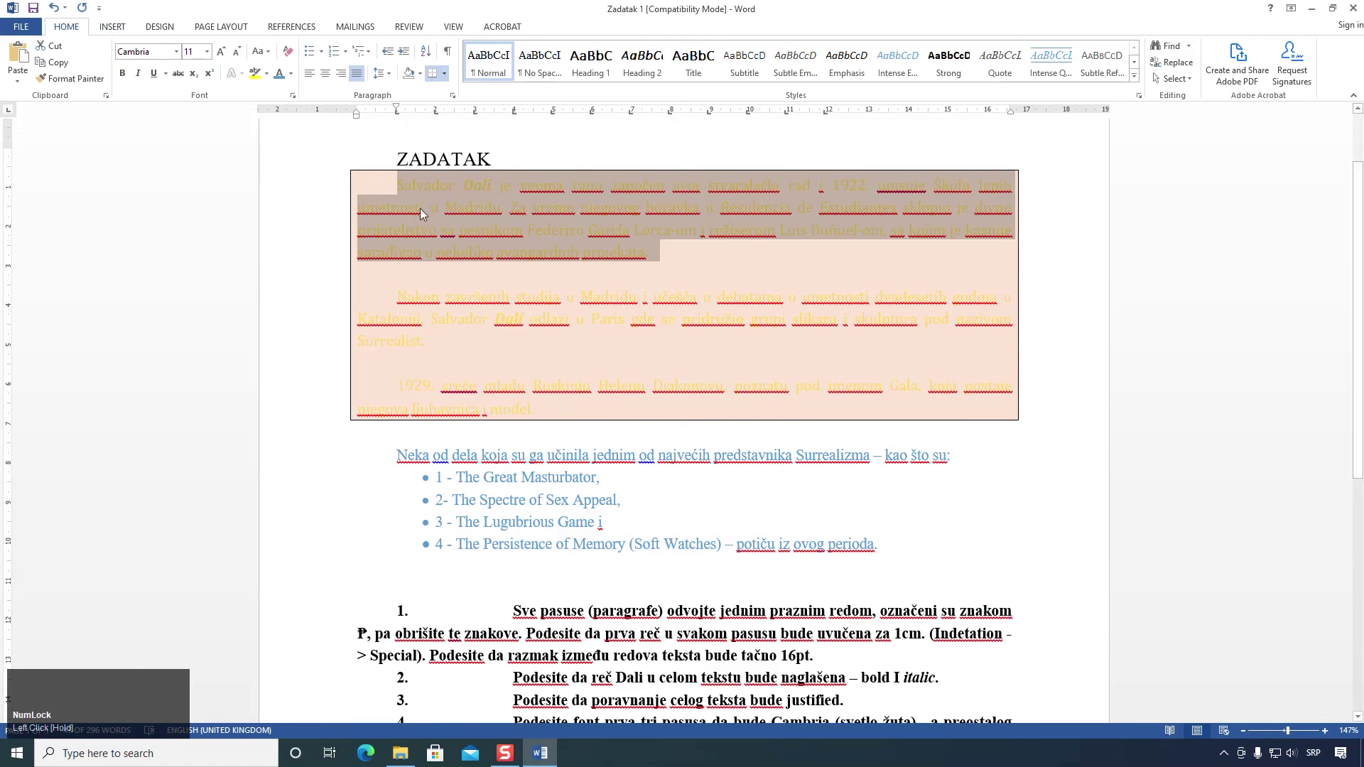
click(112, 28)
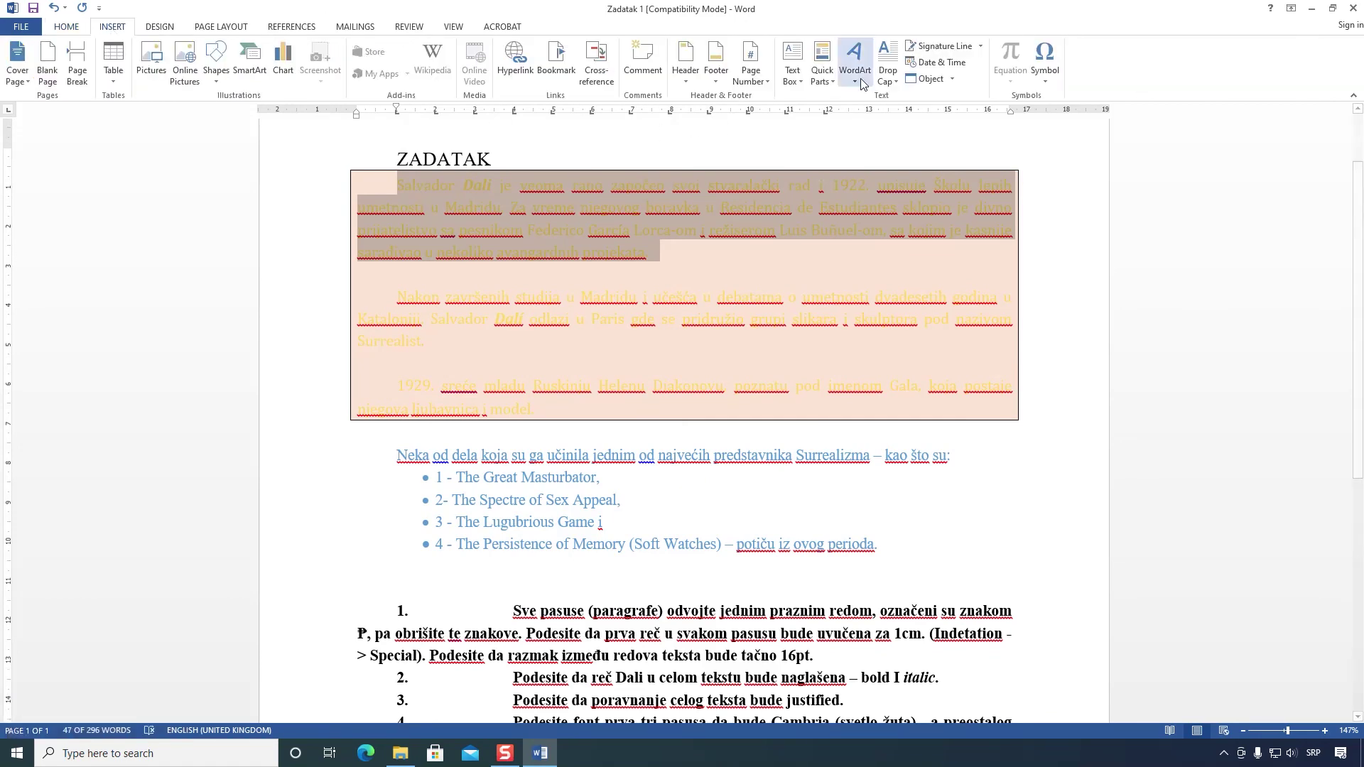
click(892, 82)
click(926, 135)
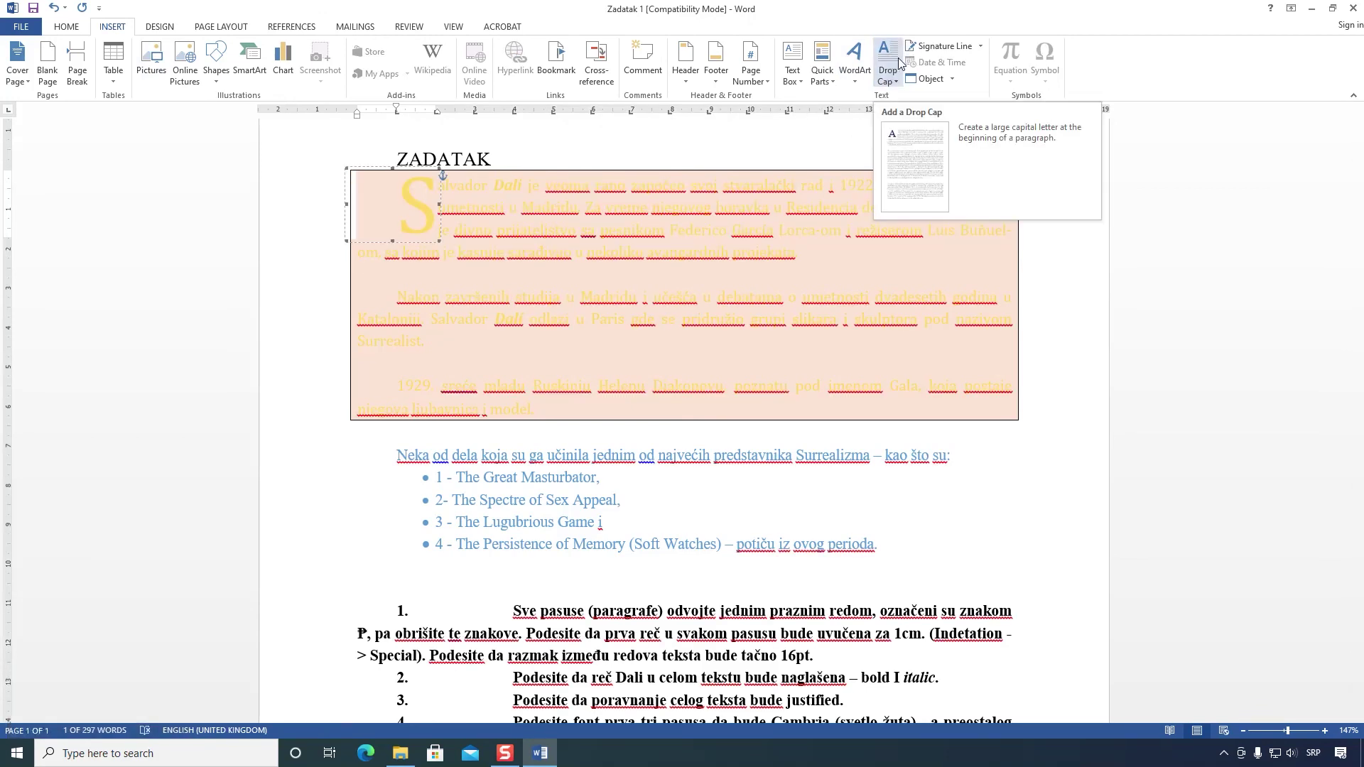
click(1039, 68)
click(888, 74)
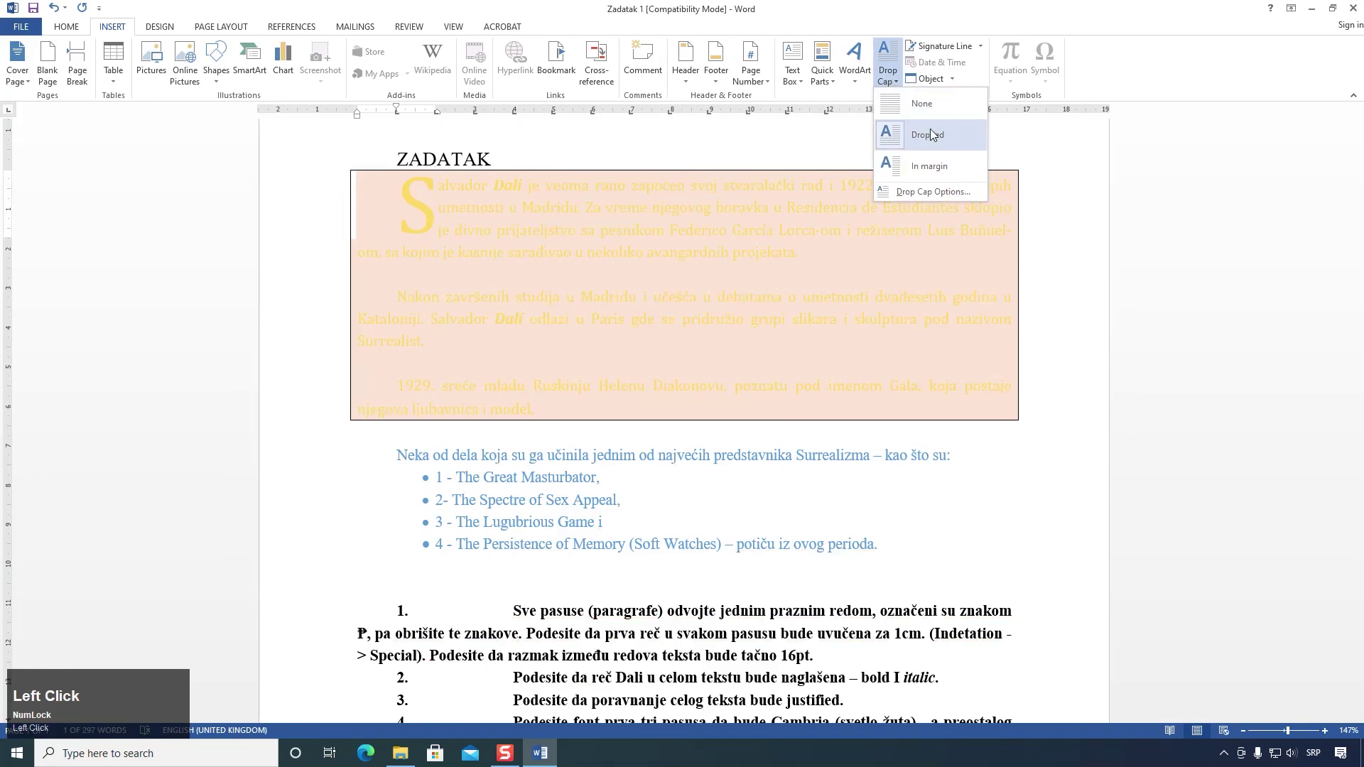
click(932, 135)
click(502, 244)
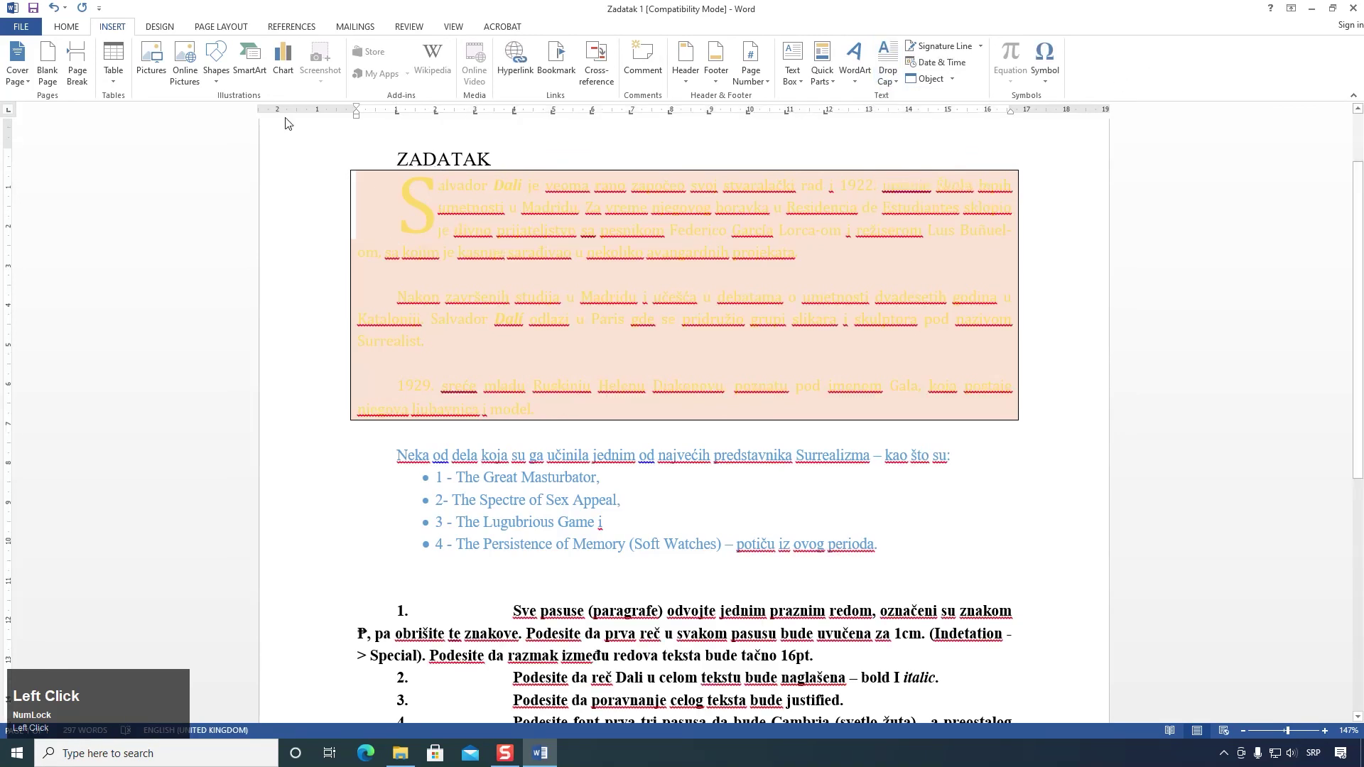
click(53, 8)
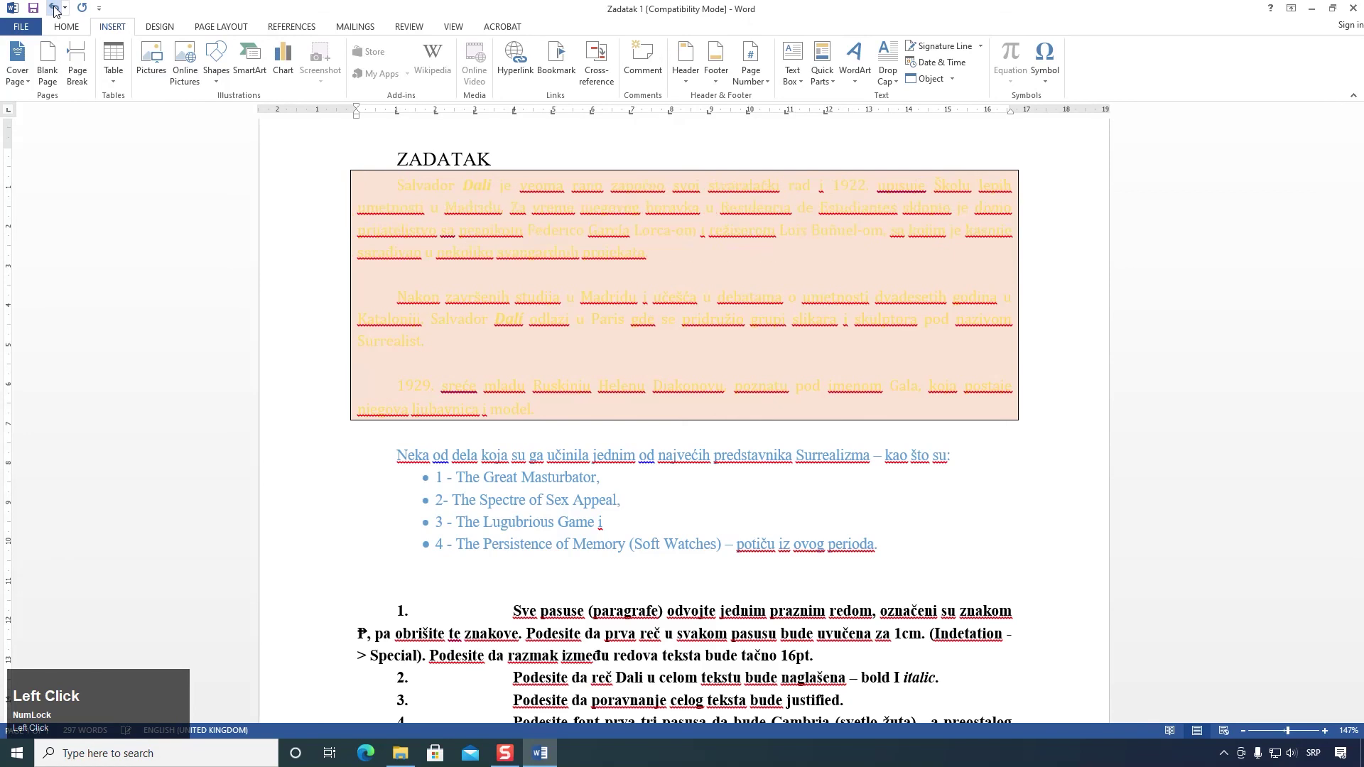
Step: Give the first paragraph a Drop Cap in the Dropped position, spanning 2 lines
click(888, 71)
click(921, 196)
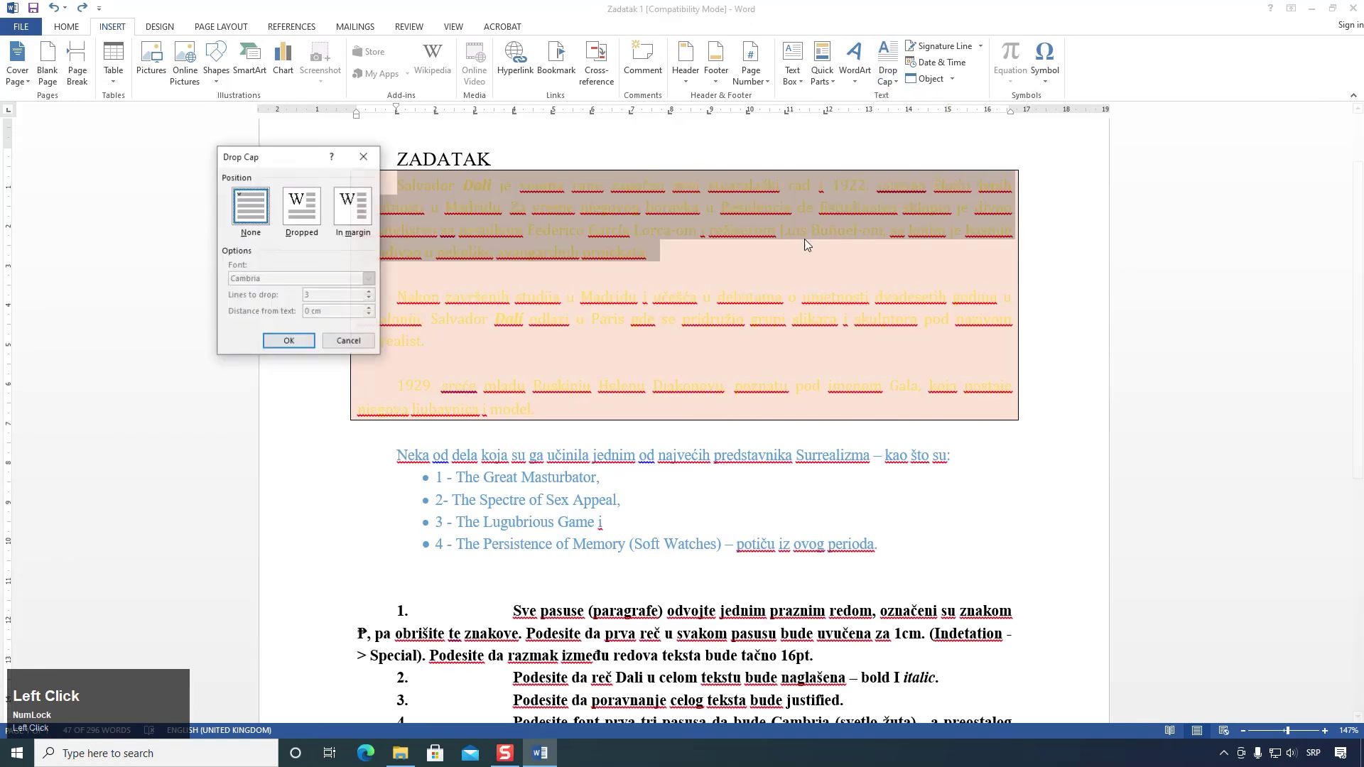
click(316, 218)
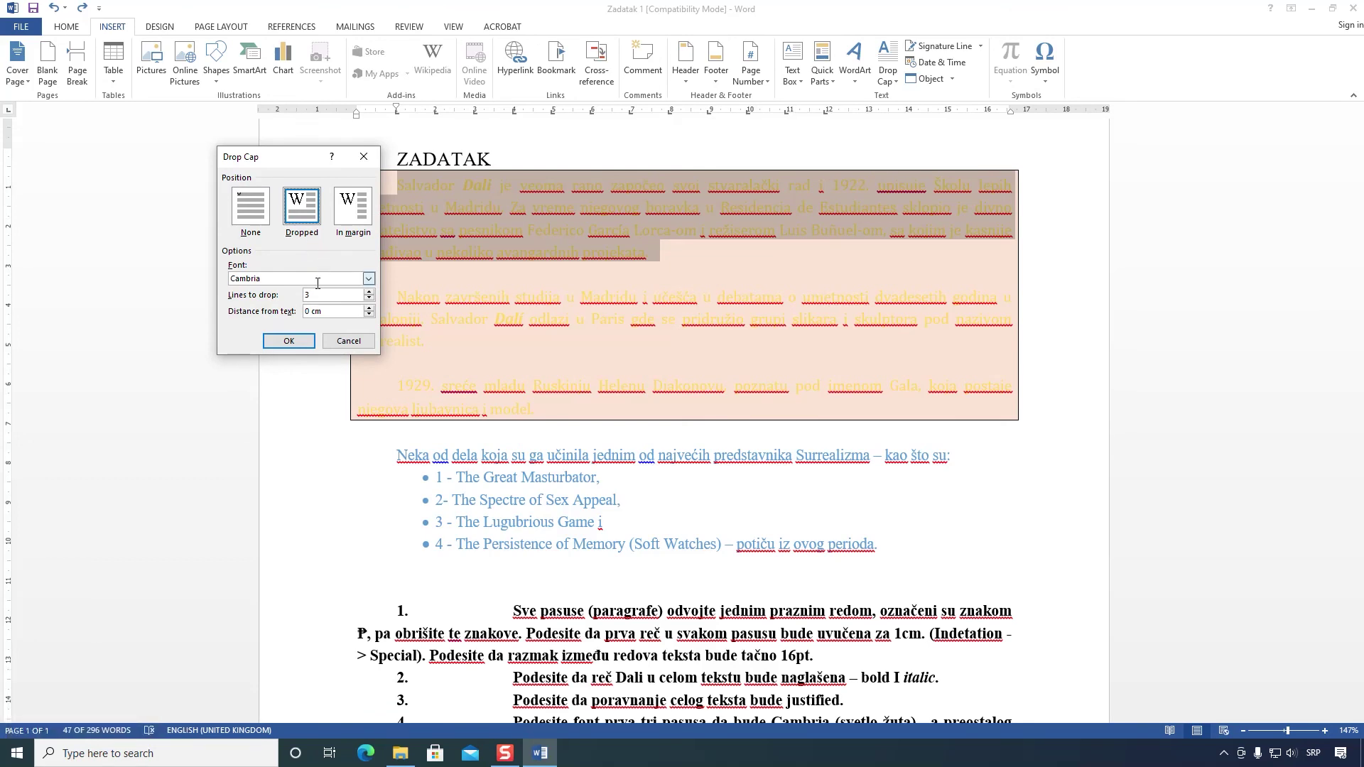
click(370, 298)
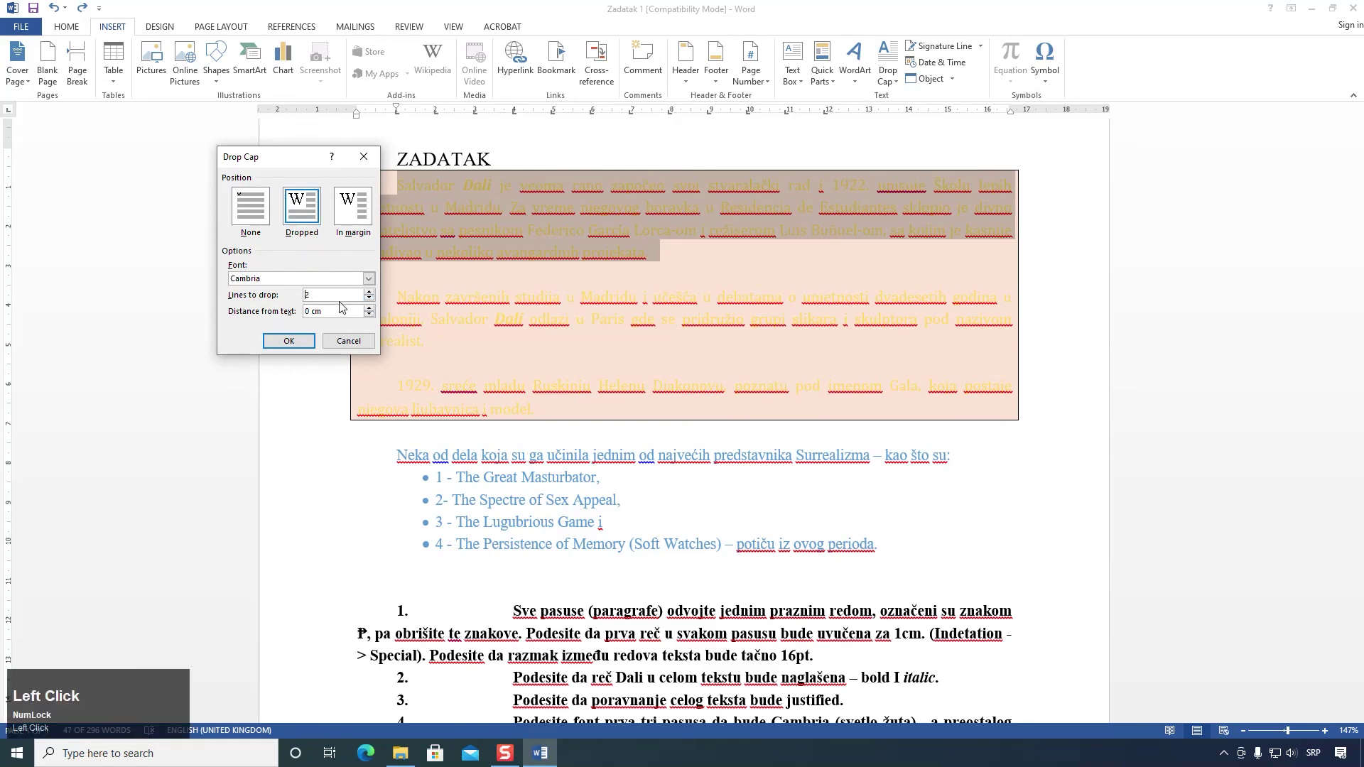
click(288, 342)
click(488, 236)
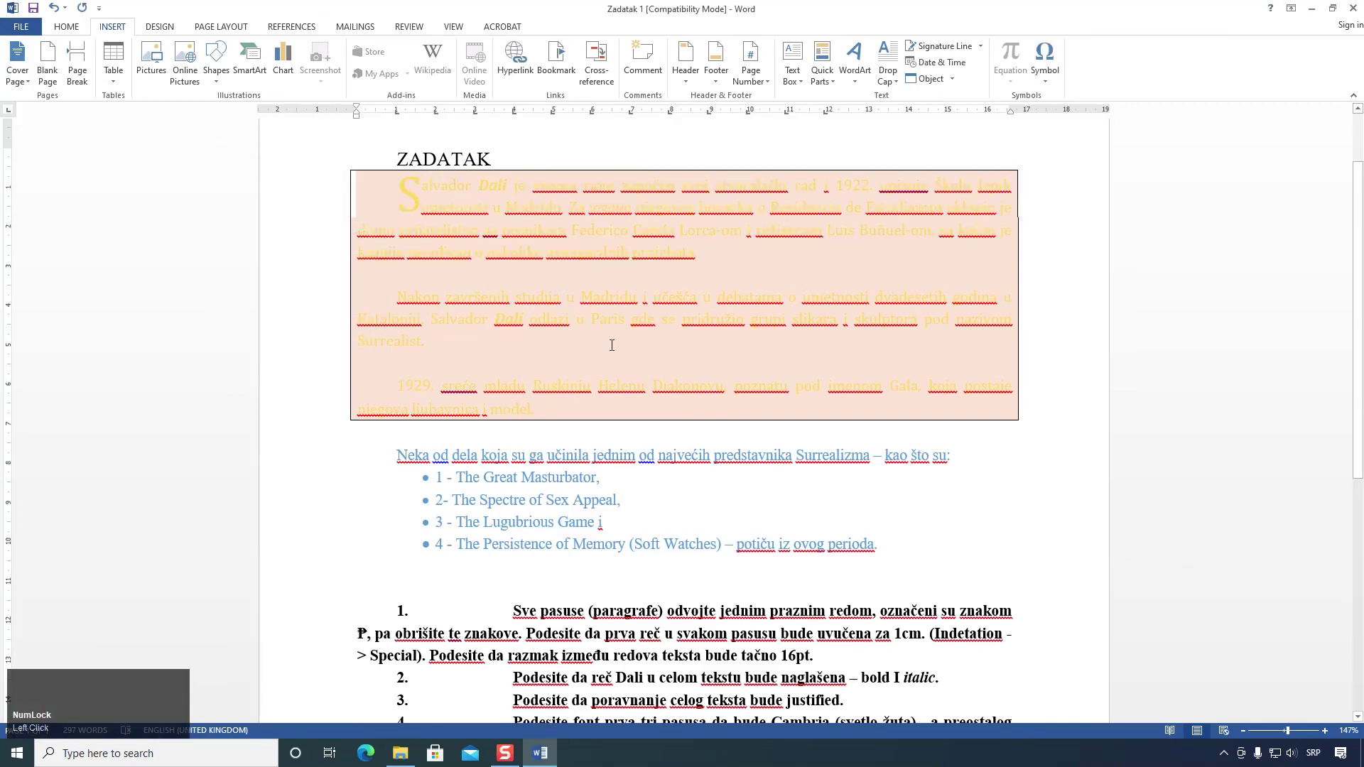
Step: Add two blank lines between the bulleted artworks and the numbered instructions, placing the cursor on the first blank line
scroll(610, 502, down, 5)
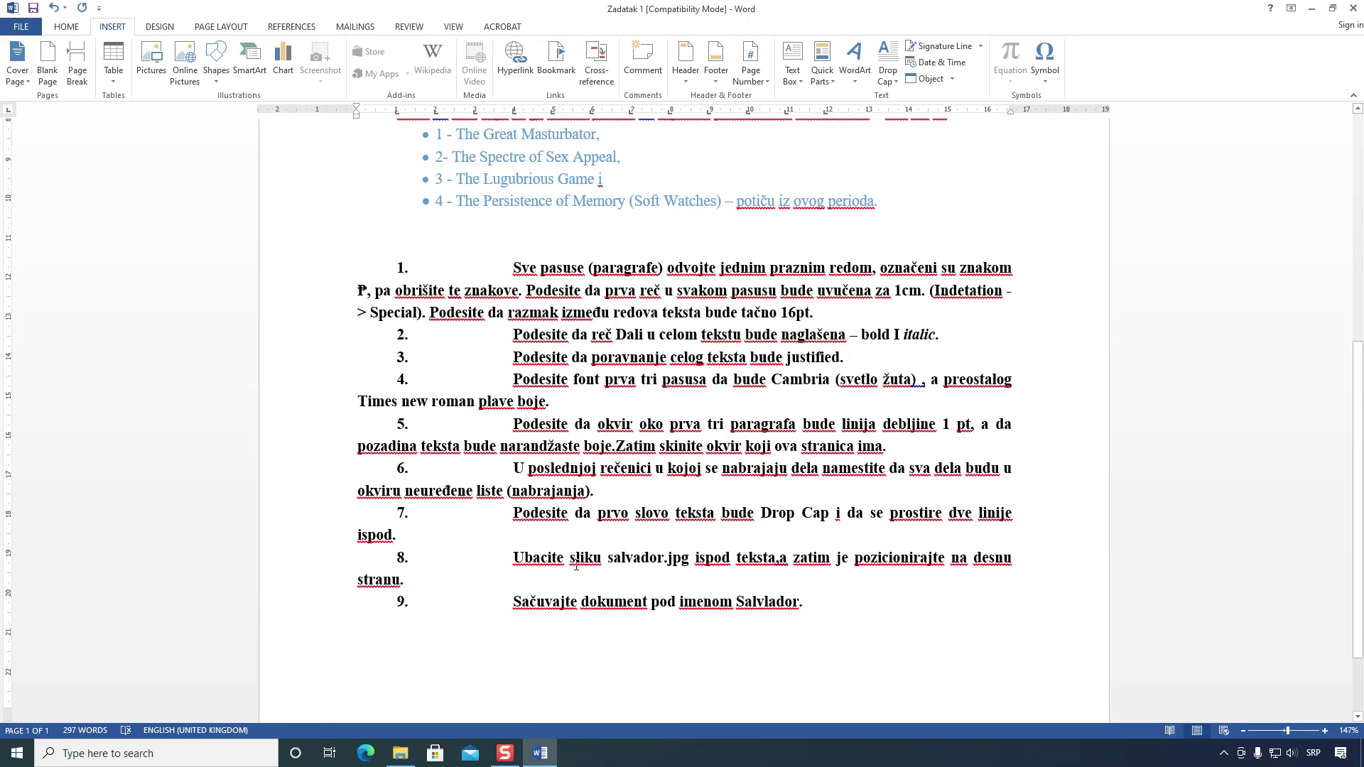
scroll(575, 567, up, 3)
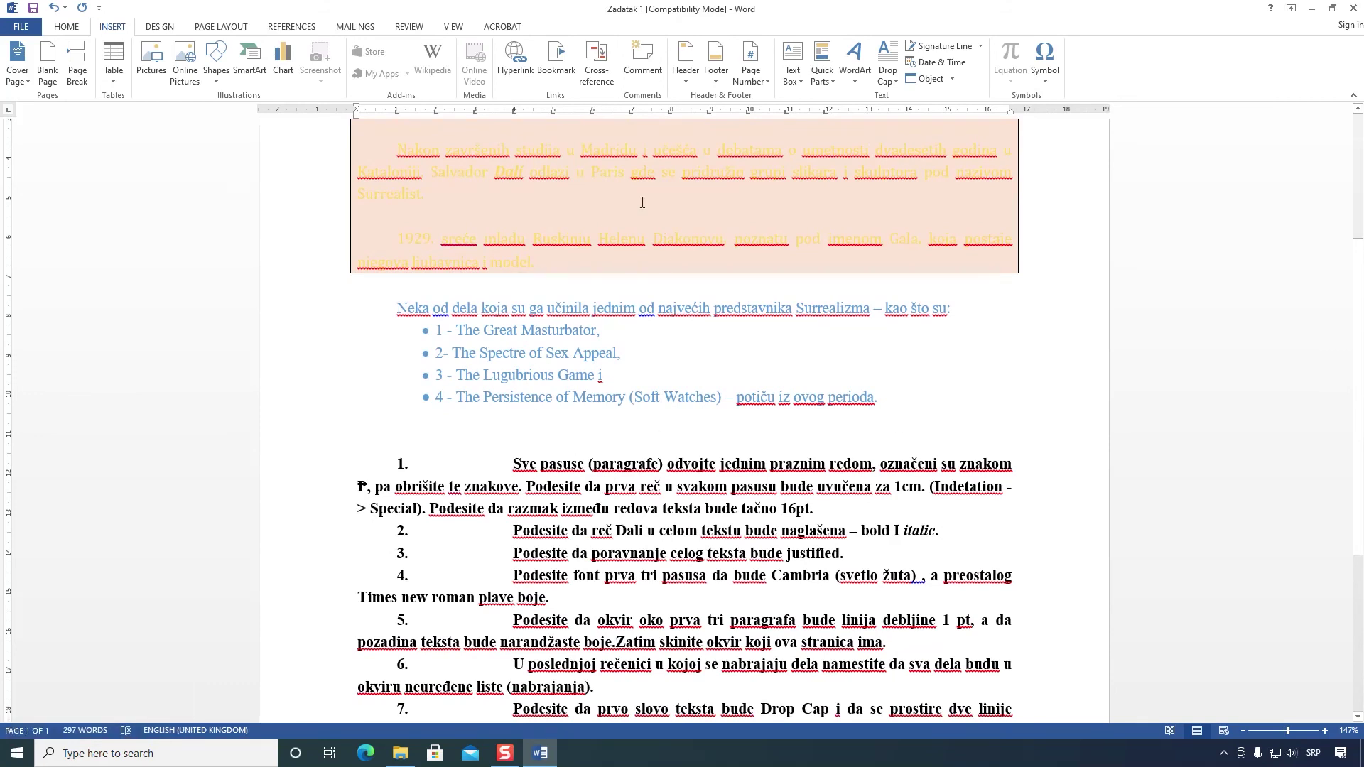
click(836, 432)
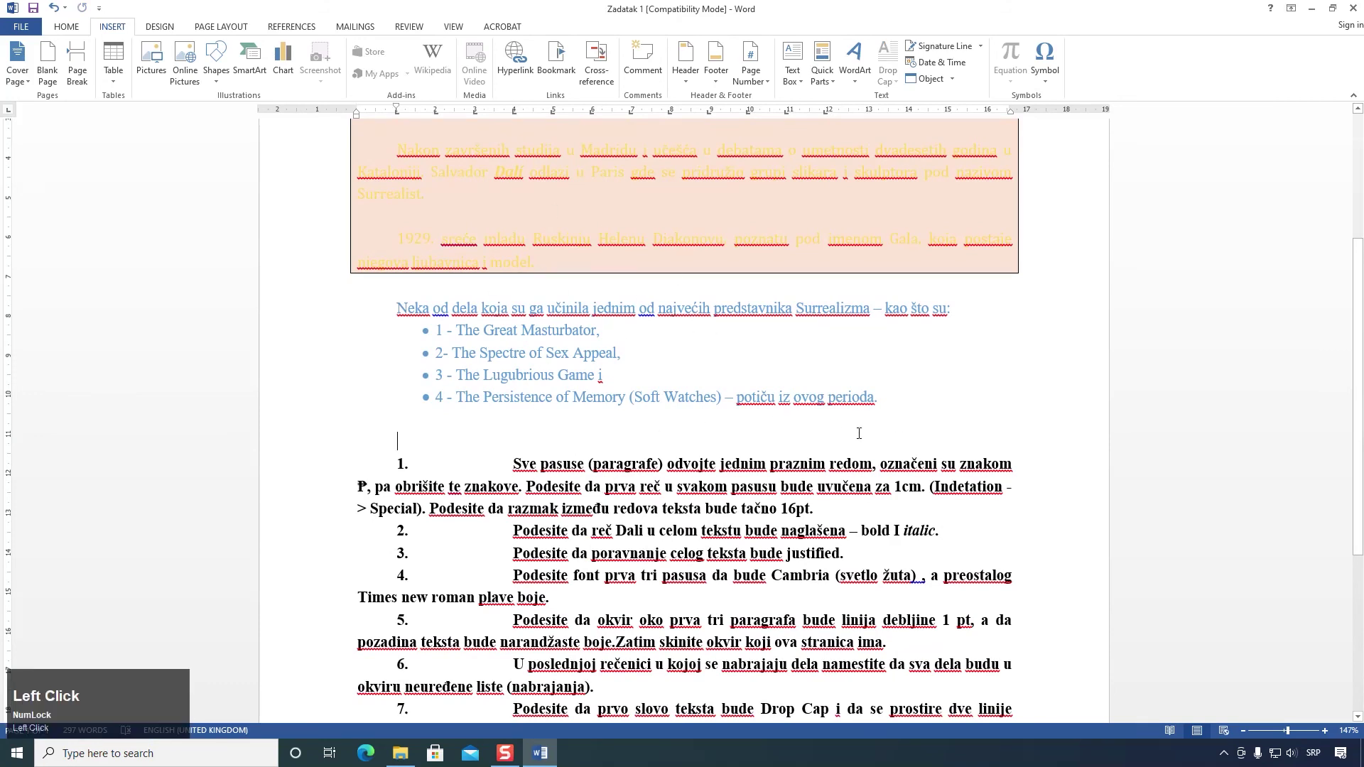
key(Return)
click(410, 435)
key(Return)
click(410, 435)
Step: Insert the salvador.jpg picture from the Zadatak 2 folder on the Desktop below the bulleted list
click(151, 61)
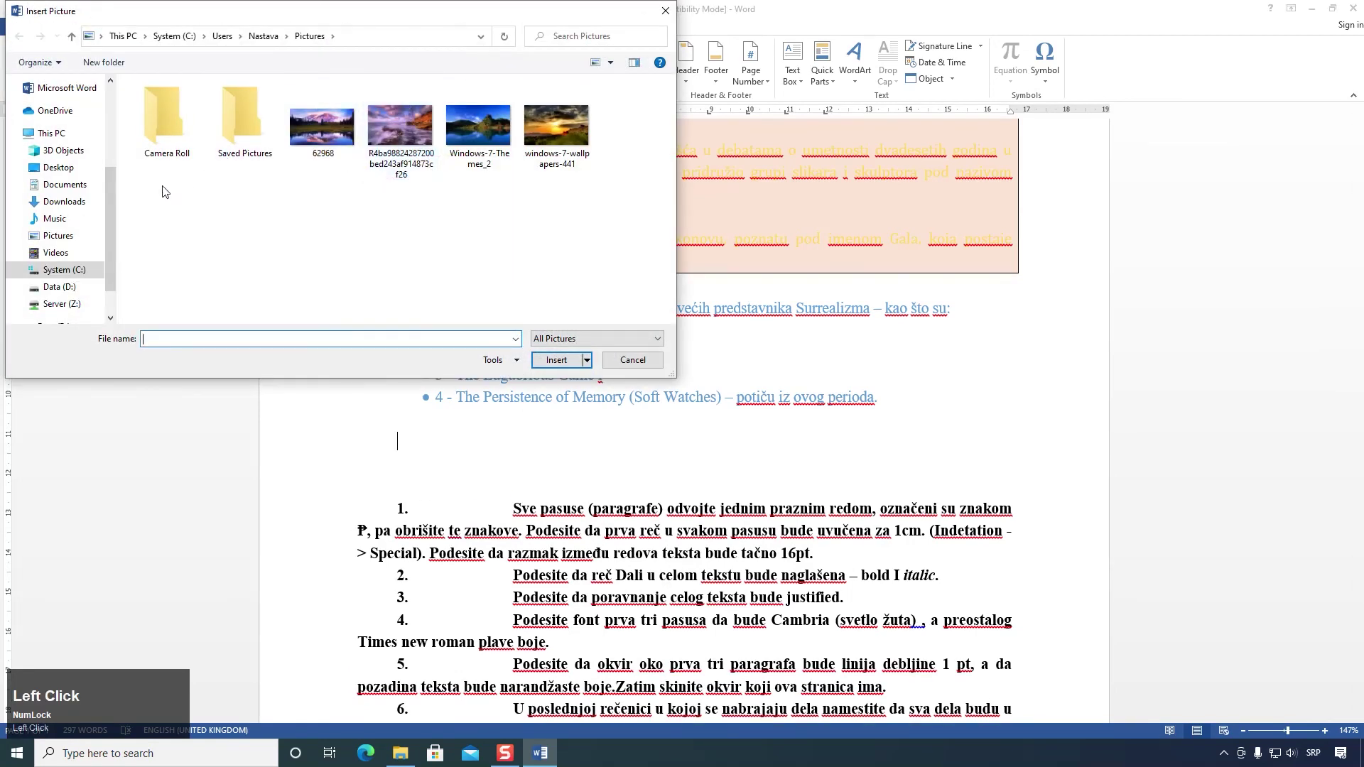
click(60, 169)
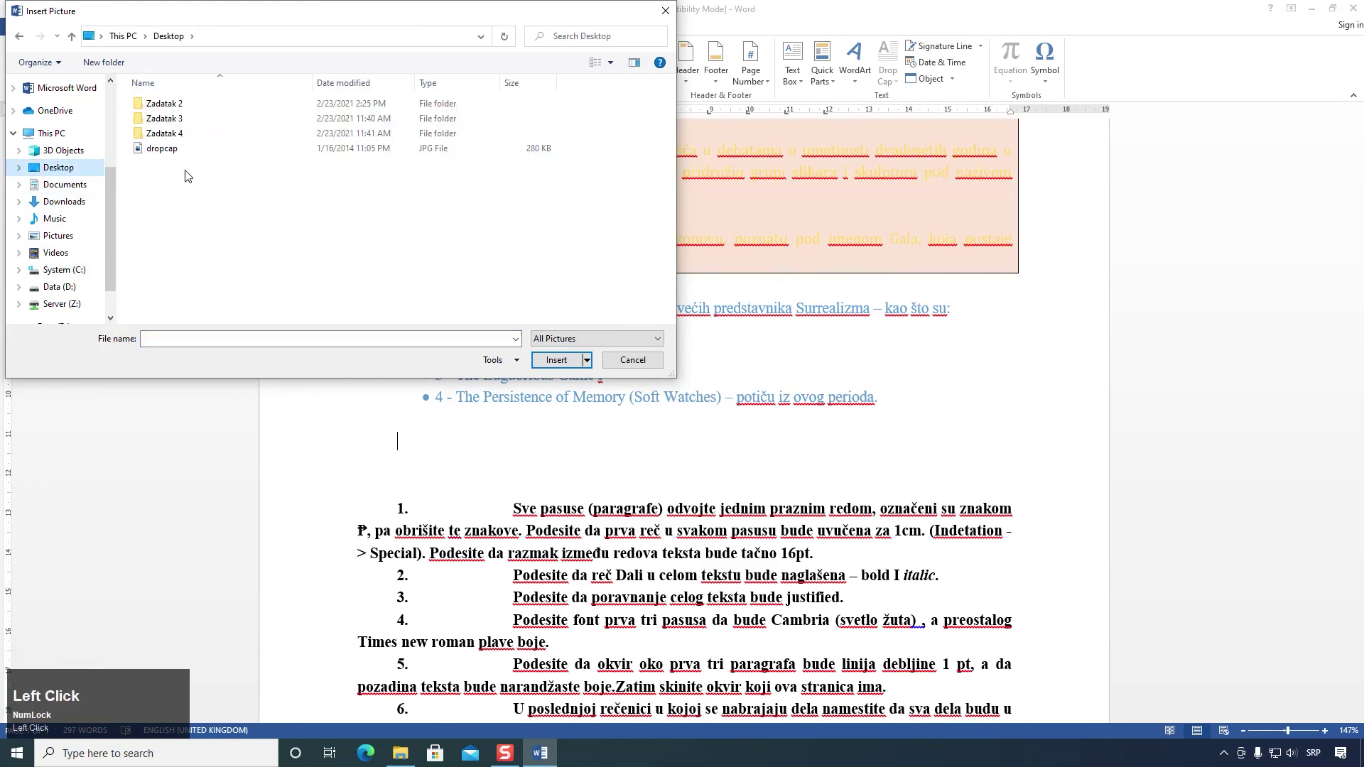
double_click(181, 105)
click(171, 119)
click(556, 359)
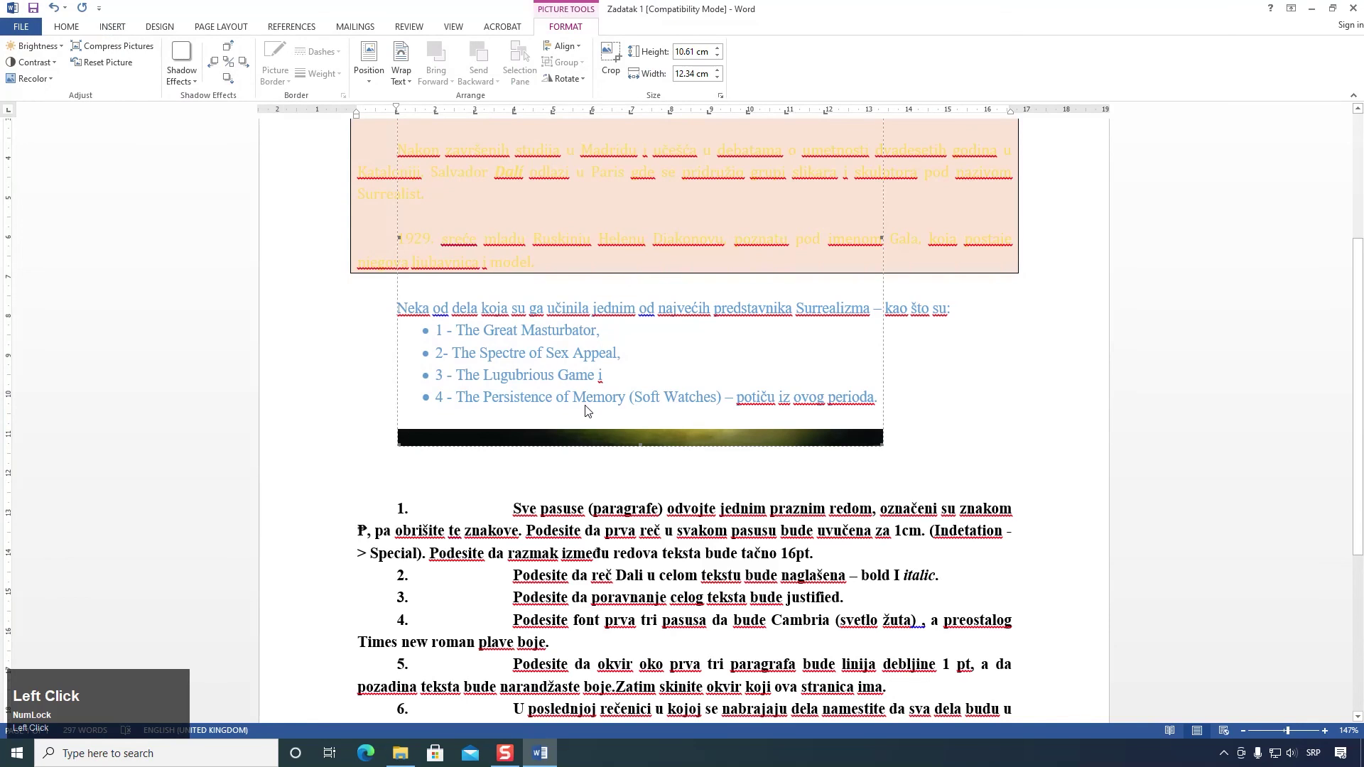
Step: Change the line spacing of the inserted picture's paragraph from Exactly to 1.5 lines
scroll(589, 405, down, 1)
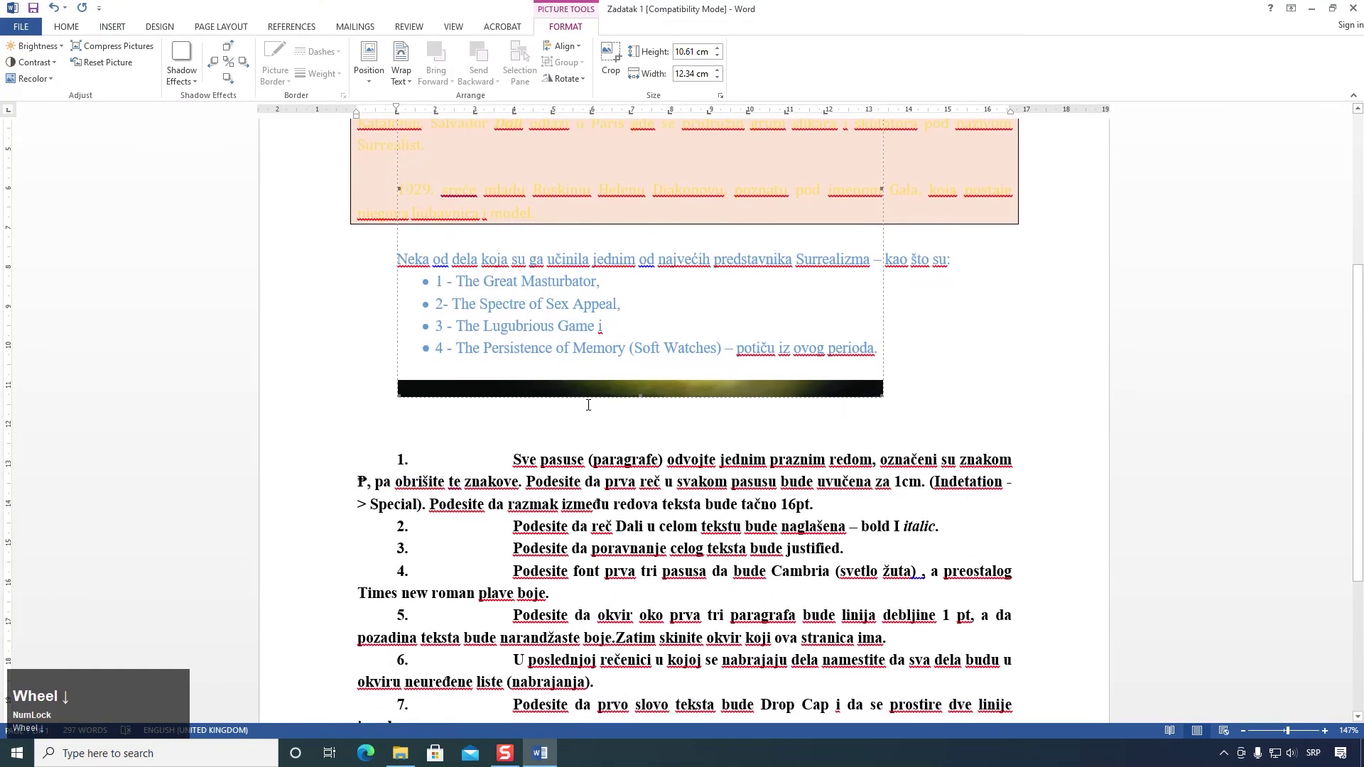
scroll(589, 419, up, 3)
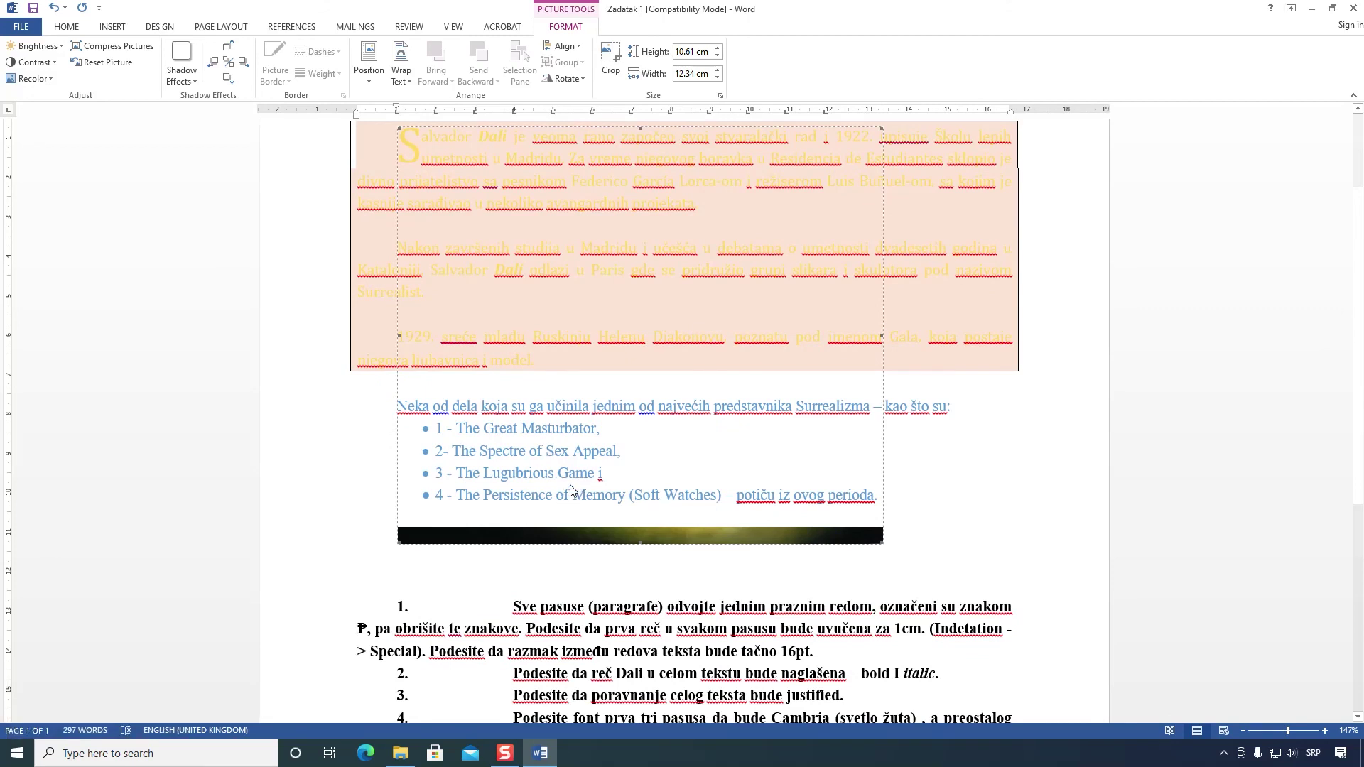
scroll(579, 483, up, 1)
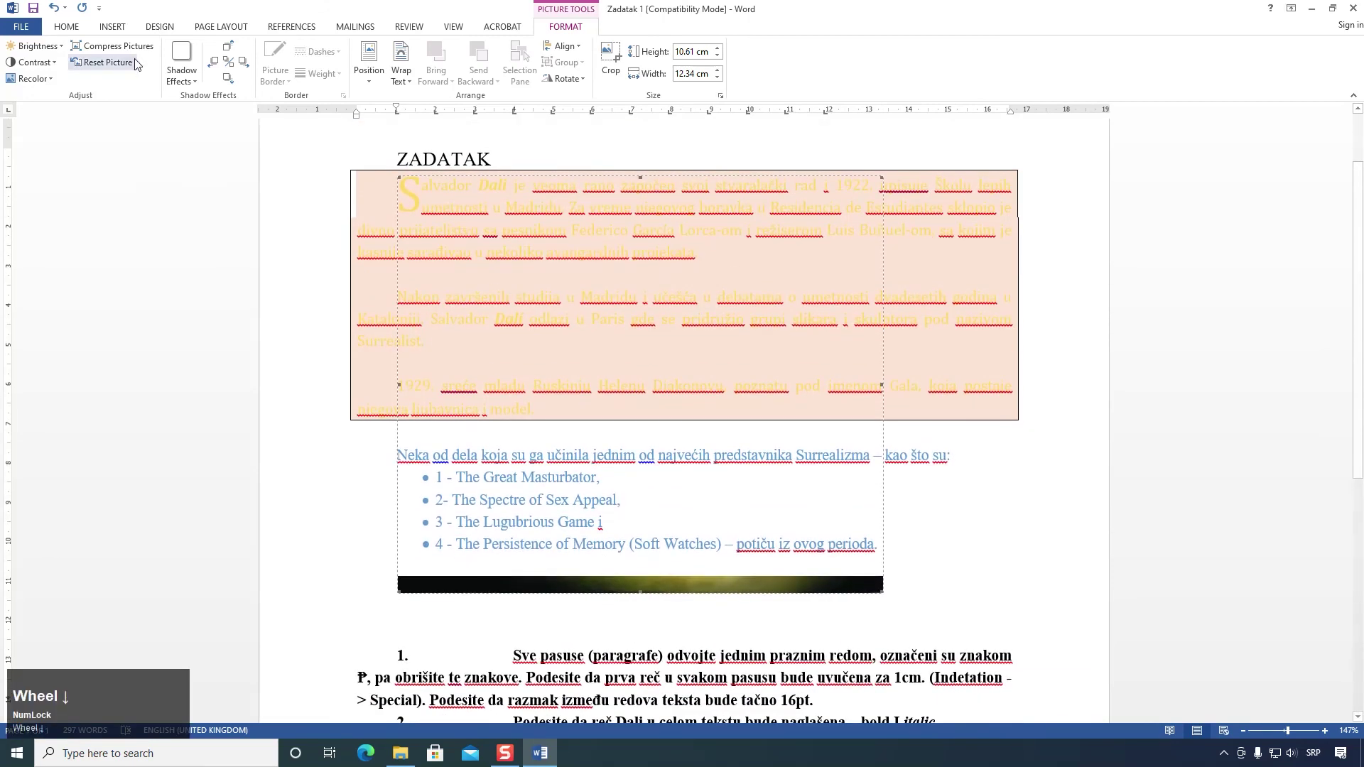
click(84, 29)
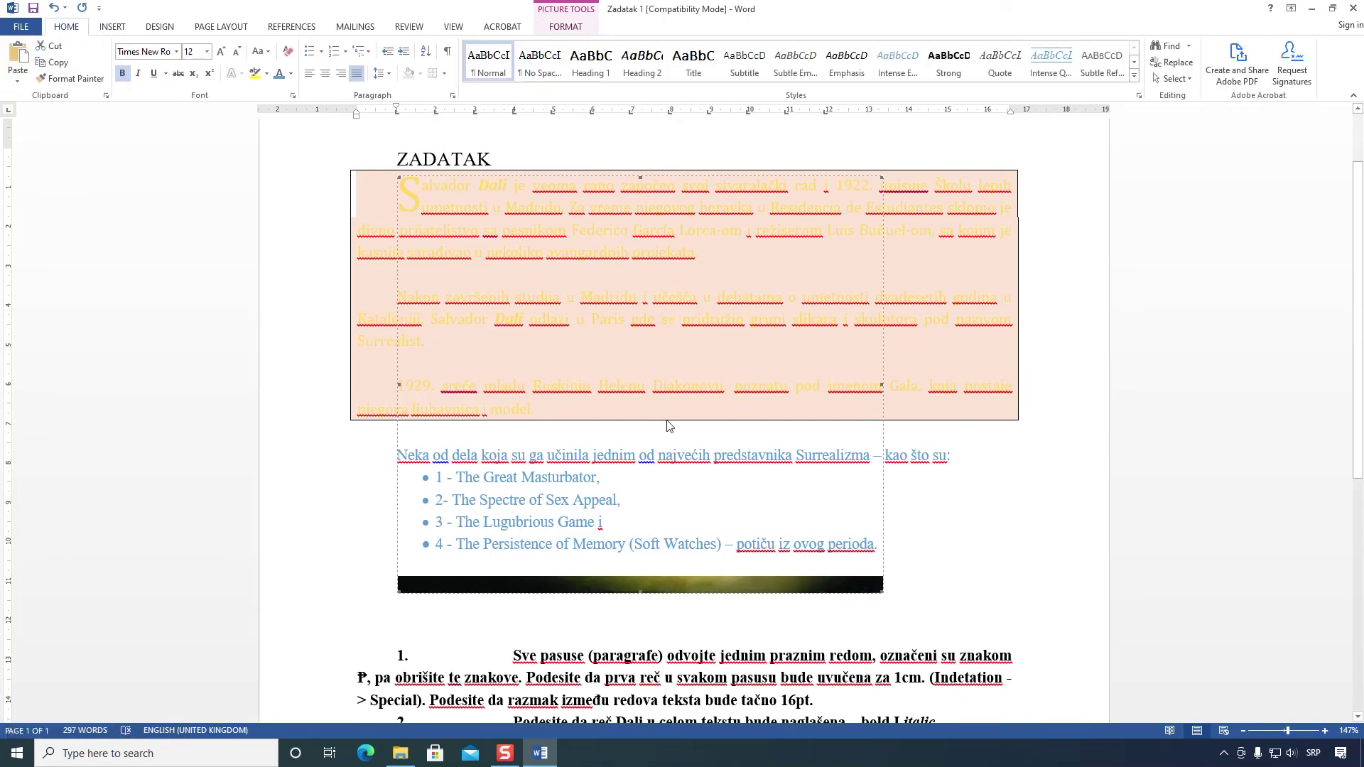
click(455, 103)
click(454, 98)
drag(224, 128, 972, 74)
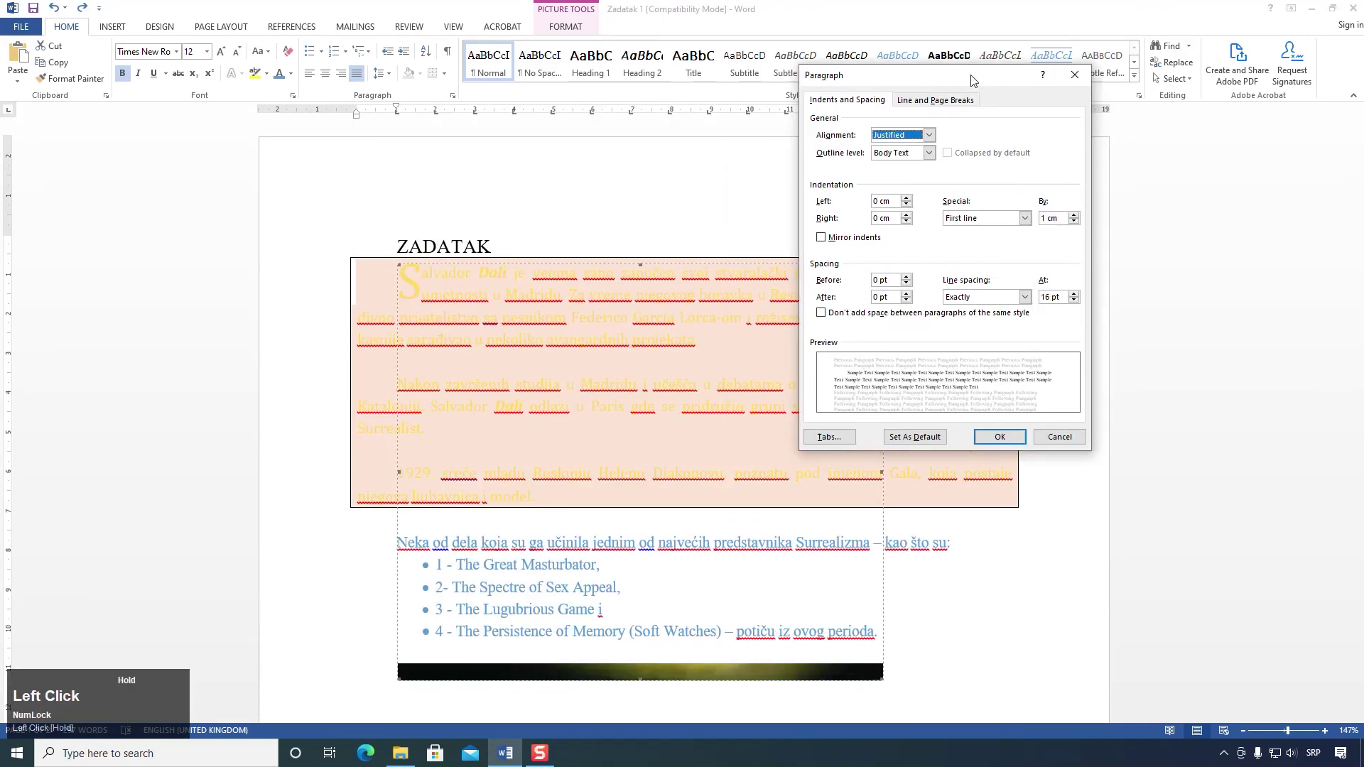
click(986, 301)
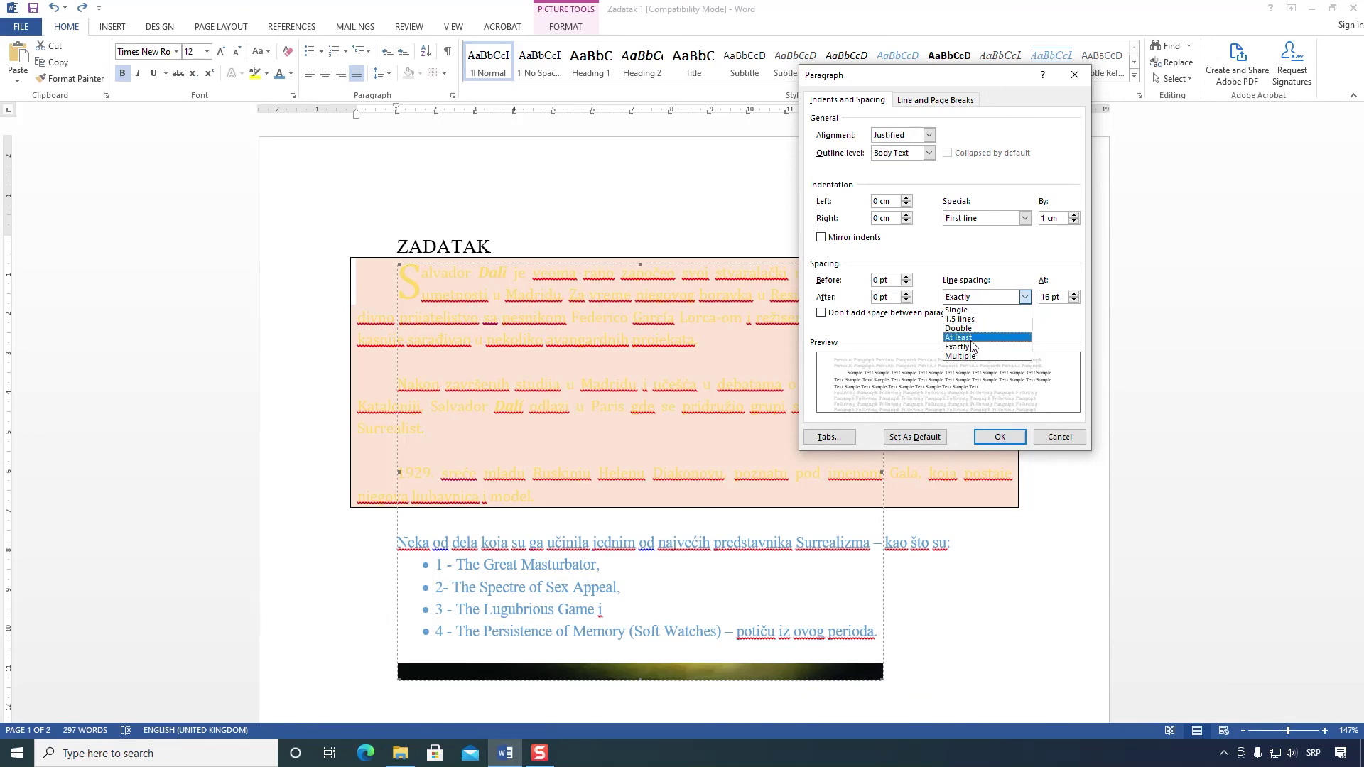
click(973, 320)
click(1074, 435)
scroll(881, 454, down, 1)
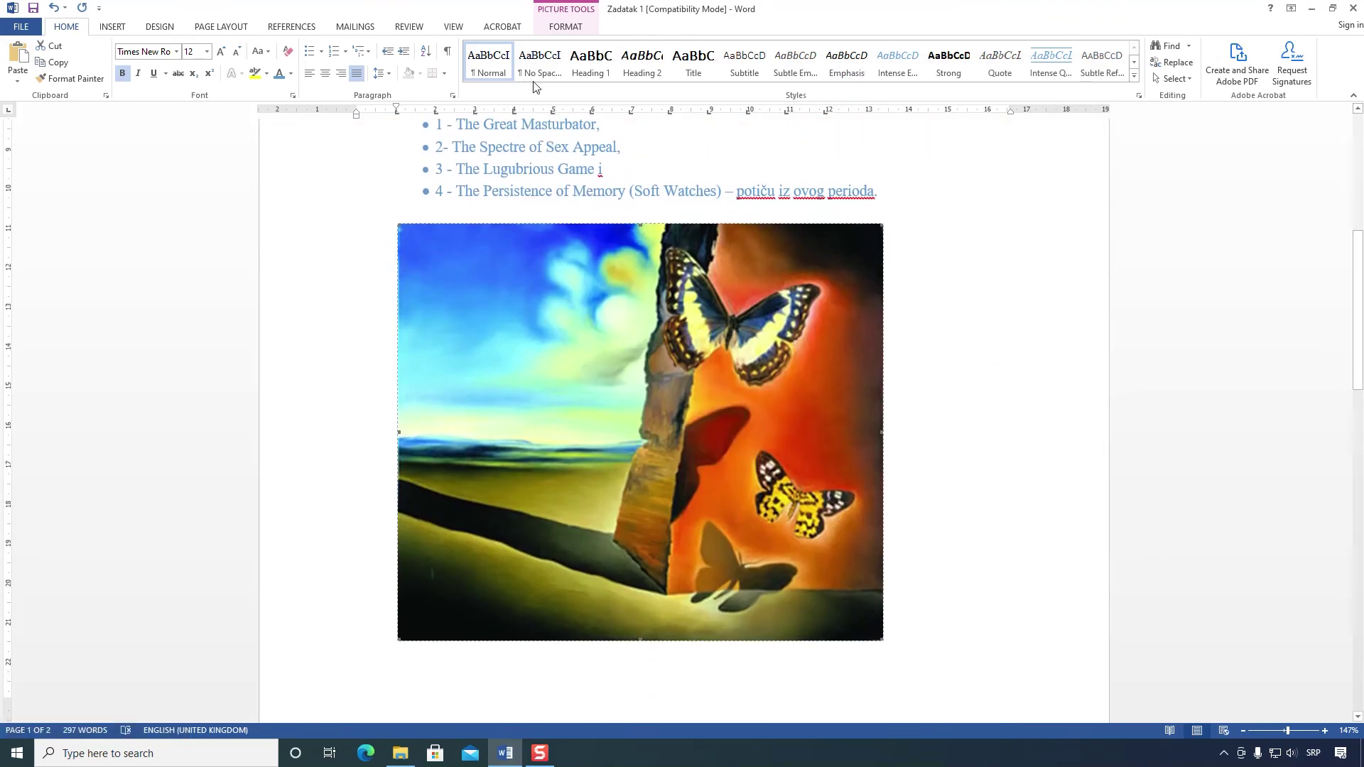
Step: Set the inserted picture's text wrapping to Tight and shrink it proportionally to about 7.02 cm high by 8.16 cm wide
click(554, 27)
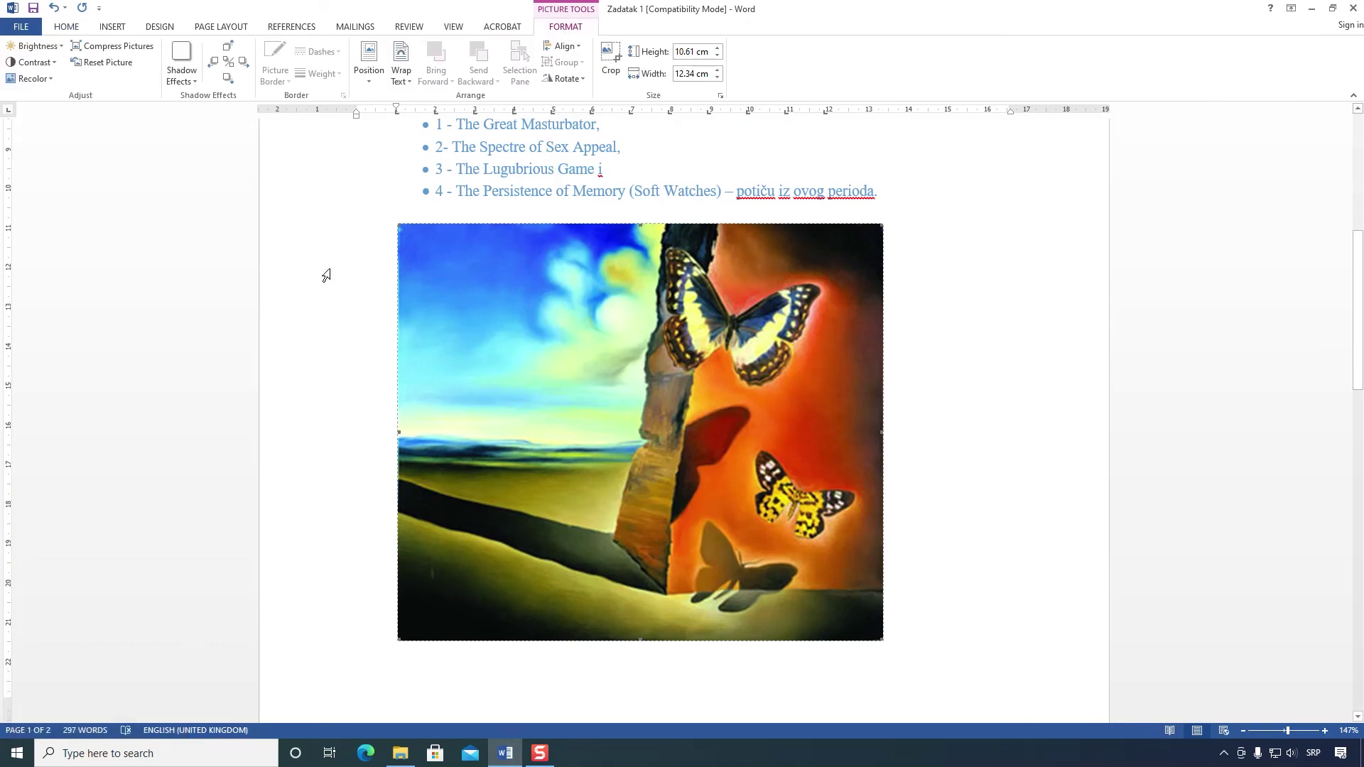
click(401, 65)
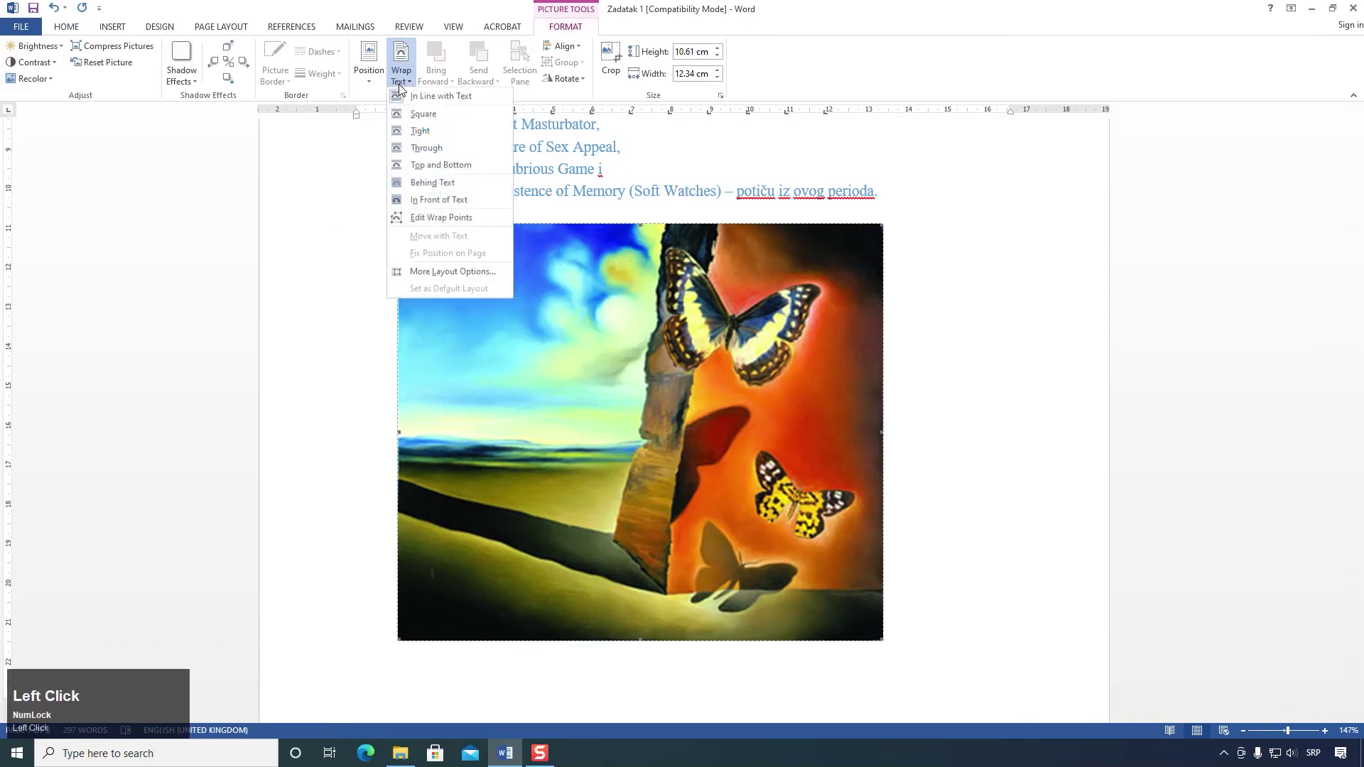
click(432, 133)
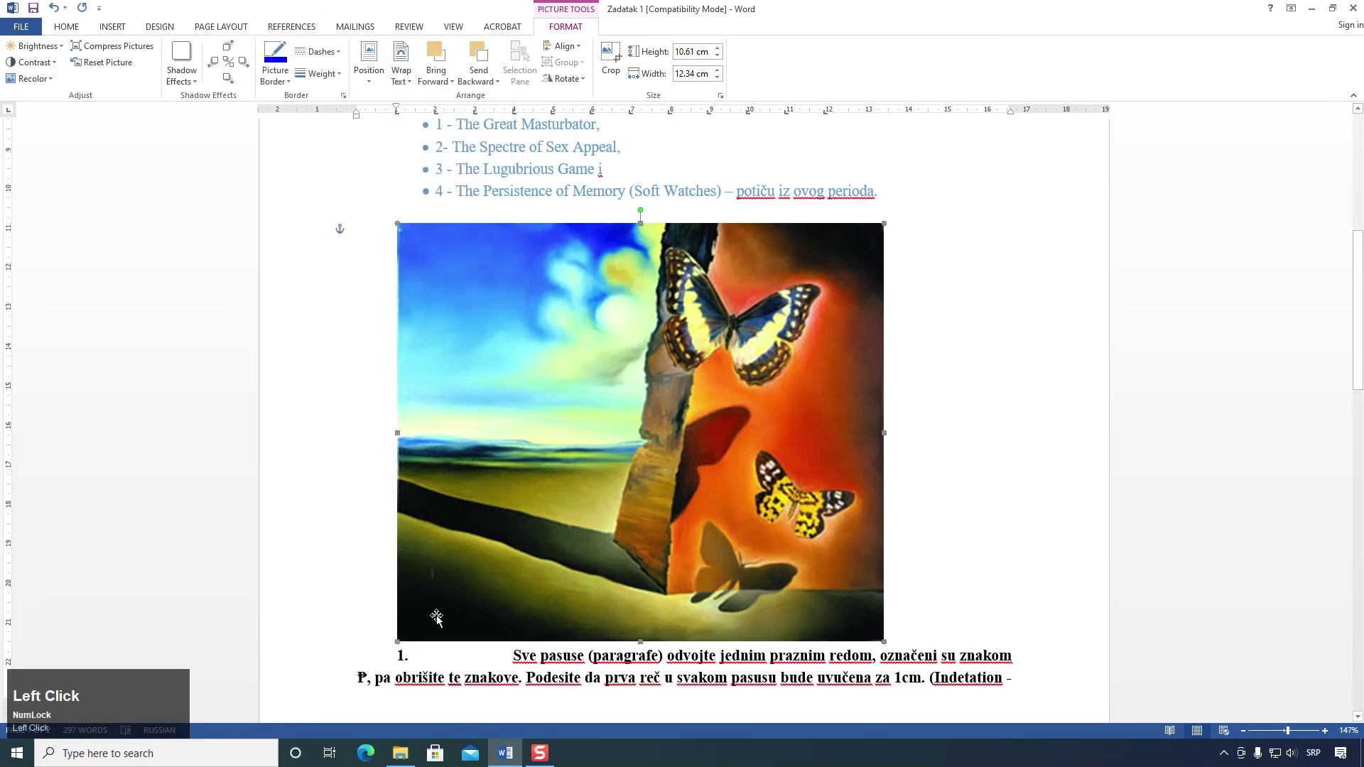
drag(402, 642, 565, 499)
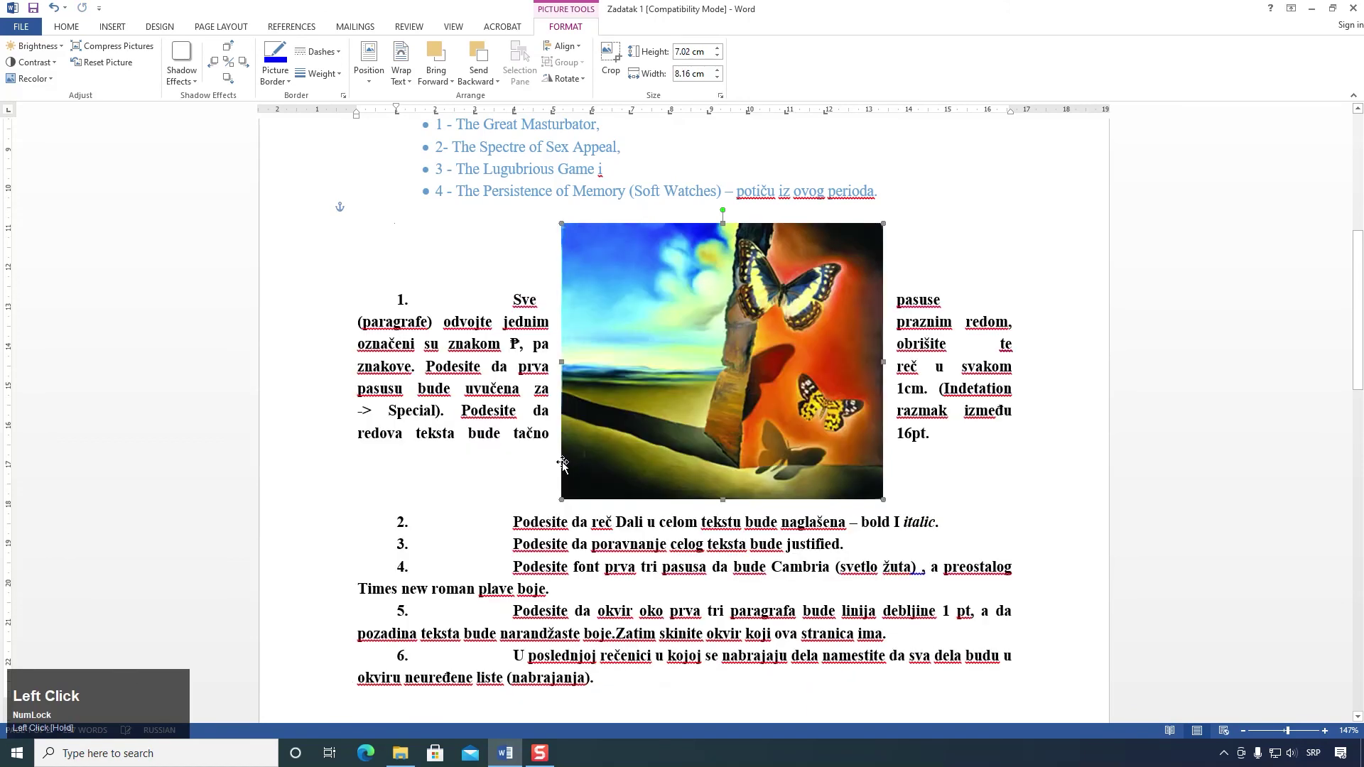
Step: Move the picture to the right side of the page, just below the bulleted list of artworks
drag(672, 377, 844, 391)
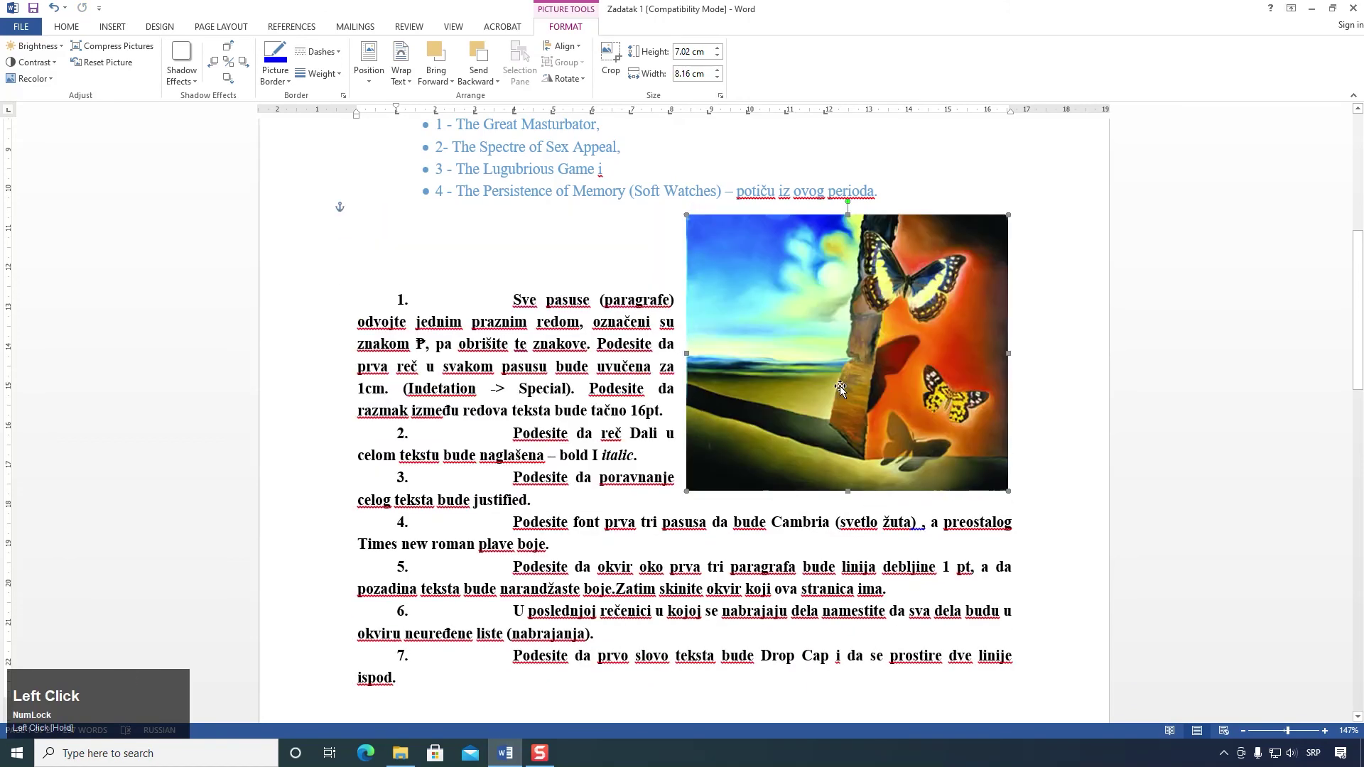
drag(853, 307, 837, 304)
scroll(741, 601, down, 5)
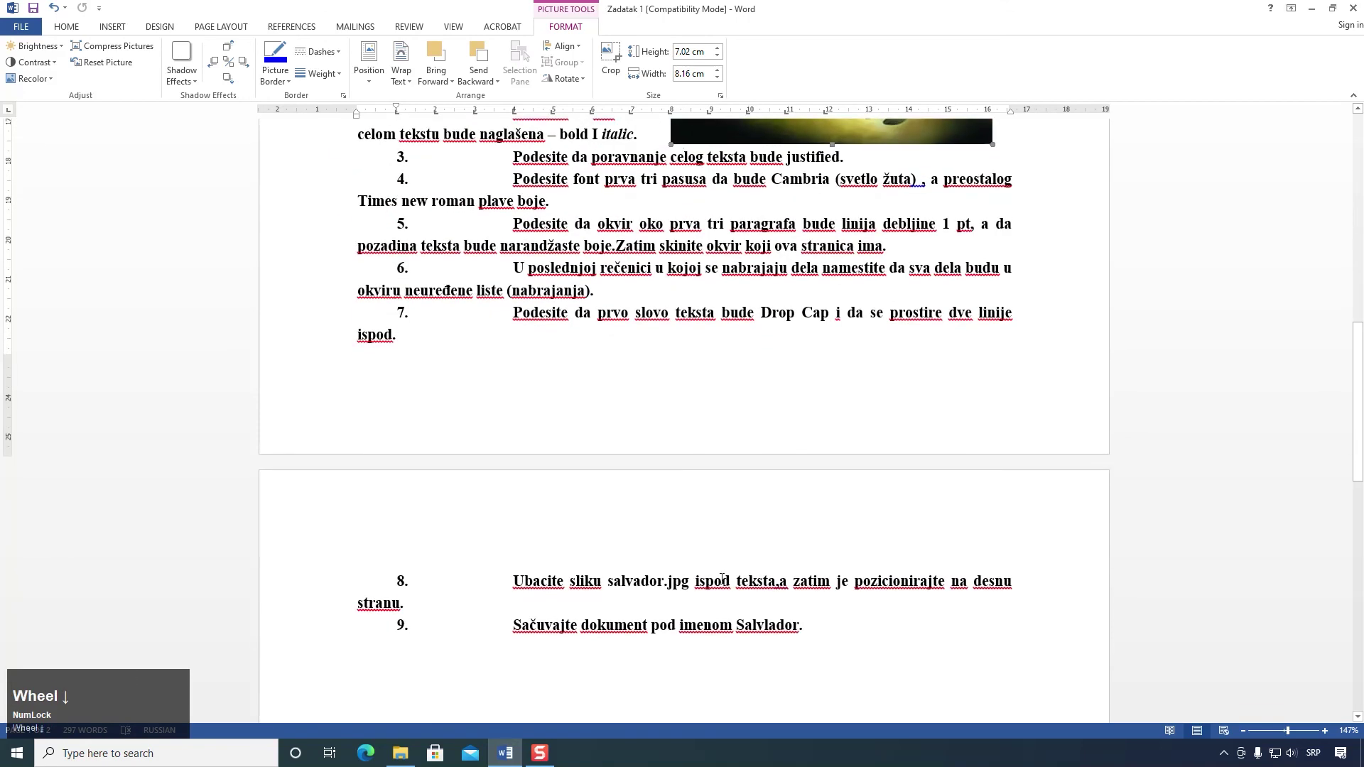
scroll(774, 538, up, 5)
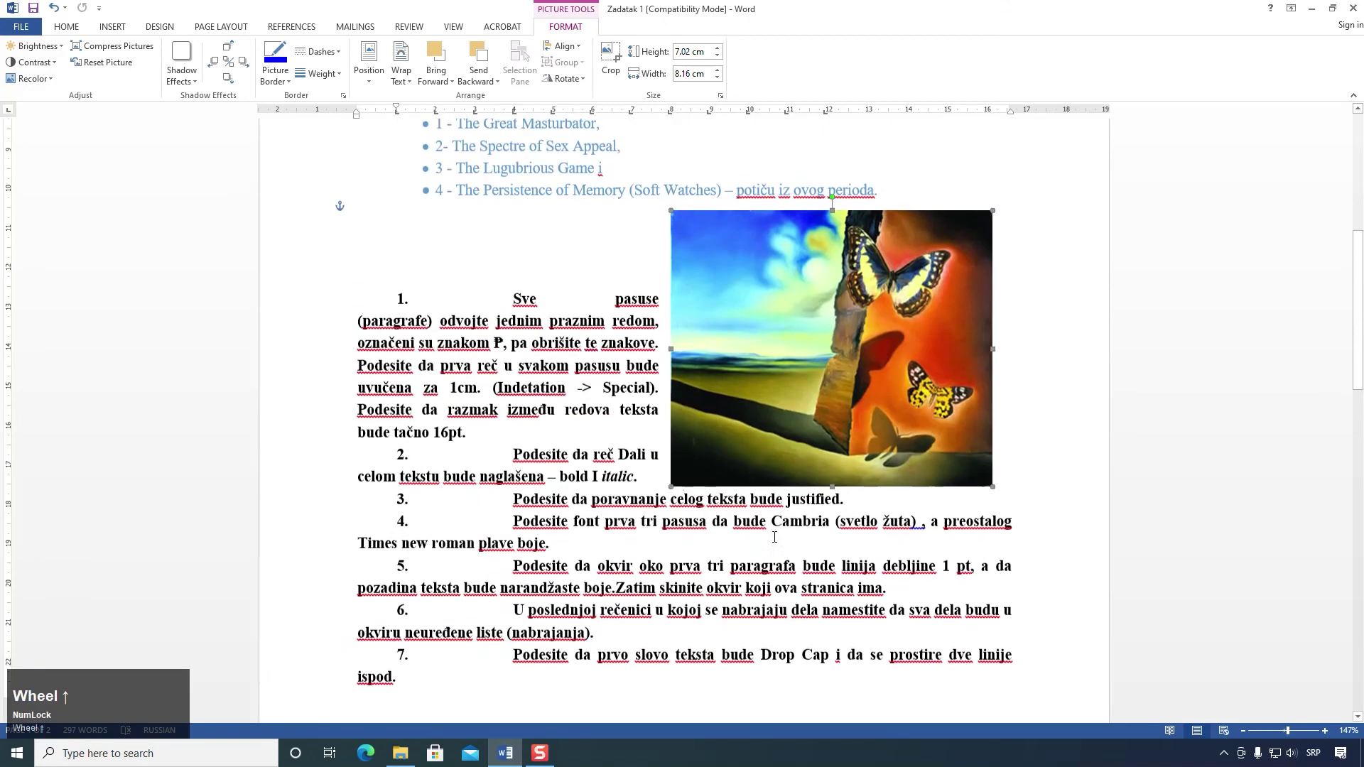
drag(767, 441, 758, 412)
Step: Insert blank lines beside and below the picture until the numbered instructions start on the second page
click(506, 264)
key(Return)
key(Return)
key(Return)
key(Return)
key(Return)
key(Return)
key(Return)
key(Return)
key(Return)
key(Return)
key(Return)
key(Return)
key(Return)
key(Return)
key(Return)
key(Return)
key(Return)
key(Return)
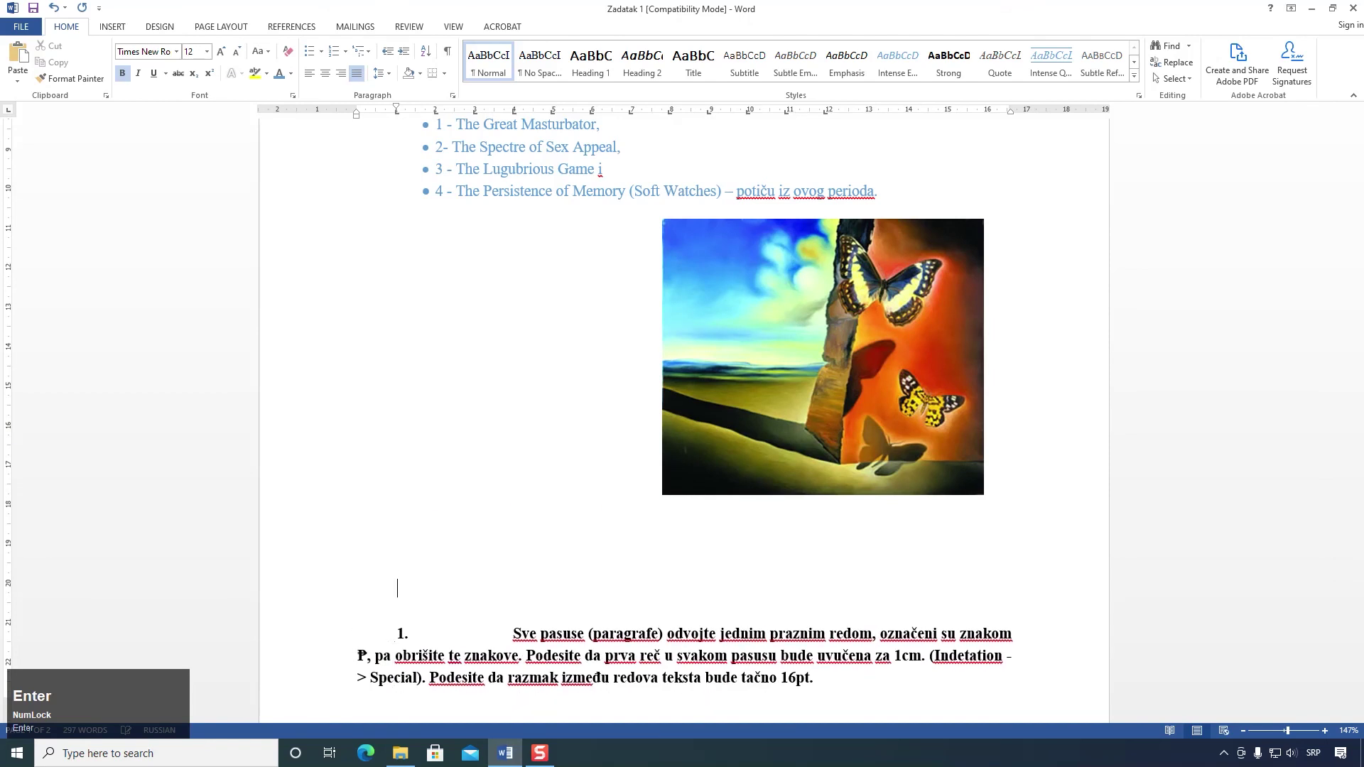
scroll(519, 296, down, 3)
scroll(520, 298, up, 6)
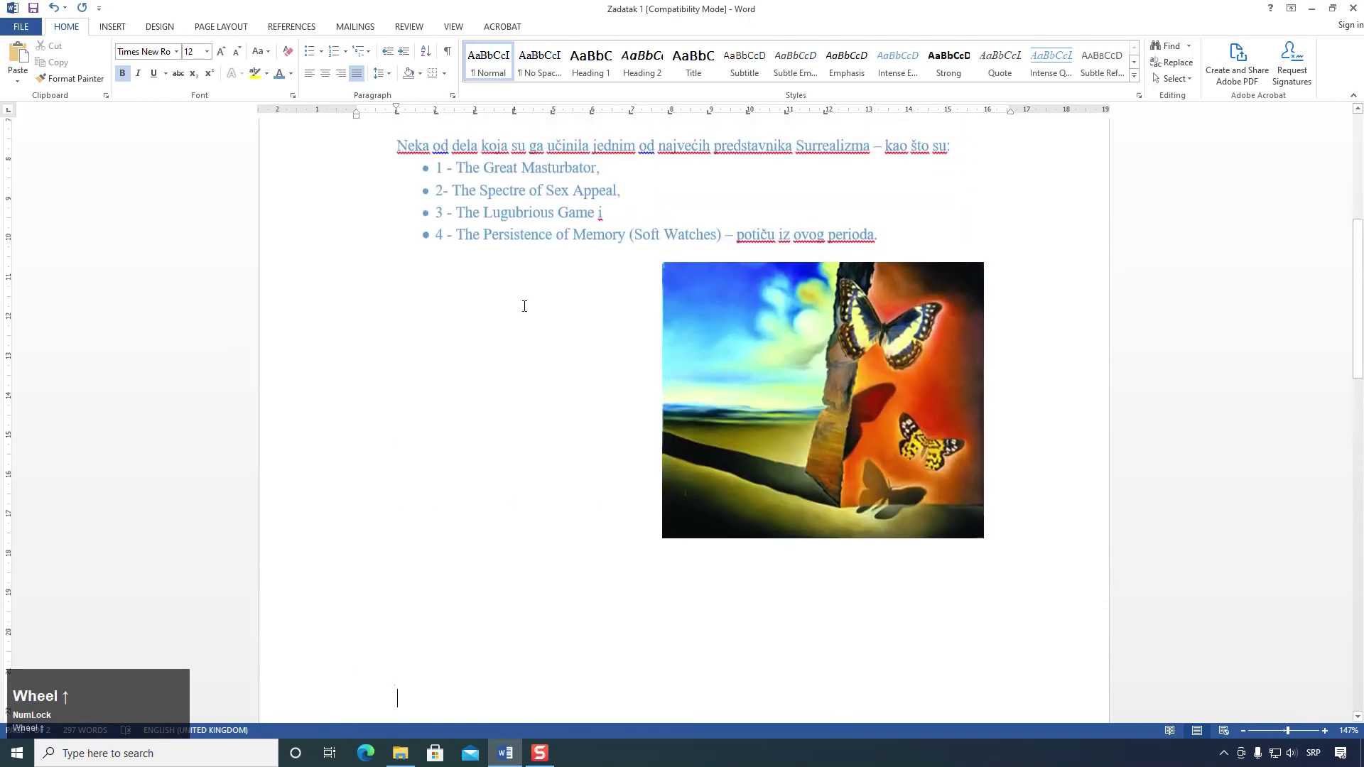
scroll(642, 374, down, 12)
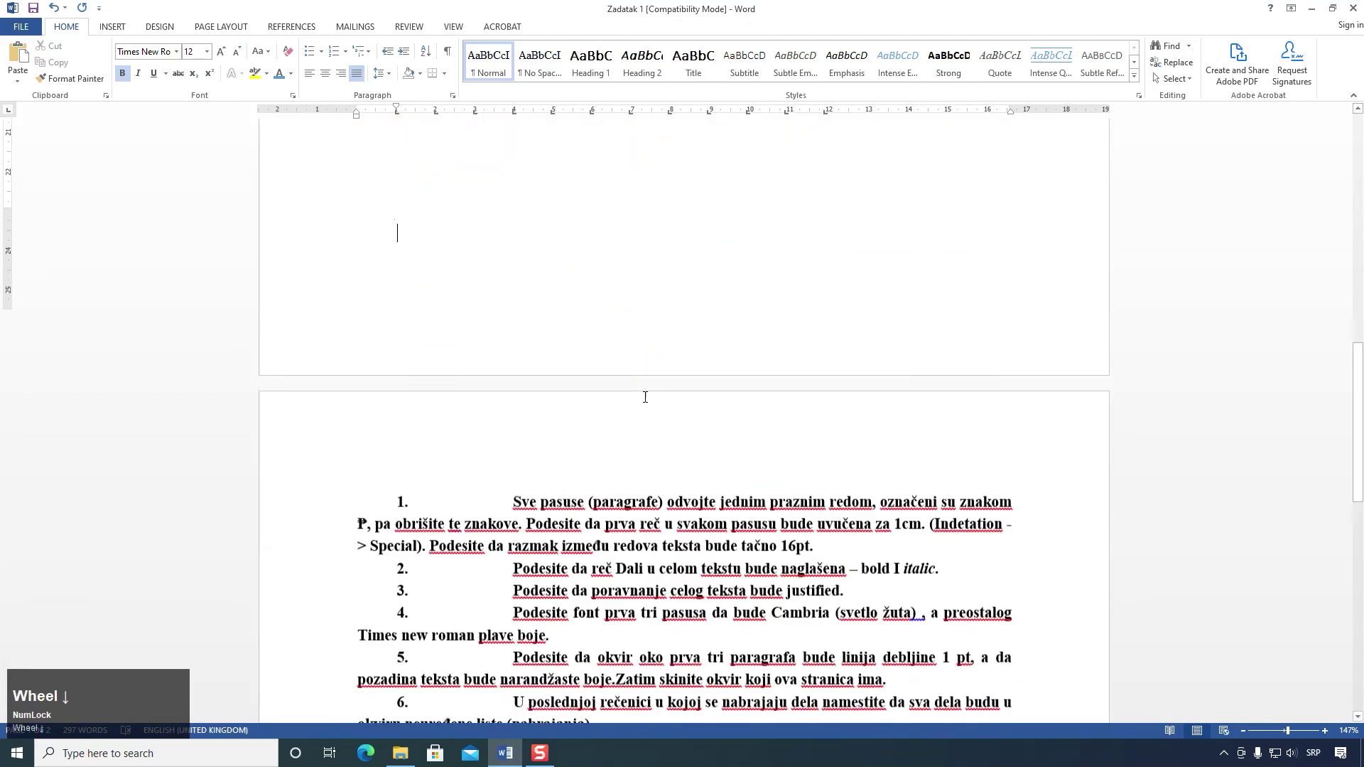
Step: Save the document as Salvador in the Zadatak 2 folder, using the Word Document type and accepting the upgrade to the newest format
scroll(644, 396, down, 3)
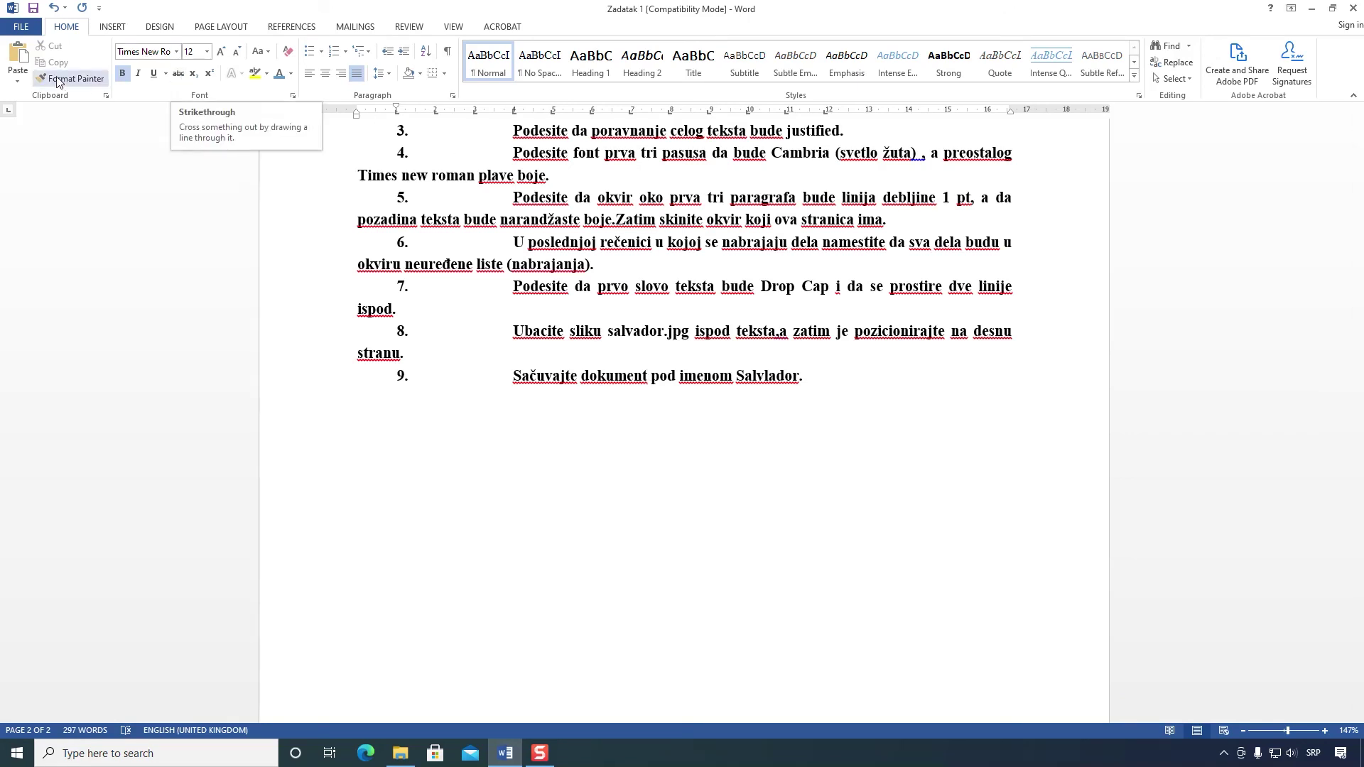
click(26, 28)
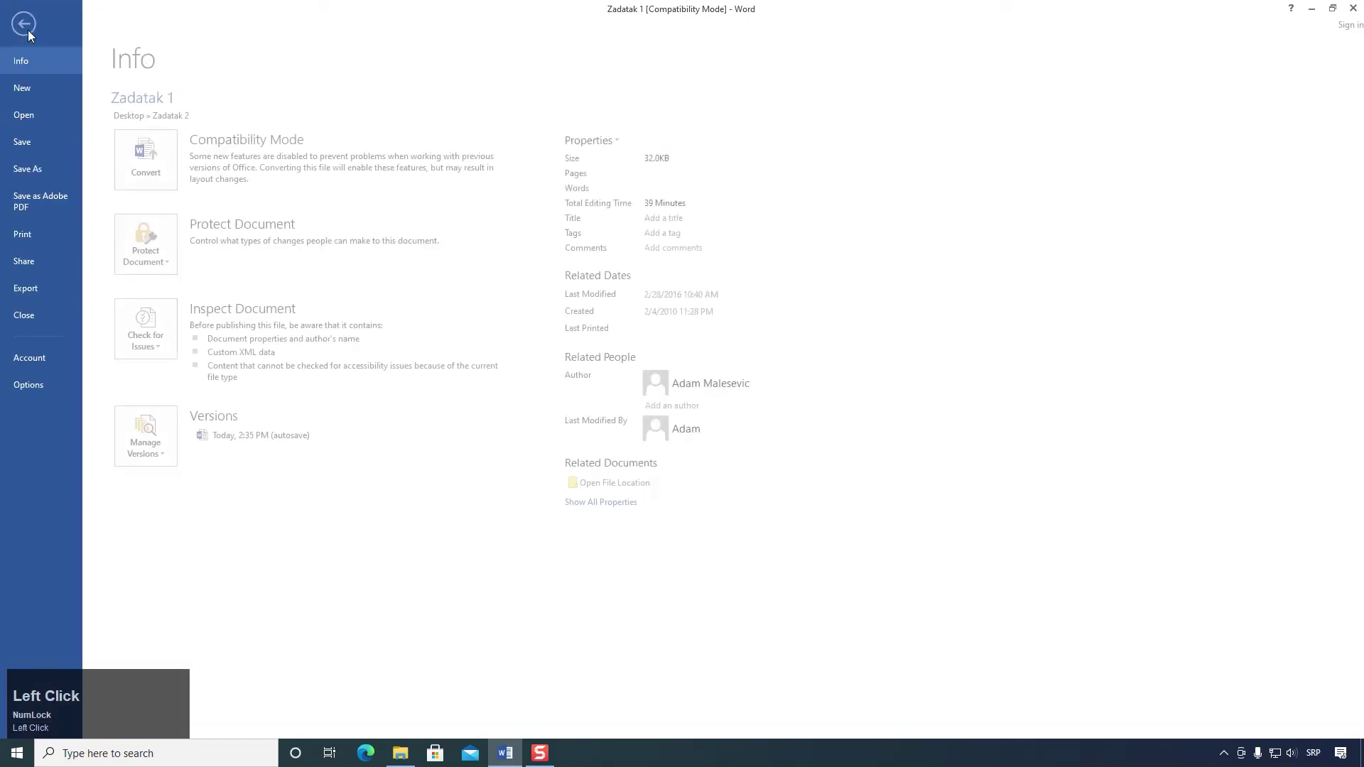
click(31, 171)
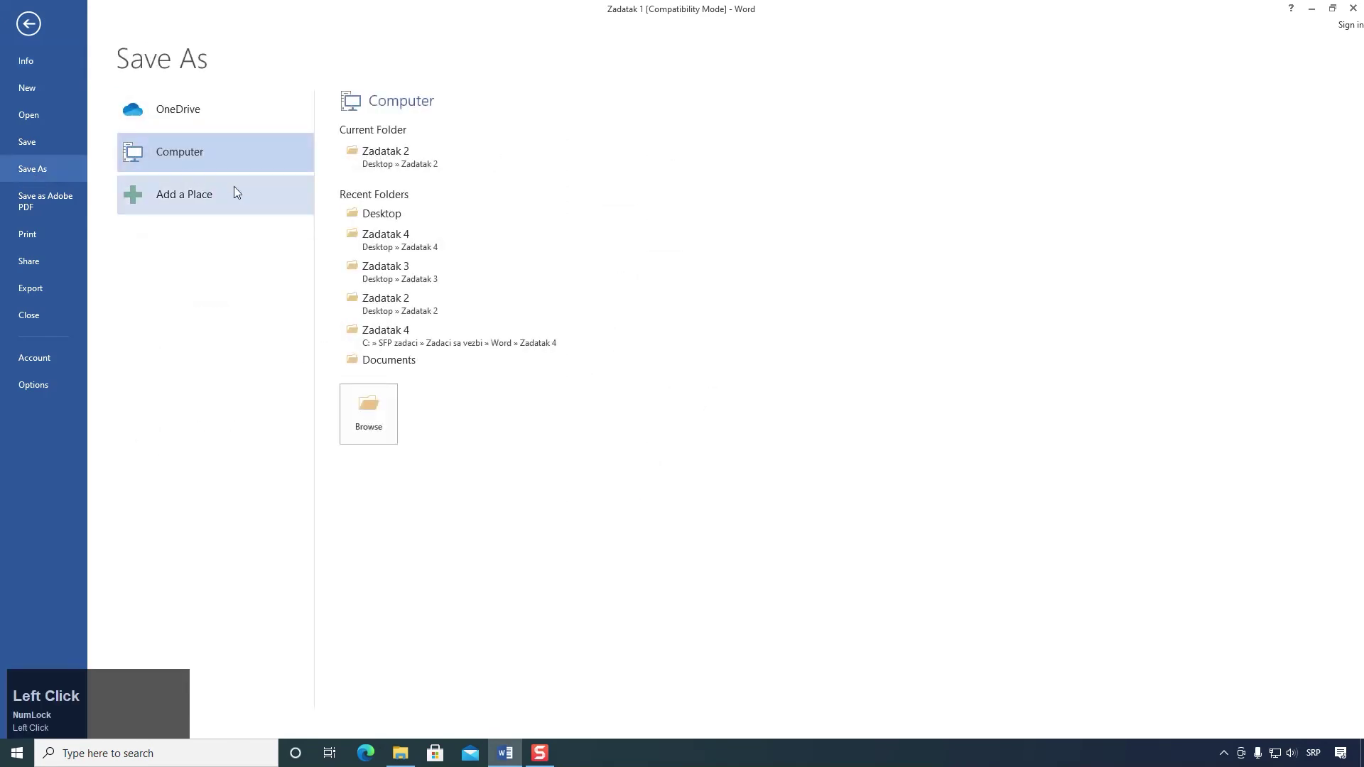
click(380, 156)
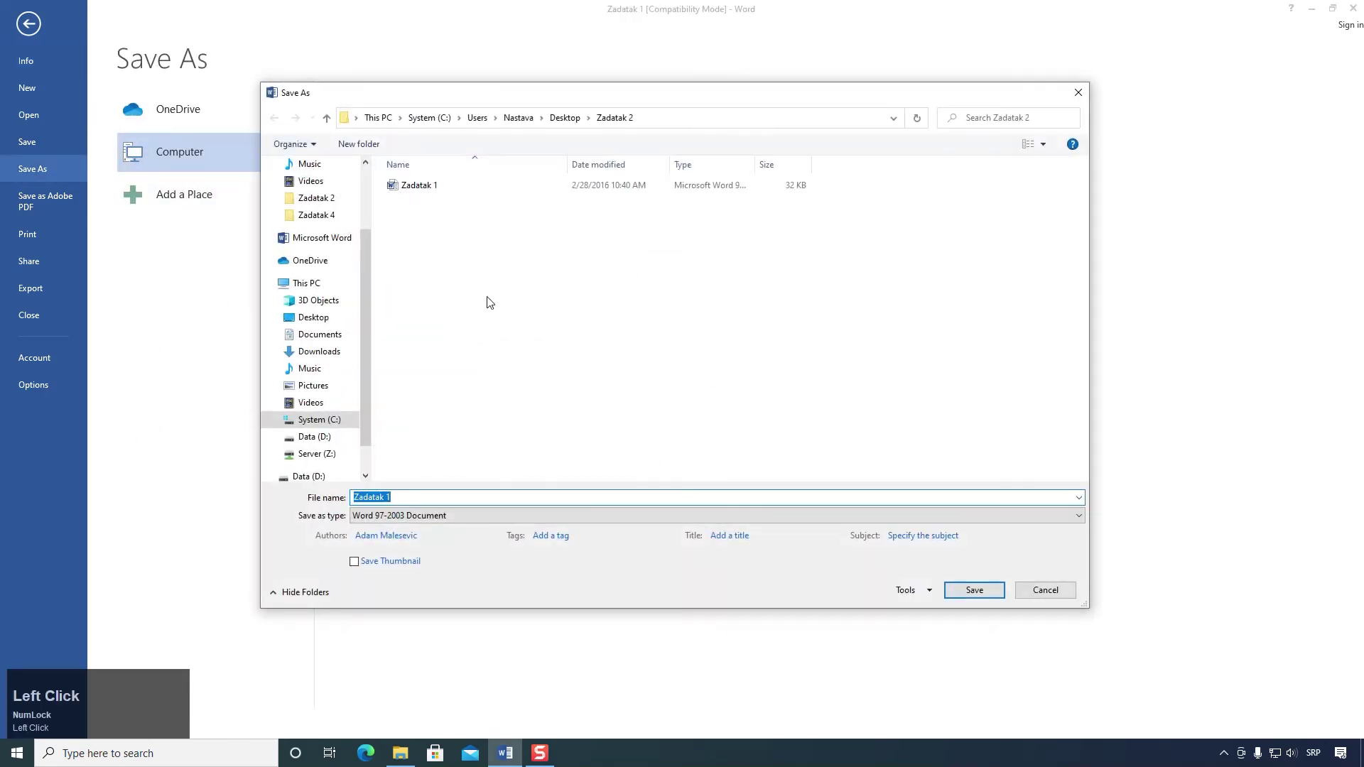
text(Sa)
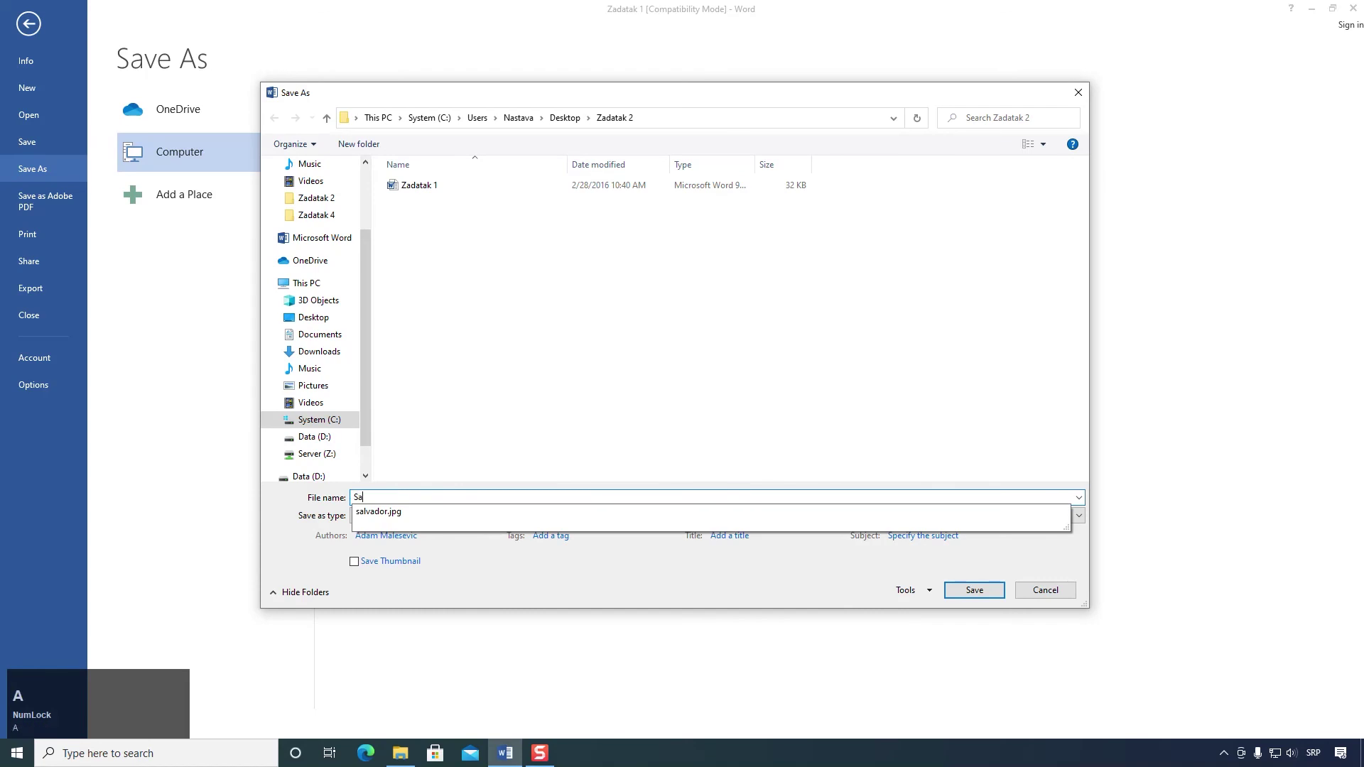
text(lvador)
key(Tab)
click(603, 582)
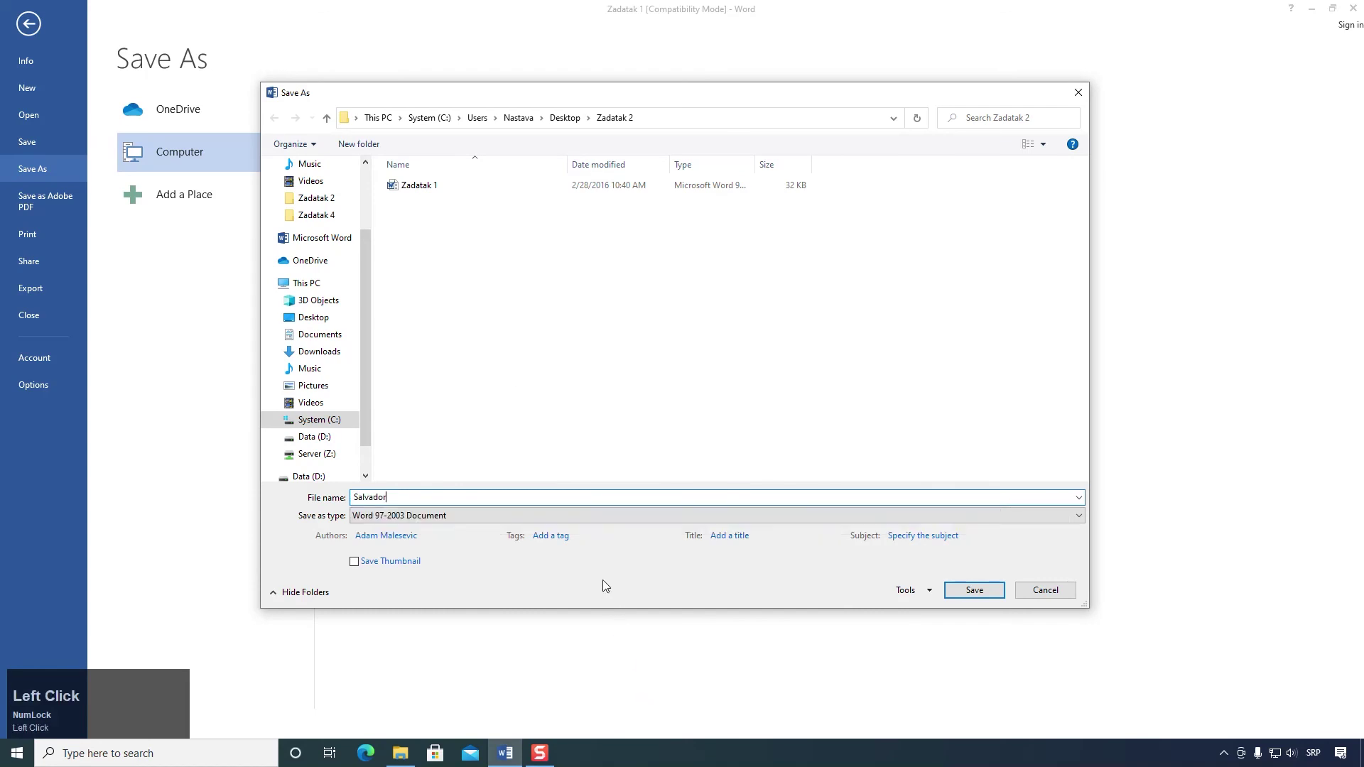
click(438, 516)
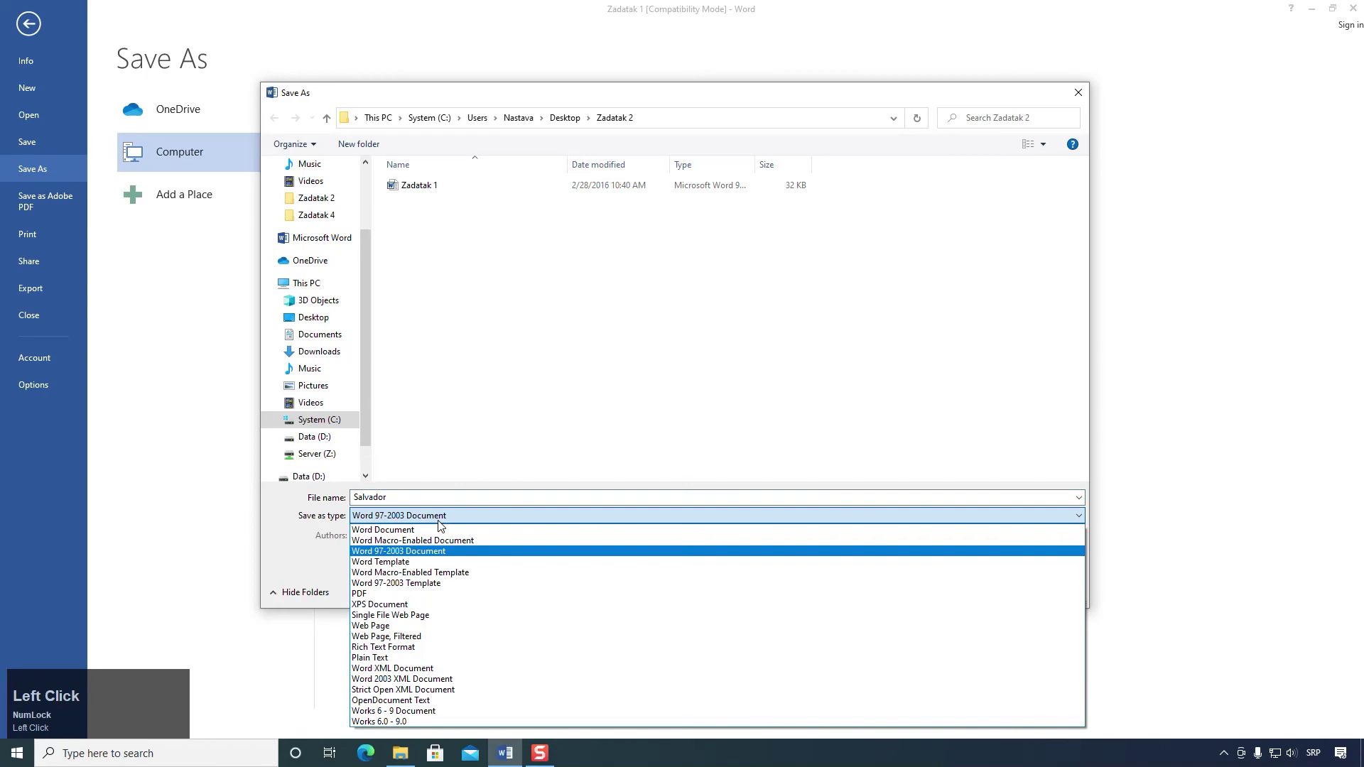
click(400, 530)
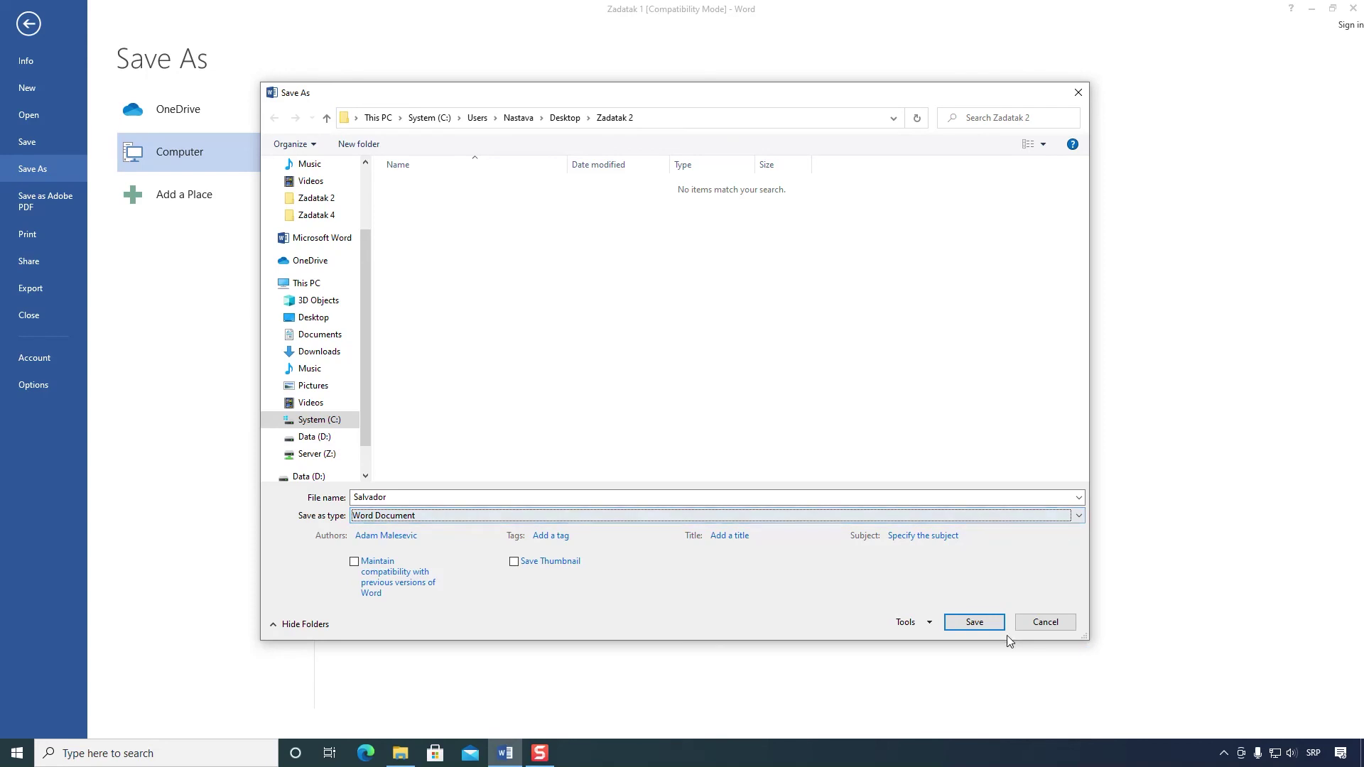
click(972, 623)
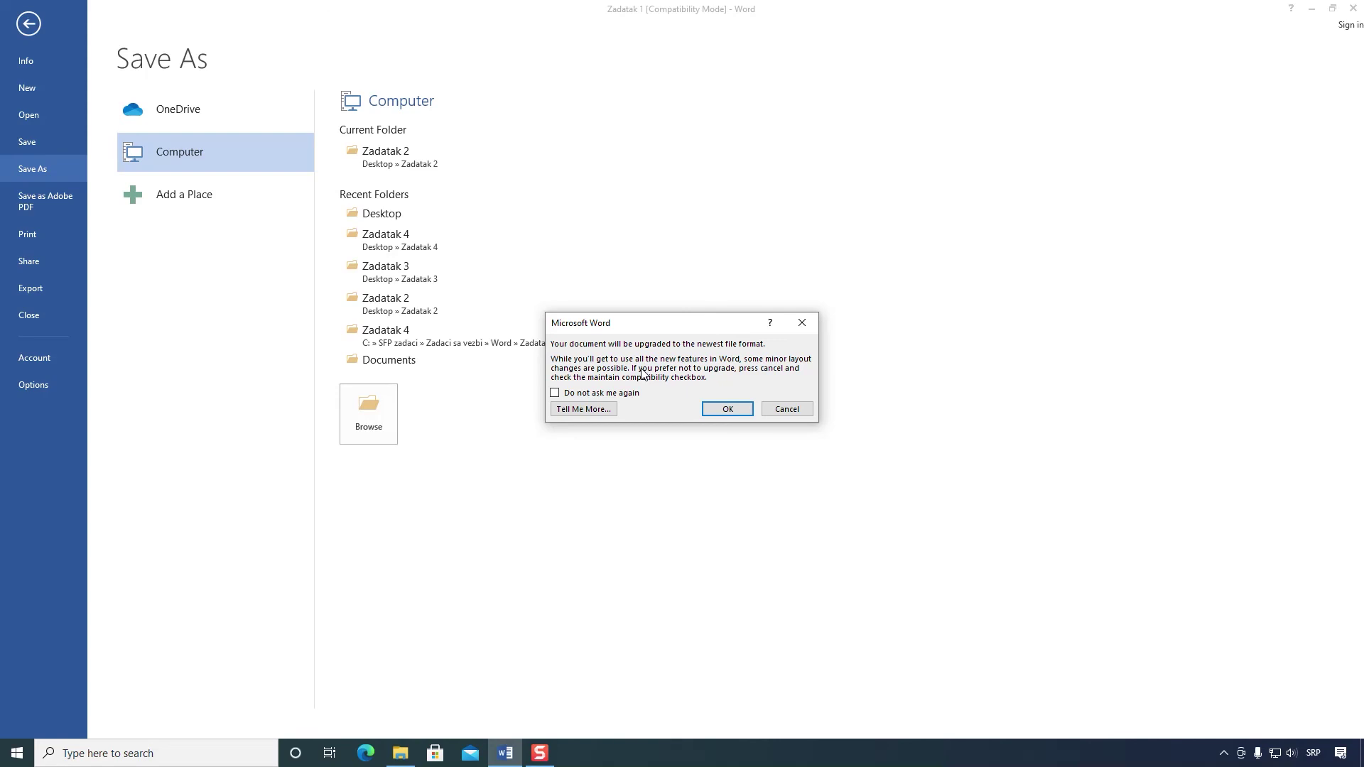
click(728, 411)
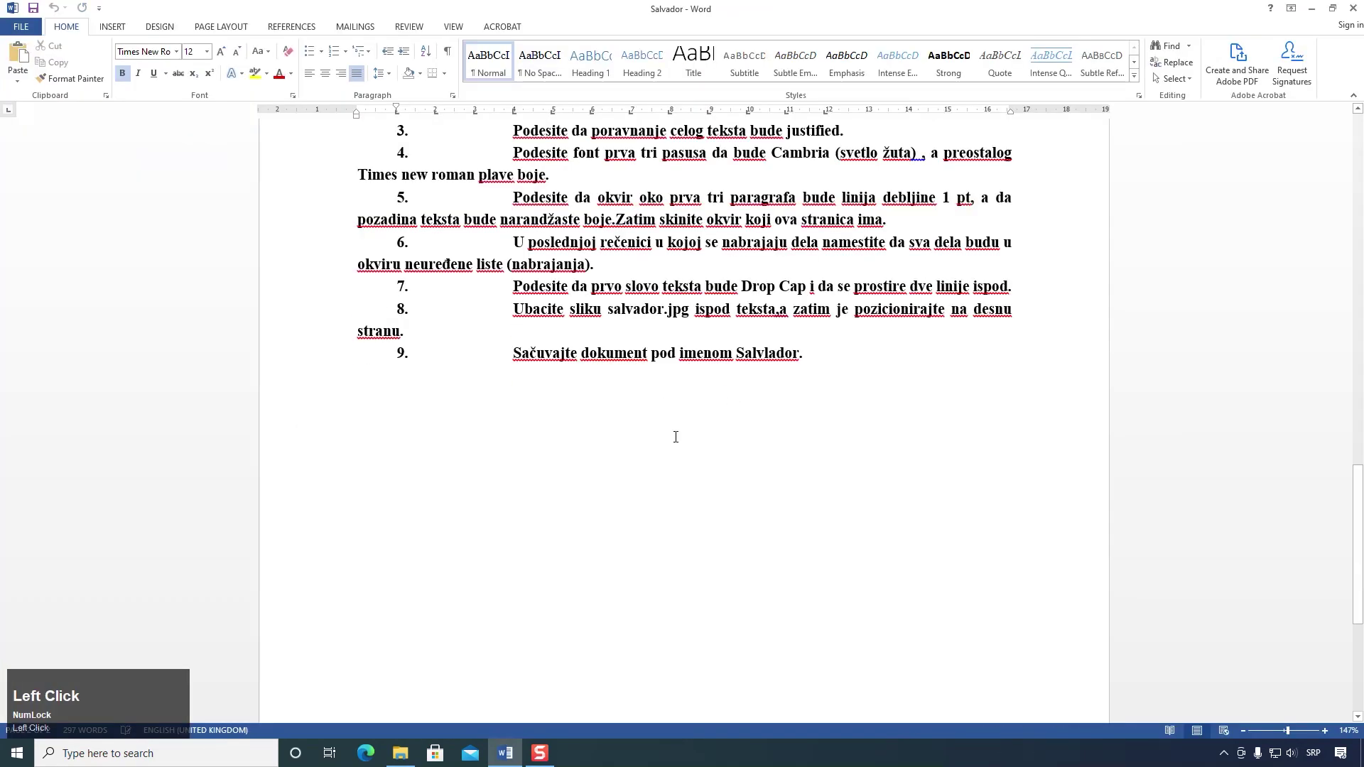
Step: Review the finished document against the nine numbered instructions, showing both pages side by side
scroll(689, 454, up, 15)
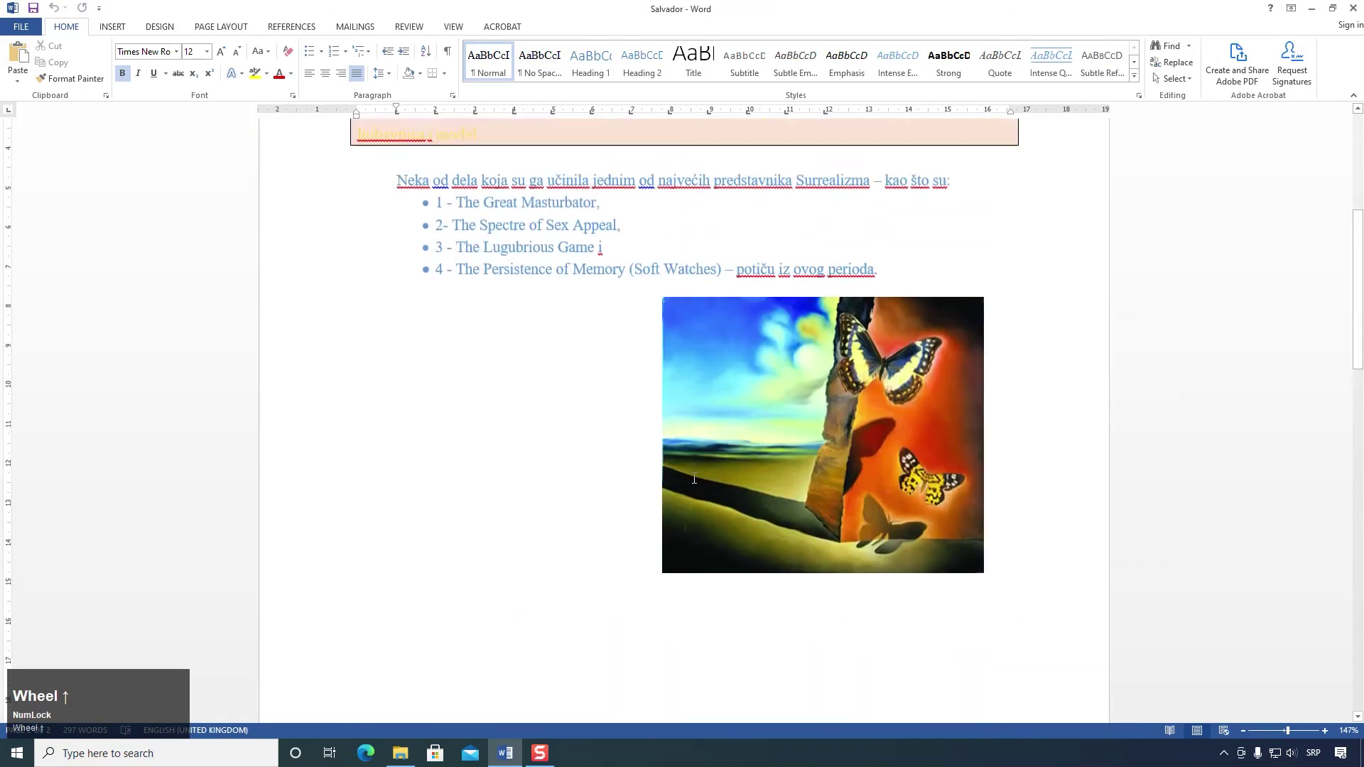
click(554, 564)
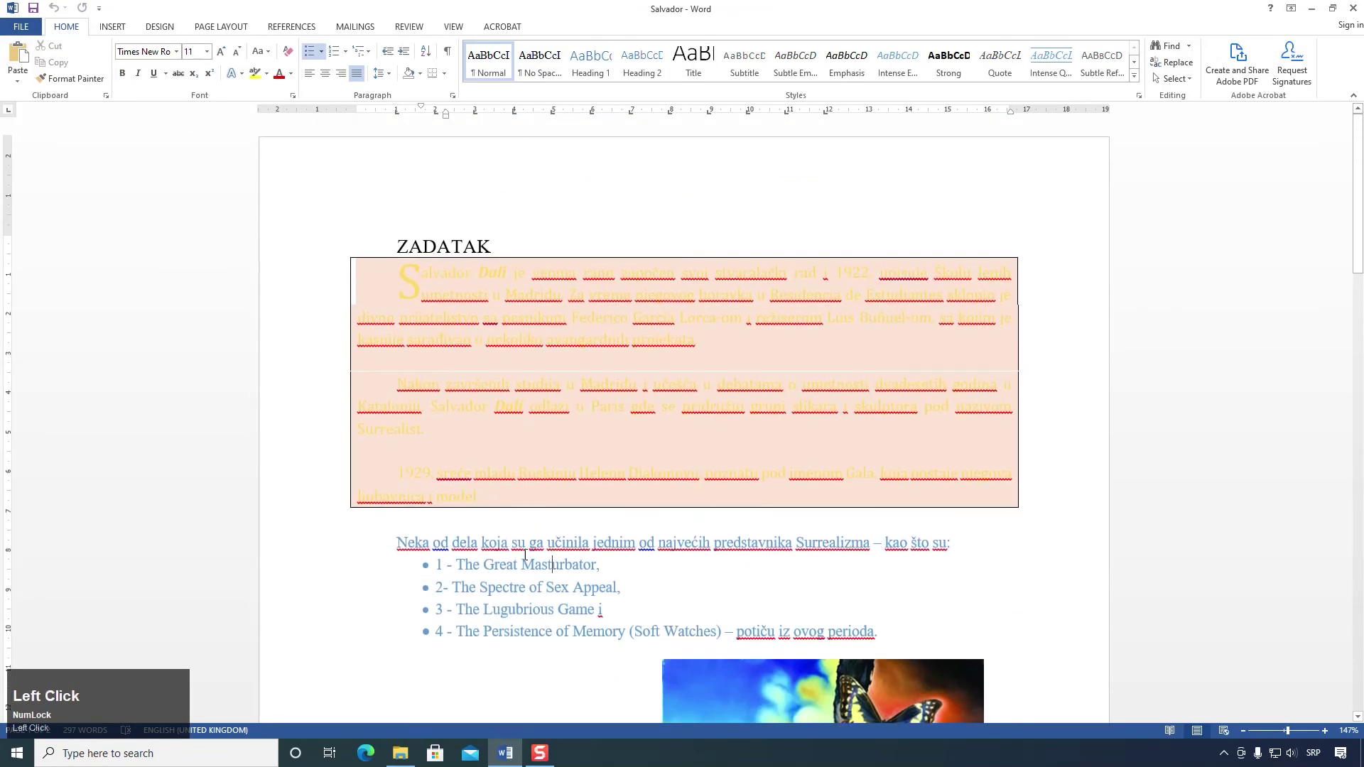
scroll(523, 549, down, 8)
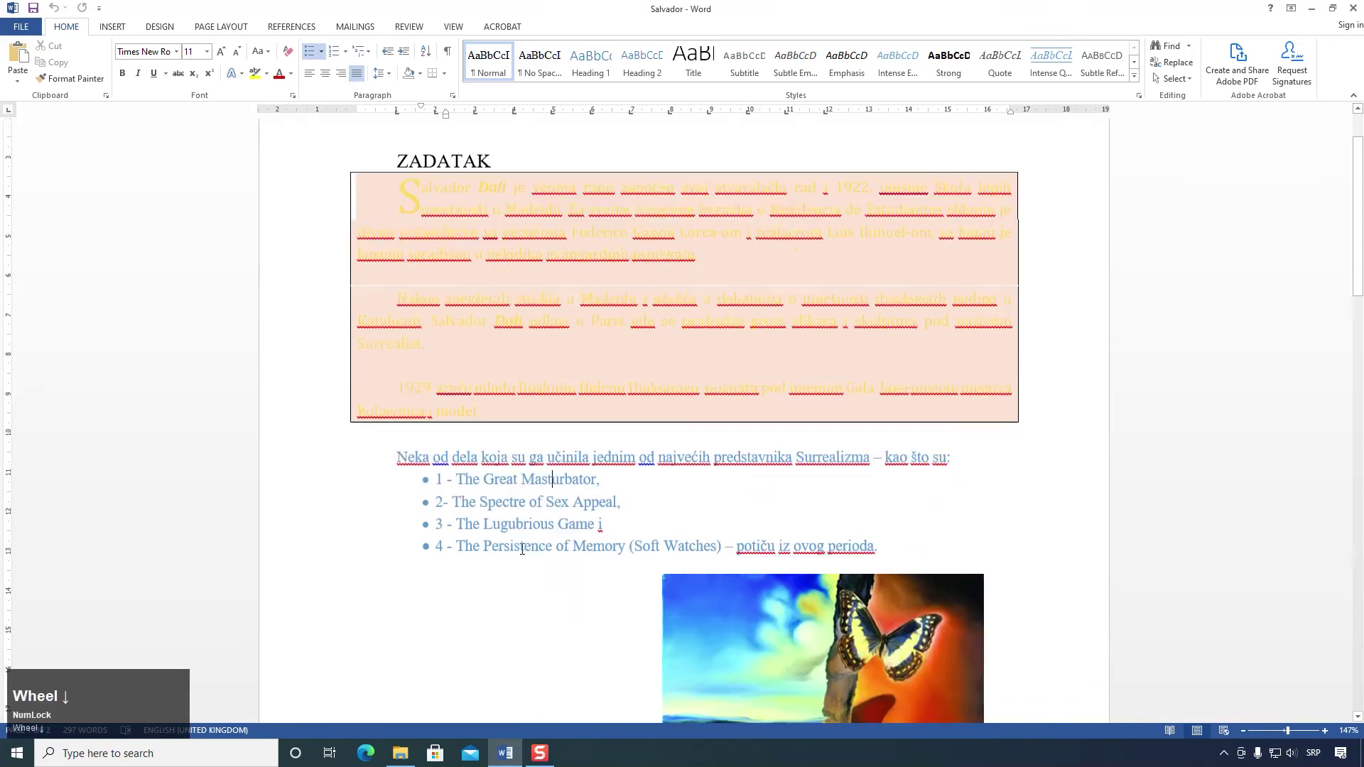
scroll(522, 548, down, 10)
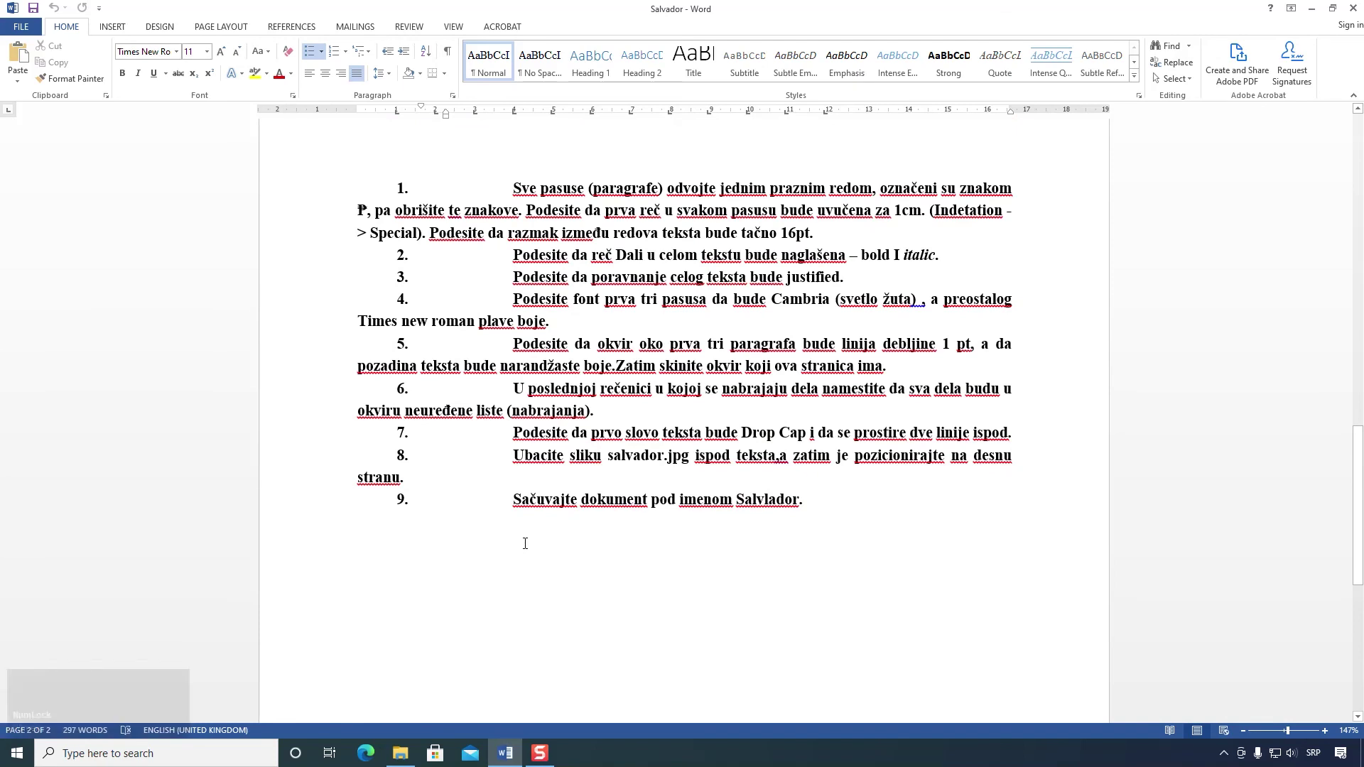
scroll(525, 543, up, 17)
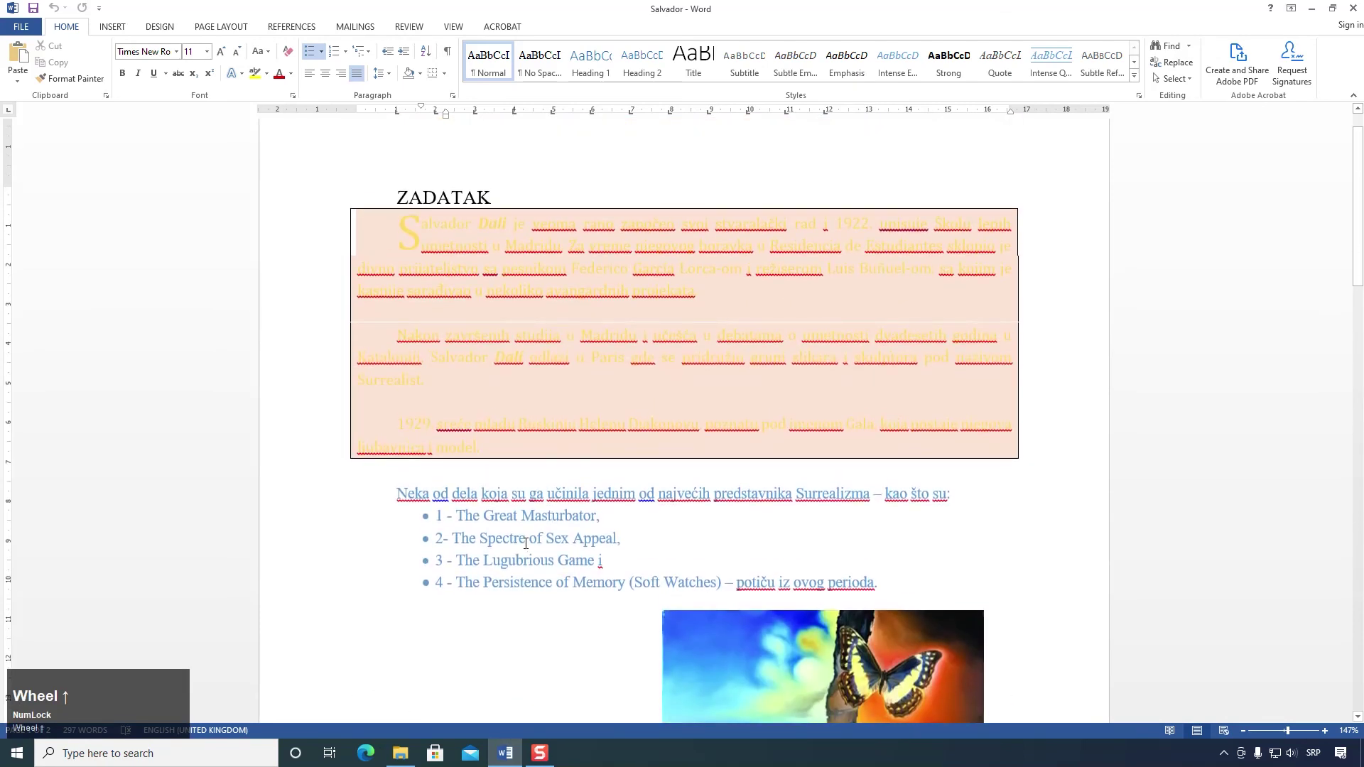
ctrl+scroll(525, 544, down, 4)
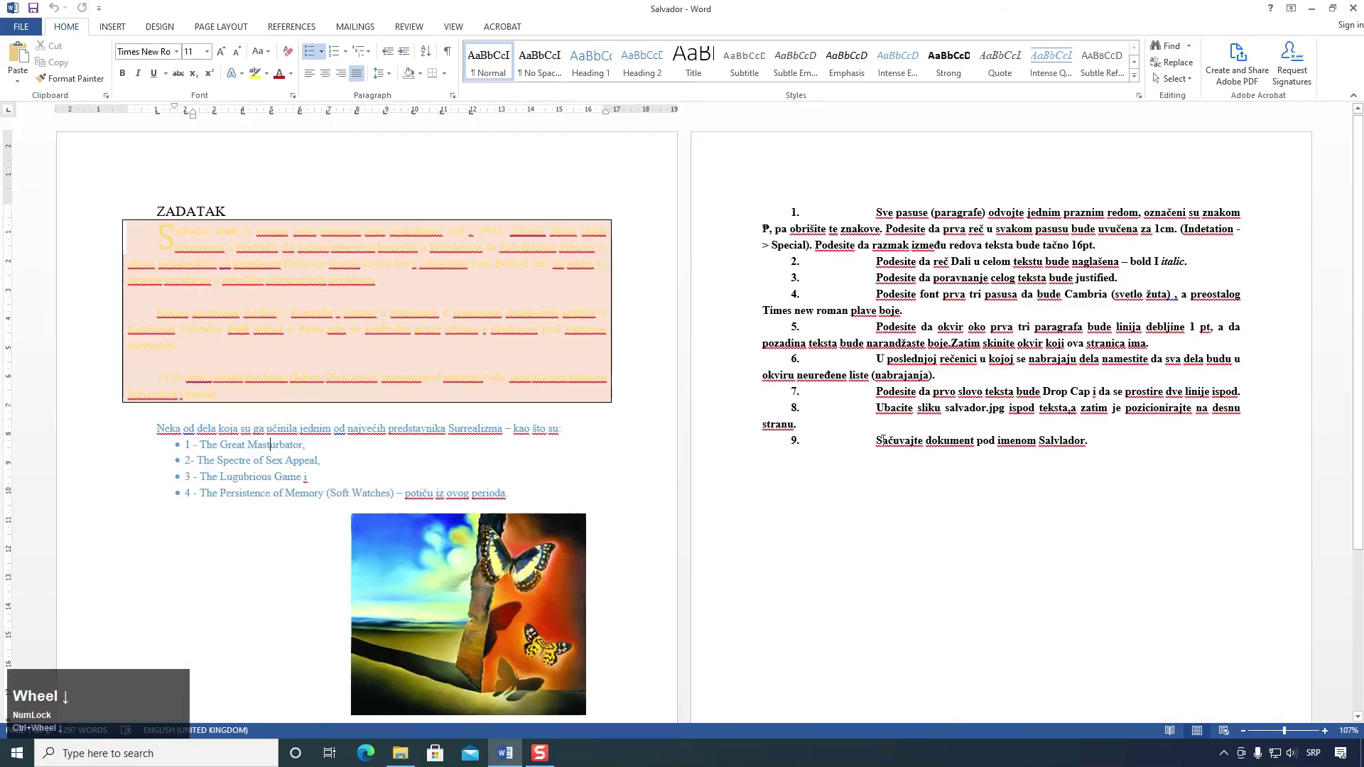
Step: Examine the preset page margins and the custom margin settings in Page Setup without changing them
key(alt+p)
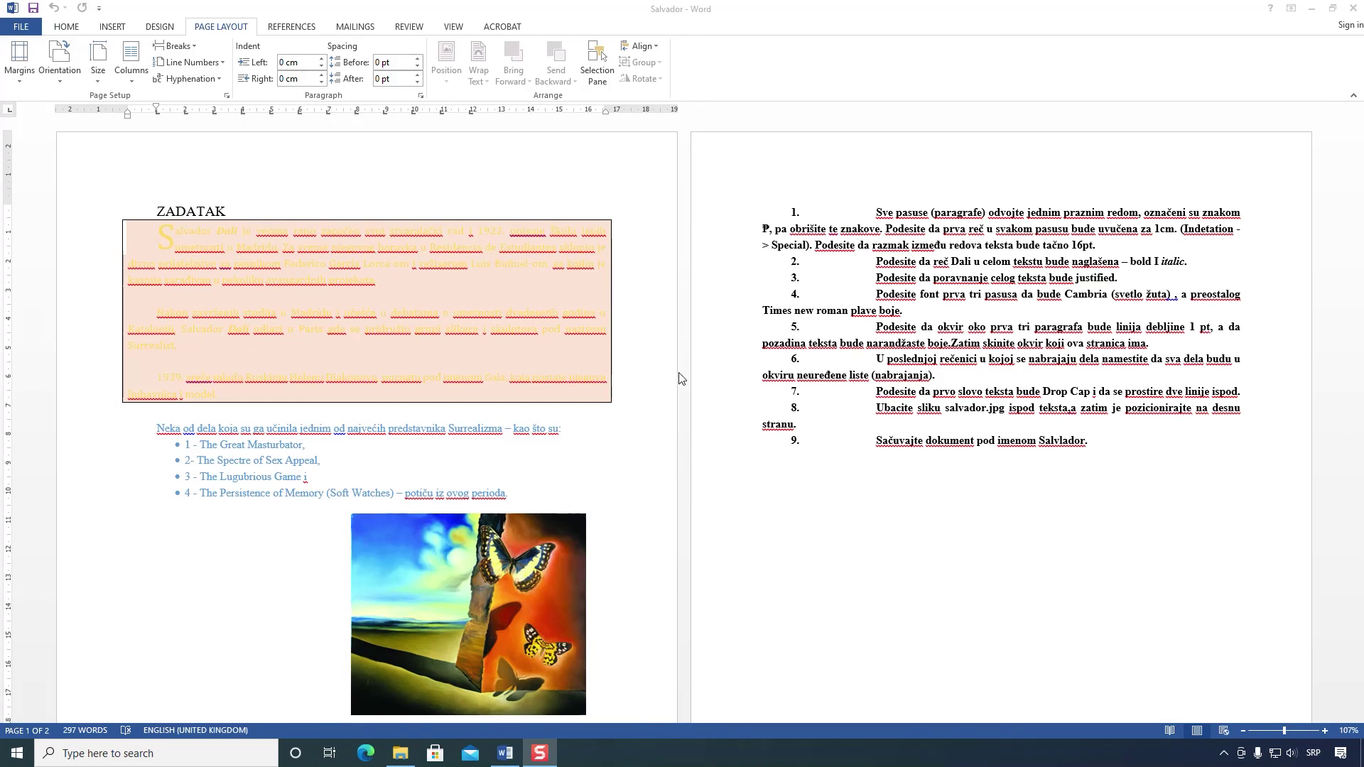
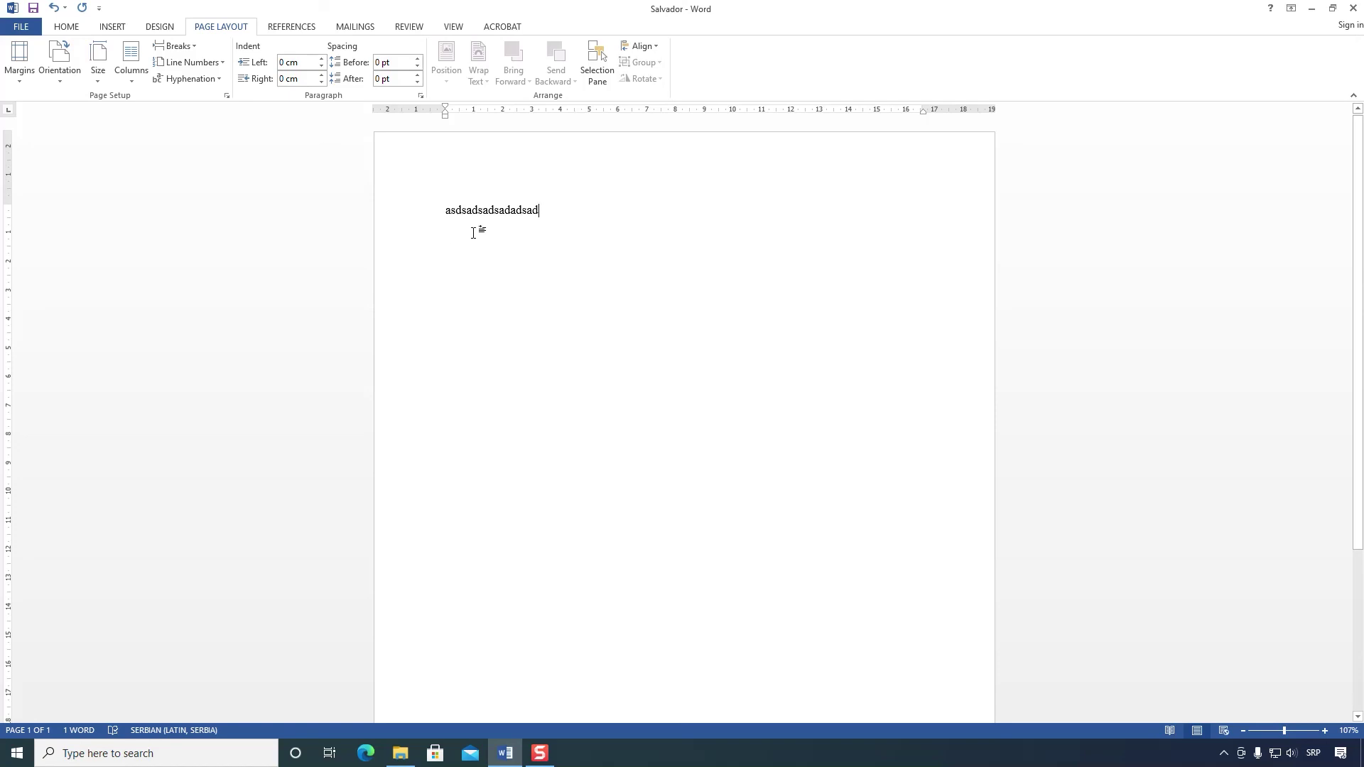
click(22, 76)
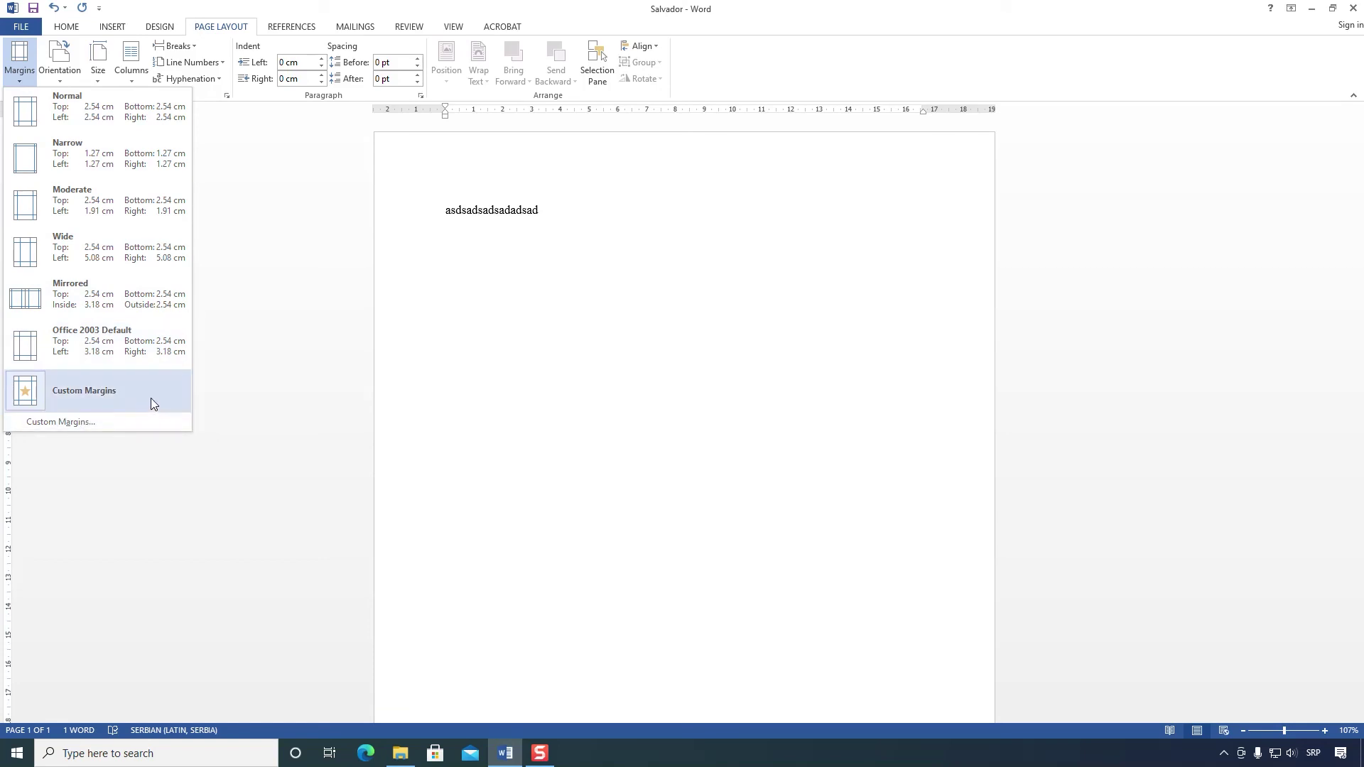
click(92, 424)
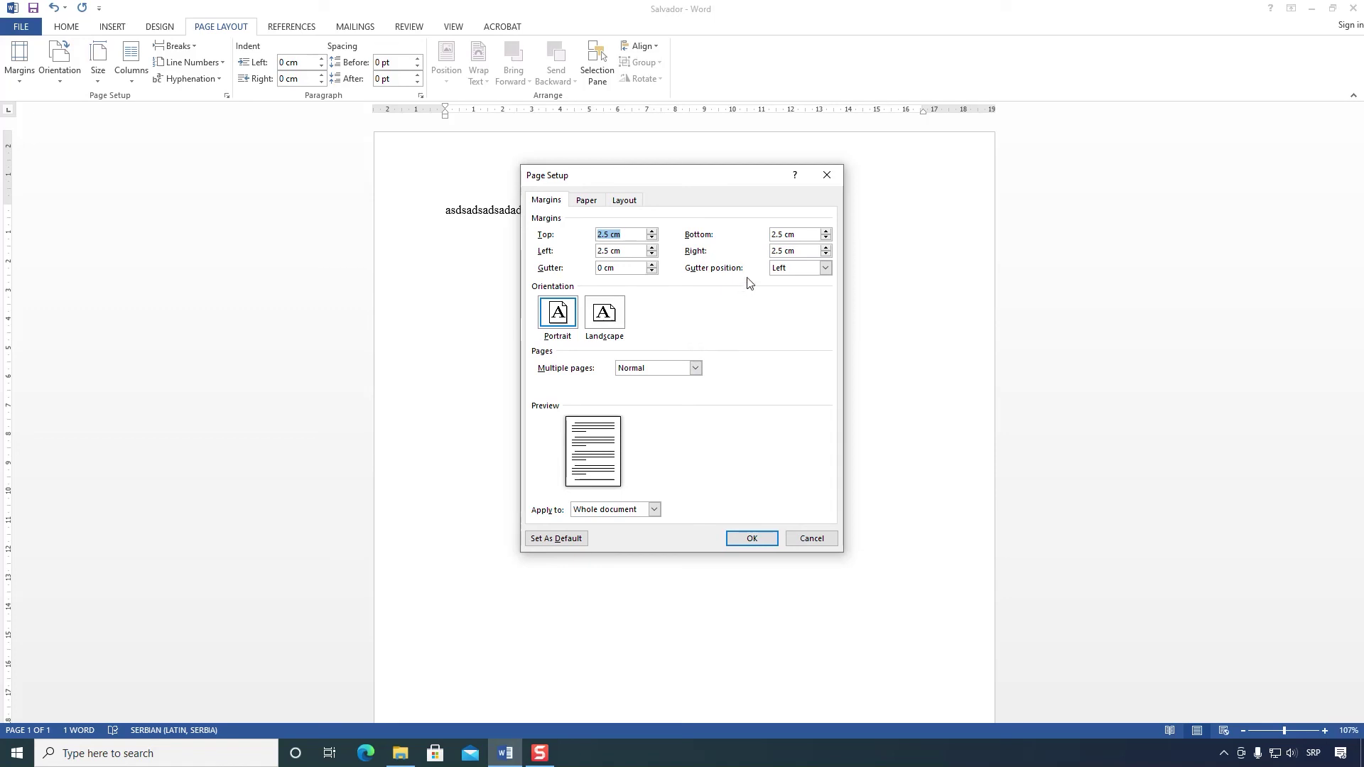
click(827, 177)
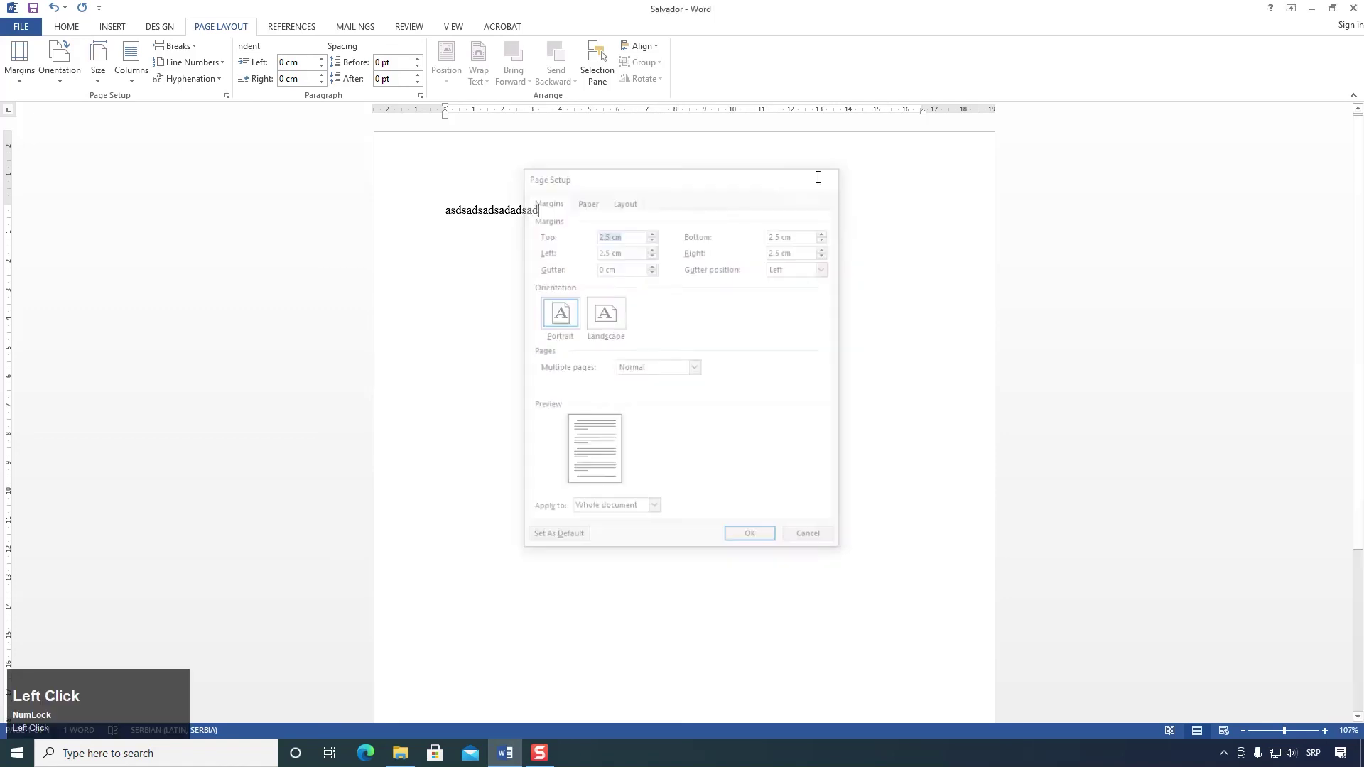
click(28, 78)
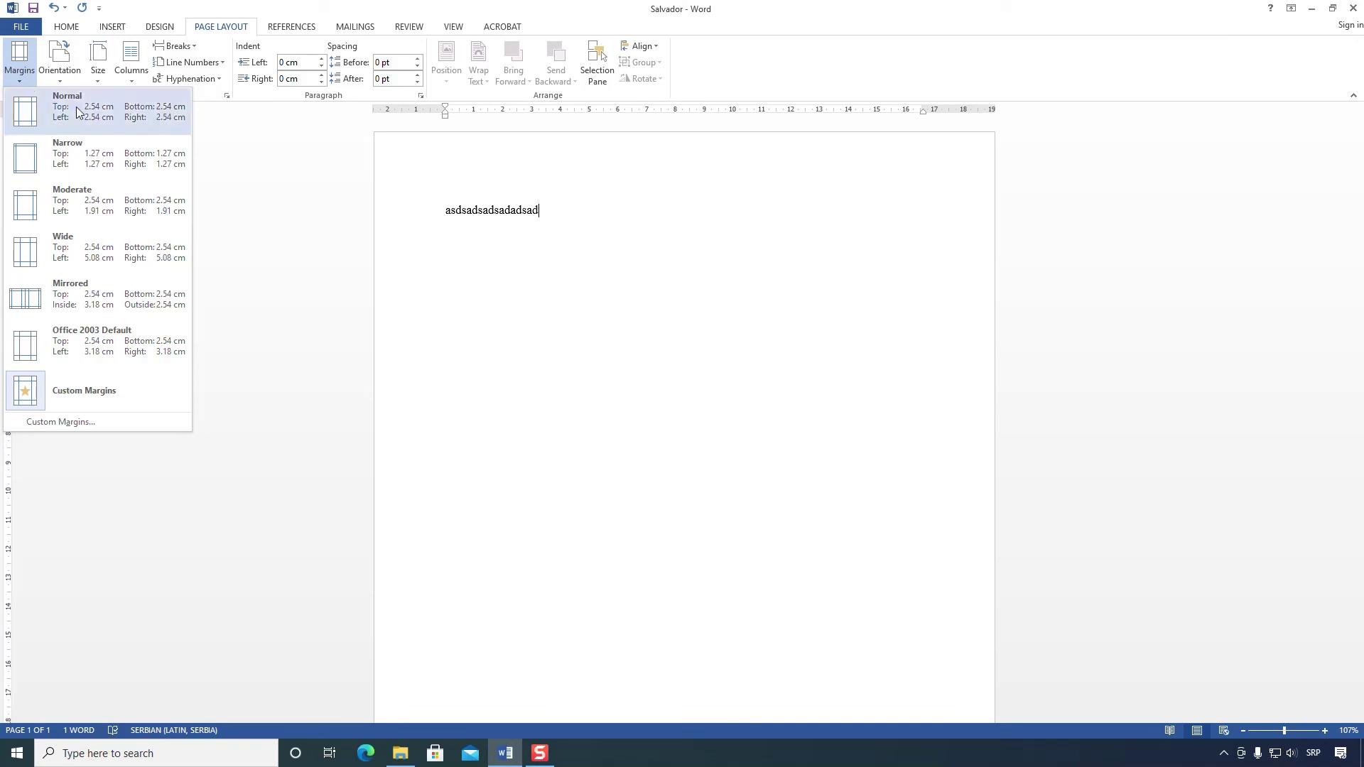
click(103, 207)
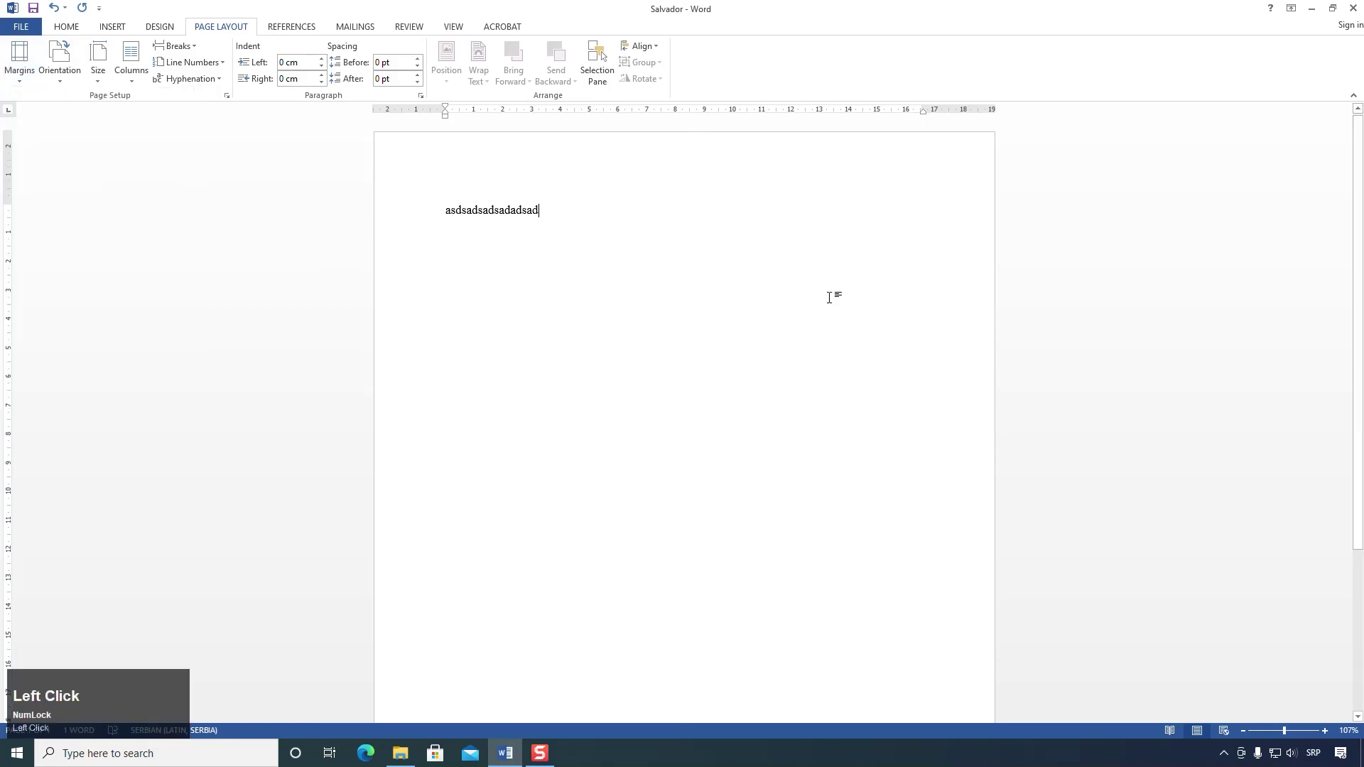
Step: Extend the sample line with "dsad asd sa" and duplicate the whole line after itself
scroll(802, 294, down, 3)
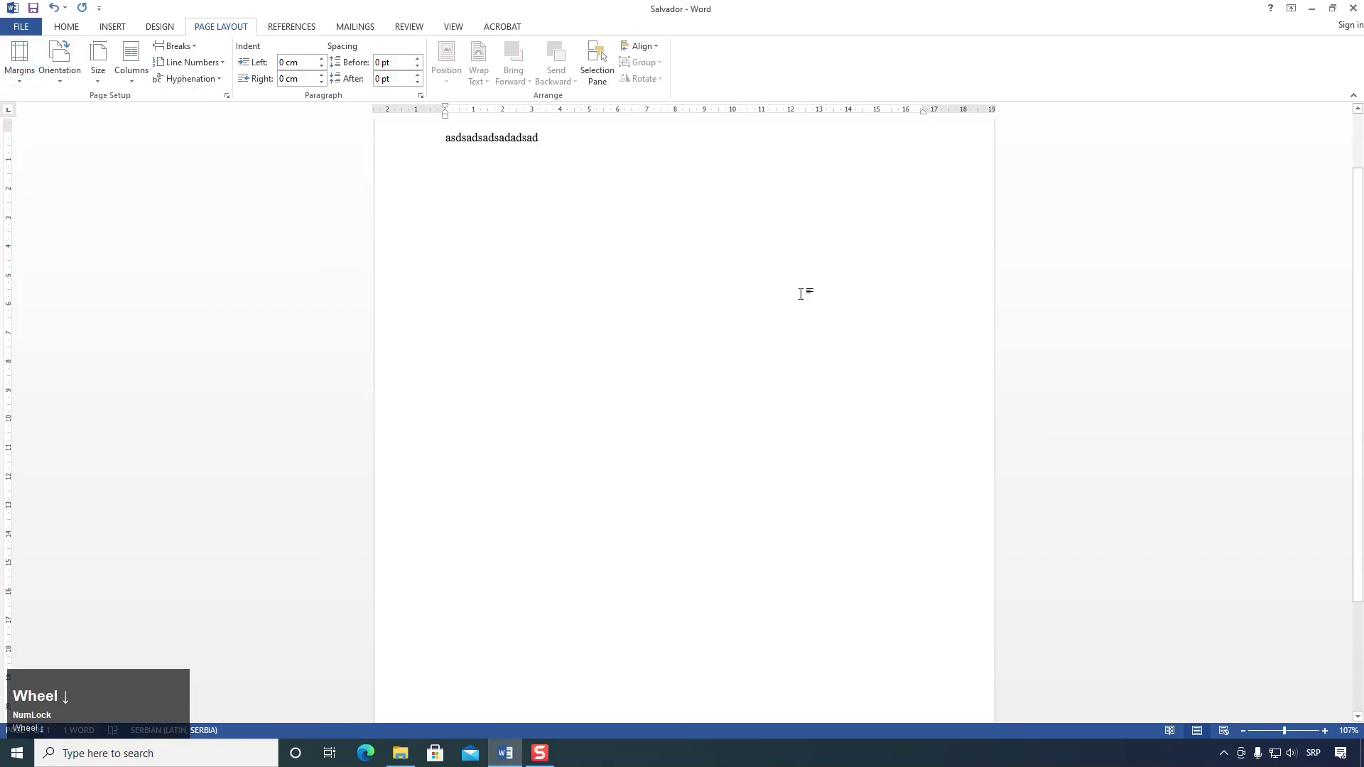
scroll(802, 294, up, 1)
scroll(802, 295, up, 1)
text(dsad asd sa)
triple_click(629, 171)
key(ctrl+c)
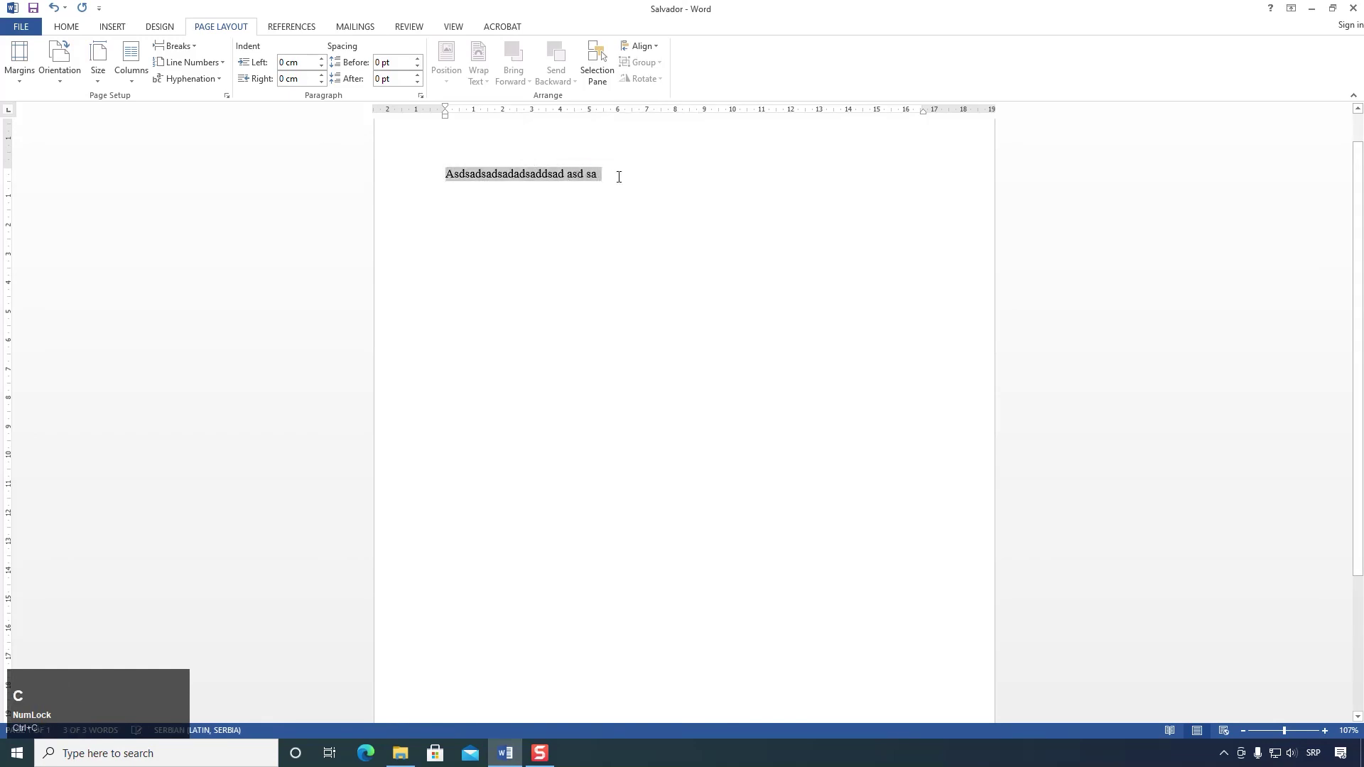
click(617, 174)
key(ctrl+v)
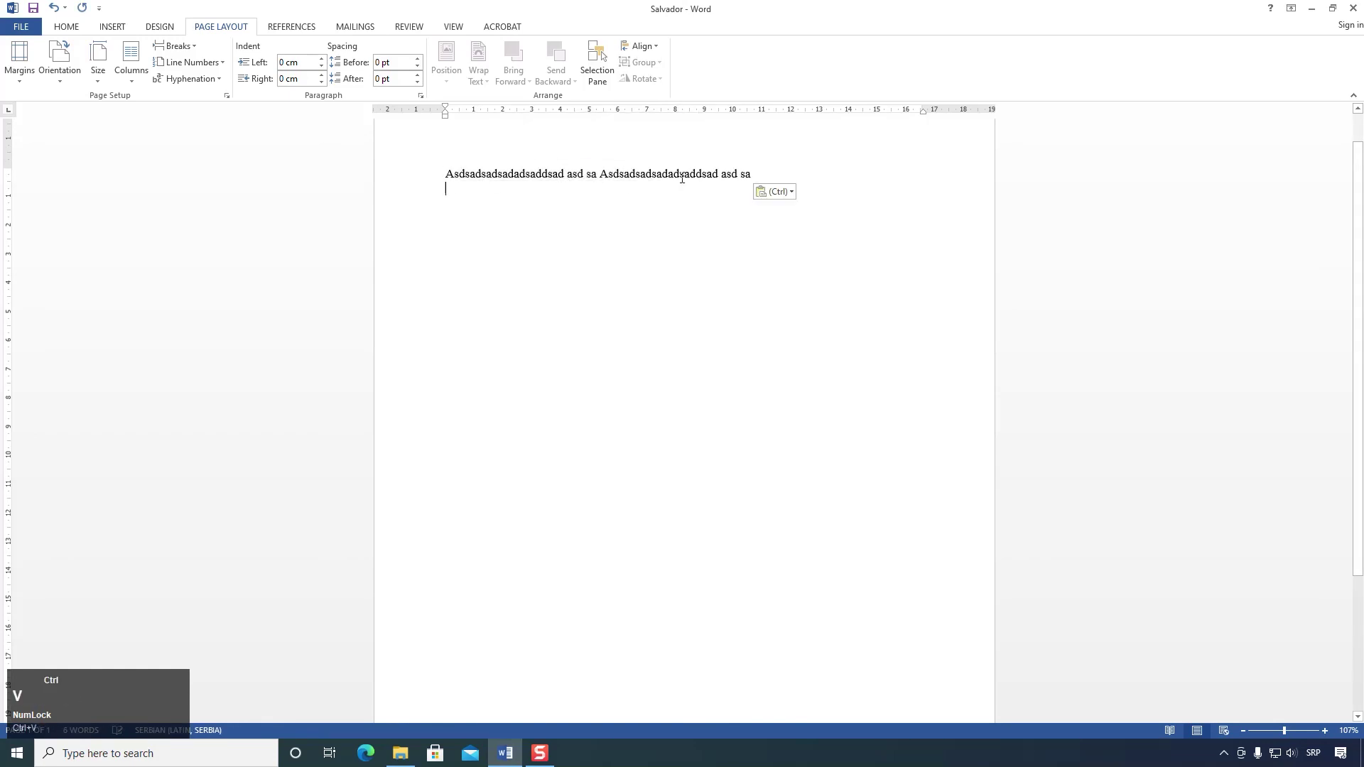
Step: Undo the sample text entries until the original Salvador exercise is restored on its two pages
click(53, 8)
click(53, 8)
click(52, 8)
click(53, 8)
click(53, 8)
click(53, 7)
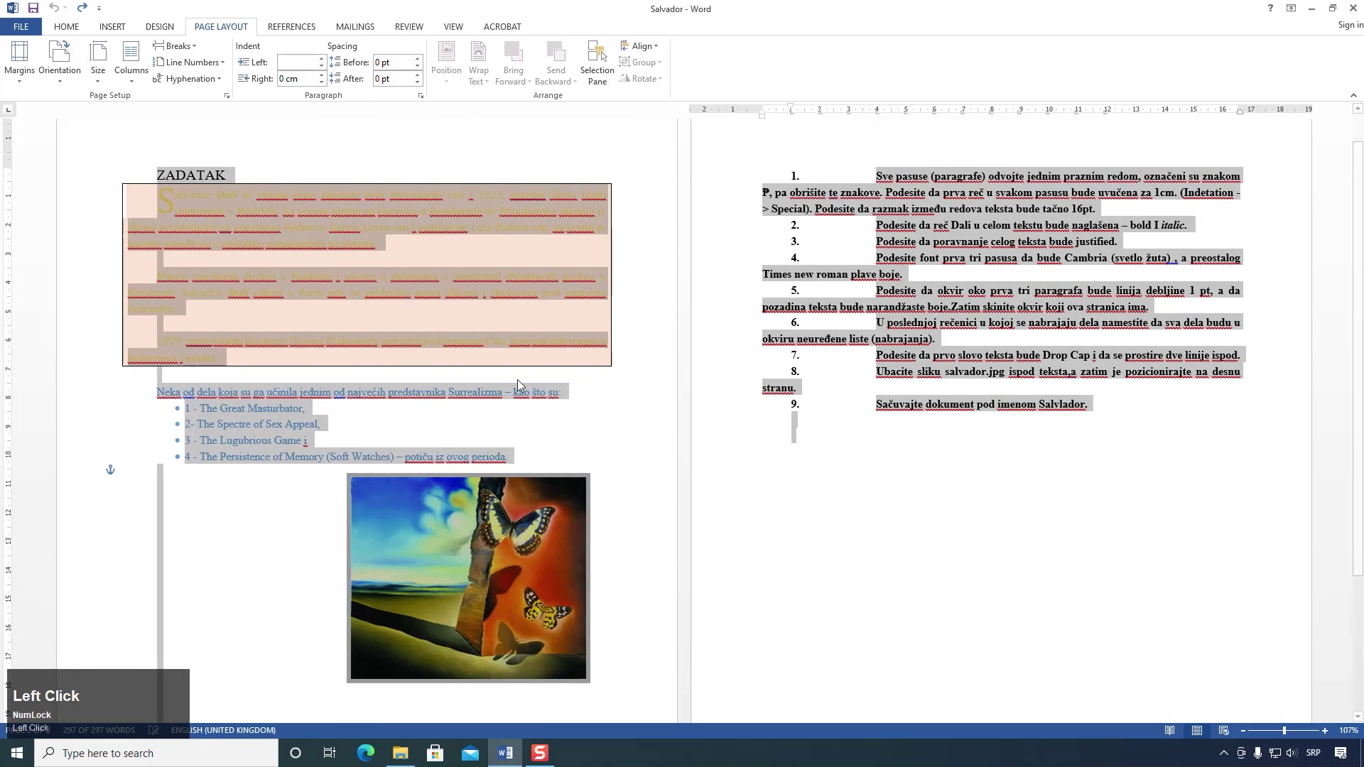
scroll(626, 422, down, 3)
scroll(626, 423, up, 1)
click(797, 342)
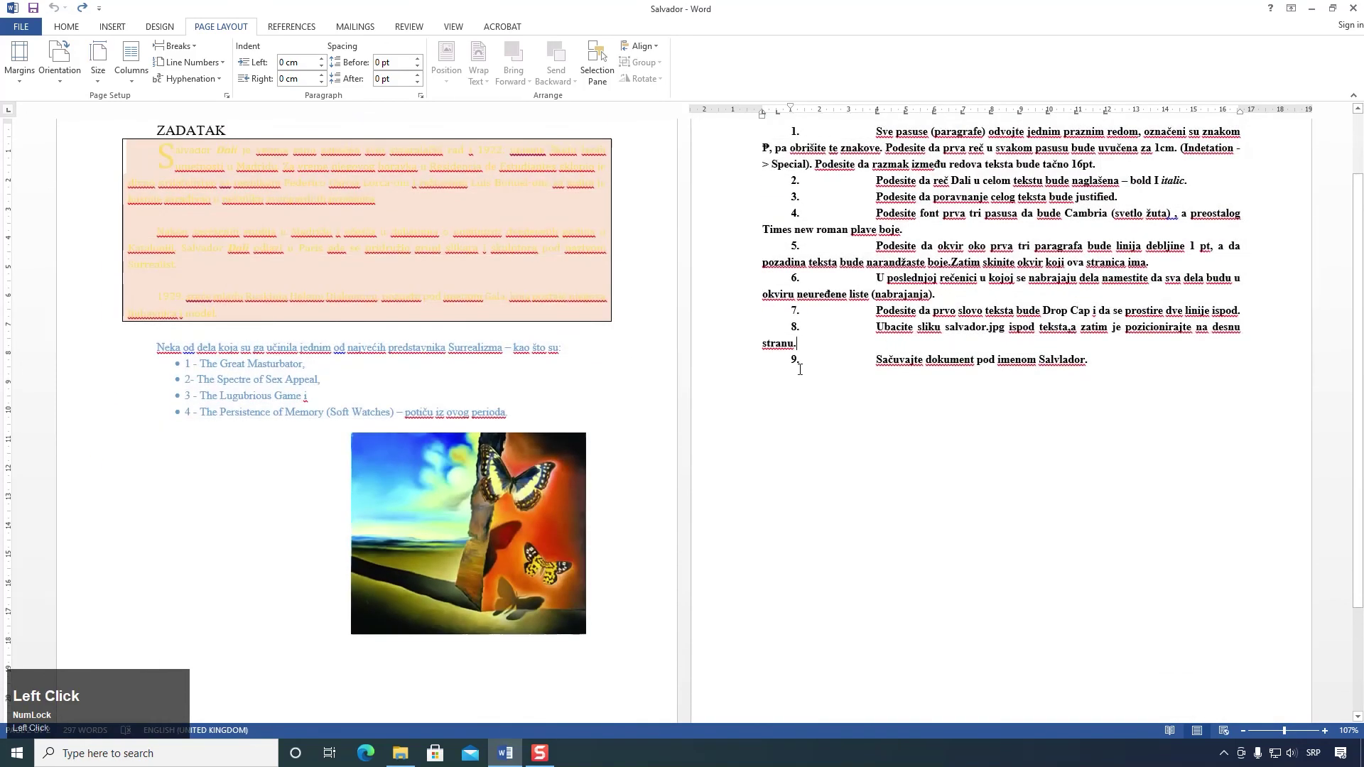
scroll(442, 238, up, 2)
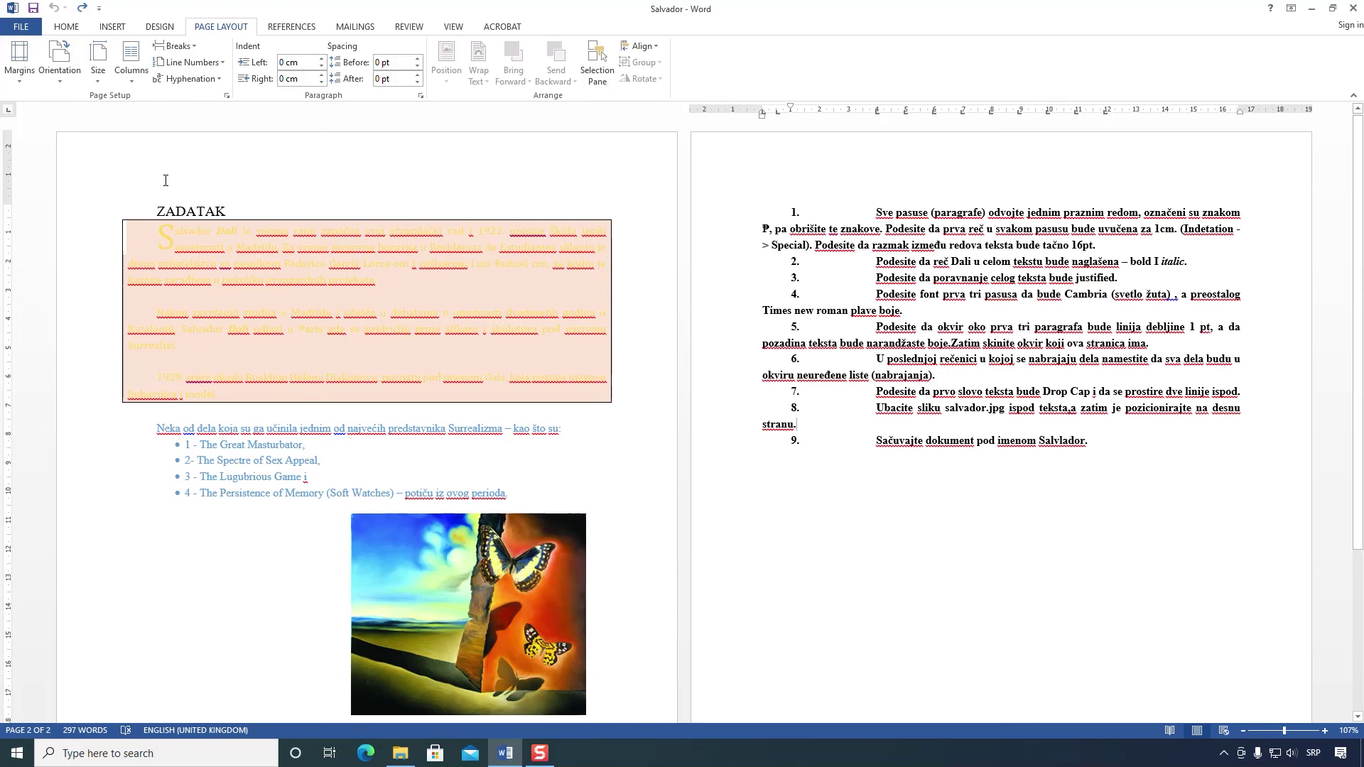
Step: Examine the Portrait and Landscape orientation options for the whole document without changing them
key(ctrl+a)
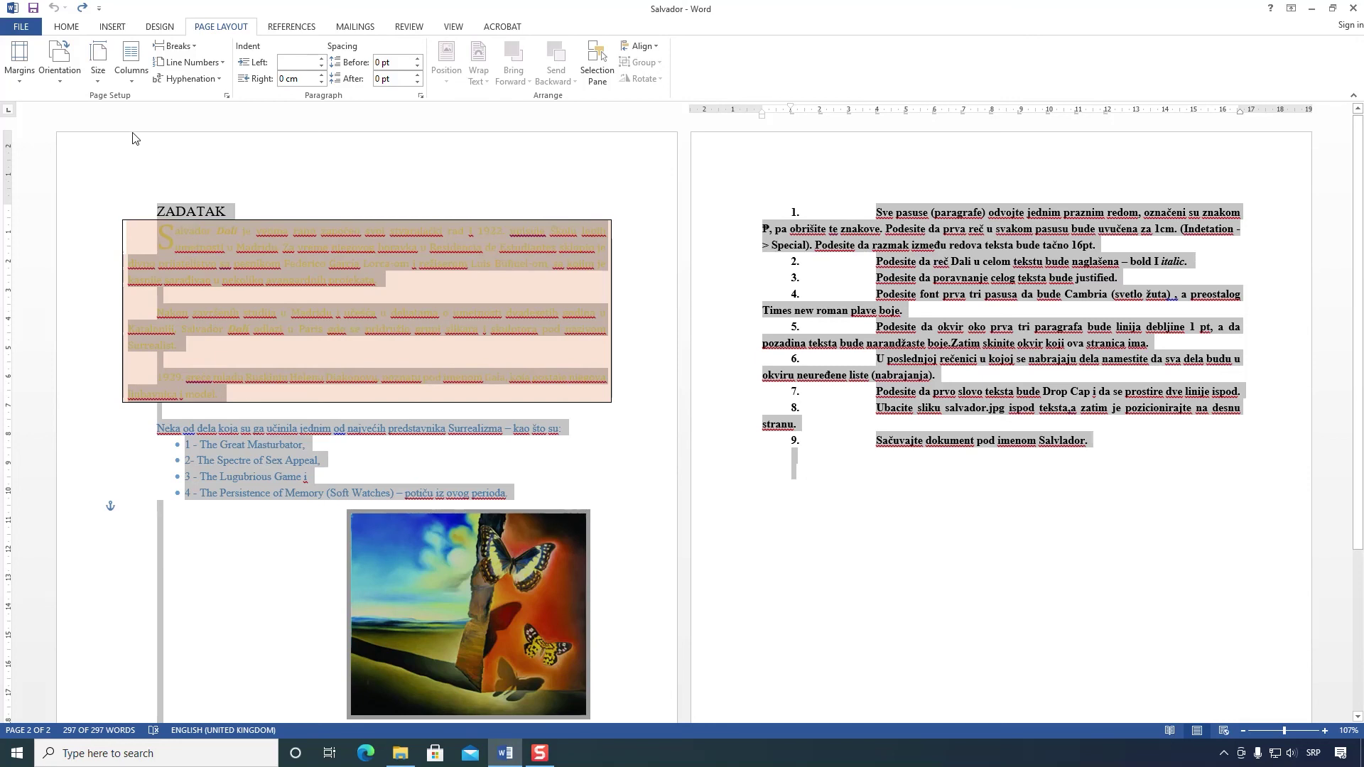
click(72, 86)
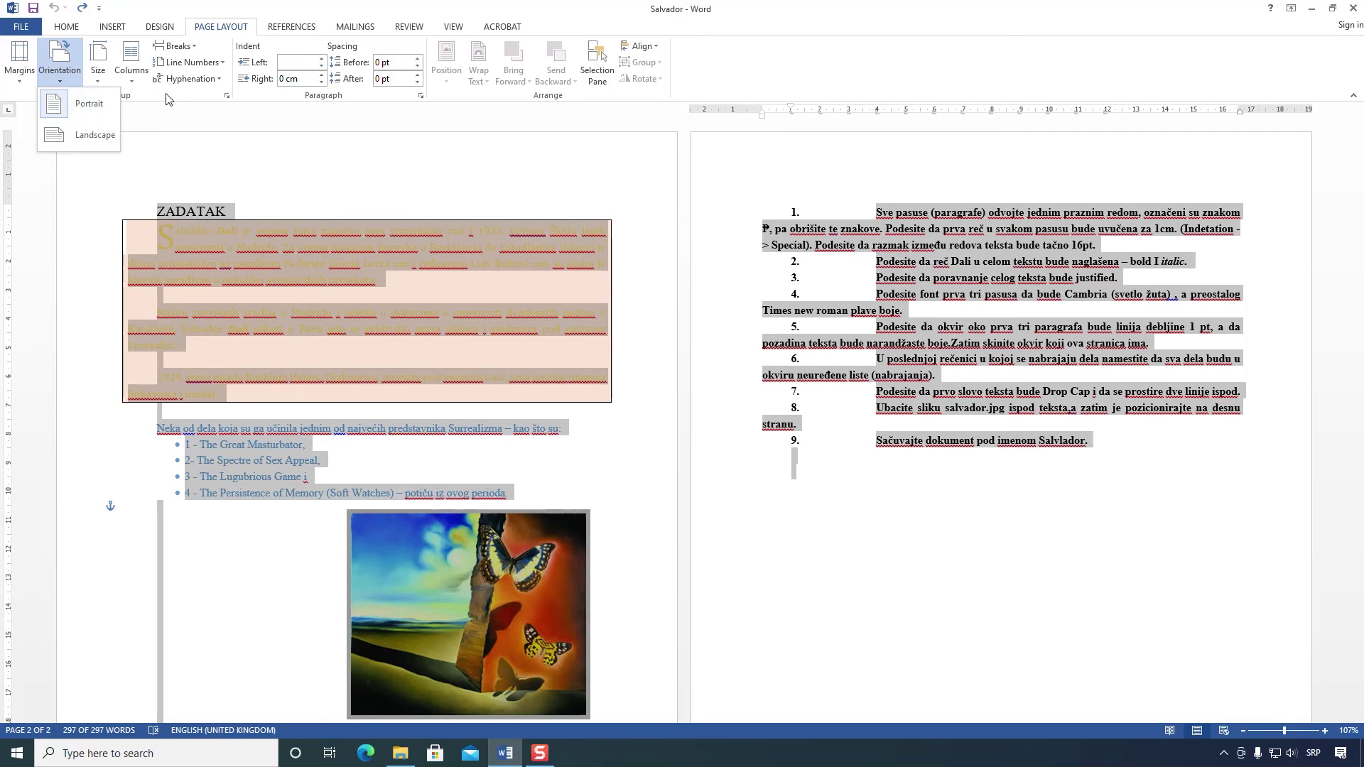
click(309, 262)
click(306, 296)
click(1023, 422)
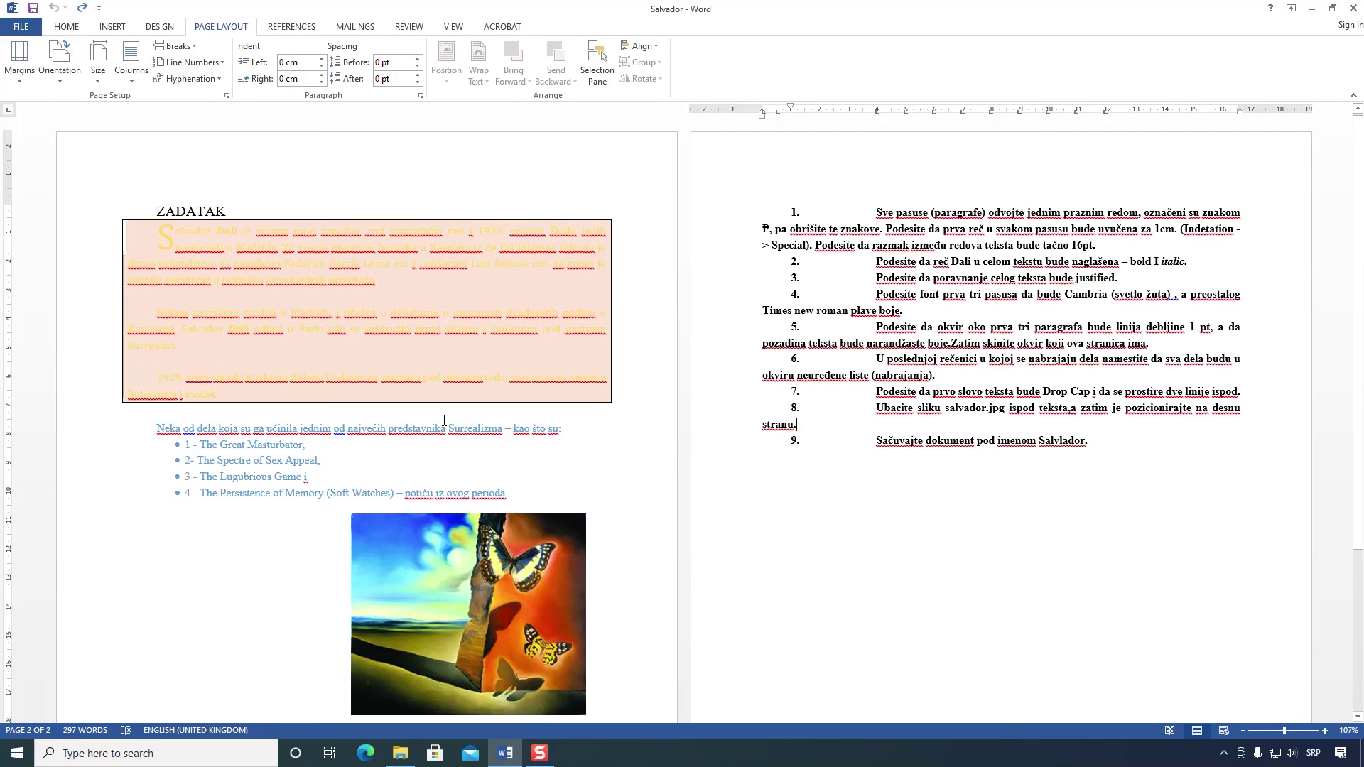
scroll(1017, 427, down, 5)
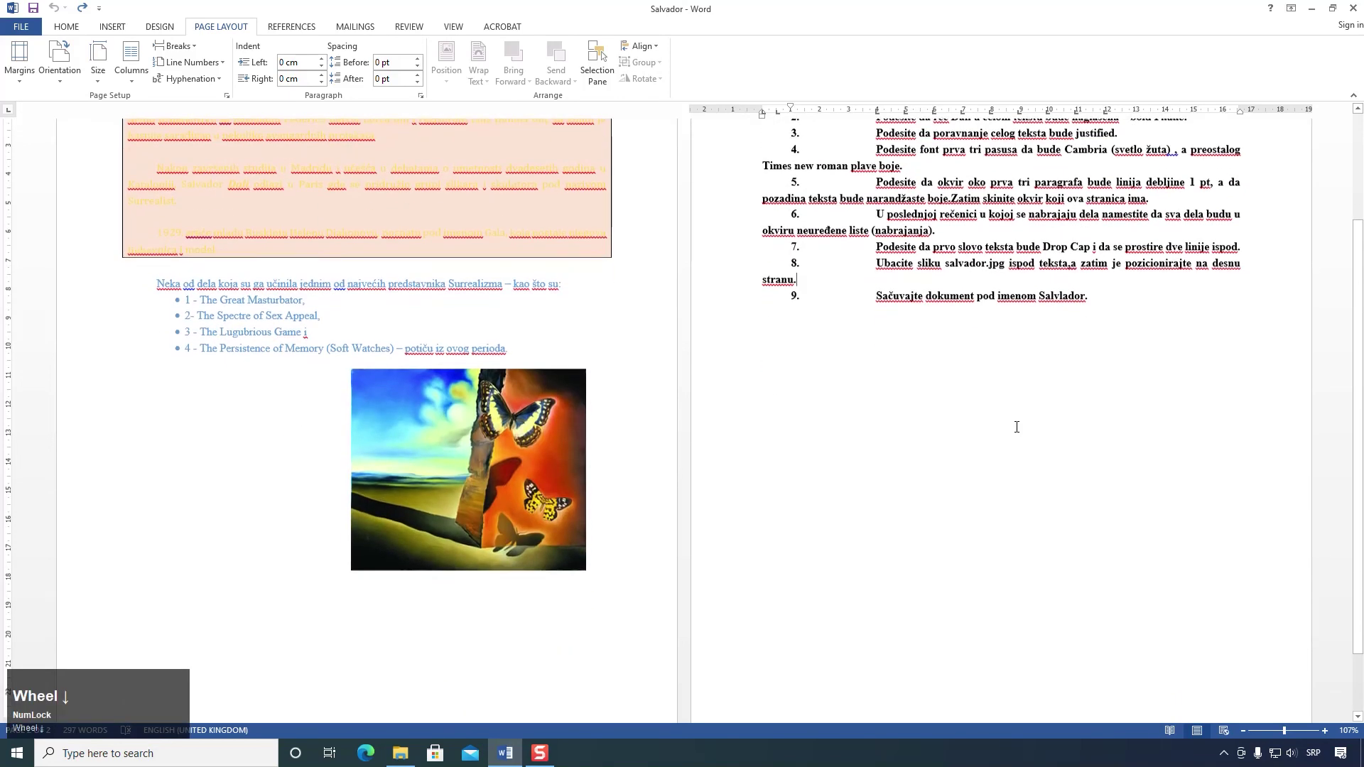
scroll(1017, 427, up, 4)
scroll(1017, 427, up, 3)
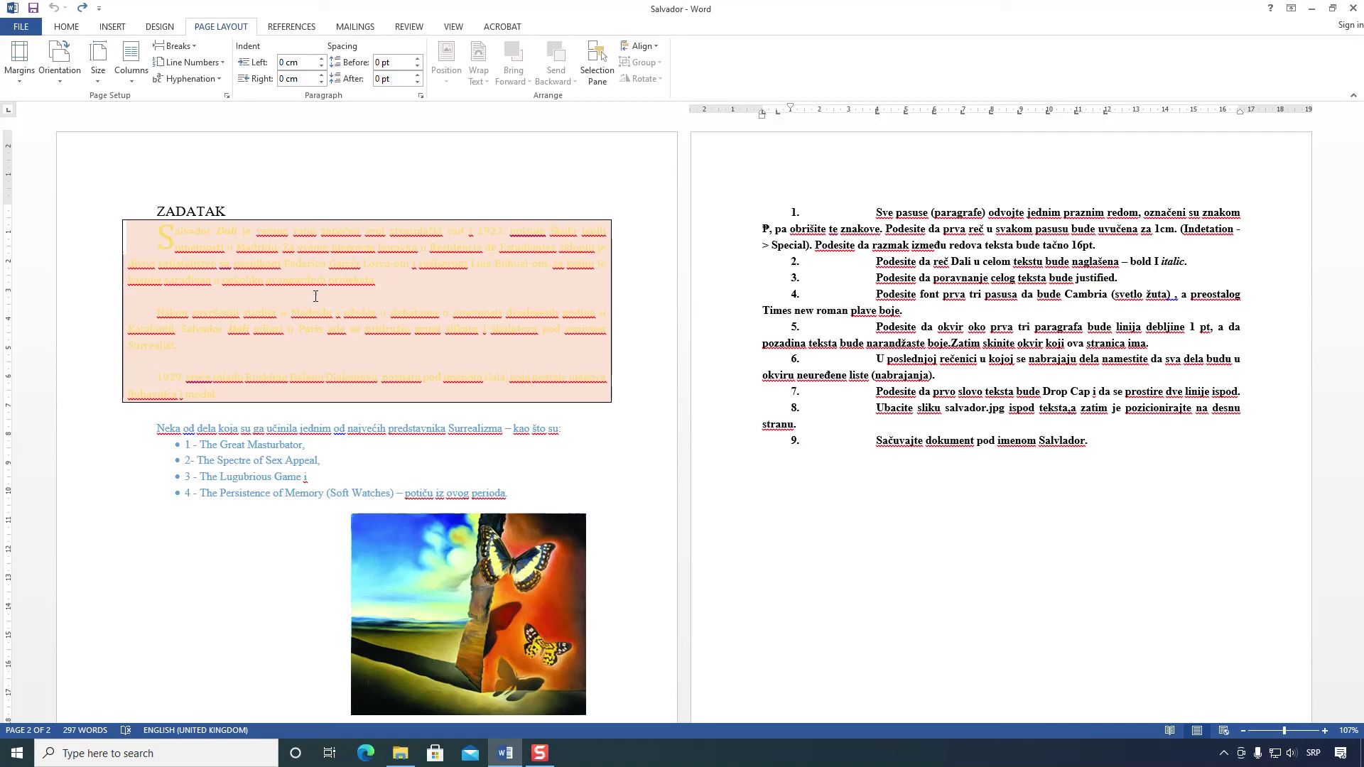
Step: Enter custom page margins for the whole document: top 2, bottom 1, left 1,25 and right 3
key(ctrl+a)
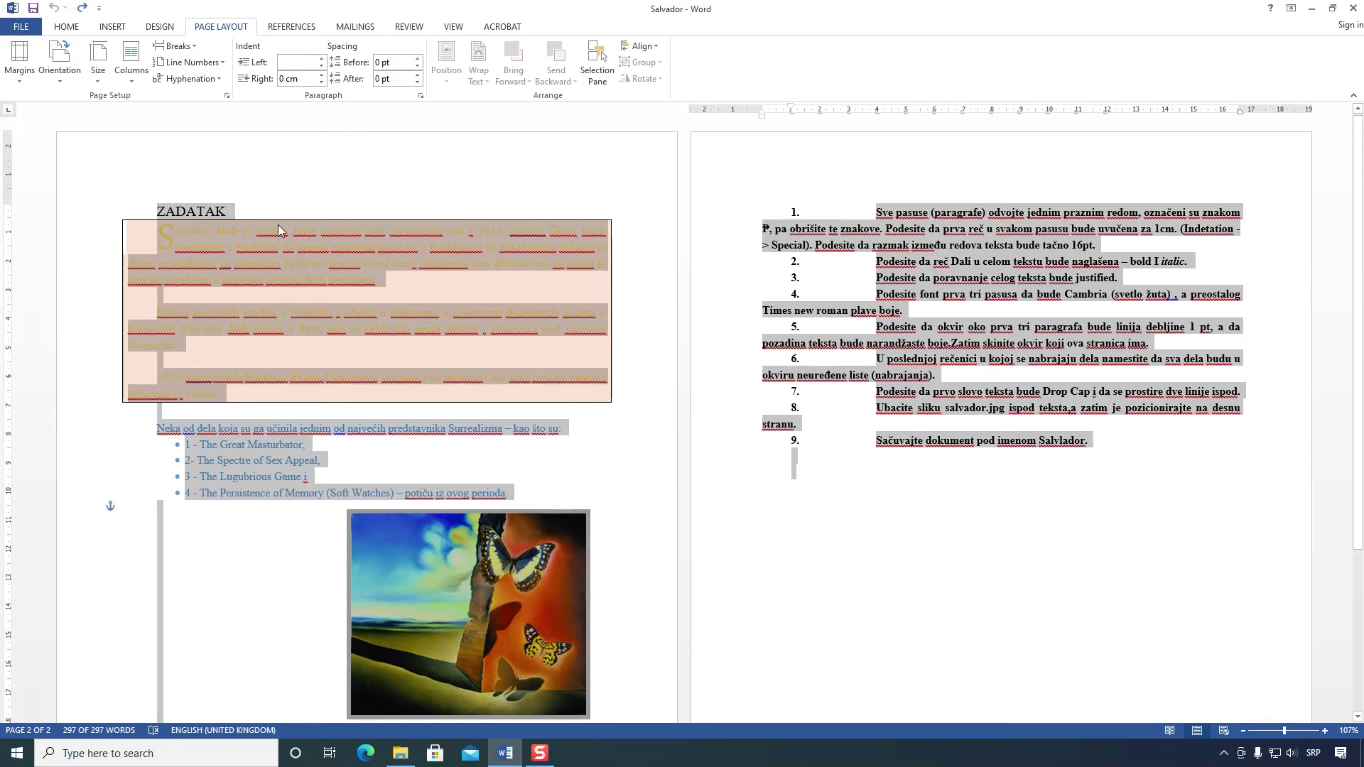
click(20, 79)
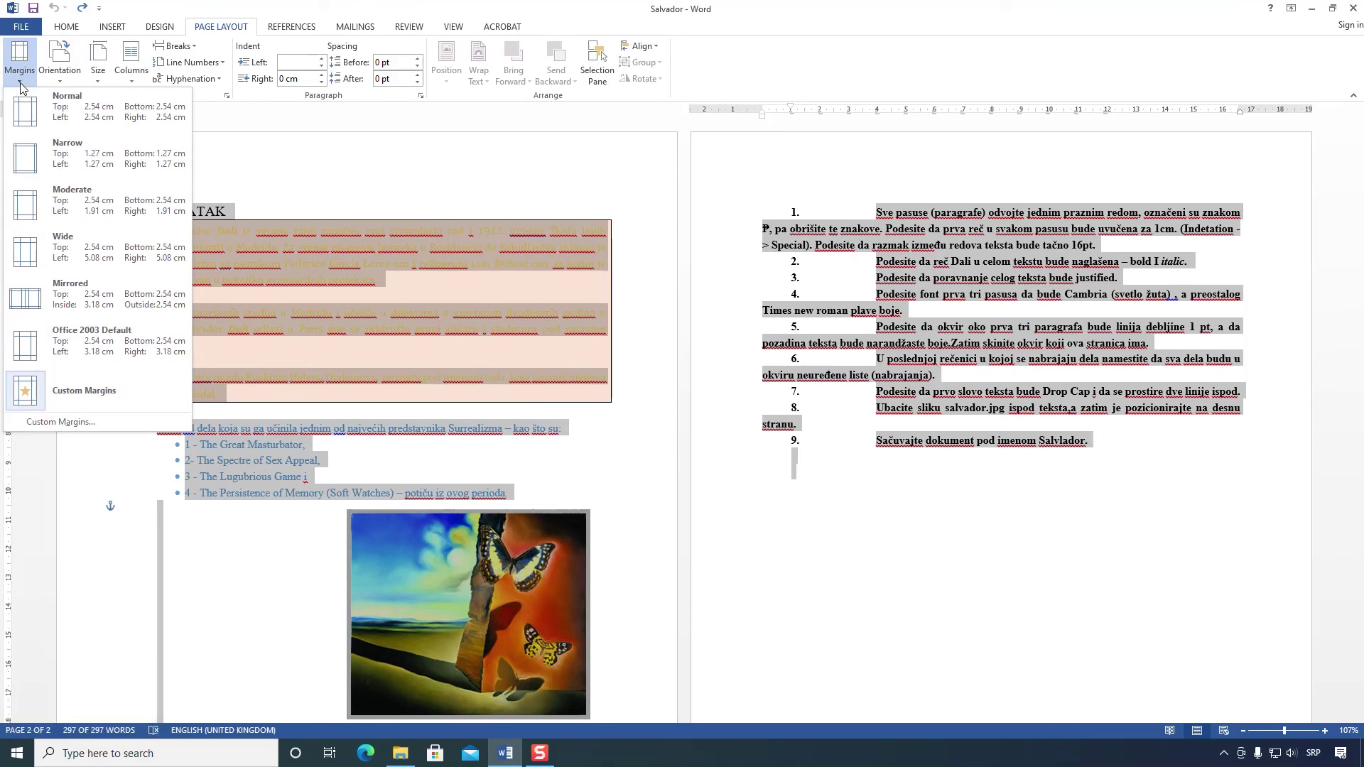
click(39, 423)
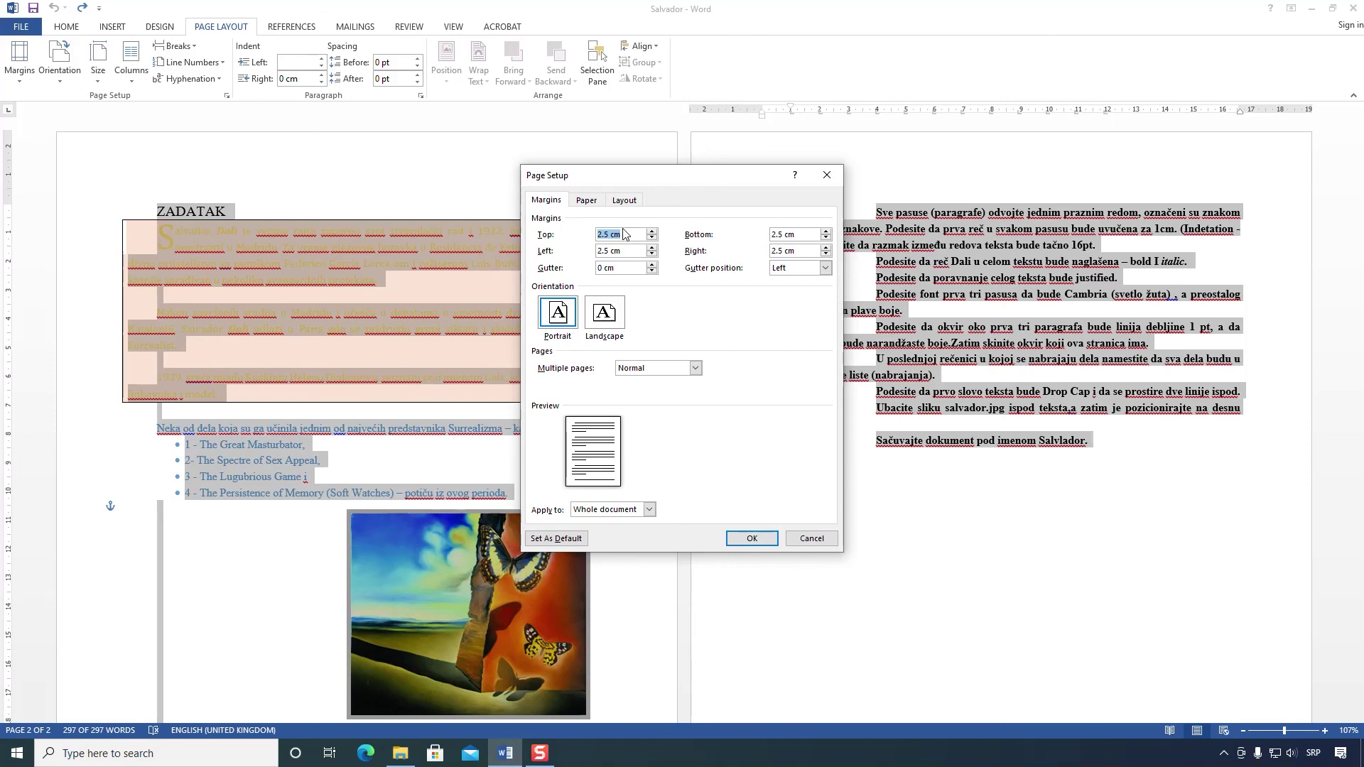
text(2)
key(Tab)
text(1)
key(Tab)
text(1,25)
key(Tab)
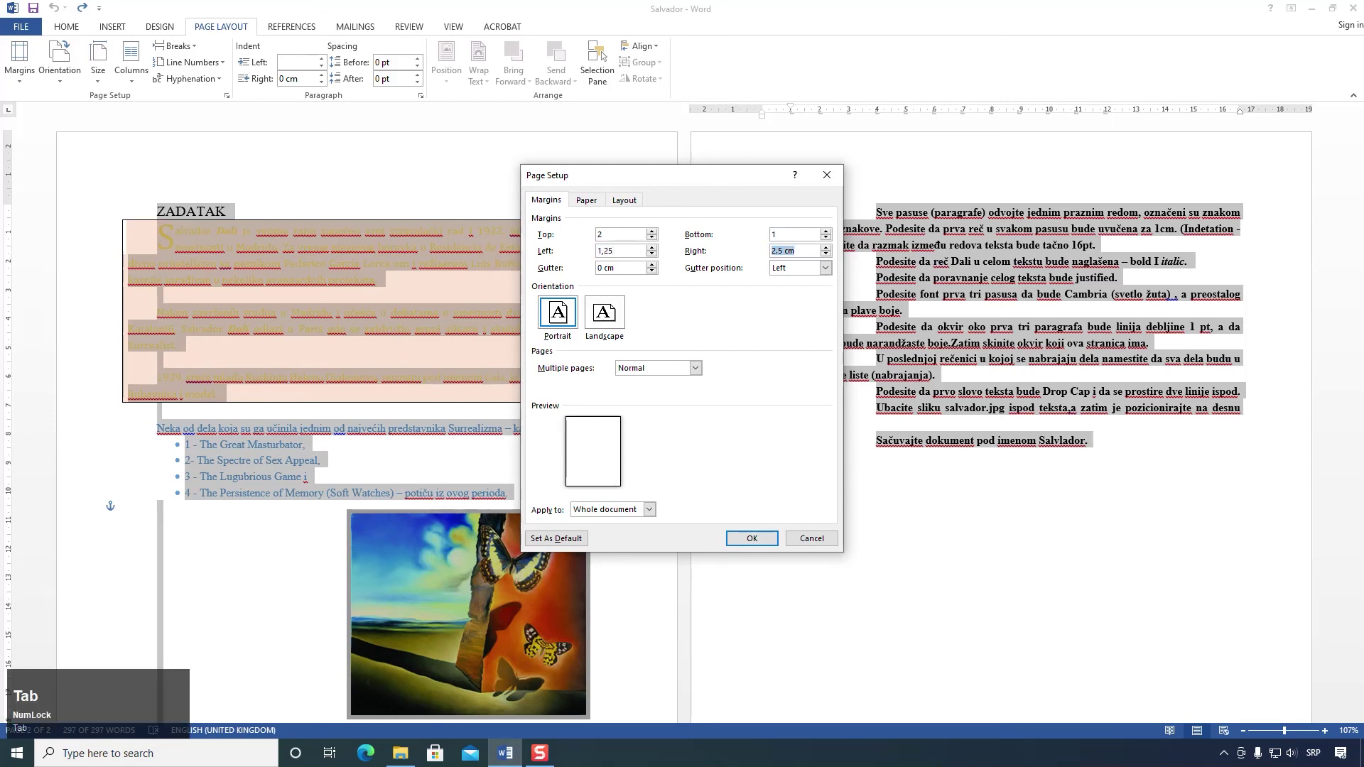
text(3)
key(Tab)
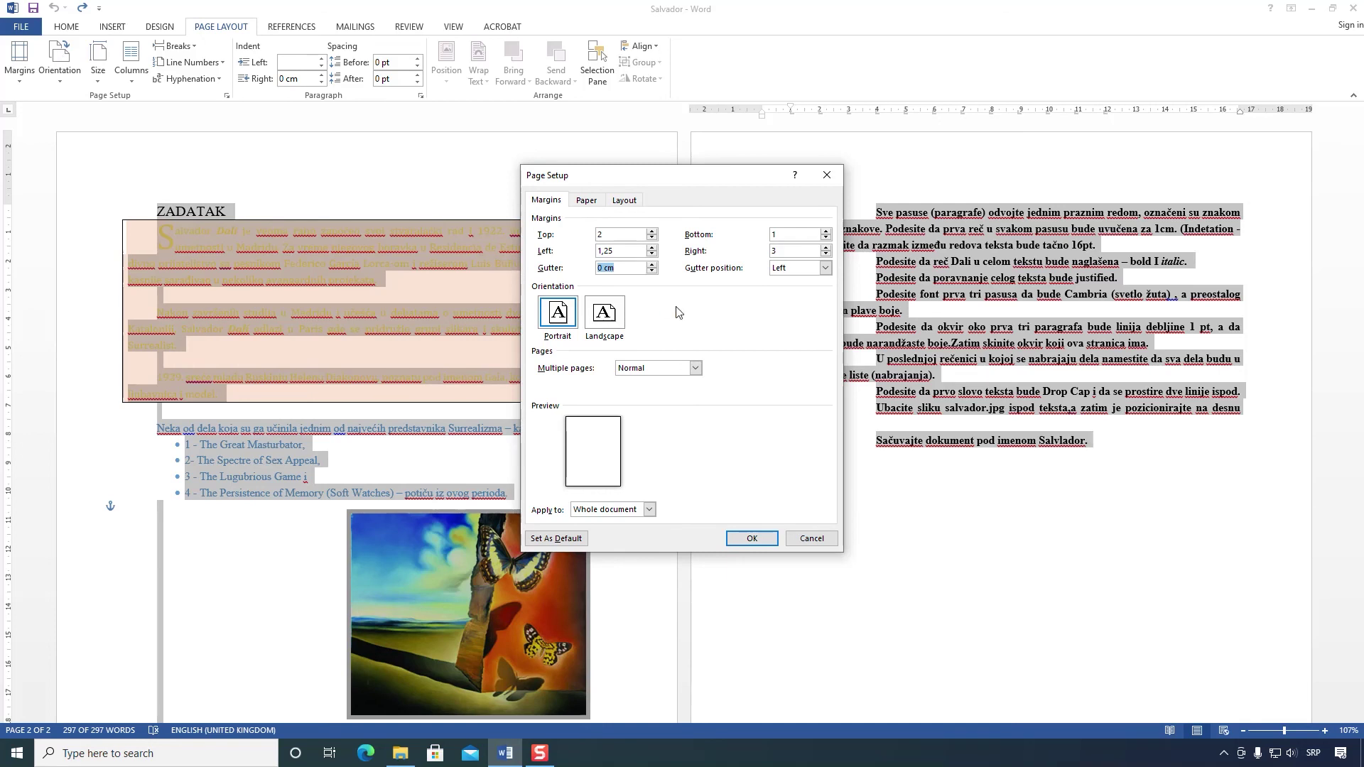
Step: Try the Landscape orientation in Page Setup and switch back to Portrait
click(604, 314)
click(609, 316)
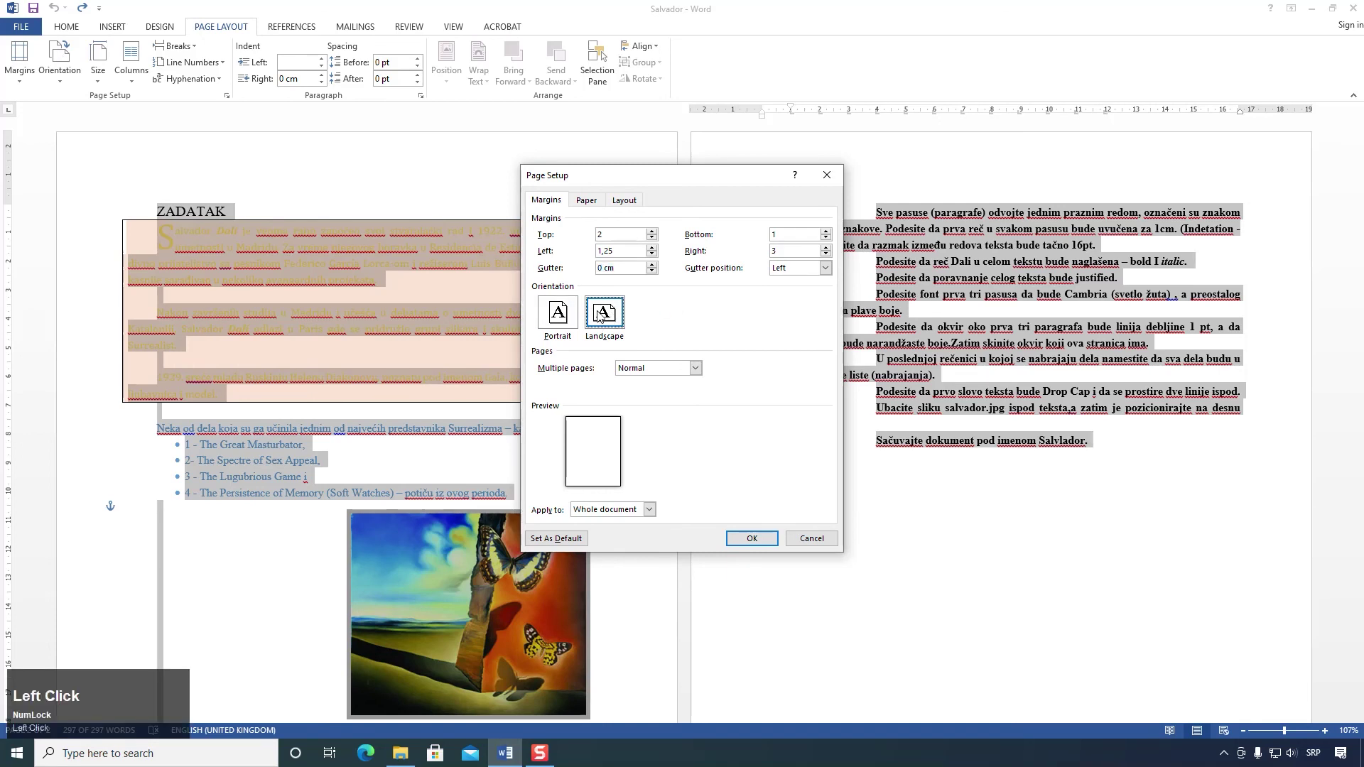
click(559, 316)
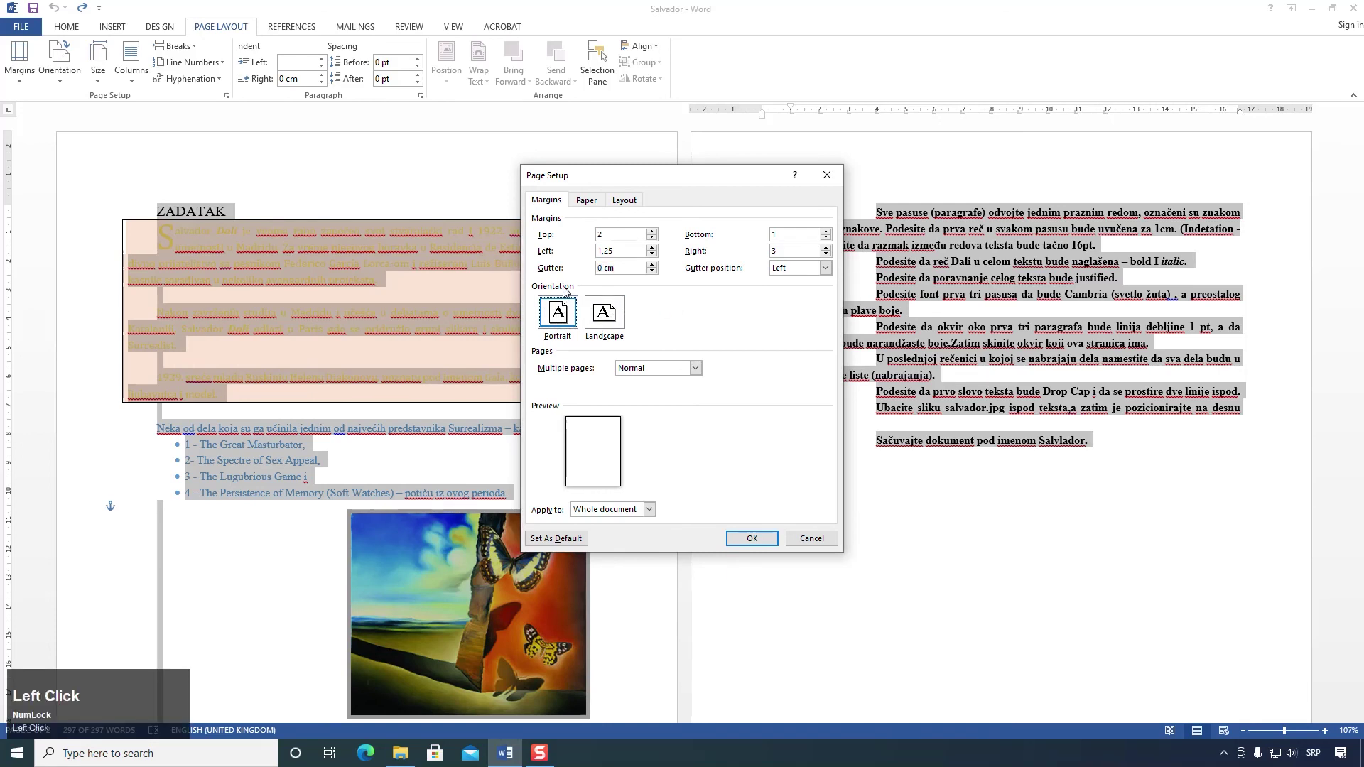
Step: Correct the left margin to 1.25, using a decimal point instead of a comma
click(586, 201)
click(687, 416)
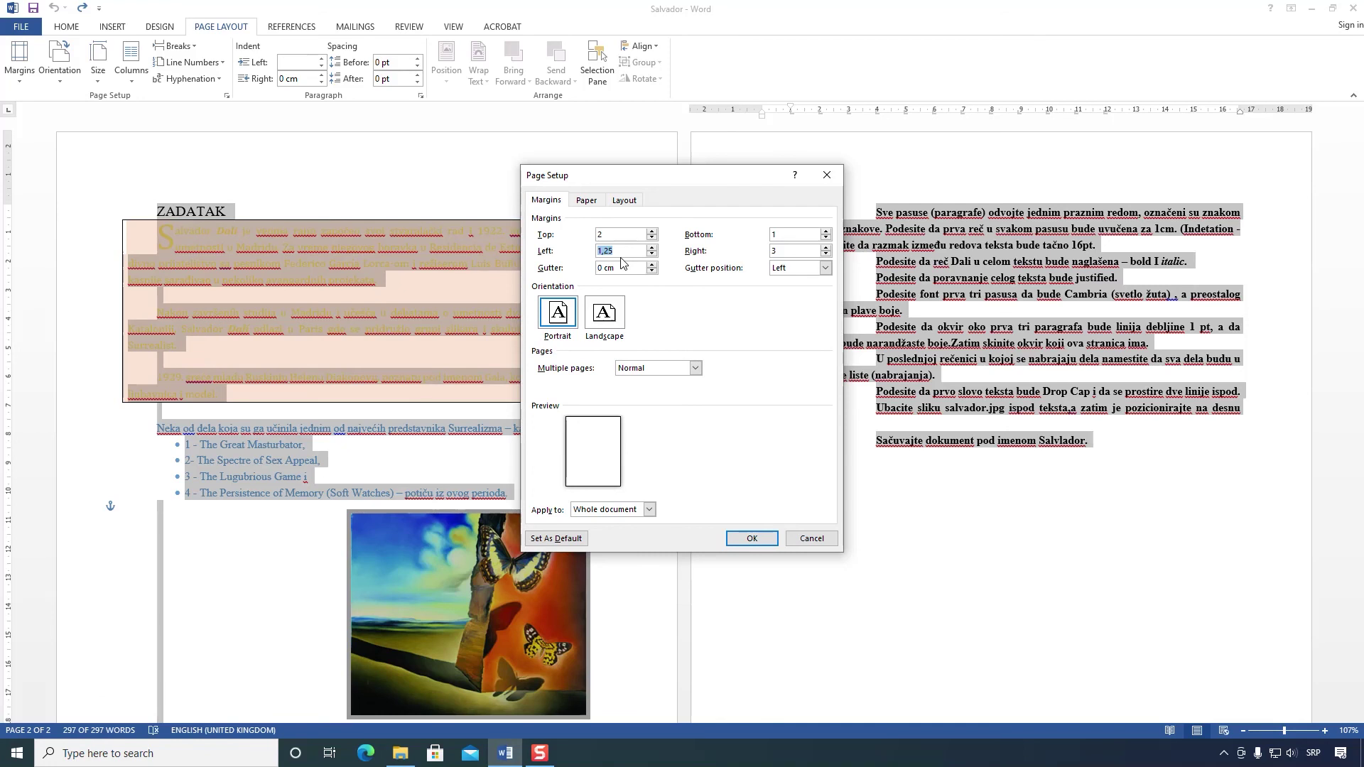
text(1.25)
key(Tab)
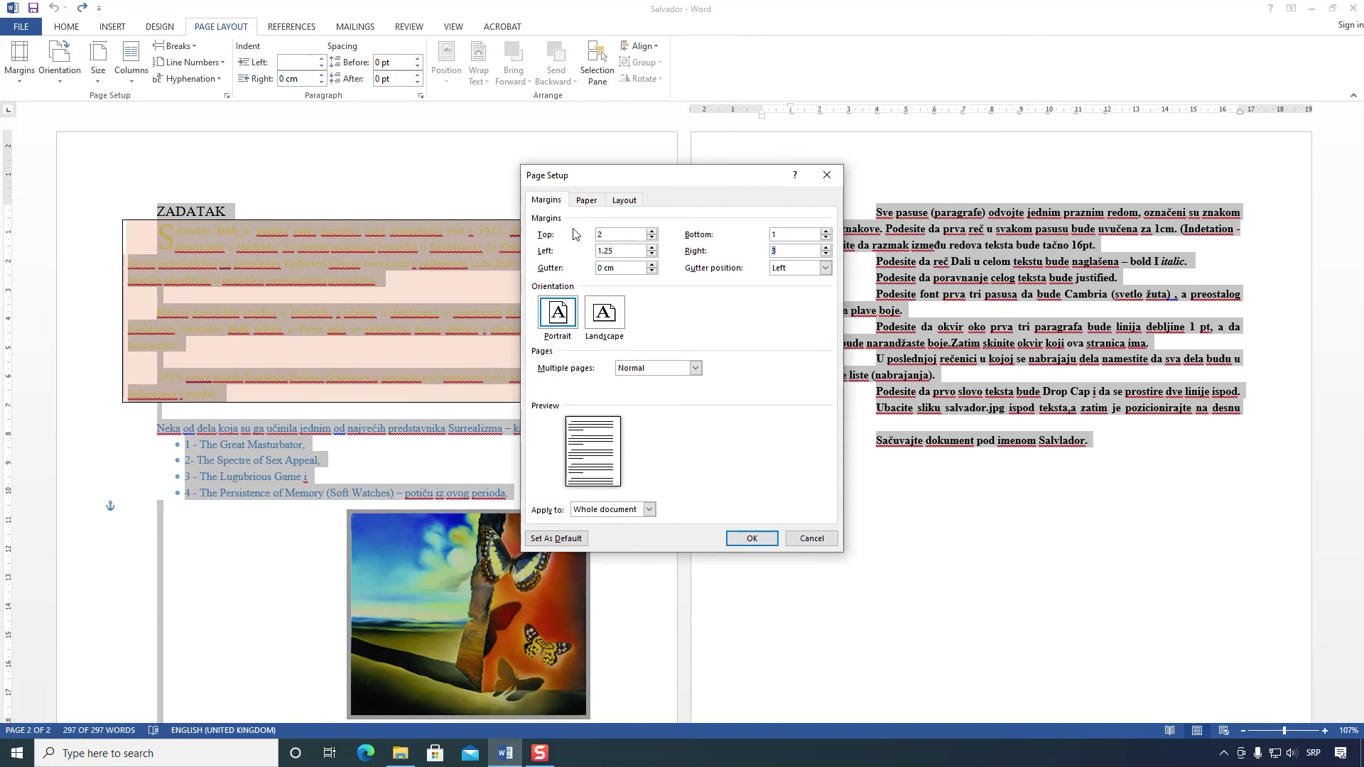
Step: Set the paper size to A4 for the whole document and apply the page setup
click(583, 201)
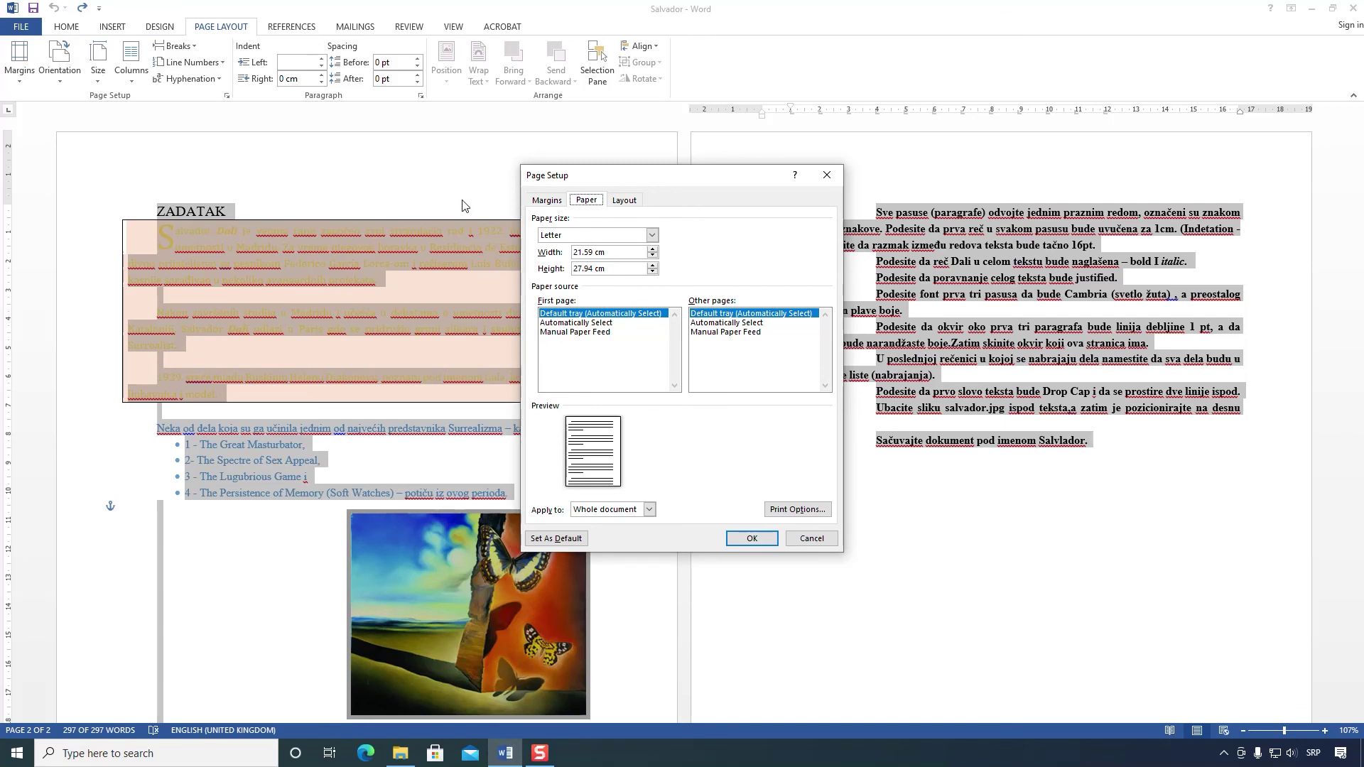
click(607, 235)
scroll(611, 261, down, 2)
scroll(611, 260, down, 3)
scroll(610, 262, up, 5)
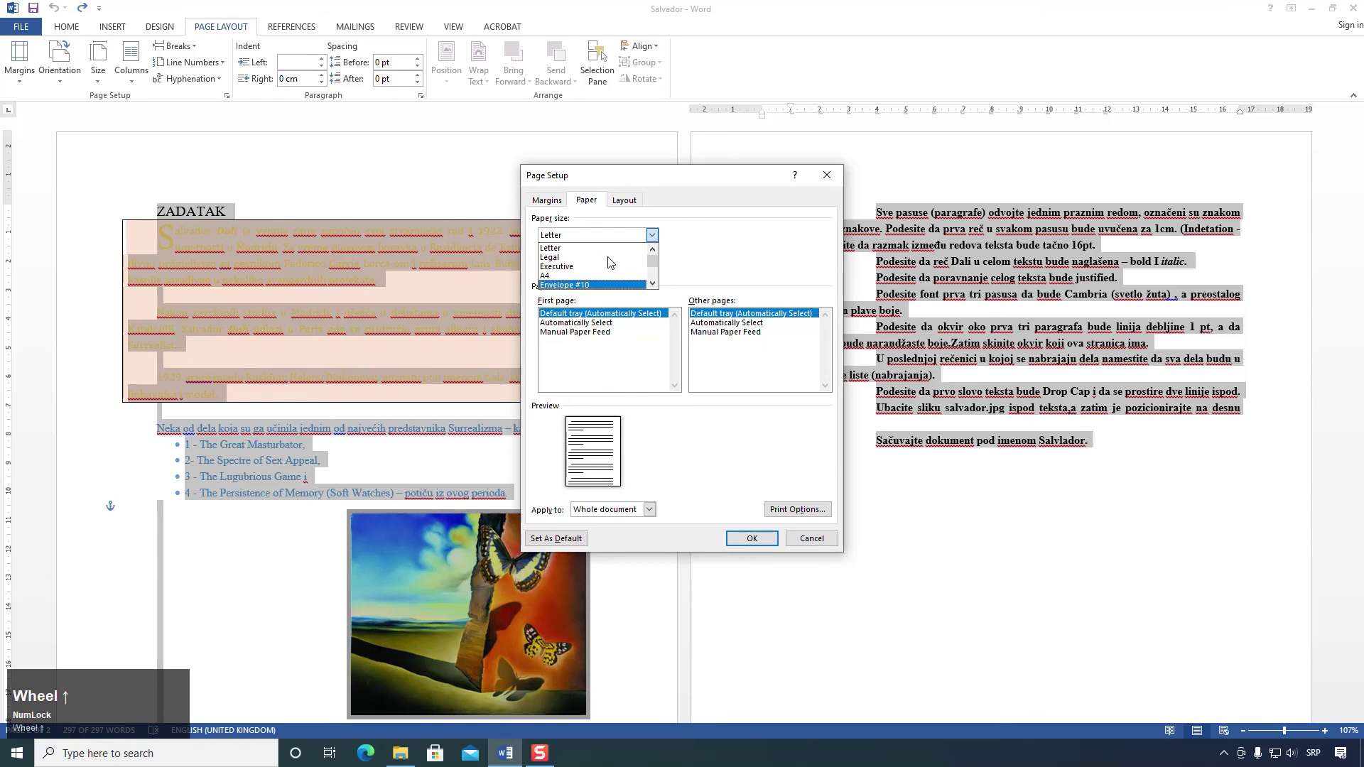
click(579, 278)
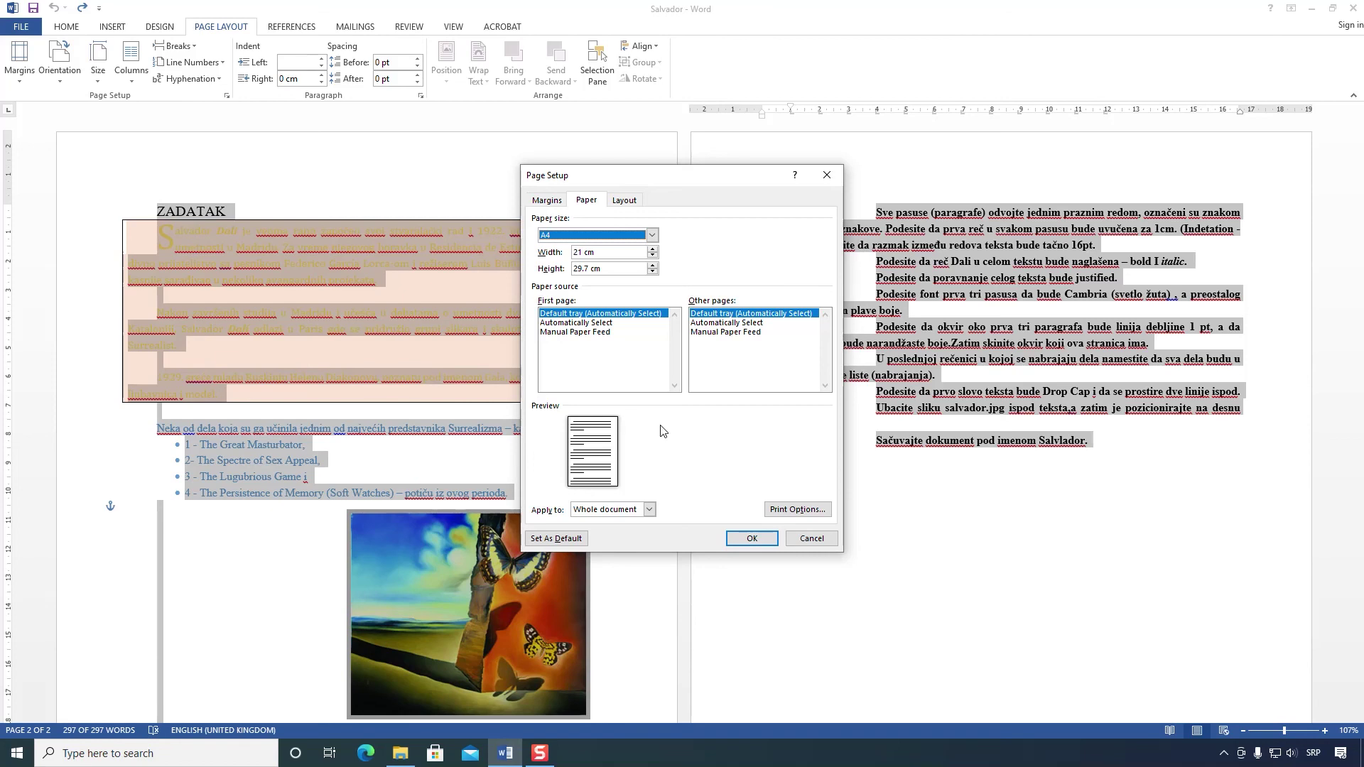
click(625, 200)
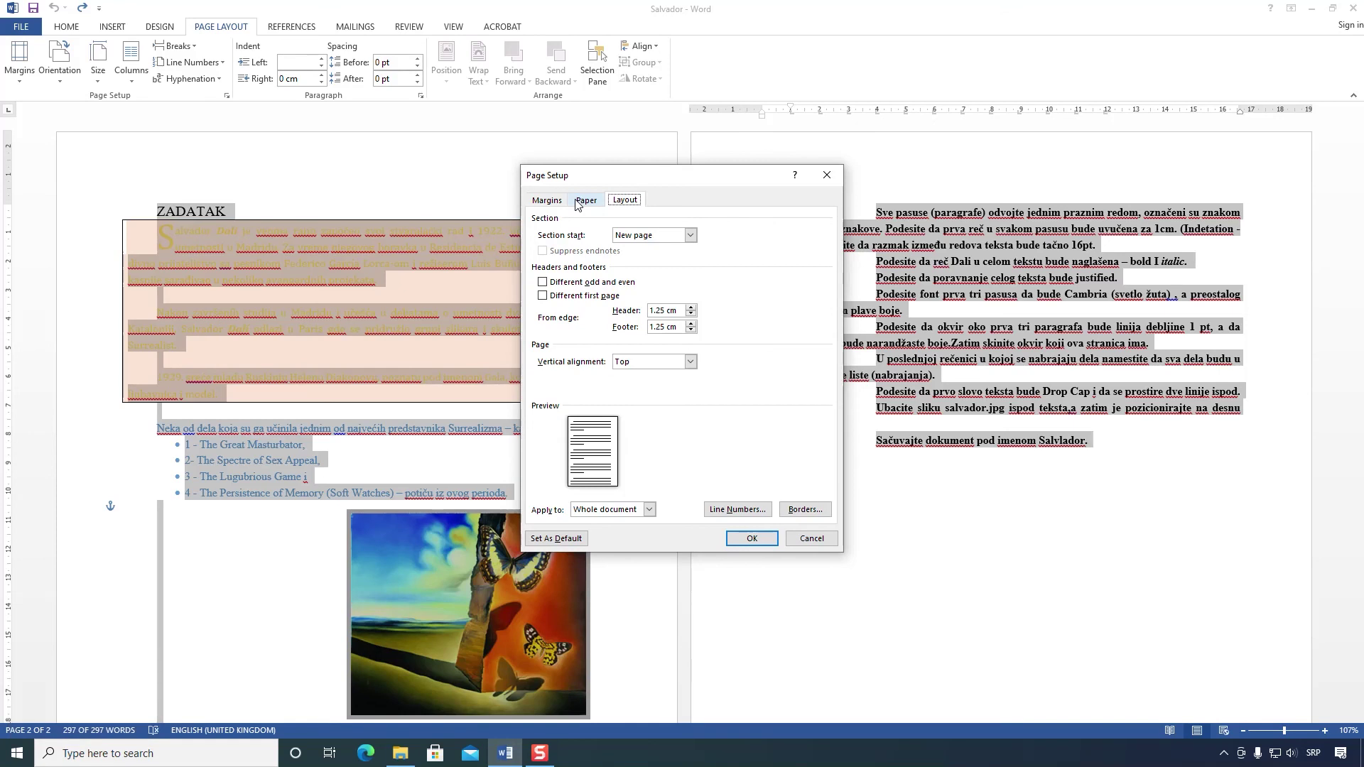
click(585, 200)
click(751, 539)
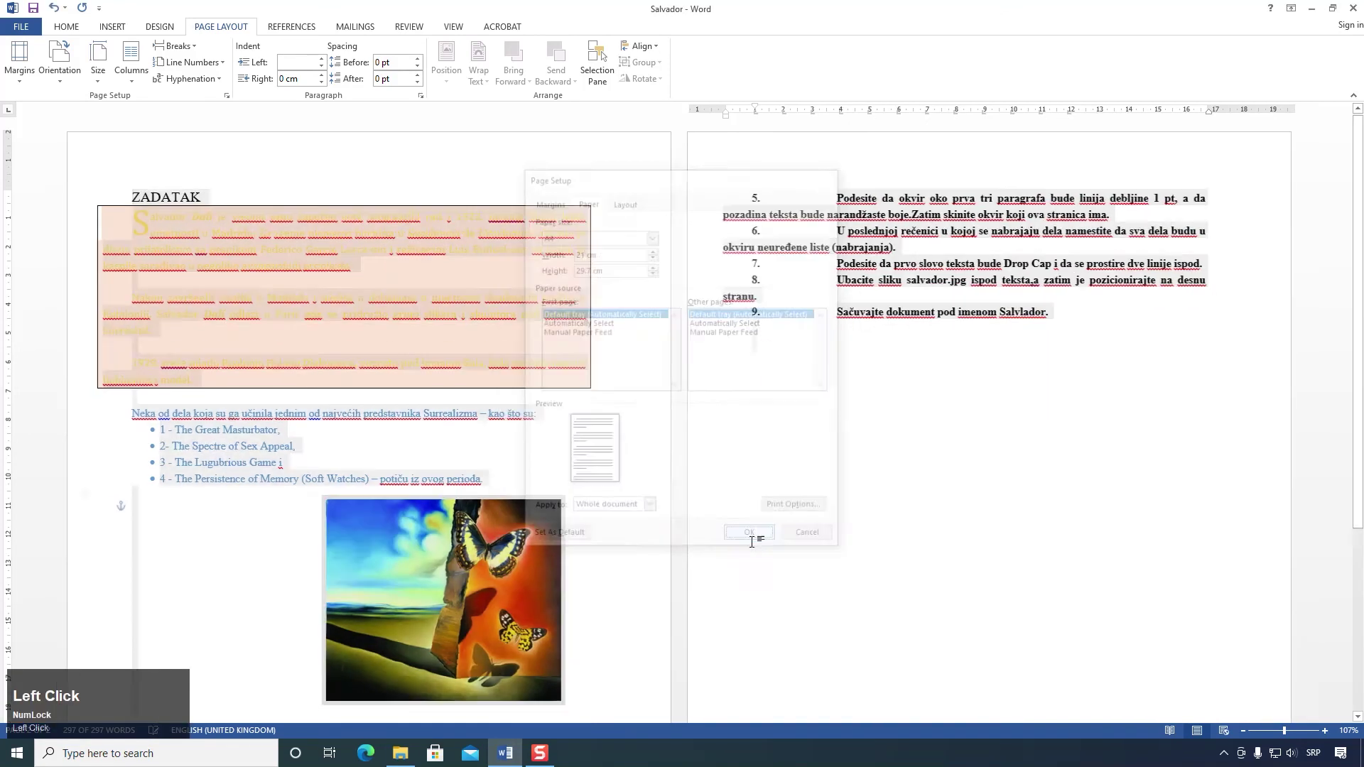
click(454, 413)
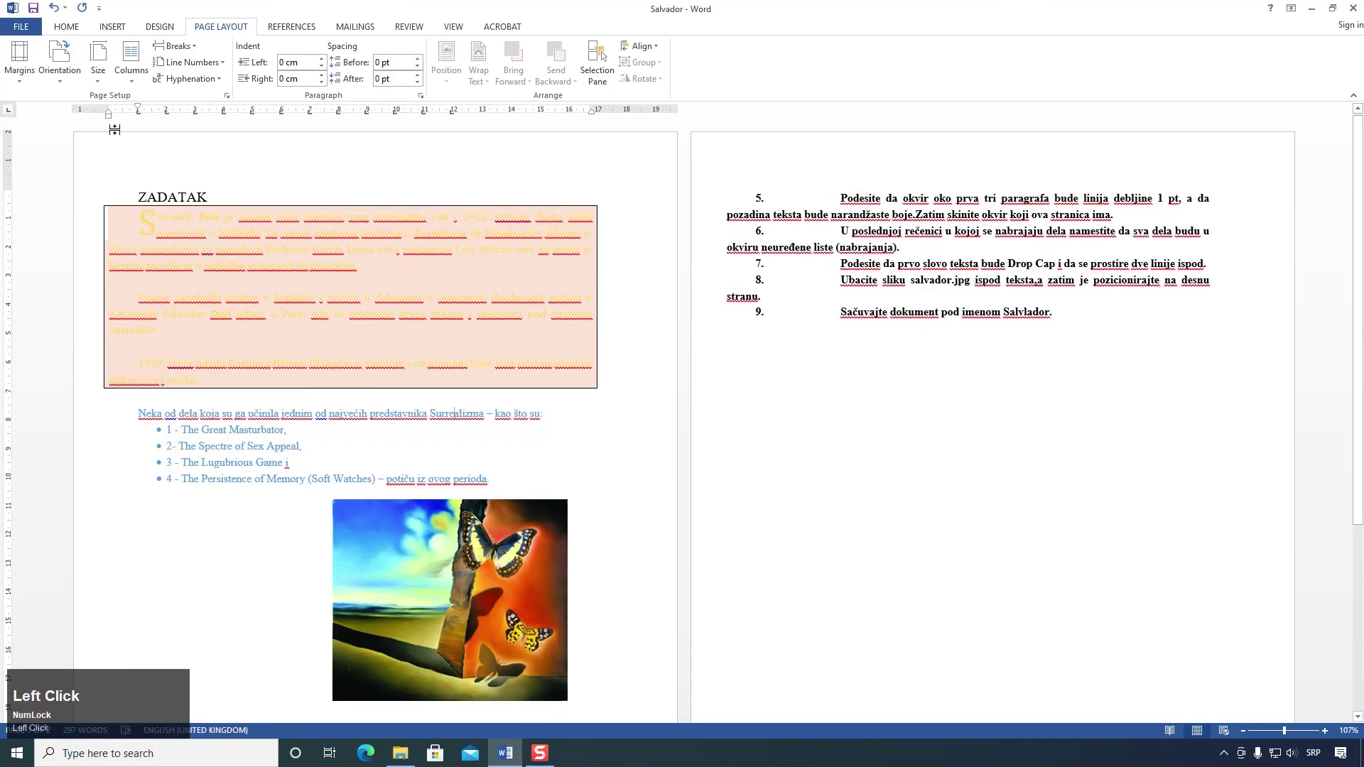
Step: Check the selected paper size and the last custom margin setting among the presets
click(91, 77)
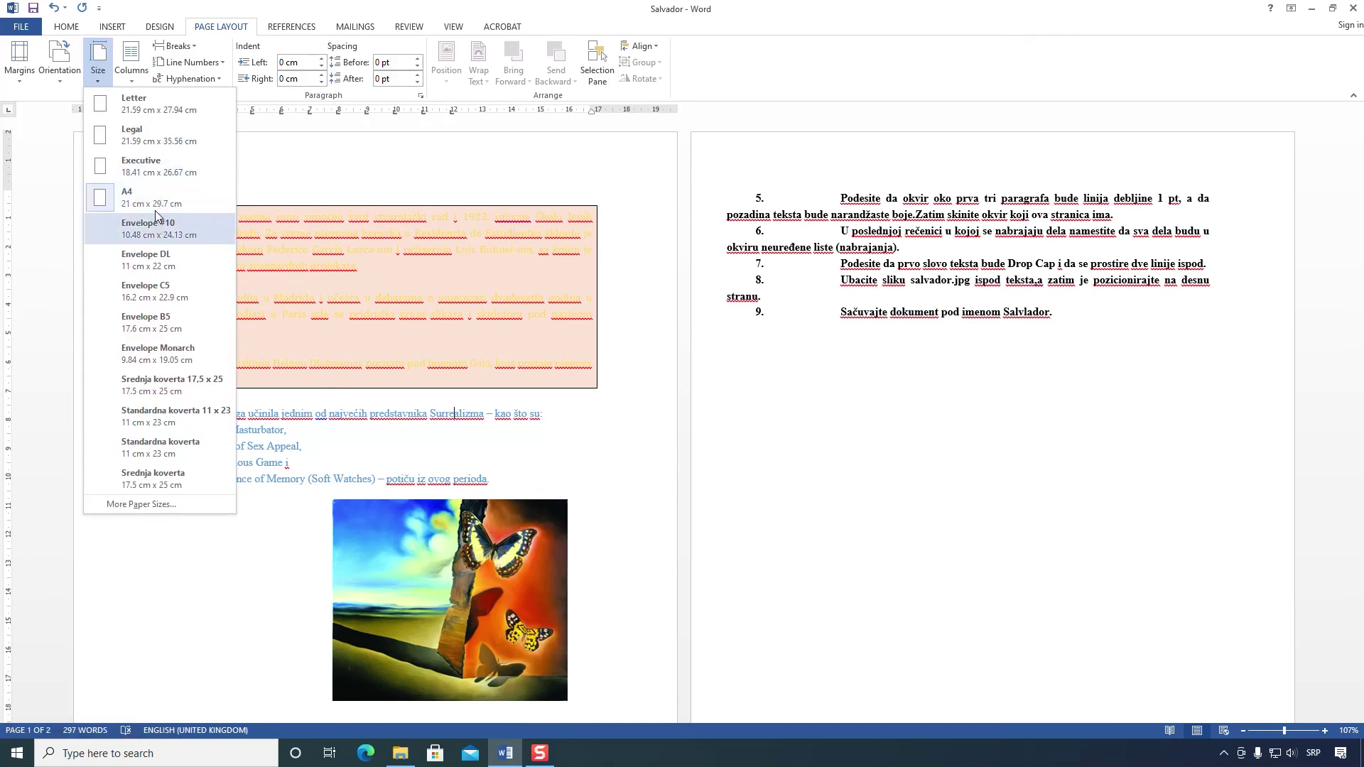
click(26, 83)
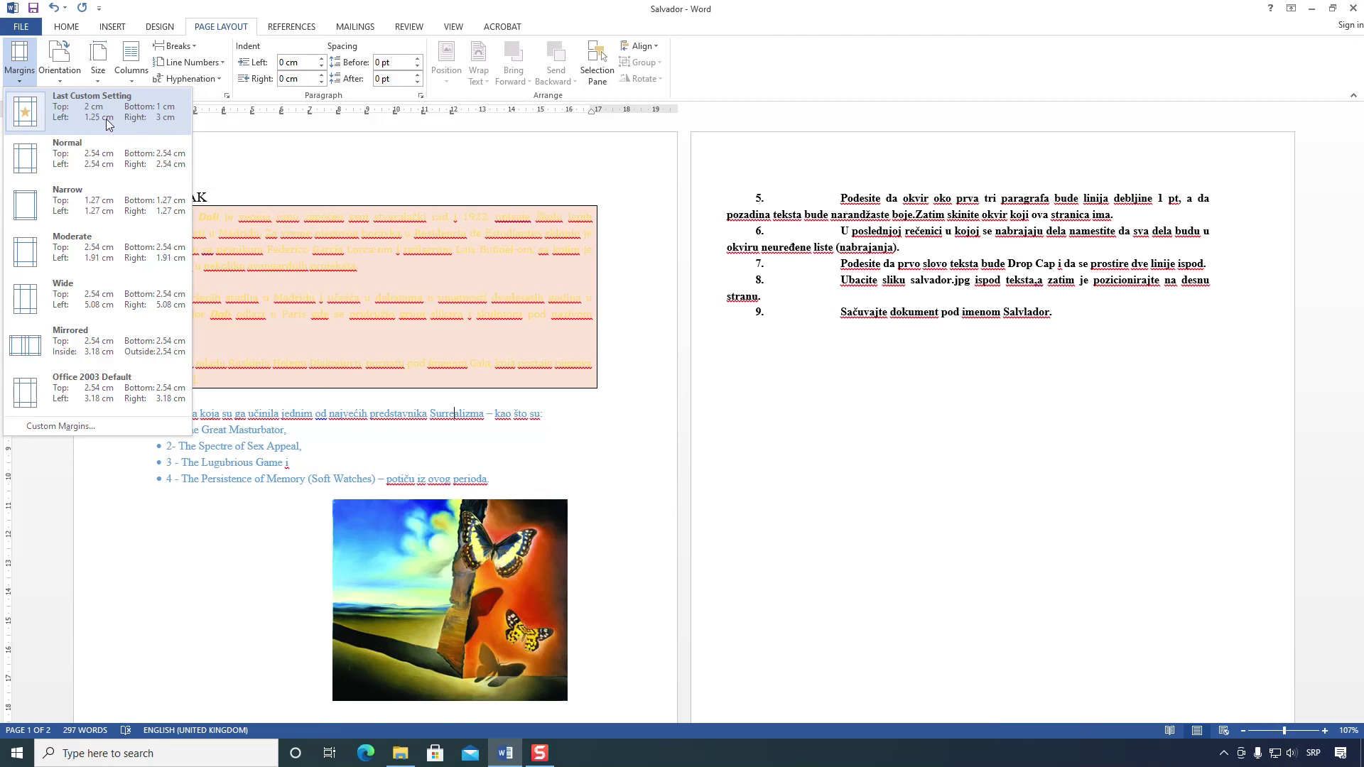
click(134, 117)
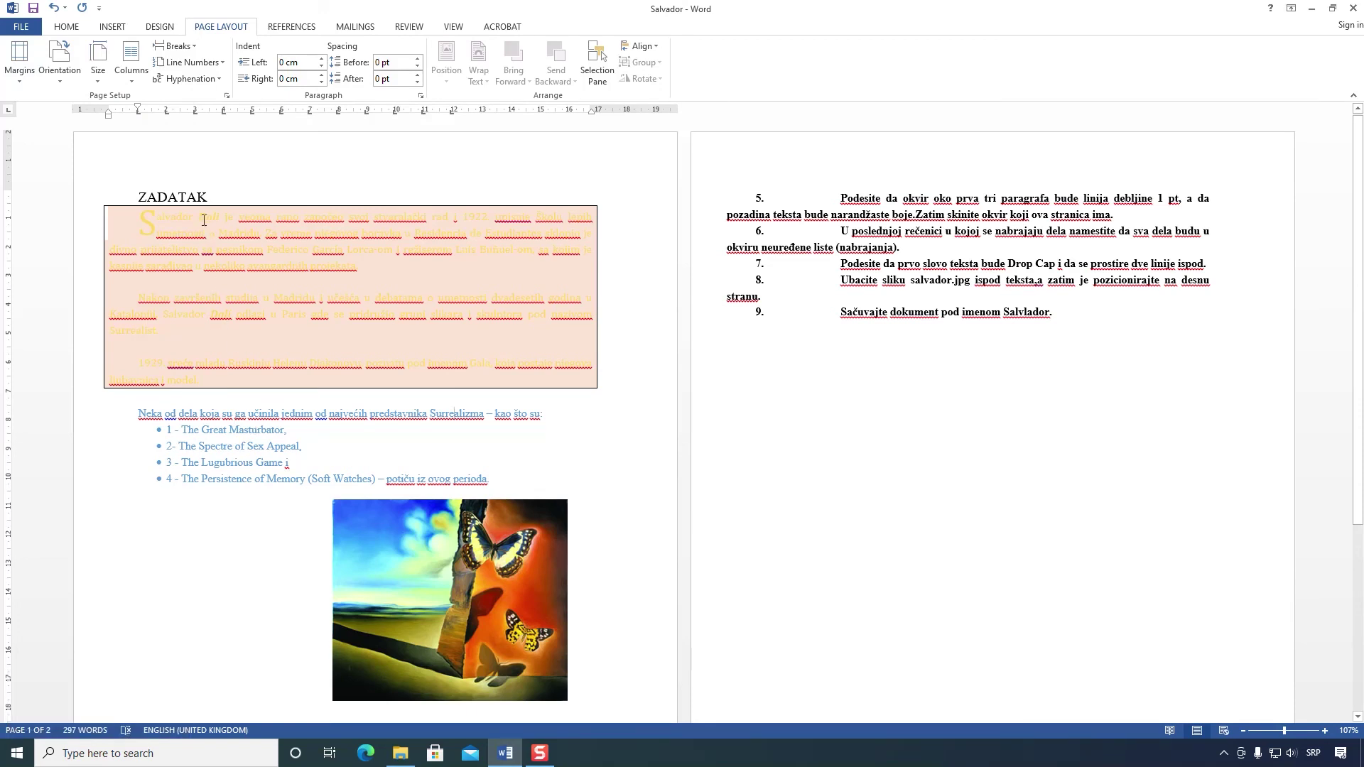
click(547, 481)
Step: Replace the entire document content with the text "Lorem ipsum dolor"
key(ctrl+a)
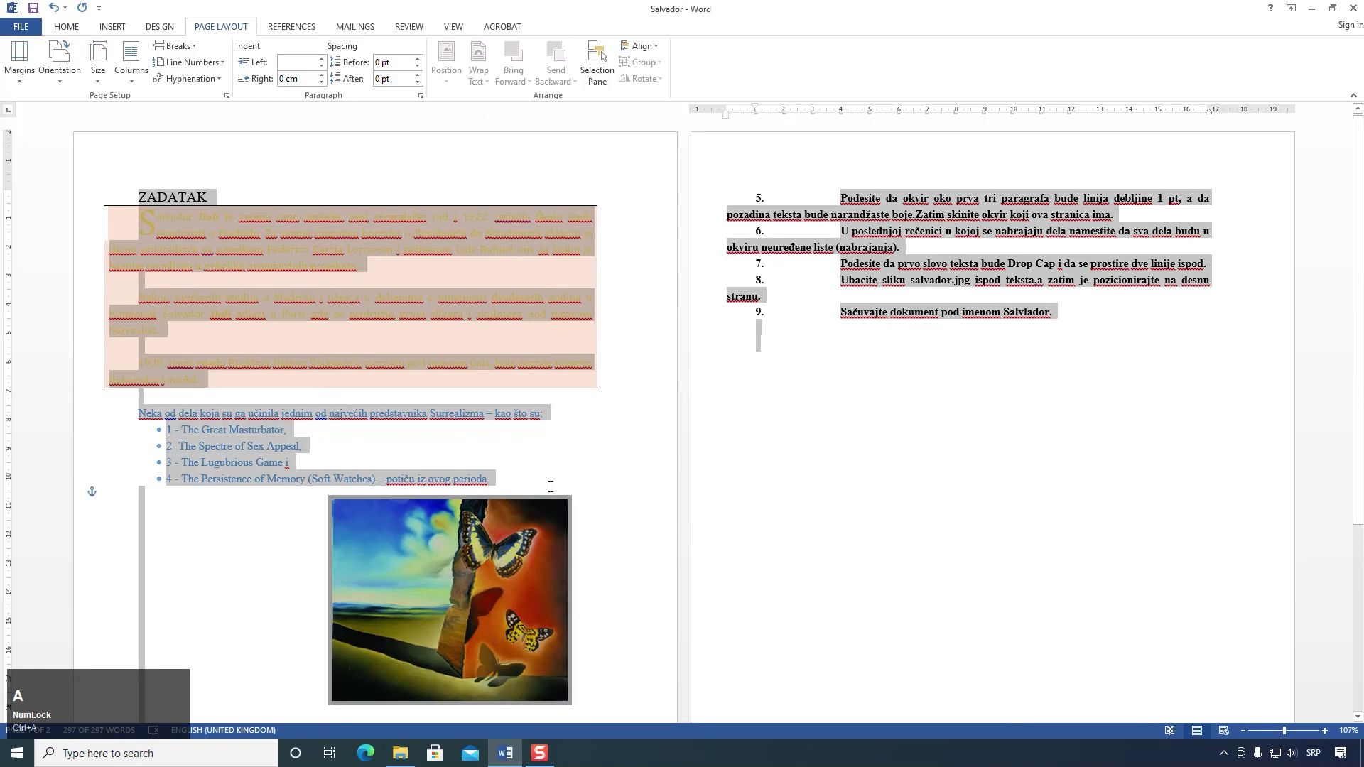
text(Lorem i)
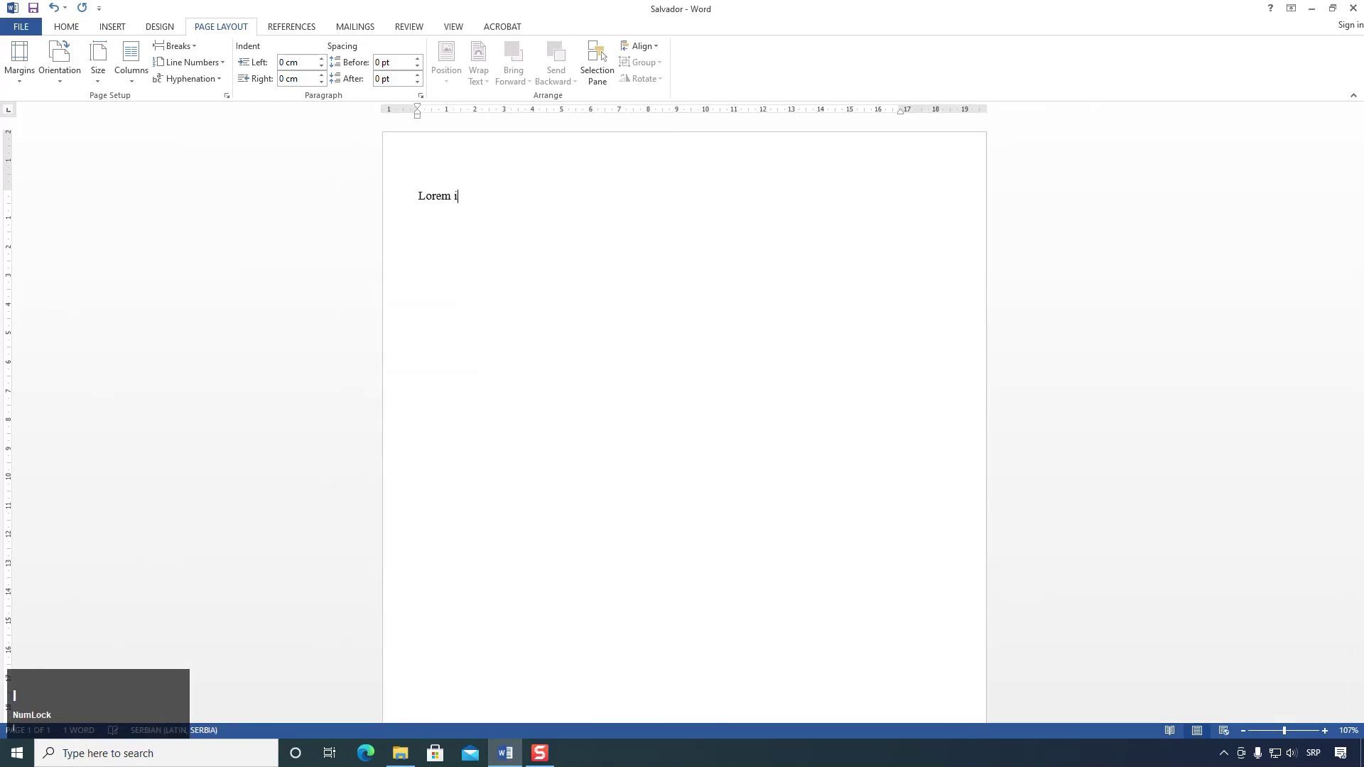
text(psum dolor)
Step: Copy the words "ipsum dolor" and paste them repeatedly to build a sample paragraph about eight lines long
drag(488, 196, 464, 196)
key(ctrl+c)
key(ctrl+v)
key(ctrl+v)
key(ctrl+v)
key(ctrl+v)
key(ctrl+v)
key(ctrl+v)
key(ctrl+v)
key(ctrl+v)
key(ctrl+v)
key(ctrl+v)
key(ctrl+v)
key(ctrl+v)
key(ctrl+v)
key(ctrl+v)
key(ctrl+v)
key(ctrl+v)
key(ctrl+v)
key(ctrl+v)
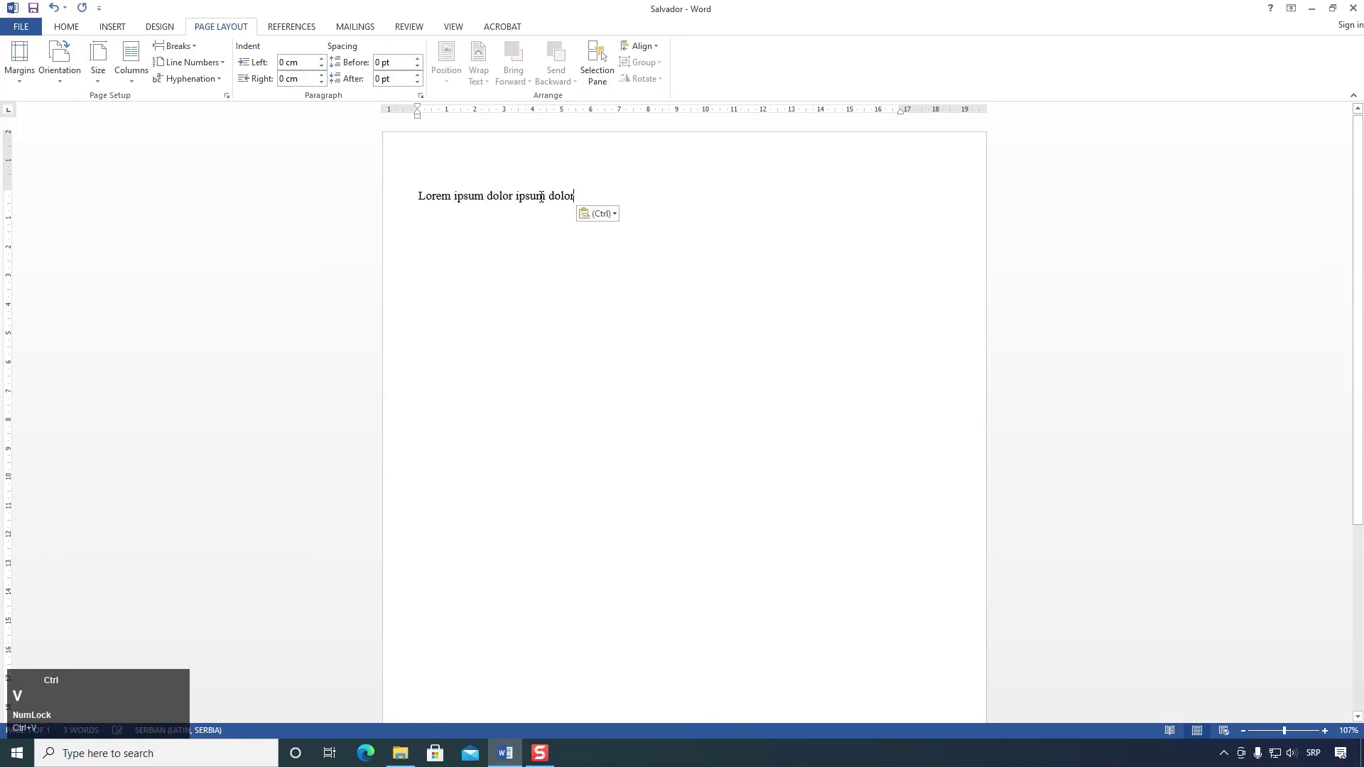
key(ctrl+v)
key(ctrl+v)
key(ctrl+v)
key(ctrl+v)
key(ctrl+v)
key(ctrl+v)
key(ctrl+v)
key(ctrl+v)
key(ctrl+v)
key(ctrl+v)
key(ctrl+v)
key(ctrl+v)
key(ctrl+v)
key(ctrl+v)
key(ctrl+v)
key(ctrl+v)
key(ctrl+v)
key(ctrl+v)
key(ctrl+v)
key(ctrl+v)
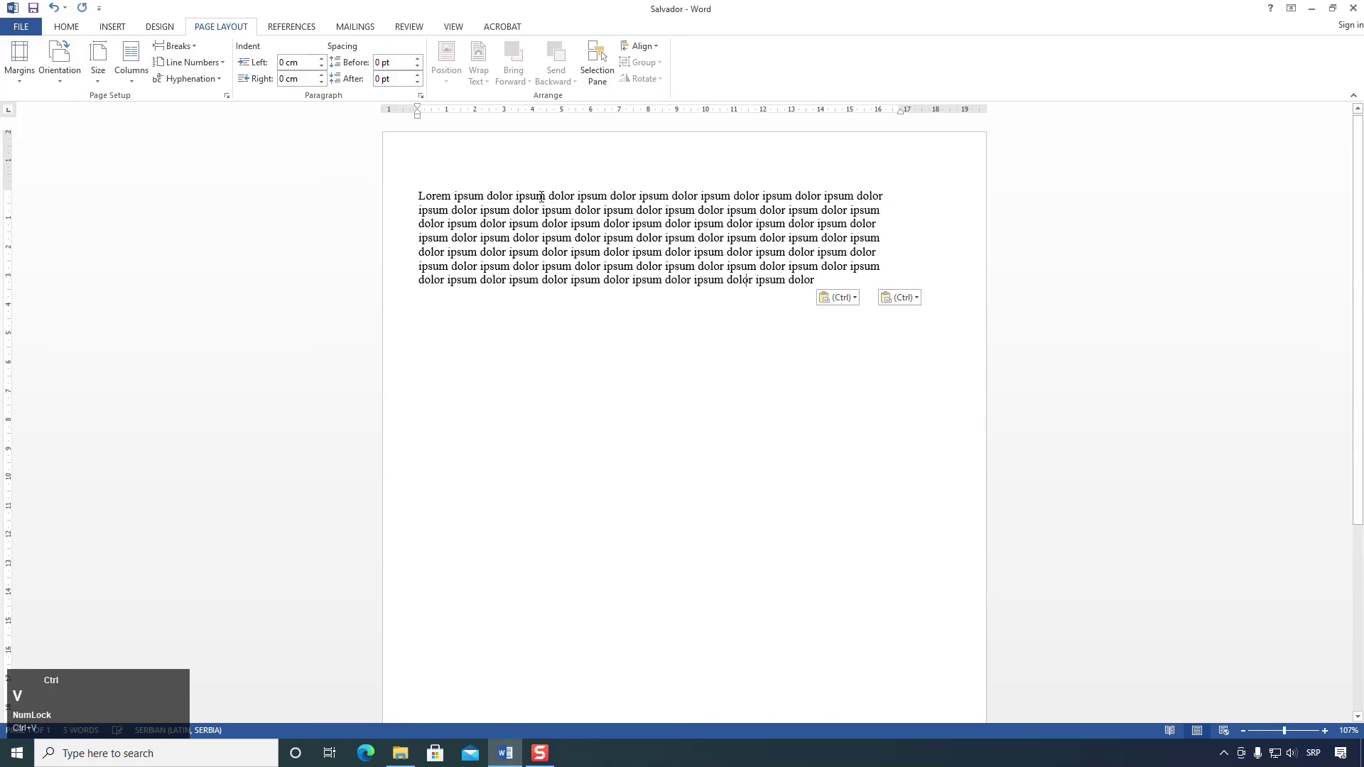
Step: End the sample paragraph with a period and duplicate it until the page holds four identical paragraphs
text(.)
key(ctrl+a)
key(ctrl+c)
key(ctrl+v)
key(ctrl+v)
key(ctrl+v)
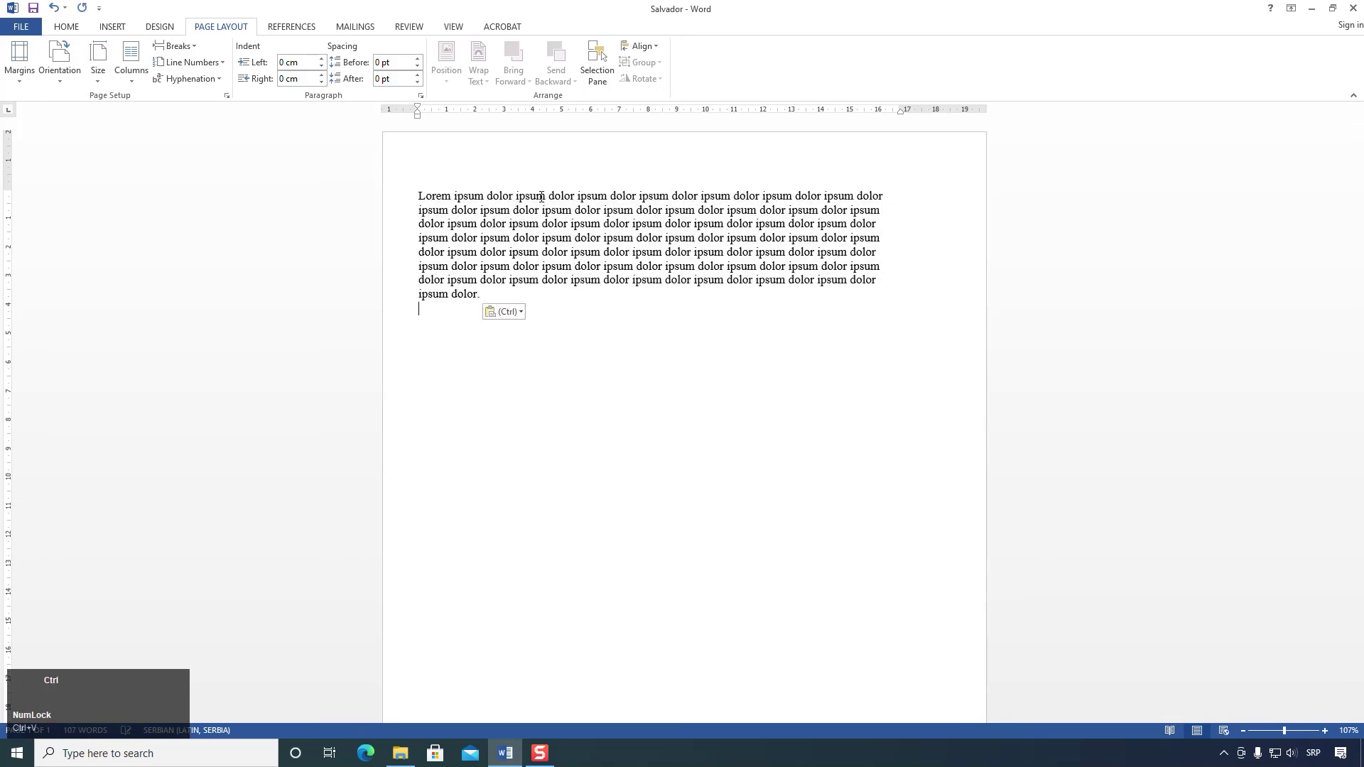
click(486, 405)
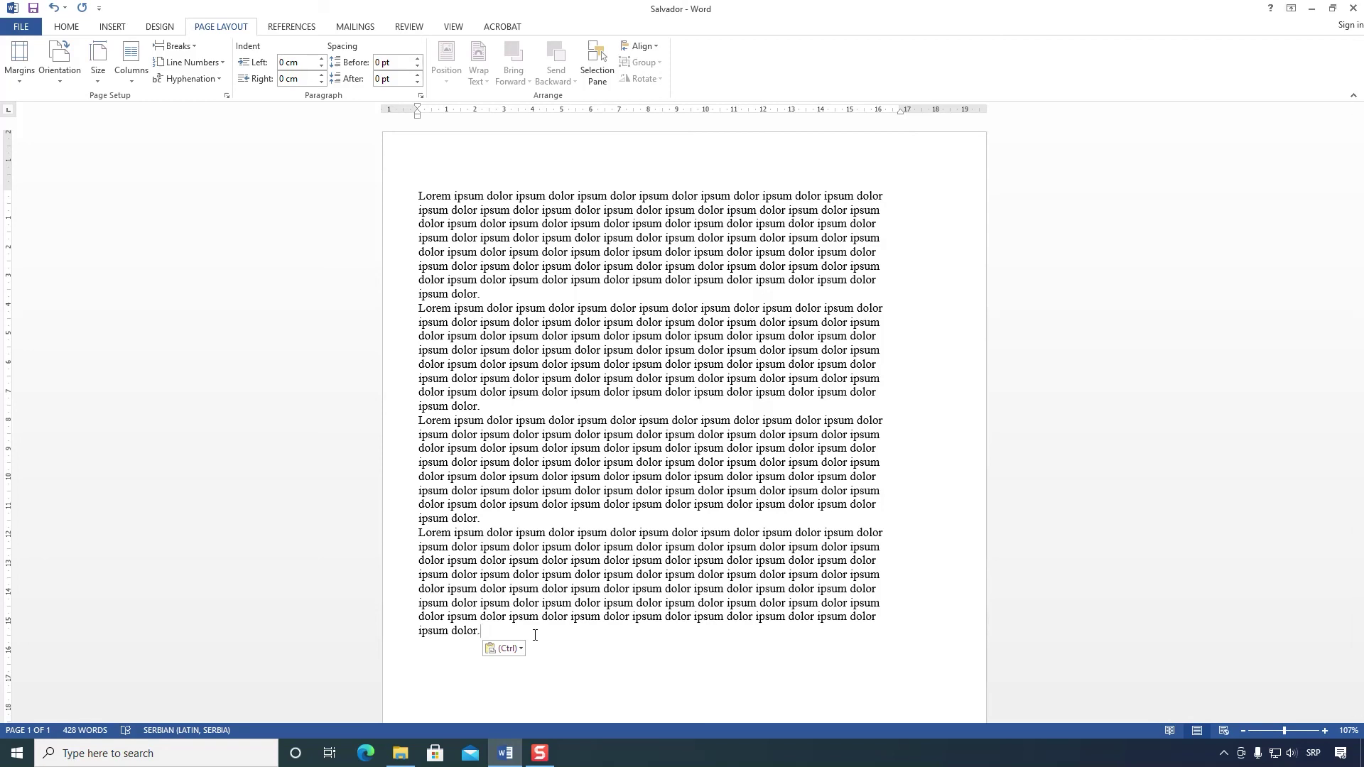
Step: Lay out the entire document text in two columns and switch the layout to three columns
key(ctrl+a)
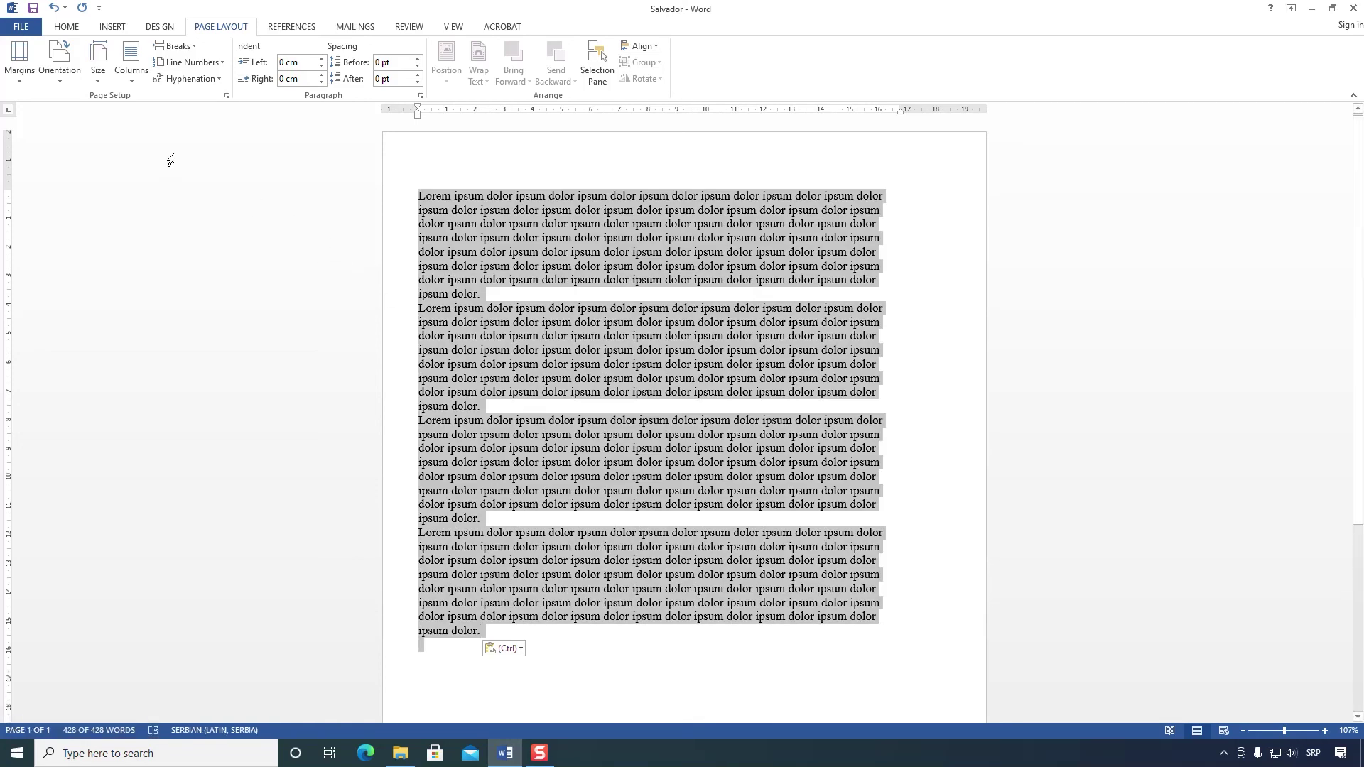
click(131, 75)
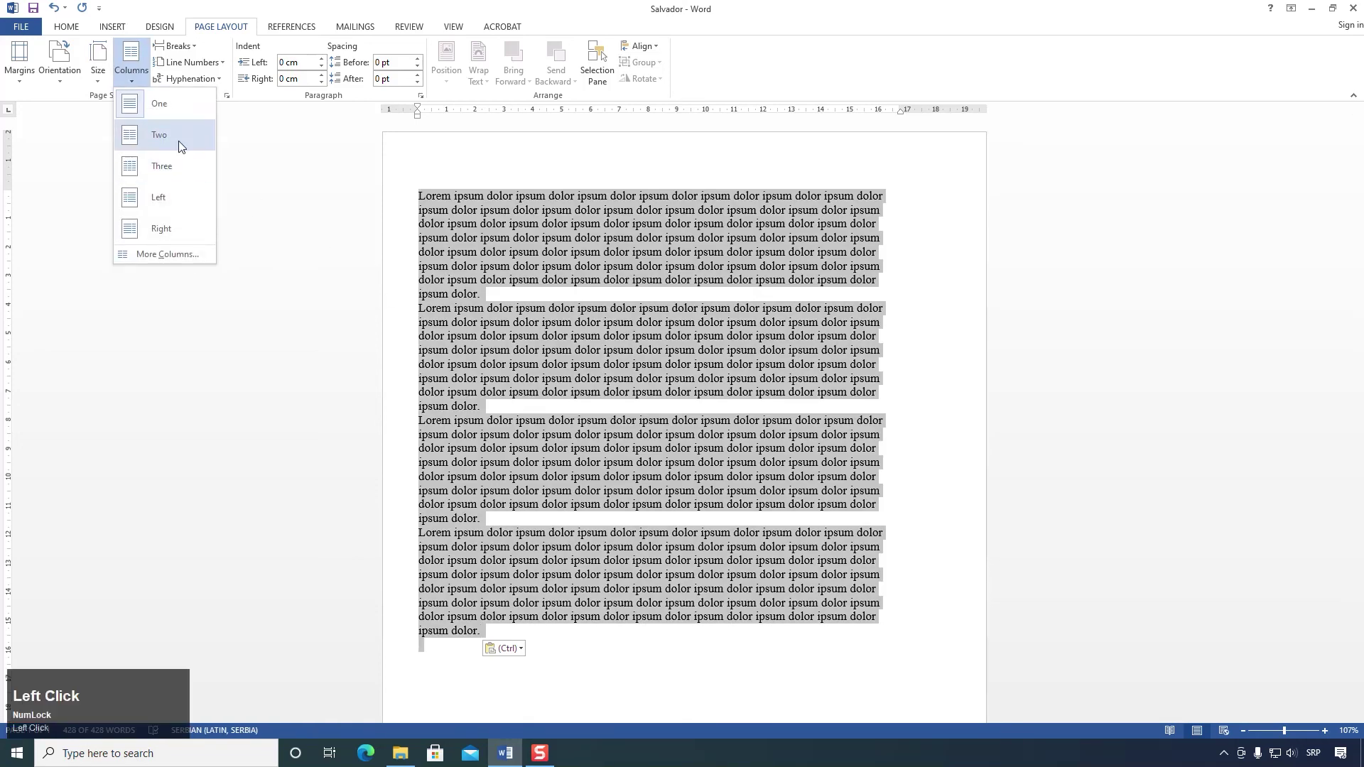
click(172, 141)
click(141, 77)
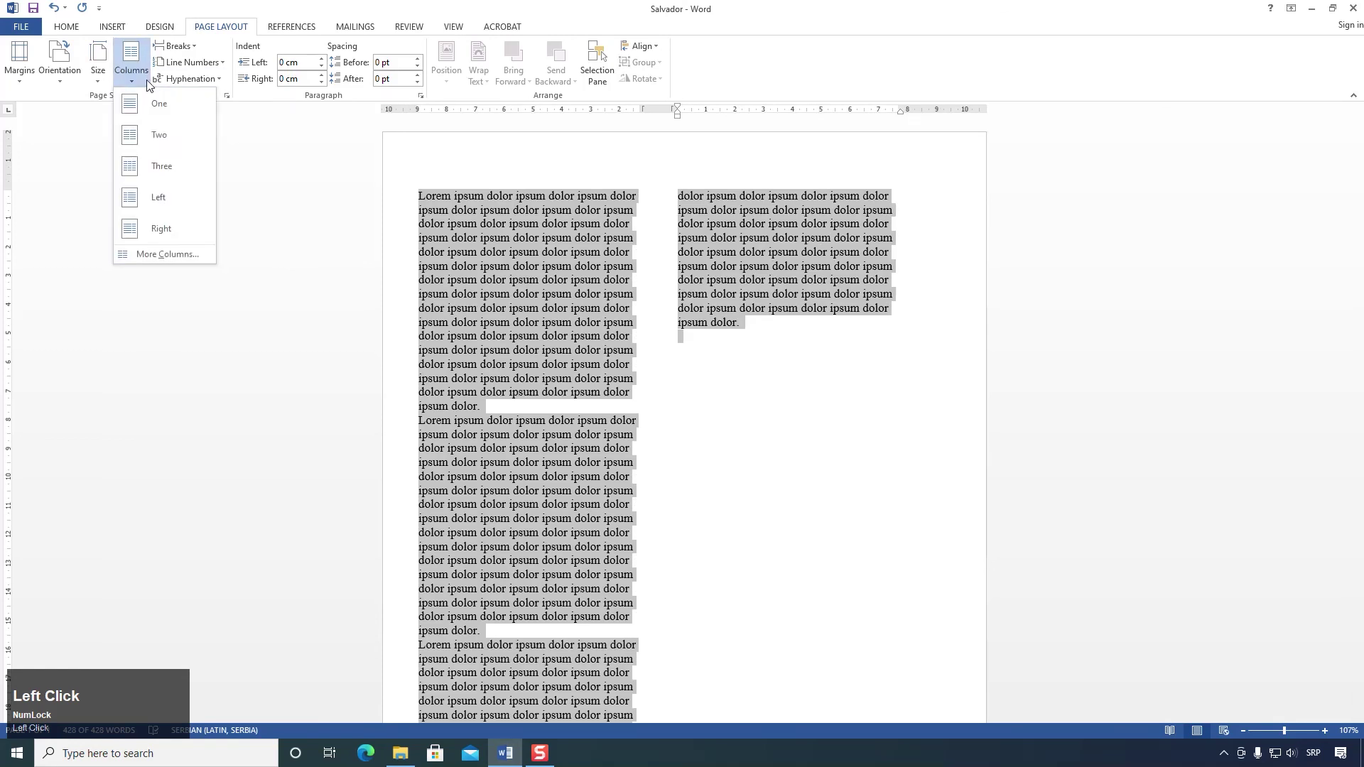
click(168, 162)
scroll(645, 293, down, 6)
scroll(644, 295, up, 5)
scroll(645, 296, up, 3)
Step: Paste another copy of the sample paragraph at the end of the three-column text
click(781, 204)
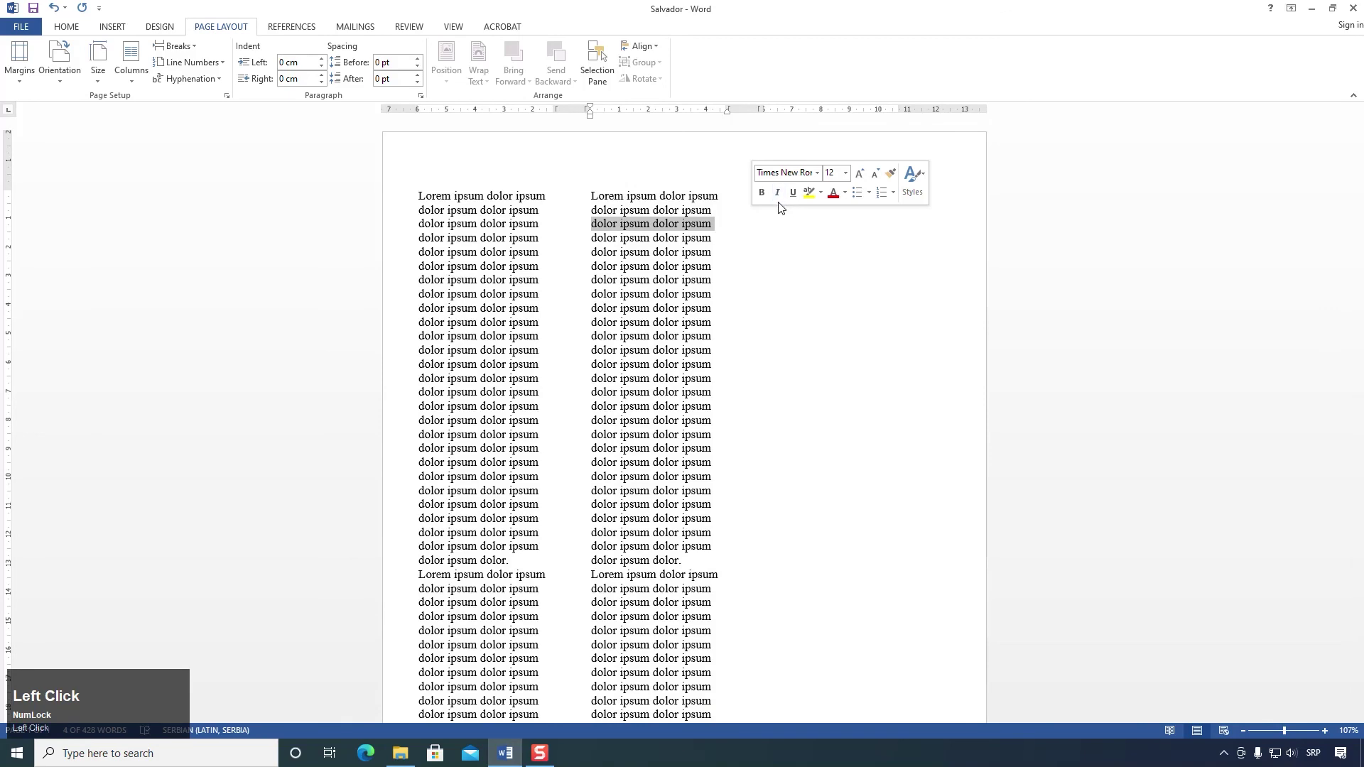
click(780, 196)
key(ctrl+v)
scroll(798, 302, down, 1)
scroll(799, 302, down, 5)
scroll(585, 245, up, 5)
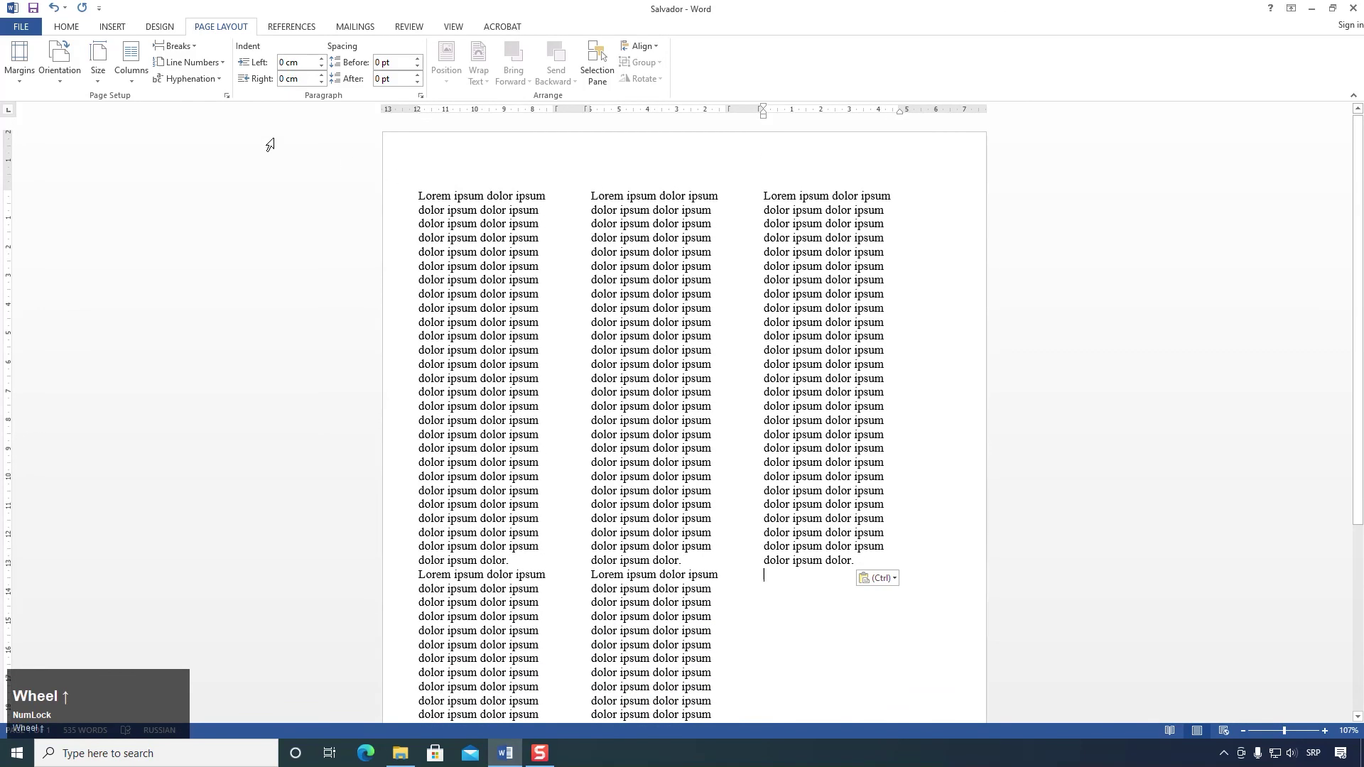
Step: Bring up the detailed column settings for the whole text and increase the spacing between the three columns to 3.9 cm
key(ctrl+a)
click(131, 60)
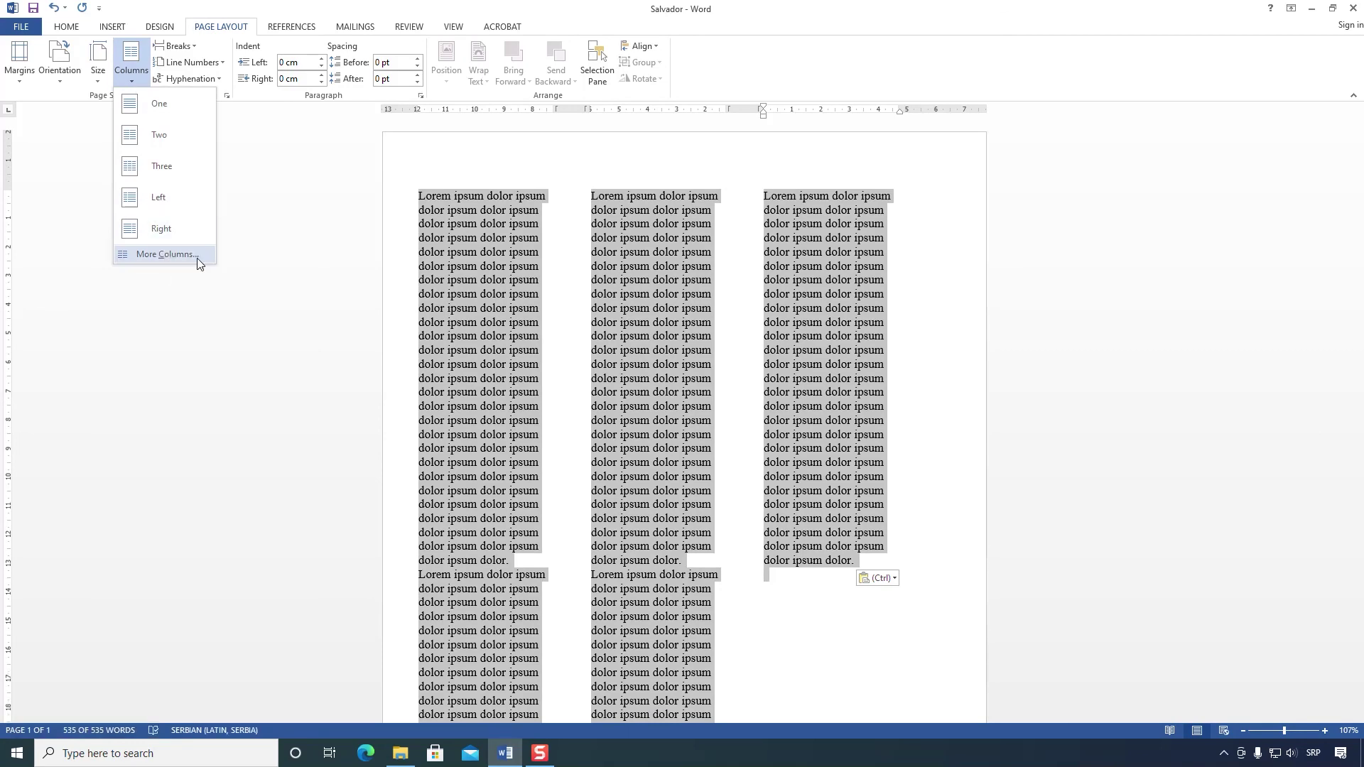
click(167, 254)
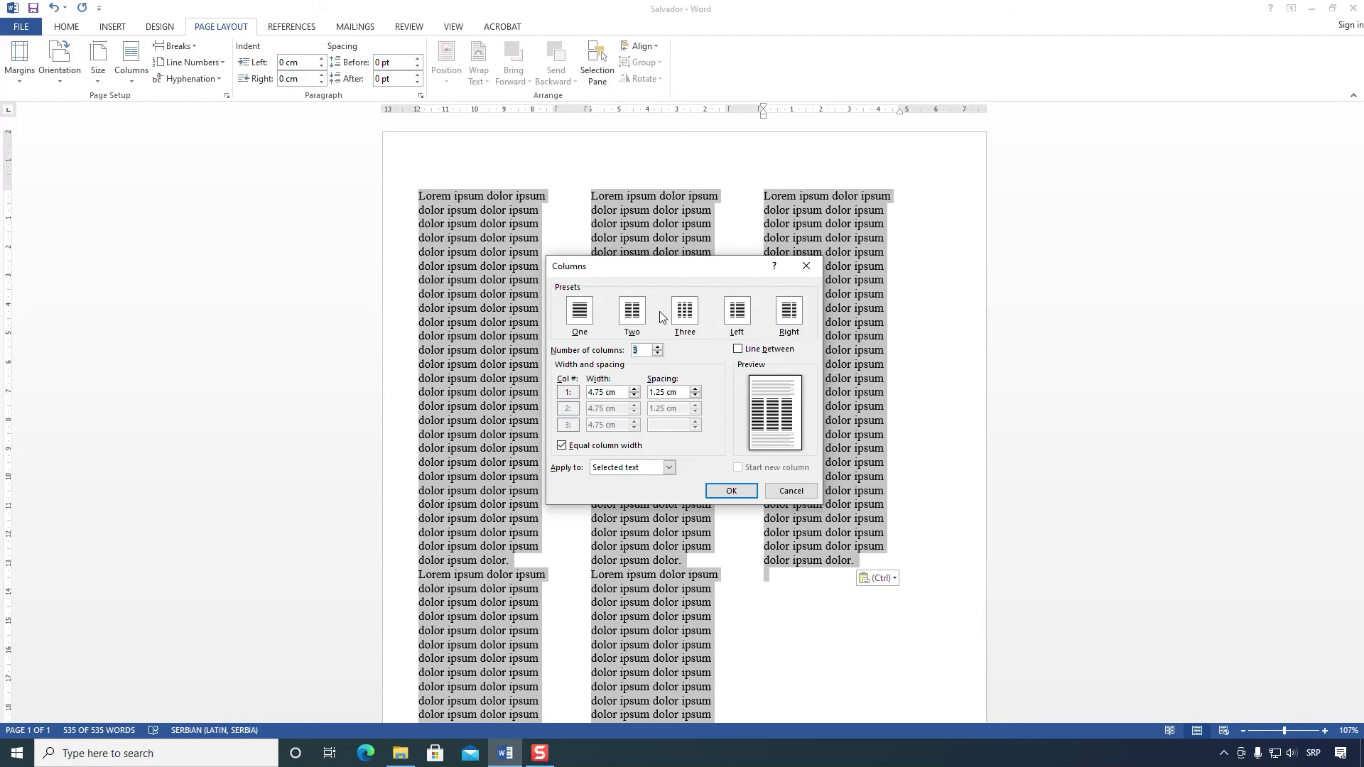
click(635, 389)
click(634, 389)
click(695, 389)
click(696, 390)
click(695, 389)
click(695, 390)
click(696, 390)
click(695, 390)
click(695, 390)
click(695, 390)
click(696, 390)
click(695, 390)
click(696, 390)
click(696, 390)
click(696, 391)
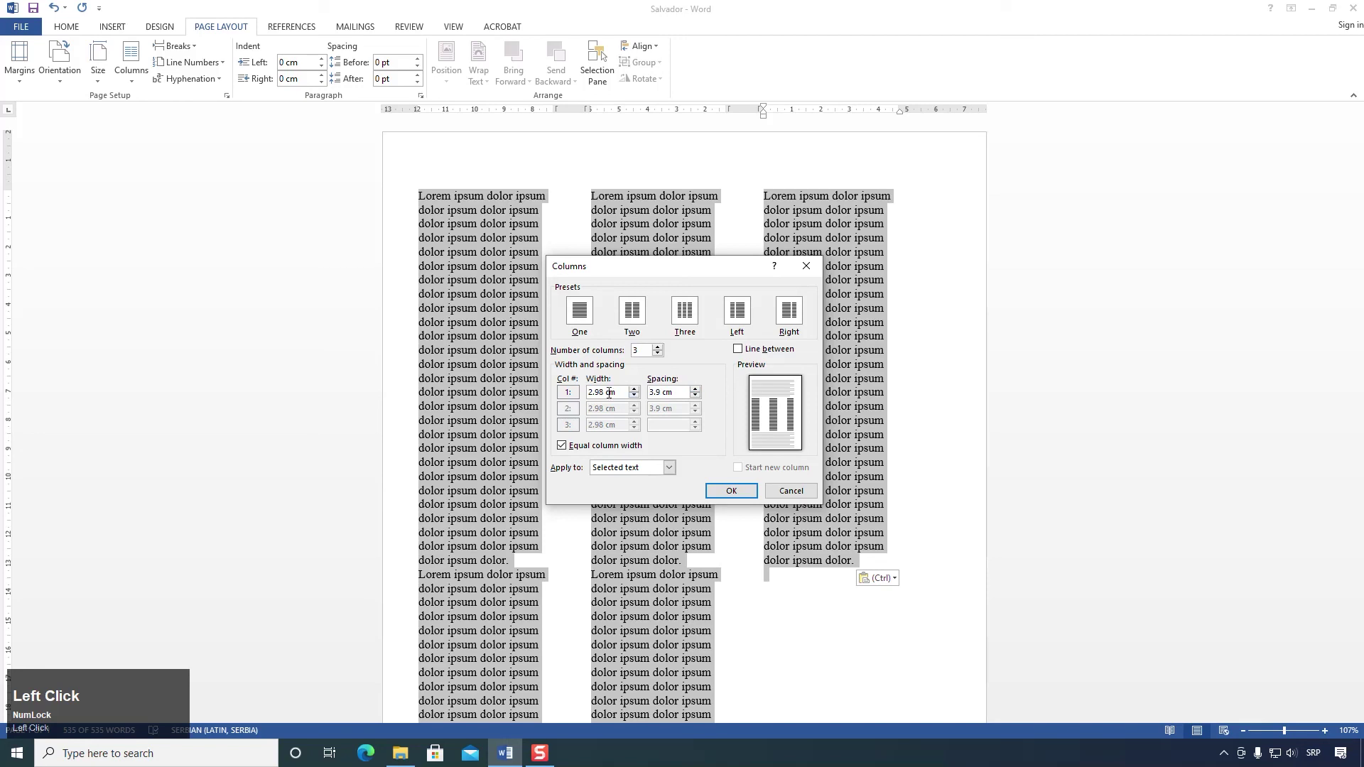
Step: Set the equal column width to 4.7 cm with 1.32 cm spacing and apply it to the selected text
click(634, 396)
click(633, 396)
click(634, 396)
click(696, 390)
click(634, 396)
click(634, 396)
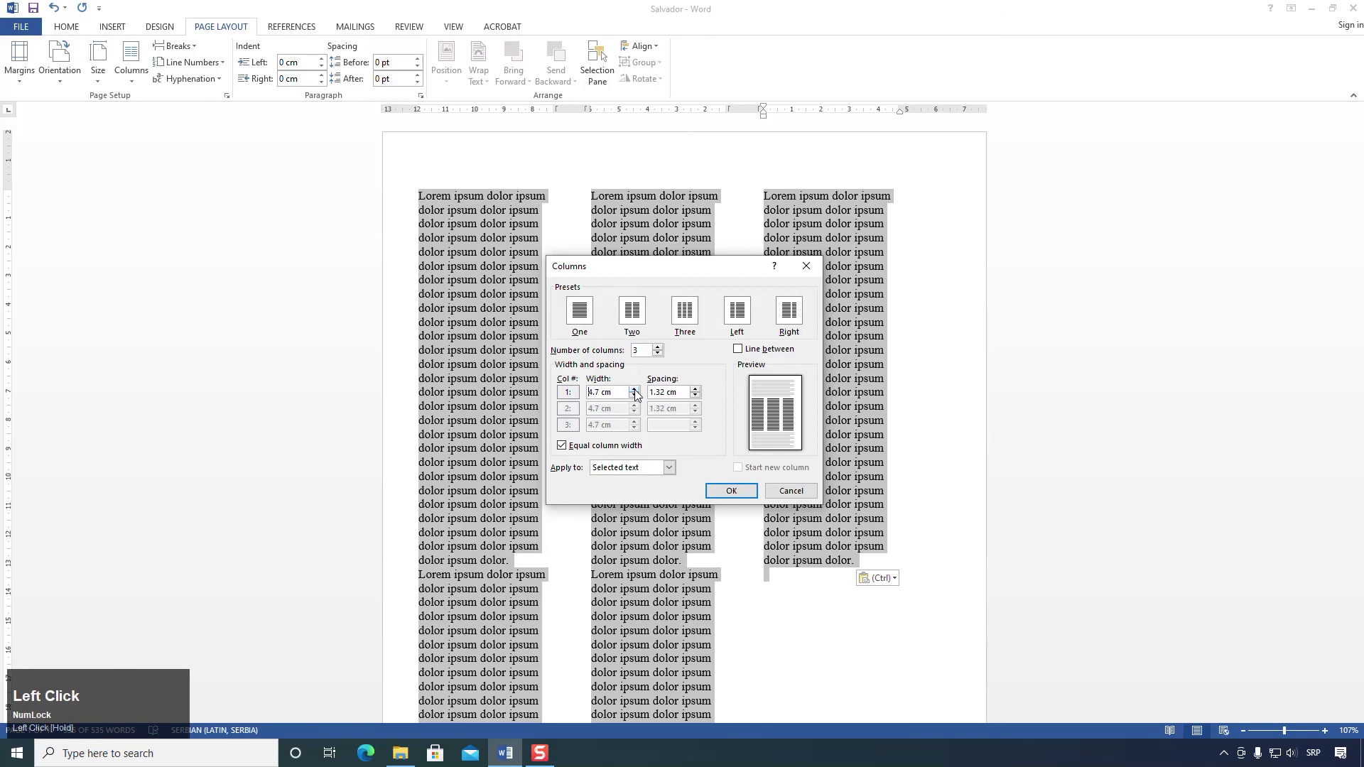
click(728, 490)
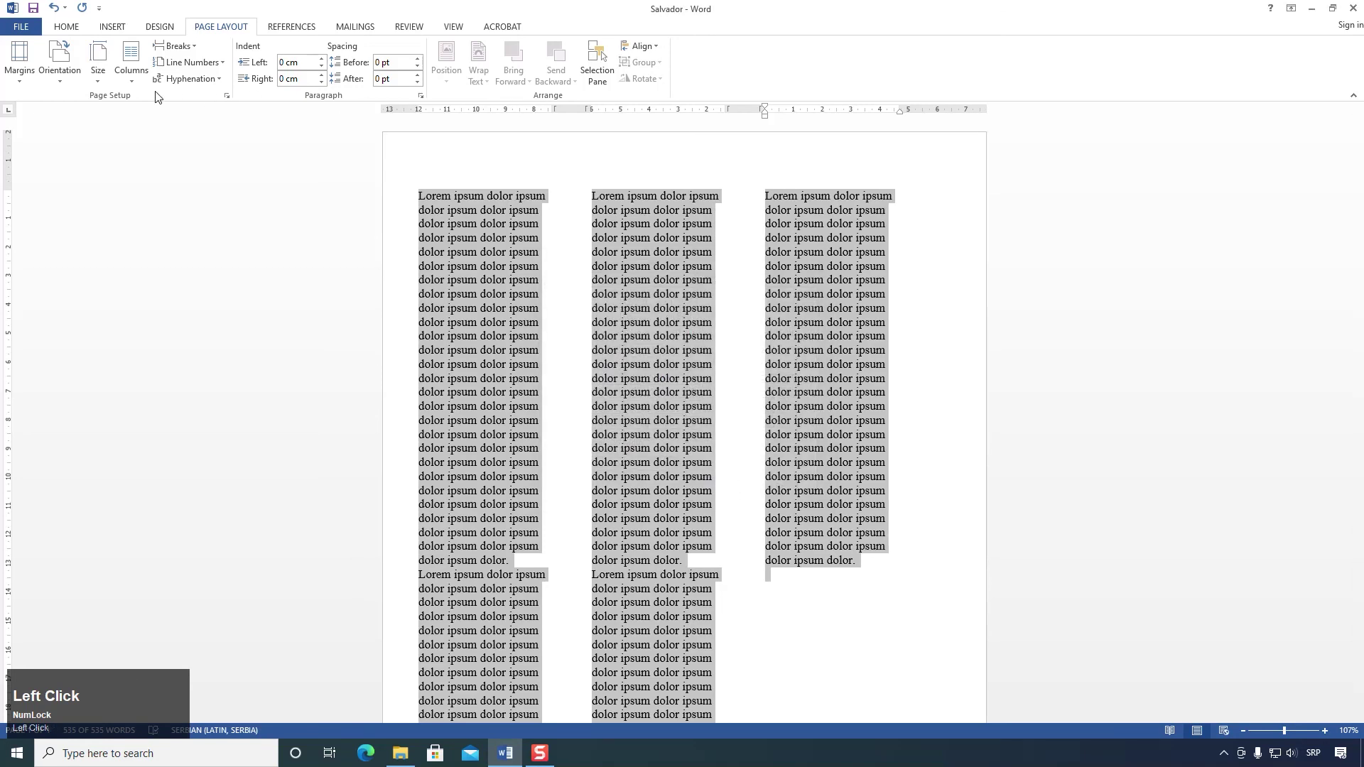
Step: Widen the three columns to 5.58 cm each with 0 cm spacing between them and apply the layout
click(130, 61)
click(178, 254)
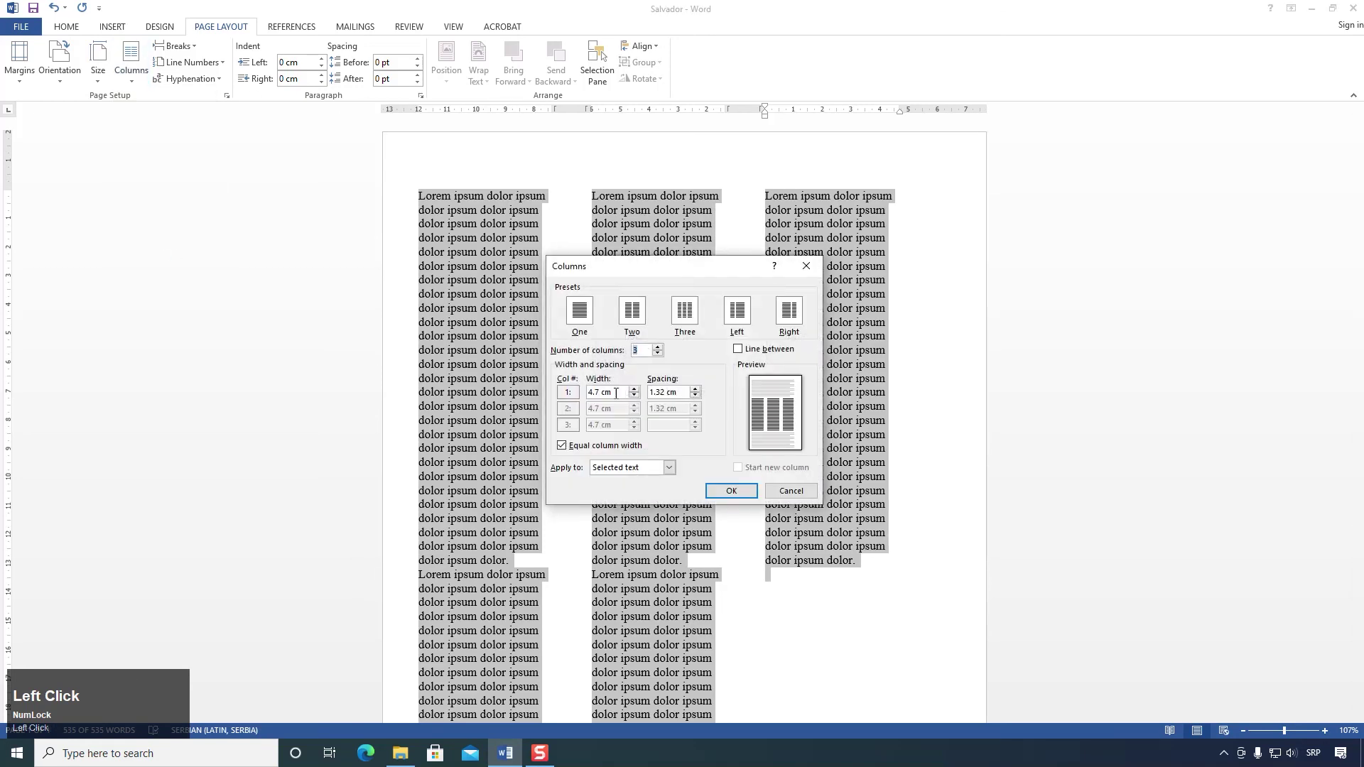
click(634, 390)
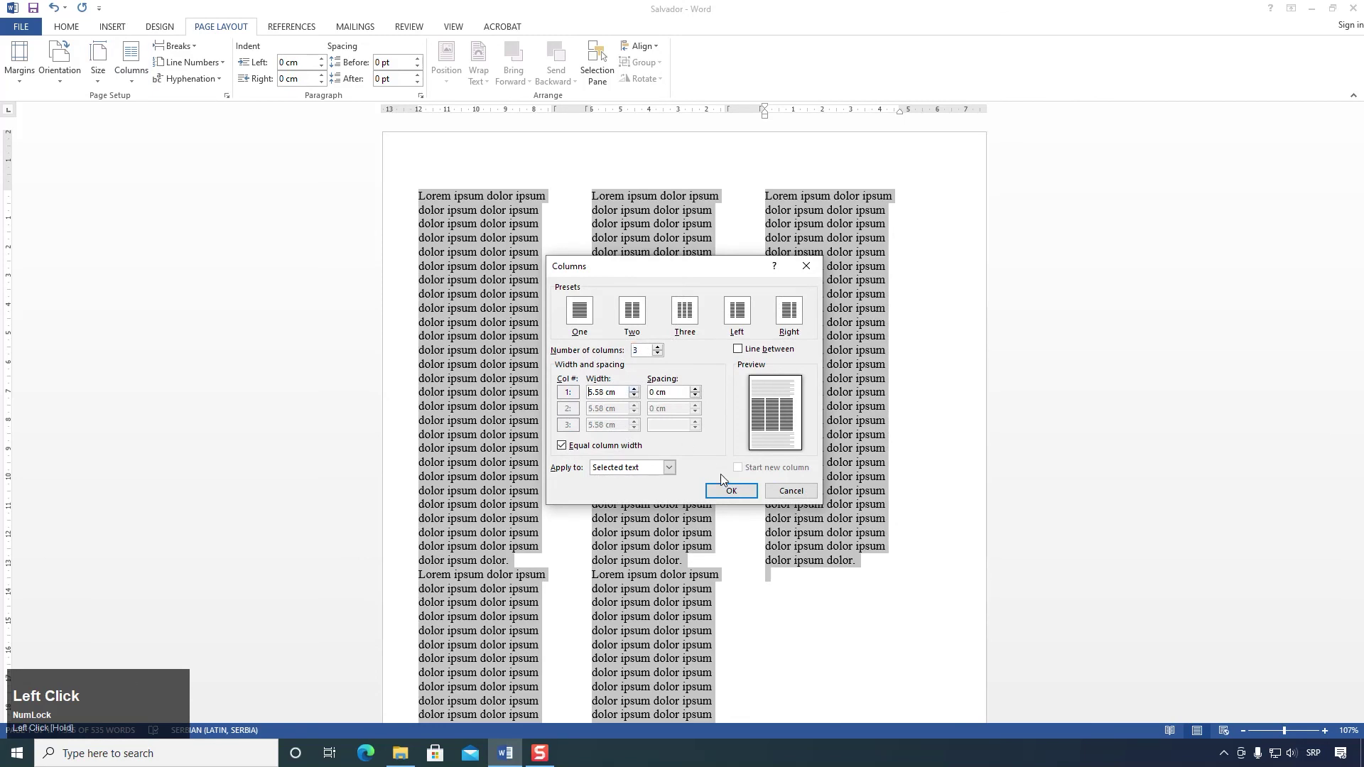
click(726, 493)
click(734, 278)
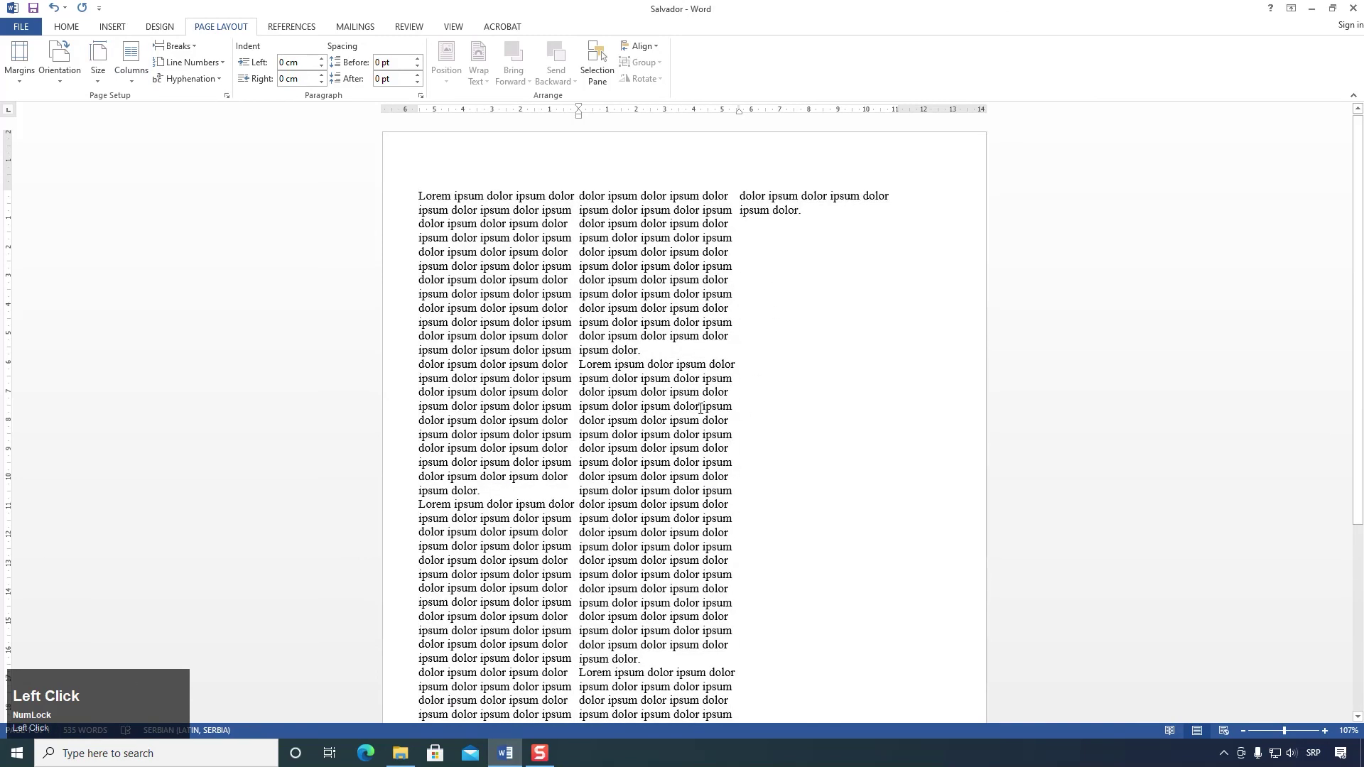
scroll(706, 420, down, 5)
scroll(711, 416, up, 5)
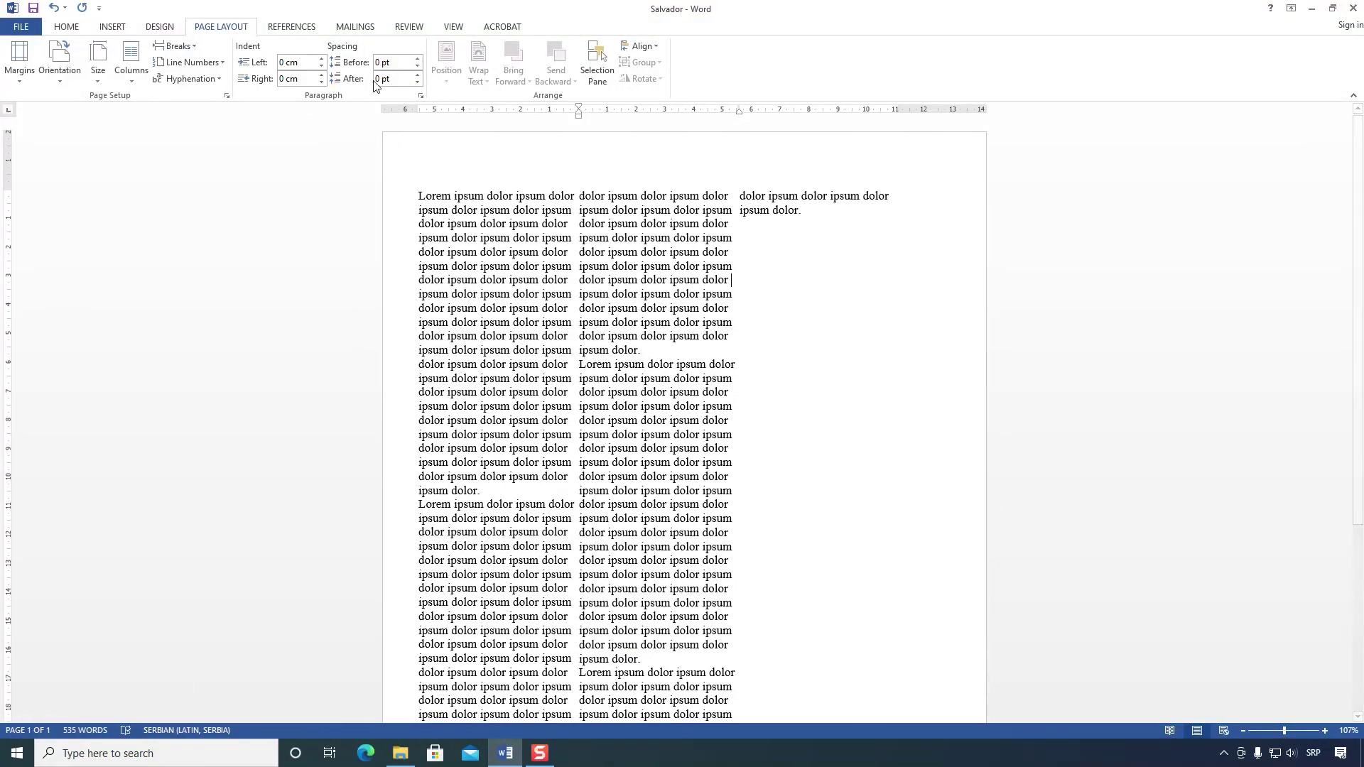
Step: Select the whole text and increase its left indent to 1.6 cm
click(516, 244)
key(ctrl+a)
click(321, 59)
click(322, 59)
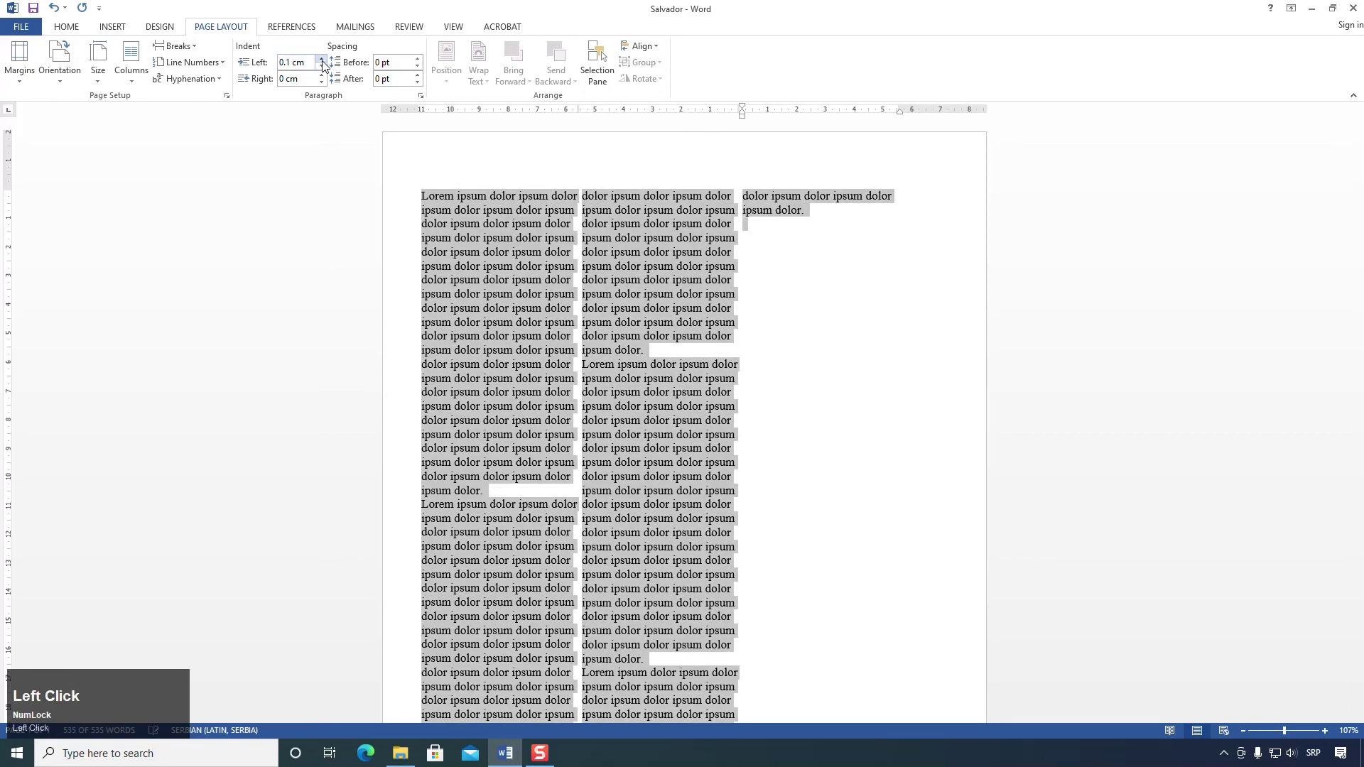
click(321, 59)
click(321, 59)
click(321, 59)
click(321, 59)
click(322, 60)
click(322, 60)
click(322, 60)
click(322, 61)
click(322, 61)
click(322, 60)
click(322, 60)
click(322, 61)
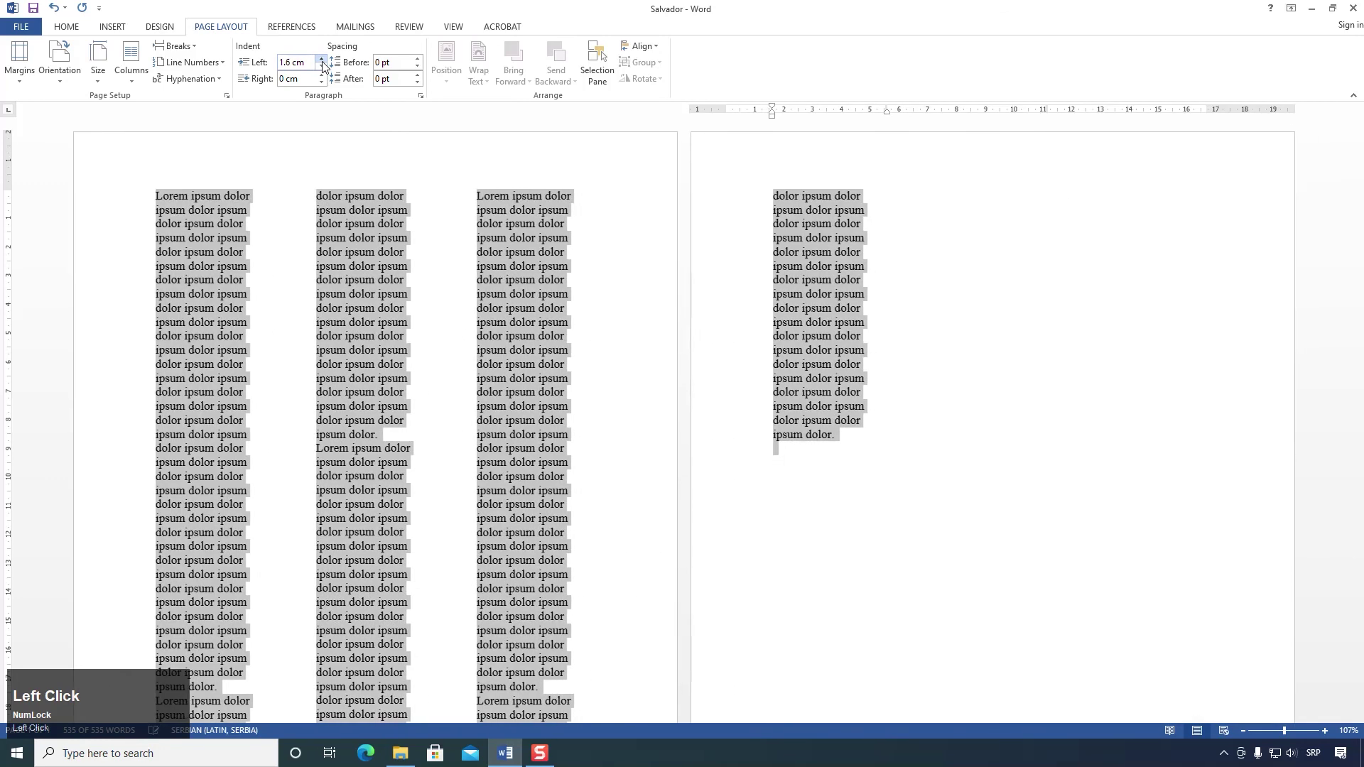
Step: Reduce the left indent of the selected text to 0.7 cm and set the right indent to 0.1 cm
click(321, 67)
click(321, 67)
click(321, 67)
click(321, 67)
click(321, 67)
click(321, 66)
click(321, 67)
click(321, 66)
click(321, 74)
click(321, 66)
click(321, 66)
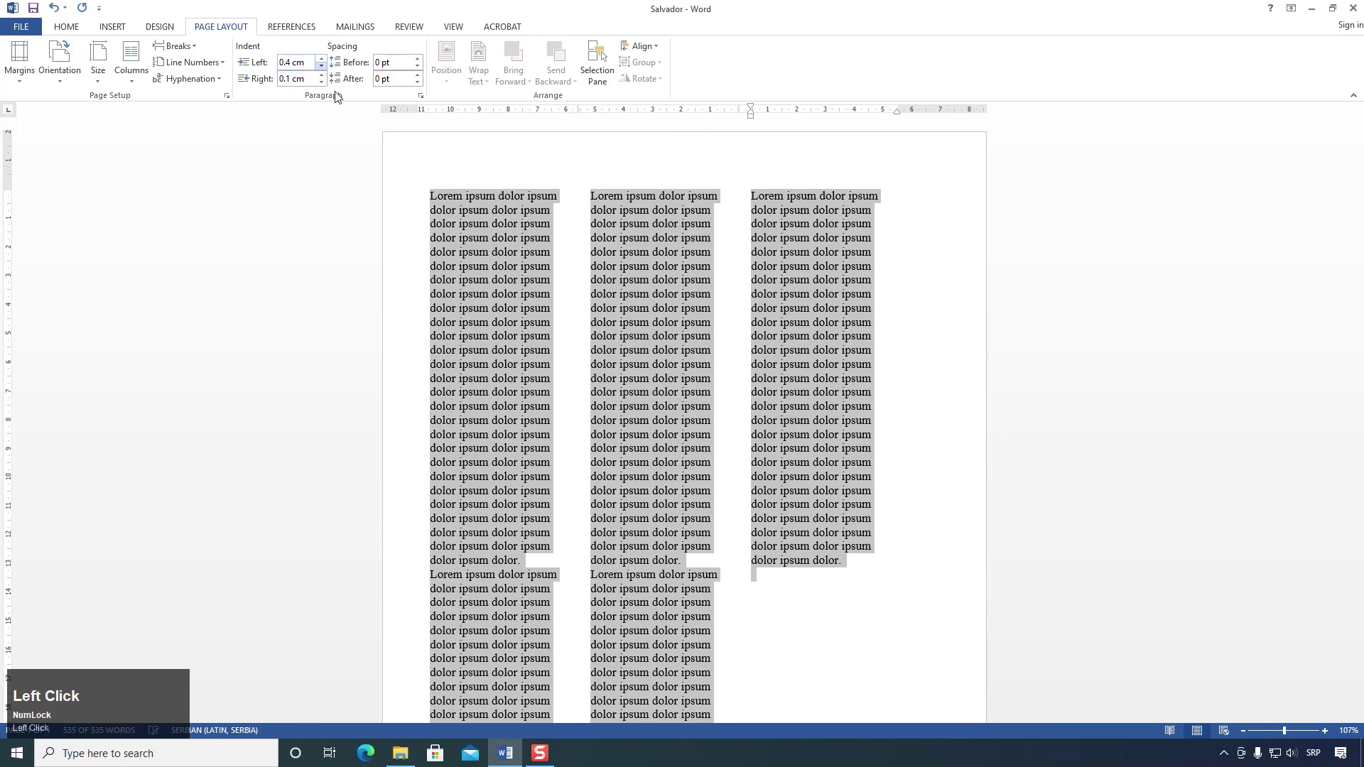
click(321, 59)
click(321, 59)
click(322, 59)
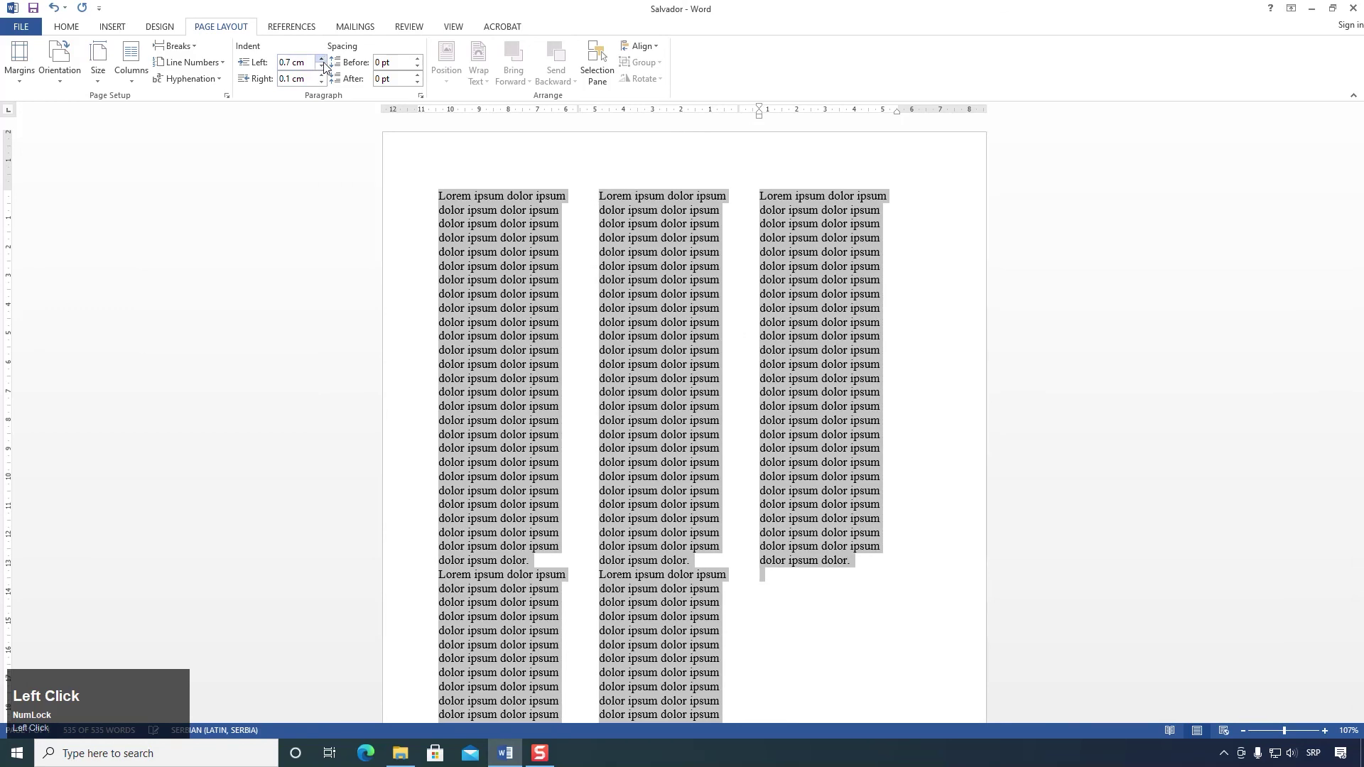
Step: Set the right indent of the selected text to 1.3 cm
click(321, 74)
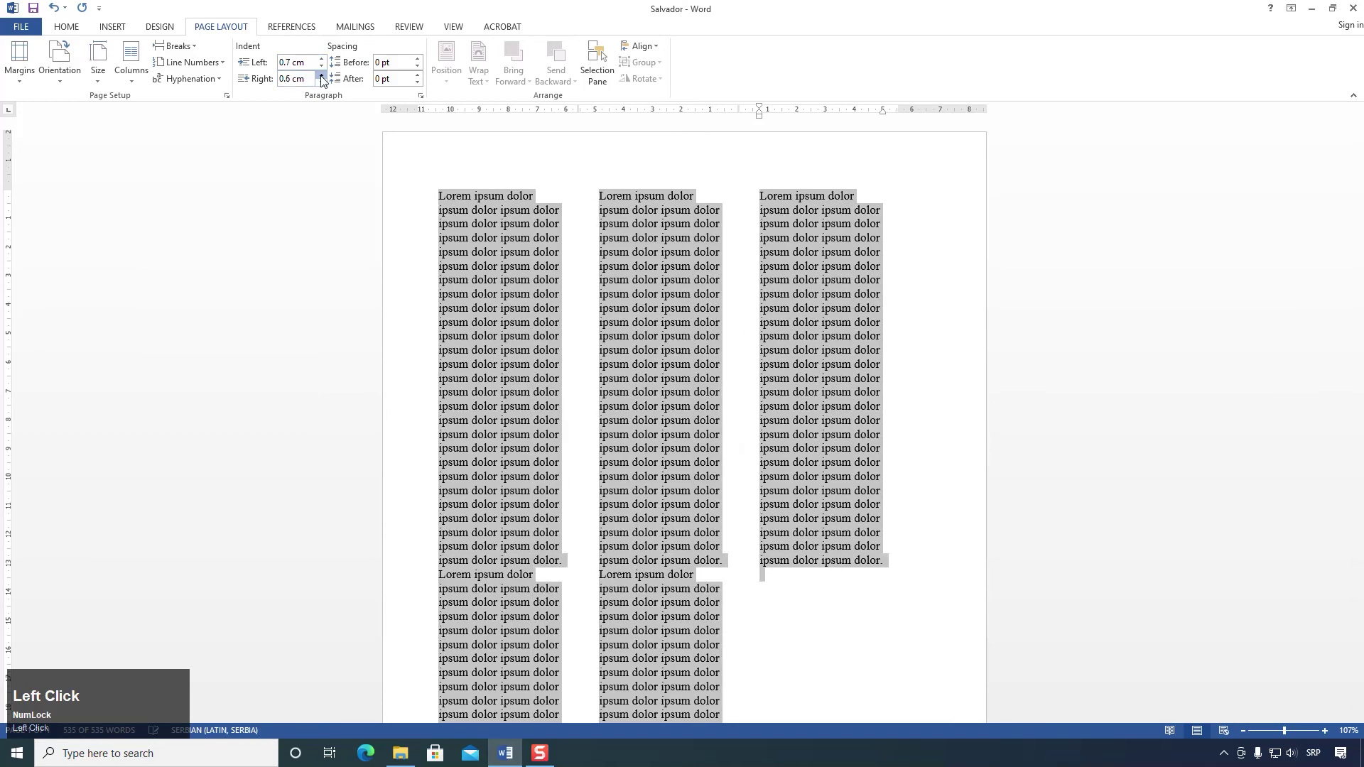
click(321, 74)
click(322, 75)
click(321, 75)
click(322, 82)
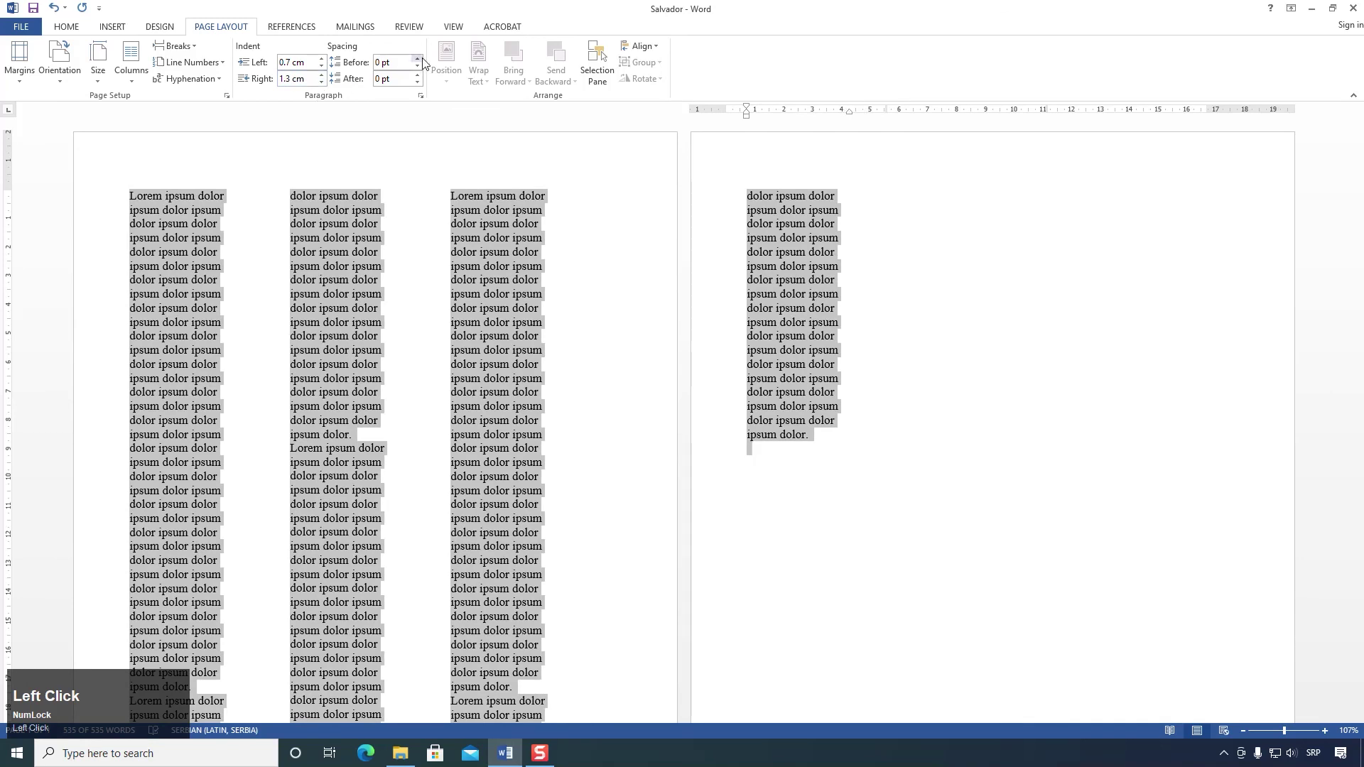
Step: Set the paragraph spacing of the selected text to 36 pt before and 72 pt after
click(418, 59)
click(418, 59)
click(418, 59)
click(418, 58)
click(418, 58)
click(418, 58)
click(418, 74)
click(417, 75)
click(418, 75)
click(418, 75)
click(417, 75)
click(418, 74)
click(418, 75)
click(417, 75)
click(418, 75)
click(418, 75)
click(418, 75)
click(418, 74)
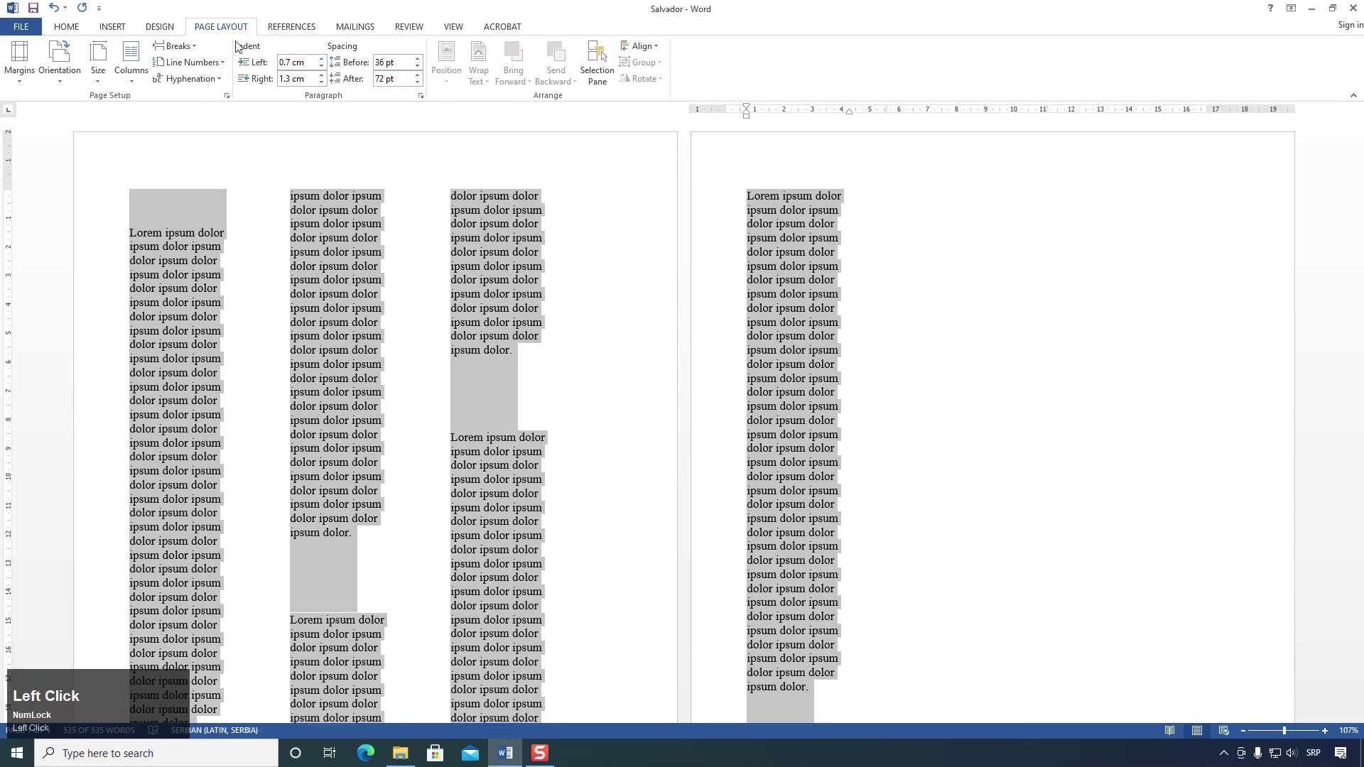
Step: Check the indentation and spacing values in the full paragraph settings, leave them unchanged and return to the page layout options
click(77, 33)
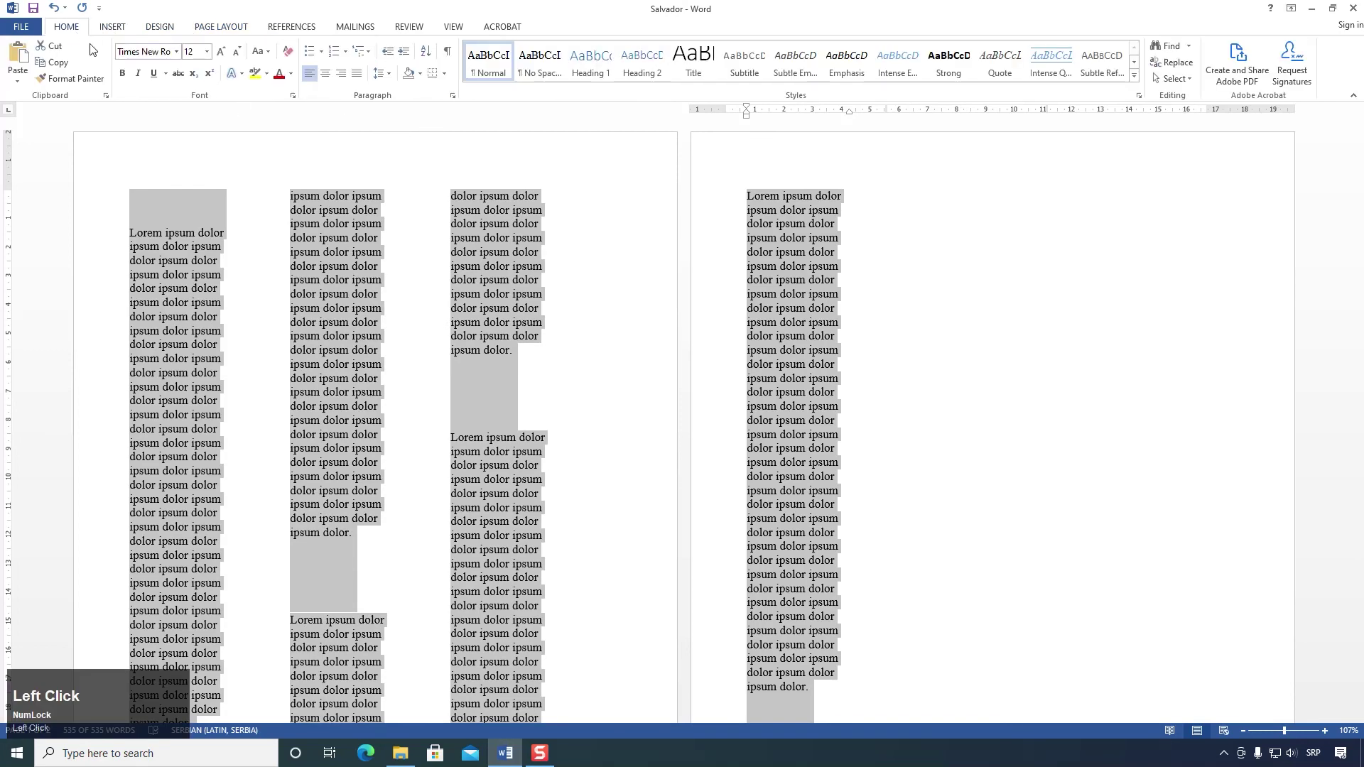
click(452, 96)
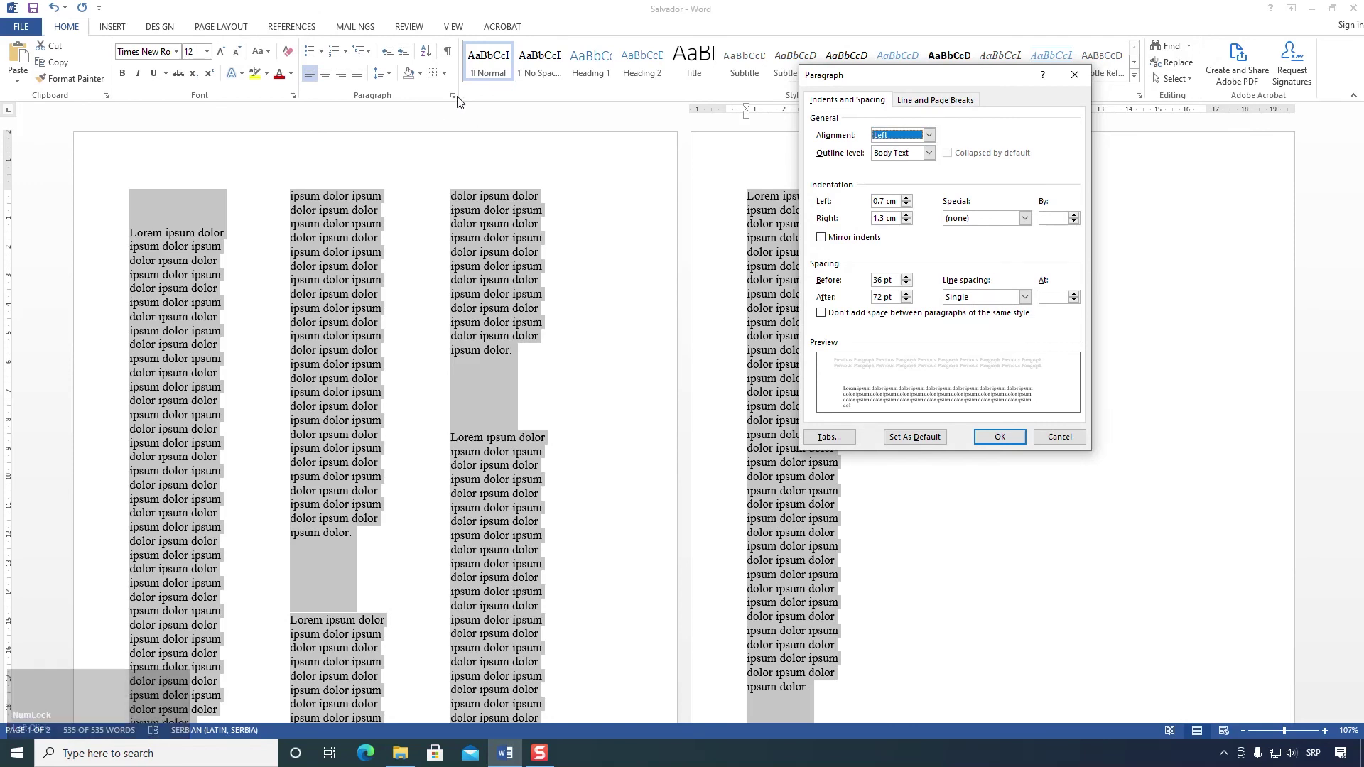
drag(945, 83, 756, 210)
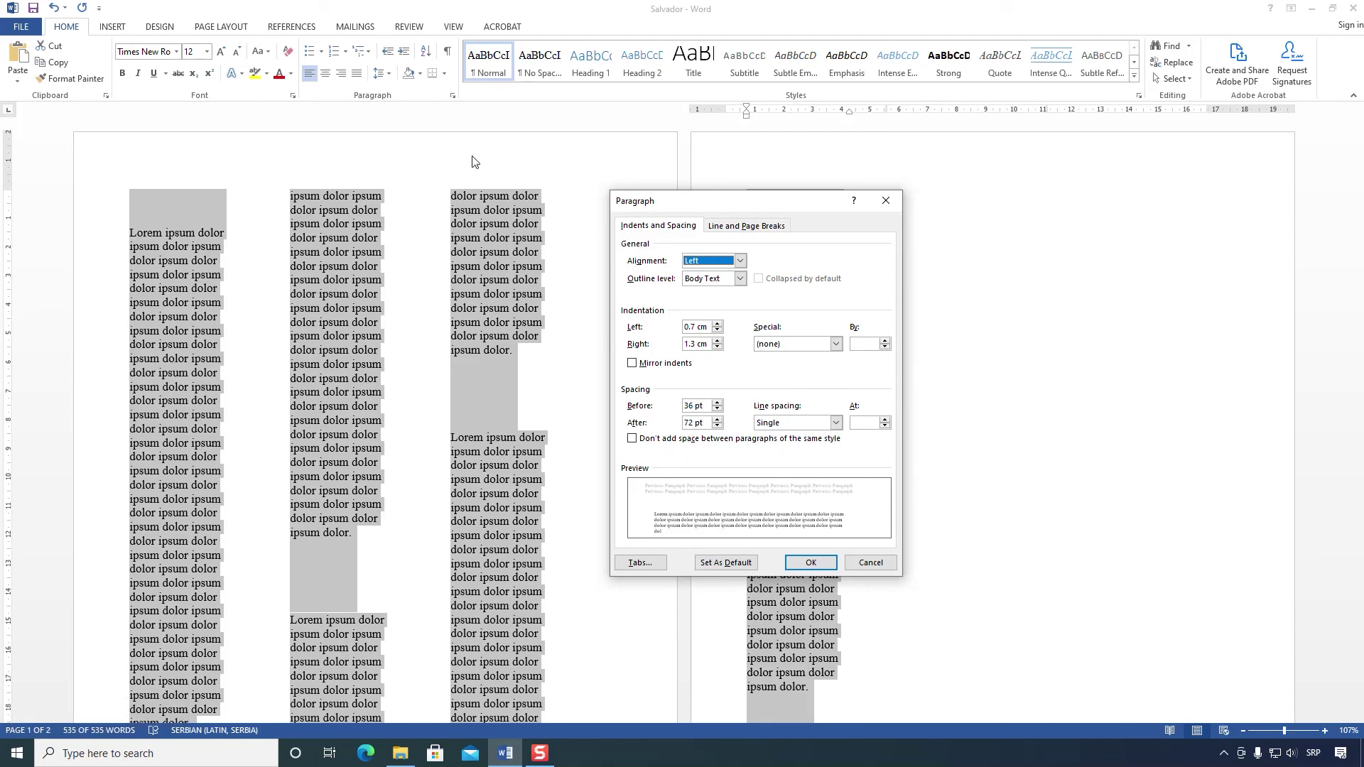
click(890, 207)
click(221, 26)
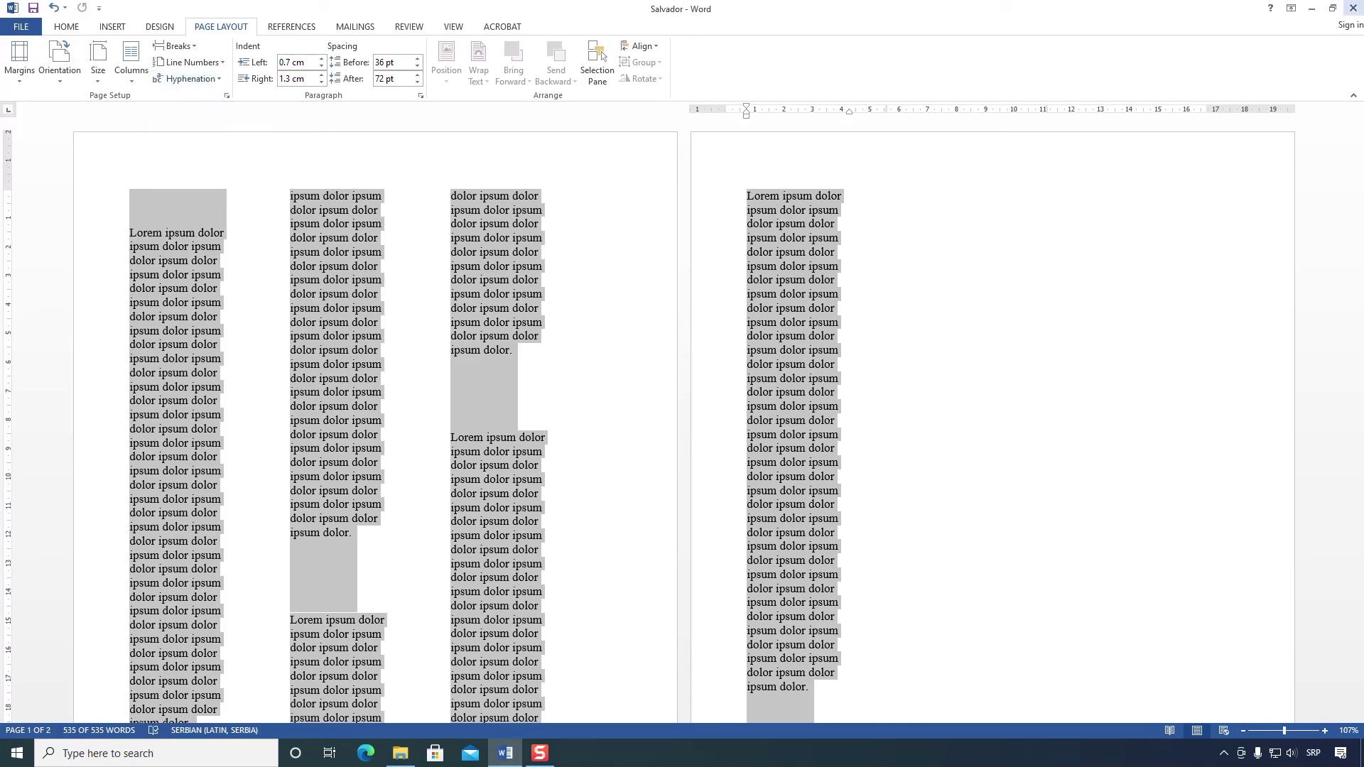
Step: Close the Salvador document without saving the changes and close the Zadatak 2 folder
click(1353, 9)
click(673, 404)
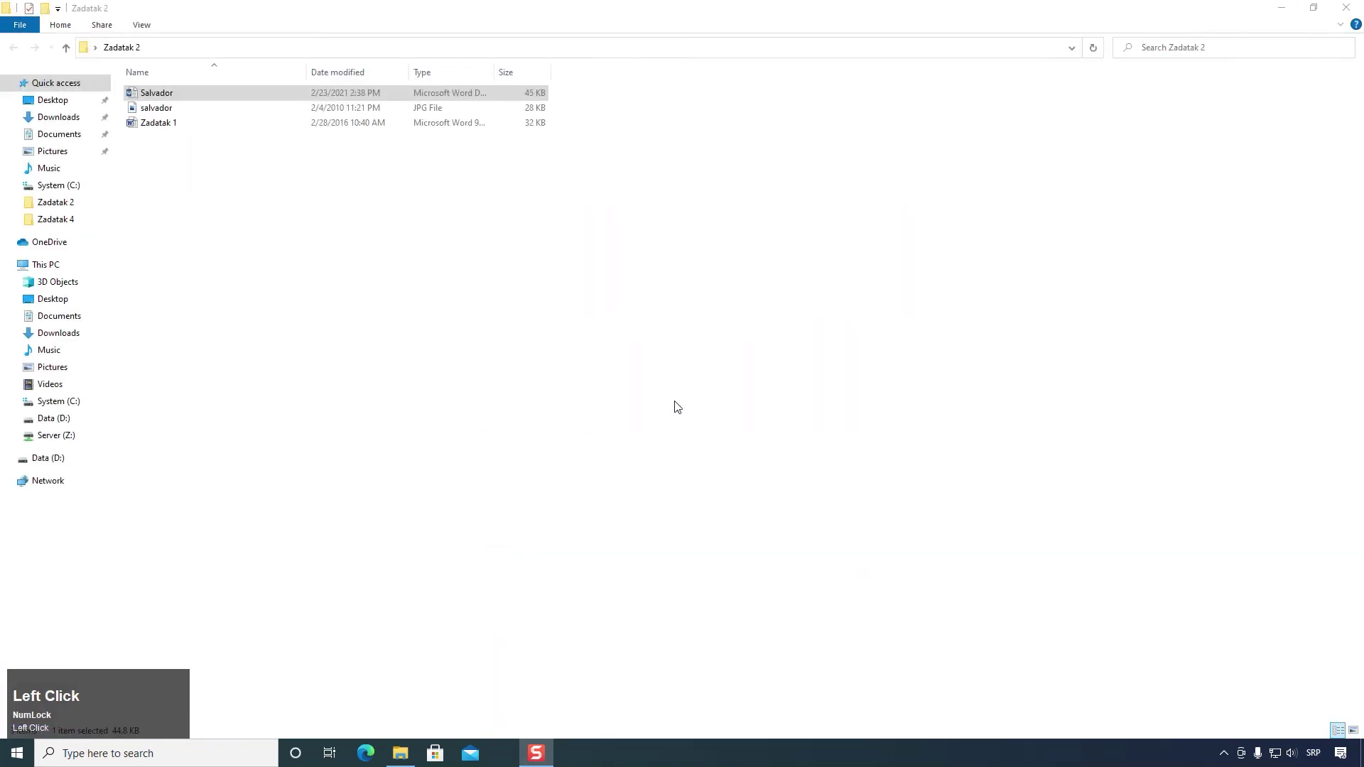
click(1353, 9)
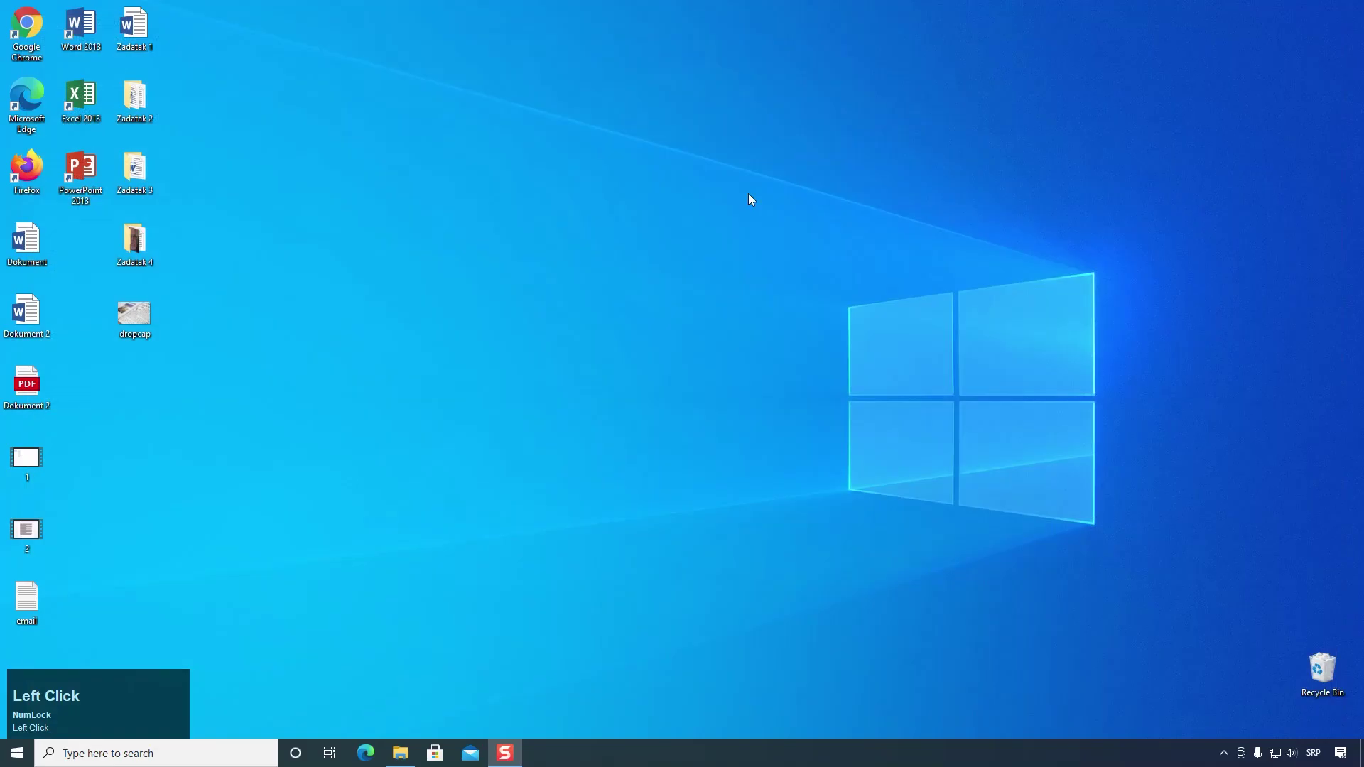
Step: Open the Zadatak 3 document from the Zadatak 3 folder on the desktop
double_click(143, 170)
click(156, 94)
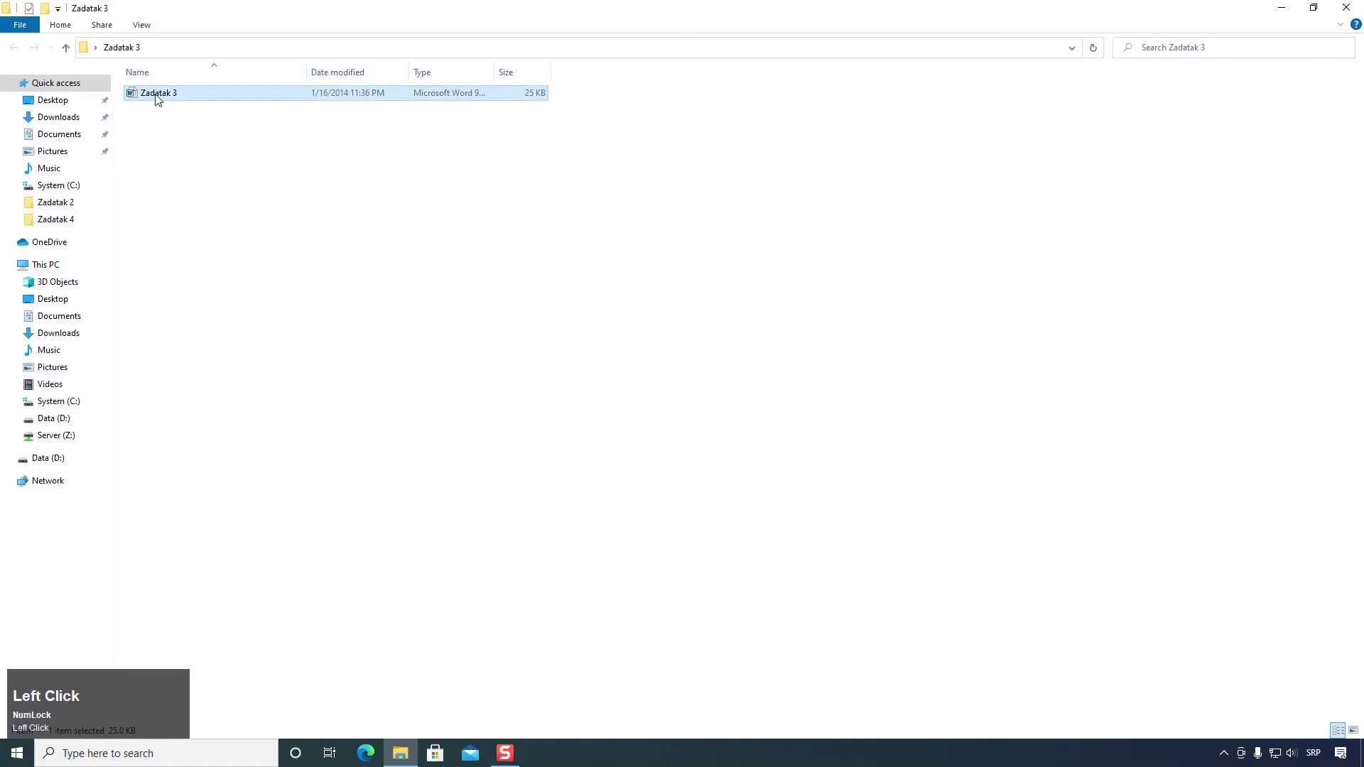
double_click(167, 100)
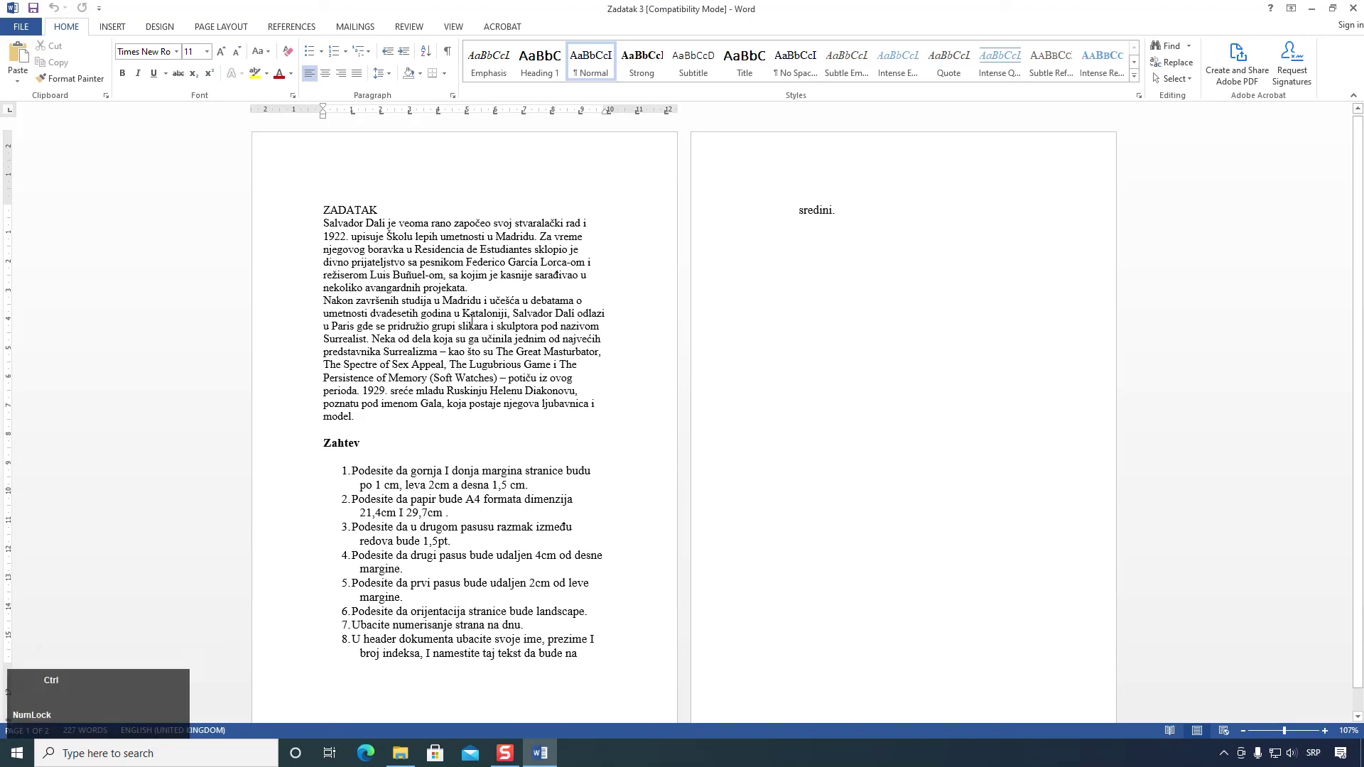
Step: Set custom page margins for the whole document: top and bottom 1 cm, left 2 cm, right 1.5 cm
key(ctrl+a)
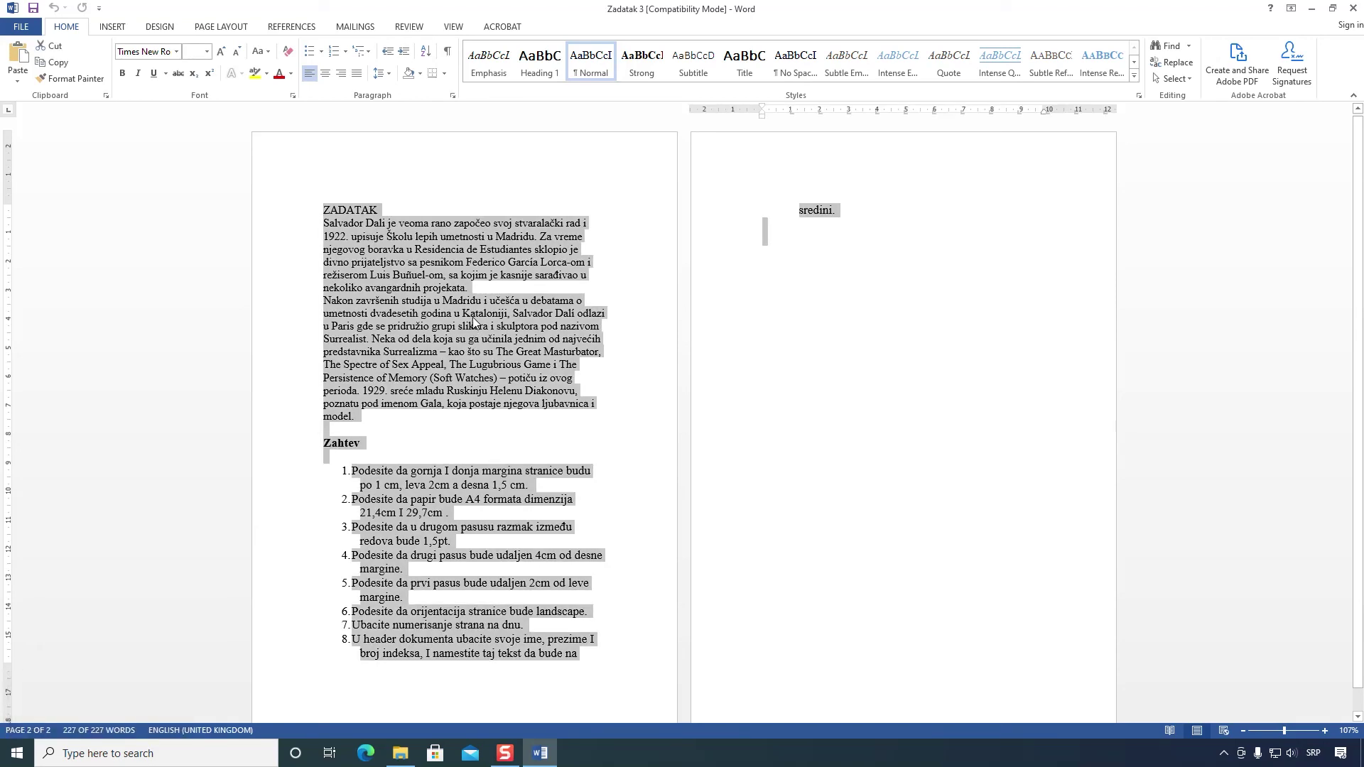
click(226, 28)
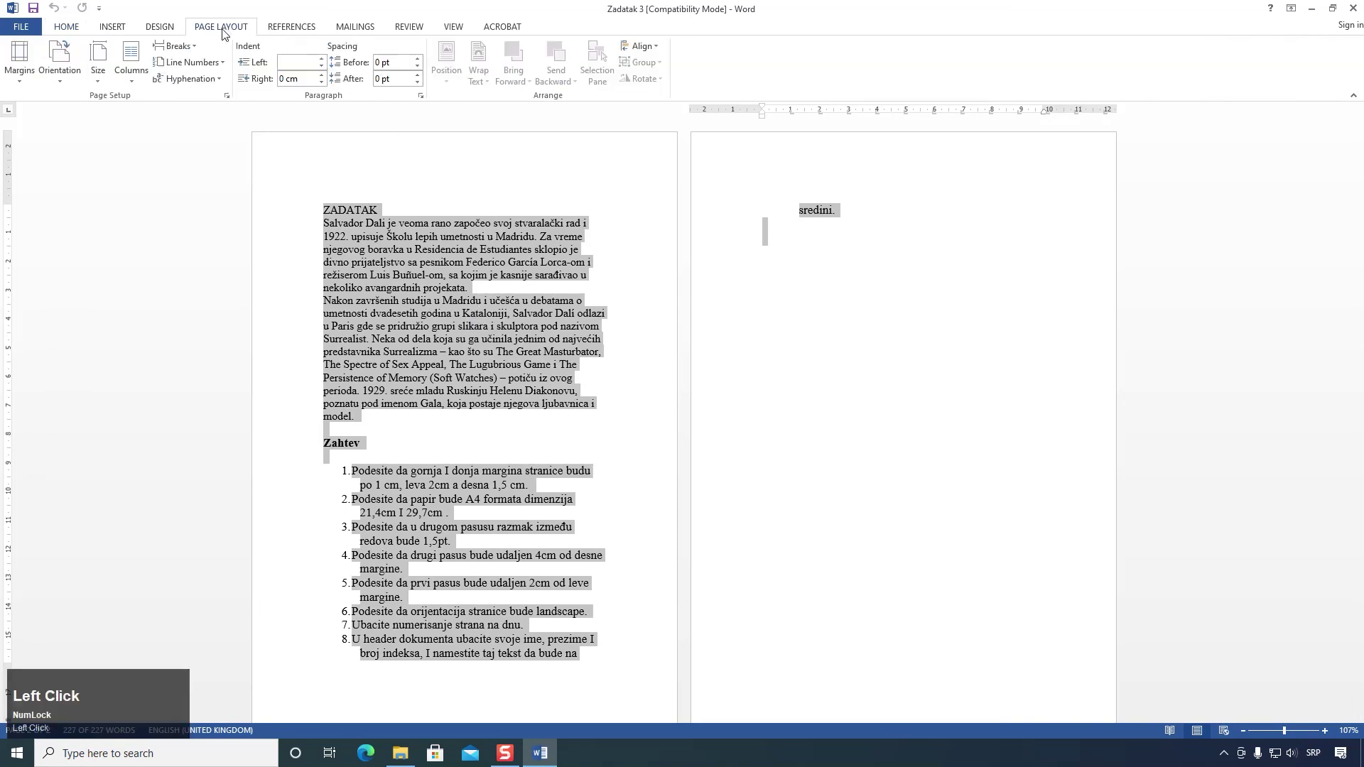
click(19, 61)
click(62, 469)
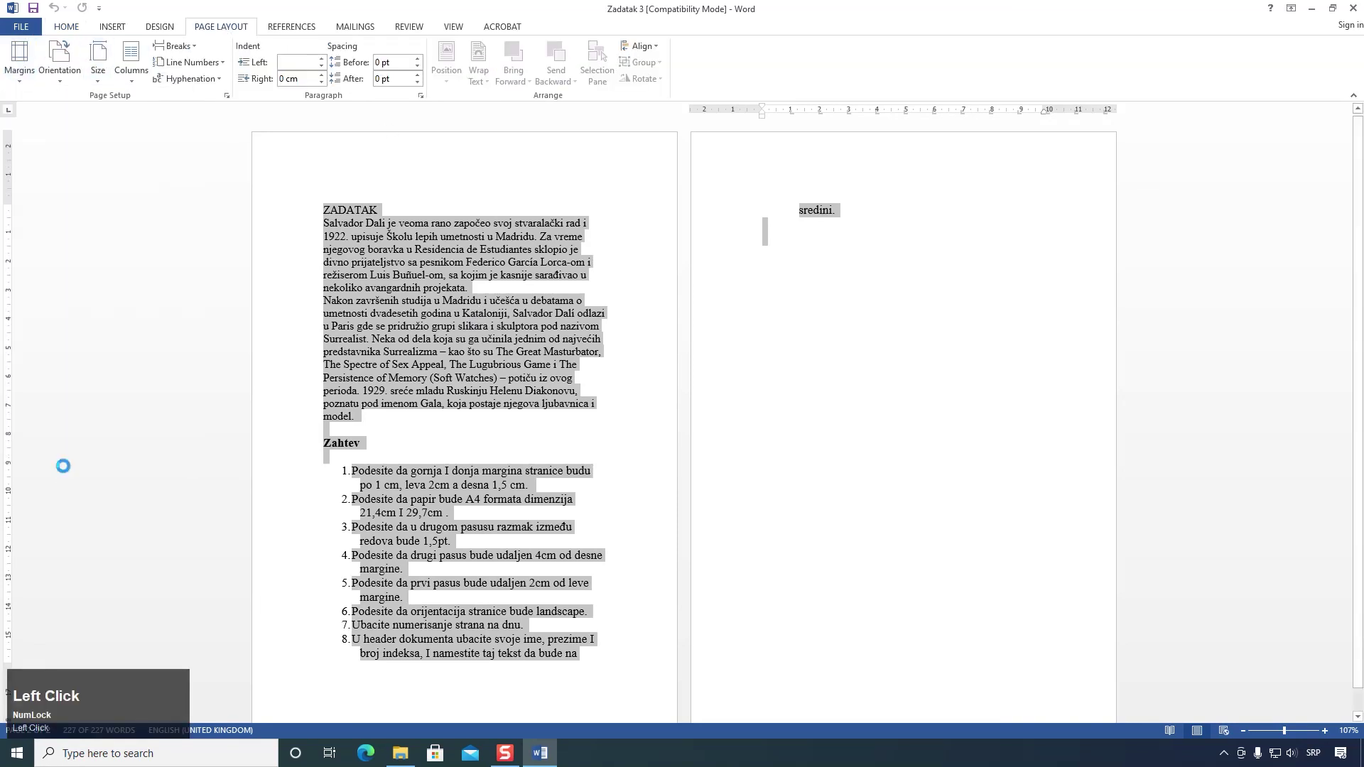
drag(654, 186, 882, 192)
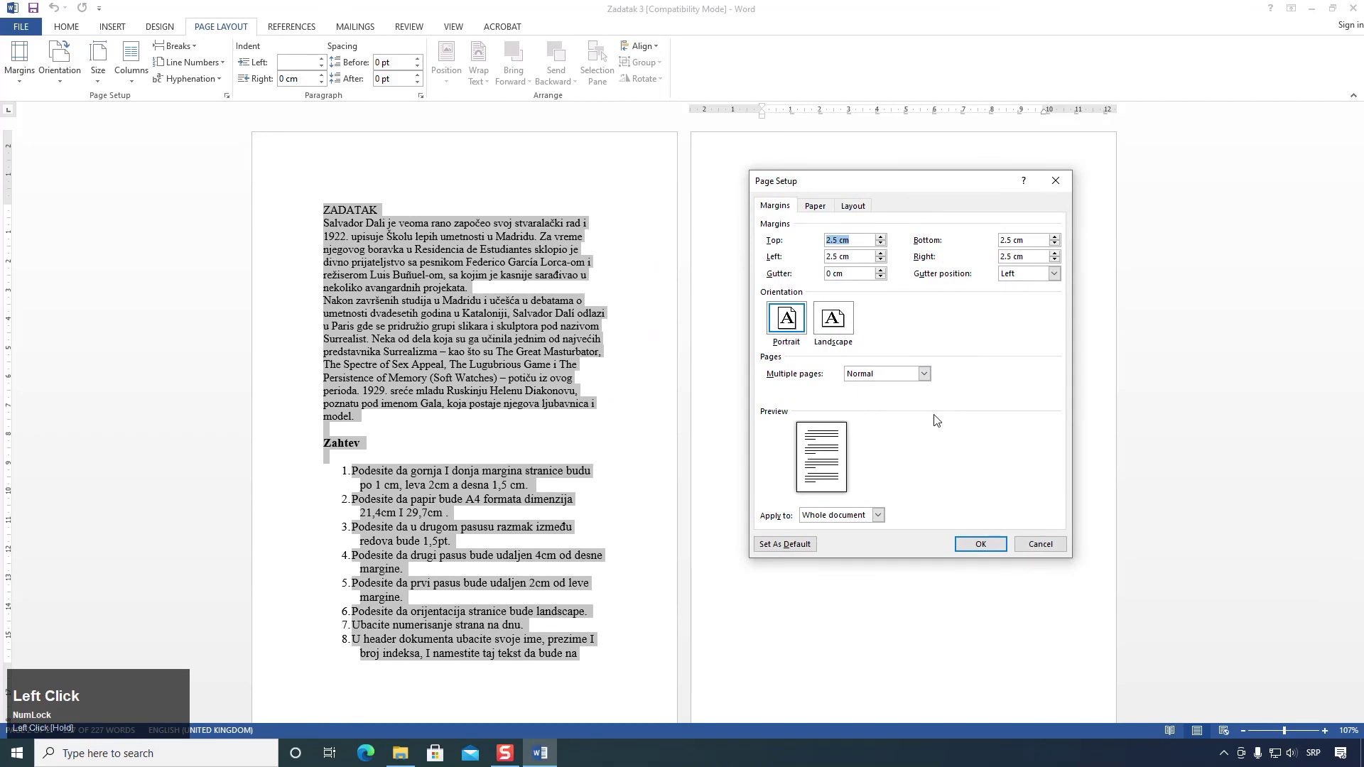
text(1)
key(Tab)
text(1)
key(Tab)
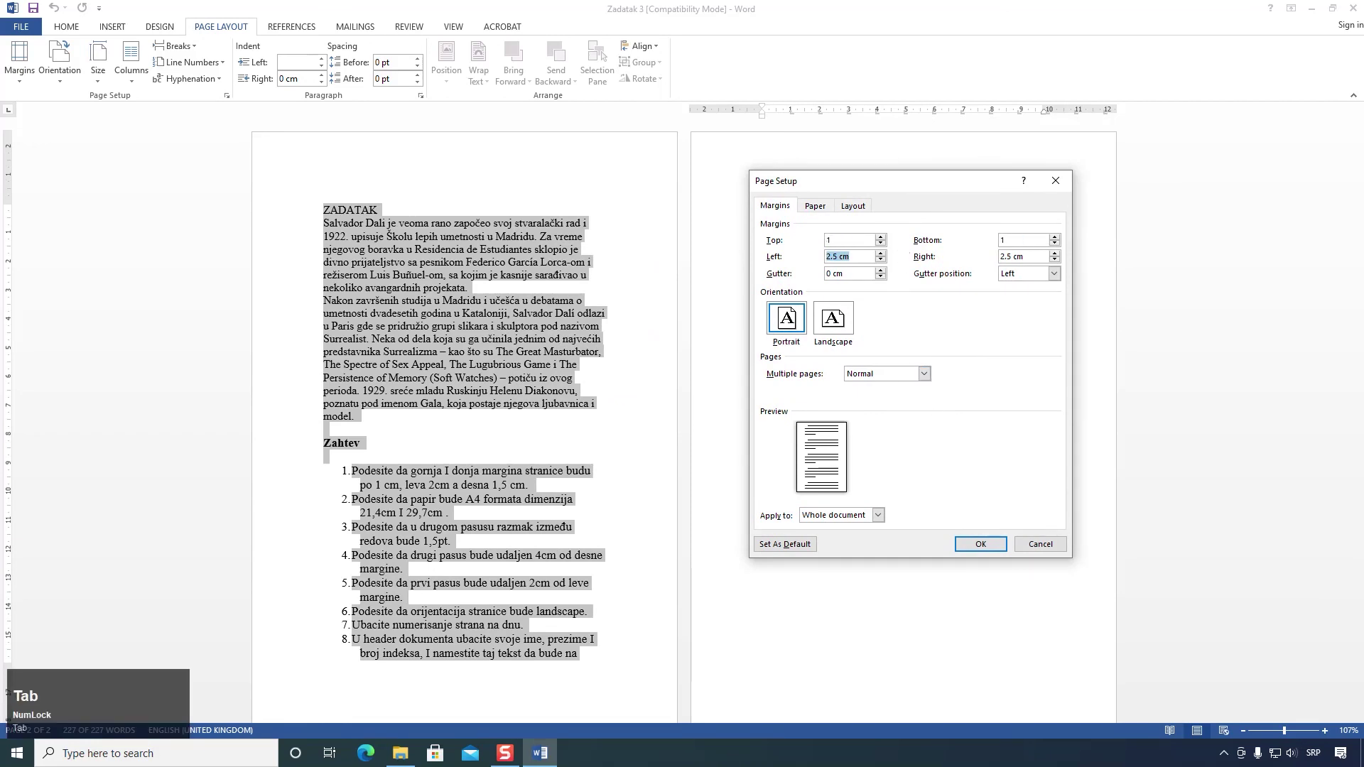
text(2)
key(Tab)
text(1.5)
key(Tab)
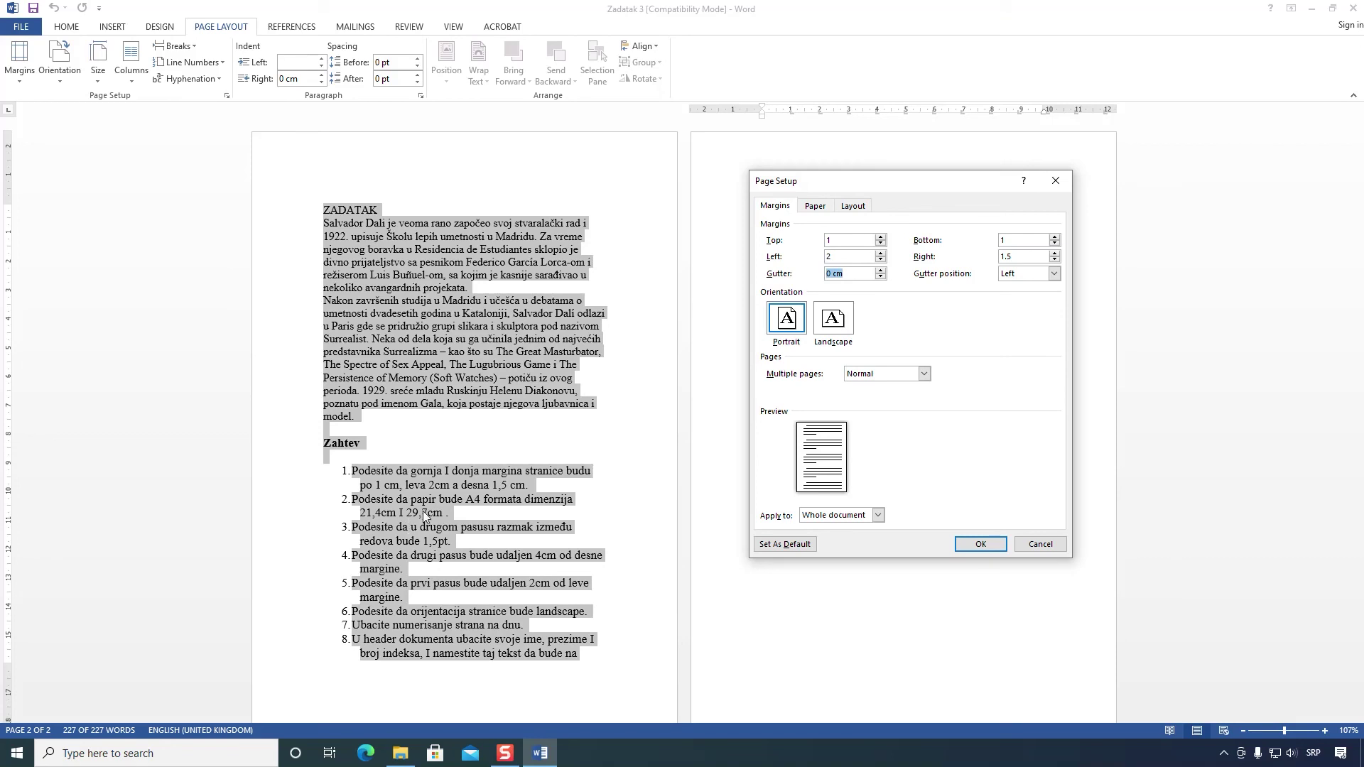
Step: Set the paper size to A4 for the whole document
click(815, 206)
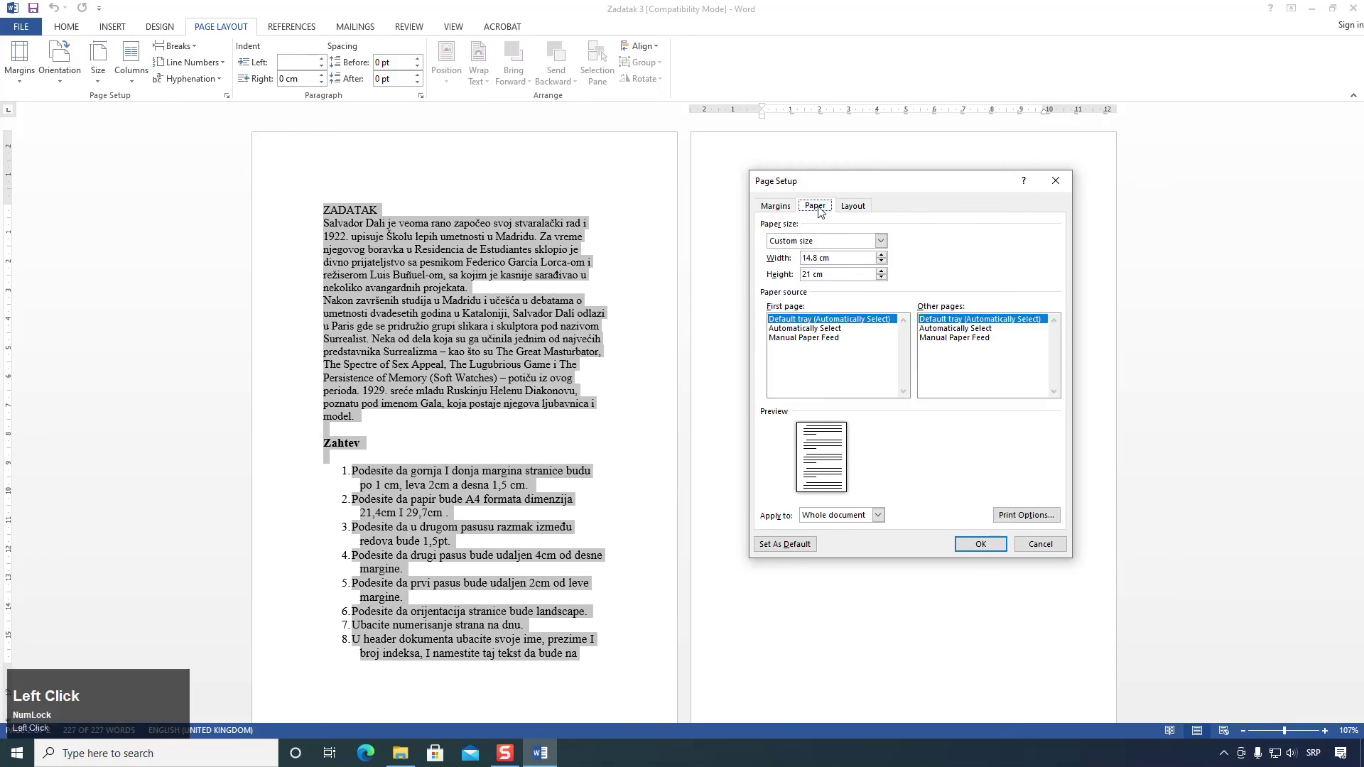
click(775, 245)
drag(881, 283, 887, 269)
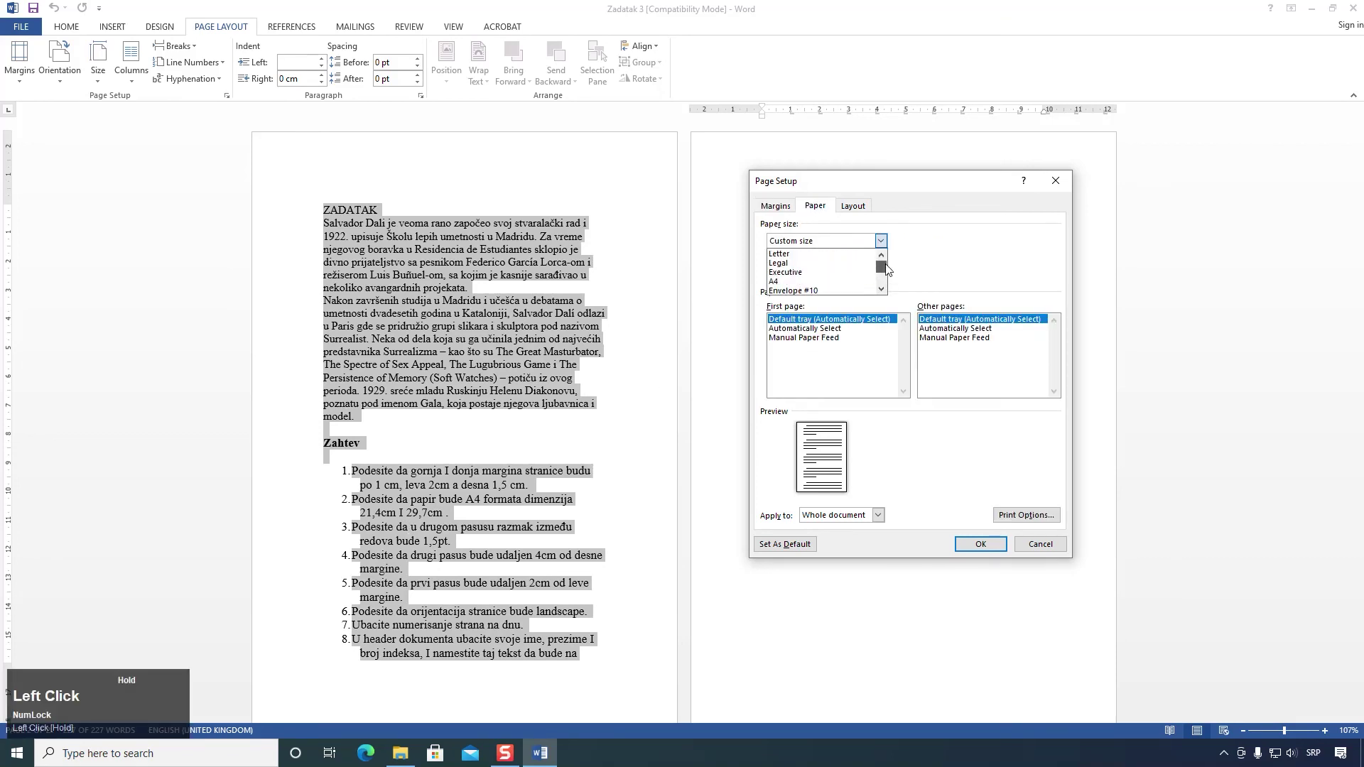
click(781, 281)
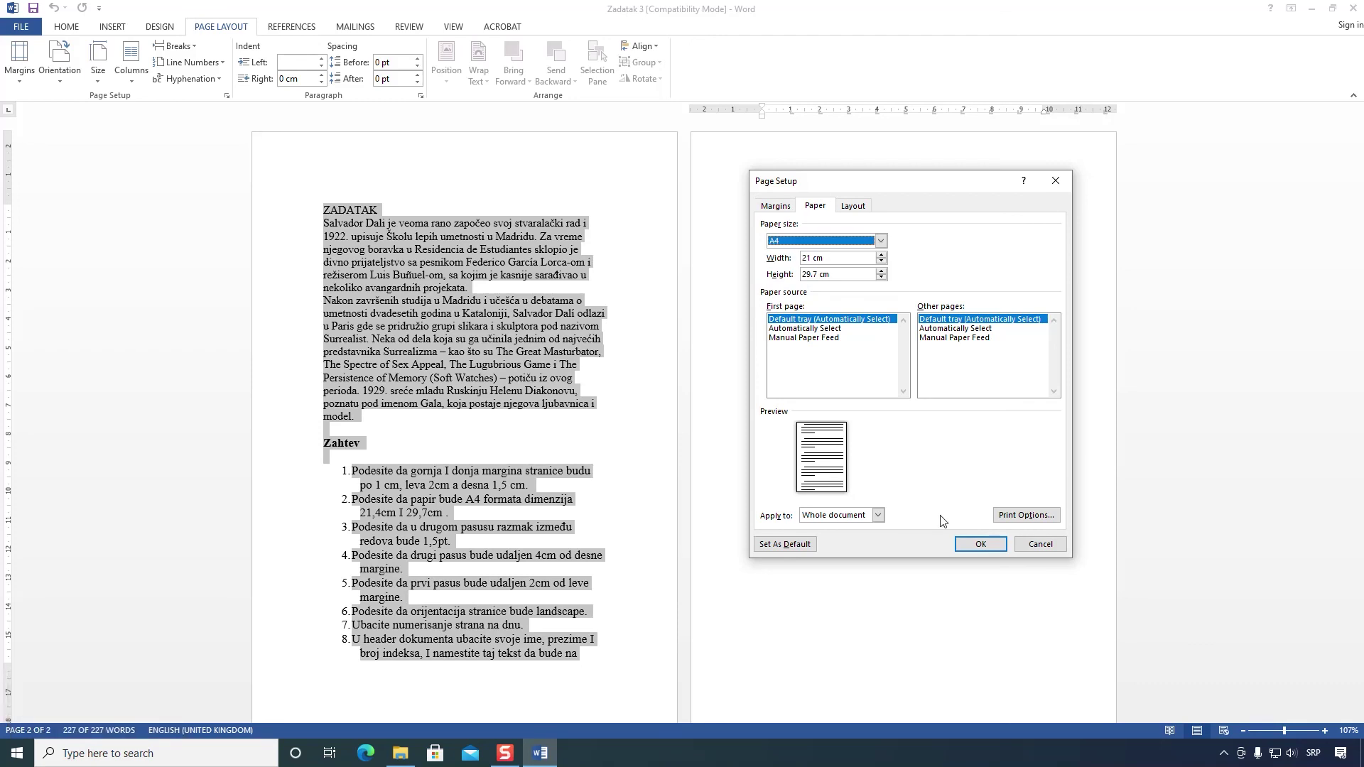
click(977, 544)
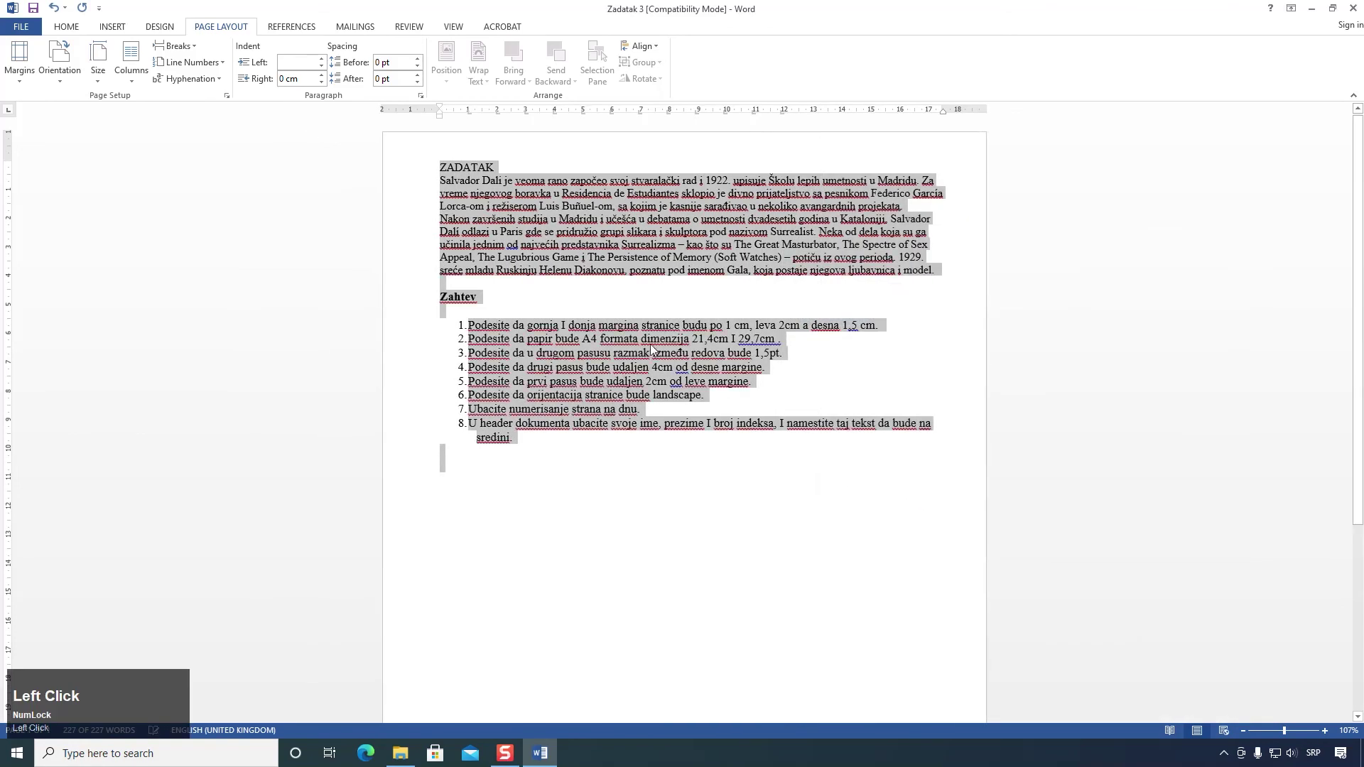
click(651, 340)
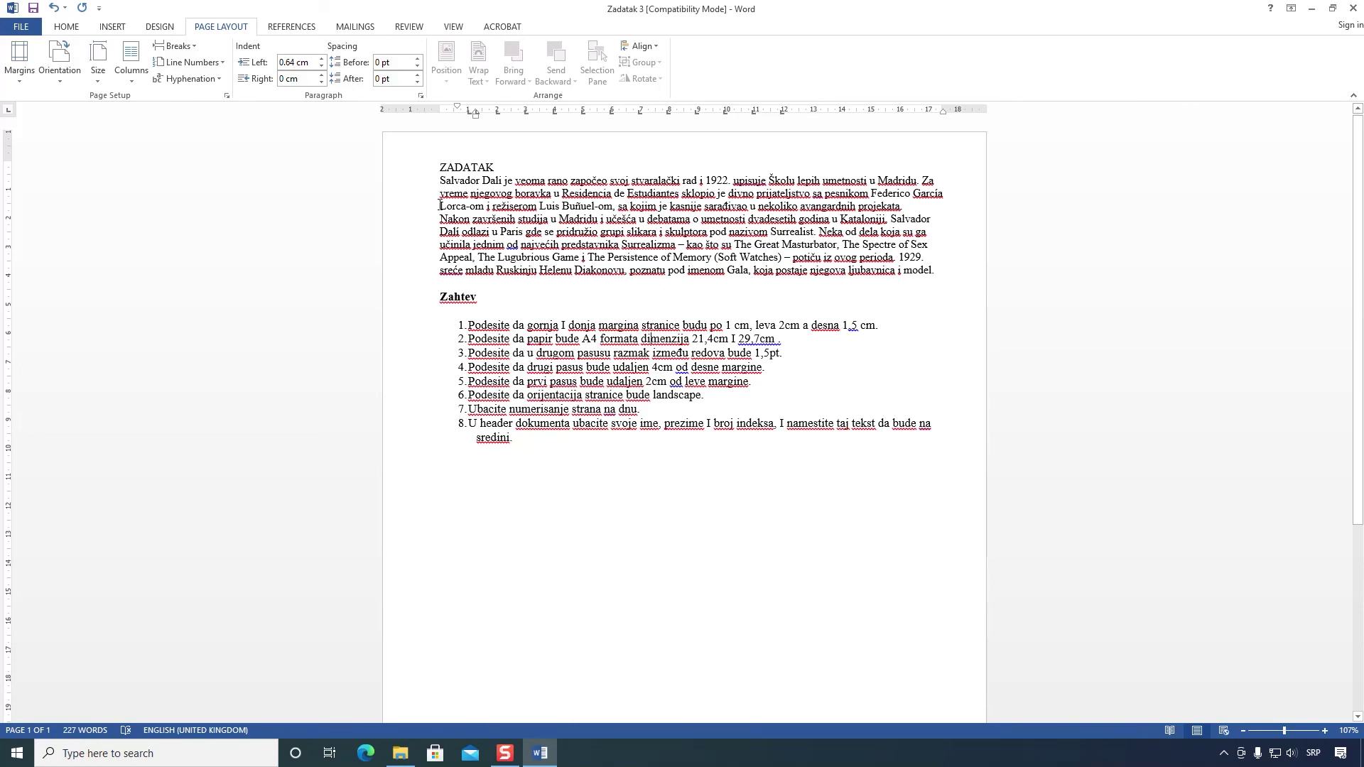
Step: Try 18 pt spacing after each of the two Salvador Dali paragraphs through the paragraph settings
click(440, 180)
ctrl+scroll(903, 207, up, 3)
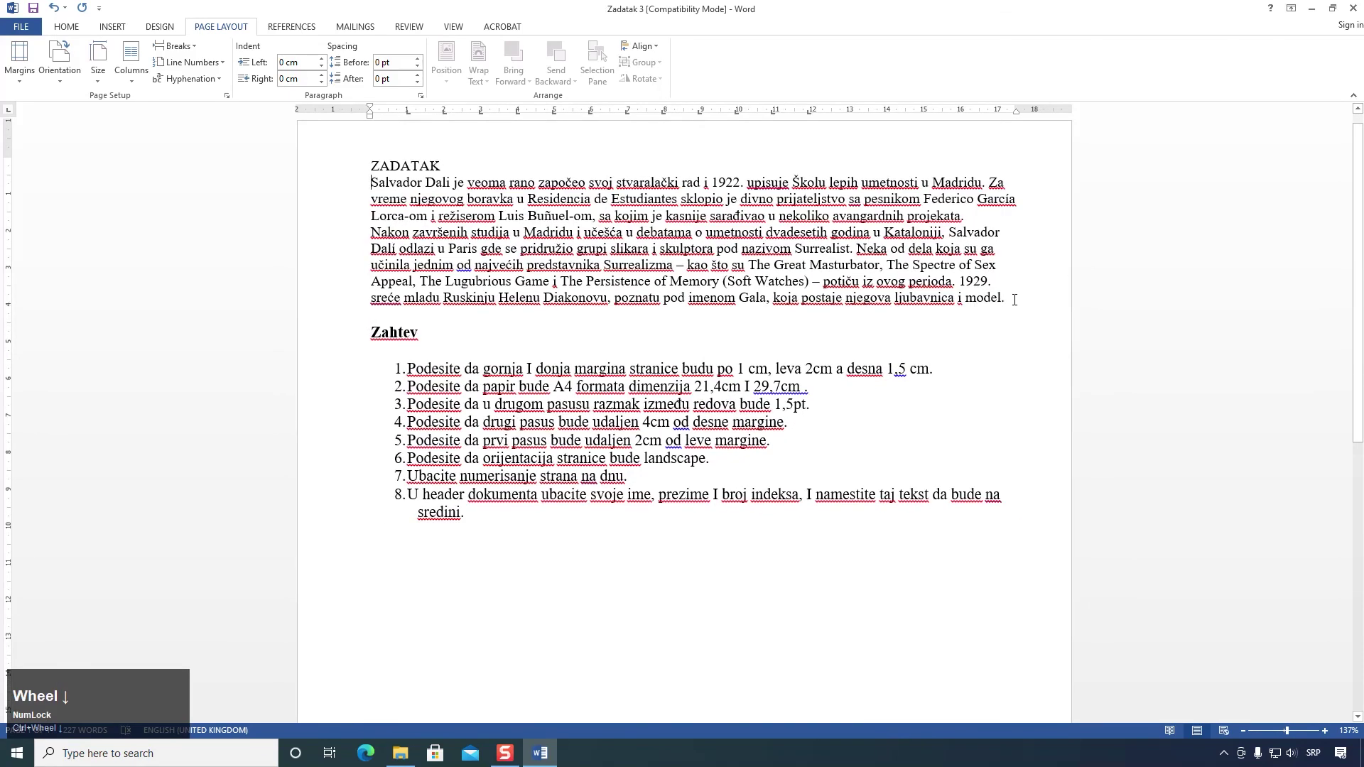
click(967, 216)
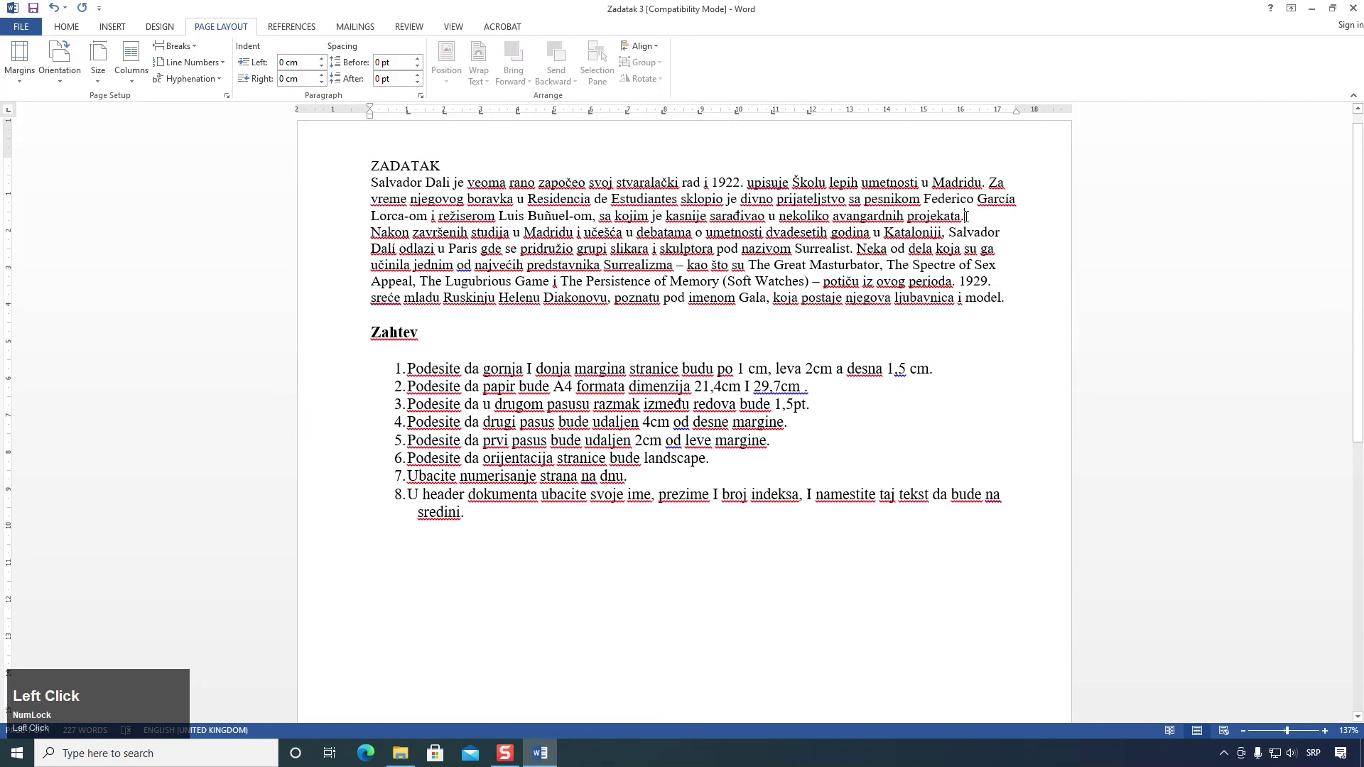
click(371, 232)
drag(960, 295, 371, 182)
click(65, 27)
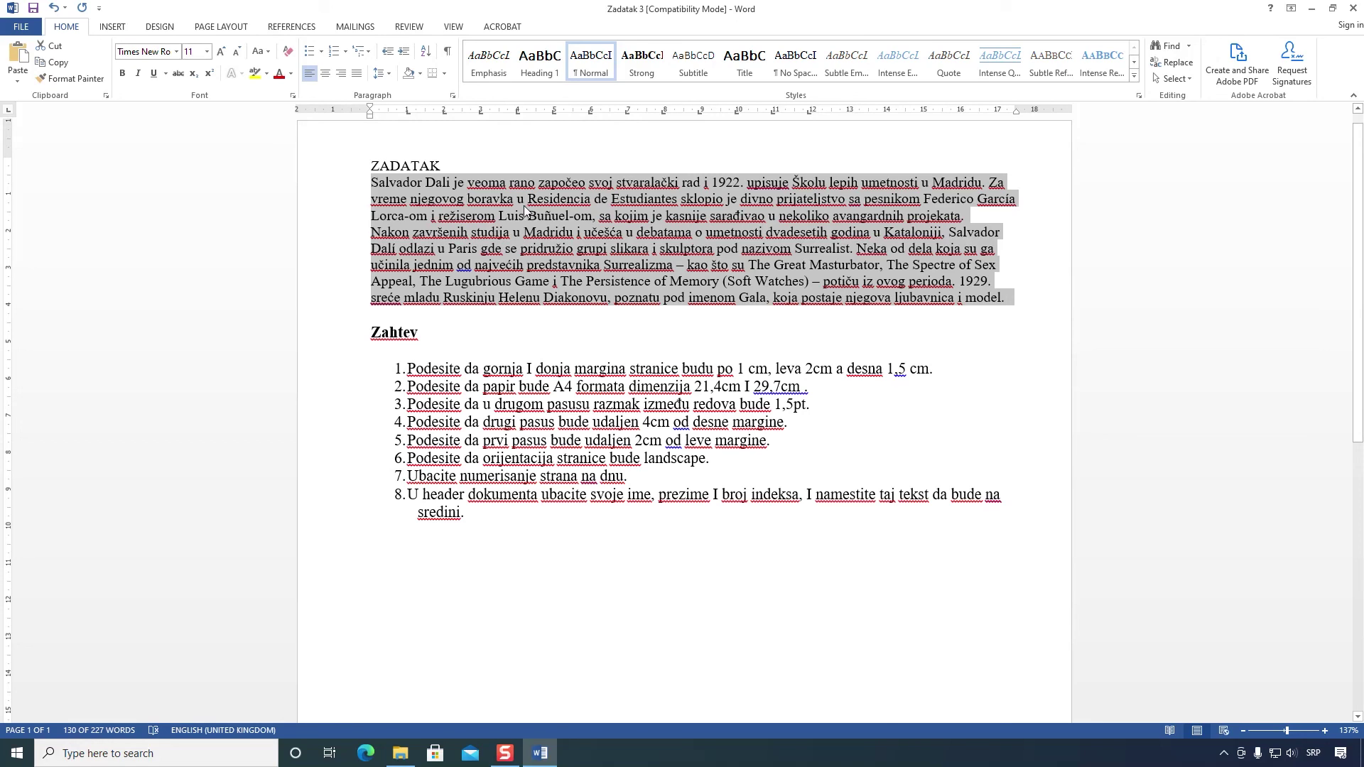
click(453, 95)
drag(741, 194, 987, 199)
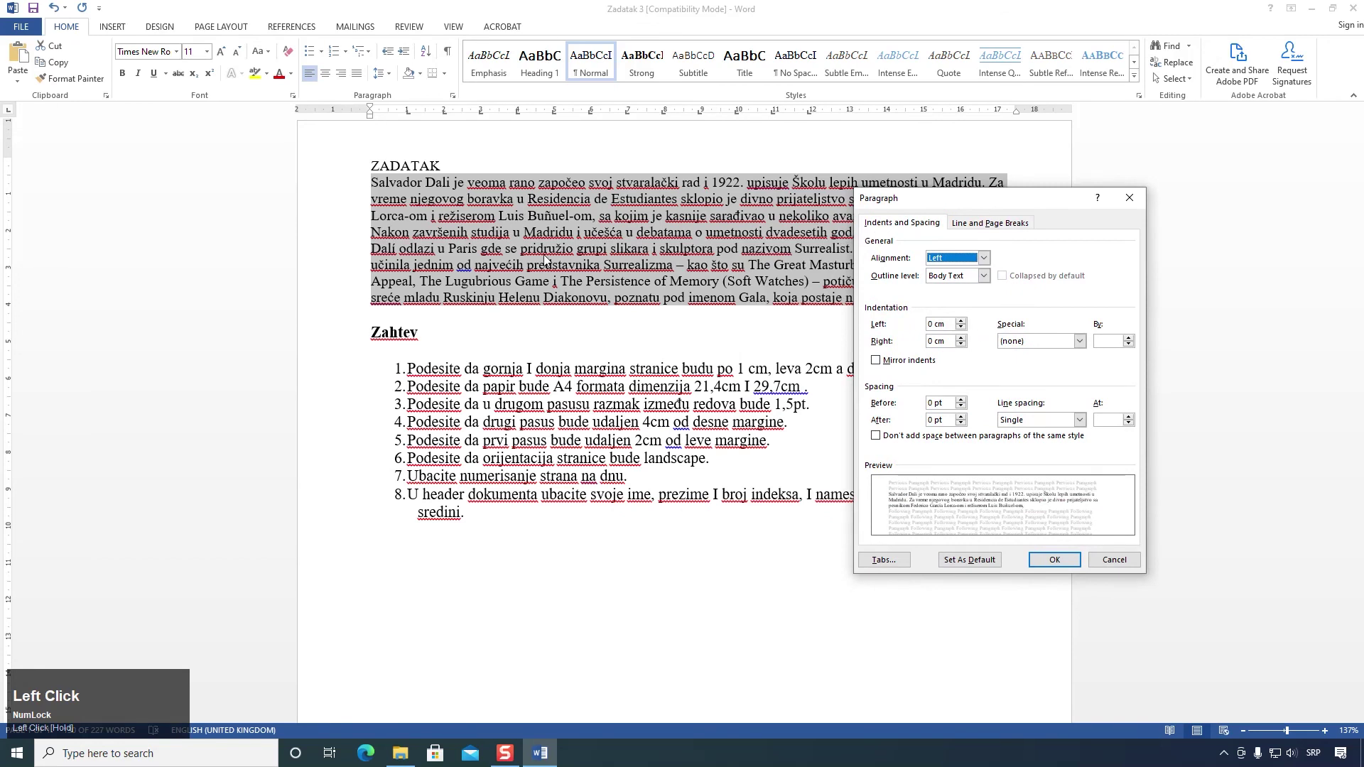
click(965, 417)
click(965, 417)
click(965, 417)
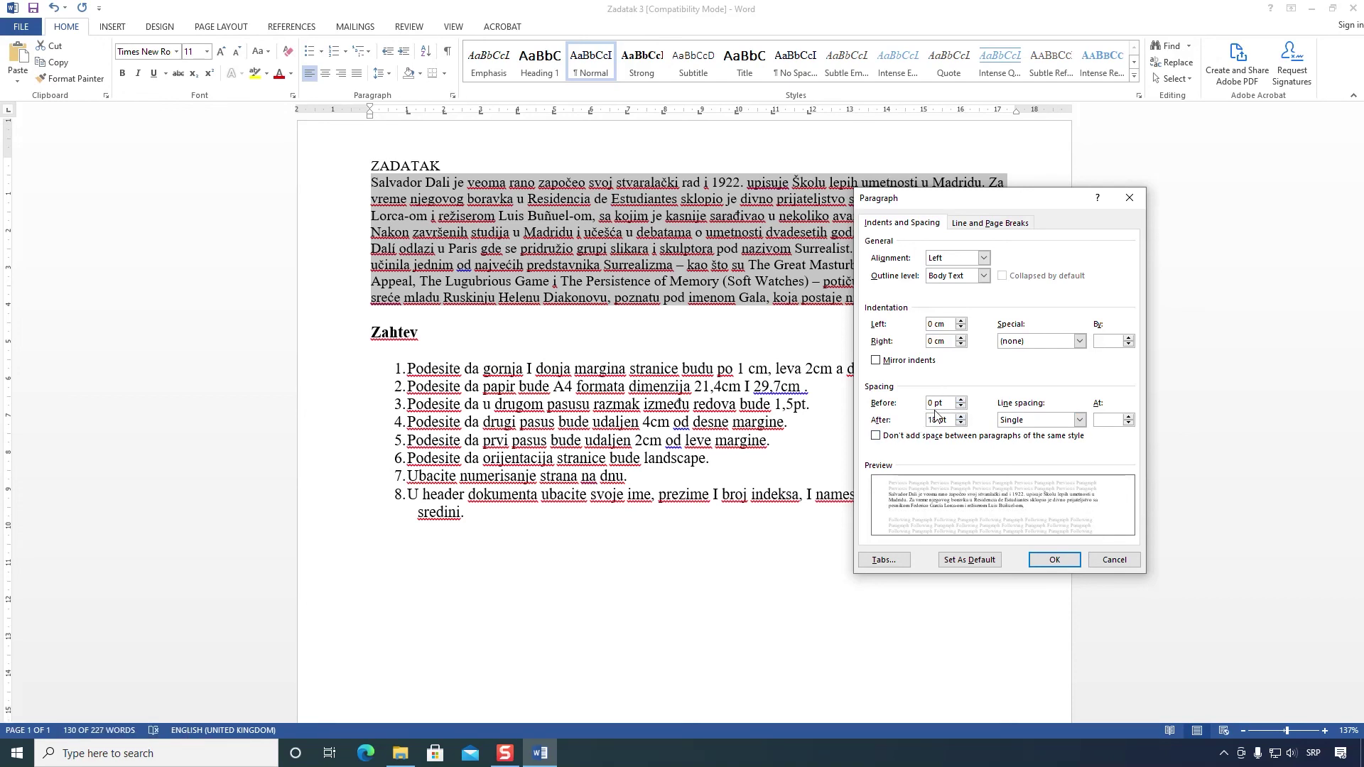
click(1063, 558)
click(824, 305)
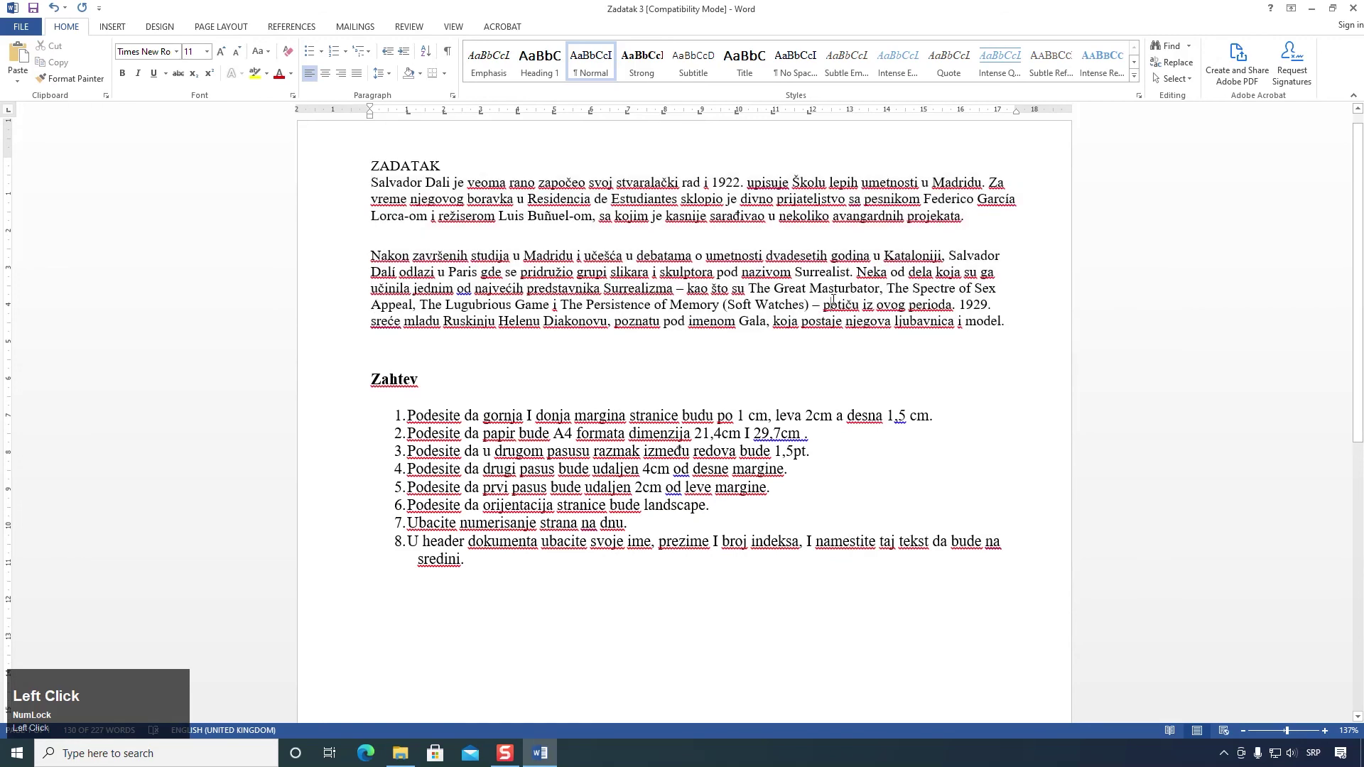
Step: Undo the spacing change on the two Salvador Dali paragraphs and deselect the text
click(469, 277)
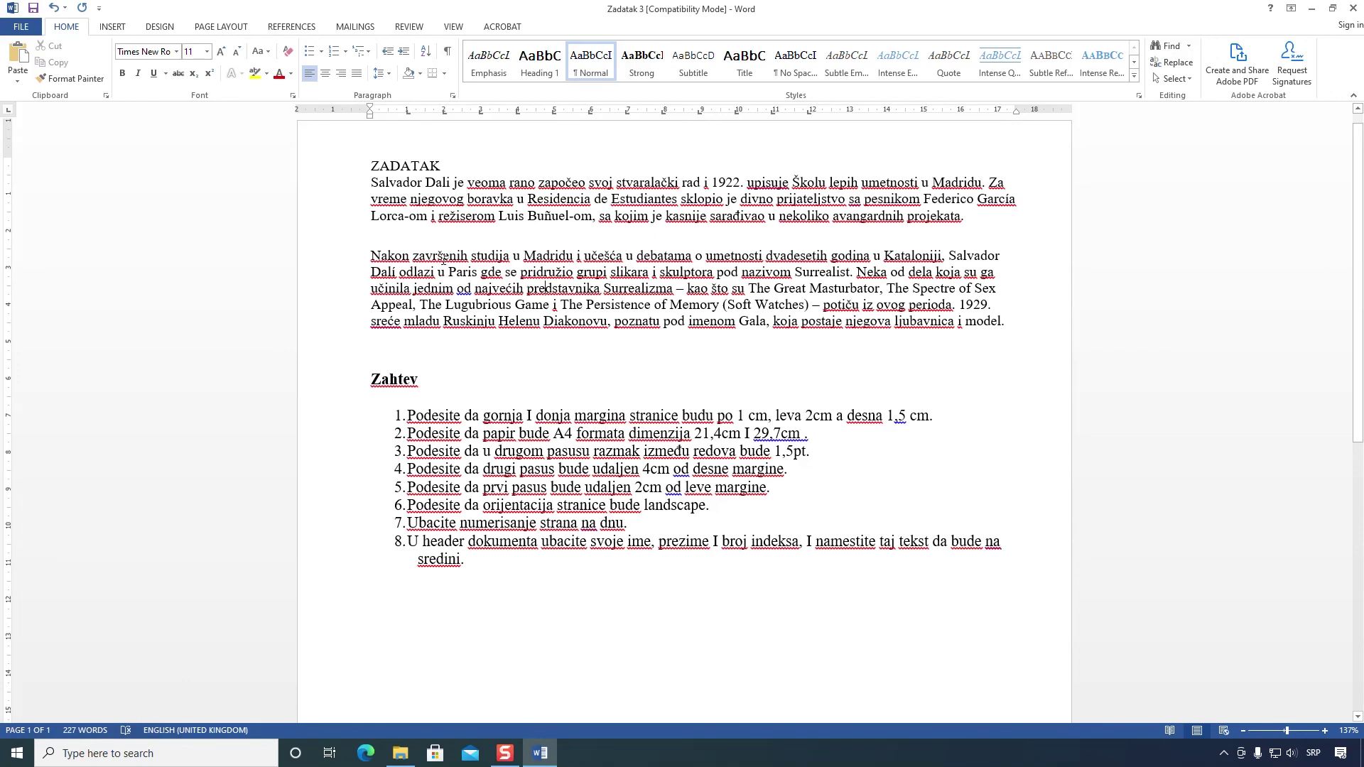
click(53, 8)
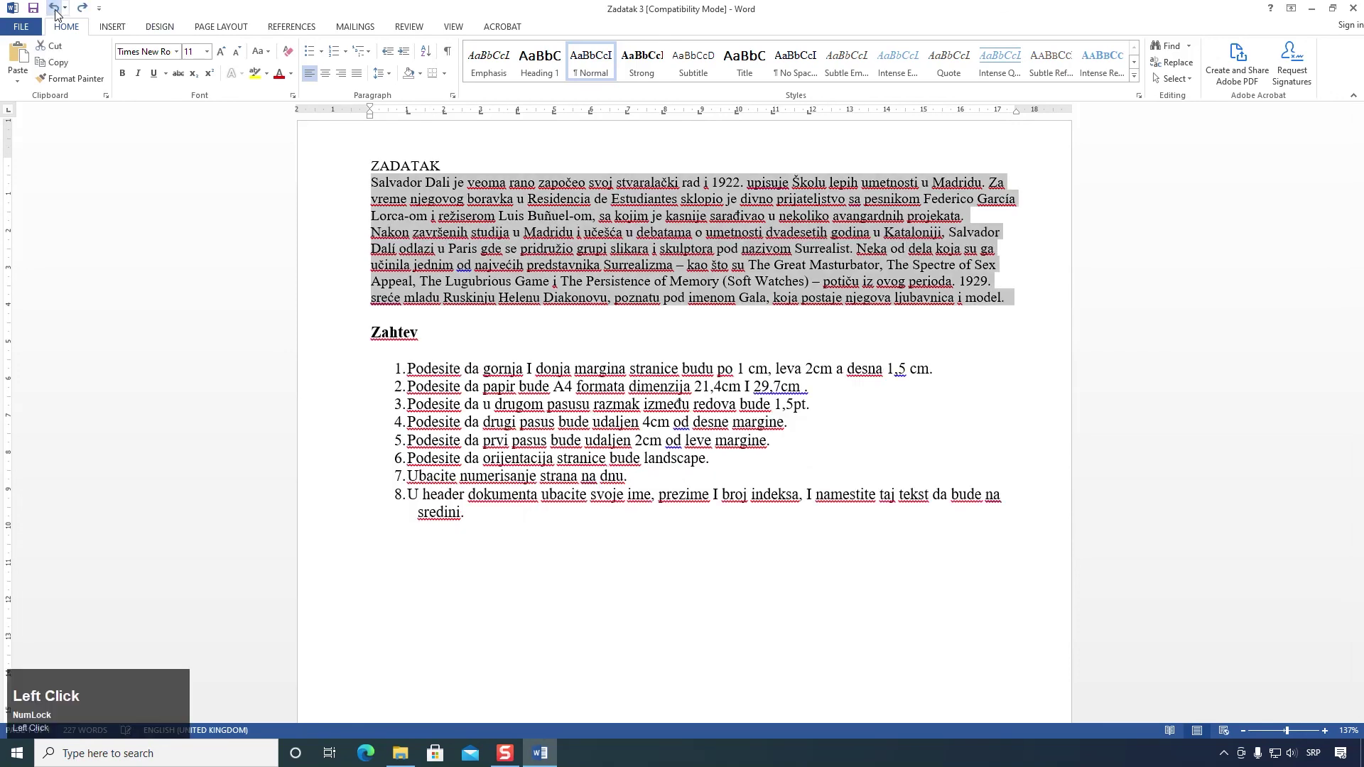
click(412, 206)
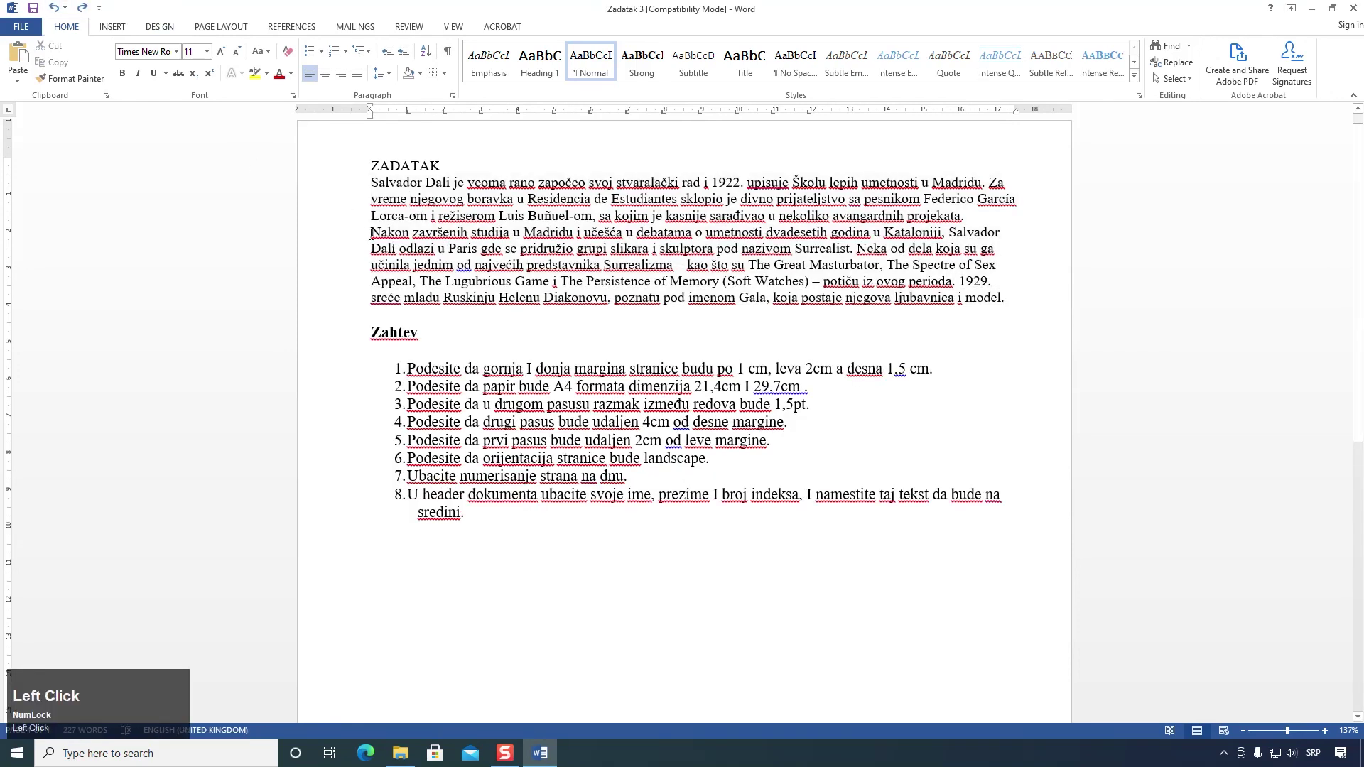
Step: Apply the 1.5 line spacing preset to the second paragraph, starting with "Nakon završenih studija", and undo it
drag(372, 234, 1014, 294)
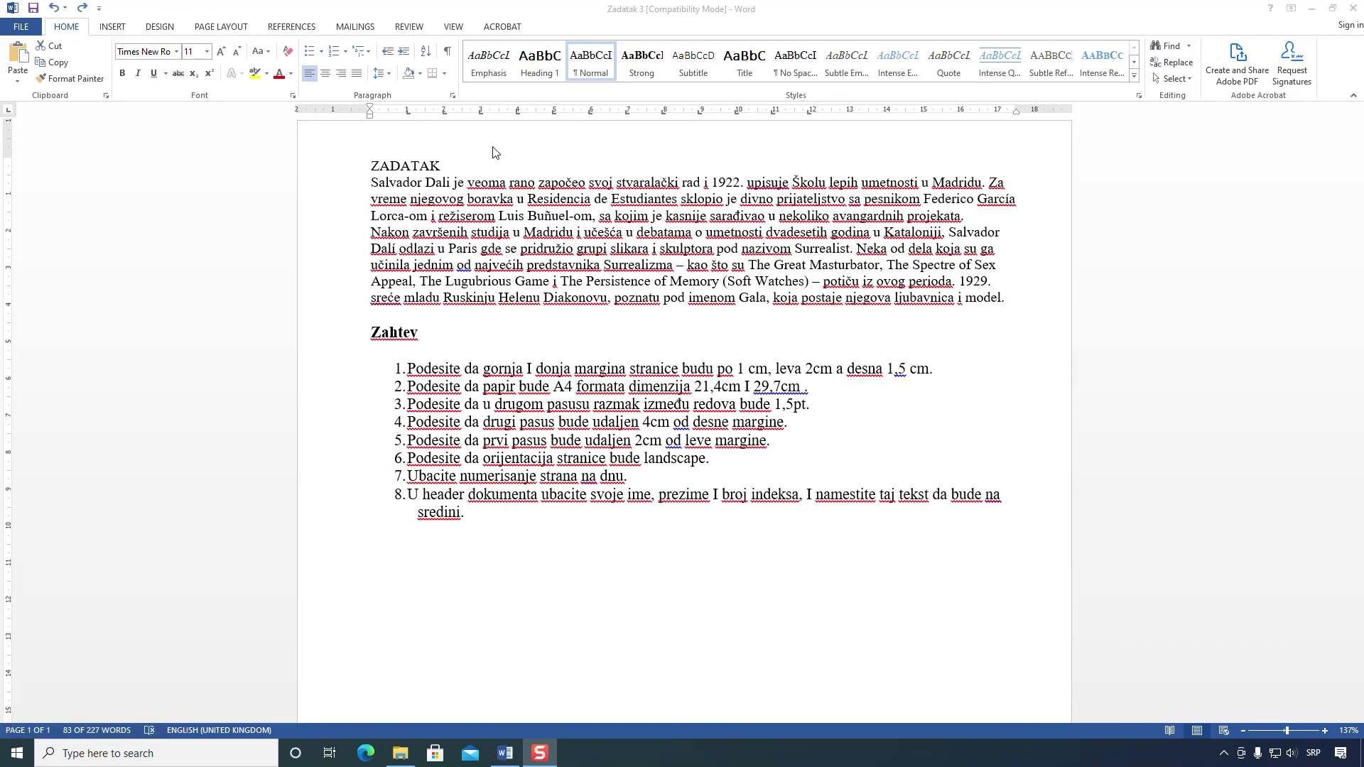
click(576, 189)
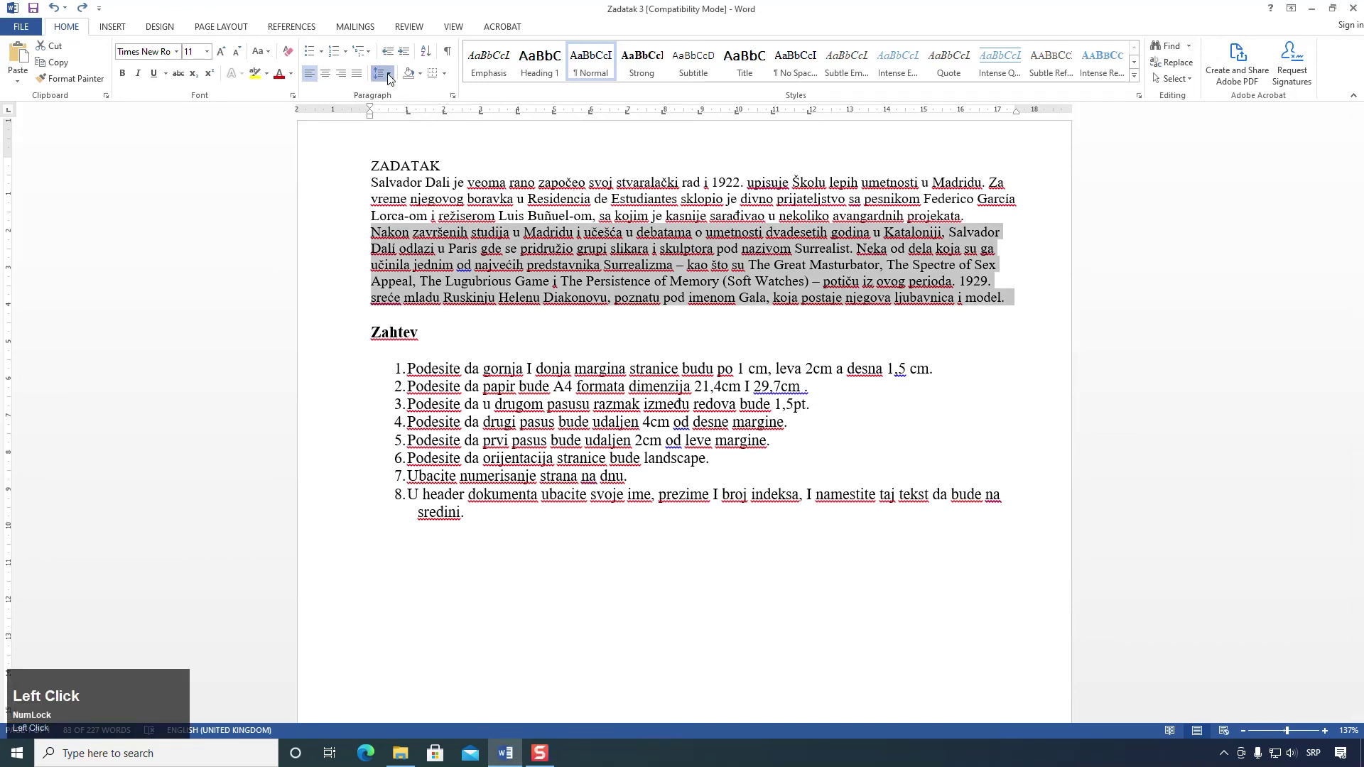
click(390, 75)
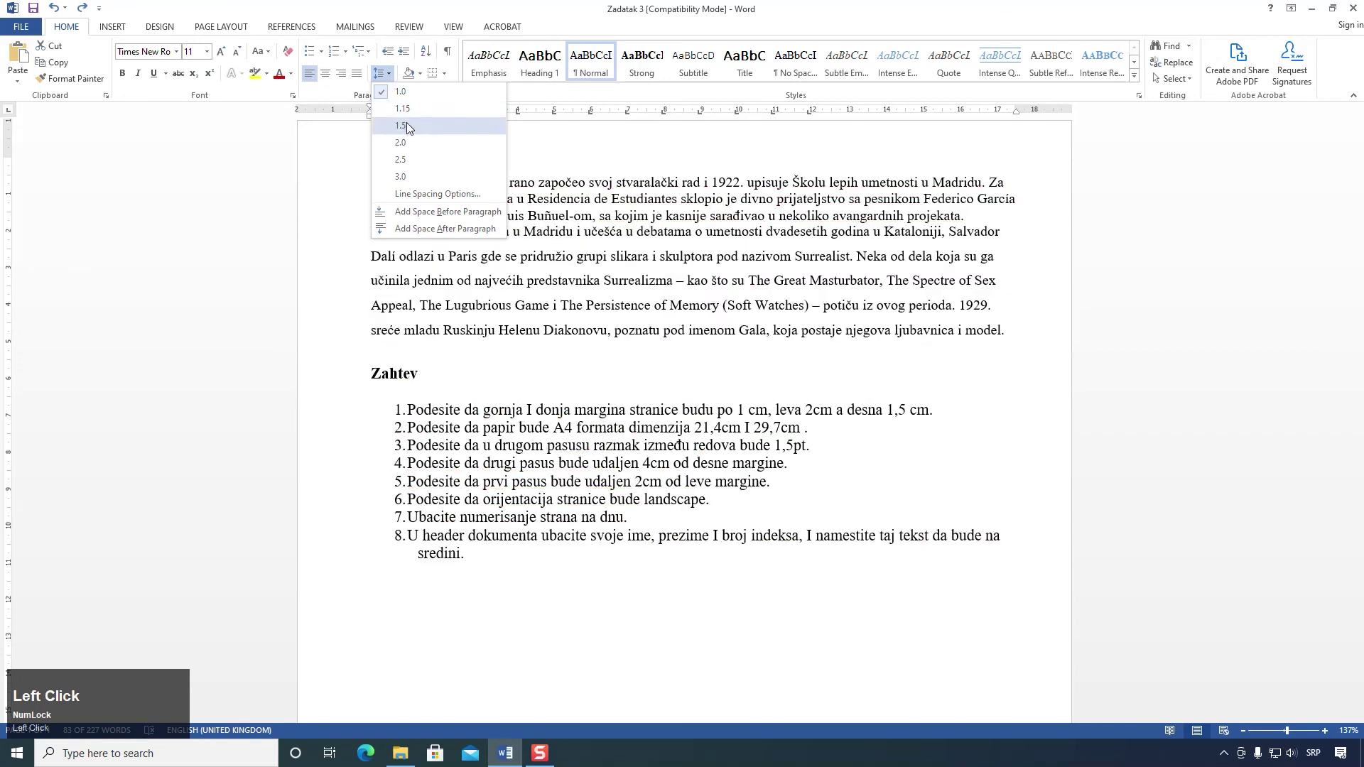
click(412, 133)
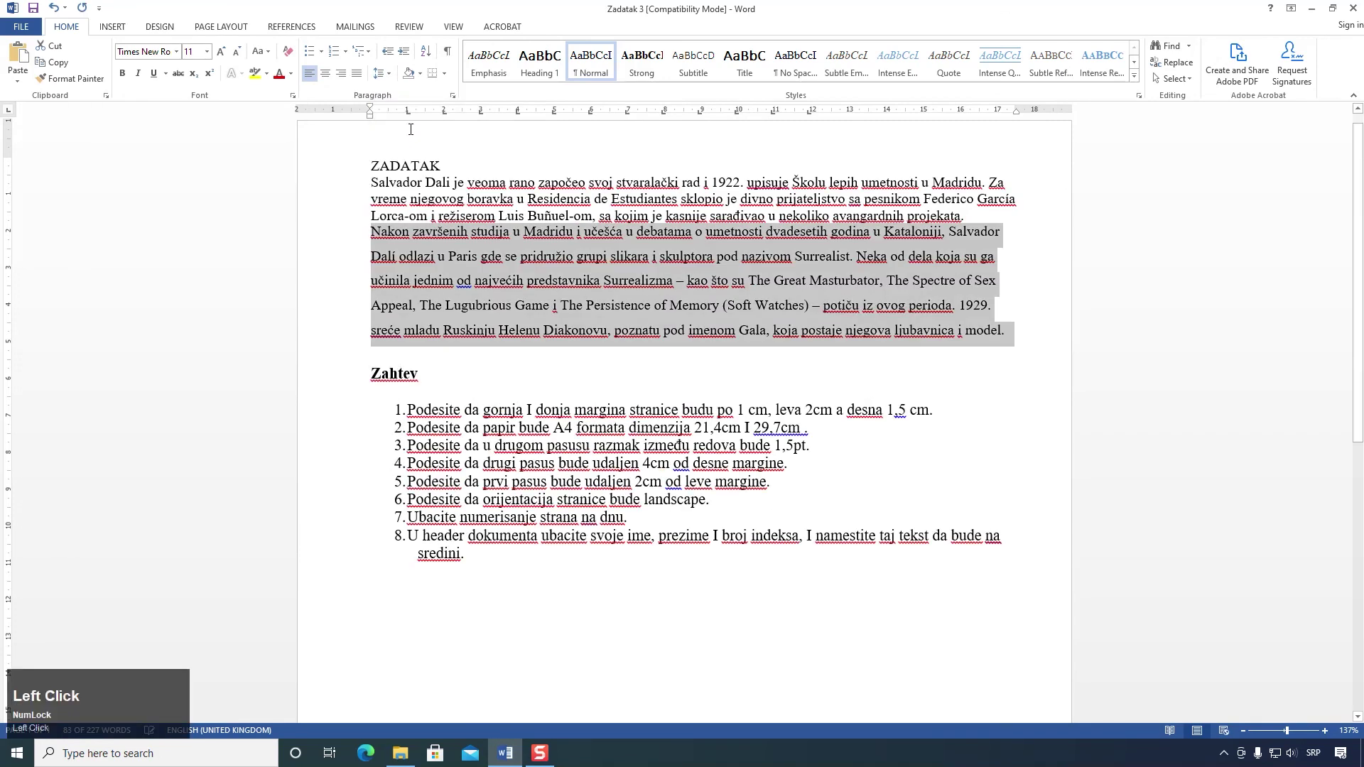
key(ctrl+z)
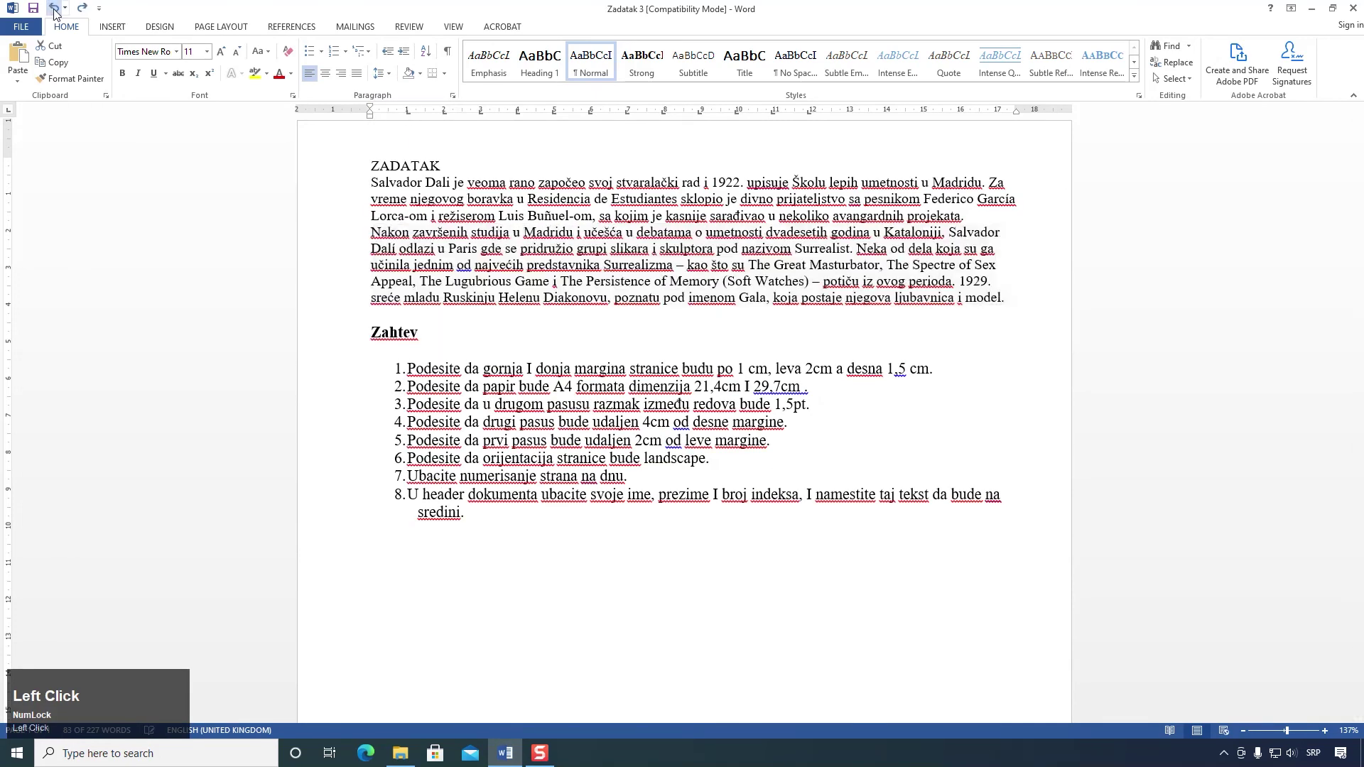
Step: Set the second paragraph's line spacing to 1.5 lines in the full paragraph settings
click(453, 97)
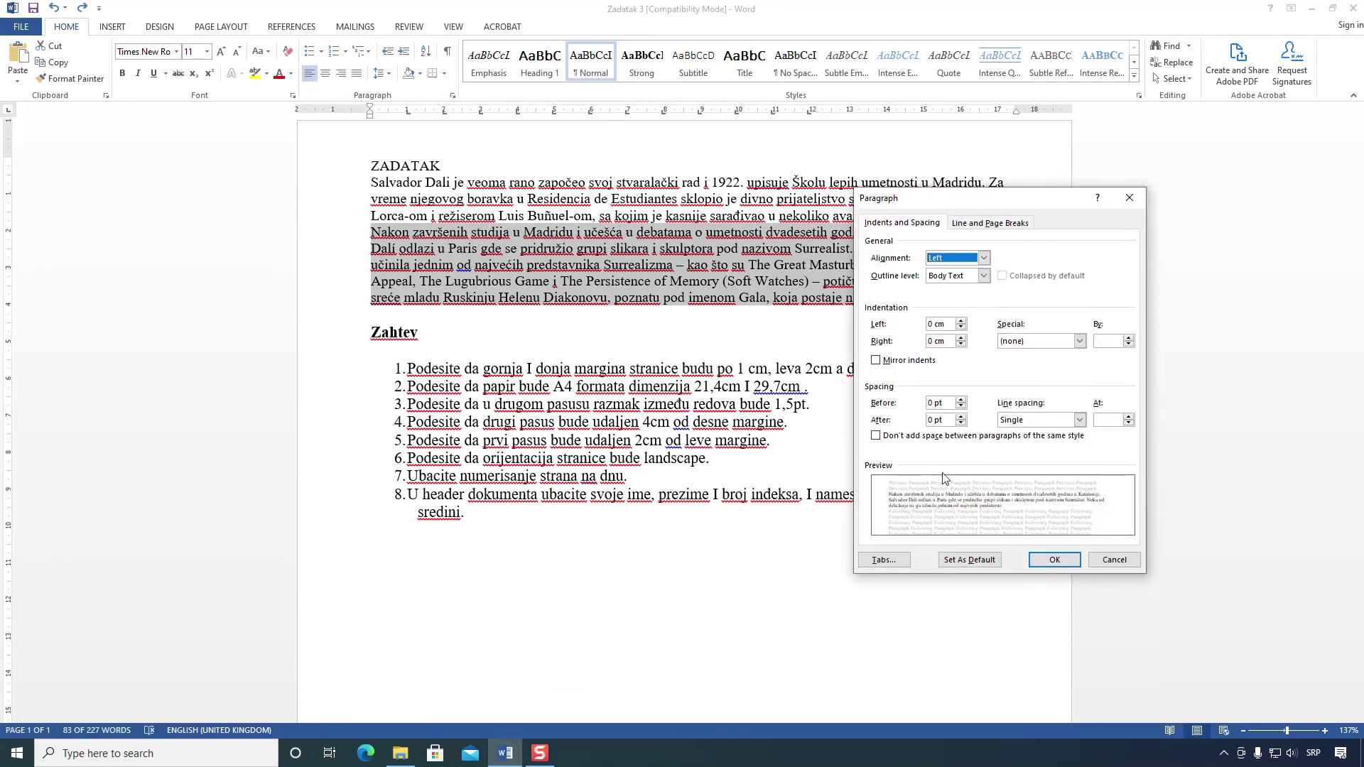
click(1040, 421)
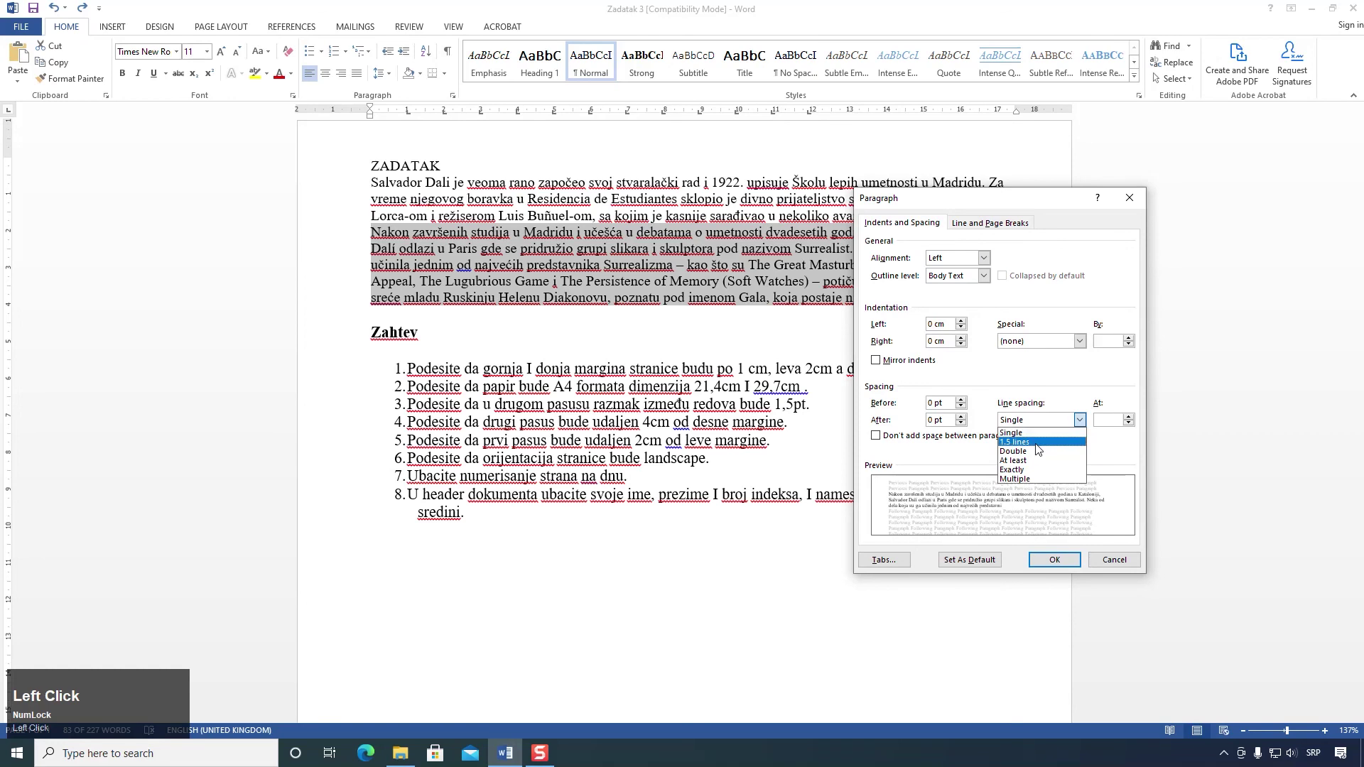
click(1034, 442)
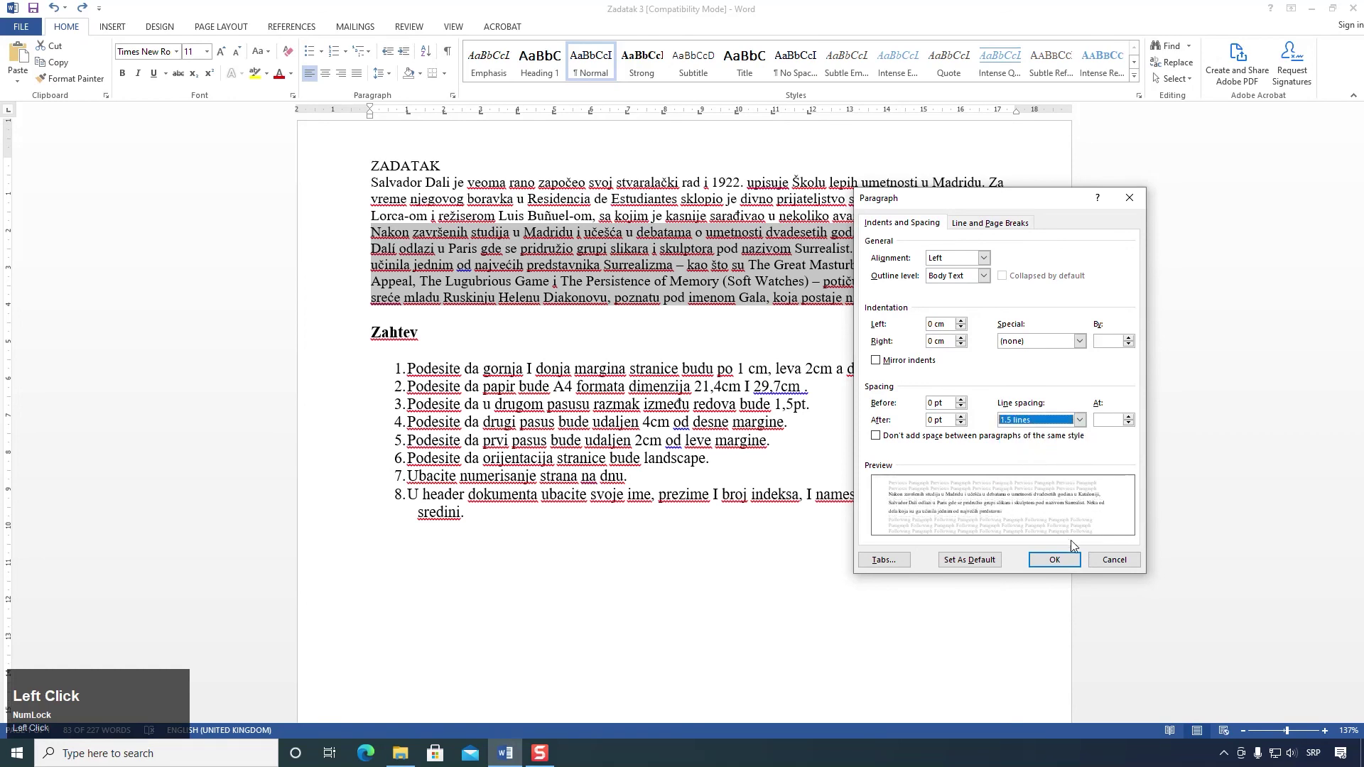
click(1056, 560)
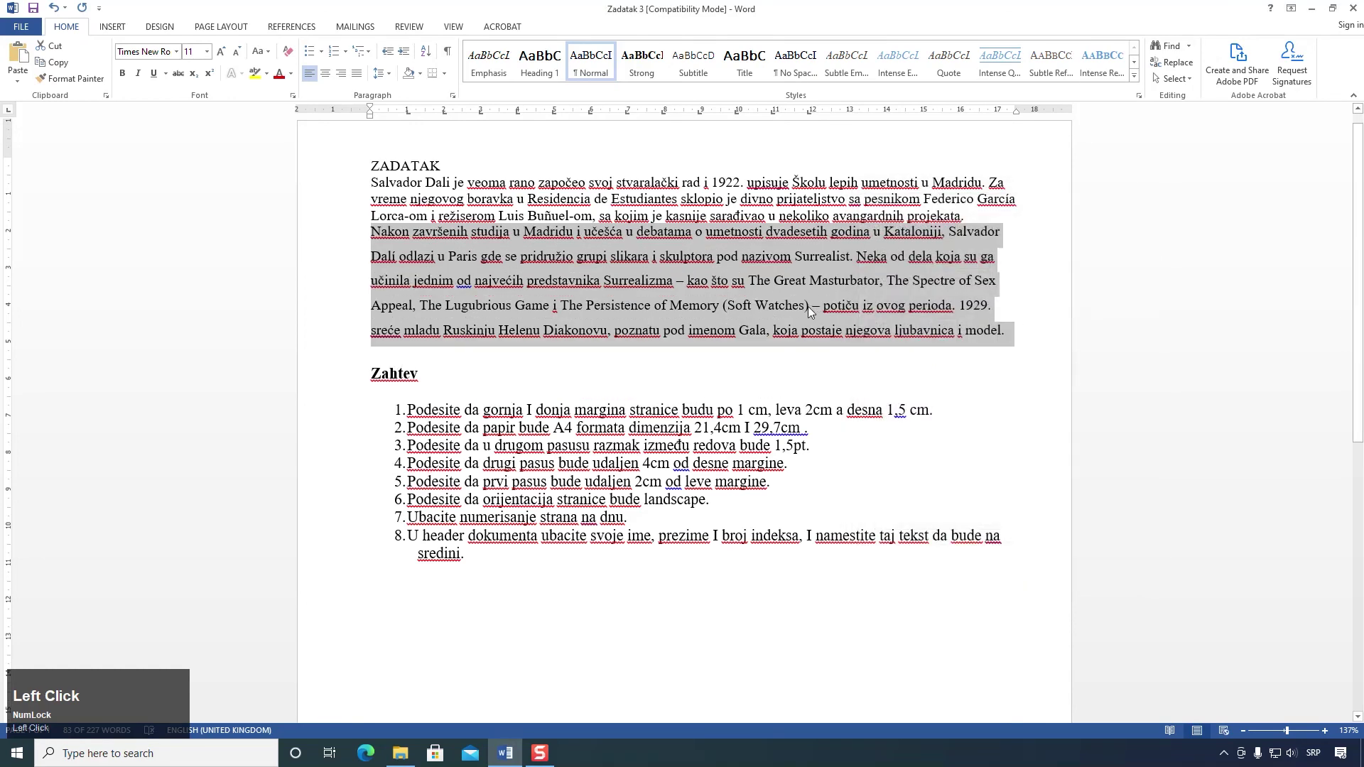
click(779, 319)
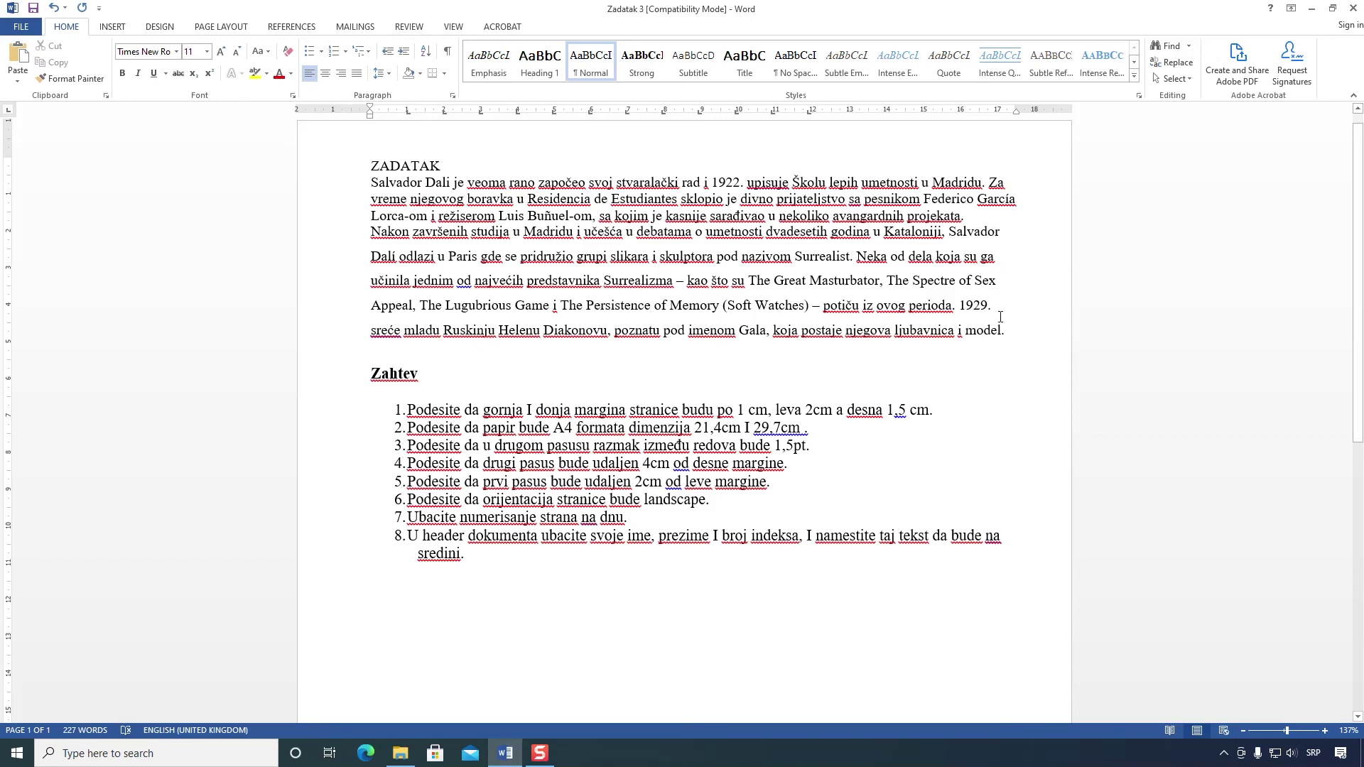
Step: Try a 4 cm right indentation on the second paragraph through the full paragraph settings and undo it
drag(1009, 330, 370, 232)
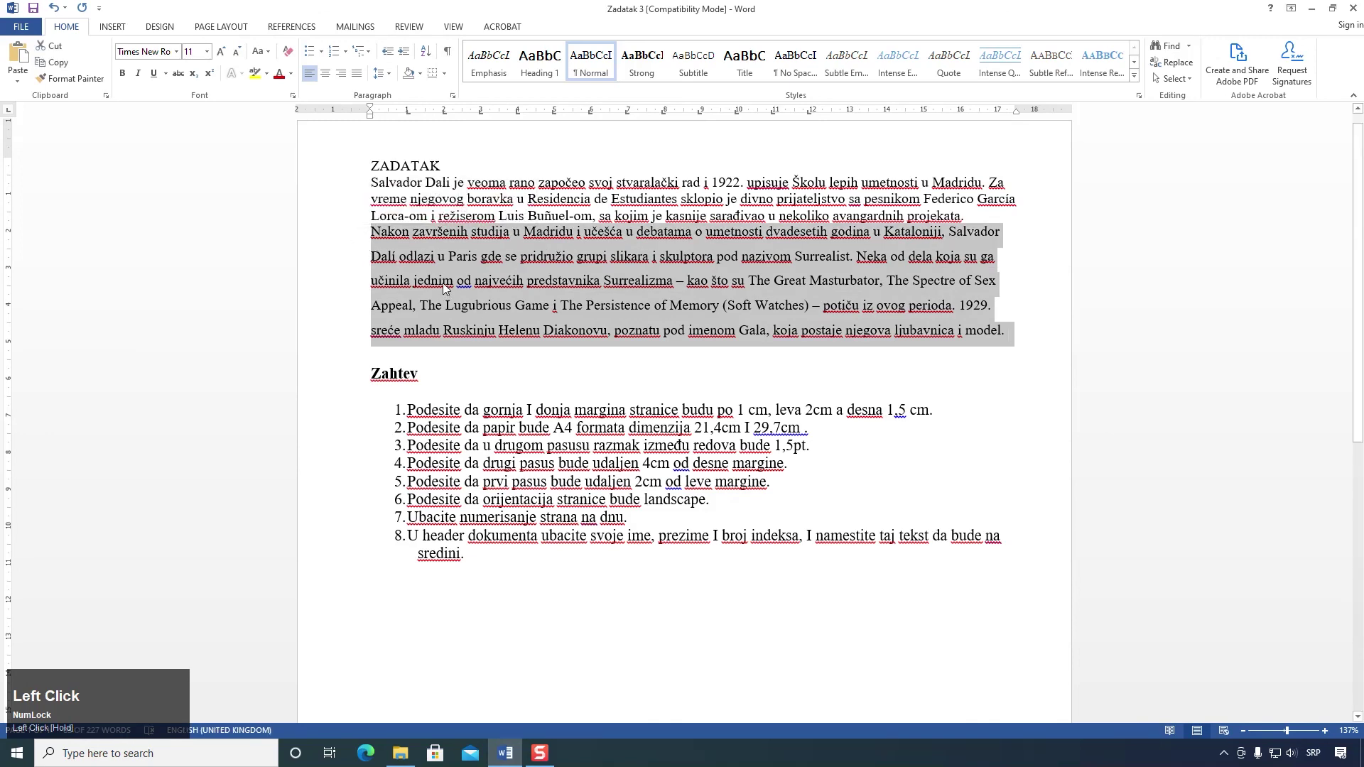
click(453, 94)
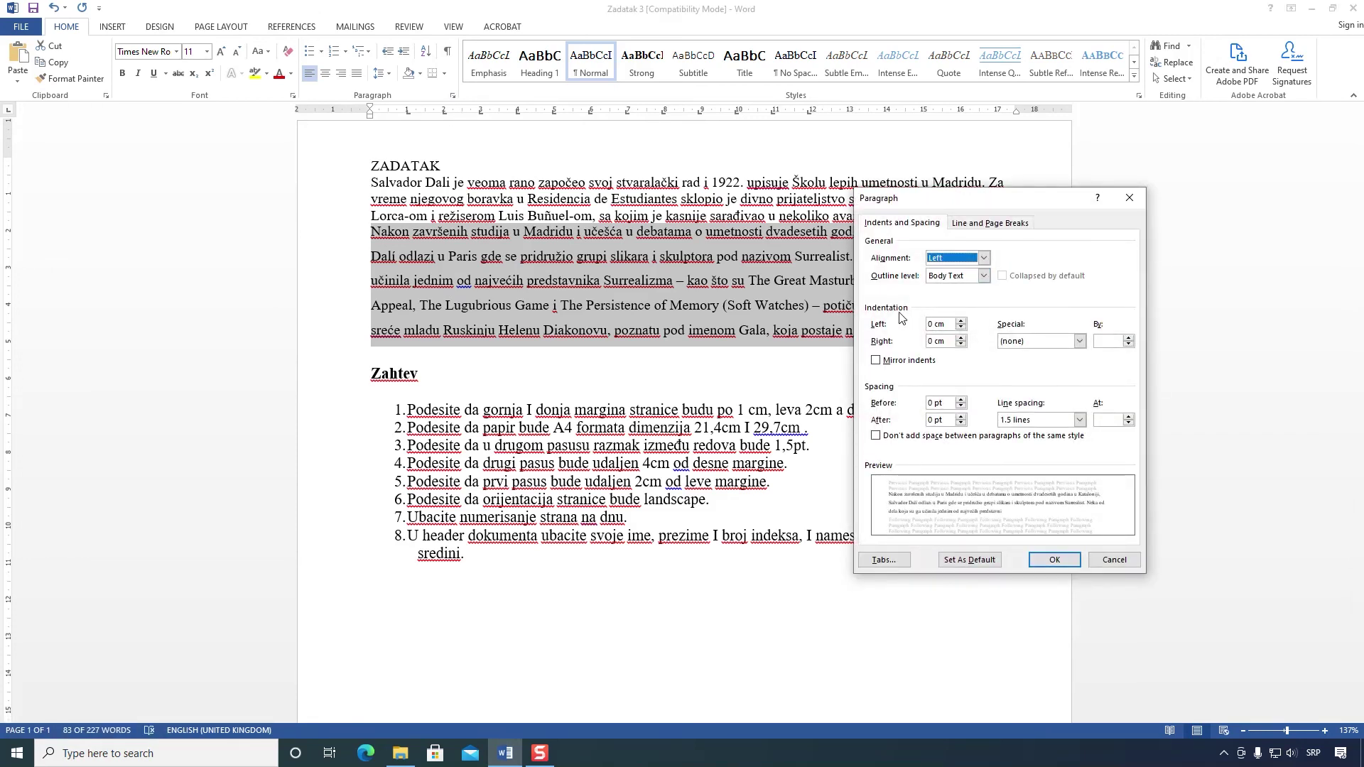
drag(901, 316, 1033, 262)
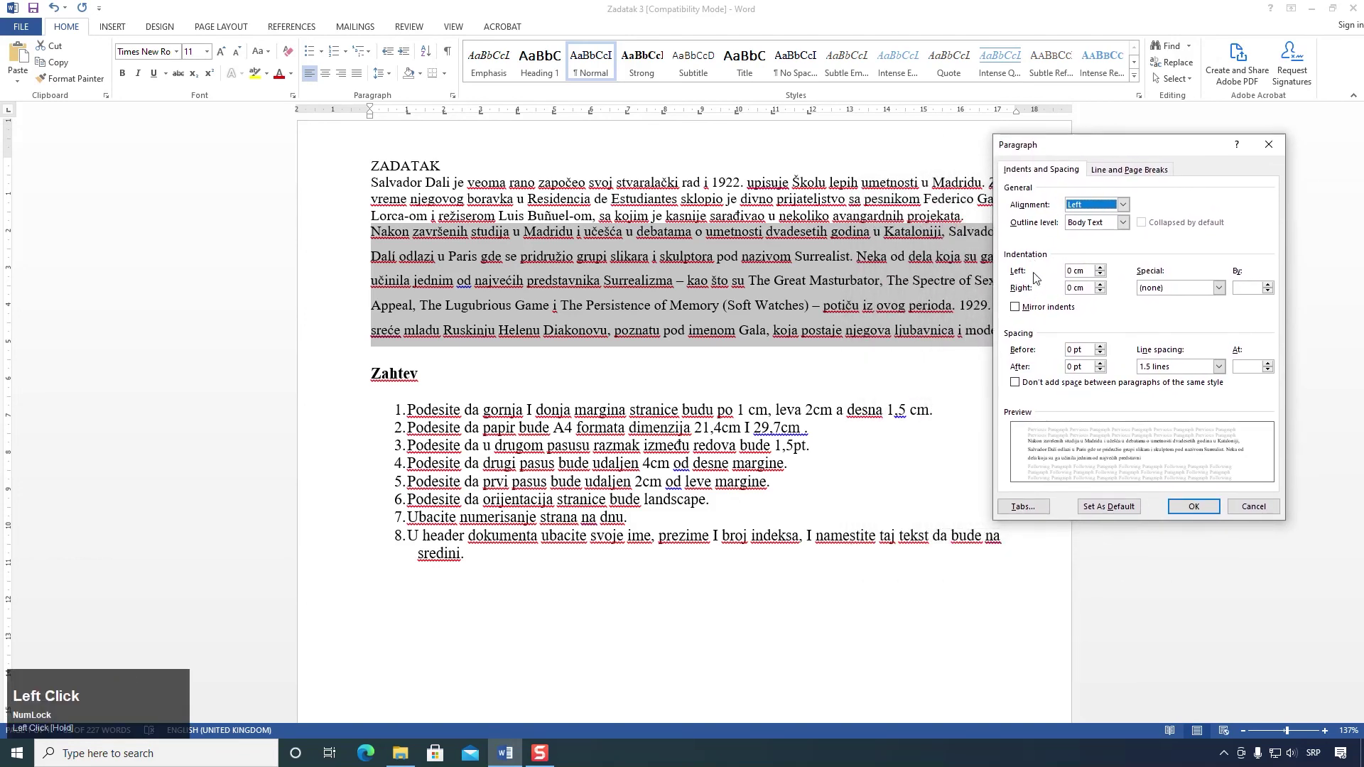
double_click(1068, 288)
text(4)
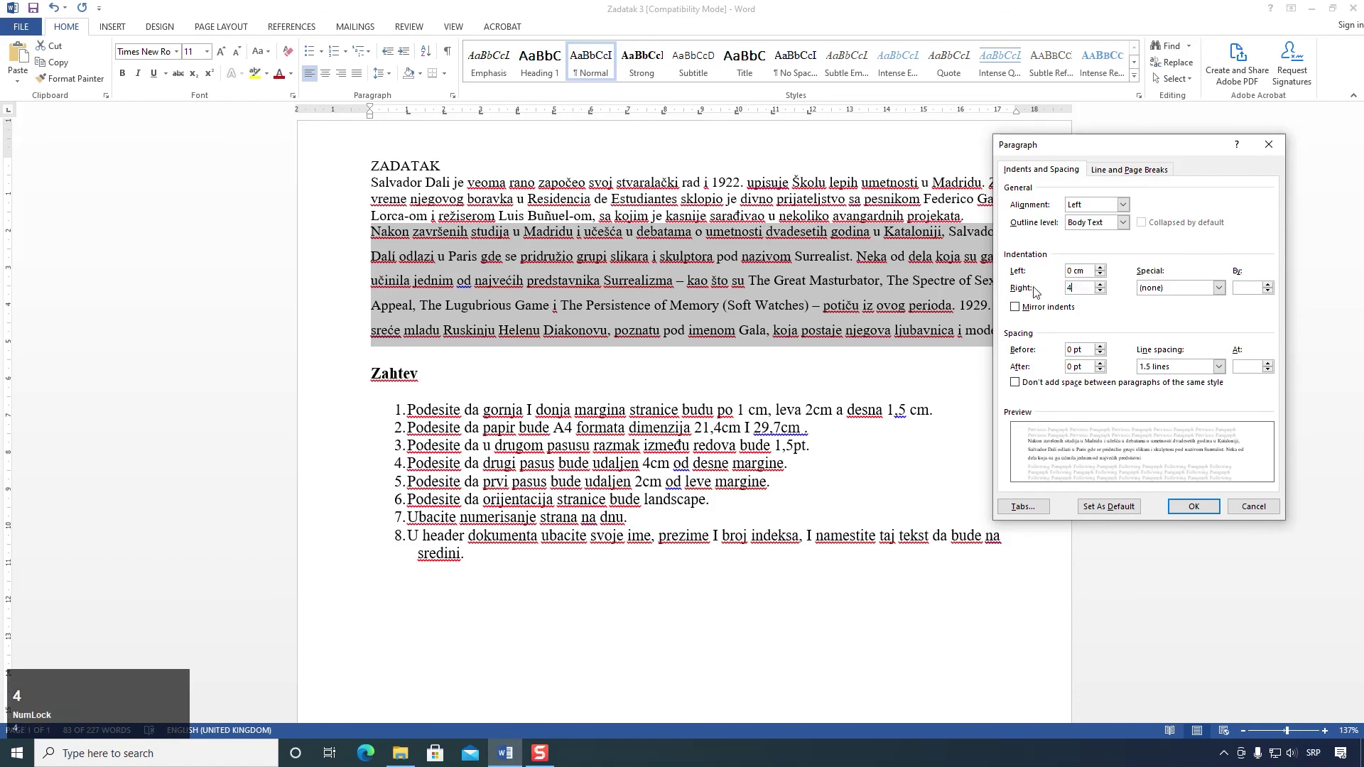
key(Tab)
click(1194, 506)
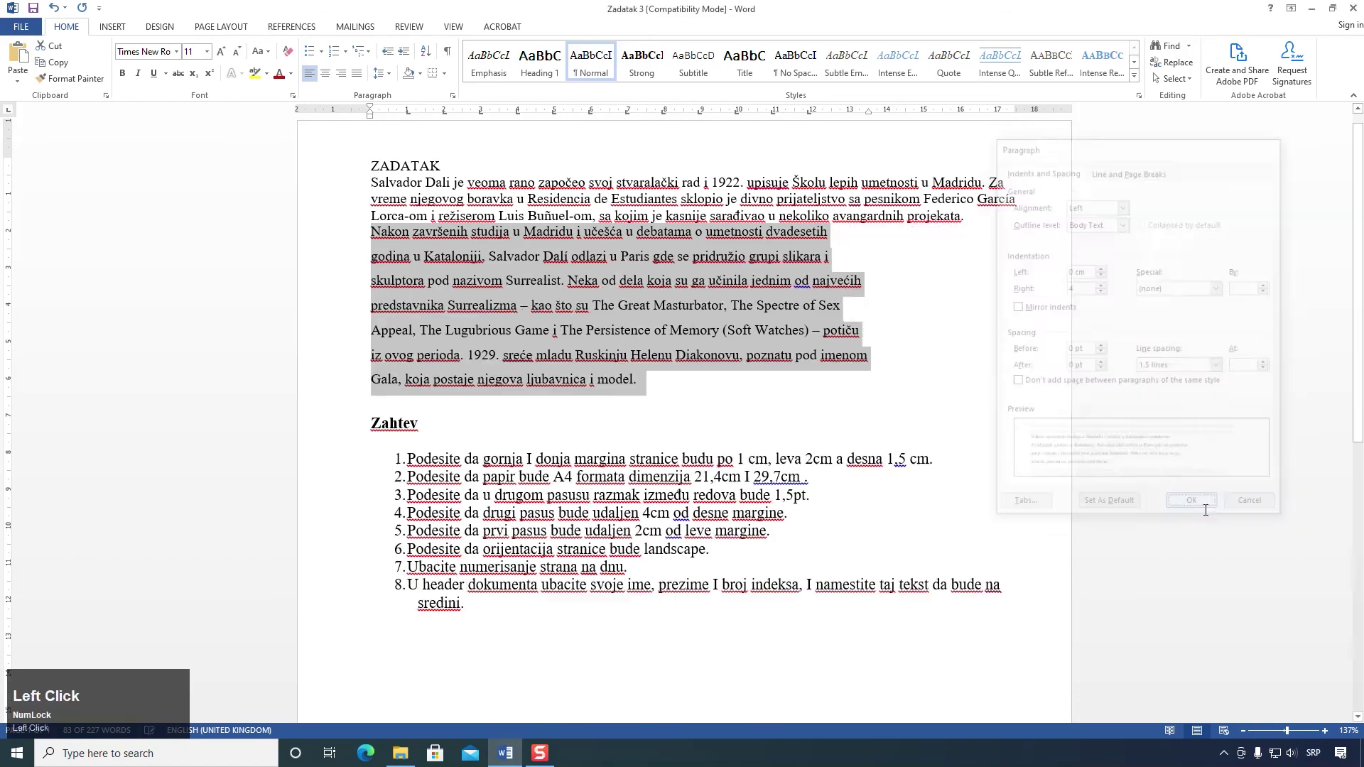
click(54, 7)
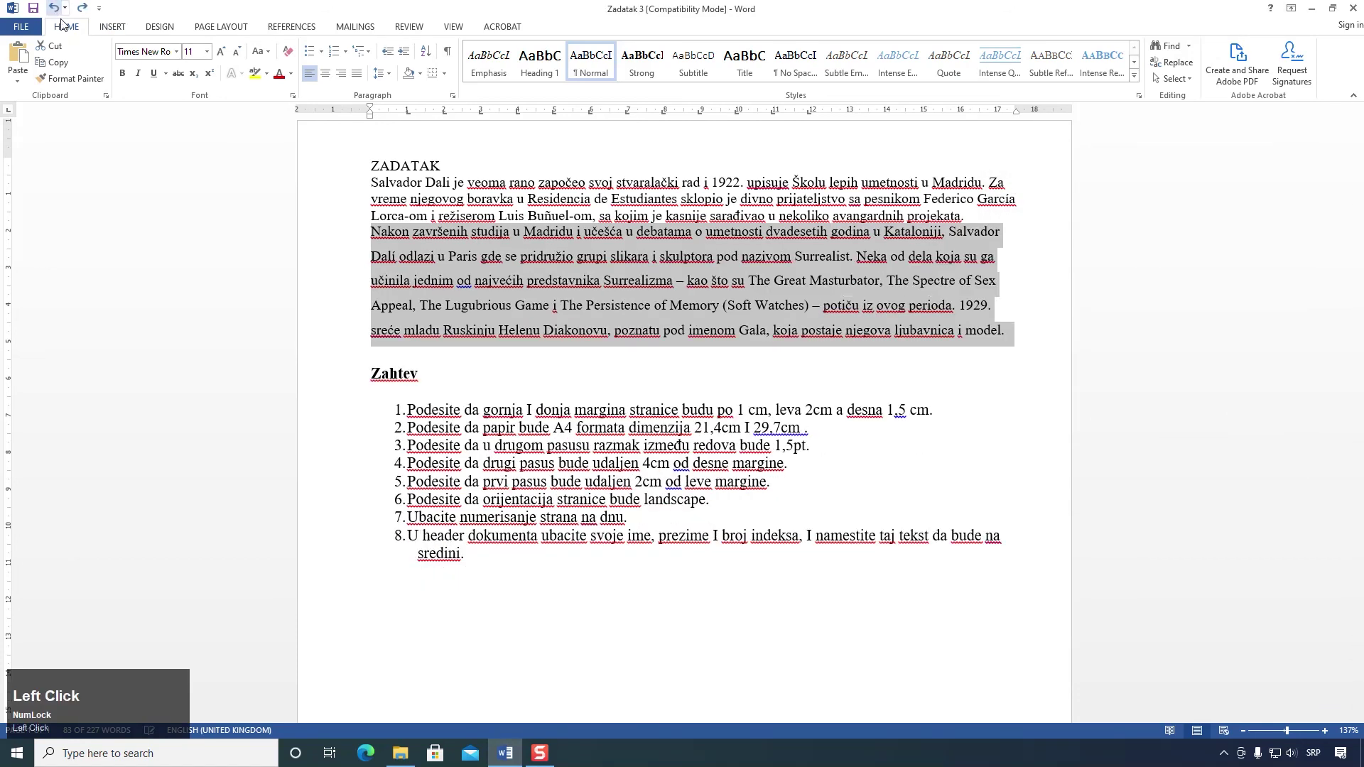
Step: Set the second paragraph's right indent to 4 cm directly in the page layout options
click(222, 29)
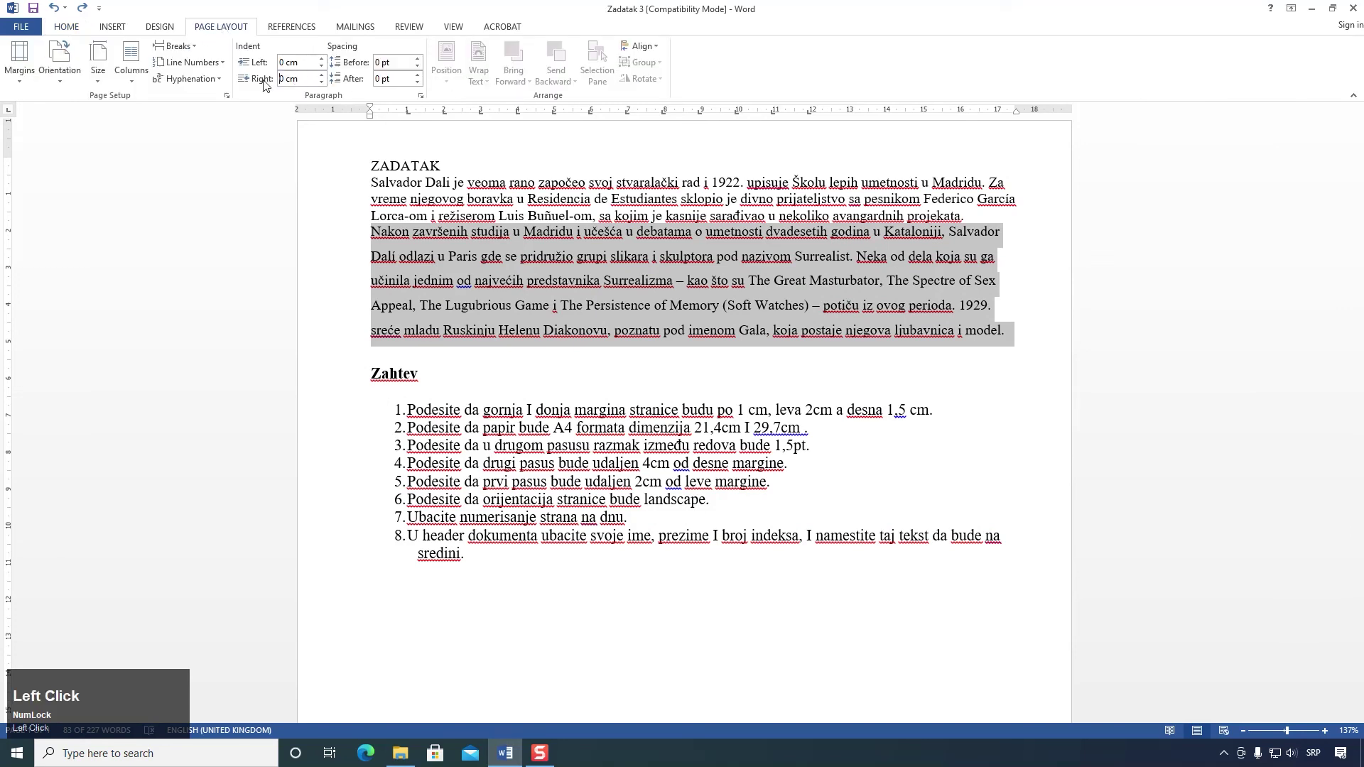
click(321, 75)
click(321, 74)
click(321, 74)
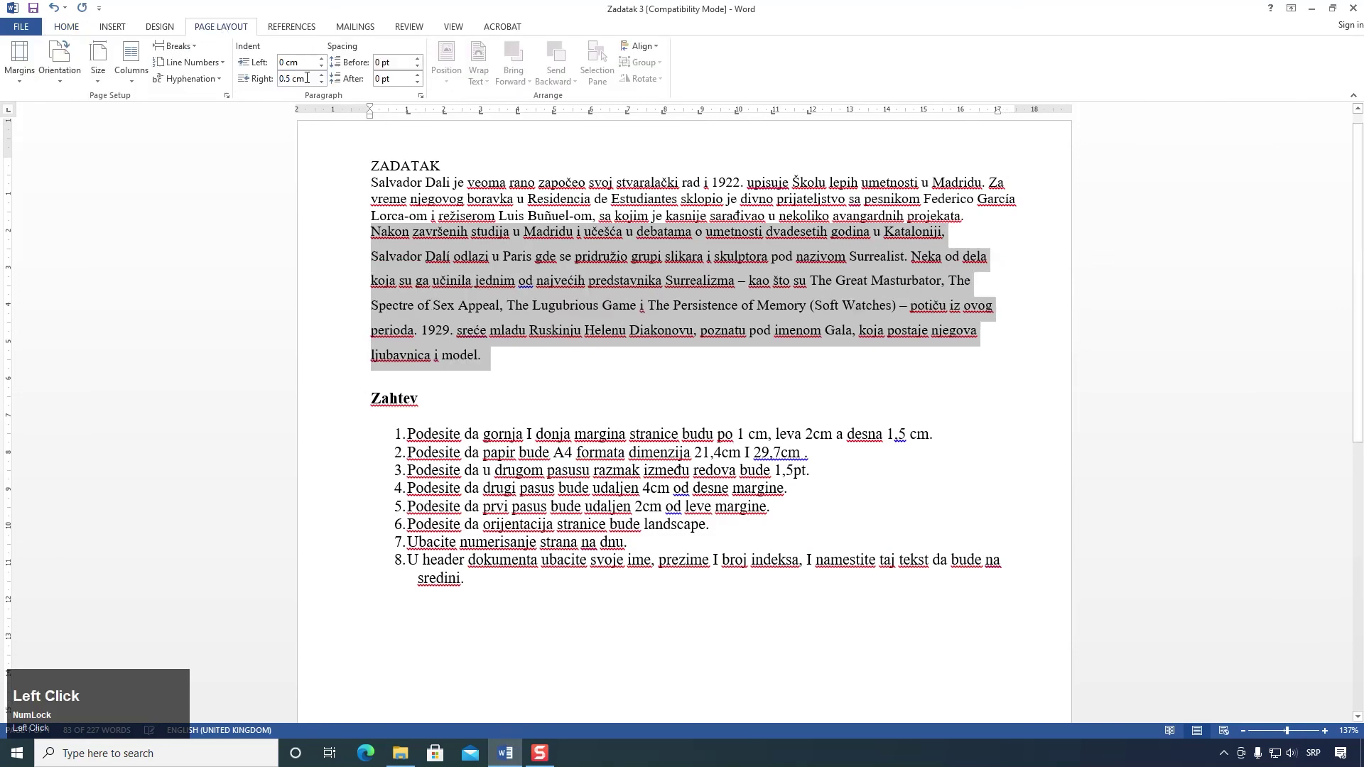
click(290, 79)
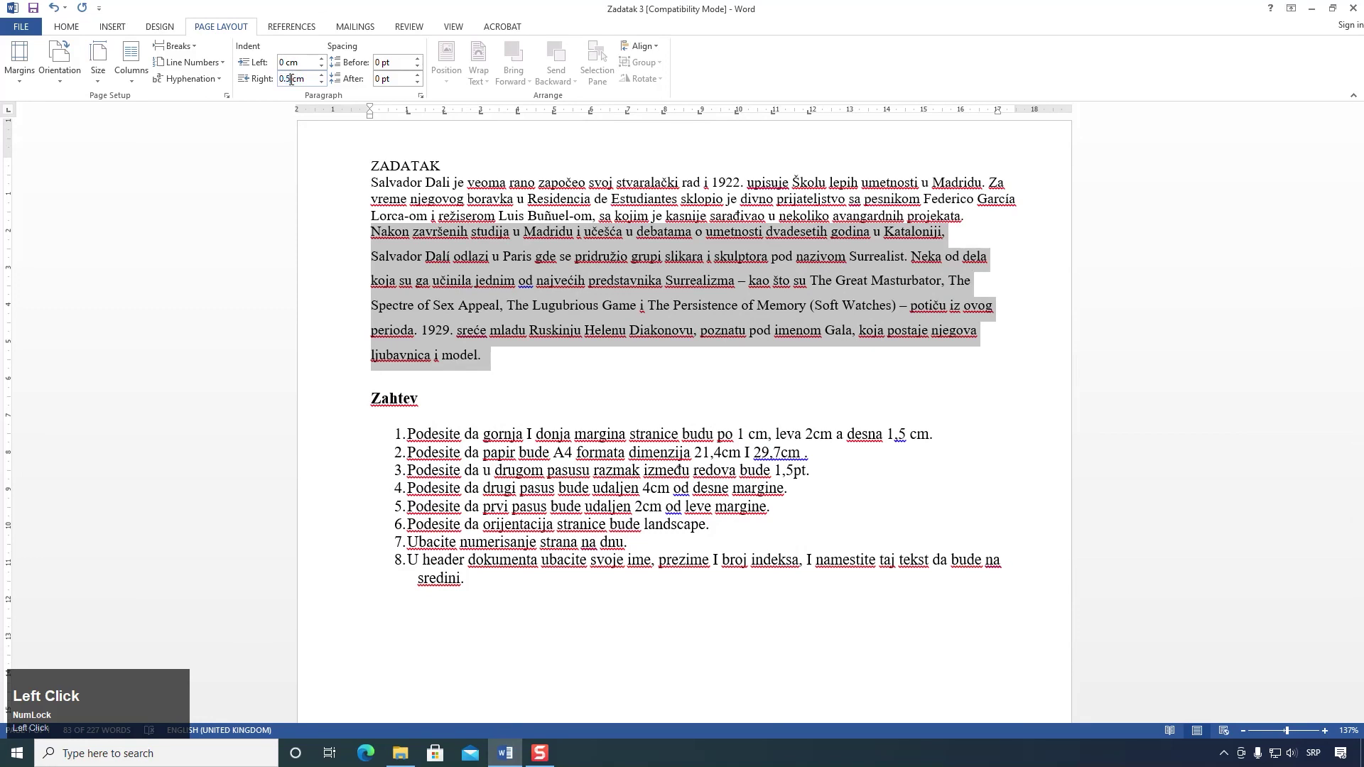
text(4)
key(Return)
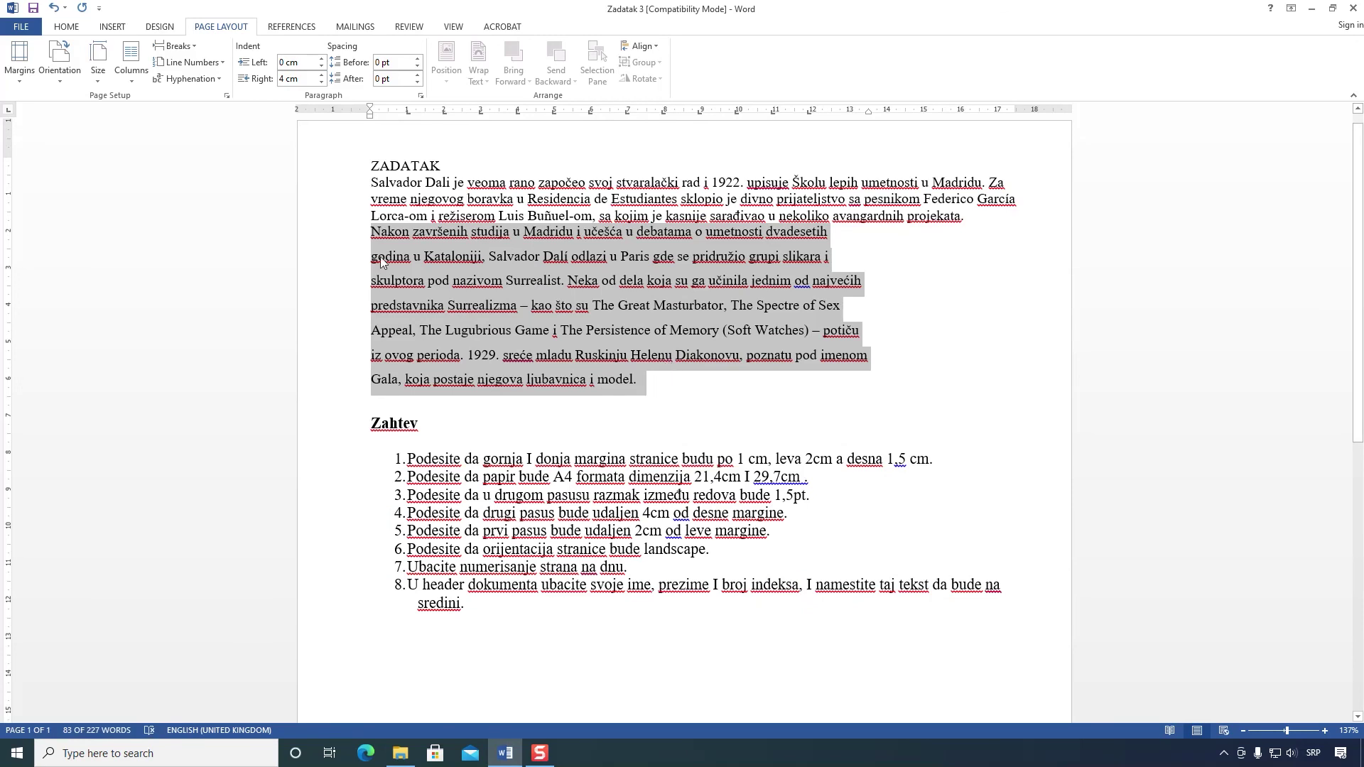
click(287, 62)
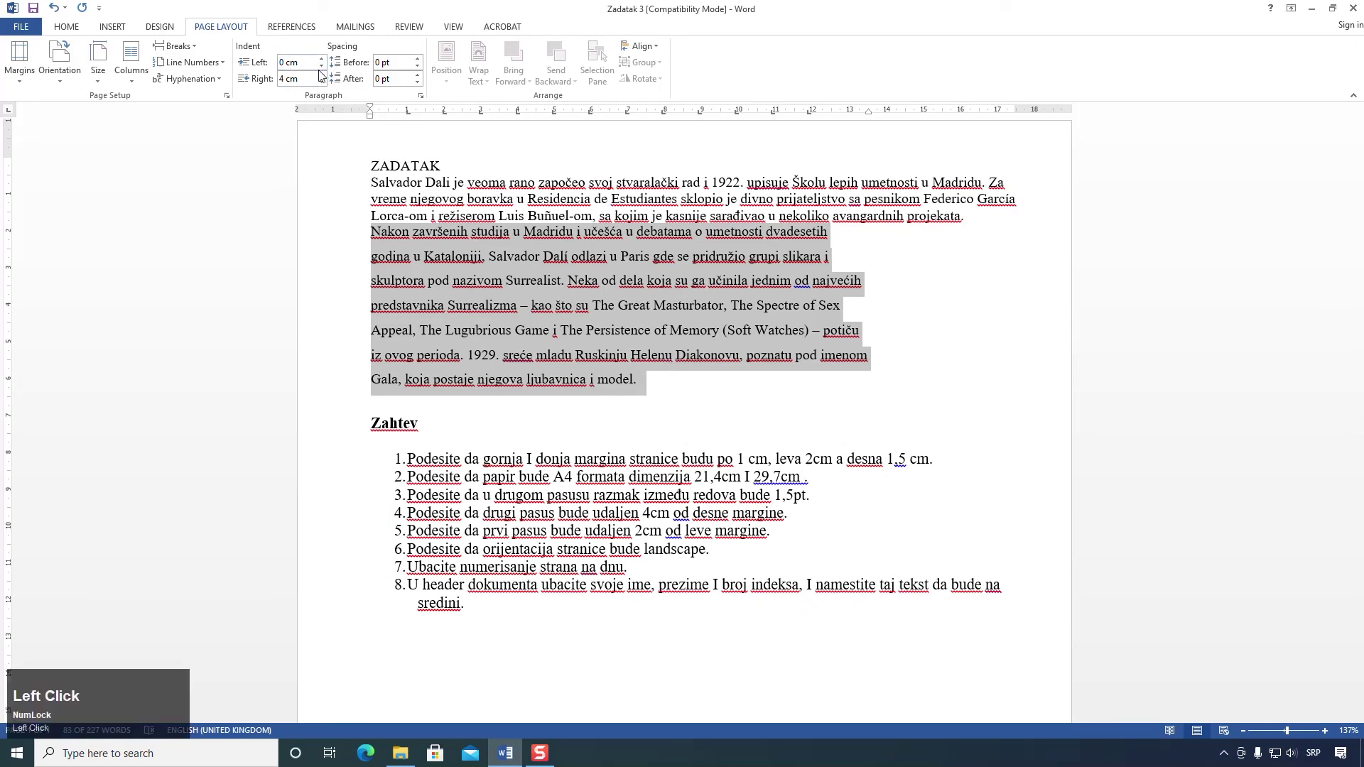
Step: Try a 2 cm left indent on the second paragraph and undo it
text(2)
key(Return)
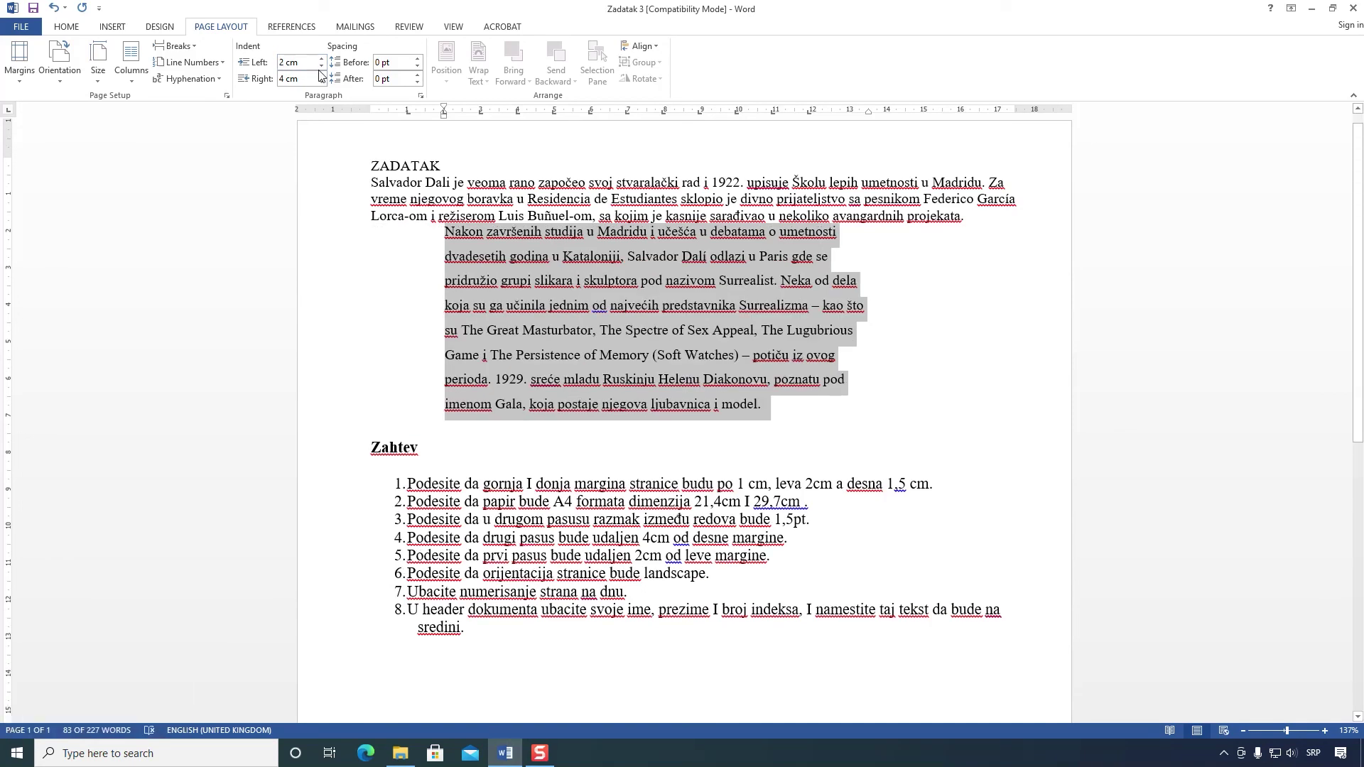
click(56, 7)
Step: Set the left indent of the first paragraph, starting with "Salvador Dali je veoma rano", to 2 cm
drag(965, 216, 371, 182)
double_click(282, 61)
text(2)
key(Return)
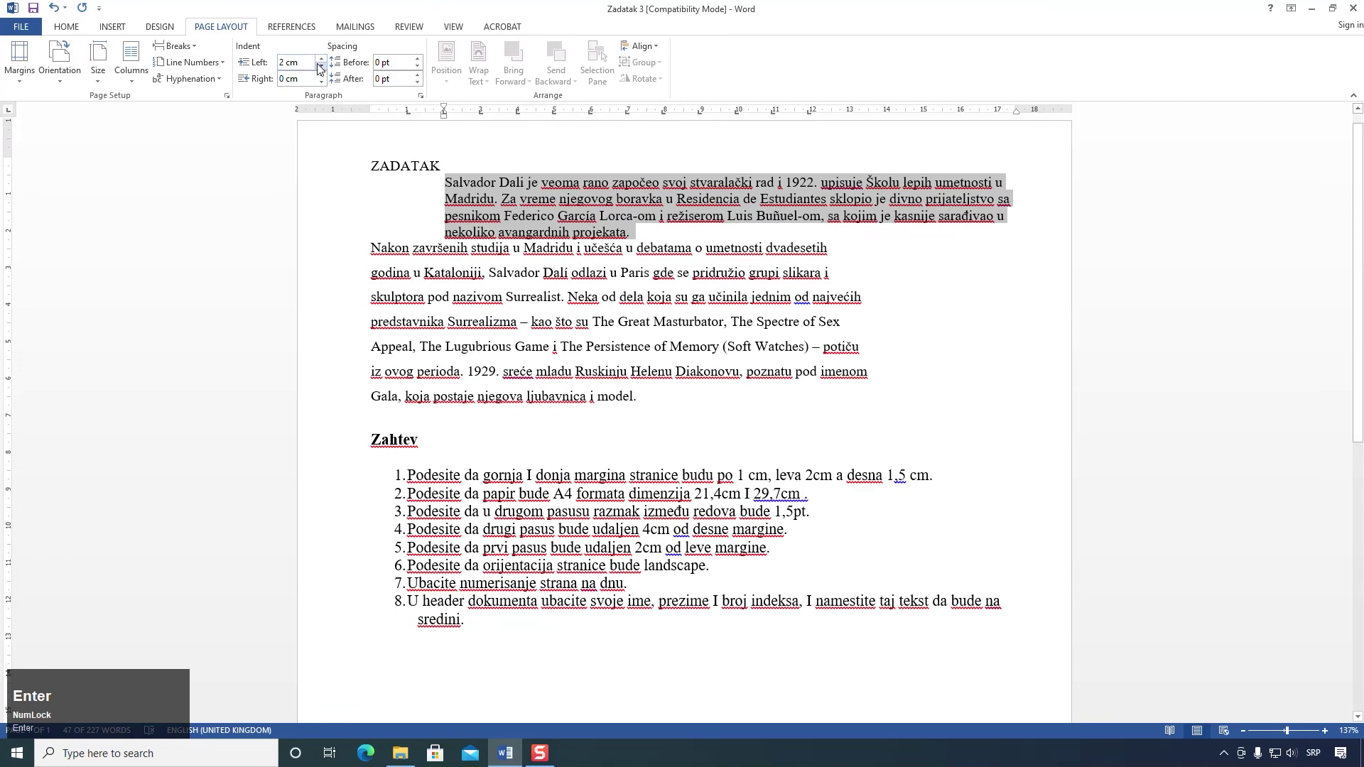
click(570, 214)
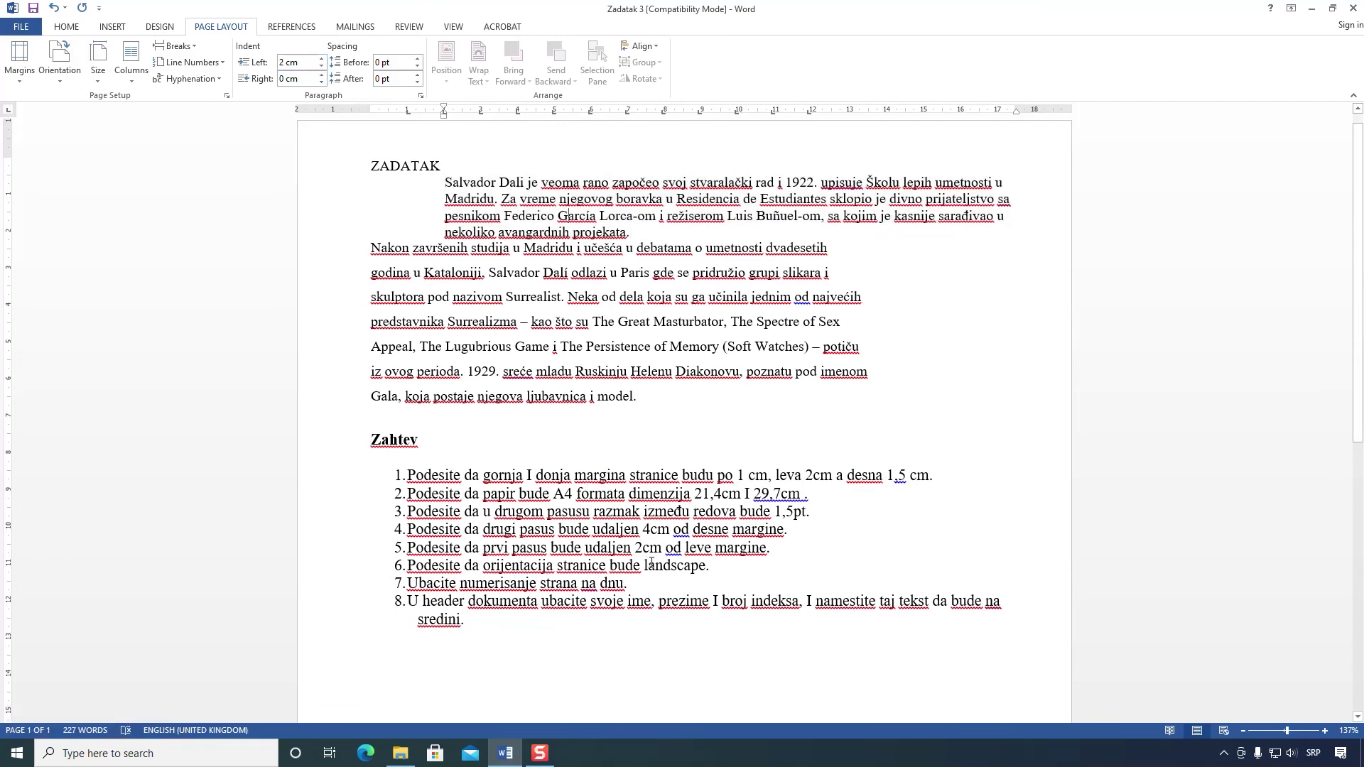
Step: Try the landscape page orientation, view the whole page and undo the change
click(74, 84)
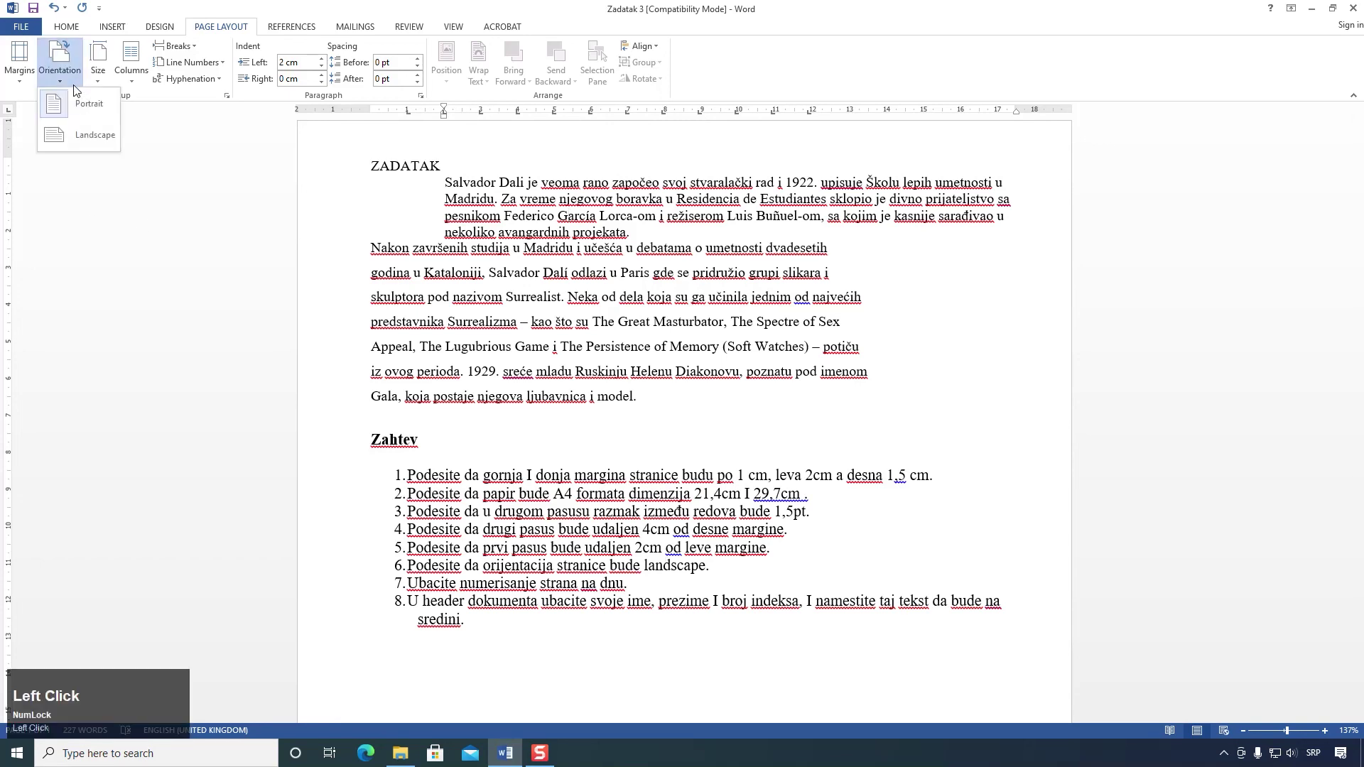
click(91, 140)
scroll(88, 178, down, 5)
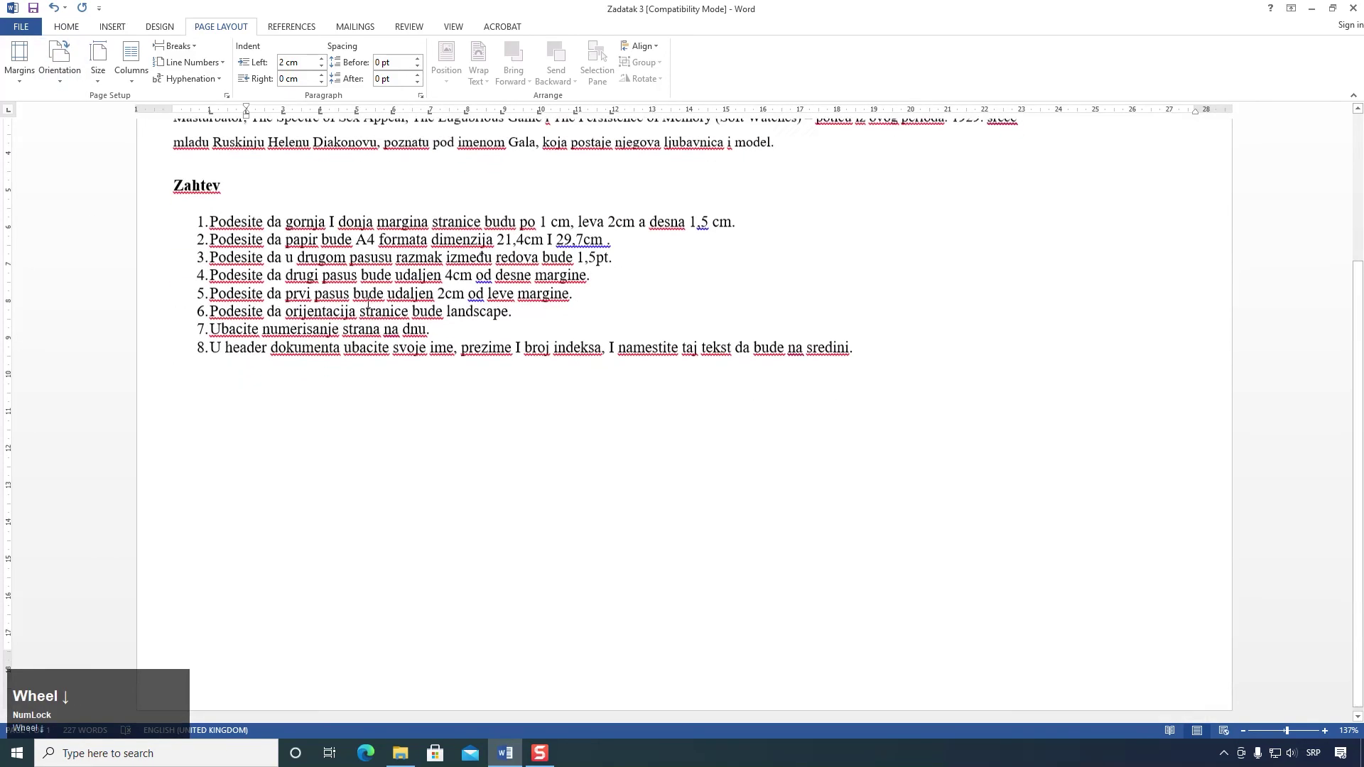
scroll(89, 178, up, 5)
click(53, 7)
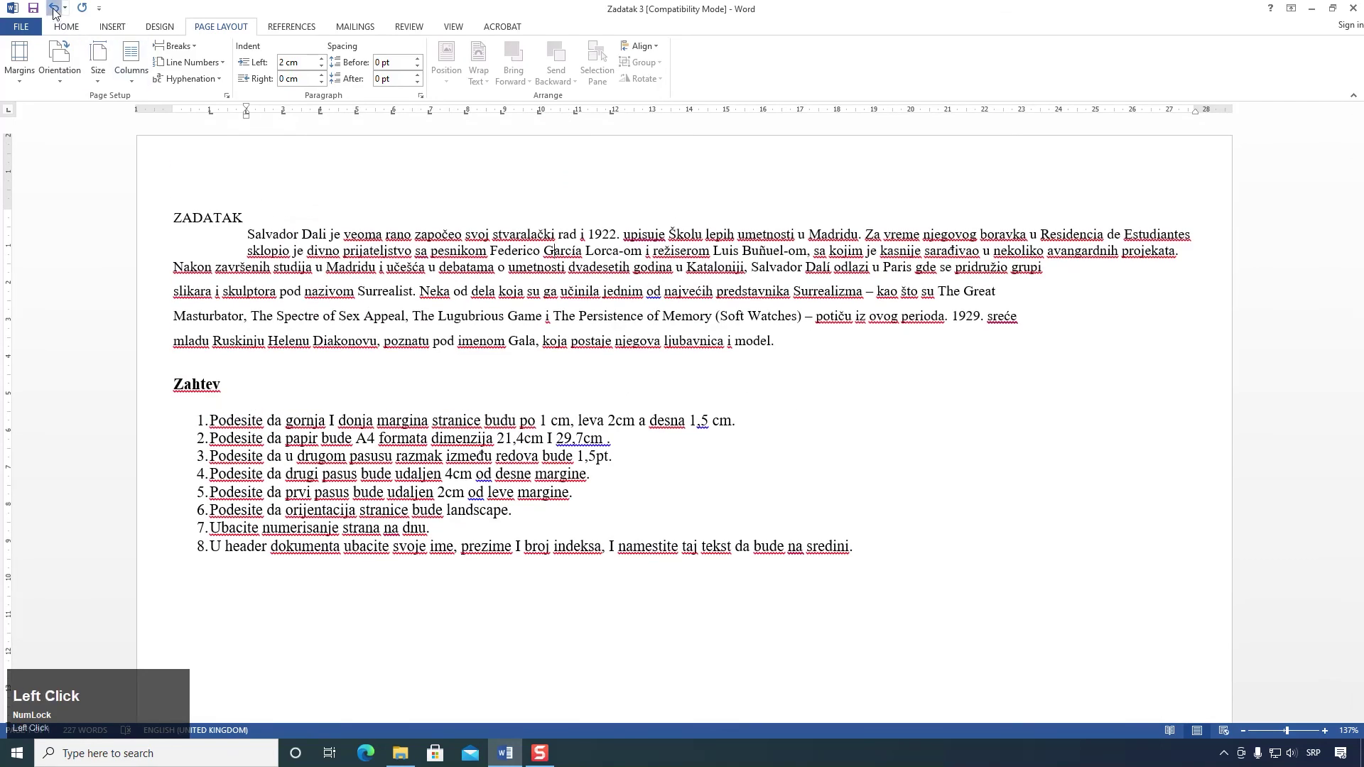
Step: Set the page orientation of the document to landscape
scroll(613, 437, down, 3)
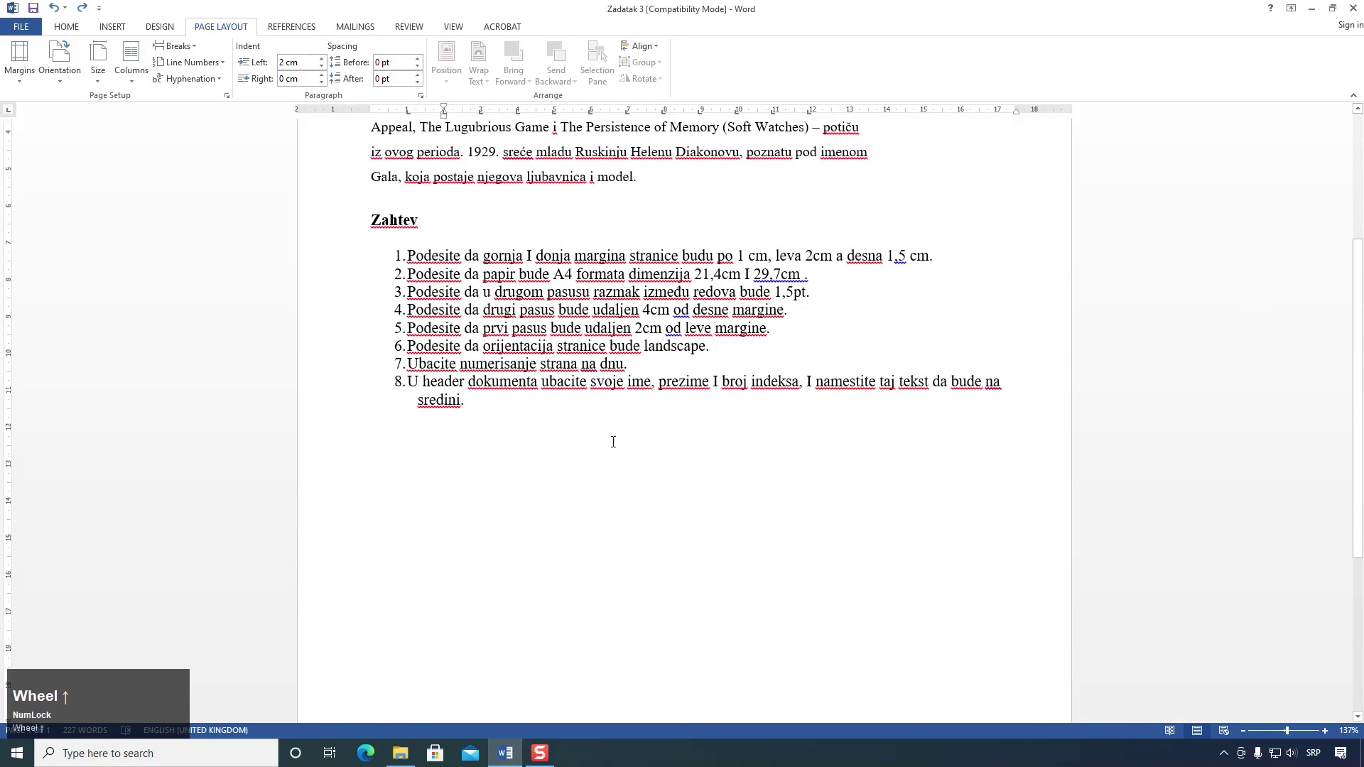
scroll(613, 442, up, 3)
scroll(608, 444, down, 6)
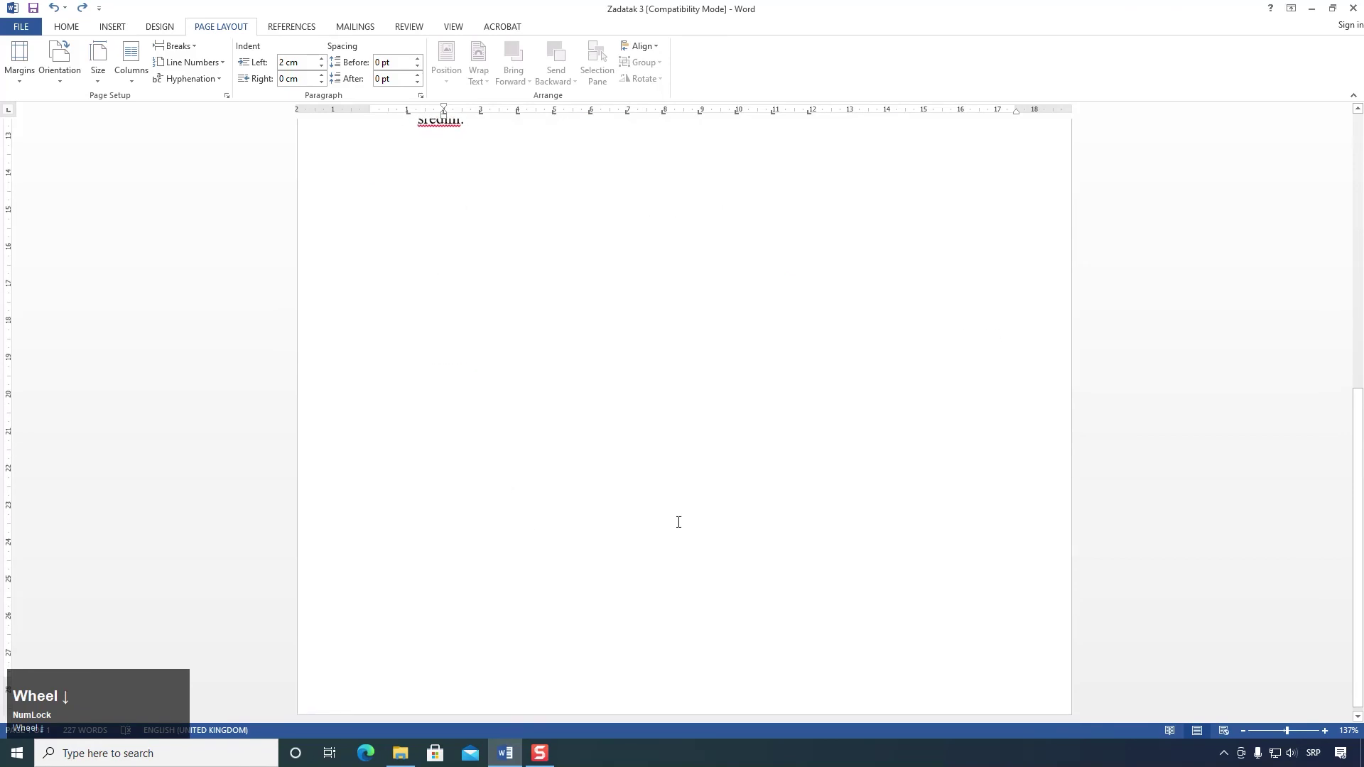
scroll(461, 519, down, 1)
scroll(484, 524, up, 8)
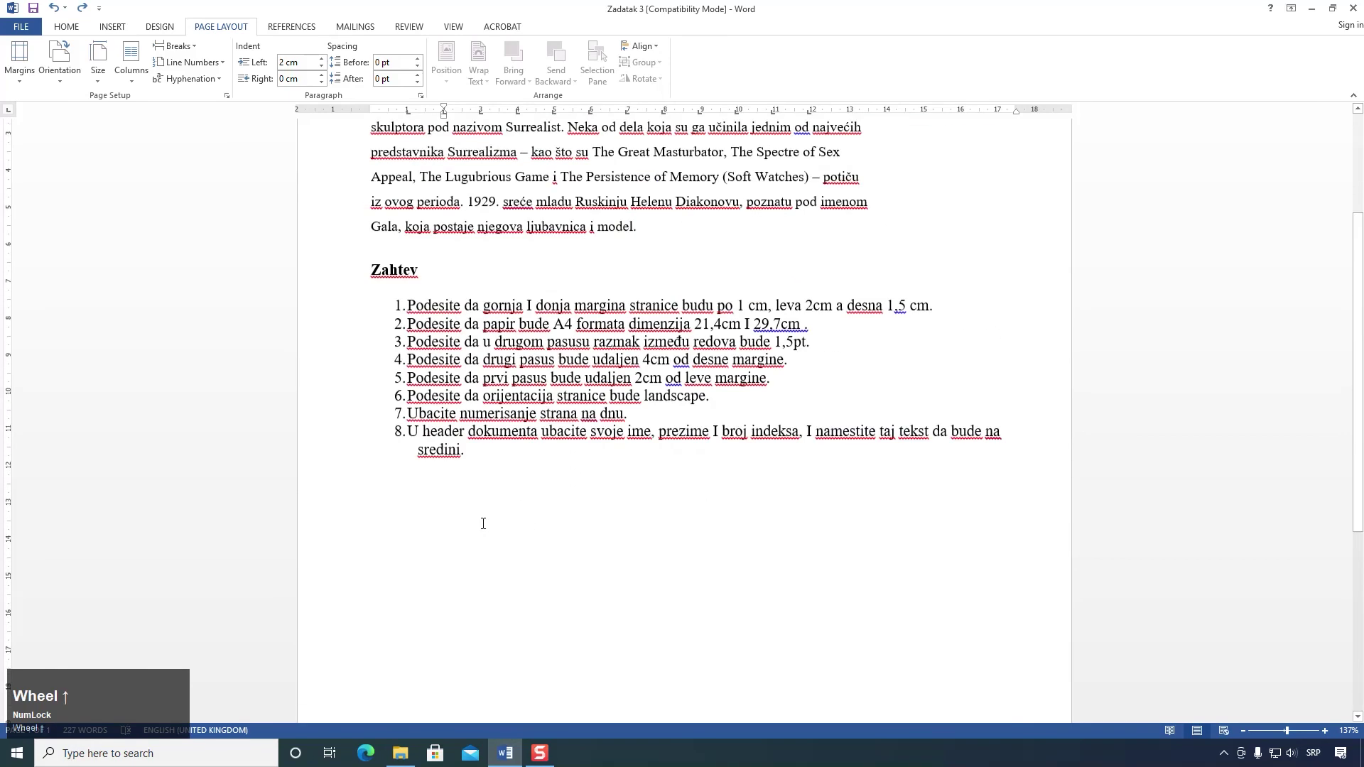
click(72, 90)
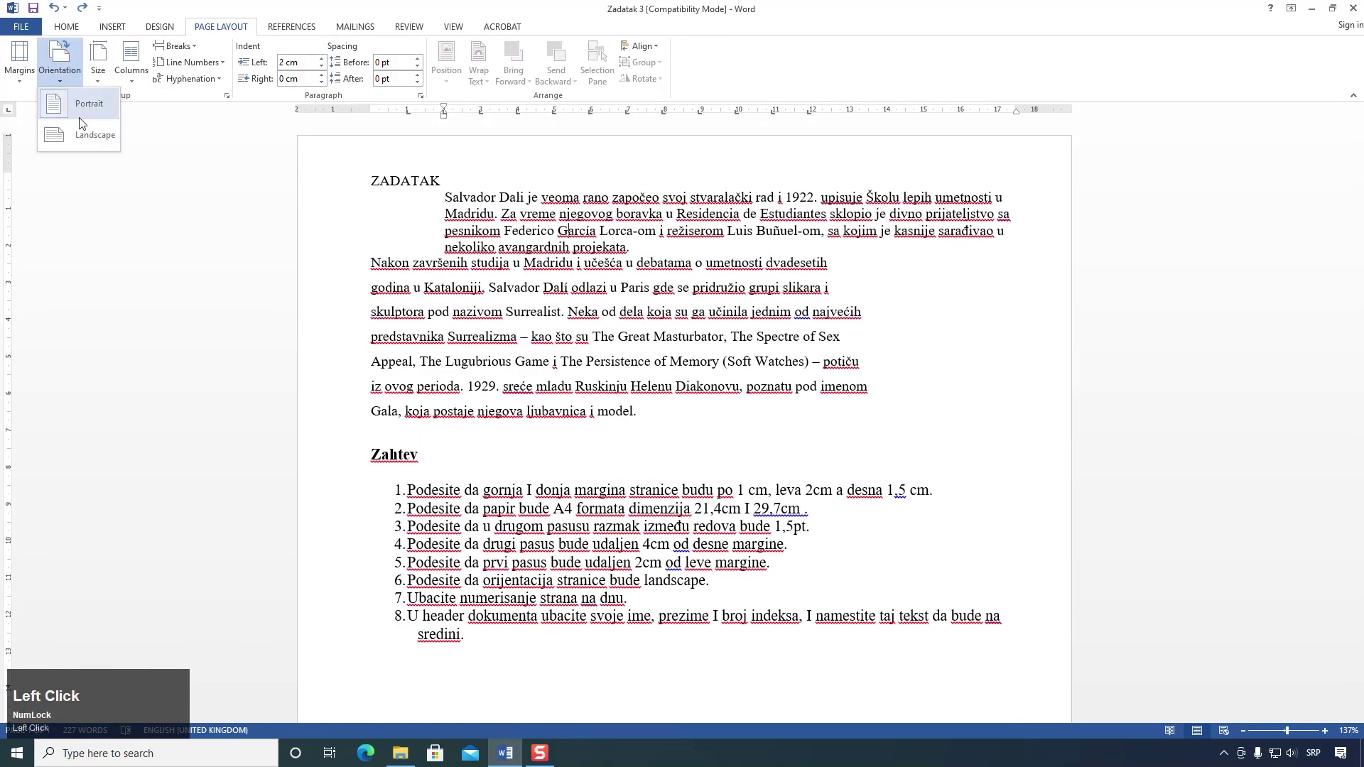
click(85, 145)
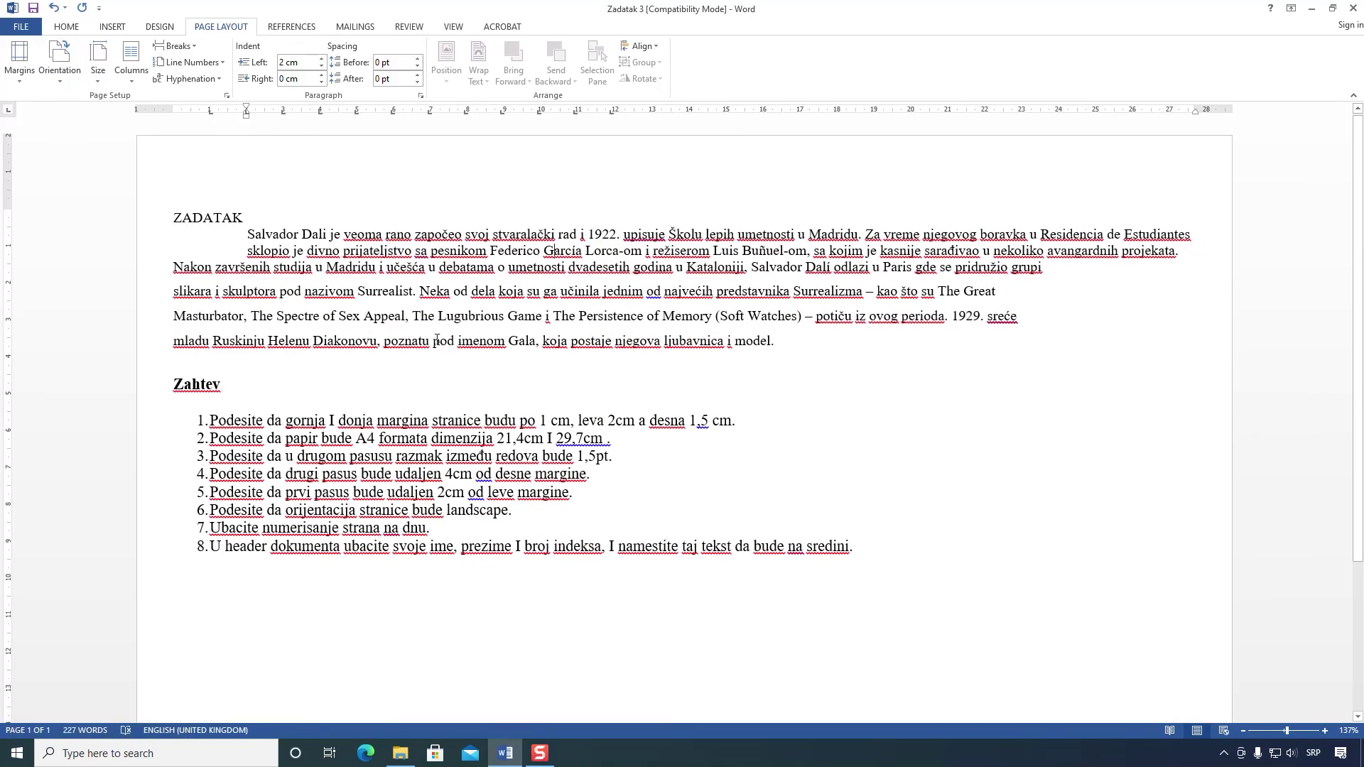
Step: Try the built-in Banded footer as page numbering, close the footer and undo the insertion
click(108, 27)
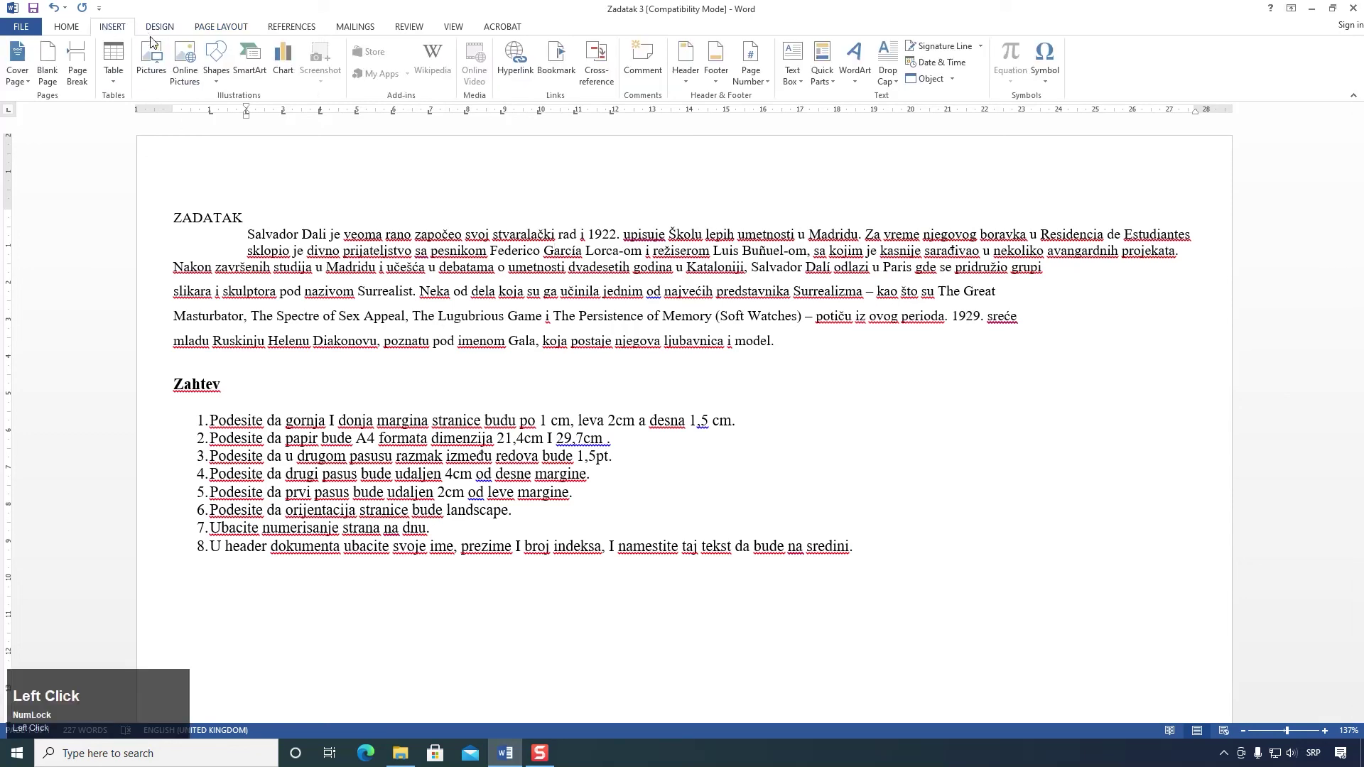
click(715, 81)
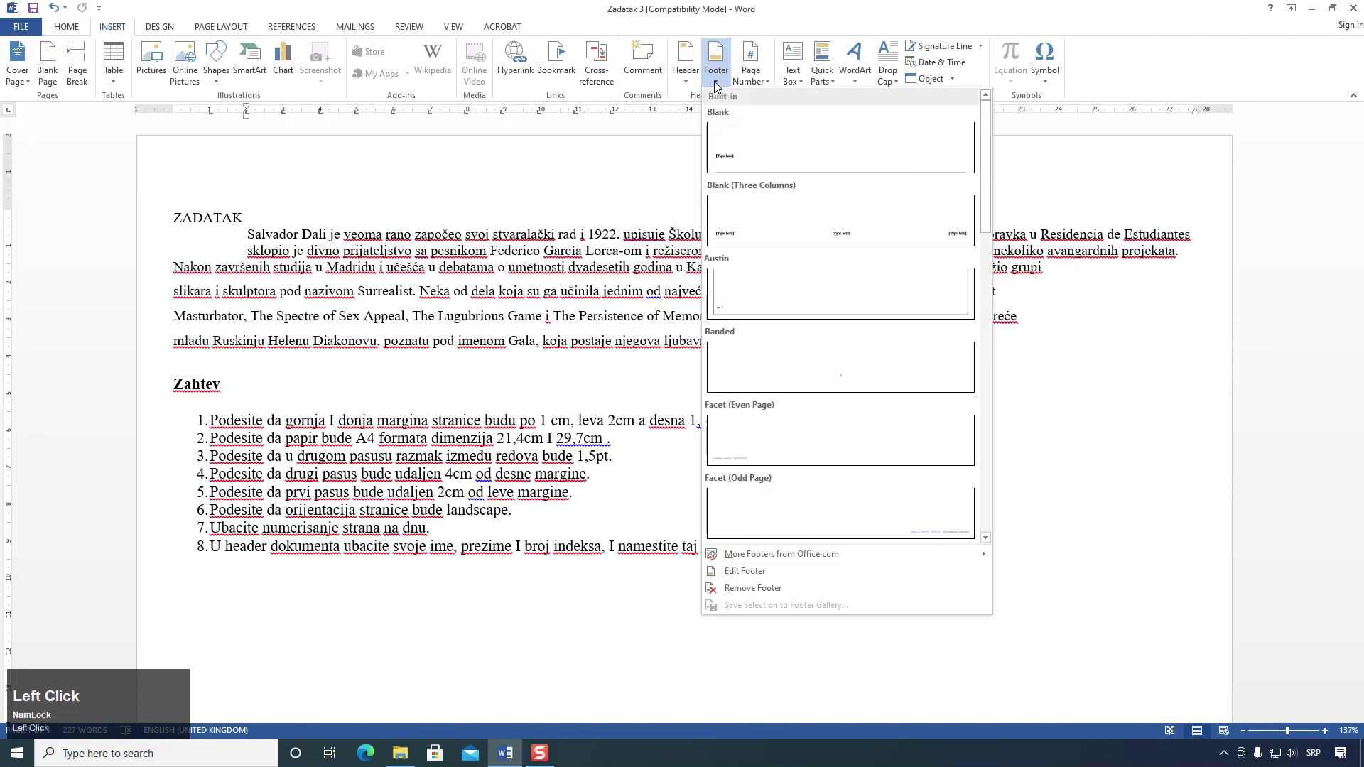
click(850, 377)
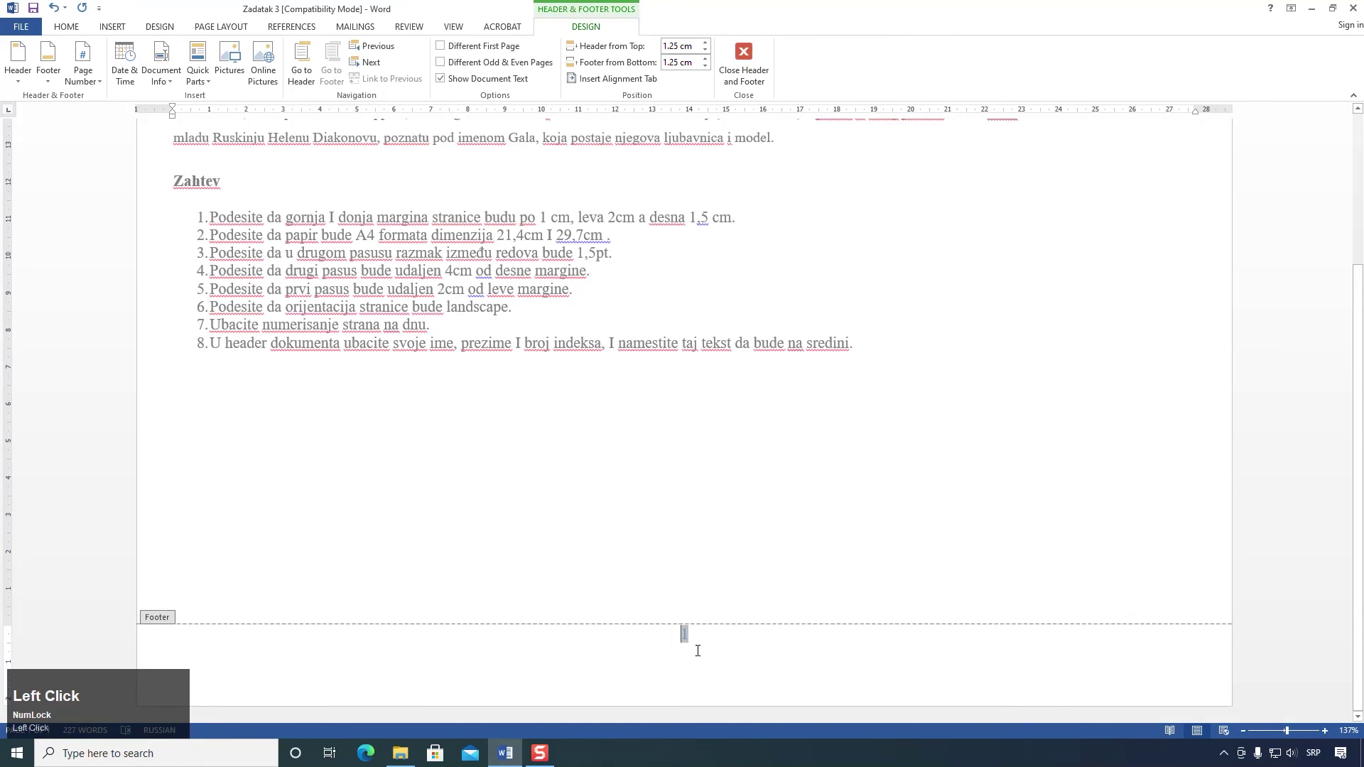
click(744, 66)
scroll(464, 325, down, 1)
scroll(465, 325, down, 1)
click(53, 8)
Step: Insert page numbers at the bottom of the page in the Plain Number 3 style and return to the body text
click(111, 27)
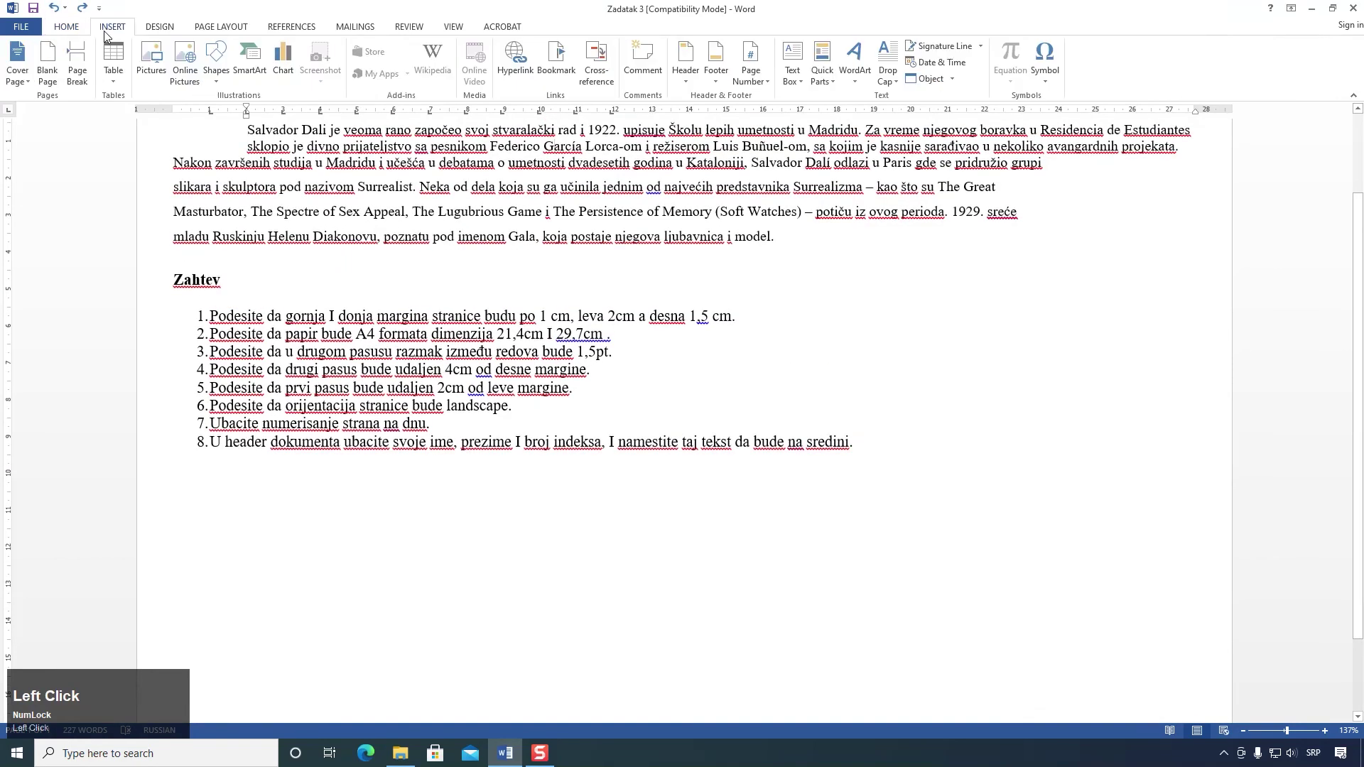
click(764, 83)
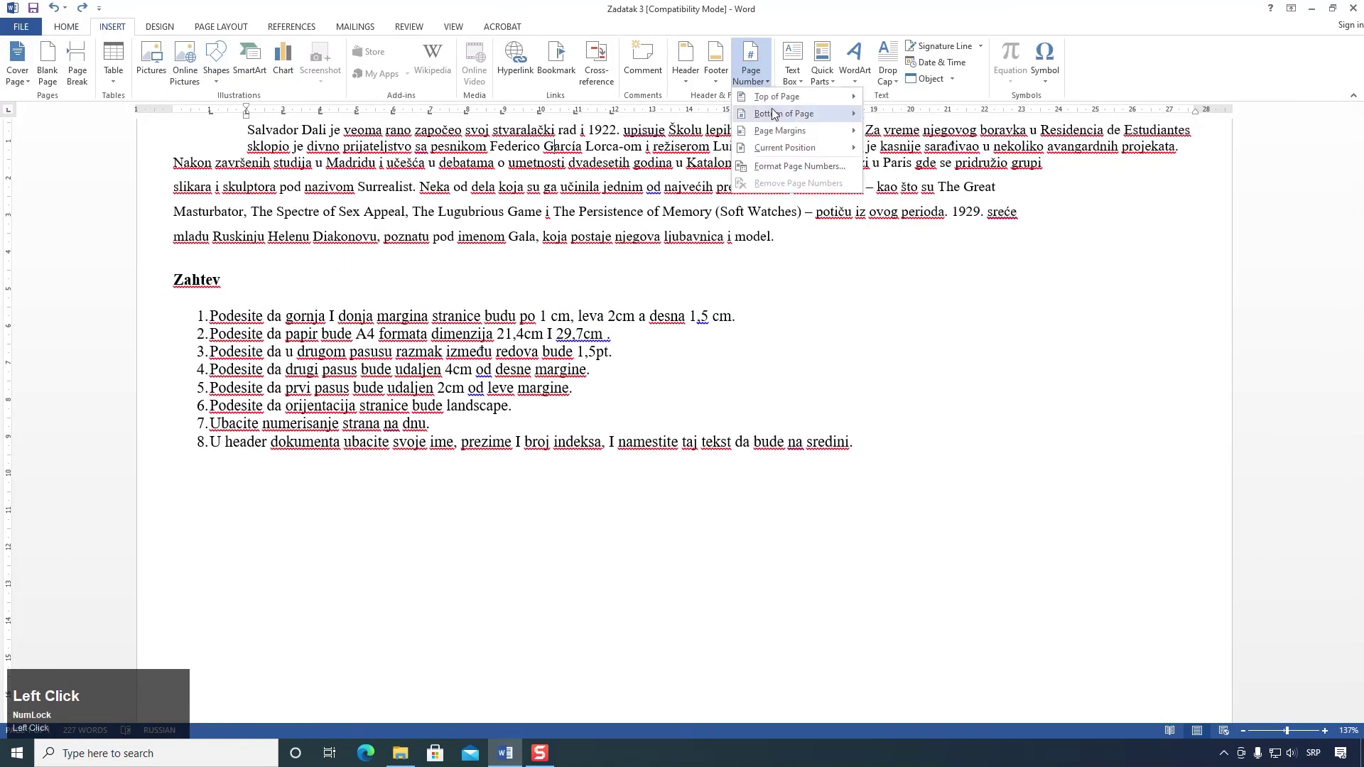
mouse_move(776, 97)
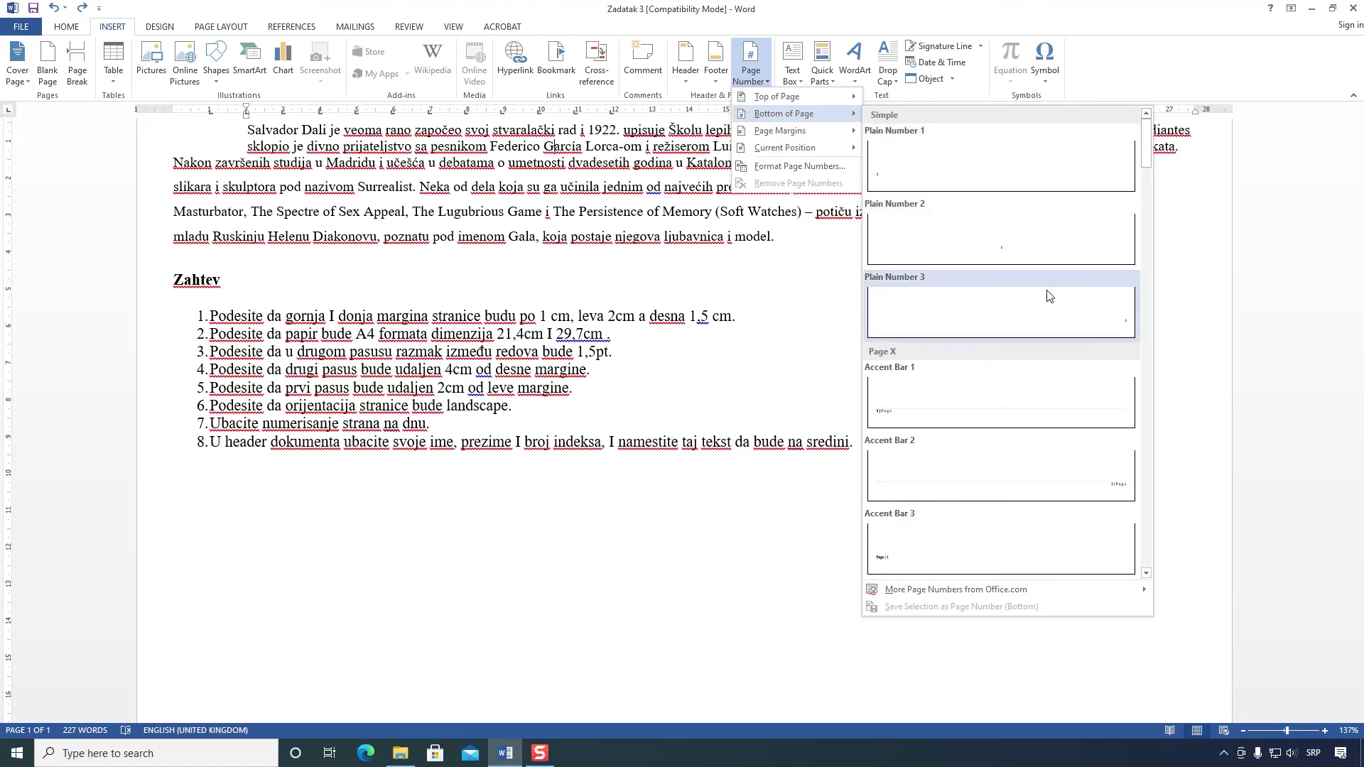
click(1045, 313)
scroll(810, 198, down, 1)
click(746, 57)
scroll(1042, 476, down, 3)
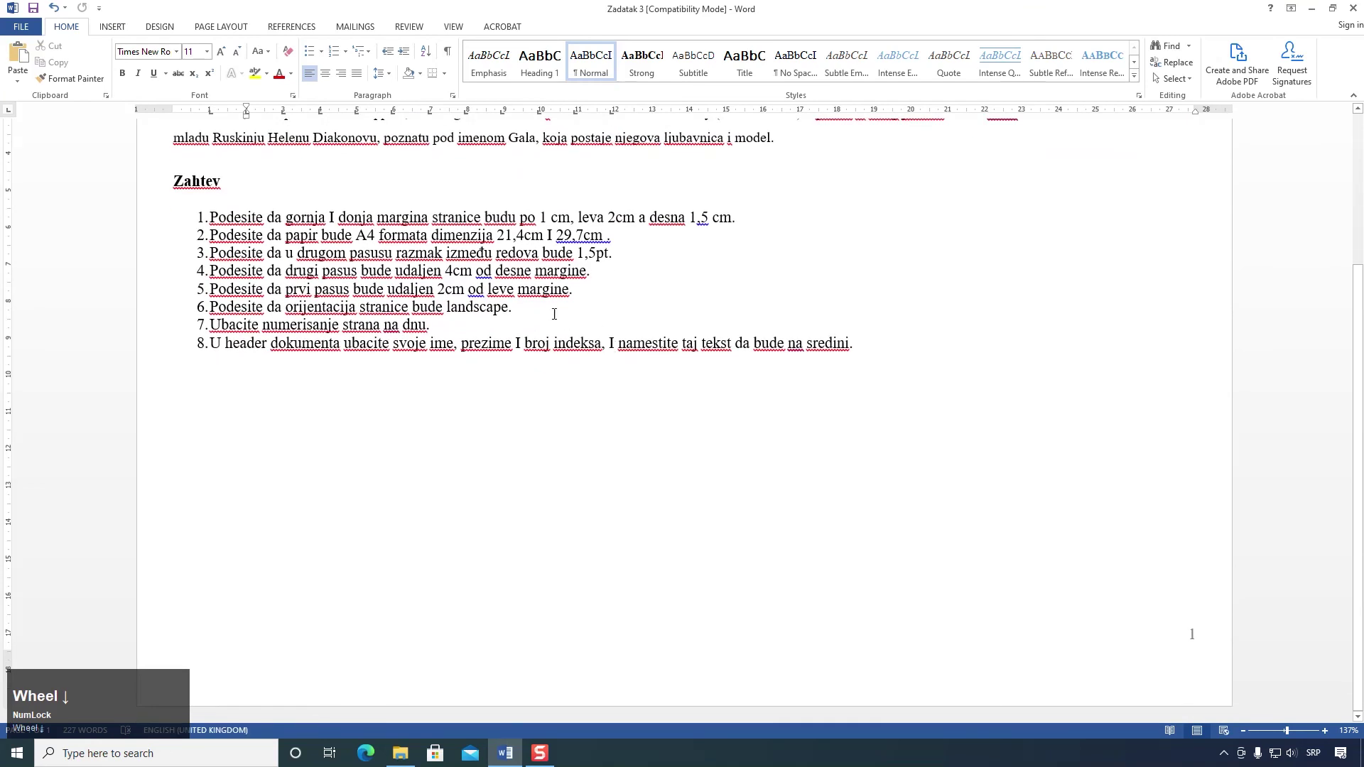
scroll(553, 318, up, 5)
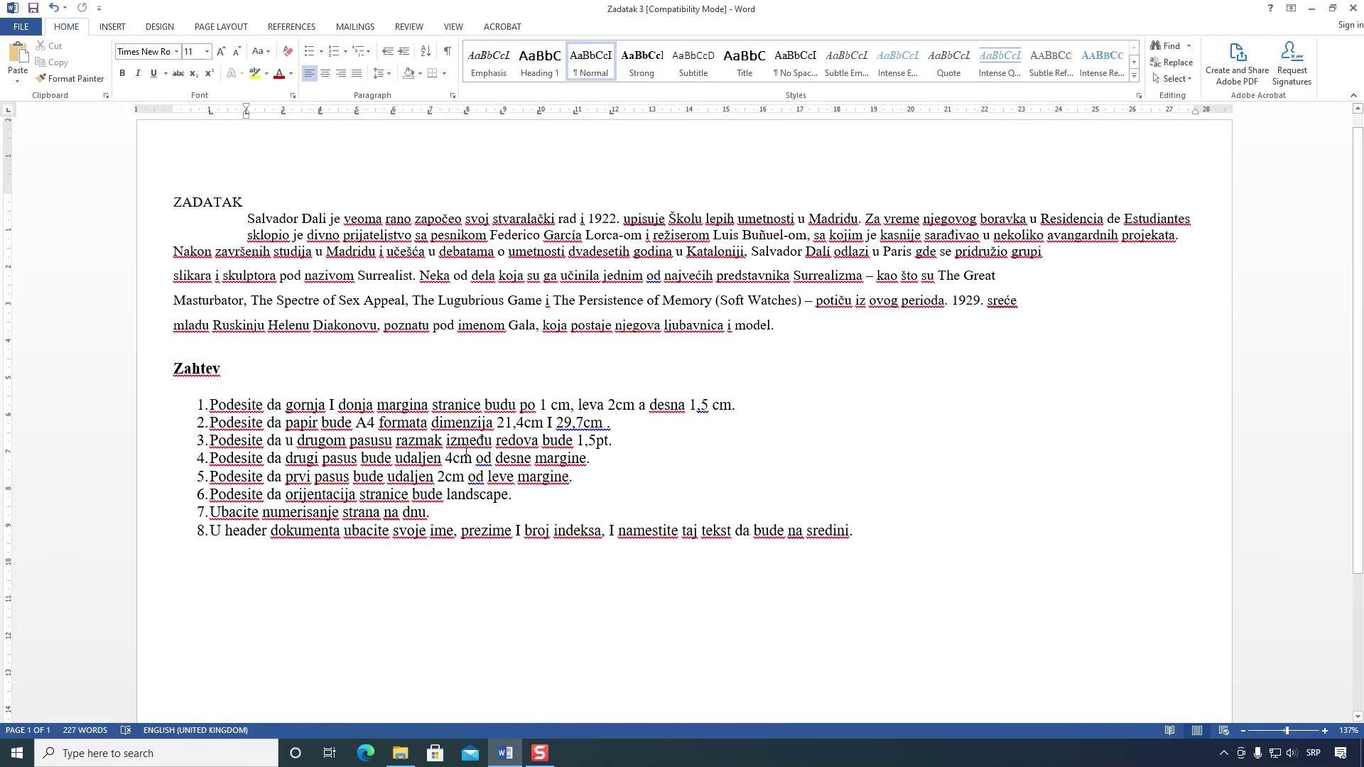
scroll(466, 453, up, 1)
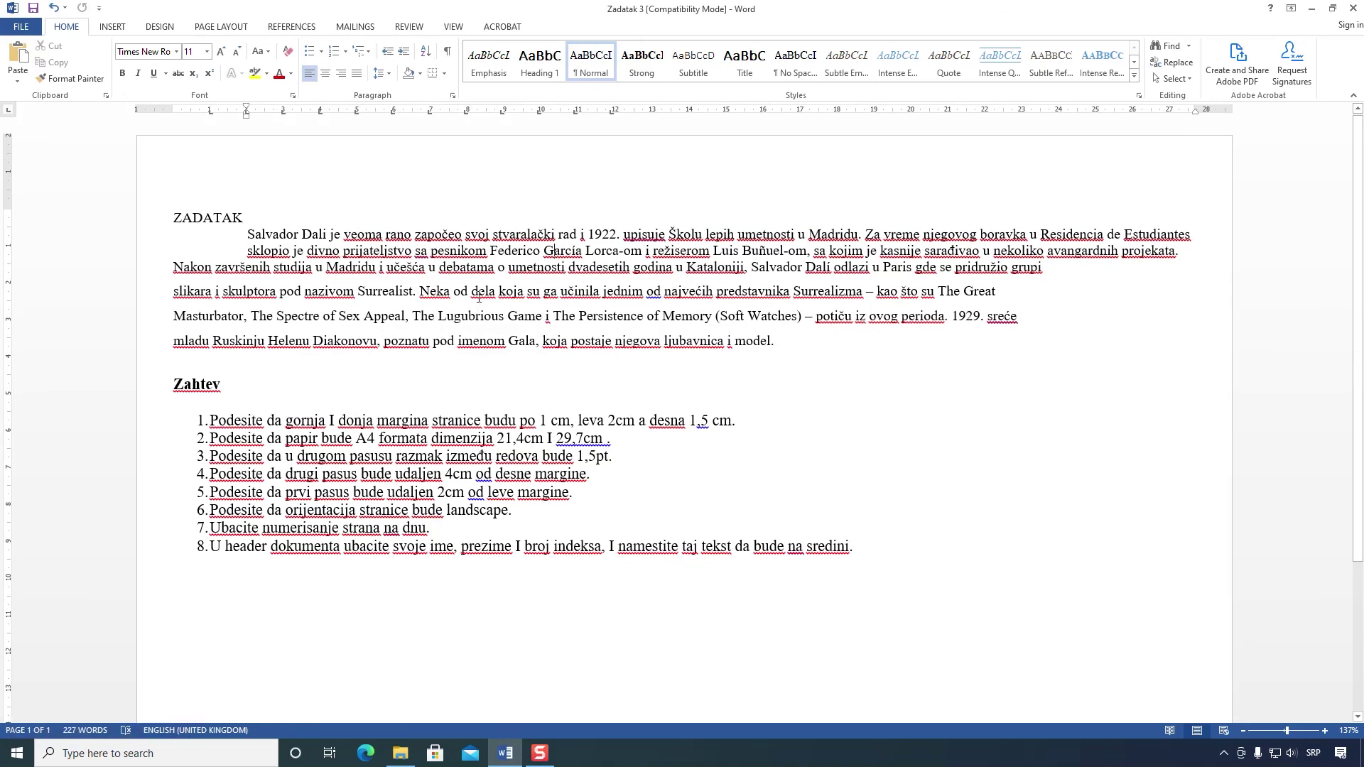
click(112, 26)
scroll(845, 486, down, 3)
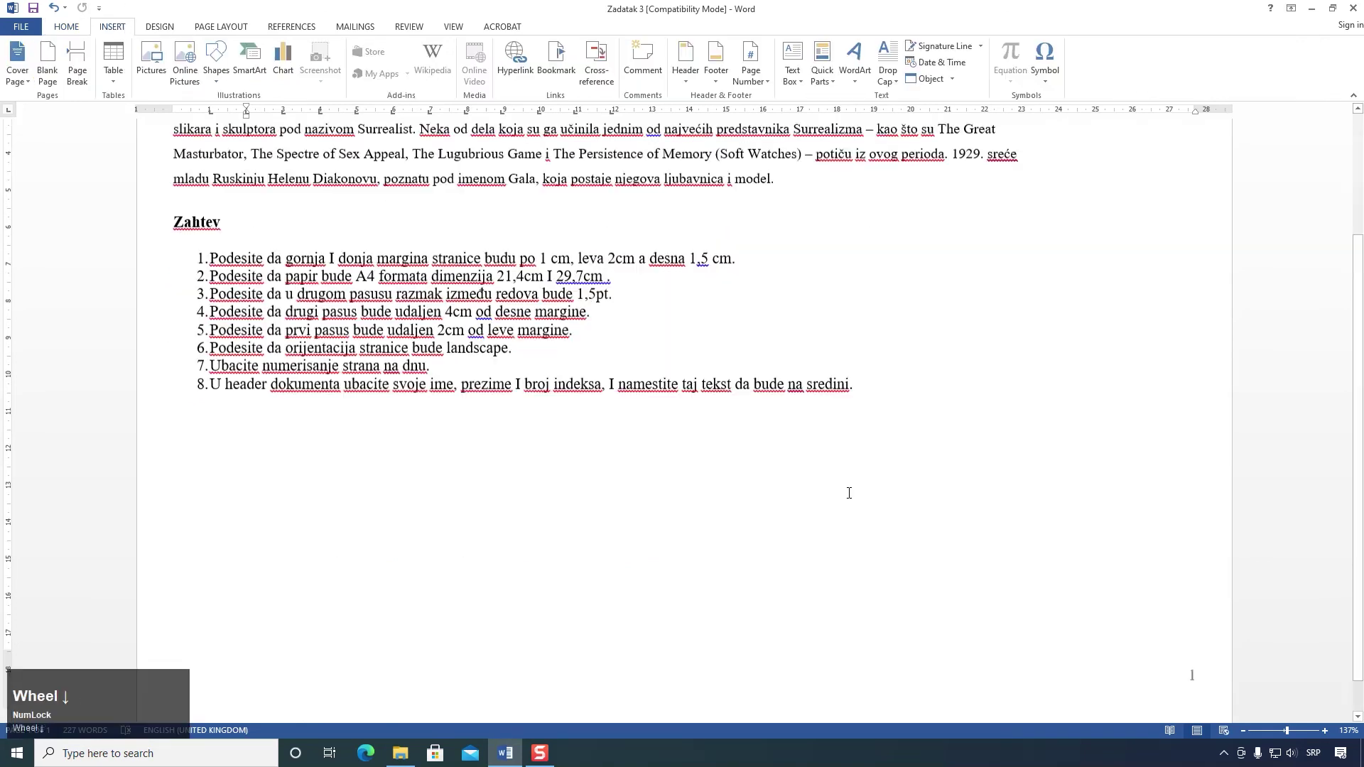
scroll(817, 441, up, 3)
scroll(792, 405, down, 1)
click(66, 27)
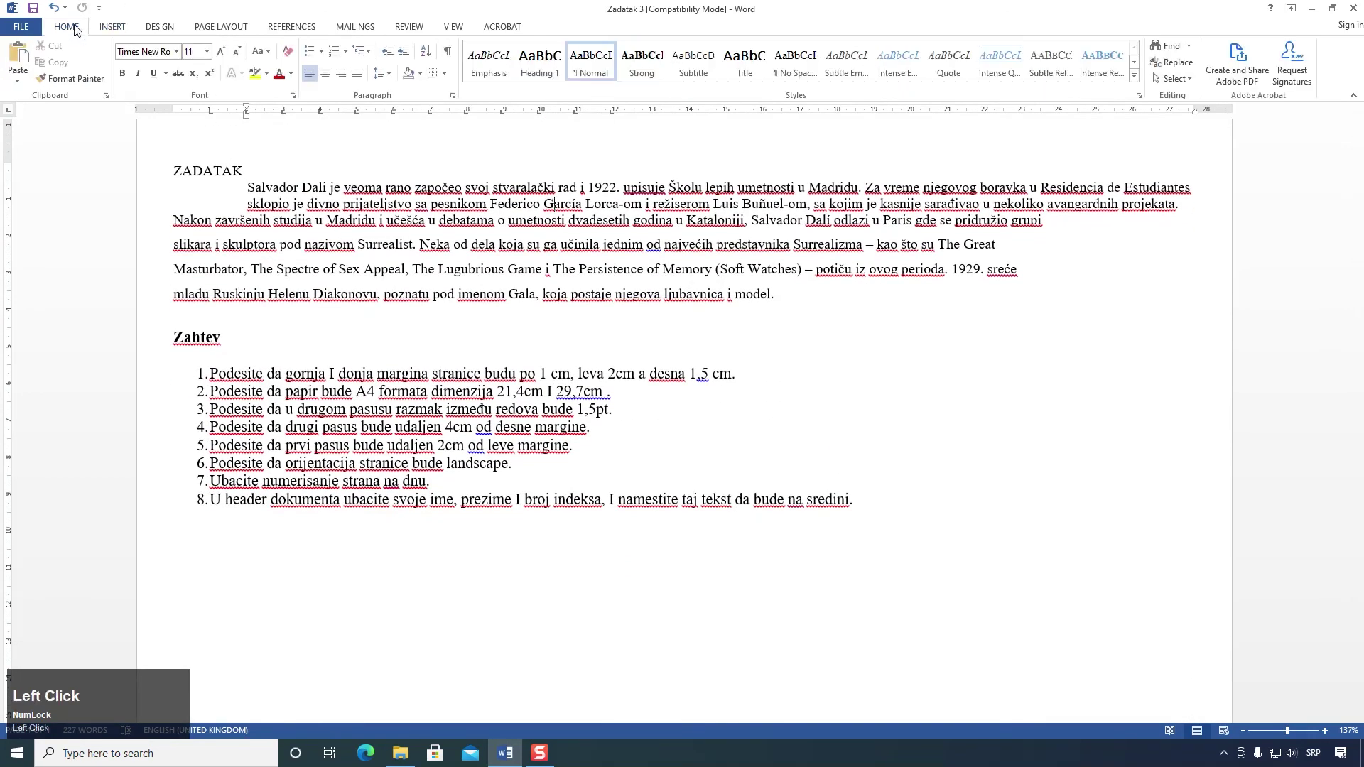
Step: Enter the placeholder "Ime prezime" followed by the student index number in the page header
scroll(764, 427, up, 1)
double_click(639, 161)
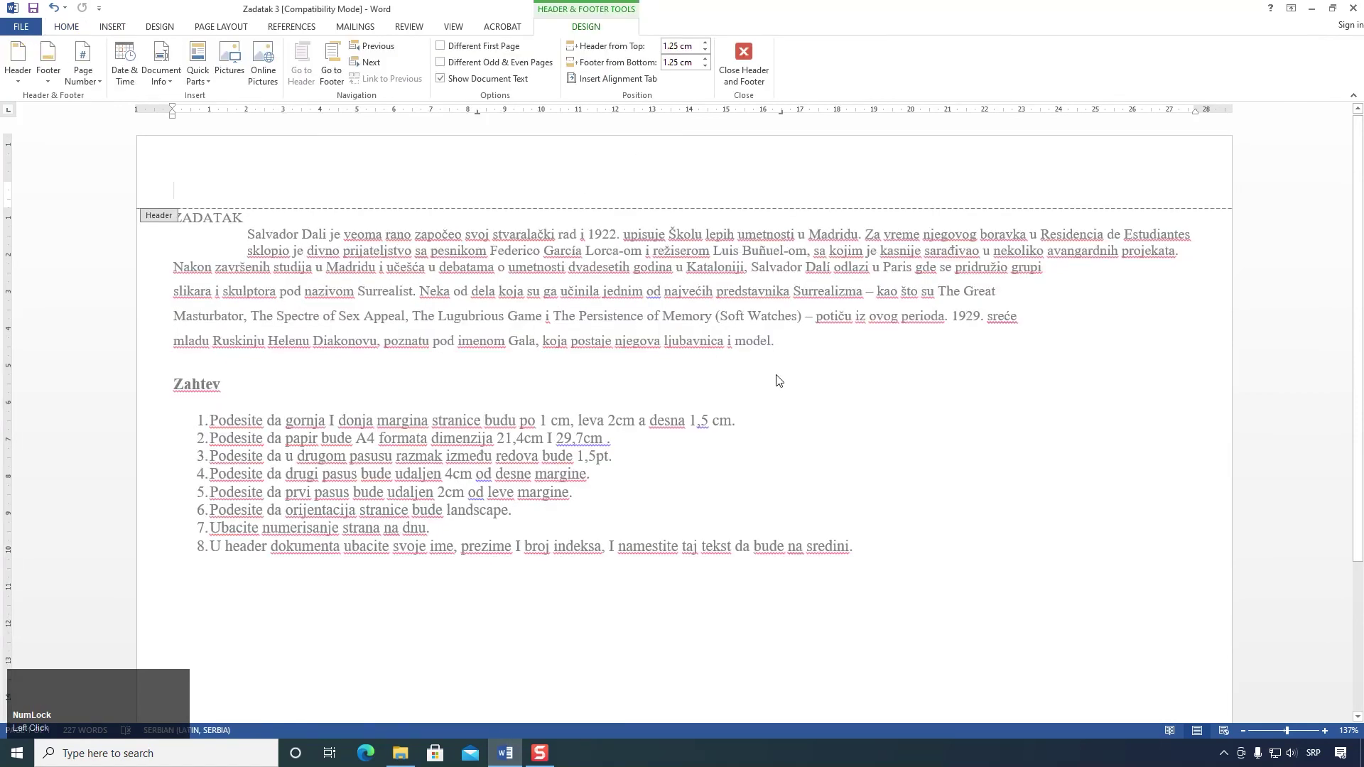
text(Ime )
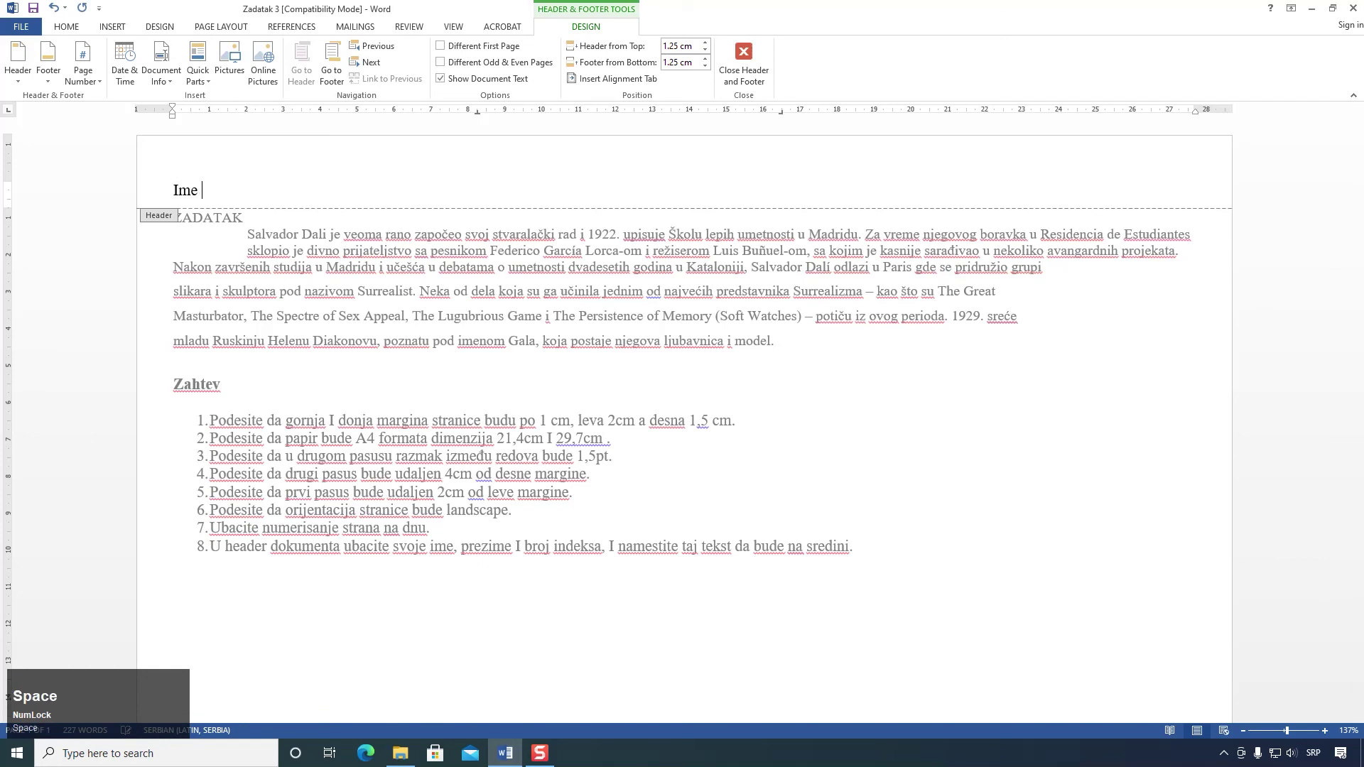
text(preyime)
key(BackSpace)
key(BackSpace)
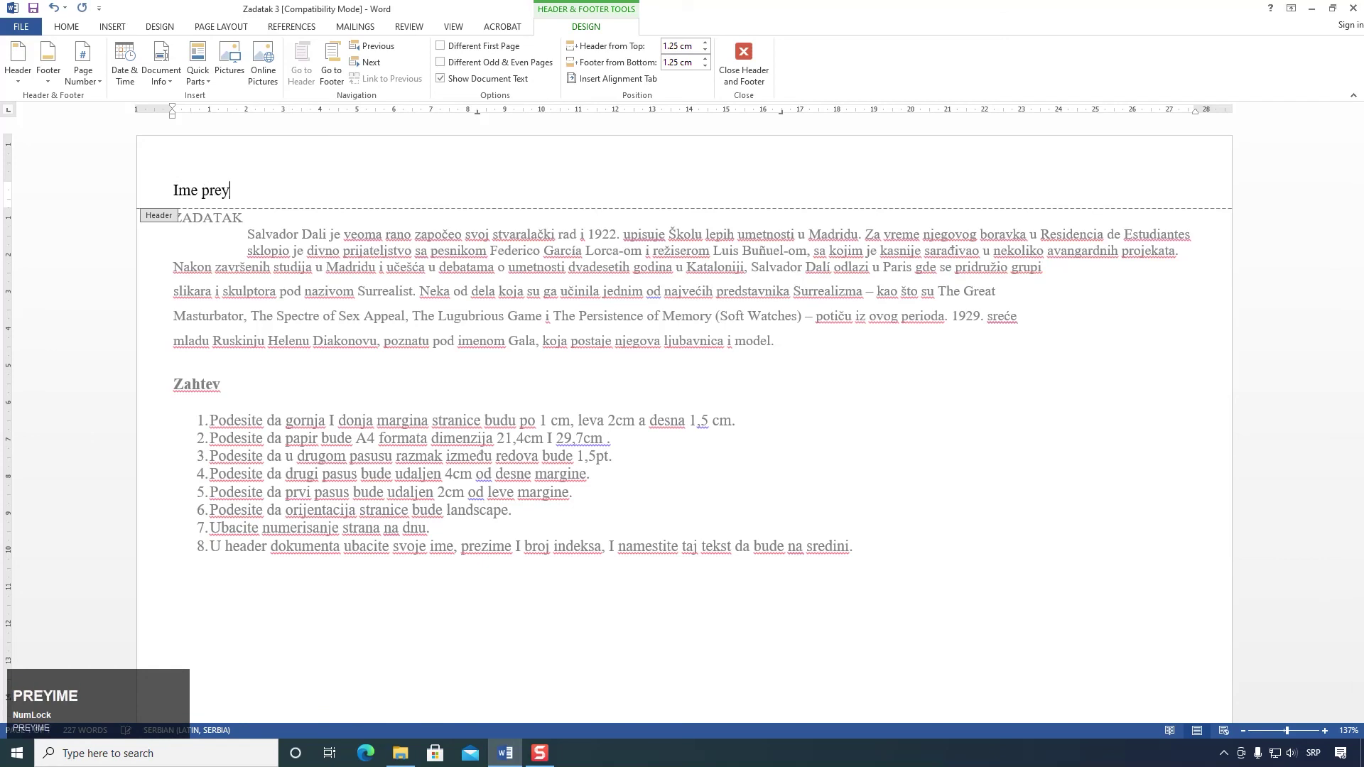
text(zime 01)
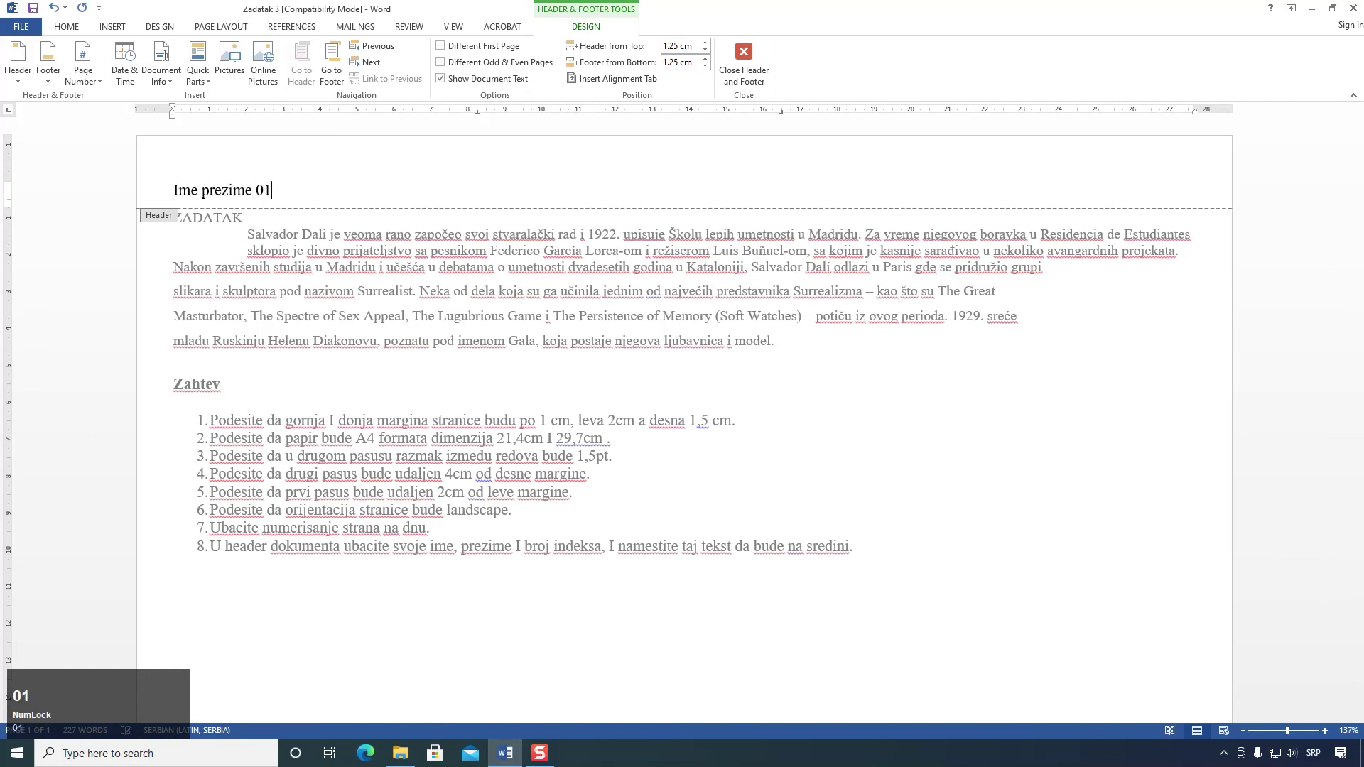
text(/2021)
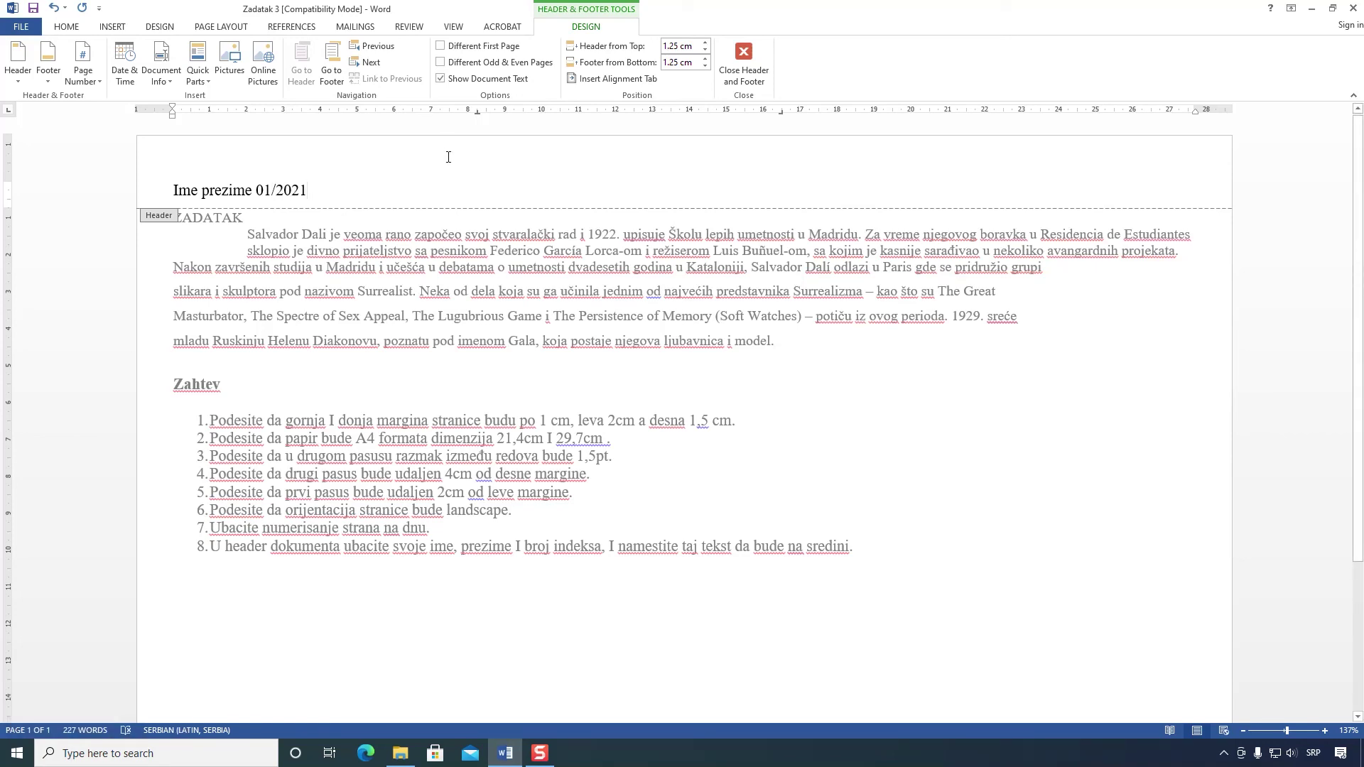
Step: Centre the header text and return to the document body to check the page
click(67, 29)
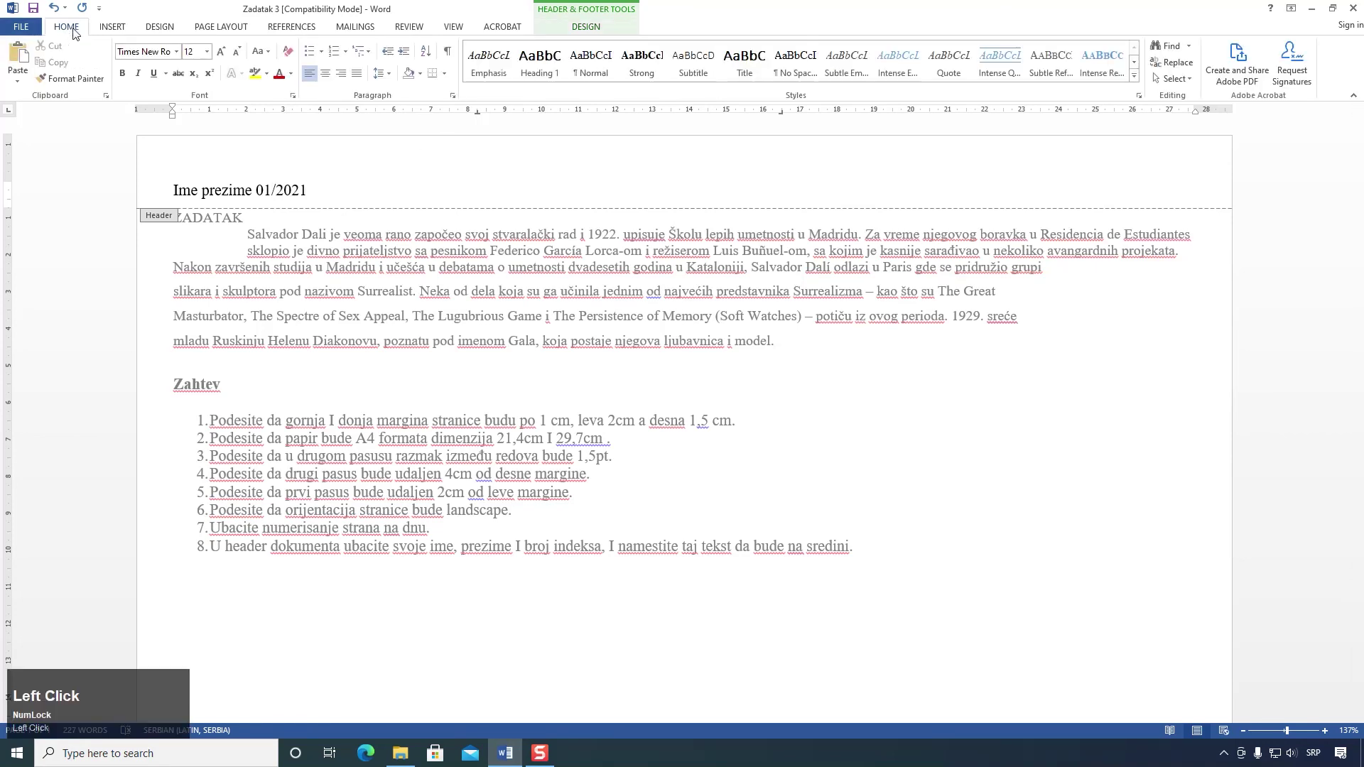
click(326, 74)
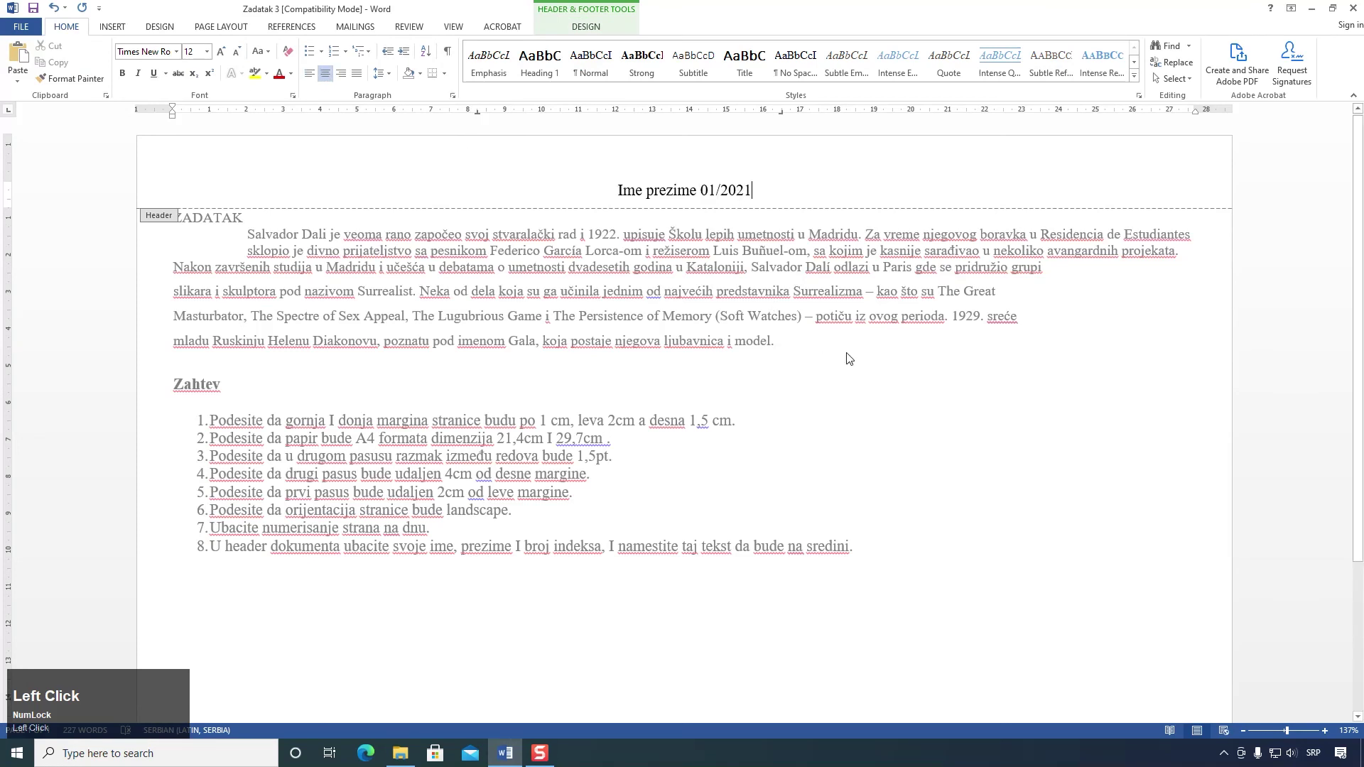
double_click(818, 344)
scroll(784, 308, down, 3)
scroll(785, 398, up, 2)
scroll(785, 398, up, 1)
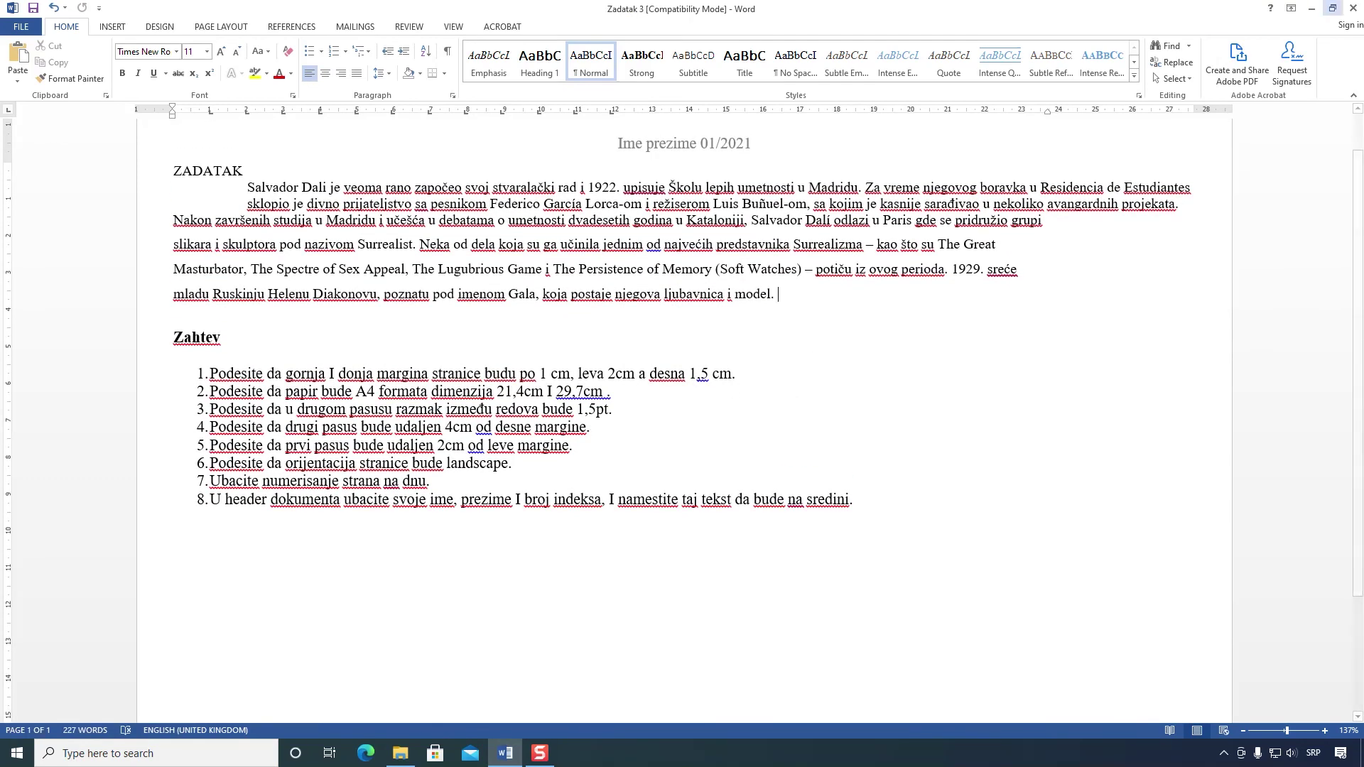
Step: Close the Zadatak 3 document without saving its changes and close the open folder window
click(1354, 8)
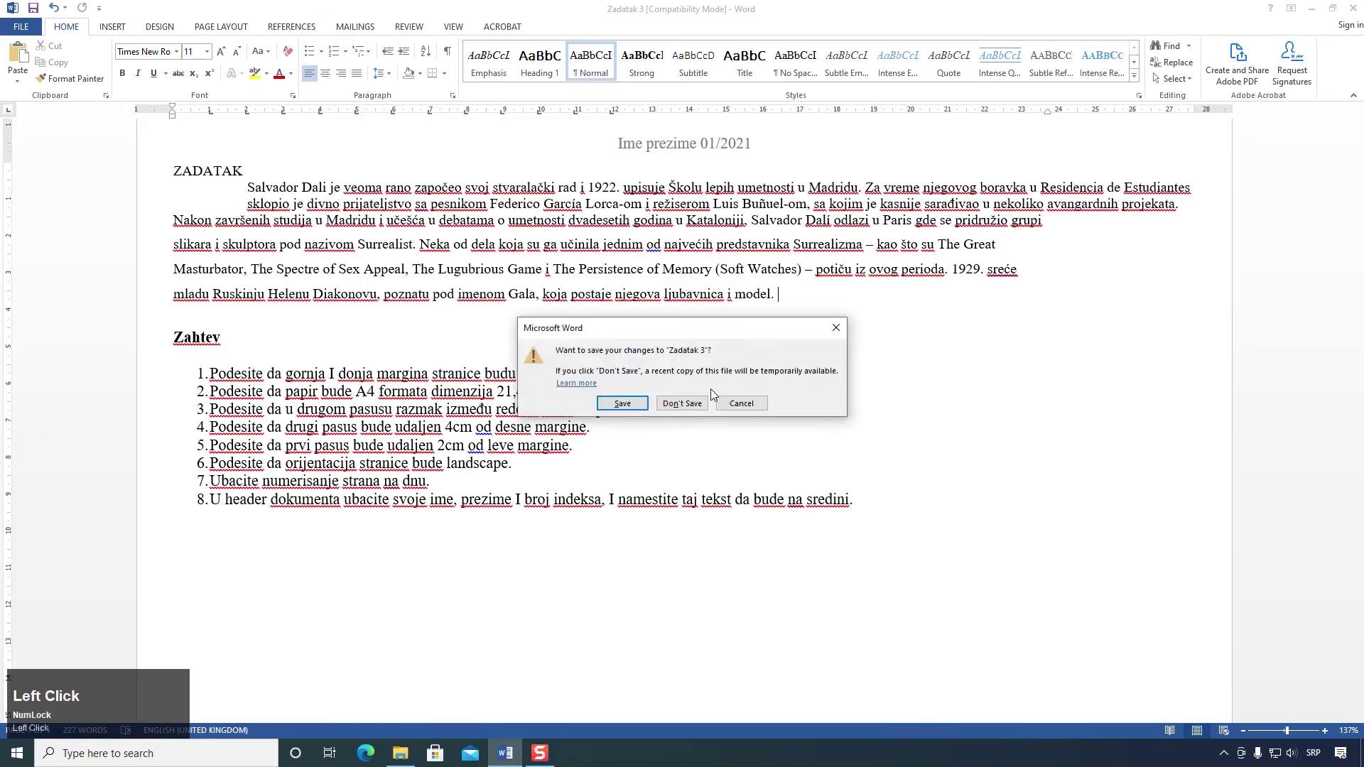
click(672, 400)
click(1347, 7)
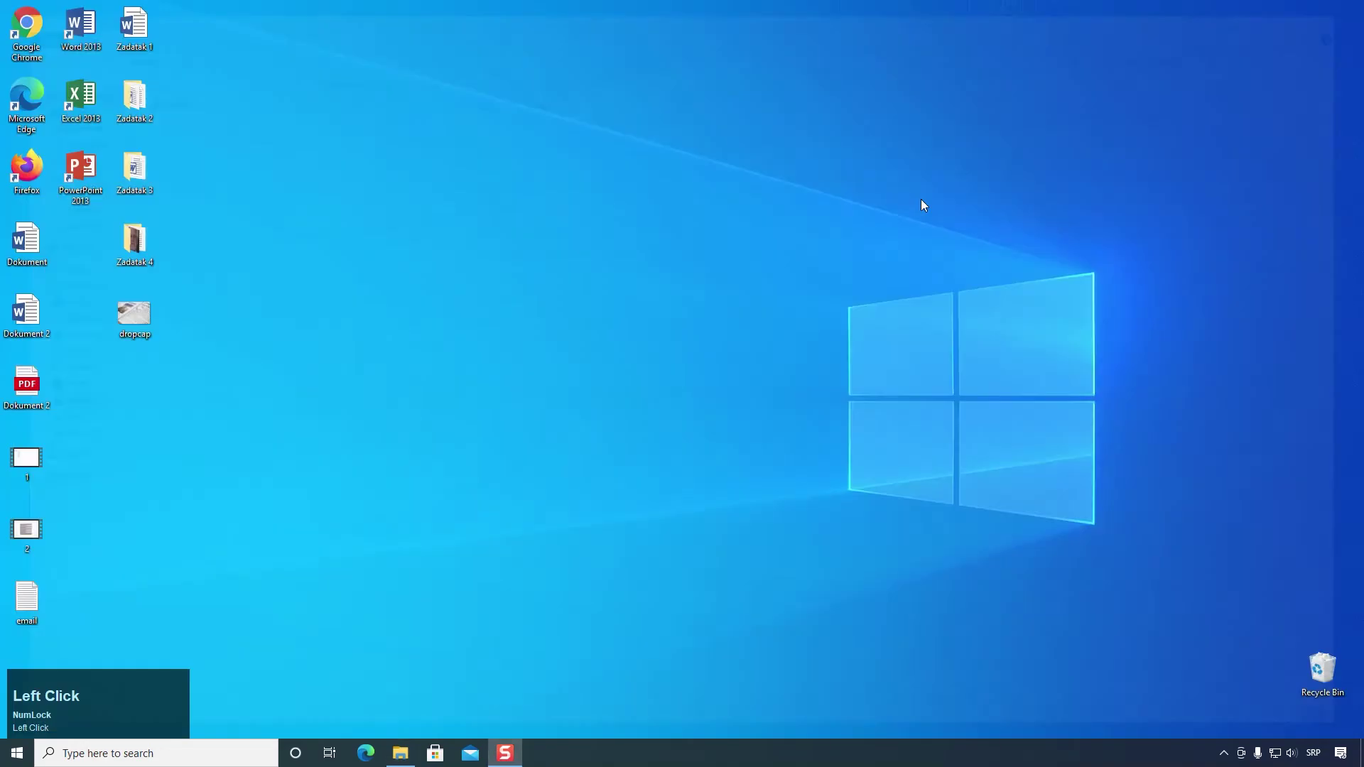
Step: Open the Tekst zadatka document from the desktop folder Zadatak 4 and arrange the folder and document windows side by side
double_click(135, 241)
drag(277, 9, 707, 105)
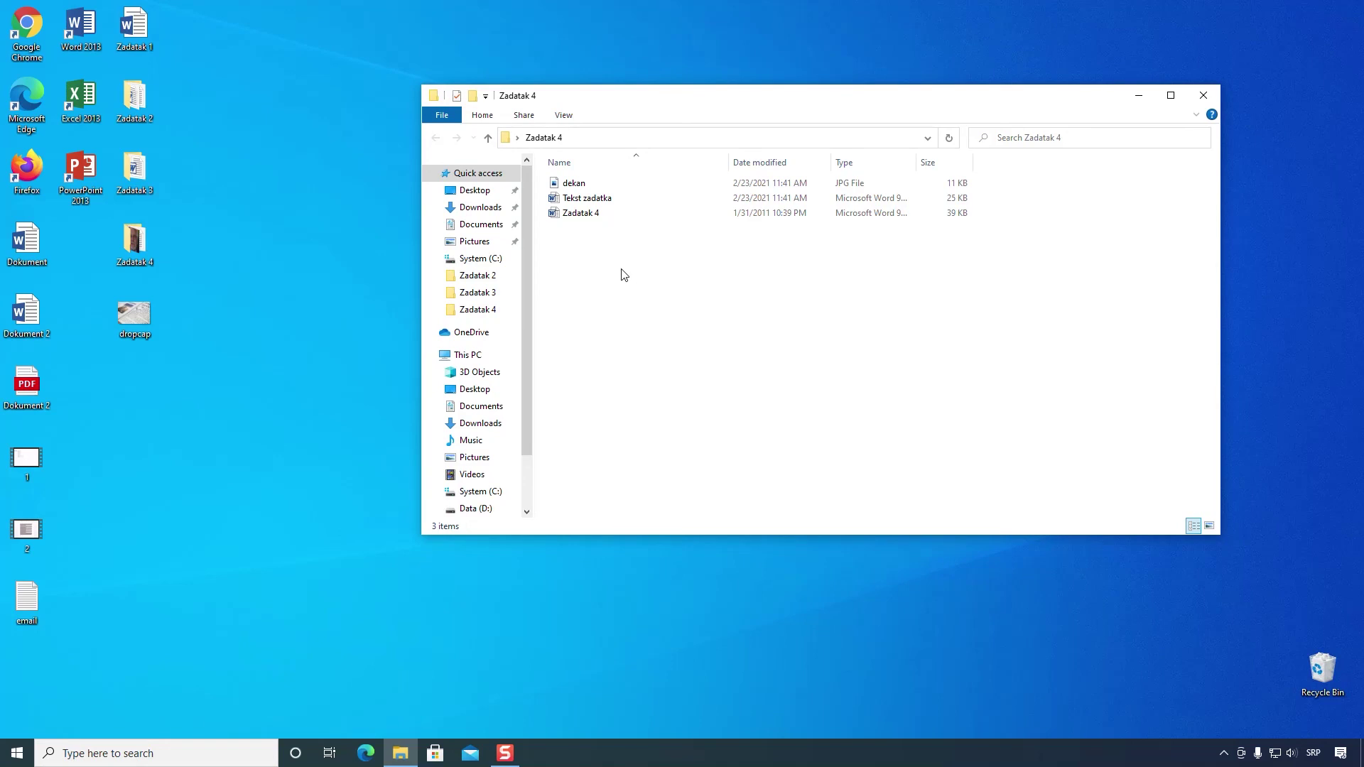
double_click(583, 199)
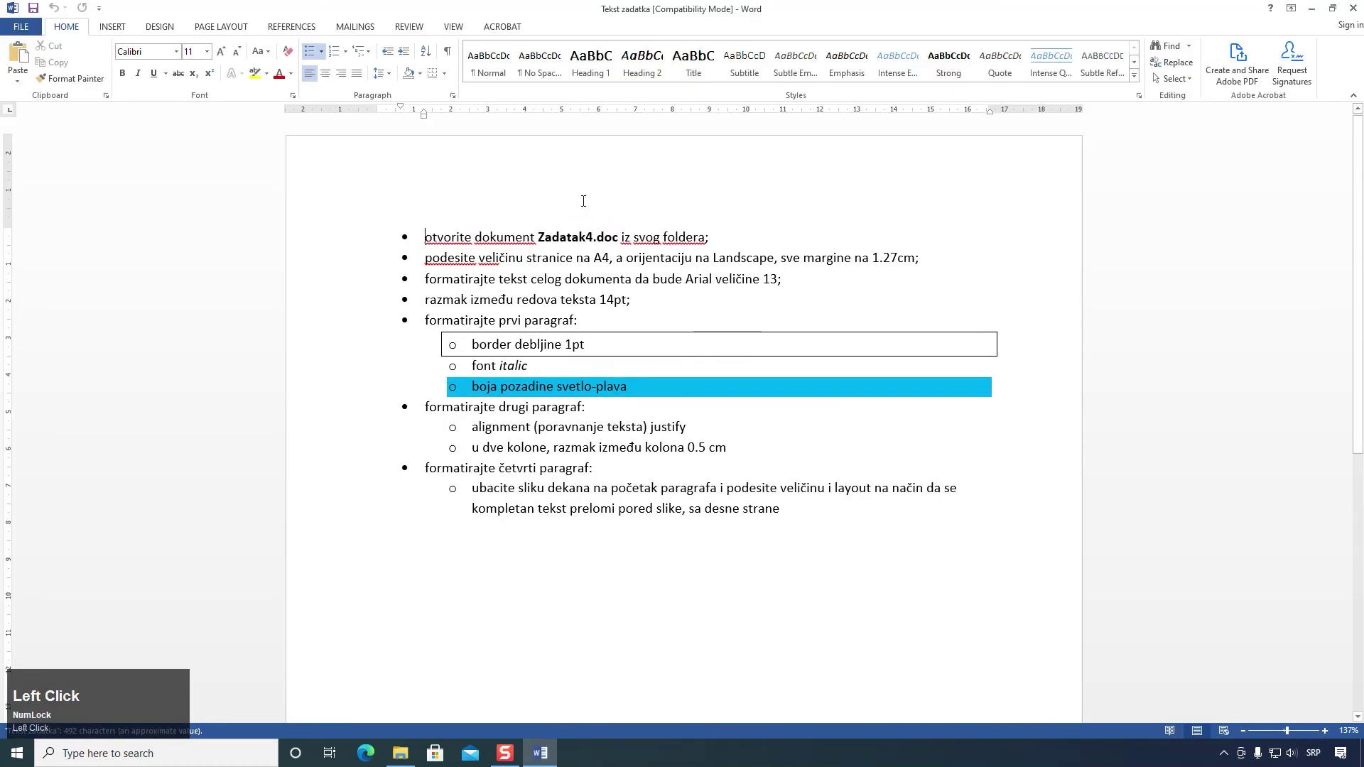
click(1333, 8)
drag(773, 58, 1021, 248)
drag(753, 100, 345, 51)
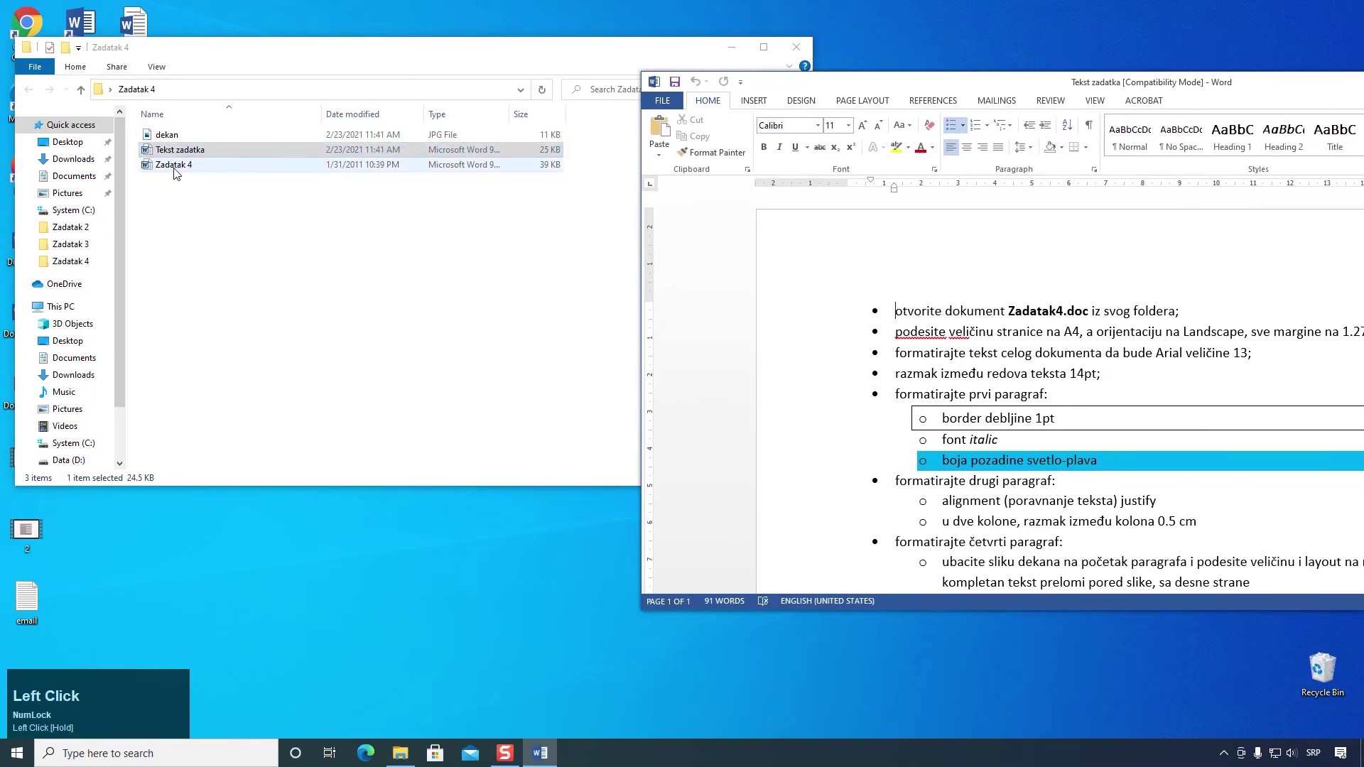
Step: Look through the Tekst zadatka task list and the Zadatak 4 document, ending with the whole task list in view
scroll(980, 370, down, 3)
scroll(979, 369, up, 3)
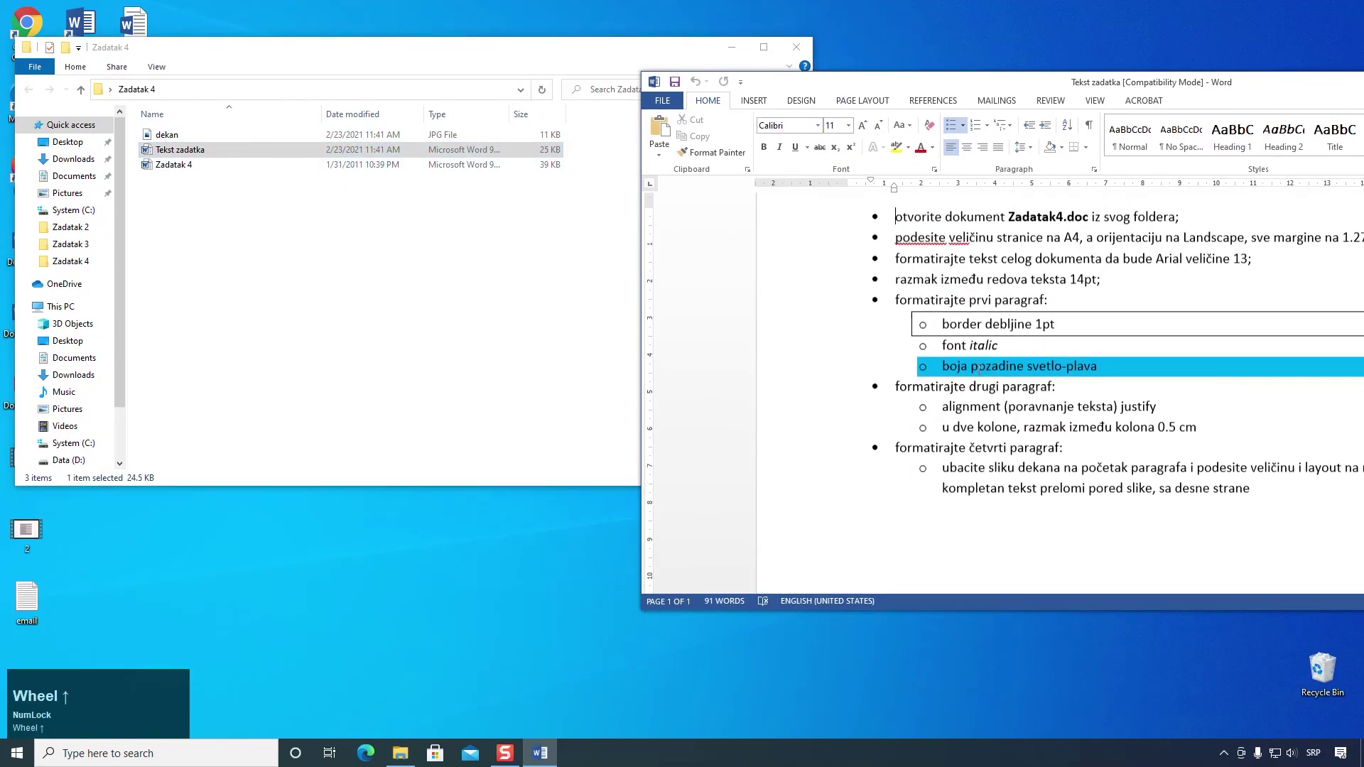
scroll(979, 370, down, 2)
scroll(979, 369, up, 1)
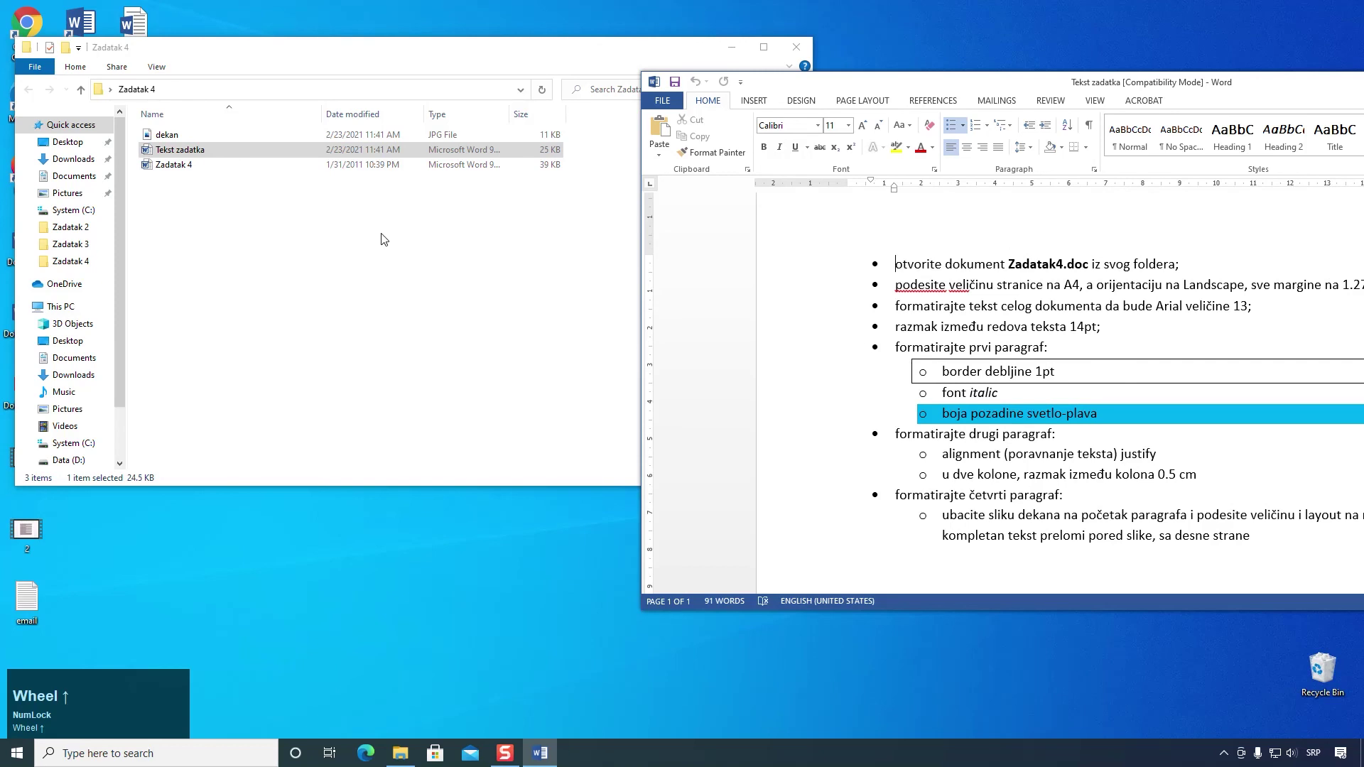
click(177, 172)
double_click(177, 171)
scroll(644, 334, down, 10)
scroll(644, 335, up, 10)
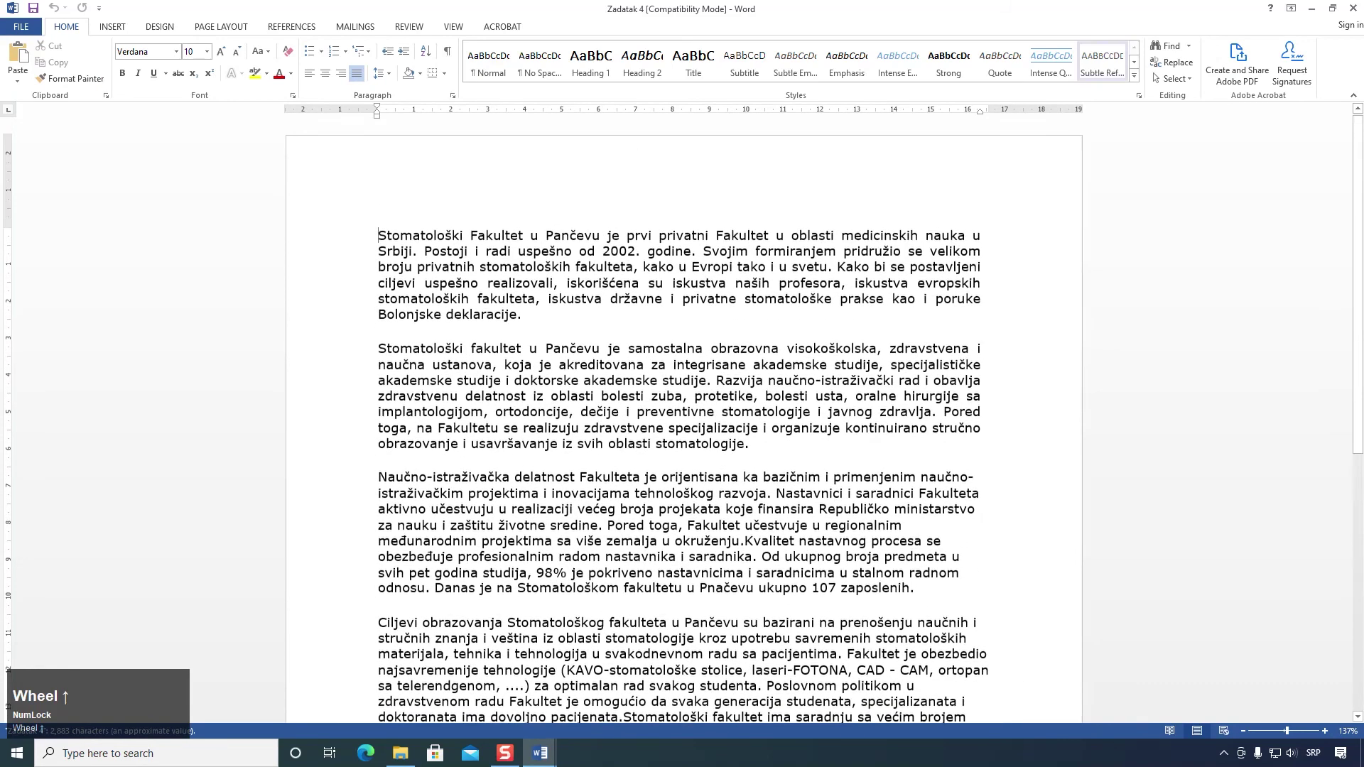
click(1353, 7)
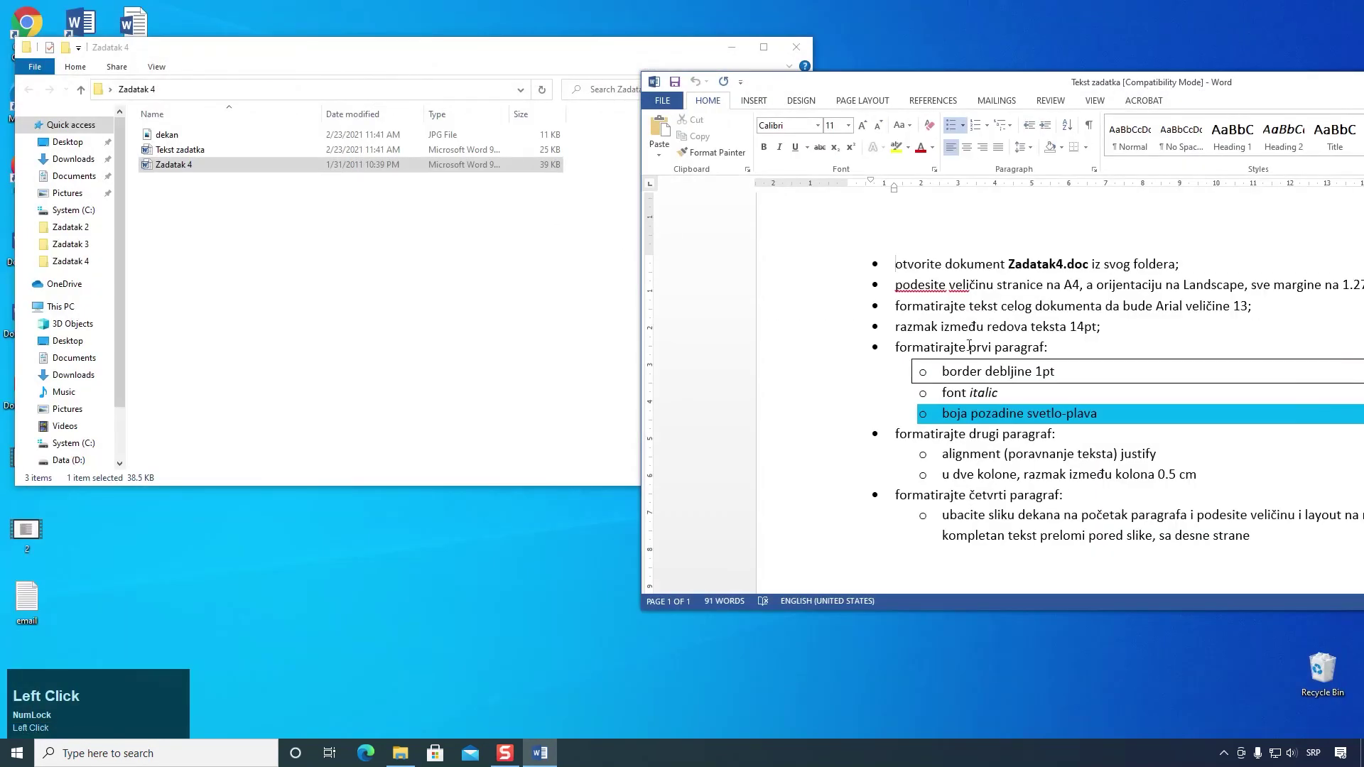
drag(1101, 82, 1019, 42)
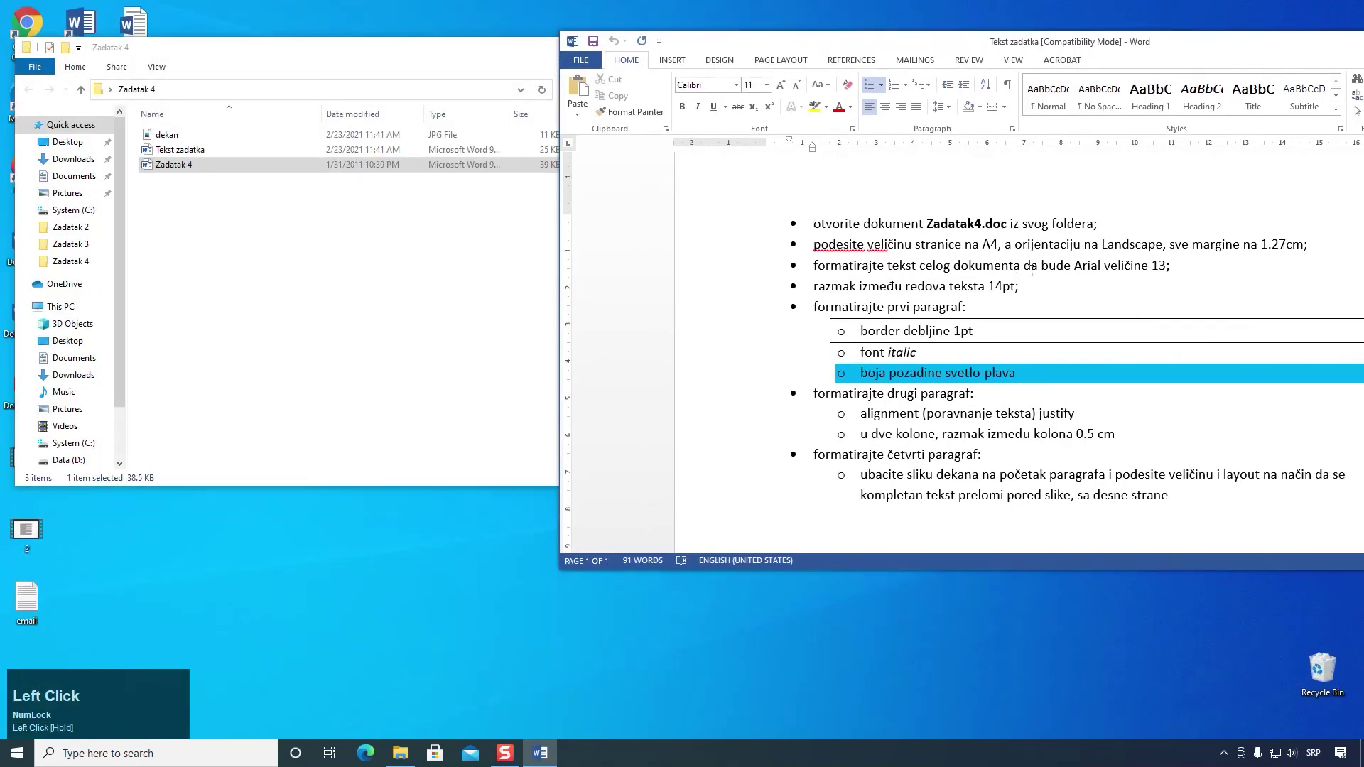